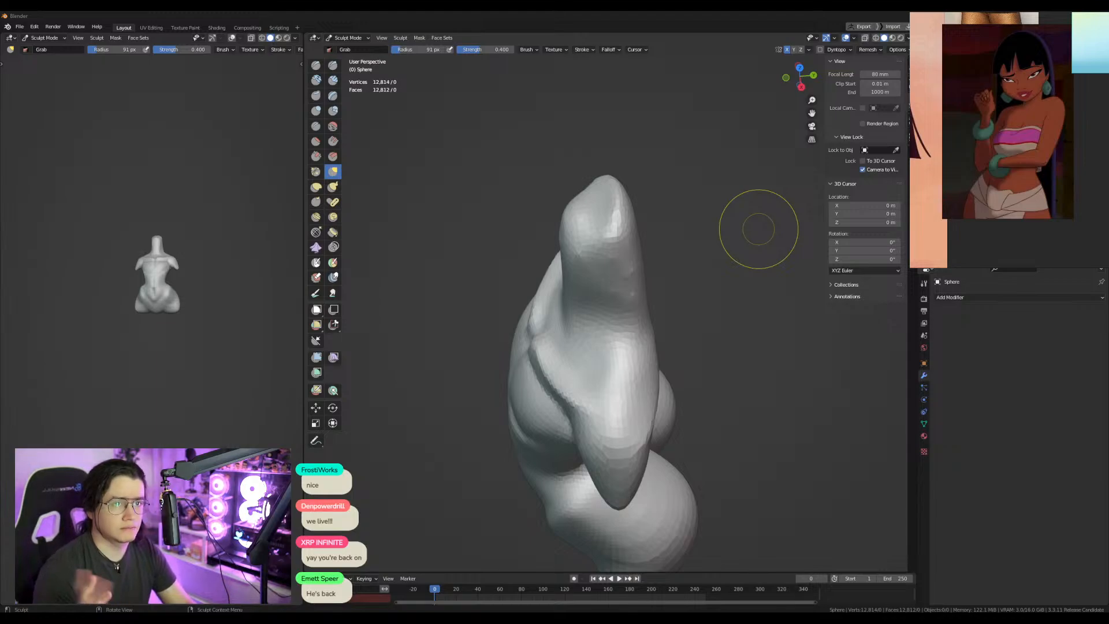
Examine the sculpted torso from the side, front and back.
{"action": "middle_click_drag", "start_coordinate": [629, 287], "coordinate": [607, 347]}
{"action": "scroll", "coordinate": [230, 359], "scroll_direction": "up", "scroll_amount": 4}
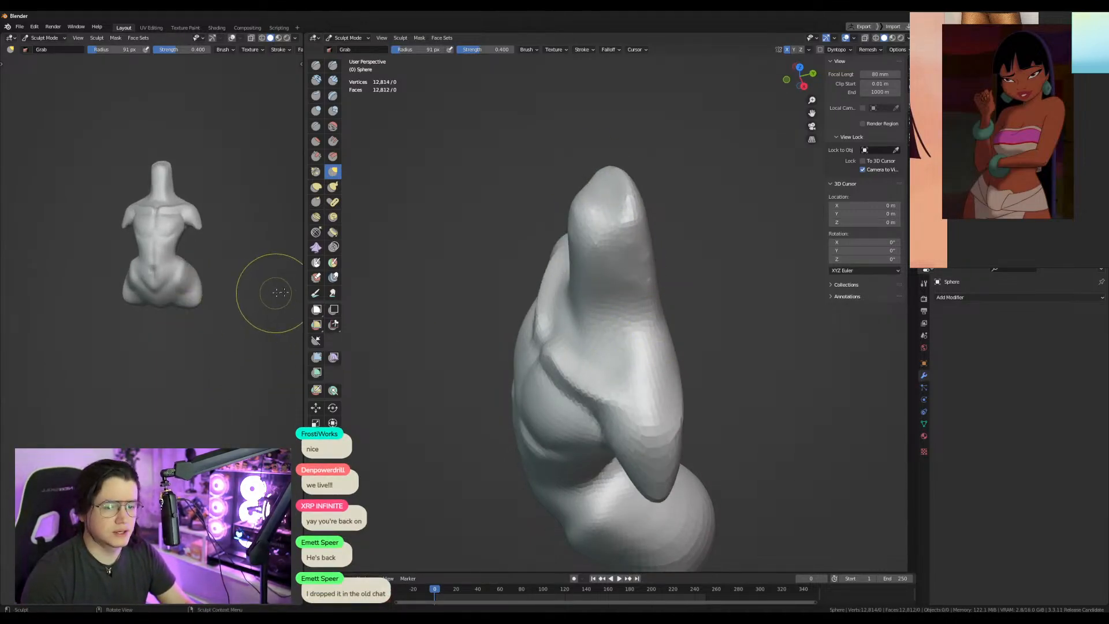
{"action": "middle_click_drag", "start_coordinate": [714, 373], "coordinate": [749, 304]}
{"action": "scroll", "coordinate": [726, 333], "scroll_direction": "down", "scroll_amount": 5}
{"action": "middle_click_drag", "start_coordinate": [698, 342], "coordinate": [679, 352]}
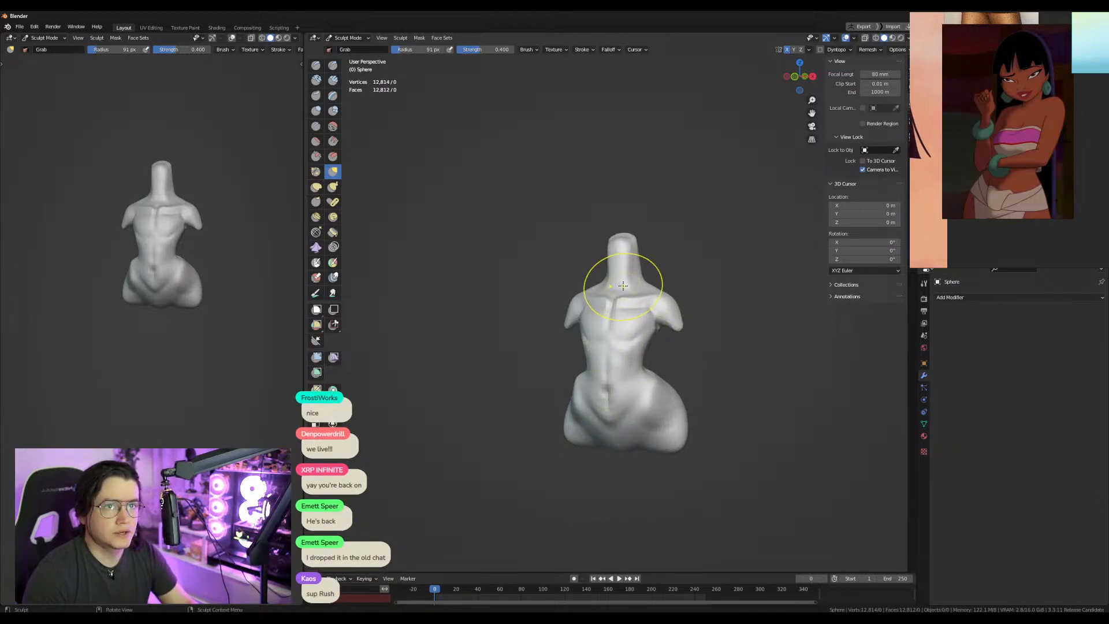
{"action": "mouse_move", "coordinate": [626, 335]}
{"action": "middle_mouse_down"}
{"action": "mouse_move", "coordinate": [527, 309]}
{"action": "mouse_move", "coordinate": [639, 347]}
{"action": "middle_mouse_up"}
{"action": "scroll", "coordinate": [639, 377], "scroll_direction": "up", "scroll_amount": 2}
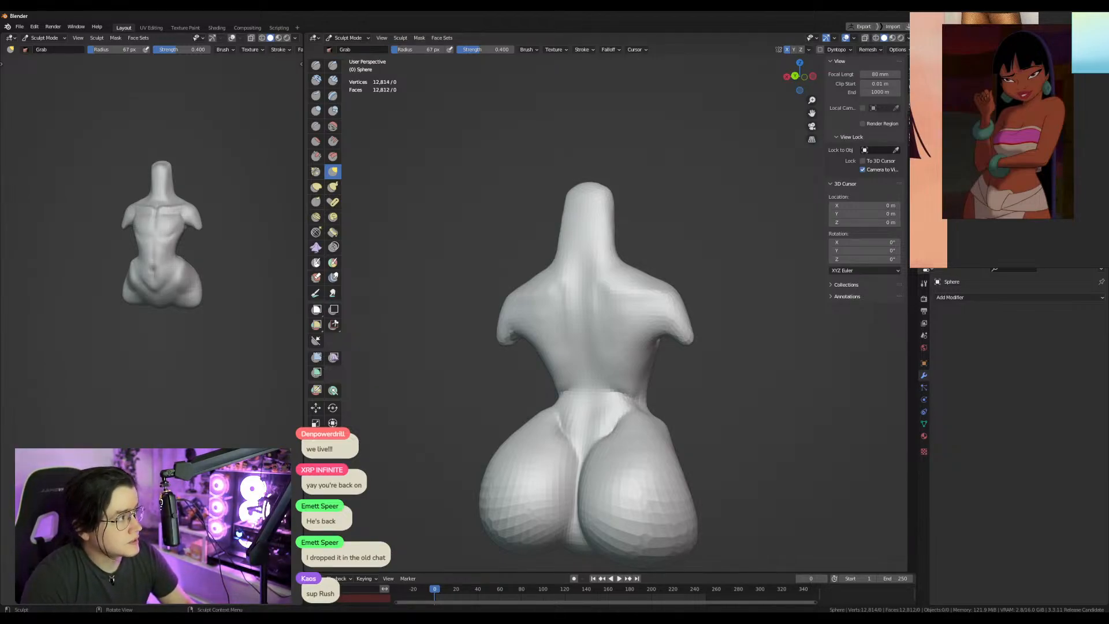
{"action": "scroll", "coordinate": [681, 346], "scroll_direction": "up", "scroll_amount": 2}
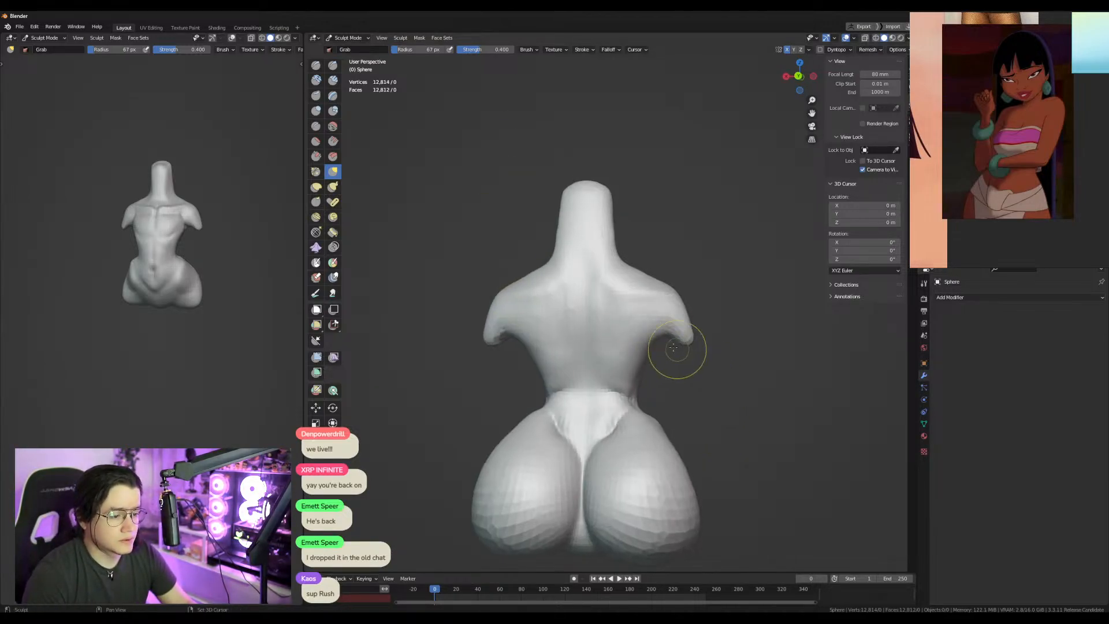
Pull the outer hip contour slightly inward in the front view with the Grab brush at a 170 px radius.
{"action": "key", "text": "shift+c"}
{"action": "mouse_move", "coordinate": [676, 386]}
{"action": "middle_mouse_down"}
{"action": "mouse_move", "coordinate": [652, 360]}
{"action": "mouse_move", "coordinate": [557, 389]}
{"action": "middle_mouse_up"}
{"action": "key", "text": "KP_1"}
{"action": "middle_click_drag", "start_coordinate": [648, 350], "coordinate": [627, 208], "text": "shift"}
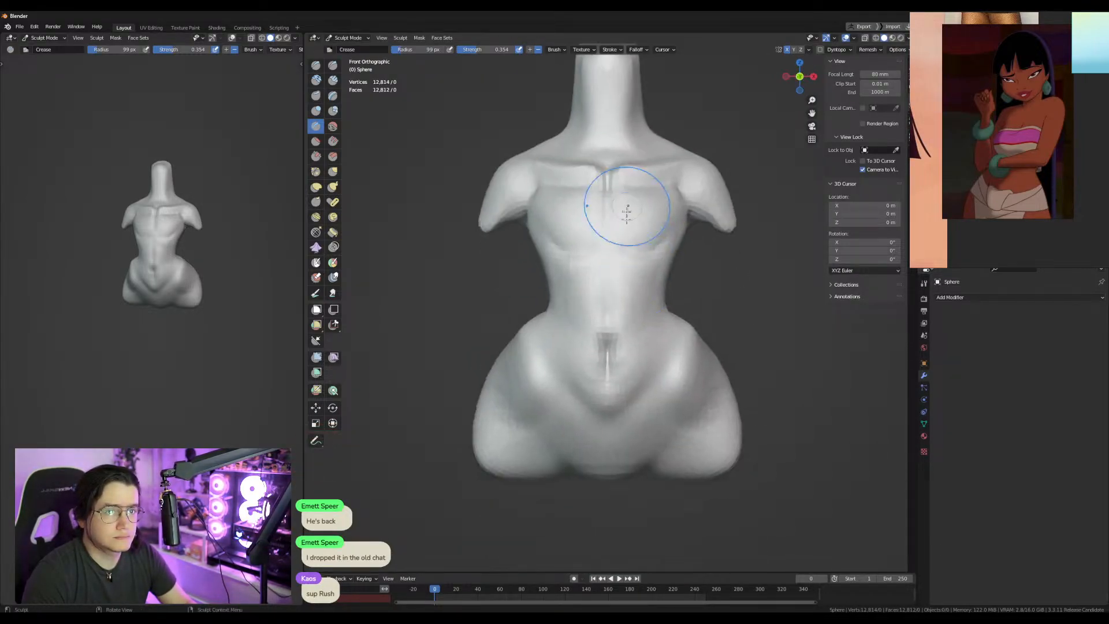
{"action": "key", "text": "g"}
{"action": "key", "text": "f"}
{"action": "left_click", "coordinate": [757, 353]}
{"action": "left_click_drag", "start_coordinate": [724, 373], "coordinate": [717, 377]}
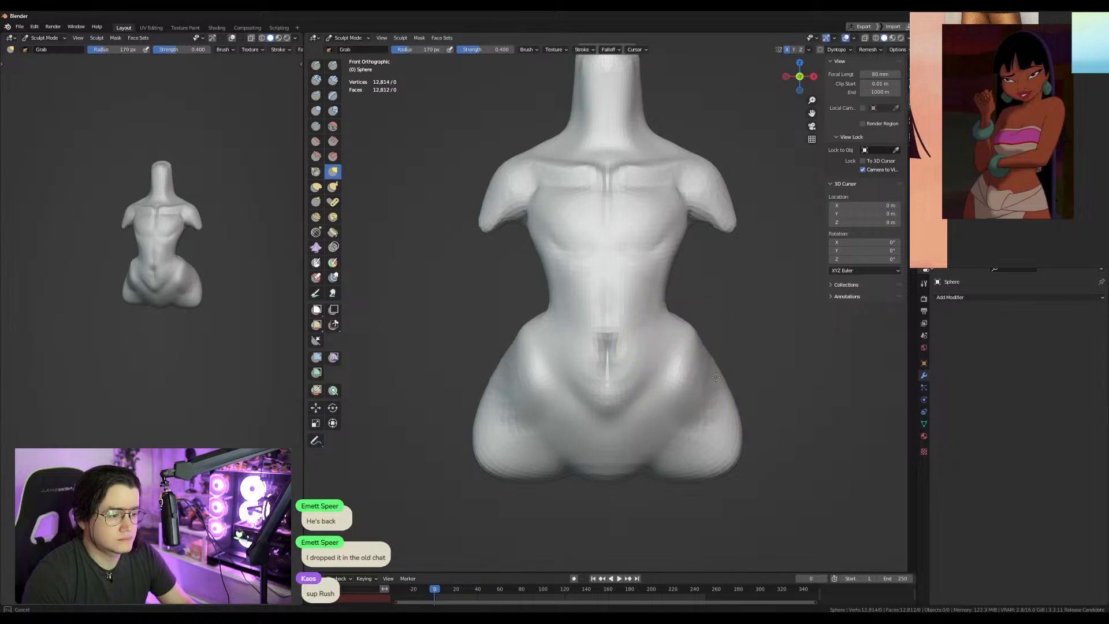
Refine the inner thigh edge with Grab at 96 px, and crease the fold beside the pelvis at 65 px.
{"action": "middle_click_drag", "start_coordinate": [719, 372], "coordinate": [671, 208], "text": "shift"}
{"action": "key", "text": "f"}
{"action": "left_click", "coordinate": [616, 320]}
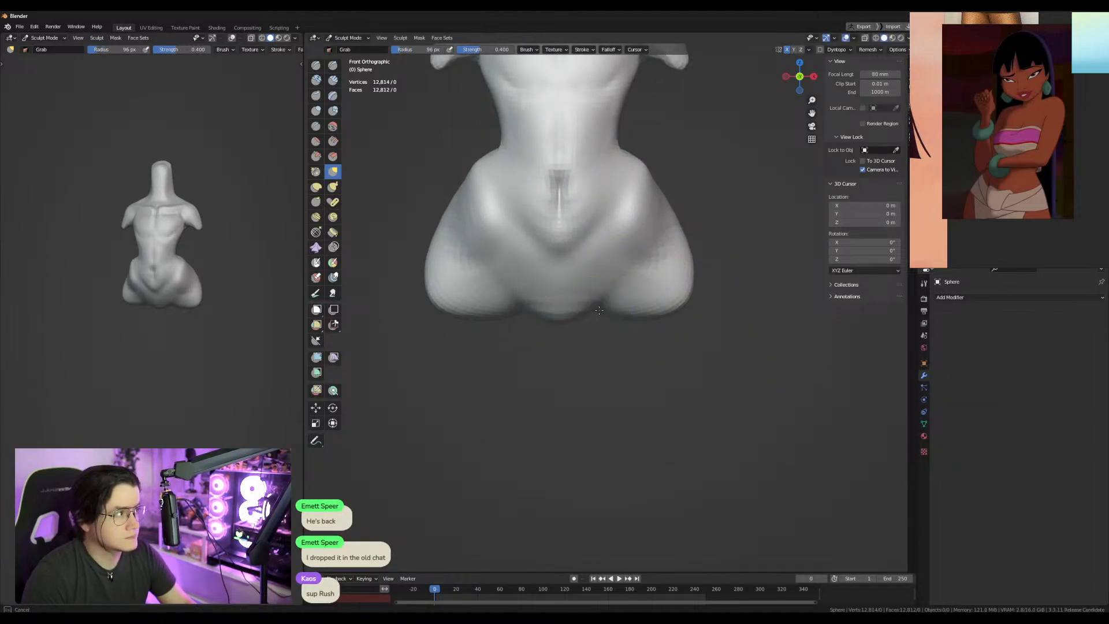
{"action": "left_click", "coordinate": [316, 126]}
{"action": "mouse_move", "coordinate": [673, 272]}
{"action": "middle_mouse_down"}
{"action": "mouse_move", "coordinate": [662, 253]}
{"action": "mouse_move", "coordinate": [632, 321]}
{"action": "mouse_move", "coordinate": [602, 316]}
{"action": "middle_mouse_up"}
{"action": "key", "text": "f"}
{"action": "left_click", "coordinate": [602, 327]}
{"action": "mouse_move", "coordinate": [594, 346]}
{"action": "left_mouse_down"}
{"action": "mouse_move", "coordinate": [637, 265]}
{"action": "mouse_move", "coordinate": [605, 321]}
{"action": "left_mouse_up"}
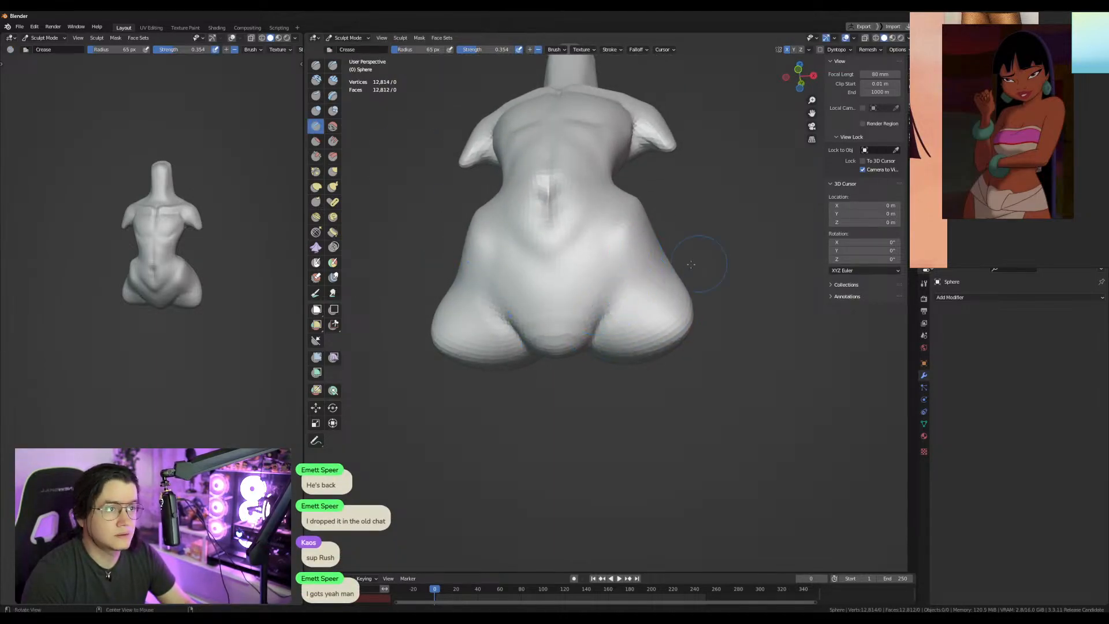
Reshape the front of the hip and upper thigh in side view with the Grab brush at a 120 px radius.
{"action": "key", "text": "KP_1"}
{"action": "mouse_move", "coordinate": [699, 249]}
{"action": "middle_mouse_down", "text": "shift"}
{"action": "mouse_move", "coordinate": [697, 272]}
{"action": "mouse_move", "coordinate": [639, 258]}
{"action": "mouse_move", "coordinate": [569, 286]}
{"action": "middle_mouse_up", "text": "shift"}
{"action": "key", "text": "g"}
{"action": "key", "text": "f"}
{"action": "left_click", "coordinate": [624, 285]}
{"action": "left_click_drag", "start_coordinate": [550, 287], "coordinate": [559, 279]}
{"action": "left_click_drag", "start_coordinate": [565, 258], "coordinate": [564, 261]}
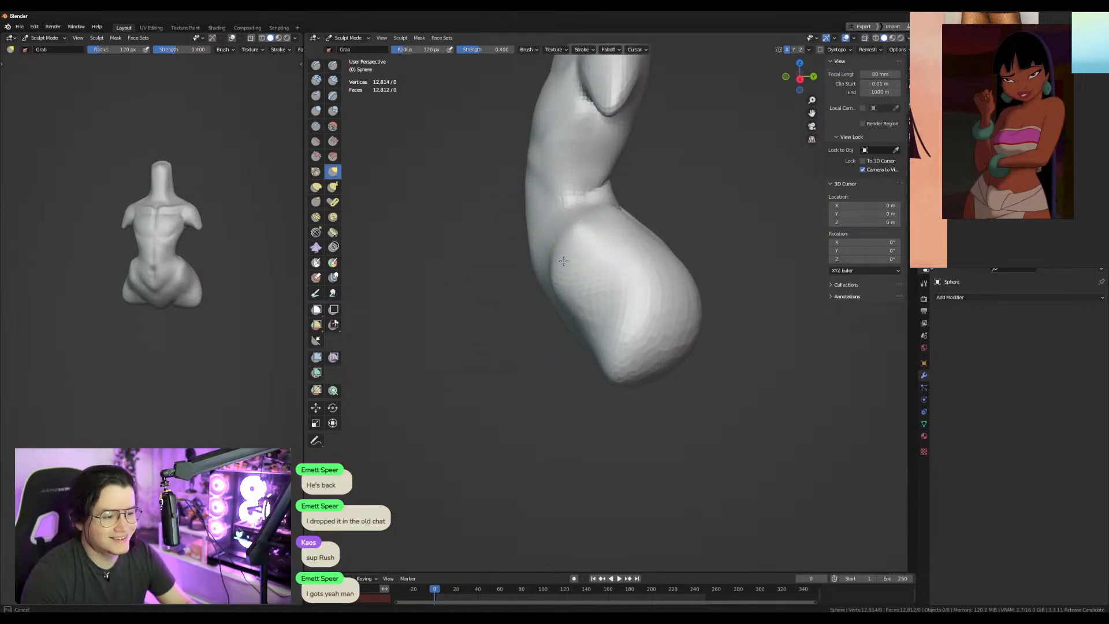
Deepen the spine groove down the middle of the back with the Crease brush.
{"action": "middle_click_drag", "start_coordinate": [595, 260], "coordinate": [572, 230]}
{"action": "middle_click_drag", "start_coordinate": [667, 217], "coordinate": [606, 334], "text": "shift"}
{"action": "mouse_move", "coordinate": [607, 333]}
{"action": "middle_mouse_down"}
{"action": "mouse_move", "coordinate": [694, 330]}
{"action": "mouse_move", "coordinate": [607, 318]}
{"action": "middle_mouse_up"}
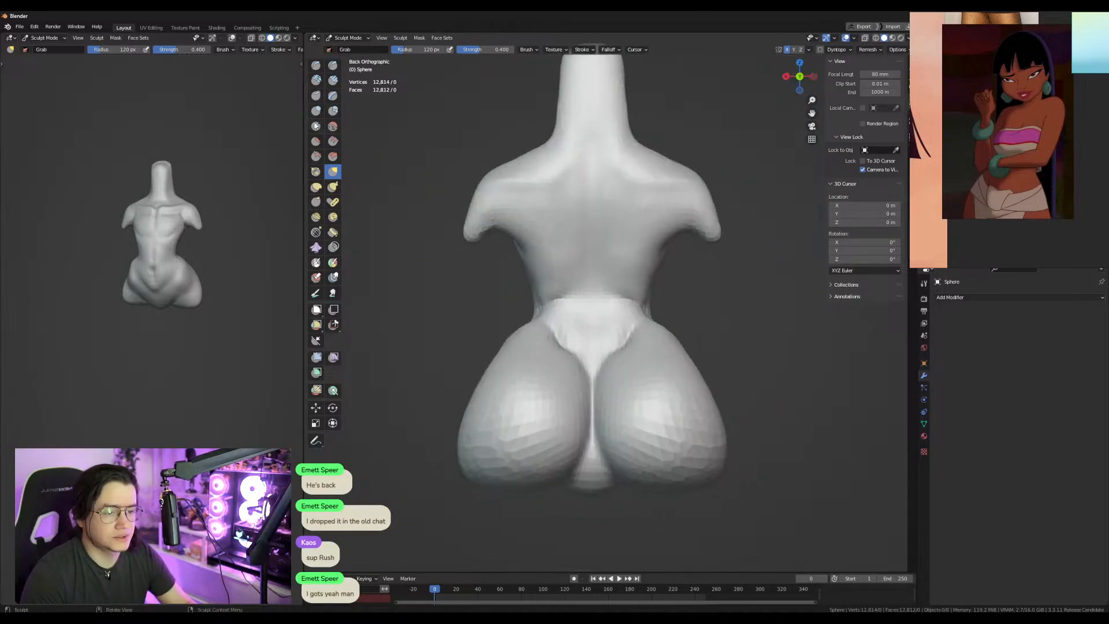
{"action": "left_click", "coordinate": [317, 126]}
{"action": "middle_click_drag", "start_coordinate": [664, 251], "coordinate": [632, 263], "text": "shift"}
{"action": "key", "text": "f"}
{"action": "left_click", "coordinate": [620, 262]}
{"action": "left_click_drag", "start_coordinate": [561, 124], "coordinate": [562, 246]}
{"action": "left_click_drag", "start_coordinate": [563, 94], "coordinate": [559, 255]}
Crease the upper edge of the buttocks below the lower back with a 78 px brush radius.
{"action": "mouse_move", "coordinate": [557, 292]}
{"action": "middle_mouse_down"}
{"action": "mouse_move", "coordinate": [723, 359]}
{"action": "mouse_move", "coordinate": [663, 317]}
{"action": "mouse_move", "coordinate": [548, 342]}
{"action": "middle_mouse_up"}
{"action": "key", "text": "f"}
{"action": "left_click", "coordinate": [546, 336]}
{"action": "left_click_drag", "start_coordinate": [542, 339], "coordinate": [500, 368]}
Place the 3D cursor at the underside of the thigh and add a cube there in Object Mode.
{"action": "middle_click_drag", "start_coordinate": [522, 365], "coordinate": [592, 357]}
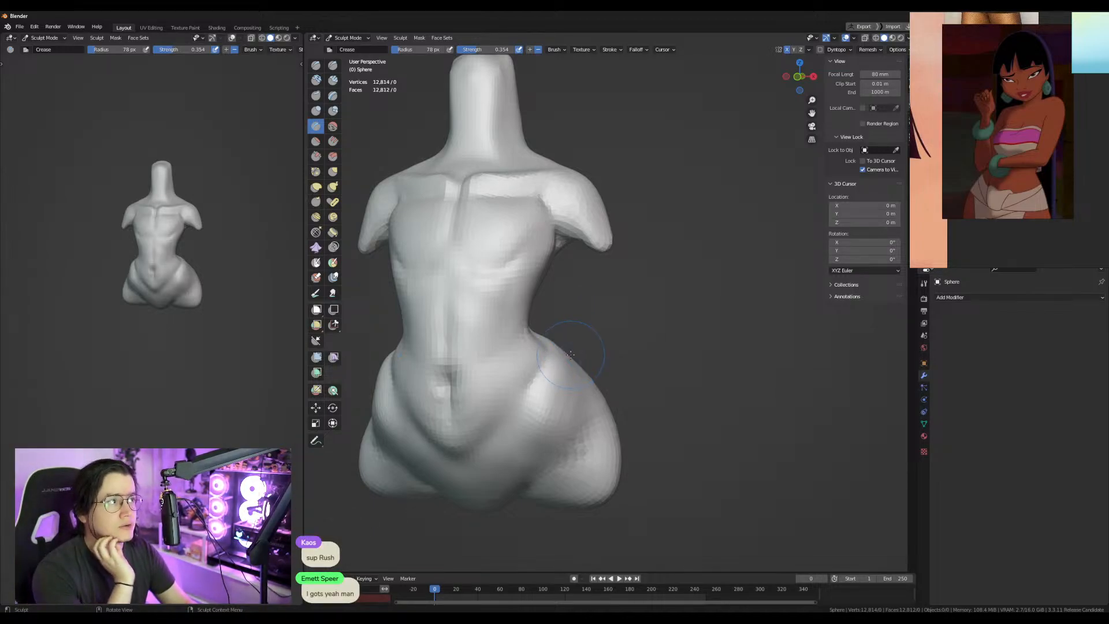
{"action": "mouse_move", "coordinate": [632, 401]}
{"action": "middle_mouse_down"}
{"action": "mouse_move", "coordinate": [602, 372]}
{"action": "mouse_move", "coordinate": [612, 396]}
{"action": "mouse_move", "coordinate": [548, 440]}
{"action": "mouse_move", "coordinate": [624, 435]}
{"action": "mouse_move", "coordinate": [639, 416]}
{"action": "mouse_move", "coordinate": [649, 426]}
{"action": "mouse_move", "coordinate": [669, 416]}
{"action": "middle_mouse_up"}
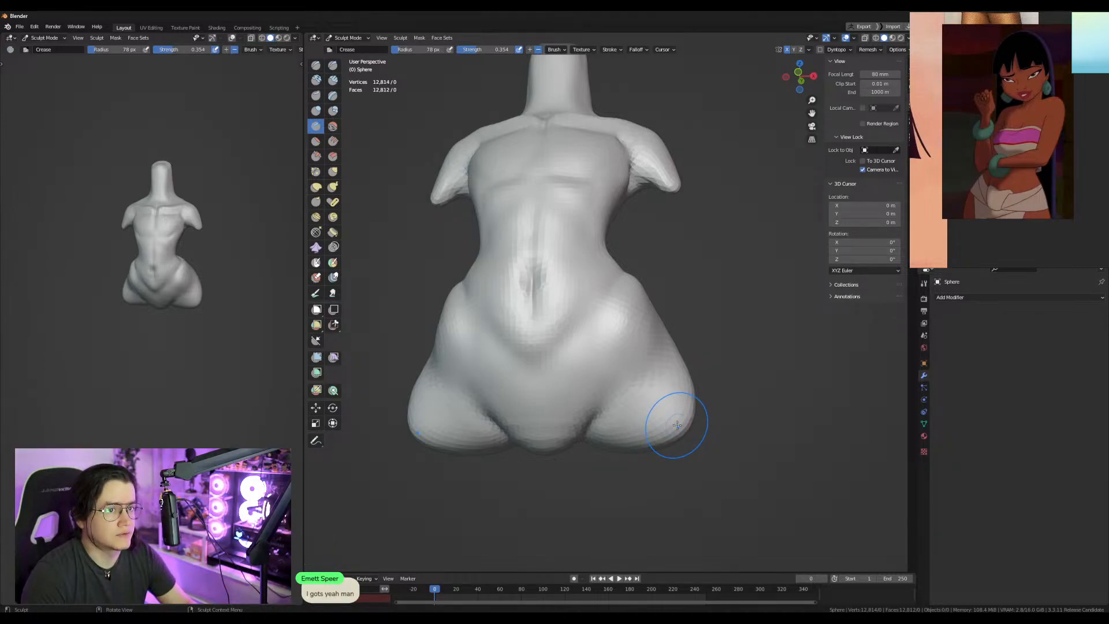
{"action": "right_click", "coordinate": [646, 426], "text": "shift"}
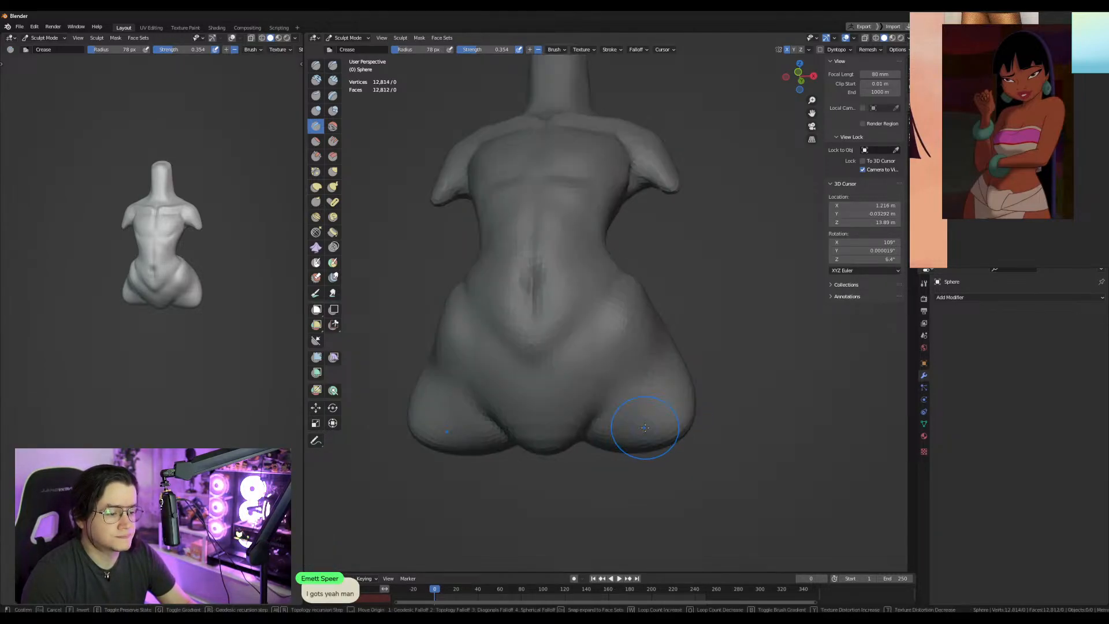
{"action": "key", "text": "ctrl+Tab"}
{"action": "left_click", "coordinate": [751, 414]}
{"action": "key", "text": "shift+a"}
{"action": "mouse_move", "coordinate": [613, 426]}
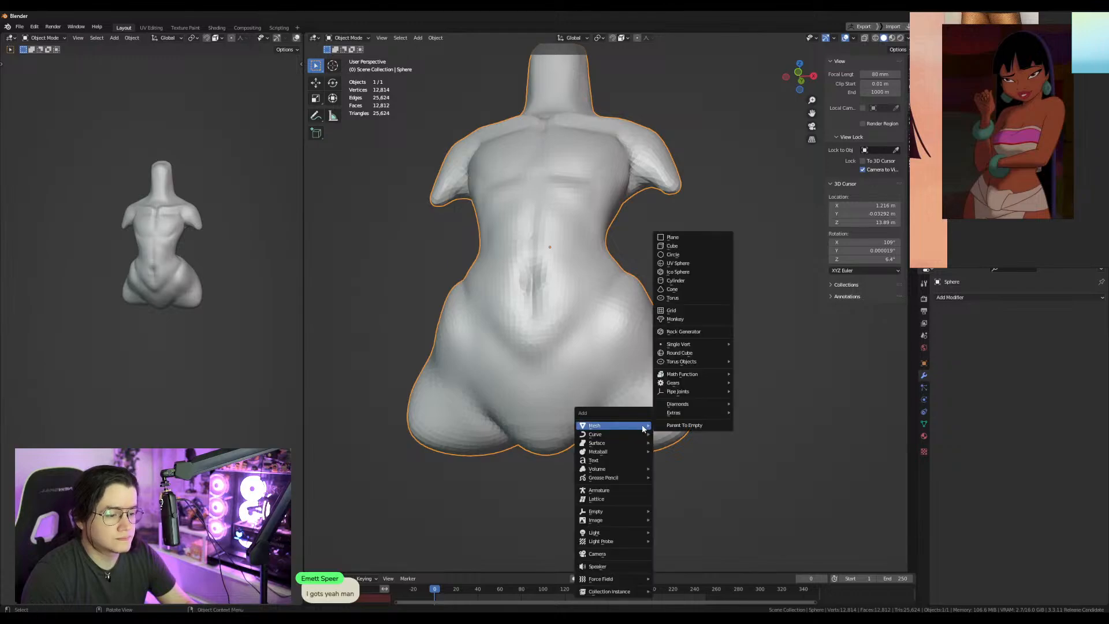
{"action": "left_click", "coordinate": [685, 246]}
Scale the cube up to roughly the thickness of the thigh.
{"action": "scroll", "coordinate": [696, 378], "scroll_direction": "down", "scroll_amount": 5}
{"action": "key", "text": "KP_3"}
{"action": "key", "text": "s"}
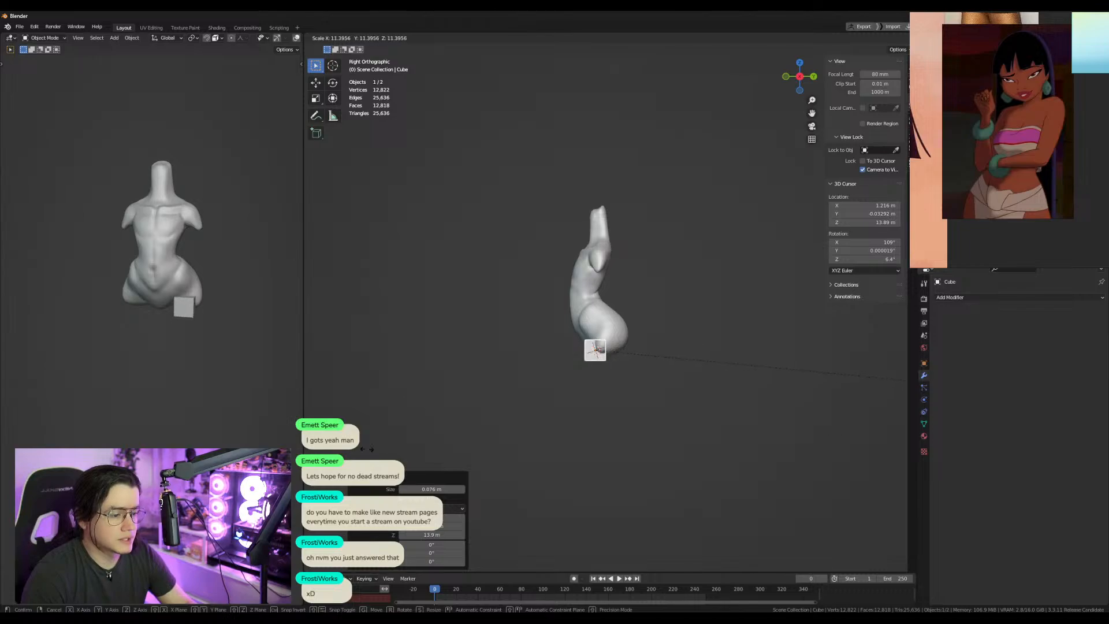
{"action": "left_click", "coordinate": [705, 385]}
{"action": "scroll", "coordinate": [669, 416], "scroll_direction": "up", "scroll_amount": 4}
{"action": "middle_click_drag", "start_coordinate": [687, 376], "coordinate": [636, 382]}
Delete the cube's top and bottom faces in Edit Mode.
{"action": "key", "text": "Tab"}
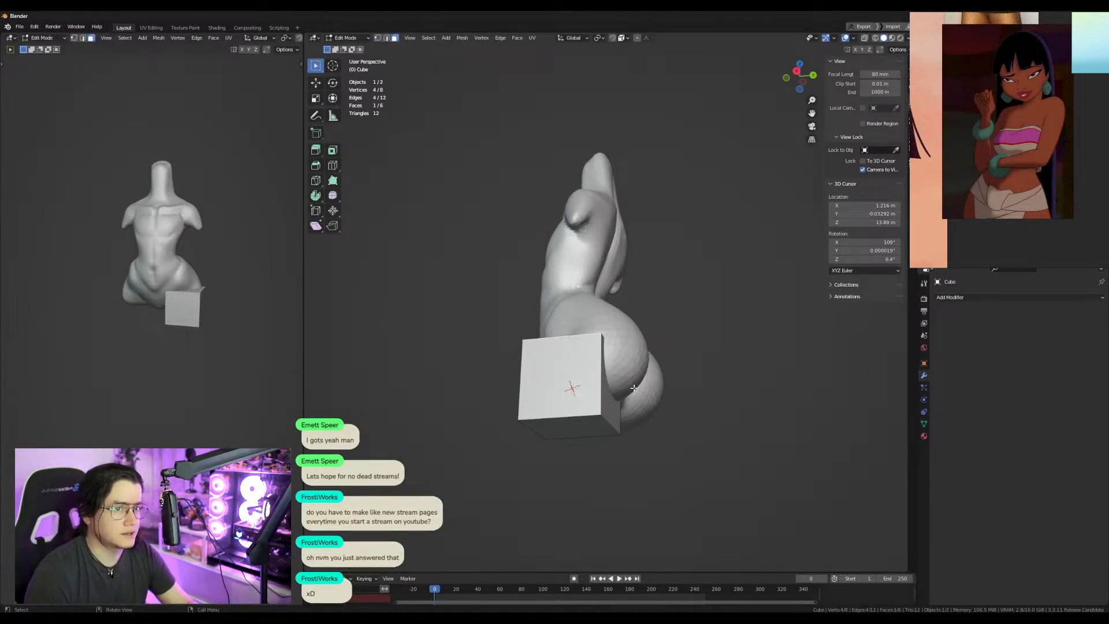
{"action": "left_click_drag", "start_coordinate": [634, 390], "coordinate": [623, 324], "text": "alt"}
{"action": "left_click", "coordinate": [557, 374], "text": "shift"}
{"action": "key", "text": "x"}
{"action": "left_click", "coordinate": [557, 396]}
Stretch the open box along Z and lower it so its top meets the underside of the thigh.
{"action": "key", "text": "KP_3"}
{"action": "key", "text": "a"}
{"action": "key", "text": "s"}
{"action": "key", "text": "z"}
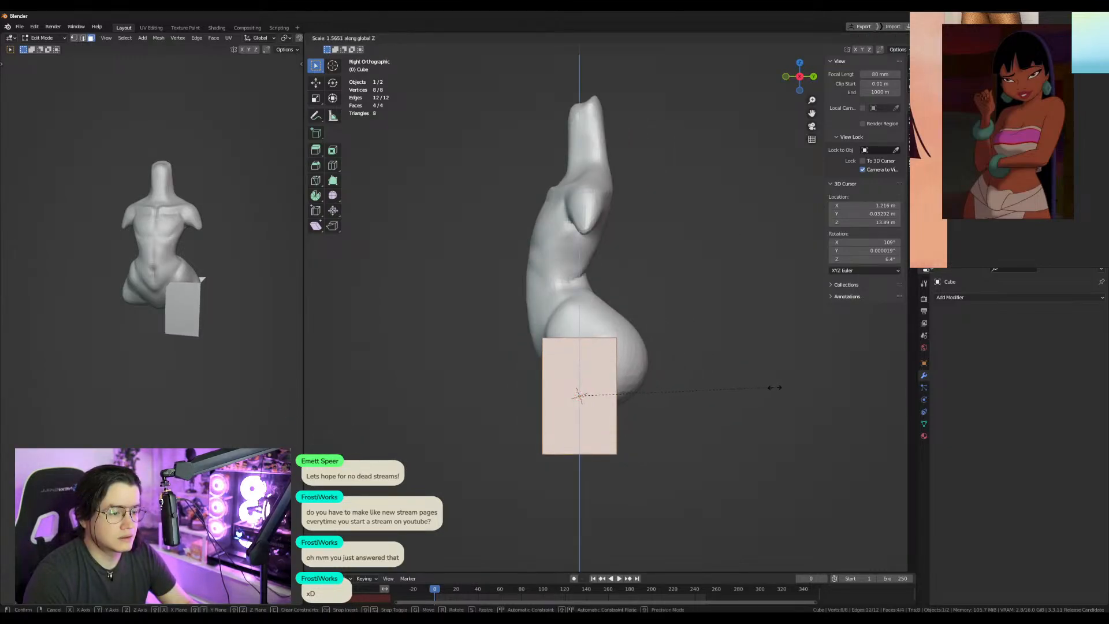
{"action": "left_click", "coordinate": [668, 396]}
{"action": "key", "text": "KP_1"}
{"action": "key", "text": "g"}
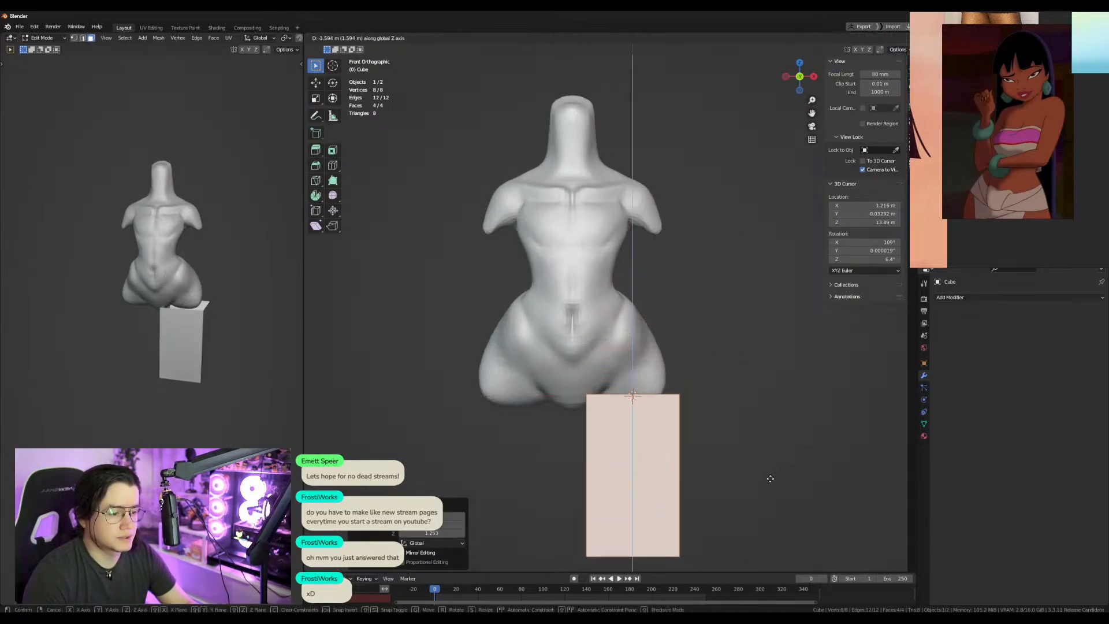
{"action": "left_click", "coordinate": [775, 468]}
Extrude the box's top edge loop up into the hip, tilting and narrowing it to follow the pelvis.
{"action": "key", "text": "2"}
{"action": "double_click", "coordinate": [630, 390]}
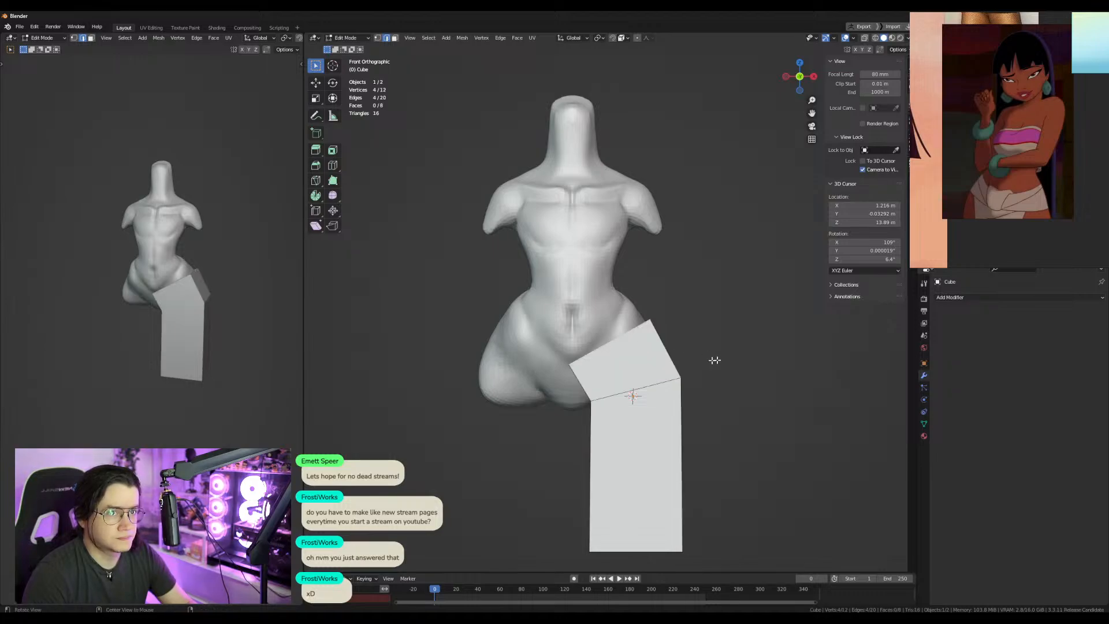
{"action": "key", "text": "KP_3"}
{"action": "key", "text": "KP_1"}
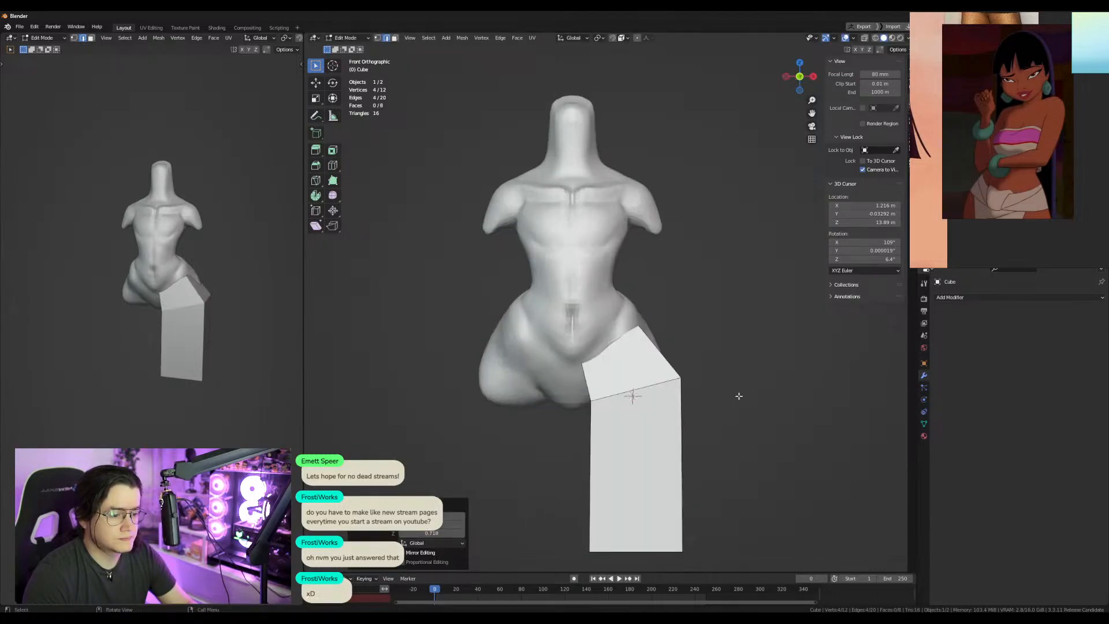
Shift the whole leg mesh inward along X under the hip.
{"action": "key", "text": "a"}
{"action": "key", "text": "KP_3"}
{"action": "key", "text": "KP_1"}
{"action": "key", "text": "g"}
{"action": "key", "text": "x"}
{"action": "left_click", "coordinate": [743, 413]}
Narrow the leg box's rear face along X with a scale of 0.753.
{"action": "key", "text": "KP_3"}
{"action": "left_click_drag", "start_coordinate": [646, 531], "coordinate": [546, 370], "text": "alt+shift"}
{"action": "key", "text": "3"}
{"action": "left_click", "coordinate": [613, 341]}
{"action": "left_click_drag", "start_coordinate": [659, 340], "coordinate": [578, 367], "text": "alt"}
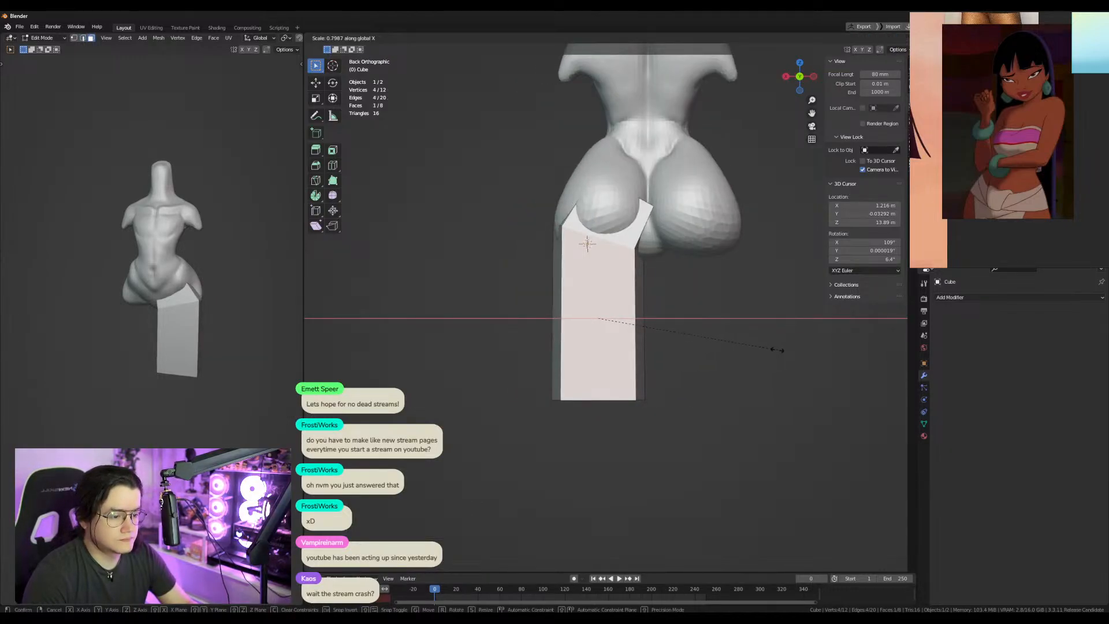
{"action": "key", "text": "KP_3"}
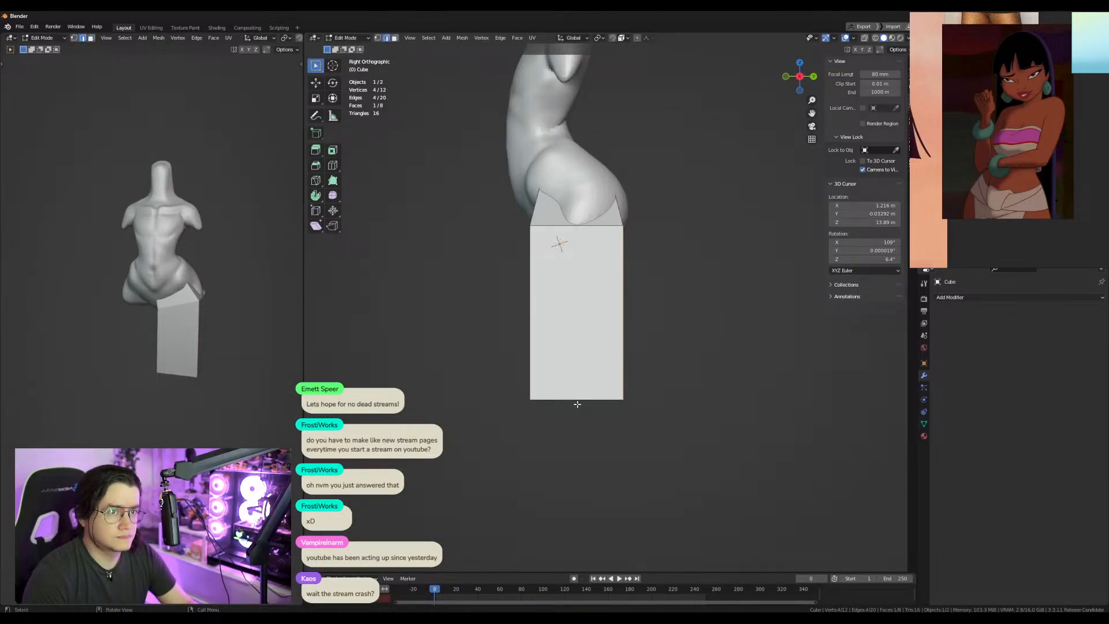
{"action": "key", "text": "ctrl+KP_1"}
{"action": "key", "text": "s"}
{"action": "key", "text": "x"}
{"action": "left_click", "coordinate": [720, 360]}
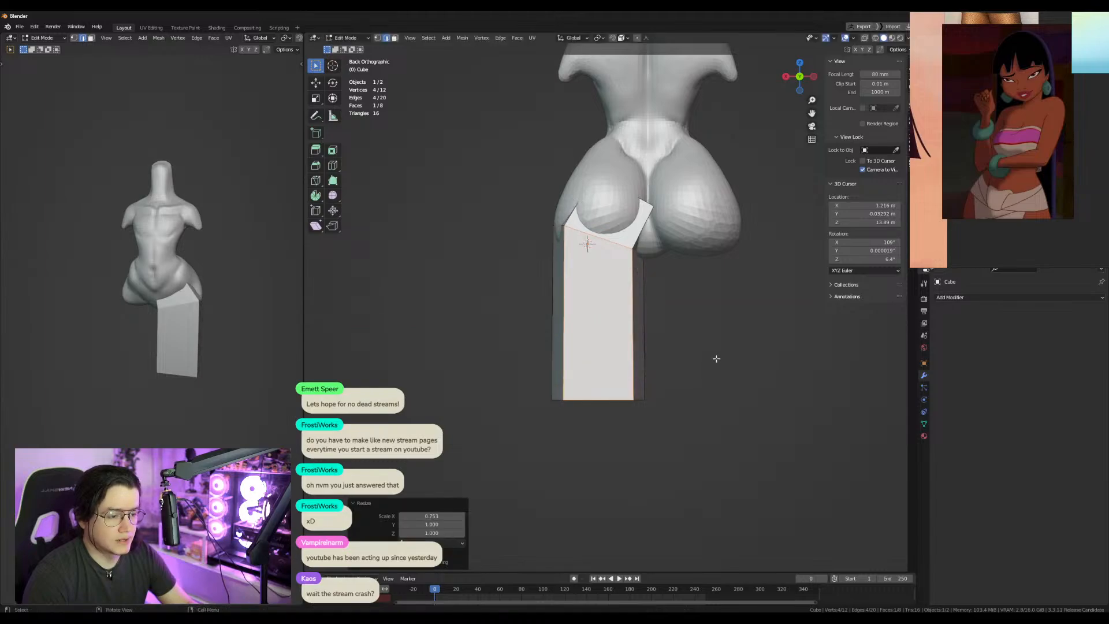
Nudge the leg box's rear edge slightly forward in the side view.
{"action": "key", "text": "ctrl+KP_3"}
{"action": "left_click", "coordinate": [603, 321]}
{"action": "key", "text": "g"}
{"action": "left_click", "coordinate": [615, 321]}
{"action": "key", "text": "ctrl+KP_1"}
{"action": "key", "text": "alt+z"}
{"action": "key", "text": "KP_3"}
{"action": "key", "text": "ctrl+KP_1"}
Move the leg box's inner corner vertices outward in the back view, using X-ray to reach them.
{"action": "key", "text": "1"}
{"action": "key", "text": "alt+z"}
{"action": "left_click", "coordinate": [660, 324]}
{"action": "key", "text": "g"}
{"action": "left_click", "coordinate": [645, 322]}
{"action": "left_click", "coordinate": [661, 325]}
{"action": "key", "text": "g"}
{"action": "left_click", "coordinate": [646, 319]}
{"action": "key", "text": "alt+z"}
{"action": "key", "text": "KP_1"}
{"action": "key", "text": "ctrl+KP_2"}
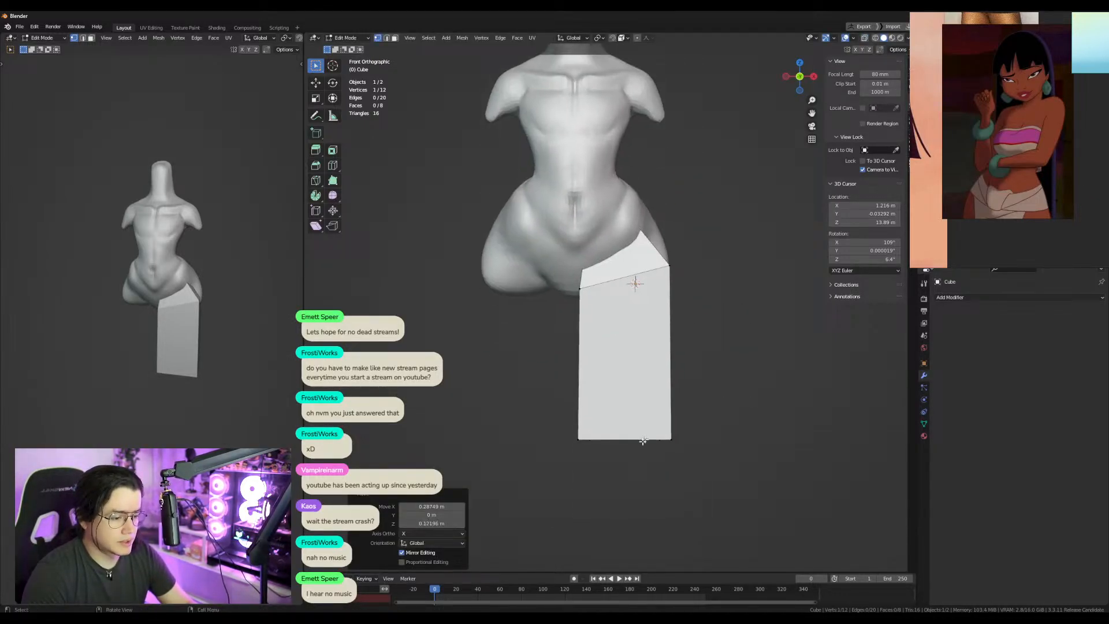
Lower the leg's bottom edge loop 4.7149 m along Z to lengthen the leg.
{"action": "key", "text": "2"}
{"action": "left_click", "coordinate": [638, 441]}
{"action": "scroll", "coordinate": [637, 438], "scroll_direction": "down", "scroll_amount": 3}
{"action": "key", "text": "g"}
{"action": "key", "text": "x"}
{"action": "key", "text": "z"}
{"action": "left_click", "coordinate": [689, 409]}
Taper the leg by shrinking its bottom edge loop, and raise that loop 2.0176 m along Z.
{"action": "scroll", "coordinate": [689, 408], "scroll_direction": "up", "scroll_amount": 3}
{"action": "key", "text": "s"}
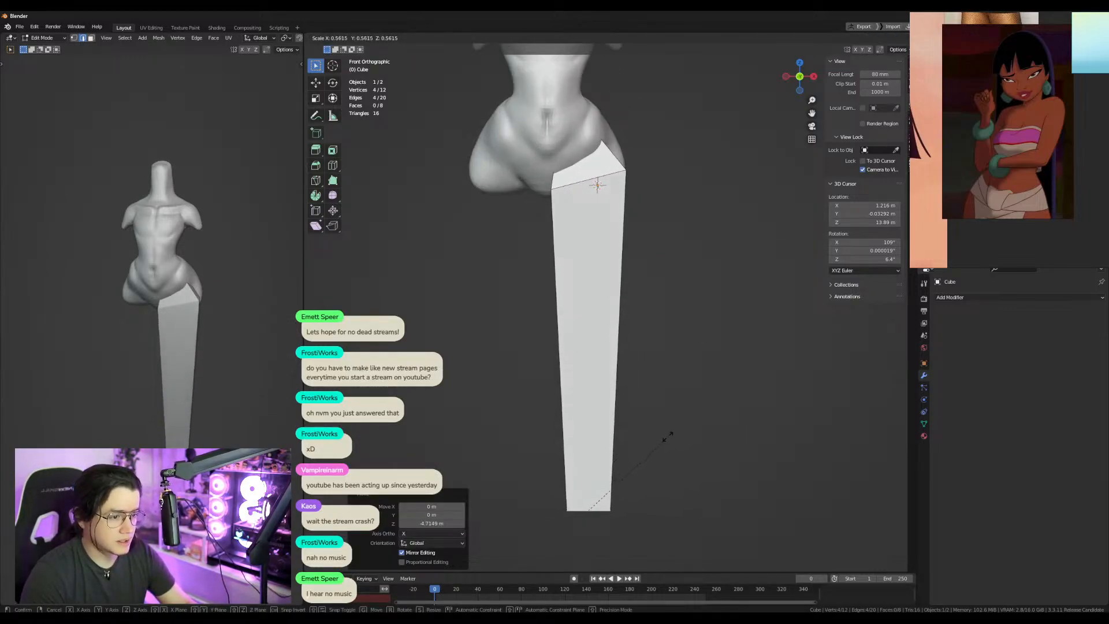
{"action": "left_click", "coordinate": [665, 399]}
{"action": "key", "text": "g"}
{"action": "key", "text": "z"}
{"action": "left_click", "coordinate": [654, 353]}
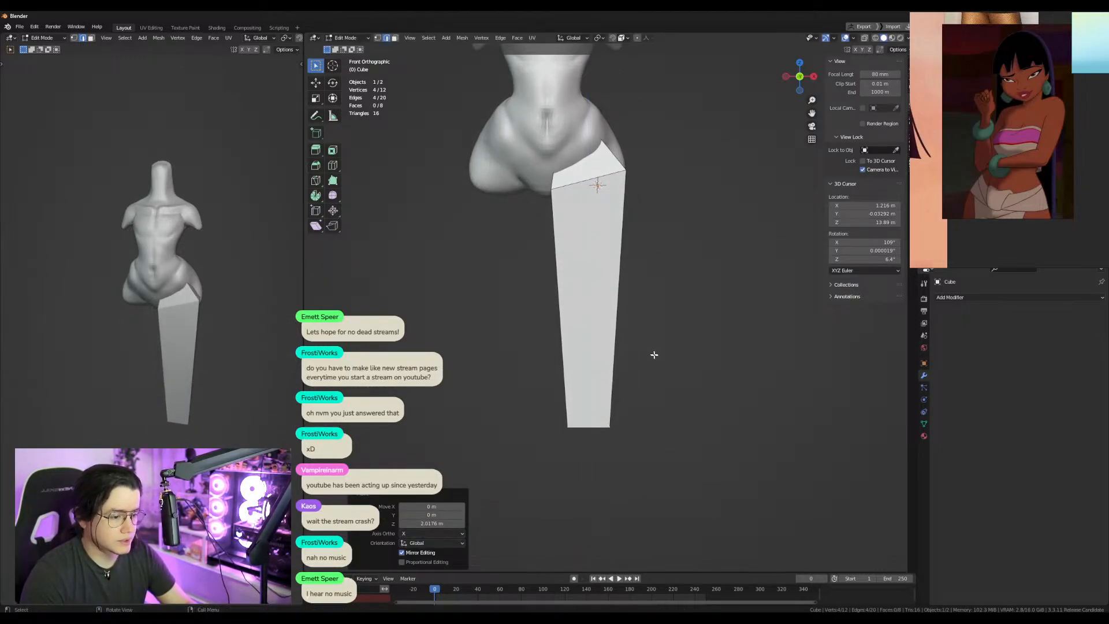
{"action": "key", "text": "s"}
{"action": "left_click", "coordinate": [718, 379]}
Add a loop cut around the leg about halfway down its length.
{"action": "middle_click_drag", "start_coordinate": [694, 363], "coordinate": [696, 391], "text": "shift"}
{"action": "key", "text": "ctrl+r"}
{"action": "left_click", "coordinate": [617, 308]}
{"action": "left_click", "coordinate": [630, 308]}
{"action": "key", "text": "r"}
{"action": "key", "text": "s"}
{"action": "key", "text": "z"}
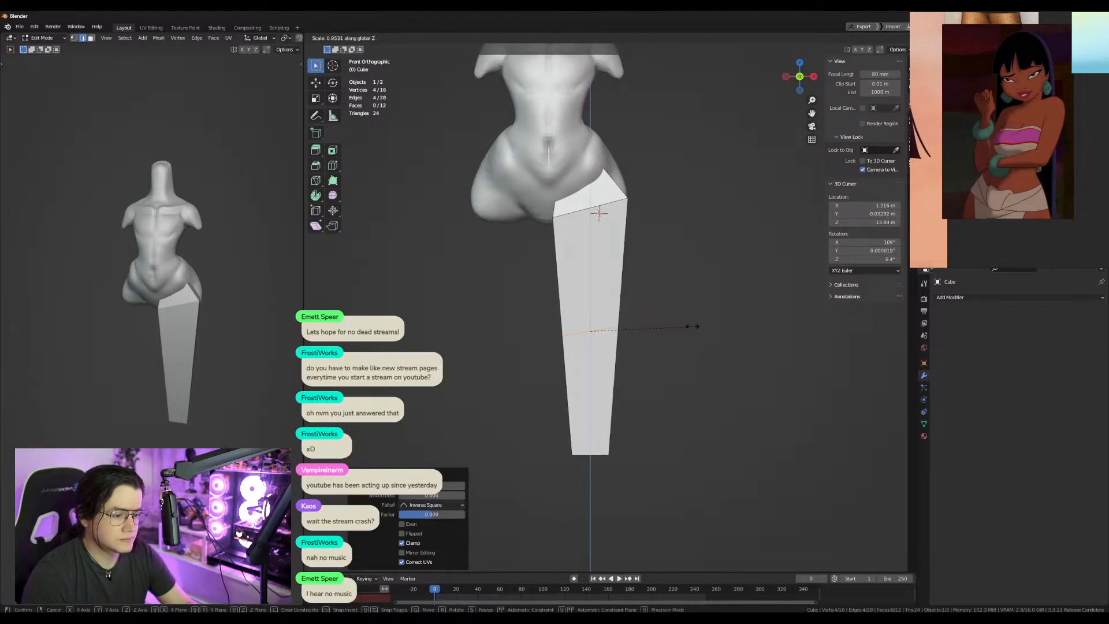
{"action": "right_click", "coordinate": [692, 326]}
Apply the leg object's transform in Object Mode and resume editing its mesh.
{"action": "key", "text": "ctrl+Tab"}
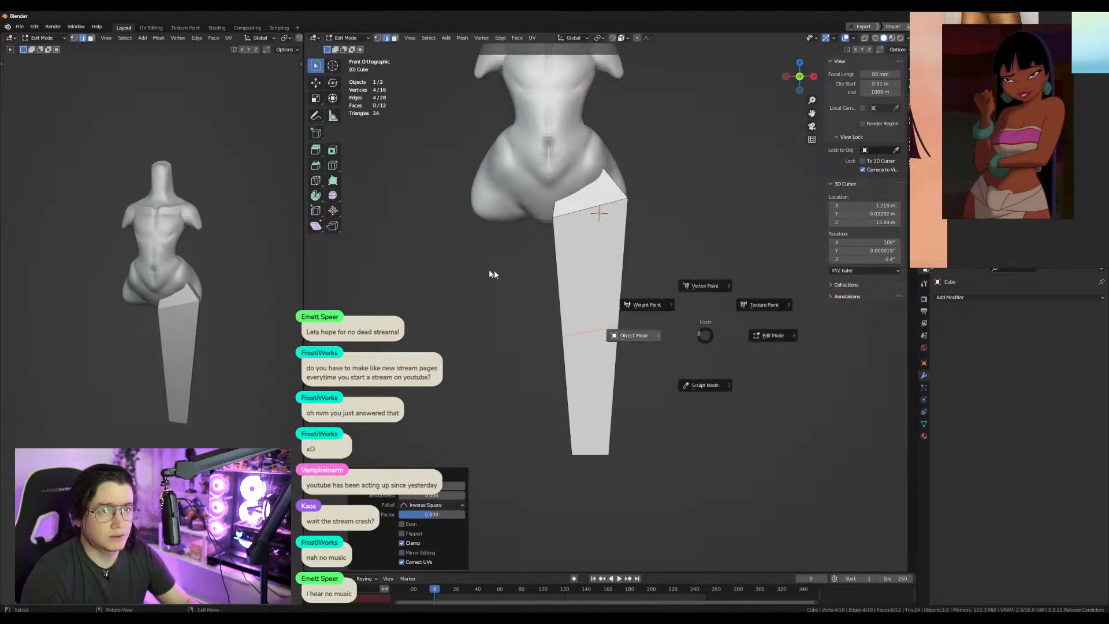
{"action": "left_click", "coordinate": [483, 269]}
{"action": "key", "text": "ctrl+a"}
{"action": "left_click", "coordinate": [634, 276]}
{"action": "key", "text": "Tab"}
{"action": "key", "text": "s"}
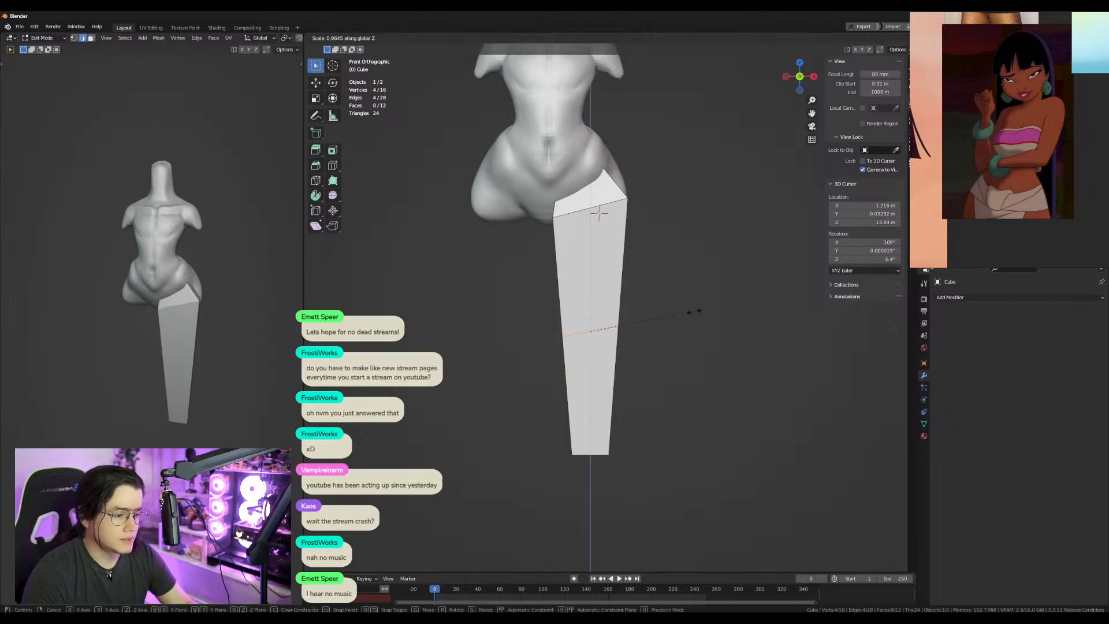
{"action": "key", "text": "0"}
{"action": "right_click", "coordinate": [673, 310]}
{"action": "key", "text": "s"}
{"action": "right_click", "coordinate": [744, 305]}
{"action": "key", "text": "r"}
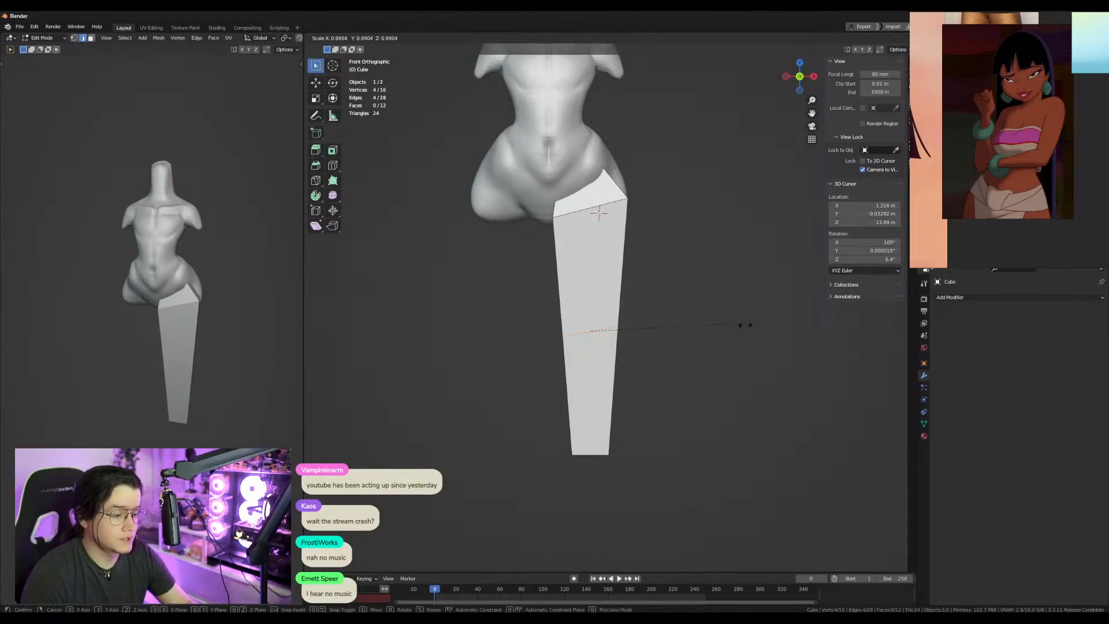
{"action": "right_click", "coordinate": [739, 343]}
{"action": "key", "text": "r"}
{"action": "key", "text": "z"}
{"action": "right_click", "coordinate": [749, 360]}
Move the upper rear corner vertices of the leg inward to narrow the back of the thigh.
{"action": "middle_click_drag", "start_coordinate": [715, 328], "coordinate": [605, 352], "text": "alt"}
{"action": "key", "text": "1"}
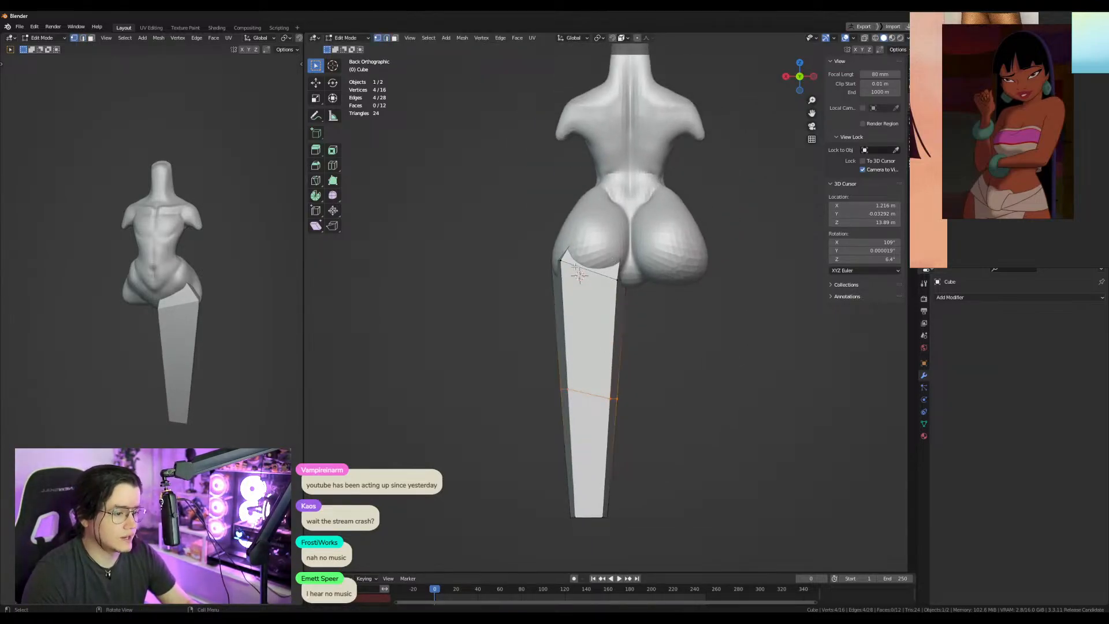
{"action": "key", "text": "g"}
{"action": "left_click", "coordinate": [575, 265]}
{"action": "left_click", "coordinate": [620, 278]}
{"action": "key", "text": "g"}
{"action": "left_click", "coordinate": [615, 278]}
{"action": "key", "text": "alt+z"}
{"action": "left_click", "coordinate": [624, 242]}
{"action": "key", "text": "alt+z"}
{"action": "key", "text": "g"}
{"action": "left_click", "coordinate": [612, 239]}
Narrow the leg's rear mid-length edge by scaling it along X.
{"action": "middle_click_drag", "start_coordinate": [644, 278], "coordinate": [509, 342], "text": "alt"}
{"action": "key", "text": "2"}
{"action": "left_click", "coordinate": [586, 395]}
{"action": "key", "text": "w"}
{"action": "right_click", "coordinate": [700, 400]}
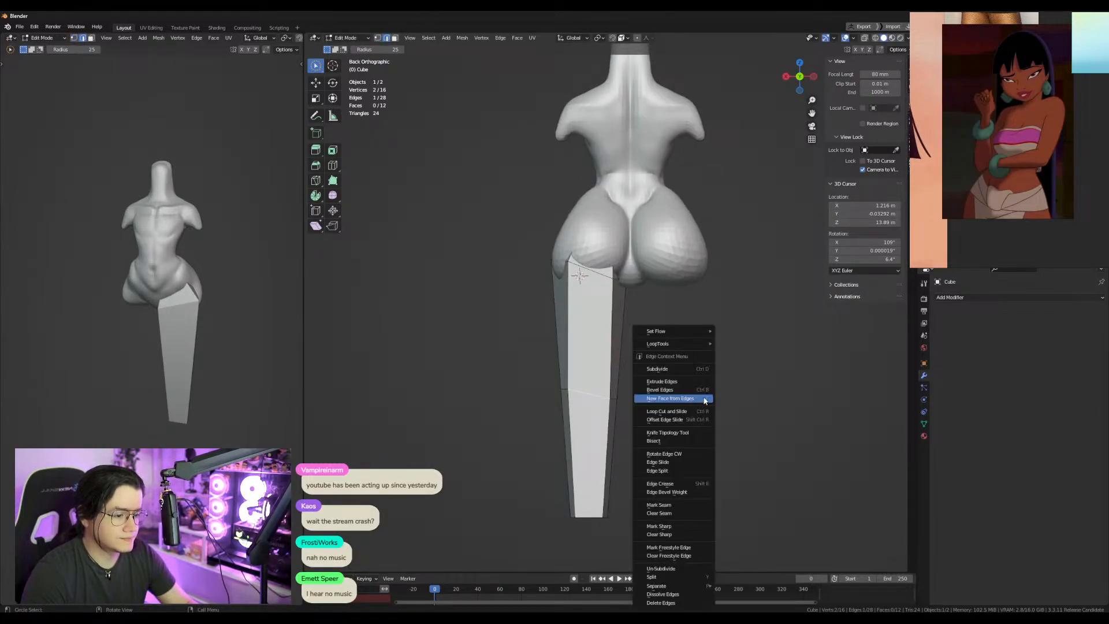
{"action": "key", "text": "Escape"}
{"action": "key", "text": "w"}
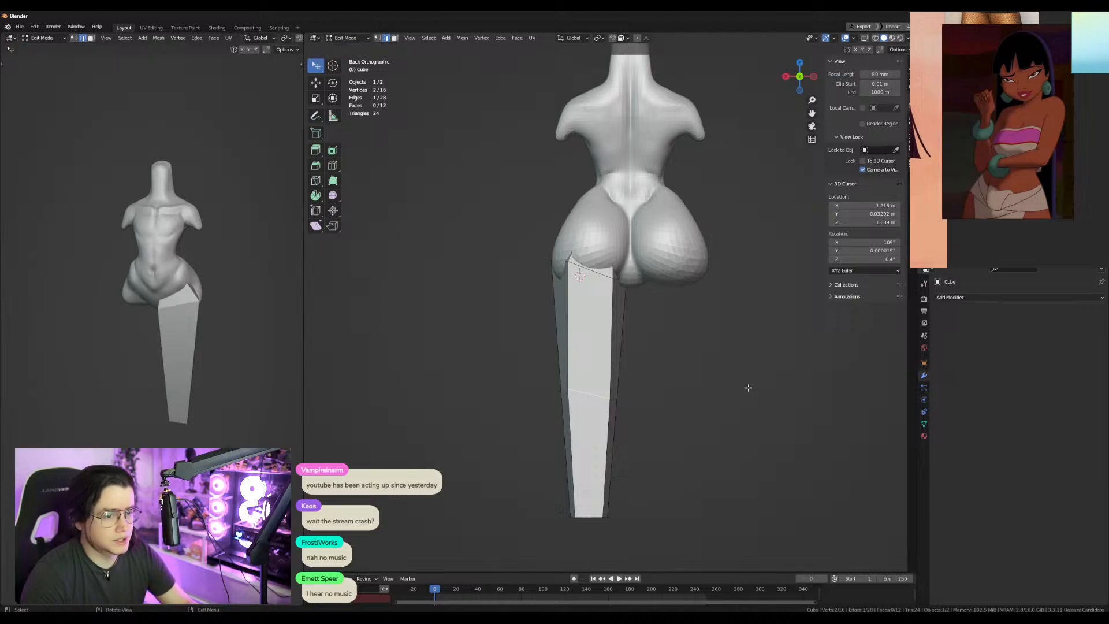
{"action": "key", "text": "s"}
{"action": "key", "text": "x"}
{"action": "left_click", "coordinate": [732, 386]}
{"action": "middle_click_drag", "start_coordinate": [618, 377], "coordinate": [709, 376], "text": "alt"}
Add a Subdivision modifier at level 2 to the leg and resume editing its mesh.
{"action": "key", "text": "Tab"}
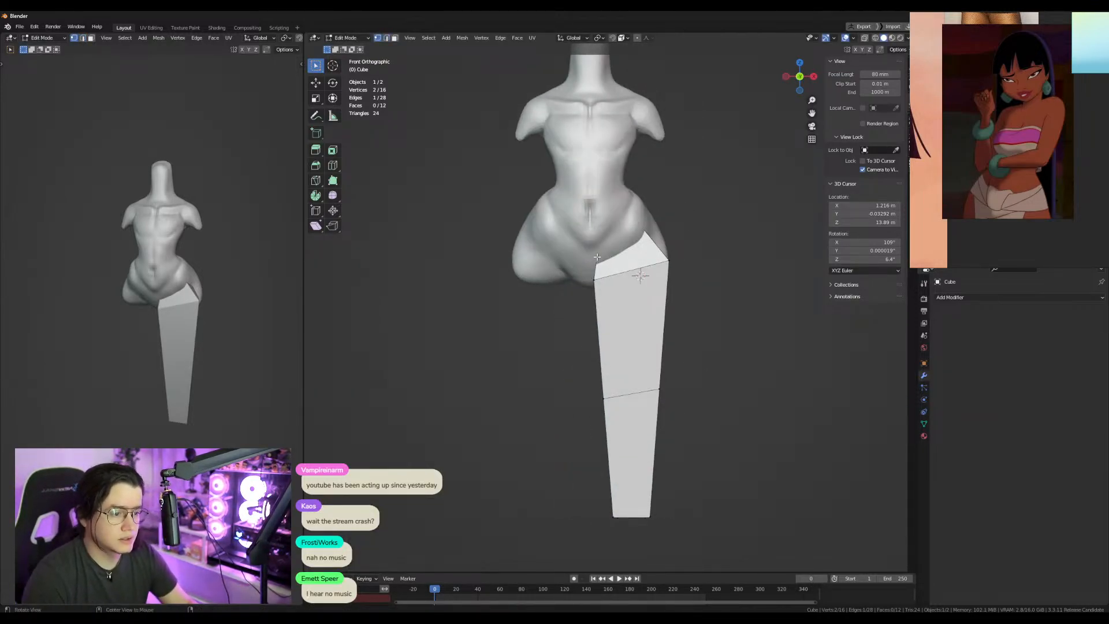
{"action": "key", "text": "ctrl+2"}
{"action": "key", "text": "Tab"}
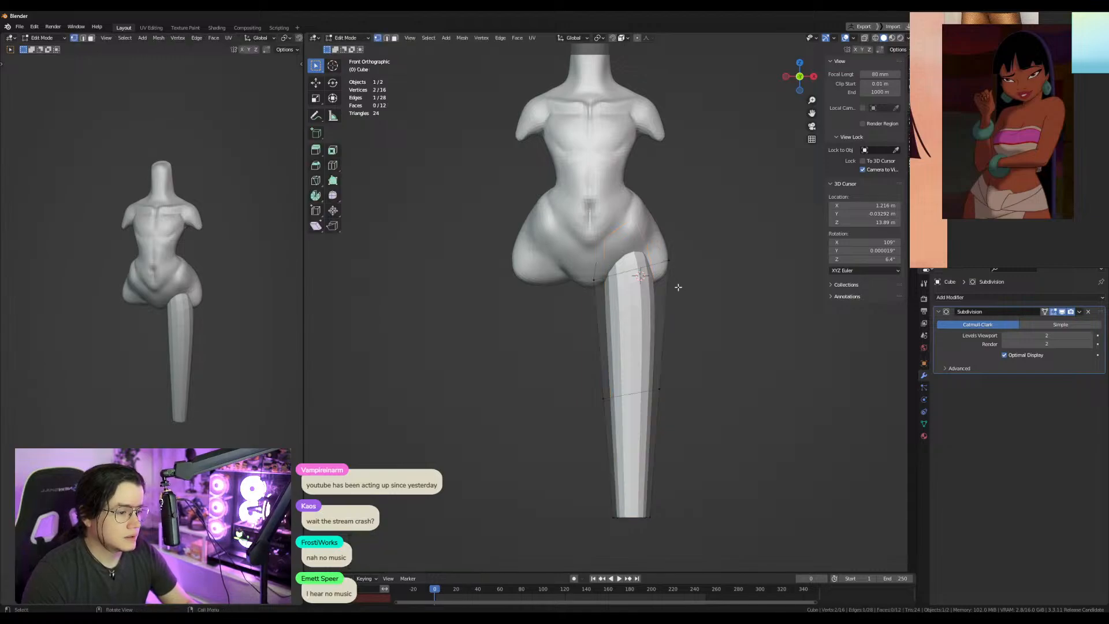
{"action": "left_click_drag", "start_coordinate": [546, 176], "coordinate": [760, 331]}
{"action": "key", "text": "g"}
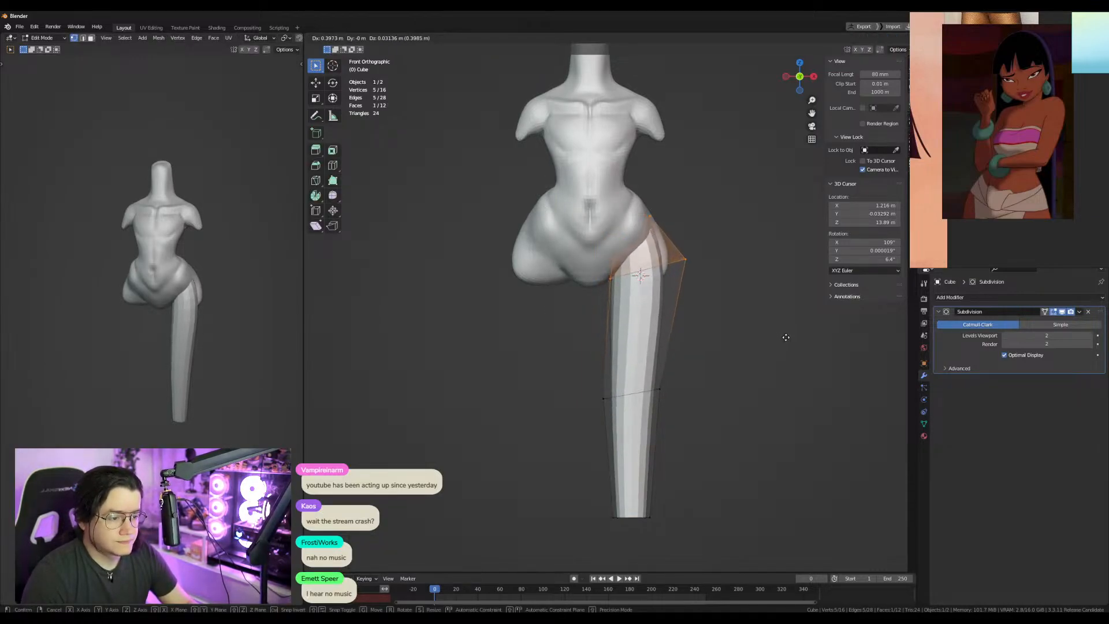
{"action": "right_click", "coordinate": [785, 337]}
Shift all of the leg's upper vertices, including the hidden ones, 0.2509 m outward along X.
{"action": "key", "text": "alt+z"}
{"action": "left_click_drag", "start_coordinate": [543, 161], "coordinate": [763, 342]}
{"action": "key", "text": "KP_3"}
{"action": "key", "text": "g"}
{"action": "key", "text": "x"}
{"action": "left_click", "coordinate": [771, 385]}
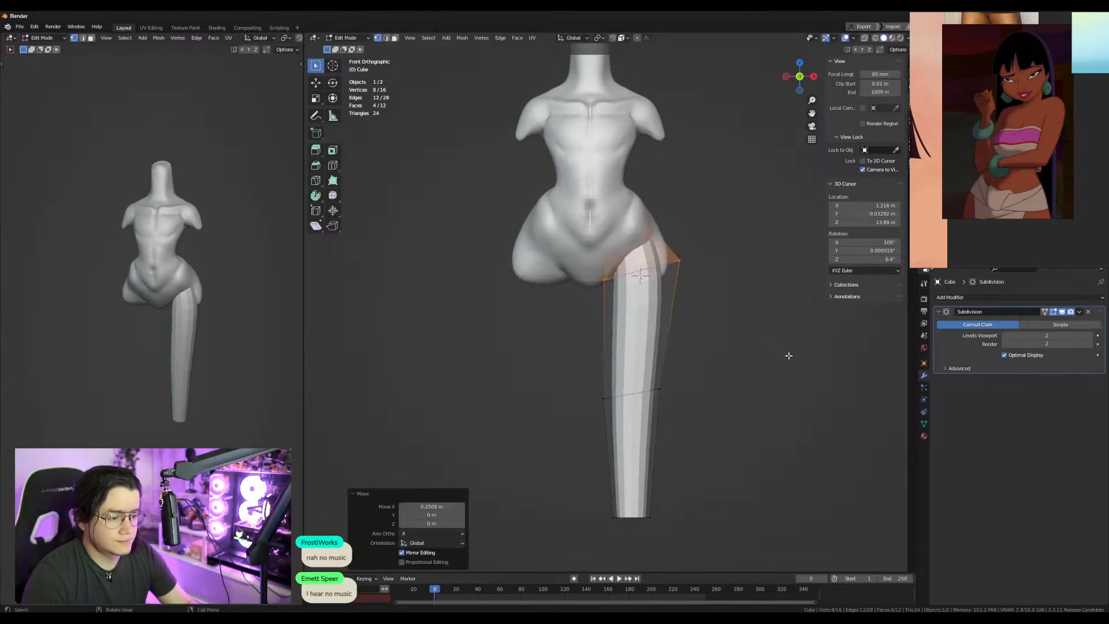
Widen the top of the leg by scaling its upper vertices 1.462 along X.
{"action": "key", "text": "ctrl+KP_1"}
{"action": "key", "text": "s"}
{"action": "key", "text": "x"}
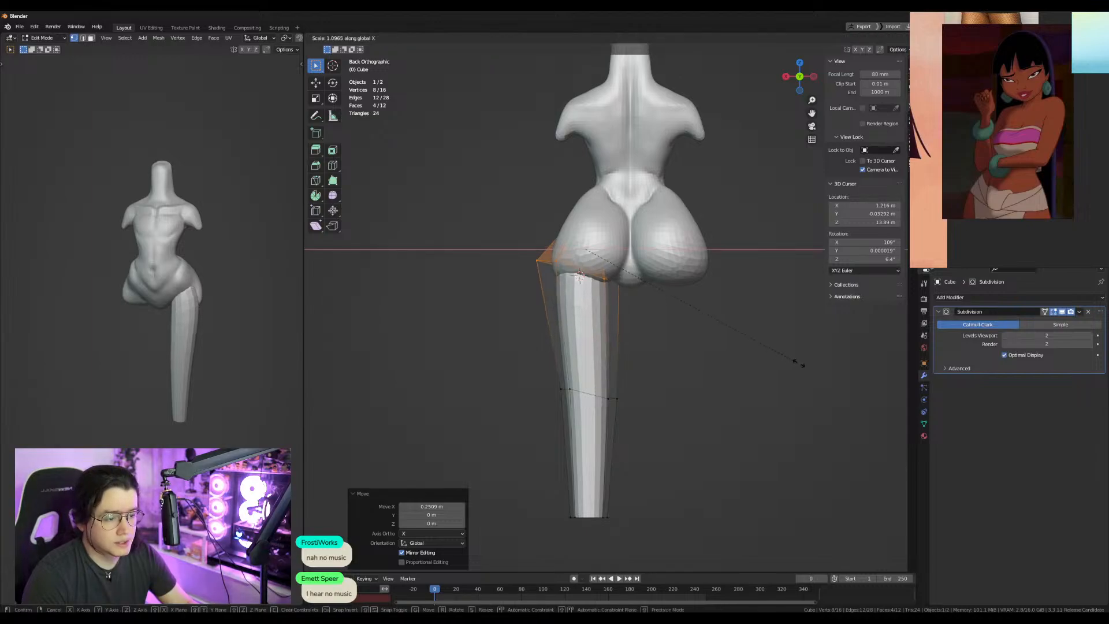
{"action": "left_click", "coordinate": [878, 381]}
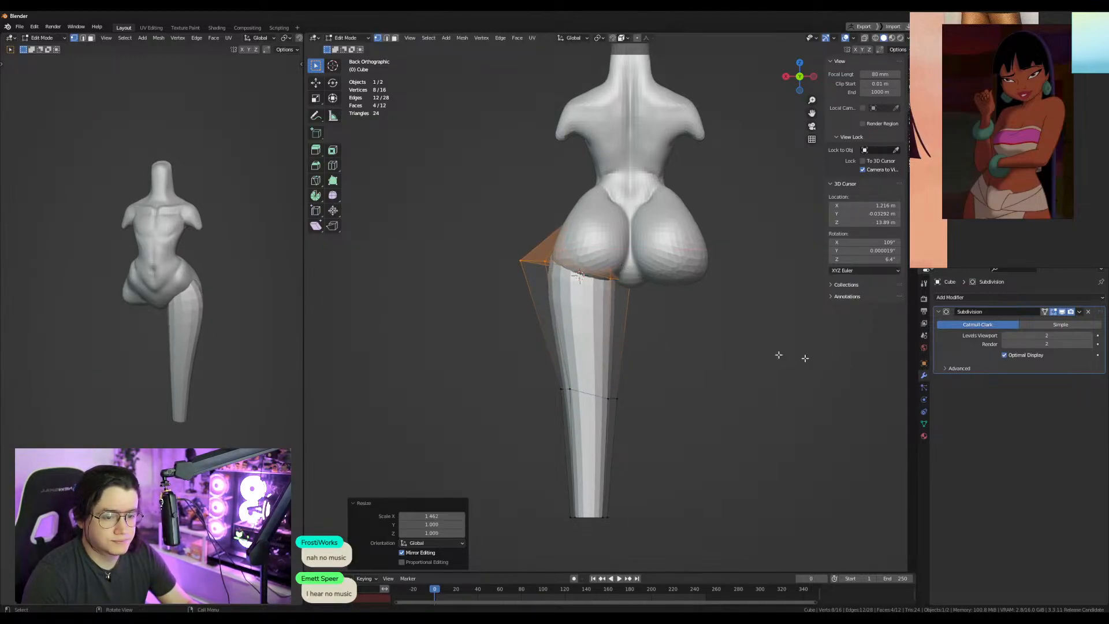
Level the leg's middle edge loop by scaling it along Z, and lower the loop slightly.
{"action": "key", "text": "KP_1"}
{"action": "left_click", "coordinate": [604, 396], "text": "alt"}
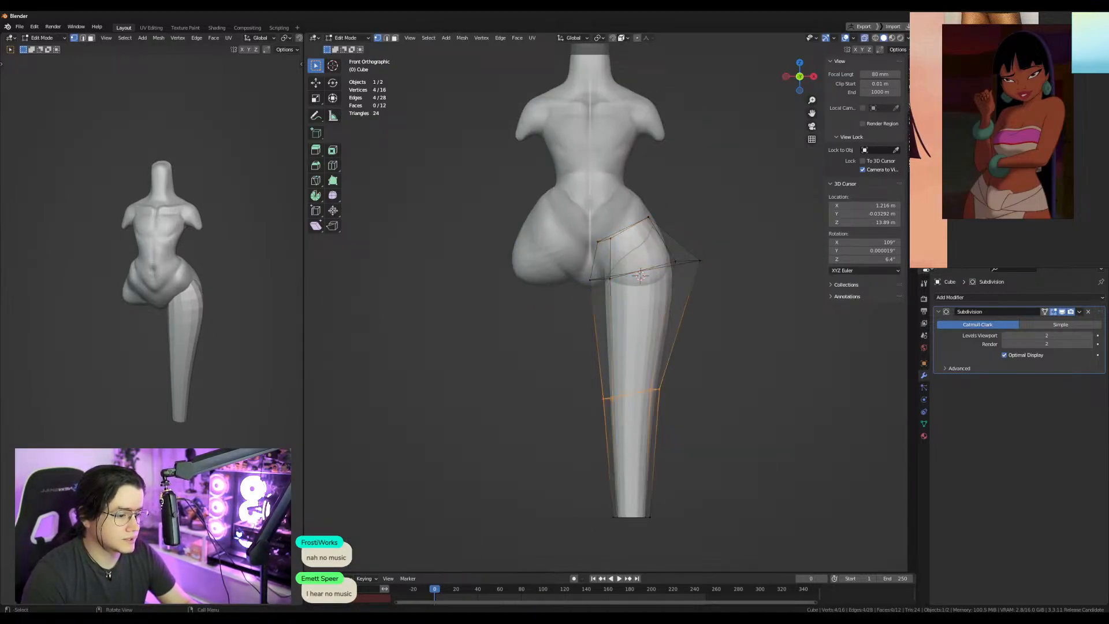
{"action": "key", "text": "s"}
{"action": "key", "text": "z"}
{"action": "left_click", "coordinate": [648, 400]}
{"action": "key", "text": "g"}
{"action": "key", "text": "z"}
{"action": "left_click", "coordinate": [681, 420]}
Lower the leg's bottom edge loop slightly along Z.
{"action": "middle_click_drag", "start_coordinate": [681, 421], "coordinate": [678, 354], "text": "shift"}
{"action": "left_click_drag", "start_coordinate": [542, 403], "coordinate": [711, 489]}
{"action": "key", "text": "g"}
{"action": "key", "text": "z"}
{"action": "left_click", "coordinate": [744, 505]}
Add a centred loop cut to the lower leg and shift it slightly outward along X.
{"action": "key", "text": "ctrl+r"}
{"action": "left_click", "coordinate": [647, 382]}
{"action": "right_click", "coordinate": [650, 382]}
{"action": "key", "text": "alt+z"}
{"action": "key", "text": "s"}
{"action": "key", "text": "x"}
{"action": "right_click", "coordinate": [675, 383]}
{"action": "key", "text": "g"}
{"action": "key", "text": "x"}
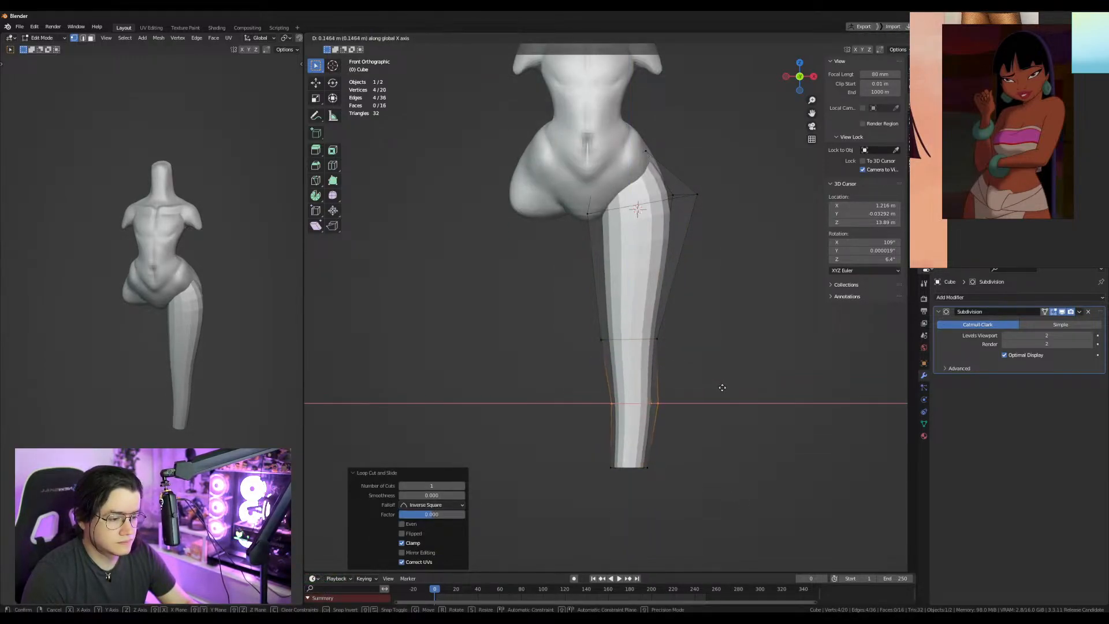
{"action": "left_click", "coordinate": [720, 388]}
Raise the edge loop around the knee 0.28226 m along Z.
{"action": "middle_click_drag", "start_coordinate": [719, 387], "coordinate": [717, 434], "text": "shift"}
{"action": "key", "text": "alt+z"}
{"action": "left_click_drag", "start_coordinate": [555, 362], "coordinate": [754, 441]}
{"action": "key", "text": "g"}
{"action": "middle_click_drag", "start_coordinate": [754, 440], "coordinate": [753, 428]}
{"action": "left_click", "coordinate": [753, 427]}
{"action": "key", "text": "alt+z"}
{"action": "middle_click_drag", "start_coordinate": [723, 323], "coordinate": [715, 372], "text": "shift"}
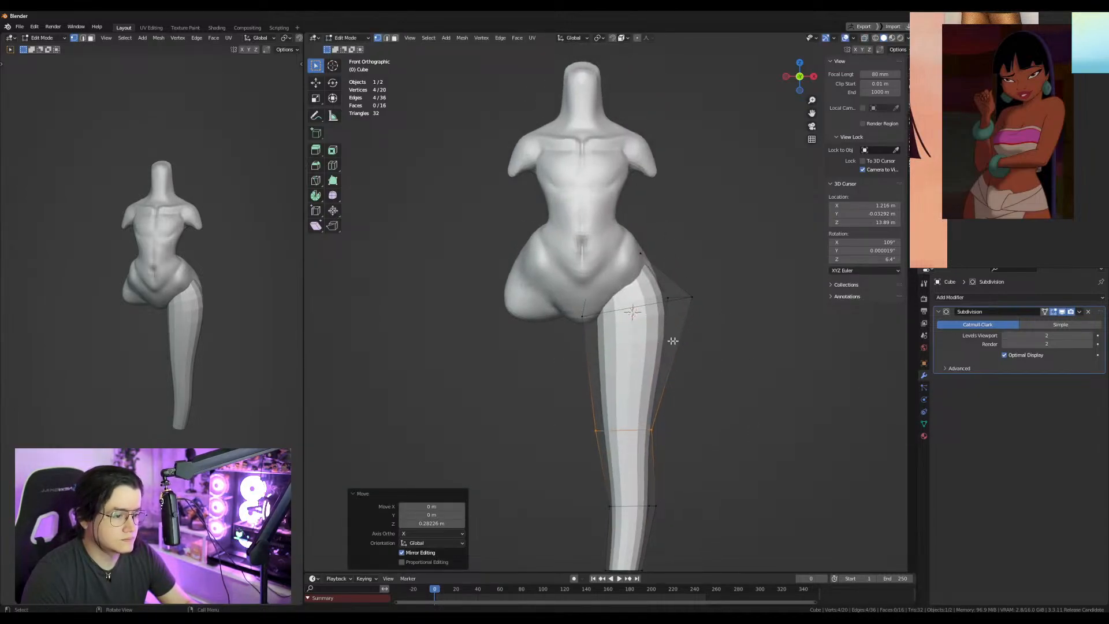
Add a centred loop cut around the thigh and raise it along Z toward the hip.
{"action": "key", "text": "ctrl+r"}
{"action": "left_click", "coordinate": [700, 351]}
{"action": "right_click", "coordinate": [701, 352]}
{"action": "key", "text": "alt+z"}
{"action": "left_click_drag", "start_coordinate": [571, 363], "coordinate": [614, 392]}
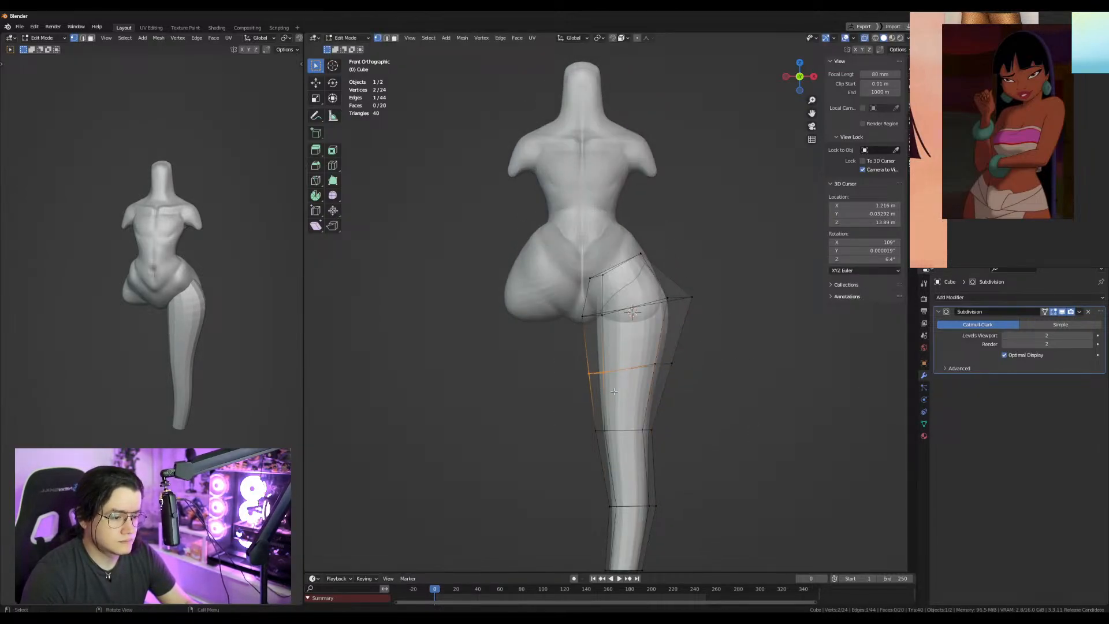
{"action": "key", "text": "g"}
{"action": "key", "text": "z"}
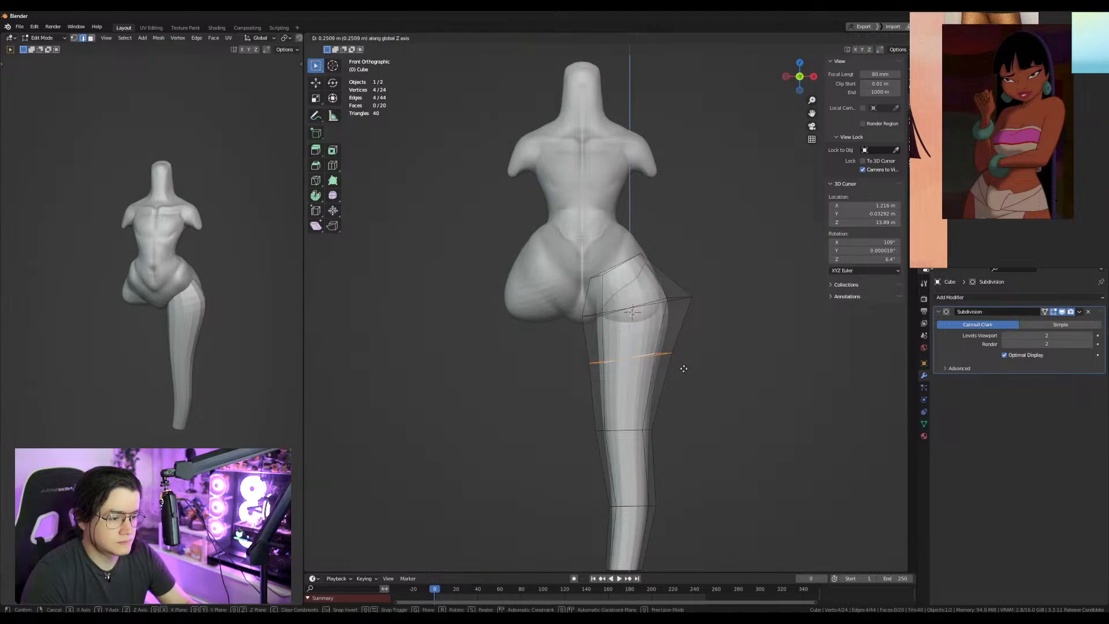
{"action": "left_click", "coordinate": [684, 360]}
Move the inner vertices of the upper thigh loop 0.2509 m inward along X and 0.12545 m up.
{"action": "left_click_drag", "start_coordinate": [578, 334], "coordinate": [617, 374]}
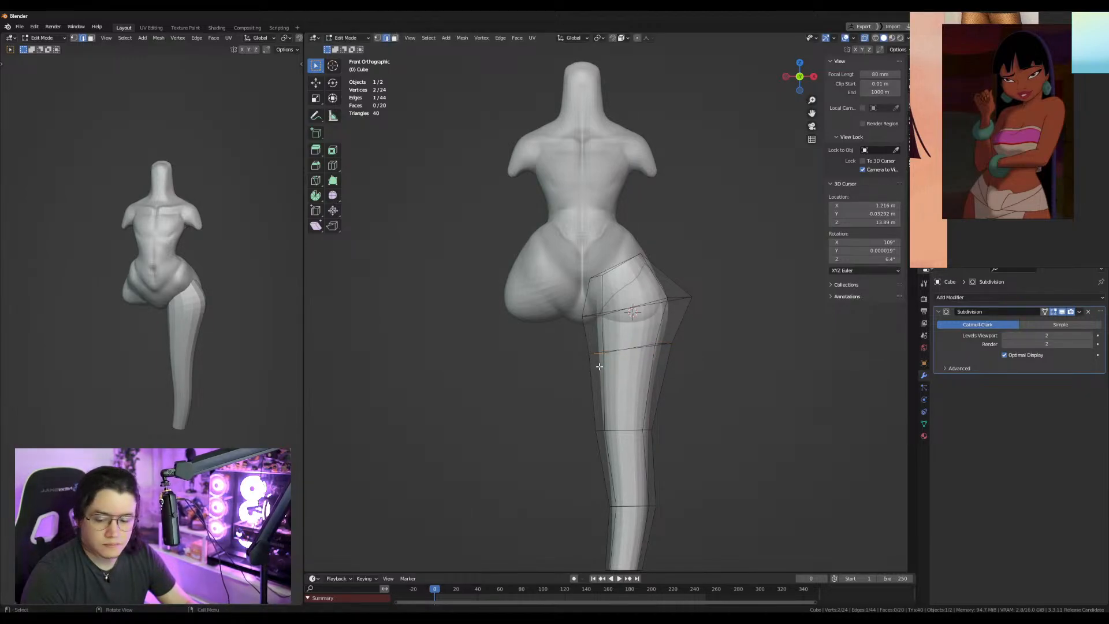
{"action": "middle_click_drag", "start_coordinate": [568, 355], "coordinate": [560, 343]}
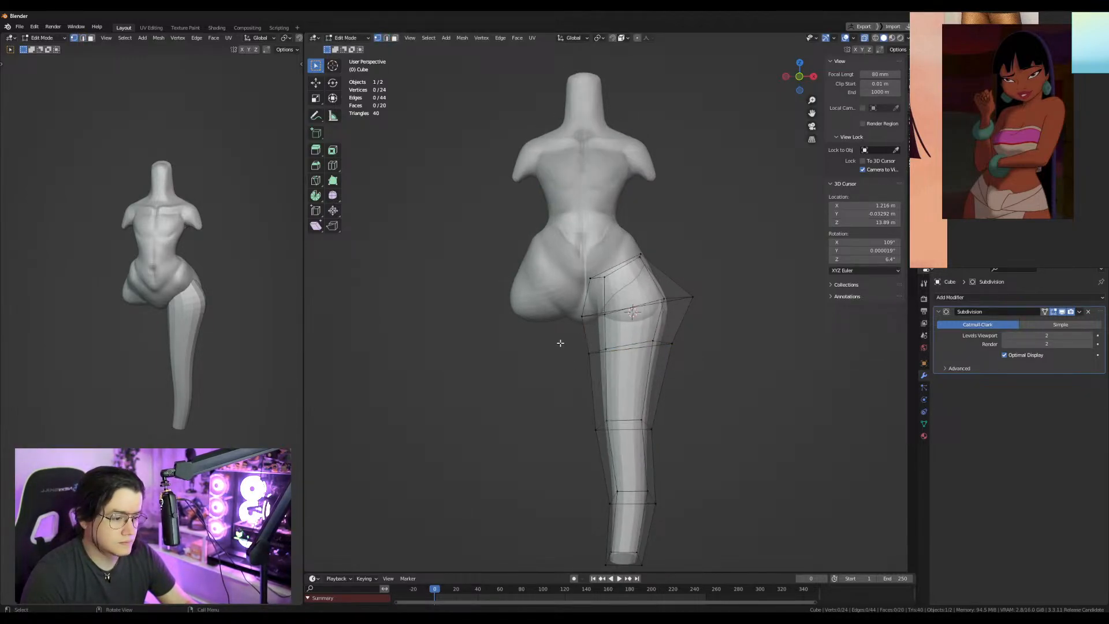
{"action": "key", "text": "KP_1"}
{"action": "key", "text": "g"}
{"action": "left_click", "coordinate": [655, 370]}
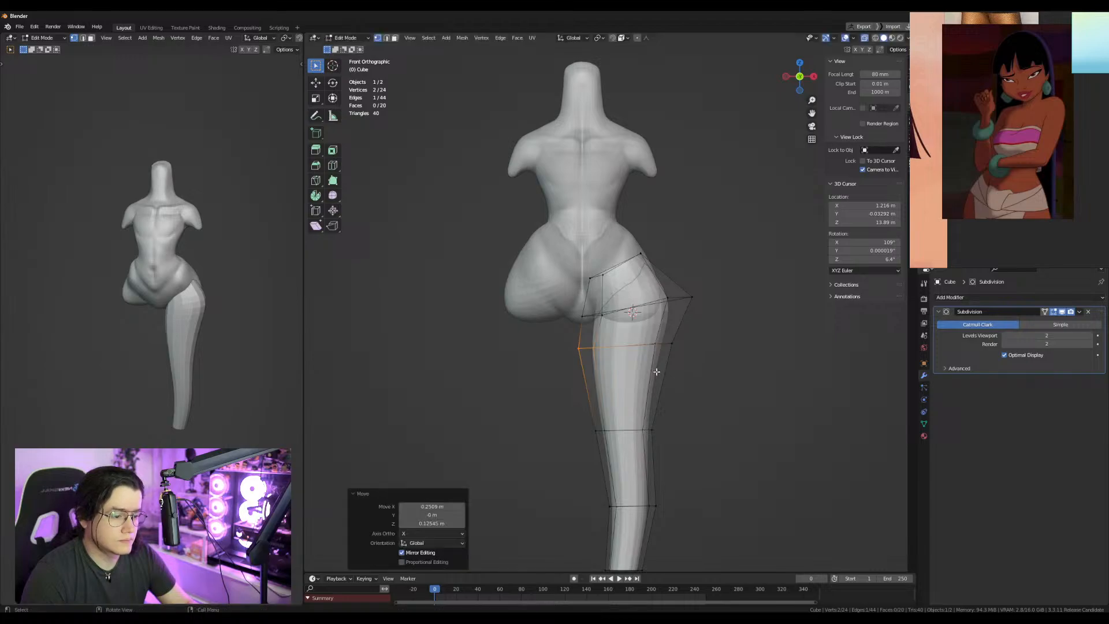
Add a centred loop cut across the lower thigh and move its inner vertices outward along X to narrow it.
{"action": "key", "text": "ctrl+r"}
{"action": "left_click", "coordinate": [665, 379]}
{"action": "right_click", "coordinate": [664, 379]}
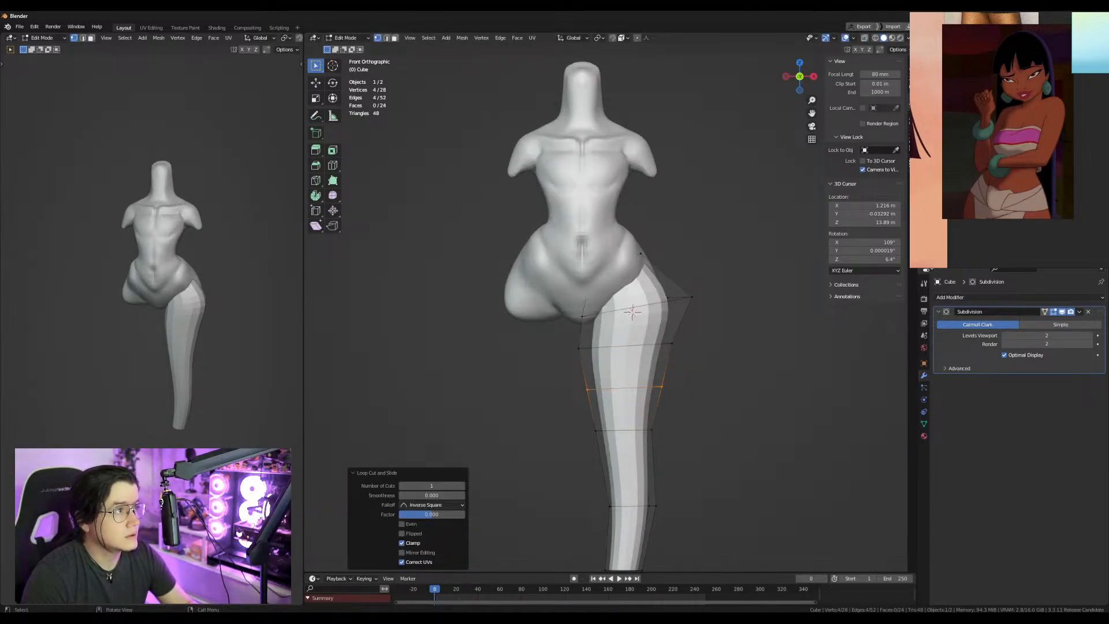
{"action": "left_click", "coordinate": [597, 387]}
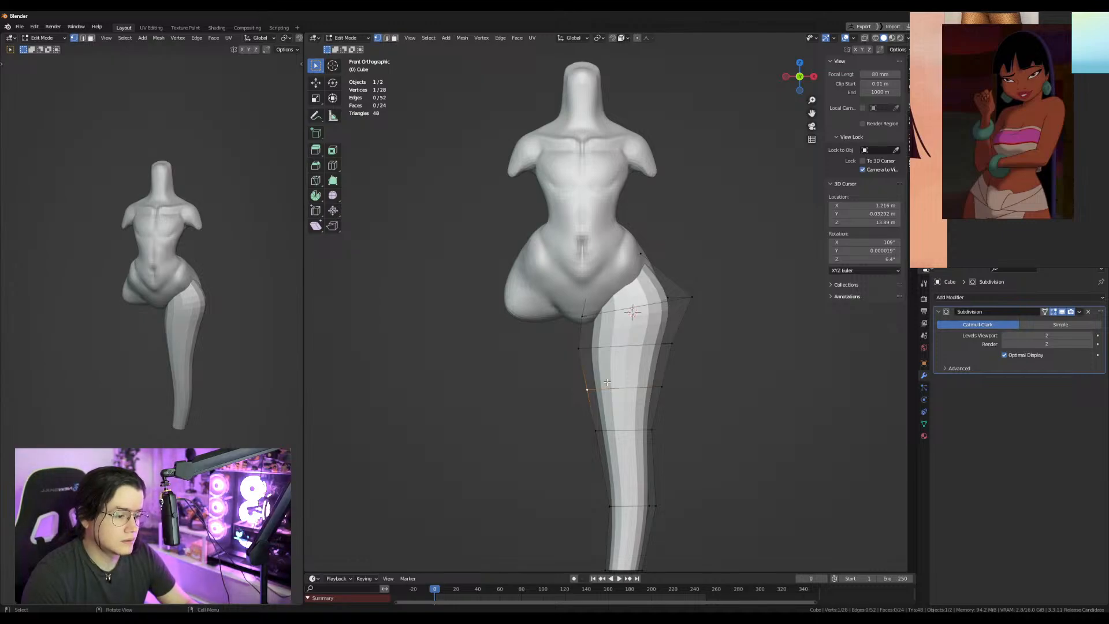
{"action": "key", "text": "alt+z"}
{"action": "key", "text": "g"}
{"action": "key", "text": "x"}
{"action": "left_click", "coordinate": [572, 413]}
Shift the leg's edge loops from the knee down inward along X.
{"action": "left_click_drag", "start_coordinate": [571, 415], "coordinate": [713, 553]}
{"action": "key", "text": "g"}
{"action": "key", "text": "x"}
{"action": "left_click", "coordinate": [700, 532]}
Shift the leg's bottom edge loop -0.083633 m along X.
{"action": "middle_click_drag", "start_coordinate": [699, 503], "coordinate": [699, 416], "text": "shift"}
{"action": "left_click_drag", "start_coordinate": [577, 461], "coordinate": [710, 524]}
{"action": "key", "text": "g"}
{"action": "key", "text": "x"}
{"action": "left_click", "coordinate": [707, 525]}
{"action": "key", "text": "alt+z"}
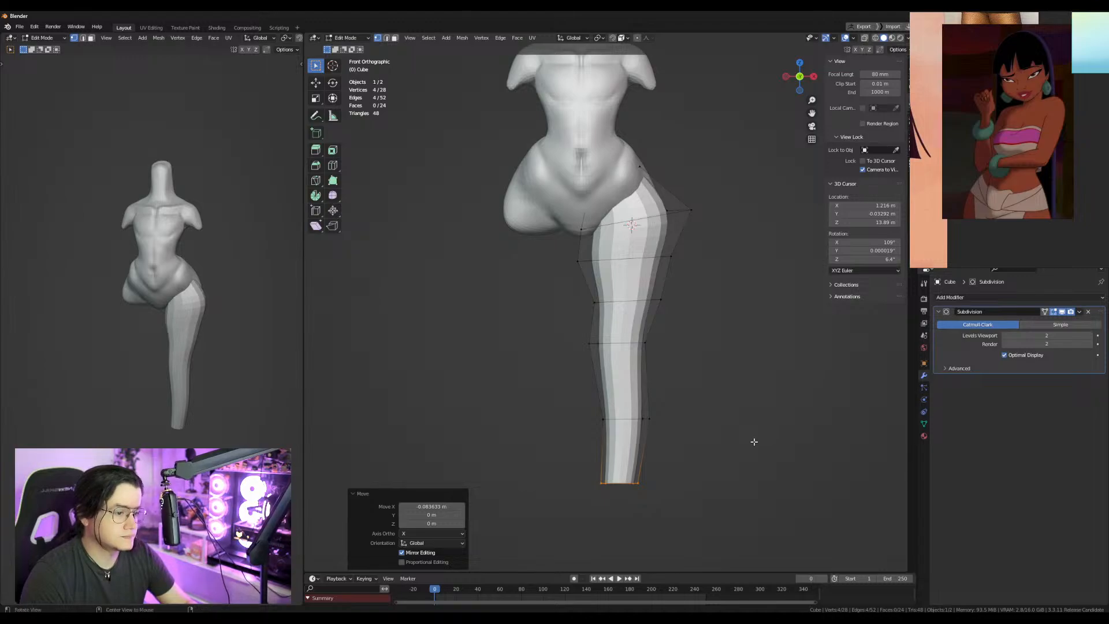
Mirror the leg across X with a Mirror modifier and reopen its mesh for editing in back view.
{"action": "key", "text": "Tab"}
{"action": "key", "text": "shift+m"}
{"action": "middle_click_drag", "start_coordinate": [656, 396], "coordinate": [745, 375], "text": "alt"}
{"action": "middle_click_drag", "start_coordinate": [603, 348], "coordinate": [718, 351], "text": "alt"}
{"action": "key", "text": "Tab"}
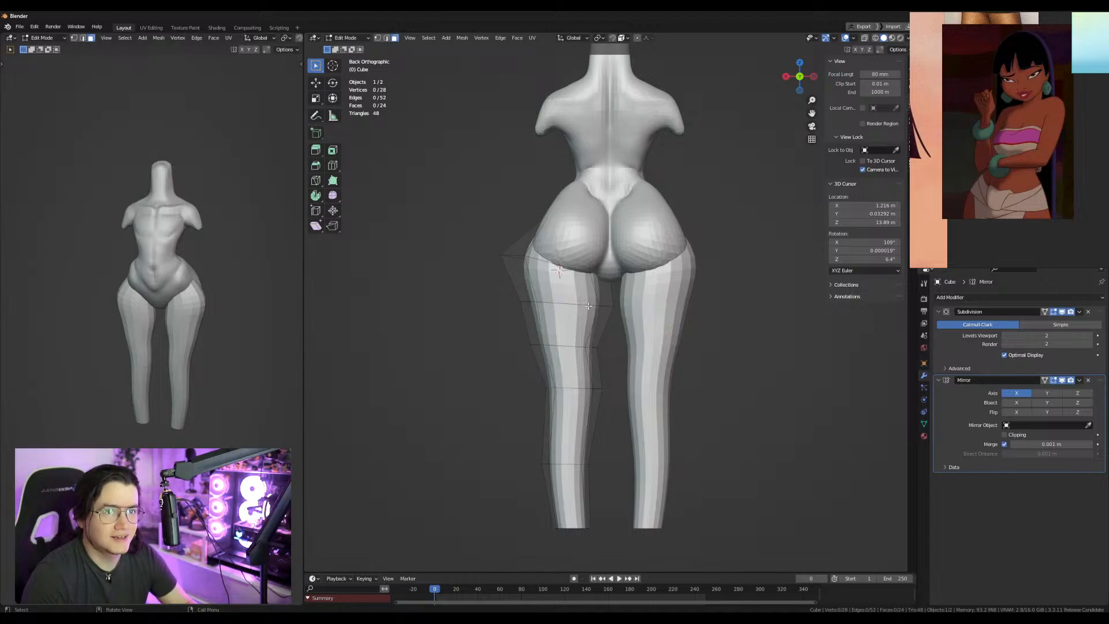
Select the column of six faces down the back of the leg and narrow it to about 0.945 along X.
{"action": "key", "text": "alt+z"}
{"action": "left_click", "coordinate": [569, 261]}
{"action": "key", "text": "alt+z"}
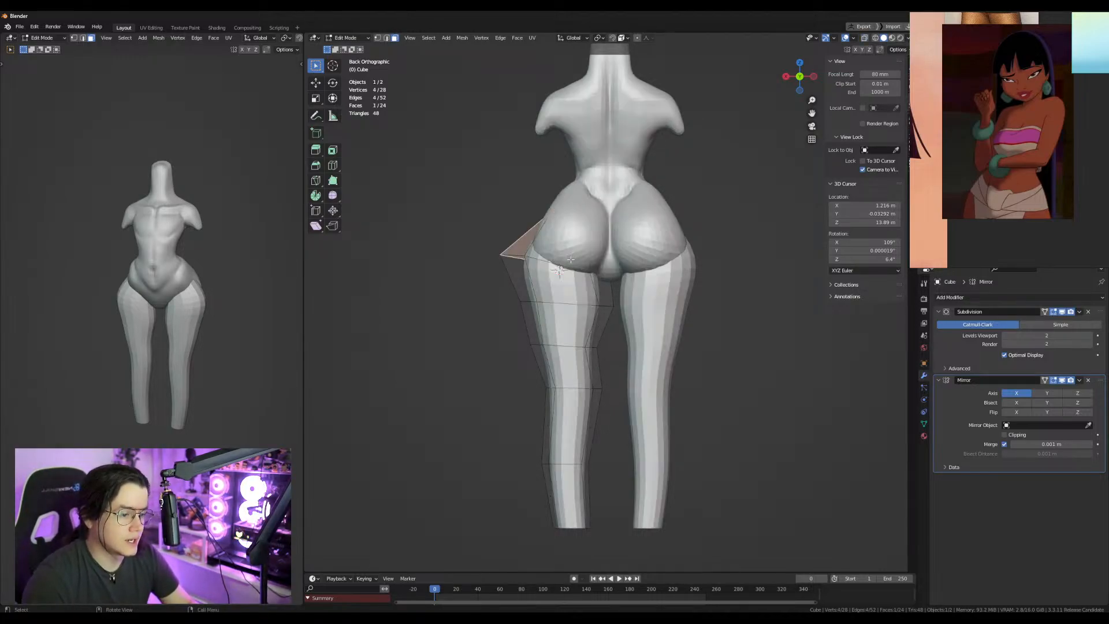
{"action": "left_click", "coordinate": [570, 283]}
{"action": "left_click", "coordinate": [570, 312], "text": "shift"}
{"action": "left_click", "coordinate": [568, 252], "text": "shift"}
{"action": "left_click", "coordinate": [569, 367], "text": "shift"}
{"action": "left_click", "coordinate": [571, 426], "text": "shift"}
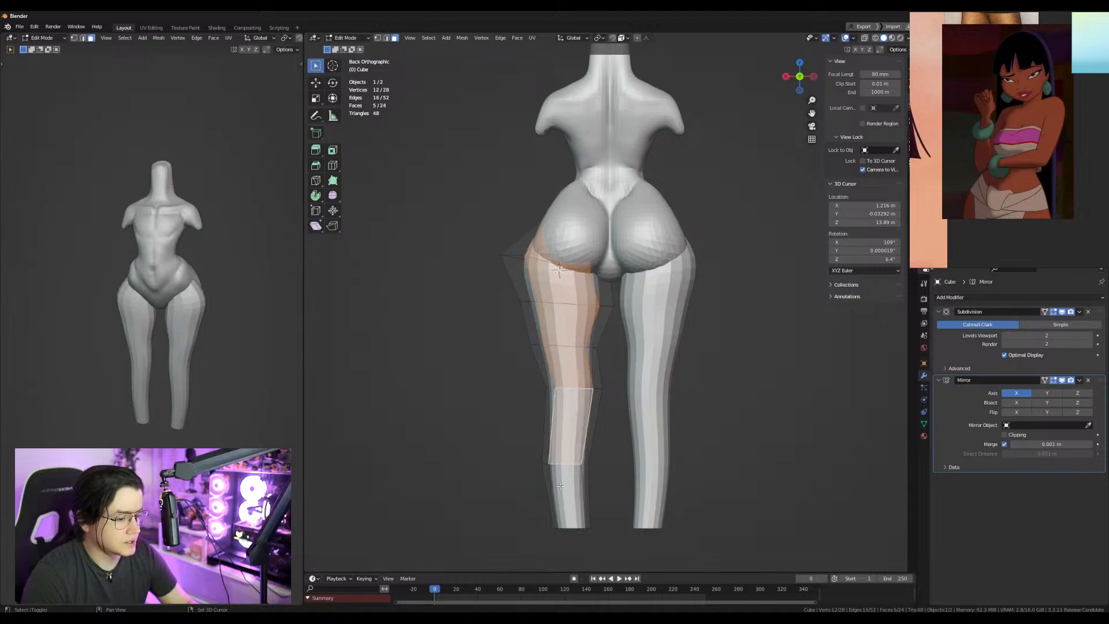
{"action": "left_click", "coordinate": [559, 483], "text": "shift"}
{"action": "key", "text": "s"}
{"action": "key", "text": "x"}
{"action": "left_click", "coordinate": [772, 477]}
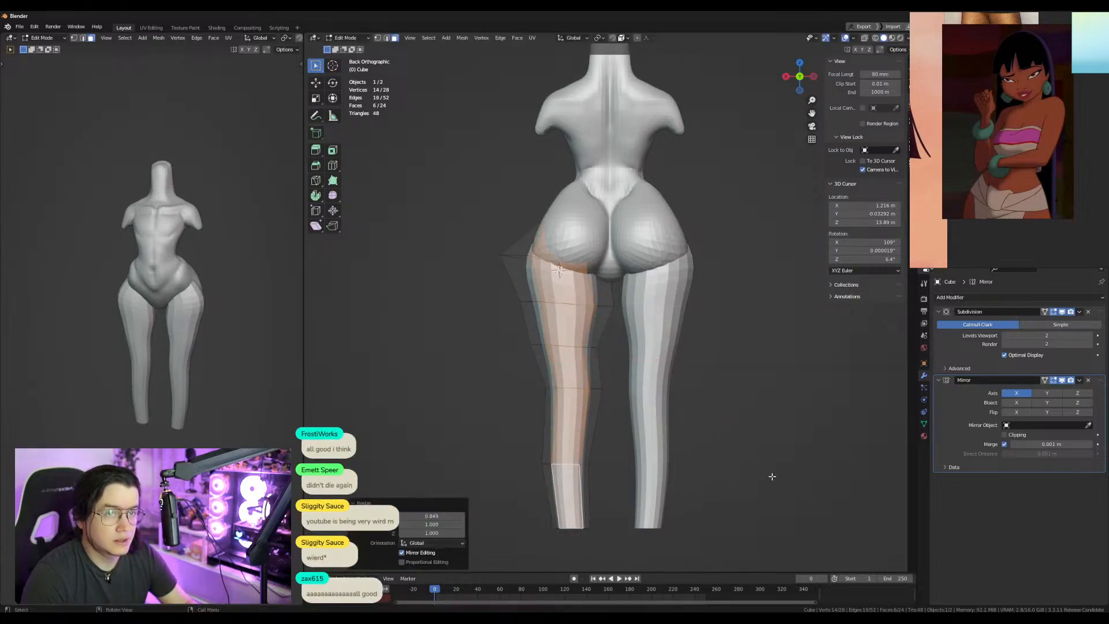
Try to move the leg's outer hip vertex along X in front view.
{"action": "key", "text": "KP_1"}
{"action": "key", "text": "Tab"}
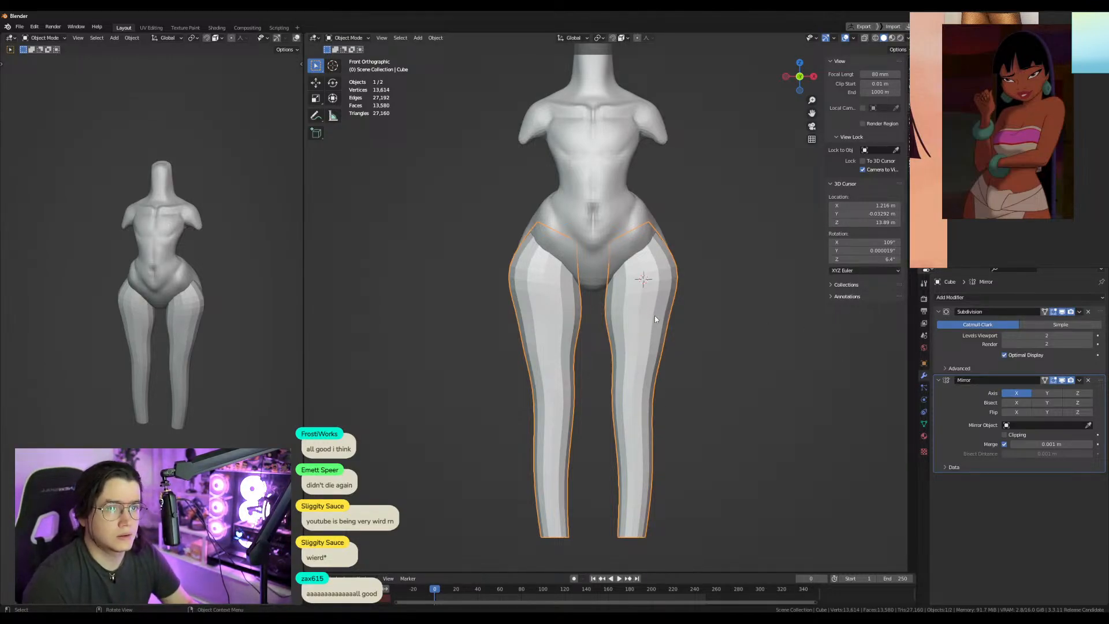
{"action": "key", "text": "Tab"}
{"action": "left_click", "coordinate": [706, 265]}
{"action": "key", "text": "g"}
{"action": "key", "text": "x"}
{"action": "left_click", "coordinate": [728, 270]}
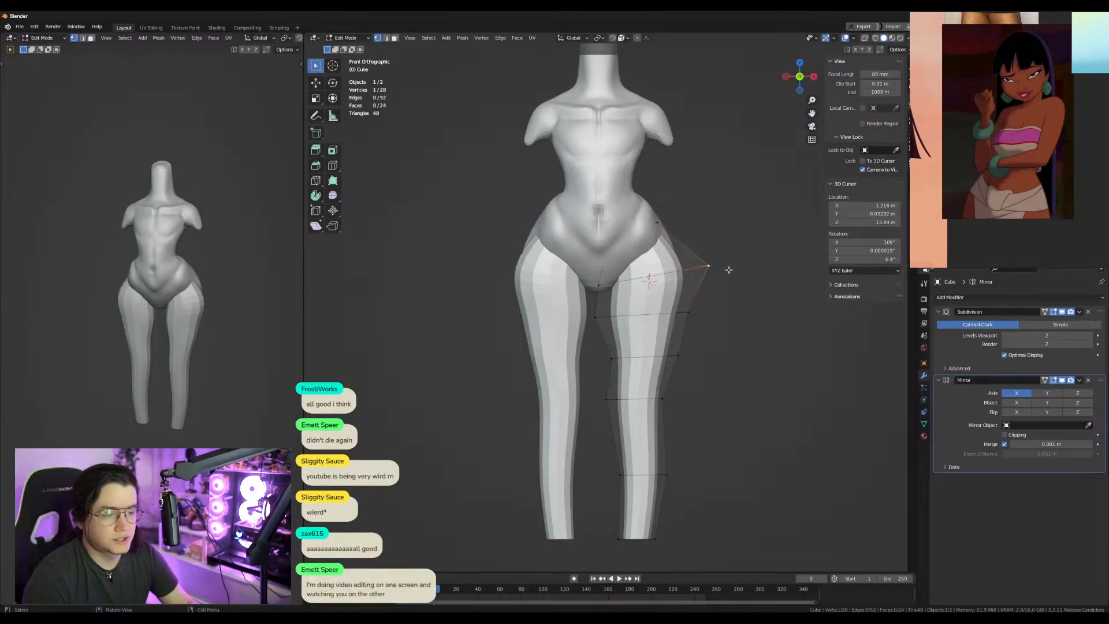
{"action": "key", "text": "Tab"}
Reshape the lower buttocks of the torso in Sculpt Mode with a resized Grab brush.
{"action": "key", "text": "KP_3"}
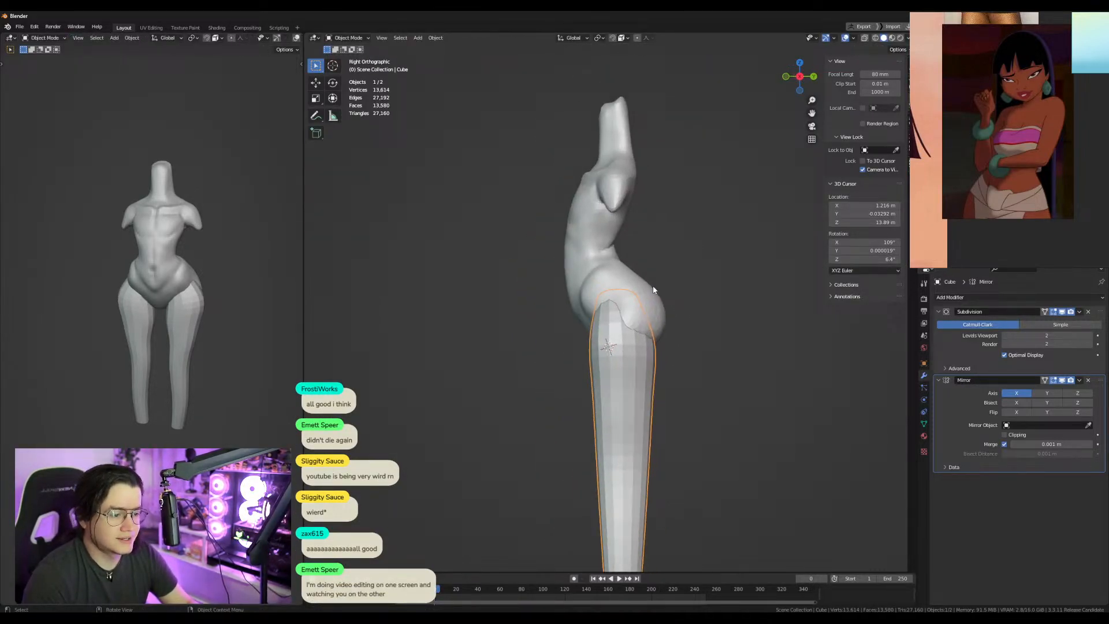
{"action": "left_click", "coordinate": [656, 290]}
{"action": "key", "text": "ctrl+KP_1"}
{"action": "key", "text": "ctrl+Tab"}
{"action": "scroll", "coordinate": [578, 306], "scroll_direction": "up", "scroll_amount": 1}
{"action": "key", "text": "g"}
{"action": "key", "text": "f"}
{"action": "left_click", "coordinate": [649, 333]}
{"action": "middle_click_drag", "start_coordinate": [650, 271], "coordinate": [648, 302]}
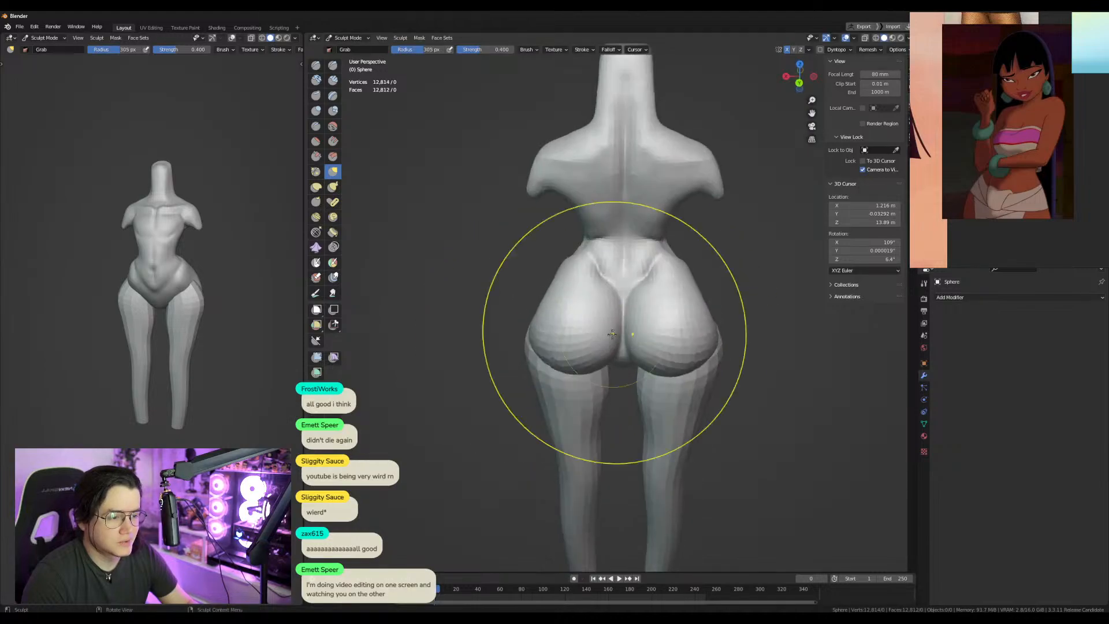
{"action": "key", "text": "KP_3"}
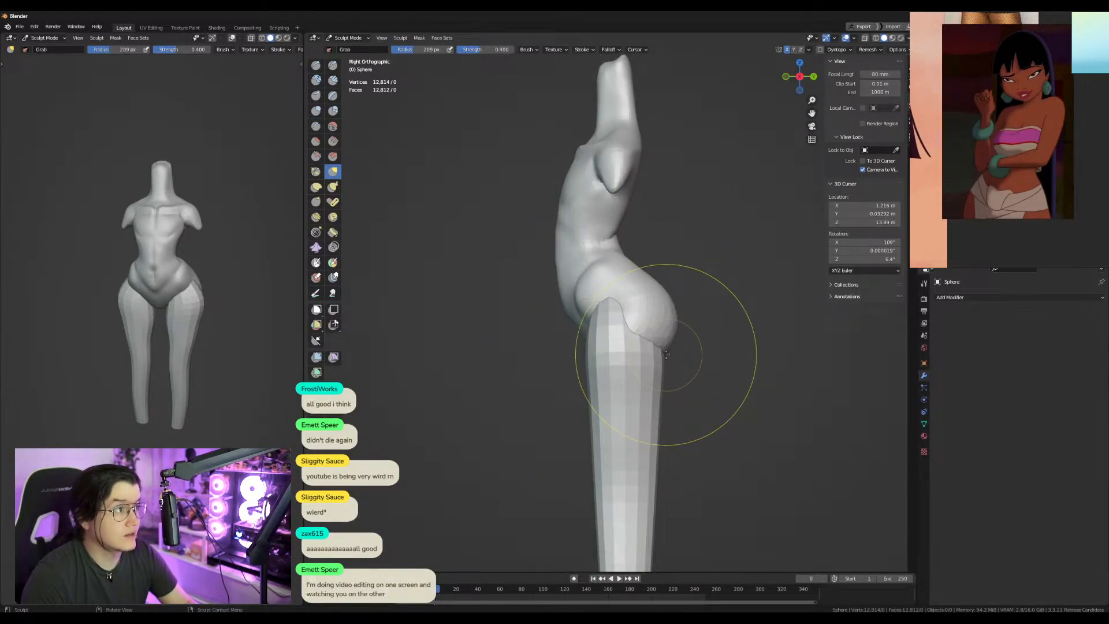
{"action": "left_click_drag", "start_coordinate": [669, 350], "coordinate": [667, 351]}
Switch to the leg object, apply its Subdivision modifier, and return to Sculpt Mode.
{"action": "middle_click_drag", "start_coordinate": [630, 393], "coordinate": [642, 323], "text": "shift"}
{"action": "key", "text": "alt+q"}
{"action": "left_click_drag", "start_coordinate": [662, 354], "coordinate": [610, 354]}
{"action": "key", "text": "ctrl+Tab"}
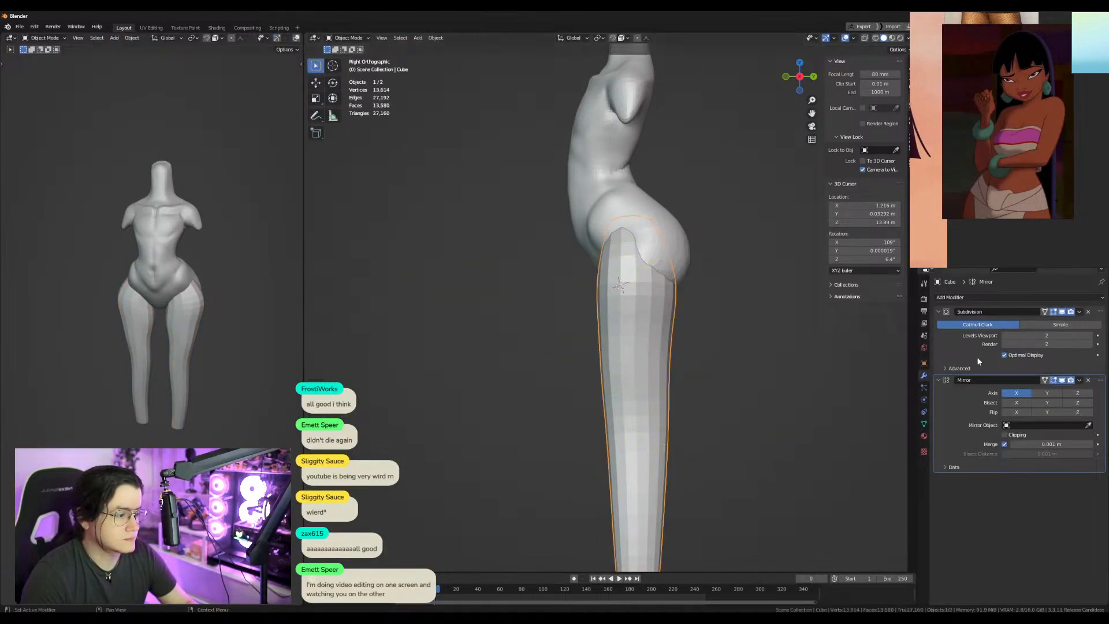
{"action": "key", "text": "ctrl+a"}
{"action": "key", "text": "ctrl+Tab"}
{"action": "left_click", "coordinate": [626, 309]}
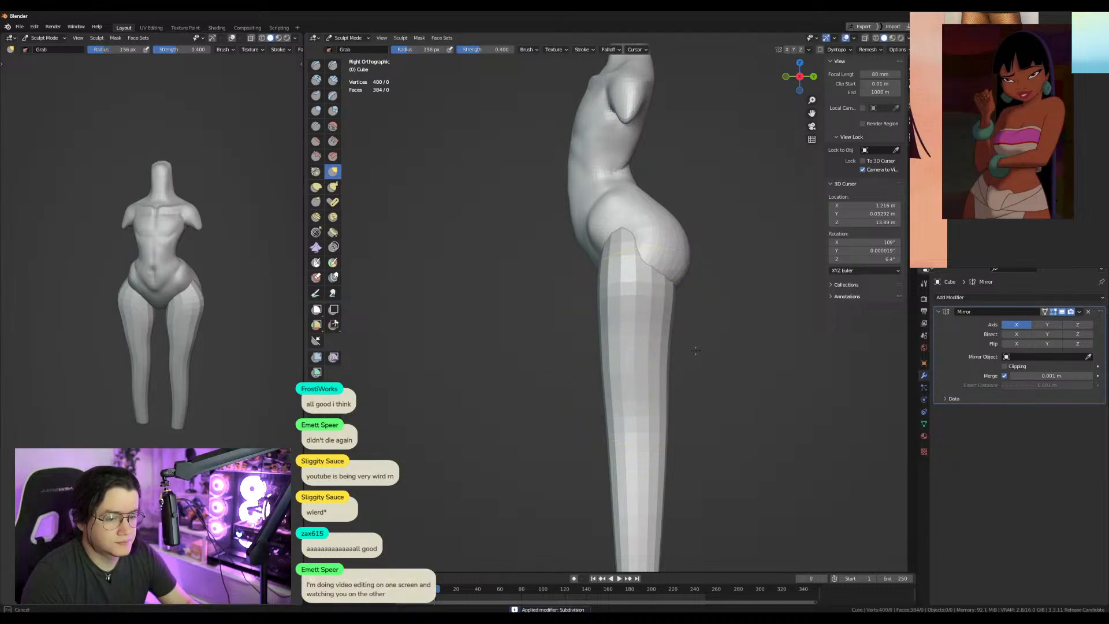
Show the mesh wireframe in front view and choose the Slide Relax brush for sculpting the legs.
{"action": "key", "text": "KP_1"}
{"action": "key", "text": "f"}
{"action": "left_click", "coordinate": [762, 352]}
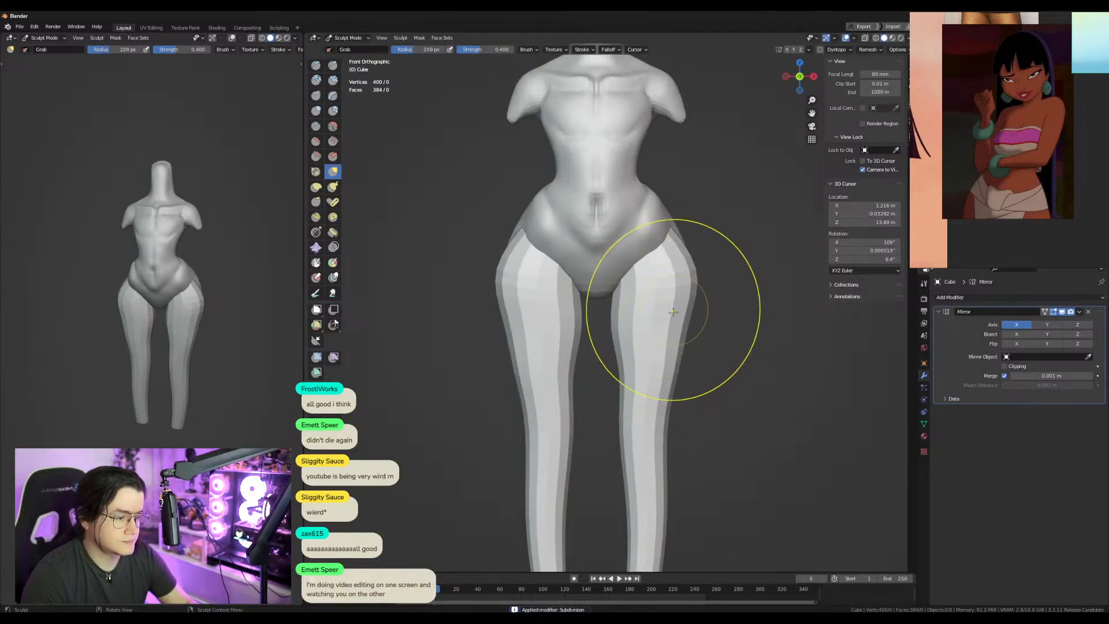
{"action": "key", "text": "q"}
{"action": "left_click", "coordinate": [633, 319]}
{"action": "left_click", "coordinate": [315, 232]}
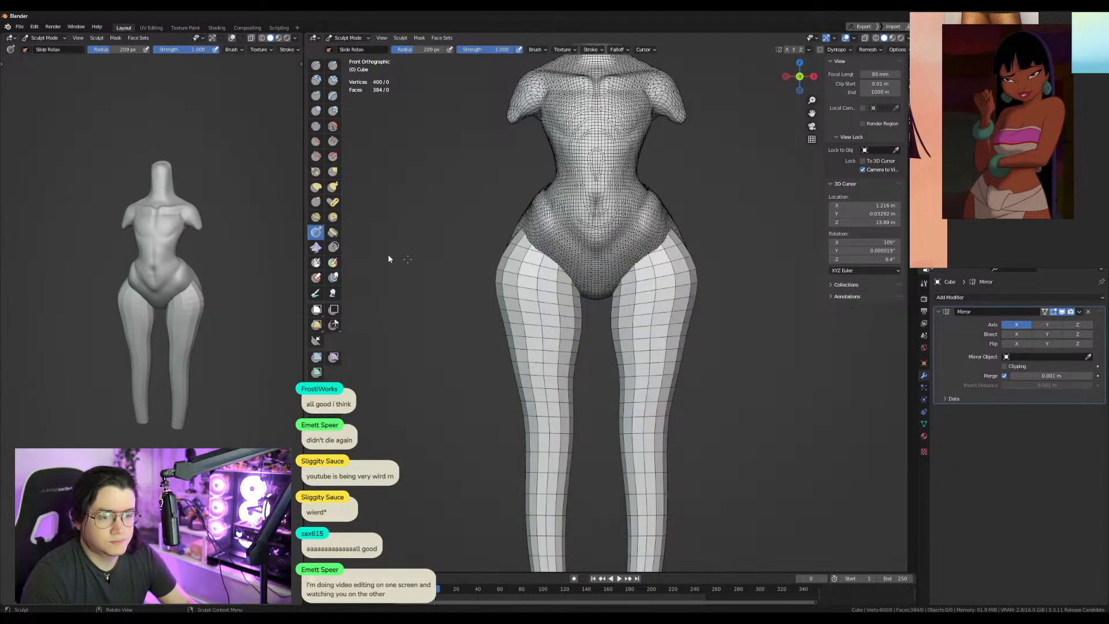
Relax the leg mesh along the thighs and lower legs with the Slide Relax brush.
{"action": "mouse_move", "coordinate": [654, 350]}
{"action": "left_mouse_down", "text": "shift"}
{"action": "mouse_move", "coordinate": [658, 280]}
{"action": "mouse_move", "coordinate": [662, 356]}
{"action": "left_mouse_up", "text": "shift"}
{"action": "middle_click_drag", "start_coordinate": [662, 357], "coordinate": [662, 259], "text": "shift"}
{"action": "mouse_move", "coordinate": [662, 275]}
{"action": "left_mouse_down", "text": "shift"}
{"action": "mouse_move", "coordinate": [630, 405]}
{"action": "mouse_move", "coordinate": [638, 438]}
{"action": "left_mouse_up", "text": "shift"}
{"action": "middle_click_drag", "start_coordinate": [688, 356], "coordinate": [660, 412], "text": "shift"}
Reselect the legs in Object Mode, return to Sculpt Mode and choose the Inflate/Deflate brush.
{"action": "key", "text": "ctrl+Tab"}
{"action": "left_click", "coordinate": [694, 307]}
{"action": "left_click", "coordinate": [632, 304]}
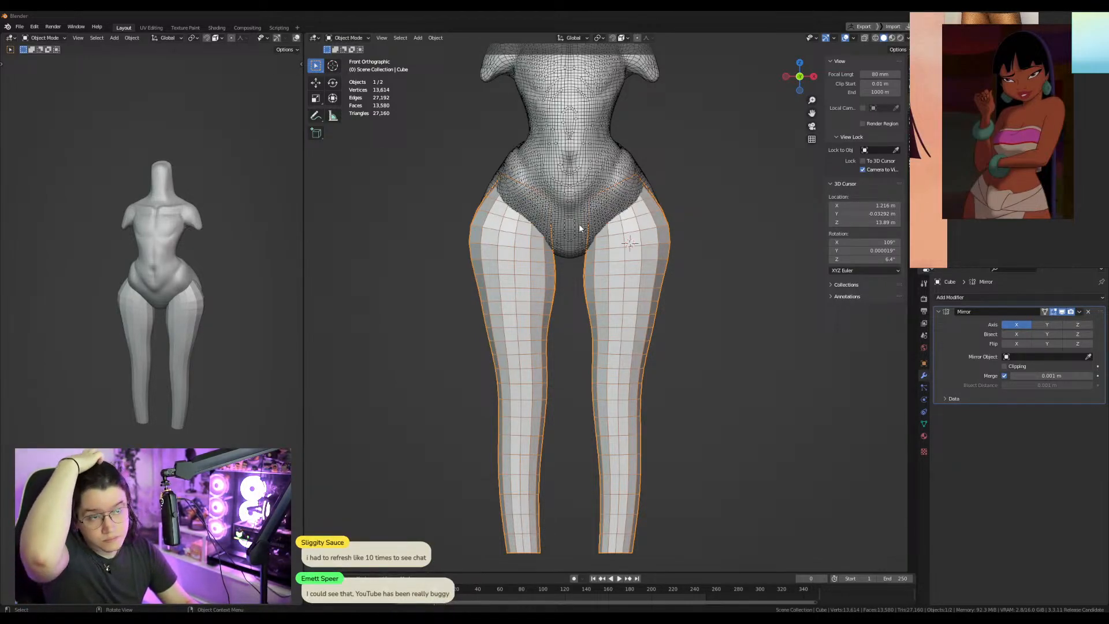
{"action": "left_click_drag", "start_coordinate": [617, 291], "coordinate": [613, 297], "text": "shift"}
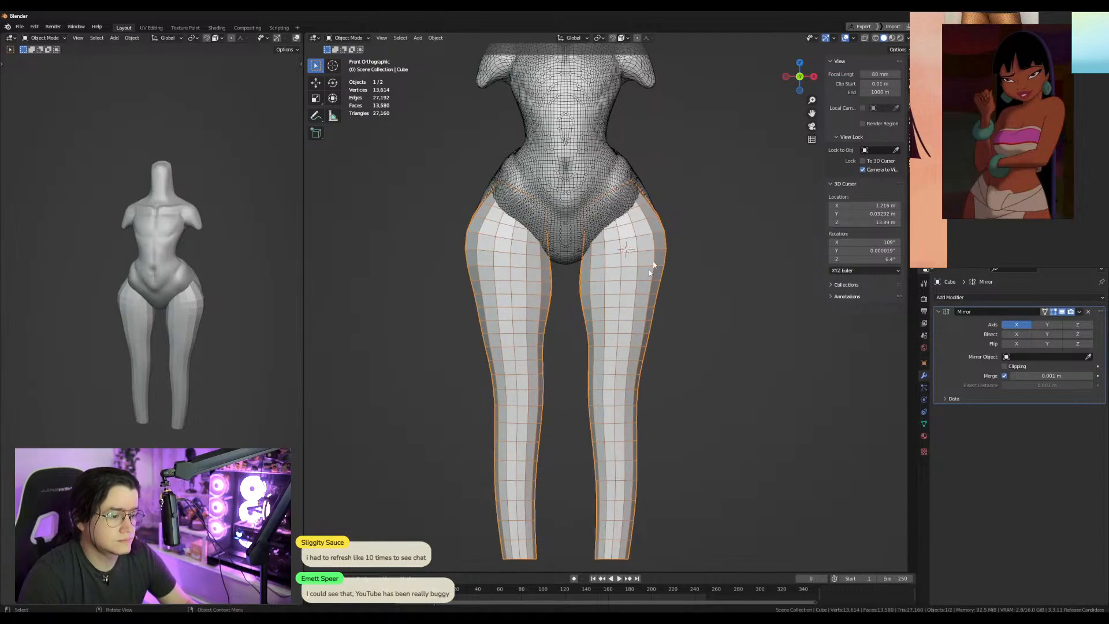
{"action": "key", "text": "ctrl+Tab"}
{"action": "key", "text": "g"}
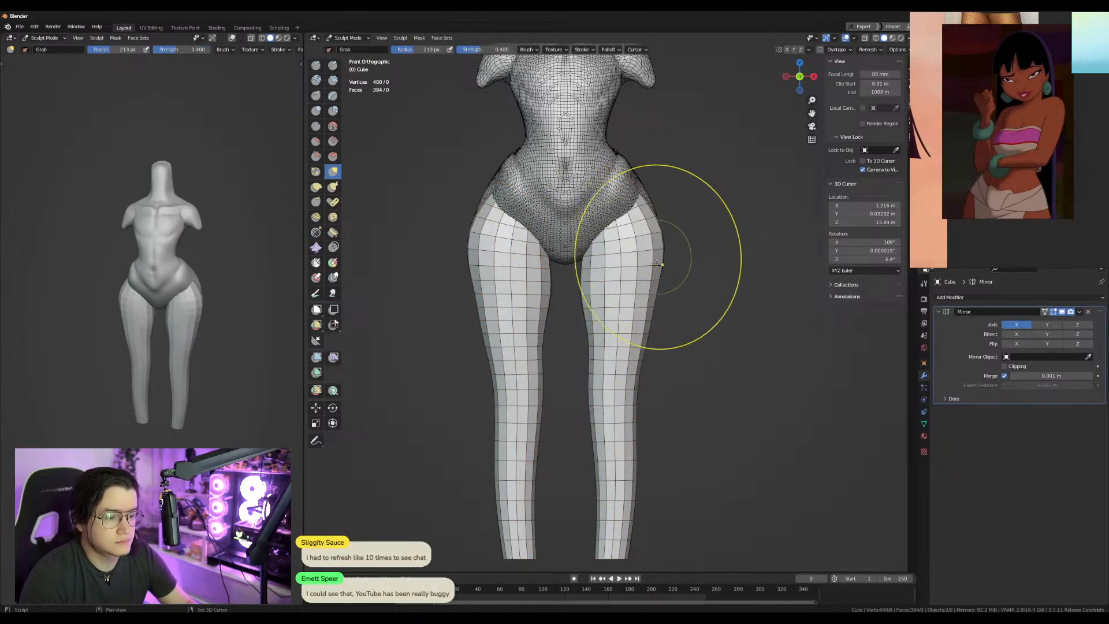
{"action": "left_click", "coordinate": [316, 111]}
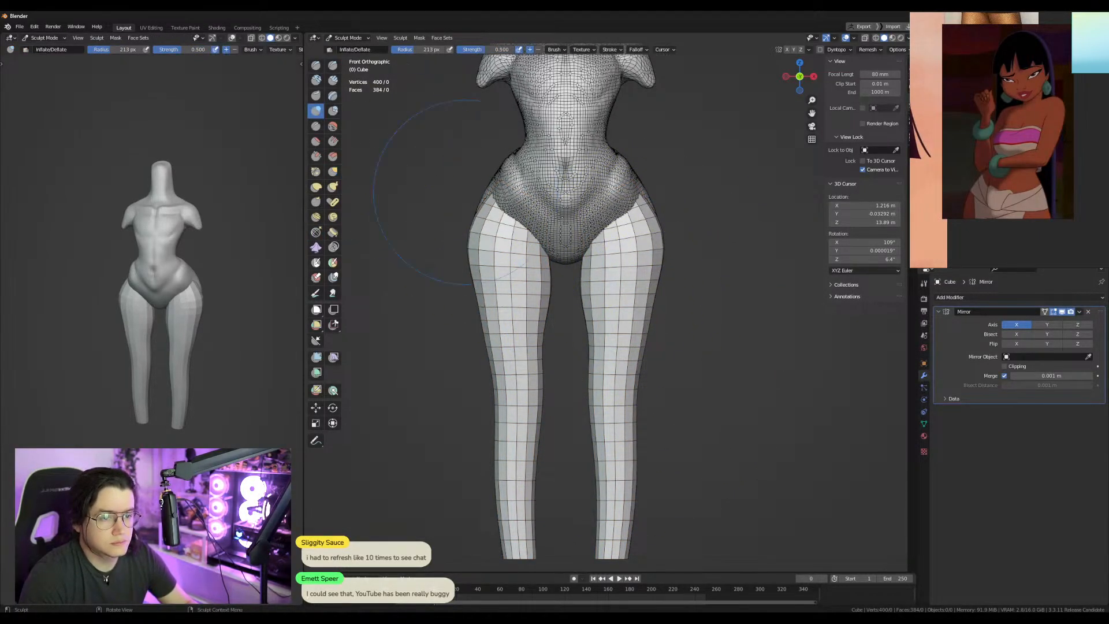
Move the entire leg mesh along Y in Edit Mode to align it under the torso, checking from the side.
{"action": "key", "text": "KP_3"}
{"action": "key", "text": "Tab"}
{"action": "key", "text": "a"}
{"action": "key", "text": "g"}
{"action": "key", "text": "y"}
{"action": "left_click", "coordinate": [706, 310]}
{"action": "mouse_move", "coordinate": [705, 310]}
{"action": "middle_mouse_down", "text": "alt"}
{"action": "mouse_move", "coordinate": [679, 297]}
{"action": "mouse_move", "coordinate": [699, 299]}
{"action": "middle_mouse_up", "text": "alt"}
{"action": "key", "text": "g"}
{"action": "key", "text": "y"}
{"action": "left_click", "coordinate": [701, 300]}
Shape the knee and shin profile in side view with a resized Grab brush in Sculpt Mode.
{"action": "middle_click_drag", "start_coordinate": [701, 372], "coordinate": [693, 294], "text": "shift"}
{"action": "key", "text": "ctrl+Tab"}
{"action": "left_click", "coordinate": [618, 294]}
{"action": "key", "text": "g"}
{"action": "key", "text": "f"}
{"action": "left_click", "coordinate": [559, 371]}
{"action": "left_click_drag", "start_coordinate": [570, 392], "coordinate": [599, 383]}
{"action": "mouse_move", "coordinate": [587, 400]}
{"action": "left_mouse_down"}
{"action": "mouse_move", "coordinate": [603, 410]}
{"action": "mouse_move", "coordinate": [604, 465]}
{"action": "left_mouse_up"}
{"action": "left_click_drag", "start_coordinate": [597, 376], "coordinate": [601, 369]}
{"action": "left_click", "coordinate": [615, 334]}
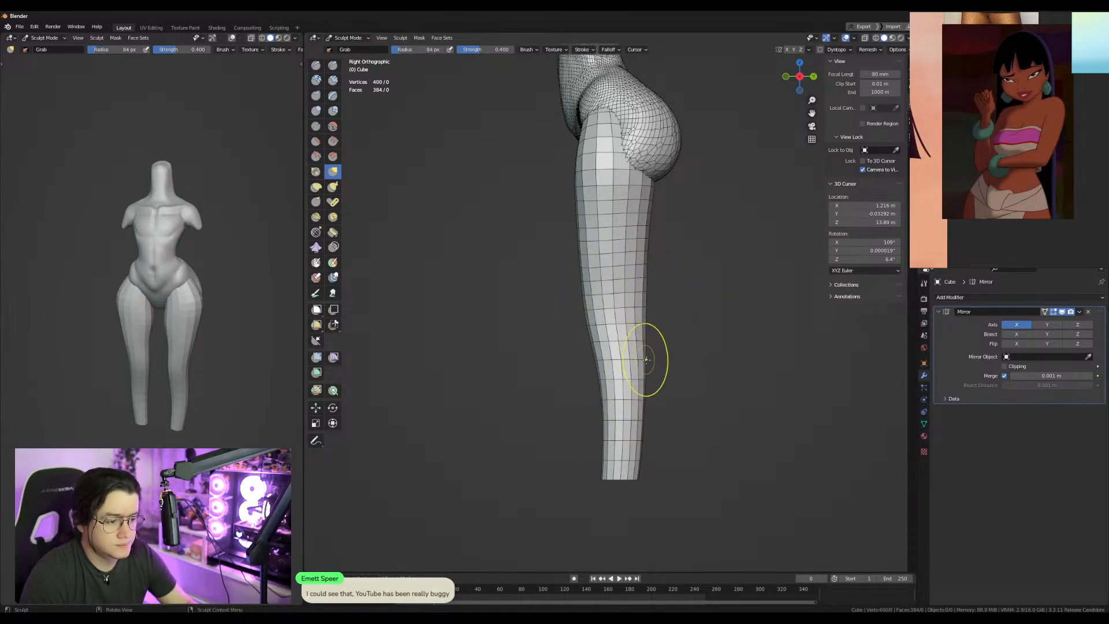
Bulge the calves with a resized Inflate/Deflate brush and pull the back of the knee forward with the Grab brush.
{"action": "left_click_drag", "start_coordinate": [303, 114], "coordinate": [314, 113]}
{"action": "left_click", "coordinate": [326, 111]}
{"action": "key", "text": "ctrl+KP_1"}
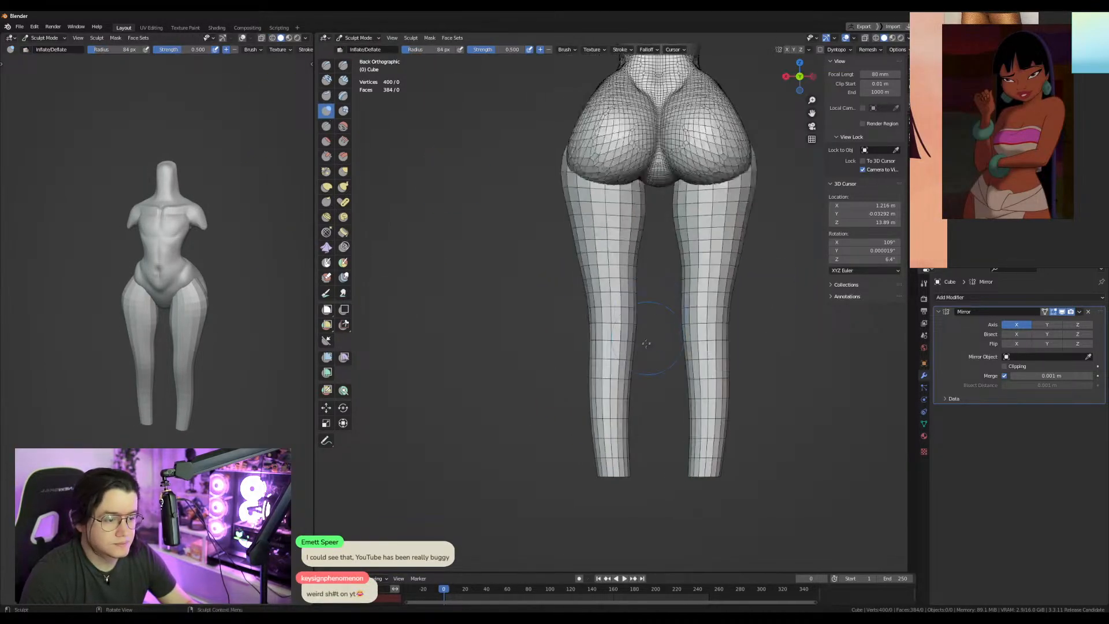
{"action": "key", "text": "f"}
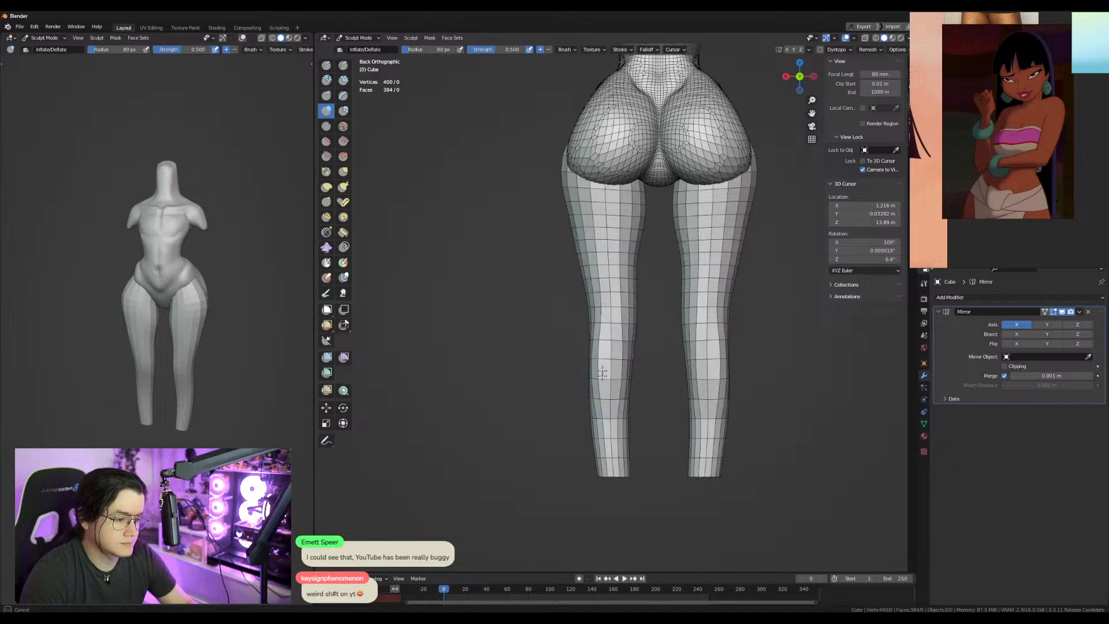
{"action": "left_click", "coordinate": [604, 366]}
{"action": "key", "text": "KP_3"}
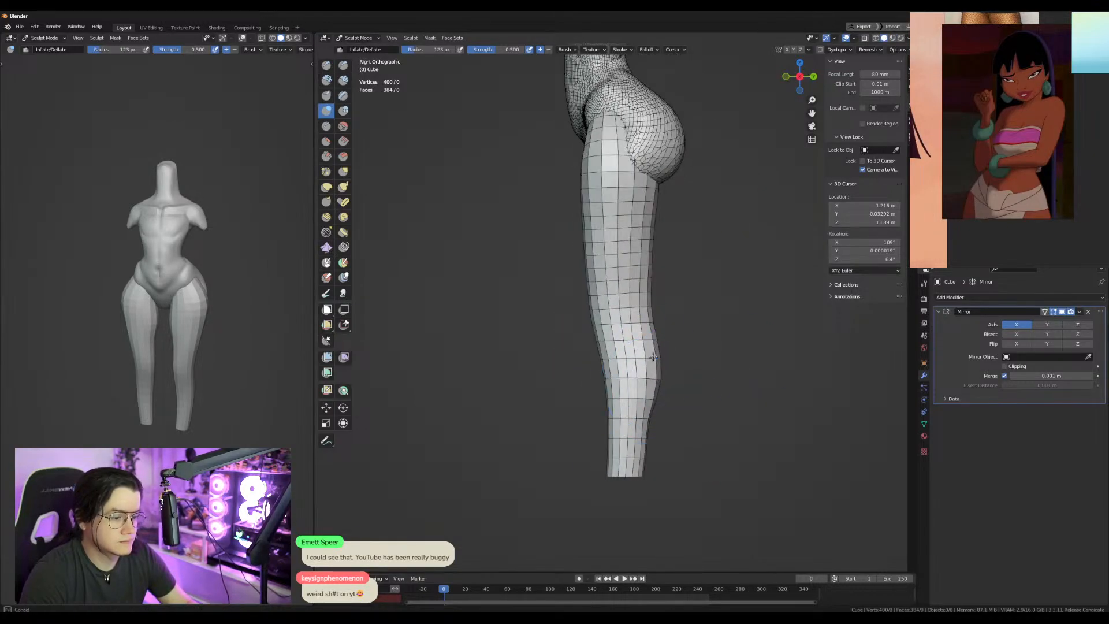
{"action": "key", "text": "g"}
{"action": "left_click_drag", "start_coordinate": [657, 292], "coordinate": [639, 283]}
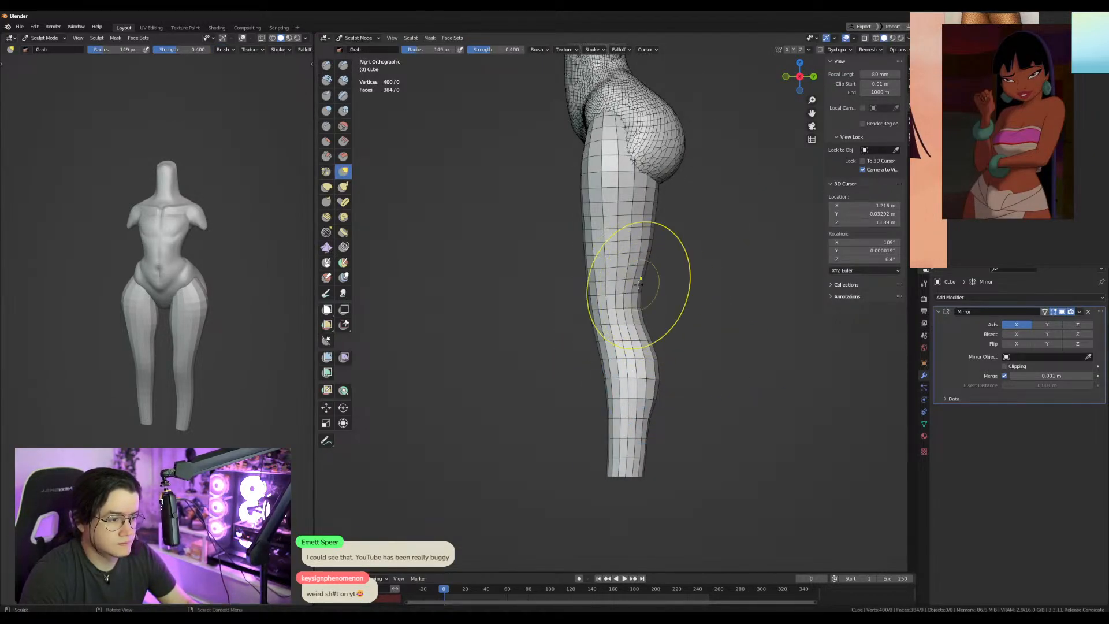
Work the back of the upper thigh under the buttock with an inverted stroke of a smaller Crease brush.
{"action": "key", "text": "ctrl+KP_1"}
{"action": "left_click", "coordinate": [326, 126]}
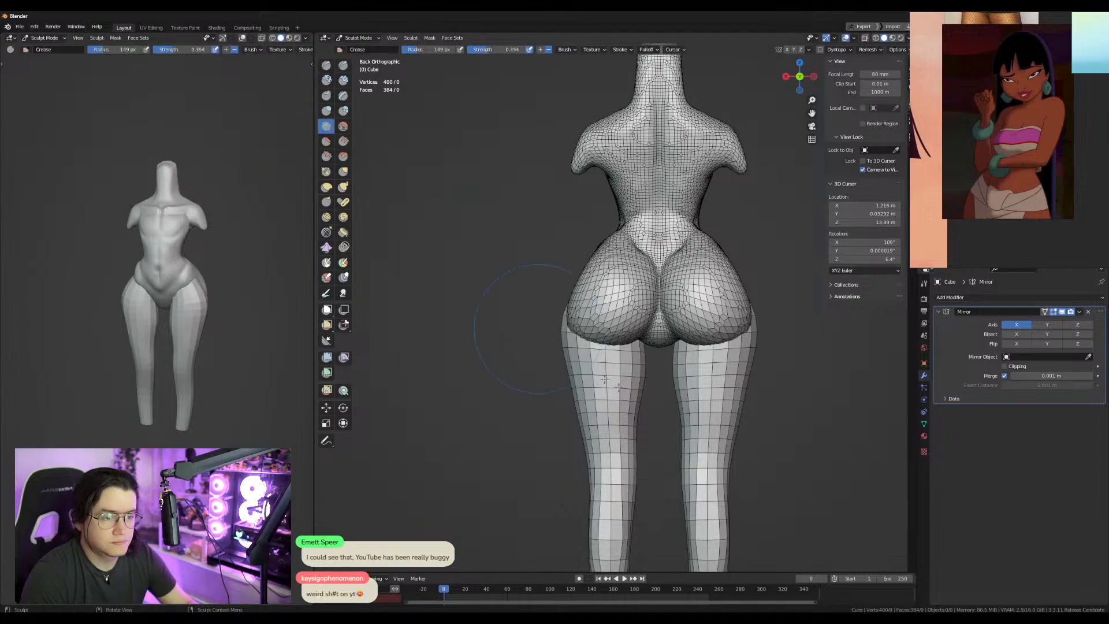
{"action": "key", "text": "f"}
{"action": "left_click", "coordinate": [665, 358]}
{"action": "left_click_drag", "start_coordinate": [629, 348], "coordinate": [577, 331], "text": "ctrl"}
{"action": "key", "text": "KP_3"}
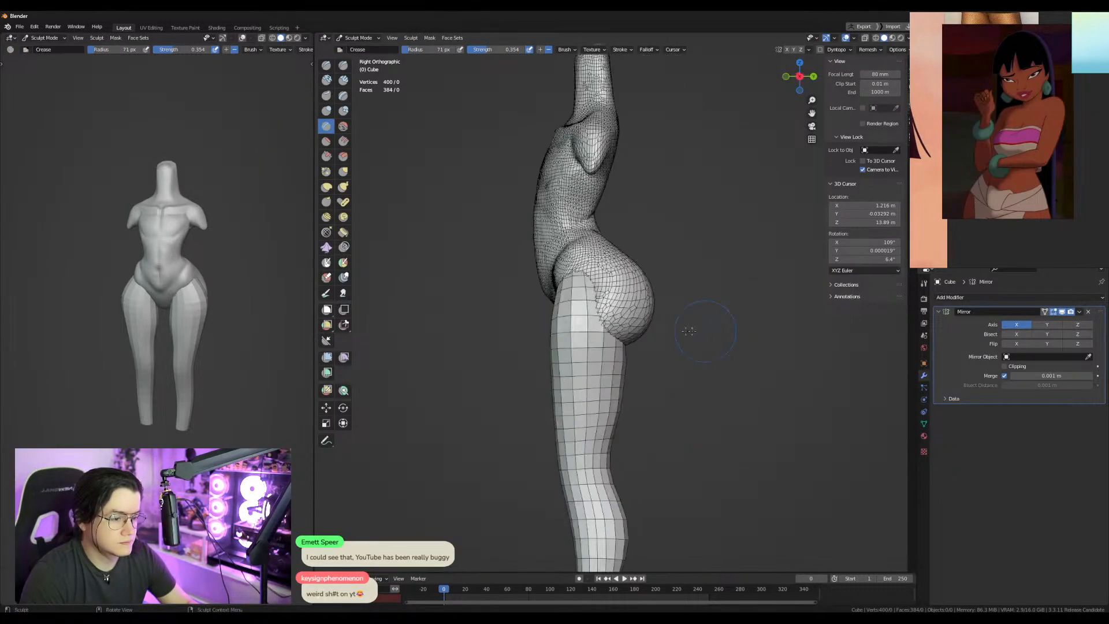
Adjust the top of the thigh at the hip in side view with a resized Grab brush.
{"action": "key", "text": "g"}
{"action": "key", "text": "f"}
{"action": "left_click", "coordinate": [607, 281]}
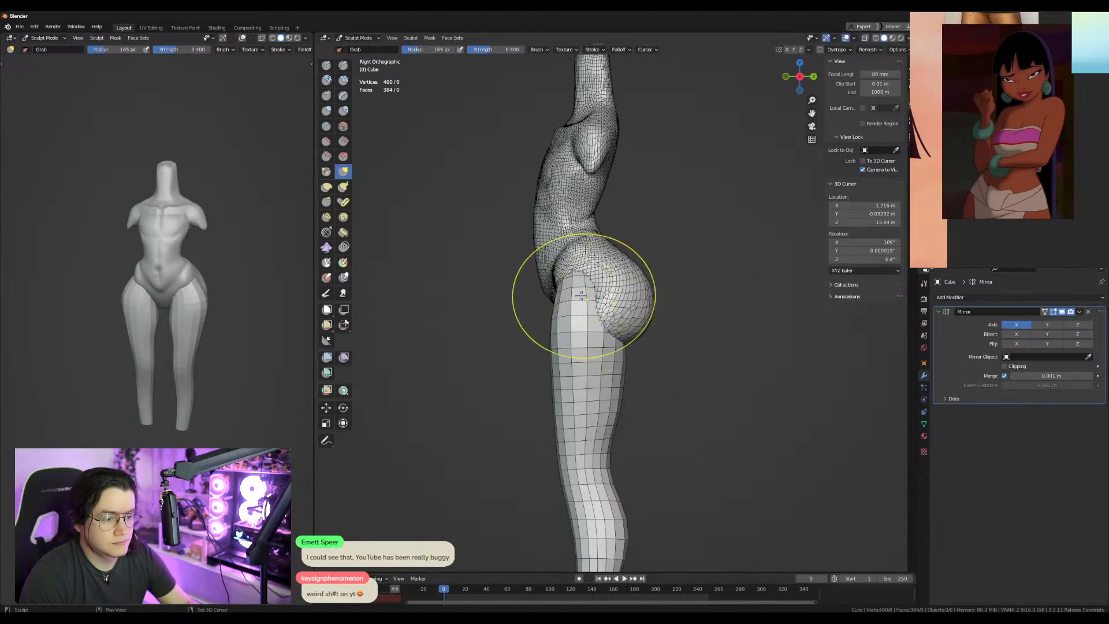
{"action": "key", "text": "ctrl+KP_1"}
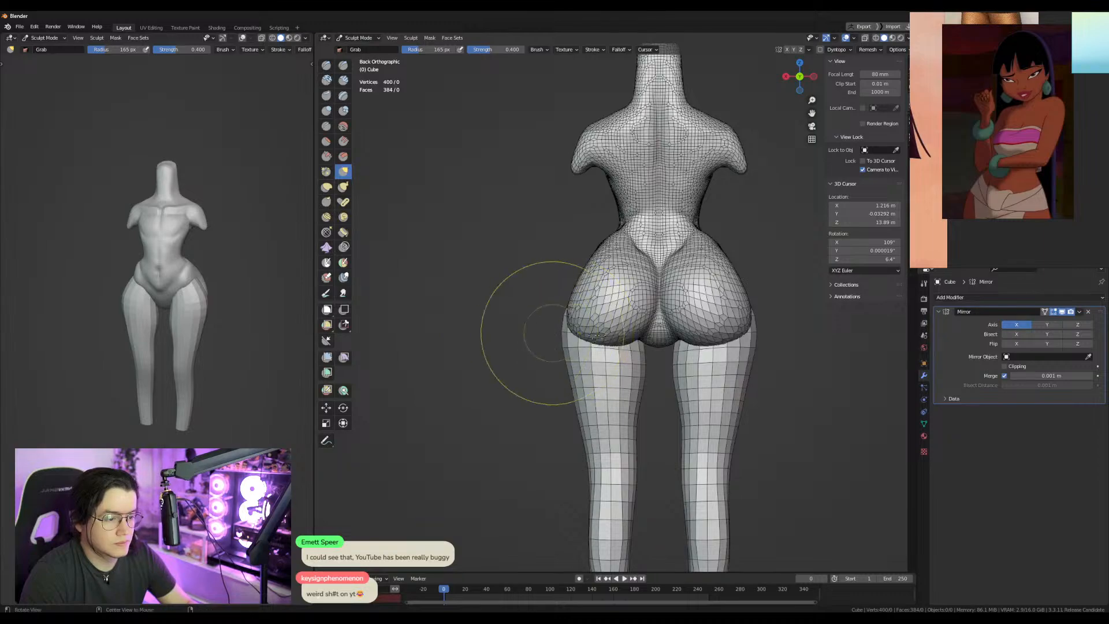
Shift all vertices of the leg slightly along Y in Edit Mode, working in side view.
{"action": "key", "text": "KP_3"}
{"action": "key", "text": "Tab"}
{"action": "key", "text": "g"}
{"action": "key", "text": "y"}
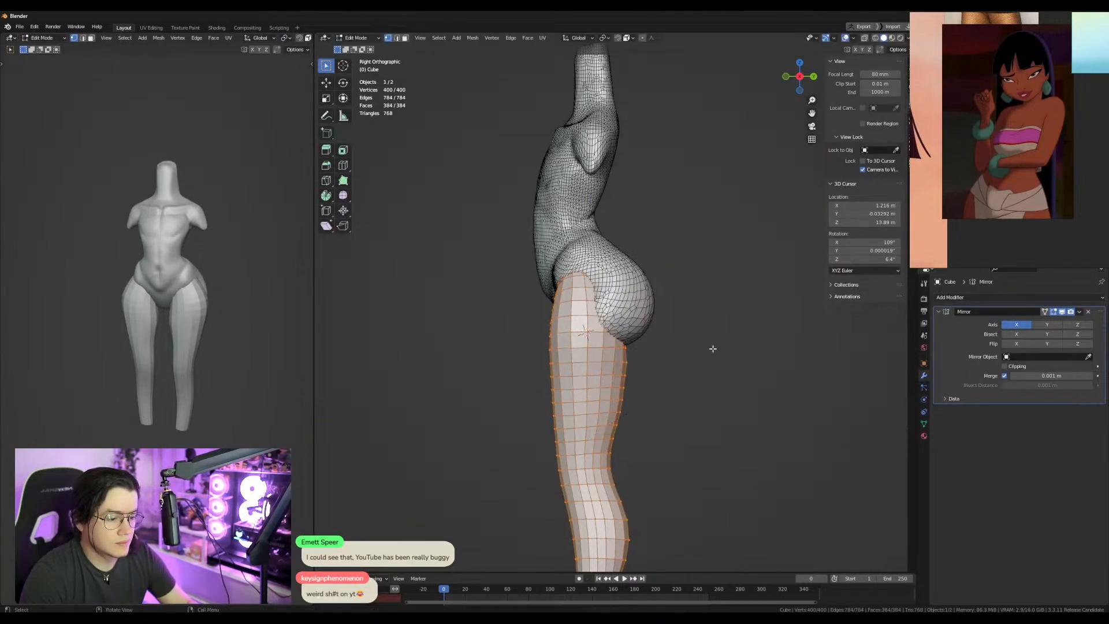
{"action": "left_click", "coordinate": [676, 385]}
Refine the knee contour in side view with Grab brush strokes at different sizes in Sculpt Mode.
{"action": "left_click", "coordinate": [587, 384]}
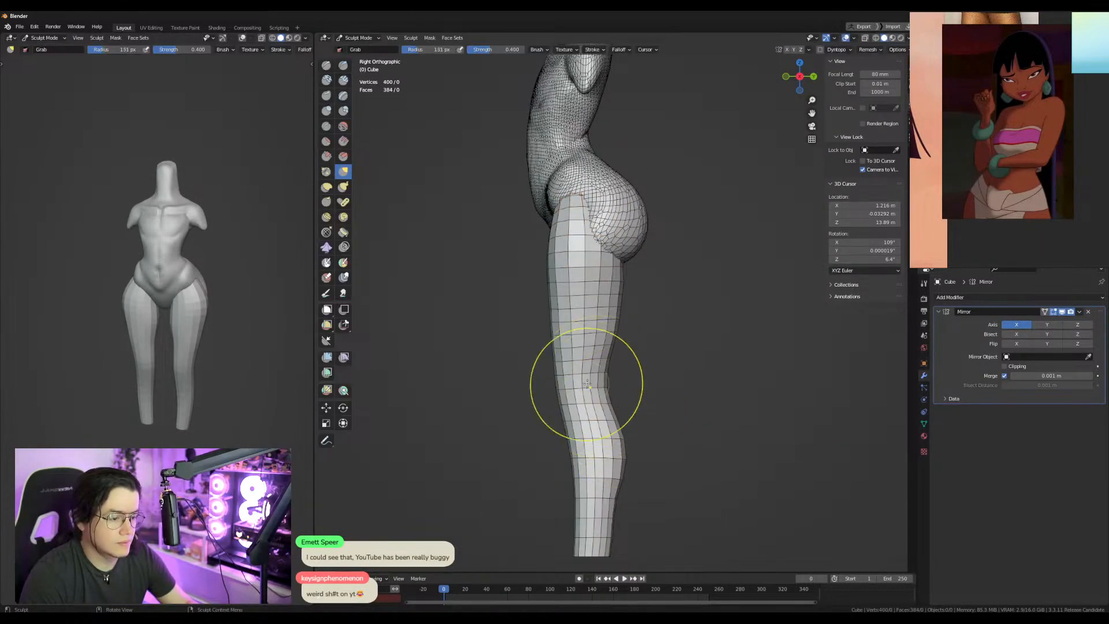
{"action": "key", "text": "f"}
{"action": "mouse_move", "coordinate": [601, 382]}
{"action": "left_mouse_down"}
{"action": "mouse_move", "coordinate": [611, 342]}
{"action": "mouse_move", "coordinate": [598, 391]}
{"action": "left_mouse_up"}
{"action": "left_click", "coordinate": [684, 361]}
{"action": "key", "text": "f"}
{"action": "left_click", "coordinate": [663, 392]}
{"action": "left_click_drag", "start_coordinate": [598, 392], "coordinate": [601, 391]}
Mask the upper leg with a softened edge and move the lower leg backward along Y.
{"action": "mouse_move", "coordinate": [467, 331]}
{"action": "left_mouse_down", "text": "ctrl+shift"}
{"action": "mouse_move", "coordinate": [457, 541]}
{"action": "mouse_move", "coordinate": [450, 523]}
{"action": "left_mouse_up", "text": "ctrl+shift"}
{"action": "key", "text": "ctrl+i"}
{"action": "key", "text": "a"}
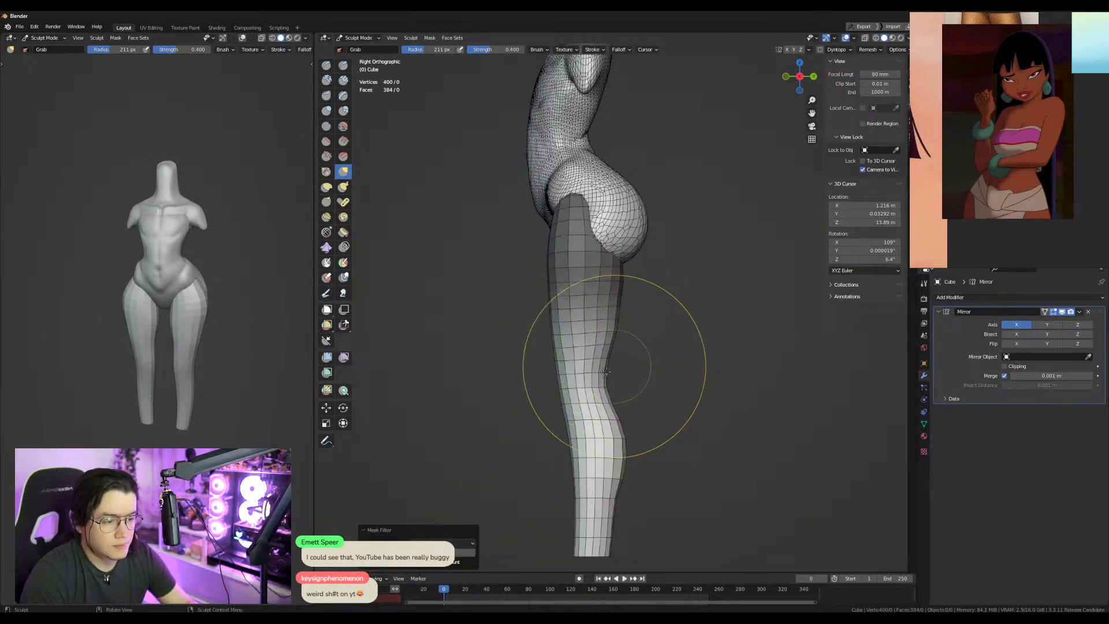
{"action": "key", "text": "g"}
{"action": "key", "text": "y"}
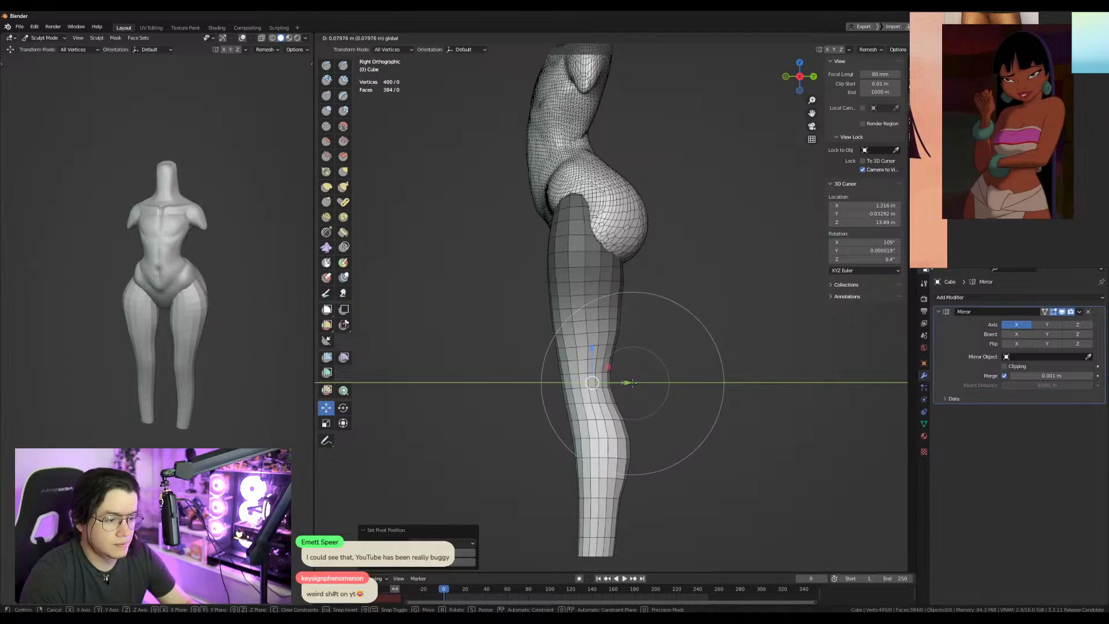
{"action": "left_click", "coordinate": [638, 371]}
Pull the outer side of the knee slightly inward in front view with the Grab brush.
{"action": "key", "text": "KP_1"}
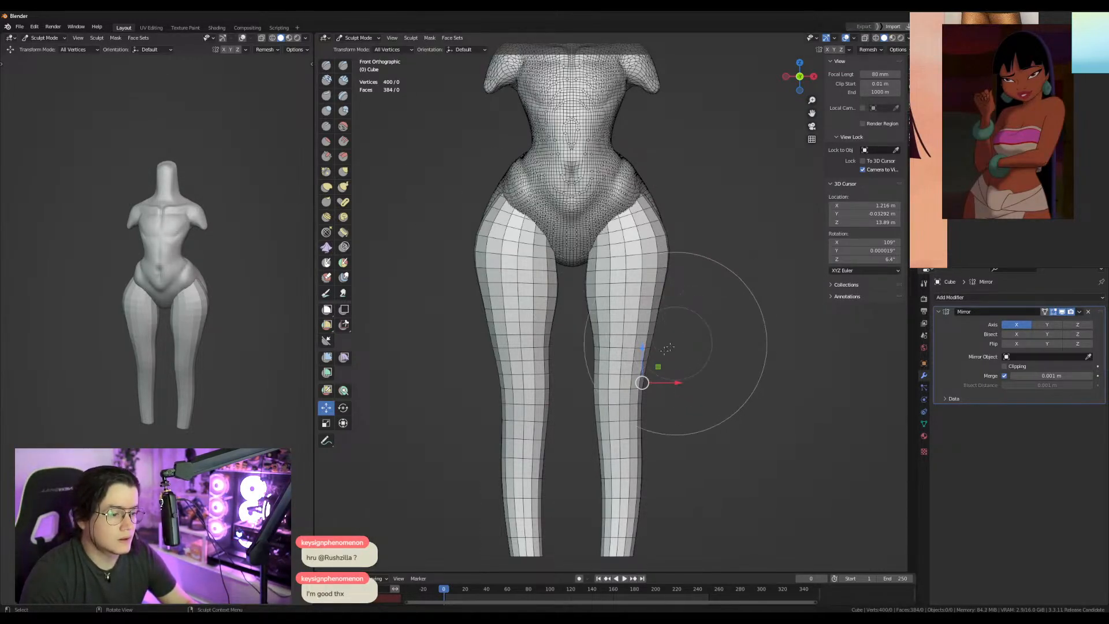
{"action": "key", "text": "g"}
{"action": "left_click_drag", "start_coordinate": [647, 364], "coordinate": [641, 364]}
Mask the upper leg, place the pivot at the knee, move the lower leg inward about 0.17 m along X, and clear the mask.
{"action": "mouse_move", "coordinate": [582, 381]}
{"action": "left_mouse_down", "text": "ctrl+shift"}
{"action": "mouse_move", "coordinate": [777, 547]}
{"action": "mouse_move", "coordinate": [586, 567]}
{"action": "left_mouse_up", "text": "ctrl+shift"}
{"action": "key", "text": "ctrl+i"}
{"action": "key", "text": "a"}
{"action": "key", "text": "ctrl+i"}
{"action": "key", "text": "ctrl+i"}
{"action": "right_click", "coordinate": [612, 383], "text": "shift"}
{"action": "key", "text": "shift+space"}
{"action": "key", "text": "g"}
{"action": "left_click_drag", "start_coordinate": [645, 384], "coordinate": [636, 383]}
{"action": "key", "text": "alt+m"}
Pull the outer thigh outward in front view with a resized Grab brush.
{"action": "key", "text": "g"}
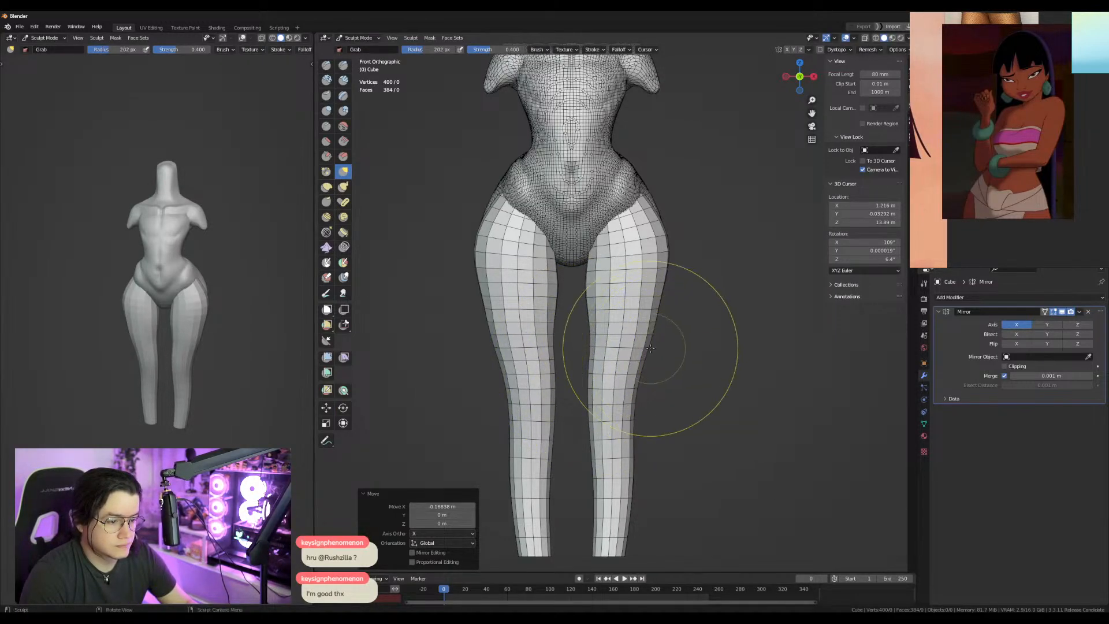
{"action": "key", "text": "f"}
{"action": "left_click", "coordinate": [670, 292]}
{"action": "left_click_drag", "start_coordinate": [651, 298], "coordinate": [661, 302]}
{"action": "key", "text": "f"}
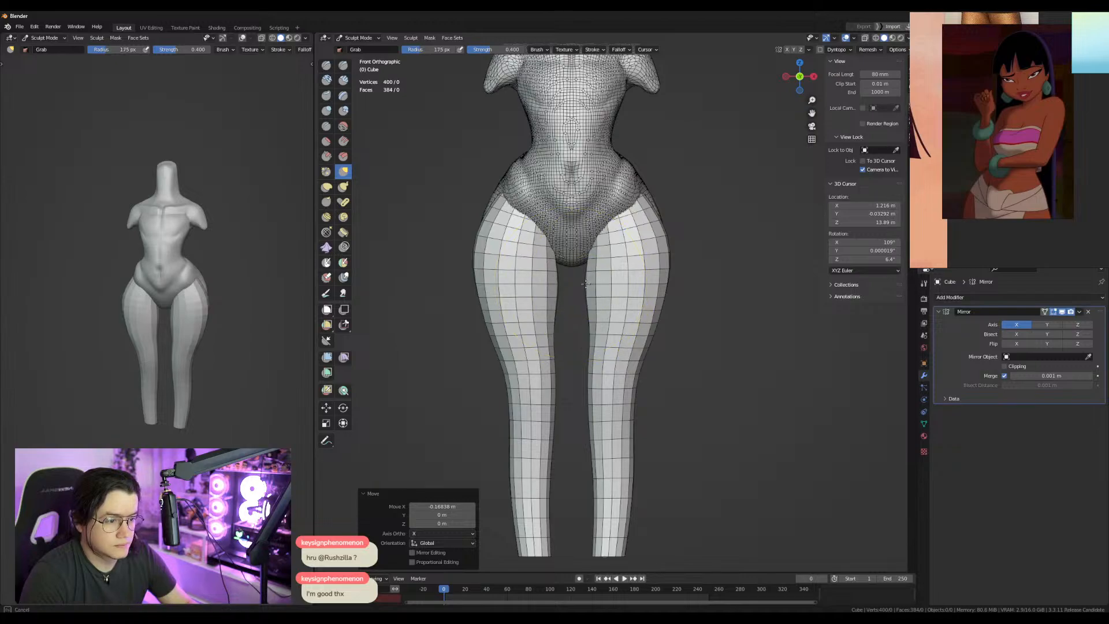
Switch sculpting to the torso and nudge the crotch area with a resized Grab brush.
{"action": "key", "text": "alt+q"}
{"action": "mouse_move", "coordinate": [597, 245]}
{"action": "middle_mouse_down", "text": "shift"}
{"action": "mouse_move", "coordinate": [588, 342]}
{"action": "mouse_move", "coordinate": [568, 296]}
{"action": "mouse_move", "coordinate": [562, 354]}
{"action": "middle_mouse_up", "text": "shift"}
{"action": "key", "text": "f"}
{"action": "left_click", "coordinate": [498, 293]}
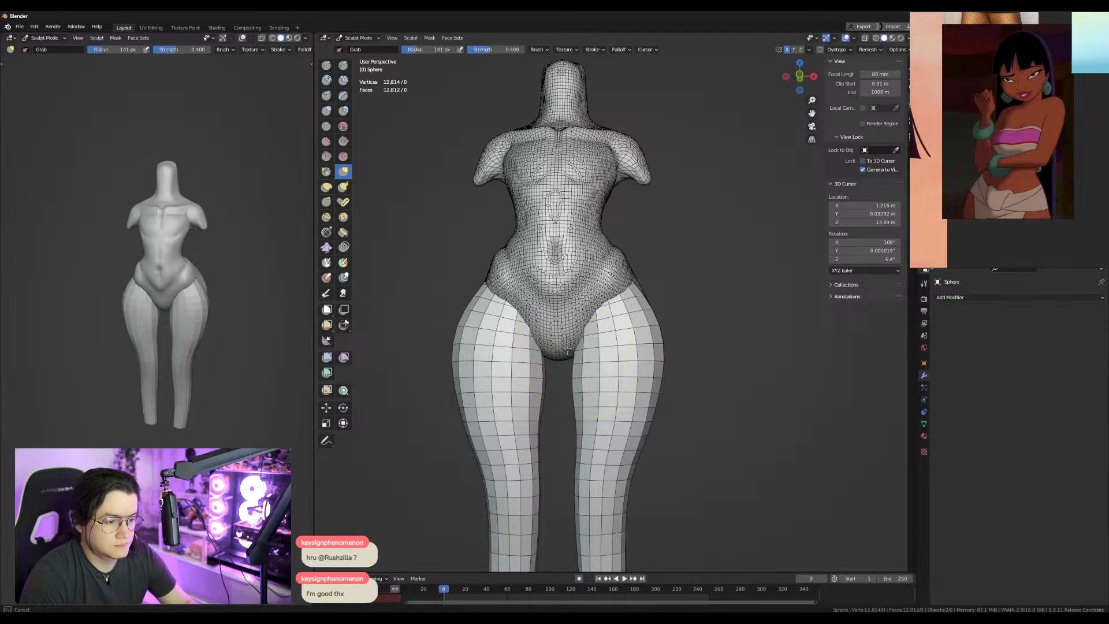
{"action": "left_click_drag", "start_coordinate": [567, 348], "coordinate": [568, 350]}
Raise the centre of the lower abdomen in front view with a resized Grab brush.
{"action": "mouse_move", "coordinate": [568, 347]}
{"action": "middle_mouse_down"}
{"action": "mouse_move", "coordinate": [520, 338]}
{"action": "mouse_move", "coordinate": [647, 307]}
{"action": "mouse_move", "coordinate": [606, 404]}
{"action": "middle_mouse_up"}
{"action": "scroll", "coordinate": [598, 407], "scroll_direction": "up", "scroll_amount": 2}
{"action": "key", "text": "f"}
{"action": "left_click", "coordinate": [565, 422]}
{"action": "key", "text": "f"}
{"action": "left_click", "coordinate": [584, 386]}
{"action": "left_click_drag", "start_coordinate": [521, 410], "coordinate": [521, 396]}
{"action": "key", "text": "f"}
{"action": "left_click", "coordinate": [642, 345]}
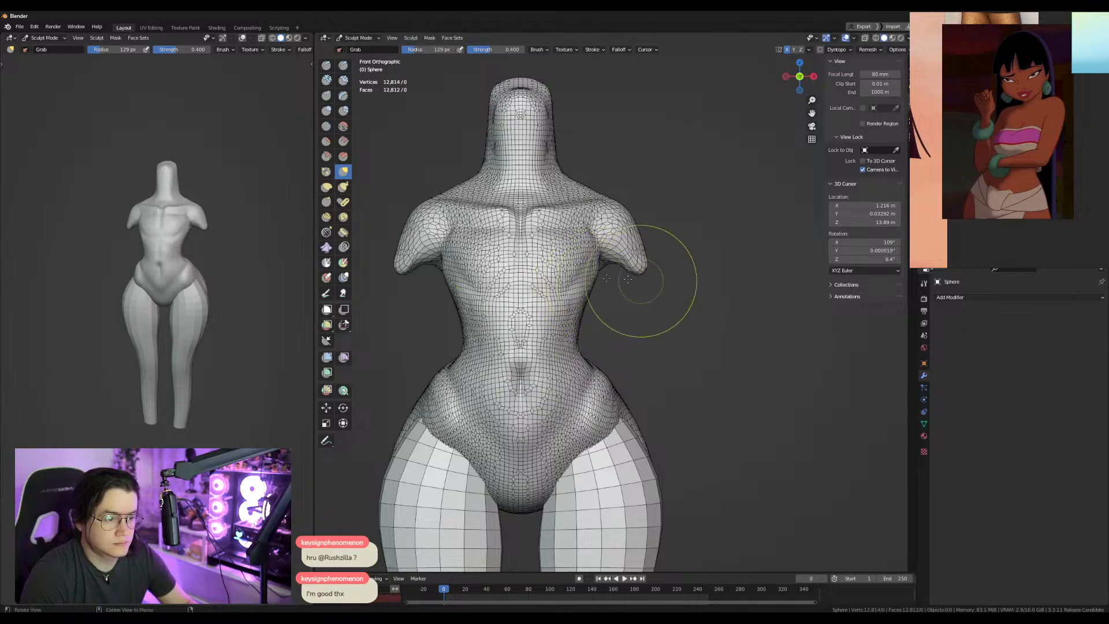
Pull the shoulders inward in back view with an enlarged Grab brush.
{"action": "key", "text": "ctrl+KP_1"}
{"action": "middle_click_drag", "start_coordinate": [638, 280], "coordinate": [483, 317], "text": "shift"}
{"action": "key", "text": "f"}
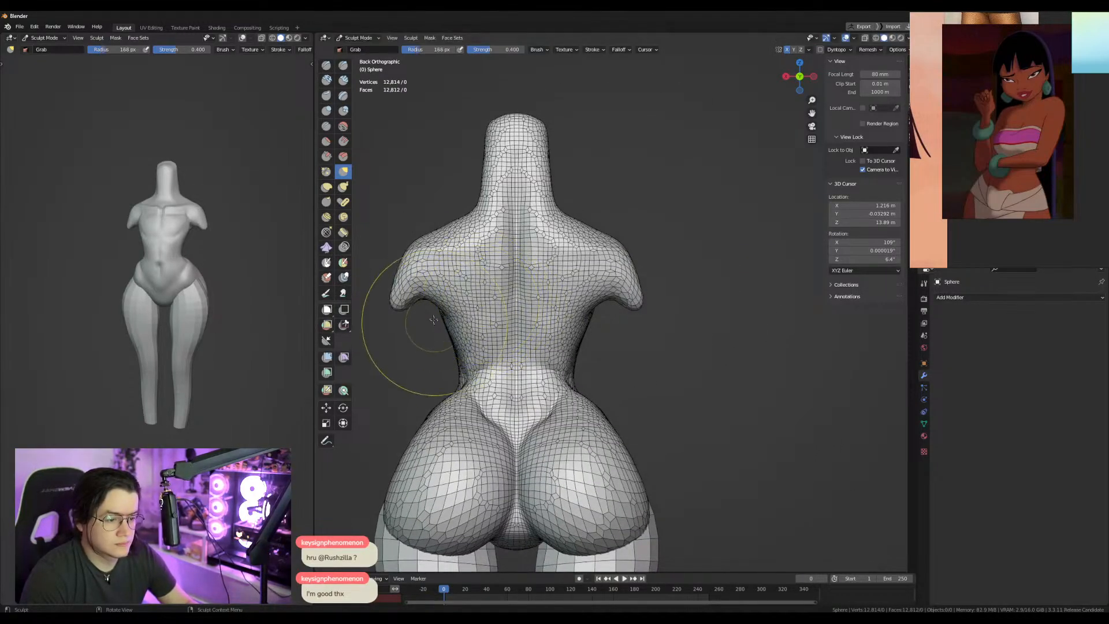
{"action": "left_click_drag", "start_coordinate": [430, 267], "coordinate": [426, 274]}
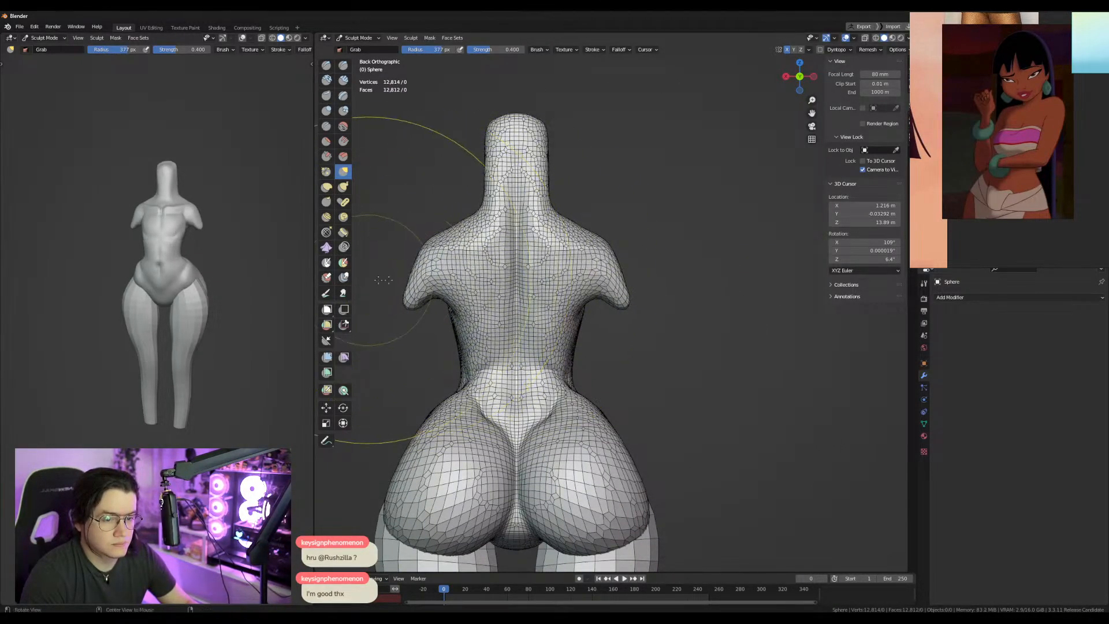
Adjust the side of the chest below the armpit in front view with a resized Grab brush.
{"action": "key", "text": "KP_1"}
{"action": "middle_click_drag", "start_coordinate": [781, 317], "coordinate": [653, 314], "text": "shift"}
{"action": "key", "text": "f"}
{"action": "left_click", "coordinate": [461, 312]}
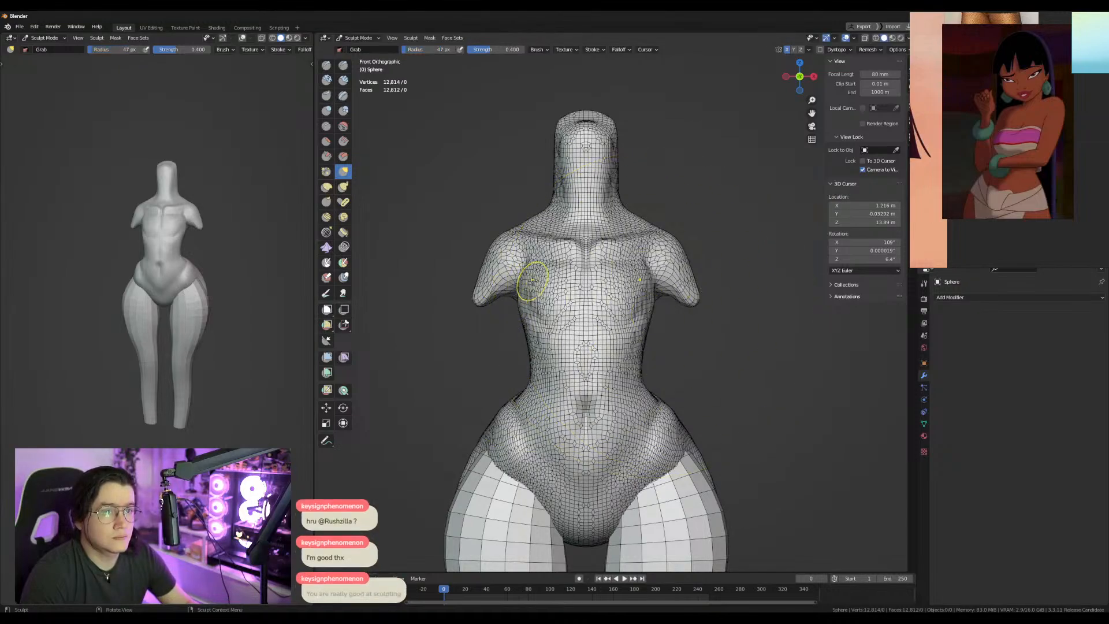
{"action": "key", "text": "f"}
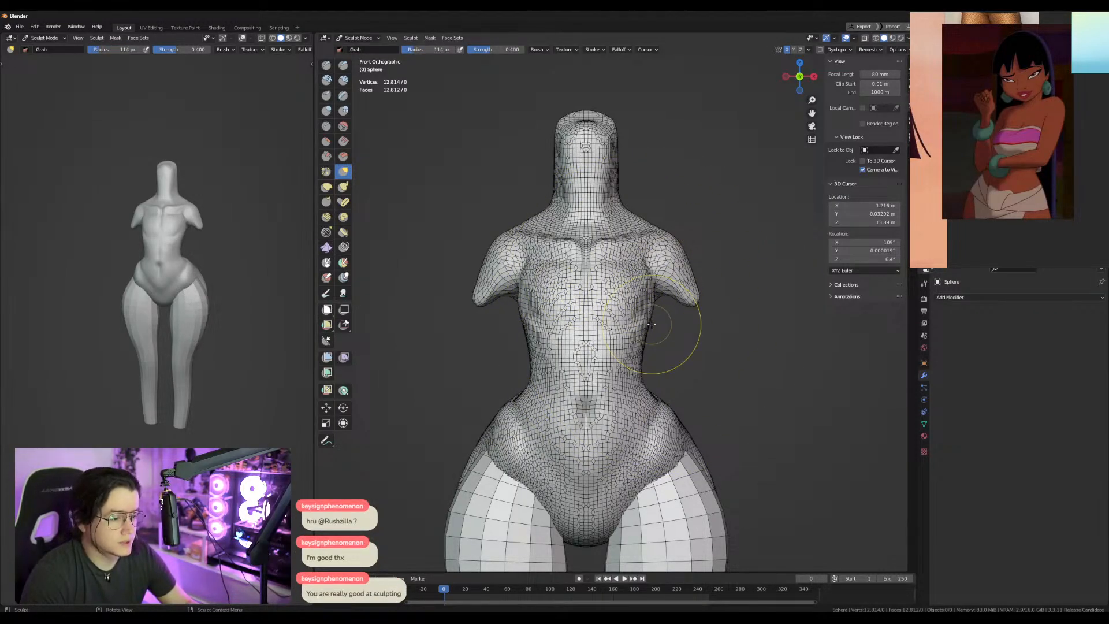
{"action": "left_click", "coordinate": [649, 315]}
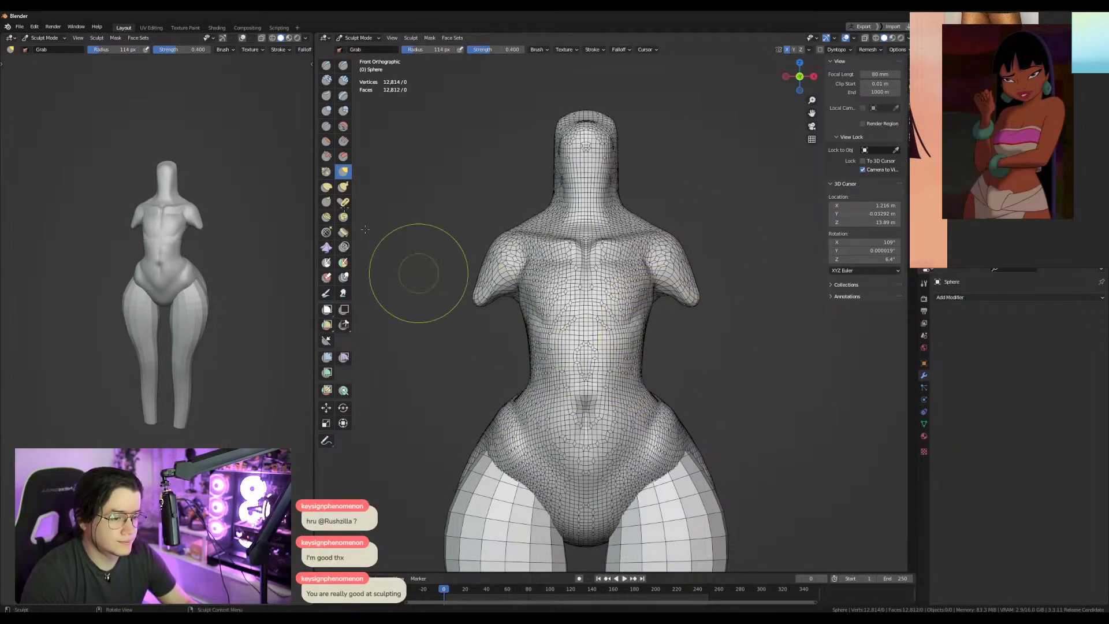
{"action": "left_click", "coordinate": [326, 126]}
{"action": "mouse_move", "coordinate": [743, 312]}
{"action": "middle_mouse_down"}
{"action": "mouse_move", "coordinate": [585, 297]}
{"action": "mouse_move", "coordinate": [553, 379]}
{"action": "mouse_move", "coordinate": [532, 358]}
{"action": "middle_mouse_up"}
{"action": "middle_click_drag", "start_coordinate": [497, 406], "coordinate": [603, 407]}
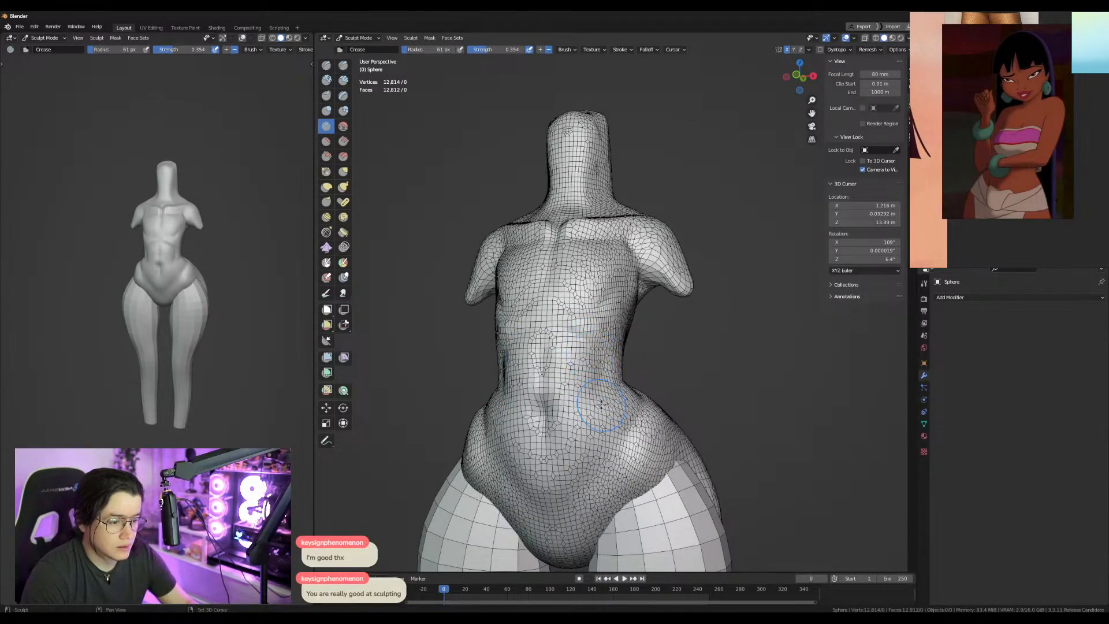
{"action": "middle_click_drag", "start_coordinate": [597, 296], "coordinate": [636, 347]}
Pull the tip of the arm stump upward with a resized Grab brush.
{"action": "key", "text": "g"}
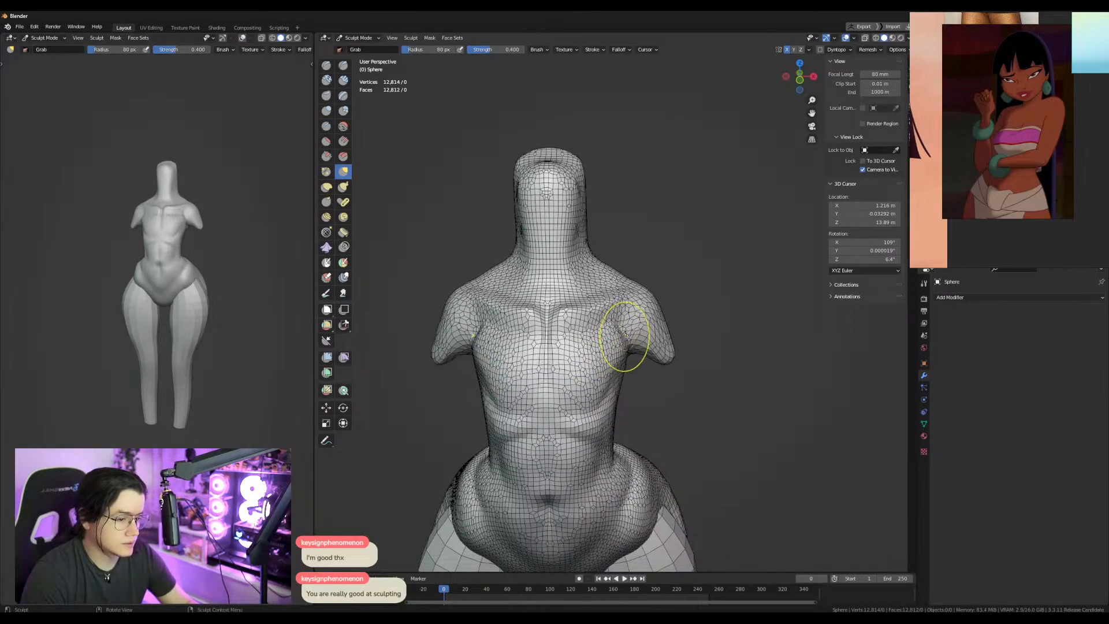
{"action": "key", "text": "f"}
{"action": "left_click", "coordinate": [671, 355]}
{"action": "left_click_drag", "start_coordinate": [669, 359], "coordinate": [668, 317]}
Lift and reshape the shoulder from other angles with Grab brush strokes of varying size.
{"action": "middle_click_drag", "start_coordinate": [665, 320], "coordinate": [554, 325], "text": "alt"}
{"action": "left_click_drag", "start_coordinate": [539, 327], "coordinate": [527, 311]}
{"action": "middle_click_drag", "start_coordinate": [528, 311], "coordinate": [548, 347]}
{"action": "key", "text": "f"}
{"action": "left_click", "coordinate": [530, 346]}
{"action": "left_click_drag", "start_coordinate": [522, 296], "coordinate": [513, 285]}
Sculpt a diagonal stroke along the side of the neck with a resized Draw Sharp brush.
{"action": "mouse_move", "coordinate": [548, 300]}
{"action": "middle_mouse_down"}
{"action": "mouse_move", "coordinate": [572, 282]}
{"action": "mouse_move", "coordinate": [540, 291]}
{"action": "mouse_move", "coordinate": [563, 280]}
{"action": "mouse_move", "coordinate": [603, 330]}
{"action": "middle_mouse_up"}
{"action": "left_click", "coordinate": [343, 66]}
{"action": "key", "text": "f"}
{"action": "left_click", "coordinate": [562, 280]}
{"action": "mouse_move", "coordinate": [603, 331]}
{"action": "left_mouse_down"}
{"action": "mouse_move", "coordinate": [563, 285]}
{"action": "mouse_move", "coordinate": [572, 262]}
{"action": "left_mouse_up"}
Reshape the shoulder slope and the side of the neck from behind with a resized Grab brush.
{"action": "mouse_move", "coordinate": [649, 297]}
{"action": "middle_mouse_down"}
{"action": "mouse_move", "coordinate": [491, 284]}
{"action": "mouse_move", "coordinate": [442, 295]}
{"action": "middle_mouse_up"}
{"action": "key", "text": "g"}
{"action": "left_click_drag", "start_coordinate": [460, 283], "coordinate": [468, 291]}
{"action": "key", "text": "f"}
{"action": "left_click", "coordinate": [562, 265]}
{"action": "left_click_drag", "start_coordinate": [496, 249], "coordinate": [507, 210]}
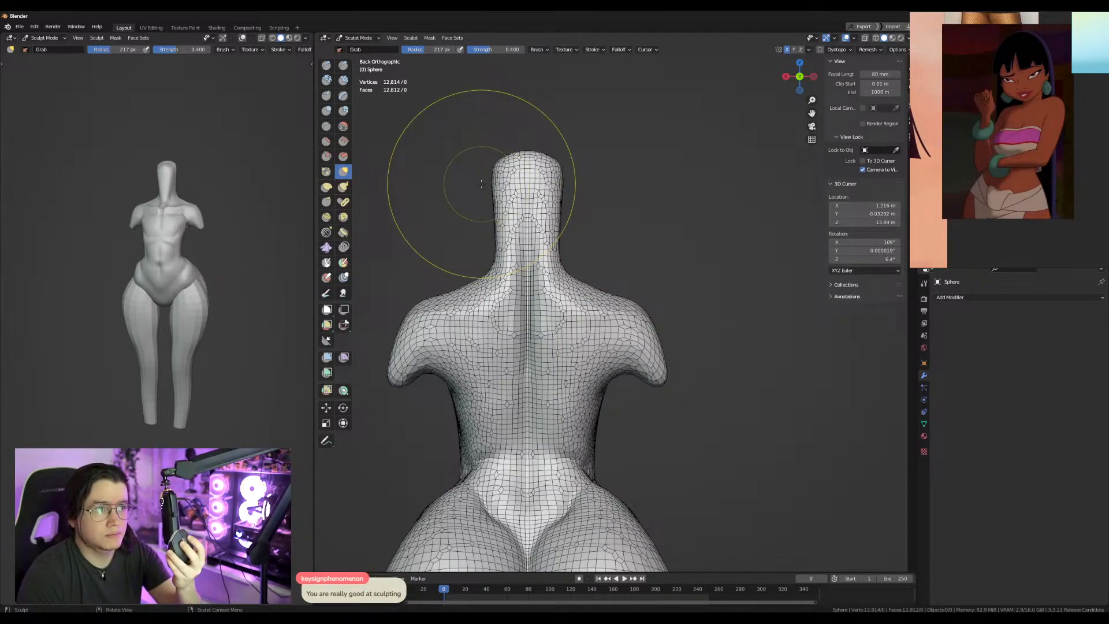
Pull the waist slightly inward in front view with a resized Grab brush.
{"action": "middle_click_drag", "start_coordinate": [546, 434], "coordinate": [559, 374], "text": "shift"}
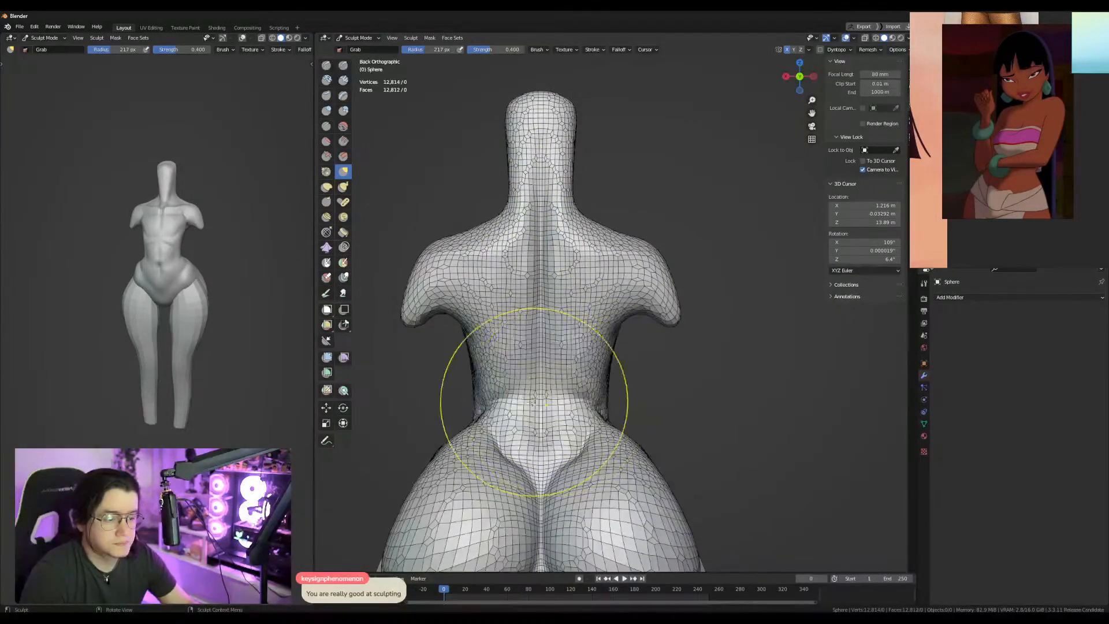
{"action": "key", "text": "KP_1"}
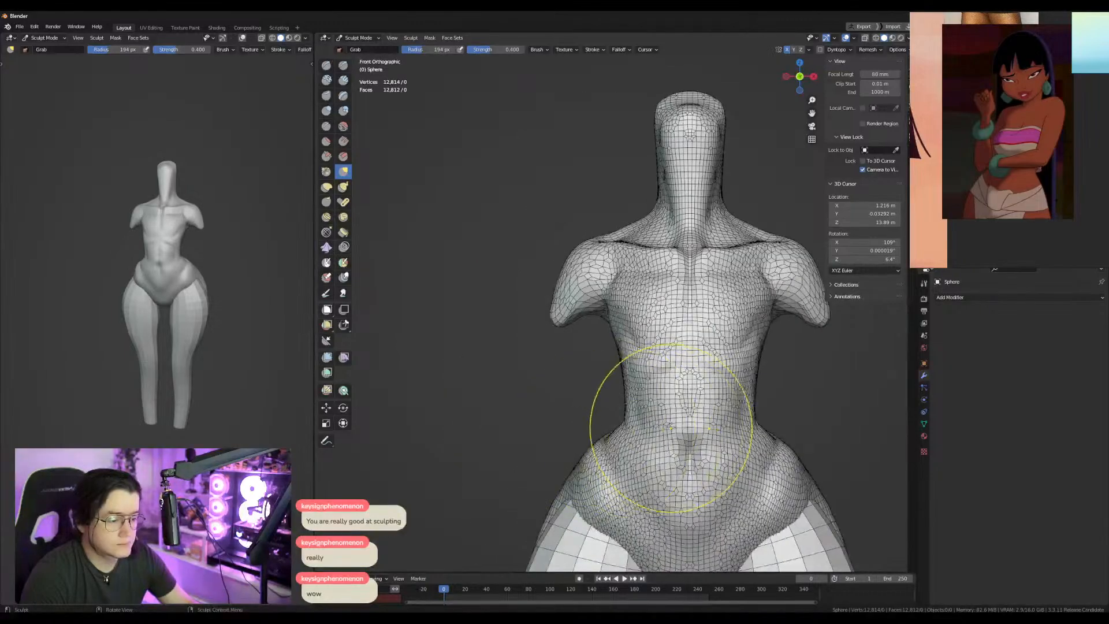
{"action": "middle_click_drag", "start_coordinate": [673, 427], "coordinate": [485, 405], "text": "shift"}
{"action": "key", "text": "f"}
{"action": "left_click", "coordinate": [560, 402]}
{"action": "left_click_drag", "start_coordinate": [563, 401], "coordinate": [559, 404]}
Pull the sides of the torso's hips upward with a resized Grab brush.
{"action": "middle_click_drag", "start_coordinate": [570, 473], "coordinate": [596, 402], "text": "shift"}
{"action": "key", "text": "f"}
{"action": "left_click", "coordinate": [660, 432]}
{"action": "mouse_move", "coordinate": [655, 435]}
{"action": "left_mouse_down"}
{"action": "mouse_move", "coordinate": [633, 426]}
{"action": "mouse_move", "coordinate": [649, 396]}
{"action": "left_mouse_up"}
Switch sculpting to the legs, reshape the outer thigh beside the buttock with a resized Grab brush, and smooth it.
{"action": "key", "text": "alt+q"}
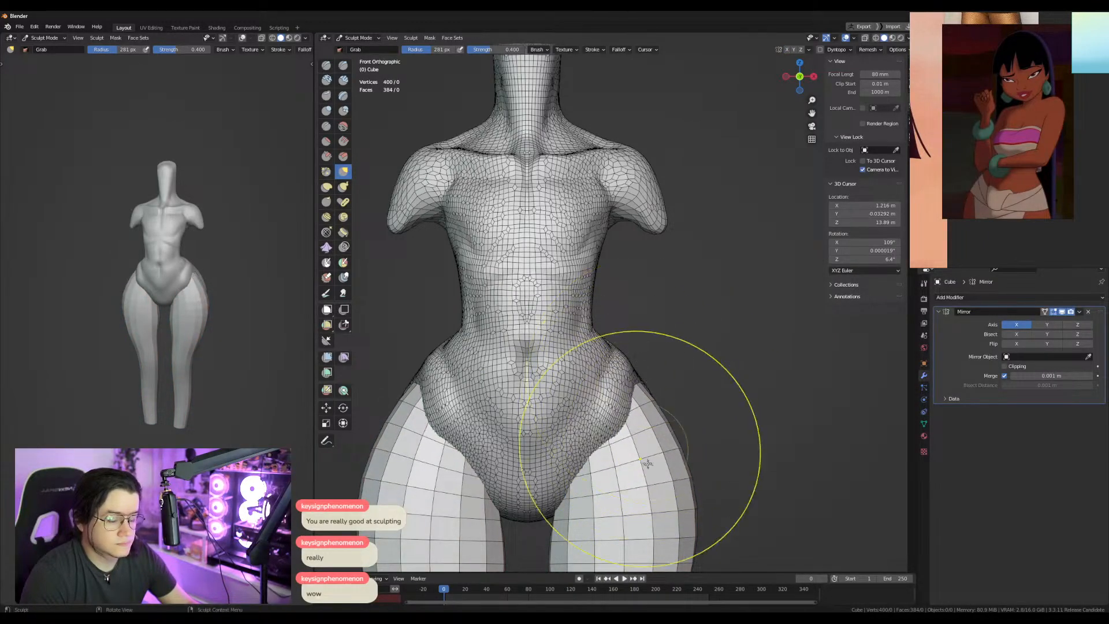
{"action": "middle_click_drag", "start_coordinate": [638, 484], "coordinate": [621, 321], "text": "shift"}
{"action": "scroll", "coordinate": [620, 322], "scroll_direction": "down", "scroll_amount": 1}
{"action": "key", "text": "f"}
{"action": "left_click", "coordinate": [644, 347]}
{"action": "mouse_move", "coordinate": [636, 373]}
{"action": "middle_mouse_down"}
{"action": "mouse_move", "coordinate": [589, 376]}
{"action": "mouse_move", "coordinate": [614, 375]}
{"action": "mouse_move", "coordinate": [613, 322]}
{"action": "middle_mouse_up"}
{"action": "key", "text": "f"}
{"action": "left_click", "coordinate": [597, 289]}
{"action": "left_click_drag", "start_coordinate": [597, 289], "coordinate": [586, 303]}
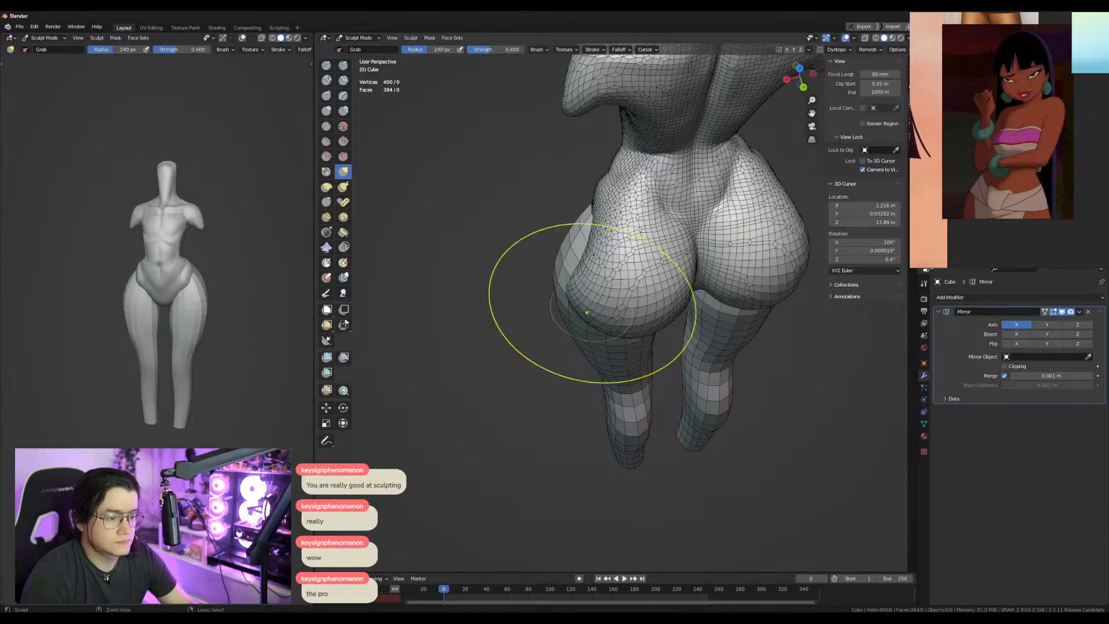
{"action": "mouse_move", "coordinate": [554, 265]}
{"action": "left_mouse_down", "text": "shift"}
{"action": "mouse_move", "coordinate": [560, 257]}
{"action": "mouse_move", "coordinate": [541, 270]}
{"action": "left_mouse_up", "text": "shift"}
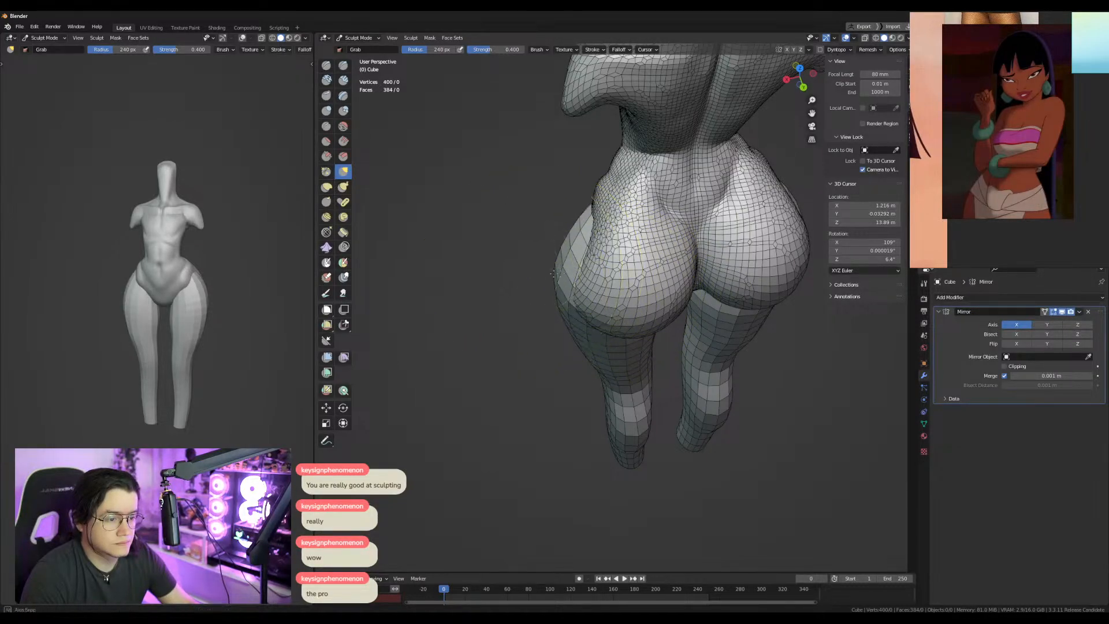
Adjust the outer contour of the upper thighs below the hips with a resized Grab brush.
{"action": "middle_click_drag", "start_coordinate": [527, 271], "coordinate": [670, 270]}
{"action": "key", "text": "f"}
{"action": "left_click", "coordinate": [576, 379]}
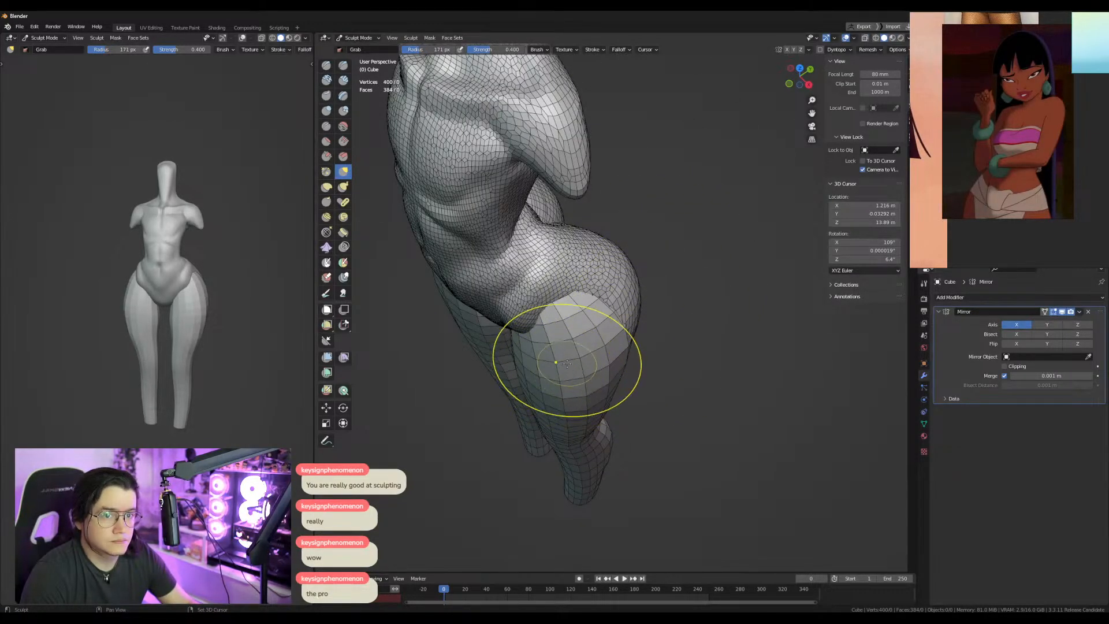
{"action": "mouse_move", "coordinate": [565, 347]}
{"action": "middle_mouse_down", "text": "alt"}
{"action": "mouse_move", "coordinate": [715, 358]}
{"action": "mouse_move", "coordinate": [640, 347]}
{"action": "mouse_move", "coordinate": [701, 328]}
{"action": "mouse_move", "coordinate": [722, 374]}
{"action": "middle_mouse_up", "text": "alt"}
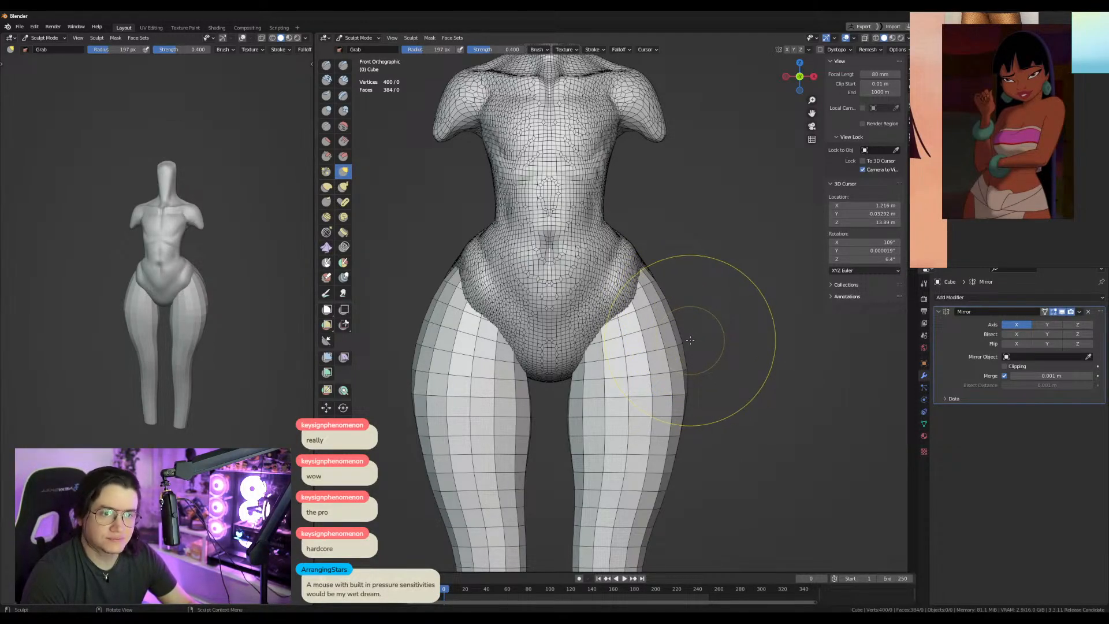
{"action": "middle_click_drag", "start_coordinate": [689, 345], "coordinate": [701, 358], "text": "shift"}
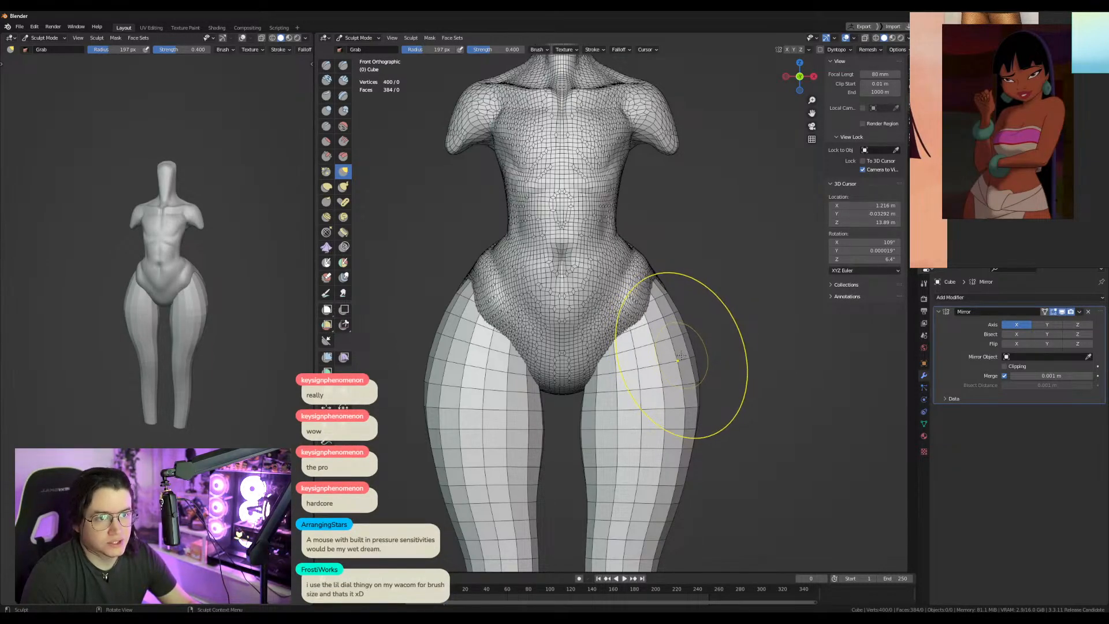
{"action": "middle_click_drag", "start_coordinate": [692, 374], "coordinate": [701, 383], "text": "shift"}
{"action": "middle_click_drag", "start_coordinate": [702, 318], "coordinate": [709, 348], "text": "shift"}
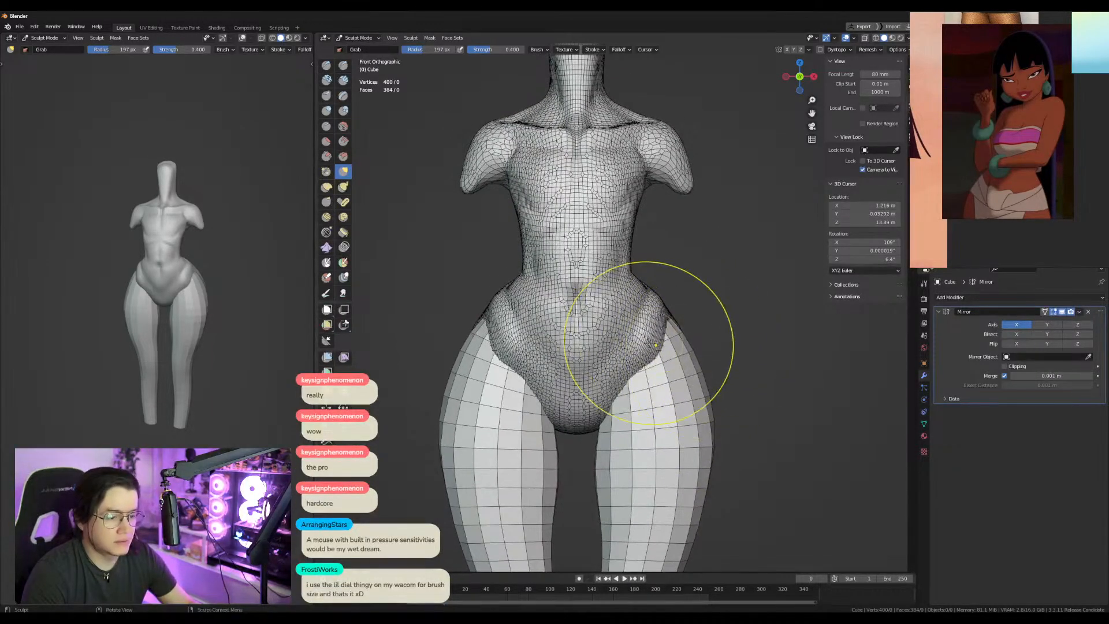
Switch sculpting to the torso and carve along its groin edge beside the thigh with a resized Crease brush.
{"action": "left_click", "coordinate": [326, 127]}
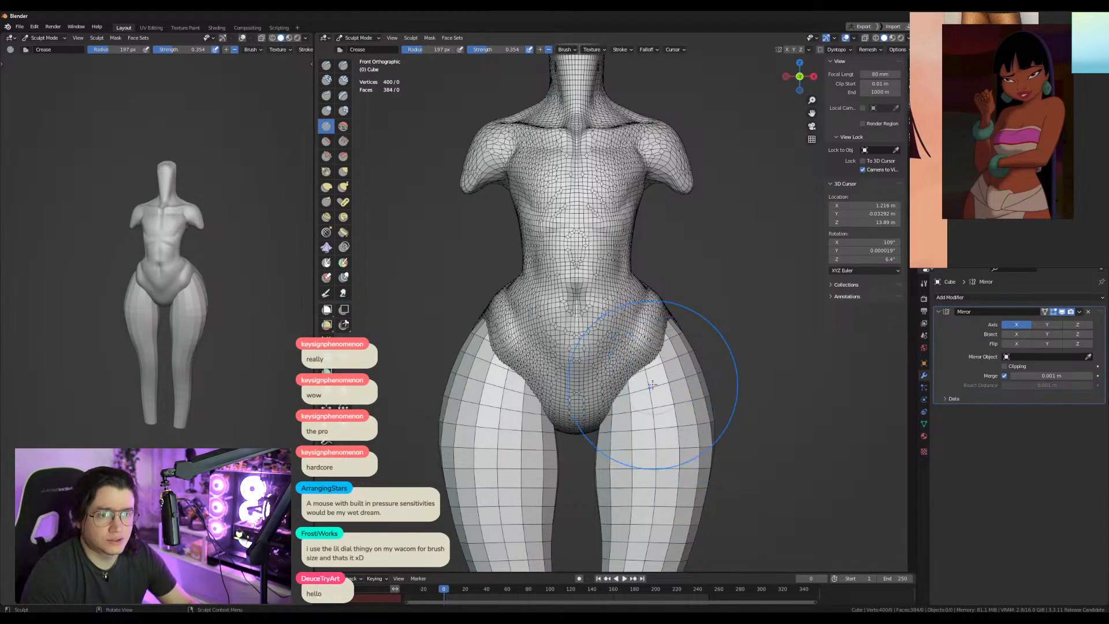
{"action": "key", "text": "alt+q"}
{"action": "key", "text": "f"}
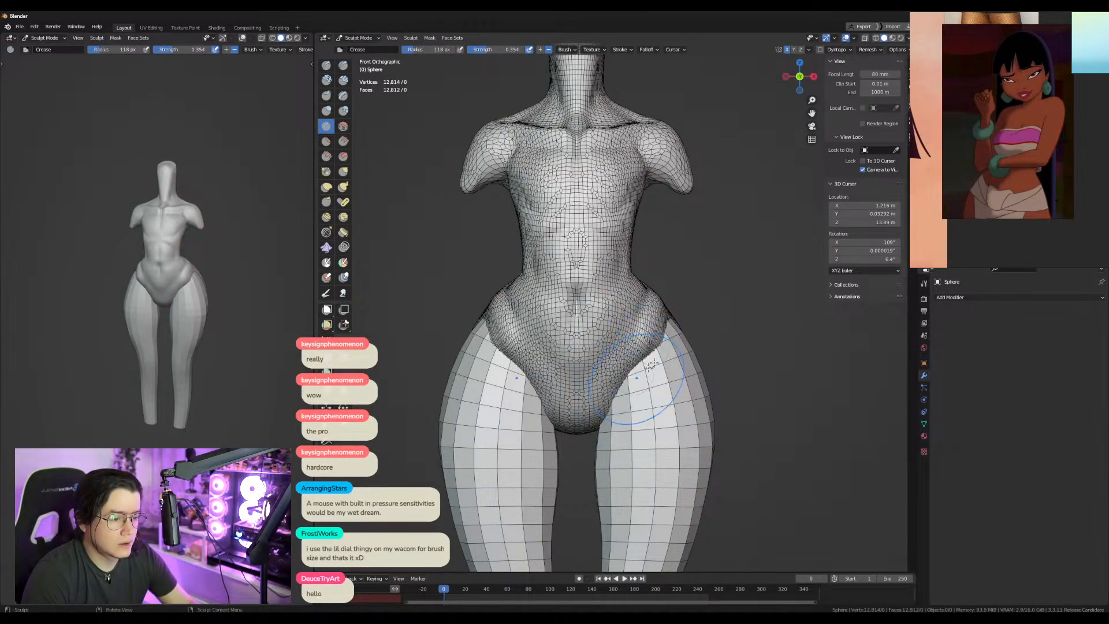
{"action": "left_click_drag", "start_coordinate": [662, 334], "coordinate": [649, 329]}
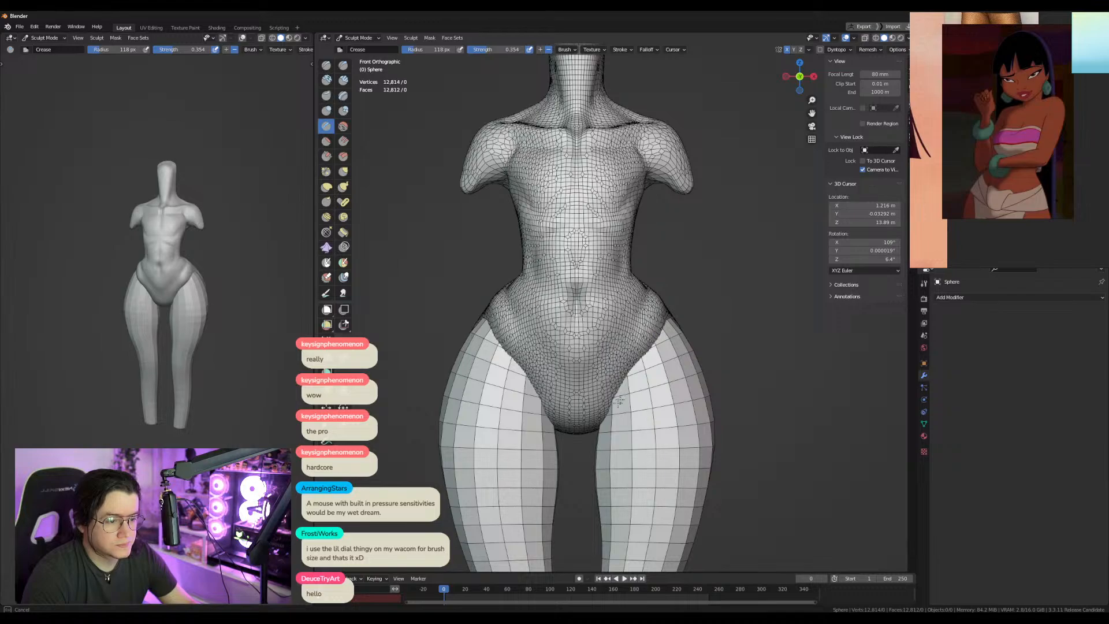
Switch sculpting to the legs and reshape the outer and inner thighs in front view with a resized Grab brush.
{"action": "middle_click_drag", "start_coordinate": [633, 424], "coordinate": [630, 370], "text": "shift"}
{"action": "key", "text": "alt+q"}
{"action": "key", "text": "g"}
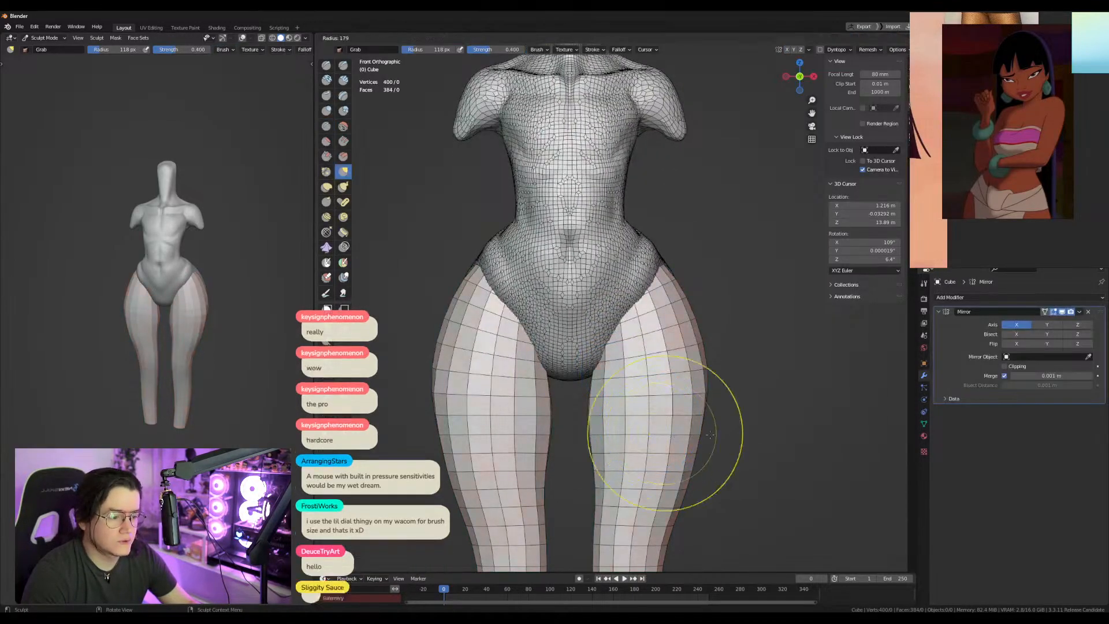
{"action": "left_click_drag", "start_coordinate": [691, 489], "coordinate": [680, 486]}
{"action": "key", "text": "f"}
{"action": "left_click", "coordinate": [584, 404]}
{"action": "left_click_drag", "start_coordinate": [586, 406], "coordinate": [590, 408]}
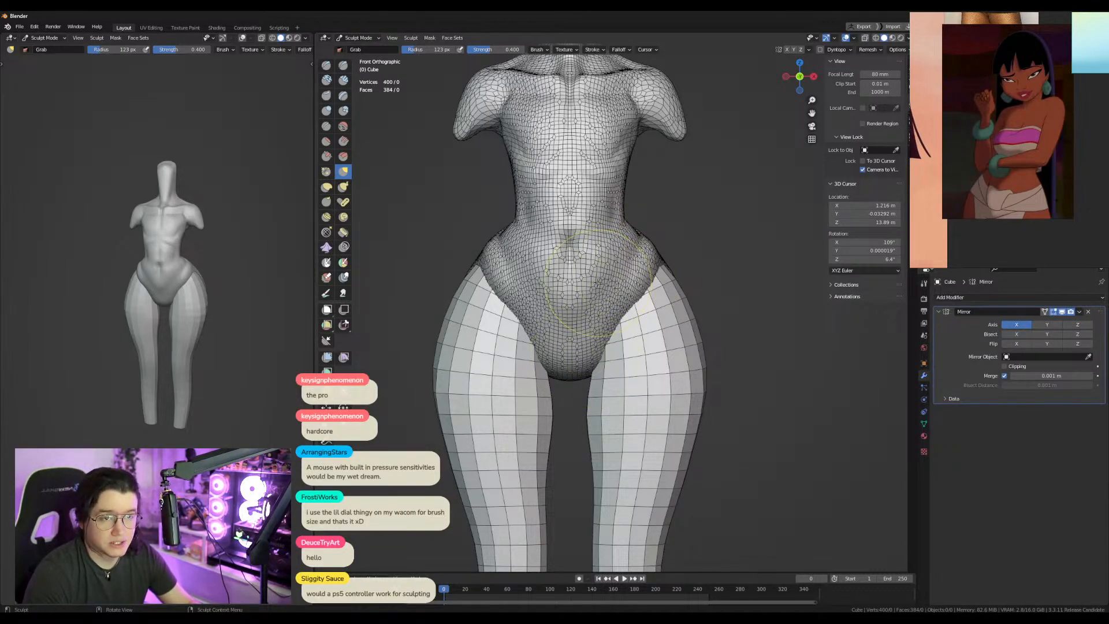
{"action": "key", "text": "f"}
{"action": "right_click", "coordinate": [676, 285]}
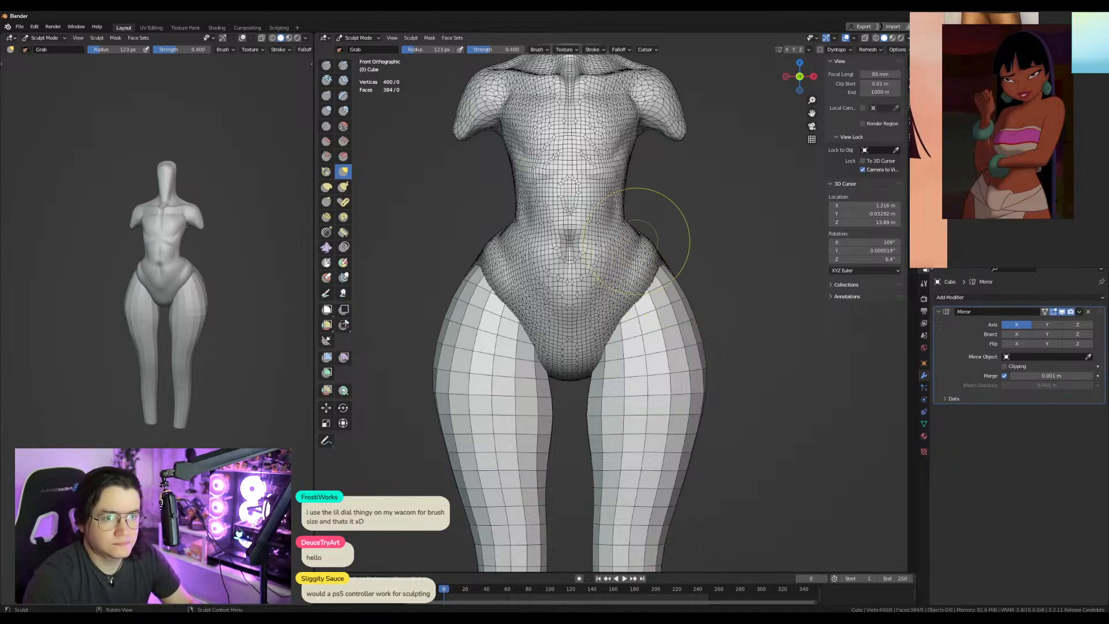
Switch sculpting to the torso and nudge its hip edge above the thigh with a resized Grab brush.
{"action": "mouse_move", "coordinate": [633, 214]}
{"action": "middle_mouse_down"}
{"action": "mouse_move", "coordinate": [629, 277]}
{"action": "mouse_move", "coordinate": [740, 290]}
{"action": "mouse_move", "coordinate": [681, 283]}
{"action": "mouse_move", "coordinate": [636, 306]}
{"action": "middle_mouse_up"}
{"action": "key", "text": "f"}
{"action": "left_click", "coordinate": [614, 280]}
{"action": "key", "text": "f"}
{"action": "left_click", "coordinate": [641, 306]}
{"action": "key", "text": "alt+q"}
{"action": "left_click_drag", "start_coordinate": [645, 325], "coordinate": [646, 328]}
Switch sculpting back to the legs and choose the Inflate/Deflate brush.
{"action": "mouse_move", "coordinate": [651, 327]}
{"action": "middle_mouse_down"}
{"action": "mouse_move", "coordinate": [559, 311]}
{"action": "mouse_move", "coordinate": [552, 353]}
{"action": "mouse_move", "coordinate": [595, 410]}
{"action": "mouse_move", "coordinate": [570, 327]}
{"action": "middle_mouse_up"}
{"action": "mouse_move", "coordinate": [569, 327]}
{"action": "middle_mouse_down"}
{"action": "mouse_move", "coordinate": [544, 346]}
{"action": "mouse_move", "coordinate": [564, 383]}
{"action": "middle_mouse_up"}
{"action": "key", "text": "alt+q"}
{"action": "left_click", "coordinate": [327, 111]}
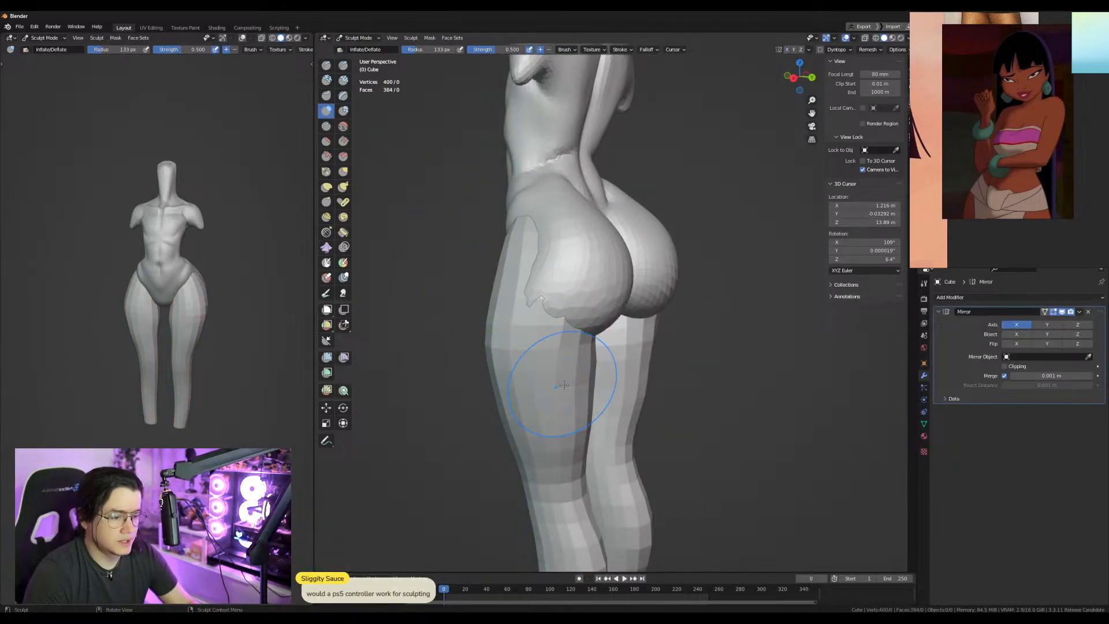
{"action": "middle_click_drag", "start_coordinate": [662, 362], "coordinate": [618, 346]}
{"action": "key", "text": "f"}
{"action": "key", "text": "f"}
{"action": "key", "text": "Escape"}
{"action": "key", "text": "f"}
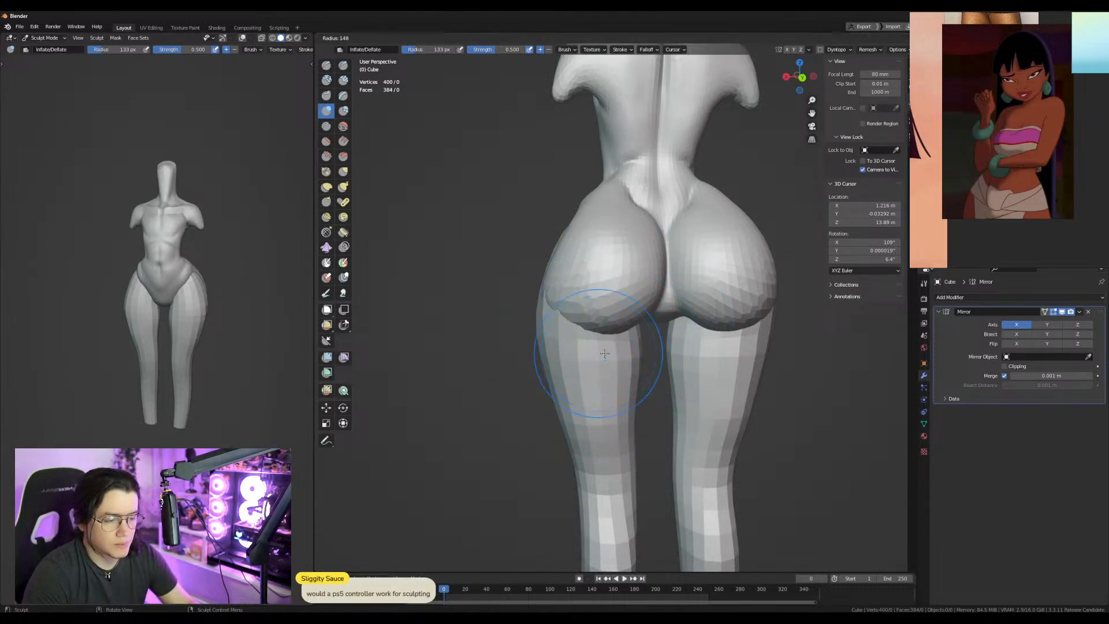
{"action": "key", "text": "Escape"}
{"action": "middle_click_drag", "start_coordinate": [583, 346], "coordinate": [602, 347]}
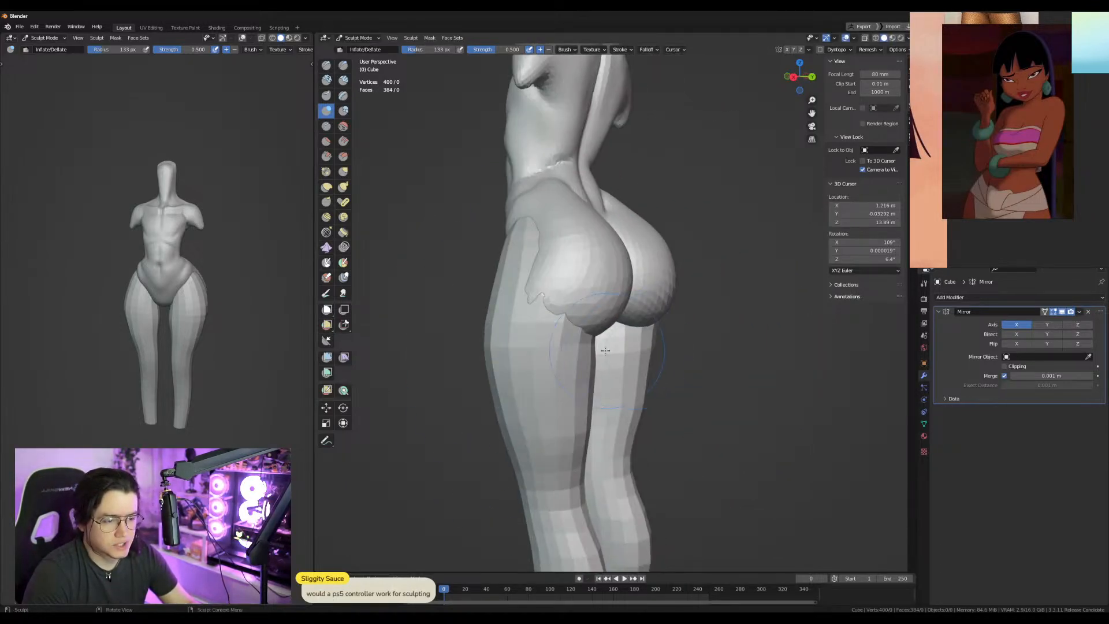
{"action": "middle_click_drag", "start_coordinate": [620, 404], "coordinate": [540, 358], "text": "alt"}
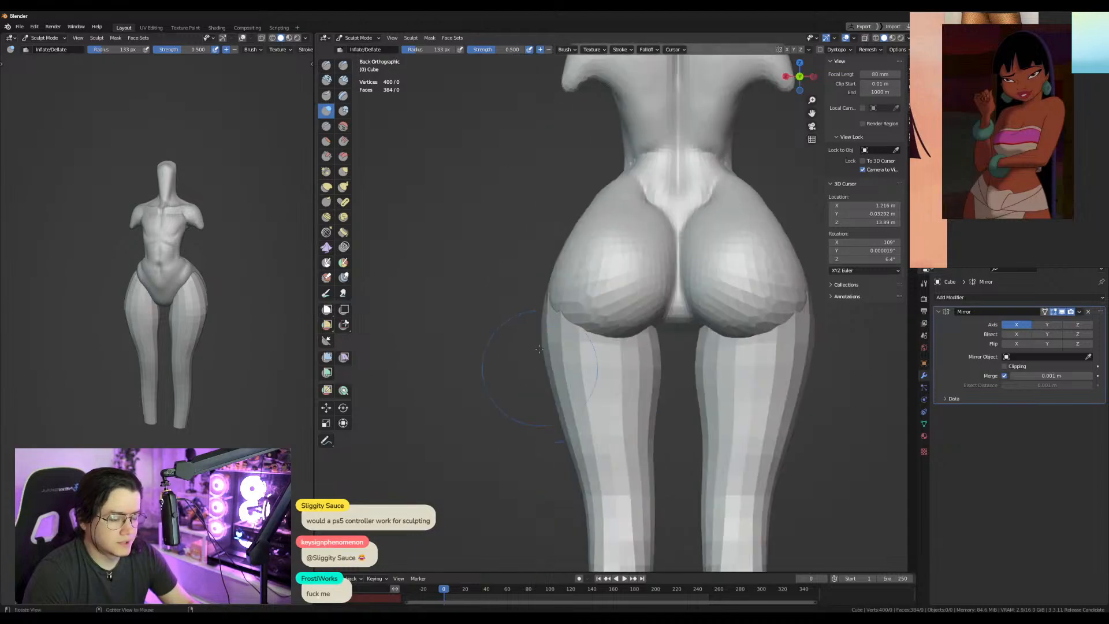
Try to carve the back of the knee with a resized Crease brush.
{"action": "middle_click_drag", "start_coordinate": [664, 399], "coordinate": [620, 306], "text": "shift"}
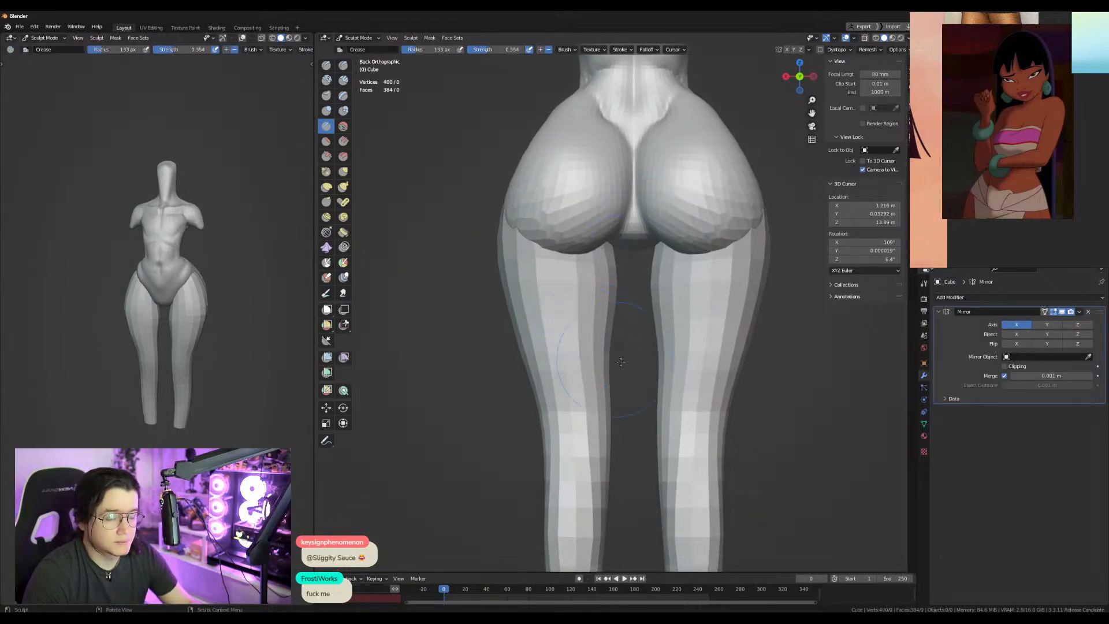
{"action": "scroll", "coordinate": [624, 323], "scroll_direction": "up", "scroll_amount": 1}
{"action": "key", "text": "f"}
{"action": "left_click", "coordinate": [652, 376]}
{"action": "middle_click_drag", "start_coordinate": [662, 399], "coordinate": [572, 404]}
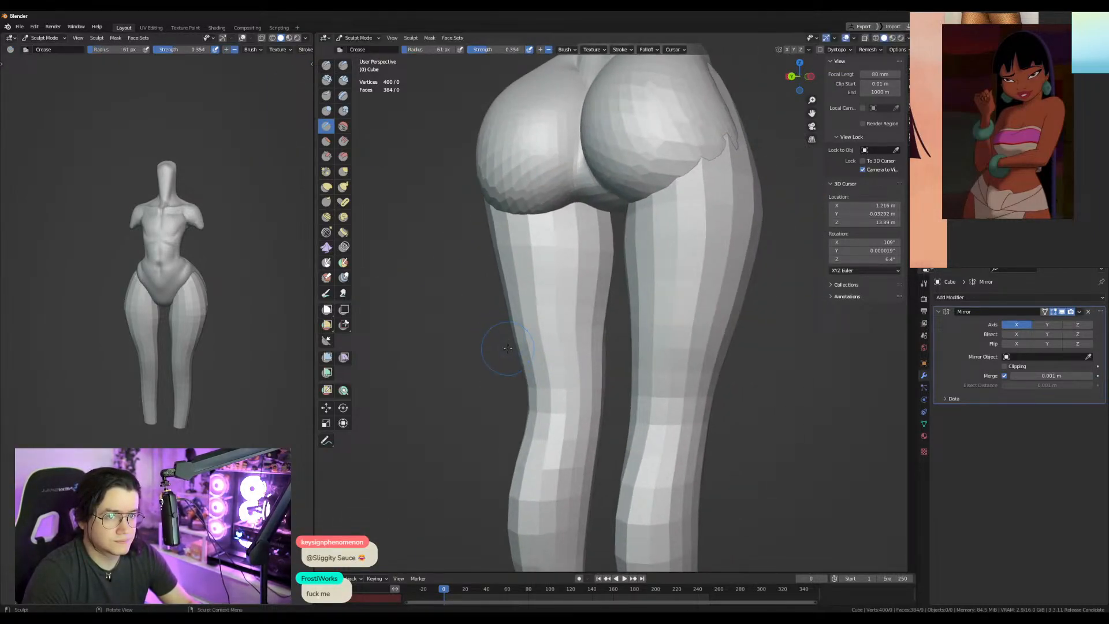
{"action": "key", "text": "f"}
{"action": "left_click", "coordinate": [563, 417]}
{"action": "left_click_drag", "start_coordinate": [564, 372], "coordinate": [565, 454]}
{"action": "middle_click_drag", "start_coordinate": [550, 408], "coordinate": [618, 414]}
{"action": "key", "text": "ctrl+z"}
Carve a crease into the back of the knee with a resized Crease brush.
{"action": "key", "text": "f"}
{"action": "left_click", "coordinate": [543, 427]}
{"action": "left_click_drag", "start_coordinate": [498, 413], "coordinate": [496, 448]}
{"action": "middle_click_drag", "start_coordinate": [612, 398], "coordinate": [555, 394]}
{"action": "mouse_move", "coordinate": [512, 353]}
{"action": "middle_mouse_down"}
{"action": "mouse_move", "coordinate": [697, 503]}
{"action": "mouse_move", "coordinate": [722, 462]}
{"action": "middle_mouse_up"}
{"action": "middle_click_drag", "start_coordinate": [763, 404], "coordinate": [595, 396]}
Reshape the contours around the knees in front view with the Grab brush.
{"action": "key", "text": "KP_1"}
{"action": "key", "text": "g"}
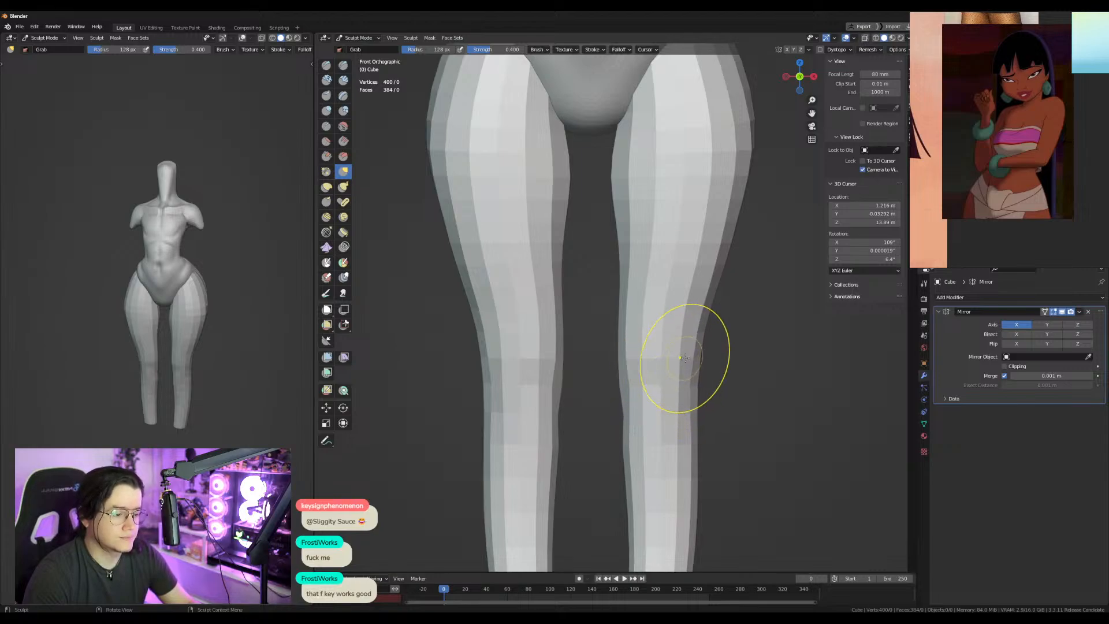
{"action": "middle_click_drag", "start_coordinate": [688, 349], "coordinate": [619, 248], "text": "shift"}
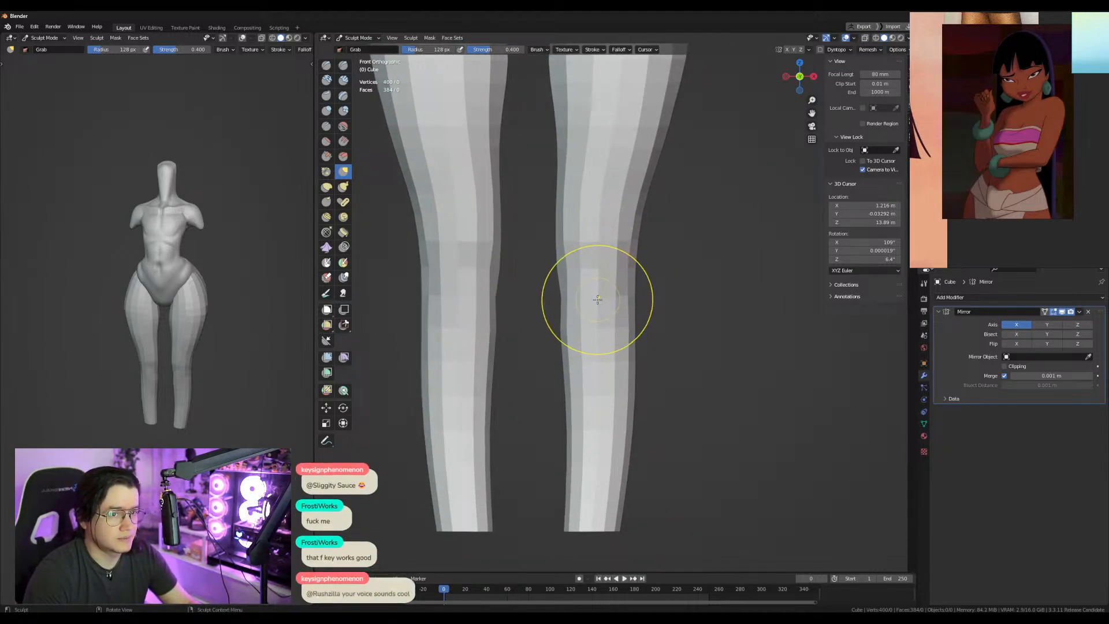
{"action": "middle_click_drag", "start_coordinate": [582, 341], "coordinate": [552, 402], "text": "shift"}
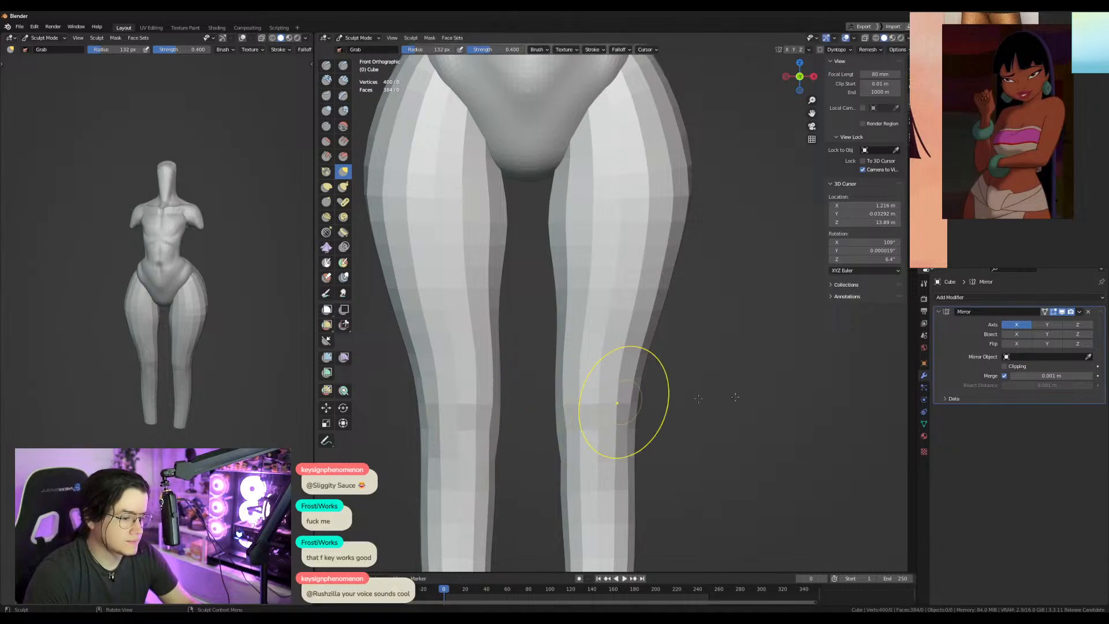
Adjust the sides of the knees and upper calves from behind with a resized Grab brush.
{"action": "key", "text": "ctrl+KP_1"}
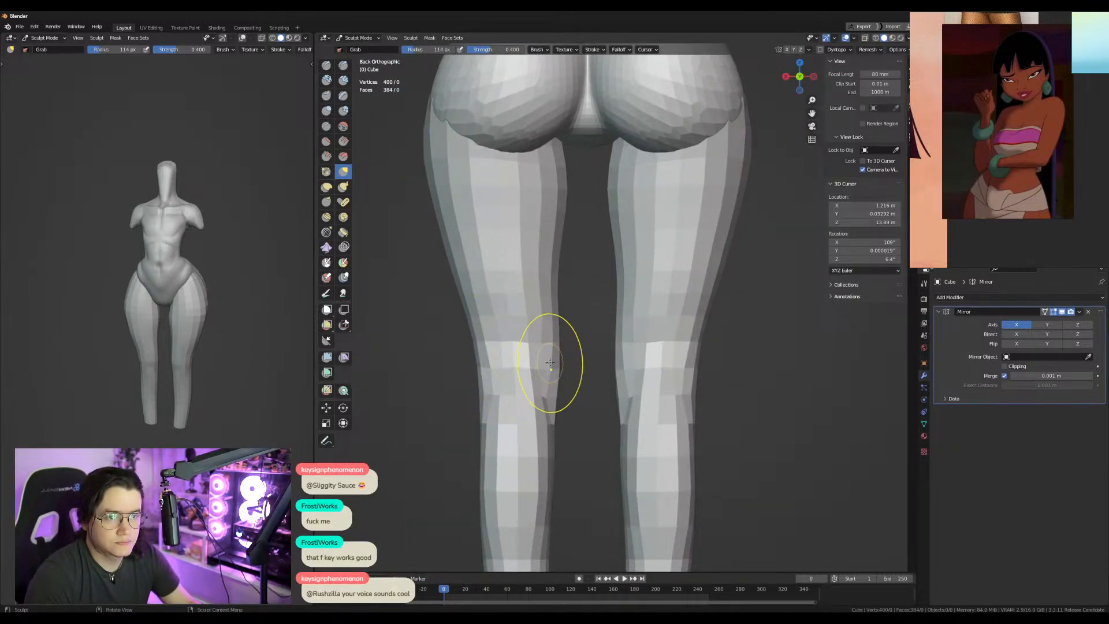
{"action": "left_click_drag", "start_coordinate": [563, 389], "coordinate": [561, 390]}
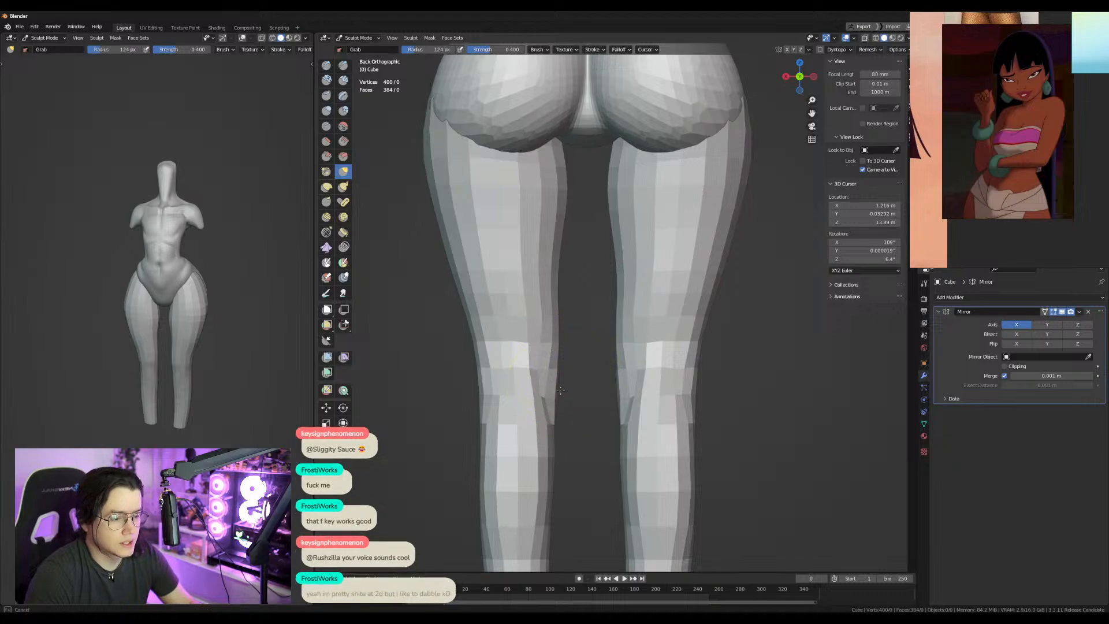
{"action": "middle_click_drag", "start_coordinate": [539, 205], "coordinate": [540, 318], "text": "shift"}
{"action": "middle_click_drag", "start_coordinate": [498, 376], "coordinate": [515, 213], "text": "shift"}
{"action": "key", "text": "f"}
{"action": "left_click", "coordinate": [508, 360]}
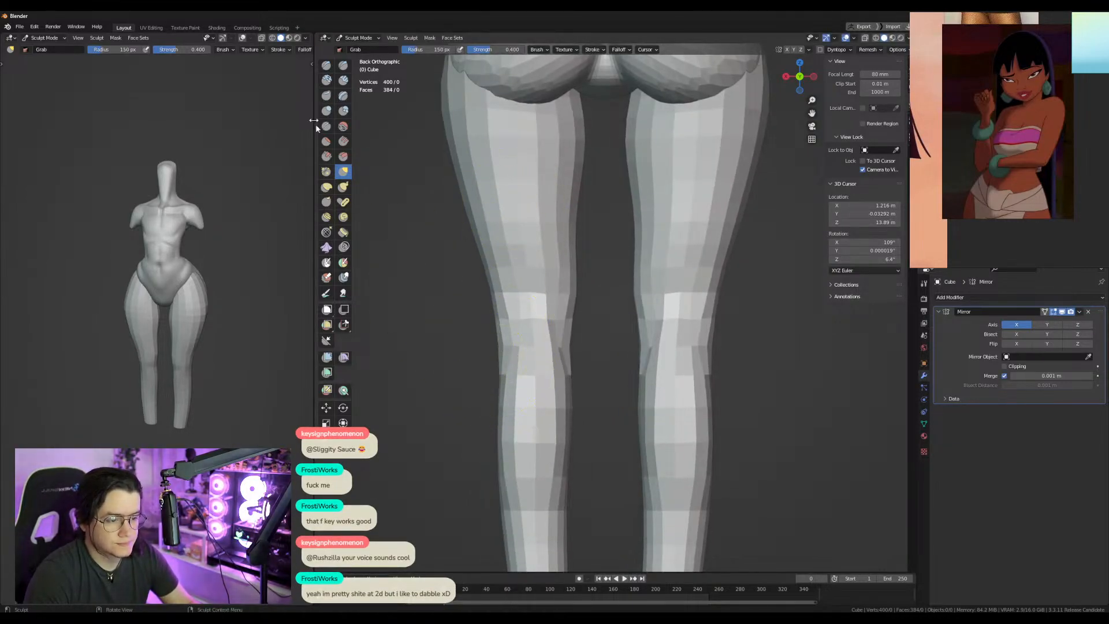
Pinch the legs around and just below the knees in back view with a resized Pinch/Magnify brush.
{"action": "left_click", "coordinate": [326, 171]}
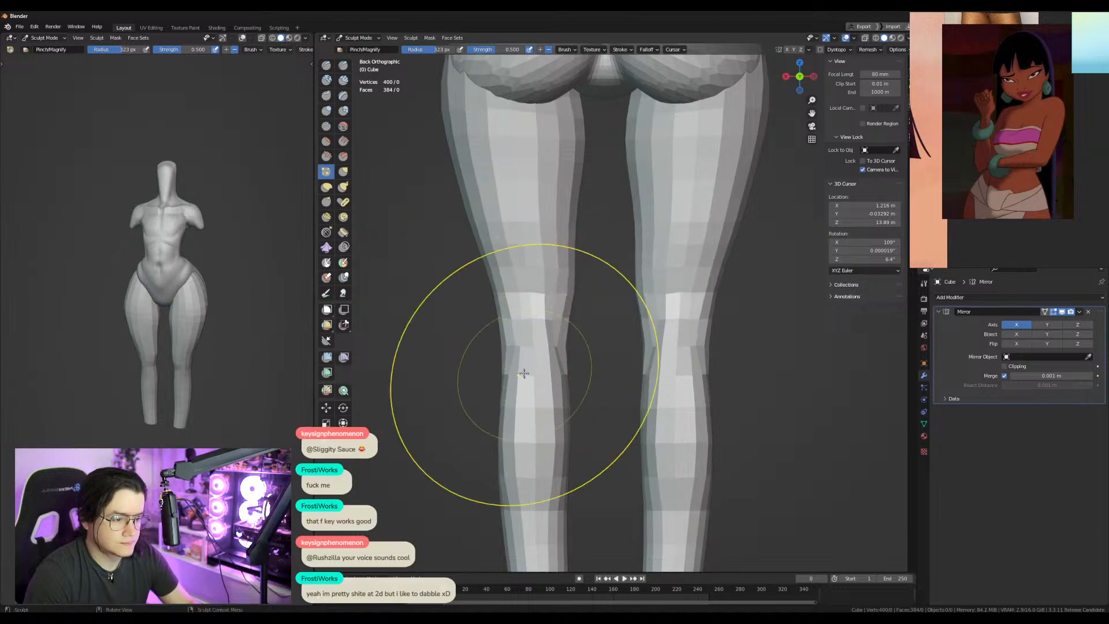
{"action": "key", "text": "f"}
{"action": "left_click", "coordinate": [616, 365]}
{"action": "mouse_move", "coordinate": [530, 333]}
{"action": "left_mouse_down"}
{"action": "mouse_move", "coordinate": [530, 306]}
{"action": "mouse_move", "coordinate": [536, 418]}
{"action": "left_mouse_up"}
Pinch the lower calves towards the ankles with a resized Pinch/Magnify brush.
{"action": "middle_click_drag", "start_coordinate": [537, 418], "coordinate": [520, 310], "text": "shift"}
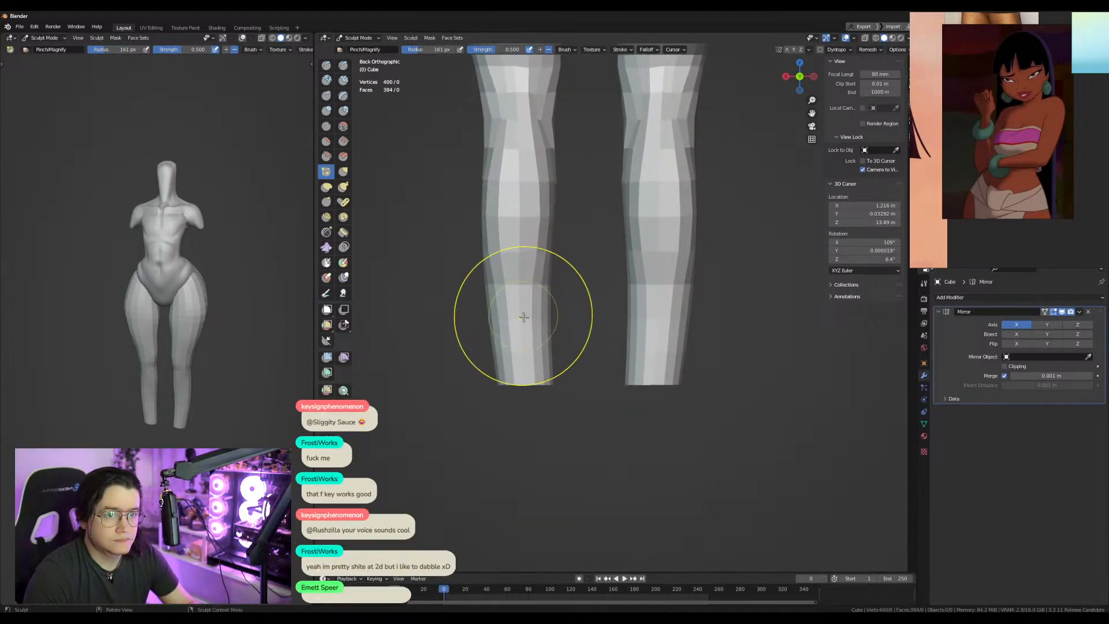
{"action": "key", "text": "f"}
{"action": "left_click", "coordinate": [599, 329]}
{"action": "left_click_drag", "start_coordinate": [530, 329], "coordinate": [517, 399]}
{"action": "middle_click_drag", "start_coordinate": [534, 290], "coordinate": [535, 319], "text": "shift"}
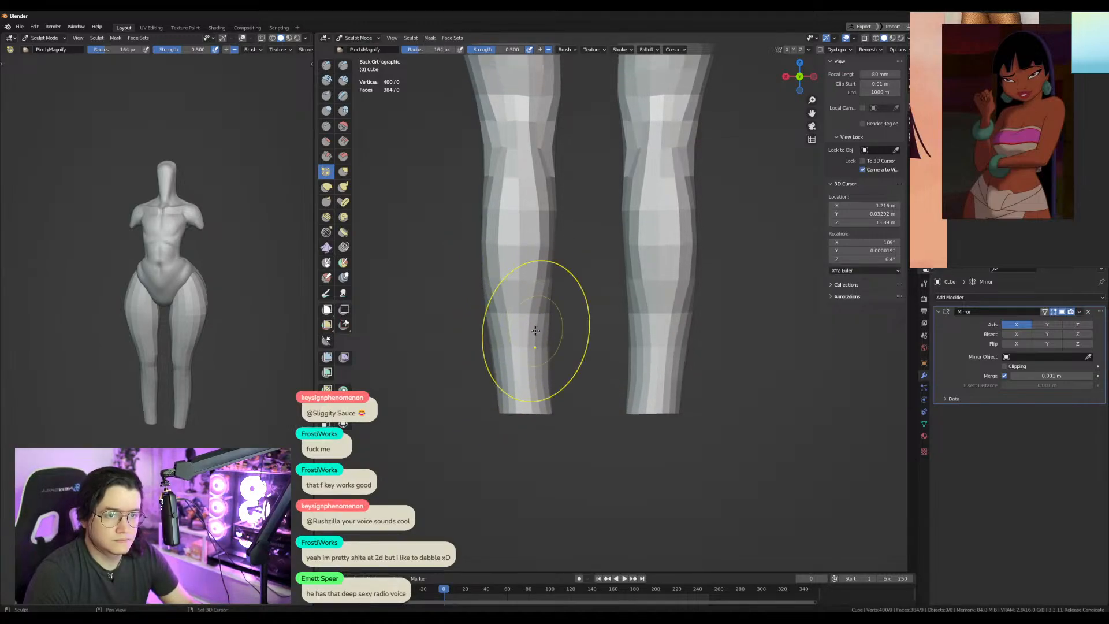
Scale the lower ends of the legs to 0.562 along X using an inverted mask, and clear the mask.
{"action": "left_click_drag", "start_coordinate": [515, 397], "coordinate": [519, 447], "text": "ctrl+shift"}
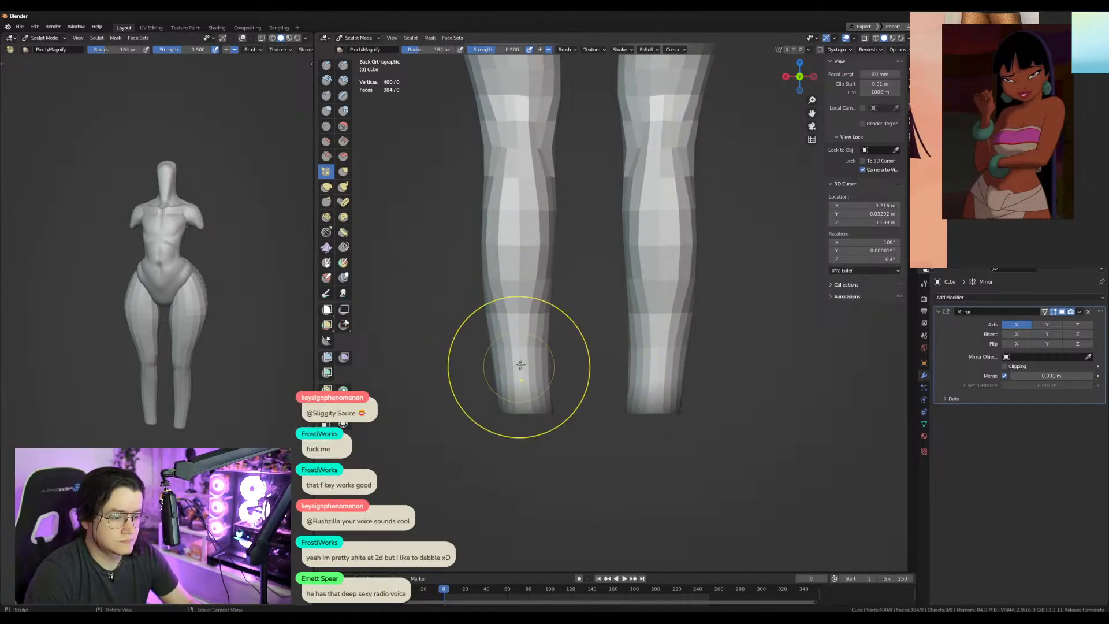
{"action": "key", "text": "ctrl+i"}
{"action": "key", "text": "a"}
{"action": "key", "text": "s"}
{"action": "key", "text": "x"}
{"action": "left_click", "coordinate": [642, 404]}
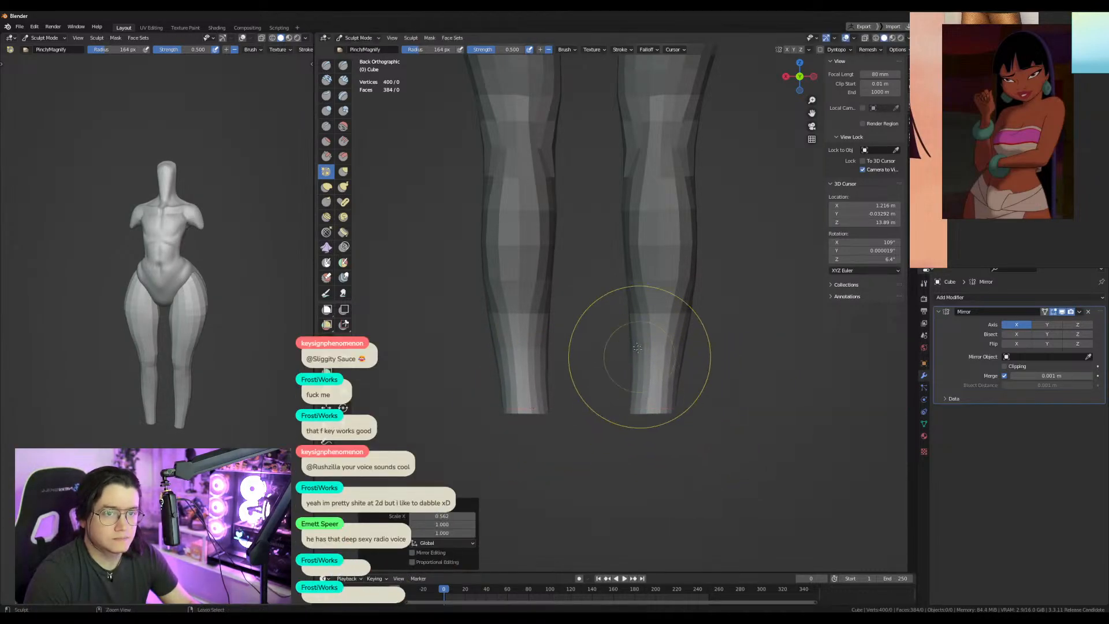
{"action": "key", "text": "alt+m"}
Pull the front of the thigh slightly forward in side view with a resized Grab brush.
{"action": "middle_click_drag", "start_coordinate": [506, 324], "coordinate": [627, 321], "text": "alt"}
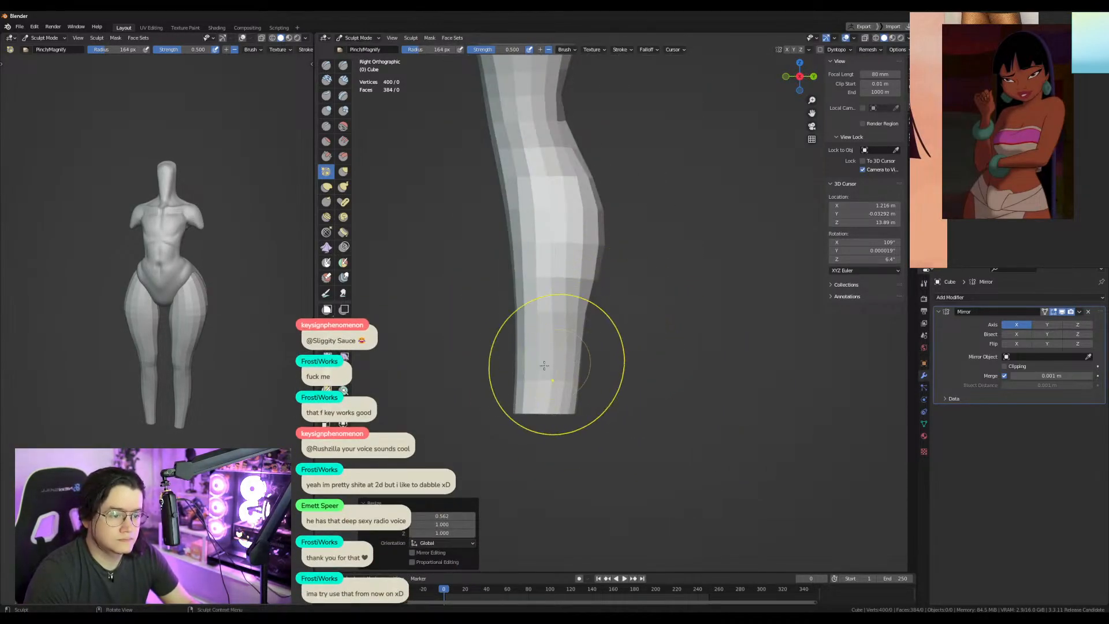
{"action": "key", "text": "g"}
{"action": "key", "text": "f"}
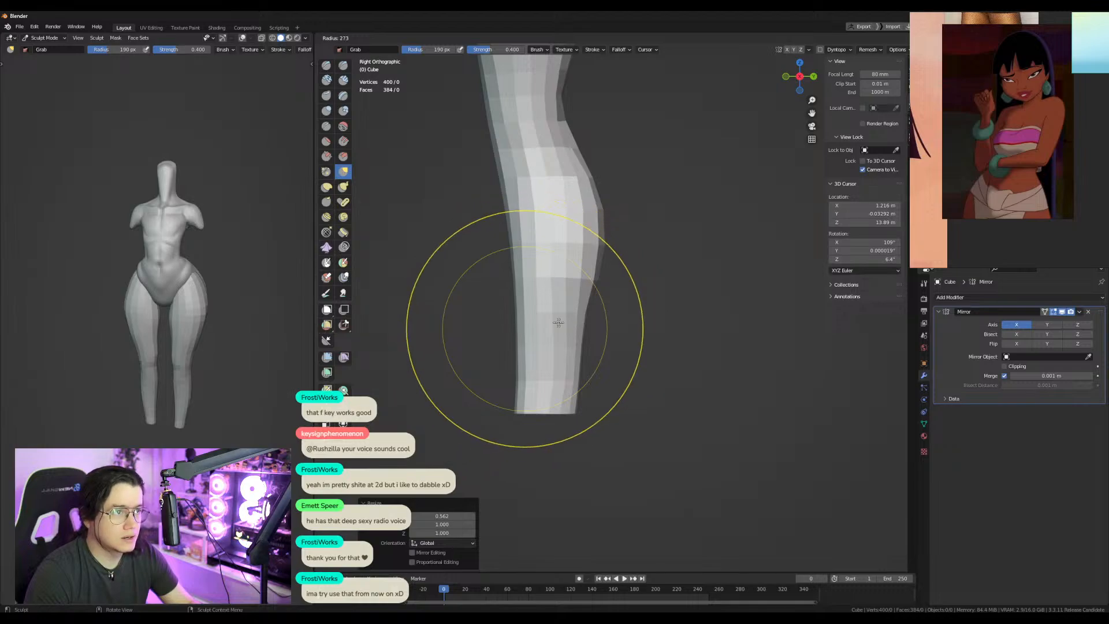
{"action": "key", "text": "Escape"}
{"action": "middle_click_drag", "start_coordinate": [568, 211], "coordinate": [613, 319], "text": "shift"}
{"action": "key", "text": "f"}
{"action": "left_click", "coordinate": [733, 340]}
{"action": "middle_click_drag", "start_coordinate": [610, 274], "coordinate": [598, 391], "text": "shift"}
{"action": "key", "text": "f"}
{"action": "left_click", "coordinate": [613, 303]}
{"action": "left_click_drag", "start_coordinate": [514, 293], "coordinate": [505, 293]}
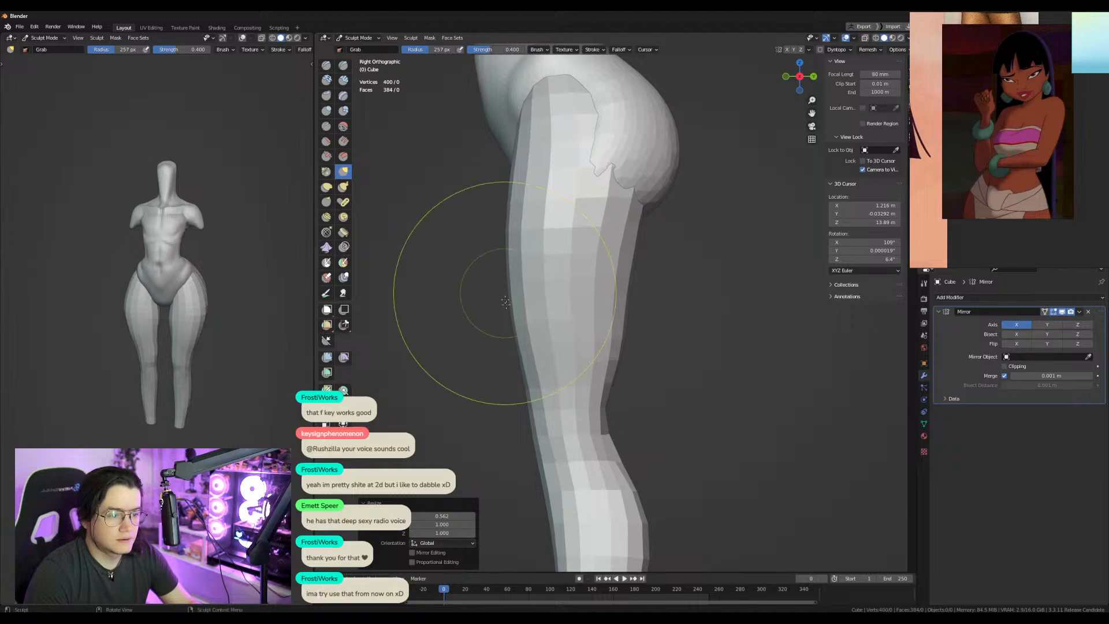
Push the front of the leg around the knee and upper shin backward in side view with a resized Grab brush.
{"action": "middle_click_drag", "start_coordinate": [518, 386], "coordinate": [601, 416], "text": "alt"}
{"action": "middle_click_drag", "start_coordinate": [664, 455], "coordinate": [552, 271], "text": "shift"}
{"action": "key", "text": "f"}
{"action": "left_click", "coordinate": [614, 327]}
{"action": "middle_click_drag", "start_coordinate": [611, 326], "coordinate": [558, 318], "text": "alt"}
{"action": "mouse_move", "coordinate": [536, 318]}
{"action": "left_mouse_down"}
{"action": "mouse_move", "coordinate": [549, 318]}
{"action": "mouse_move", "coordinate": [550, 333]}
{"action": "left_mouse_up"}
{"action": "key", "text": "f"}
{"action": "left_click", "coordinate": [569, 353]}
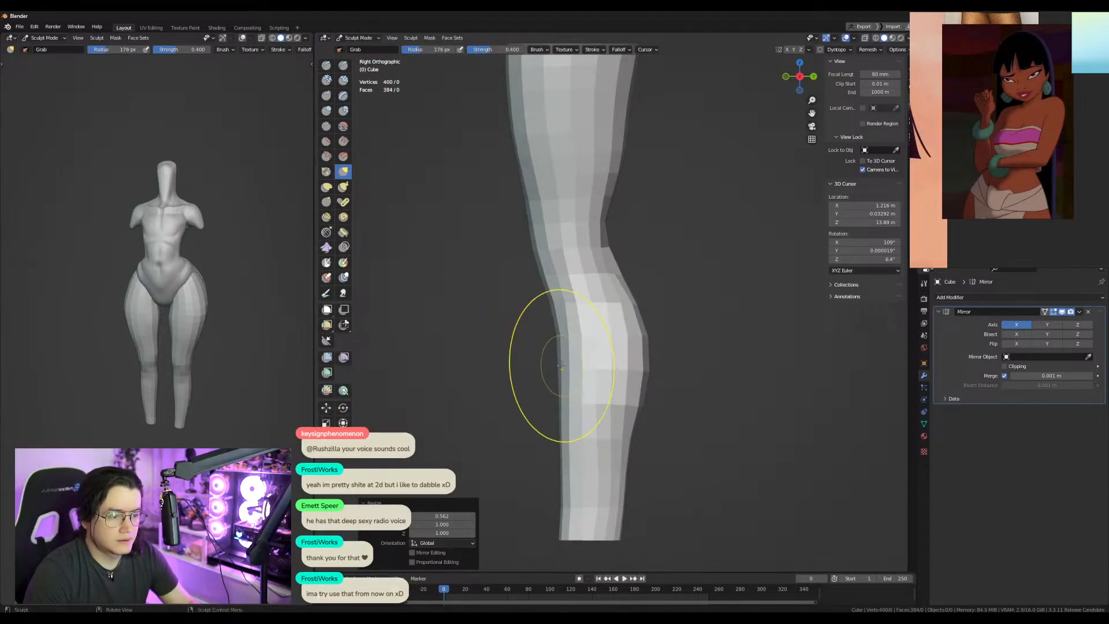
{"action": "middle_click_drag", "start_coordinate": [564, 371], "coordinate": [577, 422], "text": "shift"}
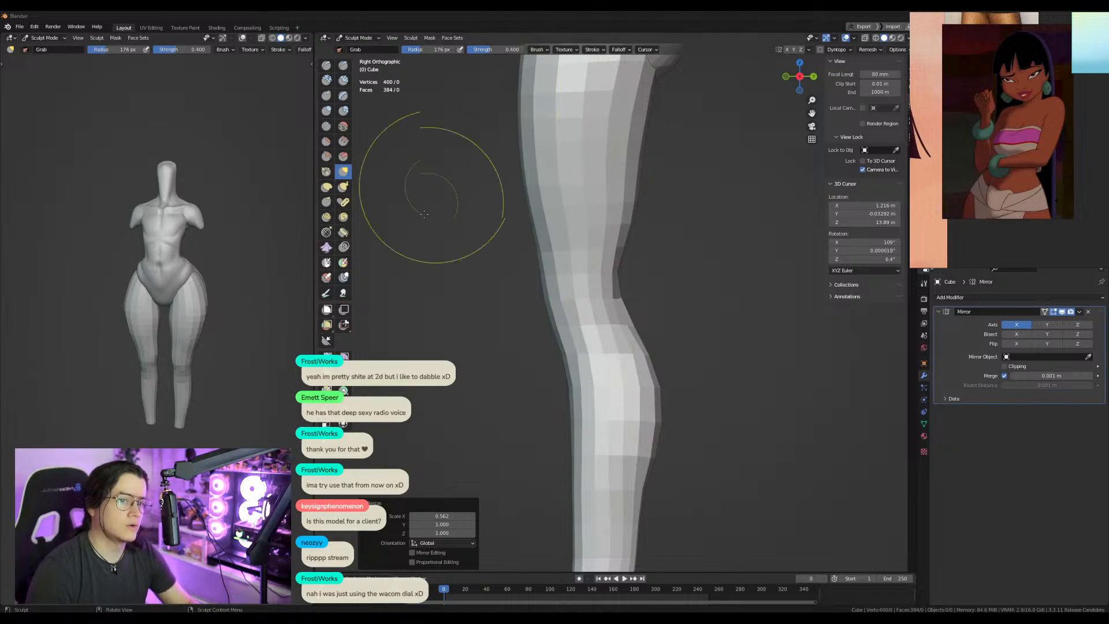
Shift the lower shin and ankle slightly backward in side view with a resized Grab brush.
{"action": "middle_click_drag", "start_coordinate": [588, 271], "coordinate": [668, 303]}
{"action": "mouse_move", "coordinate": [677, 310]}
{"action": "left_mouse_down", "text": "alt"}
{"action": "mouse_move", "coordinate": [546, 302]}
{"action": "mouse_move", "coordinate": [659, 292]}
{"action": "left_mouse_up", "text": "alt"}
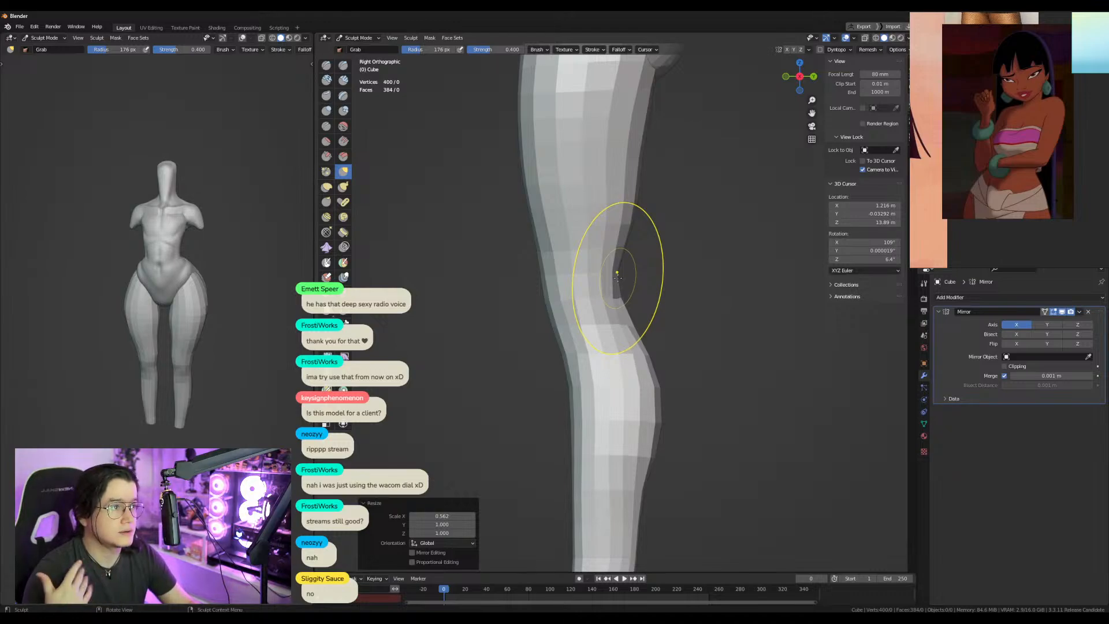
{"action": "scroll", "coordinate": [639, 248], "scroll_direction": "down", "scroll_amount": 3}
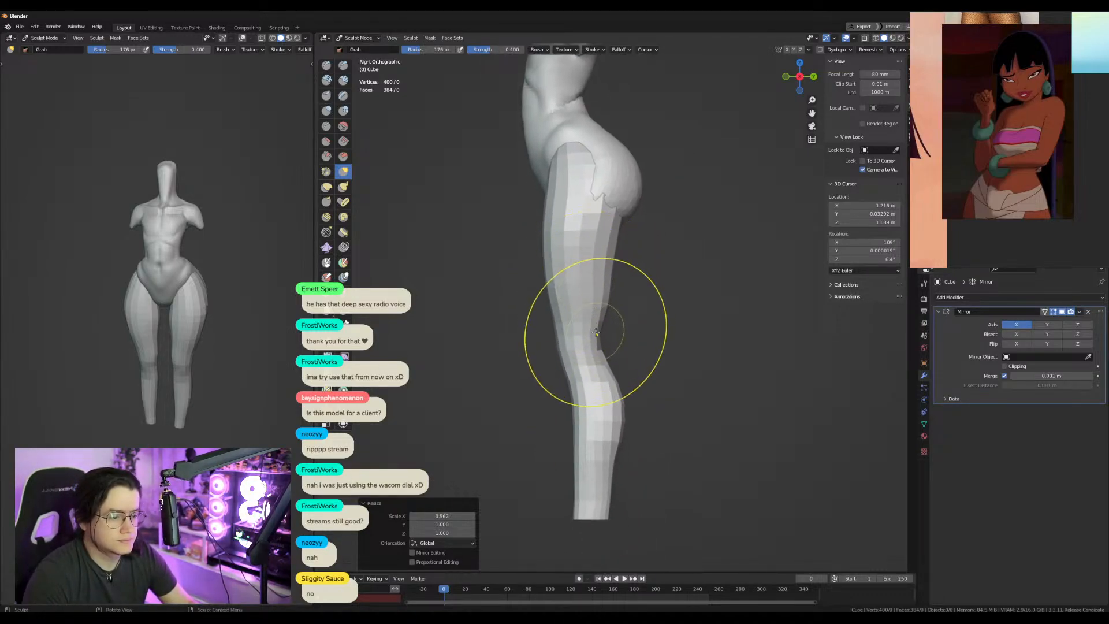
{"action": "key", "text": "f"}
{"action": "left_click", "coordinate": [618, 453]}
{"action": "left_click_drag", "start_coordinate": [572, 462], "coordinate": [580, 463]}
{"action": "left_click_drag", "start_coordinate": [579, 508], "coordinate": [580, 511]}
{"action": "left_click_drag", "start_coordinate": [578, 511], "coordinate": [580, 510]}
Mask the upper legs down to the knees, leaving the lower legs editable.
{"action": "left_click_drag", "start_coordinate": [527, 323], "coordinate": [523, 524], "text": "ctrl+shift"}
{"action": "key", "text": "ctrl+i"}
{"action": "key", "text": "a"}
{"action": "key", "text": "ctrl+i"}
{"action": "key", "text": "ctrl+i"}
Set the sculpt pivot at the knee and move the unmasked lower legs slightly along Y and upward along Z.
{"action": "right_click", "coordinate": [586, 337], "text": "shift"}
{"action": "key", "text": "shift+space"}
{"action": "key", "text": "g"}
{"action": "left_click_drag", "start_coordinate": [615, 336], "coordinate": [618, 337]}
{"action": "left_click_drag", "start_coordinate": [588, 300], "coordinate": [589, 293]}
{"action": "left_click_drag", "start_coordinate": [622, 330], "coordinate": [620, 330]}
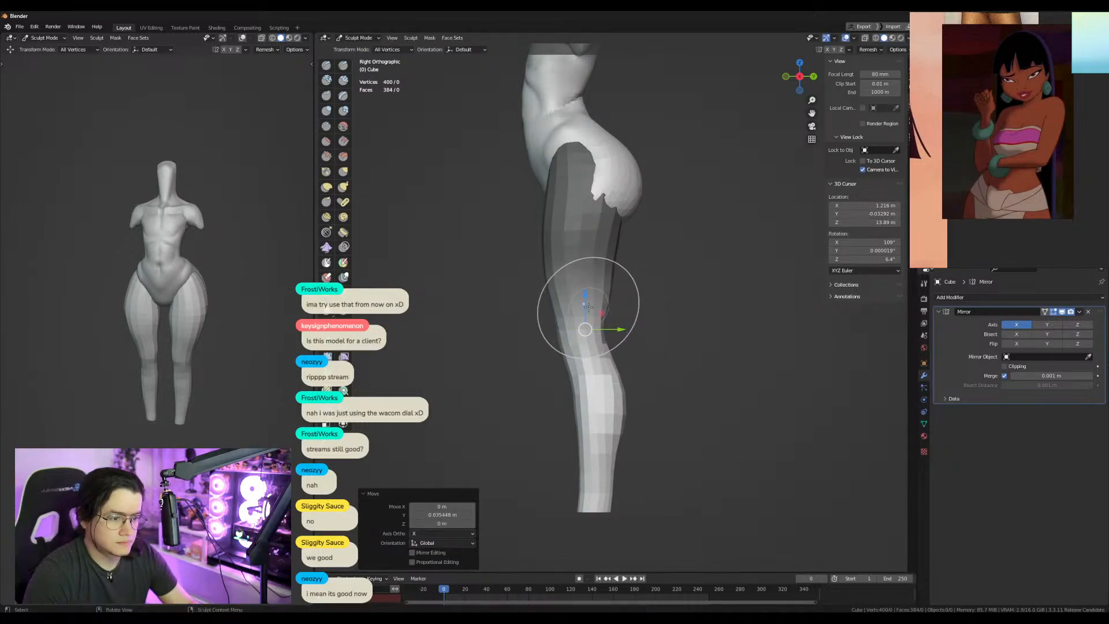
Clear the leg mask and inflate the back of the upper calf with the Inflate/Deflate brush.
{"action": "key", "text": "alt+m"}
{"action": "key", "text": "KP_1"}
{"action": "middle_click_drag", "start_coordinate": [664, 283], "coordinate": [608, 242], "text": "shift"}
{"action": "key", "text": "ctrl+KP_1"}
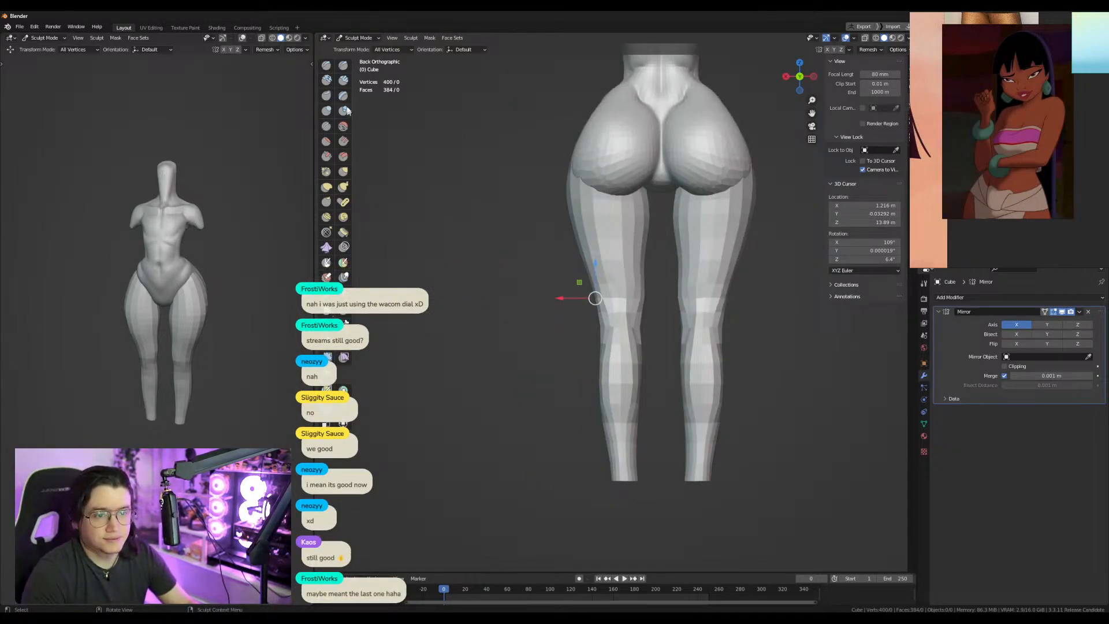
{"action": "key", "text": "g"}
{"action": "mouse_move", "coordinate": [578, 324]}
{"action": "middle_mouse_down"}
{"action": "mouse_move", "coordinate": [587, 346]}
{"action": "mouse_move", "coordinate": [634, 366]}
{"action": "middle_mouse_up"}
{"action": "left_click", "coordinate": [324, 114]}
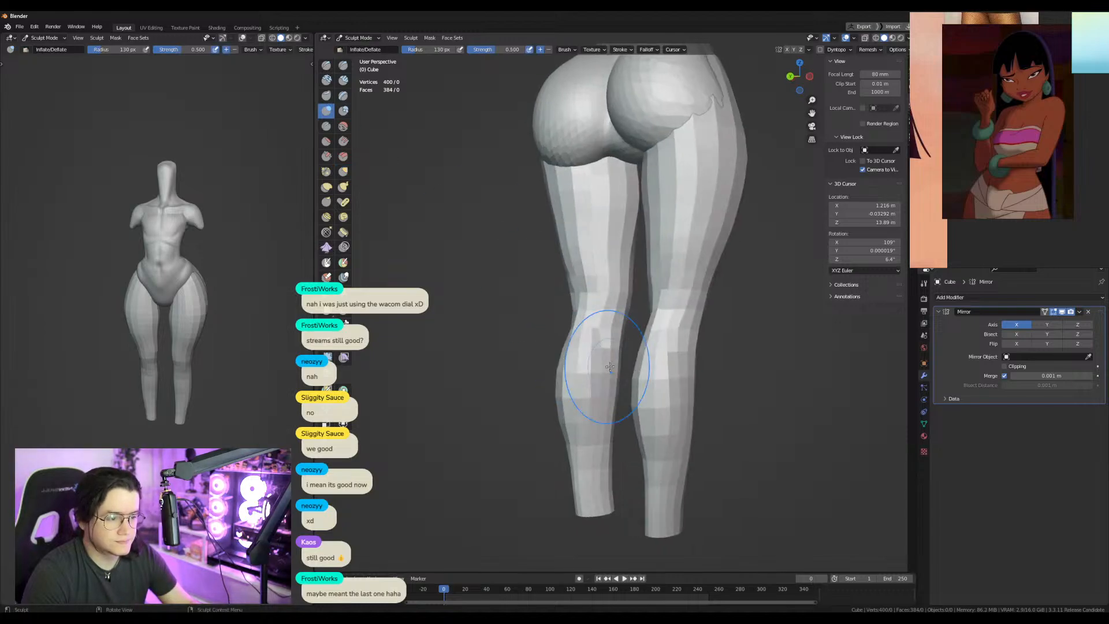
{"action": "left_click_drag", "start_coordinate": [602, 337], "coordinate": [599, 382]}
{"action": "key", "text": "KP_1"}
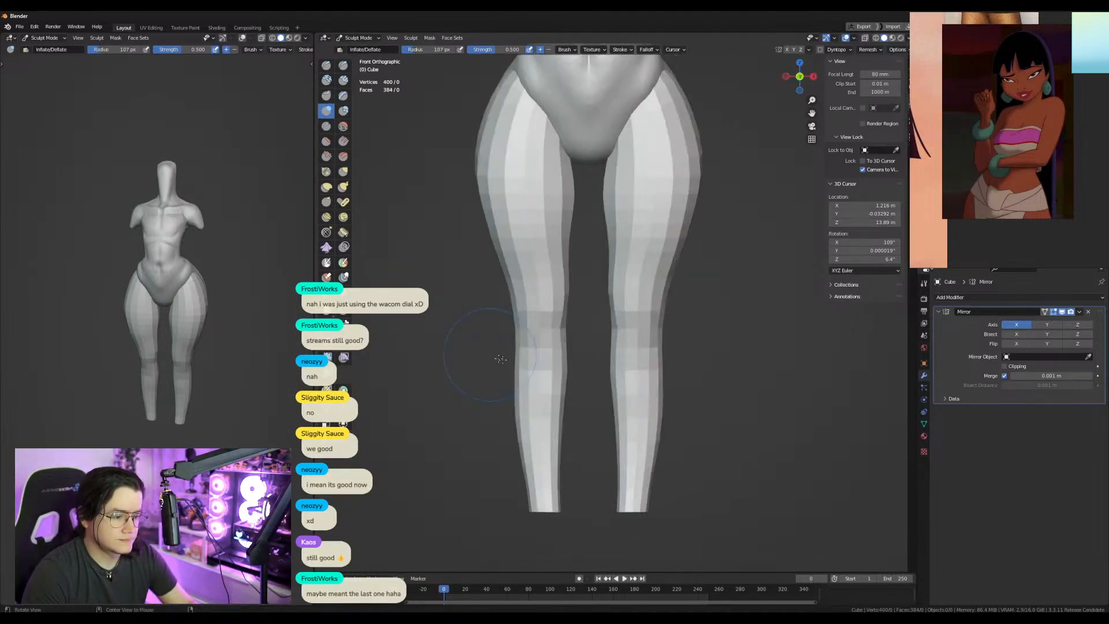
Examine the thighs, hips and lower legs from the front and at an angle.
{"action": "key", "text": "bracketleft"}
{"action": "key", "text": "bracketleft"}
{"action": "key", "text": "bracketleft"}
{"action": "key", "text": "bracketleft"}
{"action": "key", "text": "bracketleft"}
{"action": "key", "text": "bracketleft"}
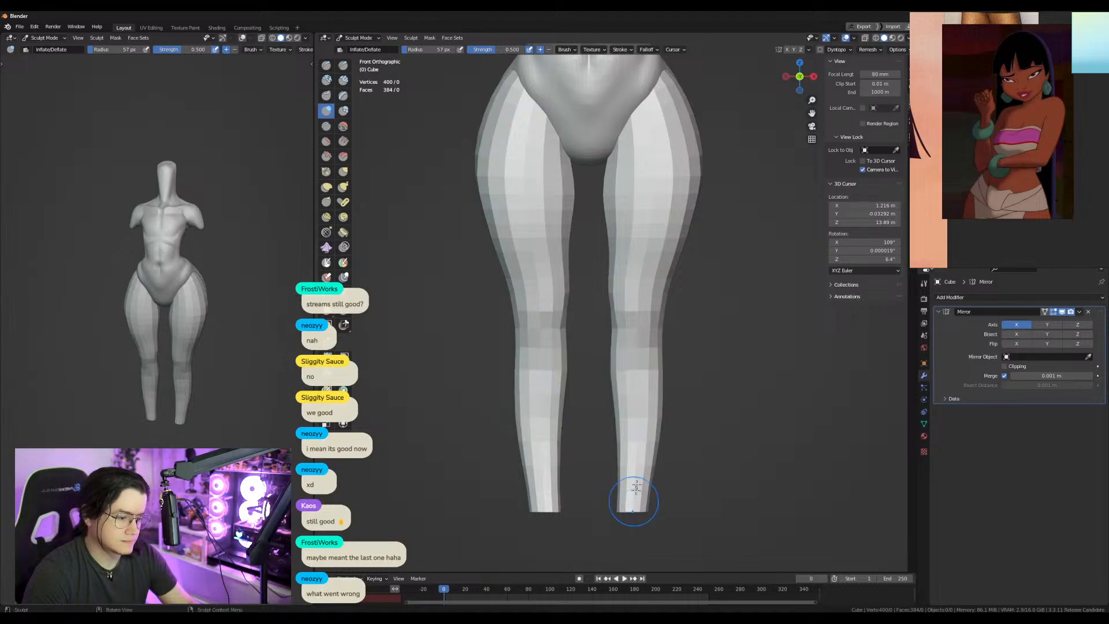
{"action": "middle_click_drag", "start_coordinate": [660, 351], "coordinate": [641, 482], "text": "shift"}
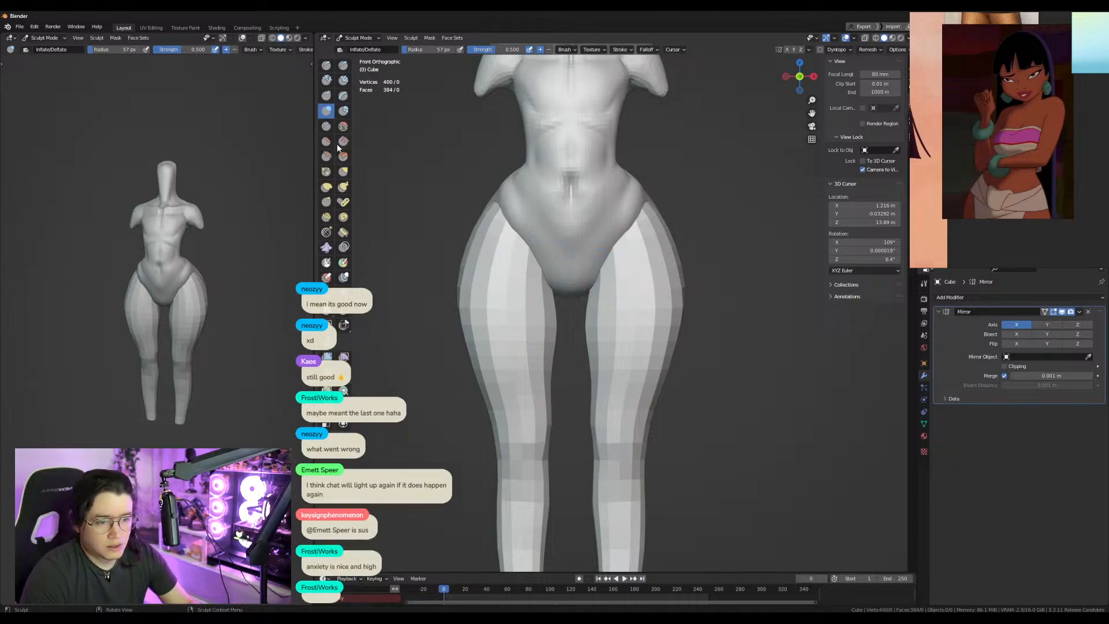
{"action": "middle_click_drag", "start_coordinate": [535, 320], "coordinate": [581, 320]}
{"action": "key", "text": "f"}
{"action": "left_click", "coordinate": [633, 317]}
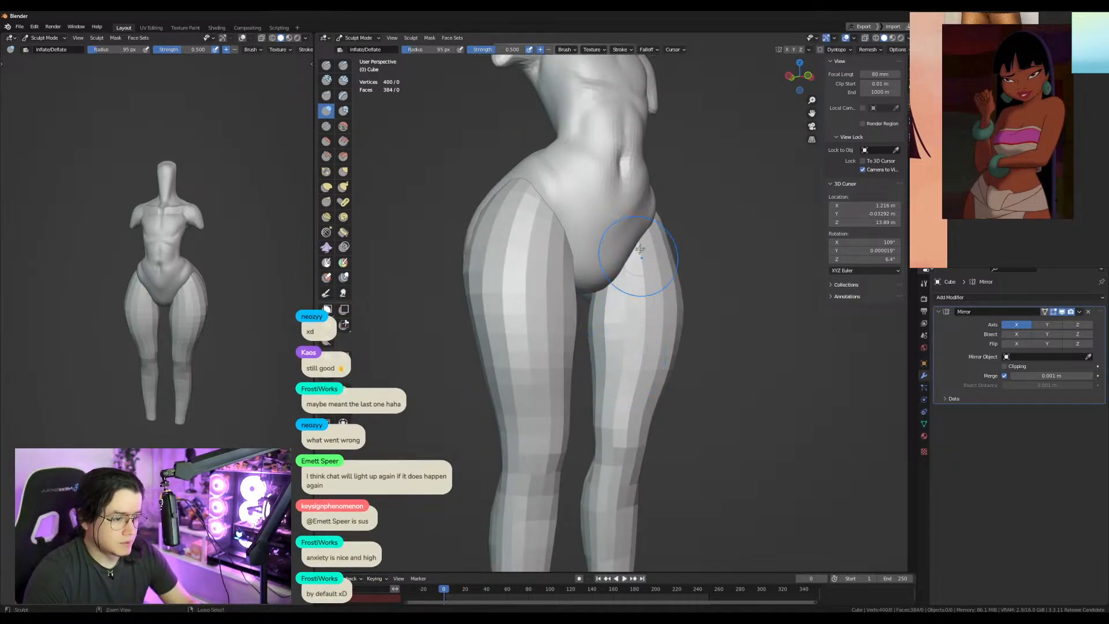
{"action": "middle_click_drag", "start_coordinate": [614, 357], "coordinate": [567, 307]}
{"action": "mouse_move", "coordinate": [653, 267]}
{"action": "middle_mouse_down", "text": "shift"}
{"action": "mouse_move", "coordinate": [647, 325]}
{"action": "mouse_move", "coordinate": [626, 349]}
{"action": "mouse_move", "coordinate": [603, 319]}
{"action": "mouse_move", "coordinate": [543, 327]}
{"action": "middle_mouse_up", "text": "shift"}
Nudge the outer thigh contour of the leg mesh with an enlarged Grab brush.
{"action": "key", "text": "alt+q"}
{"action": "key", "text": "g"}
{"action": "key", "text": "alt+q"}
{"action": "key", "text": "bracketright"}
{"action": "key", "text": "bracketright"}
{"action": "left_click_drag", "start_coordinate": [717, 349], "coordinate": [715, 354]}
{"action": "middle_click_drag", "start_coordinate": [716, 354], "coordinate": [613, 299], "text": "shift"}
{"action": "key", "text": "f"}
{"action": "left_click", "coordinate": [721, 379]}
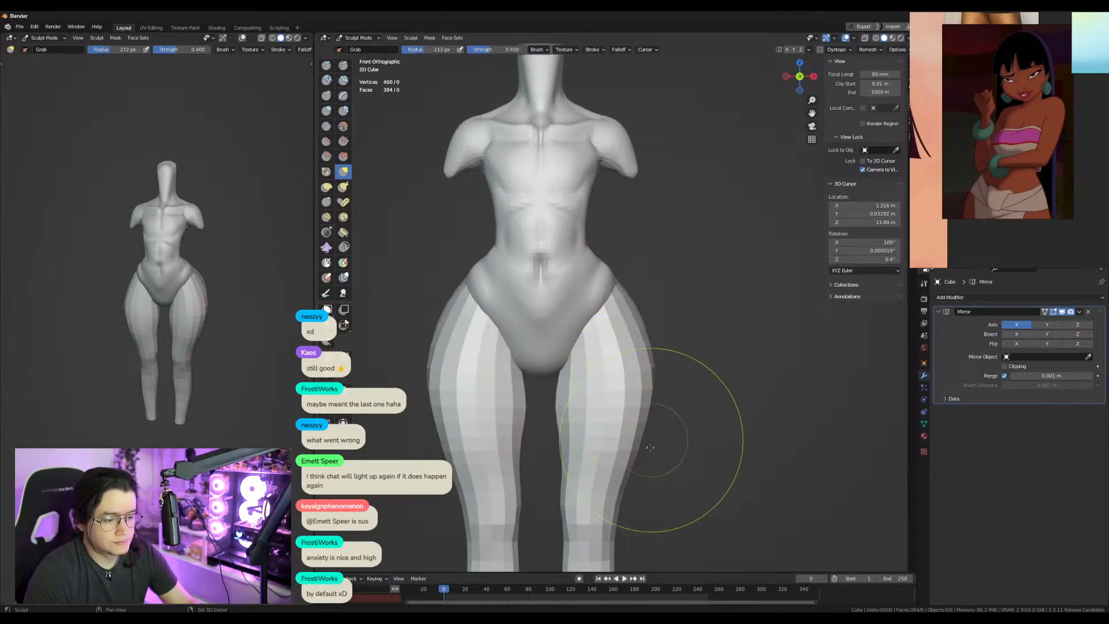
Refine the knee and lower-leg outline in front view using progressively smaller Grab brush sizes.
{"action": "middle_click_drag", "start_coordinate": [663, 434], "coordinate": [677, 172], "text": "shift"}
{"action": "key", "text": "f"}
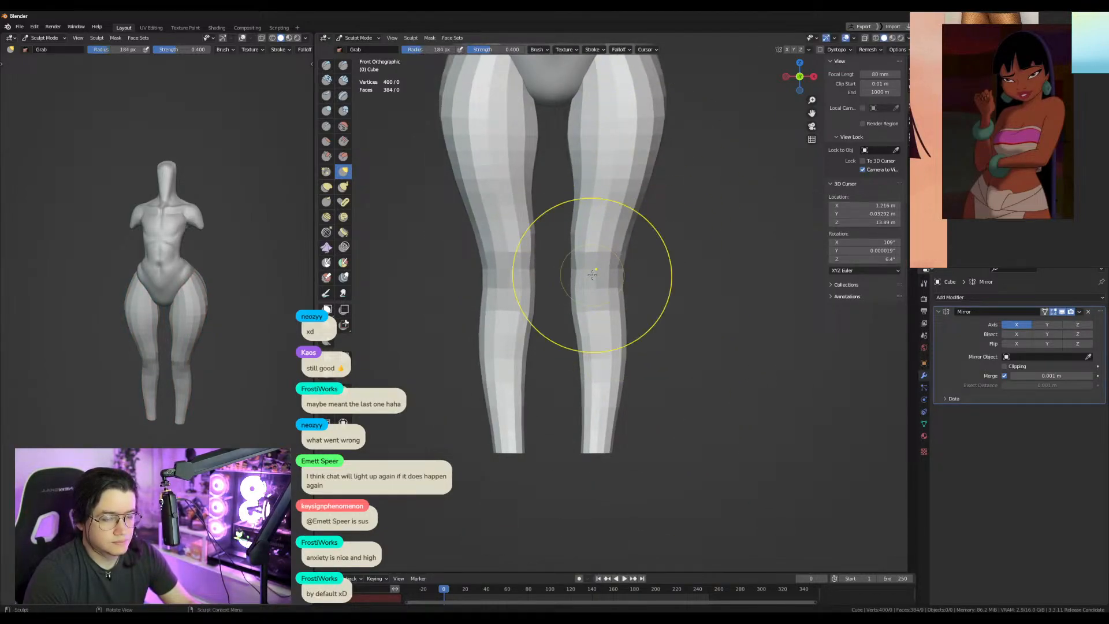
{"action": "key", "text": "f"}
{"action": "left_click", "coordinate": [594, 445]}
{"action": "key", "text": "f"}
{"action": "left_click", "coordinate": [545, 347]}
{"action": "middle_click_drag", "start_coordinate": [582, 268], "coordinate": [639, 361]}
{"action": "key", "text": "f"}
{"action": "left_click", "coordinate": [633, 352]}
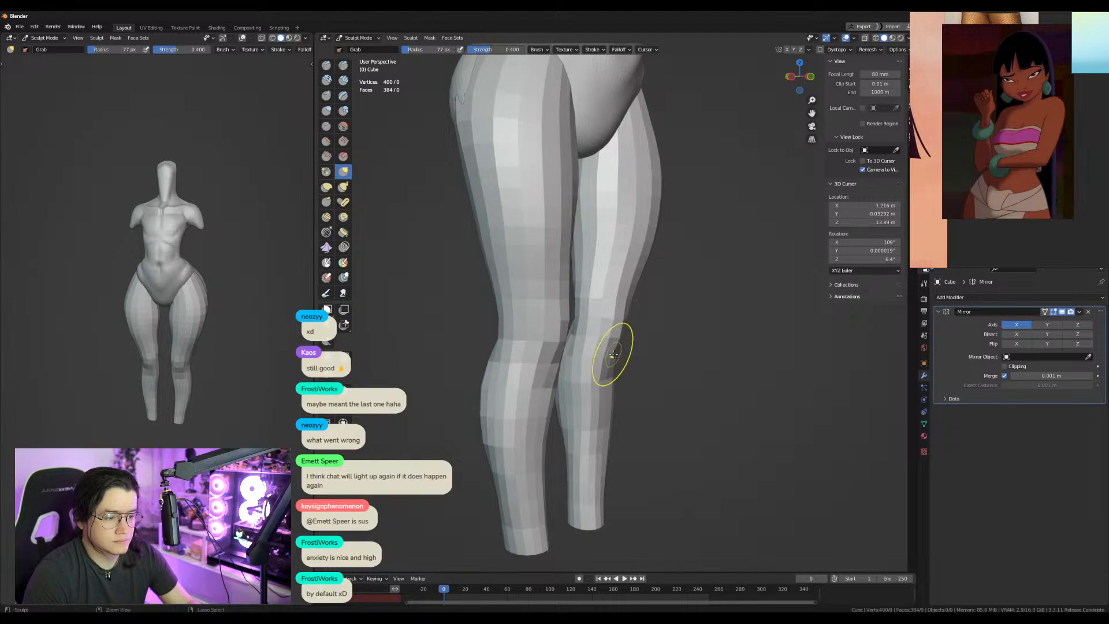
Pull the outer calf slightly inward in front view with a resized Grab brush.
{"action": "key", "text": "KP_1"}
{"action": "key", "text": "f"}
{"action": "left_click", "coordinate": [607, 397]}
{"action": "left_click_drag", "start_coordinate": [613, 406], "coordinate": [606, 410]}
Adjust the knee surface from a three-quarter view with a 46 px Grab brush and recheck it from the front.
{"action": "middle_click_drag", "start_coordinate": [578, 429], "coordinate": [620, 413]}
{"action": "key", "text": "f"}
{"action": "left_click", "coordinate": [607, 406]}
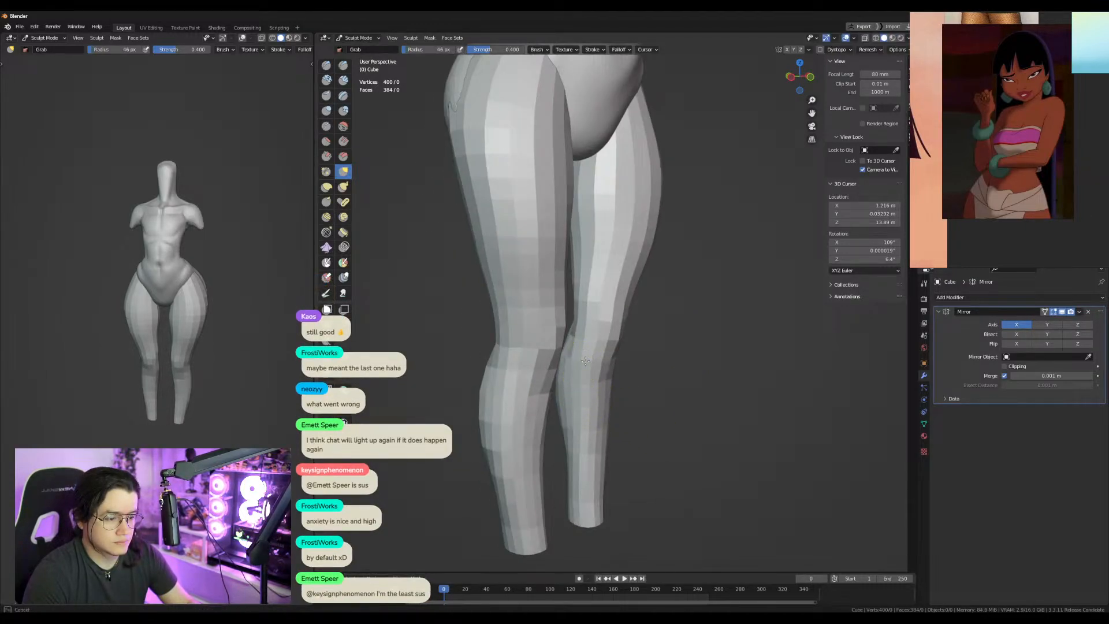
{"action": "left_click_drag", "start_coordinate": [237, 342], "coordinate": [260, 326], "text": "alt"}
{"action": "key", "text": "KP_1"}
{"action": "key", "text": "f"}
{"action": "left_click", "coordinate": [604, 327]}
Push the back of the knee forward and slightly upward in side view with a 245 px Grab brush.
{"action": "key", "text": "KP_3"}
{"action": "key", "text": "f"}
{"action": "left_click", "coordinate": [638, 337]}
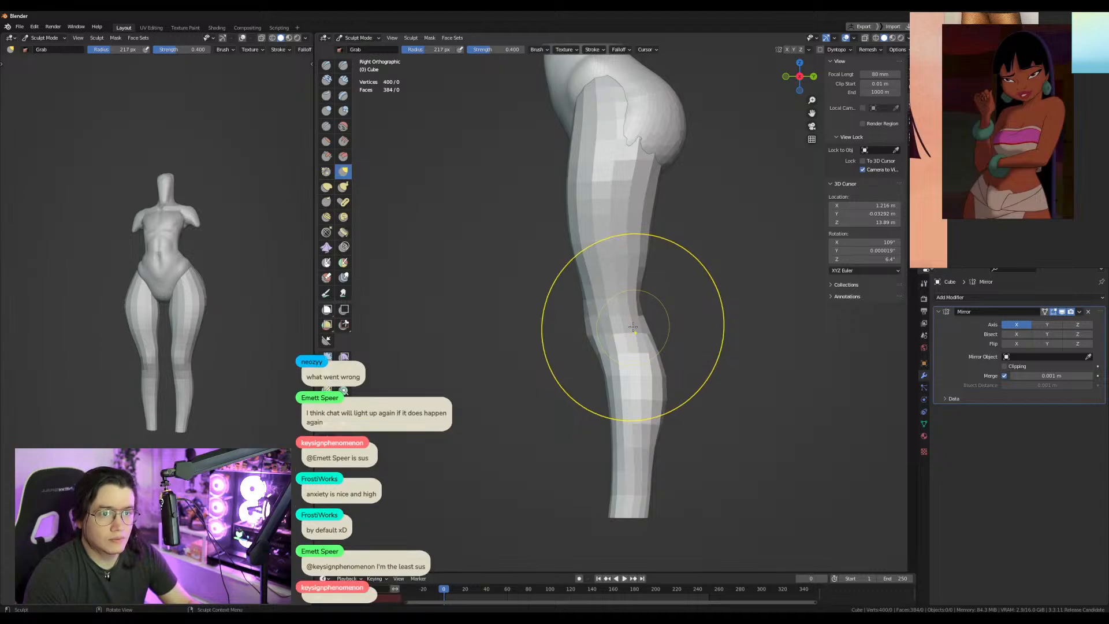
{"action": "key", "text": "f"}
{"action": "left_click", "coordinate": [640, 336]}
{"action": "left_click_drag", "start_coordinate": [639, 337], "coordinate": [627, 317]}
{"action": "middle_click_drag", "start_coordinate": [627, 317], "coordinate": [720, 324], "text": "alt"}
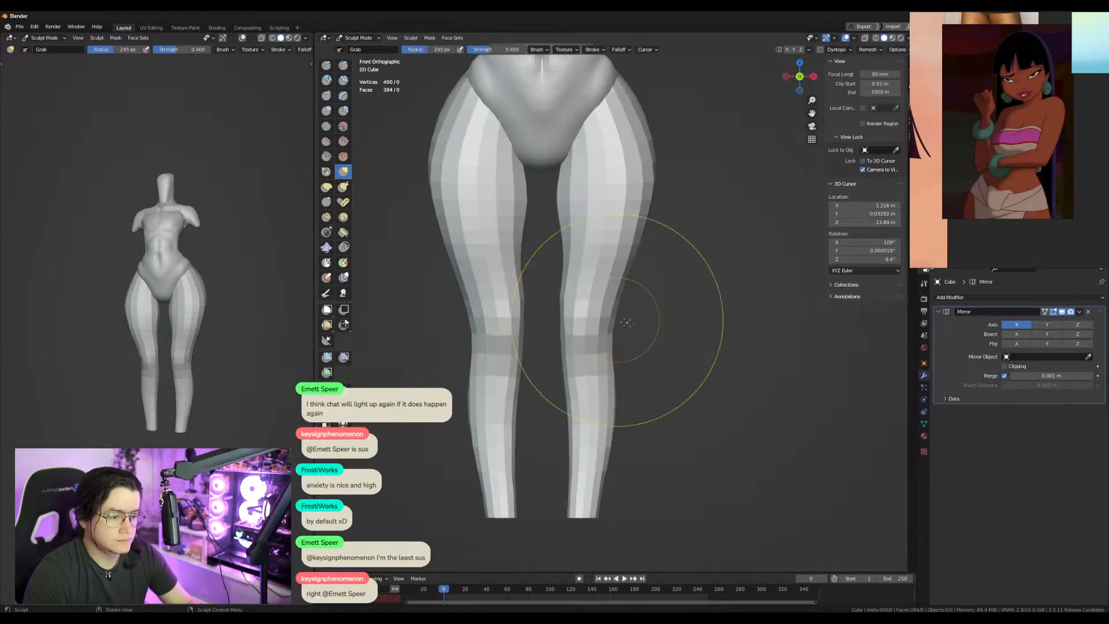
{"action": "middle_click_drag", "start_coordinate": [651, 334], "coordinate": [575, 317], "text": "alt"}
Push the inner side of the knee slightly outward in front view with the Grab brush.
{"action": "key", "text": "f"}
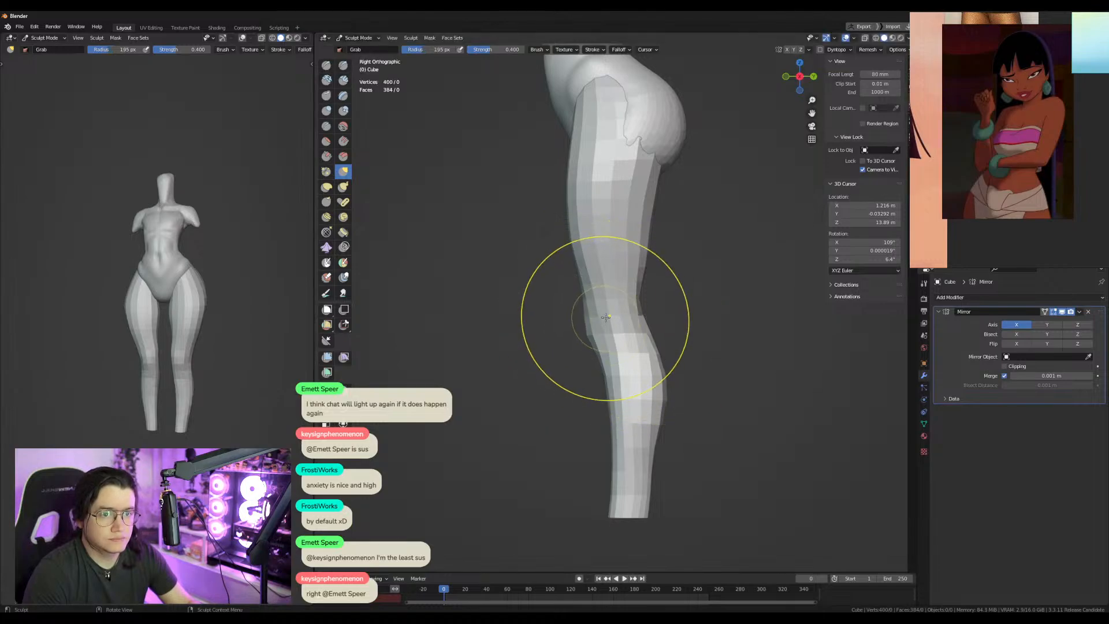
{"action": "middle_click_drag", "start_coordinate": [515, 297], "coordinate": [575, 336], "text": "alt"}
{"action": "mouse_move", "coordinate": [565, 303]}
{"action": "left_mouse_down"}
{"action": "mouse_move", "coordinate": [565, 321]}
{"action": "mouse_move", "coordinate": [576, 314]}
{"action": "left_mouse_up"}
{"action": "key", "text": "f"}
{"action": "left_click", "coordinate": [542, 312]}
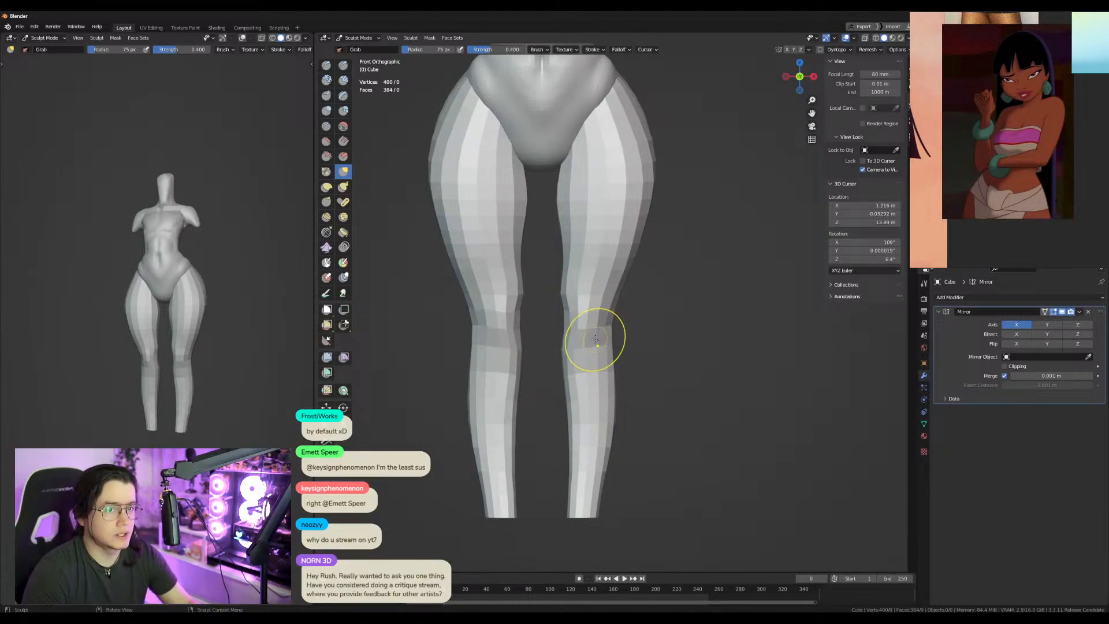
Nudge the front of the knee slightly backward in side view with a 78 px Grab brush.
{"action": "middle_click_drag", "start_coordinate": [626, 319], "coordinate": [595, 321], "text": "alt"}
{"action": "middle_click_drag", "start_coordinate": [583, 321], "coordinate": [569, 373], "text": "shift"}
{"action": "key", "text": "f"}
{"action": "left_click", "coordinate": [569, 376]}
{"action": "left_click_drag", "start_coordinate": [566, 386], "coordinate": [569, 387]}
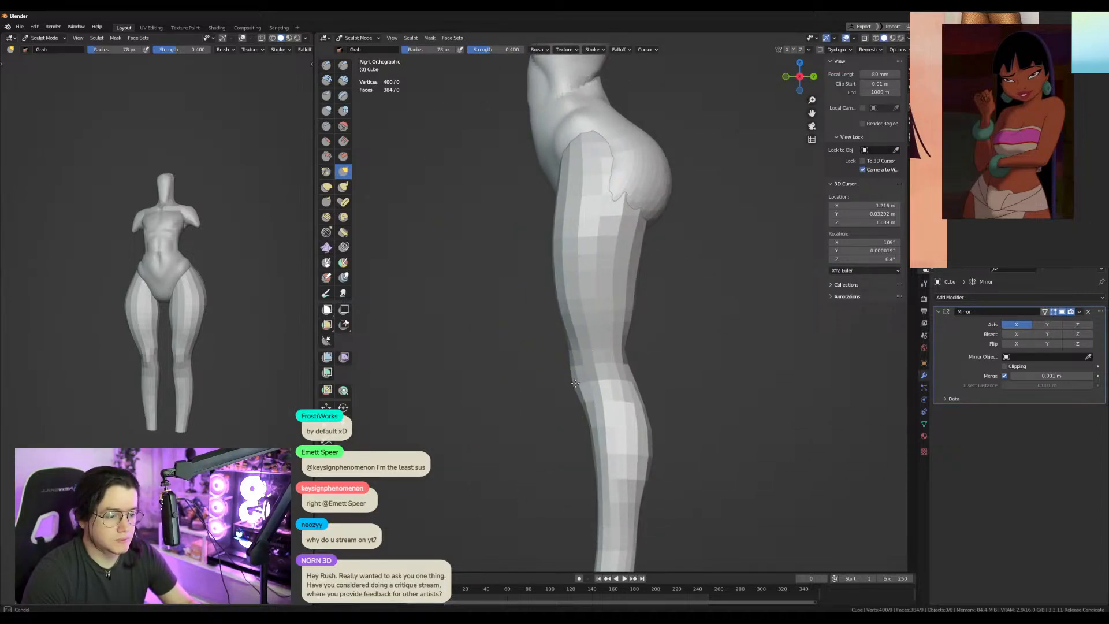
Push the back of the knee slightly forward with a 125 px Grab brush and check the legs from behind and in front.
{"action": "key", "text": "f"}
{"action": "left_click", "coordinate": [634, 370]}
{"action": "left_click_drag", "start_coordinate": [638, 382], "coordinate": [631, 379]}
{"action": "mouse_move", "coordinate": [632, 376]}
{"action": "middle_mouse_down", "text": "alt"}
{"action": "mouse_move", "coordinate": [600, 364]}
{"action": "mouse_move", "coordinate": [552, 285]}
{"action": "middle_mouse_up", "text": "alt"}
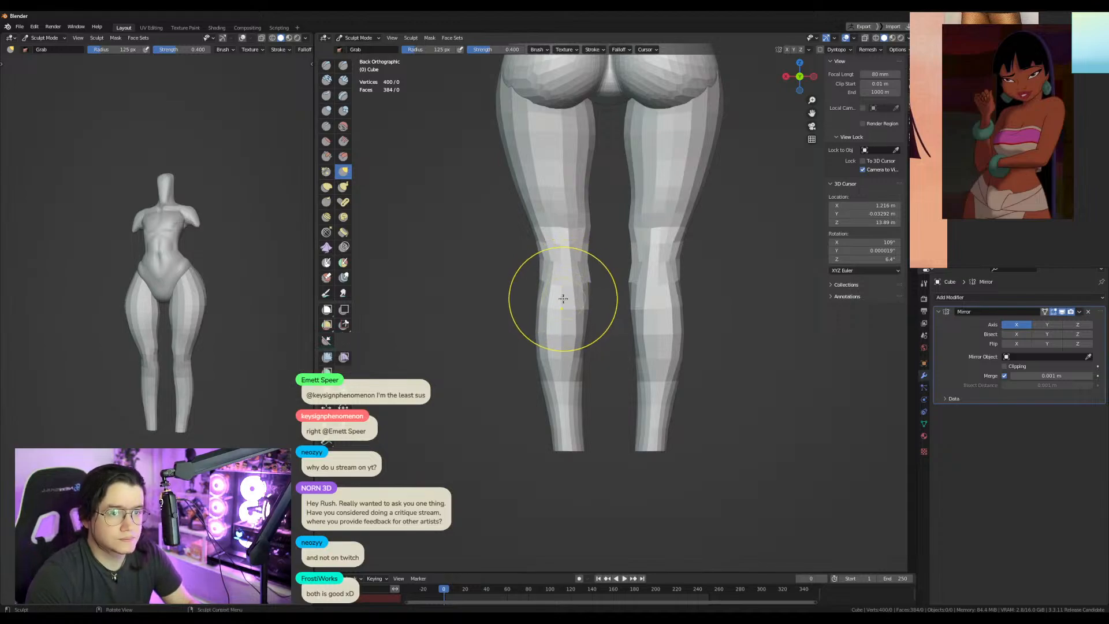
{"action": "middle_click_drag", "start_coordinate": [573, 231], "coordinate": [565, 298], "text": "shift"}
{"action": "middle_click_drag", "start_coordinate": [485, 297], "coordinate": [659, 301], "text": "alt"}
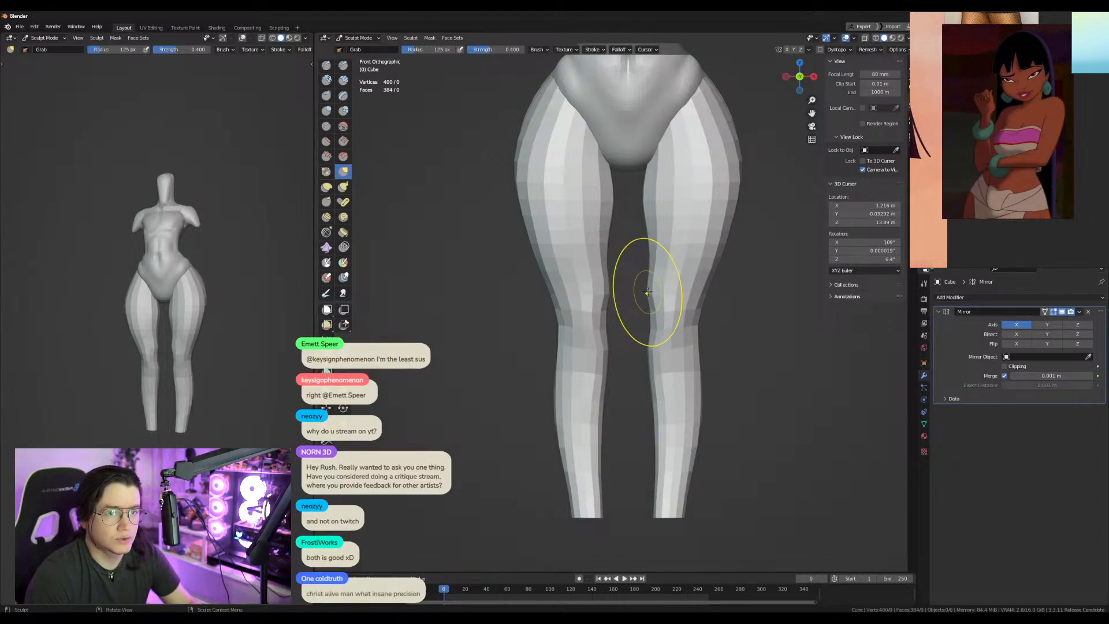
Nudge the top of the outer thigh at the hip with a 165 px Grab brush.
{"action": "middle_click_drag", "start_coordinate": [718, 90], "coordinate": [659, 298], "text": "shift"}
{"action": "key", "text": "f"}
{"action": "left_click", "coordinate": [675, 292]}
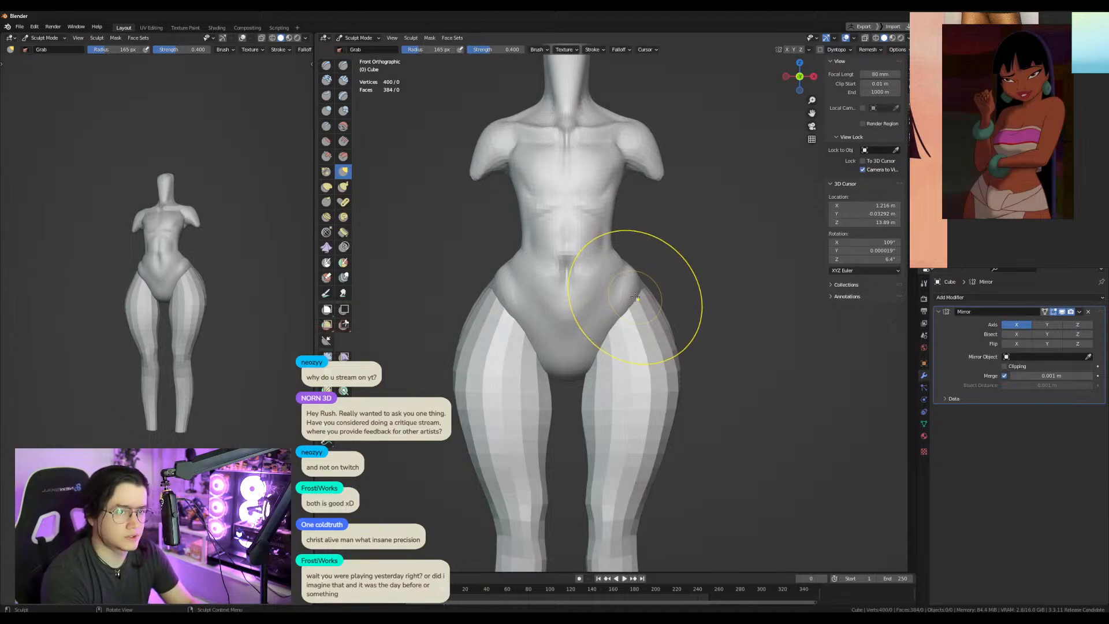
{"action": "mouse_move", "coordinate": [651, 291]}
{"action": "middle_mouse_down"}
{"action": "mouse_move", "coordinate": [638, 306]}
{"action": "mouse_move", "coordinate": [636, 295]}
{"action": "middle_mouse_up"}
{"action": "left_click_drag", "start_coordinate": [635, 294], "coordinate": [635, 296]}
Pull the outer thigh contour inward in front view with a resized Grab brush.
{"action": "key", "text": "f"}
{"action": "left_click", "coordinate": [753, 370]}
{"action": "left_click_drag", "start_coordinate": [669, 420], "coordinate": [654, 428]}
Shift the back of the upper thigh slightly forward and upward in side view with a resized Grab brush.
{"action": "middle_click_drag", "start_coordinate": [654, 428], "coordinate": [624, 381], "text": "alt"}
{"action": "key", "text": "f"}
{"action": "left_click", "coordinate": [630, 390]}
{"action": "left_click_drag", "start_coordinate": [631, 391], "coordinate": [621, 380]}
{"action": "key", "text": "f"}
{"action": "left_click", "coordinate": [605, 389]}
{"action": "left_click_drag", "start_coordinate": [690, 303], "coordinate": [527, 297], "text": "alt"}
{"action": "mouse_move", "coordinate": [540, 231]}
{"action": "left_mouse_down", "text": "alt+shift"}
{"action": "mouse_move", "coordinate": [532, 324]}
{"action": "mouse_move", "coordinate": [586, 310]}
{"action": "left_mouse_up", "text": "alt+shift"}
Switch sculpting to the torso mesh and push the lower buttock slightly inward with a 147 px Grab brush.
{"action": "key", "text": "alt+q"}
{"action": "key", "text": "f"}
{"action": "left_click", "coordinate": [675, 312]}
{"action": "key", "text": "f"}
{"action": "left_click", "coordinate": [572, 323]}
{"action": "mouse_move", "coordinate": [586, 315]}
{"action": "middle_mouse_down"}
{"action": "mouse_move", "coordinate": [566, 325]}
{"action": "mouse_move", "coordinate": [665, 382]}
{"action": "middle_mouse_up"}
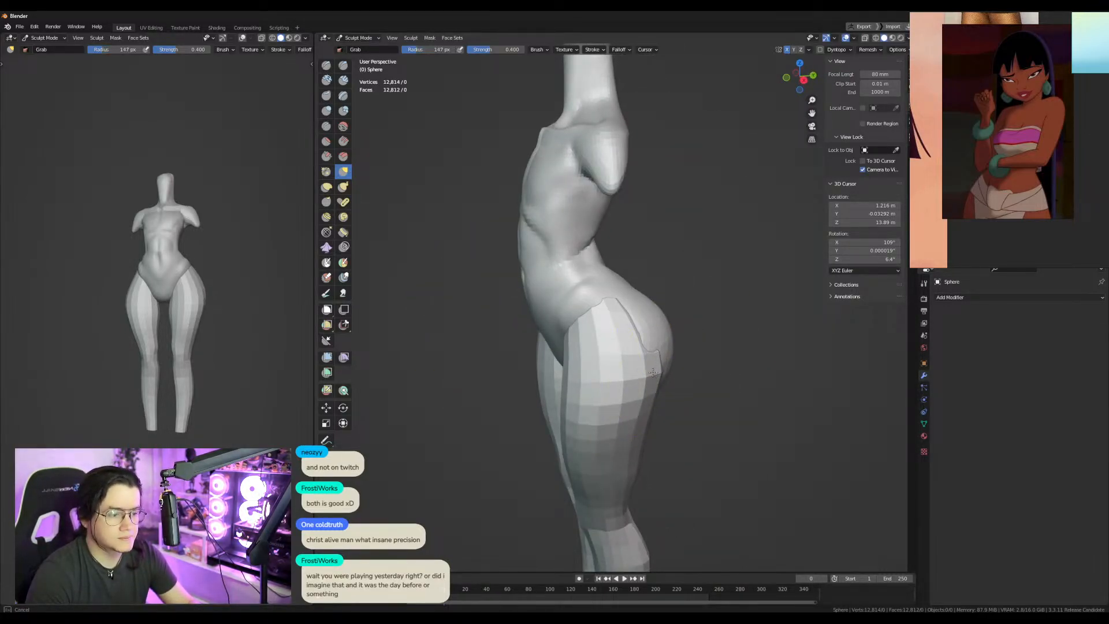
{"action": "left_click_drag", "start_coordinate": [653, 372], "coordinate": [648, 369]}
Flatten the torso's hip bulge above the thigh with the Scrape/Peaks brush.
{"action": "middle_click_drag", "start_coordinate": [607, 337], "coordinate": [681, 327], "text": "alt"}
{"action": "middle_click_drag", "start_coordinate": [139, 338], "coordinate": [165, 331]}
{"action": "scroll", "coordinate": [165, 330], "scroll_direction": "up", "scroll_amount": 1}
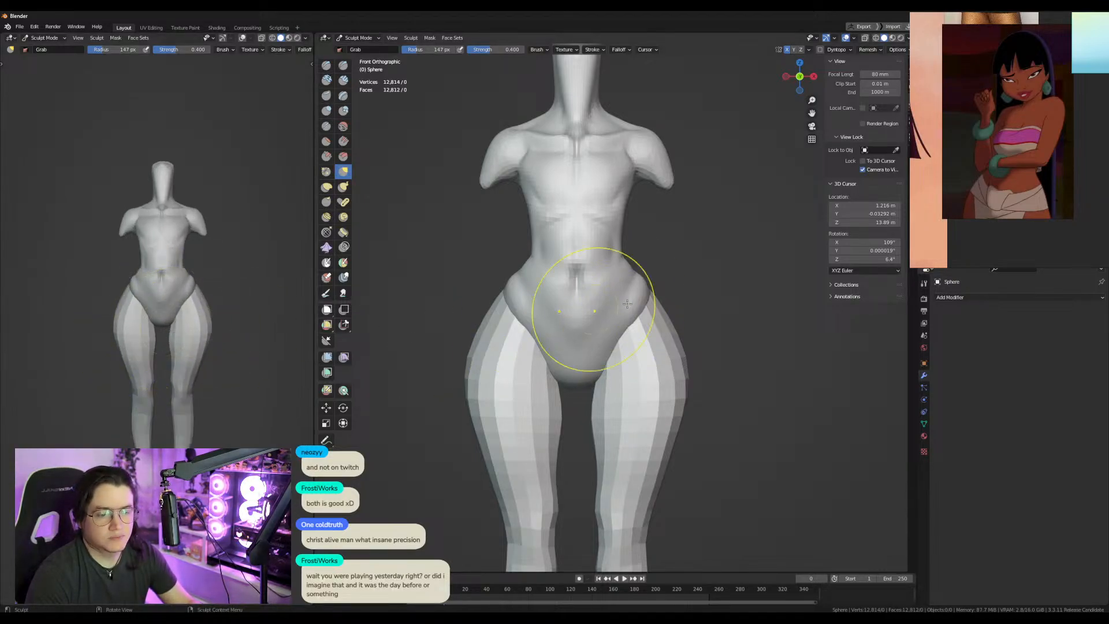
{"action": "middle_click_drag", "start_coordinate": [656, 290], "coordinate": [620, 322], "text": "shift"}
{"action": "scroll", "coordinate": [619, 324], "scroll_direction": "up", "scroll_amount": 1}
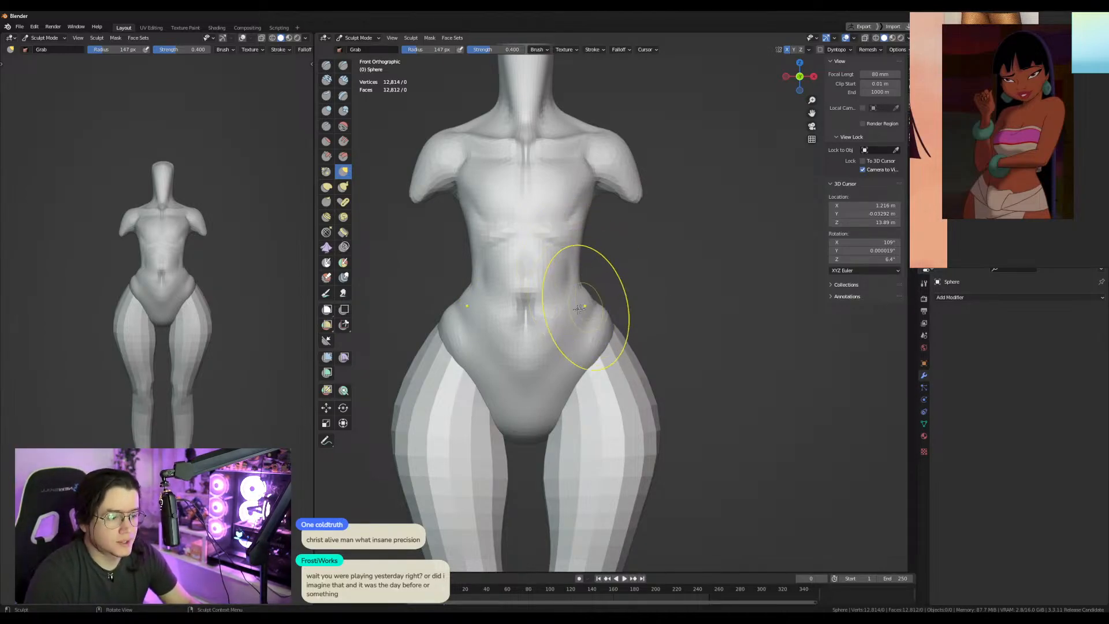
{"action": "left_click", "coordinate": [327, 156]}
{"action": "middle_click_drag", "start_coordinate": [555, 340], "coordinate": [594, 346]}
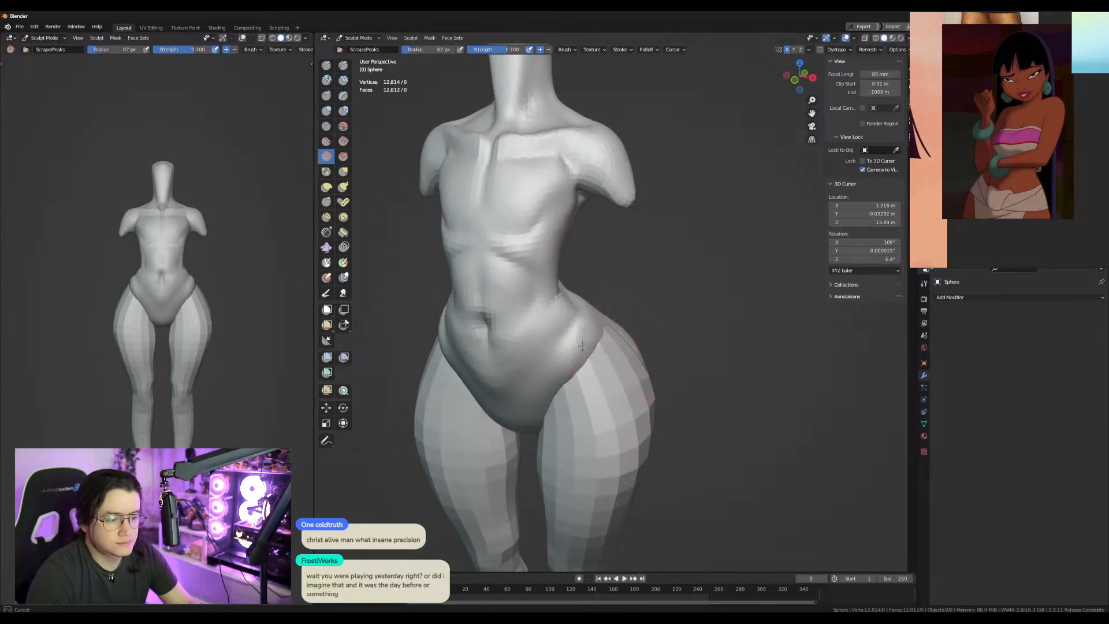
{"action": "mouse_move", "coordinate": [565, 366]}
{"action": "left_mouse_down"}
{"action": "mouse_move", "coordinate": [590, 334]}
{"action": "mouse_move", "coordinate": [572, 337]}
{"action": "mouse_move", "coordinate": [601, 334]}
{"action": "left_mouse_up"}
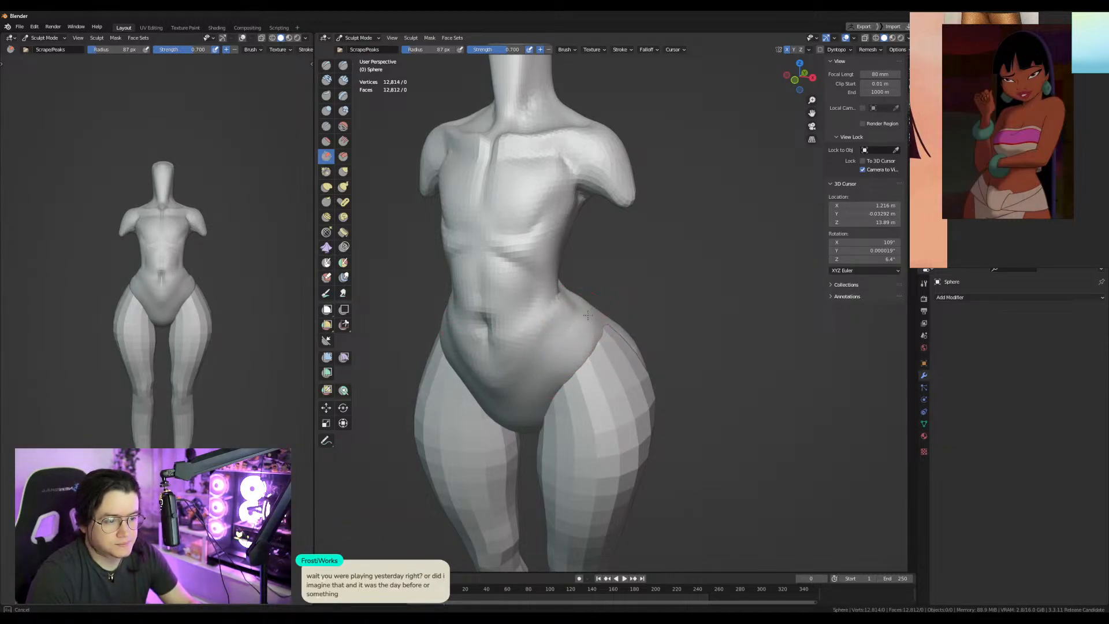
{"action": "middle_click_drag", "start_coordinate": [606, 340], "coordinate": [625, 322]}
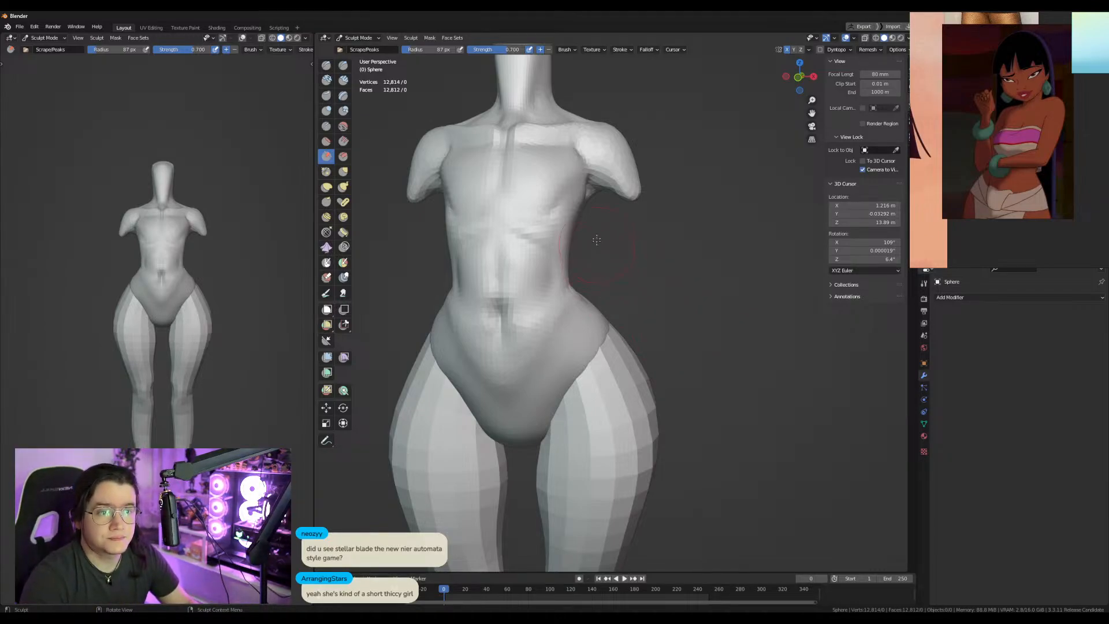
{"action": "scroll", "coordinate": [614, 400], "scroll_direction": "down", "scroll_amount": 2}
{"action": "middle_click_drag", "start_coordinate": [668, 362], "coordinate": [668, 339], "text": "alt"}
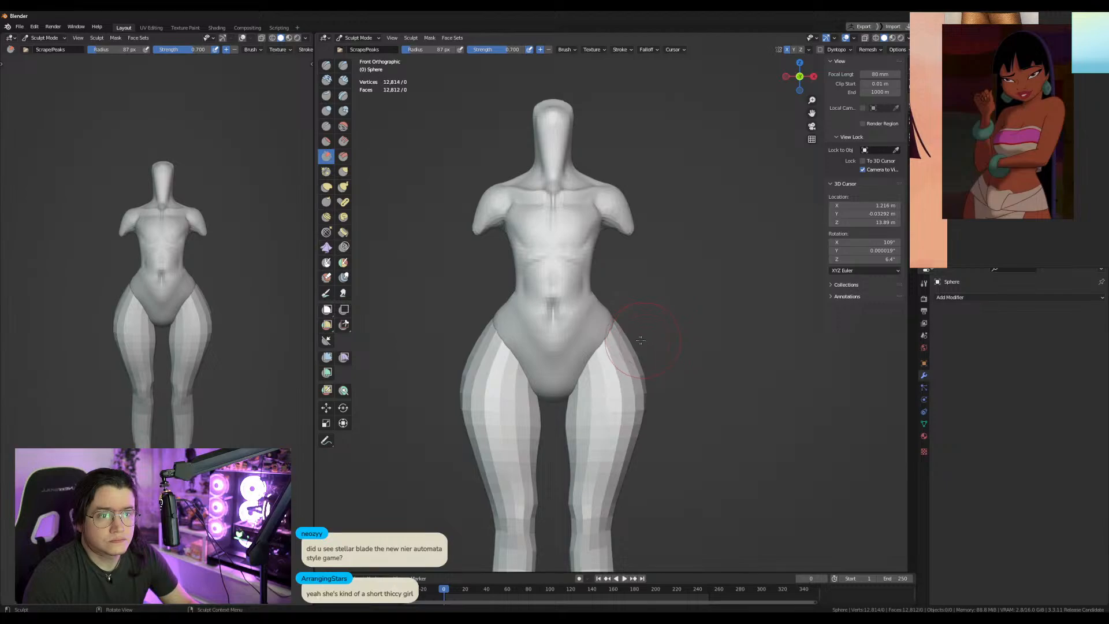
{"action": "middle_click_drag", "start_coordinate": [611, 338], "coordinate": [626, 206], "text": "shift"}
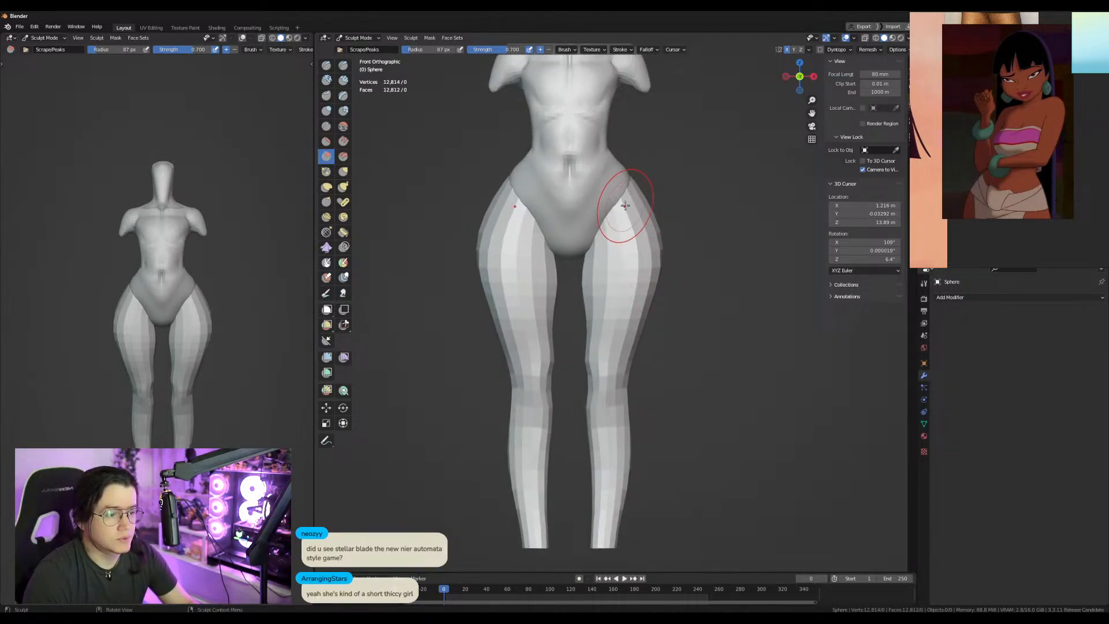
{"action": "right_click", "coordinate": [620, 199], "text": "shift"}
{"action": "key", "text": "s"}
{"action": "key", "text": "z"}
{"action": "right_click", "coordinate": [731, 236]}
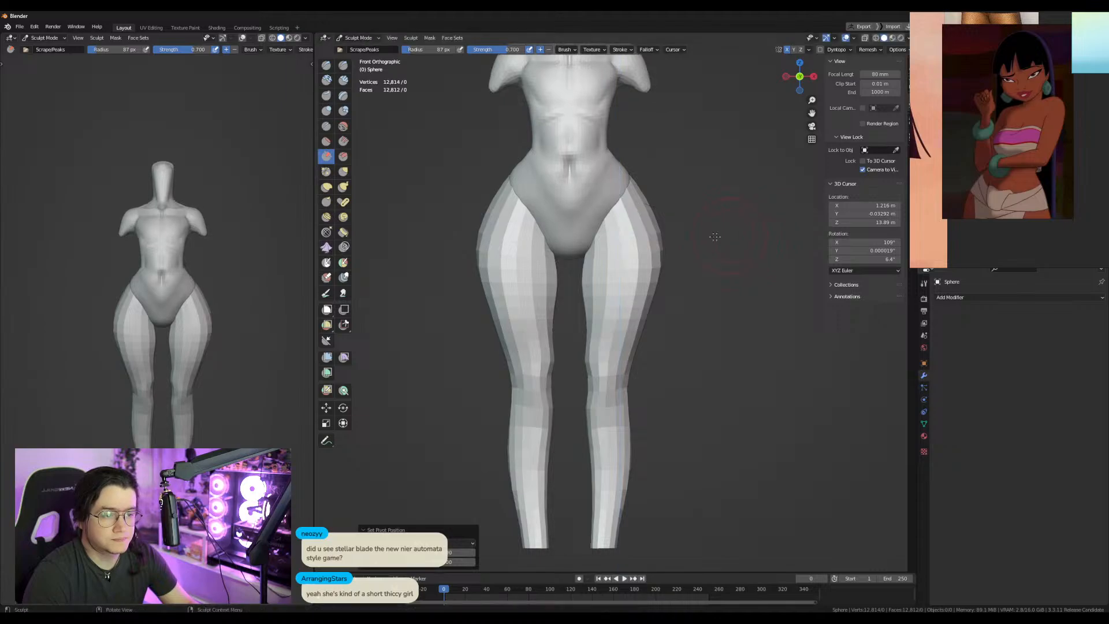
Switch sculpting to the leg mesh and shorten the legs slightly by scaling along global Z from the hip.
{"action": "key", "text": "alt+q"}
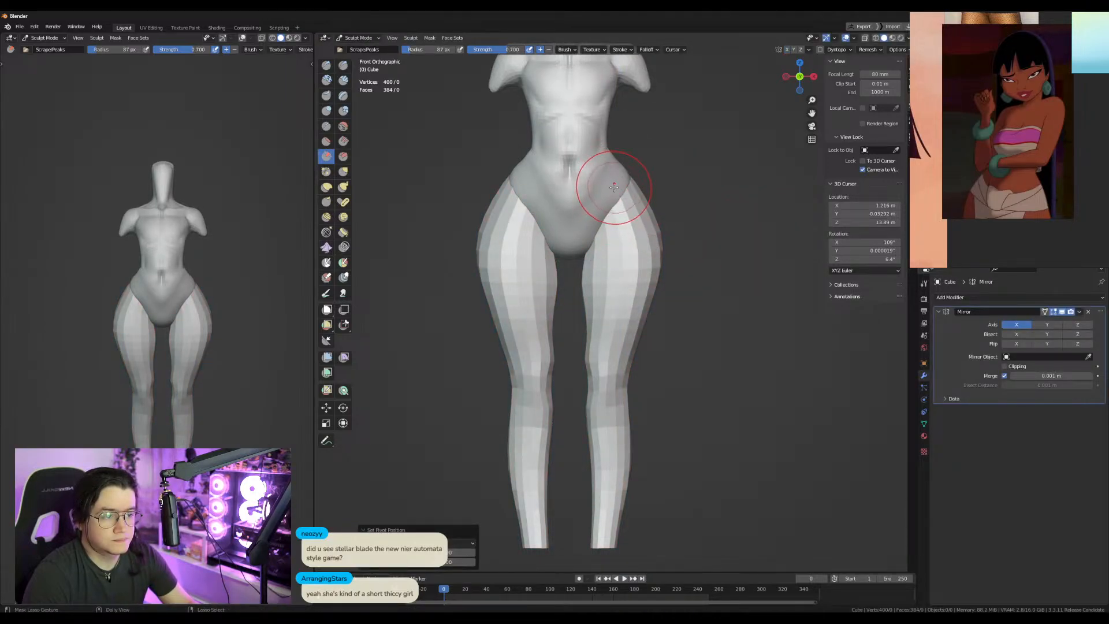
{"action": "key", "text": "s"}
{"action": "key", "text": "z"}
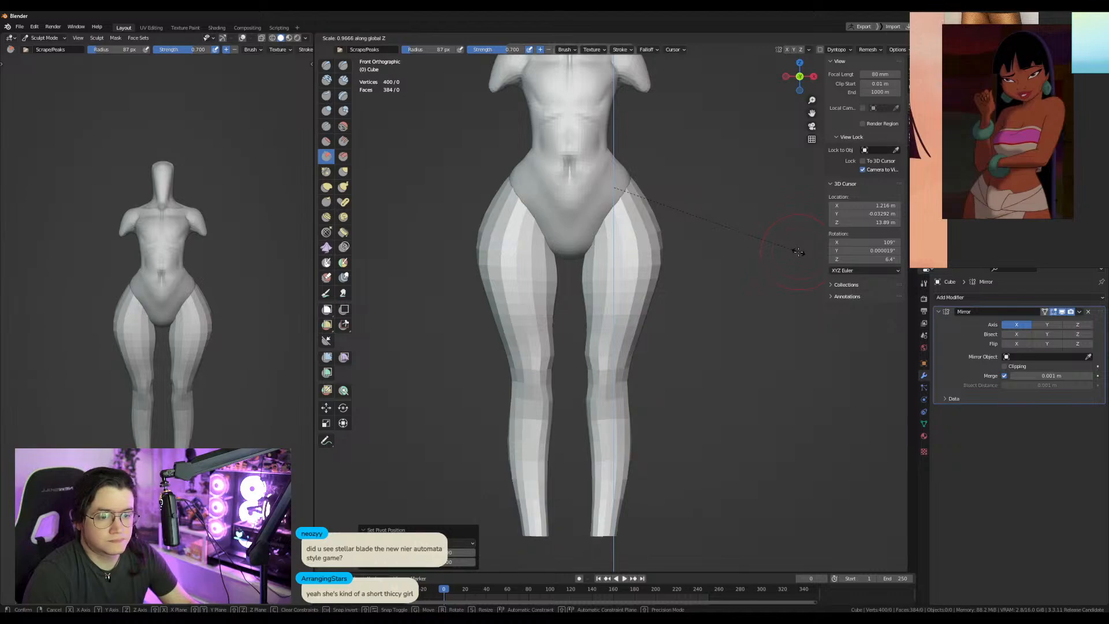
{"action": "left_click", "coordinate": [798, 251]}
Switch sculpting to the torso with the Grab brush and examine the hip junction, waist and shoulders.
{"action": "middle_click_drag", "start_coordinate": [650, 223], "coordinate": [656, 324], "text": "shift"}
{"action": "key", "text": "g"}
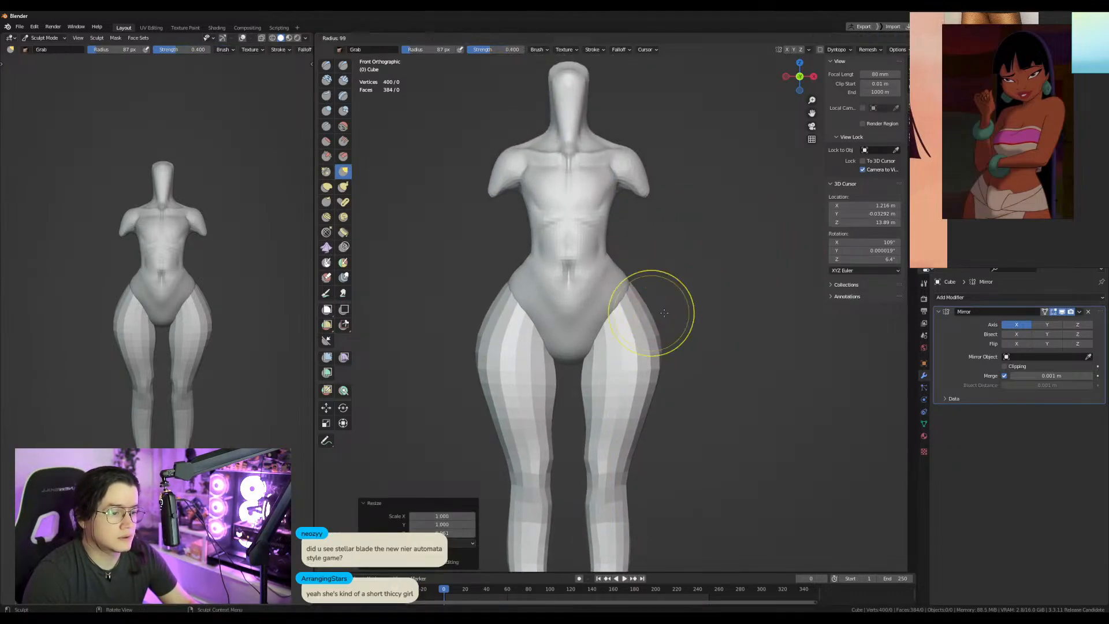
{"action": "scroll", "coordinate": [650, 318], "scroll_direction": "up", "scroll_amount": 3}
{"action": "key", "text": "alt+q"}
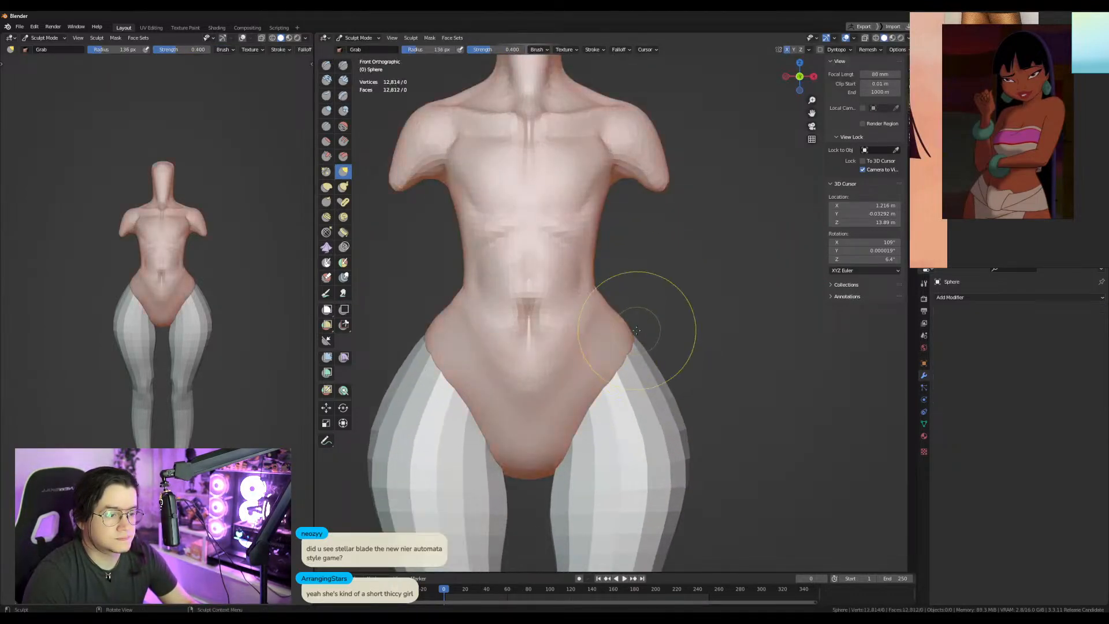
{"action": "middle_click_drag", "start_coordinate": [656, 327], "coordinate": [647, 329]}
{"action": "key", "text": "KP_1"}
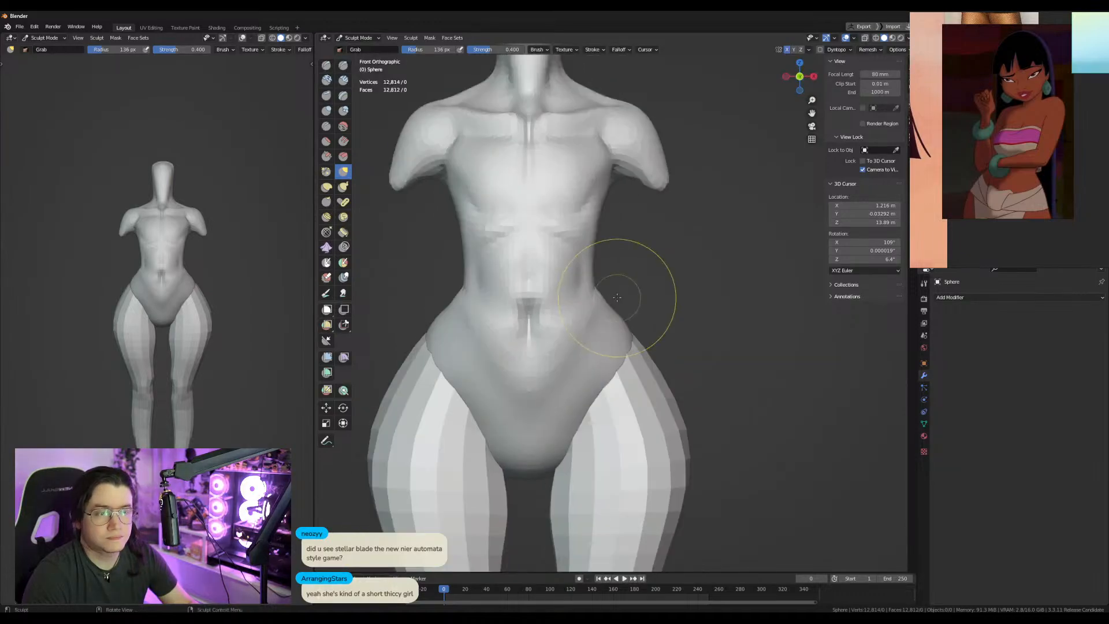
{"action": "middle_click_drag", "start_coordinate": [630, 214], "coordinate": [622, 315], "text": "shift"}
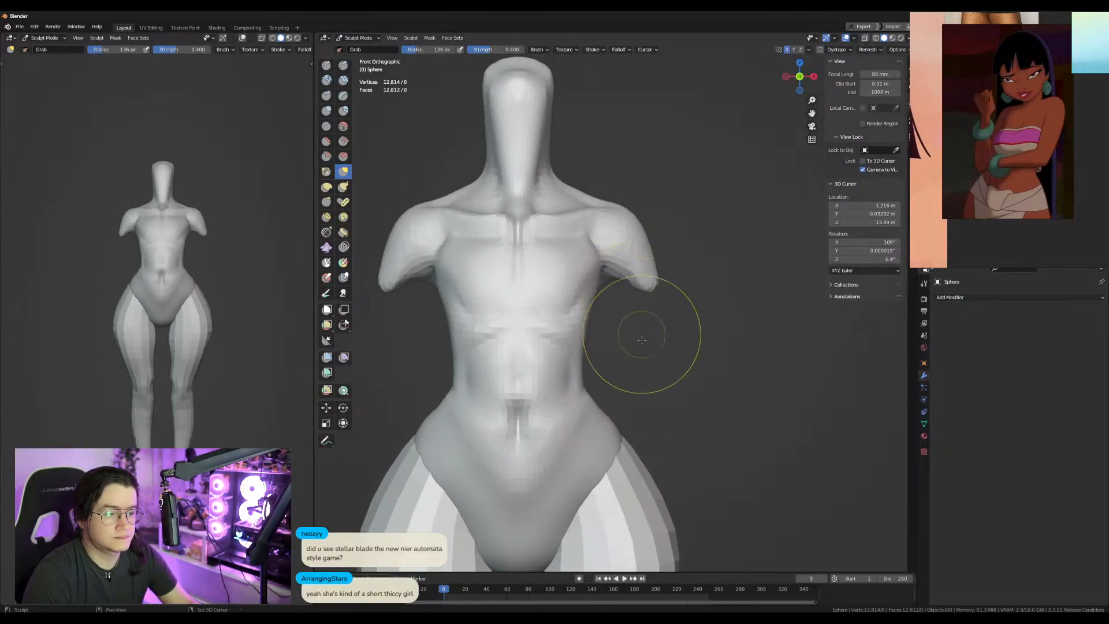
{"action": "middle_click_drag", "start_coordinate": [721, 440], "coordinate": [713, 340], "text": "shift"}
Return to Object Mode, select the leg mesh and duplicate it in place.
{"action": "key", "text": "ctrl+Tab"}
{"action": "scroll", "coordinate": [711, 339], "scroll_direction": "down", "scroll_amount": 5}
{"action": "left_click", "coordinate": [633, 396]}
{"action": "mouse_move", "coordinate": [638, 441]}
{"action": "middle_mouse_down", "text": "shift"}
{"action": "mouse_move", "coordinate": [597, 325]}
{"action": "mouse_move", "coordinate": [646, 365]}
{"action": "middle_mouse_up", "text": "shift"}
{"action": "key", "text": "Tab"}
{"action": "key", "text": "Tab"}
{"action": "key", "text": "shift+d"}
{"action": "right_click", "coordinate": [651, 367]}
Move the duplicated leg geometry up beside the shoulder in Edit Mode and rotate it into an arm direction.
{"action": "key", "text": "Tab"}
{"action": "key", "text": "g"}
{"action": "left_click", "coordinate": [723, 288]}
{"action": "middle_click_drag", "start_coordinate": [729, 337], "coordinate": [721, 393], "text": "shift"}
{"action": "key", "text": "r"}
{"action": "left_click", "coordinate": [757, 354]}
Scale down the duplicated arm geometry uniformly and move it up against the shoulder in the front view.
{"action": "key", "text": "s"}
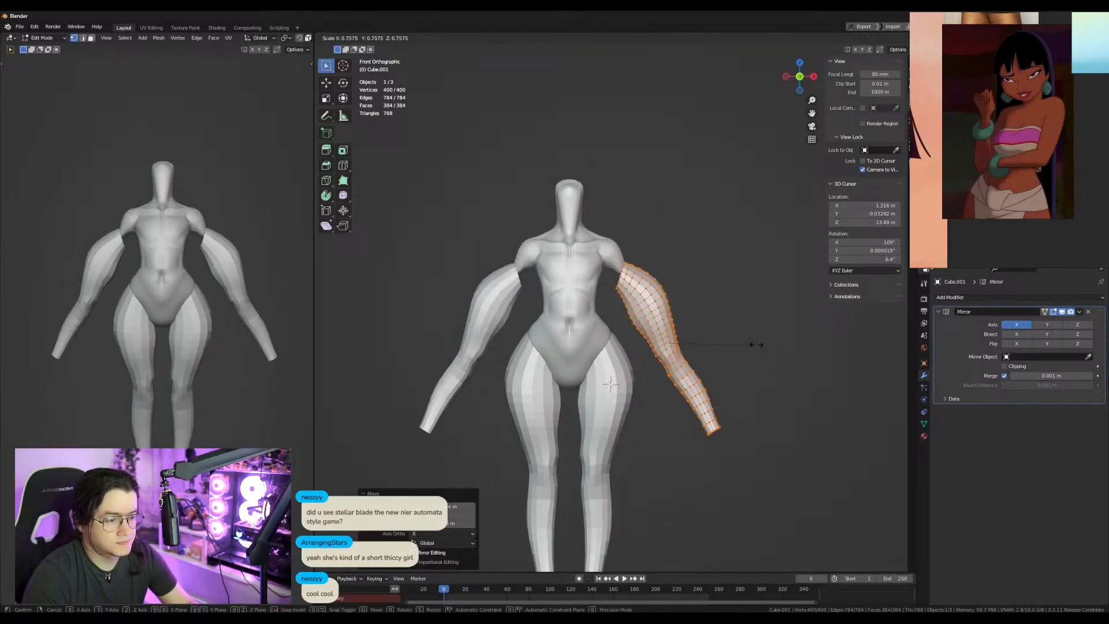
{"action": "left_click", "coordinate": [730, 333]}
{"action": "key", "text": "g"}
{"action": "left_click", "coordinate": [702, 299]}
Rotate the arm geometry with free trackball and view-aligned turns until it slopes down and outward from the shoulder.
{"action": "key", "text": "r"}
{"action": "key", "text": "r"}
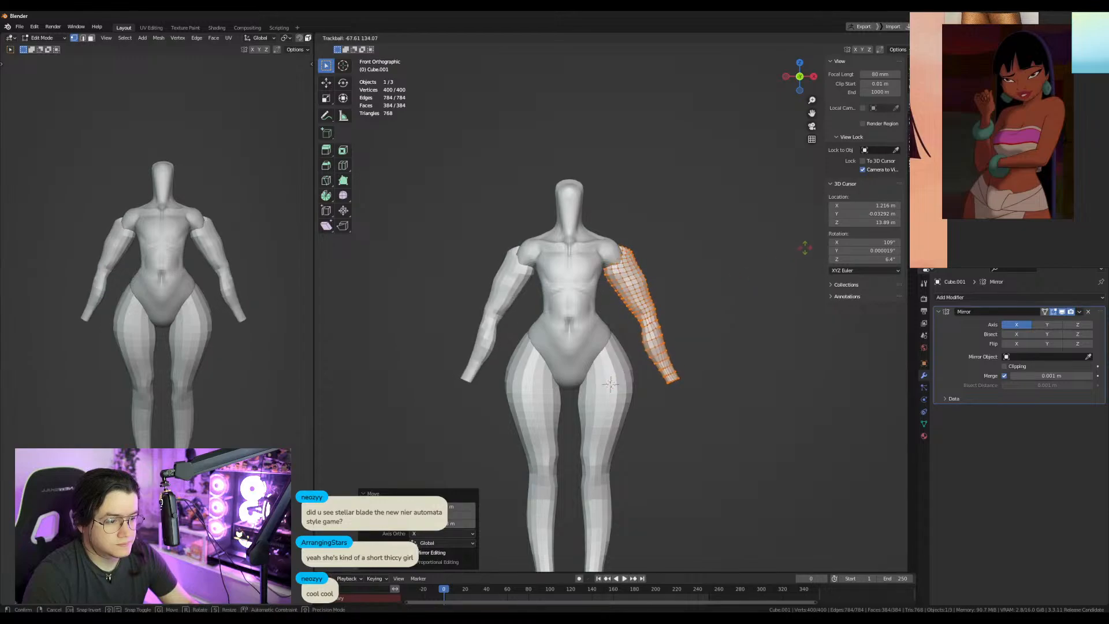
{"action": "left_click", "coordinate": [826, 234]}
{"action": "key", "text": "r"}
{"action": "left_click", "coordinate": [687, 308]}
{"action": "key", "text": "r"}
{"action": "key", "text": "r"}
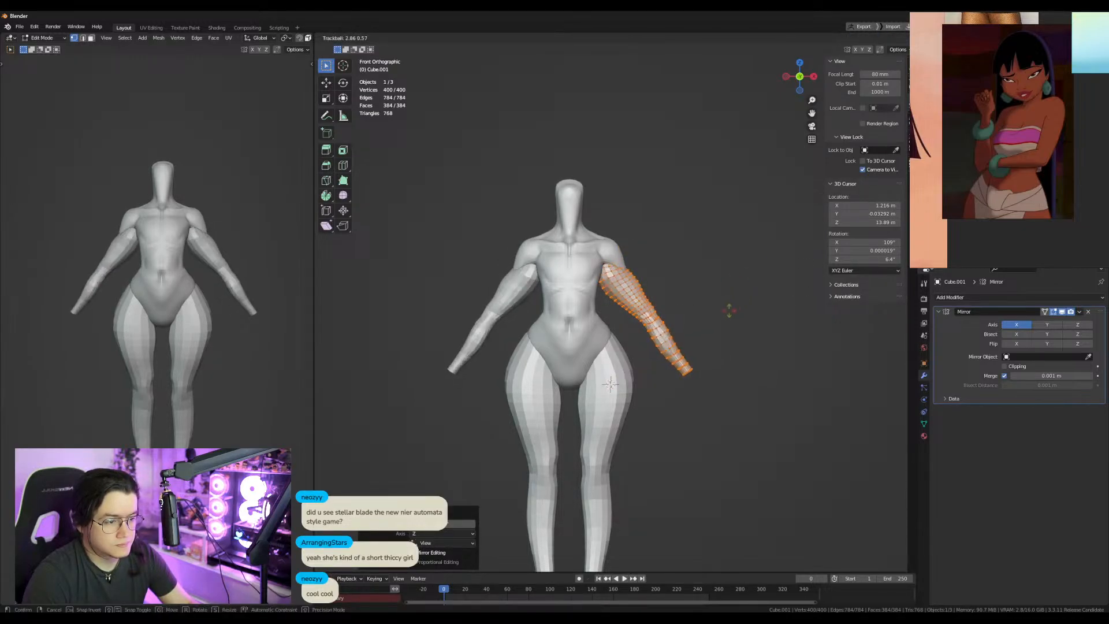
{"action": "left_click", "coordinate": [739, 320]}
{"action": "key", "text": "r"}
{"action": "left_click", "coordinate": [748, 339]}
Switch the arm to Sculpt Mode and slim and straighten its side profile with the Grab brush at about 168 px radius.
{"action": "mouse_move", "coordinate": [745, 338]}
{"action": "middle_mouse_down", "text": "alt"}
{"action": "mouse_move", "coordinate": [638, 327]}
{"action": "mouse_move", "coordinate": [645, 370]}
{"action": "mouse_move", "coordinate": [594, 280]}
{"action": "middle_mouse_up", "text": "alt"}
{"action": "key", "text": "ctrl+Tab"}
{"action": "scroll", "coordinate": [585, 335], "scroll_direction": "up", "scroll_amount": 2}
{"action": "mouse_move", "coordinate": [594, 370]}
{"action": "middle_mouse_down"}
{"action": "mouse_move", "coordinate": [572, 371]}
{"action": "mouse_move", "coordinate": [570, 396]}
{"action": "middle_mouse_up"}
{"action": "key", "text": "f"}
{"action": "left_click", "coordinate": [589, 367]}
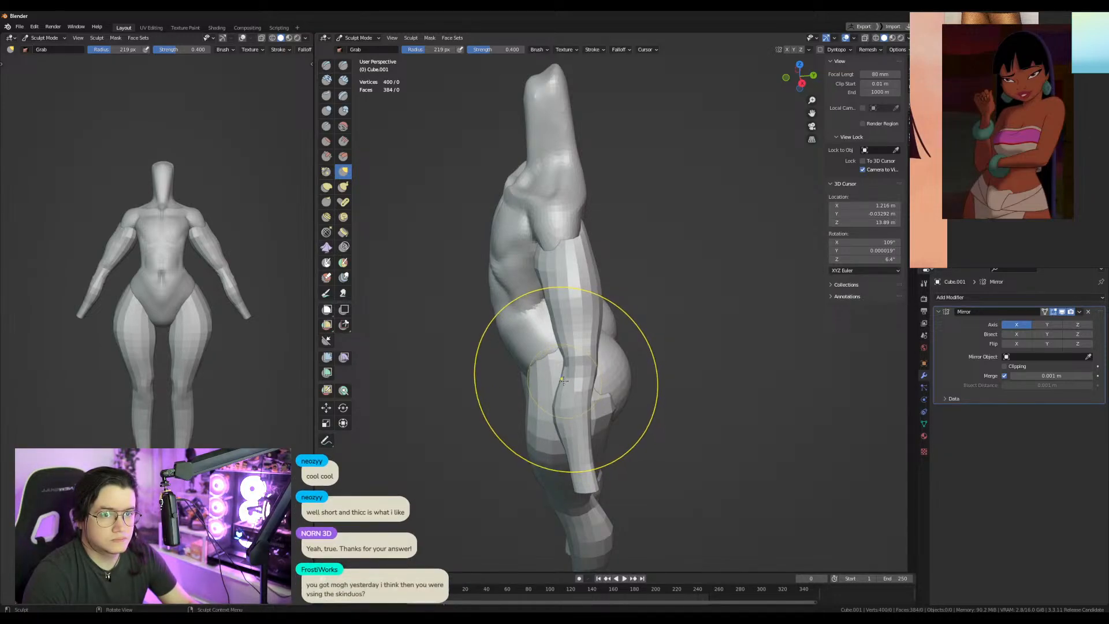
{"action": "key", "text": "f"}
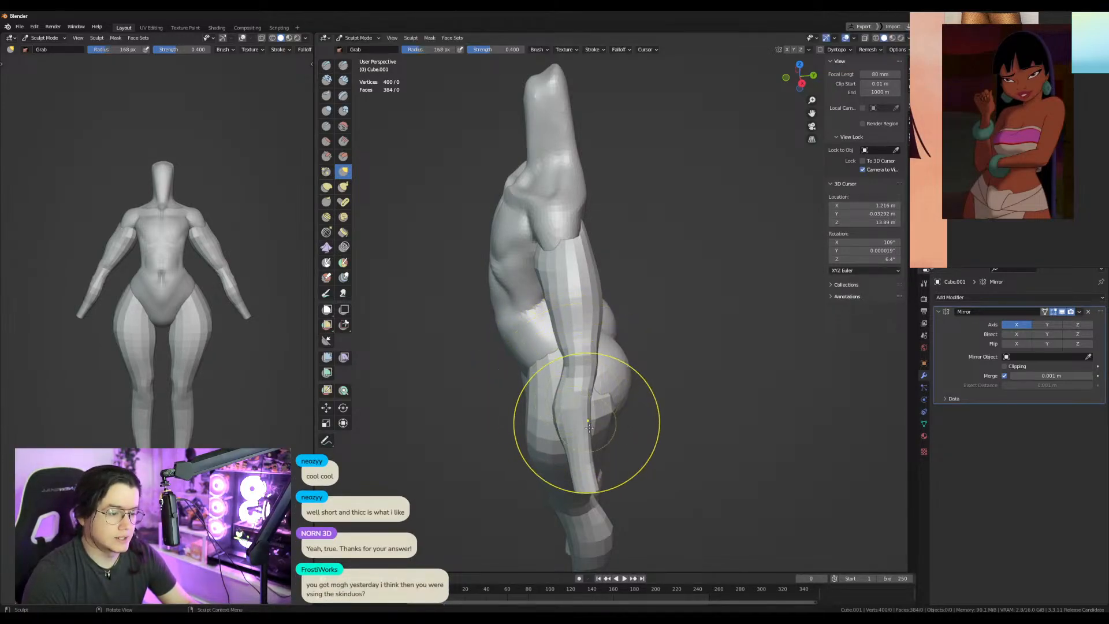
{"action": "mouse_move", "coordinate": [589, 432]}
{"action": "left_mouse_down"}
{"action": "mouse_move", "coordinate": [586, 338]}
{"action": "mouse_move", "coordinate": [557, 272]}
{"action": "left_mouse_up"}
Reshape the upper arm and elbow outline from the back view with the Grab brush.
{"action": "key", "text": "f"}
{"action": "left_click", "coordinate": [602, 416]}
{"action": "key", "text": "ctrl+KP_1"}
{"action": "key", "text": "f"}
{"action": "left_click", "coordinate": [502, 408]}
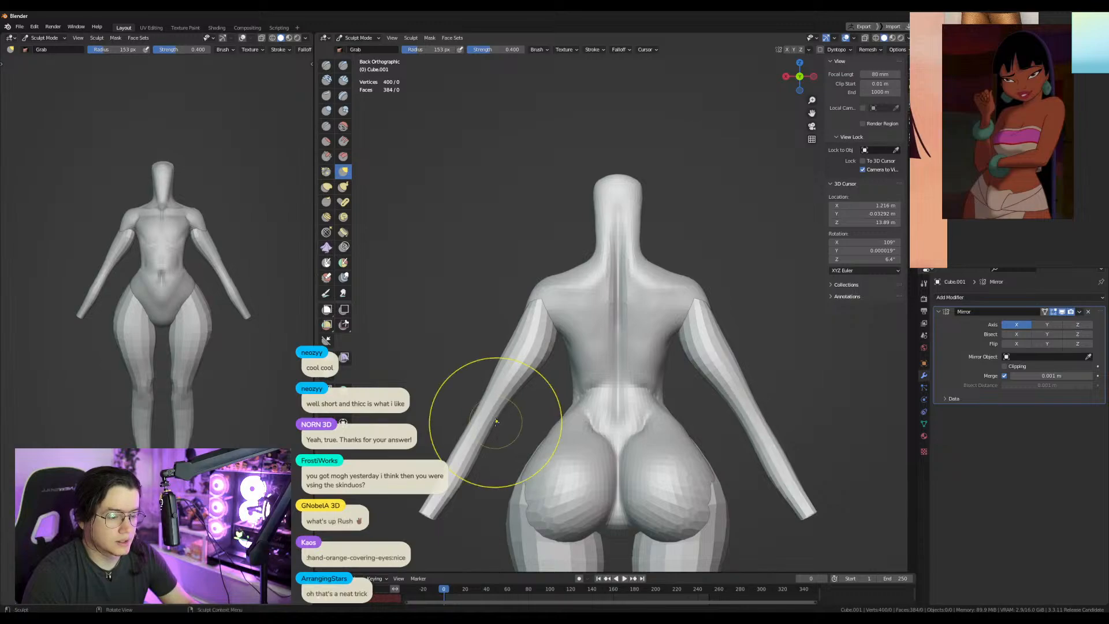
{"action": "mouse_move", "coordinate": [502, 408]}
{"action": "left_mouse_down"}
{"action": "mouse_move", "coordinate": [535, 380]}
{"action": "mouse_move", "coordinate": [532, 334]}
{"action": "left_mouse_up"}
Thicken the forearm from the back view using the Inflate/Deflate brush at about 208 px radius.
{"action": "key", "text": "KP_1"}
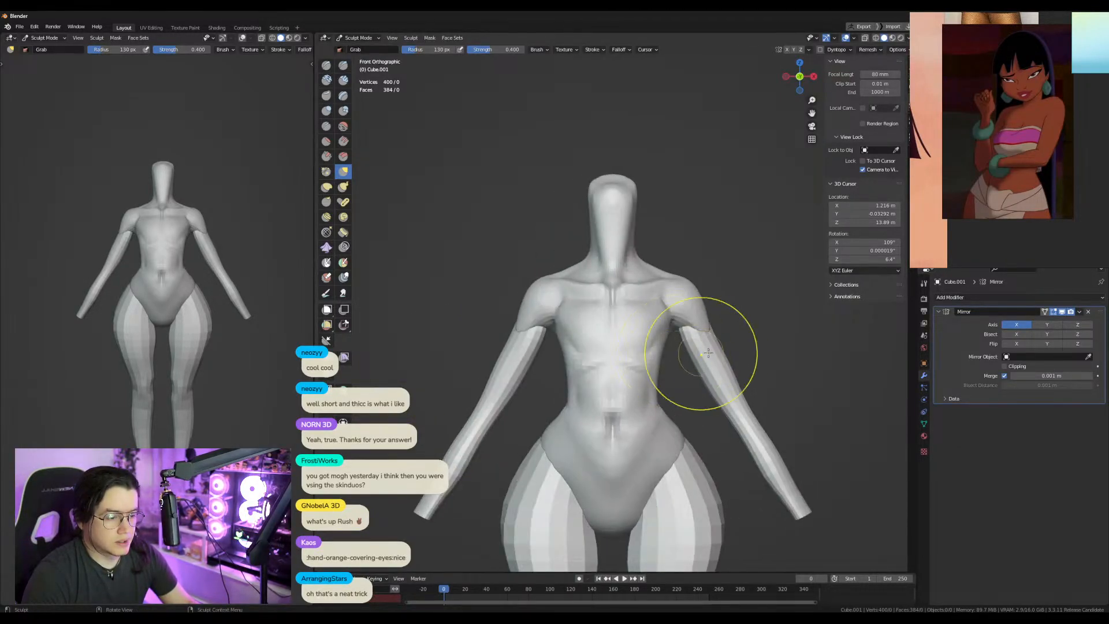
{"action": "mouse_move", "coordinate": [668, 371]}
{"action": "middle_mouse_down", "text": "shift"}
{"action": "mouse_move", "coordinate": [630, 347]}
{"action": "mouse_move", "coordinate": [537, 346]}
{"action": "mouse_move", "coordinate": [459, 372]}
{"action": "middle_mouse_up", "text": "shift"}
{"action": "key", "text": "f"}
{"action": "left_click", "coordinate": [616, 328]}
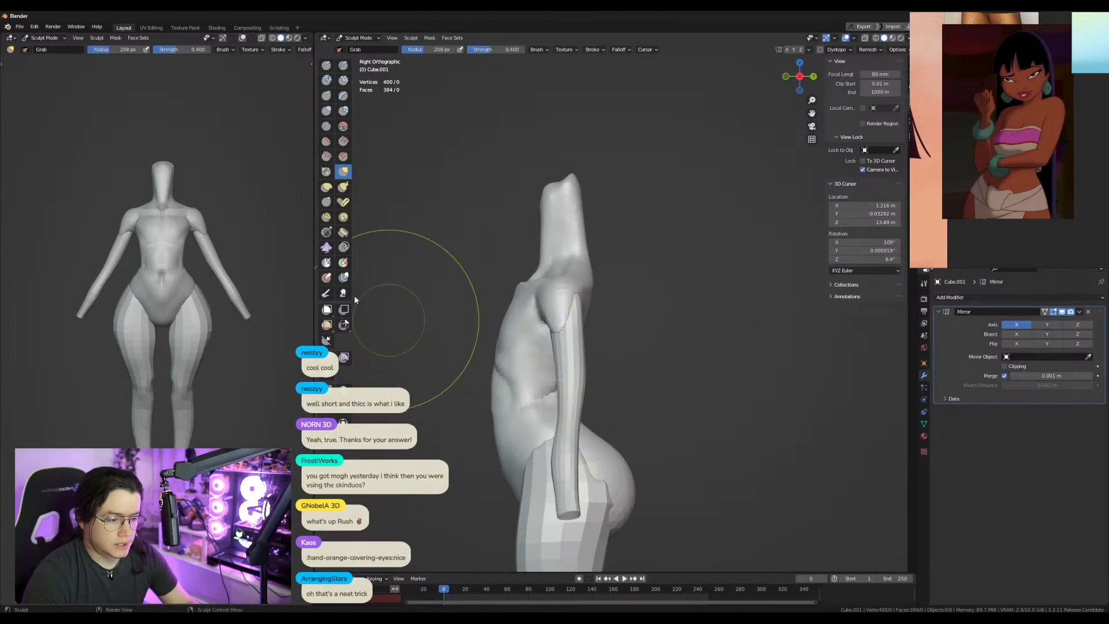
{"action": "left_click", "coordinate": [326, 110]}
{"action": "key", "text": "ctrl+KP_1"}
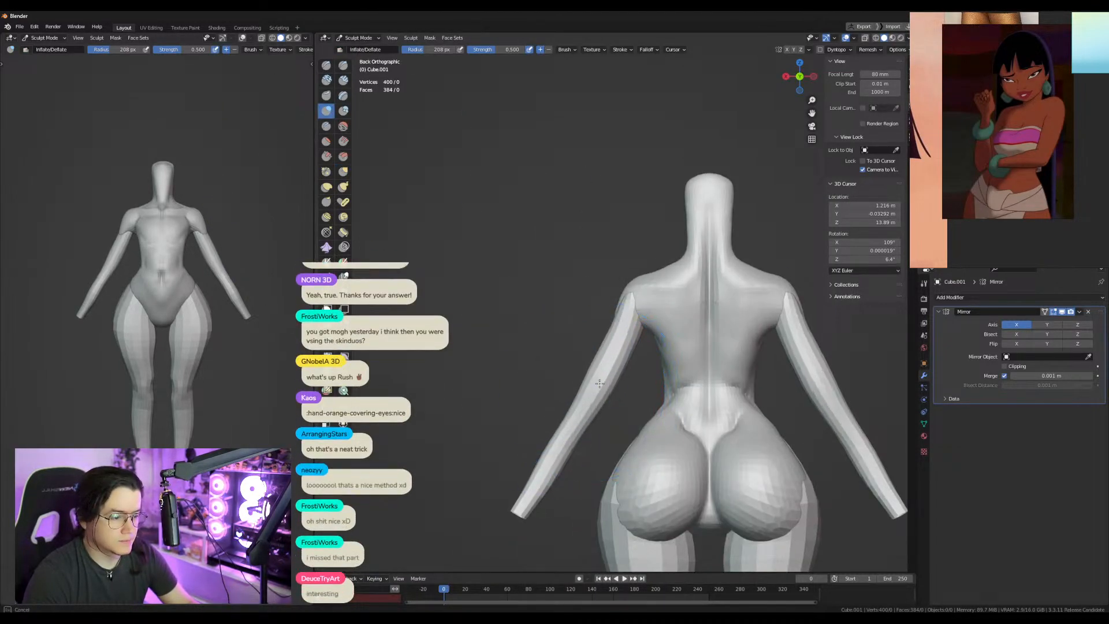
{"action": "left_click_drag", "start_coordinate": [556, 451], "coordinate": [541, 475]}
{"action": "left_click_drag", "start_coordinate": [541, 475], "coordinate": [583, 441]}
{"action": "mouse_move", "coordinate": [583, 428]}
{"action": "left_mouse_down"}
{"action": "mouse_move", "coordinate": [613, 350]}
{"action": "mouse_move", "coordinate": [557, 472]}
{"action": "left_mouse_up"}
Return to the Grab brush and shape the elbow and forearm contour from the front with radii of about 191 and 159 px.
{"action": "mouse_move", "coordinate": [595, 462]}
{"action": "middle_mouse_down", "text": "shift"}
{"action": "mouse_move", "coordinate": [607, 353]}
{"action": "mouse_move", "coordinate": [676, 366]}
{"action": "mouse_move", "coordinate": [757, 358]}
{"action": "middle_mouse_up", "text": "shift"}
{"action": "mouse_move", "coordinate": [633, 291]}
{"action": "middle_mouse_down", "text": "shift"}
{"action": "mouse_move", "coordinate": [648, 409]}
{"action": "mouse_move", "coordinate": [620, 346]}
{"action": "middle_mouse_up", "text": "shift"}
{"action": "key", "text": "g"}
{"action": "key", "text": "f"}
{"action": "left_click", "coordinate": [607, 355]}
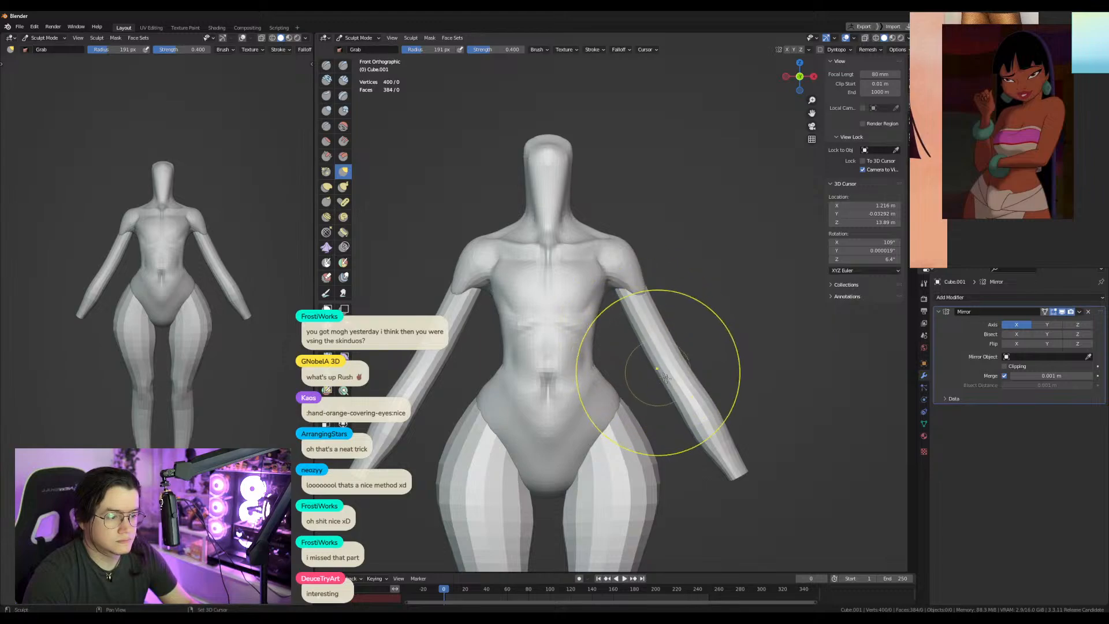
{"action": "middle_click_drag", "start_coordinate": [692, 385], "coordinate": [685, 383], "text": "shift"}
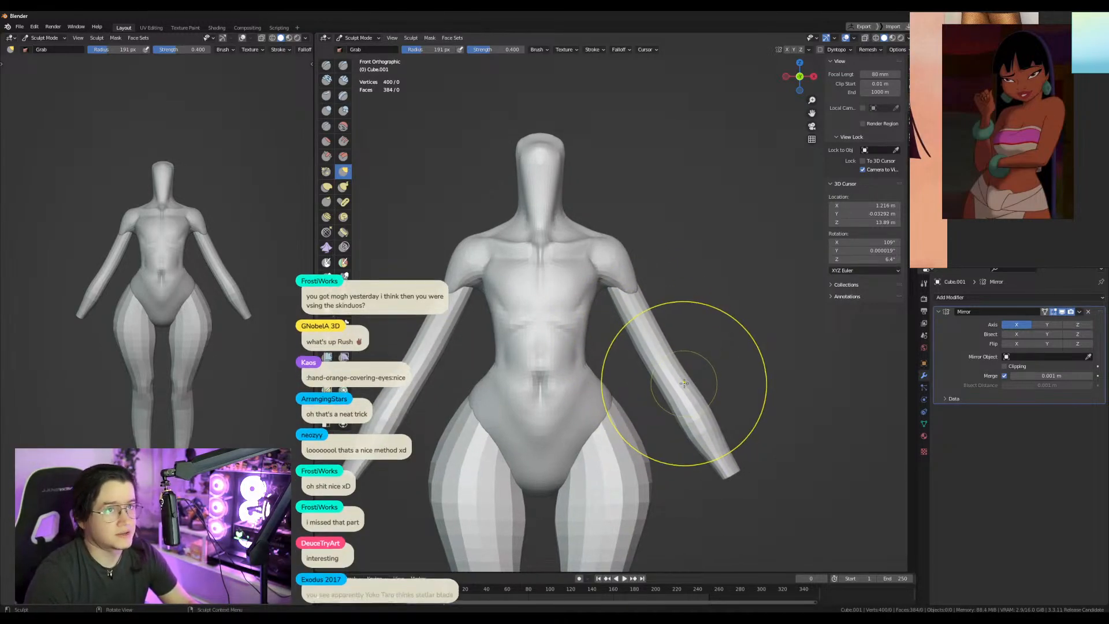
{"action": "key", "text": "f"}
{"action": "left_click", "coordinate": [682, 386]}
{"action": "mouse_move", "coordinate": [695, 388]}
{"action": "left_mouse_down"}
{"action": "mouse_move", "coordinate": [661, 405]}
{"action": "mouse_move", "coordinate": [694, 385]}
{"action": "left_mouse_up"}
{"action": "key", "text": "f"}
{"action": "left_click", "coordinate": [722, 426]}
{"action": "left_click_drag", "start_coordinate": [727, 427], "coordinate": [716, 431]}
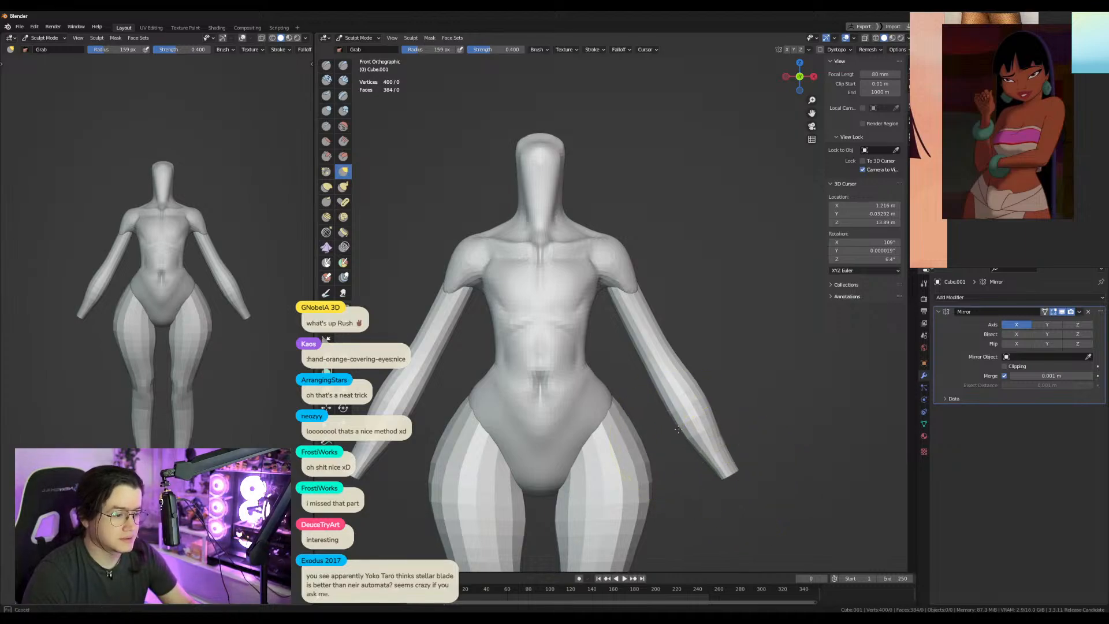
Define the inner elbow with the Crease brush, undoing the first large stroke and reducing the radius to about 62 px.
{"action": "scroll", "coordinate": [347, 151], "scroll_direction": "up", "scroll_amount": 1}
{"action": "left_click", "coordinate": [323, 126]}
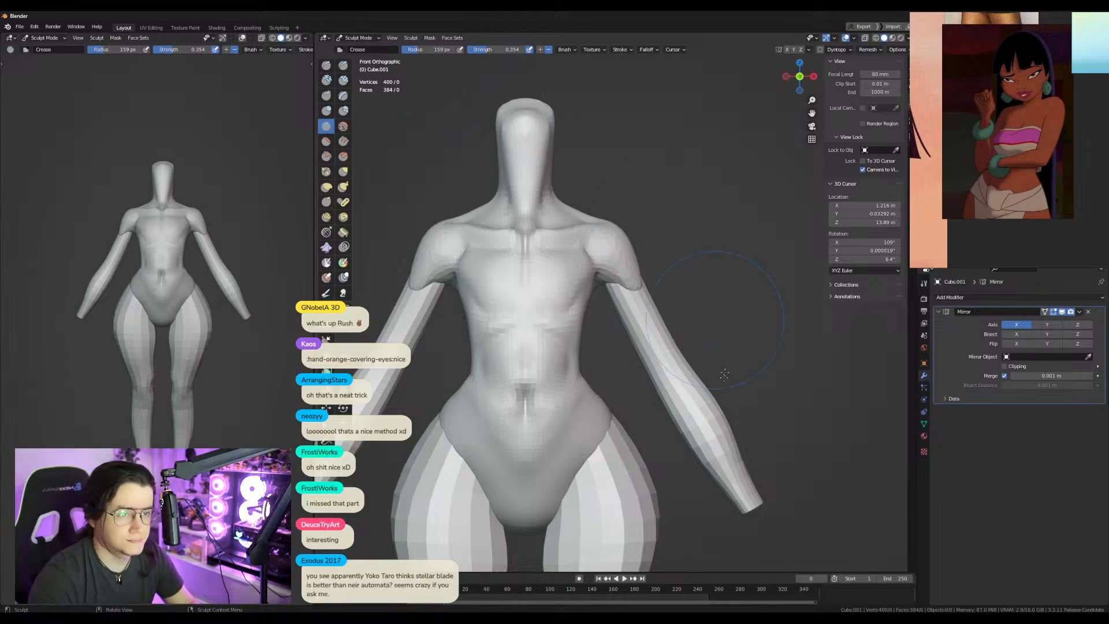
{"action": "middle_click_drag", "start_coordinate": [667, 357], "coordinate": [678, 362]}
{"action": "key", "text": "f"}
{"action": "left_click", "coordinate": [730, 397]}
{"action": "mouse_move", "coordinate": [687, 397]}
{"action": "left_mouse_down"}
{"action": "mouse_move", "coordinate": [711, 430]}
{"action": "mouse_move", "coordinate": [703, 416]}
{"action": "left_mouse_up"}
{"action": "key", "text": "ctrl+z"}
{"action": "key", "text": "f"}
{"action": "left_click", "coordinate": [683, 410]}
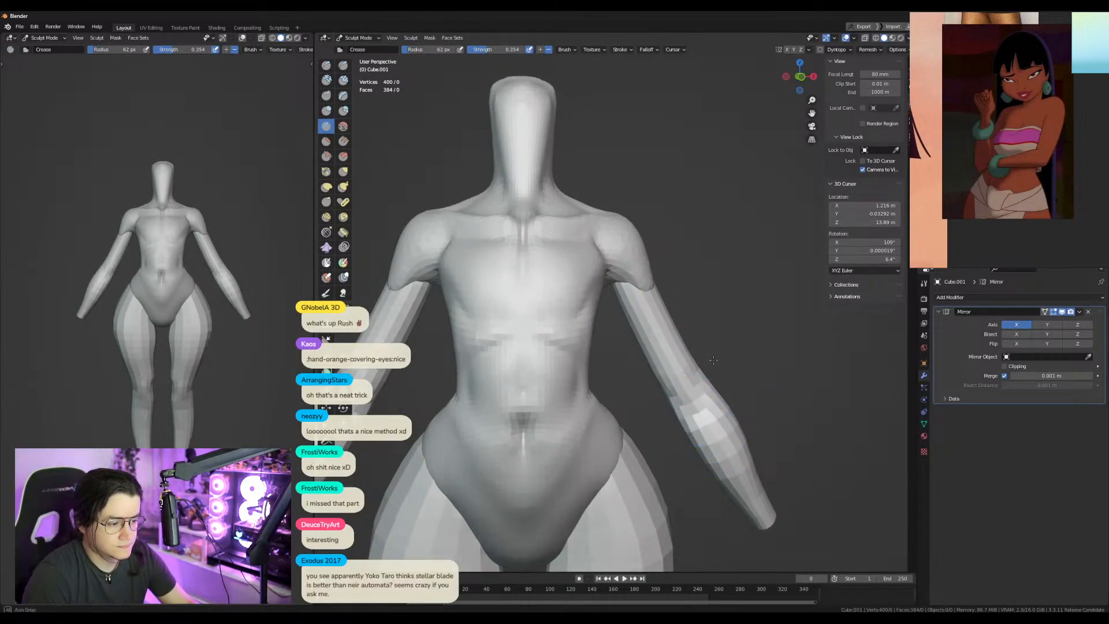
{"action": "middle_click_drag", "start_coordinate": [687, 398], "coordinate": [612, 414]}
{"action": "left_click_drag", "start_coordinate": [610, 414], "coordinate": [613, 351]}
Adjust the elbow and forearm profile with the Grab brush and undo the last stroke.
{"action": "middle_click_drag", "start_coordinate": [566, 280], "coordinate": [538, 301]}
{"action": "key", "text": "g"}
{"action": "key", "text": "f"}
{"action": "left_click", "coordinate": [653, 308]}
{"action": "left_click_drag", "start_coordinate": [556, 380], "coordinate": [547, 374]}
{"action": "mouse_move", "coordinate": [566, 361]}
{"action": "left_mouse_down"}
{"action": "mouse_move", "coordinate": [550, 365]}
{"action": "mouse_move", "coordinate": [540, 350]}
{"action": "left_mouse_up"}
{"action": "key", "text": "ctrl+z"}
{"action": "key", "text": "f"}
{"action": "left_click", "coordinate": [632, 334]}
Pull the upper arm toward the shoulder with the Grab brush at about 141 px radius.
{"action": "middle_click_drag", "start_coordinate": [633, 325], "coordinate": [615, 304]}
{"action": "key", "text": "f"}
{"action": "left_click", "coordinate": [581, 263]}
{"action": "left_click_drag", "start_coordinate": [578, 264], "coordinate": [557, 255]}
{"action": "middle_click_drag", "start_coordinate": [557, 254], "coordinate": [475, 281], "text": "alt"}
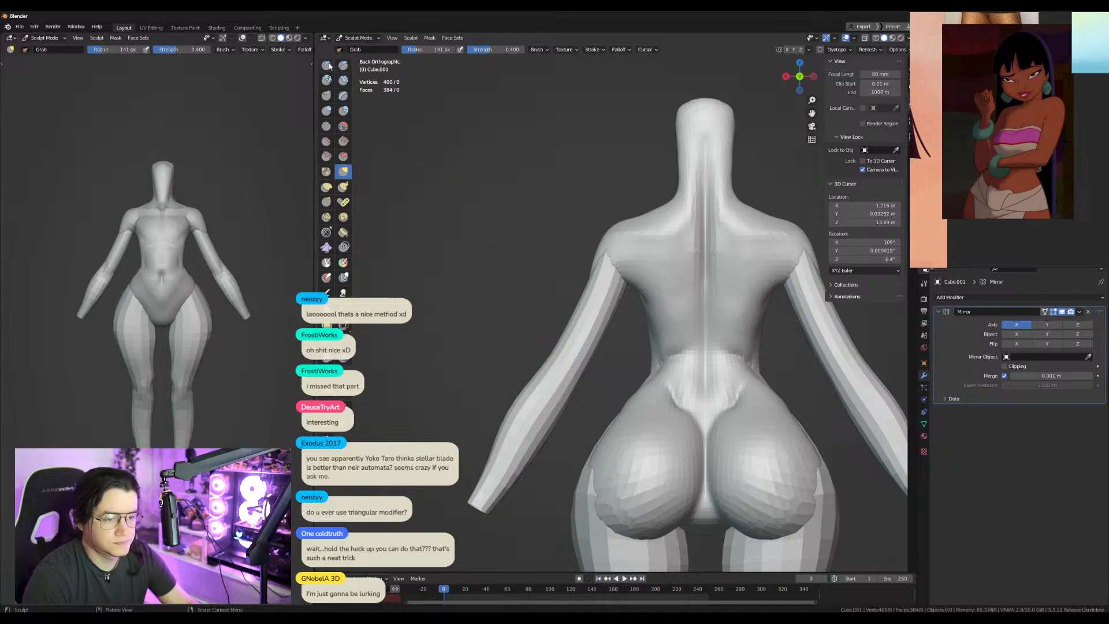
Switch to the Inflate/Deflate brush, enlarge its radius to about 247 px and work over the upper arm from behind.
{"action": "left_click", "coordinate": [325, 111]}
{"action": "middle_click_drag", "start_coordinate": [697, 295], "coordinate": [651, 284], "text": "shift"}
{"action": "key", "text": "bracketright"}
{"action": "key", "text": "bracketright"}
{"action": "key", "text": "bracketright"}
{"action": "key", "text": "bracketright"}
{"action": "key", "text": "bracketright"}
{"action": "key", "text": "bracketright"}
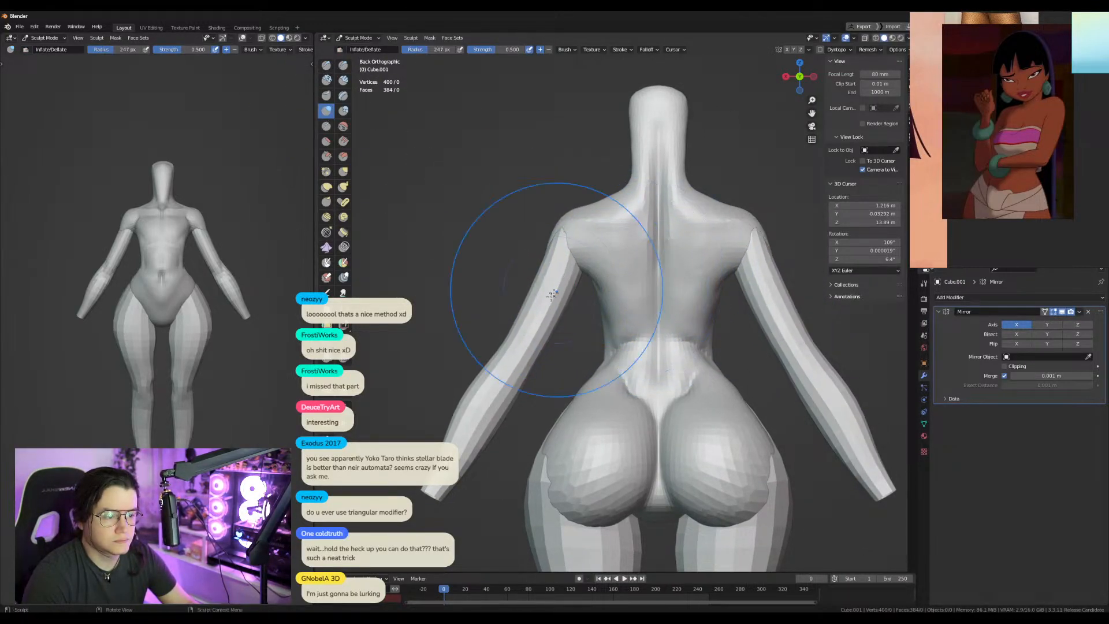
{"action": "mouse_move", "coordinate": [512, 262]}
{"action": "left_mouse_down", "text": "alt"}
{"action": "mouse_move", "coordinate": [677, 243]}
{"action": "mouse_move", "coordinate": [679, 254]}
{"action": "left_mouse_up", "text": "alt"}
Enter Edit Mode on the arm and shift its geometry slightly along the Y axis to line up with the shoulder.
{"action": "key", "text": "g"}
{"action": "mouse_move", "coordinate": [593, 253]}
{"action": "left_mouse_down", "text": "alt"}
{"action": "mouse_move", "coordinate": [520, 254]}
{"action": "mouse_move", "coordinate": [693, 280]}
{"action": "left_mouse_up", "text": "alt"}
{"action": "key", "text": "Tab"}
{"action": "key", "text": "g"}
{"action": "key", "text": "y"}
{"action": "left_click", "coordinate": [581, 270]}
Rotate the arm upright by about 28°, scale it along Z to adjust its length, and rotate it back by about 29°.
{"action": "key", "text": "r"}
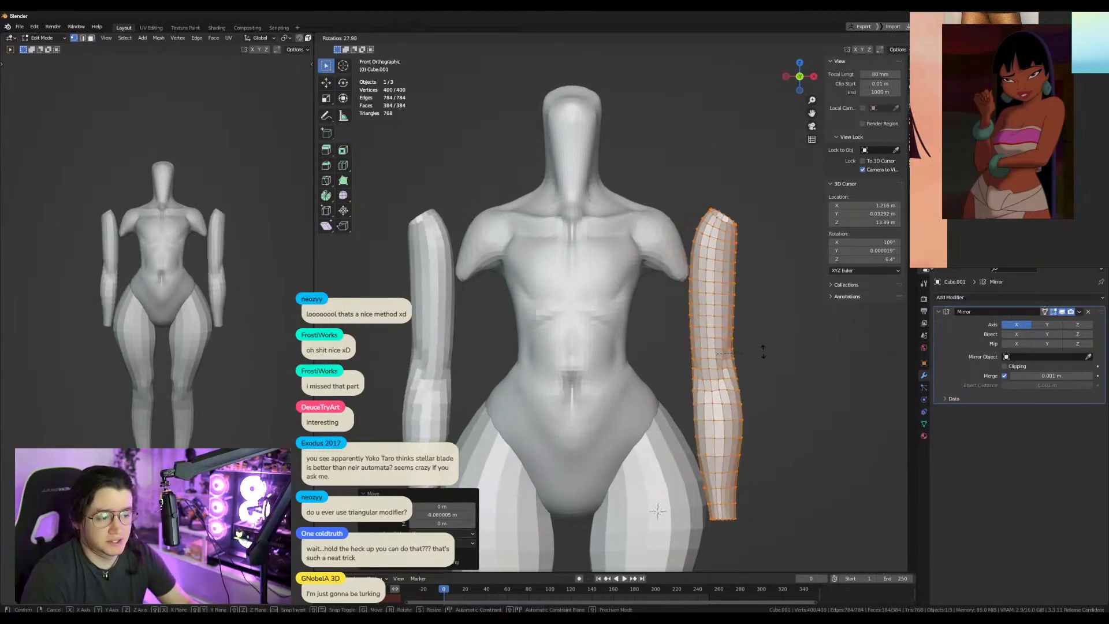
{"action": "left_click", "coordinate": [805, 379]}
{"action": "key", "text": "s"}
{"action": "key", "text": "z"}
{"action": "left_click", "coordinate": [805, 368]}
{"action": "key", "text": "r"}
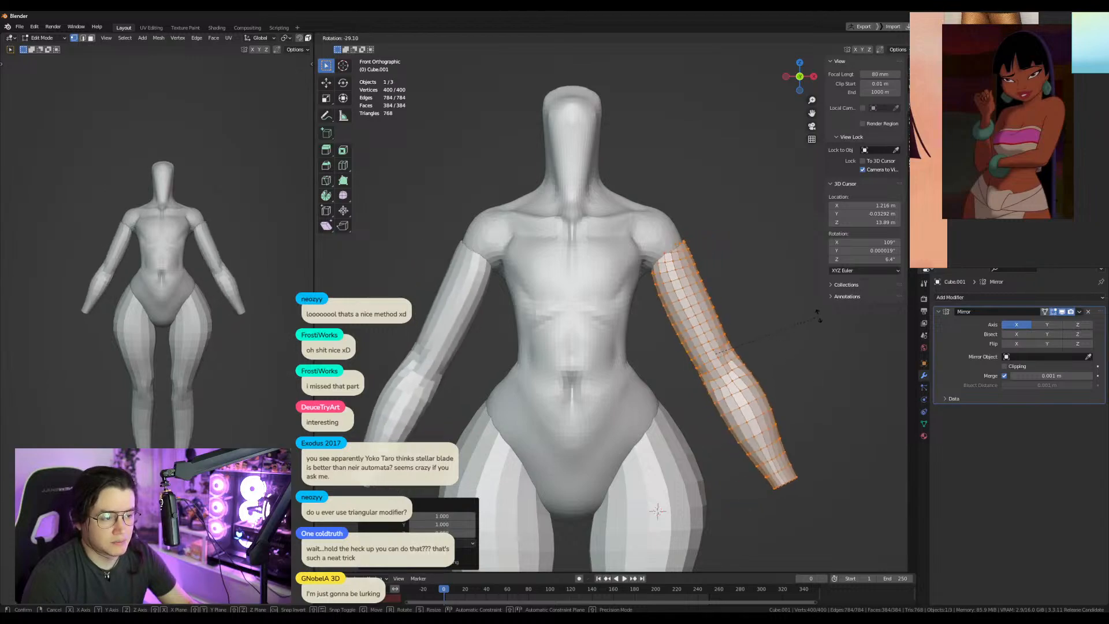
{"action": "left_click", "coordinate": [806, 346]}
Move the arm geometry up about 0.16 m along Z so it meets the shoulder.
{"action": "key", "text": "g"}
{"action": "key", "text": "z"}
{"action": "left_click", "coordinate": [795, 335]}
{"action": "middle_click_drag", "start_coordinate": [793, 333], "coordinate": [768, 317], "text": "shift"}
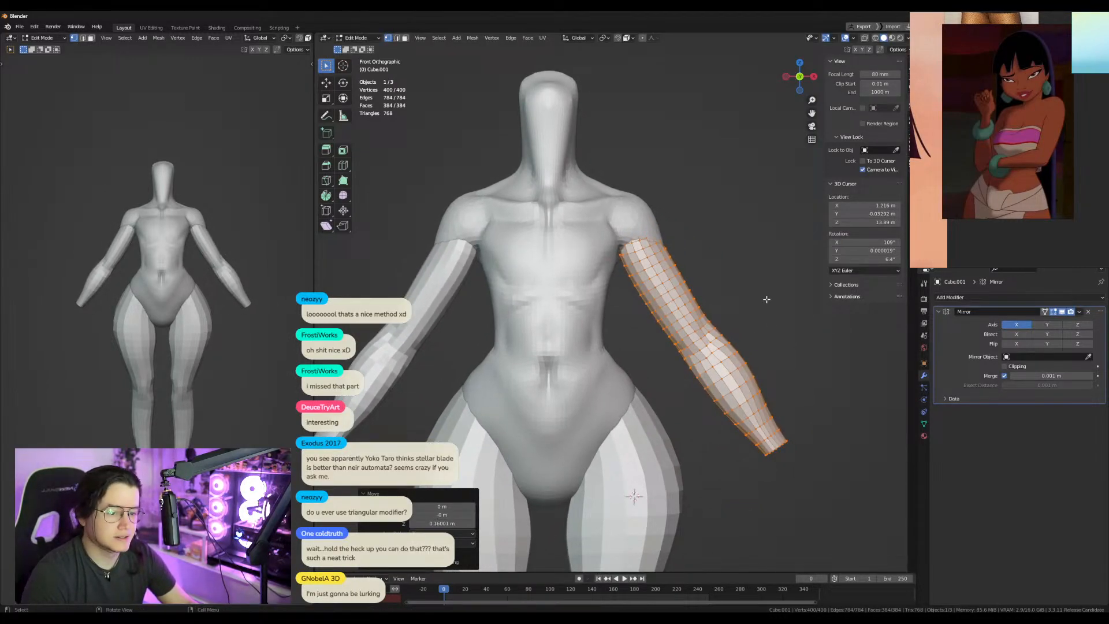
Inflate the top of the upper arm where it enters the shoulder in Sculpt Mode, and return to Object Mode.
{"action": "key", "text": "ctrl+Tab"}
{"action": "left_click", "coordinate": [756, 369]}
{"action": "left_click", "coordinate": [327, 110]}
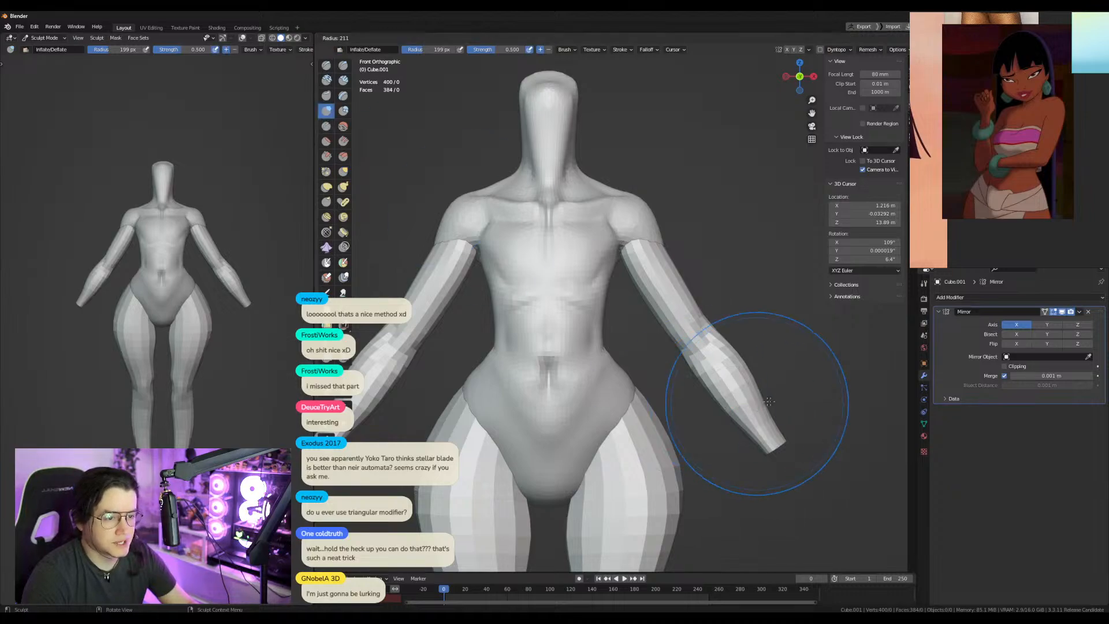
{"action": "key", "text": "f"}
{"action": "left_click", "coordinate": [585, 311]}
{"action": "mouse_move", "coordinate": [634, 251]}
{"action": "left_mouse_down"}
{"action": "mouse_move", "coordinate": [625, 236]}
{"action": "mouse_move", "coordinate": [638, 250]}
{"action": "left_mouse_up"}
{"action": "left_click_drag", "start_coordinate": [661, 289], "coordinate": [691, 330]}
{"action": "key", "text": "ctrl+Tab"}
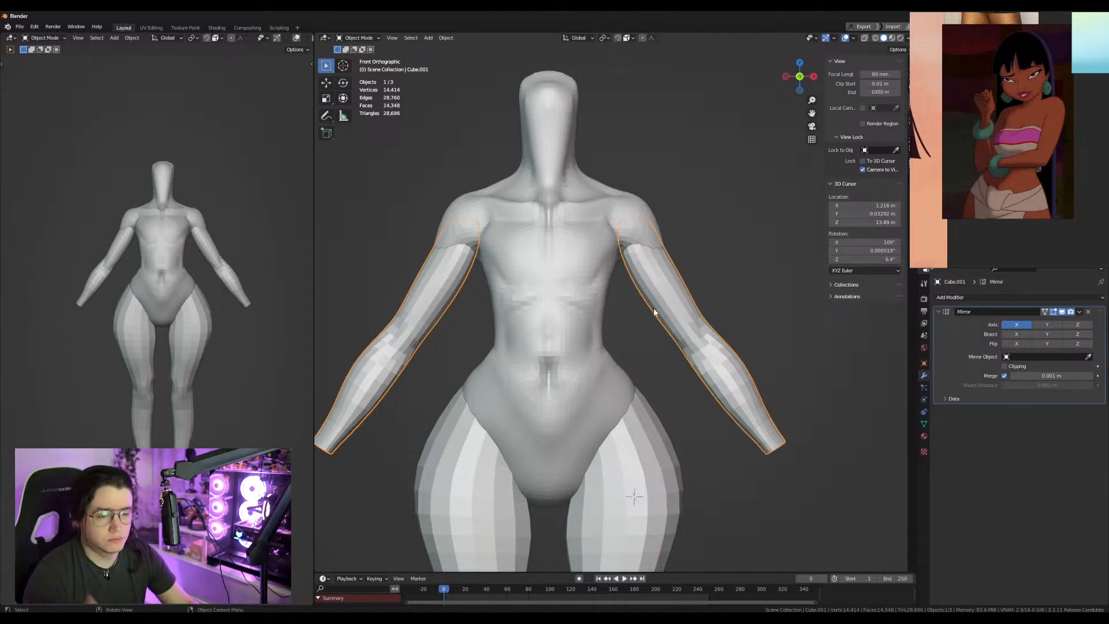
Resume sculpting the arm and fill out the upper arm below the shoulder with Inflate/Deflate at about 125 px radius.
{"action": "middle_click_drag", "start_coordinate": [667, 273], "coordinate": [665, 287], "text": "shift"}
{"action": "key", "text": "ctrl+Tab"}
{"action": "key", "text": "g"}
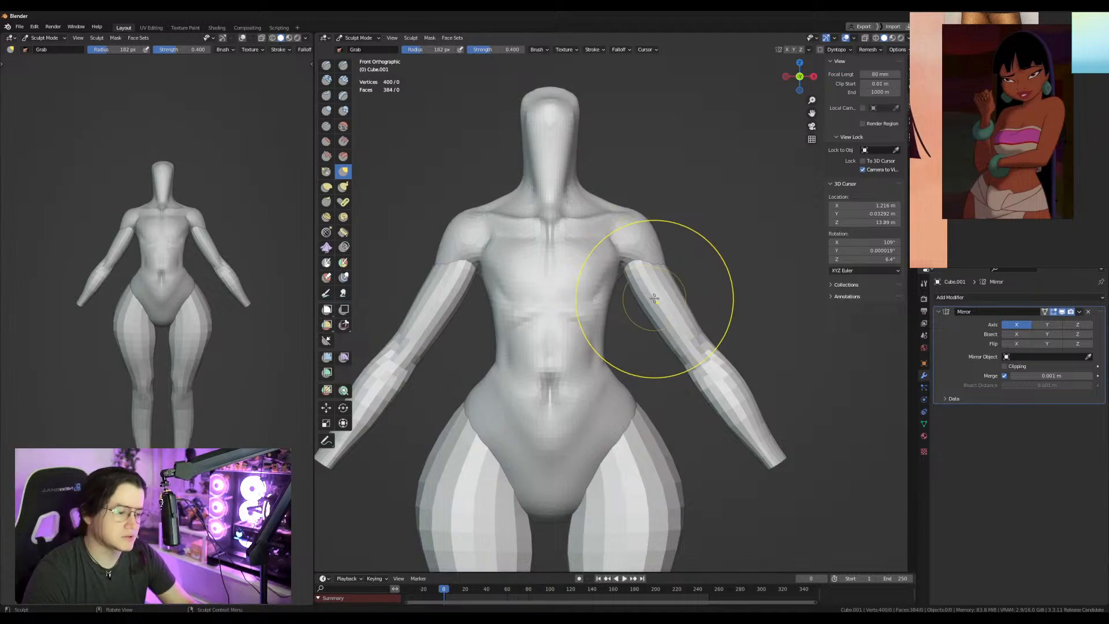
{"action": "left_click", "coordinate": [327, 109]}
{"action": "left_click_drag", "start_coordinate": [639, 289], "coordinate": [649, 305]}
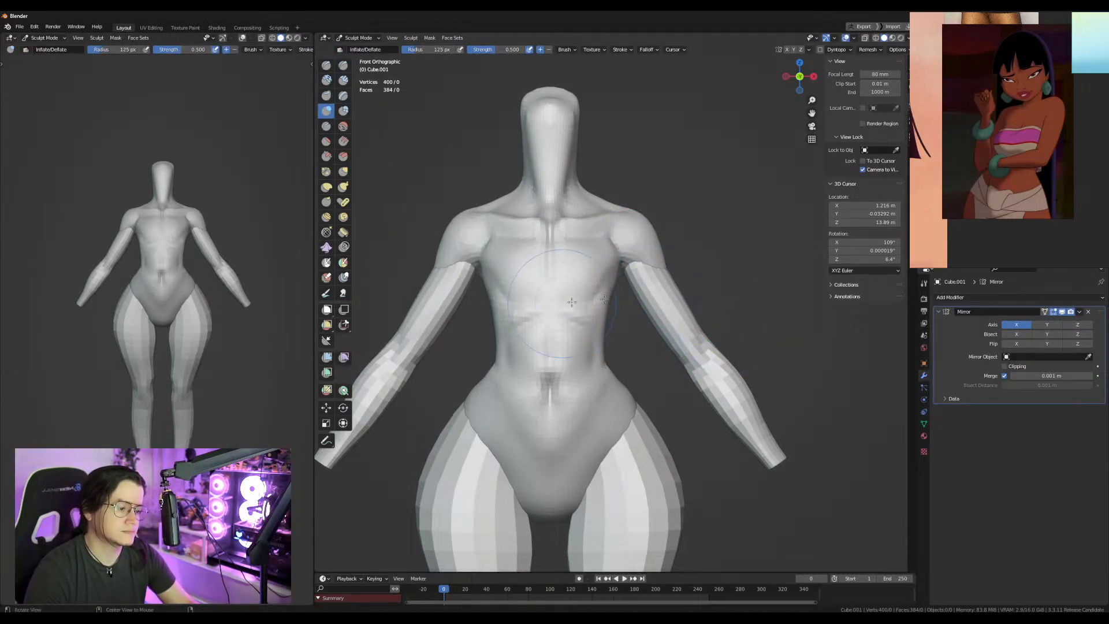
Inflate the arm around the elbow from the back view with a brush radius of about 58 px.
{"action": "middle_click_drag", "start_coordinate": [562, 303], "coordinate": [445, 309], "text": "alt"}
{"action": "key", "text": "f"}
{"action": "left_click", "coordinate": [525, 342]}
{"action": "left_click_drag", "start_coordinate": [509, 348], "coordinate": [488, 370]}
{"action": "mouse_move", "coordinate": [714, 390]}
{"action": "middle_mouse_down"}
{"action": "mouse_move", "coordinate": [648, 392]}
{"action": "mouse_move", "coordinate": [631, 379]}
{"action": "middle_mouse_up"}
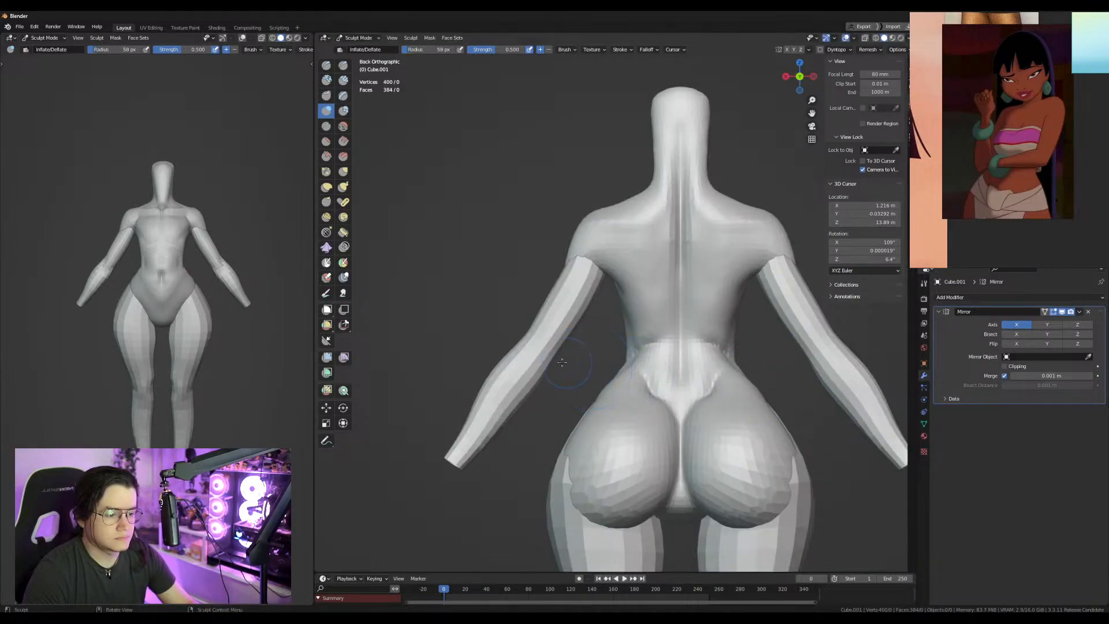
Switch sculpting to the torso mesh and select the Grab brush to adjust the buttock where it meets the thigh.
{"action": "key", "text": "g"}
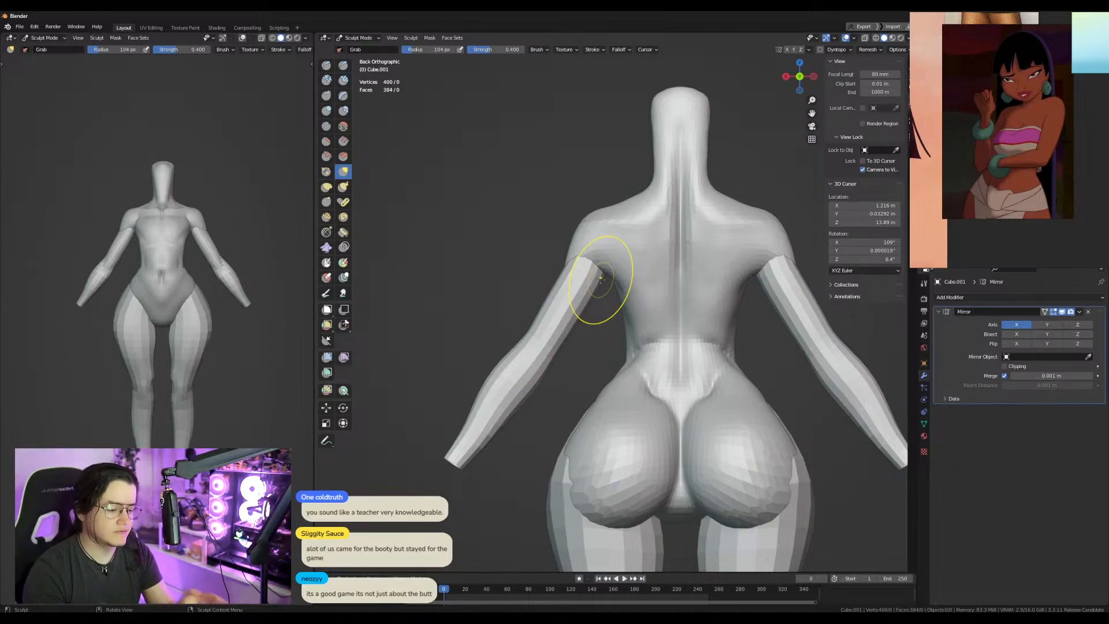
{"action": "scroll", "coordinate": [628, 329], "scroll_direction": "down", "scroll_amount": 1}
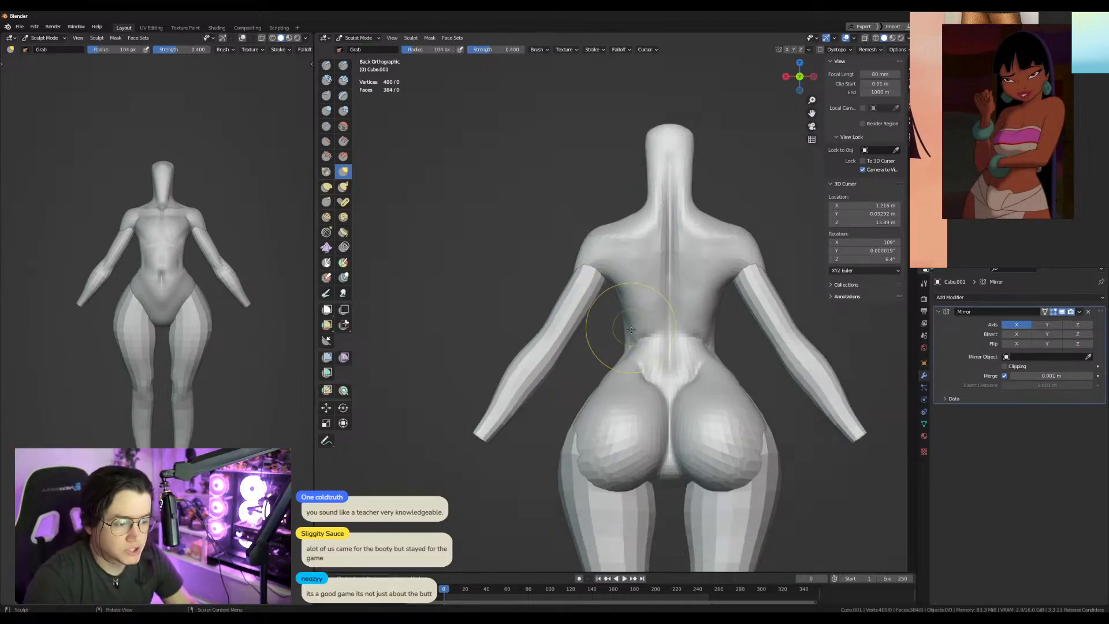
{"action": "middle_click_drag", "start_coordinate": [698, 418], "coordinate": [642, 330], "text": "shift"}
{"action": "key", "text": "alt+q"}
{"action": "key", "text": "i"}
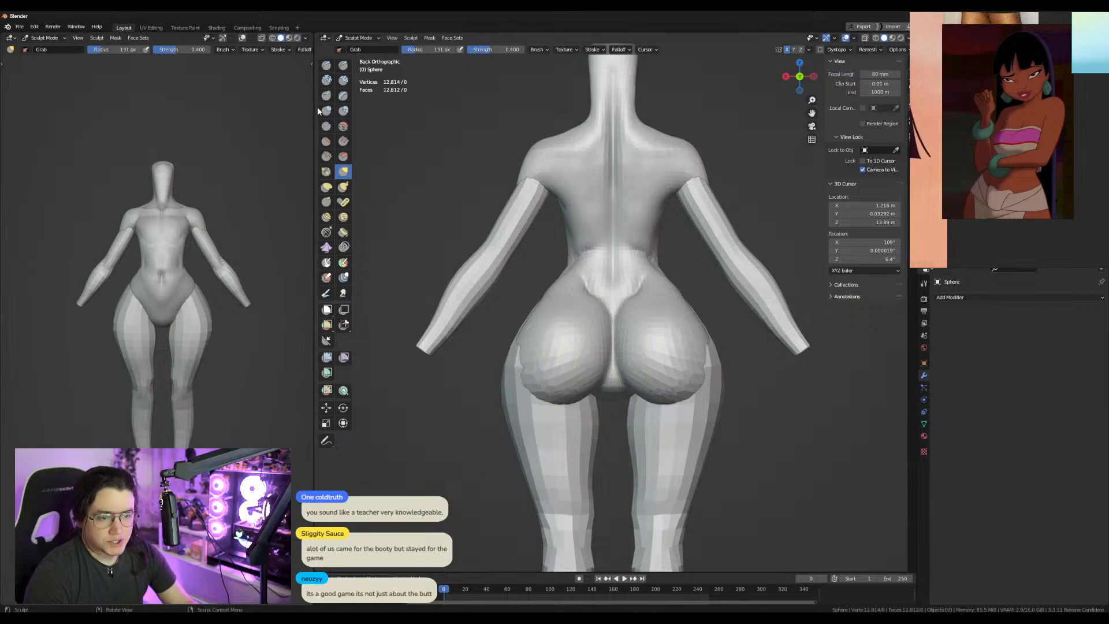
{"action": "middle_click_drag", "start_coordinate": [545, 392], "coordinate": [545, 396]}
{"action": "key", "text": "g"}
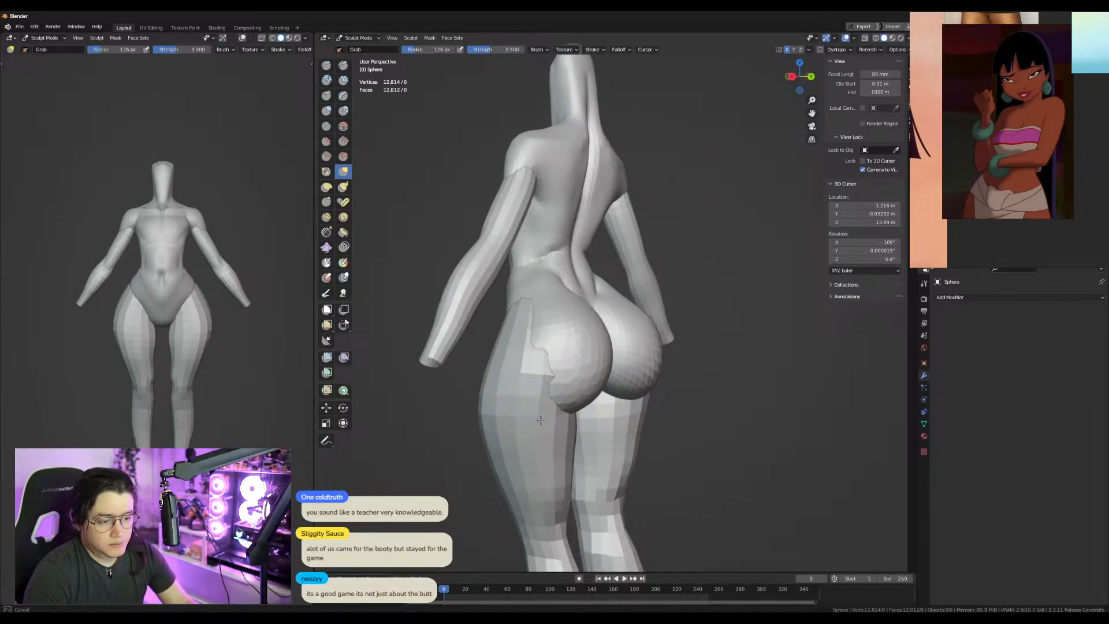
Switch sculpting to the leg mesh and tuck the upper thigh under the buttock with the Grab brush at about 157 px radius.
{"action": "key", "text": "KP_1"}
{"action": "key", "text": "alt+q"}
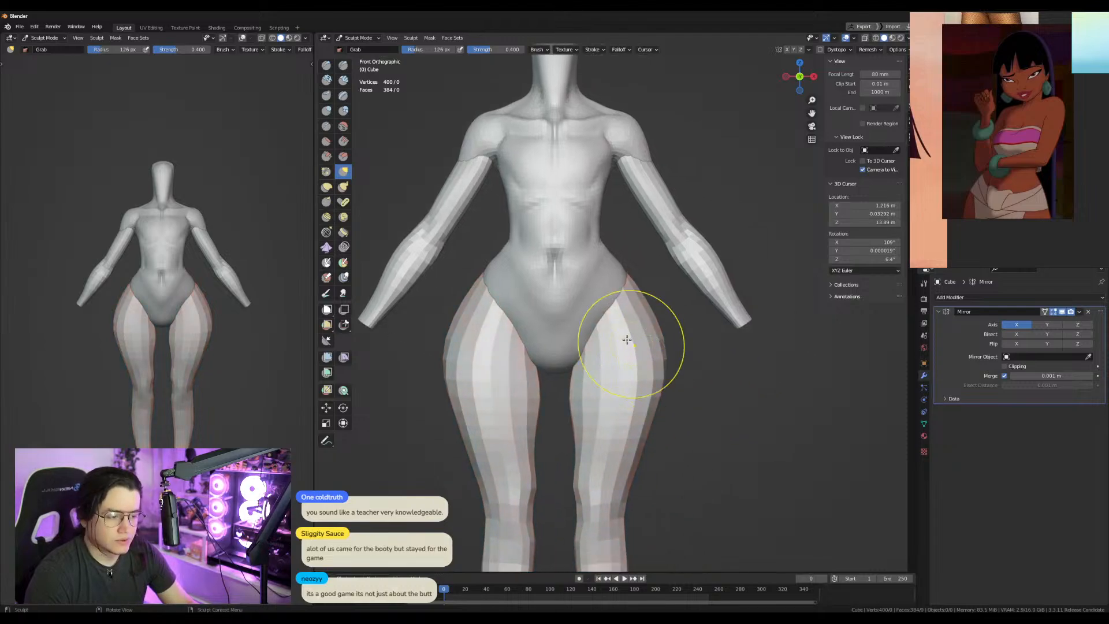
{"action": "key", "text": "f"}
{"action": "left_click", "coordinate": [656, 292]}
{"action": "key", "text": "ctrl+KP_1"}
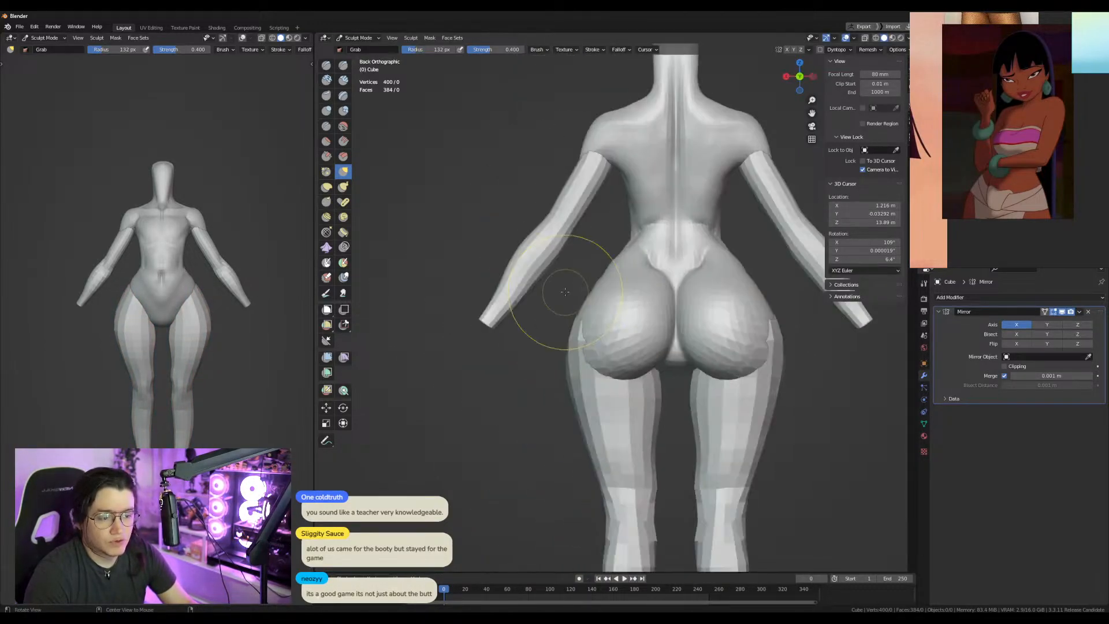
{"action": "key", "text": "f"}
{"action": "left_click", "coordinate": [588, 324]}
{"action": "left_click_drag", "start_coordinate": [588, 323], "coordinate": [588, 321]}
{"action": "middle_click_drag", "start_coordinate": [587, 321], "coordinate": [520, 282], "text": "shift"}
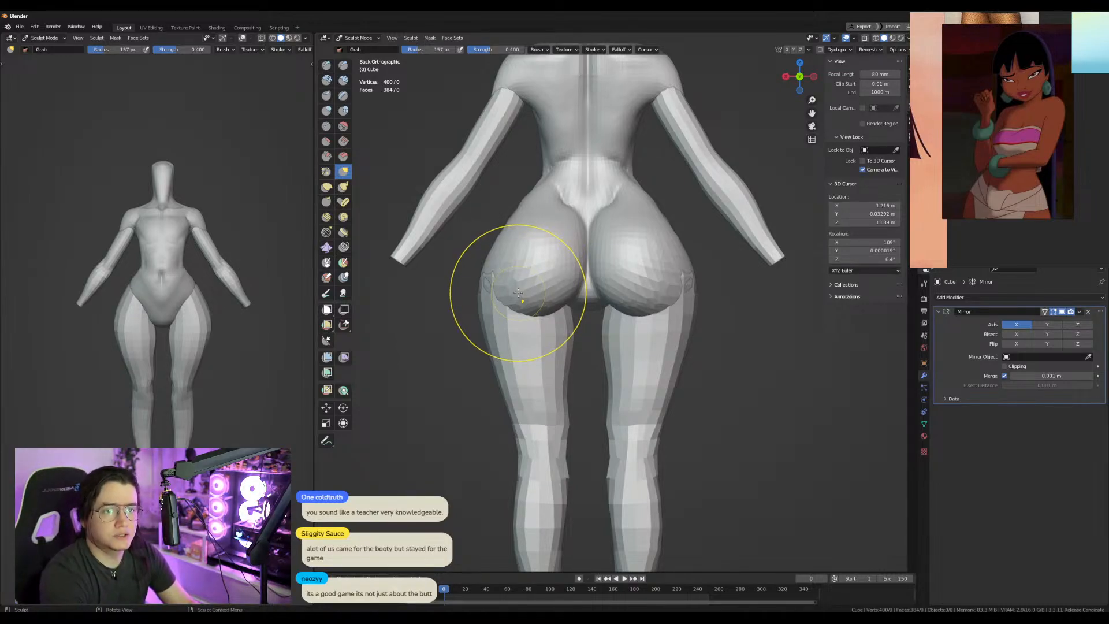
{"action": "left_click_drag", "start_coordinate": [508, 300], "coordinate": [510, 249]}
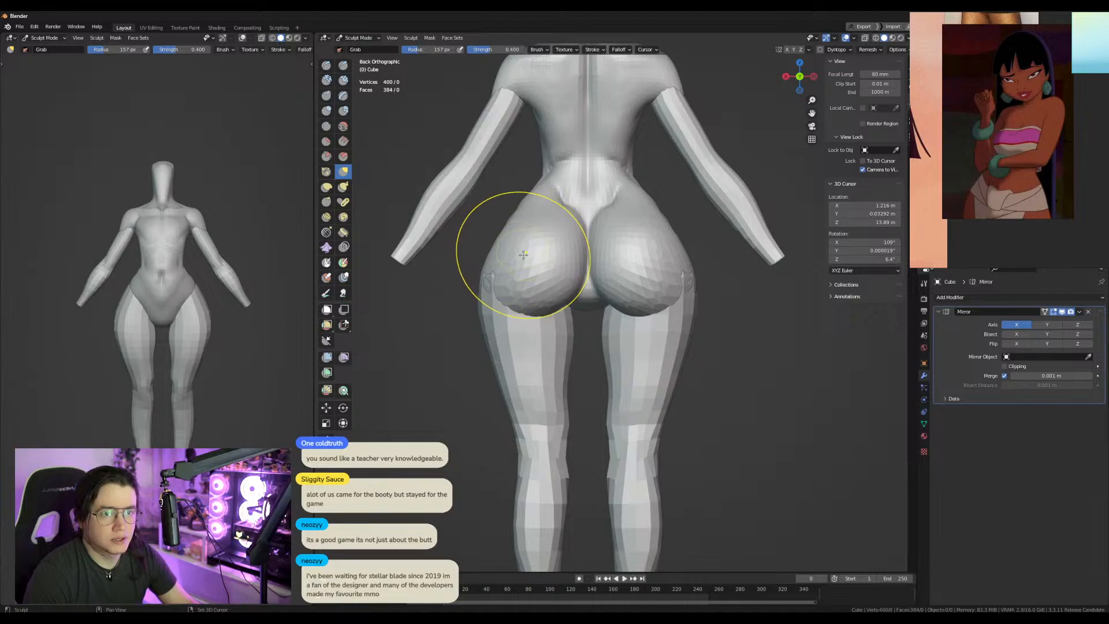
Switch sculpting to the torso mesh and carve the side of the waist above the hip with the Crease brush at 72 px radius.
{"action": "middle_click_drag", "start_coordinate": [525, 280], "coordinate": [527, 240], "text": "shift"}
{"action": "mouse_move", "coordinate": [527, 297]}
{"action": "middle_mouse_down"}
{"action": "mouse_move", "coordinate": [696, 377]}
{"action": "mouse_move", "coordinate": [658, 442]}
{"action": "mouse_move", "coordinate": [656, 483]}
{"action": "middle_mouse_up"}
{"action": "scroll", "coordinate": [653, 439], "scroll_direction": "up", "scroll_amount": 1}
{"action": "key", "text": "alt+q"}
{"action": "middle_click_drag", "start_coordinate": [638, 339], "coordinate": [609, 343]}
{"action": "key", "text": "f"}
{"action": "left_click", "coordinate": [650, 332]}
{"action": "left_click", "coordinate": [327, 126]}
{"action": "mouse_move", "coordinate": [555, 275]}
{"action": "middle_mouse_down", "text": "shift"}
{"action": "mouse_move", "coordinate": [668, 289]}
{"action": "mouse_move", "coordinate": [627, 324]}
{"action": "middle_mouse_up", "text": "shift"}
{"action": "key", "text": "f"}
{"action": "left_click", "coordinate": [626, 335]}
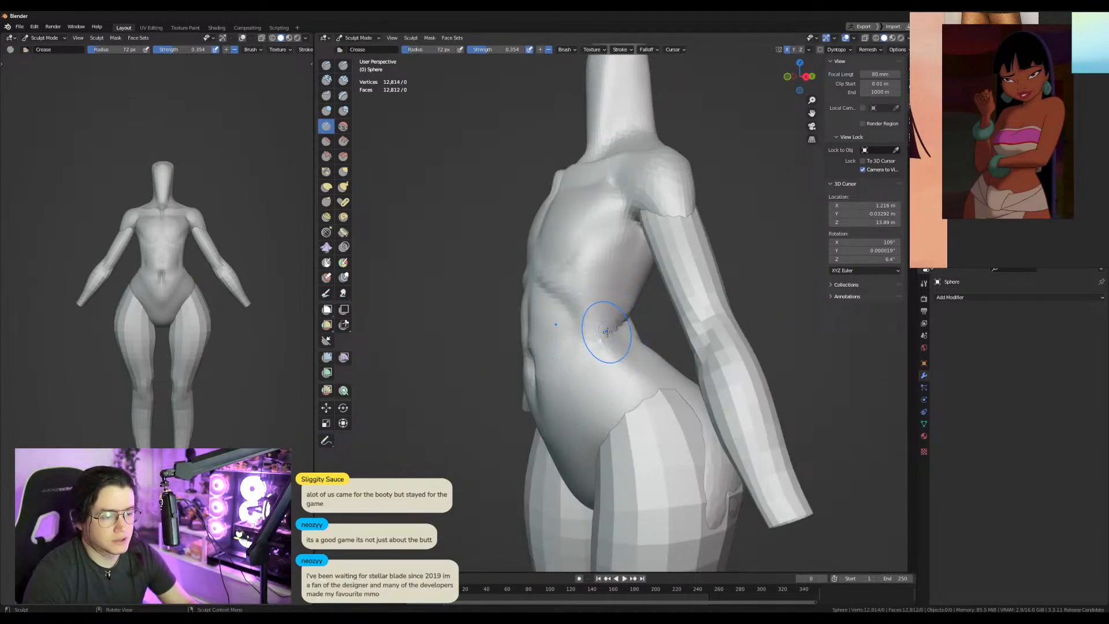
{"action": "middle_click_drag", "start_coordinate": [571, 349], "coordinate": [474, 357]}
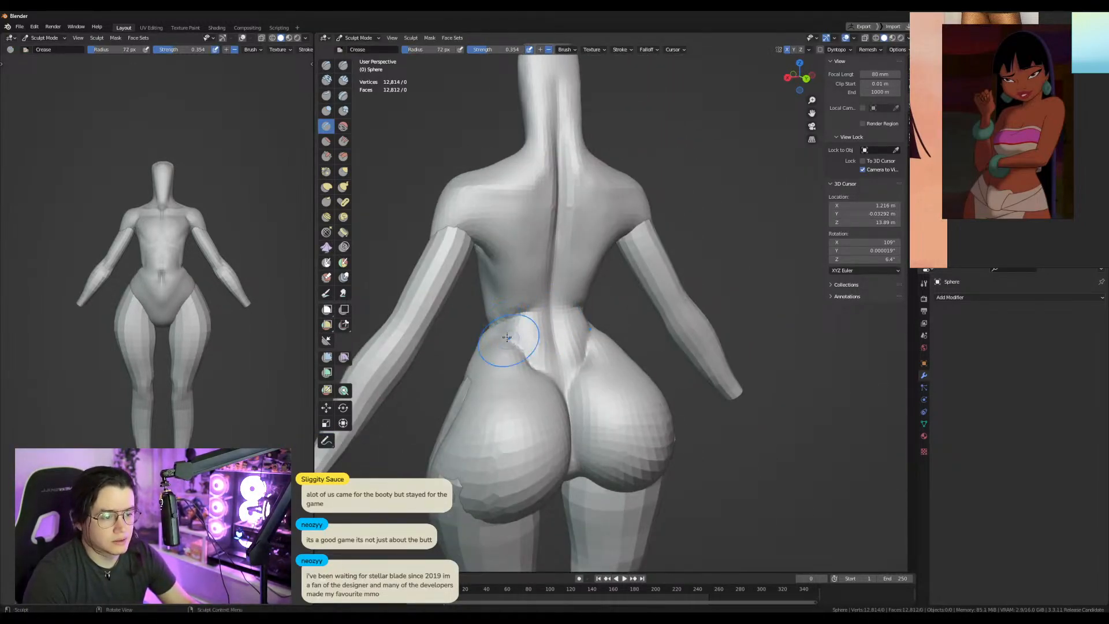
Reshape the lower back where it meets the buttocks with the Grab brush at 153 px radius.
{"action": "key", "text": "g"}
{"action": "mouse_move", "coordinate": [541, 334]}
{"action": "middle_mouse_down"}
{"action": "mouse_move", "coordinate": [594, 334]}
{"action": "mouse_move", "coordinate": [559, 340]}
{"action": "mouse_move", "coordinate": [599, 319]}
{"action": "mouse_move", "coordinate": [597, 330]}
{"action": "mouse_move", "coordinate": [616, 322]}
{"action": "mouse_move", "coordinate": [609, 338]}
{"action": "middle_mouse_up"}
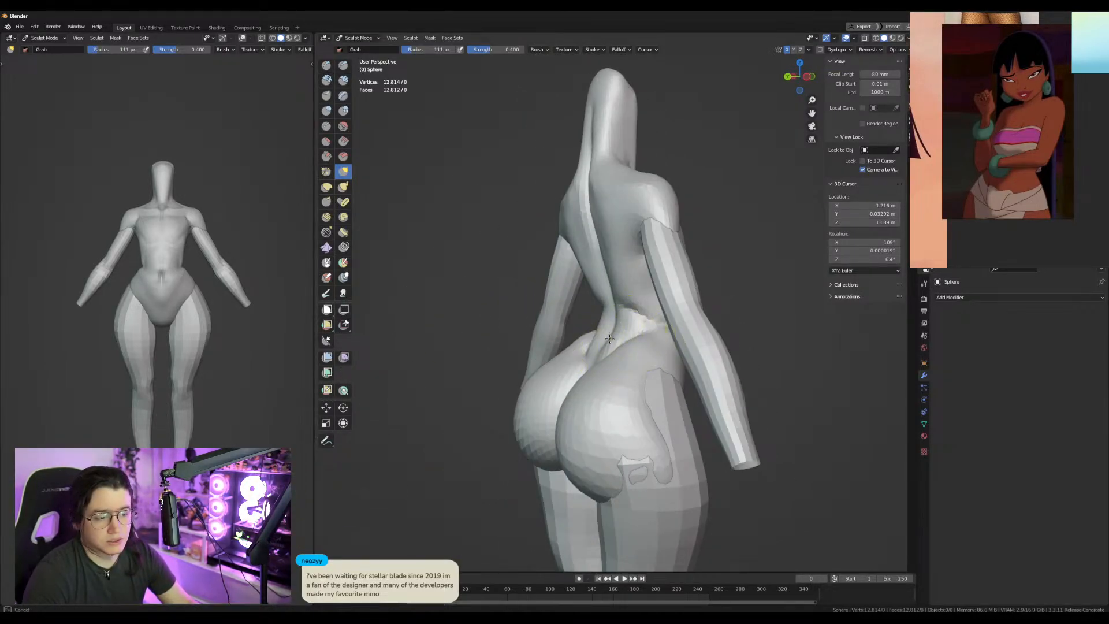
{"action": "middle_click_drag", "start_coordinate": [627, 282], "coordinate": [602, 274]}
{"action": "key", "text": "f"}
{"action": "left_click", "coordinate": [663, 269]}
{"action": "left_click_drag", "start_coordinate": [611, 282], "coordinate": [599, 294]}
{"action": "middle_click_drag", "start_coordinate": [582, 305], "coordinate": [589, 340]}
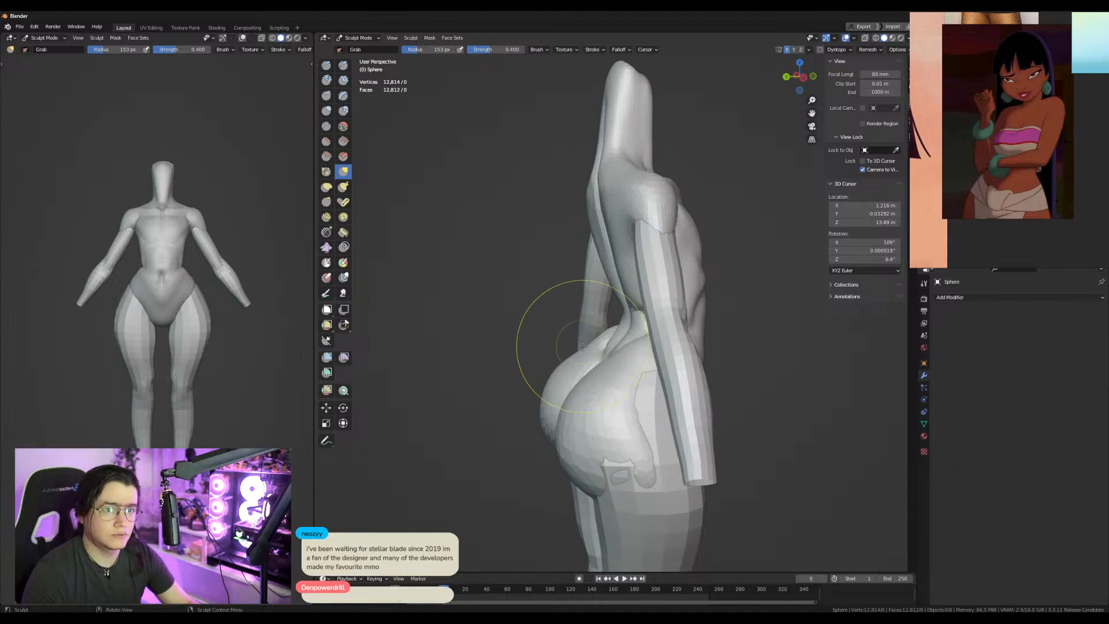
Adjust the waist and hip contour from the front with the Grab brush at about 87 px radius.
{"action": "key", "text": "KP_1"}
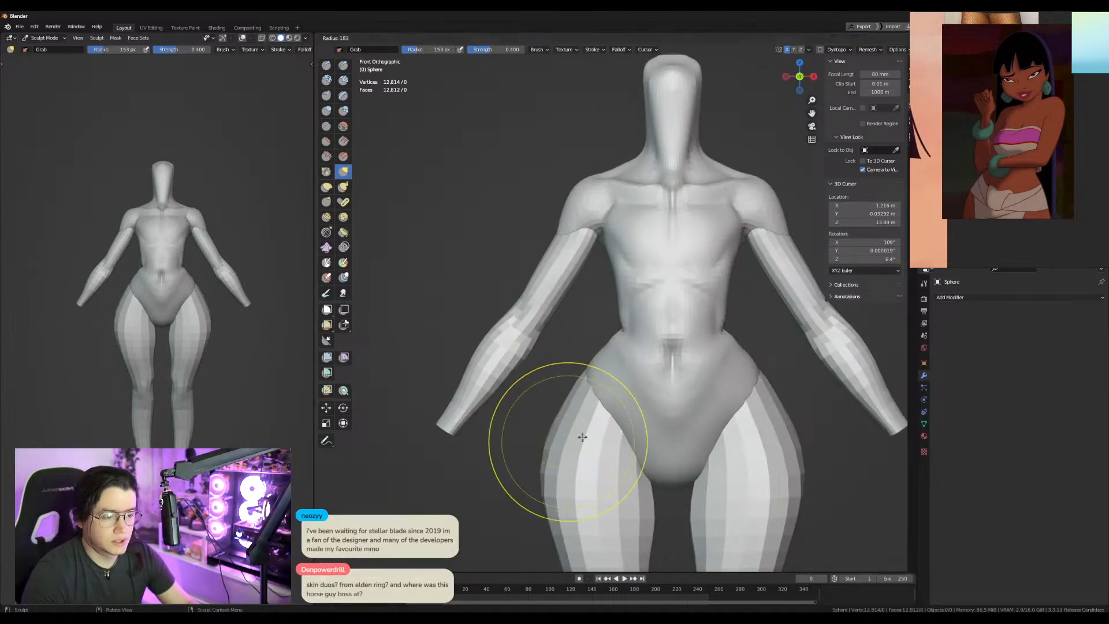
{"action": "middle_click_drag", "start_coordinate": [669, 384], "coordinate": [549, 375], "text": "shift"}
{"action": "key", "text": "f"}
{"action": "left_click", "coordinate": [606, 390]}
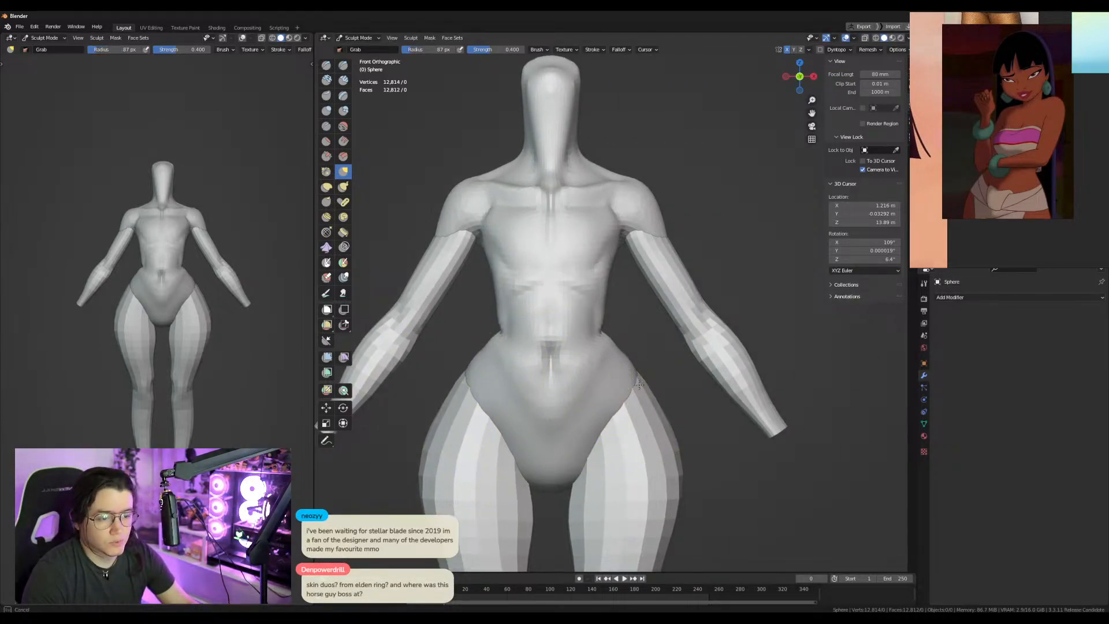
{"action": "middle_click_drag", "start_coordinate": [640, 397], "coordinate": [594, 346]}
{"action": "left_click_drag", "start_coordinate": [594, 347], "coordinate": [549, 398]}
{"action": "middle_click_drag", "start_coordinate": [548, 400], "coordinate": [578, 401]}
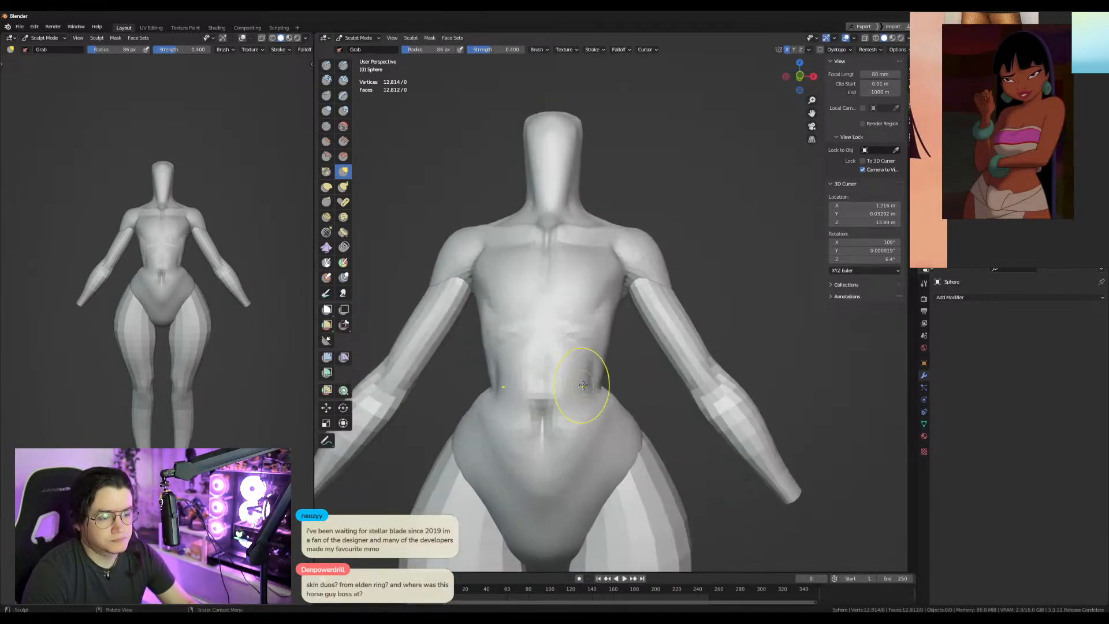
Smooth the lower abdomen and define the fold between the waist and hip with the Crease brush at 61 px radius.
{"action": "left_click", "coordinate": [327, 111]}
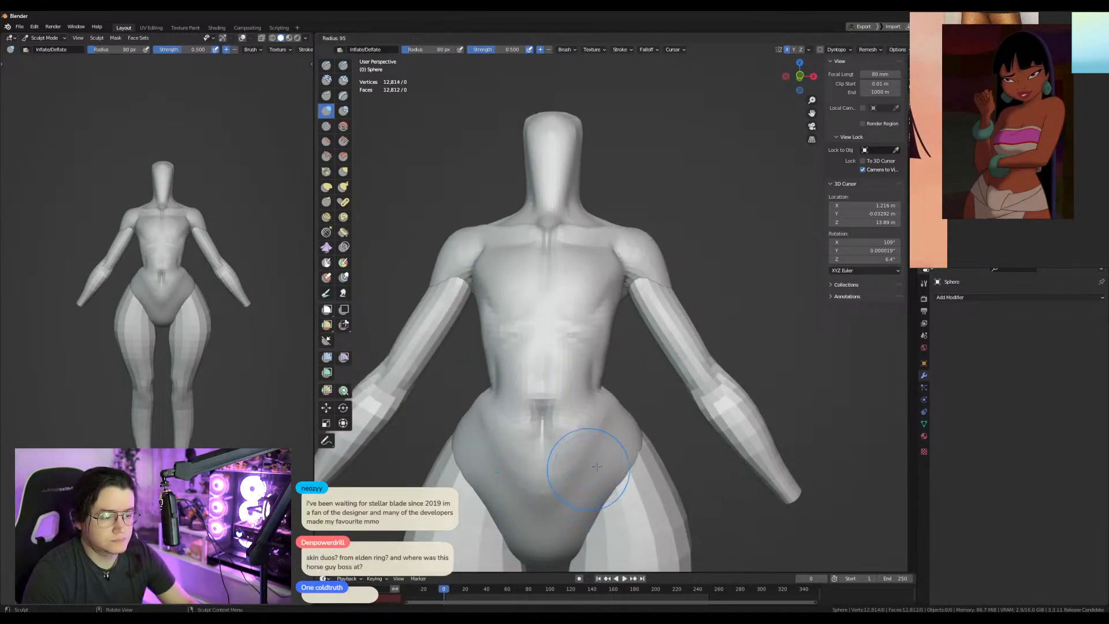
{"action": "left_click_drag", "start_coordinate": [570, 493], "coordinate": [554, 477], "text": "shift"}
{"action": "left_click", "coordinate": [323, 130]}
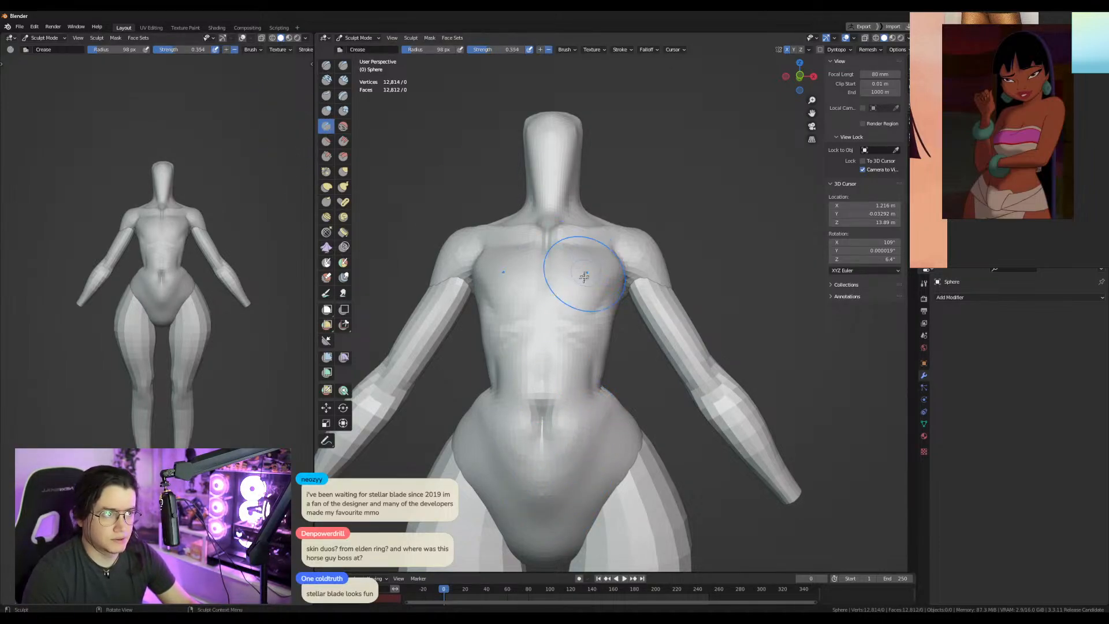
{"action": "middle_click_drag", "start_coordinate": [572, 314], "coordinate": [545, 318]}
{"action": "key", "text": "f"}
{"action": "left_click", "coordinate": [562, 402]}
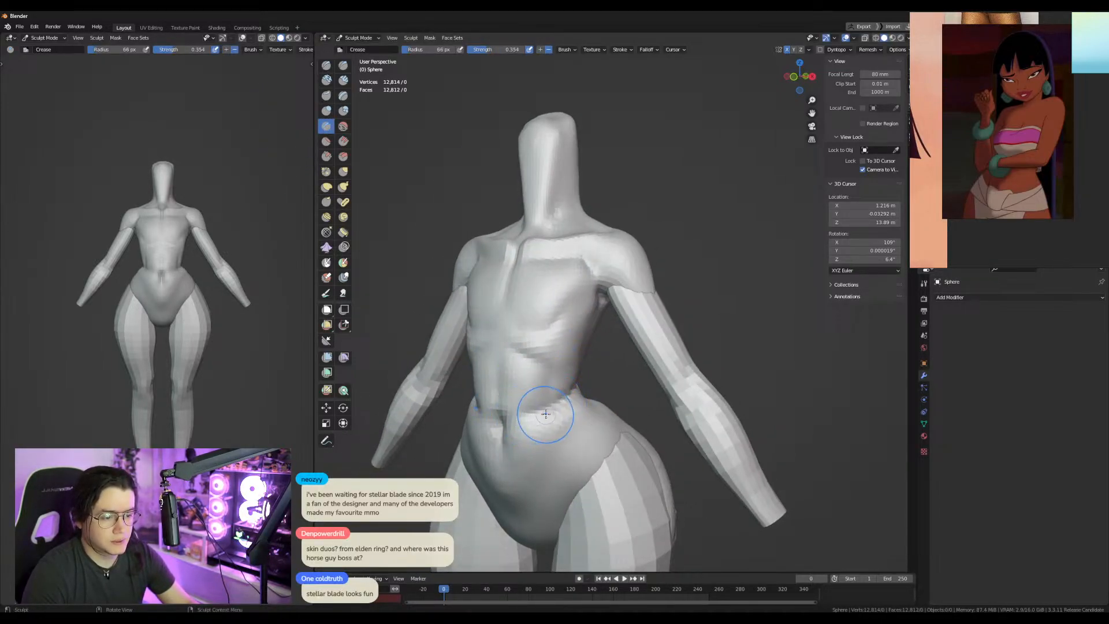
{"action": "key", "text": "f"}
{"action": "left_click", "coordinate": [542, 406]}
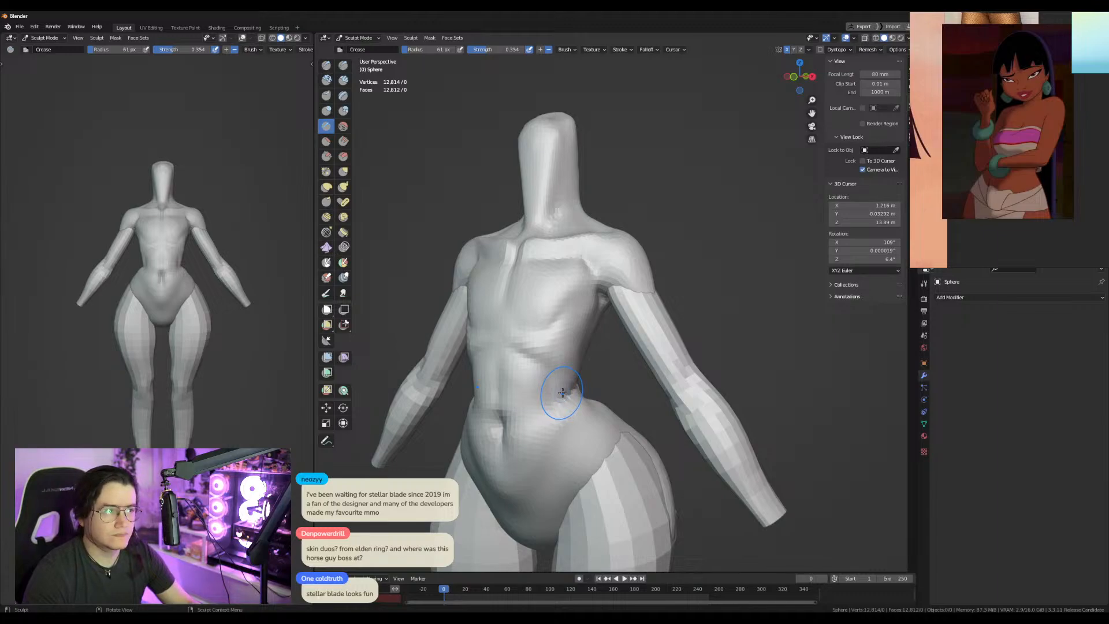
Refine the shape of the chest and ribcage with the Grab brush, adapting its radius between strokes.
{"action": "mouse_move", "coordinate": [546, 382]}
{"action": "middle_mouse_down"}
{"action": "mouse_move", "coordinate": [538, 393]}
{"action": "mouse_move", "coordinate": [549, 387]}
{"action": "mouse_move", "coordinate": [512, 339]}
{"action": "middle_mouse_up"}
{"action": "key", "text": "g"}
{"action": "key", "text": "f"}
{"action": "left_click", "coordinate": [538, 333]}
{"action": "middle_click_drag", "start_coordinate": [513, 280], "coordinate": [508, 308]}
{"action": "key", "text": "f"}
{"action": "left_click", "coordinate": [525, 289]}
{"action": "left_click_drag", "start_coordinate": [513, 276], "coordinate": [524, 274]}
{"action": "key", "text": "f"}
{"action": "left_click", "coordinate": [539, 313]}
{"action": "left_click_drag", "start_coordinate": [537, 313], "coordinate": [545, 309]}
Pull the front of the ribcage outward from a side angle with the Grab brush at about 148 px radius.
{"action": "middle_click_drag", "start_coordinate": [546, 309], "coordinate": [522, 239]}
{"action": "key", "text": "f"}
{"action": "left_click", "coordinate": [497, 394]}
{"action": "left_click_drag", "start_coordinate": [492, 386], "coordinate": [484, 393]}
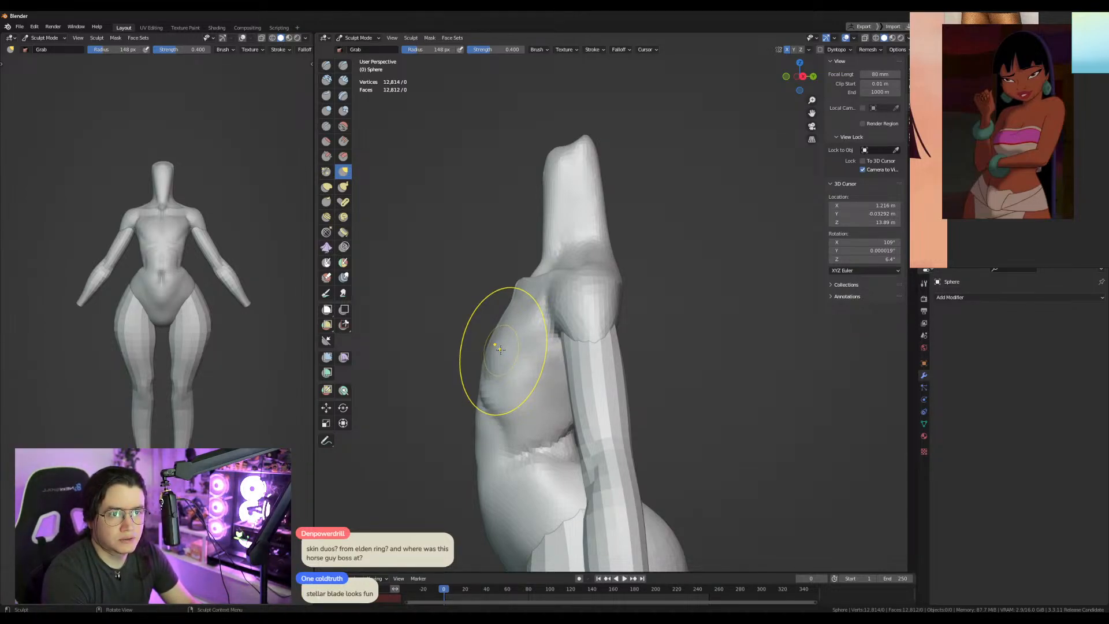
Return the torso to Object Mode and look through the modifiers that can be added to it.
{"action": "middle_click_drag", "start_coordinate": [491, 351], "coordinate": [695, 360]}
{"action": "key", "text": "ctrl+Tab"}
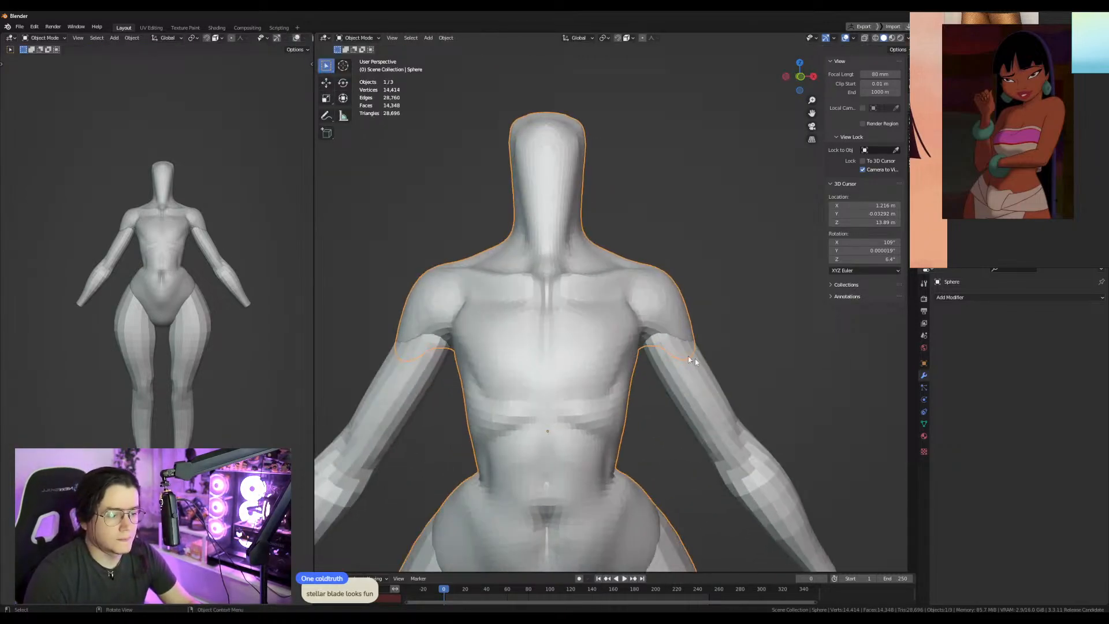
{"action": "left_click", "coordinate": [1038, 298]}
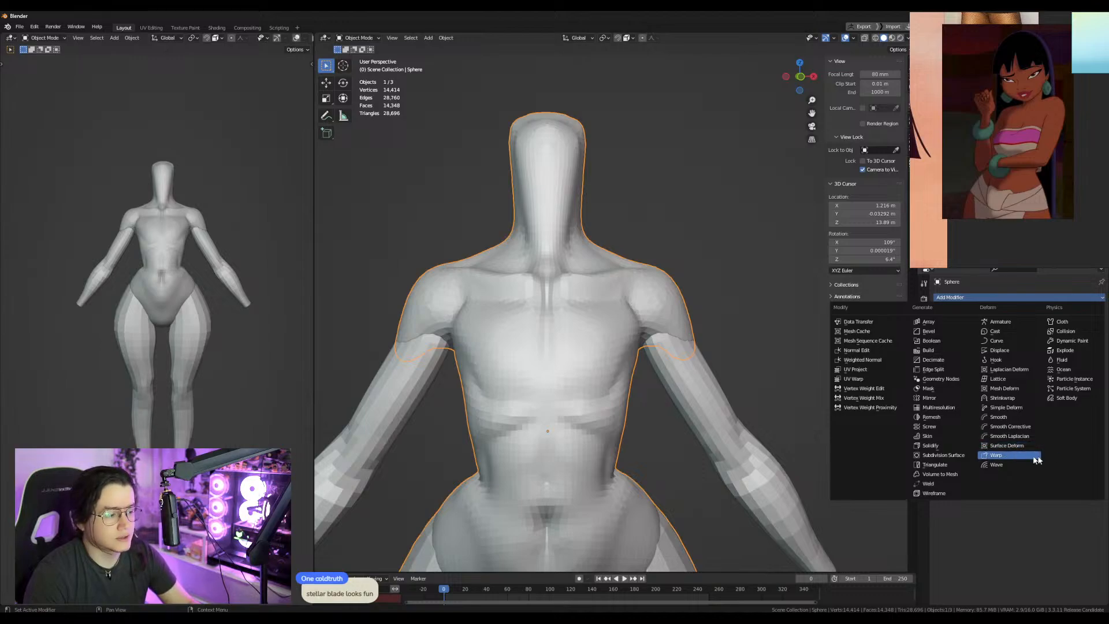
{"action": "mouse_move", "coordinate": [579, 319]}
{"action": "middle_mouse_down"}
{"action": "mouse_move", "coordinate": [659, 265]}
{"action": "mouse_move", "coordinate": [568, 274]}
{"action": "mouse_move", "coordinate": [577, 308]}
{"action": "middle_mouse_up"}
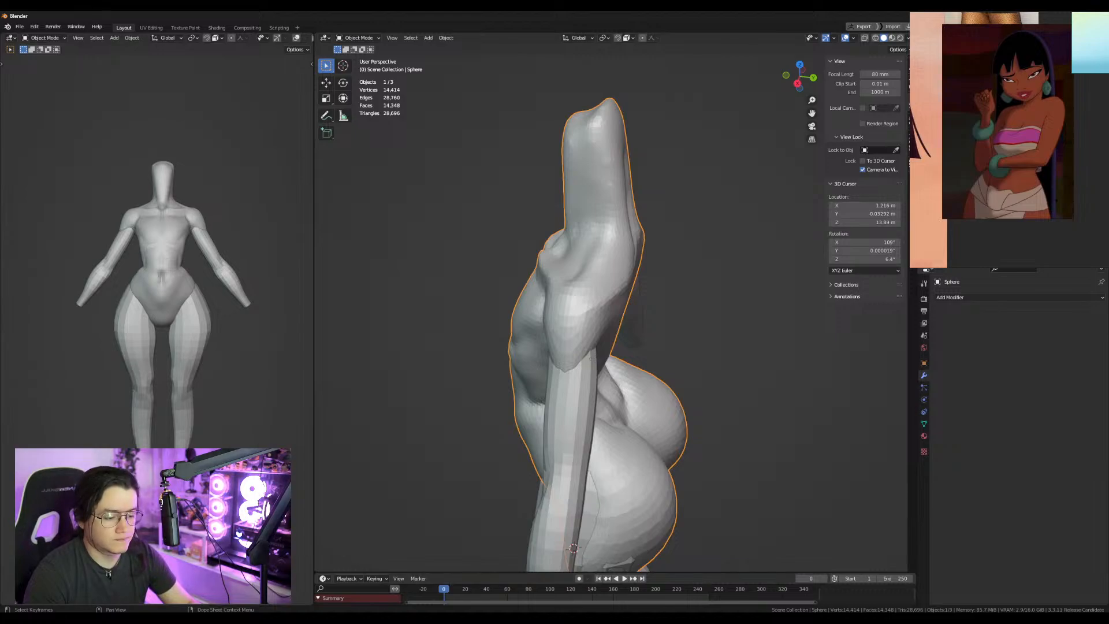
Switch to ZBrush and look at the Transpose Master plugin's options.
{"action": "key", "text": "alt+Tab"}
{"action": "left_click", "coordinate": [640, 27]}
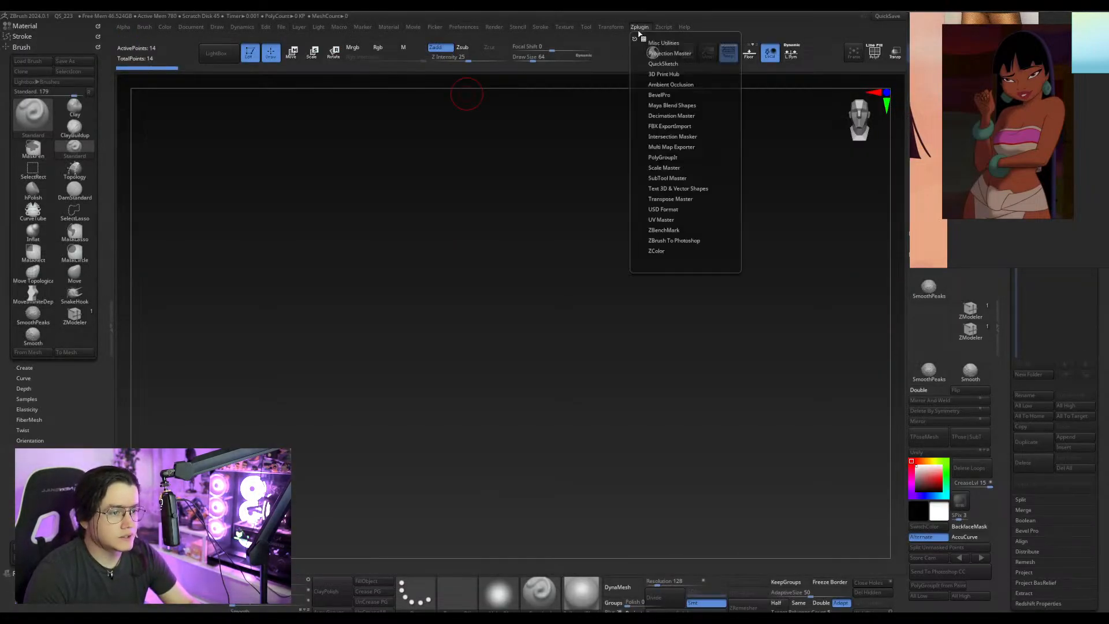
{"action": "left_click", "coordinate": [666, 198]}
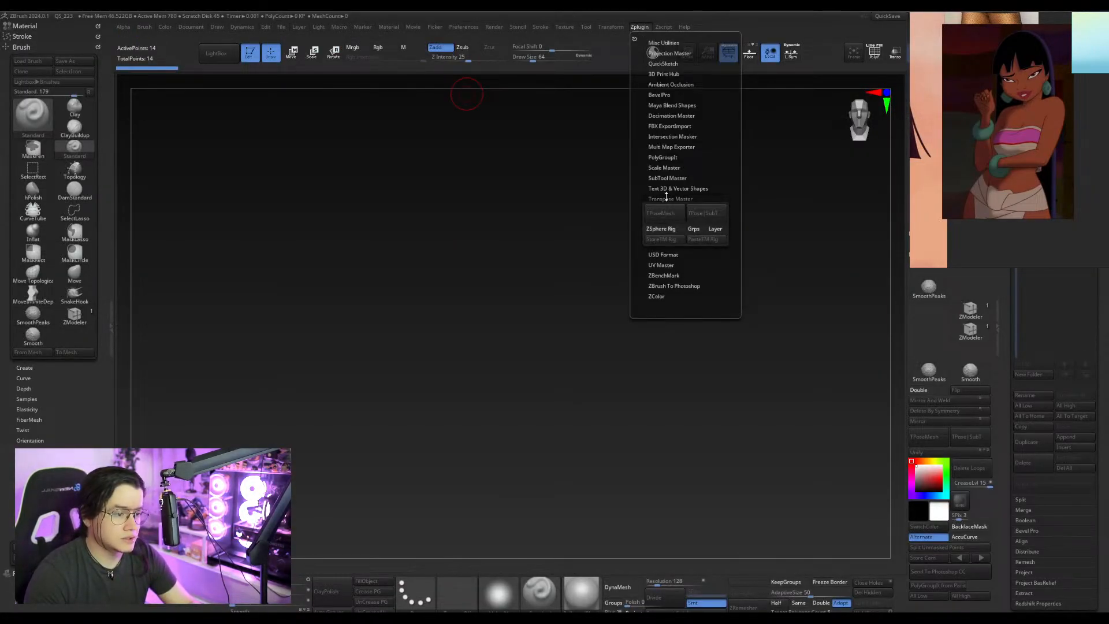
{"action": "left_click", "coordinate": [664, 221]}
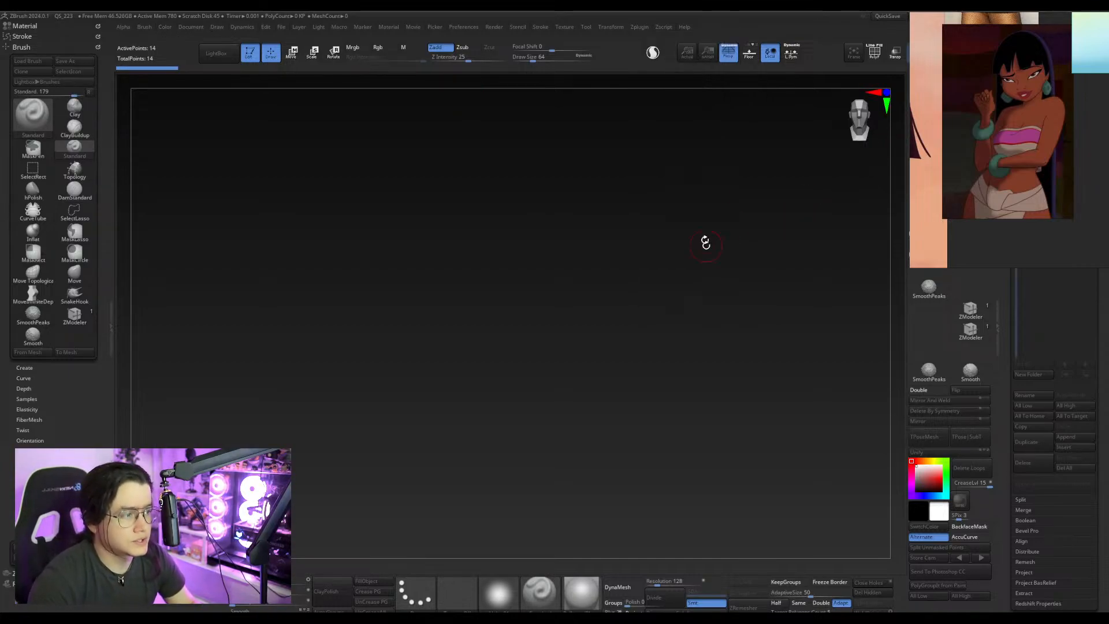
{"action": "left_click", "coordinate": [639, 28]}
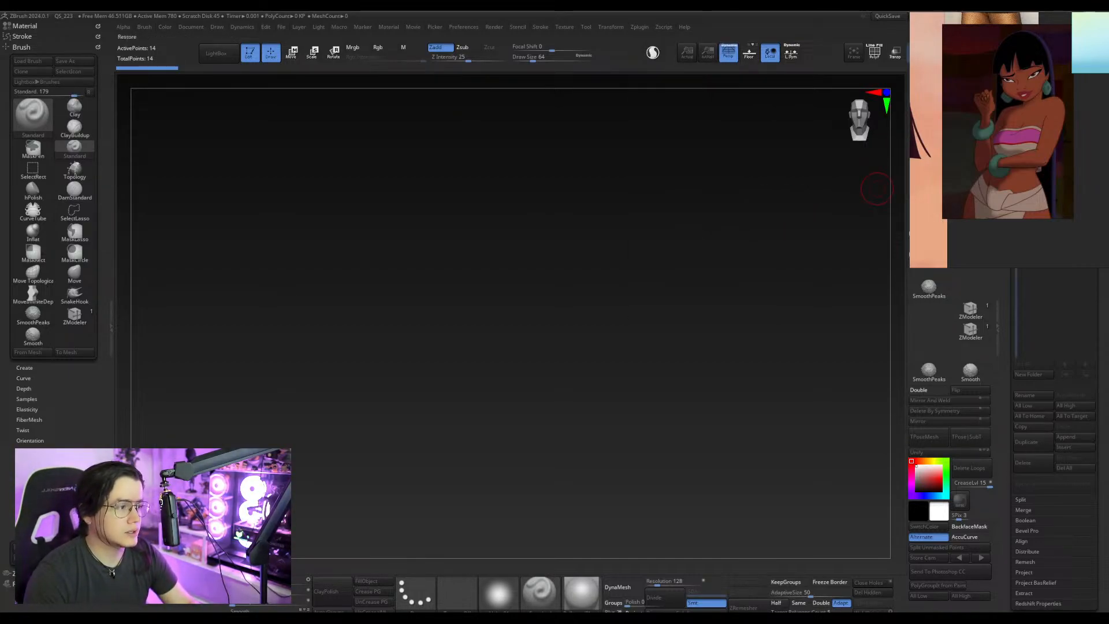
Return to Blender and examine the torso's available modifiers for a comparable posing option.
{"action": "key", "text": "alt+Tab"}
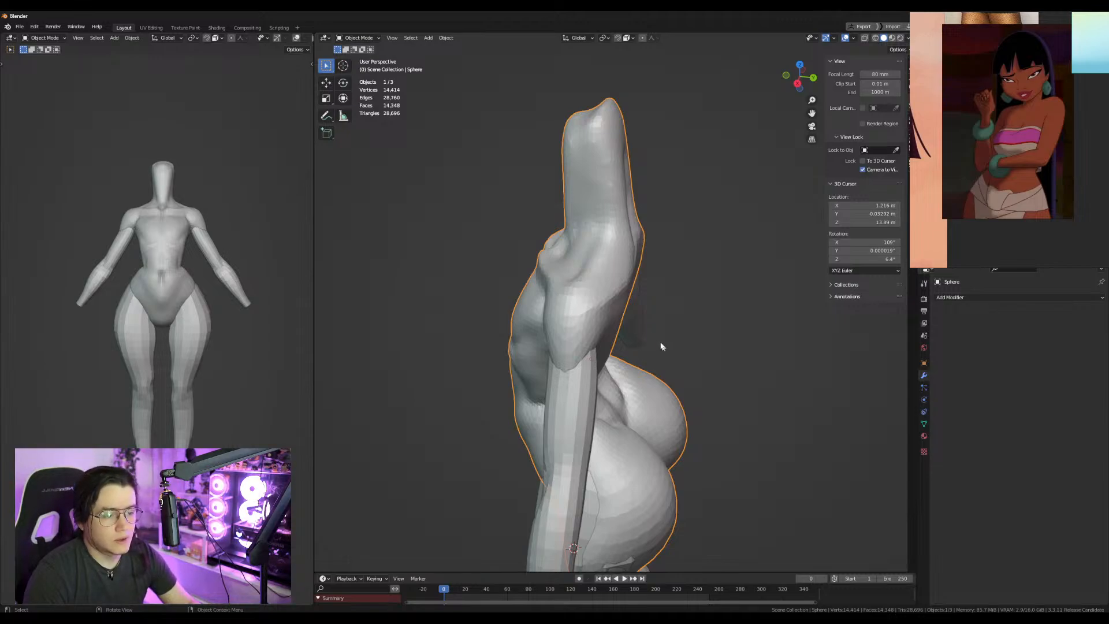
{"action": "middle_click_drag", "start_coordinate": [528, 285], "coordinate": [584, 276]}
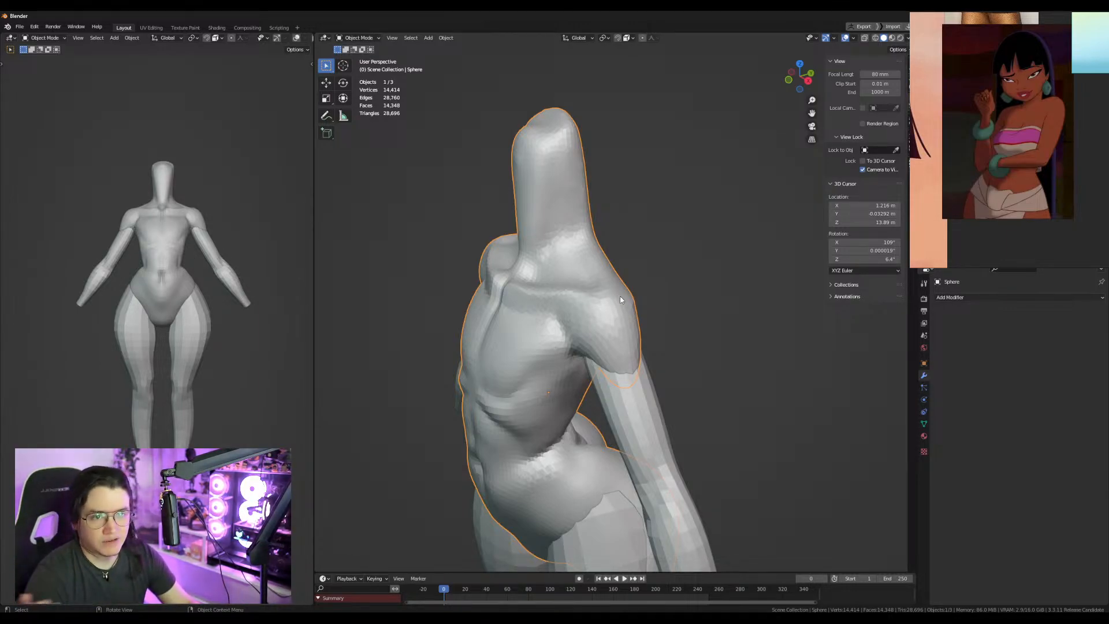
{"action": "left_click", "coordinate": [989, 296]}
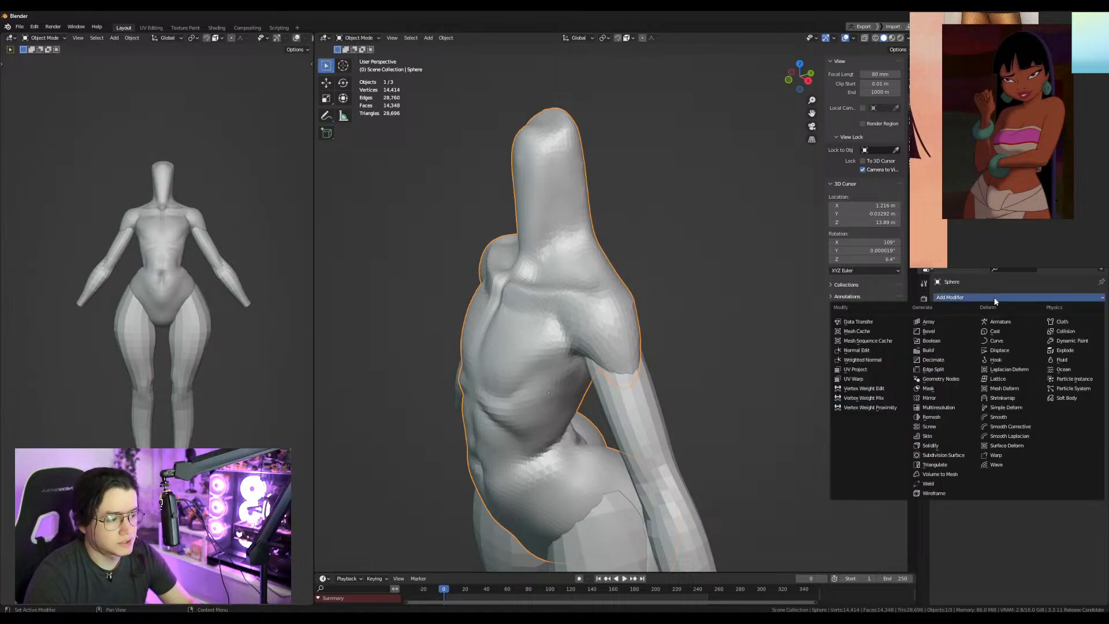
Edit the arm mesh and move it along the Y axis in the right side view to line up with the shoulder.
{"action": "middle_click_drag", "start_coordinate": [589, 288], "coordinate": [621, 319]}
{"action": "left_click", "coordinate": [598, 333]}
{"action": "key", "text": "Tab"}
{"action": "key", "text": "g"}
{"action": "key", "text": "y"}
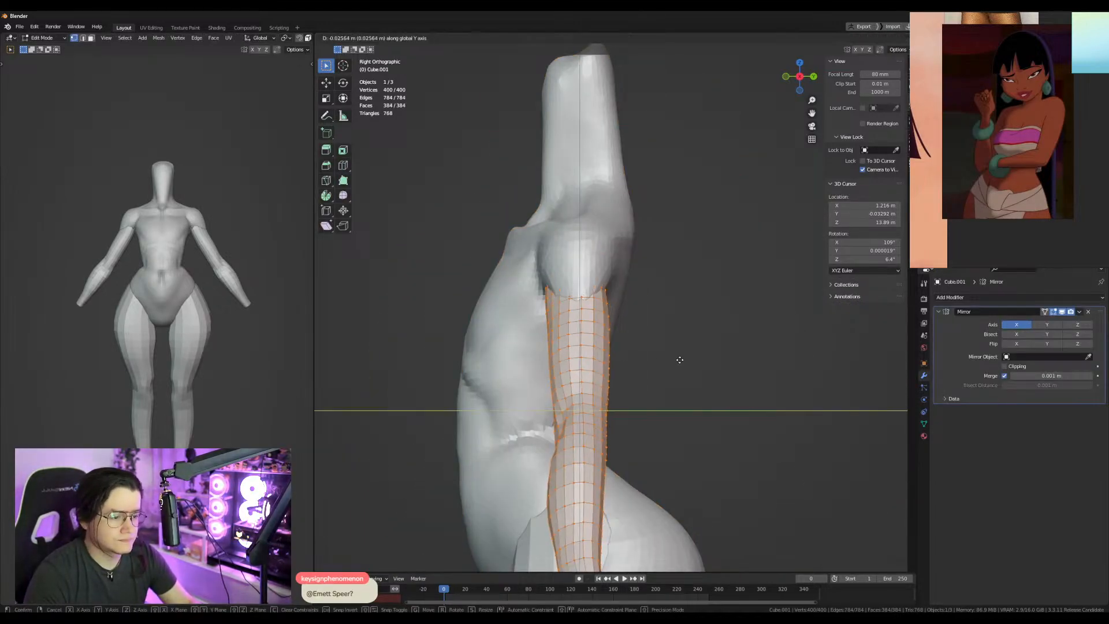
{"action": "left_click", "coordinate": [710, 328]}
Rotate the arm mesh about 1.37° in the top view and shift it about -0.013 m along Y, finishing in Object Mode.
{"action": "middle_click_drag", "start_coordinate": [711, 327], "coordinate": [724, 338], "text": "alt"}
{"action": "key", "text": "r"}
{"action": "left_click", "coordinate": [765, 339]}
{"action": "key", "text": "g"}
{"action": "key", "text": "y"}
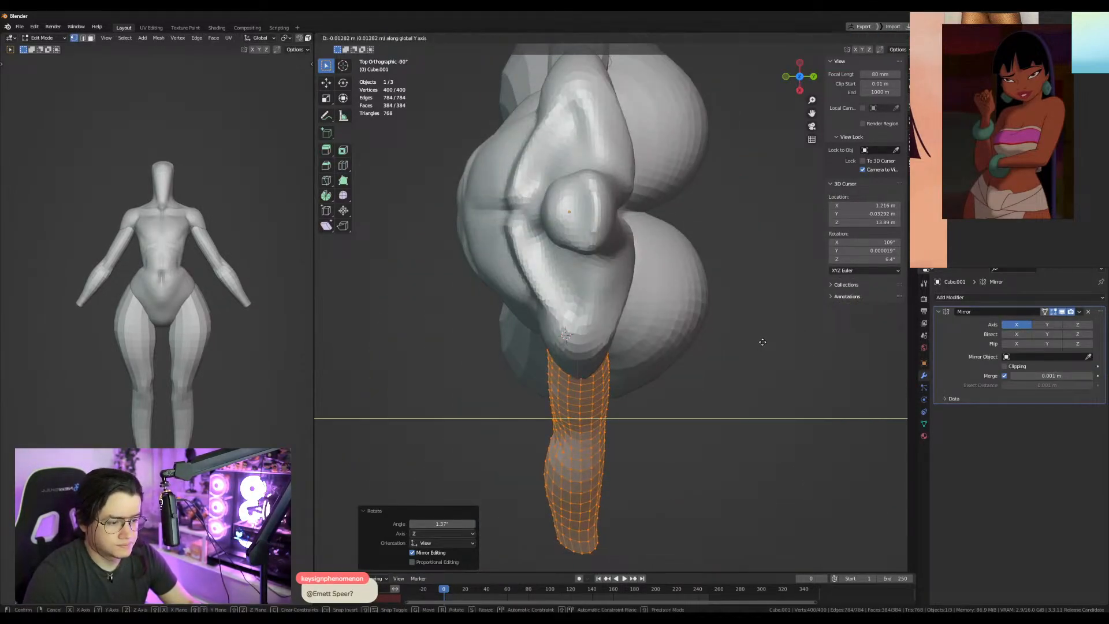
{"action": "left_click", "coordinate": [763, 342]}
{"action": "key", "text": "KP_1"}
{"action": "key", "text": "Tab"}
{"action": "scroll", "coordinate": [577, 329], "scroll_direction": "down", "scroll_amount": 3}
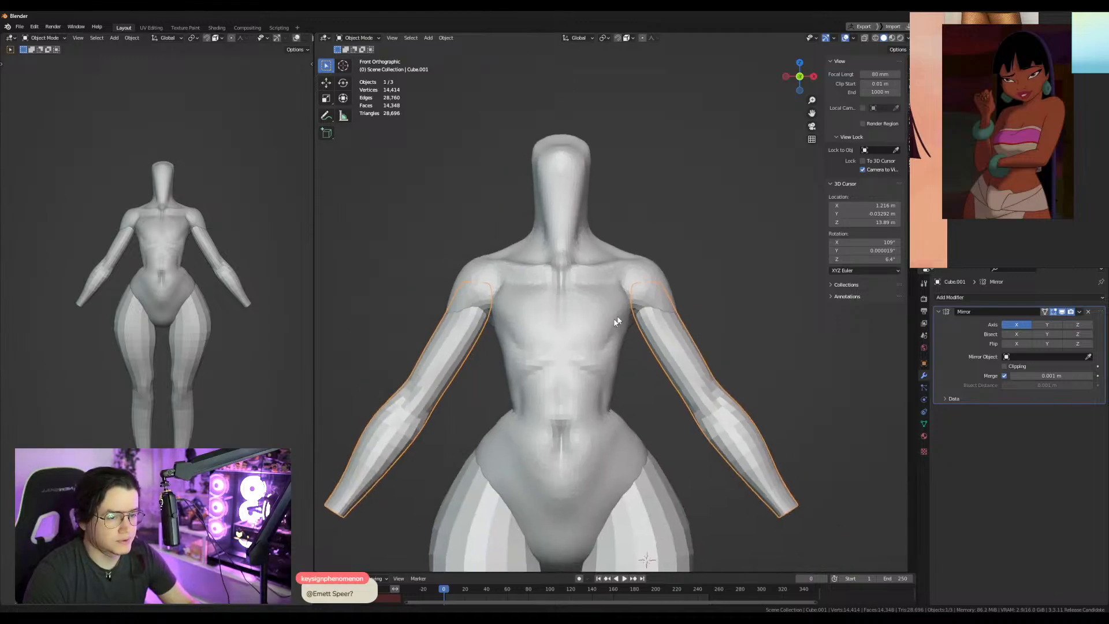
Resume sculpting the torso and mask the pelvis below the waist with a smoothed mask edge, leaving the upper body unmasked.
{"action": "middle_click_drag", "start_coordinate": [616, 323], "coordinate": [619, 320], "text": "shift"}
{"action": "left_click", "coordinate": [610, 338]}
{"action": "key", "text": "ctrl+Tab"}
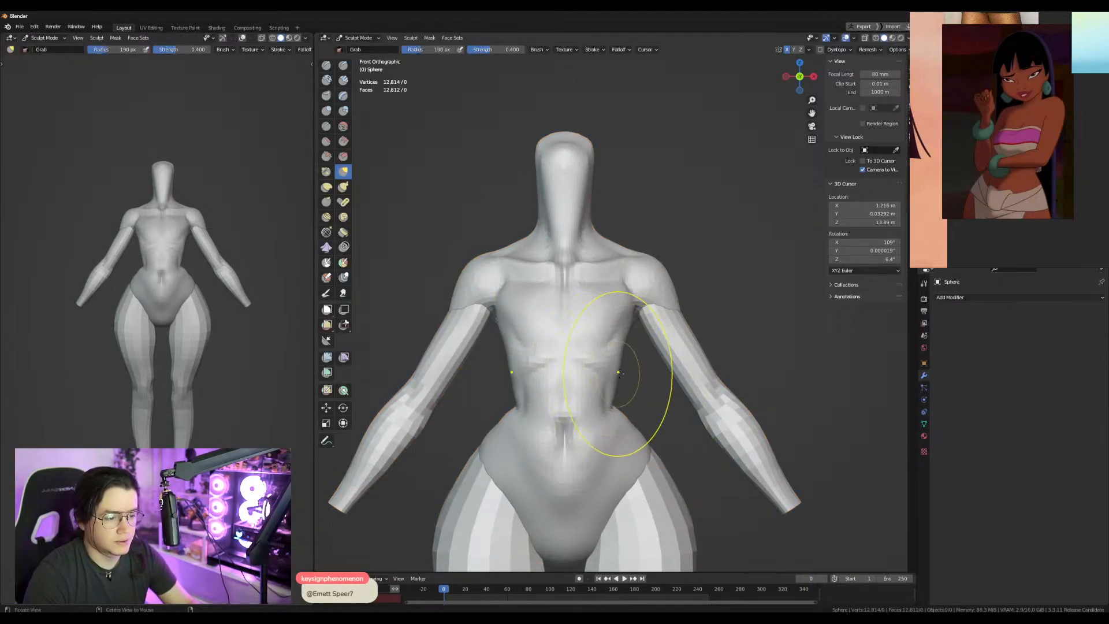
{"action": "middle_click_drag", "start_coordinate": [619, 374], "coordinate": [607, 396], "text": "alt"}
{"action": "key", "text": "f"}
{"action": "left_click", "coordinate": [701, 284]}
{"action": "key", "text": "ctrl+i"}
{"action": "key", "text": "a"}
{"action": "key", "text": "ctrl+i"}
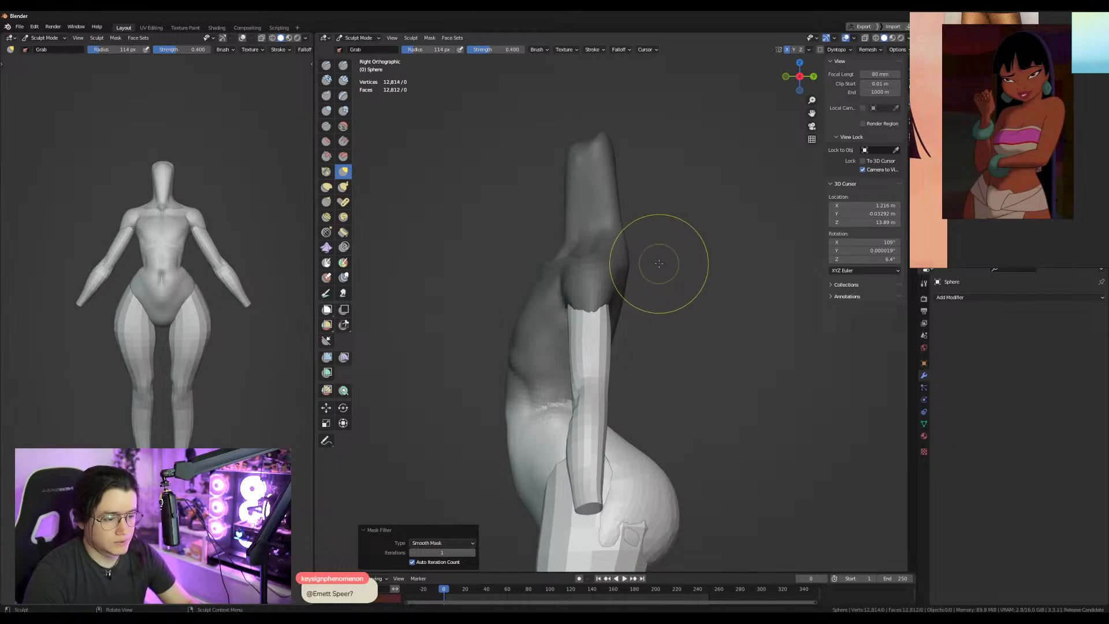
{"action": "key", "text": "ctrl+i"}
{"action": "key", "text": "ctrl+i"}
{"action": "middle_click_drag", "start_coordinate": [644, 274], "coordinate": [645, 310], "text": "alt"}
{"action": "key", "text": "ctrl+i"}
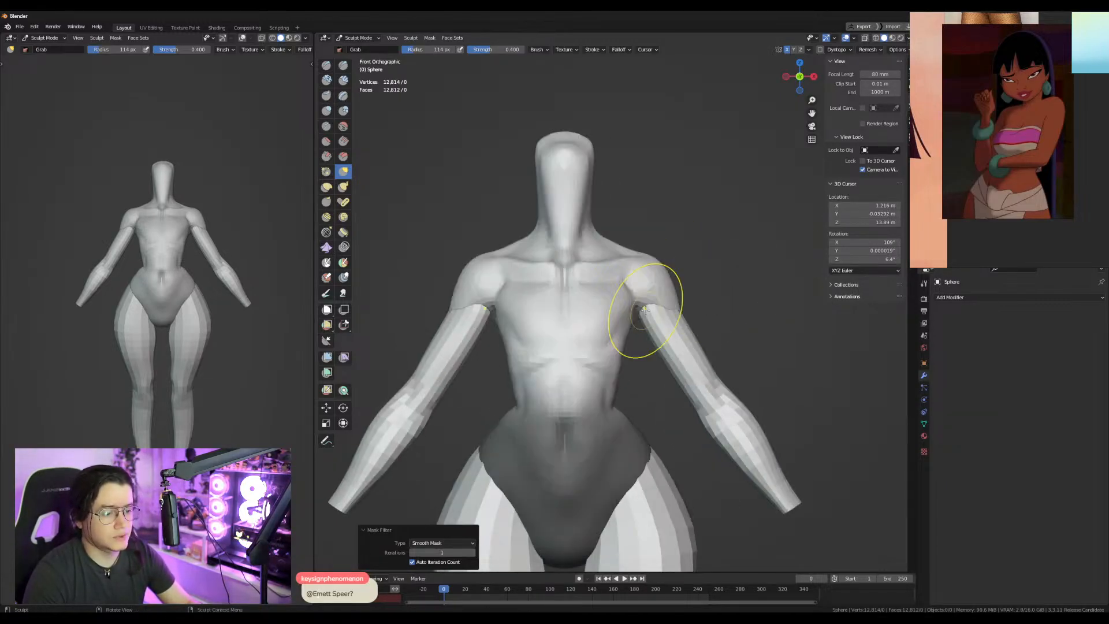
Set the sculpt pivot to the mask border and scale the unmasked upper body down to about 0.96.
{"action": "middle_click_drag", "start_coordinate": [639, 370], "coordinate": [618, 359]}
{"action": "key", "text": "q"}
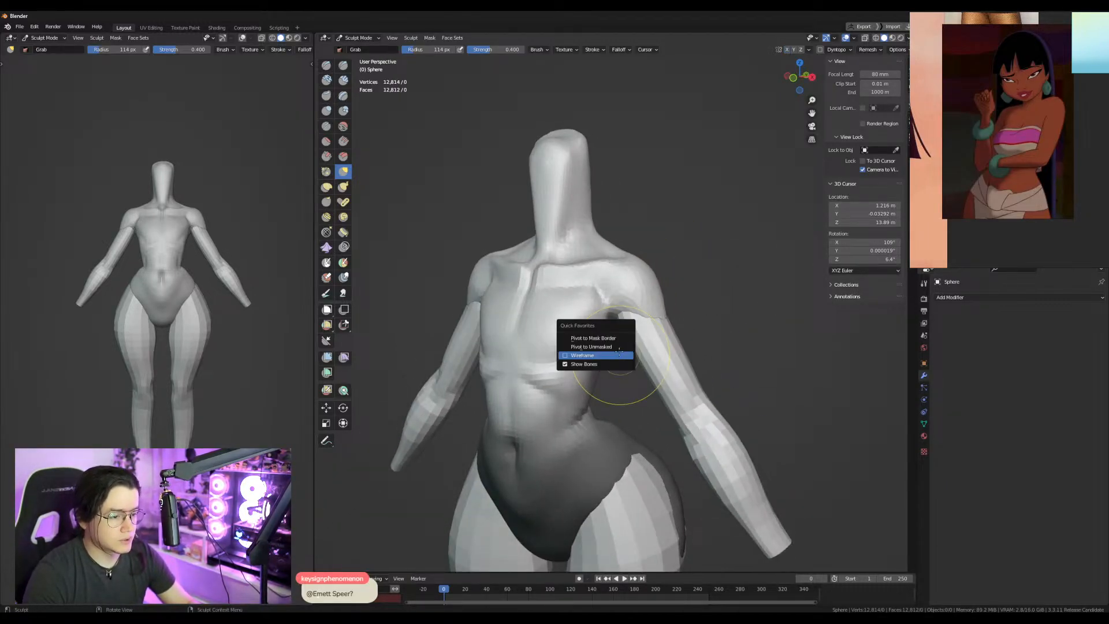
{"action": "left_click", "coordinate": [621, 338]}
{"action": "key", "text": "s"}
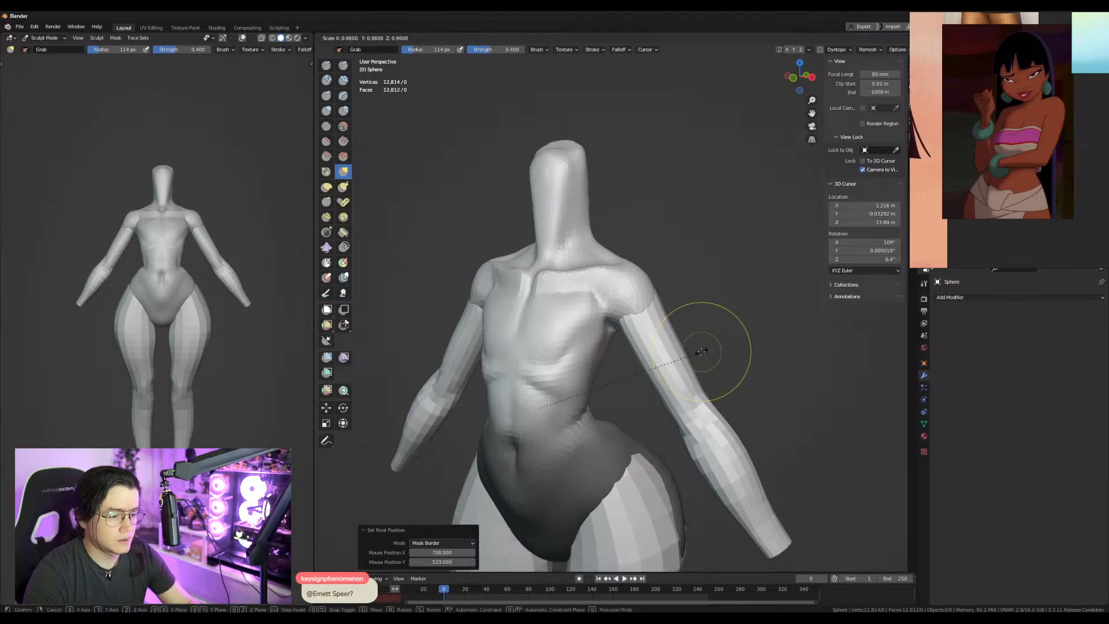
{"action": "left_click", "coordinate": [706, 352]}
Edit the arm mesh and move it along Z and X in the front view to fit the scaled-down shoulder.
{"action": "mouse_move", "coordinate": [706, 352]}
{"action": "middle_mouse_down"}
{"action": "mouse_move", "coordinate": [665, 346]}
{"action": "mouse_move", "coordinate": [741, 325]}
{"action": "middle_mouse_up"}
{"action": "key", "text": "ctrl+Tab"}
{"action": "left_click", "coordinate": [720, 353]}
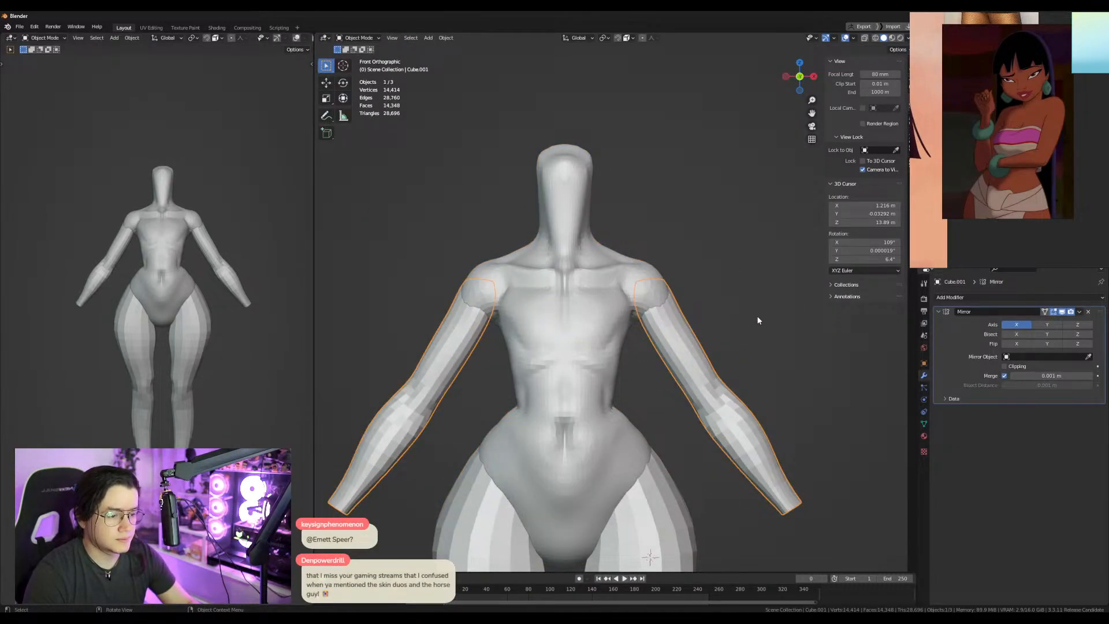
{"action": "key", "text": "Tab"}
{"action": "key", "text": "g"}
{"action": "key", "text": "z"}
{"action": "left_click", "coordinate": [756, 323]}
{"action": "key", "text": "g"}
{"action": "key", "text": "x"}
{"action": "left_click", "coordinate": [754, 323]}
{"action": "key", "text": "Tab"}
Add a UV sphere to the scene and delete it again.
{"action": "middle_click_drag", "start_coordinate": [751, 317], "coordinate": [693, 259]}
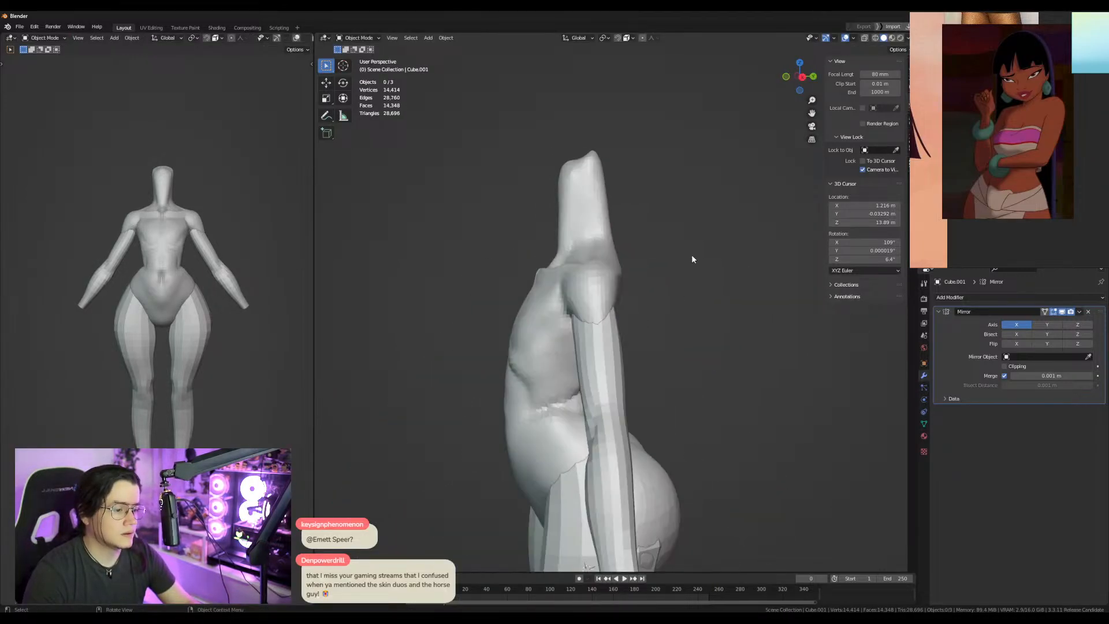
{"action": "key", "text": "shift+a"}
{"action": "mouse_move", "coordinate": [692, 255]}
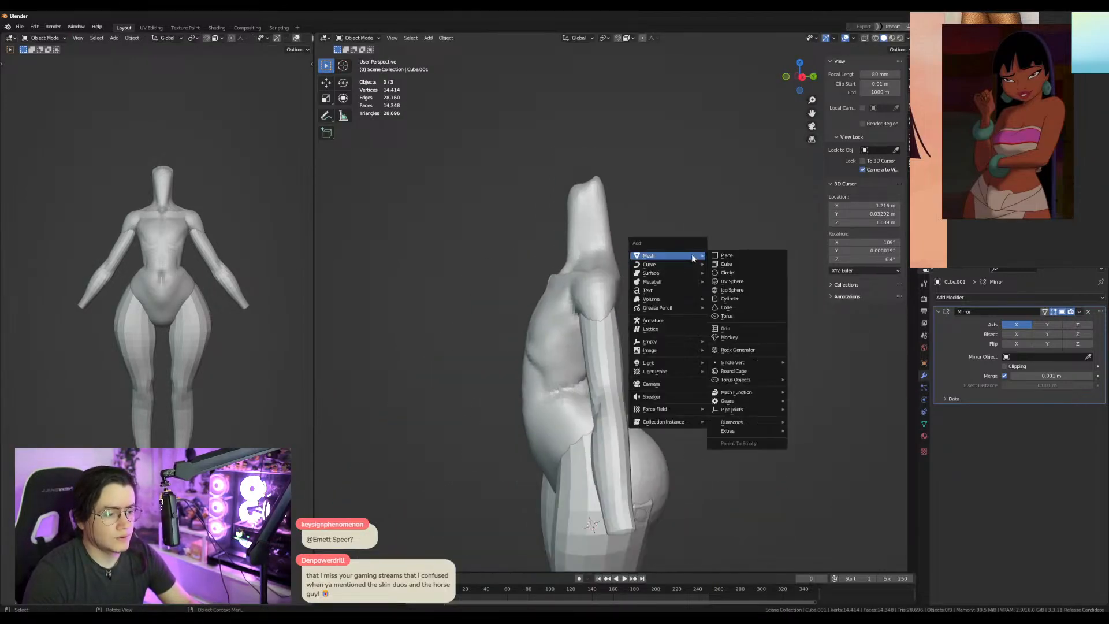
{"action": "left_click", "coordinate": [733, 281]}
{"action": "key", "text": "KP_5"}
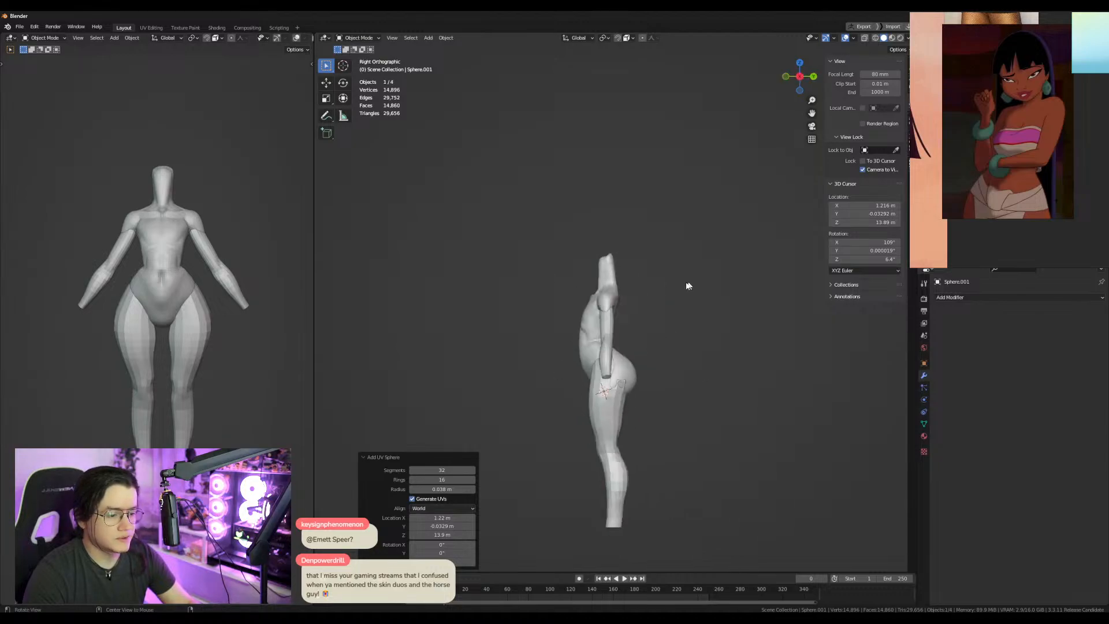
{"action": "key", "text": "KP_3"}
{"action": "key", "text": "x"}
{"action": "left_click", "coordinate": [606, 300]}
Add a round cube at the 3D cursor, increase its radius until it is spherical, and scale it up around the body.
{"action": "key", "text": "shift+a"}
{"action": "mouse_move", "coordinate": [622, 299]}
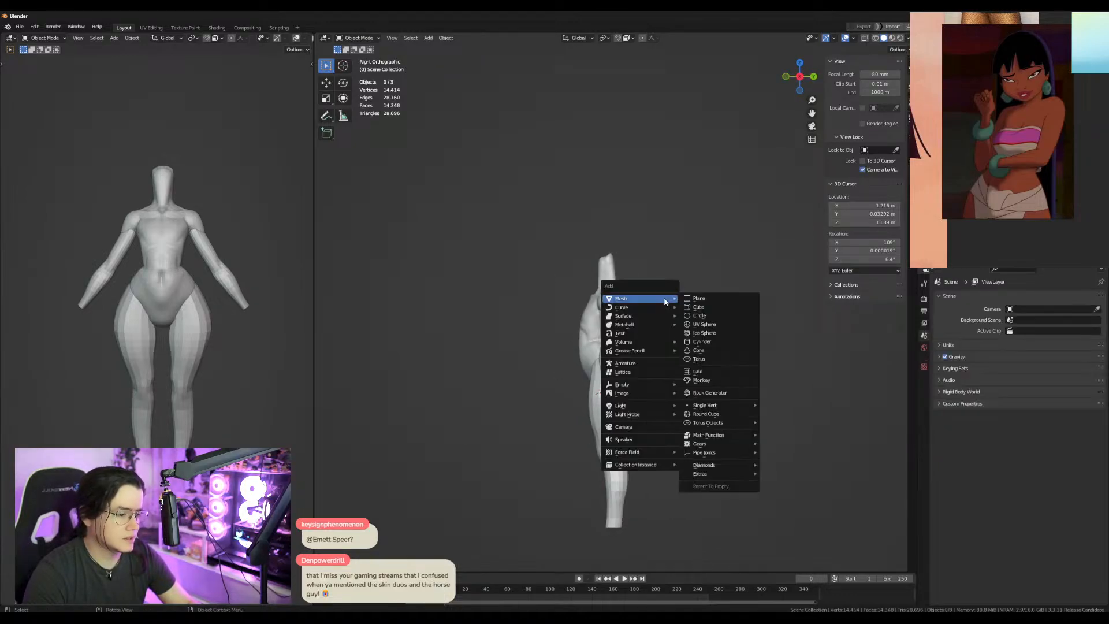
{"action": "left_click", "coordinate": [719, 413]}
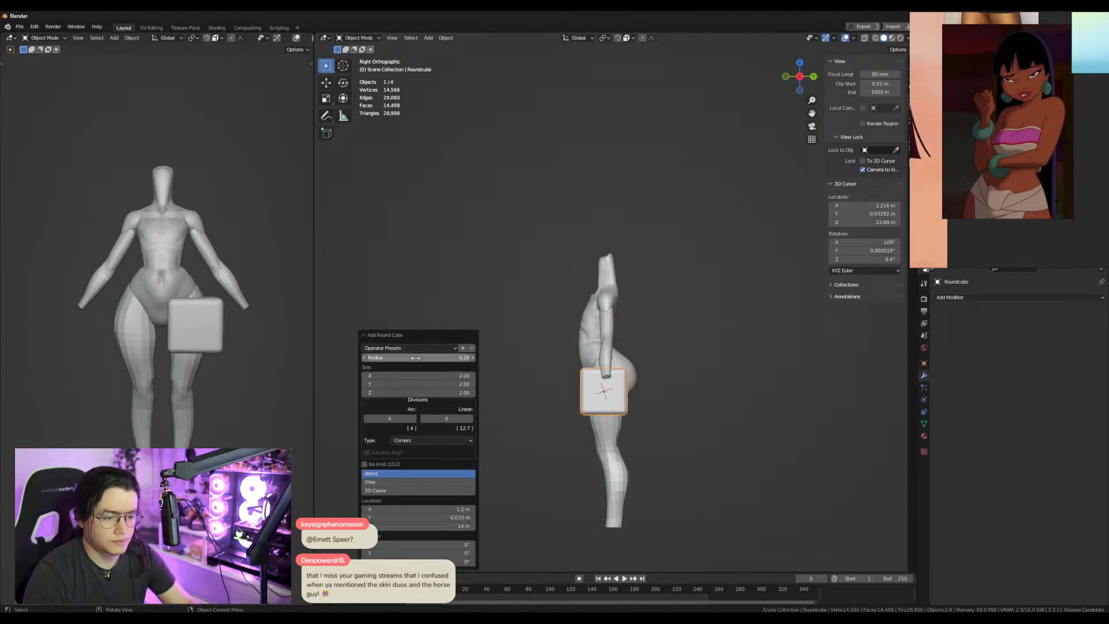
{"action": "left_click_drag", "start_coordinate": [416, 358], "coordinate": [471, 357]}
{"action": "key", "text": "s"}
{"action": "left_click", "coordinate": [367, 445]}
{"action": "key", "text": "s"}
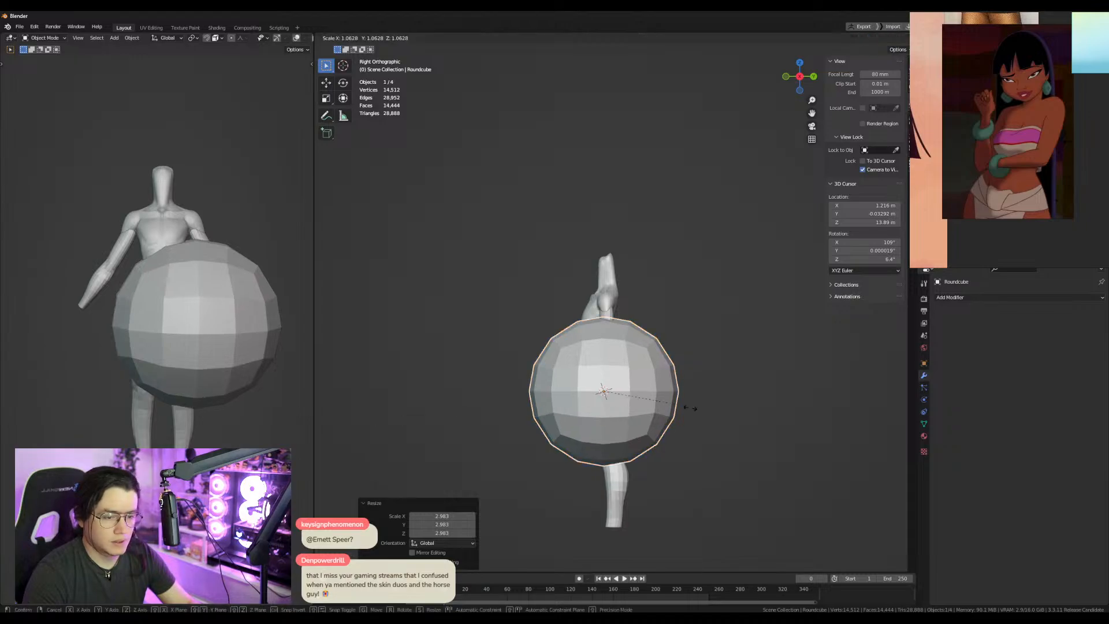
{"action": "left_click", "coordinate": [774, 416]}
Give the round cube a Wireframe modifier and a Triangulate modifier placed above it in the stack.
{"action": "key", "text": "KP_1"}
{"action": "middle_click_drag", "start_coordinate": [765, 399], "coordinate": [692, 322], "text": "shift"}
{"action": "key", "text": "Tab"}
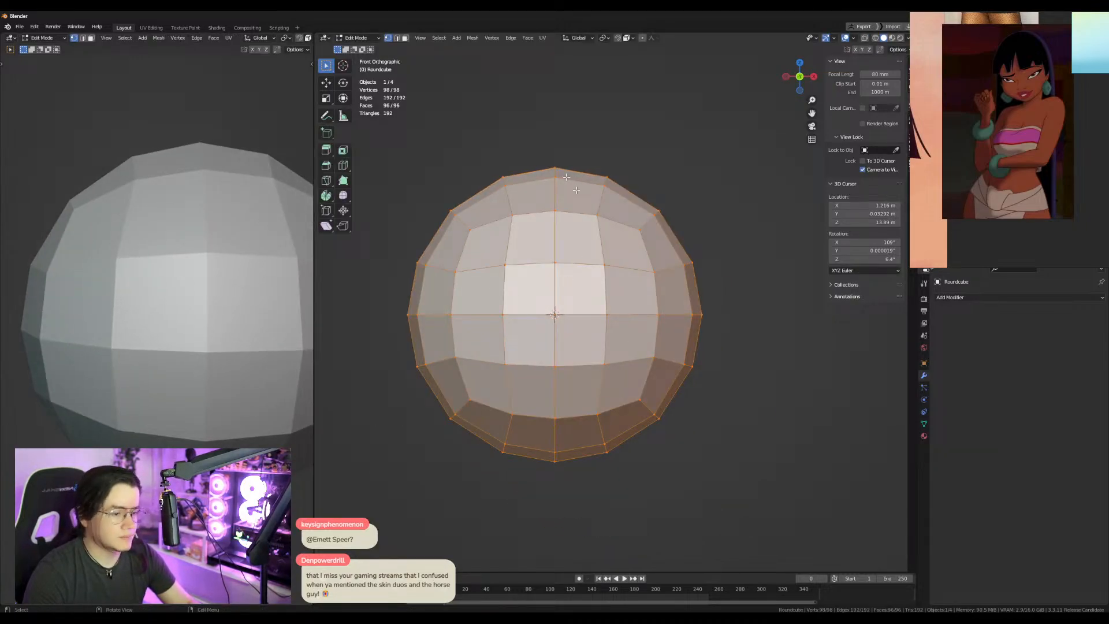
{"action": "key", "text": "Tab"}
{"action": "left_click", "coordinate": [1001, 298]}
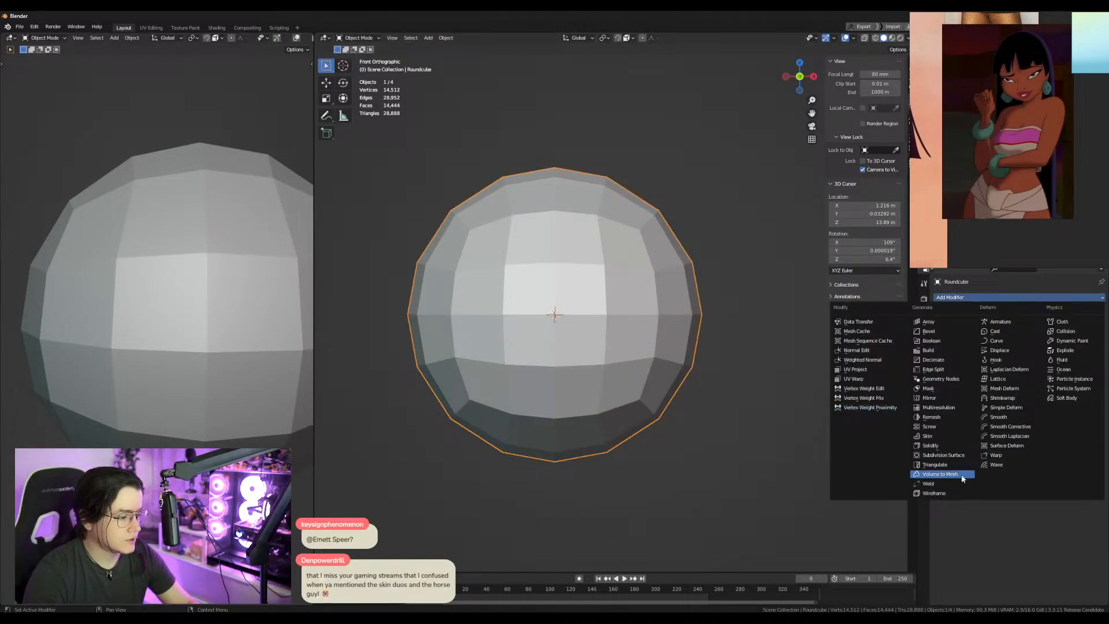
{"action": "left_click", "coordinate": [940, 493]}
{"action": "middle_click_drag", "start_coordinate": [678, 380], "coordinate": [675, 405]}
{"action": "left_click", "coordinate": [997, 297]}
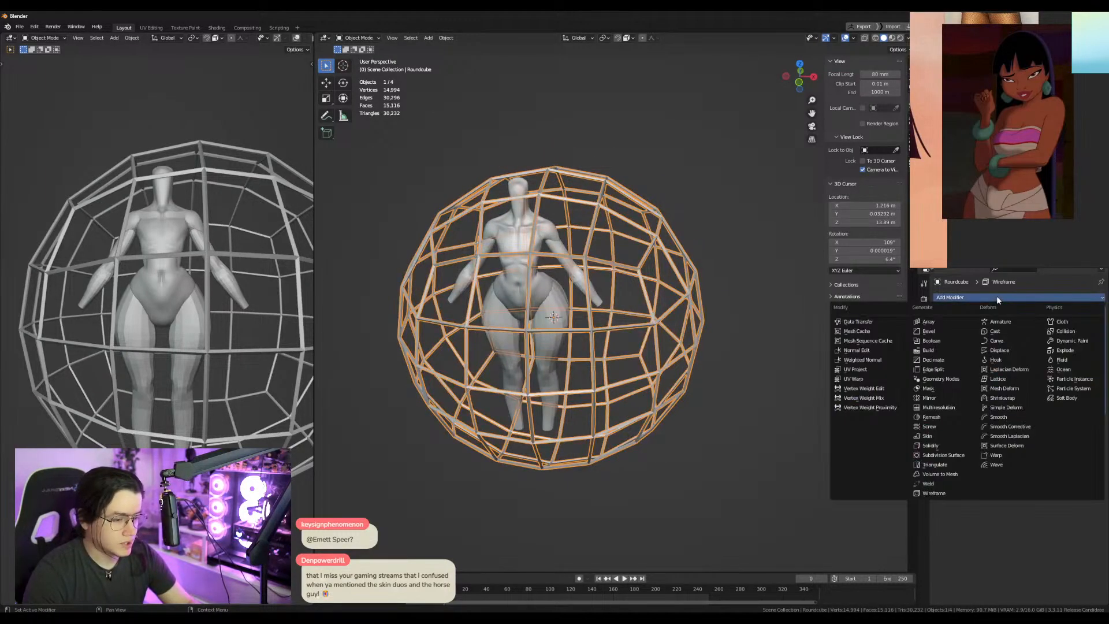
{"action": "left_click", "coordinate": [935, 464]}
{"action": "left_click_drag", "start_coordinate": [1101, 422], "coordinate": [1095, 309]}
{"action": "middle_click_drag", "start_coordinate": [729, 296], "coordinate": [707, 261]}
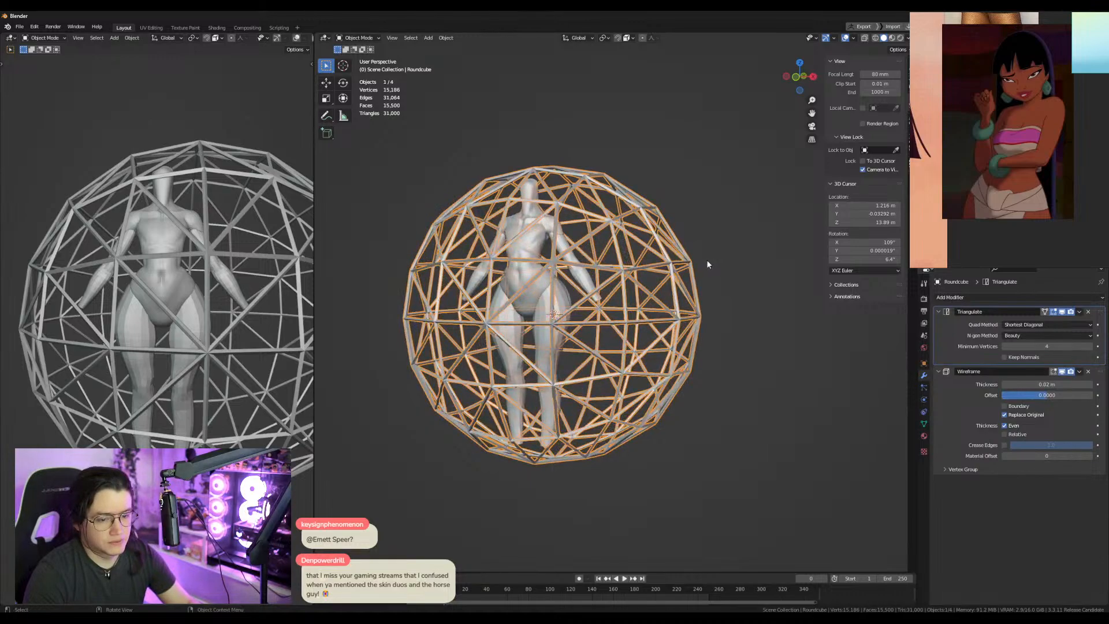
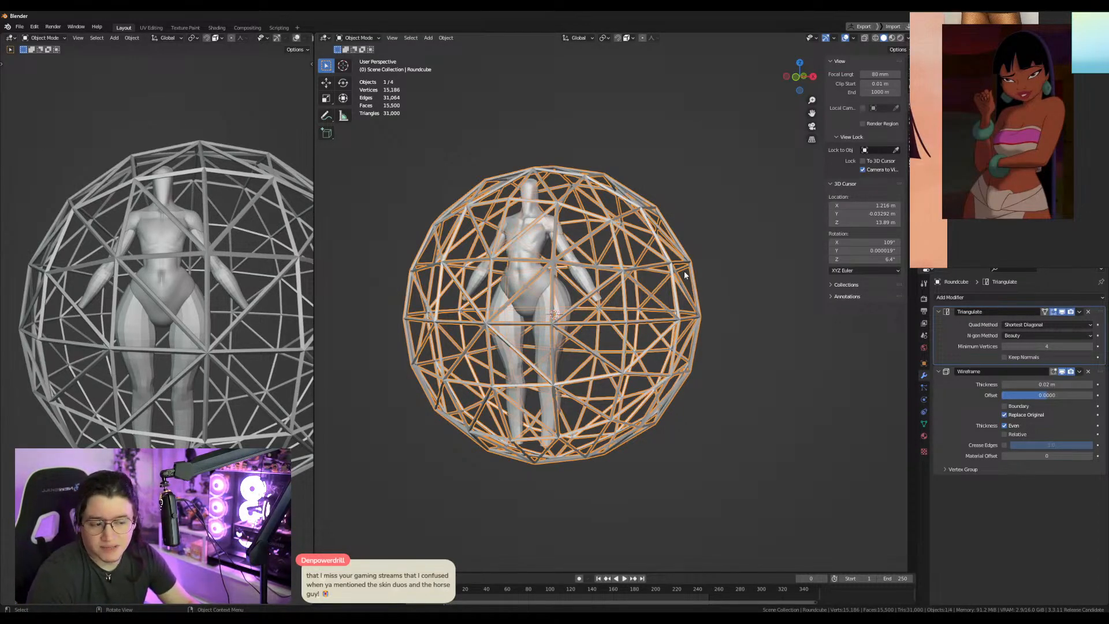
Delete the triangulated wireframe sphere surrounding the body.
{"action": "middle_click_drag", "start_coordinate": [684, 272], "coordinate": [720, 287]}
{"action": "key", "text": "s"}
{"action": "right_click", "coordinate": [758, 300]}
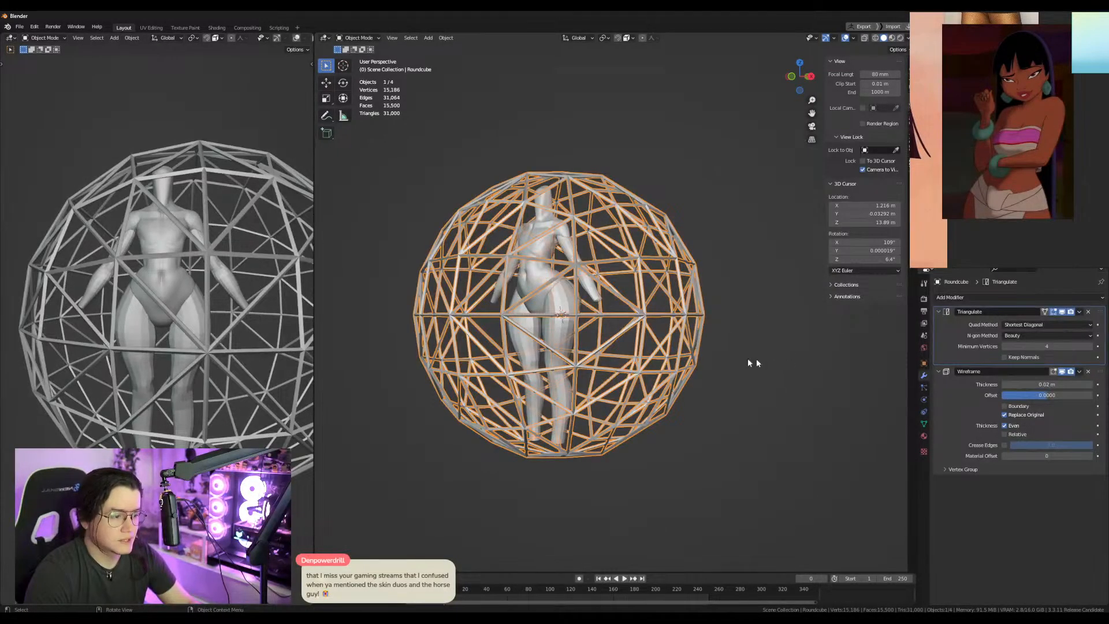
{"action": "key", "text": "KP_1"}
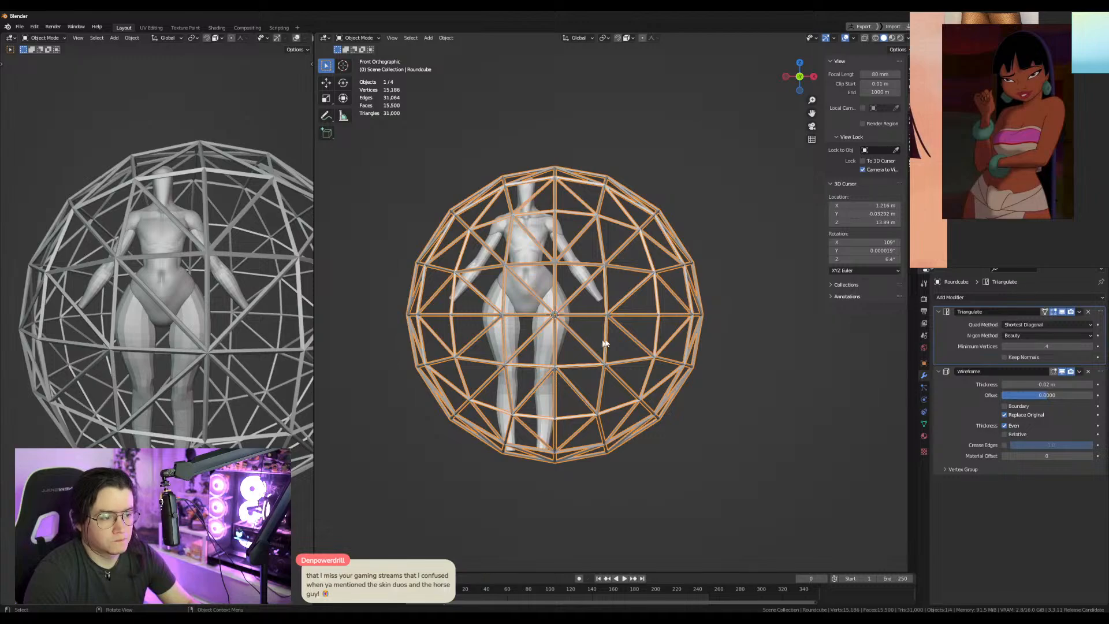
{"action": "key", "text": "Delete"}
{"action": "middle_click_drag", "start_coordinate": [594, 339], "coordinate": [653, 339], "text": "shift"}
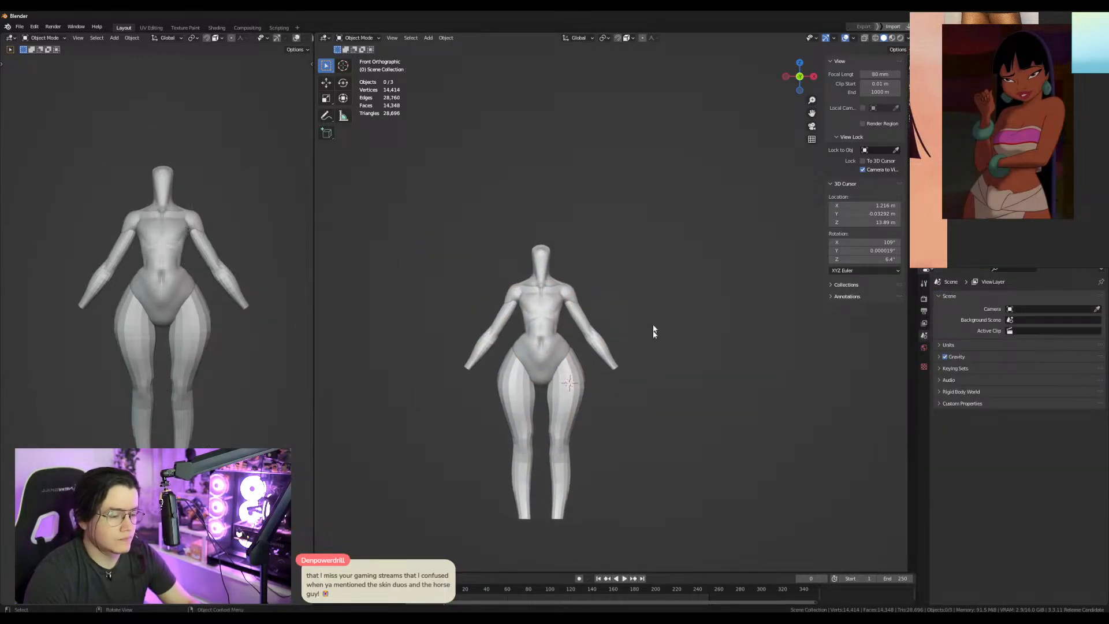
Undo the deletion of the sphere and remove its Wireframe and Triangulate modifiers.
{"action": "key", "text": "shift+a"}
{"action": "mouse_move", "coordinate": [627, 293]}
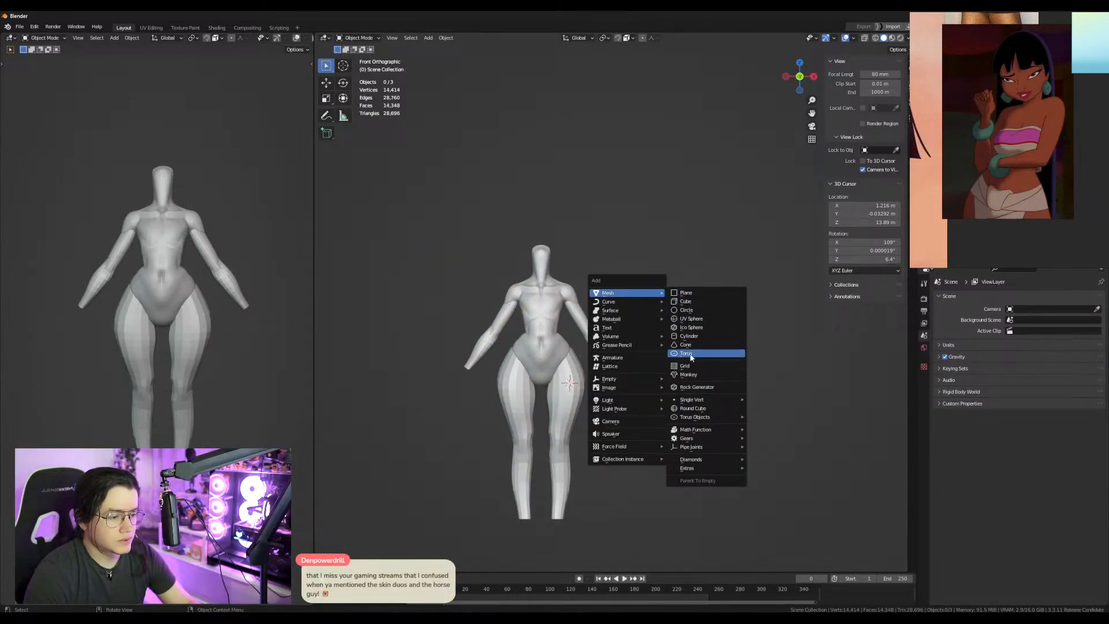
{"action": "key", "text": "ctrl+z"}
{"action": "key", "text": "x"}
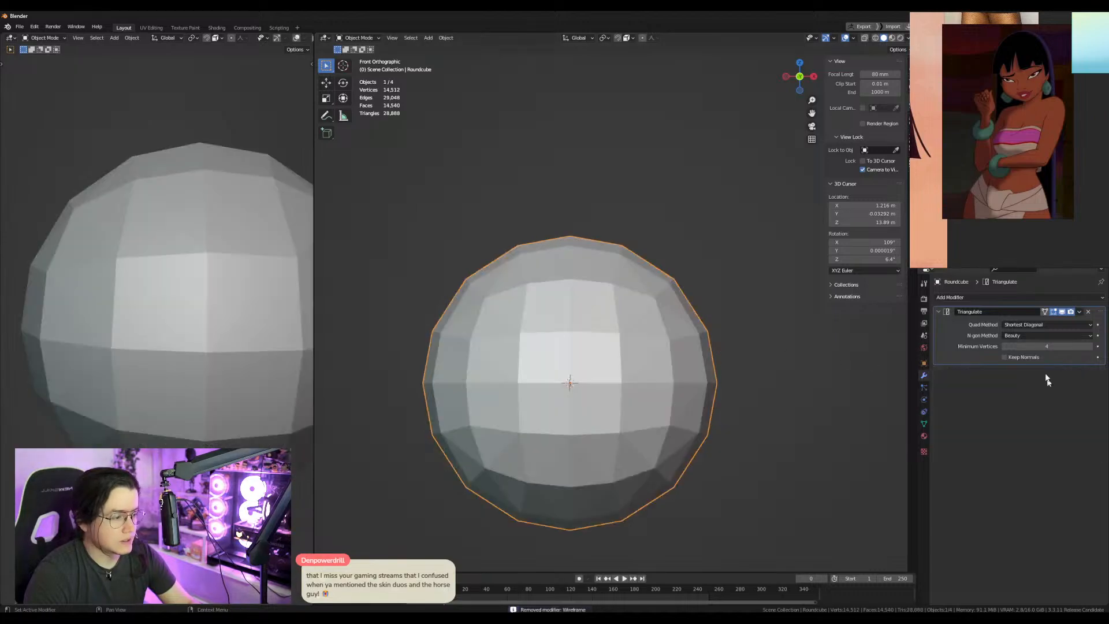
{"action": "key", "text": "x"}
{"action": "middle_click_drag", "start_coordinate": [630, 365], "coordinate": [624, 311], "text": "shift"}
Add a Decimate modifier to the round cube in Un-Subdivide mode with 1 iteration.
{"action": "key", "text": "Tab"}
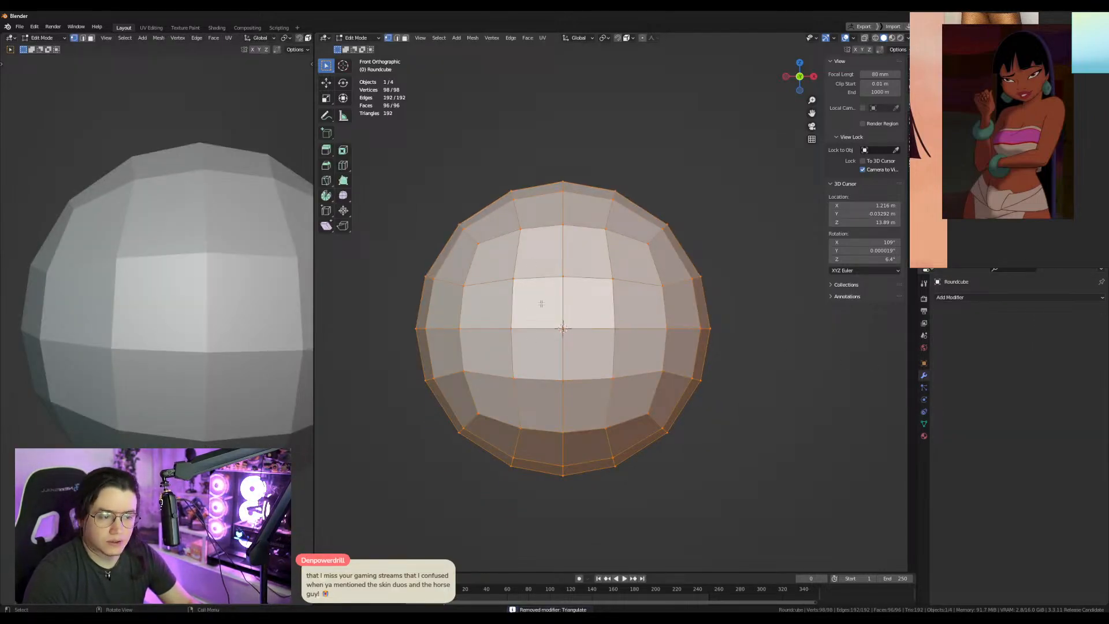
{"action": "left_click", "coordinate": [1021, 297]}
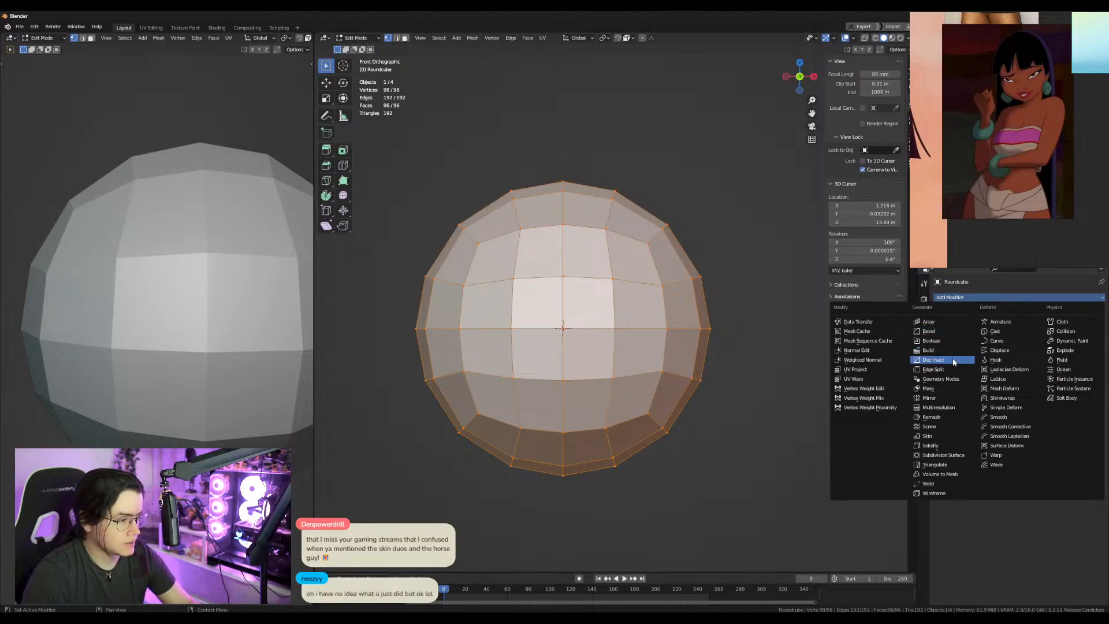
{"action": "left_click", "coordinate": [954, 360]}
{"action": "left_click", "coordinate": [1019, 324]}
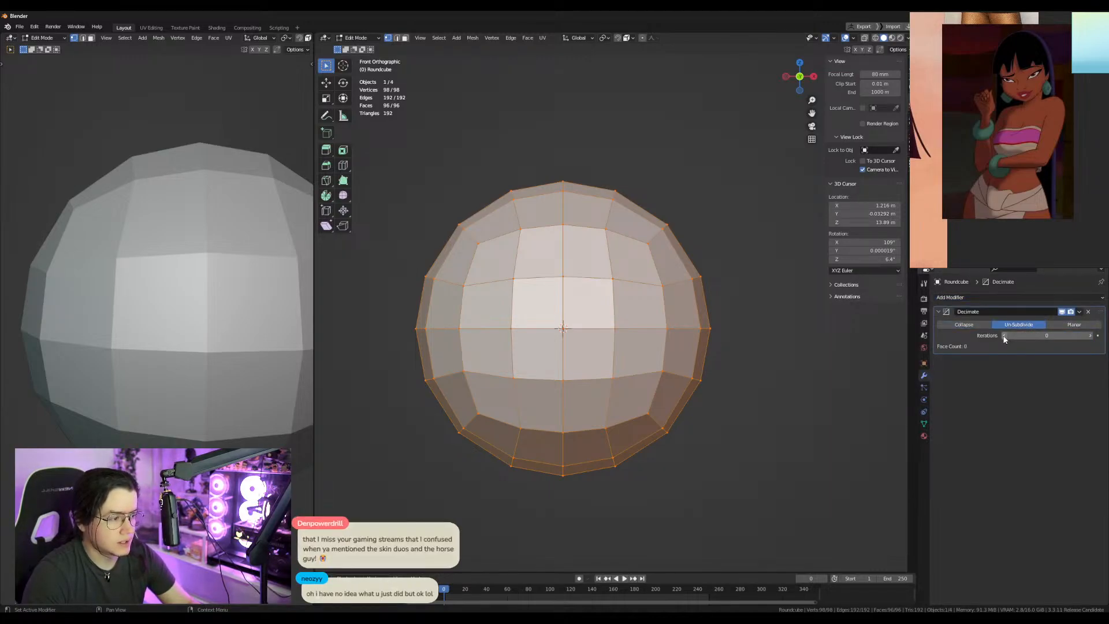
{"action": "left_click", "coordinate": [1090, 336]}
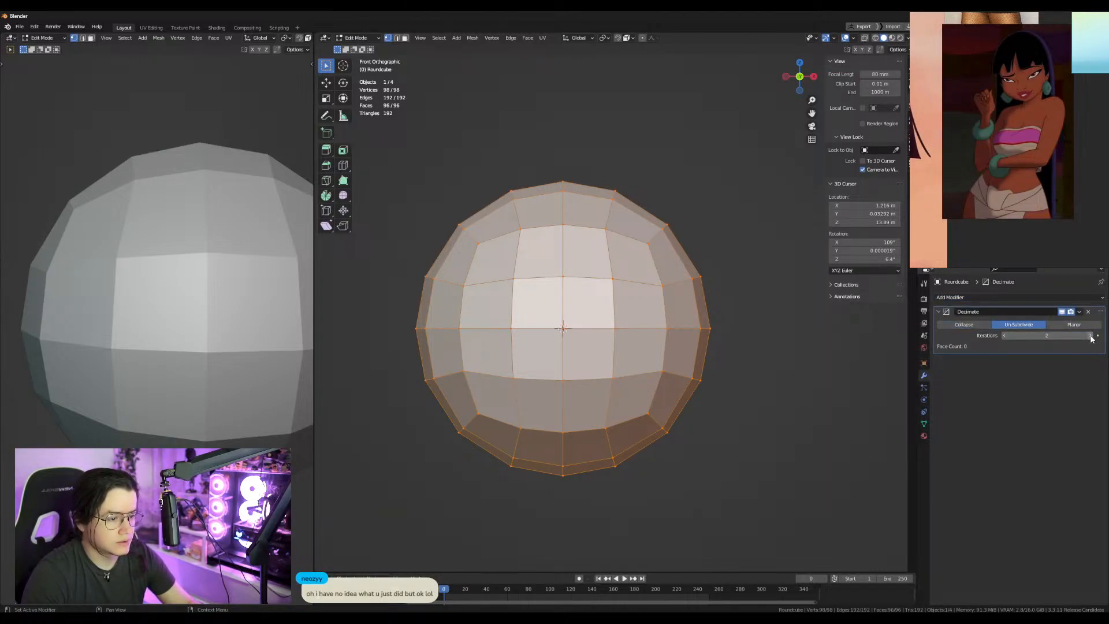
{"action": "left_click", "coordinate": [1005, 336]}
{"action": "key", "text": "Tab"}
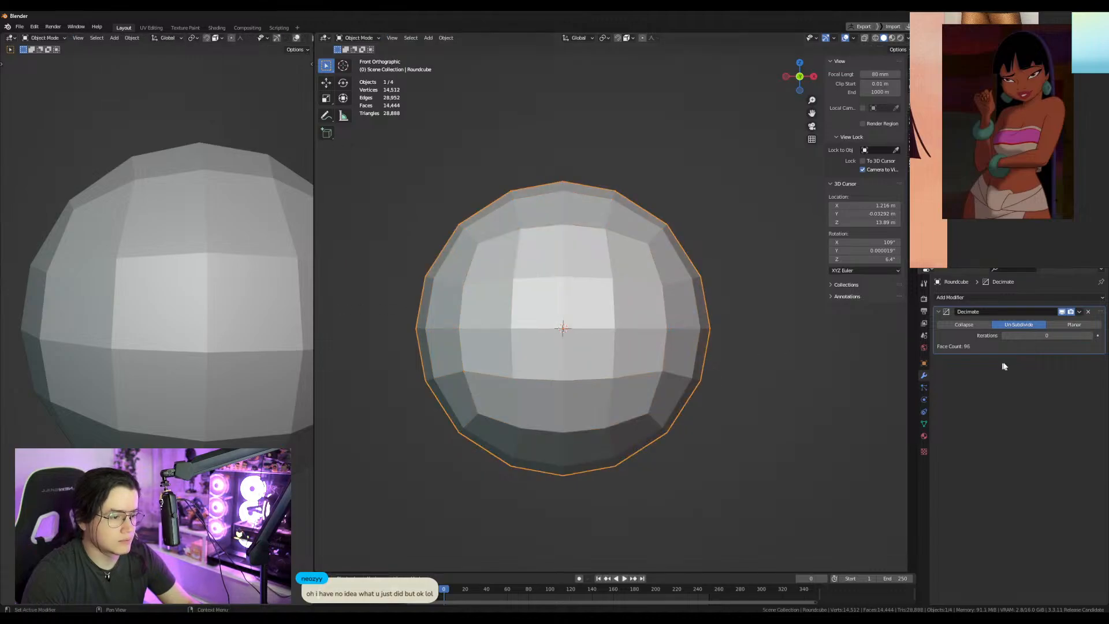
{"action": "left_click", "coordinate": [1091, 336]}
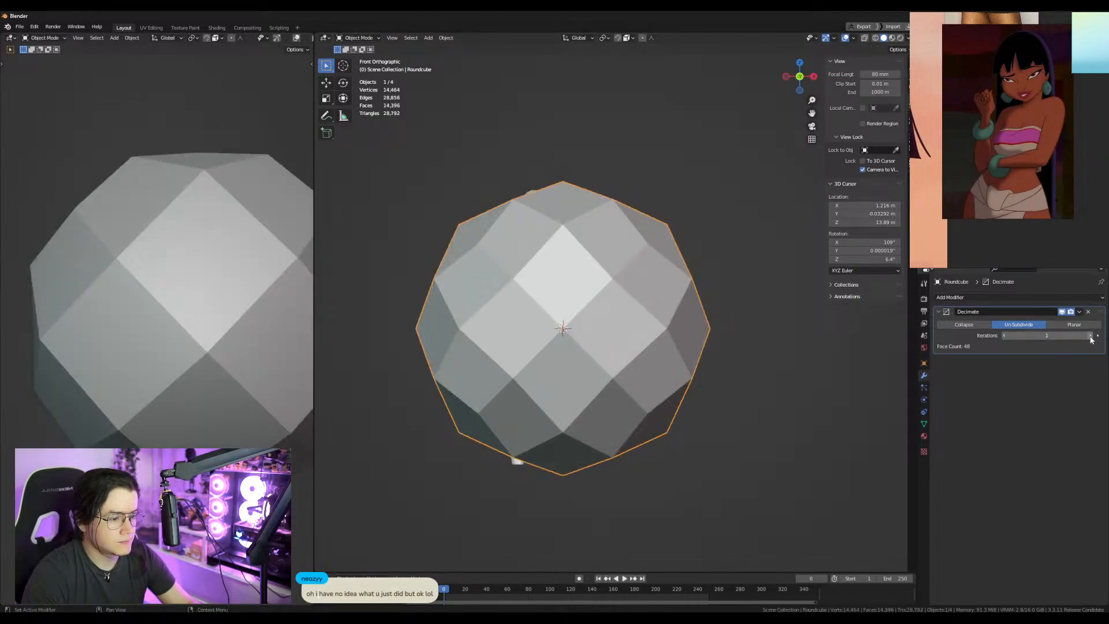
Add a Wireframe modifier and a level 1 Subdivision modifier to the sphere, placing the Subdivision between Decimate and Wireframe.
{"action": "left_click", "coordinate": [996, 298]}
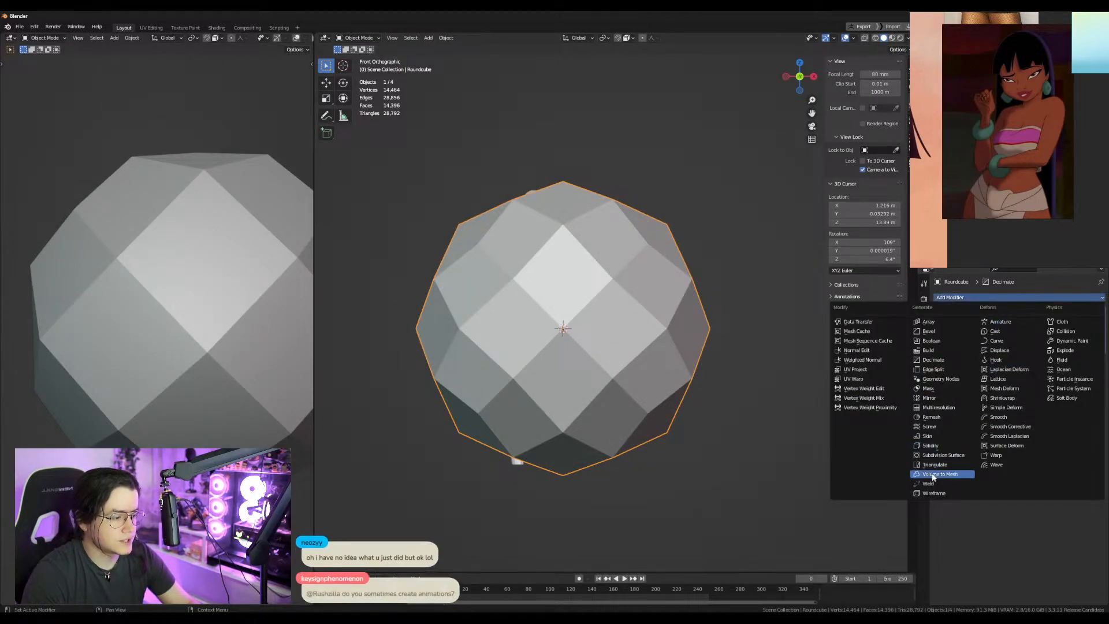
{"action": "left_click", "coordinate": [934, 493]}
{"action": "middle_click_drag", "start_coordinate": [578, 353], "coordinate": [674, 316]}
{"action": "key", "text": "ctrl+1"}
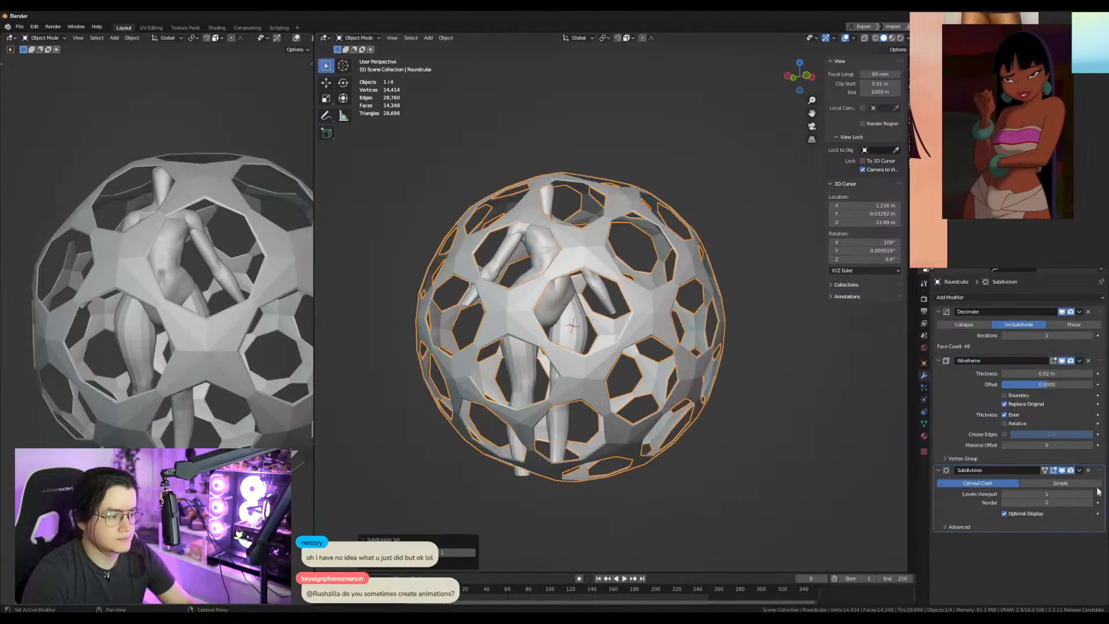
{"action": "left_click_drag", "start_coordinate": [1102, 471], "coordinate": [1101, 361]}
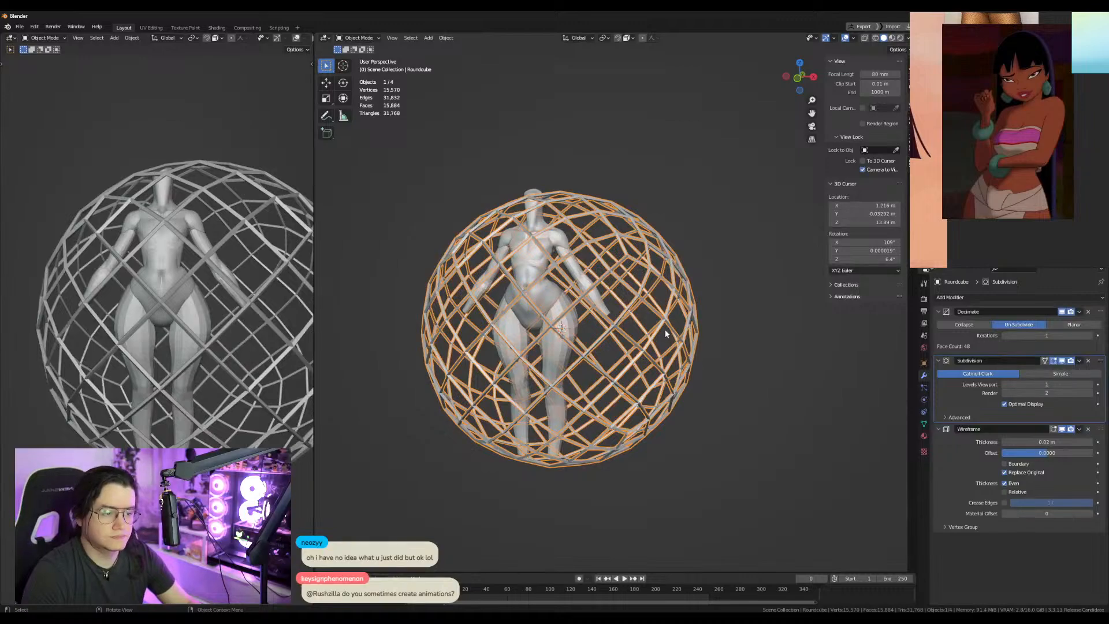
Delete the subdivided wireframe sphere and return to a close front view of the body.
{"action": "key", "text": "Delete"}
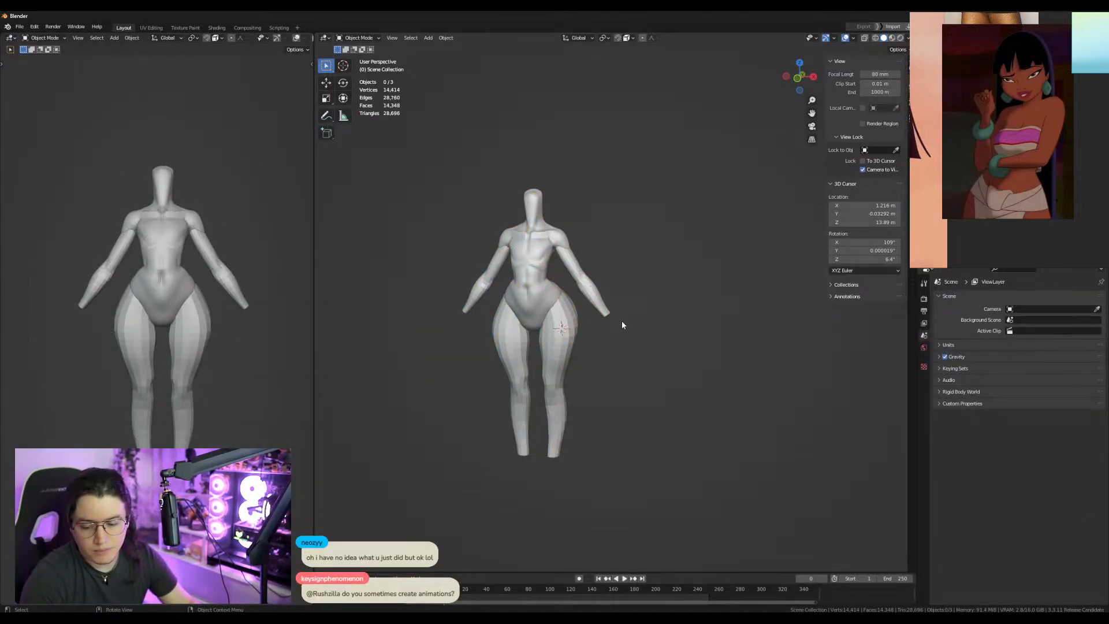
{"action": "key", "text": "KP_1"}
{"action": "scroll", "coordinate": [546, 324], "scroll_direction": "up", "scroll_amount": 4}
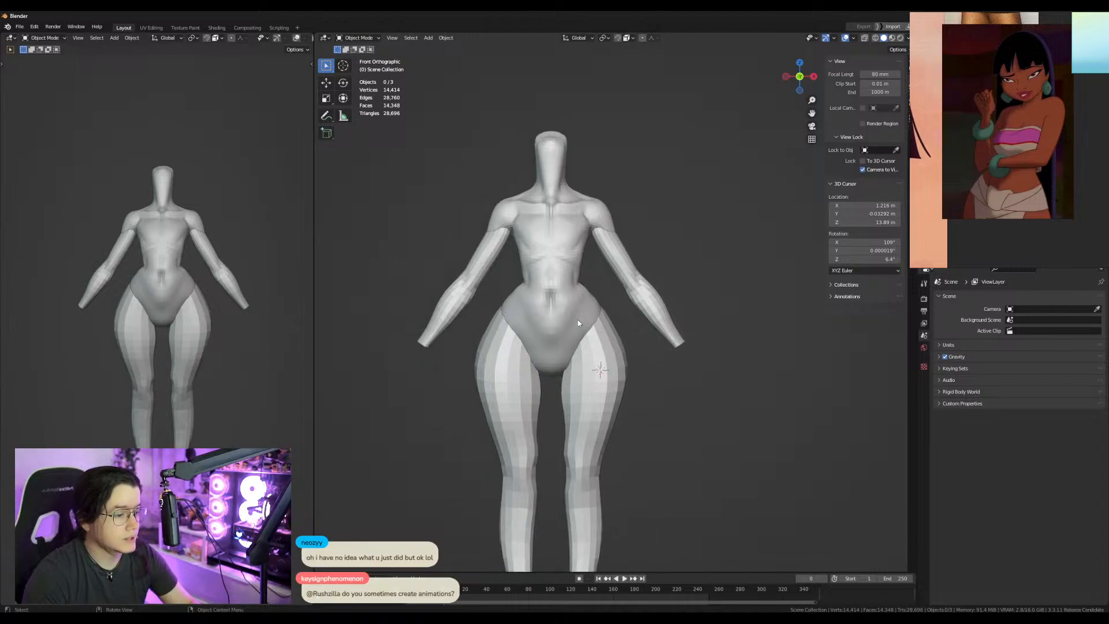
Try clearing the torso's sculpt mask and reshaping the lower back with a resized Grab brush, and undo the attempt.
{"action": "left_click", "coordinate": [546, 323]}
{"action": "scroll", "coordinate": [606, 353], "scroll_direction": "up", "scroll_amount": 2}
{"action": "mouse_move", "coordinate": [487, 337]}
{"action": "middle_mouse_down", "text": "alt"}
{"action": "mouse_move", "coordinate": [602, 330]}
{"action": "mouse_move", "coordinate": [522, 301]}
{"action": "middle_mouse_up", "text": "alt"}
{"action": "key", "text": "ctrl+Tab"}
{"action": "key", "text": "alt+m"}
{"action": "key", "text": "f"}
{"action": "left_click", "coordinate": [521, 366]}
{"action": "left_click_drag", "start_coordinate": [502, 372], "coordinate": [507, 370]}
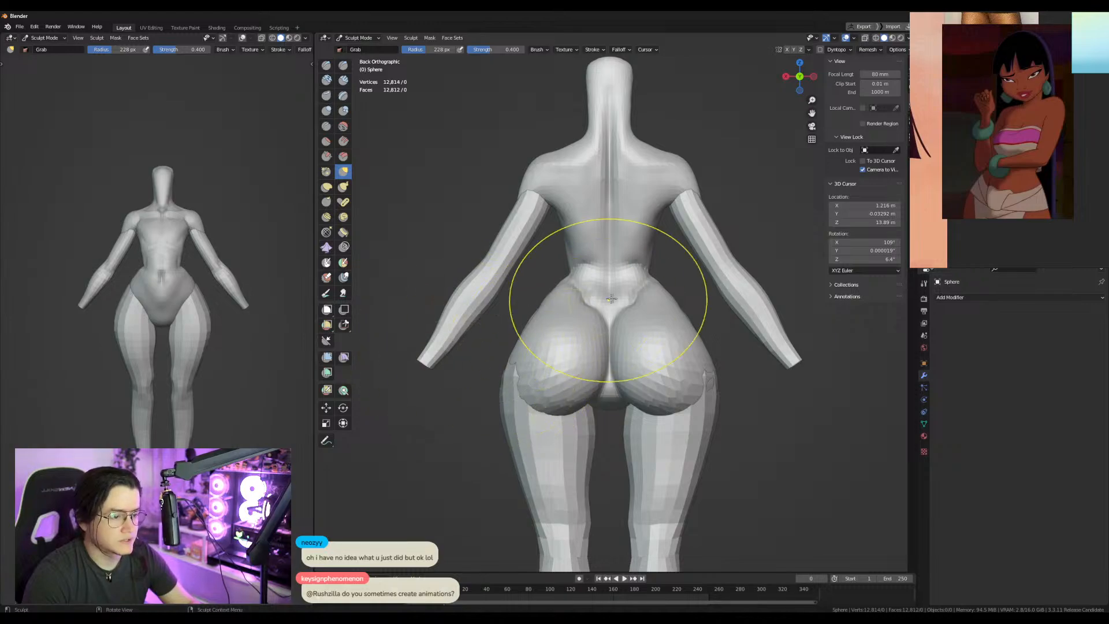
{"action": "middle_click_drag", "start_coordinate": [664, 275], "coordinate": [631, 371], "text": "shift"}
{"action": "key", "text": "f"}
{"action": "left_click", "coordinate": [595, 367]}
{"action": "left_click_drag", "start_coordinate": [613, 370], "coordinate": [610, 370]}
{"action": "key", "text": "ctrl+z"}
{"action": "key", "text": "ctrl+z"}
Return the torso to Object Mode, mirror its mesh for symmetry, and apply the Mirror modifier.
{"action": "key", "text": "ctrl+Tab"}
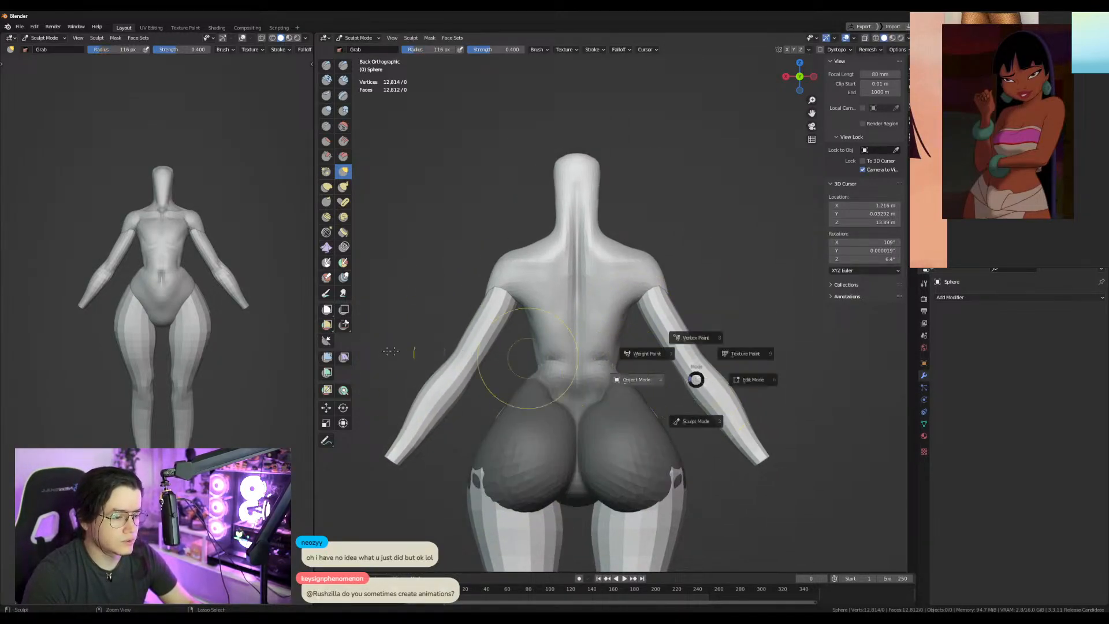
{"action": "left_click", "coordinate": [643, 379]}
{"action": "mouse_move", "coordinate": [642, 369]}
{"action": "middle_mouse_down", "text": "alt"}
{"action": "mouse_move", "coordinate": [721, 367]}
{"action": "mouse_move", "coordinate": [668, 346]}
{"action": "mouse_move", "coordinate": [526, 344]}
{"action": "middle_mouse_up", "text": "alt"}
{"action": "key", "text": "alt+x"}
{"action": "key", "text": "ctrl+a"}
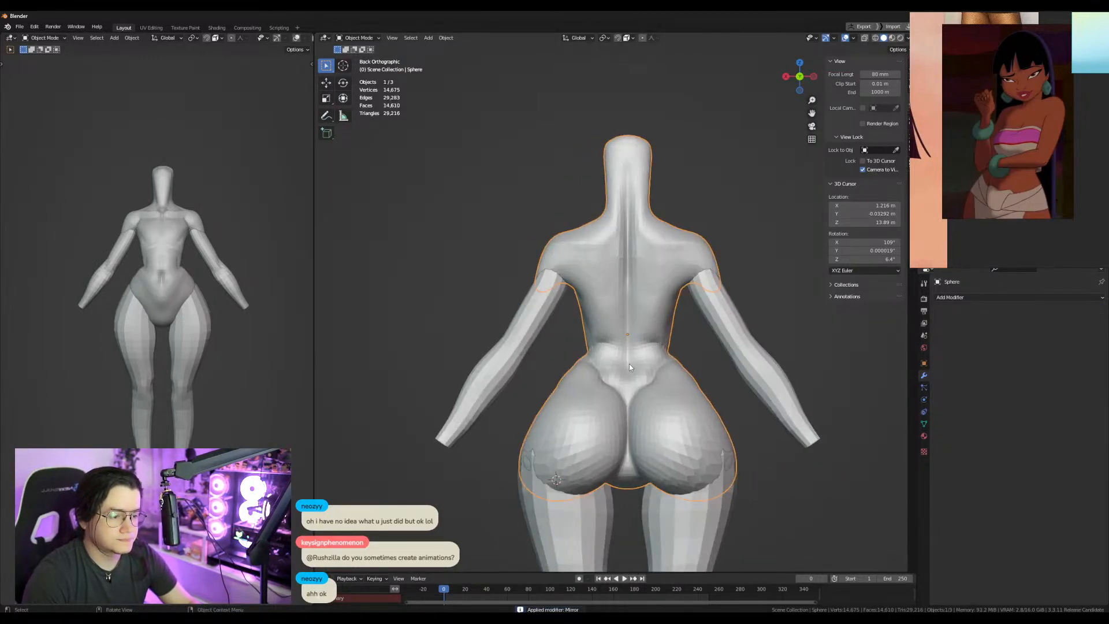
{"action": "key", "text": "ctrl+Tab"}
{"action": "key", "text": "ctrl+Tab"}
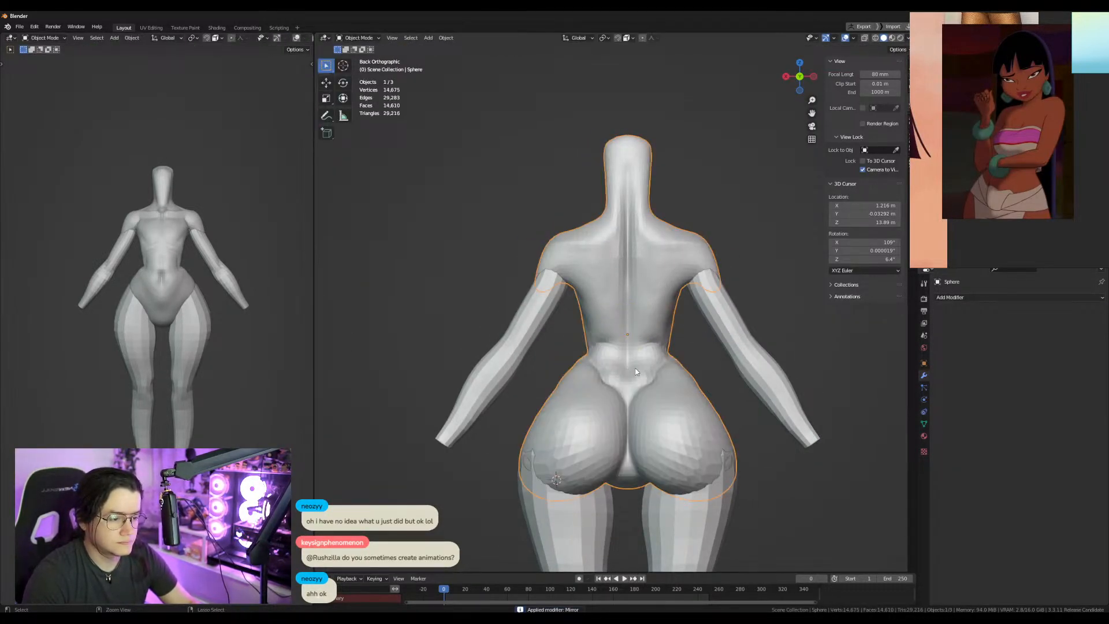
{"action": "key", "text": "ctrl+a"}
{"action": "left_click", "coordinate": [636, 371]}
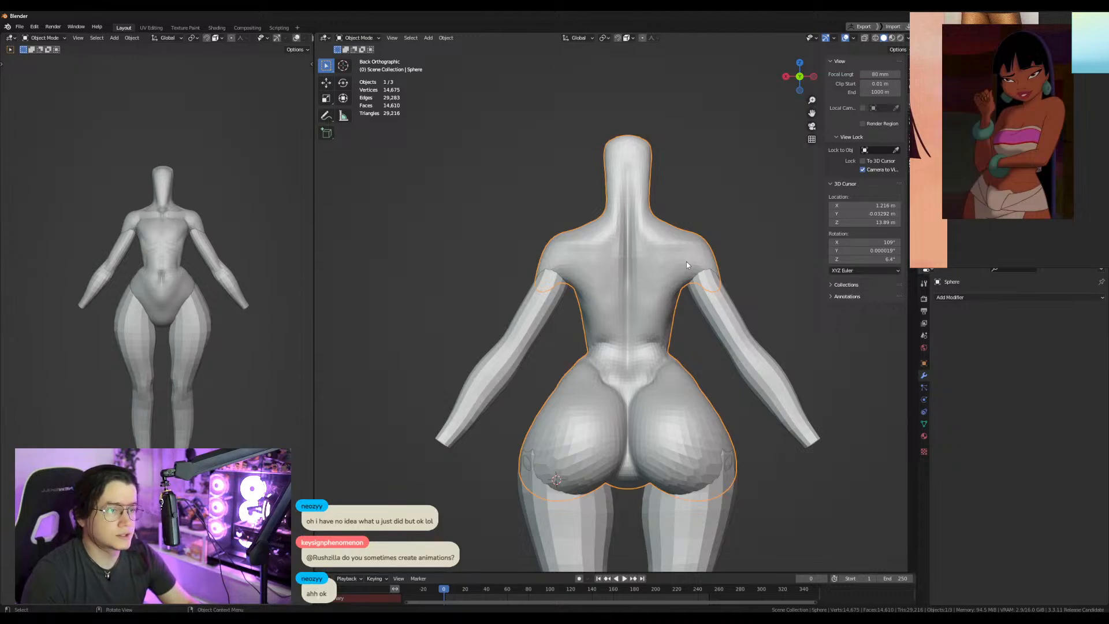
Sculpt the torso from the back view, pulling the shoulders slightly inward with the Grab brush.
{"action": "middle_click_drag", "start_coordinate": [698, 265], "coordinate": [677, 286], "text": "shift"}
{"action": "scroll", "coordinate": [677, 263], "scroll_direction": "up", "scroll_amount": 4}
{"action": "middle_click_drag", "start_coordinate": [717, 223], "coordinate": [691, 277], "text": "shift"}
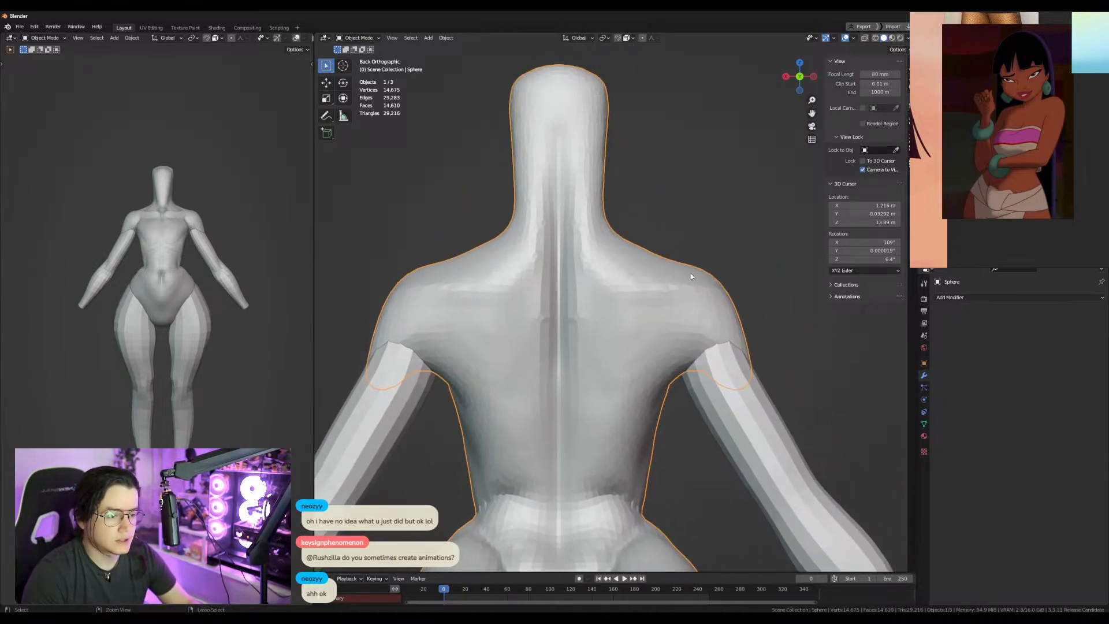
{"action": "key", "text": "ctrl+Tab"}
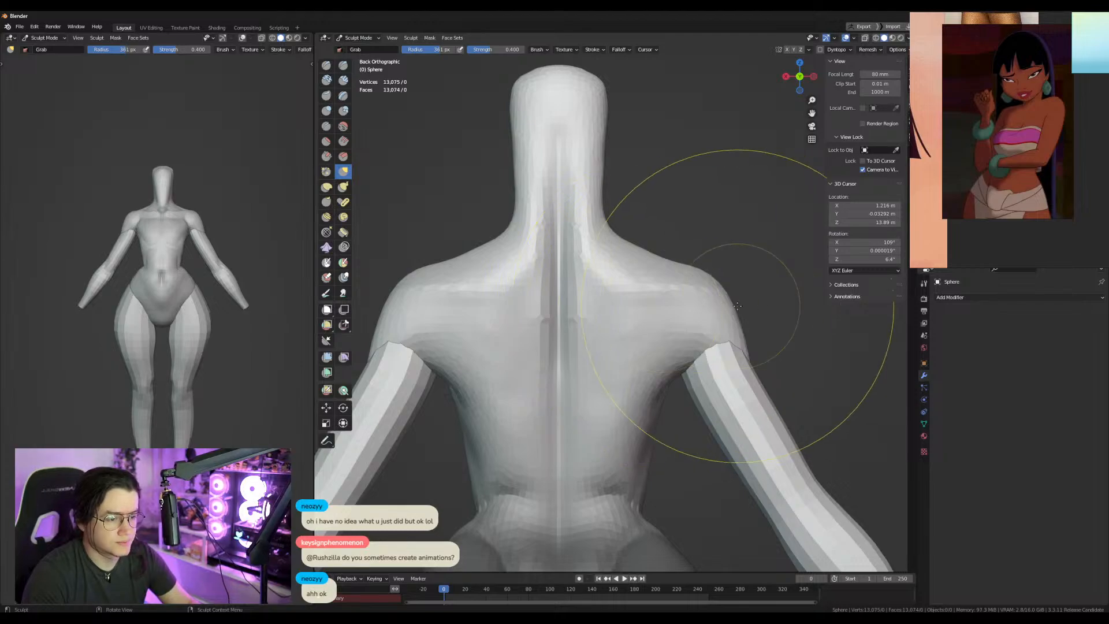
{"action": "left_click_drag", "start_coordinate": [736, 305], "coordinate": [731, 304]}
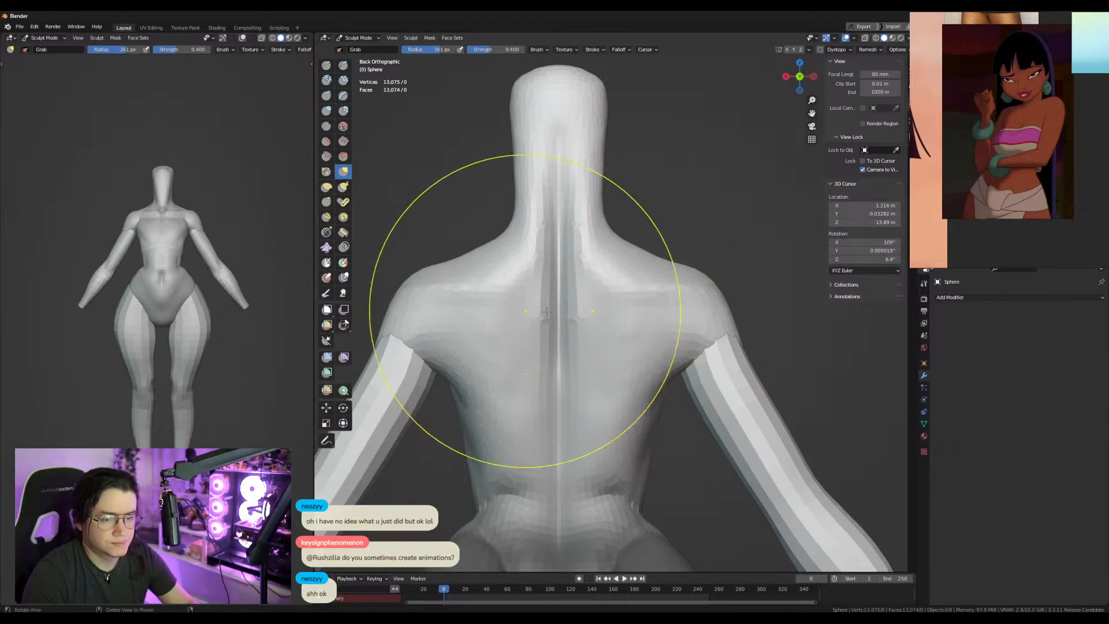
Edit the arm mesh in the front view and move all of it slightly inward and down to fit the narrowed shoulder.
{"action": "key", "text": "KP_1"}
{"action": "scroll", "coordinate": [689, 347], "scroll_direction": "up", "scroll_amount": 2}
{"action": "key", "text": "ctrl+Tab"}
{"action": "left_click", "coordinate": [655, 308]}
{"action": "left_click", "coordinate": [716, 323]}
{"action": "key", "text": "Tab"}
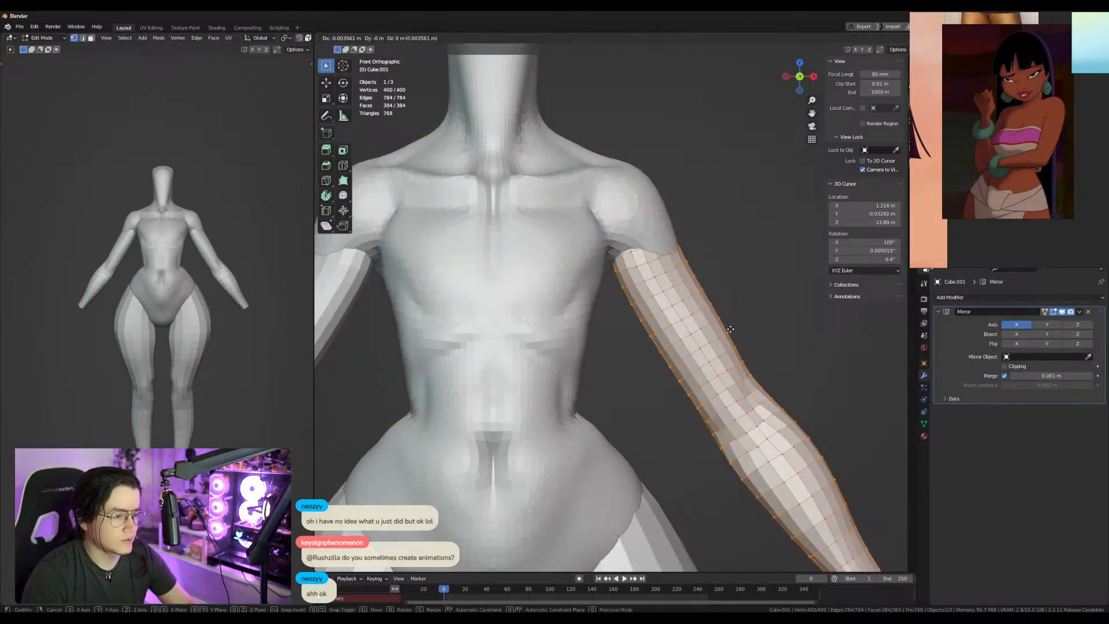
{"action": "key", "text": "g"}
{"action": "left_click", "coordinate": [724, 329]}
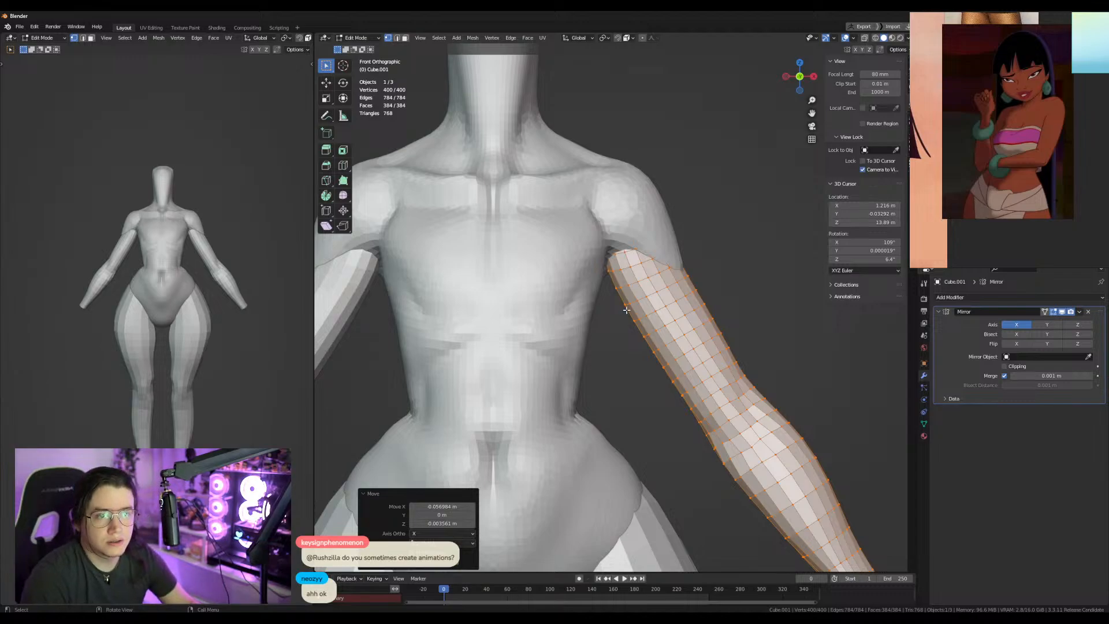
{"action": "scroll", "coordinate": [627, 310], "scroll_direction": "down", "scroll_amount": 4}
{"action": "key", "text": "Tab"}
Return the arm to Object Mode and reset the 3D cursor to the world origin.
{"action": "scroll", "coordinate": [677, 246], "scroll_direction": "down", "scroll_amount": 3}
{"action": "key", "text": "shift+a"}
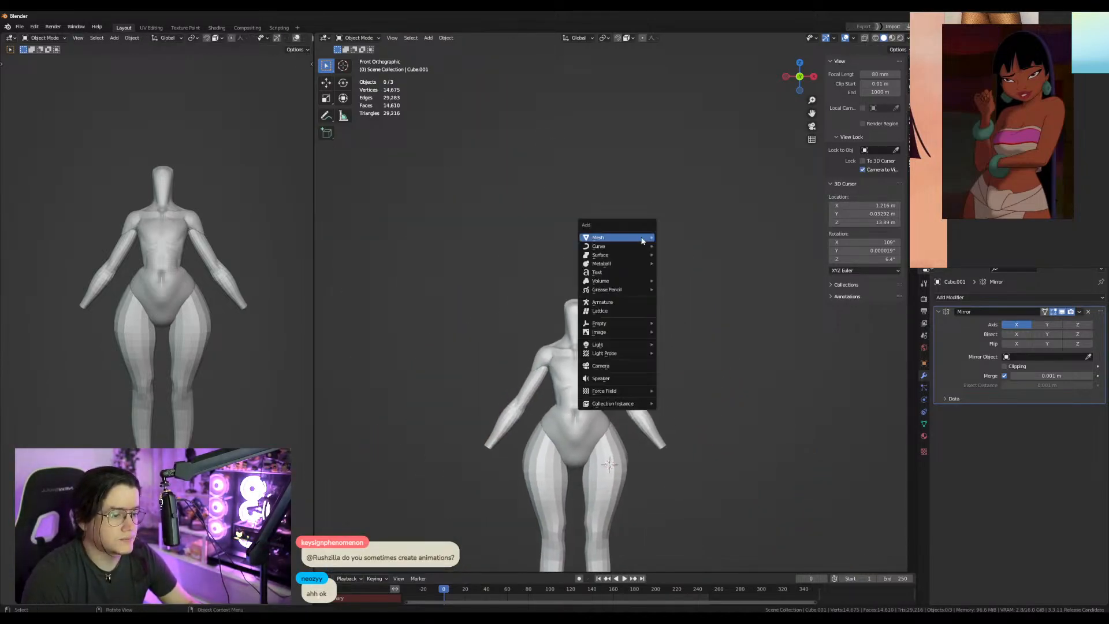
{"action": "key", "text": "Escape"}
{"action": "key", "text": "shift+c"}
{"action": "key", "text": "shift+a"}
{"action": "key", "text": "Escape"}
Add a round cube at the world origin and scale it up about 5.45 times.
{"action": "key", "text": "shift+a"}
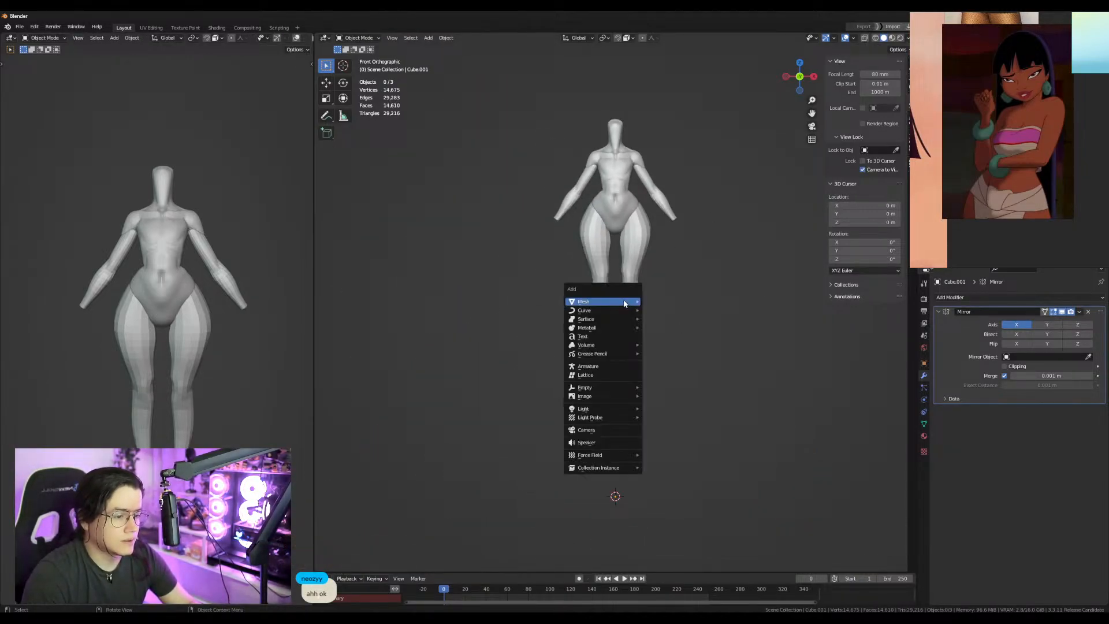
{"action": "mouse_move", "coordinate": [626, 302]}
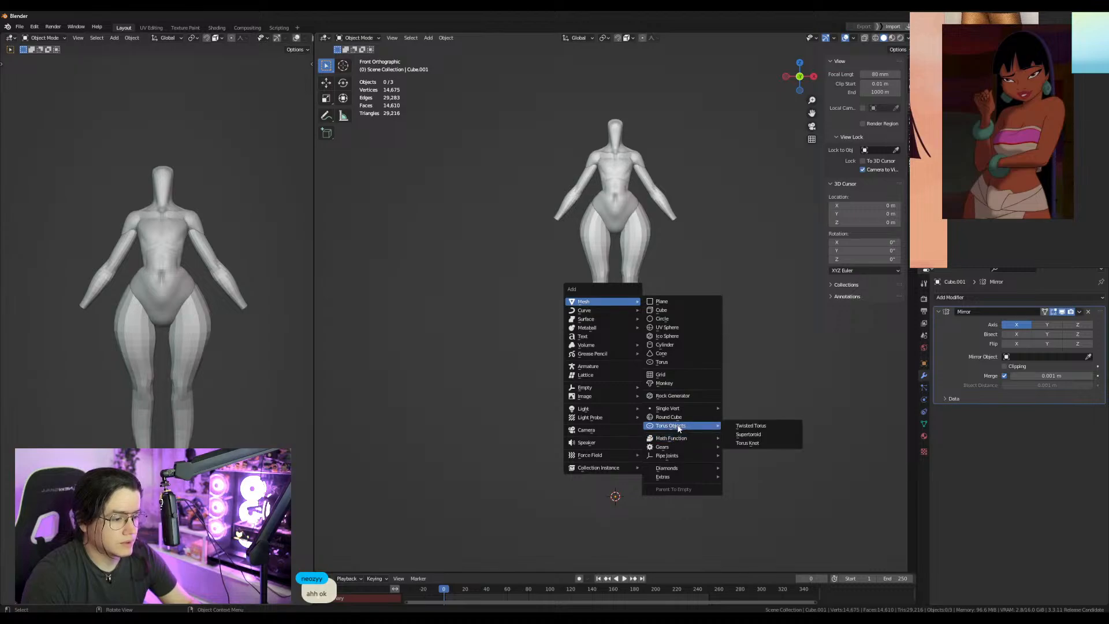
{"action": "left_click", "coordinate": [678, 417]}
{"action": "key", "text": "s"}
{"action": "left_click", "coordinate": [698, 412]}
{"action": "middle_click_drag", "start_coordinate": [698, 412], "coordinate": [663, 257], "text": "shift"}
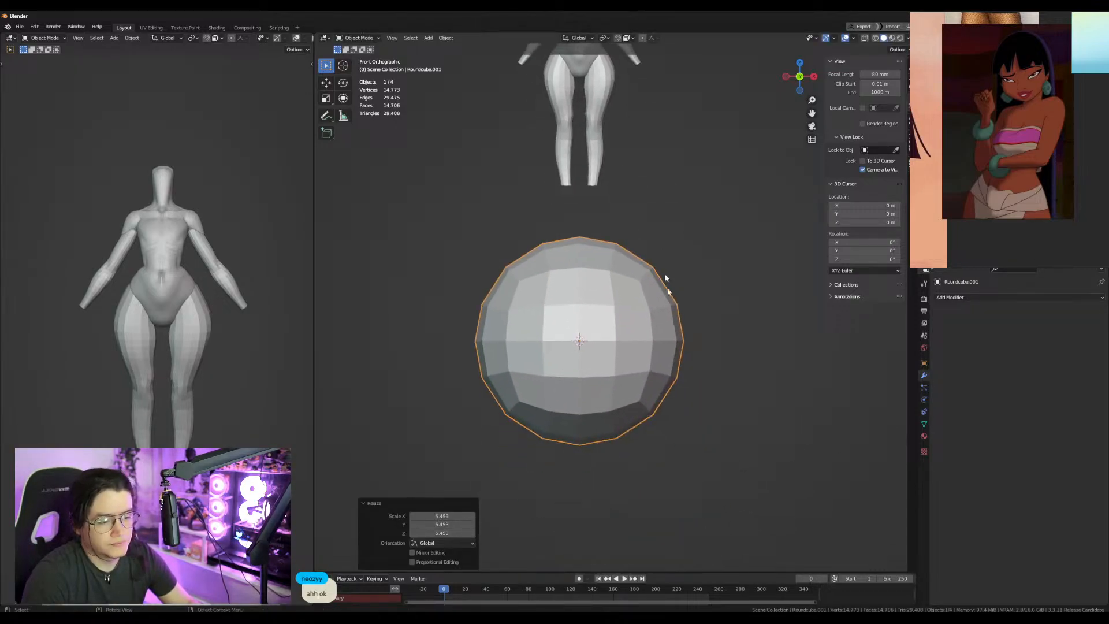
{"action": "scroll", "coordinate": [650, 360], "scroll_direction": "up", "scroll_amount": 3}
Add a Wireframe modifier to the round cube so only its edges remain as struts.
{"action": "left_click", "coordinate": [977, 297]}
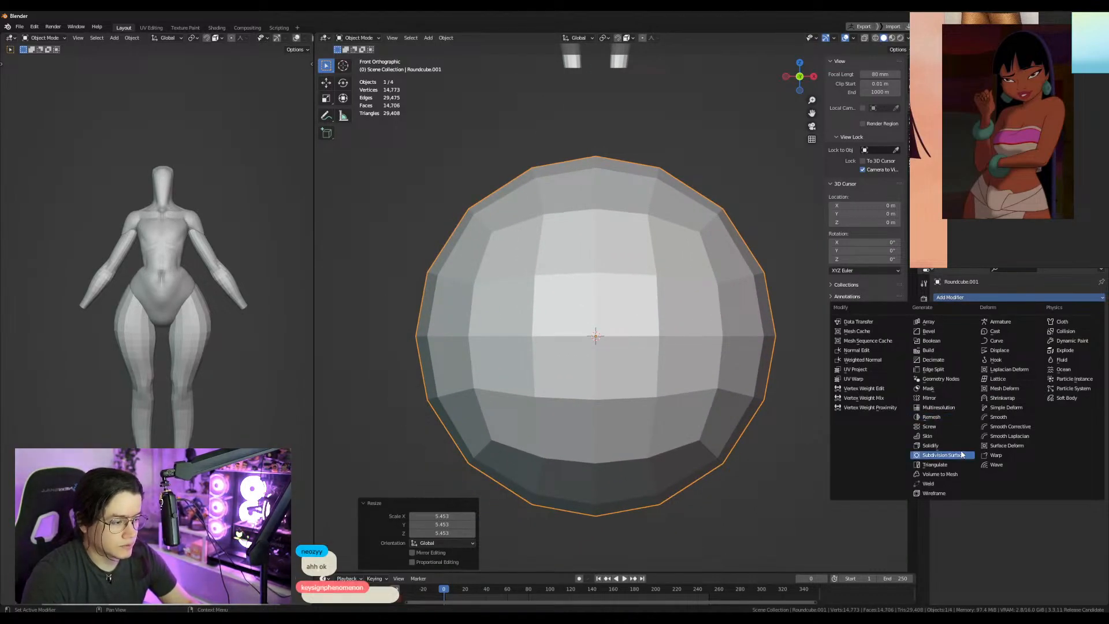
{"action": "left_click", "coordinate": [941, 494]}
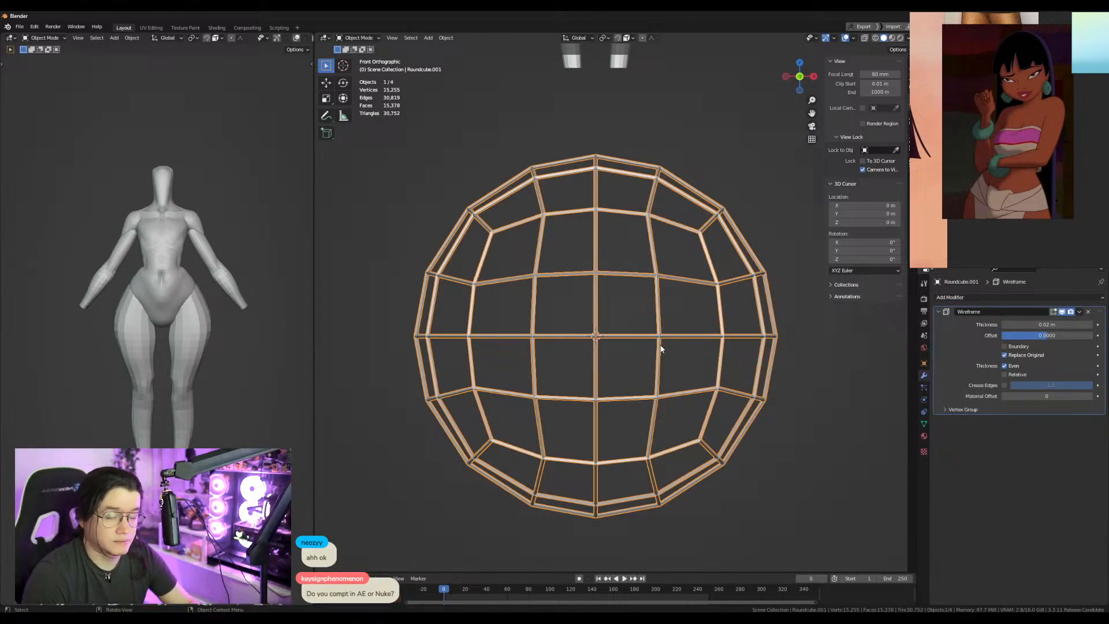
{"action": "middle_click_drag", "start_coordinate": [658, 348], "coordinate": [688, 341]}
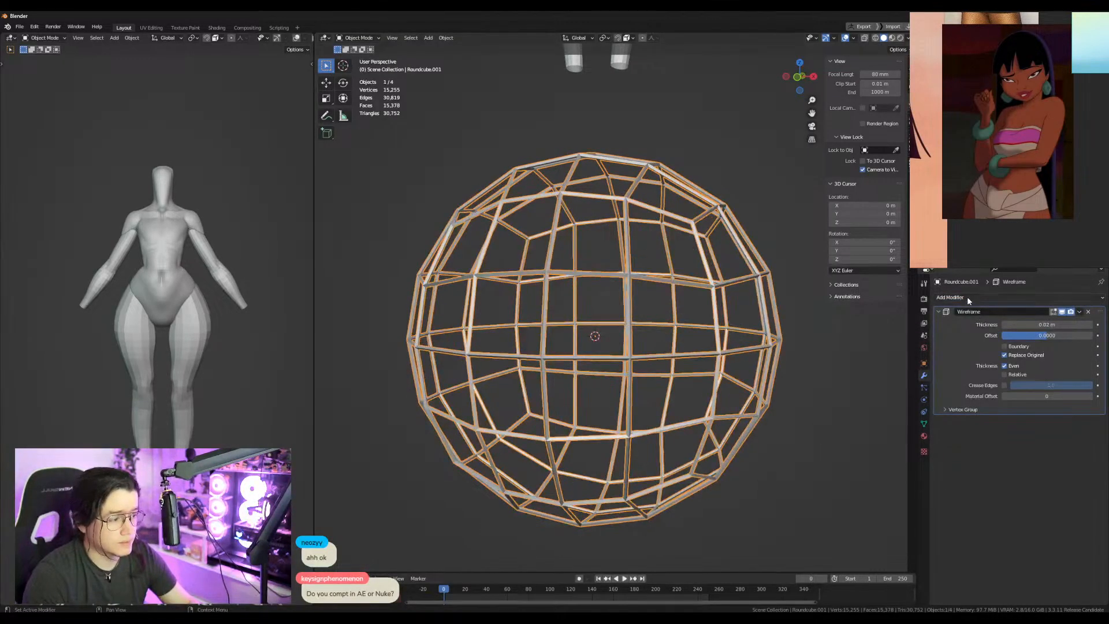
Try a Triangulate modifier ahead of the Wireframe on the round cube, and remove it.
{"action": "left_click", "coordinate": [967, 297]}
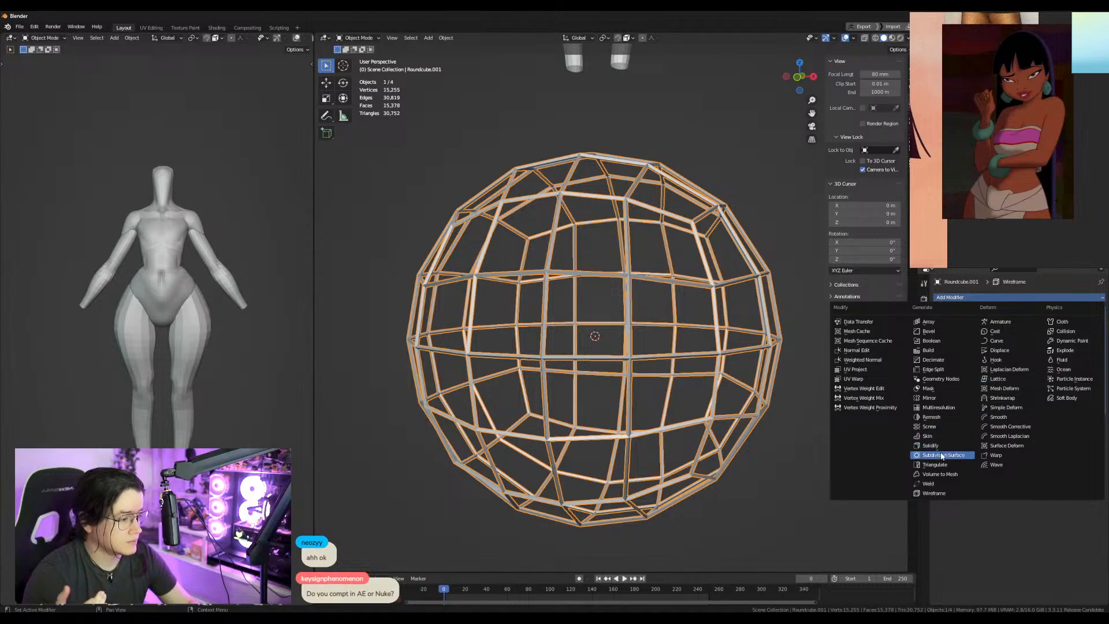
{"action": "left_click", "coordinate": [935, 465]}
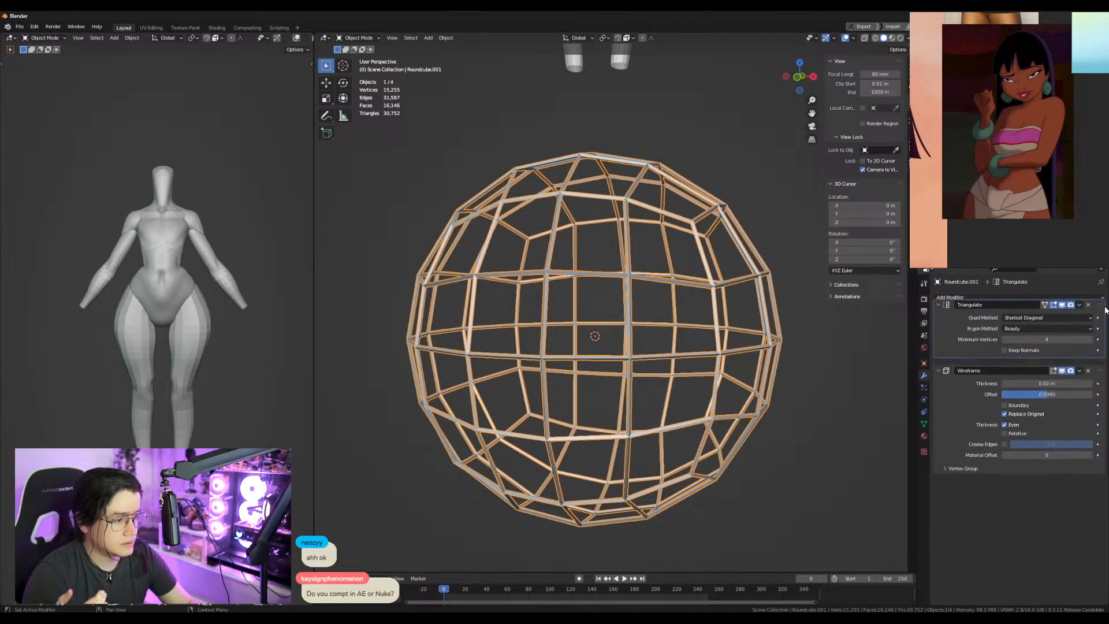
{"action": "middle_click_drag", "start_coordinate": [733, 331], "coordinate": [705, 328]}
{"action": "middle_click_drag", "start_coordinate": [609, 347], "coordinate": [632, 338]}
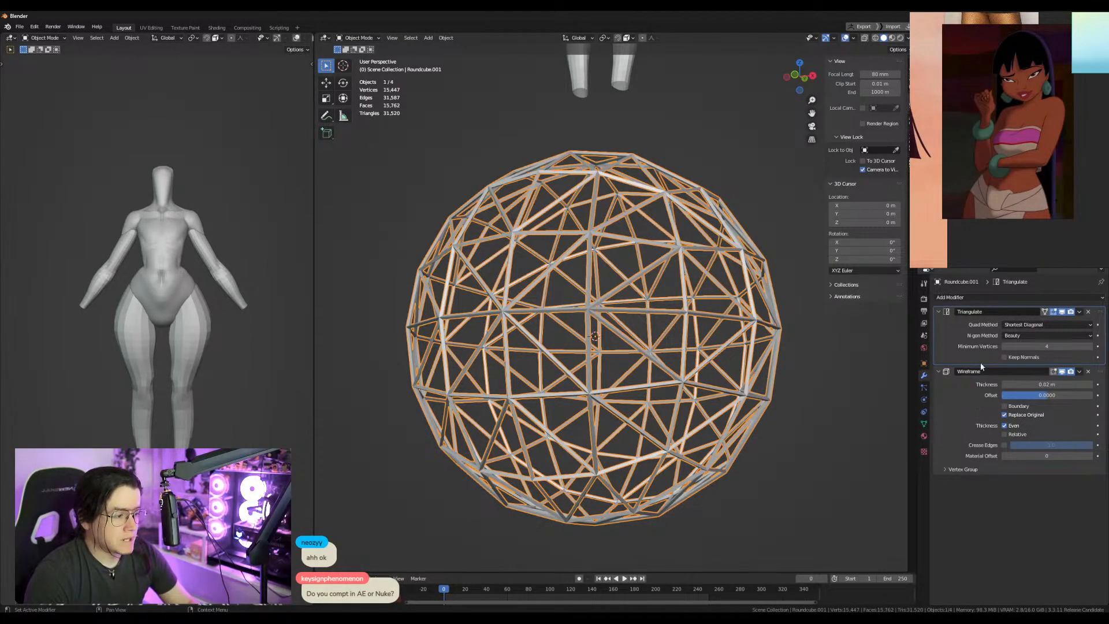
{"action": "key", "text": "ctrl+x"}
Try a Displace modifier on the round cube, placed ahead of the Wireframe, and remove it.
{"action": "left_click", "coordinate": [979, 292]}
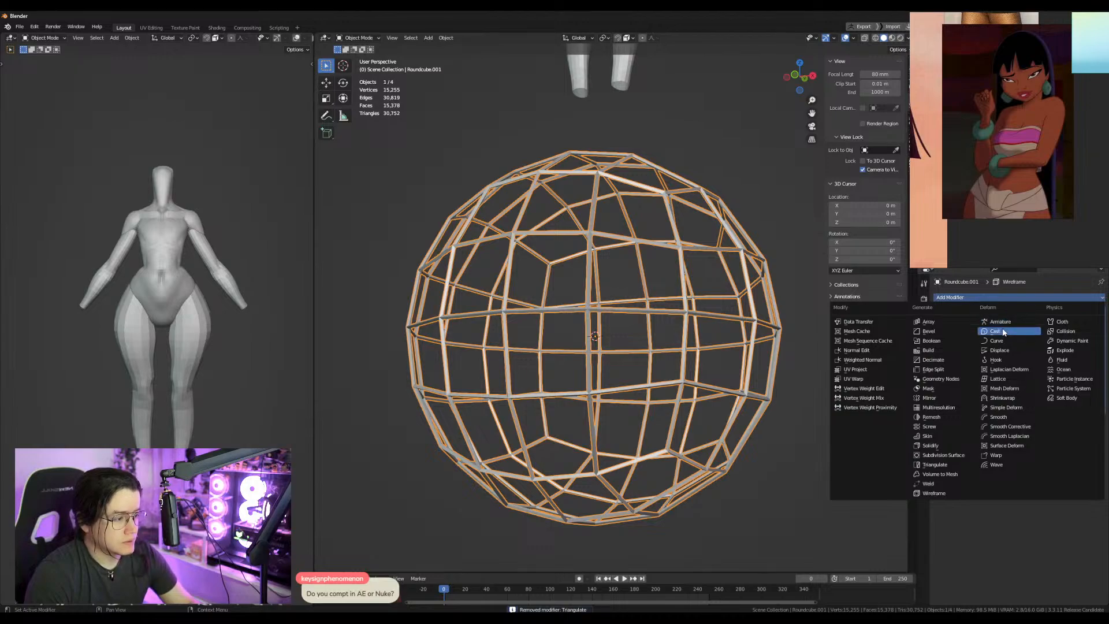
{"action": "left_click", "coordinate": [1012, 352]}
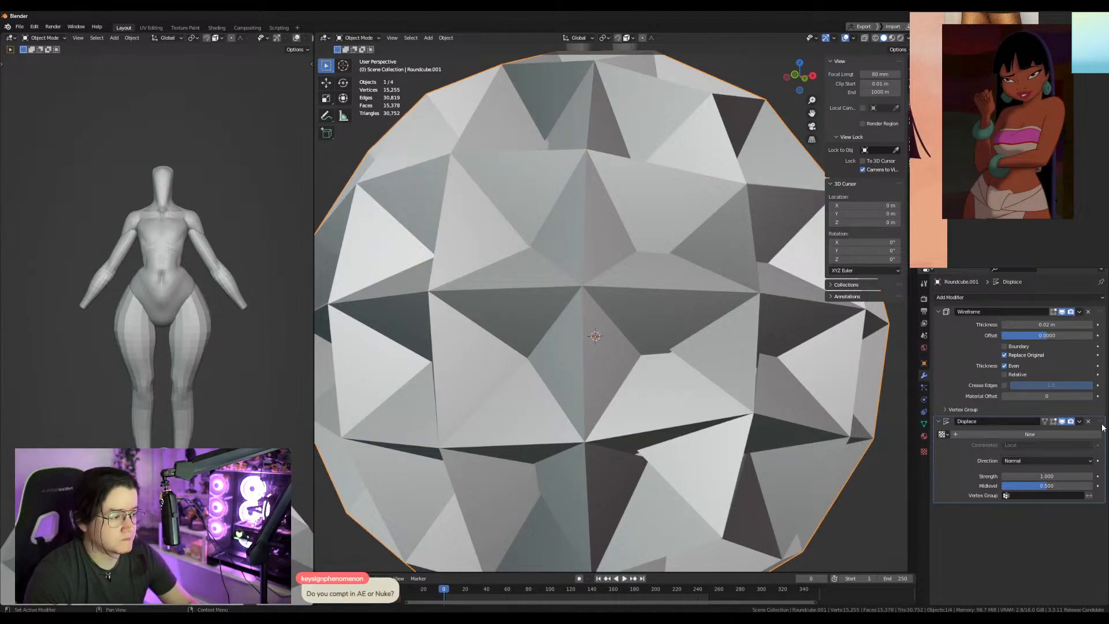
{"action": "left_click_drag", "start_coordinate": [1100, 424], "coordinate": [1073, 327]}
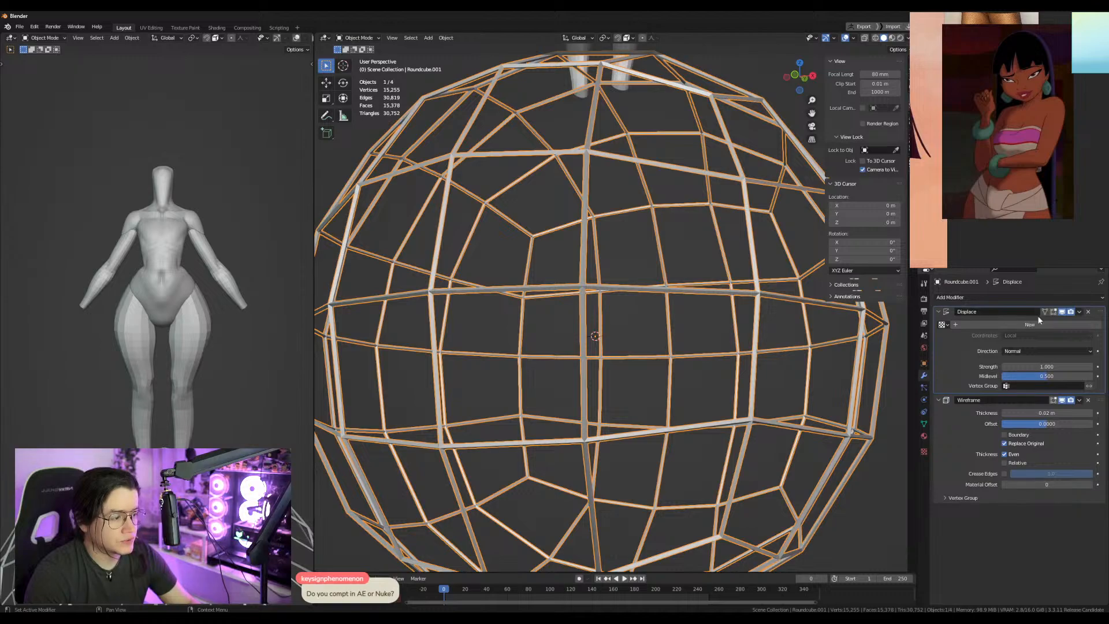
{"action": "key", "text": "ctrl+x"}
Add a Decimate modifier ahead of the round cube's Wireframe, using Un-Subdivide with 1 iteration.
{"action": "left_click", "coordinate": [978, 297]}
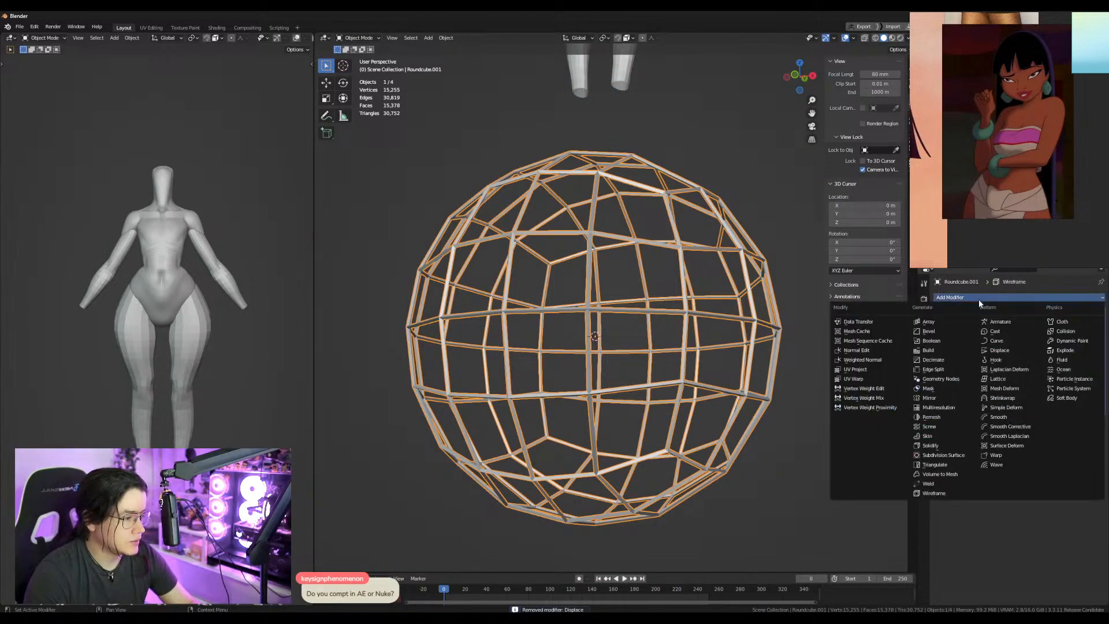
{"action": "left_click", "coordinate": [942, 360]}
{"action": "left_click_drag", "start_coordinate": [1101, 421], "coordinate": [1092, 292]}
{"action": "left_click", "coordinate": [1019, 325]}
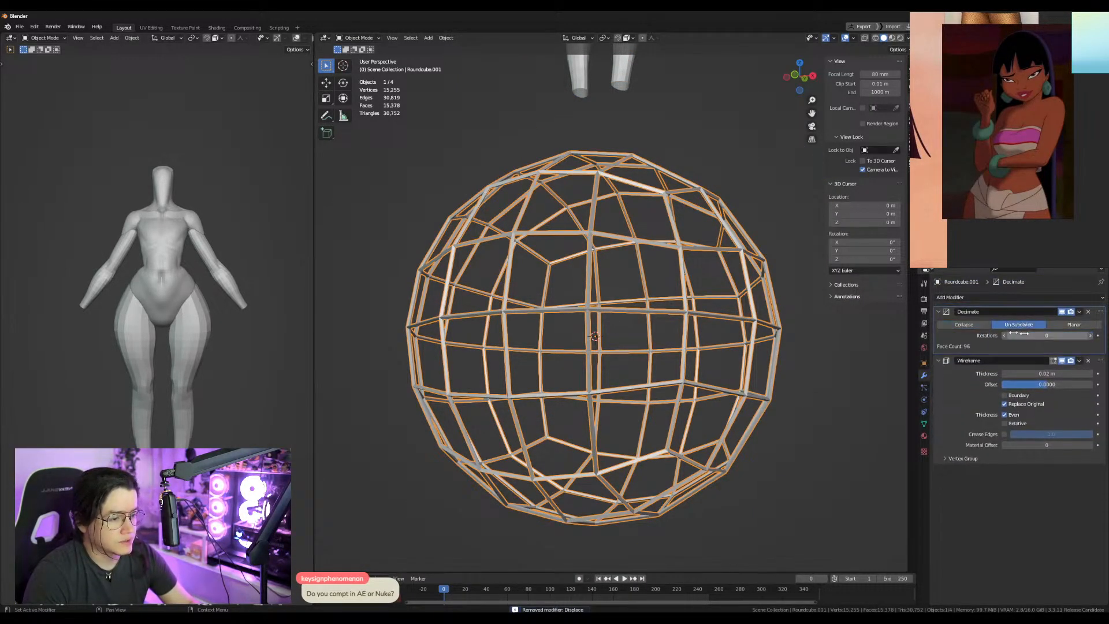
{"action": "left_click", "coordinate": [1091, 336]}
{"action": "middle_click_drag", "start_coordinate": [703, 339], "coordinate": [729, 357]}
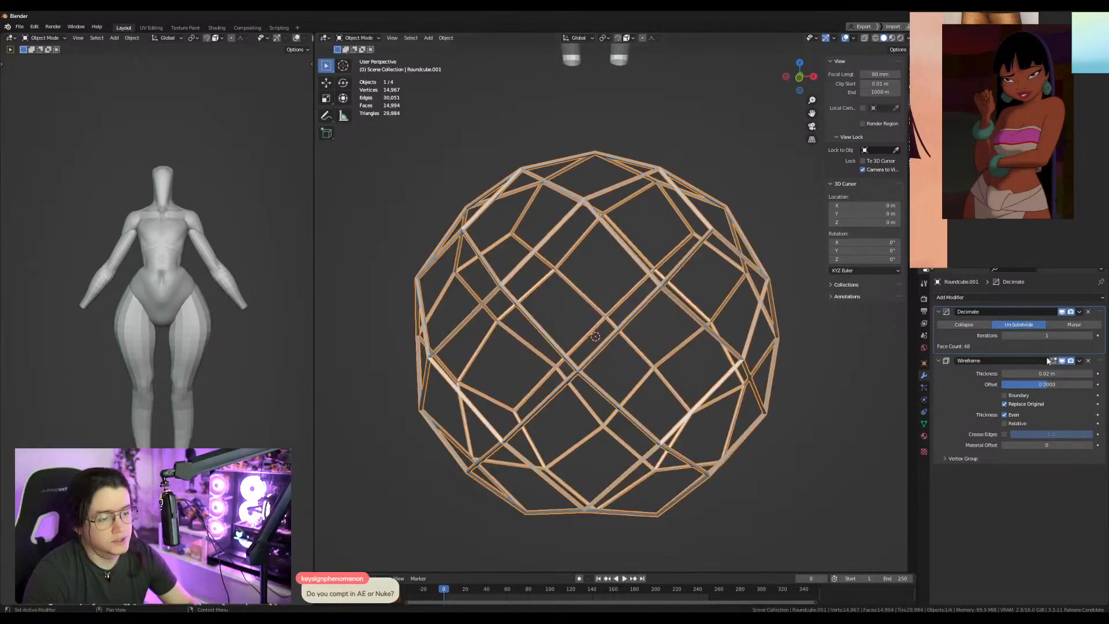
Compare 2 and 3 Un-Subdivide iterations on the round cube's Decimate modifier, and return to 1.
{"action": "left_click", "coordinate": [1091, 336]}
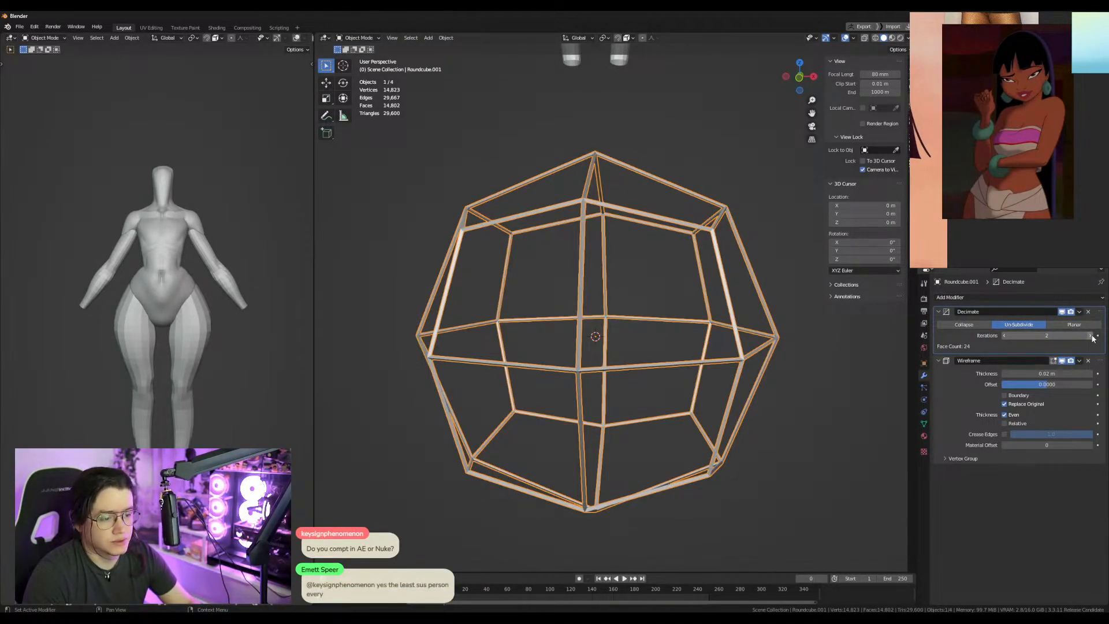
{"action": "left_click", "coordinate": [1091, 336]}
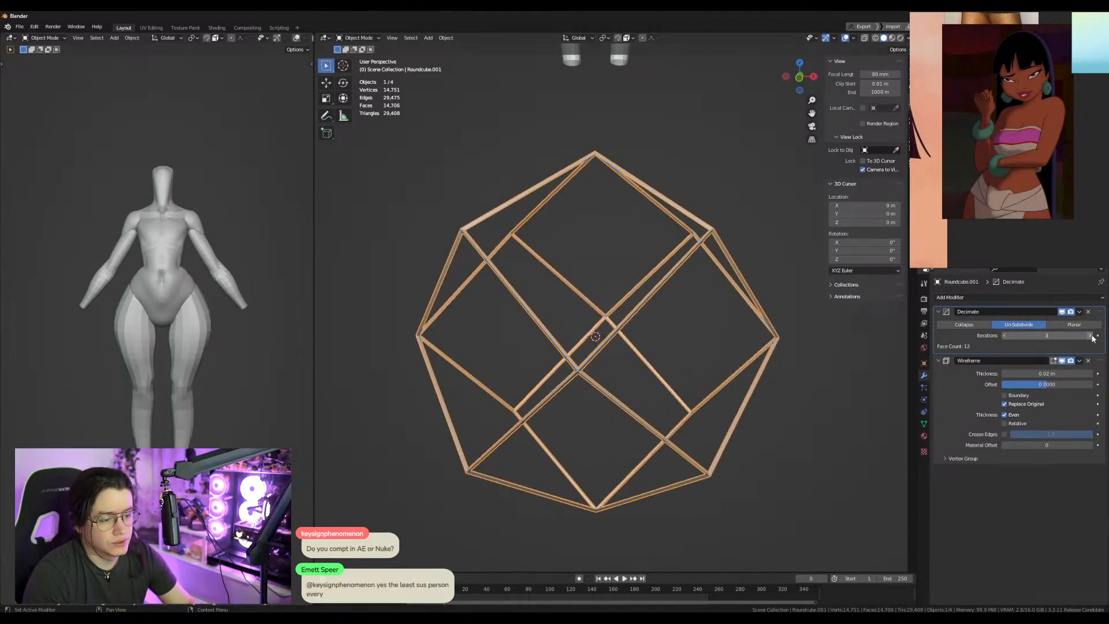
{"action": "left_click", "coordinate": [1003, 335]}
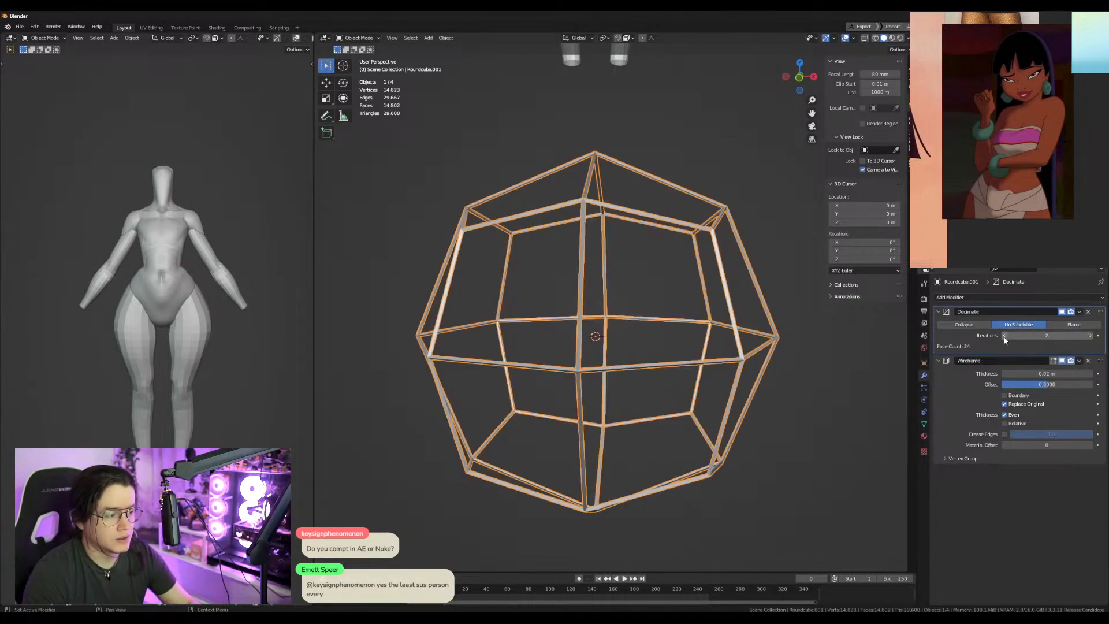
{"action": "left_click", "coordinate": [1003, 336]}
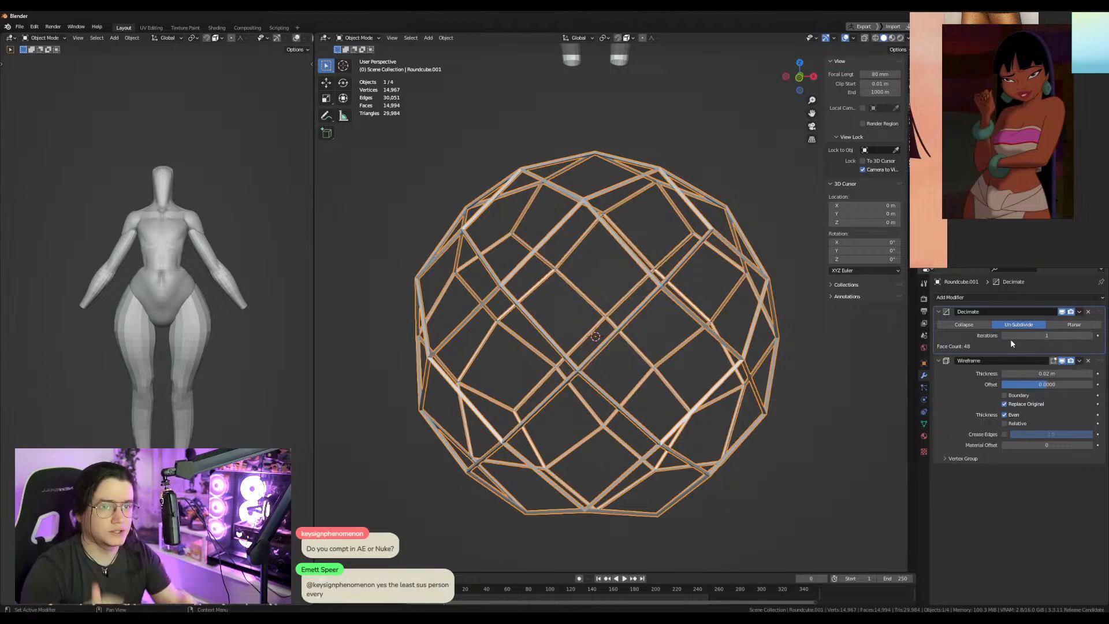
{"action": "left_click", "coordinate": [1091, 336]}
{"action": "left_click", "coordinate": [1091, 336]}
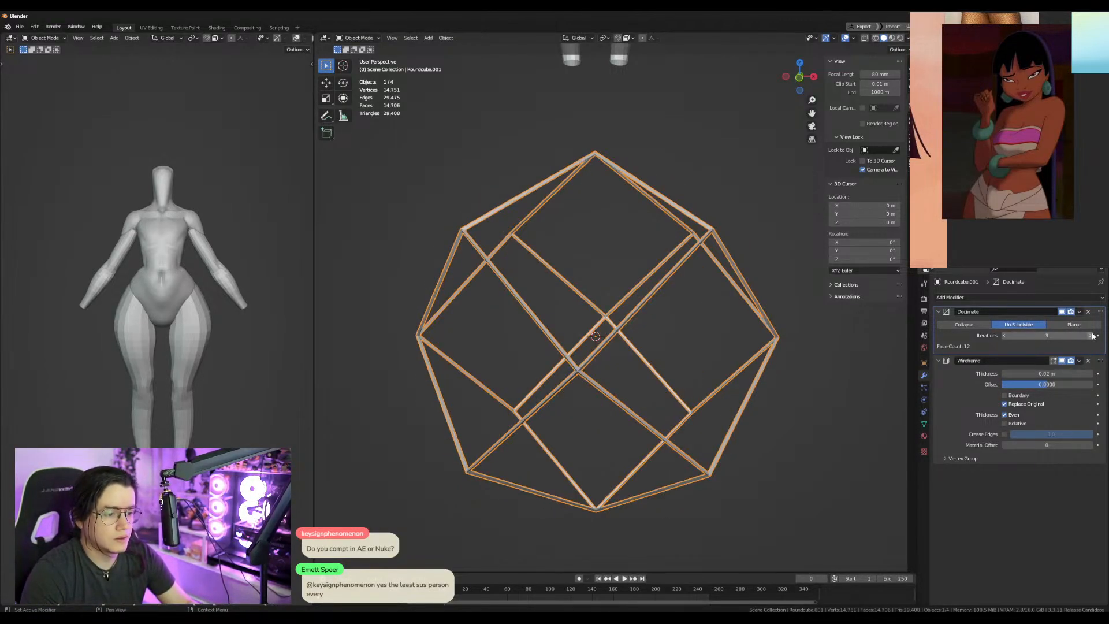
{"action": "left_click", "coordinate": [1004, 335]}
{"action": "left_click", "coordinate": [1005, 335]}
Add a Subdivision modifier as the first modifier on the round cube and set its viewport level to 2.
{"action": "key", "text": "ctrl+1"}
{"action": "left_click_drag", "start_coordinate": [1100, 470], "coordinate": [1100, 314]}
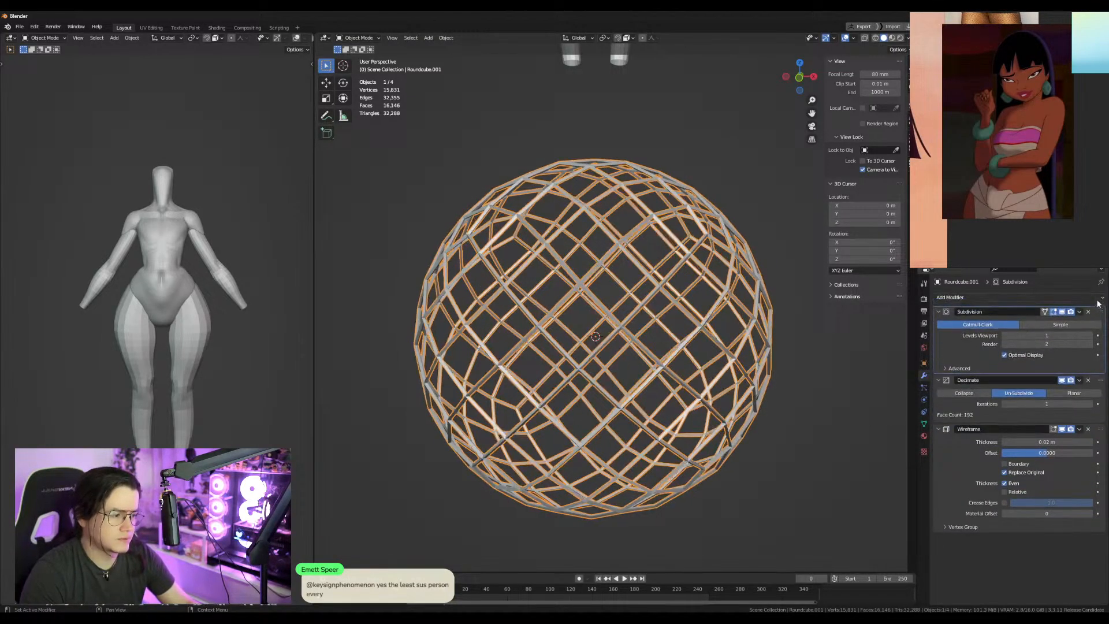
{"action": "left_click", "coordinate": [1091, 336]}
{"action": "mouse_move", "coordinate": [823, 381]}
{"action": "middle_mouse_down"}
{"action": "mouse_move", "coordinate": [779, 386]}
{"action": "mouse_move", "coordinate": [777, 345]}
{"action": "mouse_move", "coordinate": [834, 387]}
{"action": "middle_mouse_up"}
{"action": "left_click", "coordinate": [778, 386]}
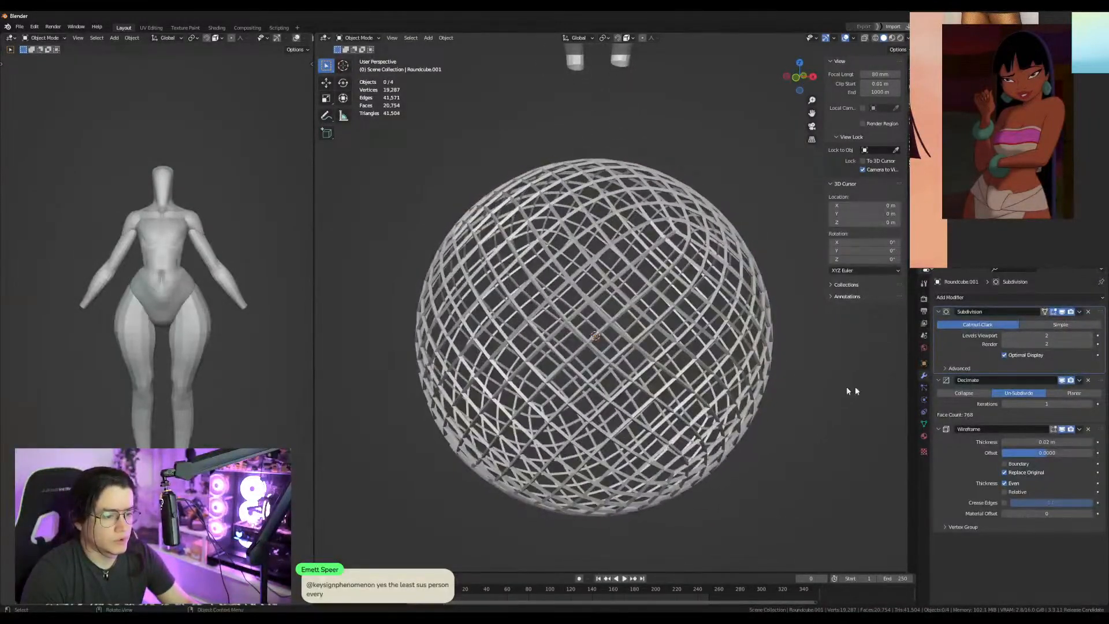
Delete the wireframe round cube below the body.
{"action": "middle_click_drag", "start_coordinate": [689, 344], "coordinate": [633, 254]}
{"action": "left_click", "coordinate": [669, 352]}
{"action": "key", "text": "Delete"}
Try a Decimate modifier ahead of the Mirror on the legs, and remove it.
{"action": "middle_click_drag", "start_coordinate": [633, 254], "coordinate": [649, 566], "text": "shift"}
{"action": "left_click", "coordinate": [627, 349]}
{"action": "middle_click_drag", "start_coordinate": [627, 349], "coordinate": [687, 363], "text": "alt"}
{"action": "scroll", "coordinate": [687, 362], "scroll_direction": "up", "scroll_amount": 4}
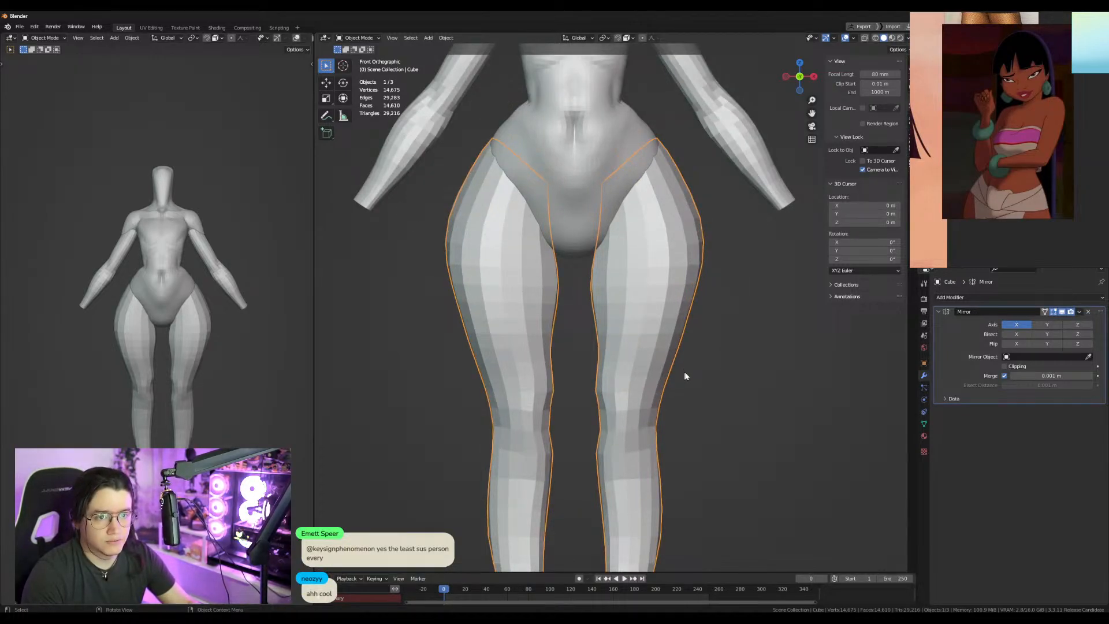
{"action": "left_click", "coordinate": [990, 297]}
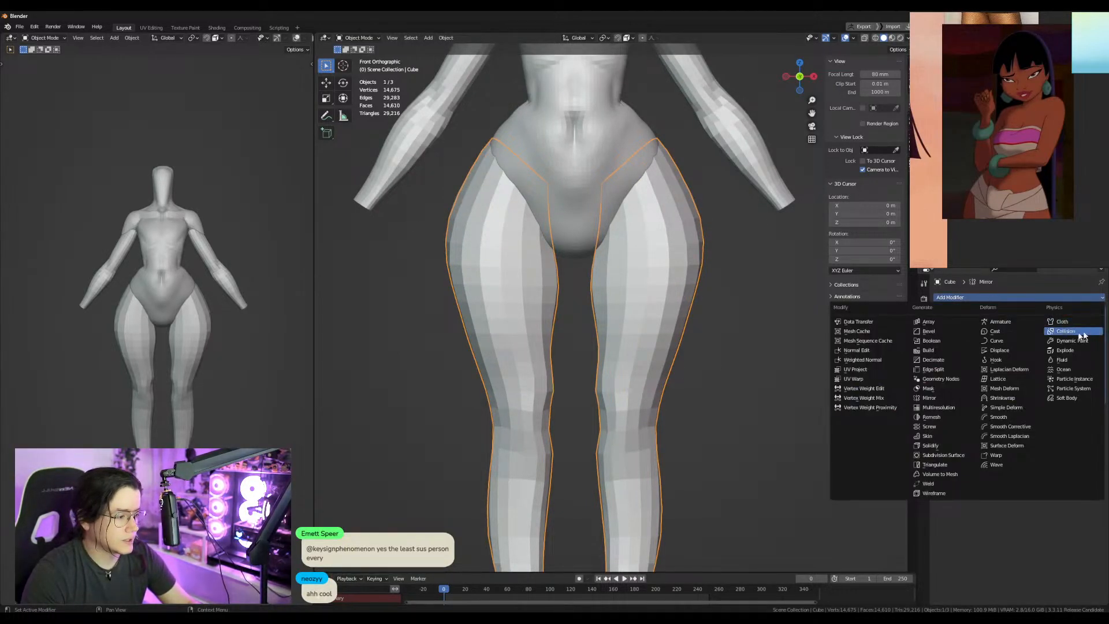
{"action": "left_click", "coordinate": [933, 360]}
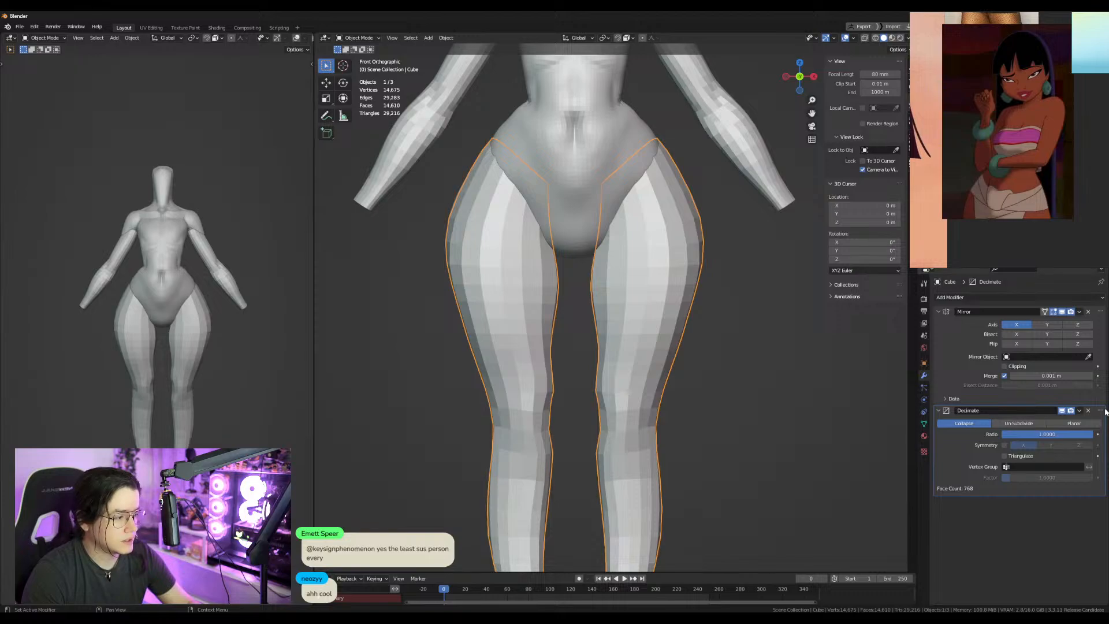
{"action": "left_click_drag", "start_coordinate": [1105, 411], "coordinate": [1101, 315]}
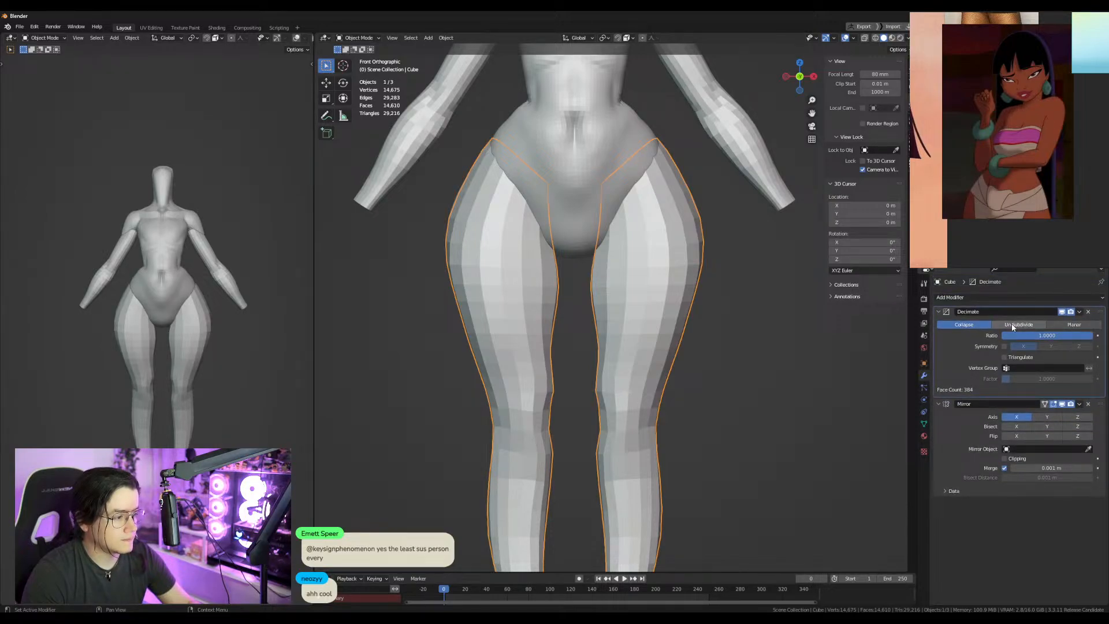
{"action": "key", "text": "x"}
Duplicate the legs in place and inflate the copy's mesh outward by about 0.0114 m with Shrink/Fatten.
{"action": "key", "text": "shift+d"}
{"action": "right_click", "coordinate": [890, 341]}
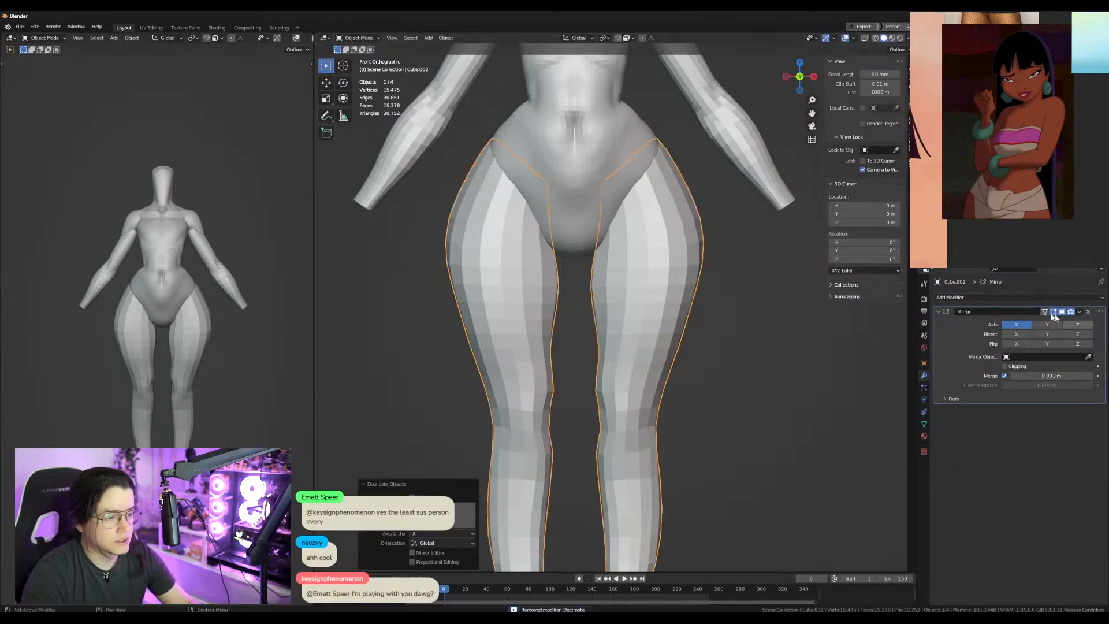
{"action": "key", "text": "Tab"}
{"action": "key", "text": "alt+s"}
{"action": "left_click", "coordinate": [775, 343]}
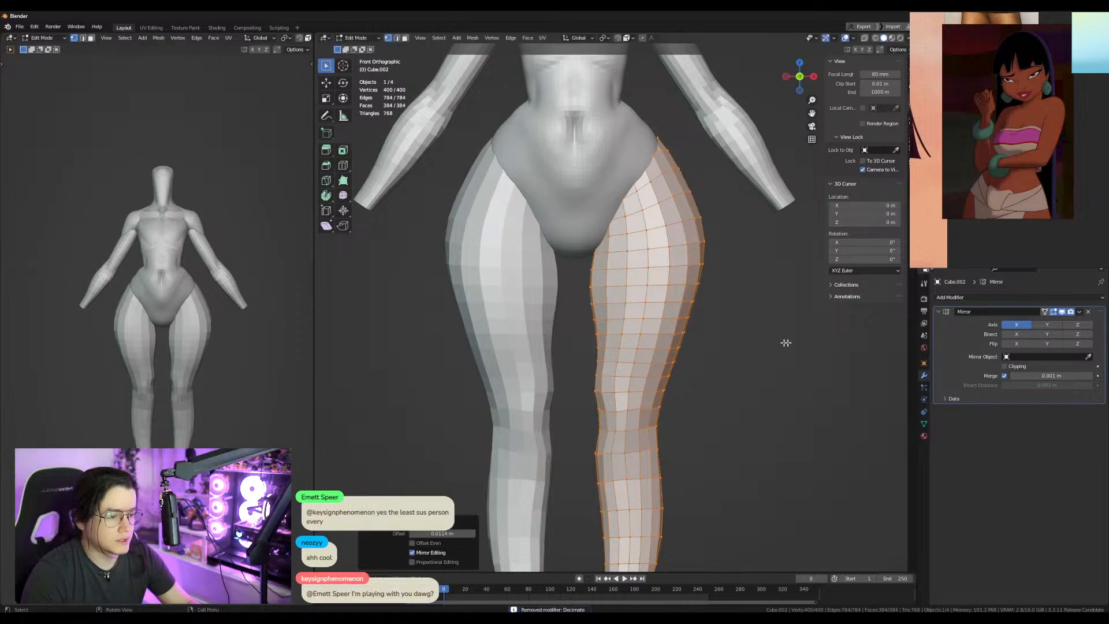
{"action": "key", "text": "Tab"}
Add Decimate and level 1 Subdivision modifiers to the leg copy, ordered Subdivision, Decimate, Mirror.
{"action": "left_click", "coordinate": [1003, 306]}
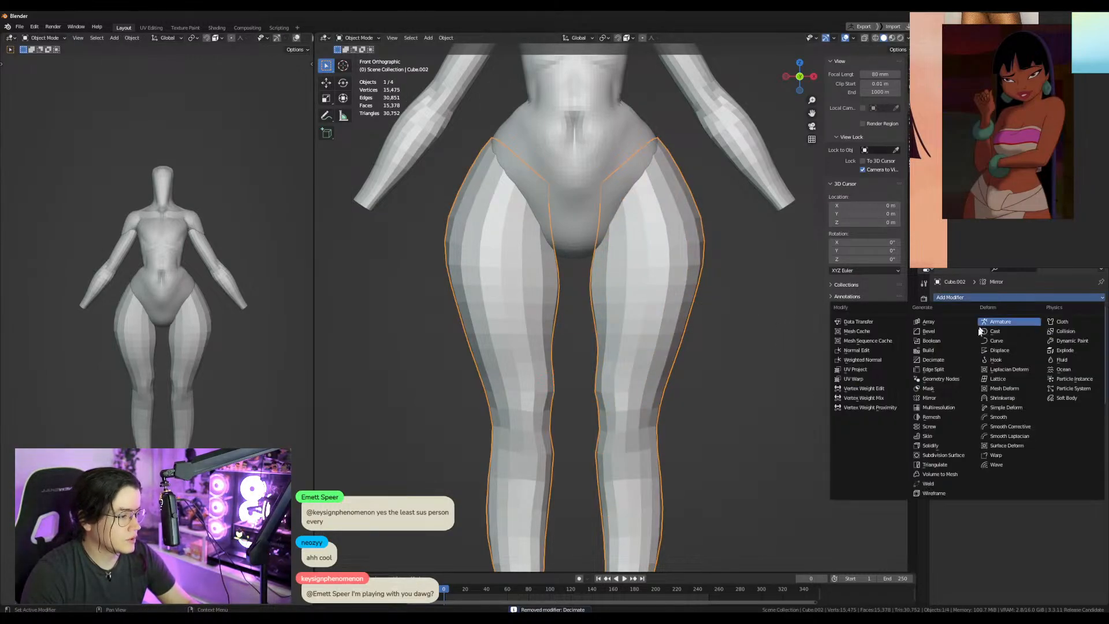
{"action": "left_click", "coordinate": [943, 359]}
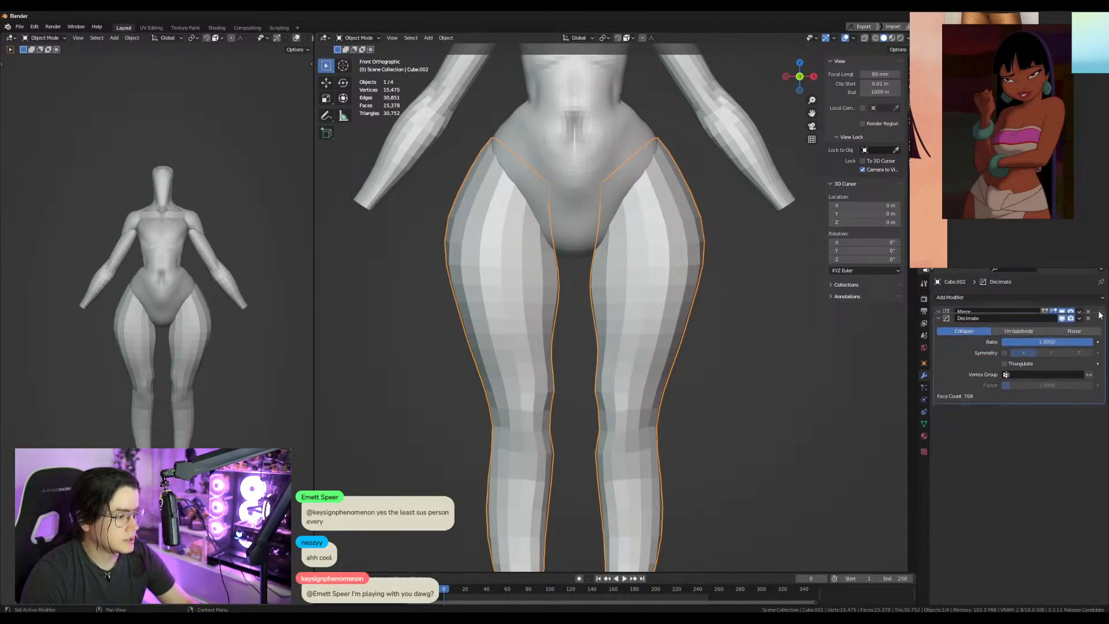
{"action": "left_click", "coordinate": [1027, 297]}
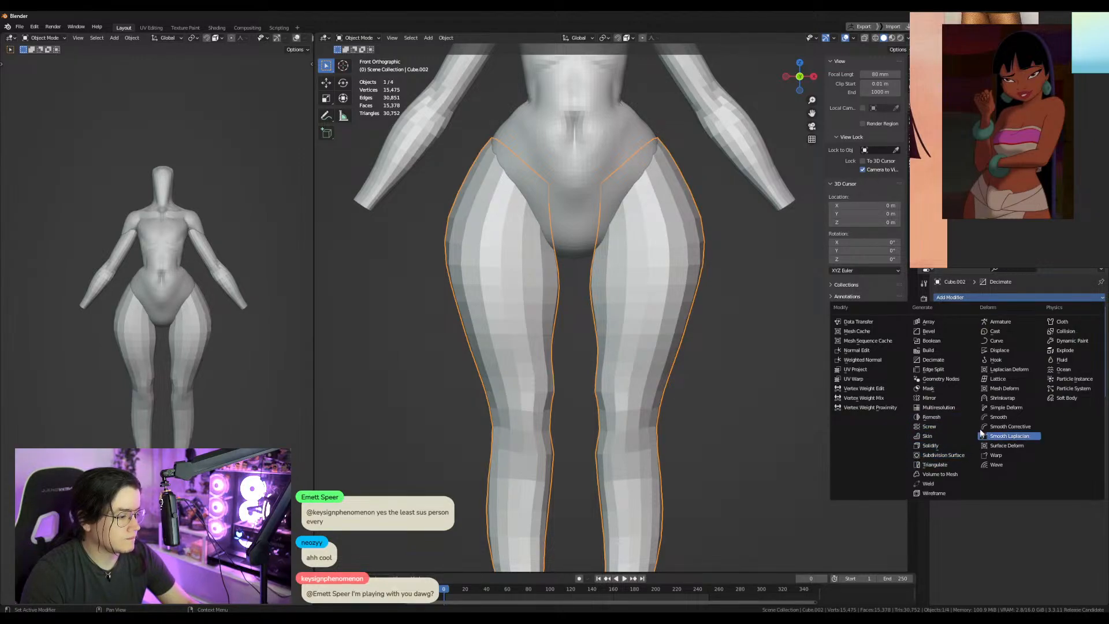
{"action": "key", "text": "ctrl+1"}
{"action": "left_click_drag", "start_coordinate": [1101, 502], "coordinate": [1098, 296]}
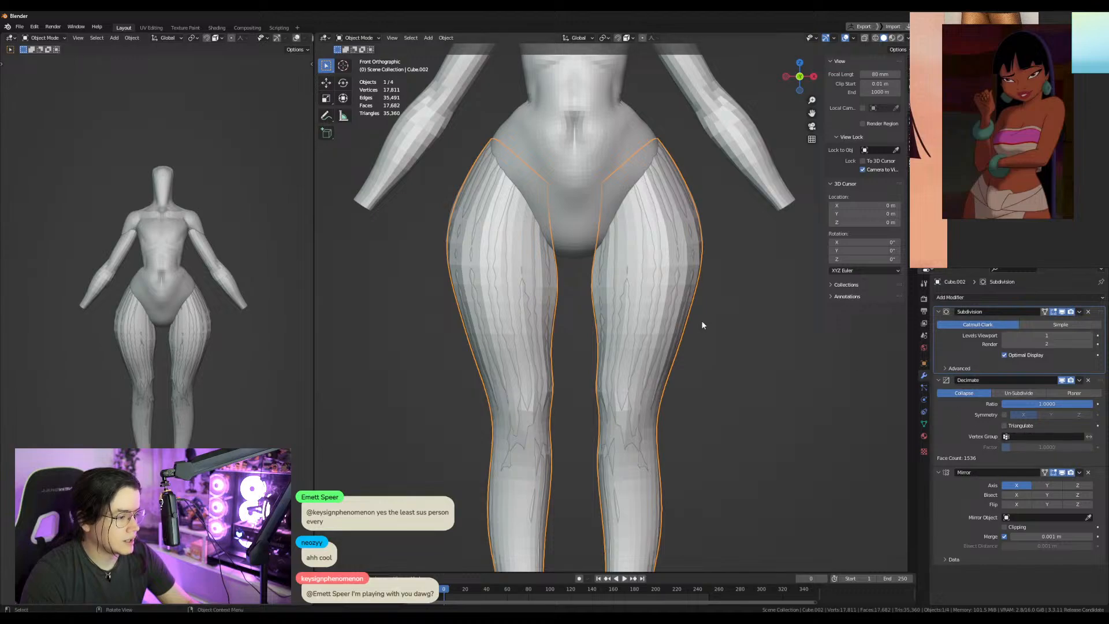
Add a Wireframe modifier to the leg copy between Decimate and Mirror, and check the net on the legs.
{"action": "left_click", "coordinate": [970, 297]}
{"action": "left_click", "coordinate": [943, 493]}
{"action": "left_click_drag", "start_coordinate": [1101, 572], "coordinate": [1101, 472]}
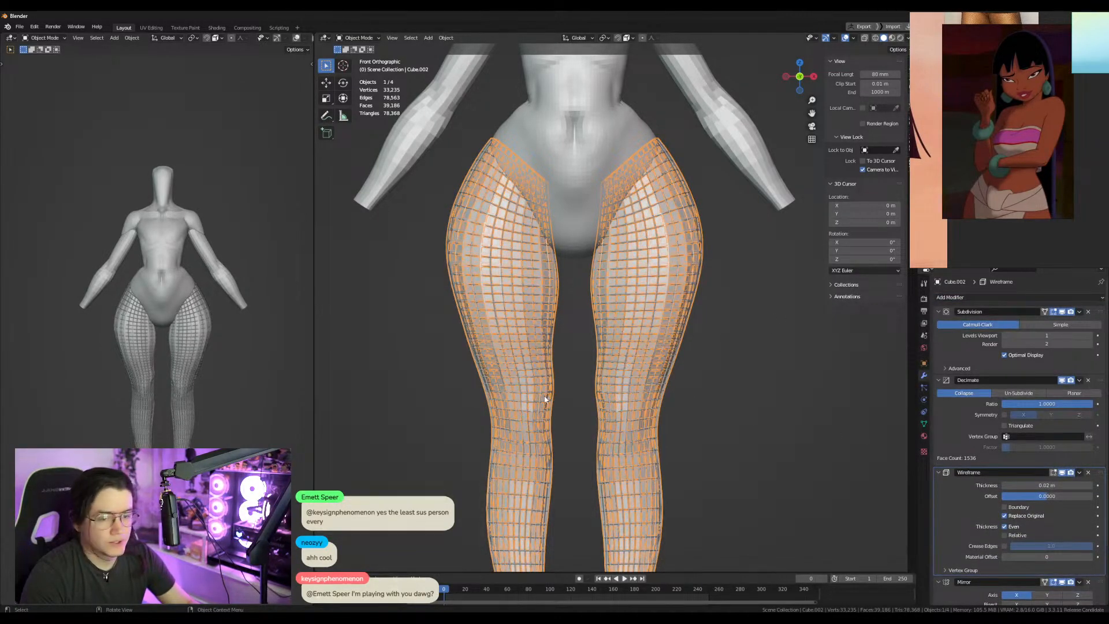
{"action": "scroll", "coordinate": [167, 395], "scroll_direction": "up", "scroll_amount": 5}
{"action": "mouse_move", "coordinate": [196, 404]}
{"action": "middle_mouse_down"}
{"action": "mouse_move", "coordinate": [169, 393]}
{"action": "mouse_move", "coordinate": [209, 413]}
{"action": "middle_mouse_up"}
{"action": "scroll", "coordinate": [172, 397], "scroll_direction": "down", "scroll_amount": 3}
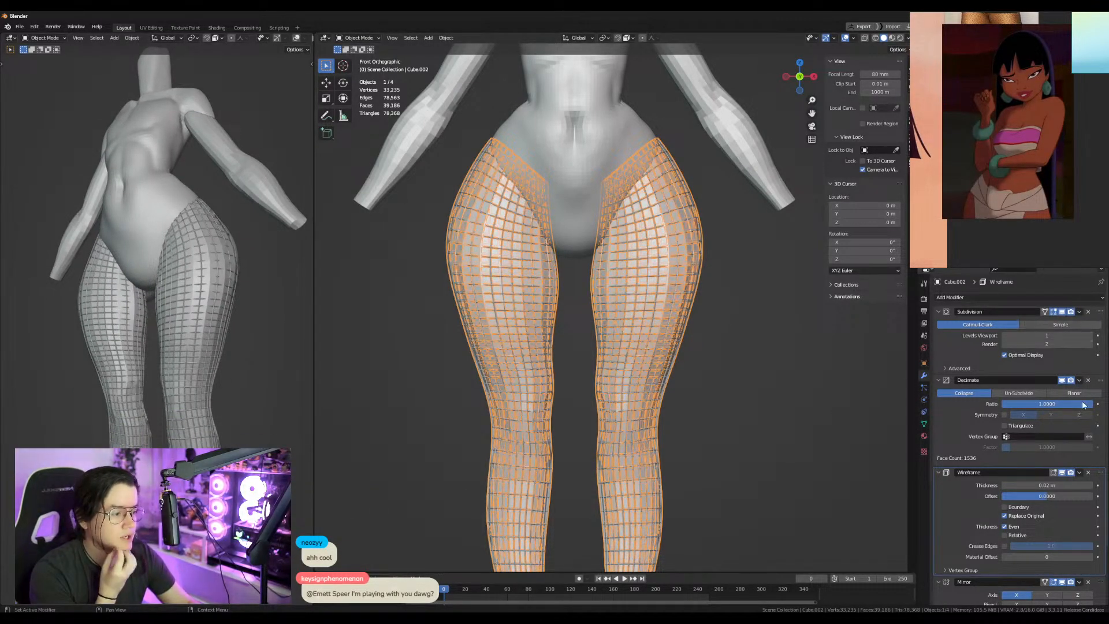
Switch the leg copy's Decimate modifier to Un-Subdivide with 1 iteration and check the diamond net on the thighs.
{"action": "left_click", "coordinate": [1028, 394]}
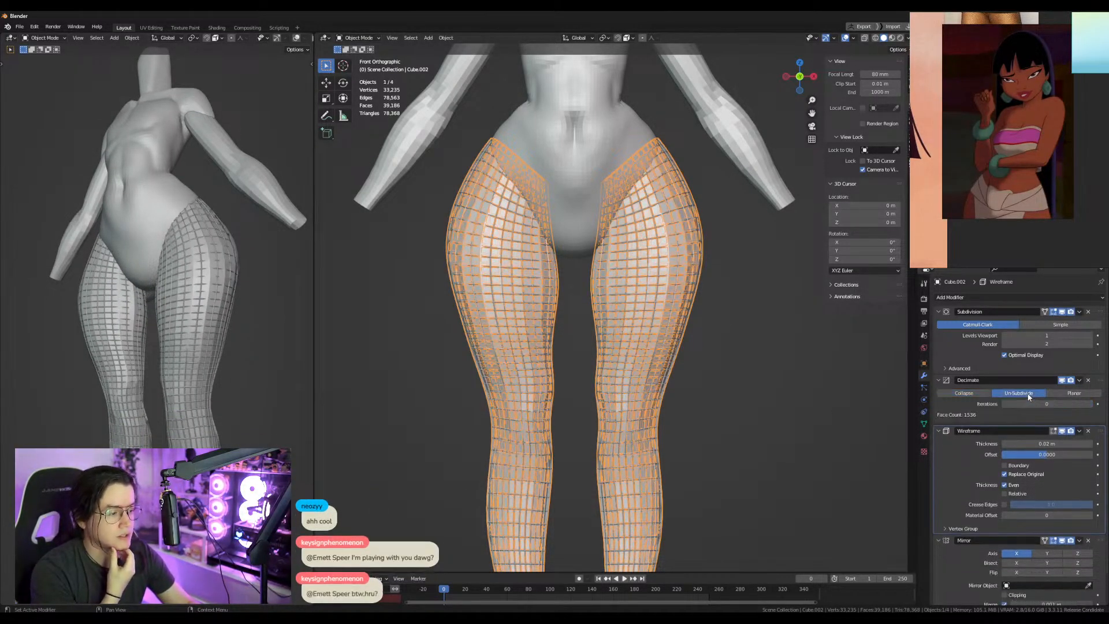
{"action": "left_click", "coordinate": [1089, 404]}
{"action": "middle_click_drag", "start_coordinate": [247, 406], "coordinate": [266, 417]}
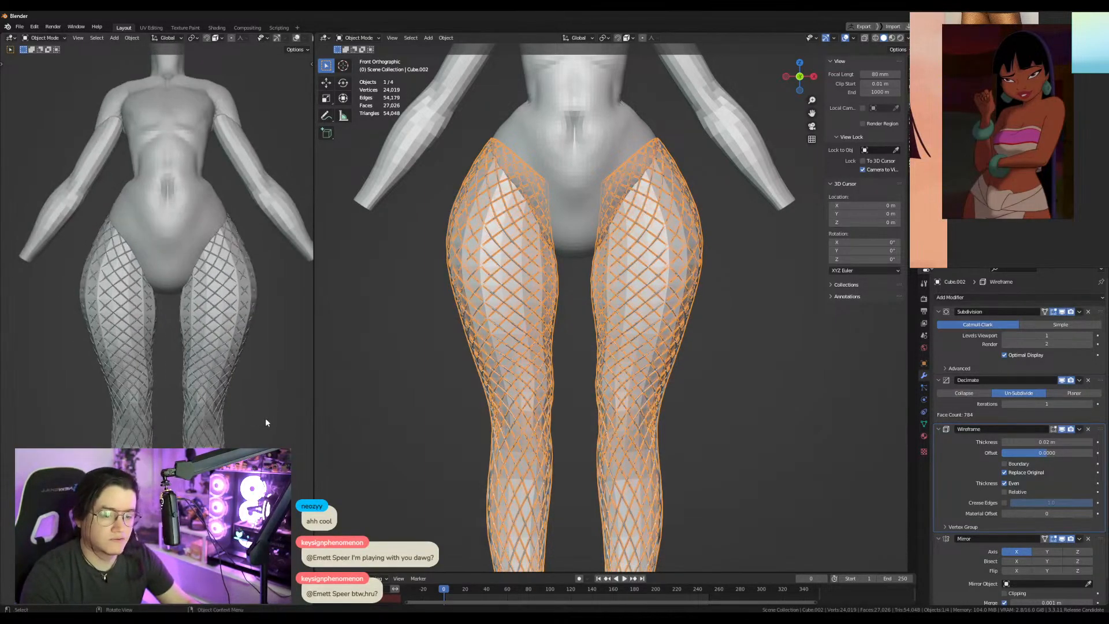
{"action": "scroll", "coordinate": [262, 417], "scroll_direction": "up", "scroll_amount": 1}
{"action": "left_click", "coordinate": [249, 379]}
{"action": "left_click", "coordinate": [648, 325]}
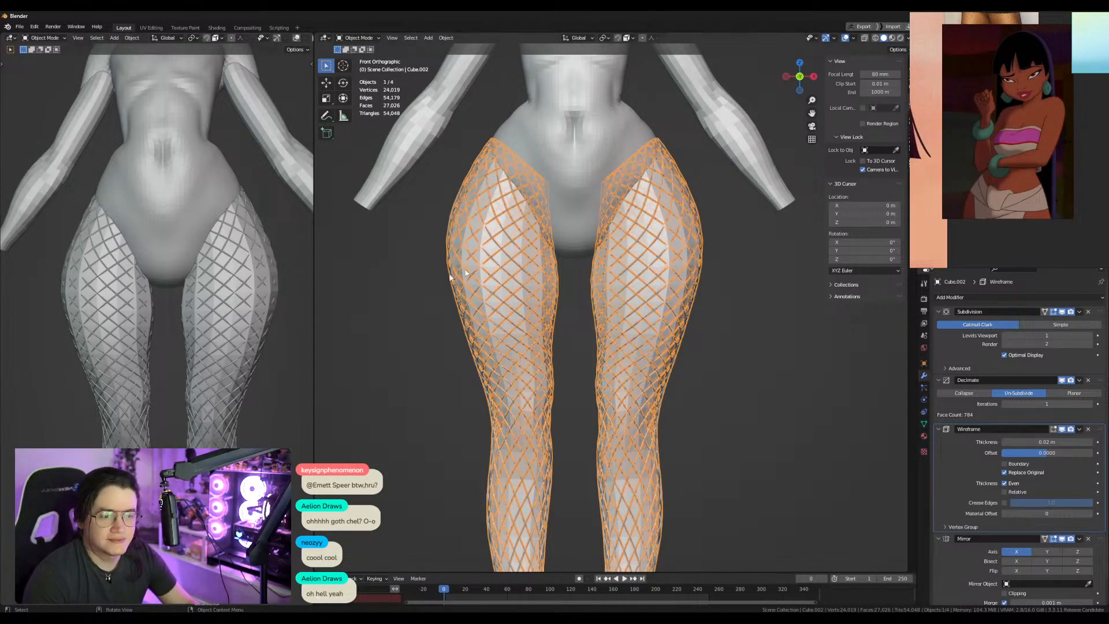
{"action": "middle_click_drag", "start_coordinate": [168, 289], "coordinate": [139, 296]}
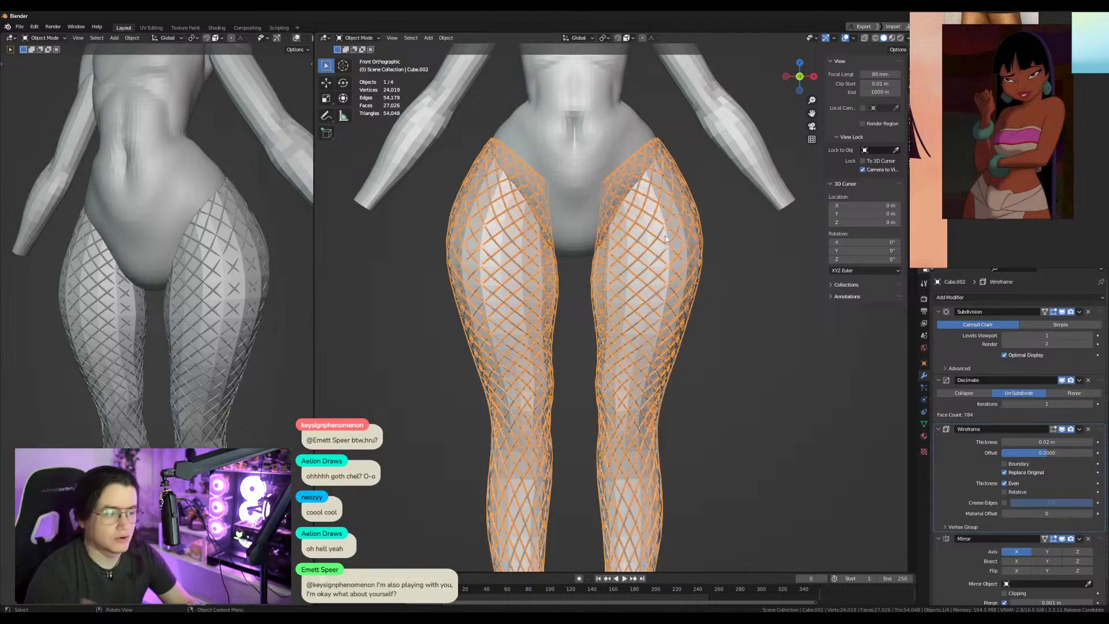
Delete the fishnet copy of the legs, then select the original legs and review the whole body.
{"action": "key", "text": "Delete"}
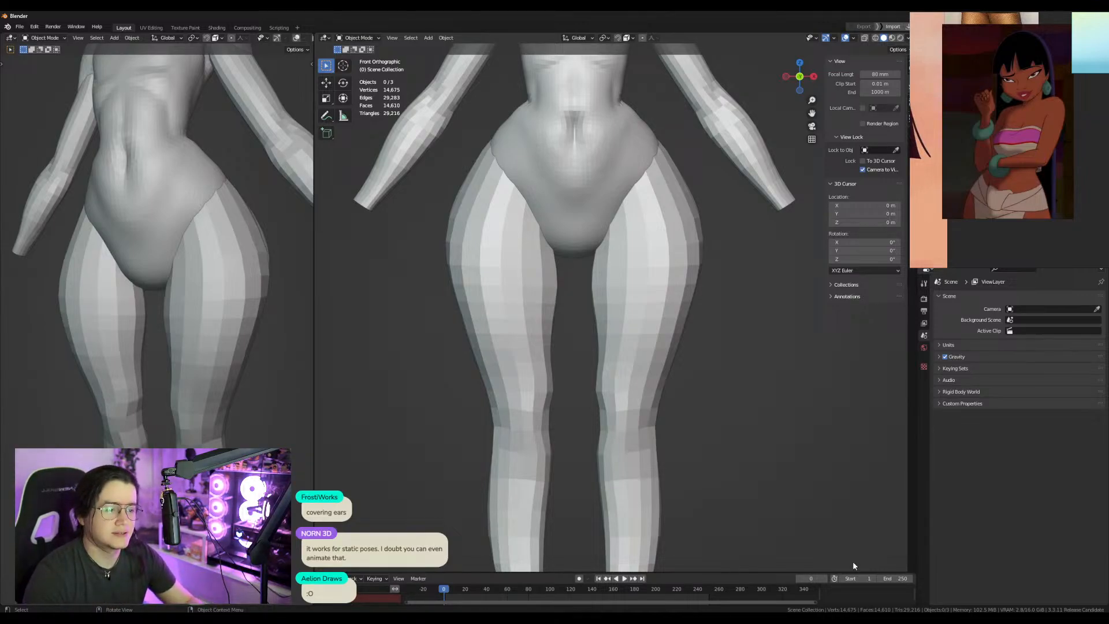
{"action": "left_click", "coordinate": [657, 289]}
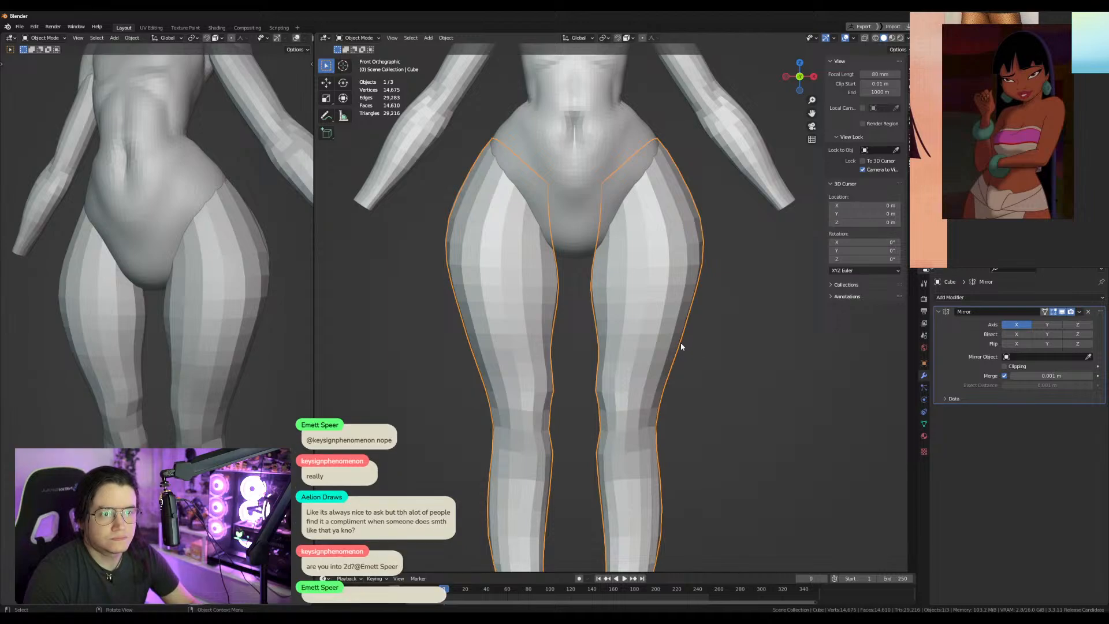
{"action": "scroll", "coordinate": [681, 342], "scroll_direction": "down", "scroll_amount": 2}
{"action": "mouse_move", "coordinate": [710, 338]}
{"action": "middle_mouse_down"}
{"action": "mouse_move", "coordinate": [675, 328]}
{"action": "mouse_move", "coordinate": [692, 339]}
{"action": "middle_mouse_up"}
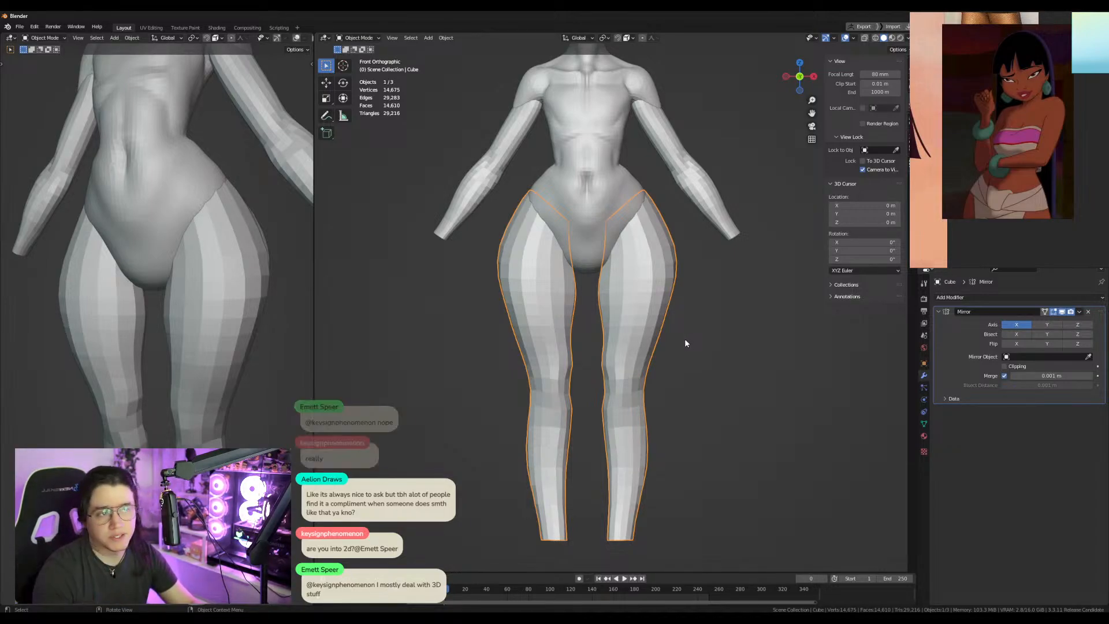
{"action": "scroll", "coordinate": [682, 346], "scroll_direction": "up", "scroll_amount": 2}
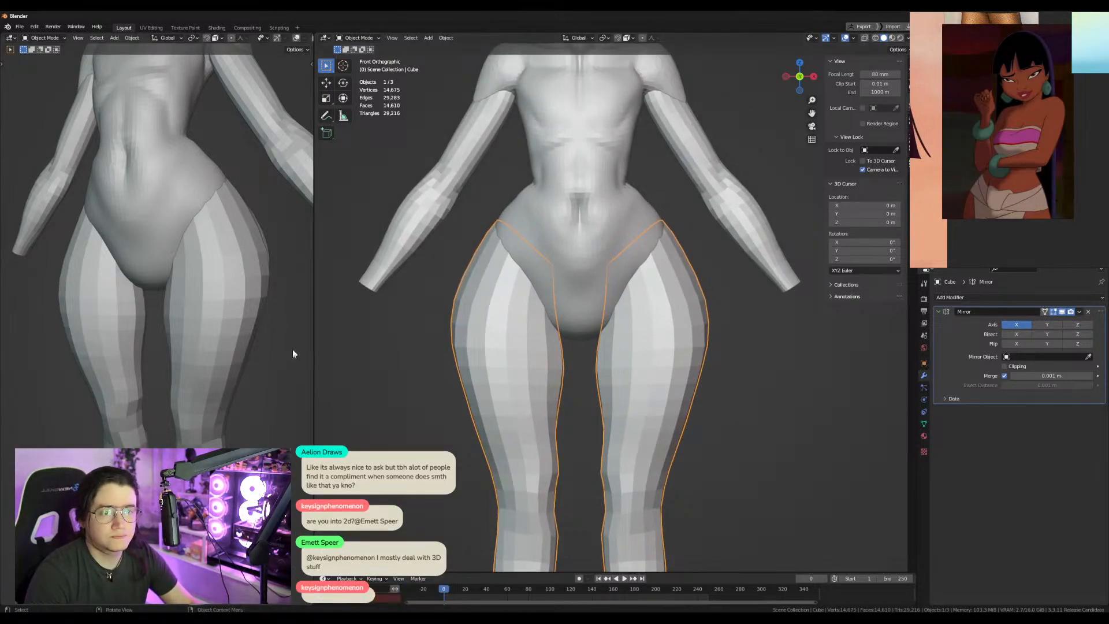
{"action": "scroll", "coordinate": [211, 268], "scroll_direction": "down", "scroll_amount": 2}
{"action": "middle_click_drag", "start_coordinate": [232, 269], "coordinate": [214, 324], "text": "shift"}
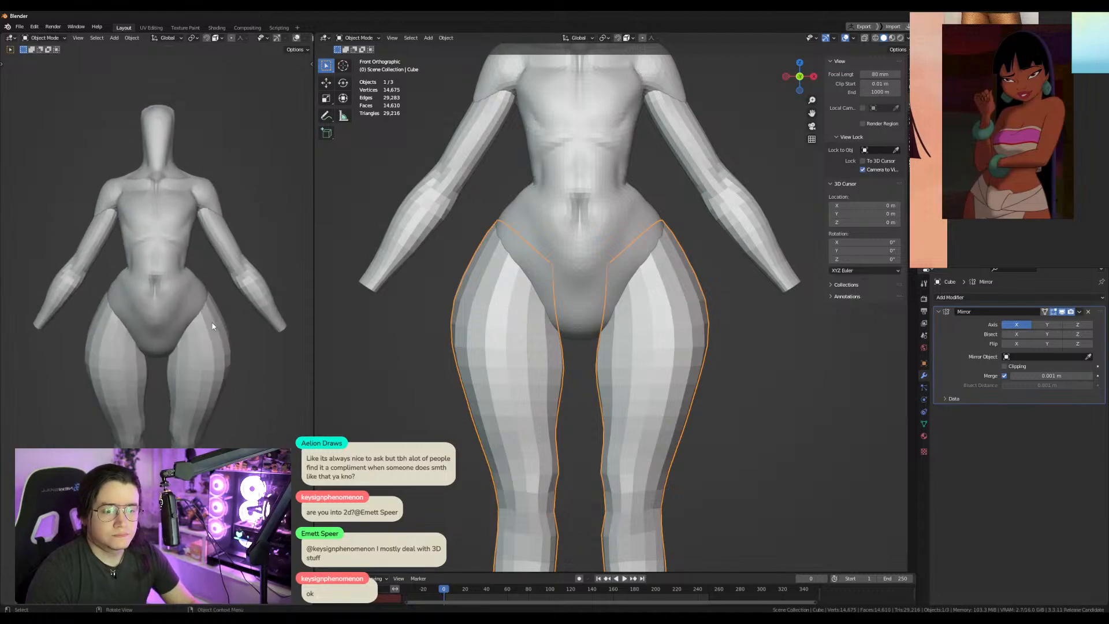
In Sculpt Mode from the right side view, reshape the body's upper back and shoulder profile with the Grab brush.
{"action": "middle_click_drag", "start_coordinate": [643, 223], "coordinate": [646, 364], "text": "shift"}
{"action": "key", "text": "KP_3"}
{"action": "middle_click_drag", "start_coordinate": [626, 218], "coordinate": [581, 317], "text": "shift"}
{"action": "scroll", "coordinate": [580, 316], "scroll_direction": "up", "scroll_amount": 2}
{"action": "left_click", "coordinate": [584, 249]}
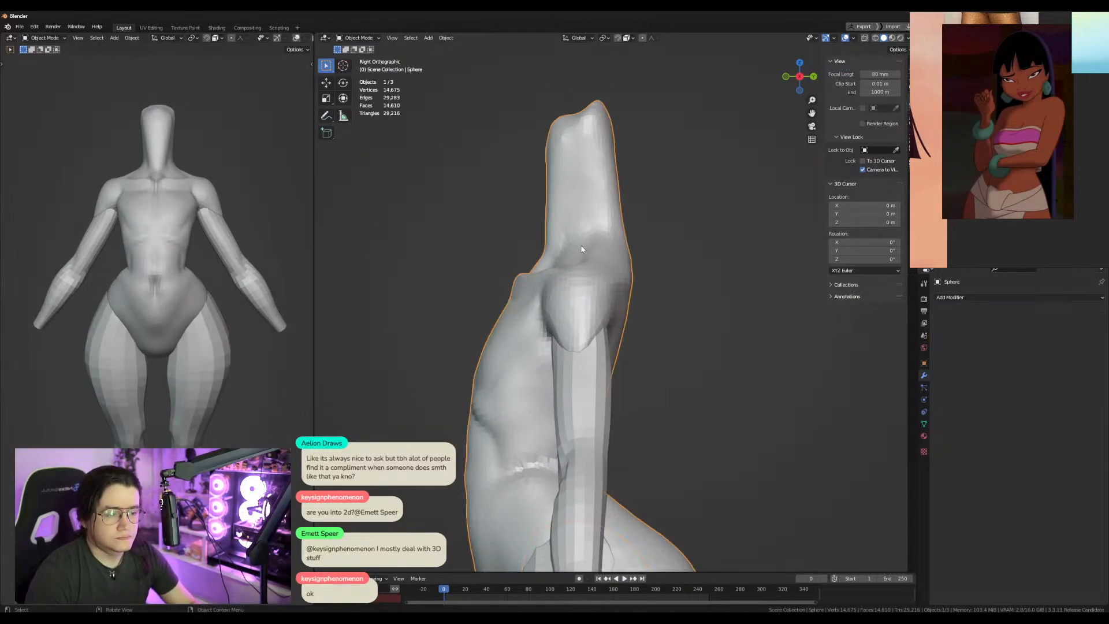
{"action": "scroll", "coordinate": [585, 250], "scroll_direction": "down", "scroll_amount": 1}
{"action": "key", "text": "ctrl+Tab"}
{"action": "key", "text": "f"}
{"action": "left_click", "coordinate": [699, 236]}
{"action": "left_click_drag", "start_coordinate": [609, 216], "coordinate": [636, 223]}
{"action": "key", "text": "f"}
{"action": "left_click", "coordinate": [543, 231]}
{"action": "key", "text": "f"}
{"action": "left_click", "coordinate": [535, 240]}
{"action": "left_click_drag", "start_coordinate": [580, 248], "coordinate": [590, 239]}
Grab the neck's front and back contours and the upper chest to refine the body's side profile.
{"action": "key", "text": "f"}
{"action": "left_click", "coordinate": [567, 234]}
{"action": "left_click_drag", "start_coordinate": [570, 172], "coordinate": [579, 171]}
{"action": "mouse_move", "coordinate": [580, 171]}
{"action": "left_mouse_down"}
{"action": "mouse_move", "coordinate": [564, 176]}
{"action": "mouse_move", "coordinate": [600, 172]}
{"action": "left_mouse_up"}
{"action": "left_click_drag", "start_coordinate": [620, 217], "coordinate": [611, 222]}
{"action": "left_click_drag", "start_coordinate": [564, 228], "coordinate": [566, 228]}
{"action": "left_click_drag", "start_coordinate": [537, 288], "coordinate": [543, 293]}
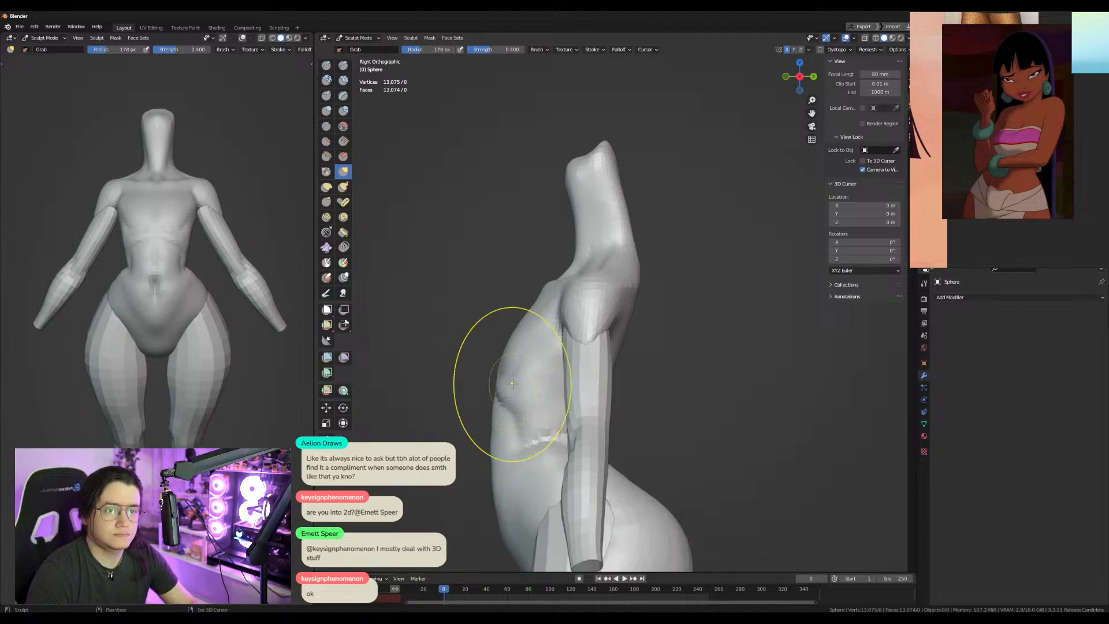
{"action": "middle_click_drag", "start_coordinate": [510, 384], "coordinate": [536, 328], "text": "shift"}
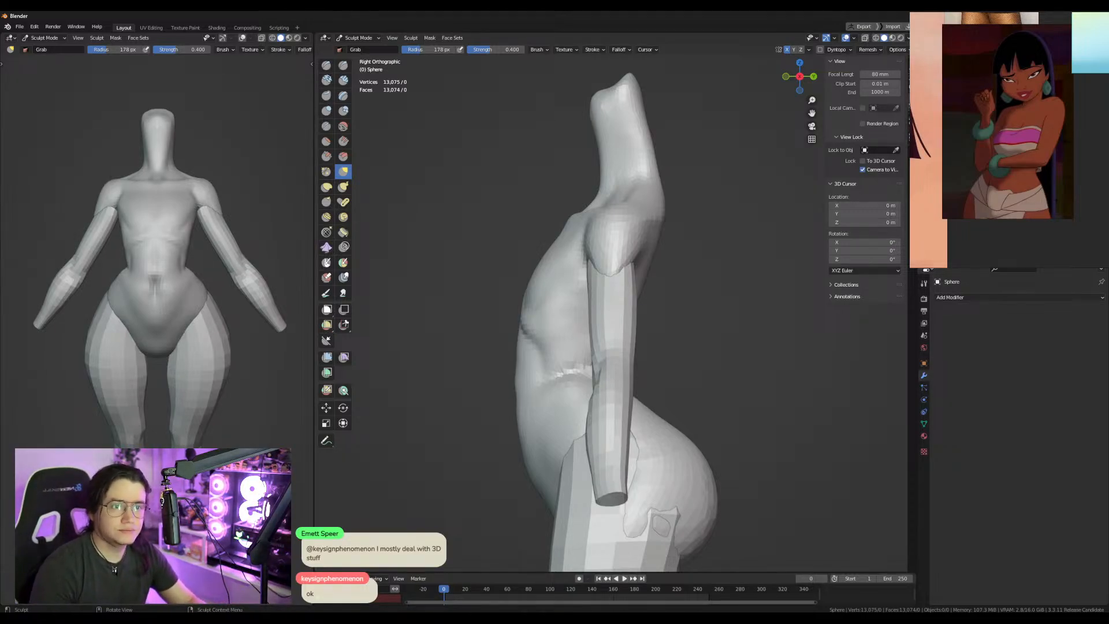
{"action": "key", "text": "f"}
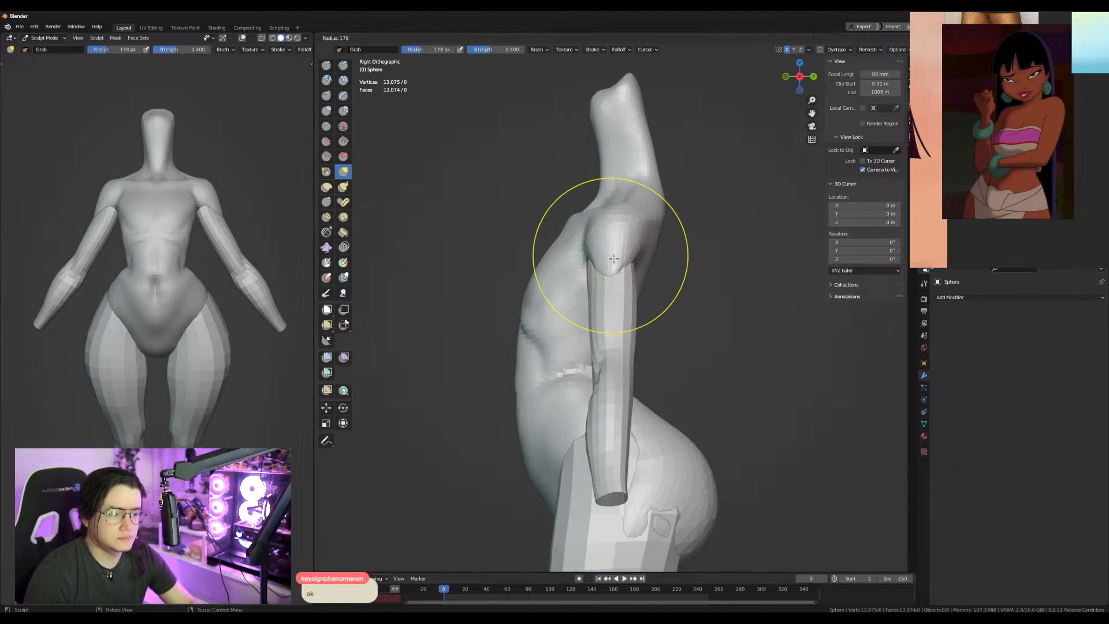
{"action": "left_click", "coordinate": [685, 291]}
Move the whole arm mesh back about 0.032 m along Y to line it up with the shoulder.
{"action": "key", "text": "ctrl+Tab"}
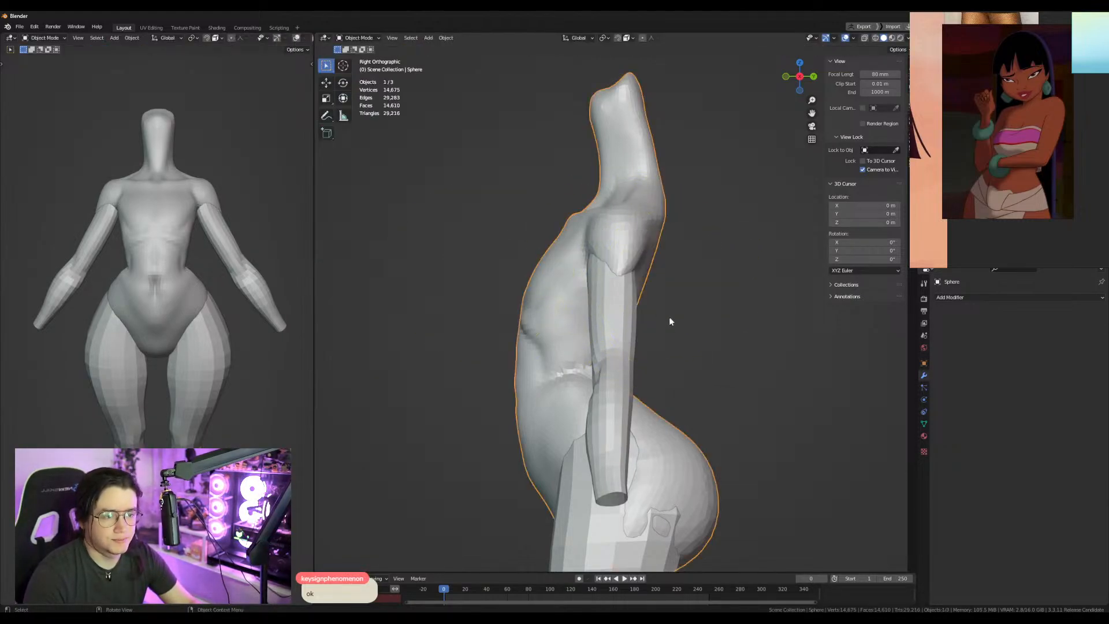
{"action": "left_click", "coordinate": [629, 316]}
{"action": "key", "text": "Tab"}
{"action": "key", "text": "g"}
{"action": "key", "text": "y"}
{"action": "left_click", "coordinate": [671, 315]}
{"action": "key", "text": "KP_1"}
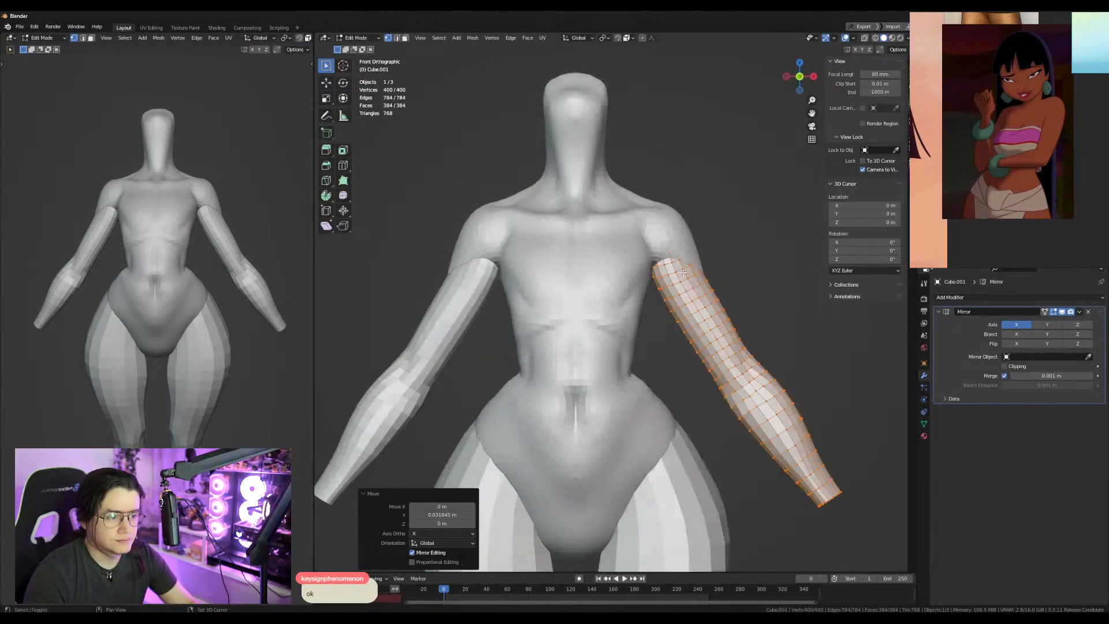
{"action": "scroll", "coordinate": [672, 318], "scroll_direction": "down", "scroll_amount": 2}
{"action": "key", "text": "Tab"}
{"action": "middle_click_drag", "start_coordinate": [674, 323], "coordinate": [525, 331]}
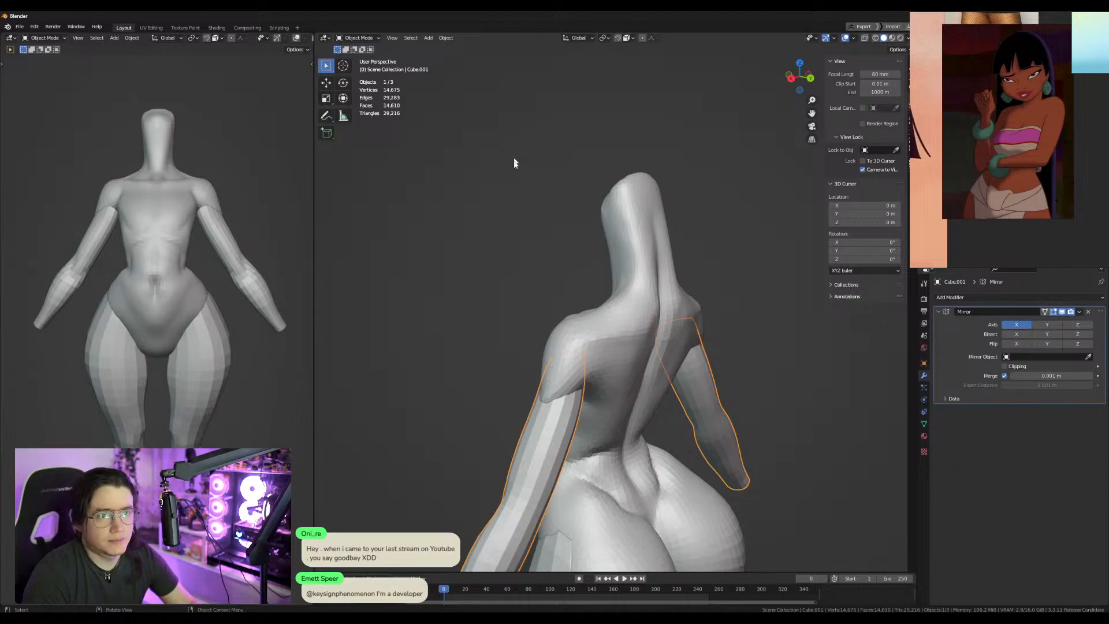
{"action": "middle_click_drag", "start_coordinate": [557, 255], "coordinate": [685, 293], "text": "alt"}
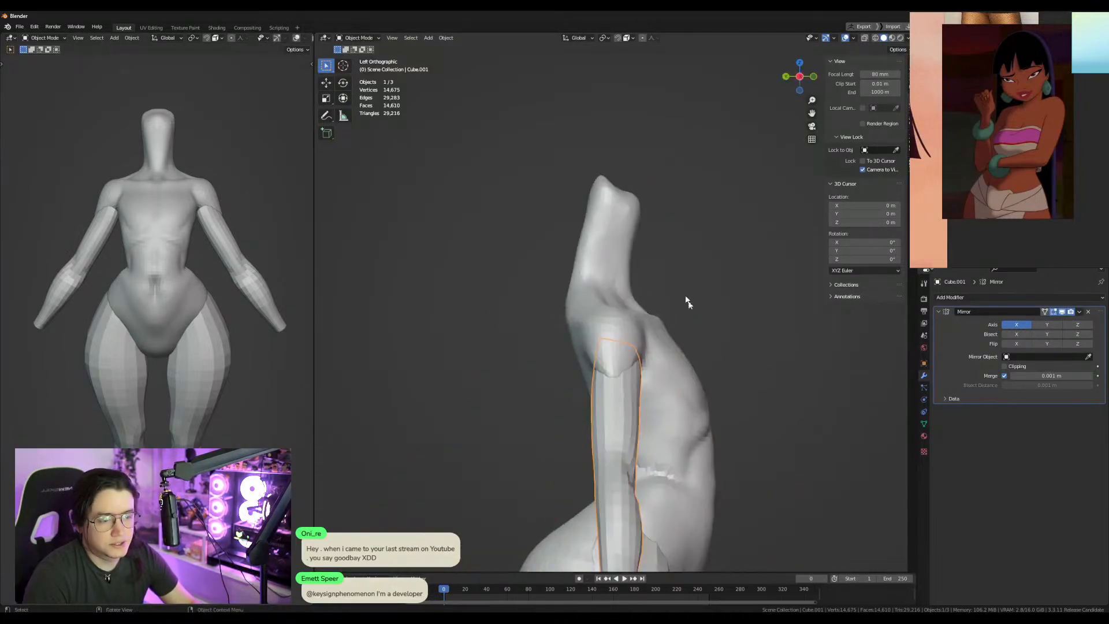
{"action": "middle_click_drag", "start_coordinate": [696, 248], "coordinate": [691, 206], "text": "shift"}
{"action": "middle_click_drag", "start_coordinate": [696, 255], "coordinate": [517, 232], "text": "alt"}
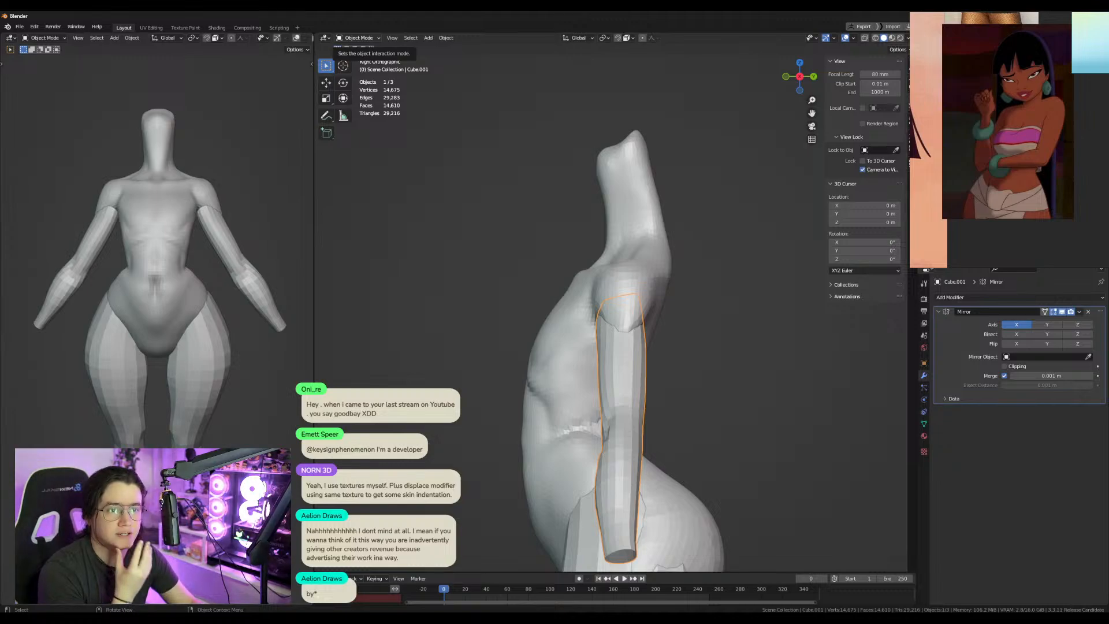
{"action": "key", "text": "alt+Tab"}
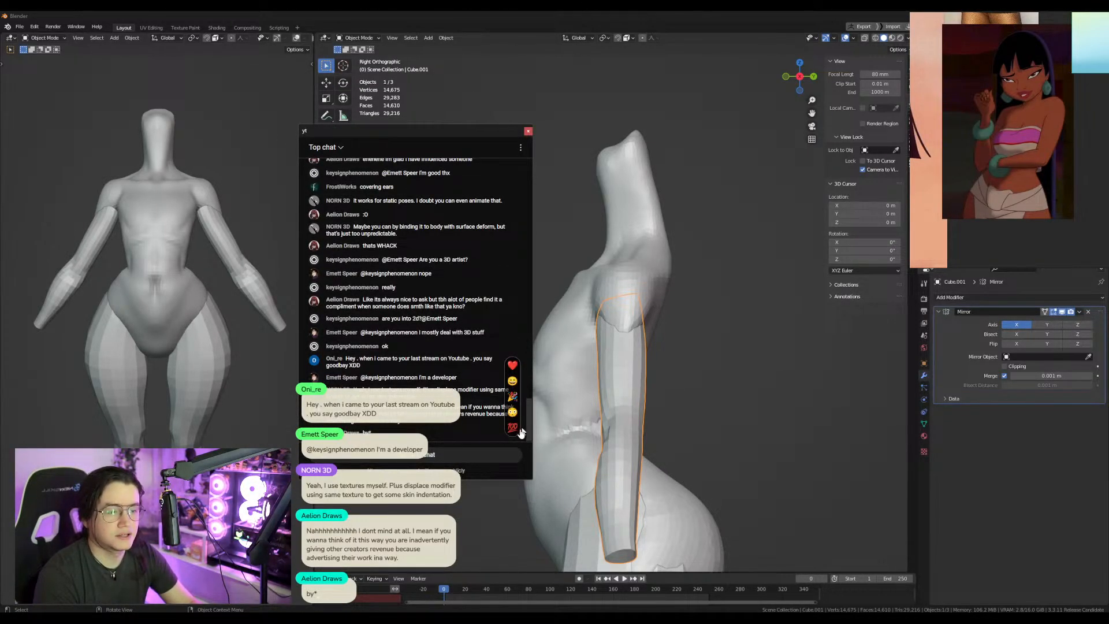
{"action": "left_click_drag", "start_coordinate": [480, 131], "coordinate": [399, 2]}
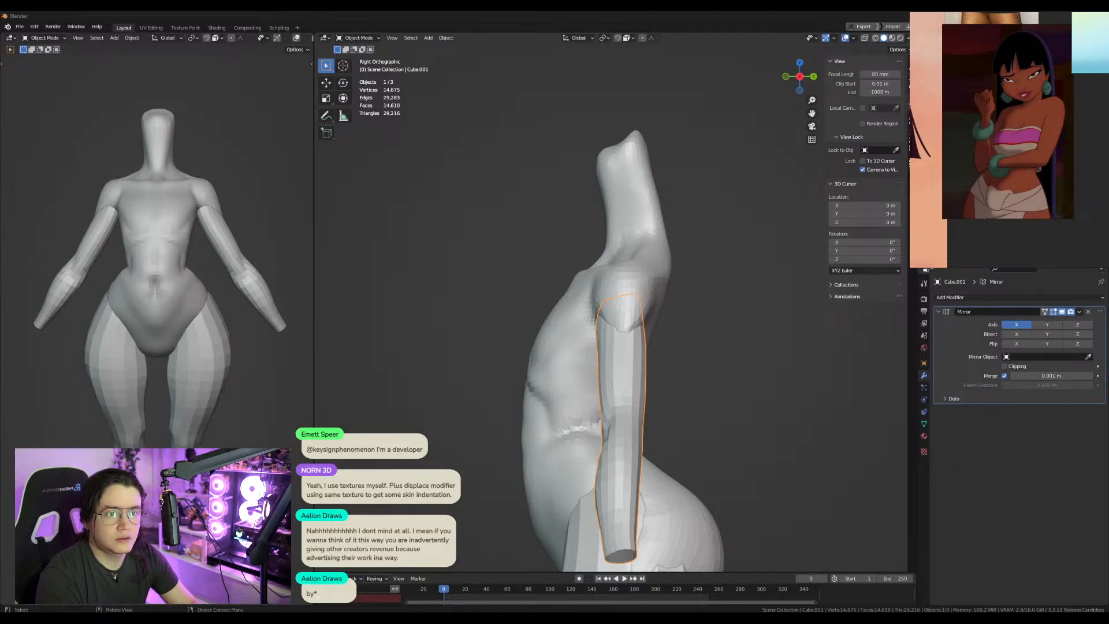
Sculpt the arms in the side view, nudging the upper arm slightly forward with a large Grab brush.
{"action": "left_click", "coordinate": [637, 260]}
{"action": "left_click", "coordinate": [638, 388]}
{"action": "key", "text": "Tab"}
{"action": "key", "text": "Tab"}
{"action": "key", "text": "ctrl+Tab"}
{"action": "left_click_drag", "start_coordinate": [640, 319], "coordinate": [636, 323]}
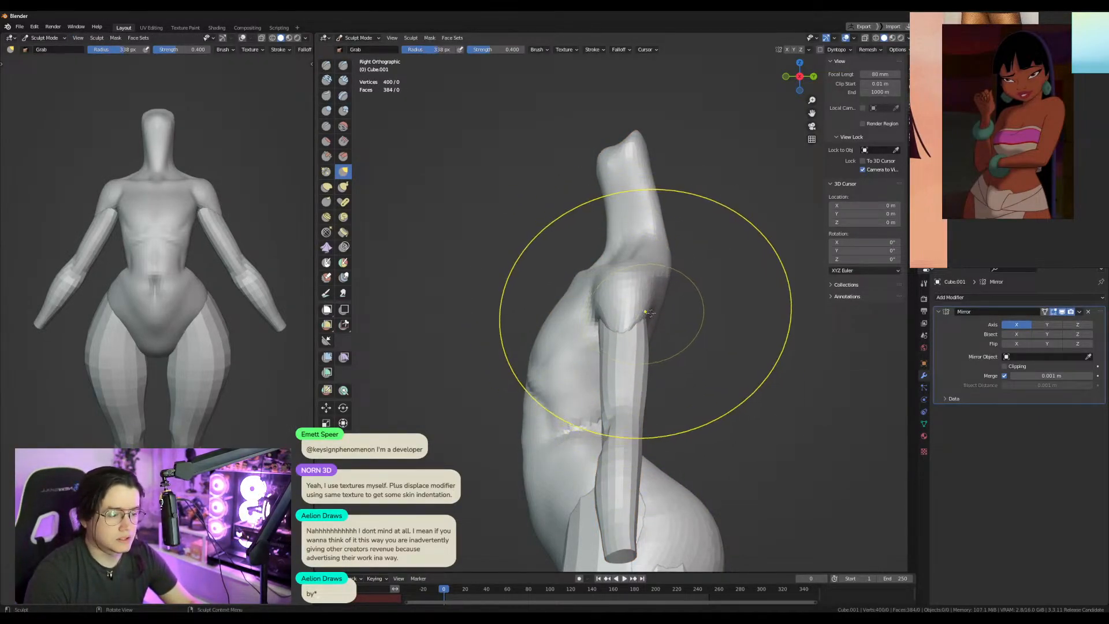
{"action": "key", "text": "f"}
{"action": "left_click", "coordinate": [631, 312]}
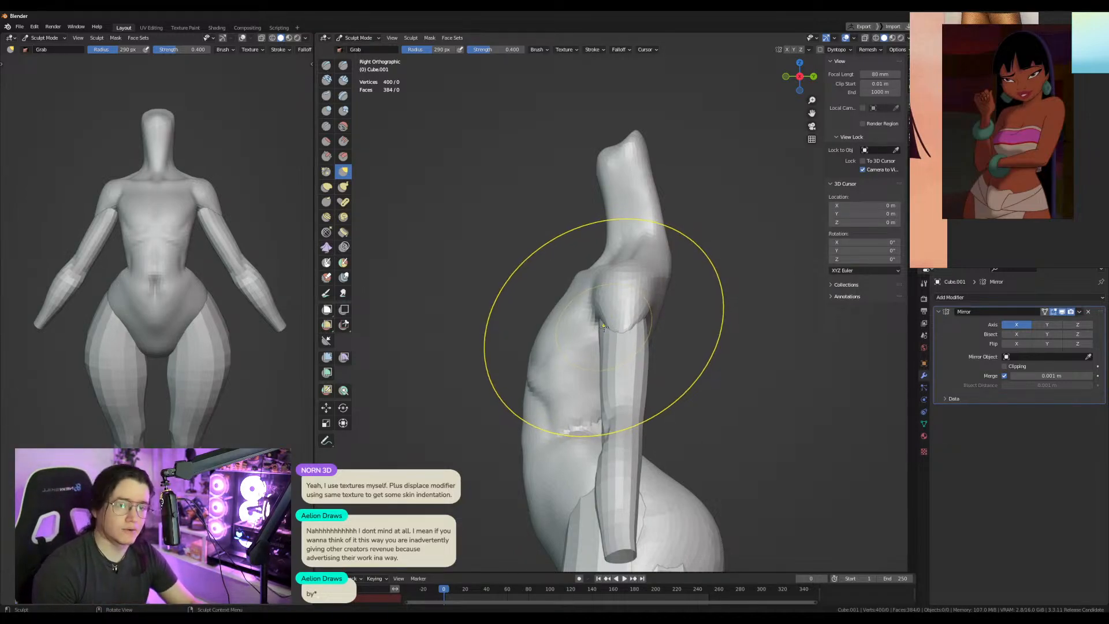
{"action": "mouse_move", "coordinate": [604, 326]}
{"action": "middle_mouse_down"}
{"action": "mouse_move", "coordinate": [636, 326]}
{"action": "mouse_move", "coordinate": [592, 327]}
{"action": "middle_mouse_up"}
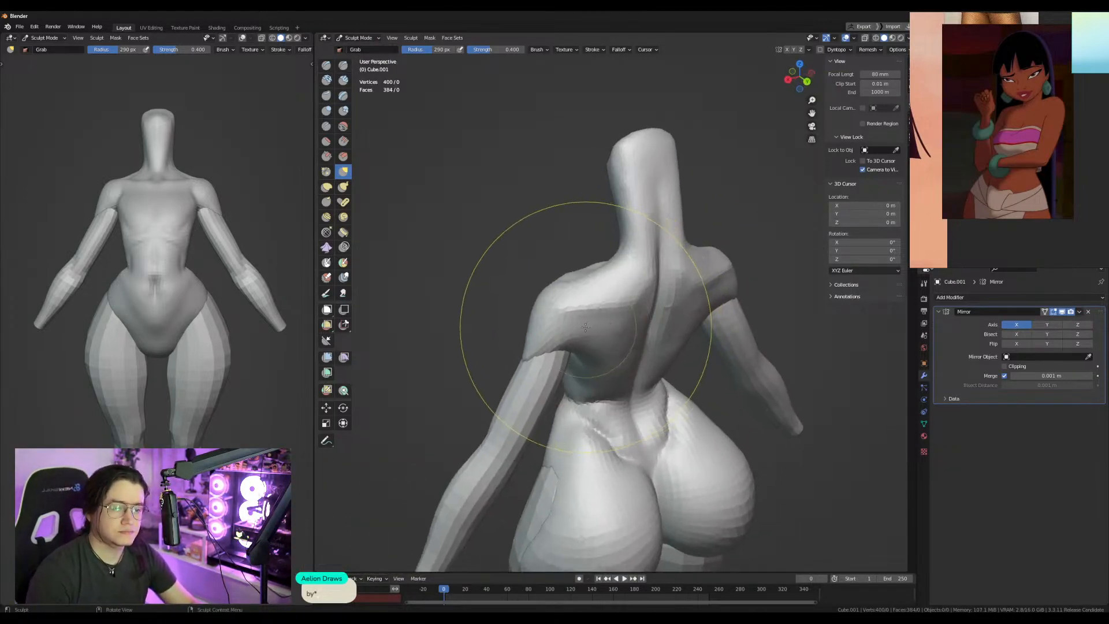
Switch sculpting to the body and reshape the shoulder's lower edge around the top of the arm.
{"action": "key", "text": "alt+q"}
{"action": "key", "text": "f"}
{"action": "left_click", "coordinate": [499, 325]}
{"action": "middle_click_drag", "start_coordinate": [525, 327], "coordinate": [568, 331]}
{"action": "key", "text": "f"}
{"action": "left_click", "coordinate": [533, 333]}
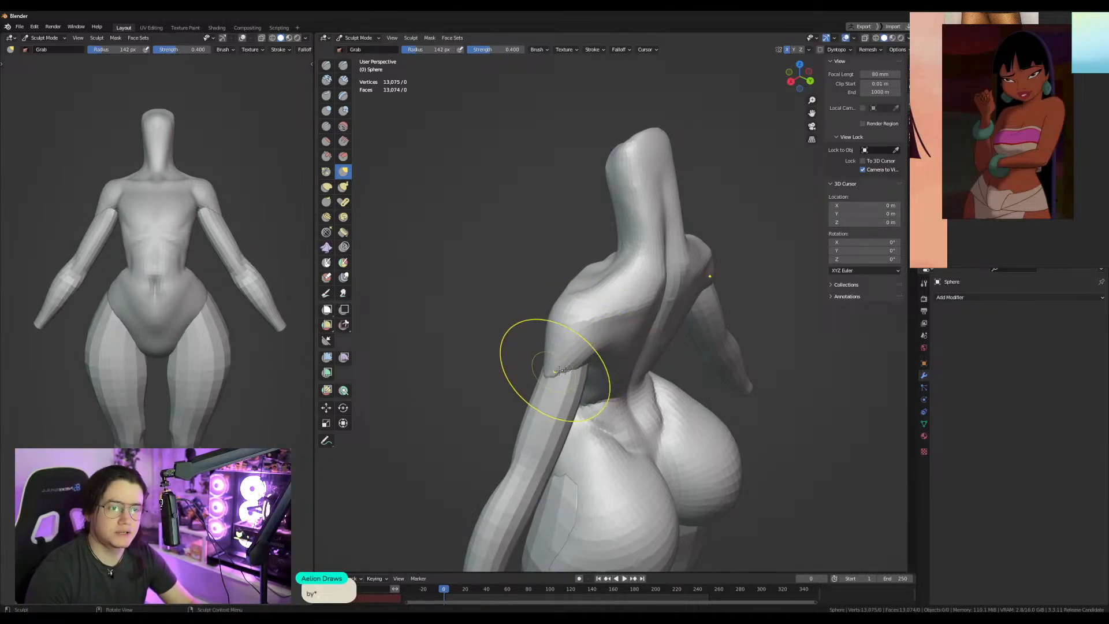
{"action": "key", "text": "ctrl+KP_1"}
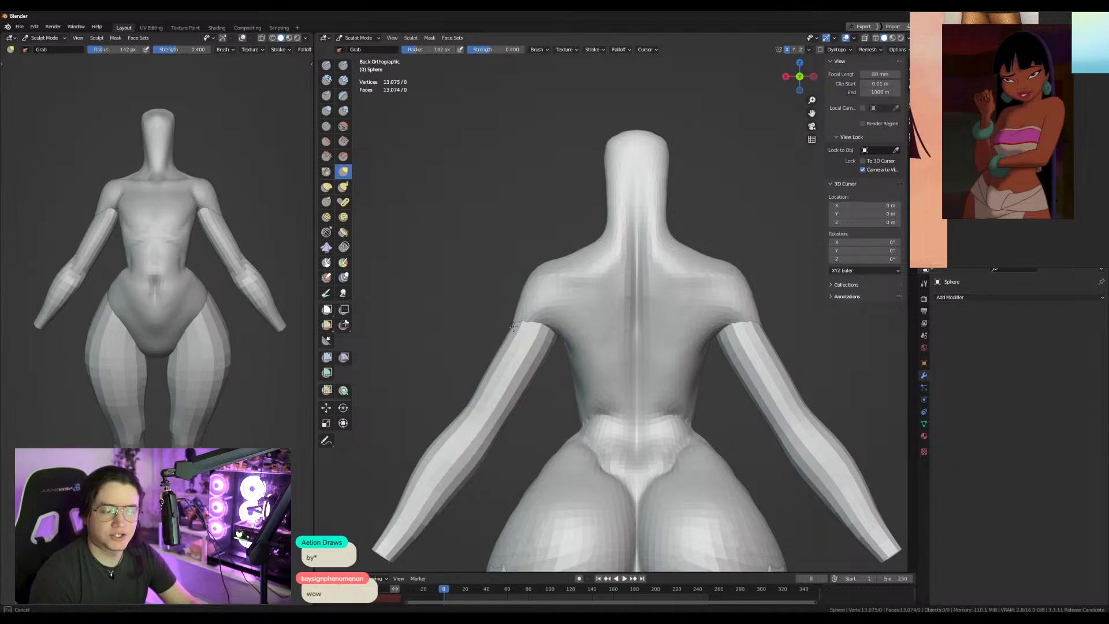
{"action": "left_click", "coordinate": [327, 125]}
{"action": "mouse_move", "coordinate": [491, 324]}
{"action": "middle_mouse_down"}
{"action": "mouse_move", "coordinate": [689, 380]}
{"action": "mouse_move", "coordinate": [640, 339]}
{"action": "mouse_move", "coordinate": [586, 344]}
{"action": "mouse_move", "coordinate": [595, 346]}
{"action": "middle_mouse_up"}
{"action": "key", "text": "f"}
{"action": "left_click", "coordinate": [624, 341]}
{"action": "key", "text": "g"}
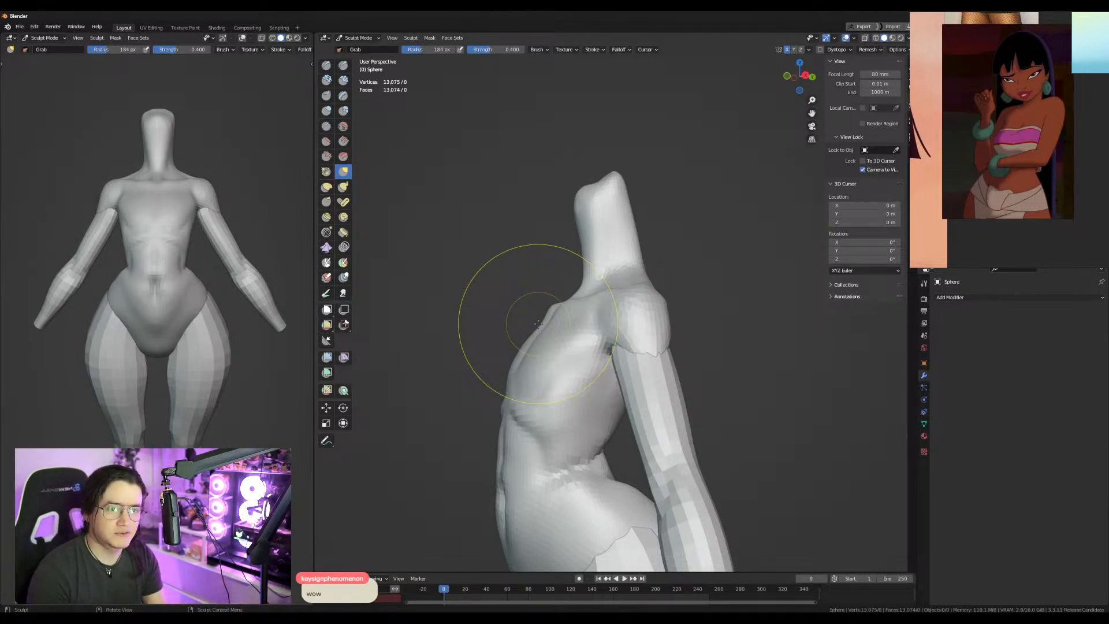
Looking down on the body, push the back of the shoulder forward using a Grab brush of about 232 px.
{"action": "mouse_move", "coordinate": [547, 368]}
{"action": "middle_mouse_down"}
{"action": "mouse_move", "coordinate": [516, 361]}
{"action": "mouse_move", "coordinate": [698, 368]}
{"action": "mouse_move", "coordinate": [597, 371]}
{"action": "middle_mouse_up"}
{"action": "key", "text": "bracketleft"}
{"action": "key", "text": "bracketleft"}
{"action": "key", "text": "bracketleft"}
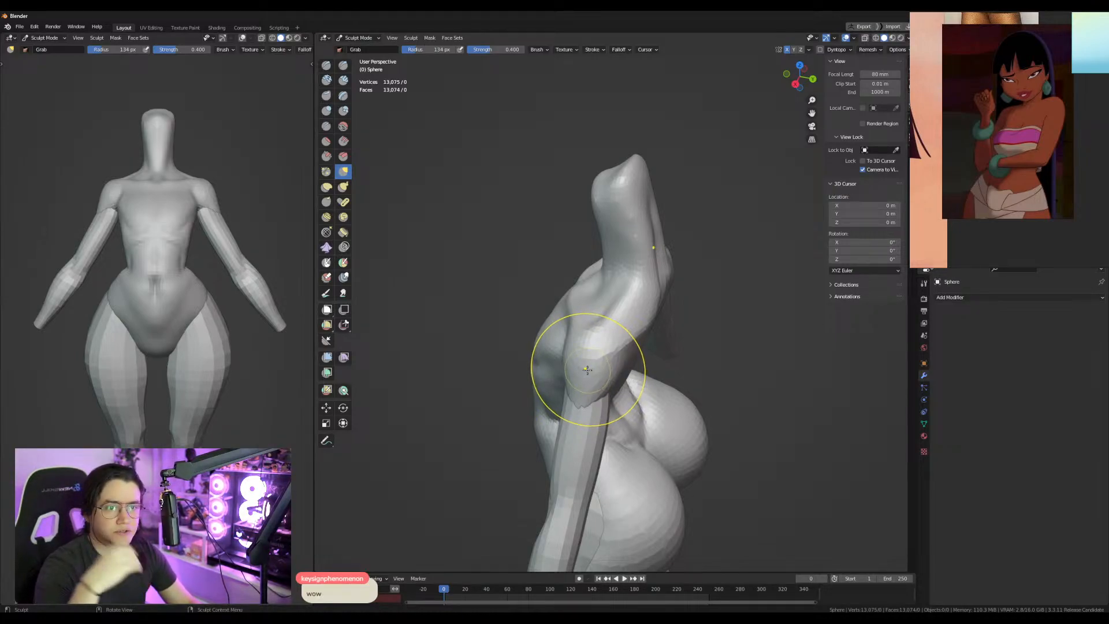
{"action": "middle_click_drag", "start_coordinate": [630, 319], "coordinate": [679, 370]}
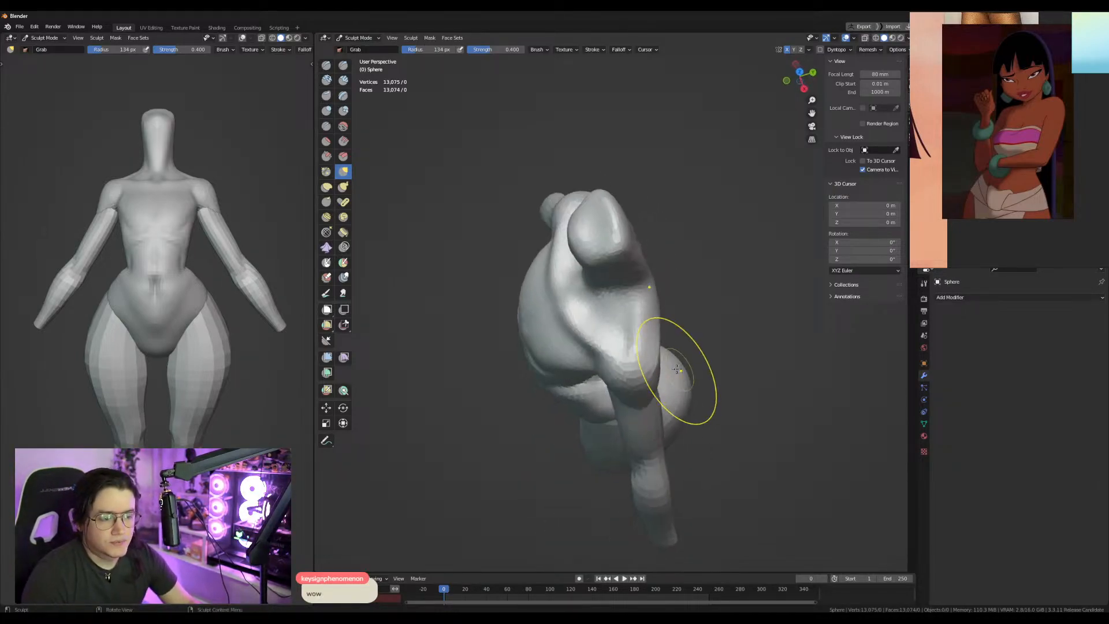
{"action": "key", "text": "f"}
{"action": "left_click", "coordinate": [556, 322]}
{"action": "mouse_move", "coordinate": [553, 319]}
{"action": "middle_mouse_down"}
{"action": "mouse_move", "coordinate": [525, 278]}
{"action": "mouse_move", "coordinate": [527, 299]}
{"action": "middle_mouse_up"}
{"action": "scroll", "coordinate": [527, 300], "scroll_direction": "up", "scroll_amount": 2}
{"action": "key", "text": "f"}
{"action": "left_click", "coordinate": [546, 279]}
{"action": "key", "text": "f"}
{"action": "left_click", "coordinate": [629, 286]}
{"action": "left_click_drag", "start_coordinate": [653, 301], "coordinate": [640, 296]}
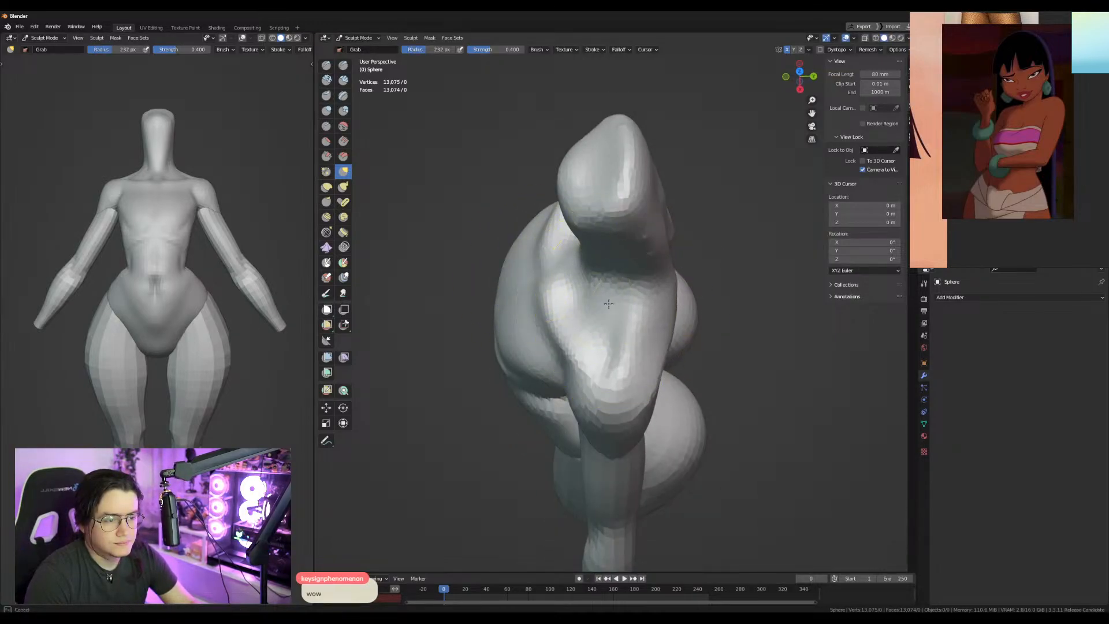
Pull the neck forward with the Grab brush from above, then adjust its base in the right side view.
{"action": "key", "text": "f"}
{"action": "left_click", "coordinate": [705, 179]}
{"action": "left_click_drag", "start_coordinate": [629, 175], "coordinate": [601, 177]}
{"action": "left_click_drag", "start_coordinate": [601, 176], "coordinate": [609, 183]}
{"action": "key", "text": "ctrl+KP_1"}
{"action": "key", "text": "KP_3"}
{"action": "left_click_drag", "start_coordinate": [608, 250], "coordinate": [595, 253]}
Reshape the front of the shoulder in side view with the Grab brush, setting its radius to 255 px.
{"action": "key", "text": "f"}
{"action": "left_click", "coordinate": [583, 289]}
{"action": "left_click_drag", "start_coordinate": [548, 311], "coordinate": [588, 332]}
{"action": "key", "text": "f"}
{"action": "left_click", "coordinate": [688, 324]}
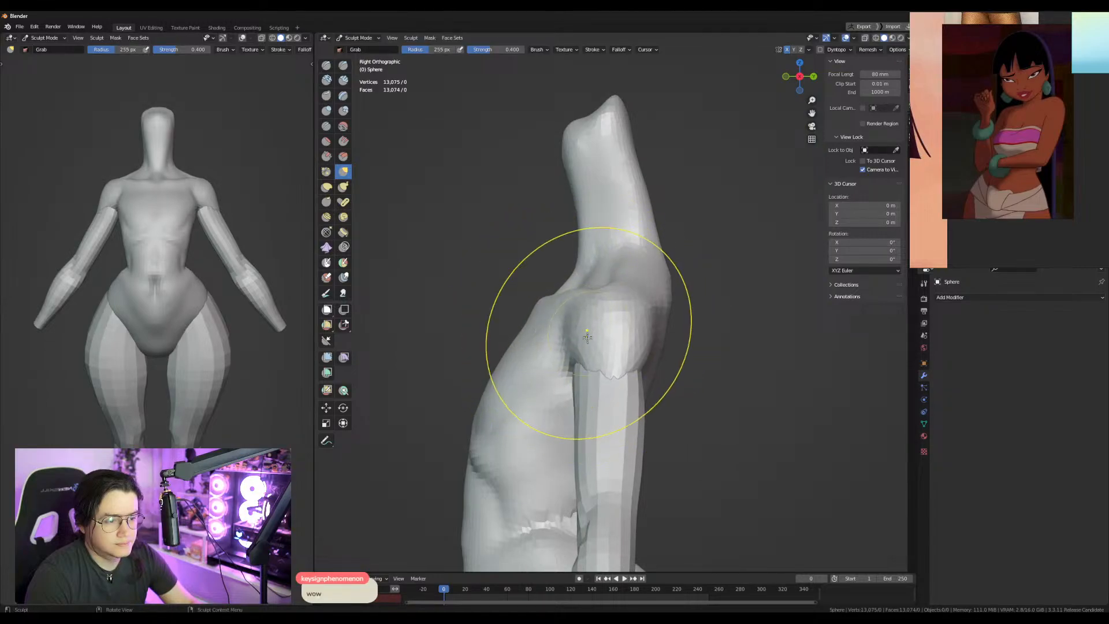
Move the arm mesh about 0.029 m back along Y, then shift it about 0.011 m along X and Z in the back view.
{"action": "key", "text": "ctrl+Tab"}
{"action": "left_click", "coordinate": [612, 425]}
{"action": "key", "text": "Tab"}
{"action": "key", "text": "g"}
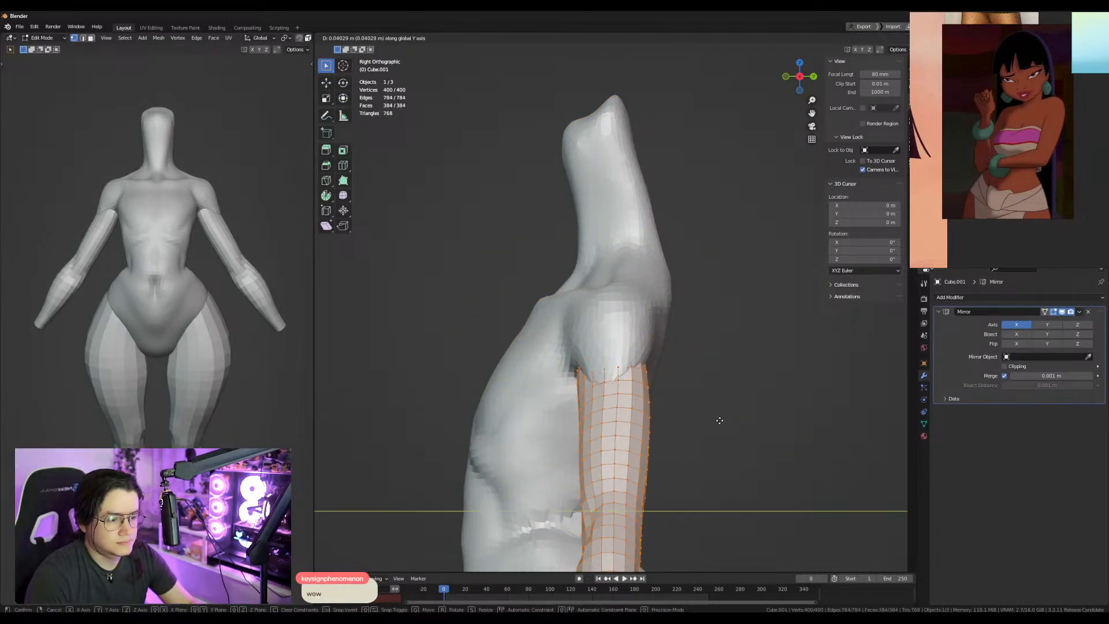
{"action": "left_click", "coordinate": [718, 421]}
{"action": "key", "text": "ctrl+KP_1"}
{"action": "key", "text": "g"}
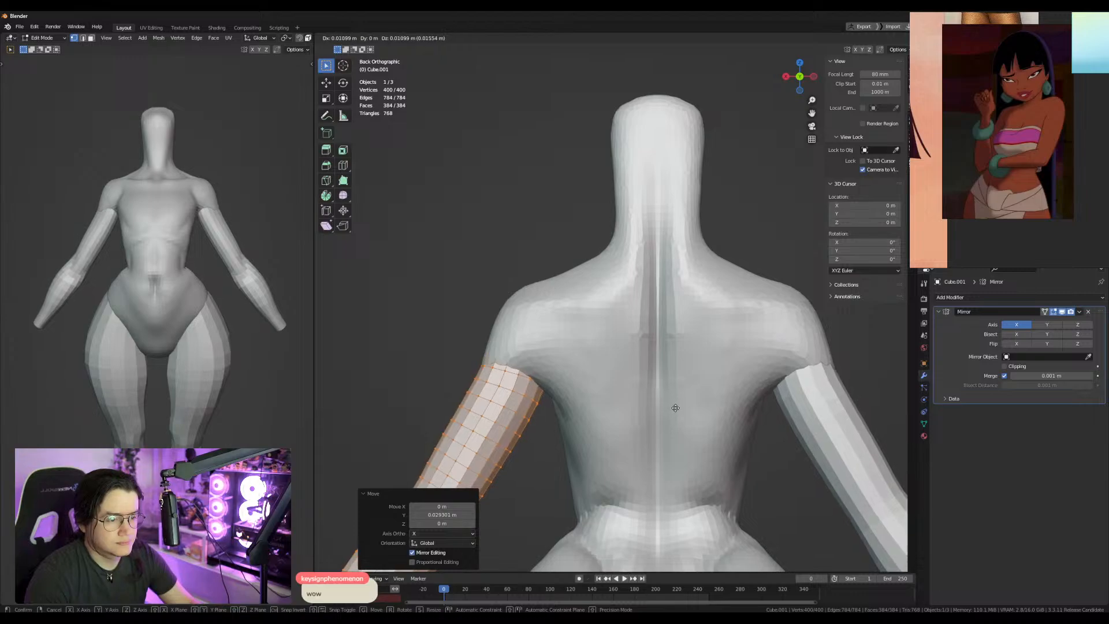
{"action": "left_click", "coordinate": [676, 408]}
{"action": "left_click_drag", "start_coordinate": [737, 400], "coordinate": [723, 339], "text": "alt+shift"}
{"action": "key", "text": "ctrl+Tab"}
{"action": "left_click_drag", "start_coordinate": [418, 317], "coordinate": [424, 352], "text": "ctrl+alt"}
{"action": "key", "text": "KP_1"}
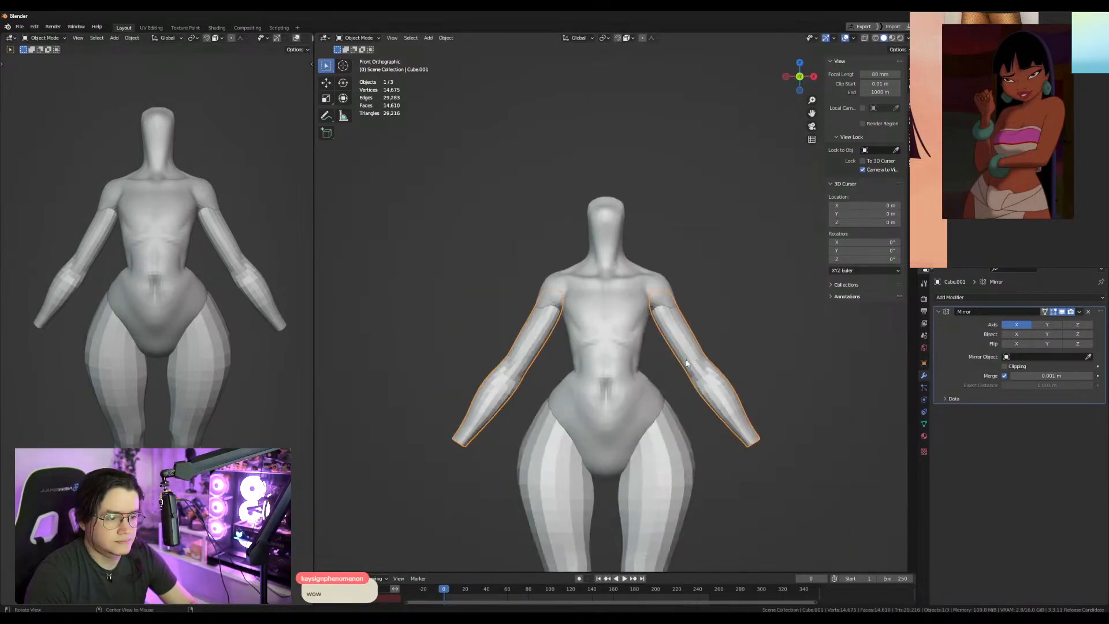
Put the body mesh in Sculpt Mode and pull the upper chest slightly downward with the Grab brush.
{"action": "scroll", "coordinate": [706, 384], "scroll_direction": "up", "scroll_amount": 5}
{"action": "mouse_move", "coordinate": [556, 362]}
{"action": "middle_mouse_down", "text": "shift"}
{"action": "mouse_move", "coordinate": [604, 366]}
{"action": "mouse_move", "coordinate": [550, 359]}
{"action": "middle_mouse_up", "text": "shift"}
{"action": "left_click", "coordinate": [592, 319]}
{"action": "key", "text": "ctrl+Tab"}
{"action": "key", "text": "ctrl+z"}
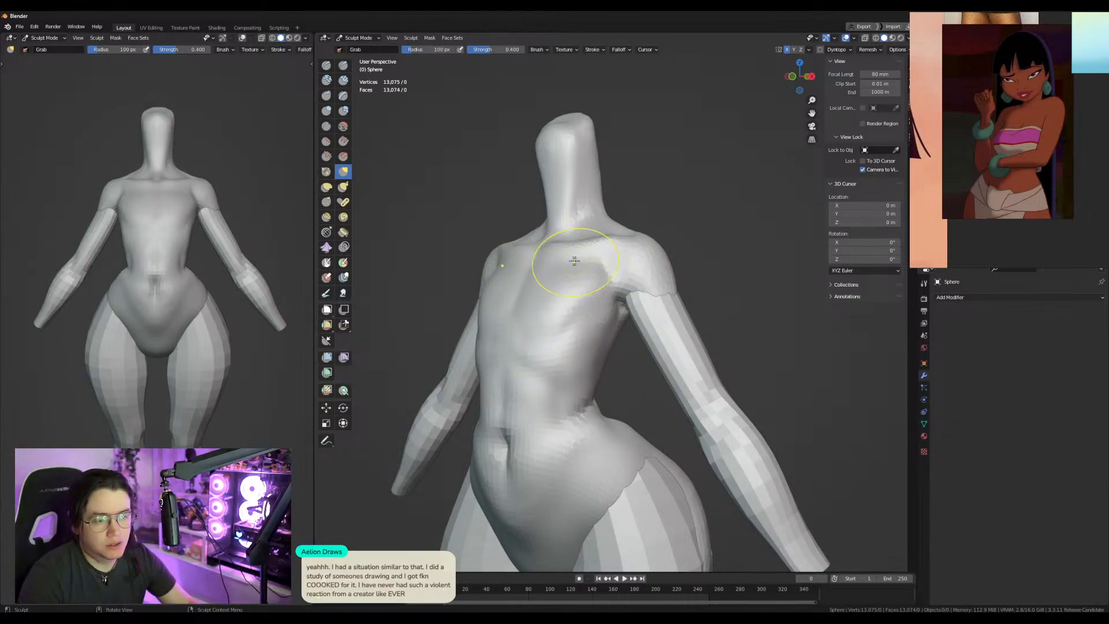
{"action": "middle_click_drag", "start_coordinate": [576, 261], "coordinate": [554, 268]}
{"action": "key", "text": "f"}
{"action": "left_click", "coordinate": [558, 268]}
{"action": "left_click_drag", "start_coordinate": [559, 279], "coordinate": [553, 291]}
Refine the upper chest from above with the Grab brush, setting its radius to 92 px.
{"action": "middle_click_drag", "start_coordinate": [566, 263], "coordinate": [572, 318]}
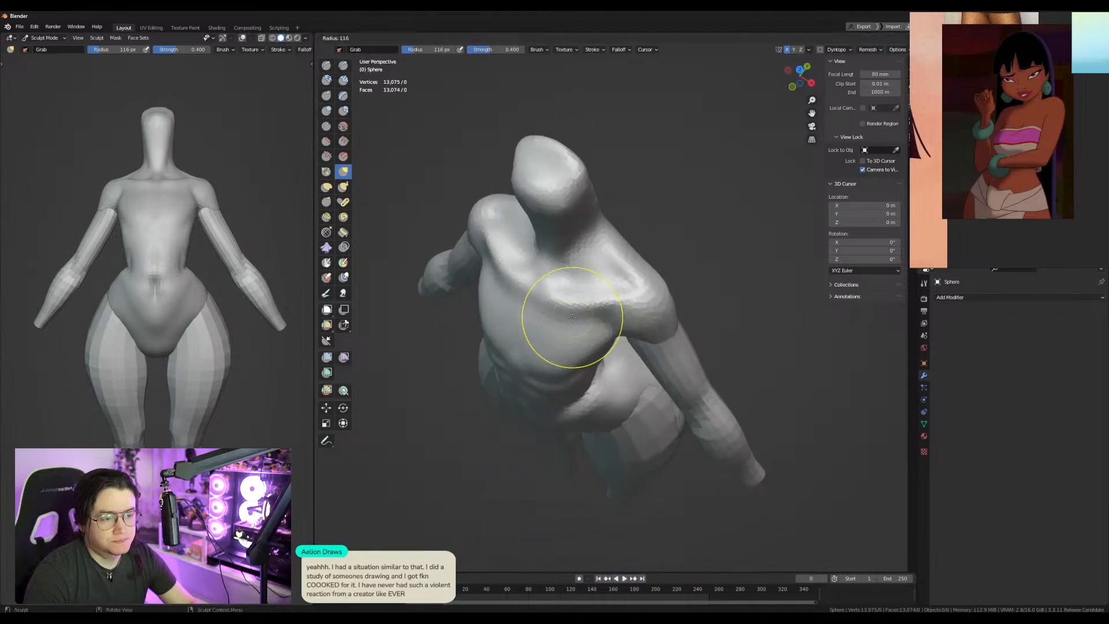
{"action": "key", "text": "f"}
{"action": "left_click", "coordinate": [580, 313]}
{"action": "left_click_drag", "start_coordinate": [568, 313], "coordinate": [572, 317]}
{"action": "mouse_move", "coordinate": [610, 313]}
{"action": "middle_mouse_down"}
{"action": "mouse_move", "coordinate": [562, 300]}
{"action": "mouse_move", "coordinate": [582, 389]}
{"action": "mouse_move", "coordinate": [591, 387]}
{"action": "middle_mouse_up"}
{"action": "mouse_move", "coordinate": [559, 389]}
{"action": "left_mouse_down"}
{"action": "mouse_move", "coordinate": [571, 381]}
{"action": "mouse_move", "coordinate": [564, 369]}
{"action": "left_mouse_up"}
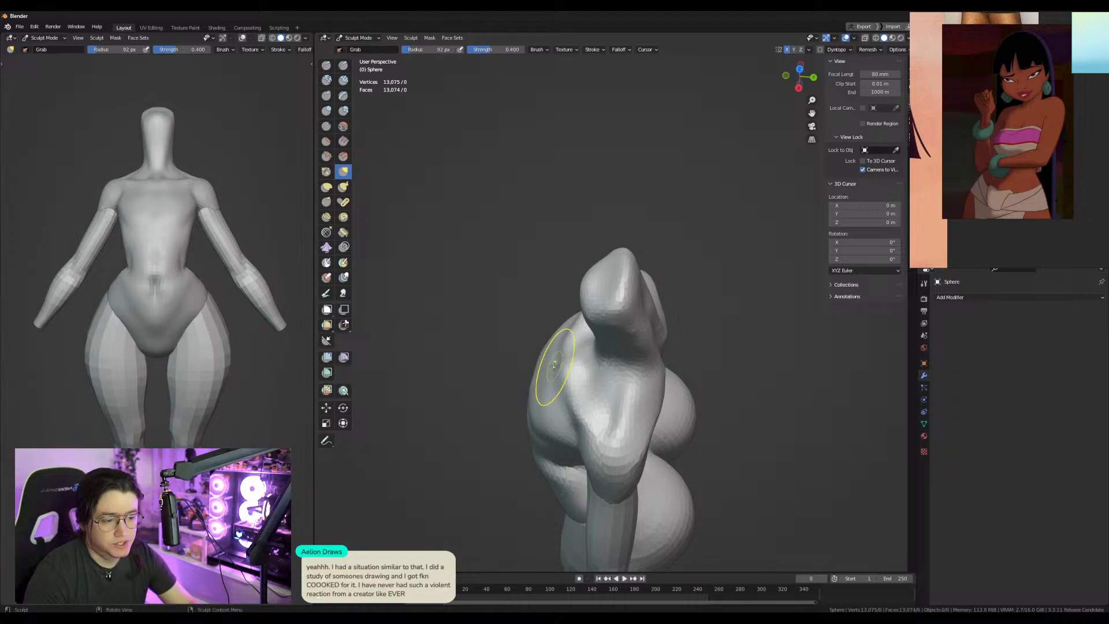
Nudge the armpit outward in the front view using a Grab brush of 94 px.
{"action": "key", "text": "KP_1"}
{"action": "key", "text": "f"}
{"action": "left_click", "coordinate": [750, 372]}
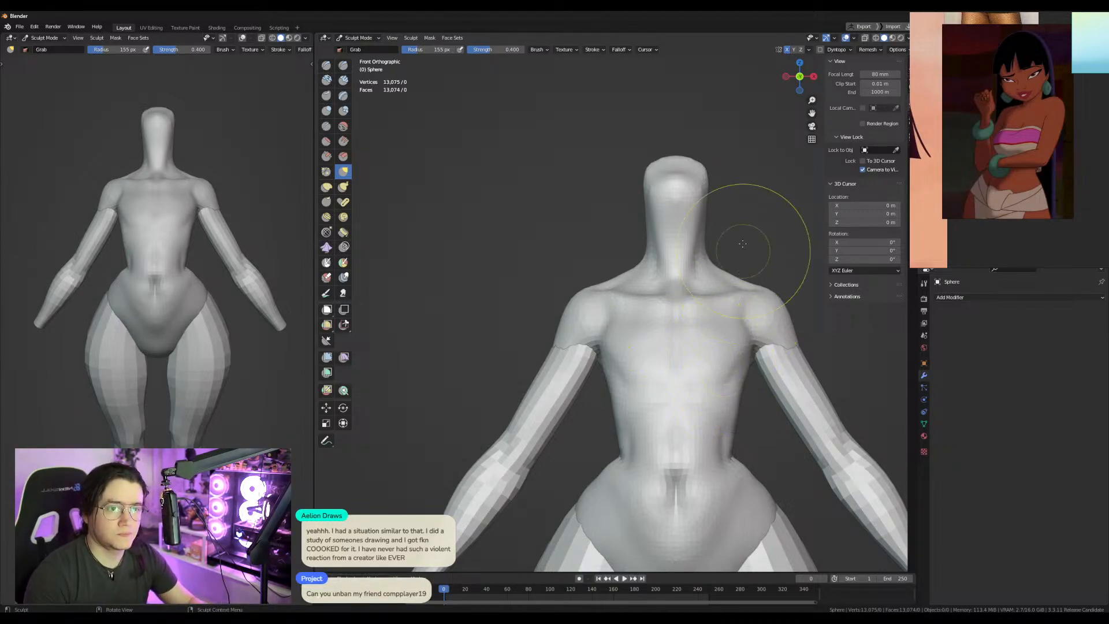
{"action": "mouse_move", "coordinate": [719, 280]}
{"action": "middle_mouse_down", "text": "shift"}
{"action": "mouse_move", "coordinate": [627, 218]}
{"action": "mouse_move", "coordinate": [575, 277]}
{"action": "mouse_move", "coordinate": [580, 329]}
{"action": "mouse_move", "coordinate": [483, 329]}
{"action": "middle_mouse_up", "text": "shift"}
{"action": "scroll", "coordinate": [581, 329], "scroll_direction": "up", "scroll_amount": 4}
{"action": "key", "text": "f"}
{"action": "left_click", "coordinate": [555, 330]}
{"action": "mouse_move", "coordinate": [451, 278]}
{"action": "middle_mouse_down"}
{"action": "mouse_move", "coordinate": [544, 325]}
{"action": "mouse_move", "coordinate": [546, 347]}
{"action": "middle_mouse_up"}
{"action": "left_click_drag", "start_coordinate": [546, 346], "coordinate": [533, 342]}
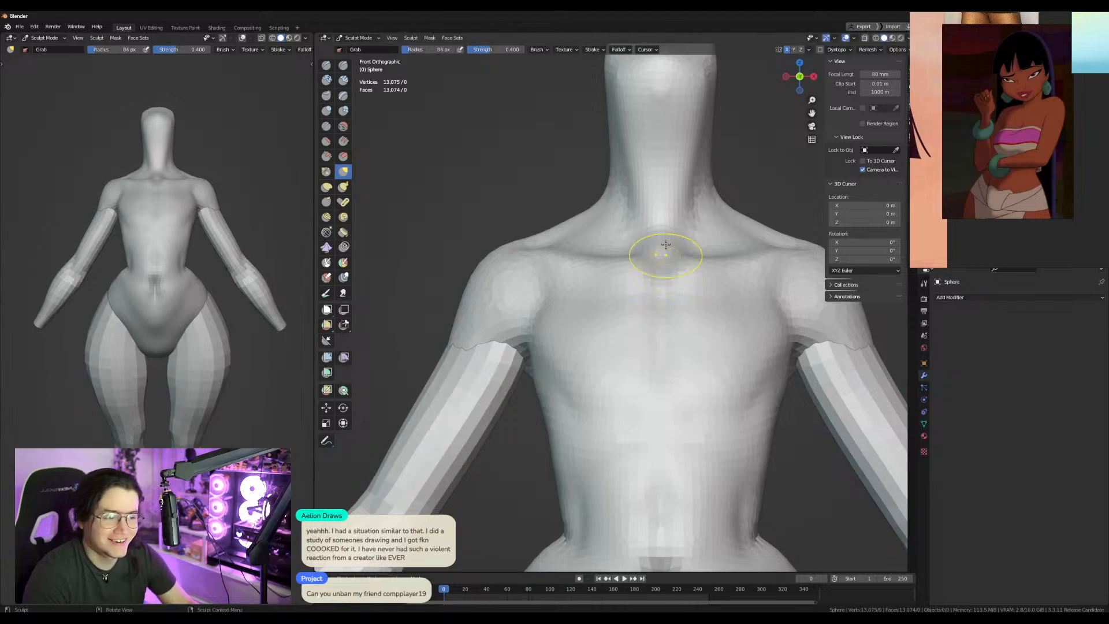
Pull the pit of the neck downward and the slope between neck and shoulder outward with the Grab brush in front view.
{"action": "middle_click_drag", "start_coordinate": [656, 255], "coordinate": [619, 310], "text": "shift"}
{"action": "left_click_drag", "start_coordinate": [619, 306], "coordinate": [621, 340]}
{"action": "key", "text": "f"}
{"action": "left_click", "coordinate": [643, 331]}
{"action": "middle_click_drag", "start_coordinate": [639, 315], "coordinate": [596, 237], "text": "shift"}
{"action": "left_click_drag", "start_coordinate": [660, 233], "coordinate": [694, 245]}
Set the Grab brush radius to 137 px and nudge the top of the shoulder while looking down on the body.
{"action": "key", "text": "f"}
{"action": "left_click", "coordinate": [671, 244]}
{"action": "mouse_move", "coordinate": [670, 244]}
{"action": "middle_mouse_down"}
{"action": "mouse_move", "coordinate": [564, 254]}
{"action": "mouse_move", "coordinate": [582, 272]}
{"action": "middle_mouse_up"}
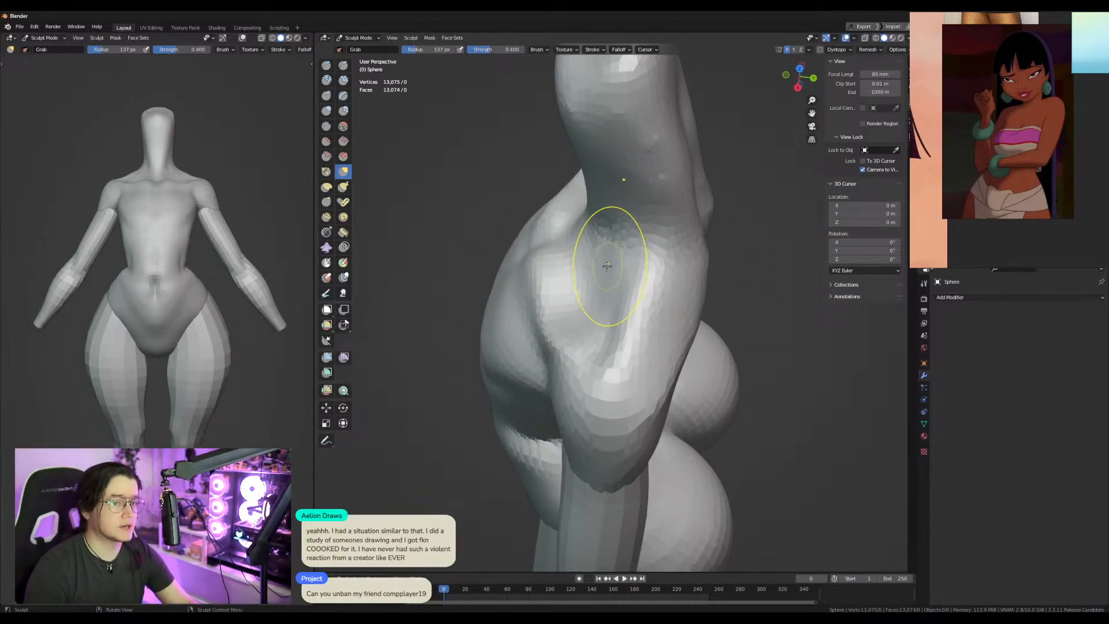
{"action": "mouse_move", "coordinate": [622, 223]}
{"action": "middle_mouse_down"}
{"action": "mouse_move", "coordinate": [617, 236]}
{"action": "mouse_move", "coordinate": [639, 188]}
{"action": "mouse_move", "coordinate": [623, 330]}
{"action": "mouse_move", "coordinate": [578, 319]}
{"action": "mouse_move", "coordinate": [570, 329]}
{"action": "mouse_move", "coordinate": [609, 345]}
{"action": "middle_mouse_up"}
{"action": "left_click_drag", "start_coordinate": [610, 367], "coordinate": [616, 376]}
{"action": "mouse_move", "coordinate": [617, 376]}
{"action": "middle_mouse_down"}
{"action": "mouse_move", "coordinate": [543, 370]}
{"action": "mouse_move", "coordinate": [582, 364]}
{"action": "middle_mouse_up"}
Lasso-mask the neck in the right side view, invert the mask to isolate it and soften the mask edge.
{"action": "key", "text": "f"}
{"action": "mouse_move", "coordinate": [581, 379]}
{"action": "left_mouse_down", "text": "ctrl+shift"}
{"action": "mouse_move", "coordinate": [632, 200]}
{"action": "mouse_move", "coordinate": [722, 286]}
{"action": "mouse_move", "coordinate": [579, 464]}
{"action": "left_mouse_up", "text": "ctrl+shift"}
{"action": "key", "text": "ctrl+i"}
{"action": "middle_click_drag", "start_coordinate": [723, 260], "coordinate": [624, 245], "text": "alt"}
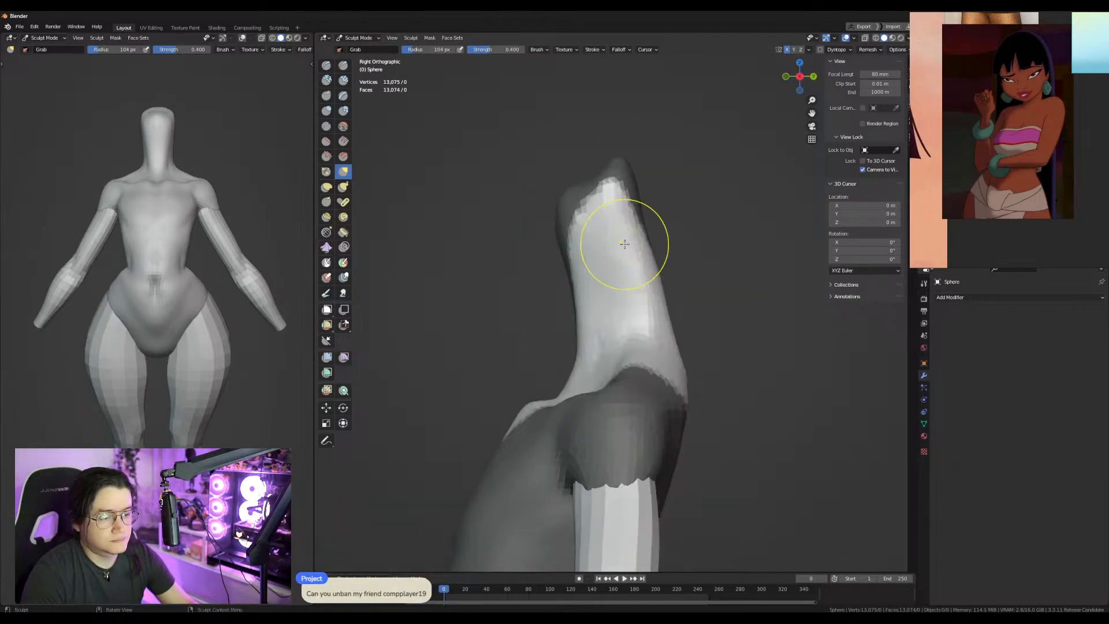
{"action": "key", "text": "a"}
{"action": "key", "text": "ctrl+i"}
Pull the front of the isolated neck slightly forward and down with the Grab brush, and clear the mask.
{"action": "key", "text": "f"}
{"action": "left_click", "coordinate": [647, 265]}
{"action": "mouse_move", "coordinate": [576, 266]}
{"action": "left_mouse_down"}
{"action": "mouse_move", "coordinate": [525, 265]}
{"action": "mouse_move", "coordinate": [573, 279]}
{"action": "left_mouse_up"}
{"action": "key", "text": "alt+m"}
{"action": "key", "text": "f"}
{"action": "left_click", "coordinate": [523, 269]}
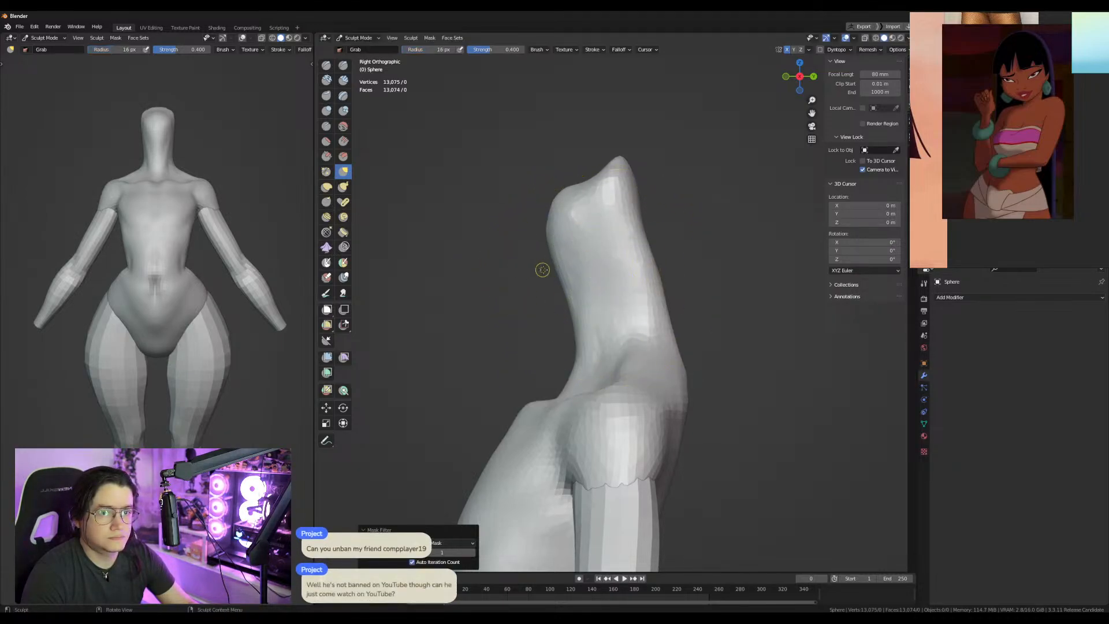
{"action": "middle_click_drag", "start_coordinate": [543, 270], "coordinate": [582, 267]}
{"action": "key", "text": "f"}
{"action": "left_click", "coordinate": [600, 267]}
{"action": "key", "text": "f"}
{"action": "left_click", "coordinate": [629, 266]}
{"action": "key", "text": "f"}
{"action": "left_click", "coordinate": [593, 261]}
{"action": "middle_click_drag", "start_coordinate": [624, 310], "coordinate": [588, 362]}
{"action": "key", "text": "f"}
{"action": "left_click", "coordinate": [601, 365]}
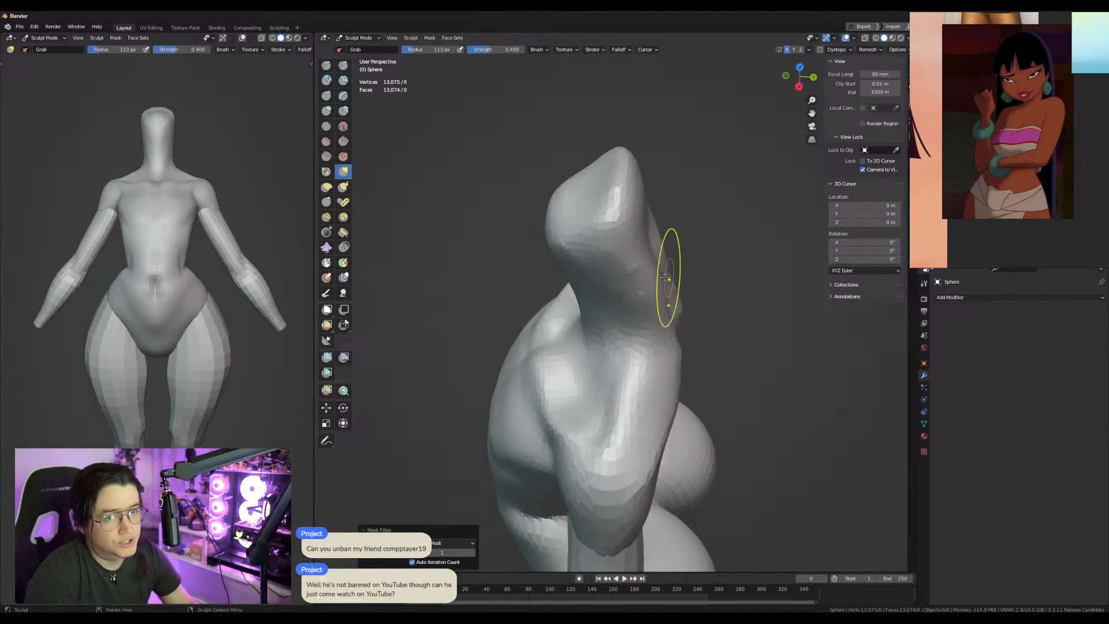
{"action": "middle_click_drag", "start_coordinate": [670, 285], "coordinate": [385, 131]}
{"action": "left_click", "coordinate": [327, 113]}
{"action": "middle_click_drag", "start_coordinate": [653, 364], "coordinate": [635, 324]}
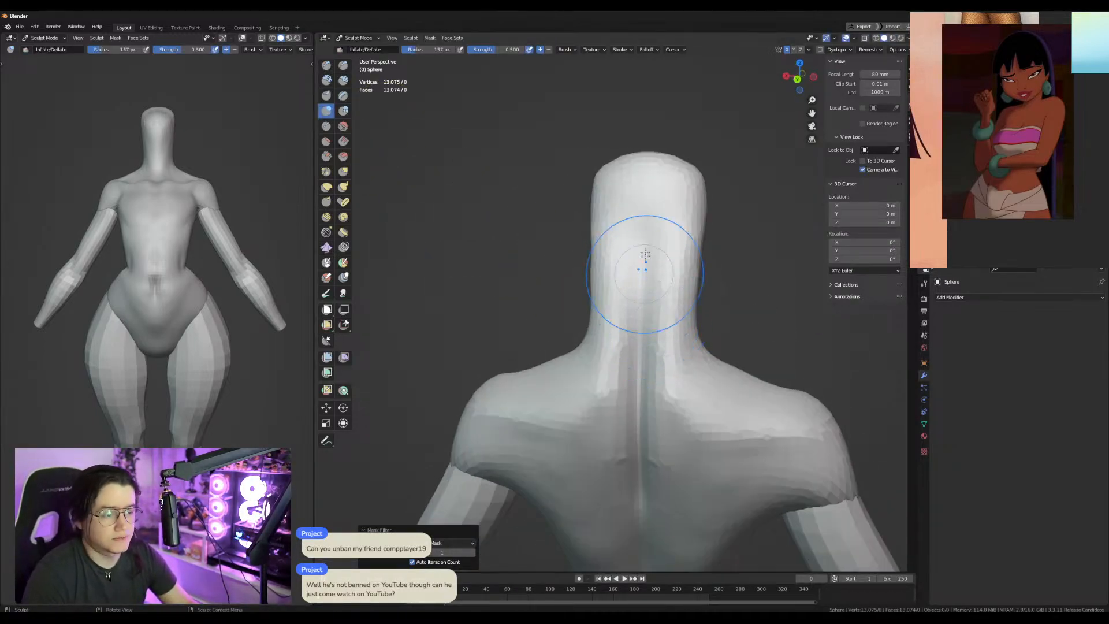
{"action": "key", "text": "f"}
{"action": "left_click", "coordinate": [629, 386]}
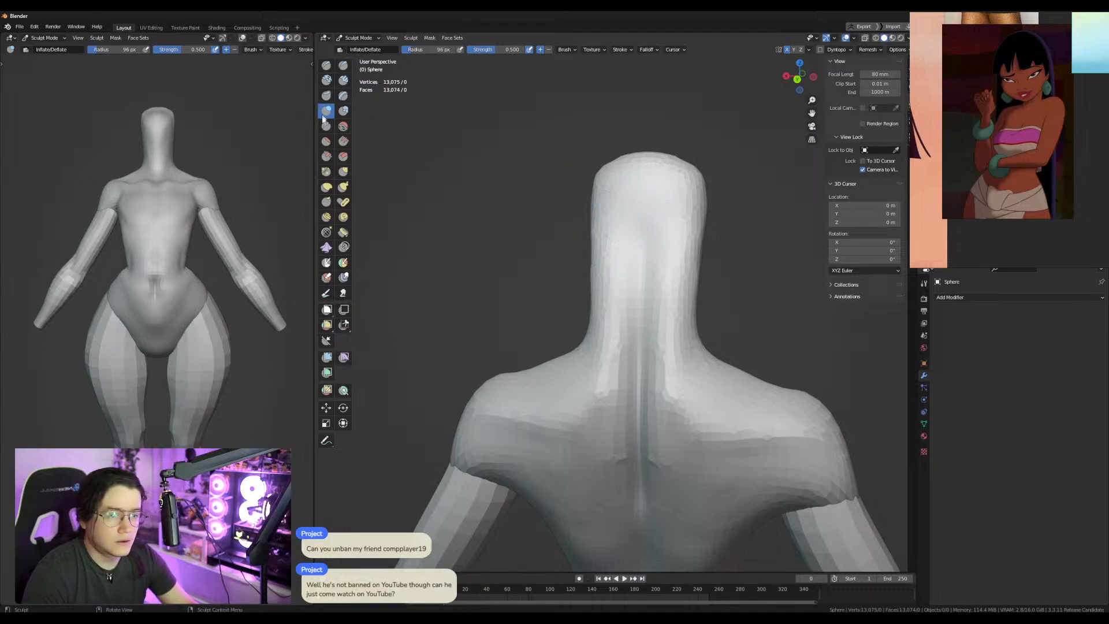
Fill the groove running from the back of the neck down the spine with the Fill/Deepen brush at 101 px and 0.700 strength.
{"action": "left_click", "coordinate": [344, 142]}
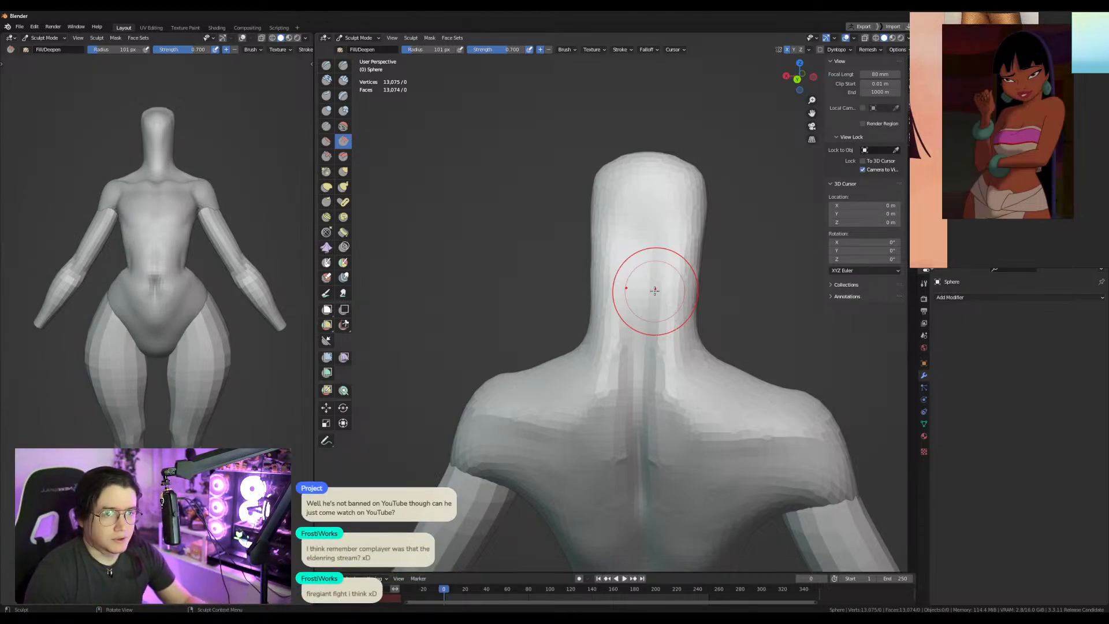
{"action": "middle_click_drag", "start_coordinate": [639, 322], "coordinate": [651, 318]}
{"action": "left_click_drag", "start_coordinate": [648, 246], "coordinate": [648, 445]}
{"action": "mouse_move", "coordinate": [649, 446]}
{"action": "middle_mouse_down"}
{"action": "mouse_move", "coordinate": [624, 317]}
{"action": "mouse_move", "coordinate": [619, 349]}
{"action": "middle_mouse_up"}
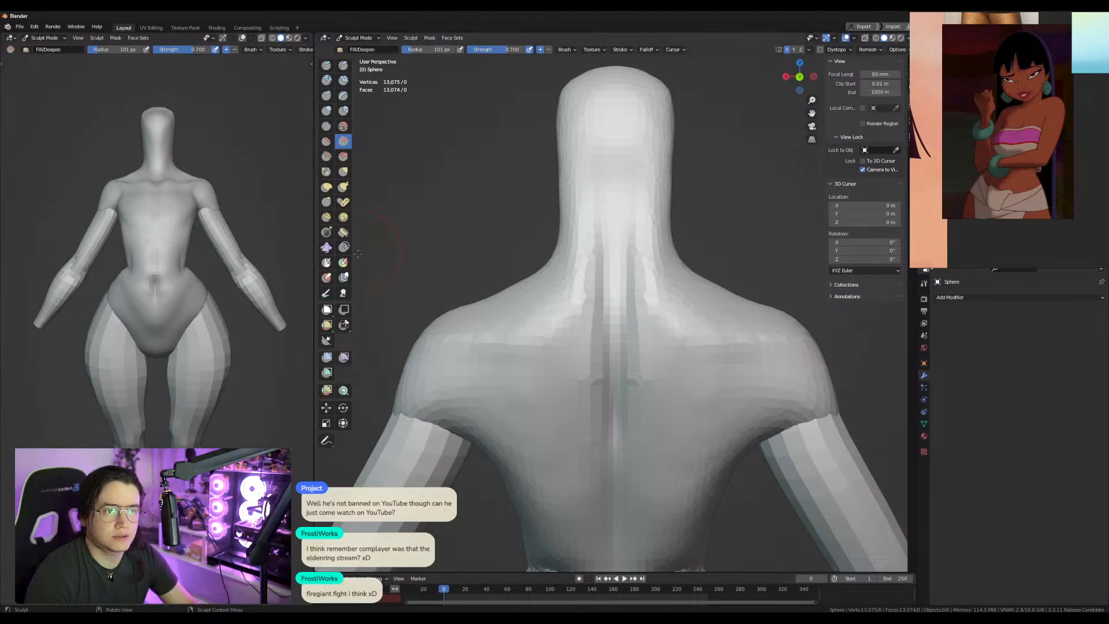
{"action": "middle_click_drag", "start_coordinate": [650, 221], "coordinate": [647, 215]}
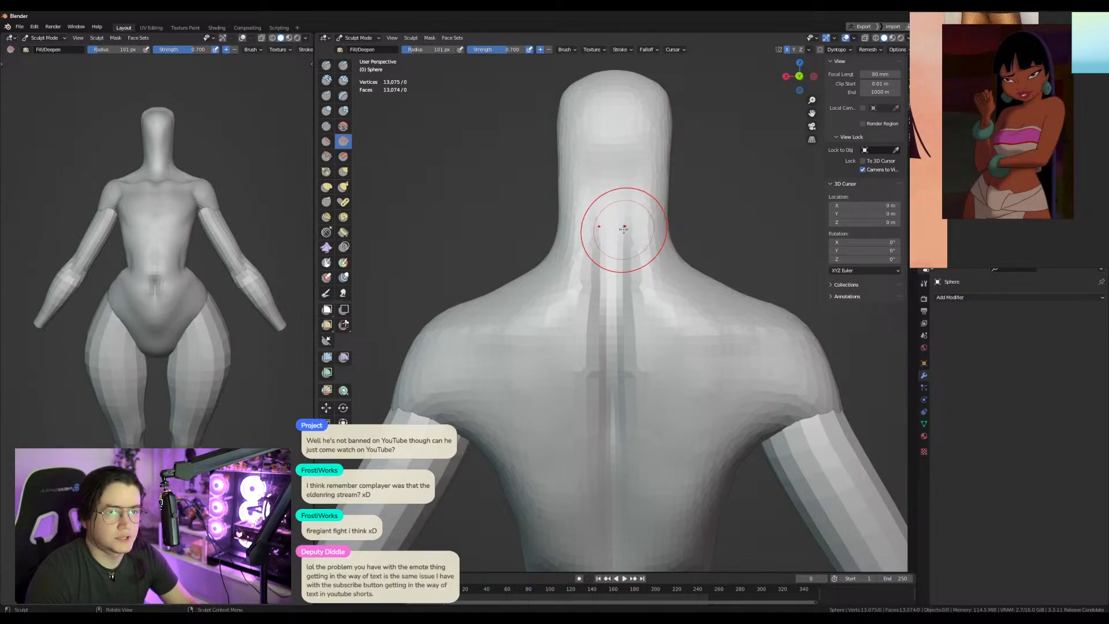
{"action": "left_click_drag", "start_coordinate": [619, 232], "coordinate": [615, 406]}
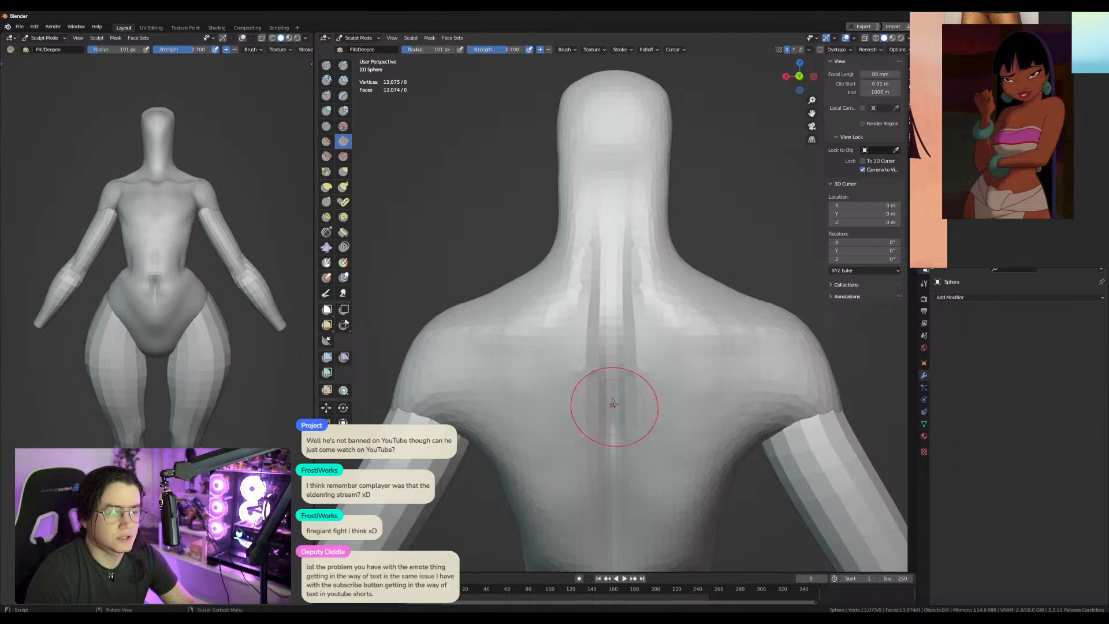
{"action": "key", "text": "g"}
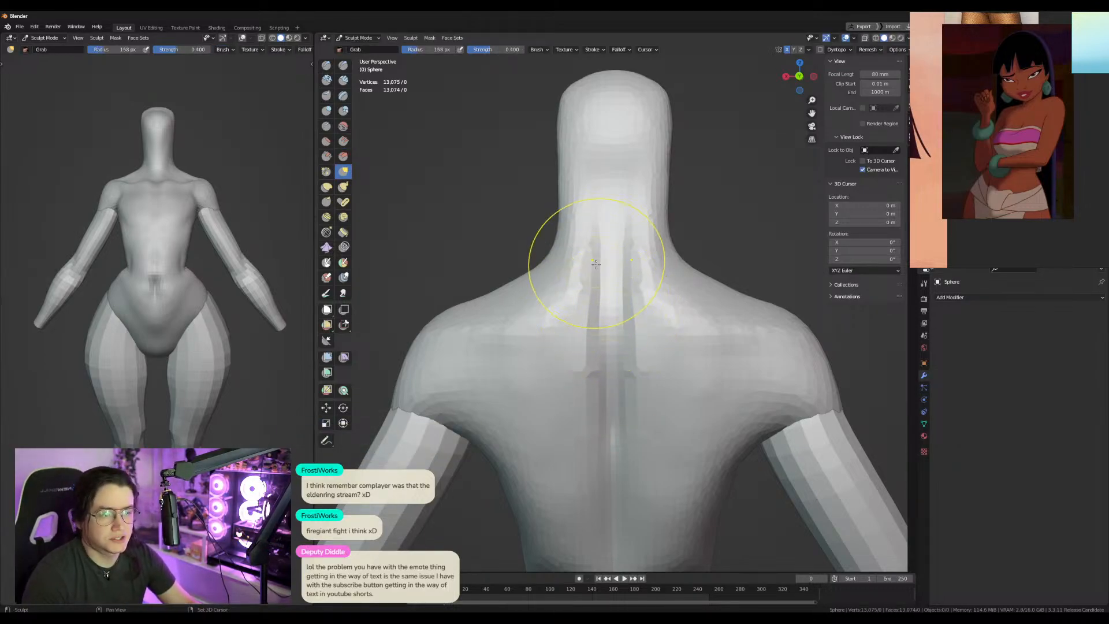
{"action": "middle_click_drag", "start_coordinate": [515, 335], "coordinate": [617, 358]}
{"action": "key", "text": "f"}
{"action": "left_click", "coordinate": [608, 338]}
{"action": "middle_click_drag", "start_coordinate": [643, 324], "coordinate": [592, 336]}
{"action": "key", "text": "f"}
{"action": "left_click", "coordinate": [626, 337]}
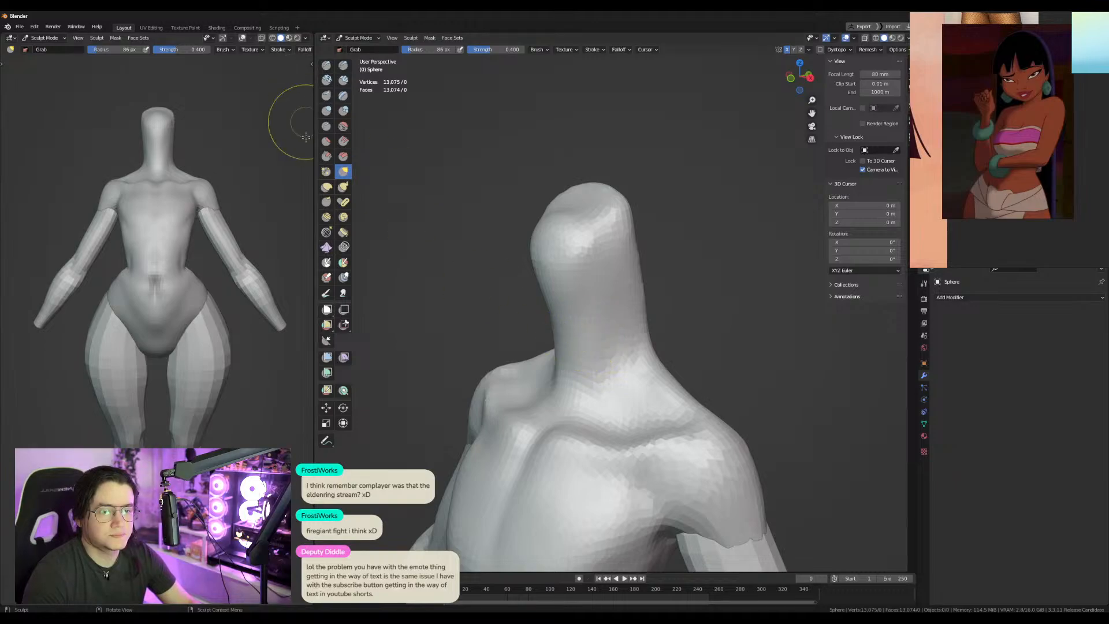
Define the collarbone with the Crease brush at a 63 px radius and 0.354 strength.
{"action": "left_click", "coordinate": [326, 126]}
{"action": "middle_click_drag", "start_coordinate": [520, 375], "coordinate": [580, 401]}
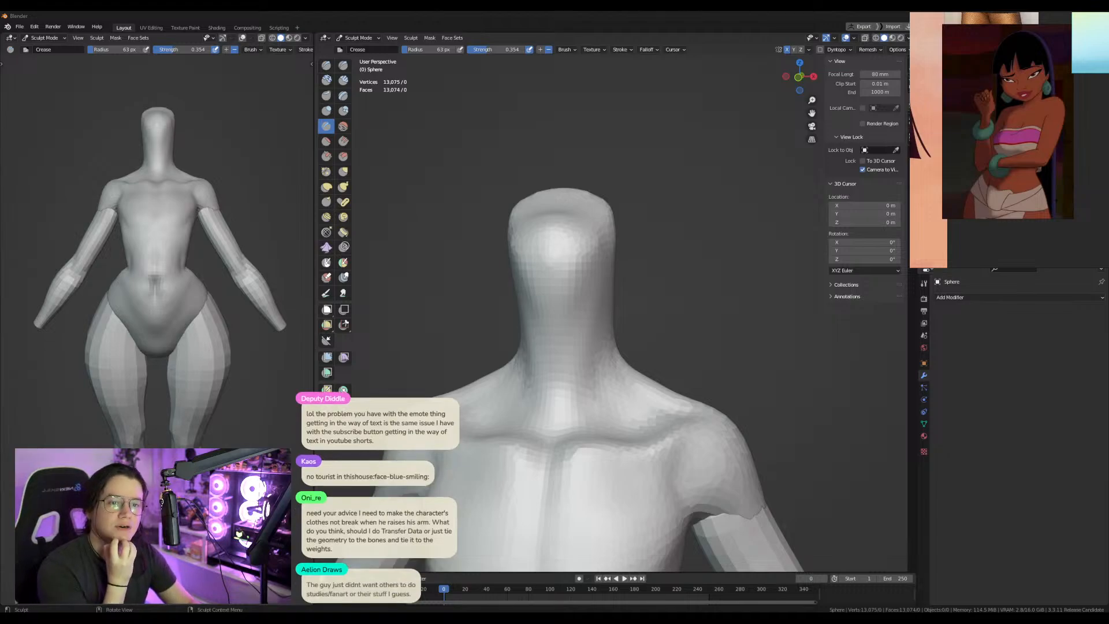
{"action": "scroll", "coordinate": [606, 333], "scroll_direction": "down", "scroll_amount": 2}
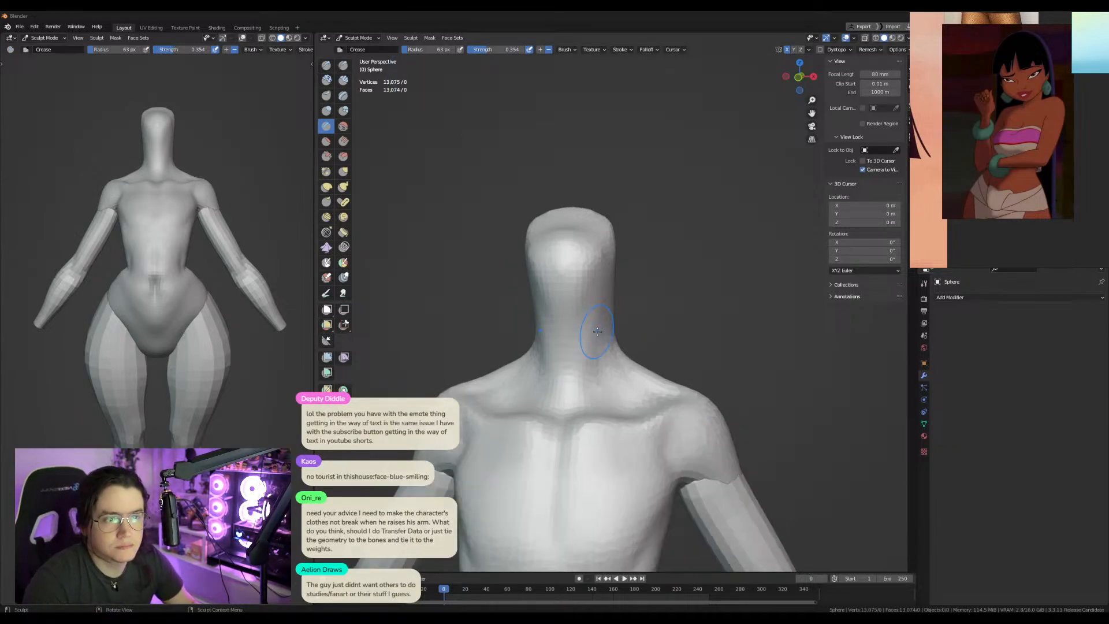
{"action": "mouse_move", "coordinate": [605, 382]}
{"action": "middle_mouse_down"}
{"action": "mouse_move", "coordinate": [623, 259]}
{"action": "mouse_move", "coordinate": [619, 347]}
{"action": "mouse_move", "coordinate": [583, 324]}
{"action": "mouse_move", "coordinate": [575, 297]}
{"action": "mouse_move", "coordinate": [481, 332]}
{"action": "mouse_move", "coordinate": [626, 364]}
{"action": "mouse_move", "coordinate": [595, 370]}
{"action": "mouse_move", "coordinate": [615, 399]}
{"action": "middle_mouse_up"}
{"action": "key", "text": "f"}
{"action": "left_click", "coordinate": [606, 376]}
{"action": "left_click_drag", "start_coordinate": [670, 401], "coordinate": [623, 414]}
{"action": "mouse_move", "coordinate": [638, 398]}
{"action": "middle_mouse_down", "text": "alt"}
{"action": "mouse_move", "coordinate": [614, 420]}
{"action": "mouse_move", "coordinate": [606, 384]}
{"action": "middle_mouse_up", "text": "alt"}
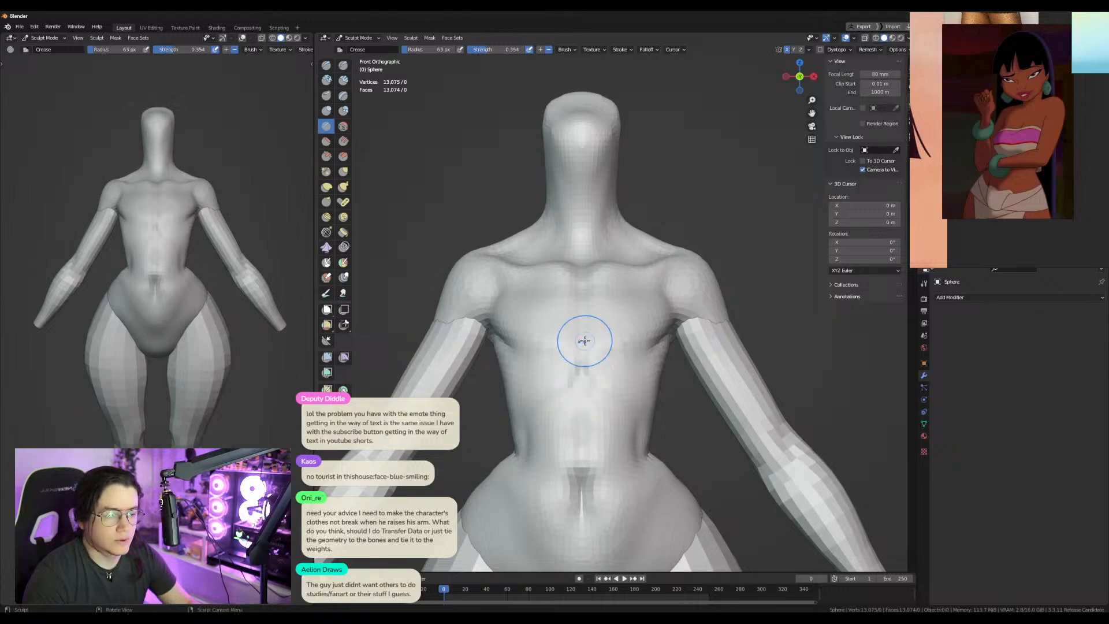
Carve a crease from the armpit to beneath the chest muscle with a 39 px Crease brush.
{"action": "mouse_move", "coordinate": [587, 347]}
{"action": "middle_mouse_down"}
{"action": "mouse_move", "coordinate": [620, 381]}
{"action": "mouse_move", "coordinate": [549, 371]}
{"action": "middle_mouse_up"}
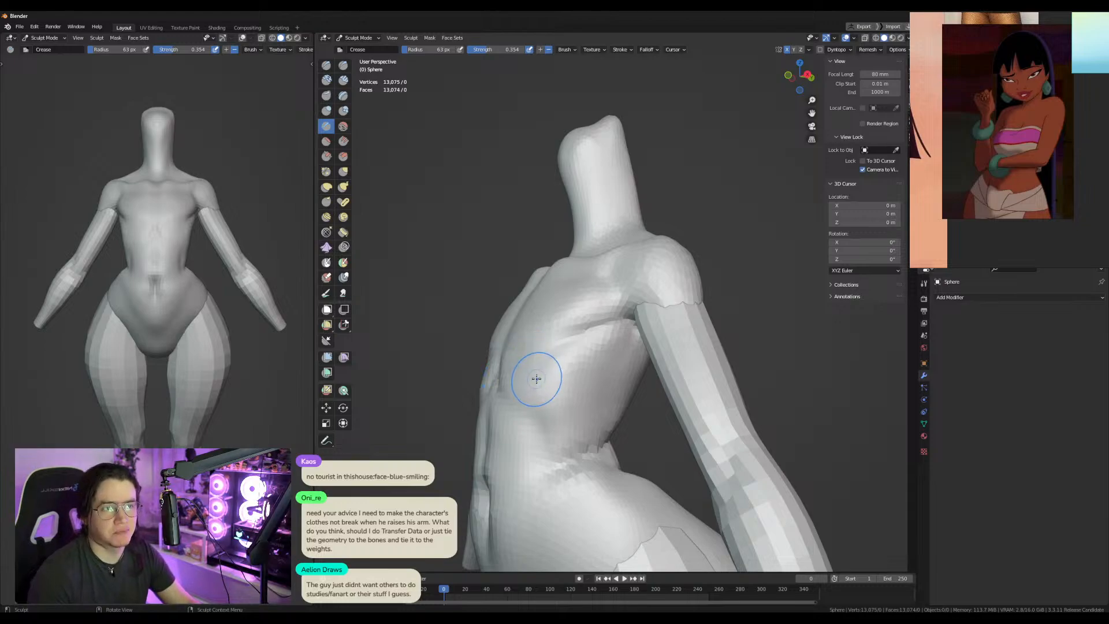
{"action": "mouse_move", "coordinate": [557, 356]}
{"action": "middle_mouse_down"}
{"action": "mouse_move", "coordinate": [582, 382]}
{"action": "mouse_move", "coordinate": [601, 371]}
{"action": "middle_mouse_up"}
{"action": "key", "text": "f"}
{"action": "left_click", "coordinate": [622, 371]}
{"action": "key", "text": "f"}
{"action": "left_click", "coordinate": [652, 347]}
{"action": "left_click_drag", "start_coordinate": [664, 340], "coordinate": [598, 381]}
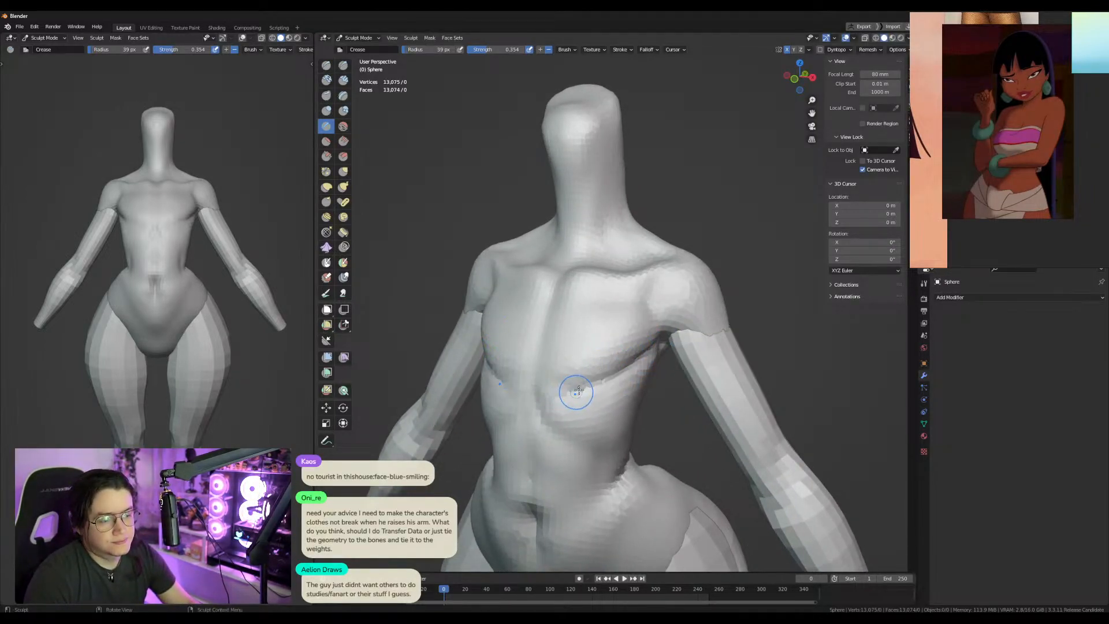
Adjust the front of the chest from the side with the Grab brush, setting its radius to 127 px.
{"action": "mouse_move", "coordinate": [601, 372]}
{"action": "middle_mouse_down"}
{"action": "mouse_move", "coordinate": [691, 366]}
{"action": "mouse_move", "coordinate": [626, 364]}
{"action": "mouse_move", "coordinate": [642, 395]}
{"action": "mouse_move", "coordinate": [616, 375]}
{"action": "middle_mouse_up"}
{"action": "key", "text": "g"}
{"action": "key", "text": "f"}
{"action": "left_click", "coordinate": [638, 383]}
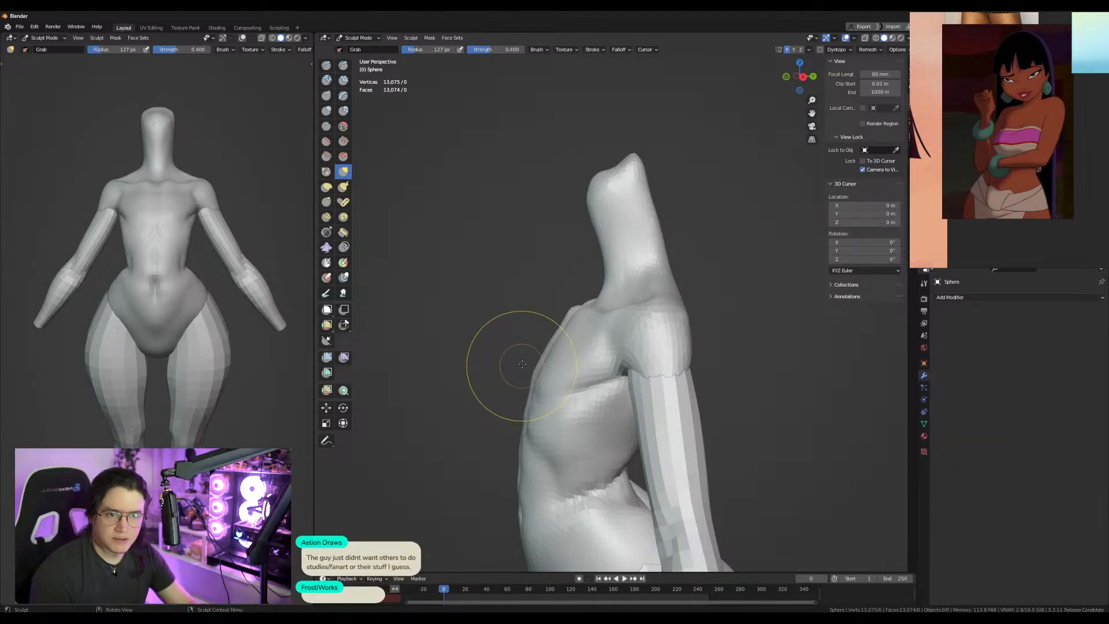
{"action": "mouse_move", "coordinate": [559, 346]}
{"action": "middle_mouse_down"}
{"action": "mouse_move", "coordinate": [564, 297]}
{"action": "mouse_move", "coordinate": [556, 323]}
{"action": "middle_mouse_up"}
{"action": "left_click_drag", "start_coordinate": [556, 323], "coordinate": [553, 327]}
{"action": "mouse_move", "coordinate": [572, 335]}
{"action": "middle_mouse_down"}
{"action": "mouse_move", "coordinate": [522, 337]}
{"action": "mouse_move", "coordinate": [605, 263]}
{"action": "mouse_move", "coordinate": [618, 339]}
{"action": "mouse_move", "coordinate": [609, 231]}
{"action": "middle_mouse_up"}
{"action": "key", "text": "f"}
{"action": "left_click", "coordinate": [534, 335]}
{"action": "key", "text": "f"}
{"action": "left_click", "coordinate": [606, 350]}
{"action": "mouse_move", "coordinate": [631, 375]}
{"action": "middle_mouse_down"}
{"action": "mouse_move", "coordinate": [607, 323]}
{"action": "mouse_move", "coordinate": [543, 338]}
{"action": "mouse_move", "coordinate": [527, 319]}
{"action": "middle_mouse_up"}
{"action": "key", "text": "f"}
{"action": "left_click", "coordinate": [619, 315]}
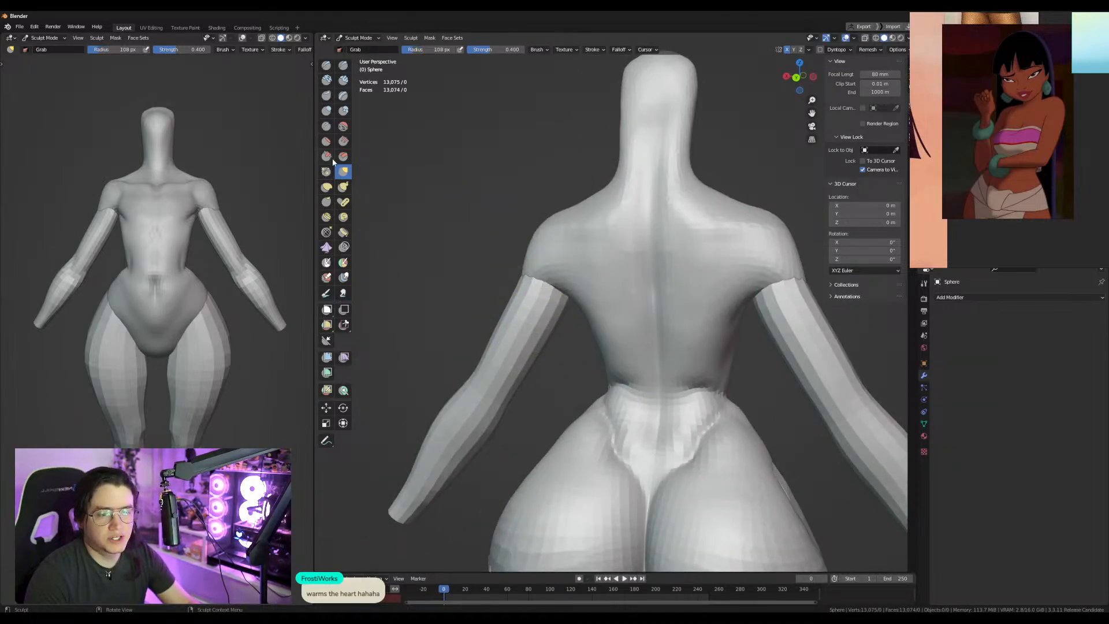
Carve the spine groove down into the lower back with a 57 px Crease brush, smooth beside it and return to Object Mode.
{"action": "left_click", "coordinate": [327, 126]}
{"action": "middle_click_drag", "start_coordinate": [650, 349], "coordinate": [679, 353]}
{"action": "key", "text": "f"}
{"action": "left_click", "coordinate": [568, 376]}
{"action": "mouse_move", "coordinate": [567, 376]}
{"action": "middle_mouse_down"}
{"action": "mouse_move", "coordinate": [594, 389]}
{"action": "mouse_move", "coordinate": [615, 368]}
{"action": "middle_mouse_up"}
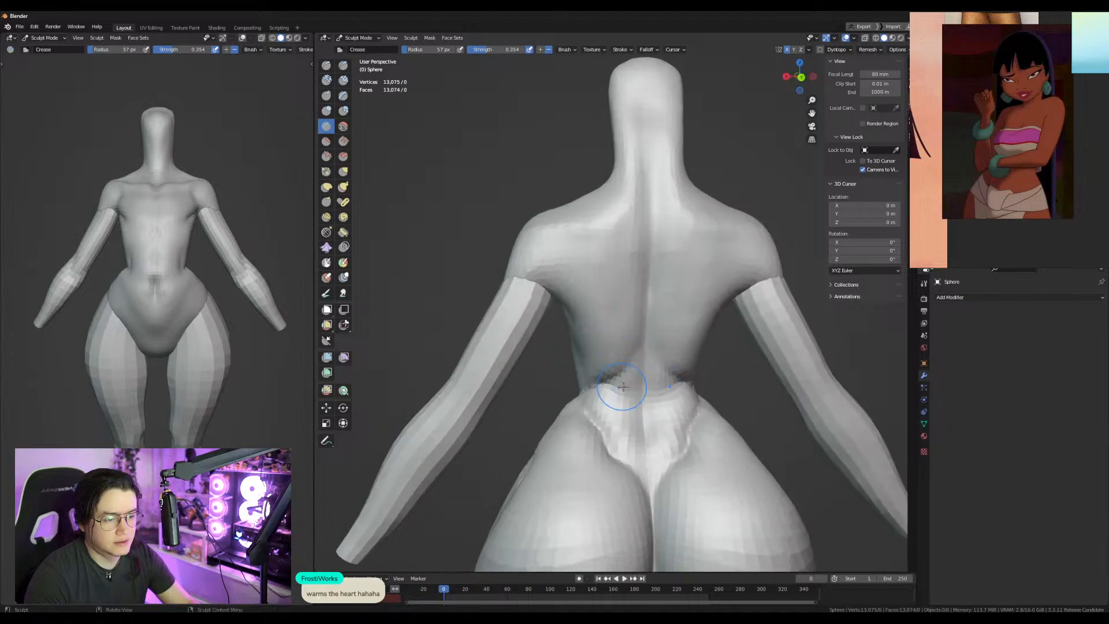
{"action": "left_click_drag", "start_coordinate": [648, 352], "coordinate": [646, 469]}
{"action": "mouse_move", "coordinate": [649, 426]}
{"action": "left_mouse_down", "text": "shift"}
{"action": "mouse_move", "coordinate": [664, 410]}
{"action": "mouse_move", "coordinate": [671, 442]}
{"action": "mouse_move", "coordinate": [678, 426]}
{"action": "mouse_move", "coordinate": [644, 440]}
{"action": "mouse_move", "coordinate": [701, 416]}
{"action": "left_mouse_up", "text": "shift"}
{"action": "key", "text": "grave"}
{"action": "key", "text": "ctrl+Tab"}
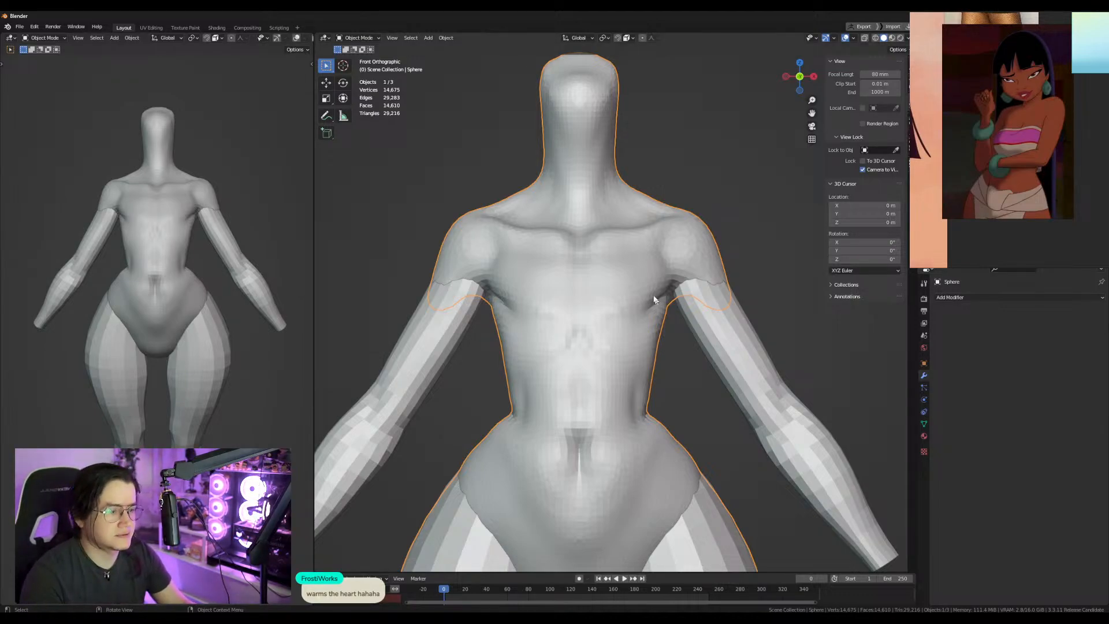
Return the body to Sculpt Mode and nudge the shoulder from above with the Grab brush.
{"action": "scroll", "coordinate": [636, 288], "scroll_direction": "down", "scroll_amount": 2}
{"action": "key", "text": "ctrl+Tab"}
{"action": "left_click", "coordinate": [643, 258]}
{"action": "mouse_move", "coordinate": [640, 263]}
{"action": "middle_mouse_down"}
{"action": "mouse_move", "coordinate": [595, 318]}
{"action": "mouse_move", "coordinate": [639, 415]}
{"action": "middle_mouse_up"}
{"action": "key", "text": "g"}
{"action": "left_click_drag", "start_coordinate": [656, 349], "coordinate": [654, 364]}
{"action": "left_click_drag", "start_coordinate": [681, 317], "coordinate": [681, 319]}
Pull the shoulder forward and down with the Grab brush in the right side view.
{"action": "key", "text": "KP_3"}
{"action": "key", "text": "f"}
{"action": "left_click", "coordinate": [612, 265]}
{"action": "left_click_drag", "start_coordinate": [612, 265], "coordinate": [580, 304]}
{"action": "key", "text": "f"}
{"action": "left_click", "coordinate": [573, 303]}
{"action": "left_click_drag", "start_coordinate": [563, 267], "coordinate": [556, 271]}
Pull the front of the upper abdomen forward and down in side view, and set the Grab brush radius to 98 px.
{"action": "key", "text": "f"}
{"action": "left_click", "coordinate": [522, 342]}
{"action": "left_click_drag", "start_coordinate": [522, 353], "coordinate": [506, 375]}
{"action": "key", "text": "f"}
{"action": "left_click", "coordinate": [511, 377]}
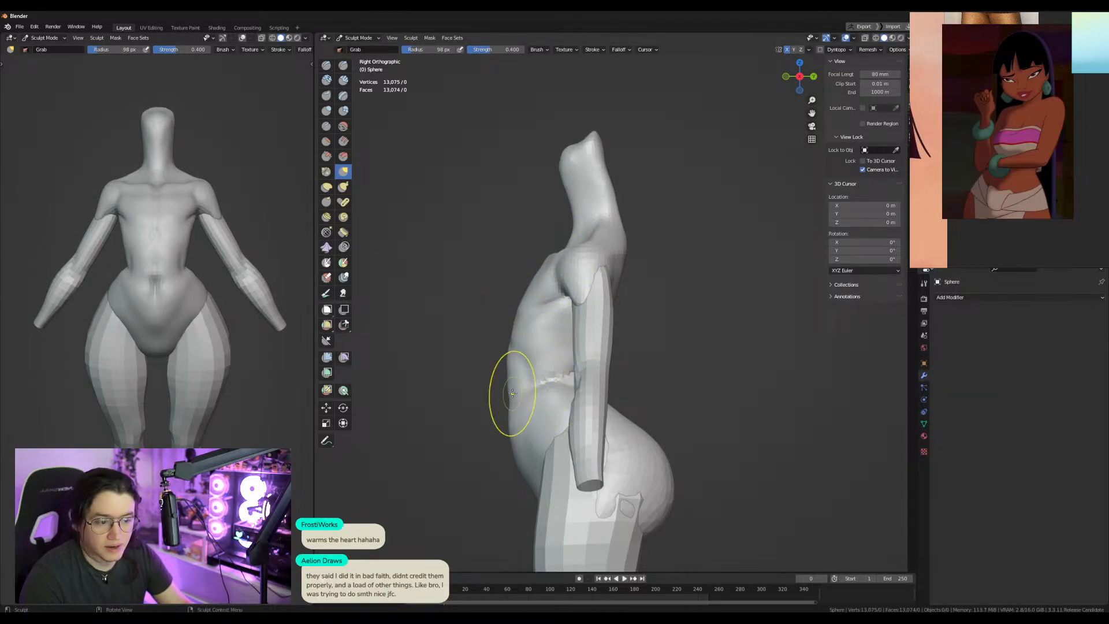
Open the arm mesh in Edit Mode and move it -0.13291 m along Y in the right side view.
{"action": "key", "text": "ctrl+Tab"}
{"action": "left_click", "coordinate": [605, 334]}
{"action": "left_click", "coordinate": [595, 338]}
{"action": "key", "text": "Tab"}
{"action": "key", "text": "g"}
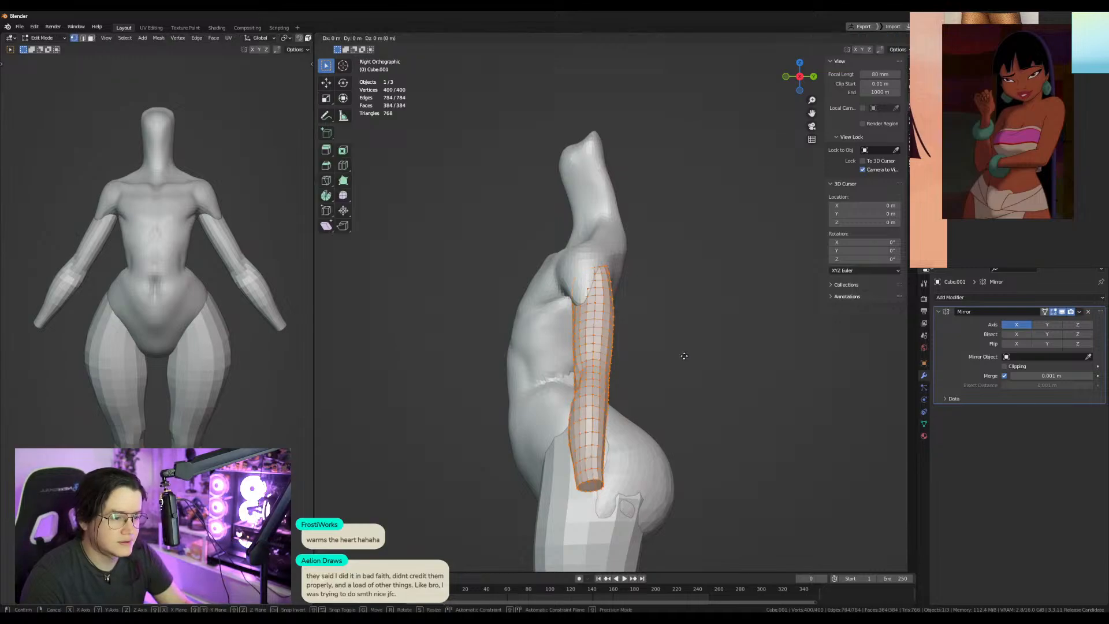
{"action": "key", "text": "y"}
{"action": "left_click", "coordinate": [638, 353]}
Shift the arm mesh about 0.019 m along X and 0.006 m along Z in the front view, then leave Edit Mode.
{"action": "key", "text": "KP_1"}
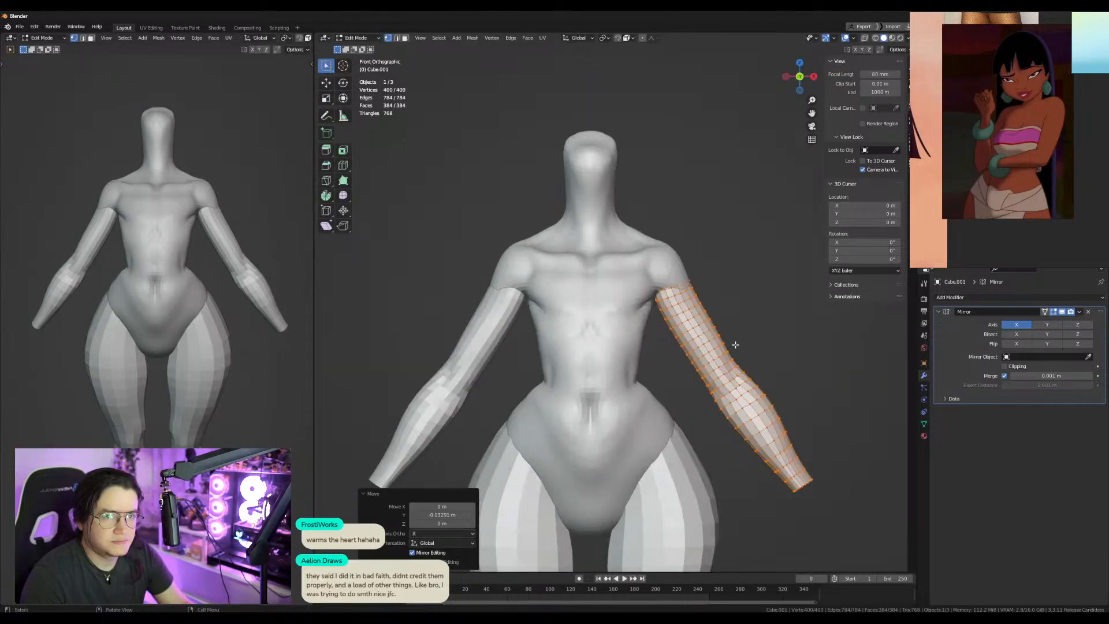
{"action": "key", "text": "g"}
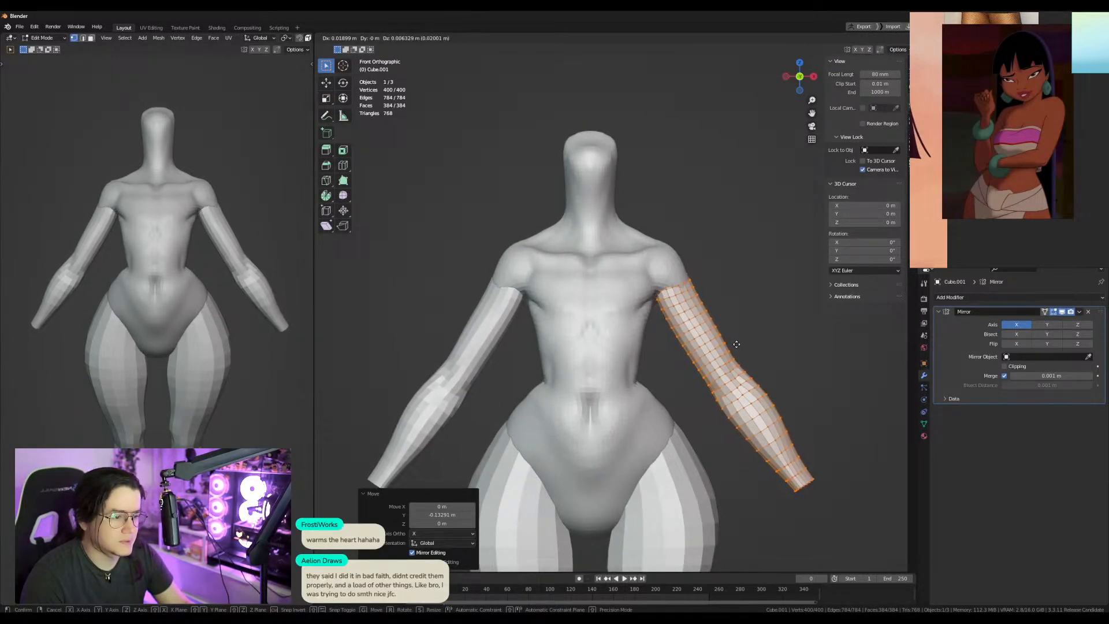
{"action": "left_click", "coordinate": [737, 344]}
{"action": "middle_click_drag", "start_coordinate": [726, 292], "coordinate": [683, 352], "text": "shift"}
{"action": "key", "text": "Tab"}
In Sculpt Mode, lasso-mask the body's shoulder, invert the mask to isolate it and soften the mask edge.
{"action": "left_click", "coordinate": [617, 316]}
{"action": "scroll", "coordinate": [611, 309], "scroll_direction": "up", "scroll_amount": 1}
{"action": "key", "text": "ctrl+Tab"}
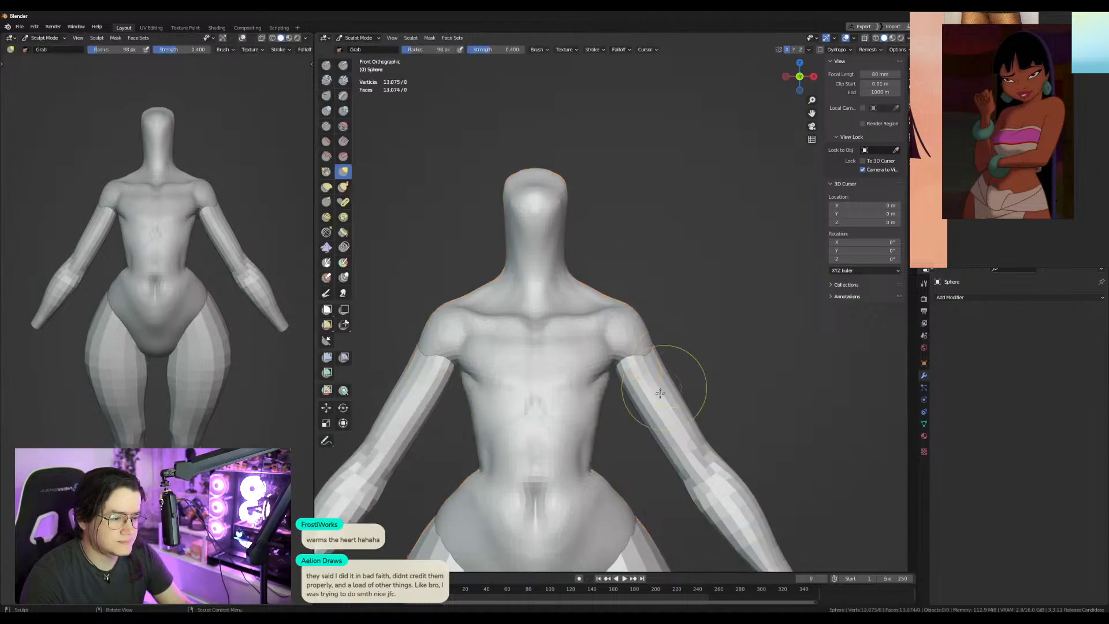
{"action": "key", "text": "f"}
{"action": "left_click", "coordinate": [662, 366]}
{"action": "mouse_move", "coordinate": [618, 379]}
{"action": "left_mouse_down", "text": "ctrl+shift"}
{"action": "mouse_move", "coordinate": [649, 301]}
{"action": "mouse_move", "coordinate": [653, 428]}
{"action": "left_mouse_up", "text": "ctrl+shift"}
{"action": "key", "text": "ctrl+i"}
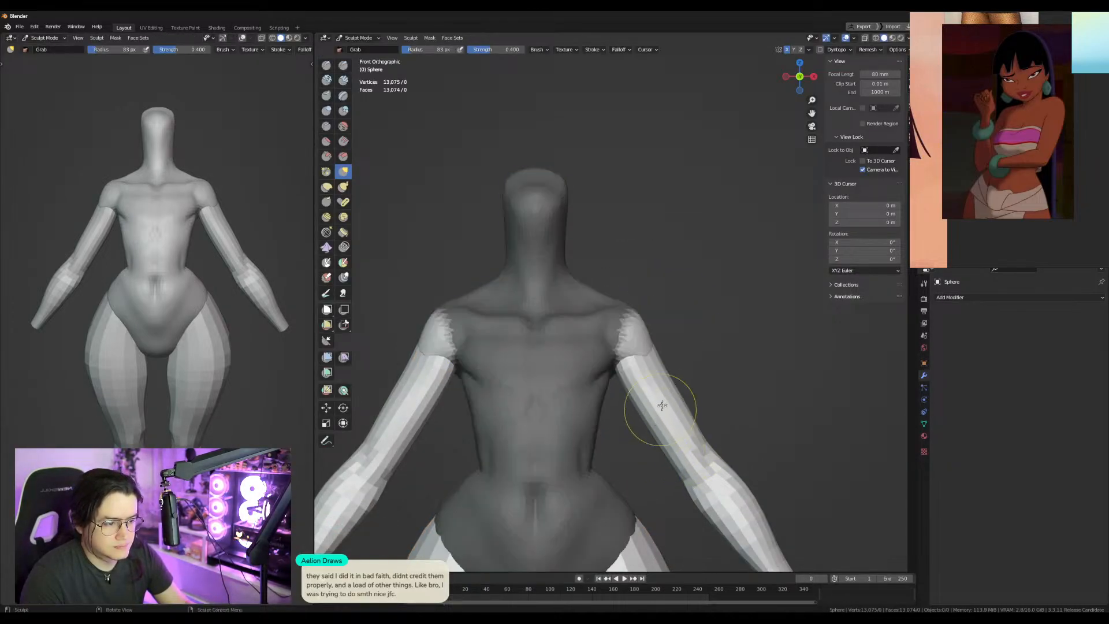
{"action": "key", "text": "a"}
{"action": "key", "text": "ctrl+i"}
{"action": "key", "text": "ctrl+i"}
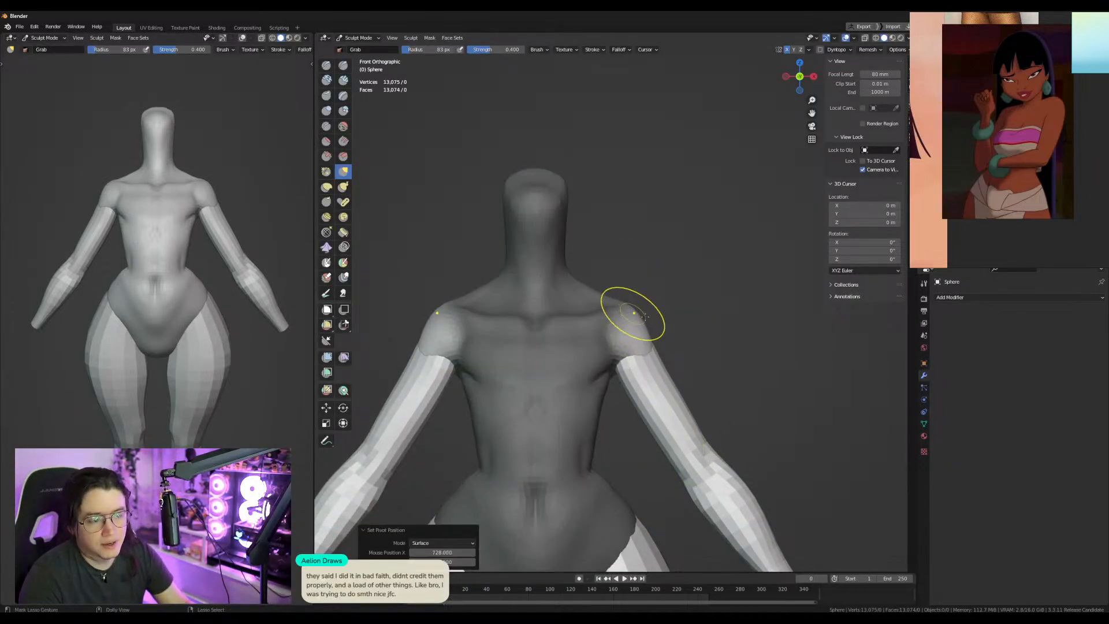
Rotate the unmasked shoulder toward the arm about a surface pivot, and return to Object Mode.
{"action": "key", "text": "r"}
{"action": "left_click", "coordinate": [710, 325]}
{"action": "key", "text": "ctrl+Tab"}
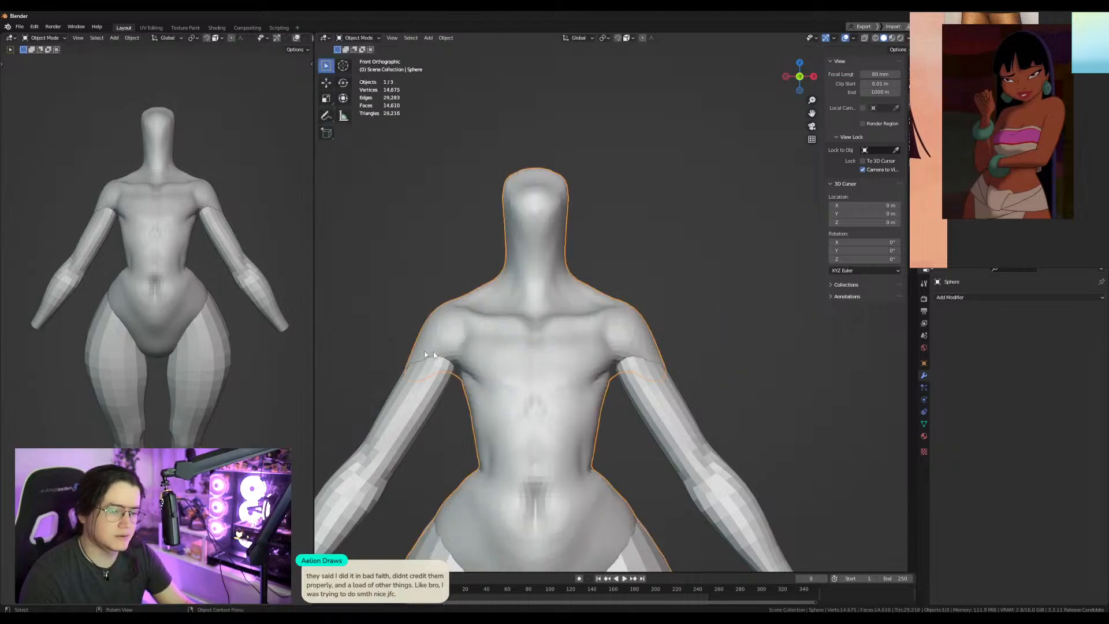
Enter Sculpt Mode on the torso, clear its mask, and nudge the upper abdomen with the Grab brush.
{"action": "left_click", "coordinate": [678, 420]}
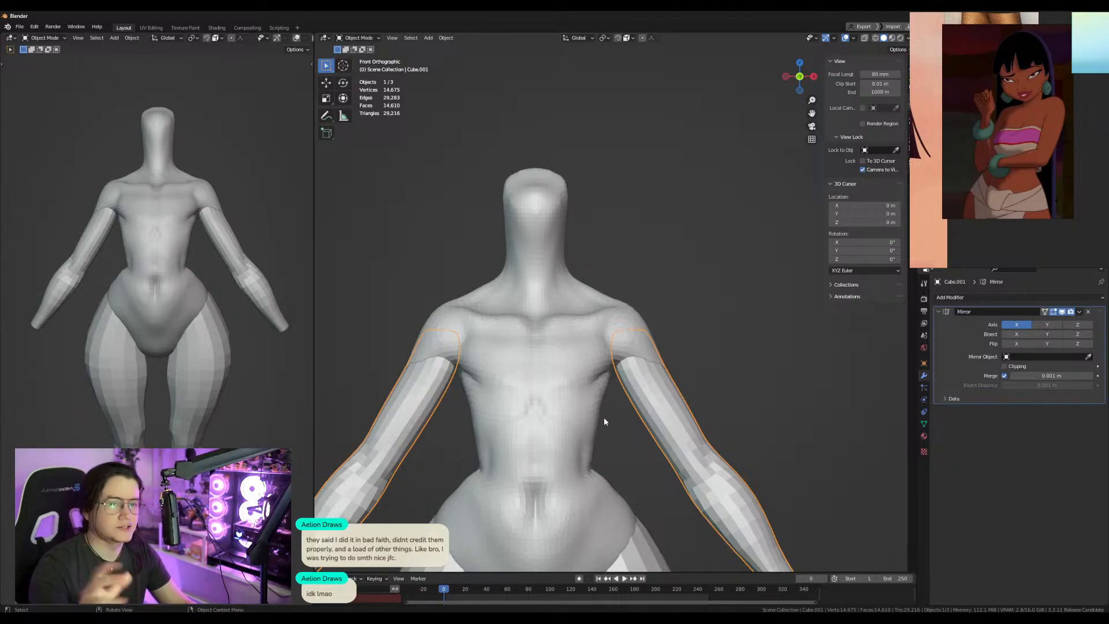
{"action": "left_click", "coordinate": [603, 379]}
{"action": "mouse_move", "coordinate": [631, 403]}
{"action": "middle_mouse_down", "text": "shift"}
{"action": "mouse_move", "coordinate": [665, 328]}
{"action": "mouse_move", "coordinate": [624, 342]}
{"action": "middle_mouse_up", "text": "shift"}
{"action": "key", "text": "ctrl+Tab"}
{"action": "left_click", "coordinate": [657, 334]}
{"action": "key", "text": "alt+m"}
{"action": "left_click_drag", "start_coordinate": [565, 415], "coordinate": [564, 426]}
{"action": "middle_click_drag", "start_coordinate": [563, 426], "coordinate": [584, 411]}
{"action": "key", "text": "f"}
{"action": "left_click", "coordinate": [595, 413]}
{"action": "left_click_drag", "start_coordinate": [594, 408], "coordinate": [586, 405]}
{"action": "key", "text": "KP_1"}
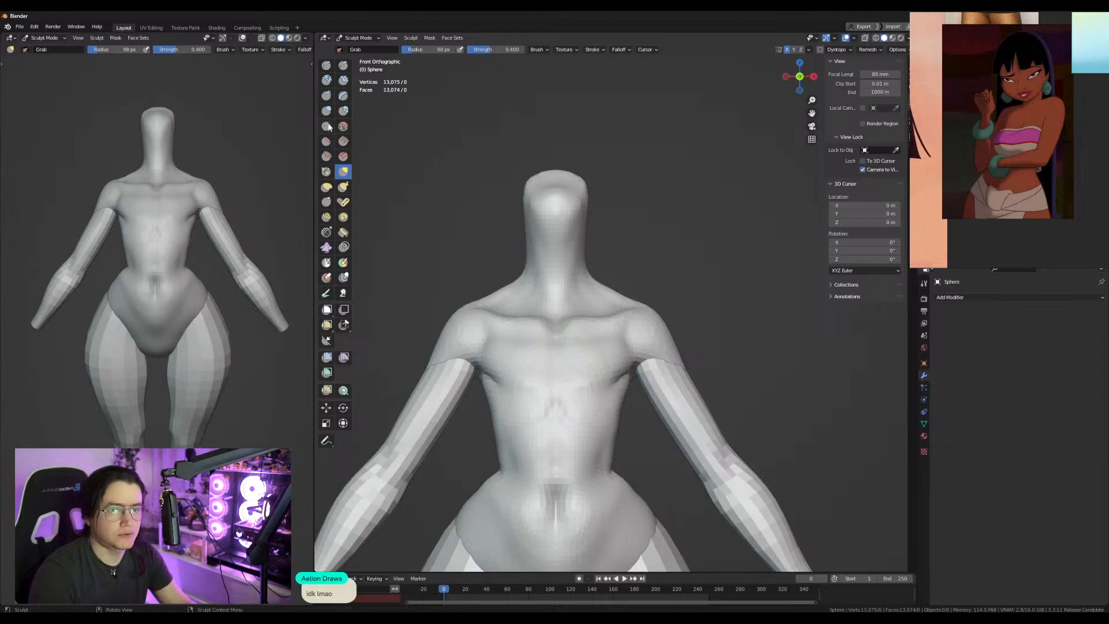
{"action": "key", "text": "shift+c"}
{"action": "mouse_move", "coordinate": [583, 370]}
{"action": "middle_mouse_down"}
{"action": "mouse_move", "coordinate": [560, 385]}
{"action": "mouse_move", "coordinate": [624, 361]}
{"action": "mouse_move", "coordinate": [673, 366]}
{"action": "mouse_move", "coordinate": [608, 374]}
{"action": "middle_mouse_up"}
{"action": "key", "text": "g"}
{"action": "middle_click_drag", "start_coordinate": [591, 314], "coordinate": [612, 255]}
{"action": "middle_click_drag", "start_coordinate": [613, 254], "coordinate": [617, 364], "text": "shift"}
Select an edge loop around the neck in Edit Mode and snap the 3D cursor to it.
{"action": "key", "text": "ctrl+Tab"}
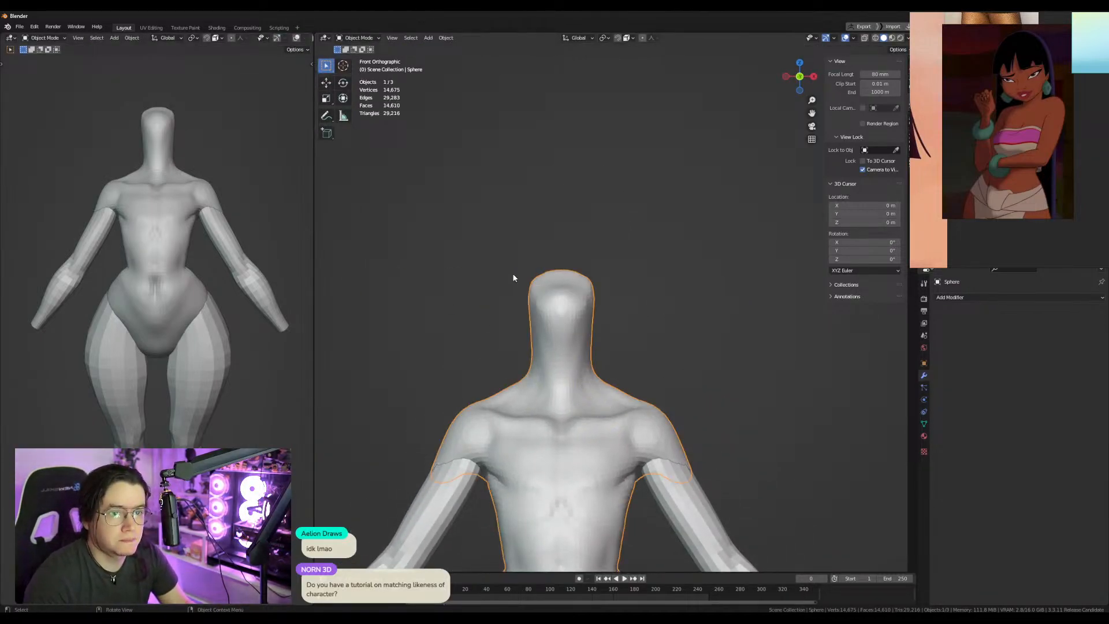
{"action": "key", "text": "Tab"}
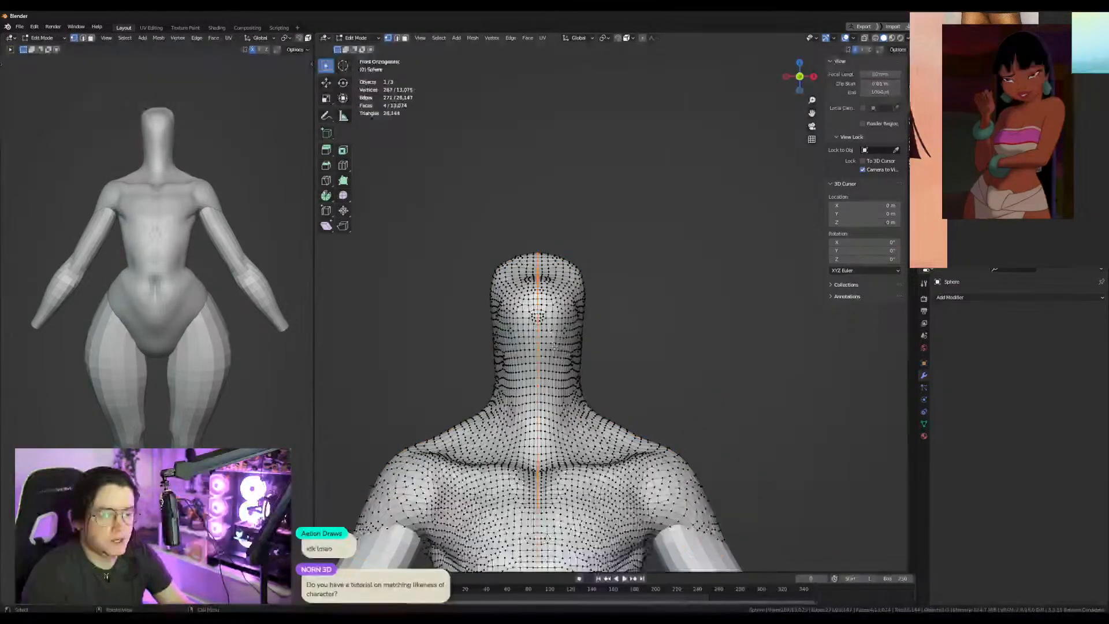
{"action": "left_click", "coordinate": [555, 347], "text": "alt"}
{"action": "key", "text": "shift+s"}
{"action": "left_click", "coordinate": [608, 348]}
{"action": "key", "text": "Tab"}
Add a UV sphere at the 3D cursor in the neck and scale it up to head size.
{"action": "middle_click_drag", "start_coordinate": [634, 339], "coordinate": [565, 294]}
{"action": "middle_click_drag", "start_coordinate": [565, 294], "coordinate": [572, 352], "text": "shift"}
{"action": "key", "text": "shift+a"}
{"action": "mouse_move", "coordinate": [628, 372]}
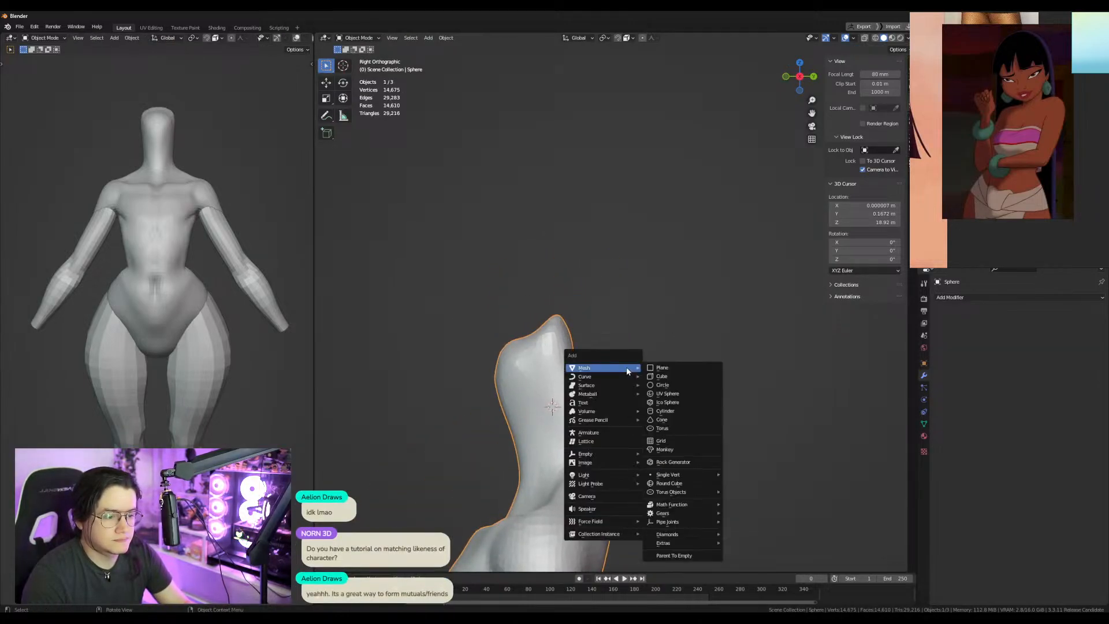
{"action": "left_click", "coordinate": [678, 394]}
{"action": "key", "text": "s"}
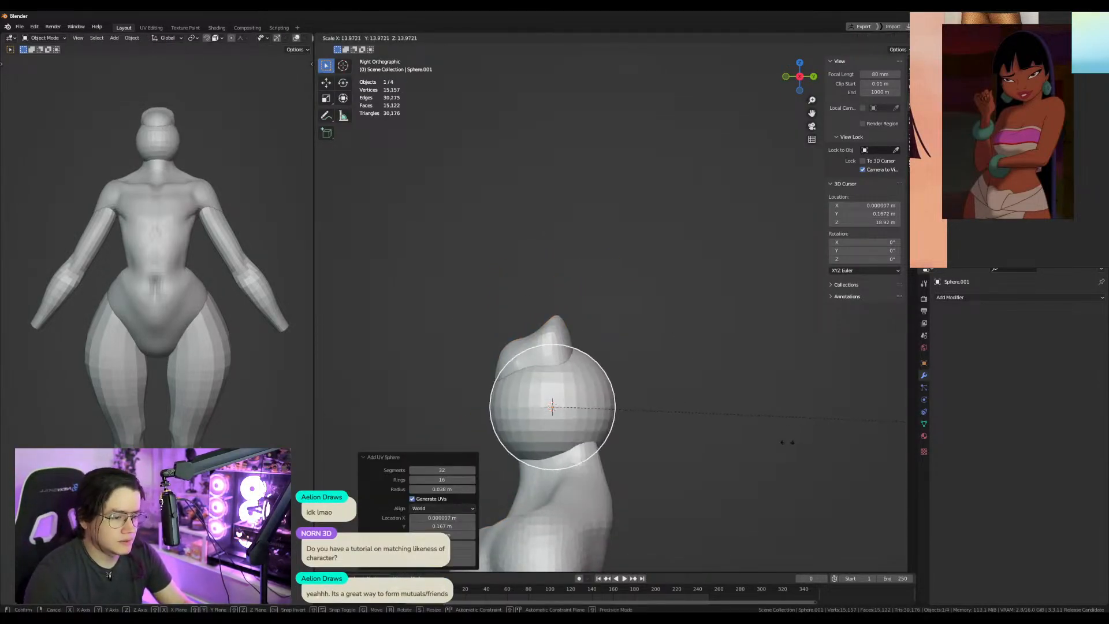
{"action": "left_click", "coordinate": [500, 411]}
{"action": "key", "text": "s"}
{"action": "left_click", "coordinate": [701, 411]}
Move the sphere up and forward onto the neck and fine-tune its scale to suit the body.
{"action": "key", "text": "g"}
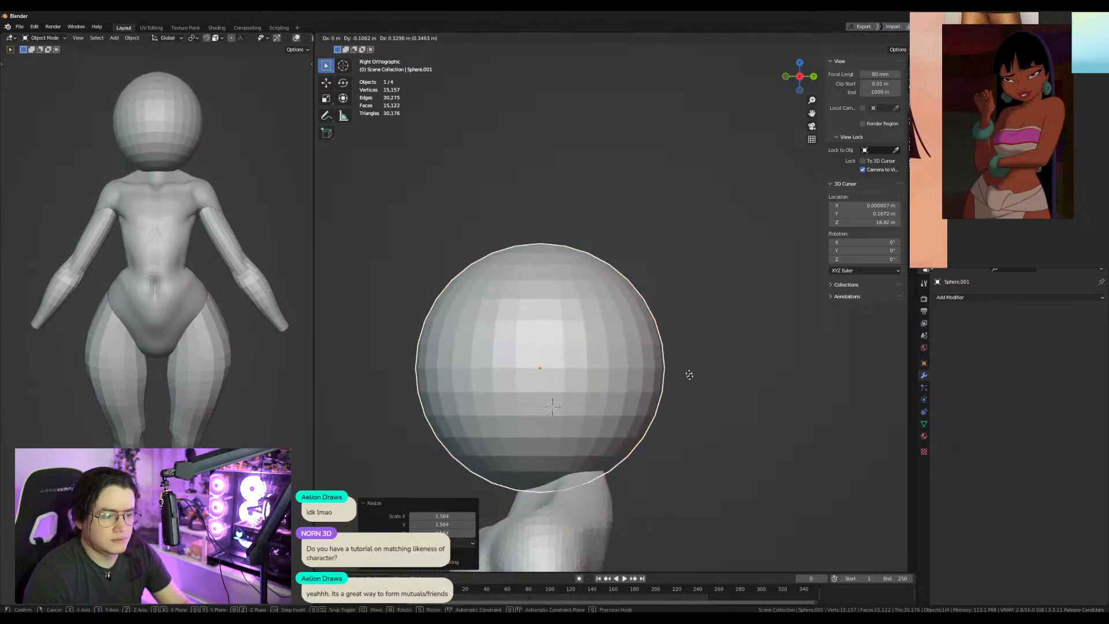
{"action": "left_click", "coordinate": [695, 355]}
{"action": "key", "text": "s"}
{"action": "left_click", "coordinate": [649, 354]}
{"action": "key", "text": "s"}
{"action": "left_click", "coordinate": [660, 357]}
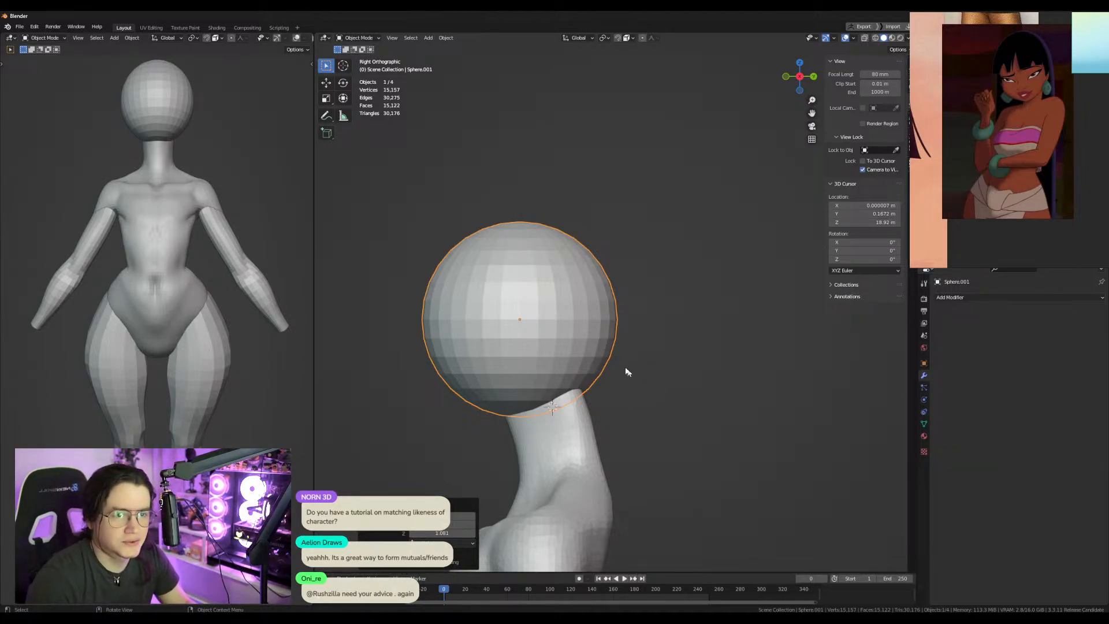
Sculpt the sphere from the front, pulling its underside down into a chin with the Grab brush.
{"action": "key", "text": "KP_1"}
{"action": "key", "text": "ctrl+Tab"}
{"action": "left_click", "coordinate": [609, 407]}
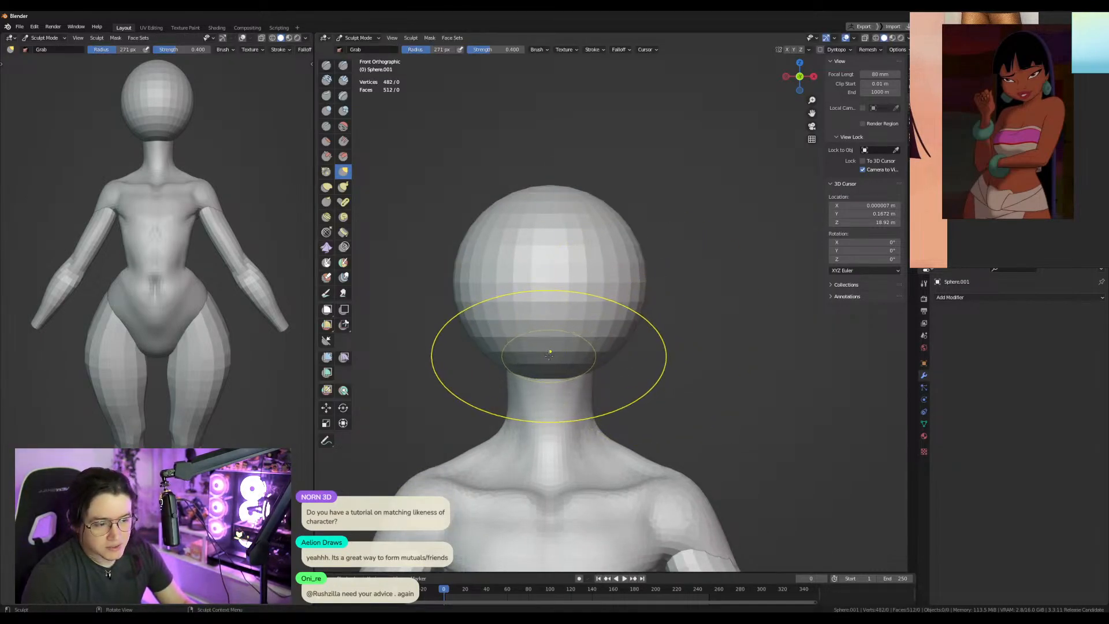
{"action": "left_click_drag", "start_coordinate": [572, 363], "coordinate": [573, 395]}
Refine the chin and lower jaw in the side view with short Grab strokes.
{"action": "middle_click_drag", "start_coordinate": [669, 282], "coordinate": [621, 279], "text": "alt"}
{"action": "middle_click_drag", "start_coordinate": [618, 271], "coordinate": [610, 378], "text": "shift"}
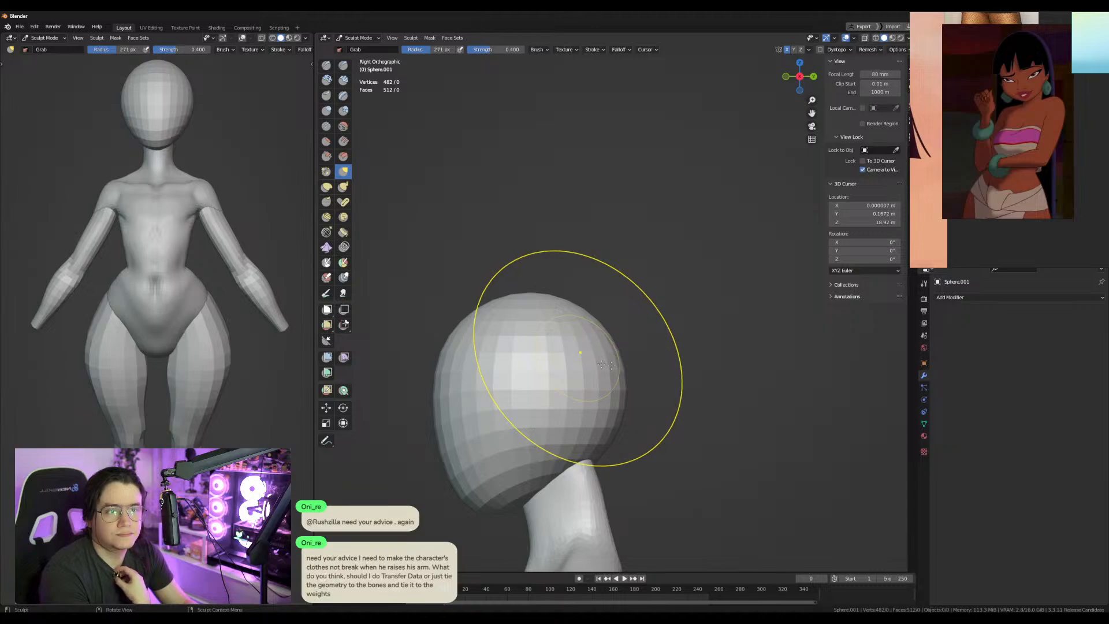
{"action": "middle_click_drag", "start_coordinate": [546, 426], "coordinate": [611, 324], "text": "shift"}
{"action": "key", "text": "f"}
{"action": "left_click", "coordinate": [546, 407]}
{"action": "left_click_drag", "start_coordinate": [546, 409], "coordinate": [545, 408]}
{"action": "left_click_drag", "start_coordinate": [547, 409], "coordinate": [533, 410]}
{"action": "left_click_drag", "start_coordinate": [533, 409], "coordinate": [531, 408]}
Narrow the sides of the head and adjust the back of the skull with a large Grab brush.
{"action": "key", "text": "KP_1"}
{"action": "key", "text": "f"}
{"action": "left_click", "coordinate": [699, 349]}
{"action": "middle_click_drag", "start_coordinate": [671, 293], "coordinate": [632, 309]}
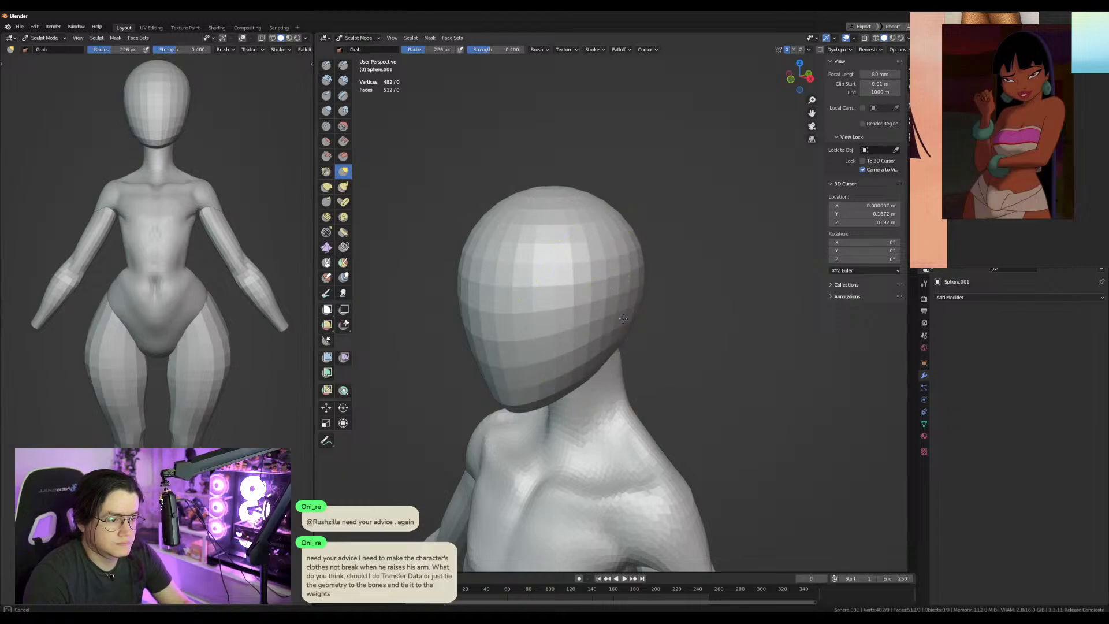
{"action": "mouse_move", "coordinate": [610, 306]}
{"action": "left_mouse_down"}
{"action": "mouse_move", "coordinate": [599, 280]}
{"action": "mouse_move", "coordinate": [575, 271]}
{"action": "left_mouse_up"}
{"action": "mouse_move", "coordinate": [676, 305]}
{"action": "middle_mouse_down", "text": "alt"}
{"action": "mouse_move", "coordinate": [490, 293]}
{"action": "mouse_move", "coordinate": [626, 300]}
{"action": "middle_mouse_up", "text": "alt"}
{"action": "key", "text": "f"}
{"action": "left_click", "coordinate": [702, 302]}
{"action": "left_click_drag", "start_coordinate": [632, 253], "coordinate": [645, 267]}
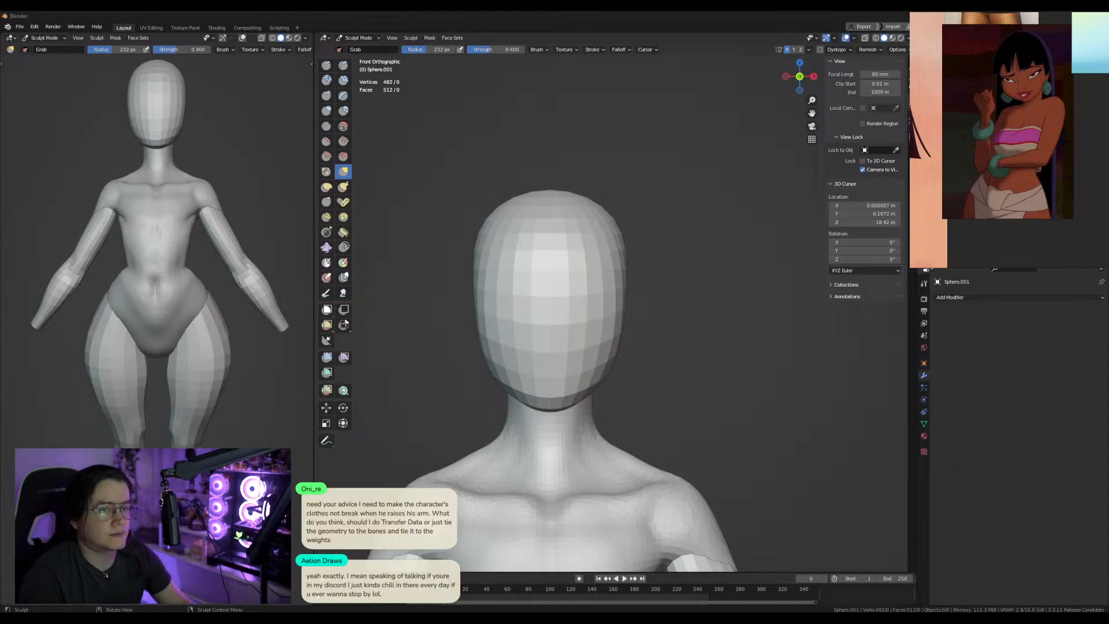
Adjust the front profile of the face in the side view with a 211 px Grab brush.
{"action": "key", "text": "f"}
{"action": "left_click", "coordinate": [640, 368]}
{"action": "middle_click_drag", "start_coordinate": [638, 367], "coordinate": [610, 359]}
{"action": "key", "text": "f"}
{"action": "left_click", "coordinate": [641, 348]}
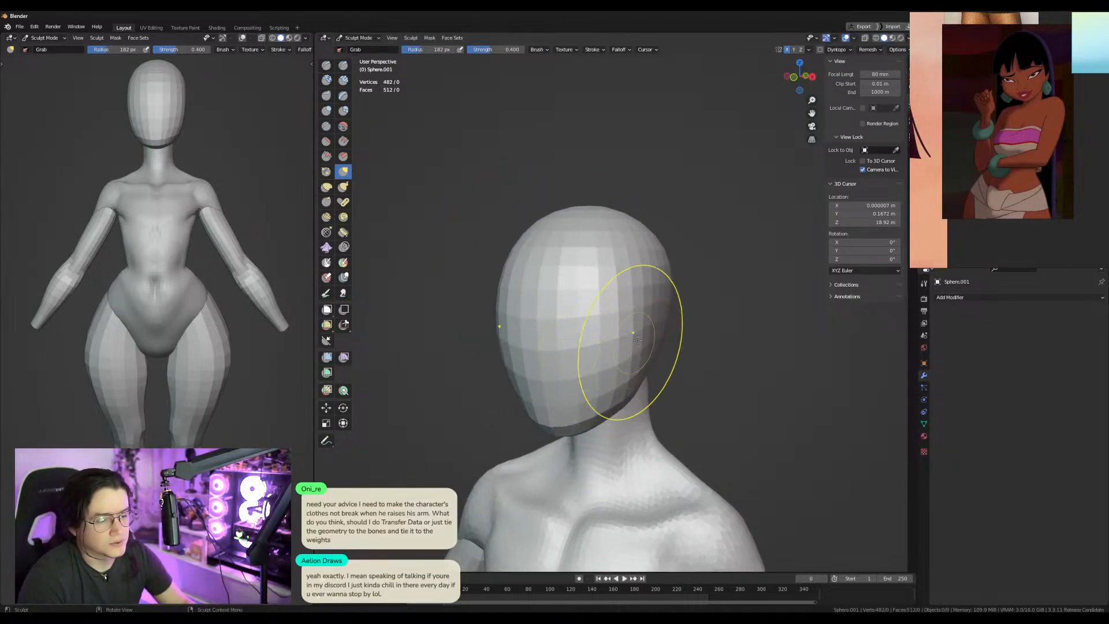
{"action": "key", "text": "KP_3"}
{"action": "key", "text": "f"}
{"action": "left_click", "coordinate": [527, 318]}
{"action": "mouse_move", "coordinate": [520, 321]}
{"action": "left_mouse_down"}
{"action": "mouse_move", "coordinate": [530, 320]}
{"action": "mouse_move", "coordinate": [535, 284]}
{"action": "left_mouse_up"}
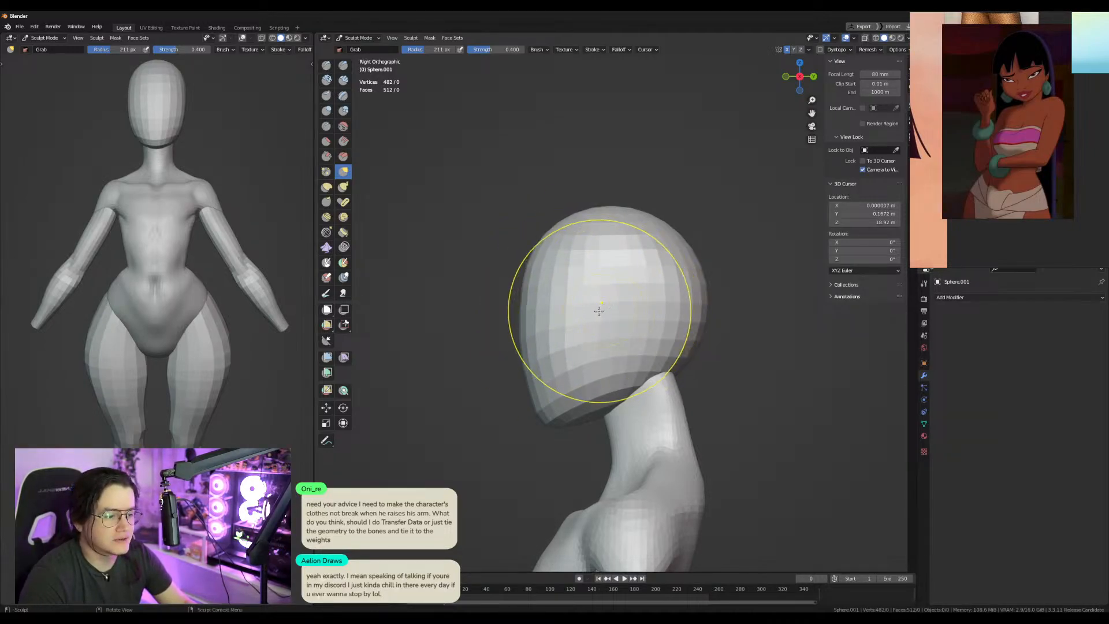
Carve a horizontal groove across the face at eye level with a 71 px Crease brush.
{"action": "middle_click_drag", "start_coordinate": [575, 295], "coordinate": [585, 326], "text": "shift"}
{"action": "key", "text": "f"}
{"action": "left_click", "coordinate": [542, 320]}
{"action": "left_click", "coordinate": [326, 126]}
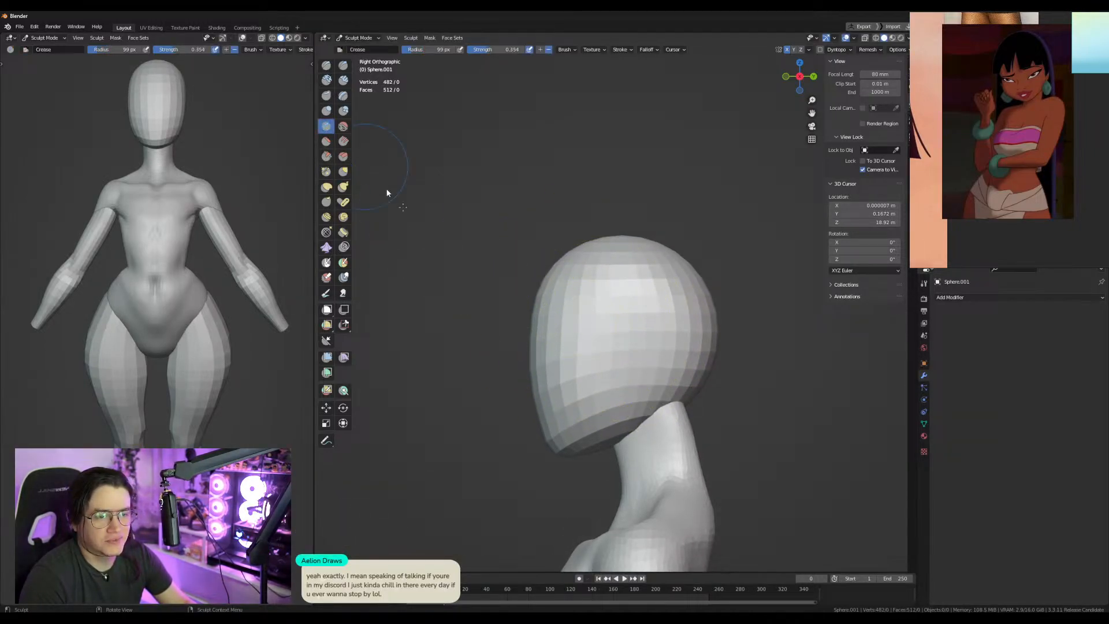
{"action": "key", "text": "KP_1"}
{"action": "key", "text": "f"}
{"action": "left_click", "coordinate": [625, 357]}
{"action": "left_click_drag", "start_coordinate": [590, 369], "coordinate": [651, 343]}
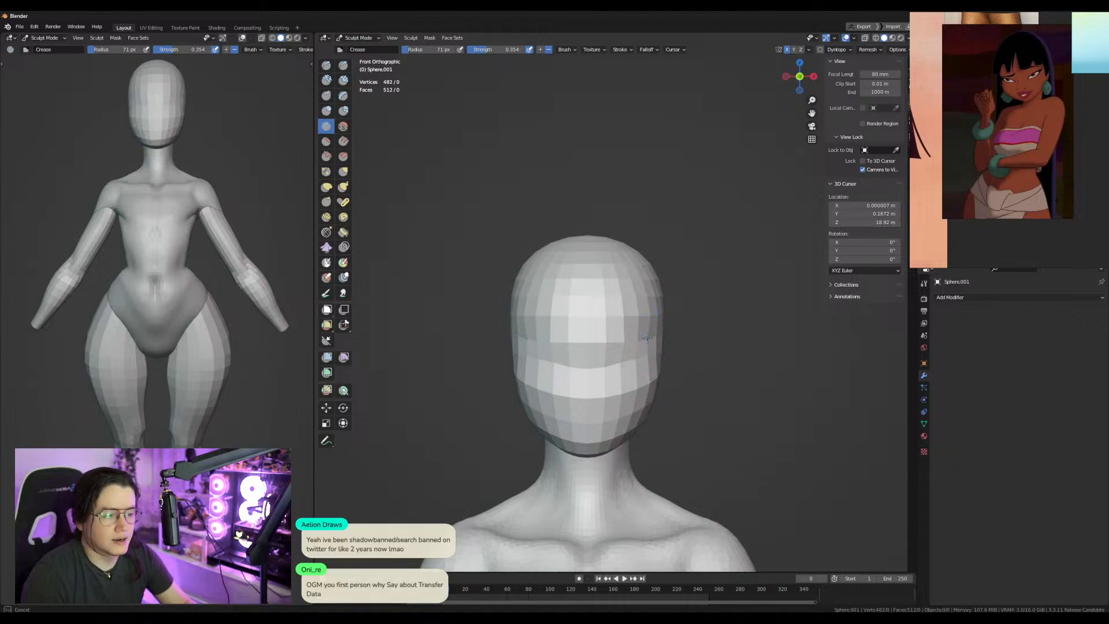
{"action": "middle_click_drag", "start_coordinate": [653, 344], "coordinate": [601, 349]}
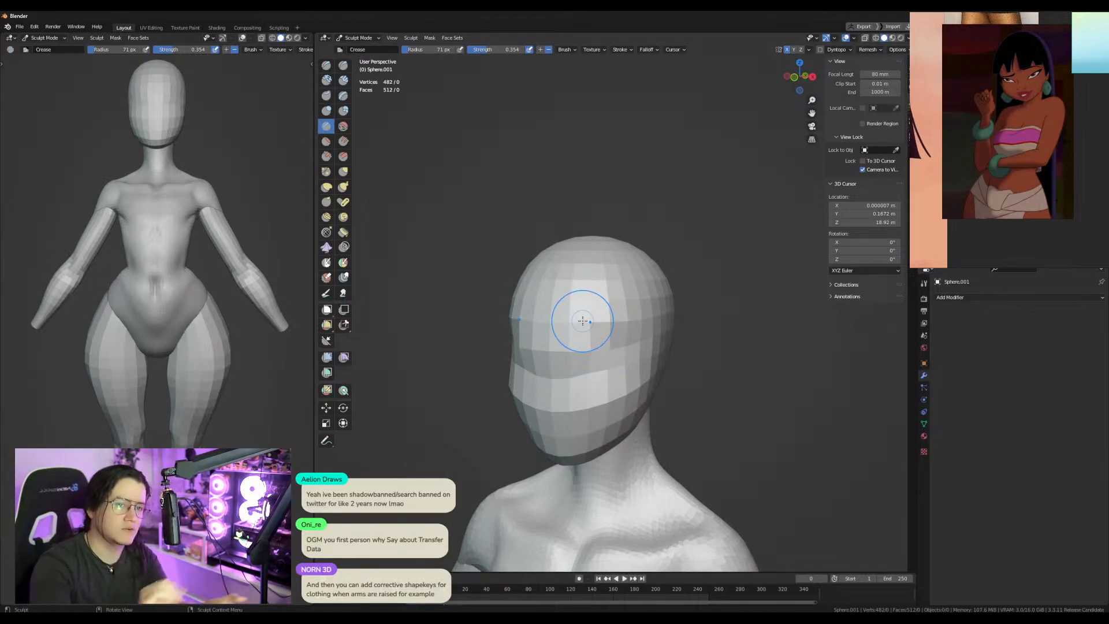
{"action": "middle_click_drag", "start_coordinate": [613, 310], "coordinate": [635, 323]}
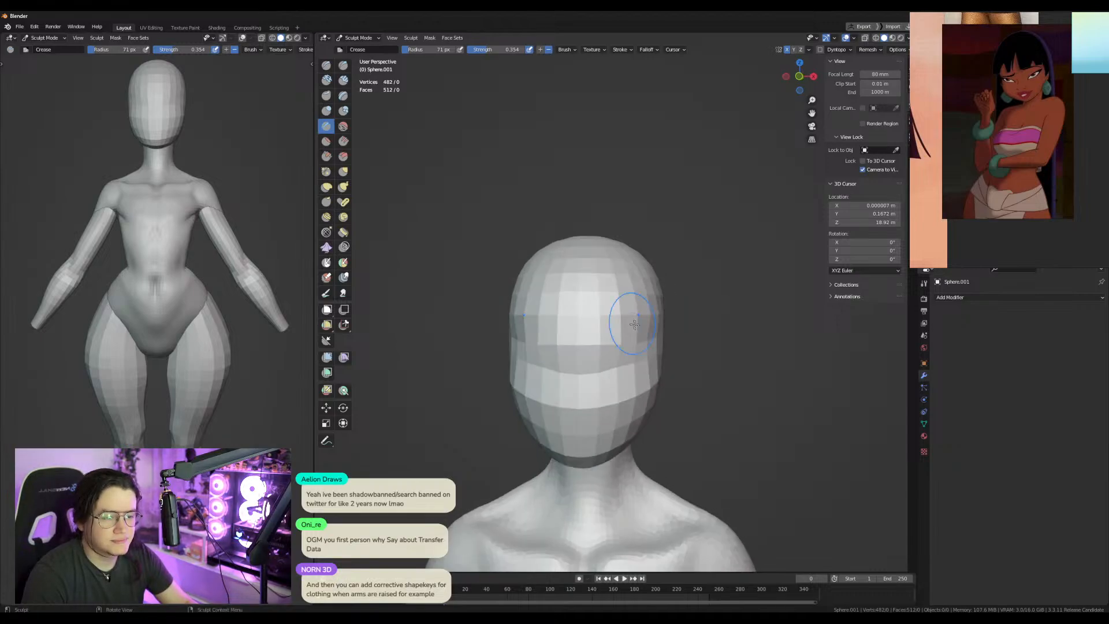
Add a Subdivision modifier to the head, apply it, and return to Sculpt Mode.
{"action": "key", "text": "ctrl+Tab"}
{"action": "key", "text": "ctrl+1"}
{"action": "key", "text": "ctrl+a"}
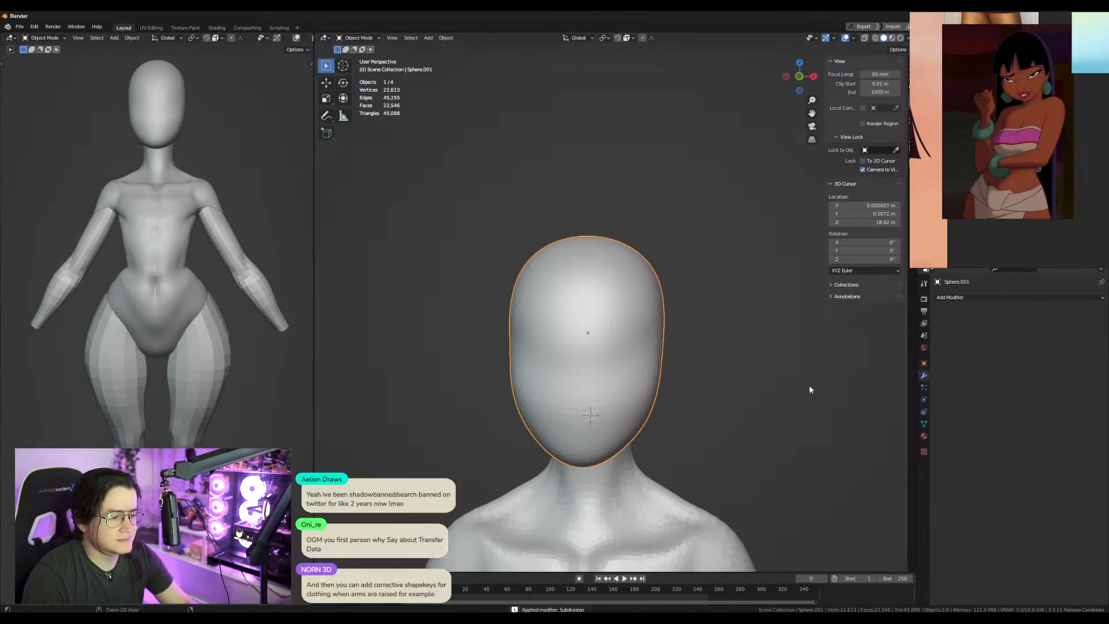
{"action": "key", "text": "ctrl+Tab"}
Shape the chin and jaw edge from angled views with a small Grab brush.
{"action": "middle_click_drag", "start_coordinate": [601, 383], "coordinate": [590, 378]}
{"action": "key", "text": "g"}
{"action": "left_click_drag", "start_coordinate": [642, 443], "coordinate": [631, 439]}
{"action": "middle_click_drag", "start_coordinate": [642, 450], "coordinate": [589, 449]}
{"action": "left_click_drag", "start_coordinate": [589, 448], "coordinate": [593, 437]}
{"action": "key", "text": "f"}
{"action": "left_click", "coordinate": [562, 447]}
Pull the lower jaw into a narrower, more pointed chin in the front view with the Grab brush.
{"action": "key", "text": "KP_1"}
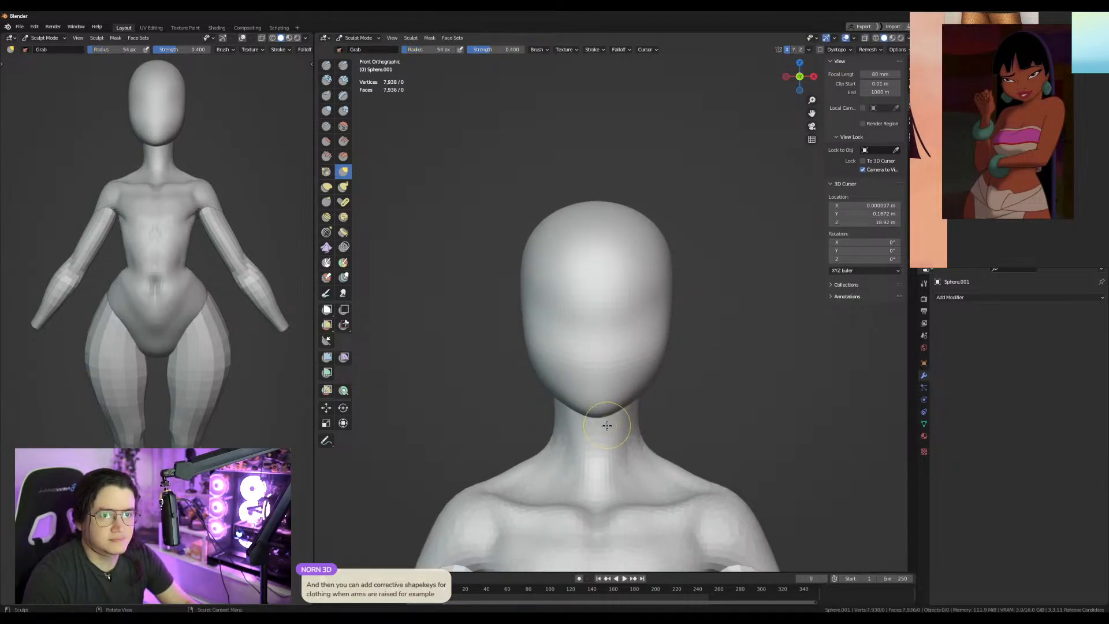
{"action": "key", "text": "f"}
{"action": "left_click", "coordinate": [674, 421]}
{"action": "left_click_drag", "start_coordinate": [639, 422], "coordinate": [600, 435]}
{"action": "key", "text": "f"}
{"action": "left_click", "coordinate": [666, 428]}
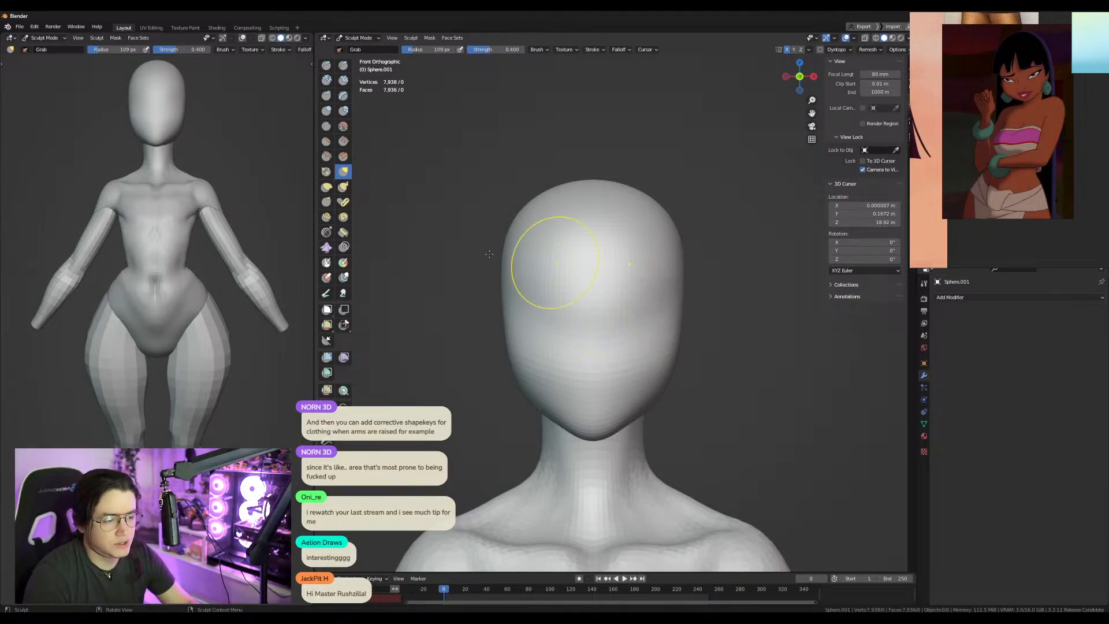
Crease the jawline below the cheek and toward the jaw hinge, undoing the first stroke.
{"action": "left_click", "coordinate": [326, 126]}
{"action": "middle_click_drag", "start_coordinate": [670, 318], "coordinate": [618, 324]}
{"action": "key", "text": "f"}
{"action": "left_click", "coordinate": [618, 328]}
{"action": "left_click_drag", "start_coordinate": [616, 331], "coordinate": [514, 350]}
{"action": "key", "text": "ctrl+z"}
{"action": "mouse_move", "coordinate": [560, 310]}
{"action": "middle_mouse_down"}
{"action": "mouse_move", "coordinate": [572, 389]}
{"action": "mouse_move", "coordinate": [608, 382]}
{"action": "middle_mouse_up"}
{"action": "left_click_drag", "start_coordinate": [607, 382], "coordinate": [594, 397]}
{"action": "middle_click_drag", "start_coordinate": [640, 421], "coordinate": [587, 406]}
{"action": "key", "text": "f"}
{"action": "left_click", "coordinate": [655, 398]}
{"action": "mouse_move", "coordinate": [647, 350]}
{"action": "left_mouse_down"}
{"action": "mouse_move", "coordinate": [628, 404]}
{"action": "mouse_move", "coordinate": [569, 436]}
{"action": "mouse_move", "coordinate": [648, 404]}
{"action": "left_mouse_up"}
Move the whole head mesh back along Y in Edit Mode and scale it to about 0.95.
{"action": "mouse_move", "coordinate": [653, 401]}
{"action": "middle_mouse_down", "text": "alt"}
{"action": "mouse_move", "coordinate": [606, 398]}
{"action": "mouse_move", "coordinate": [682, 402]}
{"action": "middle_mouse_up", "text": "alt"}
{"action": "key", "text": "Tab"}
{"action": "key", "text": "g"}
{"action": "key", "text": "y"}
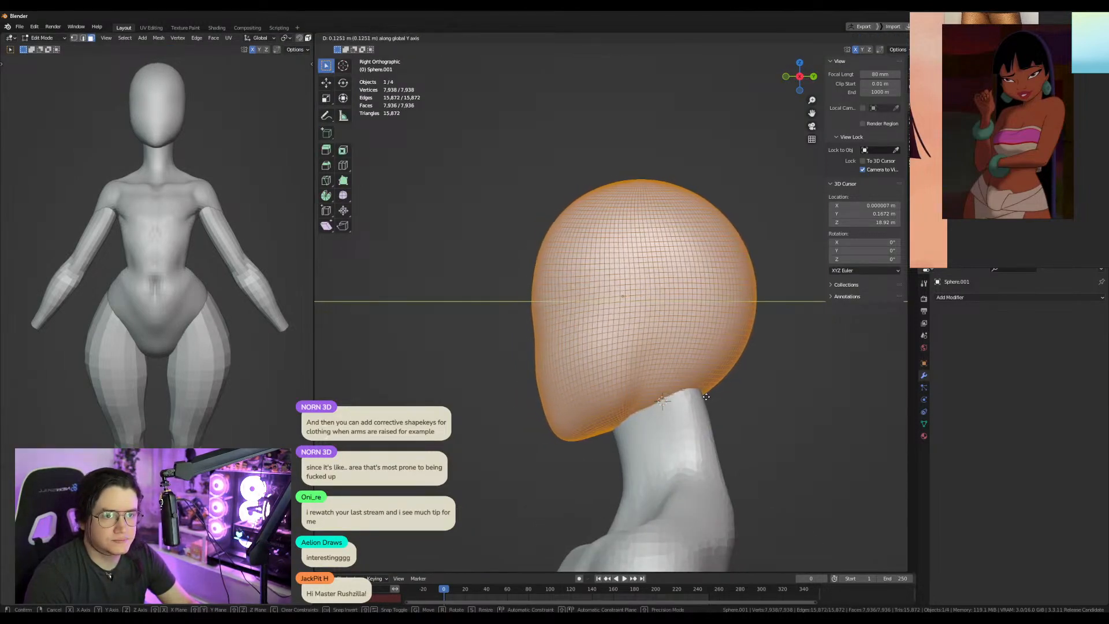
{"action": "left_click", "coordinate": [761, 386]}
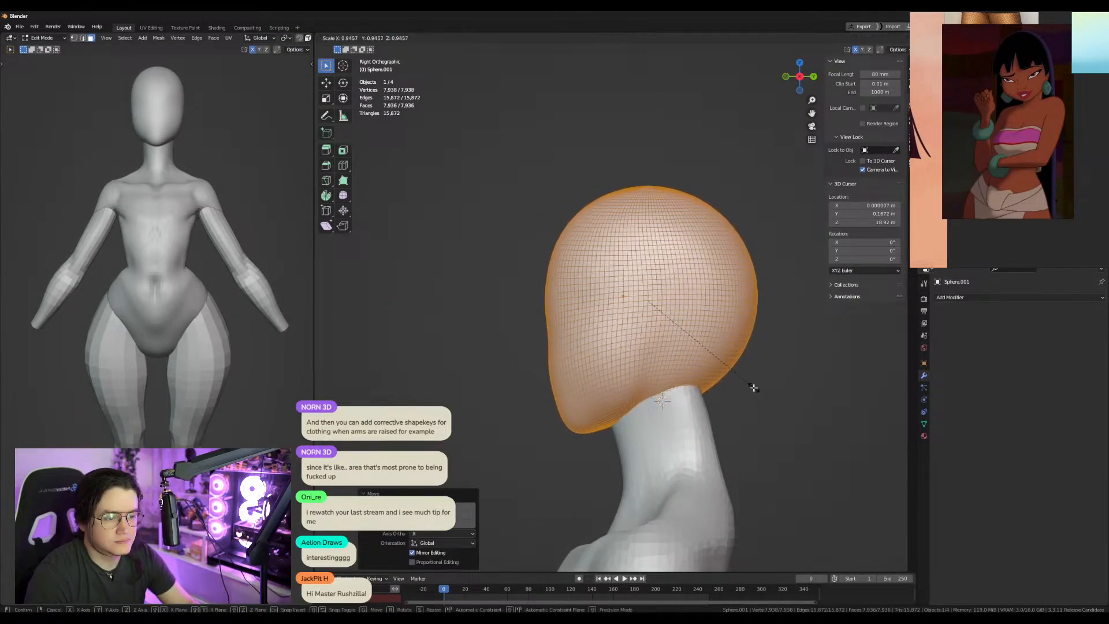
{"action": "scroll", "coordinate": [745, 385], "scroll_direction": "down", "scroll_amount": 3}
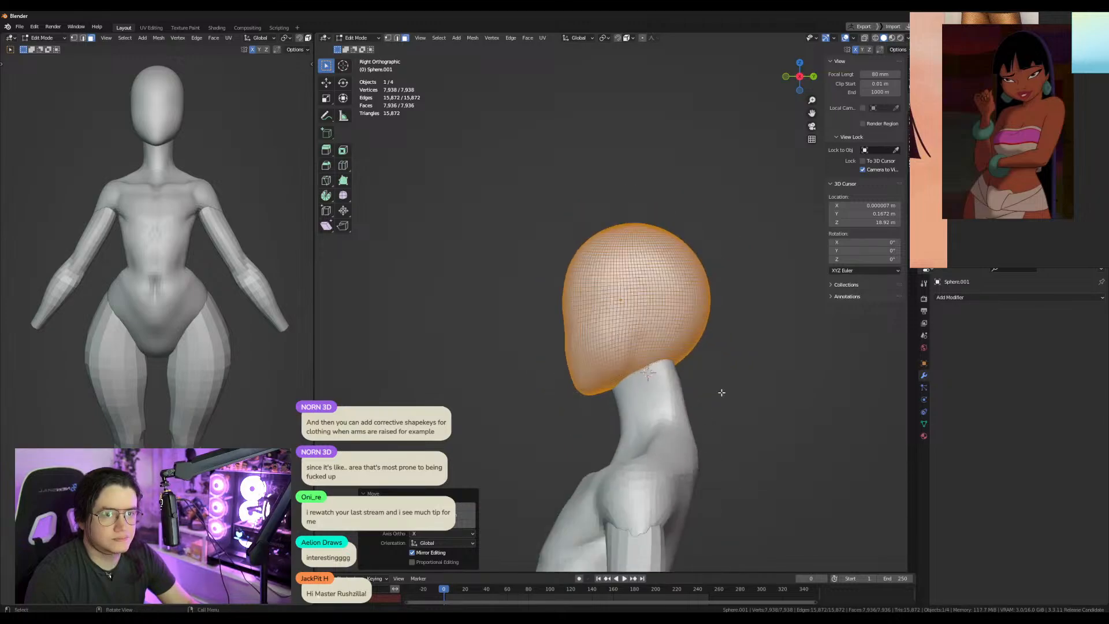
Lower the head mesh along Z onto the neck and leave Edit Mode.
{"action": "key", "text": "g"}
{"action": "key", "text": "z"}
{"action": "left_click", "coordinate": [728, 371]}
{"action": "key", "text": "Tab"}
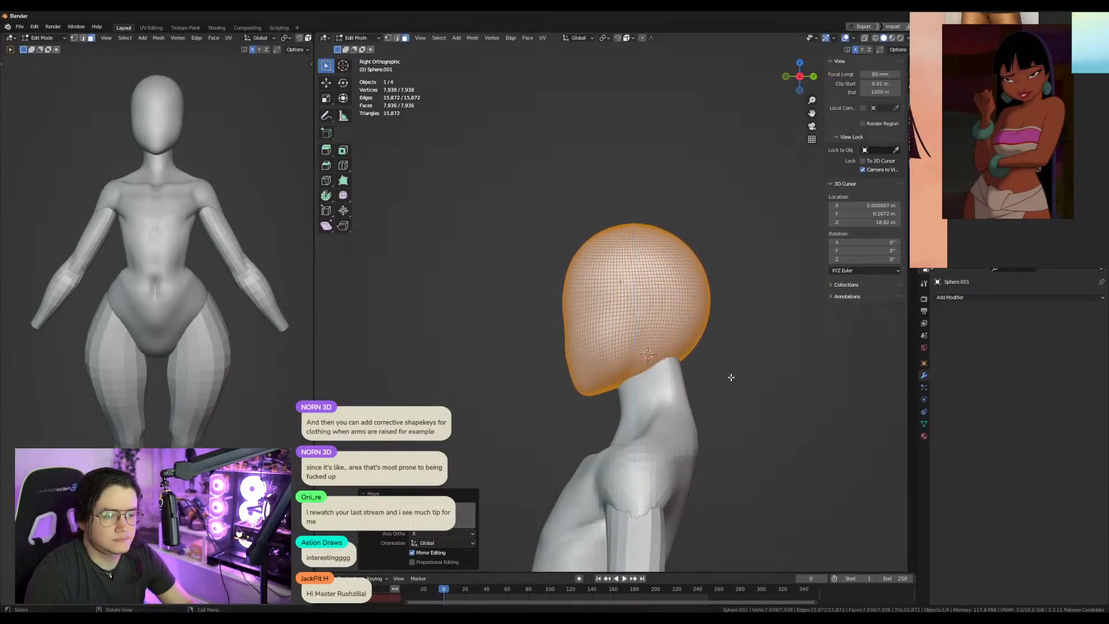
Sculpt the body's slope between neck and shoulder from the front with a 179 px Grab brush.
{"action": "key", "text": "KP_1"}
{"action": "scroll", "coordinate": [635, 413], "scroll_direction": "up", "scroll_amount": 2}
{"action": "left_click", "coordinate": [649, 416]}
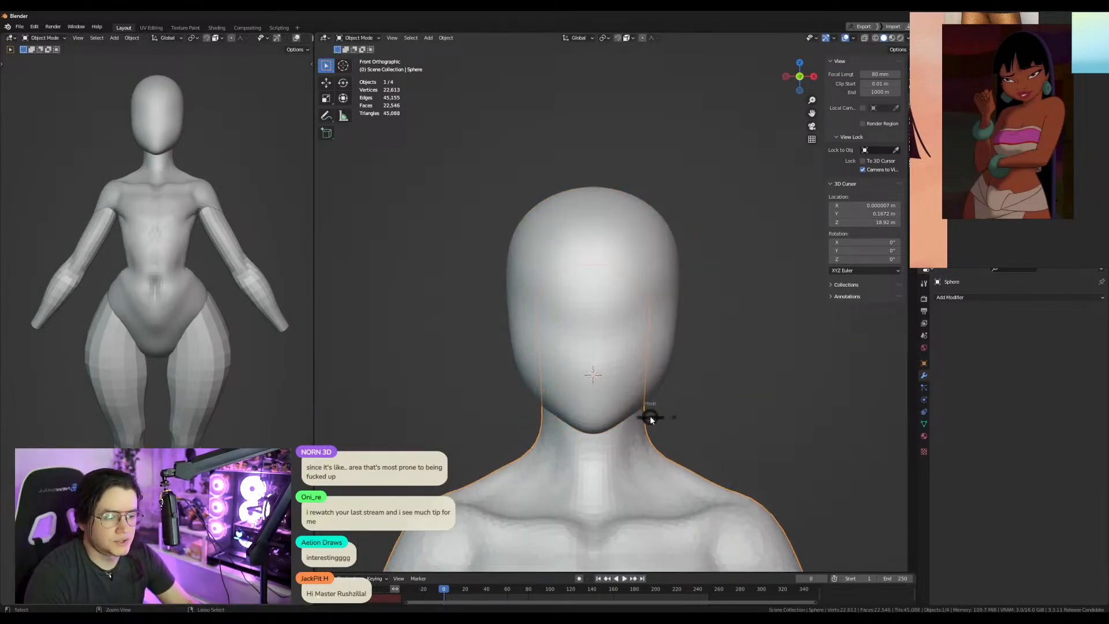
{"action": "key", "text": "ctrl+Tab"}
{"action": "key", "text": "f"}
{"action": "left_click", "coordinate": [713, 455]}
{"action": "key", "text": "f"}
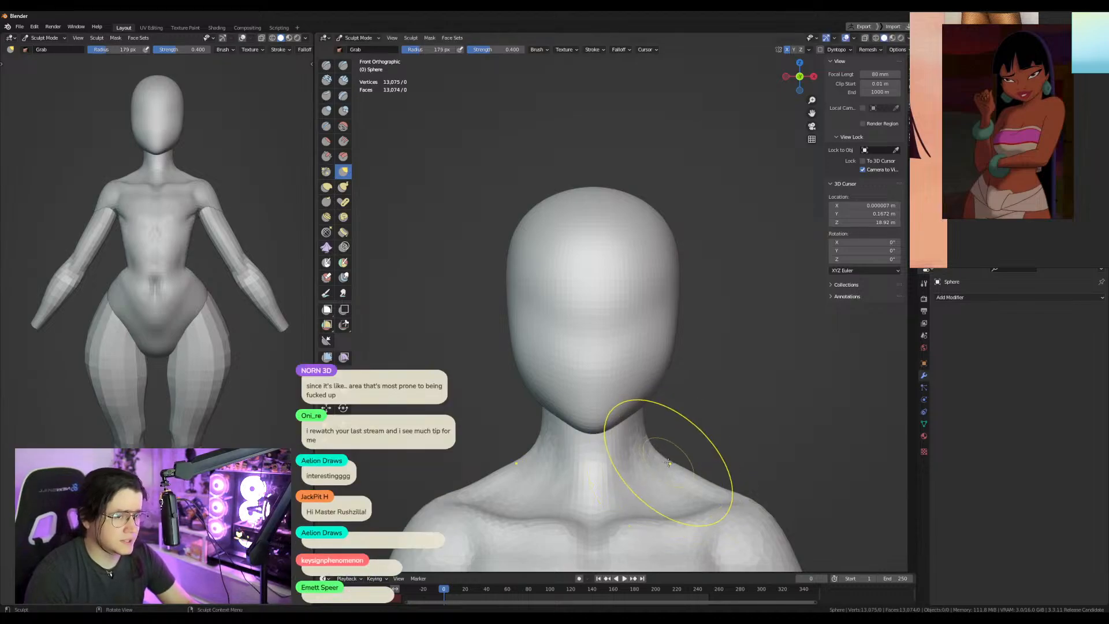
{"action": "left_click", "coordinate": [668, 476]}
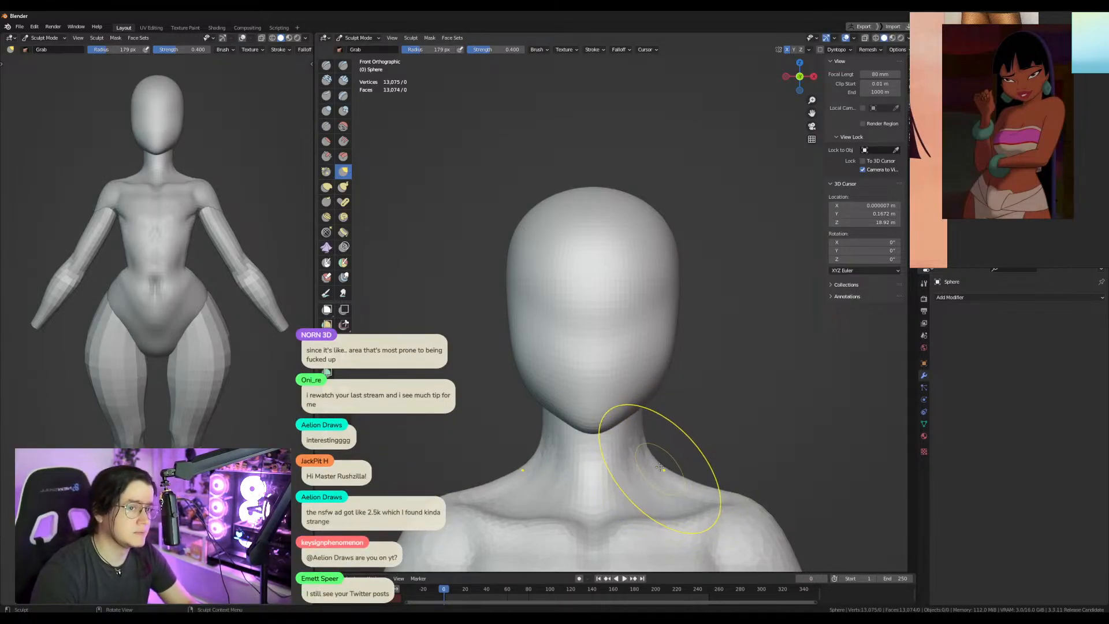
Pull the side of the neck inward in the back view with the Grab brush.
{"action": "key", "text": "ctrl+KP_1"}
{"action": "middle_click_drag", "start_coordinate": [655, 473], "coordinate": [645, 433], "text": "shift"}
{"action": "key", "text": "f"}
{"action": "left_click", "coordinate": [668, 398]}
{"action": "key", "text": "f"}
{"action": "left_click", "coordinate": [693, 392]}
{"action": "left_click_drag", "start_coordinate": [585, 392], "coordinate": [594, 386]}
{"action": "left_click_drag", "start_coordinate": [576, 347], "coordinate": [586, 345]}
{"action": "key", "text": "f"}
{"action": "left_click", "coordinate": [636, 415]}
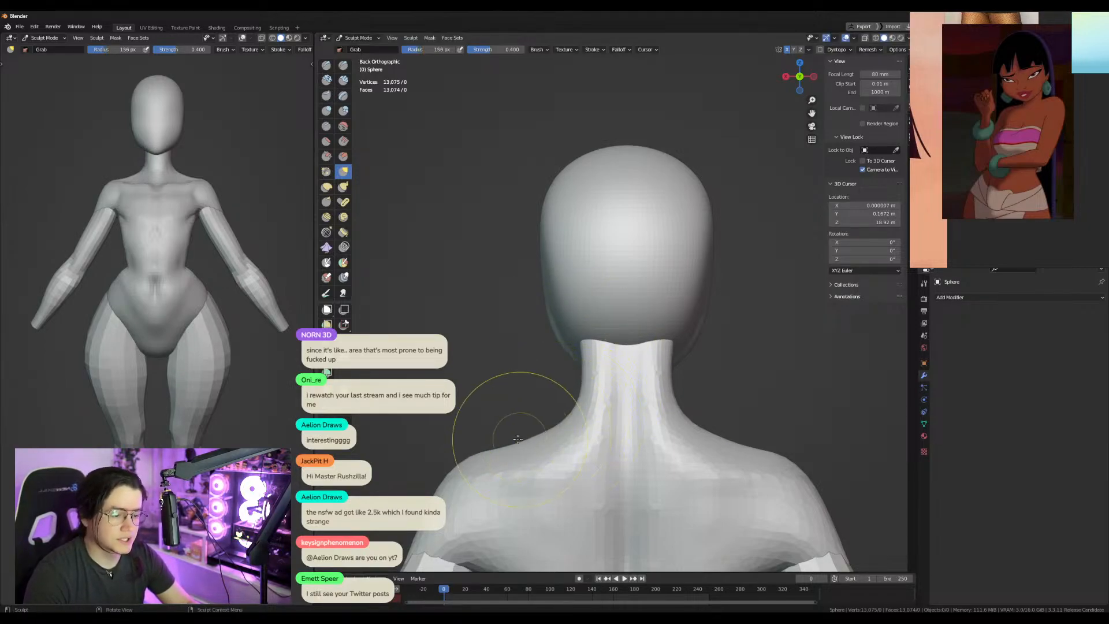
Examine the head, neck and shoulders from the front, side and back.
{"action": "middle_click_drag", "start_coordinate": [495, 454], "coordinate": [347, 193]}
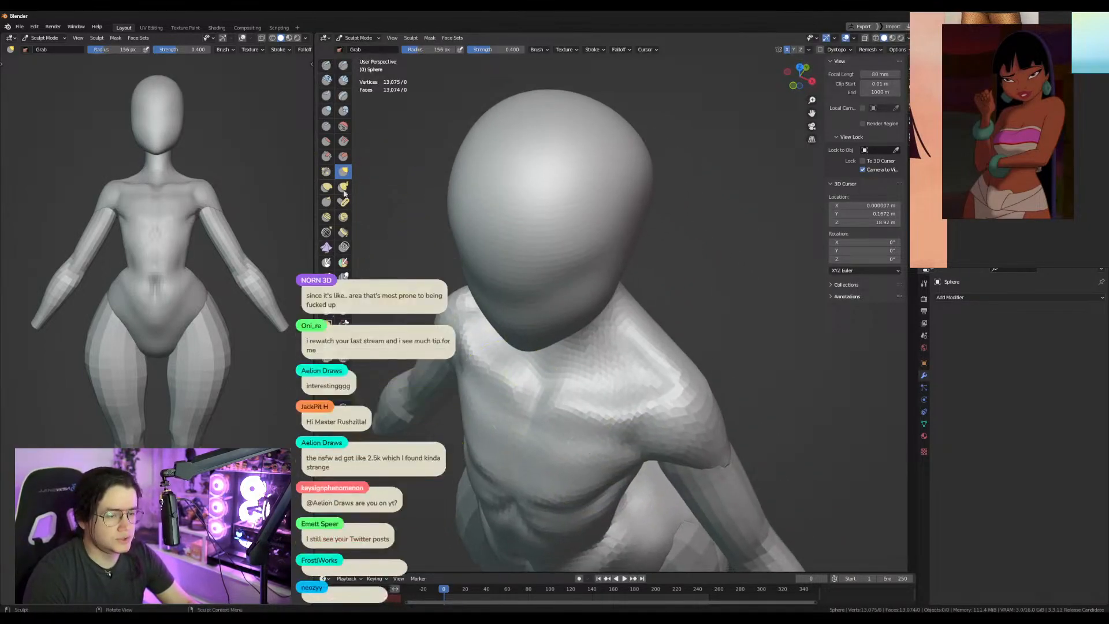
{"action": "left_click", "coordinate": [327, 128]}
{"action": "mouse_move", "coordinate": [638, 354]}
{"action": "middle_mouse_down"}
{"action": "mouse_move", "coordinate": [620, 368]}
{"action": "mouse_move", "coordinate": [643, 434]}
{"action": "middle_mouse_up"}
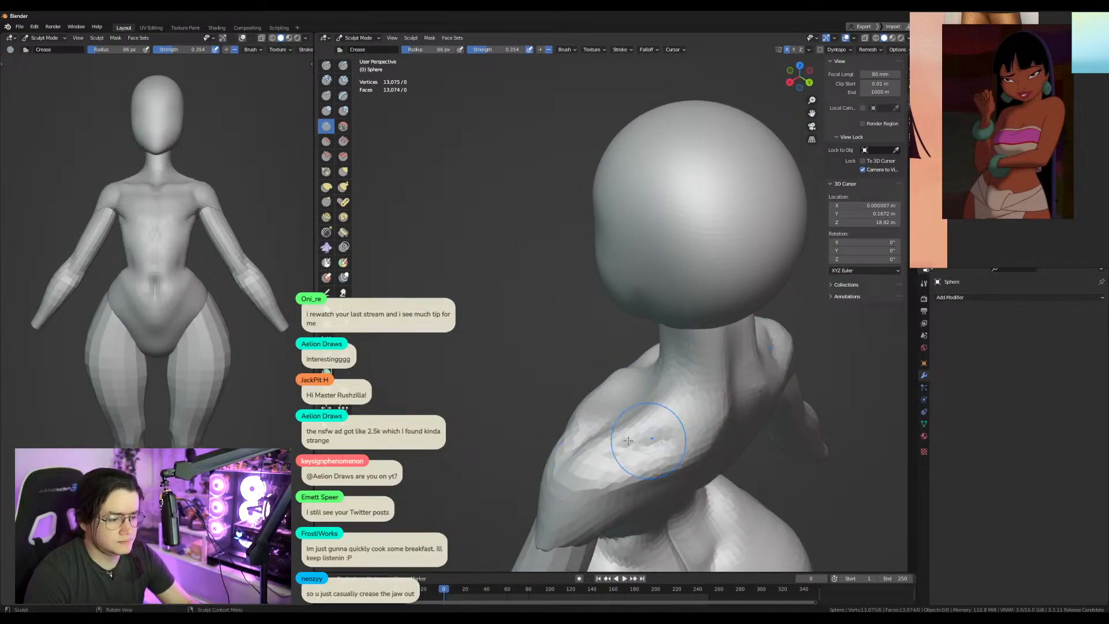
{"action": "key", "text": "KP_1"}
{"action": "middle_click_drag", "start_coordinate": [659, 395], "coordinate": [755, 412], "text": "shift"}
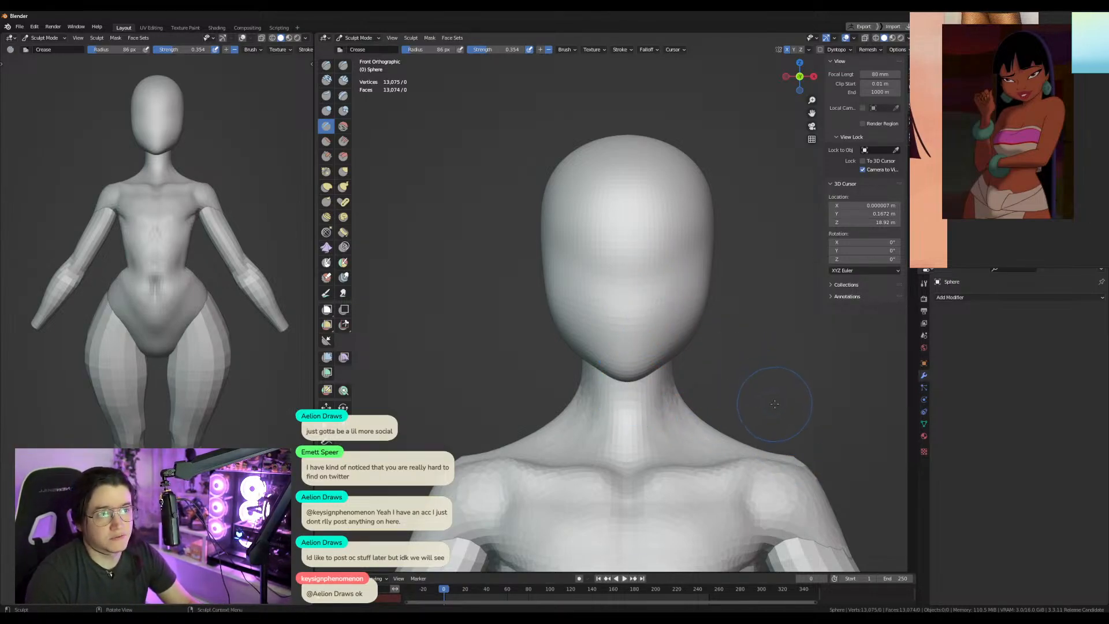
{"action": "mouse_move", "coordinate": [777, 403]}
{"action": "middle_mouse_down"}
{"action": "mouse_move", "coordinate": [681, 359]}
{"action": "mouse_move", "coordinate": [520, 327]}
{"action": "middle_mouse_up"}
{"action": "key", "text": "g"}
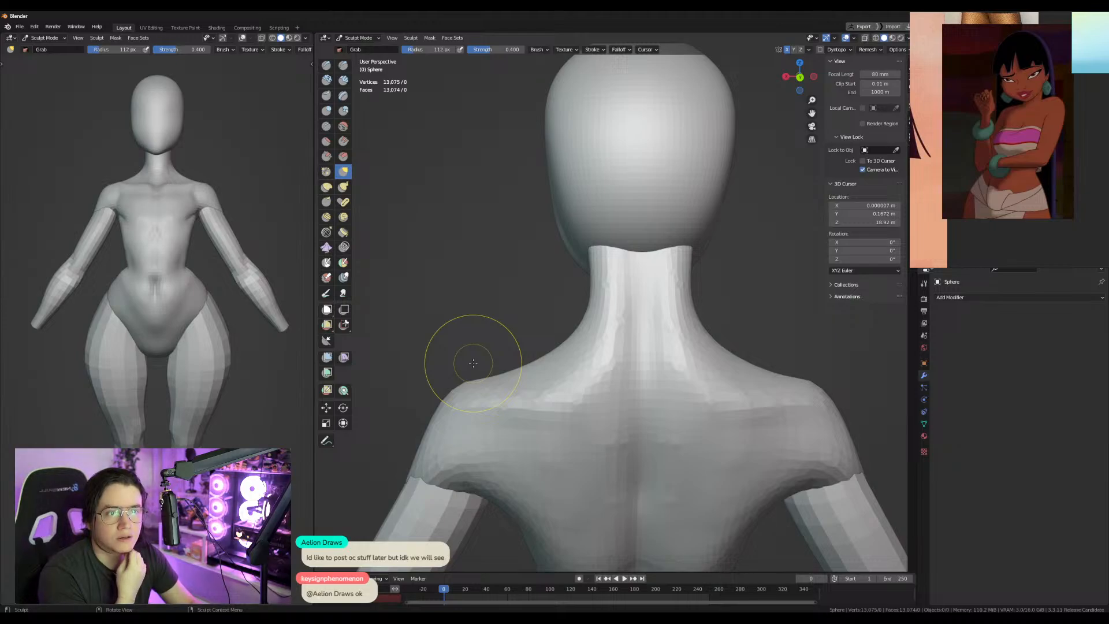
{"action": "middle_click_drag", "start_coordinate": [526, 321], "coordinate": [631, 365]}
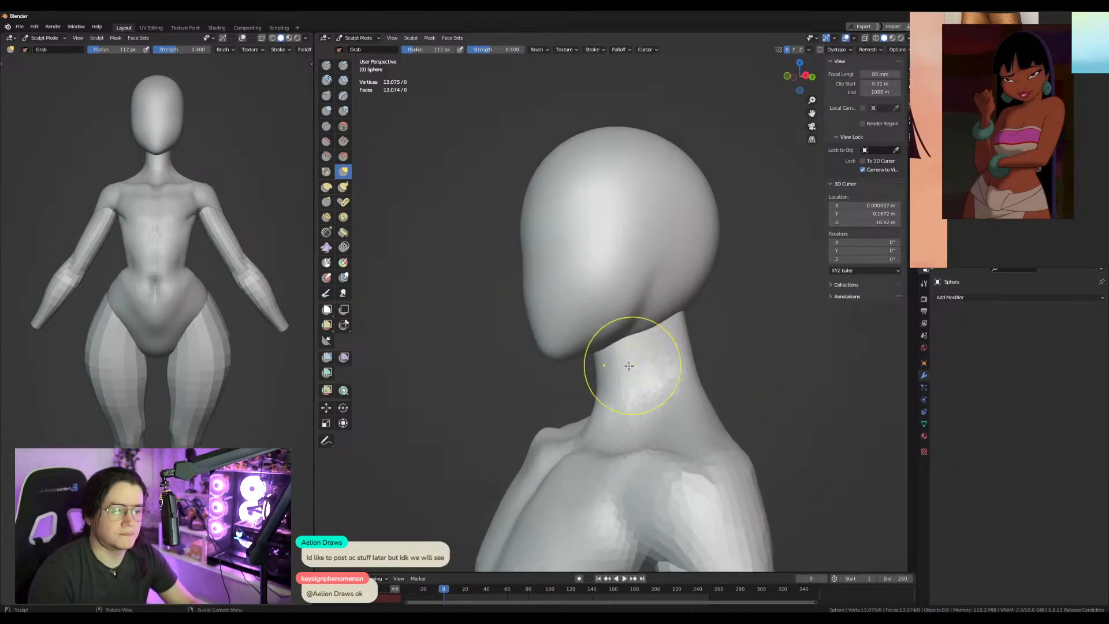
{"action": "scroll", "coordinate": [631, 365], "scroll_direction": "up", "scroll_amount": 1}
{"action": "left_click", "coordinate": [326, 126]}
{"action": "middle_click_drag", "start_coordinate": [665, 301], "coordinate": [631, 314]}
{"action": "left_click_drag", "start_coordinate": [632, 314], "coordinate": [645, 335]}
{"action": "key", "text": "ctrl+z"}
Switch sculpting to the head mesh and refine its side contour and facial profile with the Grab brush.
{"action": "key", "text": "alt+q"}
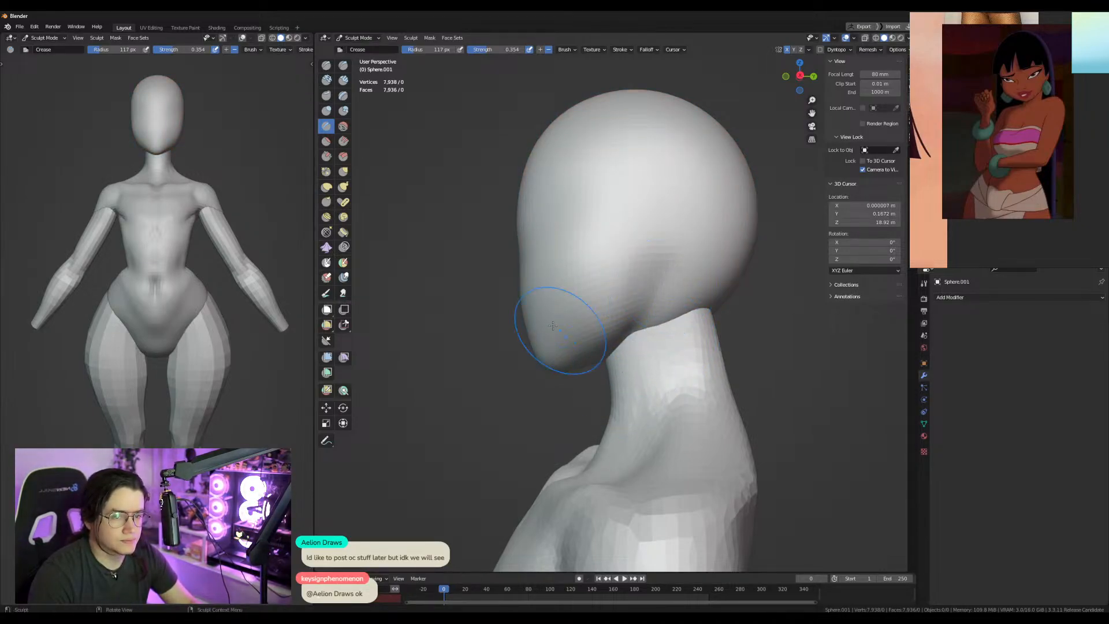
{"action": "key", "text": "KP_1"}
{"action": "key", "text": "g"}
{"action": "left_click_drag", "start_coordinate": [663, 335], "coordinate": [635, 329]}
{"action": "key", "text": "KP_3"}
{"action": "key", "text": "f"}
{"action": "left_click", "coordinate": [664, 345]}
{"action": "key", "text": "f"}
{"action": "left_click", "coordinate": [485, 332]}
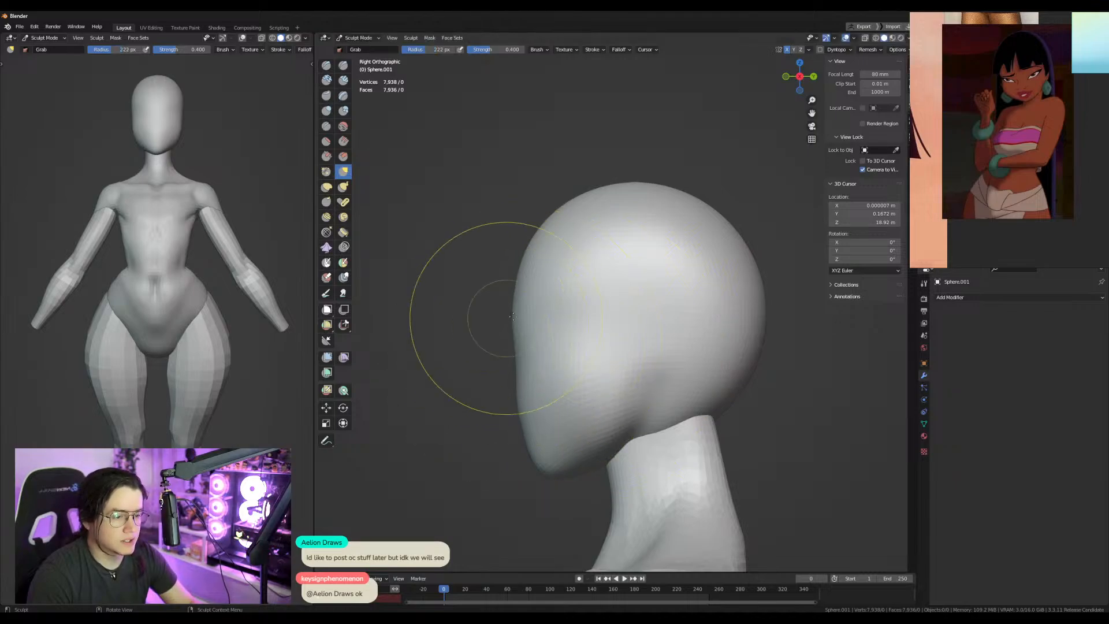
{"action": "left_click", "coordinate": [326, 126]}
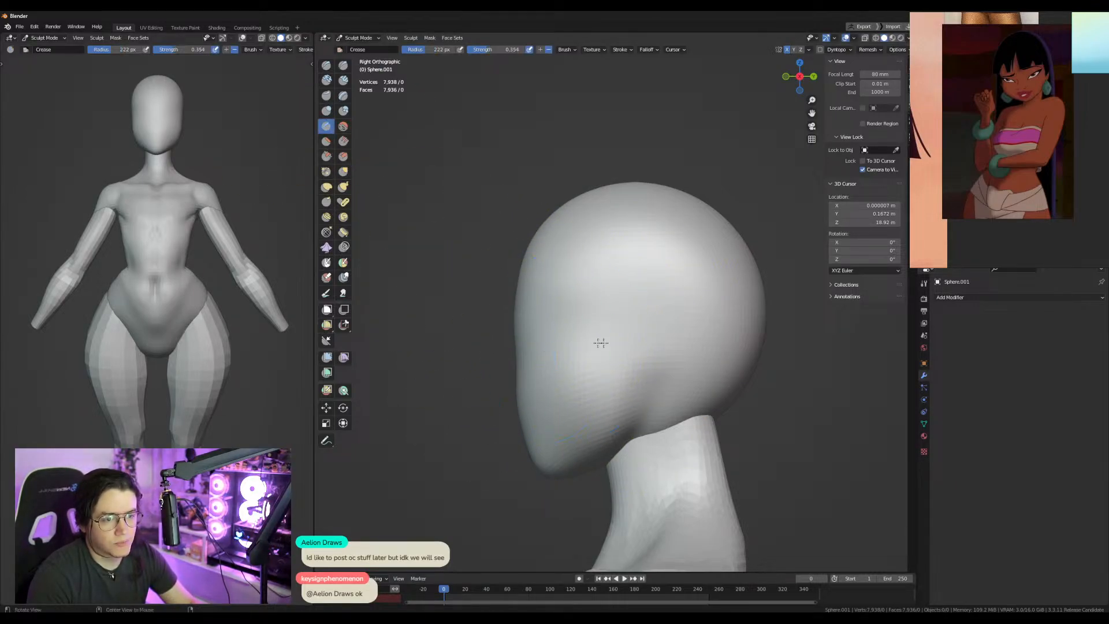
{"action": "key", "text": "KP_1"}
{"action": "mouse_move", "coordinate": [623, 341]}
{"action": "left_mouse_down"}
{"action": "mouse_move", "coordinate": [606, 367]}
{"action": "mouse_move", "coordinate": [572, 372]}
{"action": "mouse_move", "coordinate": [627, 347]}
{"action": "left_mouse_up"}
{"action": "key", "text": "ctrl+z"}
{"action": "key", "text": "ctrl+z"}
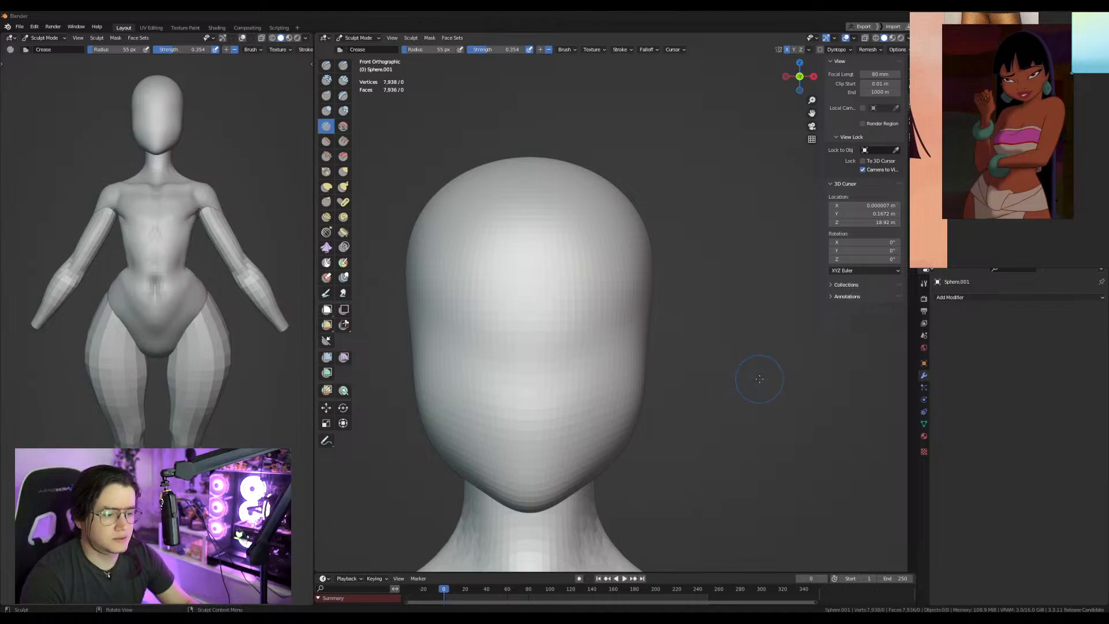
Rescale the whole head mesh along Z and X in Edit Mode, and return to Sculpt Mode.
{"action": "key", "text": "Tab"}
{"action": "key", "text": "a"}
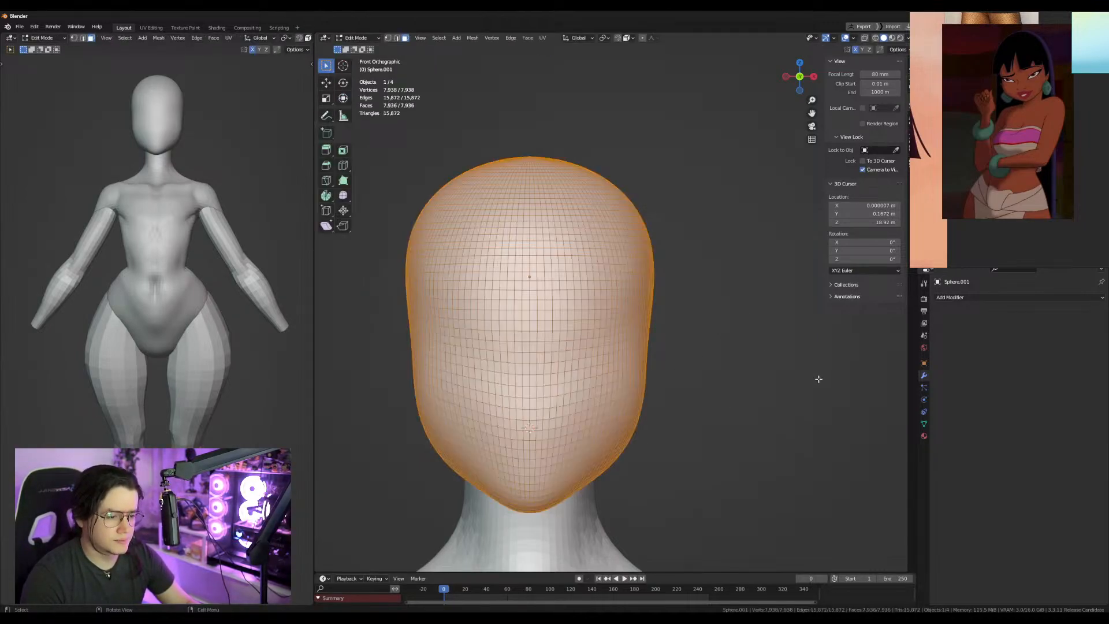
{"action": "key", "text": "s"}
{"action": "key", "text": "z"}
{"action": "left_click", "coordinate": [812, 377]}
{"action": "key", "text": "s"}
{"action": "key", "text": "x"}
{"action": "left_click", "coordinate": [817, 377]}
{"action": "middle_click_drag", "start_coordinate": [701, 377], "coordinate": [720, 332], "text": "shift"}
{"action": "left_click", "coordinate": [521, 299]}
{"action": "key", "text": "ctrl+Tab"}
Flatten the side of the head from temple to jaw with a 321 px Scrape/Peaks brush.
{"action": "middle_click_drag", "start_coordinate": [609, 279], "coordinate": [591, 289]}
{"action": "middle_click_drag", "start_coordinate": [617, 211], "coordinate": [603, 264], "text": "shift"}
{"action": "key", "text": "g"}
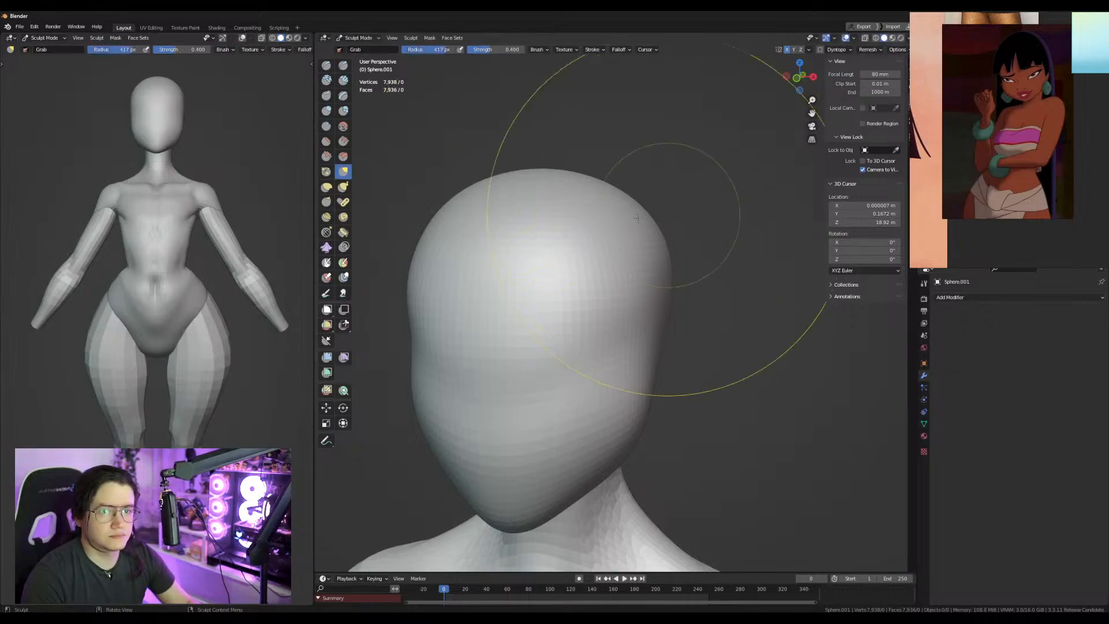
{"action": "key", "text": "KP_3"}
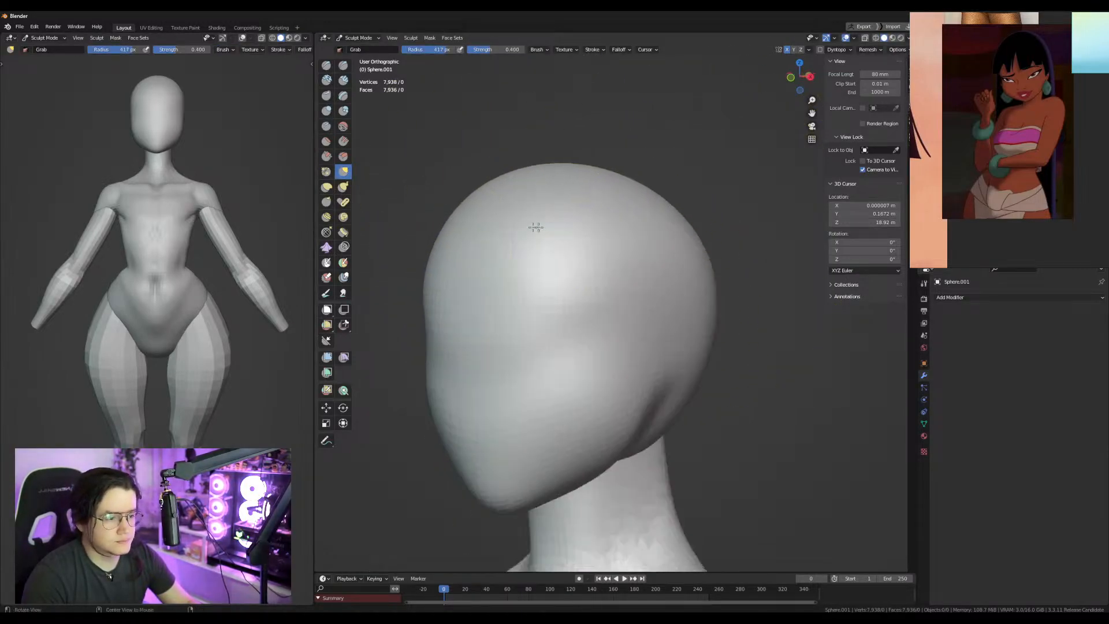
{"action": "key", "text": "f"}
{"action": "left_click", "coordinate": [621, 433]}
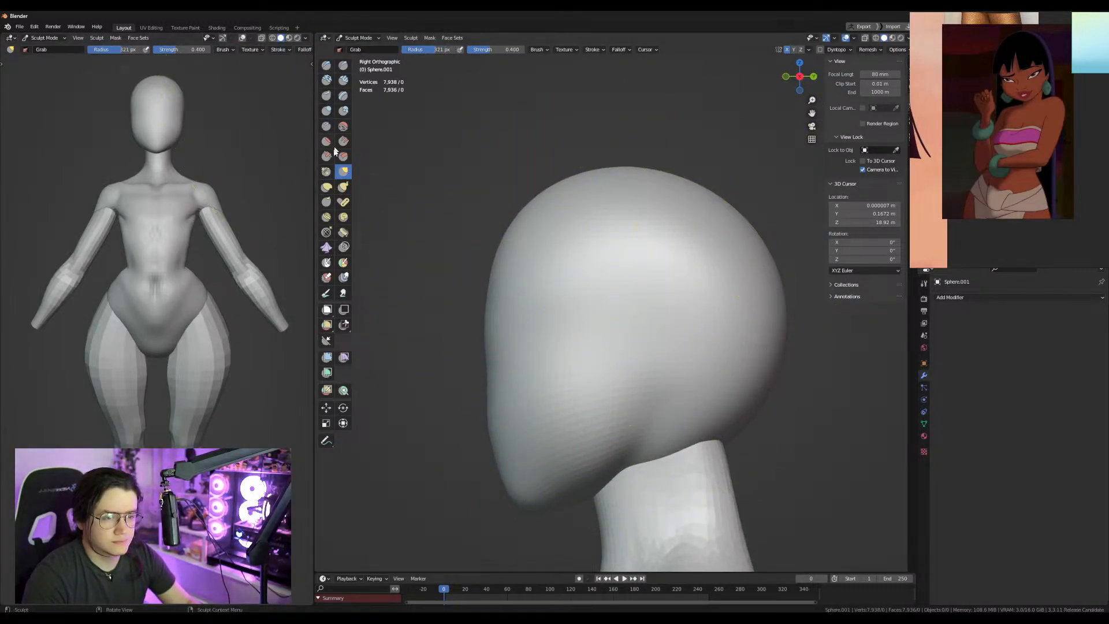
{"action": "left_click", "coordinate": [327, 156]}
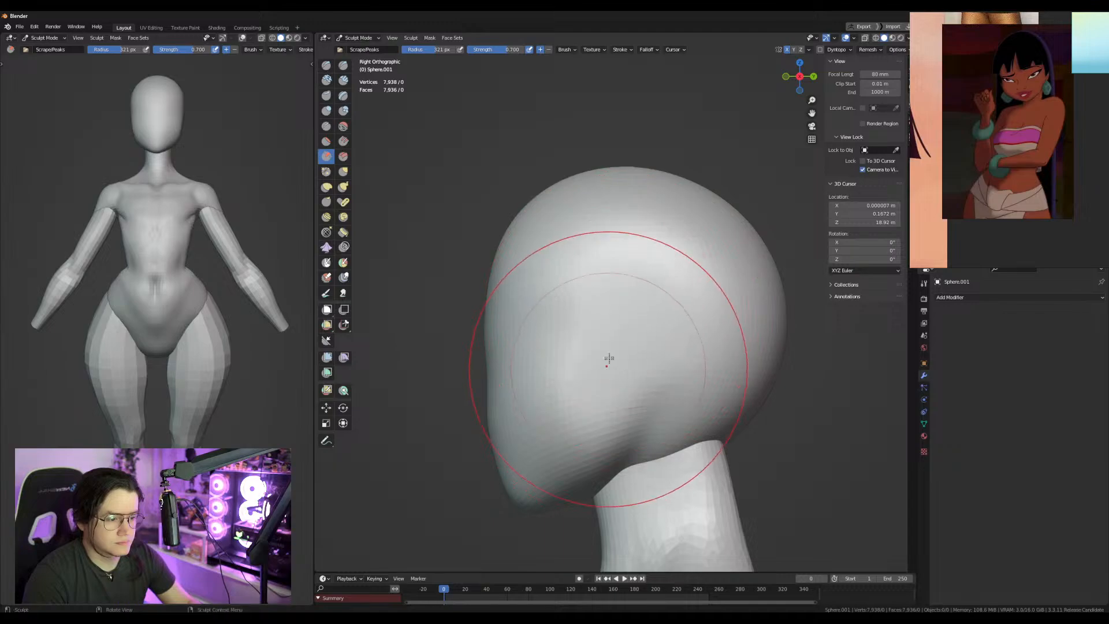
{"action": "mouse_move", "coordinate": [626, 300]}
{"action": "left_mouse_down"}
{"action": "mouse_move", "coordinate": [664, 277]}
{"action": "mouse_move", "coordinate": [593, 425]}
{"action": "left_mouse_up"}
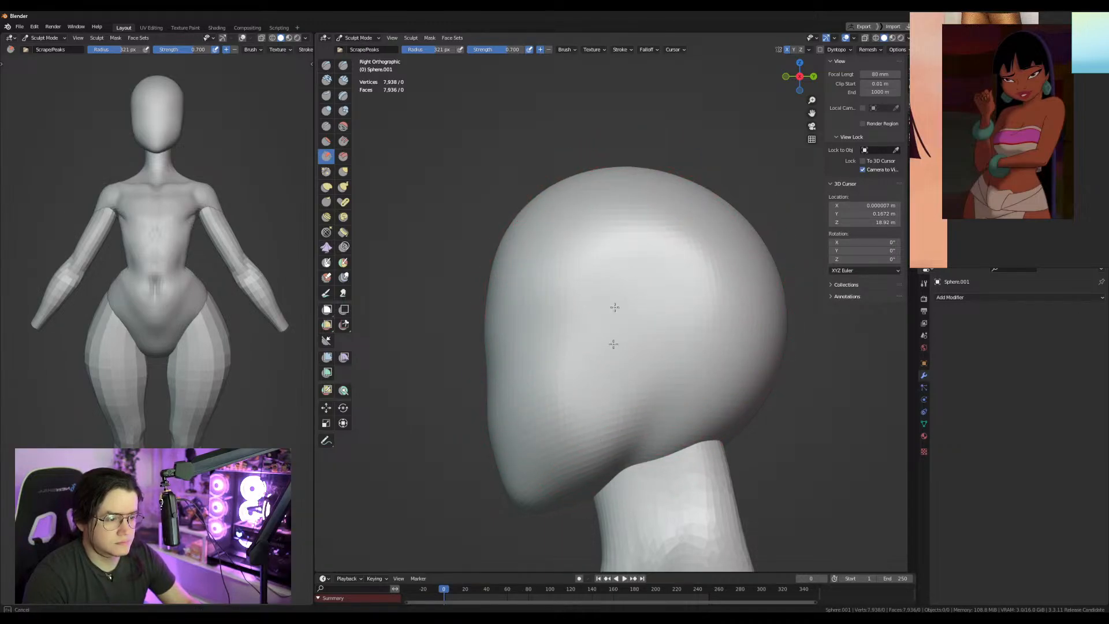
{"action": "left_click_drag", "start_coordinate": [622, 273], "coordinate": [636, 353]}
{"action": "key", "text": "KP_1"}
{"action": "middle_click_drag", "start_coordinate": [667, 346], "coordinate": [646, 352]}
{"action": "key", "text": "g"}
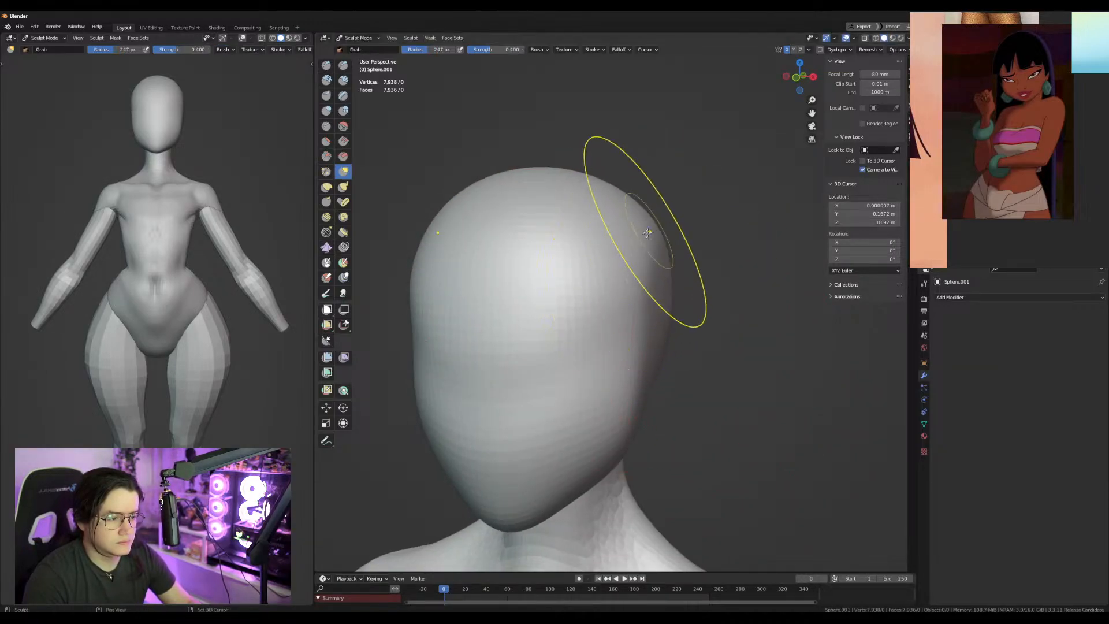
Carve two slanted eye lines into the face with a 99 px Crease brush.
{"action": "left_click", "coordinate": [326, 126]}
{"action": "key", "text": "f"}
{"action": "left_click", "coordinate": [523, 399]}
{"action": "mouse_move", "coordinate": [550, 406]}
{"action": "left_mouse_down"}
{"action": "mouse_move", "coordinate": [595, 396]}
{"action": "mouse_move", "coordinate": [557, 401]}
{"action": "left_mouse_up"}
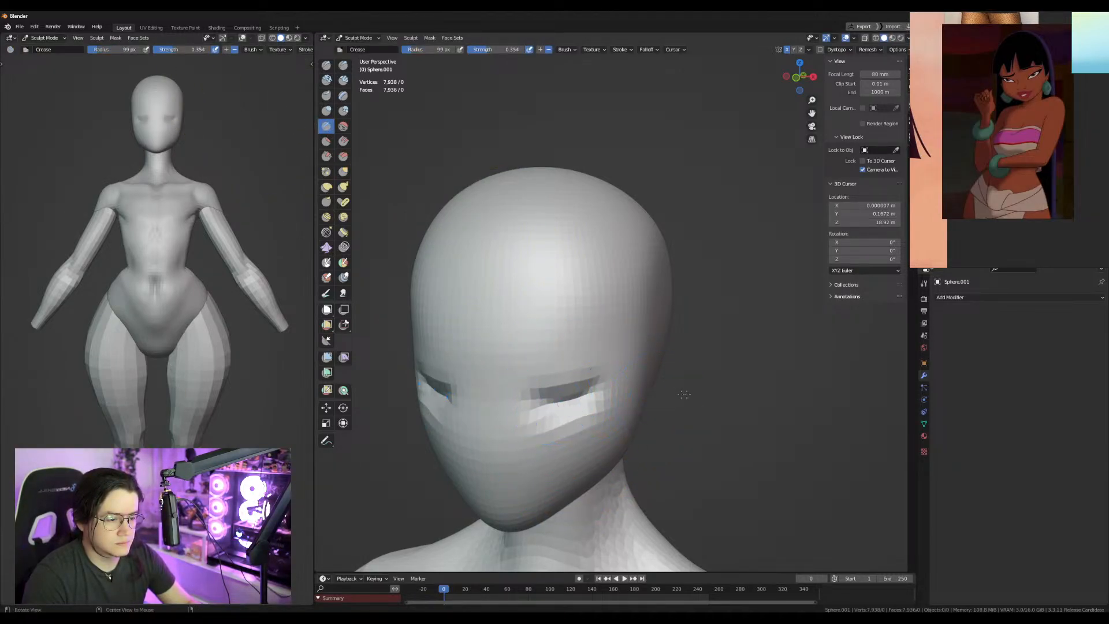
{"action": "left_click_drag", "start_coordinate": [671, 395], "coordinate": [708, 378], "text": "alt"}
{"action": "left_click_drag", "start_coordinate": [579, 396], "coordinate": [581, 355], "text": "alt+shift"}
{"action": "key", "text": "f"}
{"action": "left_click", "coordinate": [541, 428]}
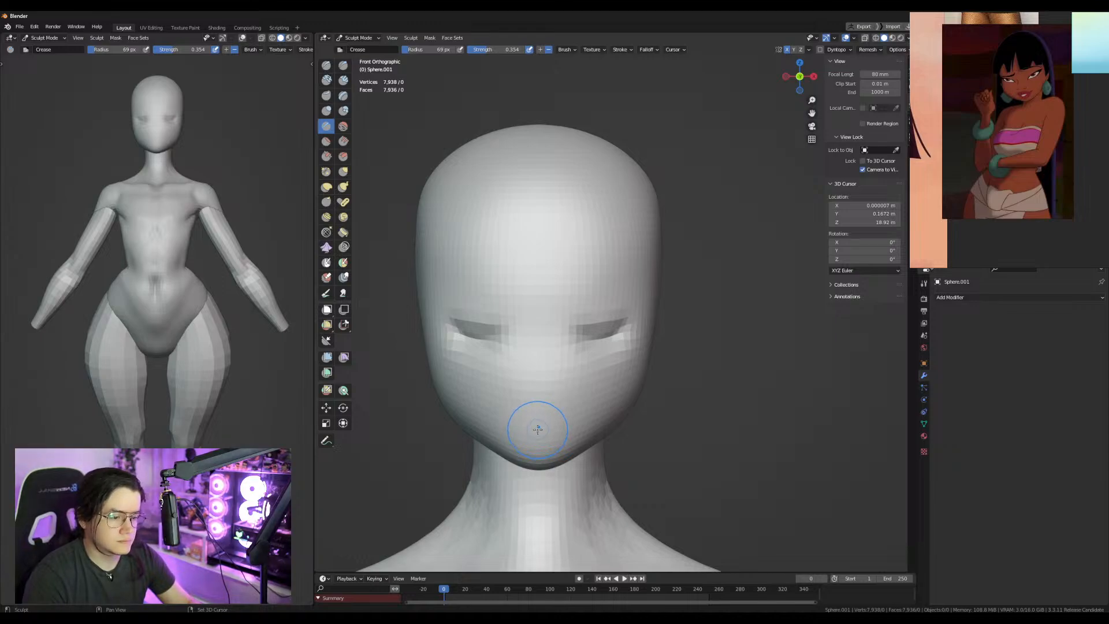
Add a torus at the mouth position, turn it to face forward and scale it up to about 3.29 times.
{"action": "key", "text": "ctrl+Tab"}
{"action": "key", "text": "shift+a"}
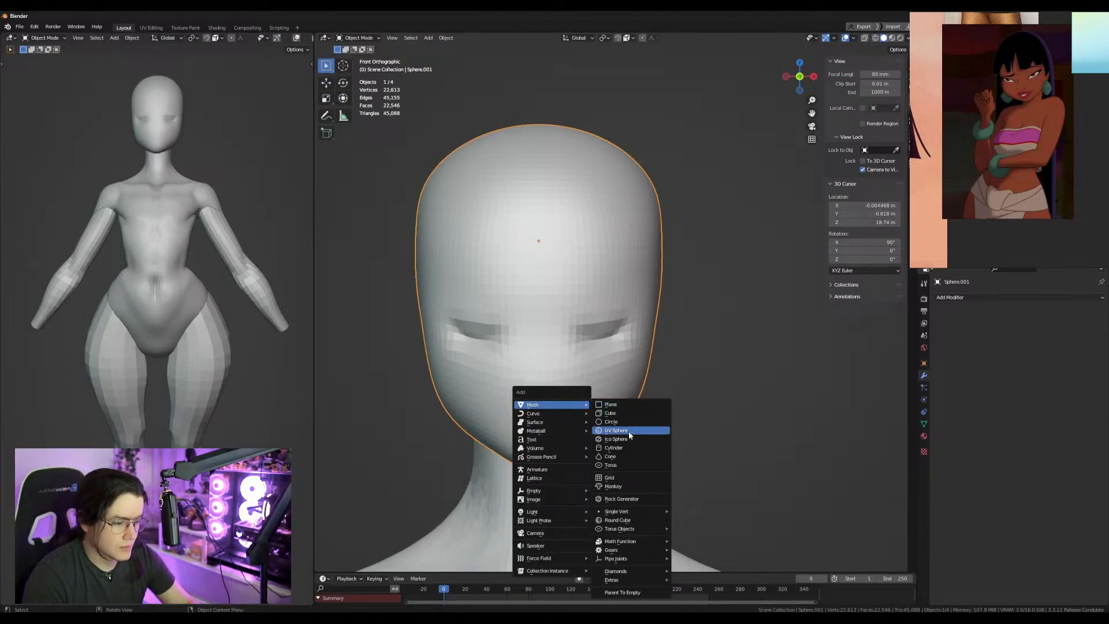
{"action": "left_click", "coordinate": [621, 465]}
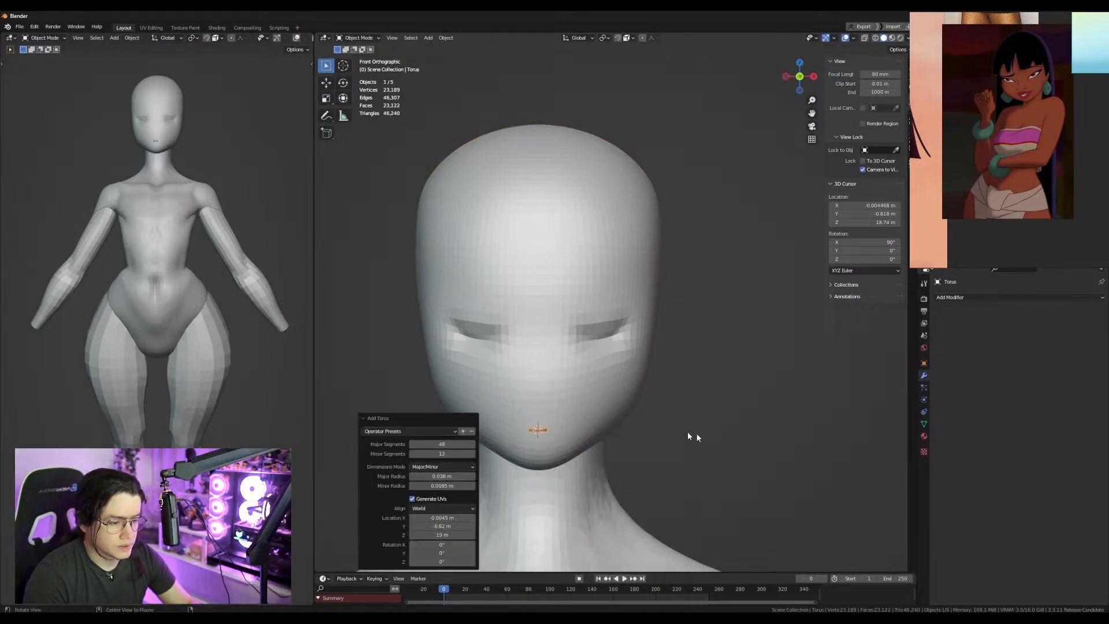
{"action": "left_click_drag", "start_coordinate": [705, 438], "coordinate": [629, 386], "text": "alt"}
{"action": "key", "text": "r"}
{"action": "left_click", "coordinate": [569, 539]}
{"action": "middle_click_drag", "start_coordinate": [578, 532], "coordinate": [680, 470], "text": "alt"}
{"action": "key", "text": "s"}
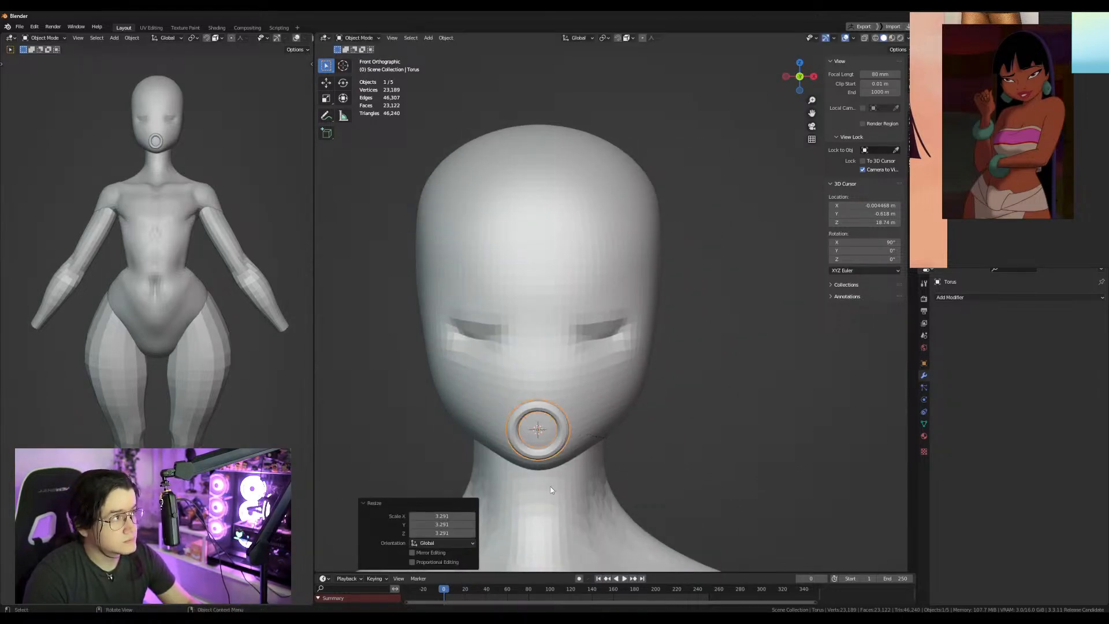
{"action": "left_click", "coordinate": [652, 460]}
Squash the mouth torus vertically along its local Y axis and thicken its ring with Shrink/Fatten.
{"action": "scroll", "coordinate": [663, 421], "scroll_direction": "up", "scroll_amount": 3}
{"action": "middle_click_drag", "start_coordinate": [700, 452], "coordinate": [714, 398], "text": "alt"}
{"action": "key", "text": "s"}
{"action": "key", "text": "y"}
{"action": "key", "text": "y"}
{"action": "left_click", "coordinate": [684, 428]}
{"action": "key", "text": "Tab"}
{"action": "key", "text": "s"}
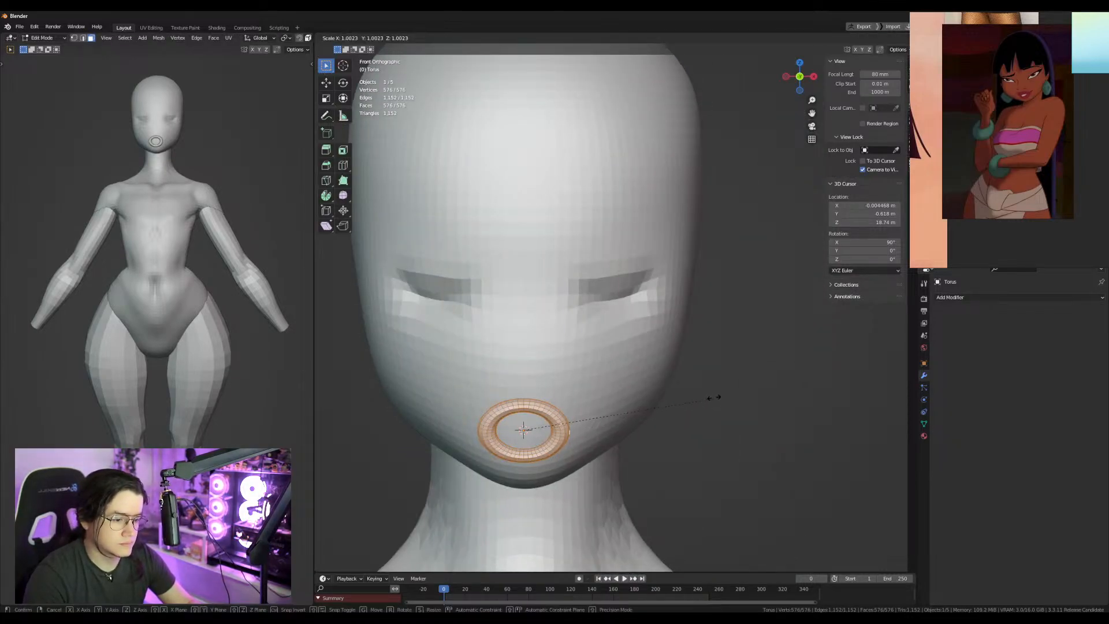
{"action": "key", "text": "Escape"}
{"action": "key", "text": "alt+s"}
{"action": "left_click", "coordinate": [727, 401]}
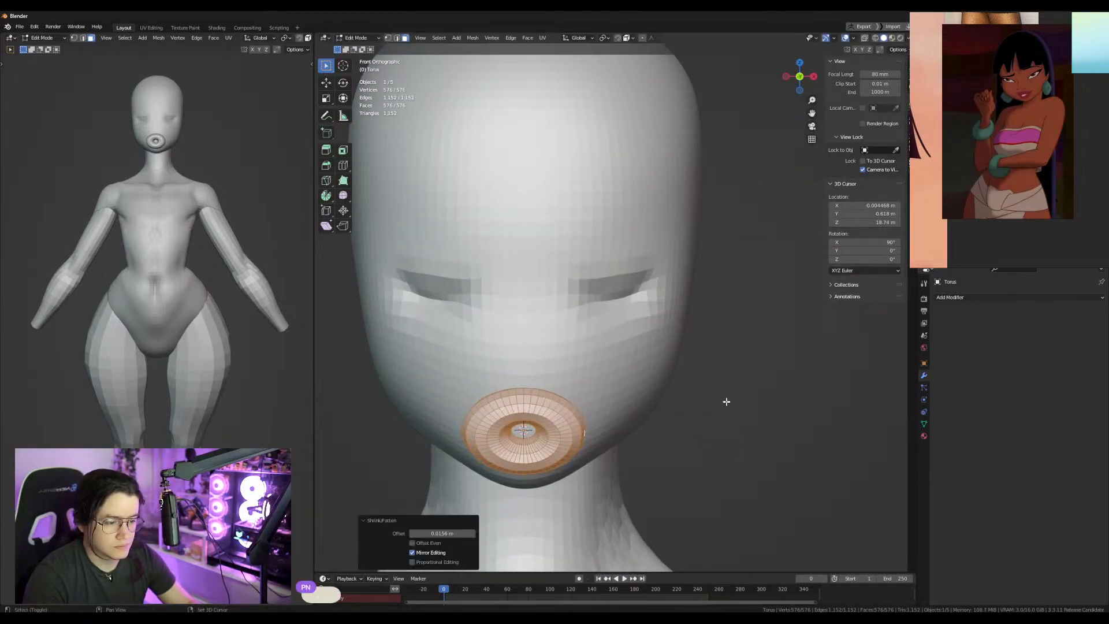
Shrink the mouth ring and reposition it against the lower face from the side.
{"action": "middle_click_drag", "start_coordinate": [726, 401], "coordinate": [696, 404], "text": "alt"}
{"action": "key", "text": "r"}
{"action": "left_click", "coordinate": [695, 410]}
{"action": "key", "text": "s"}
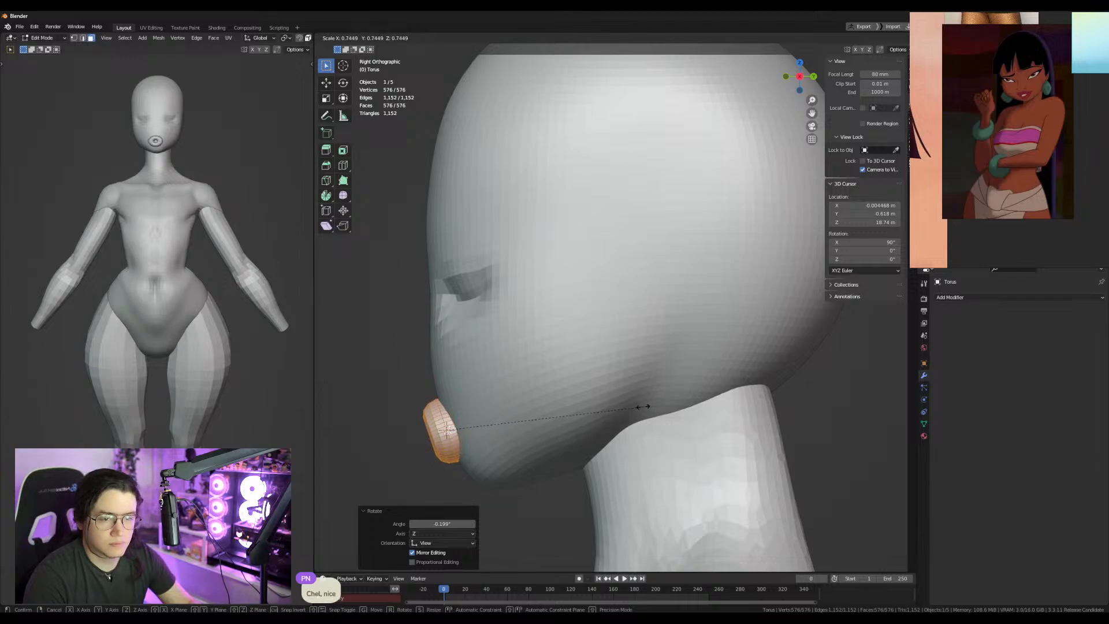
{"action": "left_click", "coordinate": [643, 407]}
{"action": "key", "text": "g"}
{"action": "left_click", "coordinate": [607, 411]}
{"action": "middle_click_drag", "start_coordinate": [607, 411], "coordinate": [590, 398], "text": "alt"}
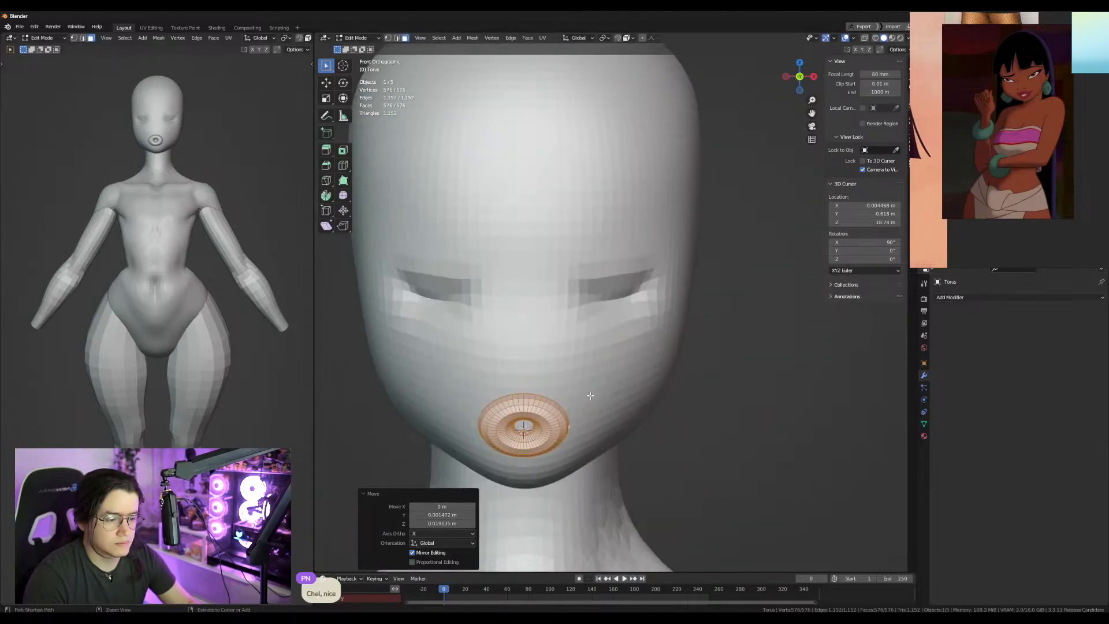
Sculpt the mouth ring into a lip shape with the Grab and Inflate/Deflate brushes.
{"action": "key", "text": "ctrl+Tab"}
{"action": "middle_click_drag", "start_coordinate": [528, 432], "coordinate": [518, 413]}
{"action": "key", "text": "g"}
{"action": "left_click_drag", "start_coordinate": [516, 401], "coordinate": [514, 404]}
{"action": "middle_click_drag", "start_coordinate": [514, 405], "coordinate": [508, 359]}
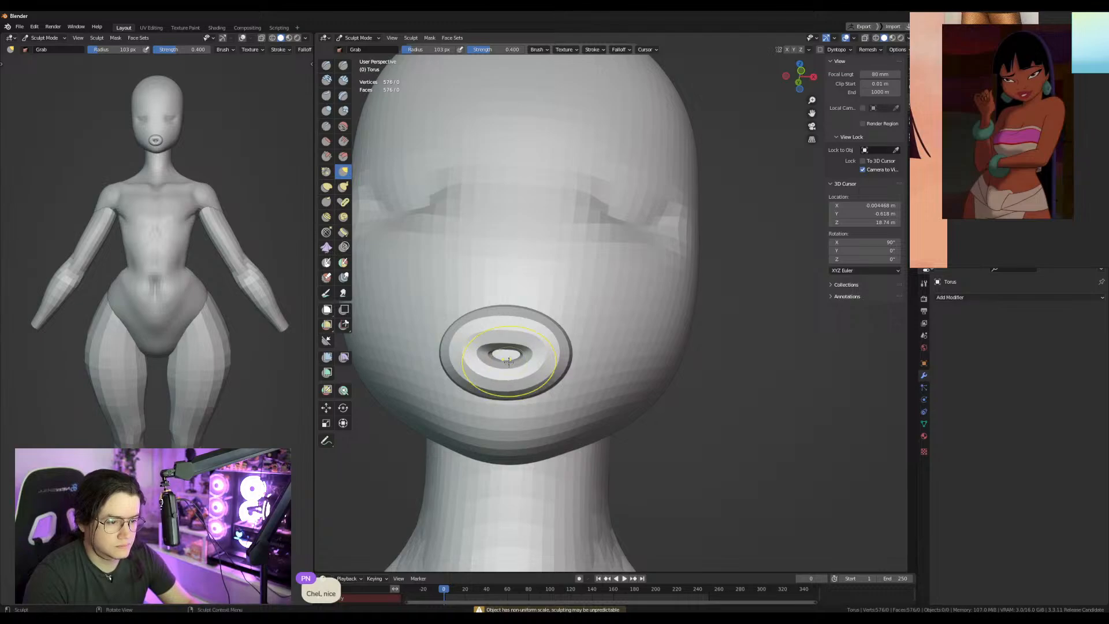
{"action": "key", "text": "i"}
{"action": "key", "text": "f"}
{"action": "left_click", "coordinate": [500, 300]}
{"action": "middle_click_drag", "start_coordinate": [503, 370], "coordinate": [463, 426]}
{"action": "key", "text": "g"}
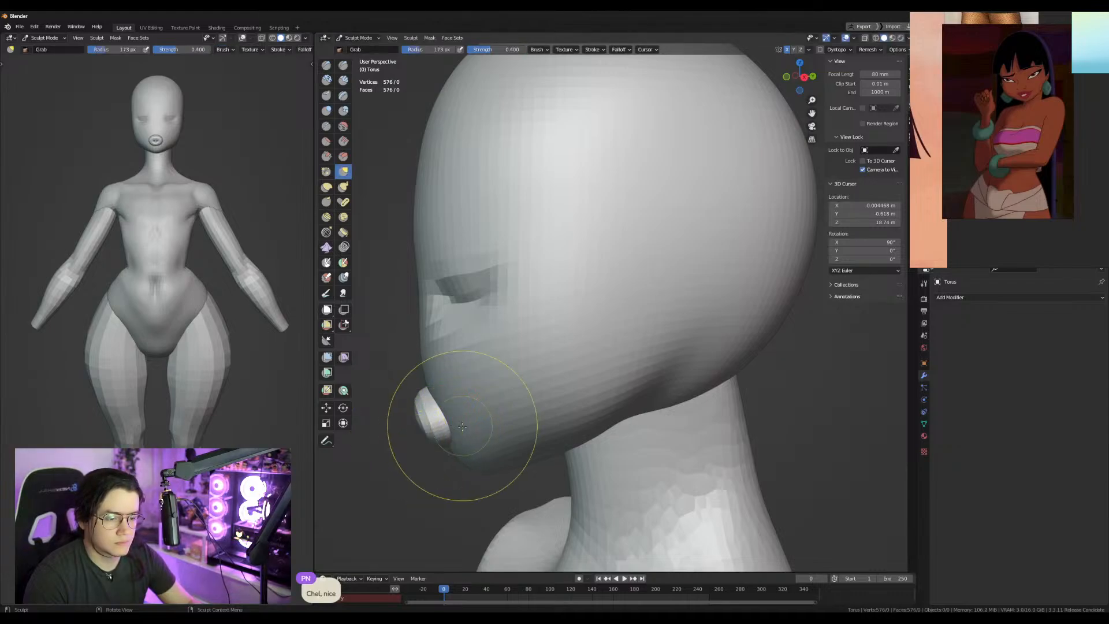
Return to sculpting the head and press a broad eye-level hollow across the face with a 168 px Crease brush.
{"action": "key", "text": "ctrl+Tab"}
{"action": "left_click", "coordinate": [401, 386]}
{"action": "mouse_move", "coordinate": [477, 376]}
{"action": "middle_mouse_down"}
{"action": "mouse_move", "coordinate": [627, 320]}
{"action": "mouse_move", "coordinate": [637, 358]}
{"action": "middle_mouse_up"}
{"action": "left_click", "coordinate": [652, 330]}
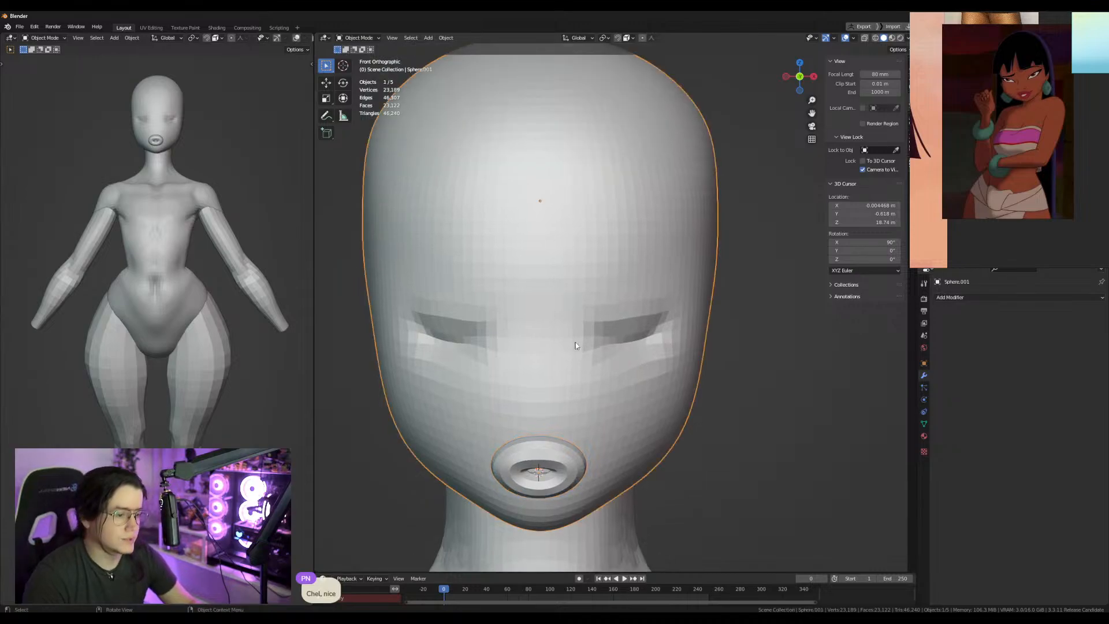
{"action": "key", "text": "ctrl+Tab"}
{"action": "left_click", "coordinate": [658, 402]}
{"action": "key", "text": "f"}
{"action": "left_click", "coordinate": [326, 127]}
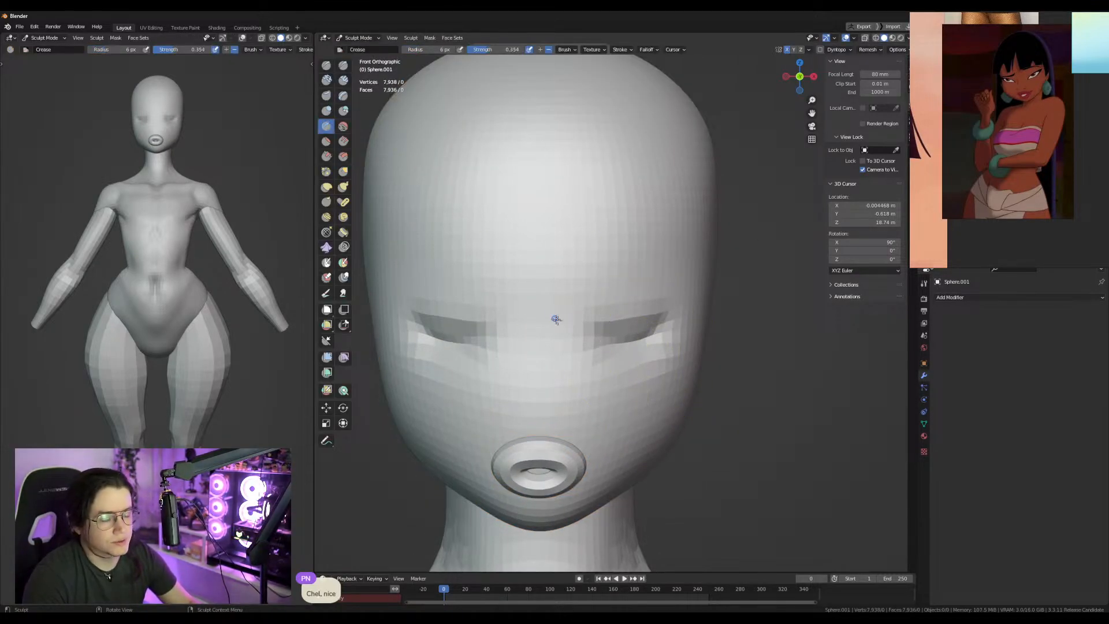
{"action": "mouse_move", "coordinate": [659, 347]}
{"action": "left_mouse_down"}
{"action": "mouse_move", "coordinate": [517, 348]}
{"action": "mouse_move", "coordinate": [664, 330]}
{"action": "mouse_move", "coordinate": [515, 350]}
{"action": "mouse_move", "coordinate": [671, 228]}
{"action": "mouse_move", "coordinate": [632, 361]}
{"action": "left_mouse_up"}
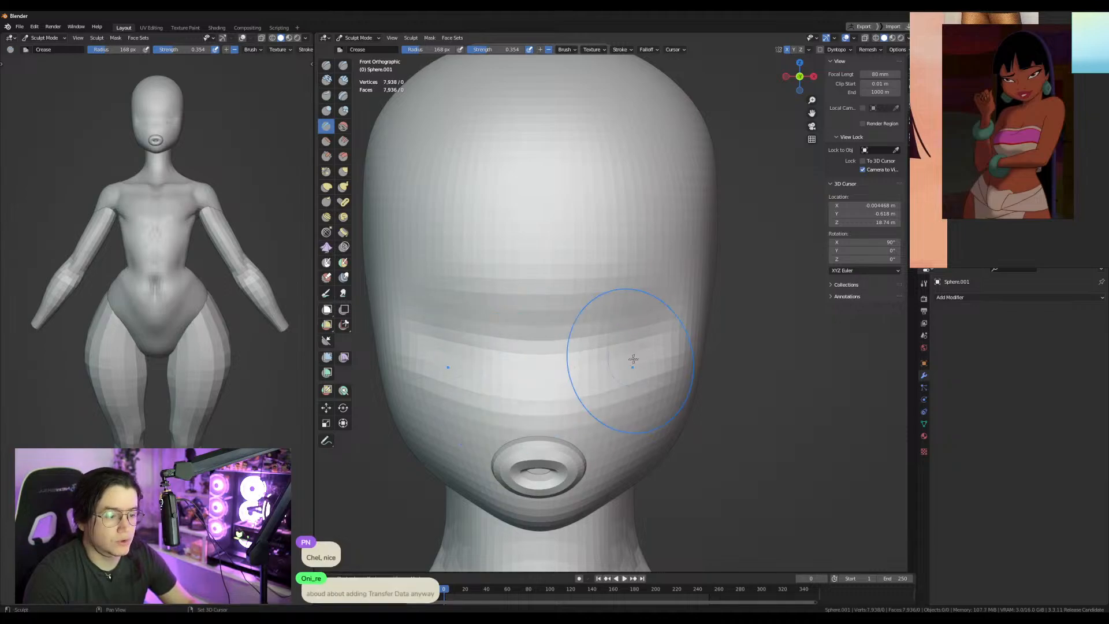
Carve the eye line around the side of the face with the Crease brush, down to a 117 px radius.
{"action": "key", "text": "KP_3"}
{"action": "middle_click_drag", "start_coordinate": [532, 349], "coordinate": [552, 378], "text": "shift"}
{"action": "key", "text": "f"}
{"action": "left_click", "coordinate": [508, 389]}
{"action": "middle_click_drag", "start_coordinate": [468, 394], "coordinate": [537, 396]}
{"action": "key", "text": "f"}
{"action": "left_click", "coordinate": [556, 396]}
{"action": "mouse_move", "coordinate": [488, 395]}
{"action": "left_mouse_down"}
{"action": "mouse_move", "coordinate": [506, 411]}
{"action": "mouse_move", "coordinate": [488, 391]}
{"action": "mouse_move", "coordinate": [500, 406]}
{"action": "mouse_move", "coordinate": [475, 399]}
{"action": "mouse_move", "coordinate": [568, 384]}
{"action": "left_mouse_up"}
{"action": "key", "text": "f"}
{"action": "left_click", "coordinate": [516, 406]}
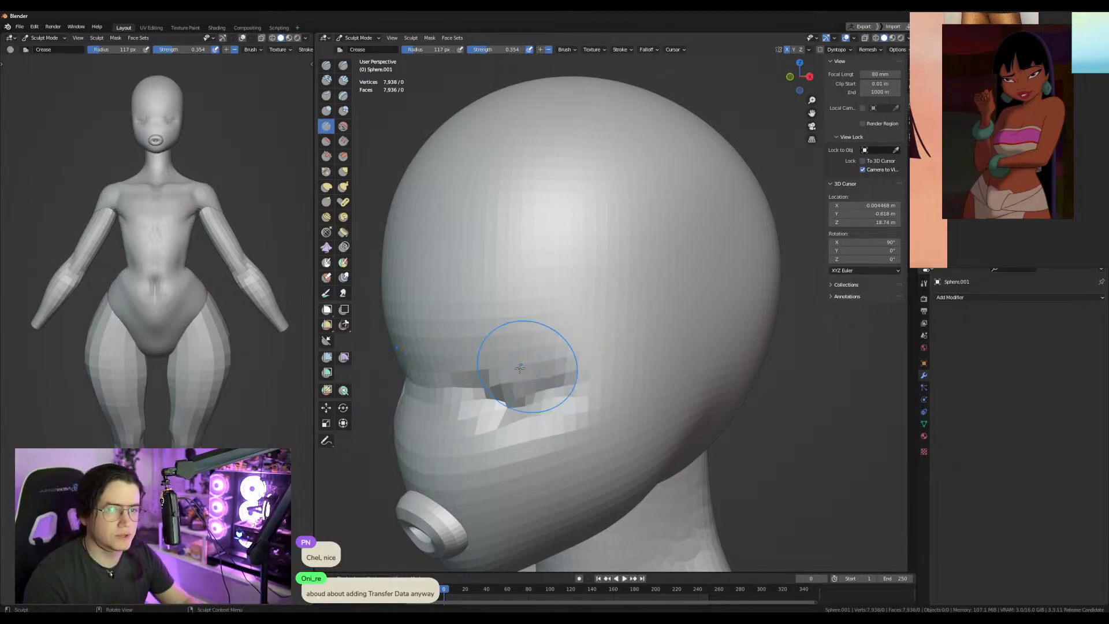
Deepen the eye creases from the inner to the outer corners with further Crease strokes.
{"action": "mouse_move", "coordinate": [569, 297]}
{"action": "middle_mouse_down"}
{"action": "mouse_move", "coordinate": [601, 334]}
{"action": "mouse_move", "coordinate": [578, 340]}
{"action": "middle_mouse_up"}
{"action": "key", "text": "f"}
{"action": "left_click", "coordinate": [599, 373]}
{"action": "left_click_drag", "start_coordinate": [586, 387], "coordinate": [607, 394]}
{"action": "mouse_move", "coordinate": [606, 389]}
{"action": "left_mouse_down"}
{"action": "mouse_move", "coordinate": [642, 387]}
{"action": "mouse_move", "coordinate": [690, 358]}
{"action": "mouse_move", "coordinate": [670, 370]}
{"action": "left_mouse_up"}
{"action": "key", "text": "f"}
{"action": "left_click", "coordinate": [657, 367]}
Add a Subdivision modifier to the head in Object Mode and apply it.
{"action": "key", "text": "ctrl+Tab"}
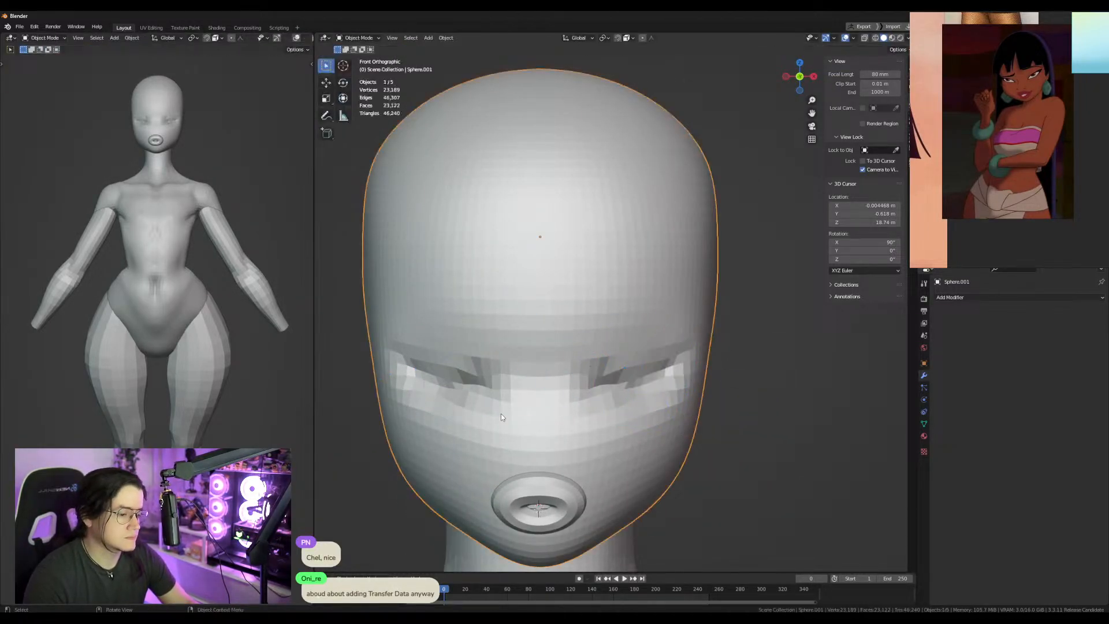
{"action": "key", "text": "ctrl+1"}
{"action": "key", "text": "ctrl+a"}
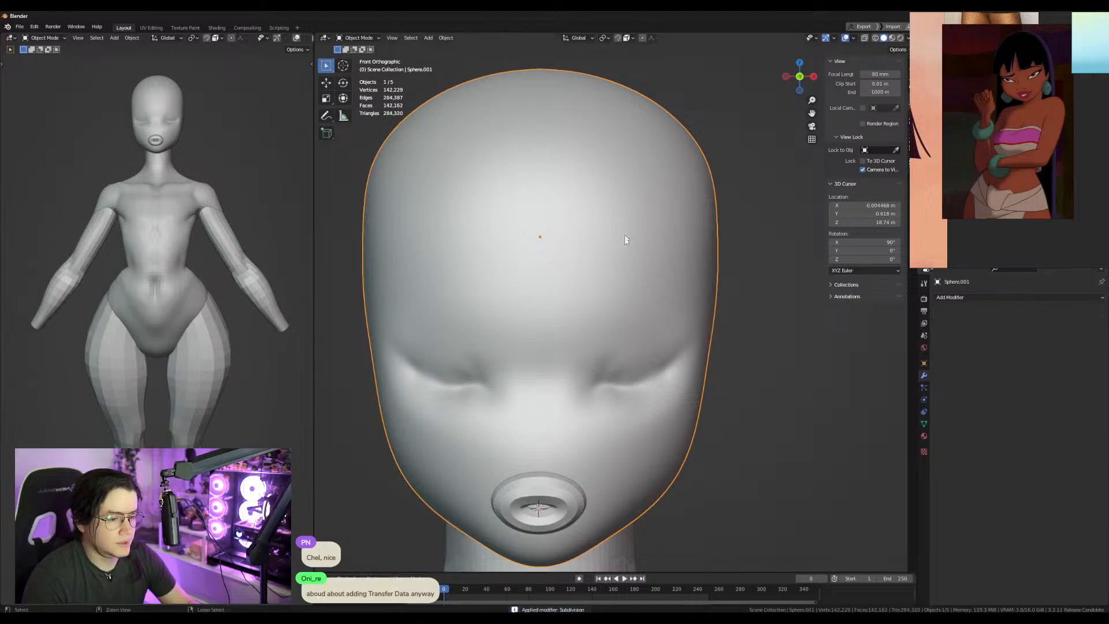
Sharpen the closed-eye lines on the subdivided head with repeated Crease strokes at varying brush sizes.
{"action": "key", "text": "ctrl+Tab"}
{"action": "left_click", "coordinate": [662, 382]}
{"action": "key", "text": "f"}
{"action": "mouse_move", "coordinate": [613, 391]}
{"action": "left_mouse_down"}
{"action": "mouse_move", "coordinate": [656, 388]}
{"action": "mouse_move", "coordinate": [677, 370]}
{"action": "left_mouse_up"}
{"action": "left_click", "coordinate": [662, 384]}
{"action": "key", "text": "f"}
{"action": "left_click", "coordinate": [664, 387]}
{"action": "mouse_move", "coordinate": [612, 388]}
{"action": "left_mouse_down"}
{"action": "mouse_move", "coordinate": [636, 387]}
{"action": "mouse_move", "coordinate": [593, 400]}
{"action": "mouse_move", "coordinate": [678, 373]}
{"action": "left_mouse_up"}
{"action": "key", "text": "f"}
{"action": "left_click", "coordinate": [641, 389]}
{"action": "key", "text": "f"}
{"action": "left_click", "coordinate": [636, 398]}
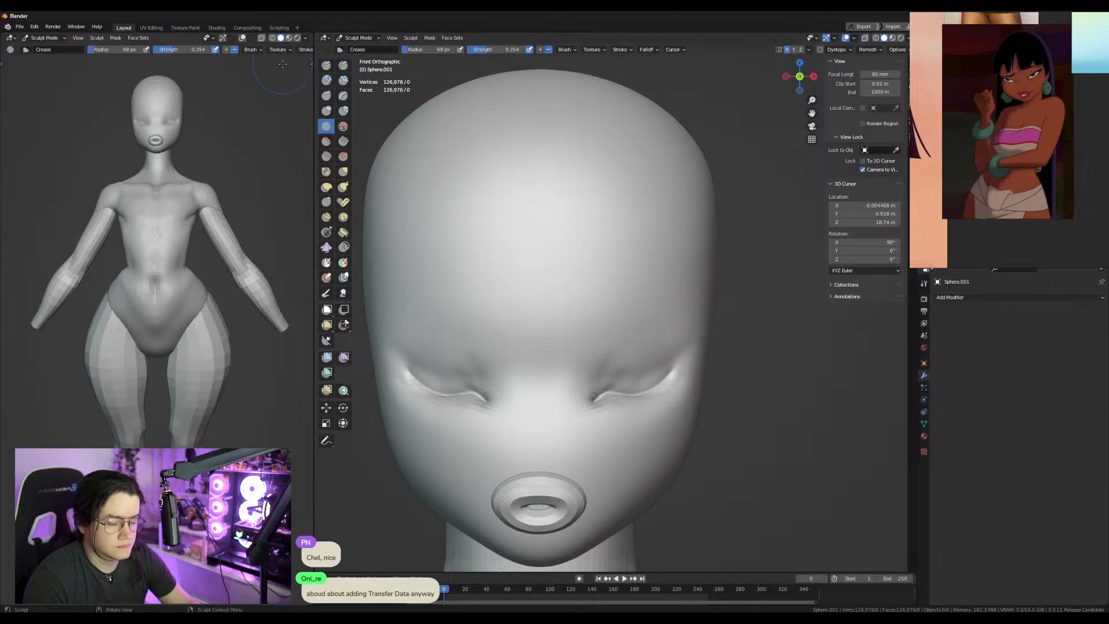
Mask the cheeks below the eye lines and smooth the mask's edge.
{"action": "left_click", "coordinate": [326, 111]}
{"action": "mouse_move", "coordinate": [595, 396]}
{"action": "left_mouse_down"}
{"action": "mouse_move", "coordinate": [683, 365]}
{"action": "mouse_move", "coordinate": [615, 511]}
{"action": "left_mouse_up"}
{"action": "key", "text": "a"}
{"action": "key", "text": "ctrl+i"}
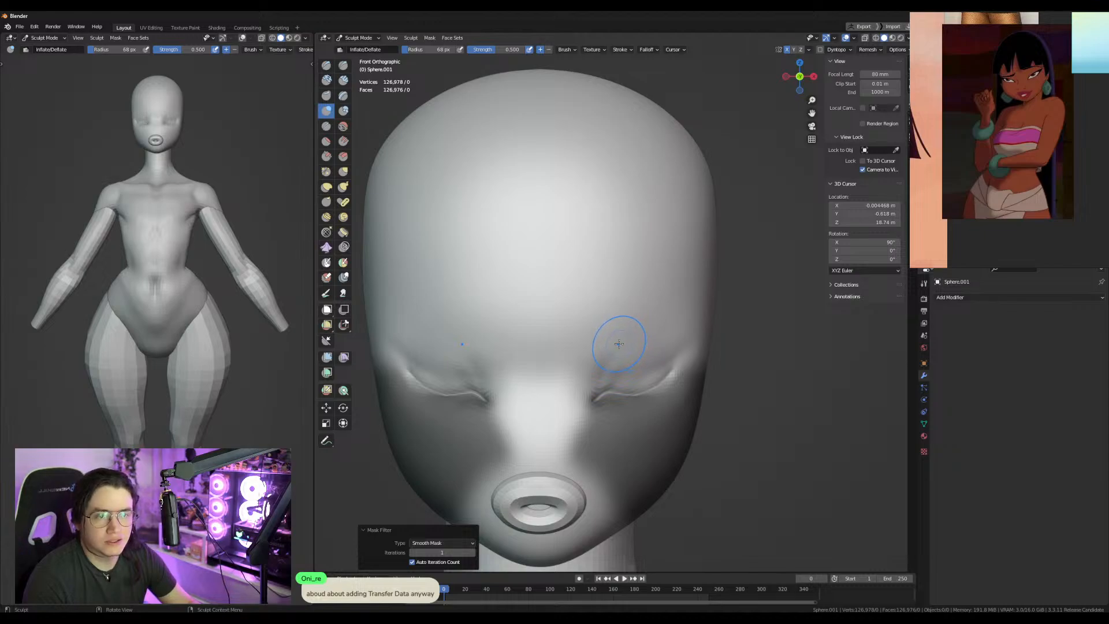
Puff out the upper eyelids above the masked cheeks with a 173 px Inflate/Deflate brush.
{"action": "key", "text": "g"}
{"action": "key", "text": "f"}
{"action": "left_click", "coordinate": [677, 368]}
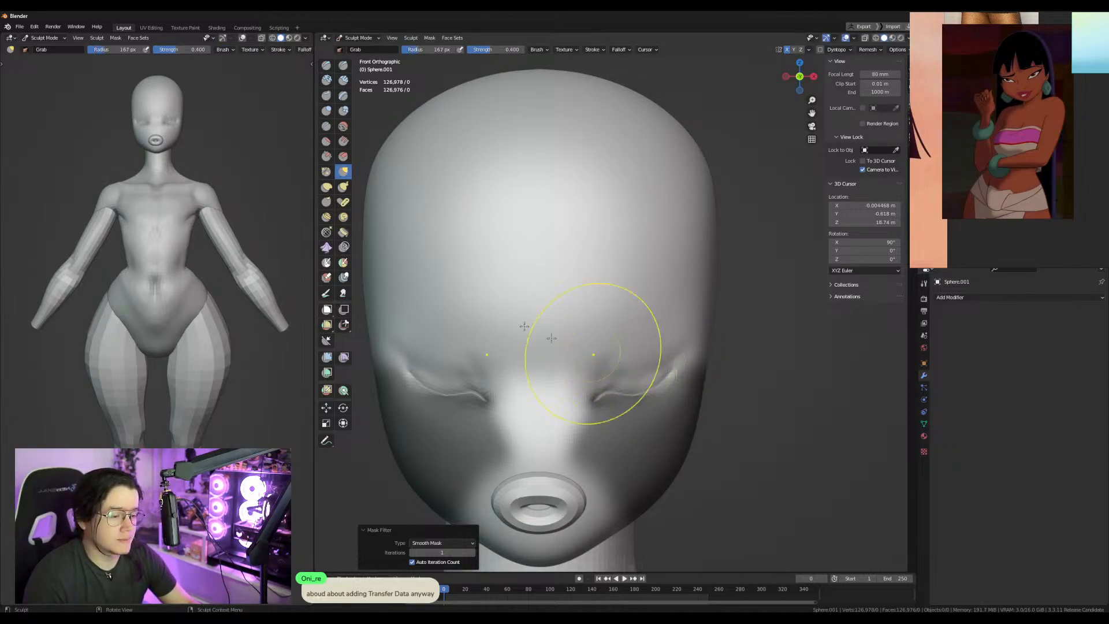
{"action": "key", "text": "i"}
{"action": "key", "text": "f"}
{"action": "left_click", "coordinate": [693, 401]}
{"action": "mouse_move", "coordinate": [639, 378]}
{"action": "left_mouse_down"}
{"action": "mouse_move", "coordinate": [650, 386]}
{"action": "mouse_move", "coordinate": [635, 396]}
{"action": "left_mouse_up"}
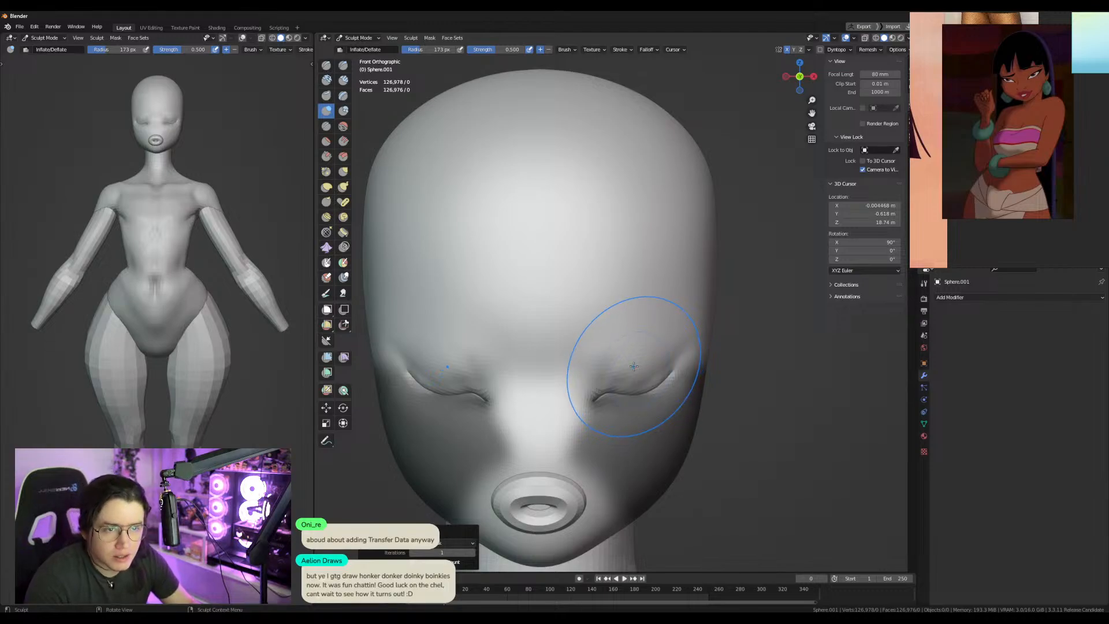
Clear the mask and refine the upper eyelids' bulge with a 73 px Inflate/Deflate brush.
{"action": "key", "text": "f"}
{"action": "left_click", "coordinate": [709, 394]}
{"action": "left_click_drag", "start_coordinate": [634, 365], "coordinate": [652, 380]}
{"action": "key", "text": "ctrl+z"}
{"action": "key", "text": "f"}
{"action": "left_click", "coordinate": [660, 358]}
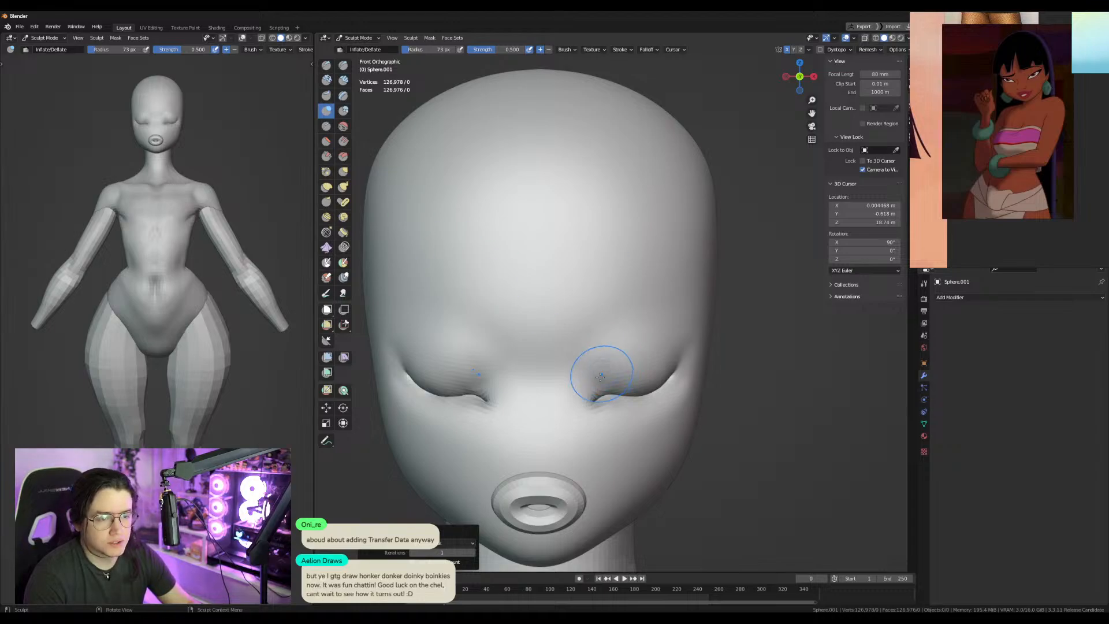
Adjust the inner eye corners from the front and the eye-level profile from the side with the Grab brush.
{"action": "key", "text": "g"}
{"action": "left_click_drag", "start_coordinate": [606, 399], "coordinate": [589, 406]}
{"action": "key", "text": "KP_3"}
{"action": "key", "text": "f"}
{"action": "left_click", "coordinate": [521, 388]}
{"action": "left_click_drag", "start_coordinate": [470, 399], "coordinate": [452, 388]}
{"action": "key", "text": "f"}
{"action": "left_click", "coordinate": [499, 395]}
{"action": "key", "text": "f"}
{"action": "left_click", "coordinate": [502, 389]}
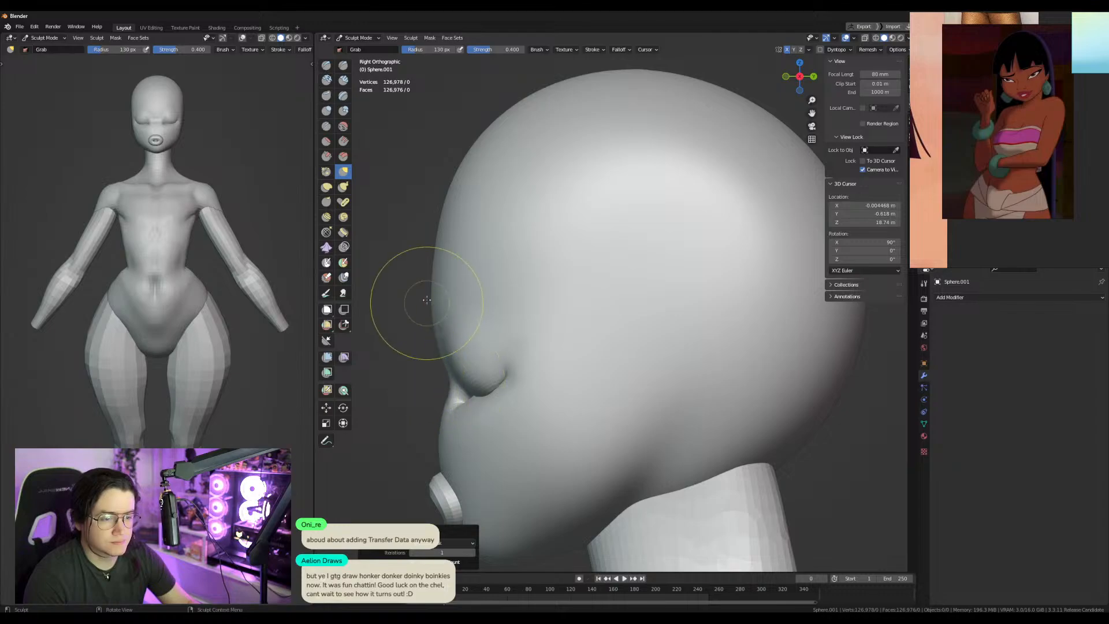
Carve the eye-socket creases above and inside the upper eyelids from the front with the Crease brush.
{"action": "key", "text": "KP_1"}
{"action": "left_click", "coordinate": [326, 127]}
{"action": "middle_click_drag", "start_coordinate": [606, 317], "coordinate": [566, 295], "text": "shift"}
{"action": "key", "text": "f"}
{"action": "left_click", "coordinate": [580, 336]}
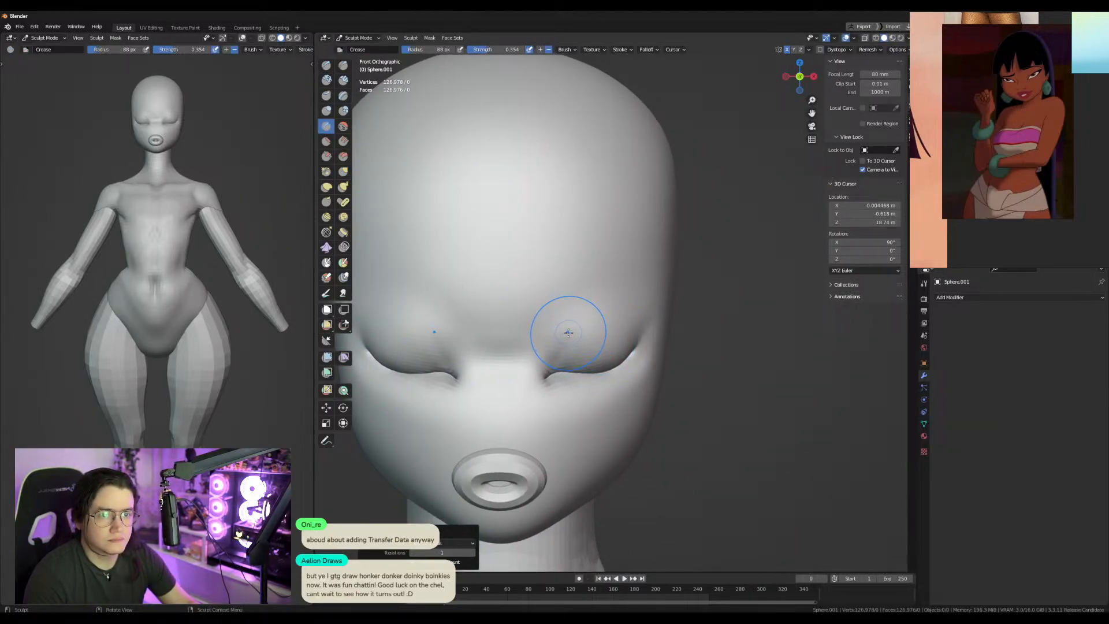
{"action": "middle_click_drag", "start_coordinate": [561, 334], "coordinate": [576, 338], "text": "shift"}
{"action": "key", "text": "f"}
{"action": "left_click", "coordinate": [578, 357]}
{"action": "mouse_move", "coordinate": [570, 358]}
{"action": "left_mouse_down"}
{"action": "mouse_move", "coordinate": [601, 304]}
{"action": "mouse_move", "coordinate": [626, 308]}
{"action": "left_mouse_up"}
{"action": "mouse_move", "coordinate": [563, 351]}
{"action": "left_mouse_down"}
{"action": "mouse_move", "coordinate": [575, 322]}
{"action": "mouse_move", "coordinate": [626, 309]}
{"action": "mouse_move", "coordinate": [574, 305]}
{"action": "mouse_move", "coordinate": [564, 327]}
{"action": "left_mouse_up"}
Deepen the creases from under the brows down both sides of the nose bridge with a Crease brush of about 100 px.
{"action": "key", "text": "f"}
{"action": "left_click", "coordinate": [567, 329]}
{"action": "mouse_move", "coordinate": [629, 292]}
{"action": "left_mouse_down"}
{"action": "mouse_move", "coordinate": [553, 319]}
{"action": "mouse_move", "coordinate": [523, 386]}
{"action": "left_mouse_up"}
{"action": "mouse_move", "coordinate": [545, 322]}
{"action": "left_mouse_down"}
{"action": "mouse_move", "coordinate": [521, 393]}
{"action": "mouse_move", "coordinate": [558, 293]}
{"action": "mouse_move", "coordinate": [517, 390]}
{"action": "left_mouse_up"}
{"action": "key", "text": "f"}
{"action": "left_click", "coordinate": [553, 298]}
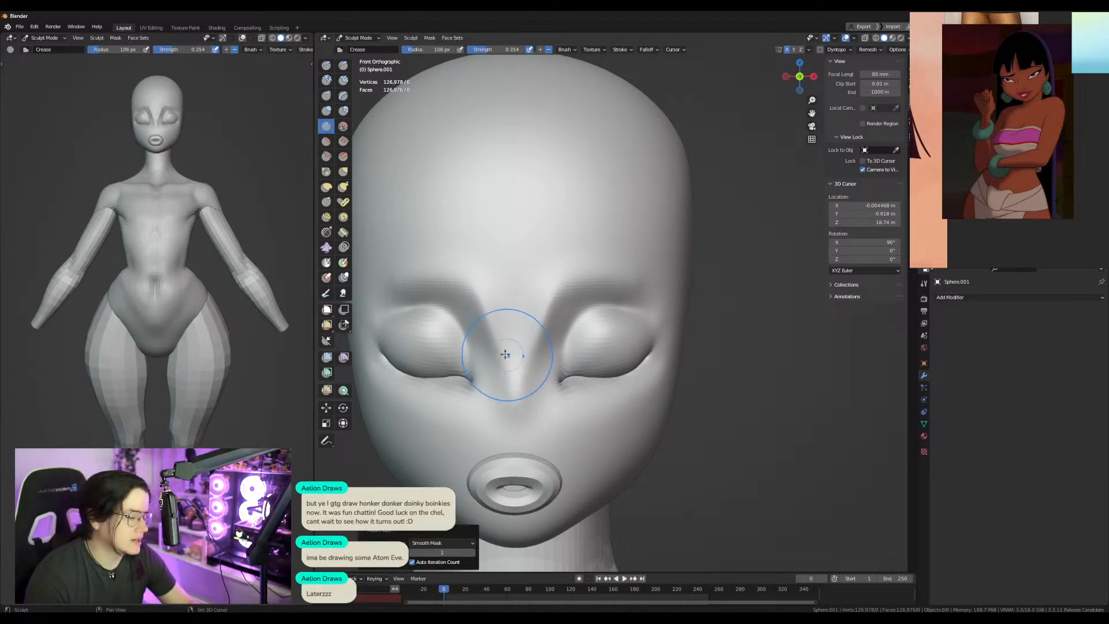
{"action": "key", "text": "f"}
{"action": "left_click", "coordinate": [555, 349]}
{"action": "left_click_drag", "start_coordinate": [546, 318], "coordinate": [527, 377]}
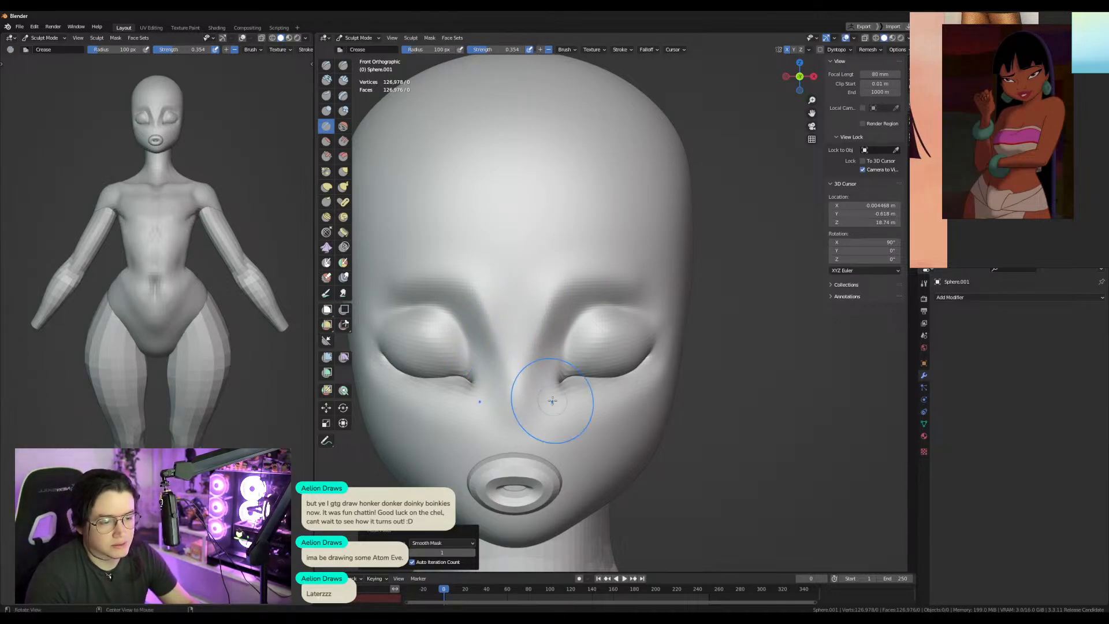
Reshape the profile of the brow and nose bridge from the side with a 120 px Grab brush.
{"action": "key", "text": "KP_3"}
{"action": "key", "text": "g"}
{"action": "left_click_drag", "start_coordinate": [433, 307], "coordinate": [434, 307]}
{"action": "left_click_drag", "start_coordinate": [426, 310], "coordinate": [435, 309]}
{"action": "key", "text": "f"}
{"action": "left_click", "coordinate": [440, 357]}
{"action": "key", "text": "f"}
{"action": "left_click_drag", "start_coordinate": [449, 357], "coordinate": [465, 346]}
{"action": "key", "text": "f"}
{"action": "left_click", "coordinate": [532, 362]}
{"action": "left_click_drag", "start_coordinate": [465, 347], "coordinate": [467, 347]}
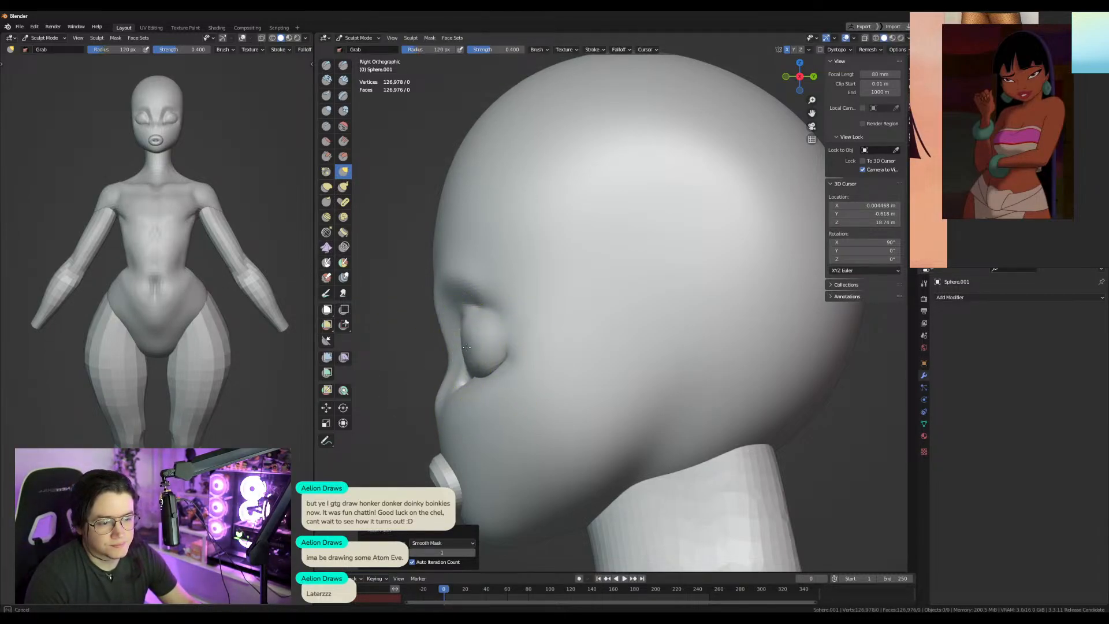
Adjust the outer brow ends from the front with a 183 px Grab brush.
{"action": "key", "text": "KP_1"}
{"action": "key", "text": "f"}
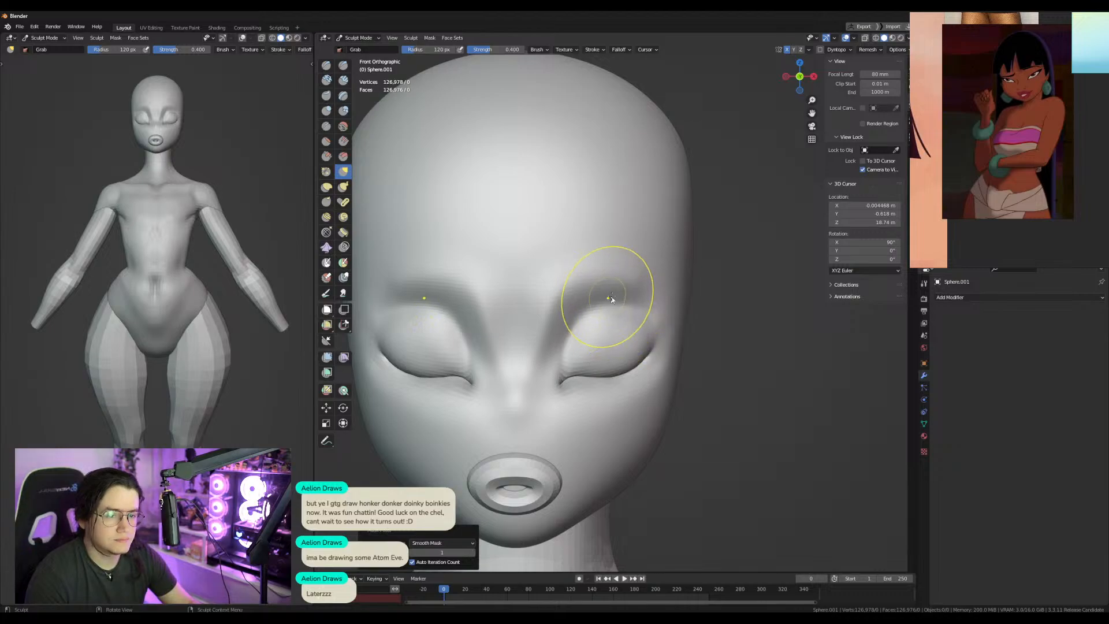
{"action": "left_click", "coordinate": [583, 283]}
{"action": "key", "text": "f"}
{"action": "left_click", "coordinate": [637, 277]}
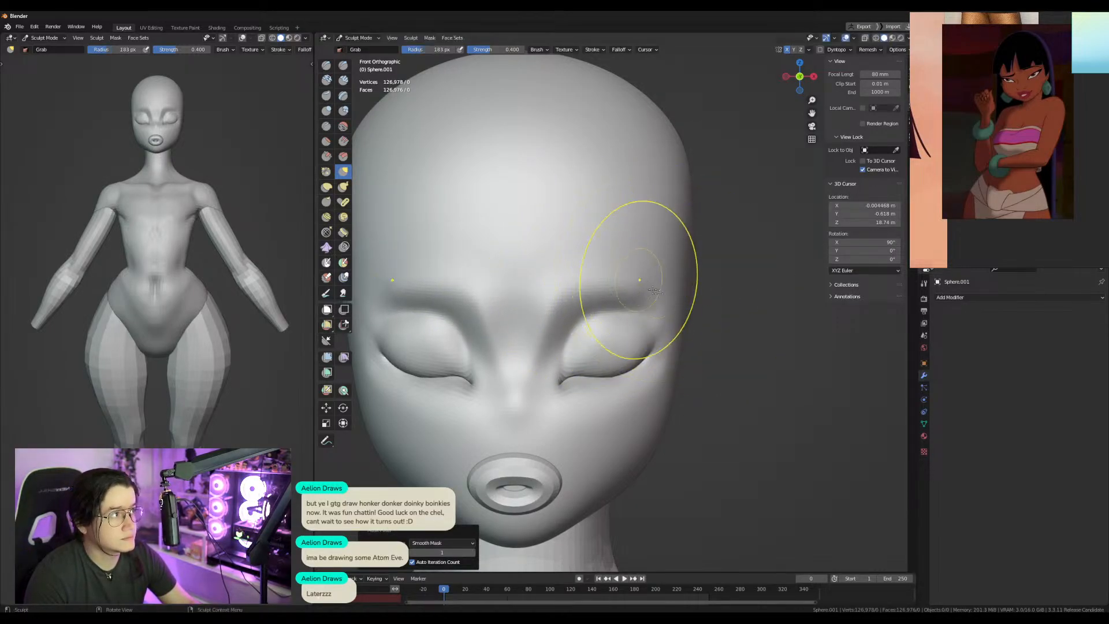
{"action": "middle_click_drag", "start_coordinate": [641, 283], "coordinate": [607, 301]}
Shape the inner eye corners and the nose area between them with a 155 px Grab brush.
{"action": "left_click_drag", "start_coordinate": [540, 382], "coordinate": [547, 379]}
{"action": "middle_click_drag", "start_coordinate": [547, 379], "coordinate": [613, 396]}
{"action": "key", "text": "f"}
{"action": "left_click", "coordinate": [587, 397]}
{"action": "middle_click_drag", "start_coordinate": [477, 411], "coordinate": [510, 407]}
{"action": "mouse_move", "coordinate": [473, 453]}
{"action": "left_mouse_down"}
{"action": "mouse_move", "coordinate": [469, 470]}
{"action": "mouse_move", "coordinate": [477, 422]}
{"action": "left_mouse_up"}
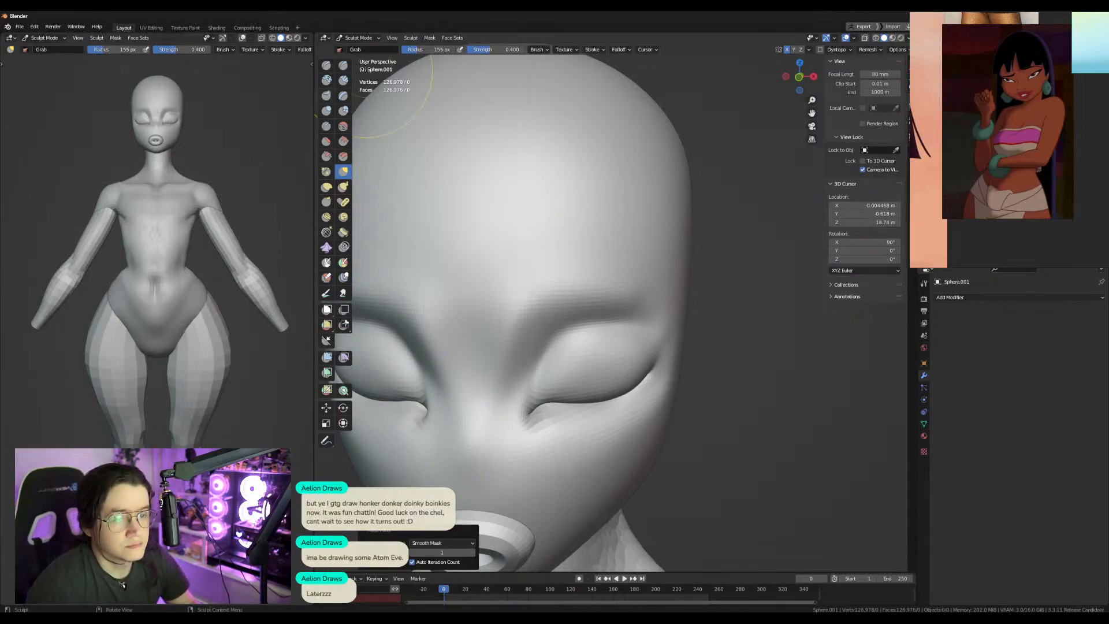
Build up a raised nose between the eyes and the mouth with an 89 px Draw Sharp brush.
{"action": "left_click", "coordinate": [342, 65]}
{"action": "middle_click_drag", "start_coordinate": [525, 277], "coordinate": [577, 322]}
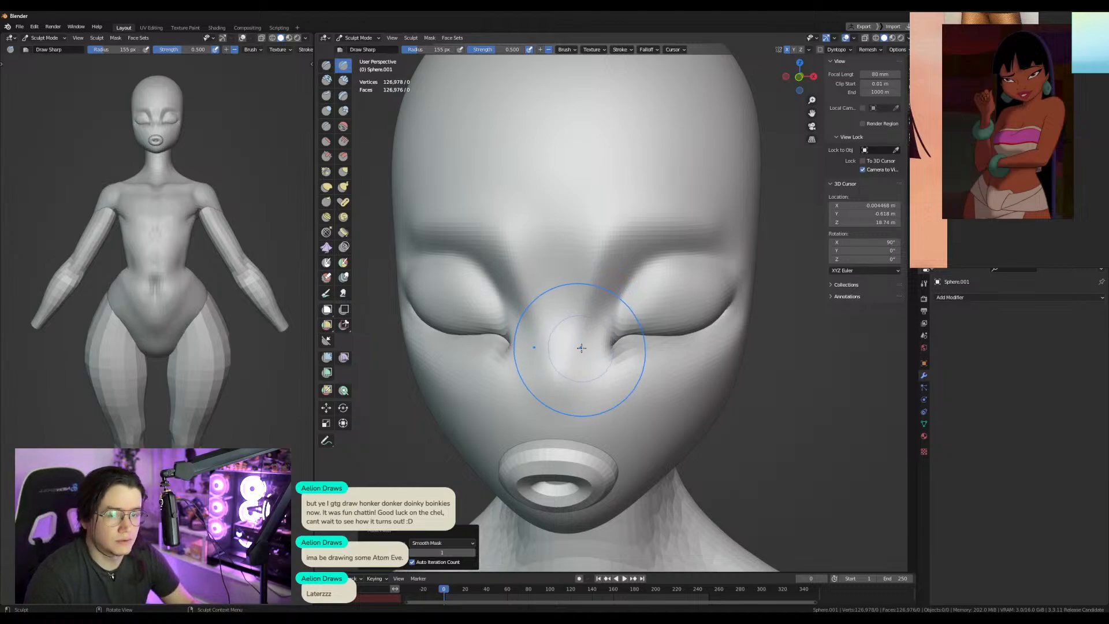
{"action": "key", "text": "f"}
{"action": "left_click", "coordinate": [553, 396]}
{"action": "left_click_drag", "start_coordinate": [555, 411], "coordinate": [554, 350]}
Pull the nose tip forward and down in the side profile with a 106 px Grab brush.
{"action": "key", "text": "KP_3"}
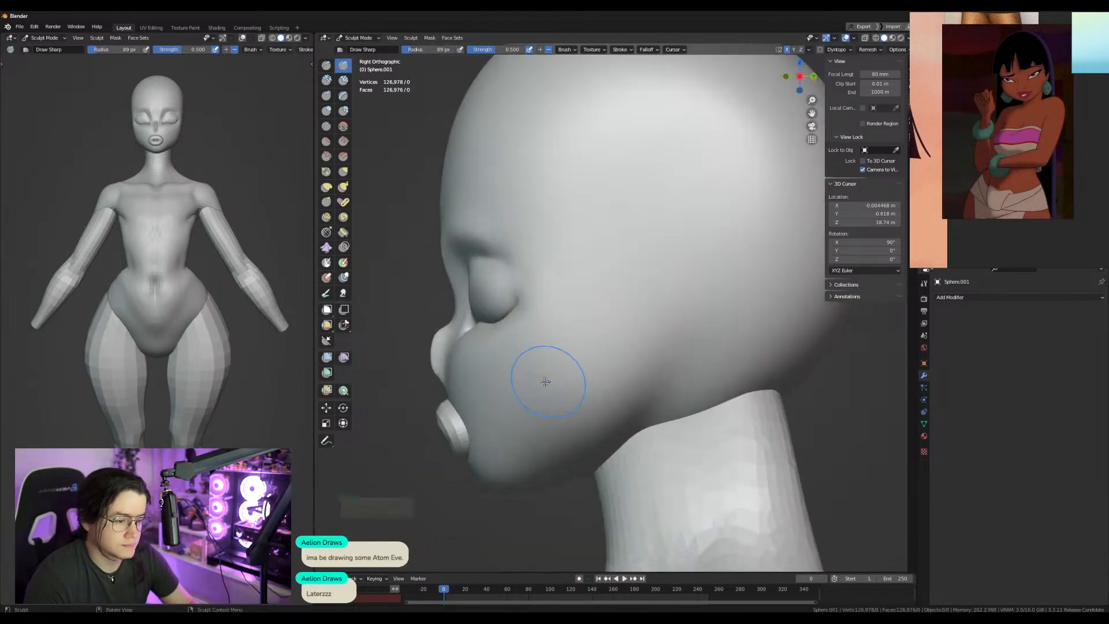
{"action": "key", "text": "g"}
{"action": "key", "text": "f"}
{"action": "mouse_move", "coordinate": [442, 336]}
{"action": "left_mouse_down"}
{"action": "mouse_move", "coordinate": [446, 347]}
{"action": "mouse_move", "coordinate": [412, 366]}
{"action": "left_mouse_up"}
{"action": "left_click", "coordinate": [470, 342]}
{"action": "key", "text": "f"}
{"action": "left_click", "coordinate": [491, 355]}
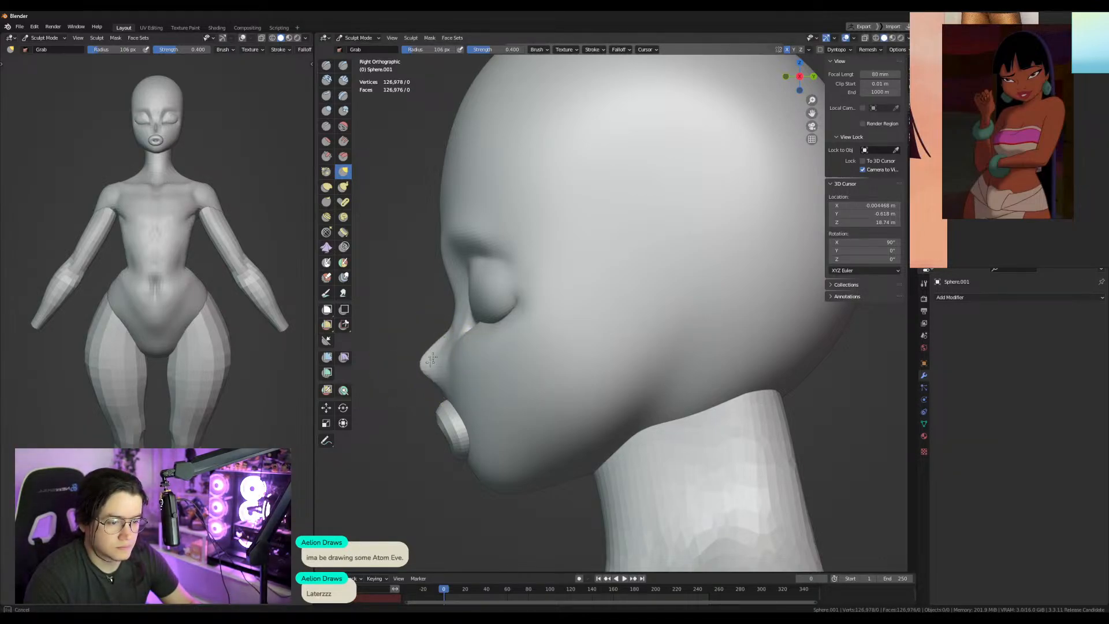
{"action": "key", "text": "KP_1"}
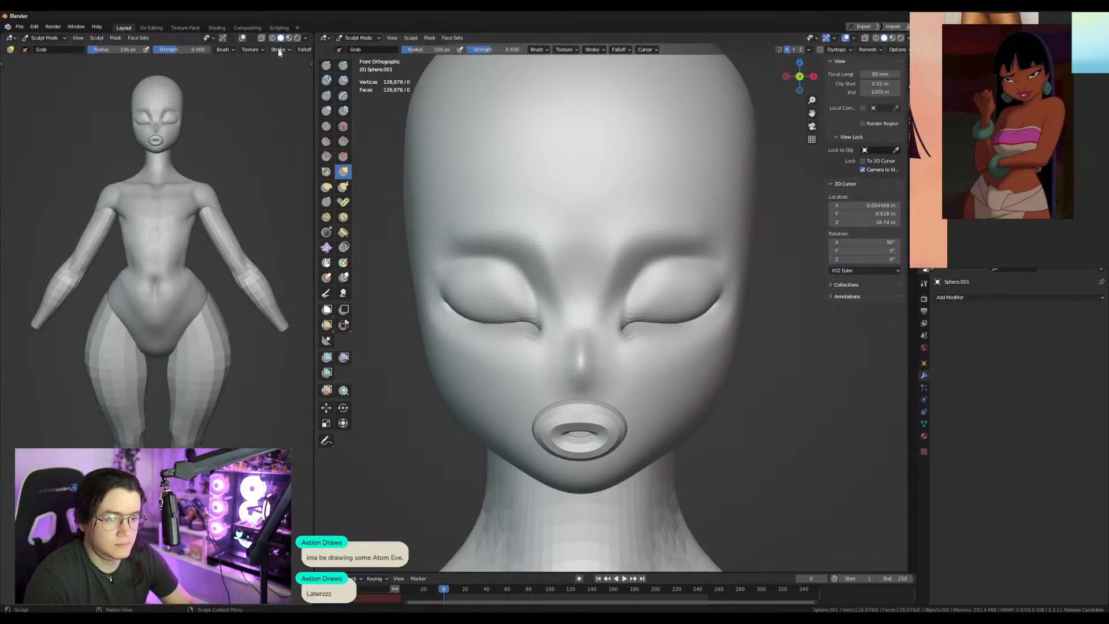
Widen the lower nose with the Inflate/Deflate brush and crease its underside with the Crease brush.
{"action": "left_click", "coordinate": [326, 112]}
{"action": "left_click_drag", "start_coordinate": [596, 383], "coordinate": [589, 337]}
{"action": "left_click", "coordinate": [327, 126]}
{"action": "scroll", "coordinate": [601, 405], "scroll_direction": "up", "scroll_amount": 1}
{"action": "middle_click_drag", "start_coordinate": [603, 409], "coordinate": [584, 343], "text": "shift"}
{"action": "mouse_move", "coordinate": [559, 341]}
{"action": "left_mouse_down"}
{"action": "mouse_move", "coordinate": [588, 323]}
{"action": "mouse_move", "coordinate": [572, 345]}
{"action": "left_mouse_up"}
Refine the nose profile from the side with a Grab brush of about 165 px.
{"action": "mouse_move", "coordinate": [581, 347]}
{"action": "middle_mouse_down"}
{"action": "mouse_move", "coordinate": [587, 389]}
{"action": "mouse_move", "coordinate": [553, 324]}
{"action": "mouse_move", "coordinate": [565, 364]}
{"action": "mouse_move", "coordinate": [553, 361]}
{"action": "mouse_move", "coordinate": [458, 445]}
{"action": "mouse_move", "coordinate": [446, 360]}
{"action": "middle_mouse_up"}
{"action": "key", "text": "f"}
{"action": "left_click", "coordinate": [537, 376]}
{"action": "key", "text": "g"}
{"action": "key", "text": "f"}
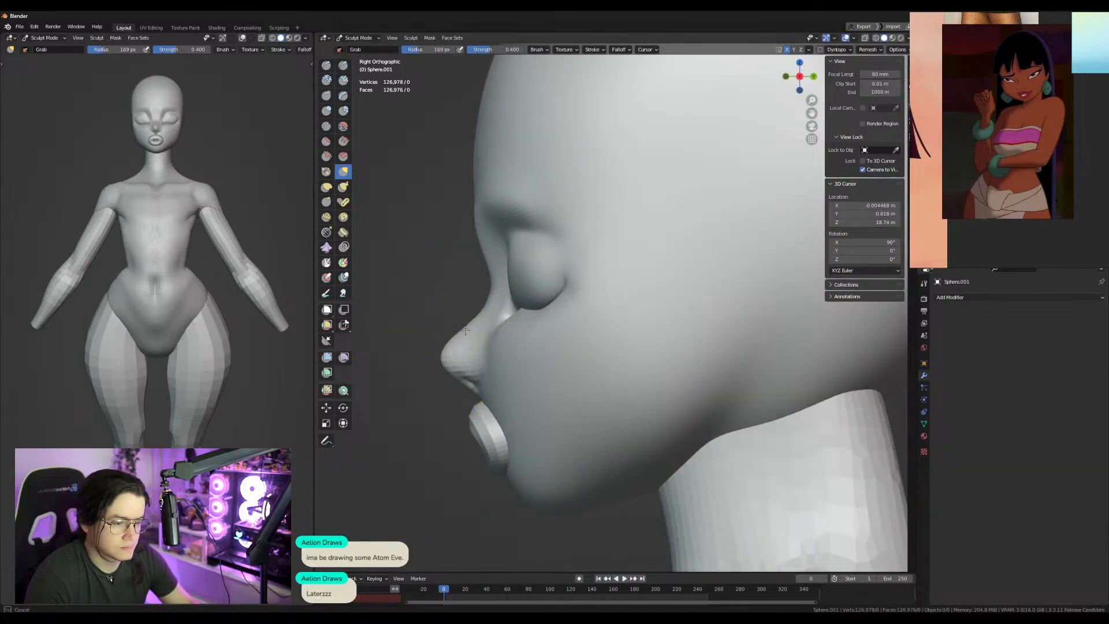
{"action": "key", "text": "f"}
{"action": "left_click", "coordinate": [519, 349]}
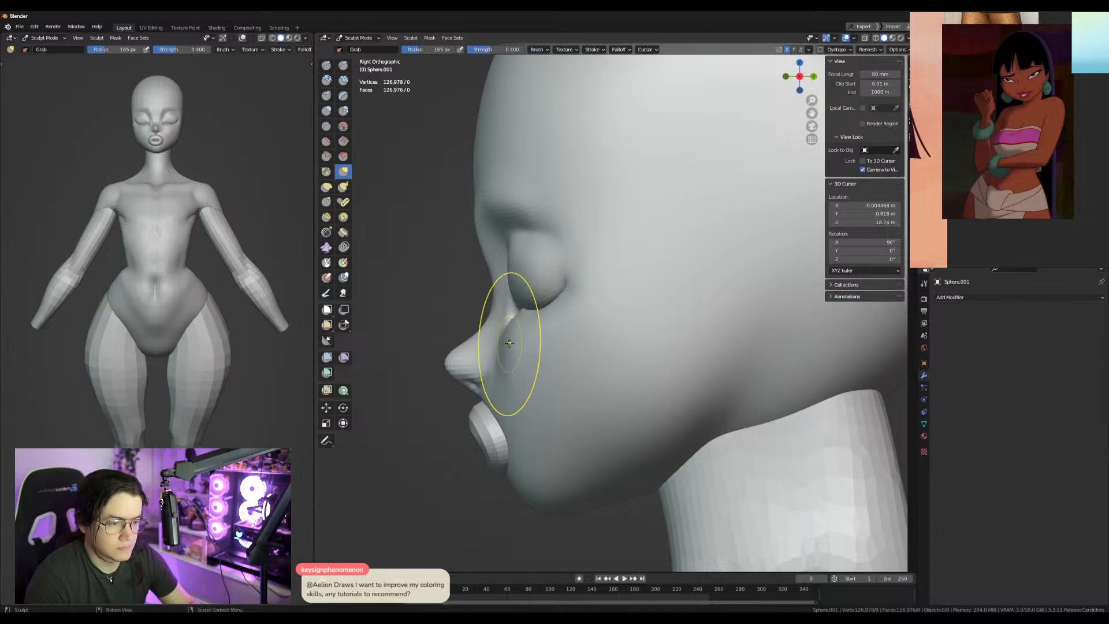
Mask the eye areas up to the brows and smooth the mask's edge.
{"action": "key", "text": "KP_1"}
{"action": "mouse_move", "coordinate": [652, 266]}
{"action": "left_mouse_down", "text": "ctrl+shift"}
{"action": "mouse_move", "coordinate": [650, 322]}
{"action": "mouse_move", "coordinate": [773, 305]}
{"action": "mouse_move", "coordinate": [775, 228]}
{"action": "mouse_move", "coordinate": [653, 232]}
{"action": "left_mouse_up", "text": "ctrl+shift"}
{"action": "key", "text": "KP_3"}
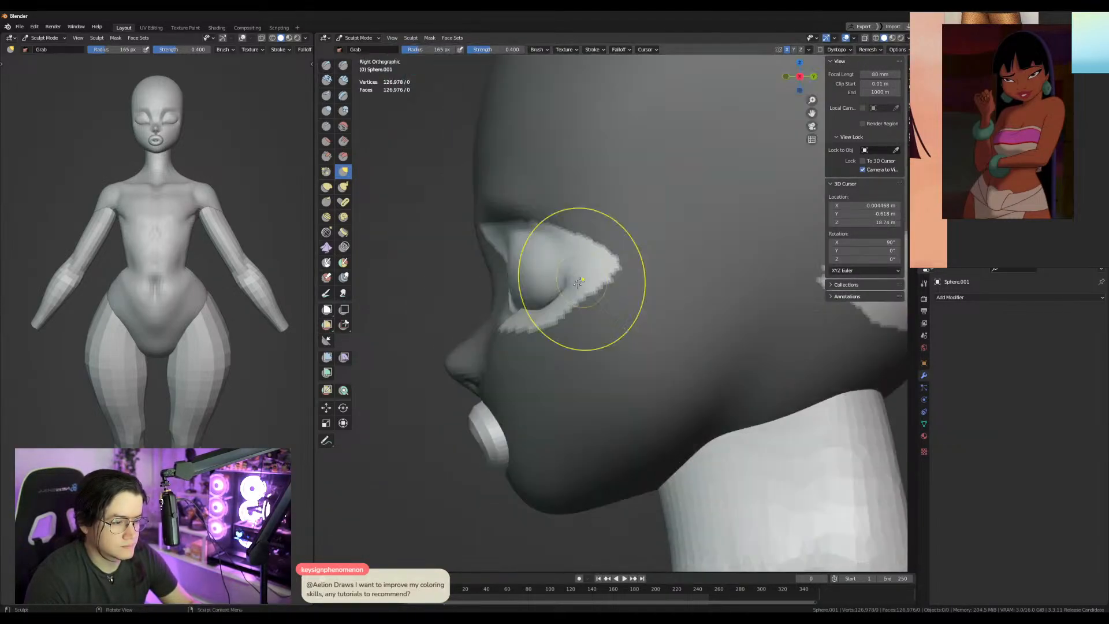
{"action": "key", "text": "ctrl+i"}
{"action": "key", "text": "a"}
{"action": "key", "text": "ctrl+i"}
Try to move the surface beside the nose from the side with a 222 px Grab brush.
{"action": "key", "text": "f"}
{"action": "left_click", "coordinate": [569, 347]}
{"action": "left_click_drag", "start_coordinate": [508, 349], "coordinate": [497, 348]}
{"action": "key", "text": "ctrl+z"}
{"action": "left_click", "coordinate": [510, 347]}
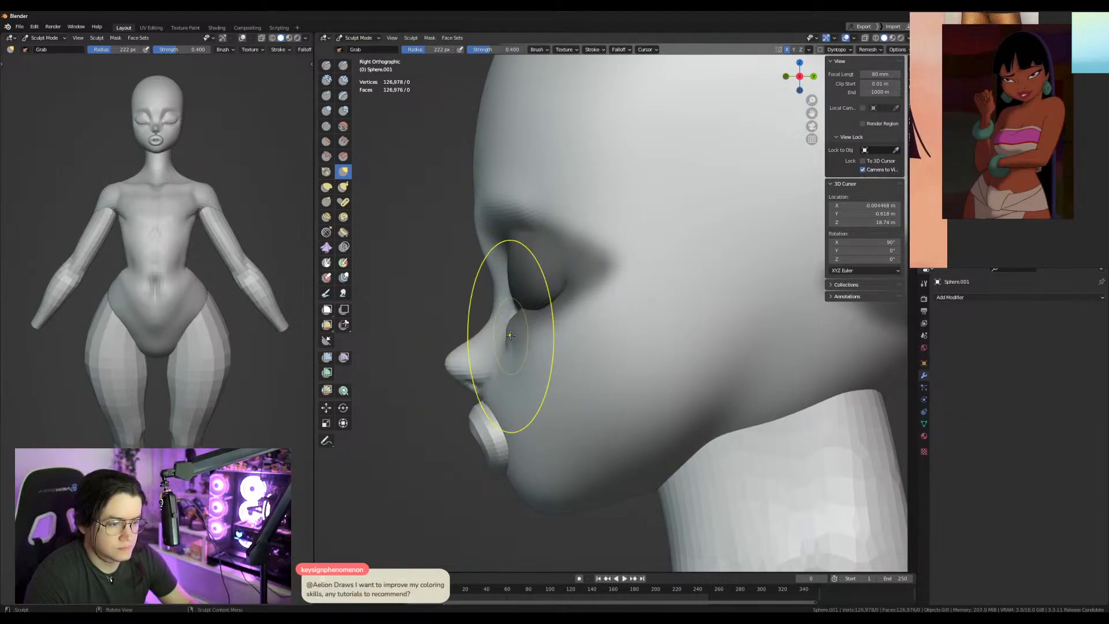
Grow and smooth the eye mask and push the cheeks back beside the nose with a 178 px Grab brush.
{"action": "key", "text": "ctrl+i"}
{"action": "key", "text": "a"}
{"action": "key", "text": "ctrl+i"}
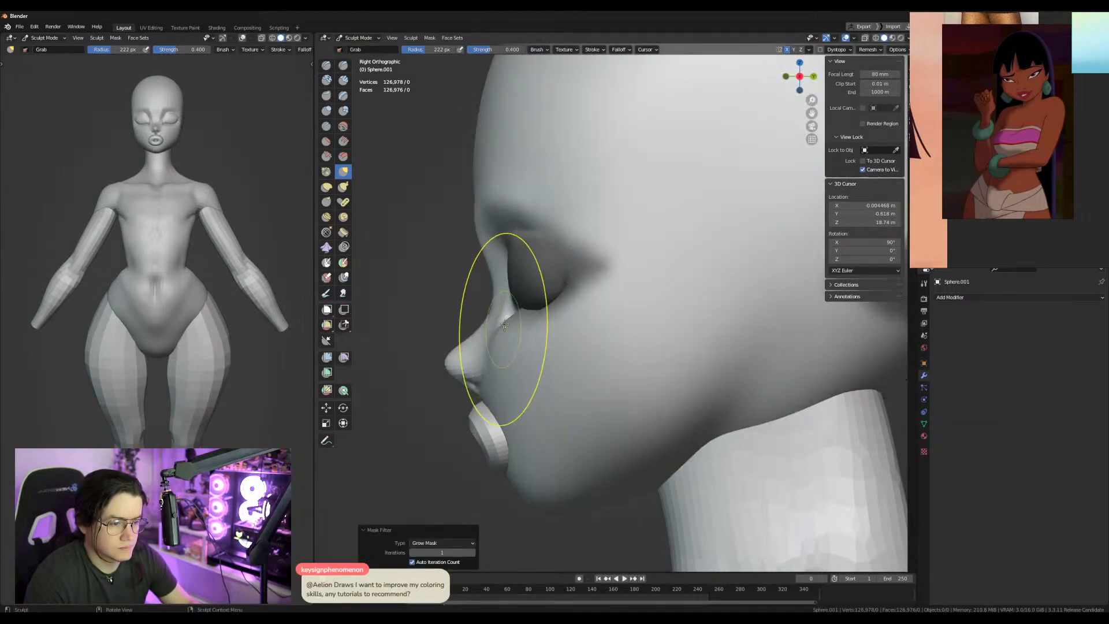
{"action": "key", "text": "ctrl+i"}
{"action": "key", "text": "ctrl+i"}
{"action": "key", "text": "f"}
{"action": "left_click", "coordinate": [502, 339]}
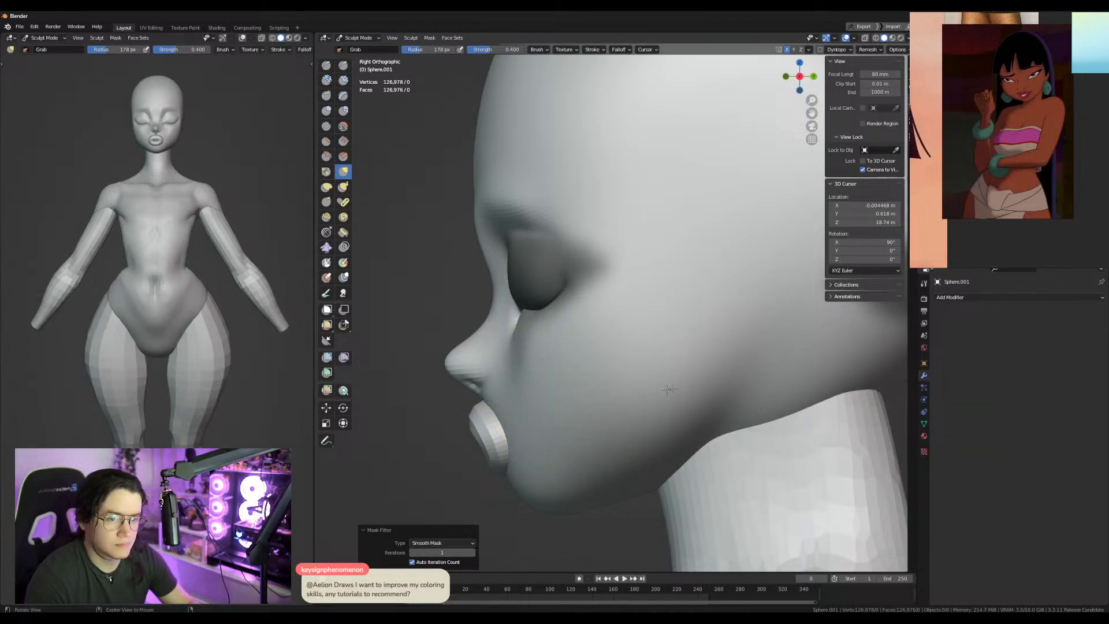
Clear the mask and refine the creases beside the nose and inner eye corners with a 77 px Crease brush.
{"action": "key", "text": "KP_1"}
{"action": "key", "text": "f"}
{"action": "left_click", "coordinate": [698, 345]}
{"action": "left_click", "coordinate": [327, 126]}
{"action": "mouse_move", "coordinate": [589, 289]}
{"action": "middle_mouse_down"}
{"action": "mouse_move", "coordinate": [661, 321]}
{"action": "mouse_move", "coordinate": [532, 359]}
{"action": "middle_mouse_up"}
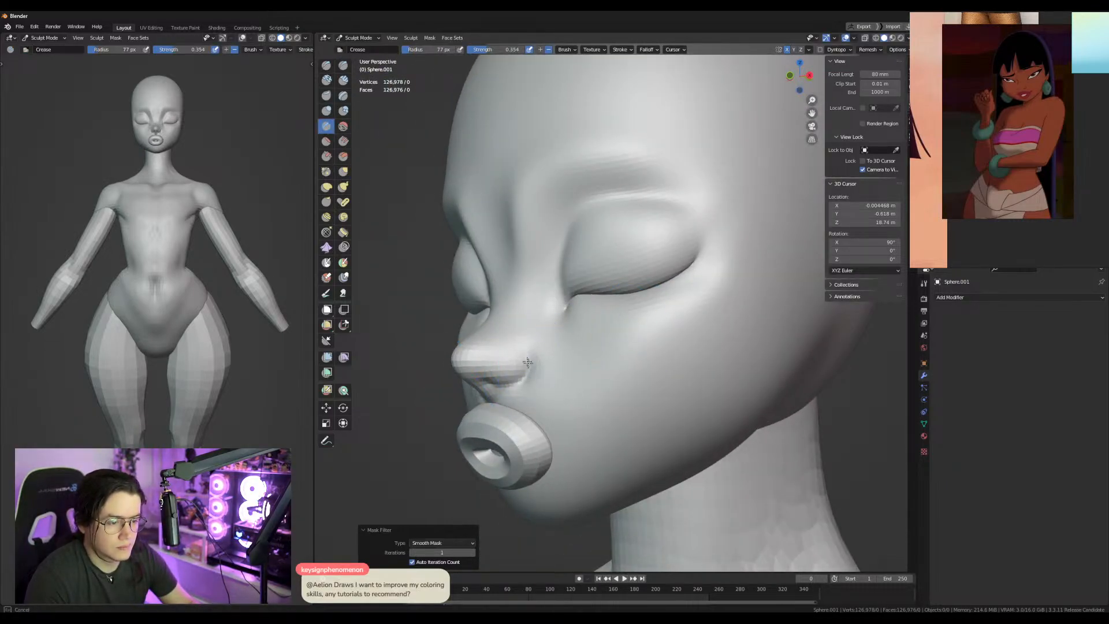
{"action": "key", "text": "KP_3"}
{"action": "key", "text": "KP_1"}
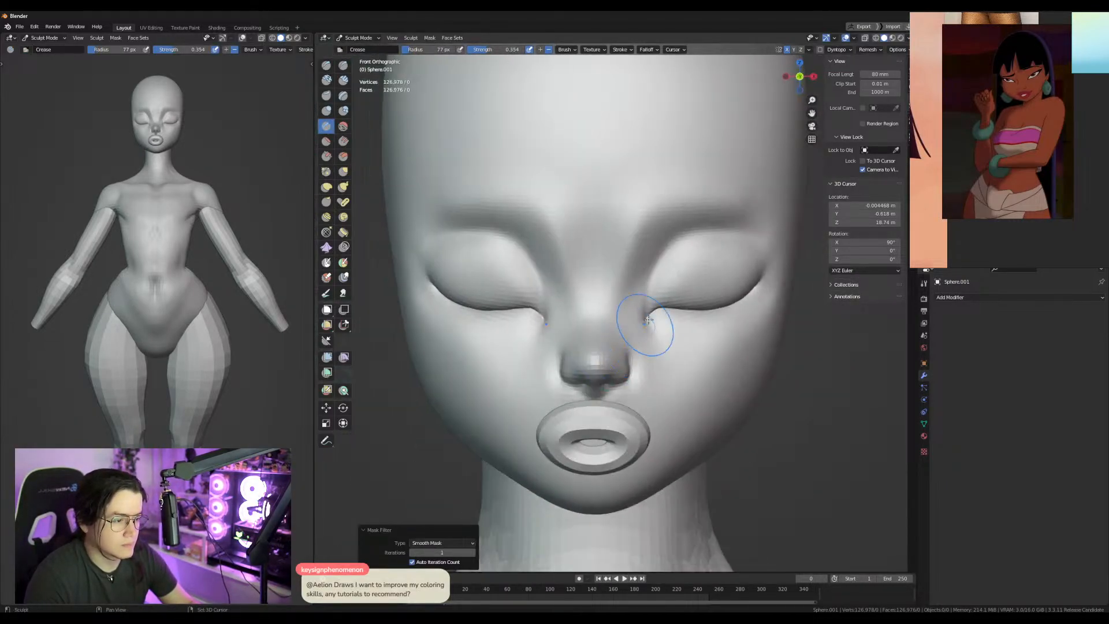
{"action": "left_click_drag", "start_coordinate": [635, 281], "coordinate": [597, 393]}
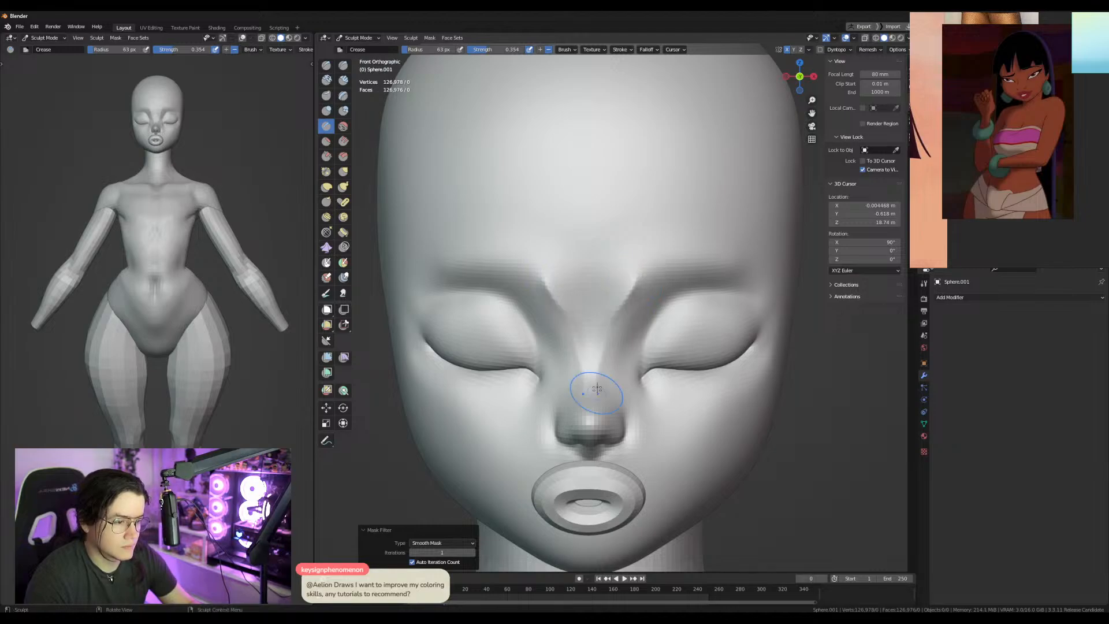
Pull the inner brow ends toward the nose bridge with a 138 px Grab brush and adjust the nose tip's underside in profile.
{"action": "key", "text": "g"}
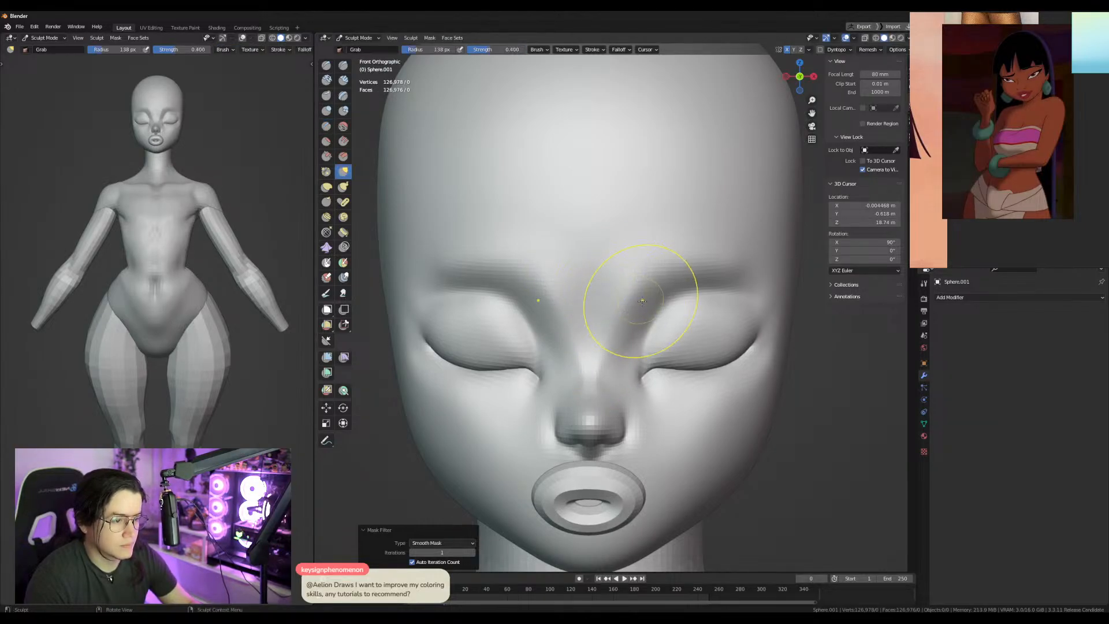
{"action": "left_click_drag", "start_coordinate": [641, 303], "coordinate": [616, 293]}
{"action": "middle_click_drag", "start_coordinate": [634, 375], "coordinate": [615, 304], "text": "shift"}
{"action": "key", "text": "KP_3"}
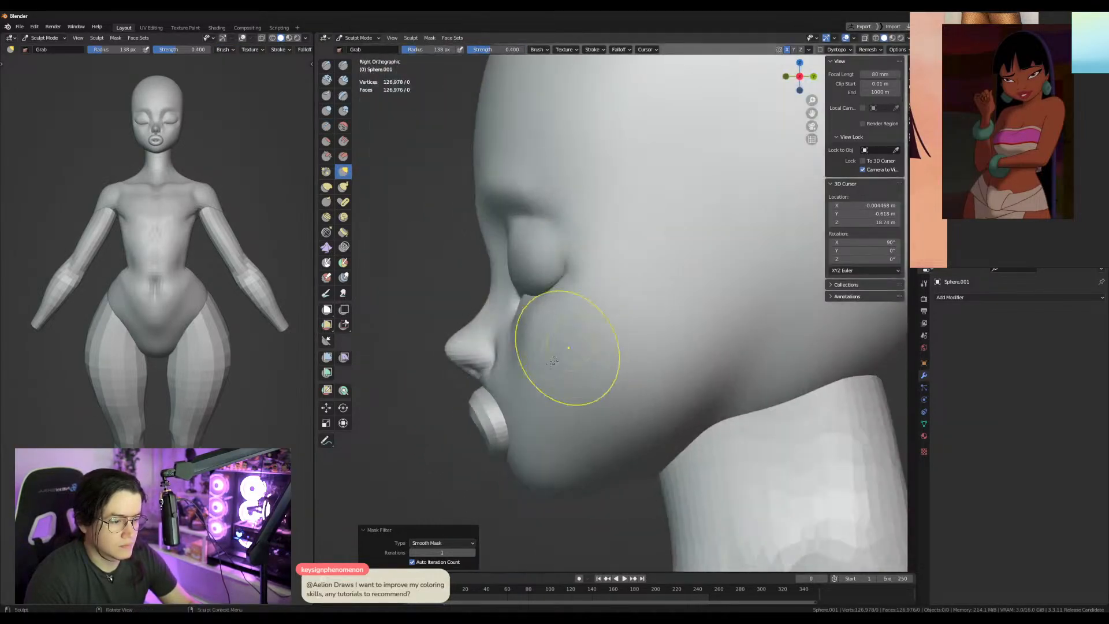
{"action": "key", "text": "f"}
{"action": "left_click", "coordinate": [456, 368]}
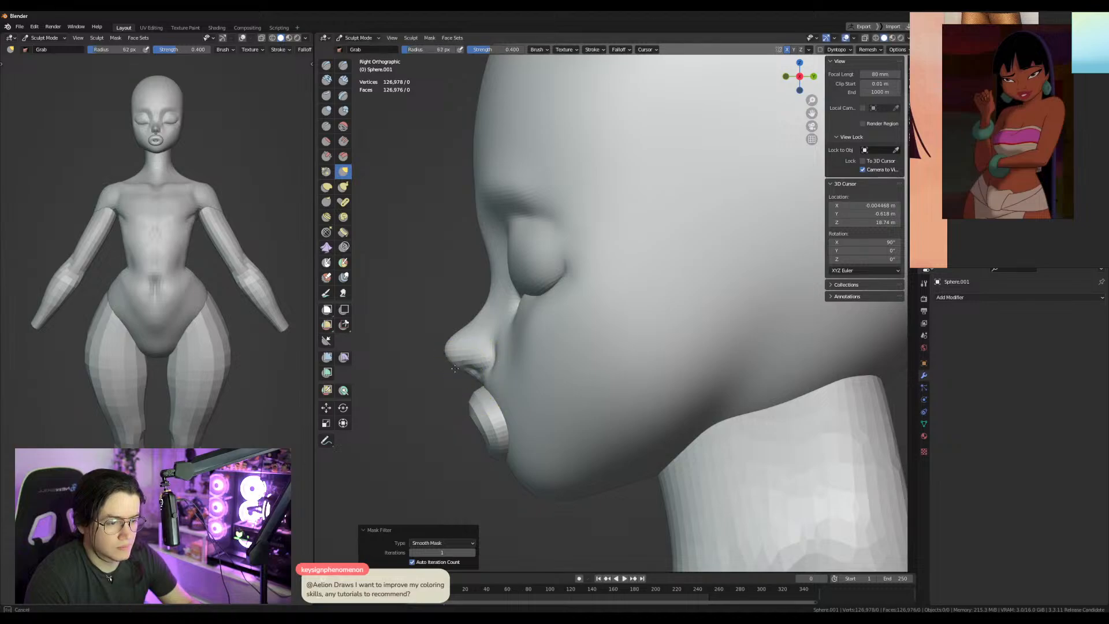
Reshape the chin and jawline from the side and the front with the Grab brush.
{"action": "key", "text": "f"}
{"action": "left_click", "coordinate": [528, 499]}
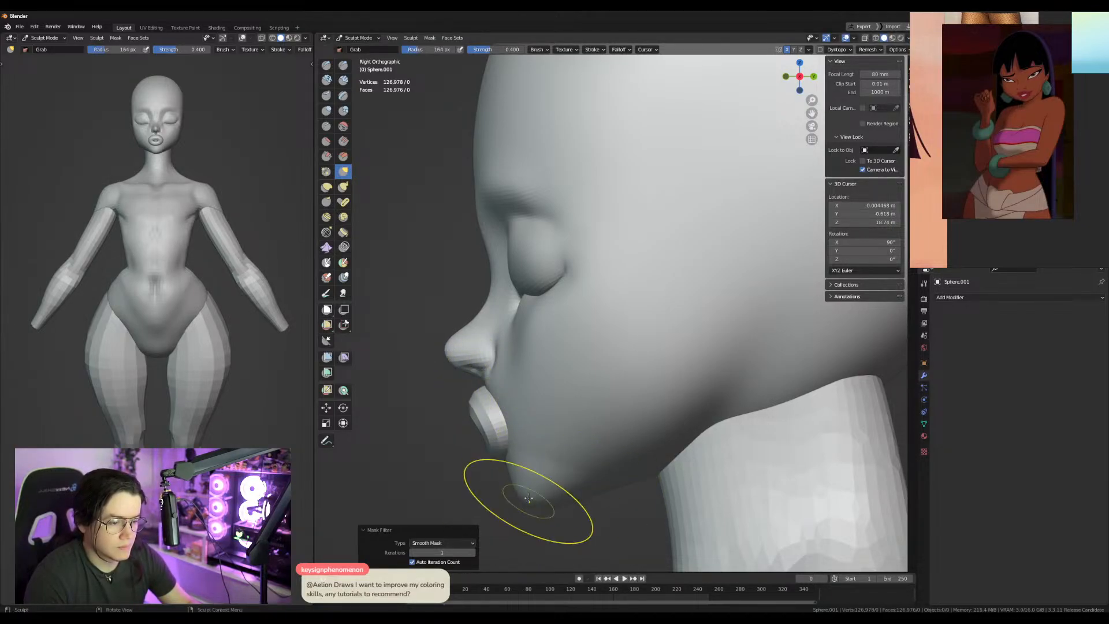
{"action": "key", "text": "KP_1"}
{"action": "key", "text": "f"}
{"action": "left_click_drag", "start_coordinate": [579, 441], "coordinate": [537, 457]}
{"action": "key", "text": "KP_3"}
{"action": "key", "text": "f"}
{"action": "left_click", "coordinate": [602, 438]}
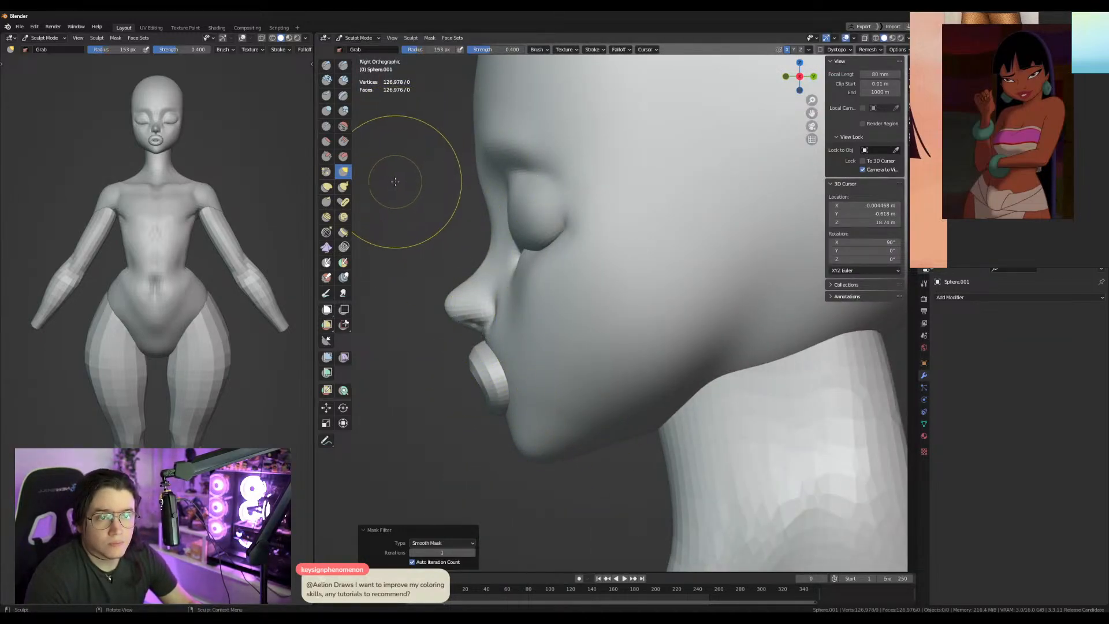
Adjust the eye line and upper cheeks from an angled front view with the Grab brush at 187 and 148 px.
{"action": "left_click", "coordinate": [328, 125]}
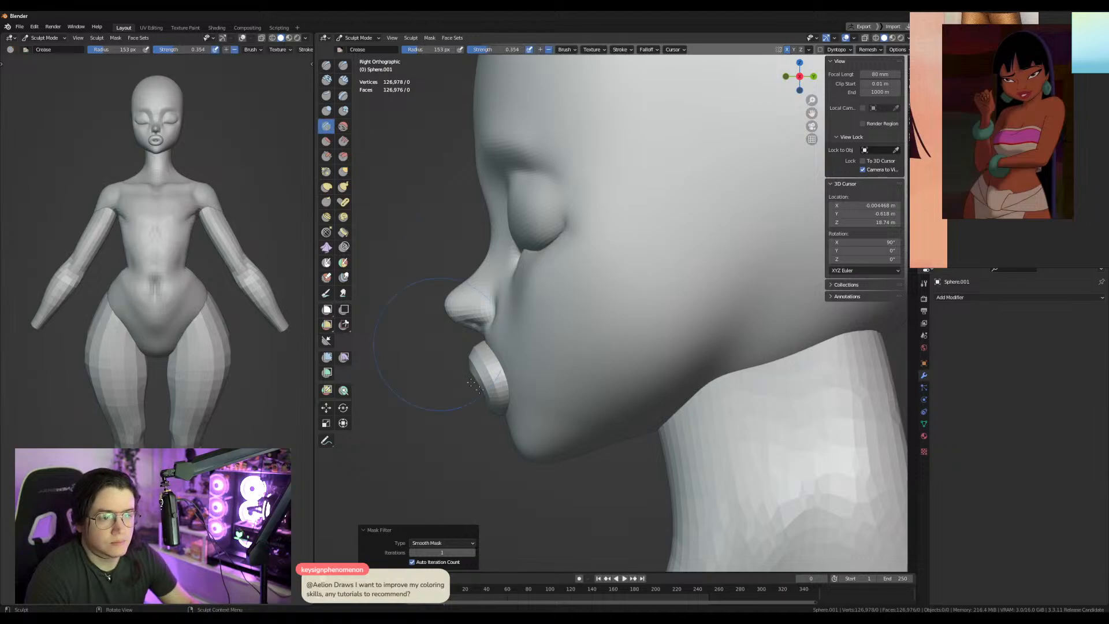
{"action": "key", "text": "KP_1"}
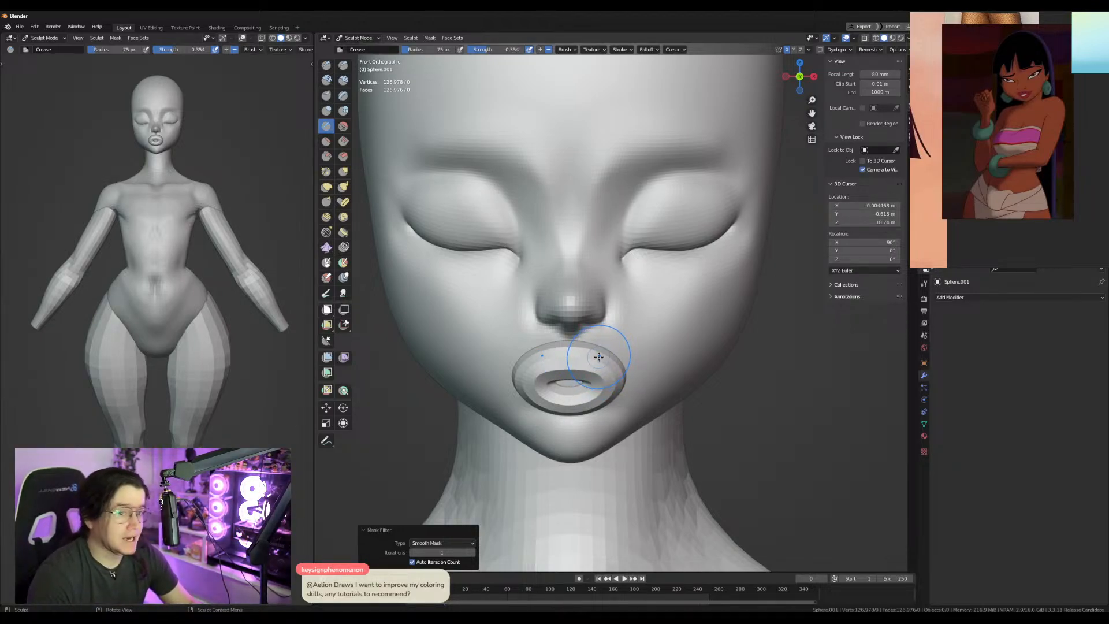
{"action": "mouse_move", "coordinate": [663, 300]}
{"action": "middle_mouse_down", "text": "shift"}
{"action": "mouse_move", "coordinate": [646, 344]}
{"action": "mouse_move", "coordinate": [595, 397]}
{"action": "middle_mouse_up", "text": "shift"}
{"action": "key", "text": "g"}
{"action": "key", "text": "f"}
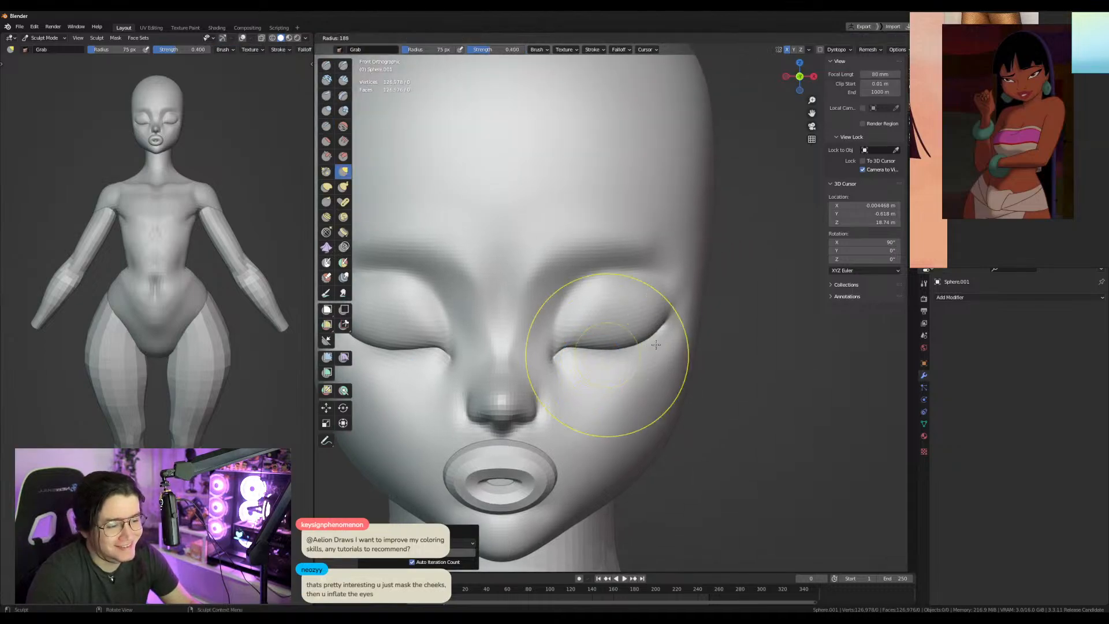
{"action": "left_click", "coordinate": [656, 344]}
{"action": "middle_click_drag", "start_coordinate": [657, 344], "coordinate": [639, 317]}
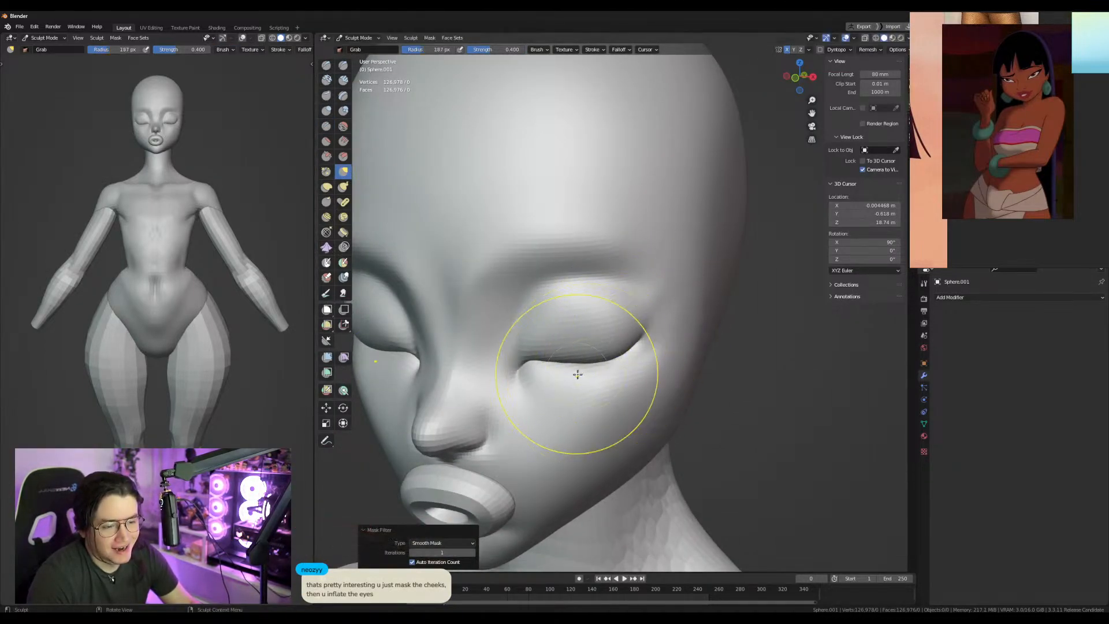
{"action": "key", "text": "f"}
{"action": "left_click", "coordinate": [558, 360]}
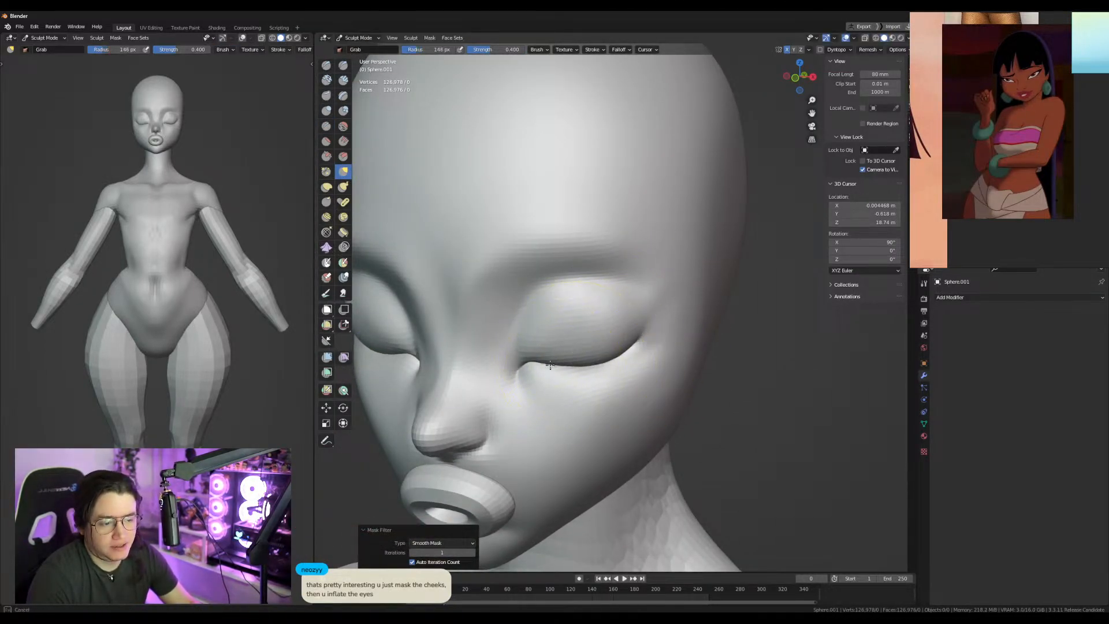
Refine the lower eyelid area from a three-quarter view with a 169 px Grab brush.
{"action": "mouse_move", "coordinate": [558, 360]}
{"action": "middle_mouse_down"}
{"action": "mouse_move", "coordinate": [515, 322]}
{"action": "mouse_move", "coordinate": [553, 306]}
{"action": "mouse_move", "coordinate": [553, 370]}
{"action": "mouse_move", "coordinate": [547, 354]}
{"action": "mouse_move", "coordinate": [509, 361]}
{"action": "mouse_move", "coordinate": [674, 345]}
{"action": "mouse_move", "coordinate": [602, 356]}
{"action": "mouse_move", "coordinate": [630, 369]}
{"action": "middle_mouse_up"}
{"action": "key", "text": "f"}
{"action": "left_click", "coordinate": [558, 360]}
{"action": "scroll", "coordinate": [528, 341], "scroll_direction": "down", "scroll_amount": 5}
{"action": "scroll", "coordinate": [607, 363], "scroll_direction": "up", "scroll_amount": 3}
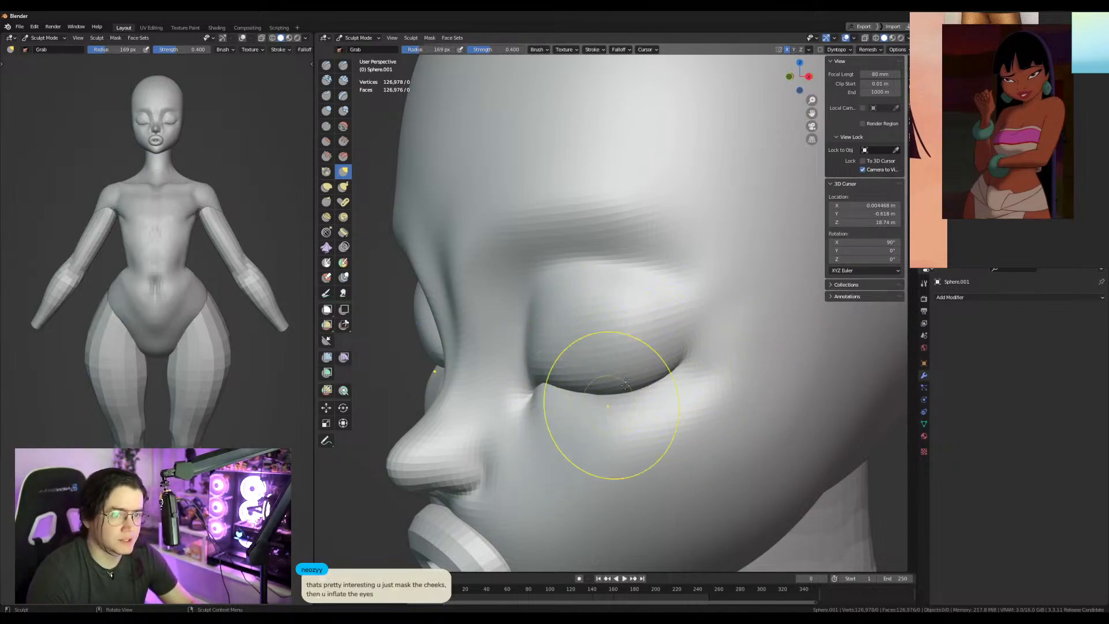
{"action": "scroll", "coordinate": [620, 427], "scroll_direction": "down", "scroll_amount": 5}
Fill out the cheeks and jaw with the Inflate/Deflate brush at 159 px and then 93 px.
{"action": "middle_click_drag", "start_coordinate": [619, 429], "coordinate": [653, 426]}
{"action": "left_click", "coordinate": [324, 113]}
{"action": "key", "text": "f"}
{"action": "left_click", "coordinate": [648, 426]}
{"action": "left_click_drag", "start_coordinate": [647, 427], "coordinate": [643, 441]}
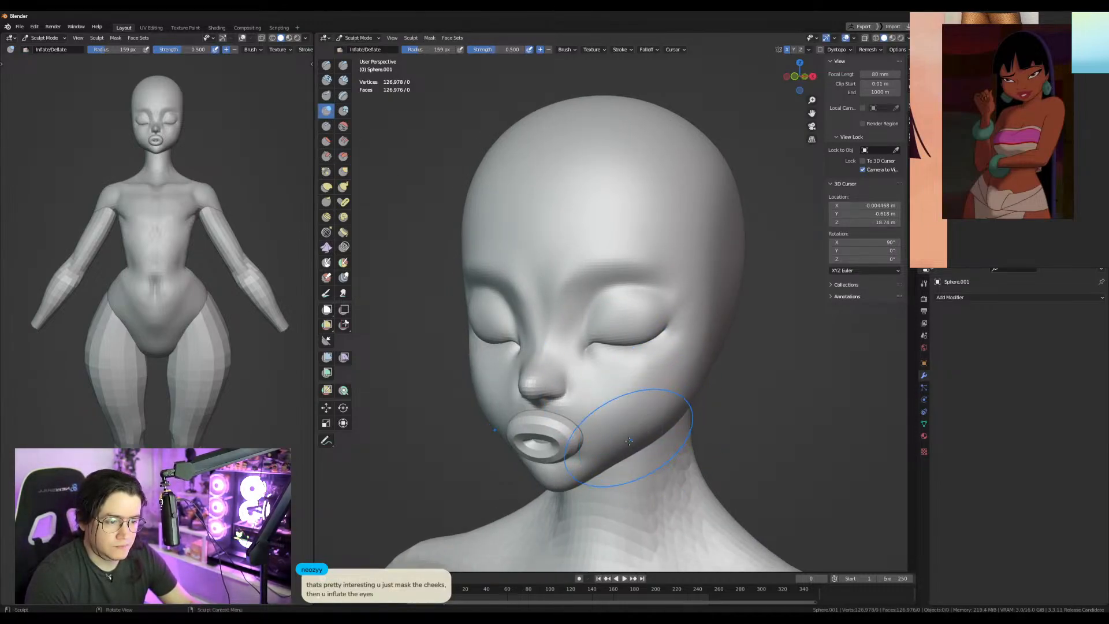
{"action": "key", "text": "f"}
{"action": "left_click", "coordinate": [624, 322]}
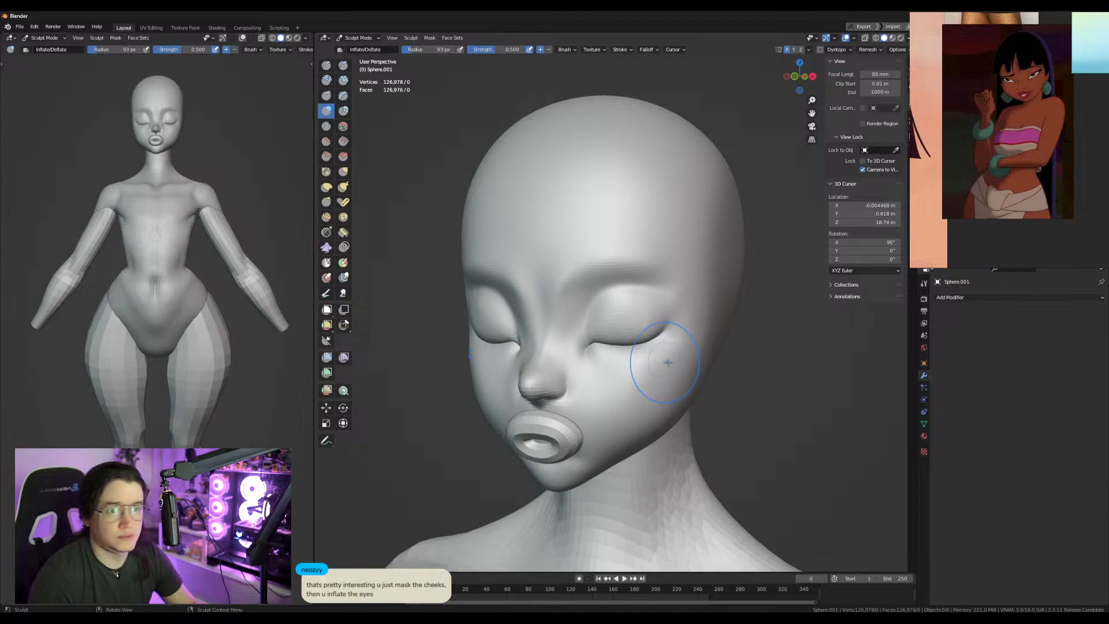
Lift the outer eye corners and adjust the outer brows with the Grab brush at 124 and 108 px.
{"action": "mouse_move", "coordinate": [567, 407]}
{"action": "middle_mouse_down"}
{"action": "mouse_move", "coordinate": [600, 400]}
{"action": "mouse_move", "coordinate": [588, 486]}
{"action": "middle_mouse_up"}
{"action": "key", "text": "g"}
{"action": "left_click_drag", "start_coordinate": [660, 421], "coordinate": [666, 406]}
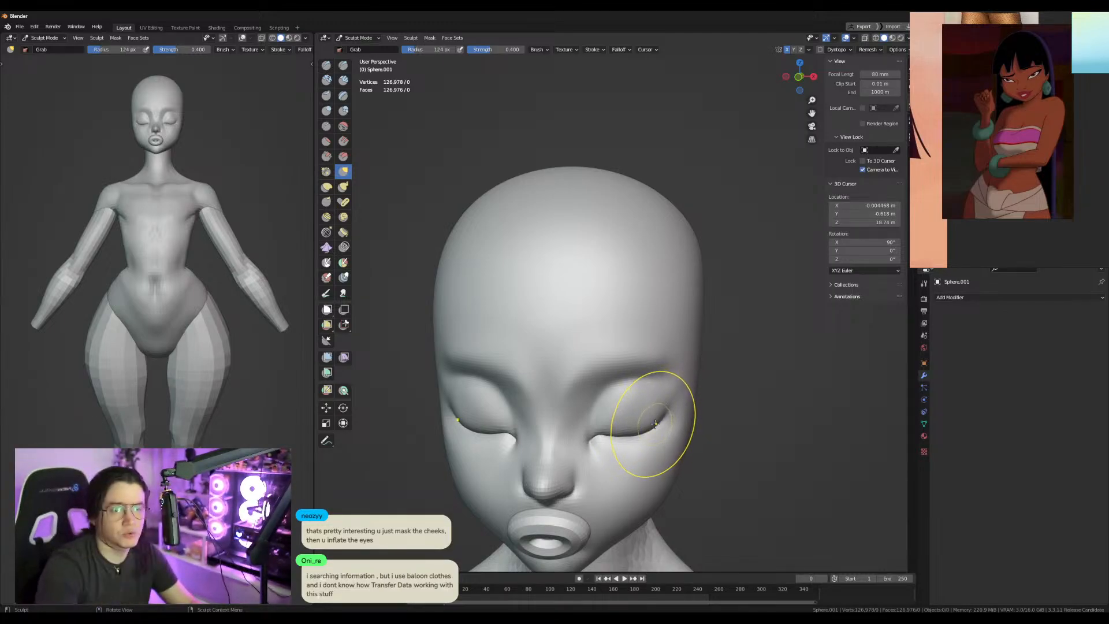
{"action": "middle_click_drag", "start_coordinate": [652, 401], "coordinate": [646, 405]}
{"action": "key", "text": "f"}
{"action": "left_click", "coordinate": [696, 408]}
{"action": "left_click_drag", "start_coordinate": [663, 392], "coordinate": [669, 385]}
{"action": "left_click_drag", "start_coordinate": [664, 348], "coordinate": [662, 347]}
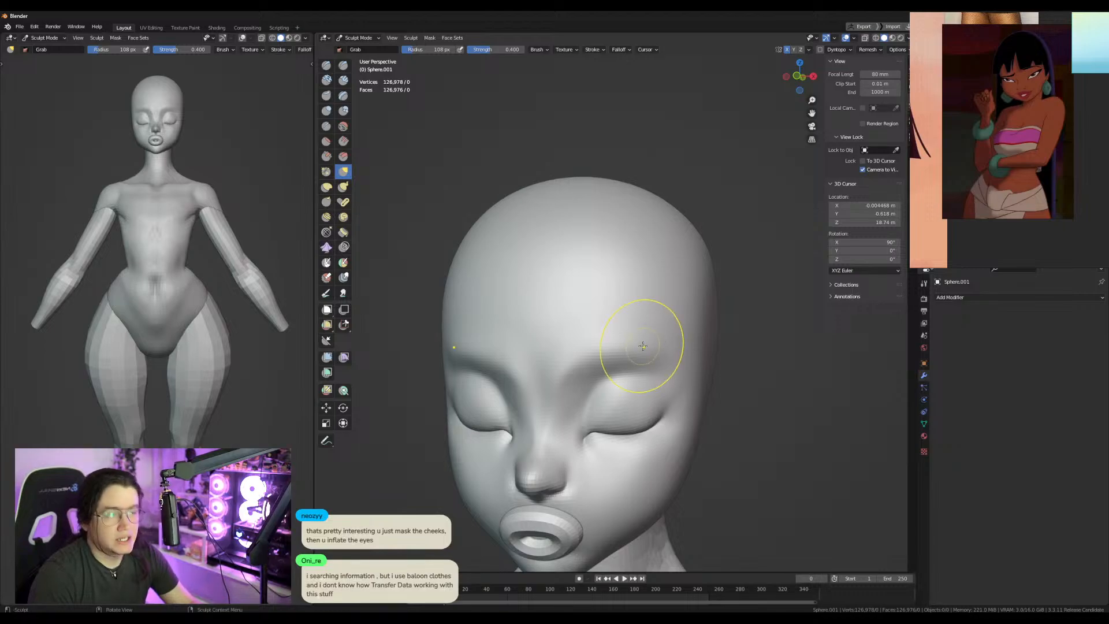
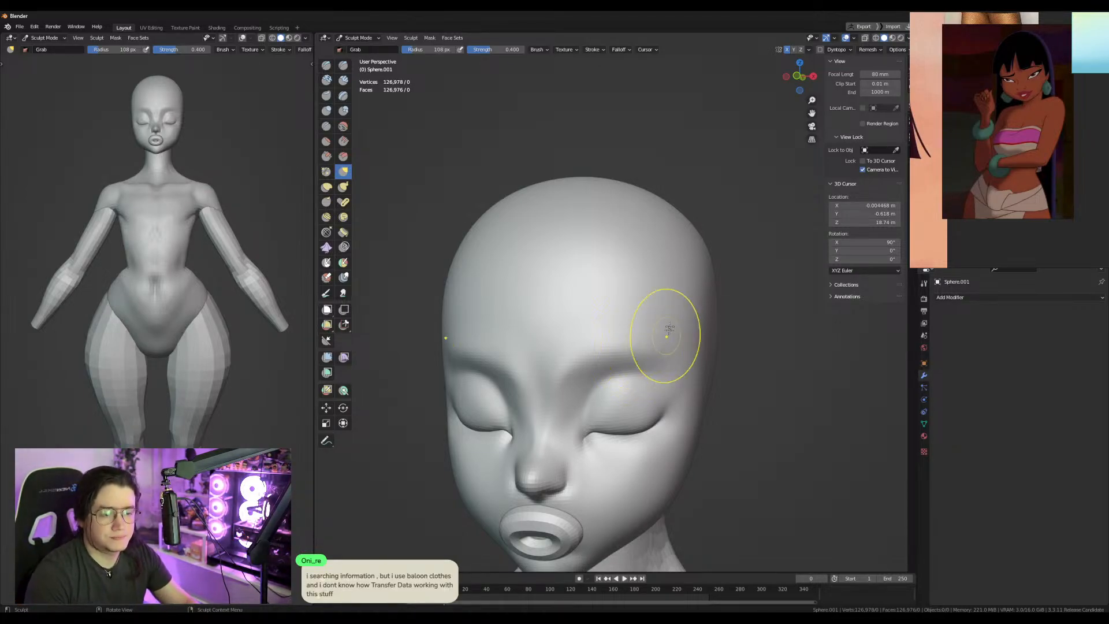
Shape the upper eyelids with the 108 px Grab brush and adjust the jawline beside the chin.
{"action": "middle_click_drag", "start_coordinate": [617, 394], "coordinate": [636, 384]}
{"action": "left_click_drag", "start_coordinate": [657, 356], "coordinate": [644, 369]}
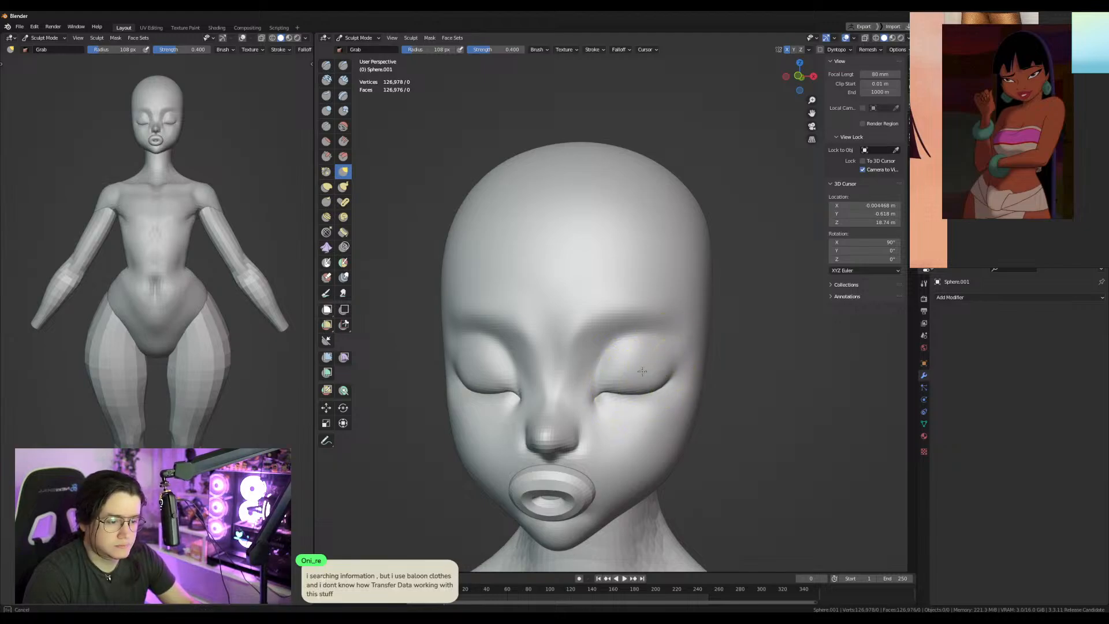
{"action": "middle_click_drag", "start_coordinate": [655, 450], "coordinate": [644, 451]}
{"action": "key", "text": "f"}
{"action": "left_click", "coordinate": [630, 512]}
{"action": "left_click_drag", "start_coordinate": [600, 519], "coordinate": [591, 511]}
Adjust the closed-eye line with the Grab brush and smooth the inner brow area at 127 px.
{"action": "middle_click_drag", "start_coordinate": [600, 409], "coordinate": [608, 430]}
{"action": "key", "text": "f"}
{"action": "left_click", "coordinate": [623, 420]}
{"action": "left_click_drag", "start_coordinate": [631, 396], "coordinate": [632, 400]}
{"action": "key", "text": "f"}
{"action": "left_click", "coordinate": [678, 385]}
{"action": "left_click_drag", "start_coordinate": [626, 316], "coordinate": [554, 355], "text": "shift"}
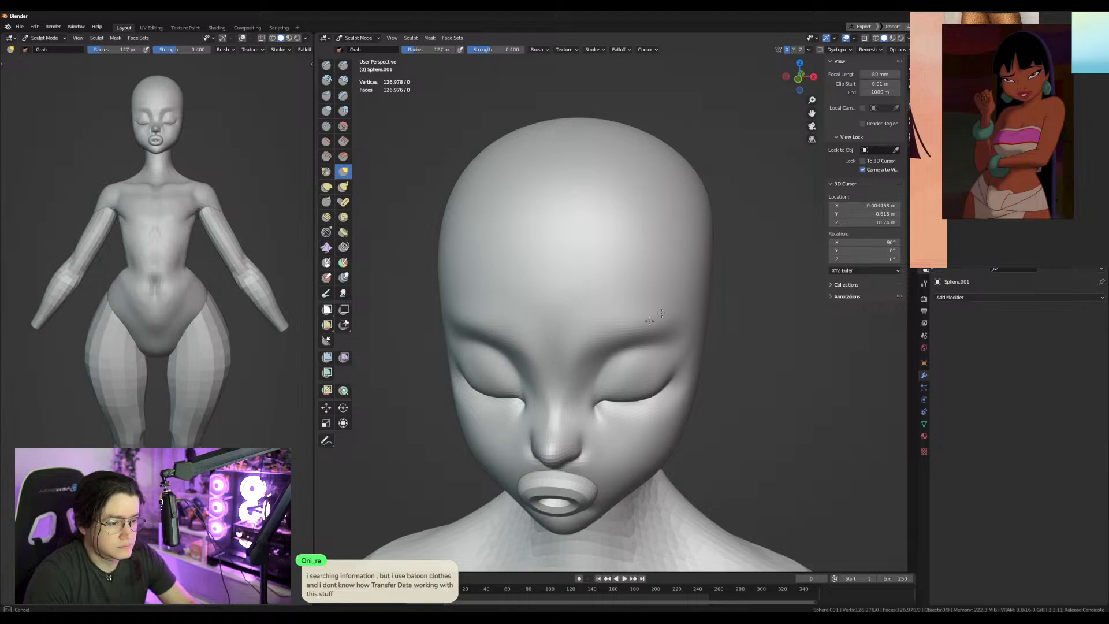
Check the face from the side and front, hide the torus mouth, and return to sculpting the head.
{"action": "key", "text": "KP_3"}
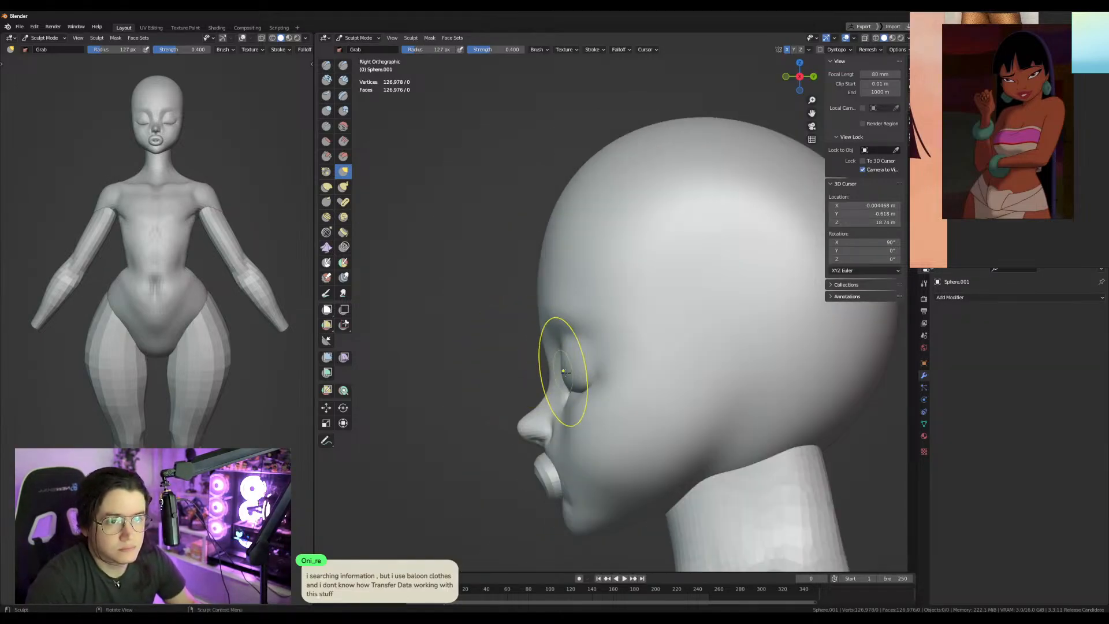
{"action": "key", "text": "KP_1"}
{"action": "middle_click_drag", "start_coordinate": [620, 401], "coordinate": [656, 312], "text": "shift"}
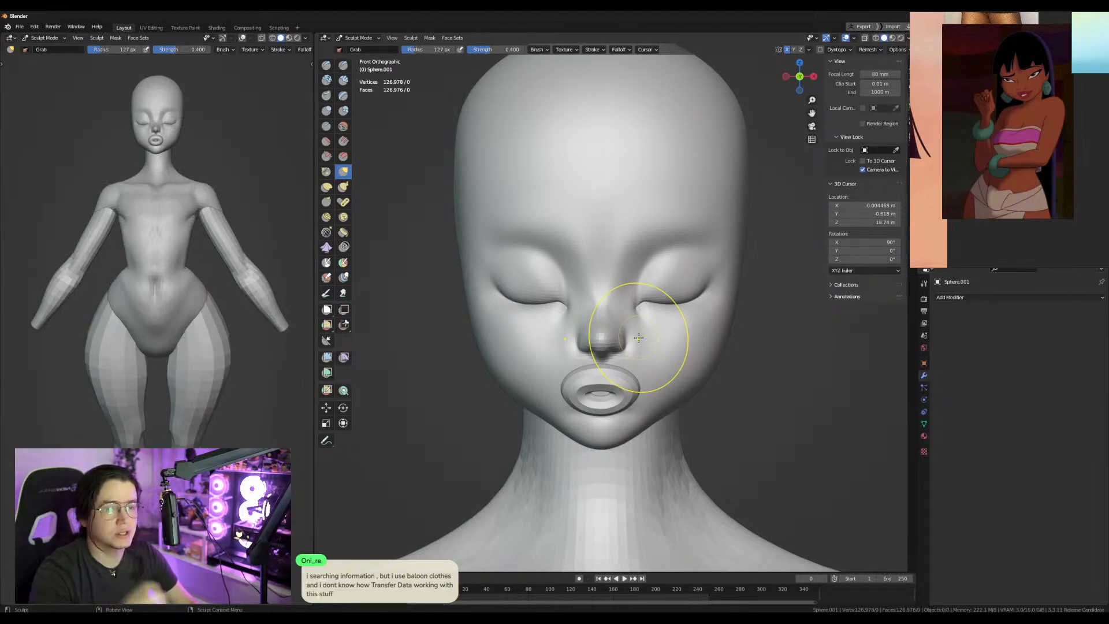
{"action": "middle_click_drag", "start_coordinate": [693, 367], "coordinate": [553, 397]}
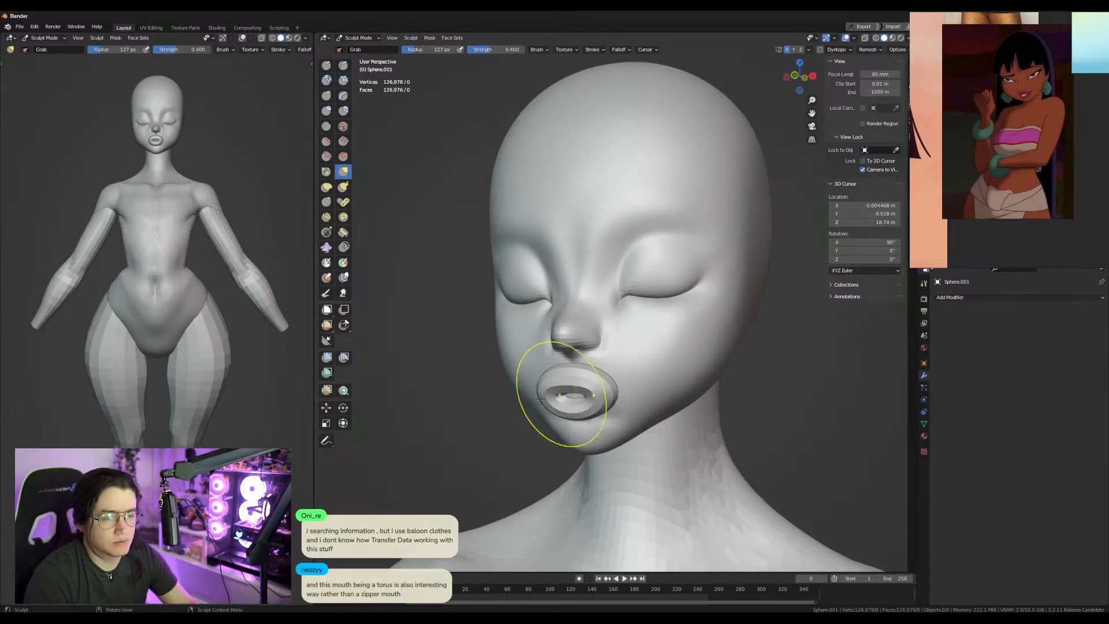
{"action": "key", "text": "ctrl+Tab"}
{"action": "left_click", "coordinate": [594, 394]}
{"action": "key", "text": "h"}
{"action": "left_click", "coordinate": [646, 381]}
{"action": "key", "text": "ctrl+Tab"}
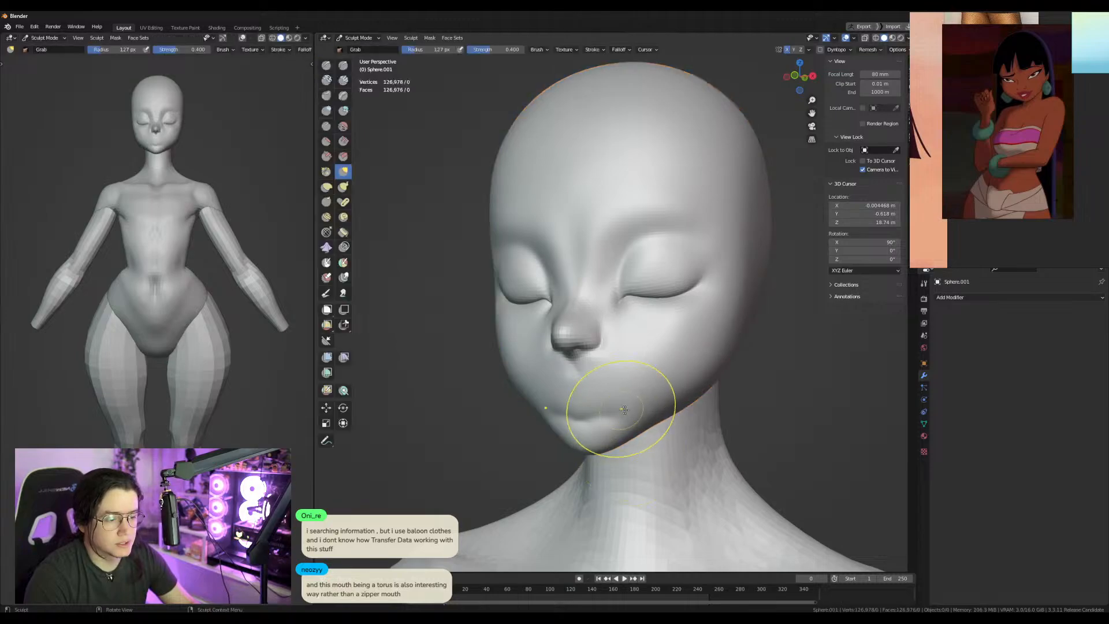
Try carving a mouth line into the lower face with the Crease brush at 70 px and 0.354 strength.
{"action": "middle_click_drag", "start_coordinate": [623, 410], "coordinate": [639, 411]}
{"action": "key", "text": "f"}
{"action": "left_click", "coordinate": [609, 404]}
{"action": "left_click", "coordinate": [327, 126]}
{"action": "scroll", "coordinate": [594, 409], "scroll_direction": "up", "scroll_amount": 2}
{"action": "mouse_move", "coordinate": [652, 440]}
{"action": "left_mouse_down"}
{"action": "mouse_move", "coordinate": [527, 438]}
{"action": "mouse_move", "coordinate": [596, 421]}
{"action": "left_mouse_up"}
{"action": "left_click_drag", "start_coordinate": [601, 470], "coordinate": [594, 476]}
{"action": "middle_click_drag", "start_coordinate": [653, 453], "coordinate": [629, 453]}
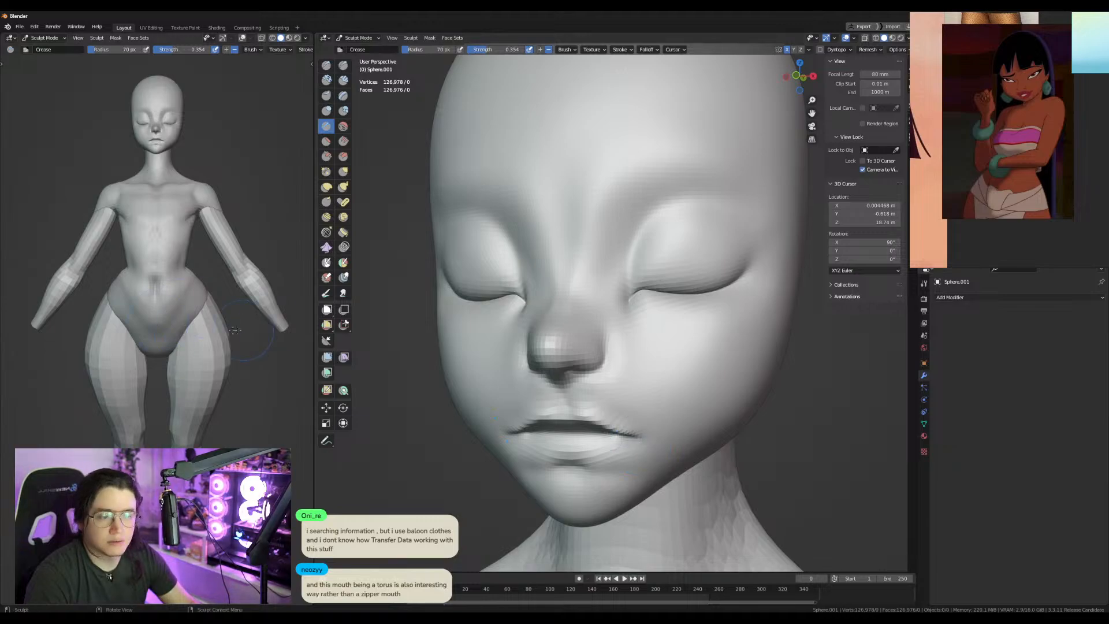
Try shaping the carved lips and mouth corners with the Grab brush, increasing its radius to 113 px.
{"action": "middle_click_drag", "start_coordinate": [257, 345], "coordinate": [149, 337]}
{"action": "middle_click_drag", "start_coordinate": [179, 249], "coordinate": [237, 440], "text": "shift"}
{"action": "scroll", "coordinate": [237, 440], "scroll_direction": "up", "scroll_amount": 5}
{"action": "mouse_move", "coordinate": [641, 440]}
{"action": "middle_mouse_down"}
{"action": "mouse_move", "coordinate": [511, 423]}
{"action": "mouse_move", "coordinate": [519, 415]}
{"action": "middle_mouse_up"}
{"action": "key", "text": "g"}
{"action": "left_click_drag", "start_coordinate": [521, 415], "coordinate": [501, 423]}
{"action": "mouse_move", "coordinate": [509, 423]}
{"action": "middle_mouse_down"}
{"action": "mouse_move", "coordinate": [652, 401]}
{"action": "mouse_move", "coordinate": [684, 465]}
{"action": "middle_mouse_up"}
{"action": "key", "text": "f"}
{"action": "left_click", "coordinate": [658, 465]}
{"action": "left_click_drag", "start_coordinate": [597, 467], "coordinate": [597, 464]}
{"action": "key", "text": "f"}
{"action": "left_click", "coordinate": [657, 463]}
{"action": "mouse_move", "coordinate": [658, 462]}
{"action": "middle_mouse_down"}
{"action": "mouse_move", "coordinate": [545, 413]}
{"action": "mouse_move", "coordinate": [571, 434]}
{"action": "mouse_move", "coordinate": [607, 431]}
{"action": "middle_mouse_up"}
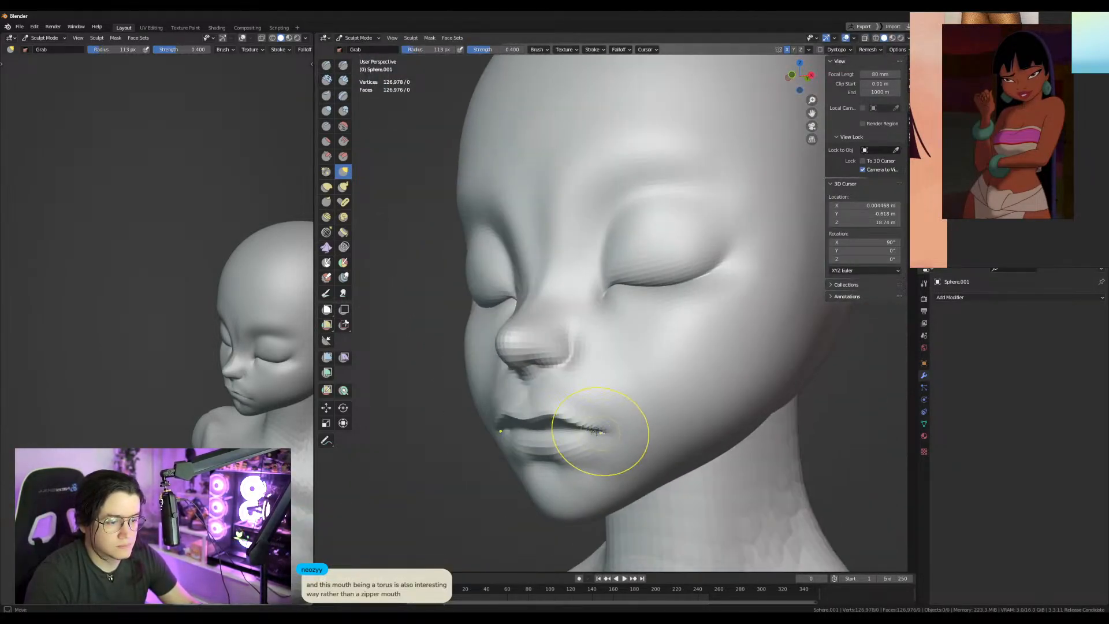
Try isolating part of the mouth with an inverted and filtered mask, then clear the mask.
{"action": "left_click_drag", "start_coordinate": [539, 429], "coordinate": [763, 338], "text": "ctrl+shift"}
{"action": "key", "text": "ctrl+i"}
{"action": "key", "text": "a"}
{"action": "key", "text": "ctrl+i"}
{"action": "middle_click_drag", "start_coordinate": [574, 414], "coordinate": [509, 436]}
{"action": "key", "text": "f"}
{"action": "left_click", "coordinate": [543, 442]}
{"action": "key", "text": "alt+m"}
Try refining the corners of the carved mouth with the Grab brush at 181 px.
{"action": "mouse_move", "coordinate": [179, 387]}
{"action": "middle_mouse_down"}
{"action": "mouse_move", "coordinate": [240, 396]}
{"action": "mouse_move", "coordinate": [141, 404]}
{"action": "mouse_move", "coordinate": [167, 406]}
{"action": "middle_mouse_up"}
{"action": "middle_click_drag", "start_coordinate": [658, 423], "coordinate": [639, 434]}
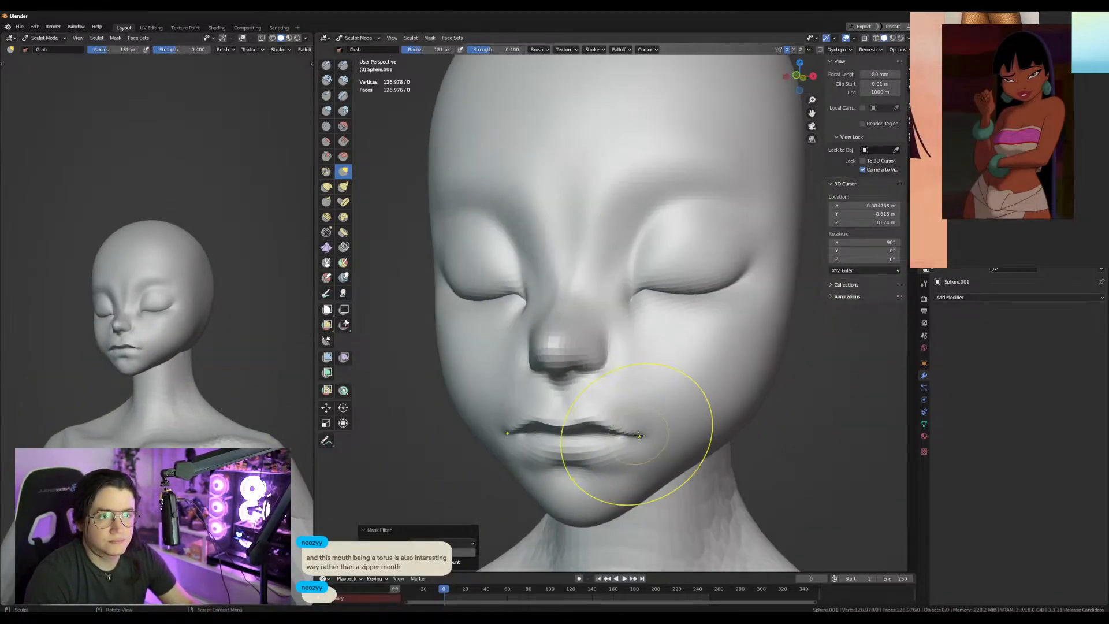
{"action": "key", "text": "f"}
{"action": "left_click_drag", "start_coordinate": [638, 437], "coordinate": [640, 437]}
{"action": "left_click_drag", "start_coordinate": [639, 437], "coordinate": [631, 439]}
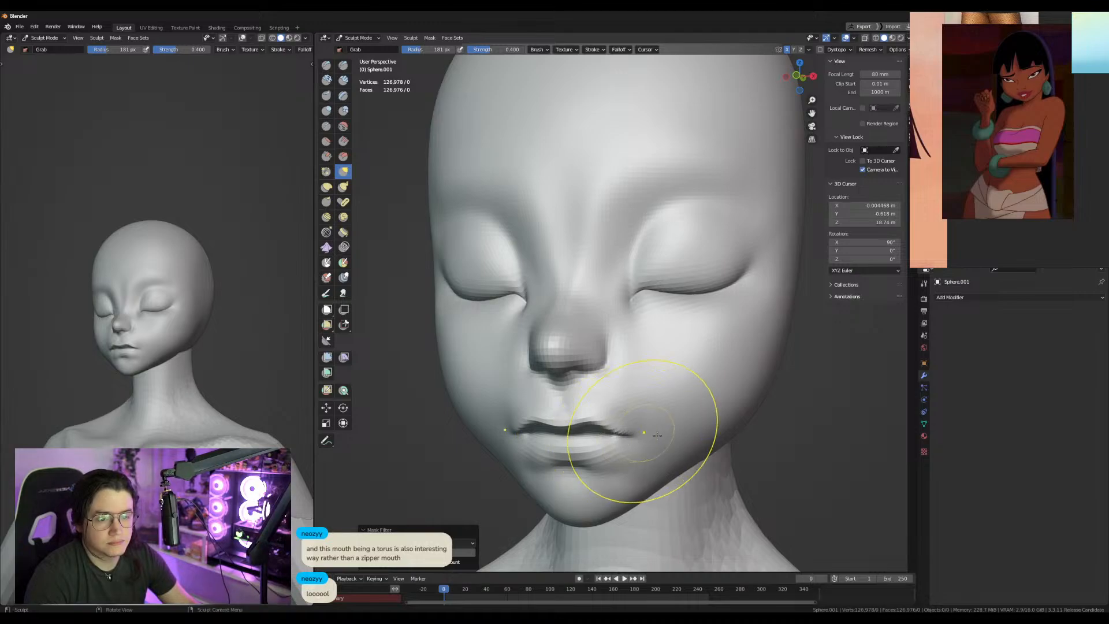
Undo the carved-mouth edits and the hiding of the torus lips.
{"action": "key", "text": "ctrl+z"}
{"action": "key", "text": "ctrl+z"}
{"action": "key", "text": "ctrl+z"}
{"action": "key", "text": "ctrl+z"}
{"action": "key", "text": "ctrl+z"}
{"action": "key", "text": "ctrl+z"}
{"action": "key", "text": "ctrl+z"}
{"action": "key", "text": "ctrl+z"}
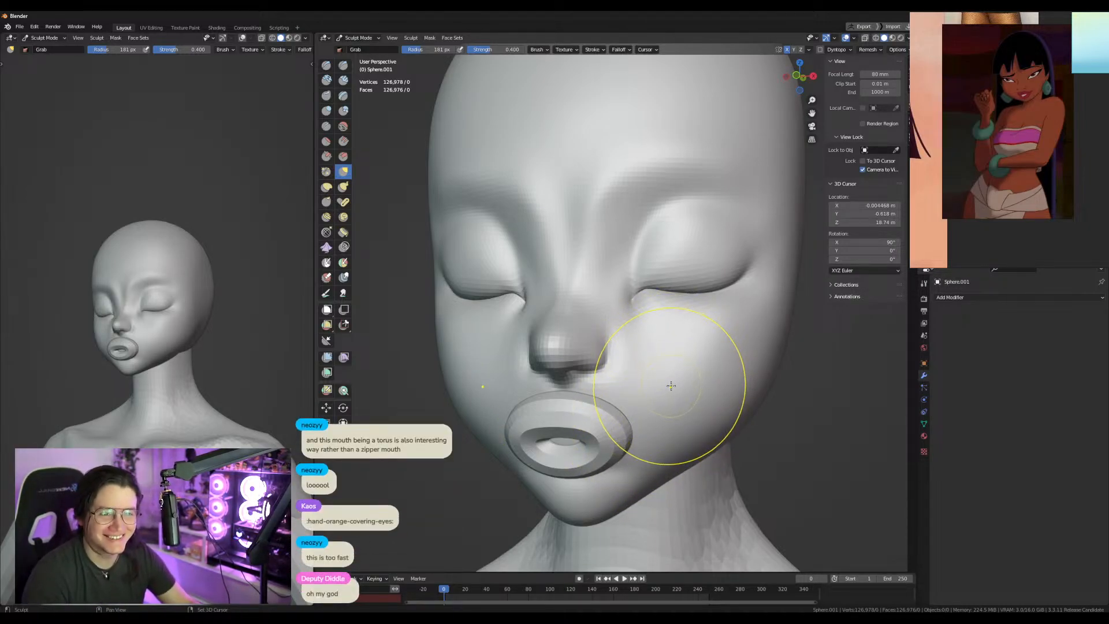
Switch to Object Mode and move the torus lips about 0.01 m in depth and 0.012 m down in the side view.
{"action": "middle_click_drag", "start_coordinate": [672, 385], "coordinate": [667, 422], "text": "shift"}
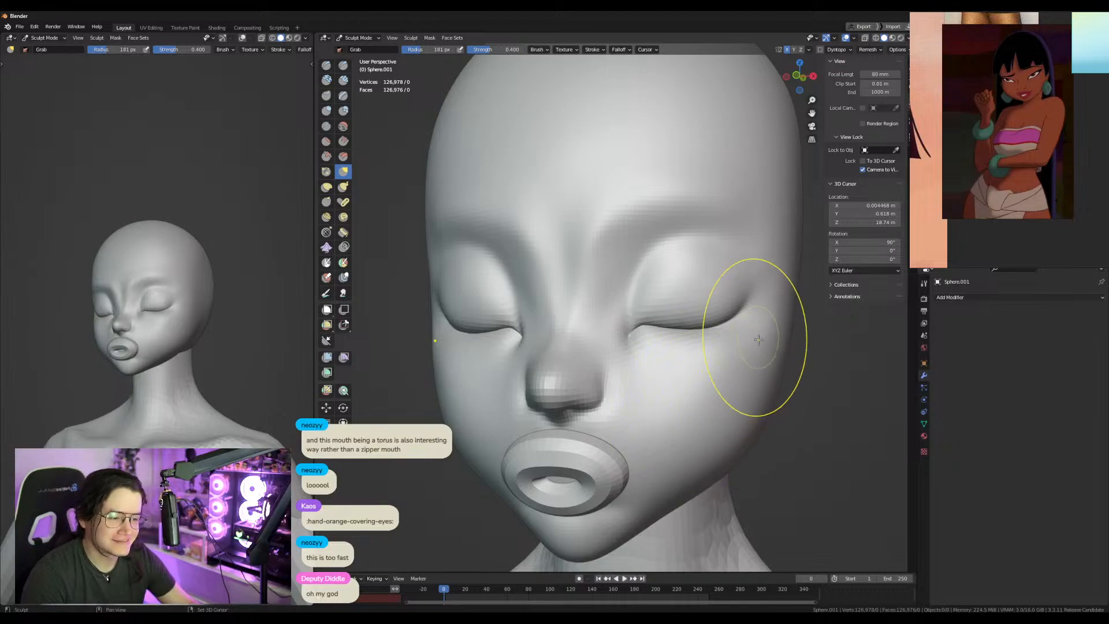
{"action": "middle_click_drag", "start_coordinate": [724, 371], "coordinate": [739, 397]}
{"action": "key", "text": "ctrl+Tab"}
{"action": "middle_click_drag", "start_coordinate": [661, 454], "coordinate": [654, 443]}
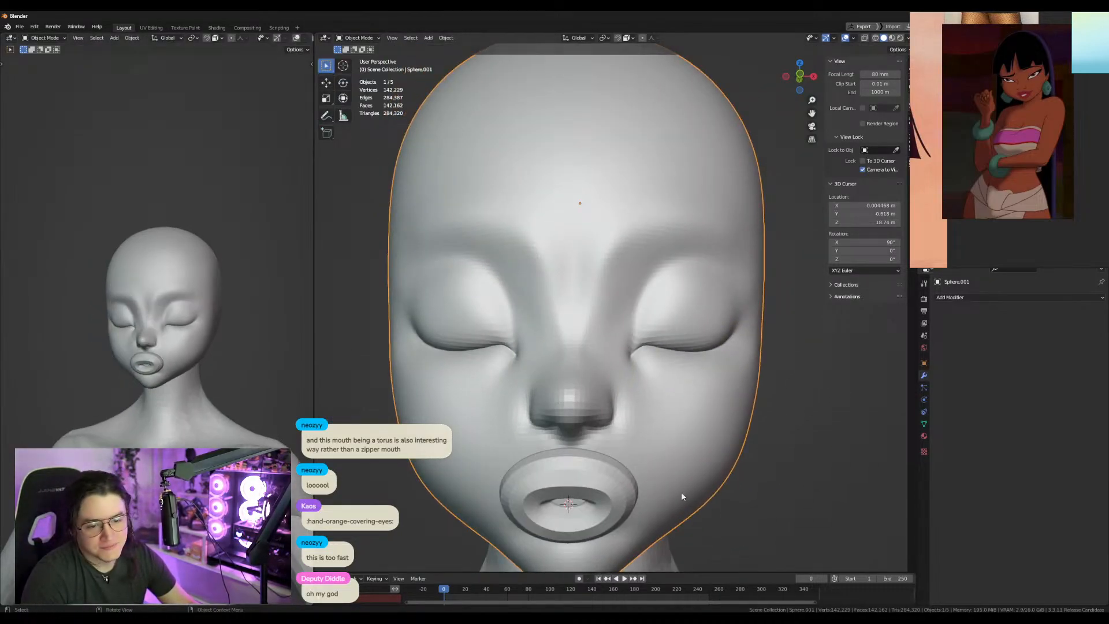
{"action": "key", "text": "KP_3"}
{"action": "left_click", "coordinate": [556, 459]}
{"action": "key", "text": "g"}
{"action": "left_click", "coordinate": [553, 480]}
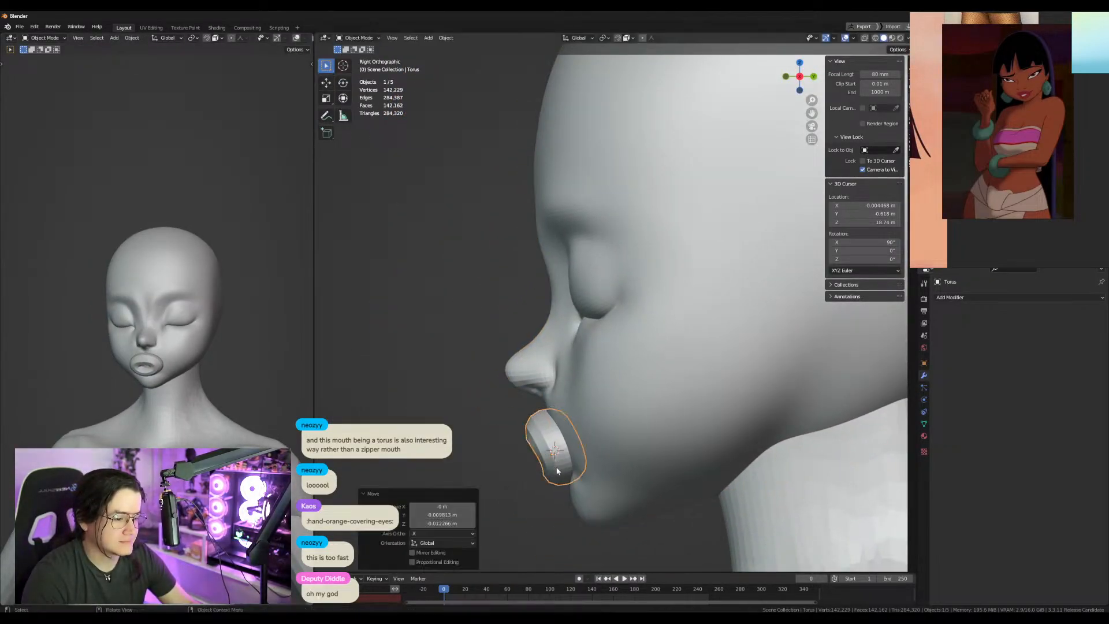
Join the torus lips to the head mesh and apply the combined object's transform.
{"action": "key", "text": "KP_1"}
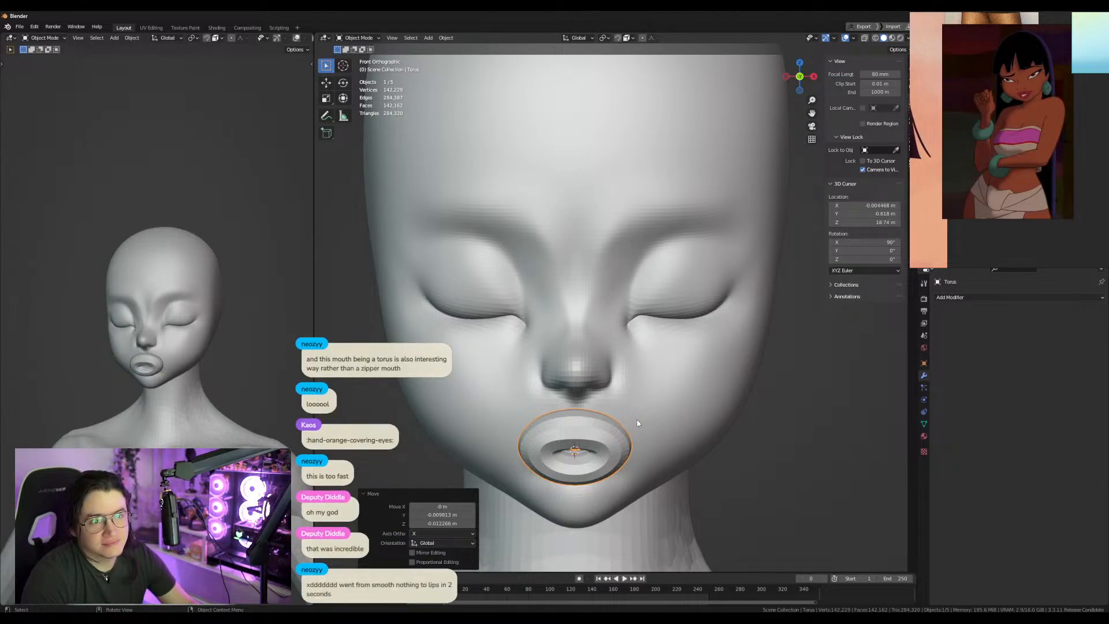
{"action": "left_click", "coordinate": [676, 426], "text": "shift"}
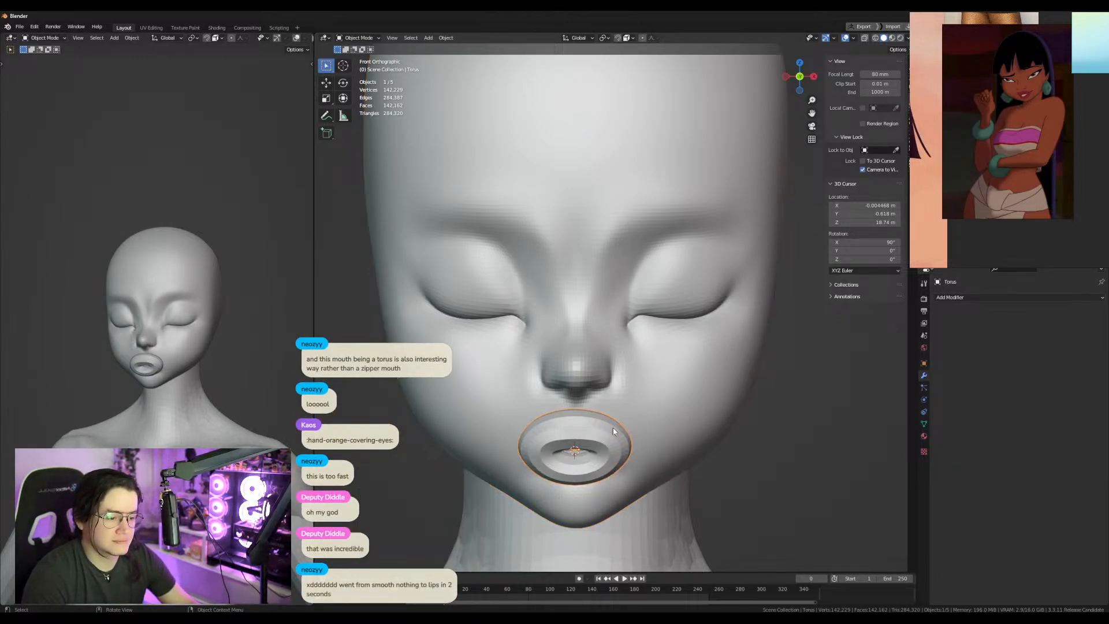
{"action": "left_click", "coordinate": [673, 409], "text": "shift"}
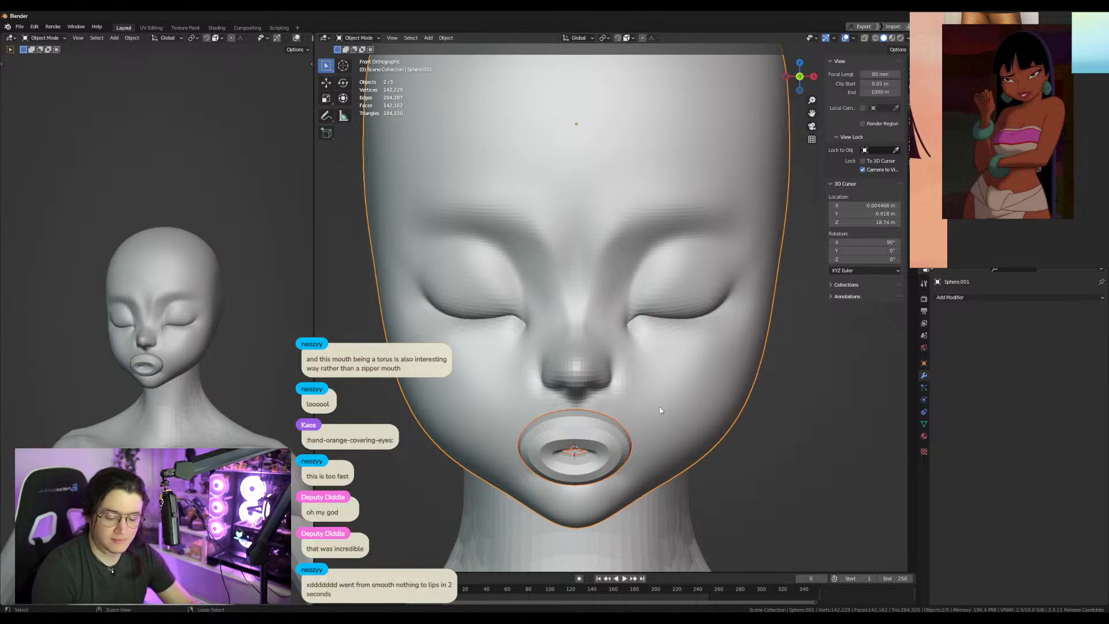
{"action": "scroll", "coordinate": [641, 396], "scroll_direction": "down", "scroll_amount": 2}
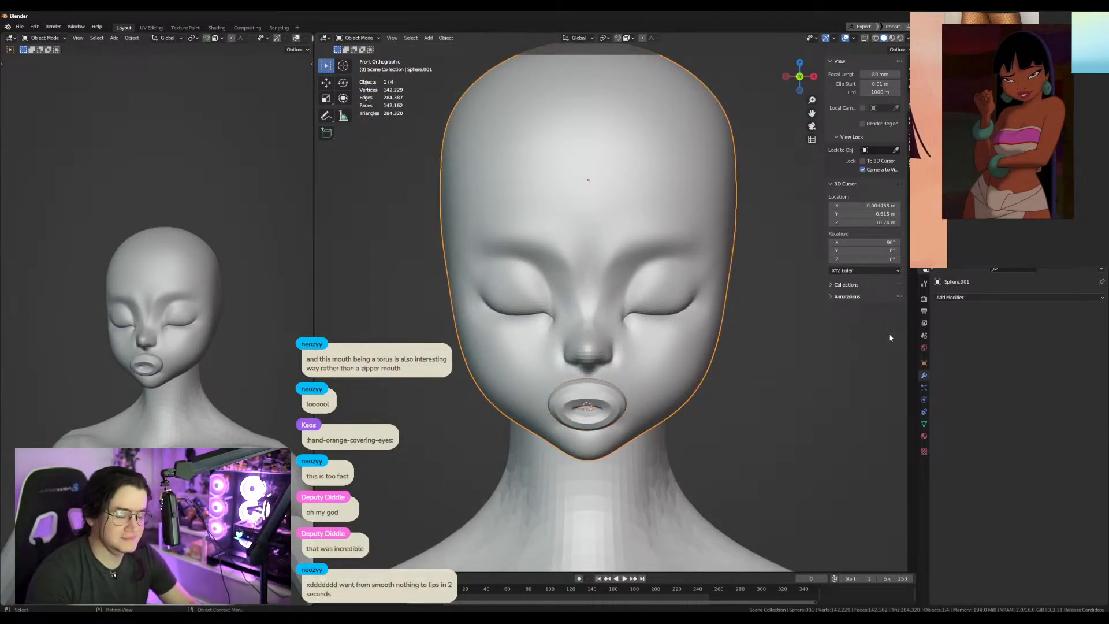
{"action": "middle_click_drag", "start_coordinate": [655, 284], "coordinate": [628, 308], "text": "shift"}
{"action": "key", "text": "ctrl+a"}
{"action": "left_click", "coordinate": [628, 307]}
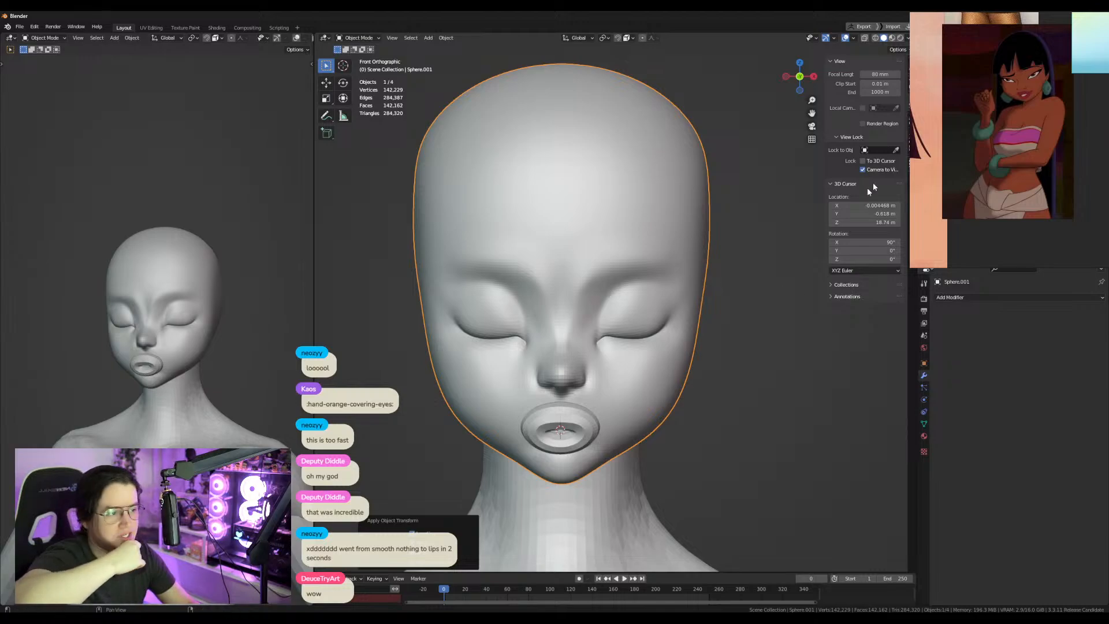
Try voxel-remeshing the joined head in Sculpt Mode with a voxel size of 0.0095 m.
{"action": "key", "text": "ctrl+Tab"}
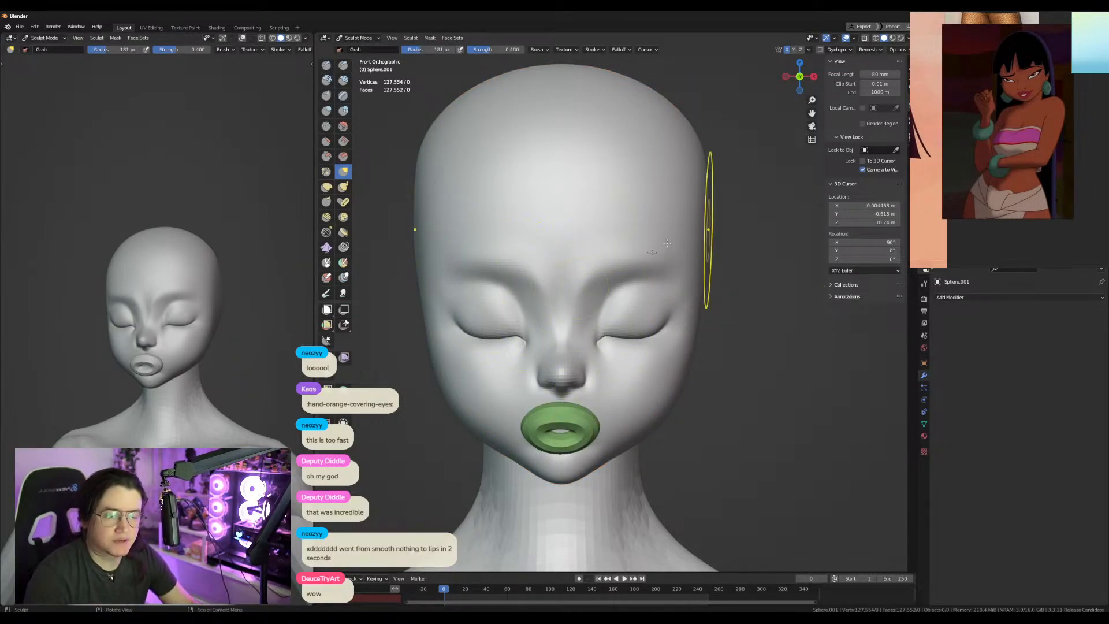
{"action": "key", "text": "r"}
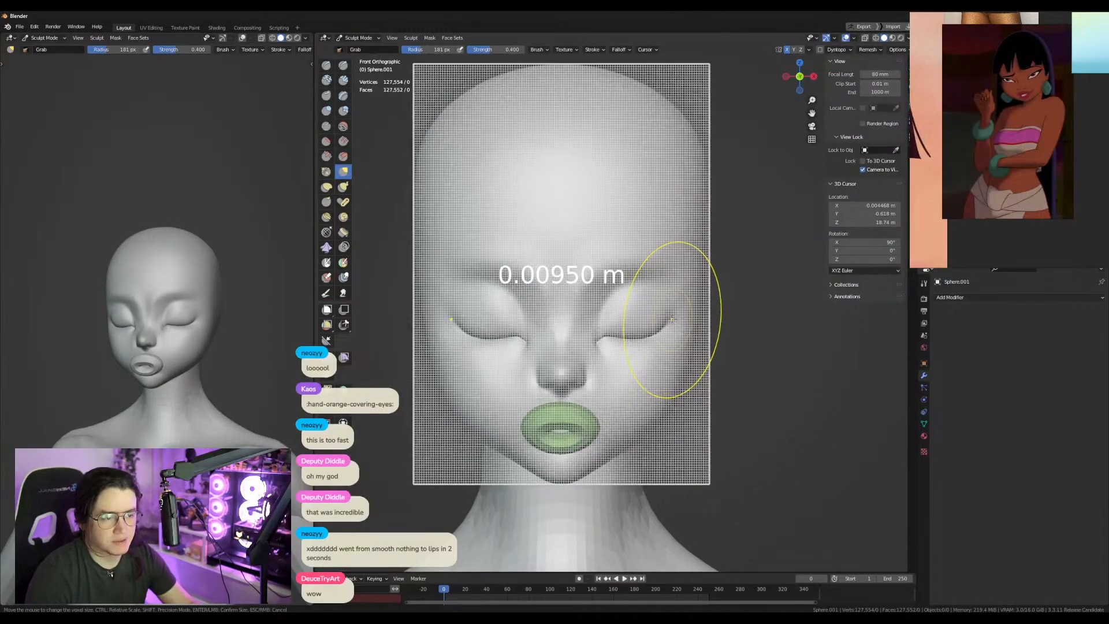
{"action": "left_click", "coordinate": [672, 319]}
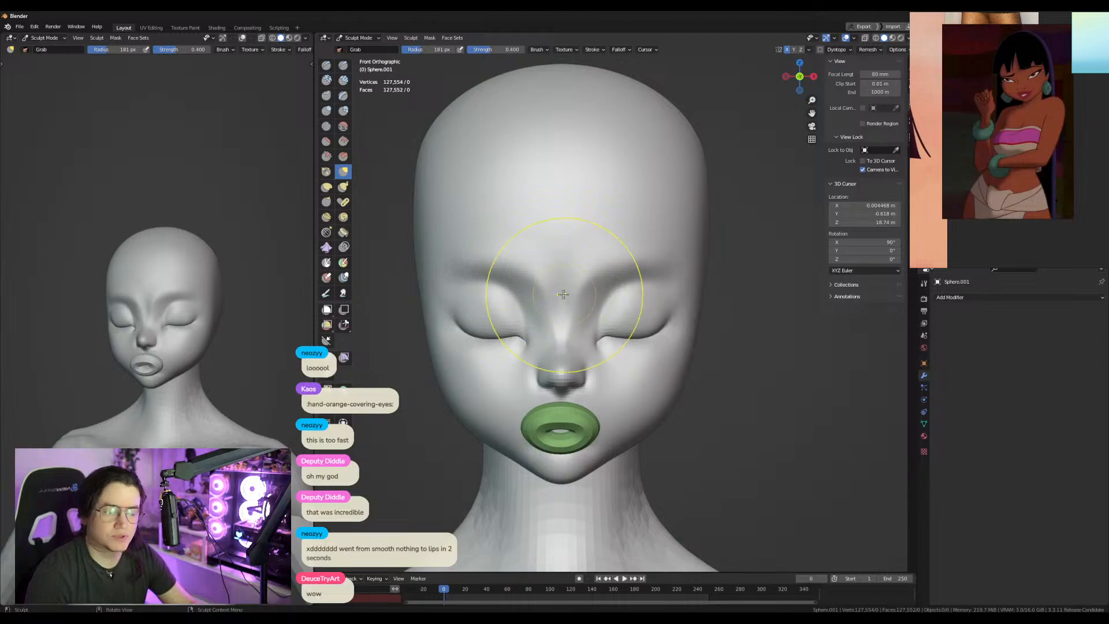
{"action": "middle_click_drag", "start_coordinate": [607, 272], "coordinate": [611, 301]}
{"action": "key", "text": "ctrl+r"}
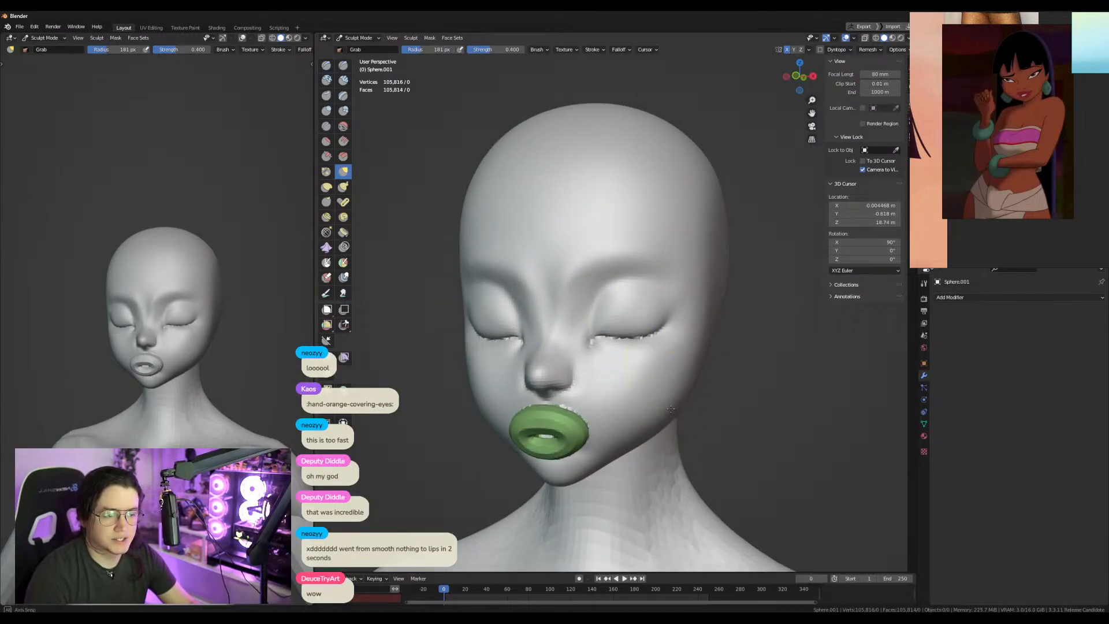
Inspect the remeshed eyelids, nose and lips up close, then undo the voxel remesh.
{"action": "scroll", "coordinate": [669, 404], "scroll_direction": "up", "scroll_amount": 3}
{"action": "scroll", "coordinate": [666, 381], "scroll_direction": "up", "scroll_amount": 1}
{"action": "middle_click_drag", "start_coordinate": [747, 381], "coordinate": [694, 355]}
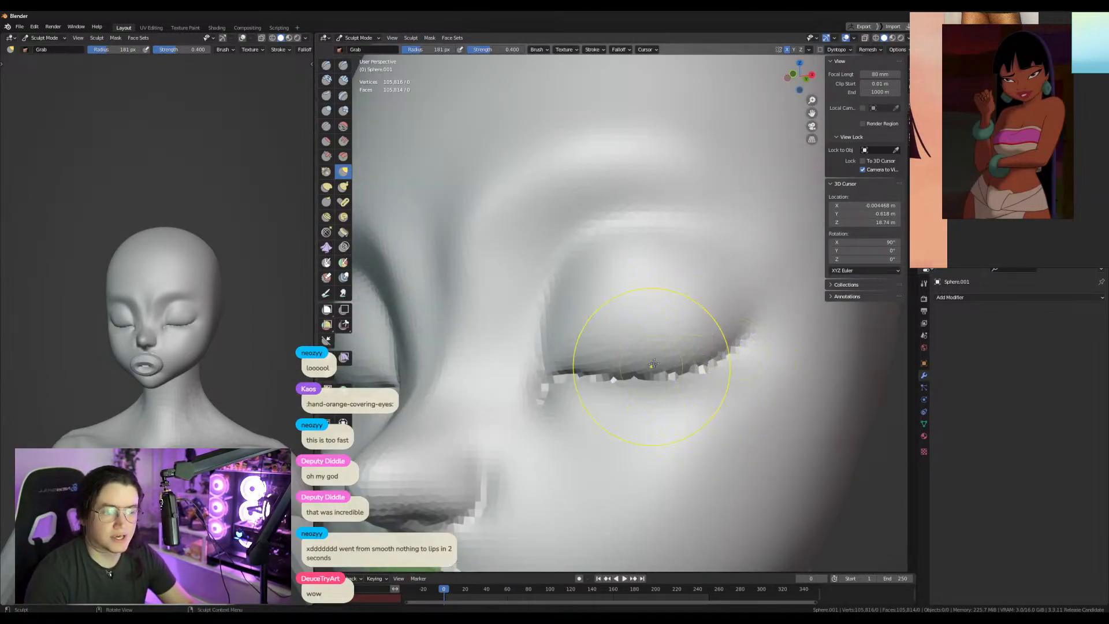
{"action": "middle_click_drag", "start_coordinate": [549, 436], "coordinate": [605, 274], "text": "shift"}
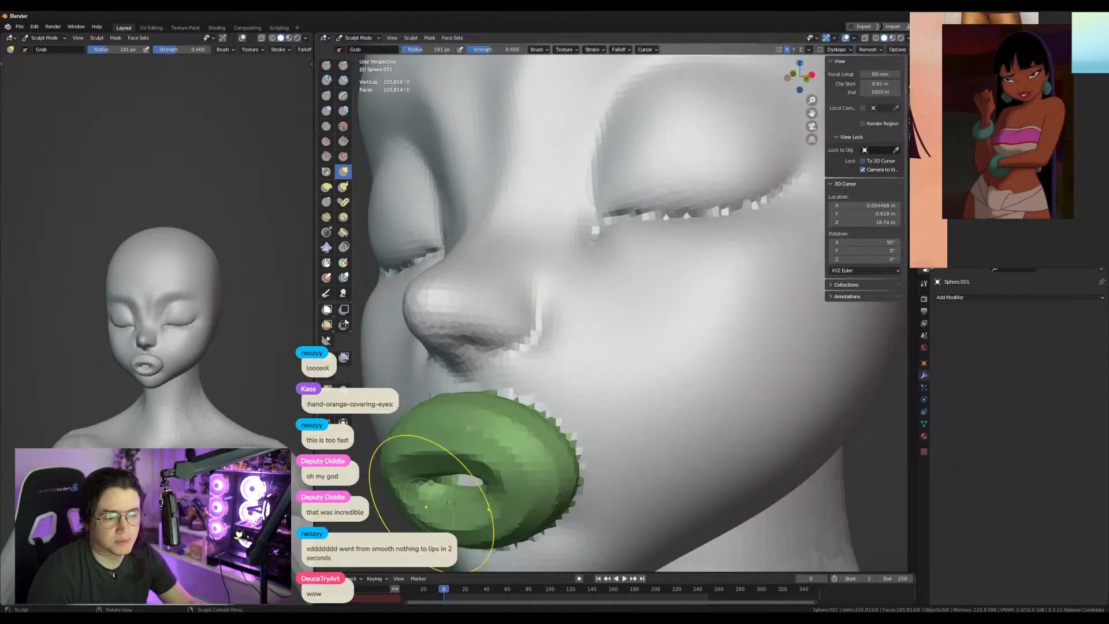
{"action": "key", "text": "ctrl+z"}
{"action": "middle_click_drag", "start_coordinate": [756, 367], "coordinate": [723, 408], "text": "shift"}
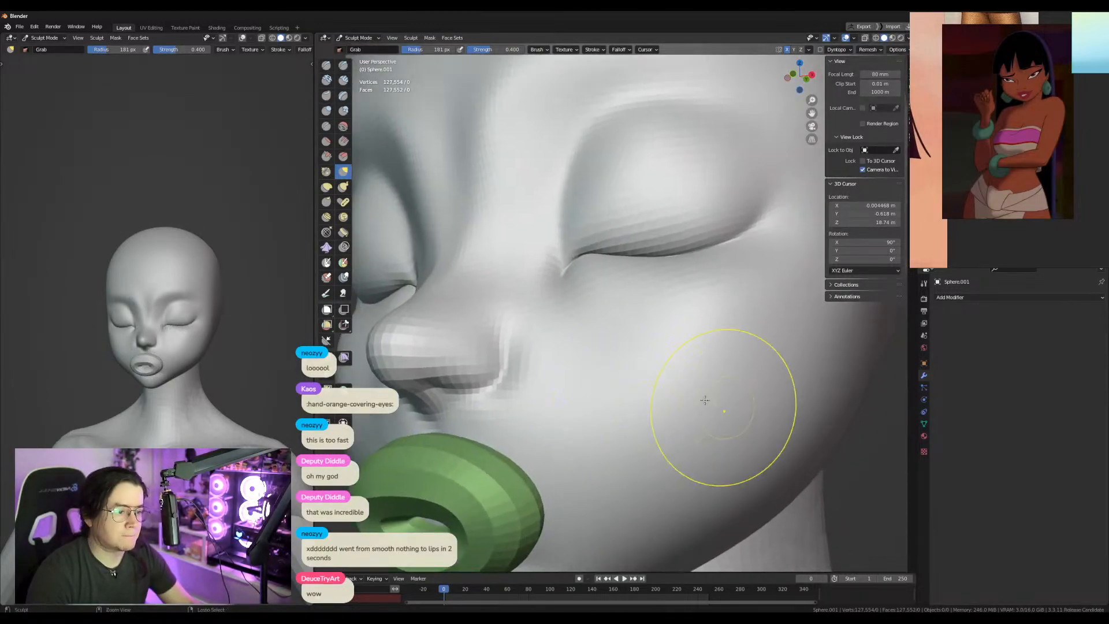
Add a Remesh modifier in Voxel mode to the head and set its voxel size to 0.01 m.
{"action": "key", "text": "ctrl+Tab"}
{"action": "left_click", "coordinate": [977, 298]}
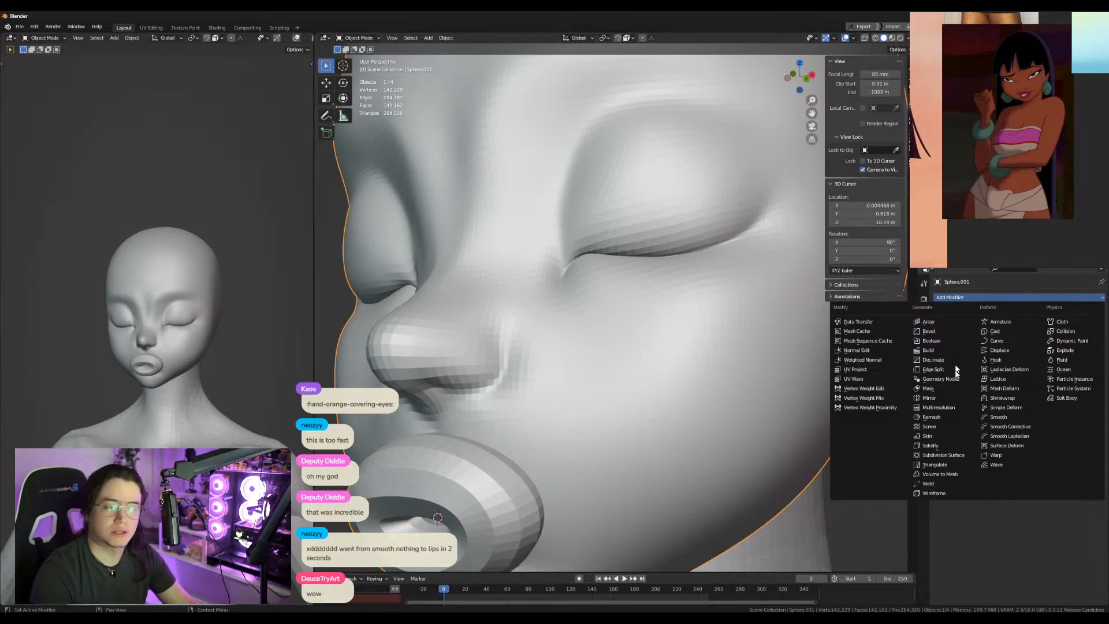
{"action": "left_click", "coordinate": [932, 417]}
{"action": "left_click", "coordinate": [1025, 335]}
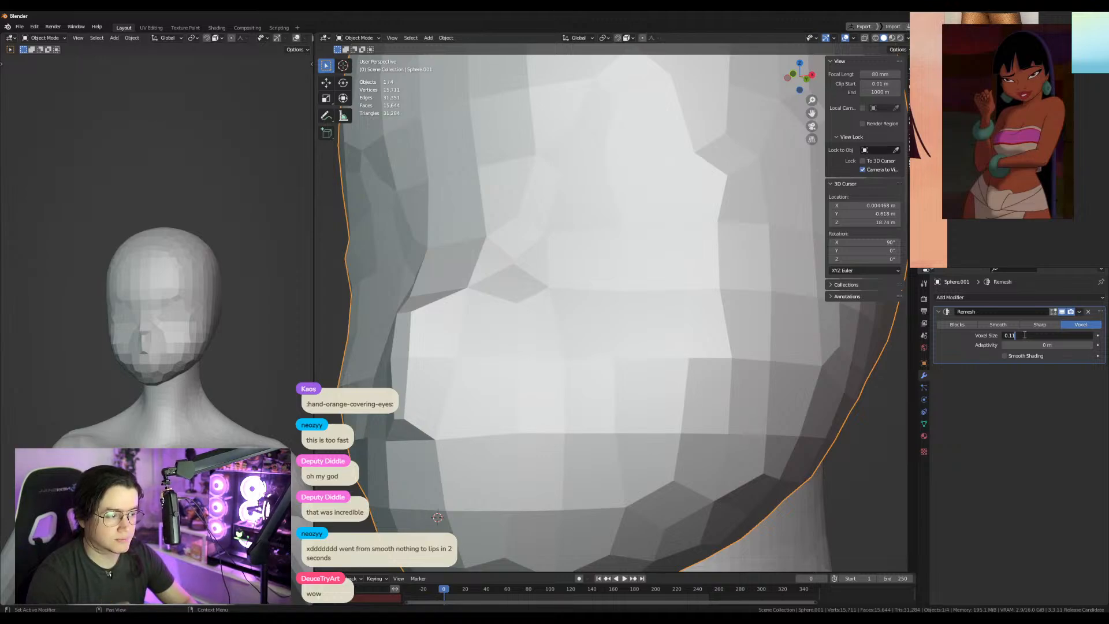
{"action": "key", "text": "Return"}
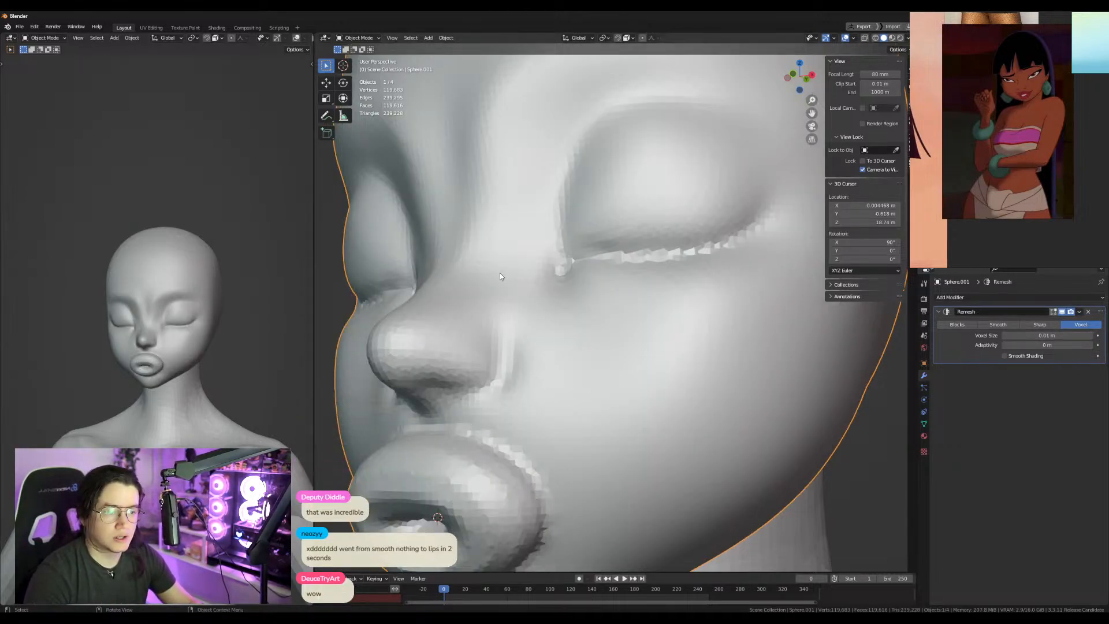
Inspect the remeshed face and apply the Remesh modifier to the head.
{"action": "middle_click_drag", "start_coordinate": [578, 297], "coordinate": [564, 379]}
{"action": "scroll", "coordinate": [533, 392], "scroll_direction": "down", "scroll_amount": 3}
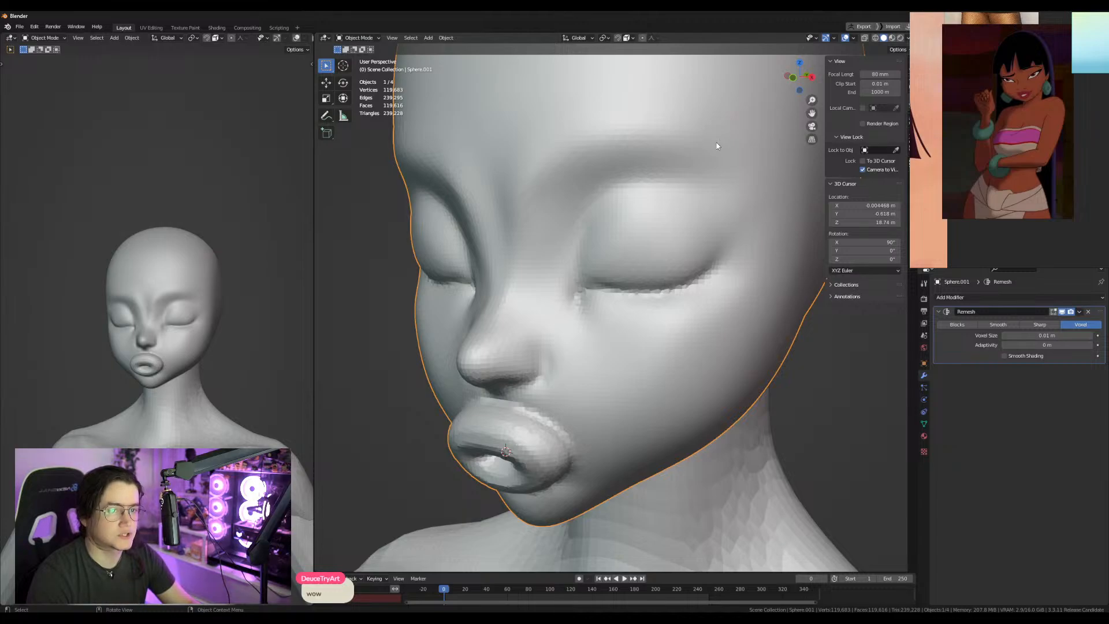
{"action": "left_click", "coordinate": [924, 425]}
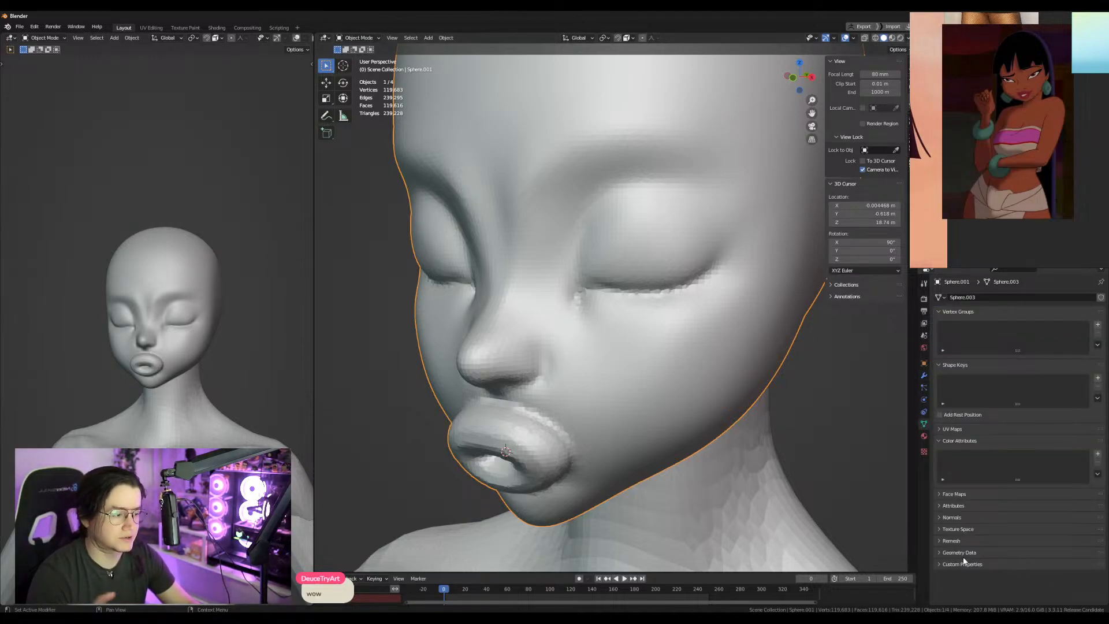
{"action": "left_click", "coordinate": [925, 377]}
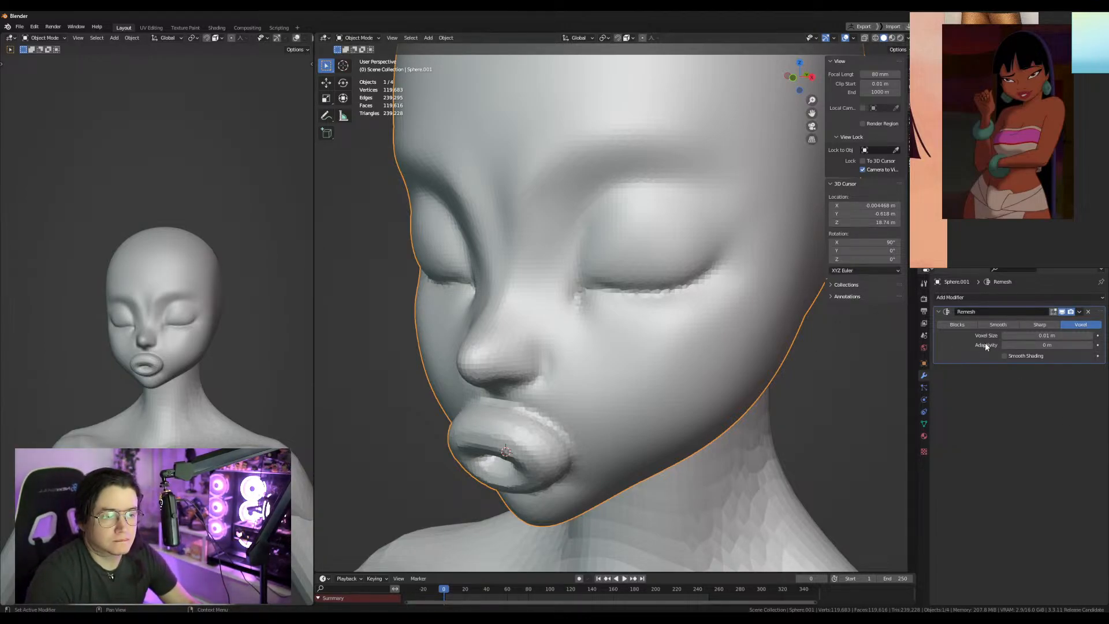
{"action": "key", "text": "ctrl+a"}
Try reshaping the upper eyelid with the Grab brush at 149 px and smoothing the outer brow area in Sculpt Mode.
{"action": "mouse_move", "coordinate": [529, 386]}
{"action": "middle_mouse_down"}
{"action": "mouse_move", "coordinate": [640, 289]}
{"action": "mouse_move", "coordinate": [621, 327]}
{"action": "mouse_move", "coordinate": [623, 309]}
{"action": "middle_mouse_up"}
{"action": "key", "text": "ctrl+Tab"}
{"action": "mouse_move", "coordinate": [623, 309]}
{"action": "middle_mouse_down", "text": "shift"}
{"action": "mouse_move", "coordinate": [627, 409]}
{"action": "mouse_move", "coordinate": [657, 336]}
{"action": "middle_mouse_up", "text": "shift"}
{"action": "key", "text": "f"}
{"action": "left_click", "coordinate": [656, 336]}
{"action": "mouse_move", "coordinate": [690, 324]}
{"action": "left_mouse_down"}
{"action": "mouse_move", "coordinate": [704, 310]}
{"action": "mouse_move", "coordinate": [653, 315]}
{"action": "left_mouse_up"}
{"action": "left_click_drag", "start_coordinate": [766, 252], "coordinate": [752, 283], "text": "shift"}
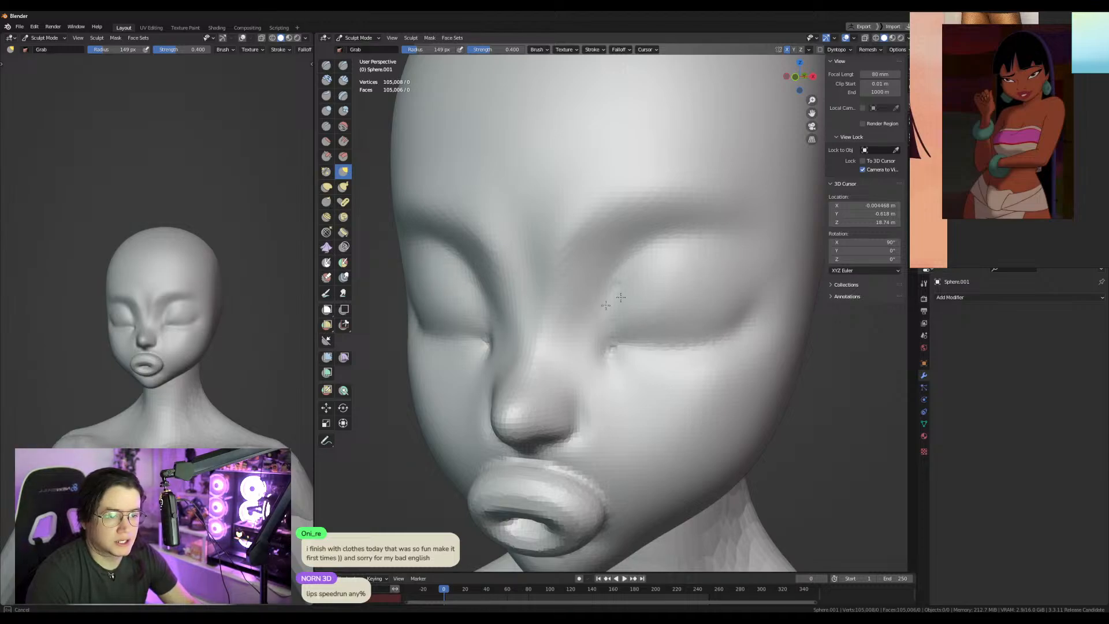
{"action": "middle_click_drag", "start_coordinate": [701, 336], "coordinate": [671, 334]}
Undo the eyelid and brow strokes and return to Object Mode.
{"action": "key", "text": "ctrl+z"}
{"action": "key", "text": "ctrl+z"}
{"action": "key", "text": "ctrl+Tab"}
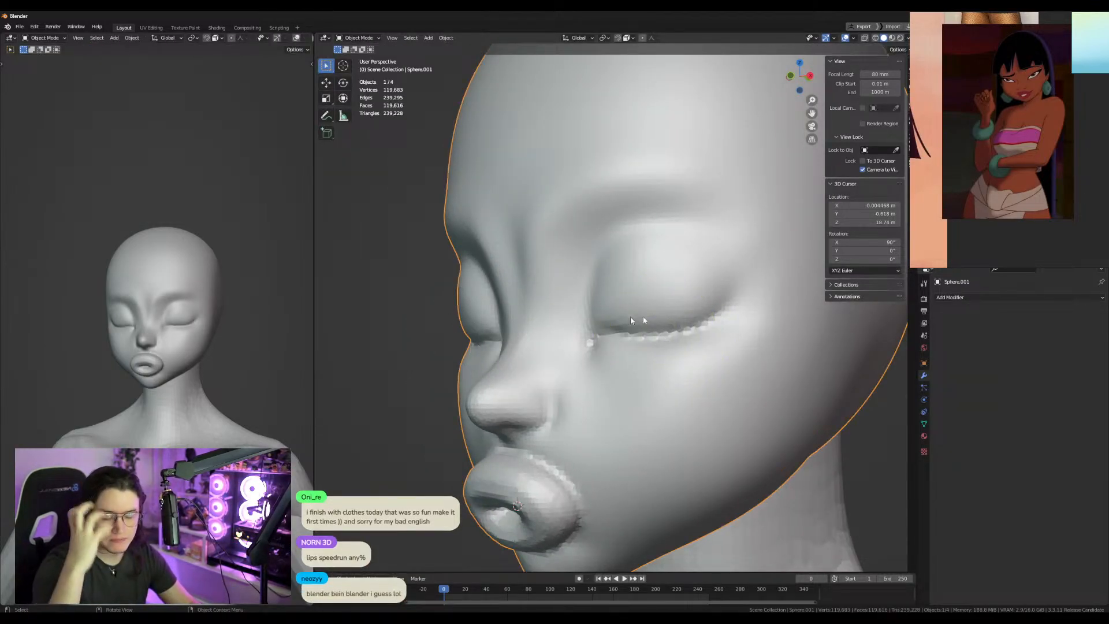
Return the head to Sculpt Mode, smooth the jagged eyelid edge and adjust the upper lip with the Grab brush at 158 px.
{"action": "key", "text": "ctrl+Tab"}
{"action": "left_click", "coordinate": [674, 290]}
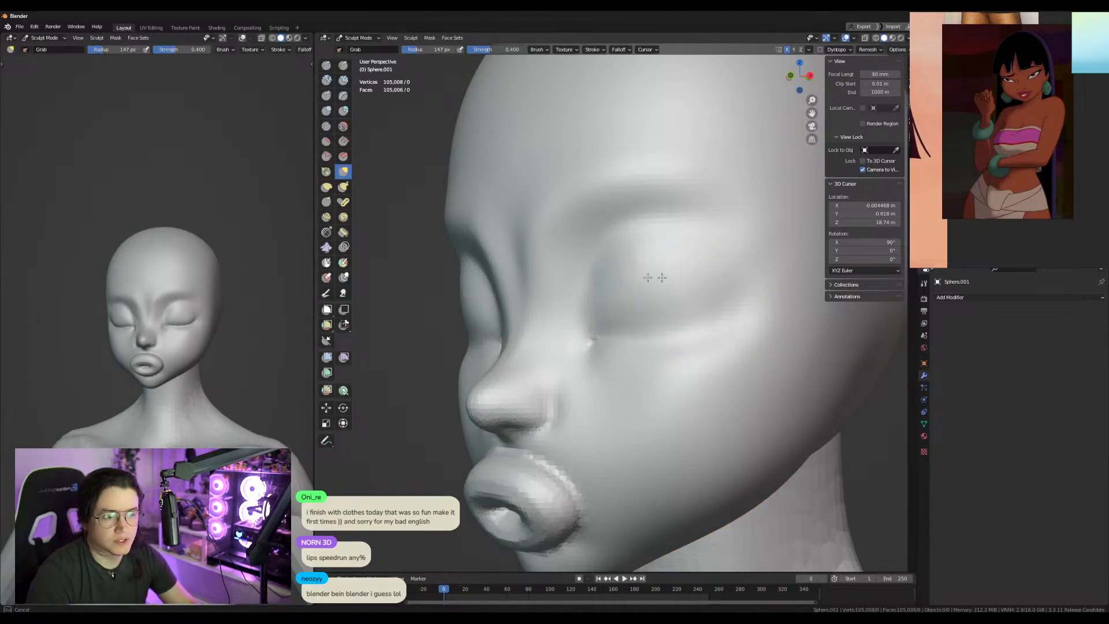
{"action": "mouse_move", "coordinate": [618, 426]}
{"action": "middle_mouse_down"}
{"action": "mouse_move", "coordinate": [616, 474]}
{"action": "mouse_move", "coordinate": [592, 458]}
{"action": "mouse_move", "coordinate": [639, 484]}
{"action": "mouse_move", "coordinate": [645, 423]}
{"action": "mouse_move", "coordinate": [635, 428]}
{"action": "middle_mouse_up"}
{"action": "key", "text": "f"}
{"action": "left_click", "coordinate": [640, 437]}
{"action": "left_click_drag", "start_coordinate": [685, 403], "coordinate": [680, 382]}
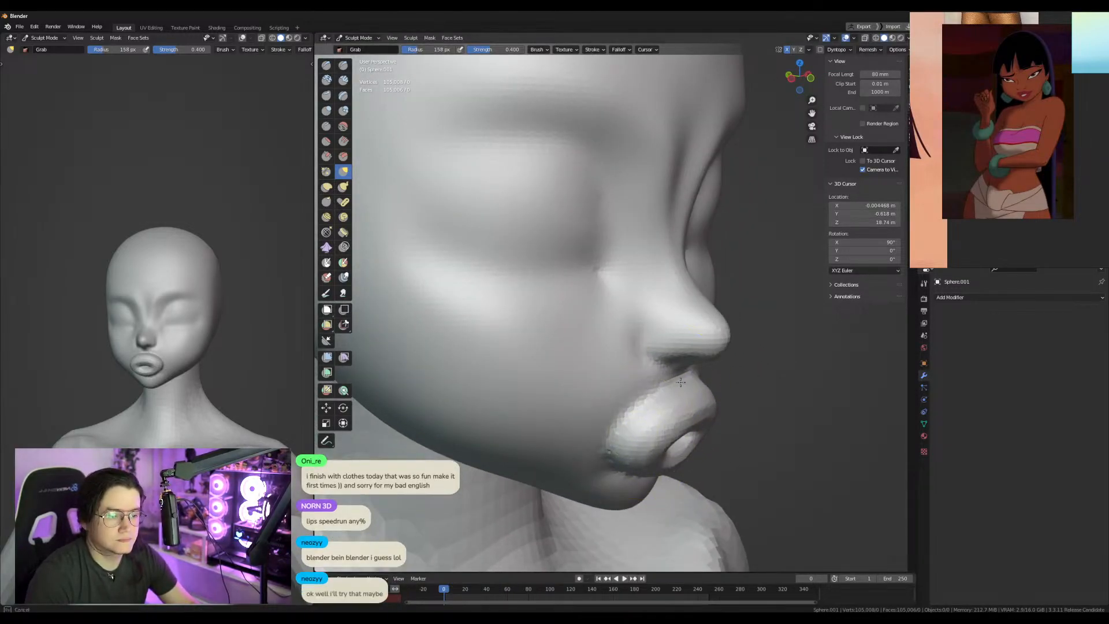
Carve the mouth opening and divide the ring into upper and lower lips with the Crease brush at strength 0.354.
{"action": "mouse_move", "coordinate": [539, 235]}
{"action": "middle_mouse_down"}
{"action": "mouse_move", "coordinate": [604, 343]}
{"action": "mouse_move", "coordinate": [611, 262]}
{"action": "middle_mouse_up"}
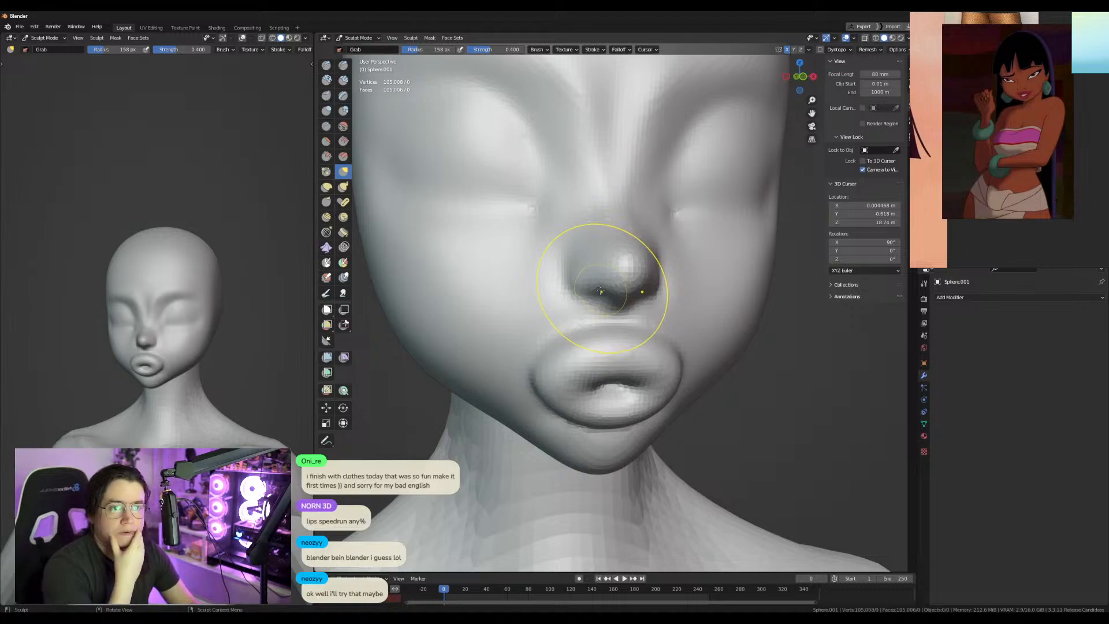
{"action": "mouse_move", "coordinate": [630, 331]}
{"action": "middle_mouse_down"}
{"action": "mouse_move", "coordinate": [607, 383]}
{"action": "mouse_move", "coordinate": [520, 324]}
{"action": "middle_mouse_up"}
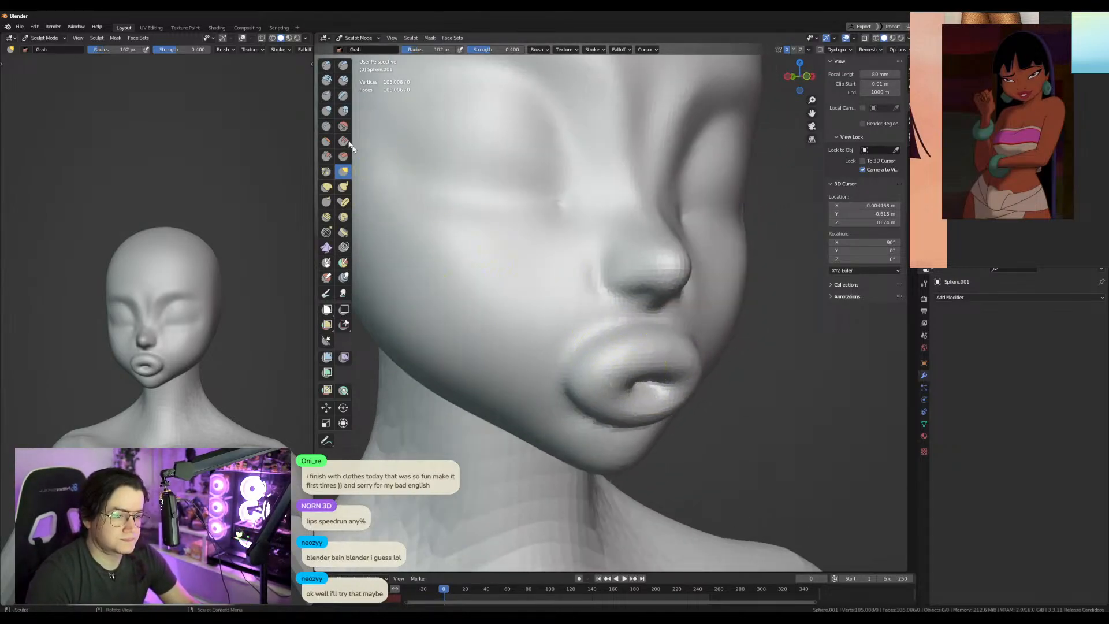
{"action": "left_click", "coordinate": [326, 126]}
{"action": "mouse_move", "coordinate": [602, 386]}
{"action": "middle_mouse_down"}
{"action": "mouse_move", "coordinate": [582, 388]}
{"action": "mouse_move", "coordinate": [589, 360]}
{"action": "middle_mouse_up"}
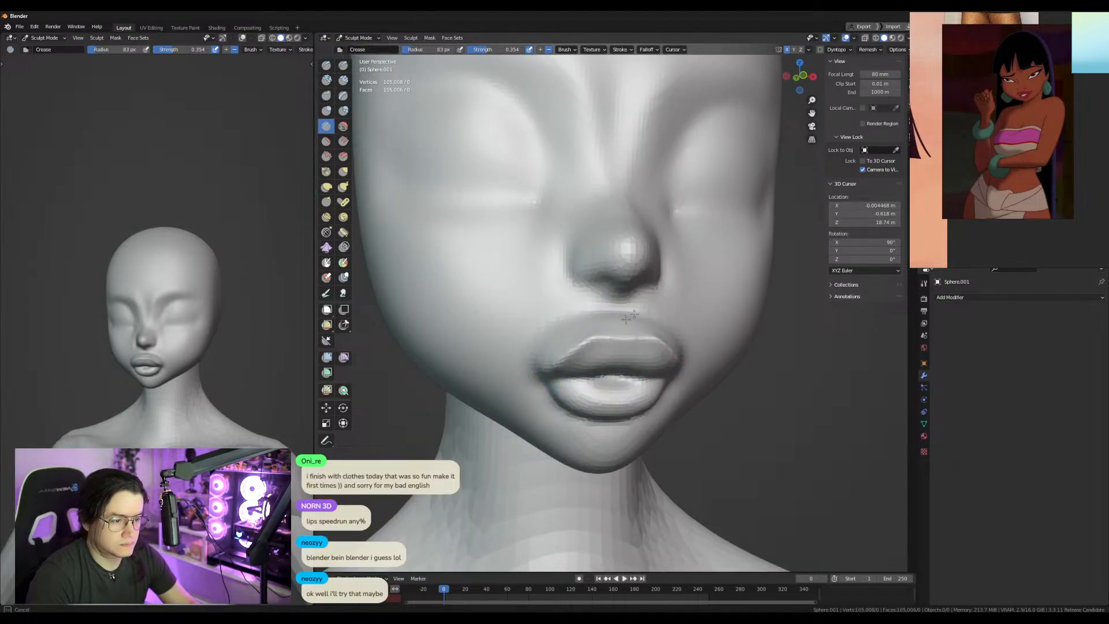
{"action": "mouse_move", "coordinate": [571, 329]}
{"action": "middle_mouse_down"}
{"action": "mouse_move", "coordinate": [636, 346]}
{"action": "mouse_move", "coordinate": [564, 366]}
{"action": "middle_mouse_up"}
Push the upper lip back in profile, then lasso-mask the lips, invert the mask and smooth its border.
{"action": "key", "text": "g"}
{"action": "key", "text": "KP_3"}
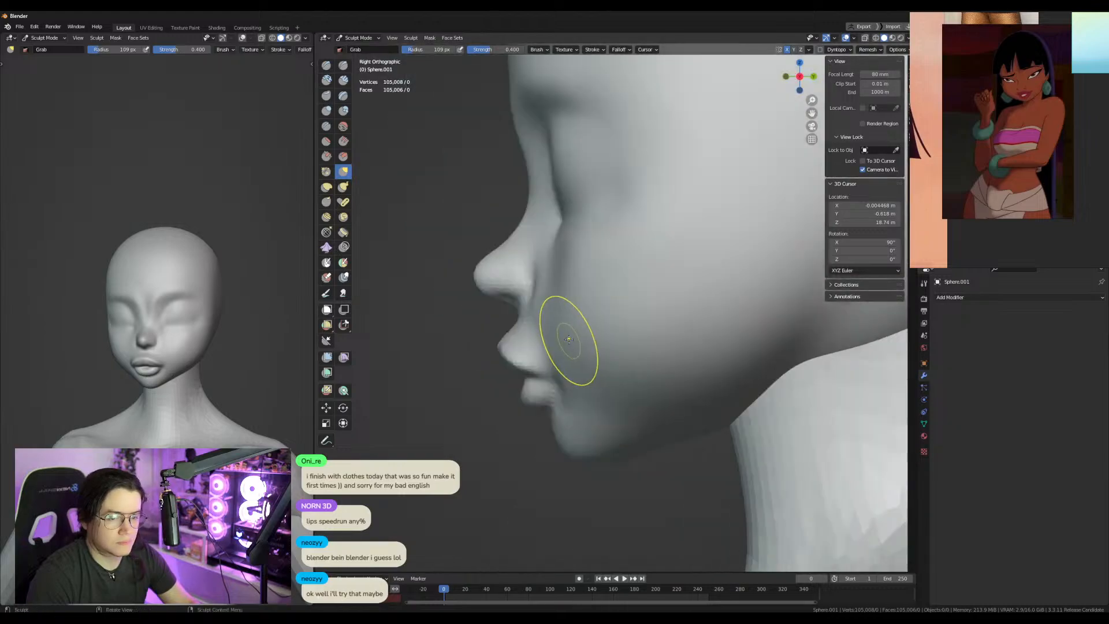
{"action": "left_click_drag", "start_coordinate": [511, 316], "coordinate": [535, 320]}
{"action": "left_click_drag", "start_coordinate": [570, 394], "coordinate": [477, 353], "text": "ctrl+shift"}
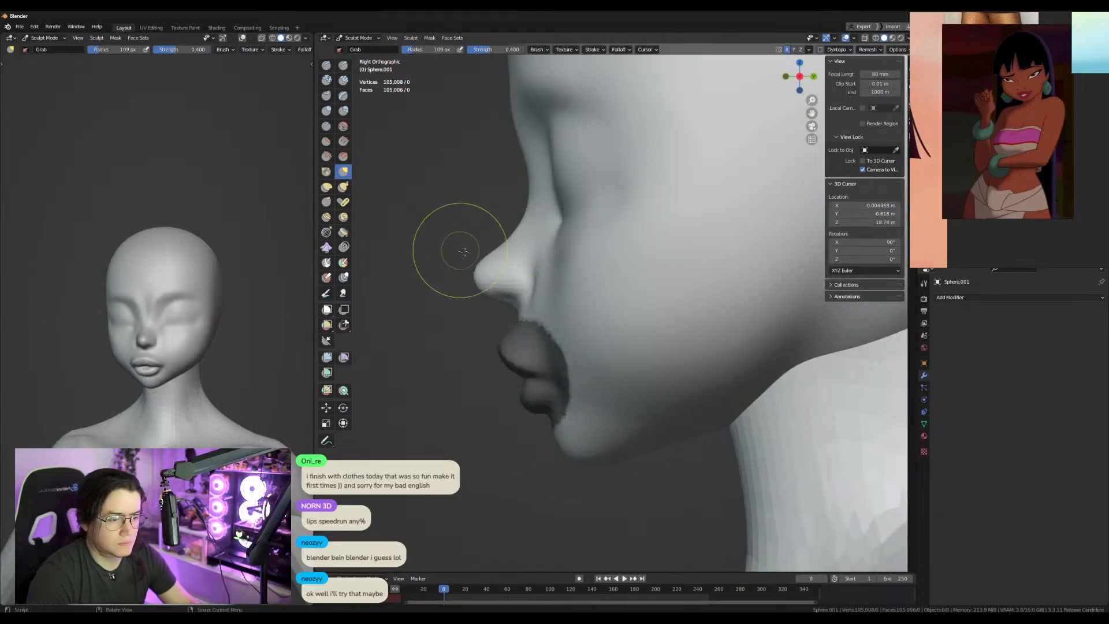
{"action": "key", "text": "ctrl+i"}
{"action": "key", "text": "a"}
{"action": "key", "text": "ctrl+i"}
{"action": "key", "text": "ctrl+i"}
Reshape the upper and lower lip profile from the side with the Grab brush, starting at 227 px.
{"action": "key", "text": "f"}
{"action": "left_click", "coordinate": [551, 341]}
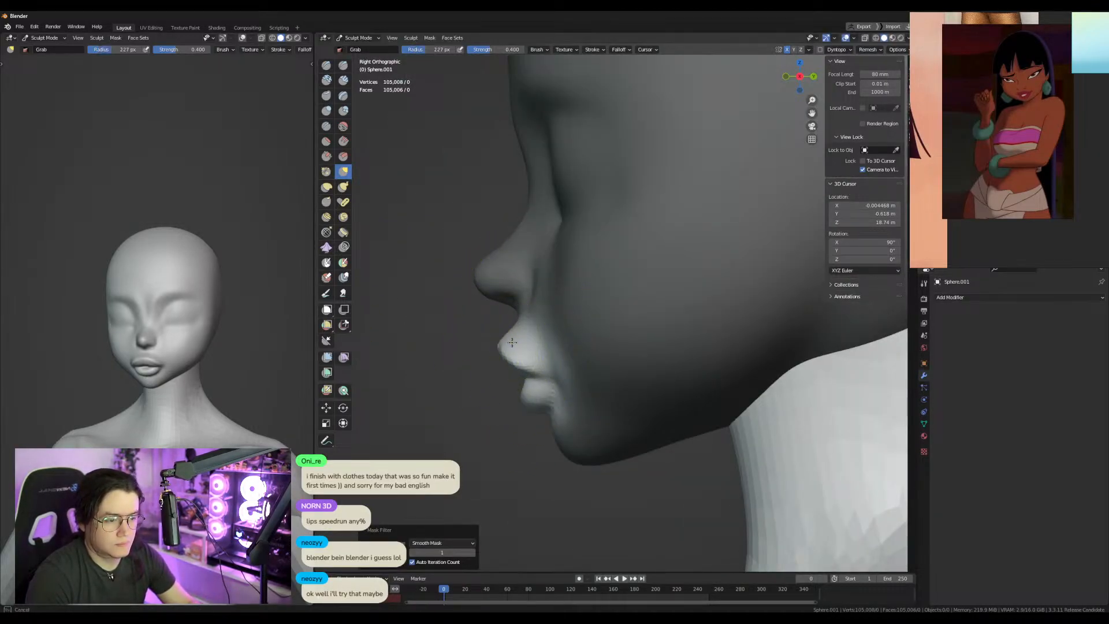
{"action": "left_click_drag", "start_coordinate": [514, 329], "coordinate": [513, 326]}
{"action": "left_click_drag", "start_coordinate": [552, 345], "coordinate": [545, 352]}
{"action": "left_click_drag", "start_coordinate": [529, 412], "coordinate": [537, 414]}
{"action": "key", "text": "f"}
{"action": "left_click", "coordinate": [512, 415]}
{"action": "left_click_drag", "start_coordinate": [505, 346], "coordinate": [512, 359]}
Adjust the lips from a turned view with a resized Grab brush.
{"action": "middle_click_drag", "start_coordinate": [512, 359], "coordinate": [723, 364]}
{"action": "key", "text": "f"}
{"action": "left_click", "coordinate": [774, 373]}
{"action": "left_click_drag", "start_coordinate": [715, 374], "coordinate": [712, 366]}
Sharpen the mouth line, its corners and the upper lip edge with the Crease brush at 70 px and strength 0.354.
{"action": "mouse_move", "coordinate": [722, 371]}
{"action": "middle_mouse_down"}
{"action": "mouse_move", "coordinate": [532, 358]}
{"action": "mouse_move", "coordinate": [451, 206]}
{"action": "middle_mouse_up"}
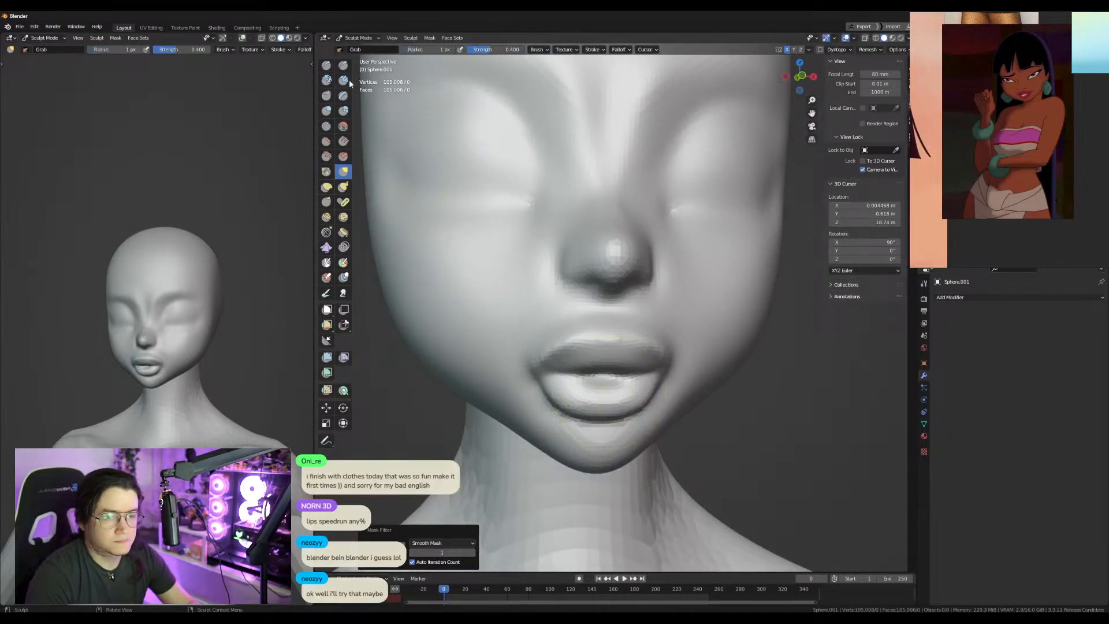
{"action": "left_click", "coordinate": [326, 126]}
{"action": "middle_click_drag", "start_coordinate": [555, 370], "coordinate": [611, 373]}
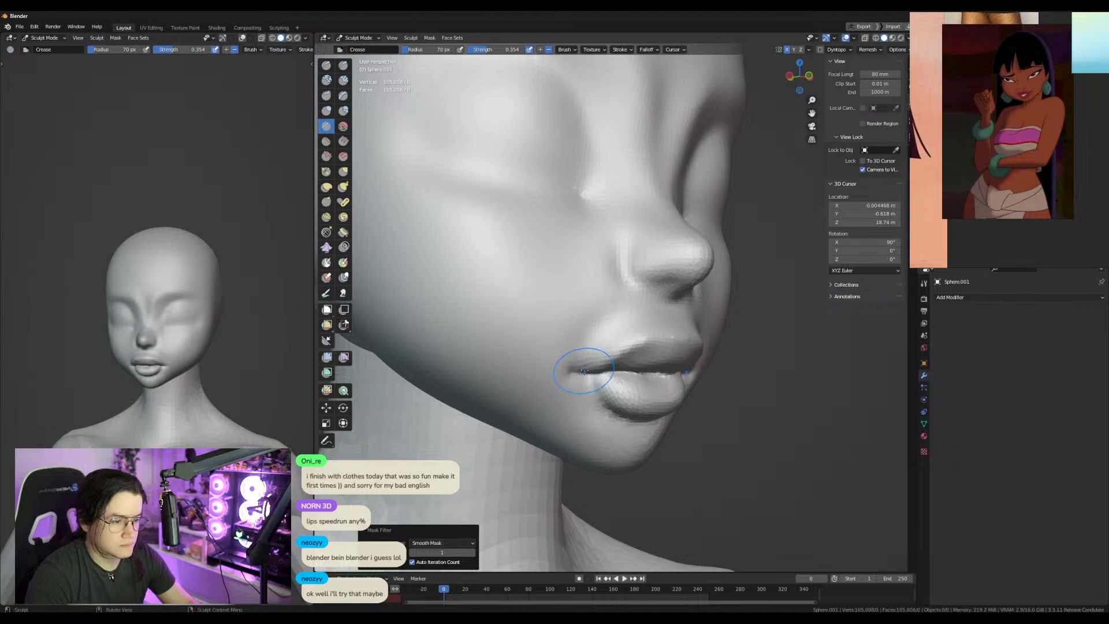
{"action": "mouse_move", "coordinate": [631, 345]}
{"action": "middle_mouse_down"}
{"action": "mouse_move", "coordinate": [554, 346]}
{"action": "mouse_move", "coordinate": [621, 354]}
{"action": "middle_mouse_up"}
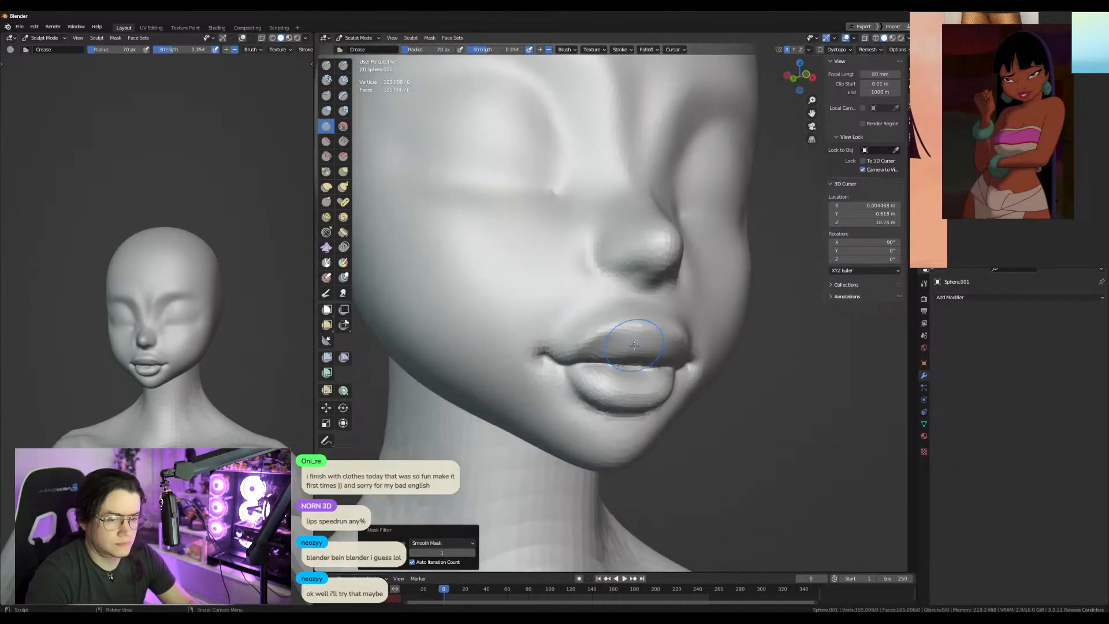
{"action": "scroll", "coordinate": [624, 355], "scroll_direction": "up", "scroll_amount": 1}
{"action": "mouse_move", "coordinate": [579, 355]}
{"action": "left_mouse_down"}
{"action": "mouse_move", "coordinate": [627, 328]}
{"action": "mouse_move", "coordinate": [660, 336]}
{"action": "left_mouse_up"}
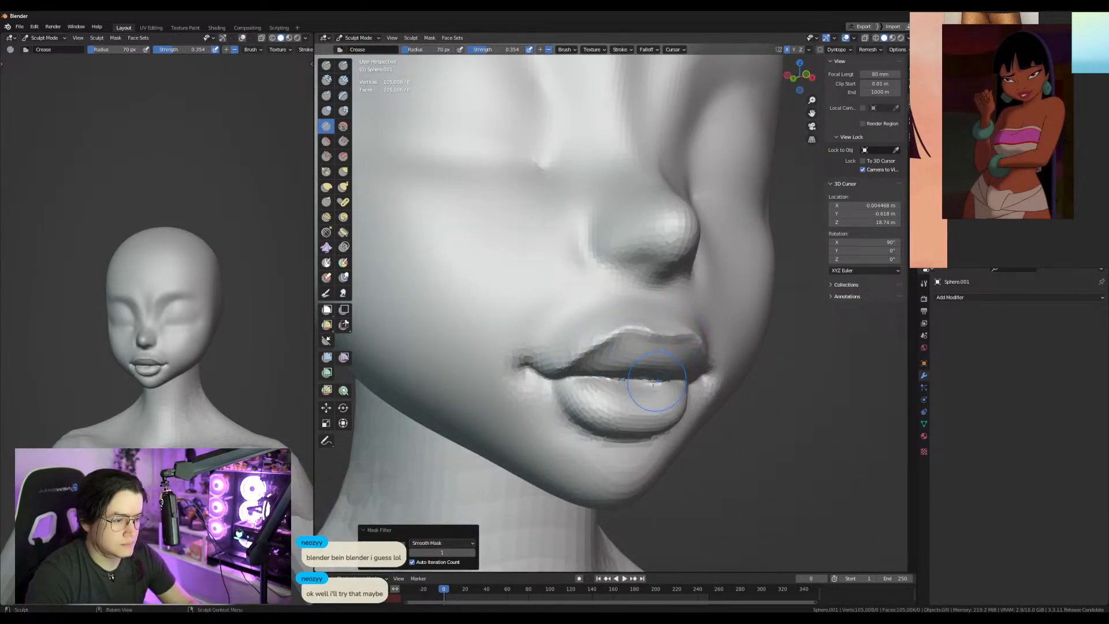
Crease the middle of the lower lip vertically and refine the parting between the lips.
{"action": "middle_click_drag", "start_coordinate": [662, 376], "coordinate": [618, 399]}
{"action": "left_click_drag", "start_coordinate": [615, 397], "coordinate": [617, 434]}
{"action": "middle_click_drag", "start_coordinate": [617, 435], "coordinate": [616, 399]}
{"action": "left_click_drag", "start_coordinate": [587, 390], "coordinate": [608, 387]}
{"action": "middle_click_drag", "start_coordinate": [619, 405], "coordinate": [589, 436]}
Pull the lower lip and the upper lip's edge upward with the Grab brush.
{"action": "key", "text": "g"}
{"action": "left_click_drag", "start_coordinate": [581, 390], "coordinate": [578, 384]}
{"action": "left_click_drag", "start_coordinate": [531, 347], "coordinate": [534, 328]}
{"action": "middle_click_drag", "start_coordinate": [582, 345], "coordinate": [517, 319]}
{"action": "key", "text": "f"}
{"action": "left_click", "coordinate": [562, 368]}
Add volume to the lips with the Inflate/Deflate brush at 75 px and strength 0.500.
{"action": "middle_click_drag", "start_coordinate": [488, 356], "coordinate": [646, 359]}
{"action": "key", "text": "f"}
{"action": "left_click", "coordinate": [325, 111]}
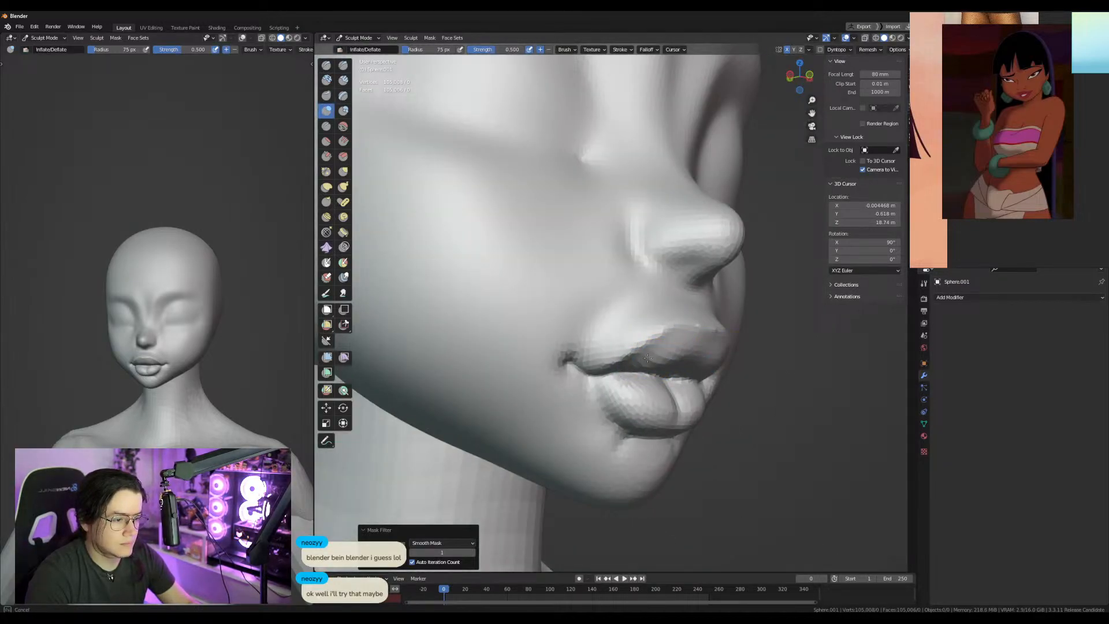
Refine the upper lip and the area beneath the nose in side view with the Grab brush.
{"action": "key", "text": "KP_1"}
{"action": "key", "text": "KP_3"}
{"action": "mouse_move", "coordinate": [535, 408]}
{"action": "middle_mouse_down"}
{"action": "mouse_move", "coordinate": [599, 408]}
{"action": "mouse_move", "coordinate": [511, 424]}
{"action": "mouse_move", "coordinate": [496, 405]}
{"action": "middle_mouse_up"}
{"action": "key", "text": "g"}
{"action": "middle_click_drag", "start_coordinate": [490, 343], "coordinate": [485, 396], "text": "shift"}
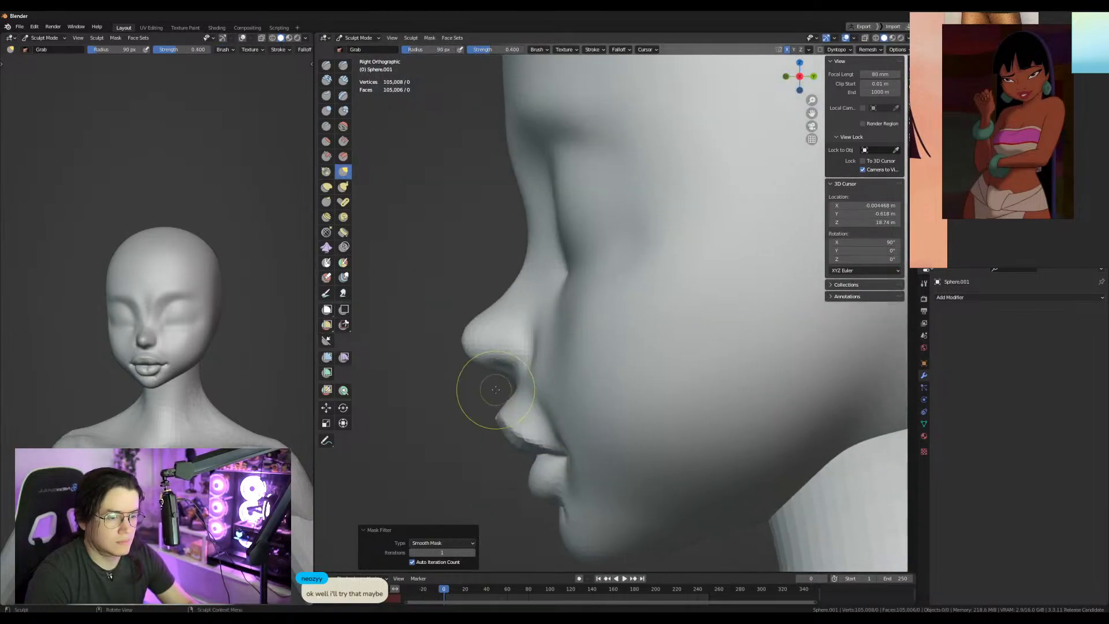
Define the side of the nose toward the inner eye with the Crease brush at 77 px.
{"action": "key", "text": "KP_1"}
{"action": "left_click", "coordinate": [327, 126]}
{"action": "mouse_move", "coordinate": [396, 186]}
{"action": "middle_mouse_down"}
{"action": "mouse_move", "coordinate": [520, 346]}
{"action": "mouse_move", "coordinate": [582, 396]}
{"action": "mouse_move", "coordinate": [550, 371]}
{"action": "mouse_move", "coordinate": [528, 399]}
{"action": "middle_mouse_up"}
{"action": "key", "text": "f"}
{"action": "left_click", "coordinate": [550, 372]}
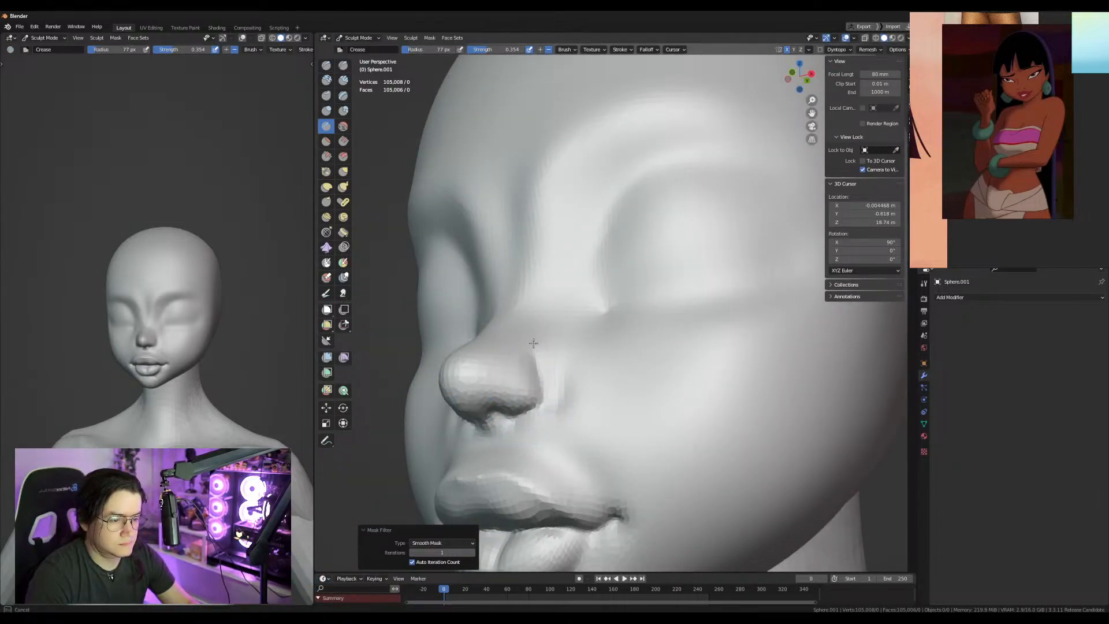
{"action": "mouse_move", "coordinate": [528, 352]}
{"action": "middle_mouse_down"}
{"action": "mouse_move", "coordinate": [595, 347]}
{"action": "mouse_move", "coordinate": [579, 372]}
{"action": "middle_mouse_up"}
Crease the inner eye corners in front view at 53 px and strength 0.213, undoing the trial strokes.
{"action": "key", "text": "KP_1"}
{"action": "mouse_move", "coordinate": [554, 370]}
{"action": "left_mouse_down"}
{"action": "mouse_move", "coordinate": [609, 372]}
{"action": "mouse_move", "coordinate": [560, 366]}
{"action": "left_mouse_up"}
{"action": "key", "text": "ctrl+z"}
{"action": "key", "text": "f"}
{"action": "left_click", "coordinate": [581, 368]}
{"action": "key", "text": "ctrl+z"}
{"action": "key", "text": "f"}
{"action": "left_click", "coordinate": [580, 366]}
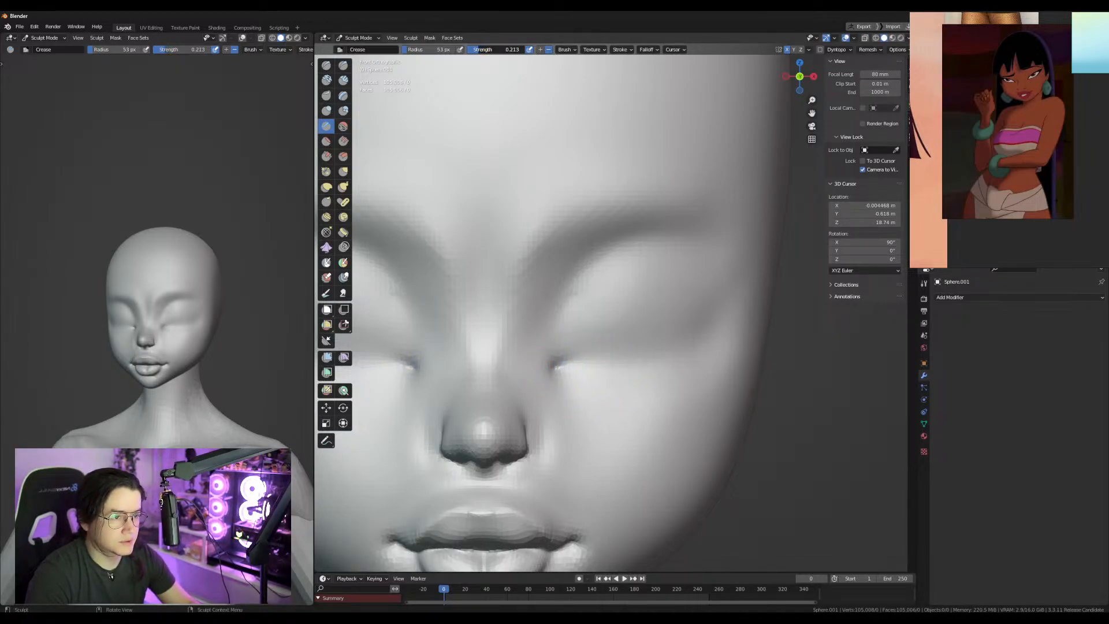
Carve the closed-eyelid line out to the outer corner with the Crease brush, and fill the eyelid with Inflate/Deflate at 153 px.
{"action": "key", "text": "f"}
{"action": "left_click", "coordinate": [639, 372]}
{"action": "mouse_move", "coordinate": [614, 364]}
{"action": "left_mouse_down", "text": "ctrl"}
{"action": "mouse_move", "coordinate": [589, 360]}
{"action": "mouse_move", "coordinate": [709, 345]}
{"action": "mouse_move", "coordinate": [656, 365]}
{"action": "mouse_move", "coordinate": [722, 331]}
{"action": "left_mouse_up", "text": "ctrl"}
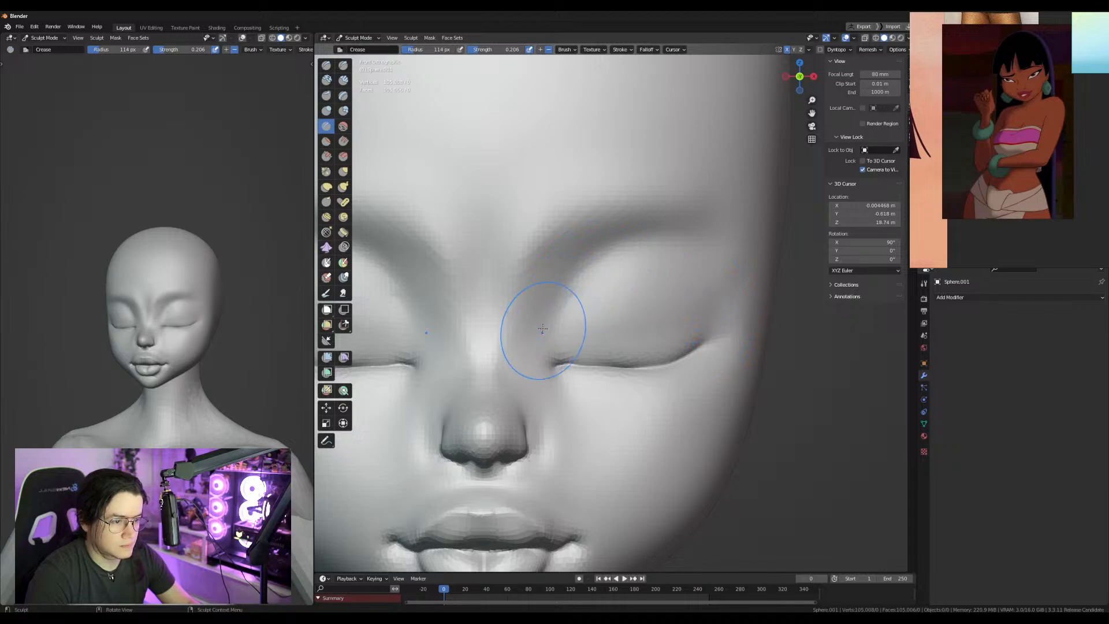
{"action": "left_click", "coordinate": [327, 112]}
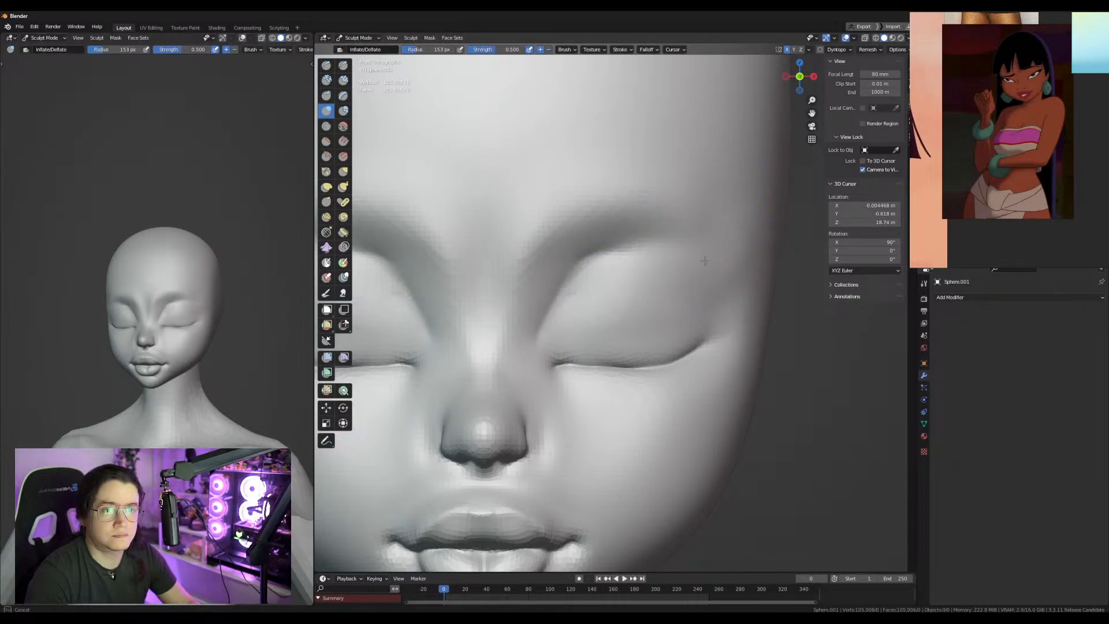
Isolate the lips from the side with a lasso mask, inverting it and smoothing its border.
{"action": "scroll", "coordinate": [715, 247], "scroll_direction": "down", "scroll_amount": 5}
{"action": "middle_click_drag", "start_coordinate": [648, 285], "coordinate": [530, 349]}
{"action": "key", "text": "g"}
{"action": "mouse_move", "coordinate": [484, 307]}
{"action": "left_mouse_down", "text": "ctrl+shift"}
{"action": "mouse_move", "coordinate": [619, 384]}
{"action": "mouse_move", "coordinate": [487, 332]}
{"action": "mouse_move", "coordinate": [513, 329]}
{"action": "mouse_move", "coordinate": [487, 317]}
{"action": "left_mouse_up", "text": "ctrl+shift"}
{"action": "key", "text": "ctrl+i"}
{"action": "key", "text": "a"}
{"action": "key", "text": "ctrl+i"}
Reposition the unmasked lips with the Grab brush at varying sizes and clear the mask.
{"action": "mouse_move", "coordinate": [490, 317]}
{"action": "left_mouse_down"}
{"action": "mouse_move", "coordinate": [479, 304]}
{"action": "mouse_move", "coordinate": [500, 270]}
{"action": "left_mouse_up"}
{"action": "key", "text": "f"}
{"action": "left_click", "coordinate": [480, 315]}
{"action": "key", "text": "f"}
{"action": "left_click", "coordinate": [501, 292]}
{"action": "mouse_move", "coordinate": [507, 267]}
{"action": "middle_mouse_down"}
{"action": "mouse_move", "coordinate": [594, 278]}
{"action": "mouse_move", "coordinate": [618, 267]}
{"action": "middle_mouse_up"}
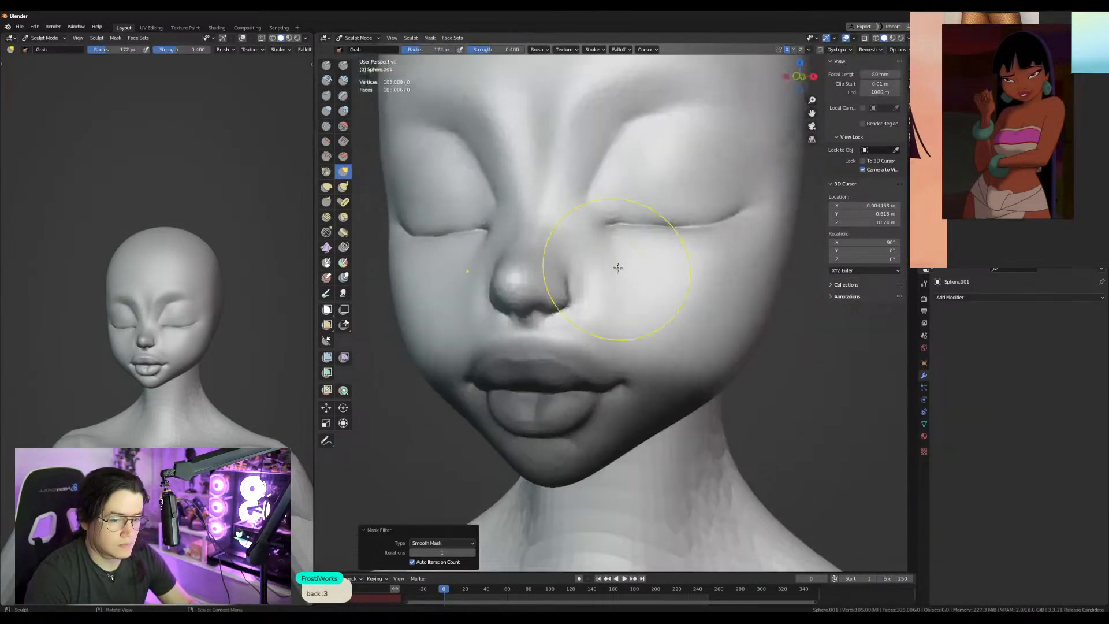
{"action": "key", "text": "alt+m"}
Draw the mouth corners inward with the Grab brush, reducing it to 65 px for the finer strokes.
{"action": "key", "text": "f"}
{"action": "left_click", "coordinate": [616, 389]}
{"action": "left_click_drag", "start_coordinate": [622, 388], "coordinate": [611, 385]}
{"action": "mouse_move", "coordinate": [612, 382]}
{"action": "middle_mouse_down"}
{"action": "mouse_move", "coordinate": [679, 367]}
{"action": "mouse_move", "coordinate": [662, 355]}
{"action": "middle_mouse_up"}
{"action": "key", "text": "f"}
{"action": "left_click", "coordinate": [652, 358]}
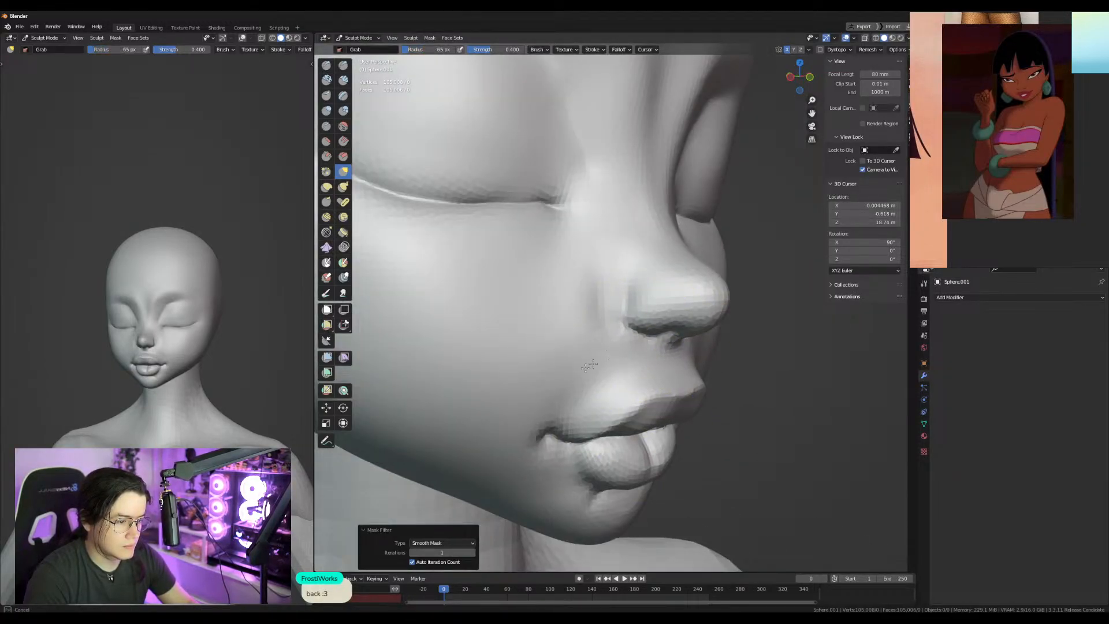
Adjust the forms around the nose and cheek with the Grab brush, resizing it between strokes.
{"action": "middle_click_drag", "start_coordinate": [611, 362], "coordinate": [615, 330]}
{"action": "key", "text": "f"}
{"action": "left_click", "coordinate": [745, 287]}
{"action": "mouse_move", "coordinate": [596, 281]}
{"action": "left_mouse_down"}
{"action": "mouse_move", "coordinate": [573, 311]}
{"action": "mouse_move", "coordinate": [632, 295]}
{"action": "mouse_move", "coordinate": [601, 301]}
{"action": "left_mouse_up"}
{"action": "key", "text": "bracketleft"}
{"action": "key", "text": "bracketleft"}
{"action": "key", "text": "f"}
{"action": "left_click", "coordinate": [677, 301]}
{"action": "middle_click_drag", "start_coordinate": [601, 302], "coordinate": [661, 351], "text": "shift"}
{"action": "key", "text": "f"}
{"action": "left_click", "coordinate": [725, 338]}
Clean up the facial creases around the eyes and nose with the Crease brush.
{"action": "left_click", "coordinate": [326, 127]}
{"action": "mouse_move", "coordinate": [508, 312]}
{"action": "middle_mouse_down"}
{"action": "mouse_move", "coordinate": [532, 321]}
{"action": "mouse_move", "coordinate": [508, 297]}
{"action": "mouse_move", "coordinate": [638, 323]}
{"action": "mouse_move", "coordinate": [605, 336]}
{"action": "middle_mouse_up"}
{"action": "key", "text": "f"}
{"action": "left_click", "coordinate": [676, 291]}
Build up the area between the brows and the lower forehead with the Inflate/Deflate brush at strength 0.500.
{"action": "left_click", "coordinate": [327, 110]}
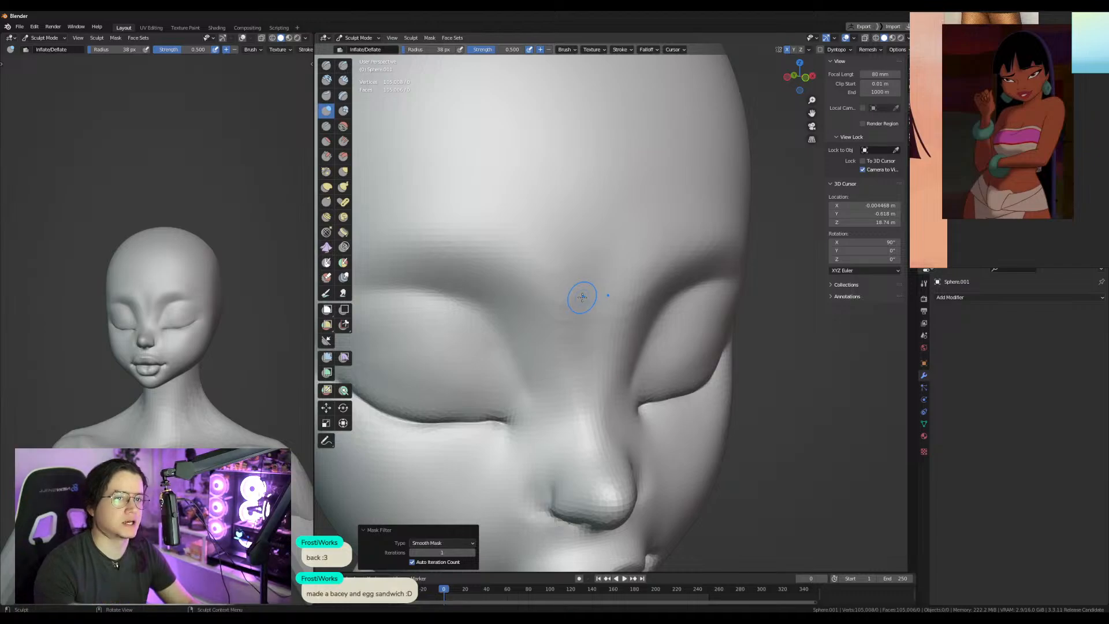
{"action": "middle_click_drag", "start_coordinate": [615, 284], "coordinate": [549, 277]}
{"action": "key", "text": "f"}
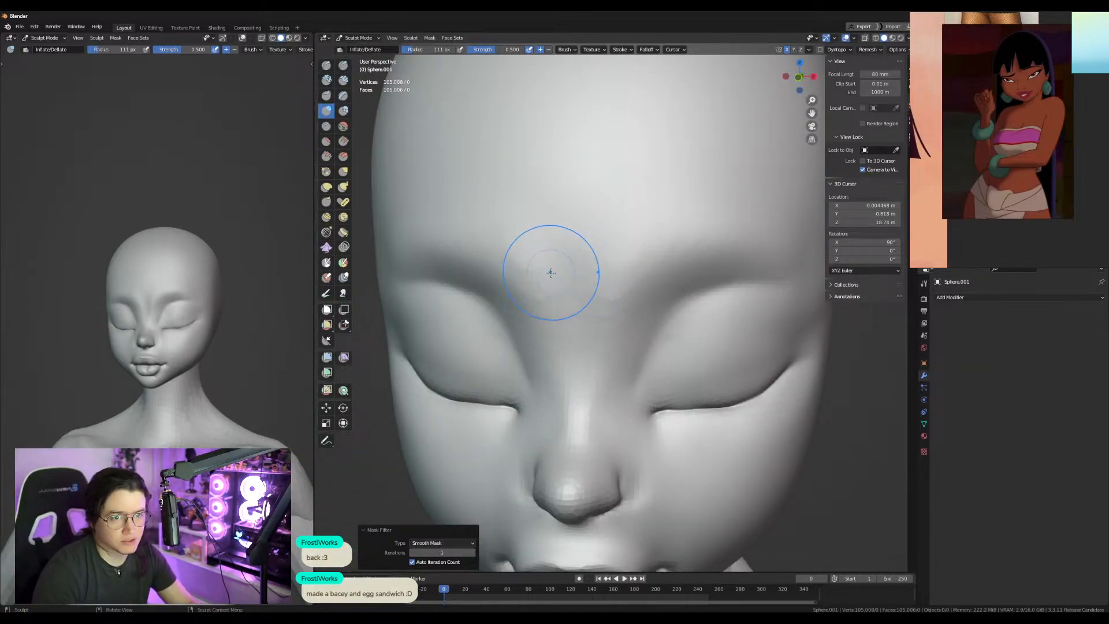
{"action": "key", "text": "f"}
{"action": "left_click", "coordinate": [631, 275]}
{"action": "left_click_drag", "start_coordinate": [613, 230], "coordinate": [607, 253]}
Fill the outer eye area with Inflate/Deflate at 118 px and define the upper eyelid fold with Crease at strength 0.206.
{"action": "middle_click_drag", "start_coordinate": [687, 269], "coordinate": [663, 327]}
{"action": "key", "text": "f"}
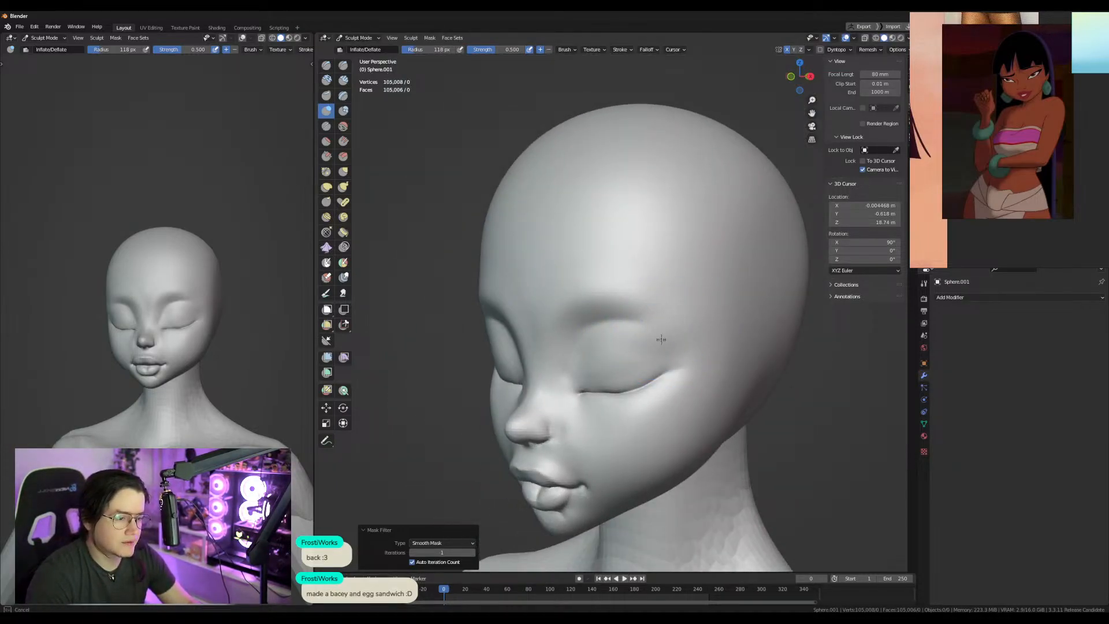
{"action": "left_click", "coordinate": [652, 295]}
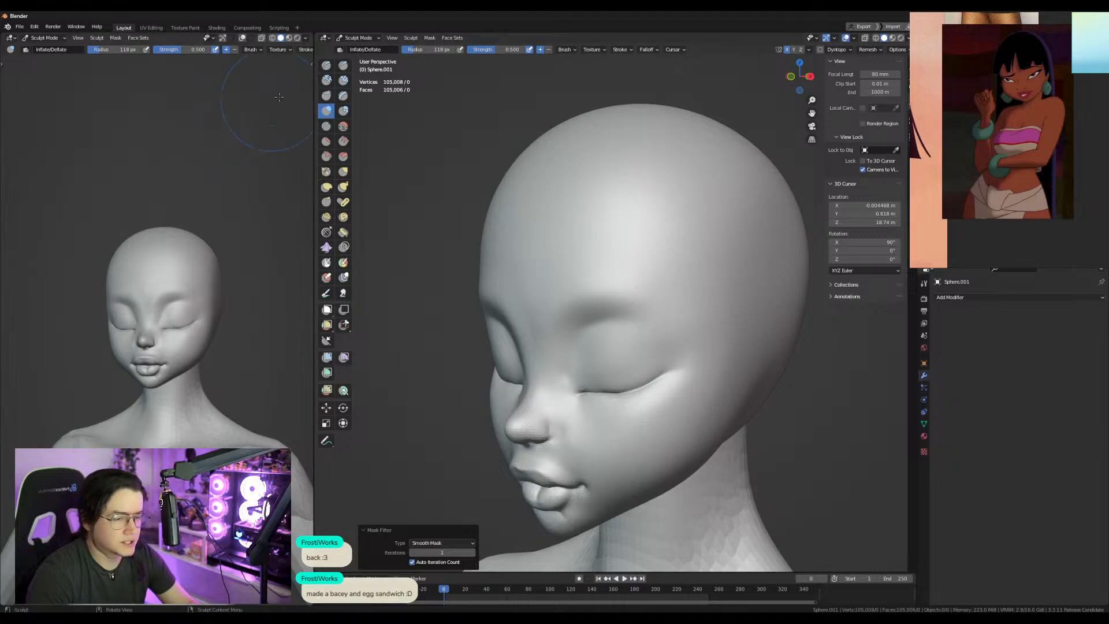
{"action": "left_click", "coordinate": [325, 128]}
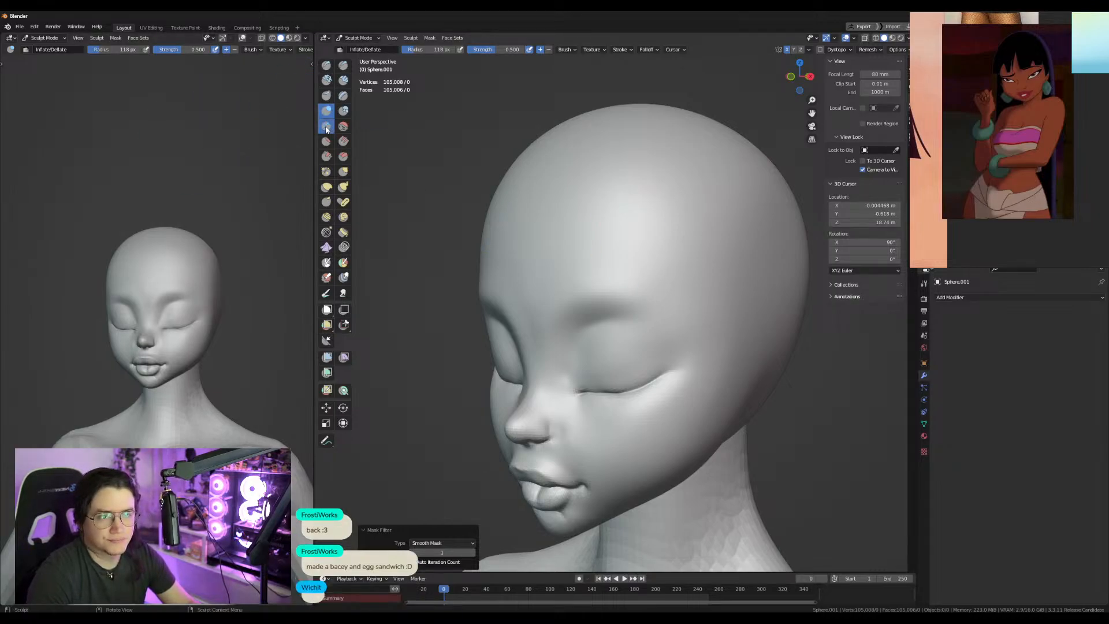
{"action": "key", "text": "f"}
{"action": "left_click", "coordinate": [630, 334]}
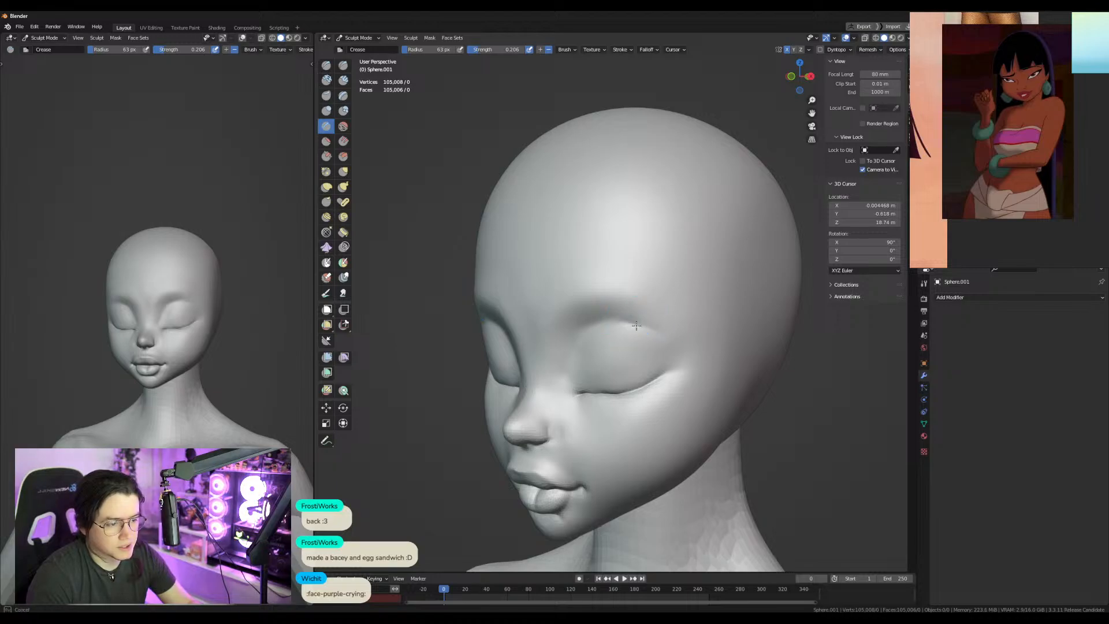
Reshape the eye and nose bridge in profile with Grab at 104 px, and the outer brow in front view at 147 px.
{"action": "middle_click_drag", "start_coordinate": [654, 326], "coordinate": [624, 332]}
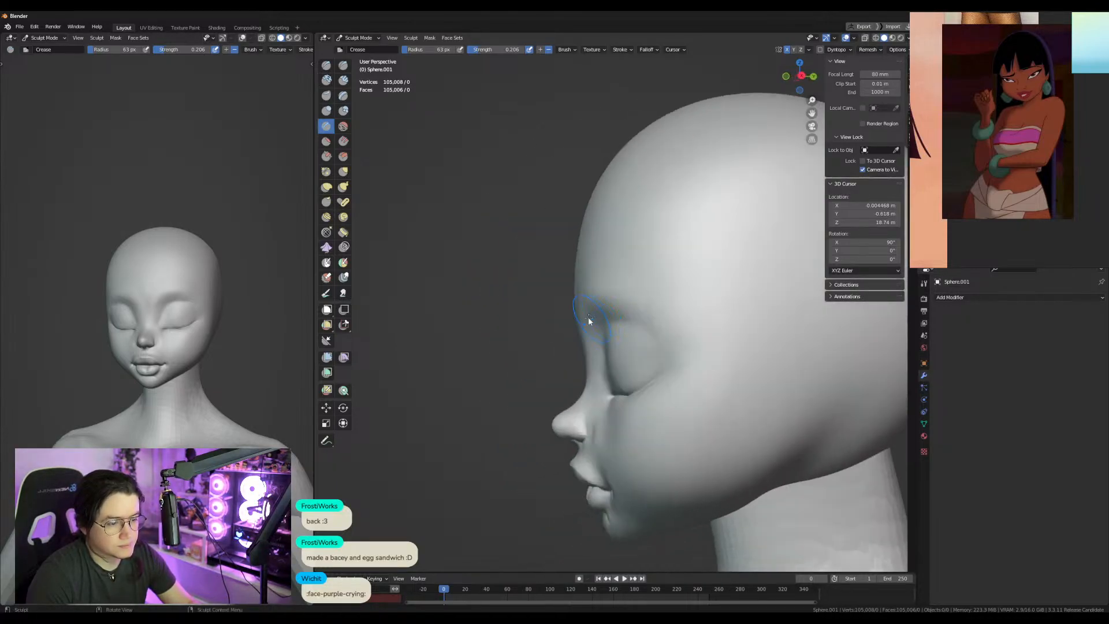
{"action": "key", "text": "g"}
{"action": "left_click_drag", "start_coordinate": [621, 333], "coordinate": [624, 332]}
{"action": "key", "text": "f"}
{"action": "left_click", "coordinate": [605, 335]}
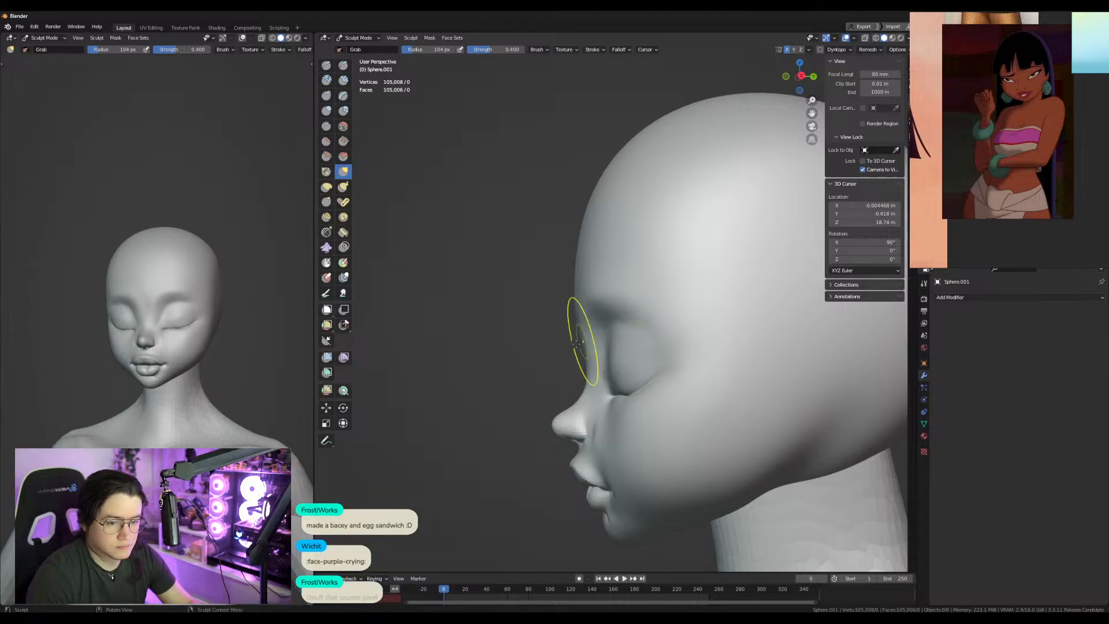
{"action": "key", "text": "KP_1"}
{"action": "left_click", "coordinate": [632, 296]}
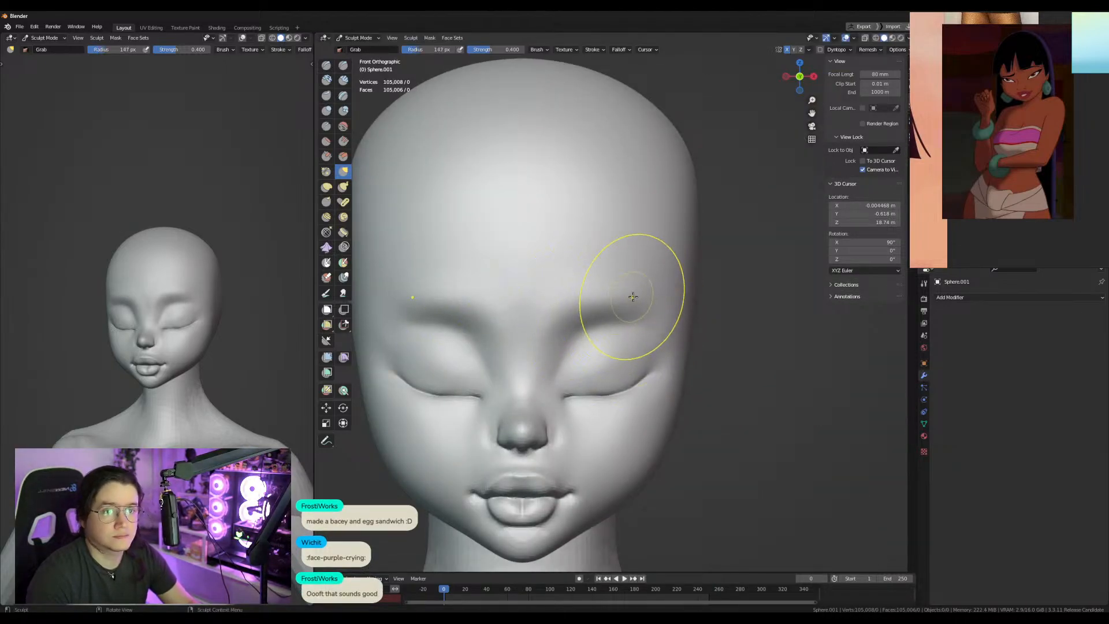
Reshape the cheek beside the nose from below with the Grab brush at about 140 px.
{"action": "middle_click_drag", "start_coordinate": [647, 358], "coordinate": [731, 240]}
{"action": "scroll", "coordinate": [636, 360], "scroll_direction": "up", "scroll_amount": 1}
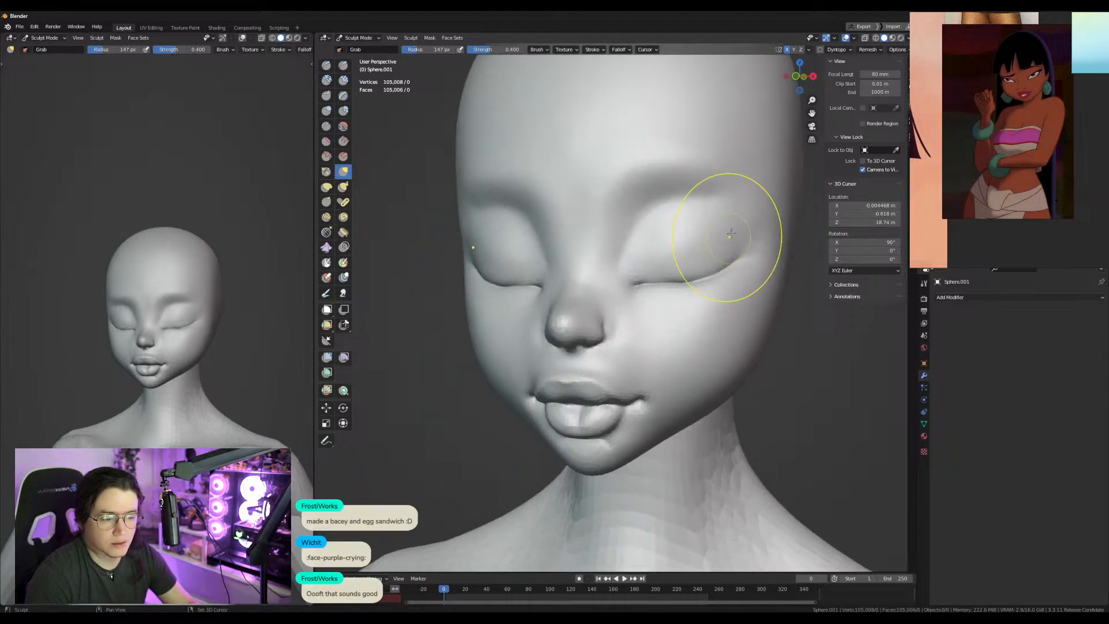
{"action": "scroll", "coordinate": [639, 344], "scroll_direction": "up", "scroll_amount": 1}
{"action": "scroll", "coordinate": [638, 345], "scroll_direction": "up", "scroll_amount": 1}
{"action": "key", "text": "f"}
{"action": "left_click", "coordinate": [633, 347]}
{"action": "middle_click_drag", "start_coordinate": [634, 347], "coordinate": [664, 359]}
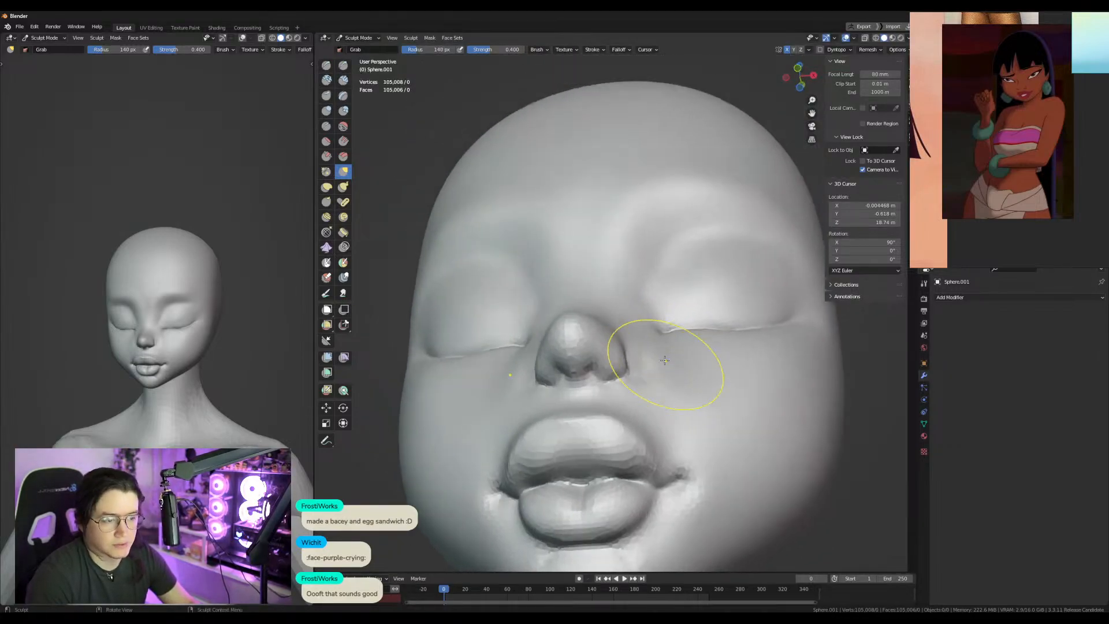
{"action": "key", "text": "f"}
{"action": "left_click", "coordinate": [668, 351]}
{"action": "left_click_drag", "start_coordinate": [663, 359], "coordinate": [652, 355]}
Pull the inner part of the closed-eyelid line downward with the Grab brush at 141 px.
{"action": "middle_click_drag", "start_coordinate": [668, 352], "coordinate": [656, 391]}
{"action": "middle_click_drag", "start_coordinate": [698, 305], "coordinate": [639, 369]}
{"action": "key", "text": "f"}
{"action": "left_click", "coordinate": [648, 371]}
{"action": "left_click_drag", "start_coordinate": [680, 367], "coordinate": [667, 374]}
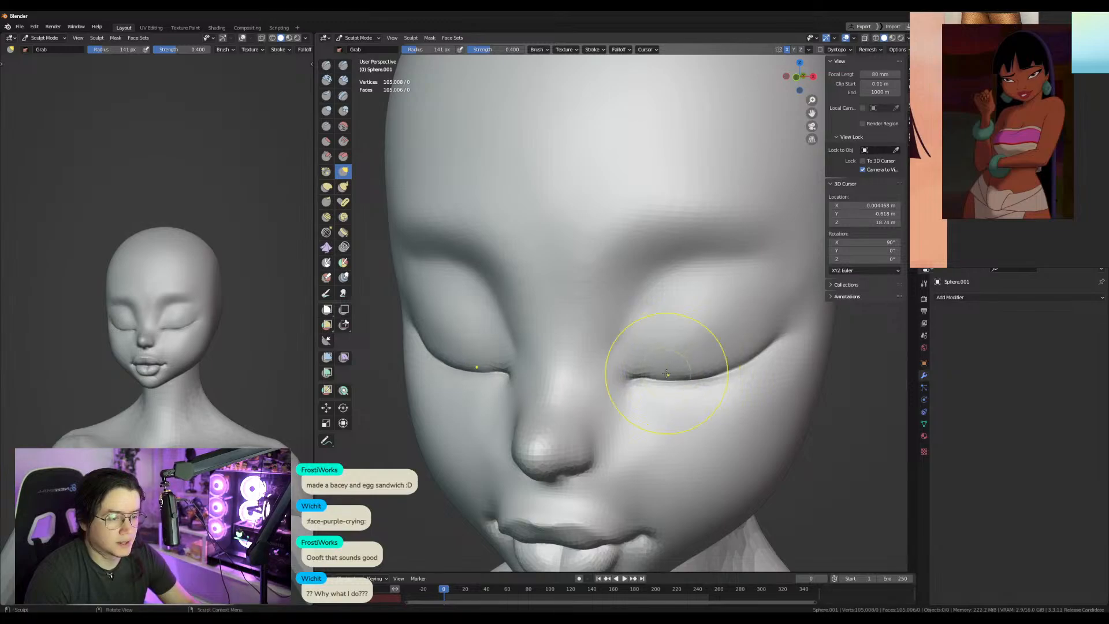
Define the crease around the nostril wing with the Crease brush at 100 to 104 px and strength 0.206.
{"action": "mouse_move", "coordinate": [654, 383]}
{"action": "middle_mouse_down"}
{"action": "mouse_move", "coordinate": [627, 382]}
{"action": "mouse_move", "coordinate": [619, 347]}
{"action": "mouse_move", "coordinate": [584, 324]}
{"action": "middle_mouse_up"}
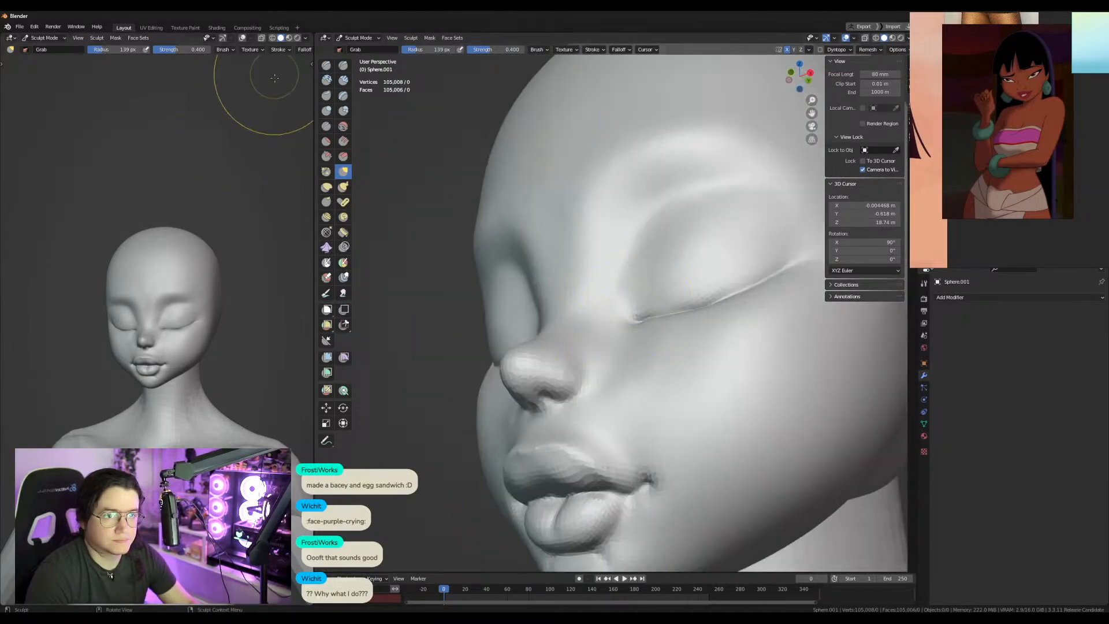
{"action": "left_click", "coordinate": [326, 126]}
{"action": "mouse_move", "coordinate": [575, 384]}
{"action": "middle_mouse_down"}
{"action": "mouse_move", "coordinate": [587, 352]}
{"action": "mouse_move", "coordinate": [566, 379]}
{"action": "middle_mouse_up"}
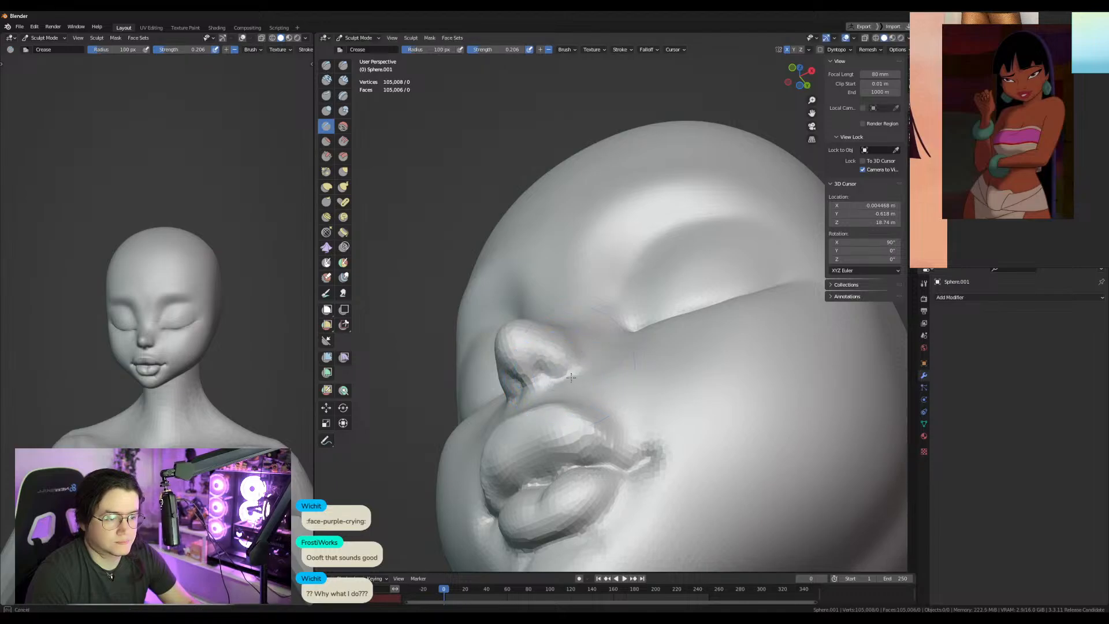
{"action": "left_click_drag", "start_coordinate": [586, 362], "coordinate": [591, 355]}
{"action": "middle_click_drag", "start_coordinate": [606, 370], "coordinate": [585, 408]}
{"action": "key", "text": "f"}
{"action": "left_click", "coordinate": [588, 386]}
{"action": "left_click_drag", "start_coordinate": [588, 384], "coordinate": [587, 392]}
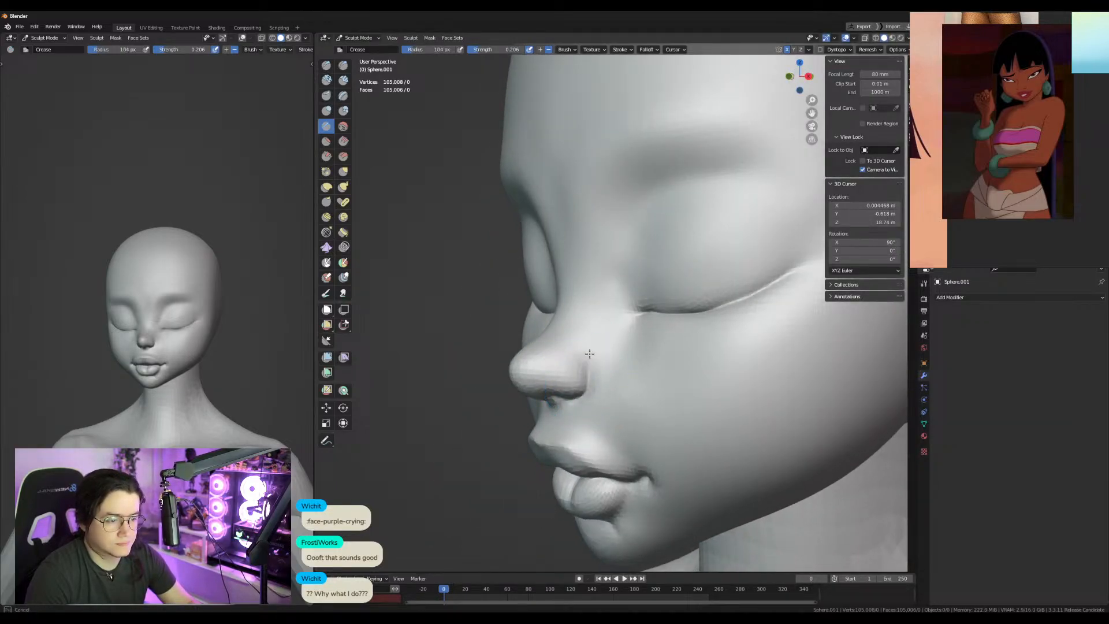
Define the side of the nose bridge toward the inner eye with the Crease brush at 75 to 100 px.
{"action": "left_click", "coordinate": [573, 356]}
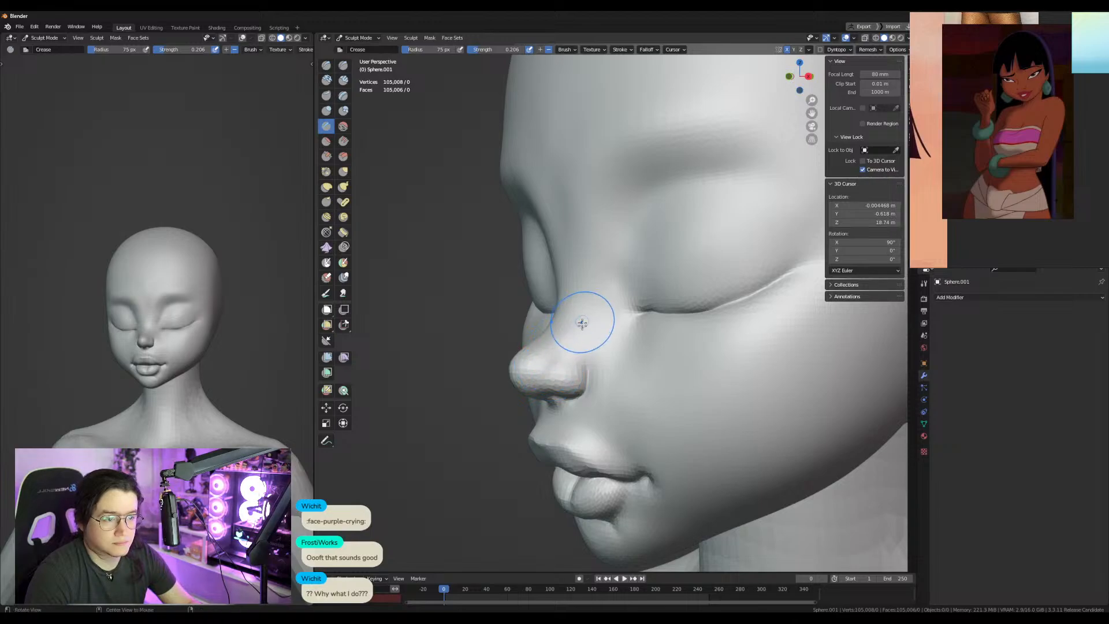
{"action": "middle_click_drag", "start_coordinate": [582, 321], "coordinate": [639, 325], "text": "alt"}
{"action": "middle_click_drag", "start_coordinate": [572, 285], "coordinate": [575, 346], "text": "shift"}
{"action": "left_click_drag", "start_coordinate": [613, 232], "coordinate": [577, 288]}
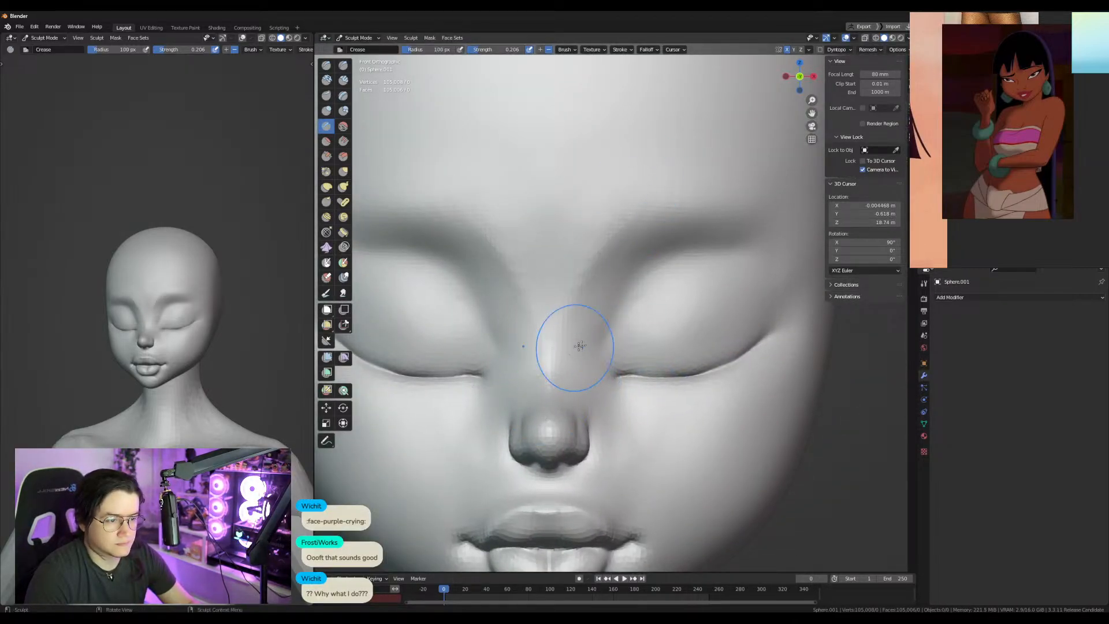
Define the parting line and corners of the lips with the Crease brush at 84 px and strength 0.206.
{"action": "scroll", "coordinate": [578, 347], "scroll_direction": "up", "scroll_amount": 2}
{"action": "mouse_move", "coordinate": [200, 378]}
{"action": "middle_mouse_down"}
{"action": "mouse_move", "coordinate": [252, 381]}
{"action": "mouse_move", "coordinate": [140, 393]}
{"action": "mouse_move", "coordinate": [197, 372]}
{"action": "middle_mouse_up"}
{"action": "scroll", "coordinate": [197, 373], "scroll_direction": "up", "scroll_amount": 4}
{"action": "mouse_move", "coordinate": [196, 372]}
{"action": "middle_mouse_down"}
{"action": "mouse_move", "coordinate": [228, 375]}
{"action": "mouse_move", "coordinate": [179, 379]}
{"action": "mouse_move", "coordinate": [193, 378]}
{"action": "middle_mouse_up"}
{"action": "scroll", "coordinate": [652, 382], "scroll_direction": "down", "scroll_amount": 5}
{"action": "middle_click_drag", "start_coordinate": [667, 378], "coordinate": [391, 321], "text": "shift"}
{"action": "scroll", "coordinate": [632, 362], "scroll_direction": "up", "scroll_amount": 2}
{"action": "scroll", "coordinate": [390, 321], "scroll_direction": "up", "scroll_amount": 2}
{"action": "key", "text": "f"}
{"action": "left_click", "coordinate": [535, 370]}
{"action": "mouse_move", "coordinate": [532, 367]}
{"action": "middle_mouse_down"}
{"action": "mouse_move", "coordinate": [555, 331]}
{"action": "mouse_move", "coordinate": [560, 342]}
{"action": "middle_mouse_up"}
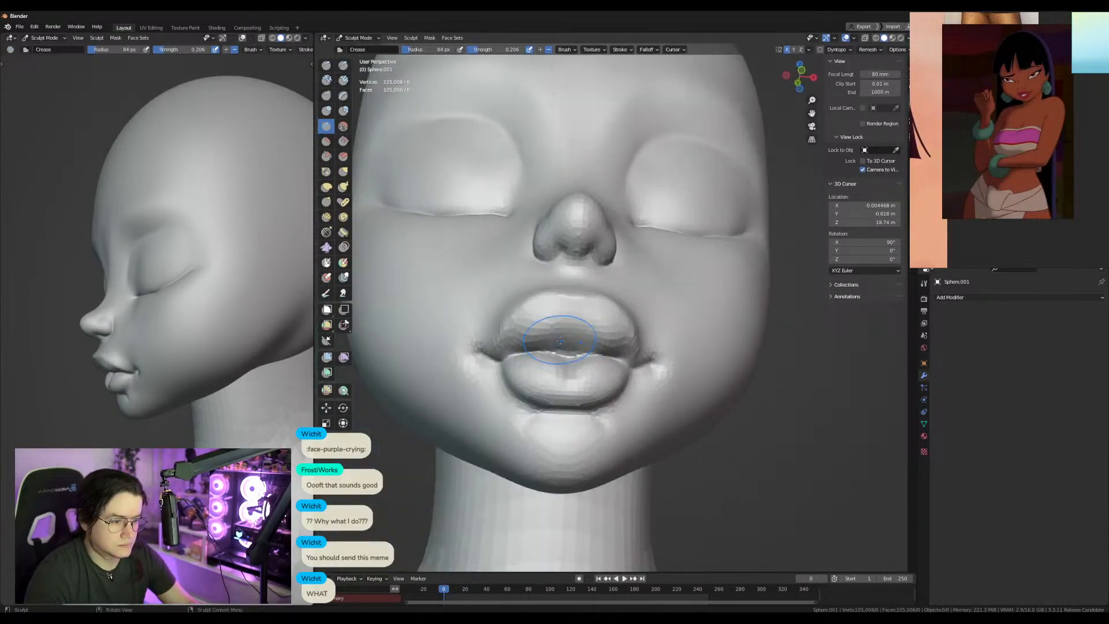
Reshape the lips in three-quarter view with the Grab brush at 67 px.
{"action": "key", "text": "g"}
{"action": "mouse_move", "coordinate": [69, 347]}
{"action": "middle_mouse_down"}
{"action": "mouse_move", "coordinate": [217, 343]}
{"action": "mouse_move", "coordinate": [95, 348]}
{"action": "middle_mouse_up"}
{"action": "middle_click_drag", "start_coordinate": [651, 324], "coordinate": [559, 350]}
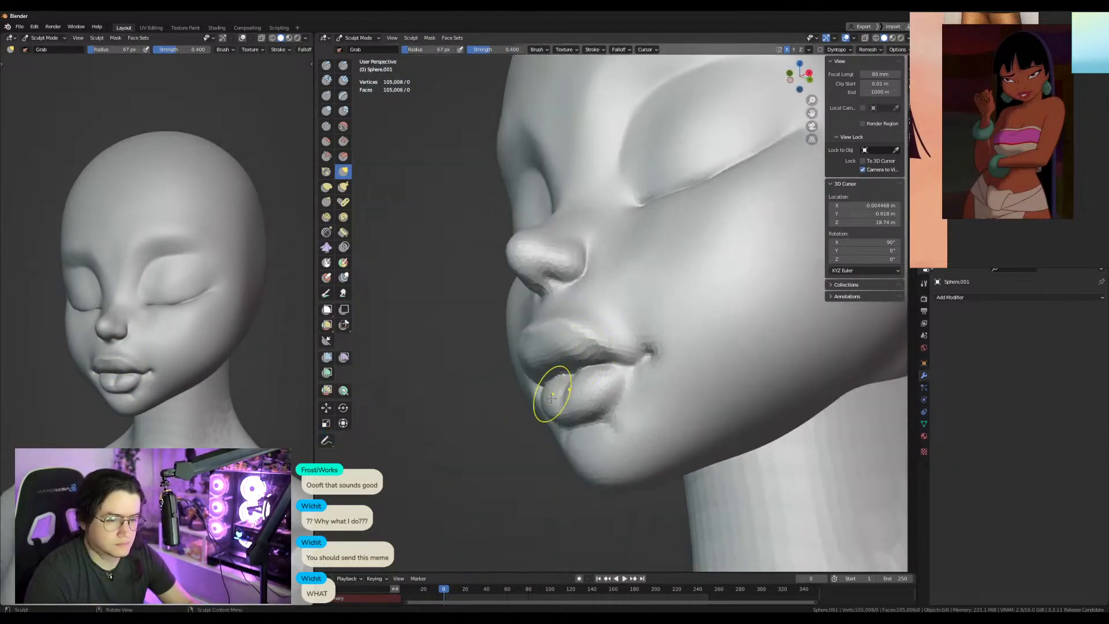
{"action": "key", "text": "f"}
{"action": "left_click", "coordinate": [574, 388]}
Reshape the chin and jawline in three-quarter view with the Grab brush at 159 to 272 px.
{"action": "key", "text": "f"}
{"action": "left_click", "coordinate": [611, 486]}
{"action": "middle_click_drag", "start_coordinate": [605, 489], "coordinate": [659, 483]}
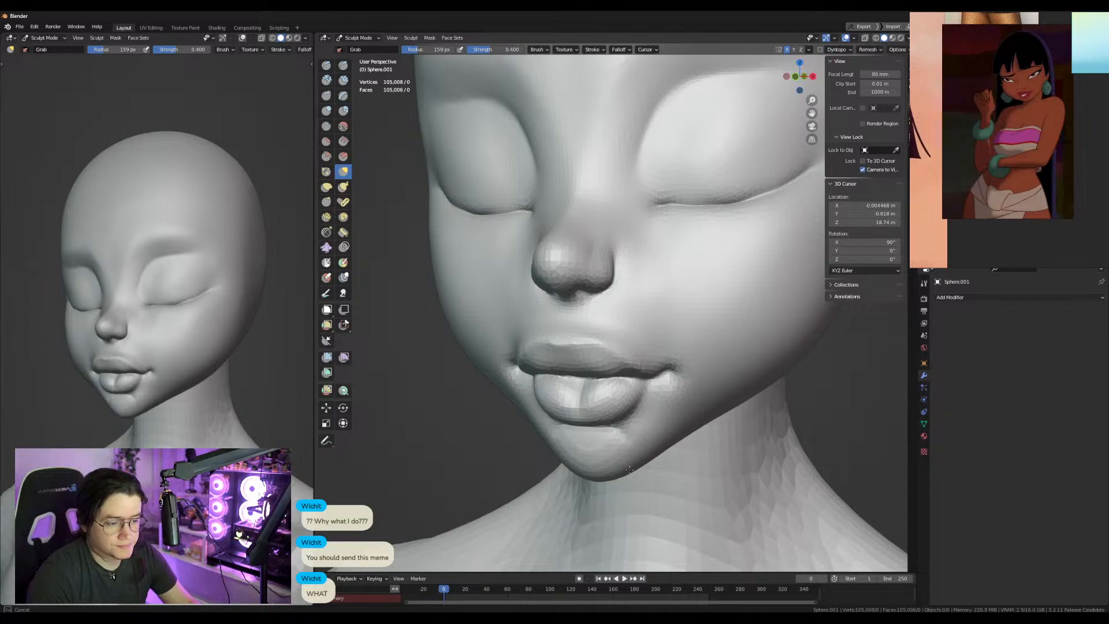
{"action": "key", "text": "f"}
{"action": "left_click", "coordinate": [767, 439]}
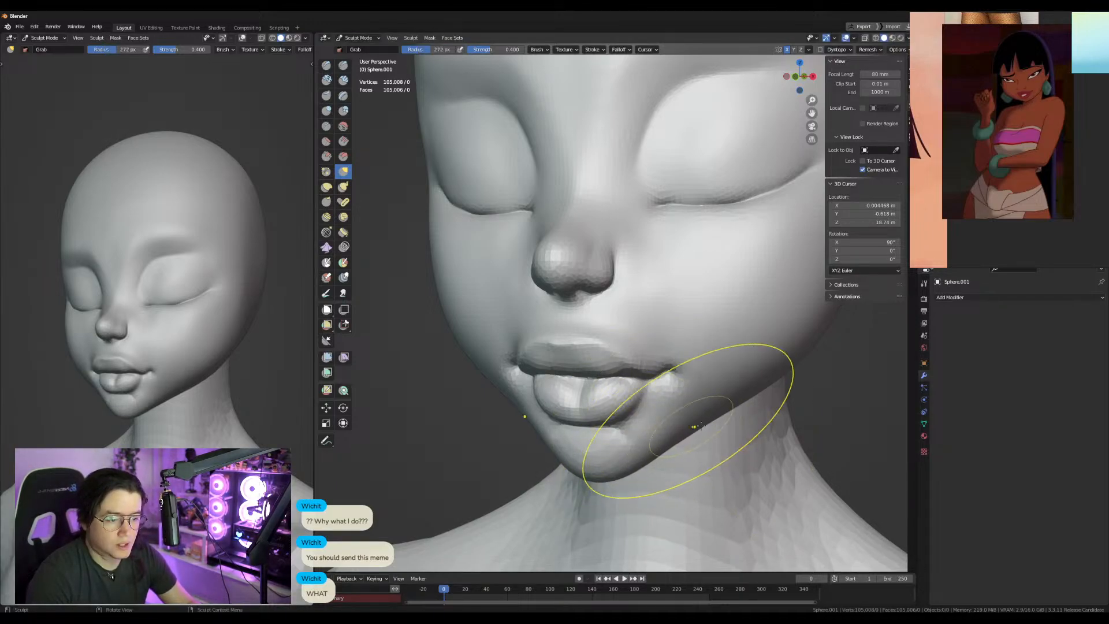
Refine the inner eye area beside the nose in front view with Grab at 82 px, and the adjoining fold with Crease at 62 px.
{"action": "key", "text": "KP_1"}
{"action": "mouse_move", "coordinate": [711, 349]}
{"action": "middle_mouse_down", "text": "shift"}
{"action": "mouse_move", "coordinate": [676, 442]}
{"action": "mouse_move", "coordinate": [686, 446]}
{"action": "mouse_move", "coordinate": [679, 491]}
{"action": "middle_mouse_up", "text": "shift"}
{"action": "key", "text": "f"}
{"action": "left_click", "coordinate": [603, 480]}
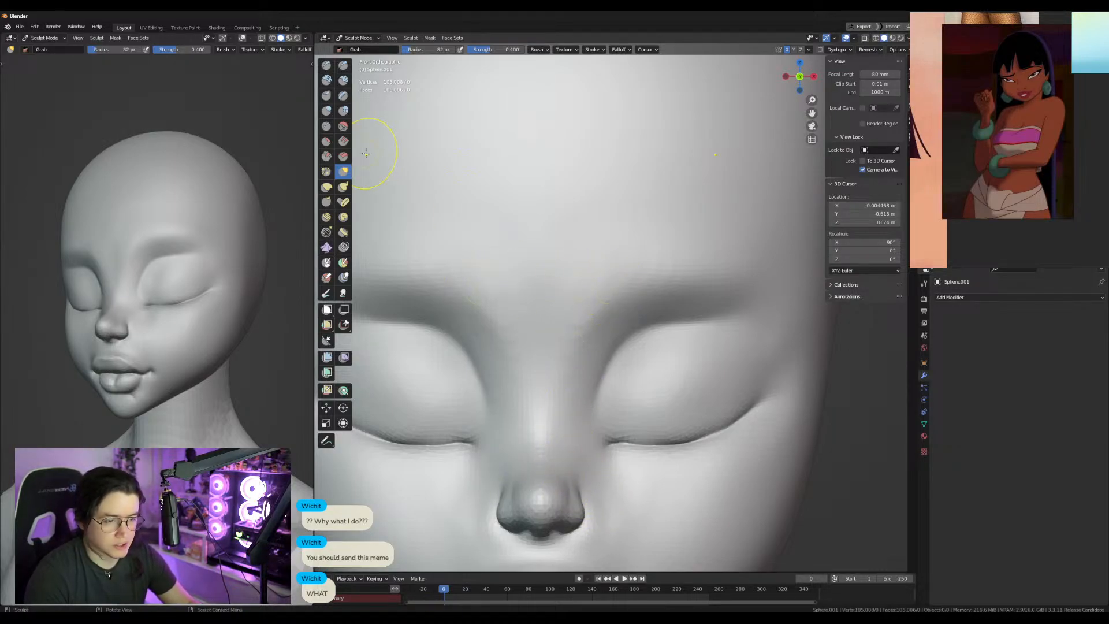
{"action": "left_click", "coordinate": [326, 126]}
{"action": "scroll", "coordinate": [647, 385], "scroll_direction": "down", "scroll_amount": 2}
{"action": "mouse_move", "coordinate": [604, 373]}
{"action": "middle_mouse_down"}
{"action": "mouse_move", "coordinate": [597, 347]}
{"action": "mouse_move", "coordinate": [562, 381]}
{"action": "middle_mouse_up"}
{"action": "key", "text": "f"}
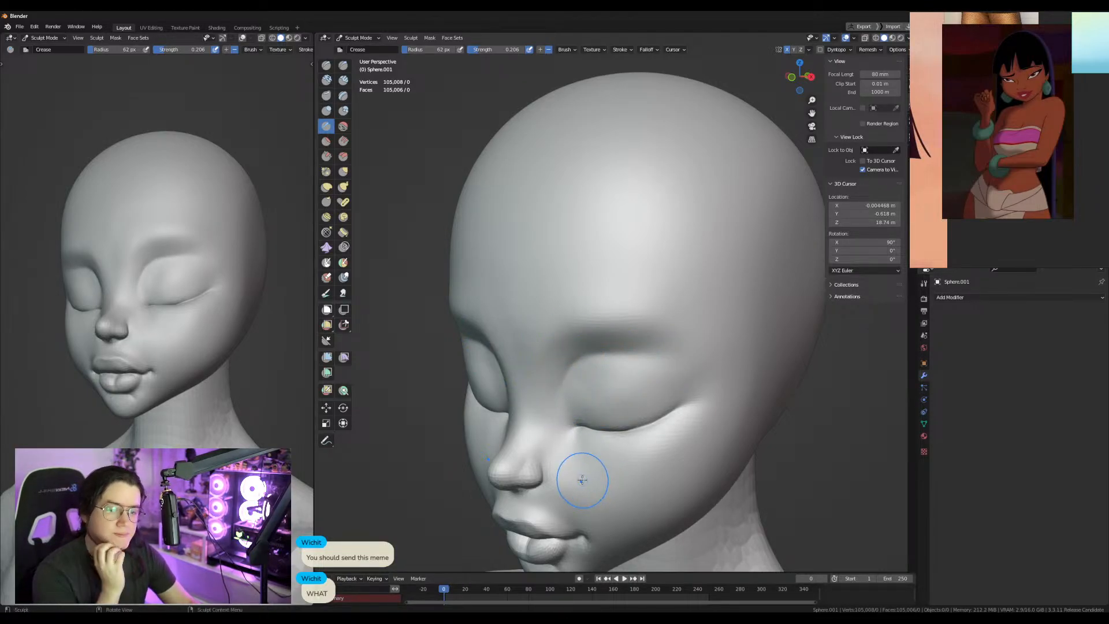
Reshape the chin with the Grab brush at 104 px and compare the face with the whole figure.
{"action": "scroll", "coordinate": [583, 475], "scroll_direction": "down", "scroll_amount": 2}
{"action": "middle_click_drag", "start_coordinate": [583, 482], "coordinate": [585, 422], "text": "shift"}
{"action": "key", "text": "g"}
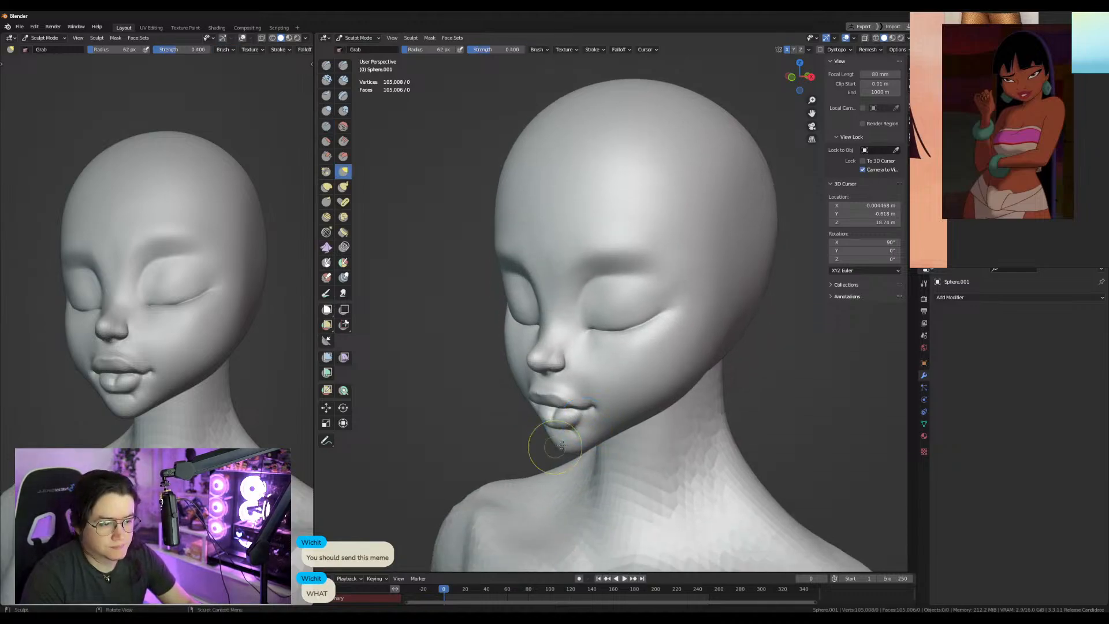
{"action": "key", "text": "f"}
{"action": "left_click", "coordinate": [615, 421]}
{"action": "scroll", "coordinate": [145, 422], "scroll_direction": "down", "scroll_amount": 9}
{"action": "middle_click_drag", "start_coordinate": [135, 436], "coordinate": [171, 445]}
{"action": "key", "text": "KP_1"}
{"action": "scroll", "coordinate": [694, 358], "scroll_direction": "up", "scroll_amount": 3}
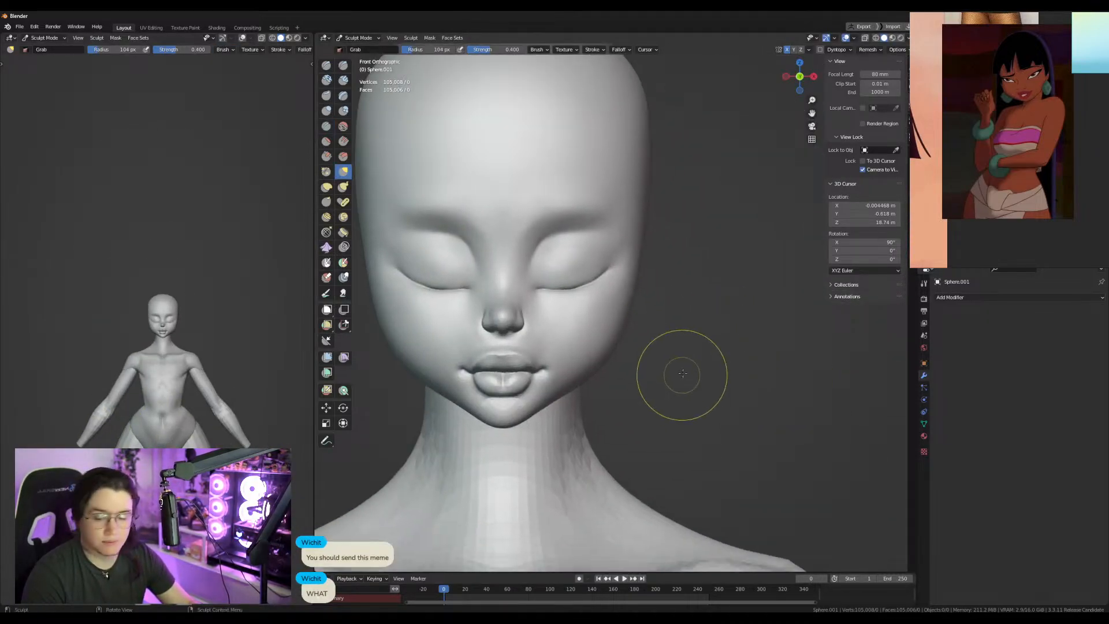
In Object Mode, set the head's origin to its geometry and scale the head up slightly.
{"action": "key", "text": "ctrl+Tab"}
{"action": "scroll", "coordinate": [742, 315], "scroll_direction": "down", "scroll_amount": 3}
{"action": "key", "text": "s"}
{"action": "right_click", "coordinate": [702, 316]}
{"action": "key", "text": "s"}
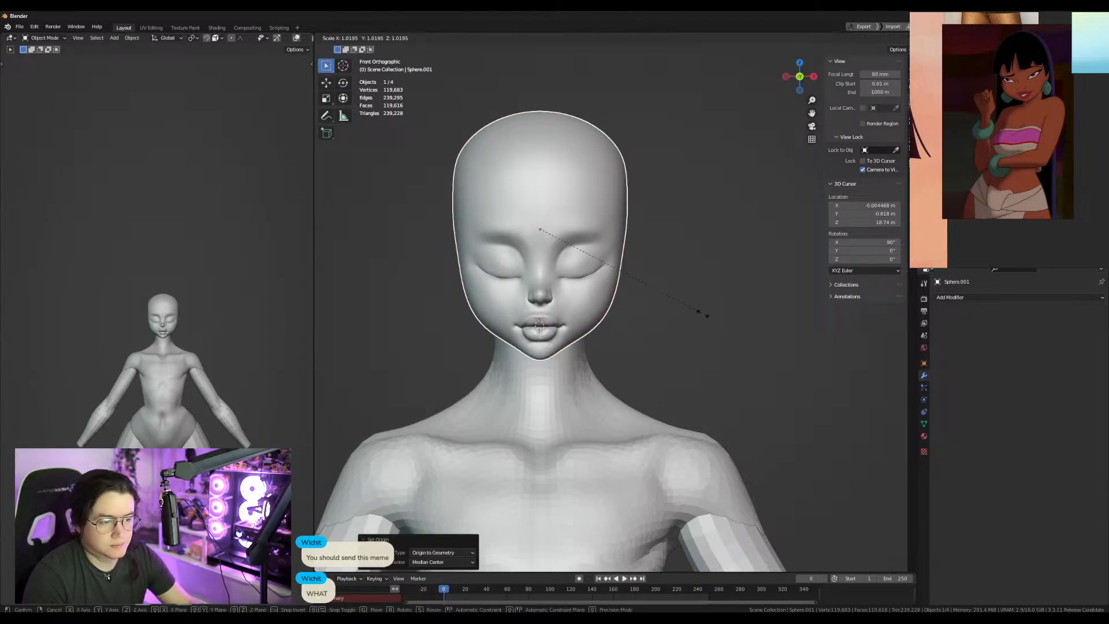
{"action": "left_click", "coordinate": [281, 336]}
{"action": "middle_click_drag", "start_coordinate": [281, 337], "coordinate": [258, 297]}
{"action": "key", "text": "KP_3"}
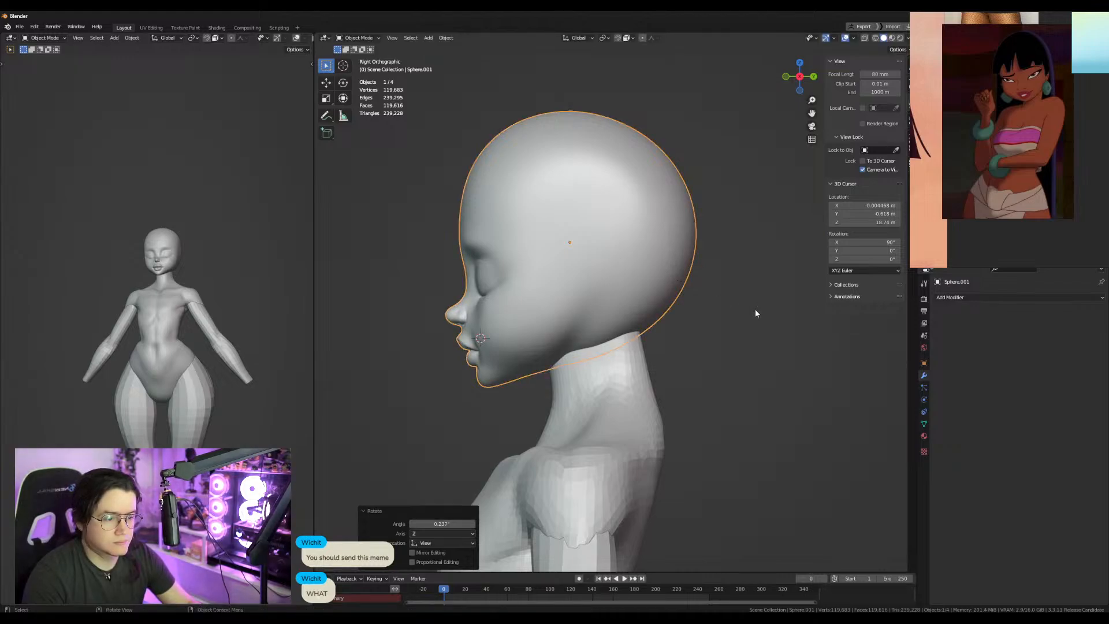
Move the head back about 0.082 m along Y in side view and apply all its transforms.
{"action": "key", "text": "g"}
{"action": "key", "text": "y"}
{"action": "left_click", "coordinate": [768, 309]}
{"action": "key", "text": "ctrl+a"}
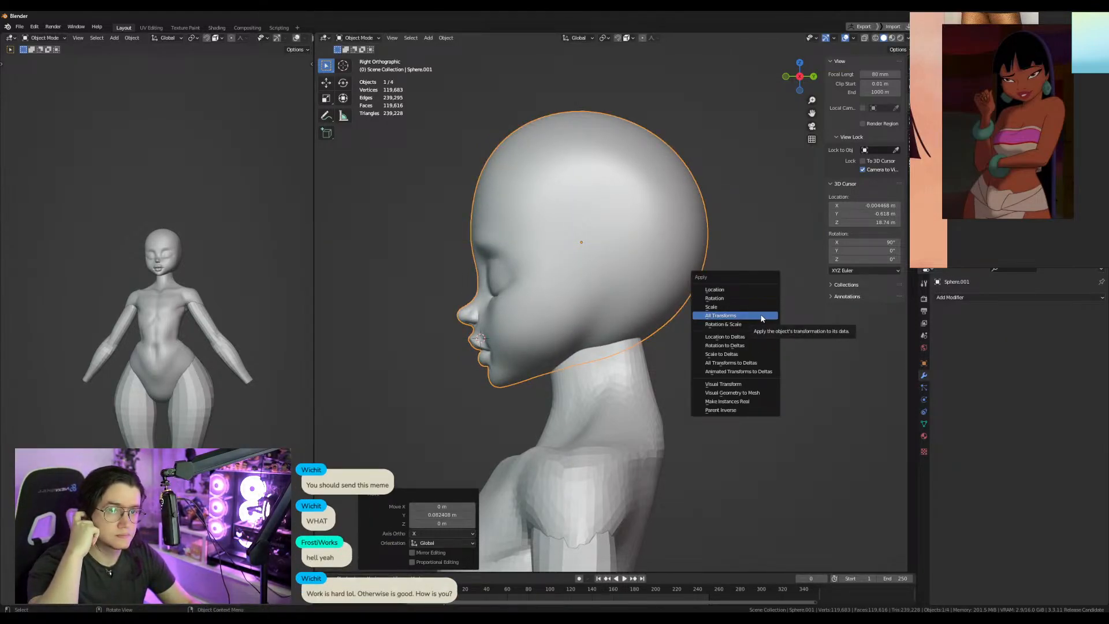
{"action": "left_click", "coordinate": [754, 316]}
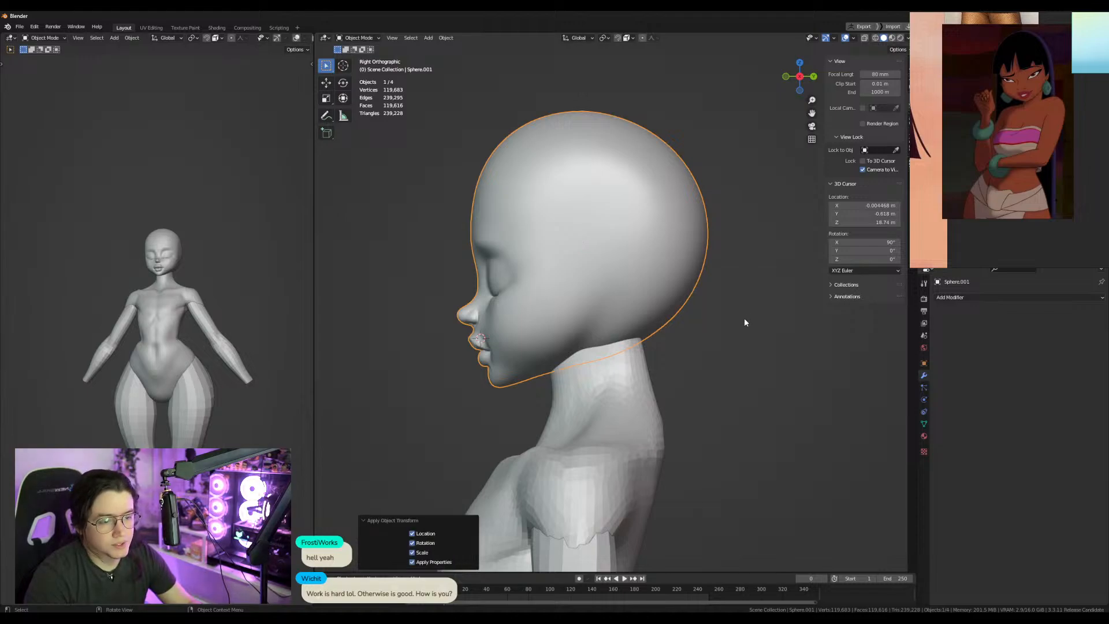
Return the head to Sculpt Mode and define the jaw's underside near the neck with the Crease brush at 115 px.
{"action": "left_click", "coordinate": [627, 286]}
{"action": "key", "text": "ctrl+Tab"}
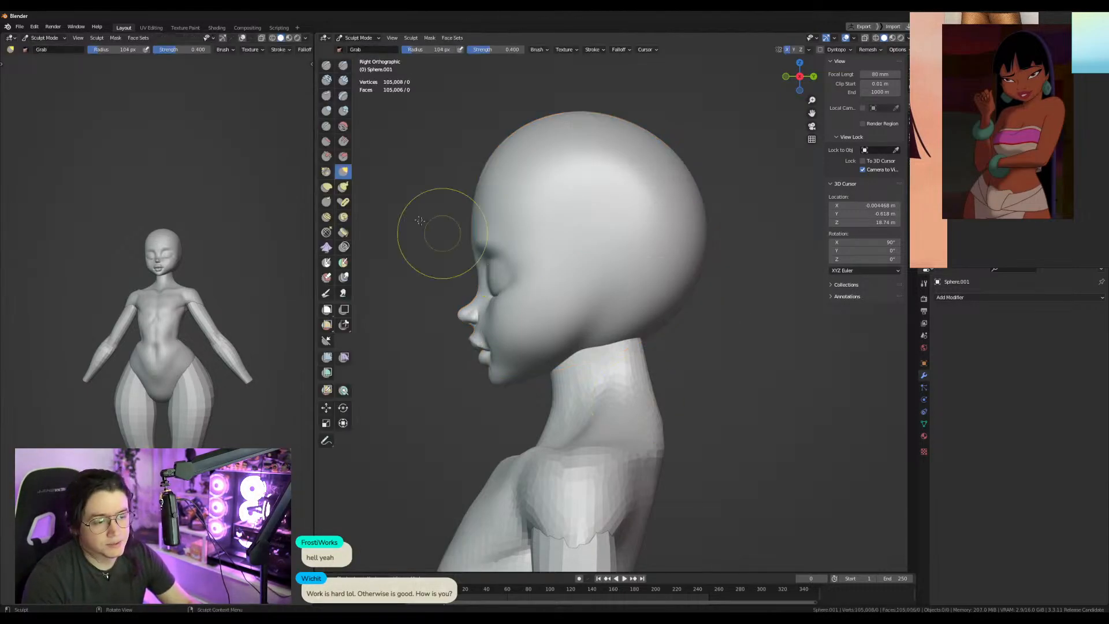
{"action": "left_click", "coordinate": [326, 126]}
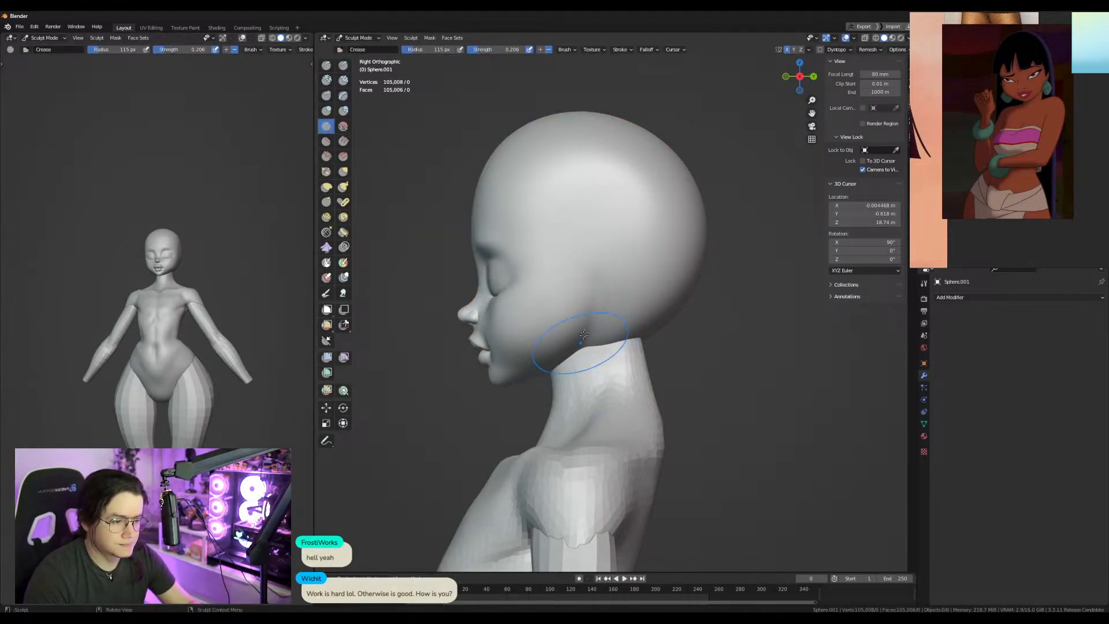
{"action": "middle_click_drag", "start_coordinate": [144, 367], "coordinate": [172, 367]}
Switch sculpting to the body mesh and reshape the lower pelvis with the Grab brush at 199 px.
{"action": "key", "text": "KP_1"}
{"action": "scroll", "coordinate": [649, 355], "scroll_direction": "down", "scroll_amount": 4}
{"action": "mouse_move", "coordinate": [648, 355]}
{"action": "middle_mouse_down", "text": "shift"}
{"action": "mouse_move", "coordinate": [635, 255]}
{"action": "mouse_move", "coordinate": [640, 134]}
{"action": "middle_mouse_up", "text": "shift"}
{"action": "key", "text": "alt+q"}
{"action": "middle_click_drag", "start_coordinate": [576, 367], "coordinate": [573, 335]}
{"action": "key", "text": "g"}
{"action": "left_click_drag", "start_coordinate": [574, 425], "coordinate": [594, 401]}
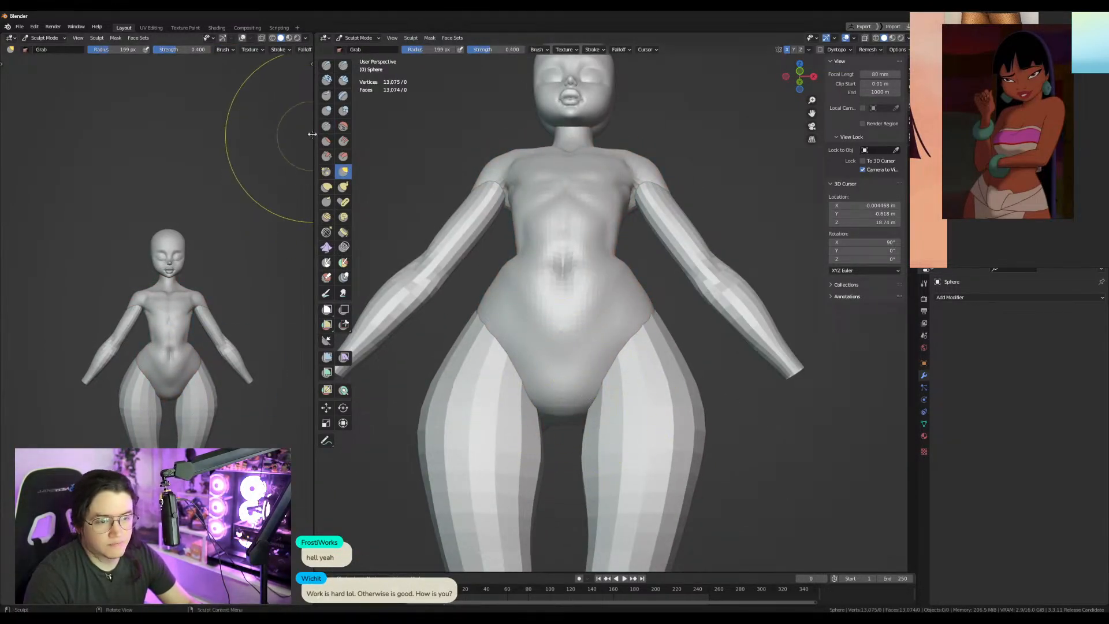
Try to carve the fold between pelvis and thigh with the Crease brush at 100 px.
{"action": "key", "text": "shift+c"}
{"action": "scroll", "coordinate": [595, 335], "scroll_direction": "up", "scroll_amount": 3}
{"action": "mouse_move", "coordinate": [594, 334]}
{"action": "middle_mouse_down"}
{"action": "mouse_move", "coordinate": [602, 347]}
{"action": "mouse_move", "coordinate": [630, 319]}
{"action": "middle_mouse_up"}
{"action": "key", "text": "f"}
{"action": "middle_click_drag", "start_coordinate": [543, 373], "coordinate": [589, 407]}
{"action": "key", "text": "f"}
{"action": "left_click", "coordinate": [654, 429]}
{"action": "left_click_drag", "start_coordinate": [620, 326], "coordinate": [595, 417]}
{"action": "key", "text": "ctrl+z"}
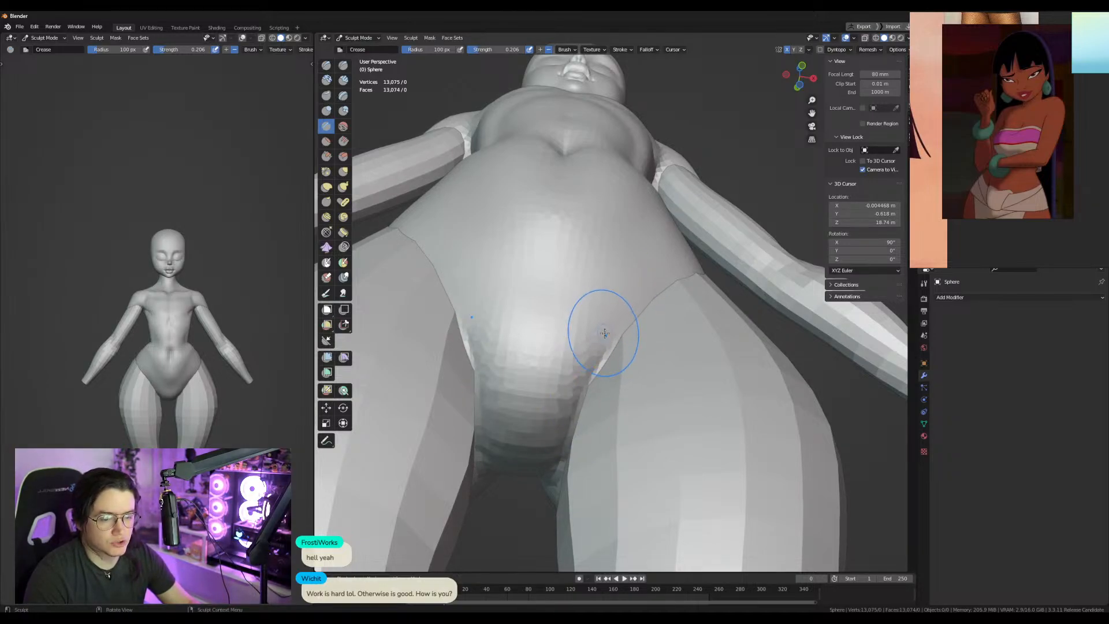
Define the pelvic line near the hip in front view with the Crease brush at 121 px and strength 0.206.
{"action": "key", "text": "KP_1"}
{"action": "scroll", "coordinate": [557, 366], "scroll_direction": "down", "scroll_amount": 2}
{"action": "key", "text": "g"}
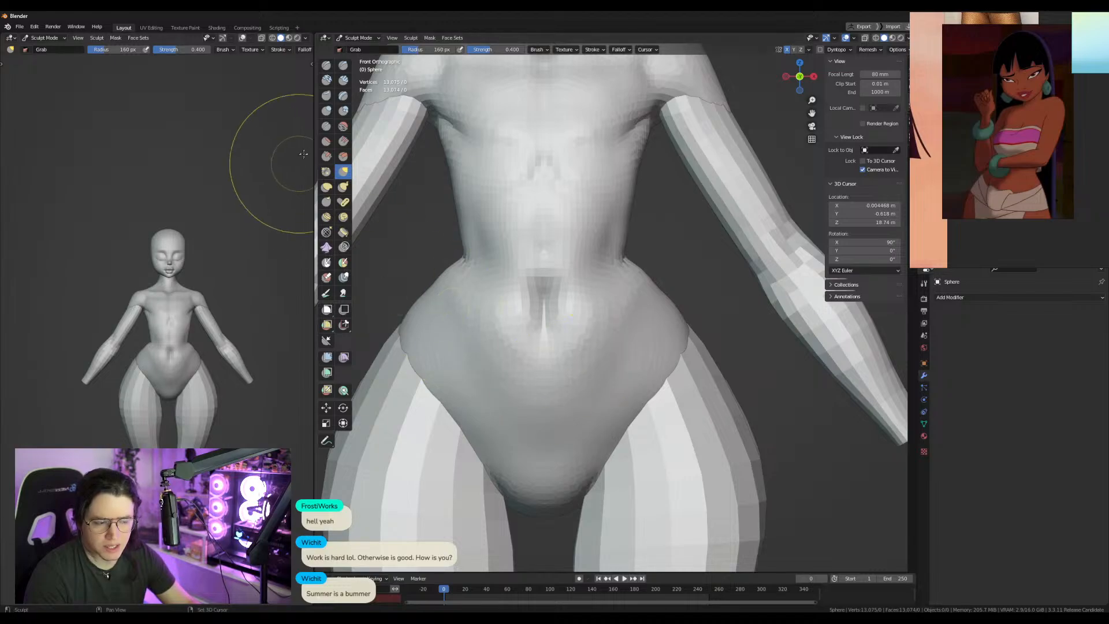
{"action": "left_click", "coordinate": [327, 125]}
{"action": "left_click_drag", "start_coordinate": [682, 341], "coordinate": [672, 370]}
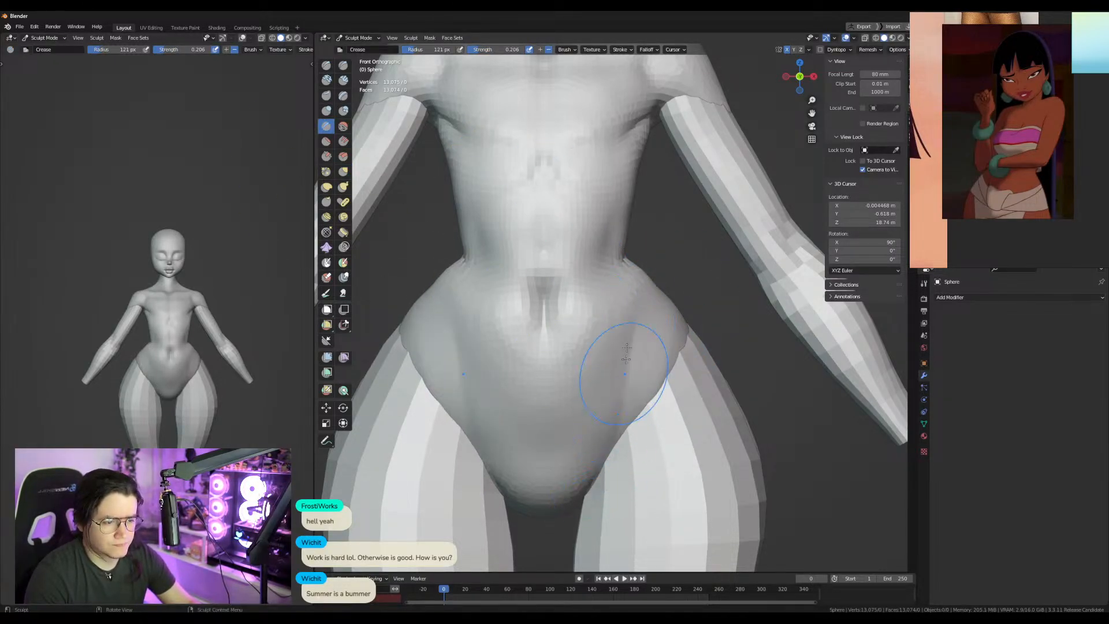
Reshape the outer hip contour in front view with the Grab brush at 287 px.
{"action": "middle_click_drag", "start_coordinate": [642, 293], "coordinate": [717, 376]}
{"action": "key", "text": "KP_1"}
{"action": "key", "text": "g"}
{"action": "left_click_drag", "start_coordinate": [685, 369], "coordinate": [695, 376]}
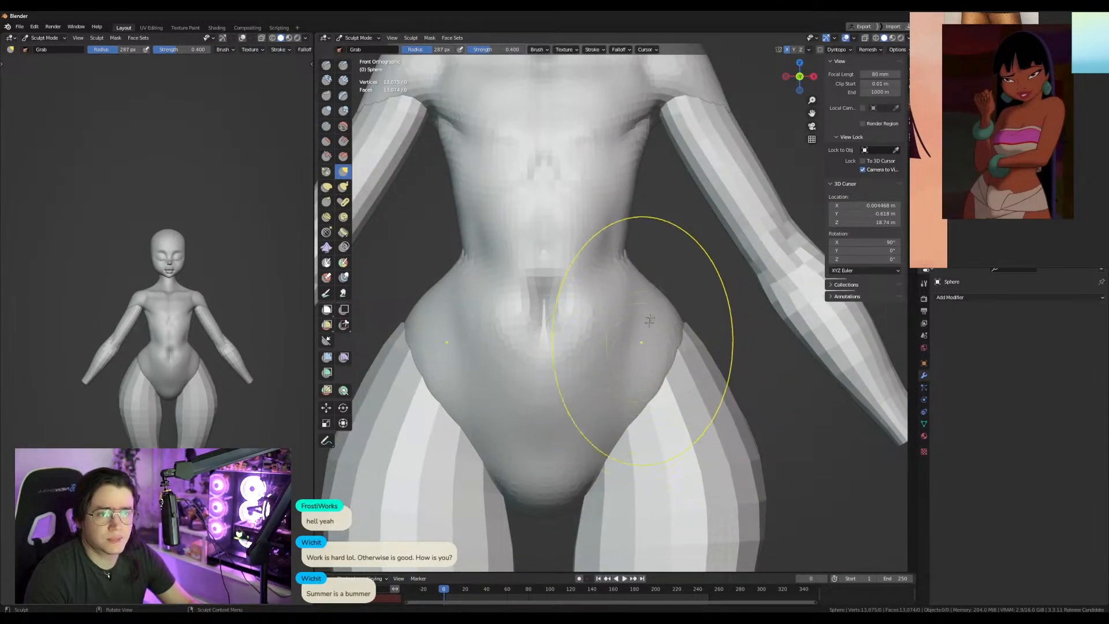
{"action": "middle_click_drag", "start_coordinate": [653, 300], "coordinate": [646, 423], "text": "shift"}
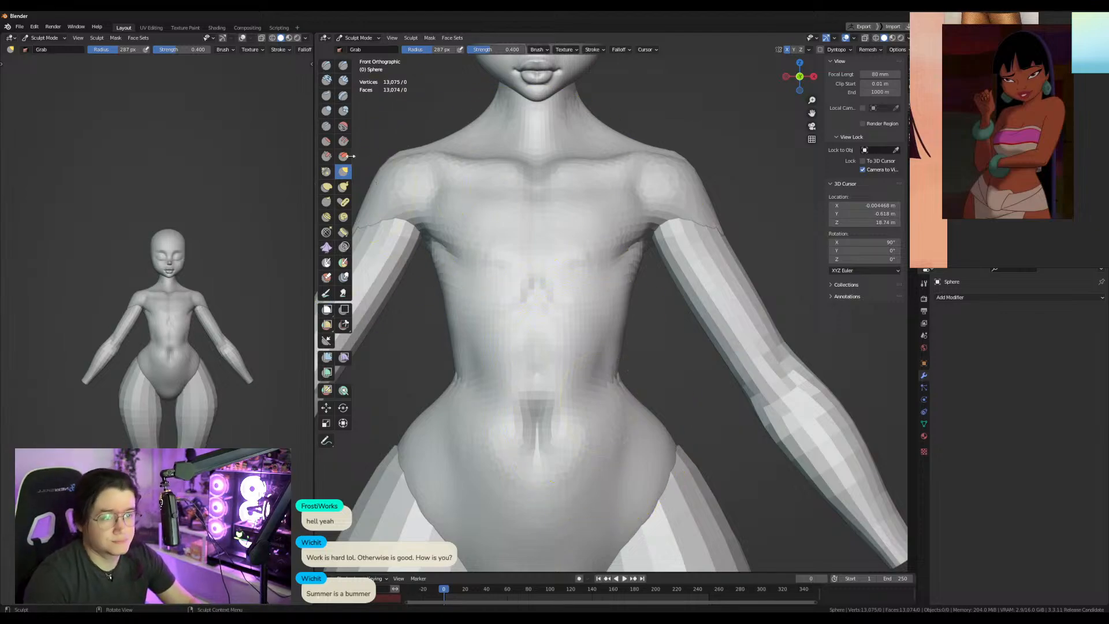
Reshape the ribcage and the torso's front profile with the Grab brush at 187 px.
{"action": "left_click", "coordinate": [326, 124]}
{"action": "mouse_move", "coordinate": [520, 341]}
{"action": "middle_mouse_down"}
{"action": "mouse_move", "coordinate": [557, 347]}
{"action": "mouse_move", "coordinate": [512, 362]}
{"action": "middle_mouse_up"}
{"action": "key", "text": "g"}
{"action": "key", "text": "KP_1"}
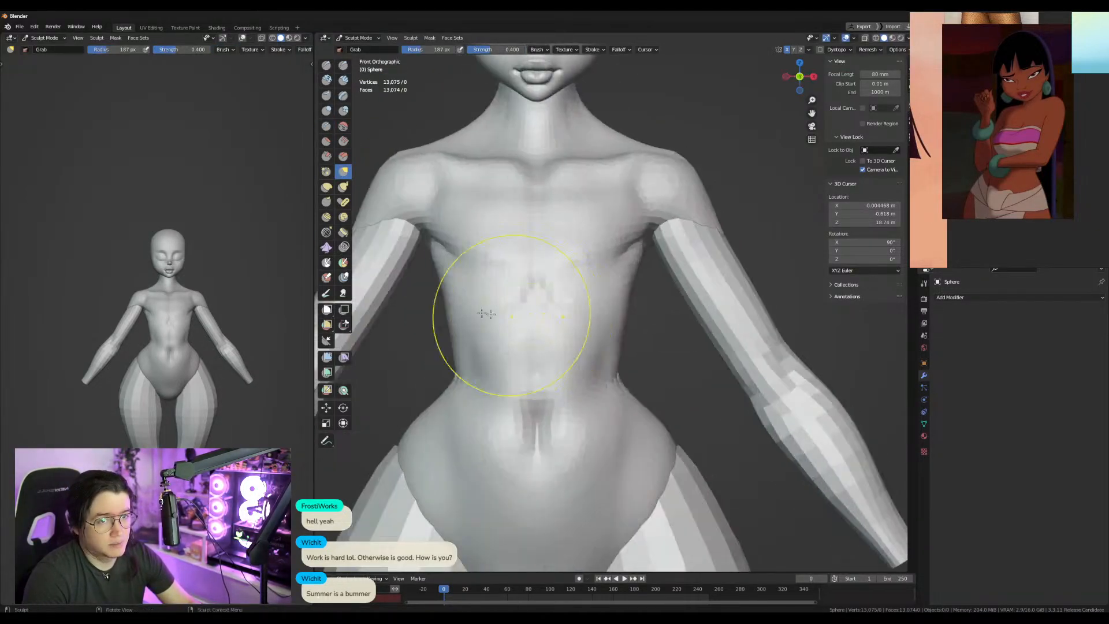
{"action": "key", "text": "KP_3"}
{"action": "mouse_move", "coordinate": [575, 321]}
{"action": "left_mouse_down"}
{"action": "mouse_move", "coordinate": [471, 317]}
{"action": "mouse_move", "coordinate": [474, 294]}
{"action": "mouse_move", "coordinate": [430, 322]}
{"action": "mouse_move", "coordinate": [472, 330]}
{"action": "left_mouse_up"}
{"action": "middle_click_drag", "start_coordinate": [491, 223], "coordinate": [553, 240]}
Reshape the chest and shoulder with the Grab brush, at 378 px in three-quarter view and 316 px in front view.
{"action": "key", "text": "f"}
{"action": "left_click", "coordinate": [575, 211]}
{"action": "mouse_move", "coordinate": [572, 208]}
{"action": "left_mouse_down"}
{"action": "mouse_move", "coordinate": [523, 212]}
{"action": "mouse_move", "coordinate": [530, 220]}
{"action": "left_mouse_up"}
{"action": "key", "text": "f"}
{"action": "left_click", "coordinate": [617, 219]}
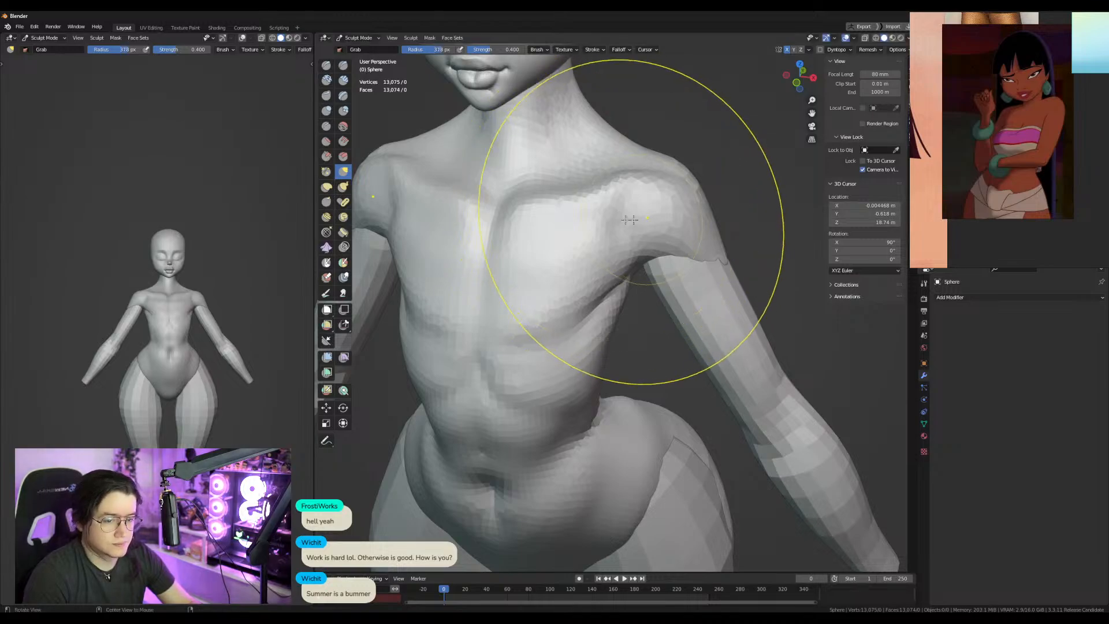
{"action": "key", "text": "KP_1"}
{"action": "key", "text": "f"}
{"action": "left_click", "coordinate": [640, 181]}
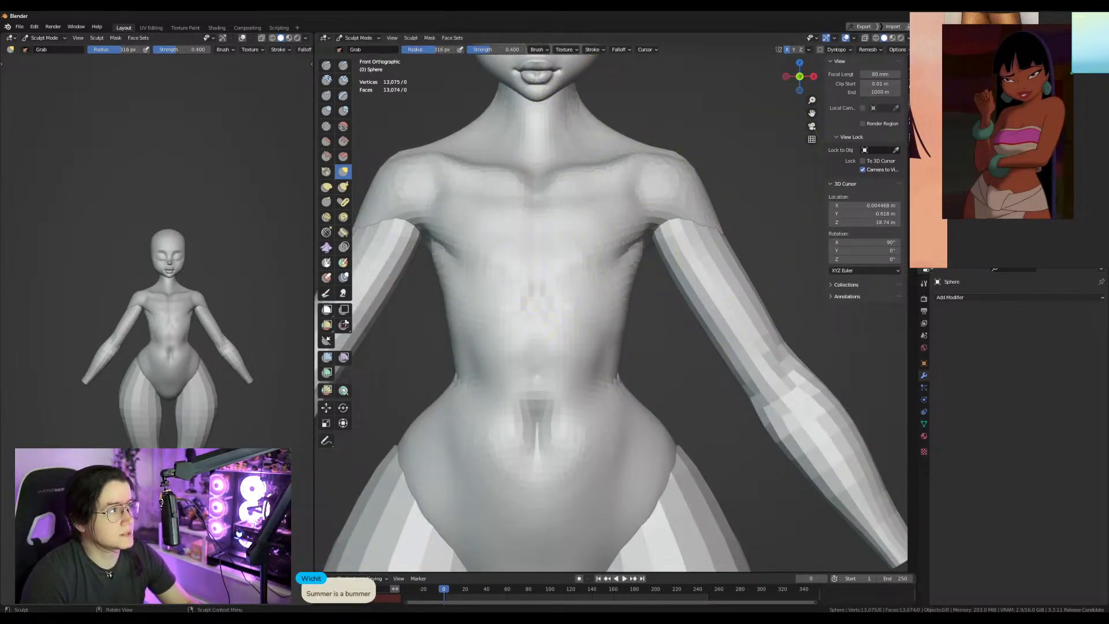
Pull the side of the waist below the ribcage inward in three-quarter view with the Grab brush.
{"action": "scroll", "coordinate": [1026, 111], "scroll_direction": "down", "scroll_amount": 2}
{"action": "middle_click_drag", "start_coordinate": [973, 105], "coordinate": [939, 118]}
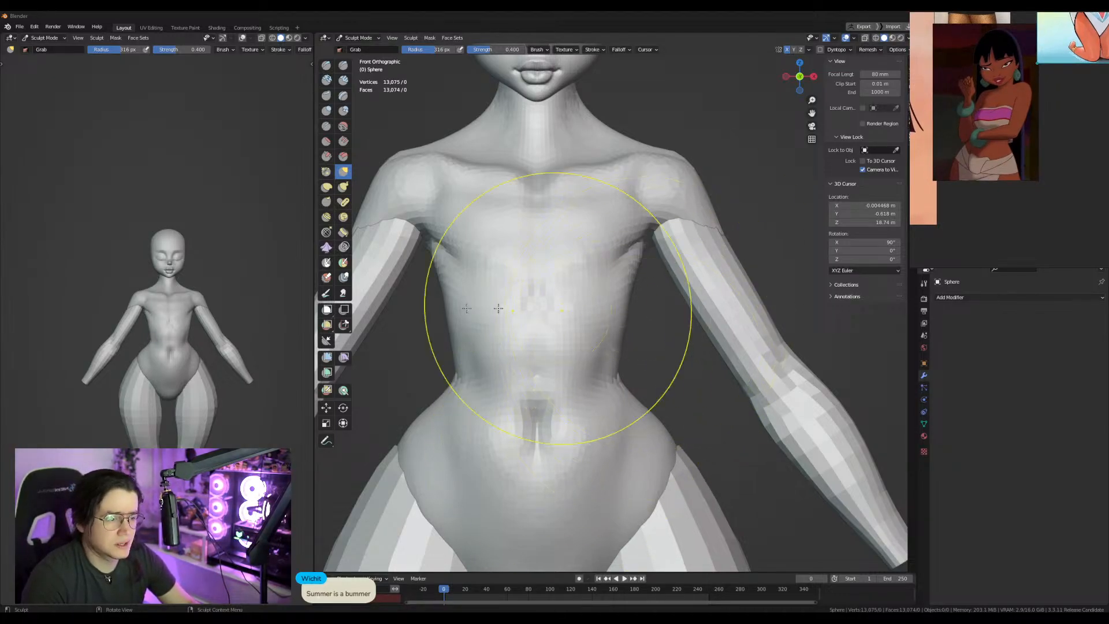
{"action": "middle_click_drag", "start_coordinate": [610, 311], "coordinate": [567, 319]}
{"action": "key", "text": "ctrl+Tab"}
{"action": "key", "text": "ctrl+Tab"}
{"action": "left_click", "coordinate": [598, 347]}
{"action": "key", "text": "f"}
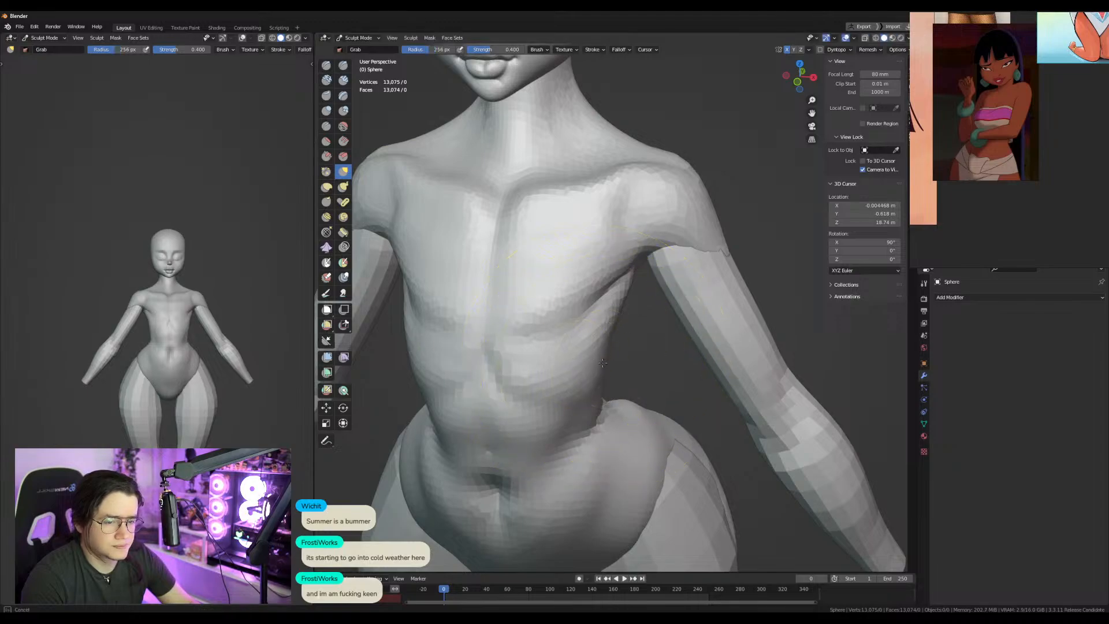
{"action": "left_click_drag", "start_coordinate": [602, 371], "coordinate": [593, 365]}
Push the upper back and the back of the neck forward in side view with the Grab brush at 257 px.
{"action": "key", "text": "f"}
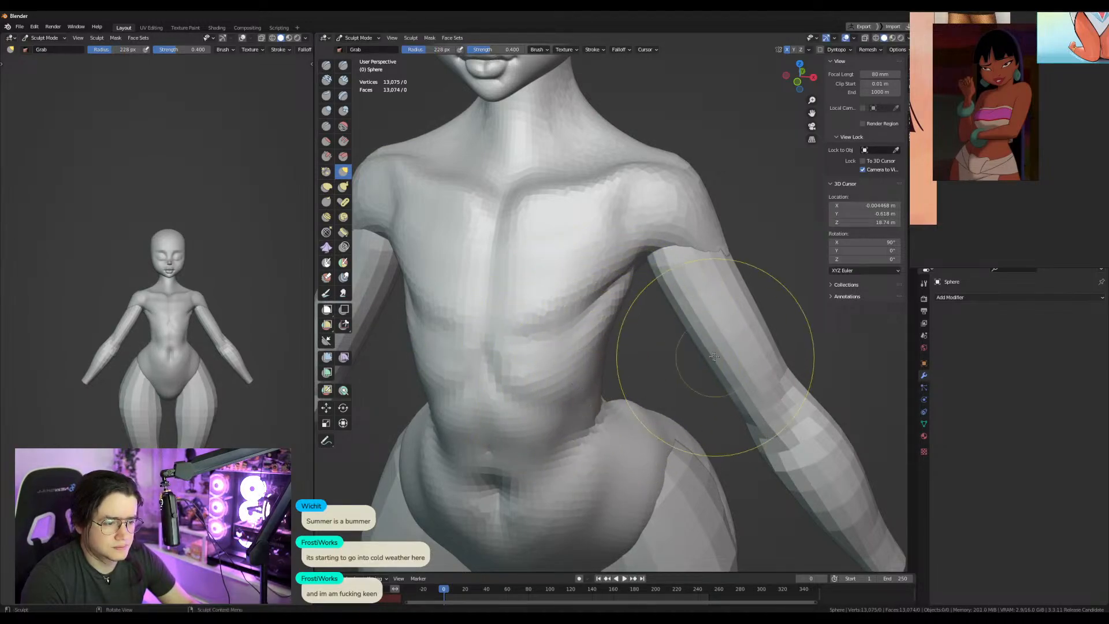
{"action": "middle_click_drag", "start_coordinate": [714, 361], "coordinate": [514, 283]}
{"action": "mouse_move", "coordinate": [649, 322]}
{"action": "middle_mouse_down"}
{"action": "mouse_move", "coordinate": [555, 363]}
{"action": "mouse_move", "coordinate": [537, 347]}
{"action": "mouse_move", "coordinate": [623, 373]}
{"action": "middle_mouse_up"}
{"action": "key", "text": "f"}
{"action": "key", "text": "f"}
{"action": "middle_click_drag", "start_coordinate": [563, 404], "coordinate": [578, 389], "text": "alt"}
{"action": "key", "text": "f"}
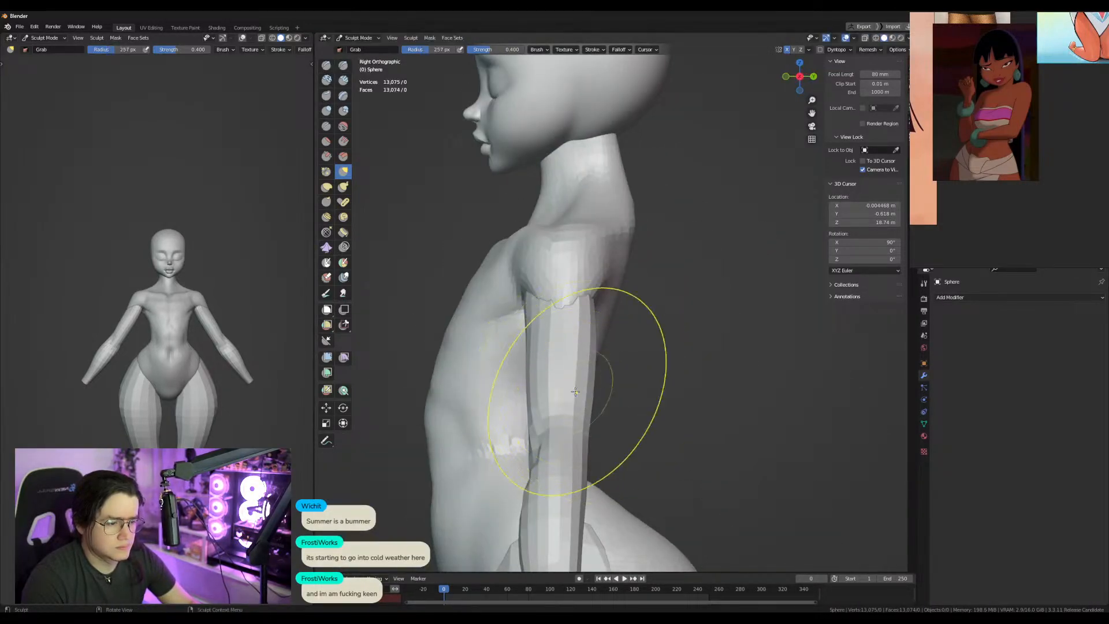
{"action": "left_click_drag", "start_coordinate": [635, 231], "coordinate": [615, 222]}
{"action": "left_click_drag", "start_coordinate": [623, 192], "coordinate": [615, 190]}
{"action": "left_click_drag", "start_coordinate": [606, 154], "coordinate": [599, 158]}
Smooth the chest and belly profile inward in side view and adjust the shoulder's lower edge with Grab at about 224 px.
{"action": "key", "text": "f"}
{"action": "left_click", "coordinate": [470, 306]}
{"action": "left_click_drag", "start_coordinate": [475, 269], "coordinate": [481, 273]}
{"action": "left_click_drag", "start_coordinate": [434, 400], "coordinate": [450, 404]}
{"action": "key", "text": "f"}
{"action": "left_click", "coordinate": [481, 413]}
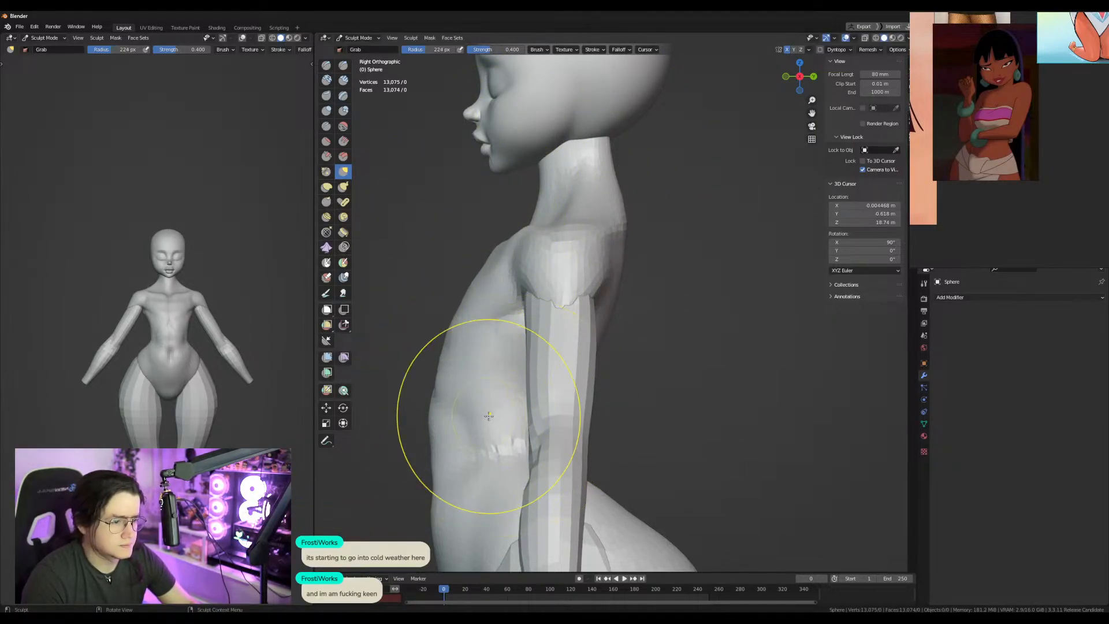
{"action": "key", "text": "f"}
{"action": "left_click", "coordinate": [550, 300]}
{"action": "left_click_drag", "start_coordinate": [555, 316], "coordinate": [551, 316]}
Lower the outer collarbone area and pull the trapezius slope toward the neck in front view with the Grab brush.
{"action": "key", "text": "KP_1"}
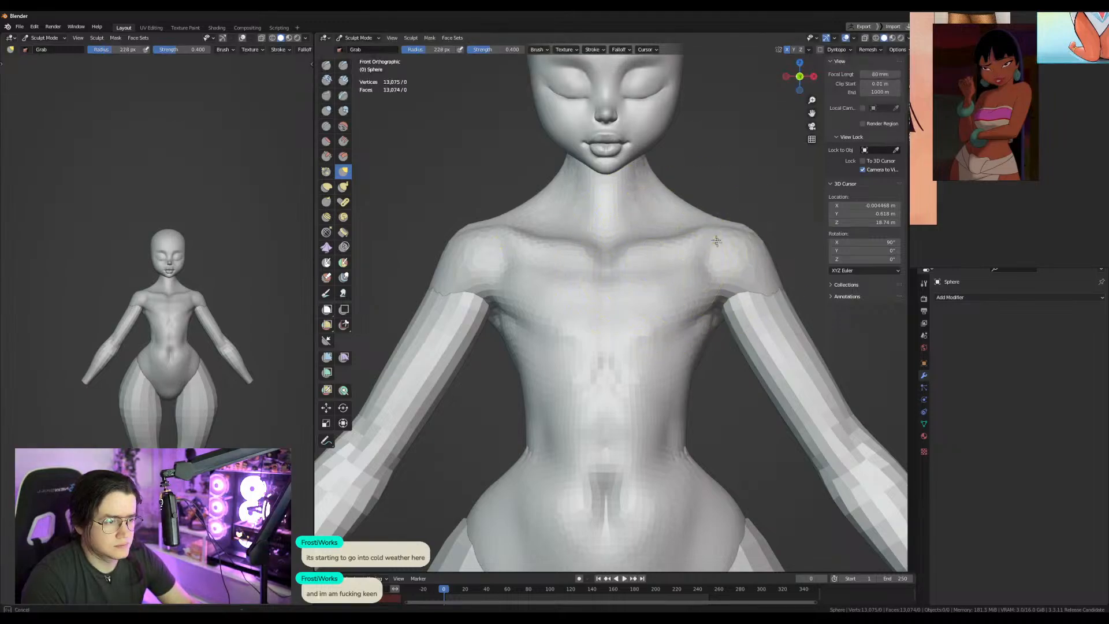
{"action": "key", "text": "f"}
{"action": "left_click", "coordinate": [687, 238]}
{"action": "left_click_drag", "start_coordinate": [690, 235], "coordinate": [695, 241]}
{"action": "left_click_drag", "start_coordinate": [675, 198], "coordinate": [649, 194]}
Carve the trapezius and the hollow above the collarbone with the Crease and Draw Sharp brushes at 113 px.
{"action": "key", "text": "shift+c"}
{"action": "mouse_move", "coordinate": [736, 248]}
{"action": "middle_mouse_down"}
{"action": "mouse_move", "coordinate": [681, 226]}
{"action": "mouse_move", "coordinate": [649, 328]}
{"action": "middle_mouse_up"}
{"action": "key", "text": "f"}
{"action": "left_click", "coordinate": [614, 333]}
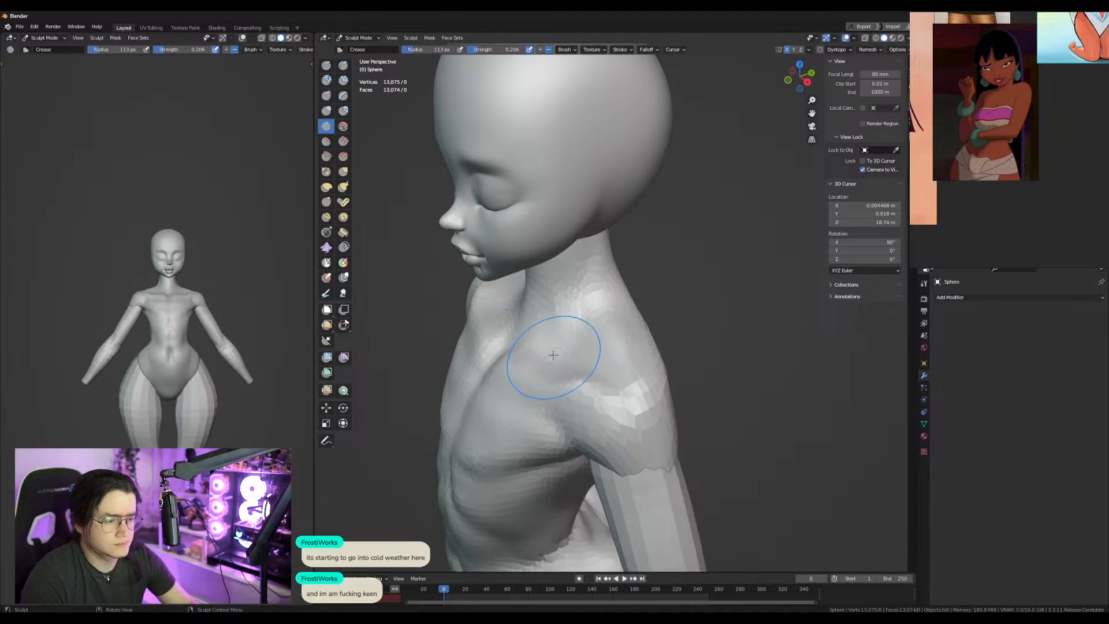
{"action": "mouse_move", "coordinate": [563, 348]}
{"action": "left_mouse_down"}
{"action": "mouse_move", "coordinate": [526, 341]}
{"action": "mouse_move", "coordinate": [573, 315]}
{"action": "mouse_move", "coordinate": [596, 343]}
{"action": "left_mouse_up"}
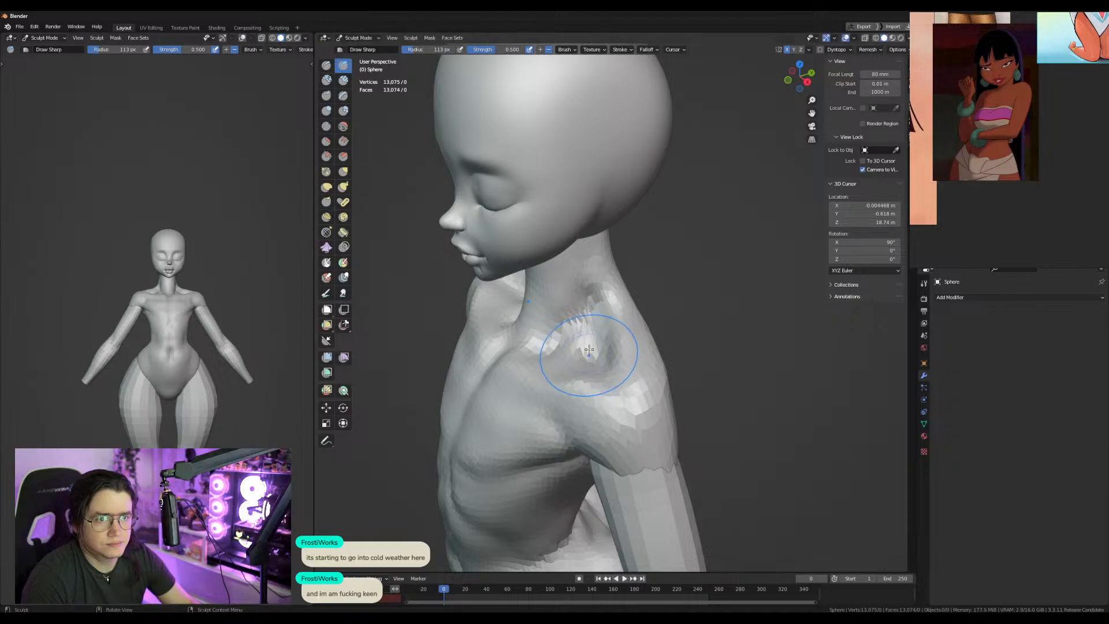
{"action": "left_click_drag", "start_coordinate": [586, 350], "coordinate": [602, 256]}
Reshape the trapezius where it meets the neck in back view with the Grab brush at 113 px.
{"action": "key", "text": "ctrl+KP_1"}
{"action": "key", "text": "g"}
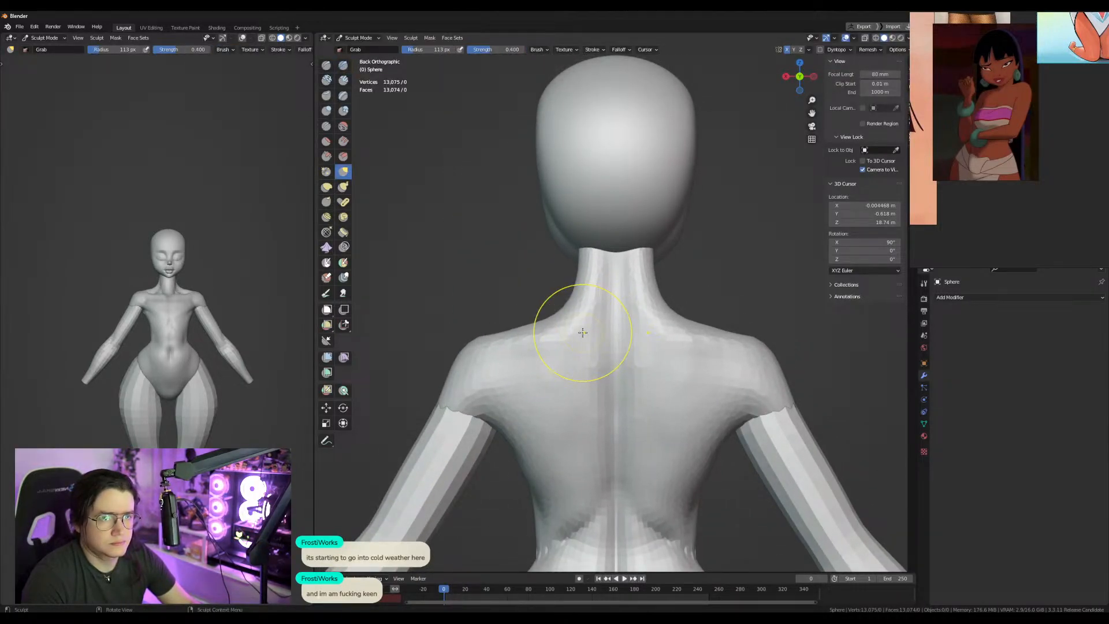
{"action": "left_click", "coordinate": [571, 341]}
{"action": "left_click_drag", "start_coordinate": [569, 306], "coordinate": [579, 318]}
{"action": "middle_click_drag", "start_coordinate": [581, 376], "coordinate": [587, 217], "text": "shift"}
Pull the outer shoulder and the armpit side of the back inward in back view with the Grab brush.
{"action": "key", "text": "f"}
{"action": "left_click", "coordinate": [520, 259]}
{"action": "left_click_drag", "start_coordinate": [462, 236], "coordinate": [490, 231]}
{"action": "key", "text": "f"}
{"action": "left_click", "coordinate": [520, 281]}
{"action": "left_click_drag", "start_coordinate": [523, 281], "coordinate": [539, 278]}
Pull the outer shoulder inward and down in front view with Grab, and resize the brush to 163 px.
{"action": "key", "text": "KP_3"}
{"action": "key", "text": "KP_1"}
{"action": "key", "text": "f"}
{"action": "left_click", "coordinate": [746, 229]}
{"action": "left_click_drag", "start_coordinate": [761, 197], "coordinate": [755, 203]}
{"action": "key", "text": "f"}
{"action": "left_click", "coordinate": [744, 186]}
{"action": "middle_click_drag", "start_coordinate": [733, 186], "coordinate": [687, 307], "text": "shift"}
{"action": "scroll", "coordinate": [673, 325], "scroll_direction": "up", "scroll_amount": 2}
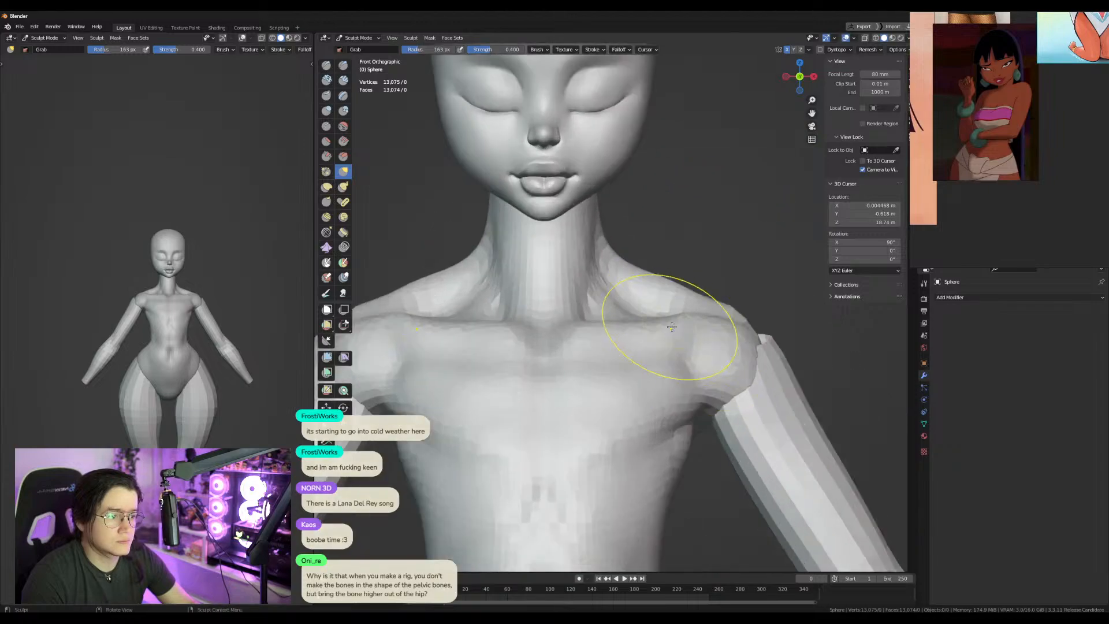
Pull the shoulder slope up and in and nudge the outer shoulder inward in front view with the Grab brush.
{"action": "key", "text": "f"}
{"action": "left_click", "coordinate": [670, 307]}
{"action": "middle_click_drag", "start_coordinate": [684, 263], "coordinate": [678, 279]}
{"action": "mouse_move", "coordinate": [673, 300]}
{"action": "left_mouse_down"}
{"action": "mouse_move", "coordinate": [669, 309]}
{"action": "mouse_move", "coordinate": [635, 279]}
{"action": "left_mouse_up"}
{"action": "left_click_drag", "start_coordinate": [762, 347], "coordinate": [750, 347]}
Reshape the collarbone and the shoulder slope from an angled front view with Grab, resizing the brush to 212 and 175 px.
{"action": "mouse_move", "coordinate": [759, 345]}
{"action": "middle_mouse_down"}
{"action": "mouse_move", "coordinate": [563, 332]}
{"action": "mouse_move", "coordinate": [658, 326]}
{"action": "middle_mouse_up"}
{"action": "key", "text": "f"}
{"action": "left_click", "coordinate": [495, 327]}
{"action": "key", "text": "f"}
{"action": "left_click", "coordinate": [716, 344]}
{"action": "middle_click_drag", "start_coordinate": [670, 388], "coordinate": [677, 422]}
{"action": "key", "text": "f"}
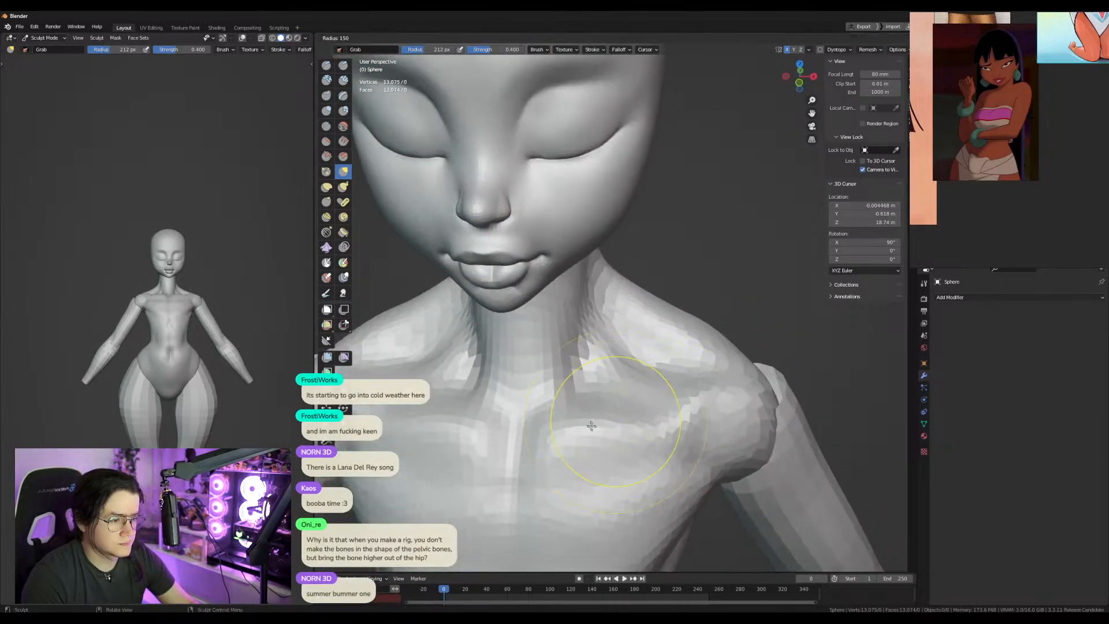
{"action": "left_click", "coordinate": [604, 453]}
{"action": "mouse_move", "coordinate": [674, 317]}
{"action": "left_mouse_down"}
{"action": "mouse_move", "coordinate": [628, 345]}
{"action": "mouse_move", "coordinate": [672, 356]}
{"action": "left_mouse_up"}
{"action": "mouse_move", "coordinate": [720, 350]}
{"action": "middle_mouse_down", "text": "alt"}
{"action": "mouse_move", "coordinate": [532, 334]}
{"action": "mouse_move", "coordinate": [606, 351]}
{"action": "middle_mouse_up", "text": "alt"}
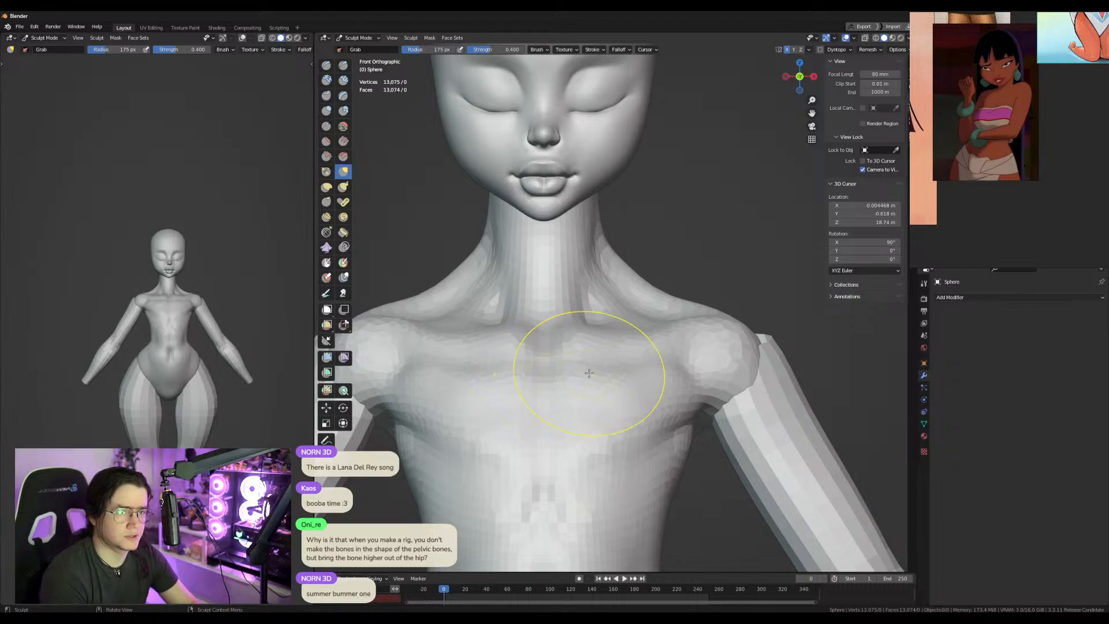
Select the arm mesh, move it toward the shoulder in front view and scale it down slightly.
{"action": "scroll", "coordinate": [690, 298], "scroll_direction": "down", "scroll_amount": 2}
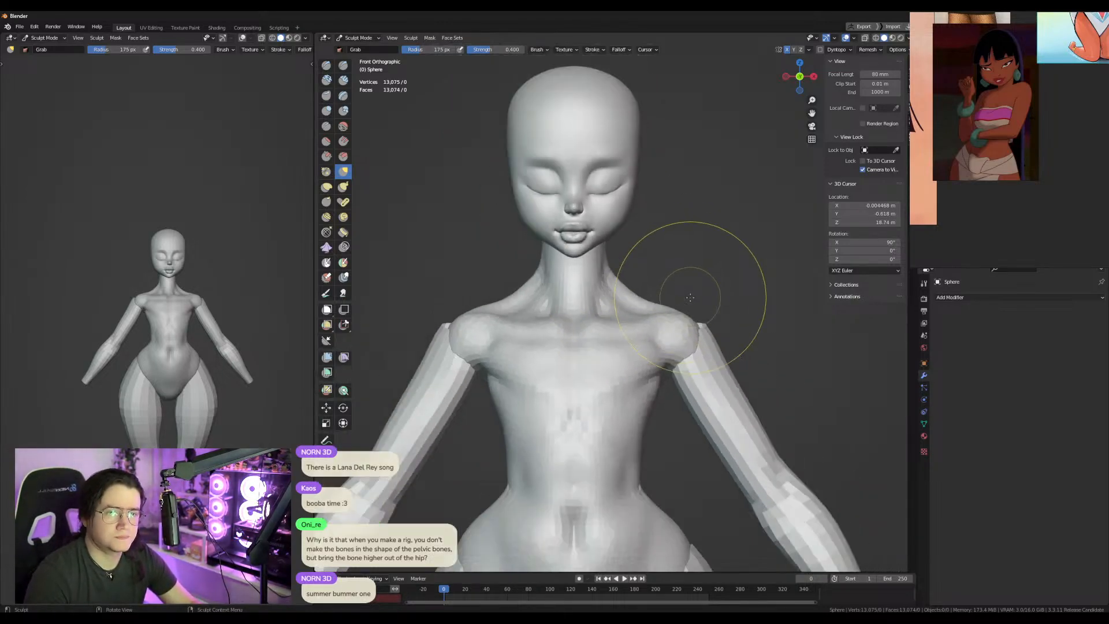
{"action": "scroll", "coordinate": [691, 298], "scroll_direction": "down", "scroll_amount": 2}
{"action": "middle_click_drag", "start_coordinate": [692, 300], "coordinate": [669, 223], "text": "shift"}
{"action": "scroll", "coordinate": [664, 231], "scroll_direction": "up", "scroll_amount": 1}
{"action": "key", "text": "ctrl+Tab"}
{"action": "left_click", "coordinate": [588, 313]}
{"action": "left_click", "coordinate": [674, 324]}
{"action": "key", "text": "Tab"}
{"action": "key", "text": "g"}
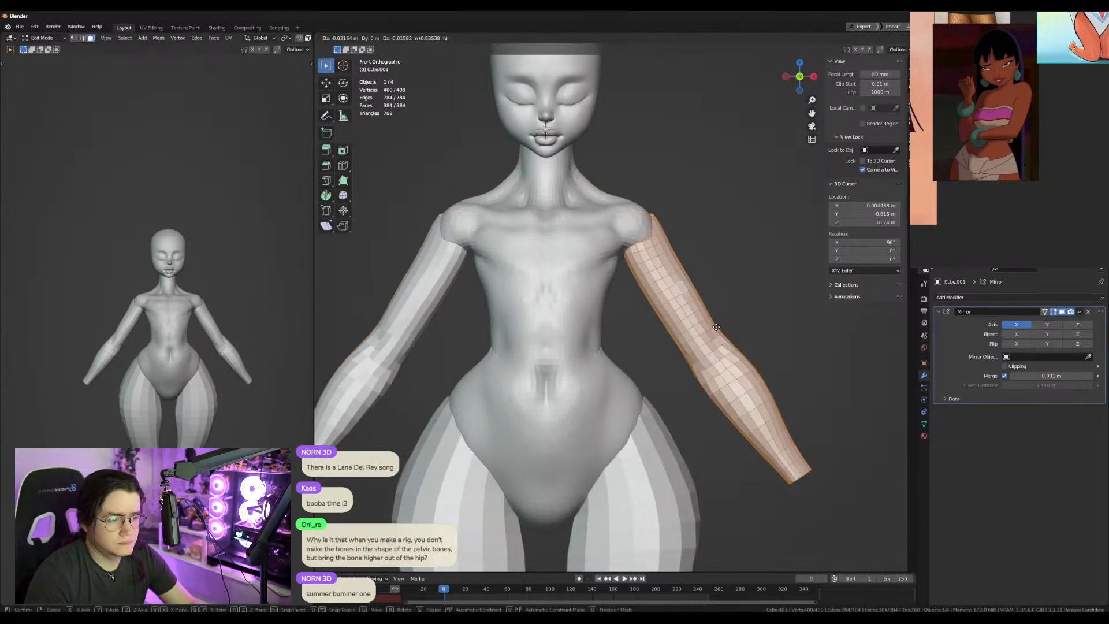
{"action": "key", "text": "s"}
{"action": "left_click", "coordinate": [769, 347]}
Adjust the arm's thickness with Shrink/Fatten and align it with the shoulder along the Y axis.
{"action": "key", "text": "alt+s"}
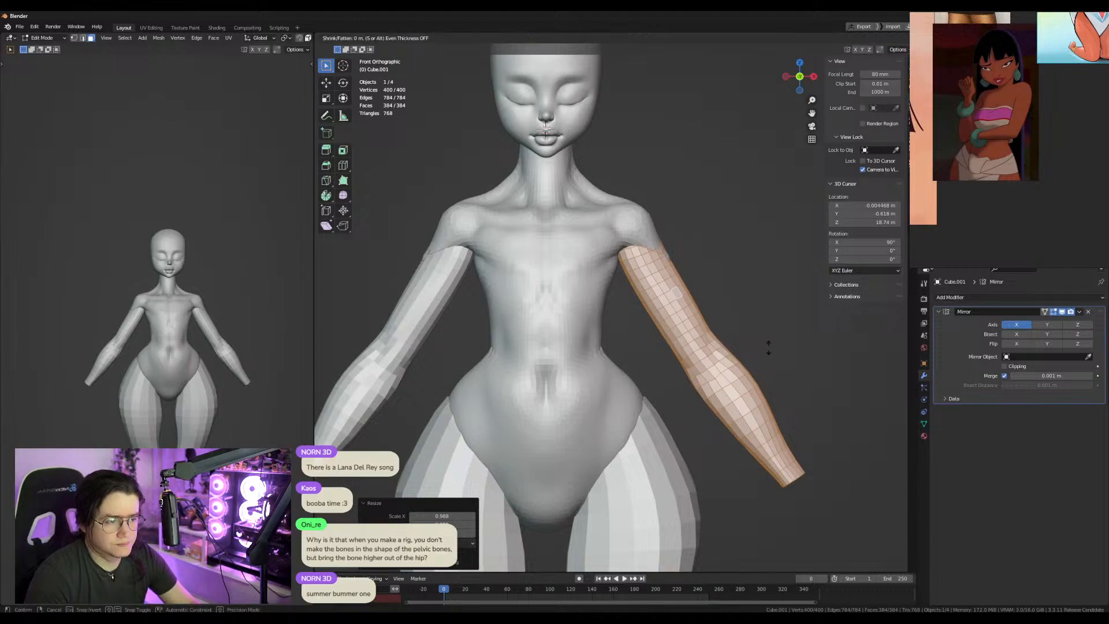
{"action": "left_click", "coordinate": [769, 350]}
{"action": "middle_click_drag", "start_coordinate": [769, 351], "coordinate": [693, 329], "text": "alt"}
{"action": "key", "text": "g"}
{"action": "key", "text": "y"}
{"action": "left_click", "coordinate": [681, 322]}
{"action": "mouse_move", "coordinate": [612, 315]}
{"action": "middle_mouse_down", "text": "alt"}
{"action": "mouse_move", "coordinate": [664, 318]}
{"action": "mouse_move", "coordinate": [619, 320]}
{"action": "middle_mouse_up", "text": "alt"}
Adjust the arm's profile below the shoulder in side view with the Grab brush, resized to 191 px.
{"action": "key", "text": "ctrl+Tab"}
{"action": "middle_click_drag", "start_coordinate": [621, 358], "coordinate": [630, 390]}
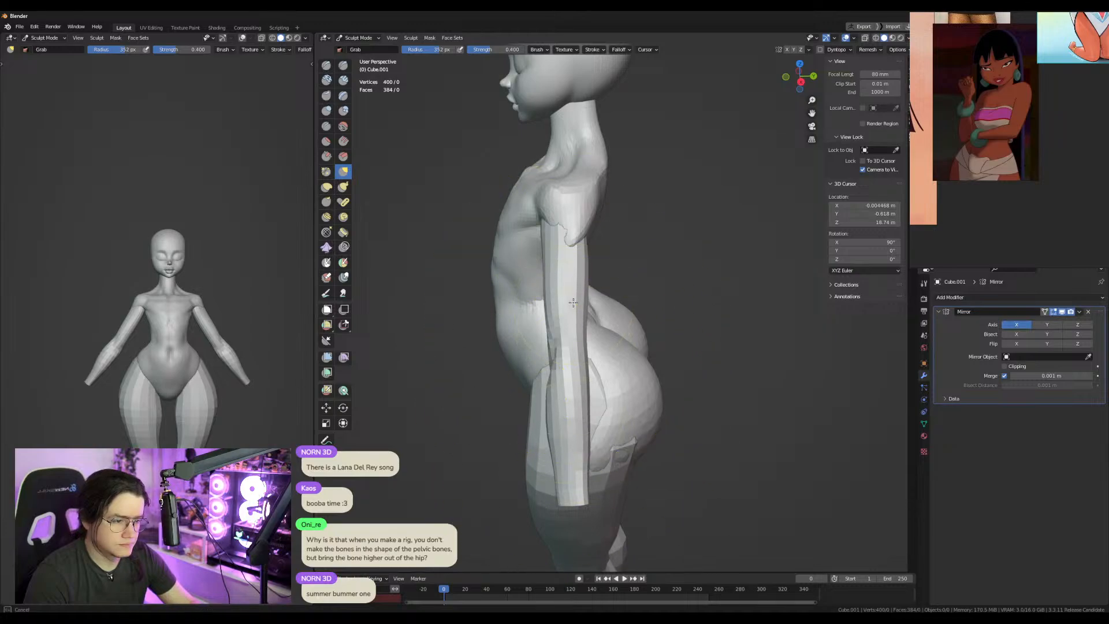
{"action": "key", "text": "f"}
{"action": "left_click", "coordinate": [527, 225]}
{"action": "key", "text": "f"}
{"action": "left_click", "coordinate": [542, 223]}
{"action": "key", "text": "f"}
{"action": "left_click", "coordinate": [574, 283]}
Switch sculpting to the body and refine the shoulder over the arm in back view with Grab at 125 px.
{"action": "key", "text": "ctrl+KP_1"}
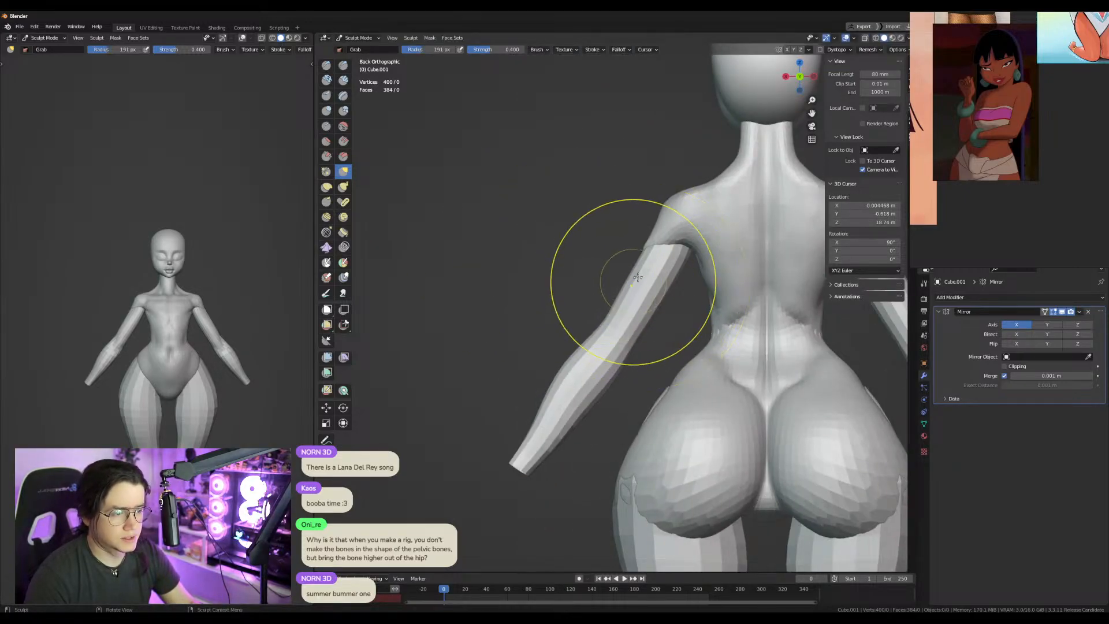
{"action": "key", "text": "alt+q"}
{"action": "scroll", "coordinate": [685, 219], "scroll_direction": "up", "scroll_amount": 2}
{"action": "middle_click_drag", "start_coordinate": [685, 218], "coordinate": [588, 323], "text": "shift"}
{"action": "key", "text": "f"}
{"action": "left_click", "coordinate": [568, 319]}
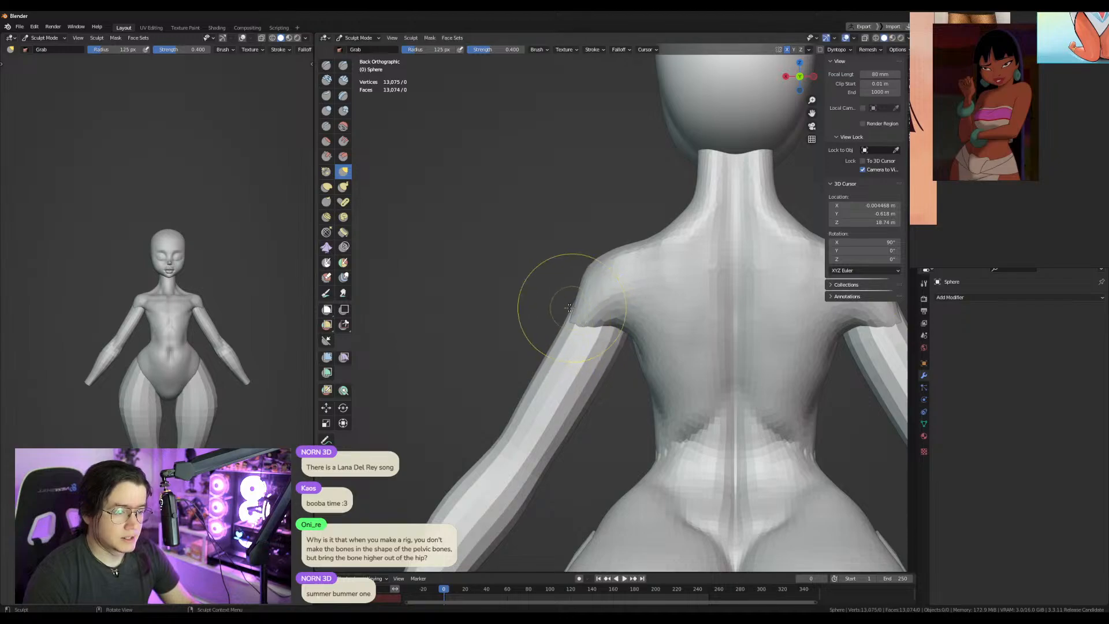
{"action": "key", "text": "KP_1"}
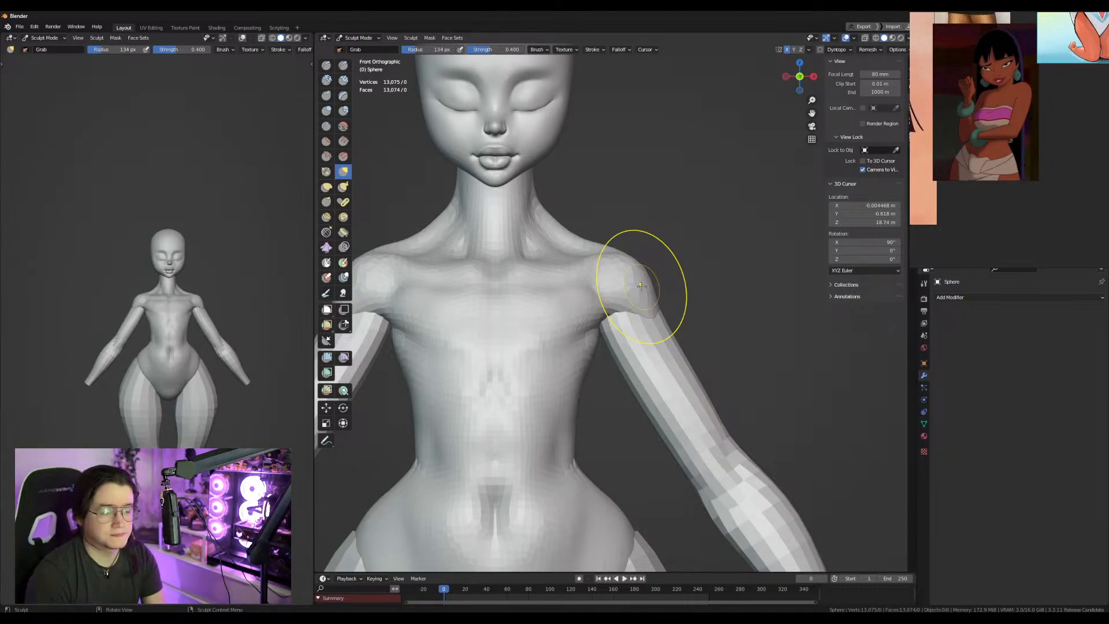
Switch sculpting to the arm and adjust its elbow and forearm with the Grab brush, resized to 205 px.
{"action": "scroll", "coordinate": [688, 322], "scroll_direction": "down", "scroll_amount": 3}
{"action": "scroll", "coordinate": [713, 359], "scroll_direction": "up", "scroll_amount": 1}
{"action": "mouse_move", "coordinate": [713, 359]}
{"action": "middle_mouse_down", "text": "alt"}
{"action": "mouse_move", "coordinate": [638, 388]}
{"action": "mouse_move", "coordinate": [689, 399]}
{"action": "middle_mouse_up", "text": "alt"}
{"action": "mouse_move", "coordinate": [691, 406]}
{"action": "left_mouse_down"}
{"action": "mouse_move", "coordinate": [693, 387]}
{"action": "mouse_move", "coordinate": [690, 415]}
{"action": "mouse_move", "coordinate": [709, 456]}
{"action": "left_mouse_up"}
{"action": "key", "text": "alt+q"}
{"action": "key", "text": "f"}
{"action": "left_click", "coordinate": [721, 452]}
{"action": "middle_click_drag", "start_coordinate": [705, 426], "coordinate": [698, 382], "text": "shift"}
{"action": "key", "text": "f"}
{"action": "left_click", "coordinate": [748, 384]}
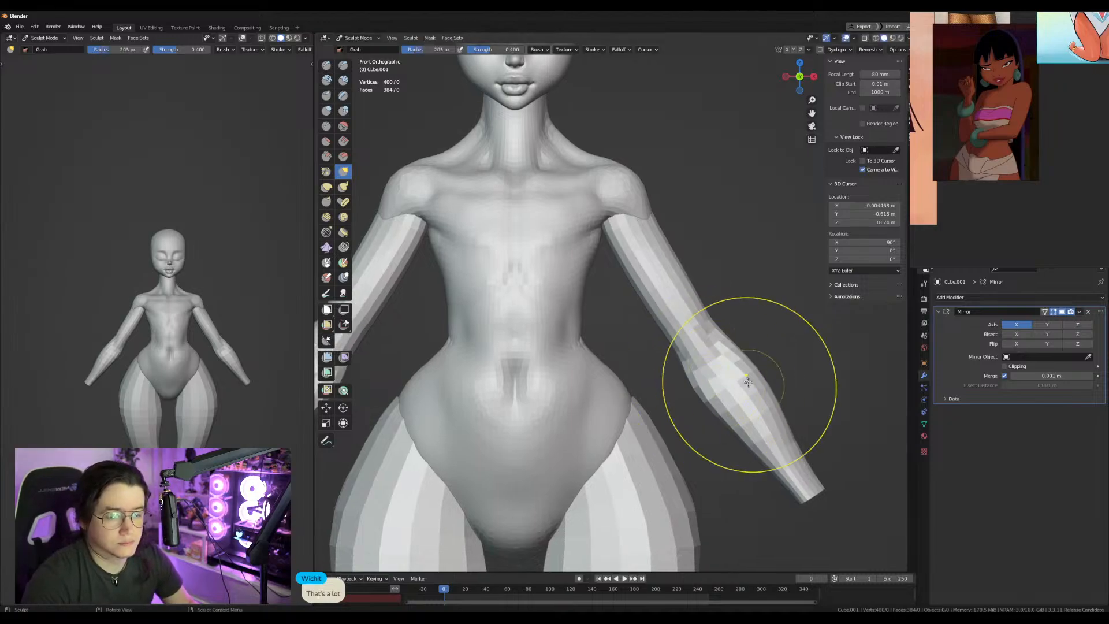
Add a Round Cube mesh at the chest beside the body's centreline in Object Mode.
{"action": "middle_click_drag", "start_coordinate": [703, 335], "coordinate": [760, 434], "text": "shift"}
{"action": "key", "text": "ctrl+Tab"}
{"action": "left_click", "coordinate": [620, 387]}
{"action": "right_click", "coordinate": [624, 358], "text": "shift"}
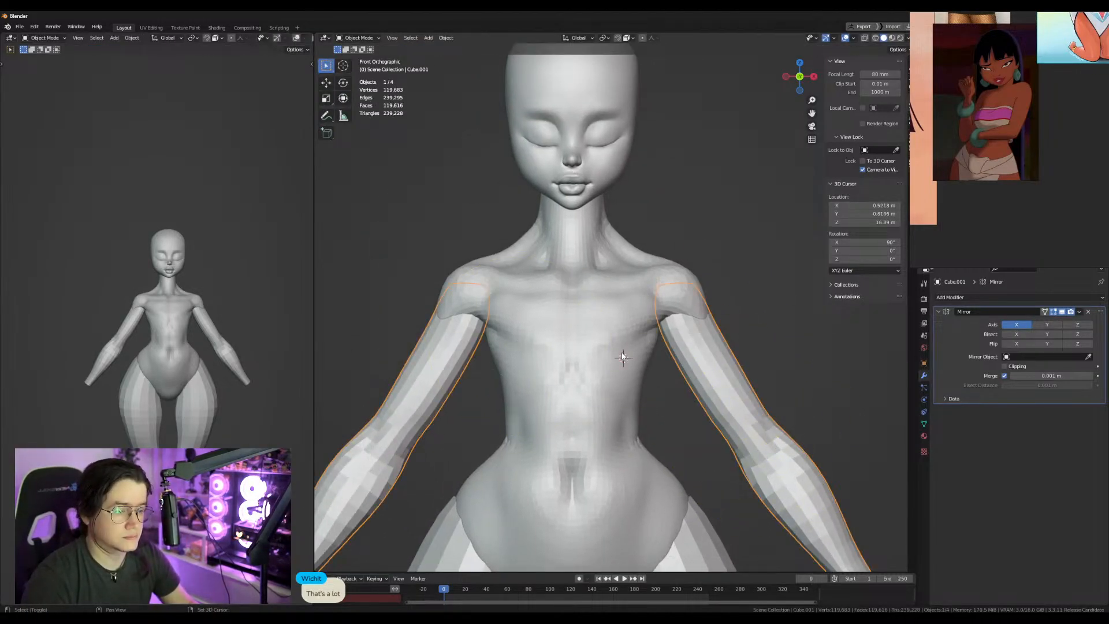
{"action": "key", "text": "shift+a"}
{"action": "mouse_move", "coordinate": [624, 353]}
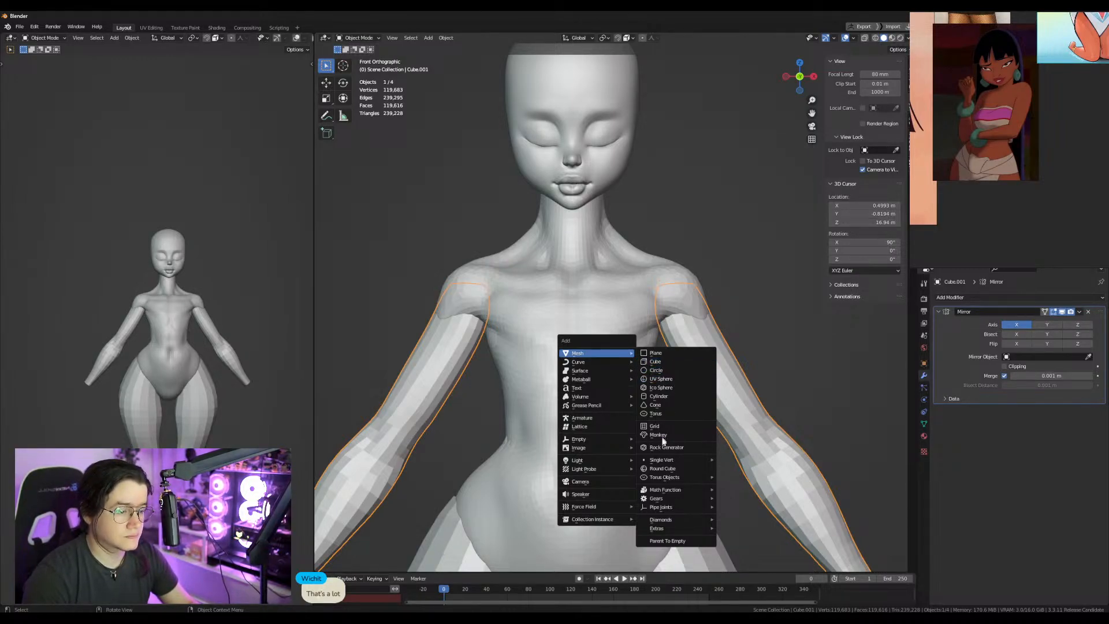
{"action": "left_click", "coordinate": [663, 468]}
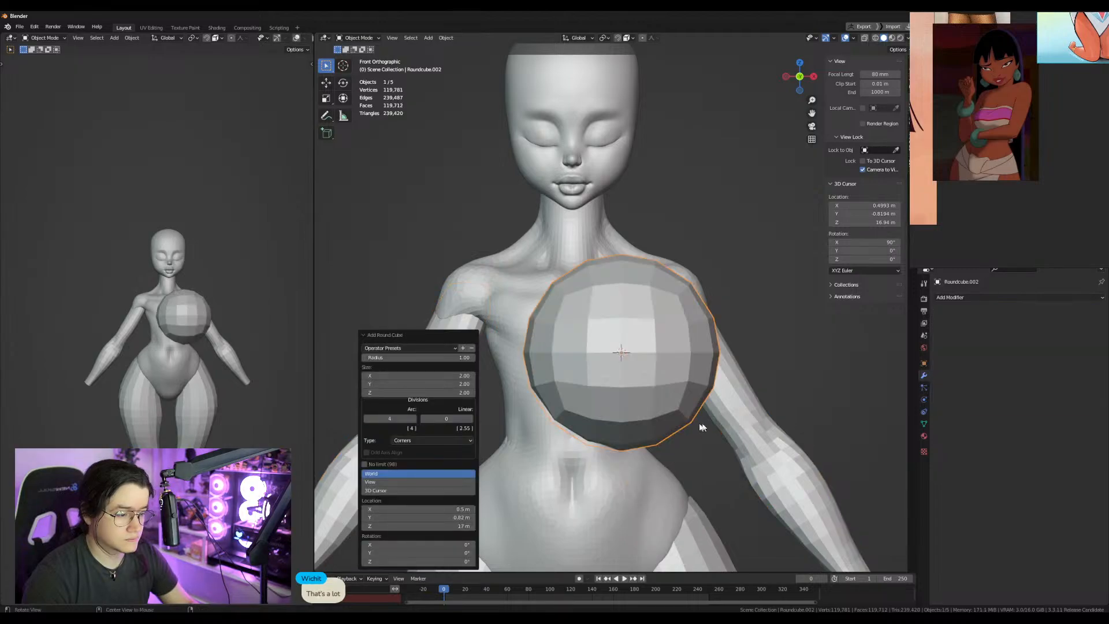
Scale the round cube to about half size and position it against the chest in side view.
{"action": "key", "text": "KP_3"}
{"action": "key", "text": "s"}
{"action": "left_click", "coordinate": [595, 395]}
{"action": "middle_click_drag", "start_coordinate": [636, 394], "coordinate": [745, 389], "text": "shift"}
{"action": "key", "text": "g"}
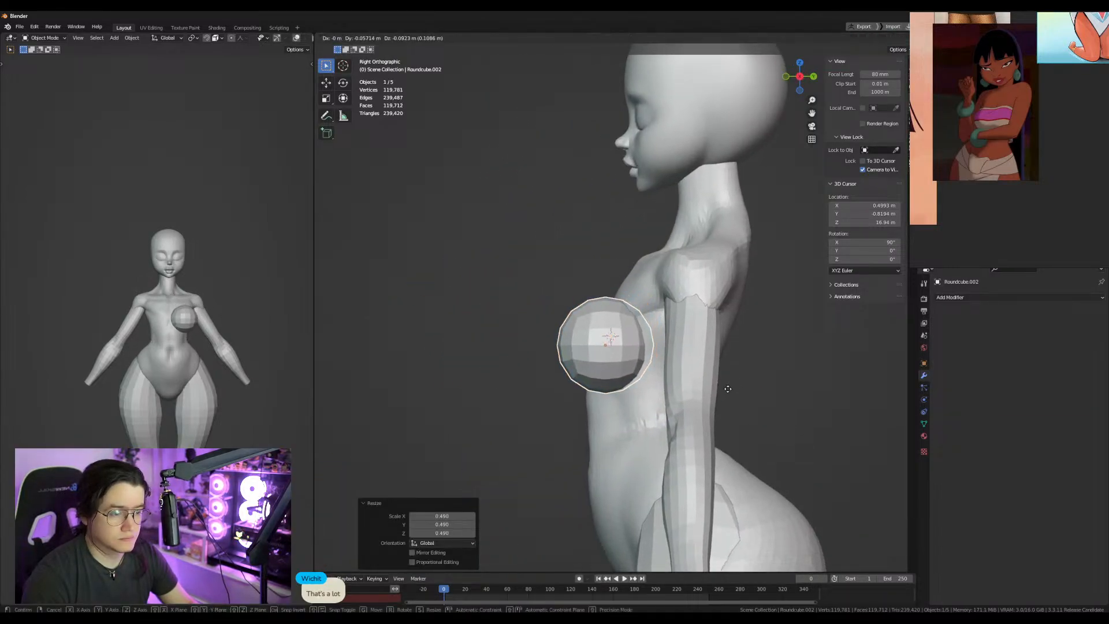
{"action": "left_click", "coordinate": [729, 398]}
Rotate the round cube outward by about 15 degrees in top view.
{"action": "mouse_move", "coordinate": [676, 394]}
{"action": "middle_mouse_down", "text": "alt"}
{"action": "mouse_move", "coordinate": [766, 368]}
{"action": "mouse_move", "coordinate": [678, 335]}
{"action": "middle_mouse_up", "text": "alt"}
{"action": "key", "text": "KP_7"}
{"action": "key", "text": "r"}
{"action": "left_click", "coordinate": [777, 351]}
{"action": "middle_click_drag", "start_coordinate": [687, 266], "coordinate": [684, 306], "text": "shift"}
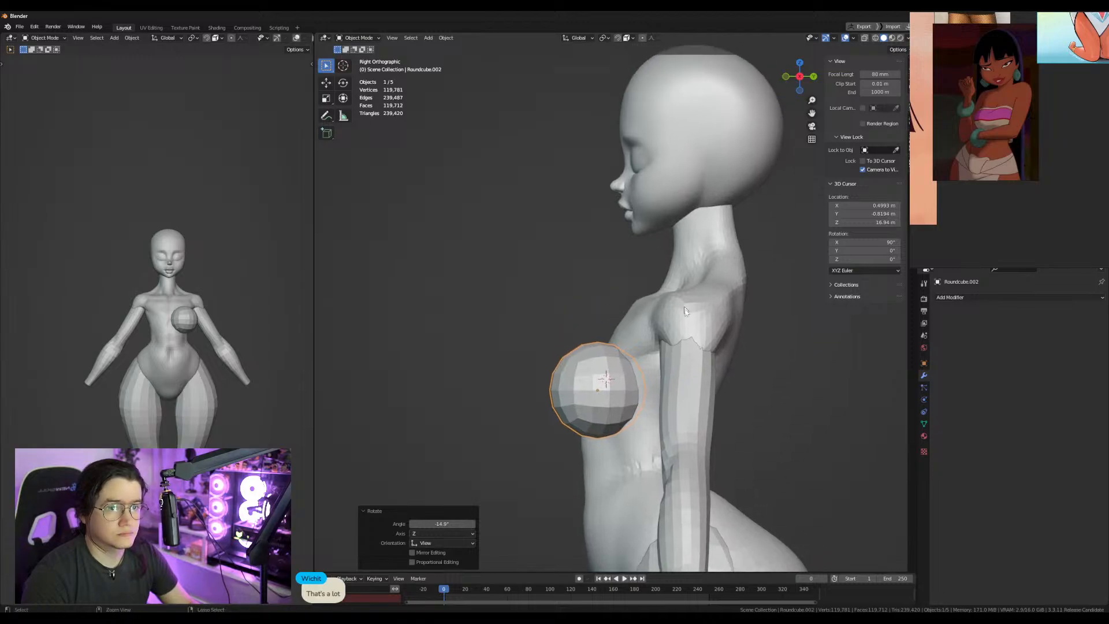
Sculpt the round cube into a breast shape, stretching its upper part toward the shoulder with the Grab brush.
{"action": "key", "text": "ctrl+Tab"}
{"action": "middle_click_drag", "start_coordinate": [599, 228], "coordinate": [588, 226], "text": "shift"}
{"action": "key", "text": "f"}
{"action": "left_click", "coordinate": [611, 268]}
{"action": "middle_click_drag", "start_coordinate": [610, 268], "coordinate": [589, 317]}
{"action": "scroll", "coordinate": [598, 309], "scroll_direction": "up", "scroll_amount": 2}
{"action": "key", "text": "f"}
{"action": "left_click", "coordinate": [599, 321]}
{"action": "mouse_move", "coordinate": [585, 369]}
{"action": "left_mouse_down"}
{"action": "mouse_move", "coordinate": [640, 338]}
{"action": "mouse_move", "coordinate": [760, 224]}
{"action": "left_mouse_up"}
Refine the breast's volume and its side against the ribcage from several angles with Grab at 276 px.
{"action": "mouse_move", "coordinate": [595, 363]}
{"action": "middle_mouse_down"}
{"action": "mouse_move", "coordinate": [718, 347]}
{"action": "mouse_move", "coordinate": [544, 348]}
{"action": "middle_mouse_up"}
{"action": "key", "text": "f"}
{"action": "left_click", "coordinate": [580, 361]}
{"action": "left_click_drag", "start_coordinate": [586, 369], "coordinate": [593, 382]}
{"action": "left_click_drag", "start_coordinate": [584, 376], "coordinate": [592, 384]}
{"action": "mouse_move", "coordinate": [591, 378]}
{"action": "middle_mouse_down"}
{"action": "mouse_move", "coordinate": [711, 365]}
{"action": "mouse_move", "coordinate": [585, 403]}
{"action": "mouse_move", "coordinate": [549, 399]}
{"action": "middle_mouse_up"}
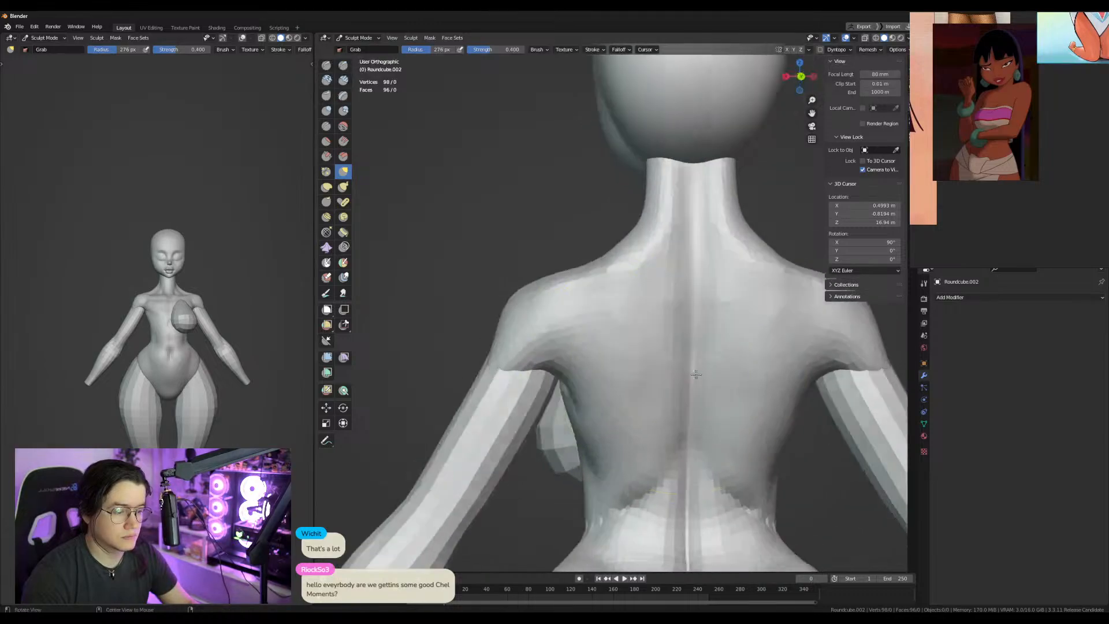
{"action": "middle_click_drag", "start_coordinate": [641, 386], "coordinate": [709, 378], "text": "alt"}
{"action": "key", "text": "alt+q"}
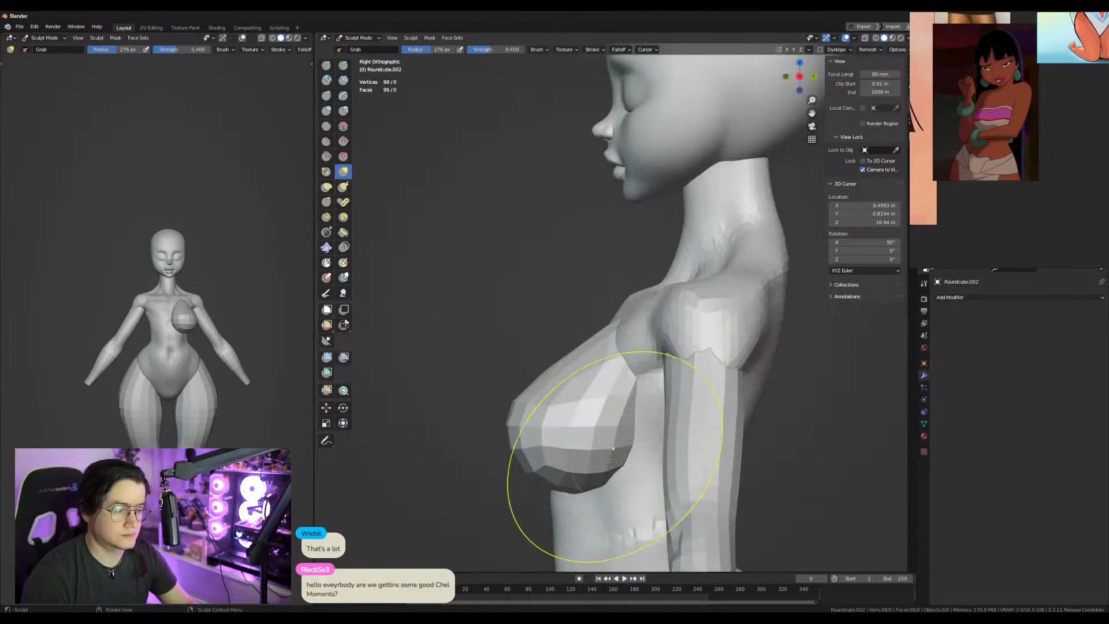
Turn on X-ray and push the breast's underside and upper slope back toward the torso in side view with Grab.
{"action": "key", "text": "alt+z"}
{"action": "key", "text": "f"}
{"action": "left_click", "coordinate": [579, 469]}
{"action": "left_click_drag", "start_coordinate": [563, 475], "coordinate": [571, 478]}
{"action": "left_click_drag", "start_coordinate": [564, 482], "coordinate": [569, 483]}
{"action": "left_click_drag", "start_coordinate": [572, 386], "coordinate": [595, 380]}
Push the upper chest, the front of the neck and the nape slightly back in side view with Grab.
{"action": "key", "text": "f"}
{"action": "left_click", "coordinate": [628, 305]}
{"action": "left_click_drag", "start_coordinate": [634, 298], "coordinate": [656, 292]}
{"action": "key", "text": "f"}
{"action": "left_click", "coordinate": [664, 286]}
{"action": "mouse_move", "coordinate": [683, 195]}
{"action": "left_mouse_down"}
{"action": "mouse_move", "coordinate": [665, 182]}
{"action": "mouse_move", "coordinate": [679, 213]}
{"action": "mouse_move", "coordinate": [693, 194]}
{"action": "left_mouse_up"}
{"action": "key", "text": "f"}
{"action": "left_click", "coordinate": [673, 215]}
{"action": "left_click_drag", "start_coordinate": [773, 165], "coordinate": [780, 163]}
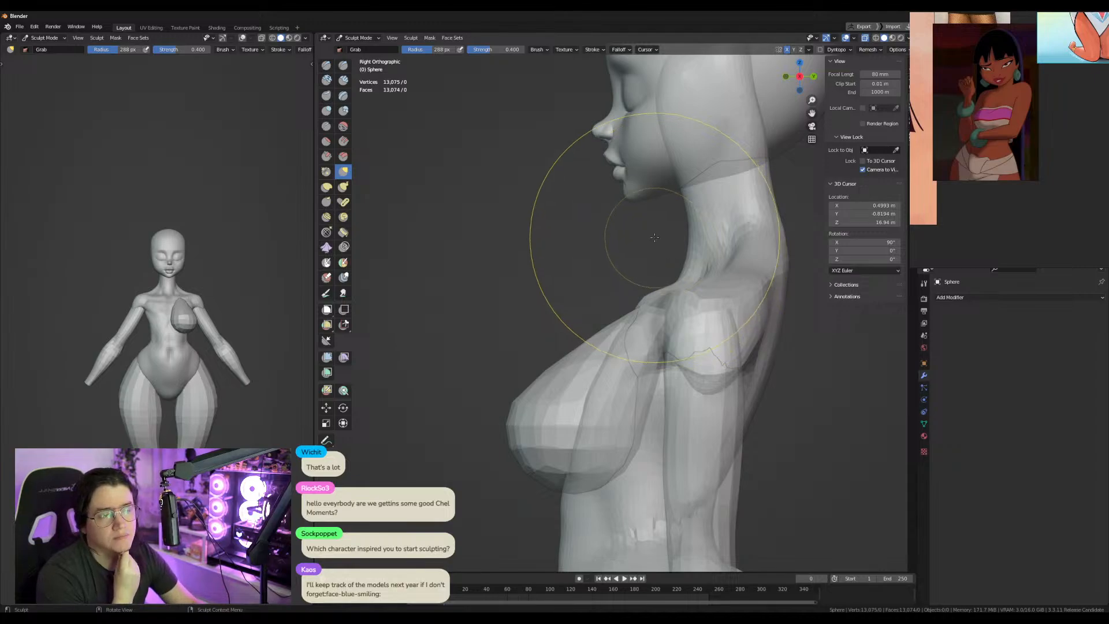
Refine the body's upper chest behind the breast with Grab at 181 px, and turn X-ray off.
{"action": "mouse_move", "coordinate": [628, 315]}
{"action": "middle_mouse_down", "text": "shift"}
{"action": "mouse_move", "coordinate": [629, 298]}
{"action": "mouse_move", "coordinate": [653, 343]}
{"action": "middle_mouse_up", "text": "shift"}
{"action": "key", "text": "f"}
{"action": "left_click", "coordinate": [534, 370]}
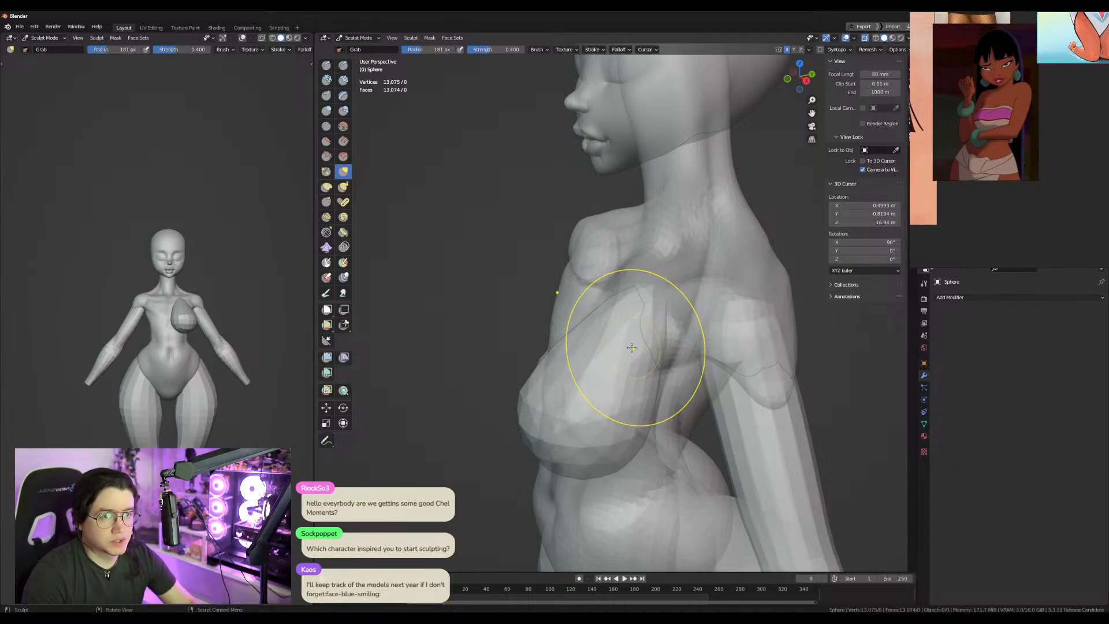
{"action": "key", "text": "alt+z"}
{"action": "middle_click_drag", "start_coordinate": [634, 350], "coordinate": [706, 357]}
Select the breast mesh in Object Mode and add a Subdivision modifier with viewport level 1.
{"action": "key", "text": "ctrl+Tab"}
{"action": "left_click", "coordinate": [624, 394]}
{"action": "key", "text": "KP_3"}
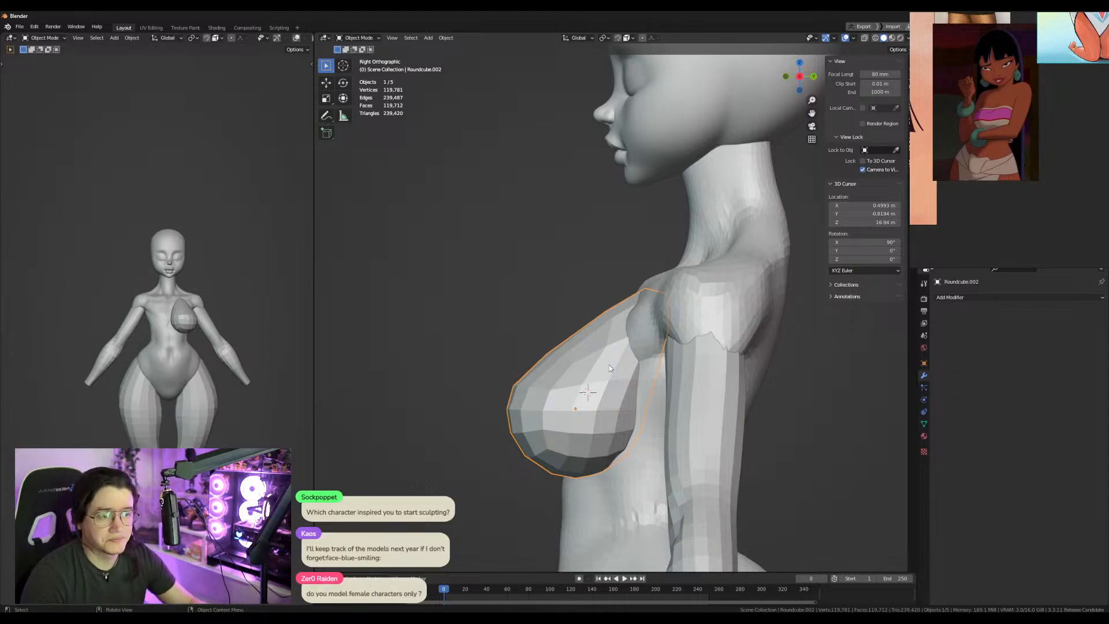
{"action": "key", "text": "ctrl+Tab"}
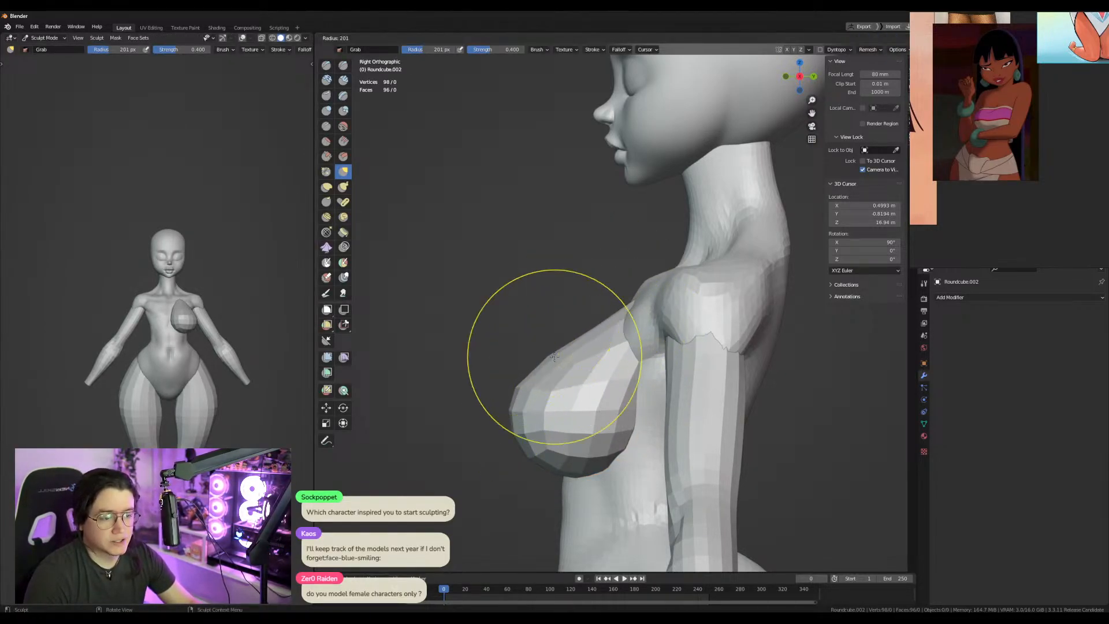
{"action": "key", "text": "ctrl+Tab"}
{"action": "key", "text": "ctrl+1"}
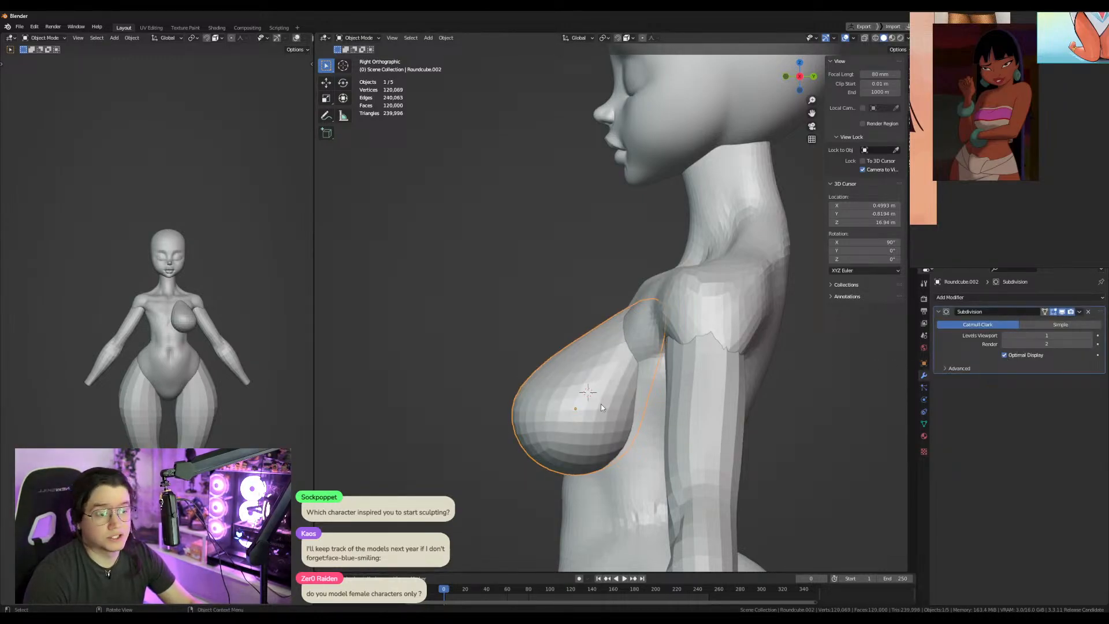
Rotate the whole breast mesh slightly in top view and reposition it against the chest in Edit Mode.
{"action": "key", "text": "Tab"}
{"action": "key", "text": "KP_7"}
{"action": "key", "text": "g"}
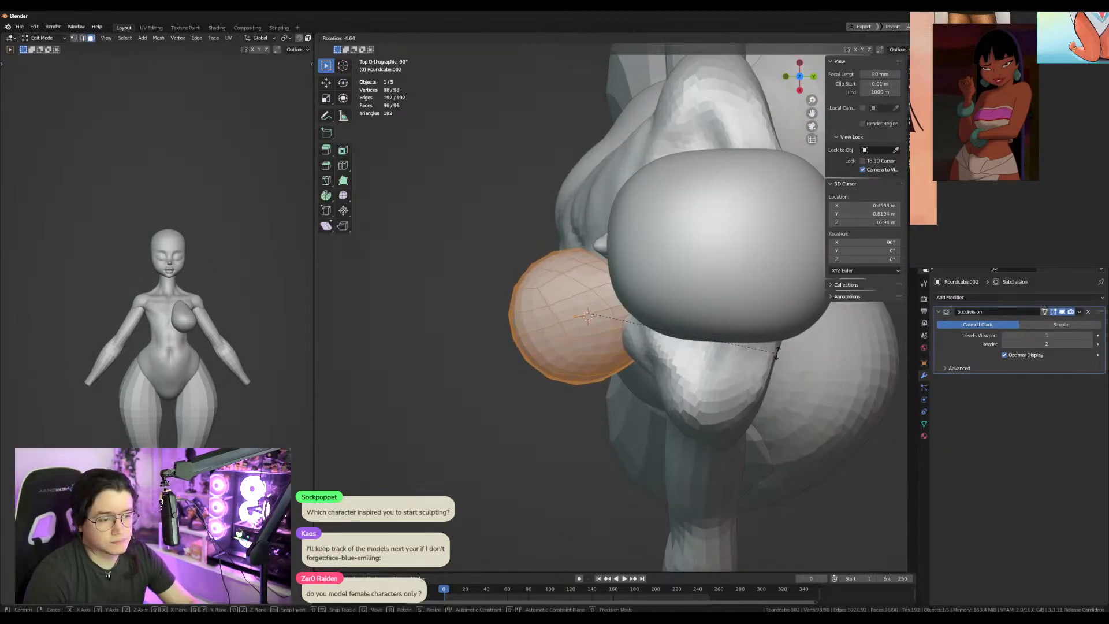
{"action": "left_click", "coordinate": [777, 353]}
{"action": "key", "text": "KP_3"}
{"action": "scroll", "coordinate": [660, 380], "scroll_direction": "up", "scroll_amount": 3}
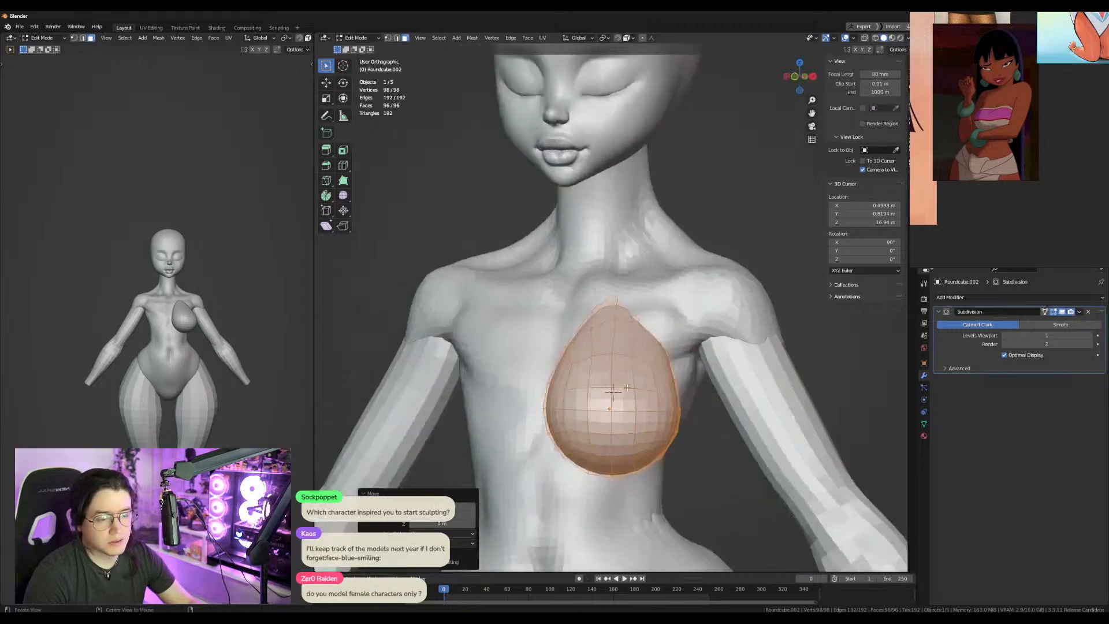
Apply the breast's Subdivision modifier and mirror it across X, applying its location, rotation and scale.
{"action": "key", "text": "Tab"}
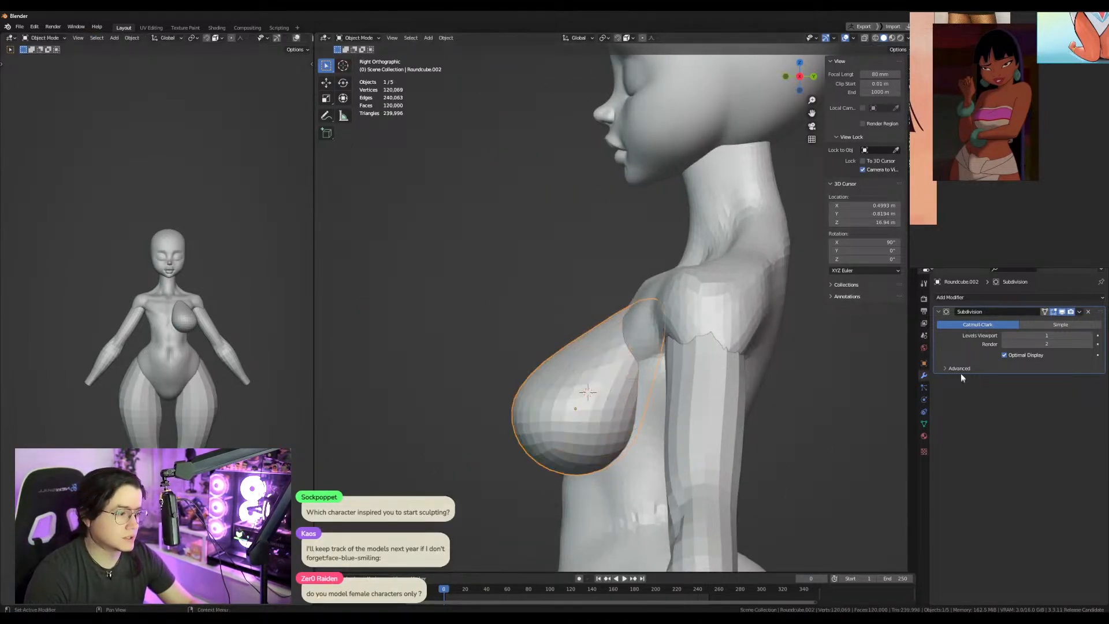
{"action": "key", "text": "ctrl+a"}
{"action": "key", "text": "alt+m"}
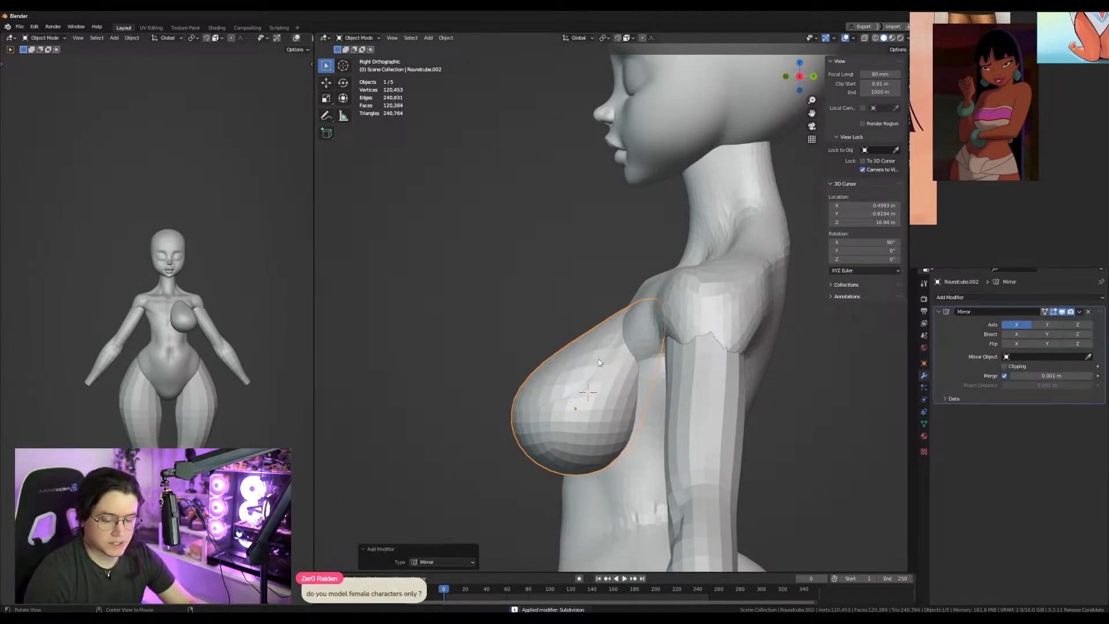
{"action": "key", "text": "ctrl+a"}
{"action": "left_click", "coordinate": [601, 370]}
{"action": "key", "text": "KP_1"}
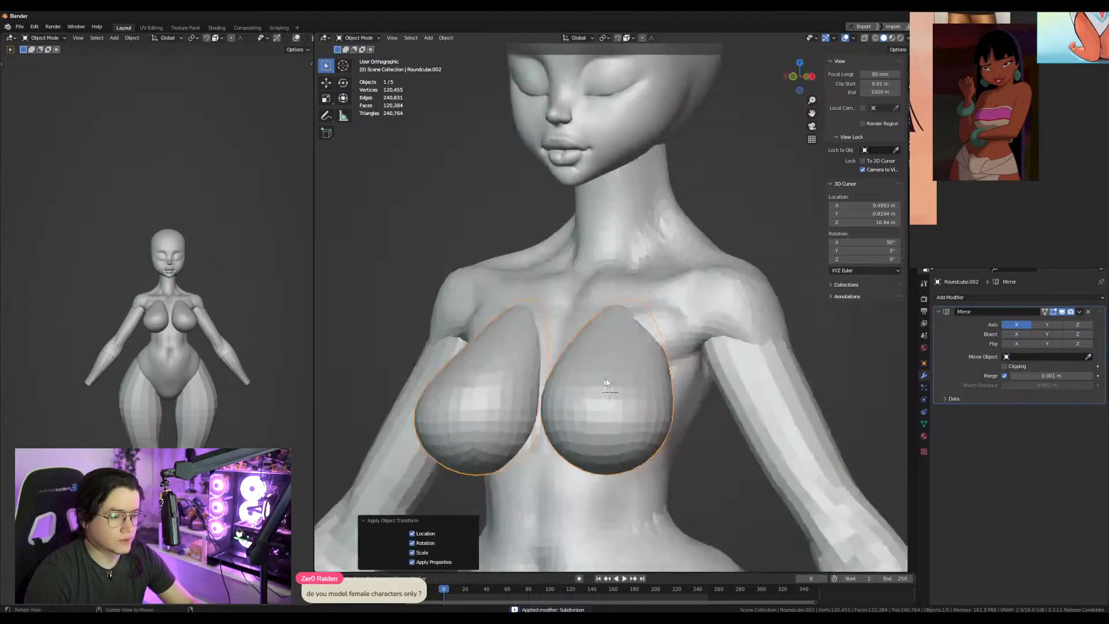
Select the body and adjust the torso around the chest from an angled view with Grab at 270 px.
{"action": "left_click", "coordinate": [636, 379]}
{"action": "left_click", "coordinate": [721, 324]}
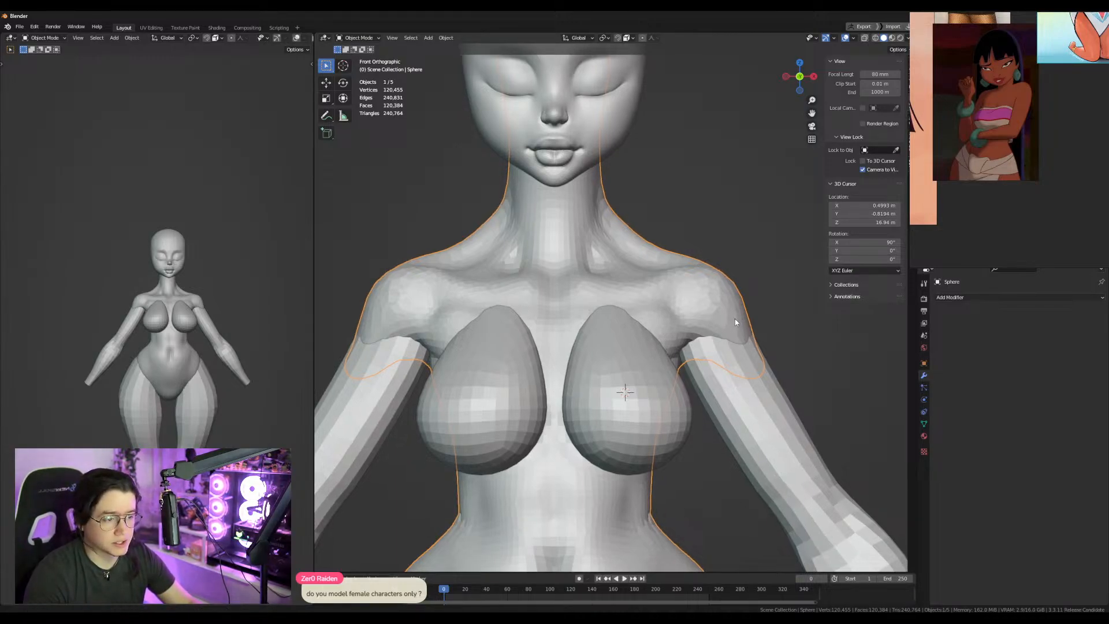
{"action": "middle_click_drag", "start_coordinate": [725, 315], "coordinate": [735, 319], "text": "shift"}
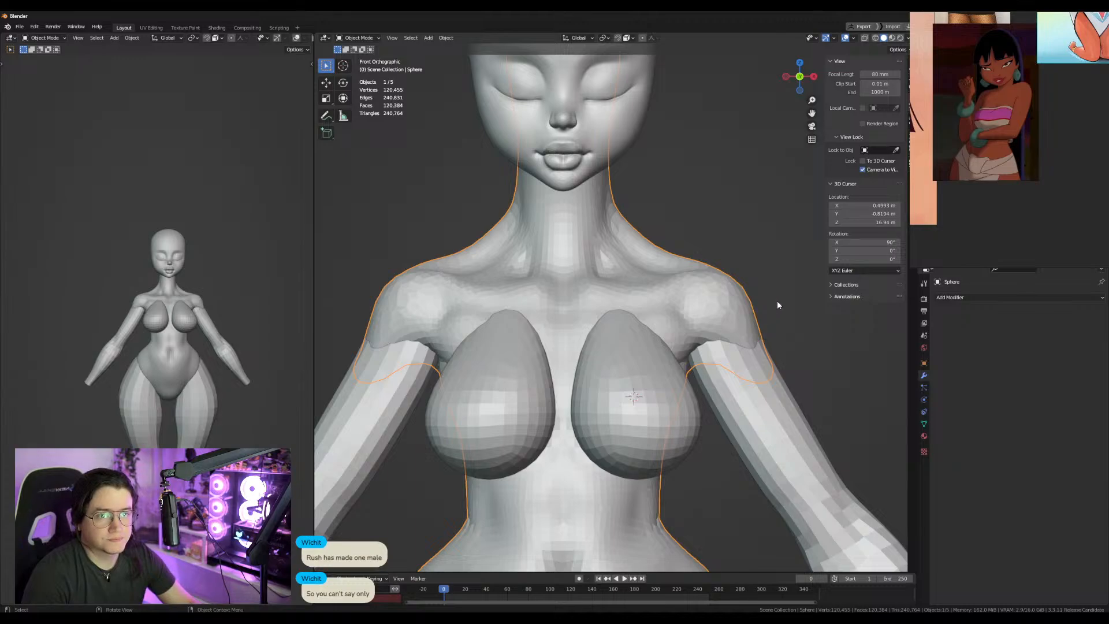
{"action": "middle_click_drag", "start_coordinate": [779, 296], "coordinate": [694, 317]}
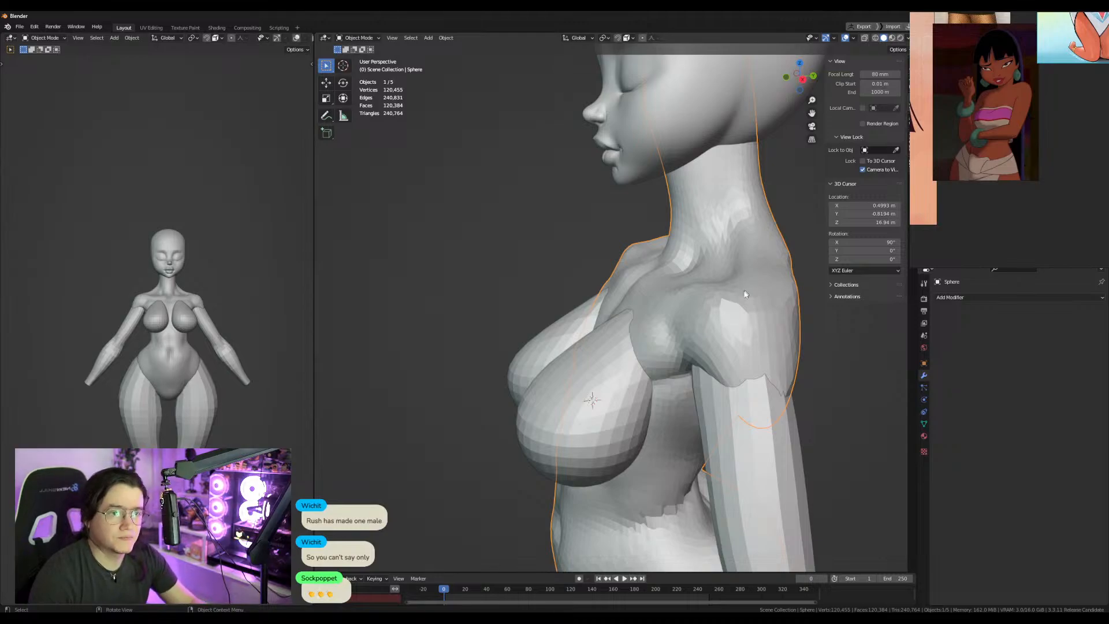
{"action": "mouse_move", "coordinate": [711, 337]}
{"action": "middle_mouse_down"}
{"action": "mouse_move", "coordinate": [569, 392]}
{"action": "mouse_move", "coordinate": [535, 433]}
{"action": "middle_mouse_up"}
{"action": "key", "text": "ctrl+Tab"}
{"action": "left_click_drag", "start_coordinate": [558, 391], "coordinate": [533, 355]}
{"action": "middle_click_drag", "start_coordinate": [533, 353], "coordinate": [616, 337], "text": "alt"}
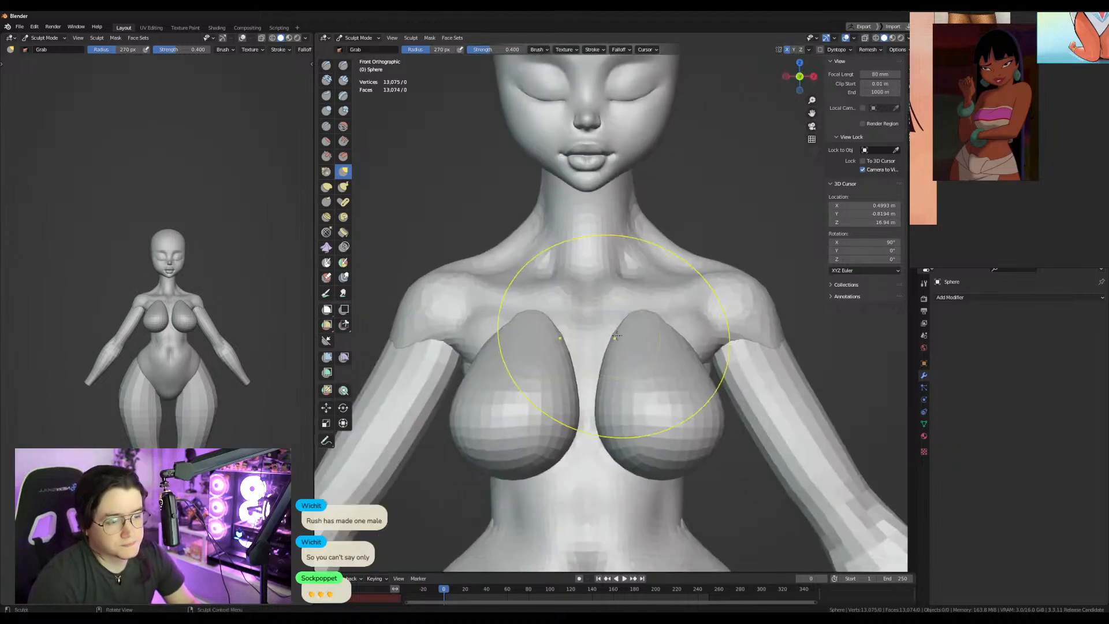
Select the mirrored breasts and move their whole mesh slightly down along the Z axis in Edit Mode.
{"action": "key", "text": "ctrl+Tab"}
{"action": "left_click", "coordinate": [687, 400]}
{"action": "key", "text": "Tab"}
{"action": "middle_click_drag", "start_coordinate": [696, 404], "coordinate": [601, 377]}
{"action": "key", "text": "g"}
{"action": "key", "text": "z"}
{"action": "left_click", "coordinate": [603, 383]}
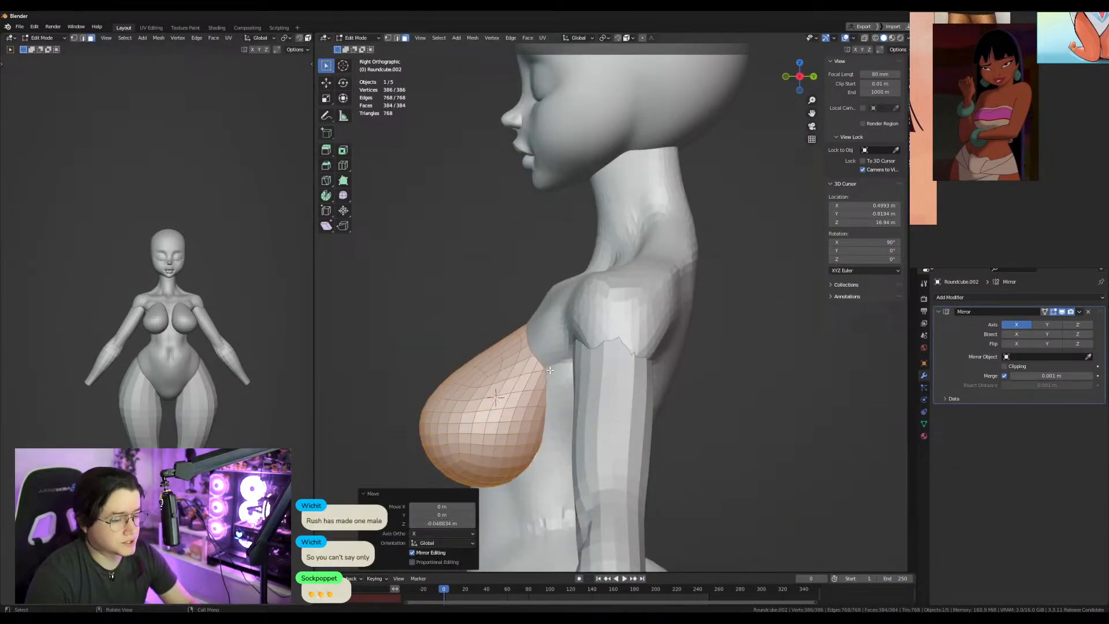
Blend the breasts' upper edge into the chest near the armpit with the Grab brush at 200 px.
{"action": "key", "text": "Tab"}
{"action": "key", "text": "ctrl+Tab"}
{"action": "mouse_move", "coordinate": [544, 345]}
{"action": "middle_mouse_down", "text": "alt"}
{"action": "mouse_move", "coordinate": [564, 396]}
{"action": "mouse_move", "coordinate": [497, 362]}
{"action": "middle_mouse_up", "text": "alt"}
{"action": "key", "text": "f"}
{"action": "left_click", "coordinate": [569, 365]}
{"action": "mouse_move", "coordinate": [572, 366]}
{"action": "middle_mouse_down"}
{"action": "mouse_move", "coordinate": [633, 356]}
{"action": "mouse_move", "coordinate": [557, 359]}
{"action": "middle_mouse_up"}
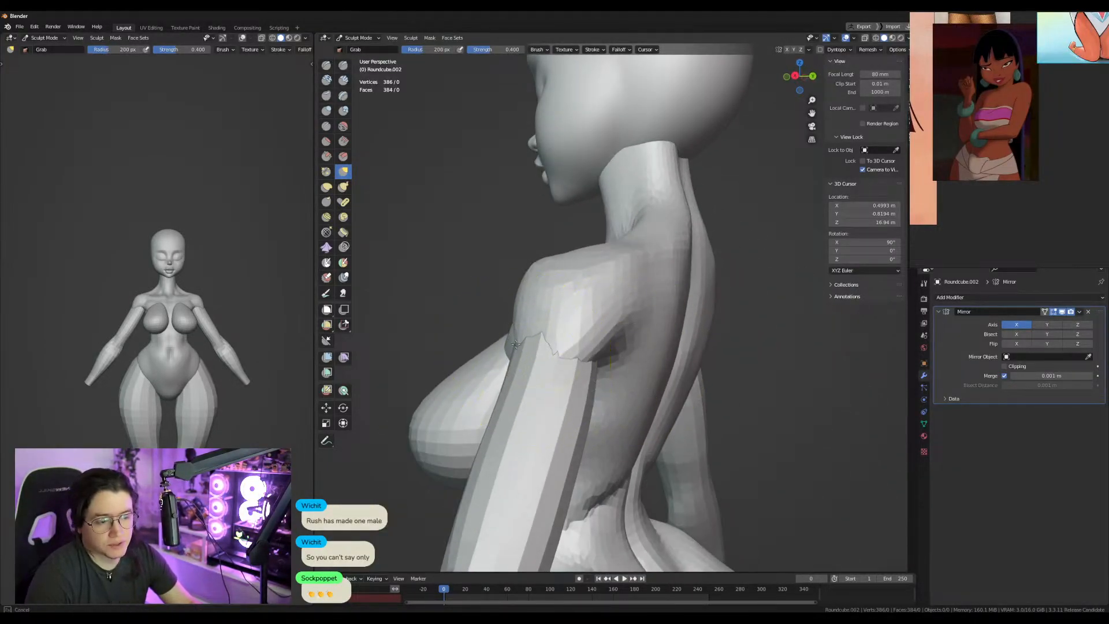
{"action": "mouse_move", "coordinate": [470, 322]}
{"action": "middle_mouse_down"}
{"action": "mouse_move", "coordinate": [581, 357]}
{"action": "mouse_move", "coordinate": [681, 372]}
{"action": "mouse_move", "coordinate": [580, 351]}
{"action": "middle_mouse_up"}
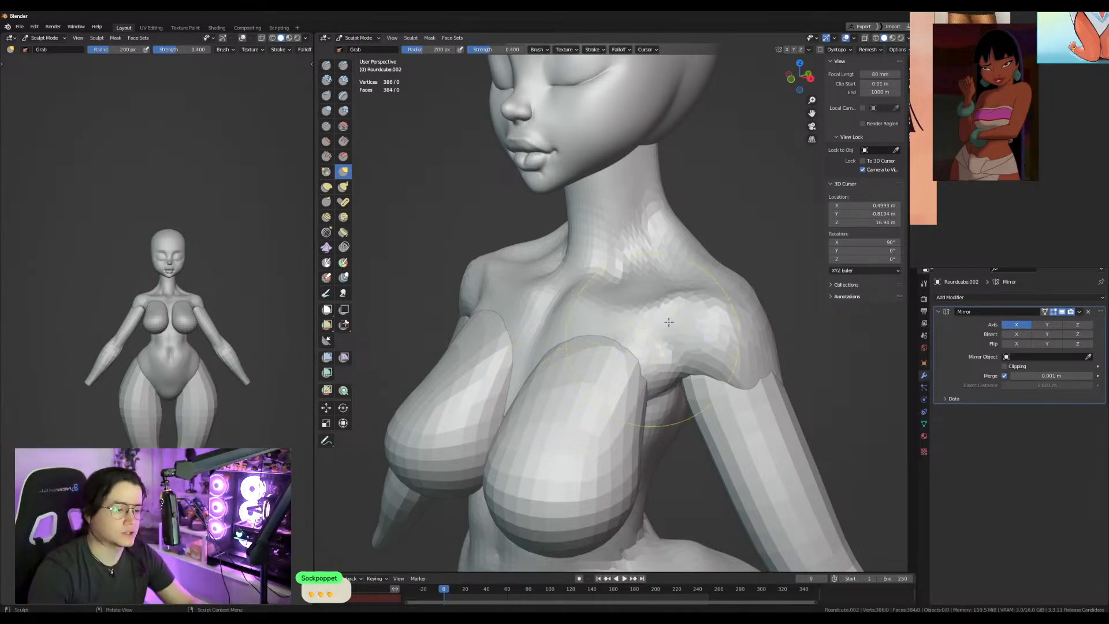
{"action": "middle_click_drag", "start_coordinate": [612, 358], "coordinate": [537, 327]}
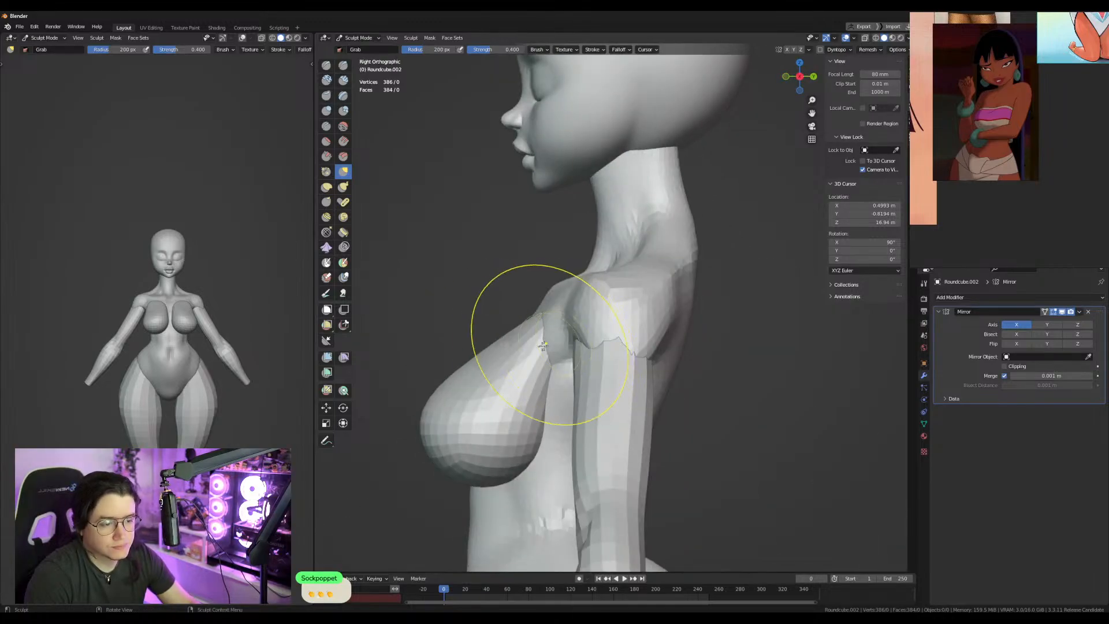
Move the whole breast mesh slightly down along the Z axis in Edit Mode and return to sculpting.
{"action": "key", "text": "Tab"}
{"action": "key", "text": "g"}
{"action": "key", "text": "z"}
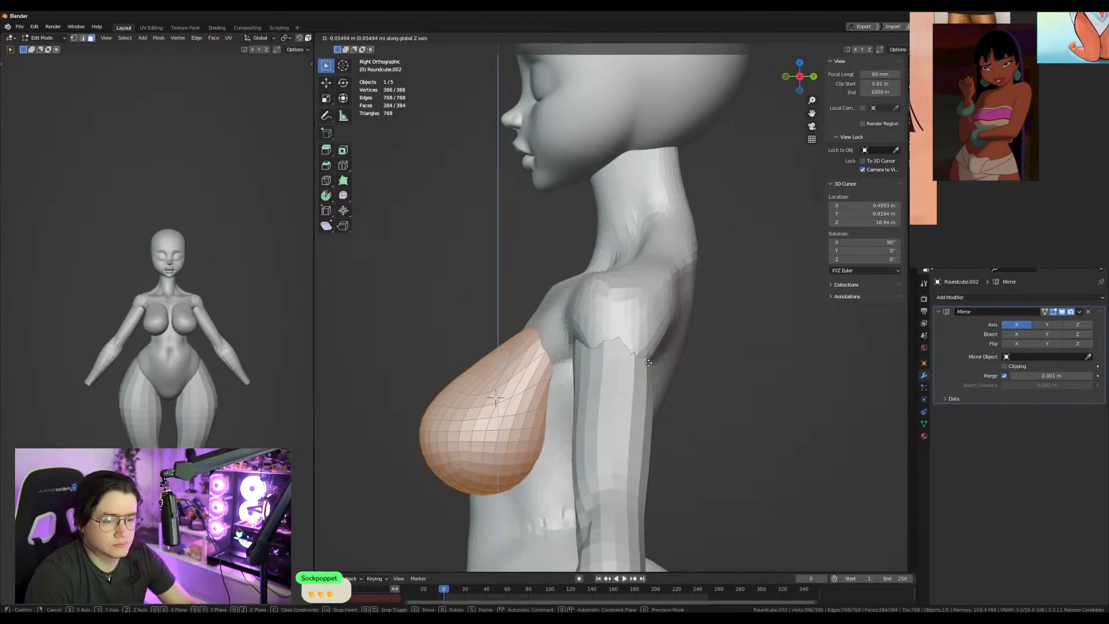
{"action": "left_click", "coordinate": [677, 353]}
{"action": "key", "text": "KP_1"}
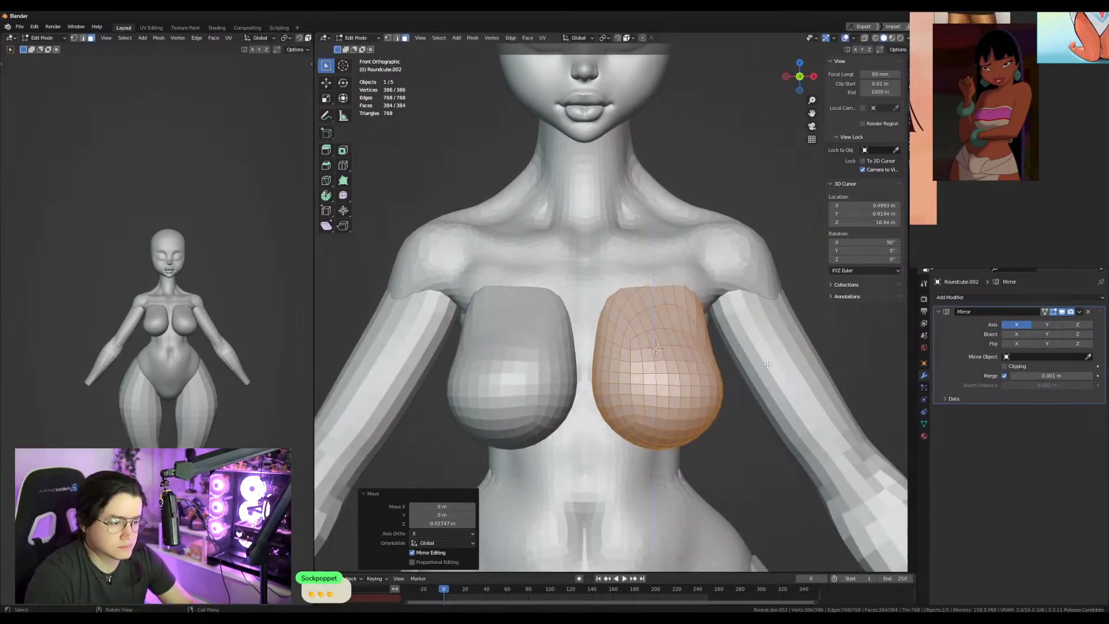
{"action": "key", "text": "Tab"}
Pull the breast's inner edge toward the middle of the chest with the Grab brush.
{"action": "mouse_move", "coordinate": [752, 363]}
{"action": "middle_mouse_down"}
{"action": "mouse_move", "coordinate": [716, 358]}
{"action": "mouse_move", "coordinate": [700, 405]}
{"action": "mouse_move", "coordinate": [684, 365]}
{"action": "middle_mouse_up"}
{"action": "left_click_drag", "start_coordinate": [683, 365], "coordinate": [635, 345]}
{"action": "middle_click_drag", "start_coordinate": [659, 348], "coordinate": [546, 347]}
{"action": "key", "text": "ctrl+KP_1"}
{"action": "key", "text": "KP_3"}
Reposition the whole breast mesh in Edit Mode, freely in the side view and along the Y and X axes.
{"action": "key", "text": "Tab"}
{"action": "key", "text": "g"}
{"action": "left_click", "coordinate": [731, 360]}
{"action": "key", "text": "g"}
{"action": "key", "text": "y"}
{"action": "left_click", "coordinate": [716, 372]}
{"action": "key", "text": "KP_1"}
{"action": "key", "text": "g"}
{"action": "key", "text": "x"}
{"action": "left_click", "coordinate": [745, 372]}
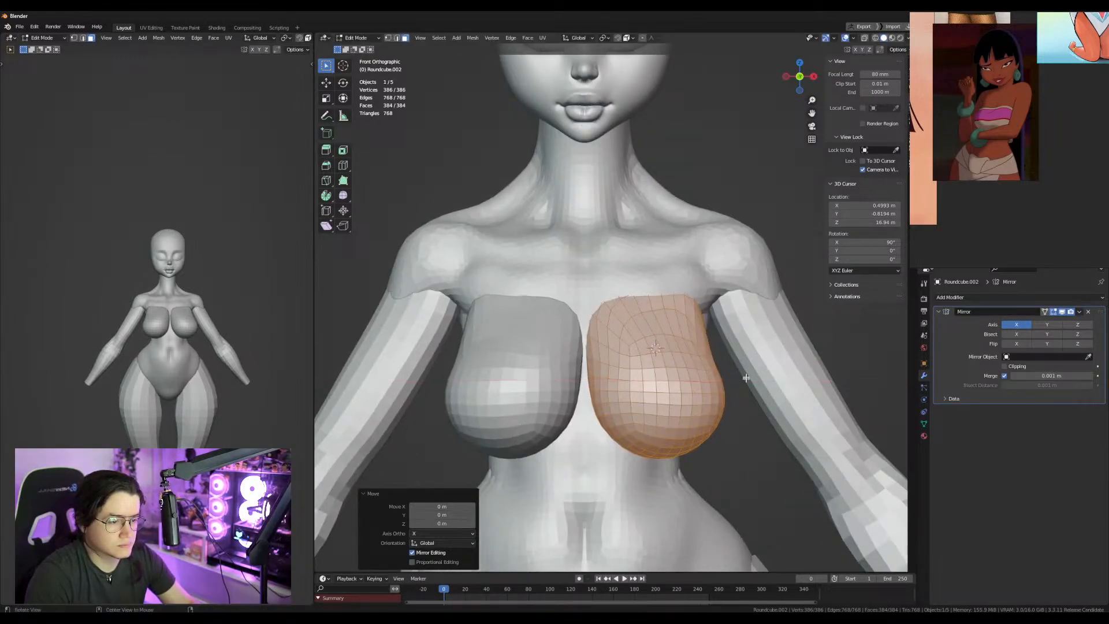
Rotate the whole breast mesh slightly in the top view and return to Sculpt Mode.
{"action": "key", "text": "KP_7"}
{"action": "key", "text": "r"}
{"action": "left_click", "coordinate": [797, 368]}
{"action": "key", "text": "KP_1"}
{"action": "key", "text": "Tab"}
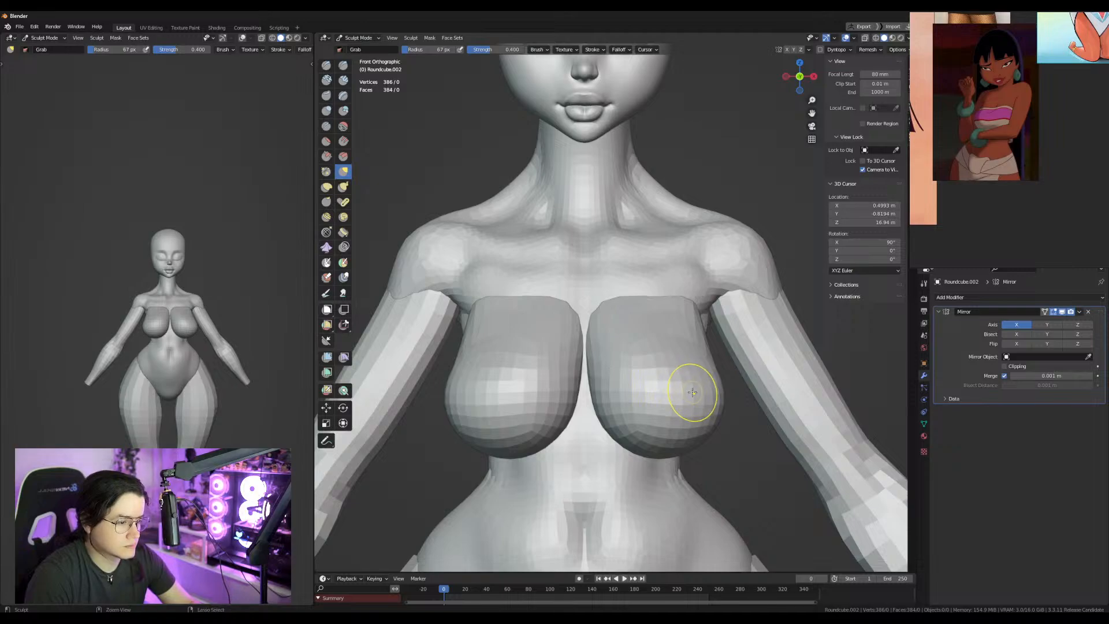
{"action": "middle_click_drag", "start_coordinate": [731, 412], "coordinate": [617, 379]}
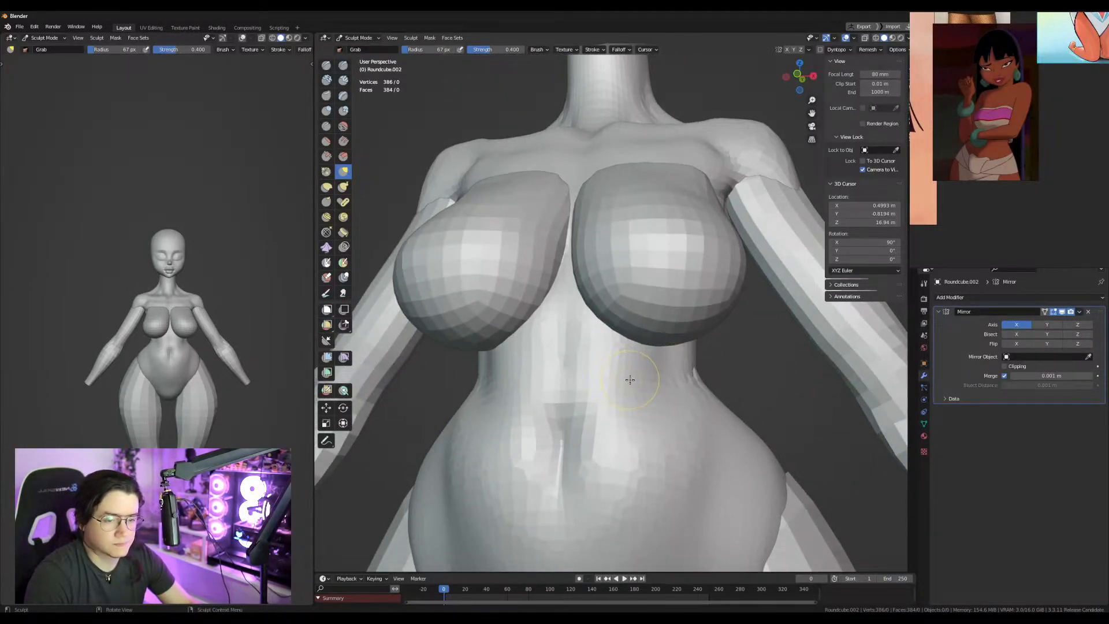
Switch sculpting to the body in the back view with the Grab brush at 412 px.
{"action": "key", "text": "alt+q"}
{"action": "key", "text": "KP_3"}
{"action": "key", "text": "f"}
{"action": "left_click", "coordinate": [722, 381]}
{"action": "key", "text": "ctrl+KP_1"}
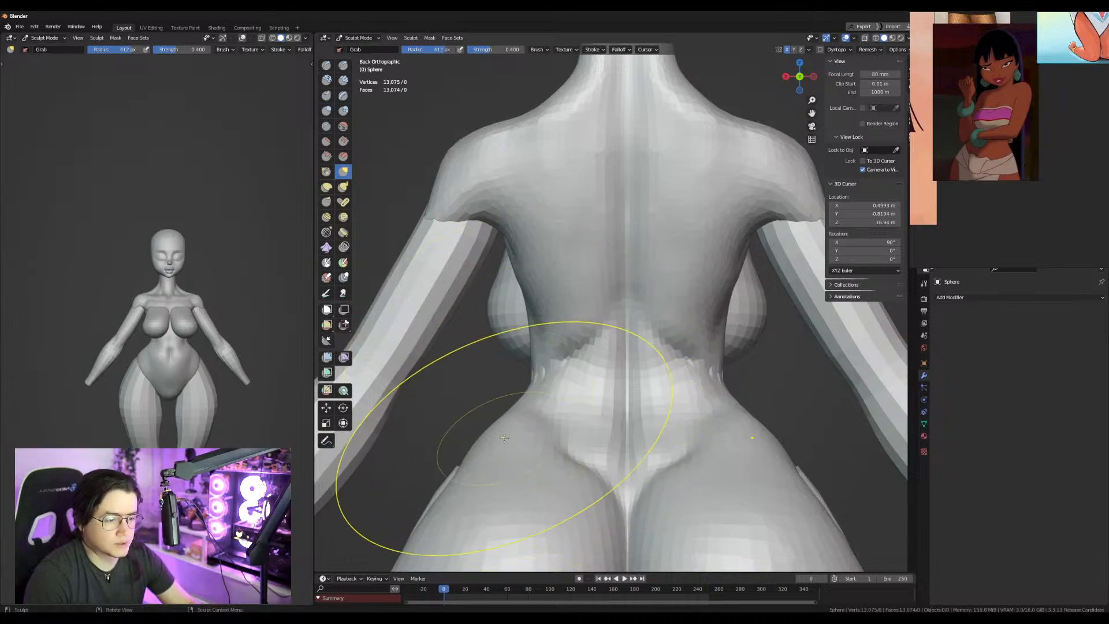
Try a large Grab stroke on the hip and a lasso mask over the upper back, undoing both.
{"action": "left_click_drag", "start_coordinate": [500, 434], "coordinate": [523, 435]}
{"action": "key", "text": "f"}
{"action": "left_click", "coordinate": [489, 422]}
{"action": "key", "text": "ctrl+z"}
{"action": "left_click_drag", "start_coordinate": [616, 351], "coordinate": [441, 180], "text": "ctrl+shift"}
{"action": "key", "text": "ctrl+z"}
Reshape the side outline of the waist and lower ribcage from the back view with the Grab brush.
{"action": "key", "text": "f"}
{"action": "left_click", "coordinate": [630, 345]}
{"action": "left_click_drag", "start_coordinate": [529, 330], "coordinate": [519, 332]}
{"action": "key", "text": "f"}
{"action": "left_click", "coordinate": [616, 373]}
{"action": "left_click_drag", "start_coordinate": [532, 382], "coordinate": [549, 387]}
{"action": "scroll", "coordinate": [566, 383], "scroll_direction": "down", "scroll_amount": 1}
{"action": "key", "text": "f"}
{"action": "left_click", "coordinate": [654, 381]}
Refine the lower back beside the spine from angled views with the Grab brush at 82 and 108 px.
{"action": "middle_click_drag", "start_coordinate": [569, 379], "coordinate": [545, 371]}
{"action": "key", "text": "f"}
{"action": "left_click", "coordinate": [562, 372]}
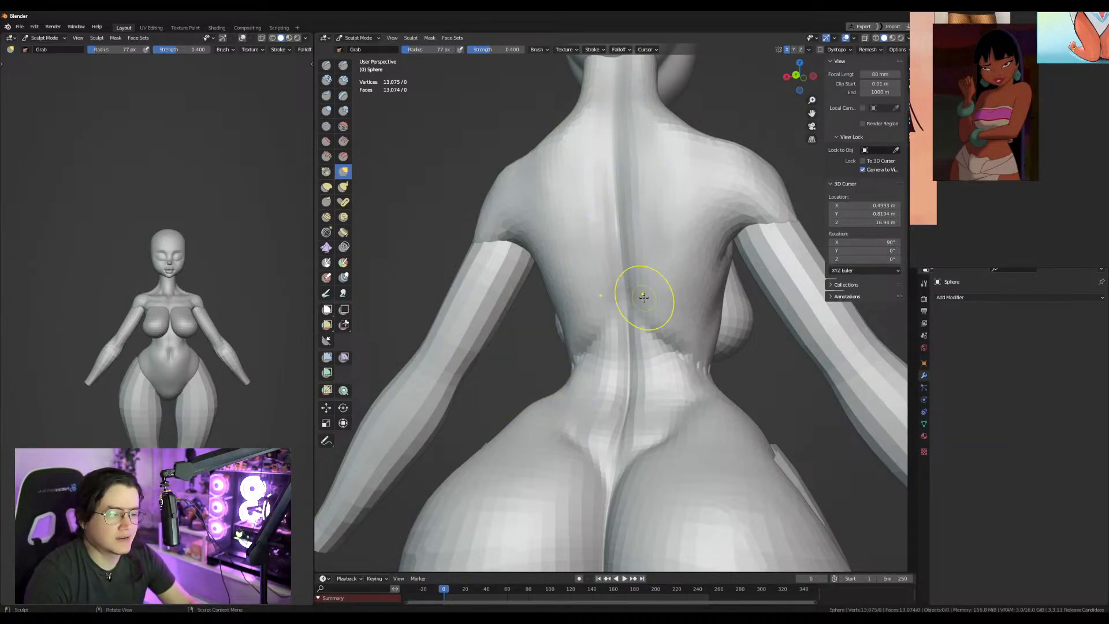
{"action": "mouse_move", "coordinate": [609, 315]}
{"action": "middle_mouse_down"}
{"action": "mouse_move", "coordinate": [586, 377]}
{"action": "mouse_move", "coordinate": [632, 373]}
{"action": "middle_mouse_up"}
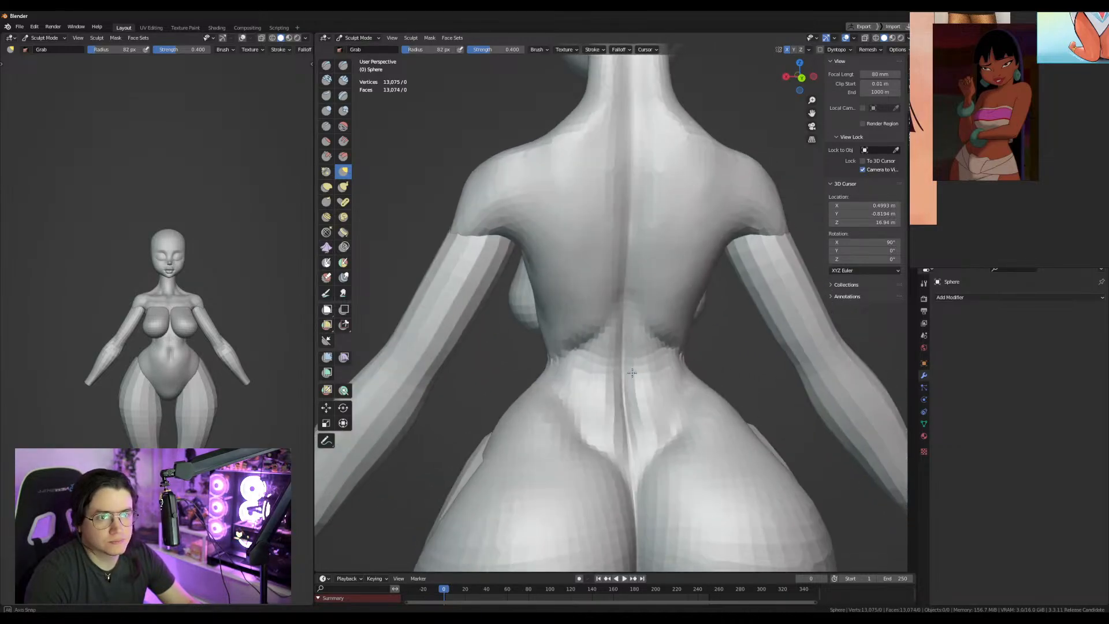
{"action": "left_click_drag", "start_coordinate": [578, 373], "coordinate": [583, 372]}
{"action": "middle_click_drag", "start_coordinate": [599, 364], "coordinate": [574, 362]}
{"action": "key", "text": "f"}
{"action": "left_click", "coordinate": [580, 365]}
{"action": "left_click_drag", "start_coordinate": [573, 367], "coordinate": [577, 368]}
Lasso-mask the body above the waist and smooth the mask's edge.
{"action": "mouse_move", "coordinate": [588, 371]}
{"action": "middle_mouse_down"}
{"action": "mouse_move", "coordinate": [681, 369]}
{"action": "mouse_move", "coordinate": [602, 381]}
{"action": "middle_mouse_up"}
{"action": "mouse_move", "coordinate": [569, 378]}
{"action": "left_mouse_down", "text": "ctrl+shift"}
{"action": "mouse_move", "coordinate": [354, 324]}
{"action": "mouse_move", "coordinate": [777, 265]}
{"action": "left_mouse_up", "text": "ctrl+shift"}
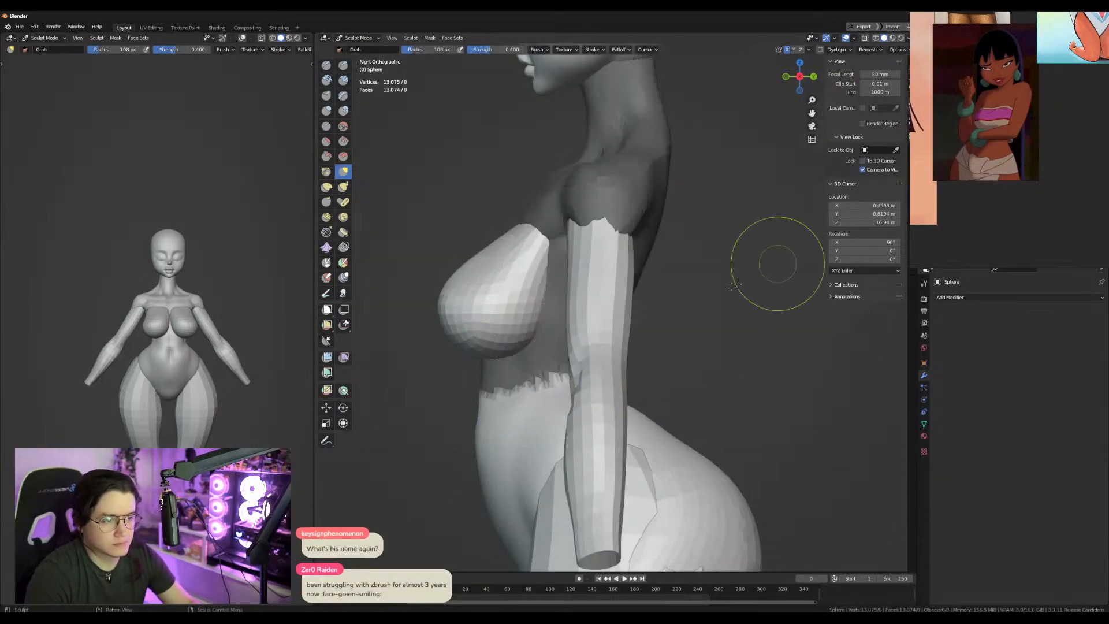
{"action": "middle_click_drag", "start_coordinate": [774, 264], "coordinate": [589, 272]}
{"action": "key", "text": "ctrl+i"}
{"action": "key", "text": "a"}
{"action": "key", "text": "ctrl+i"}
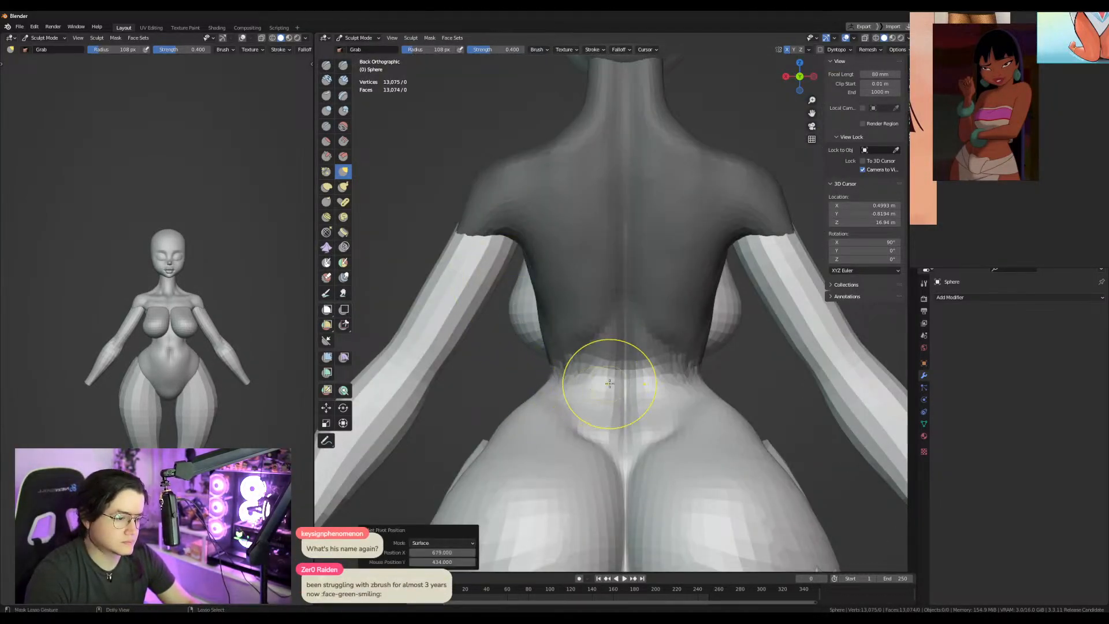
Place the pivot on the lower back and move the unmasked lower body slightly down with the Move tool.
{"action": "right_click", "coordinate": [609, 384], "text": "shift"}
{"action": "key", "text": "g"}
{"action": "left_click_drag", "start_coordinate": [613, 354], "coordinate": [614, 366]}
Scale the unmasked hips to 0.984 overall and 0.955 along Y from a waist pivot, then clear the mask.
{"action": "mouse_move", "coordinate": [625, 405]}
{"action": "middle_mouse_down", "text": "shift"}
{"action": "mouse_move", "coordinate": [609, 265]}
{"action": "mouse_move", "coordinate": [710, 304]}
{"action": "middle_mouse_up", "text": "shift"}
{"action": "right_click", "coordinate": [603, 246], "text": "shift"}
{"action": "middle_click_drag", "start_coordinate": [483, 260], "coordinate": [735, 277], "text": "alt"}
{"action": "key", "text": "s"}
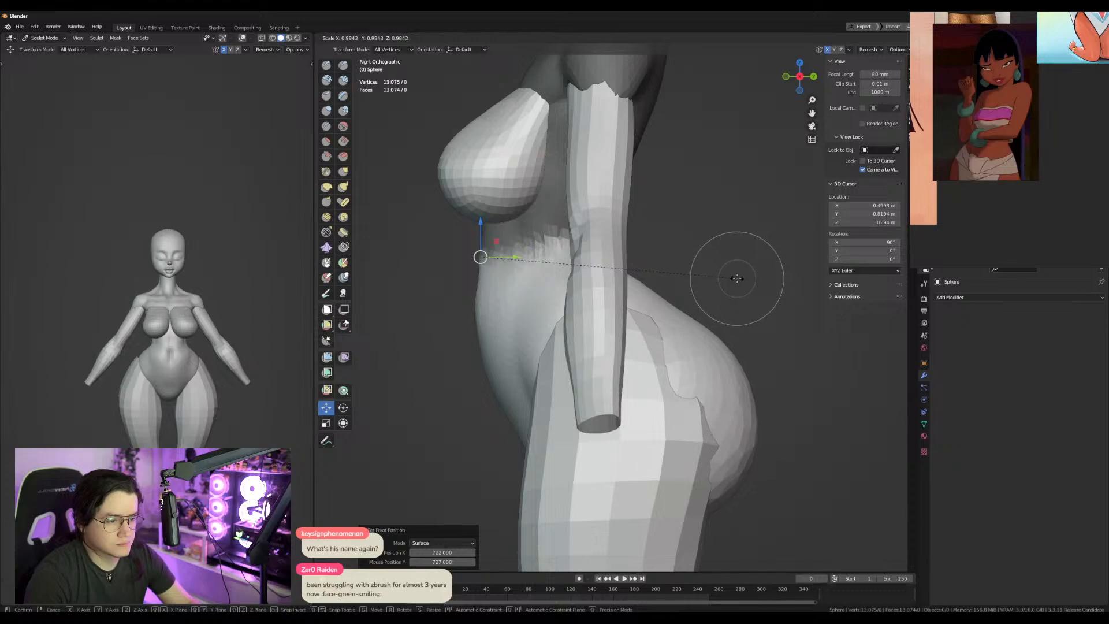
{"action": "left_click", "coordinate": [737, 278]}
{"action": "key", "text": "s"}
{"action": "key", "text": "y"}
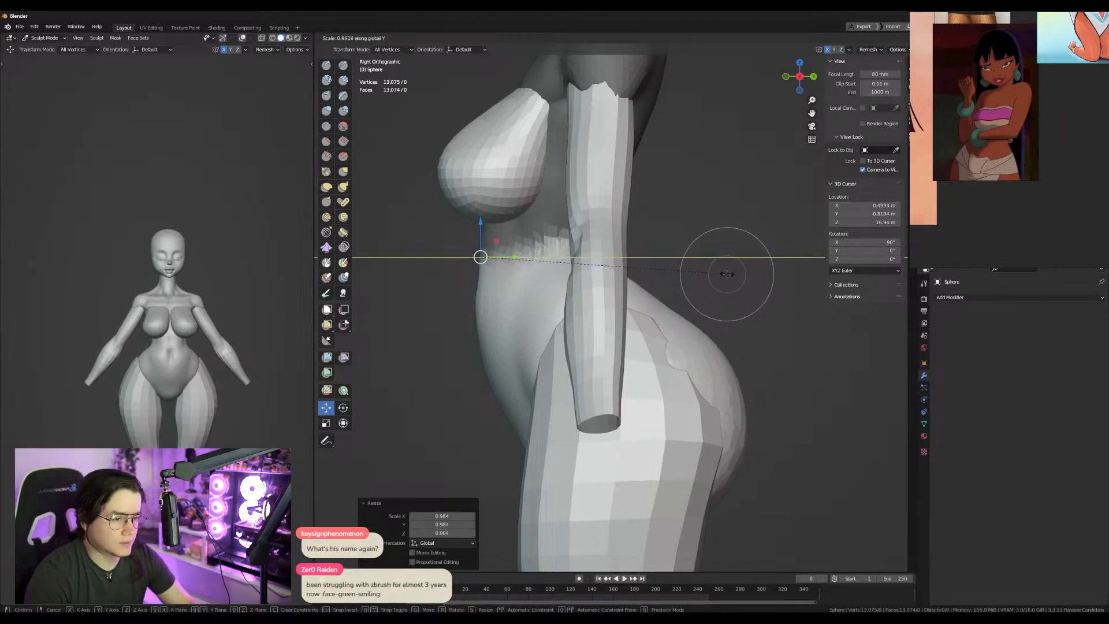
{"action": "left_click", "coordinate": [726, 271]}
{"action": "middle_click_drag", "start_coordinate": [726, 270], "coordinate": [656, 275], "text": "alt"}
{"action": "key", "text": "alt+m"}
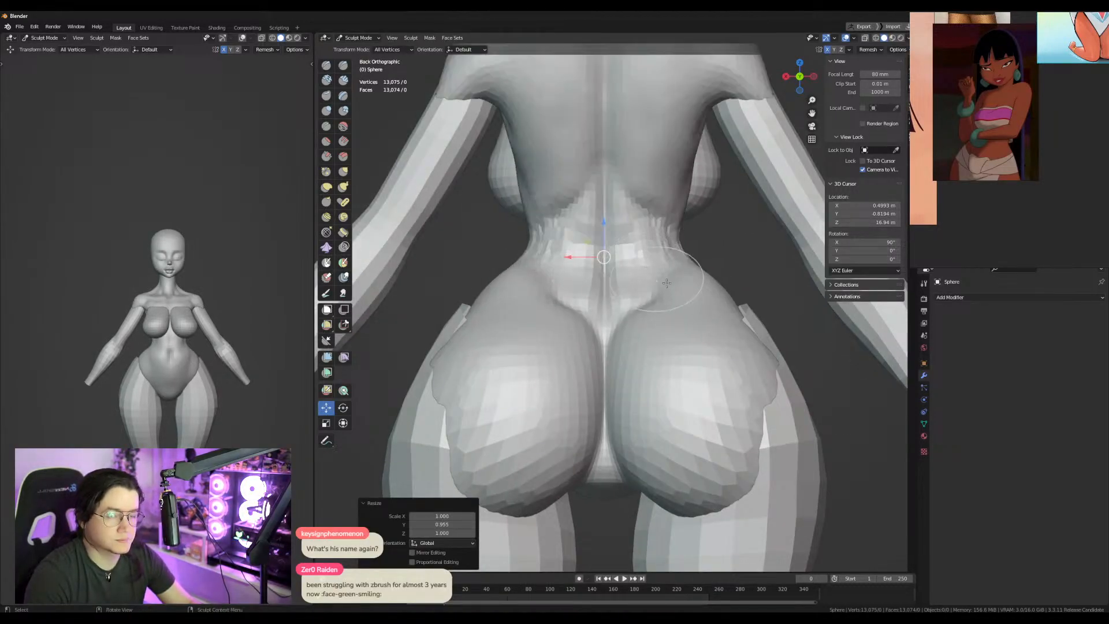
Select the mirrored legs and scale their whole mesh down slightly in Edit Mode from the front view.
{"action": "key", "text": "ctrl+Tab"}
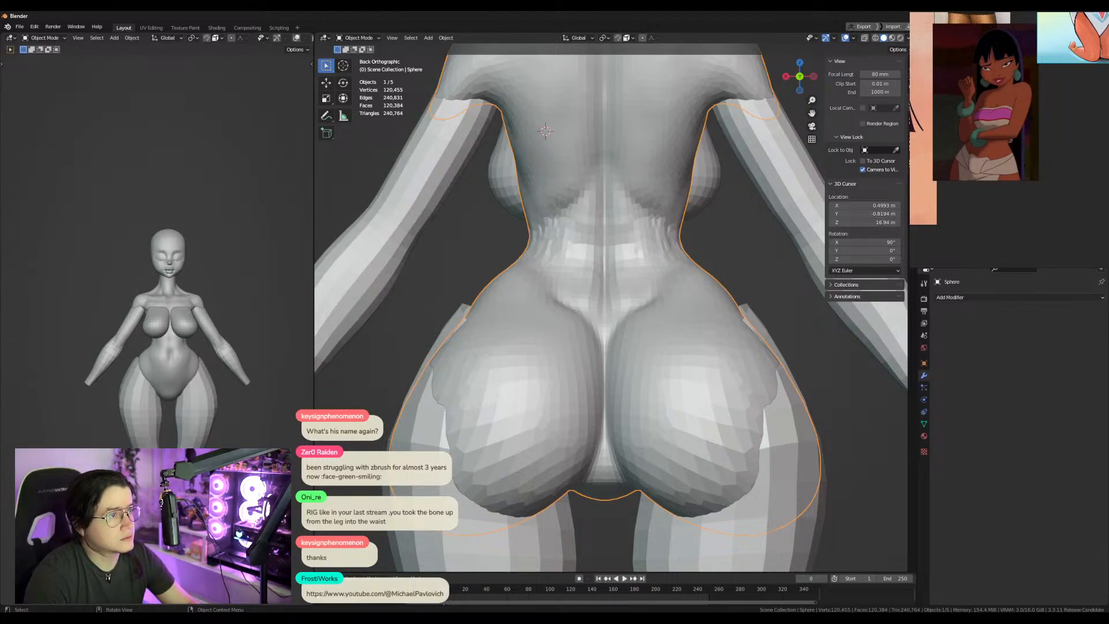
{"action": "left_click", "coordinate": [421, 435]}
{"action": "left_click_drag", "start_coordinate": [432, 379], "coordinate": [751, 403], "text": "alt"}
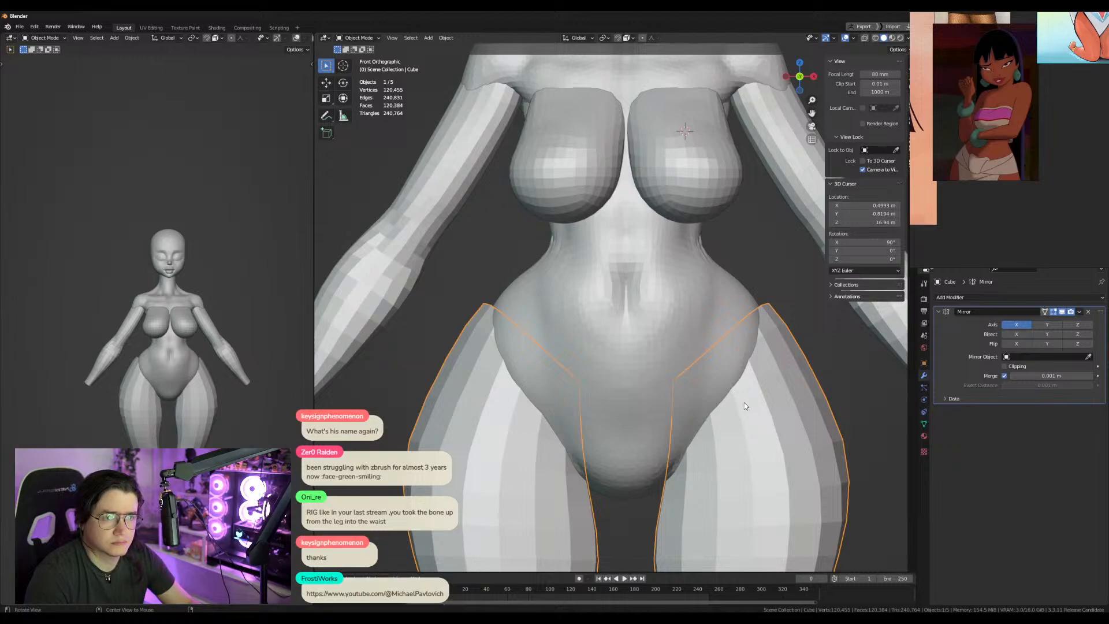
{"action": "middle_click_drag", "start_coordinate": [789, 449], "coordinate": [678, 318], "text": "shift"}
{"action": "key", "text": "Tab"}
{"action": "left_click", "coordinate": [661, 211]}
{"action": "key", "text": "a"}
{"action": "key", "text": "s"}
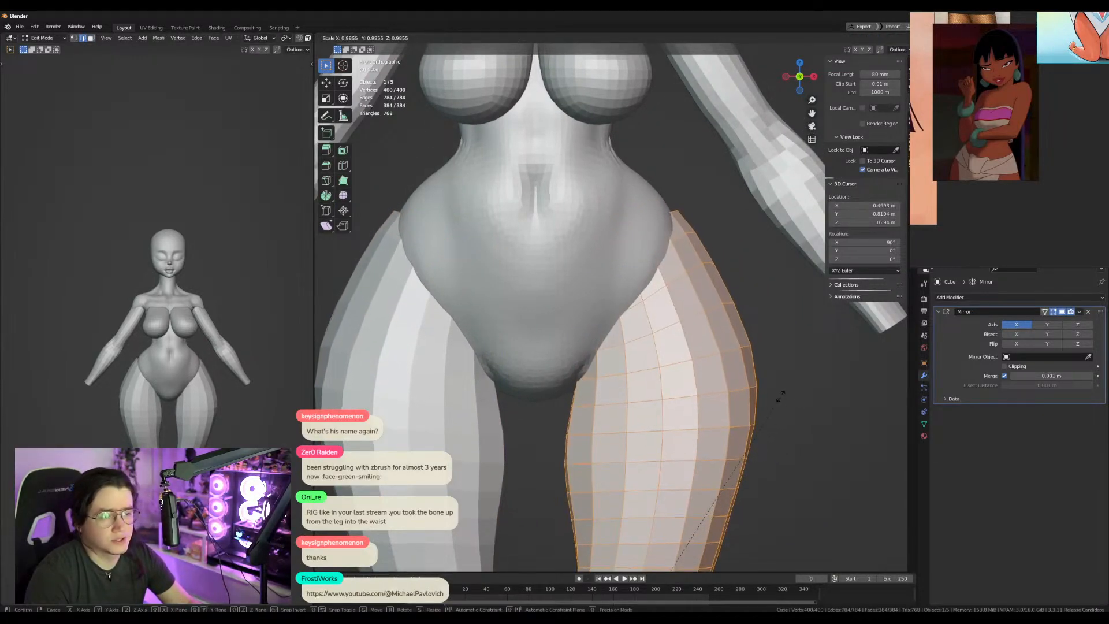
{"action": "left_click", "coordinate": [787, 383]}
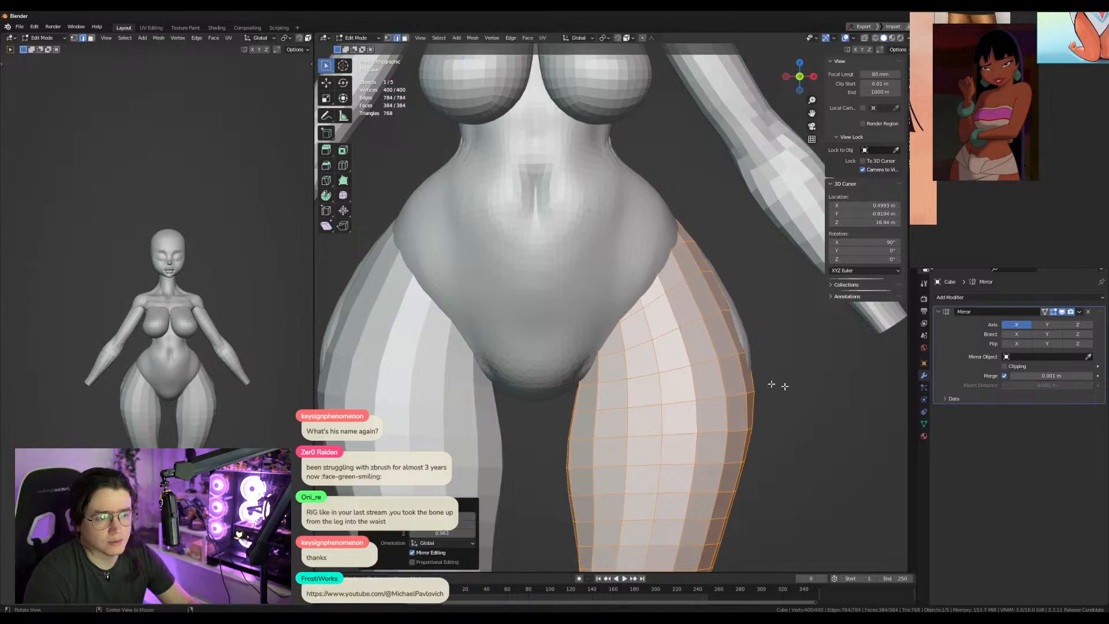
Move the legs' mesh along the Y axis in the side view to fit under the hips.
{"action": "key", "text": "KP_3"}
{"action": "key", "text": "g"}
{"action": "key", "text": "y"}
{"action": "left_click", "coordinate": [677, 378]}
Switch the legs to Sculpt Mode in the side view and set the Grab brush to 233 px.
{"action": "scroll", "coordinate": [686, 383], "scroll_direction": "down", "scroll_amount": 4}
{"action": "middle_click_drag", "start_coordinate": [686, 384], "coordinate": [653, 278], "text": "shift"}
{"action": "key", "text": "ctrl+Tab"}
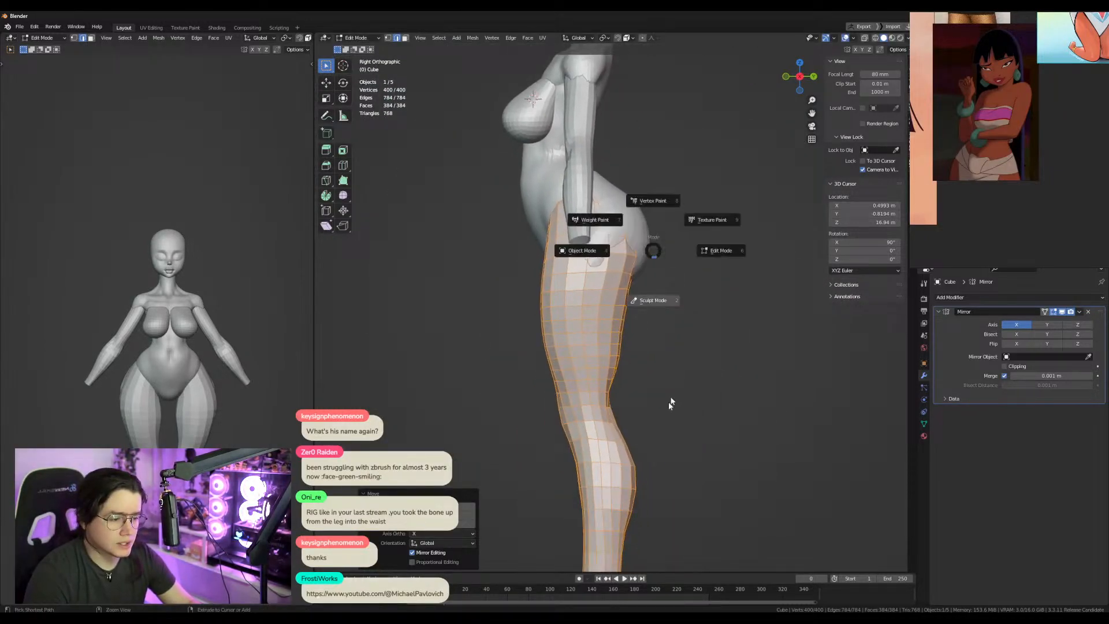
{"action": "left_click", "coordinate": [671, 401]}
{"action": "key", "text": "g"}
{"action": "key", "text": "f"}
{"action": "left_click", "coordinate": [692, 324]}
{"action": "key", "text": "f"}
{"action": "left_click", "coordinate": [565, 331]}
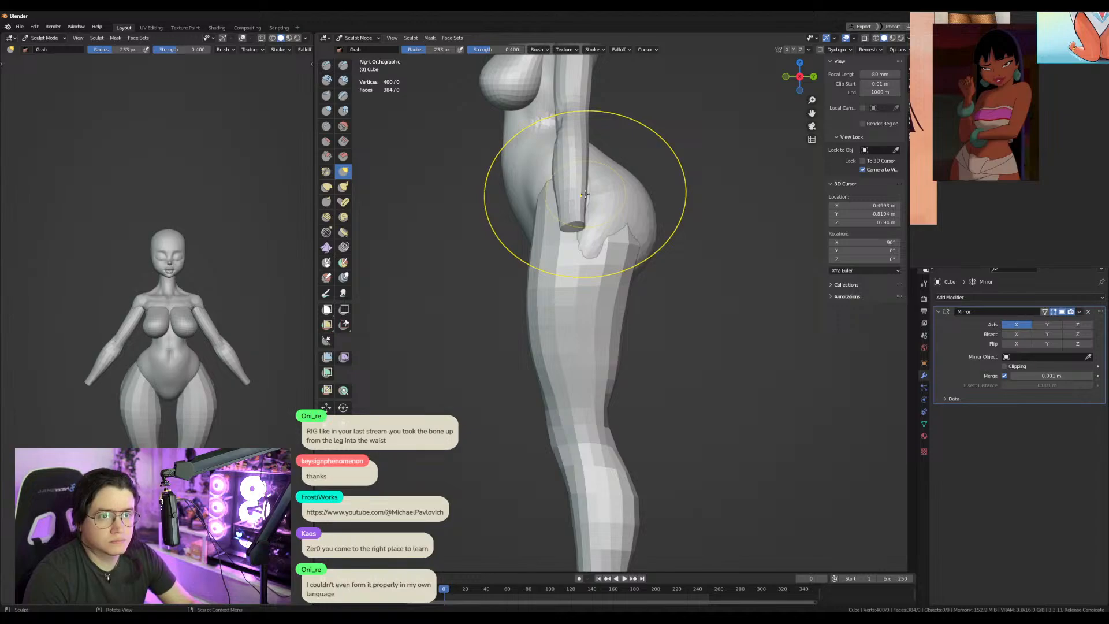
Reshape the back of the thigh above the knee with Grab strokes, reducing the brush radius to 149 px.
{"action": "key", "text": "f"}
{"action": "left_click", "coordinate": [610, 338]}
{"action": "left_click_drag", "start_coordinate": [610, 338], "coordinate": [618, 336]}
{"action": "key", "text": "f"}
{"action": "left_click", "coordinate": [636, 365]}
{"action": "left_click_drag", "start_coordinate": [622, 375], "coordinate": [615, 372]}
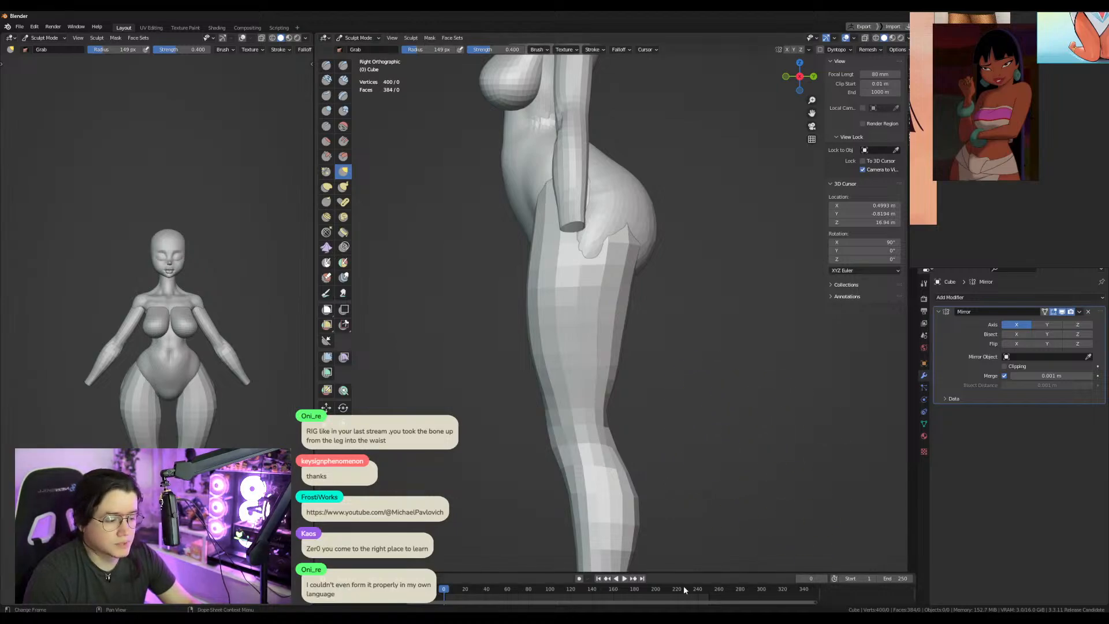
{"action": "key", "text": "KP_1"}
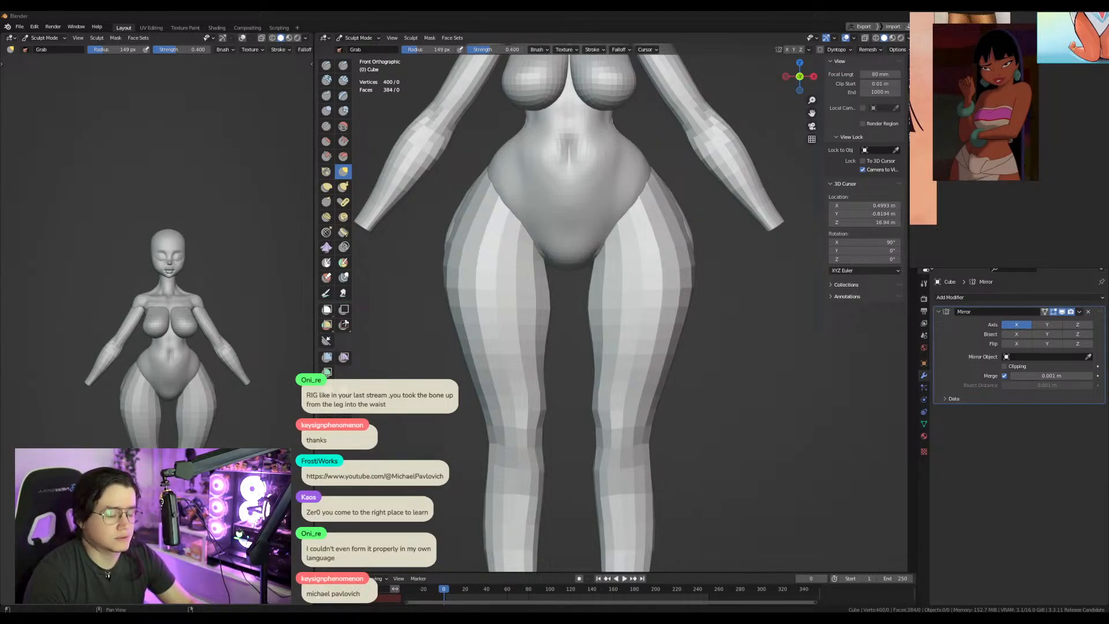
{"action": "key", "text": "alt+Tab"}
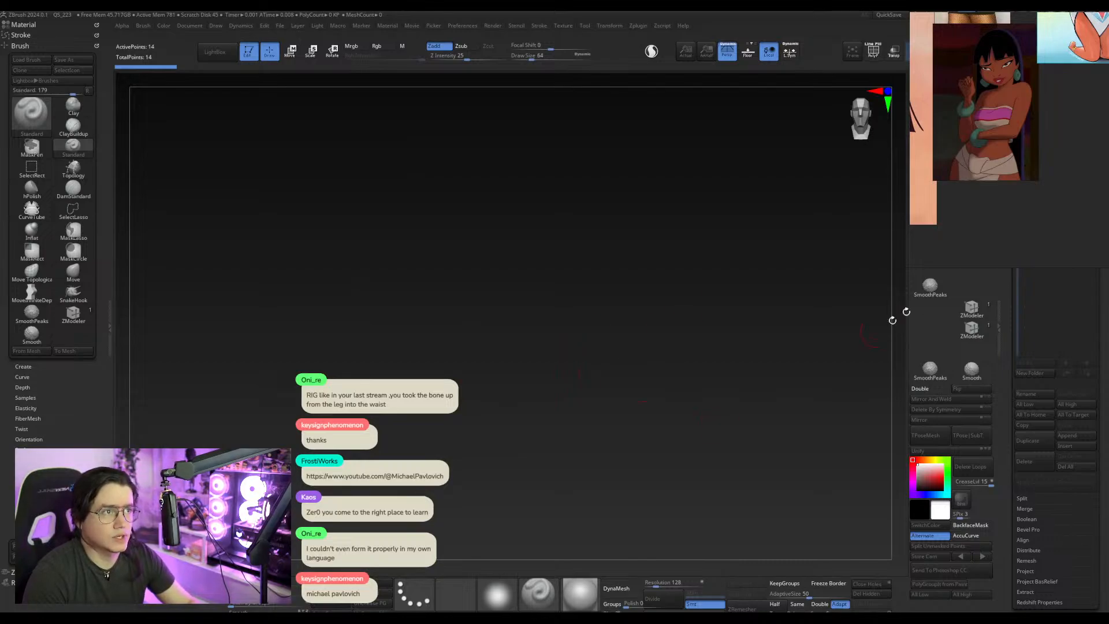
{"action": "key", "text": "alt+Tab"}
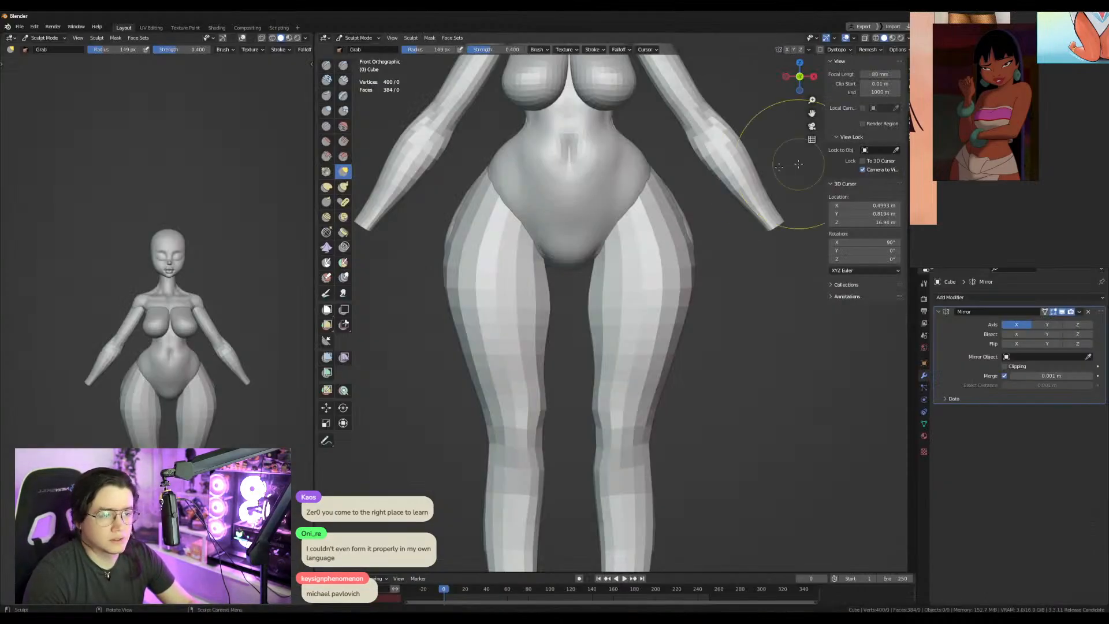
Pull the thigh's outer edge beside the hip slightly inward with the Grab brush in the front view.
{"action": "middle_click_drag", "start_coordinate": [605, 394], "coordinate": [620, 450], "text": "shift"}
{"action": "key", "text": "f"}
{"action": "left_click", "coordinate": [590, 420]}
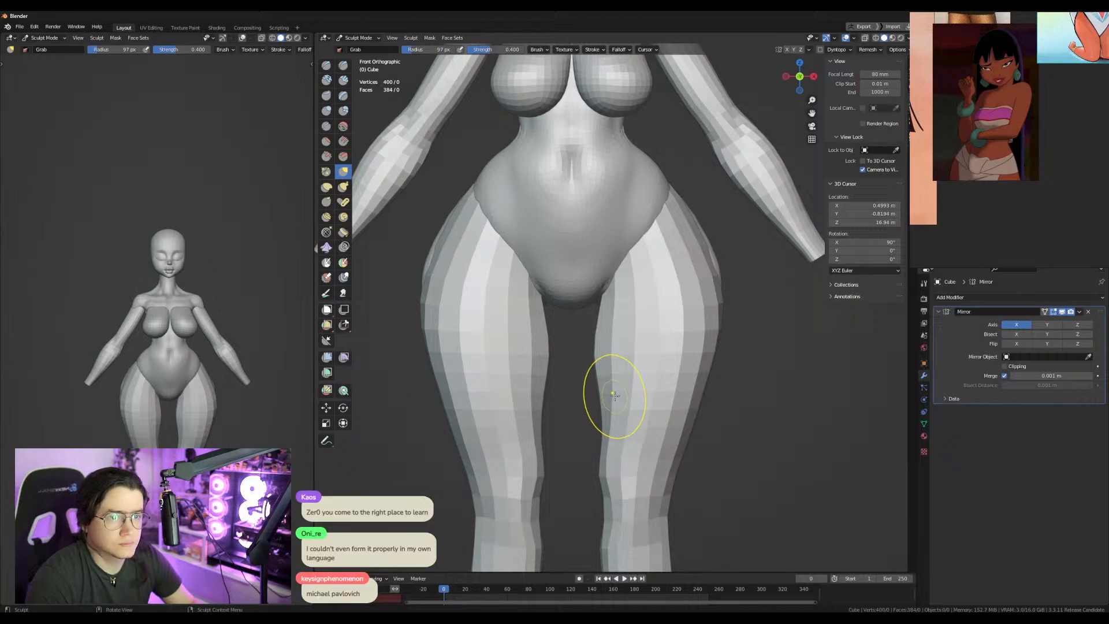
{"action": "scroll", "coordinate": [612, 396], "scroll_direction": "down", "scroll_amount": 1}
{"action": "scroll", "coordinate": [642, 364], "scroll_direction": "up", "scroll_amount": 1}
{"action": "middle_click_drag", "start_coordinate": [648, 354], "coordinate": [654, 490], "text": "shift"}
{"action": "key", "text": "f"}
{"action": "left_click", "coordinate": [823, 411]}
{"action": "left_click_drag", "start_coordinate": [711, 378], "coordinate": [706, 379]}
Nudge the upper inner thigh slightly toward the body's centre with the Grab brush.
{"action": "key", "text": "f"}
{"action": "left_click", "coordinate": [636, 430]}
{"action": "key", "text": "f"}
{"action": "left_click", "coordinate": [587, 452]}
{"action": "left_click_drag", "start_coordinate": [594, 451], "coordinate": [590, 453]}
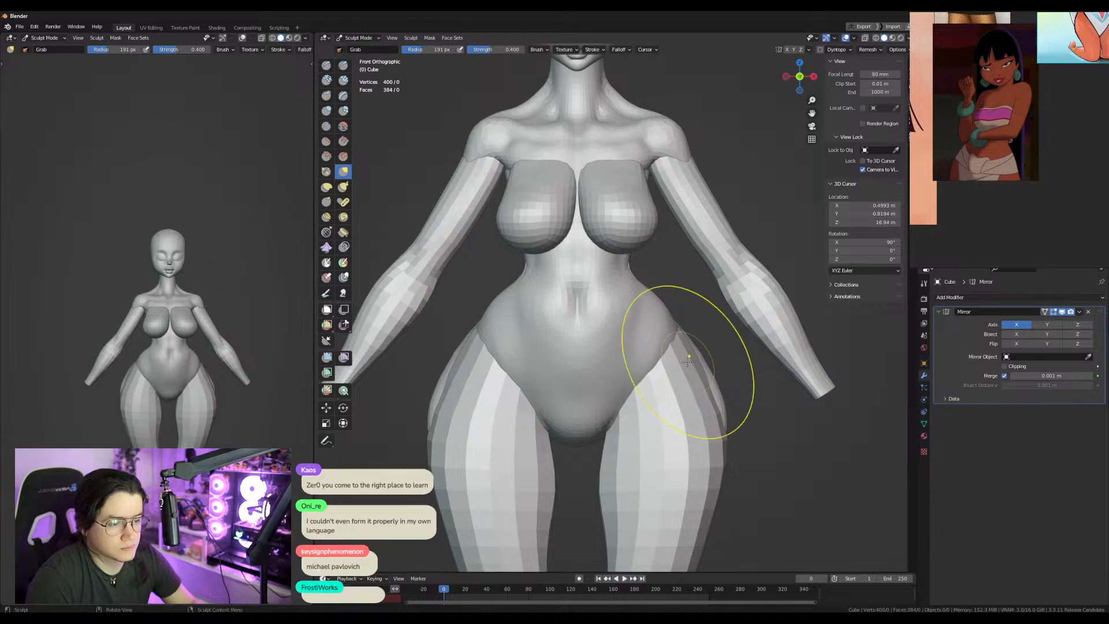
Switch sculpting to the body and pull the hip's outer edge slightly inward with the Grab brush.
{"action": "key", "text": "alt+q"}
{"action": "key", "text": "f"}
{"action": "left_click", "coordinate": [645, 342]}
{"action": "left_click_drag", "start_coordinate": [684, 340], "coordinate": [677, 334]}
Adjust the hip contour from the back view with two Grab strokes at 206 px.
{"action": "mouse_move", "coordinate": [677, 334]}
{"action": "middle_mouse_down", "text": "alt"}
{"action": "mouse_move", "coordinate": [503, 370]}
{"action": "mouse_move", "coordinate": [545, 400]}
{"action": "middle_mouse_up", "text": "alt"}
{"action": "key", "text": "f"}
{"action": "left_click", "coordinate": [524, 376]}
{"action": "left_click_drag", "start_coordinate": [526, 401], "coordinate": [537, 398]}
{"action": "left_click_drag", "start_coordinate": [530, 398], "coordinate": [533, 379]}
{"action": "middle_click_drag", "start_coordinate": [530, 382], "coordinate": [707, 402], "text": "alt"}
Lasso-mask the upper body in the side view, smooth the mask's edge and invert it onto the hips.
{"action": "mouse_move", "coordinate": [225, 396]}
{"action": "middle_mouse_down"}
{"action": "mouse_move", "coordinate": [211, 397]}
{"action": "mouse_move", "coordinate": [224, 397]}
{"action": "middle_mouse_up"}
{"action": "key", "text": "KP_3"}
{"action": "mouse_move", "coordinate": [585, 281]}
{"action": "left_mouse_down", "text": "ctrl+shift"}
{"action": "mouse_move", "coordinate": [529, 285]}
{"action": "mouse_move", "coordinate": [488, 307]}
{"action": "mouse_move", "coordinate": [705, 615]}
{"action": "mouse_move", "coordinate": [722, 229]}
{"action": "left_mouse_up", "text": "ctrl+shift"}
{"action": "key", "text": "ctrl+i"}
{"action": "key", "text": "a"}
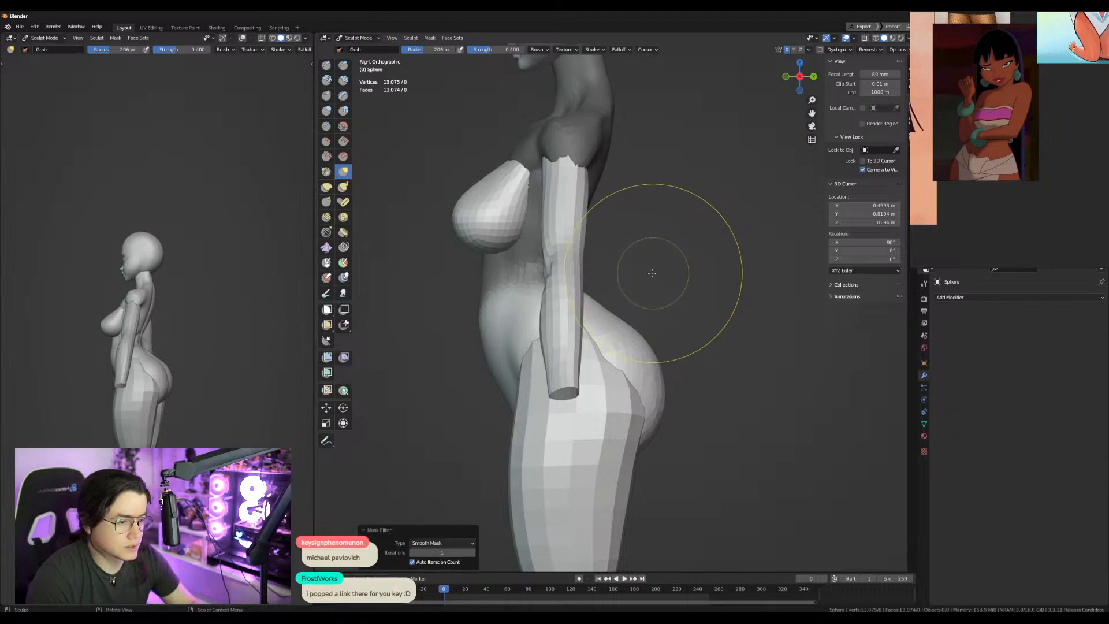
{"action": "key", "text": "ctrl+i"}
{"action": "key", "text": "ctrl+i"}
{"action": "key", "text": "ctrl+i"}
Try shifting the unmasked upper body along Y with the Move tool from a pivot at the hips.
{"action": "right_click", "coordinate": [550, 315], "text": "shift"}
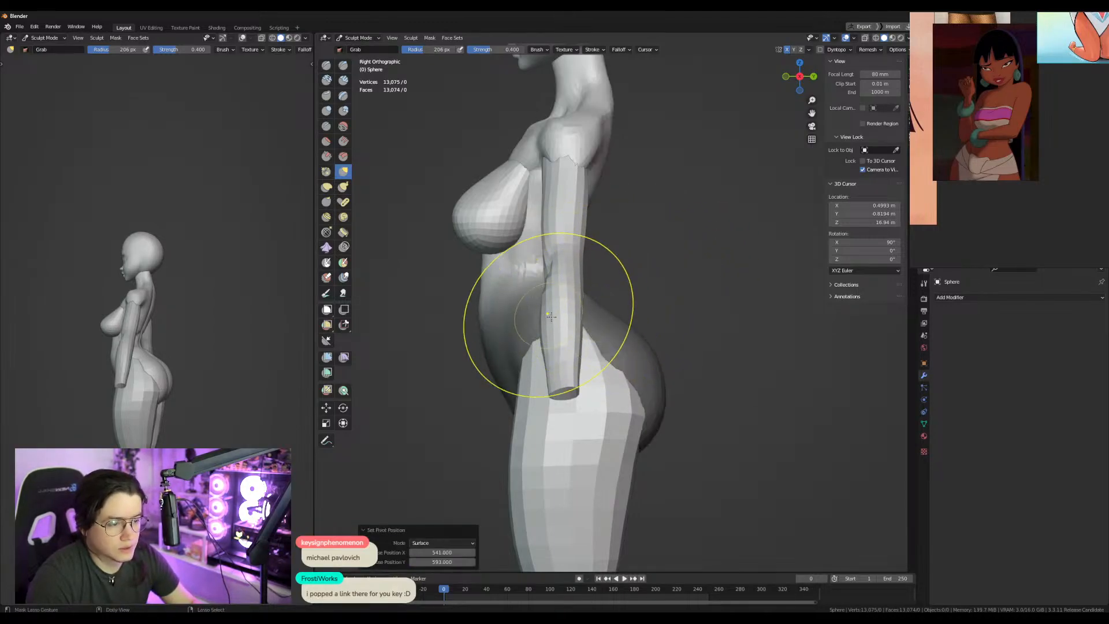
{"action": "key", "text": "shift+space"}
{"action": "key", "text": "g"}
{"action": "left_click_drag", "start_coordinate": [581, 314], "coordinate": [575, 314]}
{"action": "key", "text": "ctrl+z"}
{"action": "key", "text": "ctrl+z"}
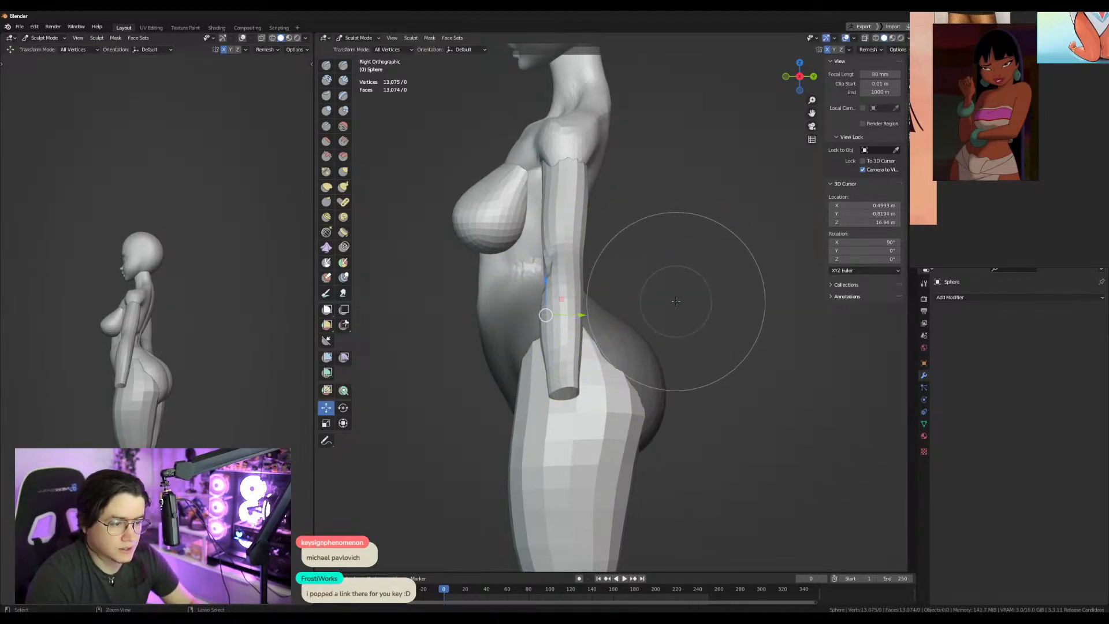
Invert the mask and move the hips slightly forward along Y from a new pivot.
{"action": "key", "text": "ctrl+i"}
{"action": "right_click", "coordinate": [608, 324], "text": "shift"}
{"action": "left_click_drag", "start_coordinate": [641, 324], "coordinate": [634, 323]}
Rotate the unmasked hips around a waist pivot and nudge them slightly back, then clear the mask.
{"action": "right_click", "coordinate": [554, 286], "text": "shift"}
{"action": "key", "text": "r"}
{"action": "left_click", "coordinate": [670, 302]}
{"action": "left_click_drag", "start_coordinate": [587, 287], "coordinate": [589, 289]}
{"action": "key", "text": "alt+m"}
Select the leg mesh, enter Edit Mode and move all its geometry forward along Y to fit the hips.
{"action": "key", "text": "ctrl+Tab"}
{"action": "left_click", "coordinate": [623, 465]}
{"action": "key", "text": "Tab"}
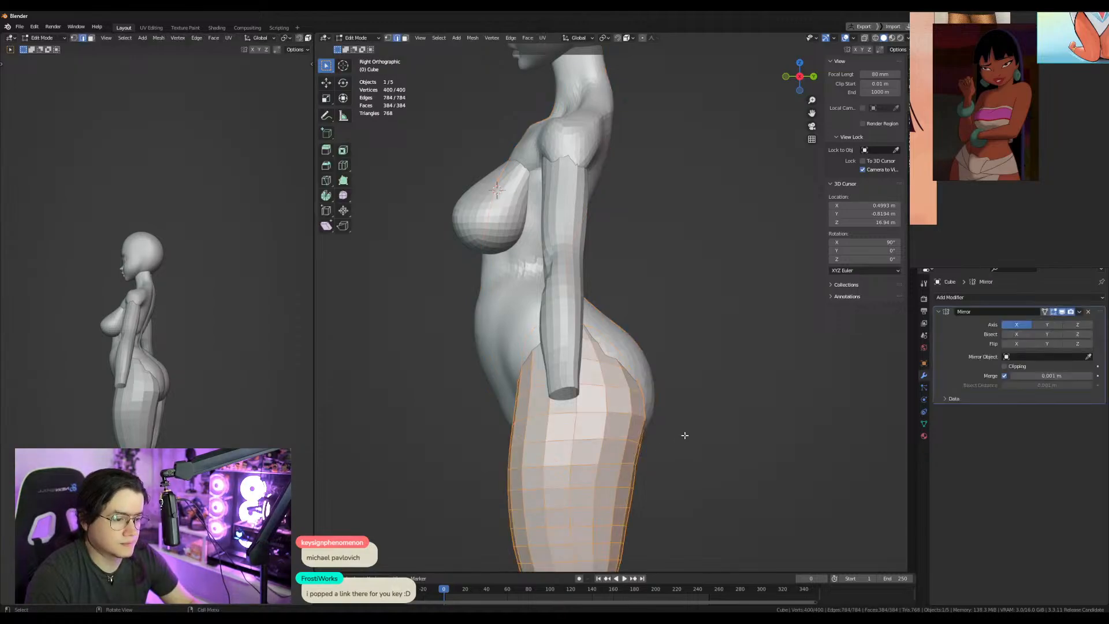
{"action": "key", "text": "g"}
{"action": "key", "text": "y"}
{"action": "left_click", "coordinate": [665, 426]}
{"action": "mouse_move", "coordinate": [151, 376]}
{"action": "middle_mouse_down"}
{"action": "mouse_move", "coordinate": [202, 380]}
{"action": "mouse_move", "coordinate": [193, 381]}
{"action": "middle_mouse_up"}
Return to sculpting the body mesh, lasso-mask the waist area, smooth the mask's edge and set its inversion.
{"action": "key", "text": "ctrl+Tab"}
{"action": "left_click", "coordinate": [514, 315]}
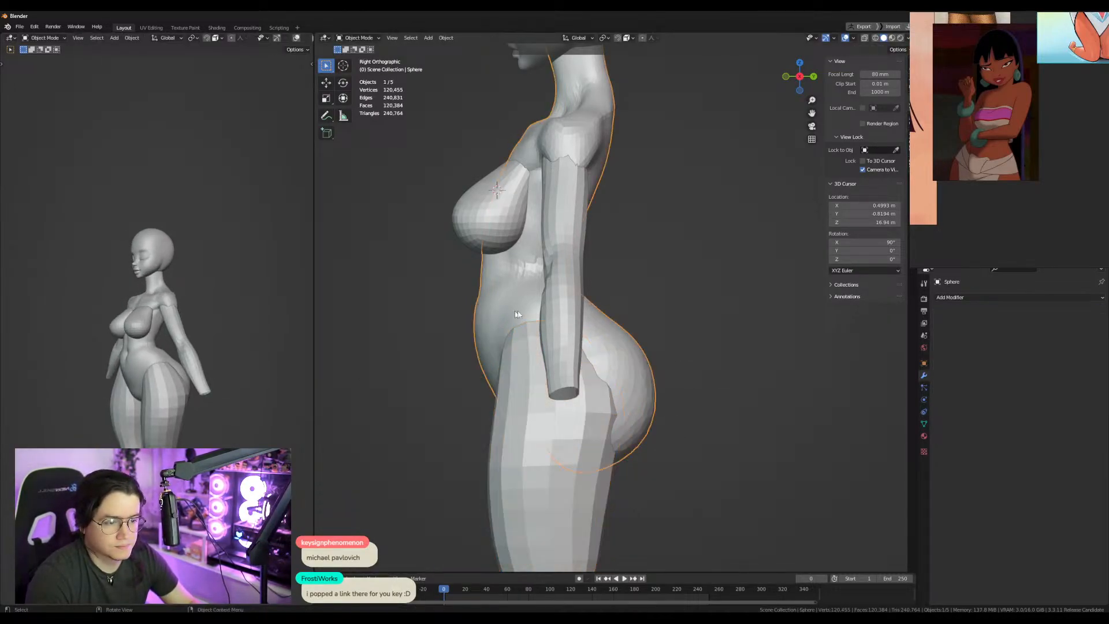
{"action": "middle_click_drag", "start_coordinate": [515, 315], "coordinate": [553, 318]}
{"action": "key", "text": "ctrl+Tab"}
{"action": "scroll", "coordinate": [521, 379], "scroll_direction": "up", "scroll_amount": 3}
{"action": "key", "text": "g"}
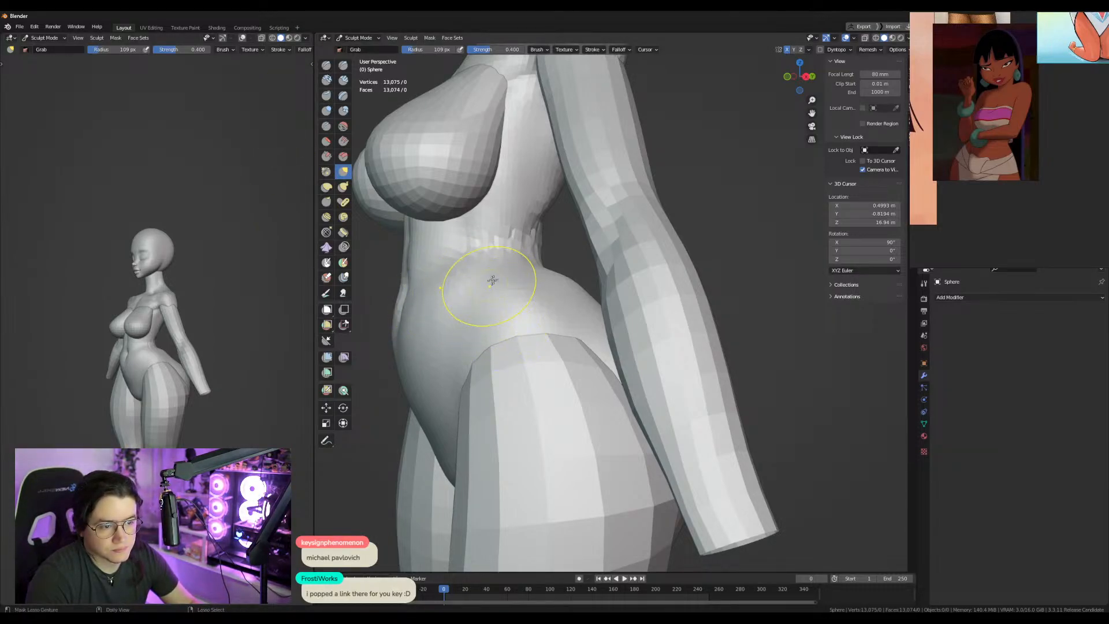
{"action": "mouse_move", "coordinate": [480, 285]}
{"action": "left_mouse_down", "text": "ctrl+shift"}
{"action": "mouse_move", "coordinate": [617, 440]}
{"action": "mouse_move", "coordinate": [689, 170]}
{"action": "left_mouse_up", "text": "ctrl+shift"}
{"action": "key", "text": "ctrl+i"}
{"action": "key", "text": "a"}
{"action": "key", "text": "ctrl+i"}
{"action": "key", "text": "ctrl+i"}
Enlarge the Grab brush to 259 px over the hips and undo the last edit.
{"action": "mouse_move", "coordinate": [534, 335]}
{"action": "left_mouse_down", "text": "alt"}
{"action": "mouse_move", "coordinate": [481, 315]}
{"action": "mouse_move", "coordinate": [422, 320]}
{"action": "mouse_move", "coordinate": [432, 320]}
{"action": "left_mouse_up", "text": "alt"}
{"action": "key", "text": "f"}
{"action": "left_click", "coordinate": [491, 332]}
{"action": "key", "text": "f"}
{"action": "left_click", "coordinate": [487, 334]}
{"action": "middle_click_drag", "start_coordinate": [475, 335], "coordinate": [575, 346]}
{"action": "key", "text": "ctrl+z"}
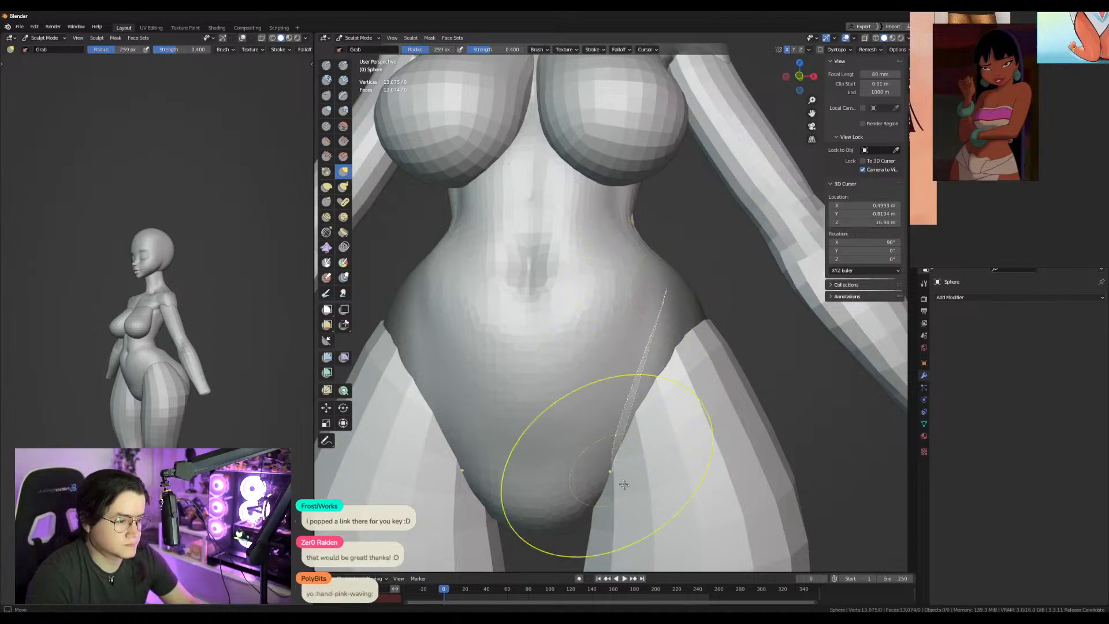
Grow the mask, smooth its edge and invert it so the hips stay editable and the upper torso is protected.
{"action": "middle_click_drag", "start_coordinate": [673, 344], "coordinate": [555, 327], "text": "alt"}
{"action": "key", "text": "ctrl+i"}
{"action": "key", "text": "ctrl+i"}
{"action": "key", "text": "ctrl+i"}
{"action": "key", "text": "ctrl+KP_Add"}
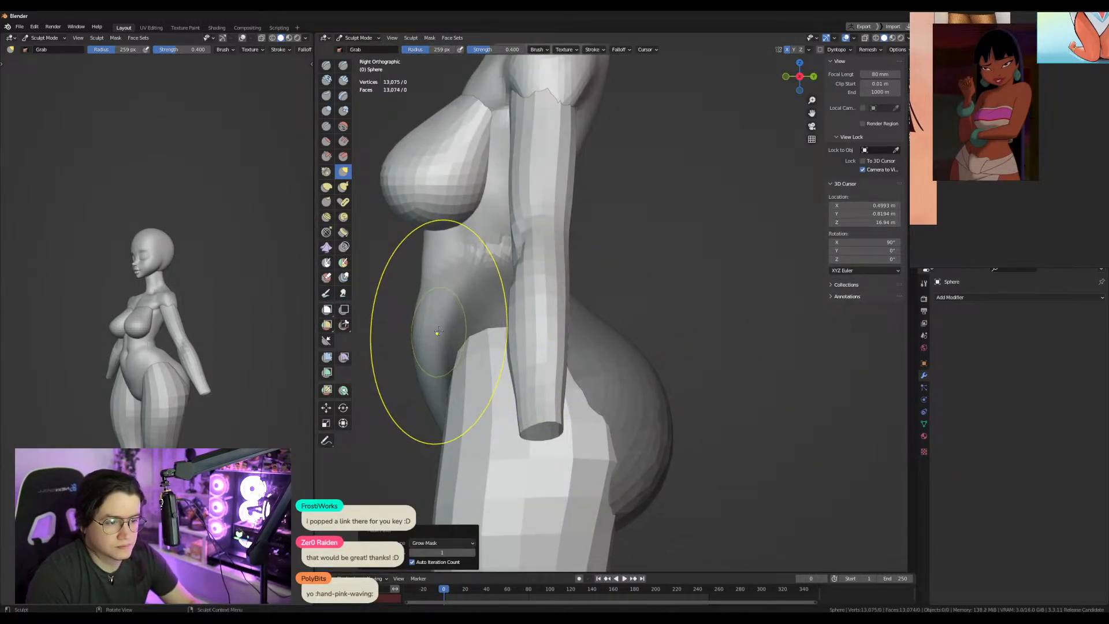
{"action": "key", "text": "ctrl+i"}
{"action": "key", "text": "a"}
Reshape the unmasked belly and hip sides with progressively resized Grab brushes, and clear the mask.
{"action": "key", "text": "f"}
{"action": "left_click", "coordinate": [438, 339]}
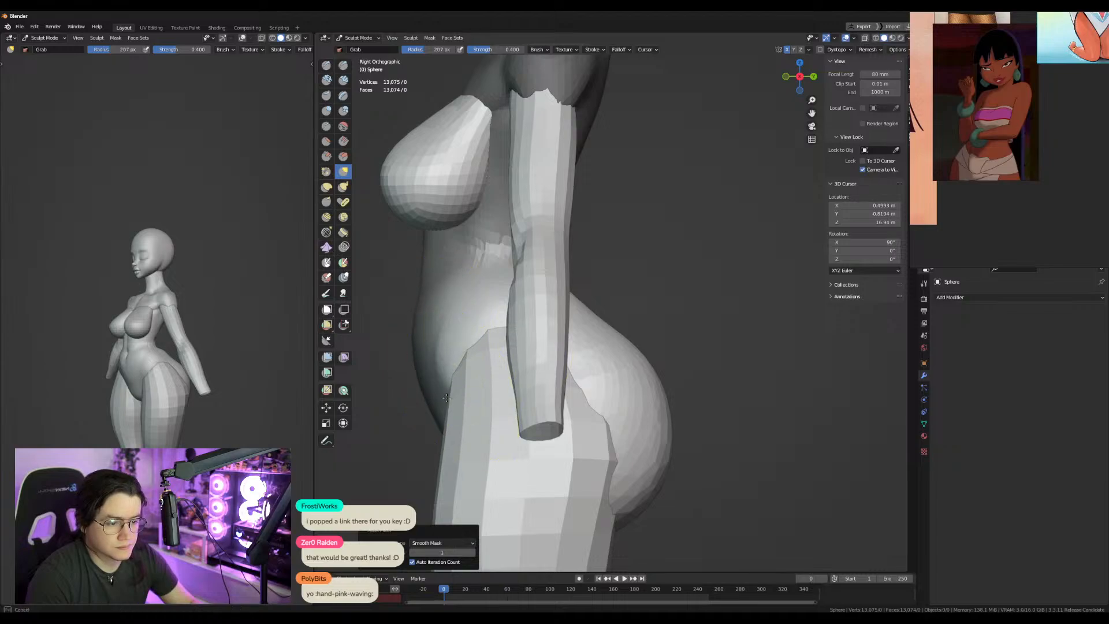
{"action": "mouse_move", "coordinate": [453, 412]}
{"action": "middle_mouse_down"}
{"action": "mouse_move", "coordinate": [472, 387]}
{"action": "mouse_move", "coordinate": [459, 401]}
{"action": "middle_mouse_up"}
{"action": "key", "text": "f"}
{"action": "left_click", "coordinate": [460, 353]}
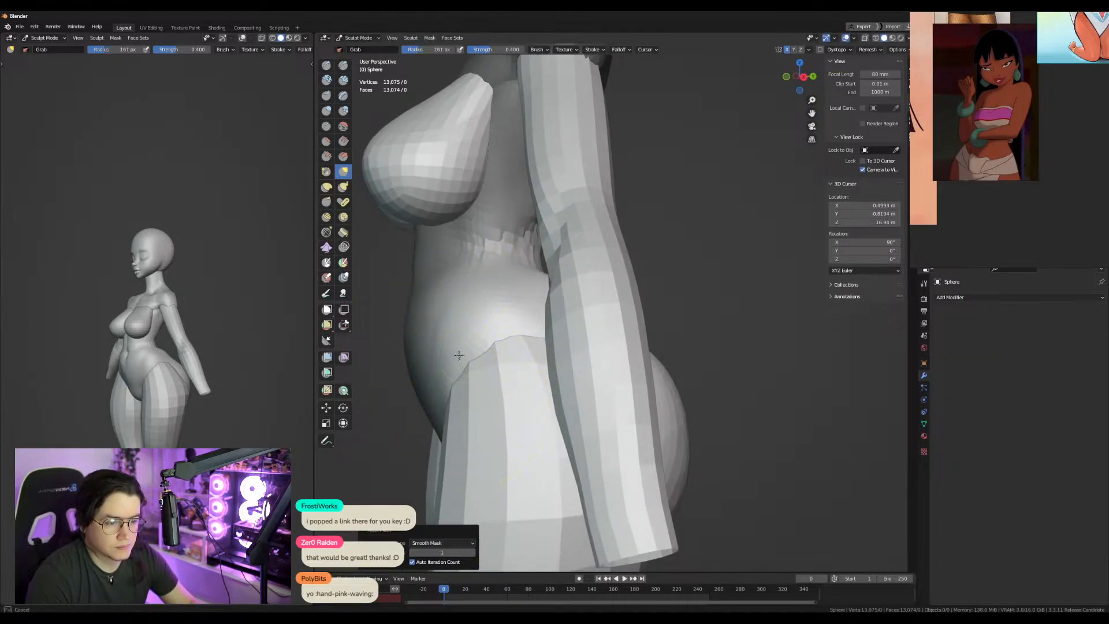
{"action": "middle_click_drag", "start_coordinate": [493, 353], "coordinate": [584, 431]}
{"action": "key", "text": "f"}
{"action": "left_click", "coordinate": [610, 434]}
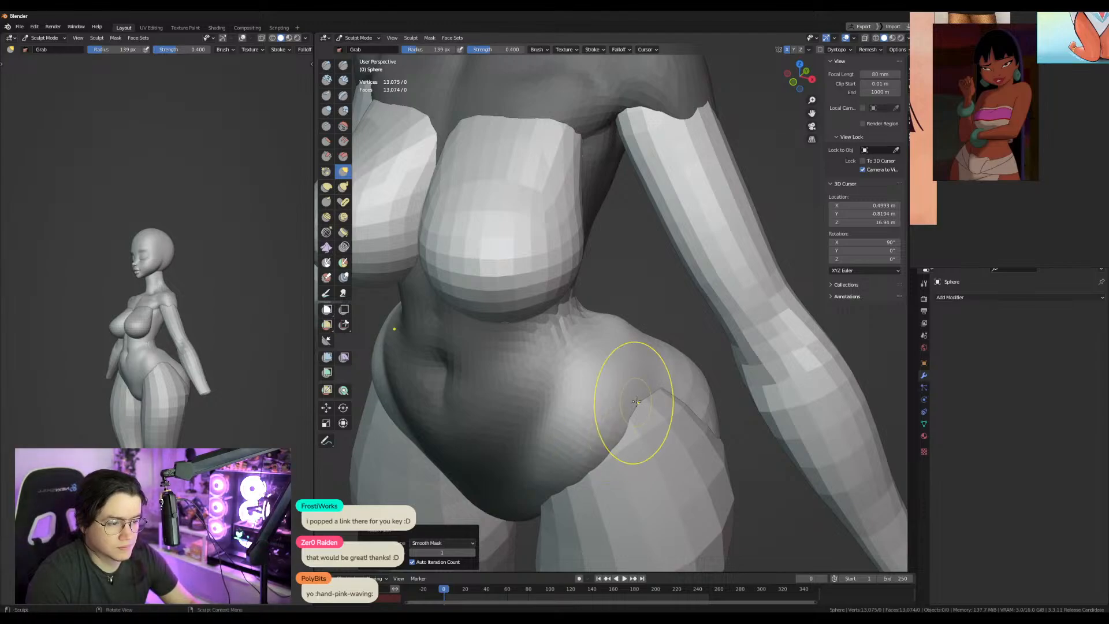
{"action": "mouse_move", "coordinate": [619, 434]}
{"action": "middle_mouse_down", "text": "alt"}
{"action": "mouse_move", "coordinate": [518, 383]}
{"action": "mouse_move", "coordinate": [632, 364]}
{"action": "middle_mouse_up", "text": "alt"}
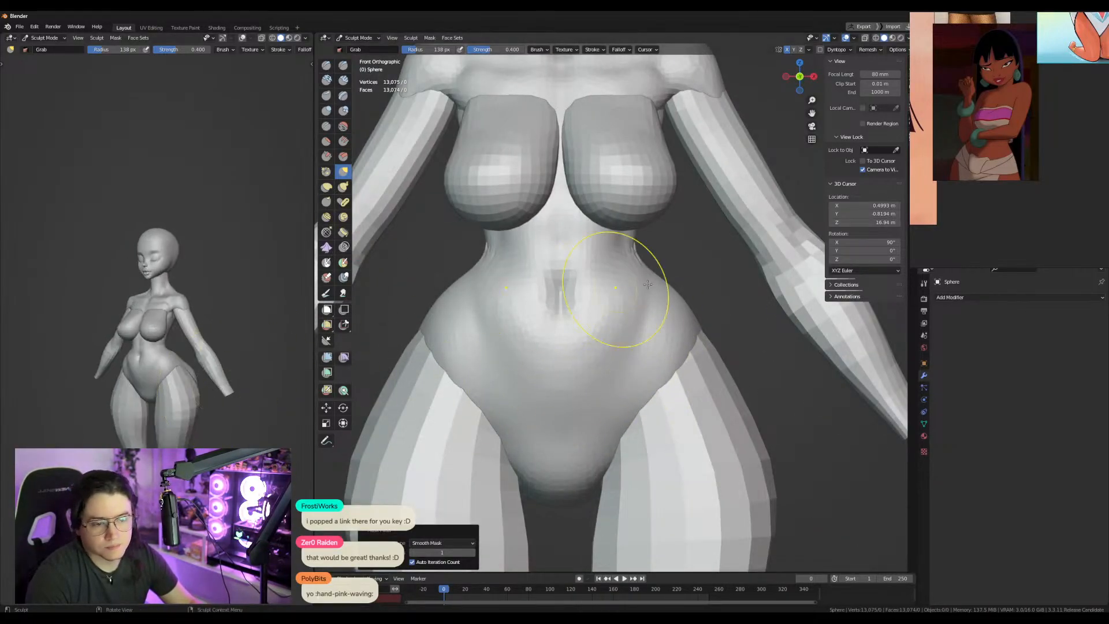
{"action": "middle_click_drag", "start_coordinate": [557, 322], "coordinate": [599, 458]}
{"action": "key", "text": "alt+q"}
{"action": "key", "text": "alt+q"}
{"action": "middle_click_drag", "start_coordinate": [465, 232], "coordinate": [387, 211]}
{"action": "left_click", "coordinate": [326, 127]}
{"action": "middle_click_drag", "start_coordinate": [583, 289], "coordinate": [656, 353], "text": "shift"}
{"action": "middle_click_drag", "start_coordinate": [656, 352], "coordinate": [606, 349]}
{"action": "key", "text": "f"}
{"action": "left_click", "coordinate": [581, 350]}
{"action": "middle_click_drag", "start_coordinate": [537, 350], "coordinate": [606, 345]}
{"action": "mouse_move", "coordinate": [518, 395]}
{"action": "middle_mouse_down"}
{"action": "mouse_move", "coordinate": [577, 371]}
{"action": "mouse_move", "coordinate": [564, 362]}
{"action": "mouse_move", "coordinate": [619, 372]}
{"action": "mouse_move", "coordinate": [510, 356]}
{"action": "middle_mouse_up"}
Pull in the outer hip contour and the lower outer buttock from behind with Grab.
{"action": "key", "text": "g"}
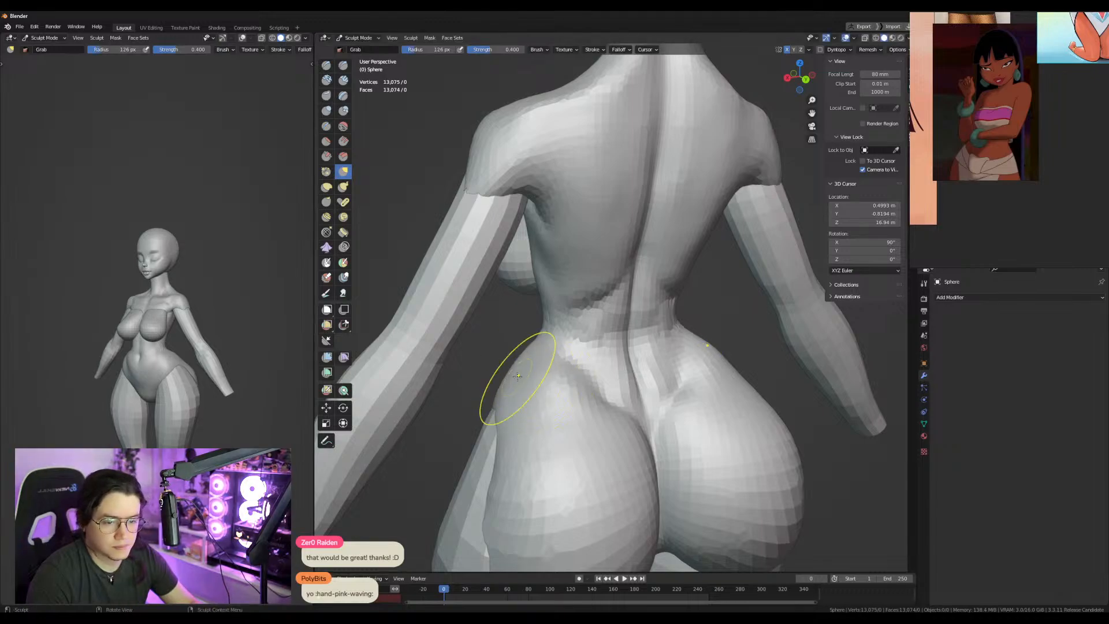
{"action": "middle_click_drag", "start_coordinate": [520, 420], "coordinate": [523, 363], "text": "shift"}
{"action": "key", "text": "f"}
{"action": "left_click", "coordinate": [572, 370]}
{"action": "left_click_drag", "start_coordinate": [511, 374], "coordinate": [534, 381]}
{"action": "mouse_move", "coordinate": [546, 460]}
{"action": "middle_mouse_down"}
{"action": "mouse_move", "coordinate": [512, 431]}
{"action": "mouse_move", "coordinate": [509, 405]}
{"action": "middle_mouse_up"}
{"action": "left_click_drag", "start_coordinate": [459, 457], "coordinate": [475, 447]}
Add volume down the centre of the buttocks with the Inflate/Deflate brush at strength 0.500.
{"action": "left_click", "coordinate": [327, 98]}
{"action": "middle_click_drag", "start_coordinate": [530, 358], "coordinate": [543, 337]}
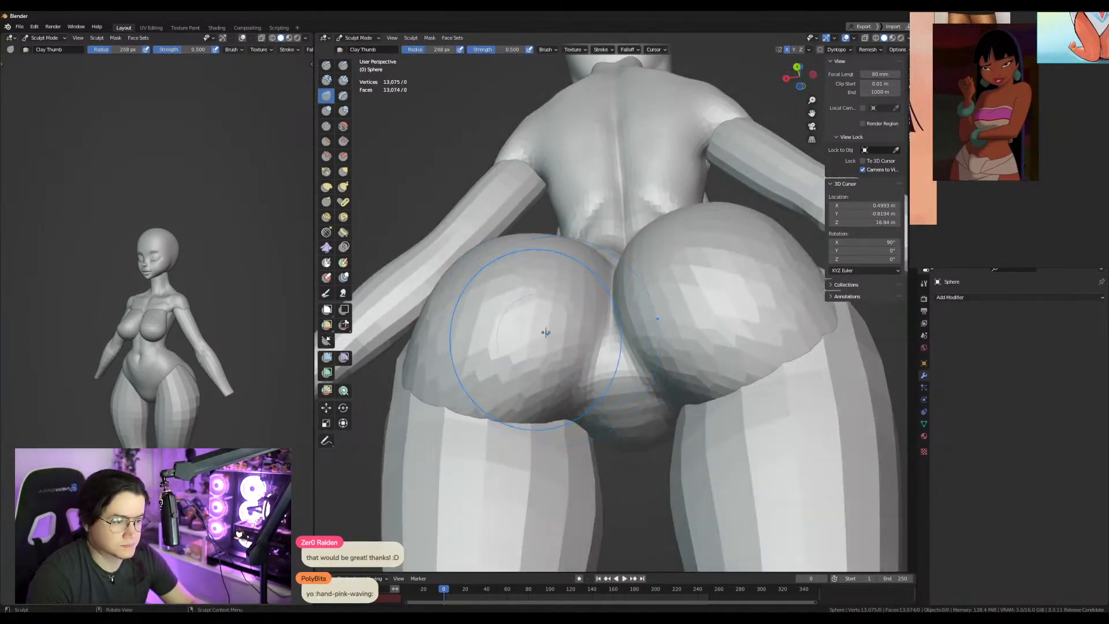
{"action": "key", "text": "i"}
{"action": "mouse_move", "coordinate": [543, 304]}
{"action": "left_mouse_down"}
{"action": "mouse_move", "coordinate": [563, 307]}
{"action": "mouse_move", "coordinate": [535, 371]}
{"action": "mouse_move", "coordinate": [578, 305]}
{"action": "mouse_move", "coordinate": [538, 404]}
{"action": "left_mouse_up"}
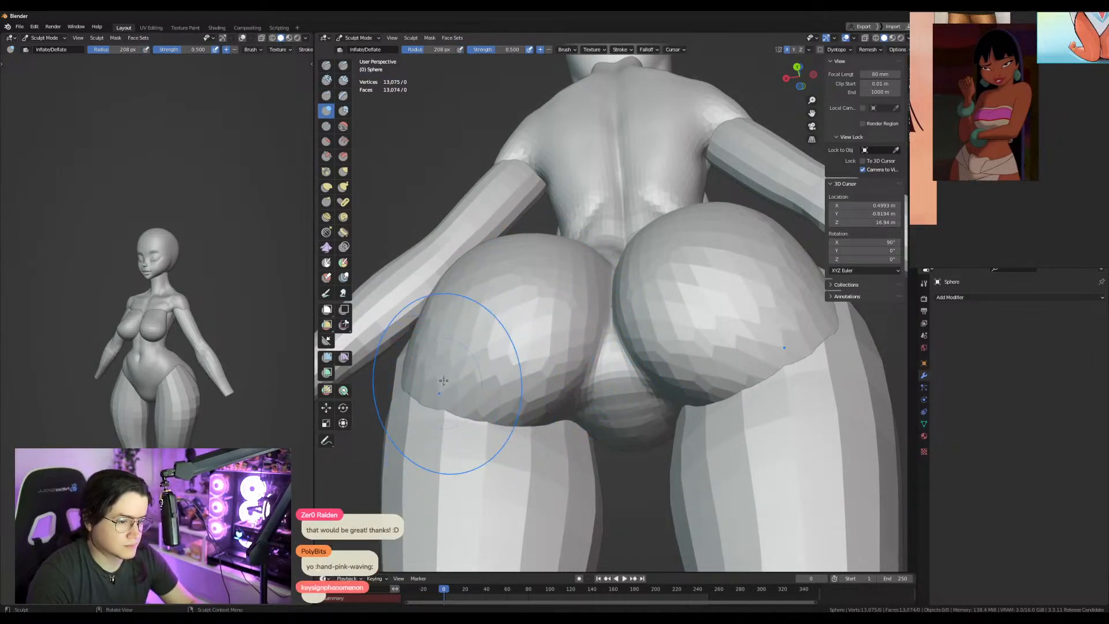
Adjust the lower edge and side profile of the buttocks with Grab, enlarging the brush to 264 px.
{"action": "key", "text": "g"}
{"action": "middle_click_drag", "start_coordinate": [441, 379], "coordinate": [435, 436]}
{"action": "left_click", "coordinate": [433, 437]}
{"action": "left_click_drag", "start_coordinate": [433, 439], "coordinate": [441, 455]}
{"action": "middle_click_drag", "start_coordinate": [441, 455], "coordinate": [550, 443]}
{"action": "key", "text": "f"}
{"action": "left_click", "coordinate": [583, 450]}
{"action": "left_click_drag", "start_coordinate": [584, 445], "coordinate": [576, 427]}
{"action": "middle_click_drag", "start_coordinate": [562, 401], "coordinate": [601, 452]}
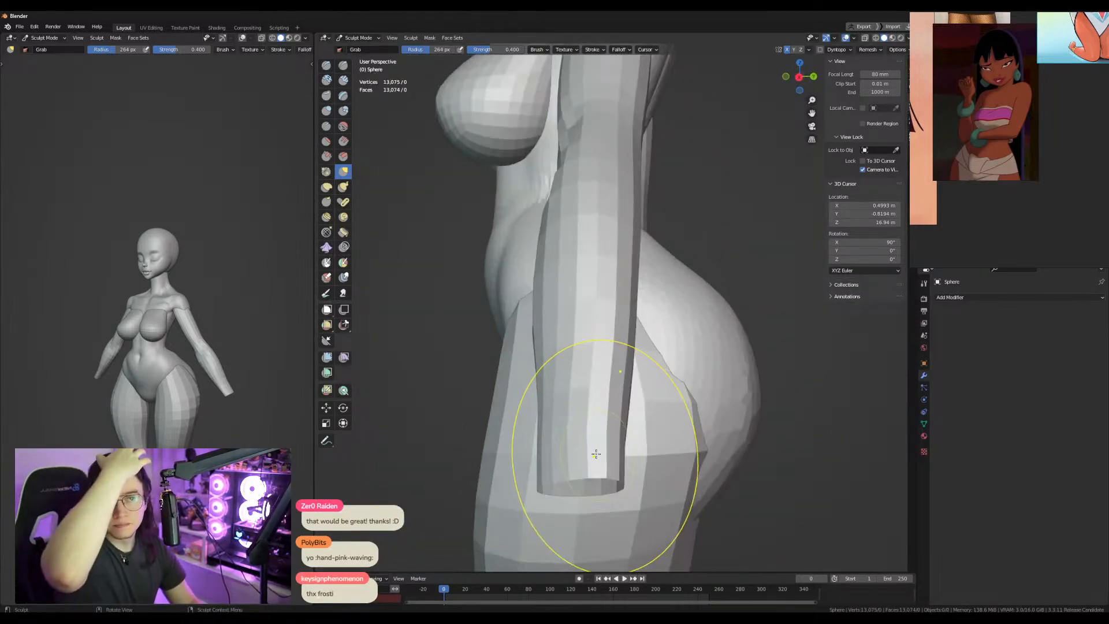
{"action": "middle_click_drag", "start_coordinate": [677, 396], "coordinate": [594, 412]}
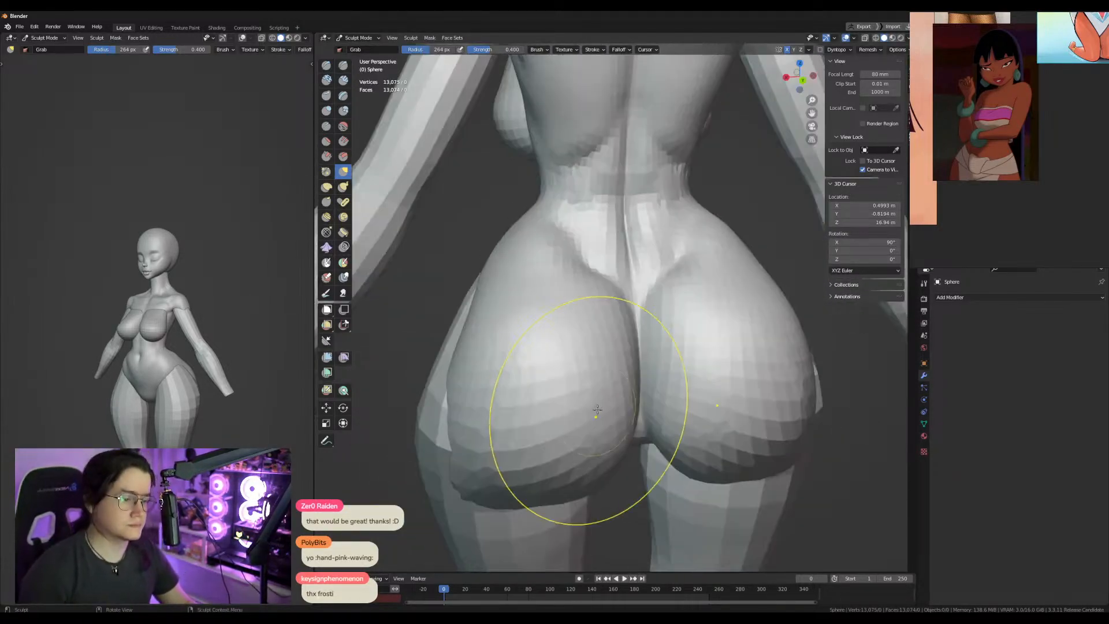
Lasso-mask the shoulder ends from the back and smooth the mask's edge, leaving the torso editable.
{"action": "middle_click_drag", "start_coordinate": [649, 293], "coordinate": [774, 404], "text": "shift"}
{"action": "key", "text": "f"}
{"action": "left_click", "coordinate": [747, 422]}
{"action": "left_click_drag", "start_coordinate": [675, 317], "coordinate": [691, 363], "text": "ctrl+shift"}
{"action": "key", "text": "ctrl+i"}
{"action": "key", "text": "a"}
{"action": "key", "text": "ctrl+i"}
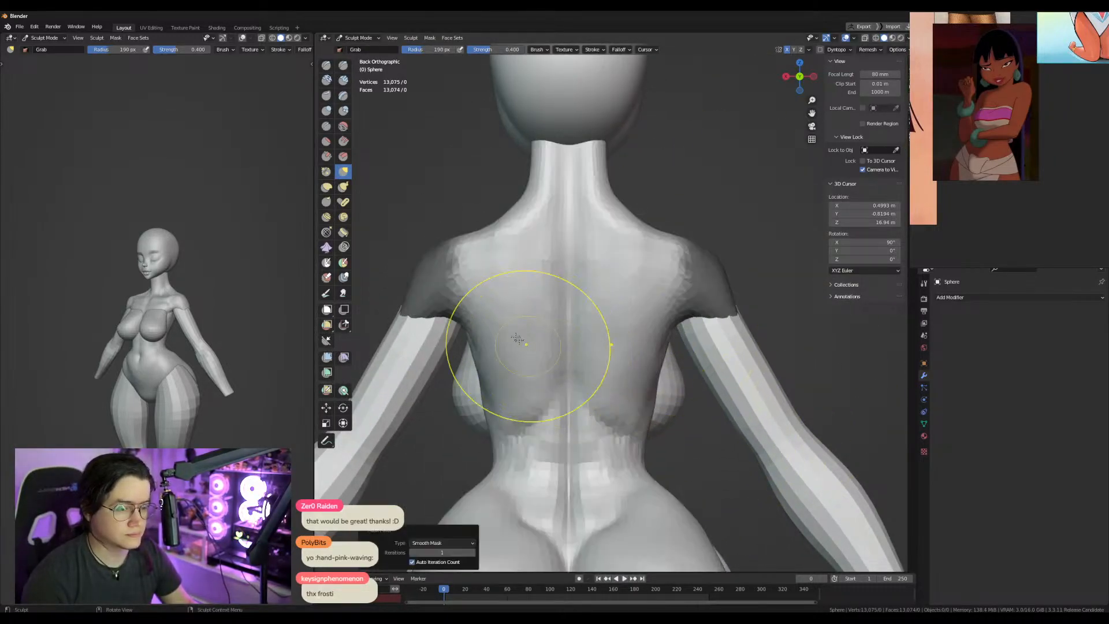
Pull the sides of the back outward below the armpits with Grab, and clear the mask.
{"action": "left_click_drag", "start_coordinate": [494, 330], "coordinate": [477, 332]}
{"action": "left_click_drag", "start_coordinate": [485, 369], "coordinate": [474, 371]}
{"action": "key", "text": "f"}
{"action": "left_click", "coordinate": [495, 398]}
{"action": "middle_click_drag", "start_coordinate": [443, 379], "coordinate": [664, 376], "text": "alt"}
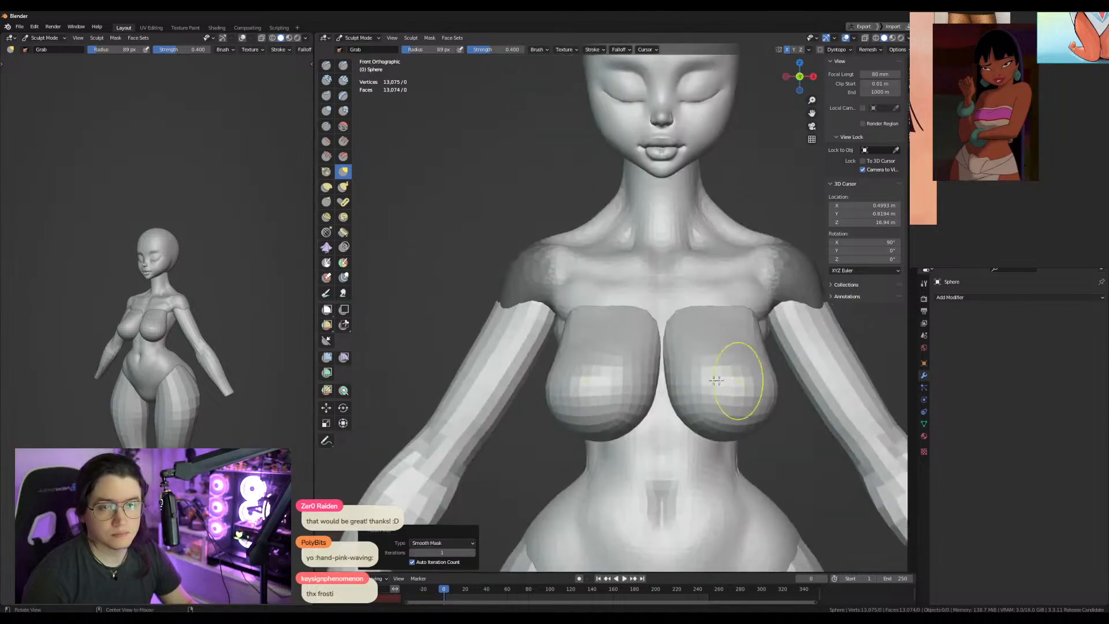
{"action": "middle_click_drag", "start_coordinate": [246, 371], "coordinate": [180, 330]}
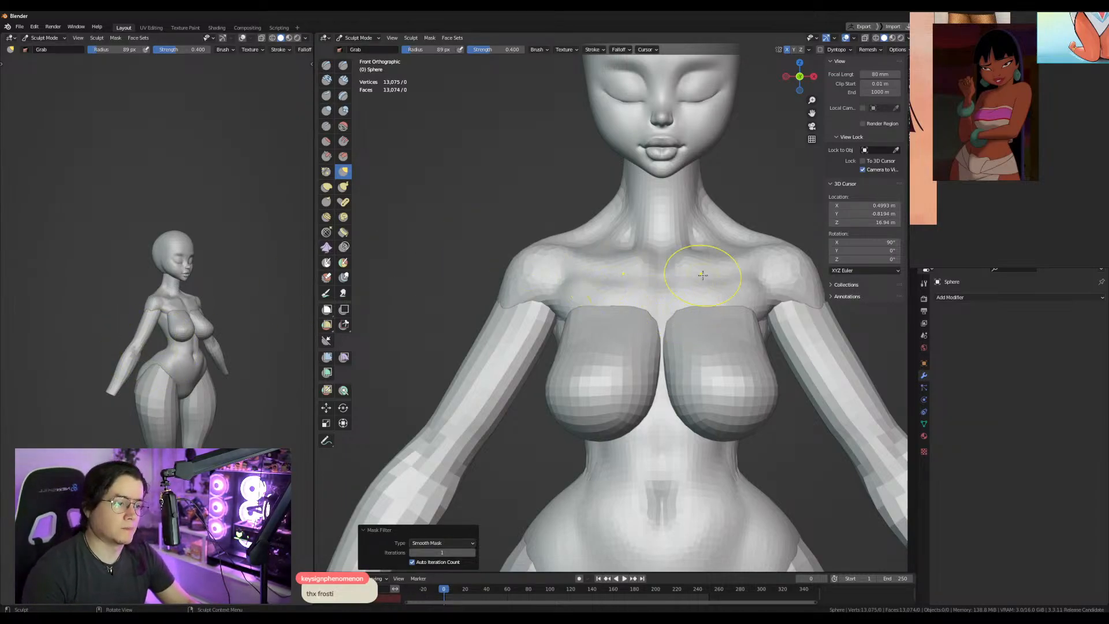
Push the neck-to-shoulder slope down and inward with a small Grab brush in the front view.
{"action": "middle_click_drag", "start_coordinate": [703, 275], "coordinate": [610, 376], "text": "shift"}
{"action": "key", "text": "f"}
{"action": "key", "text": "f"}
{"action": "left_click_drag", "start_coordinate": [624, 310], "coordinate": [612, 330]}
{"action": "left_click", "coordinate": [621, 315]}
{"action": "key", "text": "f"}
{"action": "left_click", "coordinate": [617, 328]}
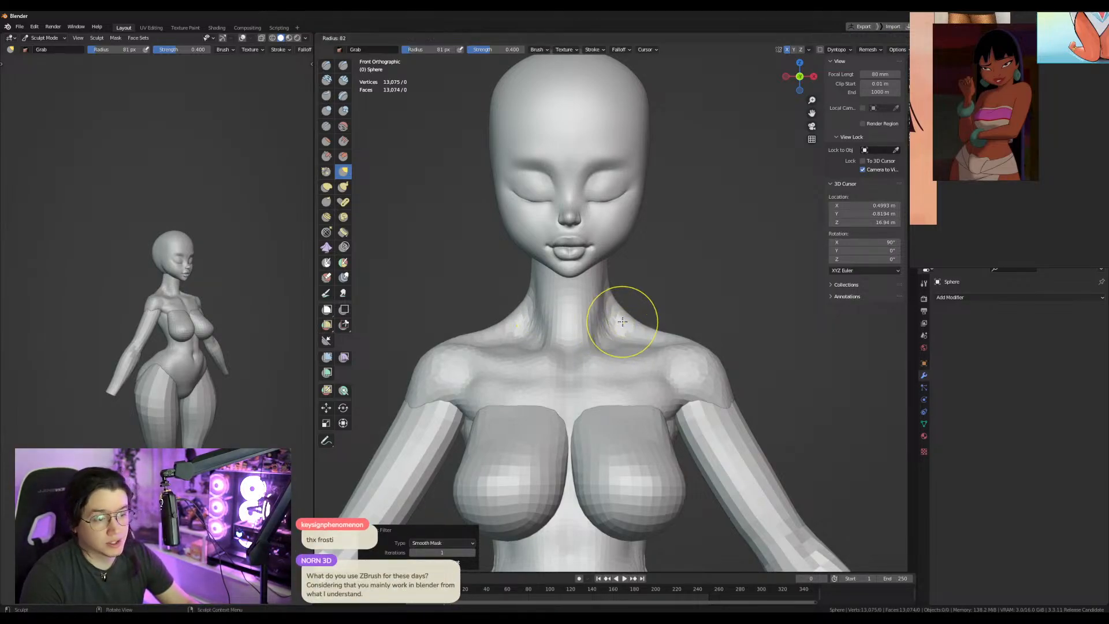
Save the scene as 0.blend.
{"action": "middle_click_drag", "start_coordinate": [194, 335], "coordinate": [248, 330]}
{"action": "middle_click_drag", "start_coordinate": [117, 386], "coordinate": [165, 368]}
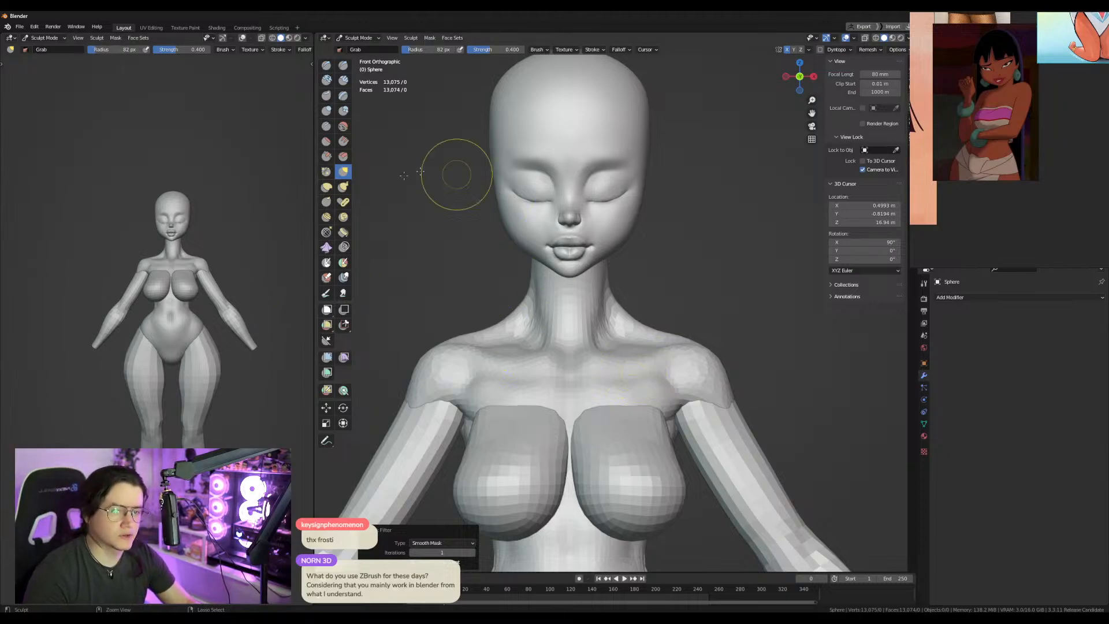
{"action": "key", "text": "ctrl+s"}
{"action": "key", "text": "Escape"}
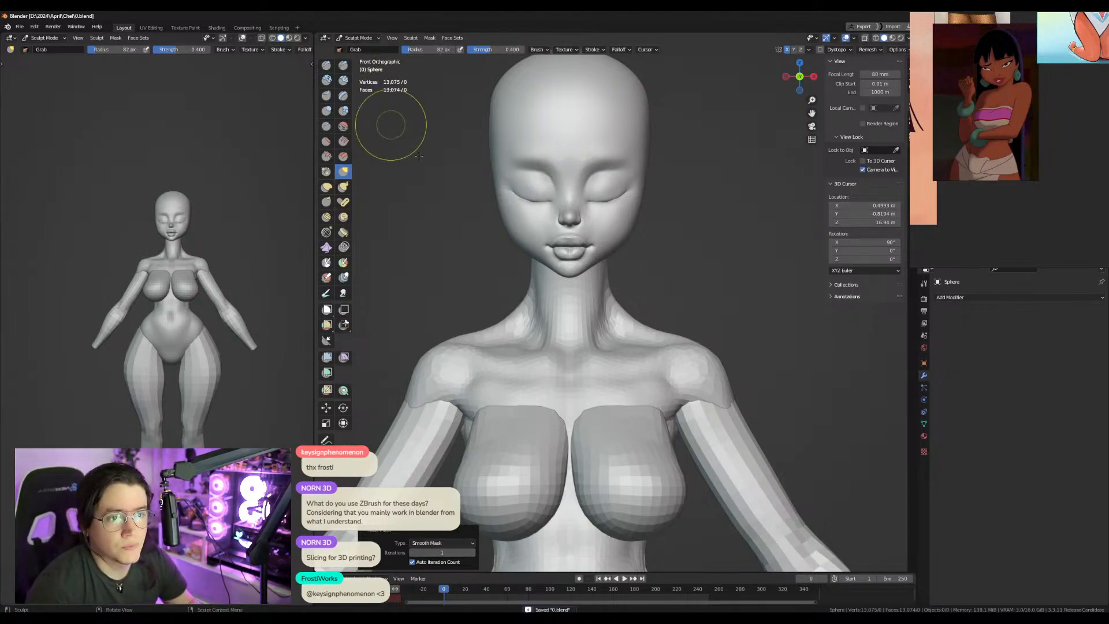
Select the head mesh and enter Sculpt Mode on it.
{"action": "scroll", "coordinate": [657, 286], "scroll_direction": "down", "scroll_amount": 4}
{"action": "key", "text": "ctrl+Tab"}
{"action": "scroll", "coordinate": [662, 265], "scroll_direction": "down", "scroll_amount": 3}
{"action": "mouse_move", "coordinate": [663, 266]}
{"action": "middle_mouse_down"}
{"action": "mouse_move", "coordinate": [643, 273]}
{"action": "mouse_move", "coordinate": [653, 314]}
{"action": "middle_mouse_up"}
{"action": "left_click", "coordinate": [629, 250]}
{"action": "scroll", "coordinate": [631, 248], "scroll_direction": "up", "scroll_amount": 4}
{"action": "key", "text": "ctrl+Tab"}
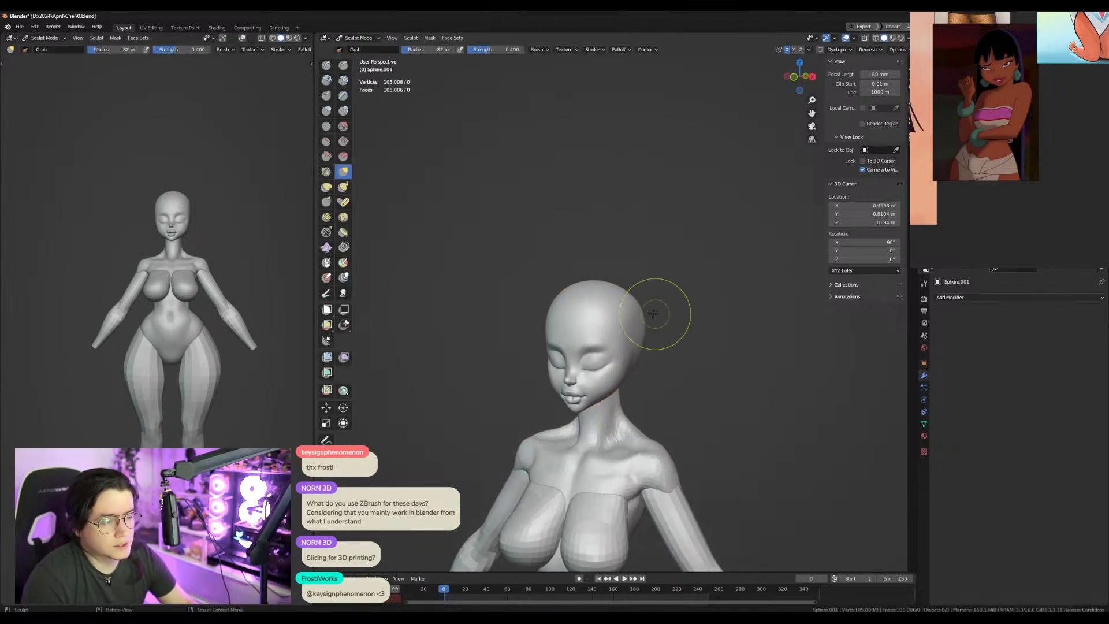
Adjust the skull's shape with the Grab brush, enlarging the brush to 174 px.
{"action": "scroll", "coordinate": [654, 313], "scroll_direction": "up", "scroll_amount": 3}
{"action": "key", "text": "f"}
{"action": "left_click", "coordinate": [685, 308]}
{"action": "key", "text": "f"}
{"action": "mouse_move", "coordinate": [722, 303]}
{"action": "middle_mouse_down"}
{"action": "mouse_move", "coordinate": [708, 289]}
{"action": "mouse_move", "coordinate": [681, 334]}
{"action": "mouse_move", "coordinate": [656, 310]}
{"action": "mouse_move", "coordinate": [607, 323]}
{"action": "middle_mouse_up"}
{"action": "left_click", "coordinate": [723, 289]}
{"action": "key", "text": "f"}
{"action": "left_click", "coordinate": [616, 329]}
{"action": "key", "text": "f"}
{"action": "left_click", "coordinate": [662, 313]}
{"action": "key", "text": "f"}
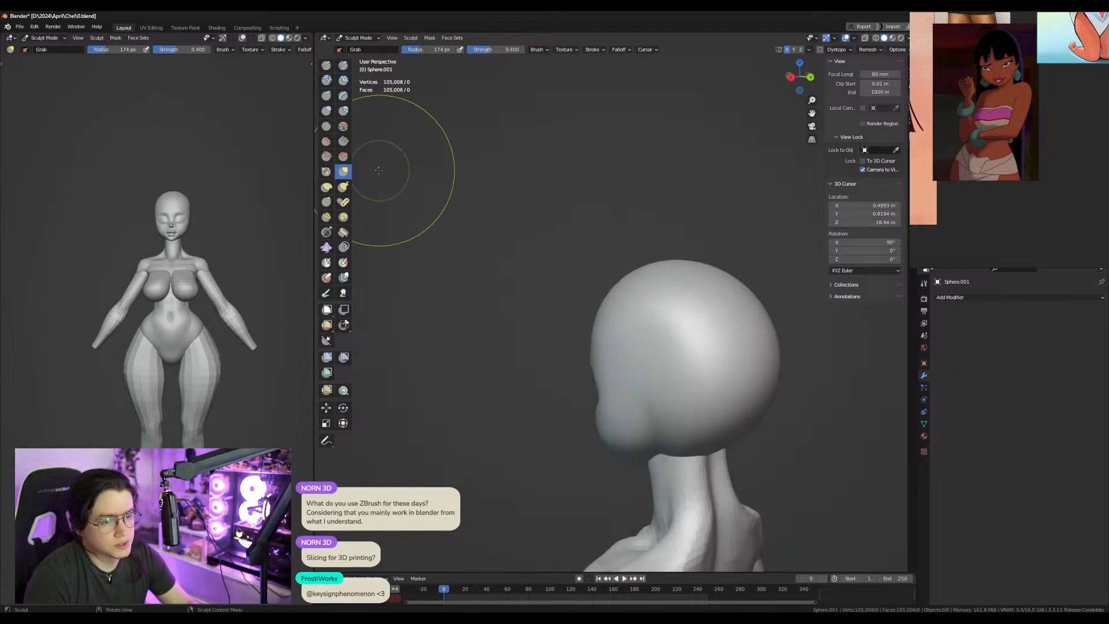
Scrape the side and back of the skull with the Scrape/Peaks brush at strength 0.700.
{"action": "left_click", "coordinate": [327, 156]}
{"action": "mouse_move", "coordinate": [692, 330]}
{"action": "middle_mouse_down", "text": "shift"}
{"action": "mouse_move", "coordinate": [595, 298]}
{"action": "mouse_move", "coordinate": [607, 298]}
{"action": "middle_mouse_up", "text": "shift"}
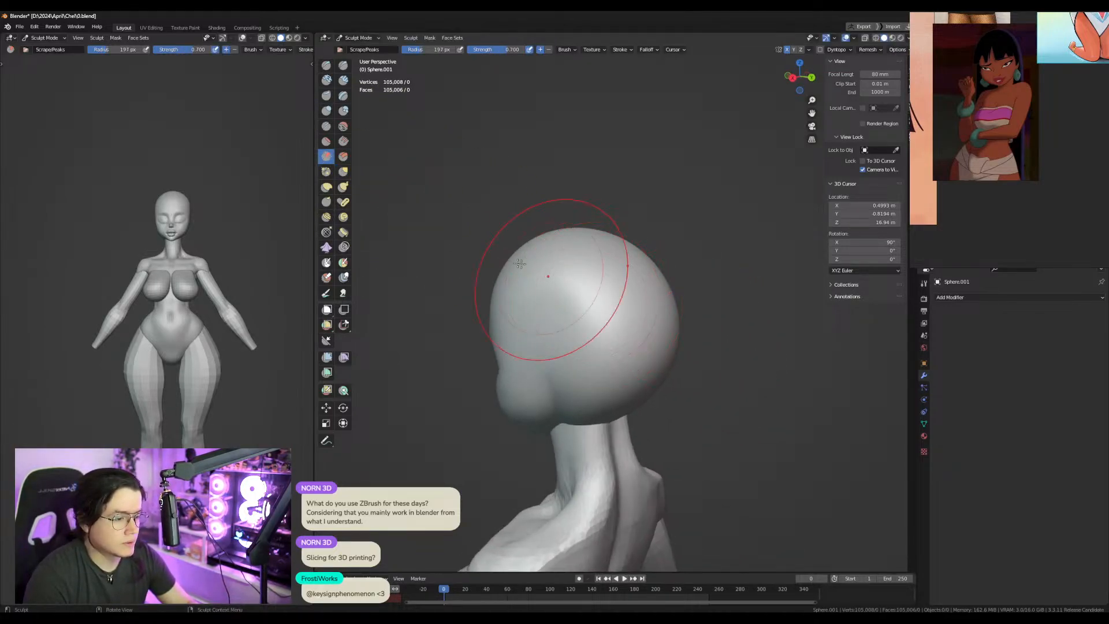
{"action": "left_click_drag", "start_coordinate": [532, 267], "coordinate": [593, 316]}
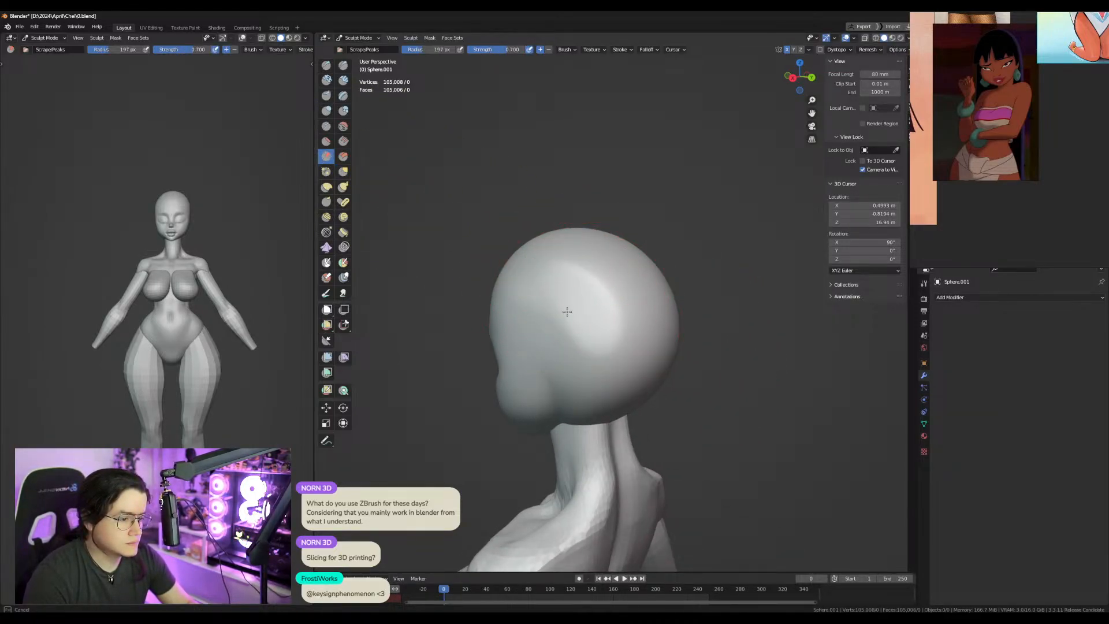
{"action": "key", "text": "KP_1"}
Return to Object Mode, add a UV sphere, enlarge it and move it above the figure's head.
{"action": "key", "text": "ctrl+Tab"}
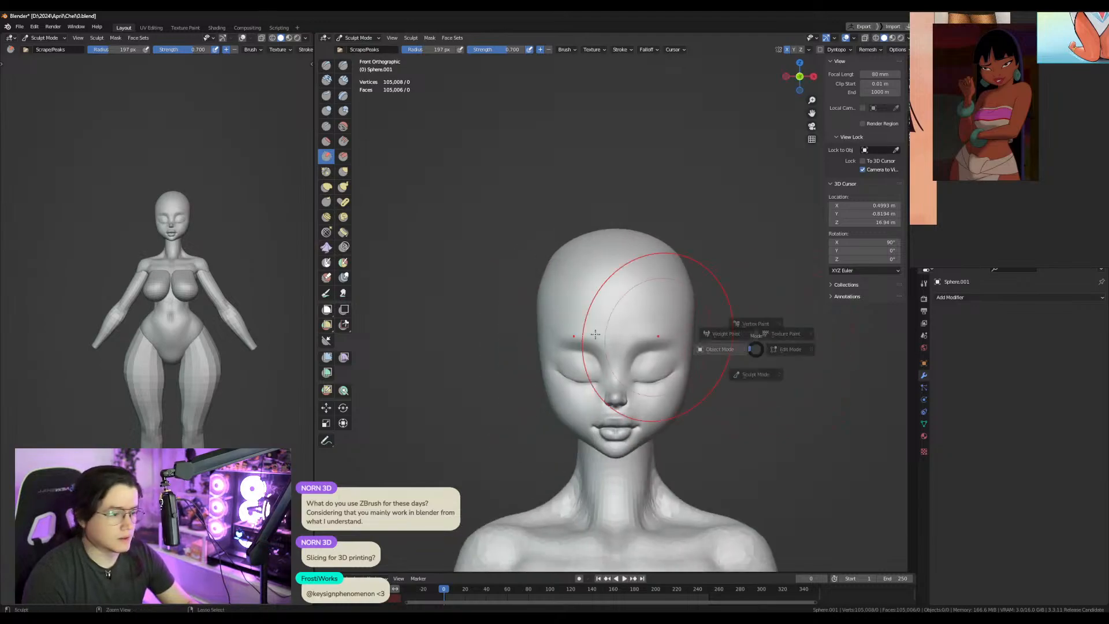
{"action": "left_click", "coordinate": [693, 346]}
{"action": "scroll", "coordinate": [653, 352], "scroll_direction": "down", "scroll_amount": 4}
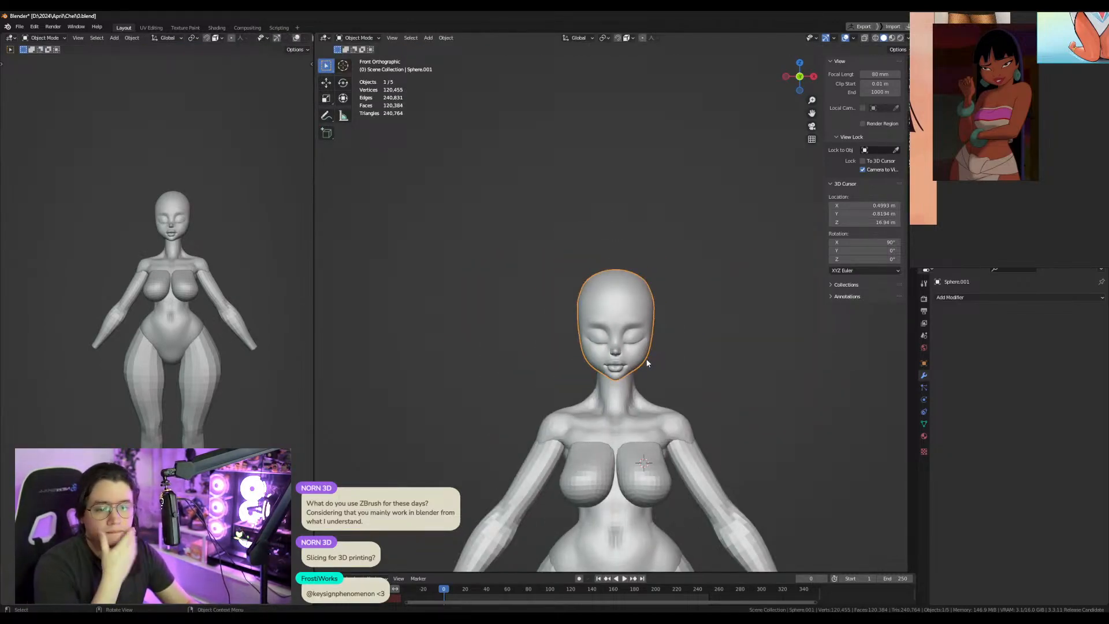
{"action": "left_click", "coordinate": [677, 234]}
{"action": "scroll", "coordinate": [664, 260], "scroll_direction": "down", "scroll_amount": 3}
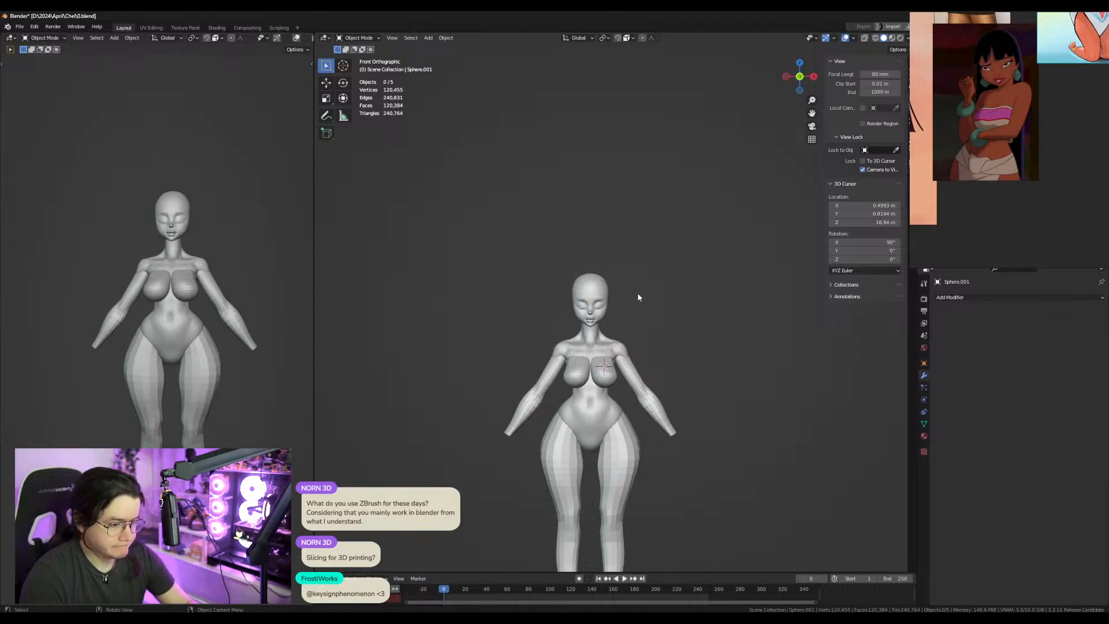
{"action": "key", "text": "shift+a"}
{"action": "mouse_move", "coordinate": [608, 188]}
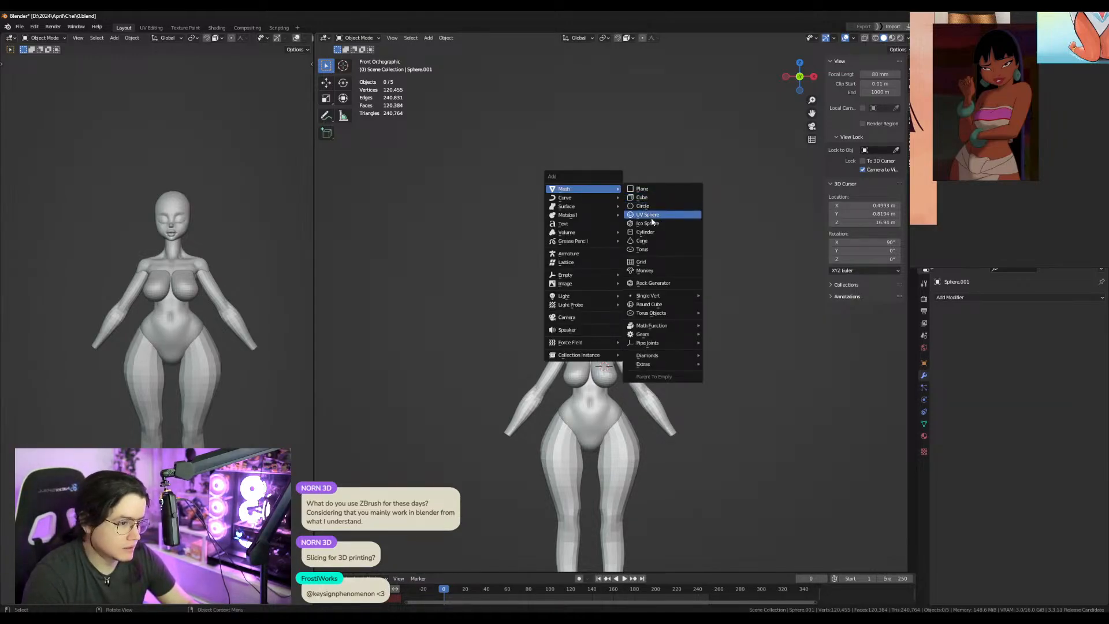
{"action": "left_click", "coordinate": [648, 214]}
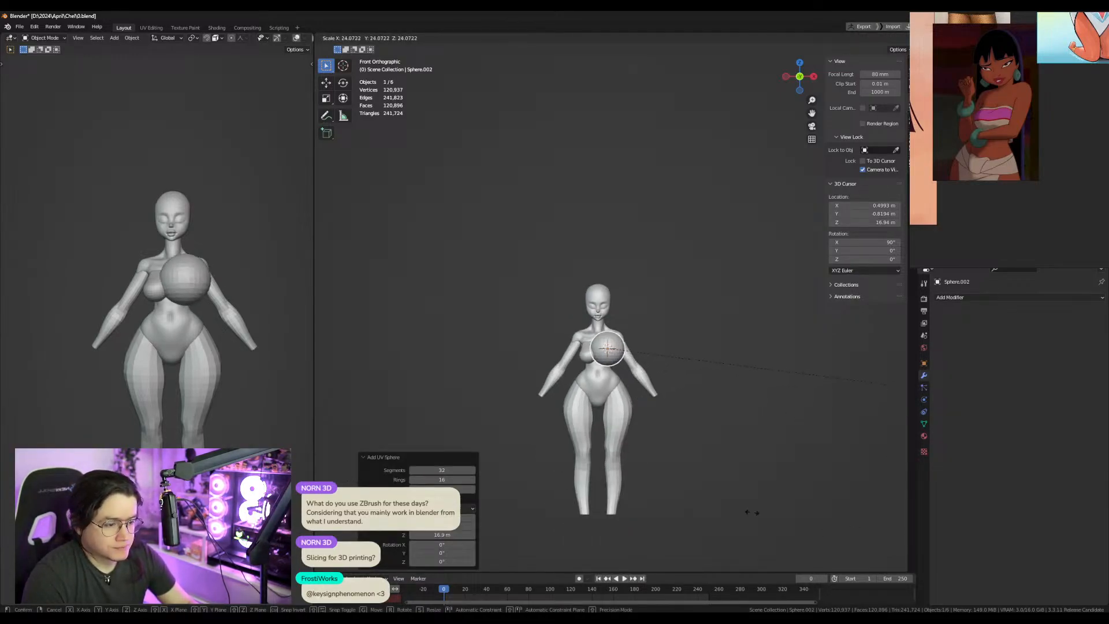
{"action": "key", "text": "g"}
{"action": "left_click", "coordinate": [835, 300]}
Duplicate the sphere and offset the copy diagonally downward, 1.3229 m in X and -1.0236 m in Z, overlapping the original.
{"action": "scroll", "coordinate": [690, 415], "scroll_direction": "up", "scroll_amount": 2}
{"action": "key", "text": "shift+d"}
{"action": "left_click", "coordinate": [643, 296]}
{"action": "key", "text": "KP_3"}
{"action": "scroll", "coordinate": [696, 365], "scroll_direction": "up", "scroll_amount": 2}
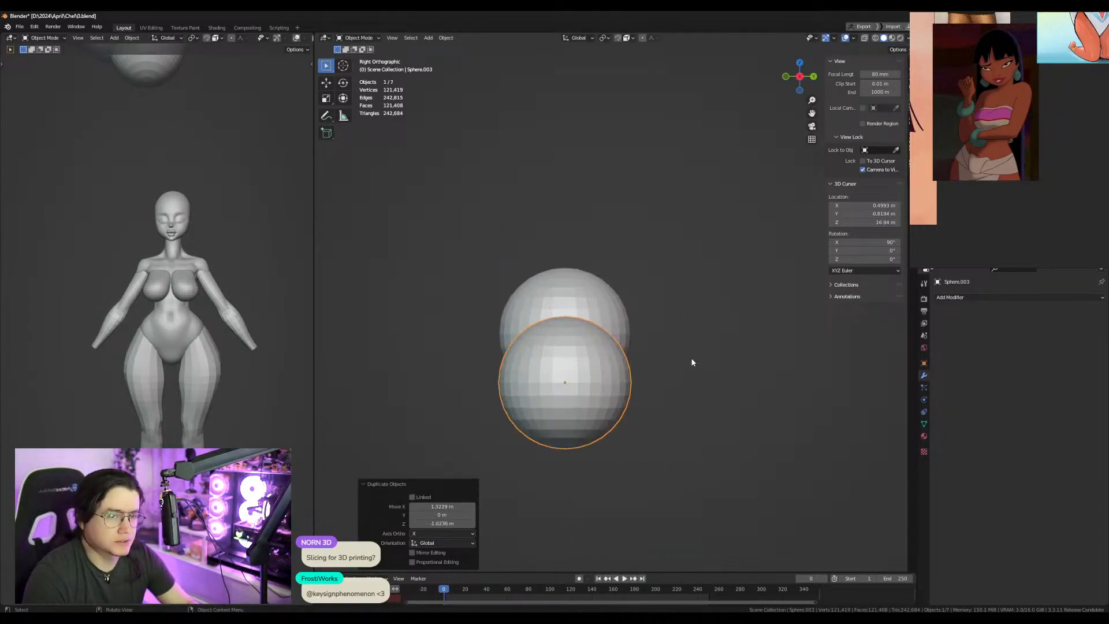
{"action": "middle_click_drag", "start_coordinate": [687, 358], "coordinate": [673, 376]}
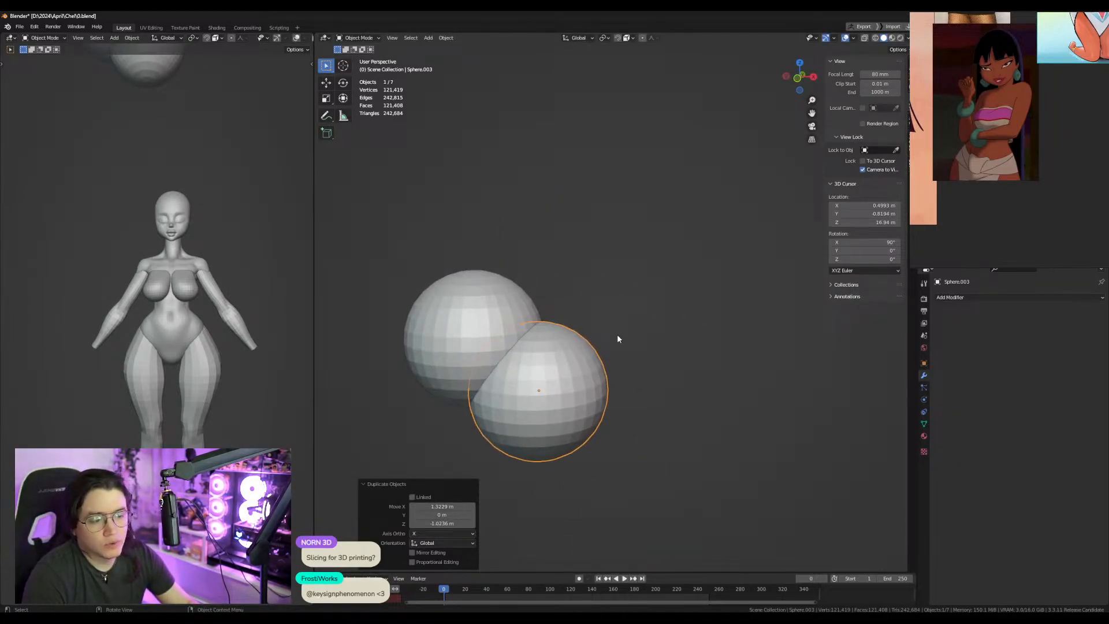
{"action": "middle_click_drag", "start_coordinate": [604, 331], "coordinate": [685, 312], "text": "shift"}
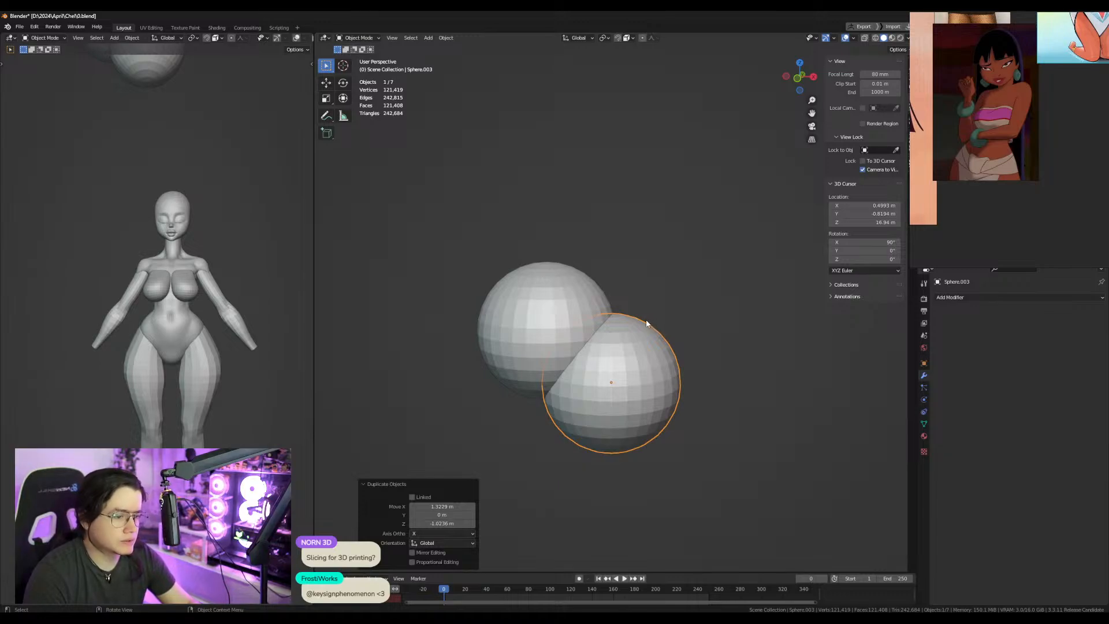
Select both overlapping spheres, duplicate the pair and move the copy upward along Z.
{"action": "left_click", "coordinate": [588, 345], "text": "shift"}
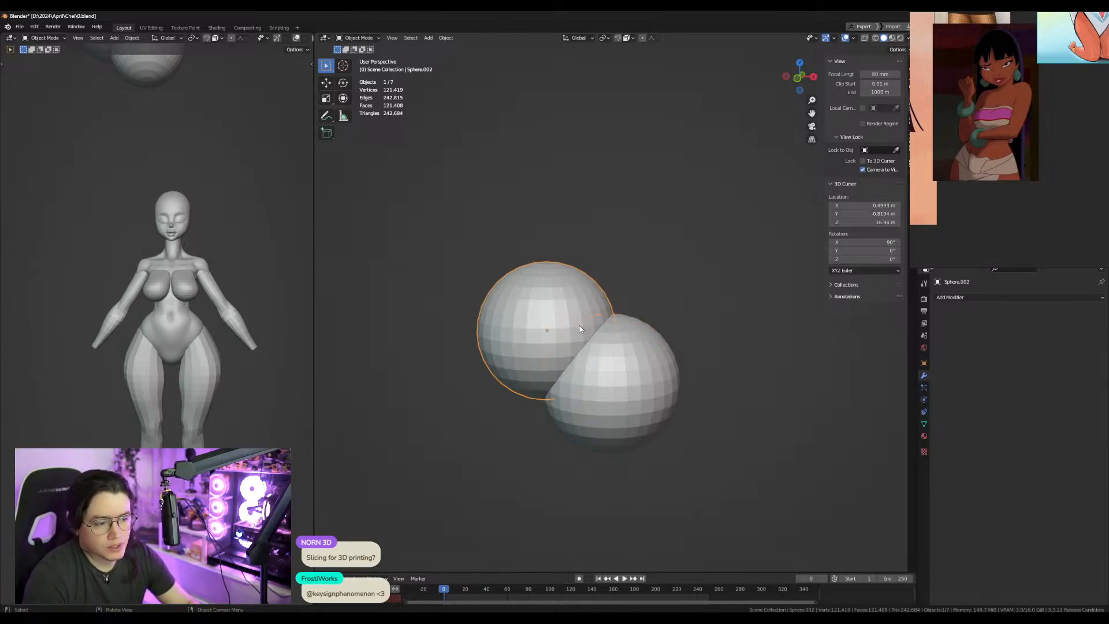
{"action": "left_click", "coordinate": [594, 355], "text": "shift"}
{"action": "left_click", "coordinate": [612, 373]}
{"action": "left_click", "coordinate": [548, 349]}
{"action": "left_click", "coordinate": [609, 371], "text": "shift"}
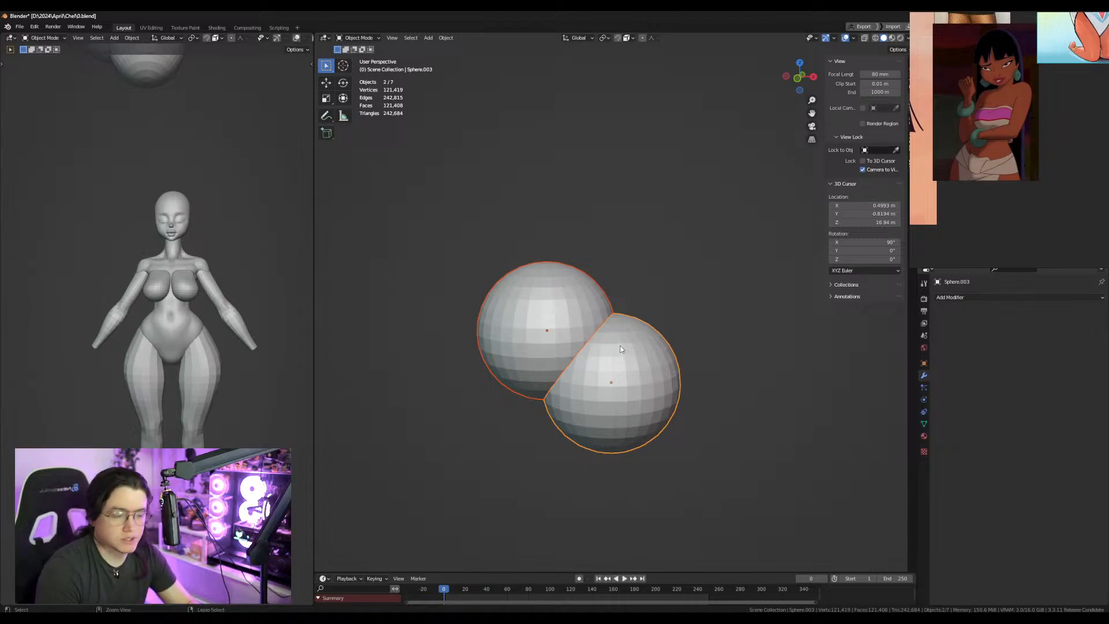
{"action": "scroll", "coordinate": [661, 332], "scroll_direction": "down", "scroll_amount": 2}
{"action": "middle_click_drag", "start_coordinate": [661, 332], "coordinate": [684, 332]}
{"action": "key", "text": "shift+d"}
{"action": "right_click", "coordinate": [684, 332]}
{"action": "key", "text": "g"}
{"action": "key", "text": "z"}
{"action": "left_click", "coordinate": [694, 196]}
Apply location, rotation and scale to the duplicated upper pair of spheres.
{"action": "middle_click_drag", "start_coordinate": [663, 238], "coordinate": [646, 373], "text": "shift"}
{"action": "key", "text": "ctrl+a"}
{"action": "left_click", "coordinate": [648, 370]}
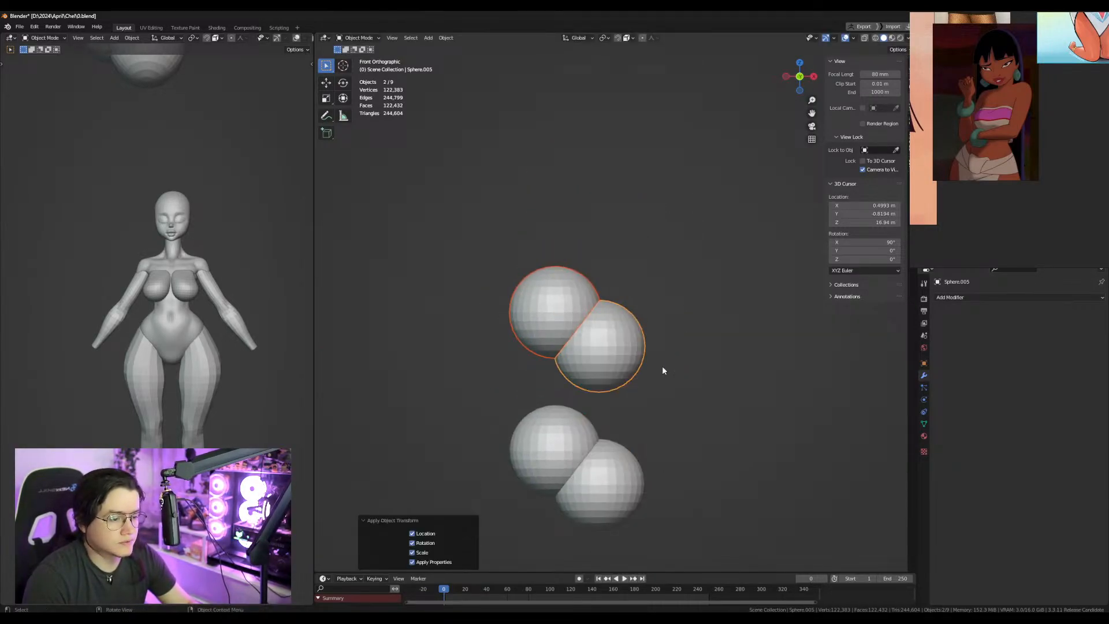
Join the two upper spheres into one object and apply a level 2 Subdivision modifier to it.
{"action": "scroll", "coordinate": [650, 368], "scroll_direction": "up", "scroll_amount": 2}
{"action": "left_click", "coordinate": [1003, 296]}
{"action": "key", "text": "ctrl+j"}
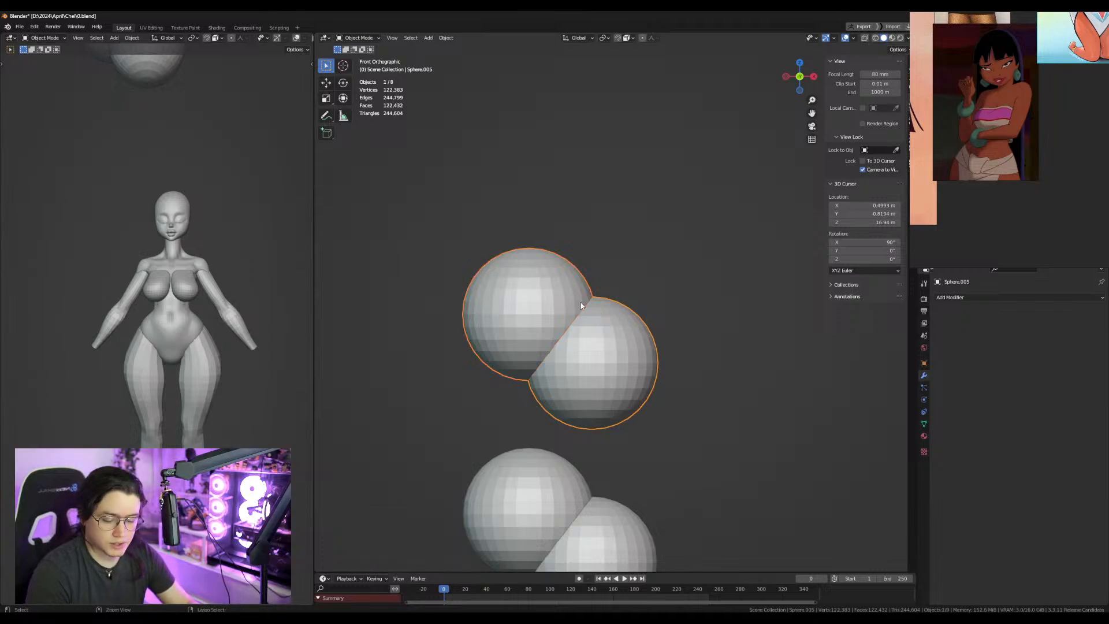
{"action": "key", "text": "ctrl+2"}
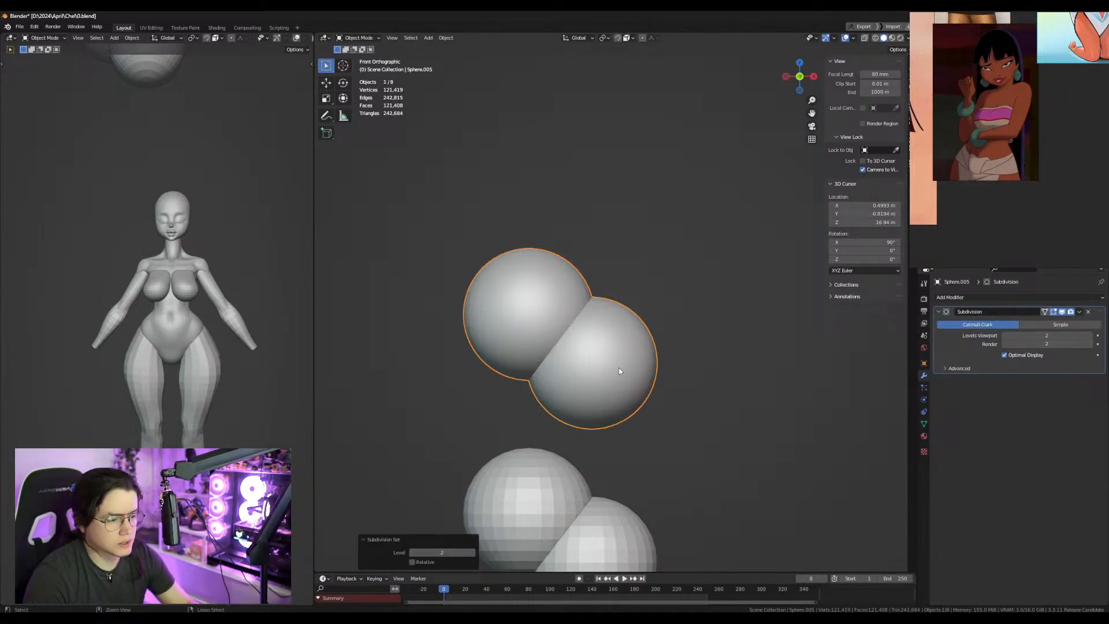
{"action": "key", "text": "ctrl+a"}
{"action": "scroll", "coordinate": [595, 365], "scroll_direction": "up", "scroll_amount": 2}
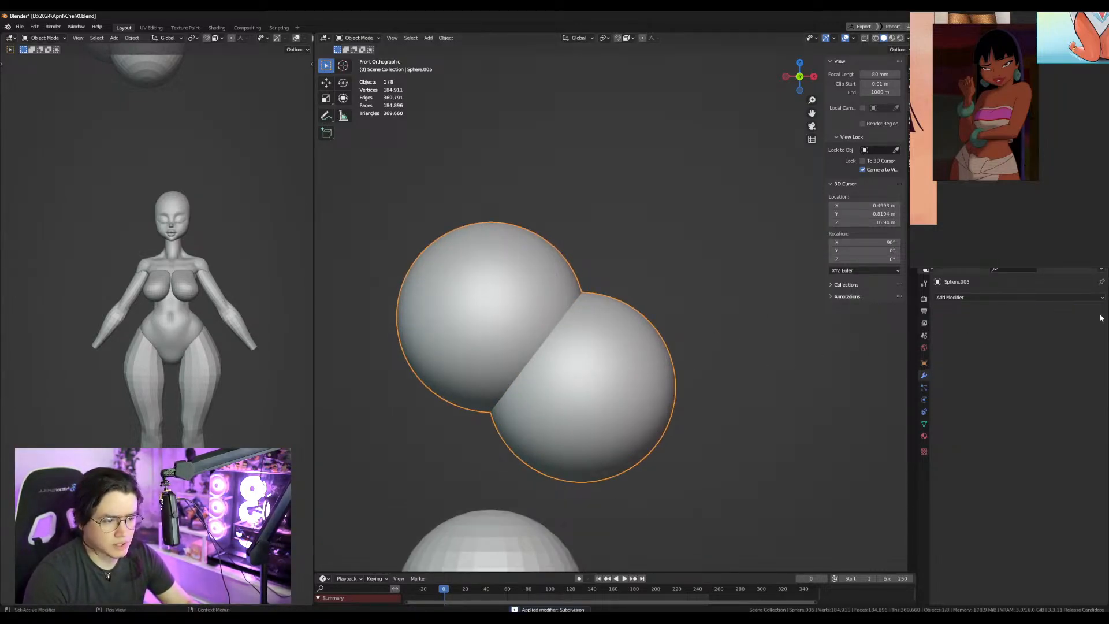
Add a voxel Remesh modifier with a 0.012 m voxel size to the joined spheres and apply it.
{"action": "left_click", "coordinate": [1003, 298]}
{"action": "left_click", "coordinate": [935, 417]}
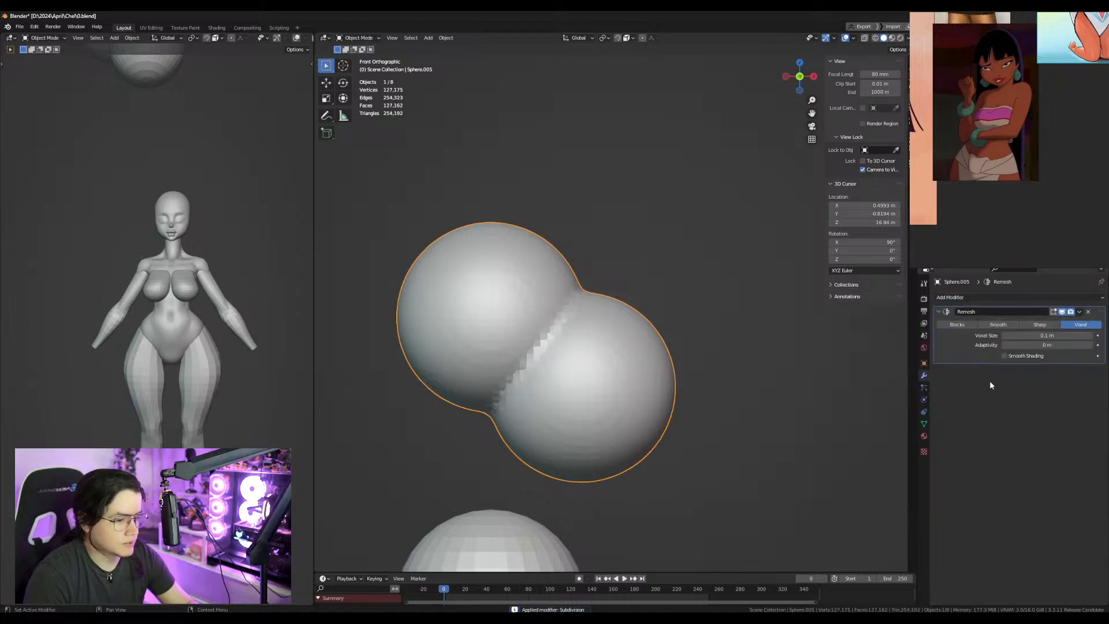
{"action": "left_click", "coordinate": [1004, 335]}
{"action": "left_click", "coordinate": [1004, 336]}
{"action": "left_click", "coordinate": [1004, 335]}
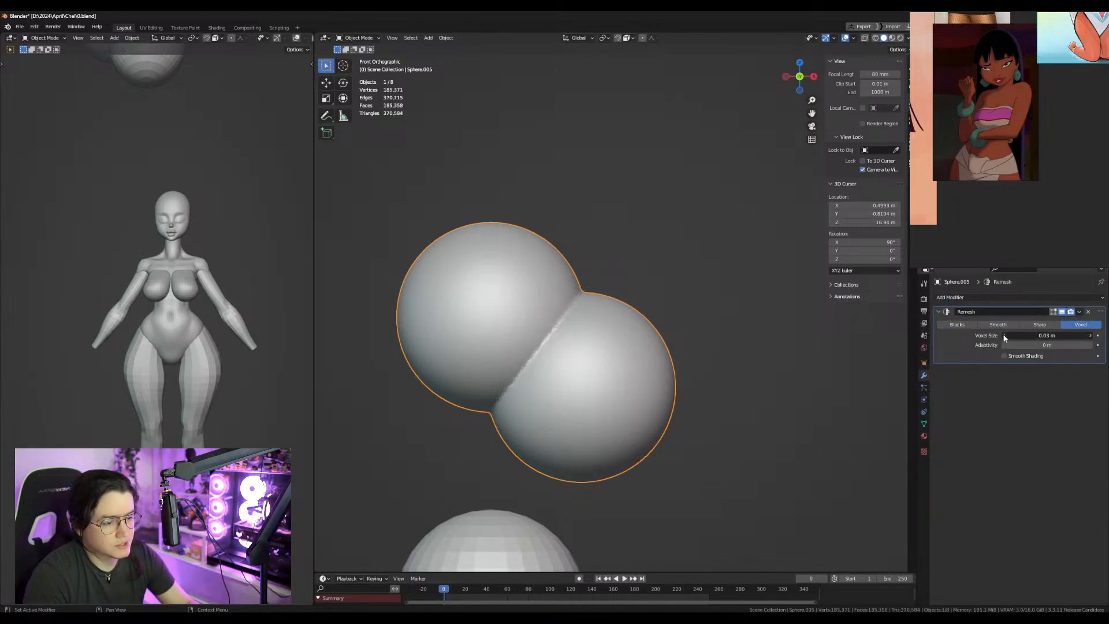
{"action": "left_click", "coordinate": [1004, 336]}
{"action": "middle_click_drag", "start_coordinate": [708, 353], "coordinate": [580, 370]}
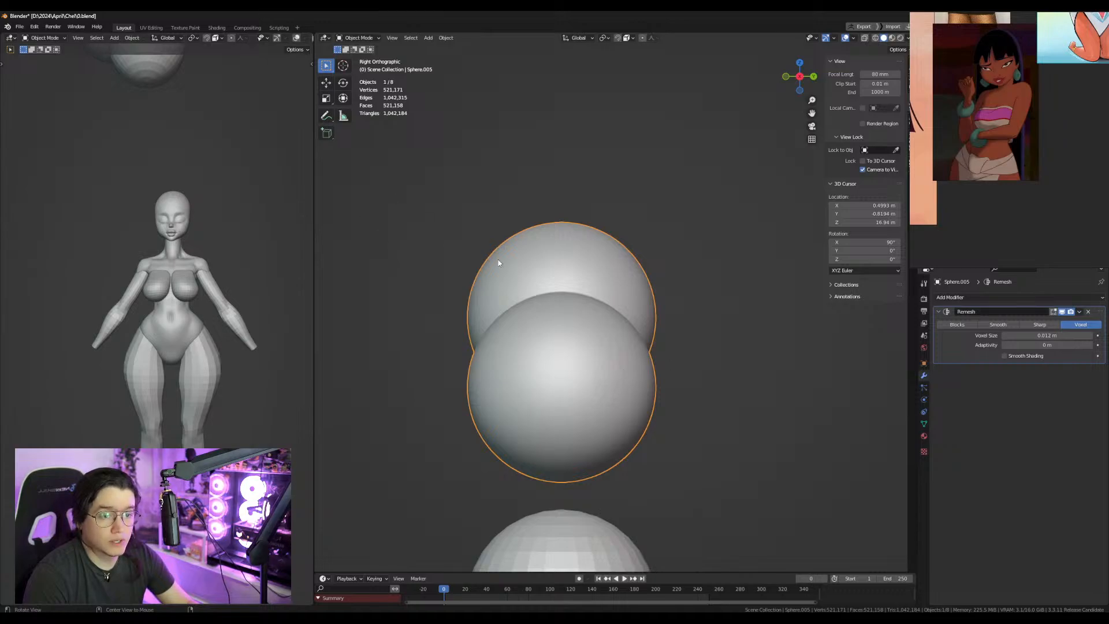
{"action": "middle_click_drag", "start_coordinate": [485, 263], "coordinate": [625, 280], "text": "alt"}
{"action": "key", "text": "Tab"}
{"action": "key", "text": "Tab"}
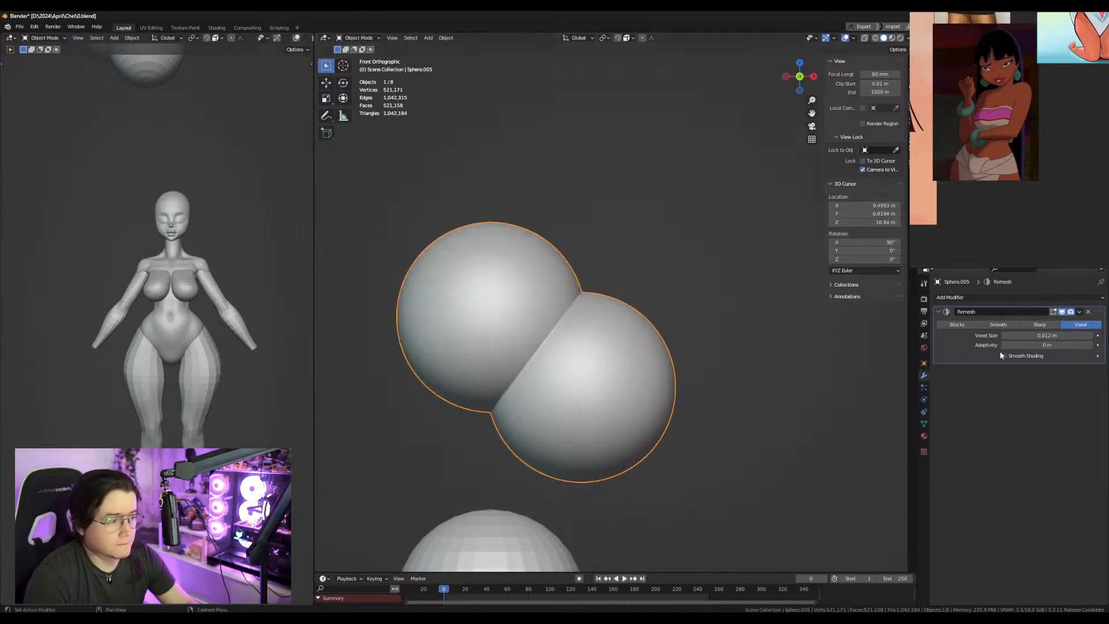
{"action": "key", "text": "ctrl+a"}
Examine the remeshed spheres' dense topology in Edit Mode with the whole mesh selected, and return to Object Mode.
{"action": "key", "text": "Tab"}
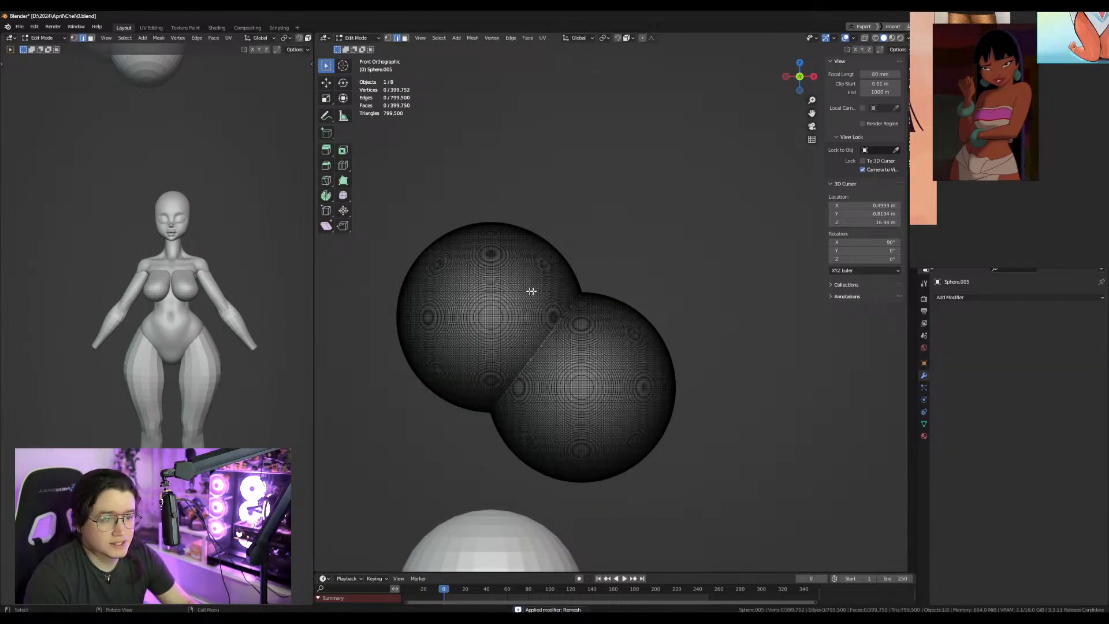
{"action": "key", "text": "a"}
{"action": "key", "text": "alt+a"}
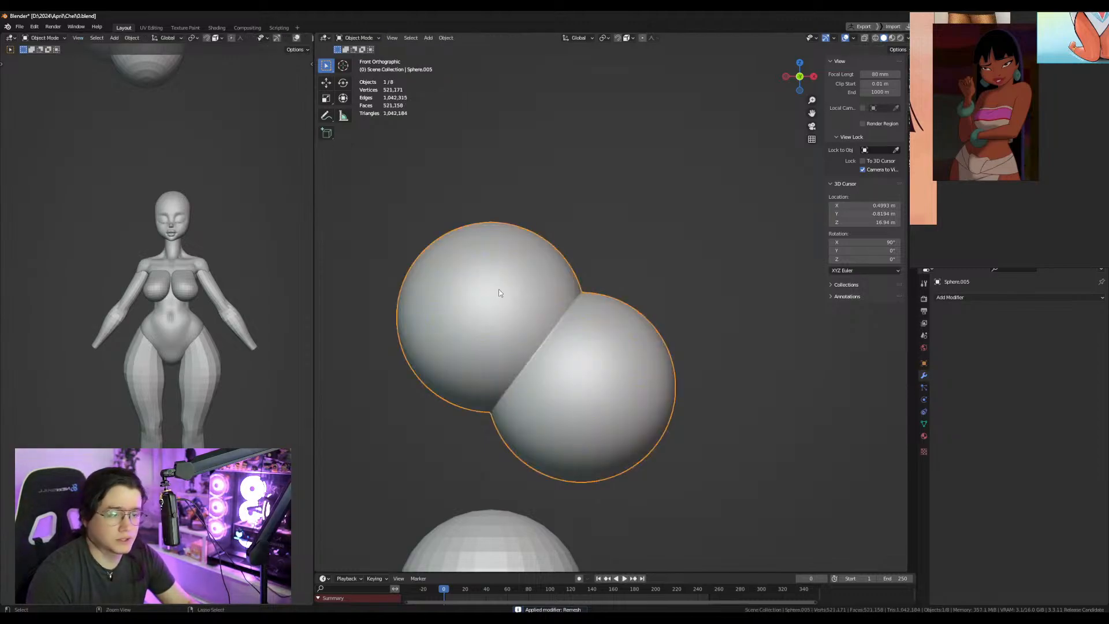
{"action": "key", "text": "a"}
{"action": "key", "text": "Tab"}
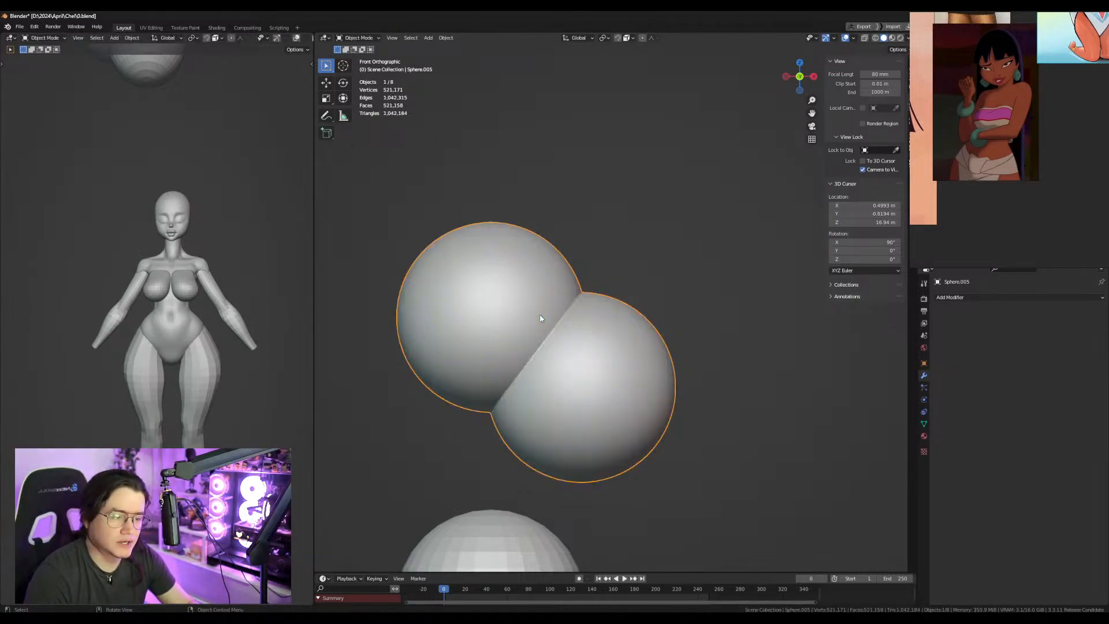
{"action": "key", "text": "Tab"}
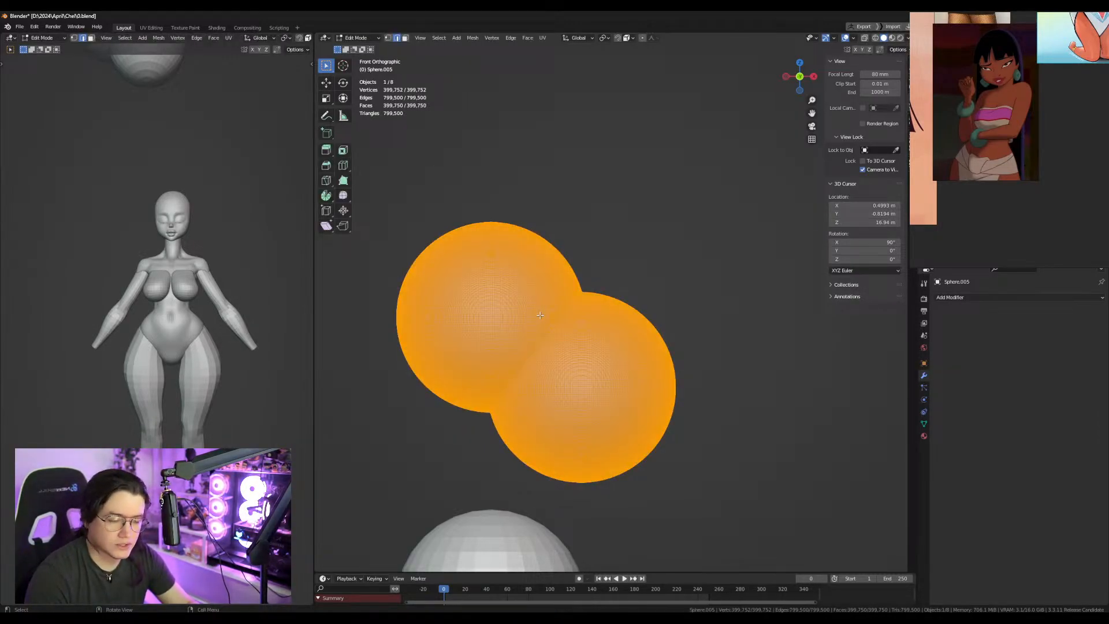
{"action": "key", "text": "Tab"}
{"action": "key", "text": "Tab"}
{"action": "key", "text": "Tab"}
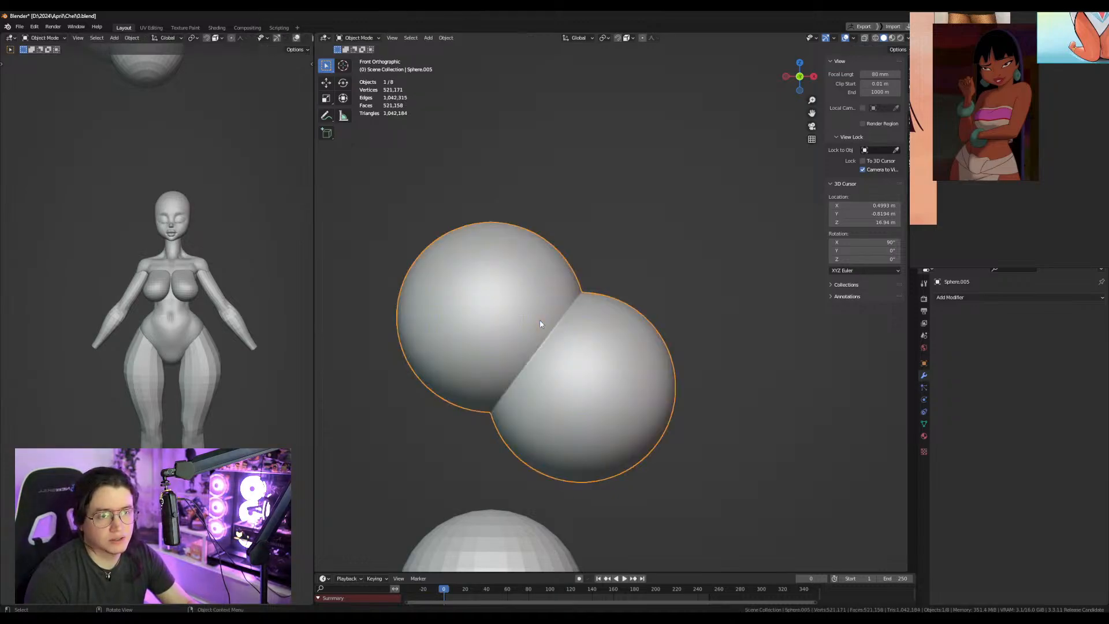
Add a Decimate modifier to the remeshed spheres and set its collapse ratio to 0.07.
{"action": "scroll", "coordinate": [566, 306], "scroll_direction": "down", "scroll_amount": 3}
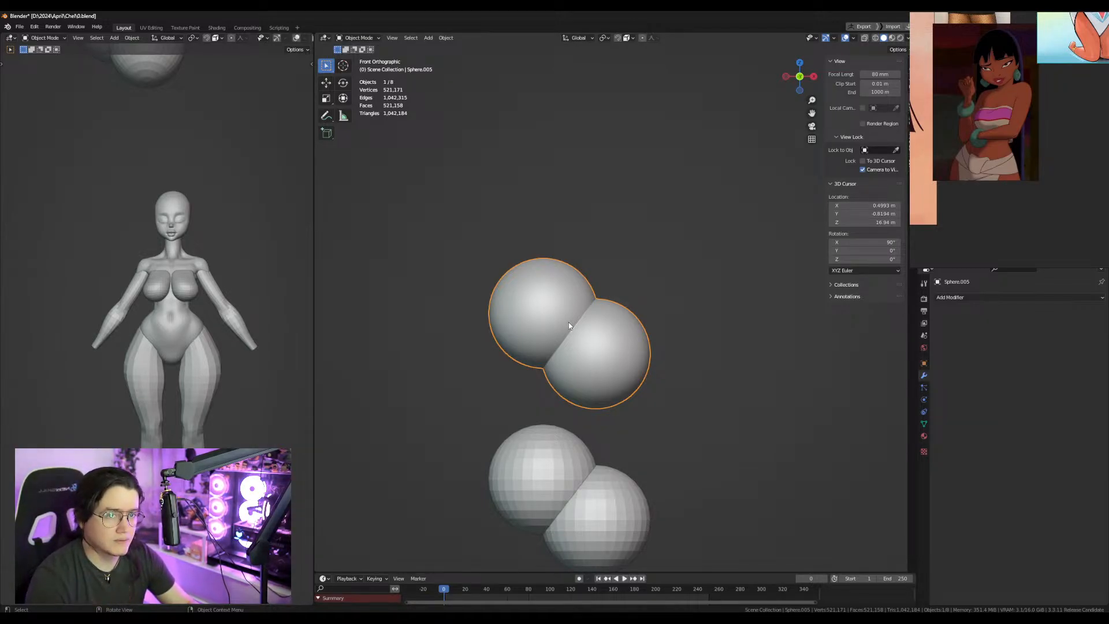
{"action": "scroll", "coordinate": [568, 325], "scroll_direction": "down", "scroll_amount": 6}
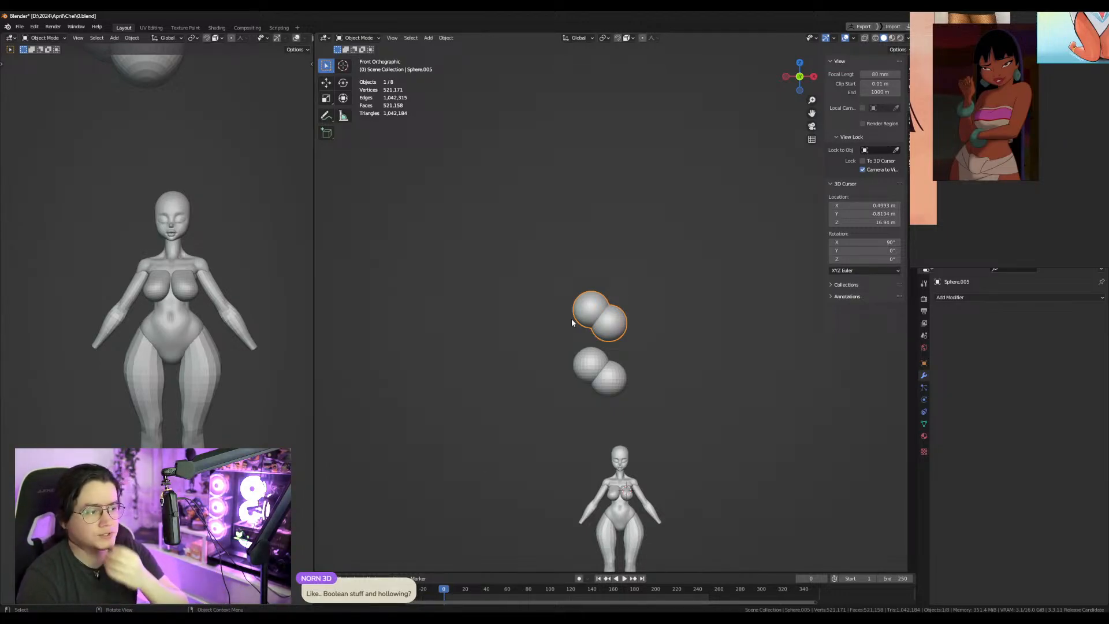
{"action": "key", "text": "KP_Decimal"}
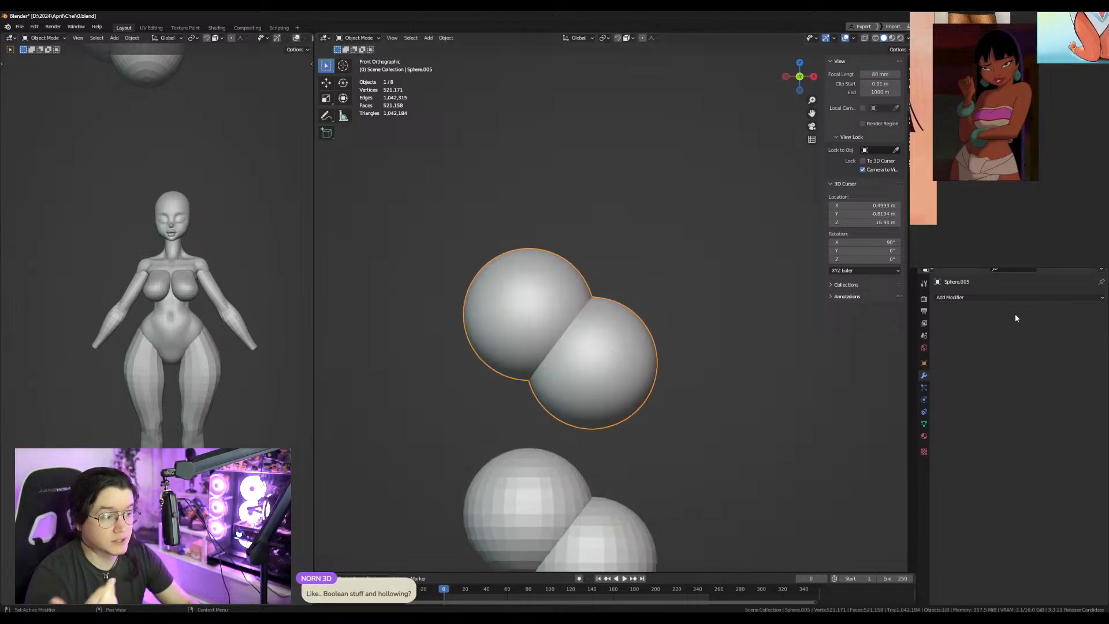
{"action": "left_click", "coordinate": [993, 298]}
{"action": "left_click", "coordinate": [952, 360]}
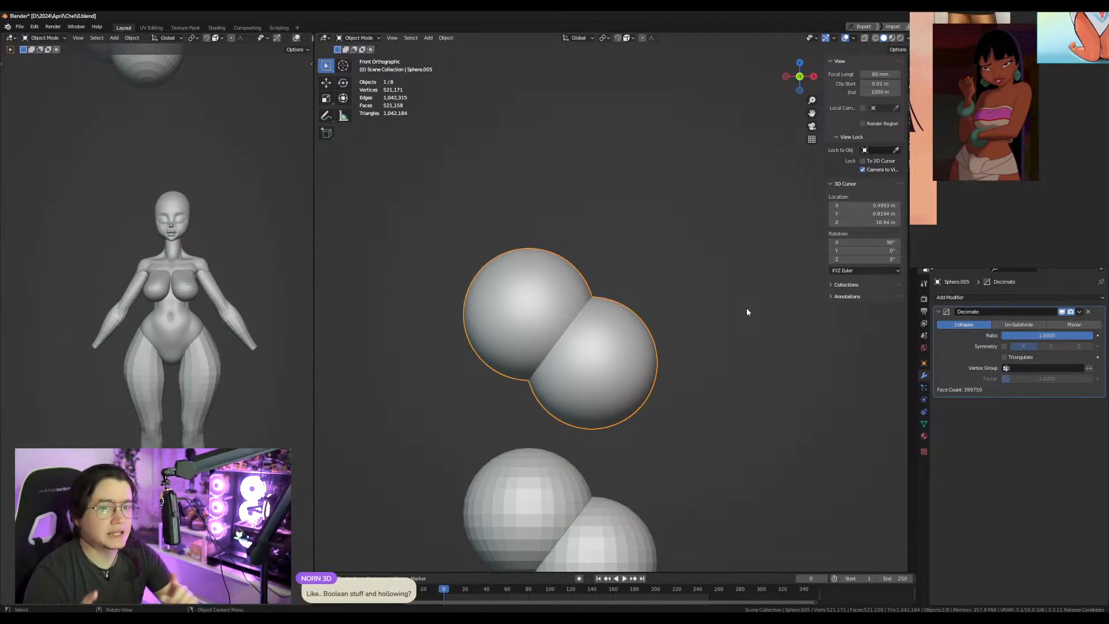
{"action": "left_click", "coordinate": [1044, 336]}
{"action": "key", "text": "BackSpace"}
{"action": "type", "text": ".01"}
{"action": "key", "text": "BackSpace"}
{"action": "type", "text": "7"}
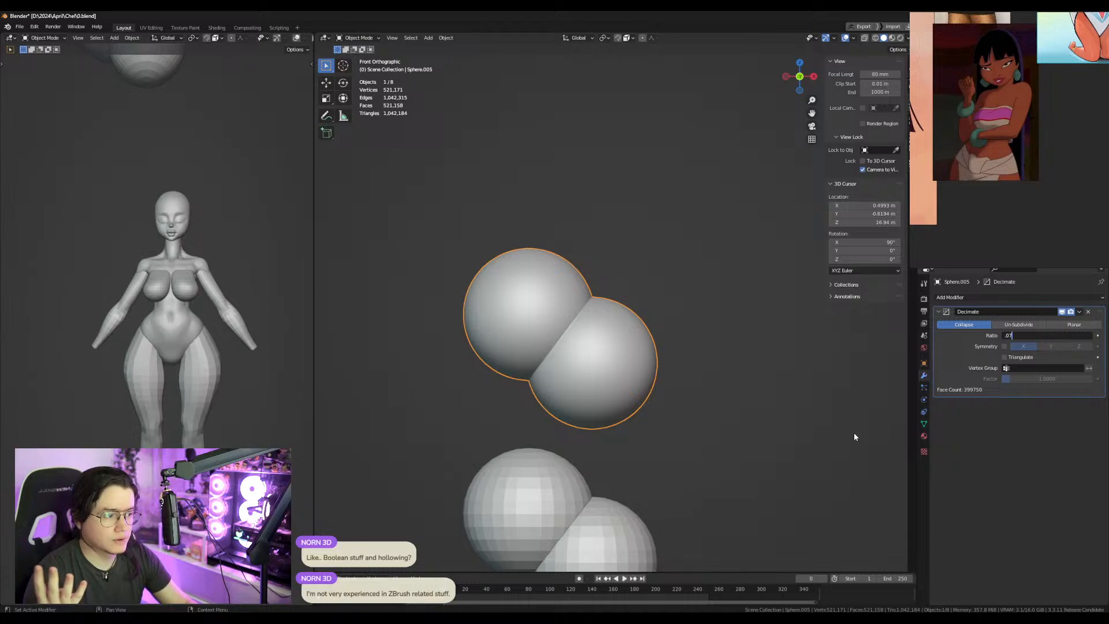
{"action": "key", "text": "Return"}
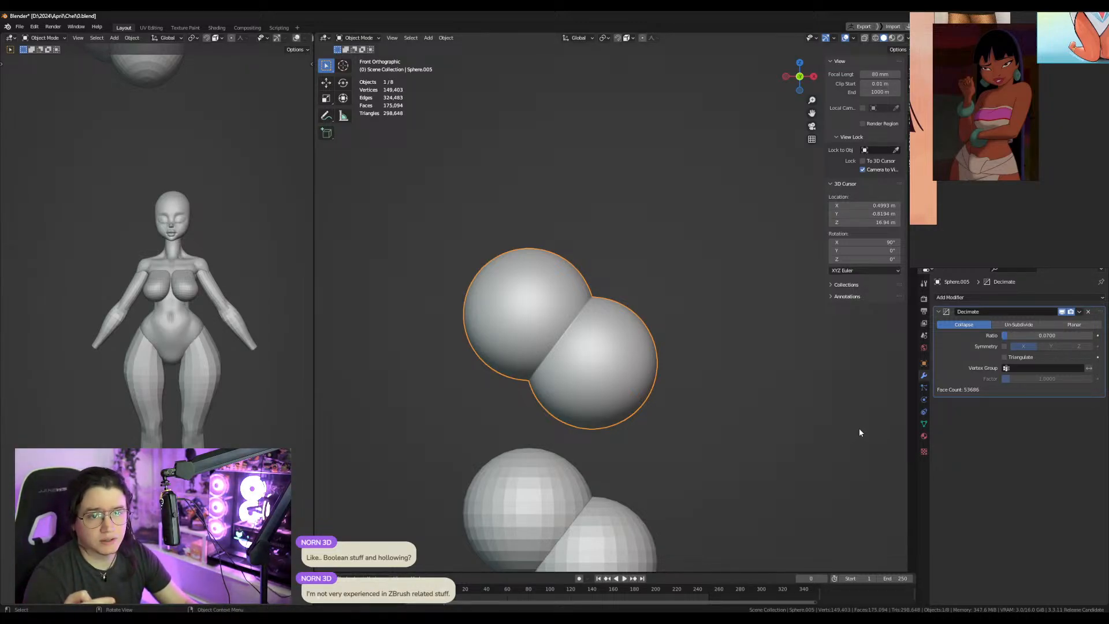
Try a Decimate ratio of 0.2 on the remeshed spheres, then remove the modifier.
{"action": "scroll", "coordinate": [640, 368], "scroll_direction": "up", "scroll_amount": 4}
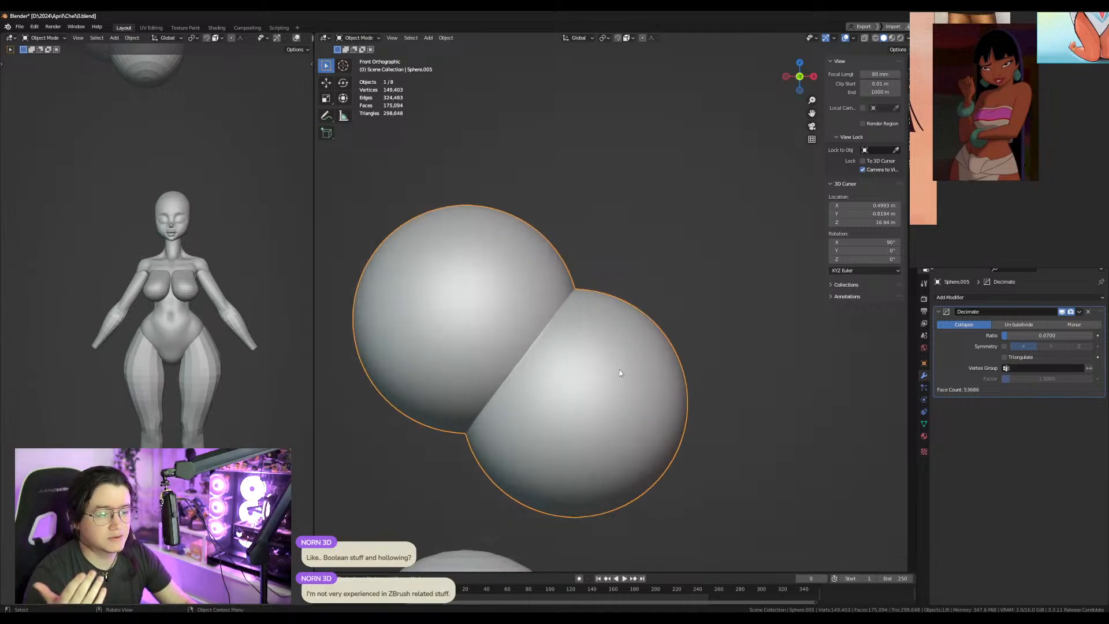
{"action": "left_click", "coordinate": [1051, 334]}
{"action": "type", "text": ".2"}
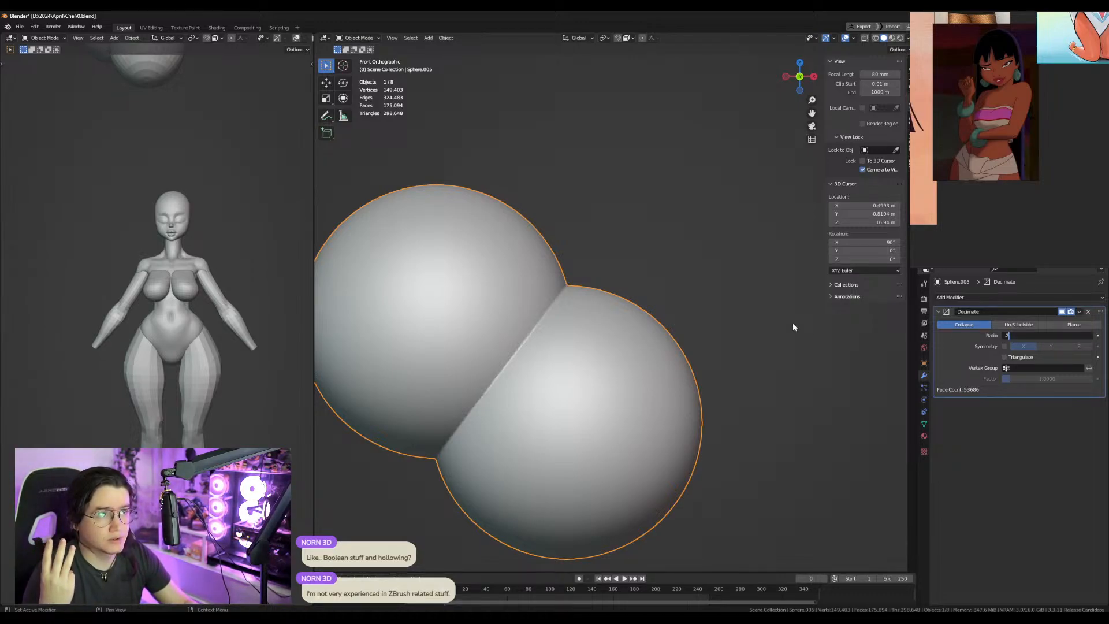
{"action": "key", "text": "Return"}
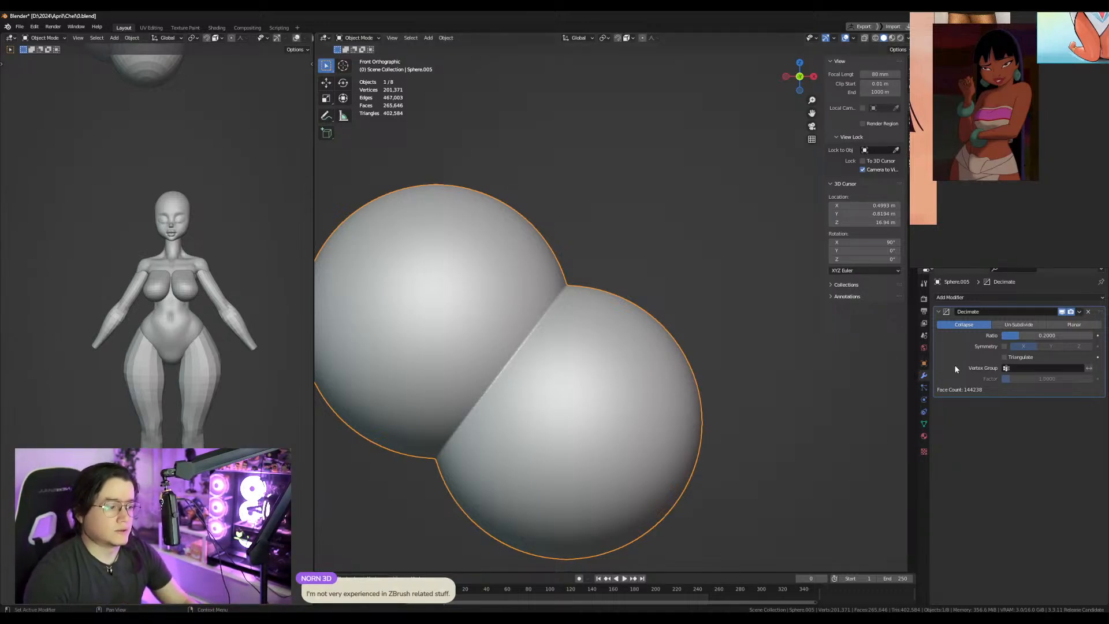
{"action": "key", "text": "ctrl+x"}
{"action": "scroll", "coordinate": [577, 384], "scroll_direction": "down", "scroll_amount": 2}
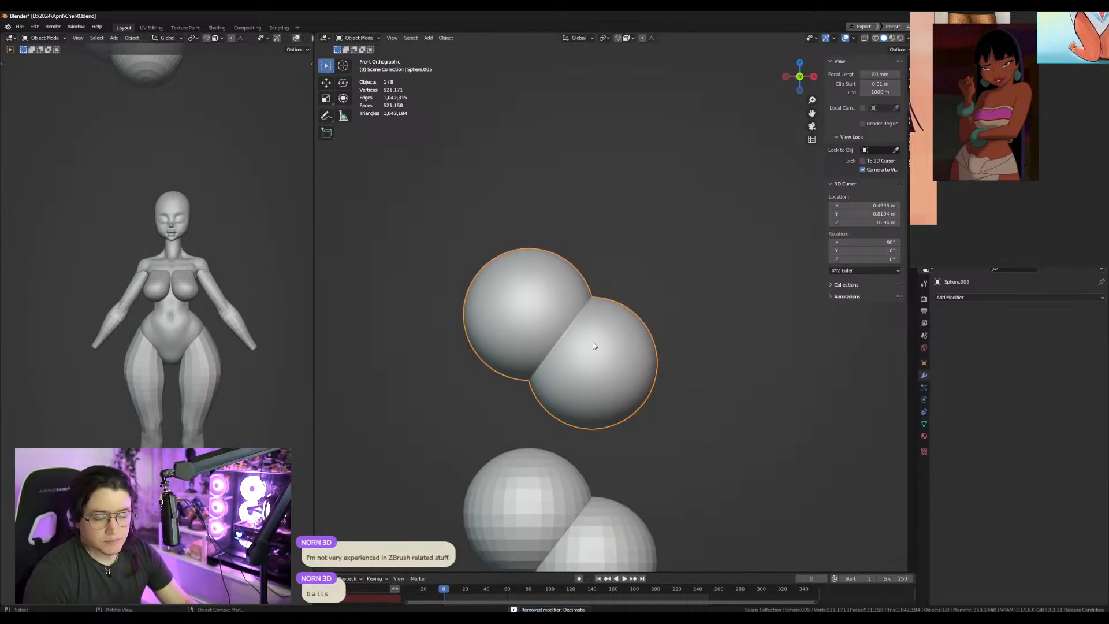
Delete the remeshed sphere pair, then duplicate the remaining pair and move the copy 5.0307 m up along Z.
{"action": "key", "text": "x"}
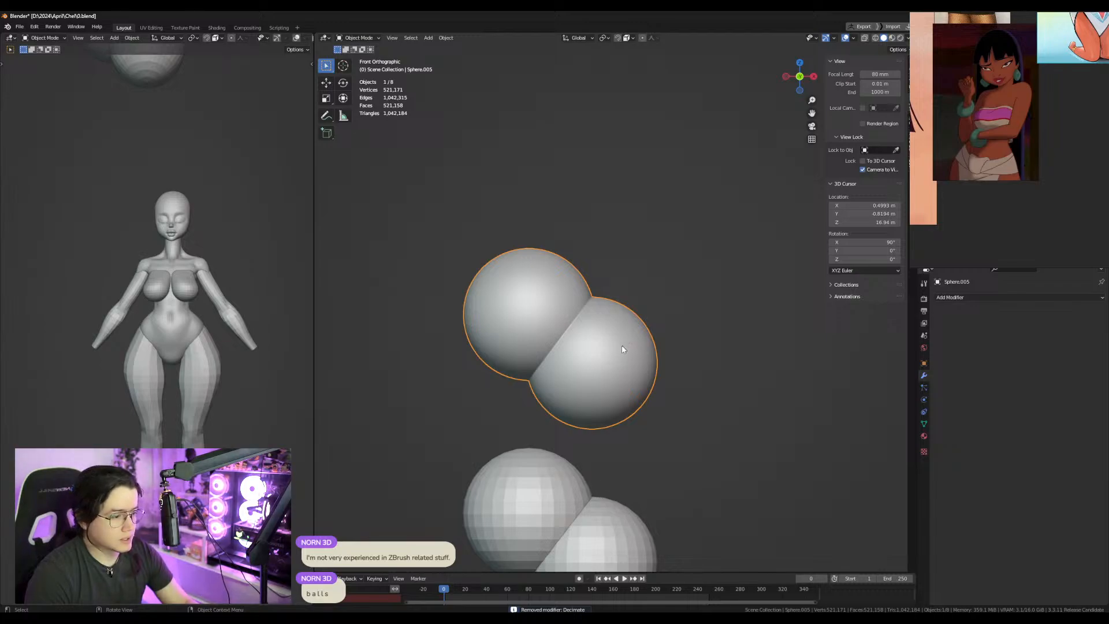
{"action": "left_click", "coordinate": [602, 342]}
{"action": "middle_click_drag", "start_coordinate": [684, 427], "coordinate": [671, 325], "text": "shift"}
{"action": "left_click", "coordinate": [632, 393]}
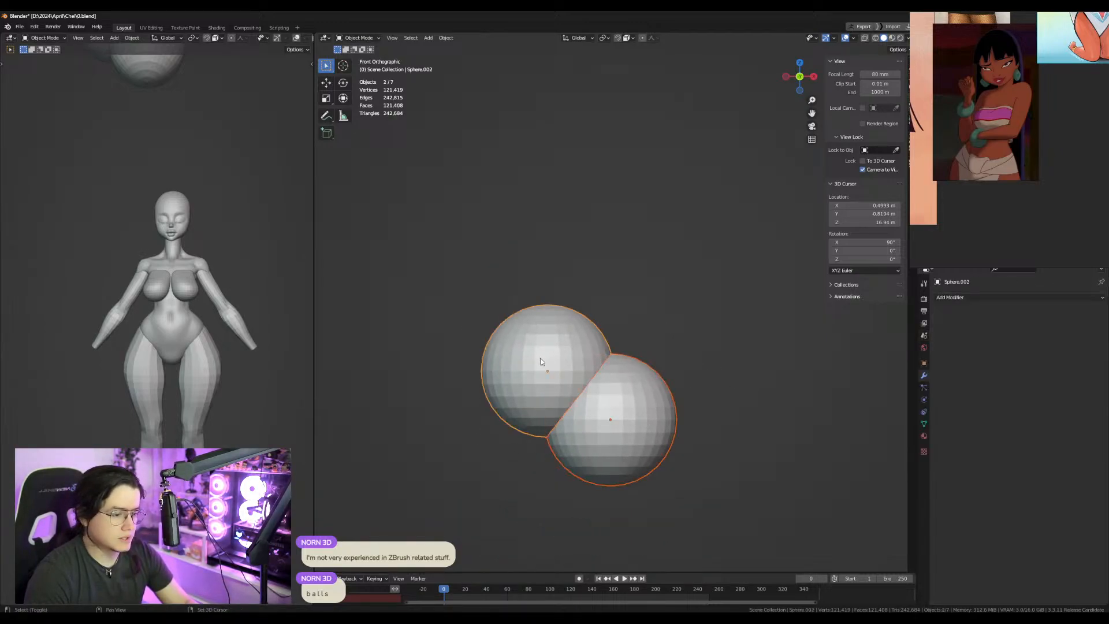
{"action": "left_click", "coordinate": [572, 370], "text": "shift"}
{"action": "key", "text": "shift+d"}
{"action": "right_click", "coordinate": [664, 424]}
{"action": "key", "text": "g"}
{"action": "key", "text": "z"}
{"action": "left_click", "coordinate": [689, 200]}
{"action": "middle_click_drag", "start_coordinate": [751, 238], "coordinate": [725, 376], "text": "shift"}
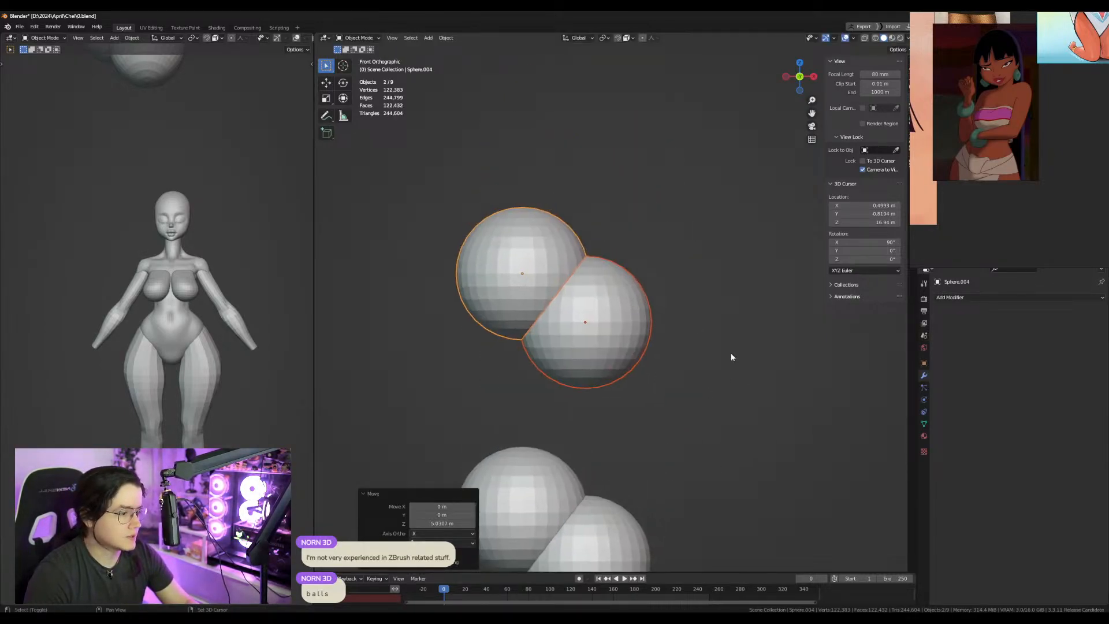
Join the duplicated spheres into one object and send it to ZBrush through GoZ.
{"action": "key", "text": "ctrl+j"}
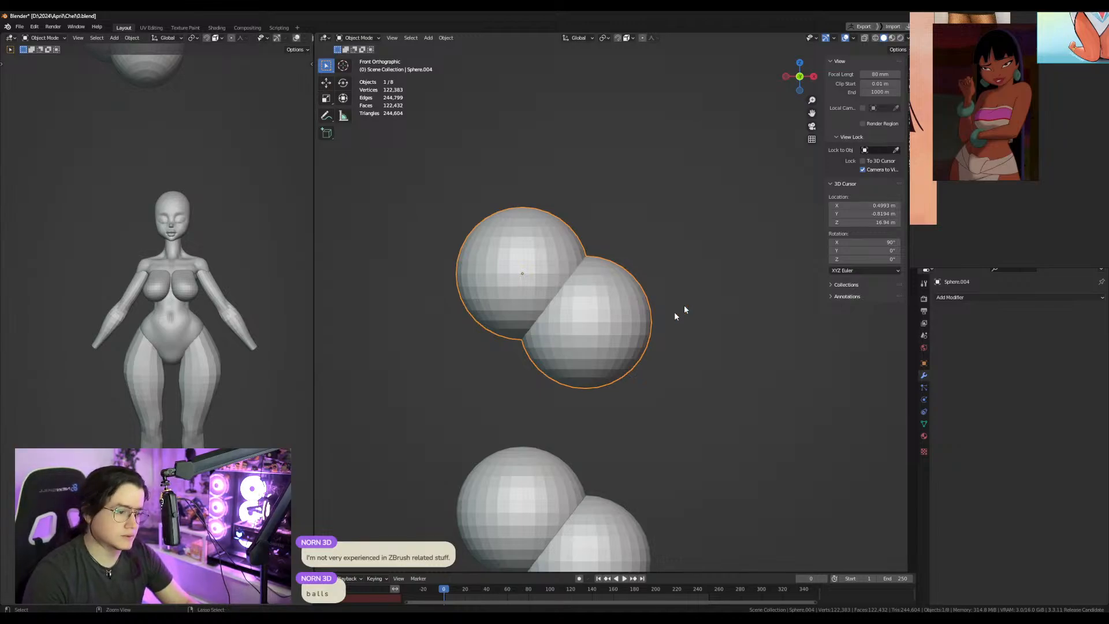
{"action": "left_click", "coordinate": [864, 27]}
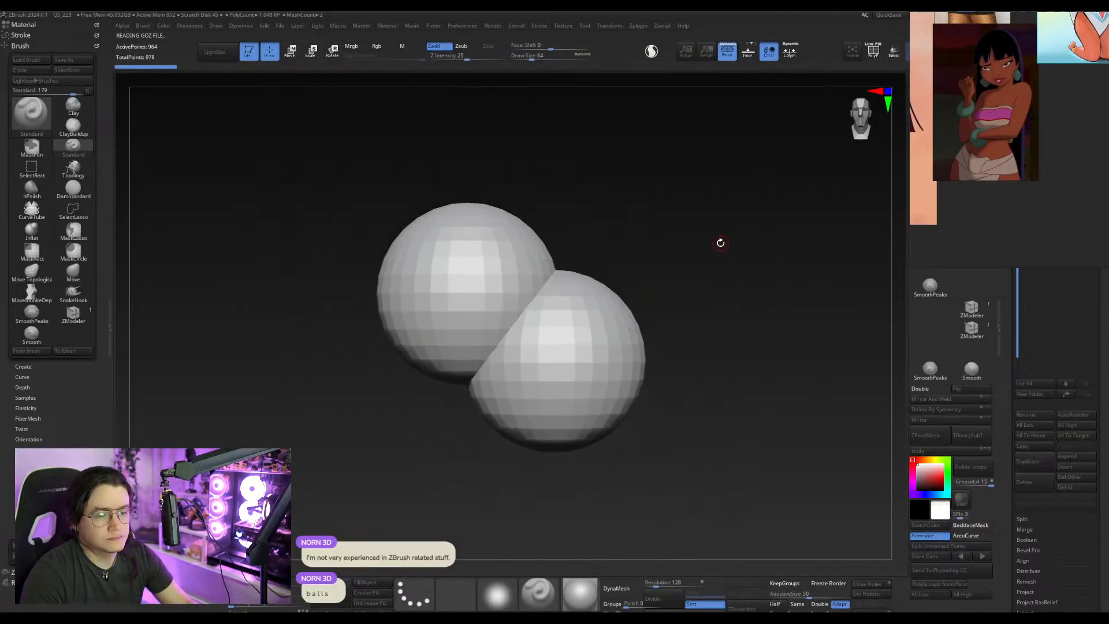
Subdivide the imported sphere mesh five times.
{"action": "key", "text": "ctrl+d"}
{"action": "key", "text": "ctrl+d"}
{"action": "key", "text": "ctrl+d"}
{"action": "key", "text": "ctrl+d"}
{"action": "key", "text": "ctrl+d"}
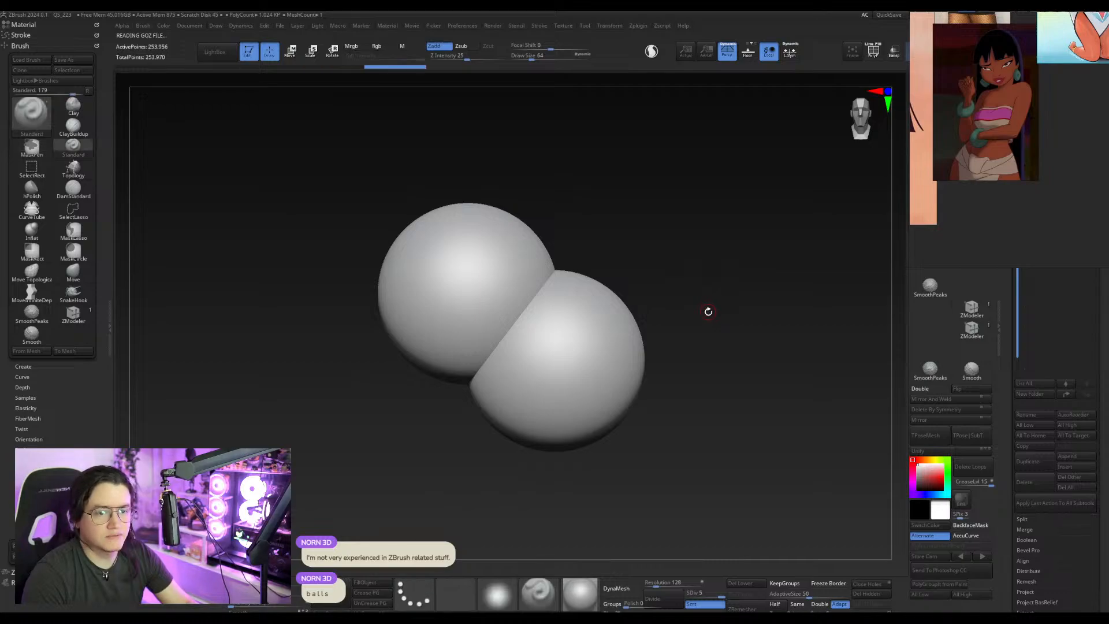
Show the transform Gizmo where the two spheres overlap and open its transform type options.
{"action": "key", "text": "r"}
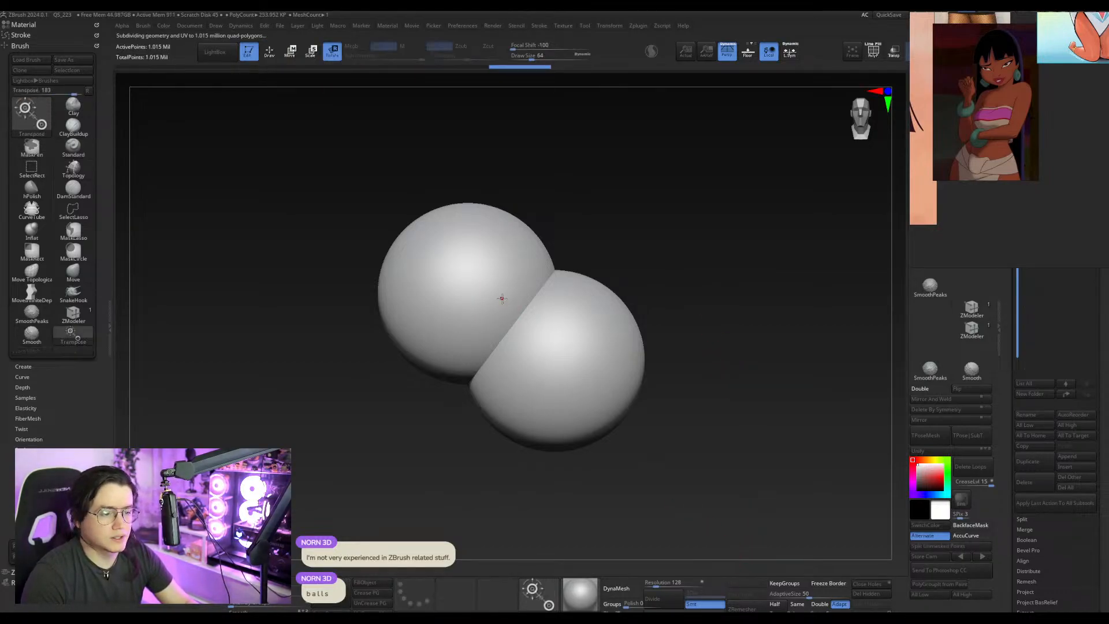
{"action": "left_click", "coordinate": [541, 306]}
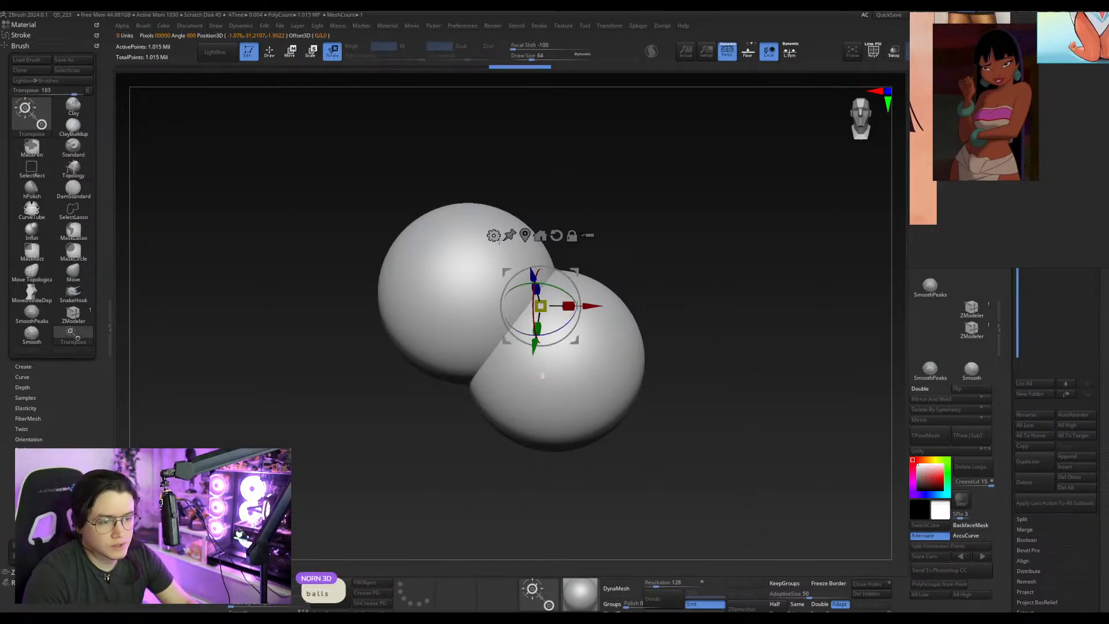
{"action": "left_click", "coordinate": [497, 235]}
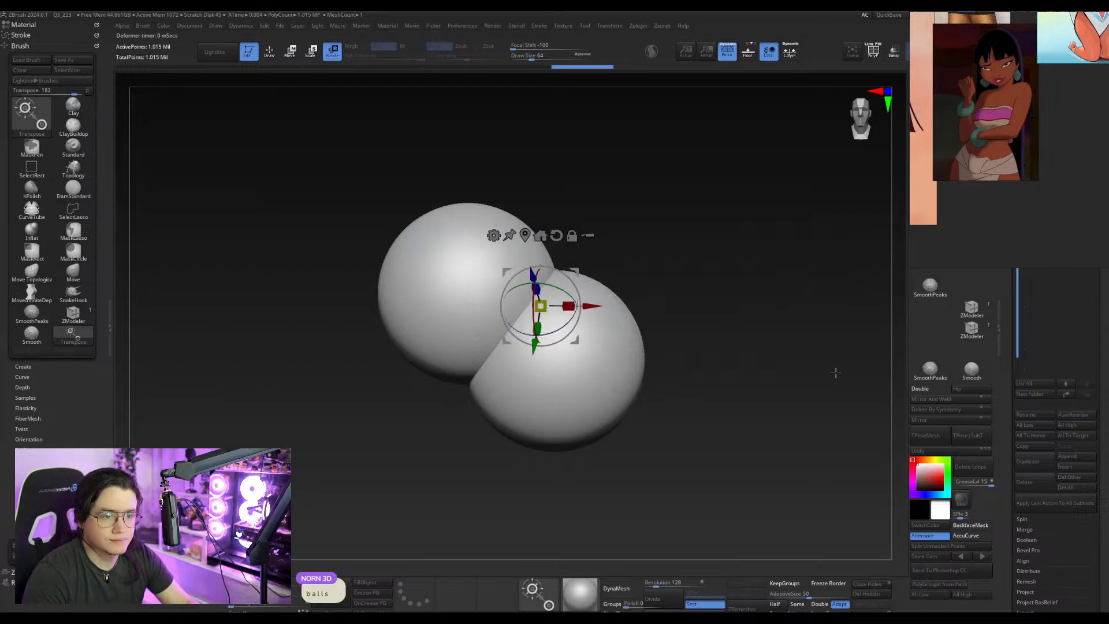
Isolate the upper sphere to check the overlapping geometry, then show the whole mesh again.
{"action": "key", "text": "q"}
{"action": "left_click_drag", "start_coordinate": [665, 297], "coordinate": [588, 443], "text": "ctrl+shift"}
{"action": "key", "text": "ctrl+shift+a"}
{"action": "left_click_drag", "start_coordinate": [671, 286], "coordinate": [759, 397], "text": "ctrl+shift"}
{"action": "left_click_drag", "start_coordinate": [702, 253], "coordinate": [730, 328], "text": "ctrl+shift"}
{"action": "left_click_drag", "start_coordinate": [720, 284], "coordinate": [764, 356], "text": "ctrl+shift"}
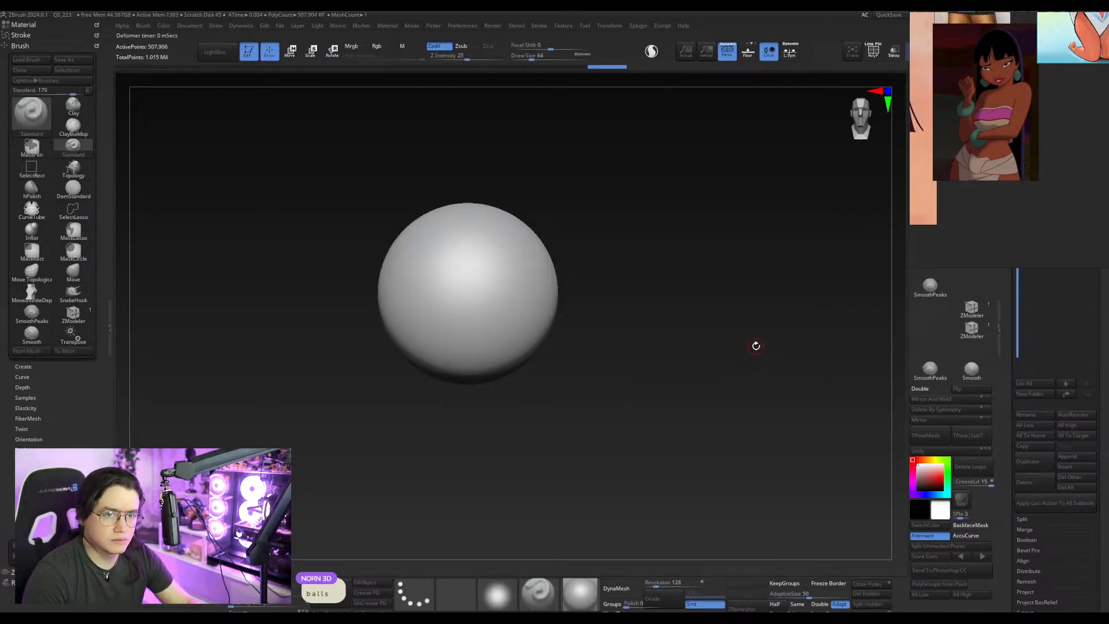
{"action": "left_click", "coordinate": [755, 346], "text": "ctrl+shift"}
Merge the overlapping spheres with the Gizmo's union remesh.
{"action": "key", "text": "r"}
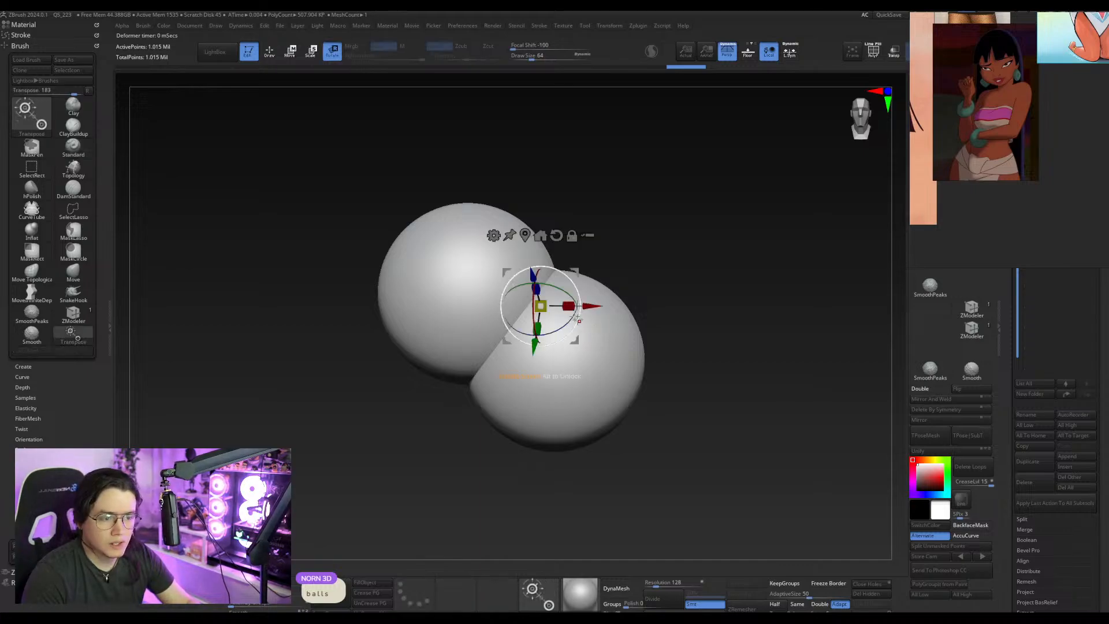
{"action": "left_click", "coordinate": [495, 237]}
{"action": "left_click", "coordinate": [679, 297]}
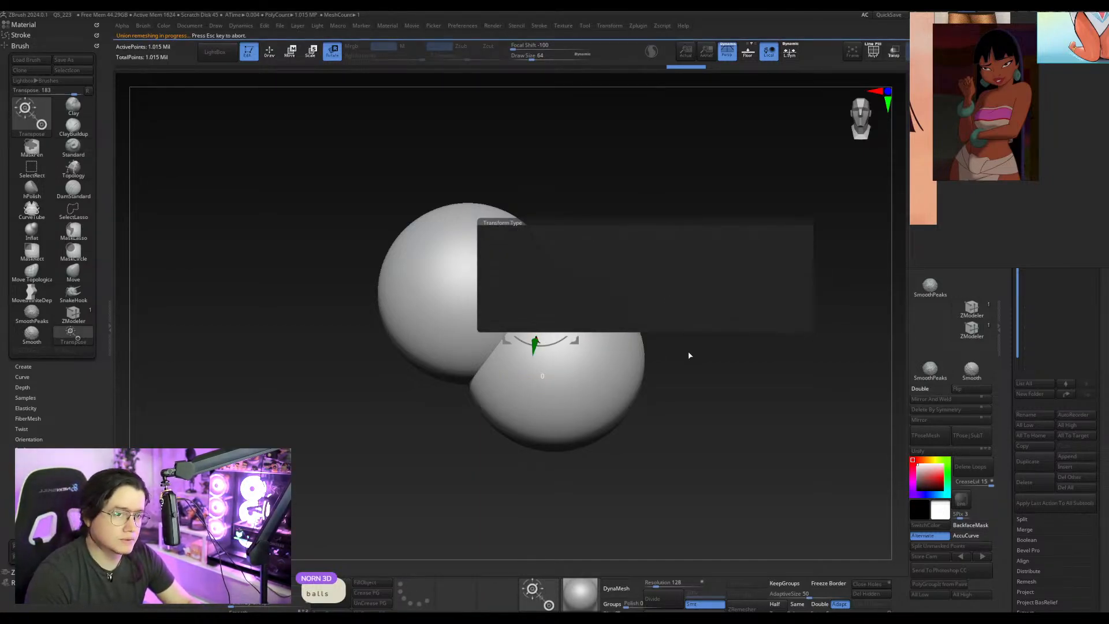
Inspect the union-remeshed spheres by hiding portions around the overlap, and restore the full mesh's visibility.
{"action": "key", "text": "q"}
{"action": "mouse_move", "coordinate": [615, 282]}
{"action": "left_mouse_down", "text": "ctrl+shift"}
{"action": "mouse_move", "coordinate": [692, 363]}
{"action": "mouse_move", "coordinate": [748, 393]}
{"action": "mouse_move", "coordinate": [751, 343]}
{"action": "mouse_move", "coordinate": [764, 337]}
{"action": "mouse_move", "coordinate": [852, 395]}
{"action": "mouse_move", "coordinate": [758, 357]}
{"action": "left_mouse_up", "text": "ctrl+shift"}
{"action": "left_click", "coordinate": [708, 337], "text": "ctrl+shift"}
{"action": "left_click_drag", "start_coordinate": [479, 196], "coordinate": [428, 260]}
{"action": "mouse_move", "coordinate": [525, 255]}
{"action": "left_mouse_down"}
{"action": "mouse_move", "coordinate": [386, 271]}
{"action": "mouse_move", "coordinate": [292, 303]}
{"action": "left_mouse_up"}
{"action": "key", "text": "ctrl+z"}
{"action": "mouse_move", "coordinate": [817, 530]}
{"action": "left_mouse_down", "text": "alt"}
{"action": "mouse_move", "coordinate": [757, 515]}
{"action": "mouse_move", "coordinate": [760, 460]}
{"action": "left_mouse_up", "text": "alt"}
{"action": "left_click_drag", "start_coordinate": [760, 461], "coordinate": [723, 536], "text": "alt"}
{"action": "left_click_drag", "start_coordinate": [596, 242], "coordinate": [700, 425], "text": "ctrl+alt+shift"}
{"action": "mouse_move", "coordinate": [798, 378]}
{"action": "left_mouse_down"}
{"action": "mouse_move", "coordinate": [708, 374]}
{"action": "mouse_move", "coordinate": [612, 414]}
{"action": "mouse_move", "coordinate": [788, 362]}
{"action": "left_mouse_up"}
{"action": "left_click", "coordinate": [694, 389], "text": "ctrl+shift"}
{"action": "left_click", "coordinate": [692, 395], "text": "ctrl+shift"}
{"action": "left_click", "coordinate": [716, 400], "text": "ctrl+shift"}
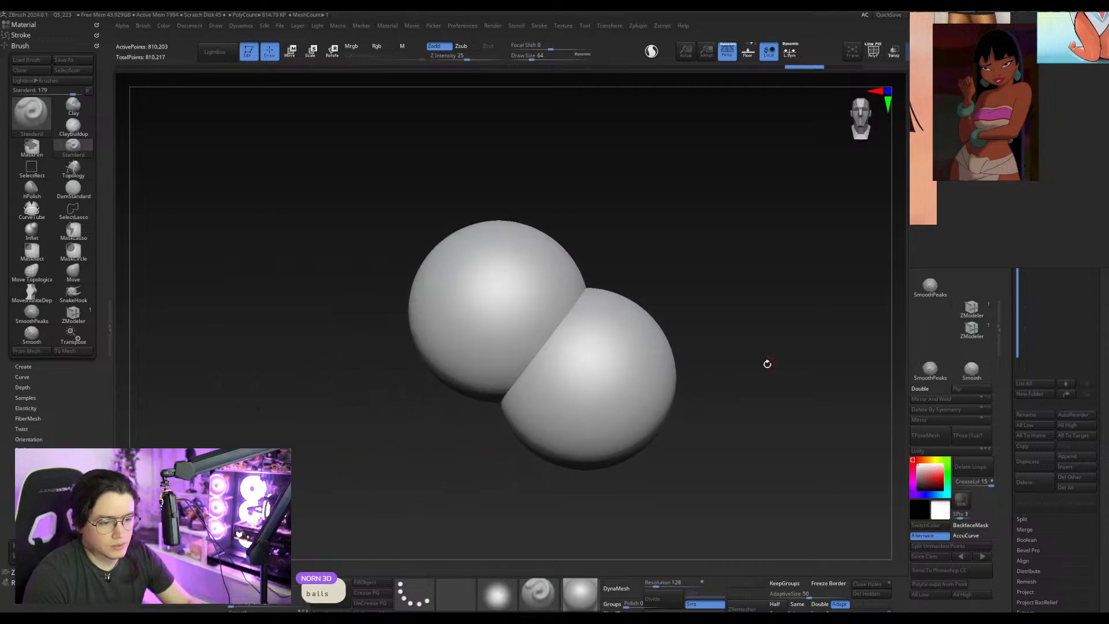
Undo the merge of the test spheres for comparison, redo it, and DynaMesh the merged spheres at resolution 2384.
{"action": "left_click_drag", "start_coordinate": [707, 298], "coordinate": [696, 359], "text": "alt"}
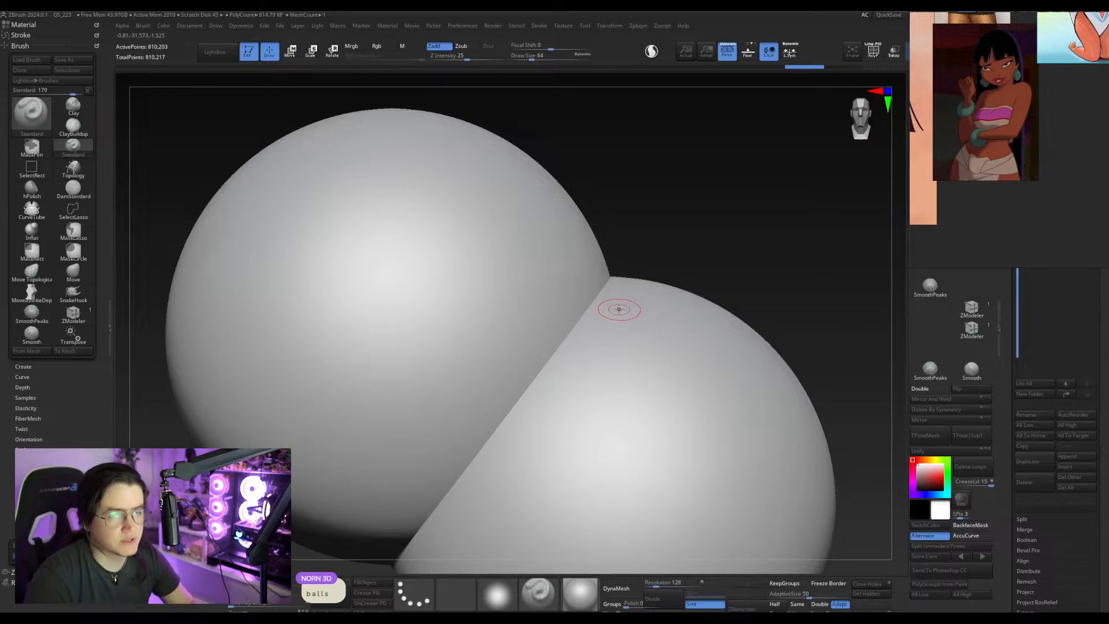
{"action": "left_click_drag", "start_coordinate": [731, 230], "coordinate": [683, 281], "text": "alt"}
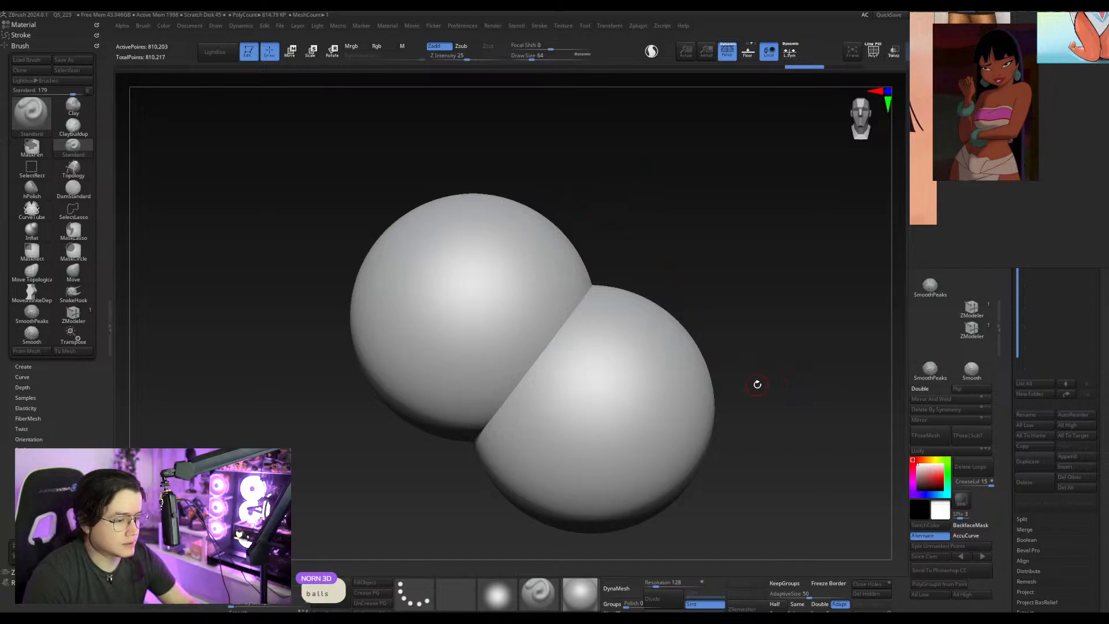
{"action": "key", "text": "ctrl+z"}
{"action": "key", "text": "ctrl+z"}
{"action": "key", "text": "ctrl+z"}
{"action": "key", "text": "ctrl+z"}
{"action": "key", "text": "ctrl+z"}
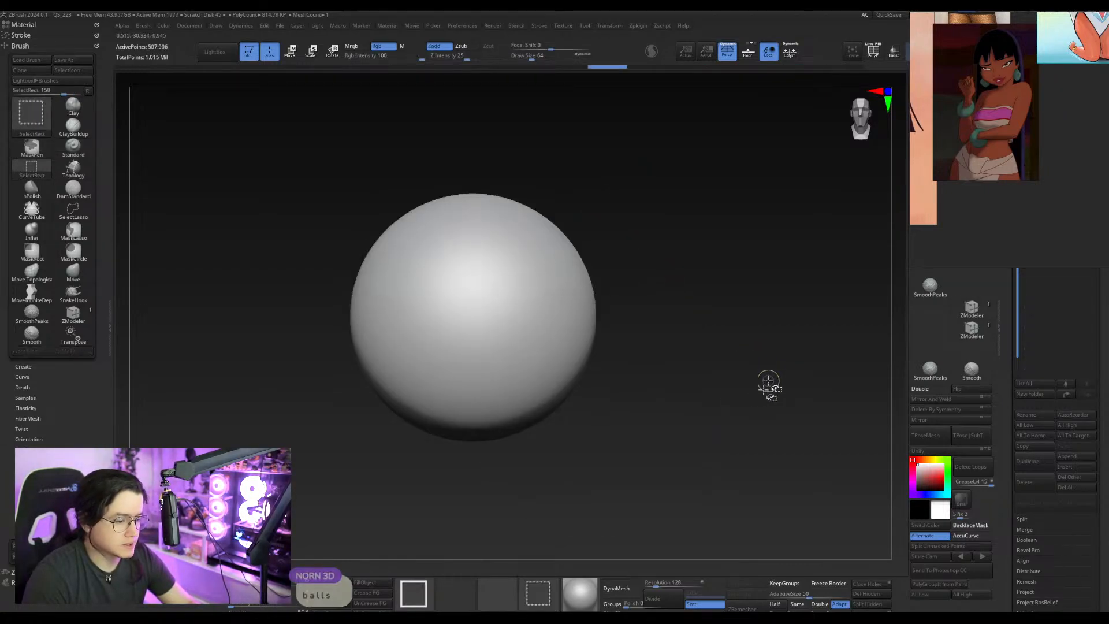
{"action": "key", "text": "ctrl+shift+z"}
{"action": "key", "text": "ctrl+shift+z"}
{"action": "key", "text": "ctrl+shift+z"}
{"action": "key", "text": "ctrl+shift+z"}
{"action": "key", "text": "ctrl+shift+z"}
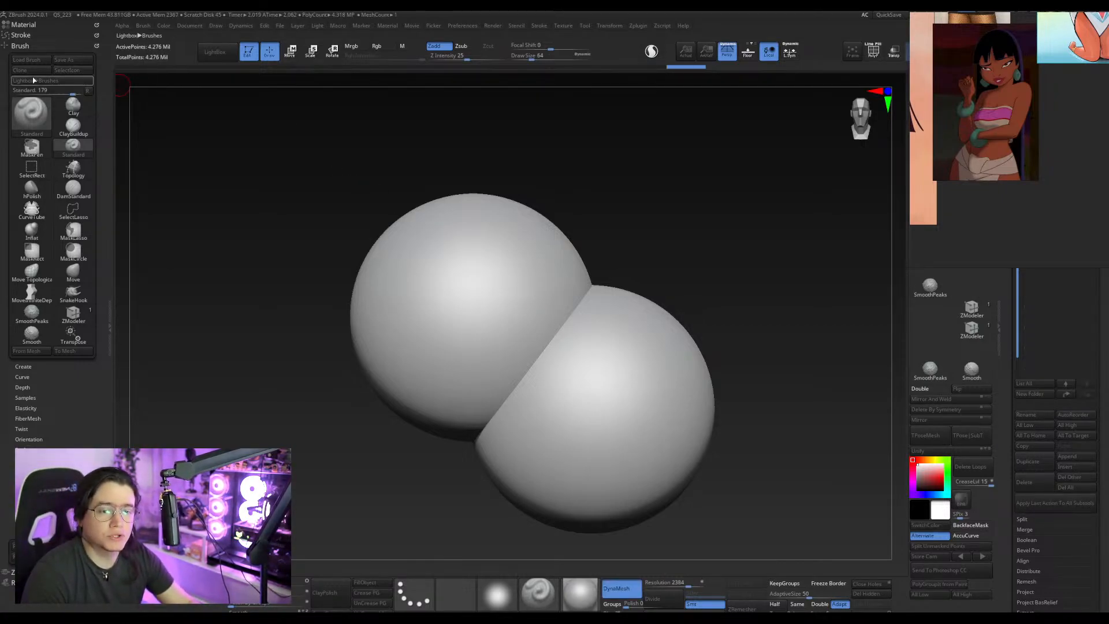
Pre-process the merged spheres in Decimation Master and decimate them to about 41.4%.
{"action": "left_click", "coordinate": [31, 46]}
{"action": "left_click", "coordinate": [38, 56]}
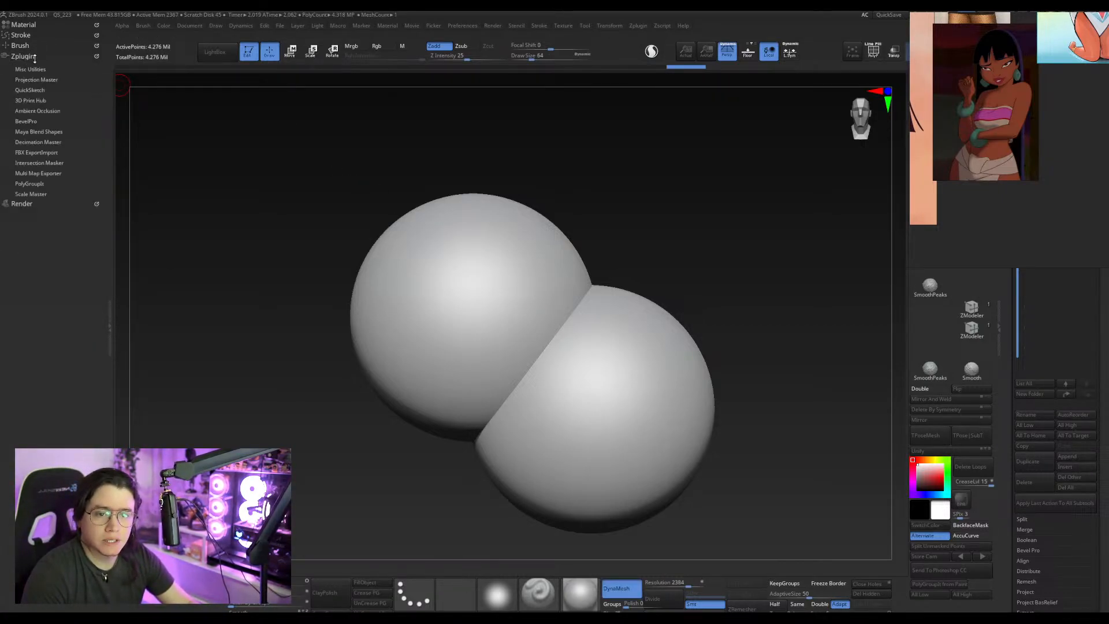
{"action": "left_click", "coordinate": [38, 141]}
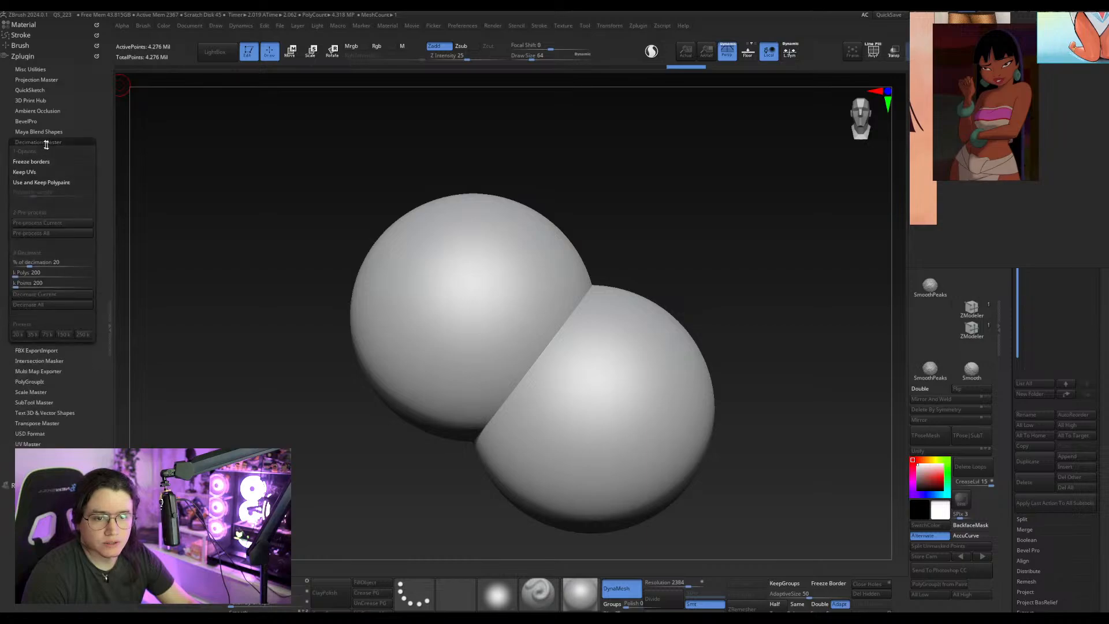
{"action": "left_click", "coordinate": [52, 223]}
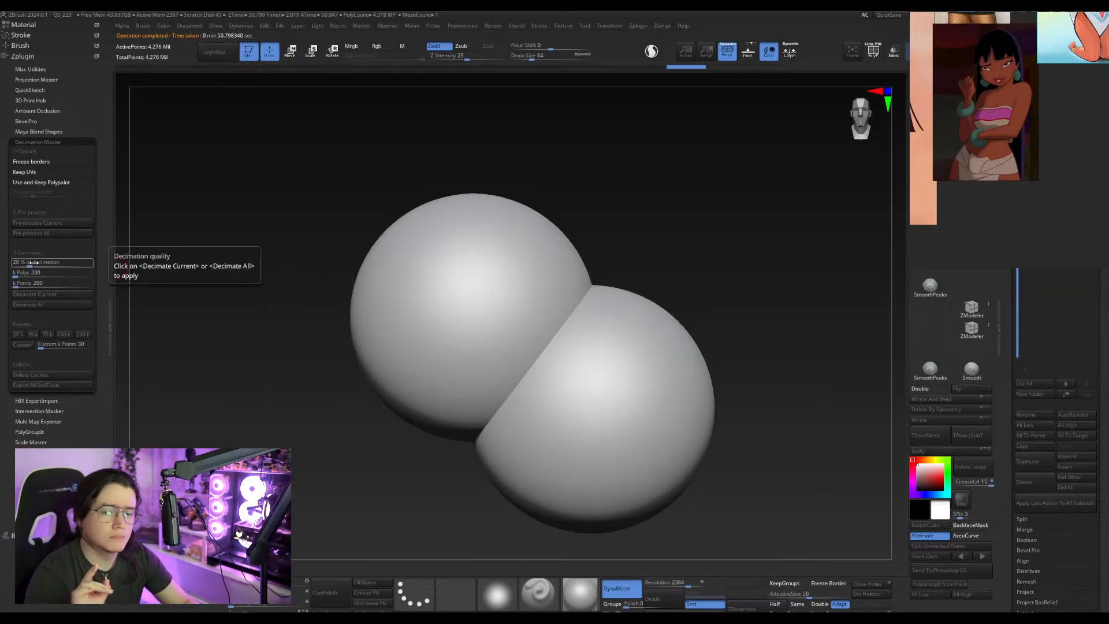
{"action": "left_click", "coordinate": [58, 295]}
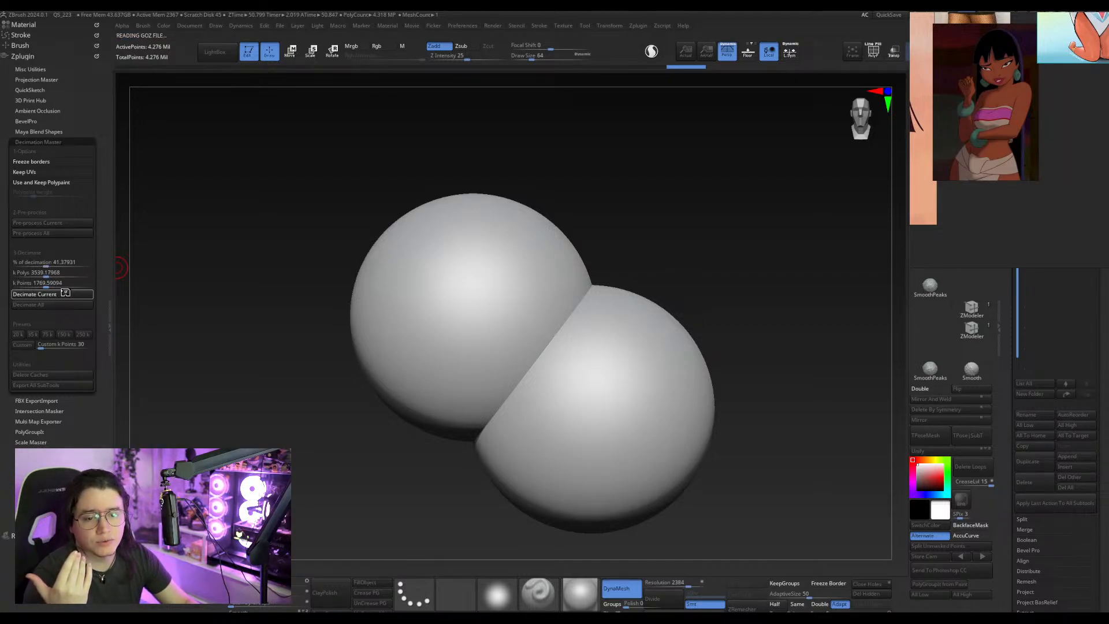
Decimate the merged spheres further in successive passes at about 11.5% and lower, down to about 1.7%.
{"action": "left_click_drag", "start_coordinate": [53, 265], "coordinate": [23, 265]}
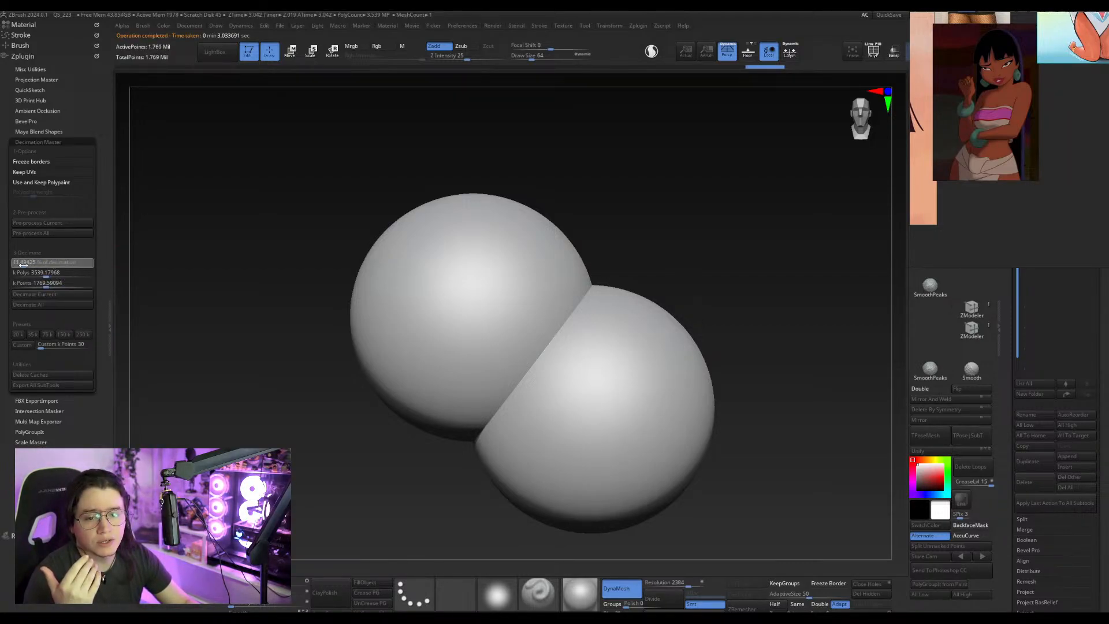
{"action": "left_click", "coordinate": [38, 295]}
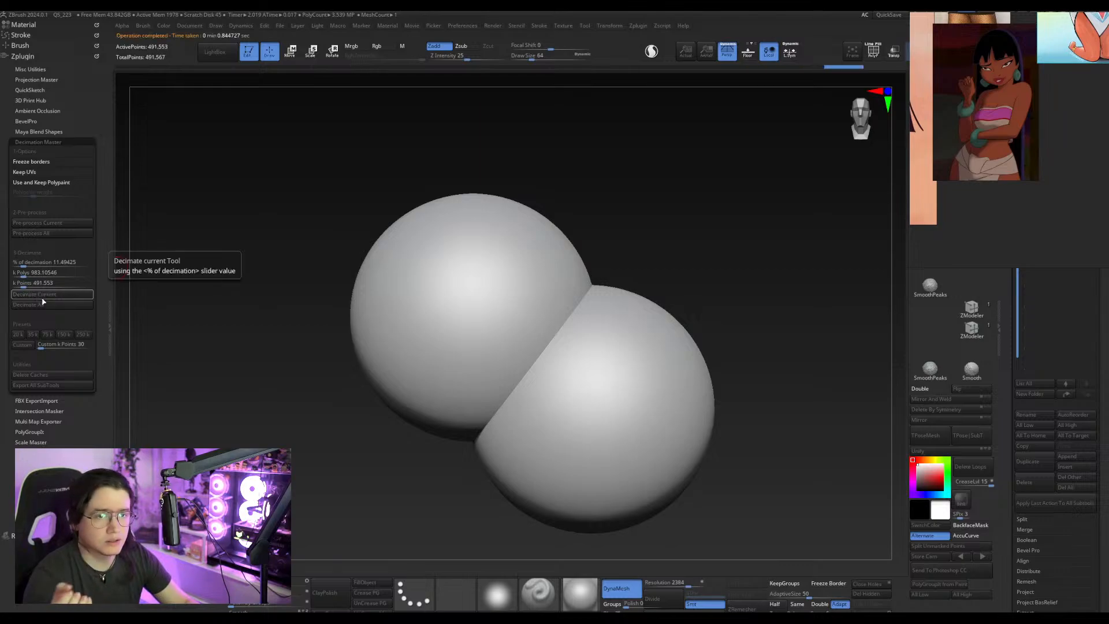
{"action": "left_click_drag", "start_coordinate": [23, 264], "coordinate": [19, 264]}
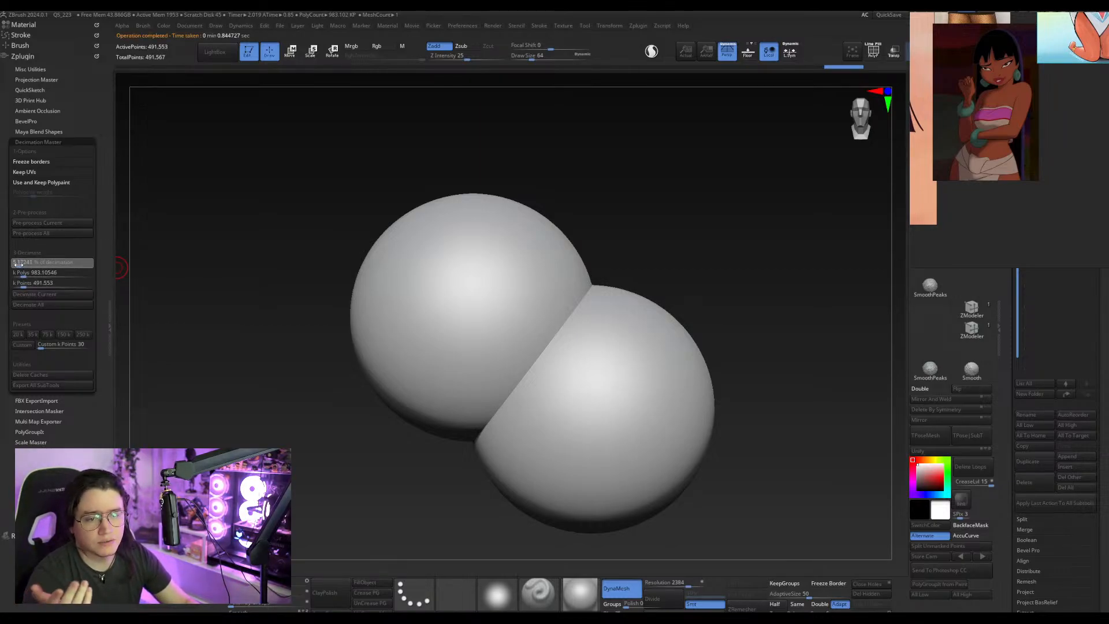
{"action": "left_click", "coordinate": [38, 294]}
{"action": "left_click_drag", "start_coordinate": [18, 263], "coordinate": [14, 263]}
{"action": "left_click", "coordinate": [39, 295]}
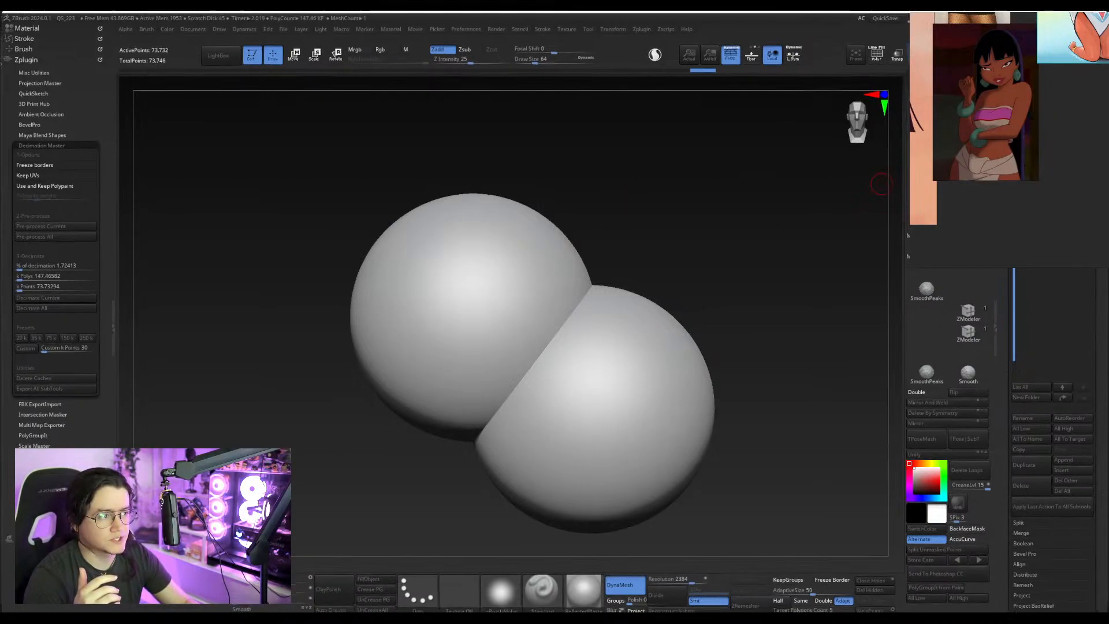
Switch to Blender and delete both pairs of test spheres above the character.
{"action": "left_click", "coordinate": [1082, 15]}
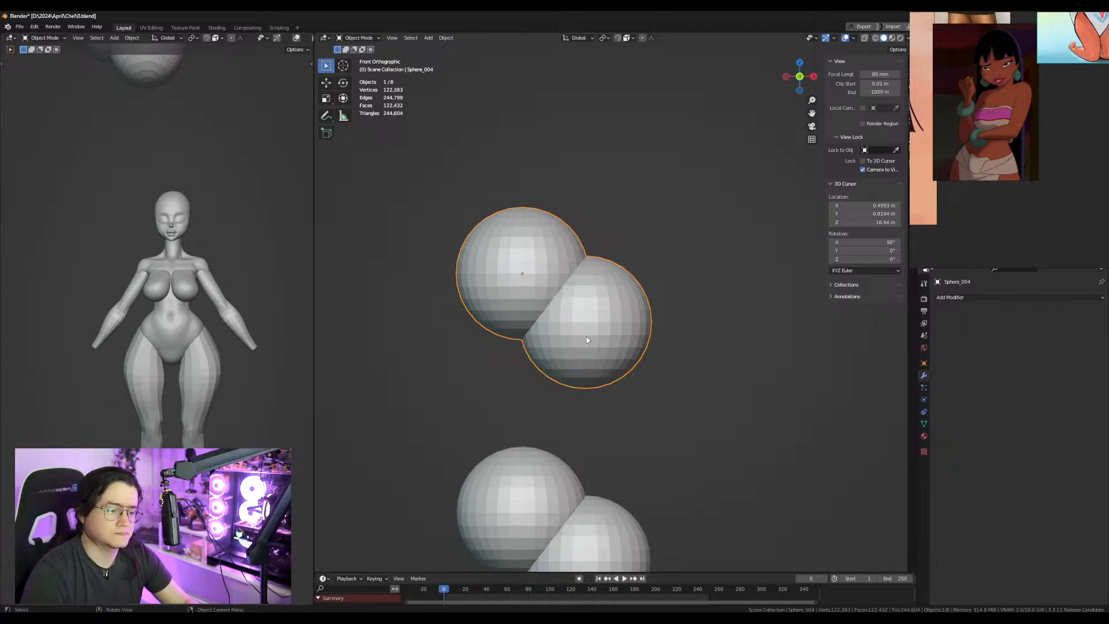
{"action": "scroll", "coordinate": [587, 339], "scroll_direction": "down", "scroll_amount": 4}
{"action": "middle_click_drag", "start_coordinate": [603, 360], "coordinate": [611, 311], "text": "shift"}
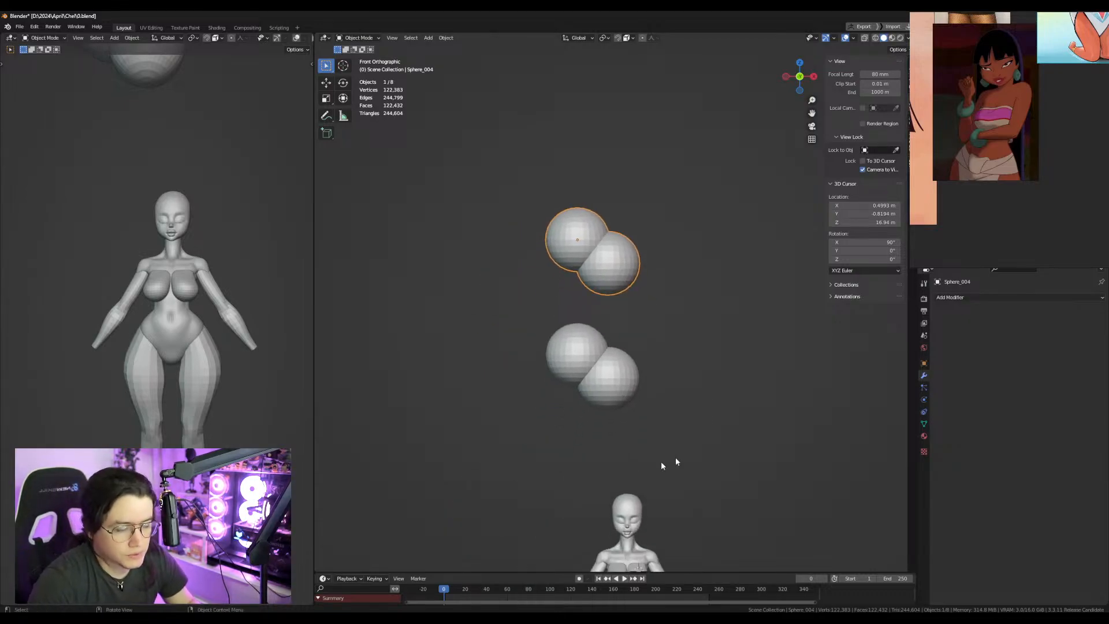
{"action": "left_click", "coordinate": [595, 388]}
{"action": "scroll", "coordinate": [595, 388], "scroll_direction": "up", "scroll_amount": 2}
{"action": "left_click_drag", "start_coordinate": [502, 149], "coordinate": [671, 410]}
{"action": "key", "text": "Delete"}
Sculpt the mirrored breast mesh with the Grab brush, pulling the upper inner and outer corners inward to round the top.
{"action": "middle_click_drag", "start_coordinate": [664, 437], "coordinate": [634, 46], "text": "shift"}
{"action": "left_click", "coordinate": [619, 357]}
{"action": "scroll", "coordinate": [612, 365], "scroll_direction": "up", "scroll_amount": 2}
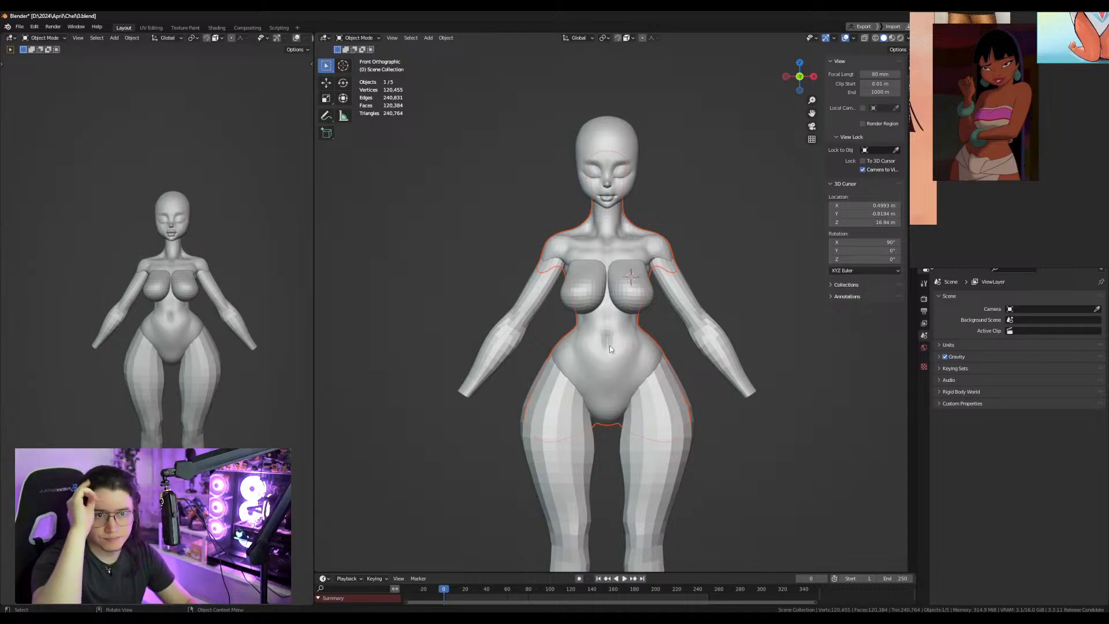
{"action": "left_click", "coordinate": [651, 292]}
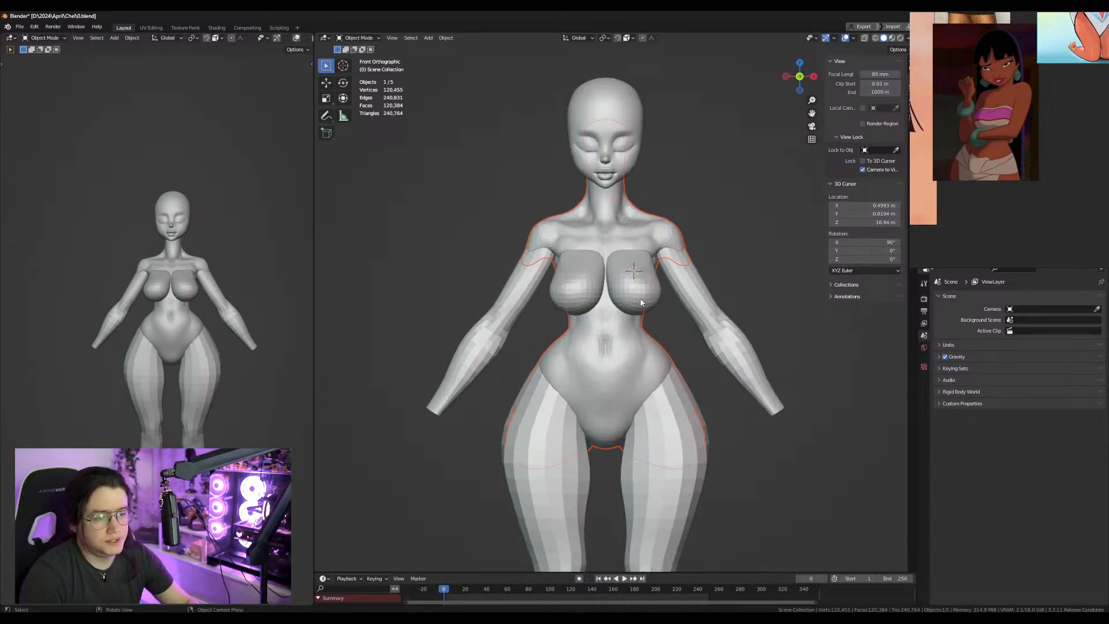
{"action": "scroll", "coordinate": [644, 357], "scroll_direction": "up", "scroll_amount": 4}
{"action": "key", "text": "ctrl+Tab"}
{"action": "left_click", "coordinate": [626, 394]}
{"action": "scroll", "coordinate": [618, 381], "scroll_direction": "up", "scroll_amount": 3}
{"action": "key", "text": "g"}
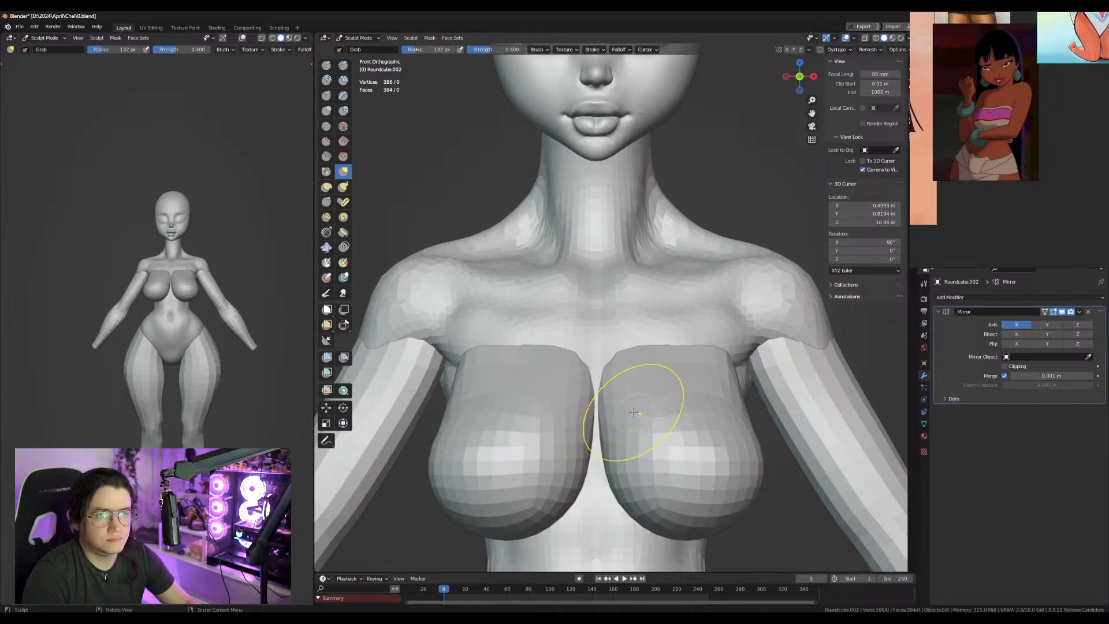
{"action": "mouse_move", "coordinate": [609, 365]}
{"action": "left_mouse_down"}
{"action": "mouse_move", "coordinate": [615, 377]}
{"action": "mouse_move", "coordinate": [634, 356]}
{"action": "left_mouse_up"}
{"action": "left_click_drag", "start_coordinate": [736, 349], "coordinate": [717, 346]}
{"action": "scroll", "coordinate": [696, 404], "scroll_direction": "down", "scroll_amount": 3}
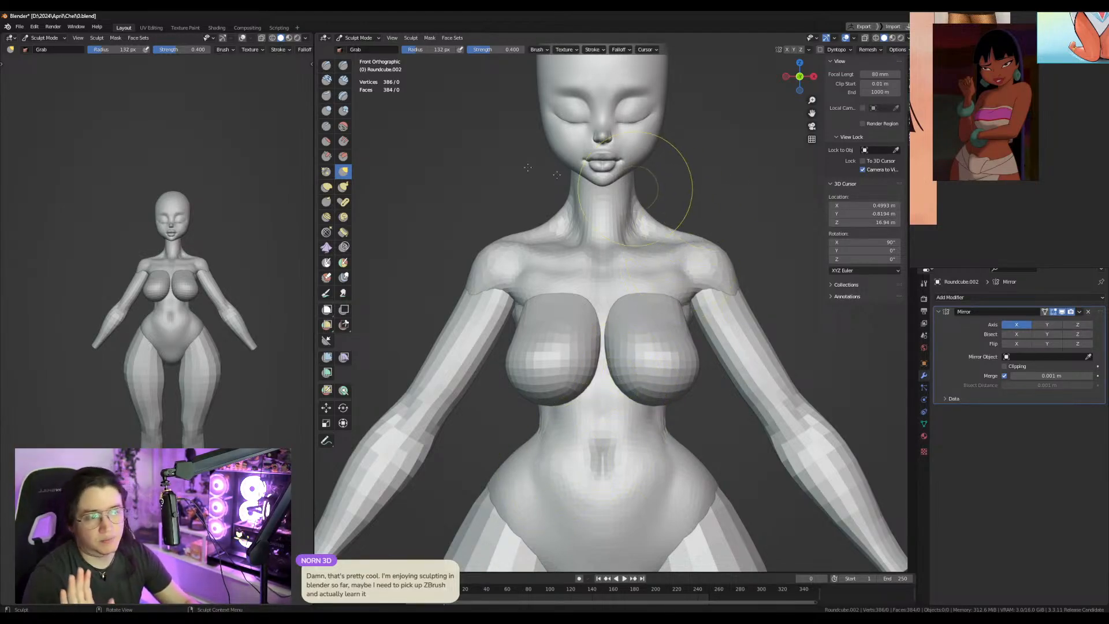
Try a broad Draw Sharp stroke across the breast mesh and undo it.
{"action": "left_click", "coordinate": [343, 66]}
{"action": "middle_click_drag", "start_coordinate": [759, 243], "coordinate": [710, 270]}
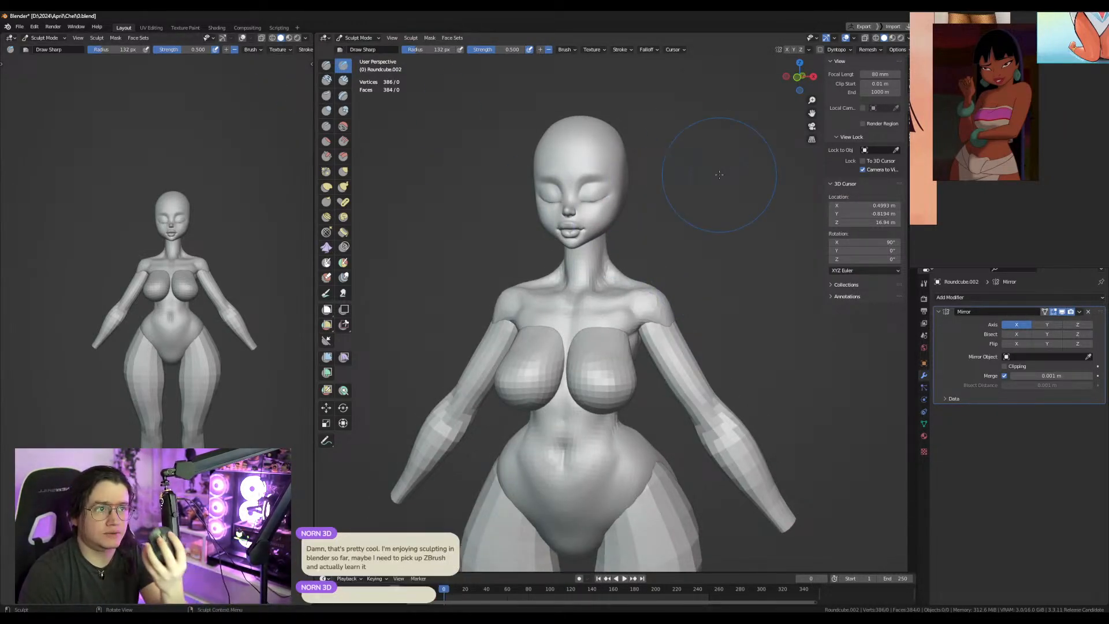
{"action": "left_click", "coordinate": [744, 165]}
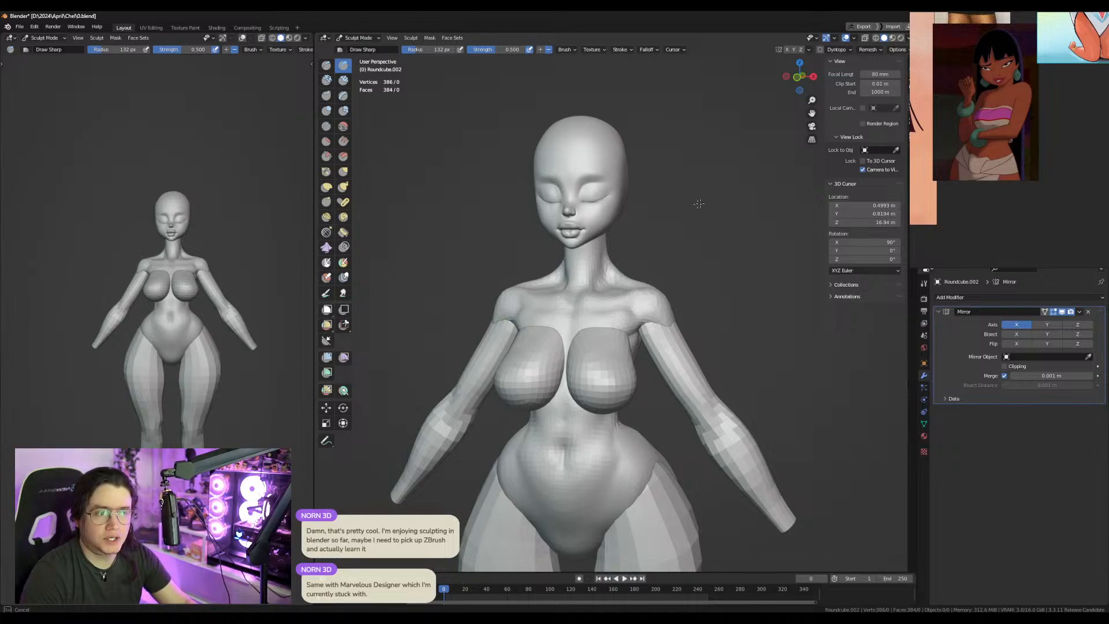
{"action": "left_click_drag", "start_coordinate": [415, 511], "coordinate": [648, 272]}
{"action": "key", "text": "ctrl+z"}
Switch sculpting to the torso, try broad Draw Sharp strokes across it, and undo them.
{"action": "key", "text": "alt+q"}
{"action": "key", "text": "s"}
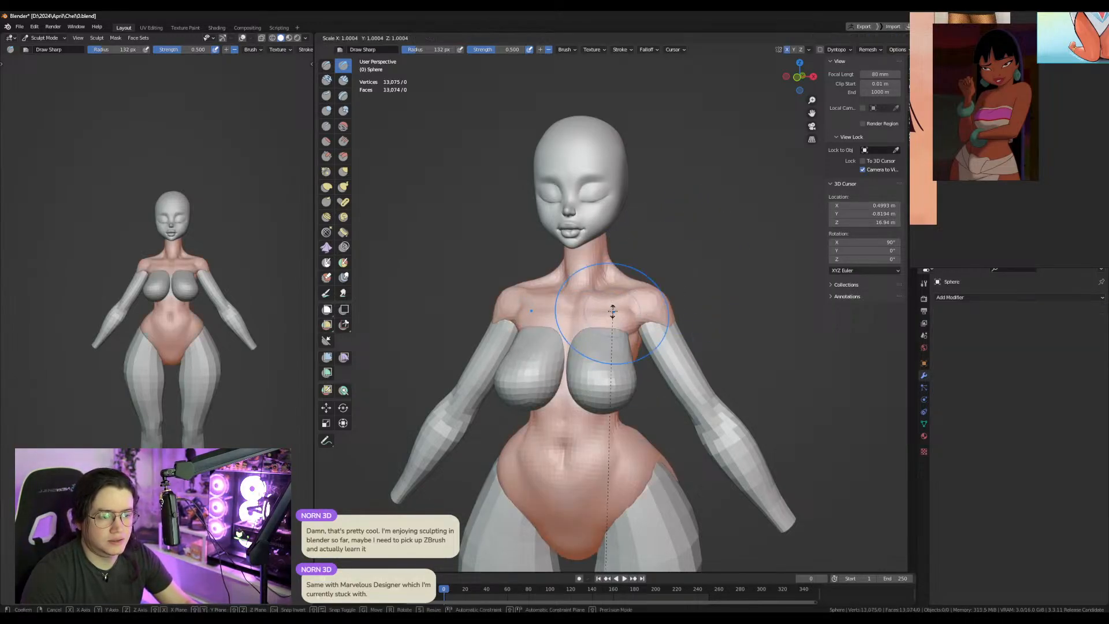
{"action": "key", "text": "Escape"}
{"action": "mouse_move", "coordinate": [737, 214]}
{"action": "left_mouse_down"}
{"action": "mouse_move", "coordinate": [773, 154]}
{"action": "mouse_move", "coordinate": [647, 239]}
{"action": "mouse_move", "coordinate": [766, 165]}
{"action": "mouse_move", "coordinate": [667, 220]}
{"action": "mouse_move", "coordinate": [696, 260]}
{"action": "mouse_move", "coordinate": [674, 445]}
{"action": "left_mouse_up"}
{"action": "key", "text": "ctrl+z"}
{"action": "mouse_move", "coordinate": [731, 196]}
{"action": "left_mouse_down"}
{"action": "mouse_move", "coordinate": [745, 192]}
{"action": "mouse_move", "coordinate": [742, 208]}
{"action": "mouse_move", "coordinate": [607, 306]}
{"action": "mouse_move", "coordinate": [593, 489]}
{"action": "mouse_move", "coordinate": [604, 477]}
{"action": "left_mouse_up"}
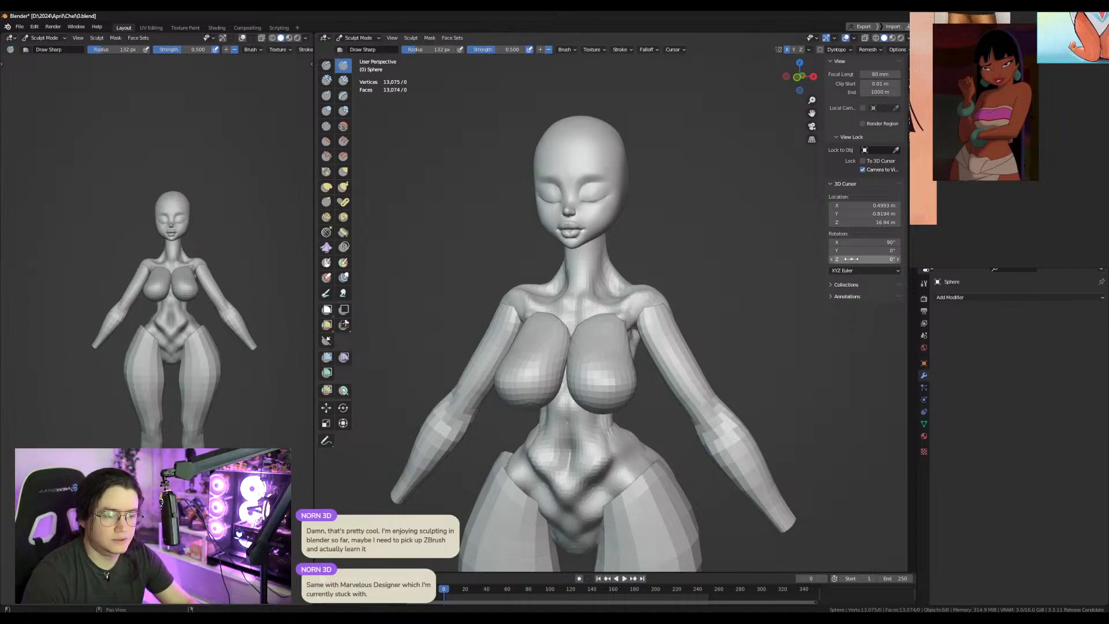
{"action": "key", "text": "ctrl+z"}
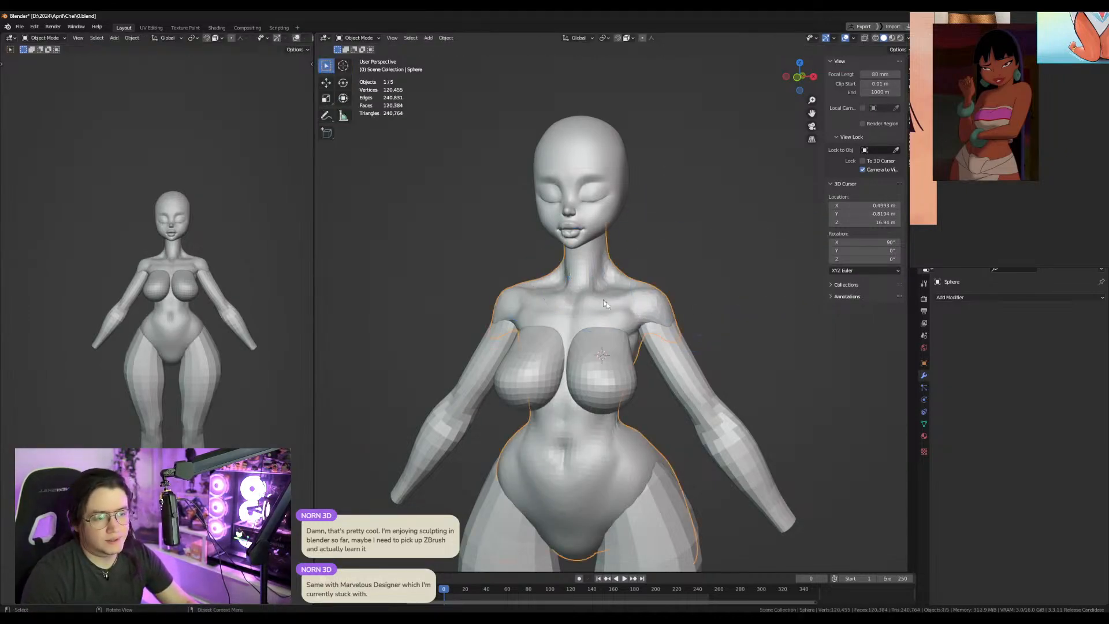
Send the torso from Blender to ZBrush, frame it, and view it from an angle.
{"action": "left_click", "coordinate": [864, 27]}
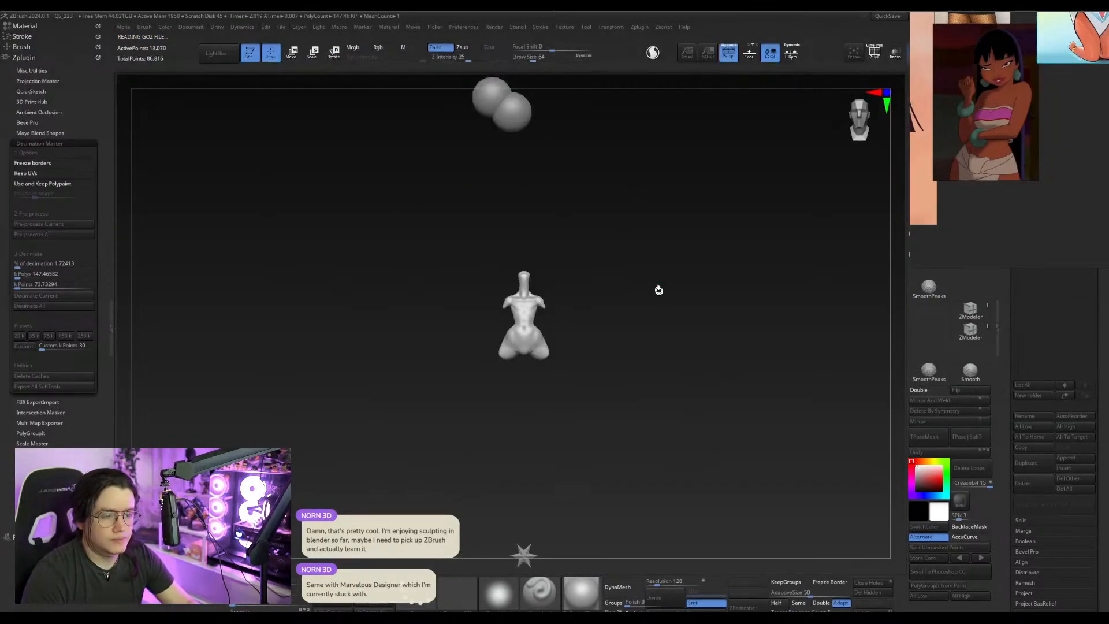
{"action": "key", "text": "f"}
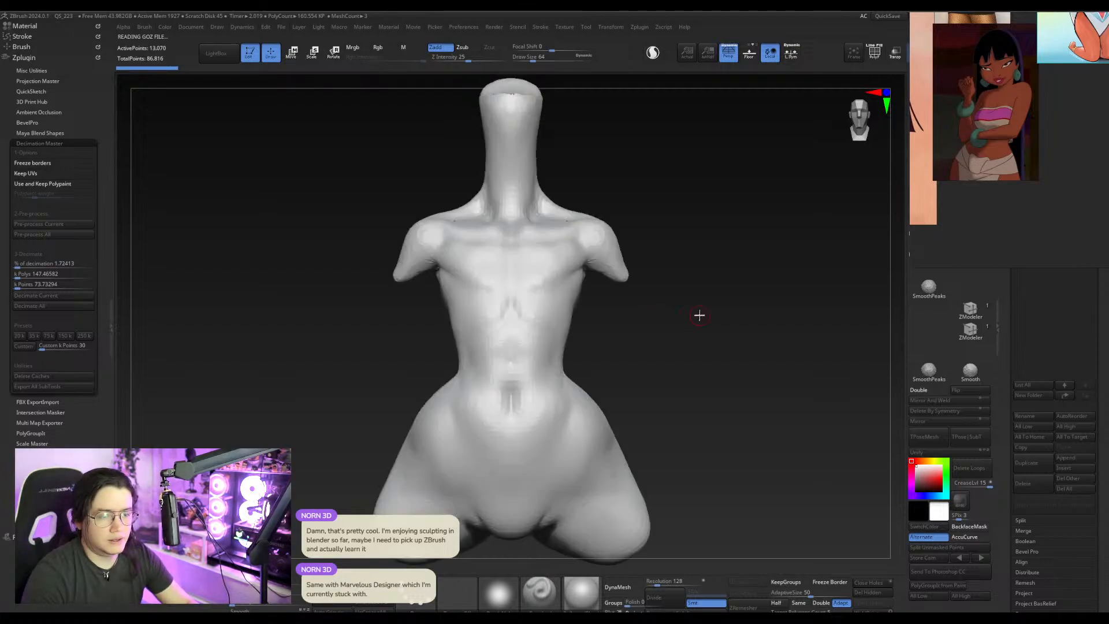
{"action": "left_click_drag", "start_coordinate": [699, 315], "coordinate": [342, 244]}
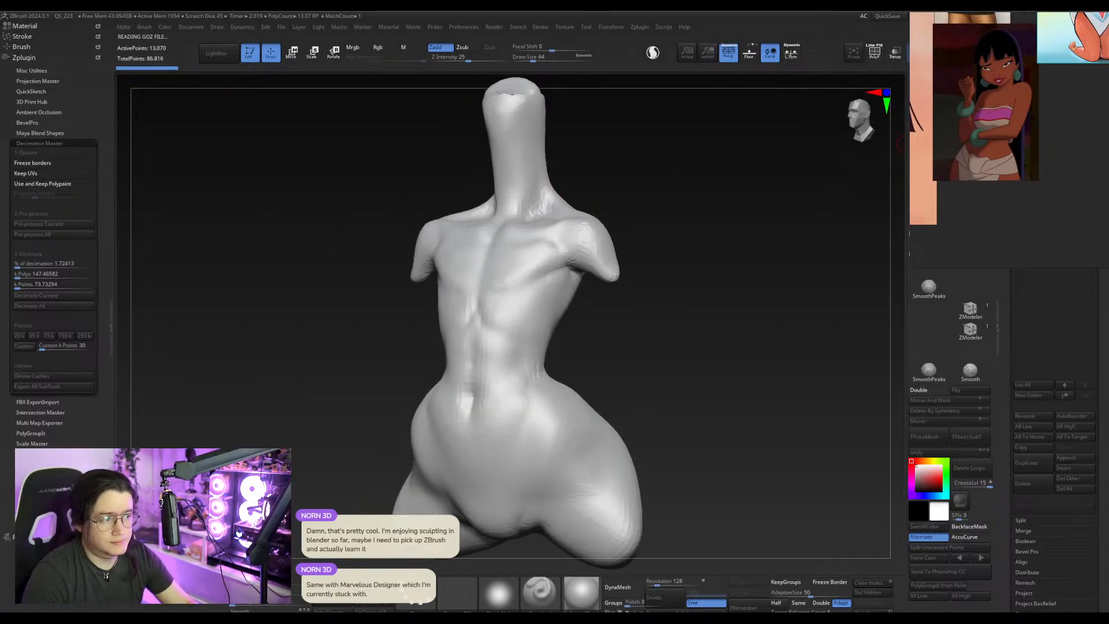
Try broad DamStandard strokes across the torso with the draw size at about 286, undoing each stroke.
{"action": "key", "text": "b"}
{"action": "key", "text": "d"}
{"action": "key", "text": "s"}
{"action": "key", "text": "s"}
{"action": "mouse_move", "coordinate": [659, 159]}
{"action": "left_mouse_down"}
{"action": "mouse_move", "coordinate": [678, 164]}
{"action": "mouse_move", "coordinate": [554, 152]}
{"action": "left_mouse_up"}
{"action": "mouse_move", "coordinate": [733, 110]}
{"action": "left_mouse_down"}
{"action": "mouse_move", "coordinate": [642, 191]}
{"action": "mouse_move", "coordinate": [606, 260]}
{"action": "mouse_move", "coordinate": [676, 168]}
{"action": "mouse_move", "coordinate": [681, 262]}
{"action": "mouse_move", "coordinate": [614, 206]}
{"action": "mouse_move", "coordinate": [642, 182]}
{"action": "mouse_move", "coordinate": [572, 285]}
{"action": "mouse_move", "coordinate": [699, 213]}
{"action": "mouse_move", "coordinate": [593, 215]}
{"action": "mouse_move", "coordinate": [502, 300]}
{"action": "mouse_move", "coordinate": [497, 340]}
{"action": "left_mouse_up"}
{"action": "key", "text": "ctrl+z"}
{"action": "left_click_drag", "start_coordinate": [600, 230], "coordinate": [471, 336]}
{"action": "key", "text": "ctrl+z"}
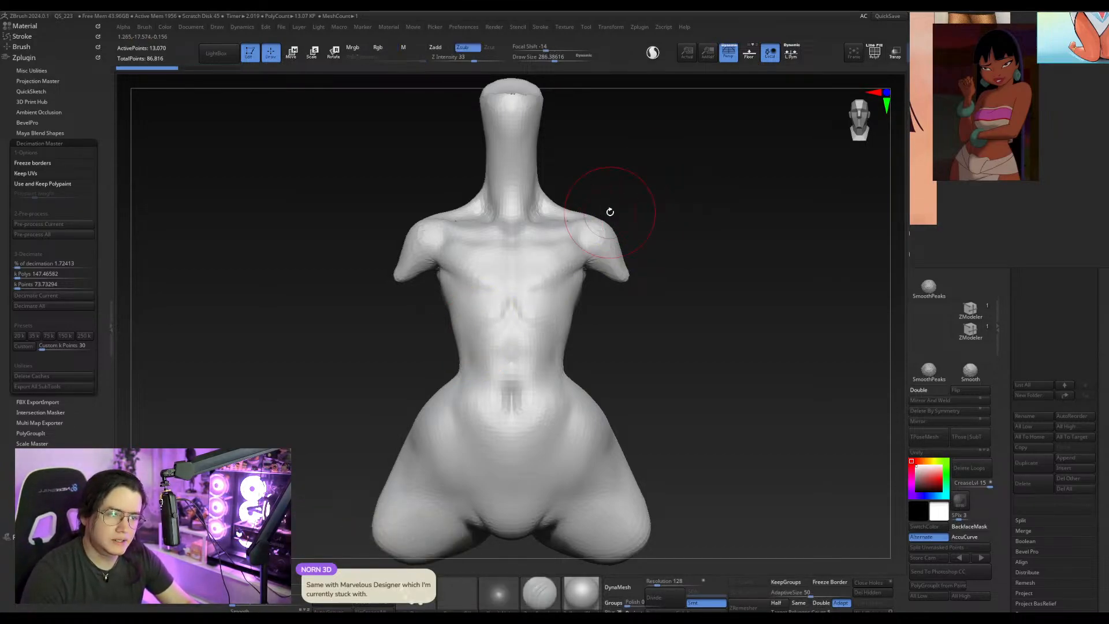
Examine the torso sculpt from the front, side and back.
{"action": "left_click_drag", "start_coordinate": [606, 216], "coordinate": [596, 224]}
{"action": "right_click_drag", "start_coordinate": [596, 225], "coordinate": [636, 210]}
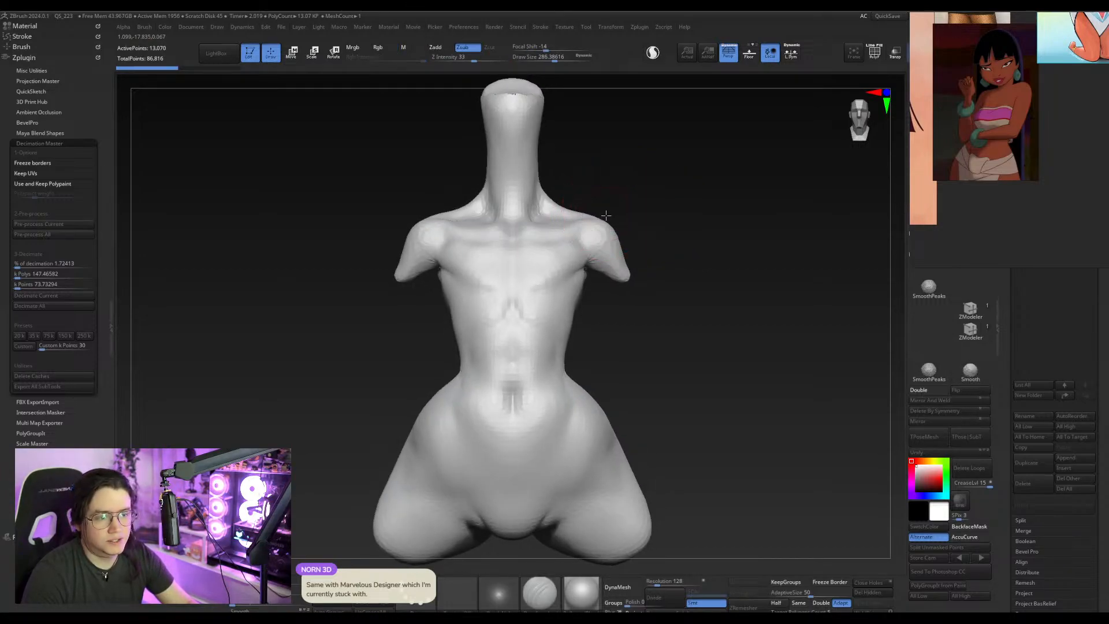
{"action": "right_click_drag", "start_coordinate": [601, 208], "coordinate": [236, 384]}
{"action": "left_click_drag", "start_coordinate": [506, 335], "coordinate": [670, 453]}
{"action": "right_click_drag", "start_coordinate": [671, 422], "coordinate": [260, 260]}
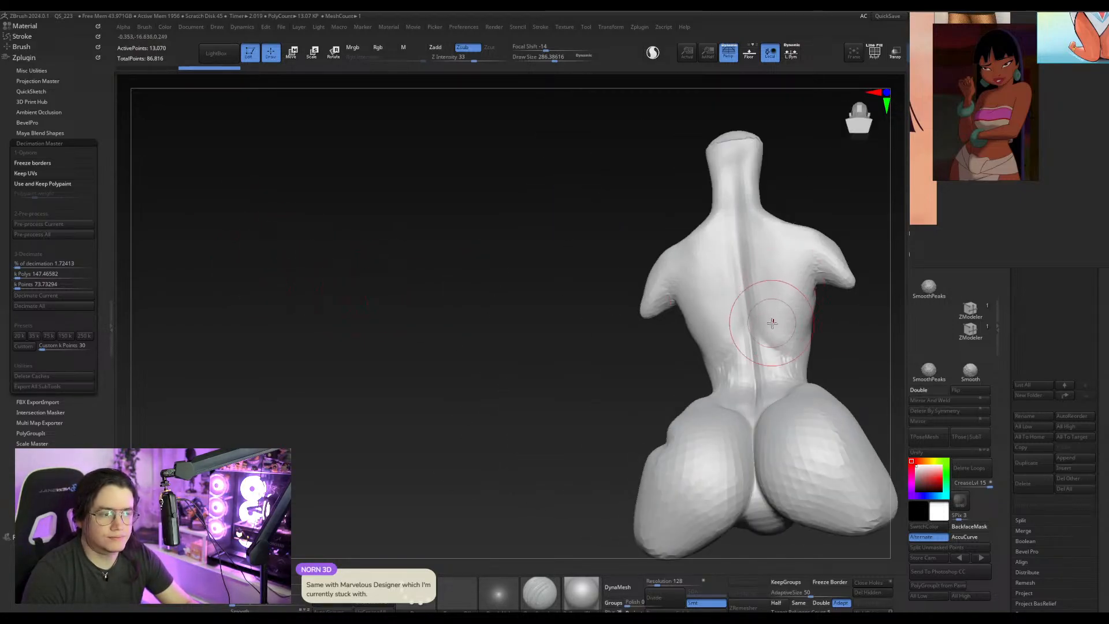
{"action": "mouse_move", "coordinate": [808, 344]}
{"action": "left_mouse_down"}
{"action": "mouse_move", "coordinate": [349, 339]}
{"action": "mouse_move", "coordinate": [375, 338]}
{"action": "left_mouse_up"}
{"action": "mouse_move", "coordinate": [817, 317]}
{"action": "right_mouse_down"}
{"action": "mouse_move", "coordinate": [374, 344]}
{"action": "mouse_move", "coordinate": [447, 333]}
{"action": "mouse_move", "coordinate": [287, 314]}
{"action": "mouse_move", "coordinate": [297, 309]}
{"action": "right_mouse_up"}
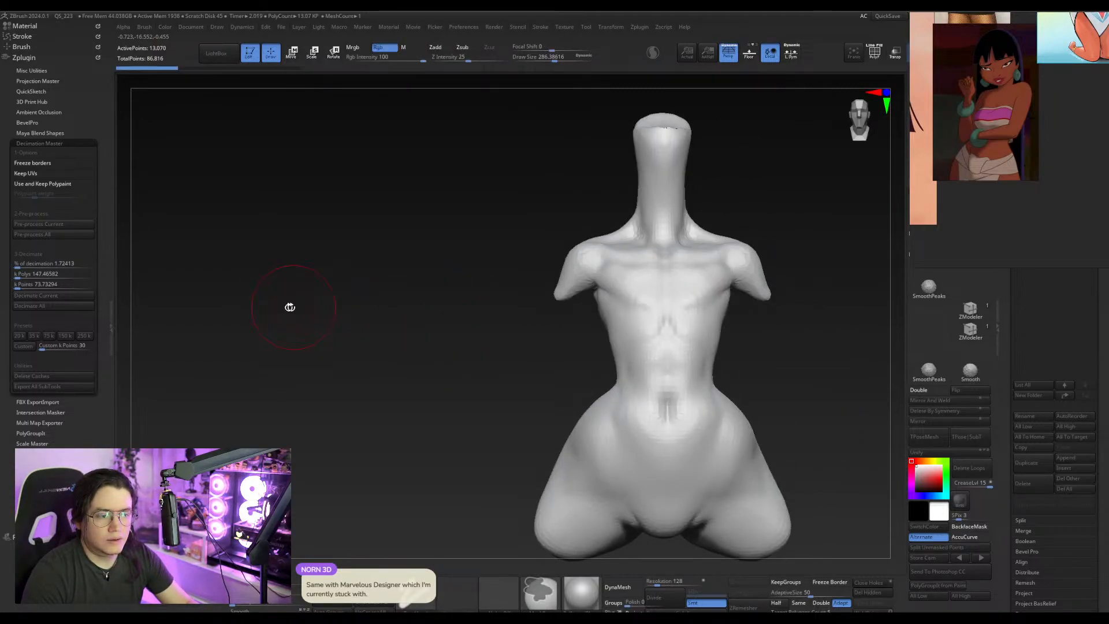
{"action": "right_click_drag", "start_coordinate": [292, 310], "coordinate": [359, 310]}
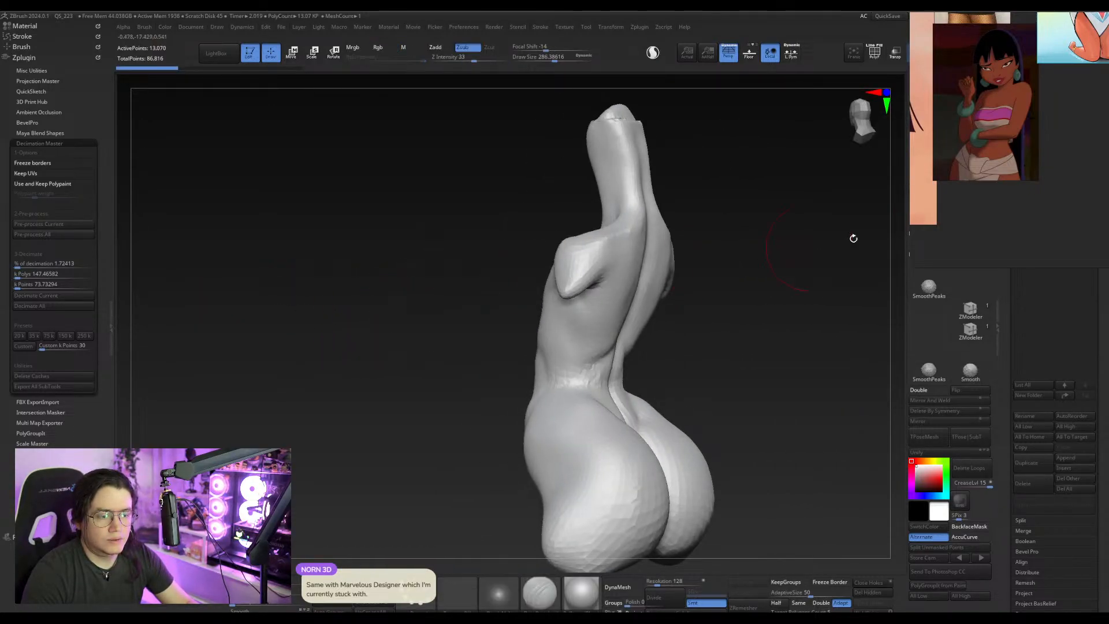
Delete the torso subtool and switch to Blender.
{"action": "left_click", "coordinate": [1023, 484]}
{"action": "left_click", "coordinate": [953, 506]}
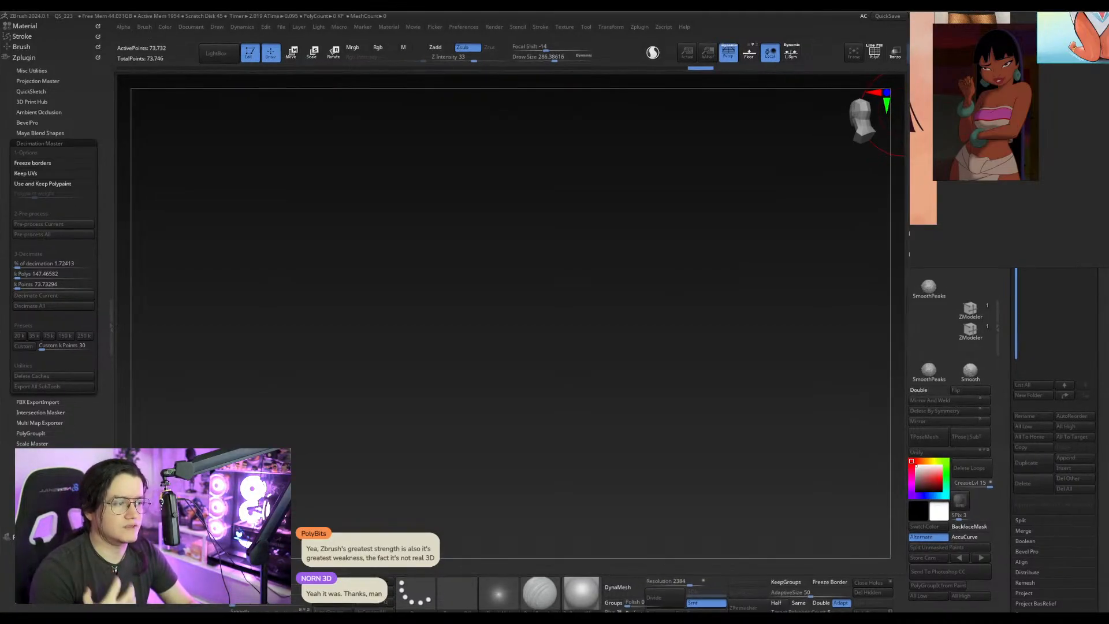
{"action": "key", "text": "alt+Tab"}
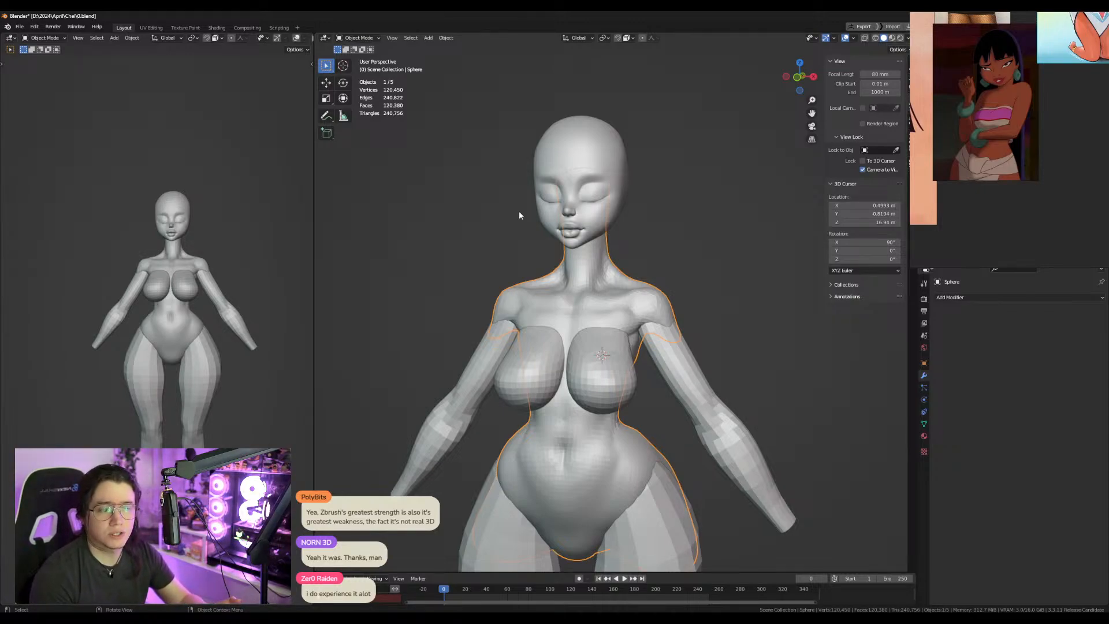
Deselect everything and examine the full figure's torso, hips and arms from several angles.
{"action": "scroll", "coordinate": [664, 400], "scroll_direction": "down", "scroll_amount": 1}
{"action": "middle_click_drag", "start_coordinate": [664, 401], "coordinate": [673, 287], "text": "shift"}
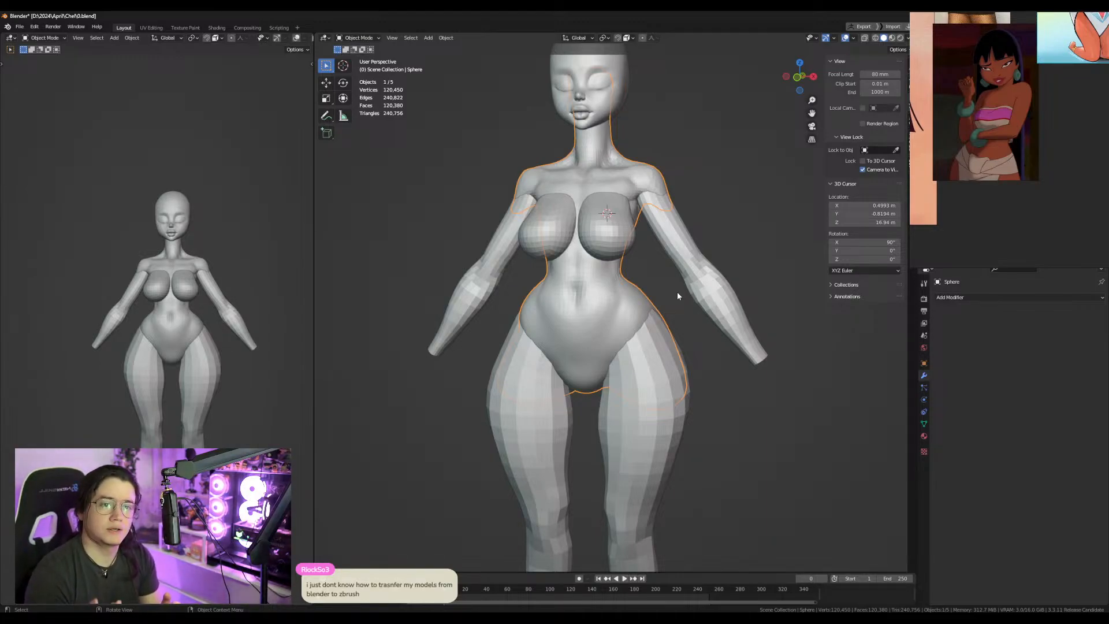
{"action": "left_click", "coordinate": [770, 243]}
{"action": "middle_click_drag", "start_coordinate": [771, 244], "coordinate": [723, 260]}
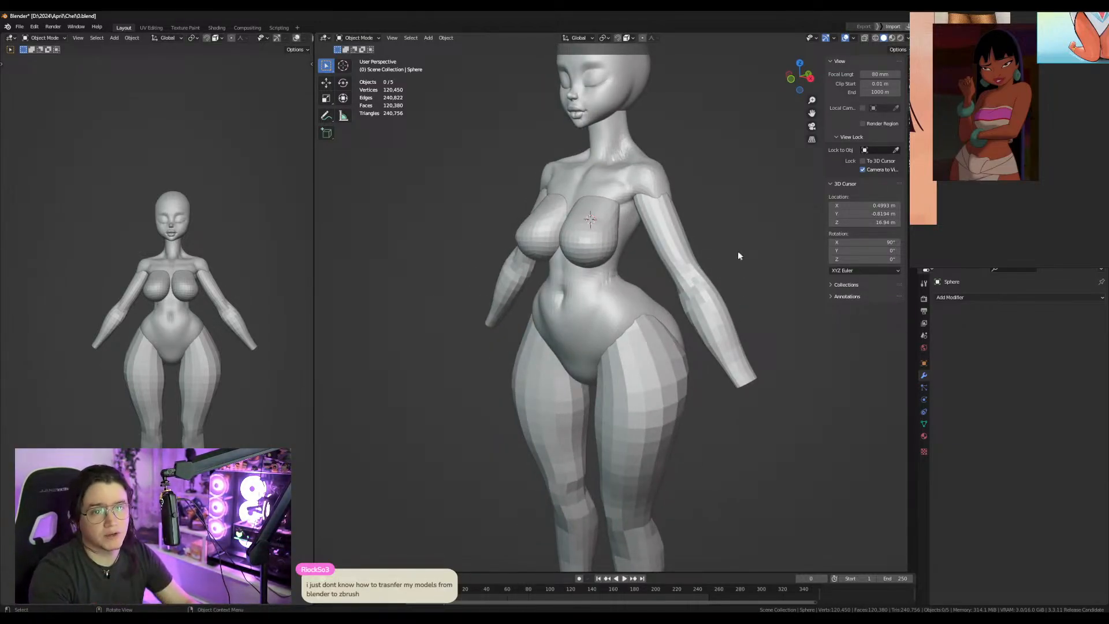
{"action": "middle_click_drag", "start_coordinate": [733, 246], "coordinate": [765, 230]}
{"action": "scroll", "coordinate": [755, 231], "scroll_direction": "up", "scroll_amount": 2}
{"action": "middle_click_drag", "start_coordinate": [749, 303], "coordinate": [692, 275]}
{"action": "scroll", "coordinate": [709, 277], "scroll_direction": "up", "scroll_amount": 2}
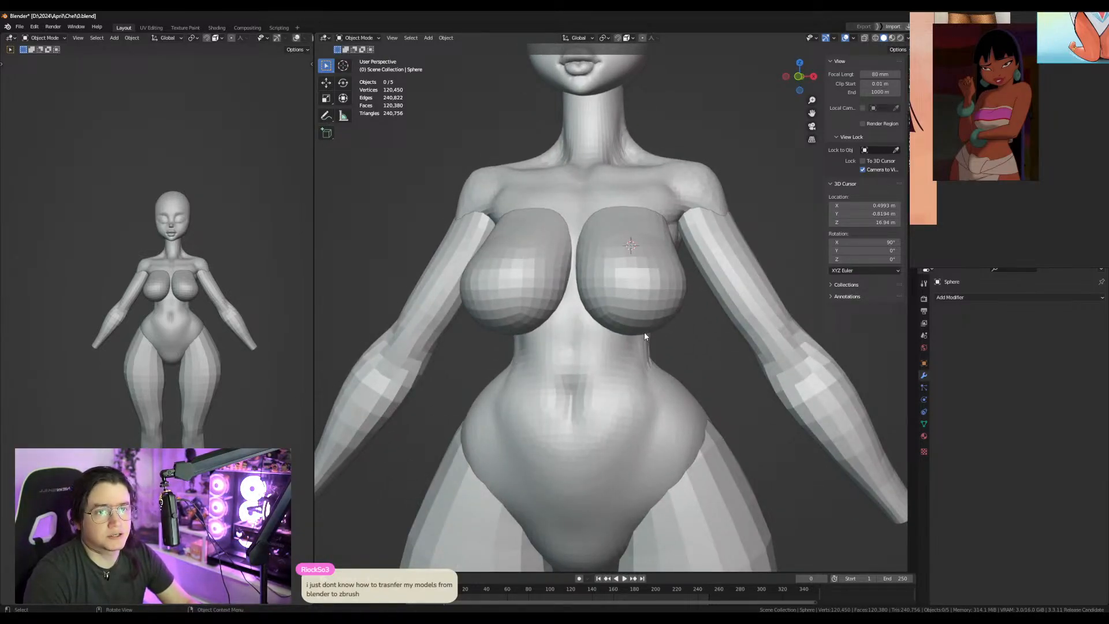
{"action": "middle_click_drag", "start_coordinate": [619, 355], "coordinate": [603, 356]}
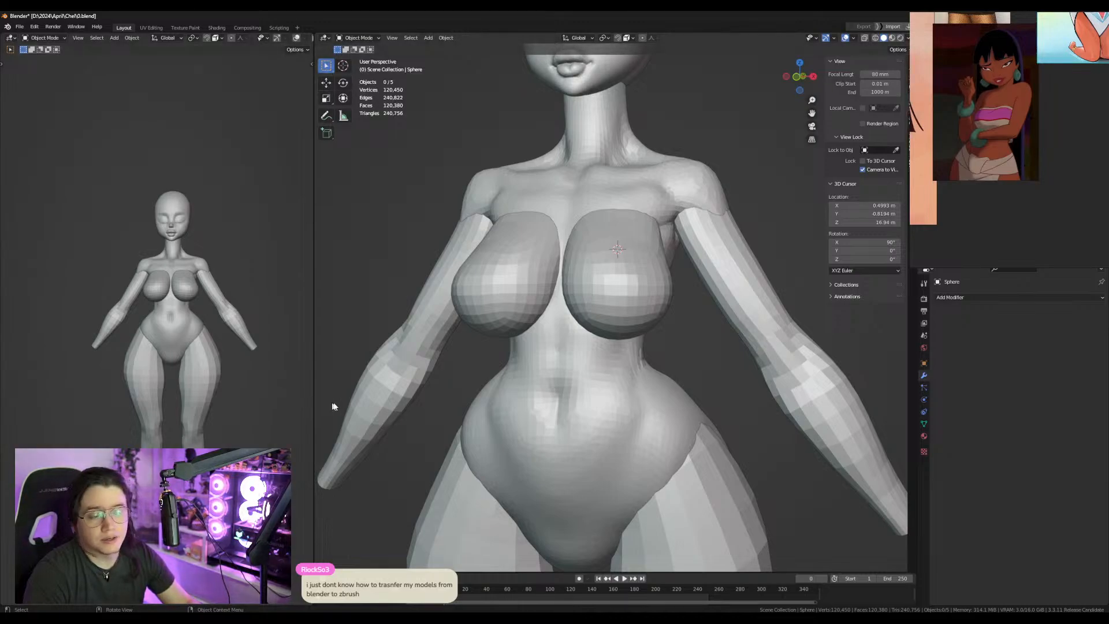
{"action": "scroll", "coordinate": [224, 387], "scroll_direction": "up", "scroll_amount": 5}
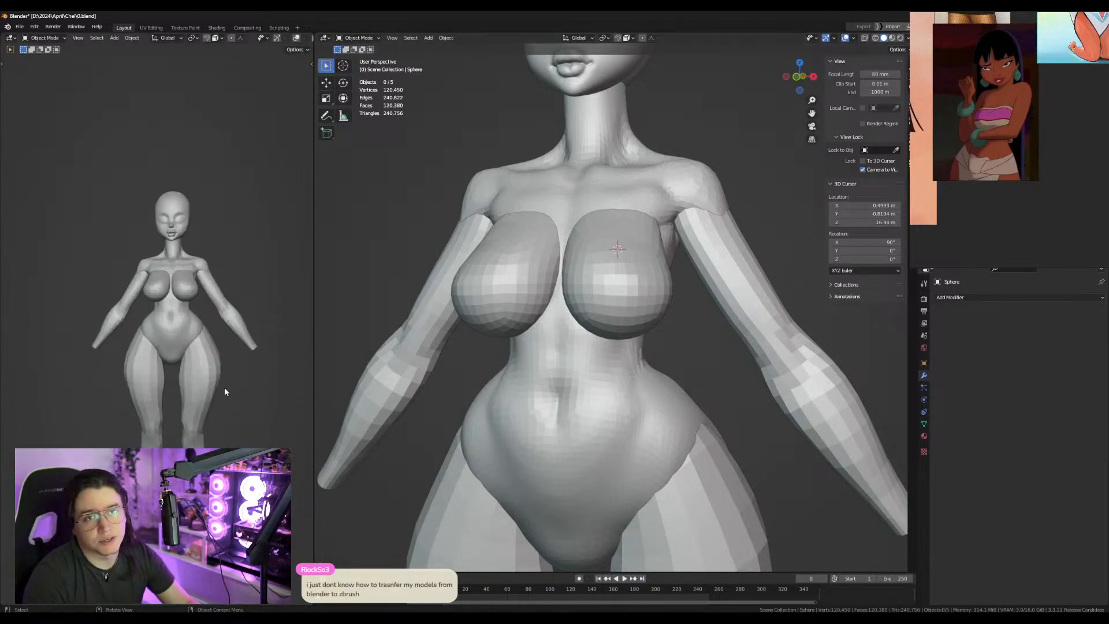
Split the small viewport in two and set the lower one to a solid-shaded side view of the head.
{"action": "left_click_drag", "start_coordinate": [313, 602], "coordinate": [272, 297]}
{"action": "key", "text": "KP_3"}
{"action": "scroll", "coordinate": [249, 399], "scroll_direction": "up", "scroll_amount": 3}
{"action": "mouse_move", "coordinate": [179, 378]}
{"action": "middle_mouse_down"}
{"action": "mouse_move", "coordinate": [244, 393]}
{"action": "mouse_move", "coordinate": [163, 367]}
{"action": "middle_mouse_up"}
{"action": "key", "text": "z"}
{"action": "left_click", "coordinate": [164, 399]}
{"action": "middle_click_drag", "start_coordinate": [173, 417], "coordinate": [176, 392], "text": "shift"}
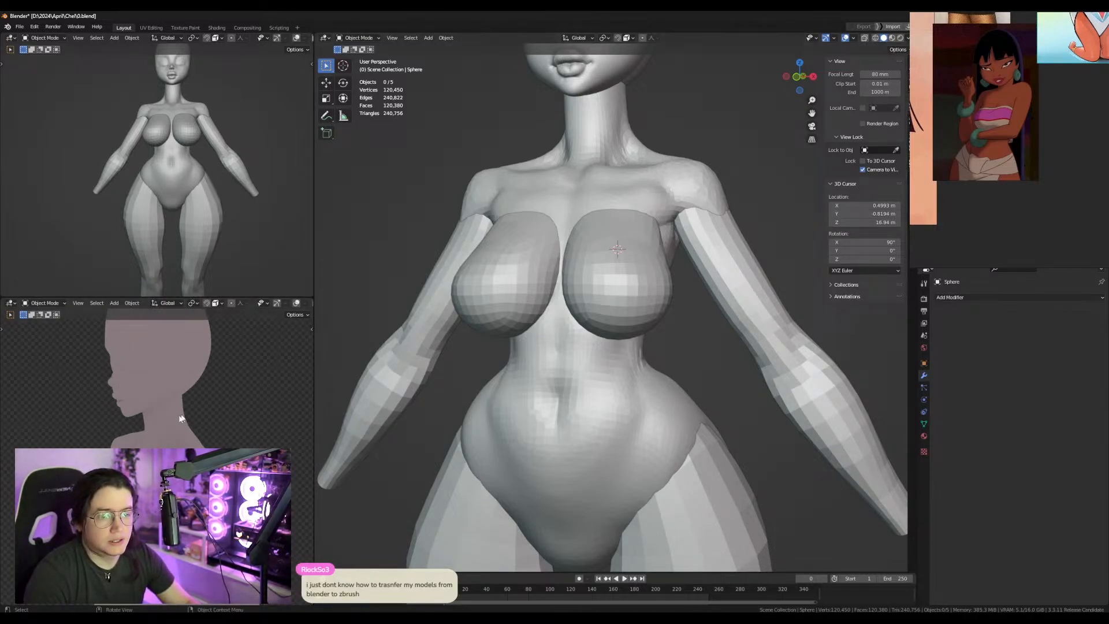
{"action": "key", "text": "z"}
{"action": "left_click", "coordinate": [297, 377]}
Join the two small stacked viewports into a single area.
{"action": "right_click", "coordinate": [258, 298]}
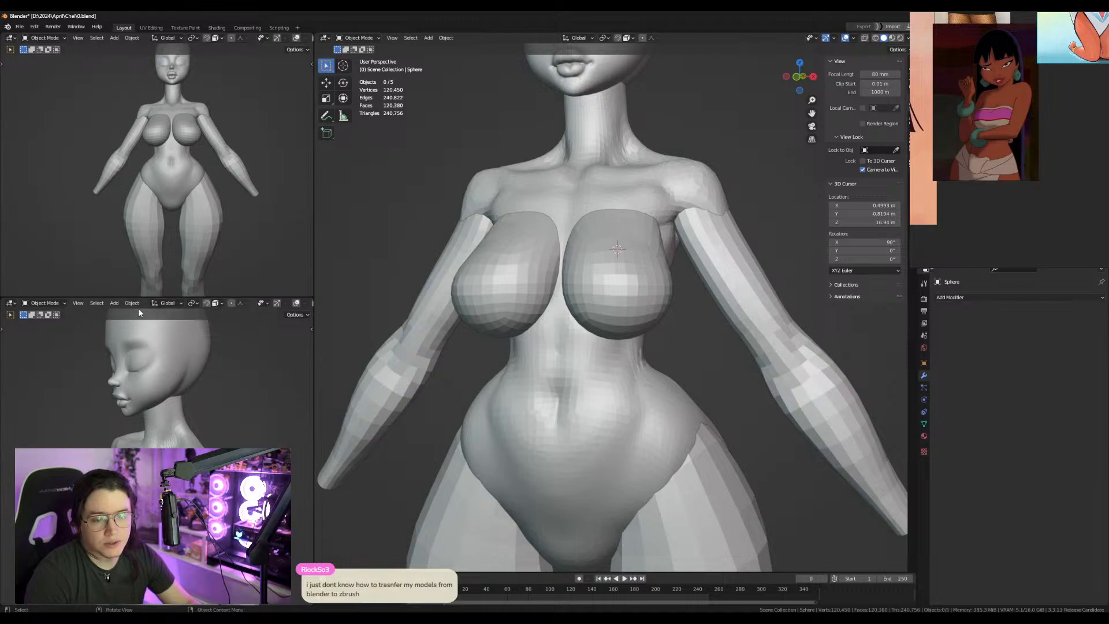
{"action": "left_click", "coordinate": [242, 317]}
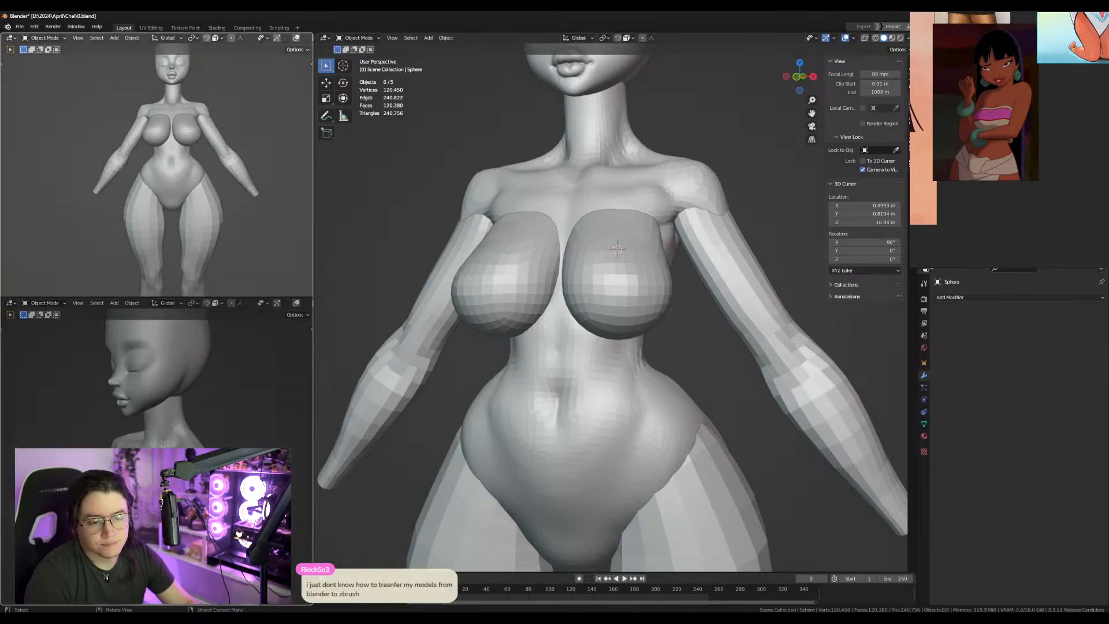
{"action": "left_click", "coordinate": [235, 395]}
Switch the main viewport to front orthographic view and frame the figure from head to thighs.
{"action": "middle_click_drag", "start_coordinate": [642, 294], "coordinate": [661, 291]}
{"action": "scroll", "coordinate": [206, 307], "scroll_direction": "down", "scroll_amount": 3}
{"action": "middle_click_drag", "start_coordinate": [206, 310], "coordinate": [196, 310]}
{"action": "scroll", "coordinate": [670, 297], "scroll_direction": "down", "scroll_amount": 3}
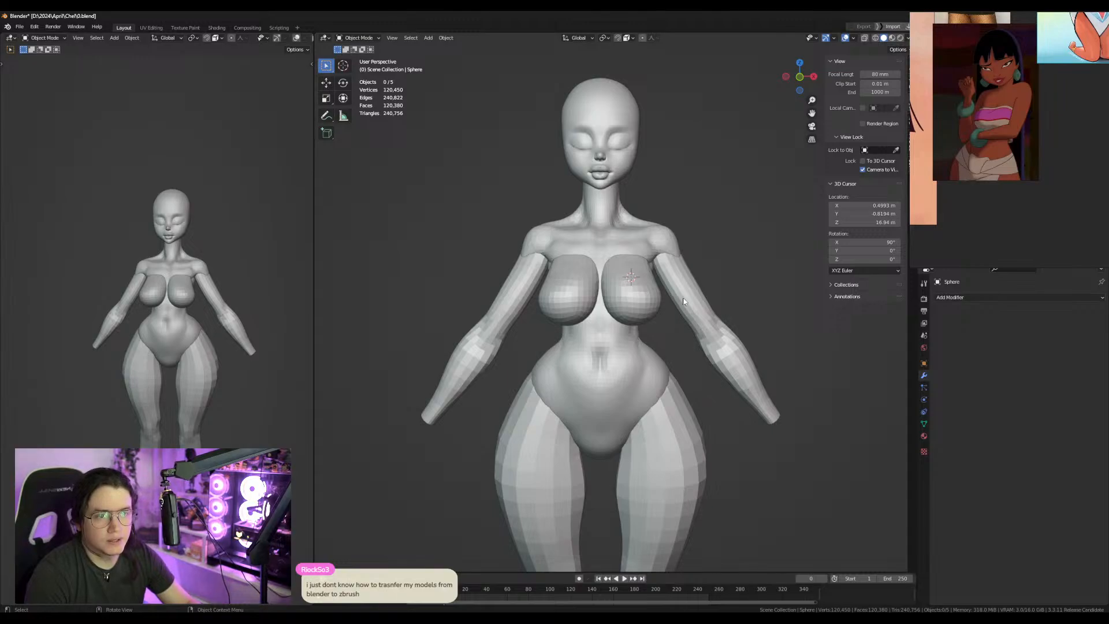
{"action": "key", "text": "KP_3"}
{"action": "key", "text": "KP_1"}
{"action": "middle_click_drag", "start_coordinate": [672, 283], "coordinate": [622, 298], "text": "shift"}
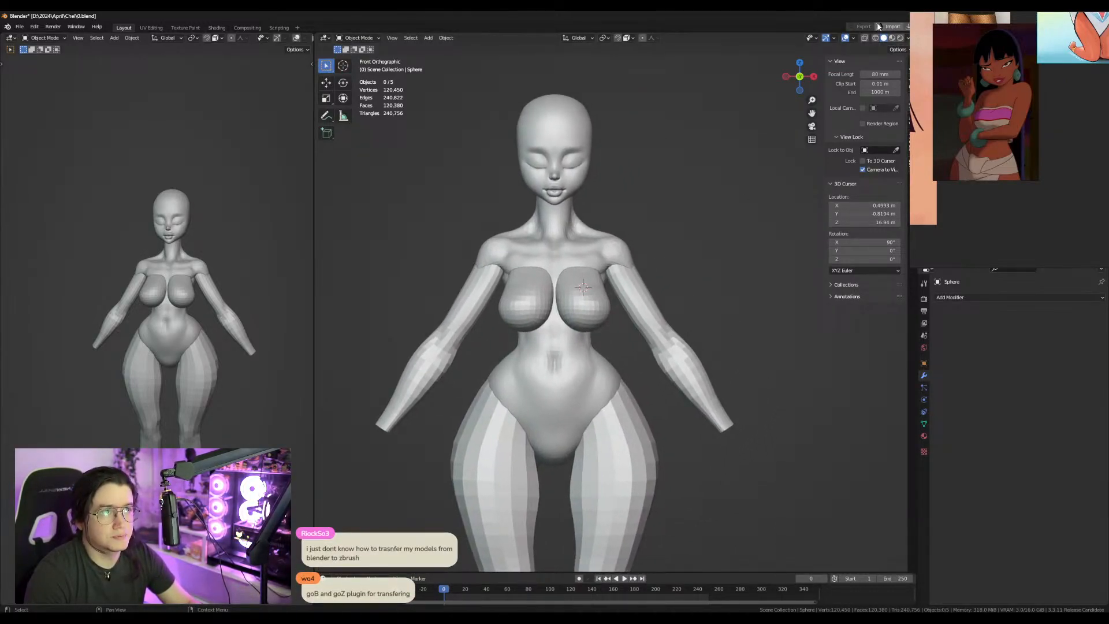
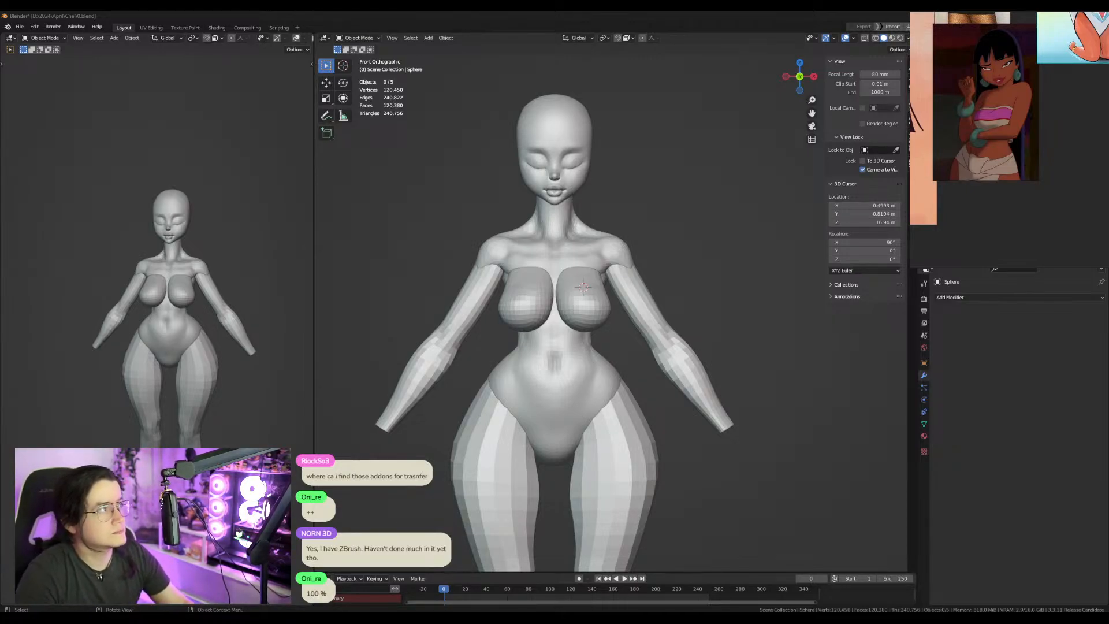
Show the browser's YouTube results for "gob blender zbrush" and close the window.
{"action": "left_click_drag", "start_coordinate": [924, 0], "coordinate": [370, 98]}
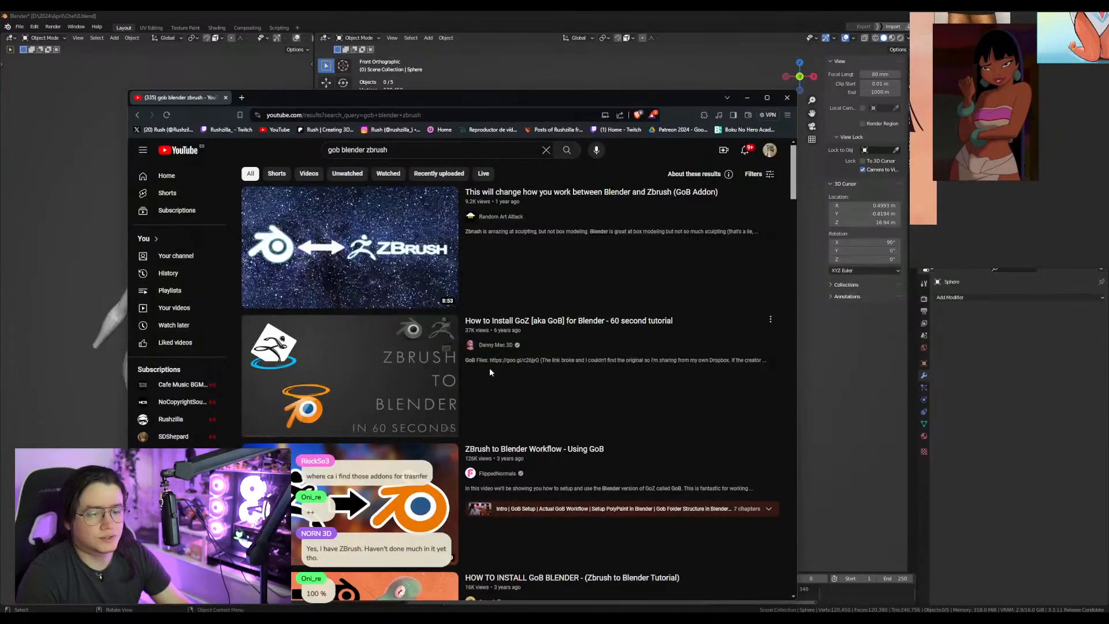
{"action": "left_click", "coordinate": [786, 99]}
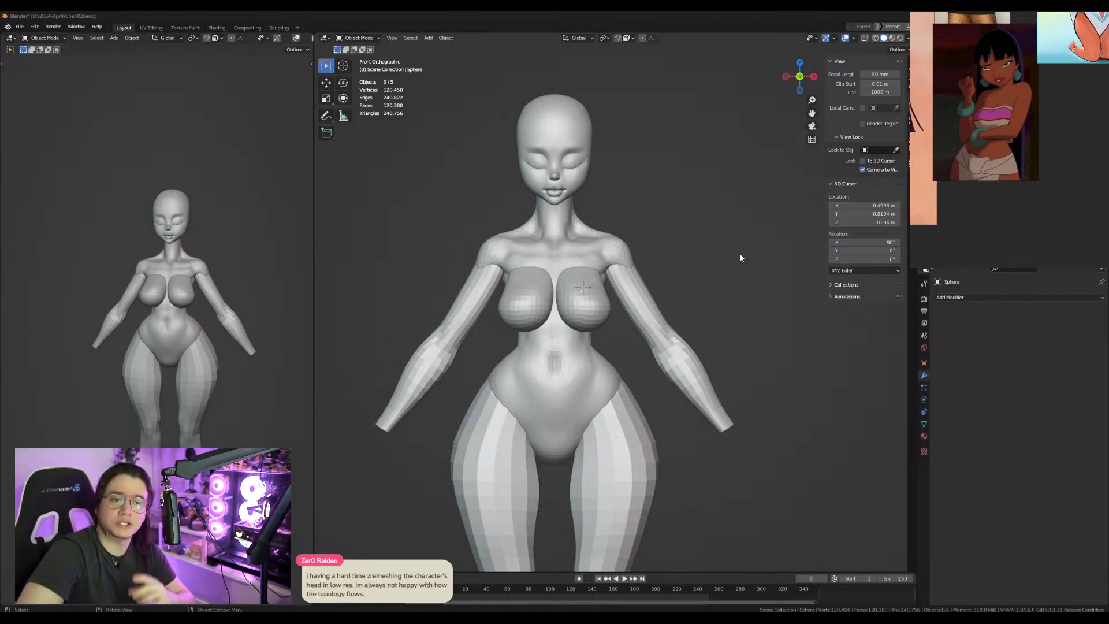
Select the torso mesh, export it to ZBrush with GoB, and display its wireframe from the front.
{"action": "left_click", "coordinate": [571, 376]}
{"action": "left_click", "coordinate": [858, 27]}
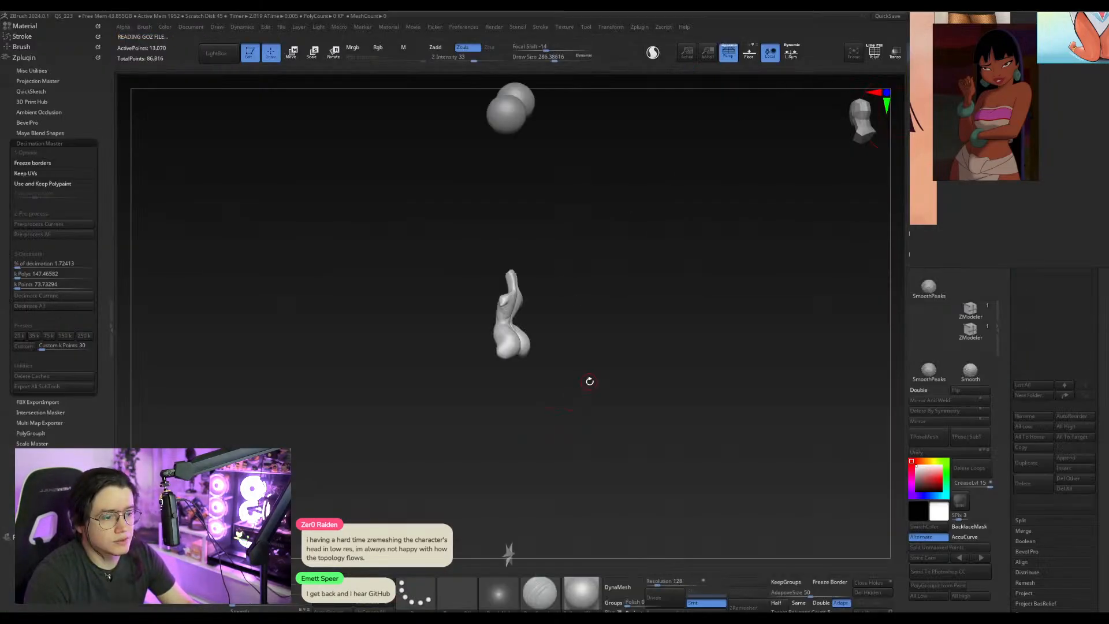
{"action": "left_click_drag", "start_coordinate": [590, 382], "coordinate": [696, 381]}
{"action": "key", "text": "shift+f"}
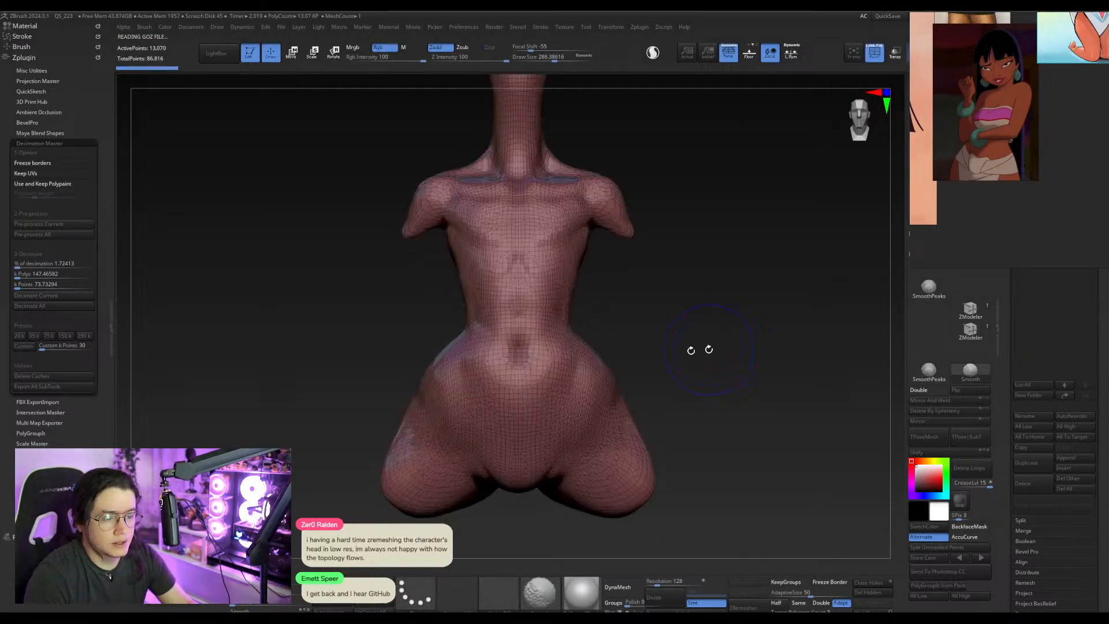
Try ZRemesher with the Half option on the torso, running it repeatedly to reduce the polygon density.
{"action": "left_click", "coordinate": [777, 603]}
{"action": "left_click", "coordinate": [737, 602]}
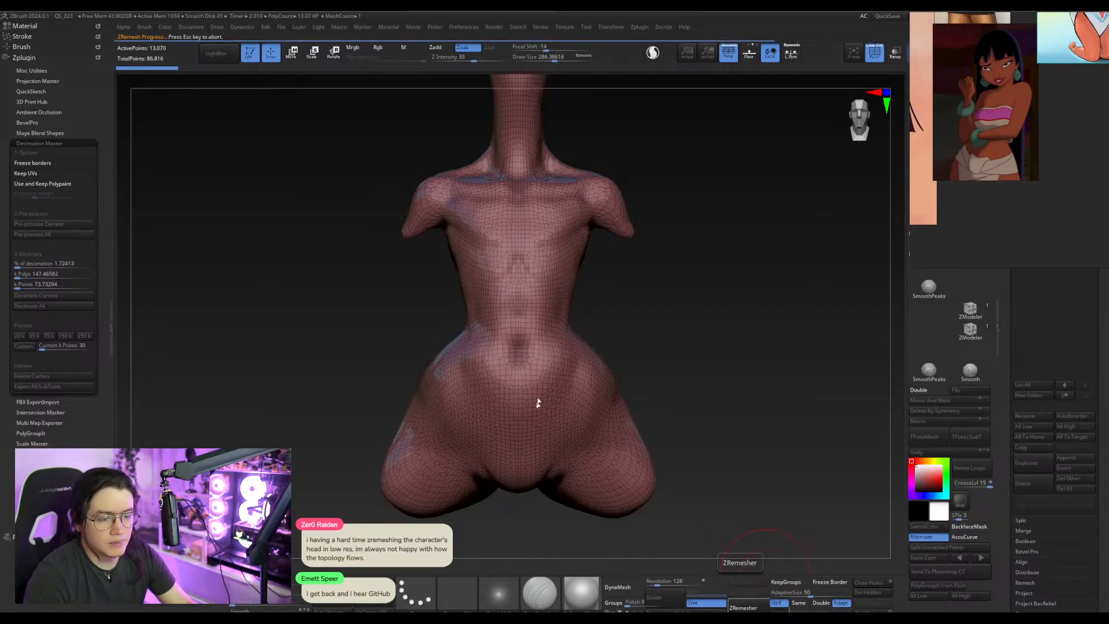
{"action": "key", "text": "ctrl+z"}
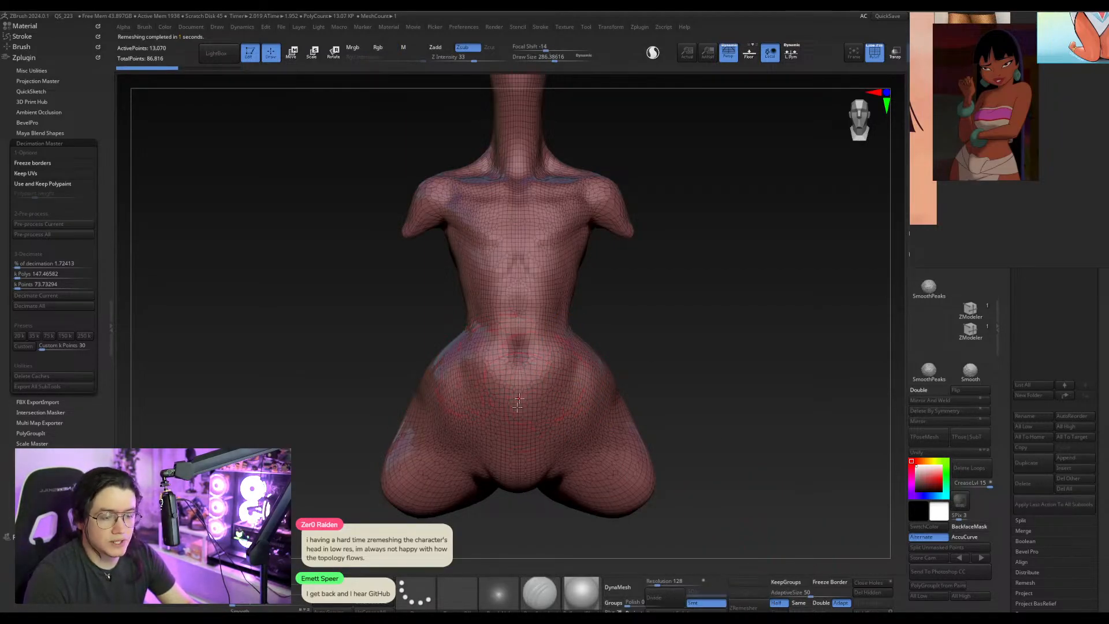
{"action": "left_click", "coordinate": [739, 609]}
{"action": "left_click_drag", "start_coordinate": [681, 397], "coordinate": [747, 338], "text": "alt"}
{"action": "left_click", "coordinate": [745, 608]}
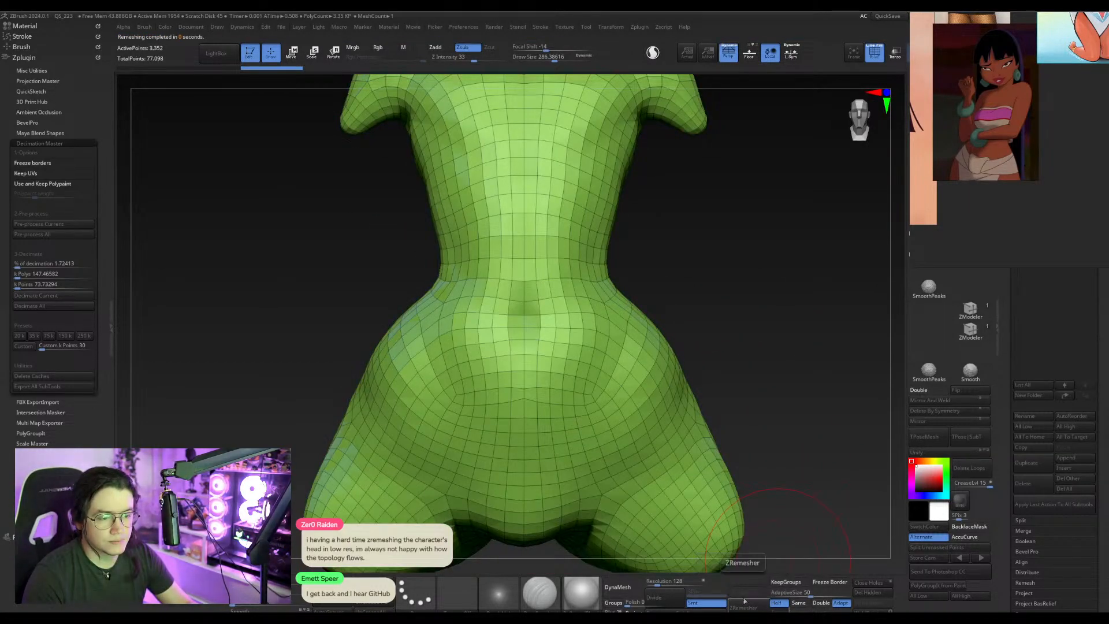
{"action": "left_click", "coordinate": [744, 602]}
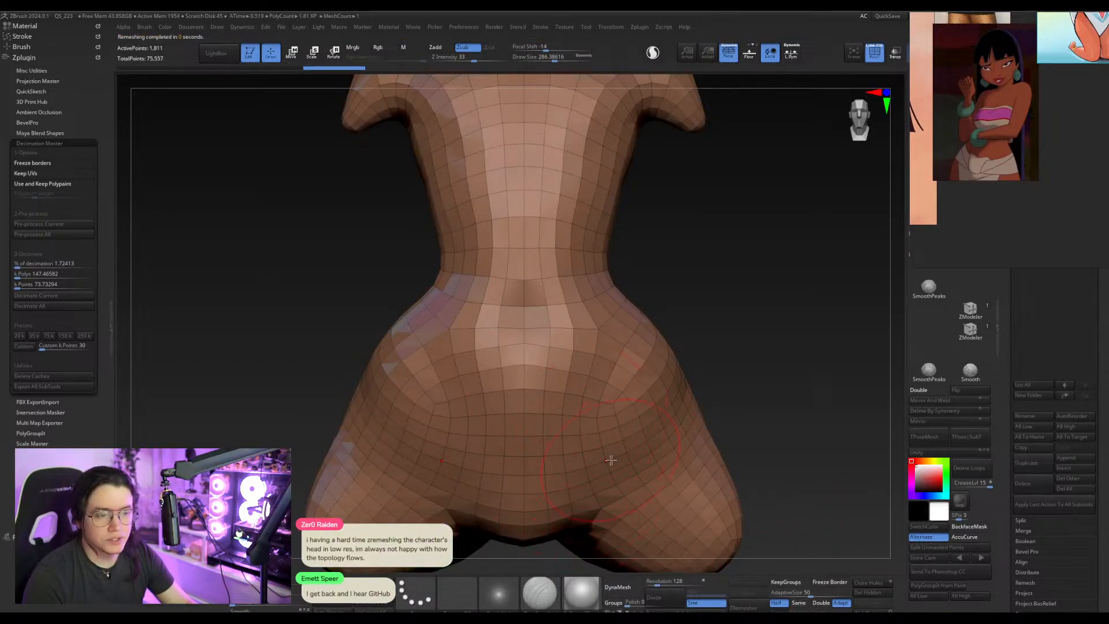
Inspect the low-density torso topology and undo the ZRemesher passes.
{"action": "left_click_drag", "start_coordinate": [768, 382], "coordinate": [762, 341]}
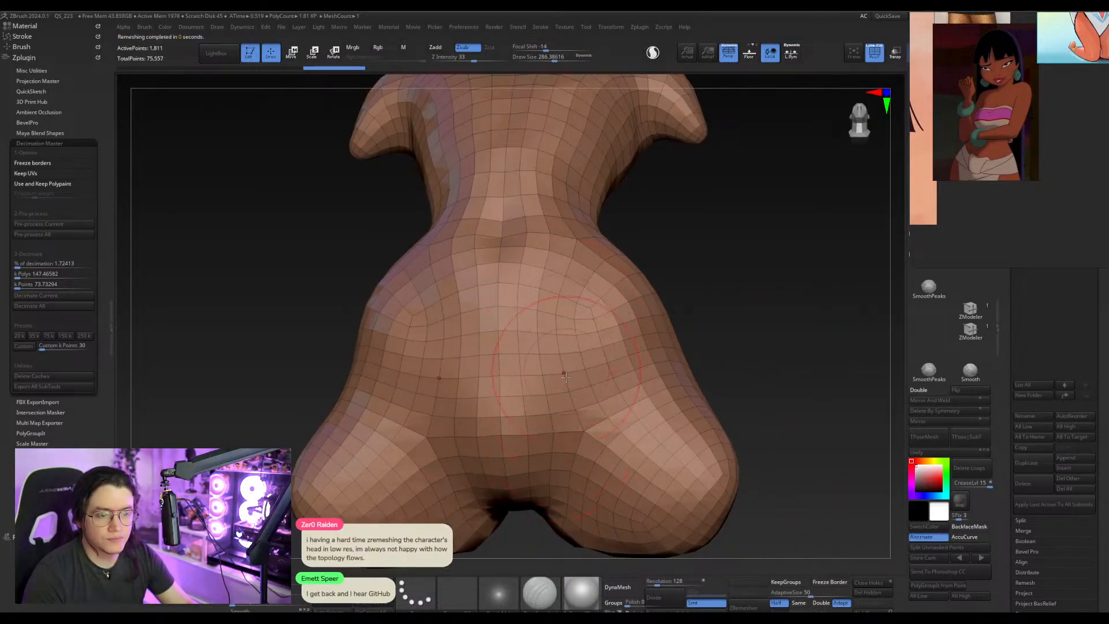
{"action": "left_click_drag", "start_coordinate": [656, 272], "coordinate": [777, 244]}
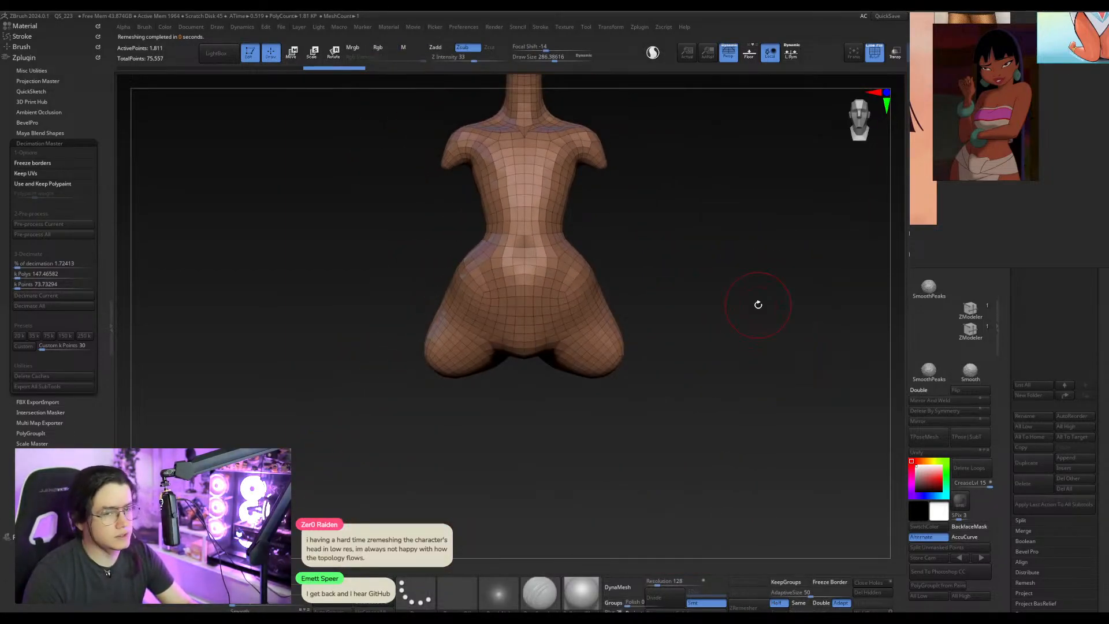
{"action": "key", "text": "ctrl+z"}
{"action": "key", "text": "ctrl+z"}
{"action": "key", "text": "ctrl+z"}
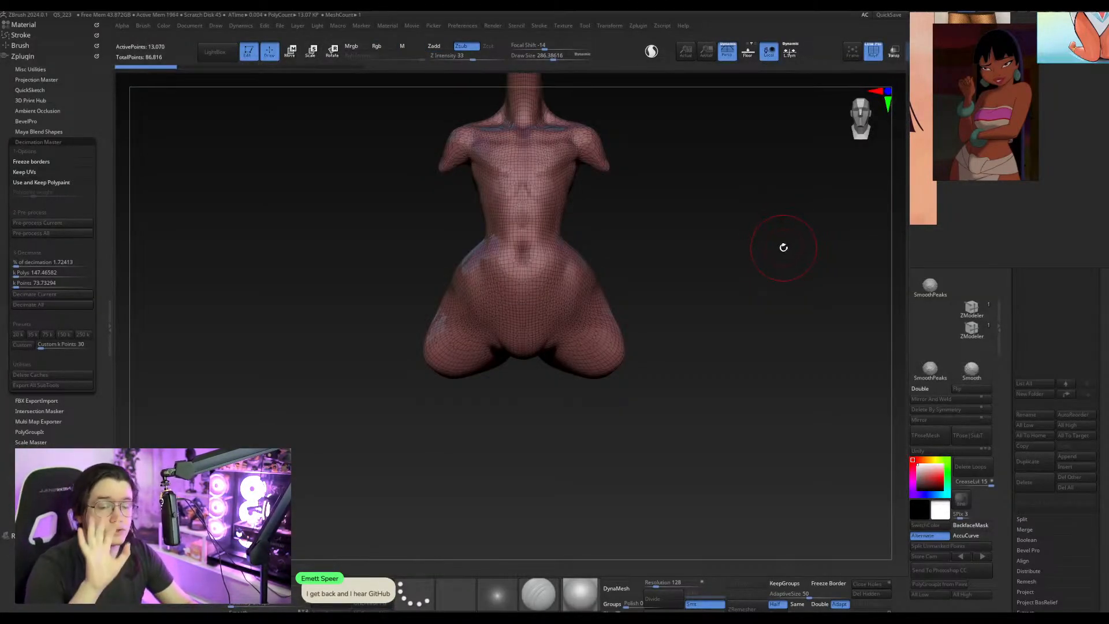
Try to lasso-mask the figure's left thigh from different angles, undoing each mask.
{"action": "key", "text": "alt+Tab"}
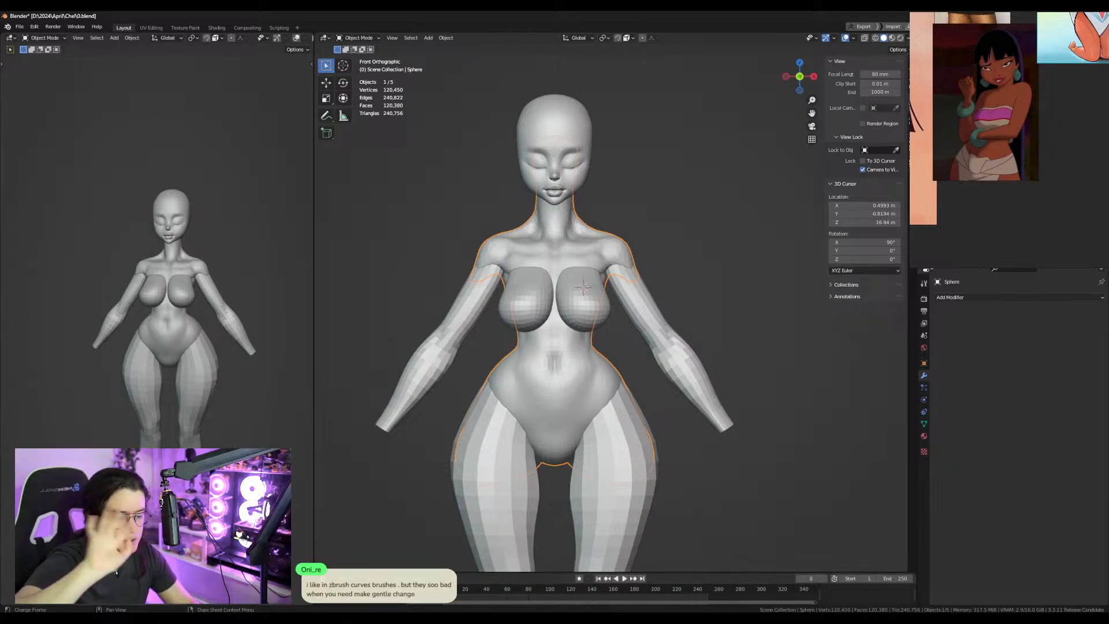
{"action": "key", "text": "alt+Tab"}
{"action": "left_click_drag", "start_coordinate": [699, 232], "coordinate": [644, 381]}
{"action": "left_click_drag", "start_coordinate": [646, 256], "coordinate": [559, 407], "text": "ctrl"}
{"action": "key", "text": "ctrl+z"}
{"action": "left_click_drag", "start_coordinate": [698, 317], "coordinate": [650, 324]}
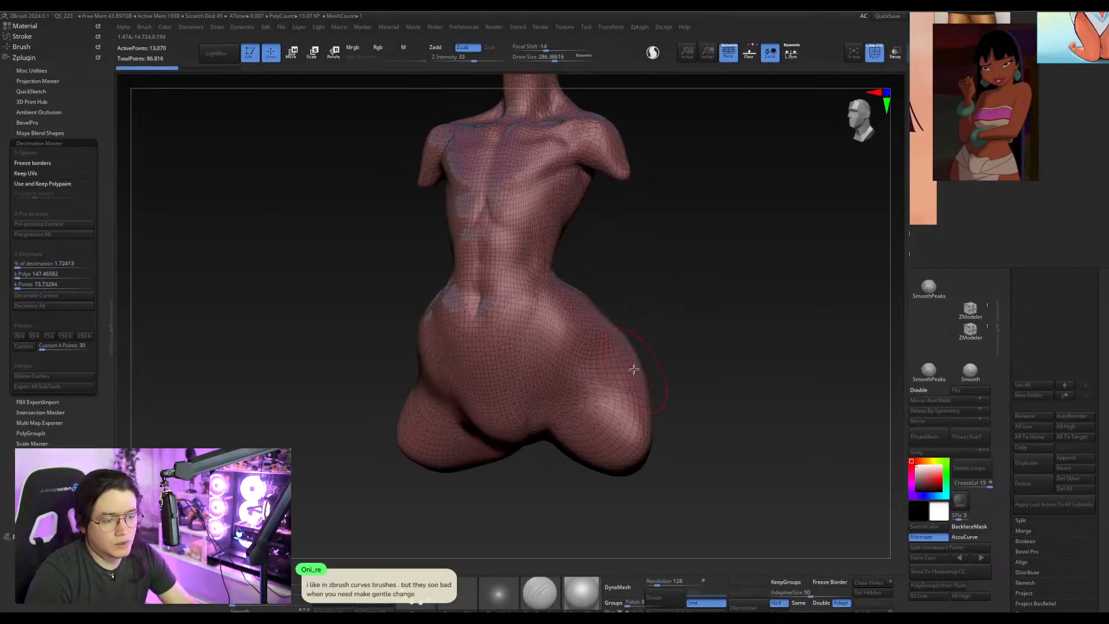
{"action": "left_click_drag", "start_coordinate": [665, 362], "coordinate": [715, 353]}
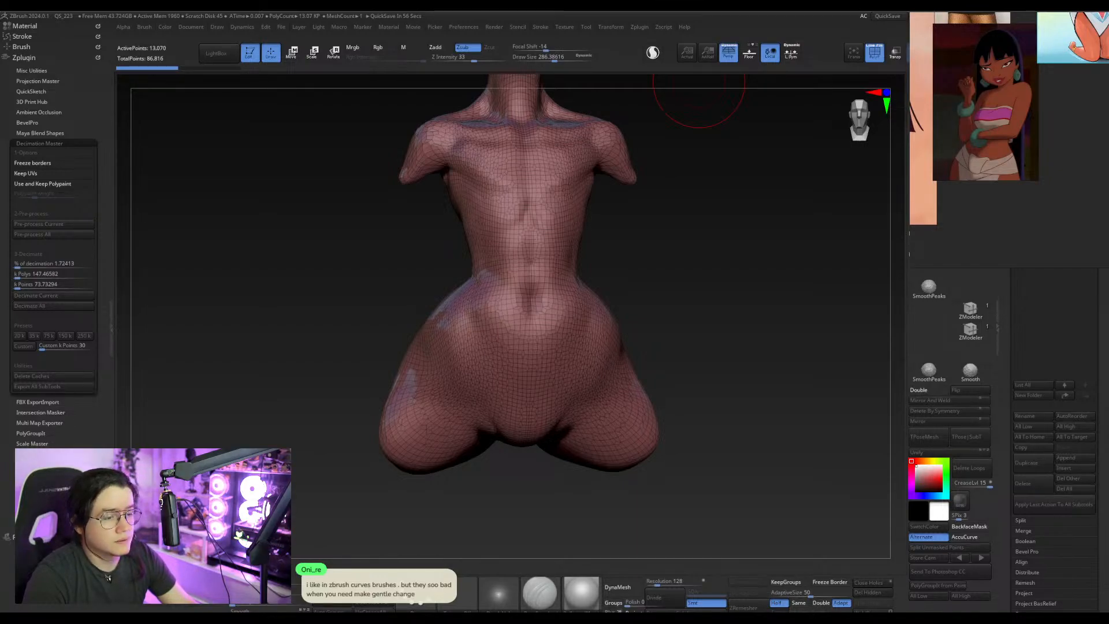
{"action": "left_click_drag", "start_coordinate": [743, 349], "coordinate": [725, 324]}
{"action": "mouse_move", "coordinate": [600, 267]}
{"action": "left_mouse_down", "text": "ctrl"}
{"action": "mouse_move", "coordinate": [594, 514]}
{"action": "mouse_move", "coordinate": [691, 491]}
{"action": "left_mouse_up", "text": "ctrl"}
{"action": "key", "text": "ctrl+z"}
{"action": "left_click", "coordinate": [968, 180]}
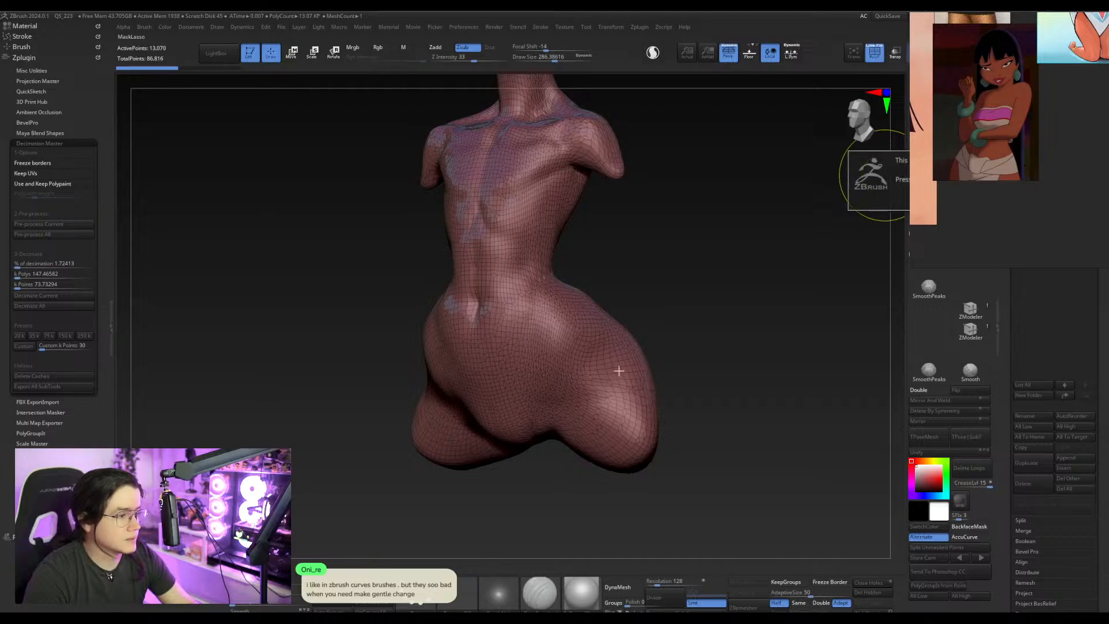
Lasso-mask the figure's left thigh with a diagonal edge from hip to crotch and turn it into a polygroup.
{"action": "left_click_drag", "start_coordinate": [543, 517], "coordinate": [626, 330]}
{"action": "mouse_move", "coordinate": [656, 284]}
{"action": "left_mouse_down", "text": "ctrl"}
{"action": "mouse_move", "coordinate": [745, 549]}
{"action": "mouse_move", "coordinate": [749, 537]}
{"action": "left_mouse_up", "text": "ctrl"}
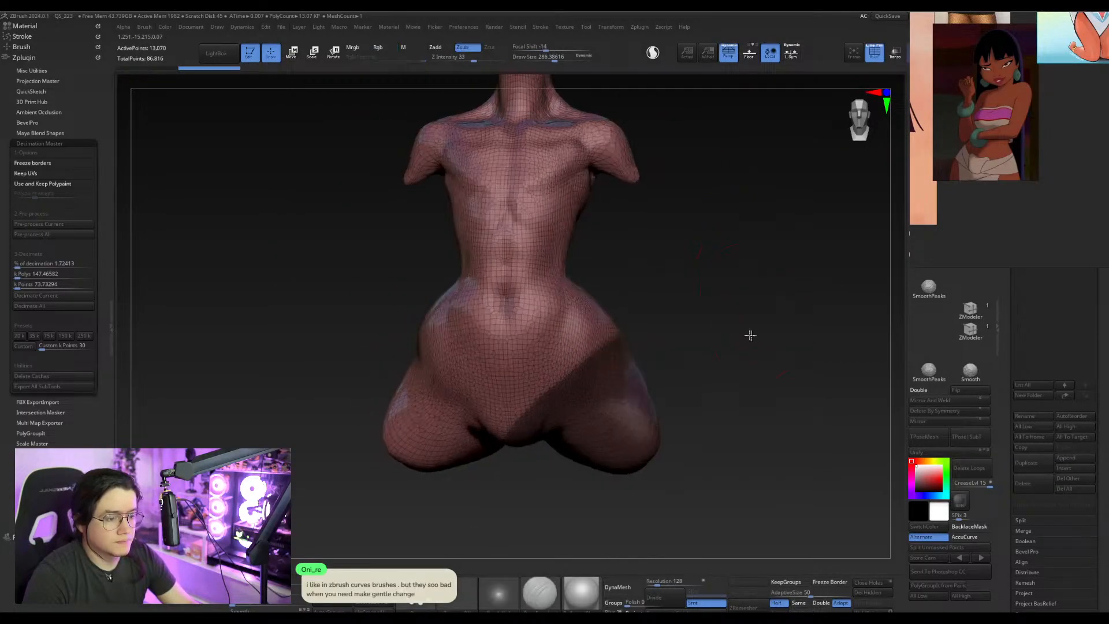
{"action": "left_click_drag", "start_coordinate": [751, 335], "coordinate": [733, 335]}
{"action": "key", "text": "ctrl+w"}
Clear the mask and apply Polish By Features to the torso to smooth the polygroup border.
{"action": "left_click_drag", "start_coordinate": [688, 366], "coordinate": [790, 256]}
{"action": "left_click_drag", "start_coordinate": [765, 327], "coordinate": [726, 387]}
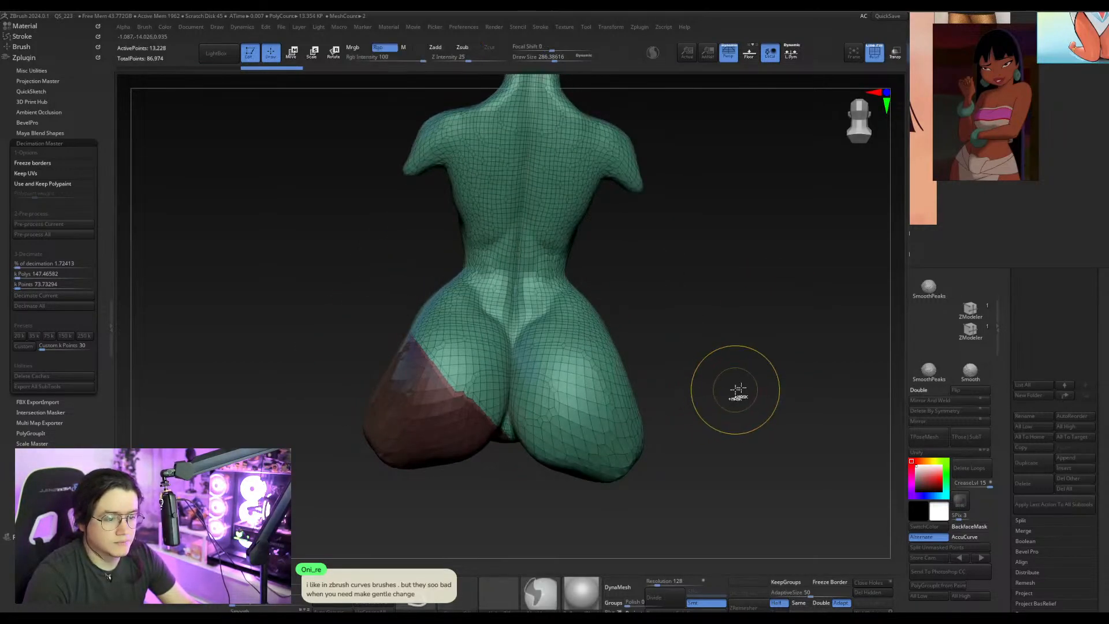
{"action": "left_click_drag", "start_coordinate": [711, 303], "coordinate": [717, 315], "text": "ctrl"}
{"action": "left_click", "coordinate": [286, 591]}
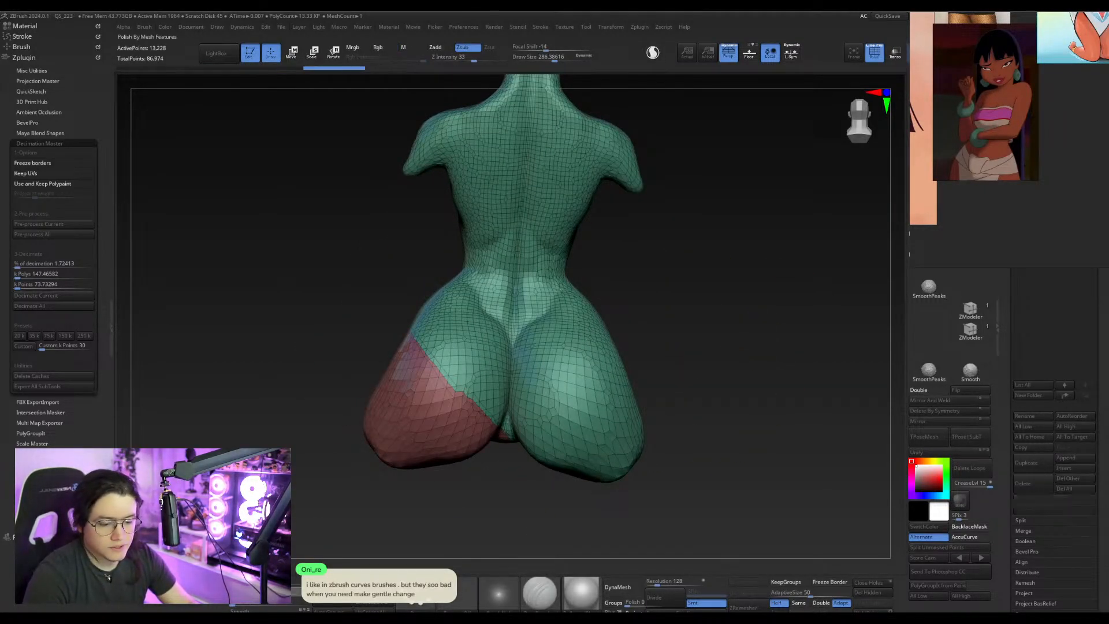
Choose the CurveStrapSnap brush and reduce its draw size to about 74 for work on the thigh's polygroup border.
{"action": "left_click_drag", "start_coordinate": [322, 522], "coordinate": [272, 470], "text": "alt"}
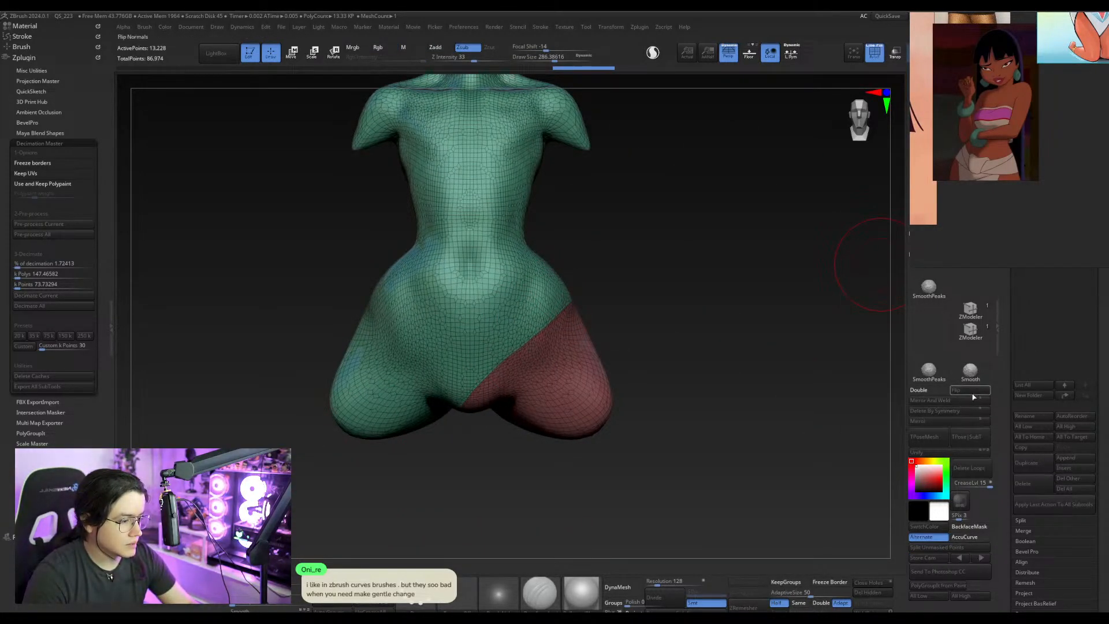
{"action": "left_click_drag", "start_coordinate": [697, 272], "coordinate": [772, 296], "text": "alt"}
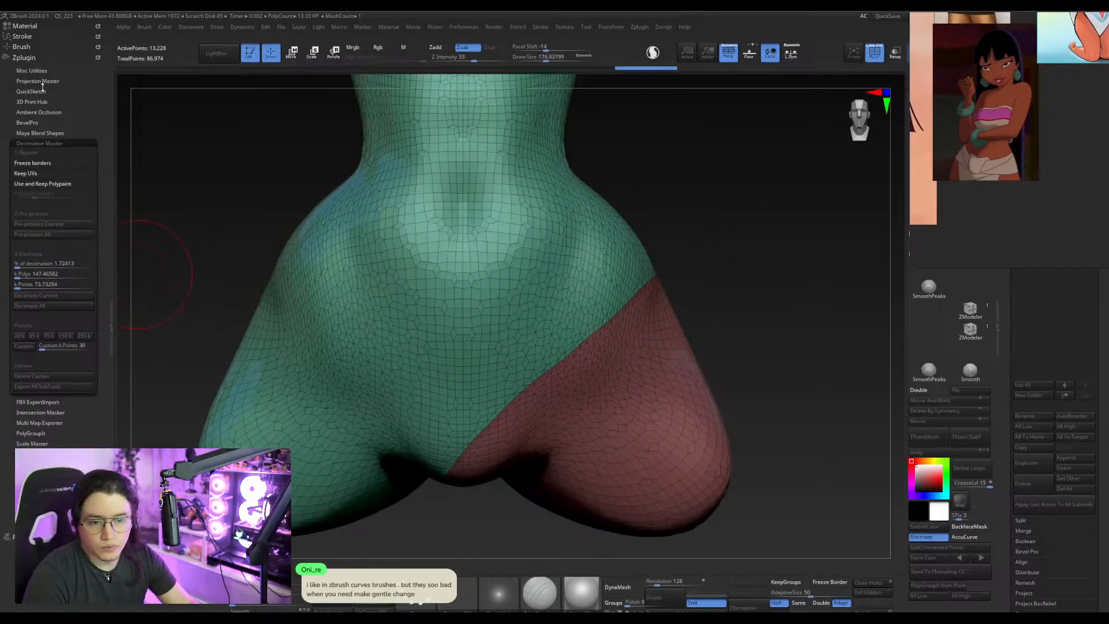
{"action": "key", "text": "b"}
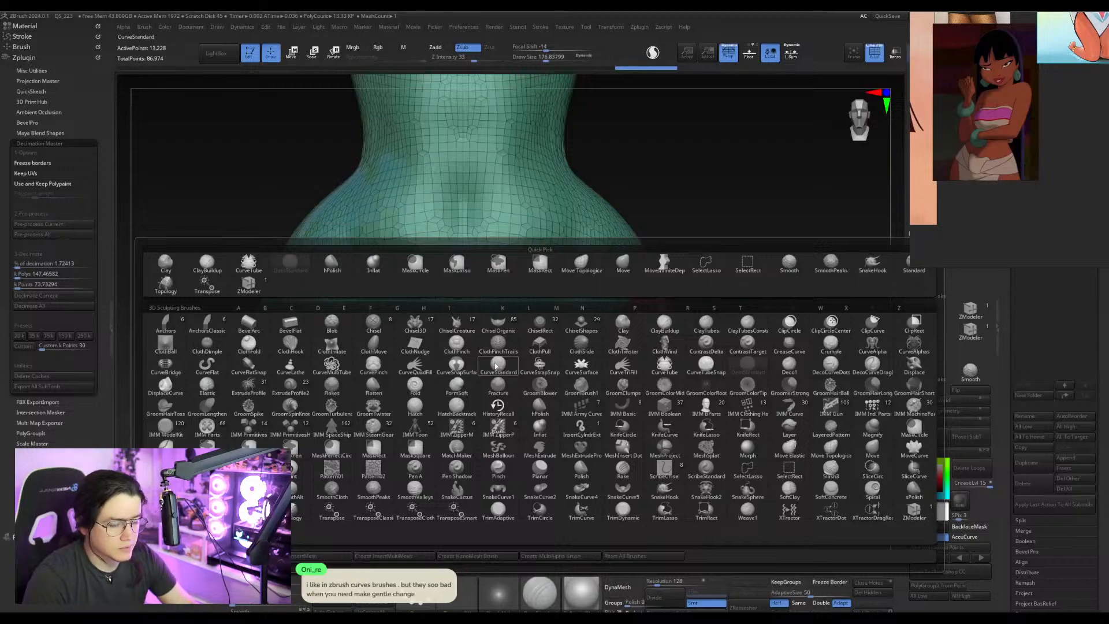
{"action": "left_click", "coordinate": [541, 365]}
{"action": "key", "text": "s"}
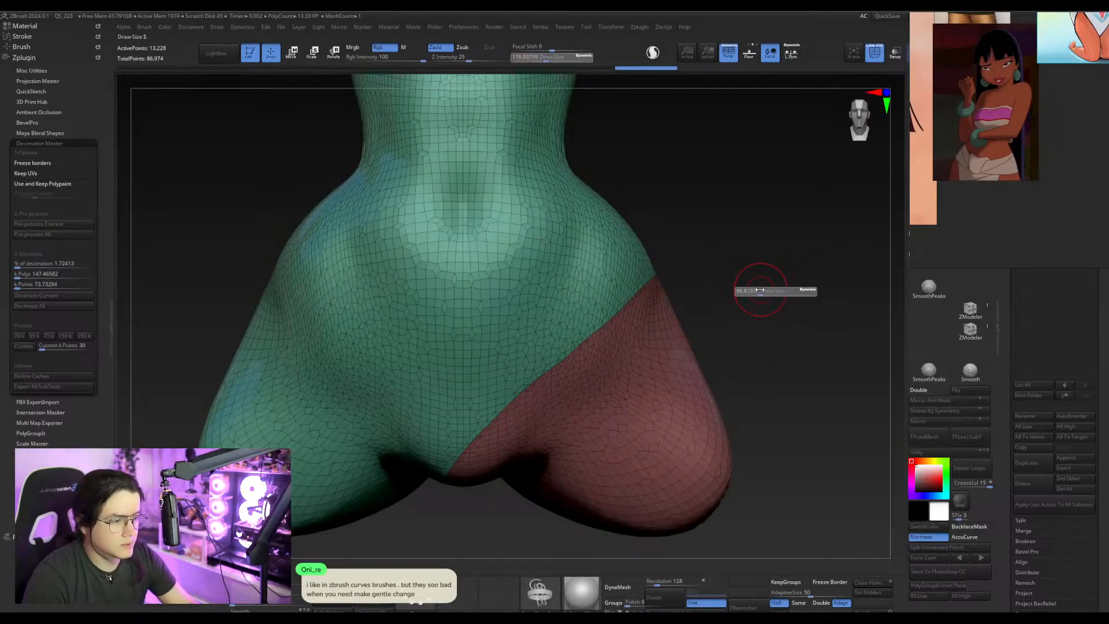
{"action": "left_click_drag", "start_coordinate": [761, 290], "coordinate": [758, 290]}
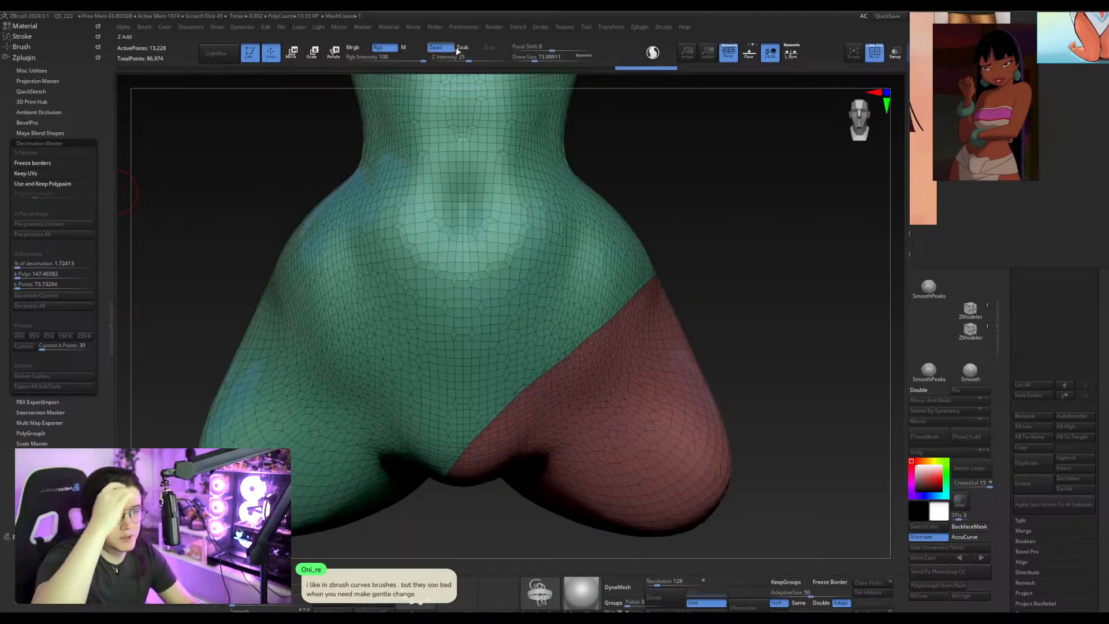
Frame the polygroup border on the left thigh with a curve and generate a strap along it.
{"action": "left_click", "coordinate": [51, 57]}
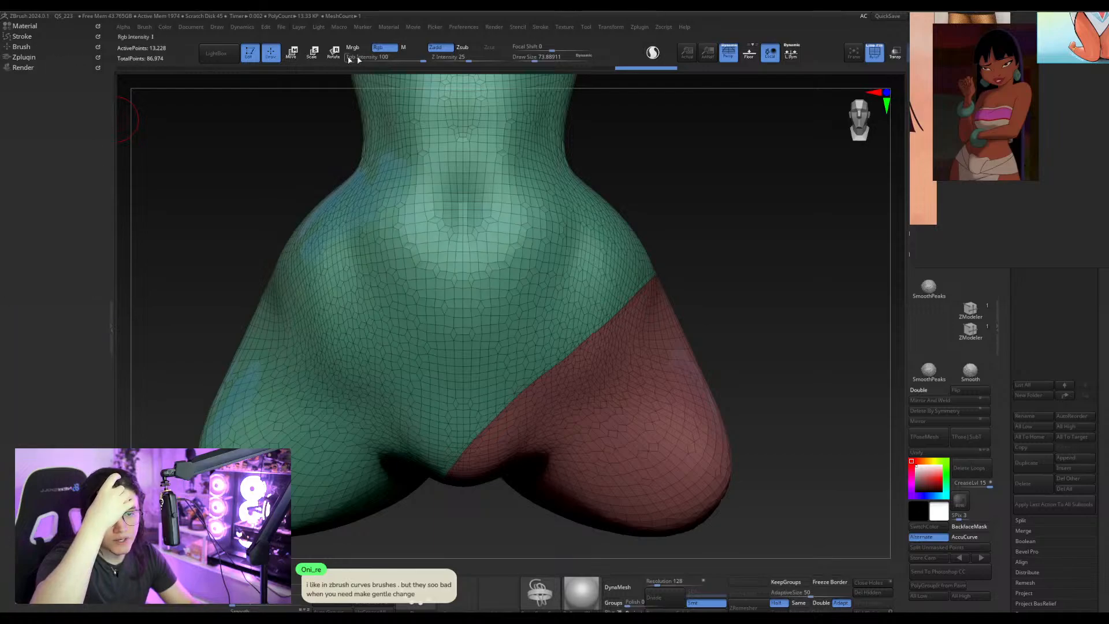
{"action": "left_click", "coordinate": [541, 28]}
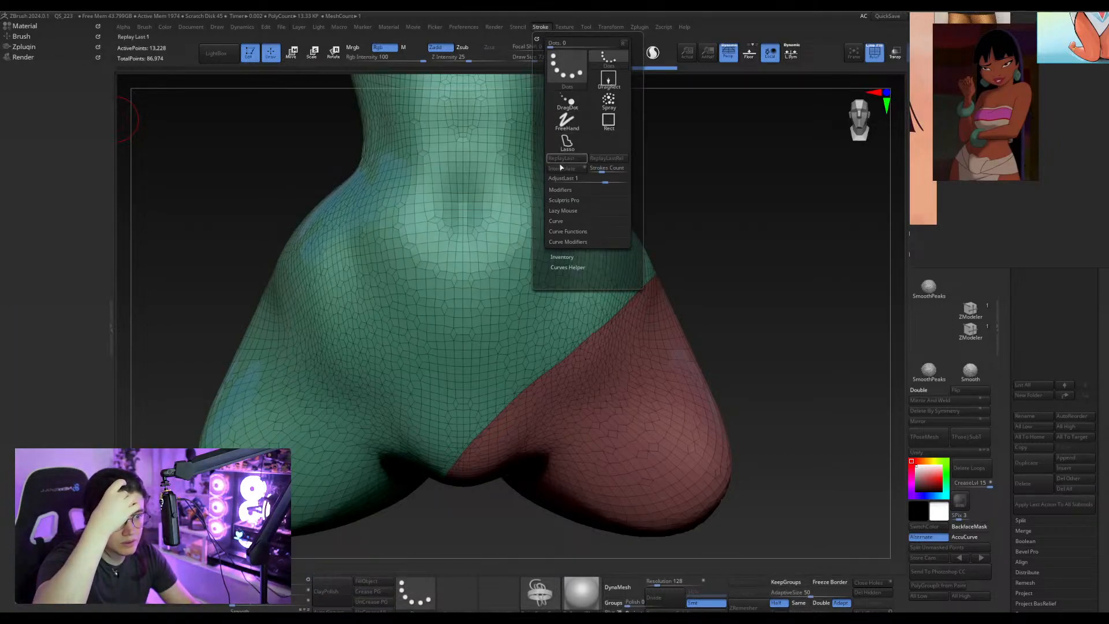
{"action": "left_click", "coordinate": [572, 231]}
{"action": "left_click", "coordinate": [572, 286]}
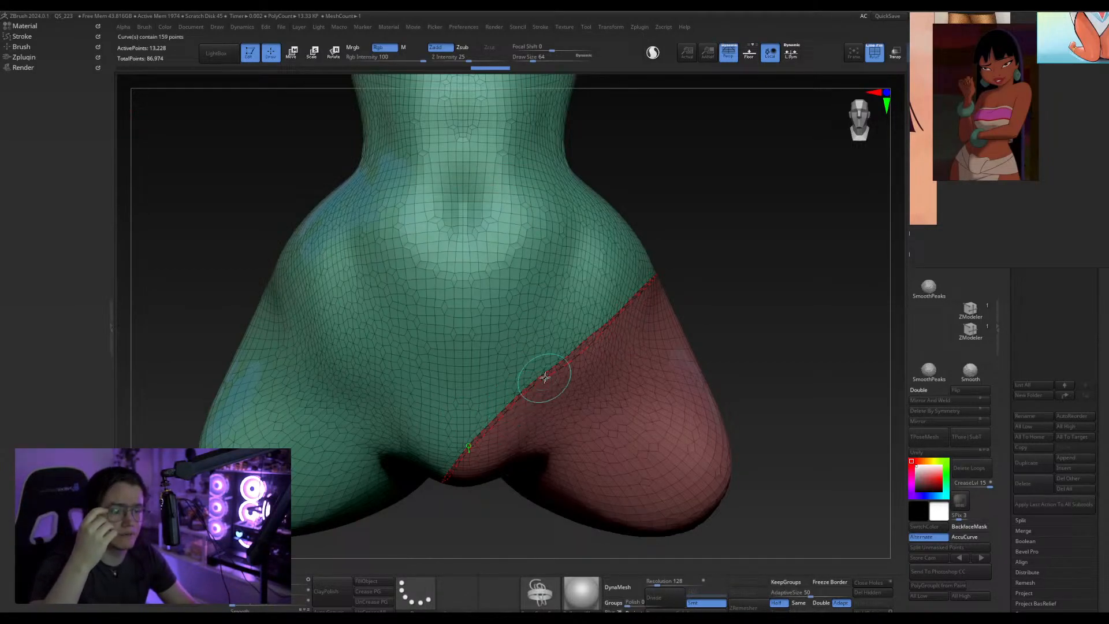
{"action": "left_click", "coordinate": [610, 329]}
{"action": "left_click_drag", "start_coordinate": [711, 317], "coordinate": [458, 284]}
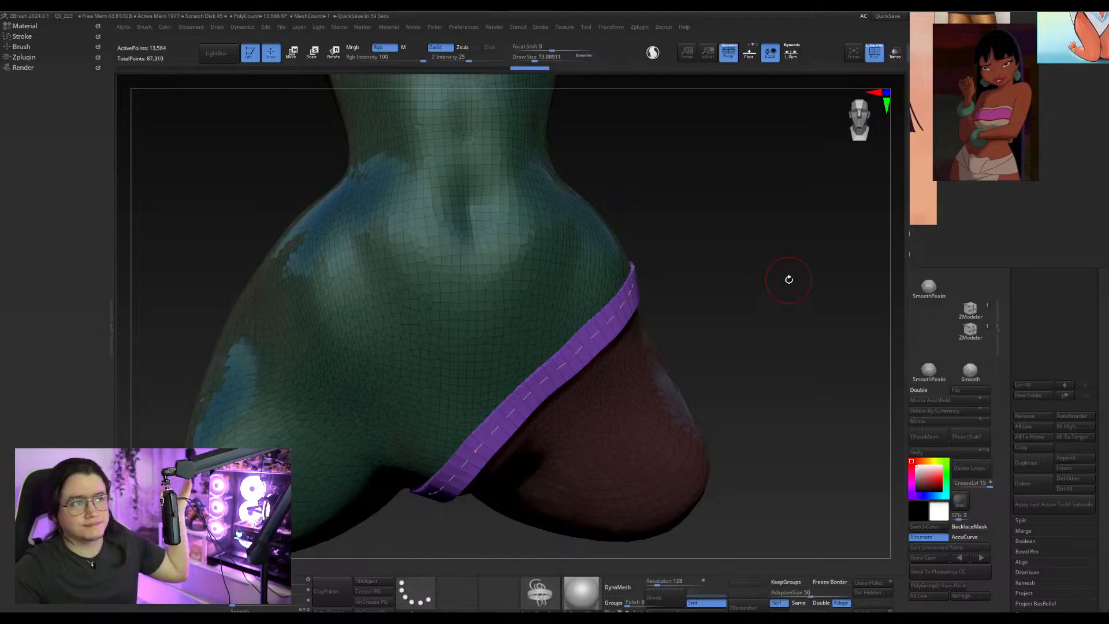
{"action": "left_click_drag", "start_coordinate": [751, 297], "coordinate": [761, 328]}
Switch to Blender and examine how the breasts sit on the character's chest from several angles.
{"action": "key", "text": "alt+Tab"}
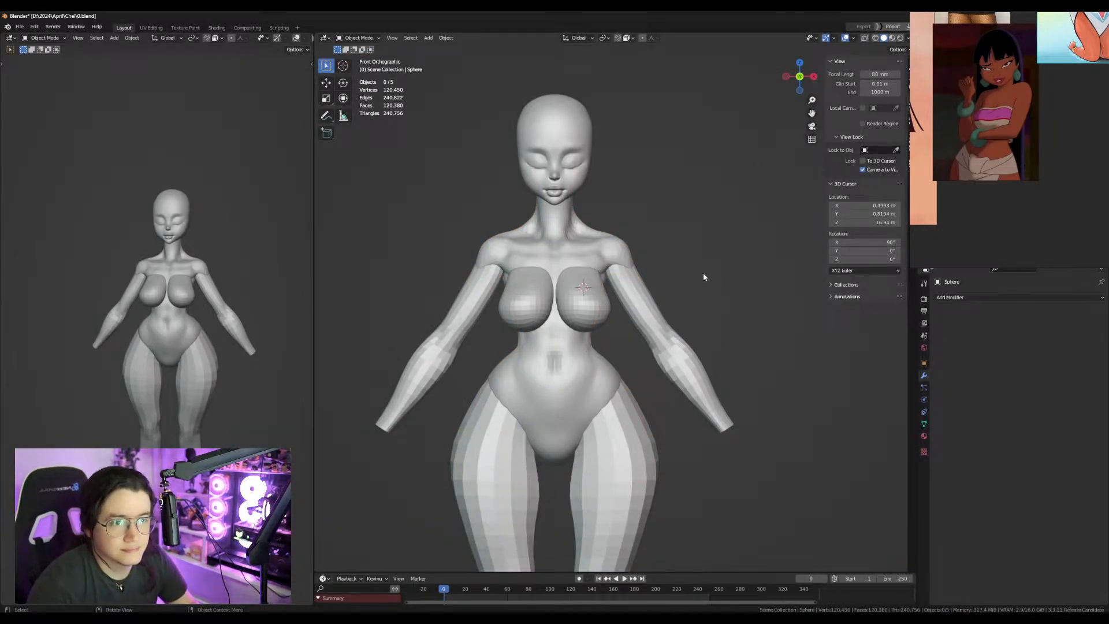
{"action": "middle_click_drag", "start_coordinate": [703, 273], "coordinate": [675, 292]}
{"action": "scroll", "coordinate": [635, 315], "scroll_direction": "up", "scroll_amount": 3}
{"action": "left_click", "coordinate": [527, 308]}
{"action": "middle_click_drag", "start_coordinate": [527, 309], "coordinate": [548, 342]}
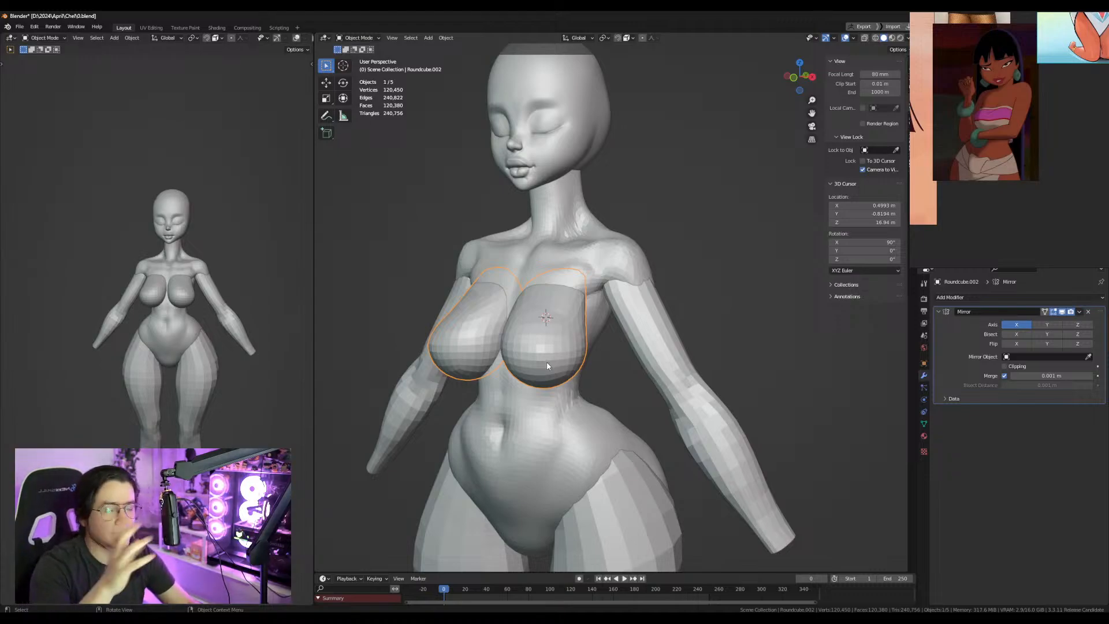
{"action": "middle_click_drag", "start_coordinate": [617, 323], "coordinate": [698, 347]}
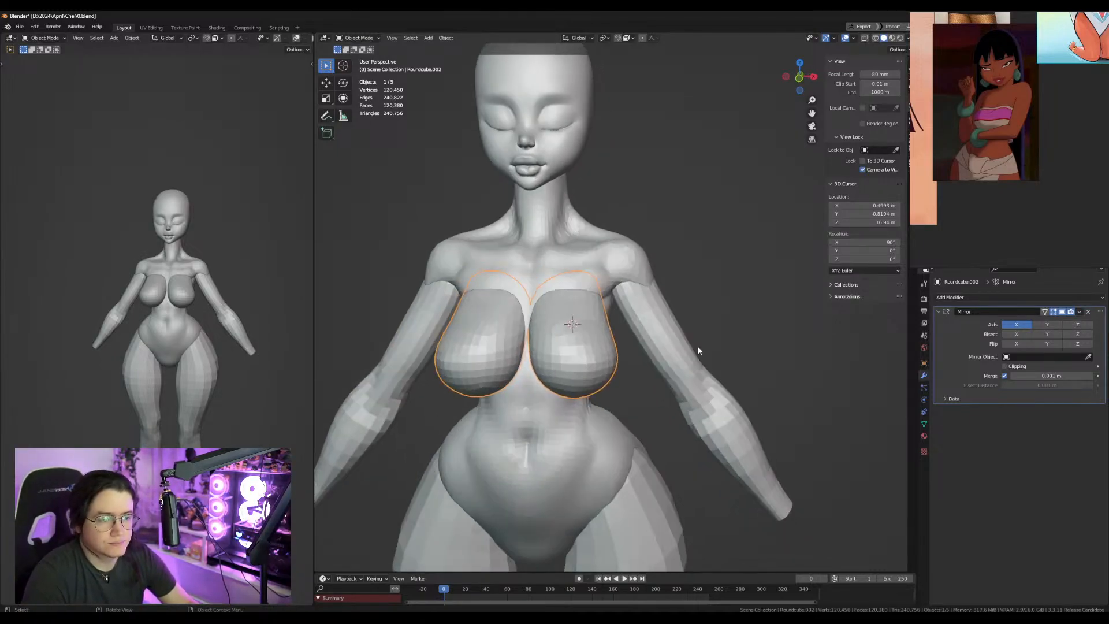
{"action": "scroll", "coordinate": [698, 351], "scroll_direction": "up", "scroll_amount": 3}
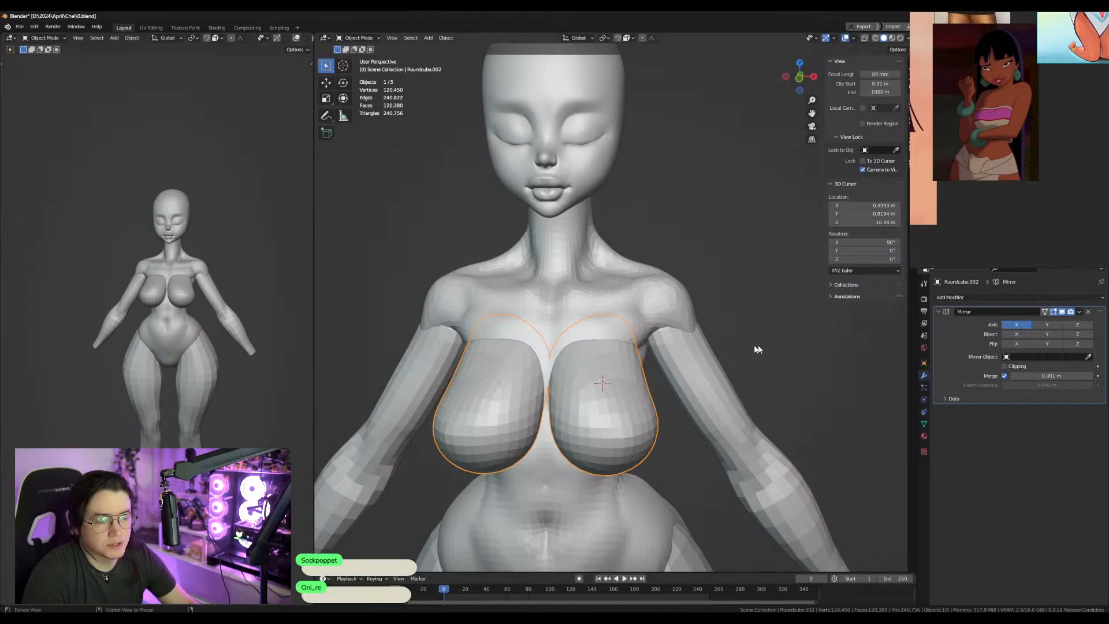
Examine the hip line between torso and thighs in front view and select the torso.
{"action": "key", "text": "KP_1"}
{"action": "middle_click_drag", "start_coordinate": [711, 376], "coordinate": [689, 237], "text": "shift"}
{"action": "middle_click_drag", "start_coordinate": [689, 349], "coordinate": [686, 238], "text": "shift"}
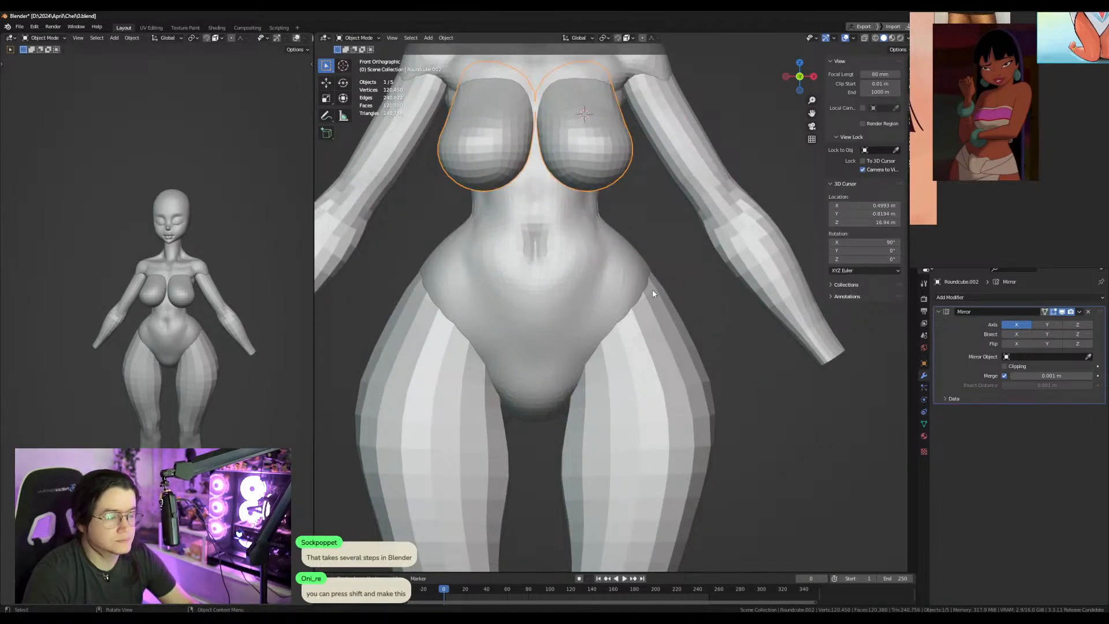
{"action": "middle_click_drag", "start_coordinate": [620, 331], "coordinate": [617, 292], "text": "shift"}
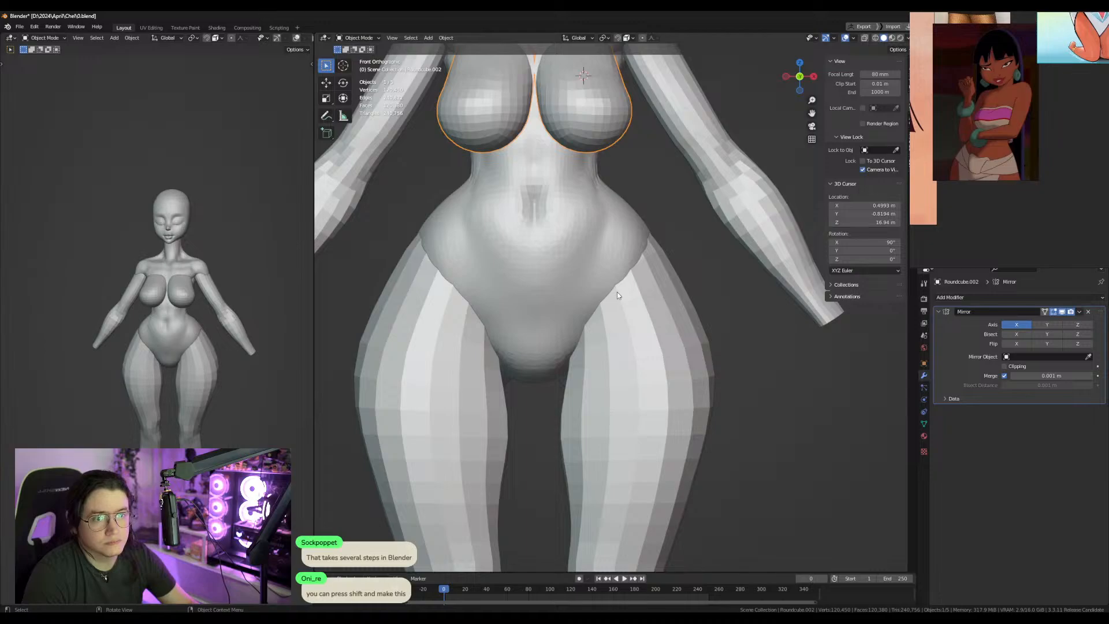
{"action": "left_click", "coordinate": [584, 295]}
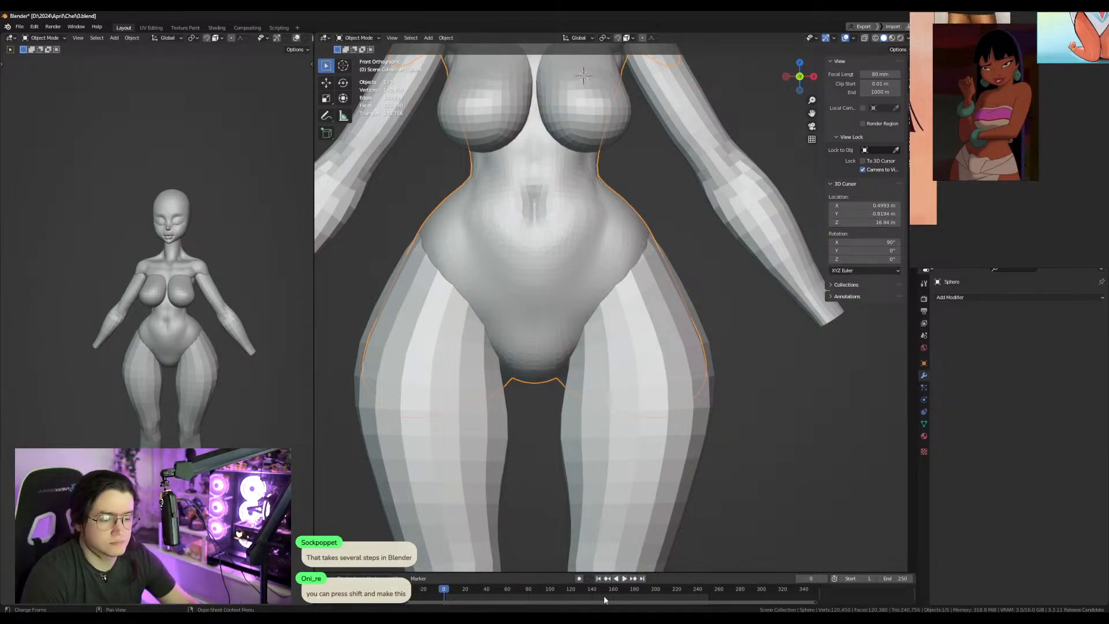
Switch back to ZBrush and draw freehand straps diagonally across the lower torso and around the waist.
{"action": "left_click", "coordinate": [582, 619]}
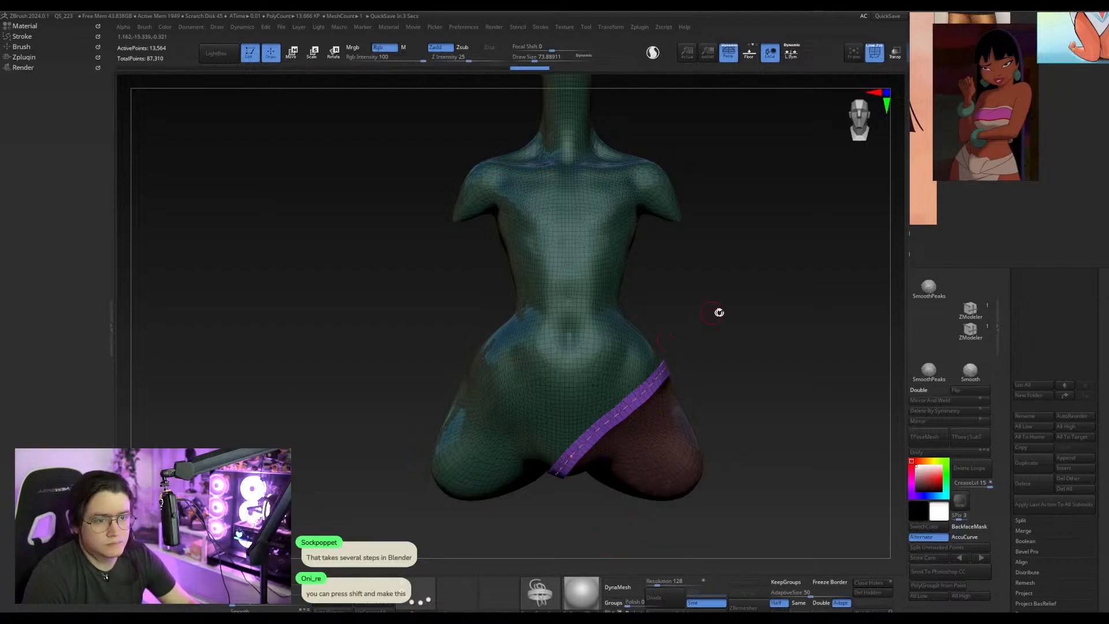
{"action": "left_click_drag", "start_coordinate": [713, 312], "coordinate": [665, 349]}
{"action": "left_click_drag", "start_coordinate": [581, 363], "coordinate": [484, 410]}
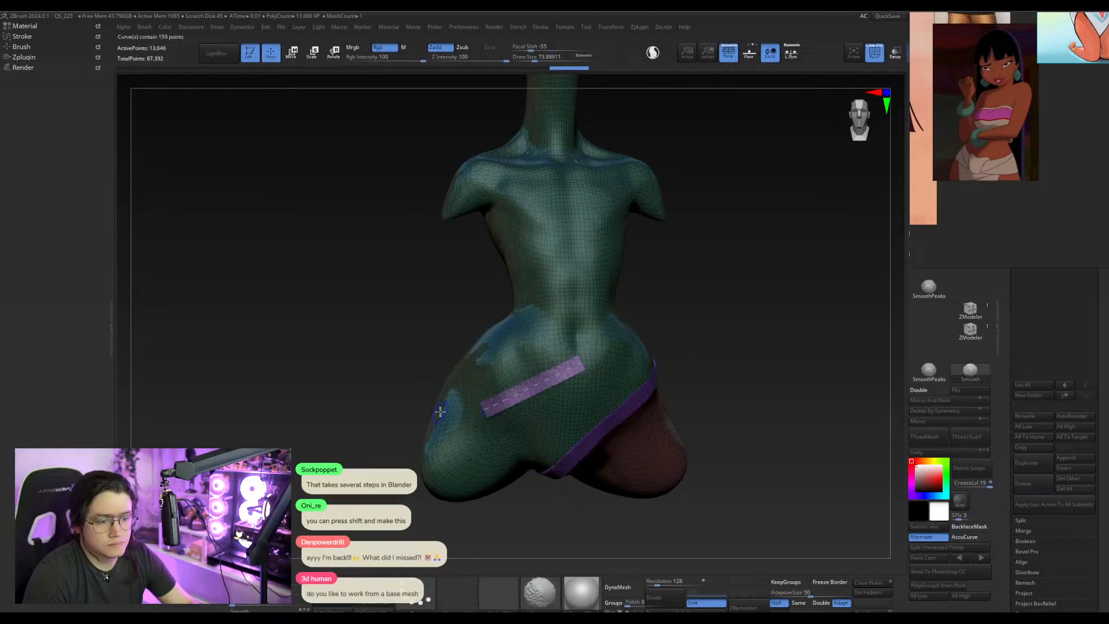
{"action": "mouse_move", "coordinate": [613, 301]}
{"action": "left_mouse_down"}
{"action": "mouse_move", "coordinate": [435, 369]}
{"action": "mouse_move", "coordinate": [407, 301]}
{"action": "mouse_move", "coordinate": [420, 314]}
{"action": "left_mouse_up"}
{"action": "left_click_drag", "start_coordinate": [750, 298], "coordinate": [689, 326]}
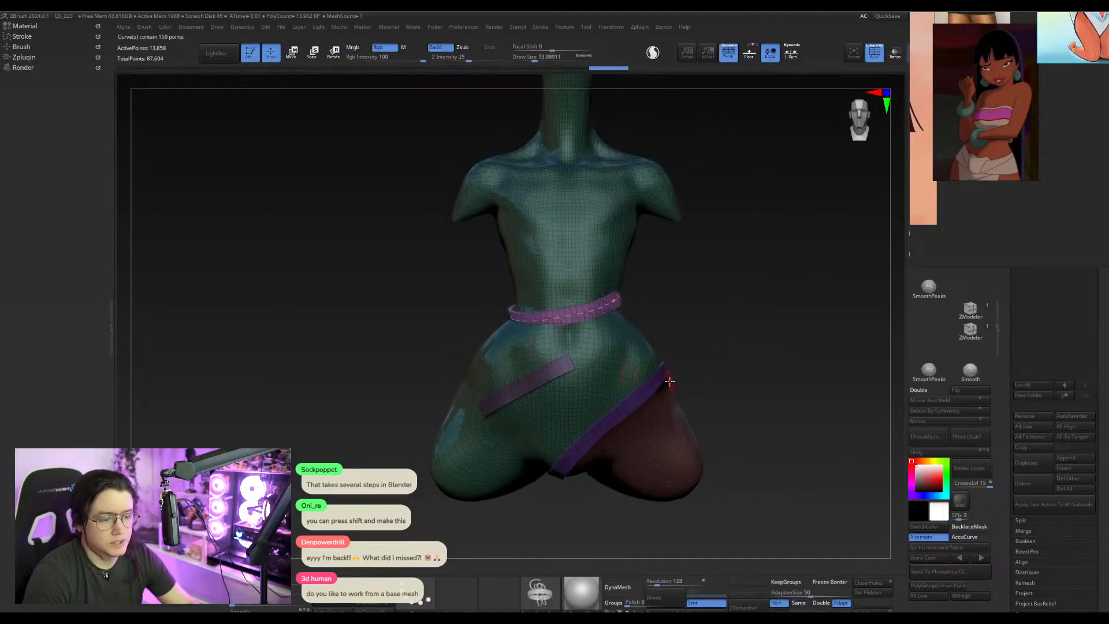
Undo the curve straps, the torso polish and the left thigh's polygroup.
{"action": "key", "text": "ctrl+z"}
{"action": "key", "text": "ctrl+z"}
{"action": "key", "text": "ctrl+z"}
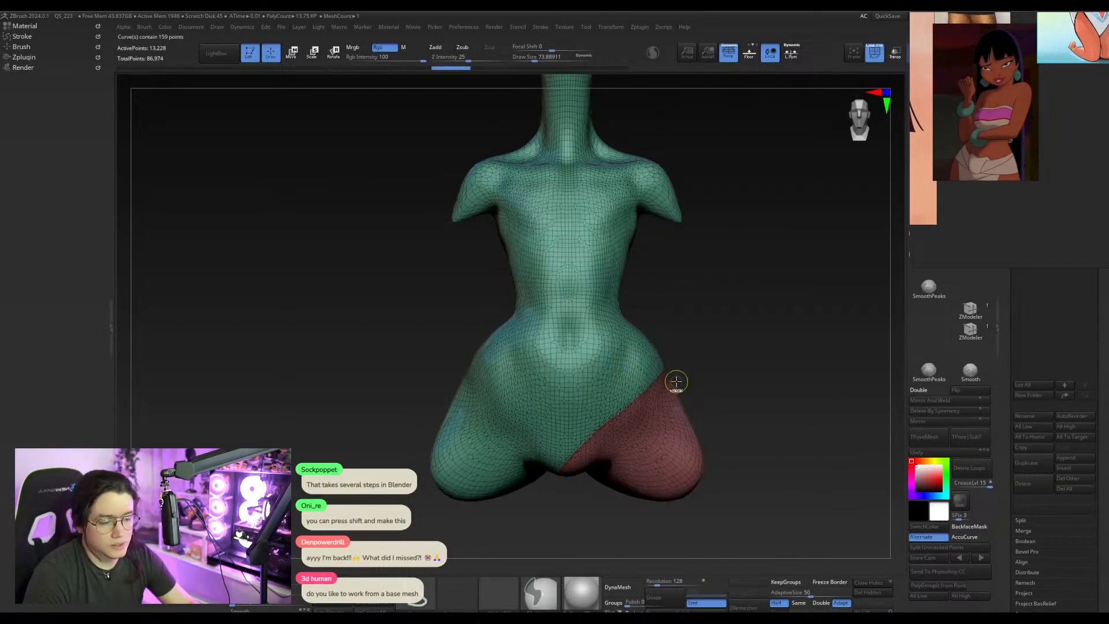
{"action": "key", "text": "ctrl+z"}
{"action": "key", "text": "ctrl+z"}
{"action": "key", "text": "ctrl+z"}
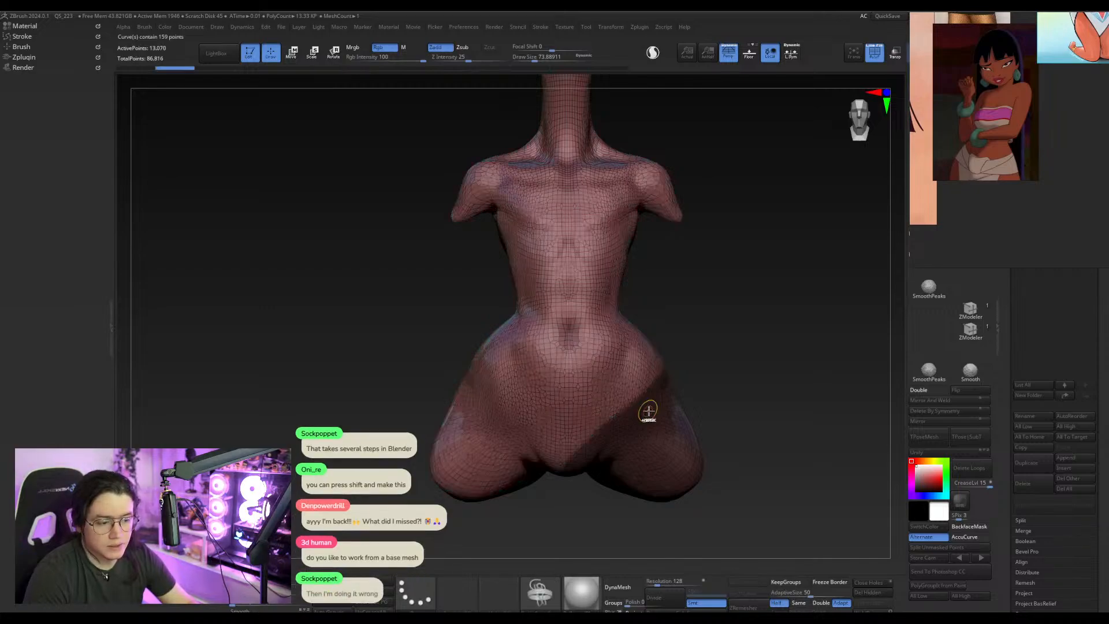
Mask the left thigh with a wavy edge from crotch to outer hip and turn it into a polygroup.
{"action": "left_click_drag", "start_coordinate": [749, 407], "coordinate": [684, 277], "text": "alt"}
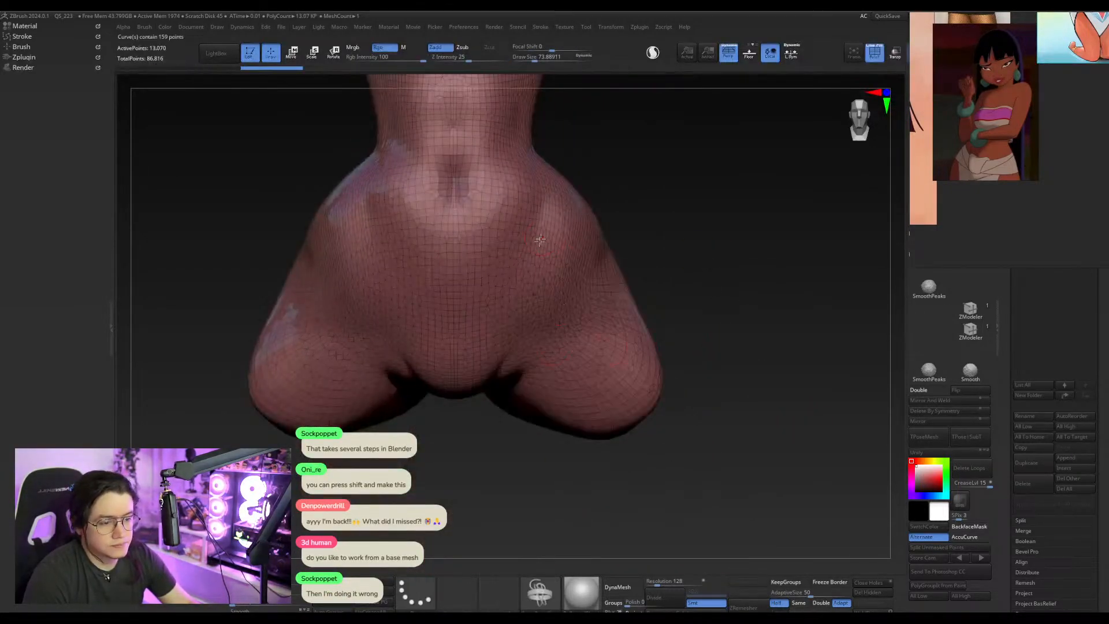
{"action": "mouse_move", "coordinate": [503, 368]}
{"action": "left_mouse_down", "text": "ctrl"}
{"action": "mouse_move", "coordinate": [441, 436]}
{"action": "mouse_move", "coordinate": [453, 314]}
{"action": "mouse_move", "coordinate": [738, 404]}
{"action": "mouse_move", "coordinate": [696, 327]}
{"action": "mouse_move", "coordinate": [780, 325]}
{"action": "mouse_move", "coordinate": [774, 314]}
{"action": "left_mouse_up", "text": "ctrl"}
{"action": "key", "text": "ctrl+e"}
{"action": "left_click_drag", "start_coordinate": [792, 387], "coordinate": [767, 376]}
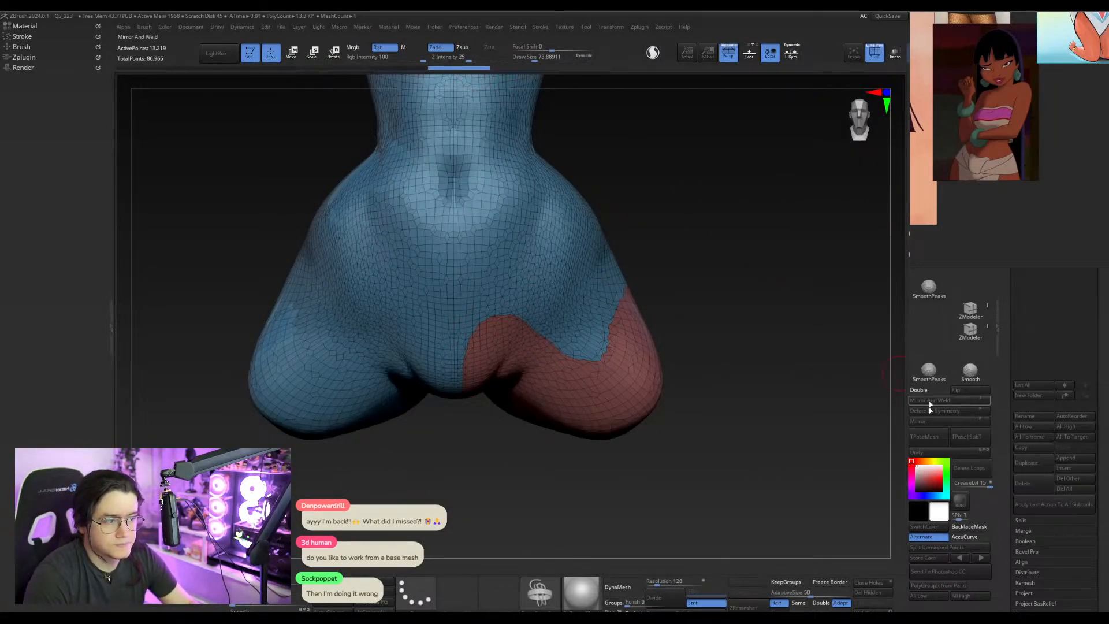
Frame the wavy polygroup border with a curve and generate a strap along it.
{"action": "left_click", "coordinate": [540, 27]}
{"action": "left_click", "coordinate": [563, 283]}
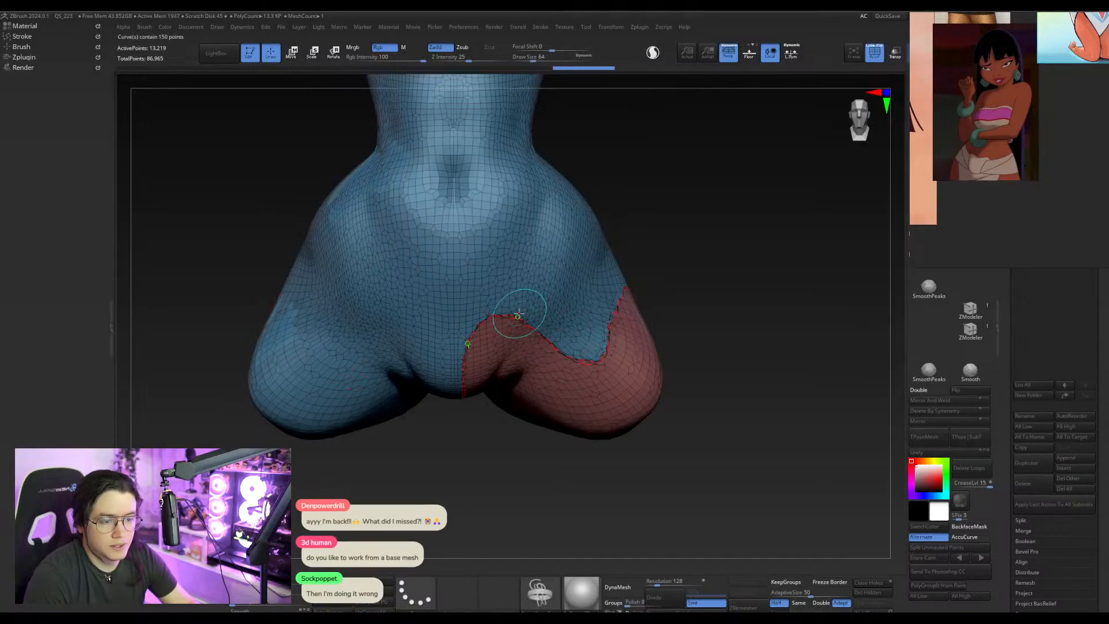
{"action": "left_click_drag", "start_coordinate": [712, 331], "coordinate": [786, 326]}
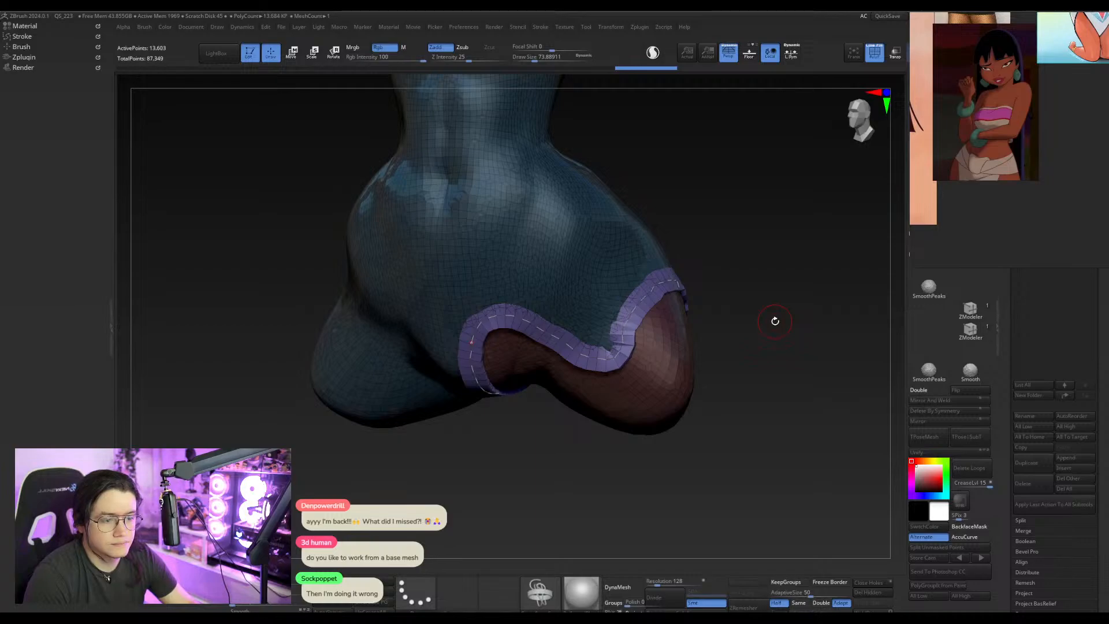
Switch to Blender, examine how the thighs meet the hips in front view and select the legs.
{"action": "key", "text": "alt+Tab"}
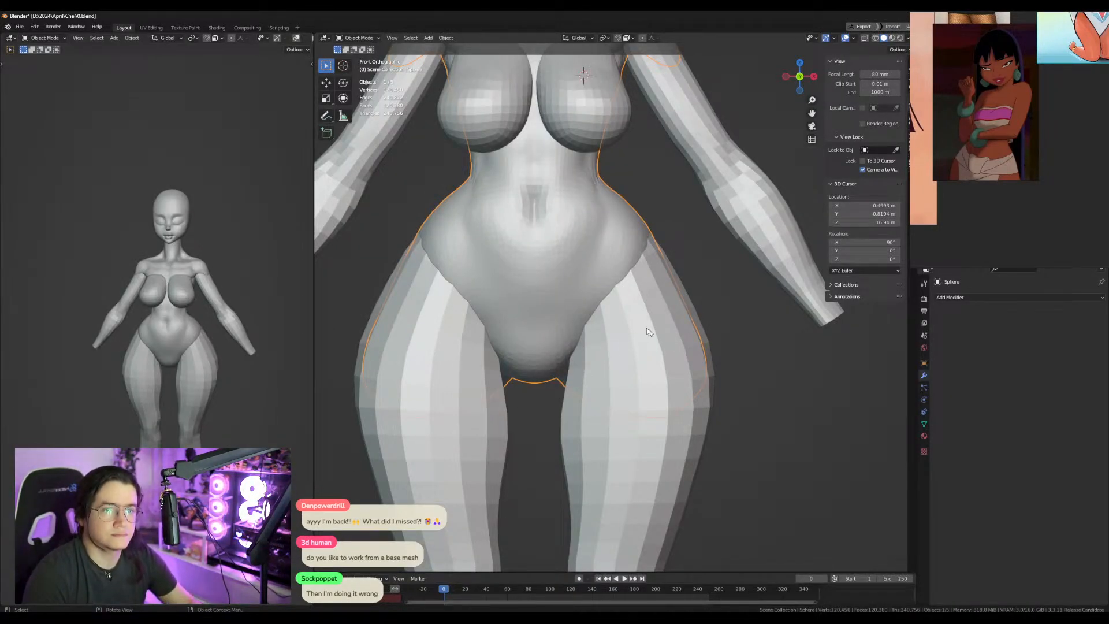
{"action": "scroll", "coordinate": [653, 333], "scroll_direction": "down", "scroll_amount": 2}
{"action": "middle_click_drag", "start_coordinate": [595, 340], "coordinate": [620, 365]}
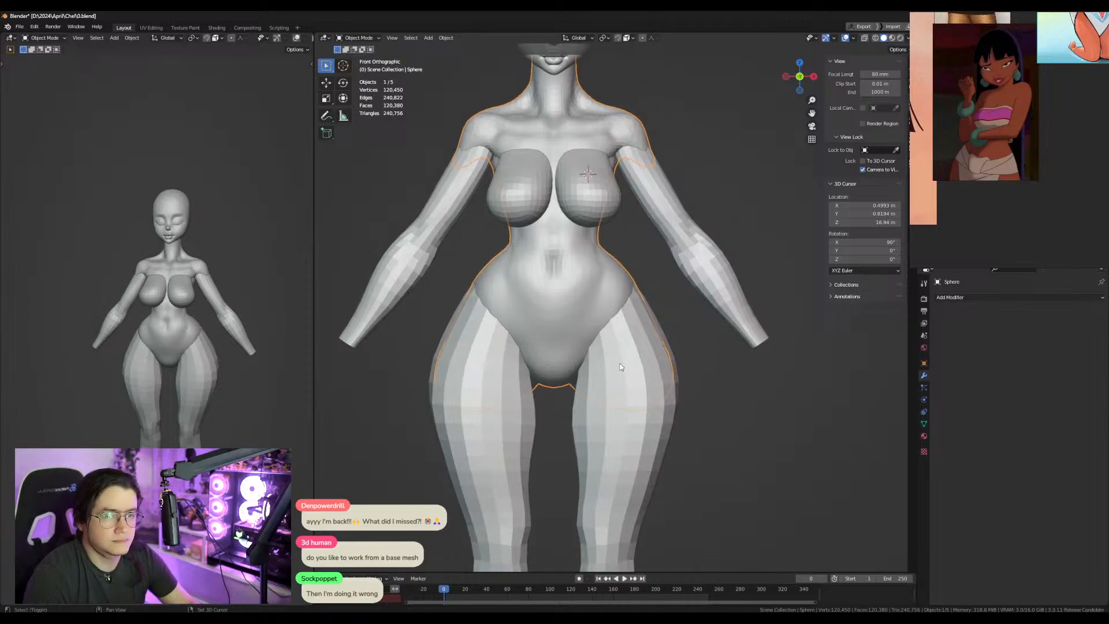
{"action": "scroll", "coordinate": [621, 366], "scroll_direction": "up", "scroll_amount": 2}
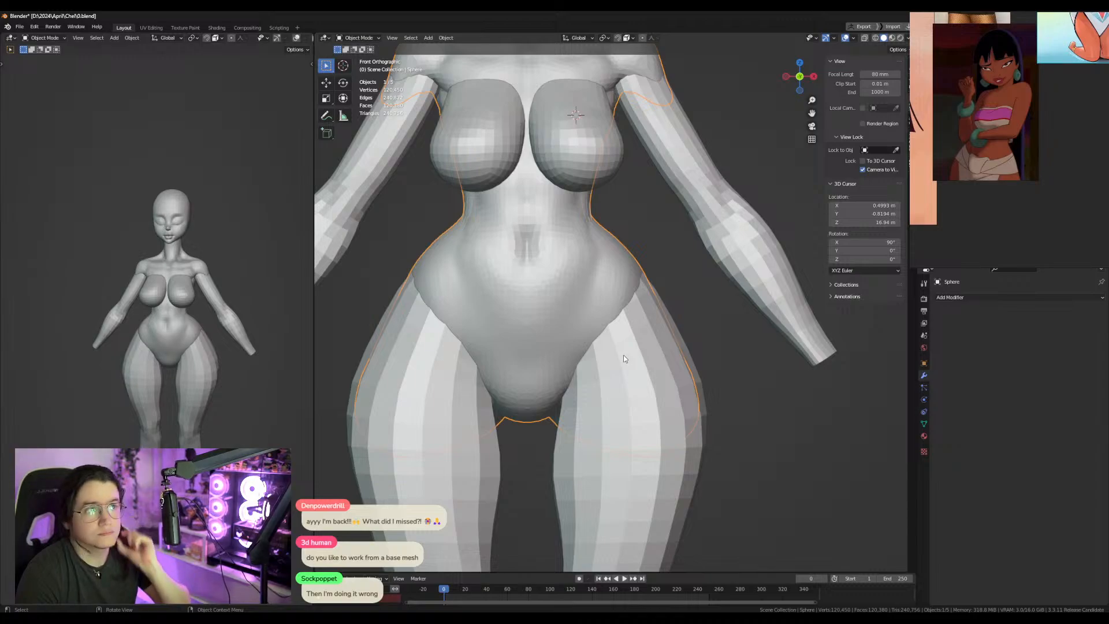
{"action": "scroll", "coordinate": [598, 352], "scroll_direction": "down", "scroll_amount": 3}
{"action": "left_click", "coordinate": [626, 376]}
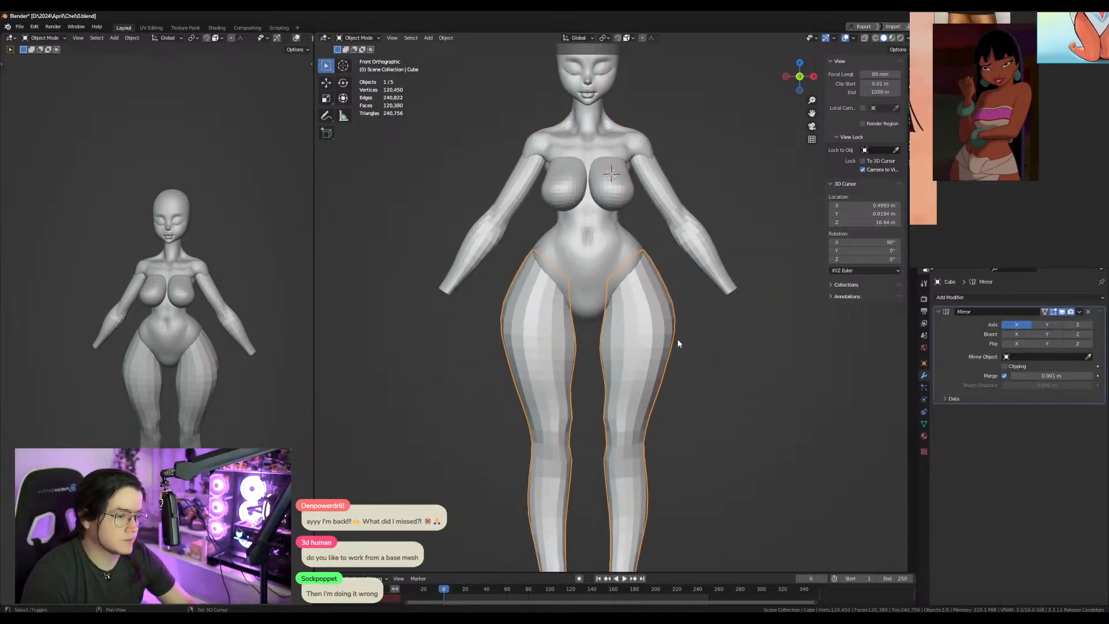
Sculpt the breast's upper outer area near the armpit with the Grab brush at a radius of 190 px.
{"action": "scroll", "coordinate": [678, 345], "scroll_direction": "up", "scroll_amount": 2}
{"action": "left_click", "coordinate": [624, 340]}
{"action": "mouse_move", "coordinate": [624, 340]}
{"action": "middle_mouse_down"}
{"action": "mouse_move", "coordinate": [574, 412]}
{"action": "mouse_move", "coordinate": [582, 408]}
{"action": "mouse_move", "coordinate": [552, 408]}
{"action": "middle_mouse_up"}
{"action": "scroll", "coordinate": [566, 399], "scroll_direction": "up", "scroll_amount": 1}
{"action": "key", "text": "ctrl+Tab"}
{"action": "key", "text": "f"}
{"action": "left_click", "coordinate": [577, 377]}
{"action": "left_click_drag", "start_coordinate": [567, 378], "coordinate": [593, 390]}
{"action": "mouse_move", "coordinate": [593, 390]}
{"action": "middle_mouse_down"}
{"action": "mouse_move", "coordinate": [503, 399]}
{"action": "mouse_move", "coordinate": [564, 367]}
{"action": "middle_mouse_up"}
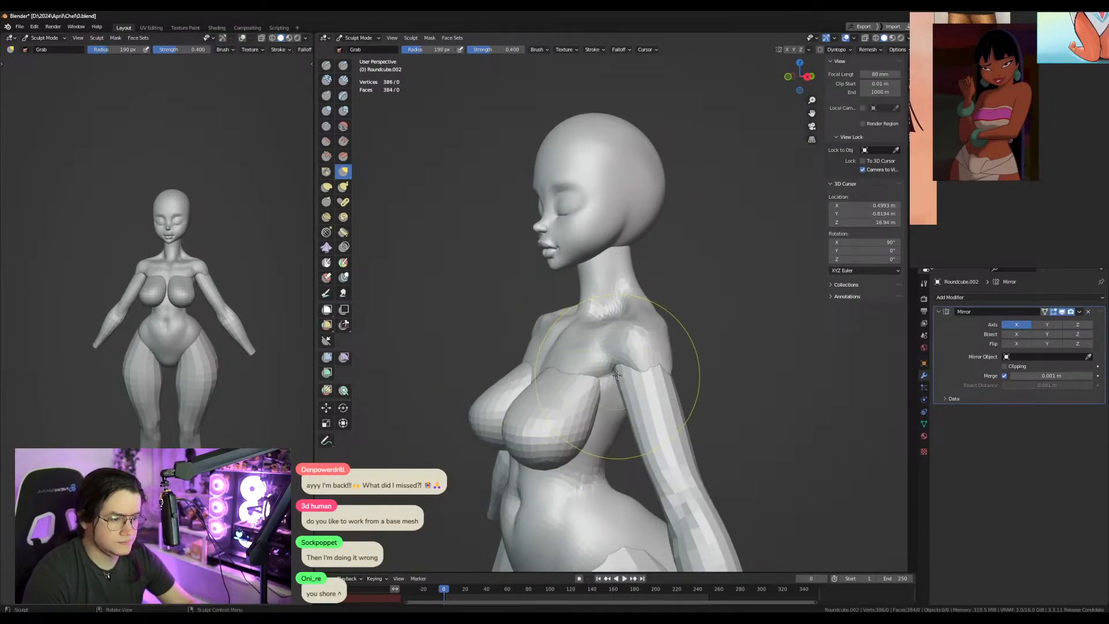
Switch sculpting to the arm, adjust its top at the shoulder with a 142 px Grab brush and check its mesh from the side.
{"action": "key", "text": "alt+q"}
{"action": "key", "text": "f"}
{"action": "left_click", "coordinate": [602, 376]}
{"action": "left_click_drag", "start_coordinate": [601, 373], "coordinate": [614, 368]}
{"action": "middle_click_drag", "start_coordinate": [639, 364], "coordinate": [619, 361]}
{"action": "left_click_drag", "start_coordinate": [608, 358], "coordinate": [599, 352]}
{"action": "key", "text": "alt+q"}
{"action": "key", "text": "KP_3"}
{"action": "key", "text": "Tab"}
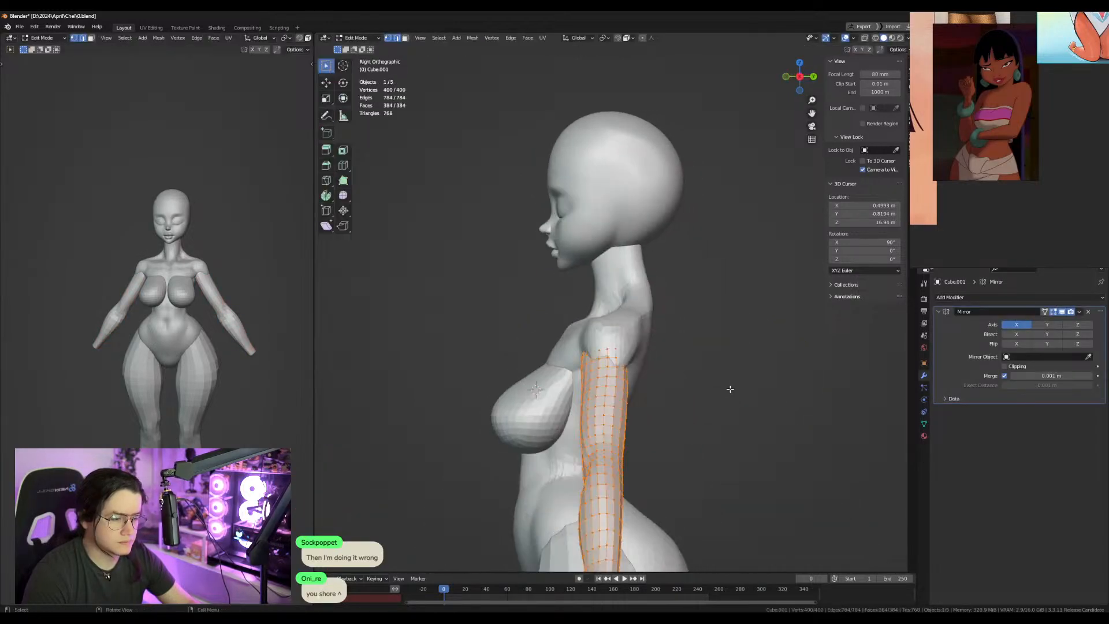
{"action": "key", "text": "Tab"}
Return to sculpting the breast mesh and reshape its upper edge against the chest with the Grab brush.
{"action": "middle_click_drag", "start_coordinate": [731, 384], "coordinate": [763, 391]}
{"action": "key", "text": "ctrl+Tab"}
{"action": "left_click", "coordinate": [631, 390]}
{"action": "key", "text": "ctrl+Tab"}
{"action": "middle_click_drag", "start_coordinate": [630, 389], "coordinate": [625, 413]}
{"action": "scroll", "coordinate": [630, 409], "scroll_direction": "up", "scroll_amount": 3}
{"action": "left_click_drag", "start_coordinate": [616, 429], "coordinate": [618, 413]}
{"action": "middle_click_drag", "start_coordinate": [613, 426], "coordinate": [636, 404]}
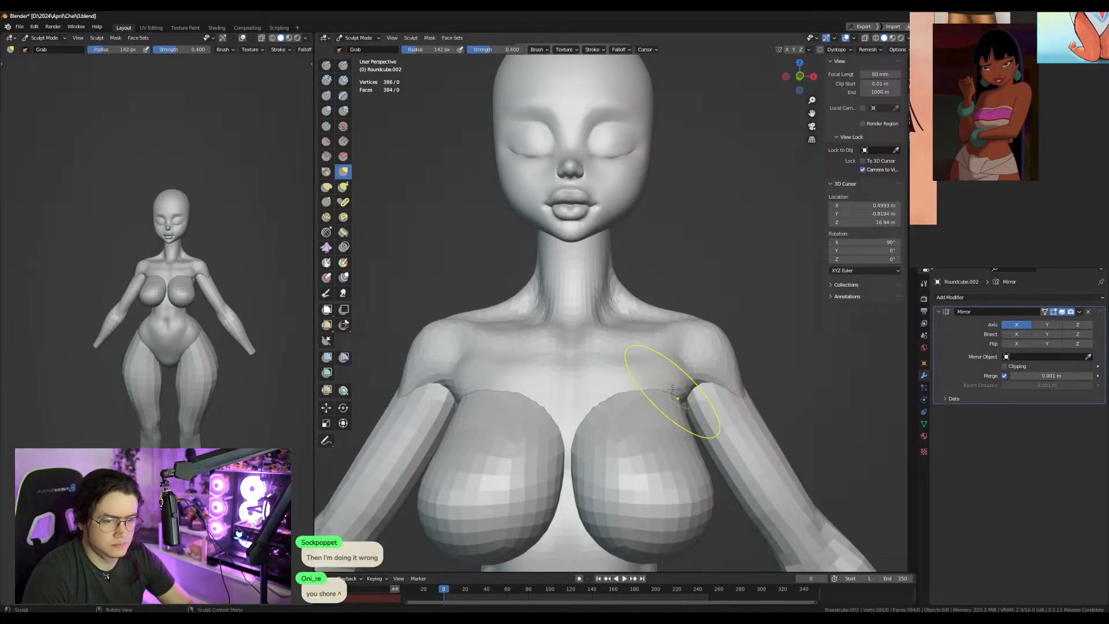
Leave sculpting and scale the whole breast mesh along Z in Edit Mode from the front view.
{"action": "key", "text": "ctrl+Tab"}
{"action": "key", "text": "KP_3"}
{"action": "key", "text": "KP_1"}
{"action": "key", "text": "Tab"}
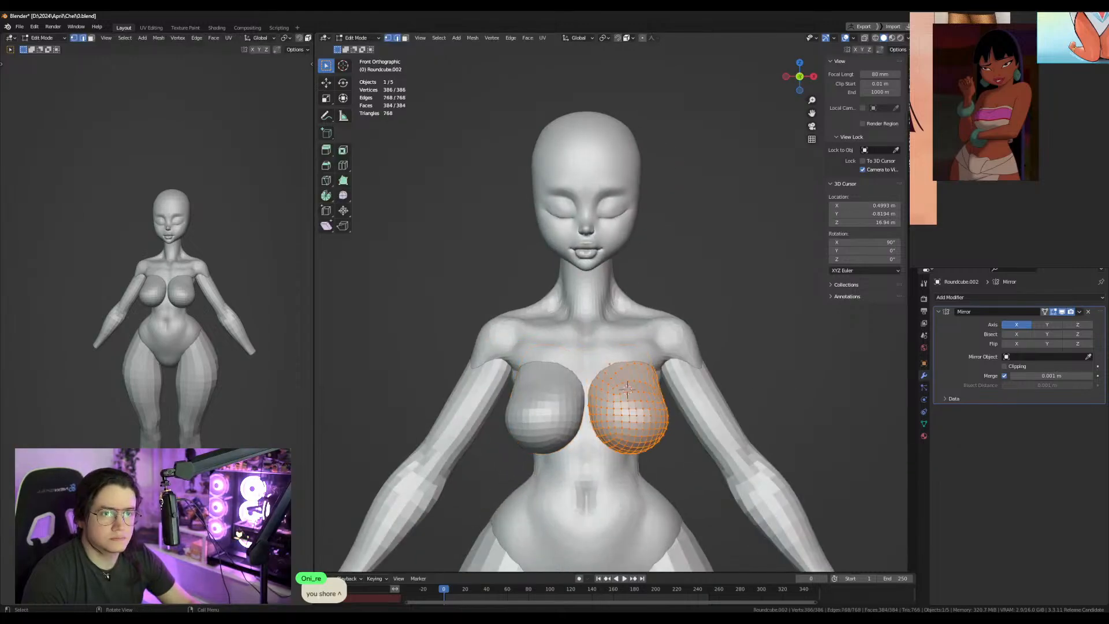
{"action": "key", "text": "s"}
{"action": "key", "text": "z"}
{"action": "left_click", "coordinate": [795, 383]}
Scale the breast mesh's top vertices along X to about 0.913 with Sharp proportional falloff, and leave Edit Mode.
{"action": "key", "text": "alt+z"}
{"action": "left_click_drag", "start_coordinate": [572, 315], "coordinate": [728, 378]}
{"action": "key", "text": "alt+z"}
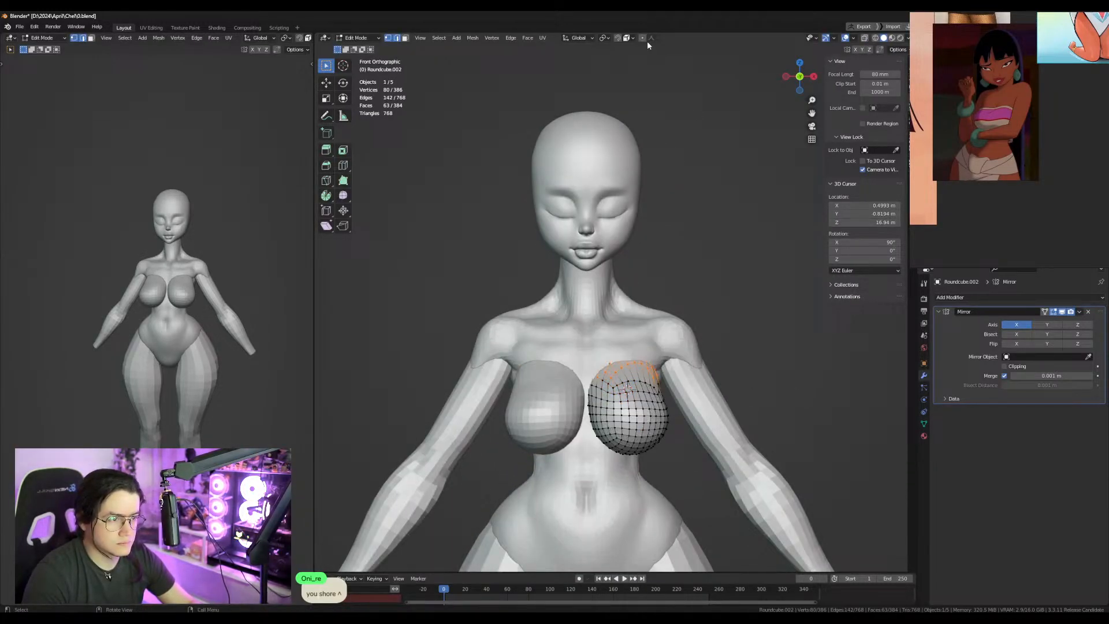
{"action": "key", "text": "s"}
{"action": "key", "text": "x"}
{"action": "scroll", "coordinate": [767, 245], "scroll_direction": "up", "scroll_amount": 4}
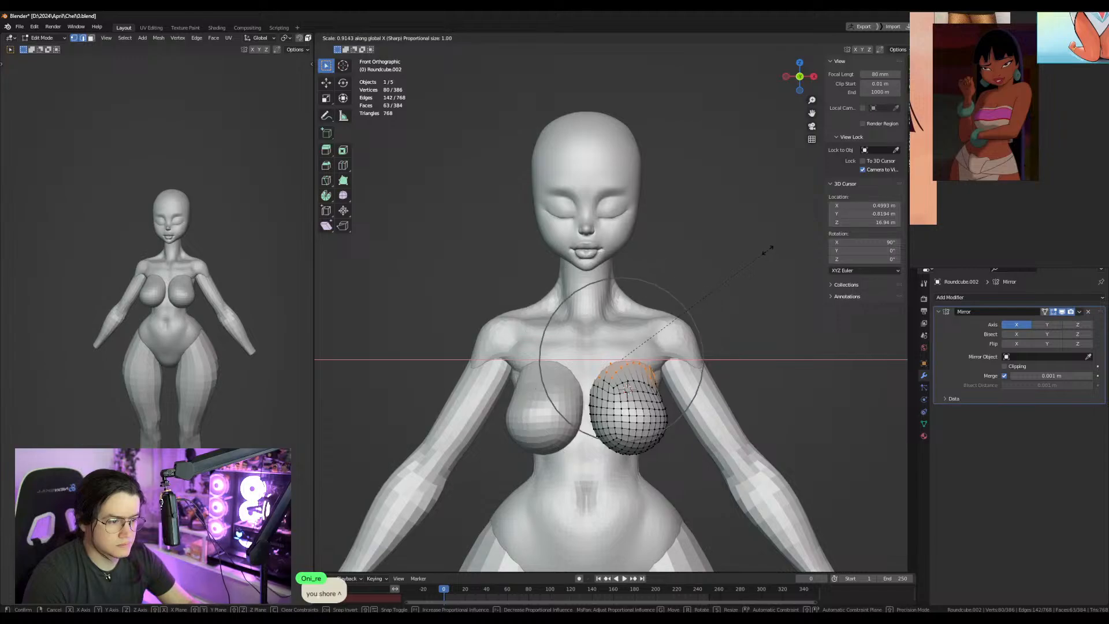
{"action": "left_click", "coordinate": [767, 251]}
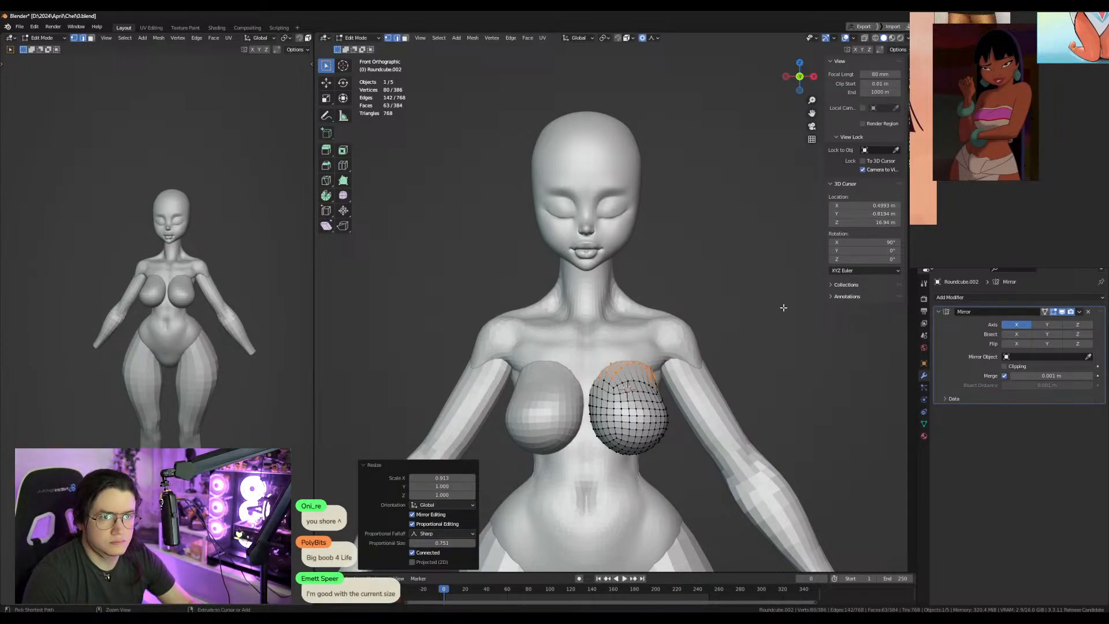
{"action": "key", "text": "Tab"}
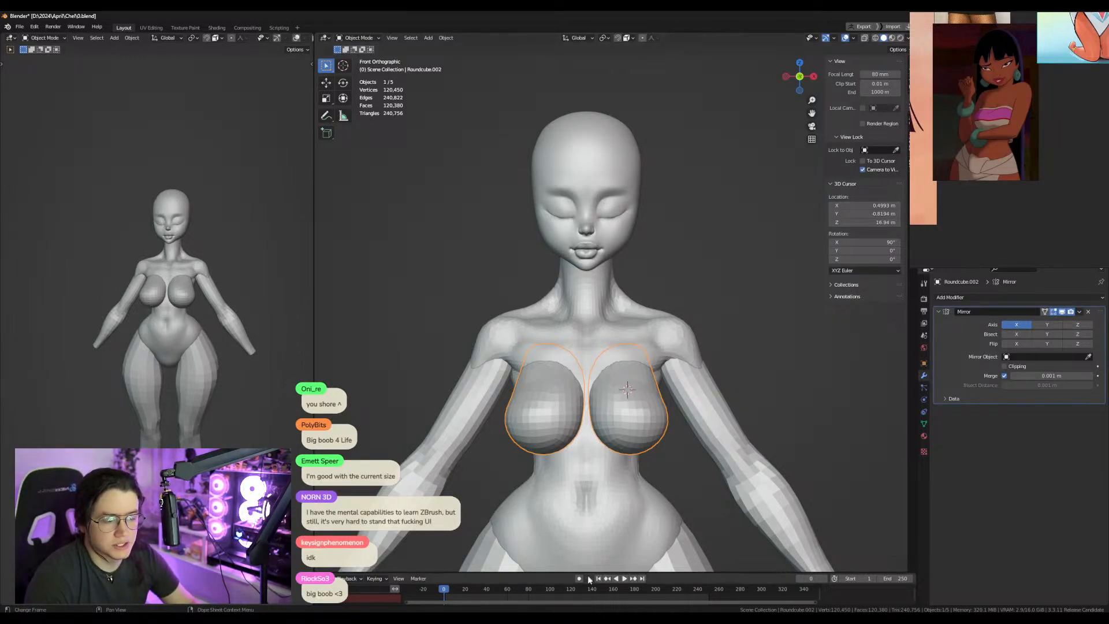
Switch to ZBrush, close its Home Page window and return to Blender.
{"action": "key", "text": "alt+Tab"}
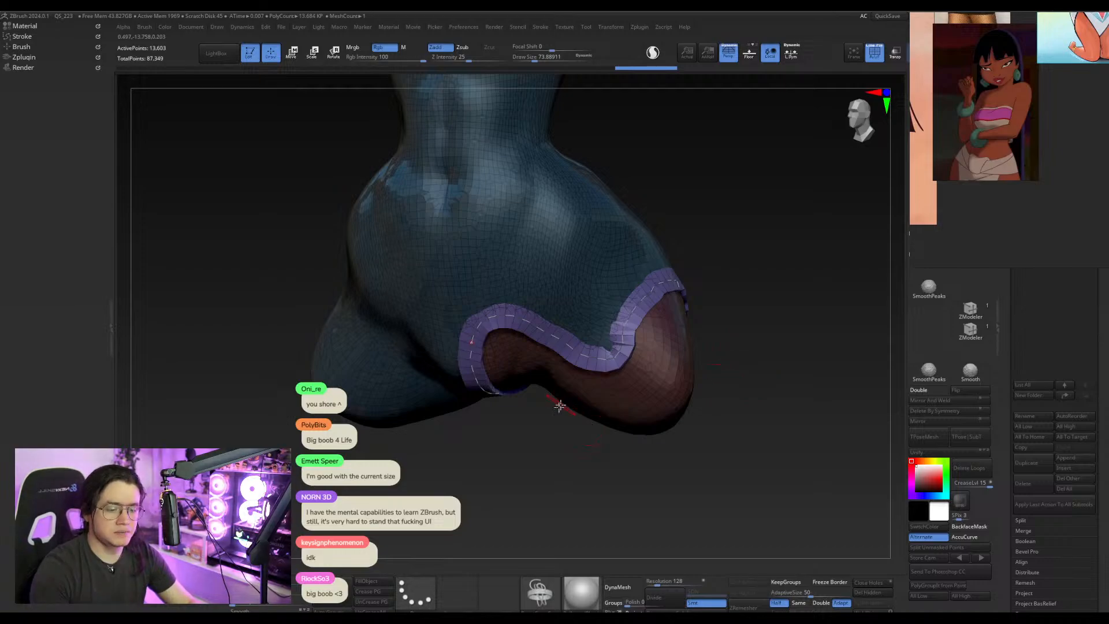
{"action": "key", "text": "ctrl"}
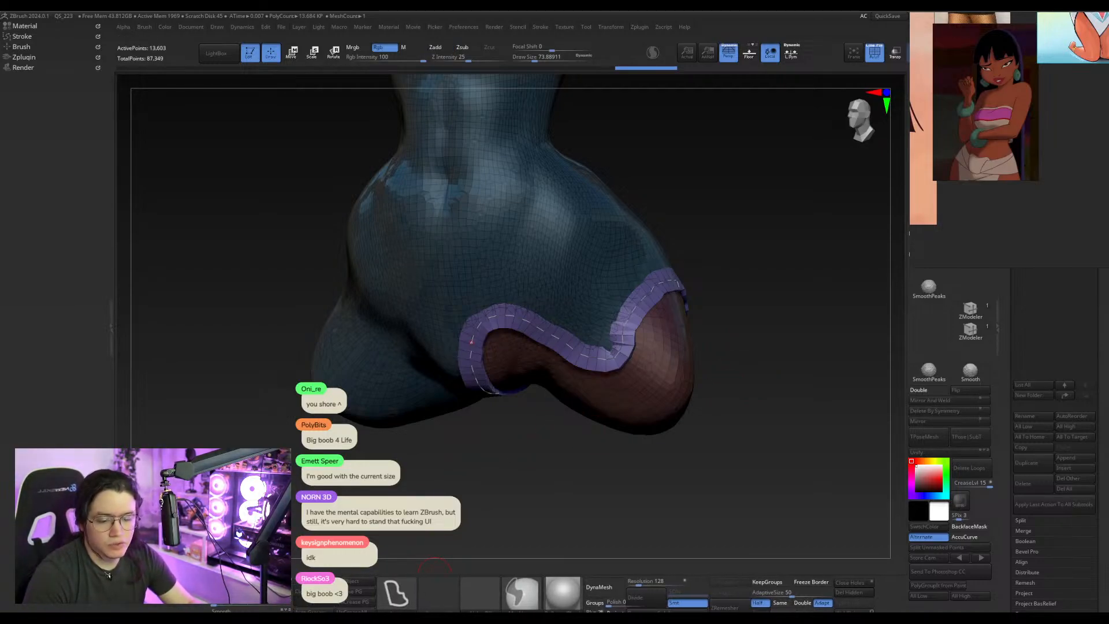
{"action": "key", "text": "ctrl+shift"}
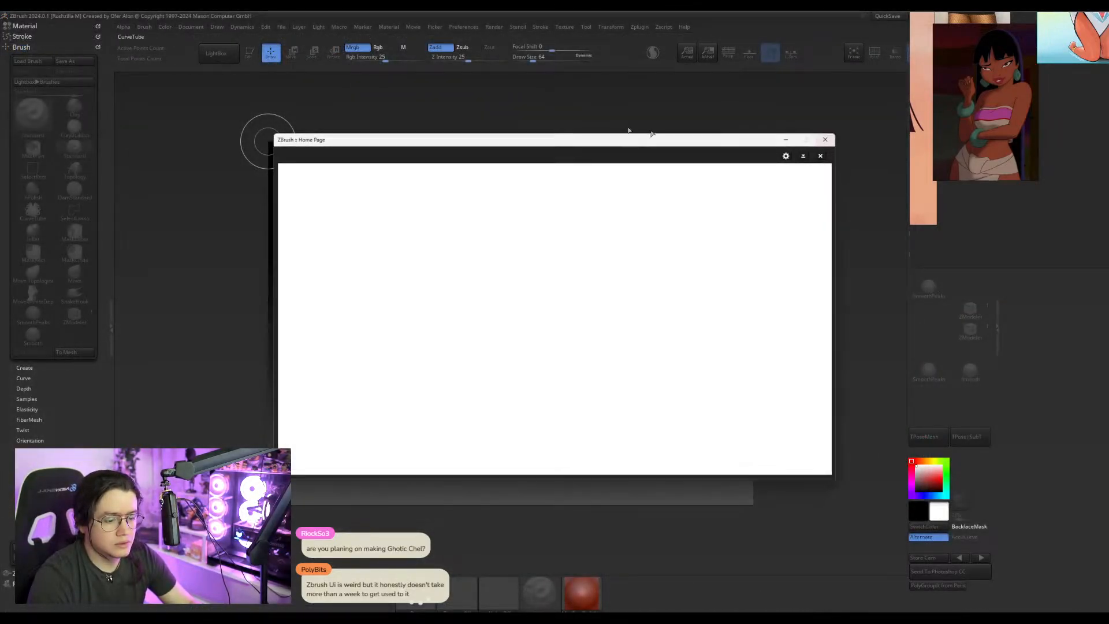
{"action": "left_click", "coordinate": [828, 139]}
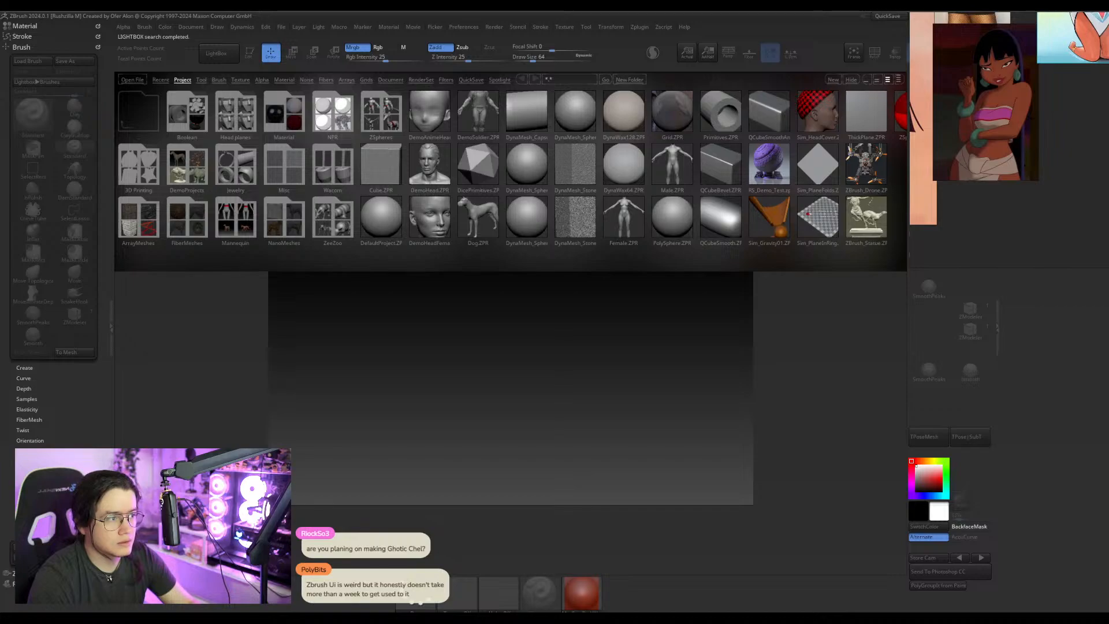
{"action": "key", "text": "alt+Tab"}
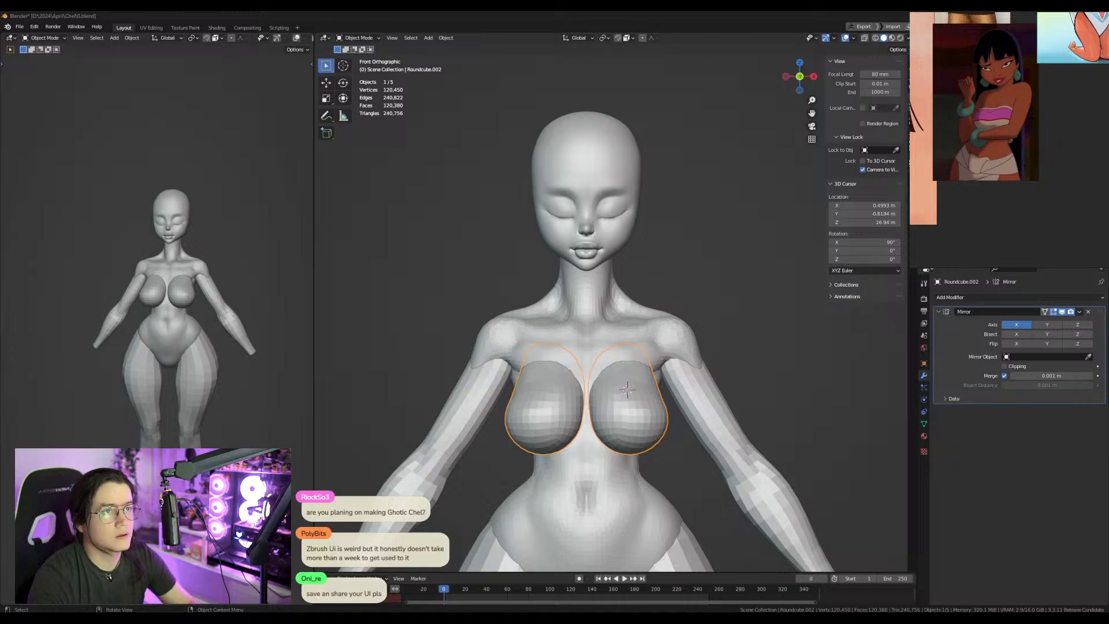
{"action": "left_click_drag", "start_coordinate": [486, 191], "coordinate": [437, 168]}
{"action": "left_click", "coordinate": [698, 168]}
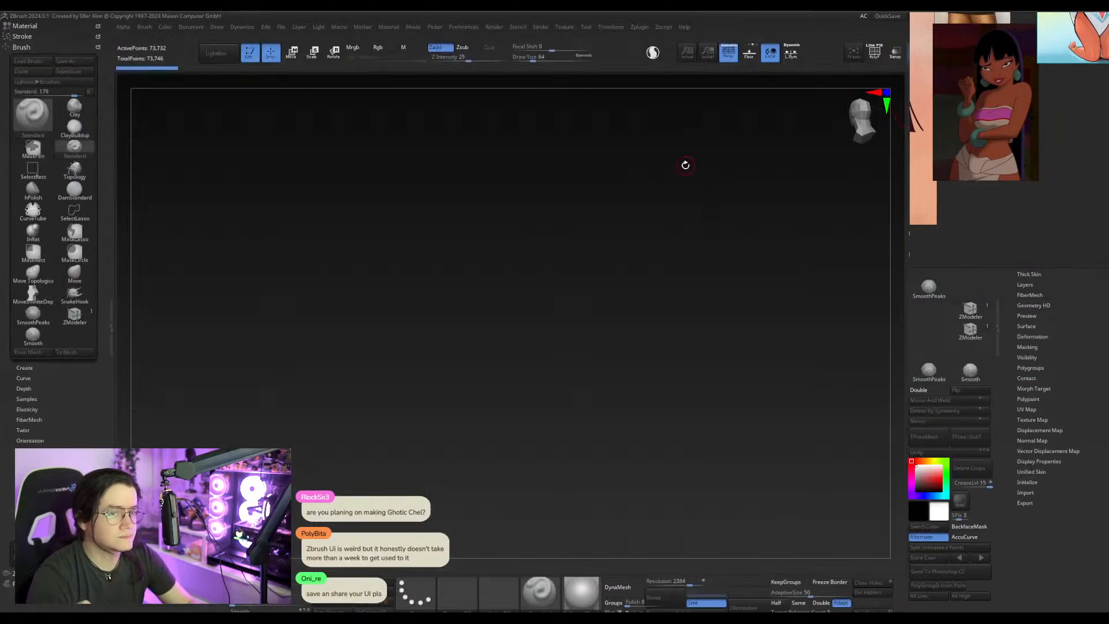
{"action": "key", "text": "alt+Tab"}
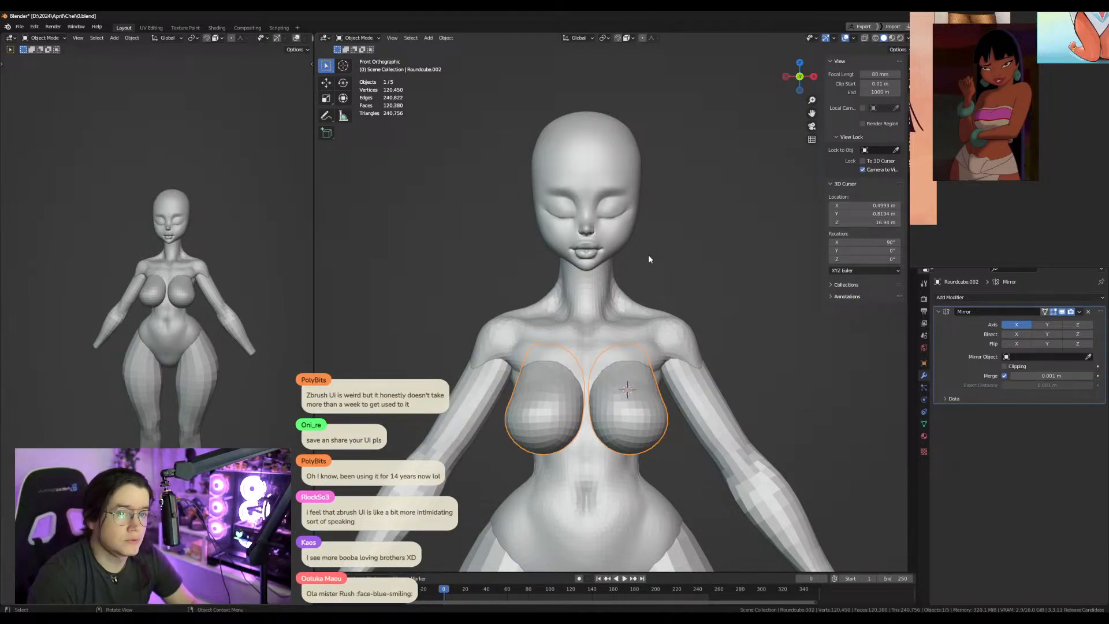
{"action": "middle_click_drag", "start_coordinate": [633, 282], "coordinate": [653, 346]}
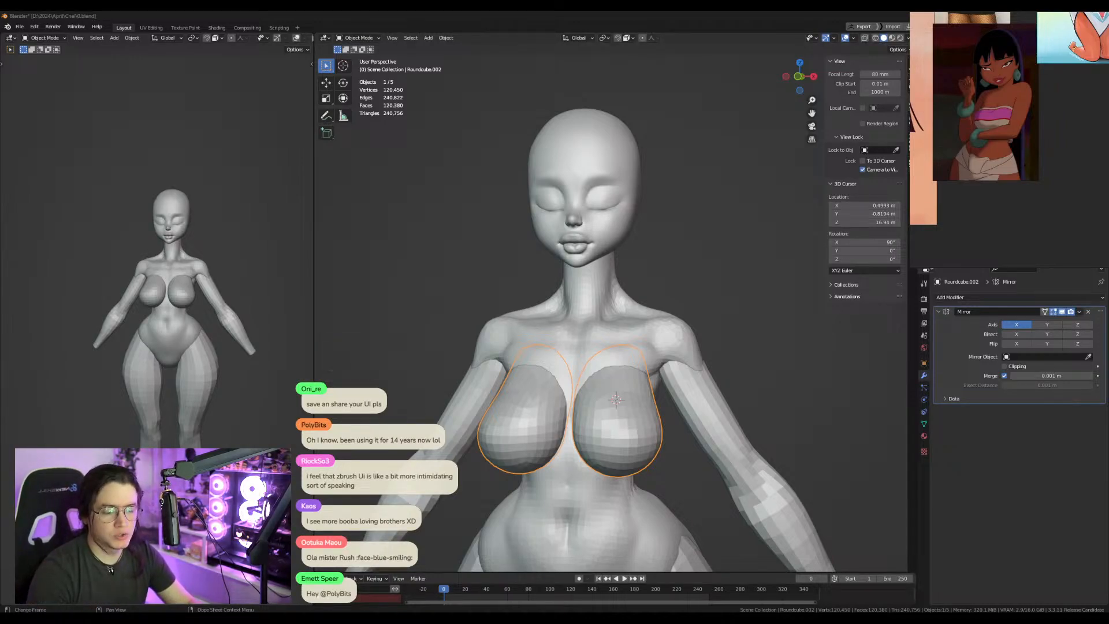
Switch to ZBrush, change the active mesh to 2.5D mode, and try placing two spheres on the canvas.
{"action": "key", "text": "alt+Tab"}
{"action": "key", "text": "t"}
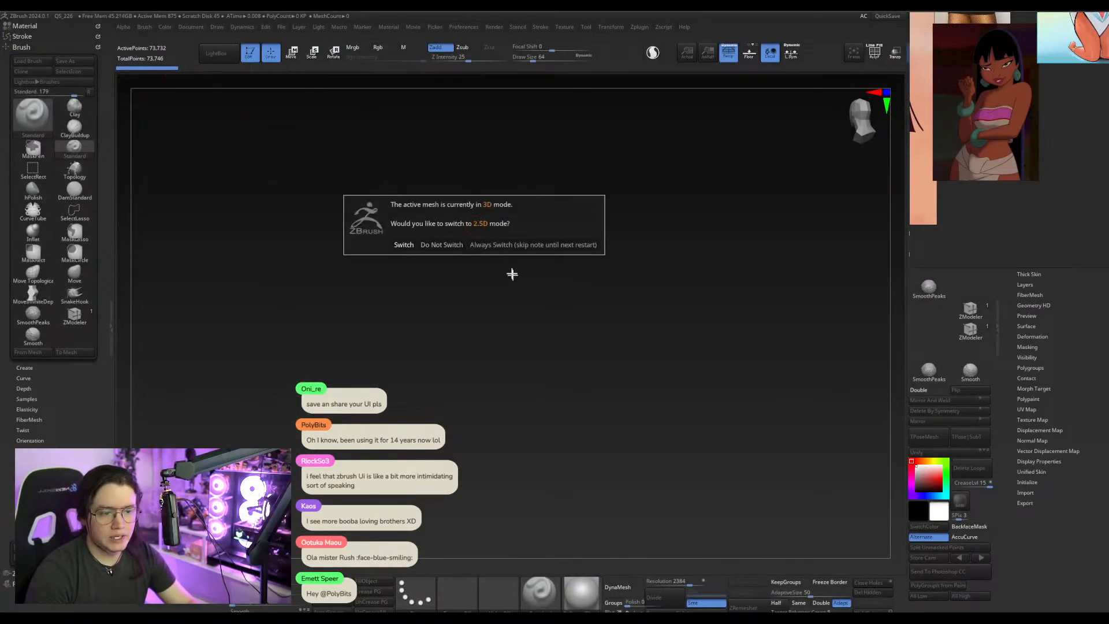
{"action": "left_click", "coordinate": [404, 244]}
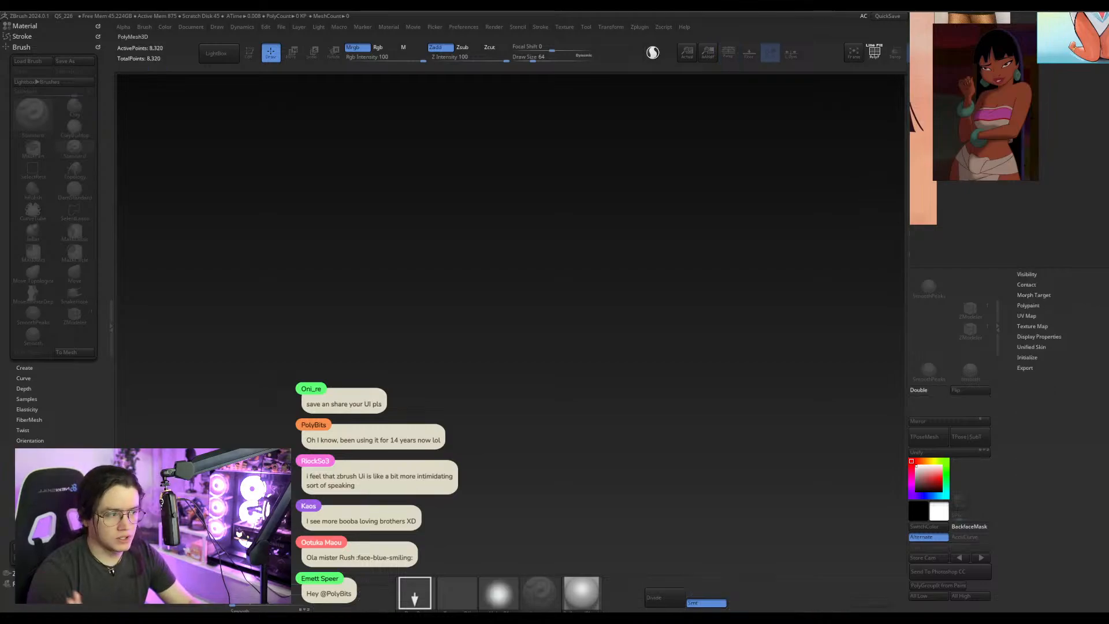
{"action": "left_click_drag", "start_coordinate": [555, 207], "coordinate": [485, 299]}
{"action": "left_click_drag", "start_coordinate": [721, 308], "coordinate": [642, 369]}
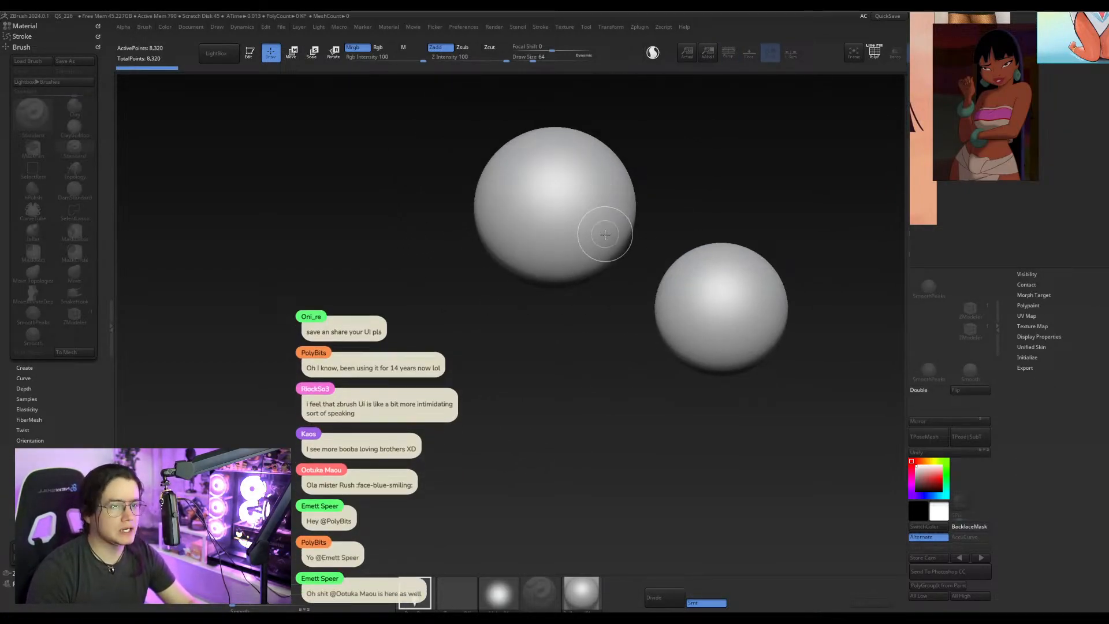
{"action": "key", "text": "ctrl+z"}
{"action": "key", "text": "ctrl+z"}
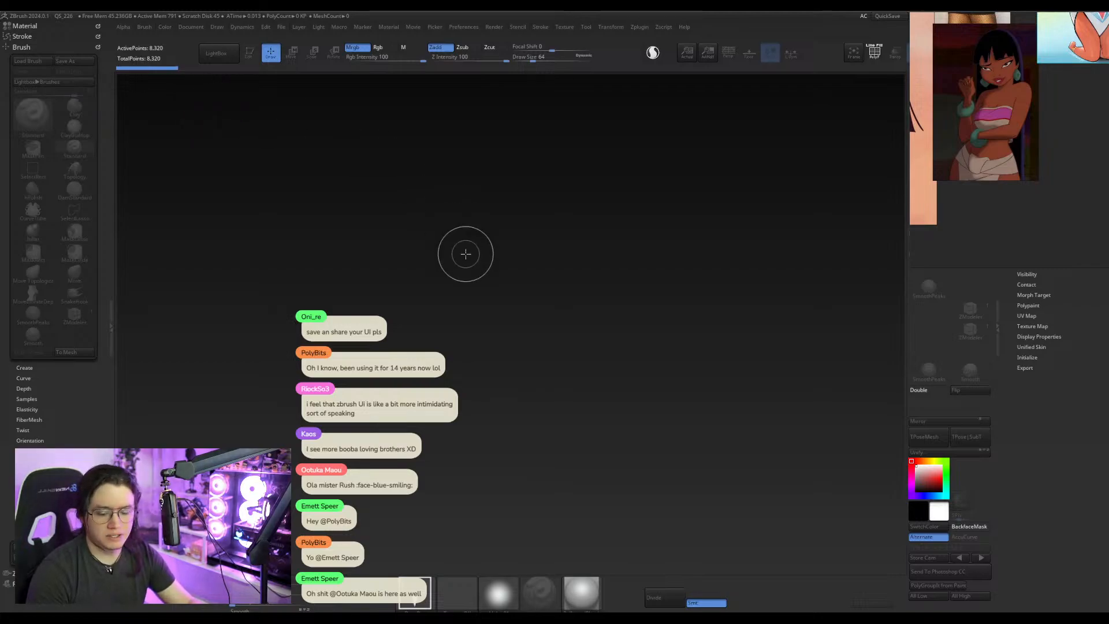
Draw a cylinder on the empty canvas, put it into 3D edit mode and frame it in the view.
{"action": "left_click_drag", "start_coordinate": [473, 246], "coordinate": [512, 348]}
{"action": "key", "text": "t"}
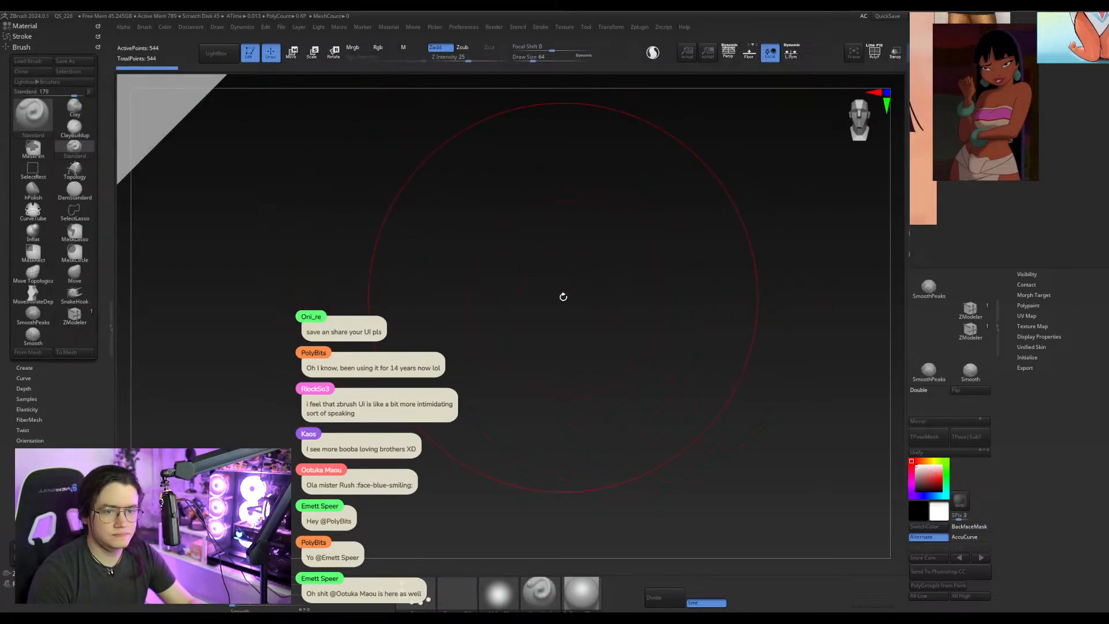
{"action": "key", "text": "f"}
{"action": "left_click_drag", "start_coordinate": [756, 369], "coordinate": [805, 383]}
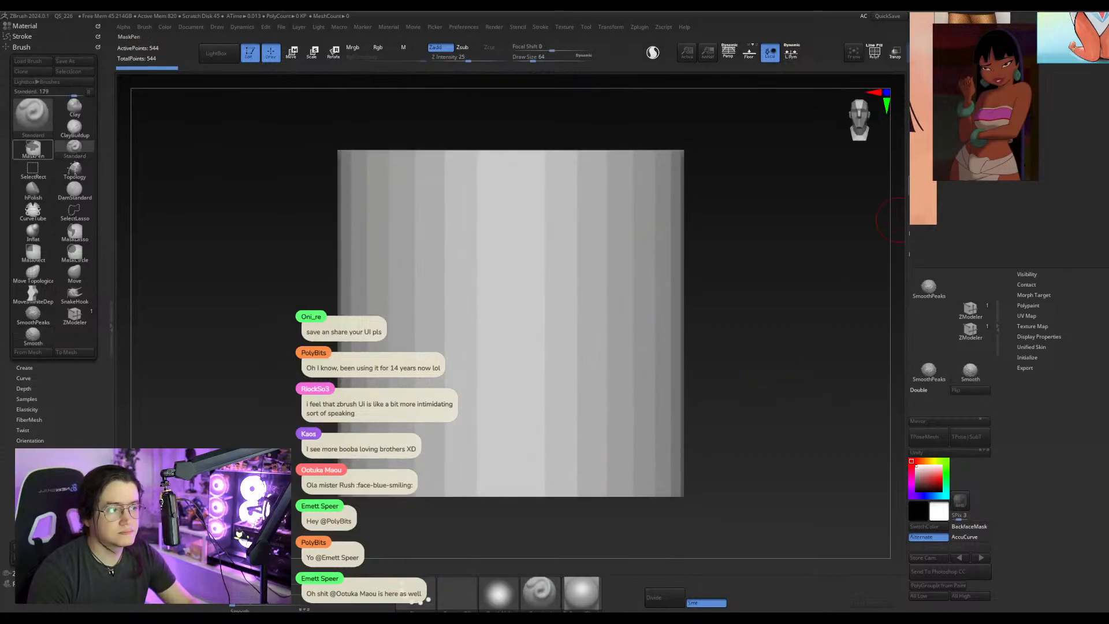
Switch to Blender, select the torso mesh and enter Sculpt Mode on it.
{"action": "key", "text": "alt+Tab"}
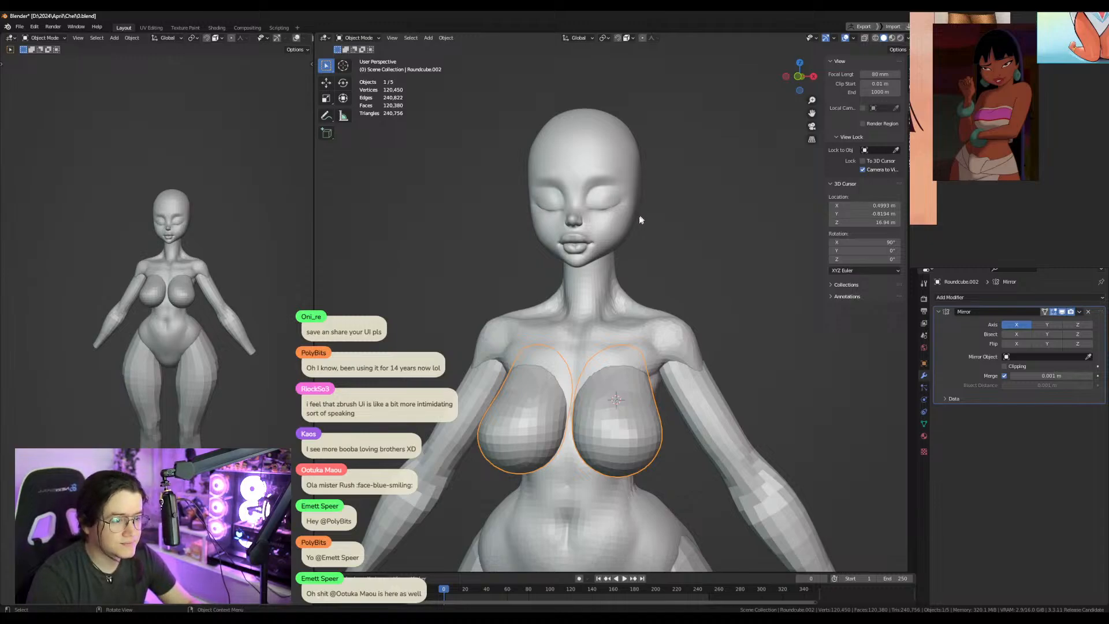
{"action": "left_click", "coordinate": [614, 330]}
{"action": "left_click", "coordinate": [623, 323]}
{"action": "key", "text": "Tab"}
{"action": "key", "text": "Tab"}
{"action": "middle_click_drag", "start_coordinate": [670, 277], "coordinate": [655, 136], "text": "shift"}
{"action": "key", "text": "ctrl+Tab"}
{"action": "left_click", "coordinate": [662, 306]}
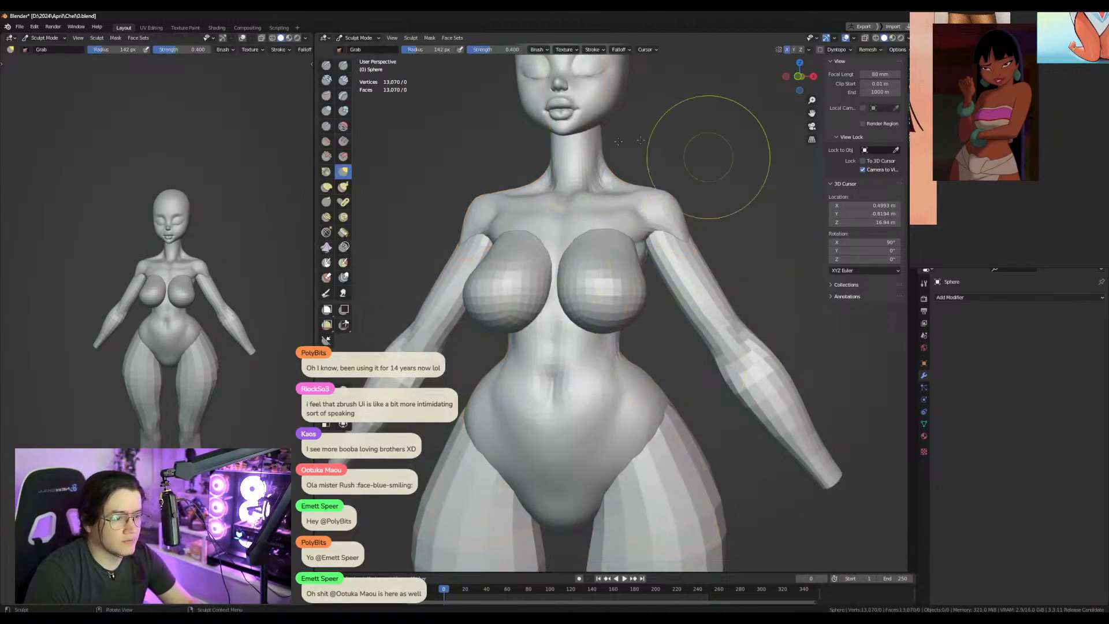
Display the torso's mesh in Edit Mode and return to Object Mode.
{"action": "key", "text": "ctrl+Tab"}
{"action": "key", "text": "Tab"}
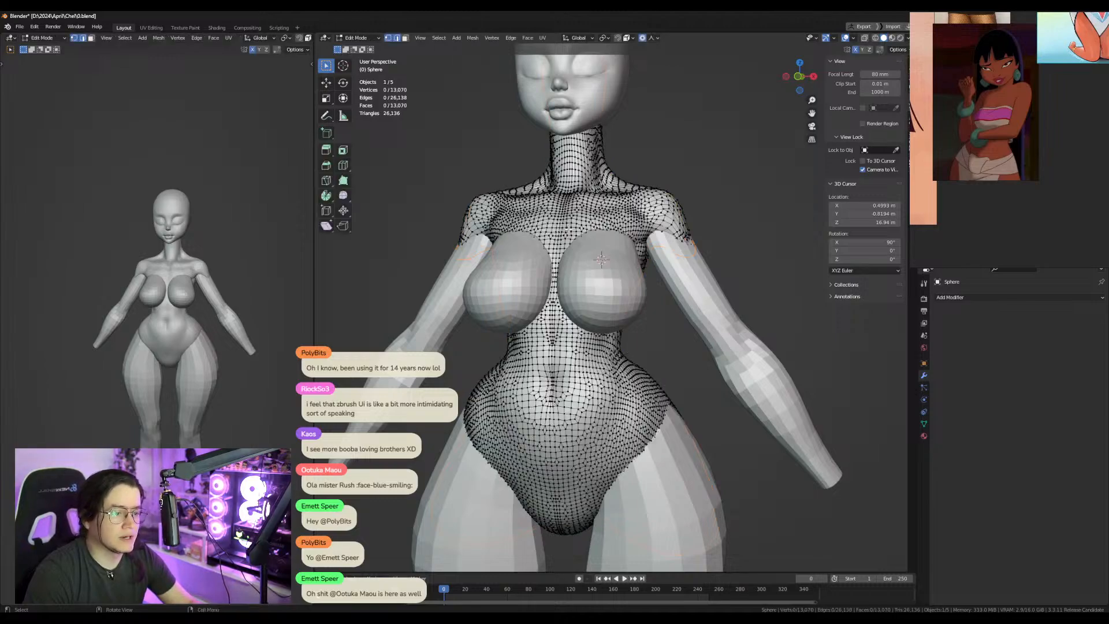
{"action": "middle_click_drag", "start_coordinate": [548, 214], "coordinate": [541, 263], "text": "shift"}
{"action": "key", "text": "Tab"}
{"action": "middle_click_drag", "start_coordinate": [607, 296], "coordinate": [602, 301]}
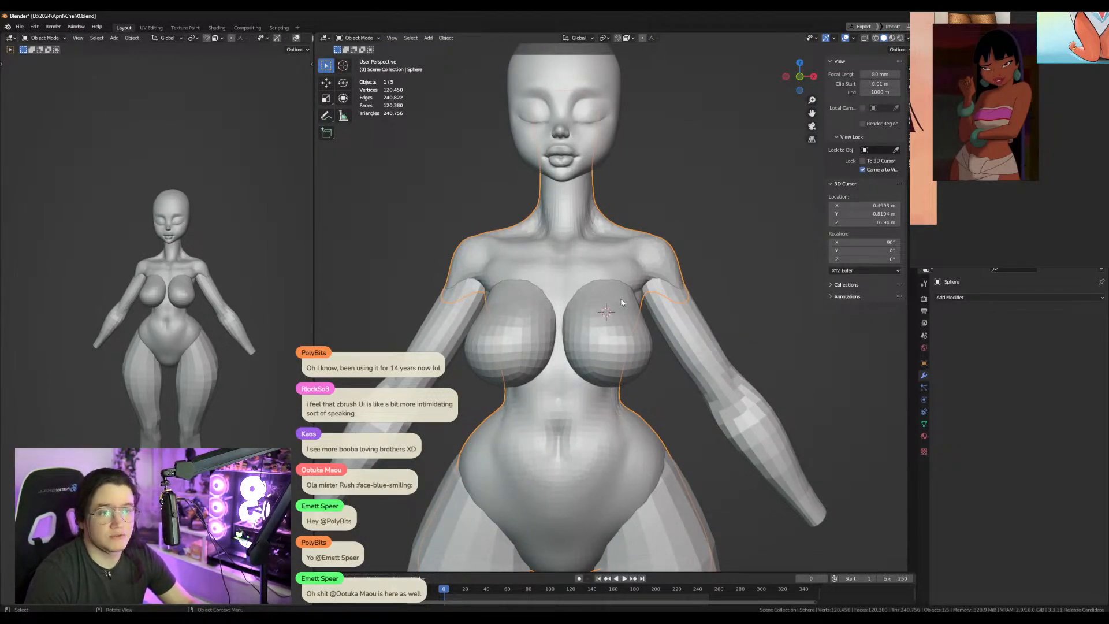
Try a Paint brush stroke on the torso beside the waist in Sculpt Mode.
{"action": "key", "text": "ctrl+Tab"}
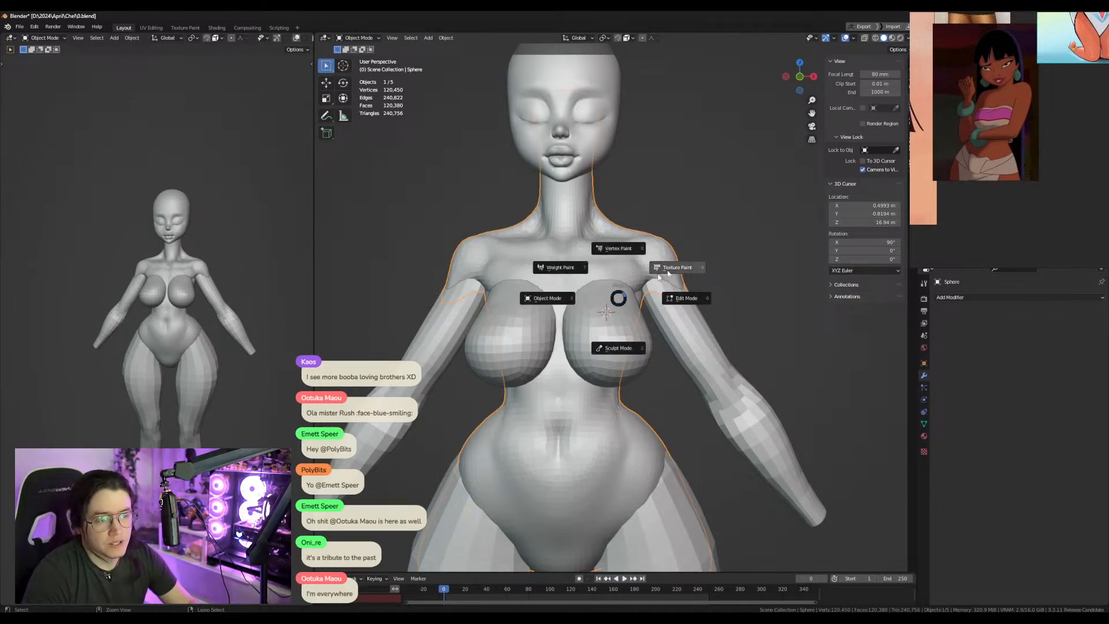
{"action": "left_click", "coordinate": [619, 339]}
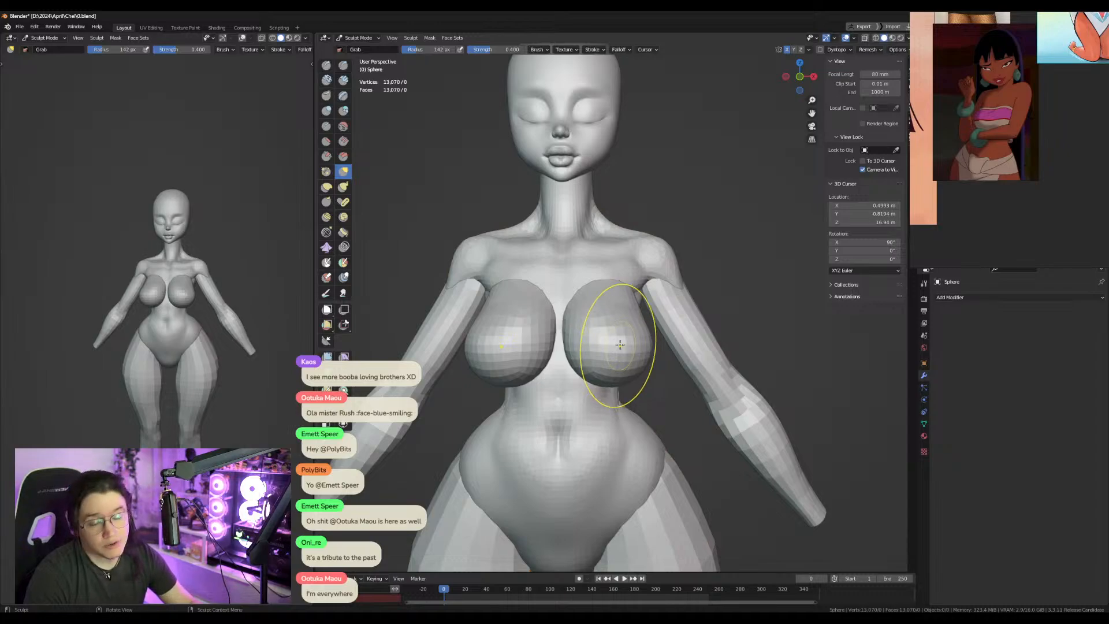
{"action": "left_click", "coordinate": [327, 293]}
{"action": "left_click_drag", "start_coordinate": [641, 393], "coordinate": [639, 448]}
{"action": "key", "text": "ctrl+z"}
{"action": "key", "text": "ctrl+z"}
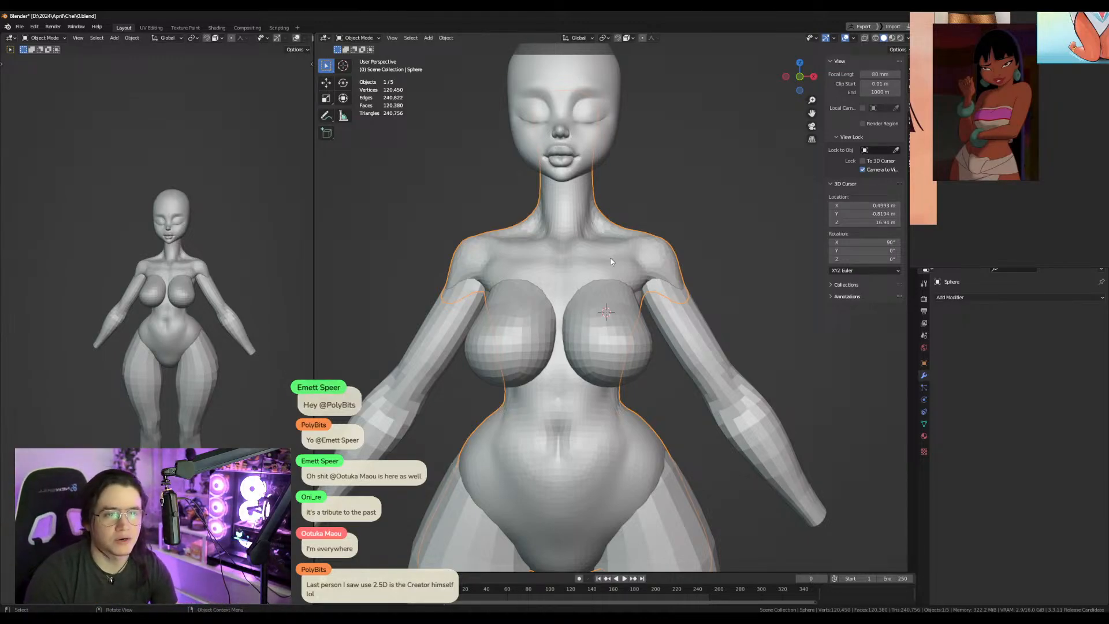
Inspect the torso in the UV Editing workspace with local view off and its whole mesh selected, and return to Layout.
{"action": "left_click", "coordinate": [151, 27]}
{"action": "scroll", "coordinate": [712, 318], "scroll_direction": "down", "scroll_amount": 4}
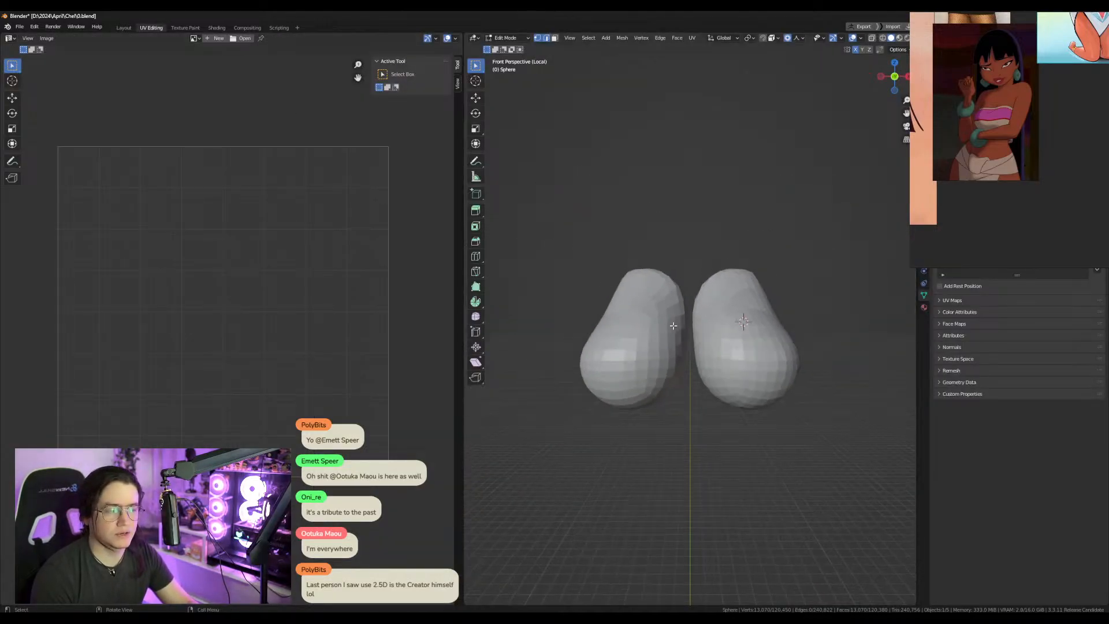
{"action": "key", "text": "KP_Divide"}
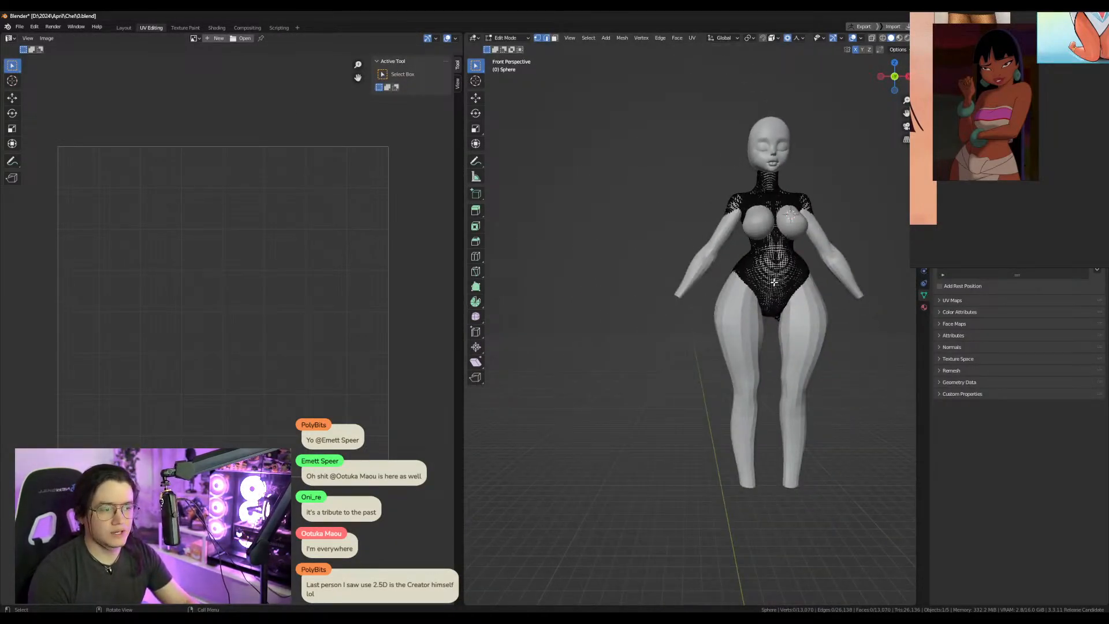
{"action": "middle_click_drag", "start_coordinate": [832, 255], "coordinate": [813, 259]}
{"action": "middle_click_drag", "start_coordinate": [813, 259], "coordinate": [704, 339], "text": "shift"}
{"action": "key", "text": "a"}
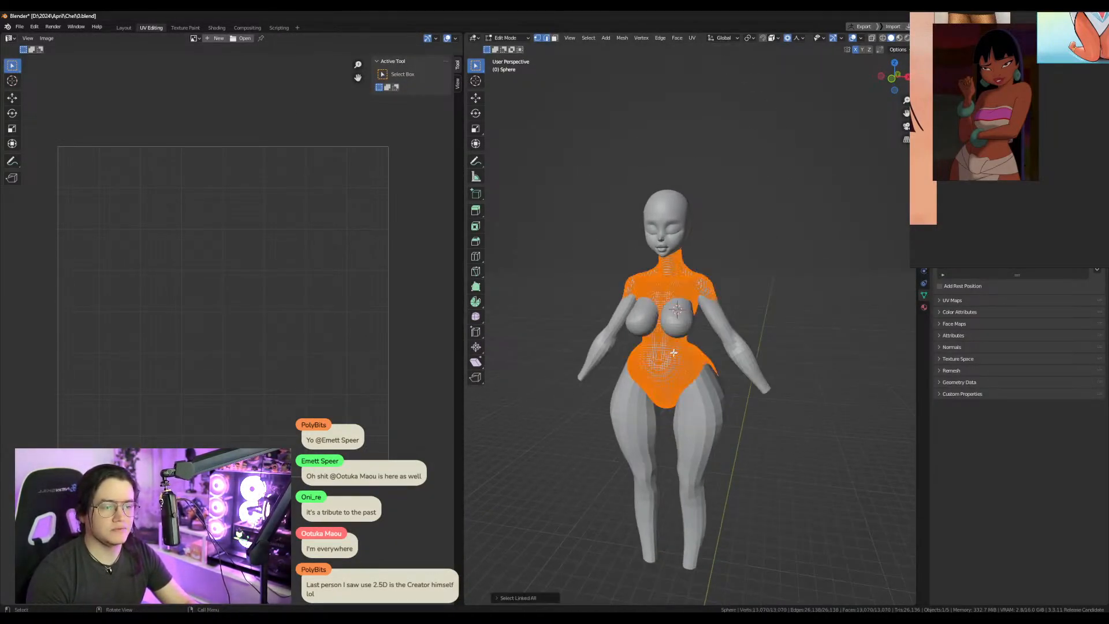
{"action": "left_click", "coordinate": [125, 28]}
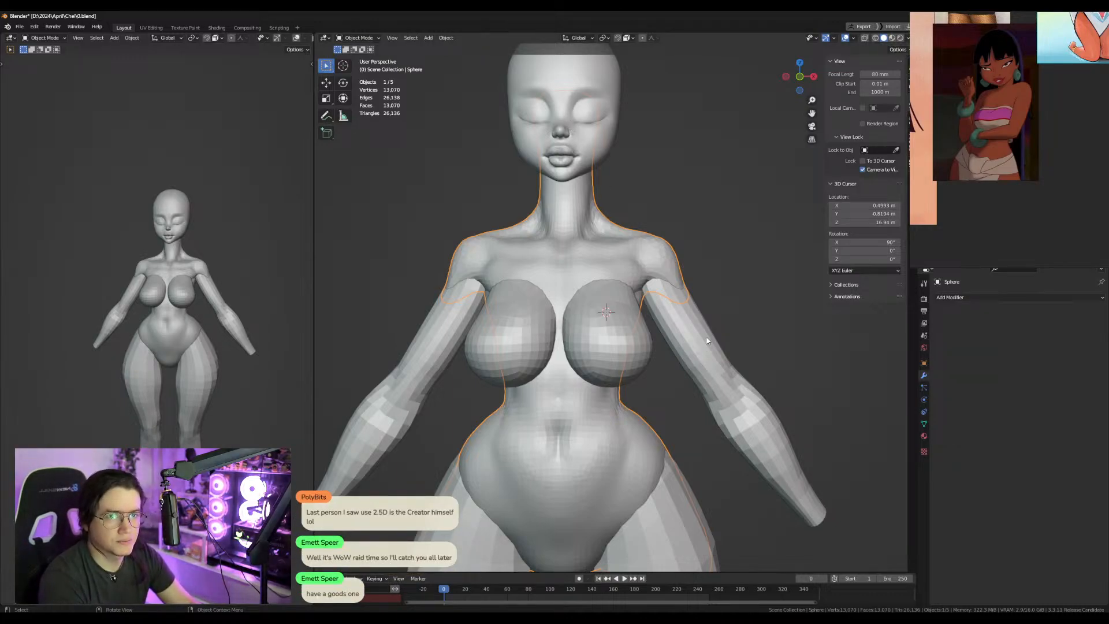
Try enlarging and rotating the whole breast mesh in Edit Mode from the front view.
{"action": "middle_click_drag", "start_coordinate": [707, 339], "coordinate": [671, 333]}
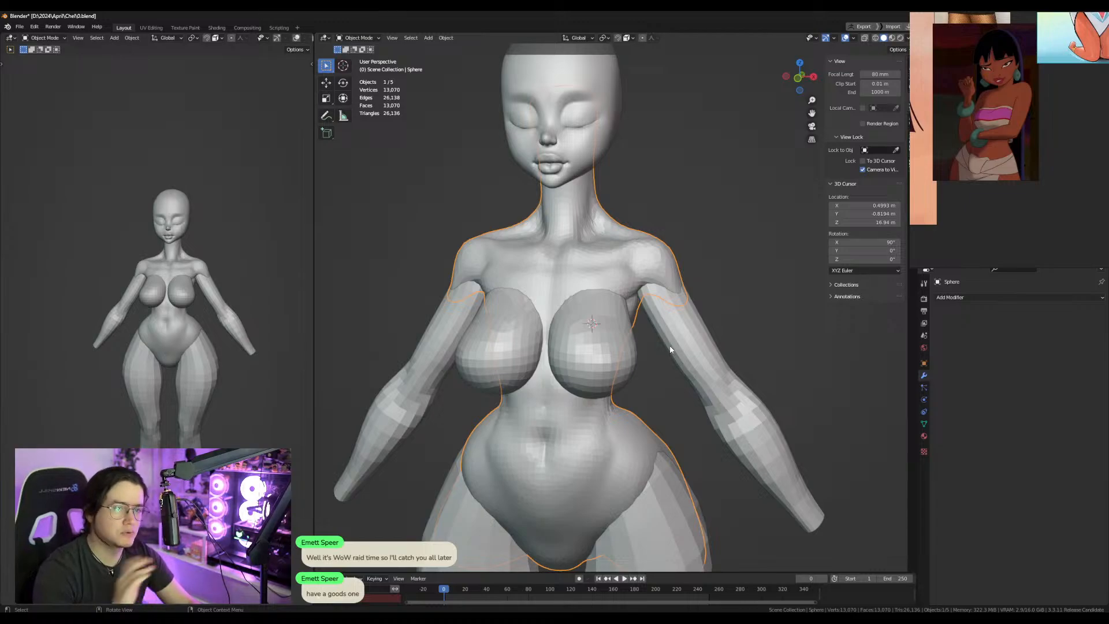
{"action": "middle_click_drag", "start_coordinate": [649, 359], "coordinate": [668, 307]}
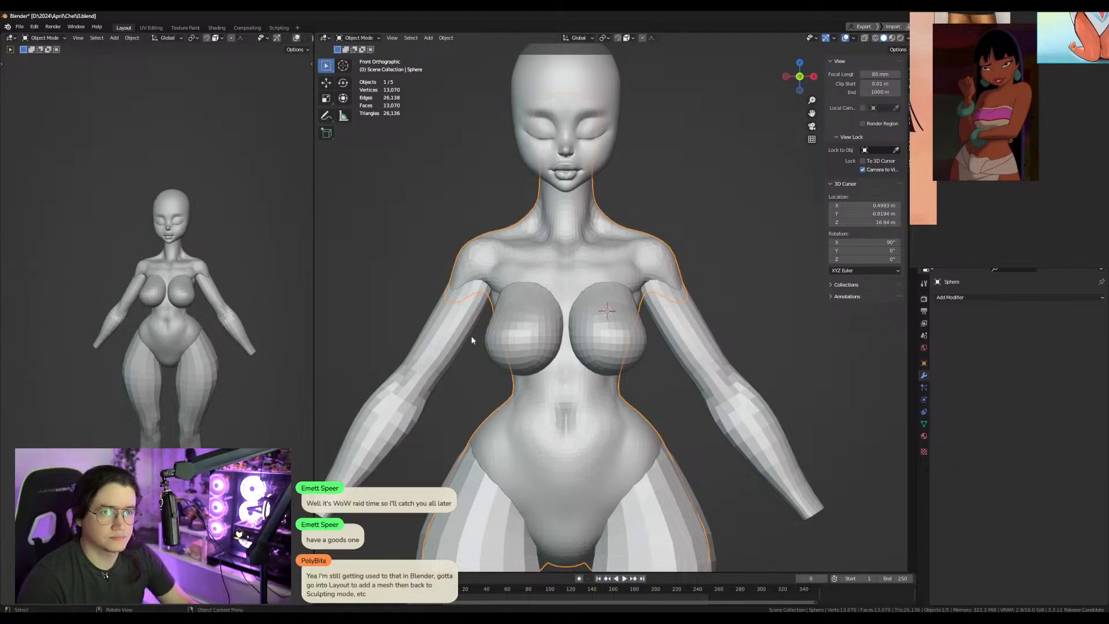
{"action": "middle_click_drag", "start_coordinate": [805, 235], "coordinate": [578, 321]}
{"action": "left_click", "coordinate": [579, 323]}
{"action": "mouse_move", "coordinate": [762, 318]}
{"action": "middle_mouse_down"}
{"action": "mouse_move", "coordinate": [706, 319]}
{"action": "mouse_move", "coordinate": [780, 319]}
{"action": "middle_mouse_up"}
{"action": "key", "text": "Tab"}
{"action": "key", "text": "s"}
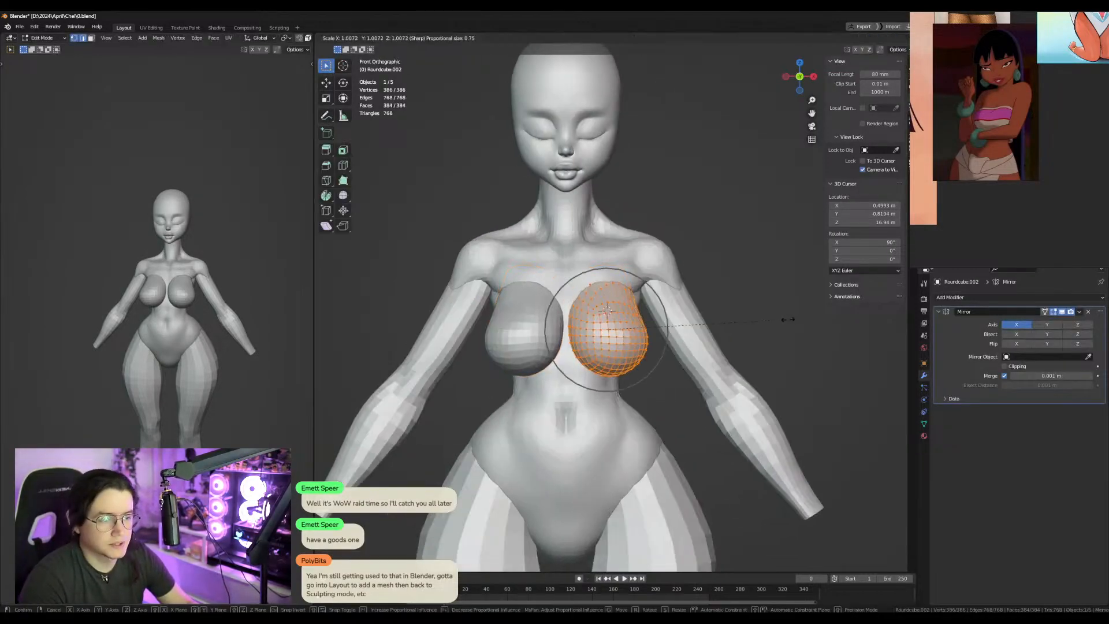
{"action": "left_click", "coordinate": [852, 379]}
{"action": "key", "text": "r"}
{"action": "left_click", "coordinate": [731, 352]}
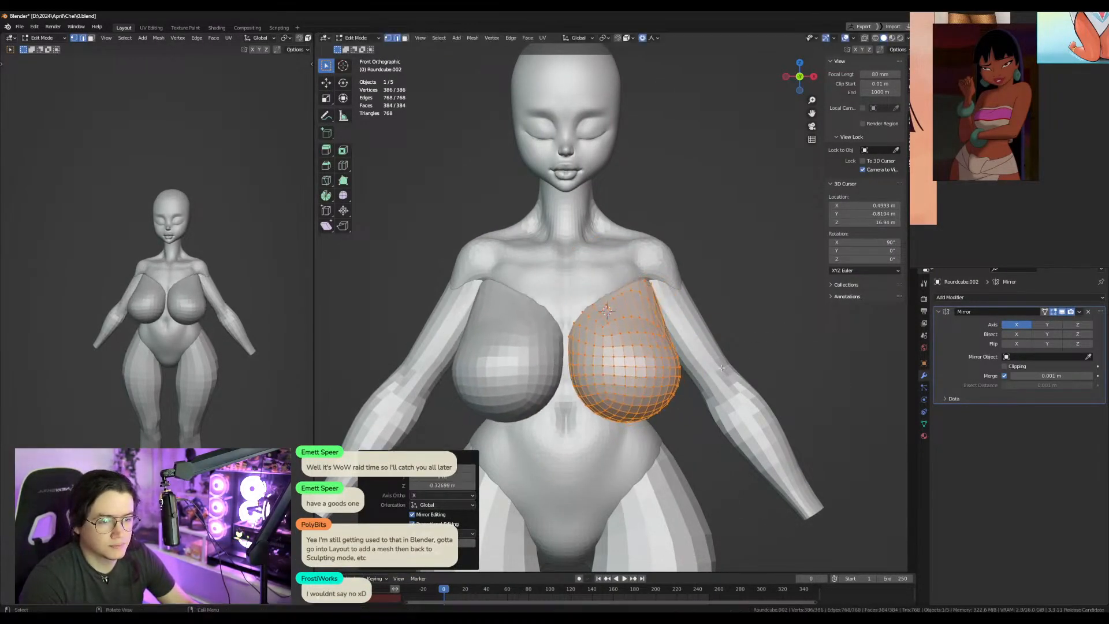
Try moving the enlarged breast mesh against the chest, and undo its move, rotation and scaling.
{"action": "middle_click_drag", "start_coordinate": [746, 277], "coordinate": [767, 363]}
{"action": "key", "text": "g"}
{"action": "left_click", "coordinate": [768, 384]}
{"action": "middle_click_drag", "start_coordinate": [177, 333], "coordinate": [63, 324]}
{"action": "middle_click_drag", "start_coordinate": [822, 371], "coordinate": [724, 345], "text": "alt"}
{"action": "key", "text": "ctrl+z"}
{"action": "key", "text": "ctrl+z"}
{"action": "key", "text": "ctrl+z"}
{"action": "key", "text": "ctrl+z"}
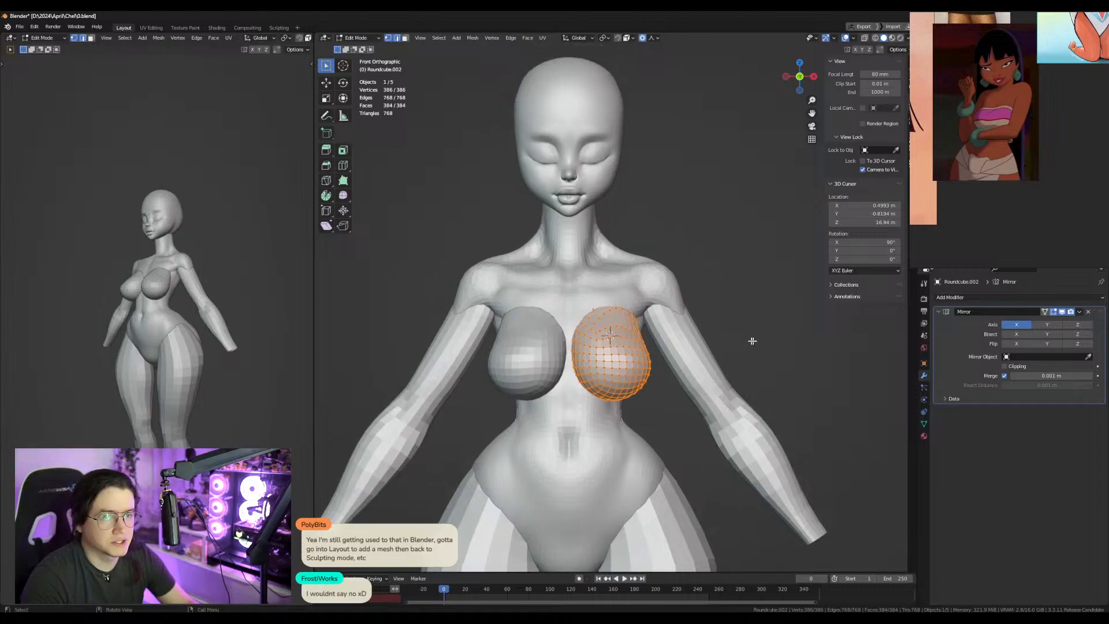
Leave Edit Mode on the breast mesh, call up the mode choices, and examine the chest in Object Mode.
{"action": "key", "text": "Tab"}
{"action": "key", "text": "ctrl+Tab"}
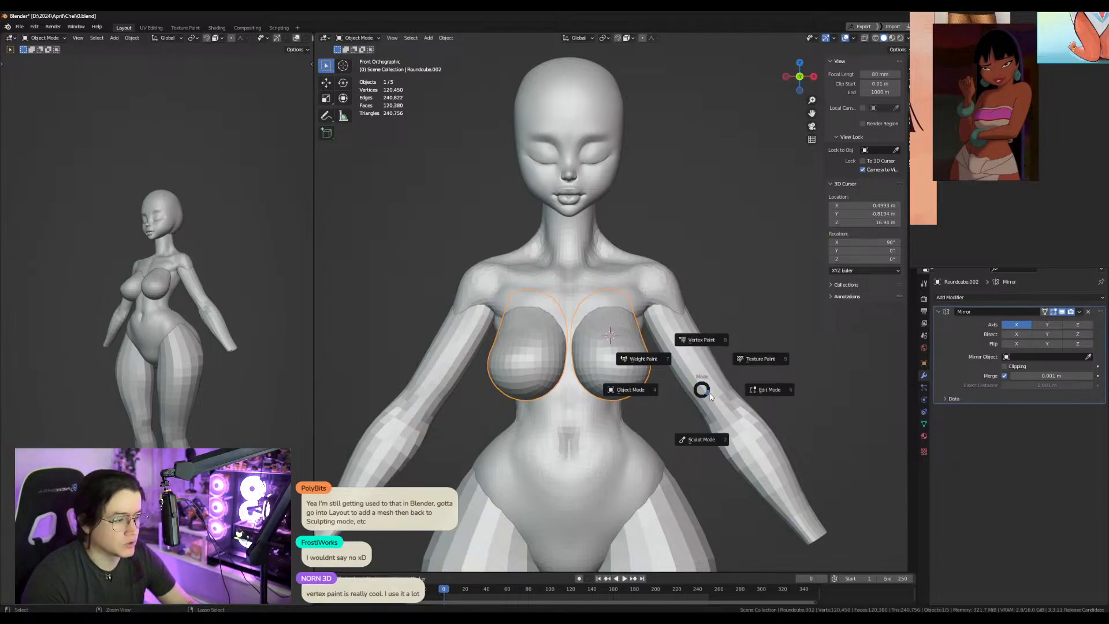
{"action": "left_click", "coordinate": [649, 389]}
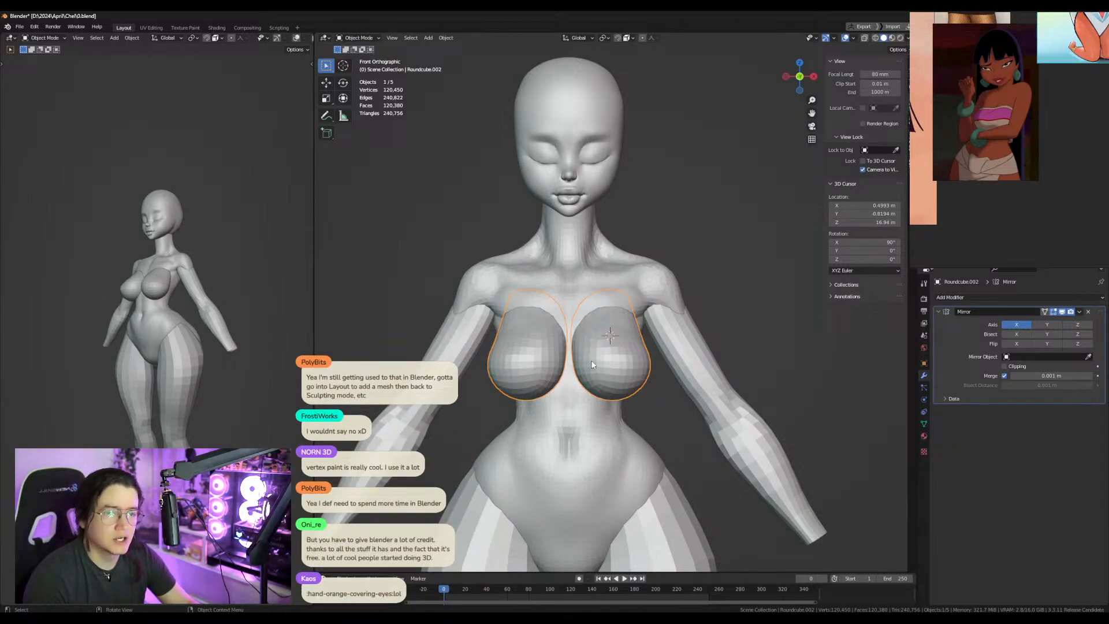
{"action": "key", "text": "ctrl+Tab"}
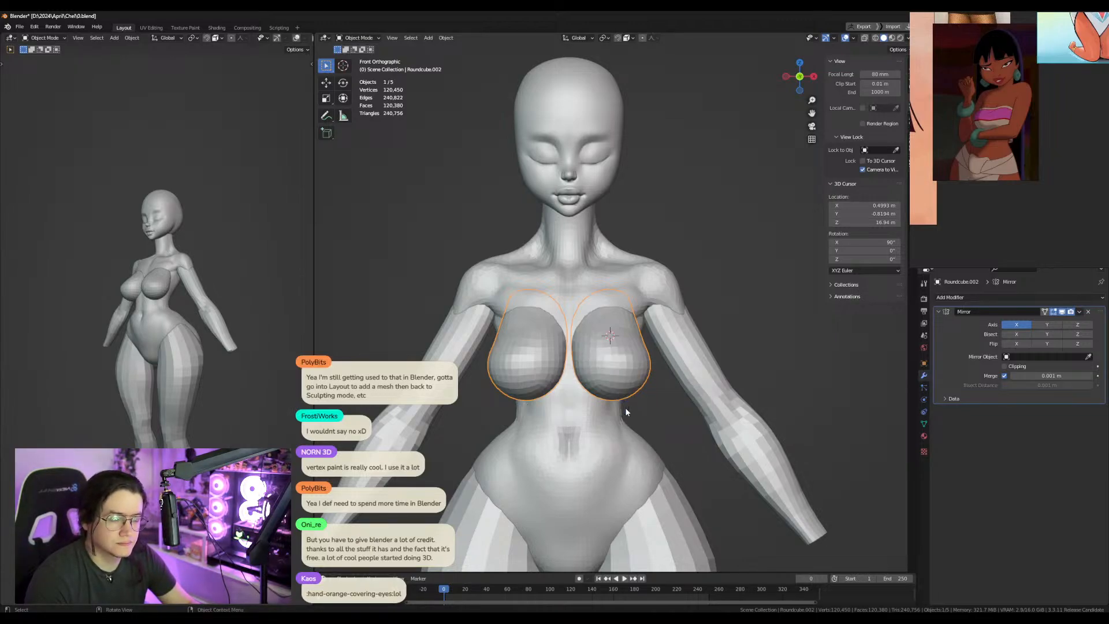
{"action": "scroll", "coordinate": [623, 348], "scroll_direction": "up", "scroll_amount": 2}
{"action": "mouse_move", "coordinate": [597, 379]}
{"action": "middle_mouse_down", "text": "shift"}
{"action": "mouse_move", "coordinate": [623, 348]}
{"action": "mouse_move", "coordinate": [601, 359]}
{"action": "middle_mouse_up", "text": "shift"}
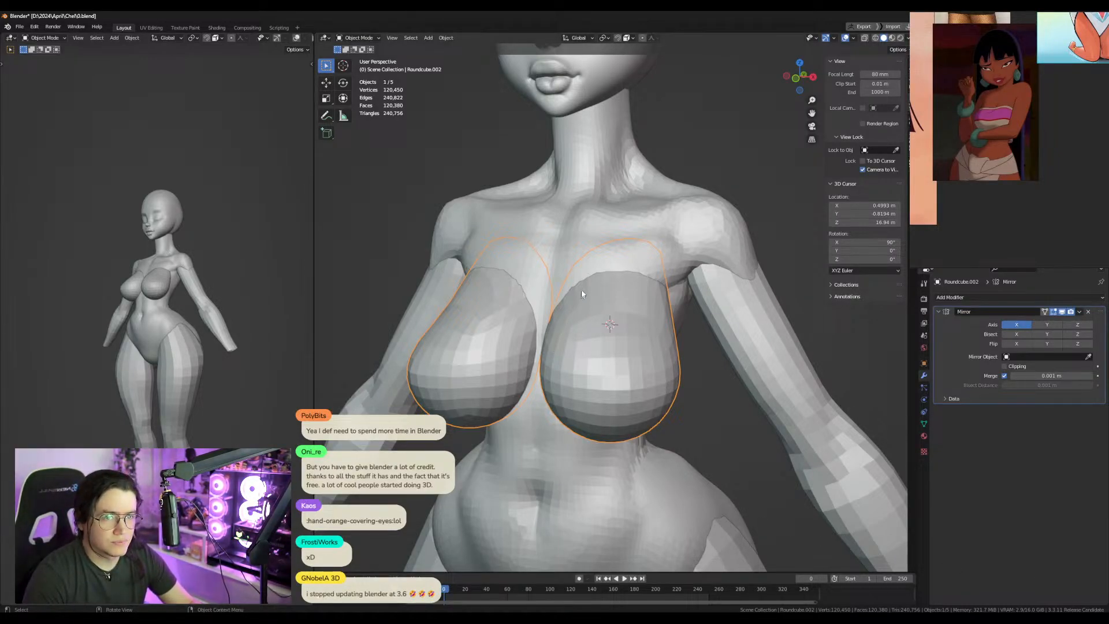
{"action": "middle_click_drag", "start_coordinate": [614, 272], "coordinate": [665, 246], "text": "alt"}
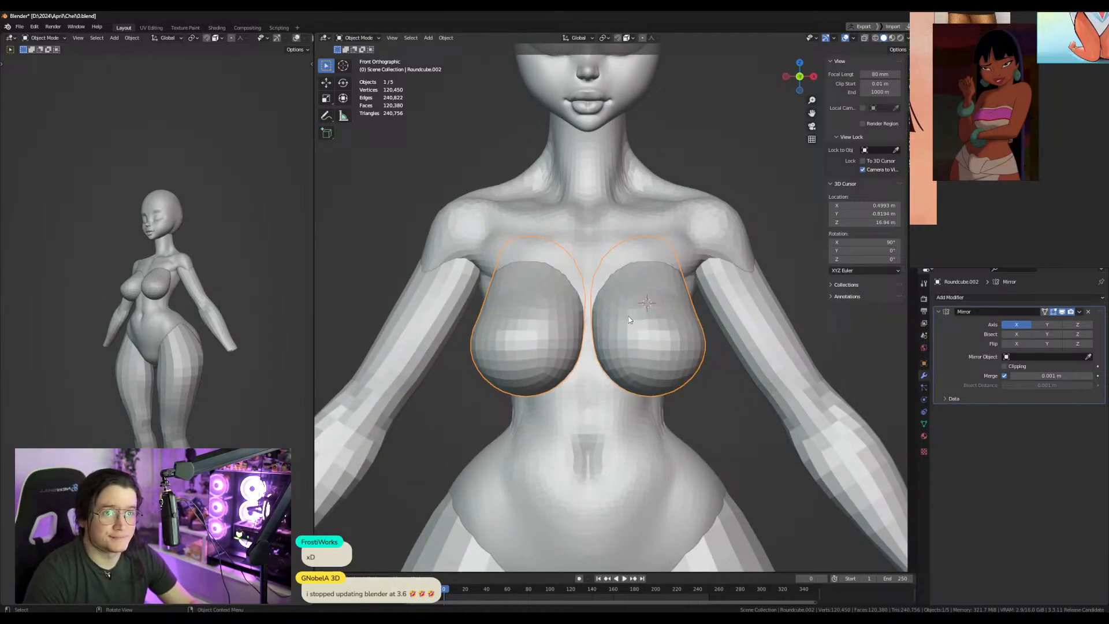
Rescale the whole breast mesh in Edit Mode, shift it along Y, and adjust its rotation and position on the chest.
{"action": "key", "text": "Tab"}
{"action": "middle_click_drag", "start_coordinate": [584, 252], "coordinate": [666, 248], "text": "alt"}
{"action": "key", "text": "a"}
{"action": "key", "text": "s"}
{"action": "left_click", "coordinate": [731, 335]}
{"action": "key", "text": "g"}
{"action": "key", "text": "y"}
{"action": "left_click", "coordinate": [724, 338]}
{"action": "key", "text": "r"}
{"action": "left_click", "coordinate": [743, 349]}
{"action": "key", "text": "g"}
{"action": "left_click", "coordinate": [743, 349]}
{"action": "key", "text": "Tab"}
Select the torso, arms, legs and breasts without the head, and duplicate them in place.
{"action": "left_click", "coordinate": [757, 328]}
{"action": "middle_click_drag", "start_coordinate": [757, 329], "coordinate": [705, 273], "text": "shift"}
{"action": "scroll", "coordinate": [699, 278], "scroll_direction": "down", "scroll_amount": 6}
{"action": "left_click", "coordinate": [592, 349], "text": "shift"}
{"action": "left_click", "coordinate": [597, 361], "text": "shift"}
{"action": "key", "text": "h"}
{"action": "key", "text": "alt+h"}
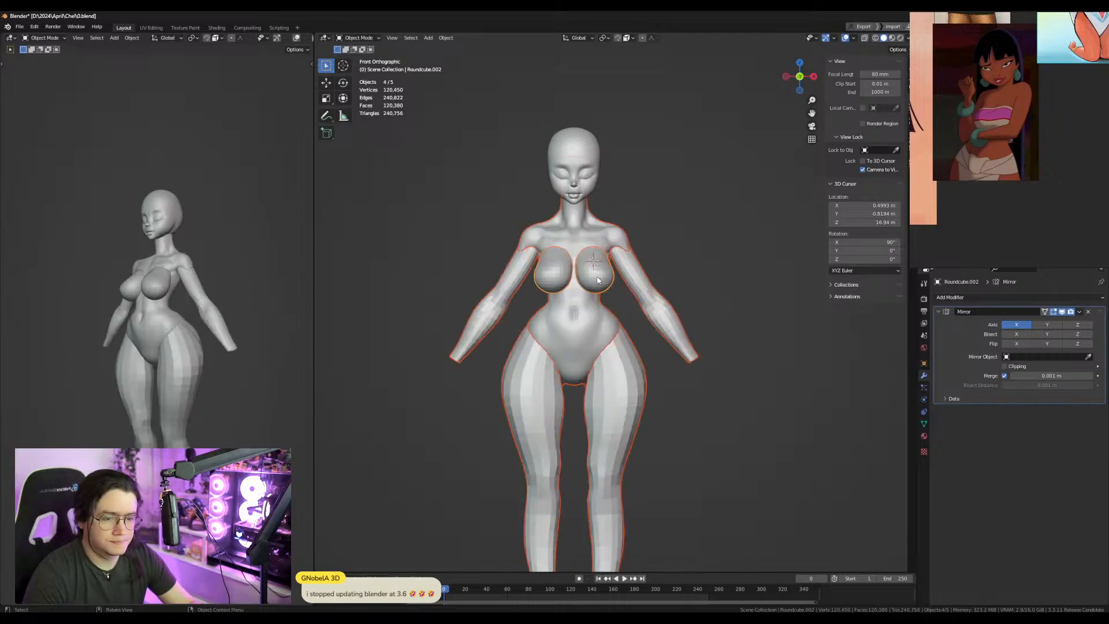
{"action": "key", "text": "g"}
{"action": "left_click", "coordinate": [599, 281]}
Move the duplicated body parts into a new collection named b and hide that backup collection.
{"action": "key", "text": "m"}
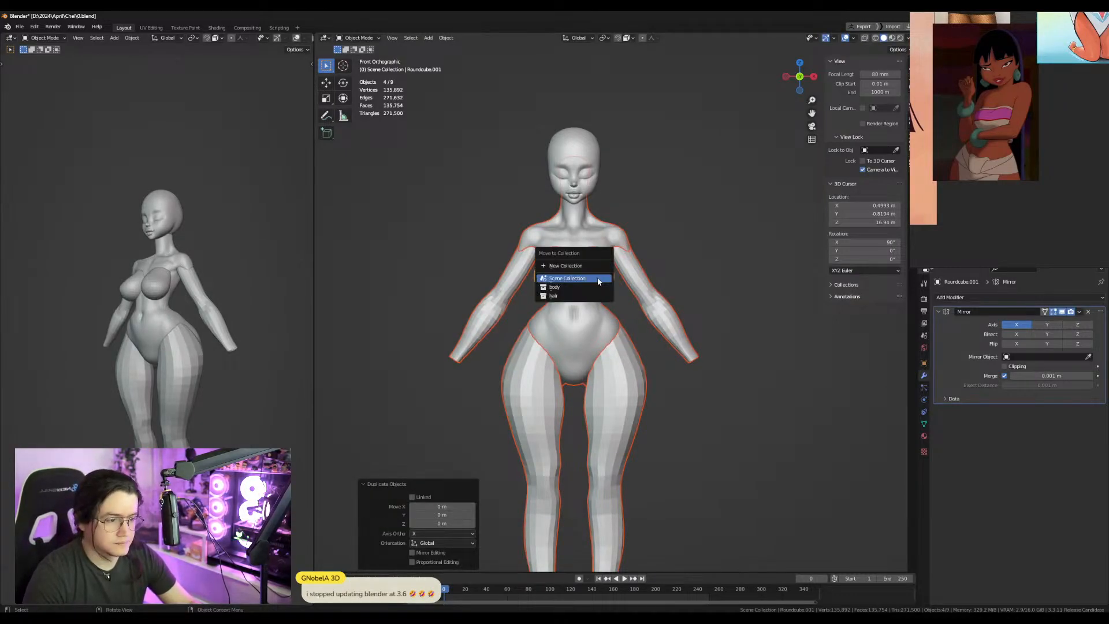
{"action": "left_click", "coordinate": [598, 281]}
{"action": "key", "text": "m"}
{"action": "left_click", "coordinate": [592, 265]}
{"action": "type", "text": "b"}
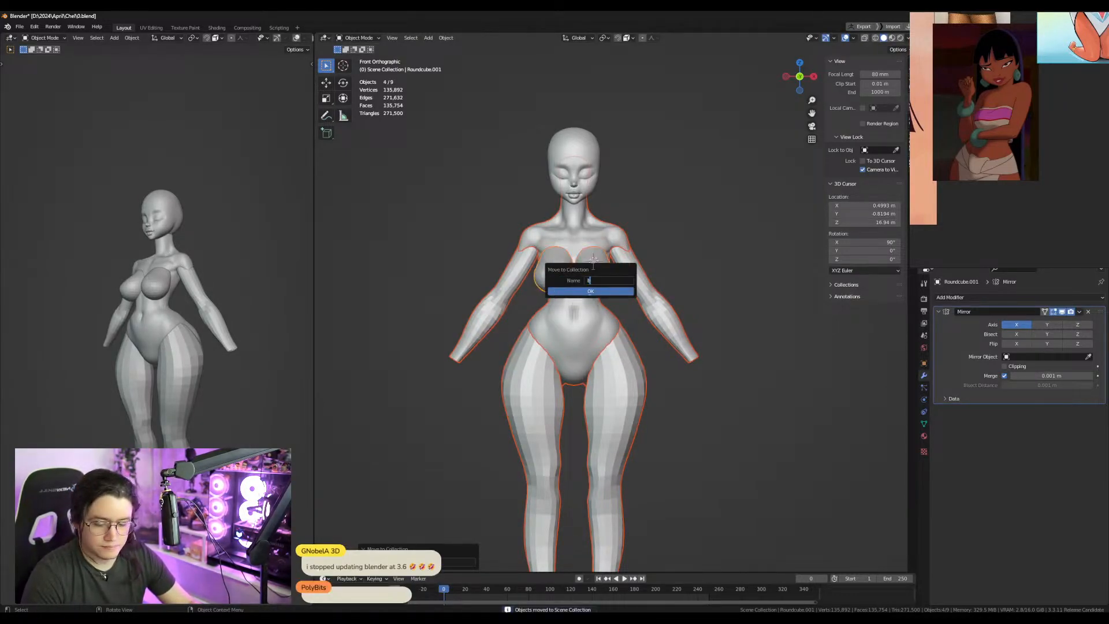
{"action": "key", "text": "Return"}
{"action": "key", "text": "Return"}
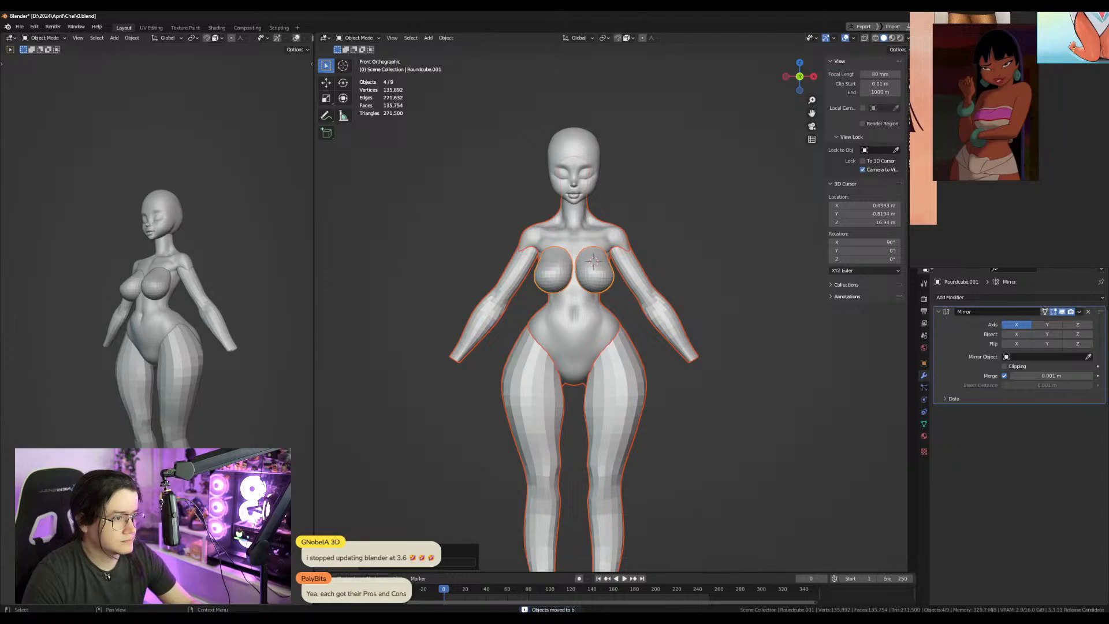
{"action": "key", "text": "alt+a"}
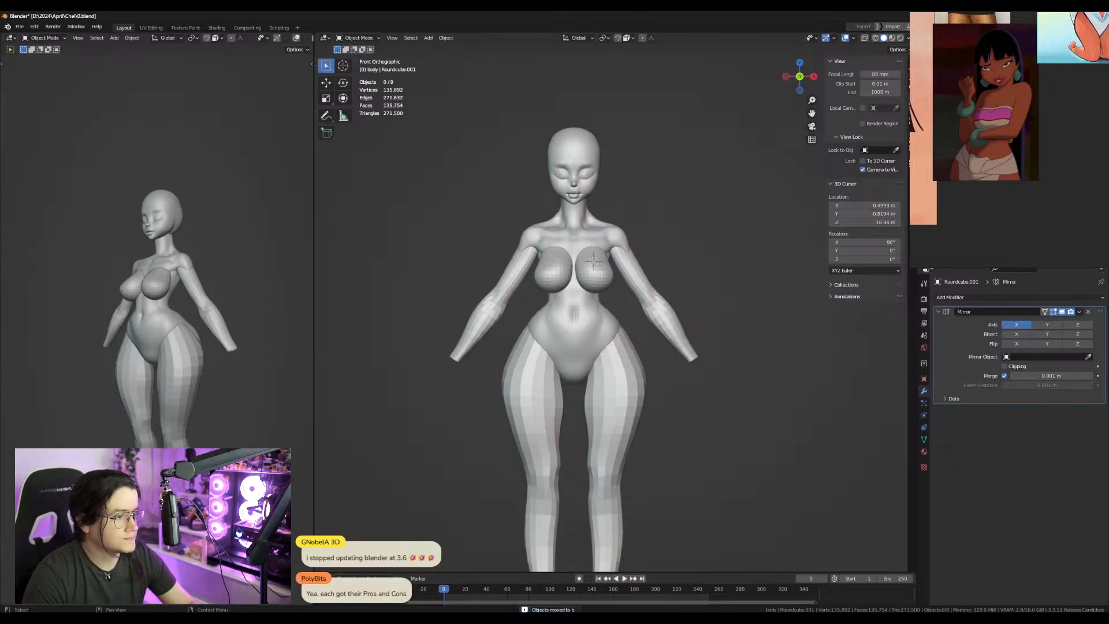
{"action": "left_click", "coordinate": [1087, 81]}
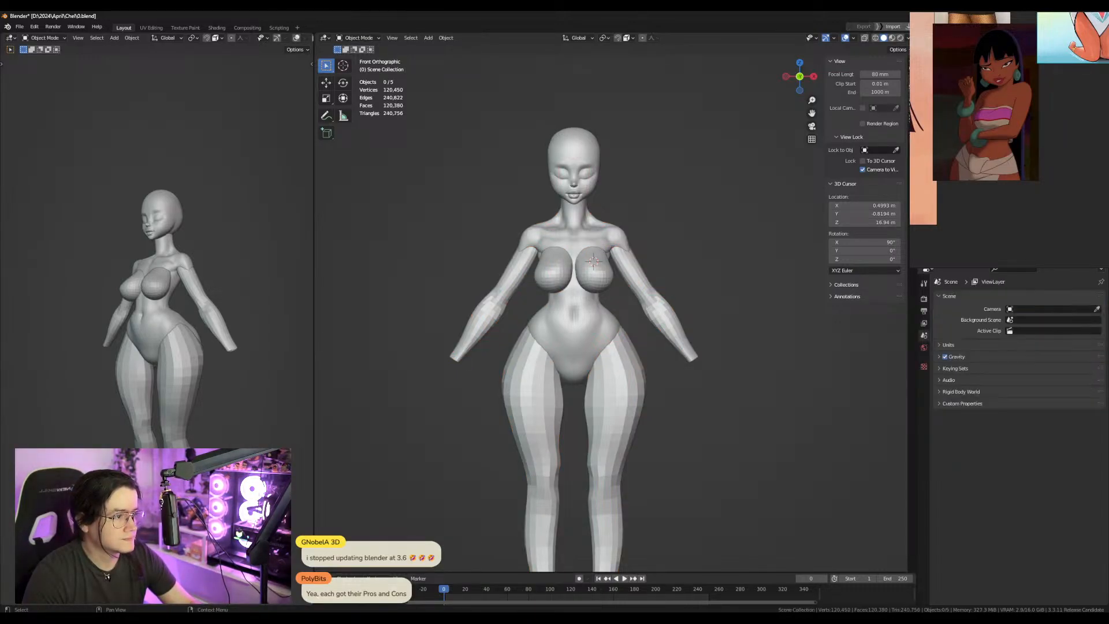
Move the whole leg mesh slightly inward along X in Edit Mode, and return to Object Mode.
{"action": "left_click", "coordinate": [540, 350]}
{"action": "left_click", "coordinate": [573, 339]}
{"action": "left_click", "coordinate": [607, 410]}
{"action": "key", "text": "Tab"}
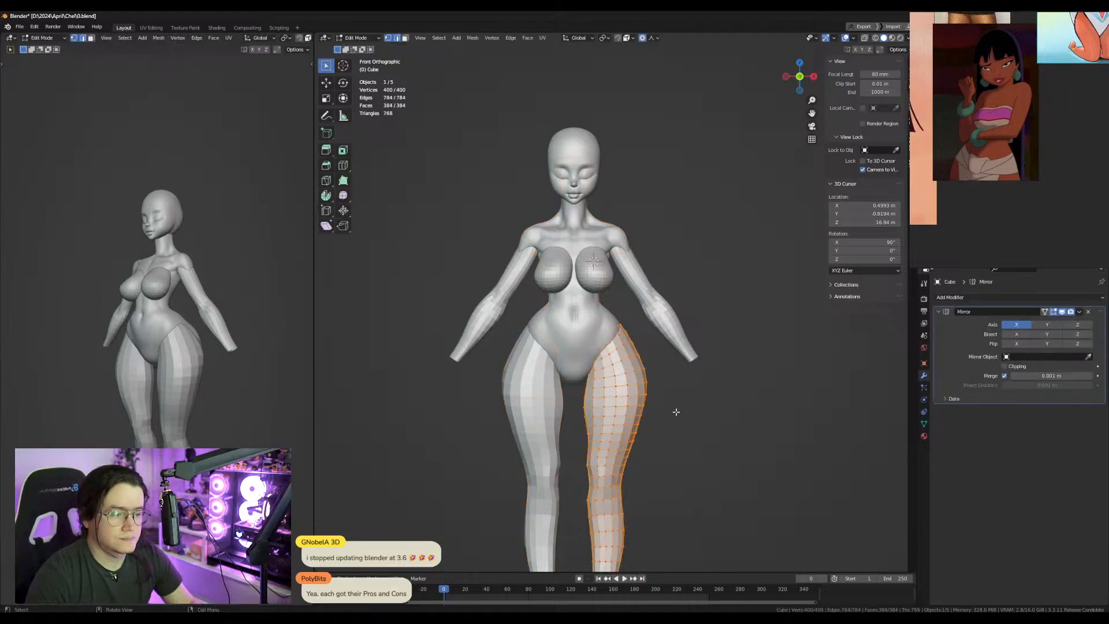
{"action": "key", "text": "g"}
{"action": "key", "text": "x"}
{"action": "left_click", "coordinate": [674, 411]}
{"action": "key", "text": "ctrl+Tab"}
{"action": "left_click", "coordinate": [664, 377]}
Reshape the torso's buttock from behind with a Grab brush stroke in Sculpt Mode, and return to Object Mode.
{"action": "scroll", "coordinate": [664, 344], "scroll_direction": "up", "scroll_amount": 2}
{"action": "mouse_move", "coordinate": [668, 346]}
{"action": "middle_mouse_down"}
{"action": "mouse_move", "coordinate": [583, 347]}
{"action": "mouse_move", "coordinate": [544, 360]}
{"action": "middle_mouse_up"}
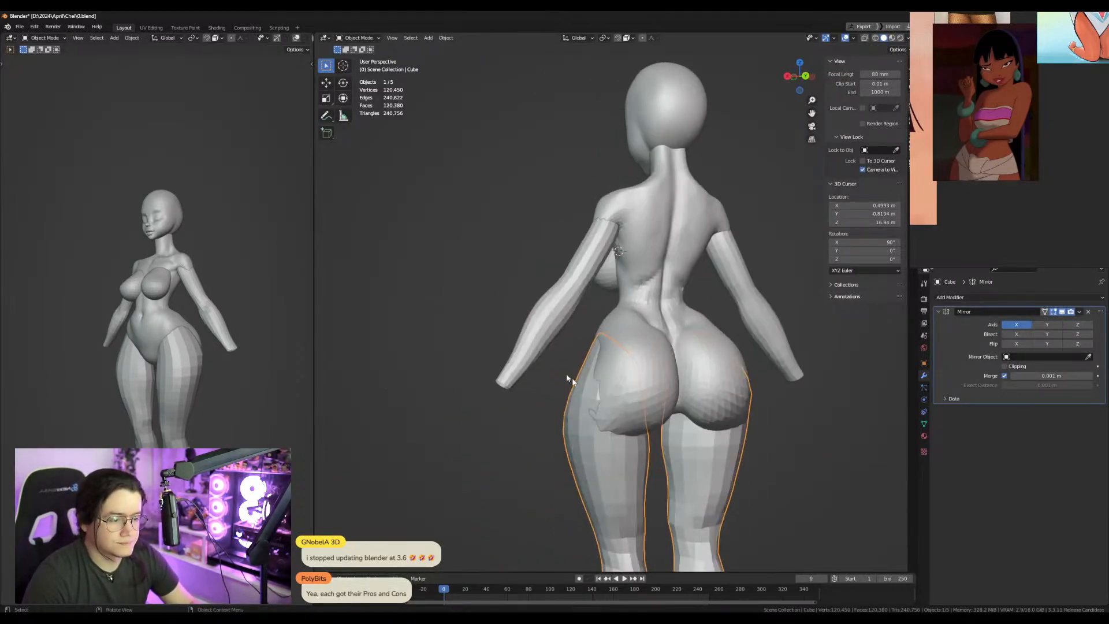
{"action": "left_click", "coordinate": [646, 416]}
{"action": "key", "text": "ctrl+Tab"}
{"action": "mouse_move", "coordinate": [646, 416]}
{"action": "middle_mouse_down"}
{"action": "mouse_move", "coordinate": [595, 413]}
{"action": "mouse_move", "coordinate": [566, 427]}
{"action": "middle_mouse_up"}
{"action": "key", "text": "g"}
{"action": "left_click_drag", "start_coordinate": [566, 426], "coordinate": [590, 422]}
{"action": "middle_click_drag", "start_coordinate": [595, 422], "coordinate": [694, 417]}
{"action": "key", "text": "ctrl+Tab"}
{"action": "key", "text": "KP_1"}
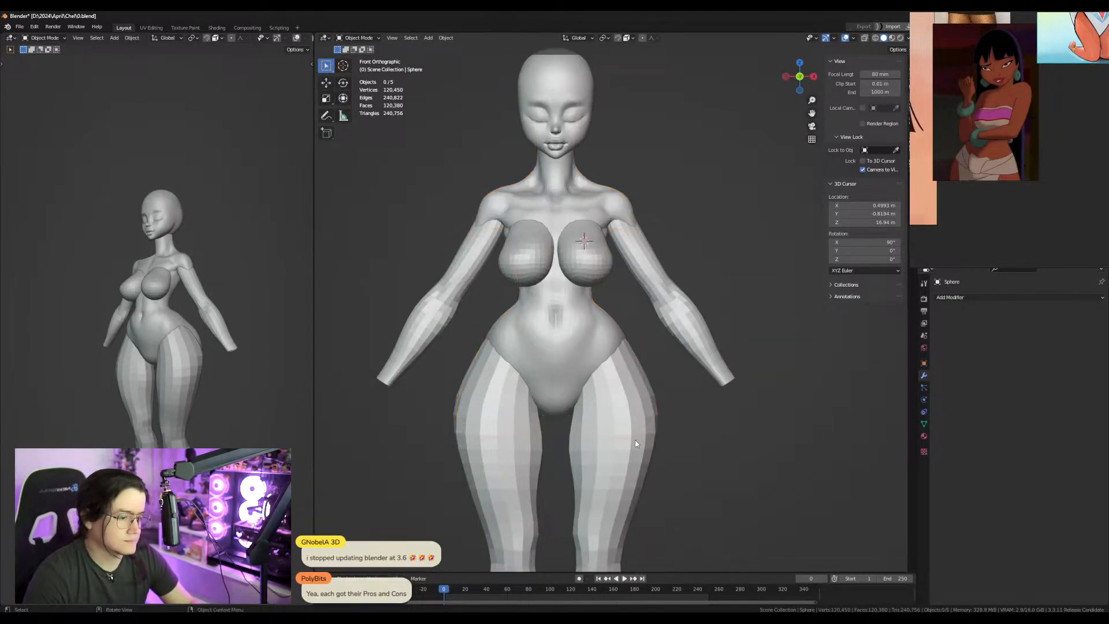
Add a level 2 Subdivision modifier to the legs, the arms and the breasts.
{"action": "left_click", "coordinate": [636, 439]}
{"action": "key", "text": "Tab"}
{"action": "key", "text": "alt+a"}
{"action": "key", "text": "Tab"}
{"action": "scroll", "coordinate": [683, 420], "scroll_direction": "down", "scroll_amount": 3}
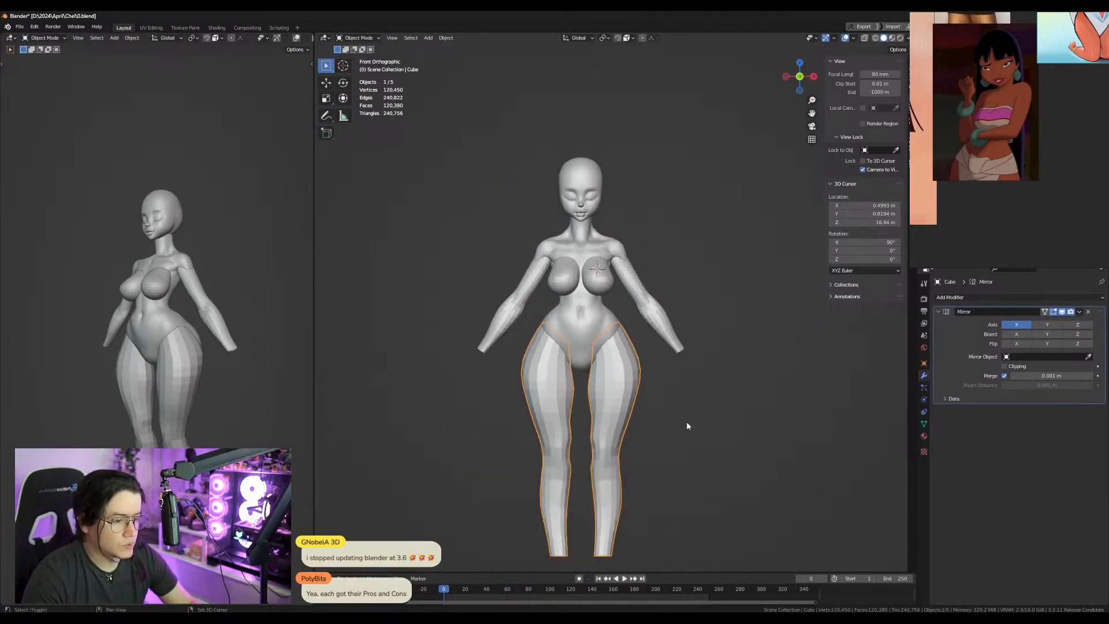
{"action": "key", "text": "ctrl+2"}
{"action": "scroll", "coordinate": [681, 346], "scroll_direction": "up", "scroll_amount": 2}
{"action": "left_click", "coordinate": [666, 324]}
{"action": "left_click", "coordinate": [597, 280]}
Select all visible objects and convert them to plain meshes.
{"action": "key", "text": "a"}
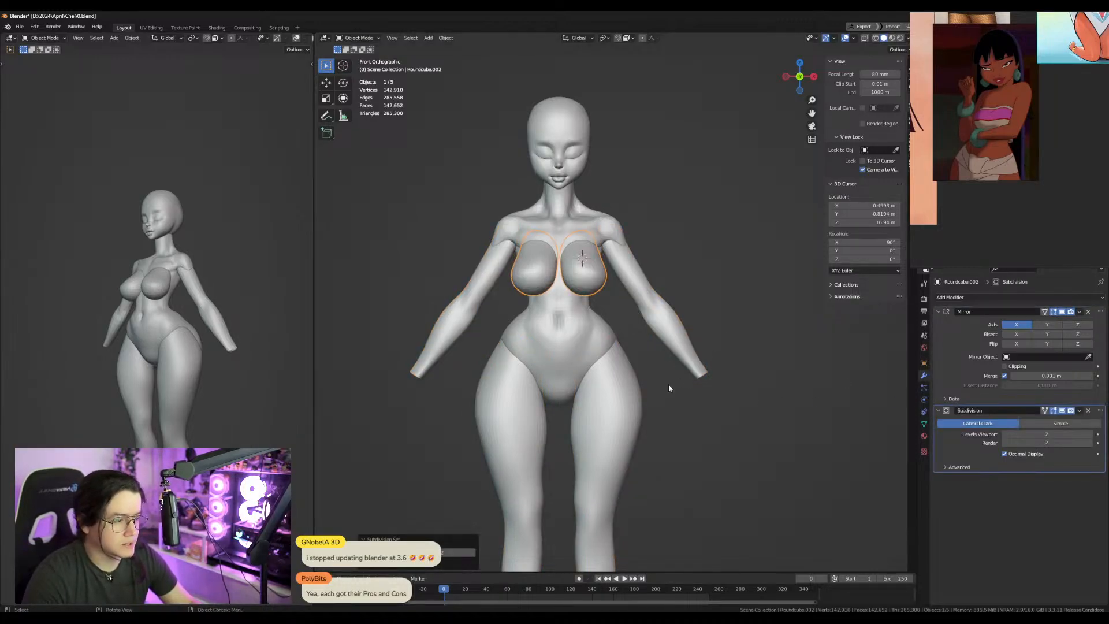
{"action": "right_click", "coordinate": [611, 396]}
{"action": "mouse_move", "coordinate": [619, 447]}
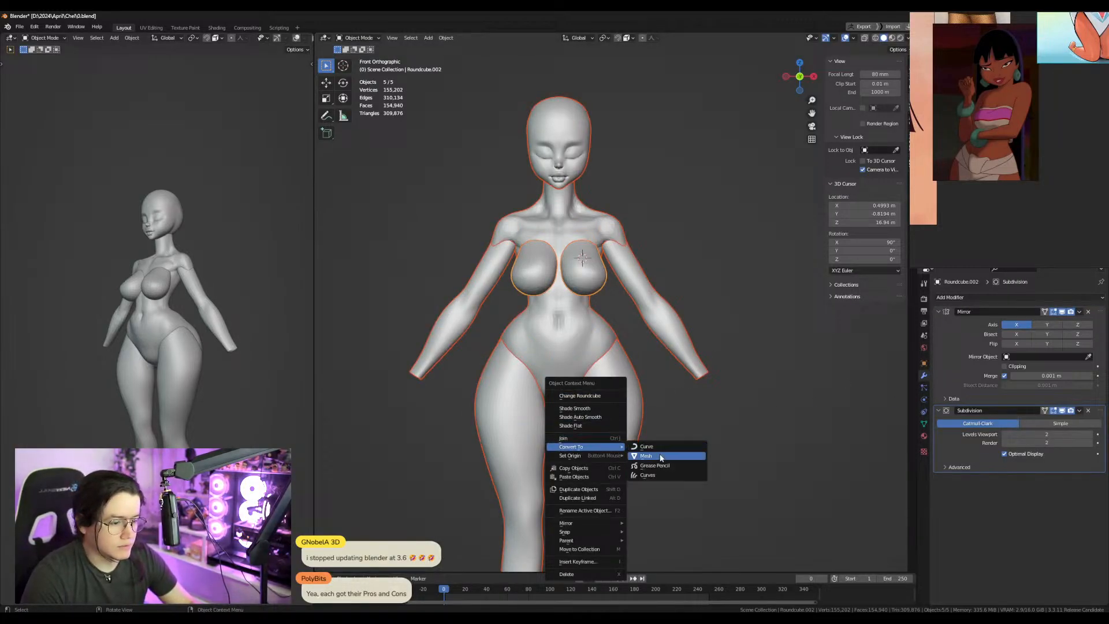
{"action": "left_click", "coordinate": [660, 456]}
Join the legs, arms, breasts and torso into one object, leaving the head separate.
{"action": "middle_click_drag", "start_coordinate": [664, 461], "coordinate": [659, 385], "text": "shift"}
{"action": "left_click", "coordinate": [614, 377]}
{"action": "left_click", "coordinate": [647, 242], "text": "shift"}
{"action": "left_click", "coordinate": [591, 210], "text": "shift"}
{"action": "left_click", "coordinate": [574, 276], "text": "shift"}
{"action": "key", "text": "ctrl+j"}
Select the non-manifold open edges of the joined body mesh in Edit Mode.
{"action": "key", "text": "Tab"}
{"action": "key", "text": "a"}
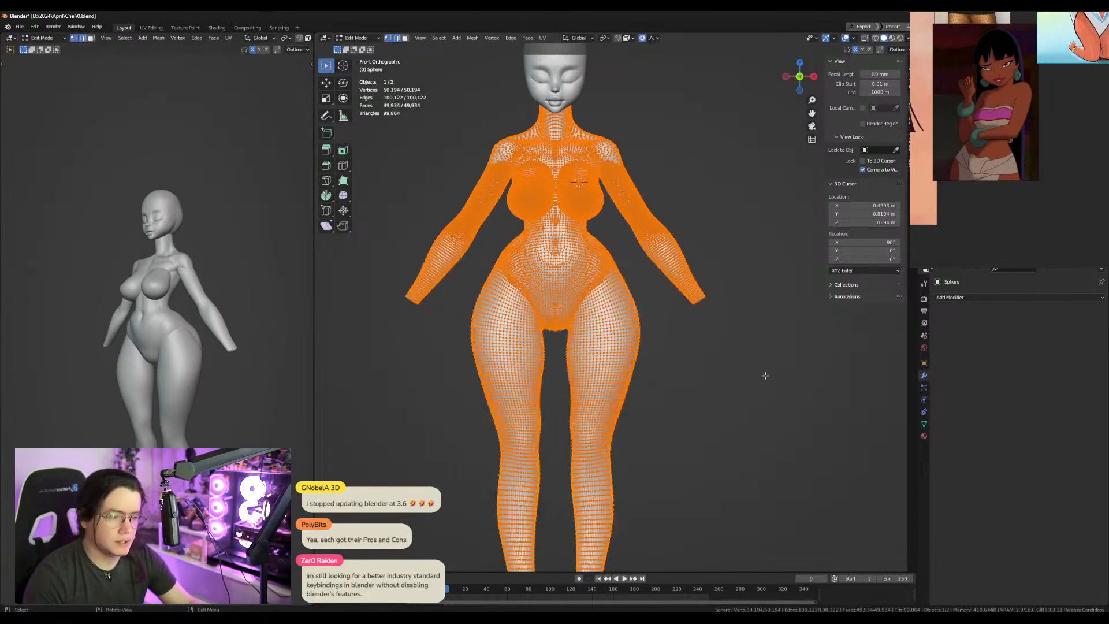
{"action": "key", "text": "alt+a"}
{"action": "key", "text": "a"}
{"action": "key", "text": "q"}
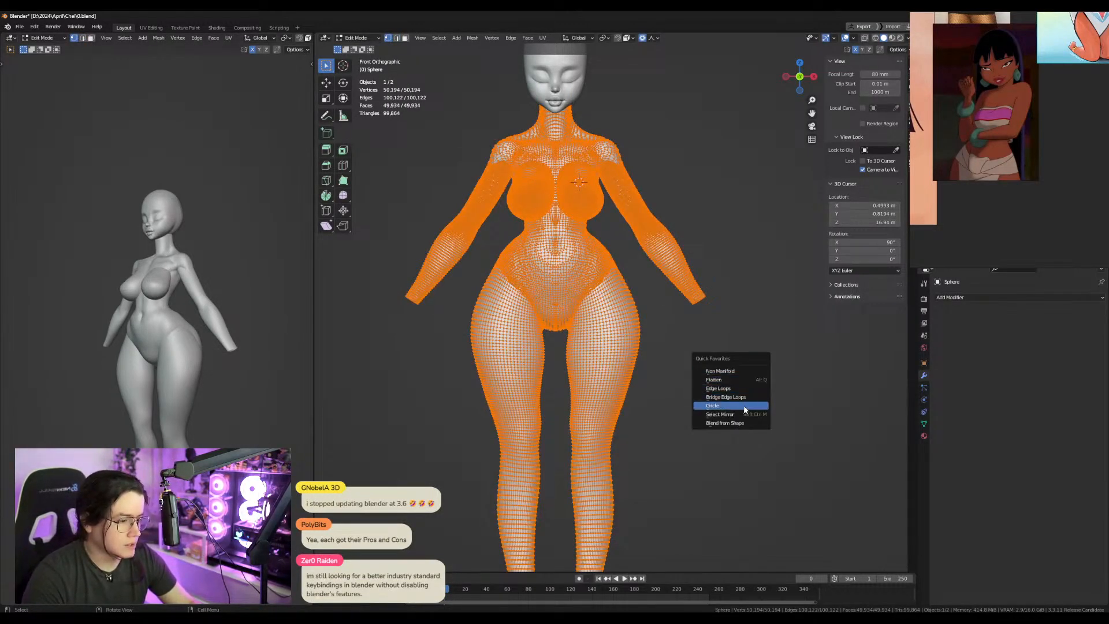
{"action": "left_click", "coordinate": [742, 377]}
{"action": "key", "text": "alt+a"}
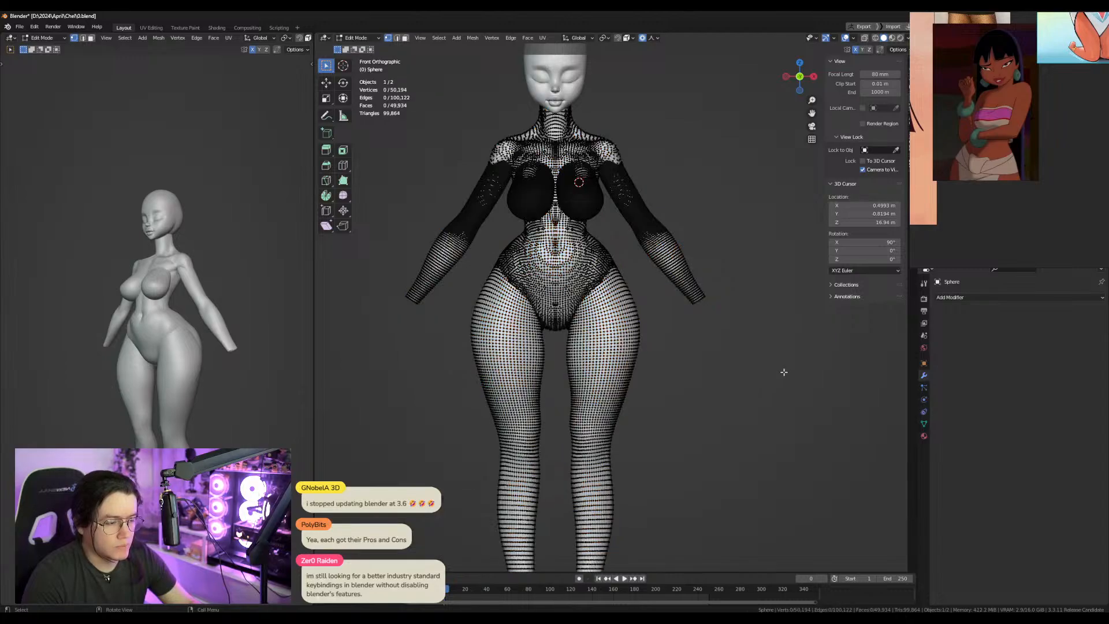
{"action": "key", "text": "q"}
{"action": "left_click", "coordinate": [784, 372]}
Close the open limb ends by extruding their edges in place and merging the extruded vertices.
{"action": "key", "text": "e"}
{"action": "right_click", "coordinate": [784, 372]}
{"action": "key", "text": "m"}
{"action": "left_click", "coordinate": [781, 373]}
{"action": "middle_click_drag", "start_coordinate": [782, 372], "coordinate": [718, 334]}
{"action": "key", "text": "Tab"}
{"action": "key", "text": "KP_1"}
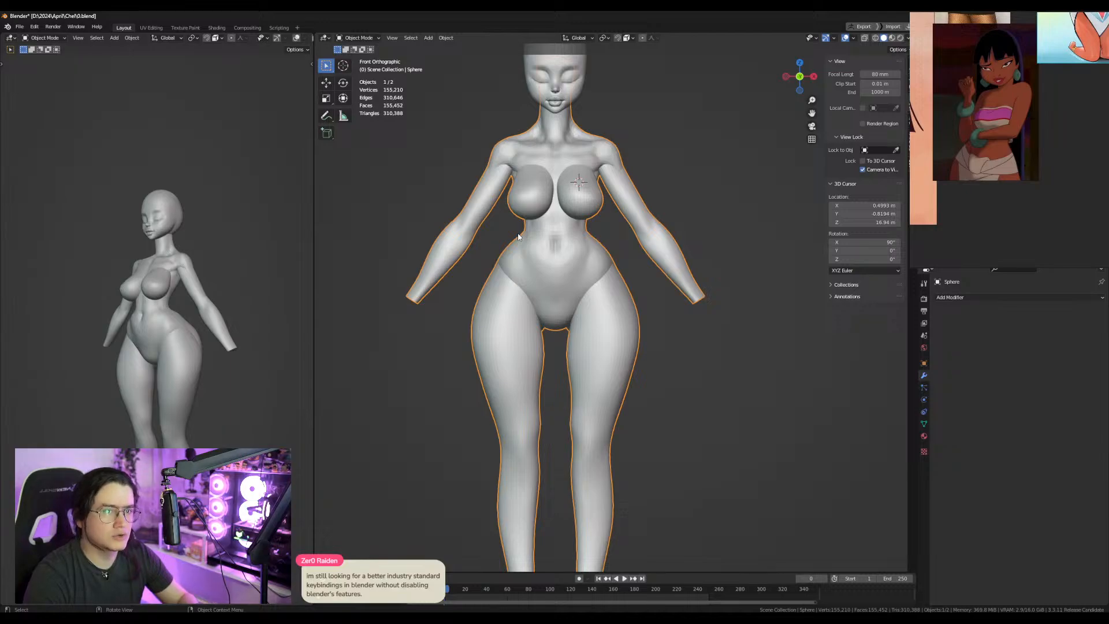
Nudge the upper thigh with the Grab brush at a 184 px radius in Sculpt Mode, and return to Object Mode.
{"action": "scroll", "coordinate": [600, 328], "scroll_direction": "down", "scroll_amount": 2}
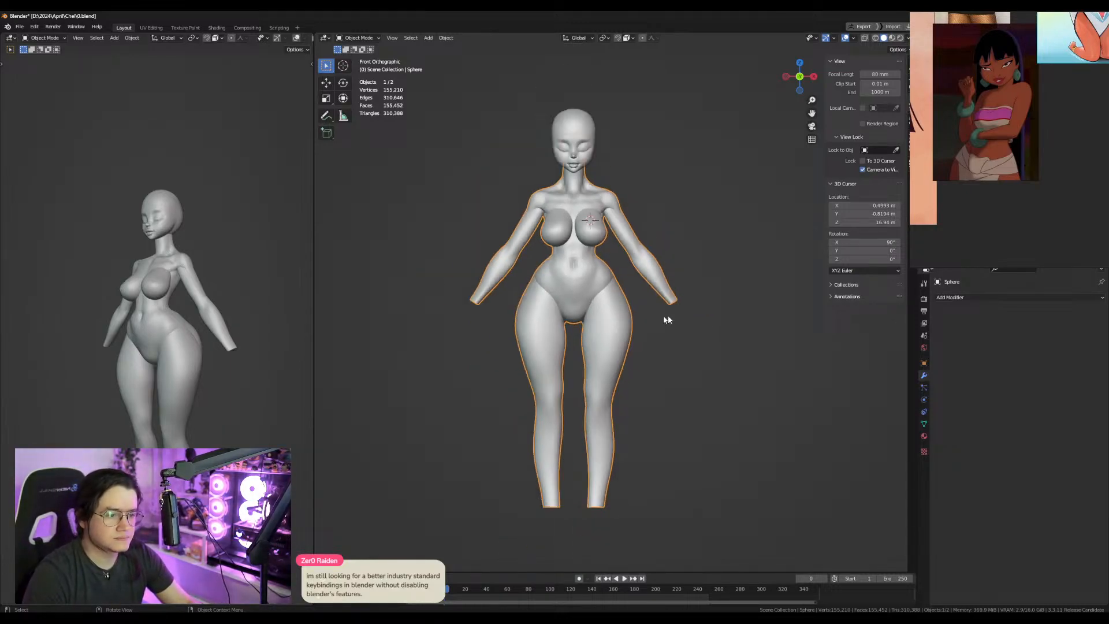
{"action": "scroll", "coordinate": [623, 363], "scroll_direction": "up", "scroll_amount": 4}
{"action": "mouse_move", "coordinate": [646, 306]}
{"action": "middle_mouse_down"}
{"action": "mouse_move", "coordinate": [557, 296]}
{"action": "mouse_move", "coordinate": [567, 329]}
{"action": "mouse_move", "coordinate": [617, 301]}
{"action": "mouse_move", "coordinate": [616, 271]}
{"action": "mouse_move", "coordinate": [630, 323]}
{"action": "middle_mouse_up"}
{"action": "key", "text": "ctrl+Tab"}
{"action": "key", "text": "f"}
{"action": "left_click", "coordinate": [659, 300]}
{"action": "left_click_drag", "start_coordinate": [611, 350], "coordinate": [603, 354]}
{"action": "mouse_move", "coordinate": [673, 339]}
{"action": "middle_mouse_down"}
{"action": "mouse_move", "coordinate": [580, 317]}
{"action": "mouse_move", "coordinate": [671, 307]}
{"action": "middle_mouse_up"}
{"action": "middle_click_drag", "start_coordinate": [670, 307], "coordinate": [681, 387], "text": "shift"}
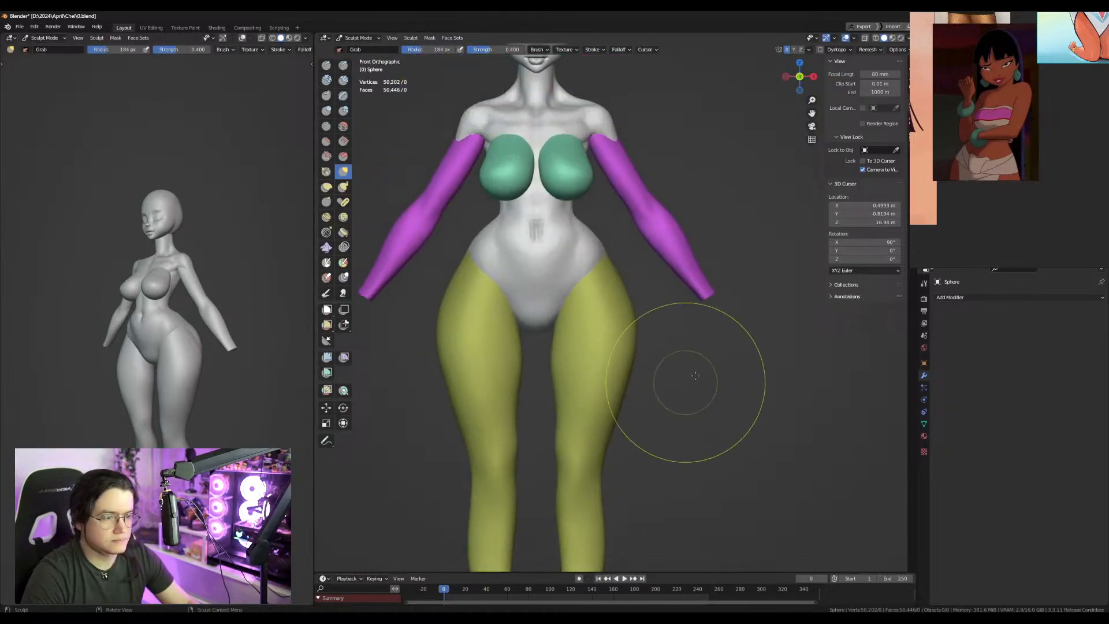
{"action": "key", "text": "ctrl+Tab"}
Add a Remesh modifier to the joined body.
{"action": "scroll", "coordinate": [663, 370], "scroll_direction": "down", "scroll_amount": 1}
{"action": "scroll", "coordinate": [668, 375], "scroll_direction": "up", "scroll_amount": 1}
{"action": "scroll", "coordinate": [668, 379], "scroll_direction": "up", "scroll_amount": 1}
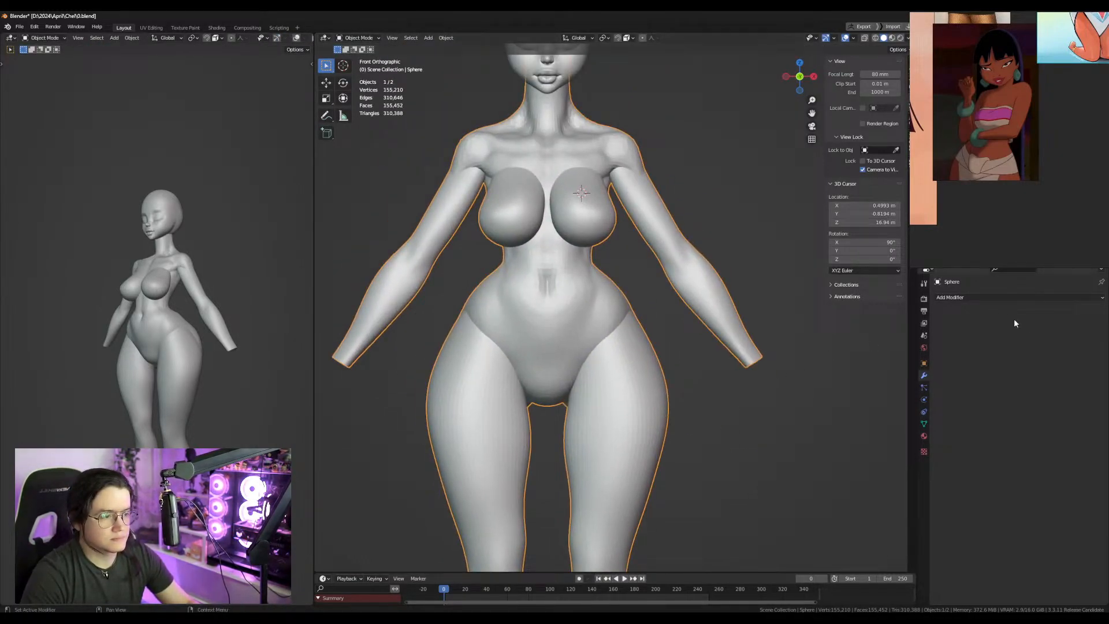
{"action": "left_click", "coordinate": [992, 297]}
{"action": "left_click", "coordinate": [946, 417]}
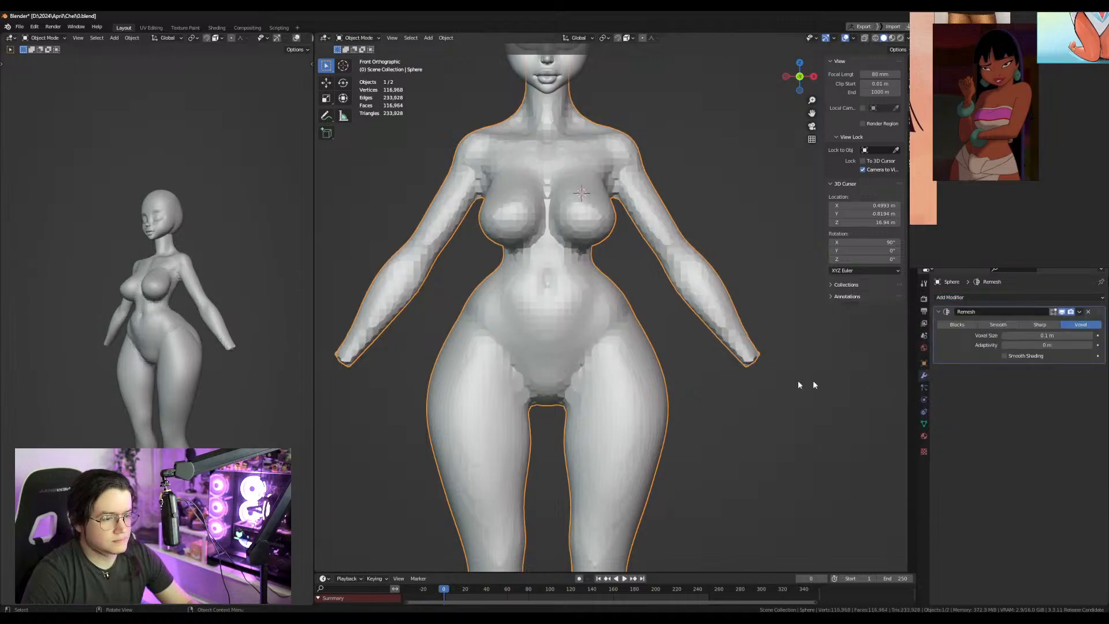
{"action": "middle_click_drag", "start_coordinate": [838, 382], "coordinate": [945, 361]}
{"action": "middle_click_drag", "start_coordinate": [772, 357], "coordinate": [792, 400], "text": "shift"}
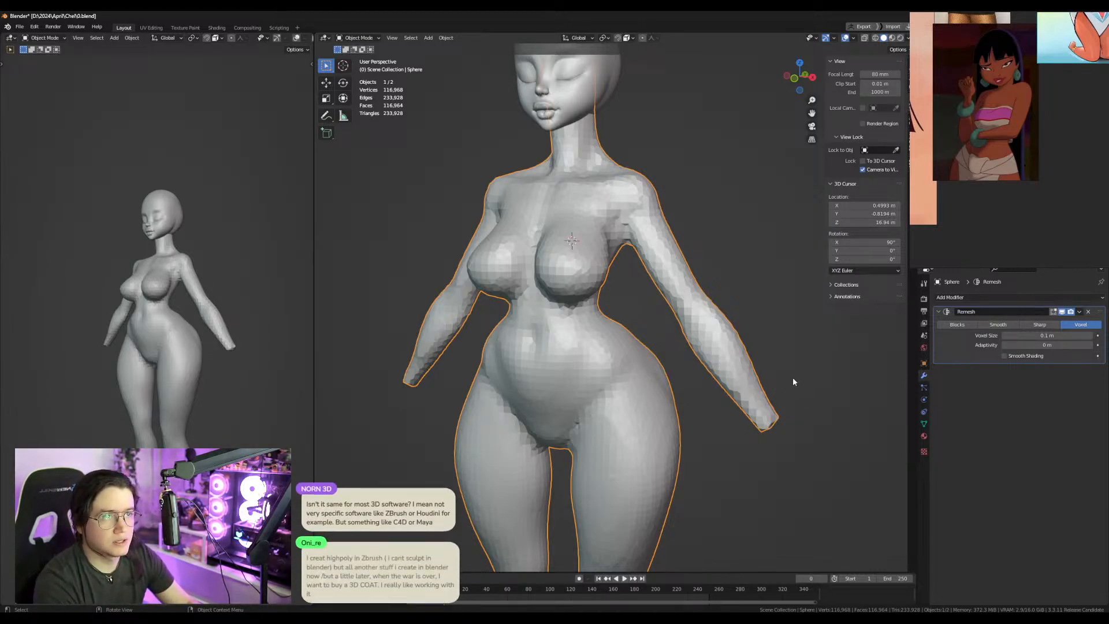
Set the Remesh modifier's voxel size to 0.021 m.
{"action": "left_click", "coordinate": [1006, 335]}
{"action": "left_click", "coordinate": [1004, 335]}
{"action": "left_click", "coordinate": [1004, 335]}
{"action": "left_click", "coordinate": [1005, 334]}
{"action": "left_click", "coordinate": [1004, 335]}
{"action": "left_click", "coordinate": [1004, 335]}
{"action": "left_click", "coordinate": [1094, 336]}
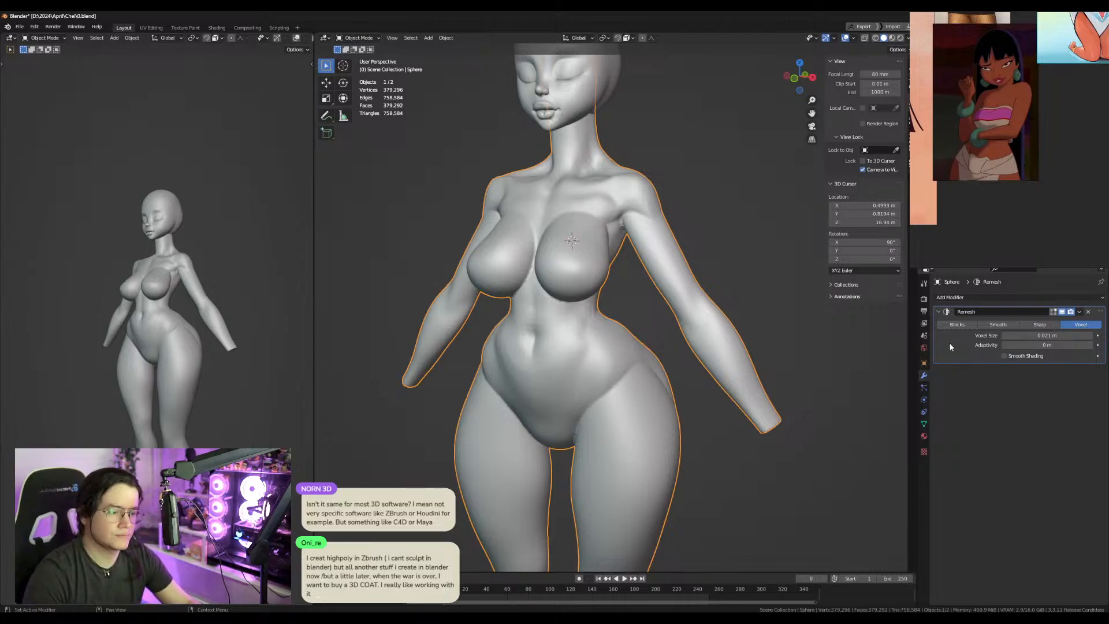
Try applying the 0.021 m Remesh and smoothing the hip crease in Sculpt Mode, and undo back to the unapplied modifier.
{"action": "key", "text": "ctrl+a"}
{"action": "middle_click_drag", "start_coordinate": [550, 370], "coordinate": [588, 367]}
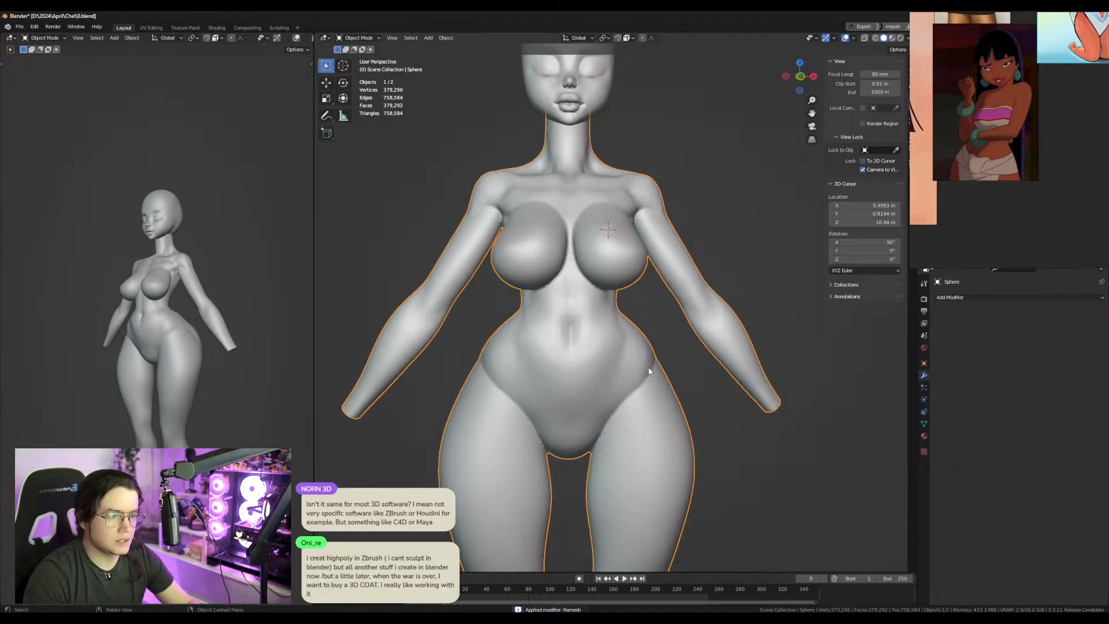
{"action": "key", "text": "ctrl+z"}
{"action": "key", "text": "ctrl+Tab"}
{"action": "left_click", "coordinate": [647, 400]}
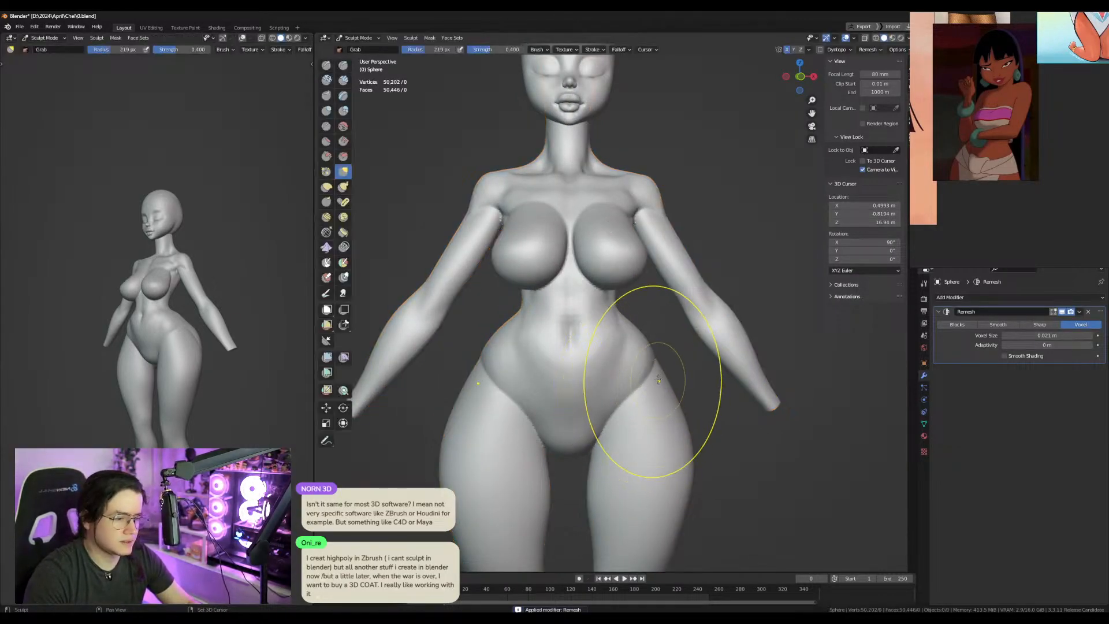
{"action": "key", "text": "ctrl+Tab"}
{"action": "left_click", "coordinate": [676, 363]}
{"action": "key", "text": "ctrl+Tab"}
{"action": "left_click", "coordinate": [635, 386]}
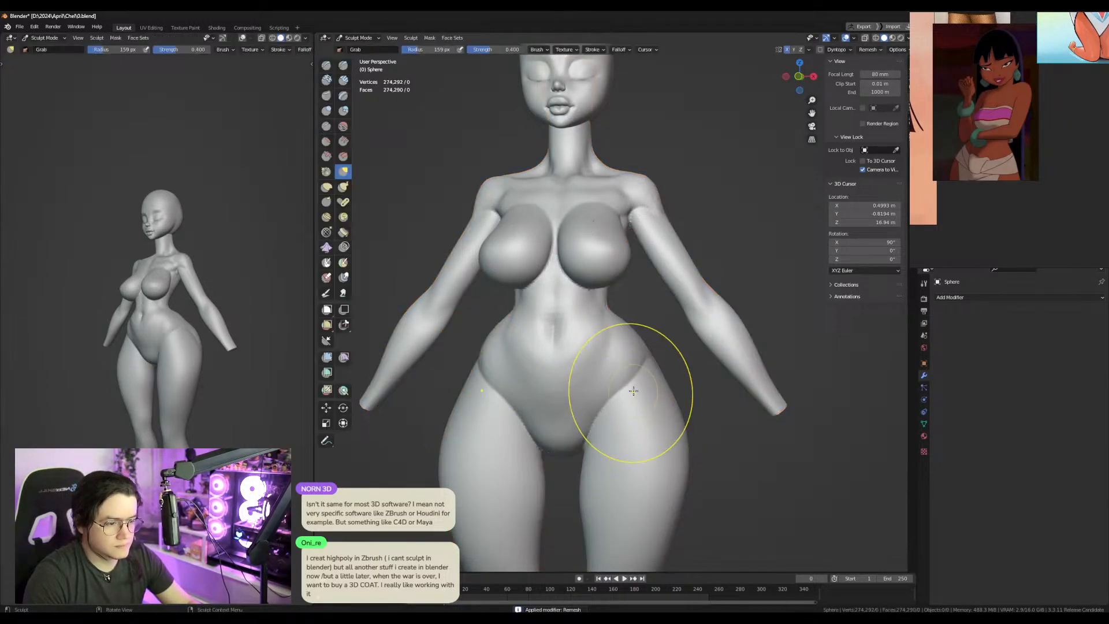
{"action": "left_click_drag", "start_coordinate": [624, 394], "coordinate": [586, 423], "text": "shift"}
{"action": "key", "text": "ctrl+z"}
{"action": "key", "text": "ctrl+z"}
{"action": "key", "text": "ctrl+z"}
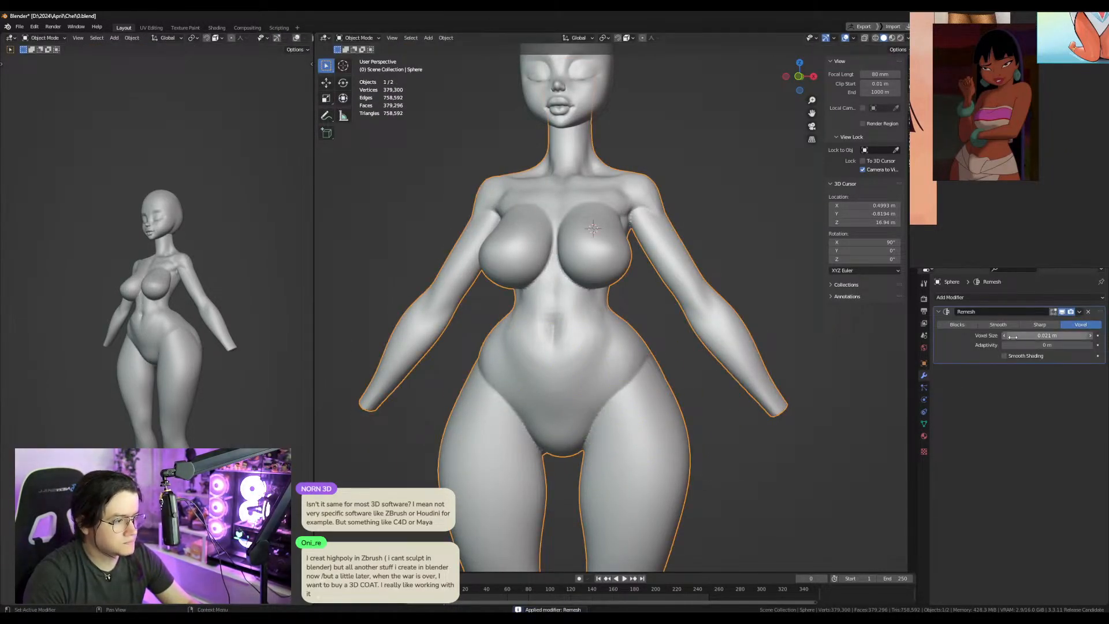
Raise the Remesh modifier's voxel size to 0.04 m.
{"action": "left_click", "coordinate": [1092, 336]}
{"action": "left_click", "coordinate": [1091, 337]}
{"action": "left_click", "coordinate": [1091, 337]}
{"action": "left_click", "coordinate": [1091, 337]}
{"action": "left_click", "coordinate": [1091, 337]}
{"action": "left_click", "coordinate": [1091, 337]}
{"action": "left_click", "coordinate": [1091, 337]}
{"action": "left_click", "coordinate": [1091, 337]}
{"action": "left_click", "coordinate": [1091, 337]}
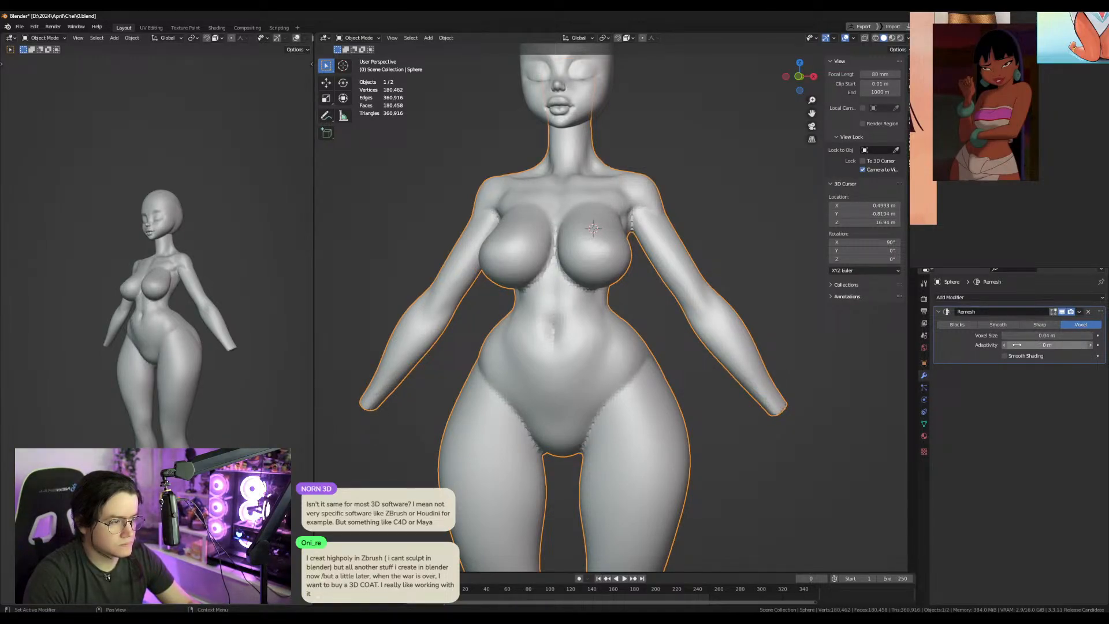
Apply the Remesh modifier to the body, and set the Grab brush radius to 159 px in Sculpt Mode.
{"action": "key", "text": "ctrl+a"}
{"action": "middle_click_drag", "start_coordinate": [581, 373], "coordinate": [639, 360]}
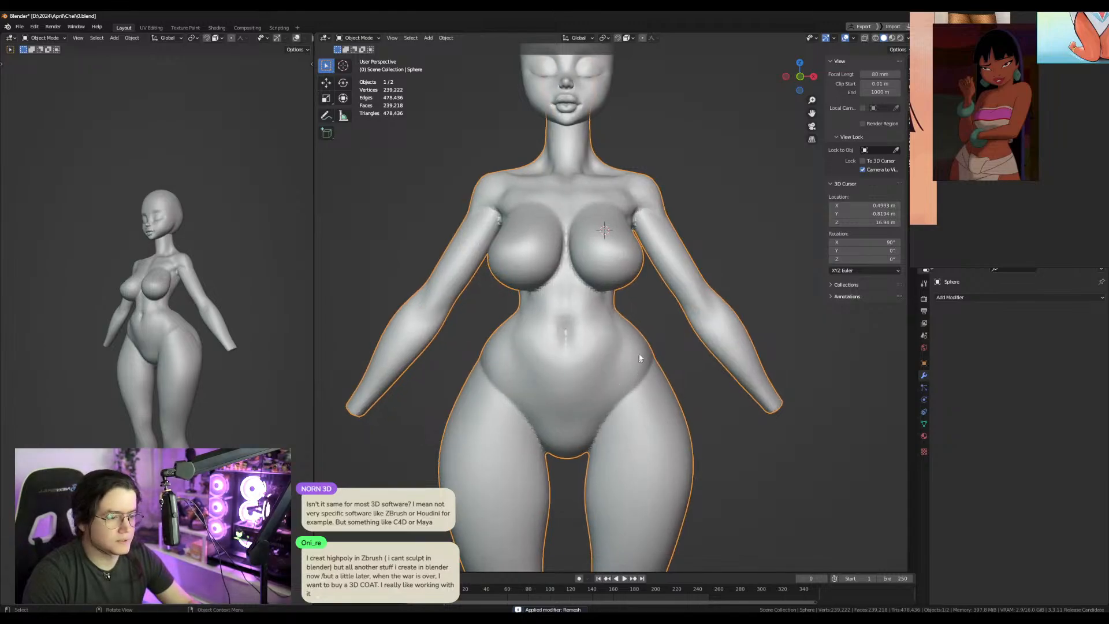
{"action": "key", "text": "ctrl+Tab"}
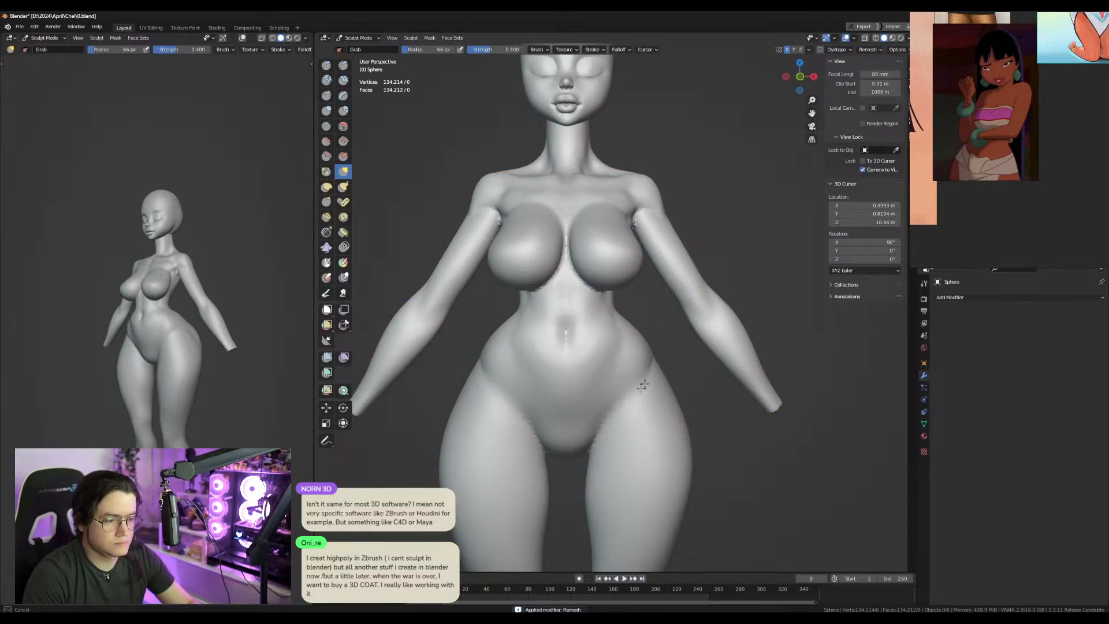
{"action": "middle_click_drag", "start_coordinate": [688, 351], "coordinate": [535, 370]}
{"action": "key", "text": "f"}
{"action": "left_click", "coordinate": [664, 375]}
{"action": "mouse_move", "coordinate": [652, 428]}
{"action": "middle_mouse_down"}
{"action": "mouse_move", "coordinate": [614, 457]}
{"action": "mouse_move", "coordinate": [655, 422]}
{"action": "mouse_move", "coordinate": [680, 426]}
{"action": "middle_mouse_up"}
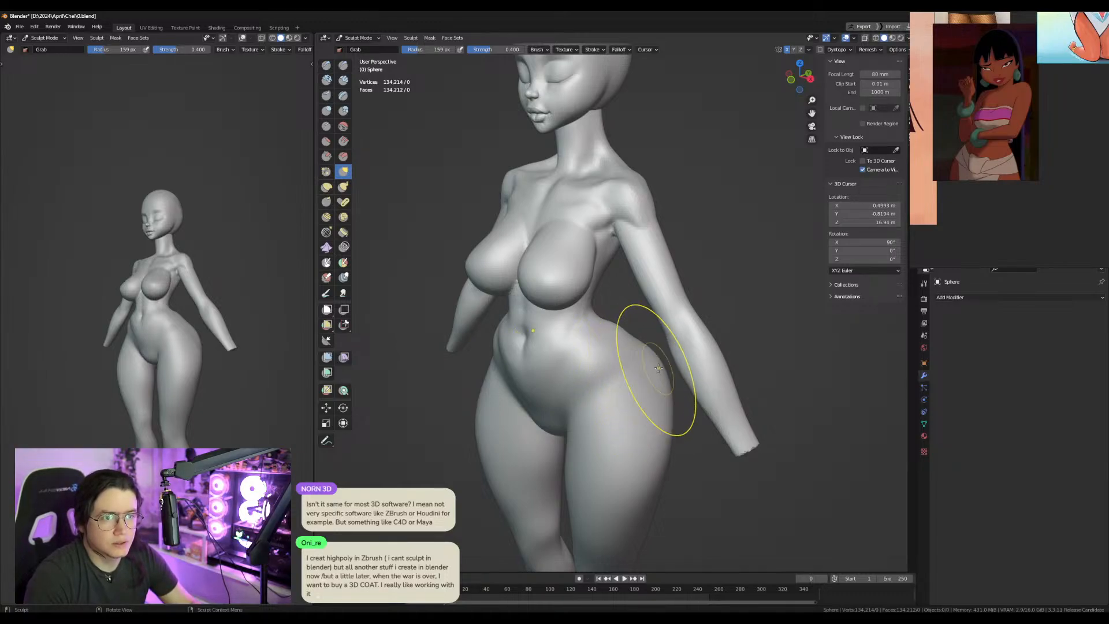
Adjust the buttock contour from behind with the Grab brush, and set the brush radius to 170 px.
{"action": "middle_click_drag", "start_coordinate": [664, 372], "coordinate": [533, 370]}
{"action": "left_click_drag", "start_coordinate": [596, 379], "coordinate": [593, 377]}
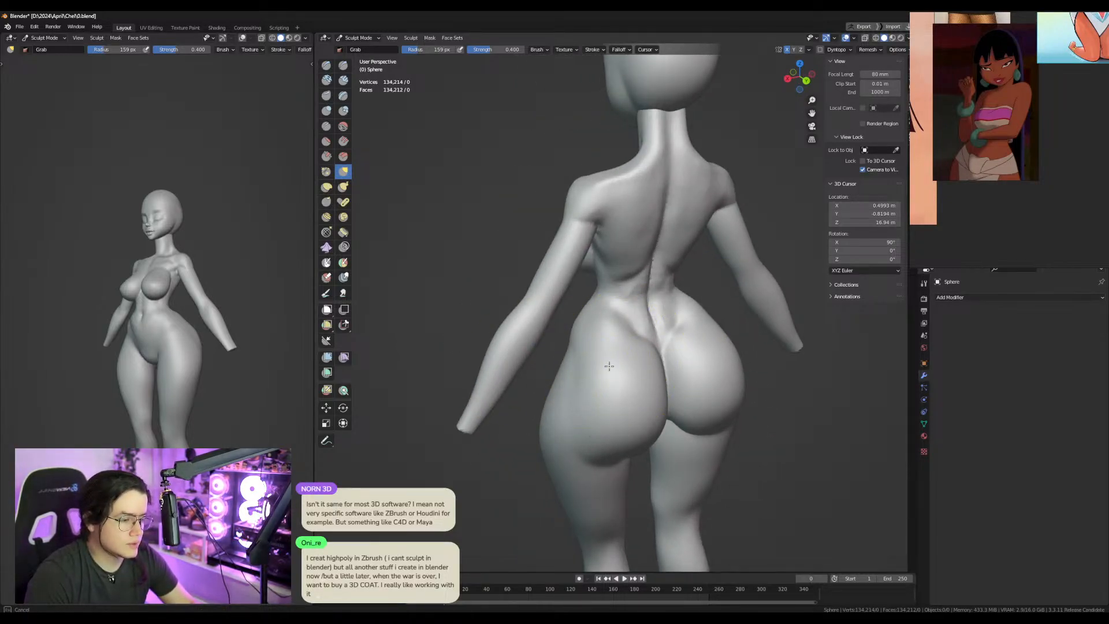
{"action": "middle_click_drag", "start_coordinate": [557, 421], "coordinate": [686, 435]}
{"action": "left_click", "coordinate": [691, 435]}
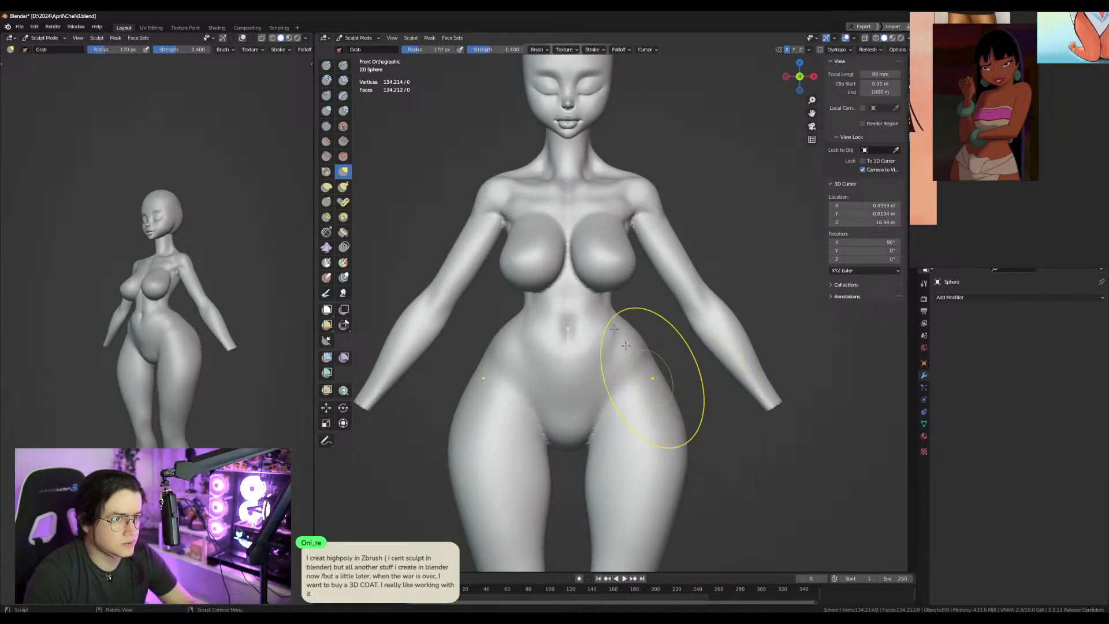
Reshape the shoulders, armpits and upper arms with the Grab brush at radii of 150 px and 125 px.
{"action": "middle_click_drag", "start_coordinate": [648, 285], "coordinate": [650, 435], "text": "shift"}
{"action": "scroll", "coordinate": [652, 430], "scroll_direction": "up", "scroll_amount": 2}
{"action": "key", "text": "f"}
{"action": "left_click", "coordinate": [716, 409]}
{"action": "left_click_drag", "start_coordinate": [657, 399], "coordinate": [648, 391]}
{"action": "left_click_drag", "start_coordinate": [658, 341], "coordinate": [670, 336]}
{"action": "key", "text": "f"}
{"action": "left_click", "coordinate": [614, 351]}
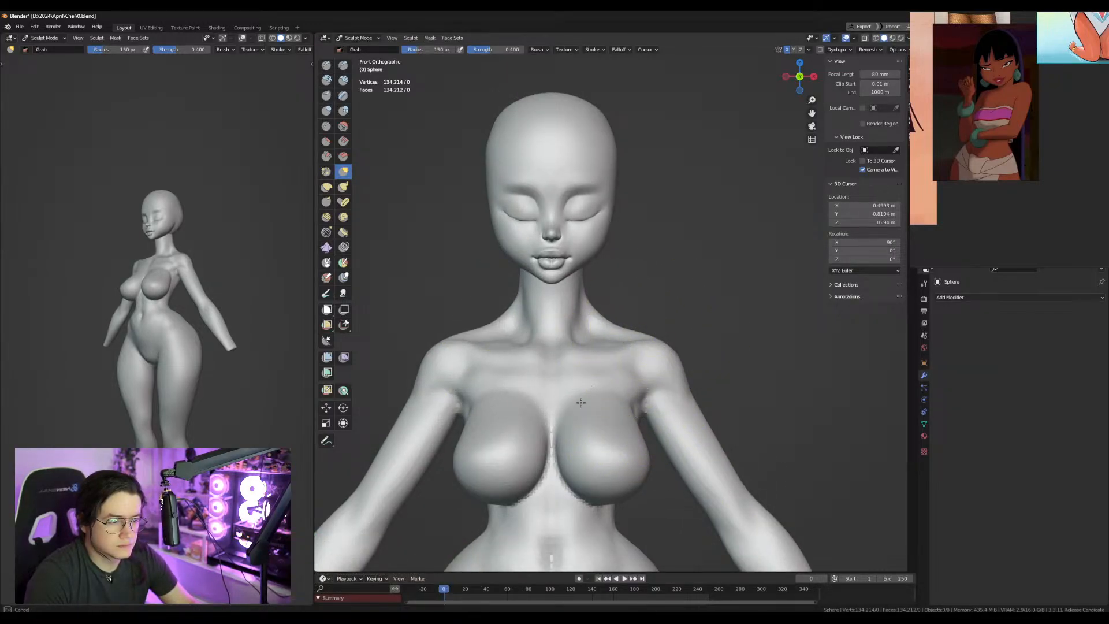
{"action": "left_click_drag", "start_coordinate": [612, 405], "coordinate": [646, 397]}
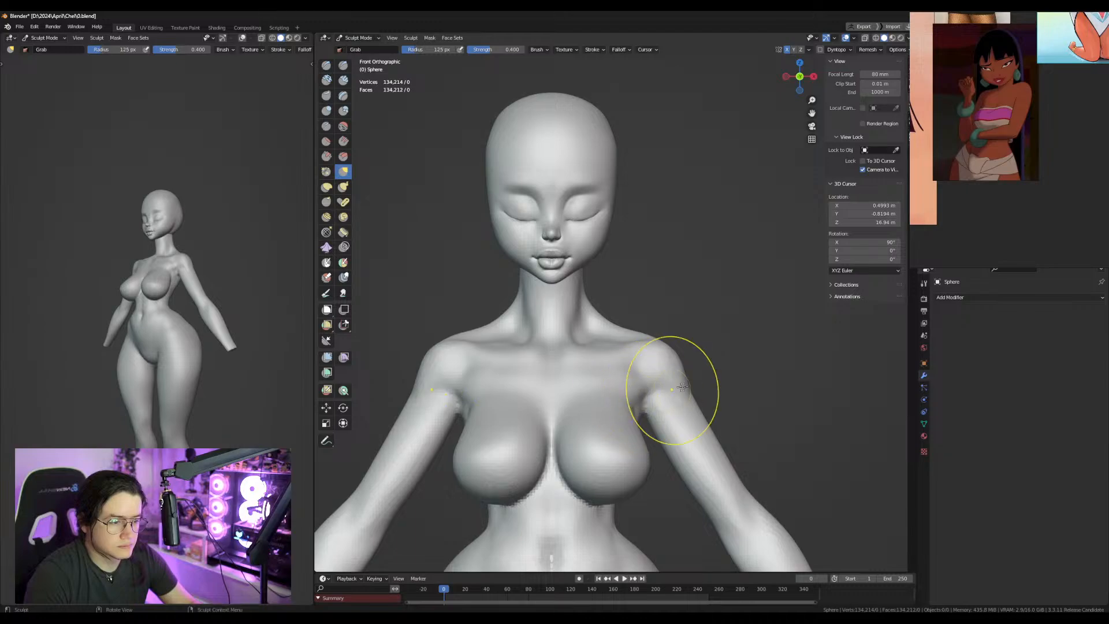
{"action": "middle_click_drag", "start_coordinate": [708, 400], "coordinate": [677, 408]}
{"action": "key", "text": "f"}
{"action": "left_click", "coordinate": [674, 409]}
{"action": "mouse_move", "coordinate": [598, 420]}
{"action": "left_mouse_down"}
{"action": "mouse_move", "coordinate": [594, 410]}
{"action": "mouse_move", "coordinate": [586, 425]}
{"action": "left_mouse_up"}
{"action": "left_click", "coordinate": [326, 126]}
{"action": "mouse_move", "coordinate": [537, 381]}
{"action": "middle_mouse_down"}
{"action": "mouse_move", "coordinate": [614, 414]}
{"action": "mouse_move", "coordinate": [629, 437]}
{"action": "middle_mouse_up"}
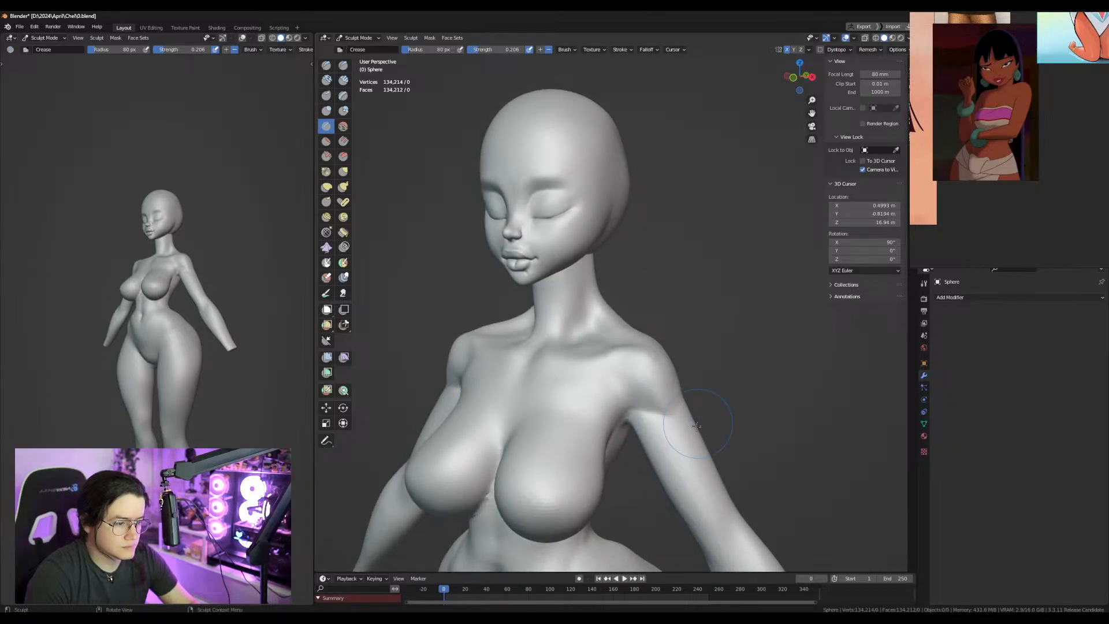
{"action": "scroll", "coordinate": [664, 428], "scroll_direction": "up", "scroll_amount": 4}
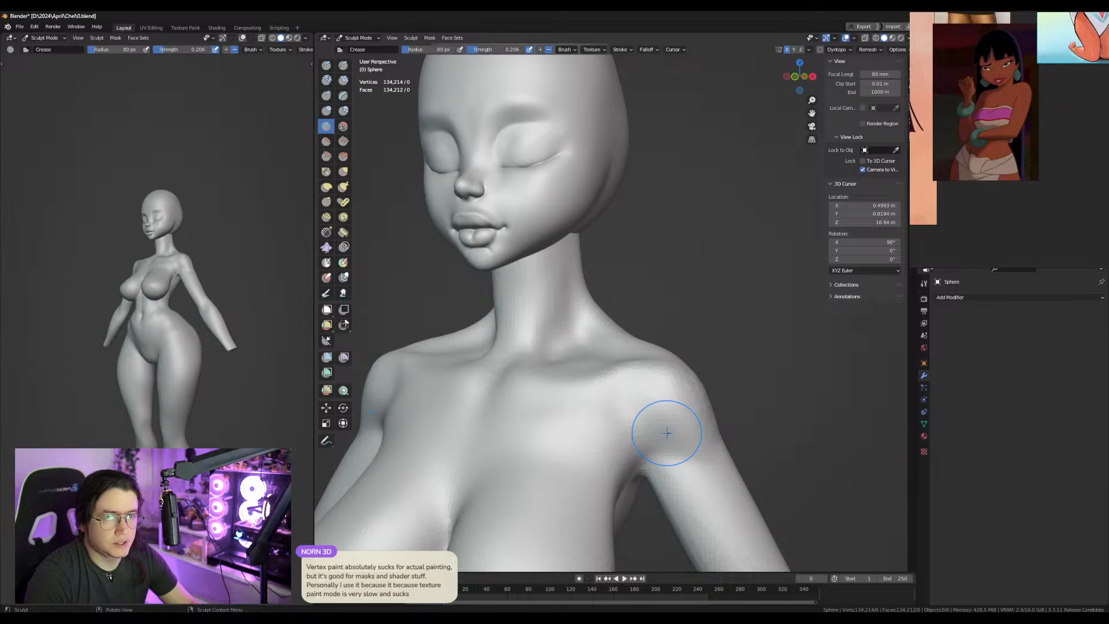
{"action": "scroll", "coordinate": [648, 445], "scroll_direction": "down", "scroll_amount": 3}
{"action": "middle_click_drag", "start_coordinate": [648, 444], "coordinate": [693, 382], "text": "shift"}
{"action": "mouse_move", "coordinate": [599, 359]}
{"action": "middle_mouse_down"}
{"action": "mouse_move", "coordinate": [594, 310]}
{"action": "mouse_move", "coordinate": [423, 295]}
{"action": "middle_mouse_up"}
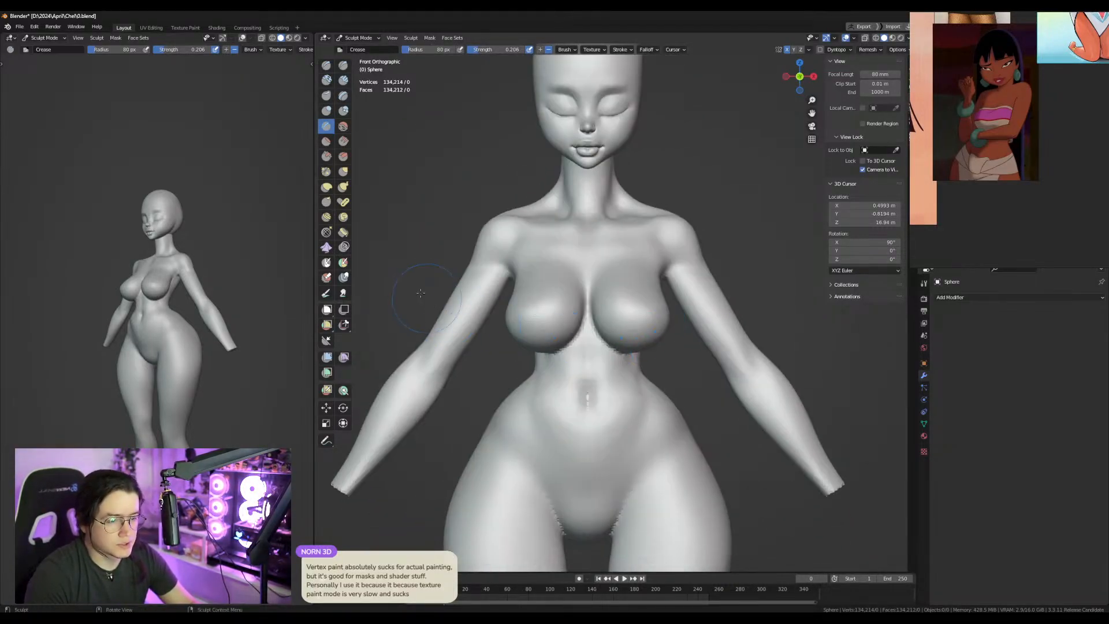
Paint a mirrored red patch on the upper thighs with the 59 px Paint brush, and show the mesh's colour attributes.
{"action": "left_click", "coordinate": [327, 293]}
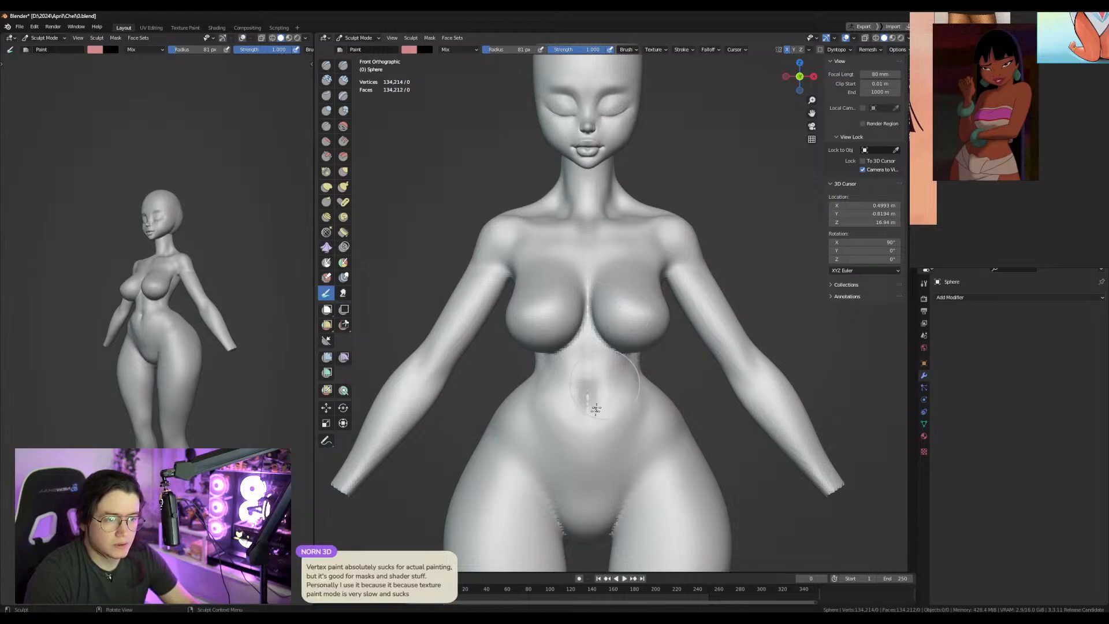
{"action": "left_click_drag", "start_coordinate": [634, 454], "coordinate": [642, 444]}
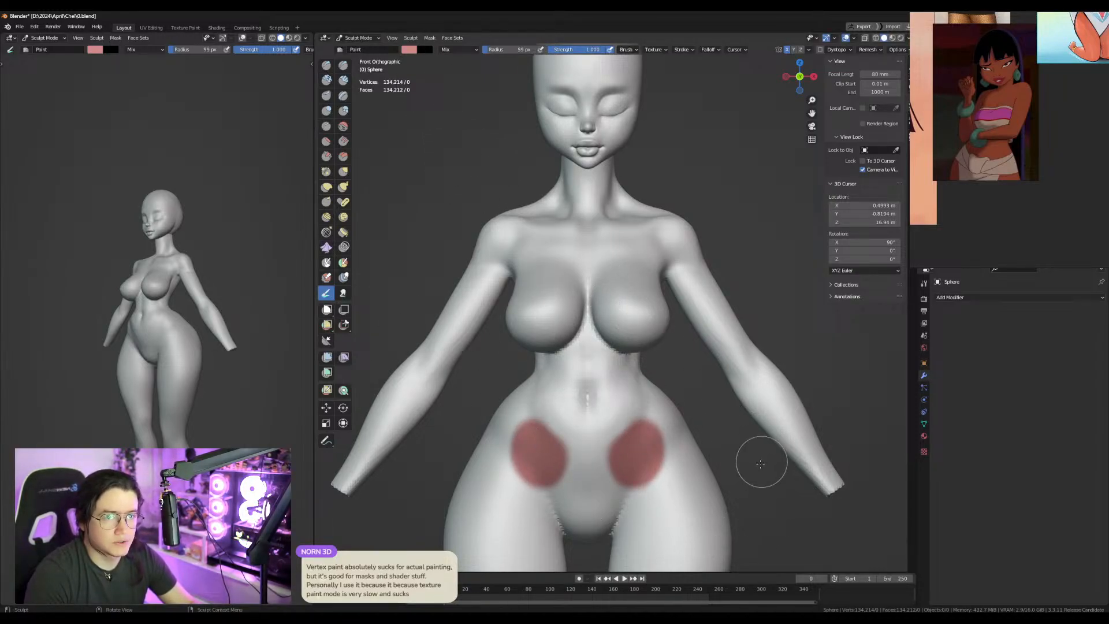
{"action": "left_click", "coordinate": [924, 424]}
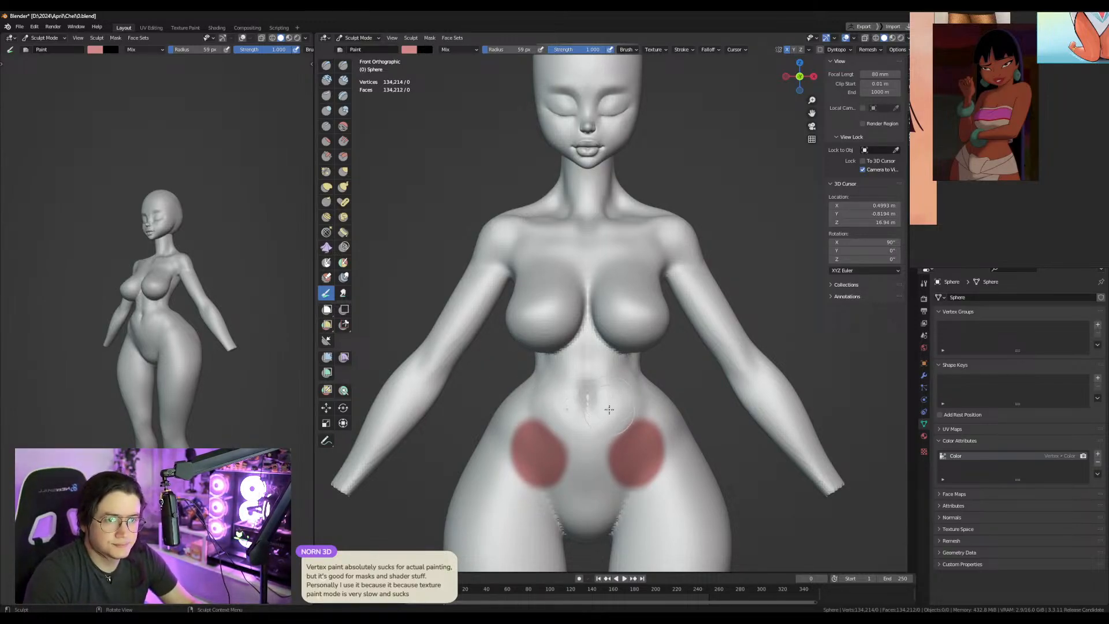
Draw a mirrored red smiley face on the thighs with the Paint brush at a 10 px radius.
{"action": "middle_click_drag", "start_coordinate": [648, 440], "coordinate": [642, 390], "text": "shift"}
{"action": "key", "text": "f"}
{"action": "left_click", "coordinate": [664, 428]}
{"action": "middle_click_drag", "start_coordinate": [664, 428], "coordinate": [653, 335], "text": "shift"}
{"action": "left_click_drag", "start_coordinate": [638, 391], "coordinate": [673, 388]}
{"action": "left_click_drag", "start_coordinate": [622, 411], "coordinate": [687, 385]}
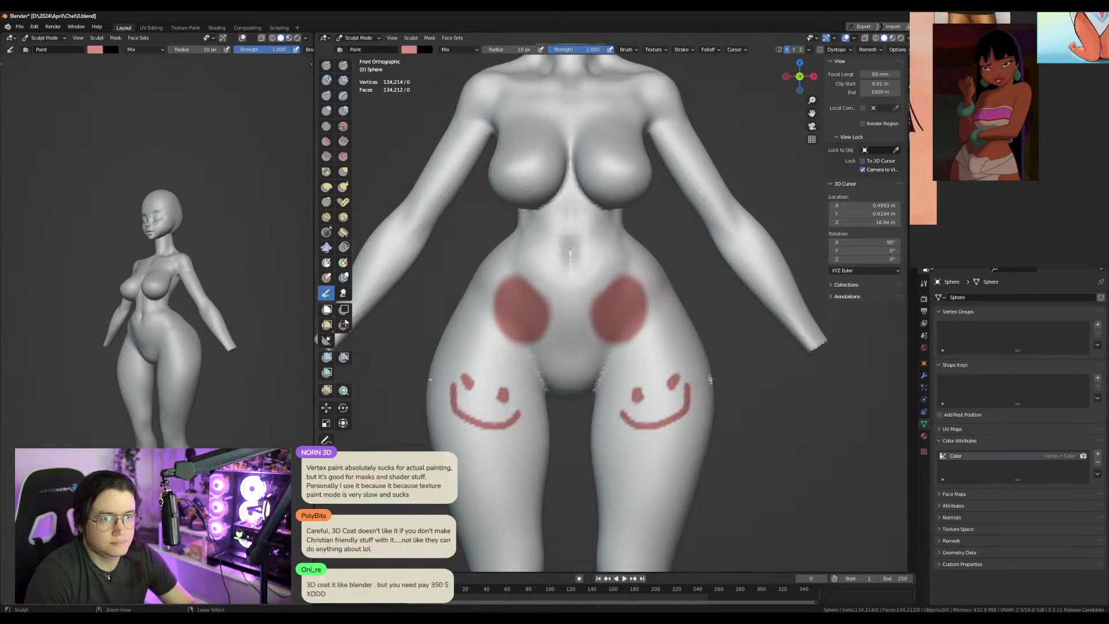
Undo the painted smiley faces and the red patches on the upper thighs.
{"action": "key", "text": "ctrl+z"}
{"action": "key", "text": "ctrl+z"}
{"action": "key", "text": "ctrl+z"}
{"action": "key", "text": "ctrl+z"}
{"action": "key", "text": "ctrl+shift+z"}
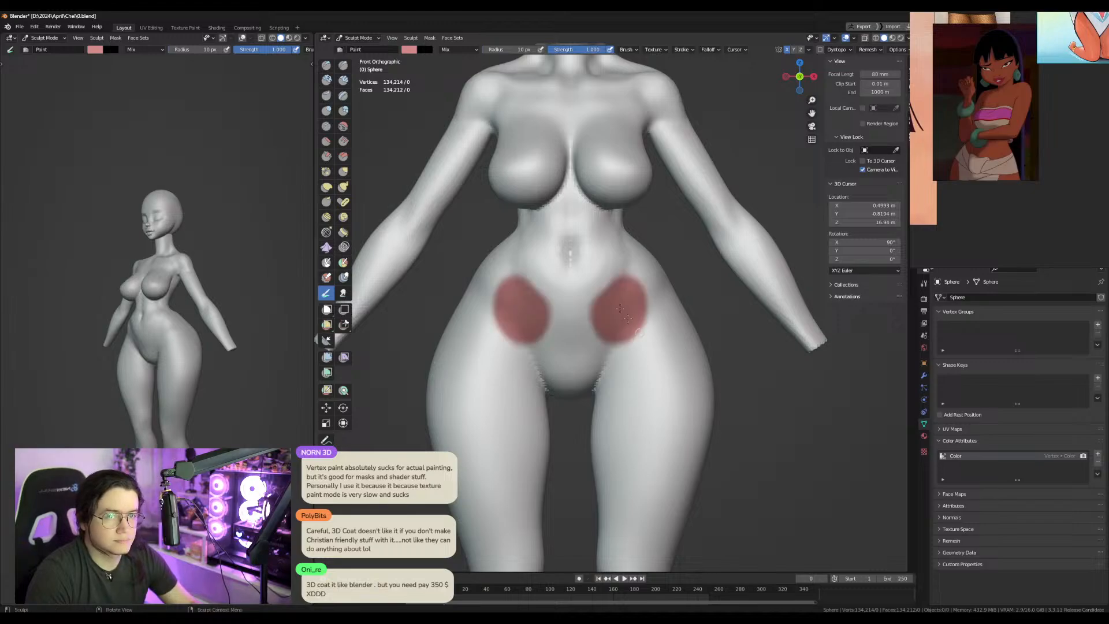
{"action": "middle_click_drag", "start_coordinate": [589, 301], "coordinate": [602, 369], "text": "shift"}
{"action": "key", "text": "f"}
{"action": "left_click", "coordinate": [656, 385]}
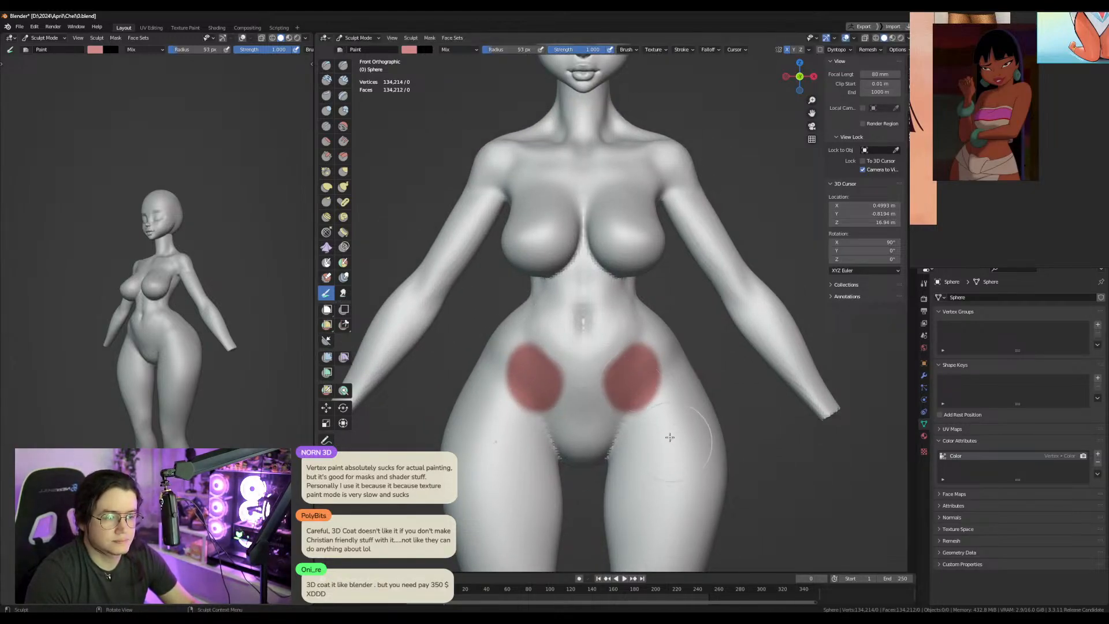
{"action": "key", "text": "ctrl+z"}
Adjust the waist and back contour from behind with the Grab brush at a 134 px radius.
{"action": "left_click", "coordinate": [343, 171]}
{"action": "mouse_move", "coordinate": [520, 341]}
{"action": "middle_mouse_down"}
{"action": "mouse_move", "coordinate": [724, 326]}
{"action": "mouse_move", "coordinate": [635, 323]}
{"action": "middle_mouse_up"}
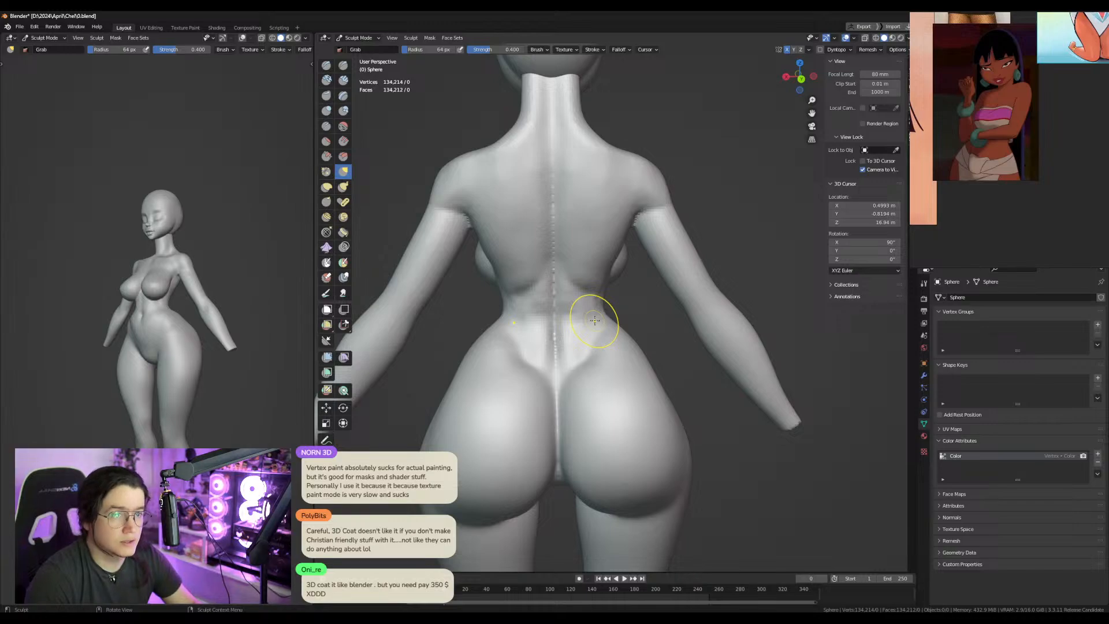
{"action": "middle_click_drag", "start_coordinate": [584, 322], "coordinate": [581, 289]}
{"action": "middle_click_drag", "start_coordinate": [581, 283], "coordinate": [597, 368], "text": "shift"}
{"action": "key", "text": "f"}
{"action": "left_click", "coordinate": [627, 368]}
{"action": "left_click_drag", "start_coordinate": [530, 437], "coordinate": [531, 438]}
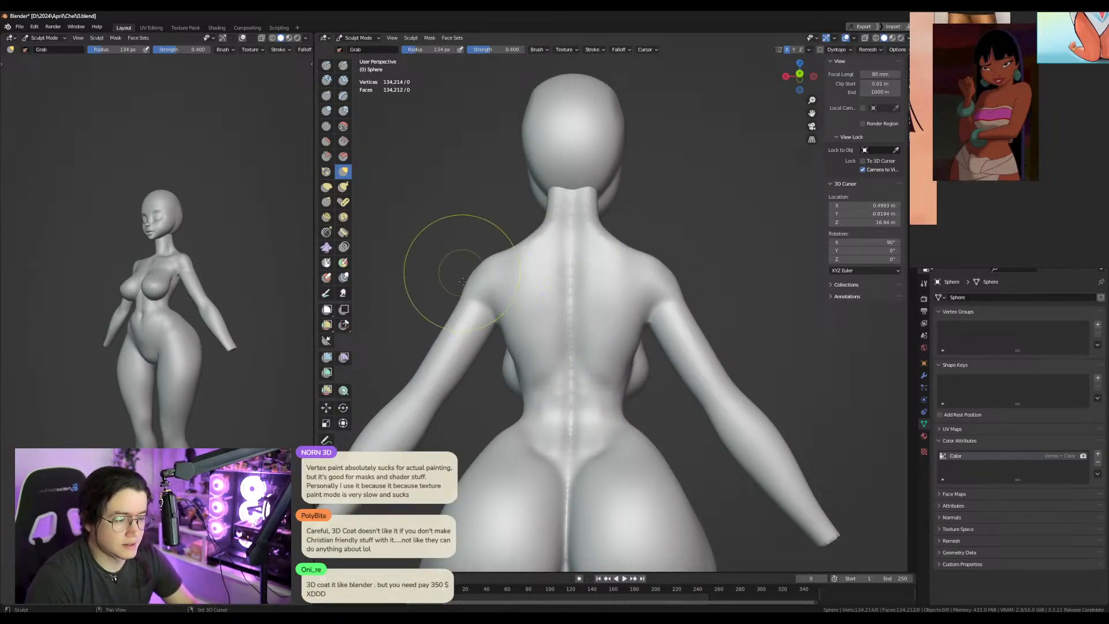
{"action": "mouse_move", "coordinate": [462, 369]}
{"action": "middle_mouse_down"}
{"action": "mouse_move", "coordinate": [545, 422]}
{"action": "mouse_move", "coordinate": [702, 352]}
{"action": "mouse_move", "coordinate": [657, 335]}
{"action": "middle_mouse_up"}
{"action": "left_click_drag", "start_coordinate": [619, 312], "coordinate": [629, 395]}
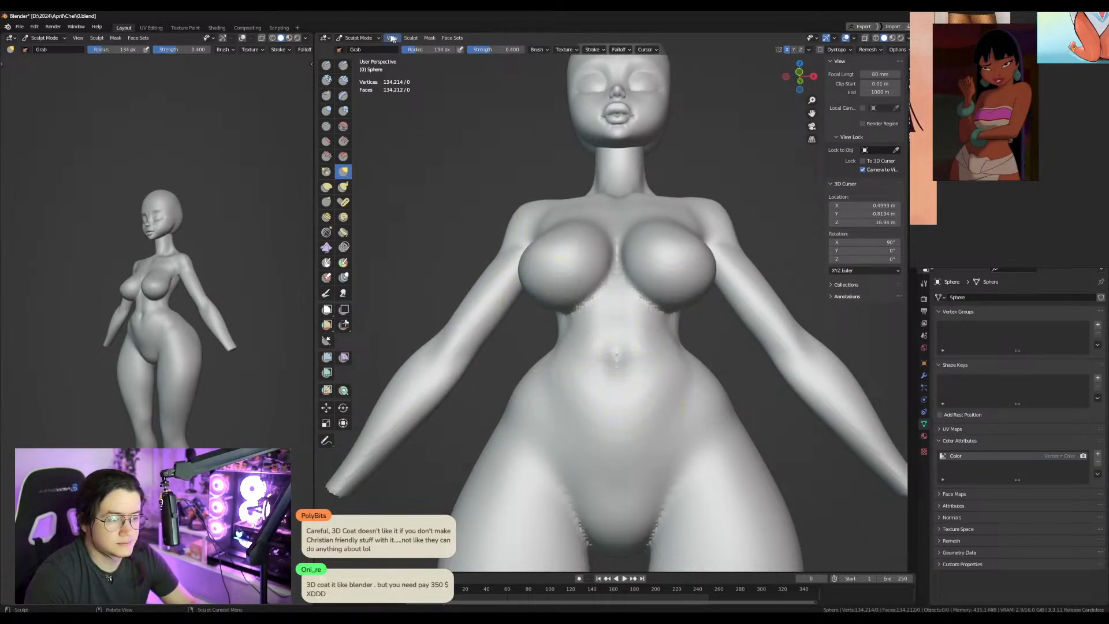
Define the navel and a vertical groove down the belly's midline with the Crease brush at a 70 px radius.
{"action": "left_click", "coordinate": [345, 67]}
{"action": "mouse_move", "coordinate": [564, 289]}
{"action": "middle_mouse_down"}
{"action": "mouse_move", "coordinate": [574, 322]}
{"action": "mouse_move", "coordinate": [661, 335]}
{"action": "middle_mouse_up"}
{"action": "scroll", "coordinate": [661, 335], "scroll_direction": "up", "scroll_amount": 3}
{"action": "key", "text": "f"}
{"action": "left_click", "coordinate": [585, 407]}
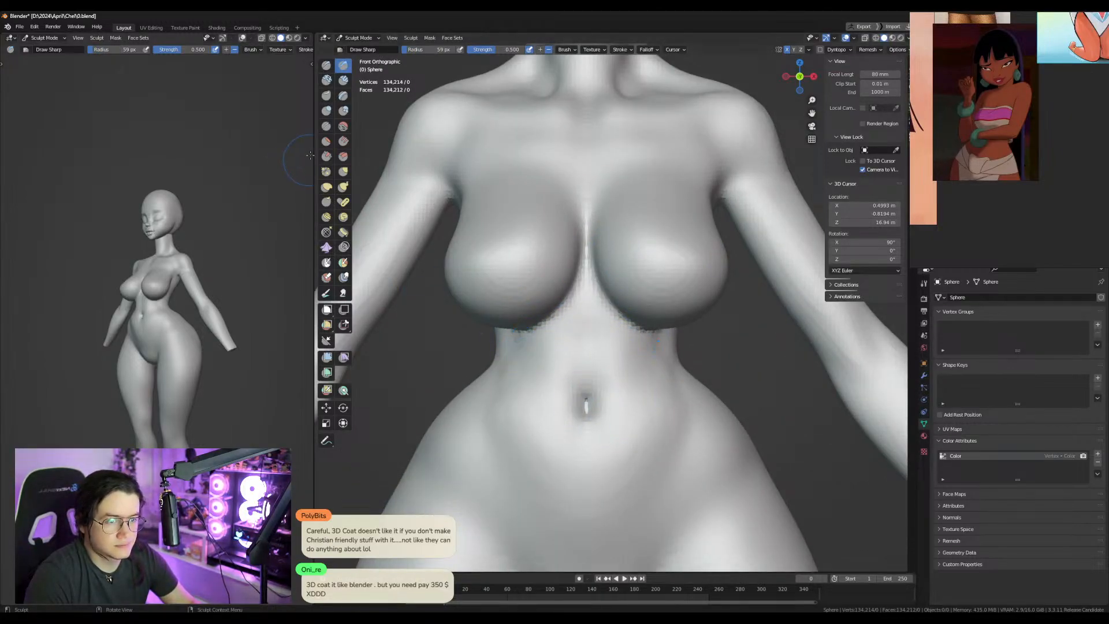
{"action": "left_click", "coordinate": [327, 127]}
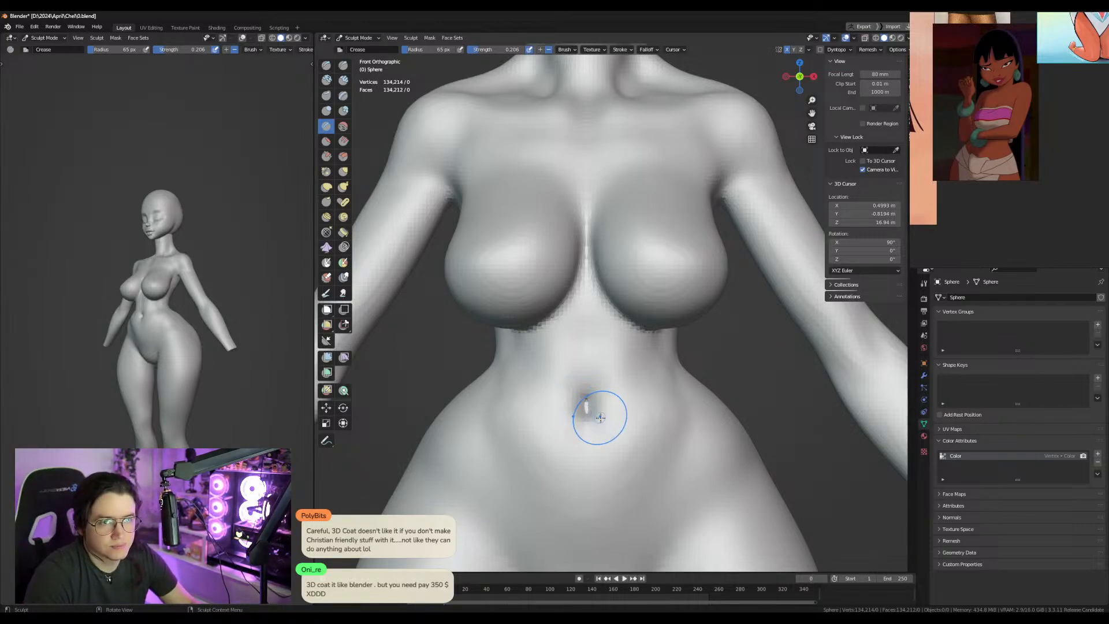
{"action": "middle_click_drag", "start_coordinate": [613, 422], "coordinate": [606, 376], "text": "shift"}
{"action": "key", "text": "f"}
{"action": "left_click", "coordinate": [621, 376]}
{"action": "left_click_drag", "start_coordinate": [576, 366], "coordinate": [594, 460]}
{"action": "mouse_move", "coordinate": [594, 461]}
{"action": "middle_mouse_down"}
{"action": "mouse_move", "coordinate": [668, 440]}
{"action": "mouse_move", "coordinate": [616, 441]}
{"action": "middle_mouse_up"}
{"action": "middle_click_drag", "start_coordinate": [517, 449], "coordinate": [577, 427], "text": "shift"}
{"action": "scroll", "coordinate": [645, 415], "scroll_direction": "down", "scroll_amount": 4}
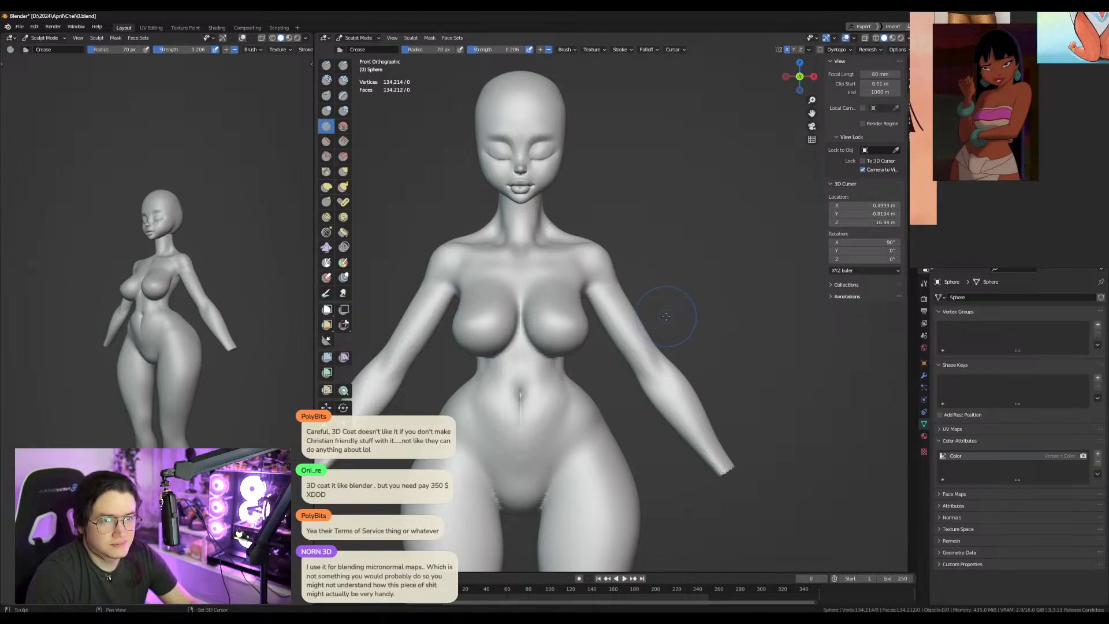
{"action": "middle_click_drag", "start_coordinate": [667, 317], "coordinate": [696, 325], "text": "shift"}
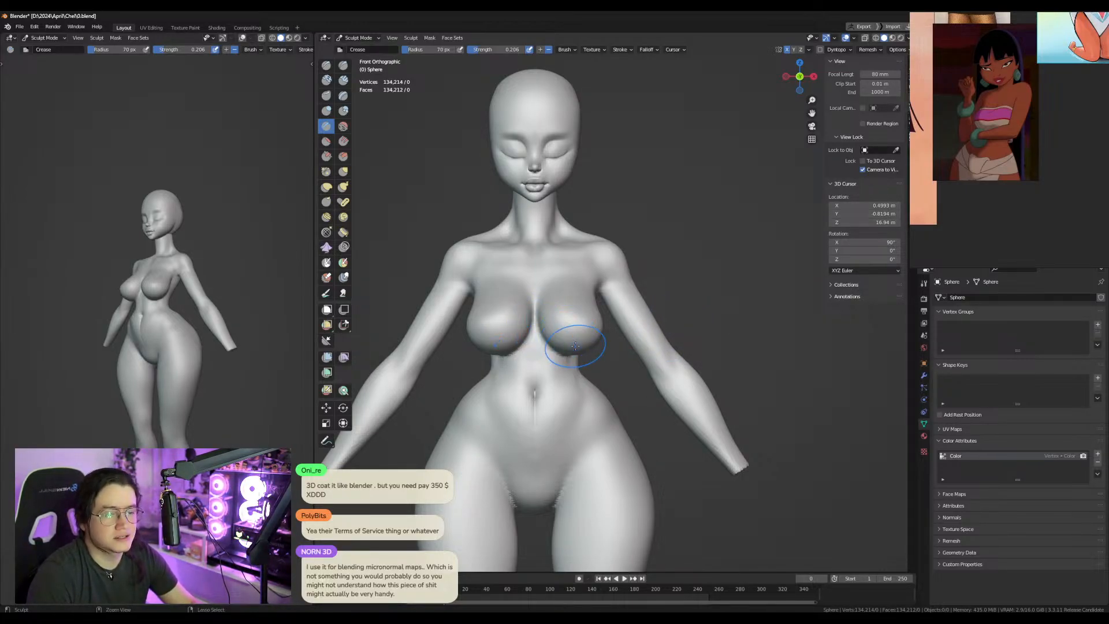
Check the body's colour attribute in Vertex Paint mode, and return to Sculpt Mode.
{"action": "key", "text": "ctrl+Tab"}
{"action": "key", "text": "ctrl+Tab"}
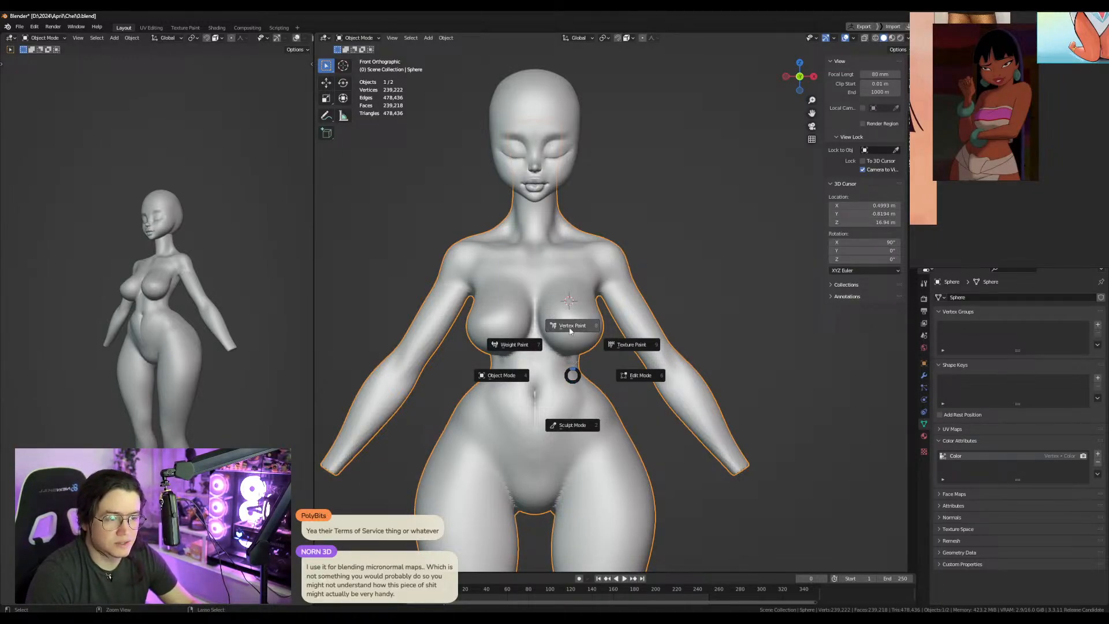
{"action": "left_click", "coordinate": [572, 326]}
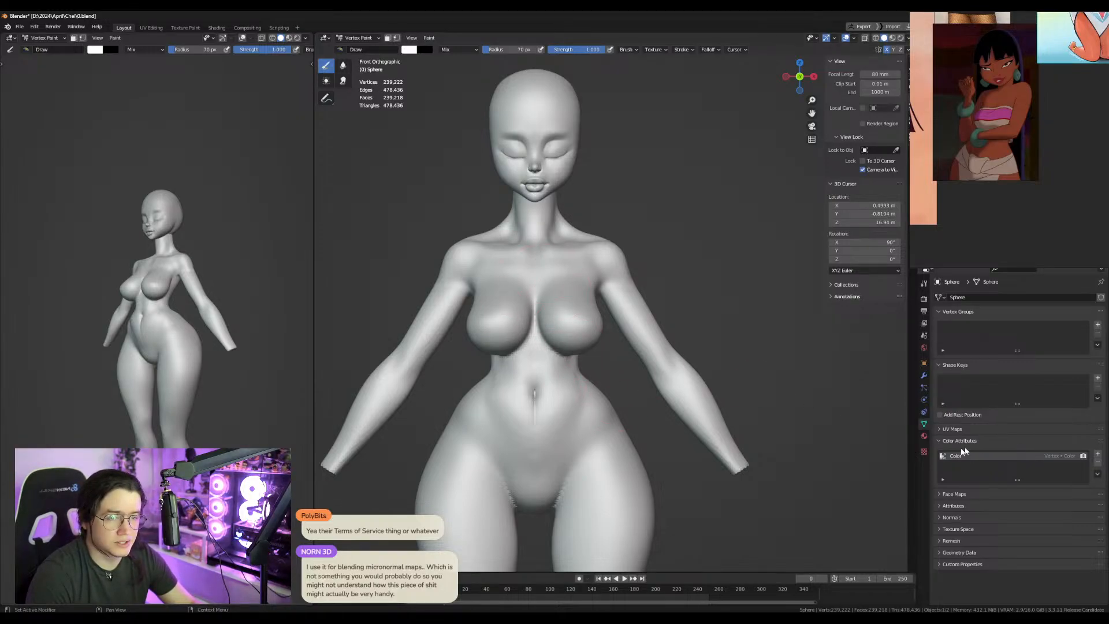
{"action": "key", "text": "ctrl+Tab"}
{"action": "key", "text": "ctrl+Tab"}
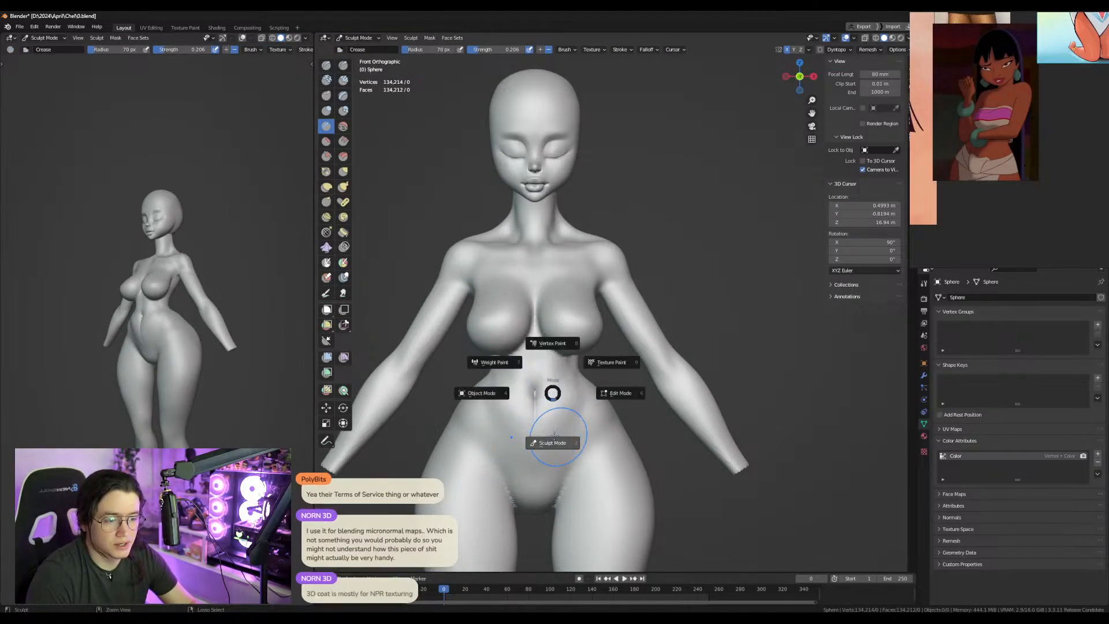
{"action": "left_click", "coordinate": [557, 448]}
Assign both arms below the shoulders to their own face set and hide it.
{"action": "middle_click_drag", "start_coordinate": [578, 404], "coordinate": [476, 402]}
{"action": "scroll", "coordinate": [617, 401], "scroll_direction": "up", "scroll_amount": 4}
{"action": "middle_click_drag", "start_coordinate": [616, 401], "coordinate": [731, 400]}
{"action": "scroll", "coordinate": [694, 399], "scroll_direction": "down", "scroll_amount": 4}
{"action": "left_click_drag", "start_coordinate": [679, 397], "coordinate": [639, 365], "text": "alt"}
{"action": "mouse_move", "coordinate": [630, 317]}
{"action": "left_mouse_down", "text": "alt"}
{"action": "mouse_move", "coordinate": [571, 320]}
{"action": "mouse_move", "coordinate": [633, 319]}
{"action": "left_mouse_up", "text": "alt"}
{"action": "middle_click_drag", "start_coordinate": [627, 318], "coordinate": [619, 310], "text": "shift"}
{"action": "mouse_move", "coordinate": [595, 292]}
{"action": "left_mouse_down", "text": "ctrl+shift"}
{"action": "mouse_move", "coordinate": [681, 282]}
{"action": "mouse_move", "coordinate": [713, 516]}
{"action": "mouse_move", "coordinate": [693, 462]}
{"action": "left_mouse_up", "text": "ctrl+shift"}
{"action": "key", "text": "w"}
{"action": "key", "text": "alt+m"}
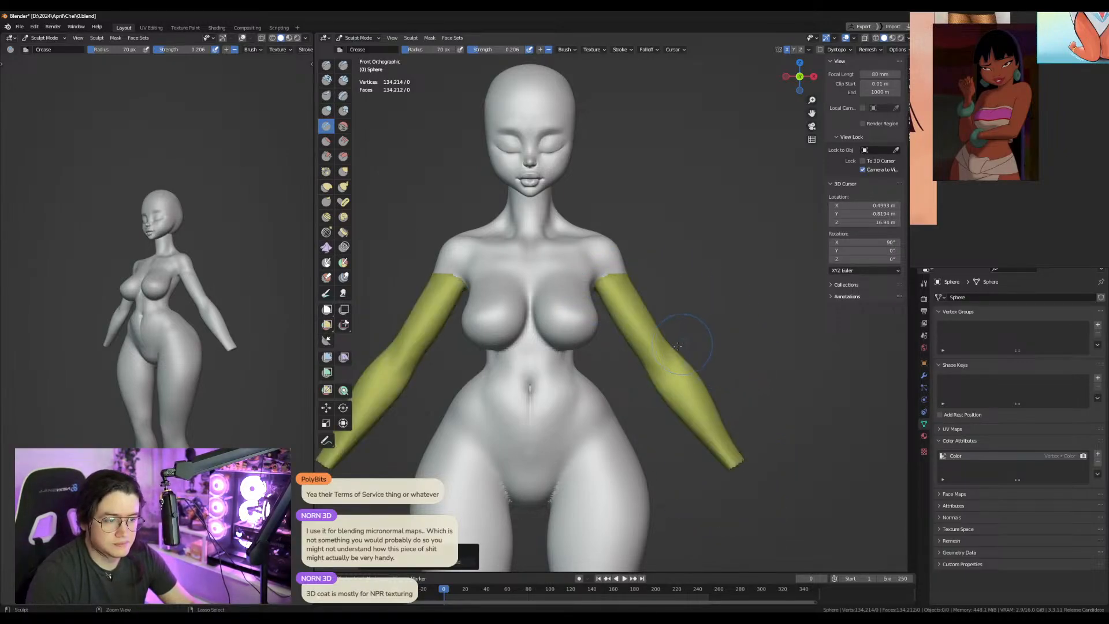
{"action": "key", "text": "shift+h"}
Adjust the hips and lower back from behind with the Grab brush at radii of 192 px and 150 px.
{"action": "scroll", "coordinate": [595, 370], "scroll_direction": "up", "scroll_amount": 2}
{"action": "mouse_move", "coordinate": [662, 367]}
{"action": "middle_mouse_down", "text": "alt"}
{"action": "mouse_move", "coordinate": [549, 371]}
{"action": "mouse_move", "coordinate": [584, 367]}
{"action": "middle_mouse_up", "text": "alt"}
{"action": "middle_click_drag", "start_coordinate": [585, 367], "coordinate": [609, 328], "text": "shift"}
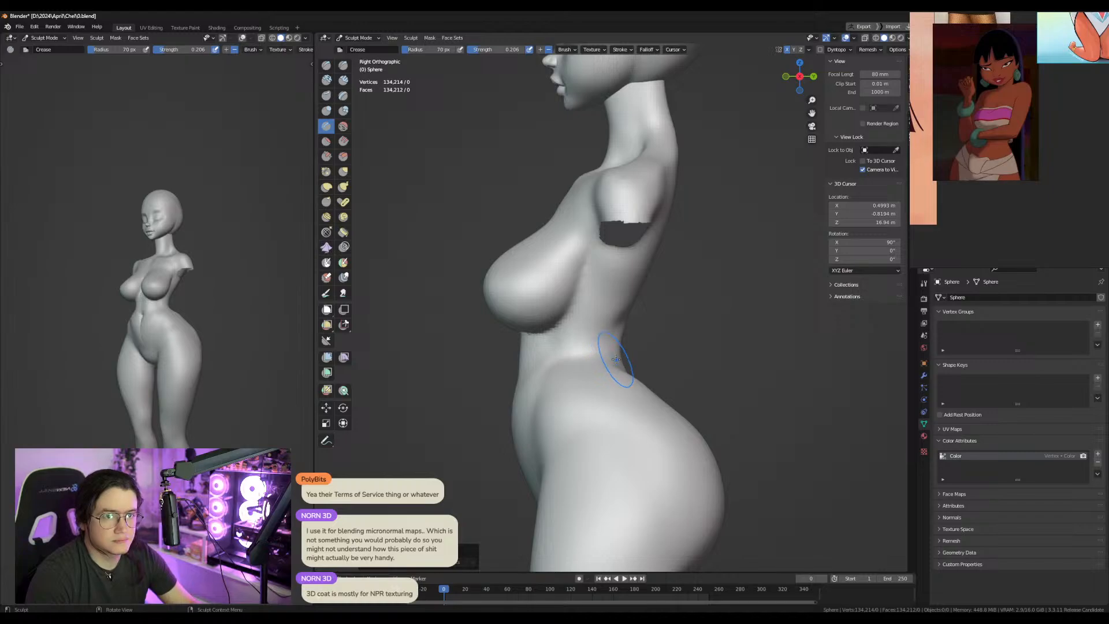
{"action": "mouse_move", "coordinate": [595, 348]}
{"action": "middle_mouse_down"}
{"action": "mouse_move", "coordinate": [614, 365]}
{"action": "mouse_move", "coordinate": [448, 367]}
{"action": "middle_mouse_up"}
{"action": "key", "text": "g"}
{"action": "middle_click_drag", "start_coordinate": [663, 389], "coordinate": [527, 354], "text": "shift"}
{"action": "key", "text": "f"}
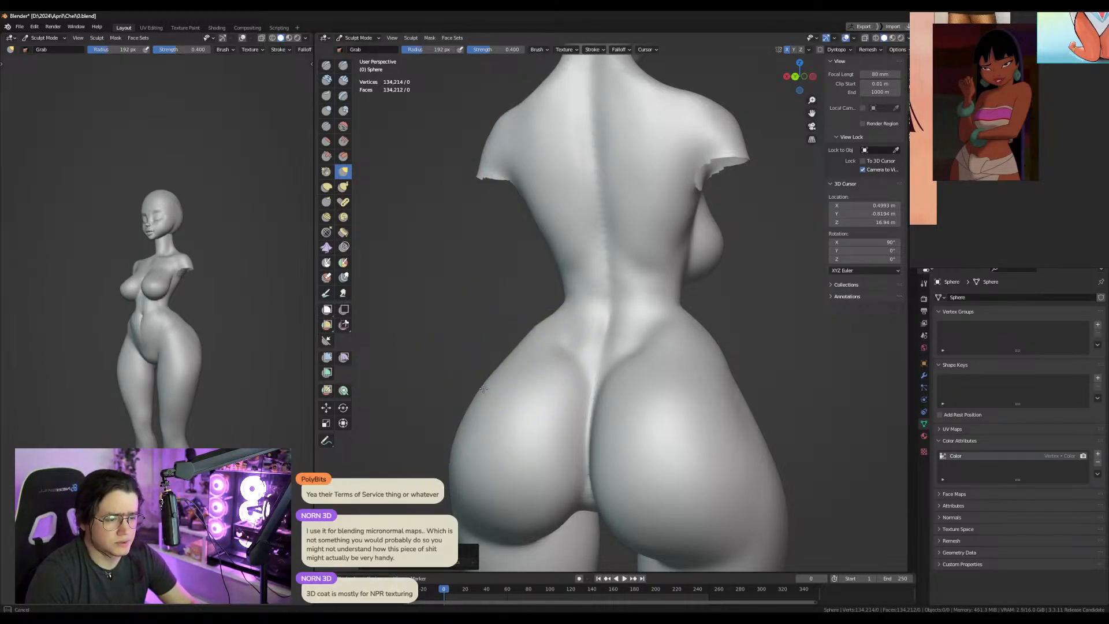
{"action": "mouse_move", "coordinate": [471, 465]}
{"action": "middle_mouse_down"}
{"action": "mouse_move", "coordinate": [711, 433]}
{"action": "mouse_move", "coordinate": [626, 312]}
{"action": "mouse_move", "coordinate": [607, 334]}
{"action": "middle_mouse_up"}
{"action": "key", "text": "f"}
{"action": "left_click", "coordinate": [625, 313]}
{"action": "key", "text": "f"}
{"action": "left_click", "coordinate": [593, 374]}
{"action": "key", "text": "KP_1"}
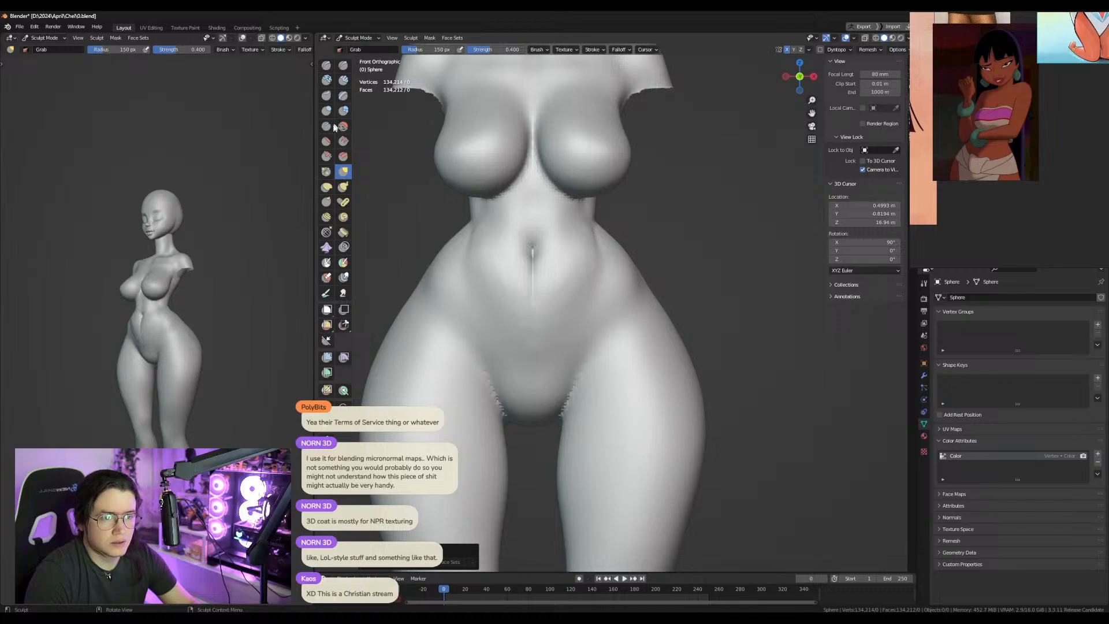
Sculpt the creases between the pelvis and the thighs up to the hips with the Crease brush at a 93 px radius.
{"action": "left_click", "coordinate": [326, 125]}
{"action": "middle_click_drag", "start_coordinate": [557, 340], "coordinate": [569, 324]}
{"action": "middle_click_drag", "start_coordinate": [569, 323], "coordinate": [609, 299], "text": "shift"}
{"action": "scroll", "coordinate": [609, 299], "scroll_direction": "up", "scroll_amount": 4}
{"action": "key", "text": "f"}
{"action": "left_click", "coordinate": [658, 381]}
{"action": "left_click_drag", "start_coordinate": [591, 421], "coordinate": [620, 383]}
{"action": "left_click_drag", "start_coordinate": [585, 428], "coordinate": [658, 250]}
{"action": "key", "text": "ctrl+z"}
{"action": "left_click_drag", "start_coordinate": [585, 429], "coordinate": [669, 277]}
{"action": "left_click_drag", "start_coordinate": [609, 389], "coordinate": [715, 243]}
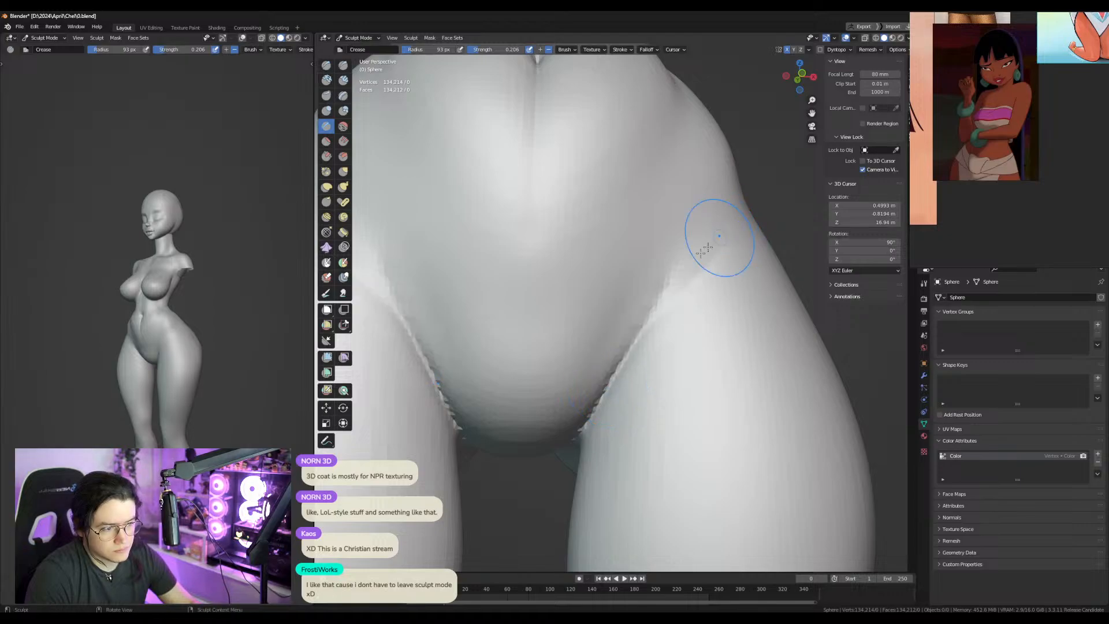
Carve mirrored diagonal grooves across the lower belly with the Crease brush at a 98 px radius.
{"action": "scroll", "coordinate": [578, 277], "scroll_direction": "down", "scroll_amount": 5}
{"action": "key", "text": "KP_1"}
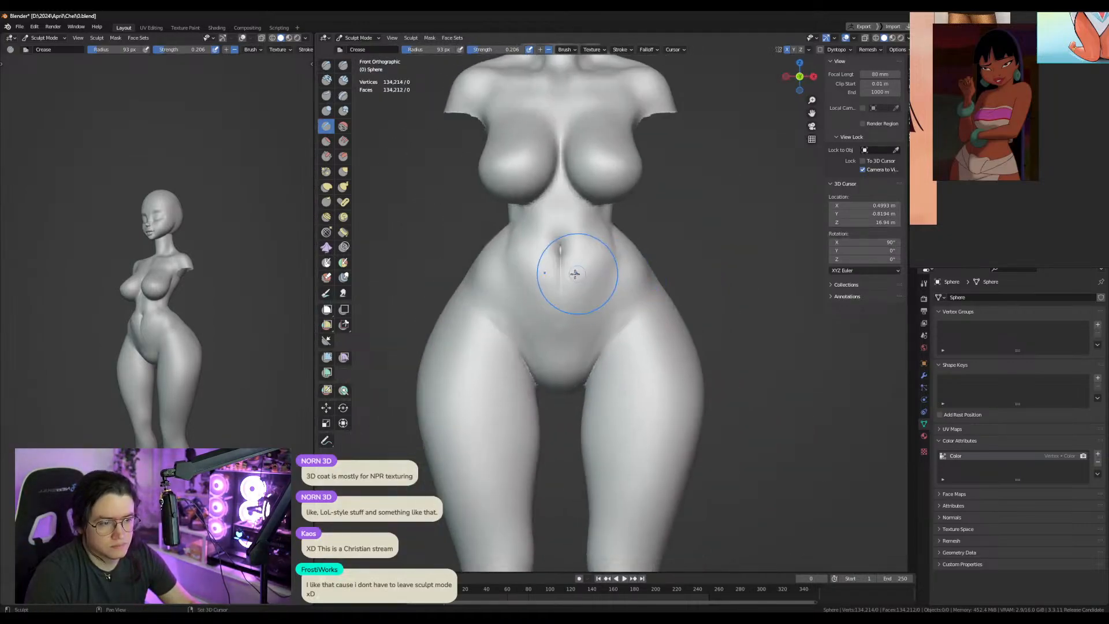
{"action": "scroll", "coordinate": [578, 275], "scroll_direction": "up", "scroll_amount": 2}
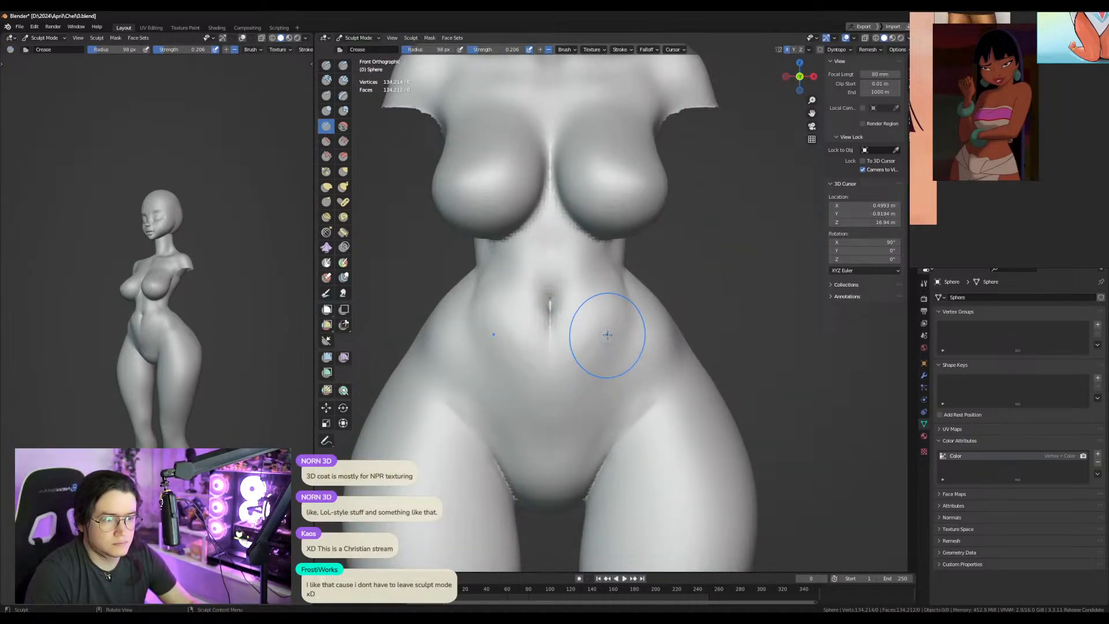
{"action": "mouse_move", "coordinate": [630, 346]}
{"action": "left_mouse_down"}
{"action": "mouse_move", "coordinate": [584, 412]}
{"action": "mouse_move", "coordinate": [571, 413]}
{"action": "left_mouse_up"}
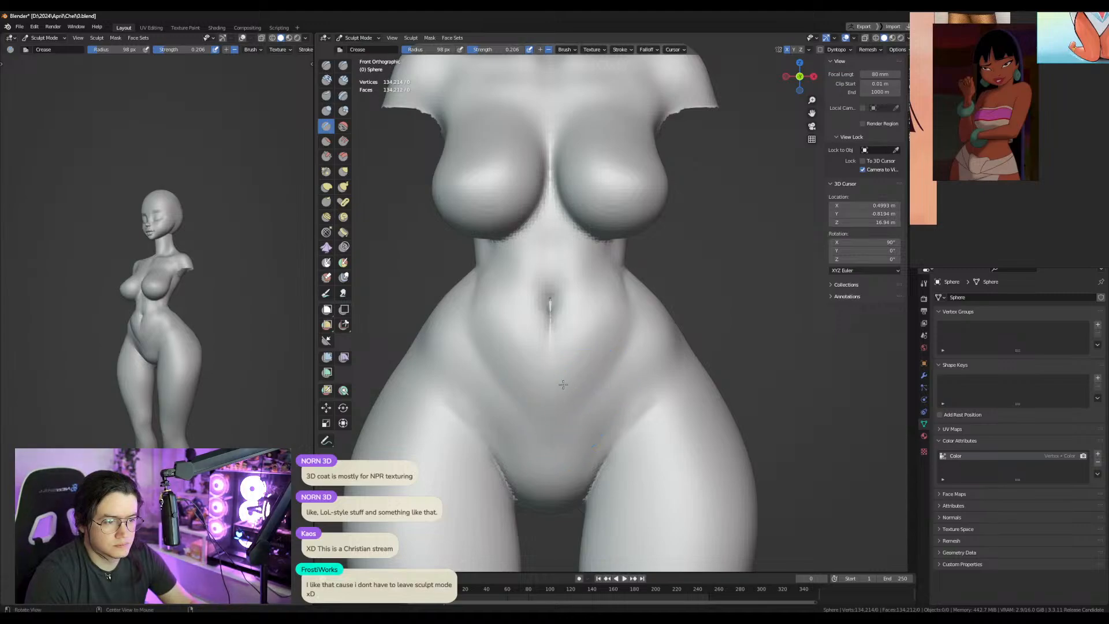
Adjust the belly profile from the side with the Grab brush at a 201 px radius.
{"action": "key", "text": "KP_3"}
{"action": "key", "text": "g"}
{"action": "key", "text": "f"}
{"action": "mouse_move", "coordinate": [502, 392]}
{"action": "left_mouse_down"}
{"action": "mouse_move", "coordinate": [486, 392]}
{"action": "mouse_move", "coordinate": [498, 391]}
{"action": "left_mouse_up"}
{"action": "middle_click_drag", "start_coordinate": [511, 389], "coordinate": [467, 497], "text": "shift"}
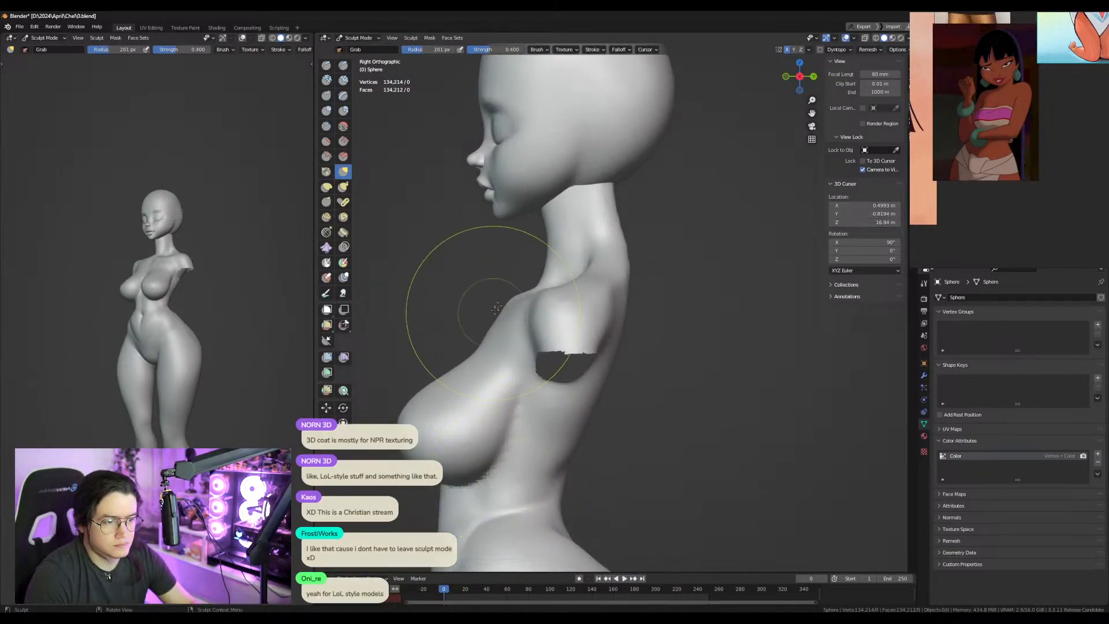
Reshape the upper chest and the front of the shoulders with the Grab brush, reducing its radius to 78 px.
{"action": "middle_click_drag", "start_coordinate": [496, 308], "coordinate": [504, 336]}
{"action": "left_click_drag", "start_coordinate": [508, 332], "coordinate": [493, 317]}
{"action": "key", "text": "f"}
{"action": "left_click", "coordinate": [474, 318]}
{"action": "middle_click_drag", "start_coordinate": [476, 318], "coordinate": [572, 312]}
{"action": "key", "text": "f"}
{"action": "left_click", "coordinate": [520, 370]}
{"action": "left_click_drag", "start_coordinate": [512, 377], "coordinate": [522, 388]}
{"action": "middle_click_drag", "start_coordinate": [522, 384], "coordinate": [628, 335]}
{"action": "key", "text": "KP_1"}
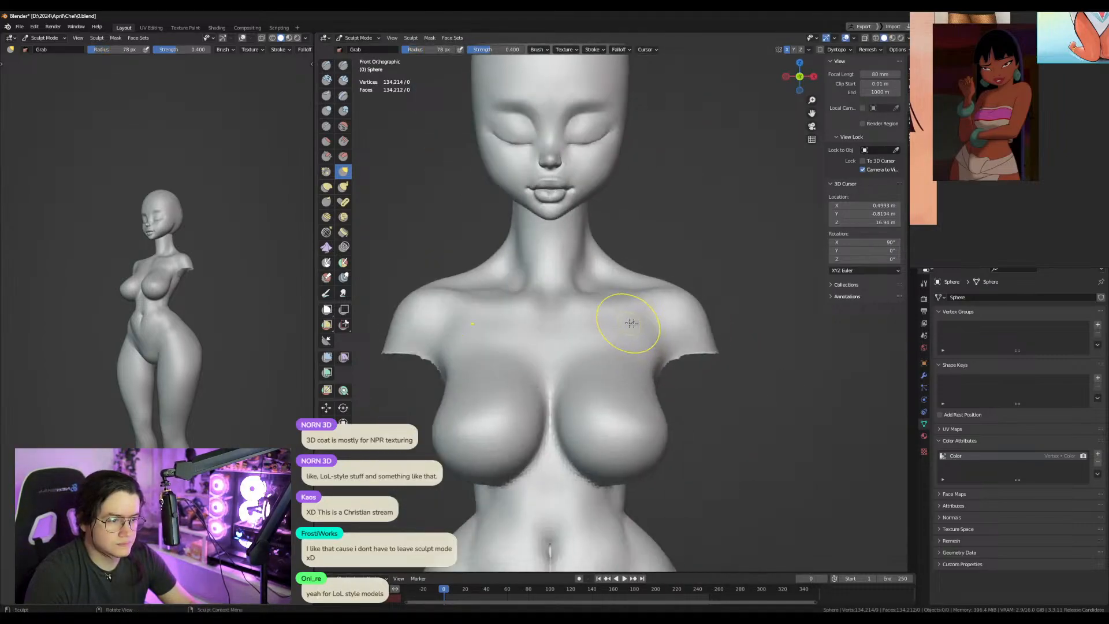
Adjust the collarbones and the slope from the neck to the shoulders with the Grab brush, and set its radius to 104 px.
{"action": "key", "text": "f"}
{"action": "left_click", "coordinate": [661, 324]}
{"action": "left_click_drag", "start_coordinate": [572, 302], "coordinate": [565, 308]}
{"action": "left_click_drag", "start_coordinate": [635, 300], "coordinate": [638, 303]}
{"action": "middle_click_drag", "start_coordinate": [637, 303], "coordinate": [569, 345]}
{"action": "key", "text": "f"}
{"action": "left_click", "coordinate": [594, 363]}
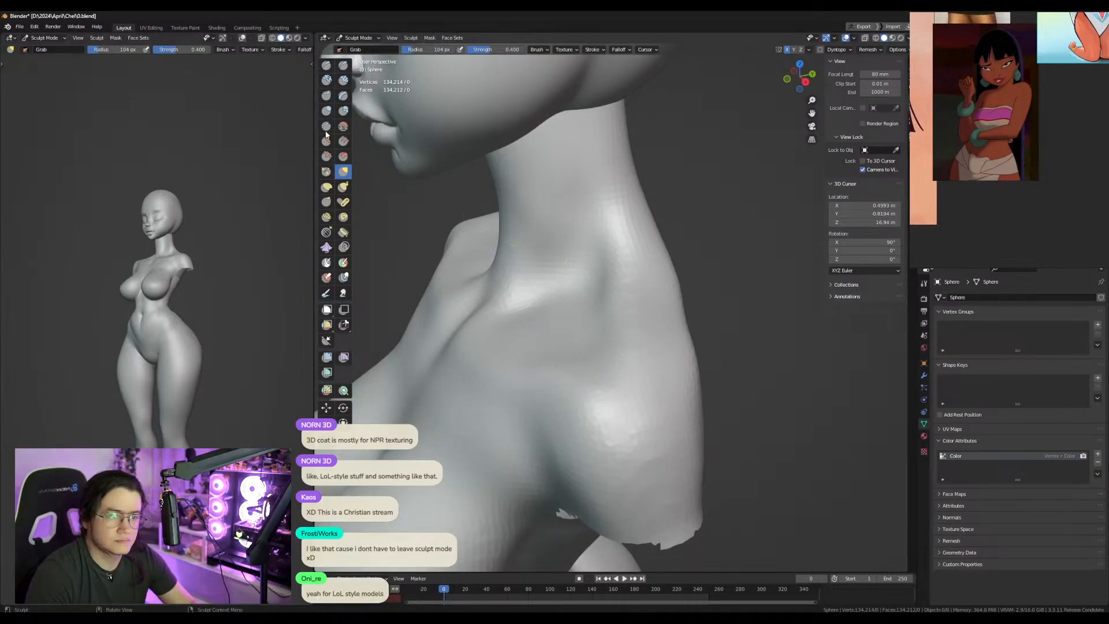
Define the back of the neck and the upper back around the spine with the Crease brush at a 112 px radius.
{"action": "key", "text": "shift+c"}
{"action": "key", "text": "KP_3"}
{"action": "middle_click_drag", "start_coordinate": [637, 402], "coordinate": [631, 406], "text": "shift"}
{"action": "key", "text": "f"}
{"action": "left_click", "coordinate": [634, 352]}
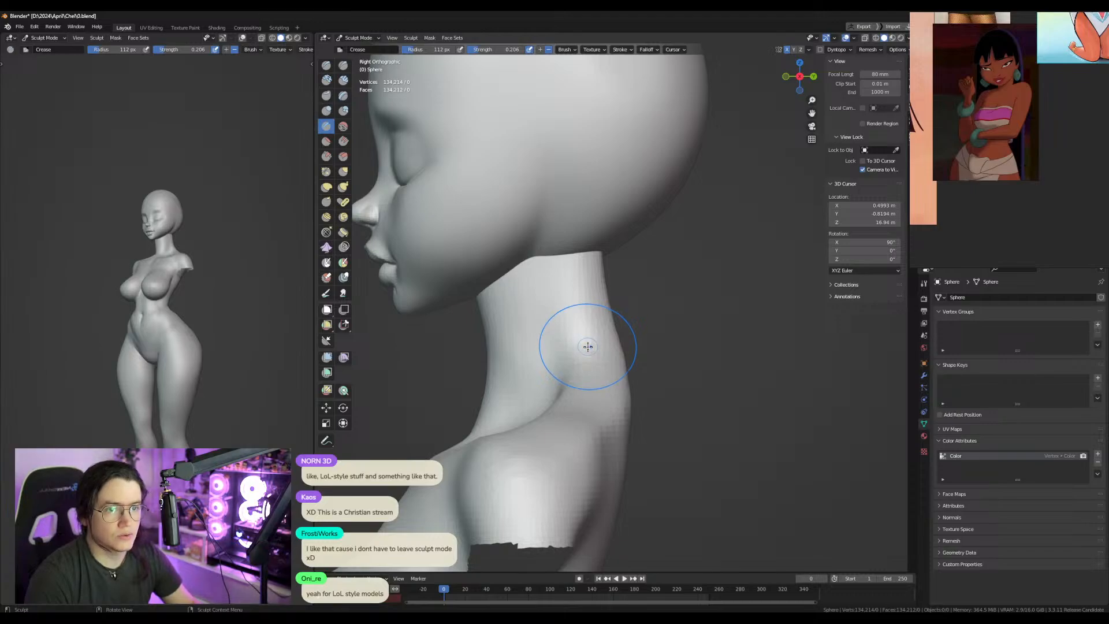
{"action": "middle_click_drag", "start_coordinate": [591, 364], "coordinate": [597, 453]}
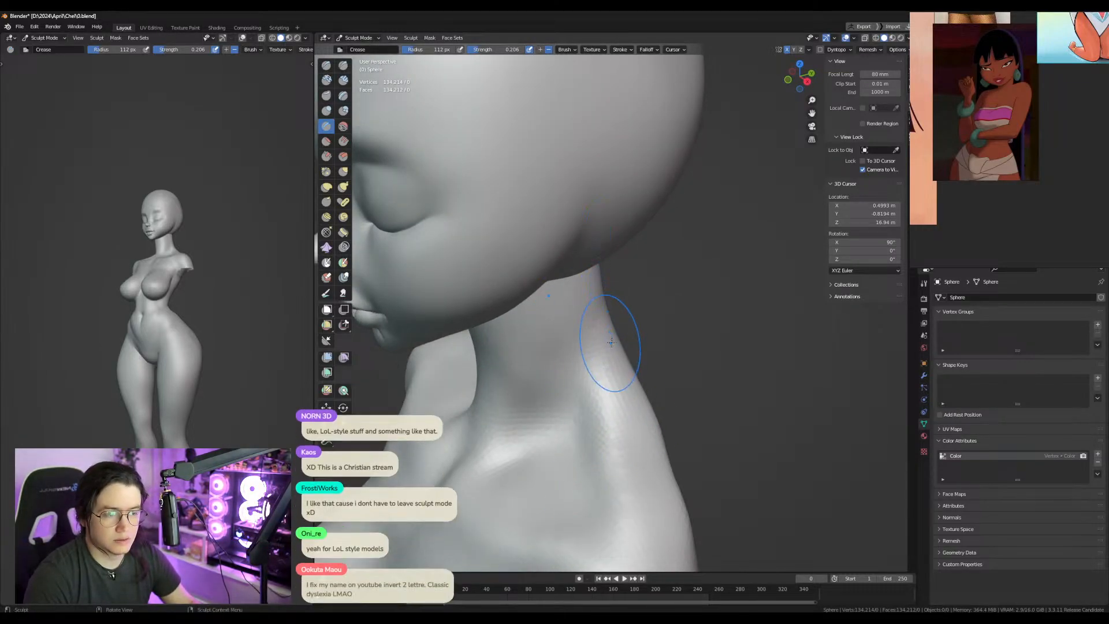
{"action": "middle_click_drag", "start_coordinate": [606, 347], "coordinate": [565, 372]}
{"action": "middle_click_drag", "start_coordinate": [700, 260], "coordinate": [610, 250]}
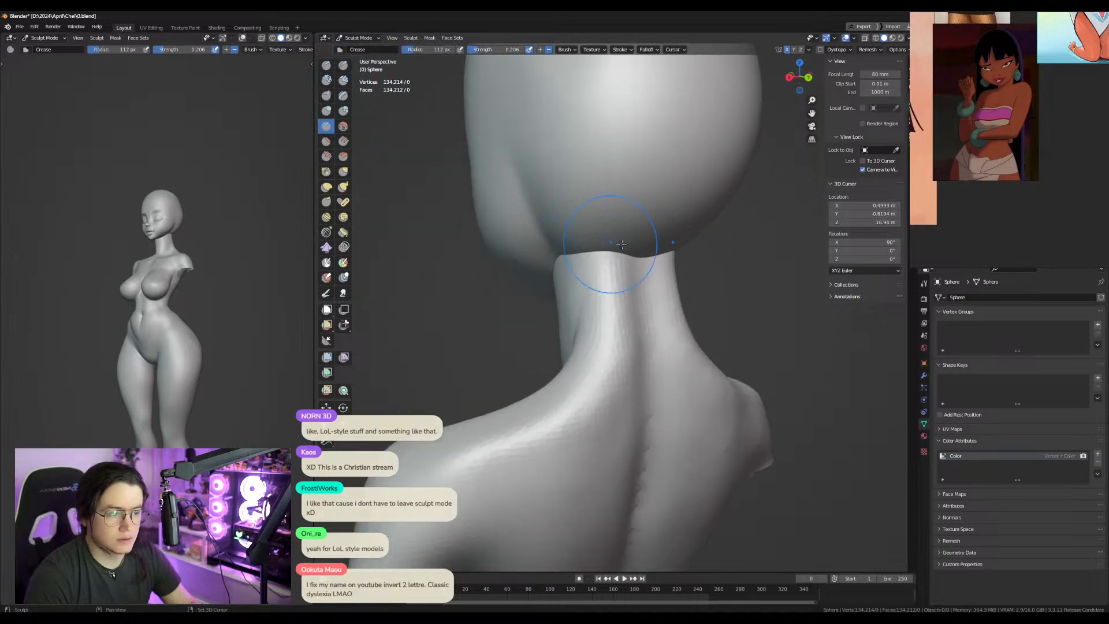
{"action": "mouse_move", "coordinate": [735, 384]}
{"action": "middle_mouse_down"}
{"action": "mouse_move", "coordinate": [592, 376]}
{"action": "mouse_move", "coordinate": [545, 156]}
{"action": "middle_mouse_up"}
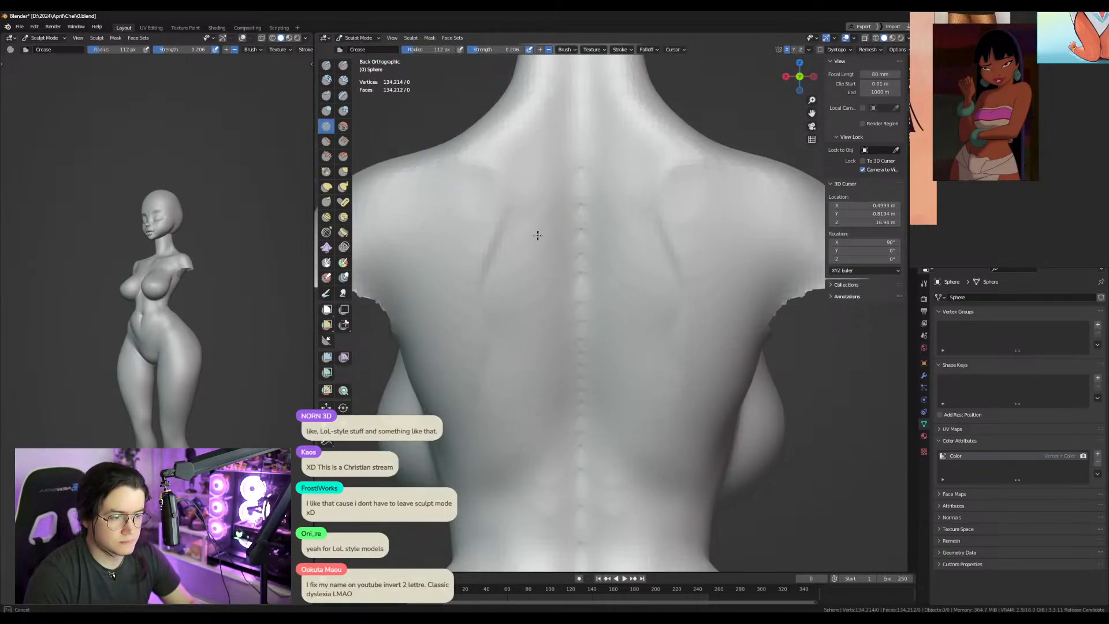
Carve the folds between and beneath the buttocks with the Crease brush at a 62 px radius.
{"action": "scroll", "coordinate": [612, 283], "scroll_direction": "down", "scroll_amount": 7}
{"action": "mouse_move", "coordinate": [612, 484]}
{"action": "middle_mouse_down", "text": "shift"}
{"action": "mouse_move", "coordinate": [581, 254]}
{"action": "mouse_move", "coordinate": [540, 333]}
{"action": "mouse_move", "coordinate": [609, 329]}
{"action": "middle_mouse_up", "text": "shift"}
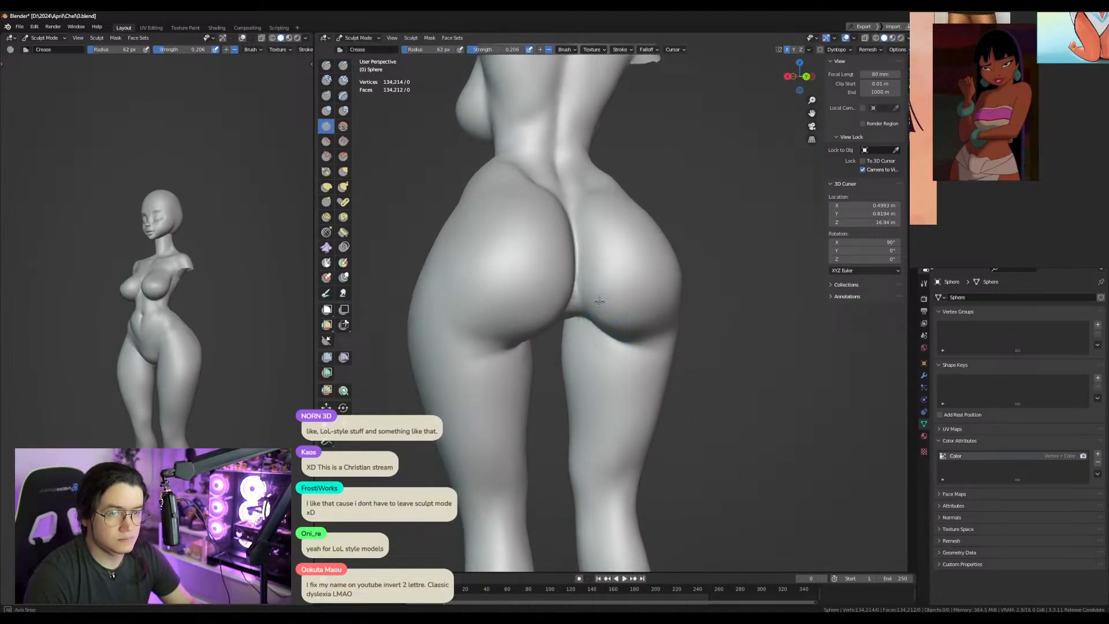
{"action": "key", "text": "ctrl+KP_1"}
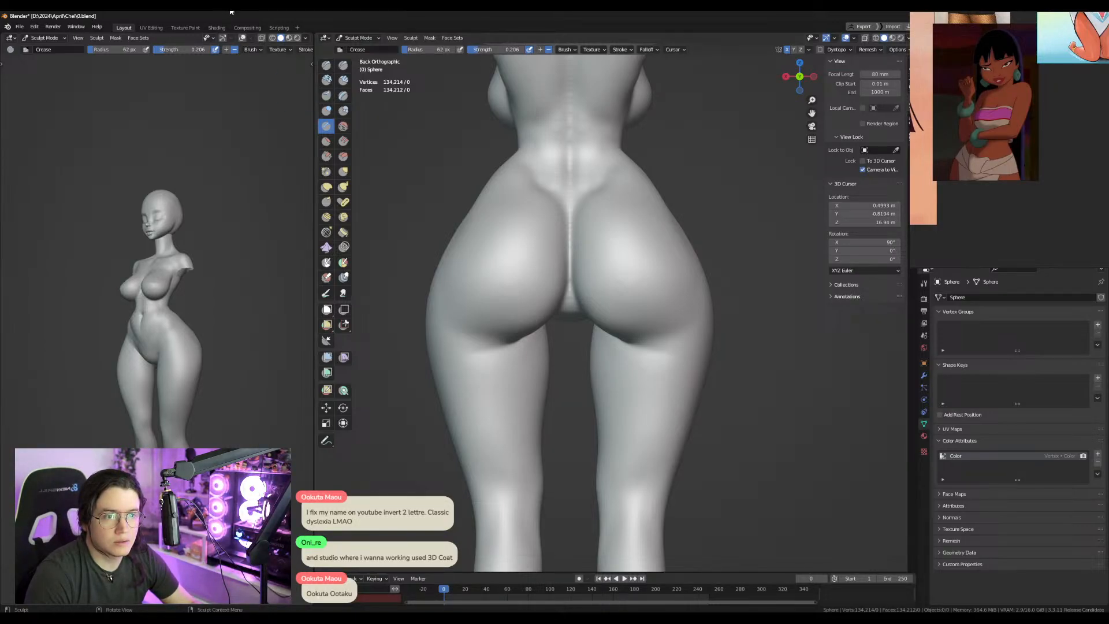
Try the Draw Sharp brush on the cleft between the buttocks at a 69 px radius.
{"action": "left_click", "coordinate": [342, 67]}
{"action": "mouse_move", "coordinate": [621, 211]}
{"action": "middle_mouse_down"}
{"action": "mouse_move", "coordinate": [564, 213]}
{"action": "mouse_move", "coordinate": [578, 248]}
{"action": "middle_mouse_up"}
{"action": "scroll", "coordinate": [578, 249], "scroll_direction": "up", "scroll_amount": 1}
{"action": "key", "text": "f"}
{"action": "left_click", "coordinate": [581, 249]}
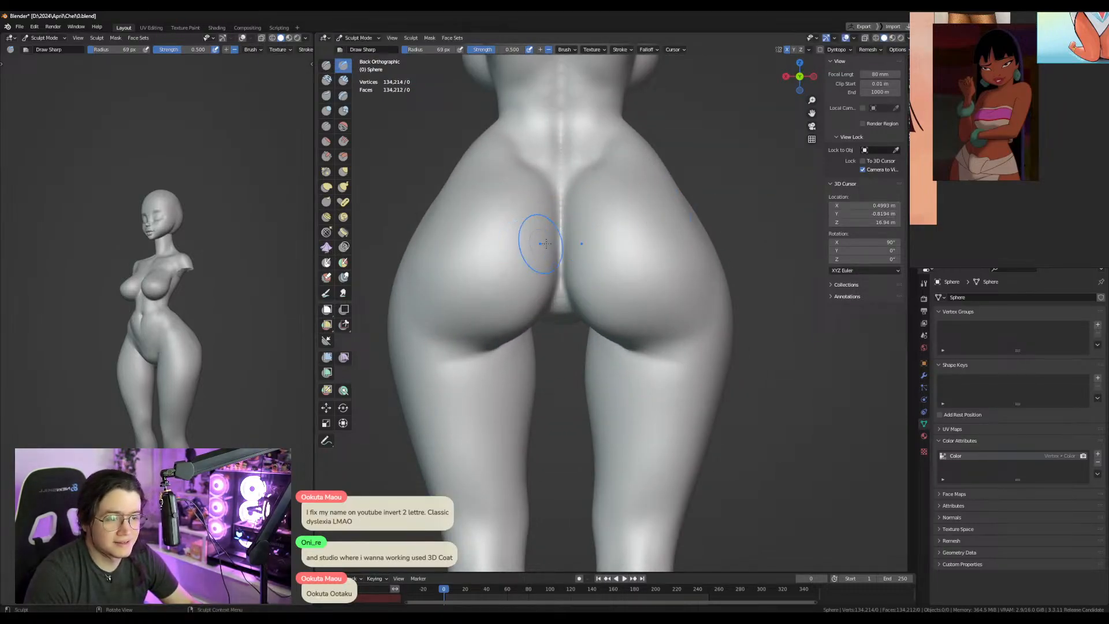
Sharpen the cleft between the buttocks and its upper edges with the Crease brush at an 84 px radius.
{"action": "left_click", "coordinate": [327, 128]}
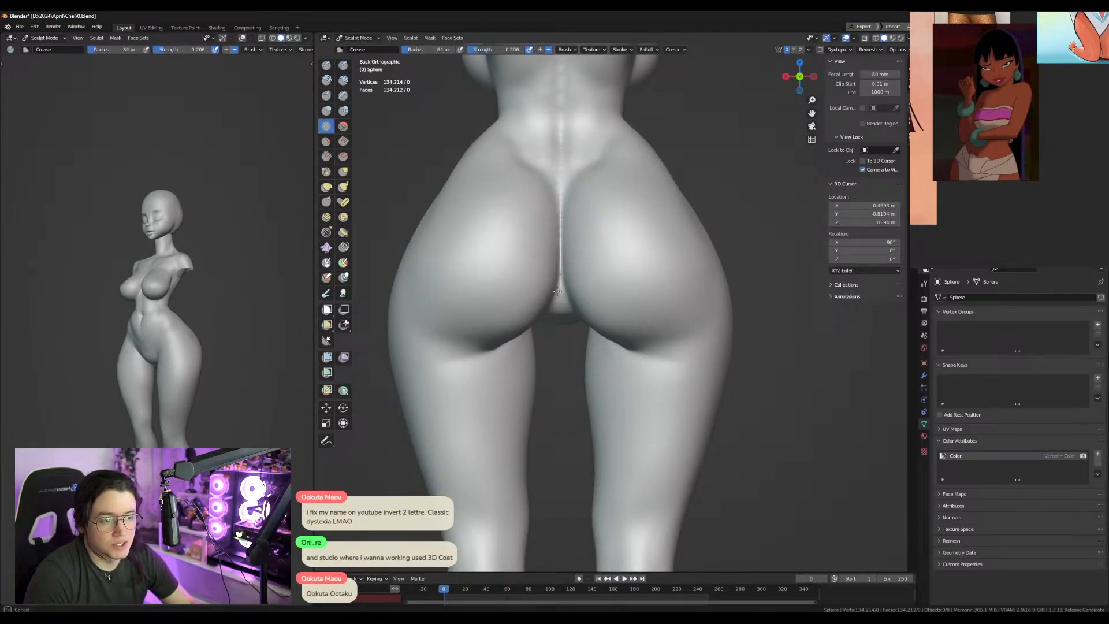
{"action": "middle_click_drag", "start_coordinate": [561, 289], "coordinate": [557, 269]}
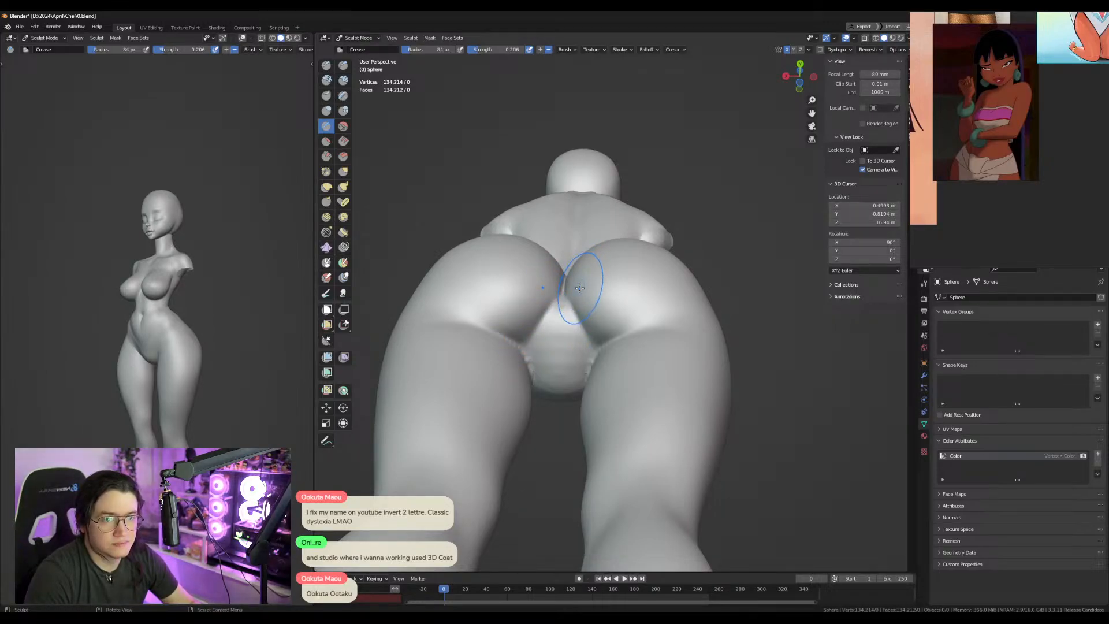
{"action": "middle_click_drag", "start_coordinate": [589, 285], "coordinate": [589, 337], "text": "alt"}
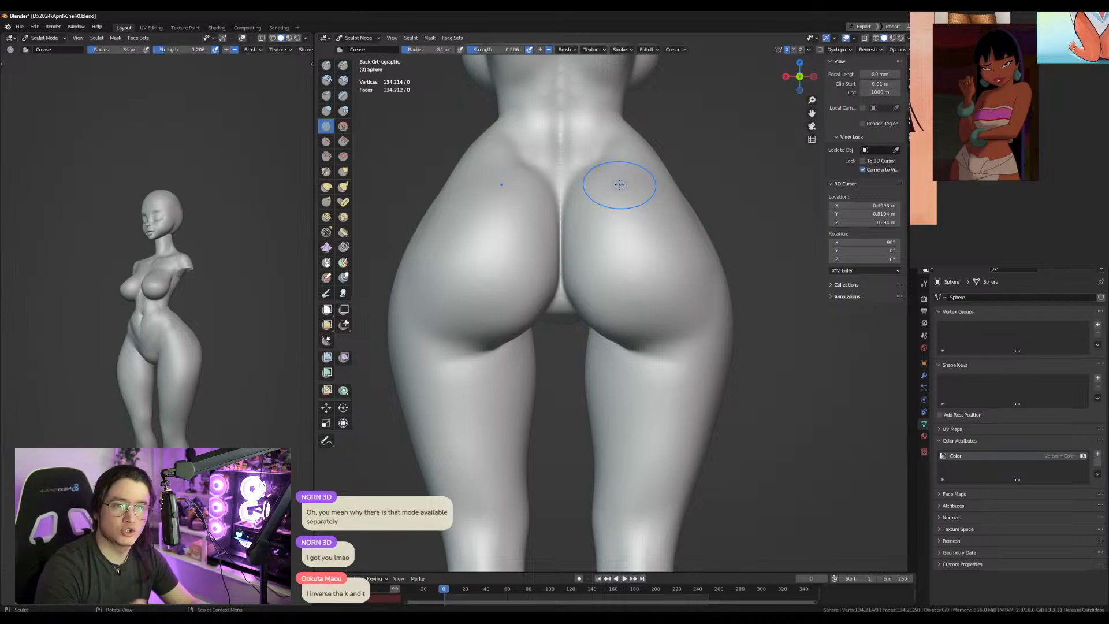
{"action": "left_click_drag", "start_coordinate": [619, 190], "coordinate": [584, 234]}
Try the Paint brush on the backs of the thighs with the red color, and undo the patches.
{"action": "left_click", "coordinate": [326, 294]}
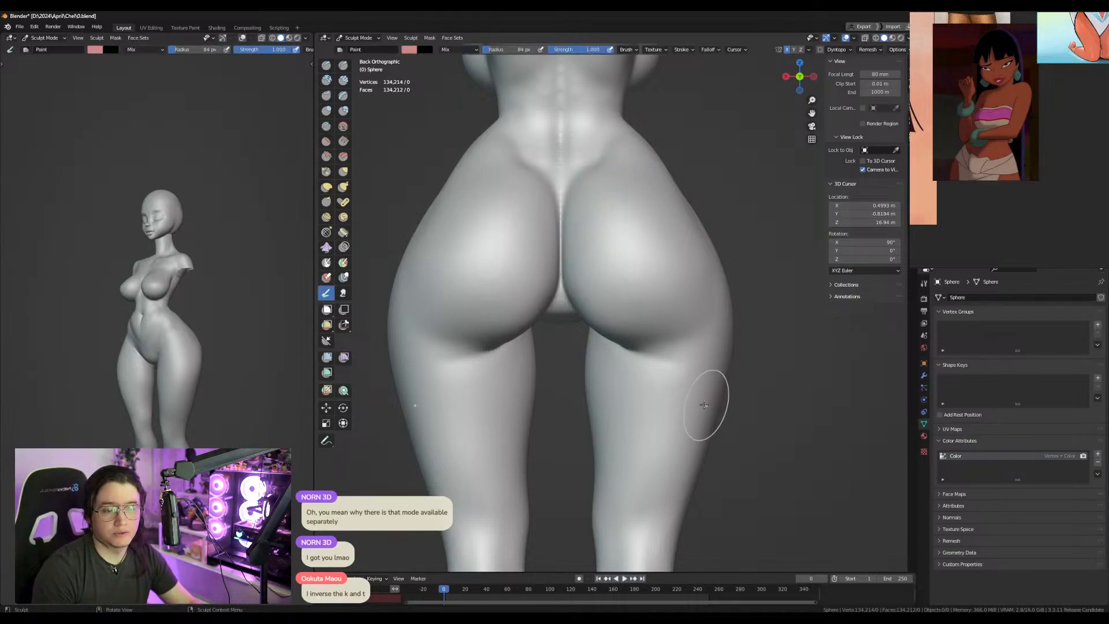
{"action": "left_click", "coordinate": [665, 414]}
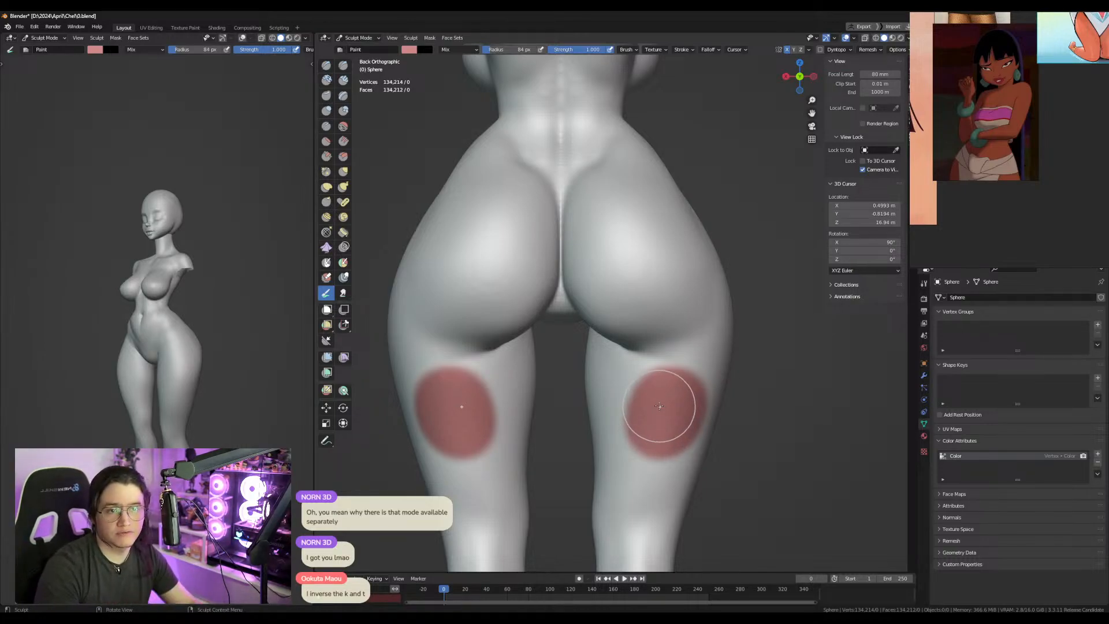
{"action": "key", "text": "ctrl+z"}
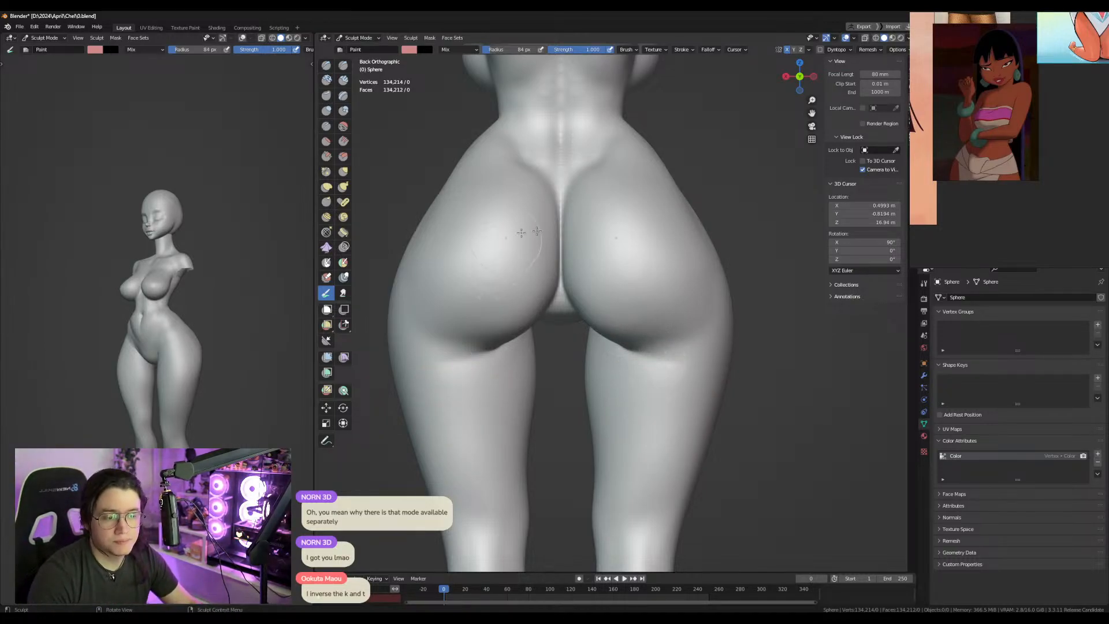
Crease the fold where the buttocks meet the thighs, reducing the Crease brush radius from 71 px to 60 px.
{"action": "left_click", "coordinate": [327, 127]}
{"action": "middle_click_drag", "start_coordinate": [520, 260], "coordinate": [648, 347]}
{"action": "left_click_drag", "start_coordinate": [593, 363], "coordinate": [685, 380]}
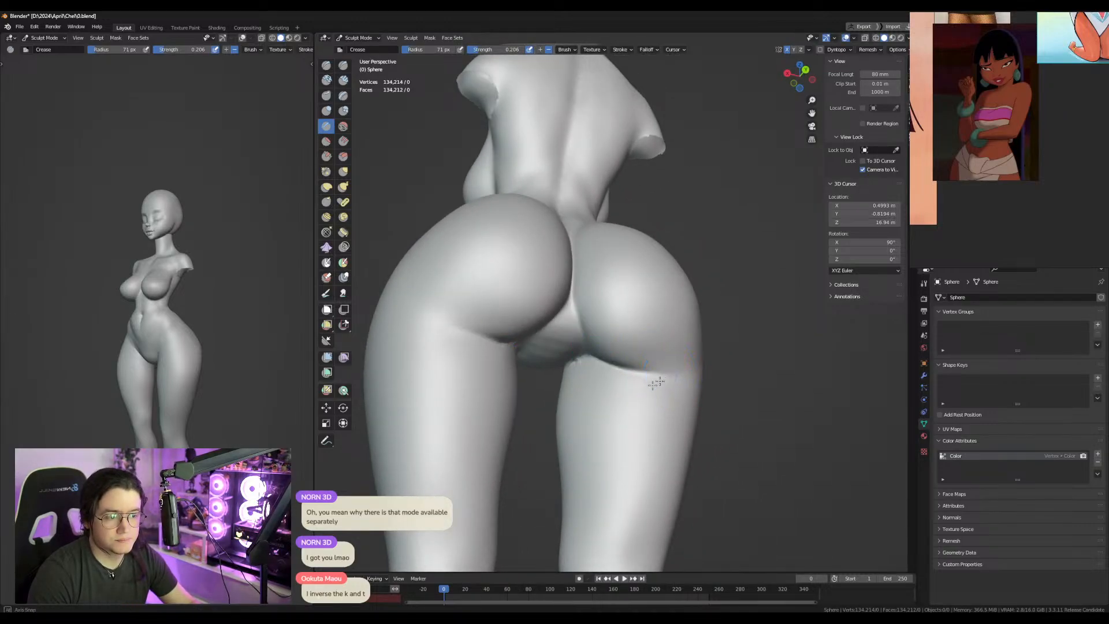
{"action": "middle_click_drag", "start_coordinate": [667, 377], "coordinate": [661, 381]}
{"action": "key", "text": "f"}
{"action": "left_click", "coordinate": [661, 376]}
{"action": "left_click_drag", "start_coordinate": [616, 363], "coordinate": [683, 373]}
{"action": "middle_click_drag", "start_coordinate": [683, 373], "coordinate": [694, 371]}
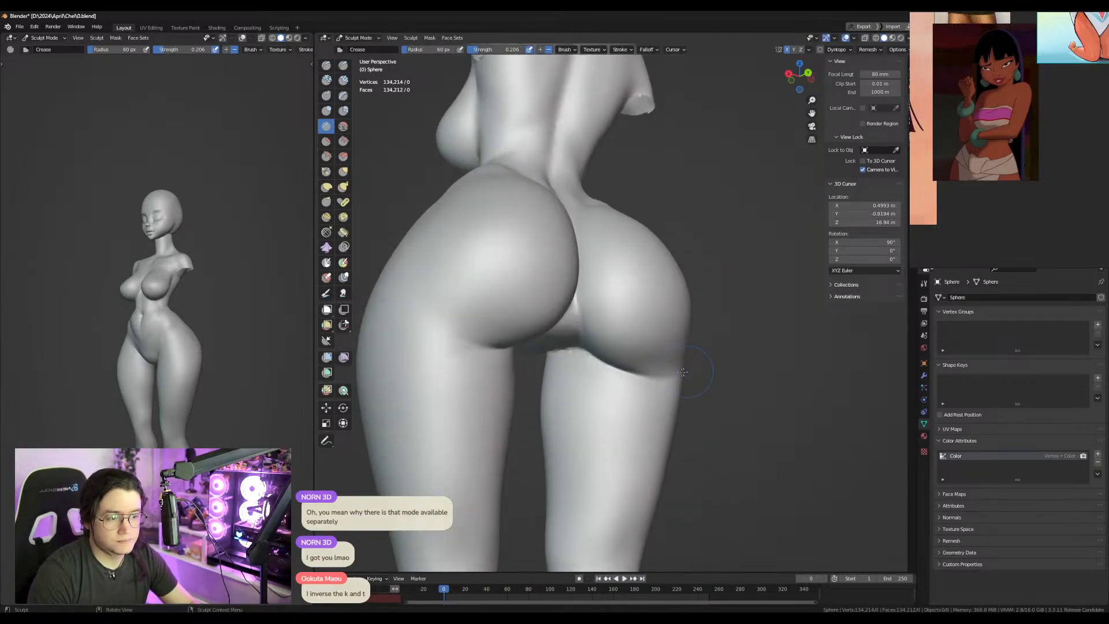
{"action": "left_click_drag", "start_coordinate": [604, 362], "coordinate": [648, 371]}
Add volume to the buttocks with the Inflate/Deflate brush, starting at a 172 px radius.
{"action": "left_click", "coordinate": [327, 110]}
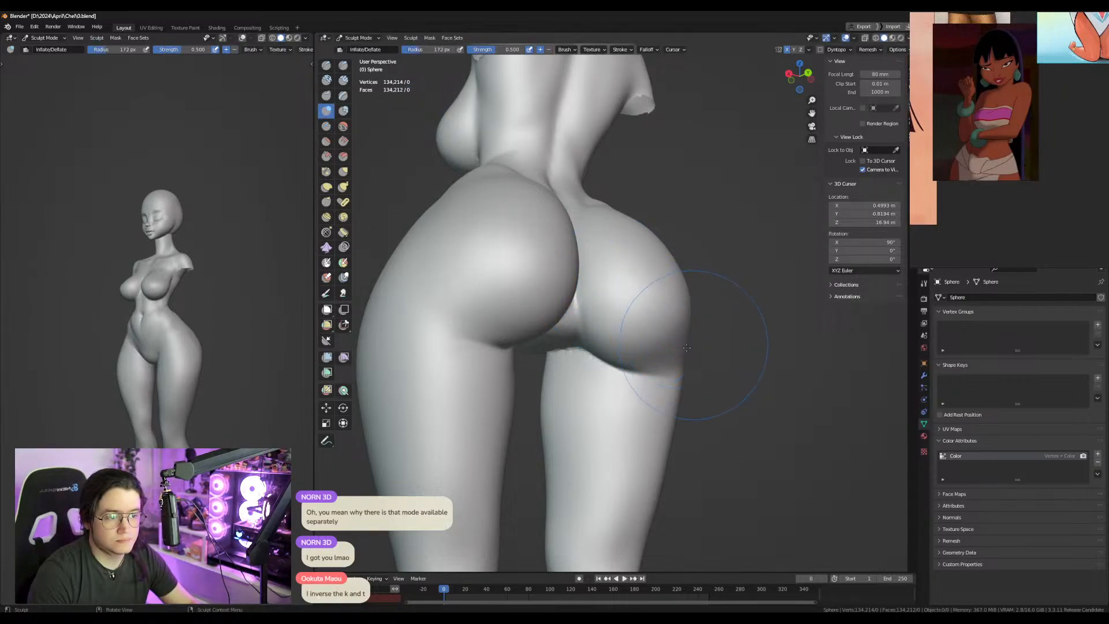
{"action": "middle_click_drag", "start_coordinate": [689, 346], "coordinate": [636, 345]}
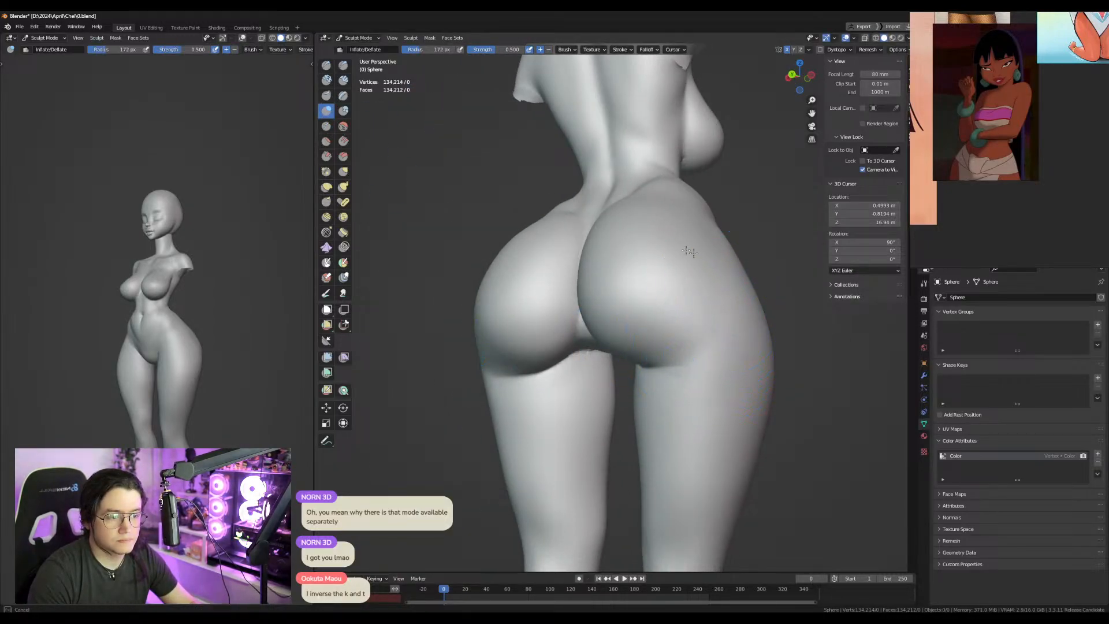
{"action": "key", "text": "f"}
{"action": "left_click", "coordinate": [665, 331]}
{"action": "middle_click_drag", "start_coordinate": [668, 328], "coordinate": [675, 319]}
{"action": "key", "text": "f"}
Mask the upper thighs just below the buttocks and soften the mask's edges with the Smooth Mask filter.
{"action": "mouse_move", "coordinate": [630, 345]}
{"action": "left_mouse_down"}
{"action": "mouse_move", "coordinate": [683, 338]}
{"action": "mouse_move", "coordinate": [686, 322]}
{"action": "mouse_move", "coordinate": [650, 337]}
{"action": "mouse_move", "coordinate": [823, 377]}
{"action": "mouse_move", "coordinate": [604, 442]}
{"action": "mouse_move", "coordinate": [608, 424]}
{"action": "left_mouse_up"}
{"action": "left_click", "coordinate": [696, 335]}
{"action": "key", "text": "ctrl+z"}
{"action": "key", "text": "ctrl+z"}
{"action": "key", "text": "ctrl+i"}
{"action": "key", "text": "a"}
{"action": "key", "text": "alt+m"}
Inflate the buttocks against the masked thighs at a 177 px radius, clear the mask and round them further at 184 px.
{"action": "key", "text": "f"}
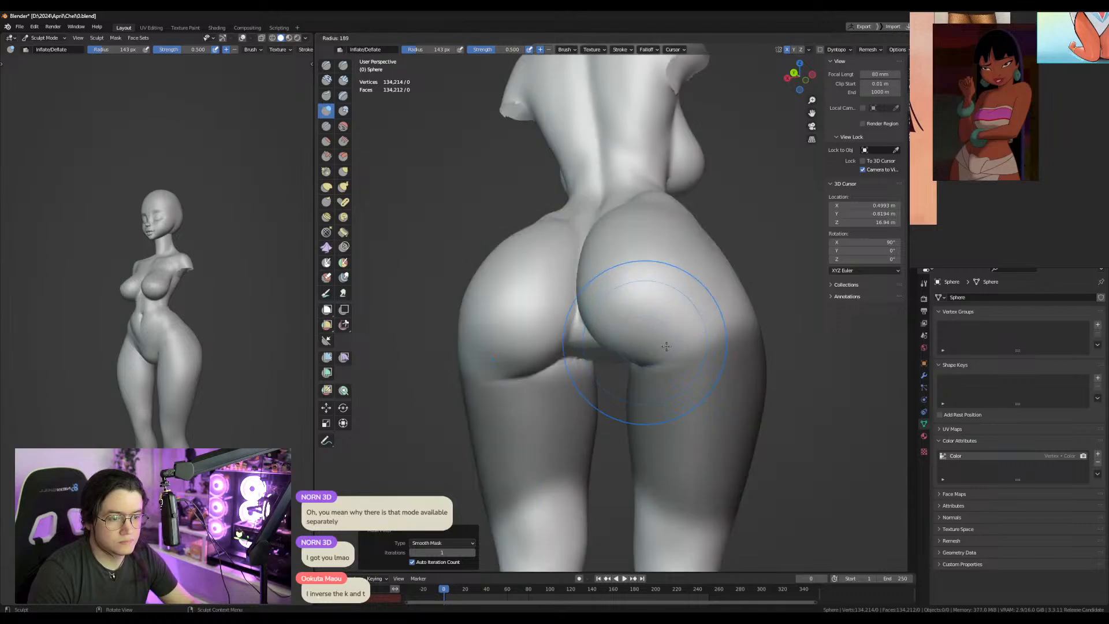
{"action": "left_click", "coordinate": [641, 325]}
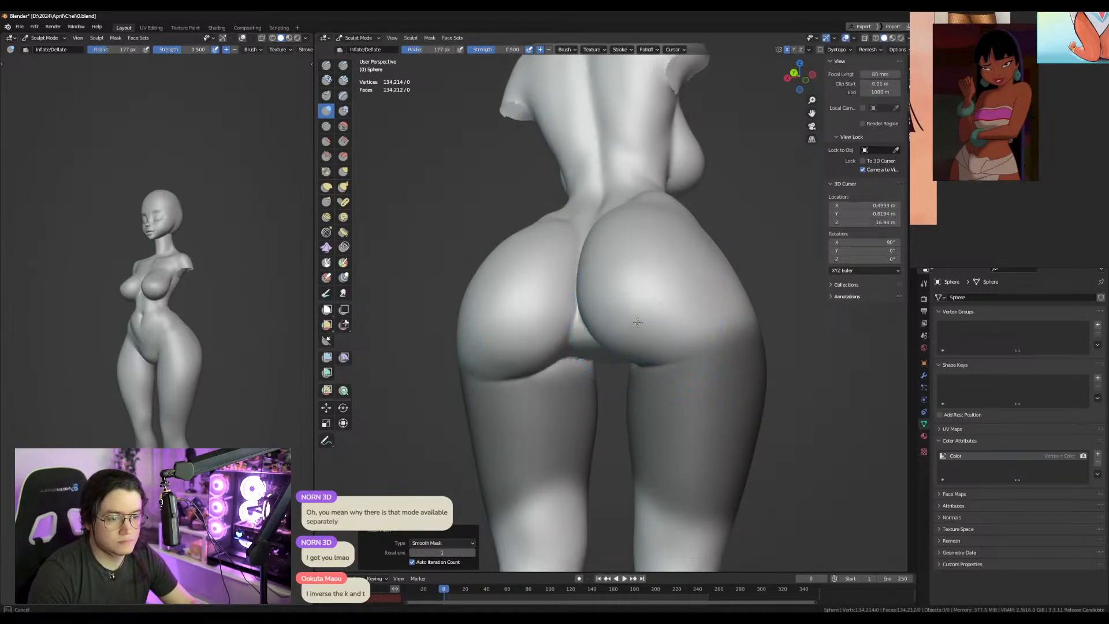
{"action": "middle_click_drag", "start_coordinate": [694, 324], "coordinate": [668, 335]}
{"action": "key", "text": "alt+m"}
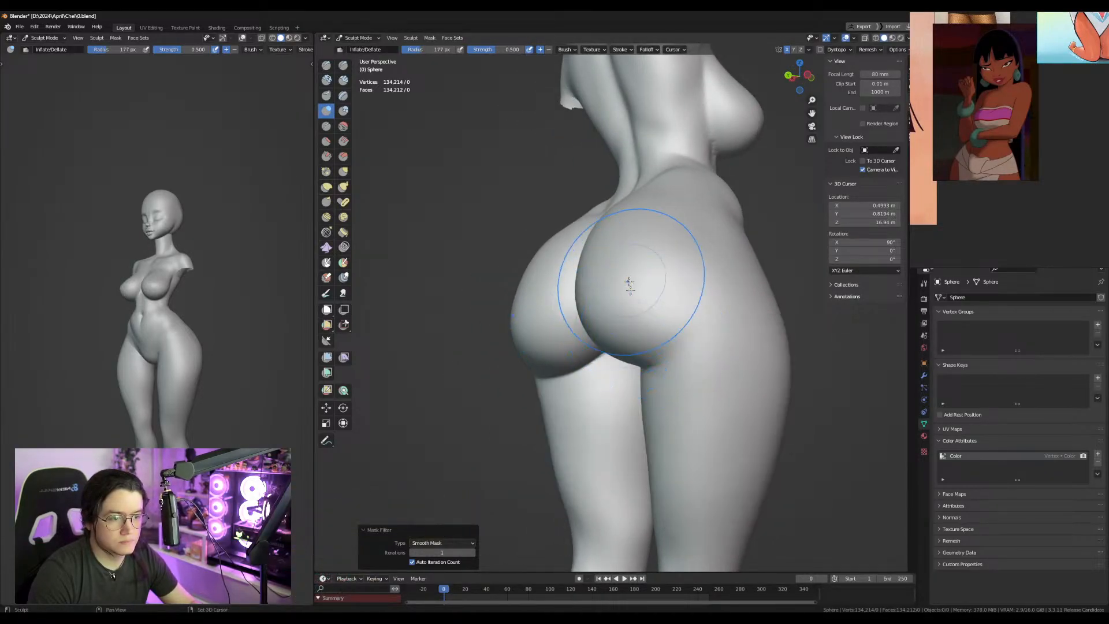
{"action": "middle_click_drag", "start_coordinate": [630, 278], "coordinate": [631, 354], "text": "shift"}
{"action": "left_click_drag", "start_coordinate": [554, 327], "coordinate": [542, 328]}
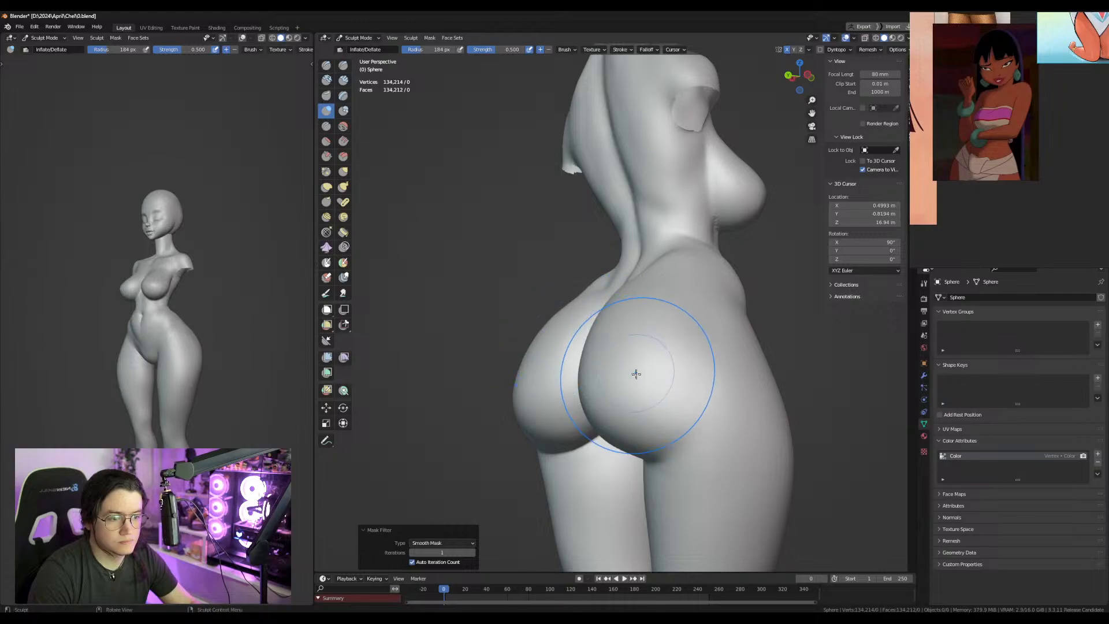
Adjust the buttocks' profile from the side with the Grab brush.
{"action": "key", "text": "KP_3"}
{"action": "key", "text": "g"}
{"action": "key", "text": "f"}
{"action": "left_click", "coordinate": [635, 306]}
{"action": "left_click_drag", "start_coordinate": [632, 305], "coordinate": [617, 311]}
{"action": "middle_click_drag", "start_coordinate": [617, 309], "coordinate": [584, 333]}
Resize the Grab brush and reshape the belly and waist profile from the side.
{"action": "key", "text": "f"}
{"action": "left_click", "coordinate": [519, 289]}
{"action": "left_click_drag", "start_coordinate": [490, 284], "coordinate": [481, 293]}
{"action": "key", "text": "KP_1"}
{"action": "key", "text": "KP_3"}
Try to pull the waist profile further with the Grab brush, and undo both strokes.
{"action": "left_click_drag", "start_coordinate": [509, 240], "coordinate": [499, 248]}
{"action": "mouse_move", "coordinate": [483, 251]}
{"action": "left_mouse_down"}
{"action": "mouse_move", "coordinate": [499, 245]}
{"action": "mouse_move", "coordinate": [379, 140]}
{"action": "mouse_move", "coordinate": [456, 192]}
{"action": "left_mouse_up"}
{"action": "key", "text": "ctrl+z"}
{"action": "key", "text": "ctrl+z"}
Lasso-mask the torso above the waist and soften the mask's edge with the Smooth Mask filter.
{"action": "mouse_move", "coordinate": [478, 227]}
{"action": "left_mouse_down", "text": "ctrl+shift"}
{"action": "mouse_move", "coordinate": [291, 77]}
{"action": "mouse_move", "coordinate": [315, 98]}
{"action": "left_mouse_up", "text": "ctrl+shift"}
{"action": "key", "text": "a"}
{"action": "key", "text": "ctrl+i"}
{"action": "key", "text": "ctrl+i"}
Reshape the unmasked belly profile from the side with the Grab brush at a 181 px radius.
{"action": "key", "text": "f"}
{"action": "left_click", "coordinate": [503, 241]}
{"action": "key", "text": "f"}
{"action": "left_click", "coordinate": [486, 250]}
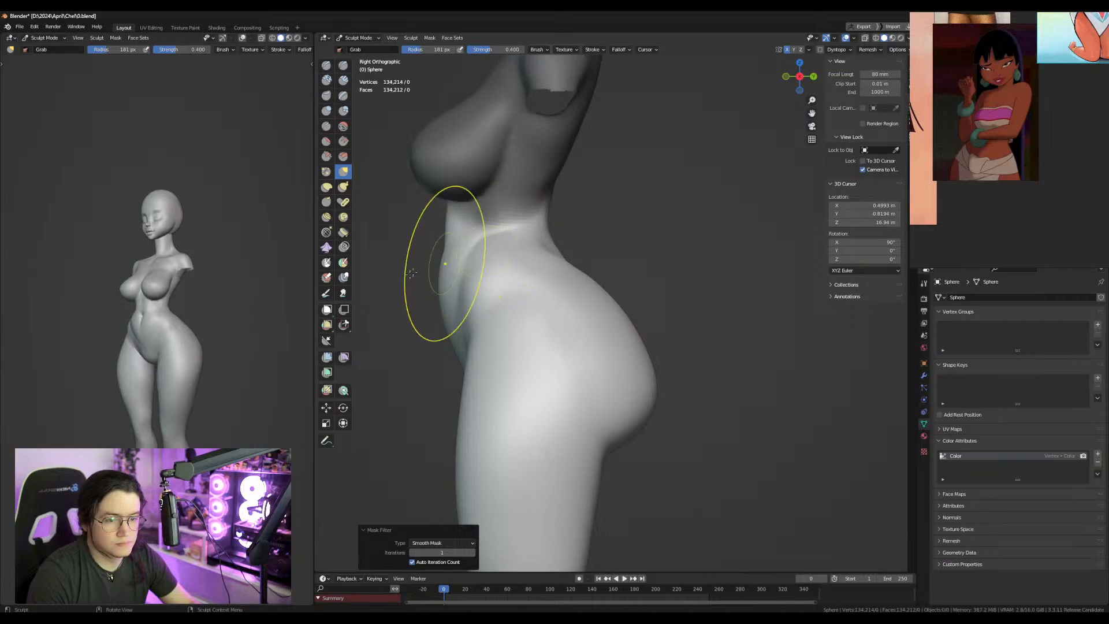
{"action": "scroll", "coordinate": [611, 267], "scroll_direction": "up", "scroll_amount": 1}
Adjust the lower back and the top of the buttocks with the Grab brush, set its radius to 178 px and clear the mask.
{"action": "key", "text": "f"}
{"action": "left_click", "coordinate": [578, 279]}
{"action": "key", "text": "f"}
{"action": "mouse_move", "coordinate": [578, 279]}
{"action": "middle_mouse_down"}
{"action": "mouse_move", "coordinate": [580, 293]}
{"action": "mouse_move", "coordinate": [545, 302]}
{"action": "middle_mouse_up"}
{"action": "left_click", "coordinate": [589, 296]}
{"action": "left_click_drag", "start_coordinate": [545, 302], "coordinate": [547, 317]}
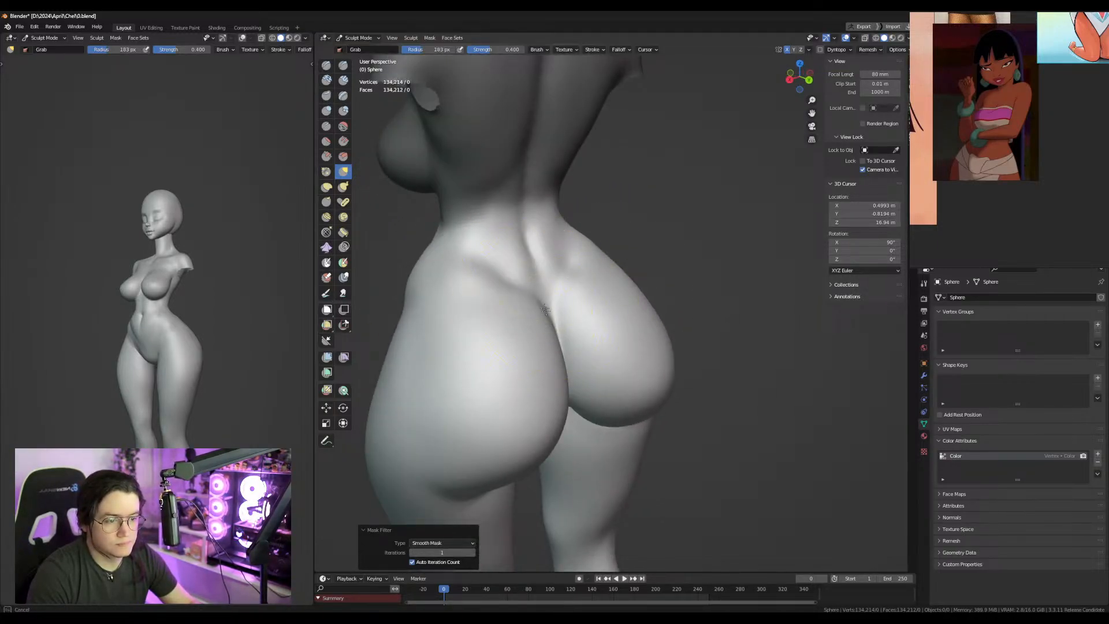
{"action": "middle_click_drag", "start_coordinate": [565, 301], "coordinate": [676, 287], "text": "alt"}
{"action": "key", "text": "f"}
{"action": "left_click", "coordinate": [572, 289]}
{"action": "key", "text": "alt+m"}
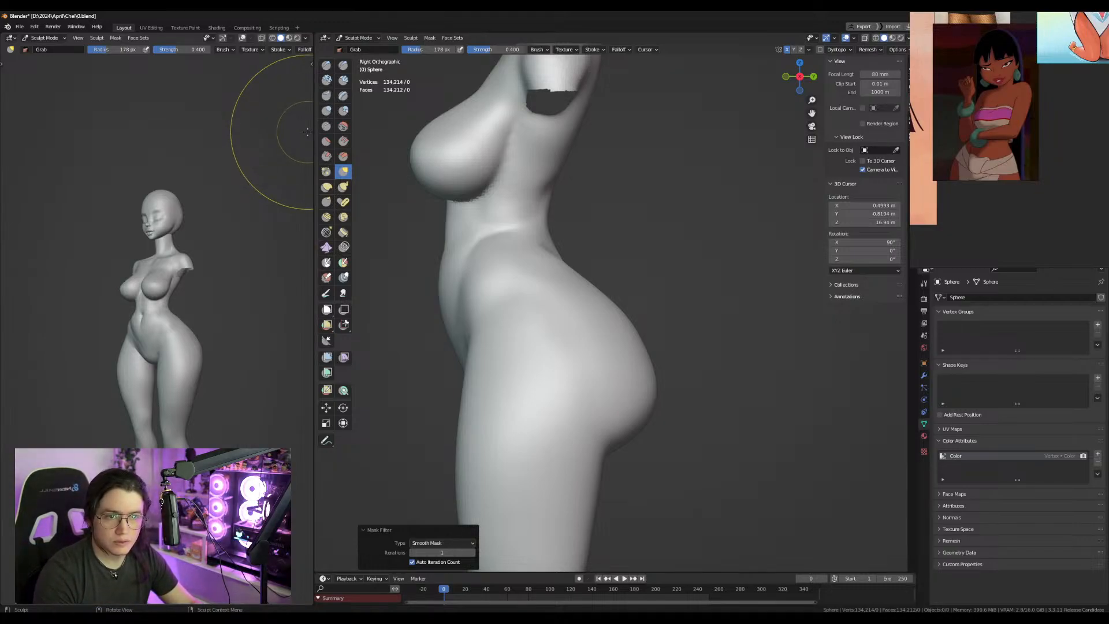
Define the waist and hip lines around the pelvis with the Crease brush at an 82 px radius.
{"action": "left_click", "coordinate": [326, 126]}
{"action": "mouse_move", "coordinate": [507, 223]}
{"action": "middle_mouse_down"}
{"action": "mouse_move", "coordinate": [512, 248]}
{"action": "mouse_move", "coordinate": [600, 290]}
{"action": "middle_mouse_up"}
{"action": "key", "text": "f"}
{"action": "left_click", "coordinate": [563, 289]}
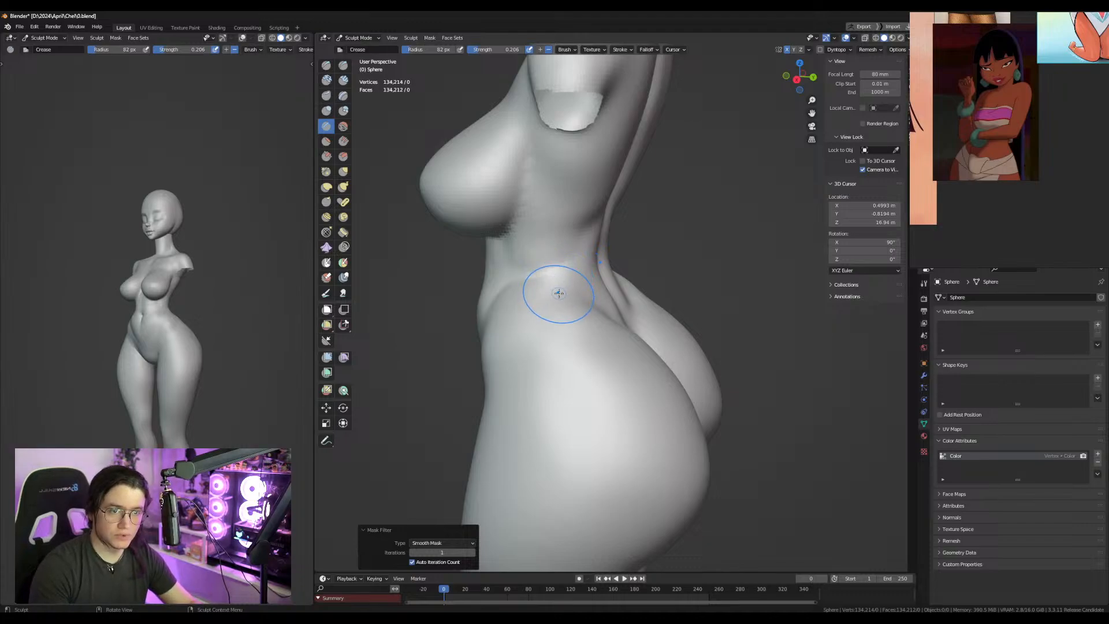
{"action": "mouse_move", "coordinate": [558, 329]}
{"action": "middle_mouse_down"}
{"action": "mouse_move", "coordinate": [583, 372]}
{"action": "mouse_move", "coordinate": [623, 340]}
{"action": "mouse_move", "coordinate": [709, 305]}
{"action": "middle_mouse_up"}
{"action": "middle_click_drag", "start_coordinate": [691, 376], "coordinate": [621, 356]}
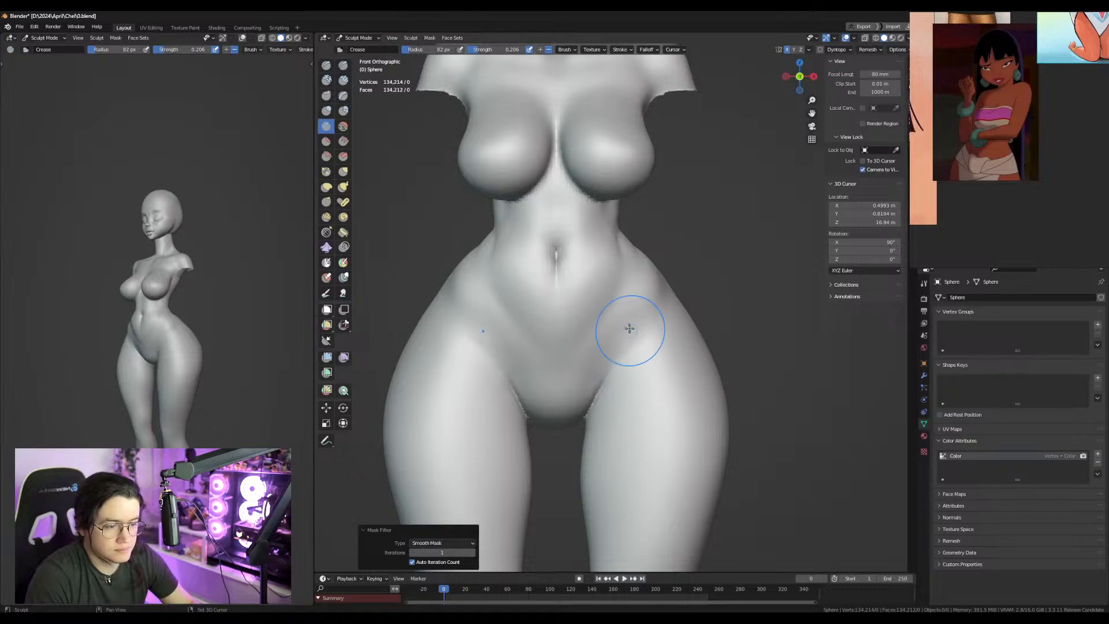
Add volume to the bottom of the pelvis between the thighs with the Inflate/Deflate brush at a 75 px radius.
{"action": "left_click", "coordinate": [326, 111]}
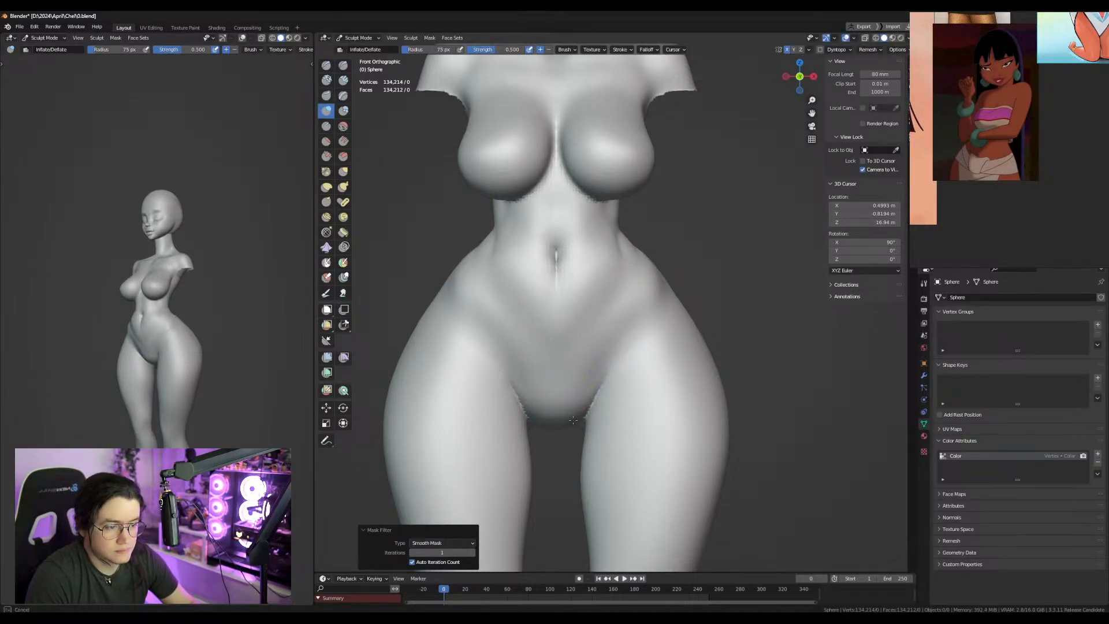
{"action": "scroll", "coordinate": [563, 405], "scroll_direction": "down", "scroll_amount": 3}
{"action": "middle_click_drag", "start_coordinate": [124, 335], "coordinate": [188, 350]}
{"action": "scroll", "coordinate": [188, 352], "scroll_direction": "up", "scroll_amount": 2}
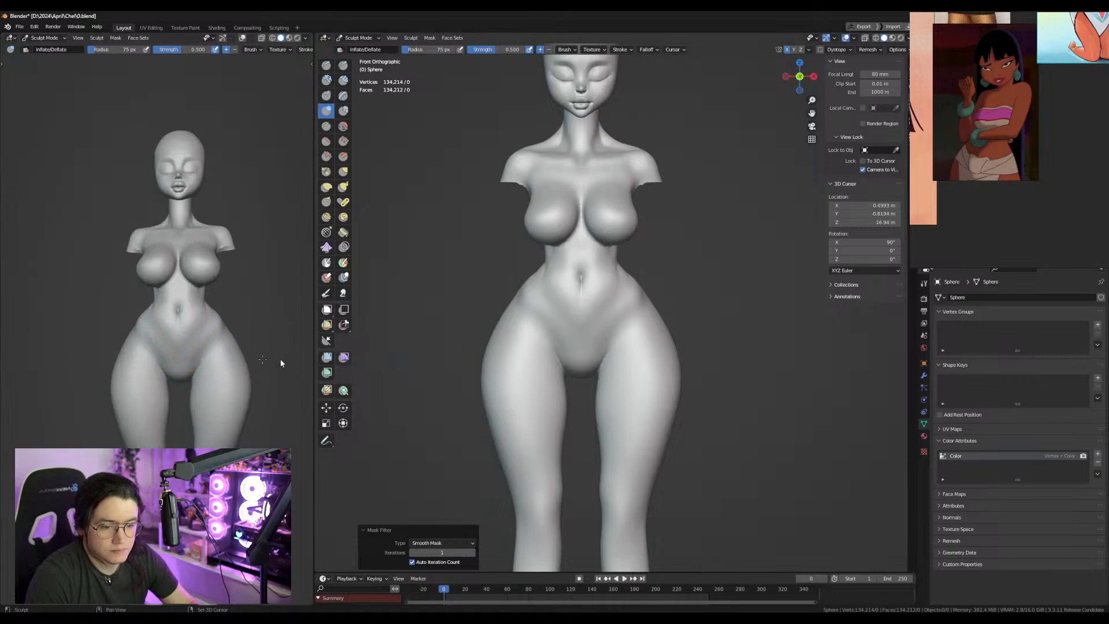
{"action": "middle_click_drag", "start_coordinate": [292, 363], "coordinate": [258, 321], "text": "shift"}
Pull the inner legs around the knees inward from the front with the Grab brush at a 152 px radius.
{"action": "scroll", "coordinate": [595, 359], "scroll_direction": "down", "scroll_amount": 3}
{"action": "key", "text": "KP_3"}
{"action": "key", "text": "KP_1"}
{"action": "middle_click_drag", "start_coordinate": [602, 442], "coordinate": [593, 373], "text": "shift"}
{"action": "scroll", "coordinate": [594, 379], "scroll_direction": "up", "scroll_amount": 1}
{"action": "key", "text": "g"}
{"action": "mouse_move", "coordinate": [600, 359]}
{"action": "left_mouse_down"}
{"action": "mouse_move", "coordinate": [476, 352]}
{"action": "mouse_move", "coordinate": [577, 352]}
{"action": "left_mouse_up"}
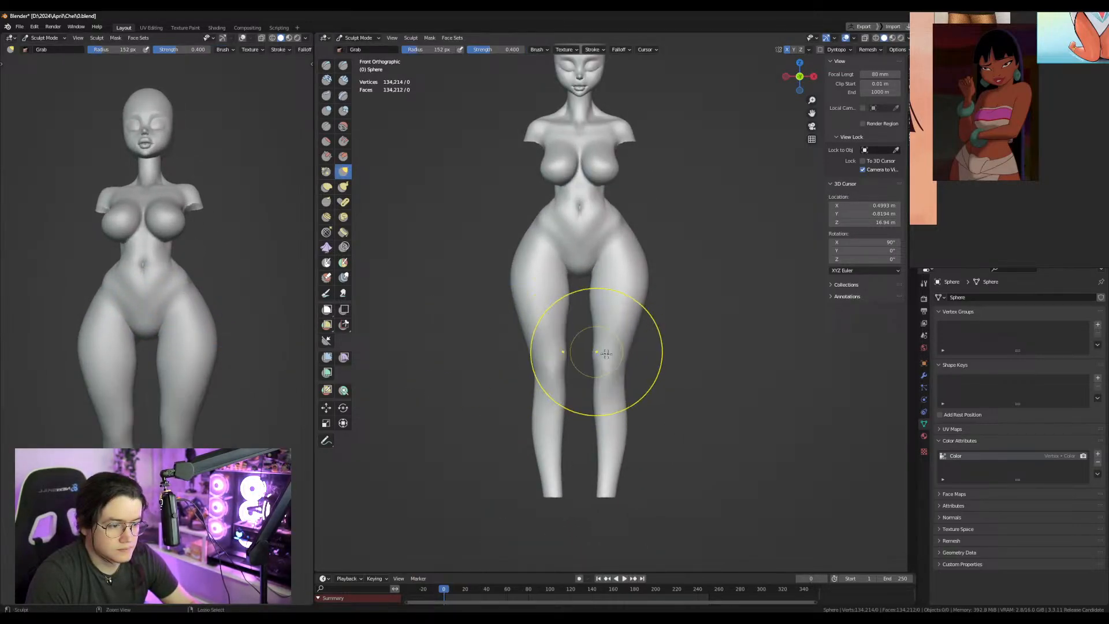
Reshape the outer contour of the hips from the front with the Grab brush at a 175 px radius.
{"action": "scroll", "coordinate": [617, 364], "scroll_direction": "up", "scroll_amount": 3}
{"action": "middle_click_drag", "start_coordinate": [623, 343], "coordinate": [648, 445], "text": "shift"}
{"action": "key", "text": "f"}
{"action": "left_click", "coordinate": [672, 416]}
{"action": "key", "text": "f"}
{"action": "left_click", "coordinate": [673, 308]}
{"action": "left_click_drag", "start_coordinate": [675, 306], "coordinate": [674, 299]}
{"action": "left_click_drag", "start_coordinate": [674, 298], "coordinate": [708, 284]}
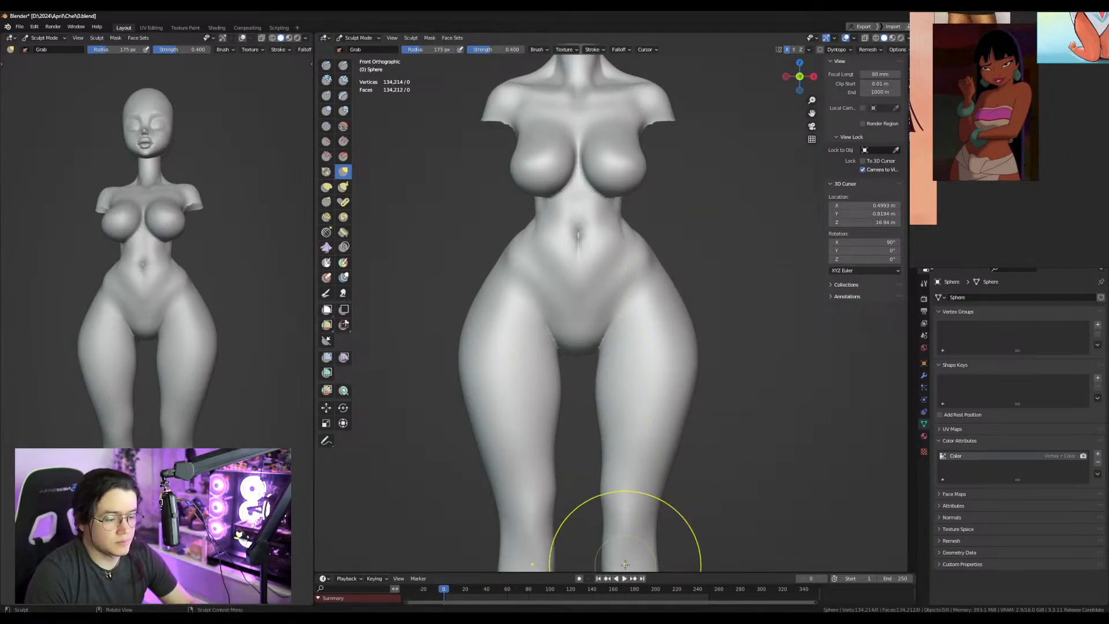
{"action": "middle_click_drag", "start_coordinate": [663, 354], "coordinate": [669, 322]}
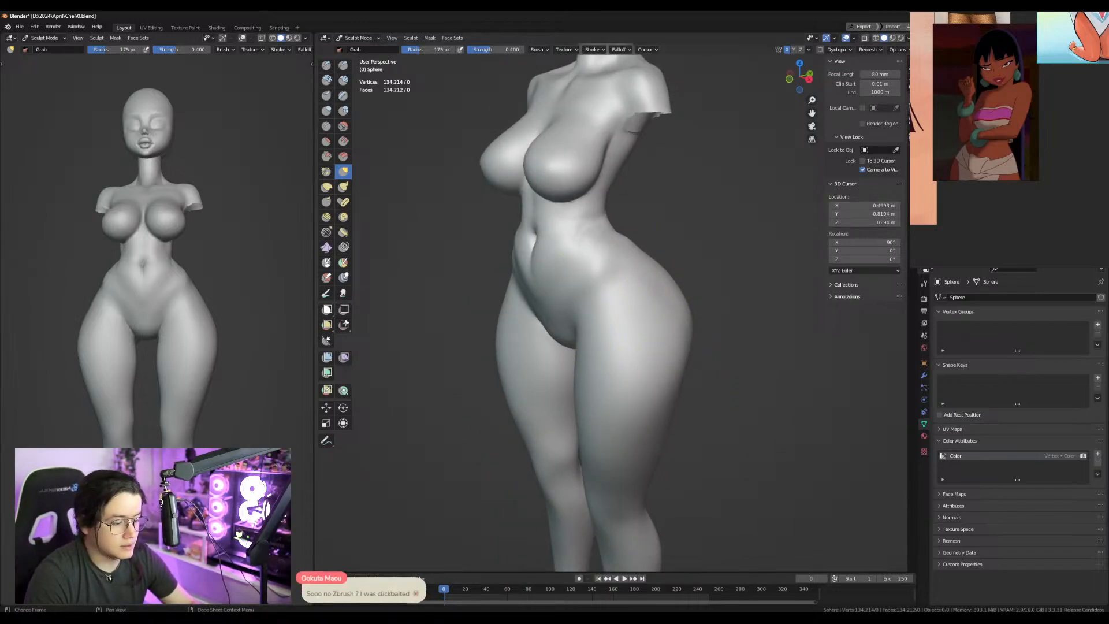
Switch to ZBrush to show its workspace with the cylinder, and return to Blender.
{"action": "left_click", "coordinate": [547, 618]}
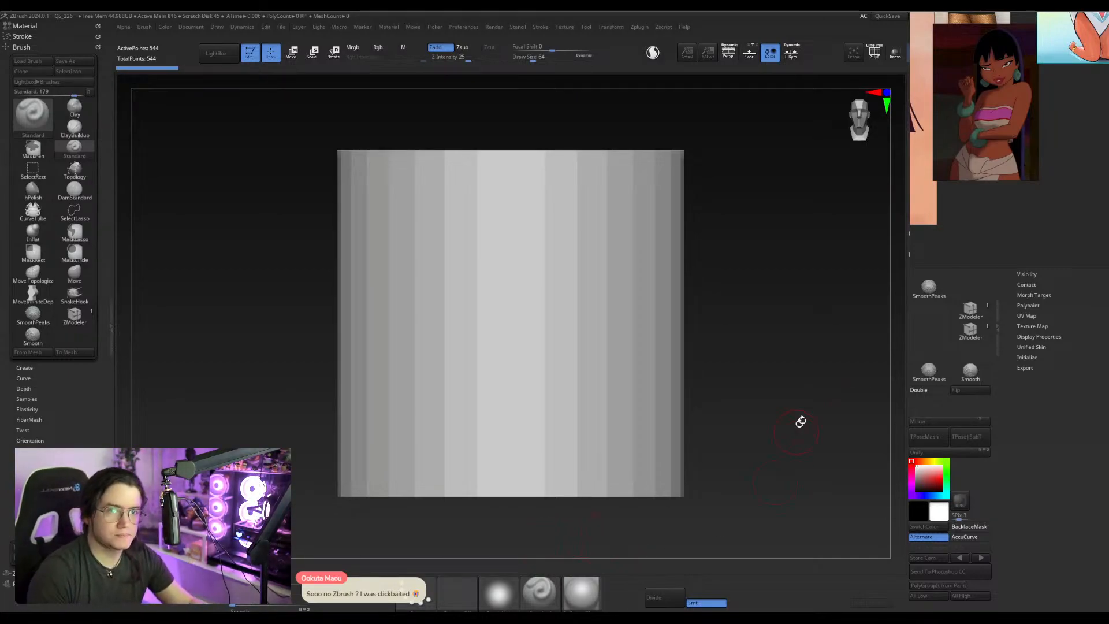
{"action": "key", "text": "alt+Tab"}
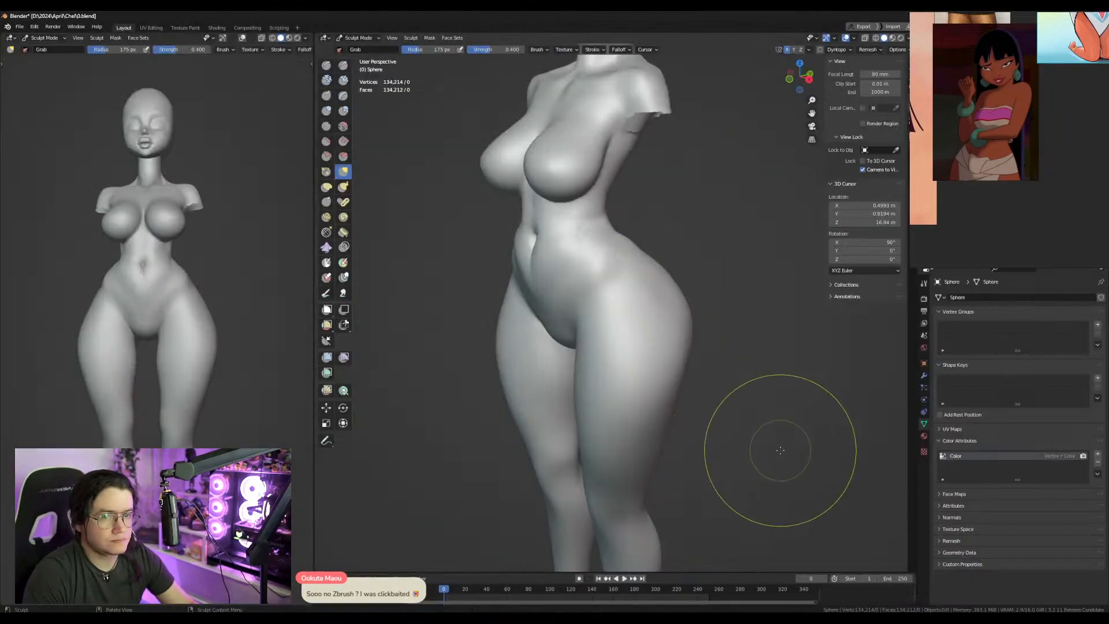
Mirror the body across its centre with an X-axis Mirror modifier with clipping, and return to Sculpt Mode.
{"action": "mouse_move", "coordinate": [751, 367]}
{"action": "middle_mouse_down"}
{"action": "mouse_move", "coordinate": [784, 362]}
{"action": "mouse_move", "coordinate": [735, 352]}
{"action": "middle_mouse_up"}
{"action": "key", "text": "f"}
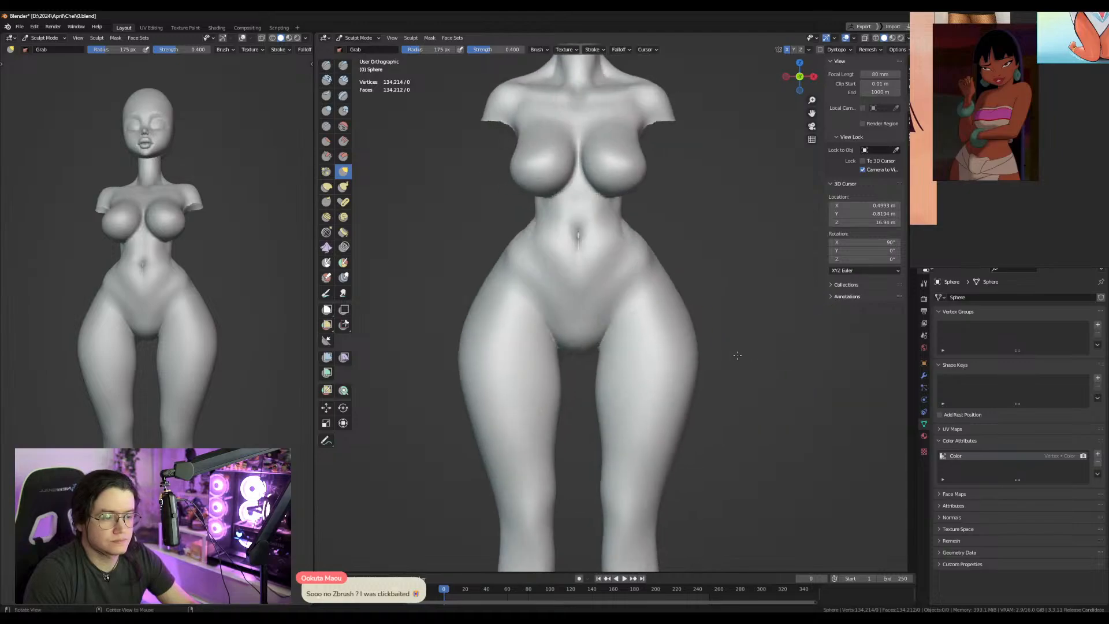
{"action": "left_click", "coordinate": [675, 361]}
{"action": "middle_click_drag", "start_coordinate": [668, 420], "coordinate": [650, 287], "text": "shift"}
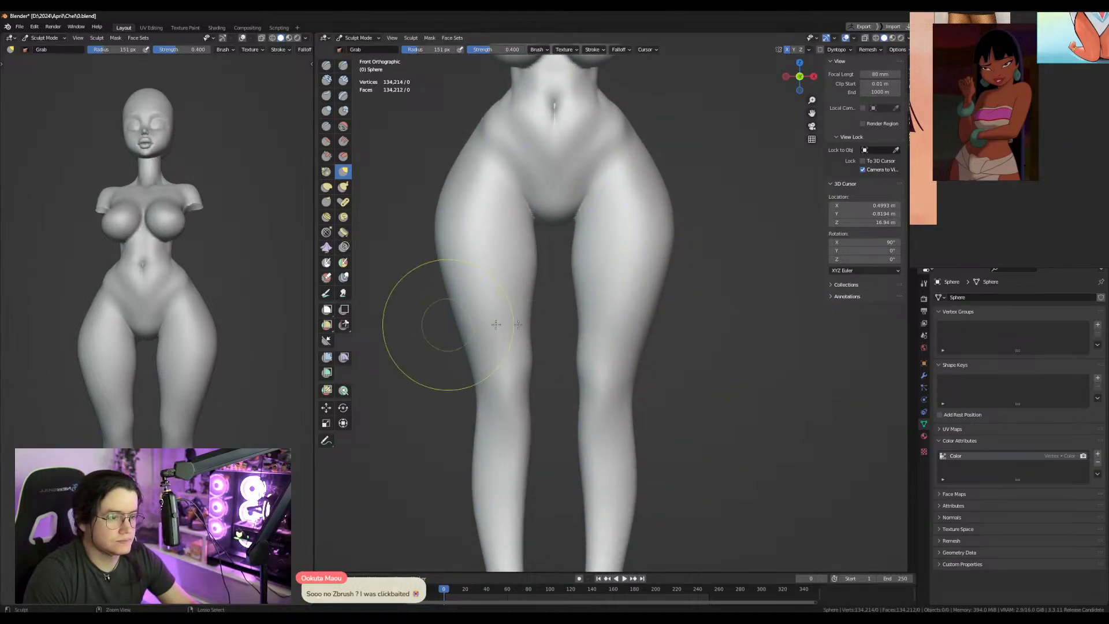
{"action": "key", "text": "ctrl+Tab"}
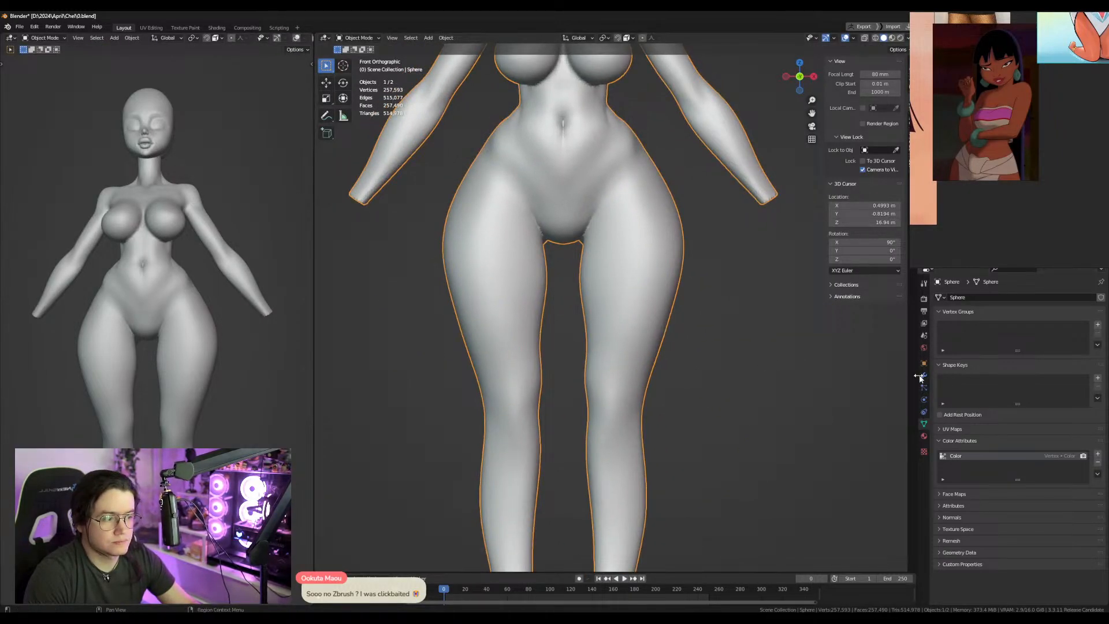
{"action": "left_click", "coordinate": [924, 375]}
{"action": "key", "text": "ctrl+Tab"}
Reshape the contours of the legs around the knees from the front with the Grab brush.
{"action": "key", "text": "f"}
{"action": "left_click", "coordinate": [591, 415]}
{"action": "mouse_move", "coordinate": [597, 416]}
{"action": "left_mouse_down"}
{"action": "mouse_move", "coordinate": [633, 419]}
{"action": "mouse_move", "coordinate": [589, 399]}
{"action": "mouse_move", "coordinate": [582, 411]}
{"action": "mouse_move", "coordinate": [595, 418]}
{"action": "left_mouse_up"}
{"action": "key", "text": "f"}
{"action": "left_click", "coordinate": [658, 417]}
{"action": "middle_click_drag", "start_coordinate": [595, 419], "coordinate": [580, 283], "text": "shift"}
{"action": "key", "text": "f"}
{"action": "left_click", "coordinate": [599, 404]}
{"action": "left_click_drag", "start_coordinate": [577, 380], "coordinate": [585, 376]}
Pull the inner contour of the legs just below the knees outward with the Grab brush at a 101 px radius.
{"action": "key", "text": "f"}
{"action": "left_click", "coordinate": [592, 302]}
{"action": "key", "text": "f"}
{"action": "left_click", "coordinate": [646, 305]}
{"action": "left_click_drag", "start_coordinate": [564, 307], "coordinate": [580, 308]}
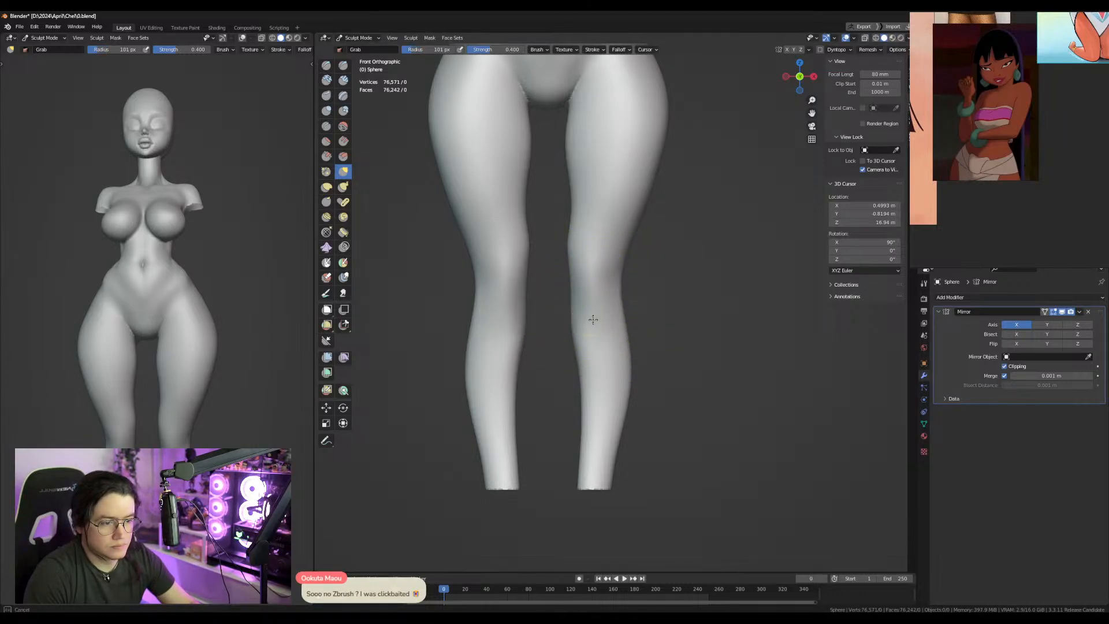
Apply the Mirror modifier to the body and return to Sculpt Mode.
{"action": "middle_click_drag", "start_coordinate": [627, 288], "coordinate": [625, 413], "text": "shift"}
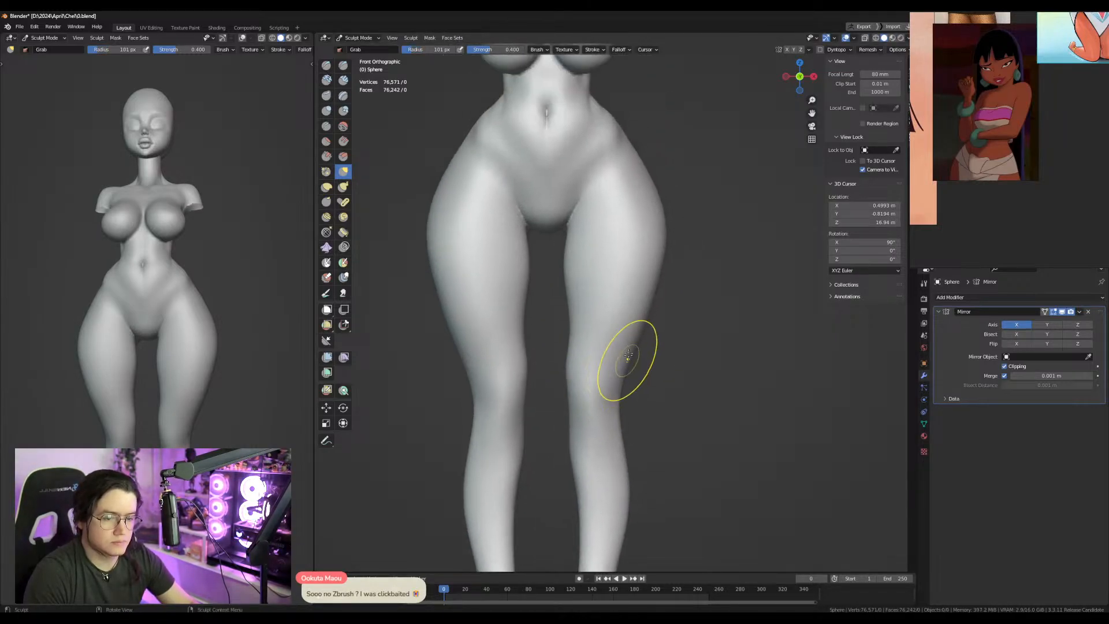
{"action": "key", "text": "ctrl+a"}
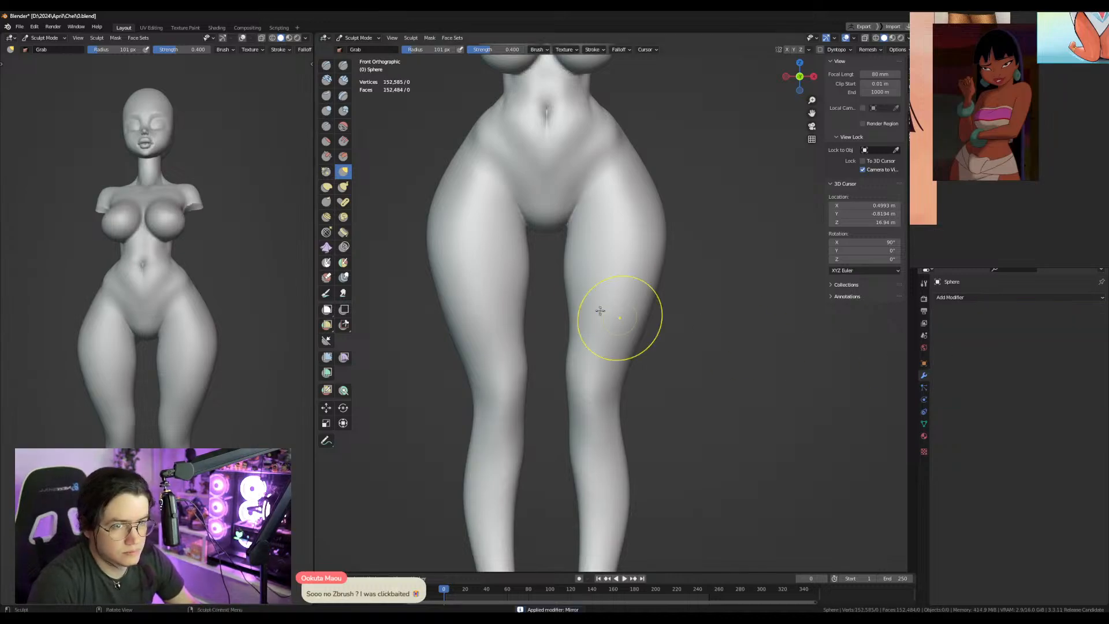
{"action": "key", "text": "ctrl+Tab"}
{"action": "key", "text": "ctrl+Tab"}
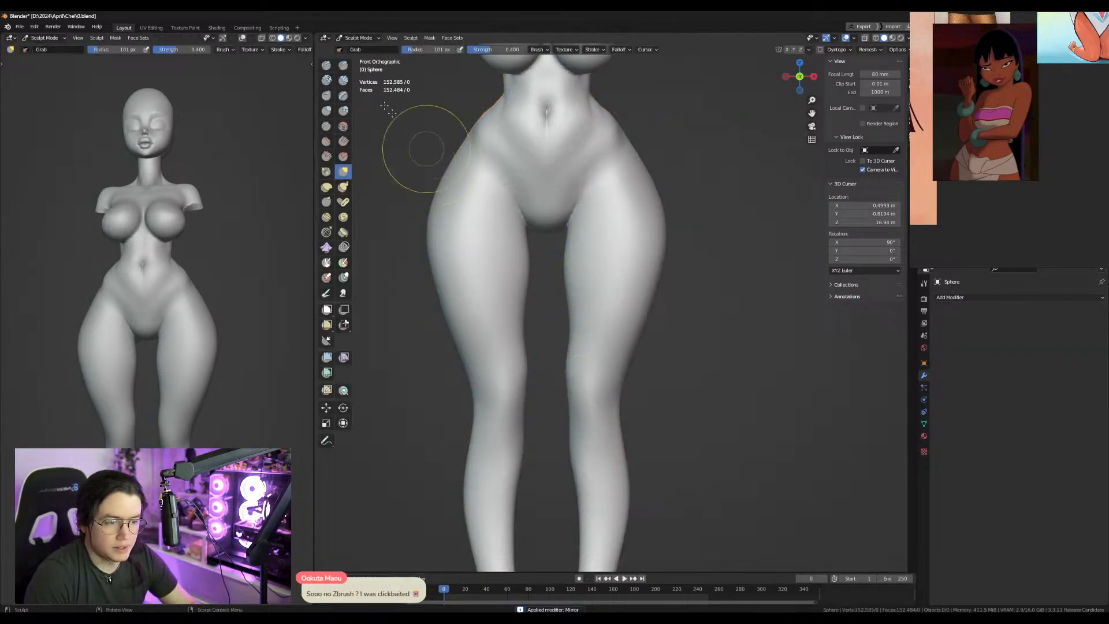
Carve the outline of the kneecap on one leg with the Crease brush at 0.206 strength.
{"action": "left_click", "coordinate": [326, 126]}
{"action": "mouse_move", "coordinate": [529, 217]}
{"action": "middle_mouse_down"}
{"action": "mouse_move", "coordinate": [559, 203]}
{"action": "mouse_move", "coordinate": [589, 255]}
{"action": "middle_mouse_up"}
{"action": "middle_click_drag", "start_coordinate": [599, 316], "coordinate": [602, 243]}
{"action": "scroll", "coordinate": [626, 364], "scroll_direction": "up", "scroll_amount": 2}
{"action": "mouse_move", "coordinate": [601, 338]}
{"action": "middle_mouse_down", "text": "alt"}
{"action": "mouse_move", "coordinate": [622, 323]}
{"action": "mouse_move", "coordinate": [579, 328]}
{"action": "middle_mouse_up", "text": "alt"}
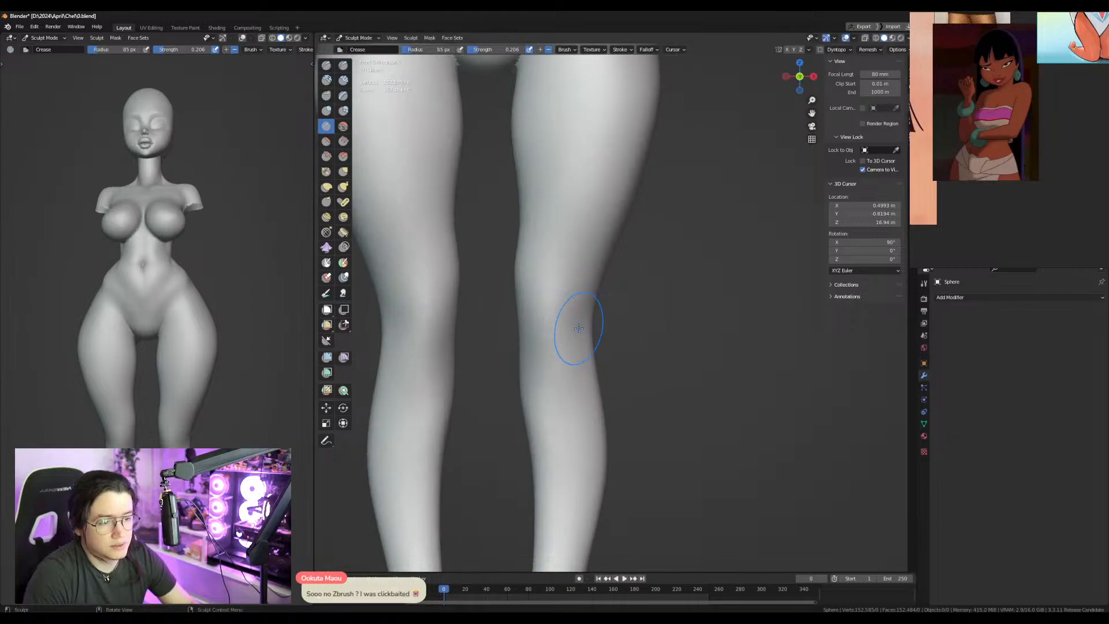
{"action": "mouse_move", "coordinate": [533, 350]}
{"action": "left_mouse_down"}
{"action": "mouse_move", "coordinate": [580, 312]}
{"action": "mouse_move", "coordinate": [566, 336]}
{"action": "mouse_move", "coordinate": [530, 300]}
{"action": "mouse_move", "coordinate": [559, 273]}
{"action": "left_mouse_up"}
{"action": "left_click_drag", "start_coordinate": [530, 343], "coordinate": [537, 341]}
Mirror the carved kneecap to the other leg with an X-axis Mirror modifier, and return to Sculpt Mode.
{"action": "key", "text": "ctrl+Tab"}
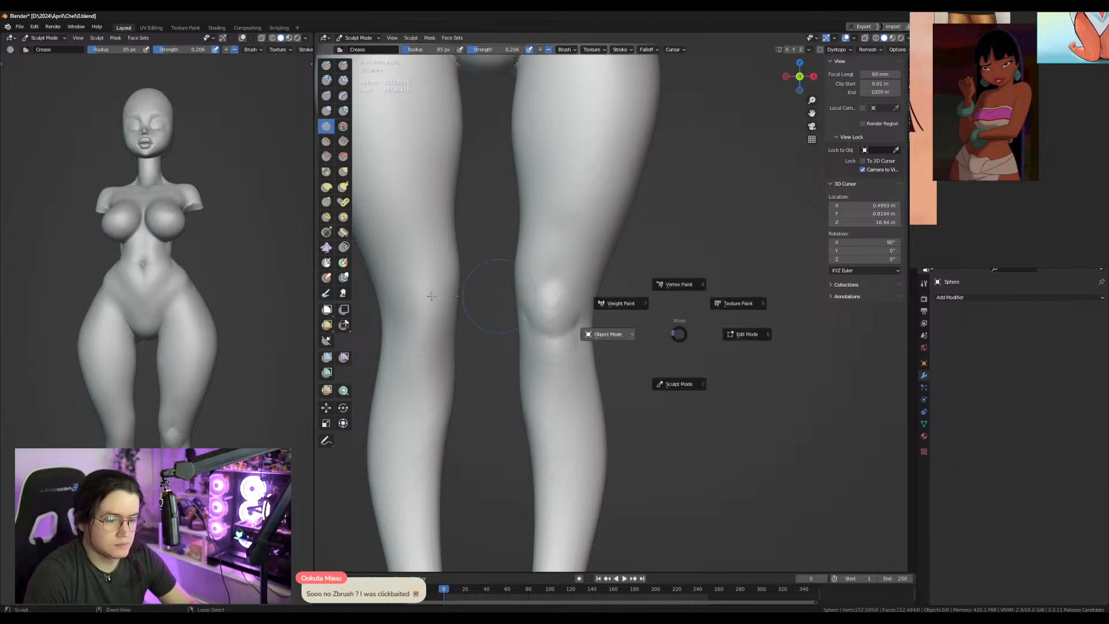
{"action": "left_click", "coordinate": [622, 333]}
{"action": "key", "text": "alt+shift+x"}
{"action": "middle_click_drag", "start_coordinate": [588, 307], "coordinate": [635, 221], "text": "shift"}
{"action": "key", "text": "ctrl+Tab"}
{"action": "left_click", "coordinate": [631, 269]}
Carve long muscle lines down the shins from the knees to the ankles with the Crease brush at a 96 px radius.
{"action": "middle_click_drag", "start_coordinate": [624, 270], "coordinate": [662, 266]}
{"action": "left_click_drag", "start_coordinate": [579, 260], "coordinate": [571, 353]}
{"action": "left_click_drag", "start_coordinate": [575, 292], "coordinate": [569, 425]}
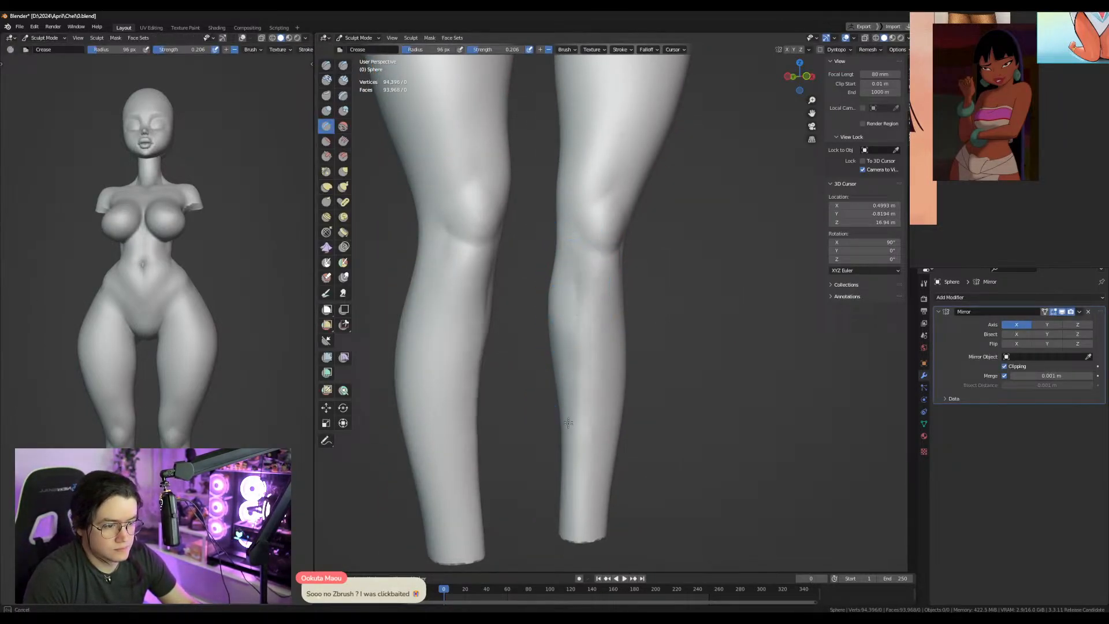
{"action": "key", "text": "KP_1"}
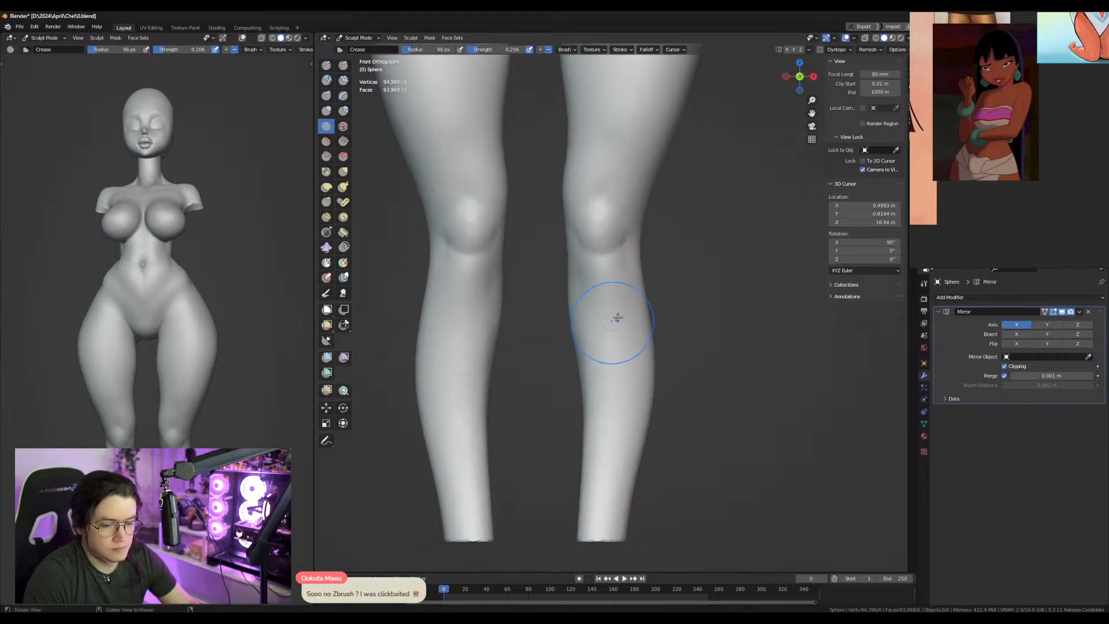
{"action": "left_click_drag", "start_coordinate": [625, 248], "coordinate": [626, 395]}
{"action": "left_click_drag", "start_coordinate": [604, 505], "coordinate": [603, 517]}
{"action": "left_click_drag", "start_coordinate": [622, 259], "coordinate": [612, 500]}
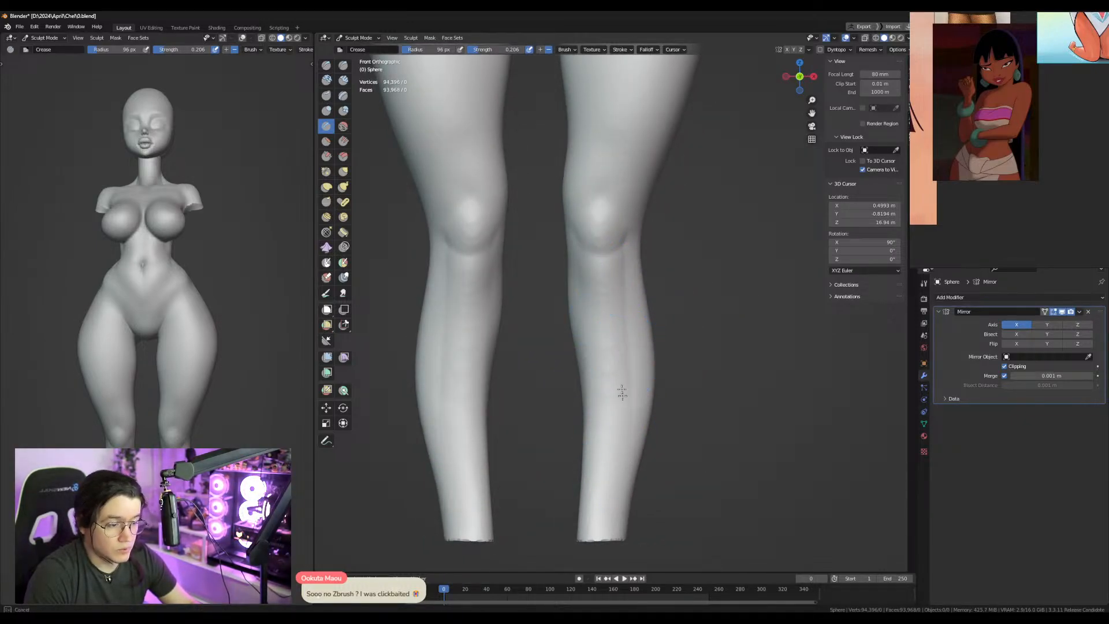
Carve a short crease at the side of the knee with the Crease brush at a 77 px radius.
{"action": "middle_click_drag", "start_coordinate": [698, 227], "coordinate": [601, 226]}
{"action": "middle_click_drag", "start_coordinate": [677, 186], "coordinate": [520, 239], "text": "shift"}
{"action": "key", "text": "f"}
{"action": "left_click", "coordinate": [576, 334]}
{"action": "mouse_move", "coordinate": [569, 287]}
{"action": "middle_mouse_down", "text": "shift"}
{"action": "mouse_move", "coordinate": [590, 333]}
{"action": "mouse_move", "coordinate": [569, 366]}
{"action": "mouse_move", "coordinate": [613, 373]}
{"action": "middle_mouse_up", "text": "shift"}
{"action": "key", "text": "f"}
{"action": "left_click", "coordinate": [566, 373]}
{"action": "mouse_move", "coordinate": [485, 400]}
{"action": "left_mouse_down"}
{"action": "mouse_move", "coordinate": [499, 291]}
{"action": "mouse_move", "coordinate": [519, 350]}
{"action": "left_mouse_up"}
{"action": "middle_click_drag", "start_coordinate": [502, 320], "coordinate": [577, 397]}
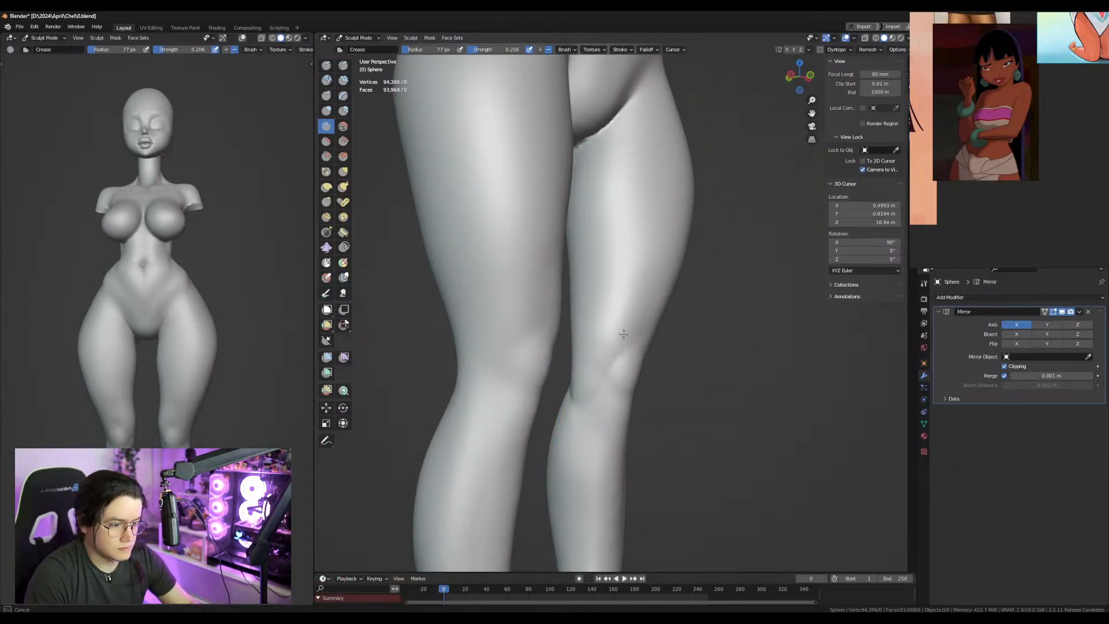
Adjust the shape of the lower leg below the knee with the Grab brush at a 116 px radius.
{"action": "middle_click_drag", "start_coordinate": [624, 334], "coordinate": [610, 415]}
{"action": "mouse_move", "coordinate": [585, 455]}
{"action": "middle_mouse_down"}
{"action": "mouse_move", "coordinate": [587, 416]}
{"action": "mouse_move", "coordinate": [545, 416]}
{"action": "middle_mouse_up"}
{"action": "key", "text": "g"}
{"action": "left_click_drag", "start_coordinate": [558, 435], "coordinate": [558, 434]}
{"action": "left_click_drag", "start_coordinate": [569, 430], "coordinate": [559, 431]}
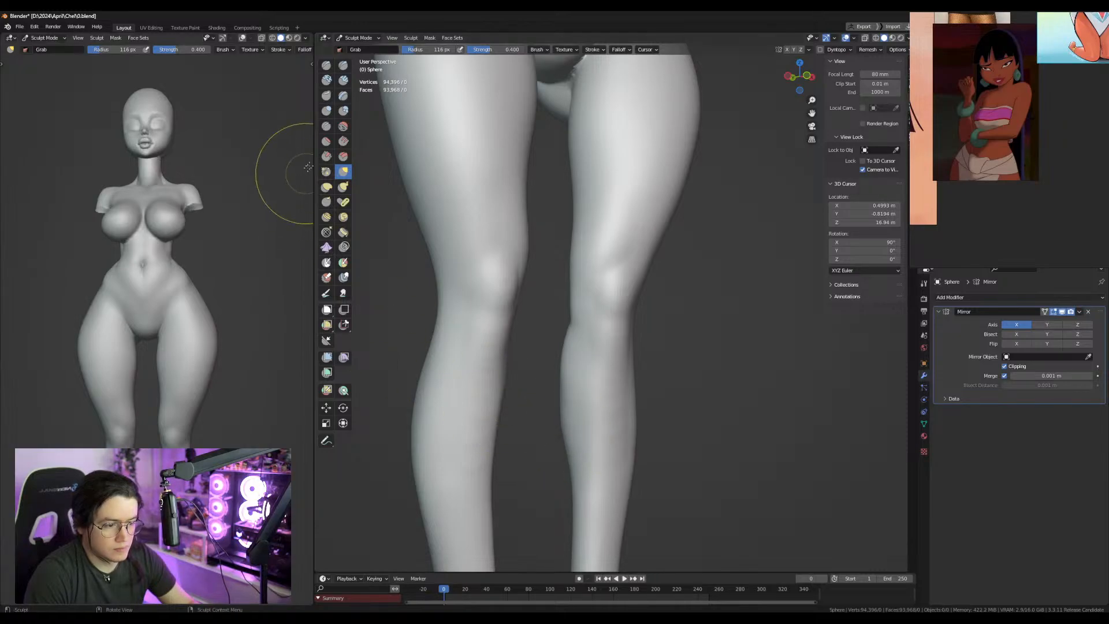
Define the calf muscles along the lower legs with the Crease brush at a 105 px radius.
{"action": "left_click", "coordinate": [326, 126]}
{"action": "left_click_drag", "start_coordinate": [579, 487], "coordinate": [585, 409]}
{"action": "middle_click_drag", "start_coordinate": [596, 411], "coordinate": [552, 413]}
{"action": "left_click_drag", "start_coordinate": [652, 362], "coordinate": [657, 509]}
{"action": "left_click_drag", "start_coordinate": [655, 440], "coordinate": [658, 472]}
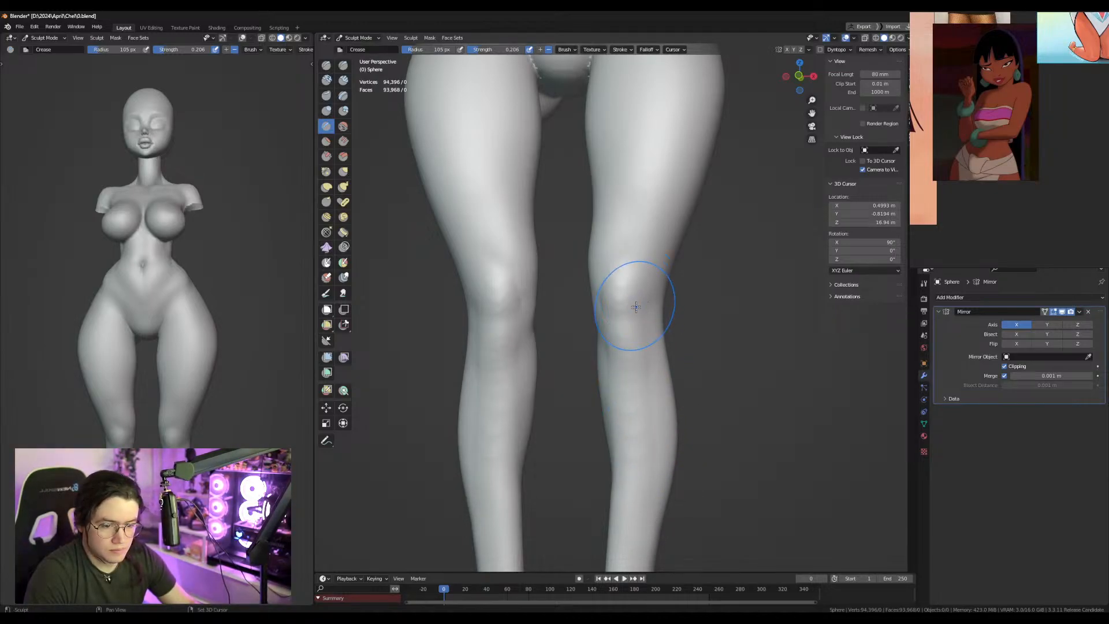
{"action": "middle_click_drag", "start_coordinate": [644, 359], "coordinate": [616, 364], "text": "alt"}
{"action": "mouse_move", "coordinate": [699, 342]}
{"action": "middle_mouse_down", "text": "alt"}
{"action": "mouse_move", "coordinate": [589, 400]}
{"action": "mouse_move", "coordinate": [567, 302]}
{"action": "middle_mouse_up", "text": "alt"}
{"action": "mouse_move", "coordinate": [569, 420]}
{"action": "left_mouse_down"}
{"action": "mouse_move", "coordinate": [546, 429]}
{"action": "mouse_move", "coordinate": [576, 421]}
{"action": "left_mouse_up"}
Add volume to the calves with the Inflate/Deflate brush, finishing at a 151 px radius.
{"action": "left_click", "coordinate": [326, 110]}
{"action": "left_click_drag", "start_coordinate": [550, 349], "coordinate": [542, 304]}
{"action": "key", "text": "KP_1"}
{"action": "key", "text": "f"}
{"action": "left_click", "coordinate": [624, 299]}
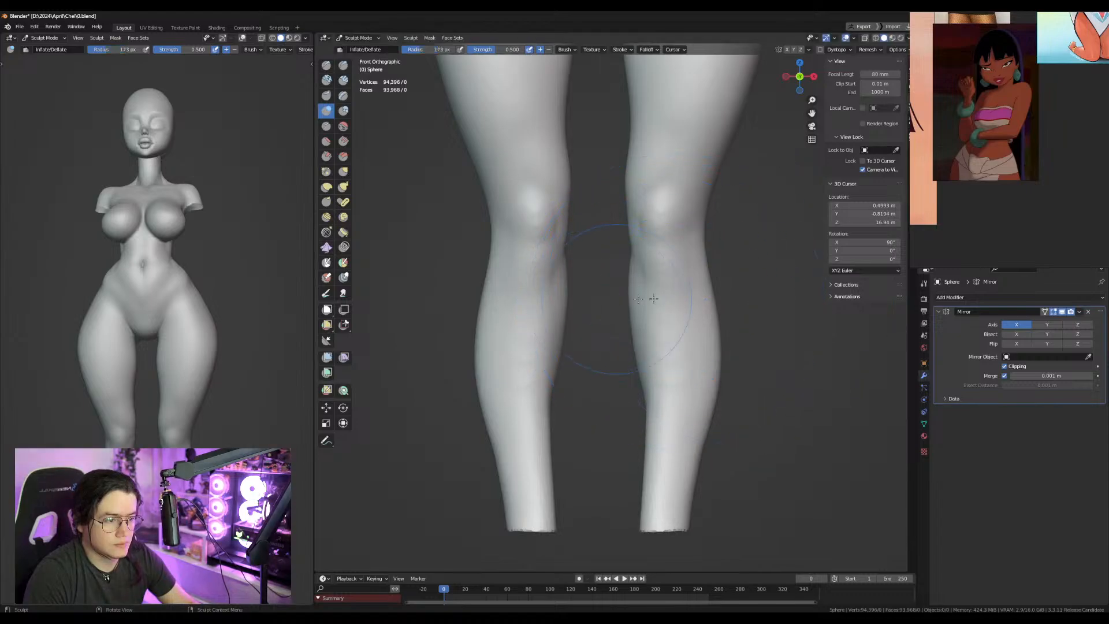
{"action": "middle_click_drag", "start_coordinate": [688, 283], "coordinate": [681, 404], "text": "shift"}
{"action": "middle_click_drag", "start_coordinate": [762, 436], "coordinate": [718, 443]}
{"action": "key", "text": "f"}
{"action": "left_click", "coordinate": [711, 443]}
{"action": "mouse_move", "coordinate": [610, 428]}
{"action": "left_mouse_down"}
{"action": "mouse_move", "coordinate": [609, 478]}
{"action": "mouse_move", "coordinate": [630, 445]}
{"action": "mouse_move", "coordinate": [618, 425]}
{"action": "left_mouse_up"}
{"action": "left_click_drag", "start_coordinate": [598, 406], "coordinate": [602, 458]}
Deflate the outer lower legs and the area above with the Inflate/Deflate brush, ending at a 146 px radius.
{"action": "key", "text": "KP_1"}
{"action": "middle_click_drag", "start_coordinate": [703, 460], "coordinate": [710, 309], "text": "shift"}
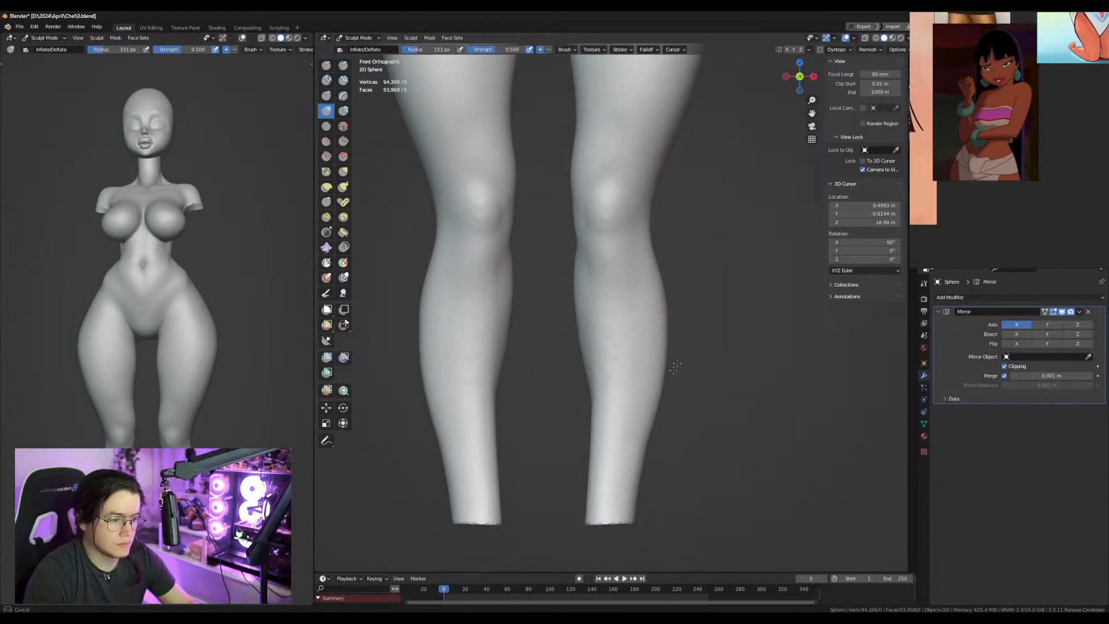
{"action": "left_click_drag", "start_coordinate": [652, 419], "coordinate": [660, 390], "text": "ctrl"}
{"action": "mouse_move", "coordinate": [630, 295]}
{"action": "middle_mouse_down", "text": "shift"}
{"action": "mouse_move", "coordinate": [667, 554]}
{"action": "mouse_move", "coordinate": [649, 428]}
{"action": "middle_mouse_up", "text": "shift"}
{"action": "key", "text": "f"}
{"action": "left_click", "coordinate": [630, 454]}
{"action": "left_click_drag", "start_coordinate": [607, 466], "coordinate": [612, 470], "text": "ctrl"}
Carve muscle lines down the front of the thighs from the groin to the knees with the Crease brush, ending at a 154 px radius.
{"action": "mouse_move", "coordinate": [596, 404]}
{"action": "middle_mouse_down"}
{"action": "mouse_move", "coordinate": [636, 400]}
{"action": "mouse_move", "coordinate": [536, 271]}
{"action": "middle_mouse_up"}
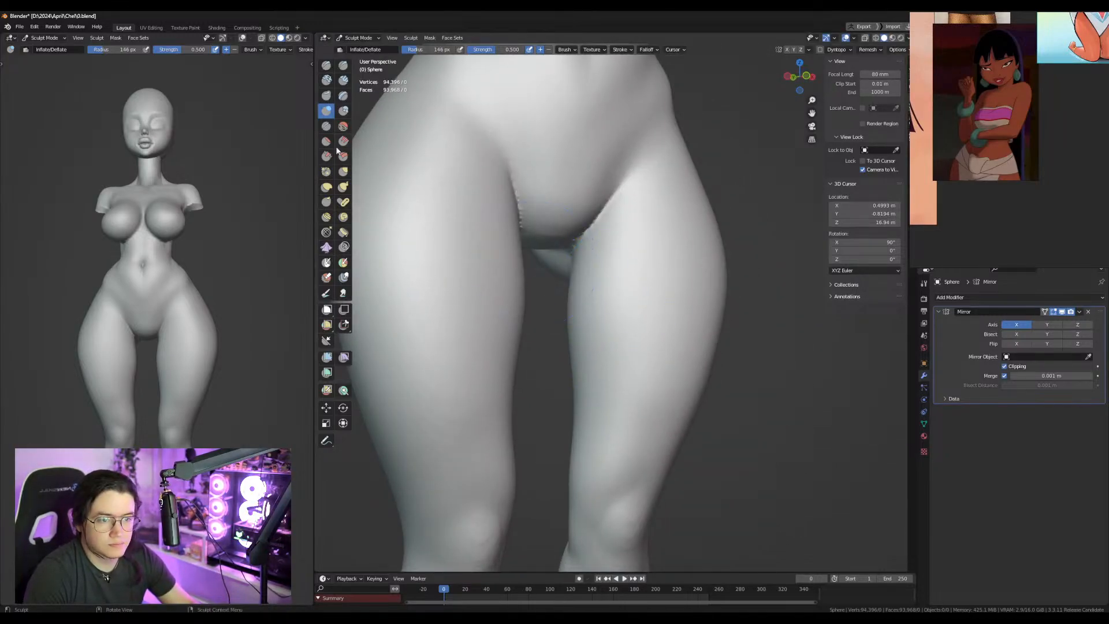
{"action": "left_click", "coordinate": [323, 128]}
{"action": "middle_click_drag", "start_coordinate": [632, 336], "coordinate": [635, 282], "text": "shift"}
{"action": "key", "text": "f"}
{"action": "left_click", "coordinate": [614, 224]}
{"action": "left_click_drag", "start_coordinate": [643, 123], "coordinate": [574, 380]}
{"action": "left_click_drag", "start_coordinate": [585, 180], "coordinate": [631, 120]}
{"action": "mouse_move", "coordinate": [620, 194]}
{"action": "middle_mouse_down", "text": "shift"}
{"action": "mouse_move", "coordinate": [588, 367]}
{"action": "mouse_move", "coordinate": [643, 186]}
{"action": "middle_mouse_up", "text": "shift"}
{"action": "key", "text": "f"}
{"action": "left_click", "coordinate": [631, 223]}
{"action": "left_click_drag", "start_coordinate": [658, 167], "coordinate": [612, 340]}
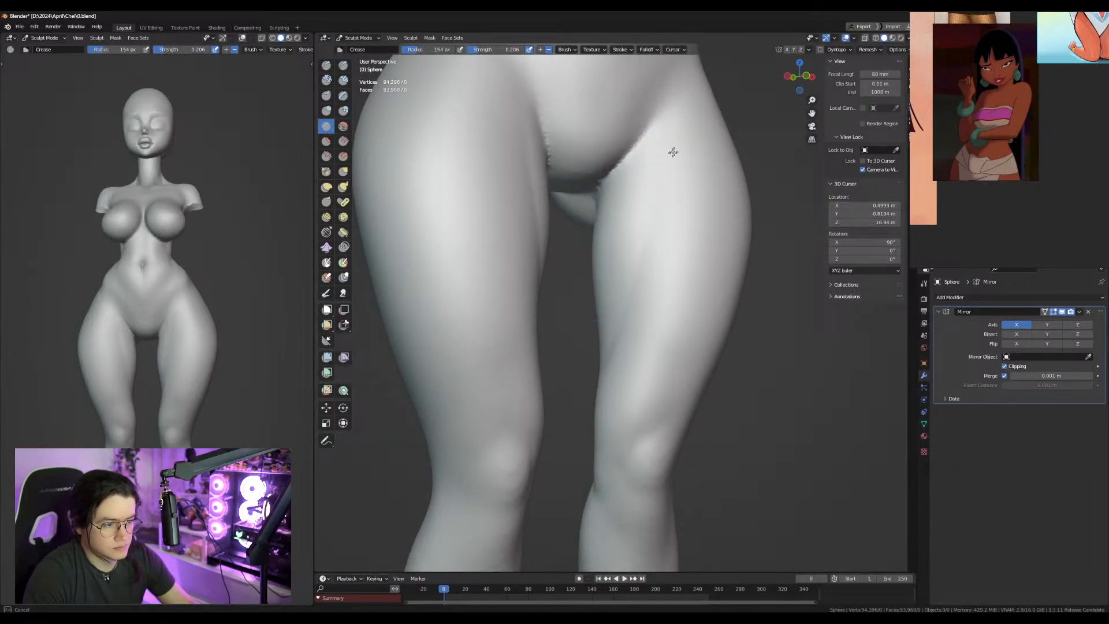
{"action": "left_click_drag", "start_coordinate": [656, 169], "coordinate": [648, 235]}
Reveal all hidden face sets of the body and apply its Mirror modifier in Object Mode.
{"action": "mouse_move", "coordinate": [702, 230]}
{"action": "middle_mouse_down", "text": "shift"}
{"action": "mouse_move", "coordinate": [713, 252]}
{"action": "mouse_move", "coordinate": [707, 370]}
{"action": "middle_mouse_up", "text": "shift"}
{"action": "mouse_move", "coordinate": [729, 257]}
{"action": "middle_mouse_down"}
{"action": "mouse_move", "coordinate": [614, 248]}
{"action": "mouse_move", "coordinate": [604, 324]}
{"action": "mouse_move", "coordinate": [645, 375]}
{"action": "middle_mouse_up"}
{"action": "key", "text": "KP_1"}
{"action": "key", "text": "g"}
{"action": "scroll", "coordinate": [589, 310], "scroll_direction": "up", "scroll_amount": 3}
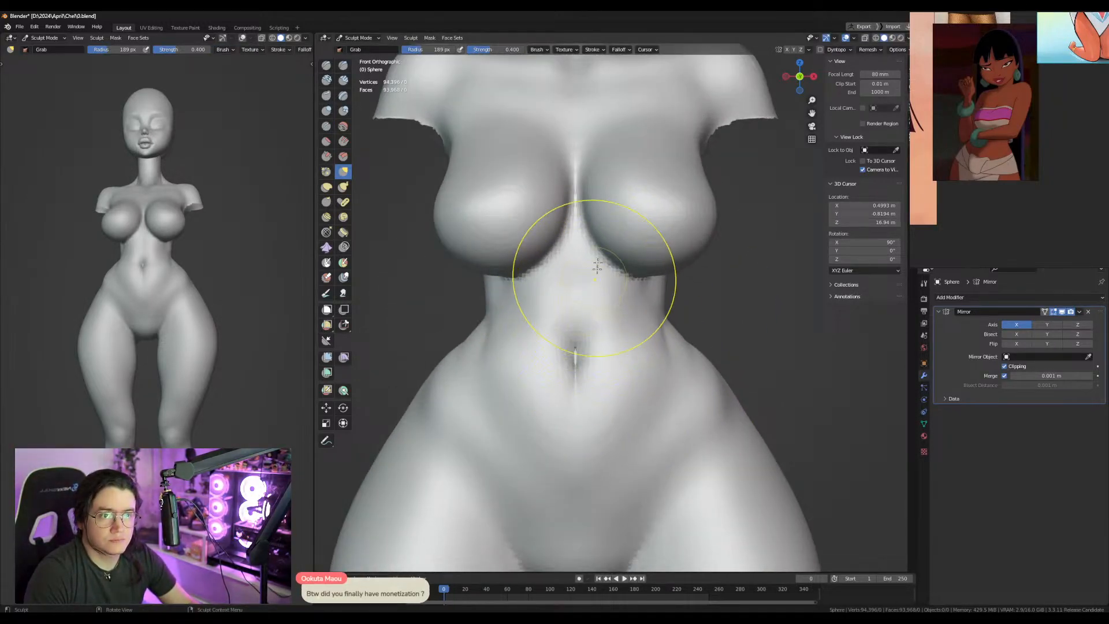
{"action": "middle_click_drag", "start_coordinate": [574, 273], "coordinate": [601, 337], "text": "shift"}
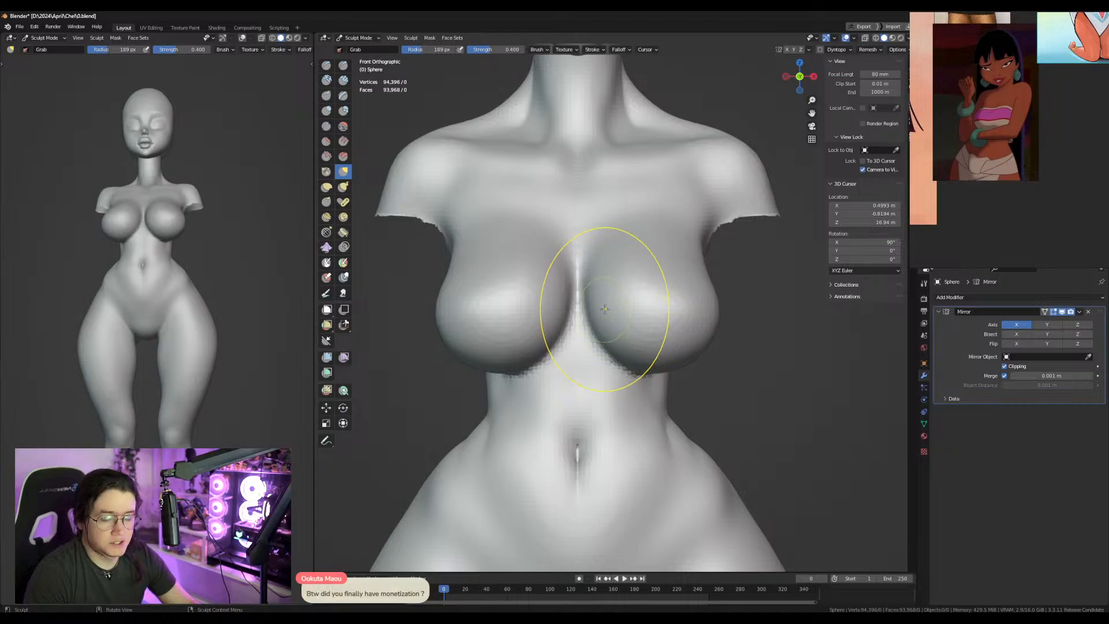
{"action": "key", "text": "alt+h"}
{"action": "scroll", "coordinate": [631, 275], "scroll_direction": "down", "scroll_amount": 6}
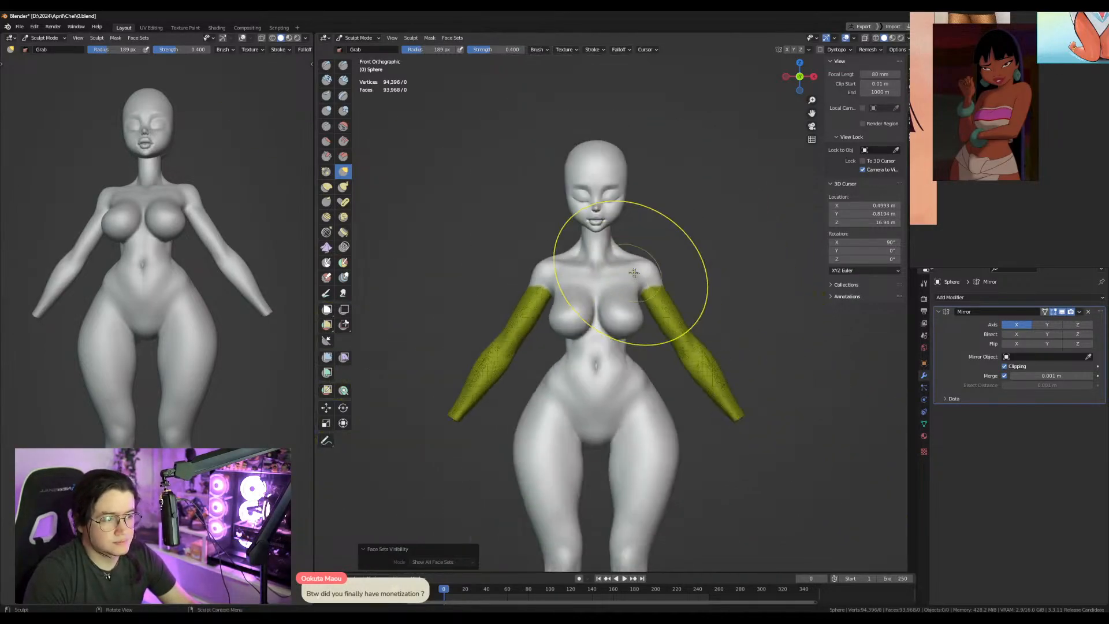
{"action": "key", "text": "ctrl+Tab"}
{"action": "key", "text": "ctrl+a"}
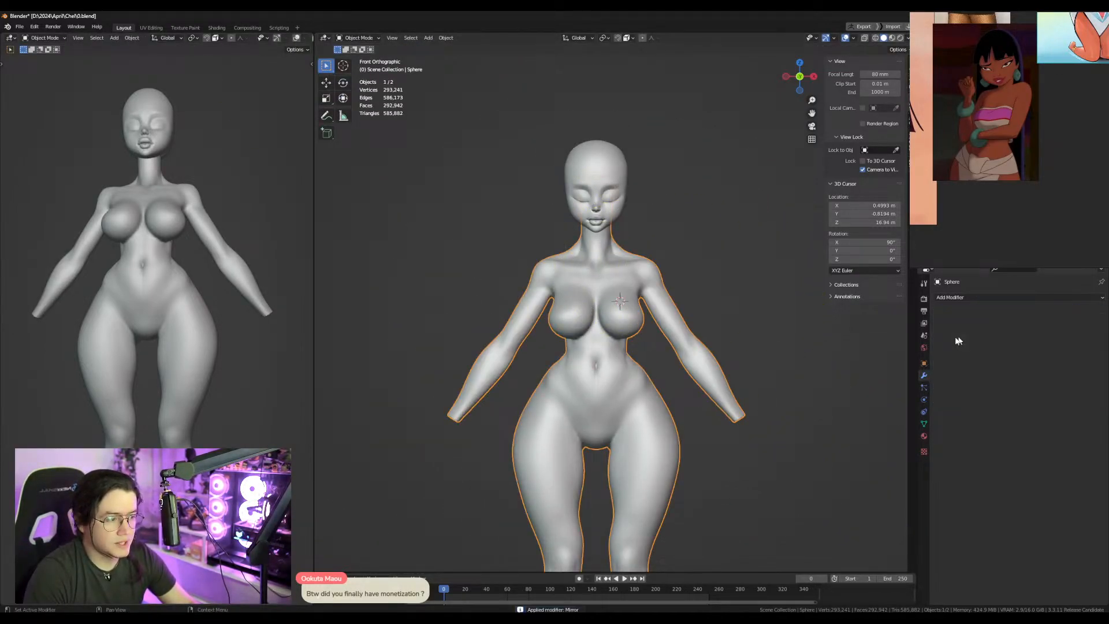
Delete the faces of one linked duplicate mesh on each arm in Edit Mode, and return to Object Mode.
{"action": "scroll", "coordinate": [658, 348], "scroll_direction": "up", "scroll_amount": 3}
{"action": "key", "text": "Tab"}
{"action": "key", "text": "ctrl+l"}
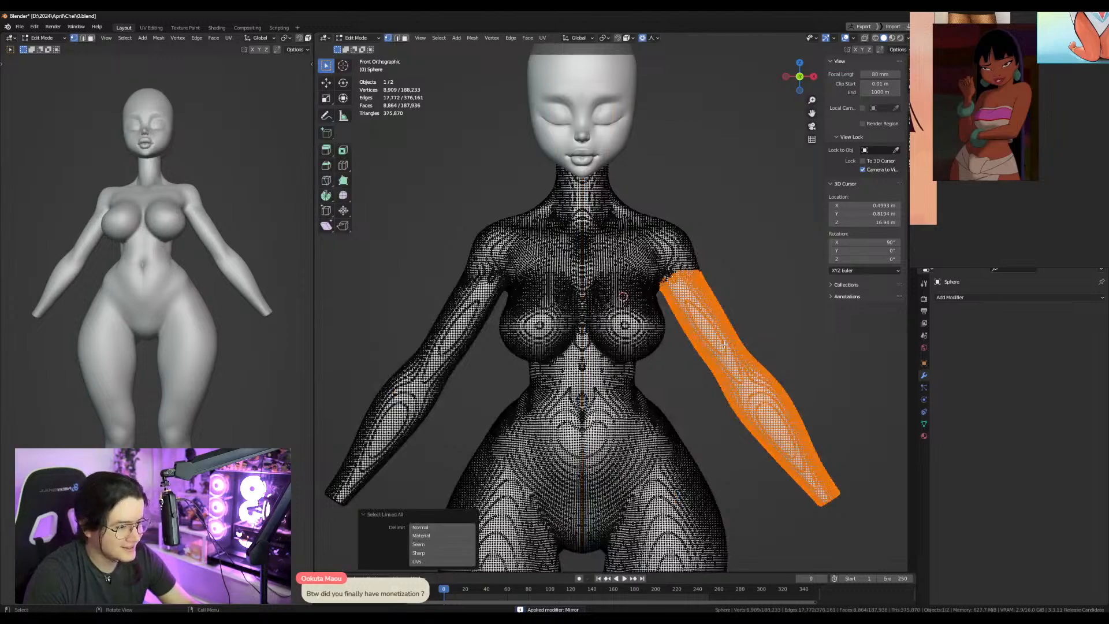
{"action": "key", "text": "x"}
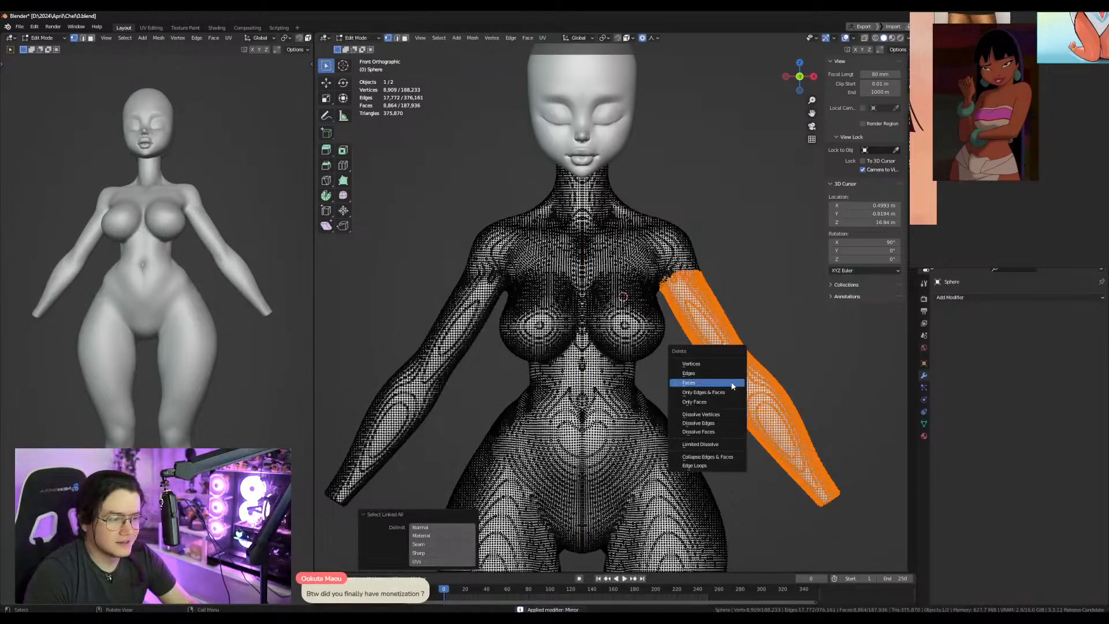
{"action": "left_click", "coordinate": [731, 383]}
{"action": "left_click", "coordinate": [425, 351]}
{"action": "key", "text": "ctrl+l"}
{"action": "key", "text": "x"}
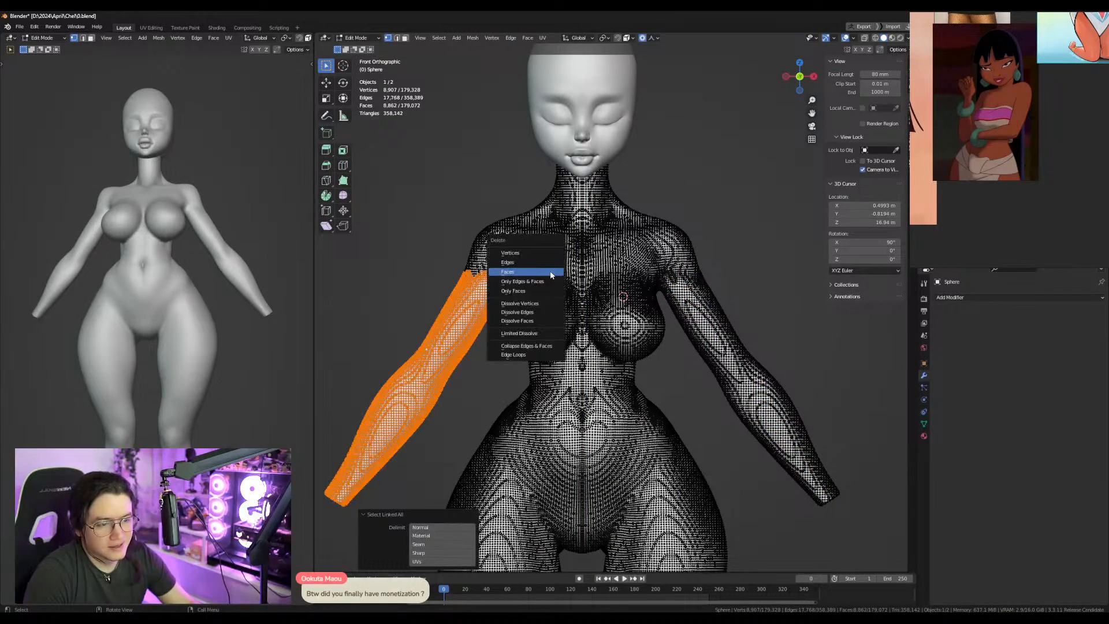
{"action": "left_click", "coordinate": [550, 271]}
{"action": "key", "text": "Tab"}
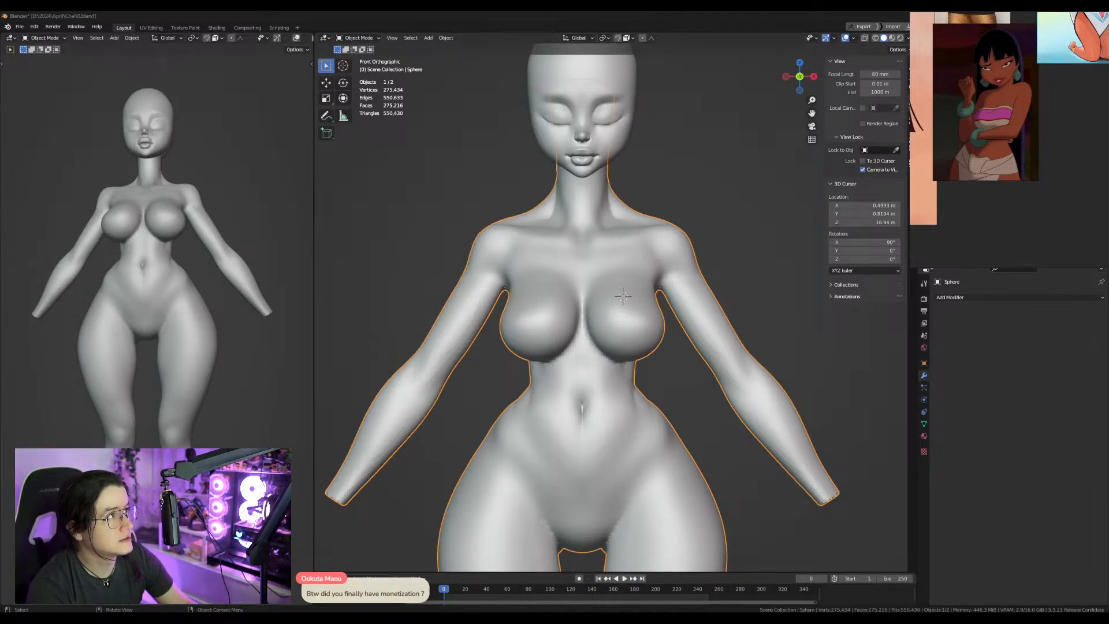
{"action": "key", "text": "super+d"}
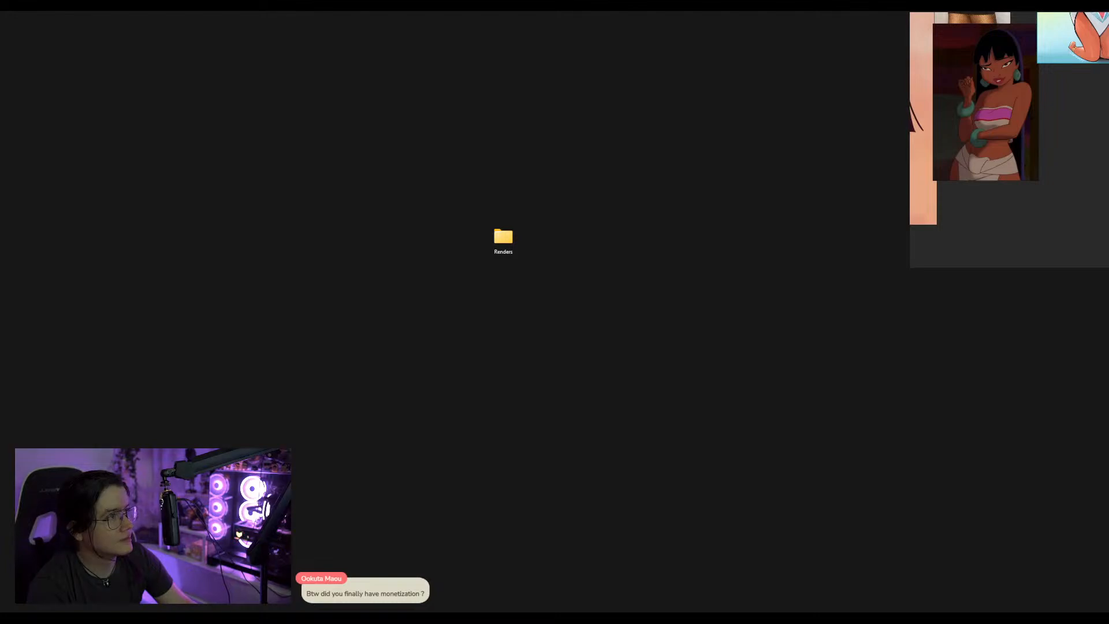
{"action": "key", "text": "super+d"}
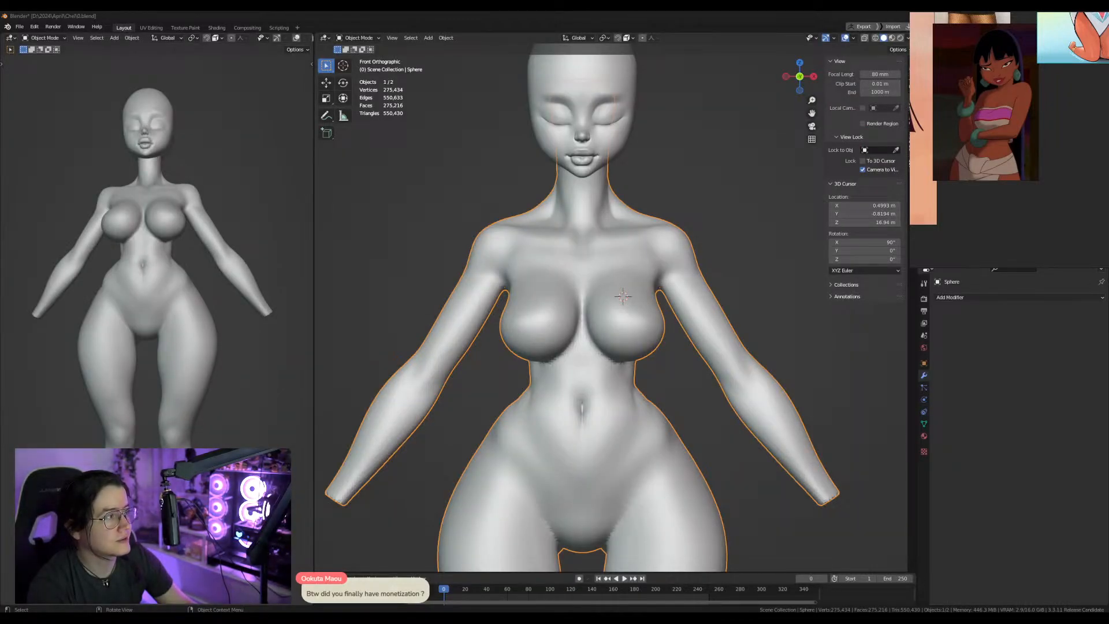
{"action": "key", "text": "super+d"}
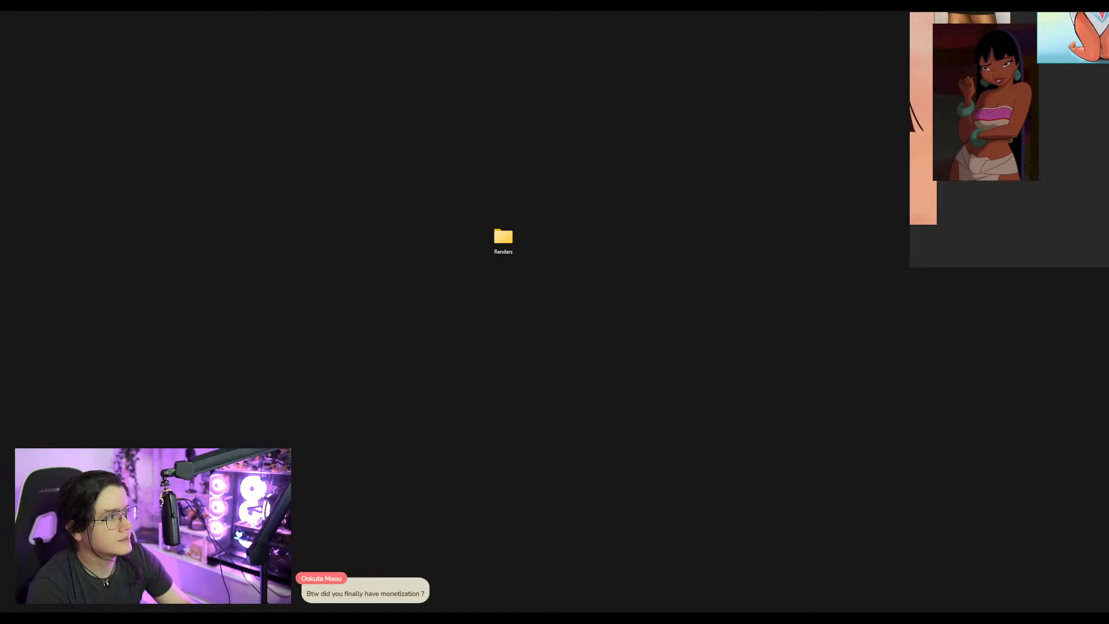
{"action": "key", "text": "super+d"}
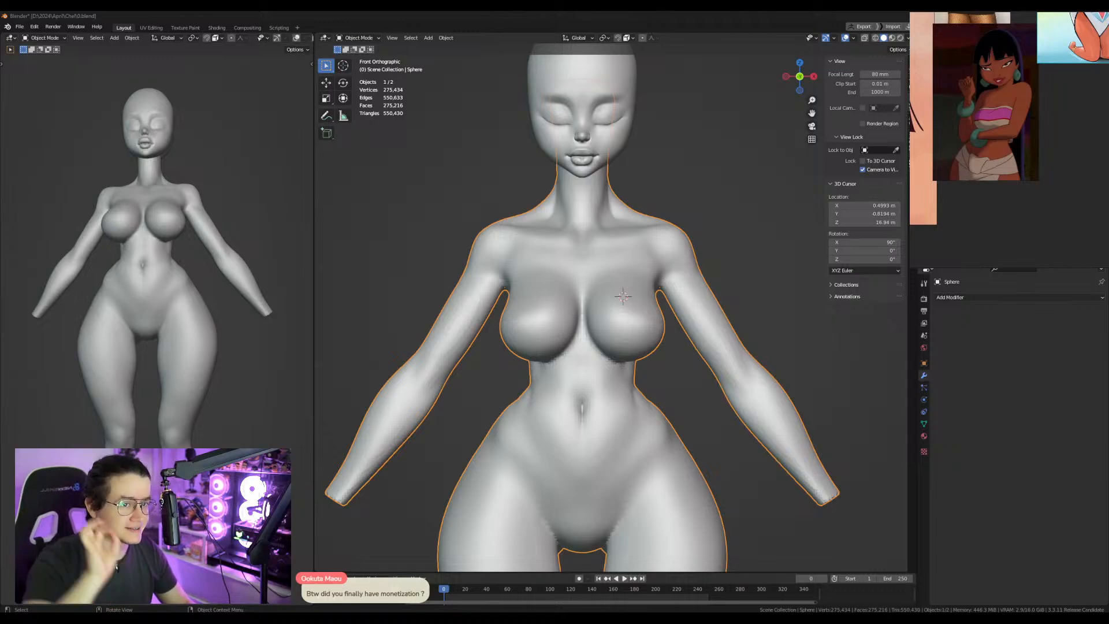
{"action": "mouse_move", "coordinate": [544, 185]}
{"action": "left_mouse_down", "text": "alt"}
{"action": "mouse_move", "coordinate": [681, 251]}
{"action": "mouse_move", "coordinate": [660, 262]}
{"action": "mouse_move", "coordinate": [703, 241]}
{"action": "mouse_move", "coordinate": [609, 237]}
{"action": "mouse_move", "coordinate": [549, 278]}
{"action": "mouse_move", "coordinate": [599, 302]}
{"action": "left_mouse_up", "text": "alt"}
{"action": "key", "text": "ctrl+Tab"}
{"action": "left_click", "coordinate": [622, 384]}
Select the remaining linked duplicate arm meshes on both sides in Edit Mode, delete their faces, and return to Object Mode.
{"action": "mouse_move", "coordinate": [622, 378]}
{"action": "left_mouse_down", "text": "alt"}
{"action": "mouse_move", "coordinate": [561, 301]}
{"action": "mouse_move", "coordinate": [581, 333]}
{"action": "mouse_move", "coordinate": [608, 307]}
{"action": "left_mouse_up", "text": "alt"}
{"action": "key", "text": "ctrl+Tab"}
{"action": "left_click", "coordinate": [549, 335]}
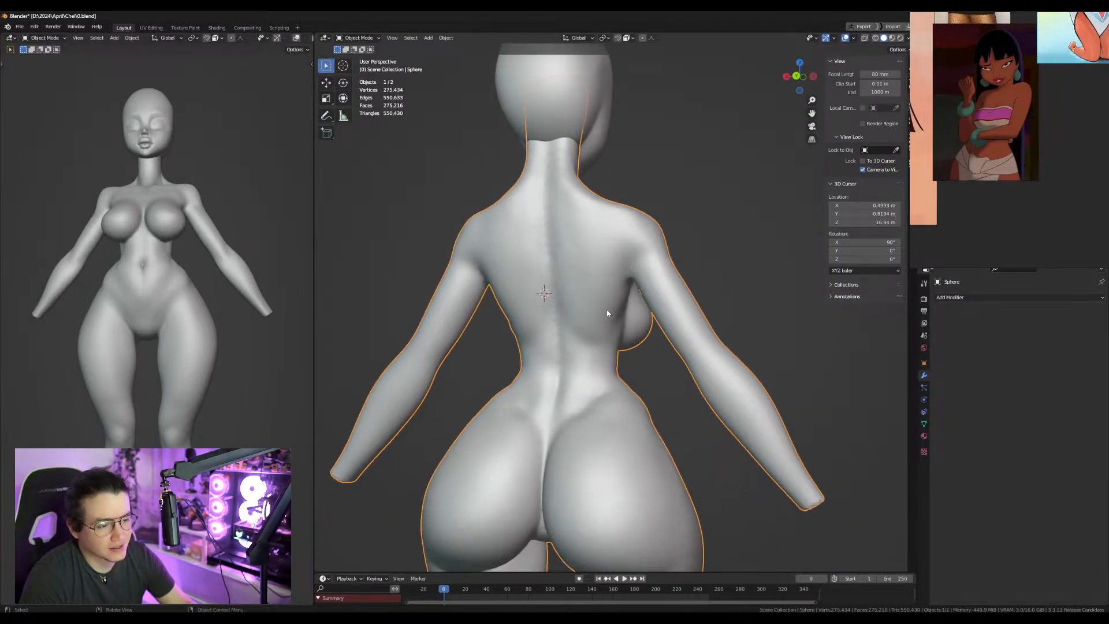
{"action": "key", "text": "Tab"}
{"action": "key", "text": "l"}
{"action": "key", "text": "ctrl+z"}
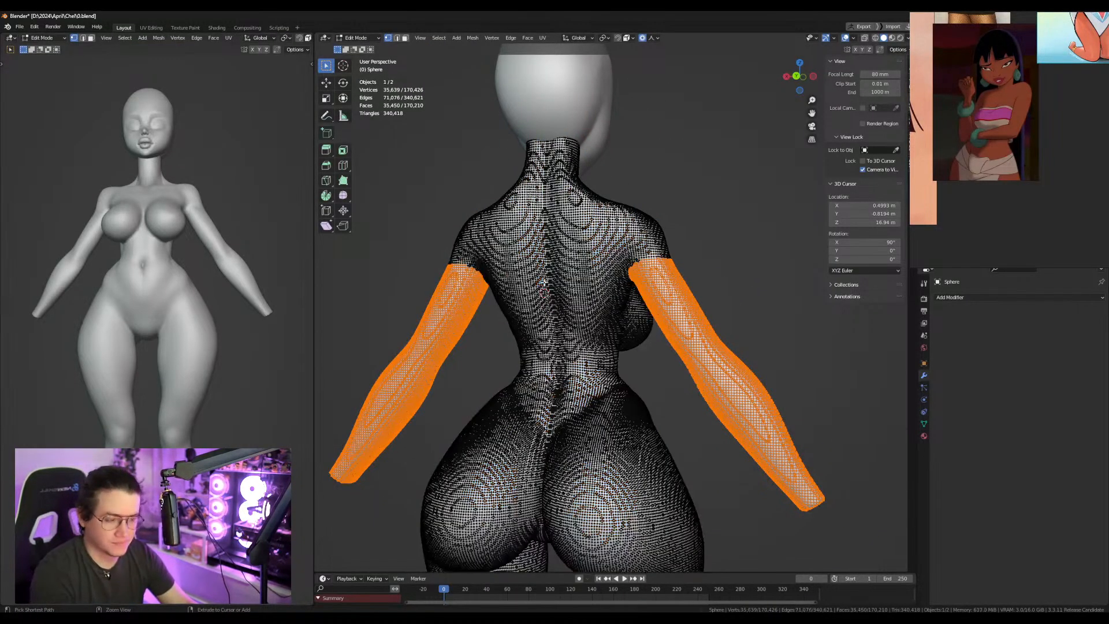
{"action": "key", "text": "x"}
{"action": "left_click", "coordinate": [586, 283]}
{"action": "left_click_drag", "start_coordinate": [578, 284], "coordinate": [667, 295], "text": "alt"}
{"action": "key", "text": "ctrl+Tab"}
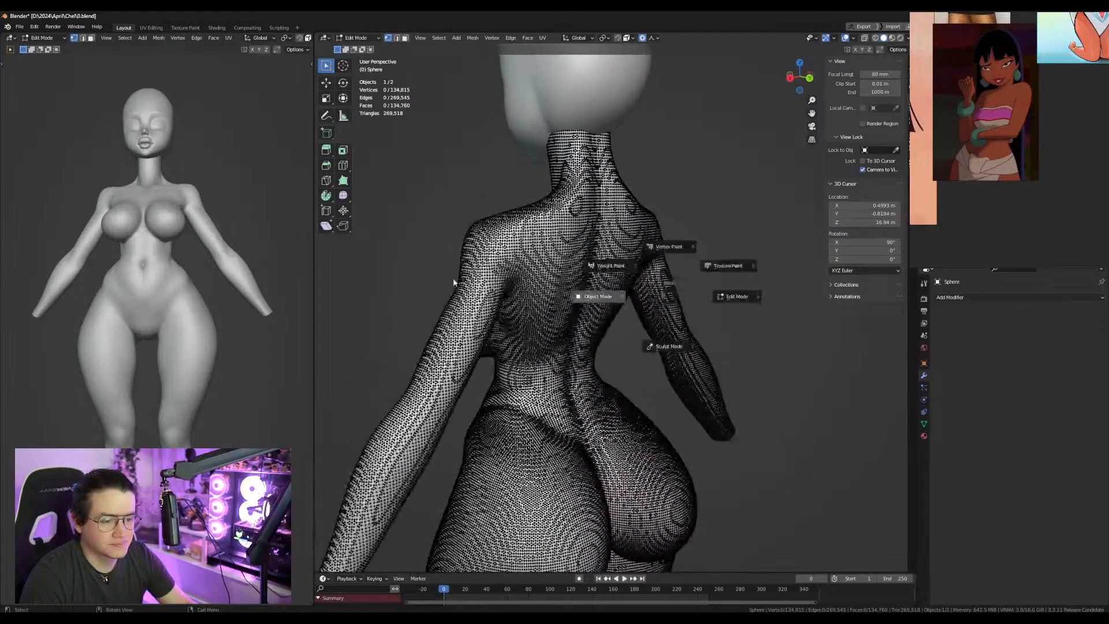
{"action": "left_click", "coordinate": [594, 297]}
{"action": "key", "text": "KP_1"}
{"action": "left_click_drag", "start_coordinate": [549, 307], "coordinate": [46, 308], "text": "alt"}
{"action": "key", "text": "KP_1"}
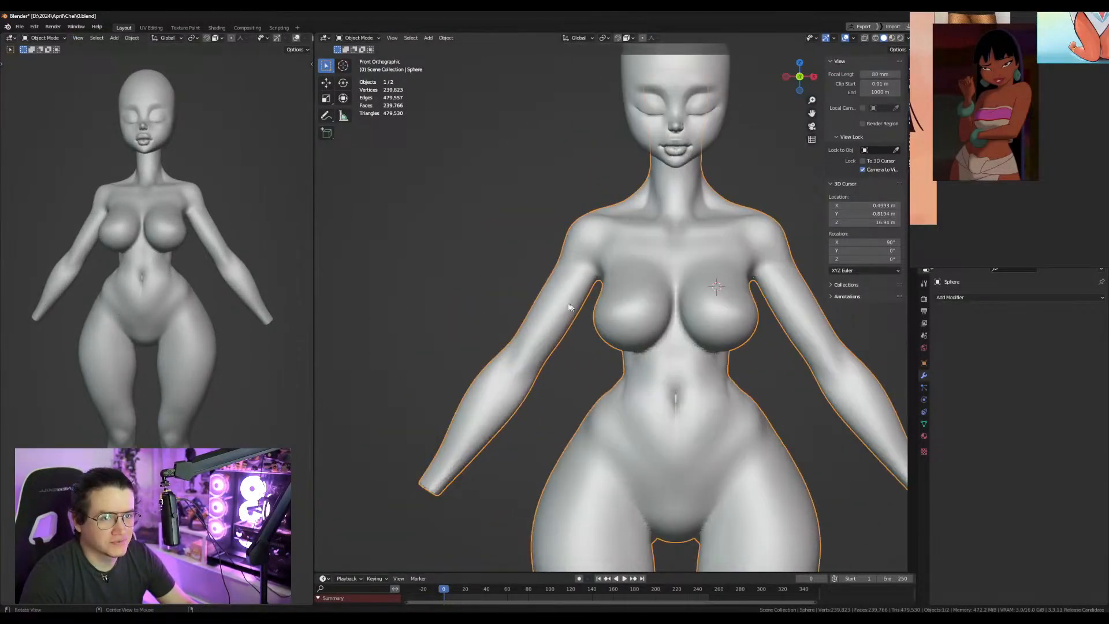
Enter Sculpt Mode and shape the front of the shoulders with the Grab brush, setting its radius to 168 px.
{"action": "scroll", "coordinate": [584, 302], "scroll_direction": "up", "scroll_amount": 6}
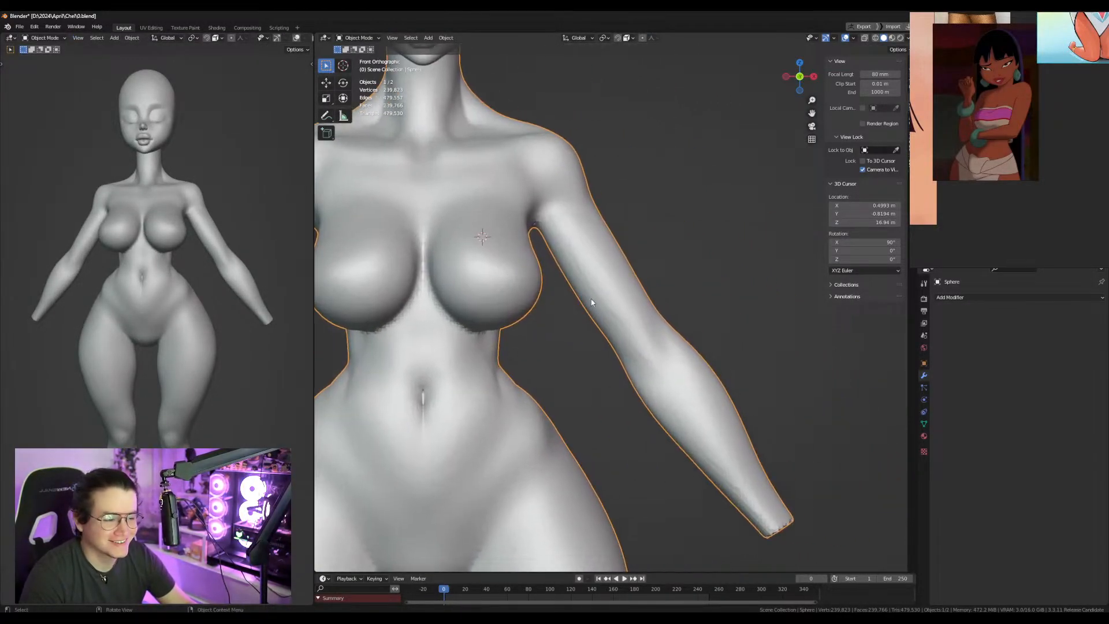
{"action": "mouse_move", "coordinate": [592, 300]}
{"action": "middle_mouse_down", "text": "shift"}
{"action": "mouse_move", "coordinate": [630, 371]}
{"action": "mouse_move", "coordinate": [577, 267]}
{"action": "mouse_move", "coordinate": [580, 280]}
{"action": "mouse_move", "coordinate": [626, 260]}
{"action": "mouse_move", "coordinate": [702, 307]}
{"action": "middle_mouse_up", "text": "shift"}
{"action": "key", "text": "ctrl+Tab"}
{"action": "key", "text": "KP_1"}
{"action": "key", "text": "f"}
{"action": "left_click", "coordinate": [701, 307]}
{"action": "left_click_drag", "start_coordinate": [676, 273], "coordinate": [693, 268]}
{"action": "key", "text": "f"}
{"action": "left_click", "coordinate": [722, 281]}
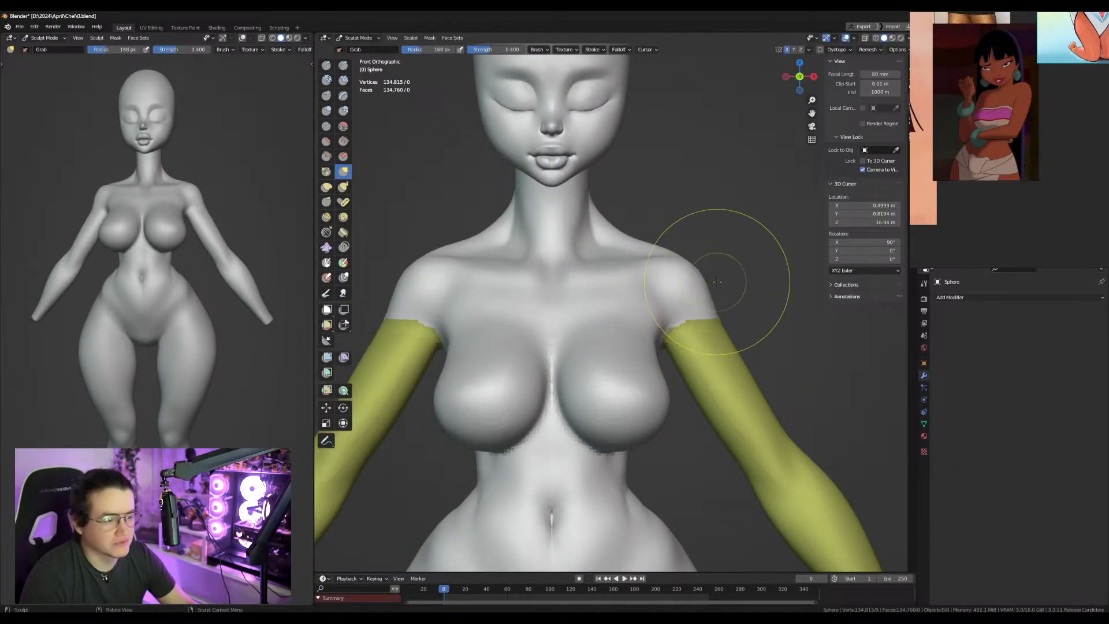
Adjust the shoulder and neck contour from the back view with the Grab brush at a 123 px radius.
{"action": "key", "text": "ctrl+KP_1"}
{"action": "middle_click_drag", "start_coordinate": [602, 255], "coordinate": [575, 273], "text": "shift"}
{"action": "key", "text": "f"}
{"action": "left_click", "coordinate": [596, 271]}
{"action": "key", "text": "f"}
{"action": "left_click", "coordinate": [614, 287]}
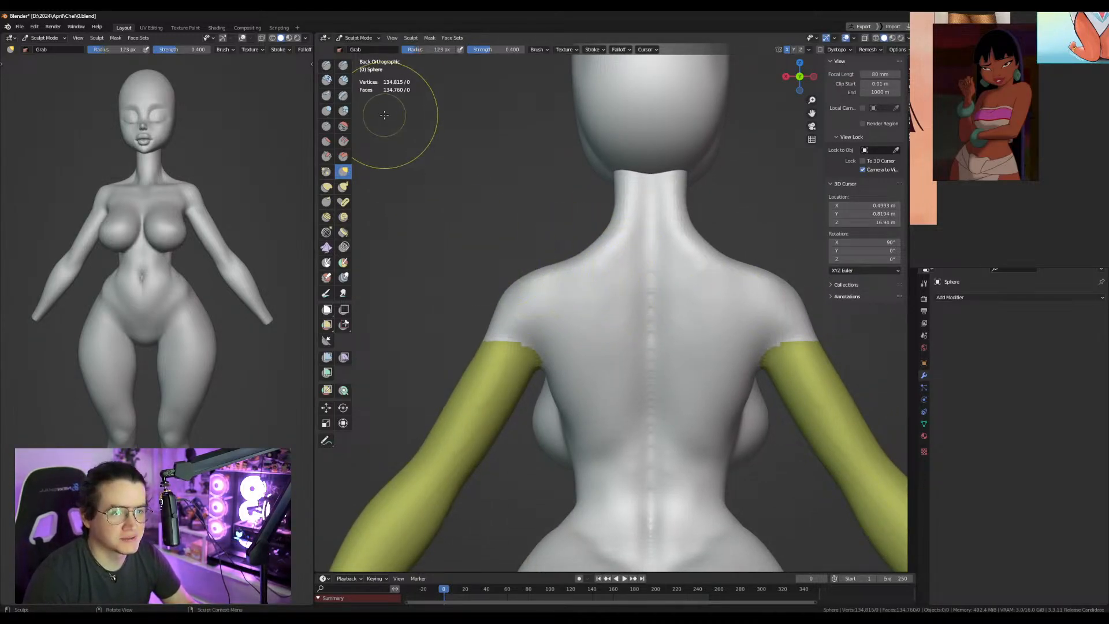
Deepen the spine groove down to the lower back with the Crease brush at a 118 px radius.
{"action": "left_click", "coordinate": [326, 126]}
{"action": "middle_click_drag", "start_coordinate": [714, 342], "coordinate": [667, 320], "text": "shift"}
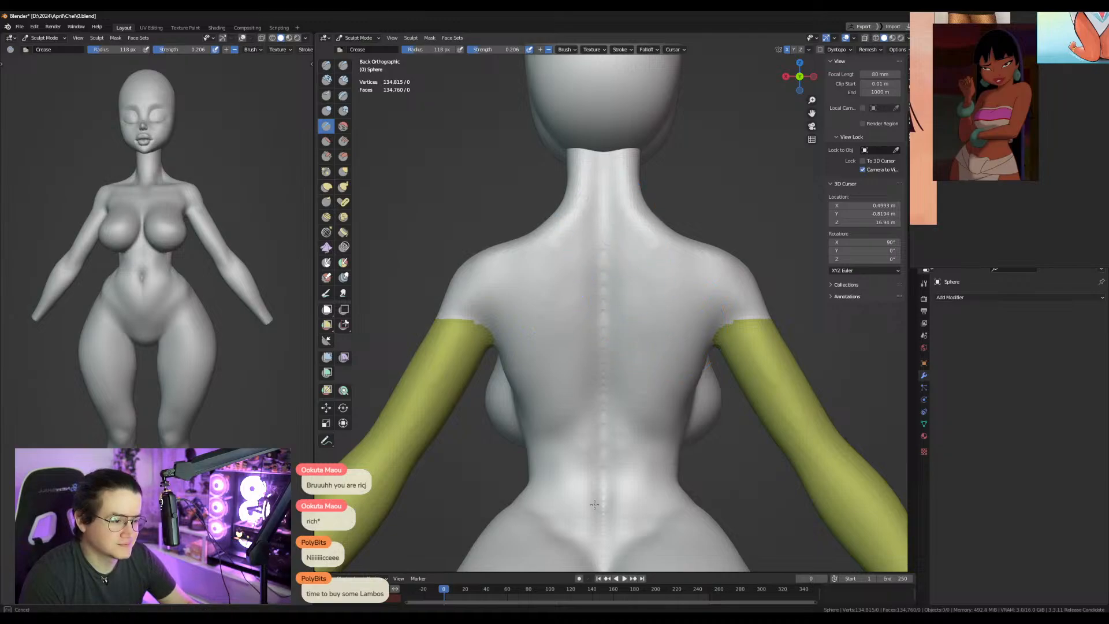
{"action": "middle_click_drag", "start_coordinate": [540, 260], "coordinate": [381, 199]}
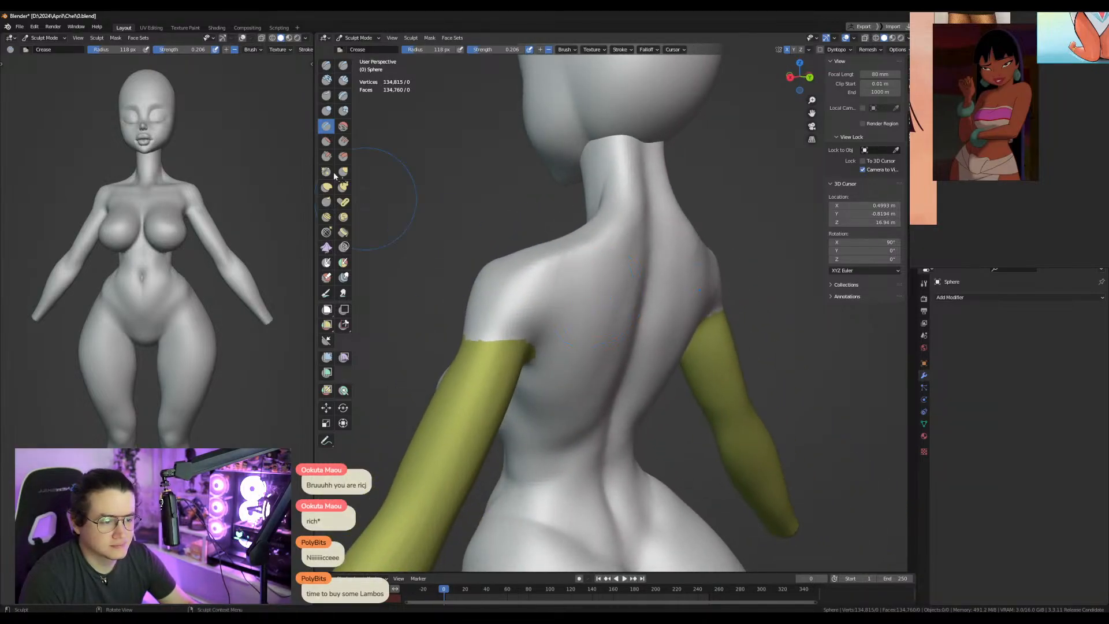
Build up volume behind the shoulders and armpits with the Inflate/Deflate brush, ending at a 141 px radius.
{"action": "left_click", "coordinate": [328, 110]}
{"action": "middle_click_drag", "start_coordinate": [492, 281], "coordinate": [508, 288]}
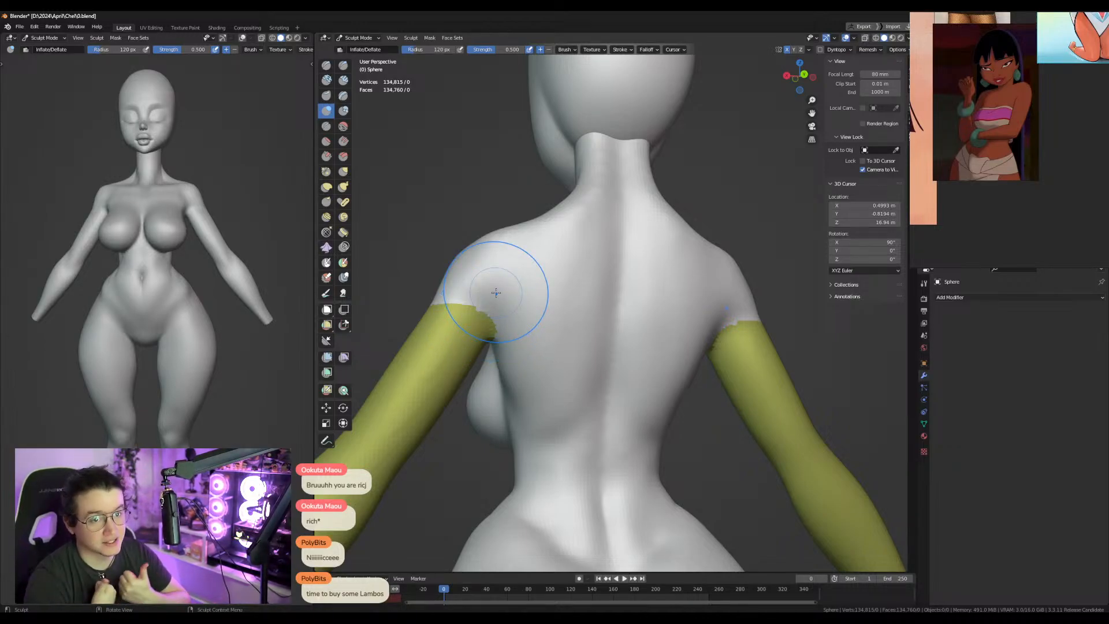
{"action": "middle_click_drag", "start_coordinate": [501, 285], "coordinate": [513, 295]}
{"action": "key", "text": "f"}
{"action": "left_click", "coordinate": [497, 298]}
{"action": "key", "text": "f"}
{"action": "left_click", "coordinate": [515, 298]}
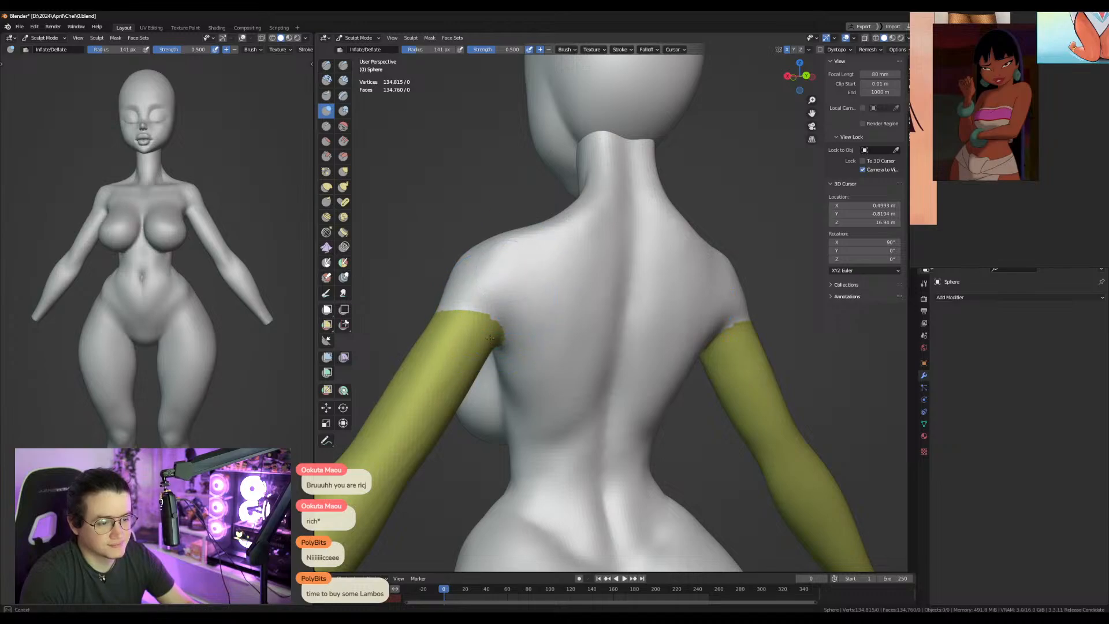
Carve the shoulder blade lines across the upper back with the Crease brush, reducing its radius to 89 px.
{"action": "left_click", "coordinate": [327, 127]}
{"action": "middle_click_drag", "start_coordinate": [689, 328], "coordinate": [649, 330]}
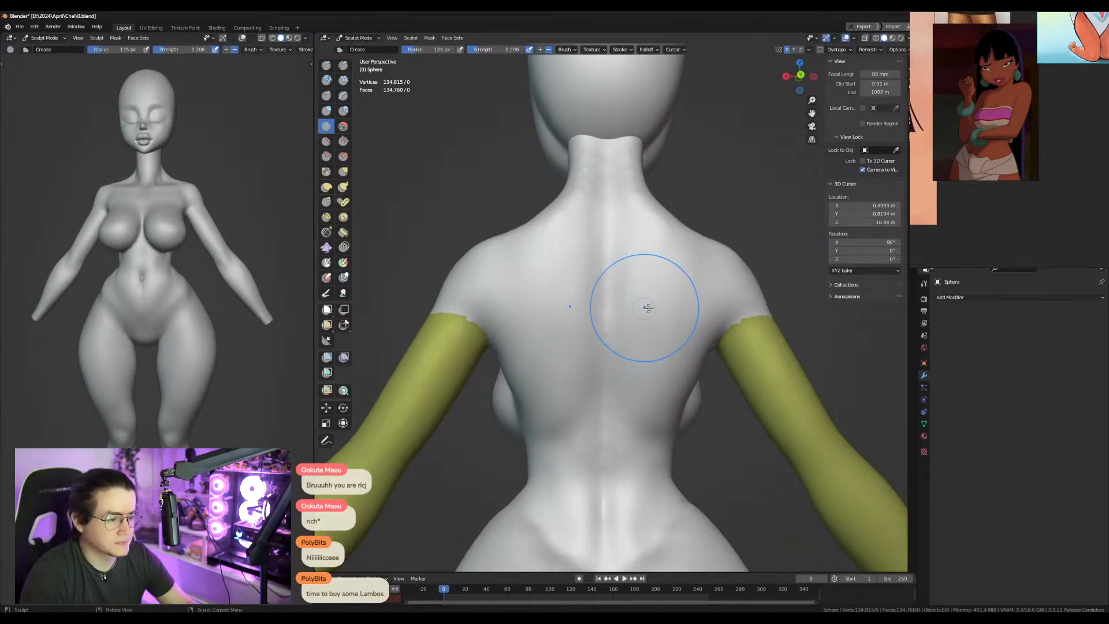
{"action": "middle_click_drag", "start_coordinate": [717, 307], "coordinate": [697, 327]}
{"action": "key", "text": "f"}
{"action": "left_click", "coordinate": [694, 329]}
{"action": "mouse_move", "coordinate": [651, 370]}
{"action": "left_mouse_down"}
{"action": "mouse_move", "coordinate": [635, 296]}
{"action": "mouse_move", "coordinate": [653, 315]}
{"action": "mouse_move", "coordinate": [716, 274]}
{"action": "left_mouse_up"}
{"action": "left_click_drag", "start_coordinate": [650, 316], "coordinate": [649, 295]}
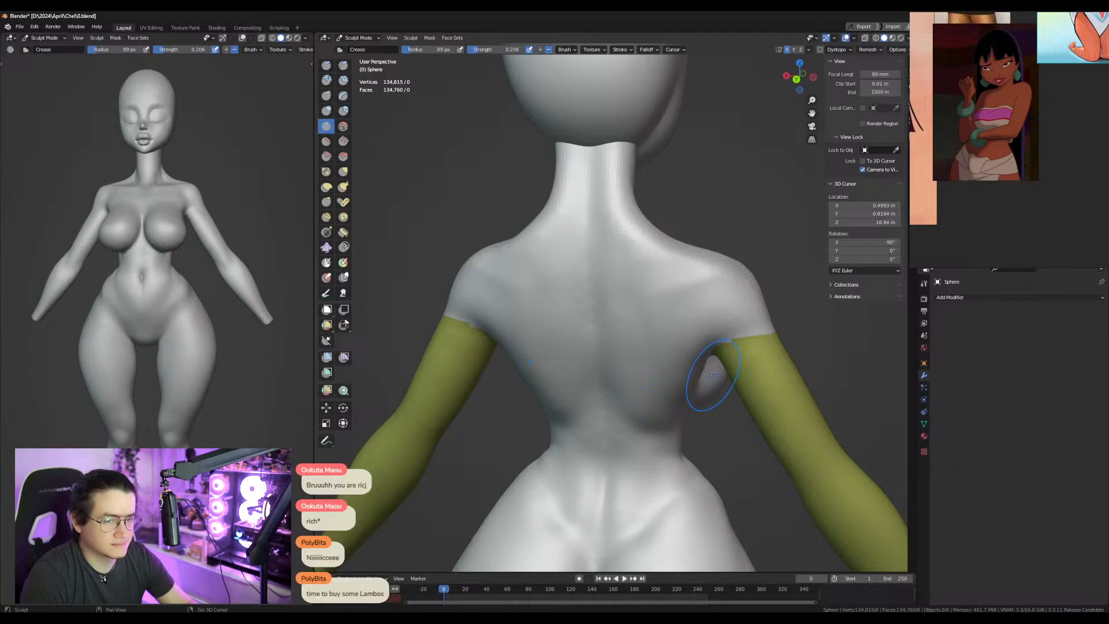
{"action": "middle_click_drag", "start_coordinate": [714, 376], "coordinate": [689, 362], "text": "shift"}
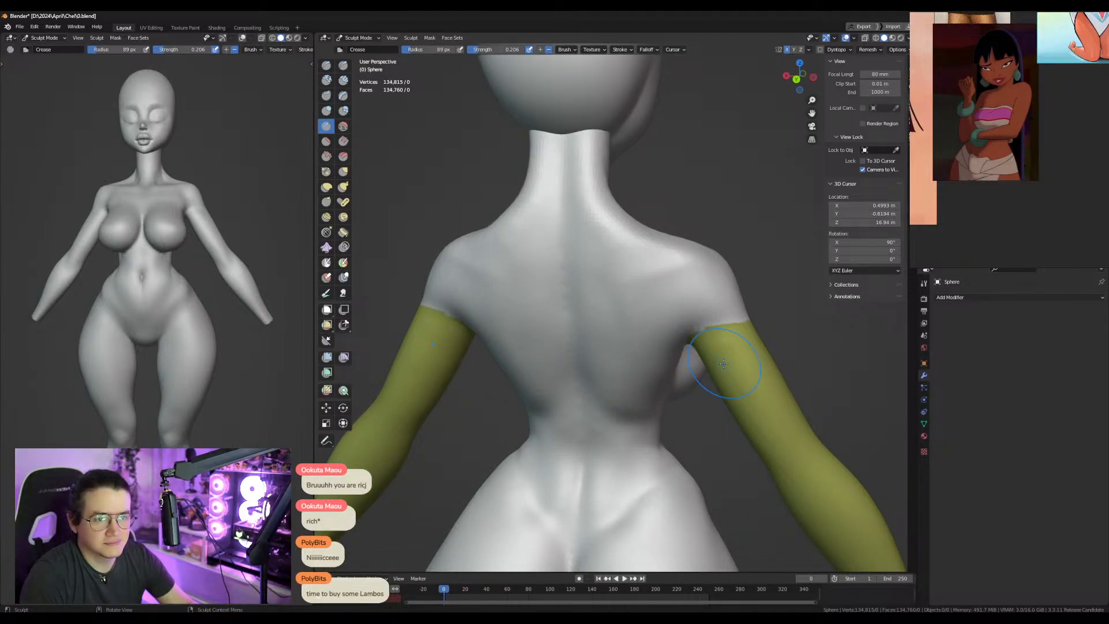
Carve a crease at the front of the armpits where the arms meet the chest.
{"action": "key", "text": "KP_1"}
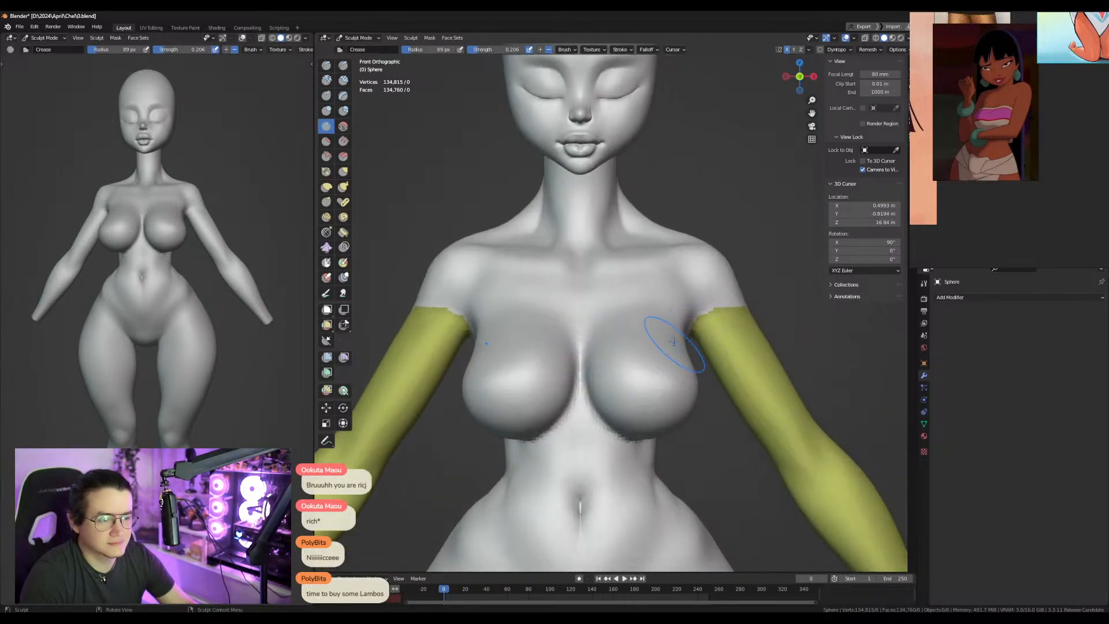
{"action": "key", "text": "f"}
{"action": "left_click", "coordinate": [702, 312]}
{"action": "left_click_drag", "start_coordinate": [697, 315], "coordinate": [739, 312]}
Define the inner elbow folds on the arms with the Crease brush at a 95 px radius.
{"action": "middle_click_drag", "start_coordinate": [747, 350], "coordinate": [577, 222], "text": "shift"}
{"action": "key", "text": "f"}
{"action": "left_click", "coordinate": [631, 348]}
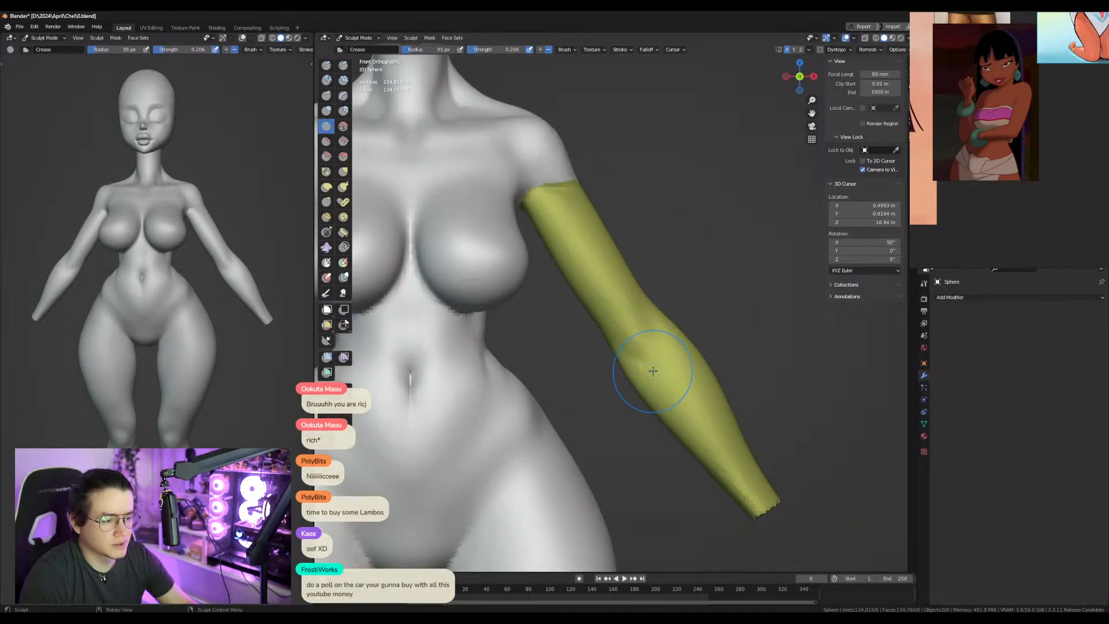
{"action": "left_click_drag", "start_coordinate": [664, 364], "coordinate": [662, 363]}
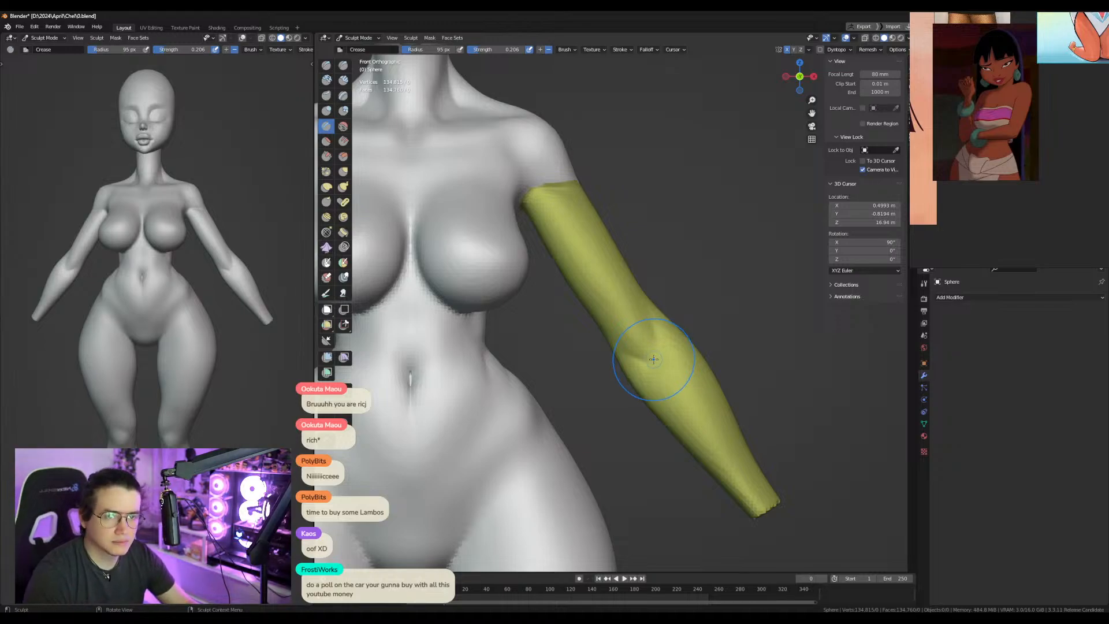
Carve the side abdominal lines from the waist down toward the lower belly with the Crease brush at 95 px.
{"action": "middle_click_drag", "start_coordinate": [470, 383], "coordinate": [616, 284], "text": "shift"}
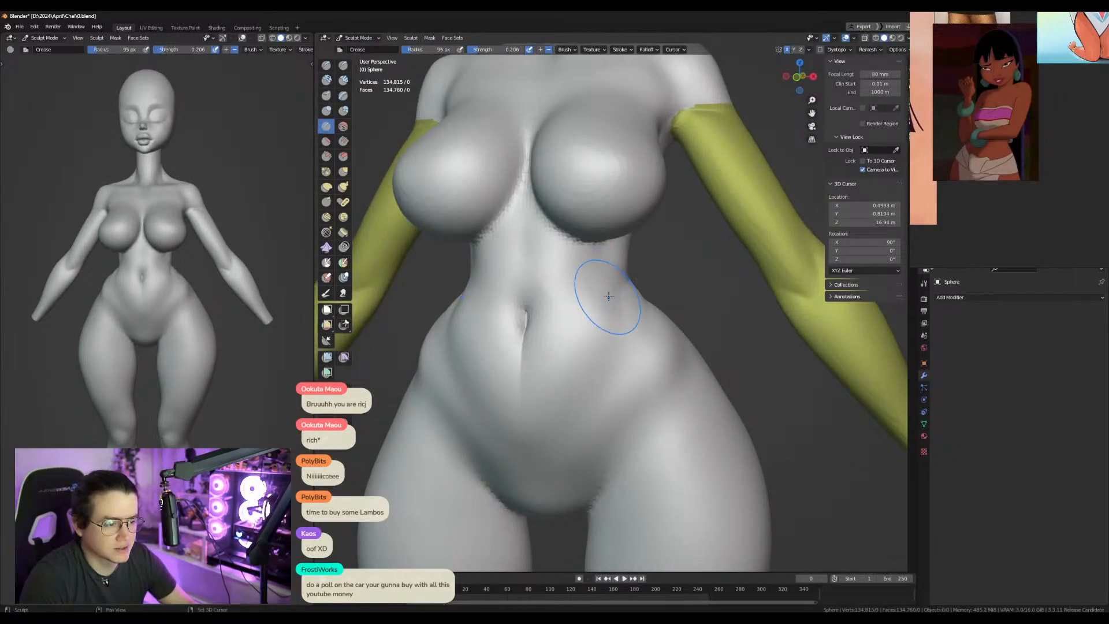
{"action": "left_click_drag", "start_coordinate": [602, 280], "coordinate": [596, 284]}
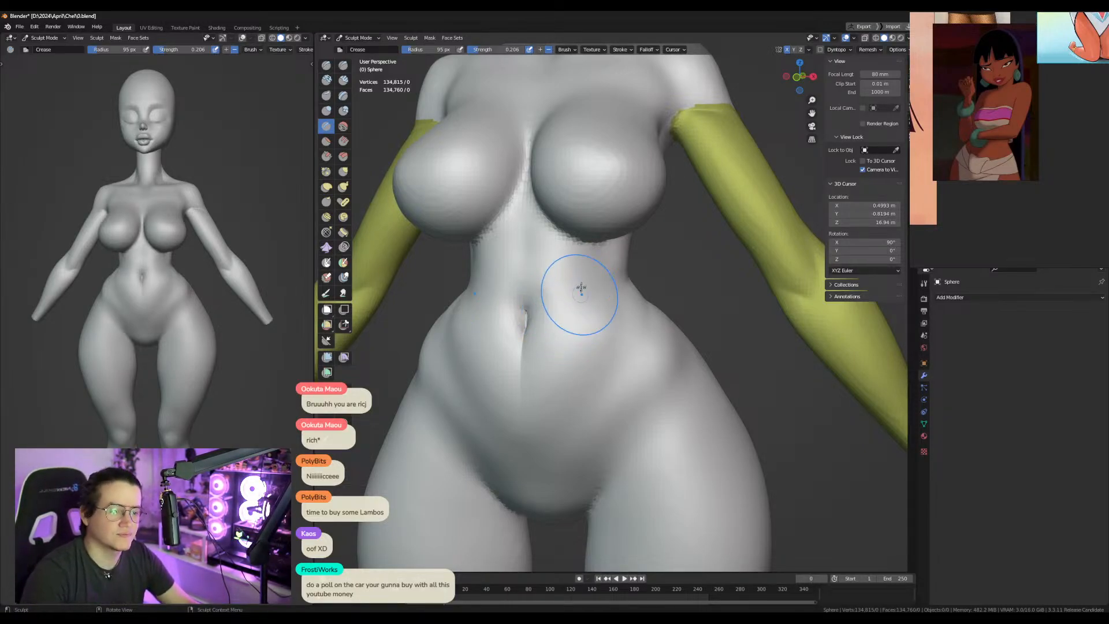
{"action": "mouse_move", "coordinate": [603, 280]}
{"action": "left_mouse_down"}
{"action": "mouse_move", "coordinate": [566, 304]}
{"action": "mouse_move", "coordinate": [578, 289]}
{"action": "mouse_move", "coordinate": [604, 322]}
{"action": "left_mouse_up"}
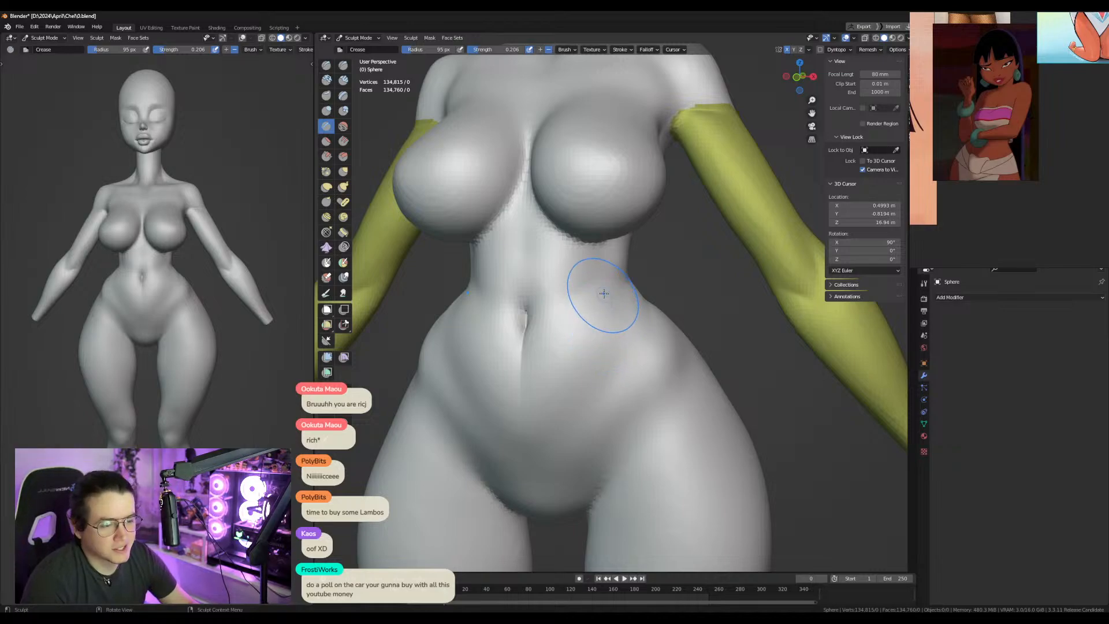
{"action": "left_click_drag", "start_coordinate": [607, 317], "coordinate": [583, 442]}
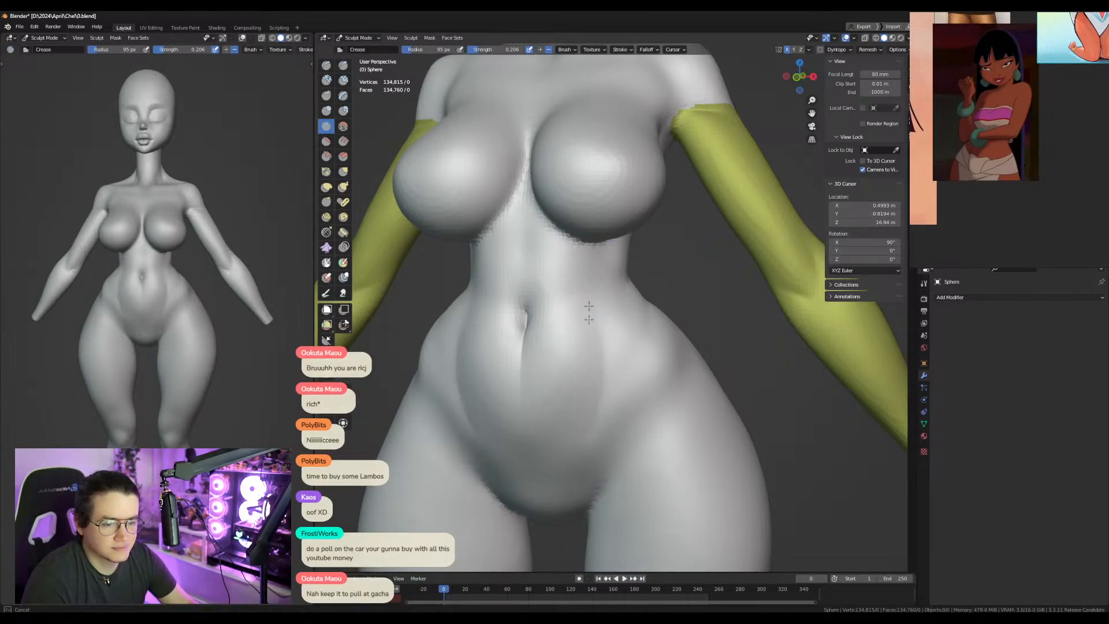
Sharpen the groin lines between the pelvis and thighs, using the Crease brush with a smaller radius.
{"action": "key", "text": "KP_1"}
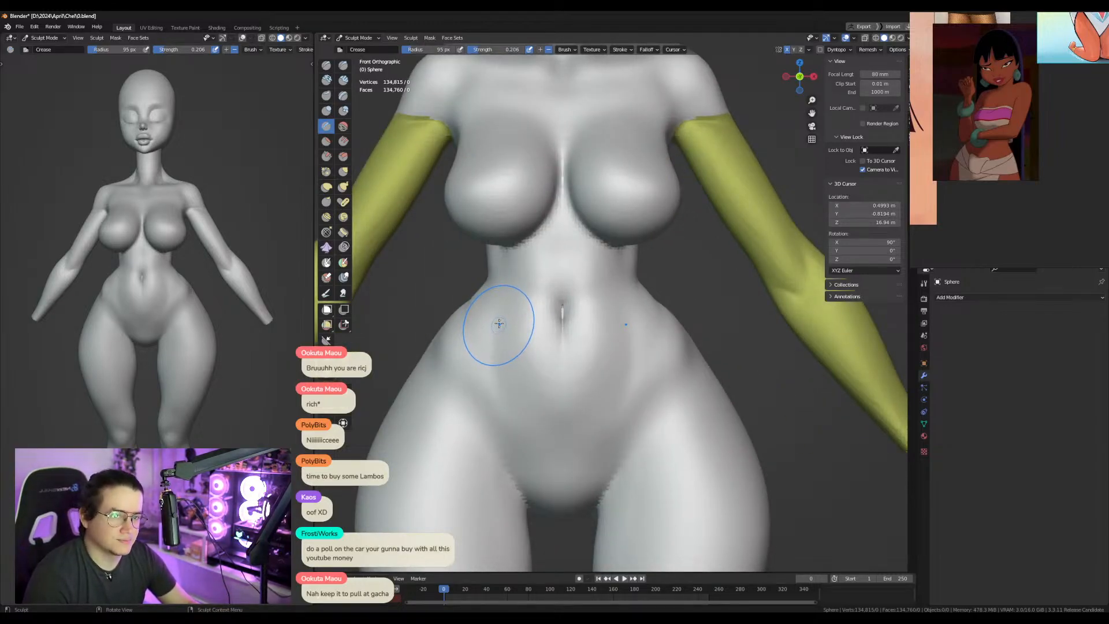
{"action": "middle_click_drag", "start_coordinate": [615, 386], "coordinate": [586, 302], "text": "shift"}
{"action": "key", "text": "f"}
{"action": "left_click", "coordinate": [570, 376]}
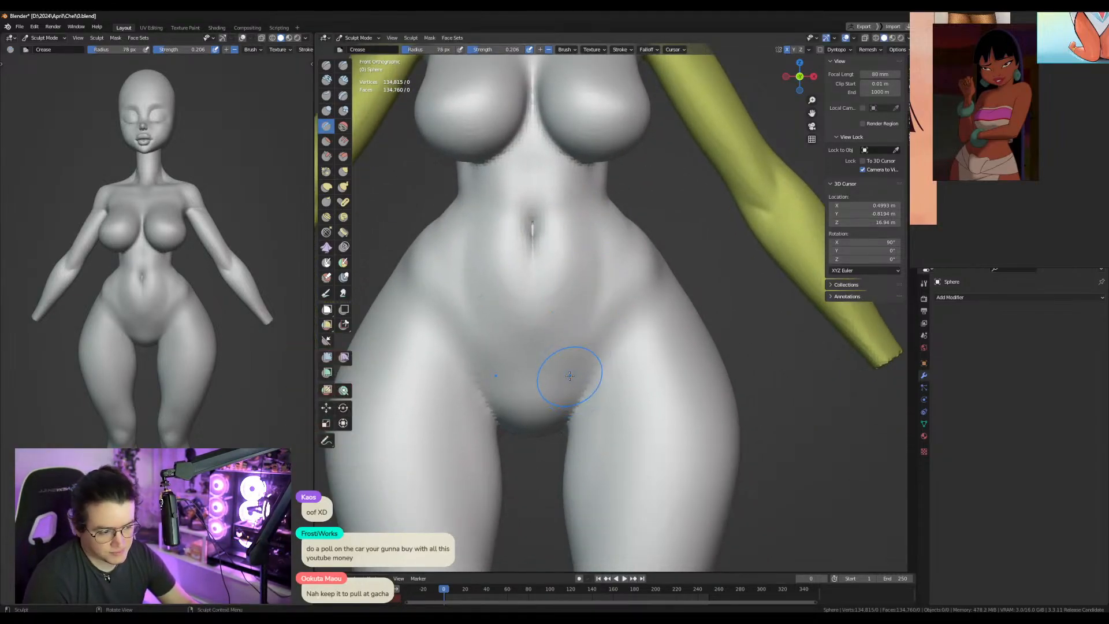
{"action": "left_click_drag", "start_coordinate": [570, 410], "coordinate": [595, 365]}
{"action": "left_click_drag", "start_coordinate": [583, 405], "coordinate": [618, 330]}
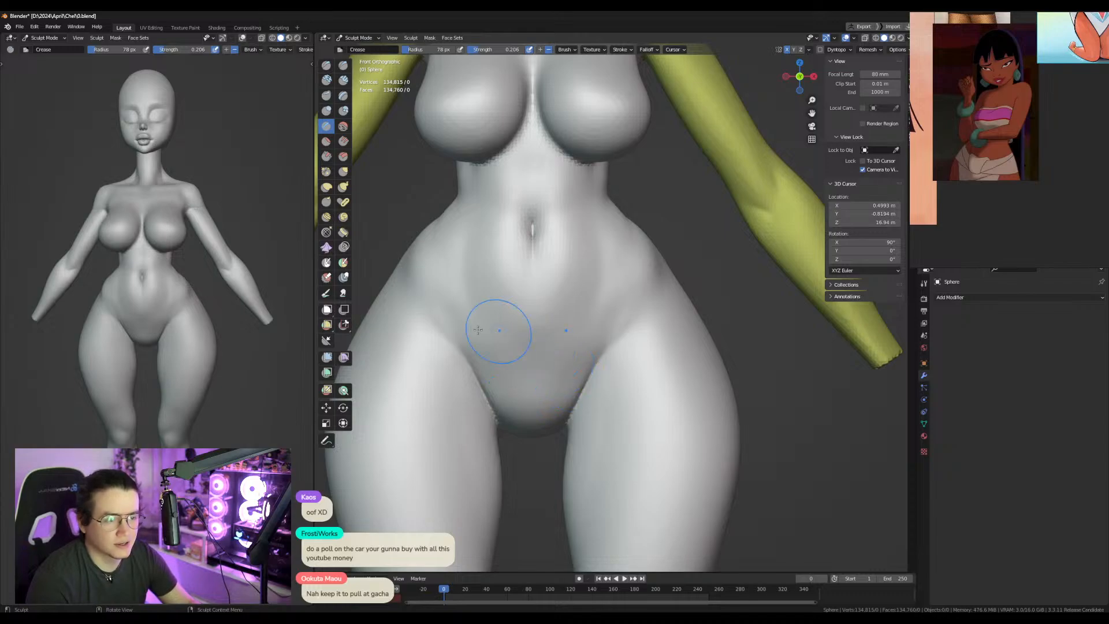
{"action": "middle_click_drag", "start_coordinate": [555, 254], "coordinate": [564, 333], "text": "shift"}
{"action": "mouse_move", "coordinate": [633, 383]}
{"action": "middle_mouse_down", "text": "shift"}
{"action": "mouse_move", "coordinate": [644, 359]}
{"action": "mouse_move", "coordinate": [645, 399]}
{"action": "mouse_move", "coordinate": [636, 322]}
{"action": "middle_mouse_up", "text": "shift"}
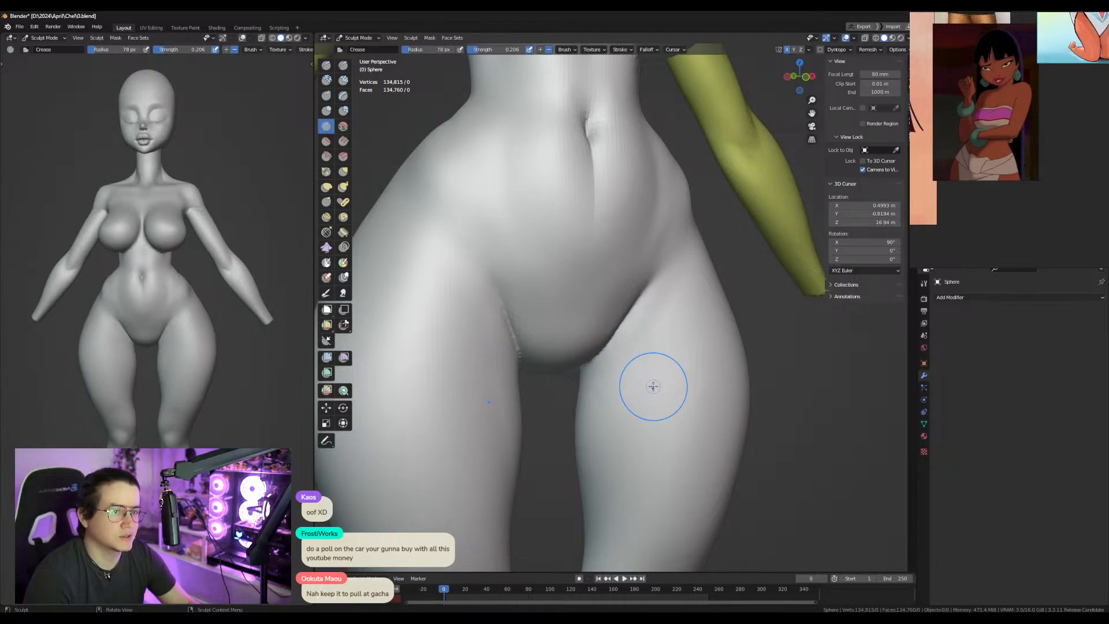
Define the kneecaps with the Crease brush at 66 px and adjust the knee shape with the Grab brush.
{"action": "scroll", "coordinate": [645, 383], "scroll_direction": "down", "scroll_amount": 4}
{"action": "mouse_move", "coordinate": [641, 383]}
{"action": "middle_mouse_down", "text": "shift"}
{"action": "mouse_move", "coordinate": [629, 347]}
{"action": "mouse_move", "coordinate": [639, 374]}
{"action": "mouse_move", "coordinate": [542, 379]}
{"action": "middle_mouse_up", "text": "shift"}
{"action": "middle_click_drag", "start_coordinate": [584, 485], "coordinate": [570, 393], "text": "shift"}
{"action": "mouse_move", "coordinate": [630, 413]}
{"action": "middle_mouse_down"}
{"action": "mouse_move", "coordinate": [543, 409]}
{"action": "mouse_move", "coordinate": [612, 388]}
{"action": "middle_mouse_up"}
{"action": "key", "text": "f"}
{"action": "left_click", "coordinate": [595, 393]}
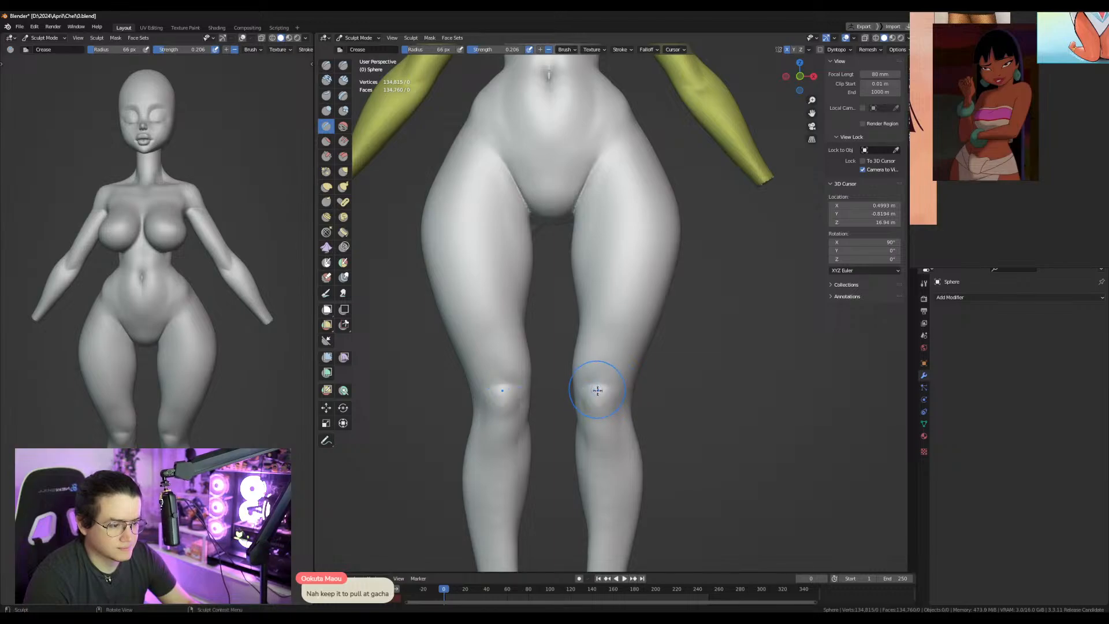
{"action": "key", "text": "g"}
{"action": "middle_click_drag", "start_coordinate": [607, 436], "coordinate": [605, 397]}
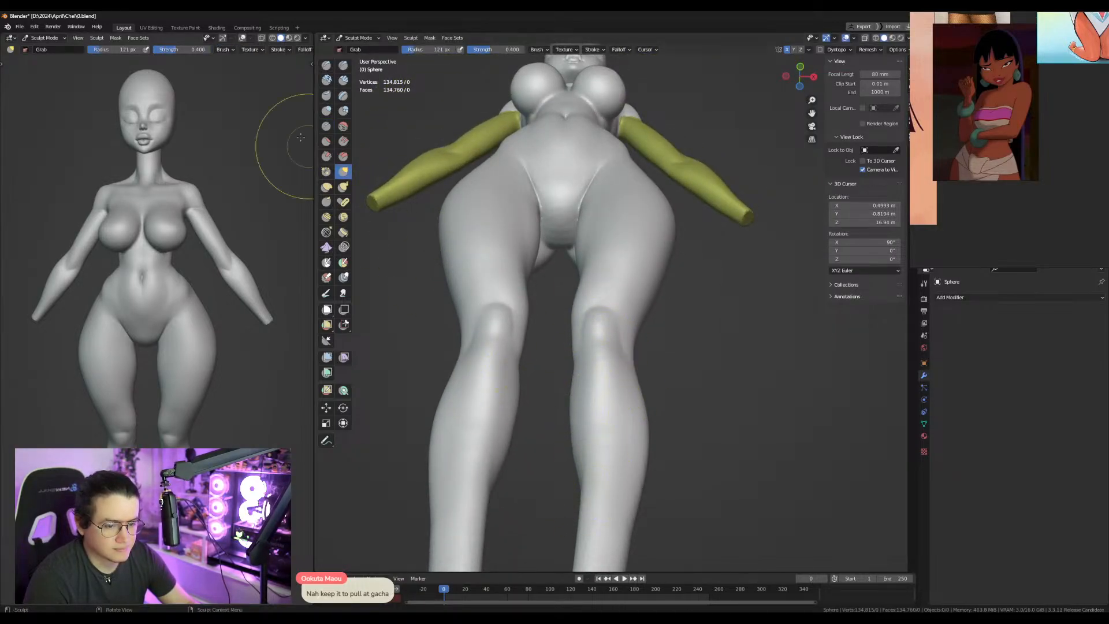
Carve the contours around and just below the kneecaps with the Crease brush at a 51 px radius.
{"action": "left_click", "coordinate": [326, 126]}
{"action": "key", "text": "f"}
{"action": "mouse_move", "coordinate": [635, 386]}
{"action": "middle_mouse_down"}
{"action": "mouse_move", "coordinate": [635, 405]}
{"action": "mouse_move", "coordinate": [602, 414]}
{"action": "middle_mouse_up"}
{"action": "left_click", "coordinate": [644, 398]}
{"action": "key", "text": "f"}
{"action": "left_click", "coordinate": [587, 413]}
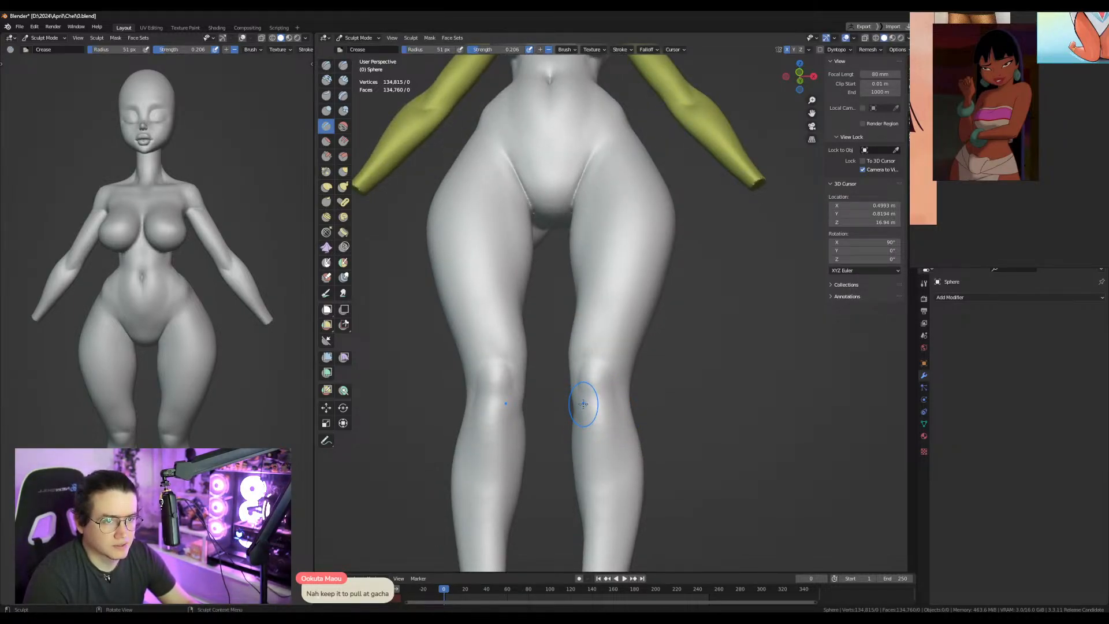
{"action": "middle_click_drag", "start_coordinate": [595, 409], "coordinate": [619, 412]}
{"action": "left_click_drag", "start_coordinate": [604, 419], "coordinate": [623, 439]}
Adjust the calf profile below the knee from the side with the Grab brush at a 104 px radius.
{"action": "key", "text": "g"}
{"action": "middle_click_drag", "start_coordinate": [652, 428], "coordinate": [537, 440]}
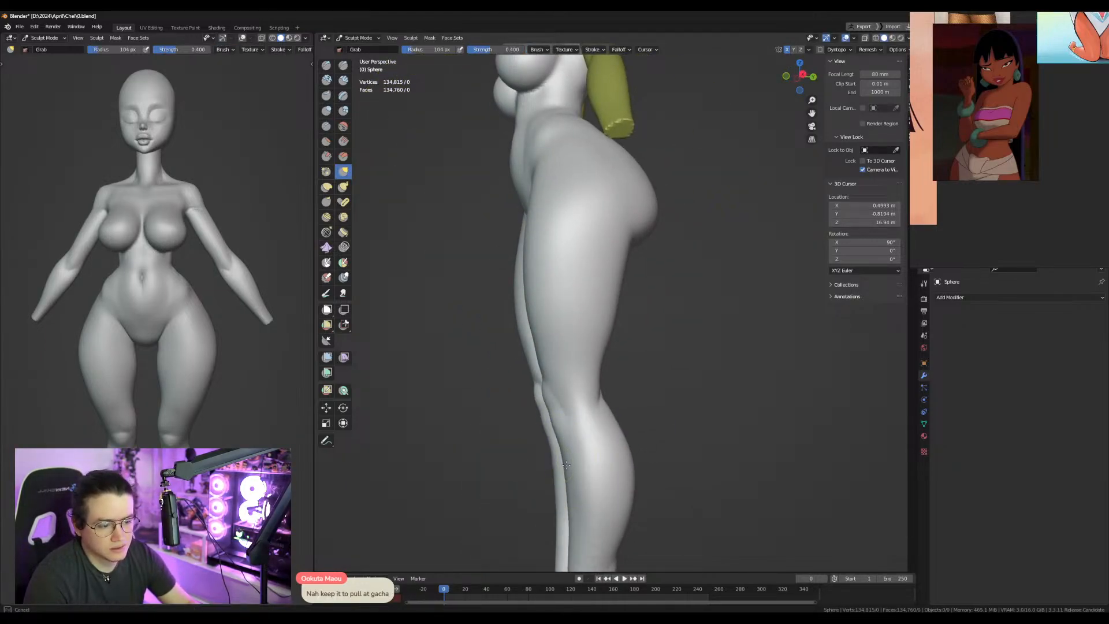
{"action": "left_click_drag", "start_coordinate": [566, 466], "coordinate": [569, 466]}
{"action": "mouse_move", "coordinate": [608, 515]}
{"action": "middle_mouse_down", "text": "alt"}
{"action": "mouse_move", "coordinate": [536, 420]}
{"action": "mouse_move", "coordinate": [663, 420]}
{"action": "middle_mouse_up", "text": "alt"}
{"action": "middle_click_drag", "start_coordinate": [594, 375], "coordinate": [603, 466], "text": "shift"}
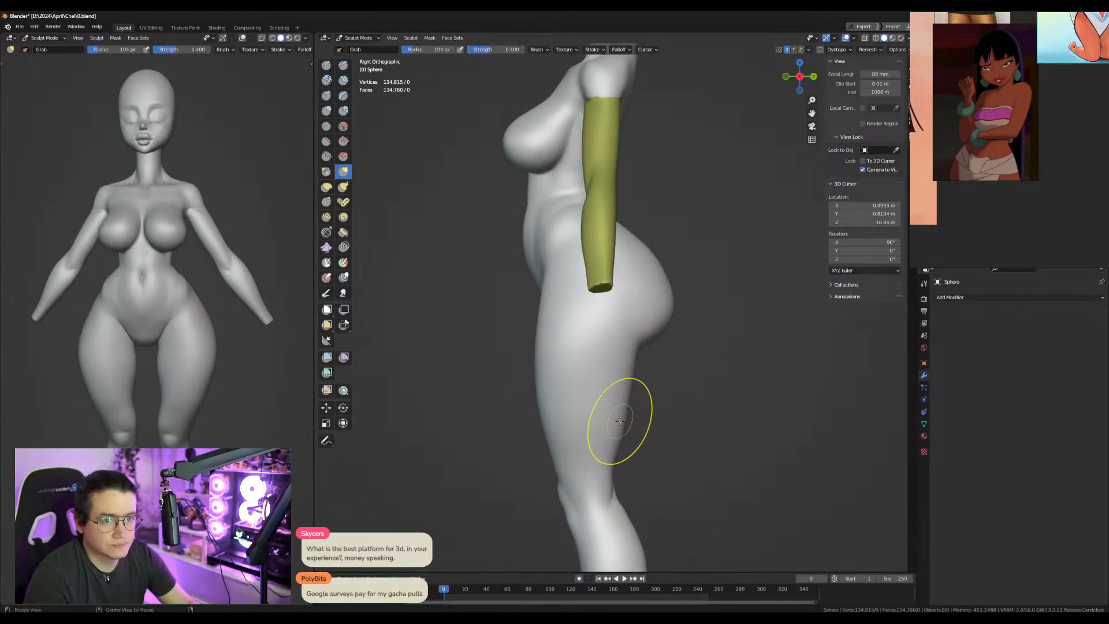
Lasso-mask the lower legs from the back view, soften the mask with the Mask Filter, and keep only the lower legs masked.
{"action": "middle_click_drag", "start_coordinate": [619, 421], "coordinate": [570, 404], "text": "alt"}
{"action": "middle_click_drag", "start_coordinate": [564, 323], "coordinate": [561, 411], "text": "shift"}
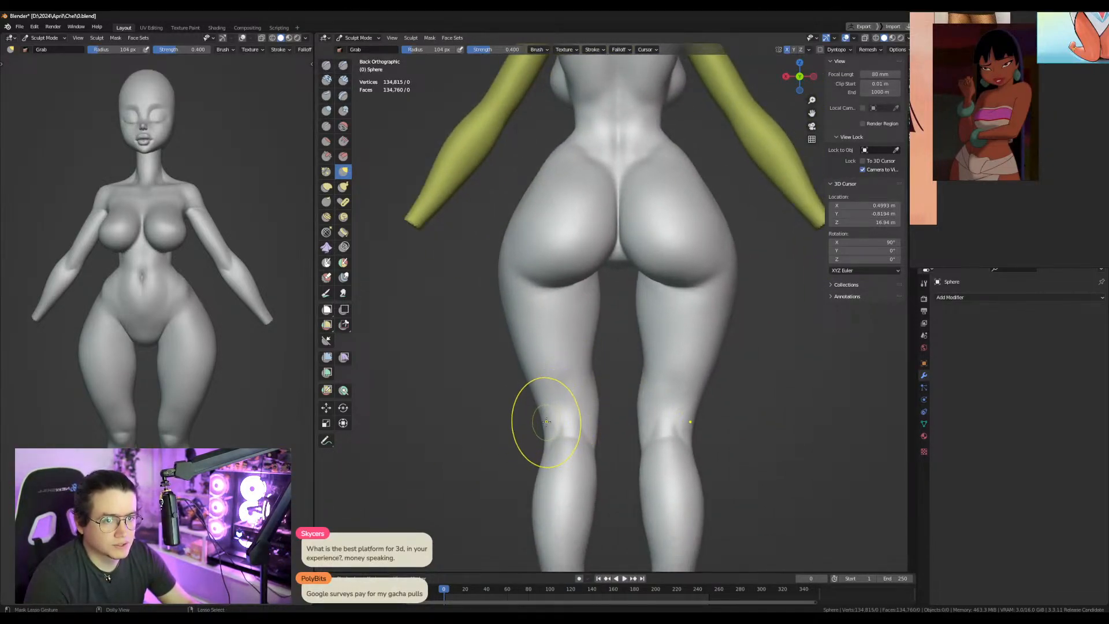
{"action": "mouse_move", "coordinate": [540, 451]}
{"action": "left_mouse_down"}
{"action": "mouse_move", "coordinate": [554, 437]}
{"action": "mouse_move", "coordinate": [605, 519]}
{"action": "mouse_move", "coordinate": [463, 516]}
{"action": "left_mouse_up"}
{"action": "middle_click_drag", "start_coordinate": [478, 422], "coordinate": [618, 400], "text": "alt"}
{"action": "key", "text": "ctrl+i"}
{"action": "key", "text": "a"}
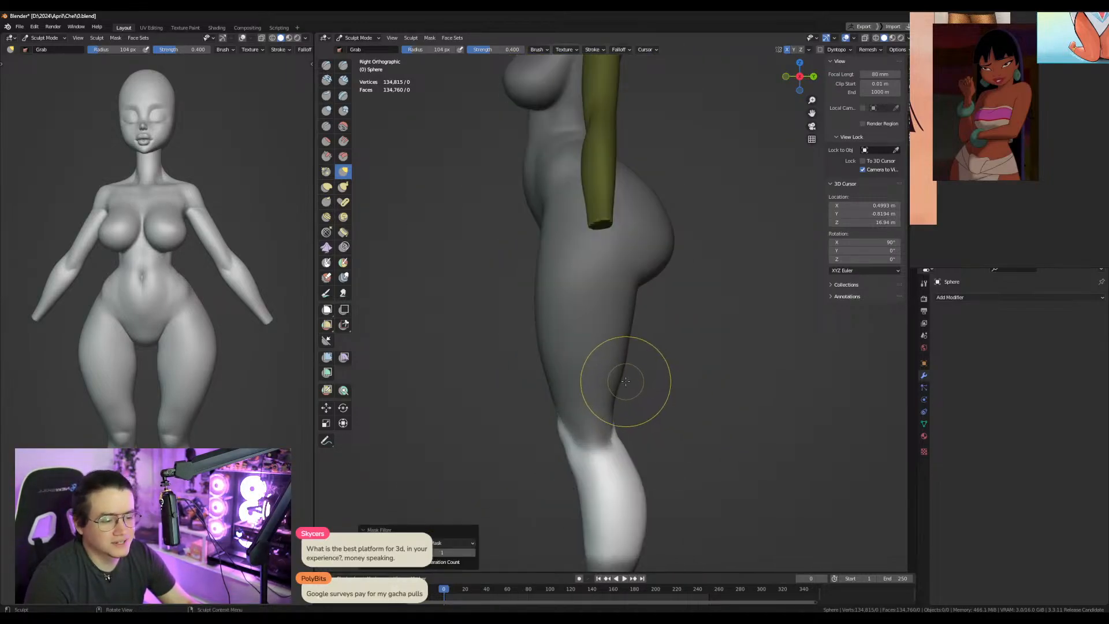
{"action": "key", "text": "ctrl+i"}
{"action": "key", "text": "ctrl+i"}
{"action": "key", "text": "ctrl+i"}
Reshape the back of the thighs above the knees in side view with the Grab brush, reducing its radius to 124 px.
{"action": "key", "text": "f"}
{"action": "left_click", "coordinate": [605, 401]}
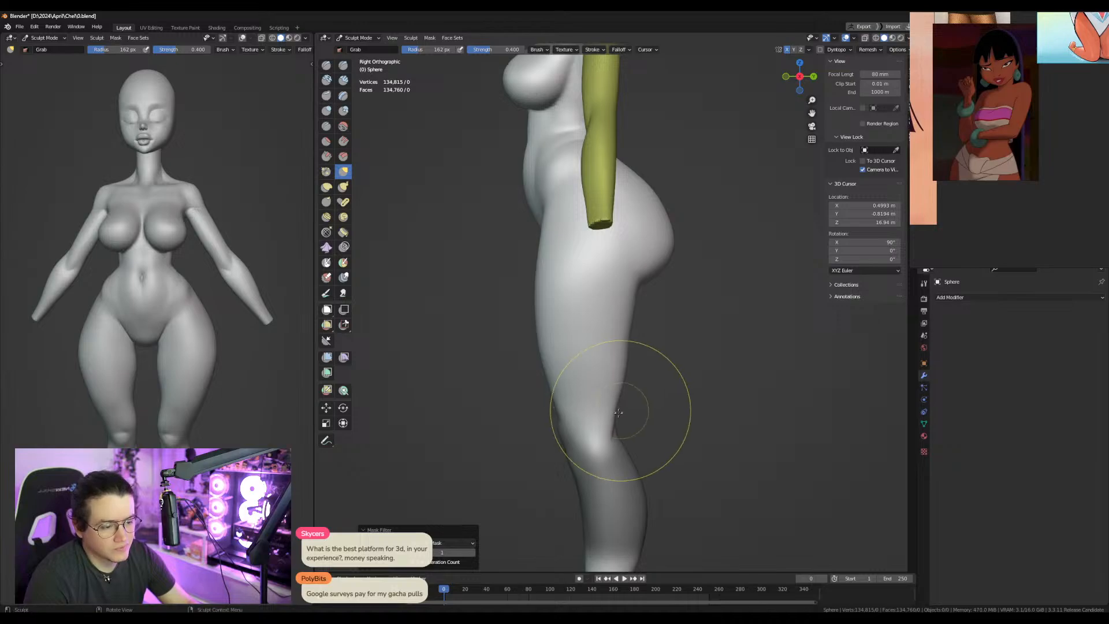
{"action": "key", "text": "f"}
{"action": "left_click", "coordinate": [599, 407]}
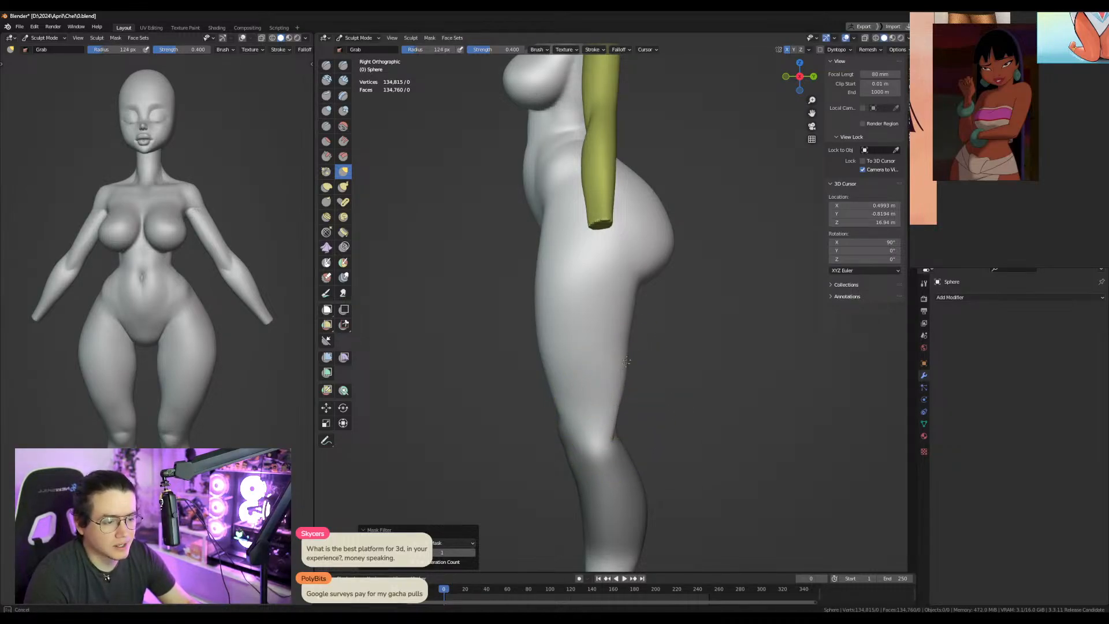
Build up the tendons at the backs of the knees with the Inflate/Deflate brush at a 51 px radius.
{"action": "middle_click_drag", "start_coordinate": [670, 374], "coordinate": [578, 404], "text": "alt"}
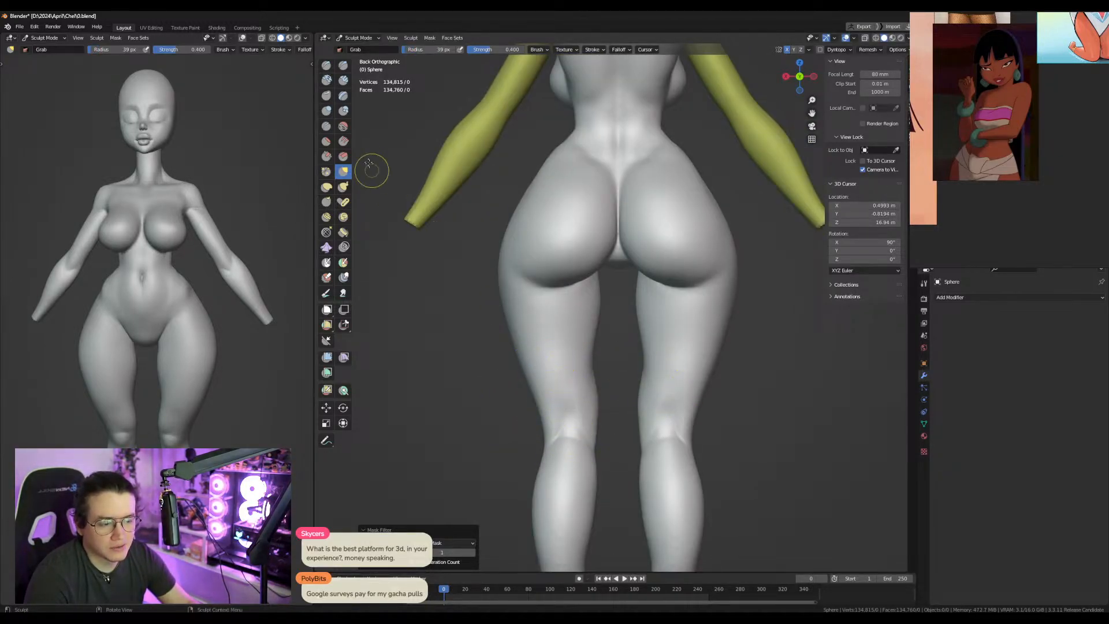
{"action": "left_click", "coordinate": [326, 111]}
{"action": "middle_click_drag", "start_coordinate": [569, 436], "coordinate": [507, 362], "text": "alt"}
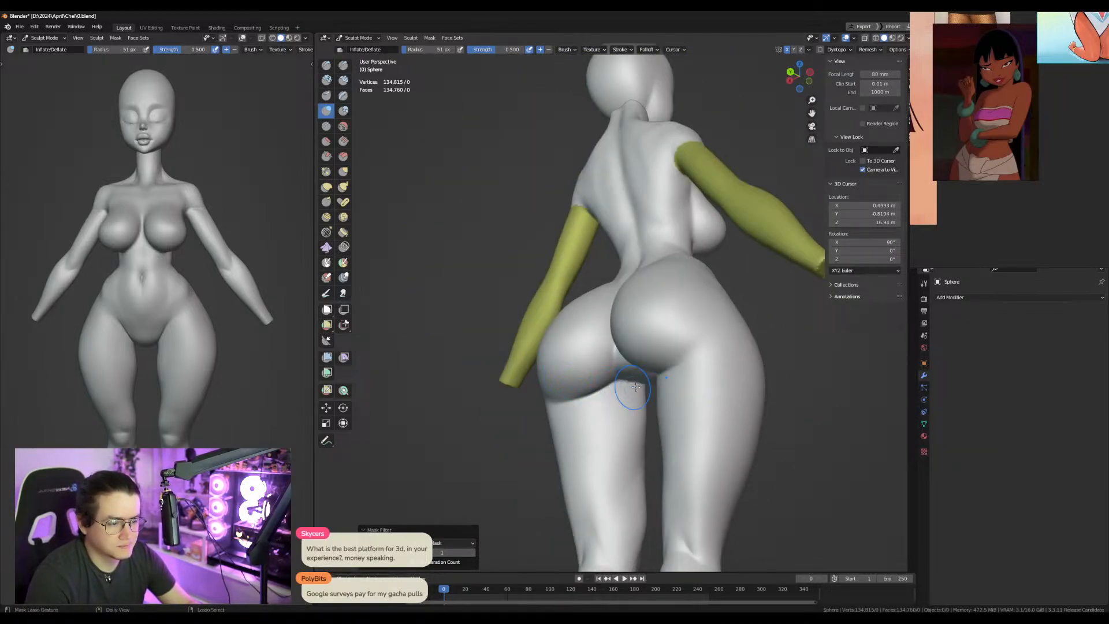
Lasso-mask the buttocks and back, and work the upper backs of the thighs with the Inflate/Deflate brush at 197 px.
{"action": "mouse_move", "coordinate": [596, 394]}
{"action": "left_mouse_down", "text": "ctrl+shift"}
{"action": "mouse_move", "coordinate": [427, 295]}
{"action": "mouse_move", "coordinate": [702, 321]}
{"action": "left_mouse_up", "text": "ctrl+shift"}
{"action": "key", "text": "ctrl+i"}
{"action": "key", "text": "ctrl+i"}
{"action": "key", "text": "f"}
{"action": "left_click", "coordinate": [649, 401]}
{"action": "middle_click_drag", "start_coordinate": [605, 411], "coordinate": [511, 345]}
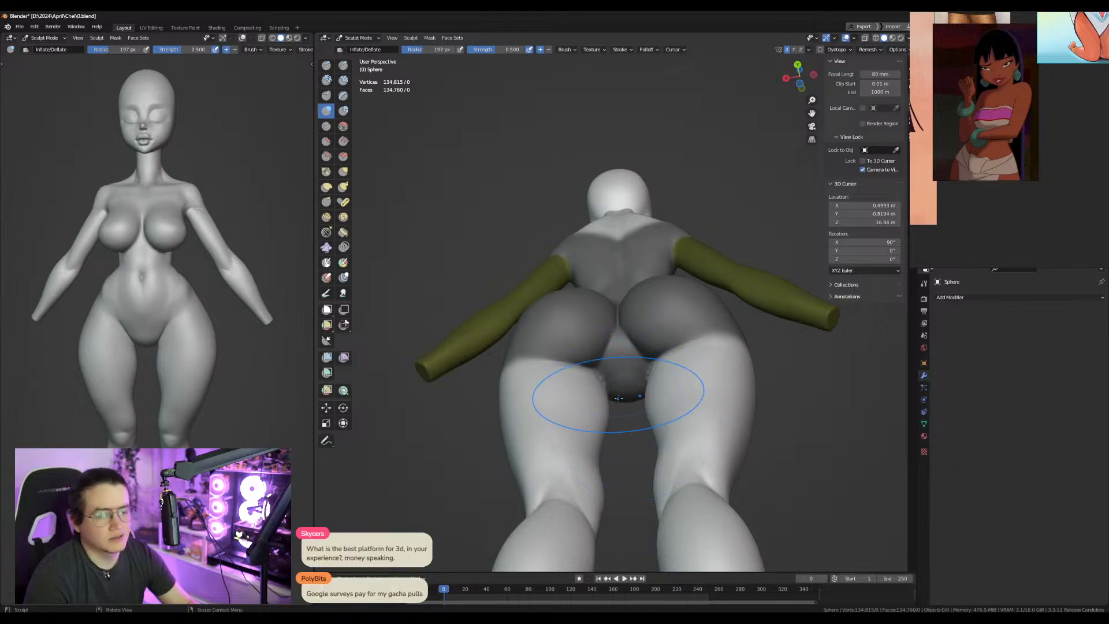
{"action": "middle_click_drag", "start_coordinate": [581, 404], "coordinate": [557, 575]}
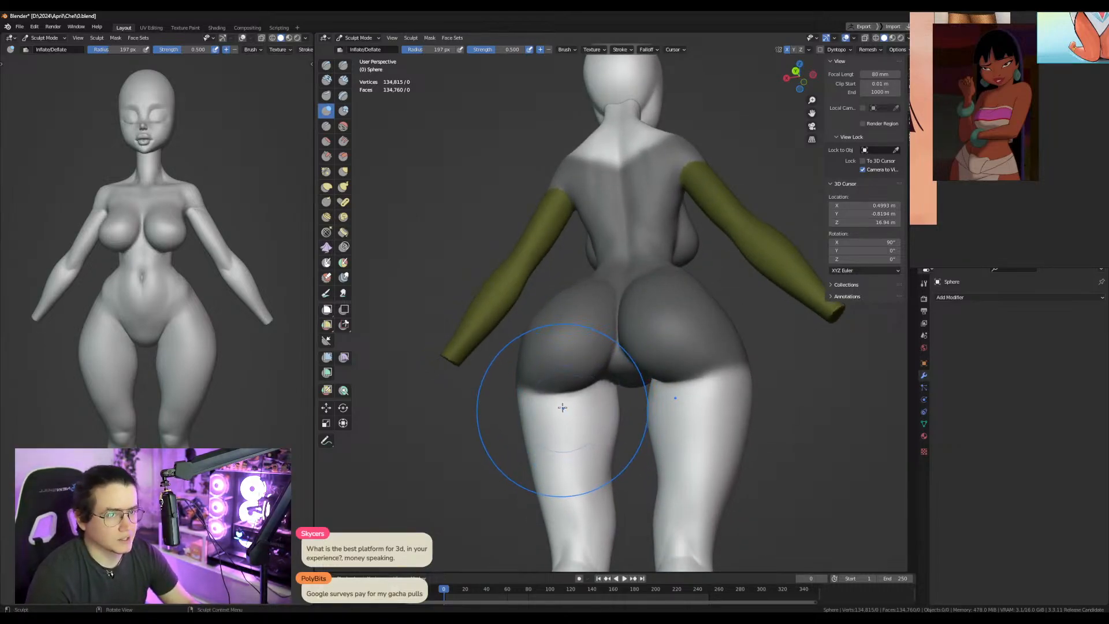
Adjust the inner thighs just below the masked buttocks with the Grab brush at a 137 px radius.
{"action": "middle_click_drag", "start_coordinate": [537, 448], "coordinate": [599, 411]}
{"action": "key", "text": "g"}
{"action": "left_click_drag", "start_coordinate": [601, 411], "coordinate": [604, 408]}
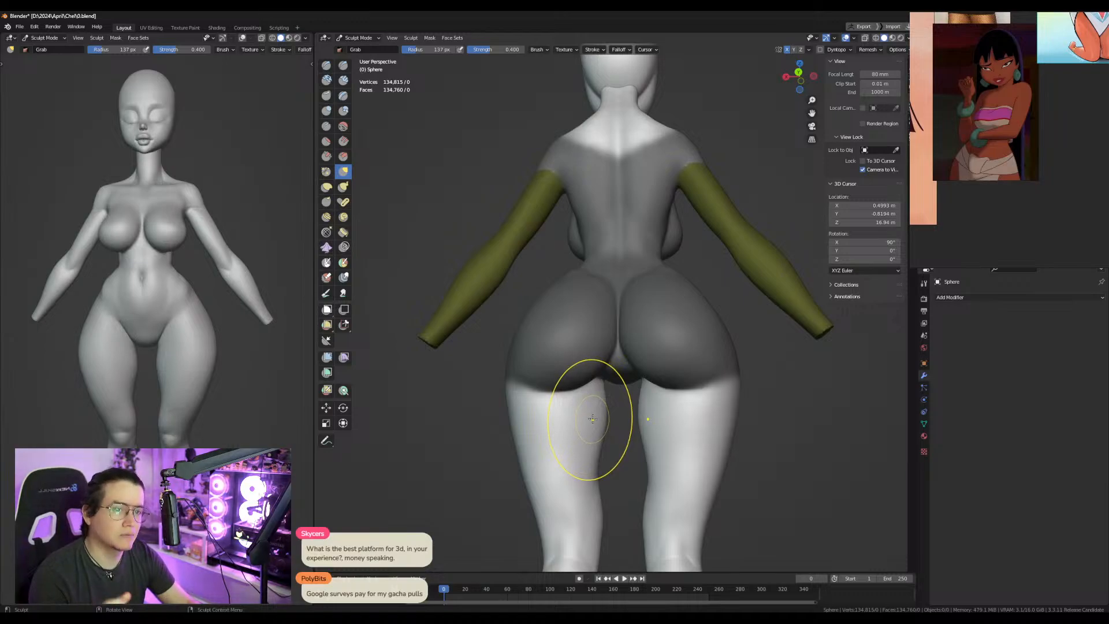
Touch up the inner thighs just below the buttocks with the Grab brush and clear the mask.
{"action": "middle_click_drag", "start_coordinate": [533, 418], "coordinate": [654, 448]}
{"action": "left_click_drag", "start_coordinate": [686, 402], "coordinate": [691, 402]}
{"action": "mouse_move", "coordinate": [735, 428]}
{"action": "middle_mouse_down"}
{"action": "mouse_move", "coordinate": [569, 417]}
{"action": "mouse_move", "coordinate": [649, 342]}
{"action": "mouse_move", "coordinate": [551, 409]}
{"action": "middle_mouse_up"}
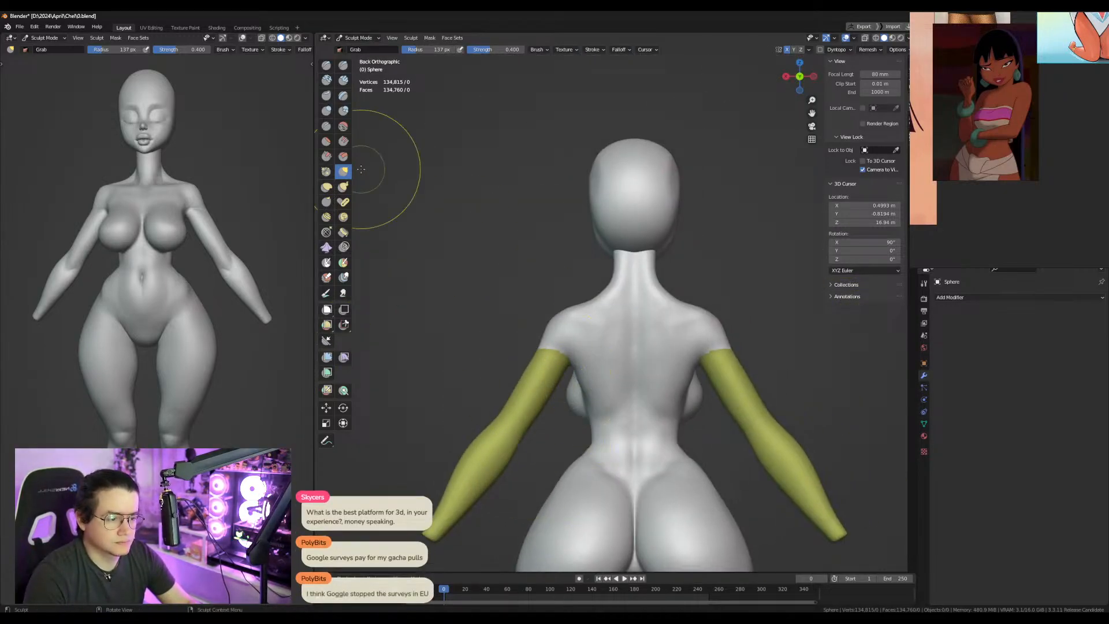
Refine the back of the elbows with the Inflate/Deflate and Grab brushes.
{"action": "left_click", "coordinate": [327, 110]}
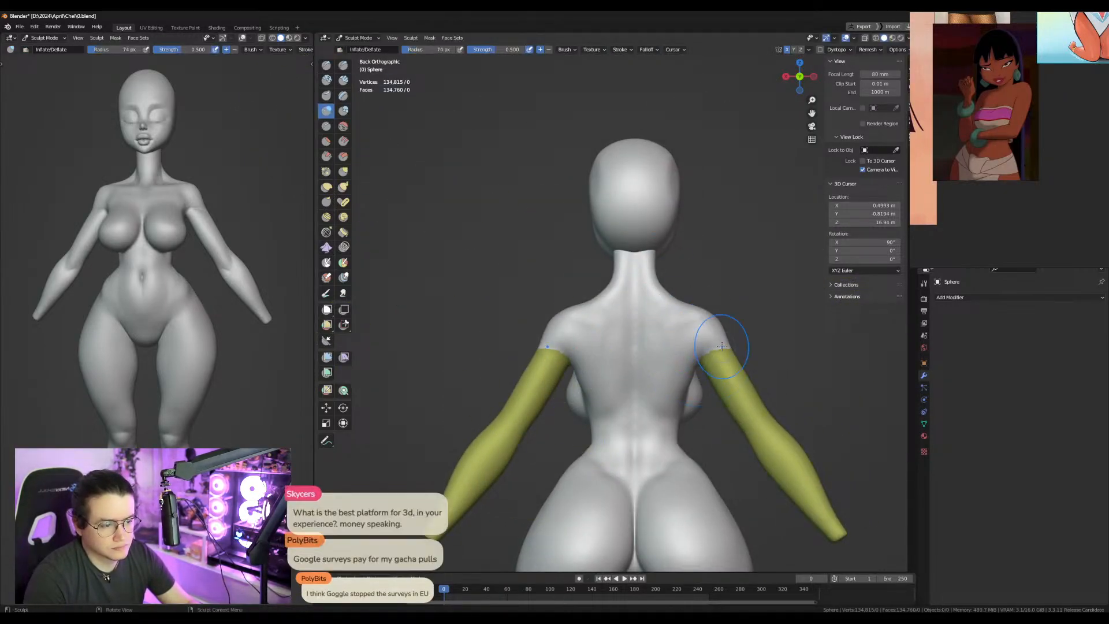
{"action": "scroll", "coordinate": [716, 369], "scroll_direction": "up", "scroll_amount": 5}
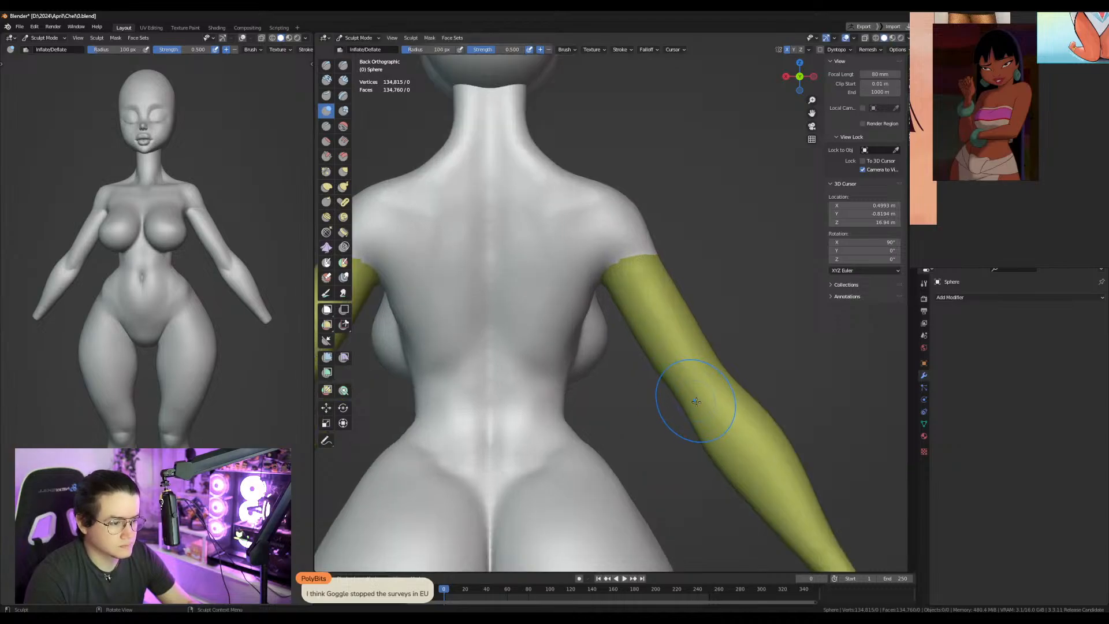
{"action": "mouse_move", "coordinate": [715, 462]}
{"action": "middle_mouse_down"}
{"action": "mouse_move", "coordinate": [558, 255]}
{"action": "mouse_move", "coordinate": [591, 295]}
{"action": "middle_mouse_up"}
{"action": "key", "text": "g"}
{"action": "left_click_drag", "start_coordinate": [592, 295], "coordinate": [592, 288]}
{"action": "left_click_drag", "start_coordinate": [609, 279], "coordinate": [603, 285]}
Reshape the inner elbows in front view with the Grab brush at a 262 px radius and check the whole figure.
{"action": "middle_click_drag", "start_coordinate": [711, 288], "coordinate": [558, 304]}
{"action": "middle_click_drag", "start_coordinate": [629, 302], "coordinate": [565, 315], "text": "shift"}
{"action": "key", "text": "f"}
{"action": "left_click", "coordinate": [546, 326]}
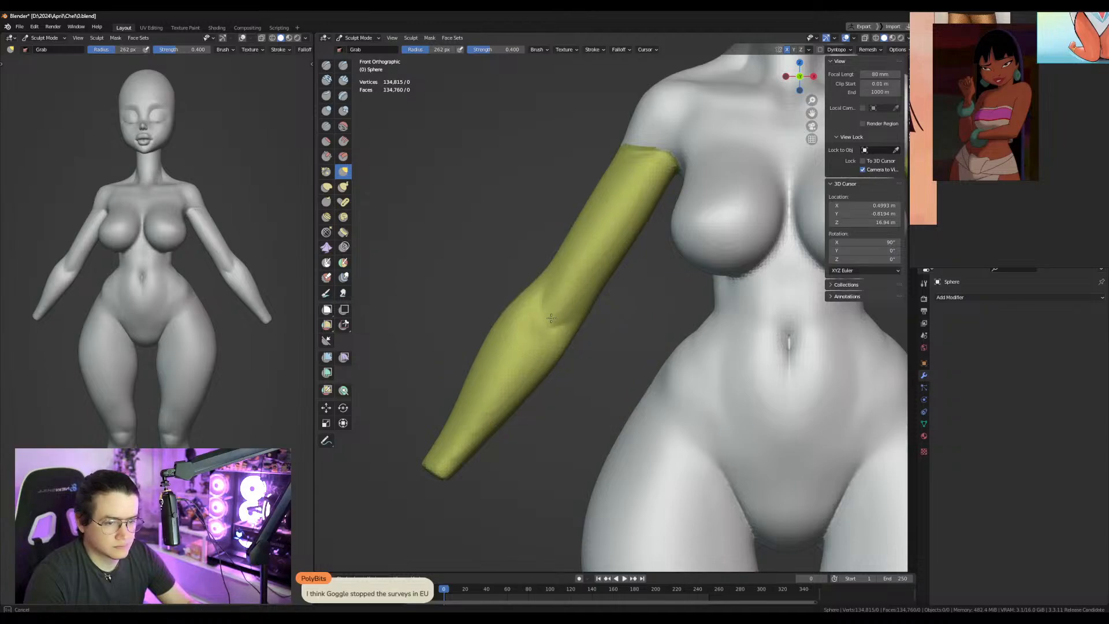
{"action": "scroll", "coordinate": [577, 322], "scroll_direction": "down", "scroll_amount": 5}
{"action": "middle_click_drag", "start_coordinate": [241, 282], "coordinate": [246, 341], "text": "shift"}
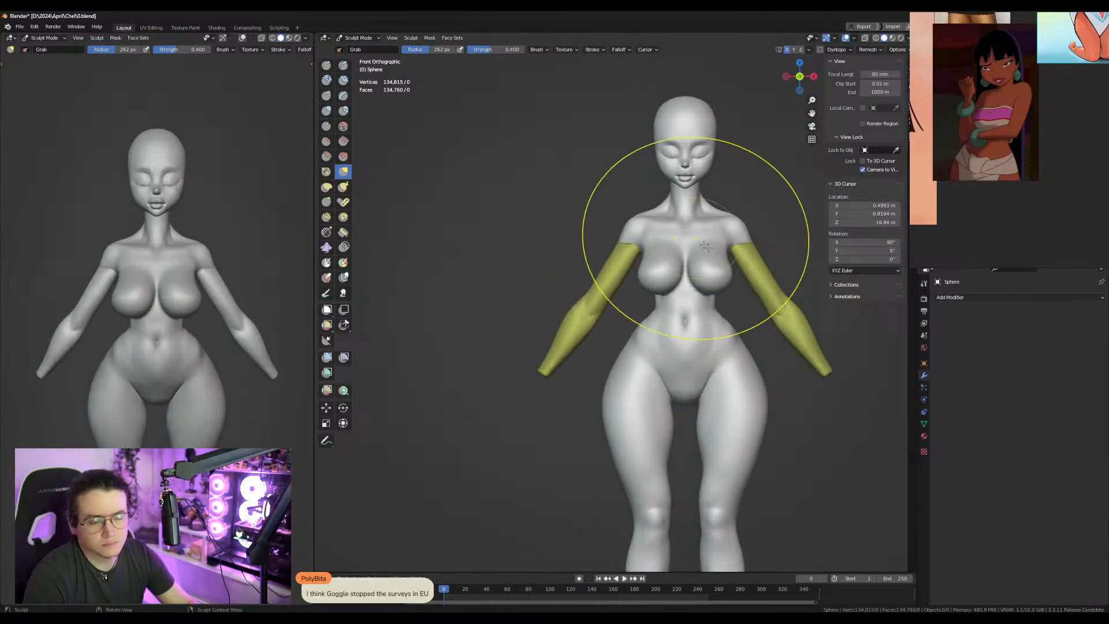
Switch sculpting to the head and set the Grab brush radius to 140 px for the lips.
{"action": "scroll", "coordinate": [570, 359], "scroll_direction": "up", "scroll_amount": 6}
{"action": "key", "text": "alt+q"}
{"action": "mouse_move", "coordinate": [664, 312]}
{"action": "middle_mouse_down"}
{"action": "mouse_move", "coordinate": [569, 307]}
{"action": "mouse_move", "coordinate": [611, 350]}
{"action": "middle_mouse_up"}
{"action": "key", "text": "f"}
{"action": "left_click", "coordinate": [494, 373]}
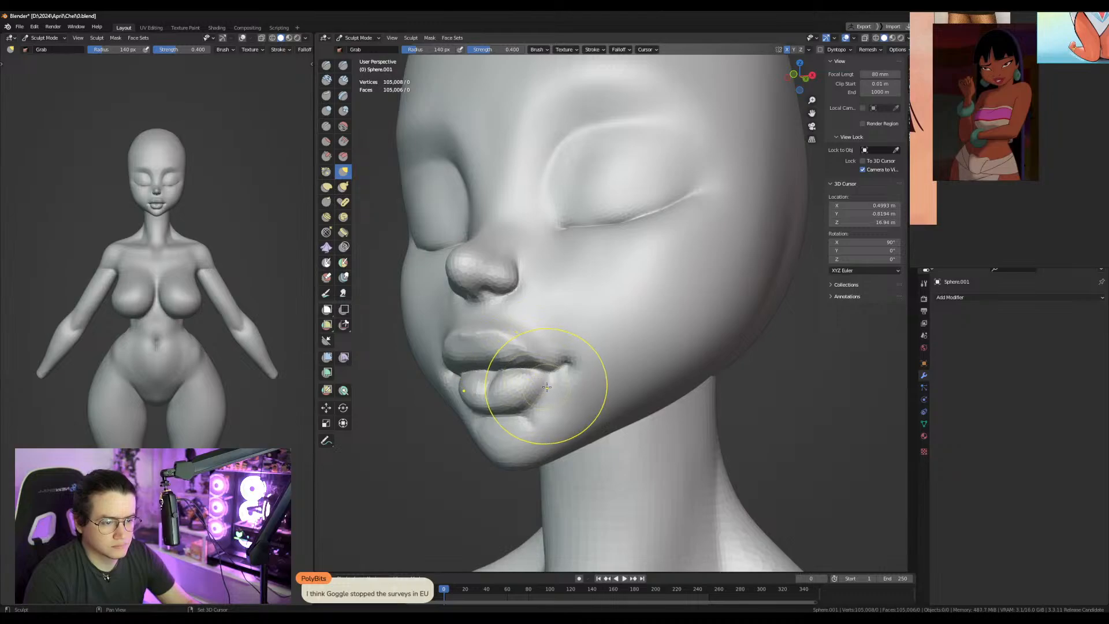
Refine the lower lip with the Inflate/Deflate brush, reducing its radius to 92 px.
{"action": "left_click", "coordinate": [326, 110]}
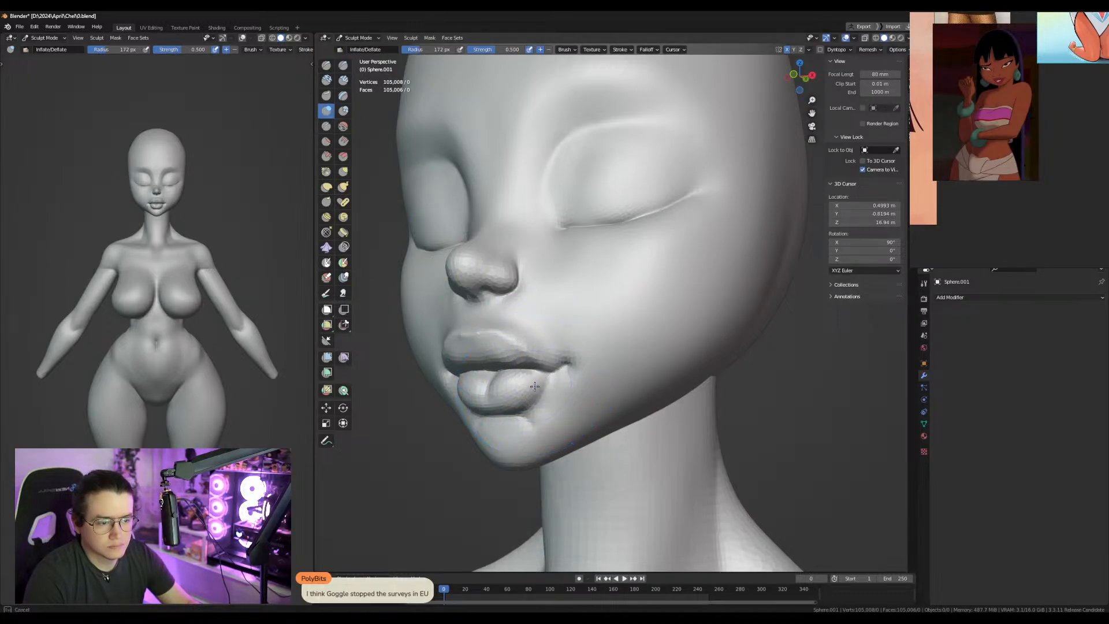
{"action": "key", "text": "f"}
{"action": "left_click_drag", "start_coordinate": [541, 420], "coordinate": [548, 419]}
{"action": "scroll", "coordinate": [549, 417], "scroll_direction": "down", "scroll_amount": 2}
{"action": "mouse_move", "coordinate": [549, 342]}
{"action": "middle_mouse_down", "text": "alt"}
{"action": "mouse_move", "coordinate": [603, 330]}
{"action": "mouse_move", "coordinate": [580, 337]}
{"action": "middle_mouse_up", "text": "alt"}
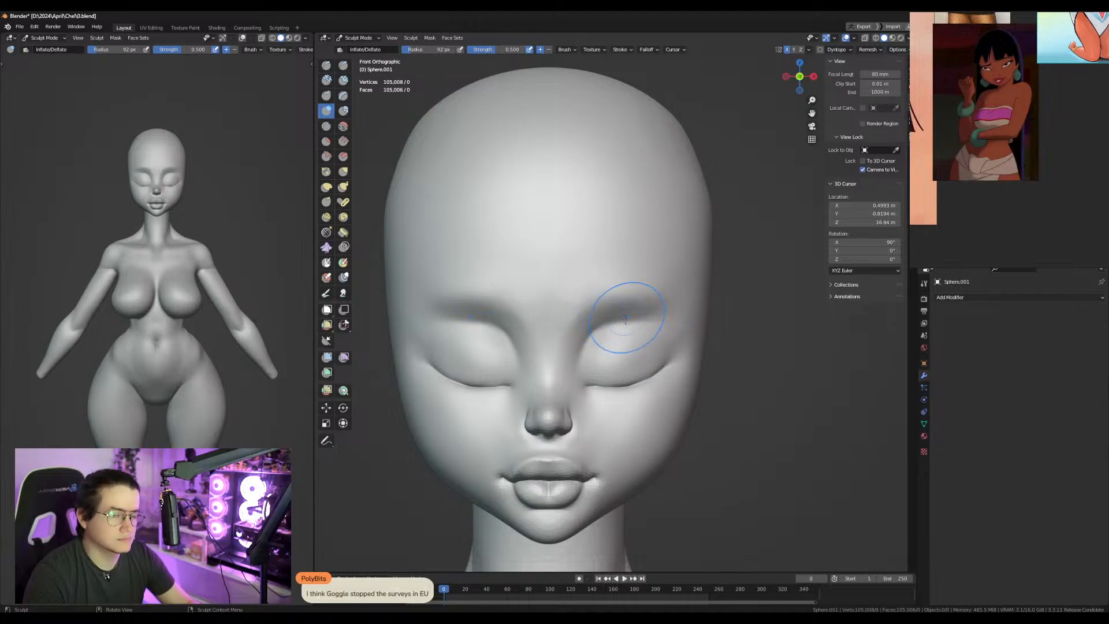
Prepare the Crease brush at a 104 px radius over the eyelids in front view.
{"action": "left_click", "coordinate": [334, 127]}
{"action": "scroll", "coordinate": [628, 276], "scroll_direction": "up", "scroll_amount": 2}
{"action": "key", "text": "f"}
{"action": "left_click", "coordinate": [671, 294]}
Place the 3D cursor on the character's left eye in Object Mode and add a UV sphere there.
{"action": "key", "text": "ctrl+Tab"}
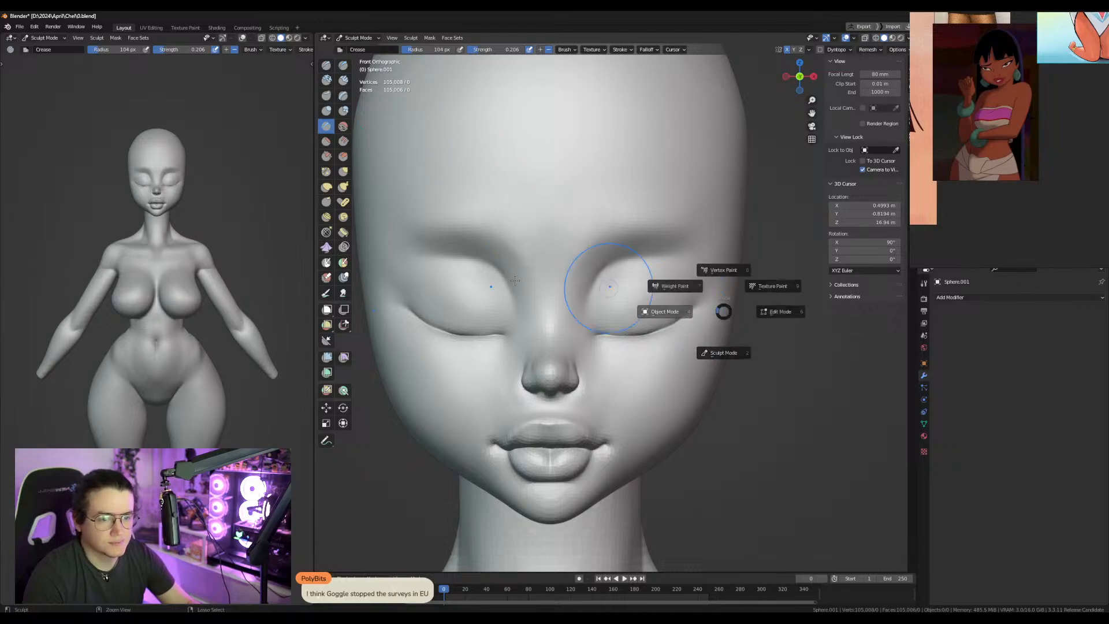
{"action": "left_click", "coordinate": [634, 319]}
{"action": "right_click", "coordinate": [641, 319], "text": "shift"}
{"action": "key", "text": "shift+a"}
{"action": "mouse_move", "coordinate": [634, 312]}
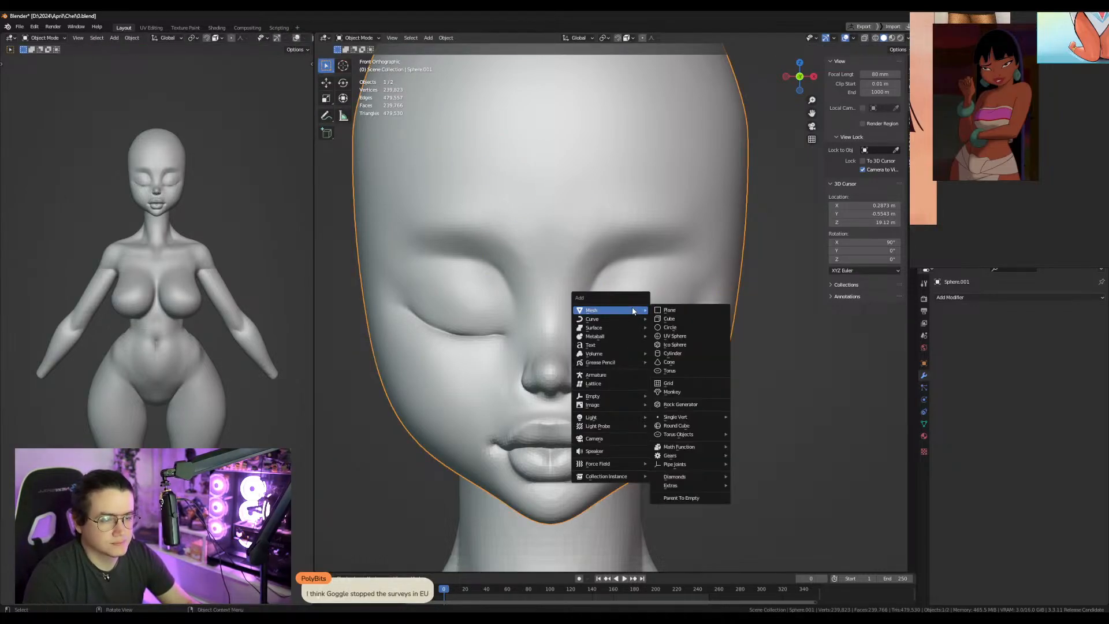
{"action": "left_click", "coordinate": [675, 335]}
Scale the eye sphere by about 5.47 in side view and move it about 0.19 m back along Y.
{"action": "left_click_drag", "start_coordinate": [687, 334], "coordinate": [605, 306], "text": "alt"}
{"action": "middle_click_drag", "start_coordinate": [605, 306], "coordinate": [695, 319], "text": "alt"}
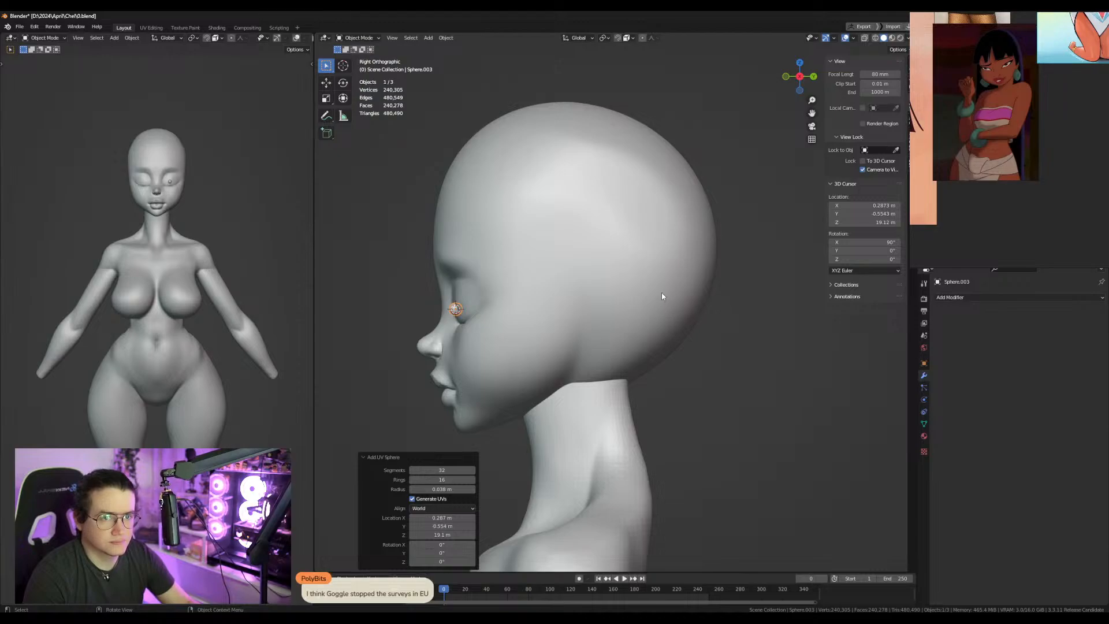
{"action": "key", "text": "s"}
{"action": "left_click", "coordinate": [389, 392]}
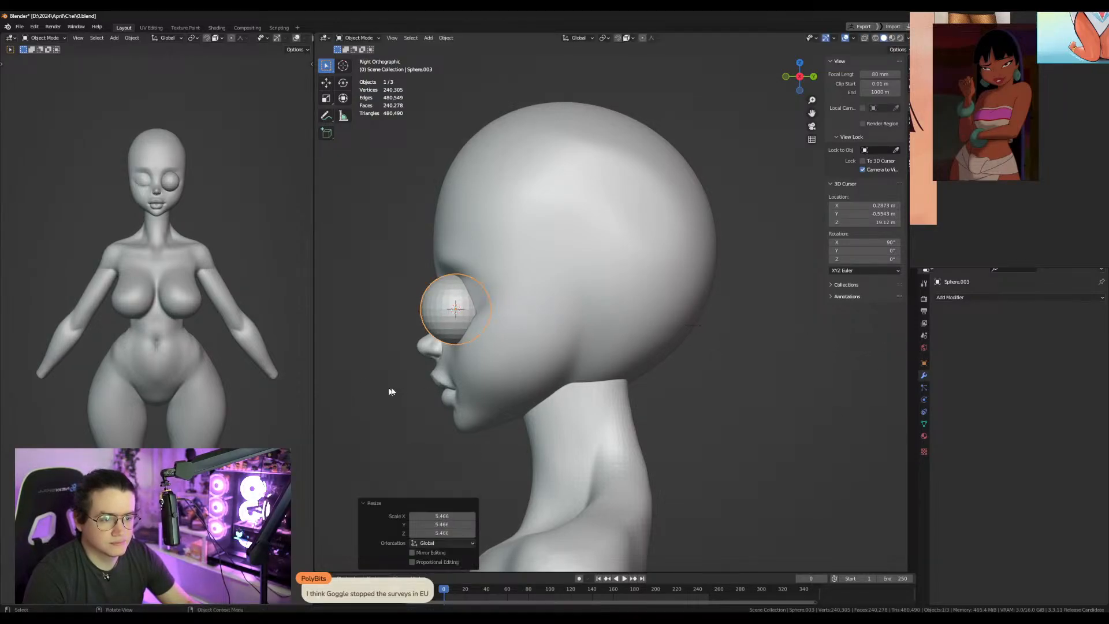
{"action": "key", "text": "g"}
{"action": "key", "text": "y"}
{"action": "left_click", "coordinate": [582, 394]}
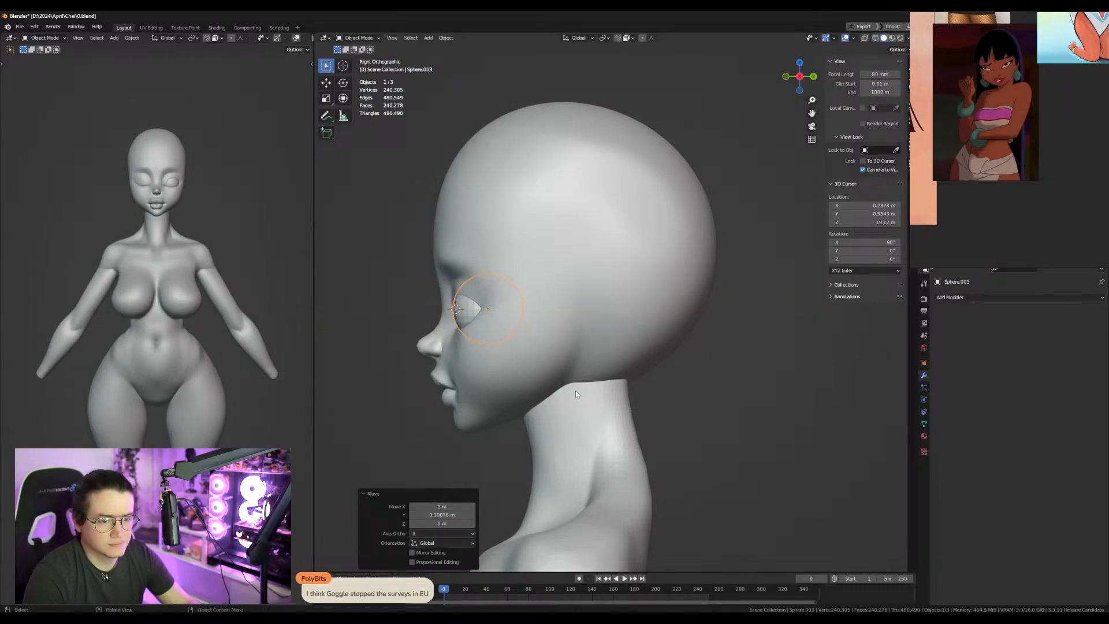
Fine-tune the eyeball's sideways position in front view, moving it about -0.0025 m along X.
{"action": "middle_click_drag", "start_coordinate": [582, 395], "coordinate": [647, 404], "text": "alt"}
{"action": "key", "text": "g"}
{"action": "key", "text": "x"}
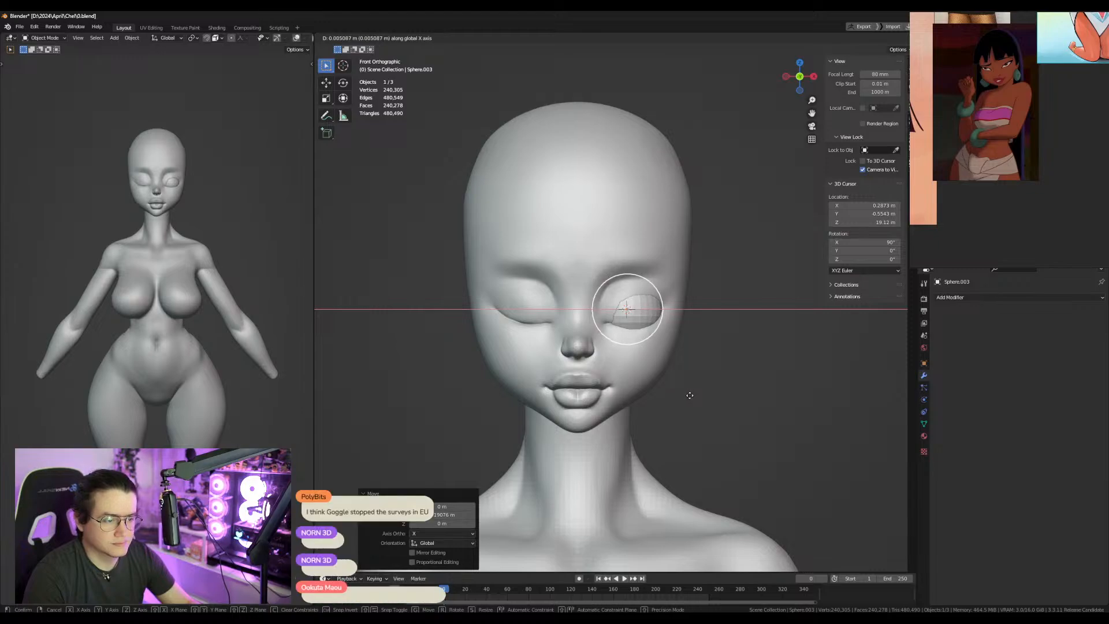
{"action": "left_click", "coordinate": [688, 395]}
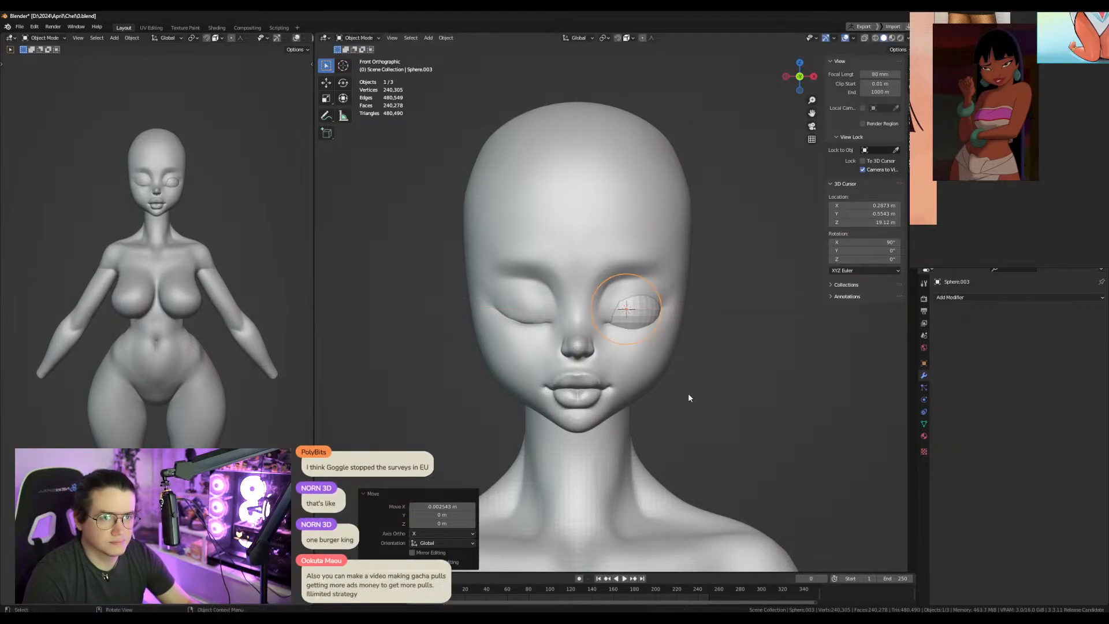
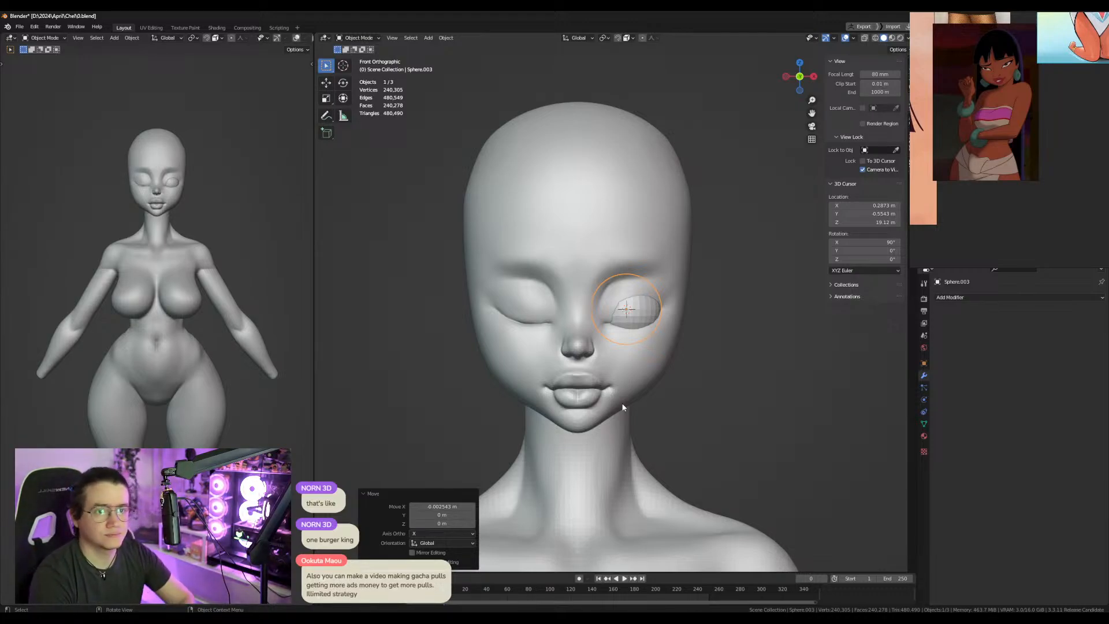
Add an X-axis Mirror modifier to the eyeball and apply its location, rotation and scale.
{"action": "key", "text": "alt+m"}
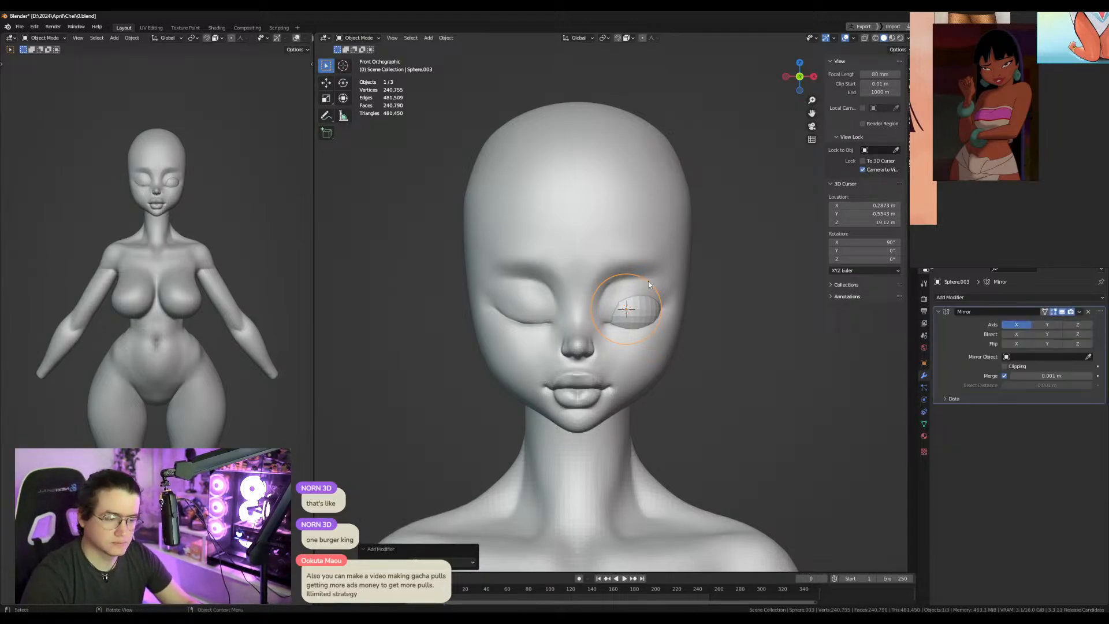
{"action": "key", "text": "ctrl+a"}
{"action": "left_click", "coordinate": [702, 319]}
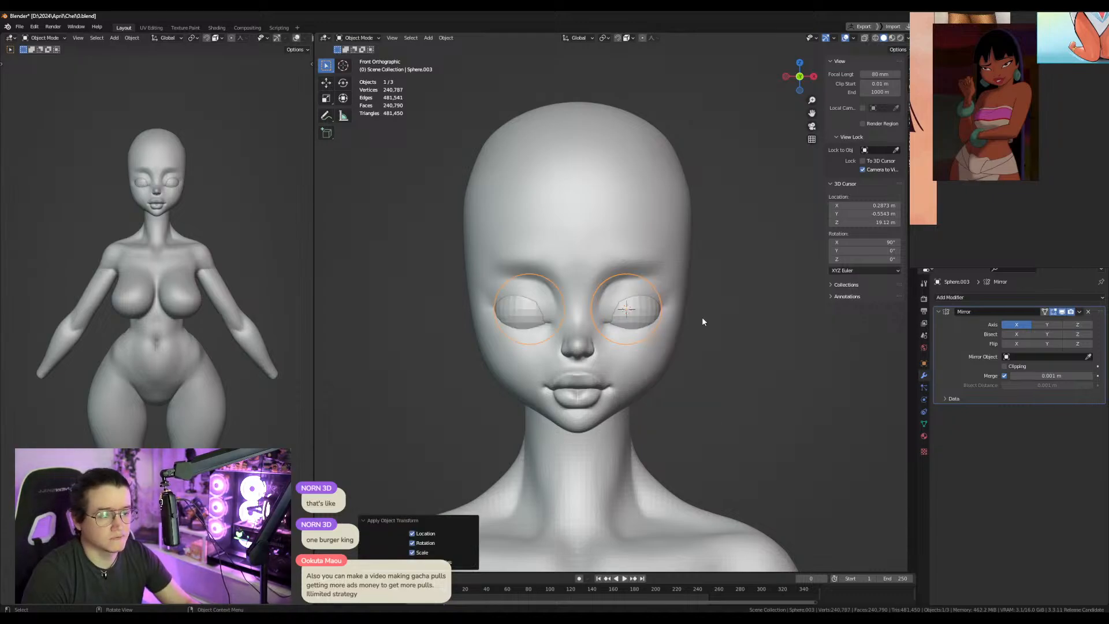
Return to sculpting the head and pull the eyelid area around the eyeball with the Grab brush at a 310 px radius.
{"action": "left_click", "coordinate": [666, 366]}
{"action": "middle_click_drag", "start_coordinate": [669, 347], "coordinate": [653, 373]}
{"action": "scroll", "coordinate": [654, 373], "scroll_direction": "up", "scroll_amount": 3}
{"action": "key", "text": "ctrl+Tab"}
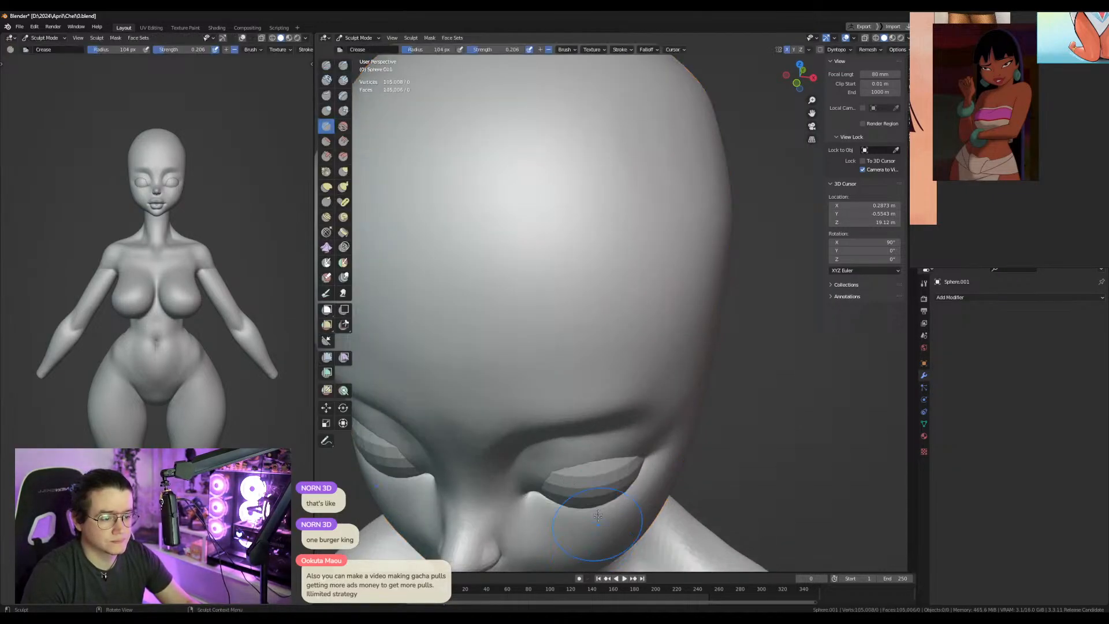
{"action": "middle_click_drag", "start_coordinate": [636, 445], "coordinate": [624, 384], "text": "shift"}
{"action": "key", "text": "g"}
{"action": "left_click_drag", "start_coordinate": [654, 393], "coordinate": [631, 407]}
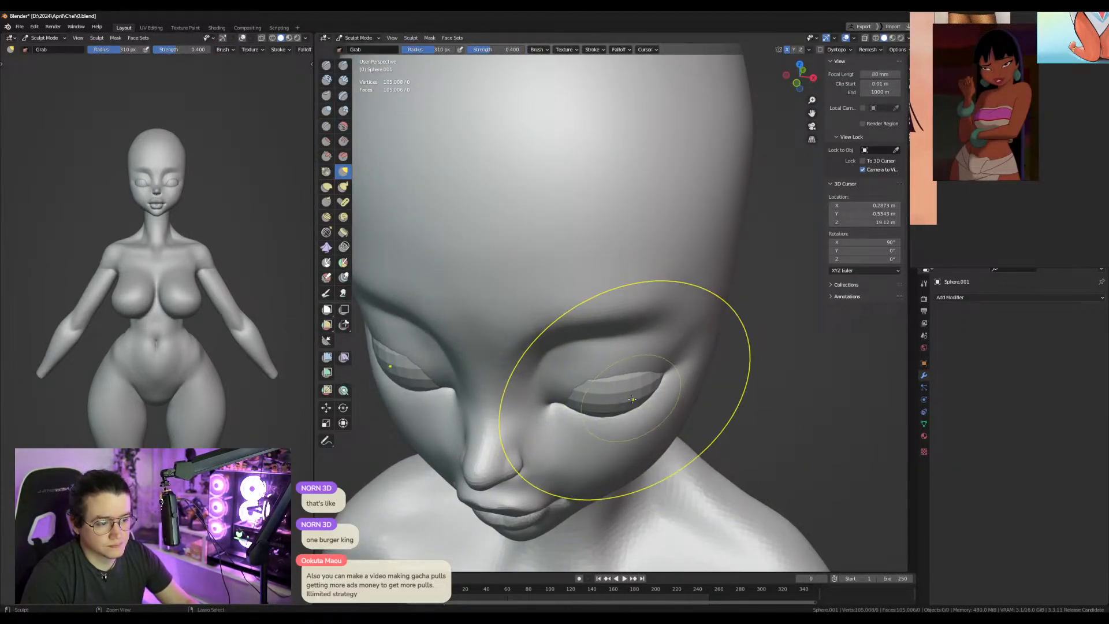
Try to reshape the face around the eye in side view with the Grab brush at a 500 px radius.
{"action": "middle_click_drag", "start_coordinate": [631, 402], "coordinate": [552, 388], "text": "alt"}
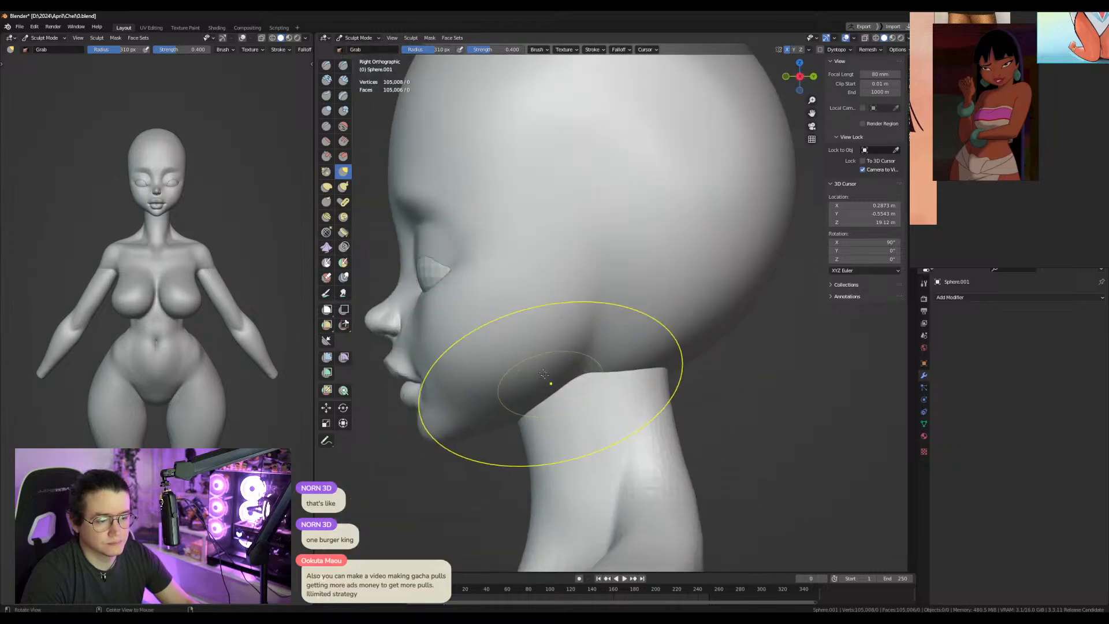
{"action": "middle_click_drag", "start_coordinate": [540, 318], "coordinate": [620, 394], "text": "shift"}
{"action": "key", "text": "f"}
{"action": "left_click", "coordinate": [570, 243]}
{"action": "mouse_move", "coordinate": [459, 240]}
{"action": "left_mouse_down"}
{"action": "mouse_move", "coordinate": [478, 254]}
{"action": "mouse_move", "coordinate": [462, 274]}
{"action": "mouse_move", "coordinate": [559, 458]}
{"action": "mouse_move", "coordinate": [428, 312]}
{"action": "mouse_move", "coordinate": [562, 508]}
{"action": "mouse_move", "coordinate": [427, 287]}
{"action": "left_mouse_up"}
{"action": "key", "text": "ctrl+z"}
{"action": "key", "text": "ctrl+z"}
Mask the nose and mouth with a smoothed edge and move the rest of the head about 0.026 m back along Y.
{"action": "key", "text": "ctrl+i"}
{"action": "key", "text": "a"}
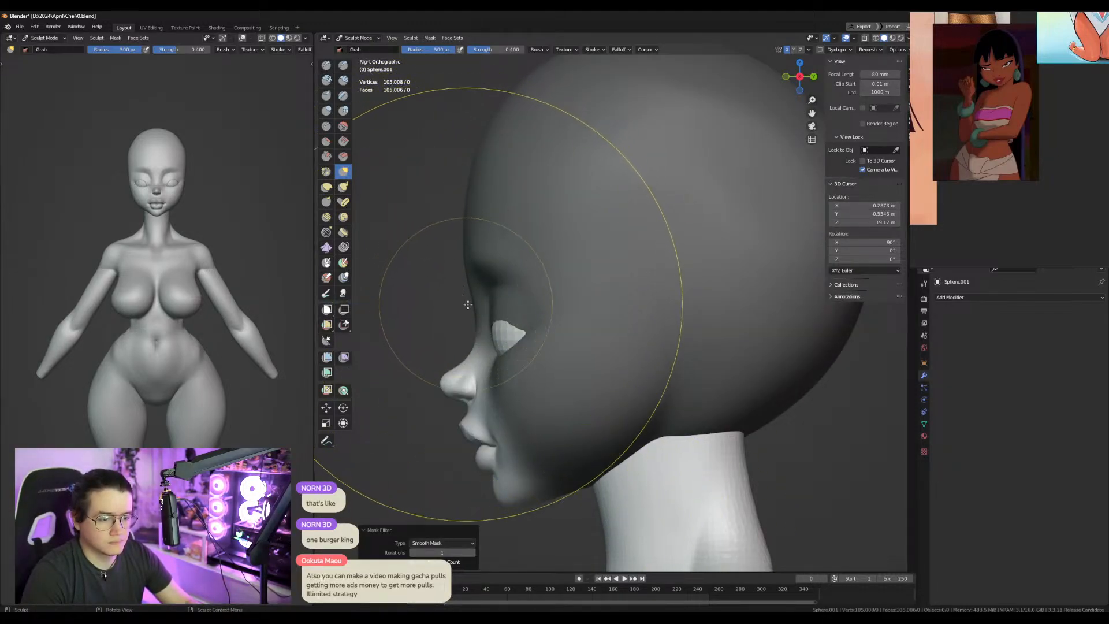
{"action": "key", "text": "ctrl+i"}
{"action": "key", "text": "g"}
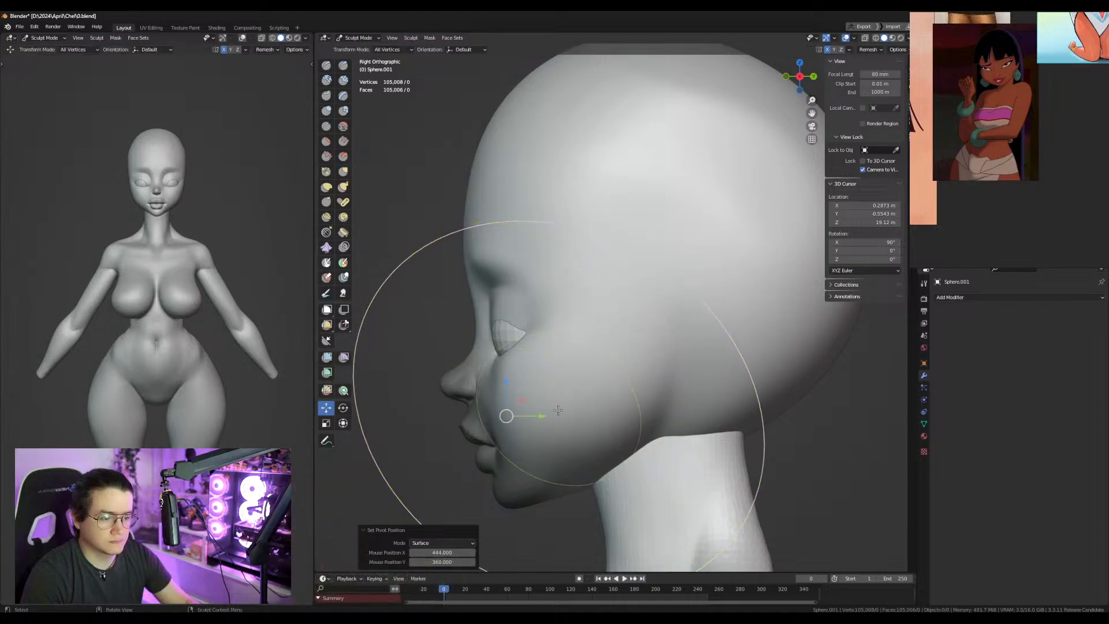
{"action": "left_click", "coordinate": [549, 414]}
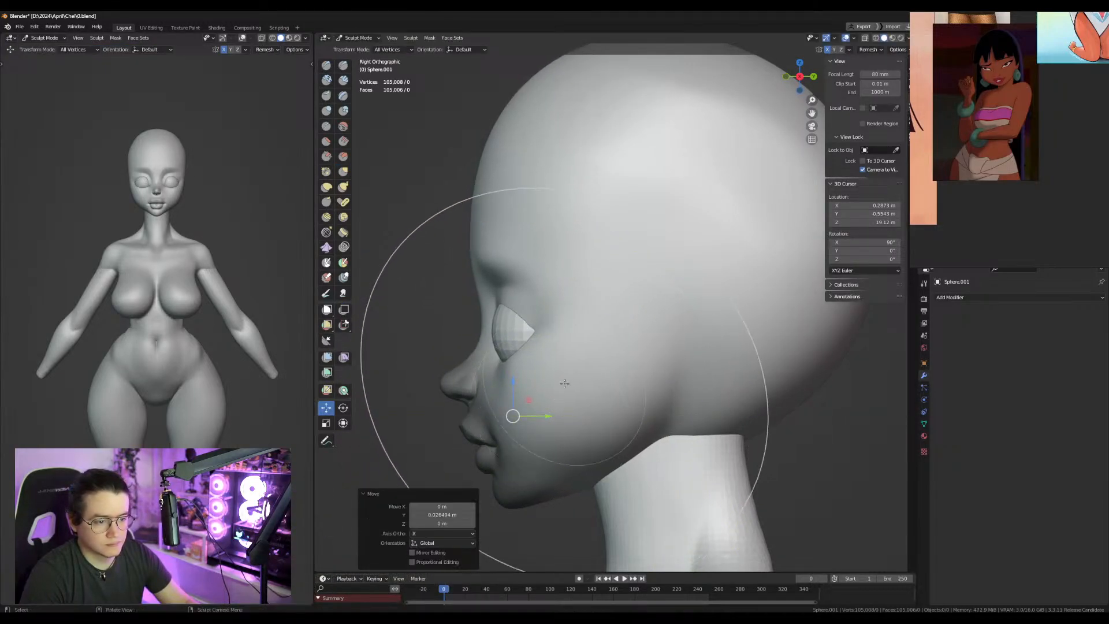
Move the eyeball mesh back along Y in Edit Mode to fit the shifted eye sockets.
{"action": "key", "text": "ctrl+Tab"}
{"action": "left_click", "coordinate": [467, 315]}
{"action": "left_click", "coordinate": [513, 331]}
{"action": "key", "text": "Tab"}
{"action": "key", "text": "g"}
{"action": "middle_click_drag", "start_coordinate": [607, 337], "coordinate": [616, 337]}
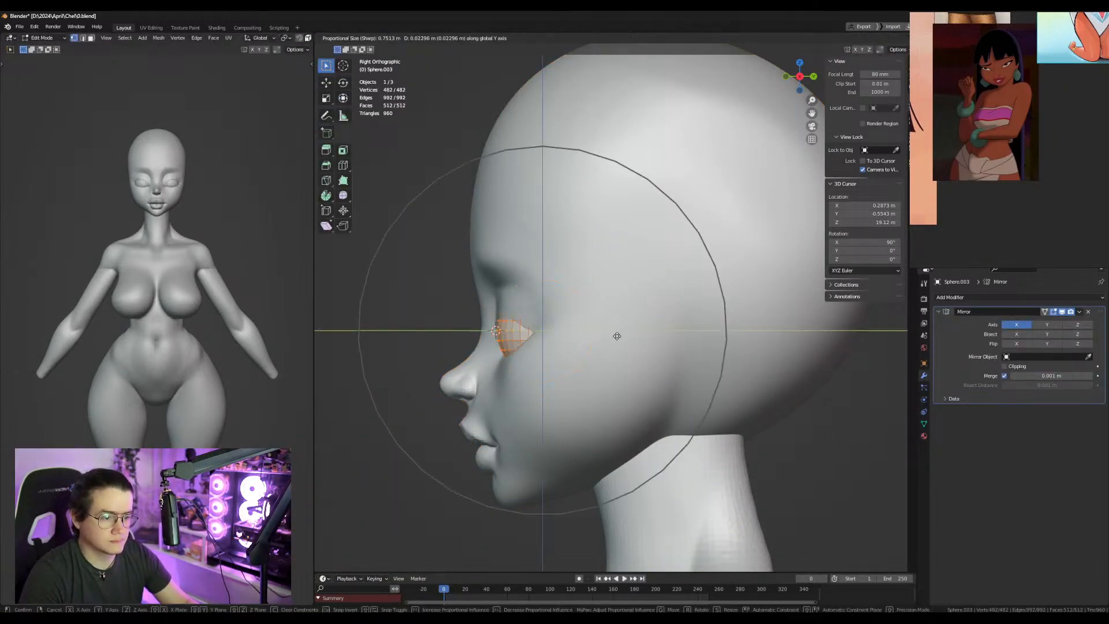
{"action": "left_click", "coordinate": [619, 336]}
{"action": "mouse_move", "coordinate": [619, 335]}
{"action": "left_mouse_down", "text": "alt"}
{"action": "mouse_move", "coordinate": [702, 314]}
{"action": "mouse_move", "coordinate": [655, 385]}
{"action": "mouse_move", "coordinate": [667, 416]}
{"action": "mouse_move", "coordinate": [602, 409]}
{"action": "left_mouse_up", "text": "alt"}
{"action": "key", "text": "Tab"}
Sculpt the head's eyelids closed over the eyeballs with the Grab brush, reducing its radius to 40 px.
{"action": "left_click", "coordinate": [688, 396]}
{"action": "key", "text": "ctrl+Tab"}
{"action": "left_click", "coordinate": [671, 402]}
{"action": "key", "text": "f"}
{"action": "left_click", "coordinate": [569, 390]}
{"action": "key", "text": "f"}
{"action": "left_click", "coordinate": [611, 410]}
{"action": "left_click_drag", "start_coordinate": [674, 406], "coordinate": [678, 382], "text": "alt"}
{"action": "mouse_move", "coordinate": [678, 327]}
{"action": "left_mouse_down", "text": "alt"}
{"action": "mouse_move", "coordinate": [631, 292]}
{"action": "mouse_move", "coordinate": [650, 306]}
{"action": "left_mouse_up", "text": "alt"}
{"action": "key", "text": "f"}
{"action": "left_click", "coordinate": [614, 314]}
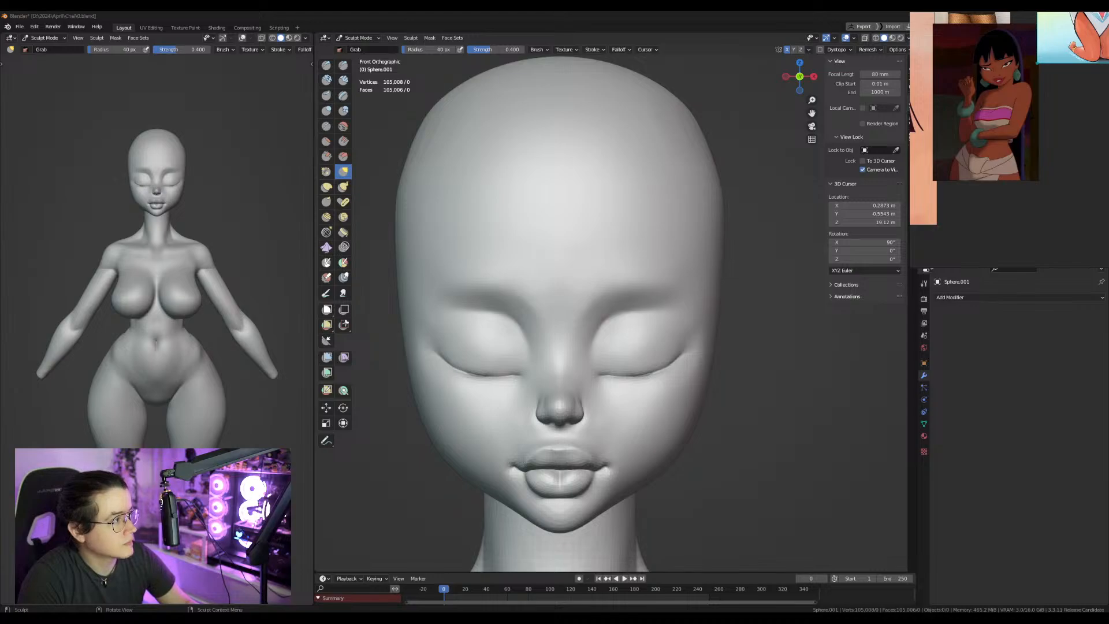
Select the Draw Sharp brush and move an in-place duplicate of the head into the existing collection.
{"action": "left_click", "coordinate": [345, 65]}
{"action": "mouse_move", "coordinate": [595, 312]}
{"action": "middle_mouse_down"}
{"action": "mouse_move", "coordinate": [615, 327]}
{"action": "mouse_move", "coordinate": [577, 354]}
{"action": "middle_mouse_up"}
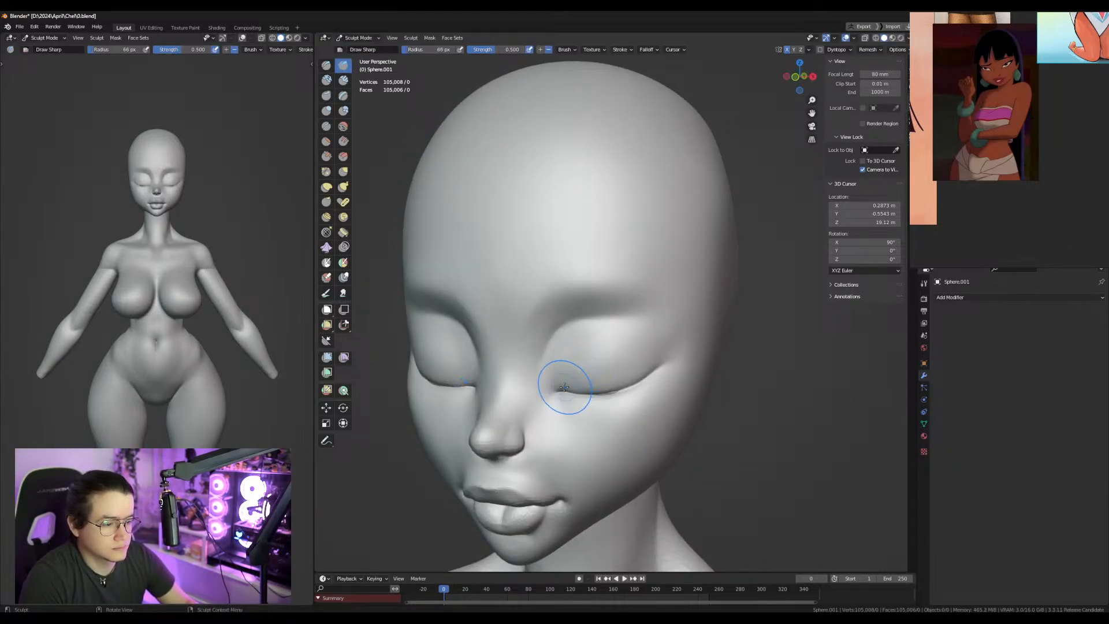
{"action": "key", "text": "ctrl+Tab"}
{"action": "key", "text": "shift+d"}
{"action": "key", "text": "Escape"}
{"action": "key", "text": "m"}
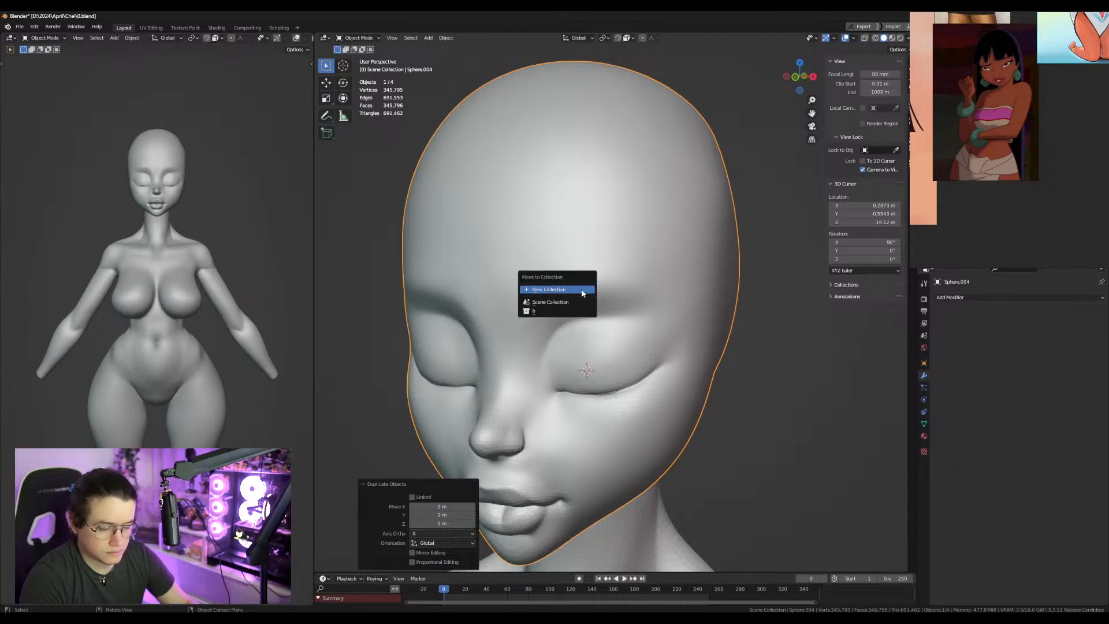
{"action": "left_click", "coordinate": [565, 311]}
Carve the eye openings into the original head along the lids with the Draw Sharp brush at a 59 px radius.
{"action": "left_click", "coordinate": [572, 317]}
{"action": "key", "text": "ctrl+Tab"}
{"action": "key", "text": "bracketleft"}
{"action": "mouse_move", "coordinate": [552, 382]}
{"action": "left_mouse_down"}
{"action": "mouse_move", "coordinate": [658, 346]}
{"action": "mouse_move", "coordinate": [594, 361]}
{"action": "mouse_move", "coordinate": [559, 386]}
{"action": "mouse_move", "coordinate": [617, 386]}
{"action": "mouse_move", "coordinate": [646, 355]}
{"action": "left_mouse_up"}
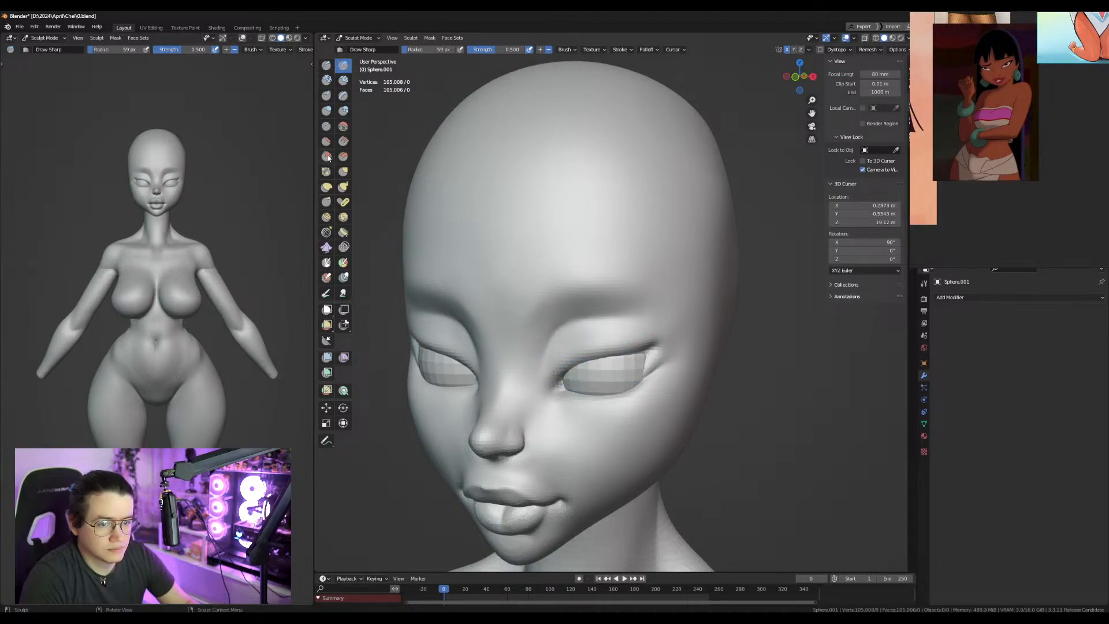
Sharpen the upper lids and the eye corners with the Crease brush at a 57 px radius.
{"action": "left_click", "coordinate": [327, 126]}
{"action": "mouse_move", "coordinate": [664, 376]}
{"action": "middle_mouse_down"}
{"action": "mouse_move", "coordinate": [595, 382]}
{"action": "mouse_move", "coordinate": [644, 371]}
{"action": "middle_mouse_up"}
{"action": "mouse_move", "coordinate": [606, 354]}
{"action": "left_mouse_down"}
{"action": "mouse_move", "coordinate": [577, 370]}
{"action": "mouse_move", "coordinate": [616, 339]}
{"action": "mouse_move", "coordinate": [609, 349]}
{"action": "left_mouse_up"}
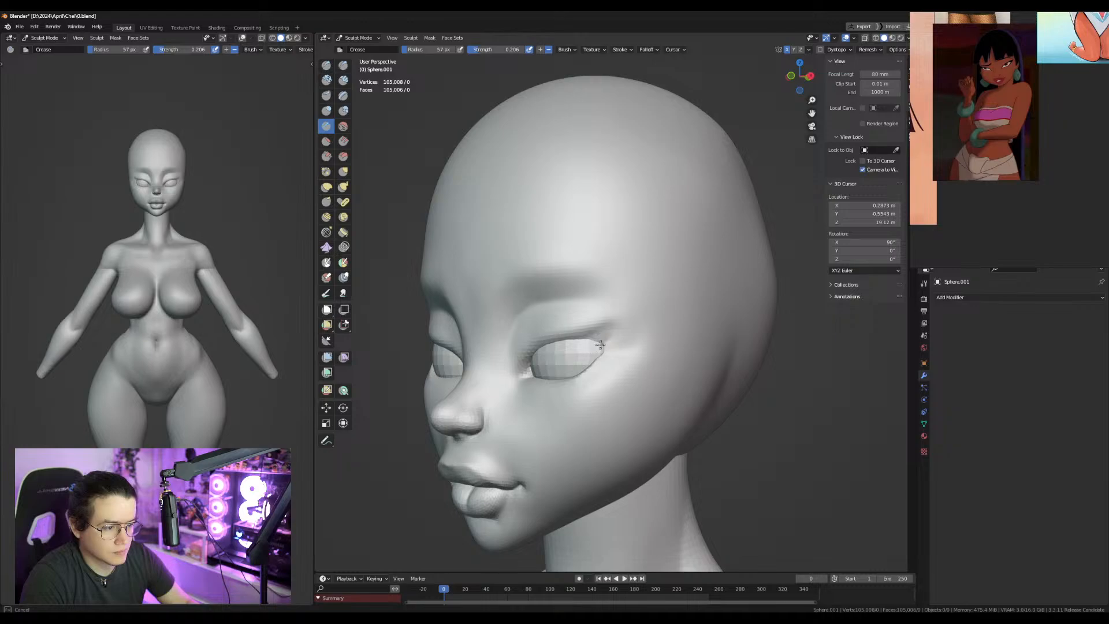
{"action": "middle_click_drag", "start_coordinate": [607, 350], "coordinate": [578, 381]}
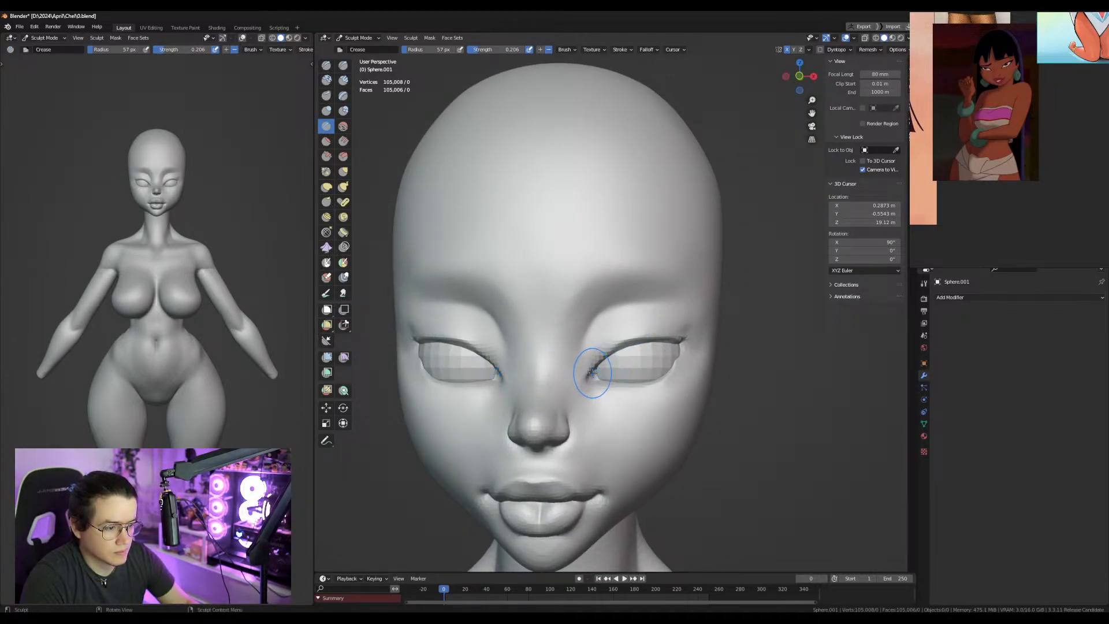
Adjust the eyelid shape in side and front views with the Grab brush, enlarging its radius to 126 px.
{"action": "key", "text": "g"}
{"action": "key", "text": "KP_3"}
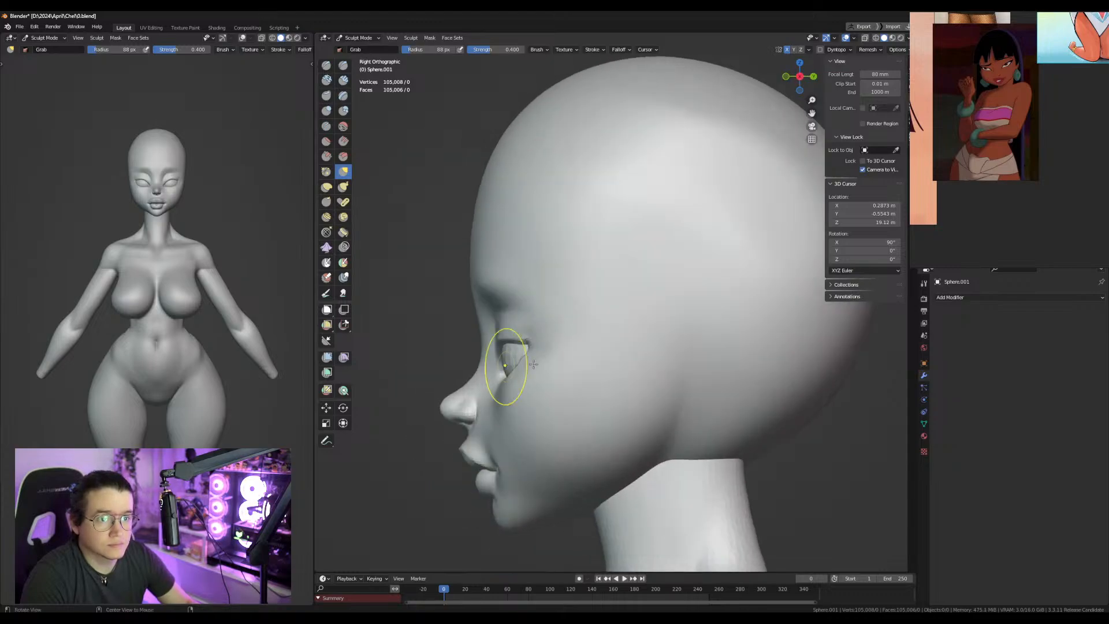
{"action": "key", "text": "KP_1"}
{"action": "scroll", "coordinate": [633, 393], "scroll_direction": "up", "scroll_amount": 1}
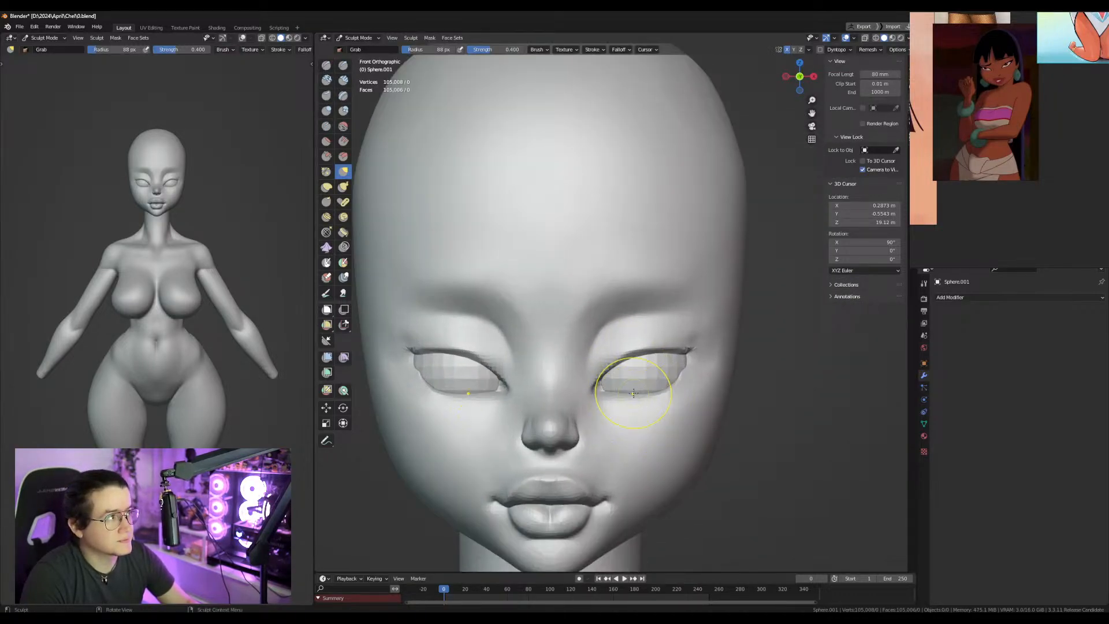
{"action": "key", "text": "f"}
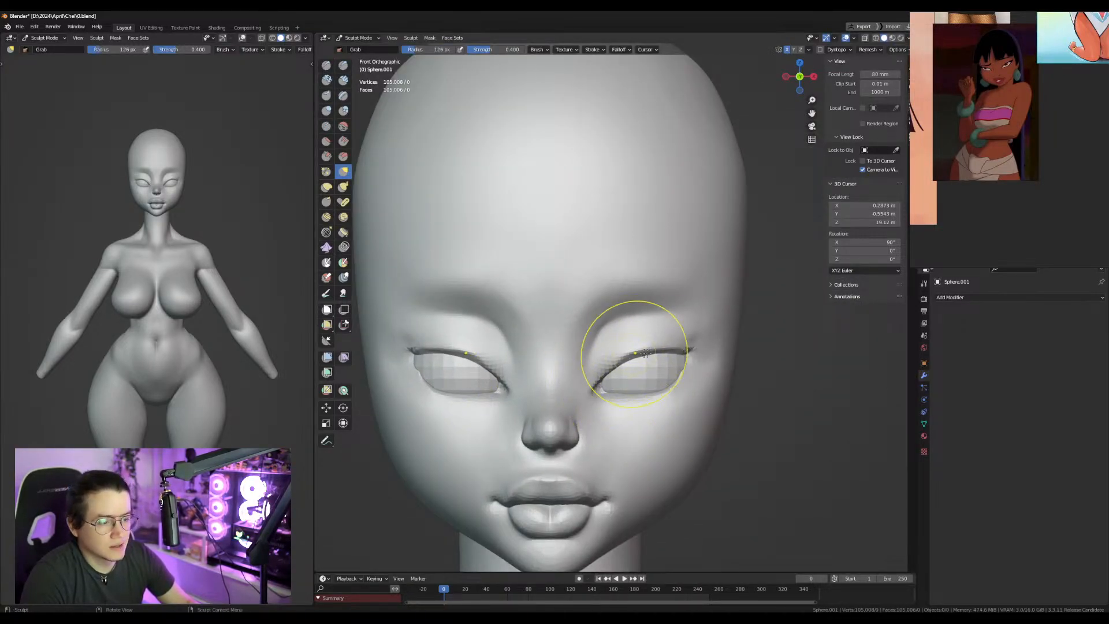
{"action": "left_click", "coordinate": [672, 369]}
Carve the outer eye corners with the Draw Sharp brush at a 46 px radius.
{"action": "left_click", "coordinate": [343, 66]}
{"action": "middle_click_drag", "start_coordinate": [578, 347], "coordinate": [675, 418]}
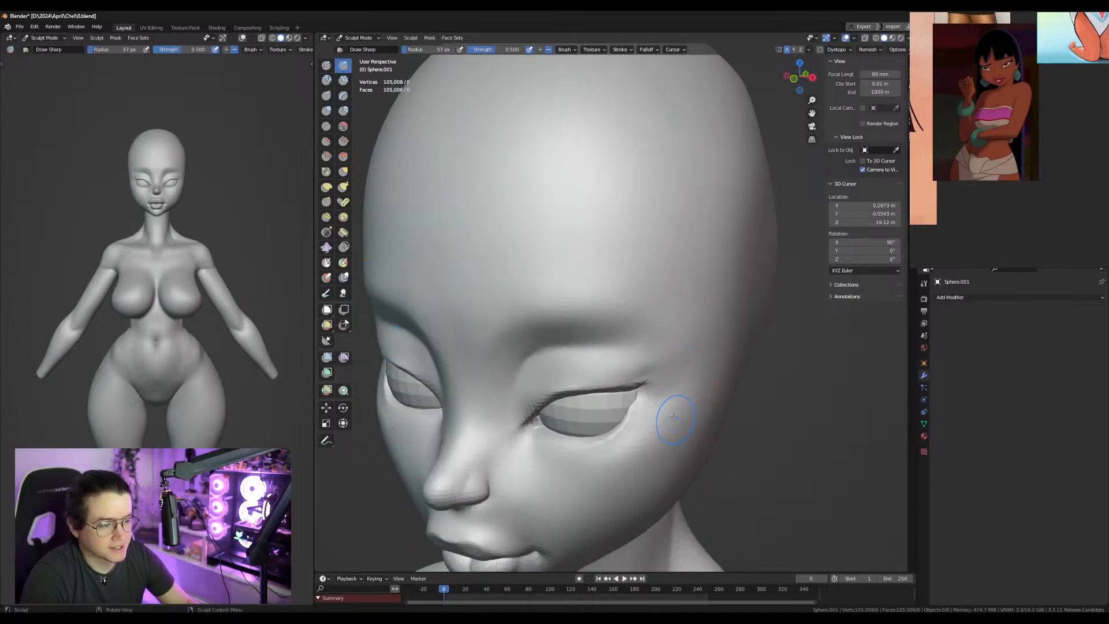
{"action": "key", "text": "f"}
{"action": "left_click", "coordinate": [654, 398]}
{"action": "left_click_drag", "start_coordinate": [647, 400], "coordinate": [642, 406]}
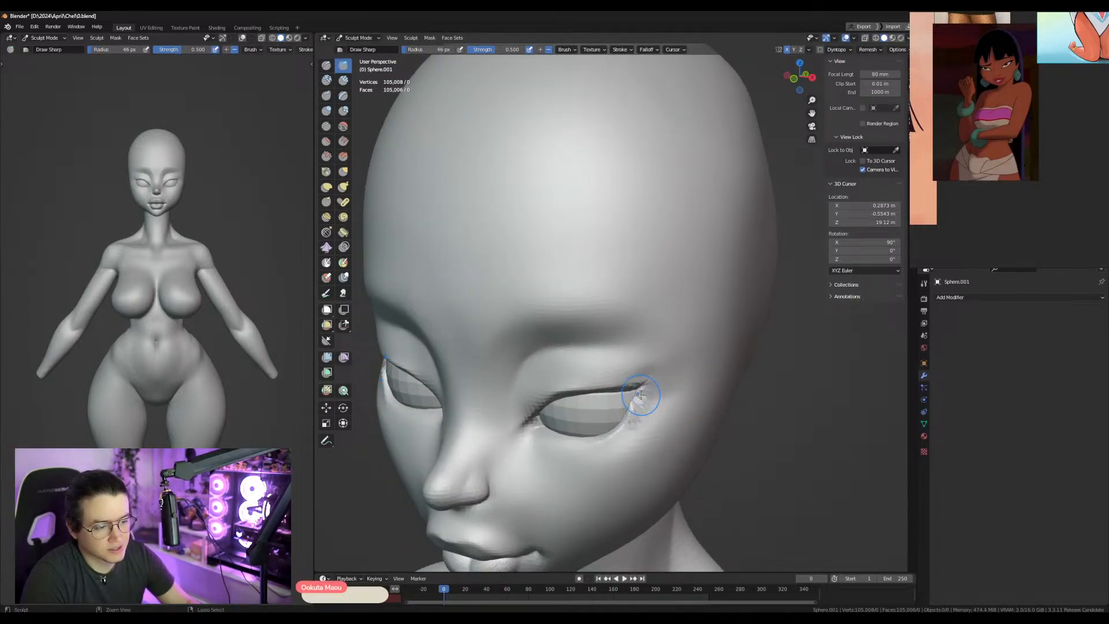
Adjust the outer eye corners with the Grab brush, resizing its radius to 99 px.
{"action": "key", "text": "g"}
{"action": "key", "text": "f"}
{"action": "left_click", "coordinate": [637, 406]}
{"action": "key", "text": "f"}
{"action": "left_click", "coordinate": [636, 397]}
{"action": "middle_click_drag", "start_coordinate": [636, 398], "coordinate": [691, 399]}
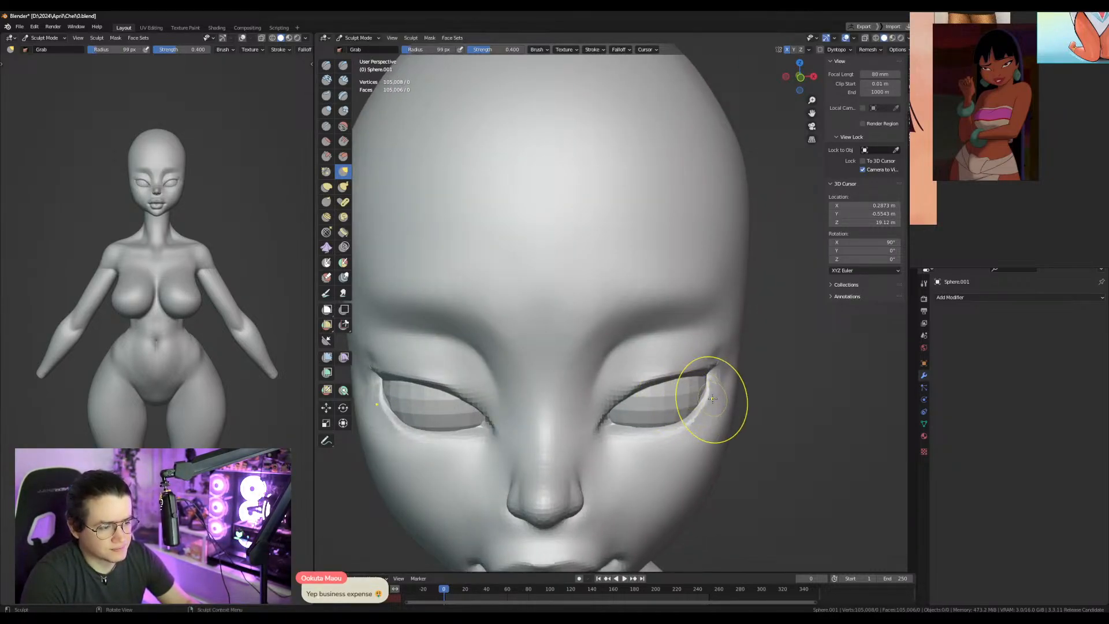
{"action": "key", "text": "f"}
{"action": "left_click", "coordinate": [693, 393]}
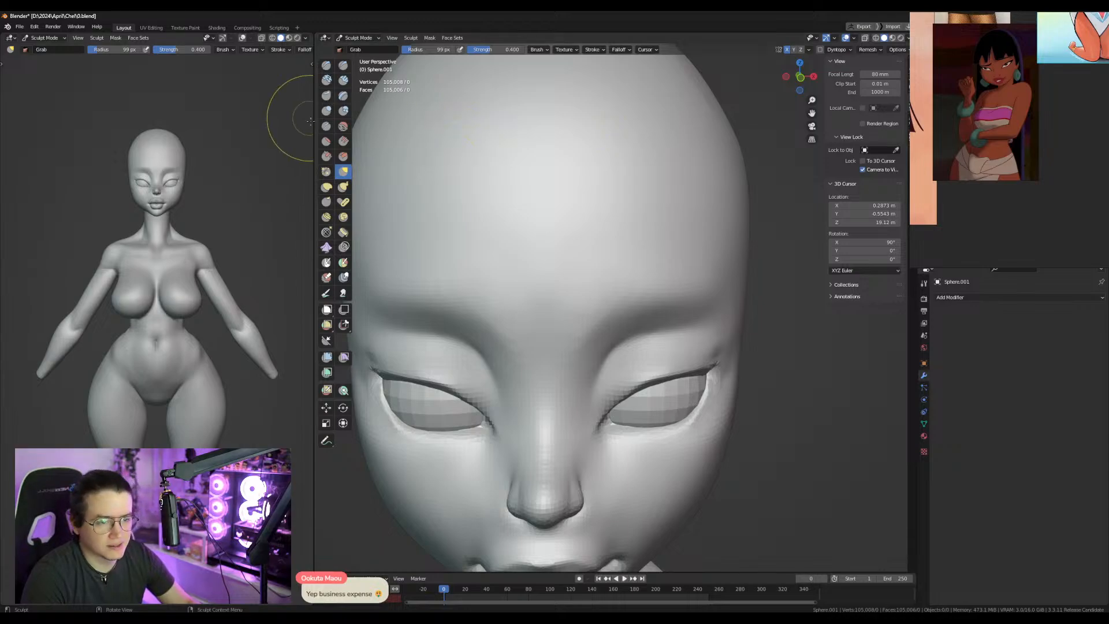
Reshape the inner eye corners from a side angle with the Grab brush at a 132 px radius.
{"action": "key", "text": "f"}
{"action": "left_click", "coordinate": [520, 322]}
{"action": "mouse_move", "coordinate": [520, 322]}
{"action": "middle_mouse_down"}
{"action": "mouse_move", "coordinate": [575, 372]}
{"action": "mouse_move", "coordinate": [483, 396]}
{"action": "middle_mouse_up"}
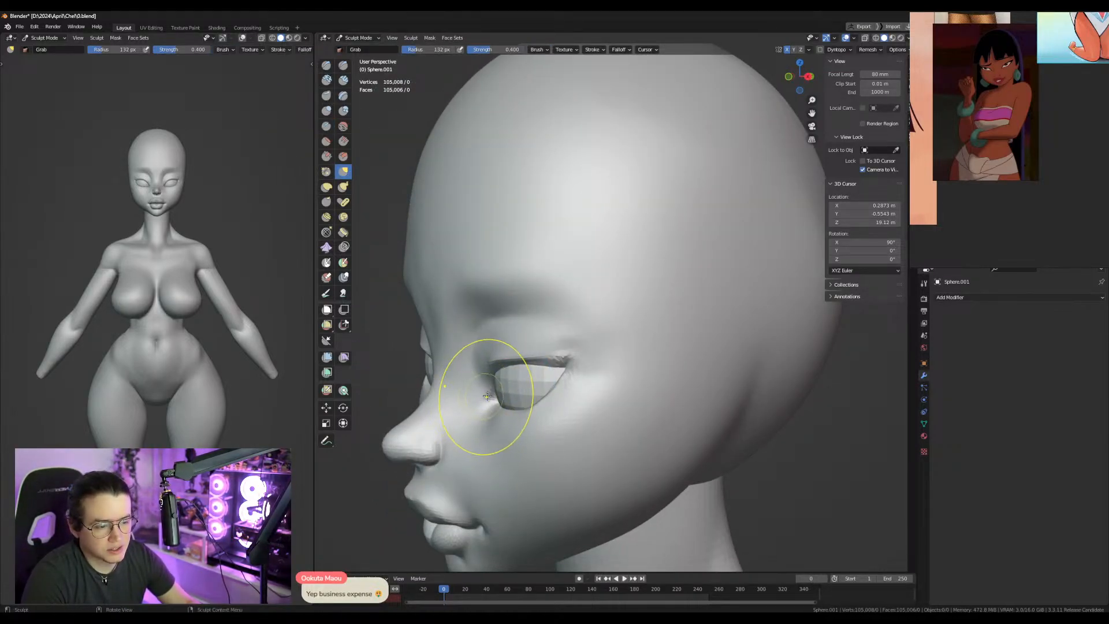
{"action": "mouse_move", "coordinate": [485, 396]}
{"action": "middle_mouse_down"}
{"action": "mouse_move", "coordinate": [544, 375]}
{"action": "mouse_move", "coordinate": [515, 341]}
{"action": "middle_mouse_up"}
Crease the inner eye corners and lower lid lines with the Crease brush at a 50 px radius.
{"action": "key", "text": "shift+c"}
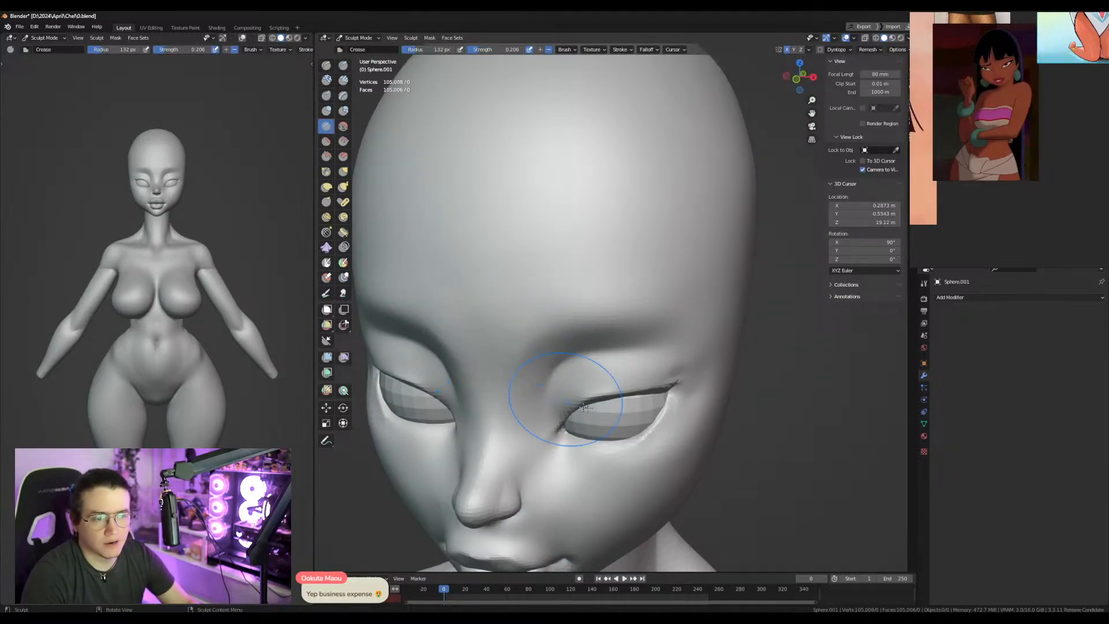
{"action": "middle_click_drag", "start_coordinate": [563, 434], "coordinate": [604, 431]}
{"action": "key", "text": "f"}
{"action": "left_click", "coordinate": [563, 435]}
{"action": "key", "text": "f"}
{"action": "left_click", "coordinate": [614, 447]}
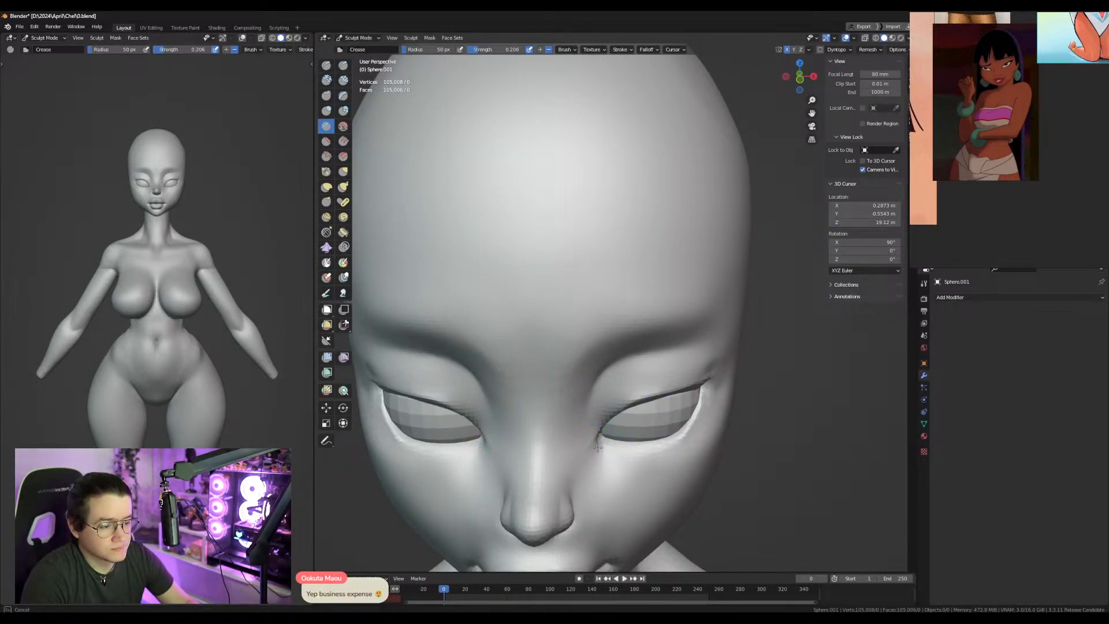
{"action": "middle_click_drag", "start_coordinate": [604, 442], "coordinate": [567, 447]}
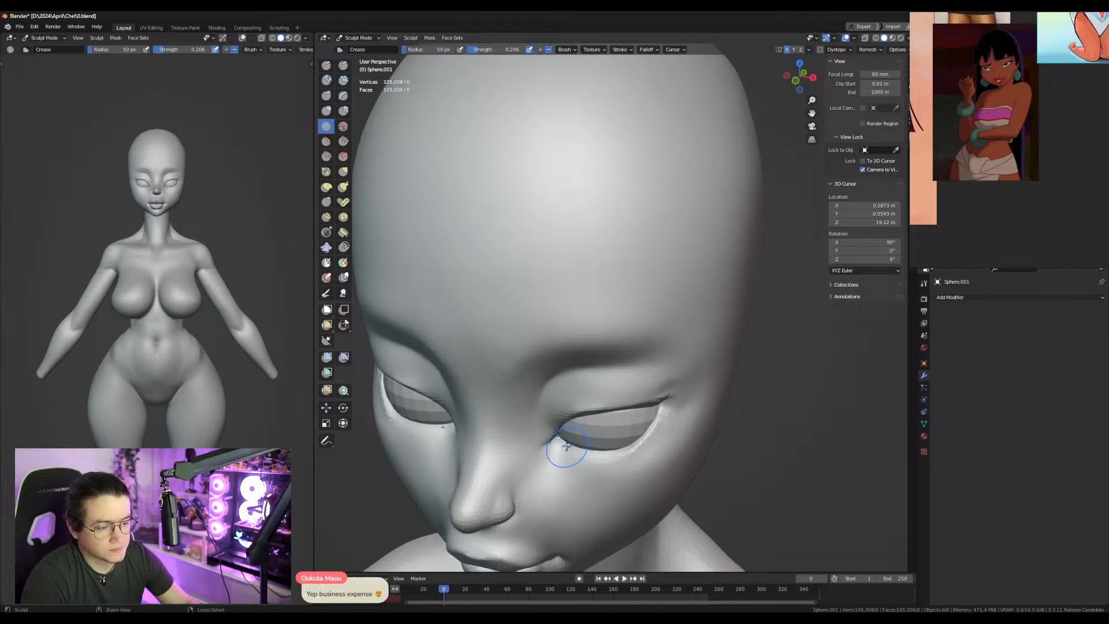
{"action": "mouse_move", "coordinate": [574, 450]}
{"action": "left_mouse_down"}
{"action": "mouse_move", "coordinate": [583, 459]}
{"action": "mouse_move", "coordinate": [657, 429]}
{"action": "left_mouse_up"}
Tighten the lower eyelid rims with the Pinch brush.
{"action": "mouse_move", "coordinate": [654, 431]}
{"action": "middle_mouse_down"}
{"action": "mouse_move", "coordinate": [636, 370]}
{"action": "mouse_move", "coordinate": [589, 436]}
{"action": "middle_mouse_up"}
{"action": "left_click", "coordinate": [326, 171]}
{"action": "mouse_move", "coordinate": [590, 436]}
{"action": "left_mouse_down"}
{"action": "mouse_move", "coordinate": [565, 453]}
{"action": "mouse_move", "coordinate": [613, 445]}
{"action": "mouse_move", "coordinate": [613, 422]}
{"action": "left_mouse_up"}
Deepen the lower lid line and outer eye corners with the Draw Sharp brush, reducing its radius to 40 px.
{"action": "left_click", "coordinate": [343, 65]}
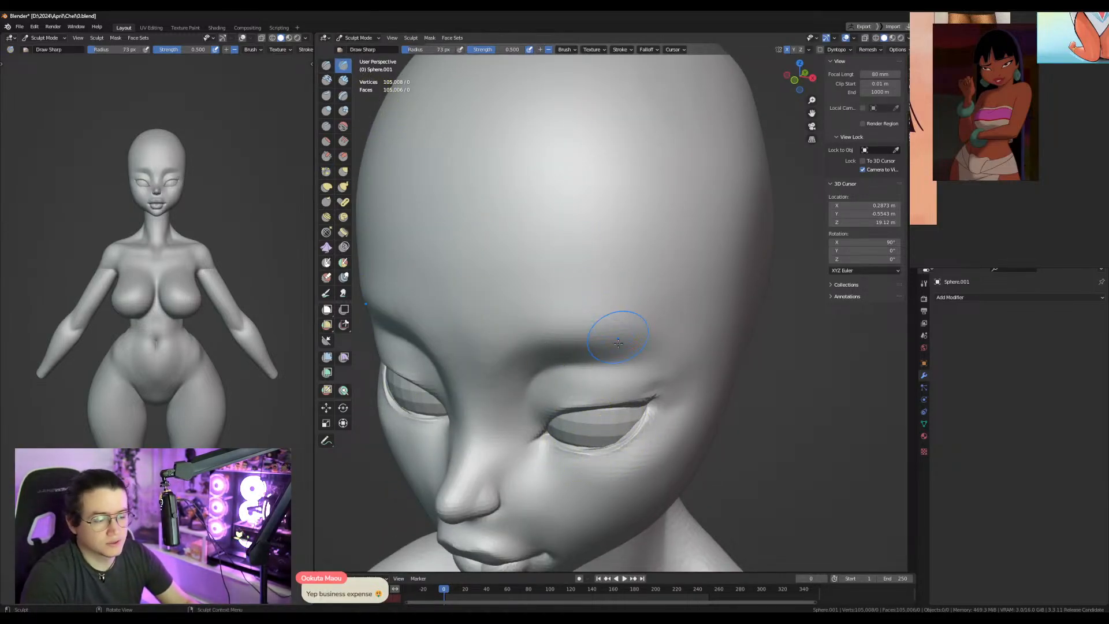
{"action": "key", "text": "f"}
{"action": "left_click", "coordinate": [601, 447]}
{"action": "left_click_drag", "start_coordinate": [597, 448], "coordinate": [625, 435]}
{"action": "middle_click_drag", "start_coordinate": [619, 436], "coordinate": [654, 402]}
{"action": "key", "text": "f"}
{"action": "left_click", "coordinate": [648, 402]}
{"action": "left_click_drag", "start_coordinate": [676, 391], "coordinate": [656, 414]}
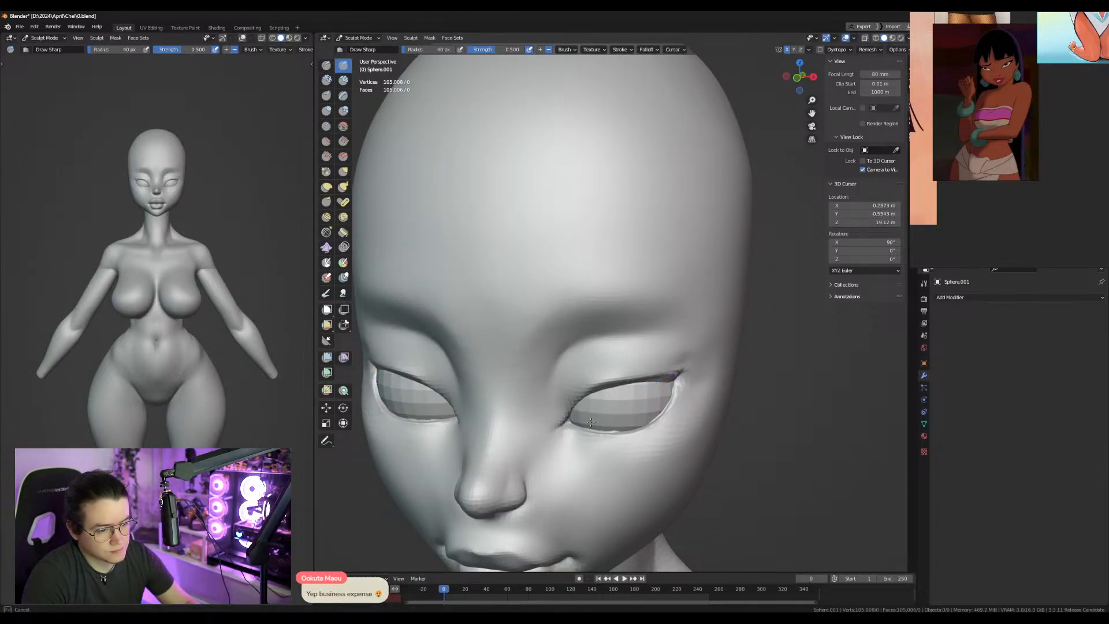
Mask the brow and upper lid region in front view, inverting and smoothing the mask for the Grab brush.
{"action": "key", "text": "KP_1"}
{"action": "key", "text": "g"}
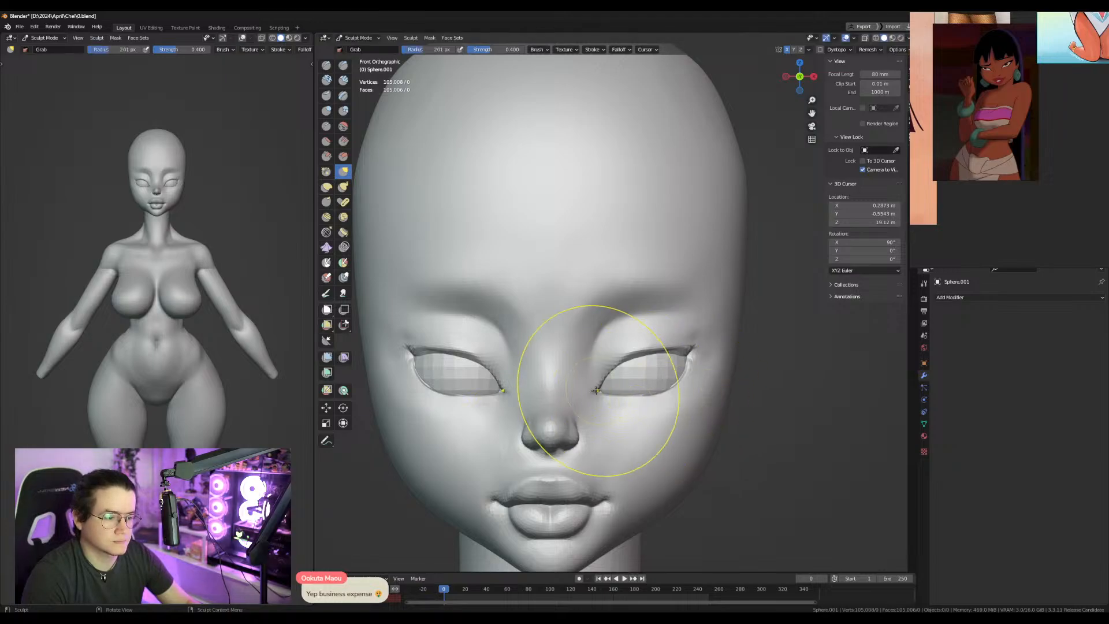
{"action": "mouse_move", "coordinate": [669, 367]}
{"action": "left_mouse_down", "text": "ctrl+shift"}
{"action": "mouse_move", "coordinate": [478, 270]}
{"action": "mouse_move", "coordinate": [501, 396]}
{"action": "left_mouse_up", "text": "ctrl+shift"}
{"action": "key", "text": "ctrl+i"}
{"action": "key", "text": "a"}
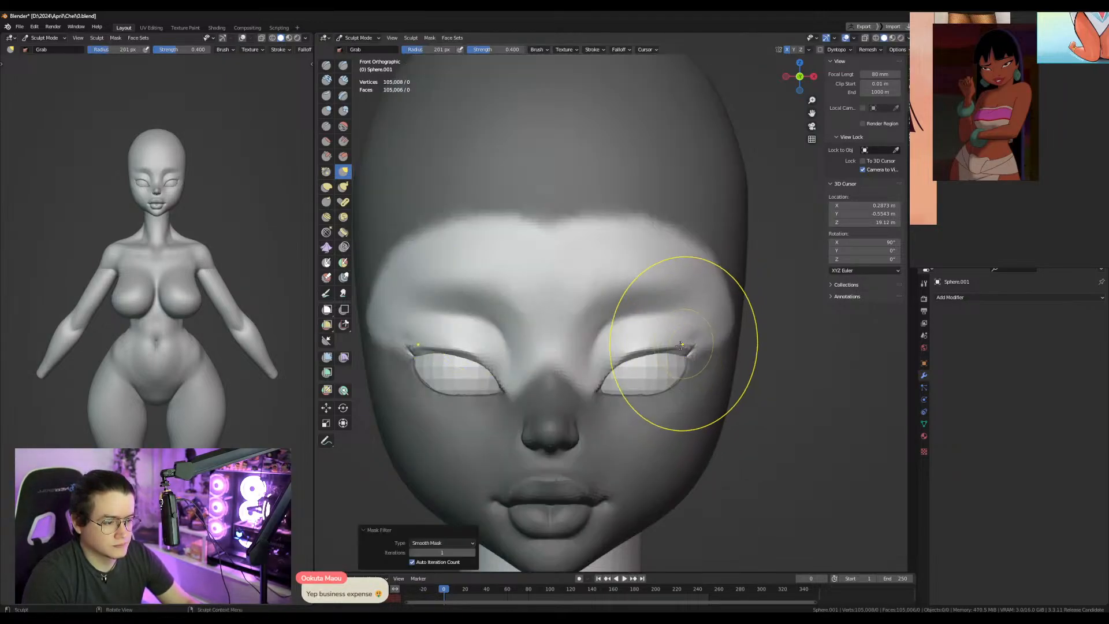
{"action": "key", "text": "ctrl+i"}
Pull the lower eyelids into shape with a resized Grab brush.
{"action": "middle_click_drag", "start_coordinate": [676, 383], "coordinate": [659, 383]}
{"action": "key", "text": "f"}
{"action": "left_click", "coordinate": [663, 393]}
{"action": "left_click_drag", "start_coordinate": [654, 408], "coordinate": [659, 390]}
{"action": "middle_click_drag", "start_coordinate": [659, 387], "coordinate": [637, 369]}
Refine the inner and outer eye corners with the Grab brush, ending at a 183 px radius.
{"action": "key", "text": "f"}
{"action": "left_click", "coordinate": [606, 386]}
{"action": "mouse_move", "coordinate": [616, 386]}
{"action": "left_mouse_down"}
{"action": "mouse_move", "coordinate": [626, 393]}
{"action": "mouse_move", "coordinate": [617, 379]}
{"action": "left_mouse_up"}
{"action": "key", "text": "f"}
{"action": "left_click", "coordinate": [609, 383]}
{"action": "middle_click_drag", "start_coordinate": [609, 383], "coordinate": [688, 369]}
{"action": "key", "text": "f"}
{"action": "left_click", "coordinate": [702, 370]}
{"action": "middle_click_drag", "start_coordinate": [585, 397], "coordinate": [554, 394]}
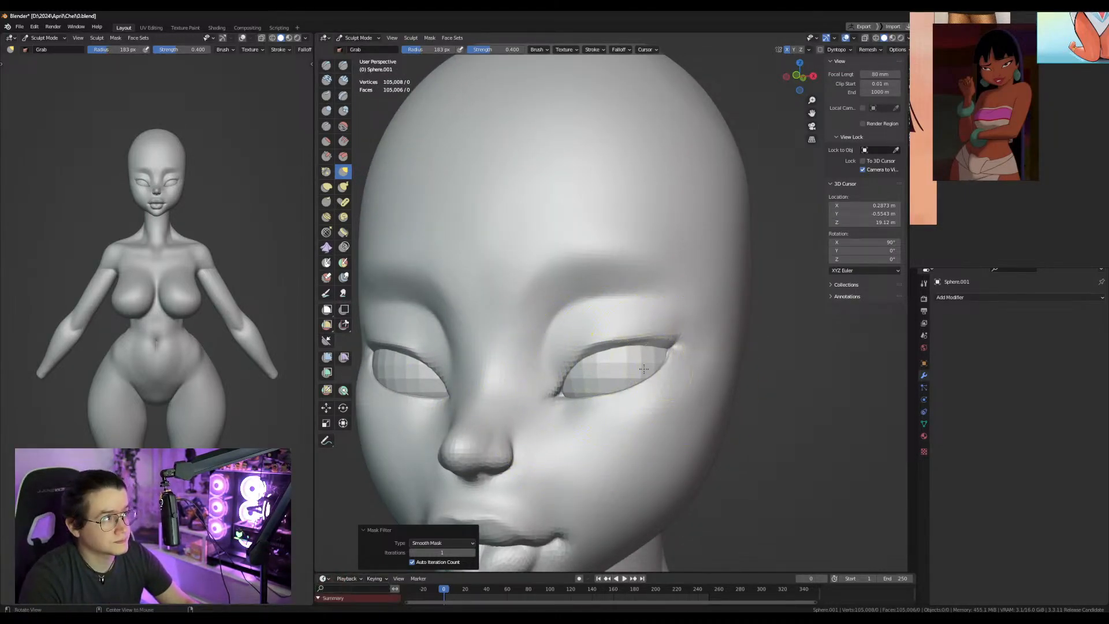
Isolate the lower eyelid area in front view with an inverted mask for the Grab brush.
{"action": "key", "text": "KP_1"}
{"action": "key", "text": "f"}
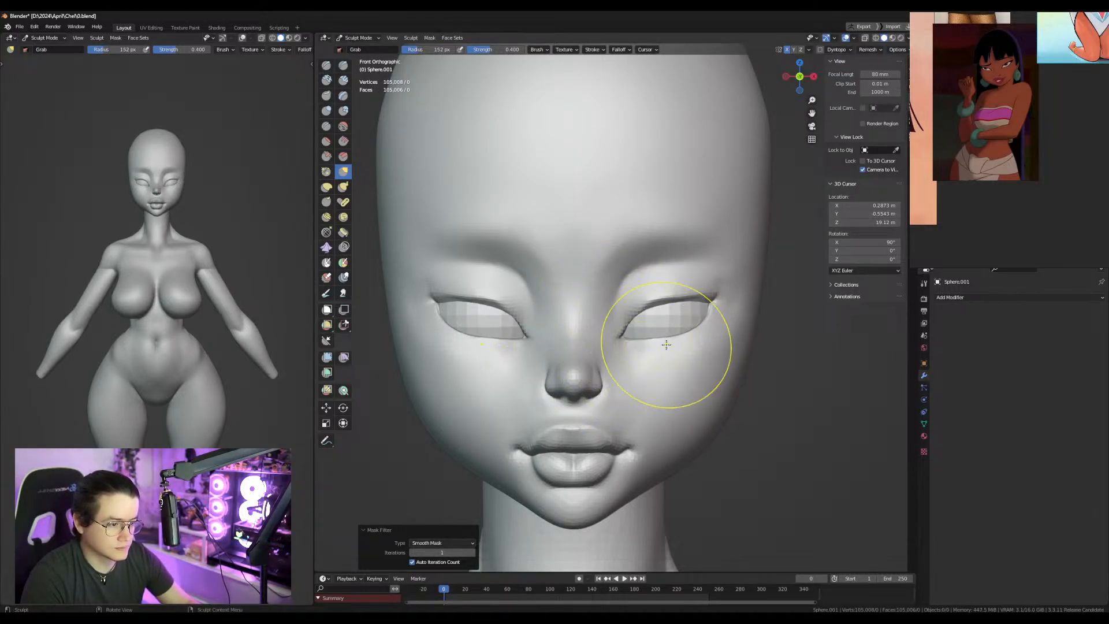
{"action": "key", "text": "f"}
{"action": "left_click", "coordinate": [614, 344]}
{"action": "mouse_move", "coordinate": [672, 348]}
{"action": "left_mouse_down"}
{"action": "mouse_move", "coordinate": [721, 310]}
{"action": "mouse_move", "coordinate": [673, 255]}
{"action": "mouse_move", "coordinate": [614, 324]}
{"action": "left_mouse_up"}
{"action": "key", "text": "ctrl+i"}
{"action": "key", "text": "shift+r"}
{"action": "key", "text": "ctrl+m"}
{"action": "key", "text": "ctrl+m"}
Reshape the lower lids from above with the Grab brush at a 151 px radius and clear the mask.
{"action": "key", "text": "f"}
{"action": "mouse_move", "coordinate": [686, 347]}
{"action": "middle_mouse_down"}
{"action": "mouse_move", "coordinate": [704, 386]}
{"action": "mouse_move", "coordinate": [680, 426]}
{"action": "middle_mouse_up"}
{"action": "left_click", "coordinate": [744, 389]}
{"action": "left_click_drag", "start_coordinate": [681, 421], "coordinate": [706, 412]}
{"action": "key", "text": "alt+m"}
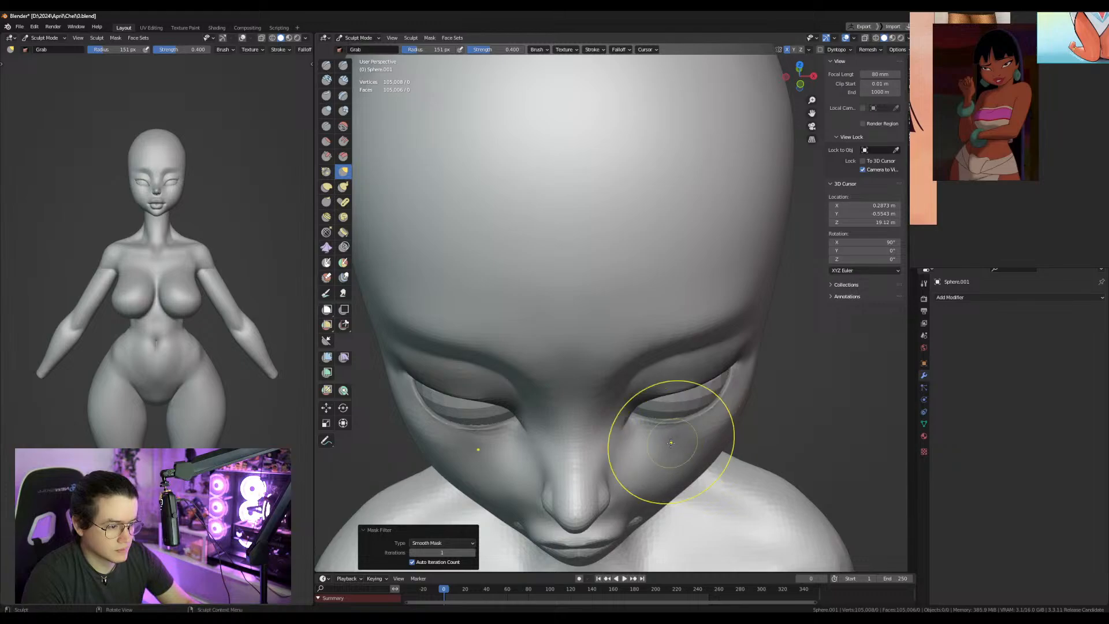
{"action": "left_click_drag", "start_coordinate": [675, 446], "coordinate": [683, 405]}
Sharpen the crease beneath the lower eyelids with the Crease brush at a 45 px radius.
{"action": "mouse_move", "coordinate": [683, 405]}
{"action": "middle_mouse_down"}
{"action": "mouse_move", "coordinate": [695, 383]}
{"action": "mouse_move", "coordinate": [671, 378]}
{"action": "middle_mouse_up"}
{"action": "key", "text": "f"}
{"action": "left_click", "coordinate": [607, 350]}
{"action": "middle_click_drag", "start_coordinate": [608, 350], "coordinate": [604, 386]}
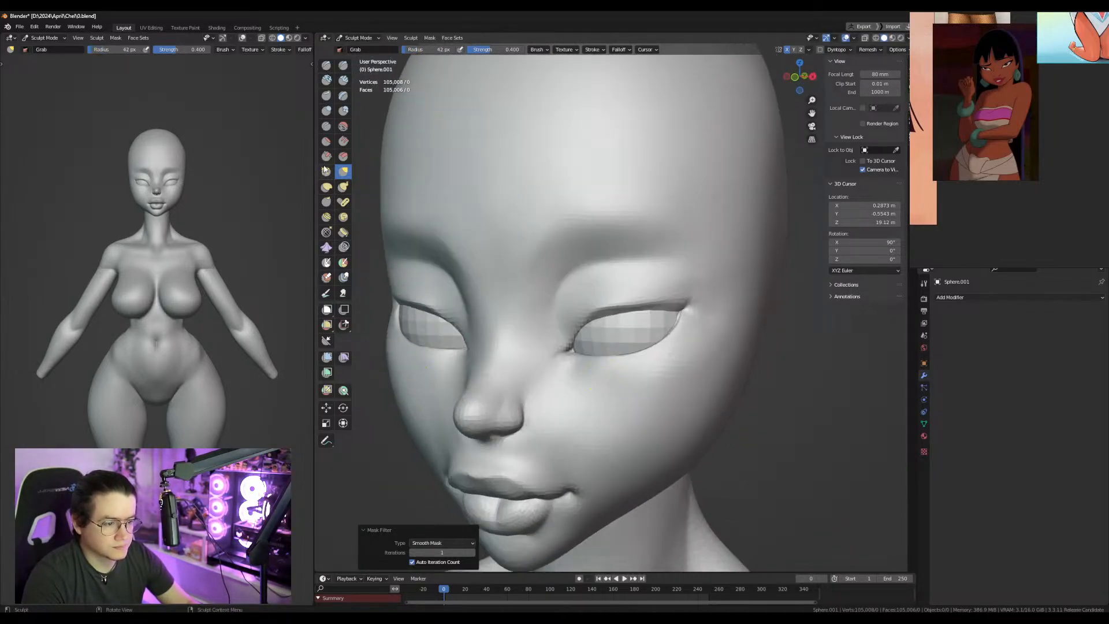
{"action": "left_click", "coordinate": [327, 127]}
{"action": "left_click_drag", "start_coordinate": [624, 391], "coordinate": [685, 346]}
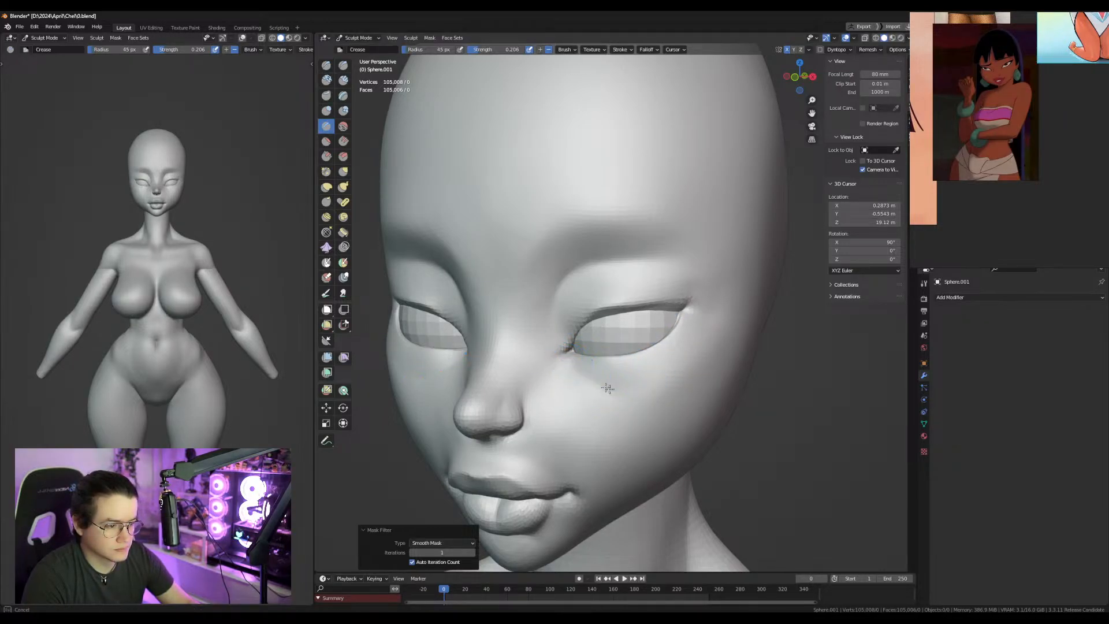
Switch to Object Mode and shade the mirrored eyeballs smooth.
{"action": "middle_click_drag", "start_coordinate": [610, 273], "coordinate": [633, 290]}
{"action": "key", "text": "ctrl+Tab"}
{"action": "mouse_move", "coordinate": [220, 288]}
{"action": "middle_mouse_down"}
{"action": "mouse_move", "coordinate": [150, 292]}
{"action": "mouse_move", "coordinate": [161, 292]}
{"action": "middle_mouse_up"}
{"action": "left_click", "coordinate": [654, 347]}
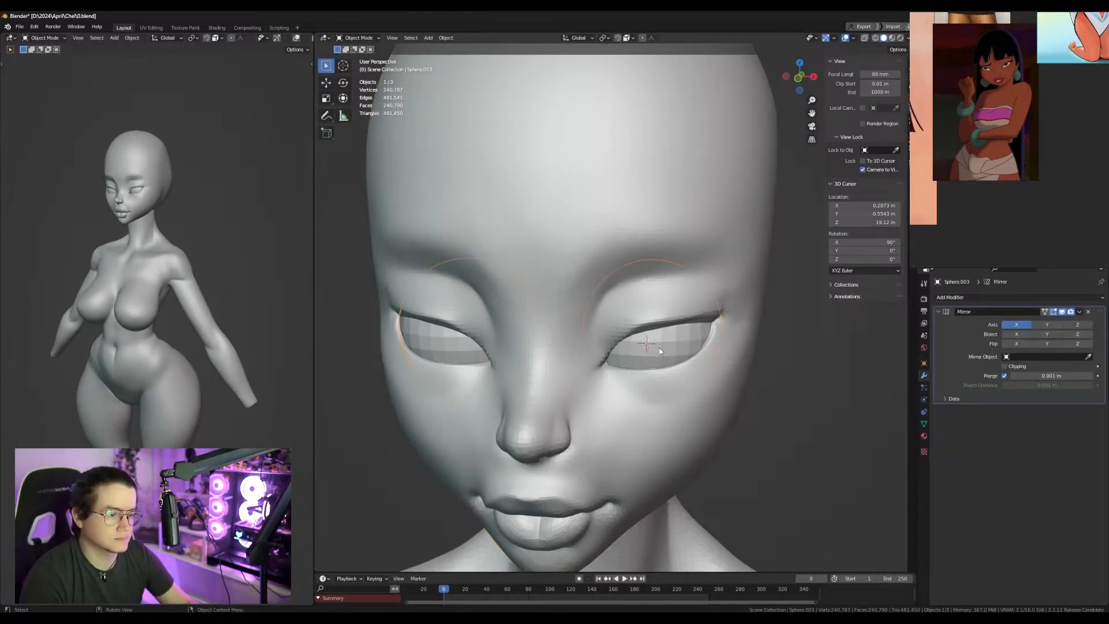
{"action": "right_click", "coordinate": [659, 348]}
{"action": "left_click", "coordinate": [646, 318]}
Add a plane mesh to the scene in front view.
{"action": "scroll", "coordinate": [726, 364], "scroll_direction": "down", "scroll_amount": 9}
{"action": "middle_click_drag", "start_coordinate": [726, 363], "coordinate": [675, 235], "text": "alt"}
{"action": "left_click", "coordinate": [621, 382]}
{"action": "middle_click_drag", "start_coordinate": [640, 363], "coordinate": [662, 231], "text": "shift"}
{"action": "middle_click_drag", "start_coordinate": [666, 388], "coordinate": [649, 243], "text": "shift"}
{"action": "middle_click_drag", "start_coordinate": [668, 340], "coordinate": [652, 556], "text": "shift"}
{"action": "key", "text": "shift+a"}
{"action": "mouse_move", "coordinate": [597, 376]}
{"action": "left_click", "coordinate": [650, 374]}
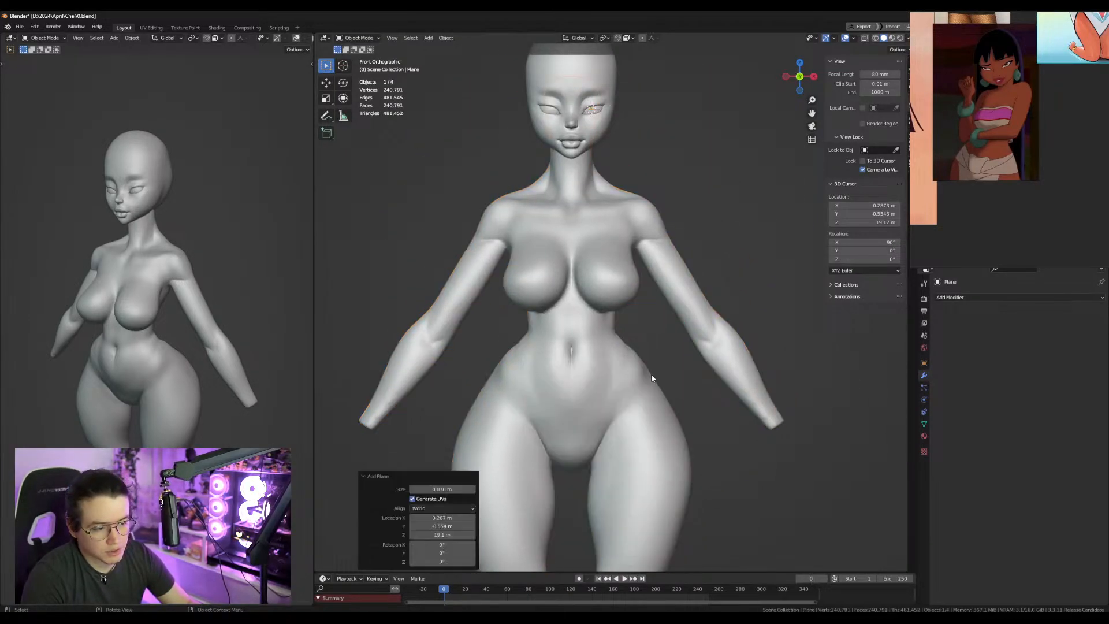
Rotate the plane -90° in side view and move it down in front of the pelvis.
{"action": "scroll", "coordinate": [651, 373], "scroll_direction": "down", "scroll_amount": 5}
{"action": "key", "text": "KP_3"}
{"action": "scroll", "coordinate": [616, 377], "scroll_direction": "up", "scroll_amount": 2}
{"action": "key", "text": "g"}
{"action": "left_click", "coordinate": [622, 520]}
{"action": "type", "text": "r90-"}
{"action": "key", "text": "Return"}
{"action": "key", "text": "g"}
{"action": "left_click", "coordinate": [661, 463]}
{"action": "key", "text": "KP_1"}
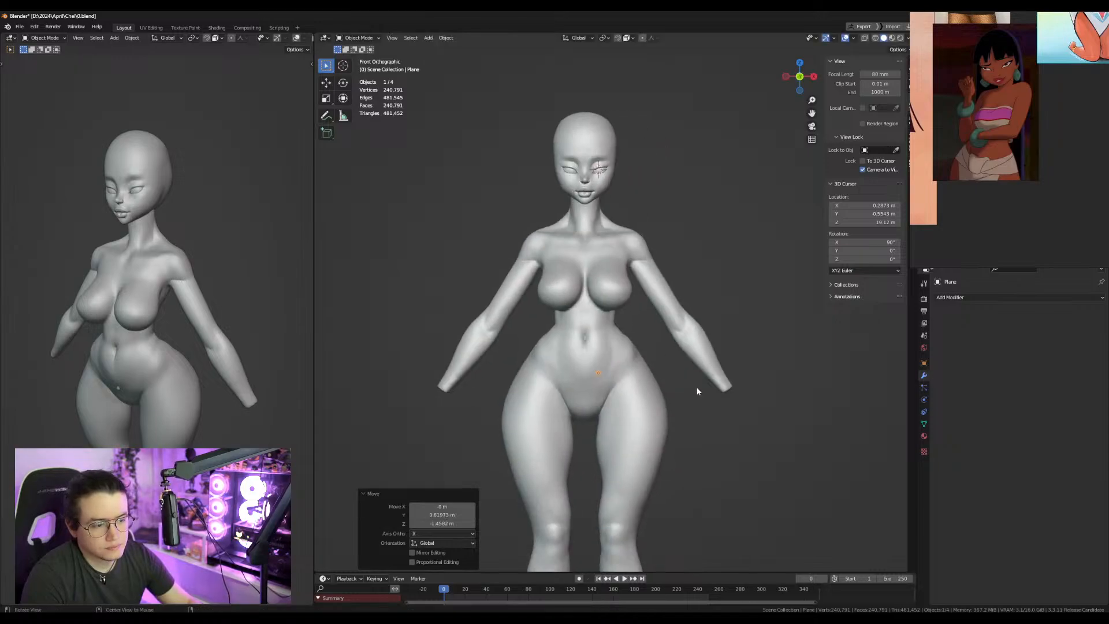
Scale up the plane, place it beside the centreline on the lower belly, and apply its transforms.
{"action": "scroll", "coordinate": [697, 387], "scroll_direction": "up", "scroll_amount": 2}
{"action": "key", "text": "s"}
{"action": "left_click", "coordinate": [595, 446]}
{"action": "key", "text": "g"}
{"action": "left_click", "coordinate": [637, 407]}
{"action": "middle_click_drag", "start_coordinate": [661, 400], "coordinate": [674, 366], "text": "shift"}
{"action": "key", "text": "ctrl+a"}
{"action": "left_click", "coordinate": [674, 367]}
Add Mirror, level 2 Subdivision and Shrinkwrap modifiers to the plane.
{"action": "key", "text": "alt+m"}
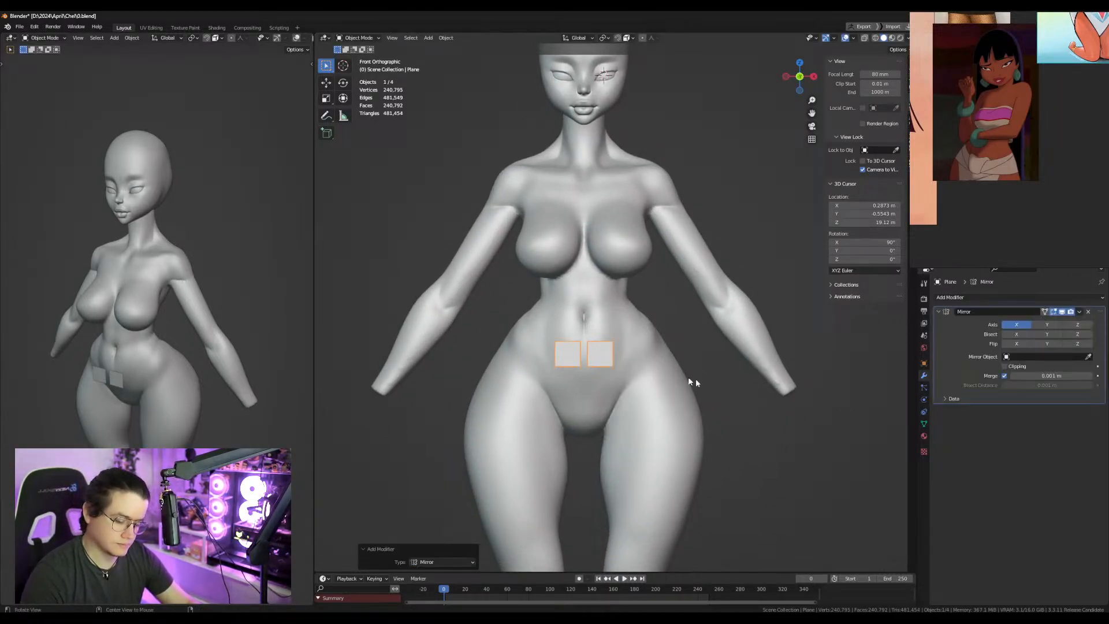
{"action": "key", "text": "ctrl+2"}
{"action": "key", "text": "q"}
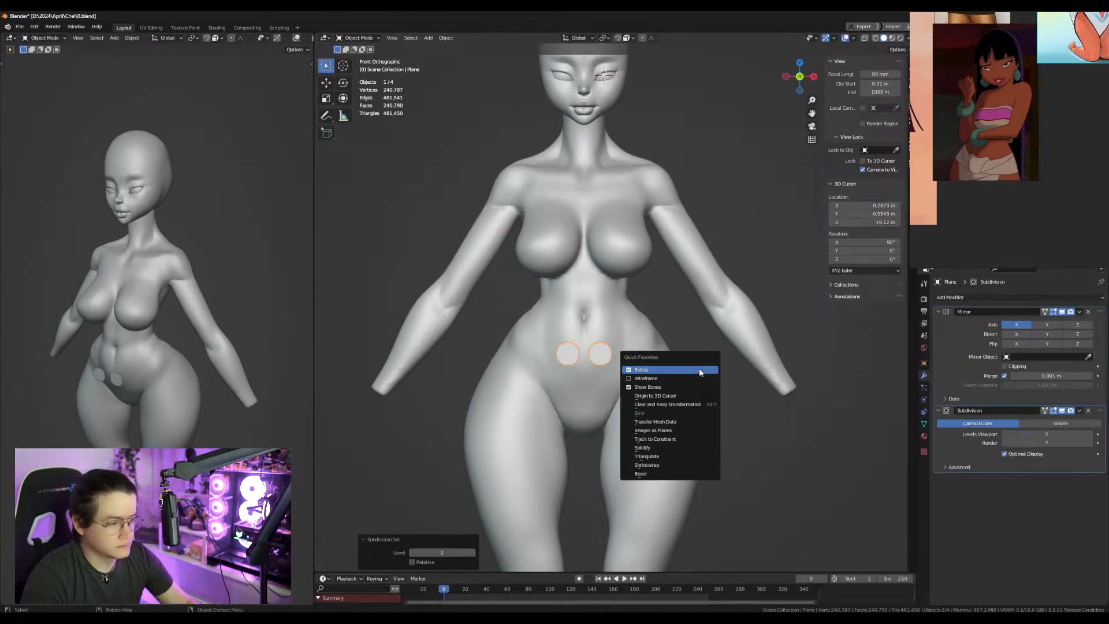
{"action": "left_click", "coordinate": [674, 465]}
Set the Shrinkwrap snap mode to Above Surface and its target to the body mesh, Sphere.
{"action": "left_click", "coordinate": [1043, 504]}
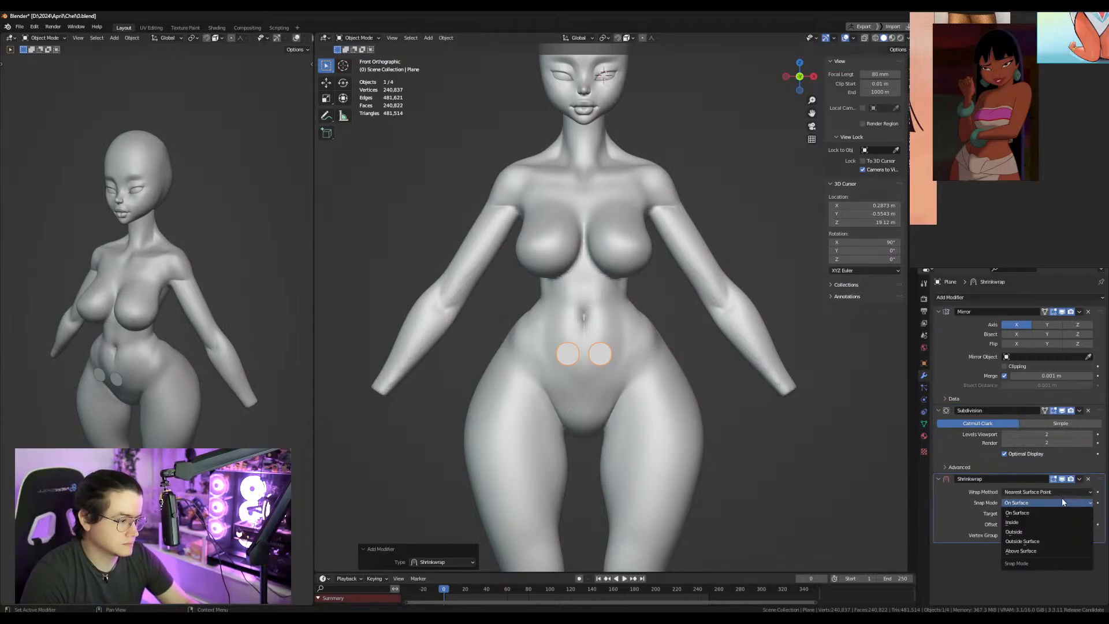
{"action": "left_click", "coordinate": [1031, 550]}
{"action": "key", "text": "a"}
{"action": "key", "text": "a"}
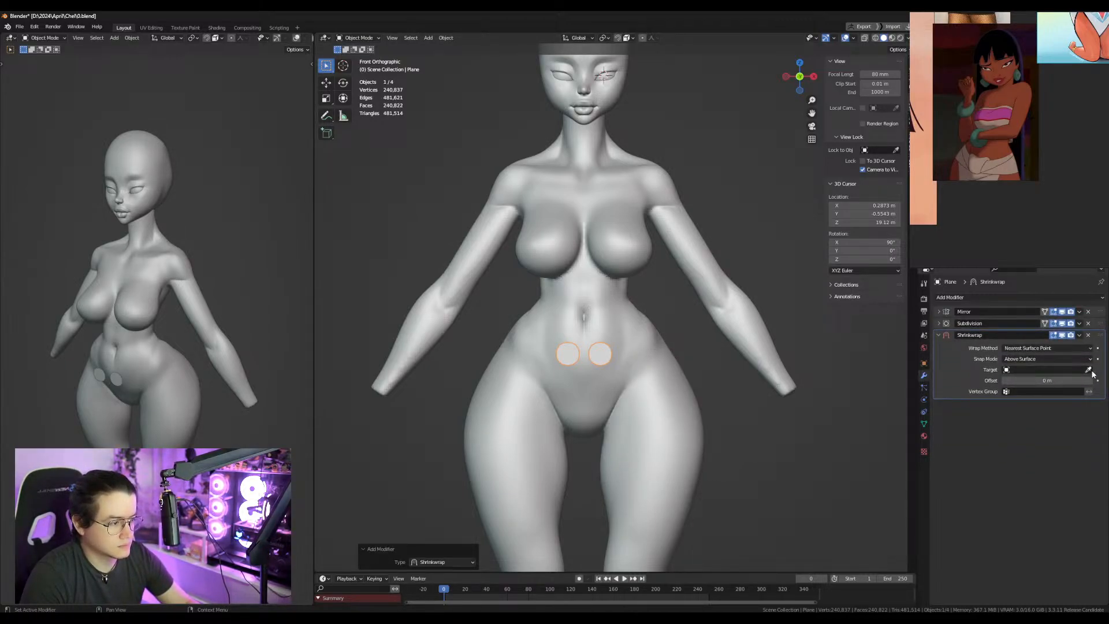
{"action": "left_click", "coordinate": [696, 386]}
Set snapping to Face Project and move the plane's face outward across the lower belly in Edit Mode.
{"action": "left_click", "coordinate": [629, 38]}
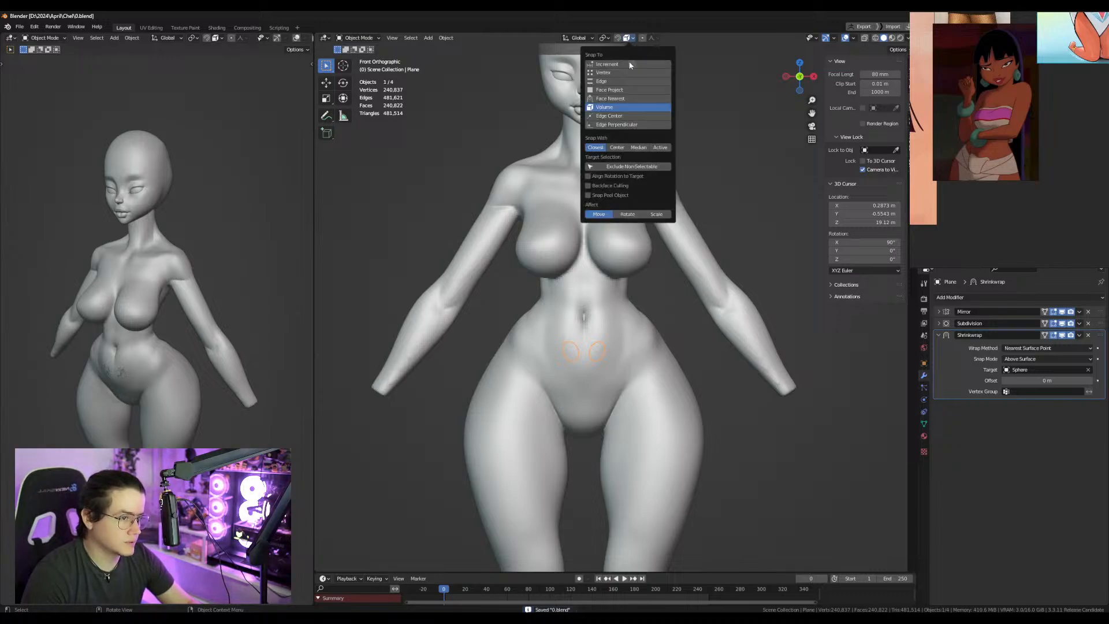
{"action": "left_click", "coordinate": [611, 89]}
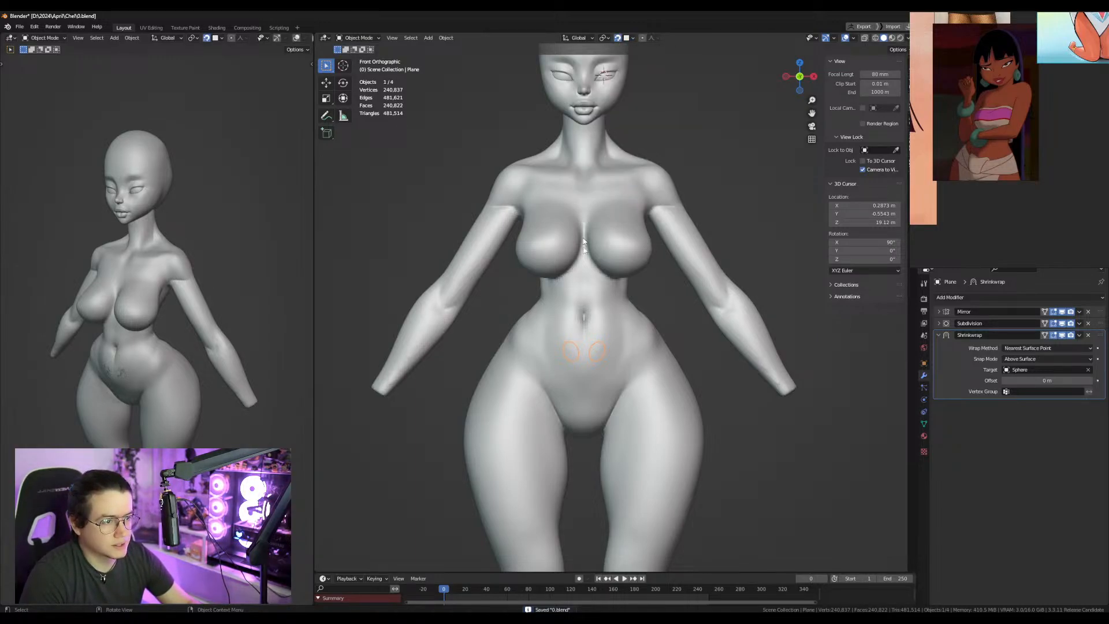
{"action": "scroll", "coordinate": [585, 248], "scroll_direction": "up", "scroll_amount": 4}
{"action": "key", "text": "Tab"}
{"action": "key", "text": "g"}
{"action": "left_click", "coordinate": [600, 402]}
{"action": "middle_click_drag", "start_coordinate": [600, 401], "coordinate": [646, 308], "text": "shift"}
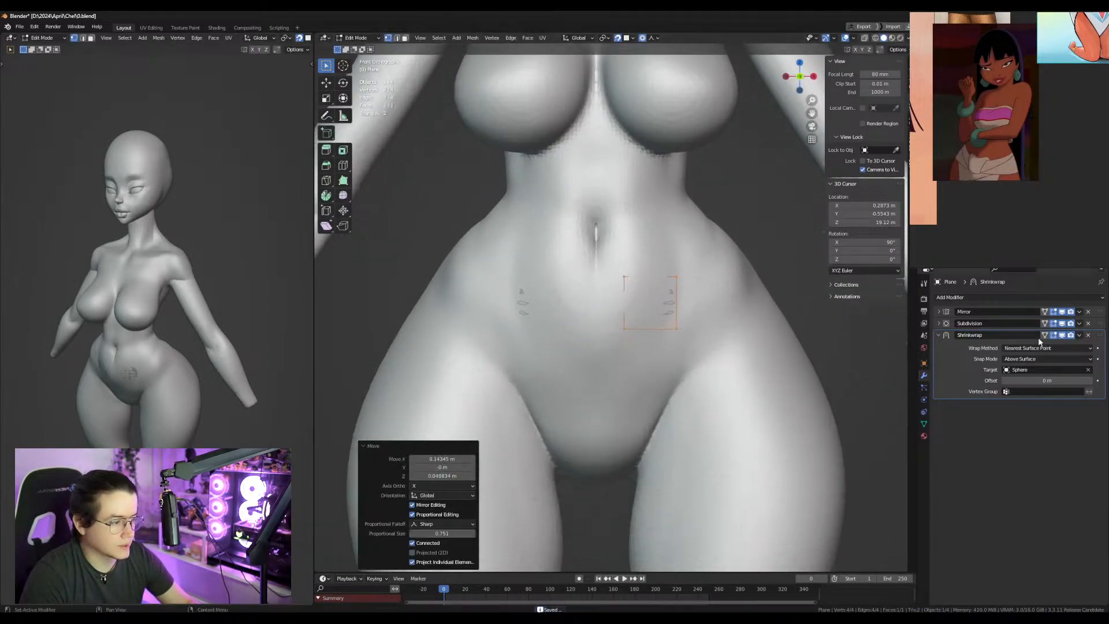
Set the Shrinkwrap offset to 0.003 m and extrude the plane's inner edge along X toward the centreline.
{"action": "left_click_drag", "start_coordinate": [1047, 381], "coordinate": [1053, 380]}
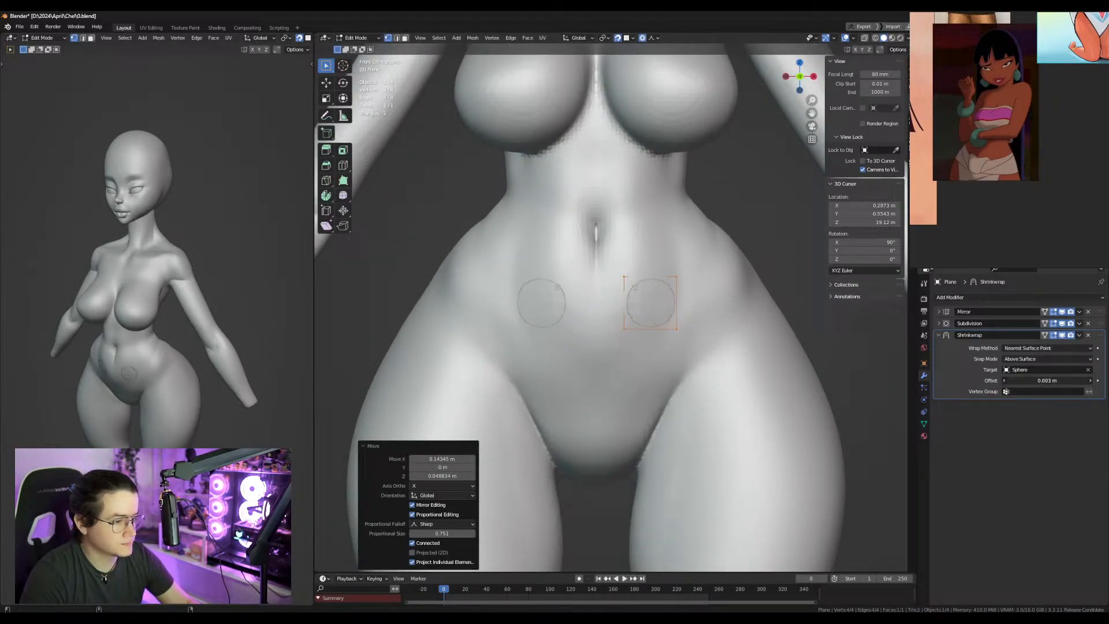
{"action": "left_click", "coordinate": [618, 298]}
{"action": "key", "text": "e"}
{"action": "key", "text": "x"}
{"action": "left_click", "coordinate": [576, 297]}
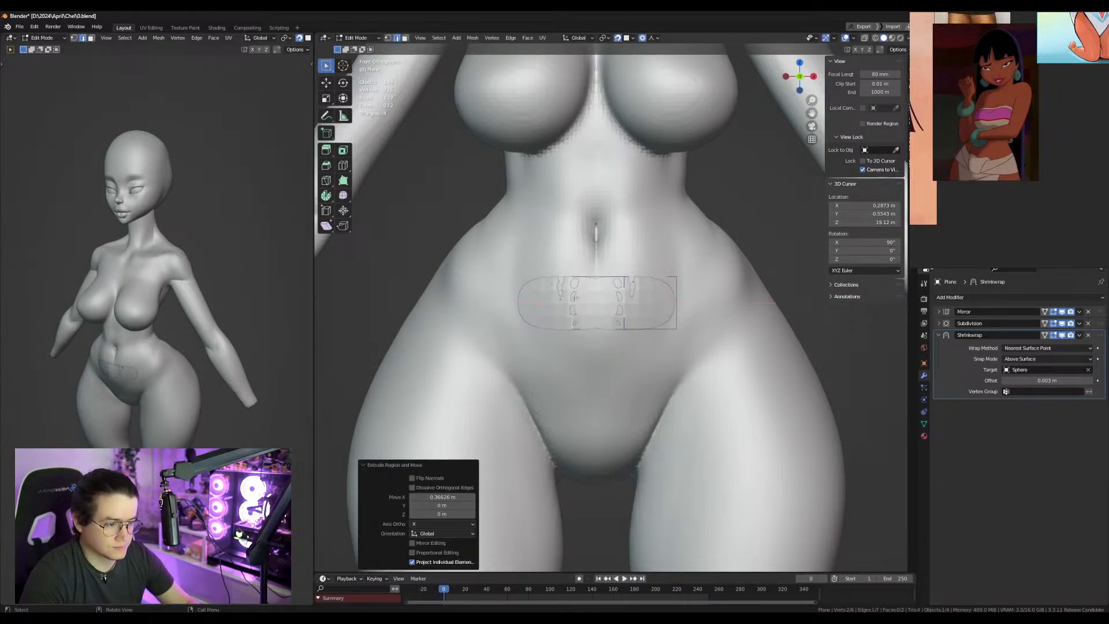
Turn off proportional editing, enable Mirror clipping, and move the inner edge along X onto the centreline.
{"action": "key", "text": "o"}
{"action": "left_click", "coordinate": [939, 312]}
{"action": "left_click", "coordinate": [1005, 366]}
{"action": "key", "text": "g"}
{"action": "key", "text": "x"}
{"action": "left_click", "coordinate": [694, 326]}
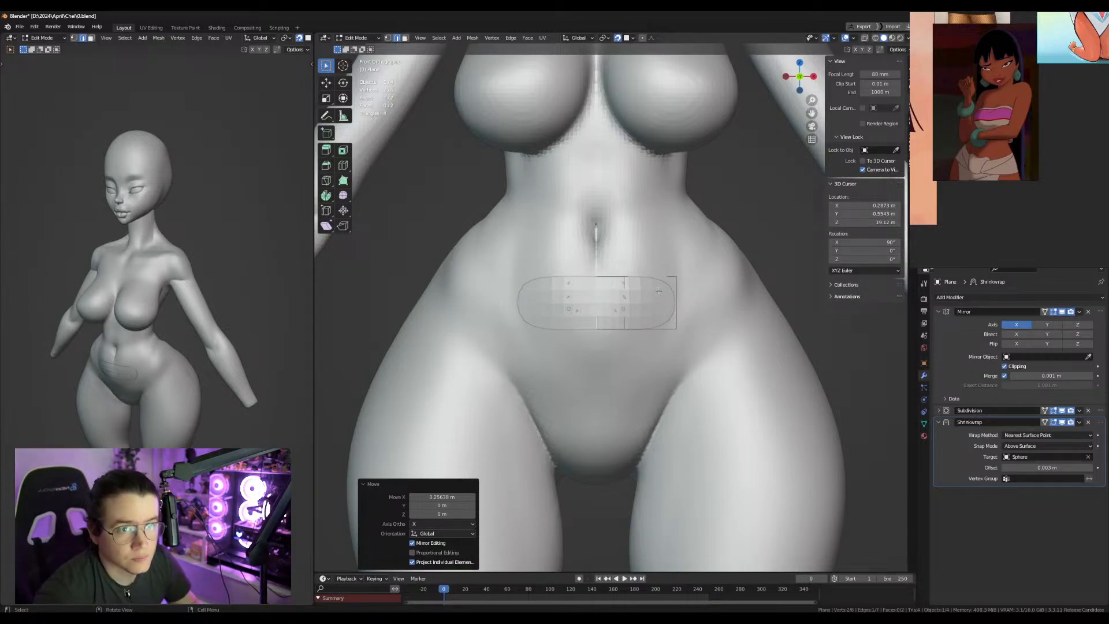
Move the strip's outer edge outward along X and rotate it slightly to follow the hip.
{"action": "key", "text": "g"}
{"action": "key", "text": "x"}
{"action": "left_click", "coordinate": [688, 303]}
{"action": "key", "text": "r"}
{"action": "left_click", "coordinate": [665, 336]}
Shift the strip's middle lower and upper vertices outward to even out the spacing.
{"action": "key", "text": "1"}
{"action": "left_click", "coordinate": [625, 330]}
{"action": "key", "text": "g"}
{"action": "left_click", "coordinate": [656, 332]}
{"action": "left_click", "coordinate": [623, 279]}
{"action": "key", "text": "g"}
{"action": "left_click", "coordinate": [647, 278]}
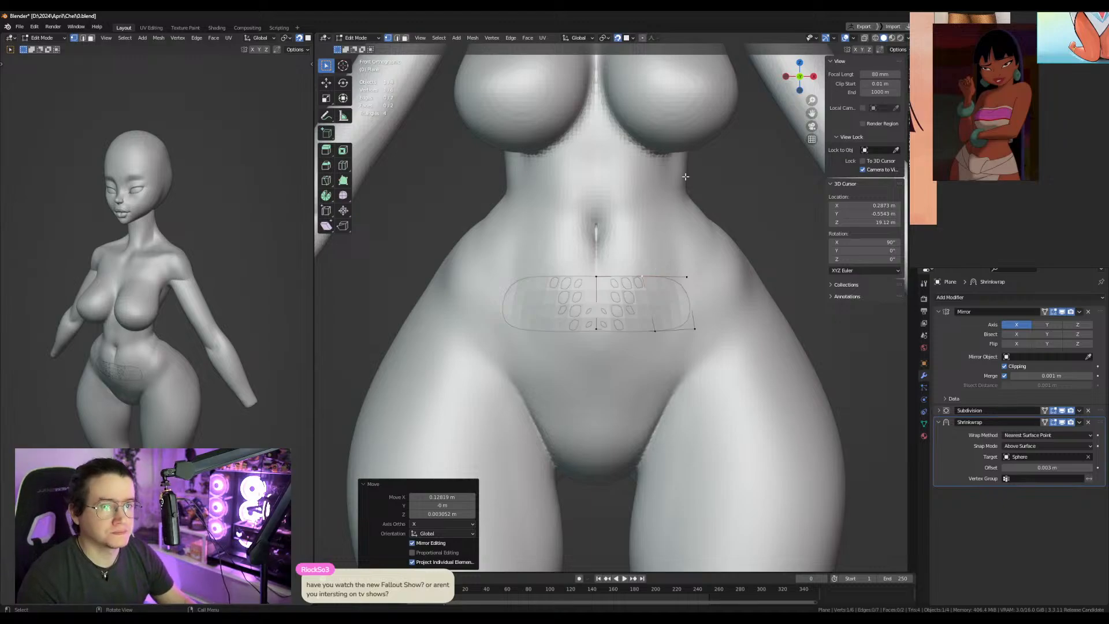
Raise the strip's upper vertices and pull its outer corners toward the hip.
{"action": "middle_click_drag", "start_coordinate": [641, 311], "coordinate": [634, 312]}
{"action": "key", "text": "g"}
{"action": "left_click", "coordinate": [644, 263]}
{"action": "key", "text": "g"}
{"action": "left_click", "coordinate": [699, 277]}
{"action": "key", "text": "g"}
{"action": "left_click", "coordinate": [707, 321]}
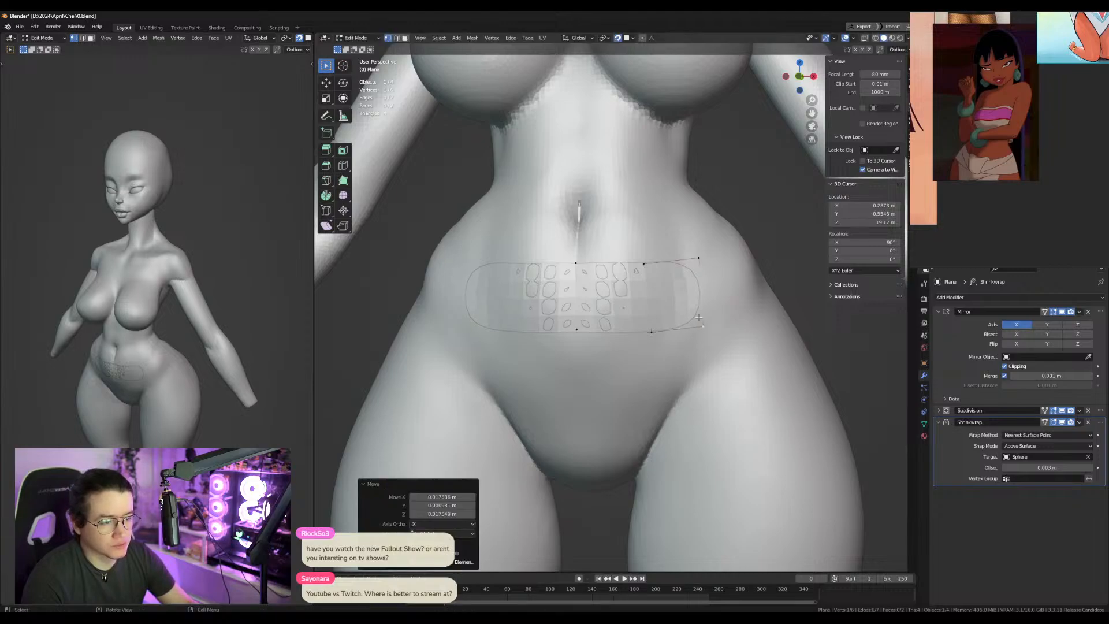
Nudge the hip strip's middle and centreline vertices, both upper and lower, to even out its outline.
{"action": "left_click", "coordinate": [643, 261]}
{"action": "key", "text": "g"}
{"action": "left_click", "coordinate": [653, 261]}
{"action": "left_click", "coordinate": [652, 330]}
{"action": "key", "text": "g"}
{"action": "left_click", "coordinate": [655, 330]}
{"action": "left_click", "coordinate": [576, 268]}
{"action": "key", "text": "g"}
{"action": "left_click", "coordinate": [577, 272]}
{"action": "left_click", "coordinate": [579, 331]}
{"action": "key", "text": "g"}
{"action": "left_click", "coordinate": [581, 335]}
Extrude the strip's inner lower edge downward to add a second row of faces over the lower abdomen.
{"action": "middle_click_drag", "start_coordinate": [603, 335], "coordinate": [611, 294]}
{"action": "key", "text": "2"}
{"action": "left_click", "coordinate": [611, 293]}
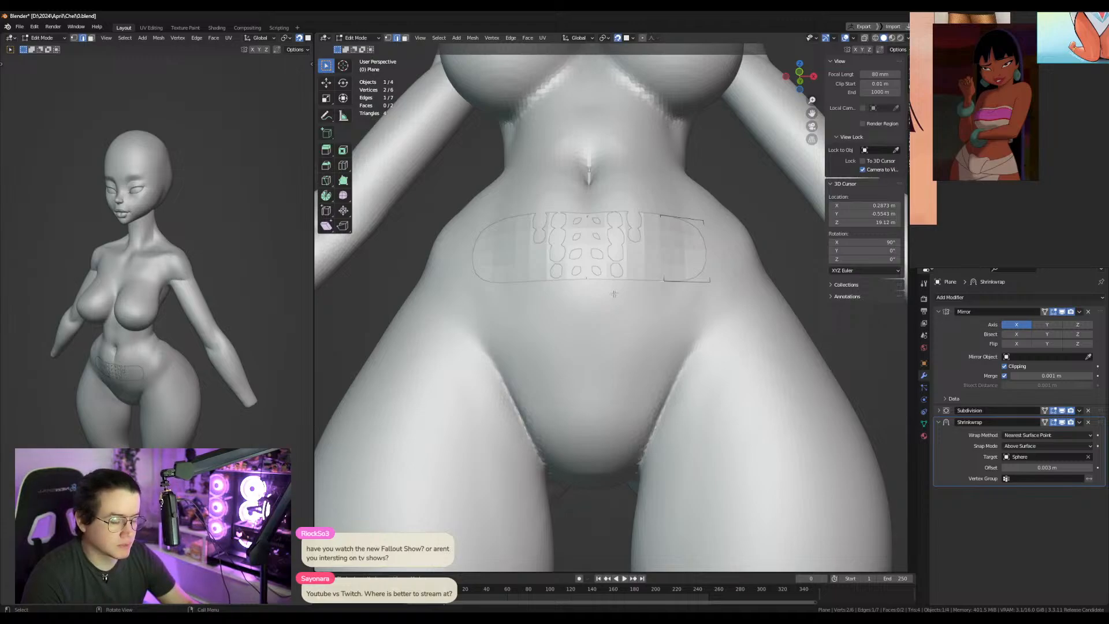
{"action": "key", "text": "e"}
{"action": "left_click", "coordinate": [612, 343]}
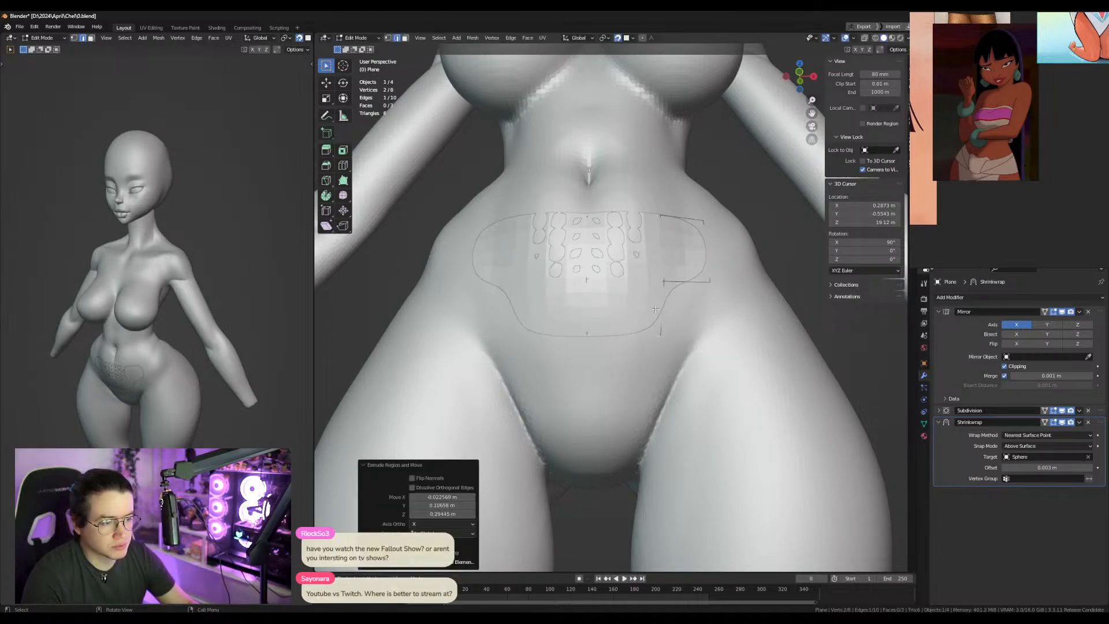
Reposition the corner vertices of the new lower section and the strip's lower edge to follow the abdomen.
{"action": "middle_click_drag", "start_coordinate": [613, 344], "coordinate": [587, 386]}
{"action": "key", "text": "1"}
{"action": "left_click", "coordinate": [657, 366]}
{"action": "key", "text": "g"}
{"action": "left_click", "coordinate": [655, 355]}
{"action": "left_click", "coordinate": [653, 313]}
{"action": "key", "text": "g"}
{"action": "left_click", "coordinate": [640, 300]}
{"action": "left_click", "coordinate": [600, 320]}
{"action": "key", "text": "g"}
{"action": "left_click", "coordinate": [588, 313]}
{"action": "left_click", "coordinate": [531, 317]}
{"action": "key", "text": "g"}
{"action": "left_click", "coordinate": [528, 308]}
Try to fill the notch between the strip's outer lower corner and the new lower section with a face.
{"action": "middle_click_drag", "start_coordinate": [560, 324], "coordinate": [556, 312]}
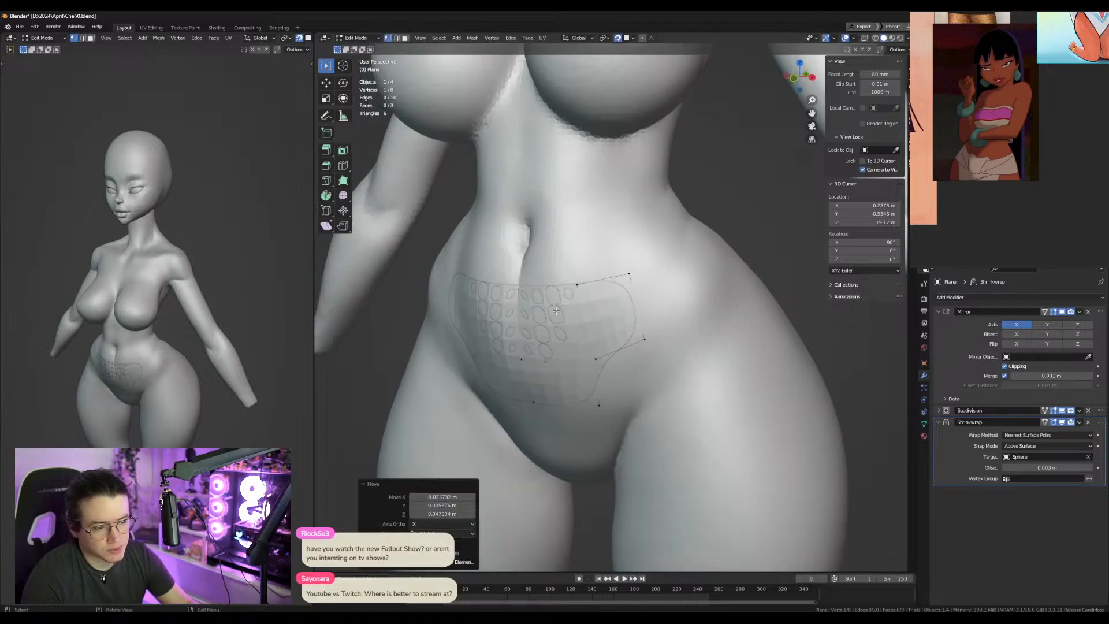
{"action": "left_click", "coordinate": [593, 359]}
{"action": "middle_click_drag", "start_coordinate": [606, 360], "coordinate": [624, 351]}
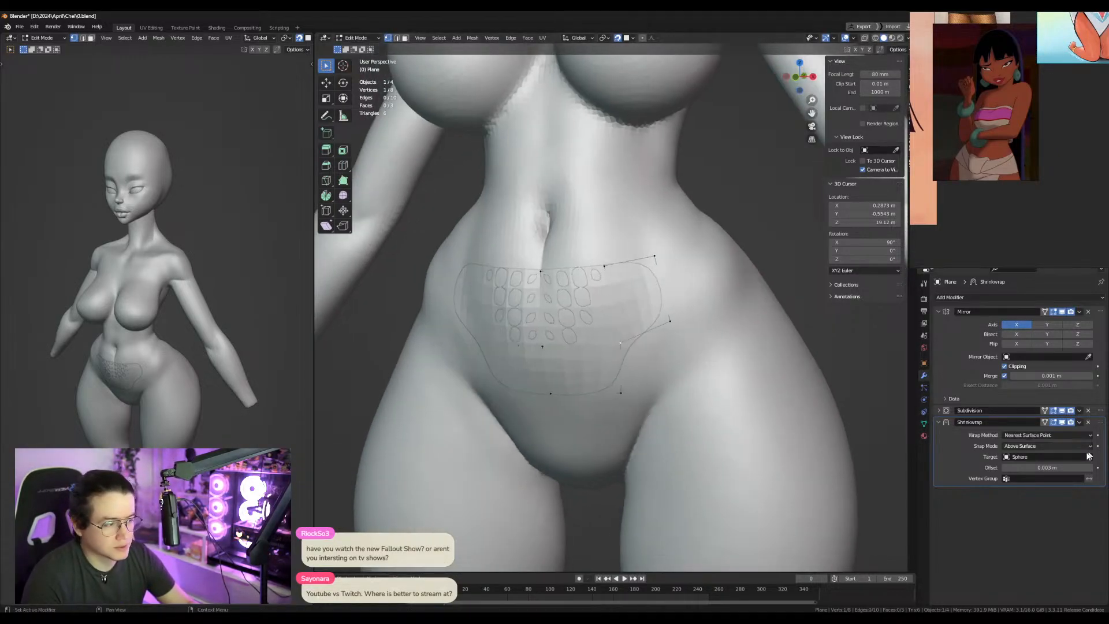
{"action": "left_click", "coordinate": [1046, 422]}
{"action": "key", "text": "f"}
{"action": "middle_click_drag", "start_coordinate": [643, 340], "coordinate": [658, 350]}
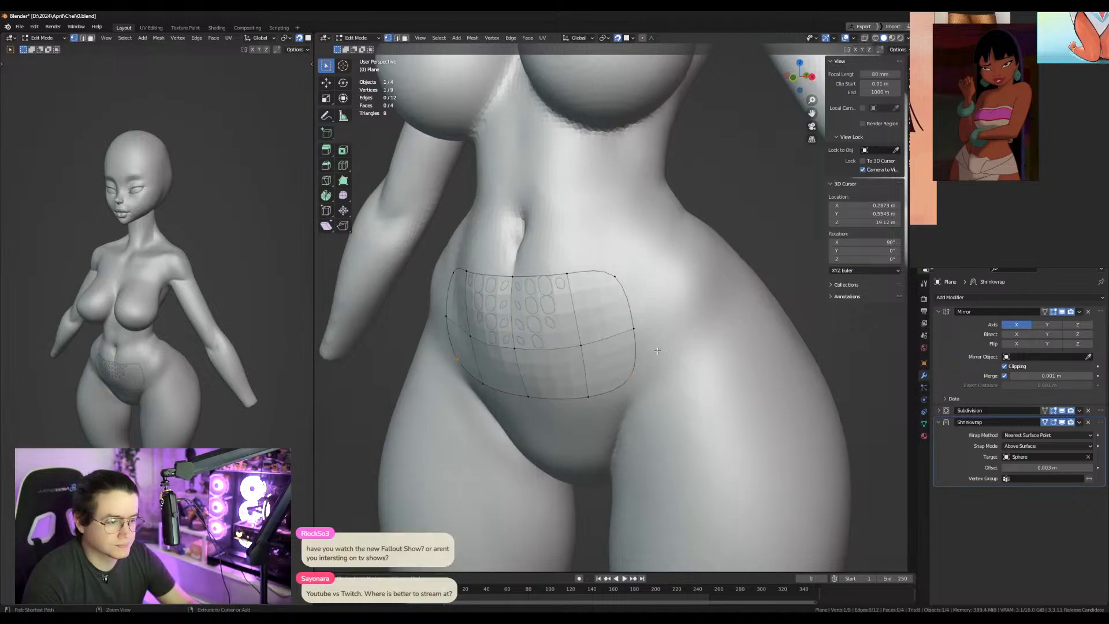
{"action": "key", "text": "ctrl+z"}
Duplicate the strip's outer face up onto the waist and delete the original hip strip.
{"action": "key", "text": "3"}
{"action": "left_click", "coordinate": [616, 317]}
{"action": "middle_click_drag", "start_coordinate": [618, 306], "coordinate": [645, 465], "text": "shift"}
{"action": "key", "text": "shift+d"}
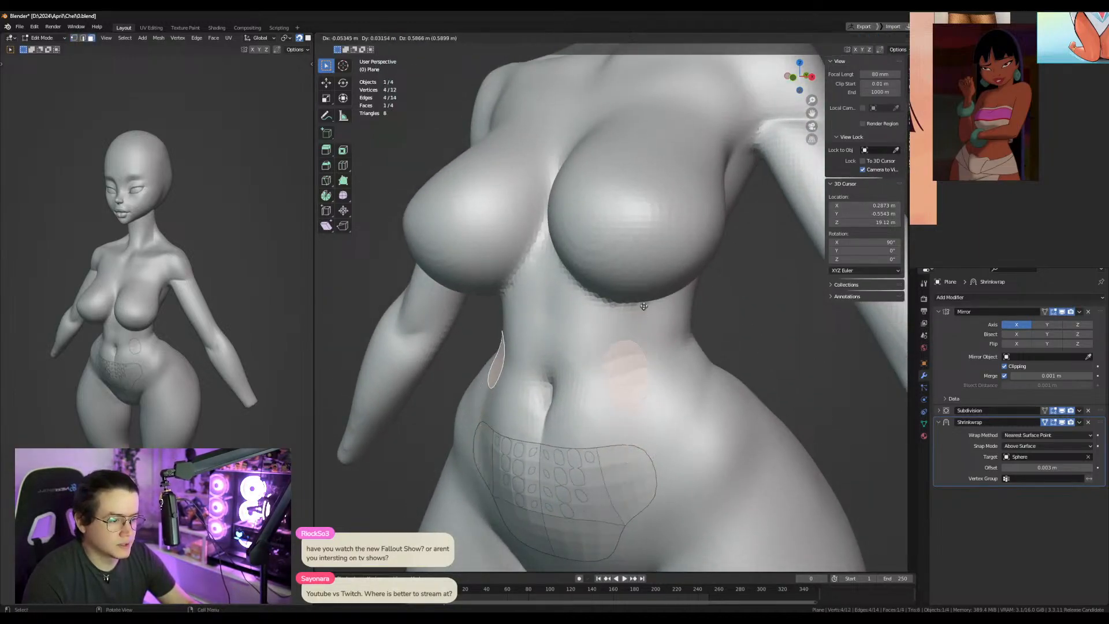
{"action": "left_click", "coordinate": [645, 306]}
{"action": "left_click", "coordinate": [622, 503]}
{"action": "key", "text": "ctrl+l"}
{"action": "key", "text": "x"}
{"action": "left_click", "coordinate": [626, 507]}
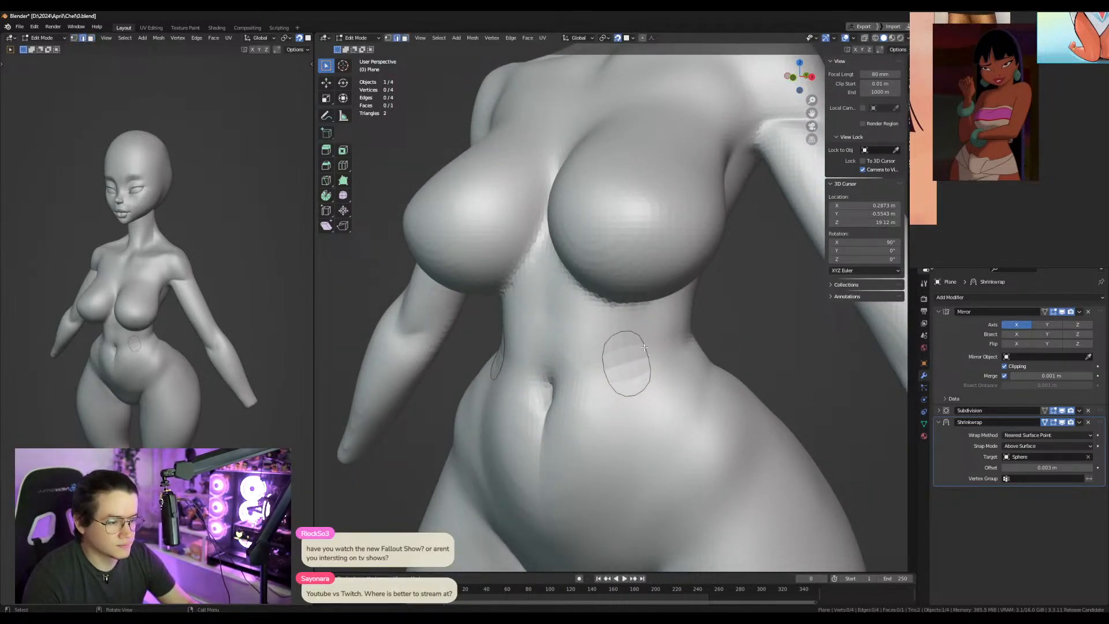
Raise the lower and upper edges of the waist face to place it below the bust.
{"action": "left_click", "coordinate": [643, 385]}
{"action": "key", "text": "g"}
{"action": "left_click", "coordinate": [624, 364]}
{"action": "left_click", "coordinate": [621, 333]}
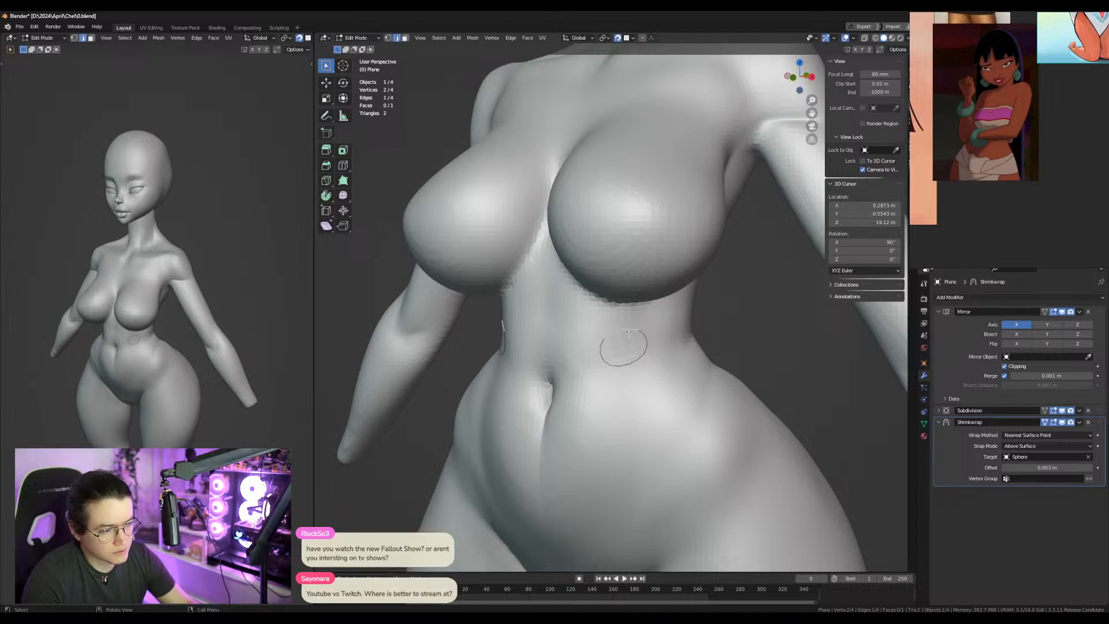
{"action": "middle_click_drag", "start_coordinate": [622, 341], "coordinate": [619, 311]}
{"action": "middle_click_drag", "start_coordinate": [619, 310], "coordinate": [604, 428], "text": "shift"}
{"action": "key", "text": "g"}
{"action": "left_click", "coordinate": [601, 389]}
Extrude the waist face's inner edge to the front centreline and raise its lower centre vertex.
{"action": "middle_click_drag", "start_coordinate": [596, 388], "coordinate": [628, 394]}
{"action": "left_click", "coordinate": [626, 407]}
{"action": "key", "text": "e"}
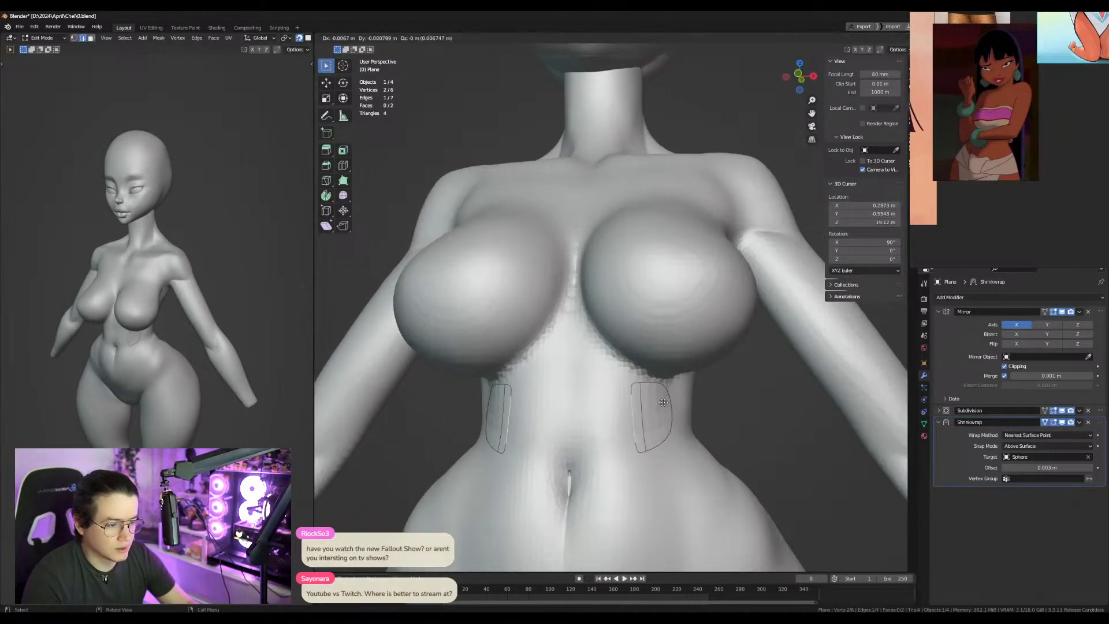
{"action": "left_click", "coordinate": [565, 399]}
{"action": "key", "text": "1"}
{"action": "left_click", "coordinate": [569, 452]}
{"action": "key", "text": "g"}
{"action": "left_click", "coordinate": [569, 439]}
Extrude the band's outer edge around the side of the waist and across the back to the centreline.
{"action": "left_click", "coordinate": [638, 448], "text": "shift"}
{"action": "middle_click_drag", "start_coordinate": [638, 447], "coordinate": [427, 432]}
{"action": "key", "text": "e"}
{"action": "left_click", "coordinate": [606, 418]}
{"action": "middle_click_drag", "start_coordinate": [607, 418], "coordinate": [573, 420]}
{"action": "key", "text": "e"}
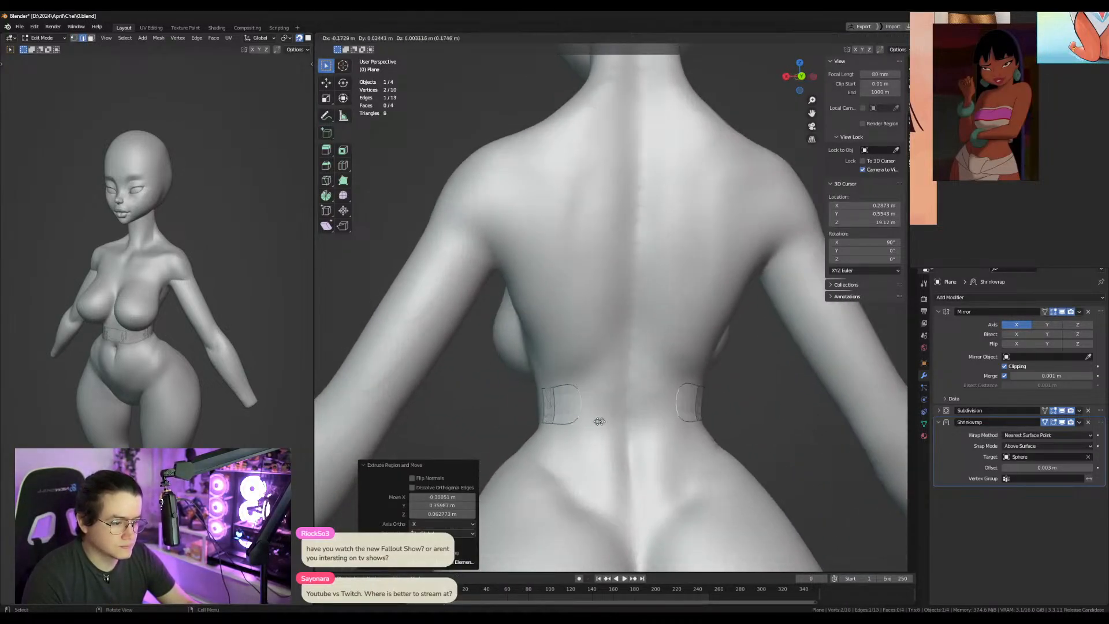
{"action": "left_click", "coordinate": [634, 420]}
{"action": "key", "text": "g"}
{"action": "left_click", "coordinate": [600, 420]}
{"action": "key", "text": "e"}
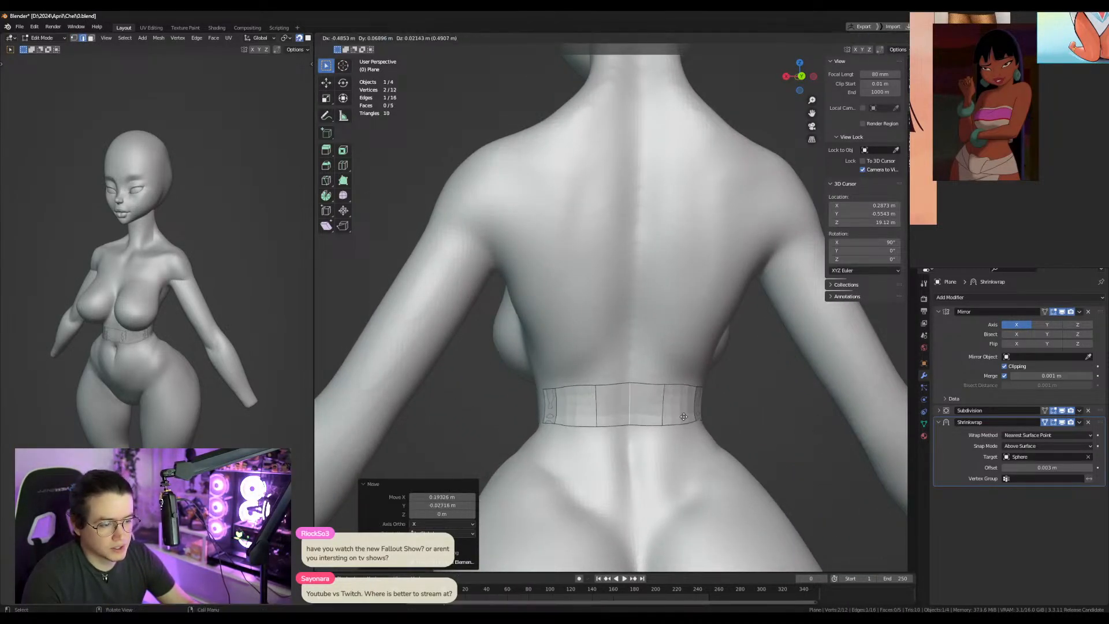
{"action": "left_click", "coordinate": [684, 417]}
Adjust the upper and lower vertices of the waistband beside the back centreline.
{"action": "key", "text": "1"}
{"action": "left_click", "coordinate": [597, 388]}
{"action": "key", "text": "g"}
{"action": "left_click", "coordinate": [590, 389]}
{"action": "left_click", "coordinate": [593, 423]}
{"action": "key", "text": "g"}
{"action": "left_click", "coordinate": [593, 423]}
Add an edge loop to the side section of the waistband and align its upper and lower vertices.
{"action": "middle_click_drag", "start_coordinate": [594, 422], "coordinate": [549, 408]}
{"action": "key", "text": "ctrl+r"}
{"action": "left_click", "coordinate": [557, 419]}
{"action": "left_click", "coordinate": [546, 436]}
{"action": "key", "text": "g"}
{"action": "left_click", "coordinate": [544, 434]}
{"action": "left_click", "coordinate": [553, 392]}
{"action": "key", "text": "g"}
{"action": "left_click", "coordinate": [554, 390]}
{"action": "left_click", "coordinate": [555, 392]}
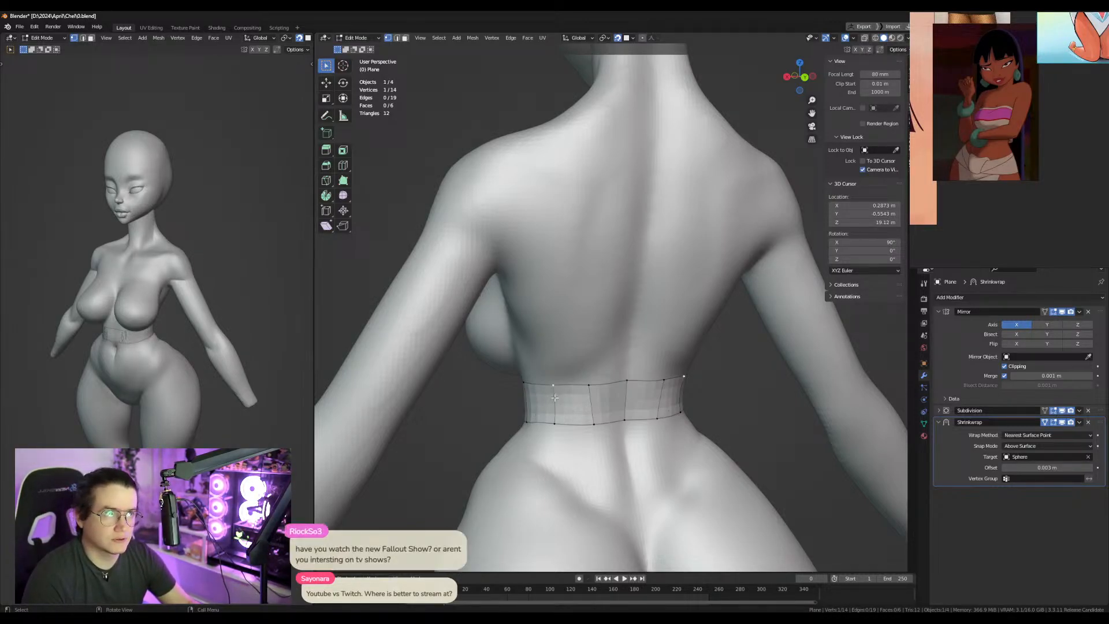
Smooth the waistband's lower outline around the side and back by shifting its vertices one at a time.
{"action": "middle_click_drag", "start_coordinate": [541, 404], "coordinate": [564, 423]}
{"action": "key", "text": "g"}
{"action": "left_click", "coordinate": [552, 418]}
{"action": "left_click", "coordinate": [552, 427]}
{"action": "key", "text": "g"}
{"action": "left_click", "coordinate": [550, 427]}
{"action": "left_click", "coordinate": [513, 432]}
{"action": "key", "text": "g"}
{"action": "left_click", "coordinate": [516, 430]}
{"action": "left_click", "coordinate": [593, 421]}
{"action": "key", "text": "g"}
{"action": "left_click", "coordinate": [591, 420]}
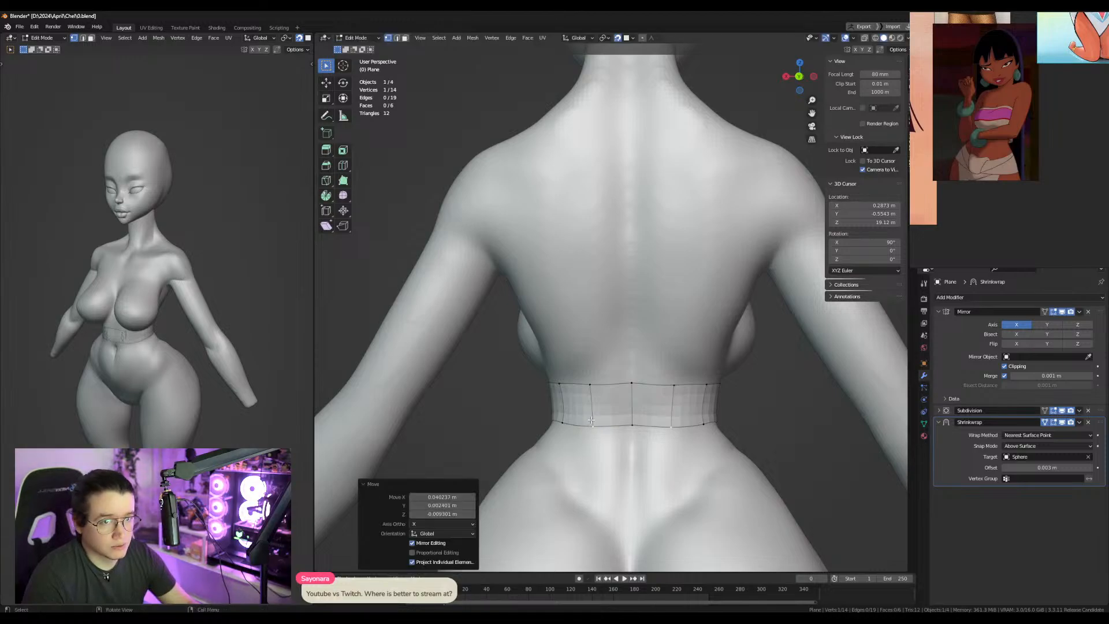
Move the upper and lower back vertices slightly toward the spine to even out the band's spacing.
{"action": "left_click", "coordinate": [595, 386]}
{"action": "key", "text": "g"}
{"action": "left_click", "coordinate": [598, 385]}
{"action": "left_click", "coordinate": [595, 429]}
{"action": "key", "text": "g"}
{"action": "left_click", "coordinate": [598, 428]}
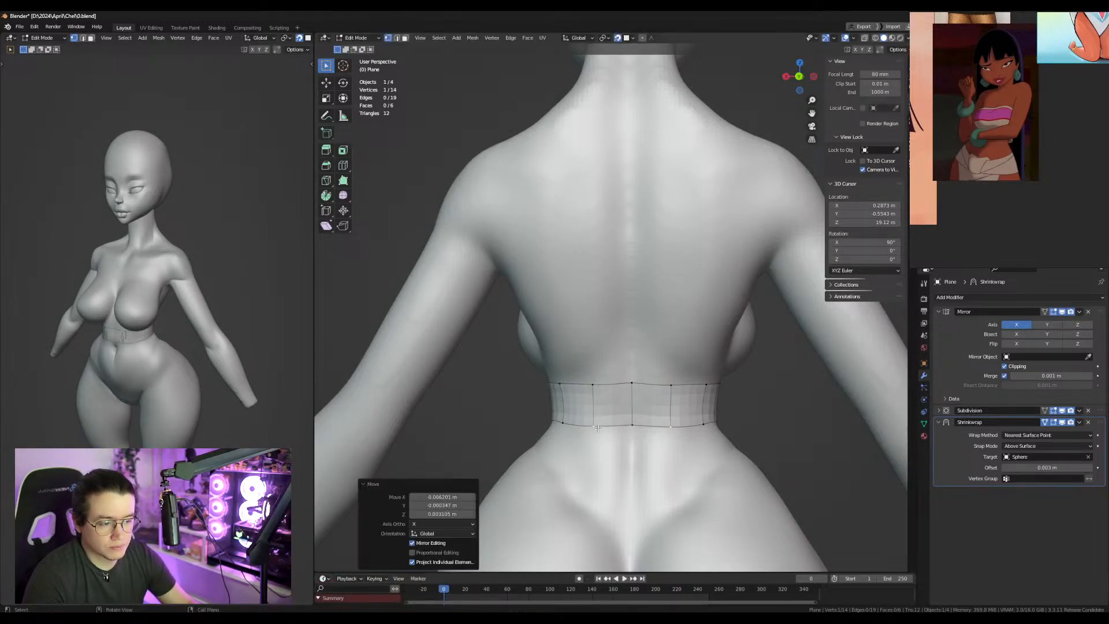
Shift the waistband's front side vertices, lower and upper, inward toward the centreline.
{"action": "middle_click_drag", "start_coordinate": [597, 426], "coordinate": [615, 403]}
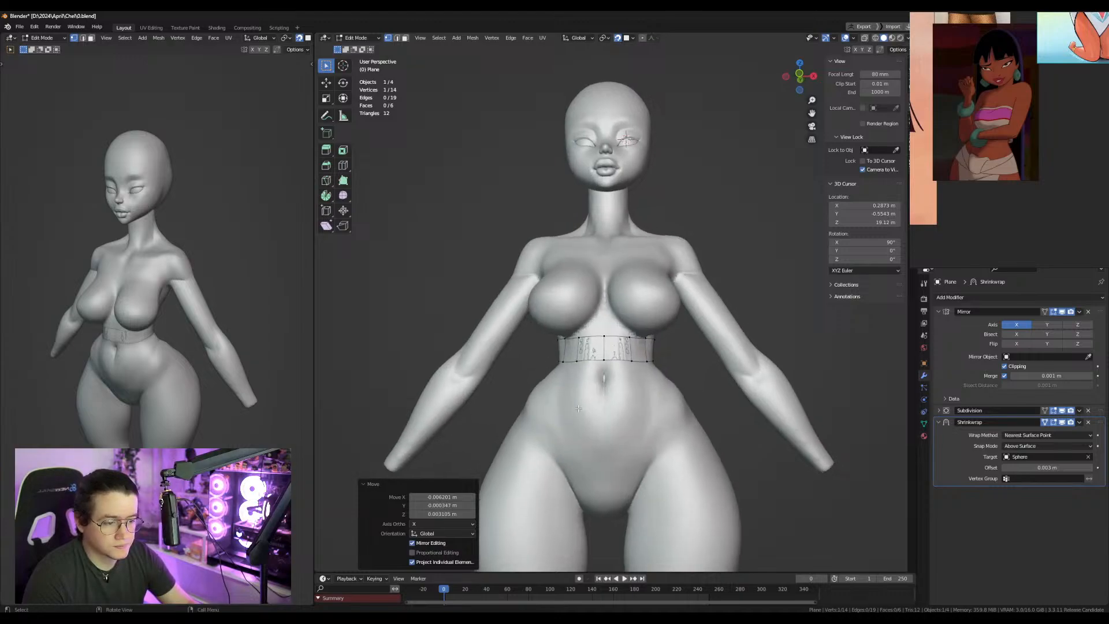
{"action": "scroll", "coordinate": [615, 403], "scroll_direction": "up", "scroll_amount": 2}
{"action": "left_click", "coordinate": [648, 408]}
{"action": "key", "text": "g"}
{"action": "left_click", "coordinate": [636, 406]}
{"action": "left_click", "coordinate": [642, 366]}
{"action": "key", "text": "g"}
{"action": "left_click", "coordinate": [631, 364]}
Cut a vertical loop beside the waistband's front centreline and extrude the central lower edge down over the abdomen.
{"action": "middle_click_drag", "start_coordinate": [622, 390], "coordinate": [608, 291], "text": "shift"}
{"action": "key", "text": "2"}
{"action": "left_click", "coordinate": [616, 343]}
{"action": "left_click", "coordinate": [612, 344]}
{"action": "left_click", "coordinate": [602, 346]}
{"action": "key", "text": "e"}
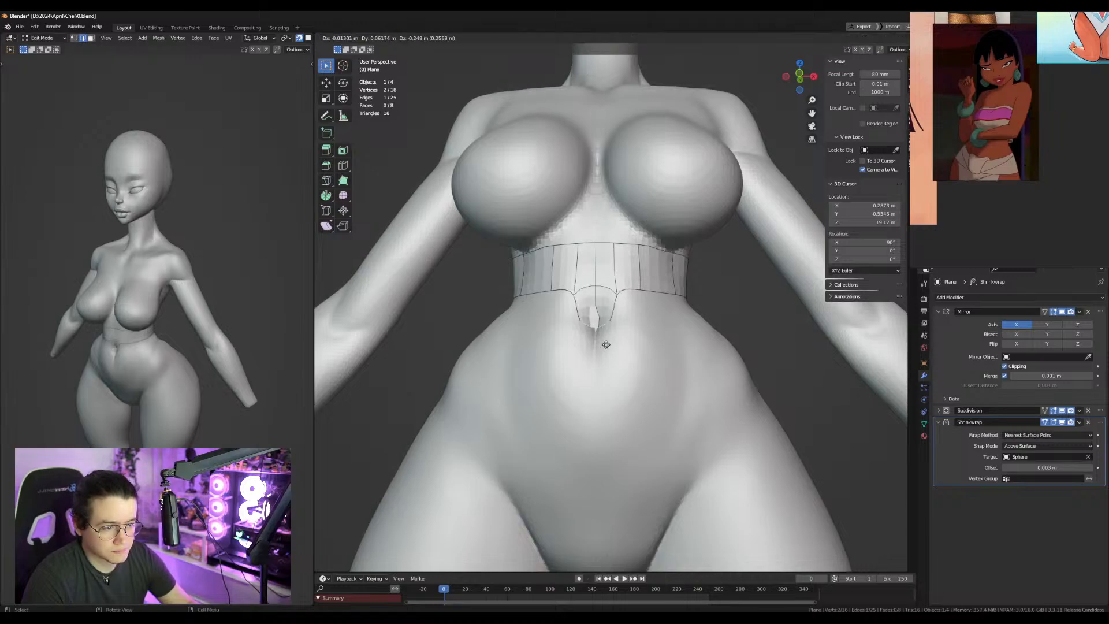
{"action": "left_click", "coordinate": [607, 383]}
{"action": "middle_click_drag", "start_coordinate": [604, 379], "coordinate": [607, 254], "text": "shift"}
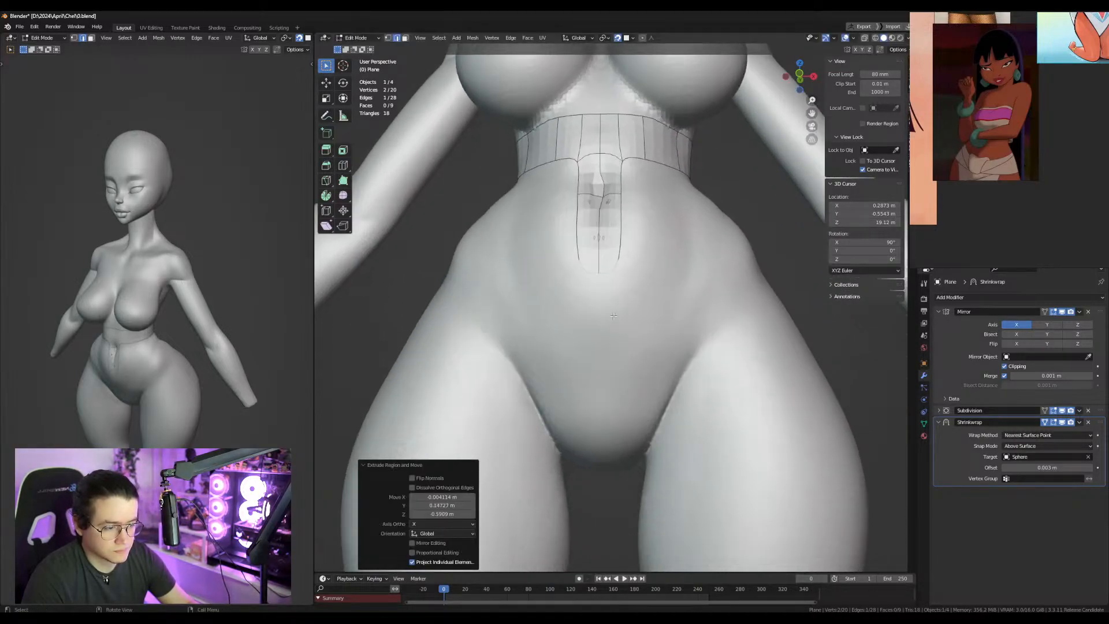
{"action": "key", "text": "e"}
{"action": "left_click", "coordinate": [615, 429]}
{"action": "middle_click_drag", "start_coordinate": [615, 429], "coordinate": [615, 370]}
{"action": "key", "text": "e"}
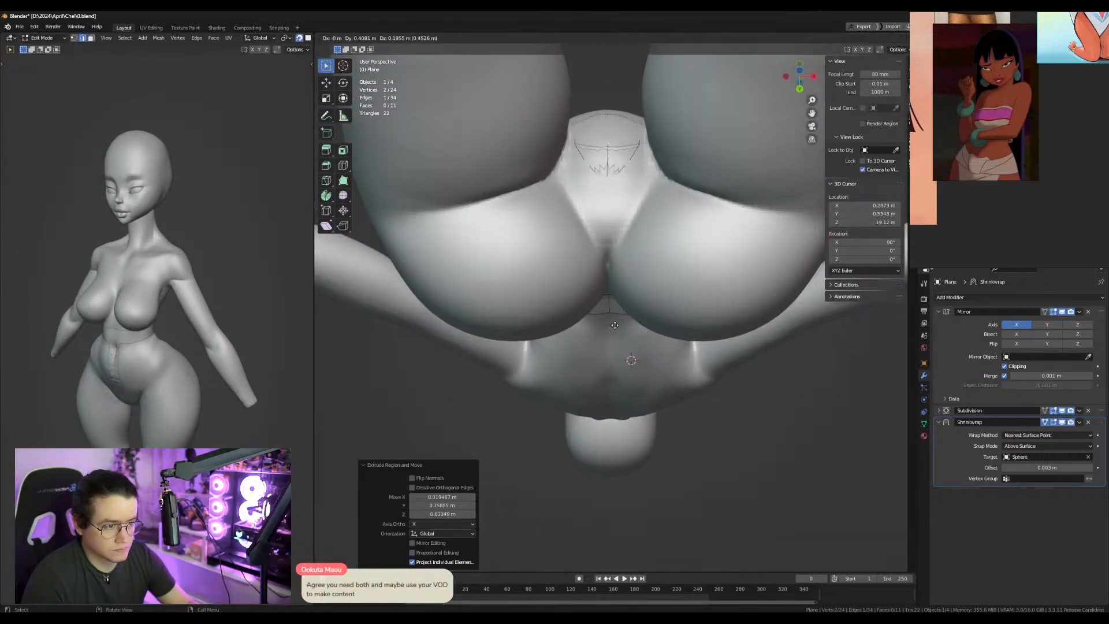
{"action": "left_click", "coordinate": [599, 317]}
{"action": "middle_click_drag", "start_coordinate": [599, 317], "coordinate": [599, 358]}
{"action": "key", "text": "ctrl+z"}
Extrude the centre strip underneath the crotch in shorter sections toward the back.
{"action": "key", "text": "e"}
{"action": "left_click", "coordinate": [589, 282]}
{"action": "middle_click_drag", "start_coordinate": [588, 282], "coordinate": [604, 234]}
{"action": "scroll", "coordinate": [605, 234], "scroll_direction": "up", "scroll_amount": 2}
{"action": "key", "text": "e"}
{"action": "left_click", "coordinate": [594, 373]}
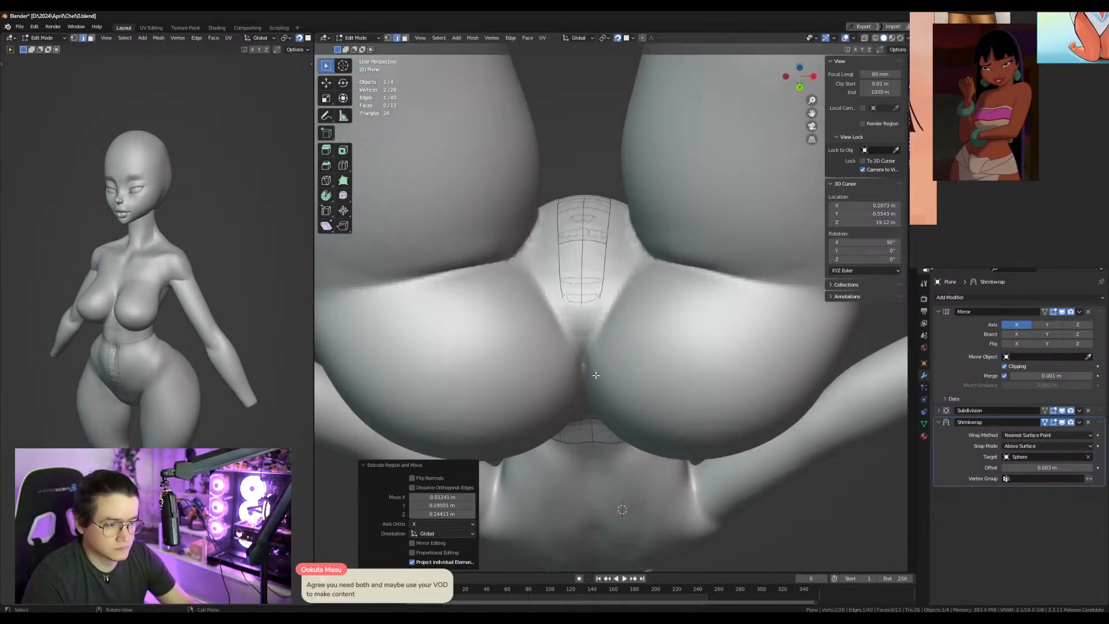
Extrude the centre strip in four sections between the buttocks up toward the lower back.
{"action": "middle_click_drag", "start_coordinate": [594, 374], "coordinate": [591, 247]}
{"action": "key", "text": "e"}
{"action": "left_click", "coordinate": [578, 301]}
{"action": "key", "text": "e"}
{"action": "left_click", "coordinate": [586, 366]}
{"action": "middle_click_drag", "start_coordinate": [586, 368], "coordinate": [587, 292]}
{"action": "key", "text": "e"}
{"action": "left_click", "coordinate": [590, 382]}
{"action": "key", "text": "e"}
{"action": "left_click", "coordinate": [606, 455]}
Add a centred edge loop beside the waistband's back centreline and bridge the centre strip to it with a face.
{"action": "key", "text": "ctrl+r"}
{"action": "left_click", "coordinate": [606, 484]}
{"action": "right_click", "coordinate": [605, 484]}
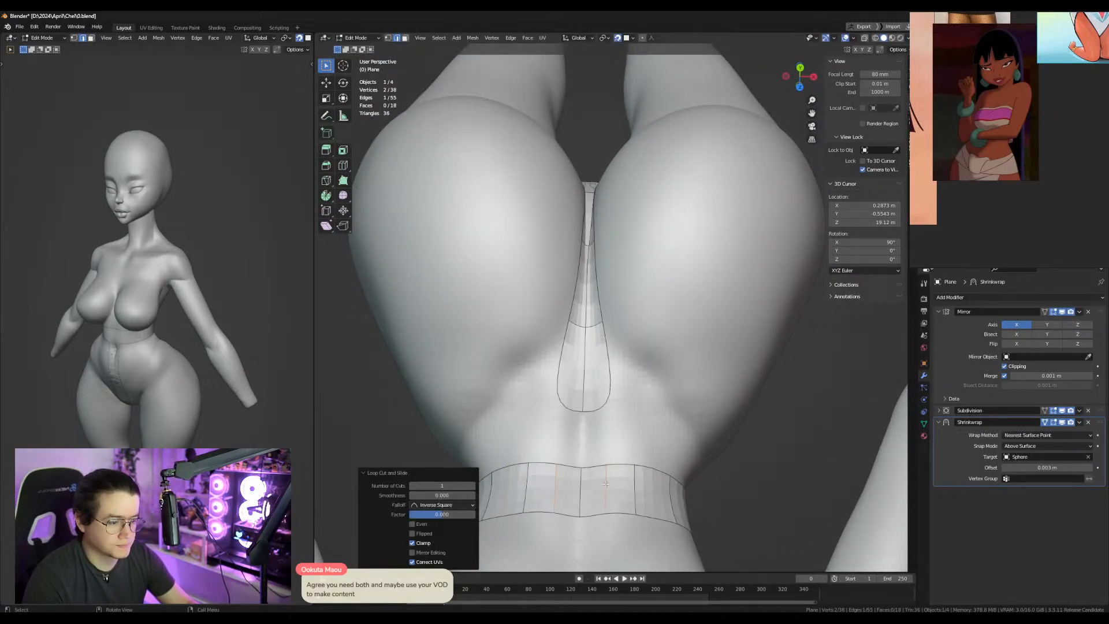
{"action": "left_click", "coordinate": [593, 468]}
{"action": "left_click", "coordinate": [598, 411], "text": "shift"}
{"action": "key", "text": "f"}
Shift the outer edge of the centre strip under the crotch inward and extrude it sideways toward the inner thigh.
{"action": "middle_click_drag", "start_coordinate": [600, 463], "coordinate": [620, 300]}
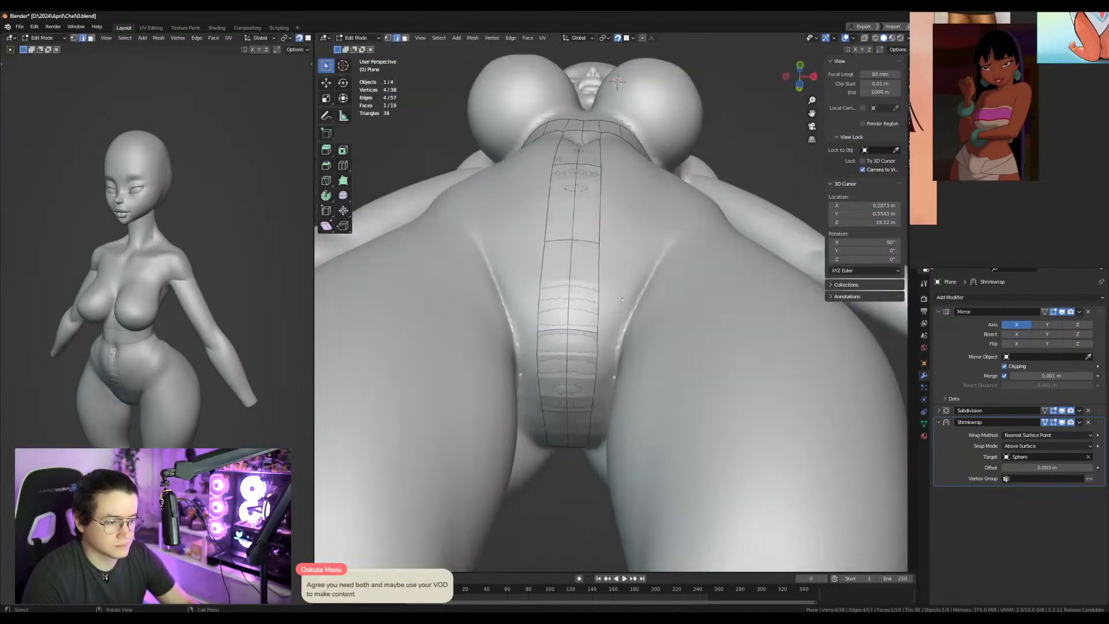
{"action": "left_click", "coordinate": [599, 368]}
{"action": "key", "text": "g"}
{"action": "left_click", "coordinate": [591, 366]}
{"action": "key", "text": "e"}
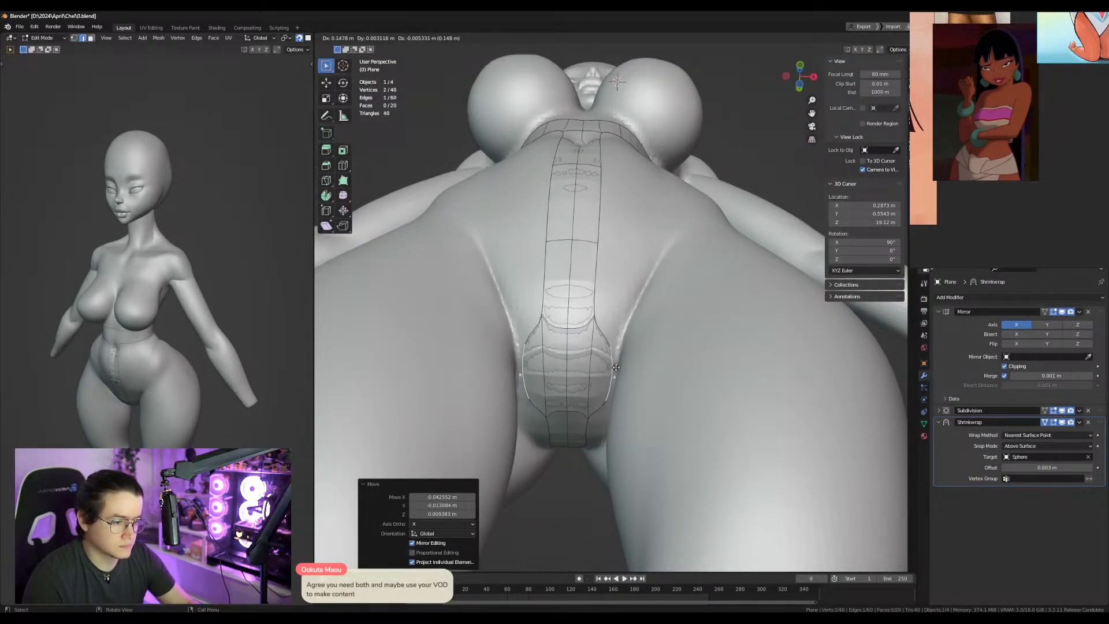
{"action": "left_click", "coordinate": [616, 368]}
Extrude the leg band in sections around the hip and down across the buttock toward the crotch.
{"action": "middle_click_drag", "start_coordinate": [616, 367], "coordinate": [659, 307]}
{"action": "right_click", "coordinate": [701, 239], "text": "ctrl"}
{"action": "middle_click_drag", "start_coordinate": [701, 238], "coordinate": [632, 289]}
{"action": "middle_click_drag", "start_coordinate": [655, 248], "coordinate": [623, 294]}
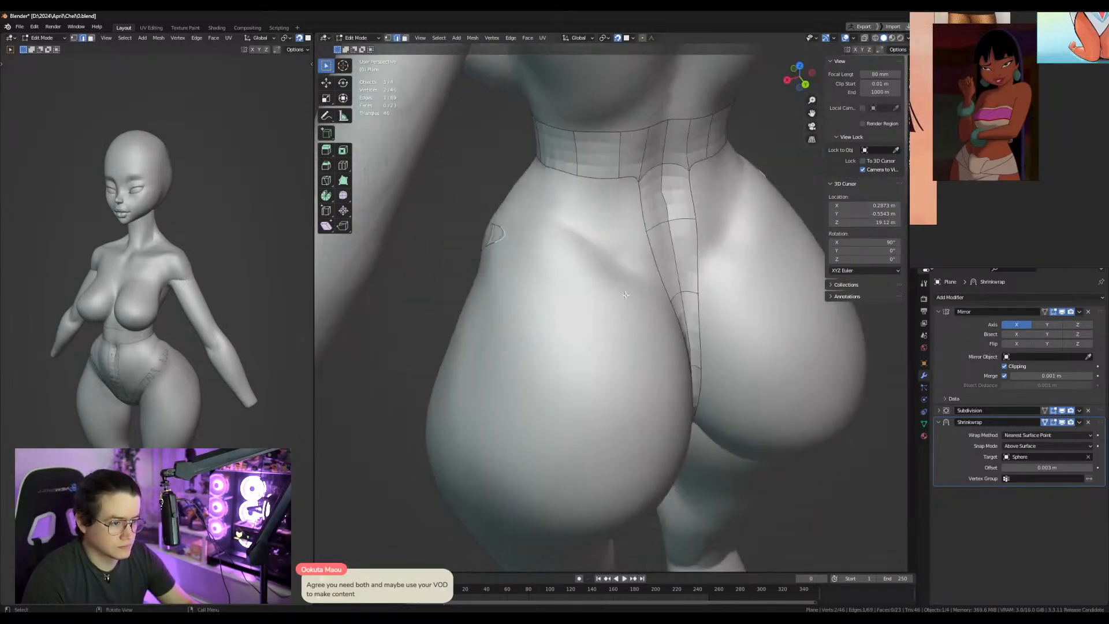
{"action": "right_click", "coordinate": [617, 338], "text": "ctrl"}
{"action": "middle_click_drag", "start_coordinate": [617, 338], "coordinate": [593, 324]}
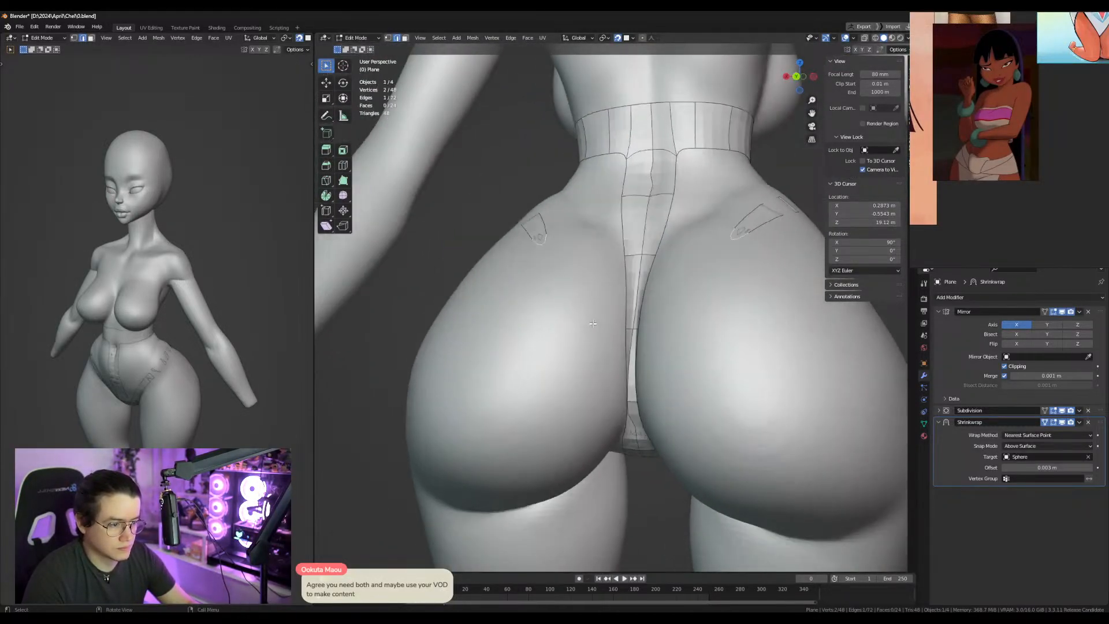
{"action": "right_click", "coordinate": [598, 368], "text": "ctrl"}
{"action": "middle_click_drag", "start_coordinate": [598, 368], "coordinate": [590, 318]}
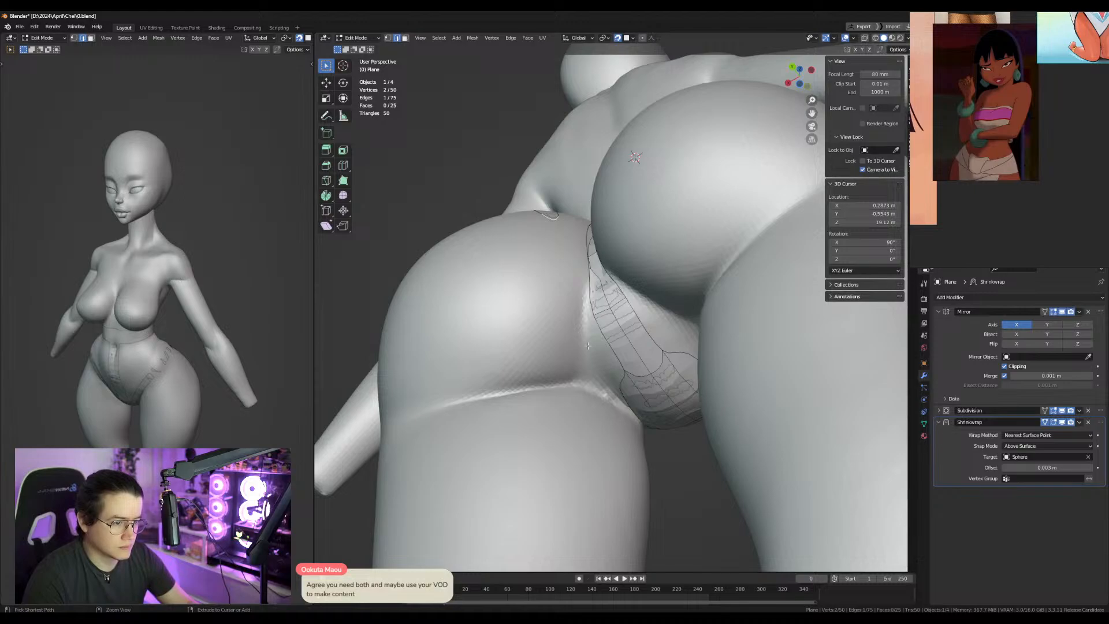
Fill the gap between the leg band and the crotch piece with a face and merge the adjoining vertices.
{"action": "key", "text": "f"}
{"action": "key", "text": "1"}
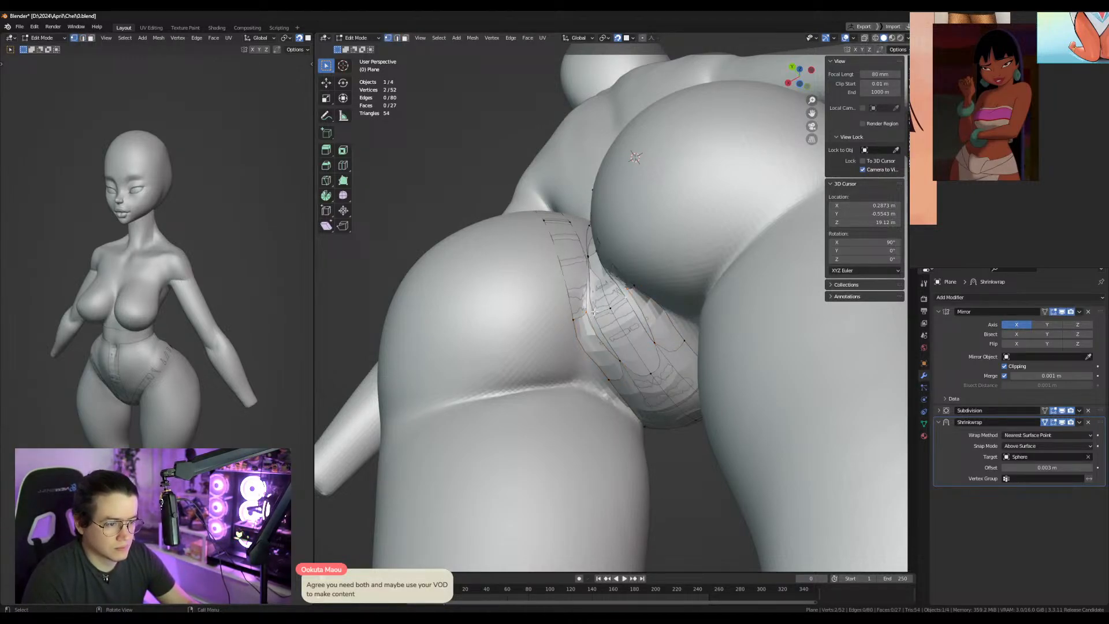
{"action": "key", "text": "m"}
{"action": "left_click", "coordinate": [594, 312]}
Reposition the vertices where the leg band meets the crotch piece under the buttock.
{"action": "middle_click_drag", "start_coordinate": [598, 312], "coordinate": [590, 352]}
{"action": "key", "text": "g"}
{"action": "left_click", "coordinate": [613, 385]}
{"action": "left_click", "coordinate": [570, 321]}
{"action": "key", "text": "g"}
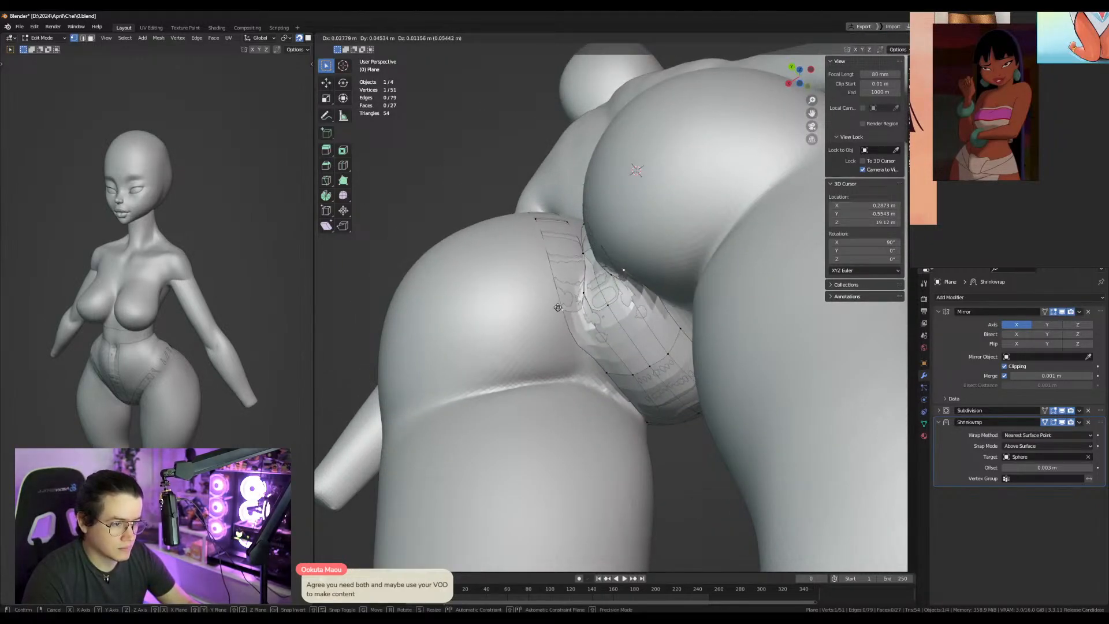
{"action": "left_click", "coordinate": [562, 296]}
Add a centred edge loop across the faces joining the leg band to the crotch piece.
{"action": "middle_click_drag", "start_coordinate": [562, 296], "coordinate": [633, 325]}
{"action": "key", "text": "ctrl+r"}
{"action": "left_click", "coordinate": [634, 325]}
{"action": "right_click", "coordinate": [634, 325]}
Move the new loop's vertices and their neighbours to even out the junction between leg band and crotch piece.
{"action": "left_click", "coordinate": [617, 308]}
{"action": "key", "text": "g"}
{"action": "left_click", "coordinate": [617, 299]}
{"action": "left_click", "coordinate": [605, 298]}
{"action": "key", "text": "g"}
{"action": "left_click", "coordinate": [602, 292]}
{"action": "key", "text": "g"}
{"action": "left_click", "coordinate": [643, 317]}
{"action": "left_click", "coordinate": [642, 322]}
{"action": "key", "text": "g"}
{"action": "left_click", "coordinate": [639, 307]}
Nudge the vertex at the leg band's lower end slightly outward beside the crotch.
{"action": "middle_click_drag", "start_coordinate": [639, 307], "coordinate": [633, 358]}
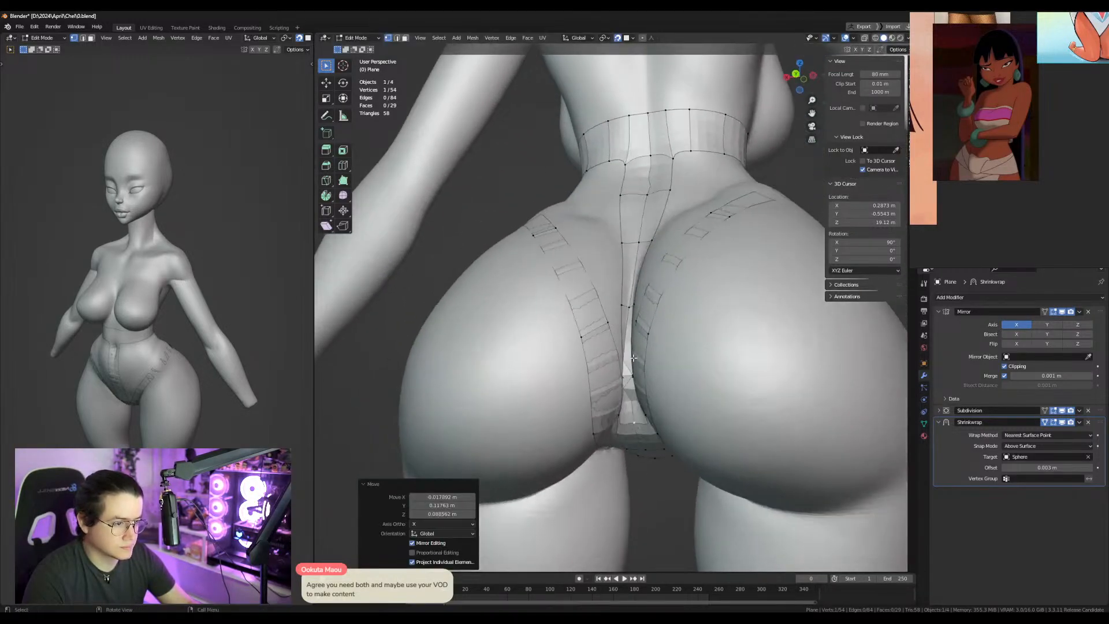
{"action": "left_click", "coordinate": [620, 408]}
{"action": "key", "text": "g"}
{"action": "left_click", "coordinate": [614, 411]}
Move the inner and outer vertices of the leg band's middle section outward over the buttock.
{"action": "left_click", "coordinate": [607, 322]}
{"action": "key", "text": "g"}
{"action": "left_click", "coordinate": [599, 319]}
{"action": "left_click", "coordinate": [582, 333]}
{"action": "key", "text": "g"}
{"action": "left_click", "coordinate": [560, 330]}
{"action": "left_click", "coordinate": [600, 321]}
{"action": "key", "text": "g"}
{"action": "left_click", "coordinate": [590, 316]}
{"action": "middle_click_drag", "start_coordinate": [569, 292], "coordinate": [564, 324]}
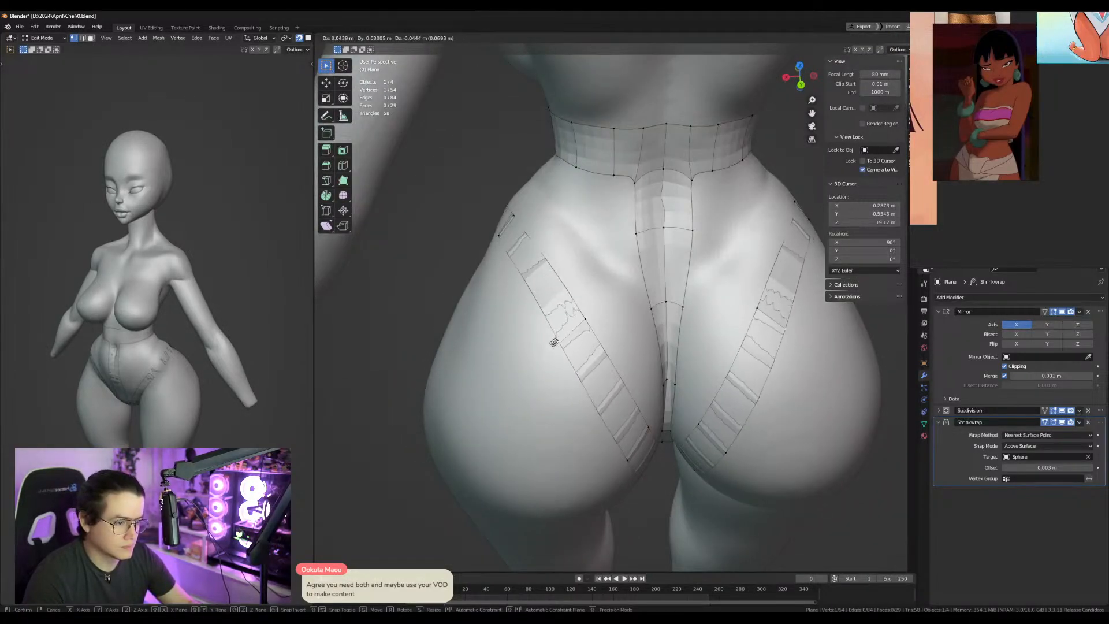
Reposition the vertices of the strap running diagonally across the back of the hip and buttock.
{"action": "left_click", "coordinate": [554, 323]}
{"action": "middle_click_drag", "start_coordinate": [564, 320], "coordinate": [662, 300]}
{"action": "left_click", "coordinate": [680, 255]}
{"action": "key", "text": "g"}
{"action": "left_click", "coordinate": [684, 258]}
{"action": "left_click", "coordinate": [664, 225]}
{"action": "key", "text": "g"}
{"action": "left_click", "coordinate": [666, 232]}
Adjust one more strap vertex and add a centred loop cut across the strap near the hip.
{"action": "middle_click_drag", "start_coordinate": [627, 263], "coordinate": [503, 289]}
{"action": "left_click", "coordinate": [662, 253]}
{"action": "key", "text": "g"}
{"action": "left_click", "coordinate": [669, 249]}
{"action": "key", "text": "ctrl+r"}
{"action": "left_click", "coordinate": [649, 277]}
{"action": "right_click", "coordinate": [649, 277]}
Duplicate one face of the front leg strap, place the copy on the upper thigh in front view and rotate it.
{"action": "middle_click_drag", "start_coordinate": [621, 388], "coordinate": [640, 233]}
{"action": "key", "text": "3"}
{"action": "key", "text": "KP_3"}
{"action": "key", "text": "KP_1"}
{"action": "left_click", "coordinate": [675, 203]}
{"action": "key", "text": "shift+d"}
{"action": "left_click", "coordinate": [697, 329]}
{"action": "key", "text": "r"}
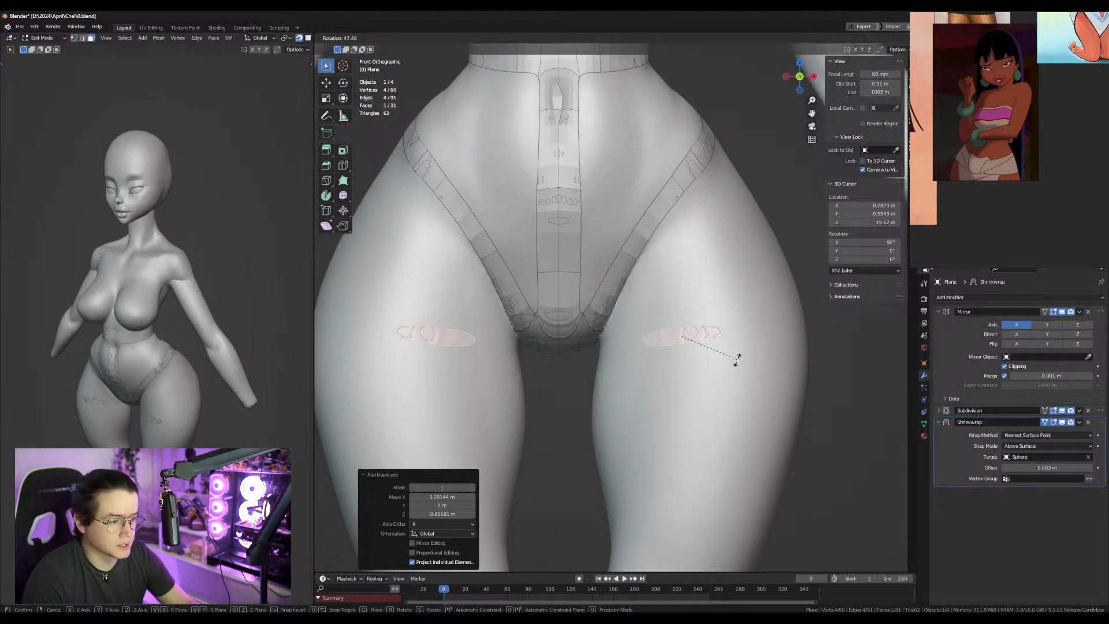
{"action": "left_click", "coordinate": [735, 360]}
{"action": "key", "text": "g"}
{"action": "left_click", "coordinate": [725, 379]}
Move the thigh patch's lower edge down to make it taller and extrude one side edge across the thigh.
{"action": "key", "text": "2"}
{"action": "left_click", "coordinate": [688, 363]}
{"action": "key", "text": "g"}
{"action": "left_click", "coordinate": [688, 408]}
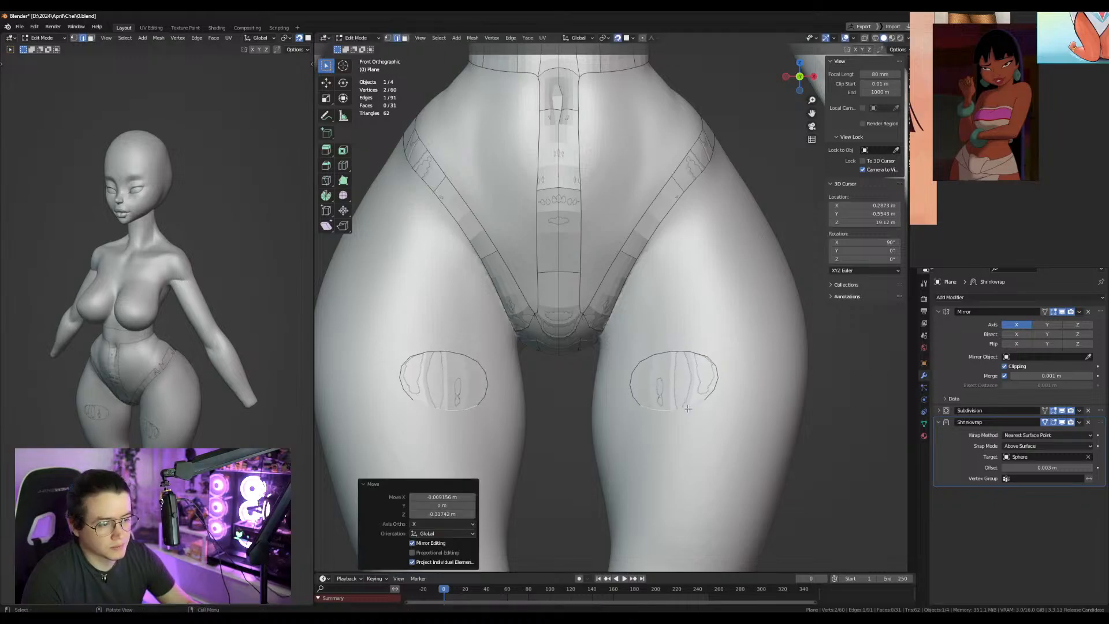
{"action": "left_click", "coordinate": [634, 386]}
{"action": "middle_click_drag", "start_coordinate": [634, 386], "coordinate": [683, 385]}
{"action": "key", "text": "e"}
{"action": "left_click", "coordinate": [587, 381]}
Reposition the thigh patch's side edge and extrude the band twice more around the thigh.
{"action": "middle_click_drag", "start_coordinate": [792, 390], "coordinate": [640, 388]}
{"action": "left_click", "coordinate": [721, 389]}
{"action": "key", "text": "g"}
{"action": "left_click", "coordinate": [669, 389]}
{"action": "key", "text": "e"}
{"action": "left_click", "coordinate": [778, 379]}
{"action": "middle_click_drag", "start_coordinate": [778, 379], "coordinate": [675, 372]}
{"action": "key", "text": "e"}
{"action": "left_click", "coordinate": [594, 365]}
{"action": "middle_click_drag", "start_coordinate": [595, 365], "coordinate": [546, 335]}
Reshape the body's thigh area in Sculpt Mode with the Grab brush at a smaller size, and return to editing the strap mesh.
{"action": "key", "text": "Tab"}
{"action": "left_click", "coordinate": [546, 335]}
{"action": "key", "text": "ctrl+Tab"}
{"action": "key", "text": "g"}
{"action": "left_click_drag", "start_coordinate": [456, 347], "coordinate": [466, 351]}
{"action": "mouse_move", "coordinate": [450, 388]}
{"action": "left_mouse_down"}
{"action": "mouse_move", "coordinate": [466, 381]}
{"action": "mouse_move", "coordinate": [464, 340]}
{"action": "left_mouse_up"}
{"action": "key", "text": "bracketleft"}
{"action": "middle_click_drag", "start_coordinate": [491, 353], "coordinate": [734, 379]}
{"action": "left_click_drag", "start_coordinate": [736, 423], "coordinate": [730, 423]}
{"action": "key", "text": "ctrl+Tab"}
{"action": "mouse_move", "coordinate": [743, 359]}
{"action": "middle_mouse_down"}
{"action": "mouse_move", "coordinate": [615, 365]}
{"action": "mouse_move", "coordinate": [563, 393]}
{"action": "middle_mouse_up"}
{"action": "left_click", "coordinate": [576, 408]}
{"action": "key", "text": "Tab"}
{"action": "key", "text": "g"}
{"action": "left_click", "coordinate": [550, 386]}
{"action": "key", "text": "ctrl+z"}
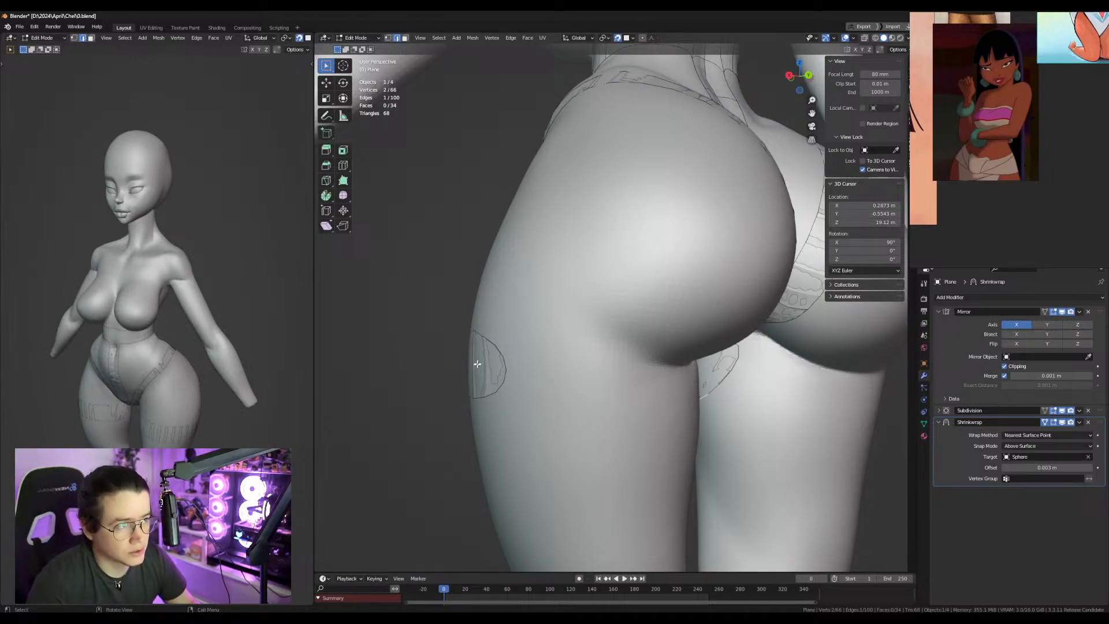
Extrude the thigh band's end edge twice across the back of the thigh toward the inner side.
{"action": "middle_click_drag", "start_coordinate": [524, 389], "coordinate": [491, 375]}
{"action": "key", "text": "e"}
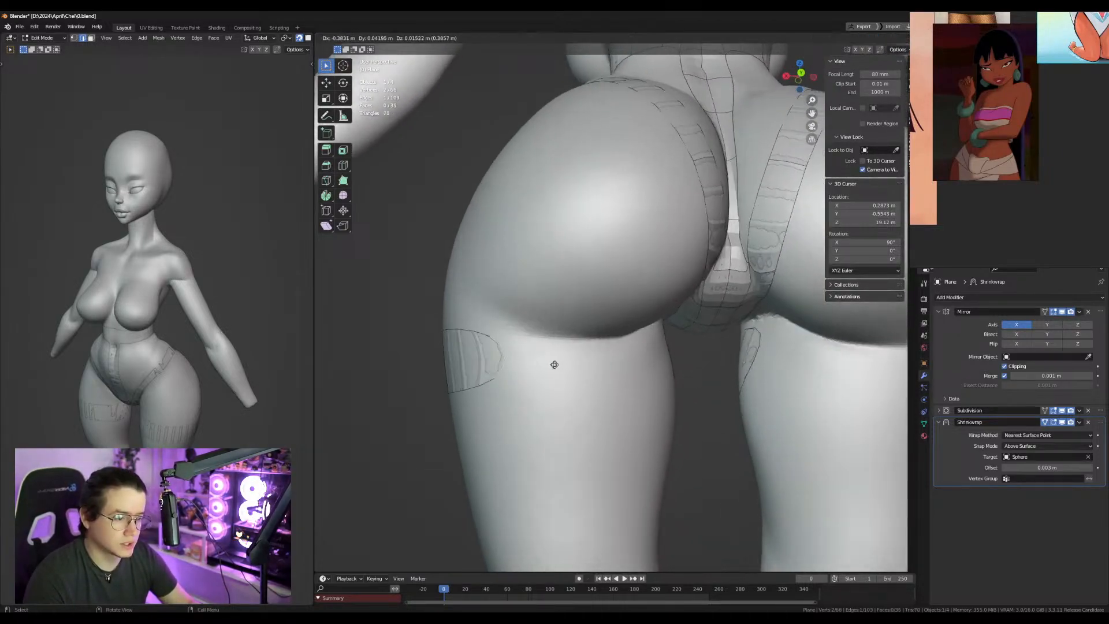
{"action": "left_click", "coordinate": [558, 366]}
{"action": "middle_click_drag", "start_coordinate": [557, 366], "coordinate": [520, 377]}
{"action": "key", "text": "e"}
{"action": "left_click", "coordinate": [608, 382]}
{"action": "middle_click_drag", "start_coordinate": [608, 381], "coordinate": [482, 394]}
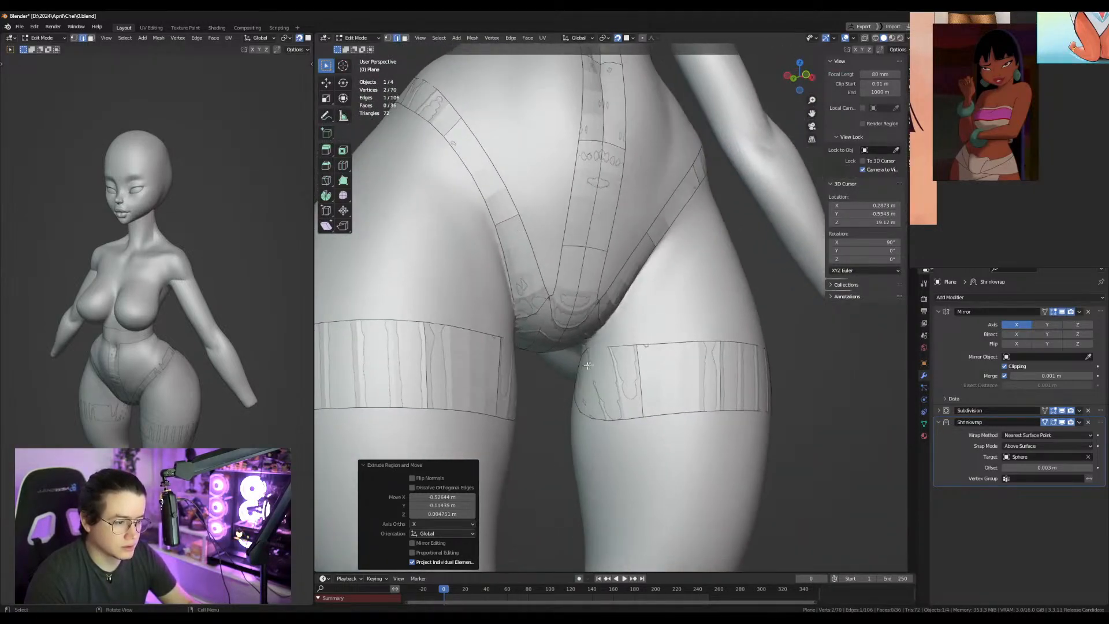
Reposition the upper vertices at the thigh band's open ends on the inner thigh.
{"action": "key", "text": "1"}
{"action": "left_click", "coordinate": [638, 347]}
{"action": "key", "text": "g"}
{"action": "left_click", "coordinate": [638, 345]}
{"action": "middle_click_drag", "start_coordinate": [642, 403], "coordinate": [618, 362]}
{"action": "key", "text": "2"}
{"action": "key", "text": "1"}
{"action": "left_click", "coordinate": [618, 362]}
{"action": "key", "text": "g"}
{"action": "left_click", "coordinate": [623, 367]}
Adjust the band's lower end vertex and close the inner-thigh gap with a face between the two end edges.
{"action": "left_click", "coordinate": [639, 409]}
{"action": "key", "text": "g"}
{"action": "left_click", "coordinate": [639, 405]}
{"action": "key", "text": "2"}
{"action": "left_click", "coordinate": [622, 382], "text": "shift"}
{"action": "key", "text": "f"}
Reposition a lower-edge vertex and an upper-edge vertex of the thigh band below the buttock.
{"action": "mouse_move", "coordinate": [674, 389]}
{"action": "middle_mouse_down"}
{"action": "mouse_move", "coordinate": [514, 394]}
{"action": "mouse_move", "coordinate": [686, 384]}
{"action": "middle_mouse_up"}
{"action": "key", "text": "1"}
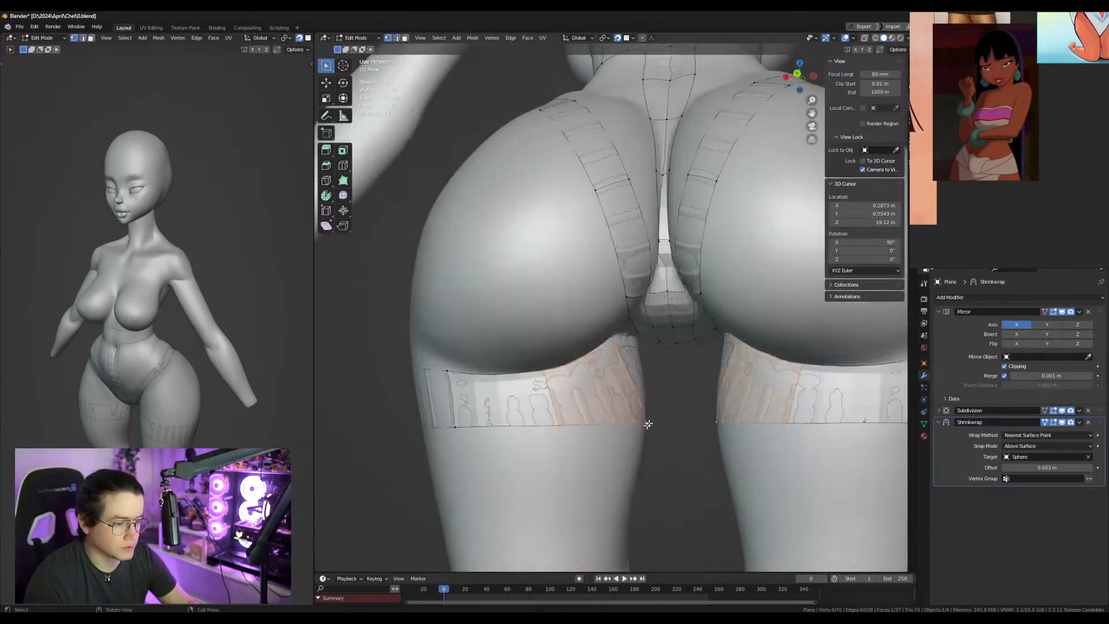
{"action": "middle_click_drag", "start_coordinate": [651, 421], "coordinate": [596, 420]}
{"action": "left_click", "coordinate": [596, 420]}
{"action": "key", "text": "g"}
{"action": "left_click", "coordinate": [554, 416]}
{"action": "left_click", "coordinate": [581, 353]}
{"action": "key", "text": "g"}
{"action": "left_click", "coordinate": [592, 364]}
Shift the thigh band's upper inner vertices slightly down so they sit below the buttock crease.
{"action": "mouse_move", "coordinate": [757, 362]}
{"action": "middle_mouse_down"}
{"action": "mouse_move", "coordinate": [648, 353]}
{"action": "mouse_move", "coordinate": [745, 361]}
{"action": "middle_mouse_up"}
{"action": "left_click", "coordinate": [646, 350]}
{"action": "key", "text": "g"}
{"action": "left_click", "coordinate": [645, 354]}
{"action": "left_click", "coordinate": [626, 362]}
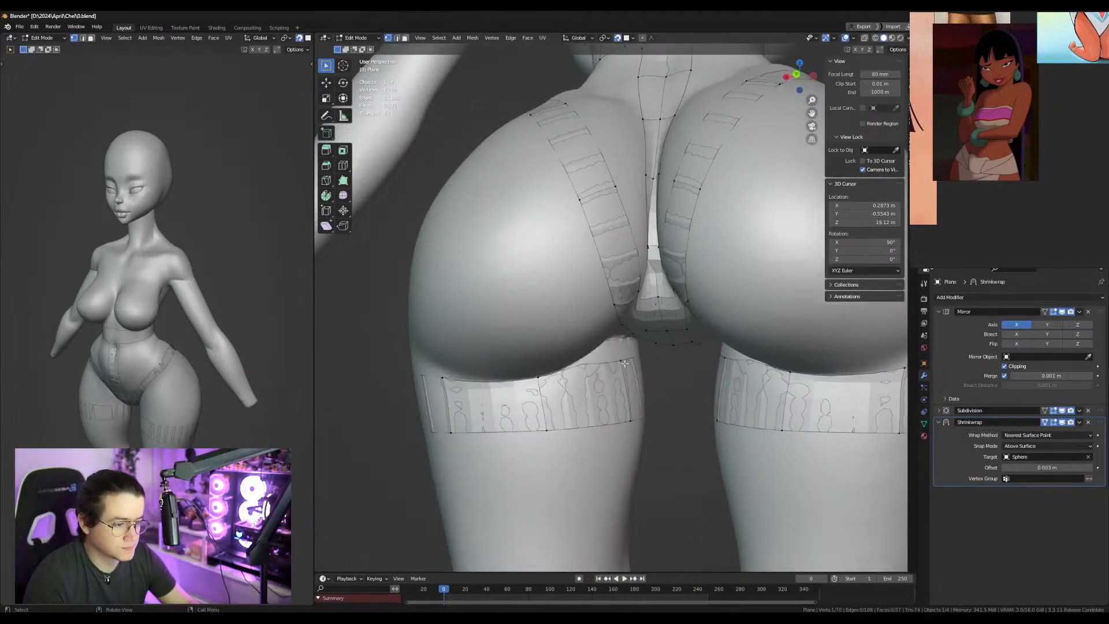
{"action": "key", "text": "g"}
{"action": "left_click", "coordinate": [621, 368]}
Fine-tune the height of the band's upper middle vertex and an inner-thigh vertex on the back of the thigh.
{"action": "left_click", "coordinate": [541, 380]}
{"action": "key", "text": "g"}
{"action": "left_click", "coordinate": [543, 383]}
{"action": "middle_click_drag", "start_coordinate": [482, 392], "coordinate": [572, 404]}
{"action": "left_click", "coordinate": [543, 382]}
{"action": "key", "text": "g"}
{"action": "left_click", "coordinate": [543, 379]}
{"action": "left_click", "coordinate": [647, 409]}
{"action": "key", "text": "g"}
{"action": "left_click", "coordinate": [648, 412]}
Move the buttock strap's lower corner vertex toward the crotch and extrude a new strip from its edge across the lower buttock.
{"action": "middle_click_drag", "start_coordinate": [635, 343], "coordinate": [663, 340], "text": "shift"}
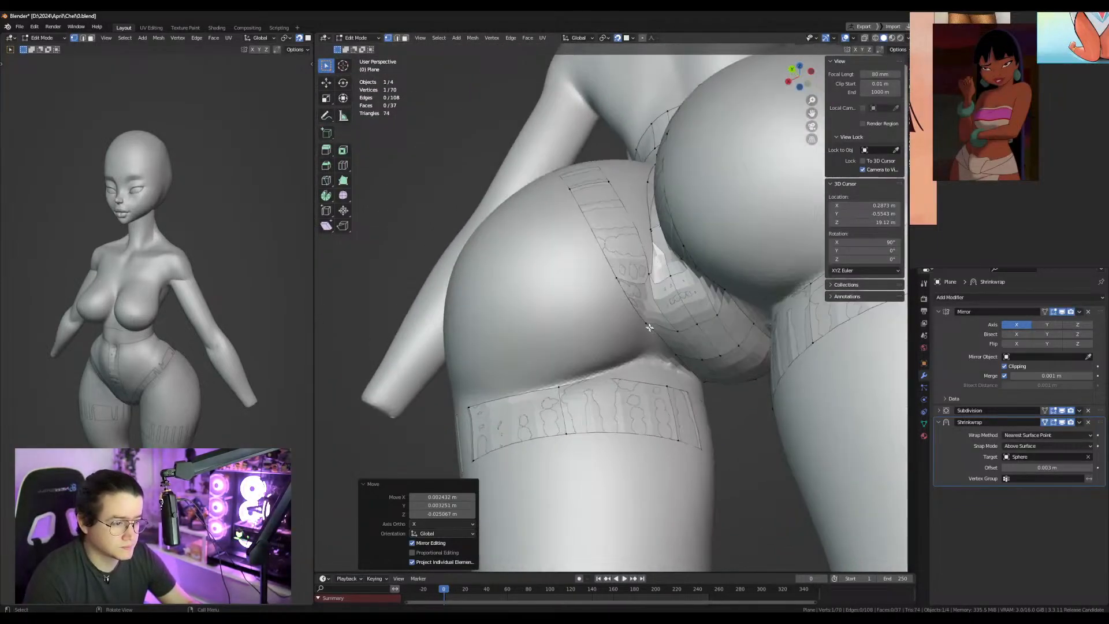
{"action": "left_click", "coordinate": [651, 328]}
{"action": "key", "text": "g"}
{"action": "left_click", "coordinate": [659, 339]}
{"action": "key", "text": "2"}
{"action": "left_click", "coordinate": [641, 325]}
{"action": "key", "text": "e"}
{"action": "left_click", "coordinate": [583, 348]}
Continue extruding the new buttock strip in segments around the outer buttock toward the hip.
{"action": "middle_click_drag", "start_coordinate": [583, 348], "coordinate": [642, 444]}
{"action": "right_click", "coordinate": [642, 342], "text": "ctrl"}
{"action": "right_click", "coordinate": [615, 384], "text": "ctrl"}
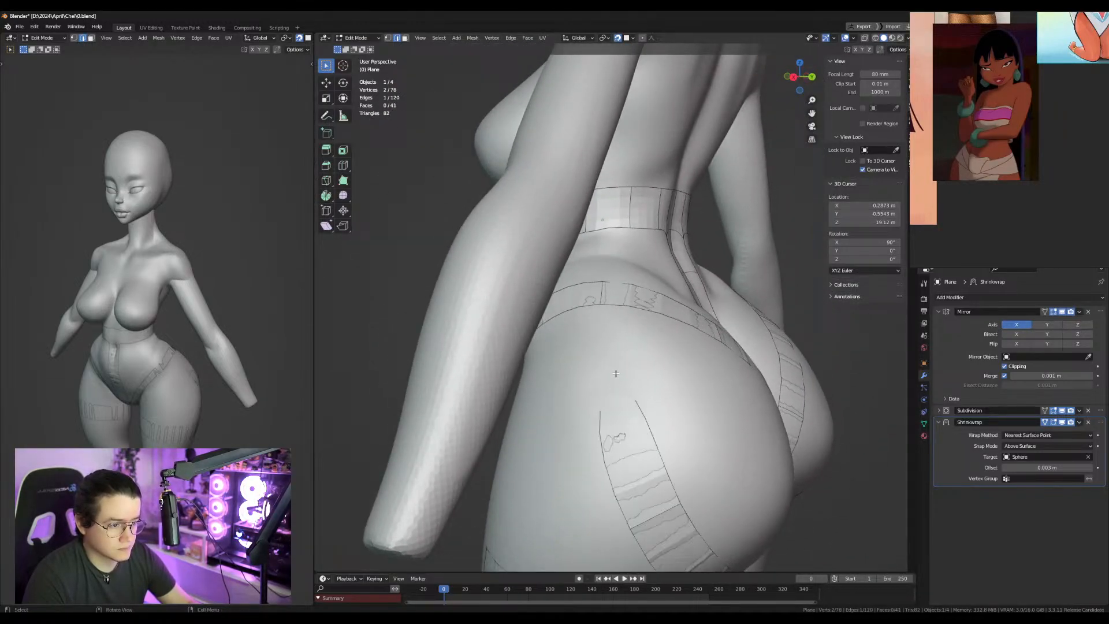
{"action": "right_click", "coordinate": [615, 317], "text": "ctrl"}
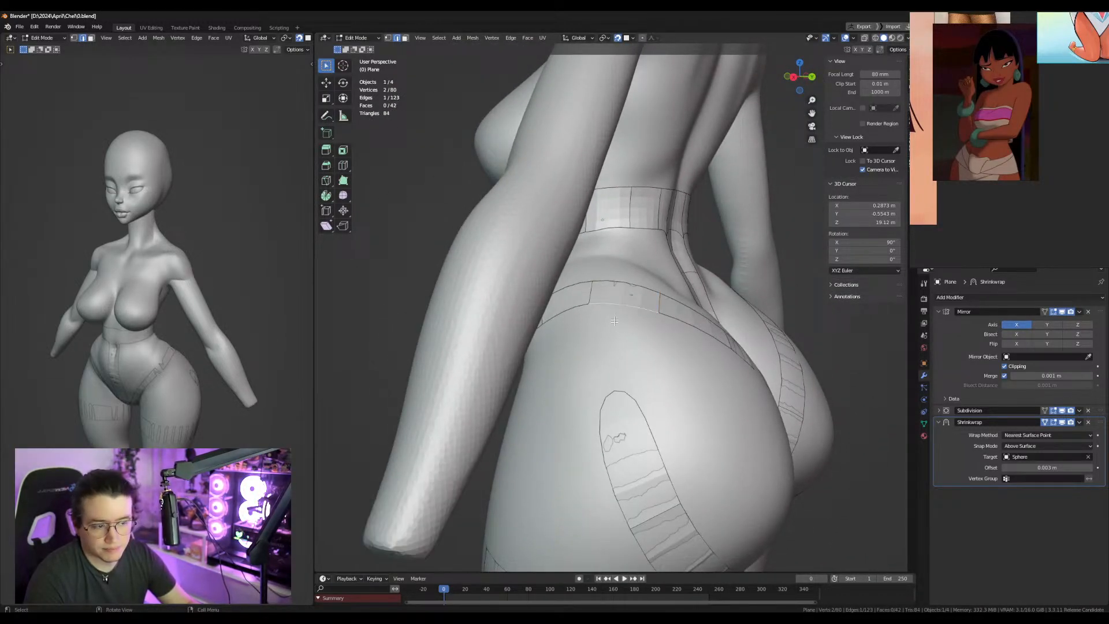
{"action": "middle_click_drag", "start_coordinate": [609, 393], "coordinate": [600, 295]}
{"action": "key", "text": "g"}
{"action": "left_click", "coordinate": [616, 304]}
{"action": "key", "text": "ctrl+z"}
Fill a face between the new strip's end edge and the hip strap, and adjust a vertex along the strip.
{"action": "left_click", "coordinate": [579, 301], "text": "shift"}
{"action": "key", "text": "f"}
{"action": "middle_click_drag", "start_coordinate": [589, 341], "coordinate": [575, 343]}
{"action": "key", "text": "1"}
{"action": "left_click", "coordinate": [602, 388]}
{"action": "key", "text": "g"}
{"action": "left_click", "coordinate": [606, 384]}
Reposition two vertices to smooth the new strip's outline around the outer hip.
{"action": "left_click", "coordinate": [562, 390]}
{"action": "key", "text": "g"}
{"action": "left_click", "coordinate": [556, 390]}
{"action": "left_click", "coordinate": [604, 385]}
{"action": "key", "text": "g"}
{"action": "left_click", "coordinate": [598, 387]}
Nudge an upper and a lower vertex of the strip to even out its width.
{"action": "middle_click_drag", "start_coordinate": [595, 408], "coordinate": [588, 390]}
{"action": "left_click", "coordinate": [589, 390]}
{"action": "key", "text": "g"}
{"action": "left_click", "coordinate": [591, 389]}
{"action": "left_click", "coordinate": [538, 425]}
{"action": "key", "text": "g"}
{"action": "left_click", "coordinate": [545, 418]}
Move a strip vertex under the buttock and fill the gap between the strip and the crotch panel with a face.
{"action": "middle_click_drag", "start_coordinate": [638, 431], "coordinate": [661, 377]}
{"action": "left_click", "coordinate": [627, 394]}
{"action": "key", "text": "g"}
{"action": "left_click", "coordinate": [617, 394]}
{"action": "left_click", "coordinate": [660, 376]}
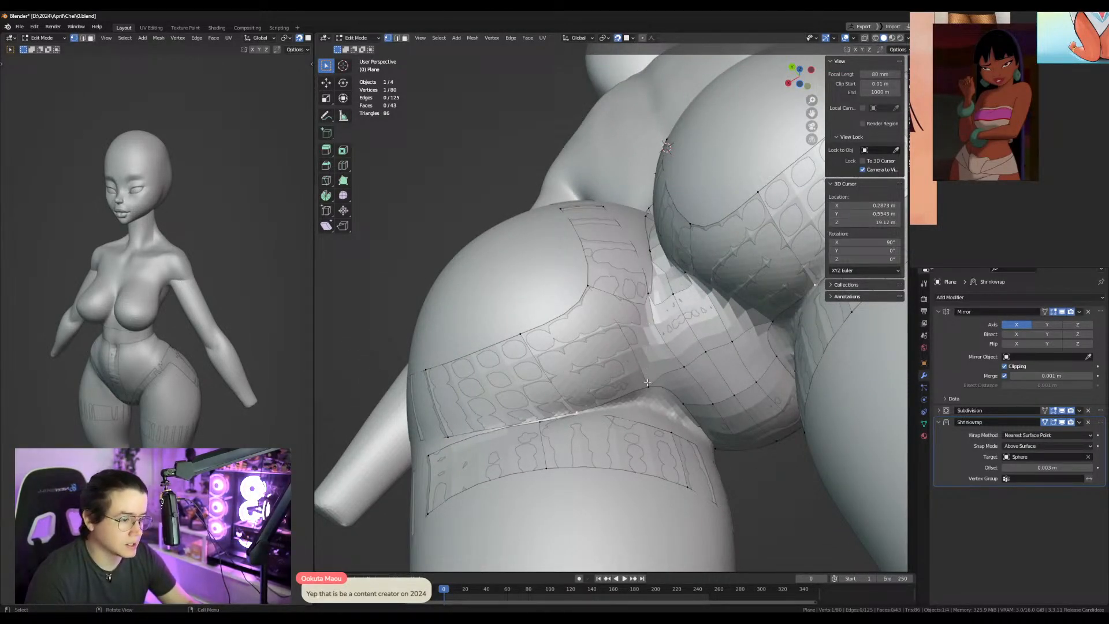
{"action": "key", "text": "f"}
{"action": "middle_click_drag", "start_coordinate": [647, 295], "coordinate": [639, 344]}
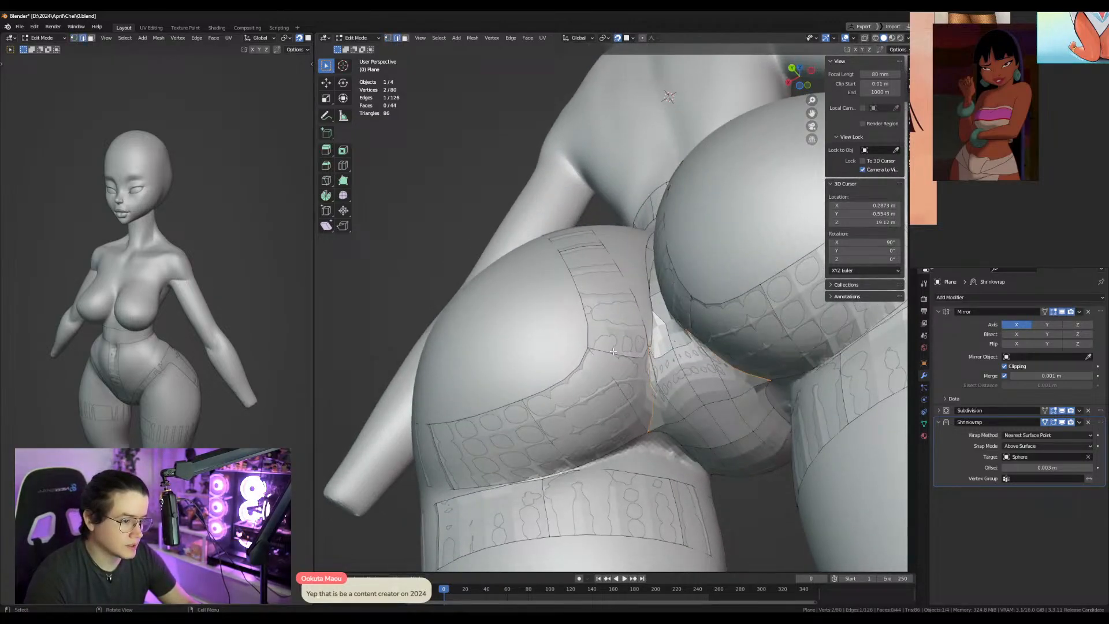
{"action": "left_click", "coordinate": [589, 347]}
{"action": "key", "text": "v"}
{"action": "left_click", "coordinate": [611, 319]}
{"action": "left_click", "coordinate": [592, 353]}
{"action": "key", "text": "g"}
{"action": "left_click", "coordinate": [605, 373]}
{"action": "key", "text": "ctrl+z"}
{"action": "key", "text": "ctrl+z"}
{"action": "key", "text": "ctrl+z"}
{"action": "key", "text": "ctrl+z"}
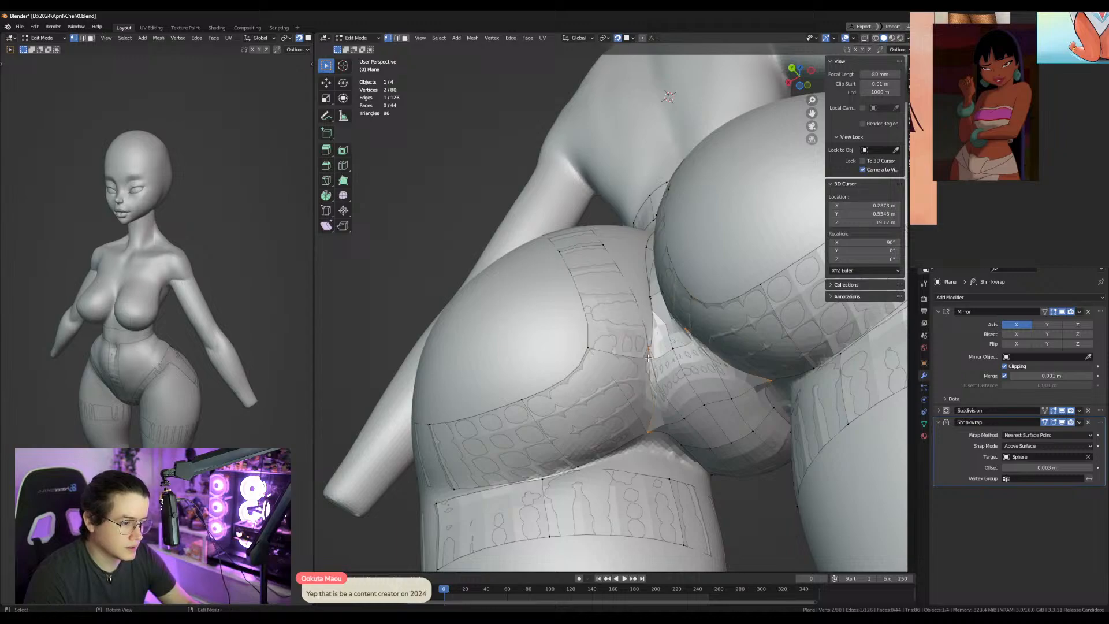
Delete the selected geometry beside the crotch panel, rip the buttock strip's inner corner vertex and reposition it.
{"action": "key", "text": "x"}
{"action": "left_click", "coordinate": [624, 360]}
{"action": "left_click", "coordinate": [609, 358]}
{"action": "key", "text": "v"}
{"action": "left_click", "coordinate": [608, 329]}
{"action": "left_click", "coordinate": [610, 380]}
{"action": "key", "text": "g"}
{"action": "left_click", "coordinate": [604, 382]}
Fill a face between the buttock strip's open edge and the crotch panel's edge.
{"action": "key", "text": "2"}
{"action": "left_click", "coordinate": [650, 404]}
{"action": "left_click", "coordinate": [637, 368], "text": "shift"}
{"action": "key", "text": "f"}
{"action": "key", "text": "1"}
{"action": "left_click", "coordinate": [650, 382]}
{"action": "middle_click_drag", "start_coordinate": [650, 380], "coordinate": [631, 395]}
Dissolve the extra edge in the panel between the buttocks.
{"action": "key", "text": "2"}
{"action": "left_click", "coordinate": [669, 367]}
{"action": "key", "text": "ctrl+x"}
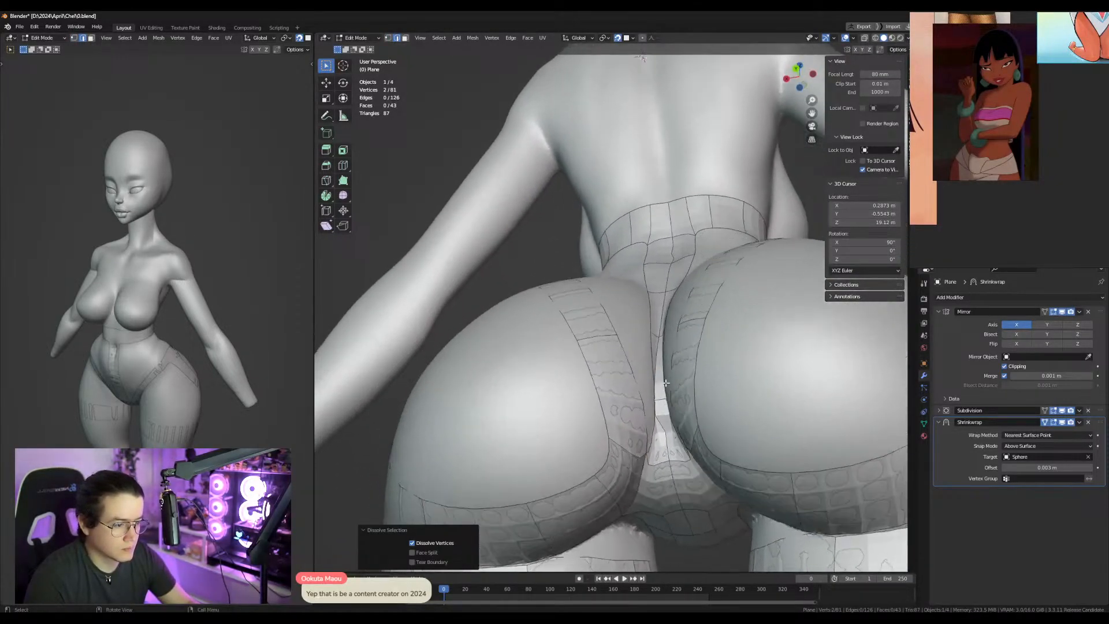
{"action": "key", "text": "1"}
{"action": "left_click", "coordinate": [660, 397]}
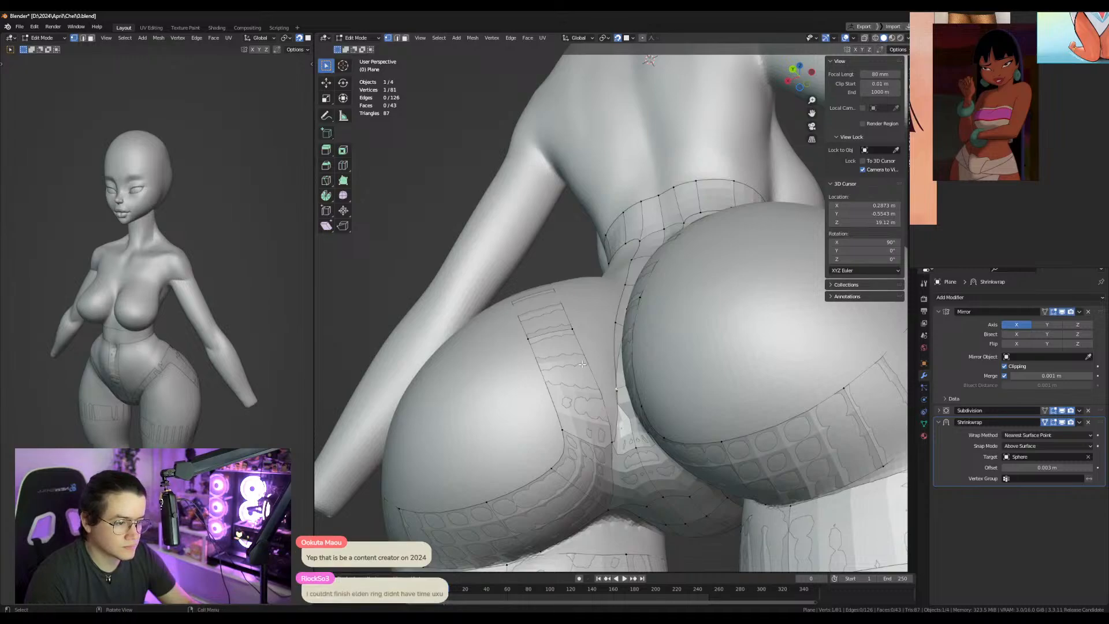
Add one centred loop cut across the buttock strip, halfway along its inner section.
{"action": "key", "text": "ctrl+r"}
{"action": "left_click", "coordinate": [584, 363]}
{"action": "right_click", "coordinate": [585, 364]}
{"action": "right_click", "coordinate": [586, 364]}
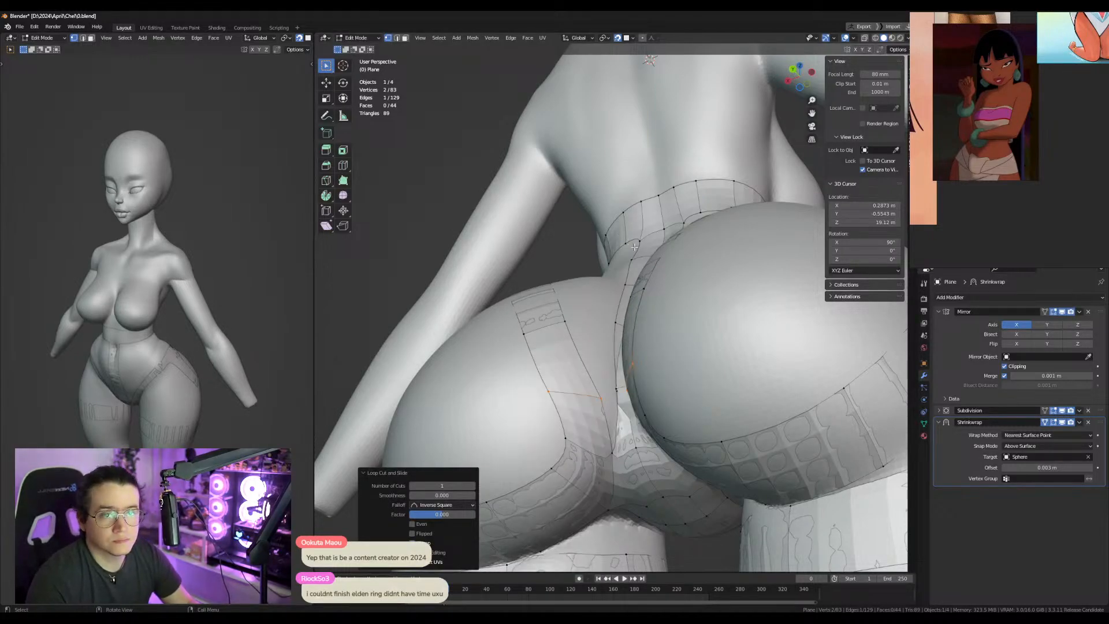
{"action": "left_click", "coordinate": [626, 297]}
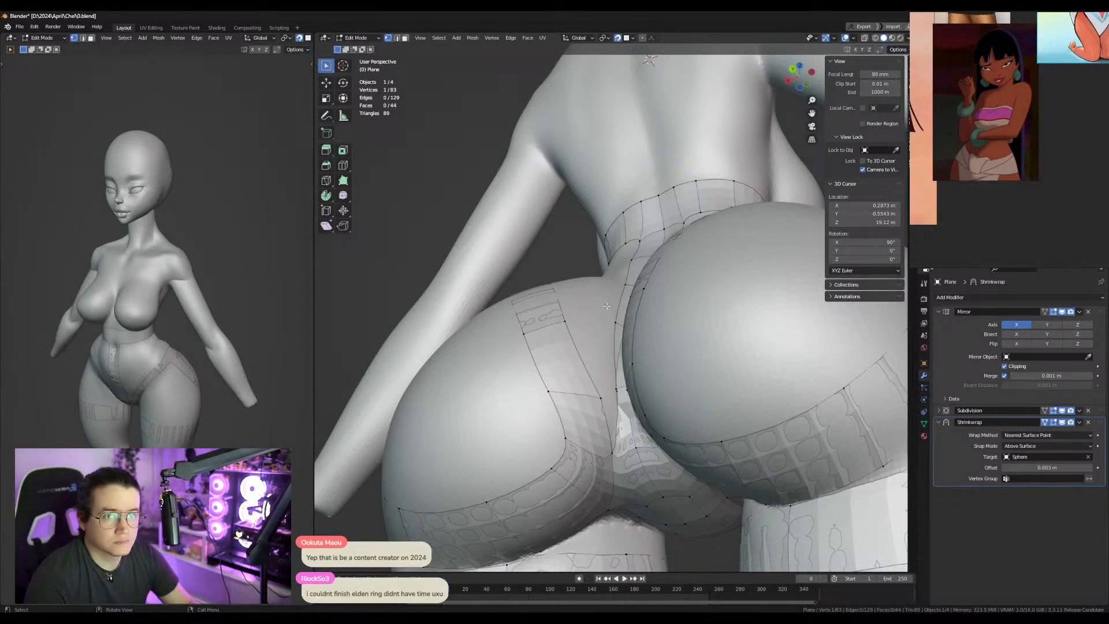
Reposition the new cut's inner and outer vertices to smooth the curve of the buttock strip.
{"action": "middle_click_drag", "start_coordinate": [608, 312], "coordinate": [594, 383]}
{"action": "left_click", "coordinate": [605, 415]}
{"action": "key", "text": "g"}
{"action": "left_click", "coordinate": [587, 396]}
{"action": "left_click", "coordinate": [560, 406]}
{"action": "key", "text": "g"}
{"action": "left_click", "coordinate": [565, 404]}
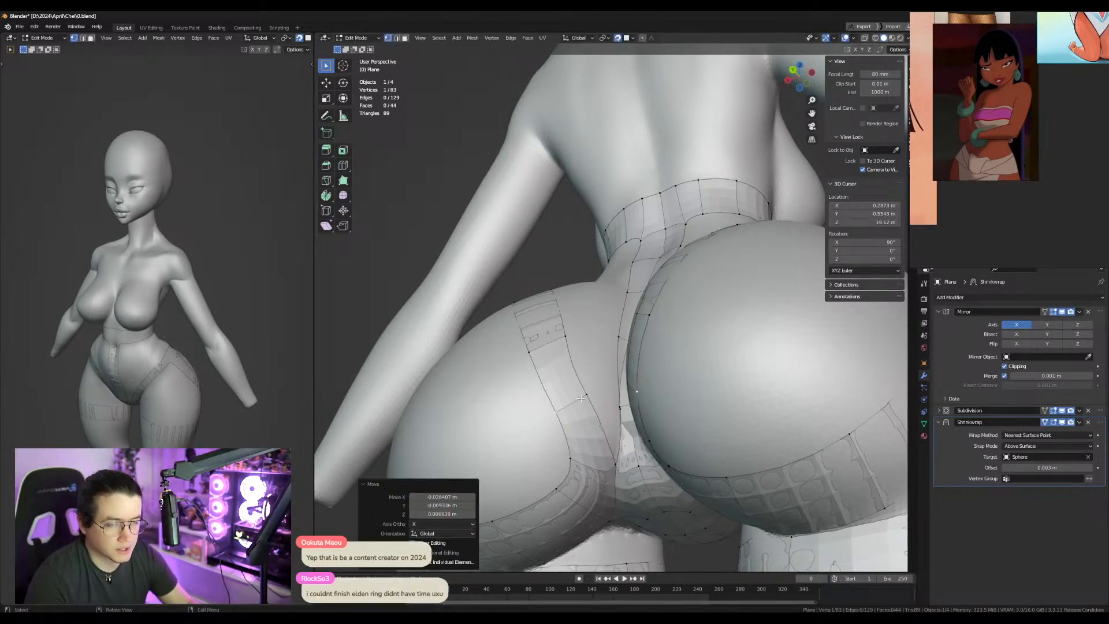
{"action": "left_click", "coordinate": [585, 396]}
{"action": "key", "text": "g"}
{"action": "left_click", "coordinate": [587, 399]}
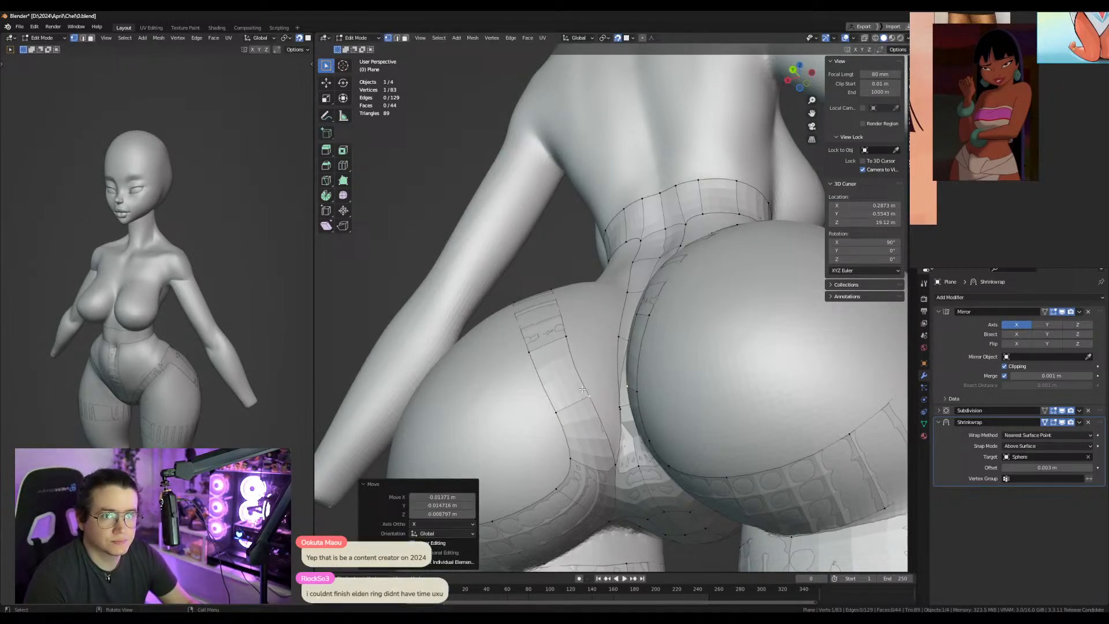
Merge the surplus vertex between the buttocks where the back centre strip meets the crotch panel.
{"action": "middle_click_drag", "start_coordinate": [621, 370], "coordinate": [634, 366]}
{"action": "left_click", "coordinate": [634, 396]}
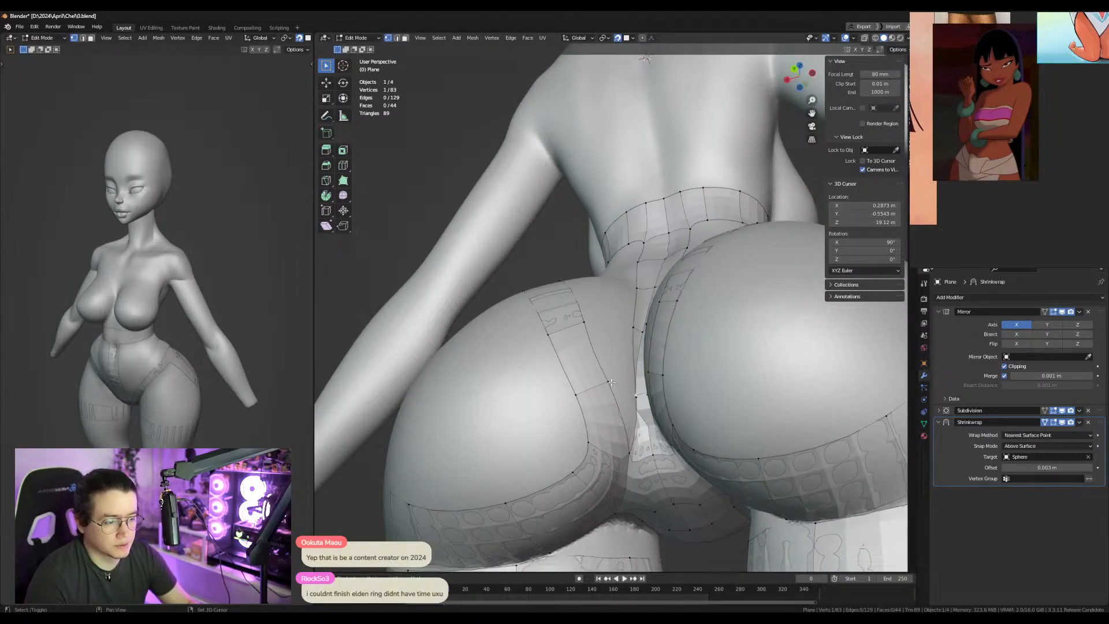
{"action": "key", "text": "alt+z"}
{"action": "left_click", "coordinate": [637, 397]}
{"action": "key", "text": "alt+z"}
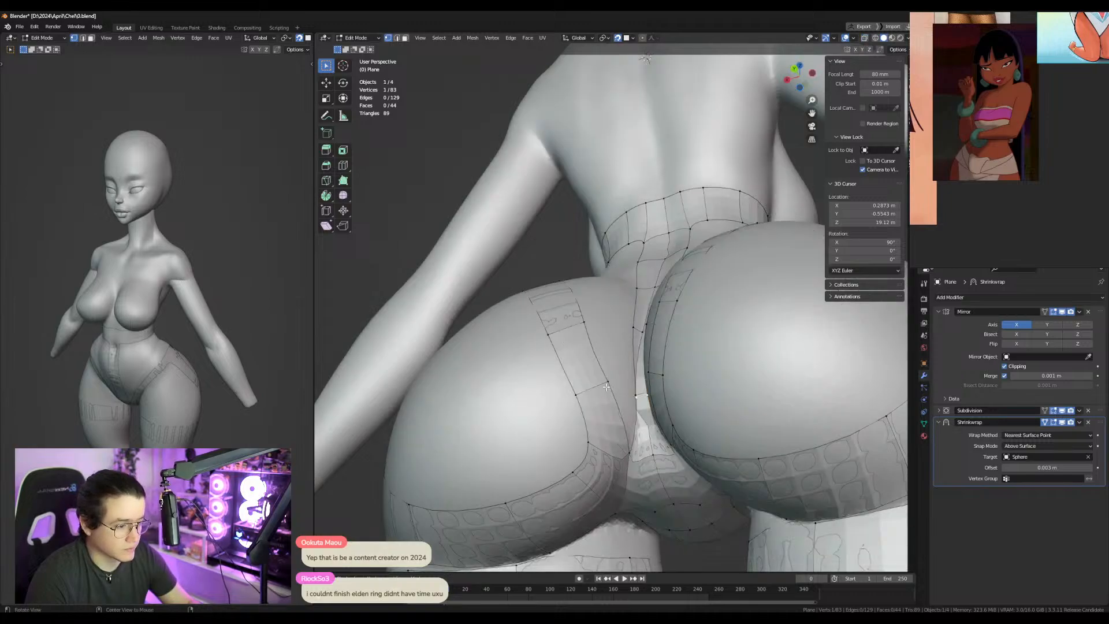
{"action": "key", "text": "m"}
{"action": "left_click", "coordinate": [629, 368]}
Reposition two vertices of the back centre strip between the buttocks.
{"action": "middle_click_drag", "start_coordinate": [633, 358], "coordinate": [672, 413]}
{"action": "key", "text": "g"}
{"action": "left_click", "coordinate": [672, 429]}
{"action": "left_click", "coordinate": [663, 360]}
{"action": "key", "text": "g"}
{"action": "left_click", "coordinate": [657, 353]}
{"action": "middle_click_drag", "start_coordinate": [655, 341], "coordinate": [659, 390]}
Delete the part of the back centre strip that joins it to the waistband.
{"action": "key", "text": "2"}
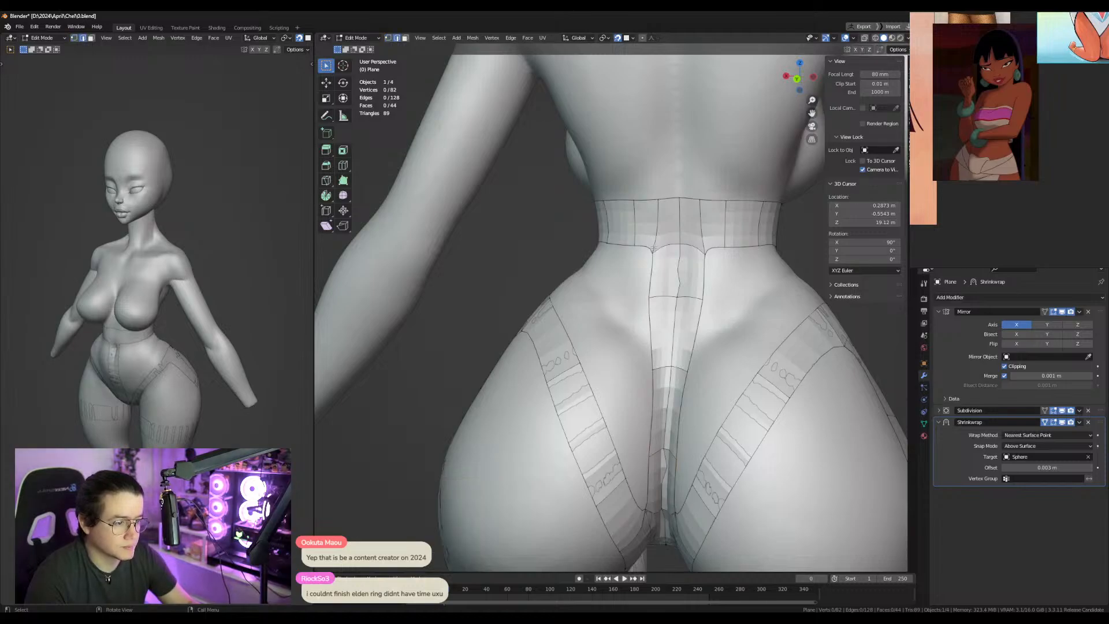
{"action": "left_click", "coordinate": [660, 271]}
{"action": "key", "text": "x"}
{"action": "left_click", "coordinate": [660, 271]}
{"action": "mouse_move", "coordinate": [658, 440]}
{"action": "middle_mouse_down"}
{"action": "mouse_move", "coordinate": [646, 417]}
{"action": "mouse_move", "coordinate": [655, 441]}
{"action": "middle_mouse_up"}
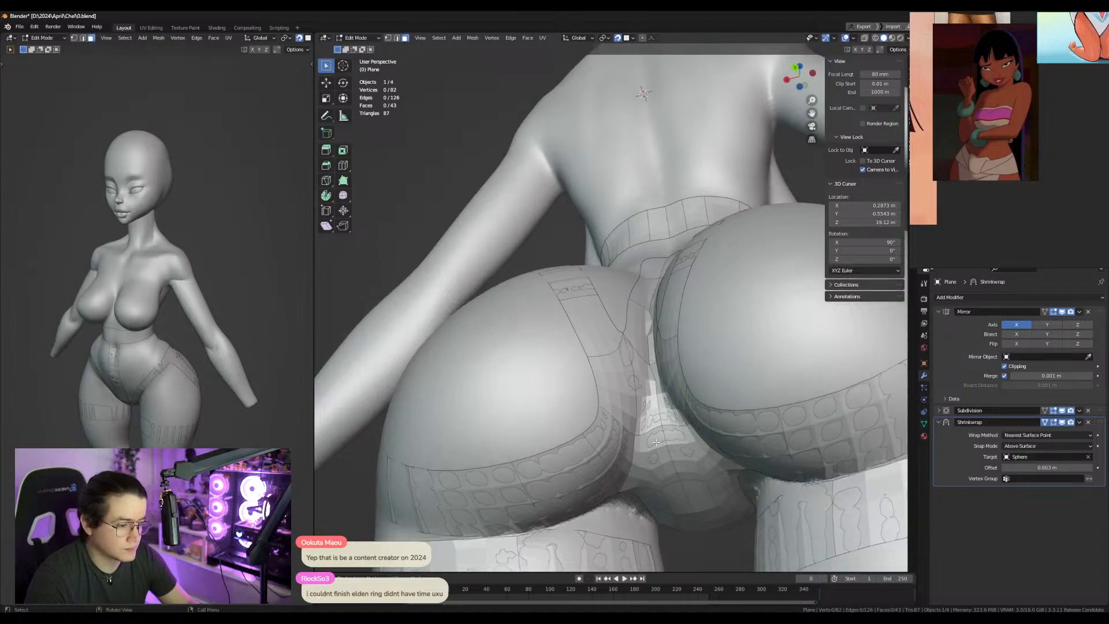
Add a lengthwise loop cut along the back centre strip.
{"action": "key", "text": "ctrl+r"}
{"action": "left_click", "coordinate": [639, 350]}
{"action": "left_click", "coordinate": [639, 349]}
{"action": "middle_click_drag", "start_coordinate": [641, 318], "coordinate": [649, 357]}
Fill two faces between the waistband's lower edge and the top of the back centre strip.
{"action": "left_click", "coordinate": [645, 235]}
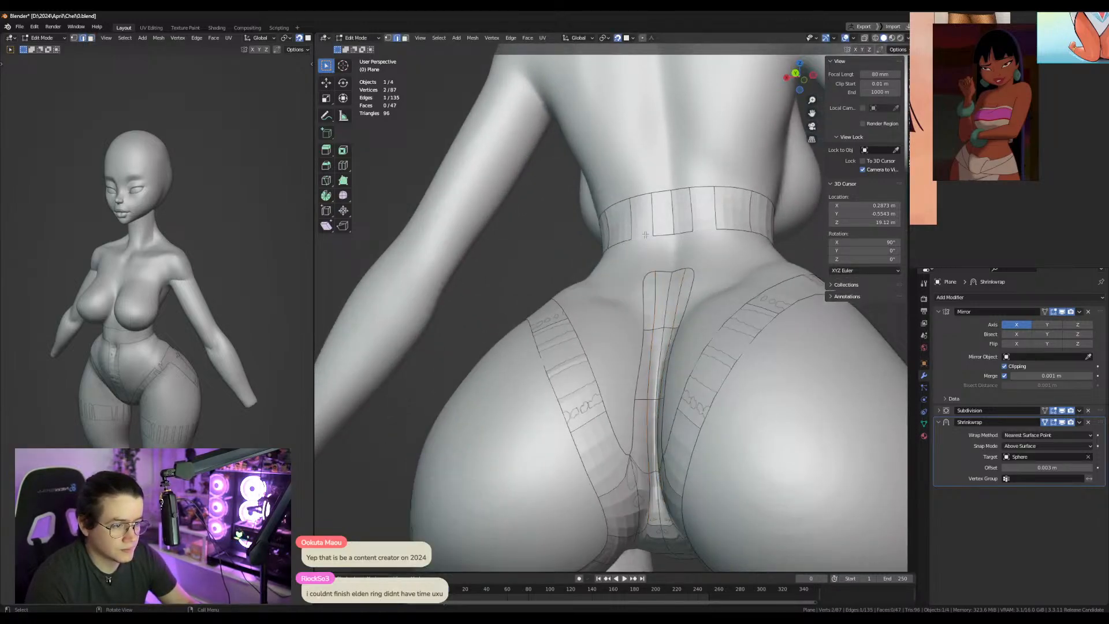
{"action": "left_click", "coordinate": [649, 270], "text": "shift"}
{"action": "key", "text": "f"}
{"action": "left_click", "coordinate": [654, 260]}
{"action": "key", "text": "f"}
Reposition vertices along the back centre strip and buttock strip so their outlines taper smoothly between the buttocks.
{"action": "middle_click_drag", "start_coordinate": [658, 277], "coordinate": [638, 365]}
{"action": "key", "text": "g"}
{"action": "left_click", "coordinate": [598, 450]}
{"action": "left_click", "coordinate": [598, 449]}
{"action": "left_click", "coordinate": [651, 434]}
{"action": "key", "text": "g"}
{"action": "left_click", "coordinate": [656, 433]}
{"action": "key", "text": "g"}
{"action": "left_click", "coordinate": [653, 435]}
{"action": "key", "text": "g"}
{"action": "left_click", "coordinate": [628, 380]}
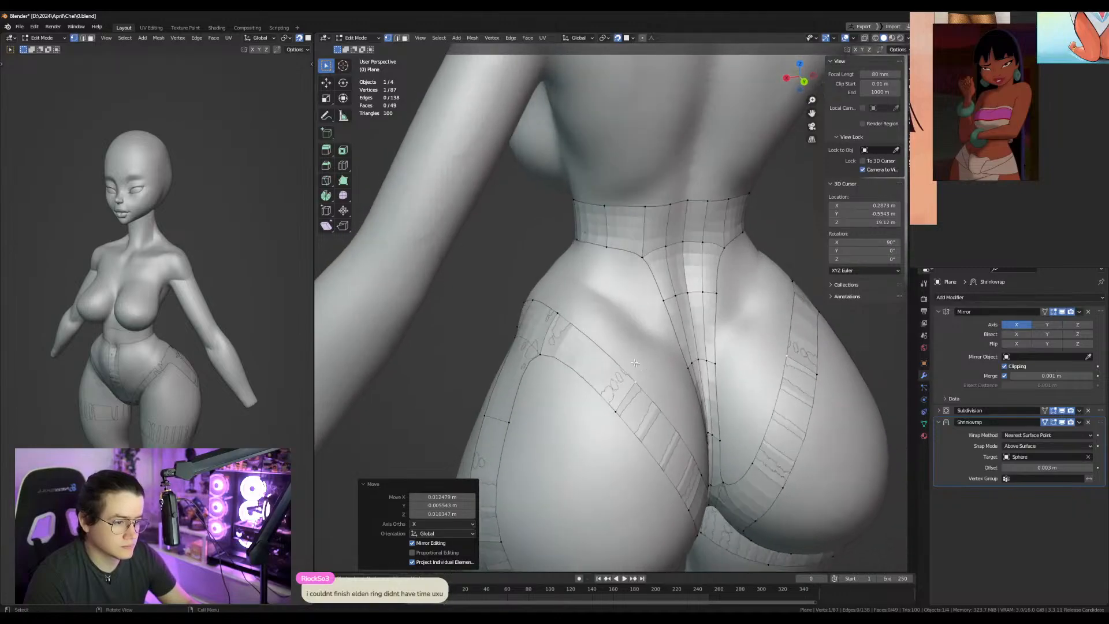
Add a loop cut across the upper end of the buttock strip near the hip.
{"action": "key", "text": "ctrl+r"}
{"action": "double_click", "coordinate": [605, 337]}
{"action": "key", "text": "2"}
Fill faces between the buttock strip's inner edge and the back centre strip to form a back panel.
{"action": "left_click", "coordinate": [575, 324]}
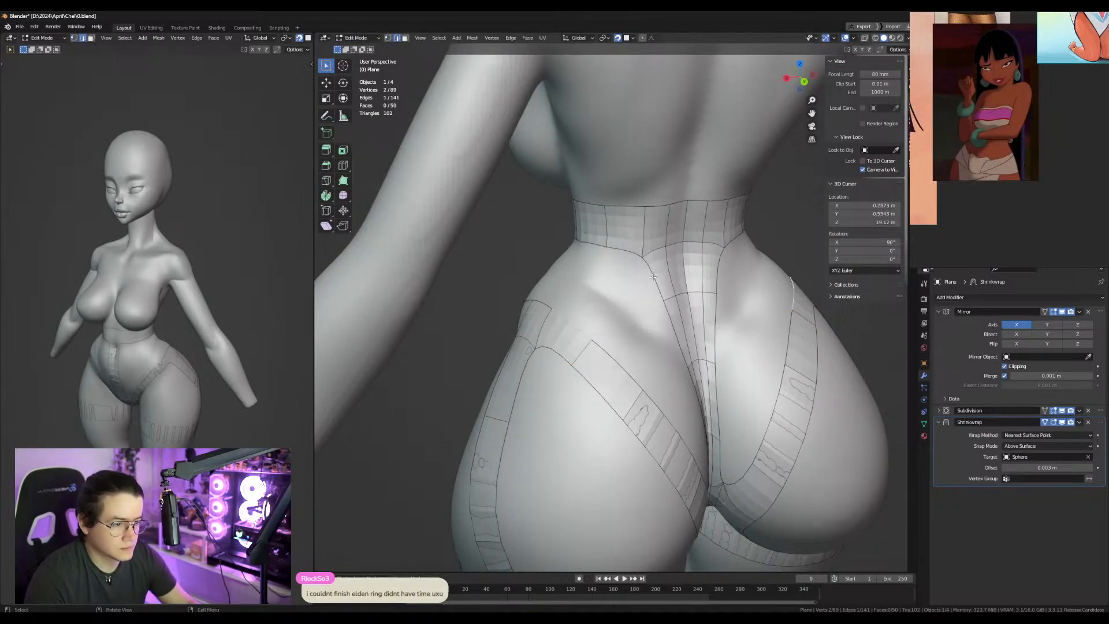
{"action": "left_click", "coordinate": [652, 277], "text": "shift"}
{"action": "key", "text": "f"}
{"action": "middle_click_drag", "start_coordinate": [651, 277], "coordinate": [619, 319]}
{"action": "left_click", "coordinate": [625, 312]}
{"action": "key", "text": "f"}
{"action": "key", "text": "f"}
Add a loop cut to the back panel and fill the remaining gap between it and the buttock strip.
{"action": "key", "text": "ctrl+r"}
{"action": "double_click", "coordinate": [639, 450]}
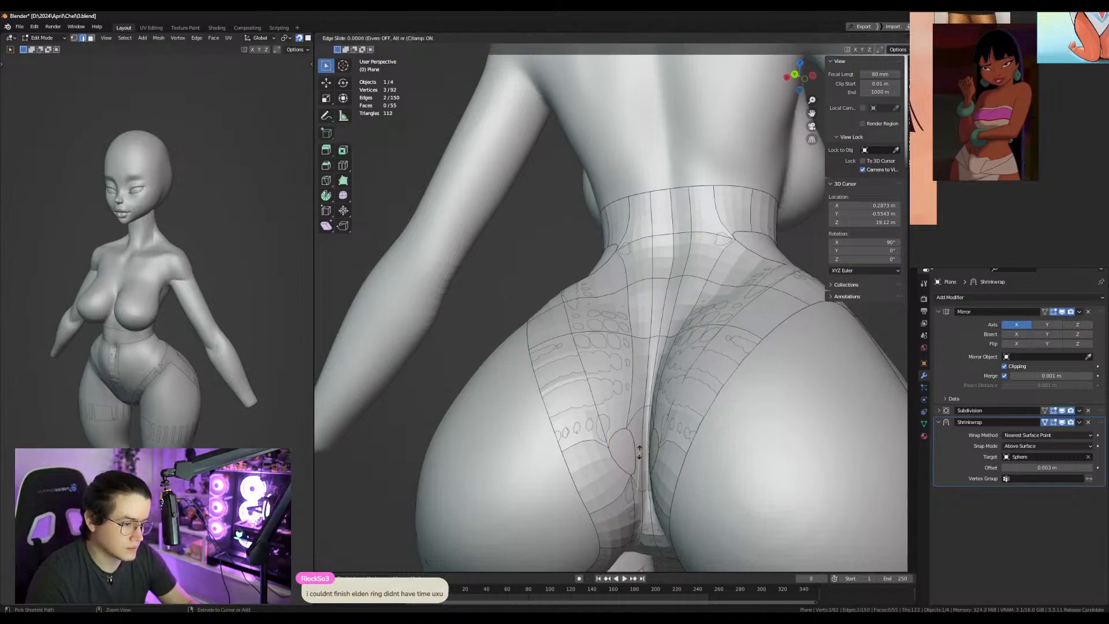
{"action": "left_click", "coordinate": [621, 435]}
{"action": "key", "text": "f"}
{"action": "middle_click_drag", "start_coordinate": [623, 472], "coordinate": [633, 468]}
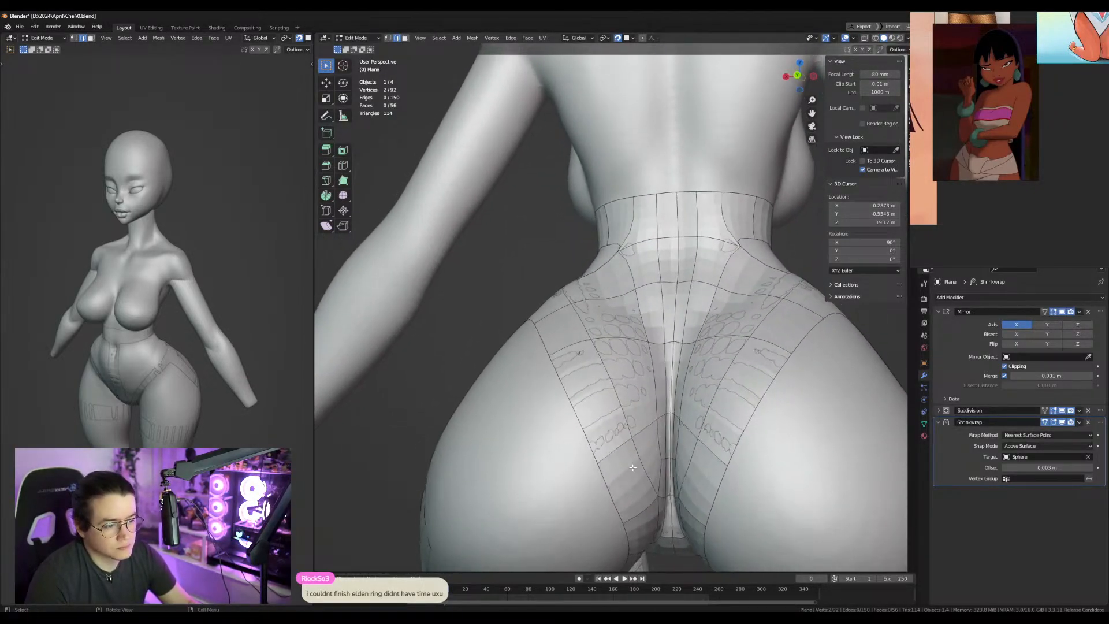
Rip the back panel away along the lower edge of the waistband.
{"action": "middle_click_drag", "start_coordinate": [617, 429], "coordinate": [647, 467]}
{"action": "left_click", "coordinate": [649, 248], "text": "alt"}
{"action": "mouse_move", "coordinate": [683, 277]}
{"action": "middle_mouse_down"}
{"action": "mouse_move", "coordinate": [663, 264]}
{"action": "mouse_move", "coordinate": [687, 274]}
{"action": "mouse_move", "coordinate": [627, 276]}
{"action": "mouse_move", "coordinate": [588, 300]}
{"action": "mouse_move", "coordinate": [691, 283]}
{"action": "middle_mouse_up"}
{"action": "key", "text": "v"}
{"action": "left_click", "coordinate": [663, 287]}
Fill faces between the waistband's lower edge and the back panel, and reposition a vertex at the side.
{"action": "left_click", "coordinate": [649, 247]}
{"action": "left_click", "coordinate": [646, 270], "text": "shift"}
{"action": "key", "text": "f"}
{"action": "left_click", "coordinate": [659, 258]}
{"action": "key", "text": "f"}
{"action": "key", "text": "f"}
{"action": "key", "text": "g"}
{"action": "left_click", "coordinate": [611, 299]}
Move an edge at the side of the waist and fill a face between the waistband and the back panel.
{"action": "key", "text": "2"}
{"action": "left_click", "coordinate": [579, 231]}
{"action": "key", "text": "g"}
{"action": "left_click", "coordinate": [627, 269]}
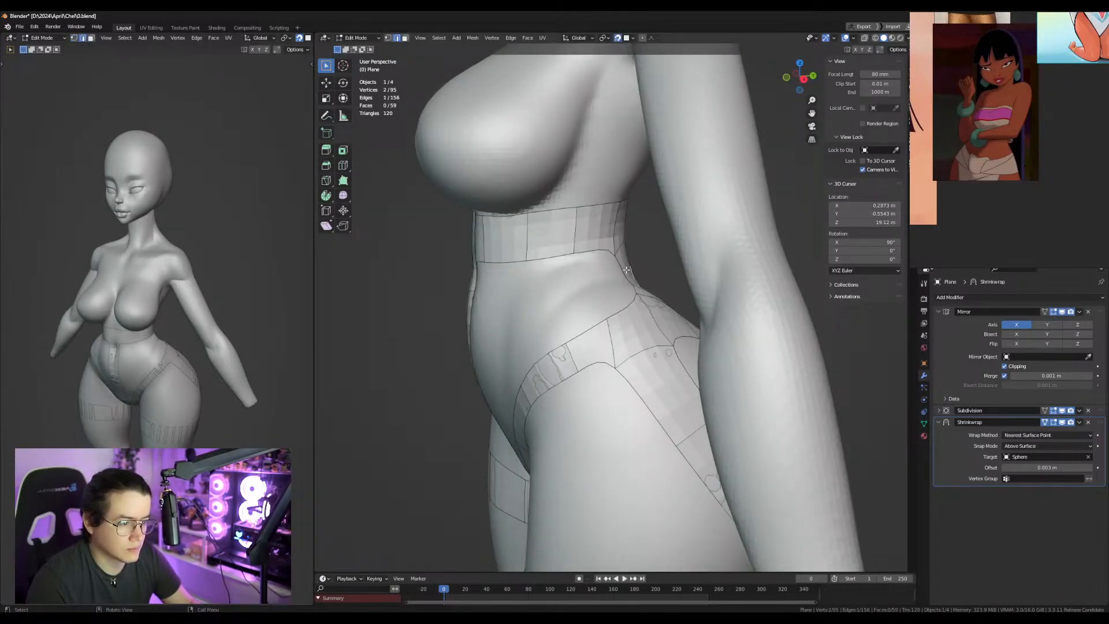
{"action": "key", "text": "f"}
{"action": "middle_click_drag", "start_coordinate": [623, 265], "coordinate": [577, 287]}
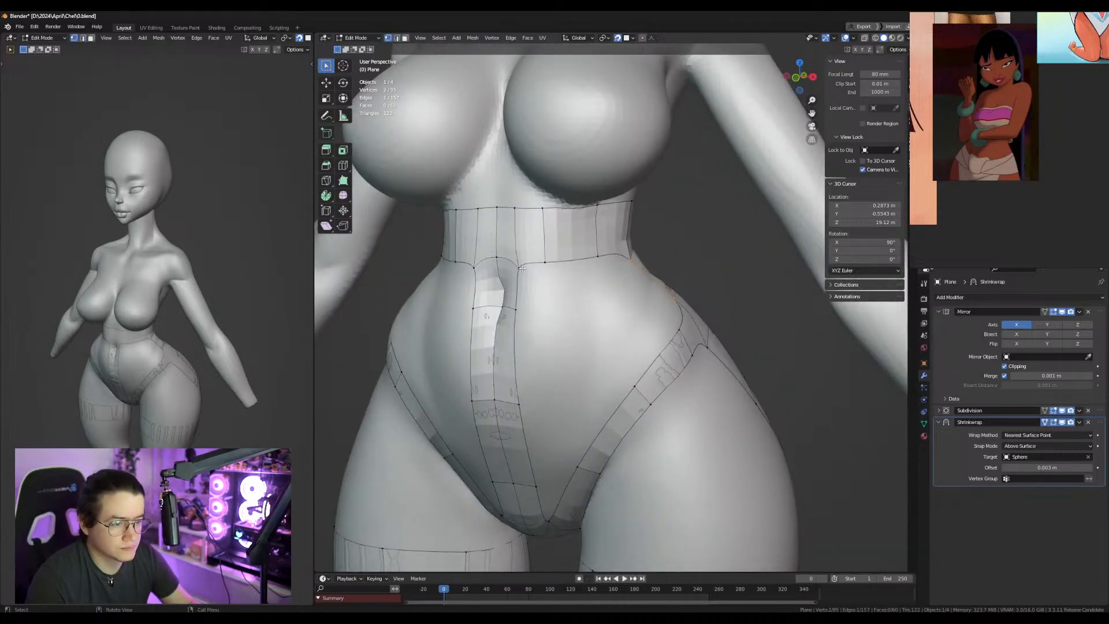
{"action": "middle_click_drag", "start_coordinate": [515, 310], "coordinate": [581, 454]}
{"action": "key", "text": "ctrl+r"}
{"action": "left_click", "coordinate": [558, 417]}
{"action": "right_click", "coordinate": [557, 421]}
{"action": "key", "text": "ctrl+z"}
Add a centred loop cut across the lower half of the front centre strip.
{"action": "key", "text": "ctrl+r"}
{"action": "left_click", "coordinate": [557, 420]}
{"action": "right_click", "coordinate": [557, 418]}
Extrude the front centre strip's side edge outward over the belly and fill faces up to the waistband.
{"action": "left_click", "coordinate": [557, 418]}
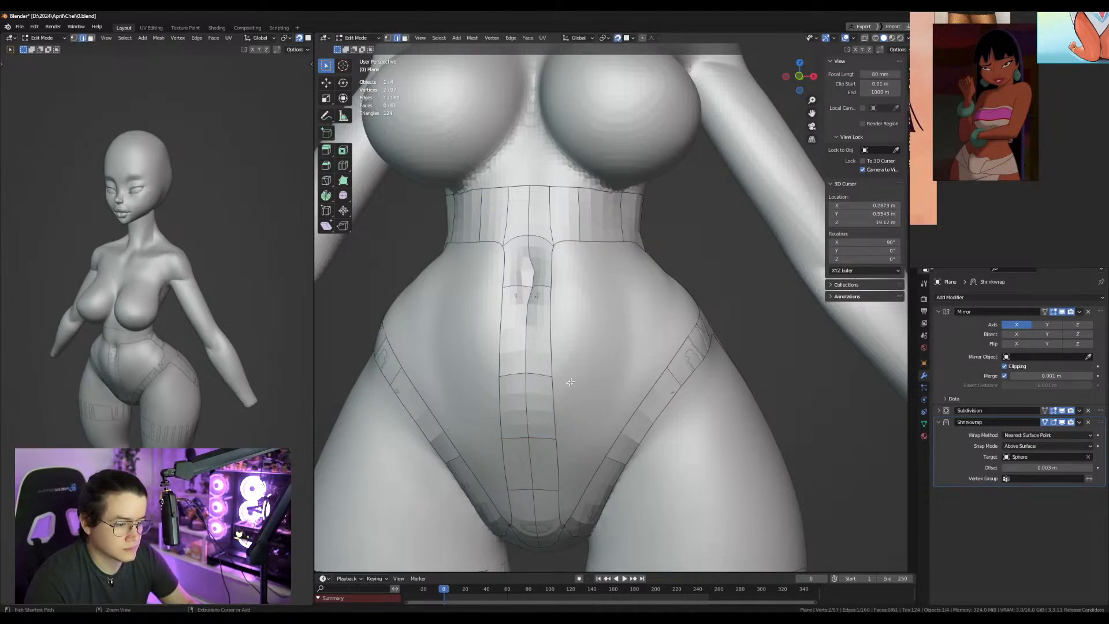
{"action": "right_click", "coordinate": [591, 362], "text": "ctrl"}
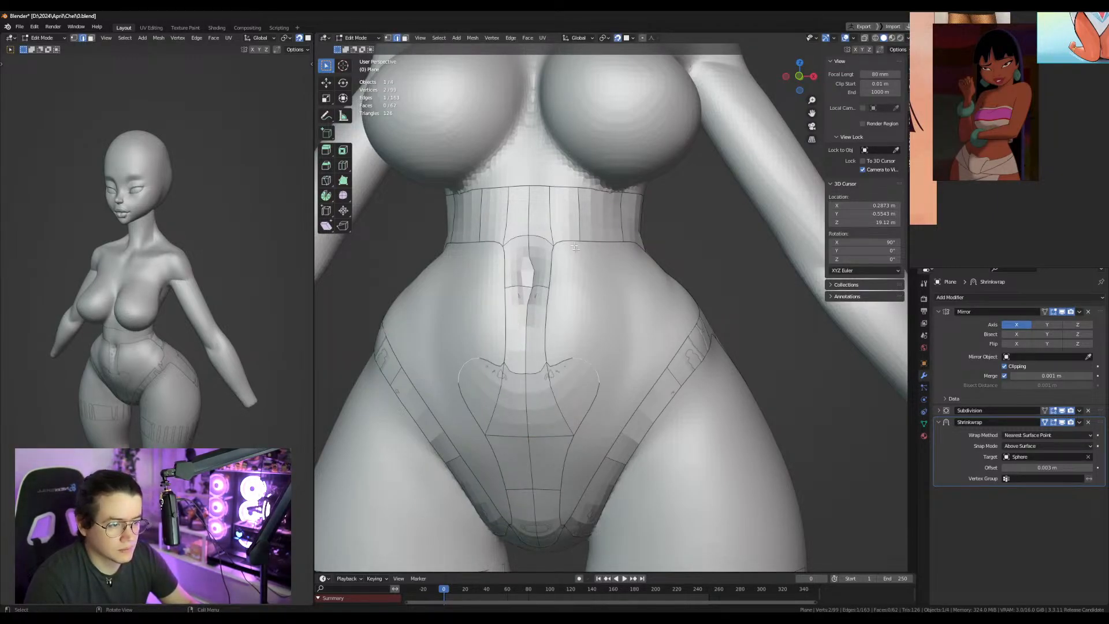
{"action": "key", "text": "f"}
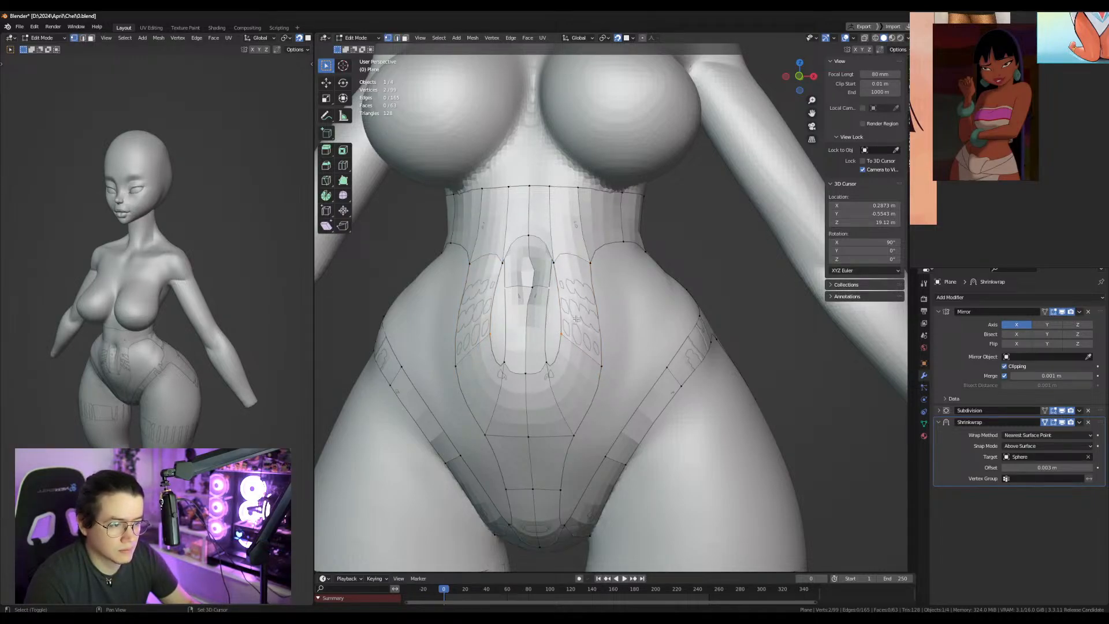
Merge the overlapping vertices on the belly and raise the front panel's inner and outer vertices to level its cross edge.
{"action": "key", "text": "m"}
{"action": "left_click", "coordinate": [576, 324]}
{"action": "left_click_drag", "start_coordinate": [531, 293], "coordinate": [526, 328]}
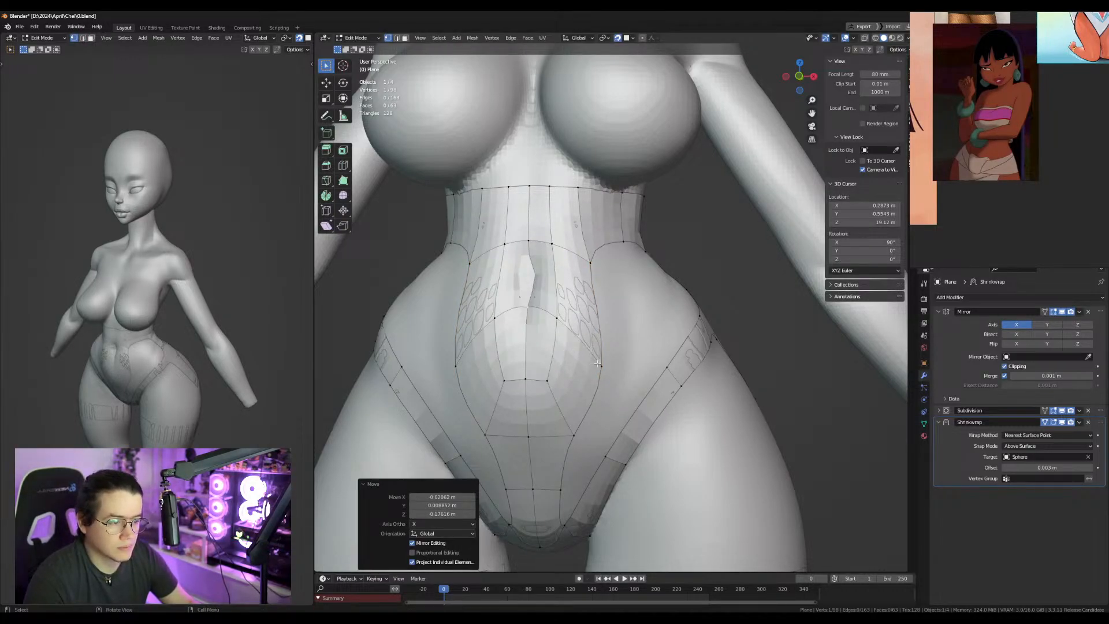
{"action": "key", "text": "g"}
{"action": "left_click", "coordinate": [601, 287]}
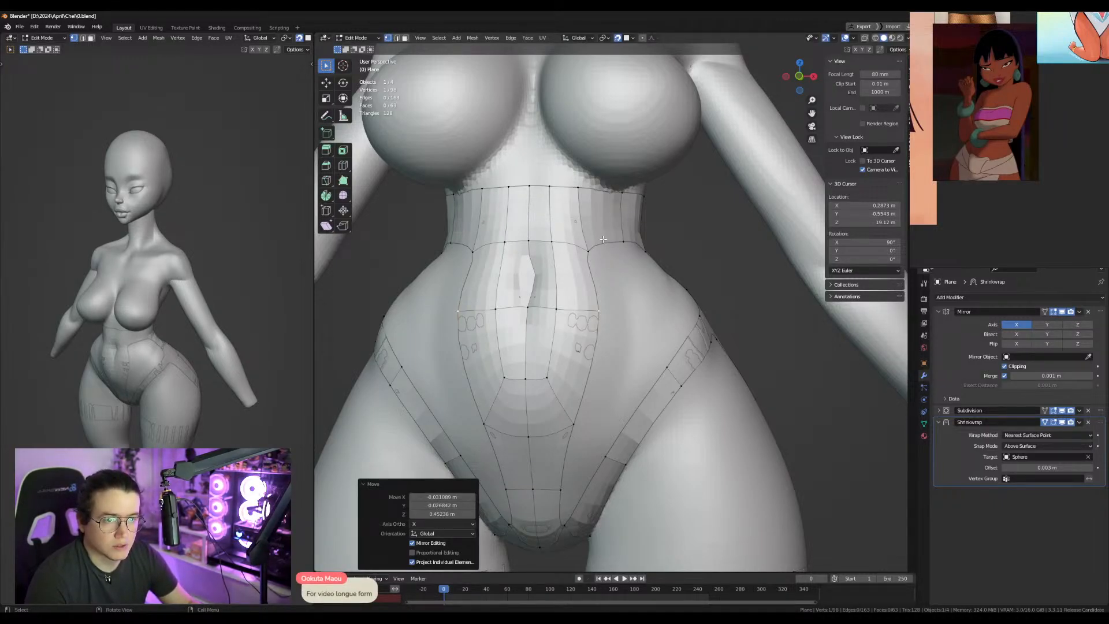
Reposition two side vertices of the front panel to refine its outline over the lower belly.
{"action": "middle_click_drag", "start_coordinate": [639, 264], "coordinate": [610, 272]}
{"action": "key", "text": "g"}
{"action": "left_click", "coordinate": [557, 318]}
{"action": "middle_click_drag", "start_coordinate": [526, 420], "coordinate": [557, 433]}
{"action": "left_click", "coordinate": [538, 424]}
{"action": "key", "text": "g"}
{"action": "left_click", "coordinate": [543, 429]}
Fill a face between the front panel's lower side edge and the hip strap.
{"action": "left_click", "coordinate": [549, 491]}
{"action": "middle_click_drag", "start_coordinate": [549, 492], "coordinate": [533, 503]}
{"action": "left_click", "coordinate": [531, 504], "text": "shift"}
{"action": "key", "text": "f"}
Nudge the front panel's side vertex near the hip strap.
{"action": "key", "text": "1"}
{"action": "left_click", "coordinate": [540, 408]}
{"action": "key", "text": "g"}
{"action": "left_click", "coordinate": [542, 403]}
Fill another face between the front panel and the hip strap, and reposition its upper vertex.
{"action": "left_click", "coordinate": [546, 418]}
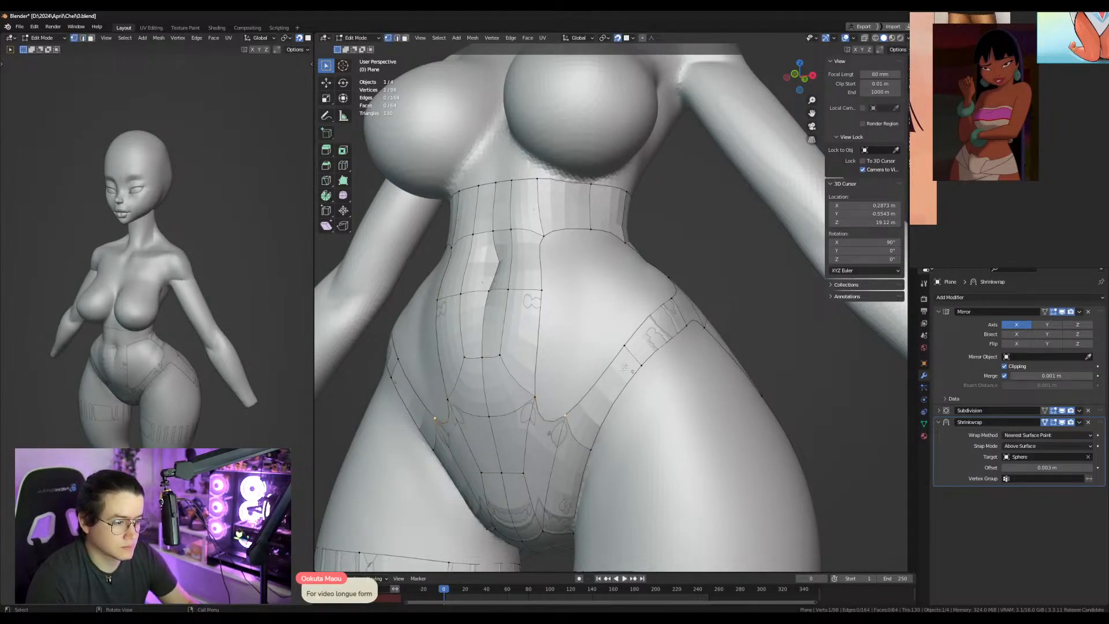
{"action": "key", "text": "f"}
{"action": "middle_click_drag", "start_coordinate": [594, 359], "coordinate": [572, 388]}
{"action": "key", "text": "g"}
{"action": "left_click", "coordinate": [572, 352]}
Dissolve an edge on the hip strap and fill the open area above it toward the waistband.
{"action": "key", "text": "2"}
{"action": "left_click", "coordinate": [641, 368]}
{"action": "key", "text": "ctrl+x"}
{"action": "left_click", "coordinate": [625, 361]}
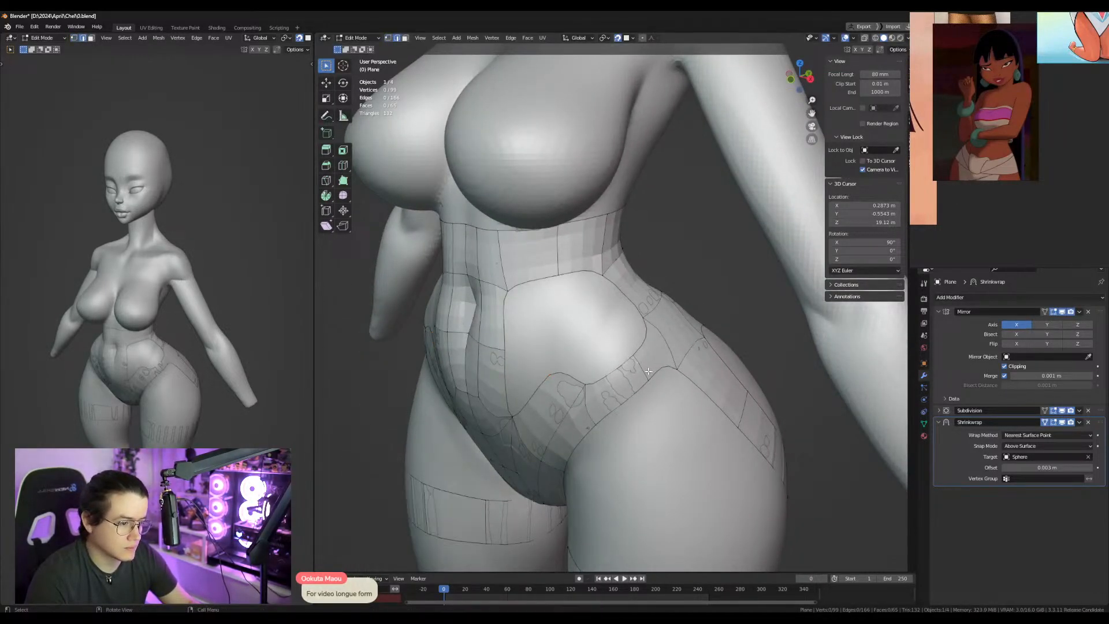
{"action": "key", "text": "f"}
{"action": "mouse_move", "coordinate": [626, 362]}
{"action": "middle_mouse_down"}
{"action": "mouse_move", "coordinate": [659, 360]}
{"action": "mouse_move", "coordinate": [604, 358]}
{"action": "middle_mouse_up"}
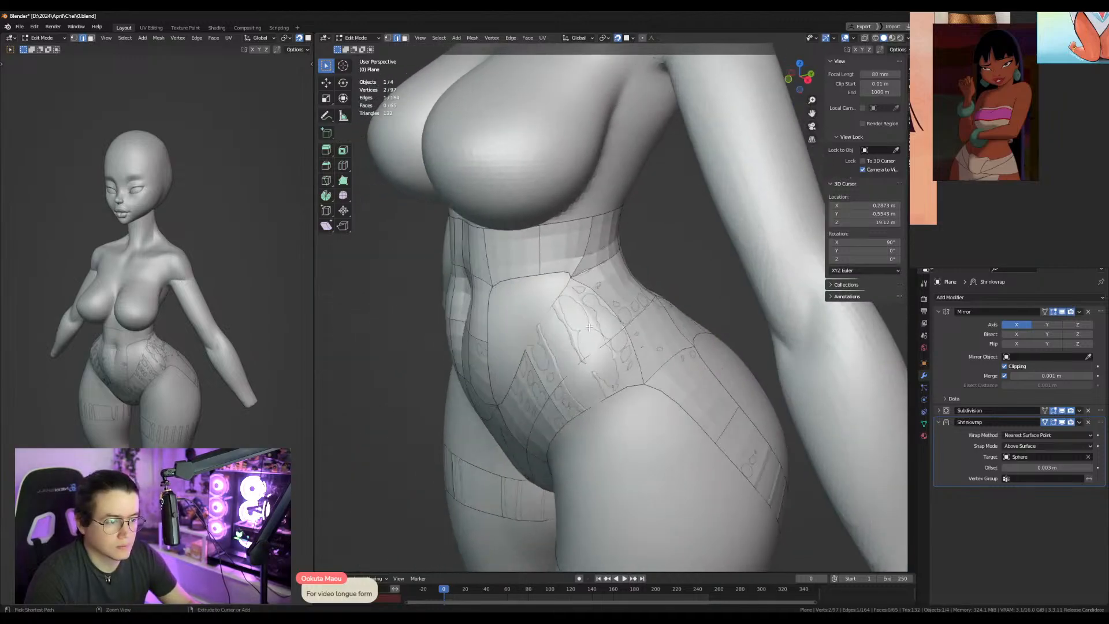
Undo the last fill, add a loop cut across the hip strap, and fill a face between the strap and the front panel.
{"action": "key", "text": "ctrl+z"}
{"action": "key", "text": "ctrl+r"}
{"action": "left_click", "coordinate": [611, 300]}
{"action": "right_click", "coordinate": [611, 300]}
{"action": "left_click", "coordinate": [603, 358]}
{"action": "key", "text": "f"}
{"action": "middle_click_drag", "start_coordinate": [517, 360], "coordinate": [562, 348]}
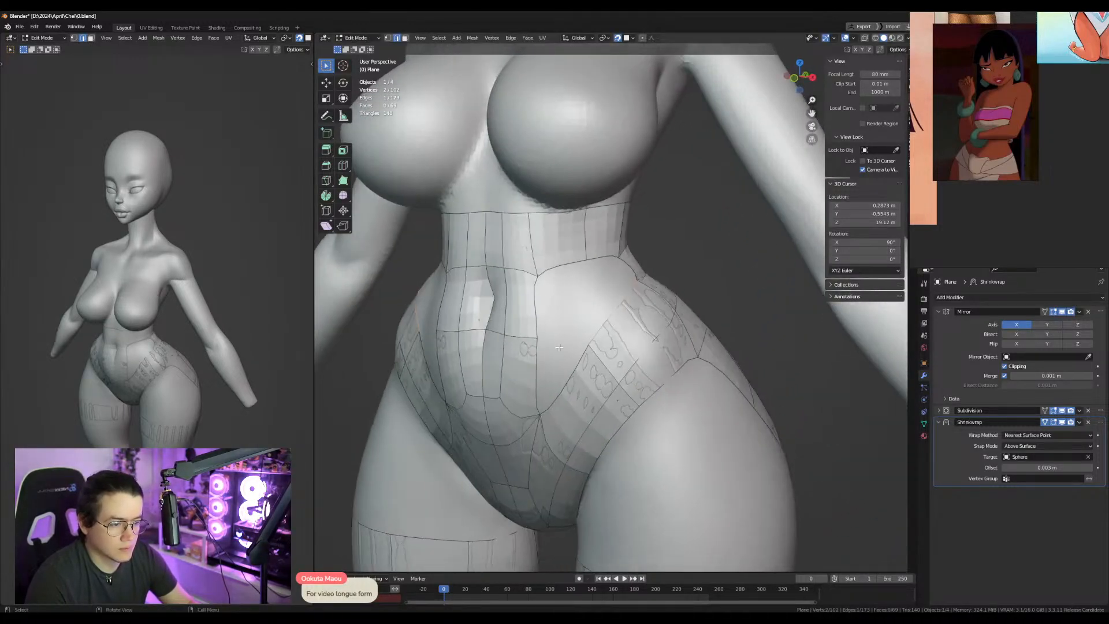
Reposition the vertex bordering the open area between the hip strap and the front panel.
{"action": "middle_click_drag", "start_coordinate": [566, 301], "coordinate": [601, 354]}
{"action": "key", "text": "1"}
{"action": "key", "text": "m"}
{"action": "left_click", "coordinate": [576, 333]}
{"action": "key", "text": "g"}
{"action": "left_click", "coordinate": [578, 336]}
Add a loop cut to the front and fill the remaining opening between the waistband, centre strip and hip strap.
{"action": "key", "text": "ctrl+r"}
{"action": "left_click", "coordinate": [599, 332]}
{"action": "right_click", "coordinate": [595, 328]}
{"action": "key", "text": "2"}
{"action": "left_click", "coordinate": [545, 300]}
{"action": "key", "text": "f"}
{"action": "key", "text": "f"}
Reposition the front panel's outer vertex near the upper leg opening to even out the faces.
{"action": "middle_click_drag", "start_coordinate": [557, 312], "coordinate": [599, 322]}
{"action": "key", "text": "1"}
{"action": "left_click", "coordinate": [617, 345]}
{"action": "key", "text": "g"}
{"action": "left_click", "coordinate": [658, 387]}
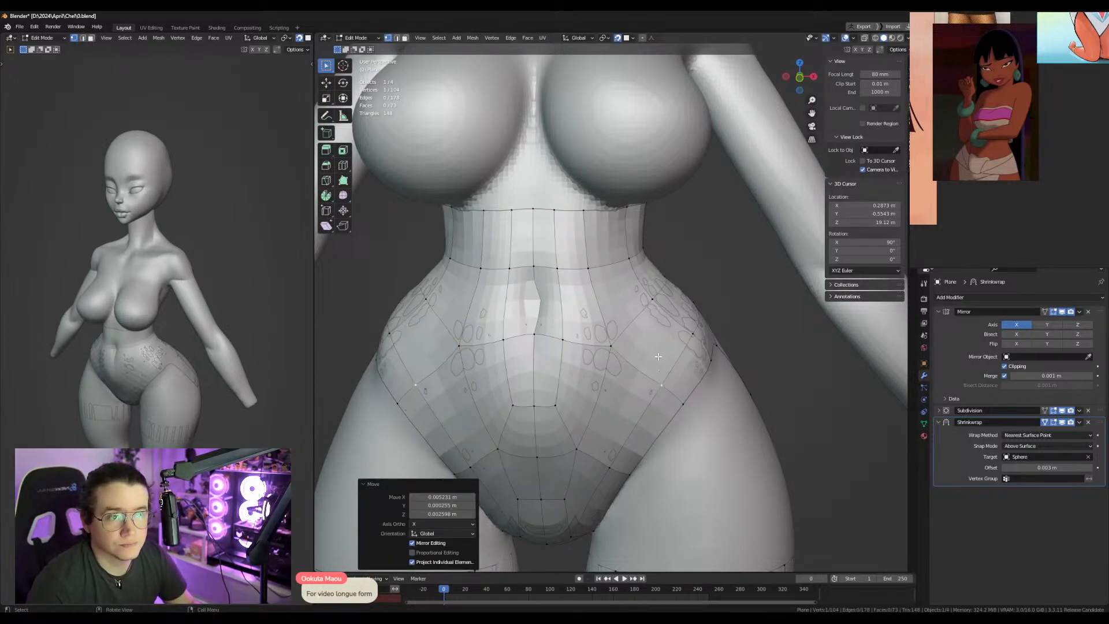
{"action": "middle_click_drag", "start_coordinate": [676, 382], "coordinate": [662, 362]}
{"action": "key", "text": "g"}
{"action": "left_click", "coordinate": [659, 381]}
Nudge the front panel's inner vertices beside the navel, from the lower belly up to the waistband.
{"action": "left_click", "coordinate": [590, 351]}
{"action": "key", "text": "g"}
{"action": "left_click", "coordinate": [596, 353]}
{"action": "left_click", "coordinate": [555, 313]}
{"action": "key", "text": "g"}
{"action": "left_click", "coordinate": [564, 313]}
{"action": "left_click", "coordinate": [549, 272]}
{"action": "key", "text": "g"}
{"action": "left_click", "coordinate": [552, 270]}
Reposition vertices along the lower edge of the strap beneath the buttock.
{"action": "middle_click_drag", "start_coordinate": [589, 335], "coordinate": [483, 379]}
{"action": "left_click", "coordinate": [580, 372]}
{"action": "key", "text": "g"}
{"action": "left_click", "coordinate": [569, 369]}
{"action": "left_click", "coordinate": [483, 379]}
{"action": "key", "text": "g"}
{"action": "left_click", "coordinate": [480, 377]}
{"action": "key", "text": "1"}
{"action": "left_click", "coordinate": [520, 380]}
{"action": "key", "text": "g"}
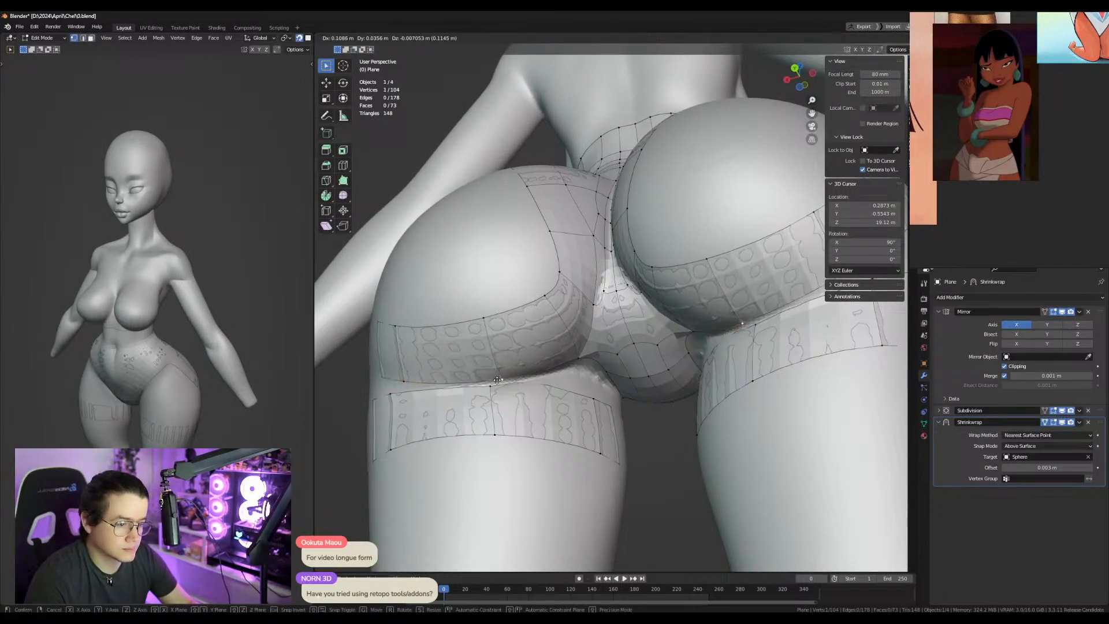
{"action": "left_click", "coordinate": [496, 379]}
Fill a face between the lower edge of the buttock strap and the upper edge of the thigh band.
{"action": "key", "text": "2"}
{"action": "left_click", "coordinate": [479, 381]}
{"action": "left_click", "coordinate": [485, 387], "text": "shift"}
{"action": "key", "text": "f"}
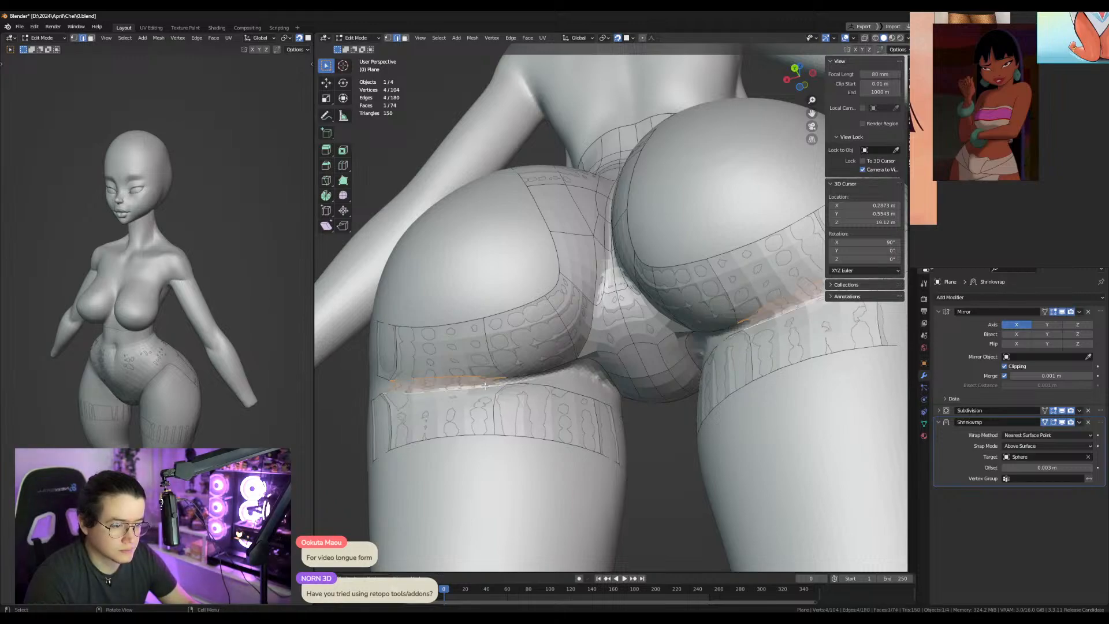
Add a loop cut to the back of the thigh band and fill the next face toward the buttock strap.
{"action": "middle_click_drag", "start_coordinate": [490, 383], "coordinate": [519, 414]}
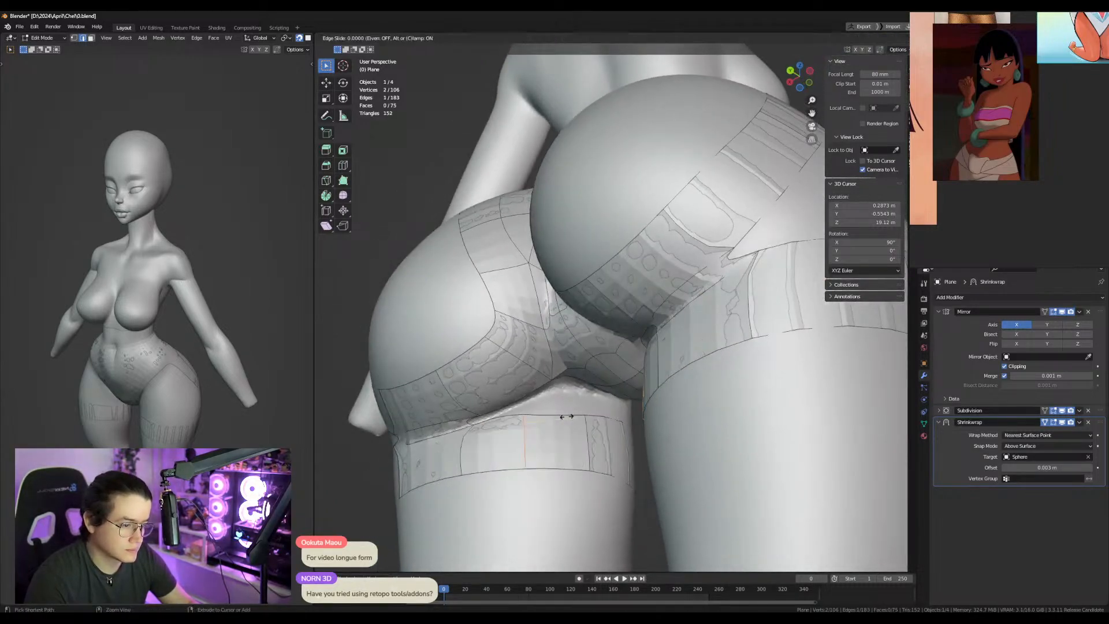
{"action": "key", "text": "ctrl+r"}
{"action": "left_click", "coordinate": [519, 414]}
{"action": "right_click", "coordinate": [519, 414]}
{"action": "key", "text": "g"}
{"action": "left_click", "coordinate": [591, 436]}
{"action": "key", "text": "f"}
Adjust the geometry beside the back centre strip and connect two vertices beneath it at the crotch.
{"action": "middle_click_drag", "start_coordinate": [468, 424], "coordinate": [565, 391]}
{"action": "scroll", "coordinate": [563, 318], "scroll_direction": "up", "scroll_amount": 1}
{"action": "left_click", "coordinate": [543, 330]}
{"action": "key", "text": "g"}
{"action": "left_click", "coordinate": [525, 331]}
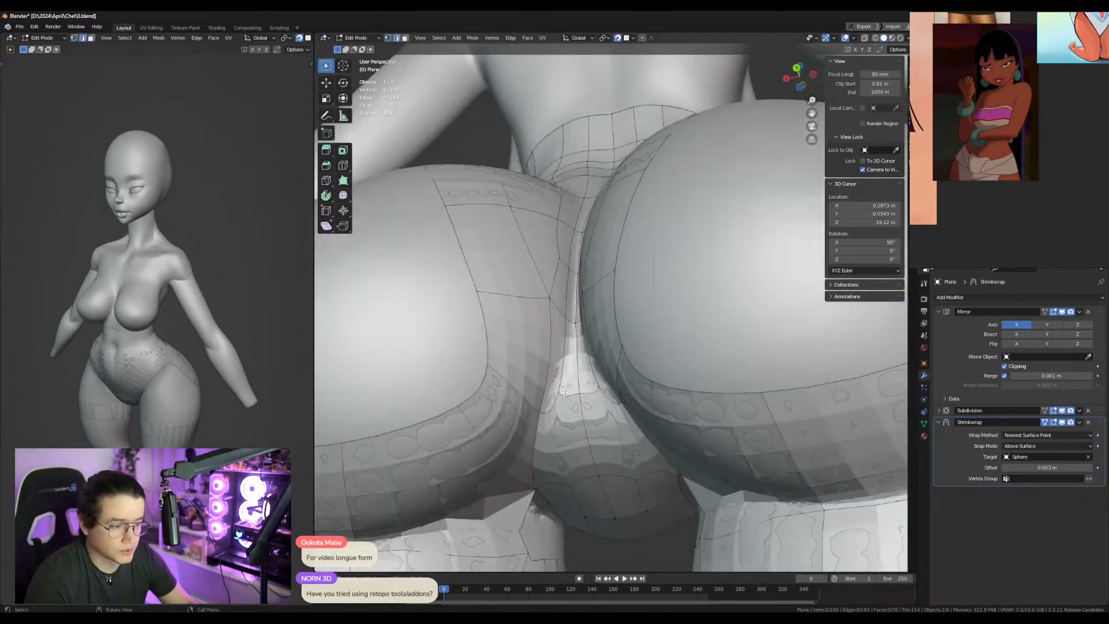
{"action": "key", "text": "1"}
{"action": "left_click", "coordinate": [561, 395]}
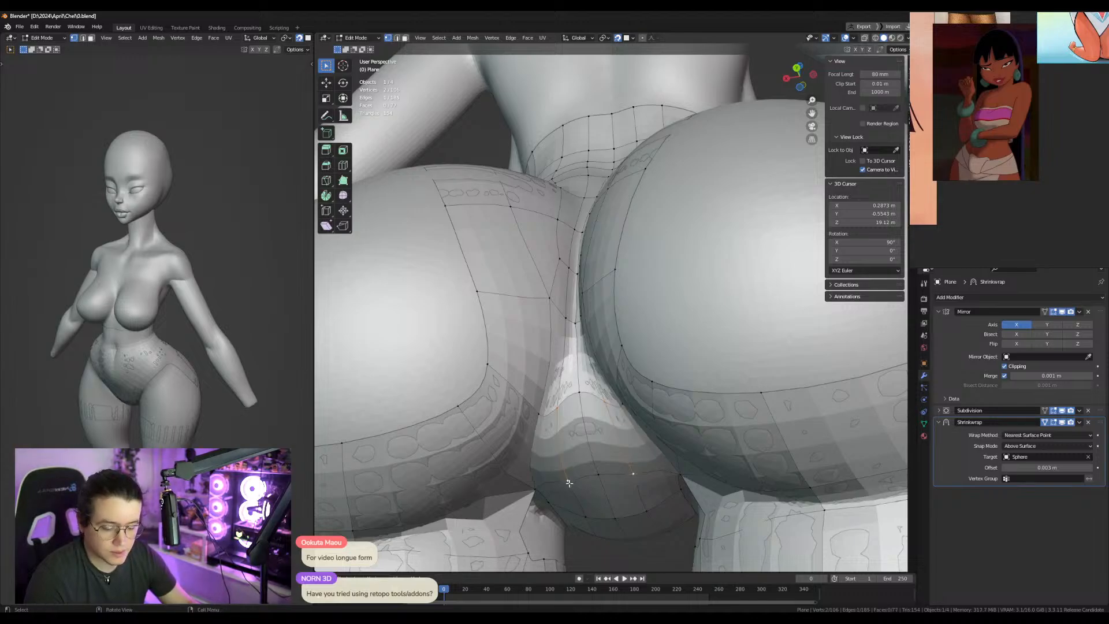
{"action": "key", "text": "f"}
Try to fill the gap between the crotch panel and the inner thigh band from different edge and vertex selections.
{"action": "middle_click_drag", "start_coordinate": [571, 485], "coordinate": [619, 371]}
{"action": "key", "text": "2"}
{"action": "left_click", "coordinate": [594, 380]}
{"action": "key", "text": "f"}
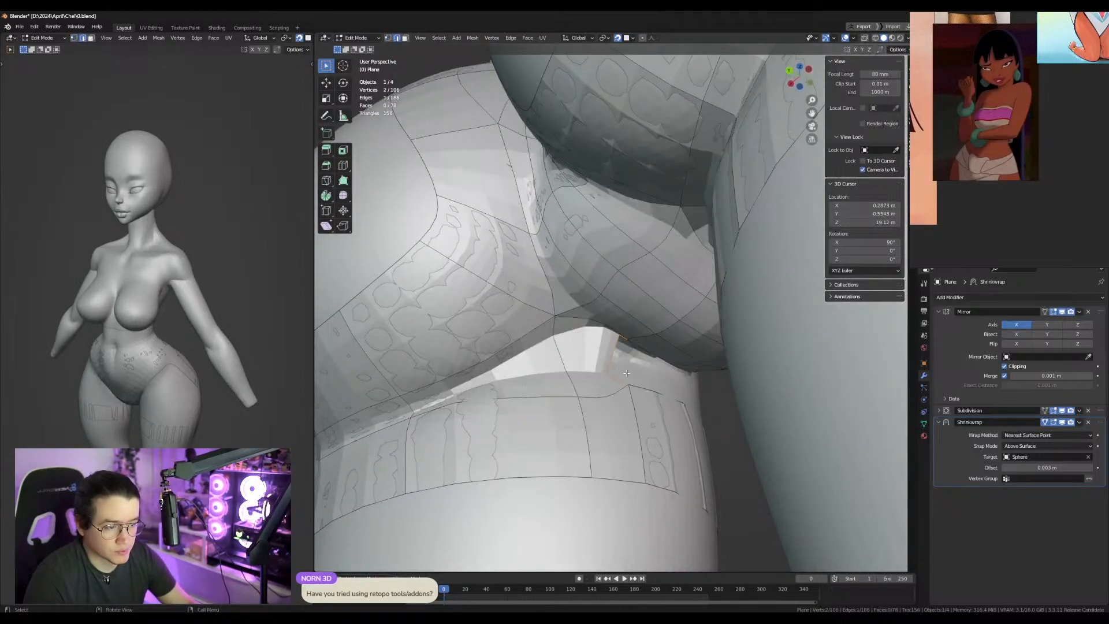
{"action": "key", "text": "ctrl+z"}
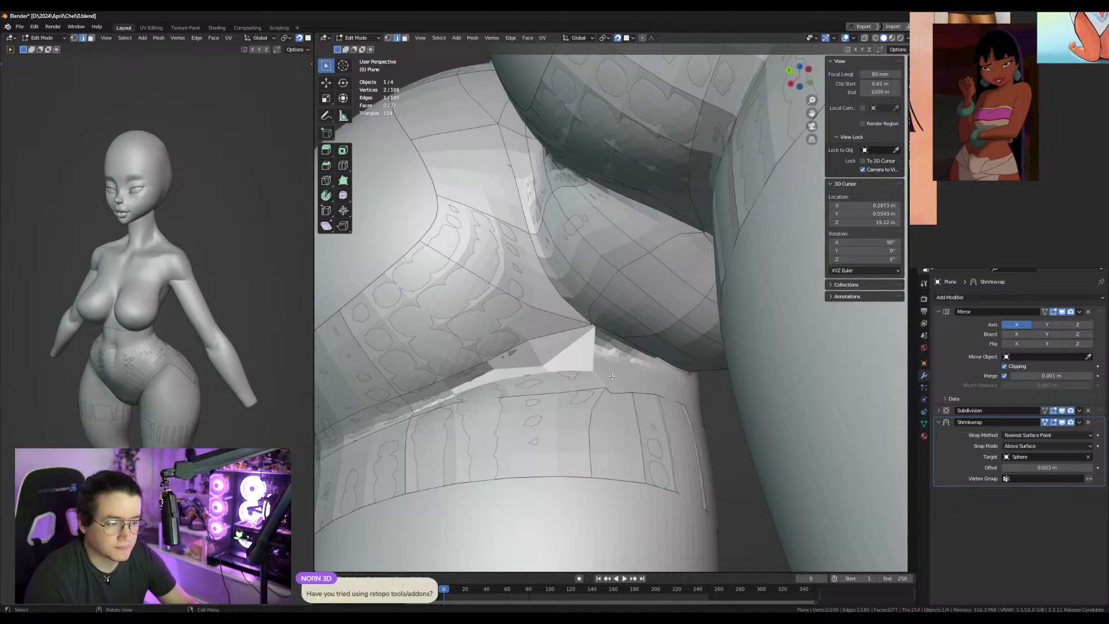
{"action": "key", "text": "1"}
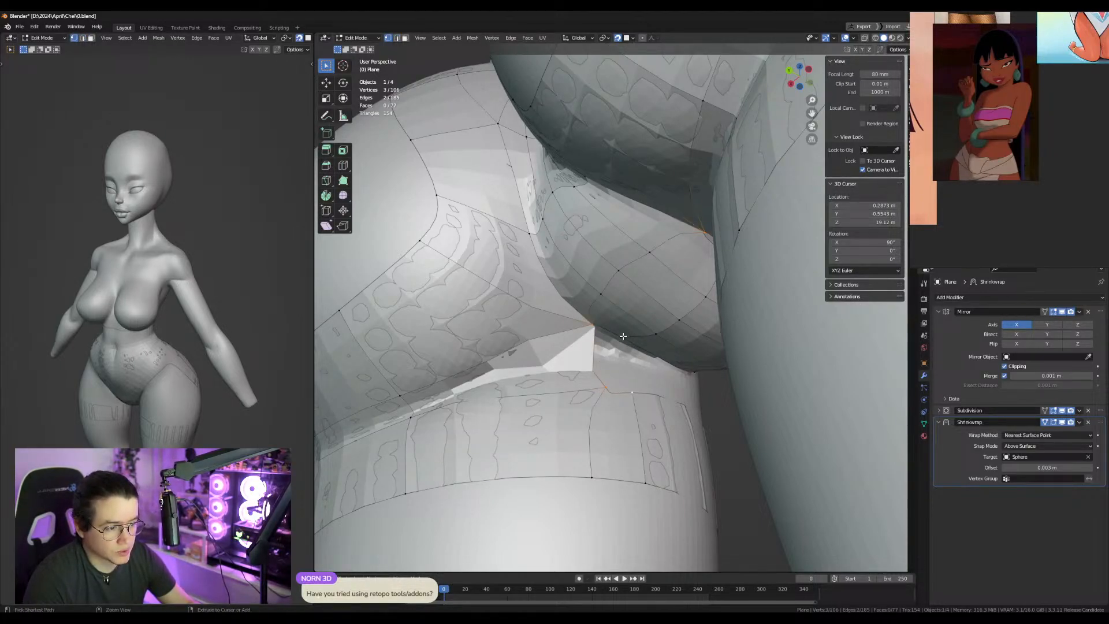
{"action": "left_click", "coordinate": [629, 393], "text": "shift"}
{"action": "key", "text": "f"}
{"action": "key", "text": "ctrl+z"}
{"action": "key", "text": "2"}
{"action": "left_click", "coordinate": [597, 366]}
{"action": "key", "text": "f"}
{"action": "key", "text": "ctrl+z"}
Fill two successive faces between the crotch panel and the inner thigh band.
{"action": "middle_click_drag", "start_coordinate": [618, 372], "coordinate": [635, 395]}
{"action": "left_click", "coordinate": [634, 395]}
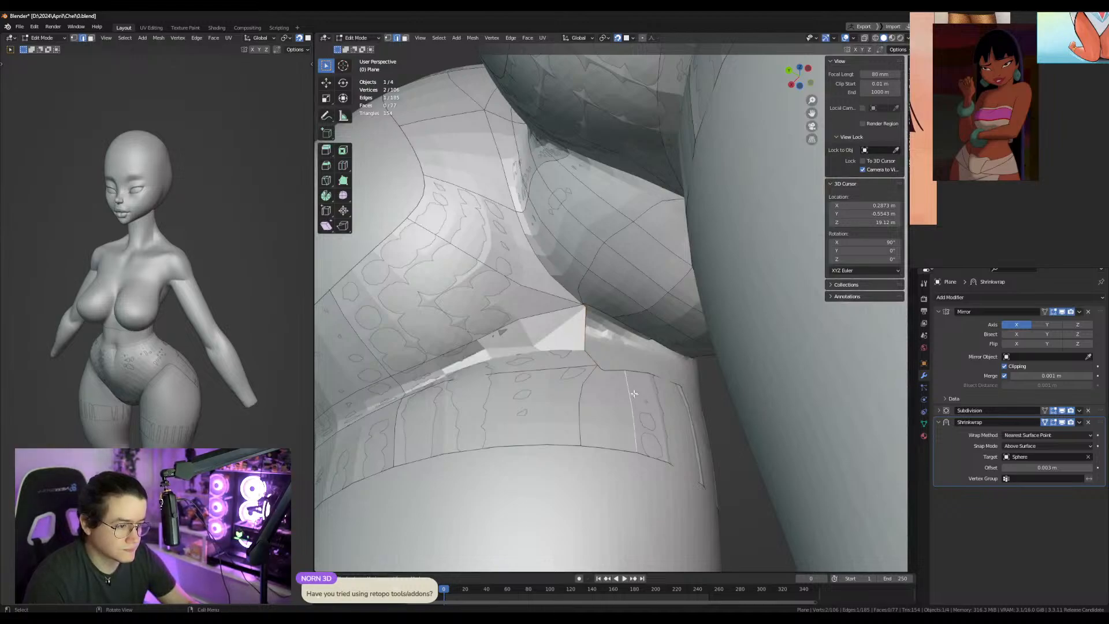
{"action": "key", "text": "f"}
{"action": "key", "text": "f"}
Reposition the vertices where the crotch panel, buttock strap and inner thigh band meet.
{"action": "middle_click_drag", "start_coordinate": [589, 330], "coordinate": [511, 370]}
{"action": "key", "text": "1"}
{"action": "left_click", "coordinate": [586, 429]}
{"action": "key", "text": "g"}
{"action": "left_click", "coordinate": [559, 427]}
{"action": "middle_click_drag", "start_coordinate": [558, 427], "coordinate": [611, 362]}
{"action": "left_click", "coordinate": [478, 440]}
{"action": "key", "text": "g"}
{"action": "left_click", "coordinate": [479, 444]}
{"action": "key", "text": "g"}
{"action": "left_click", "coordinate": [631, 358]}
{"action": "left_click", "coordinate": [594, 310]}
{"action": "key", "text": "g"}
{"action": "left_click", "coordinate": [611, 314]}
Fill a face between the front panel's leg edge and the thigh band, and reposition the band's upper front vertex.
{"action": "middle_click_drag", "start_coordinate": [610, 314], "coordinate": [527, 405]}
{"action": "key", "text": "2"}
{"action": "left_click", "coordinate": [565, 399]}
{"action": "key", "text": "f"}
{"action": "key", "text": "1"}
{"action": "left_click", "coordinate": [601, 412]}
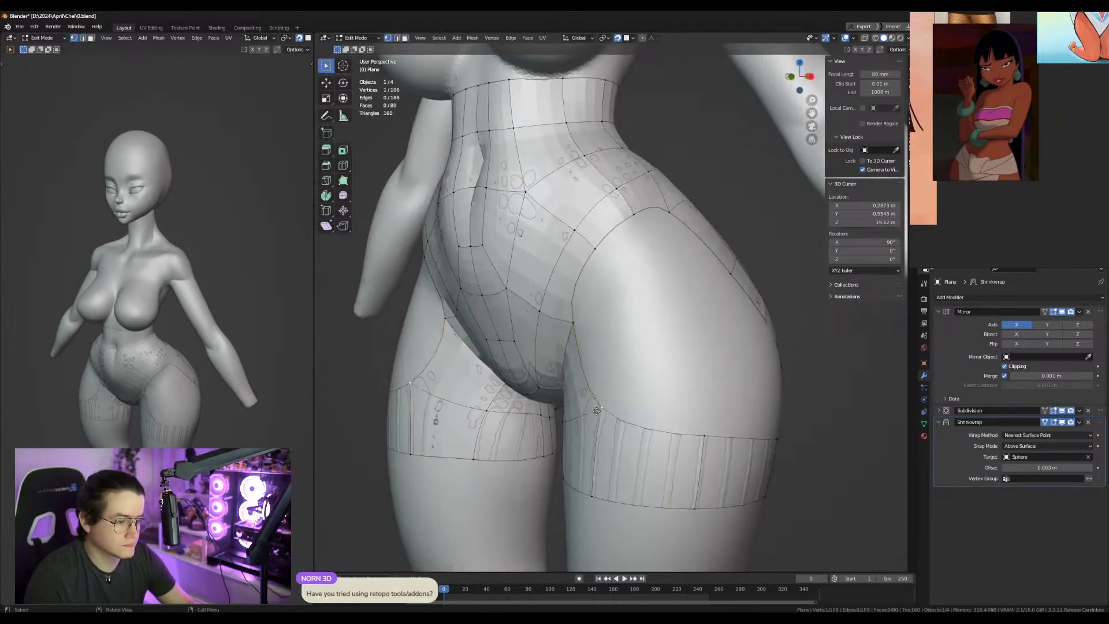
{"action": "key", "text": "g"}
{"action": "left_click", "coordinate": [578, 418]}
Add a loop cut to the front of the thigh band and fill faces up to the front panel's leg edge.
{"action": "key", "text": "ctrl+r"}
{"action": "left_click", "coordinate": [585, 417]}
{"action": "right_click", "coordinate": [584, 416]}
{"action": "key", "text": "2"}
{"action": "key", "text": "f"}
{"action": "middle_click_drag", "start_coordinate": [586, 377], "coordinate": [704, 360]}
{"action": "key", "text": "f"}
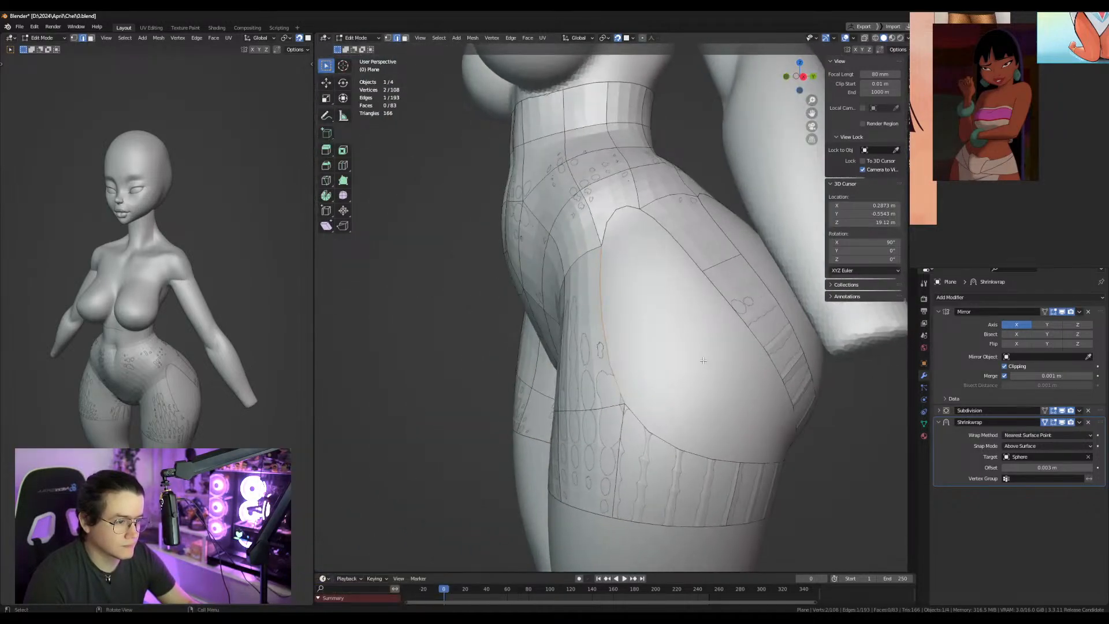
Add a centred loop cut across the outer side of the thigh band.
{"action": "key", "text": "ctrl+r"}
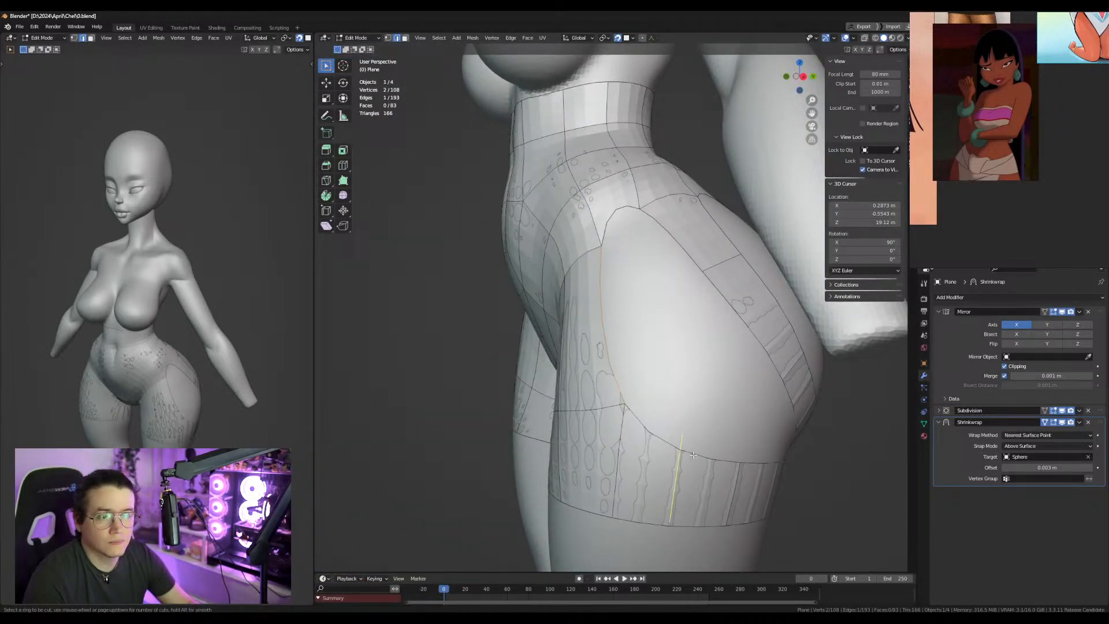
{"action": "left_click", "coordinate": [693, 455]}
{"action": "right_click", "coordinate": [698, 443]}
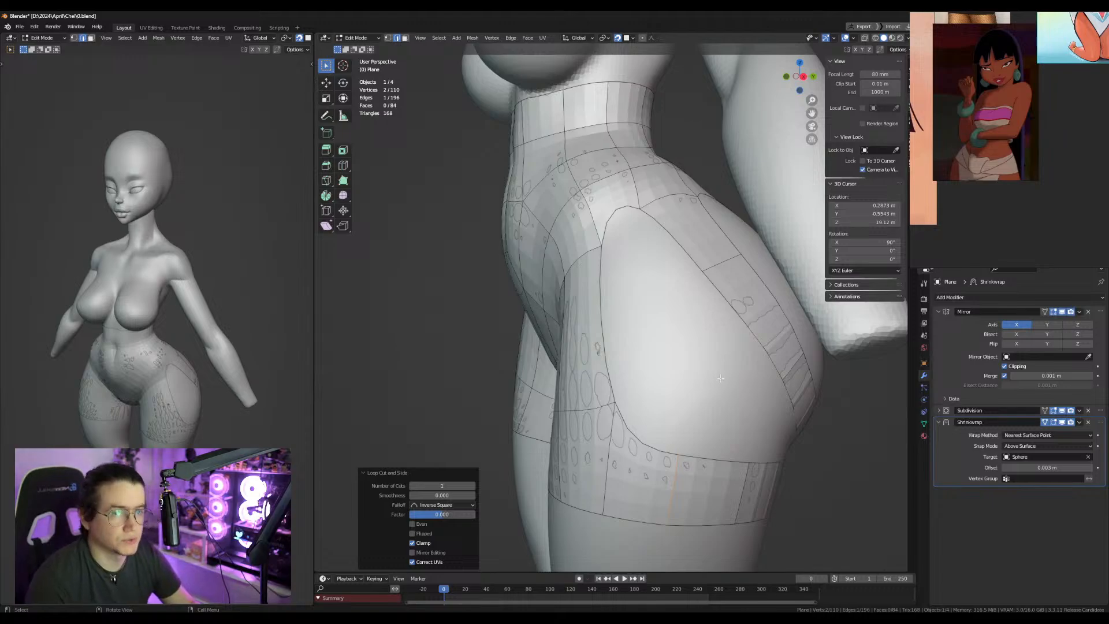
Search the add-on preferences for f2 to check that the Mesh: F2 add-on is enabled.
{"action": "left_click", "coordinate": [34, 27]}
{"action": "left_click", "coordinate": [55, 150]}
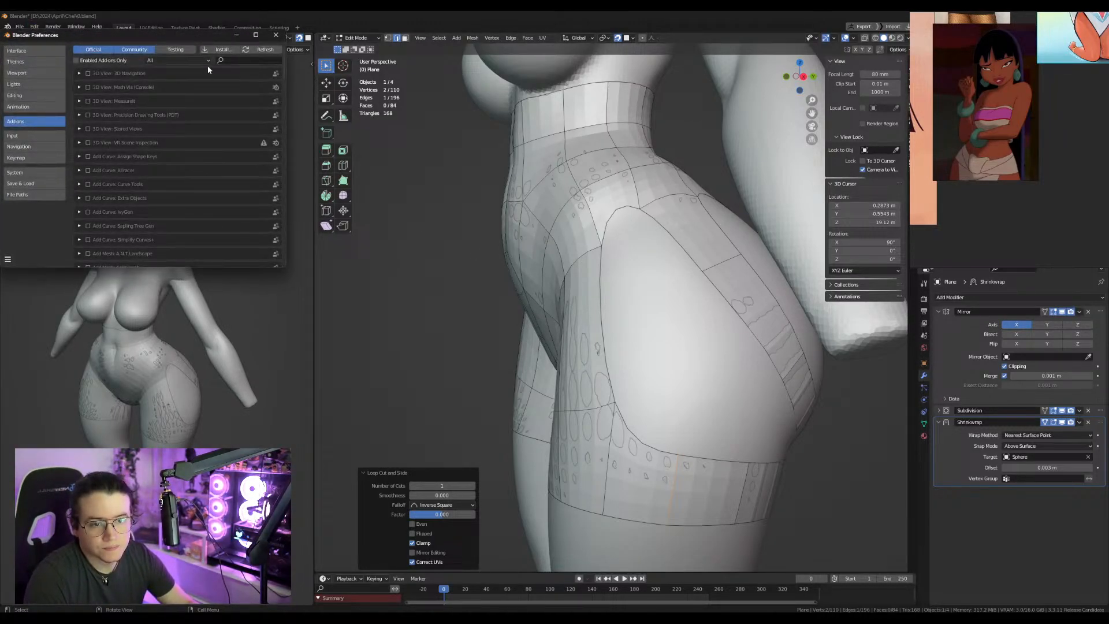
{"action": "type", "text": "f2"}
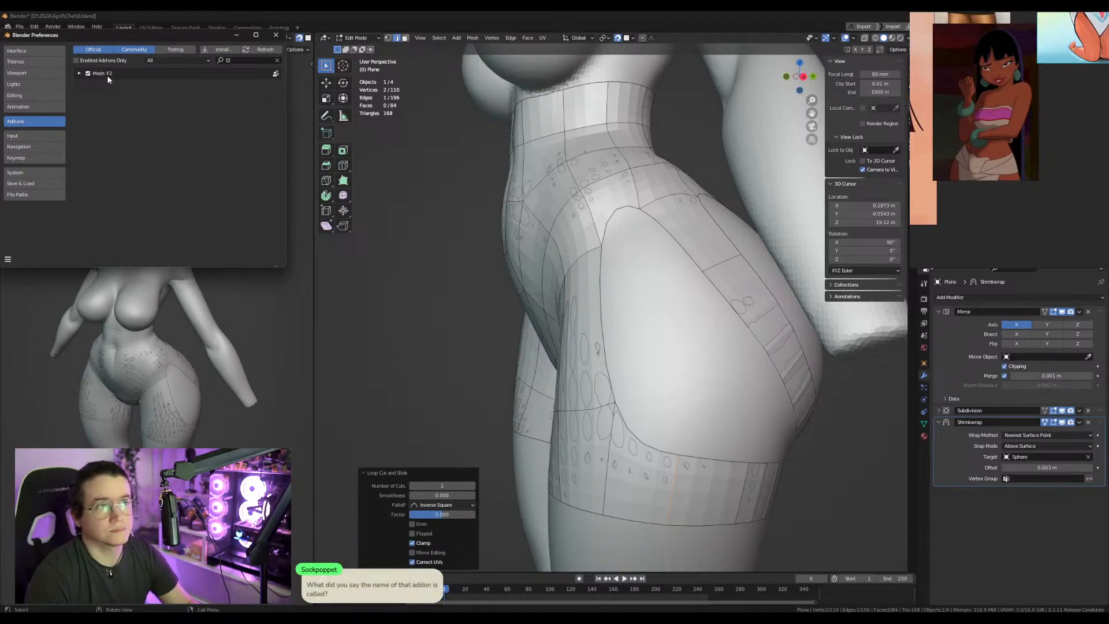
{"action": "left_click", "coordinate": [276, 35]}
Fill the front part of the open hip area between the hip strap and the thigh band.
{"action": "middle_click_drag", "start_coordinate": [656, 338], "coordinate": [614, 327]}
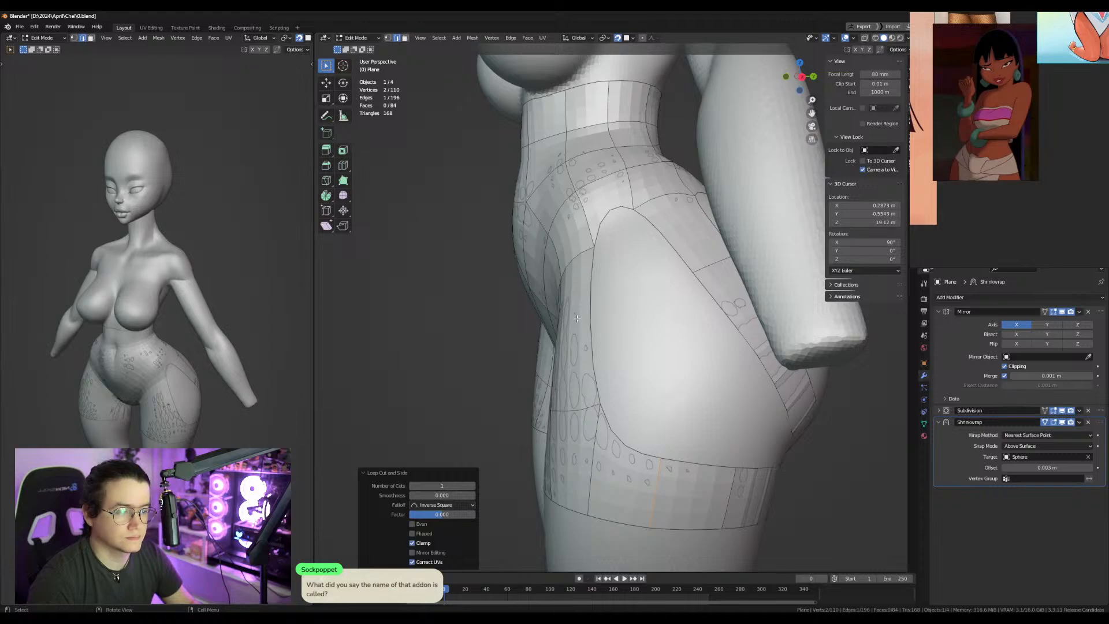
{"action": "key", "text": "ctrl+r"}
{"action": "left_click", "coordinate": [595, 322]}
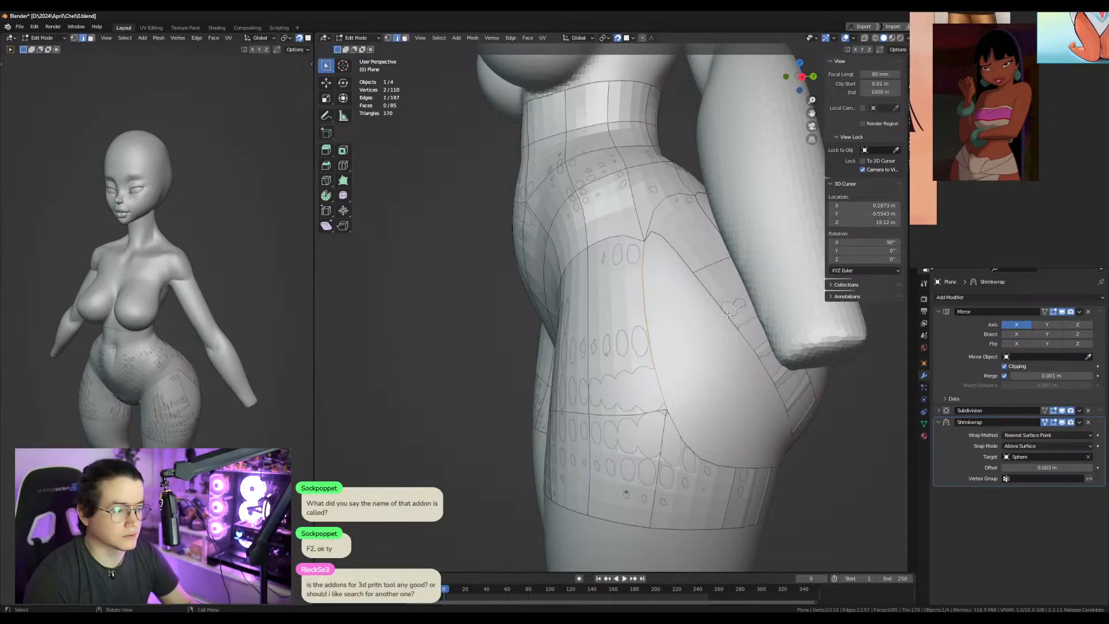
Examine the 3D printing add-on's mesh checks and its clean-up, transform and export options.
{"action": "left_click", "coordinate": [904, 144]}
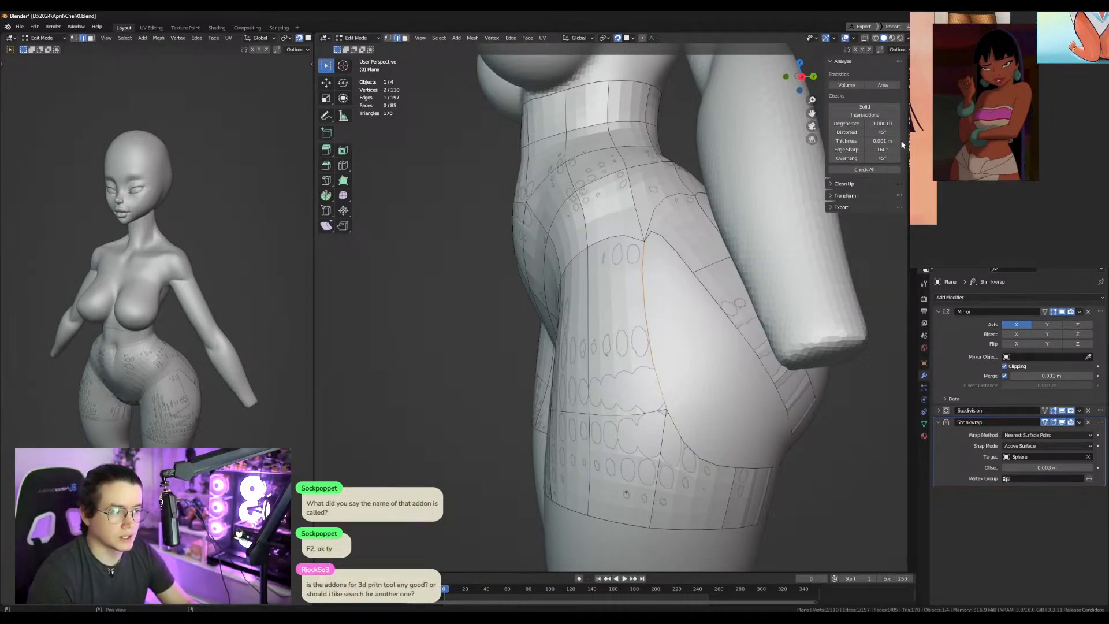
{"action": "left_click", "coordinate": [860, 185]}
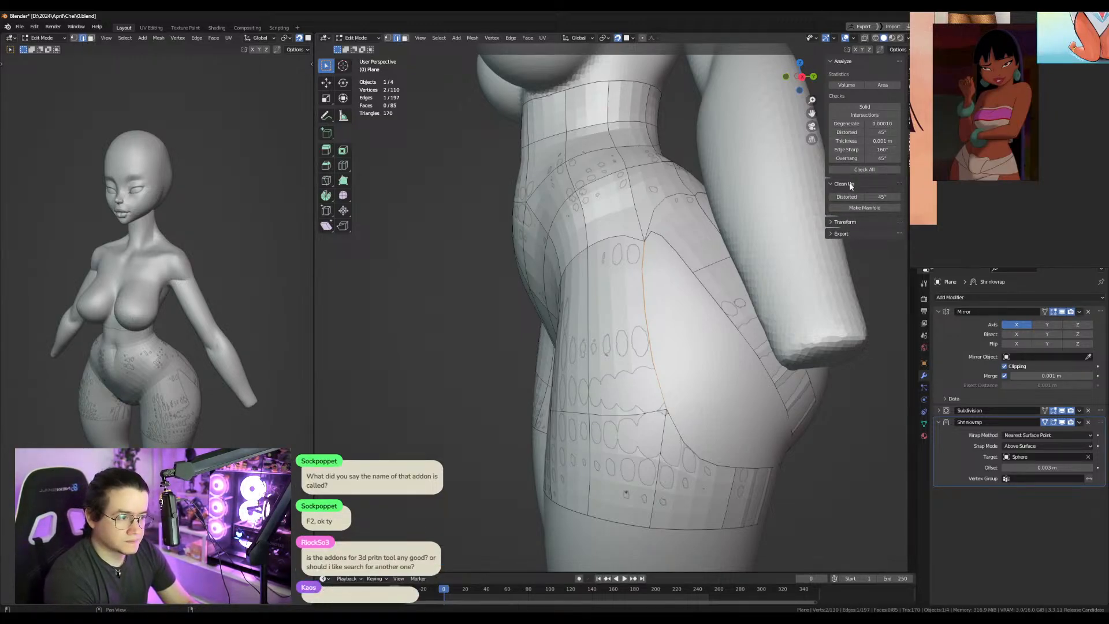
{"action": "left_click", "coordinate": [845, 183]}
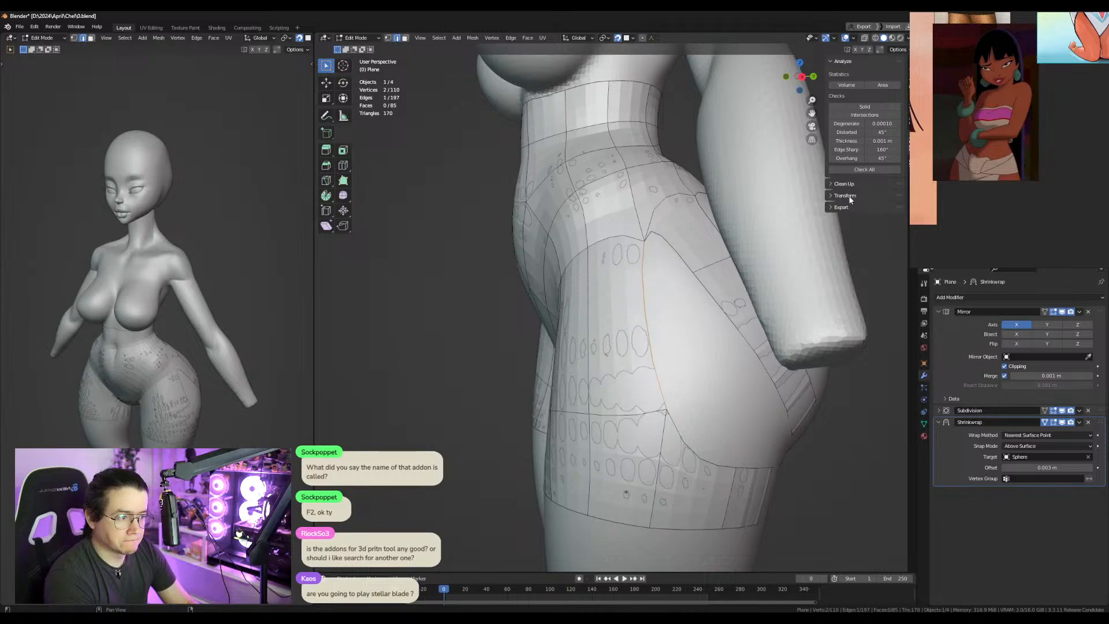
{"action": "left_click", "coordinate": [846, 196]}
{"action": "left_click", "coordinate": [849, 197]}
{"action": "left_click", "coordinate": [849, 185]}
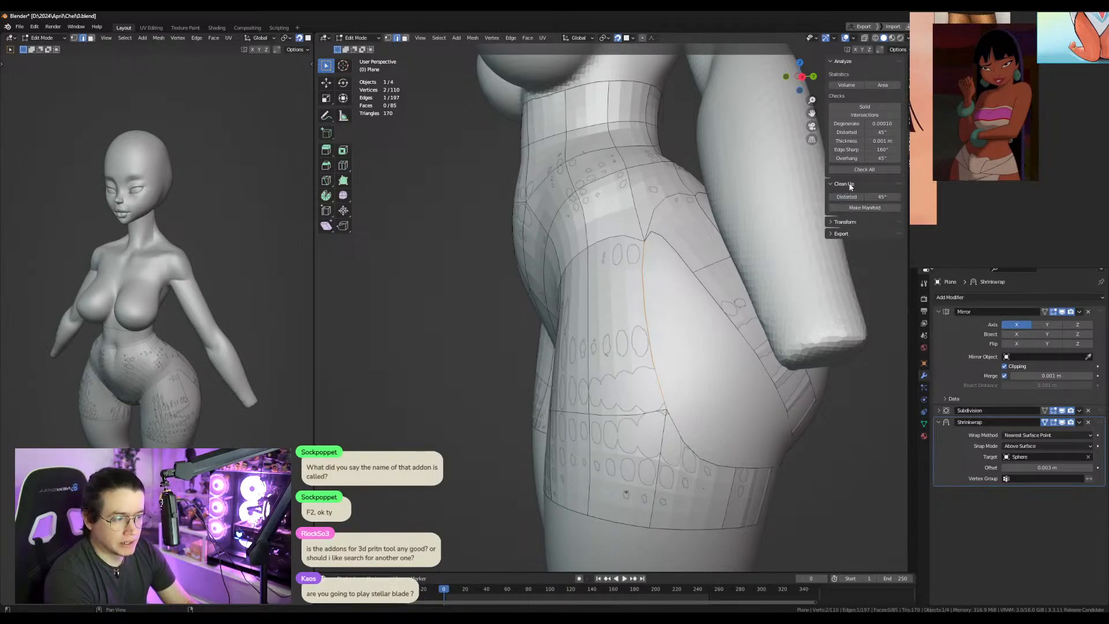
{"action": "left_click", "coordinate": [850, 187]}
{"action": "left_click", "coordinate": [850, 187]}
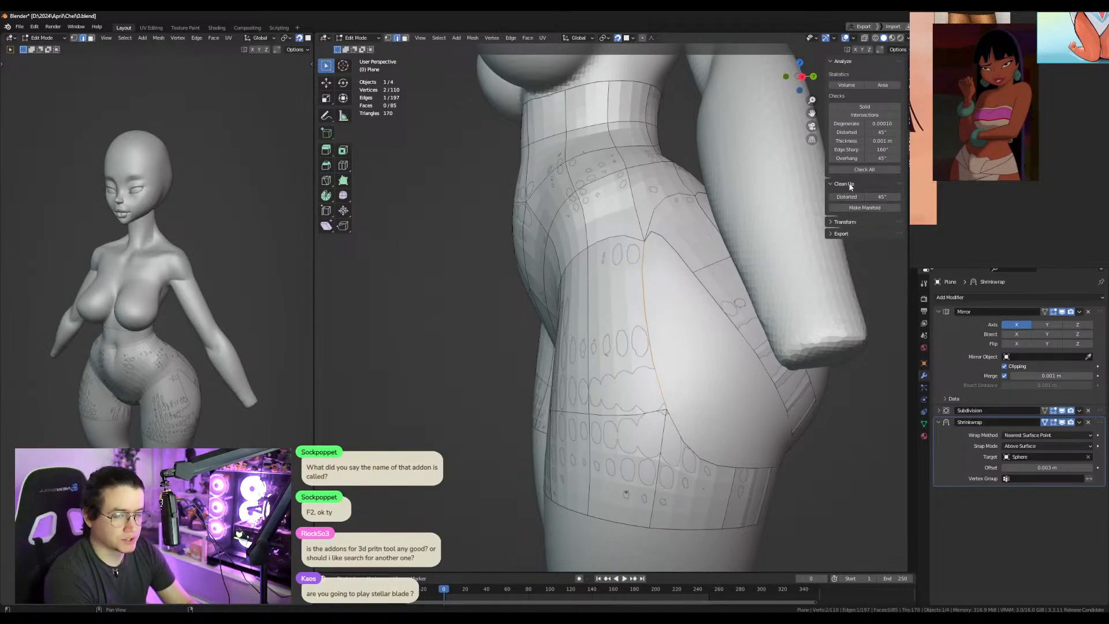
{"action": "left_click", "coordinate": [851, 186]}
{"action": "left_click", "coordinate": [852, 195]}
{"action": "left_click", "coordinate": [852, 198]}
{"action": "left_click", "coordinate": [865, 208]}
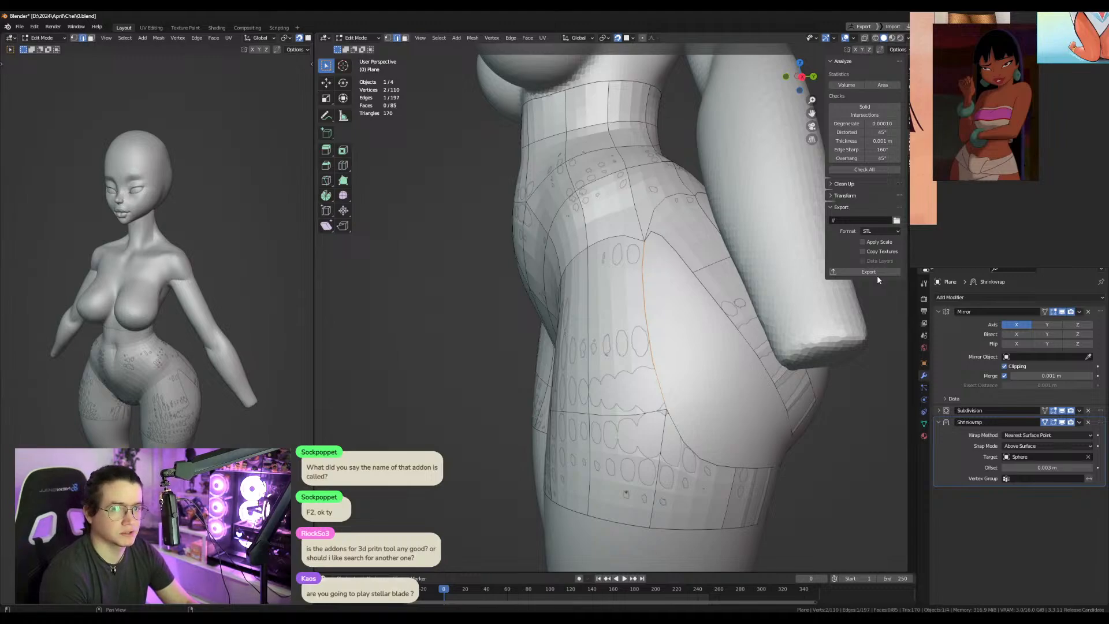
Fill another face in the open hip area beside the front part, above the outer thigh band.
{"action": "left_click", "coordinate": [589, 305]}
{"action": "left_click", "coordinate": [641, 322]}
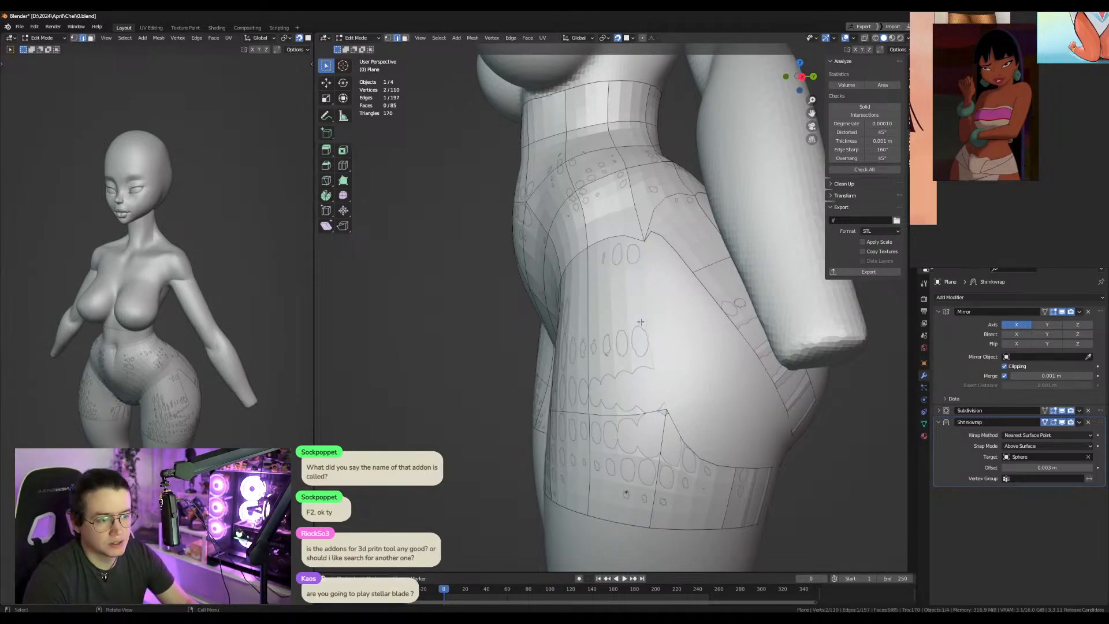
{"action": "left_click", "coordinate": [660, 364]}
{"action": "mouse_move", "coordinate": [660, 395]}
{"action": "middle_mouse_down"}
{"action": "mouse_move", "coordinate": [620, 396]}
{"action": "mouse_move", "coordinate": [646, 388]}
{"action": "middle_mouse_up"}
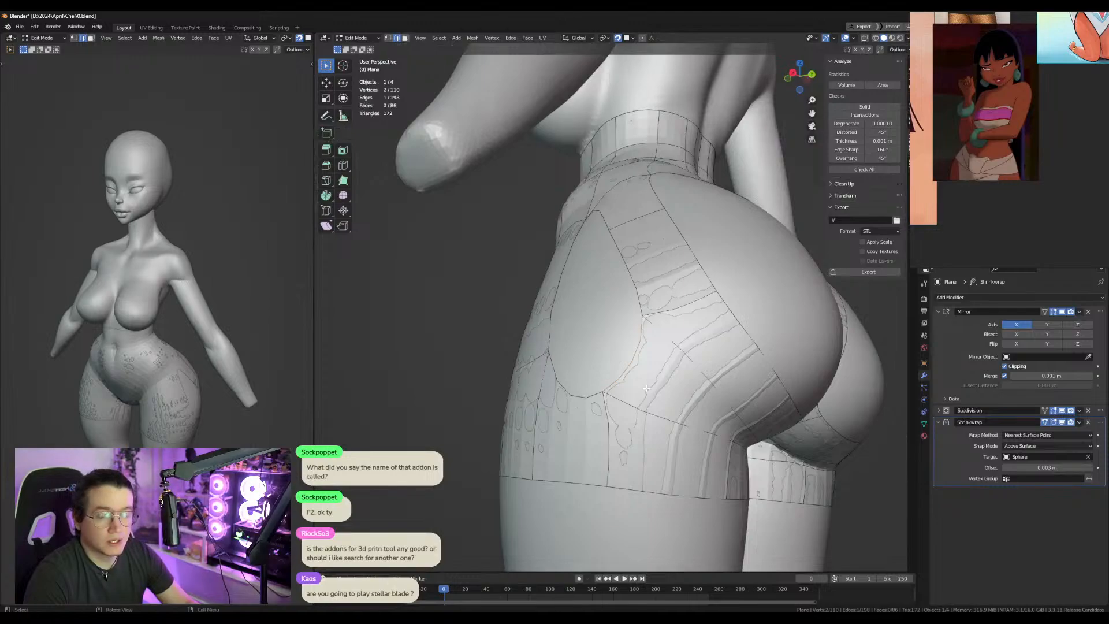
Move the outer thigh band's upper corner vertex and the lower-edge vertex beneath it toward the back.
{"action": "key", "text": "1"}
{"action": "left_click", "coordinate": [612, 398]}
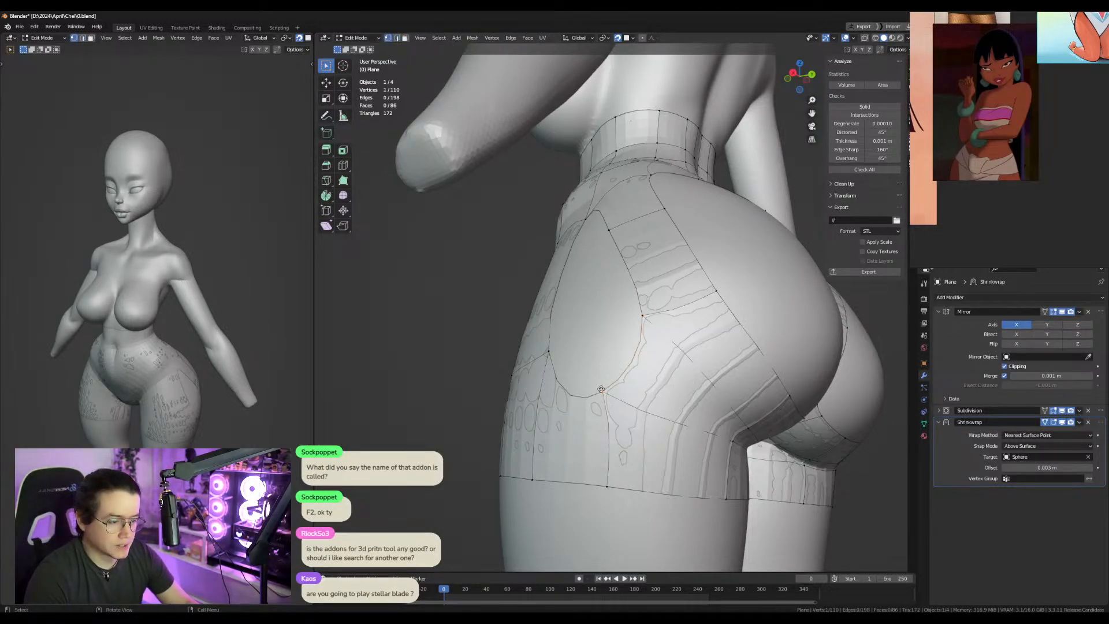
{"action": "key", "text": "g"}
{"action": "left_click", "coordinate": [646, 402]}
{"action": "left_click", "coordinate": [610, 483]}
{"action": "key", "text": "g"}
{"action": "left_click", "coordinate": [648, 486]}
Reposition the vertex on the thigh band's upper edge just behind the open hip area.
{"action": "key", "text": "2"}
{"action": "left_click", "coordinate": [652, 382]}
{"action": "middle_click_drag", "start_coordinate": [653, 391], "coordinate": [729, 397]}
{"action": "key", "text": "1"}
{"action": "left_click", "coordinate": [709, 403]}
{"action": "key", "text": "g"}
{"action": "left_click", "coordinate": [692, 409]}
Add a loop cut through the thigh band and fill the remaining faces of the open hip area.
{"action": "key", "text": "ctrl+r"}
{"action": "double_click", "coordinate": [715, 445]}
{"action": "key", "text": "2"}
{"action": "left_click", "coordinate": [675, 354]}
{"action": "key", "text": "f"}
{"action": "key", "text": "f"}
{"action": "middle_click_drag", "start_coordinate": [682, 351], "coordinate": [613, 214]}
Try filling faces across the buttock opening from its upper outer edge, undoing the last fill.
{"action": "key", "text": "1"}
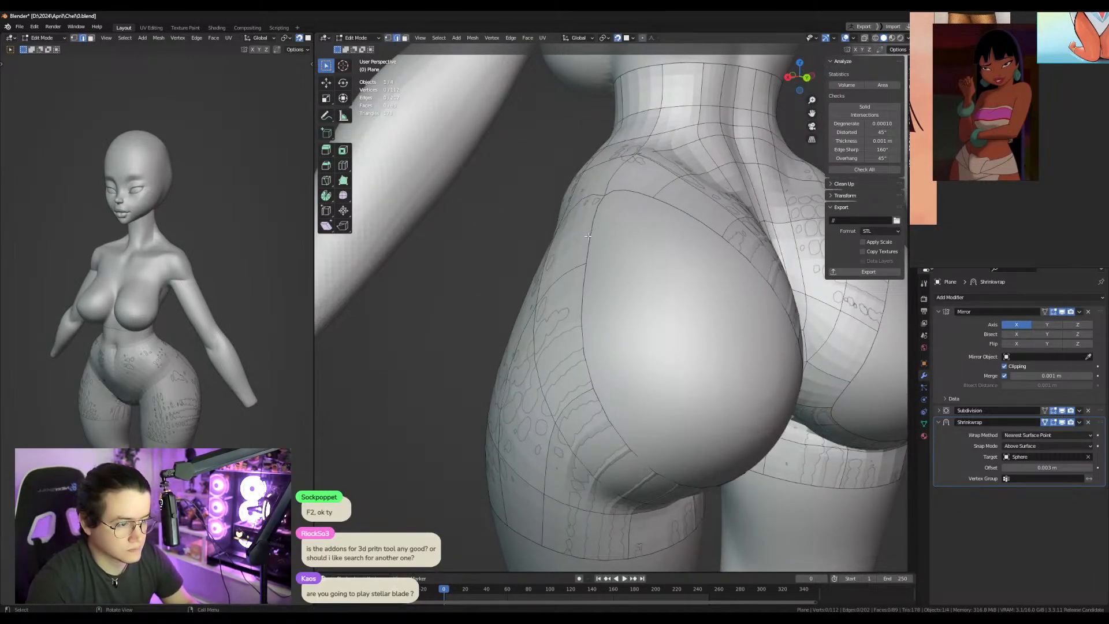
{"action": "left_click", "coordinate": [593, 225]}
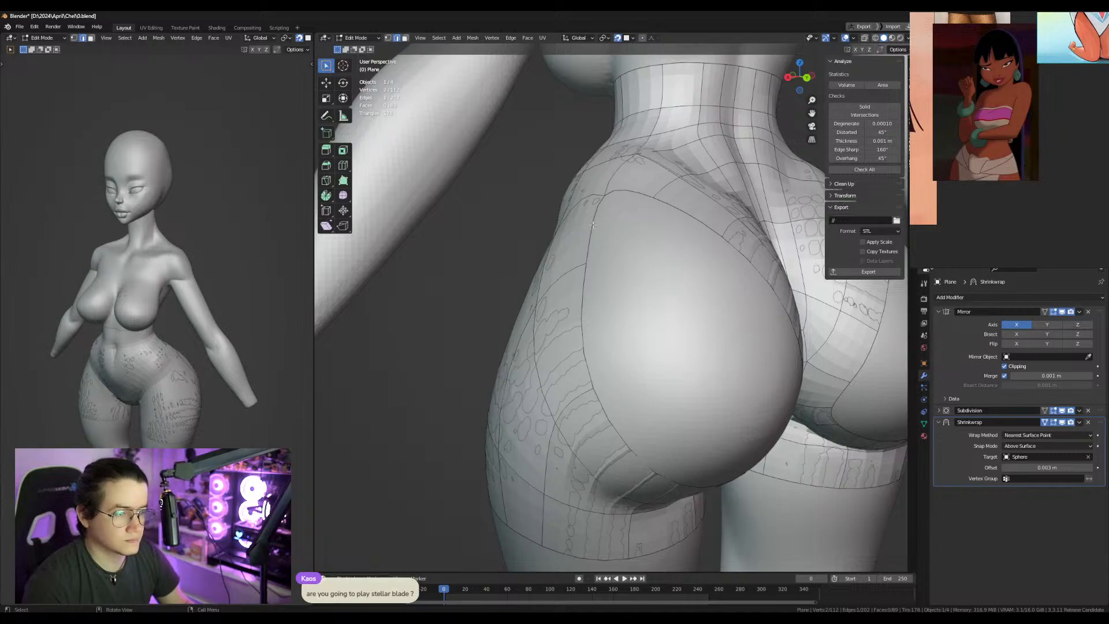
{"action": "key", "text": "f"}
{"action": "mouse_move", "coordinate": [598, 227]}
{"action": "middle_mouse_down"}
{"action": "mouse_move", "coordinate": [617, 242]}
{"action": "mouse_move", "coordinate": [611, 228]}
{"action": "middle_mouse_up"}
{"action": "key", "text": "f"}
{"action": "key", "text": "f"}
{"action": "key", "text": "f"}
{"action": "key", "text": "ctrl+z"}
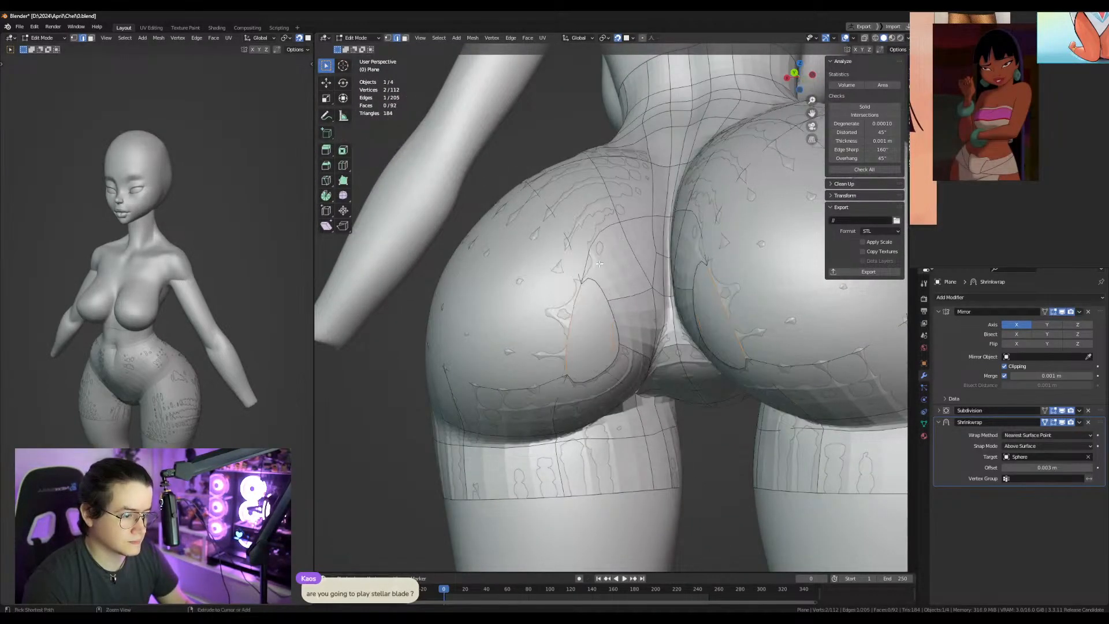
Try centred loop cuts through the lower buttock and thigh band with another fill in the remaining hole.
{"action": "key", "text": "ctrl+r"}
{"action": "left_click", "coordinate": [587, 379]}
{"action": "right_click", "coordinate": [588, 379]}
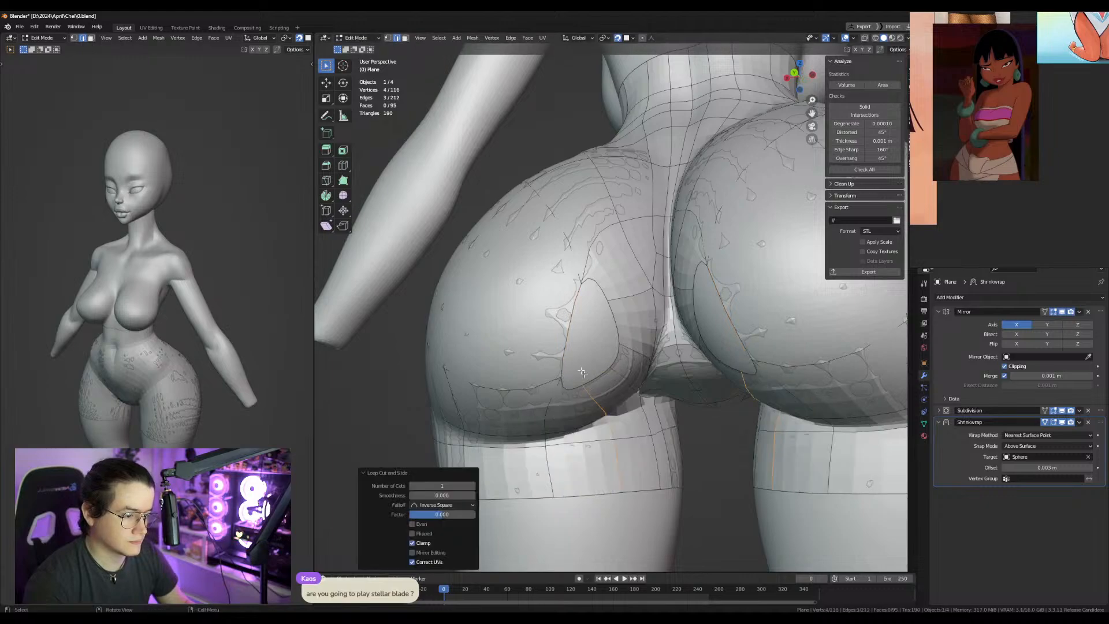
{"action": "left_click", "coordinate": [565, 328]}
{"action": "key", "text": "f"}
{"action": "middle_click_drag", "start_coordinate": [579, 326], "coordinate": [690, 297]}
{"action": "key", "text": "ctrl+r"}
{"action": "left_click", "coordinate": [635, 309]}
{"action": "right_click", "coordinate": [634, 309]}
Undo the recent loop cuts and fills around the buttock opening.
{"action": "key", "text": "ctrl+z"}
{"action": "key", "text": "ctrl+z"}
{"action": "key", "text": "ctrl+z"}
{"action": "key", "text": "ctrl+z"}
{"action": "key", "text": "ctrl+z"}
{"action": "key", "text": "ctrl+z"}
{"action": "key", "text": "ctrl+z"}
{"action": "key", "text": "ctrl+z"}
Dissolve the extra vertex on the buttock opening's upper outer rim and adjust the rim's top vertex.
{"action": "middle_click_drag", "start_coordinate": [690, 297], "coordinate": [608, 243]}
{"action": "key", "text": "g"}
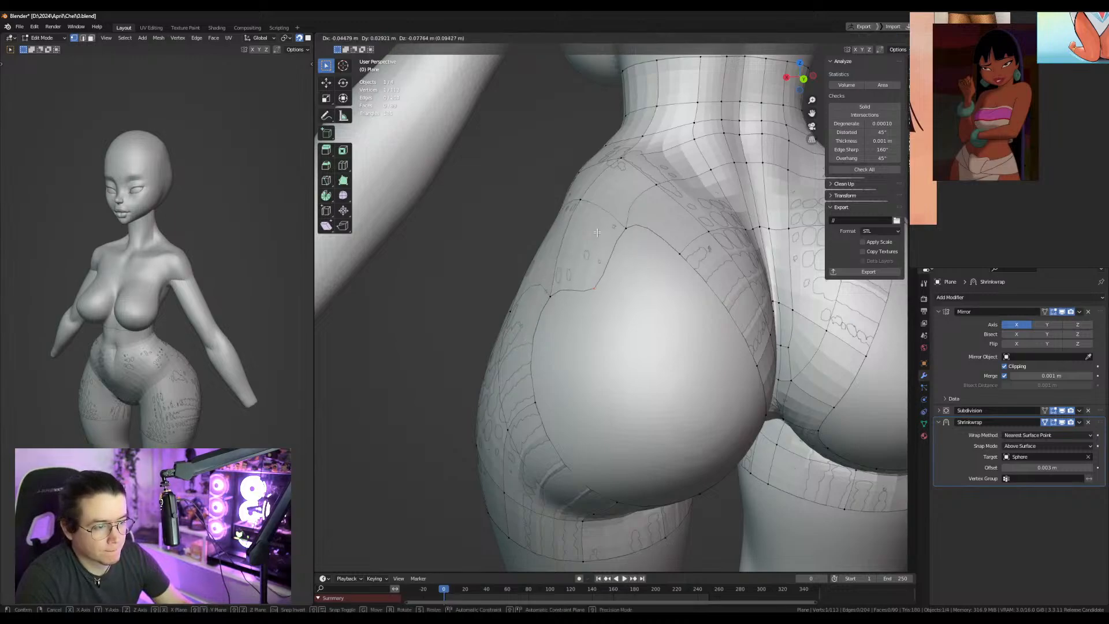
{"action": "left_click", "coordinate": [595, 186]}
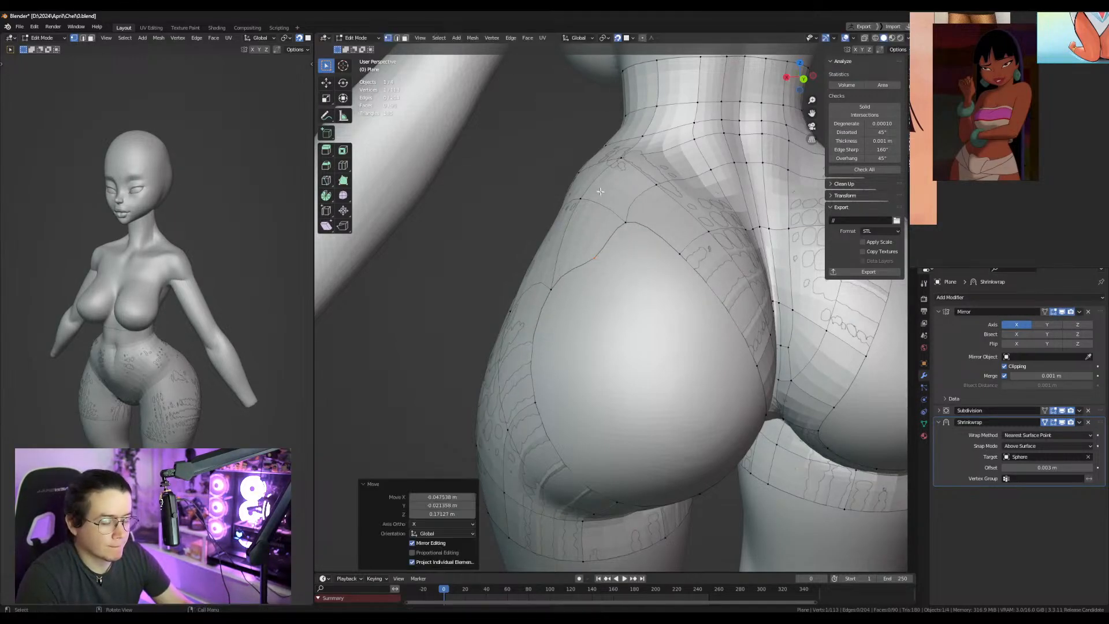
{"action": "key", "text": "2"}
{"action": "left_click", "coordinate": [593, 260]}
{"action": "key", "text": "ctrl+x"}
{"action": "middle_click_drag", "start_coordinate": [594, 258], "coordinate": [624, 272]}
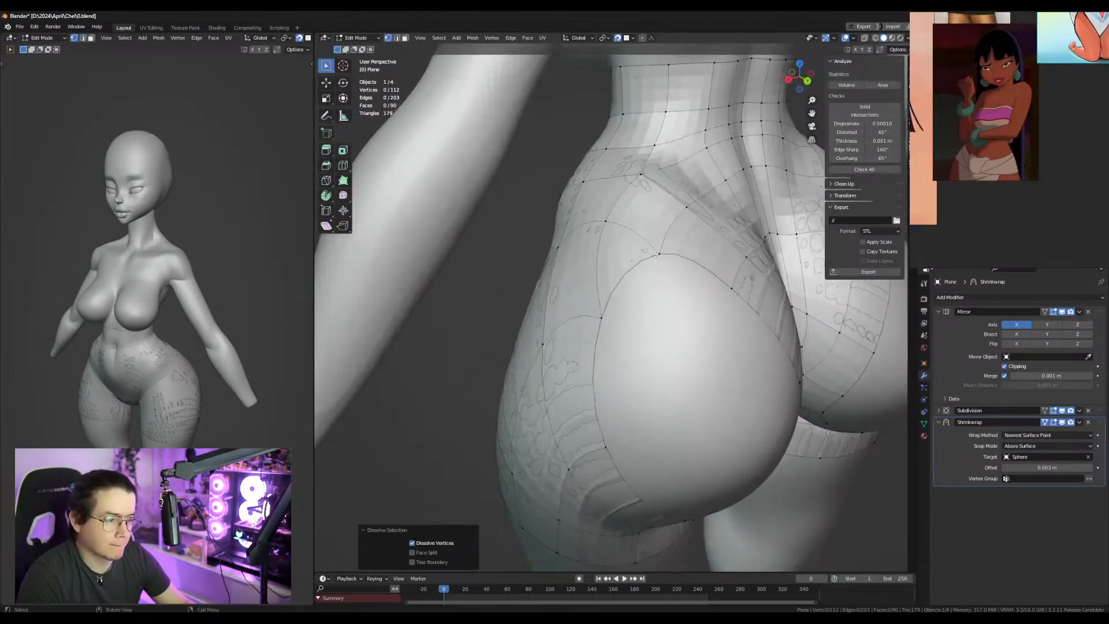
{"action": "left_click", "coordinate": [655, 254]}
{"action": "key", "text": "g"}
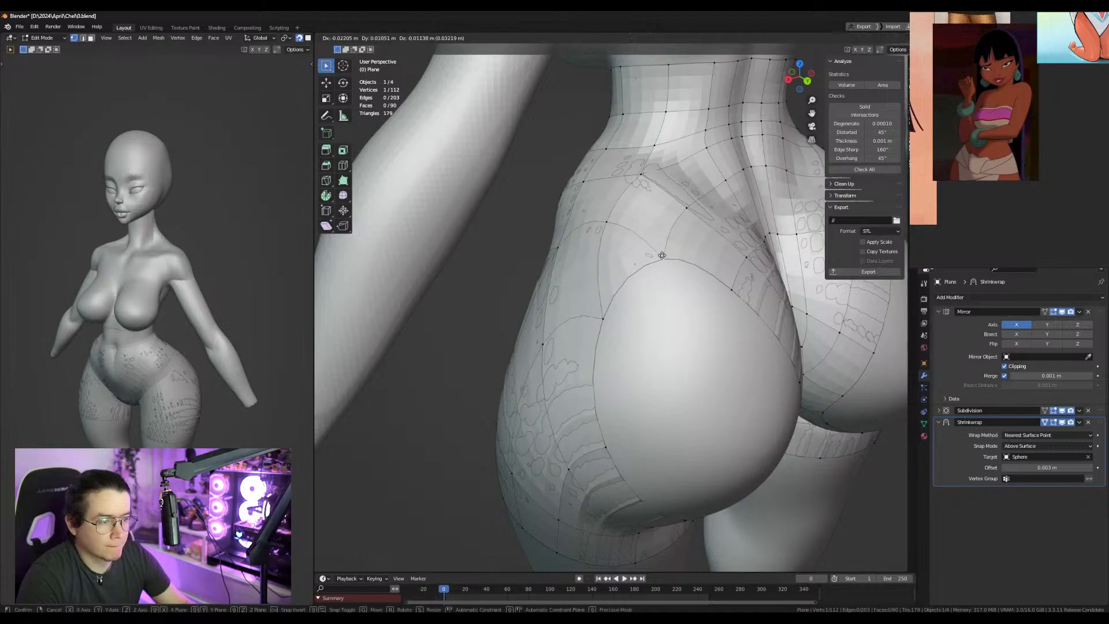
{"action": "left_click", "coordinate": [648, 238]}
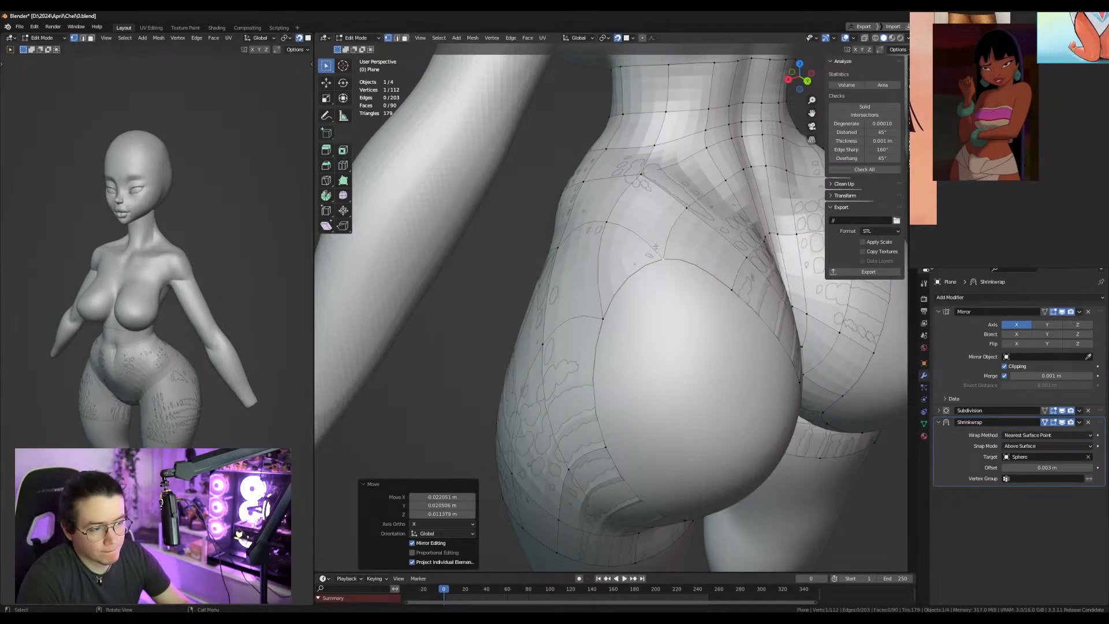
Fill the buttock opening with faces, working from its upper rim toward the lower inner side.
{"action": "middle_click_drag", "start_coordinate": [656, 247], "coordinate": [560, 237]}
{"action": "key", "text": "2"}
{"action": "key", "text": "f"}
{"action": "key", "text": "f"}
{"action": "key", "text": "f"}
{"action": "key", "text": "f"}
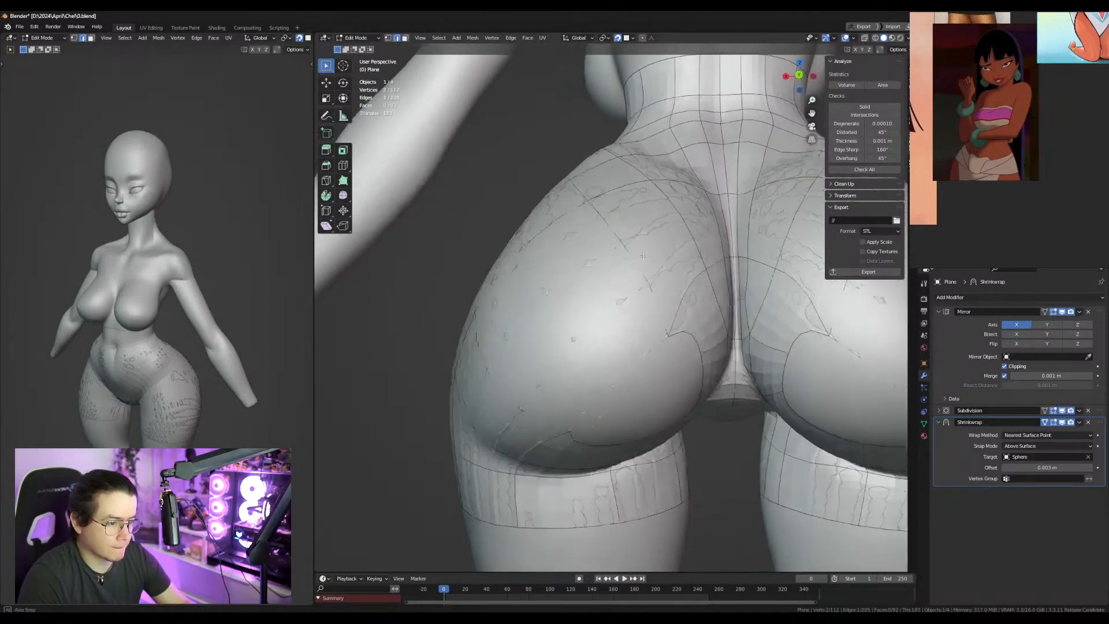
Add a centred loop cut across the filled buttock and reposition a vertex beside it.
{"action": "middle_click_drag", "start_coordinate": [650, 276], "coordinate": [616, 242]}
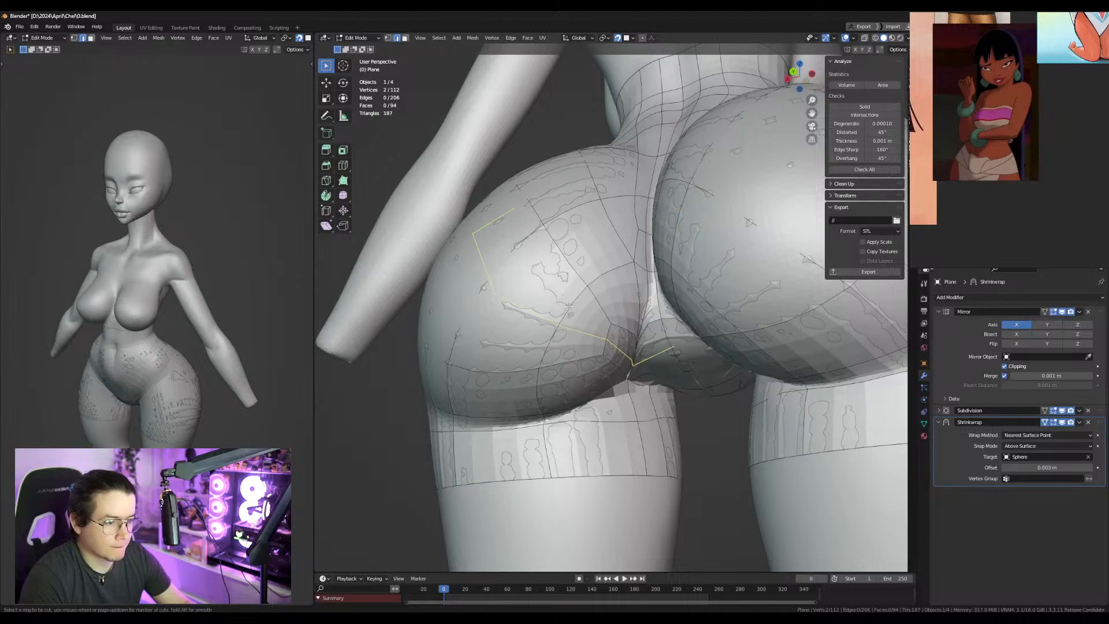
{"action": "left_click", "coordinate": [570, 305]}
{"action": "right_click", "coordinate": [570, 306]}
{"action": "middle_click_drag", "start_coordinate": [570, 305], "coordinate": [645, 329]}
{"action": "left_click", "coordinate": [594, 347]}
{"action": "key", "text": "g"}
{"action": "left_click", "coordinate": [579, 321]}
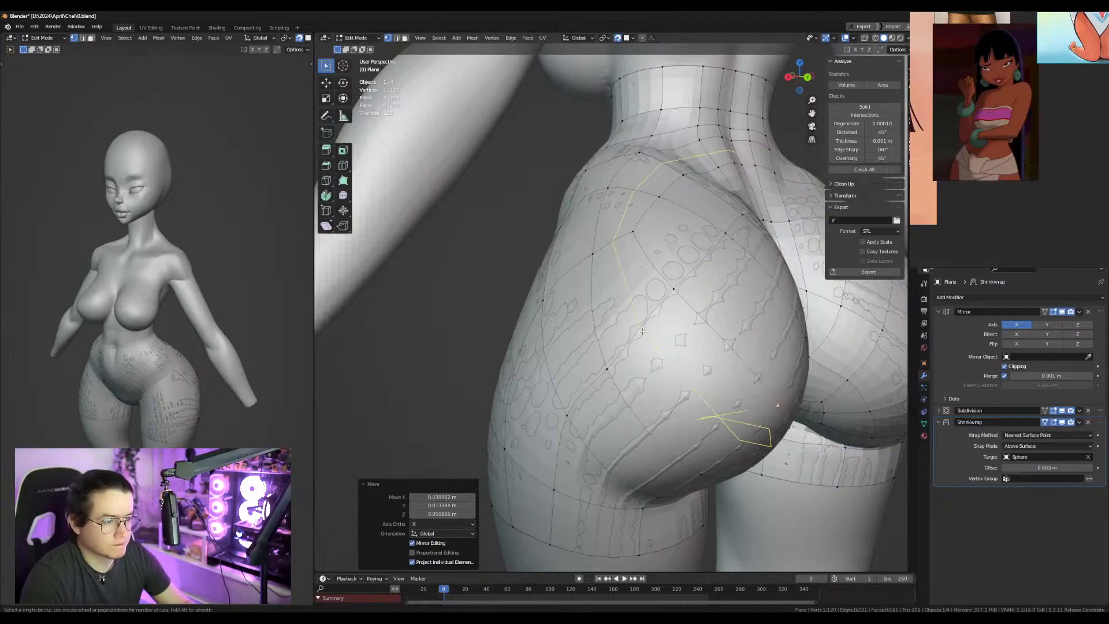
Try a centred loop cut across the upper part of the buttock, then undo it.
{"action": "left_click", "coordinate": [699, 260]}
{"action": "right_click", "coordinate": [699, 261]}
{"action": "key", "text": "ctrl+z"}
{"action": "middle_click_drag", "start_coordinate": [695, 256], "coordinate": [636, 309]}
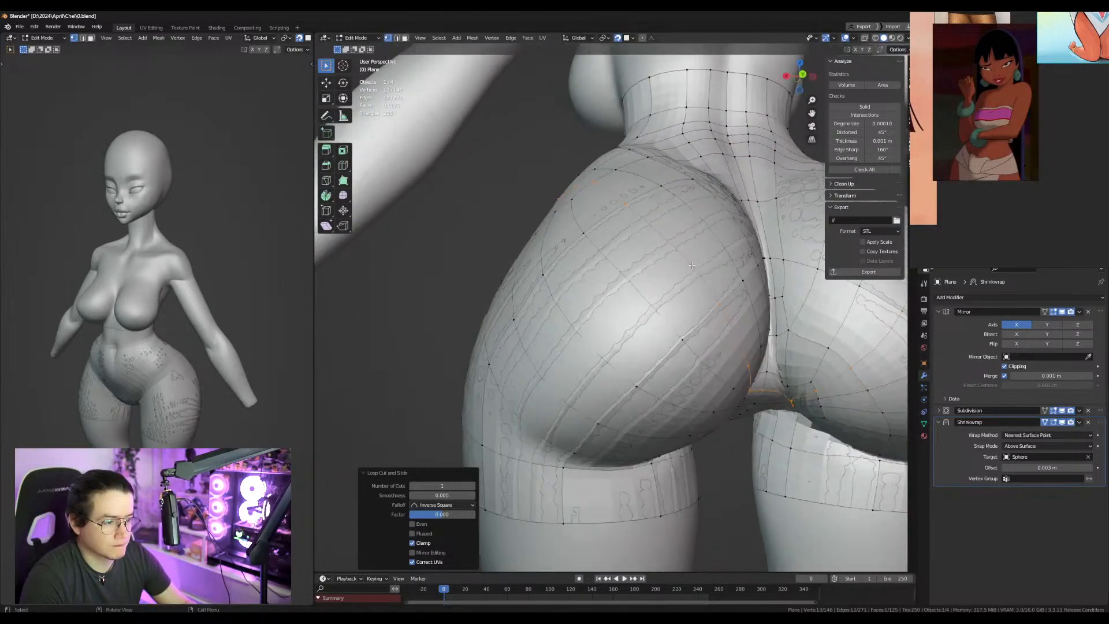
Add a centred loop cut running over the buttock into the thigh band and adjust its middle vertex.
{"action": "key", "text": "ctrl+r"}
{"action": "left_click", "coordinate": [547, 355]}
{"action": "right_click", "coordinate": [546, 355]}
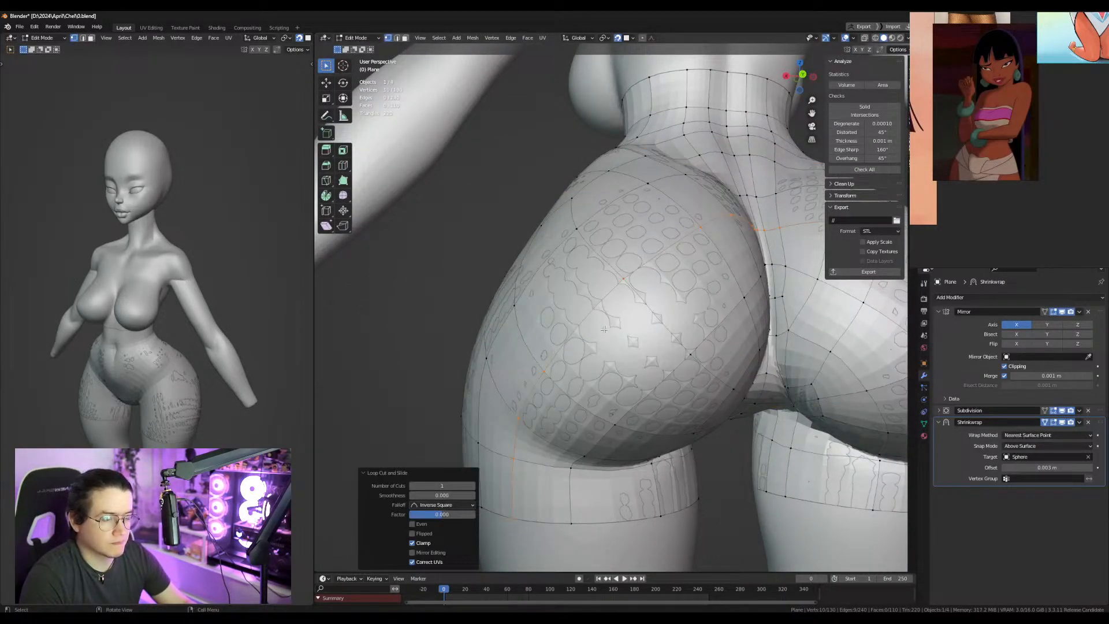
{"action": "left_click", "coordinate": [625, 278]}
{"action": "key", "text": "g"}
{"action": "left_click", "coordinate": [633, 289]}
Reposition the new loop's vertices on the lower outer buttock, toward the thigh crease.
{"action": "left_click", "coordinate": [547, 374]}
{"action": "key", "text": "g"}
{"action": "left_click", "coordinate": [565, 377]}
{"action": "left_click", "coordinate": [525, 424]}
{"action": "key", "text": "g"}
{"action": "middle_click_drag", "start_coordinate": [539, 424], "coordinate": [556, 407]}
{"action": "left_click", "coordinate": [545, 374]}
{"action": "key", "text": "g"}
{"action": "left_click", "coordinate": [560, 376]}
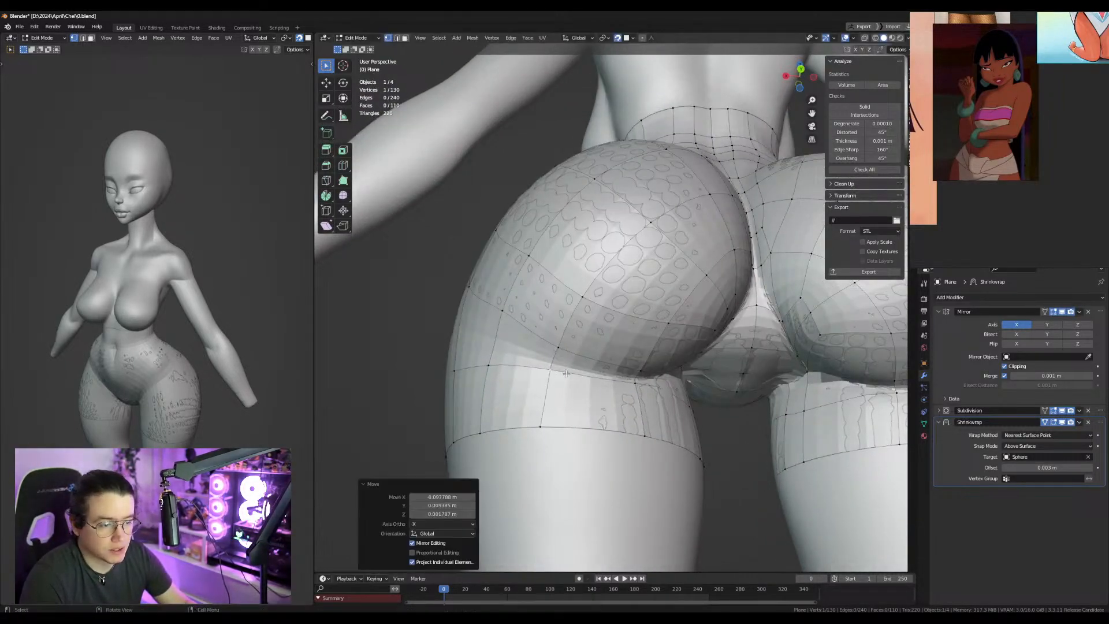
Even out the vertices along the thigh band's lower edge at the back of the leg.
{"action": "left_click", "coordinate": [543, 424]}
{"action": "key", "text": "g"}
{"action": "left_click", "coordinate": [559, 421]}
{"action": "left_click", "coordinate": [644, 428]}
{"action": "middle_click_drag", "start_coordinate": [645, 429], "coordinate": [602, 364]}
{"action": "key", "text": "g"}
{"action": "left_click", "coordinate": [565, 433]}
{"action": "left_click", "coordinate": [558, 414]}
{"action": "key", "text": "g"}
{"action": "left_click", "coordinate": [569, 415]}
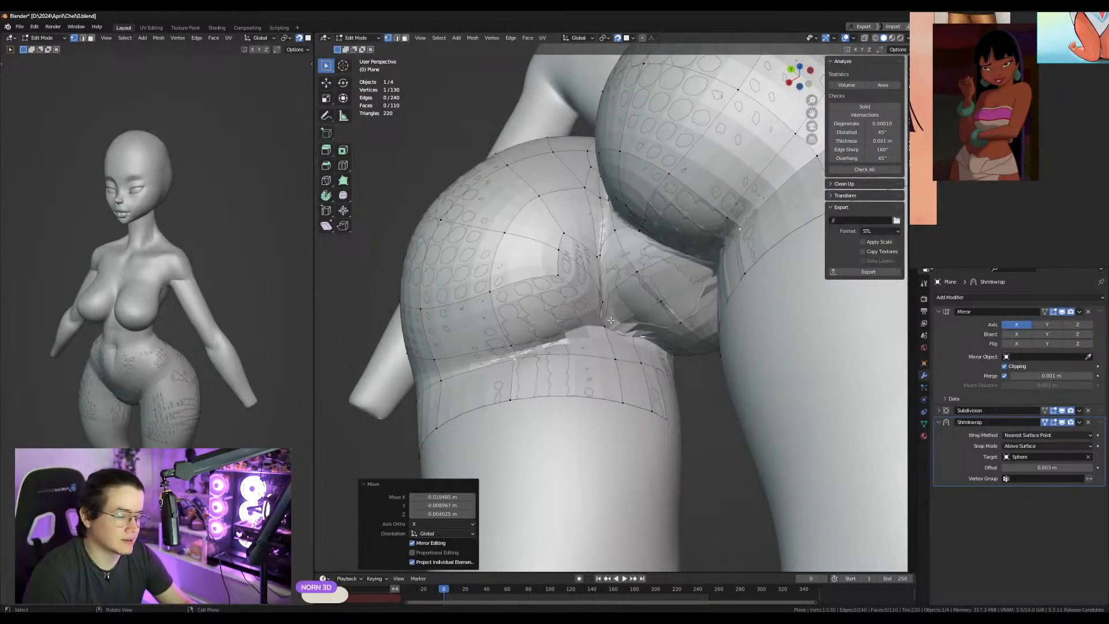
Turn the garment's In Front viewport display on and off again to check the mesh.
{"action": "scroll", "coordinate": [593, 357], "scroll_direction": "down", "scroll_amount": 6}
{"action": "middle_click_drag", "start_coordinate": [598, 344], "coordinate": [682, 371]}
{"action": "scroll", "coordinate": [682, 371], "scroll_direction": "up", "scroll_amount": 4}
{"action": "scroll", "coordinate": [885, 427], "scroll_direction": "up", "scroll_amount": 2}
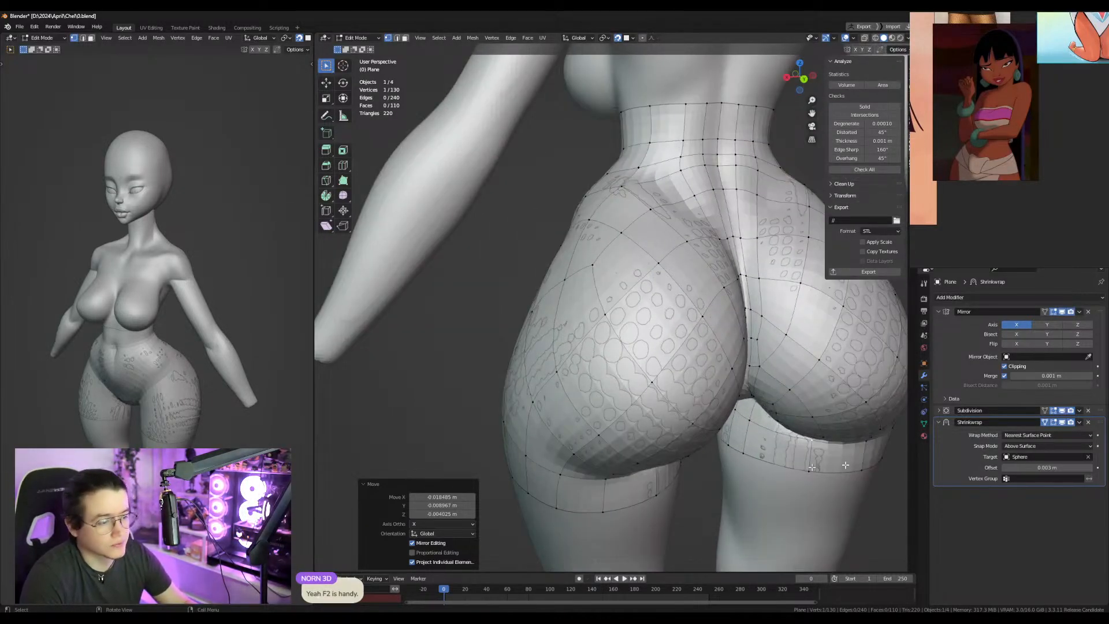
{"action": "left_click", "coordinate": [924, 363]}
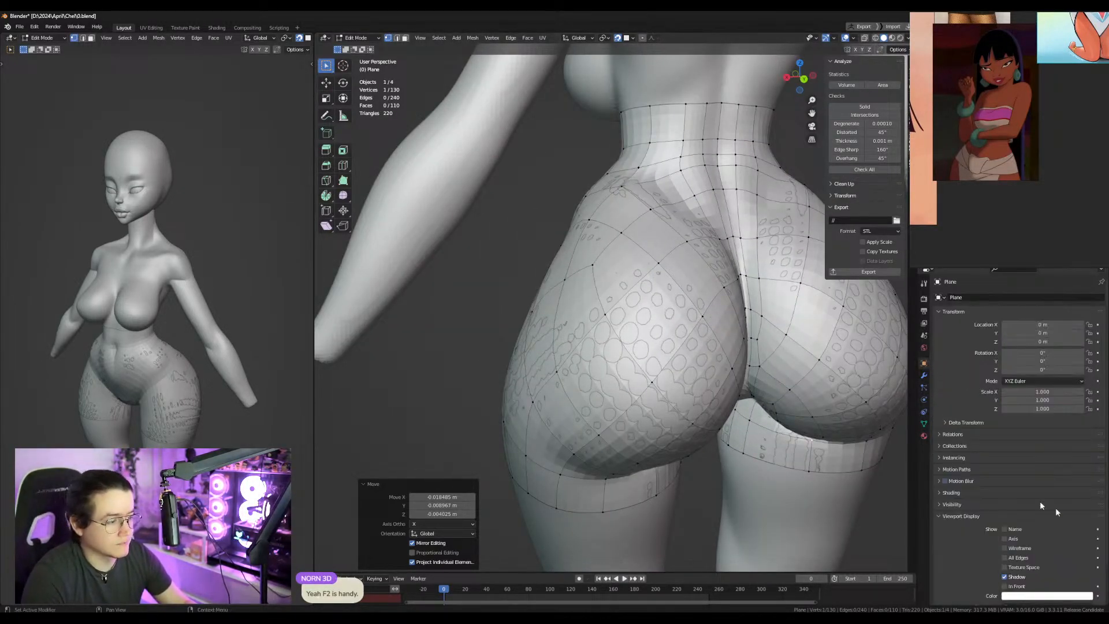
{"action": "left_click", "coordinate": [1005, 586]}
{"action": "left_click", "coordinate": [1005, 586]}
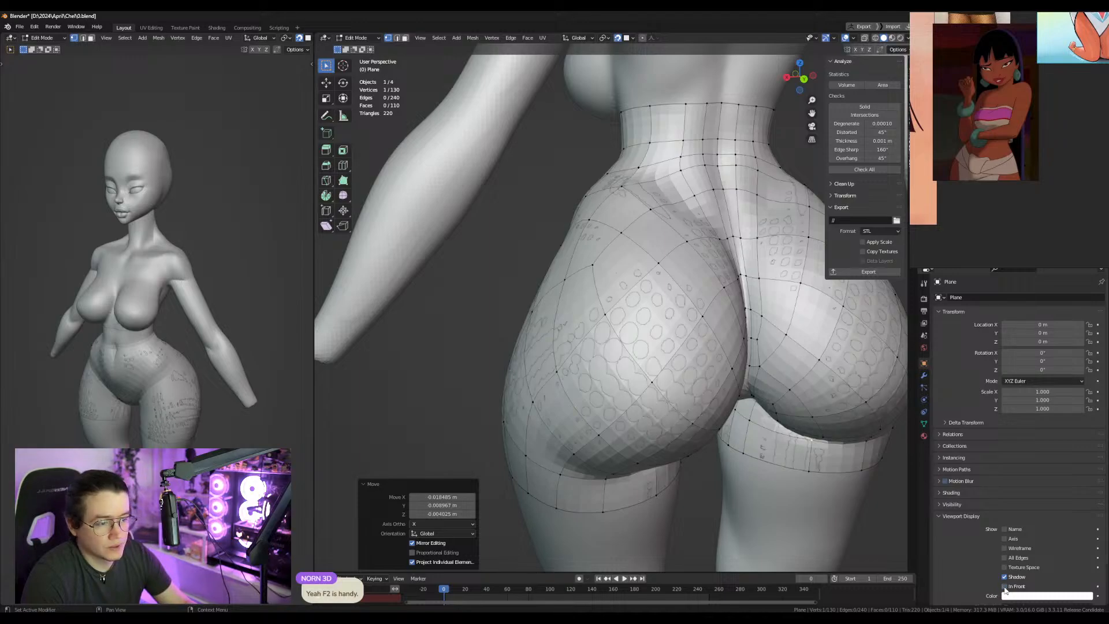
Reposition two vertices at the front of the garment along the groin and inner thigh.
{"action": "middle_click_drag", "start_coordinate": [645, 362], "coordinate": [535, 385]}
{"action": "left_click", "coordinate": [528, 412]}
{"action": "key", "text": "g"}
{"action": "left_click", "coordinate": [527, 414]}
{"action": "left_click", "coordinate": [598, 308]}
{"action": "key", "text": "g"}
{"action": "left_click", "coordinate": [598, 304]}
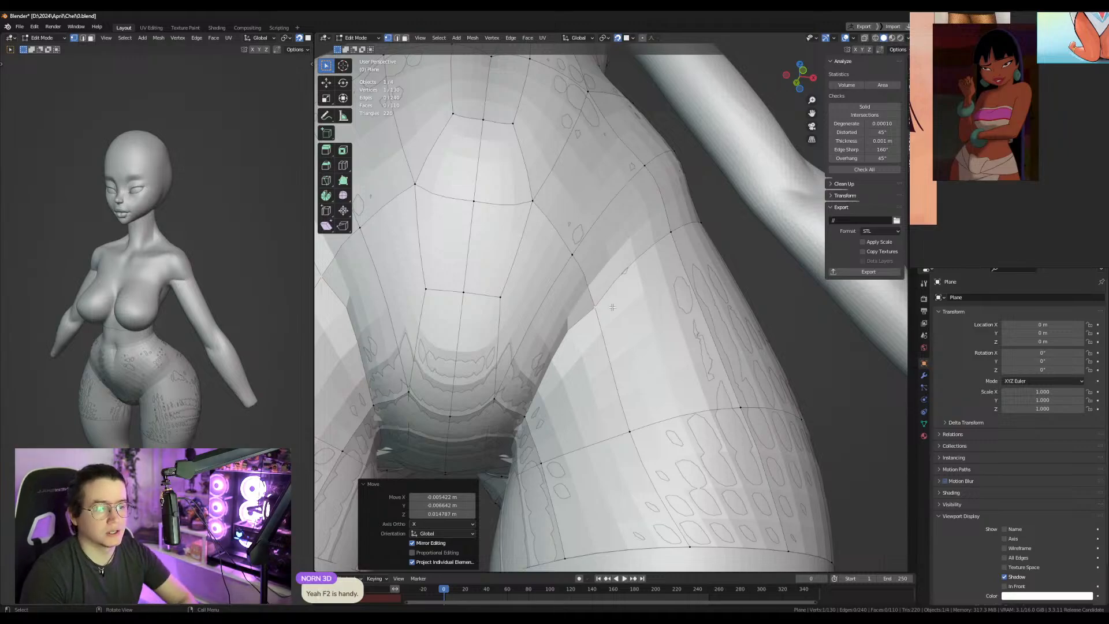
Move two front vertices on the thigh band's lower edge toward the inner leg.
{"action": "middle_click_drag", "start_coordinate": [505, 440], "coordinate": [673, 358]}
{"action": "left_click", "coordinate": [665, 400]}
{"action": "key", "text": "g"}
{"action": "left_click", "coordinate": [628, 397]}
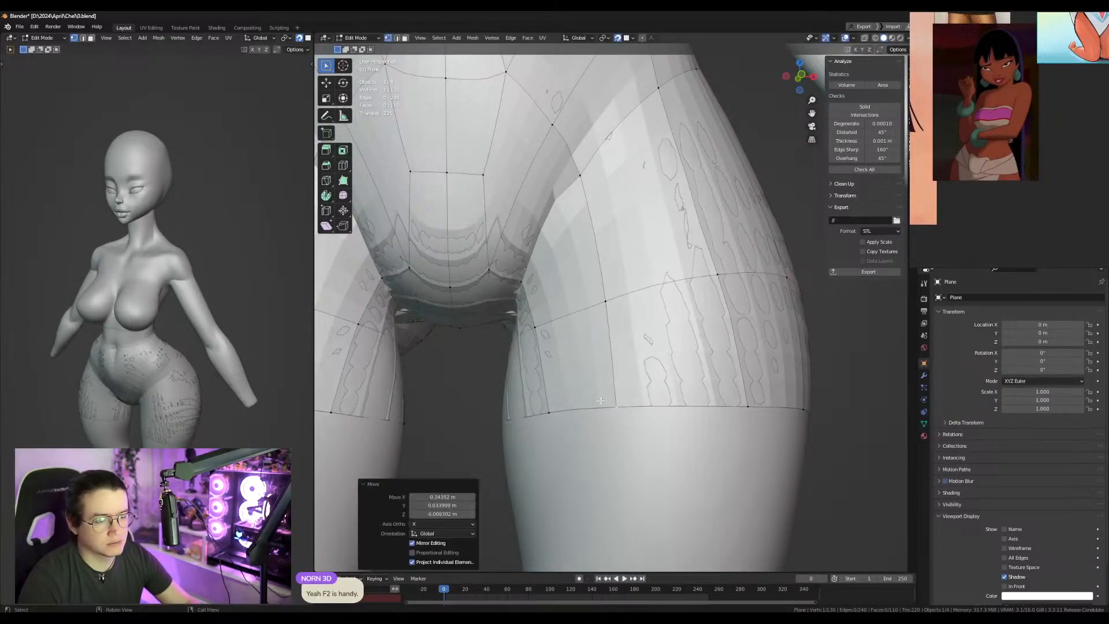
{"action": "middle_click_drag", "start_coordinate": [612, 399], "coordinate": [676, 403]}
{"action": "left_click", "coordinate": [624, 405]}
{"action": "key", "text": "g"}
{"action": "left_click", "coordinate": [584, 404]}
Shift an upper and a lower vertex of the inner thigh band to space its columns evenly.
{"action": "left_click", "coordinate": [601, 317]}
{"action": "key", "text": "g"}
{"action": "left_click", "coordinate": [586, 321]}
{"action": "left_click", "coordinate": [603, 404]}
{"action": "key", "text": "g"}
{"action": "left_click", "coordinate": [583, 402]}
Dissolve the surplus edge loop running through the inner thigh band.
{"action": "middle_click_drag", "start_coordinate": [582, 403], "coordinate": [589, 340]}
{"action": "key", "text": "2"}
{"action": "key", "text": "ctrl+x"}
{"action": "key", "text": "1"}
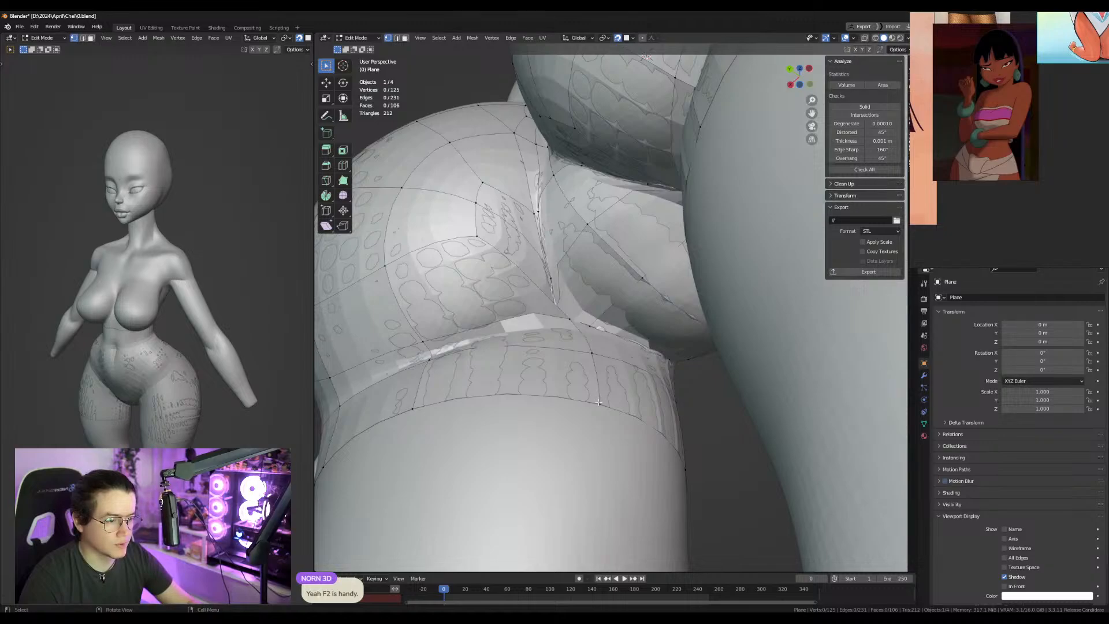
Redistribute the vertices on the inner thigh band's lower edge and upper edge below the crotch.
{"action": "left_click", "coordinate": [599, 403]}
{"action": "middle_click_drag", "start_coordinate": [598, 403], "coordinate": [590, 421]}
{"action": "key", "text": "g"}
{"action": "left_click", "coordinate": [557, 411]}
{"action": "left_click", "coordinate": [569, 381]}
{"action": "key", "text": "g"}
{"action": "left_click", "coordinate": [542, 377]}
{"action": "left_click", "coordinate": [568, 347]}
{"action": "key", "text": "g"}
{"action": "left_click", "coordinate": [565, 350]}
Try moving the vertex at the crease between the crotch and the inner thigh band.
{"action": "left_click", "coordinate": [590, 345]}
{"action": "key", "text": "g"}
{"action": "right_click", "coordinate": [599, 345]}
{"action": "key", "text": "ctrl+z"}
{"action": "middle_click_drag", "start_coordinate": [601, 346], "coordinate": [574, 348]}
{"action": "key", "text": "g"}
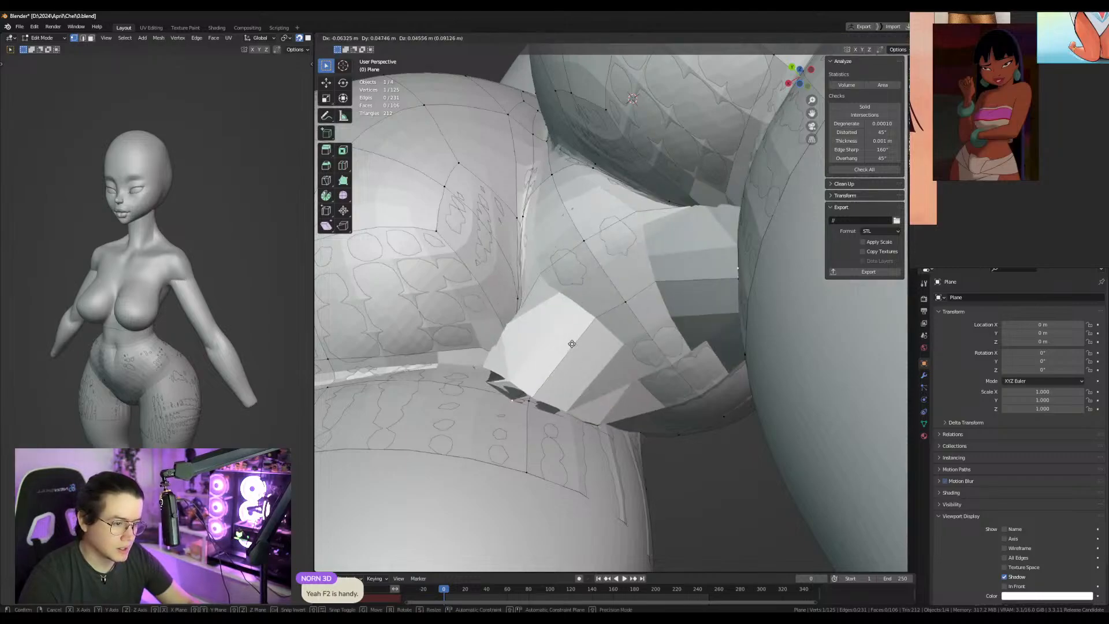
{"action": "right_click", "coordinate": [615, 267]}
Move the vertex at the crease between the crotch and the inner thigh inward across the crotch.
{"action": "key", "text": "2"}
{"action": "middle_click_drag", "start_coordinate": [595, 341], "coordinate": [548, 399]}
{"action": "key", "text": "1"}
{"action": "left_click", "coordinate": [527, 427]}
{"action": "key", "text": "g"}
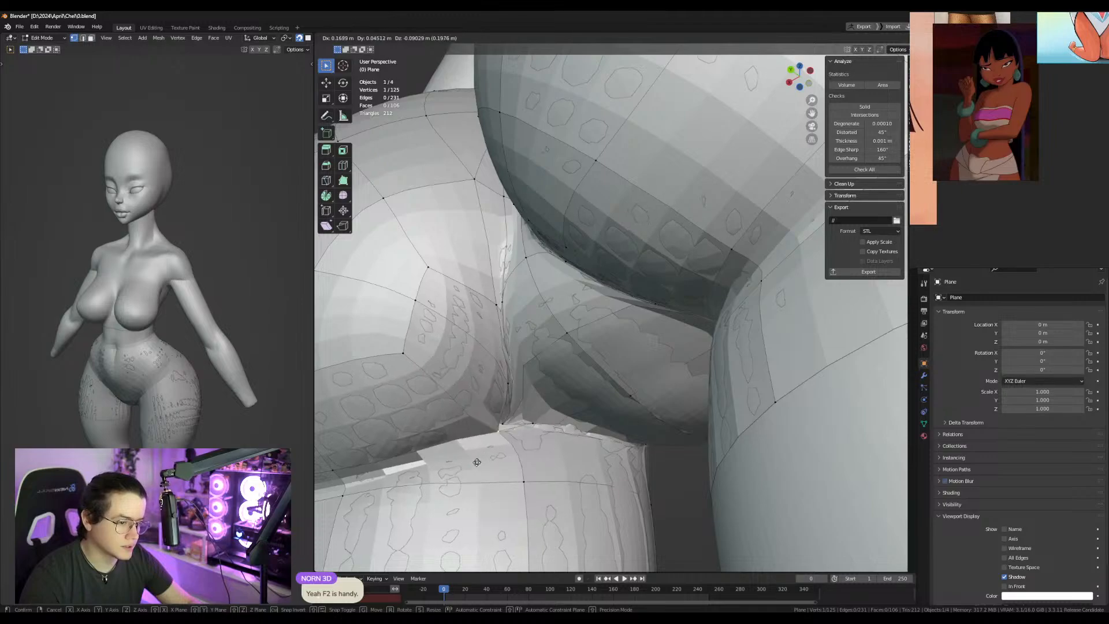
{"action": "right_click", "coordinate": [469, 466]}
{"action": "key", "text": "alt+z"}
{"action": "key", "text": "alt+z"}
{"action": "key", "text": "g"}
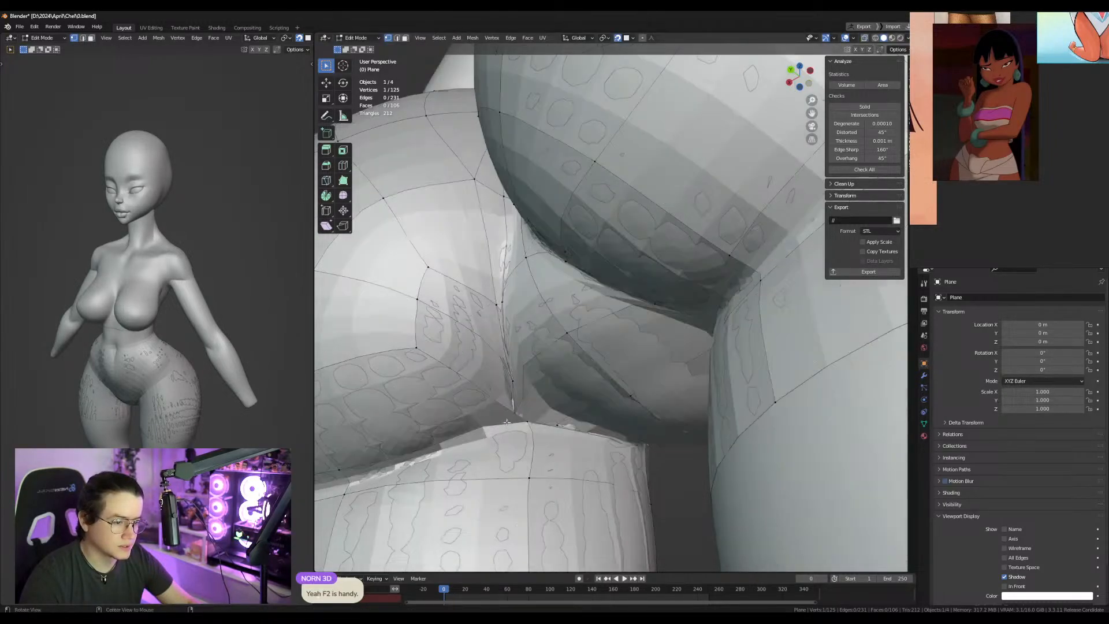
{"action": "left_click", "coordinate": [574, 406]}
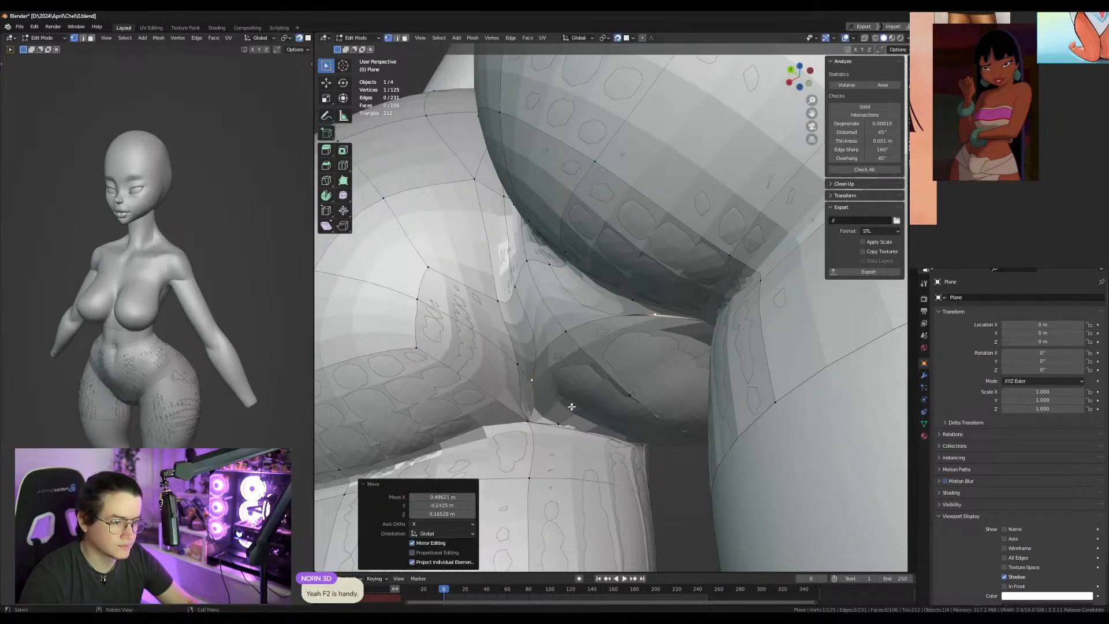
Pull the lower crease vertex of the inner thigh onto the crotch's underside and adjust its placement.
{"action": "key", "text": "alt+z"}
{"action": "left_click", "coordinate": [533, 422]}
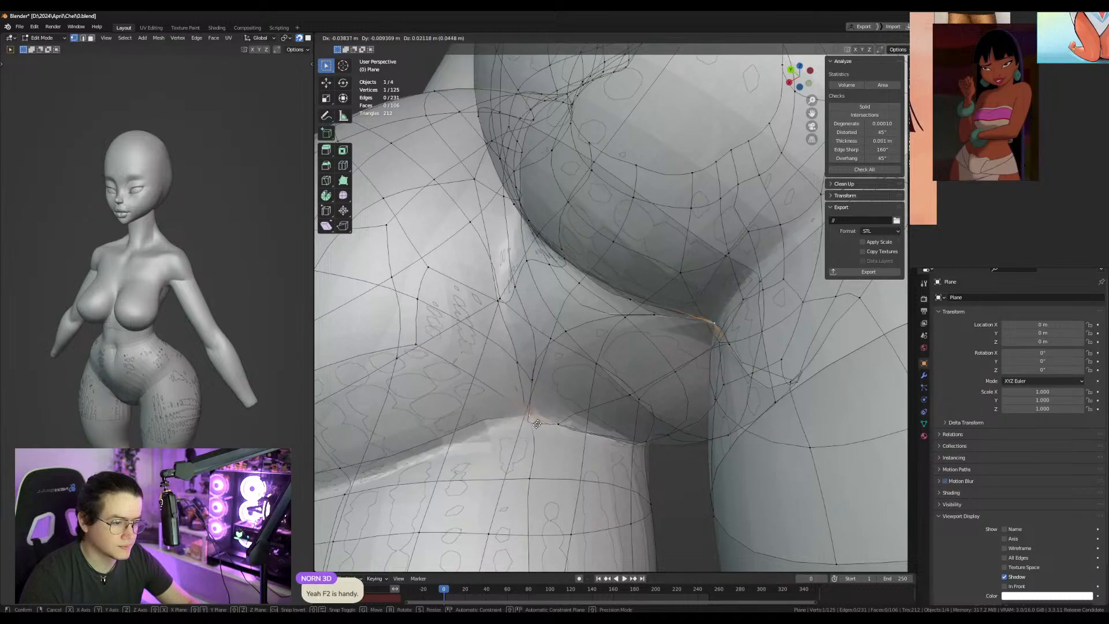
{"action": "key", "text": "g"}
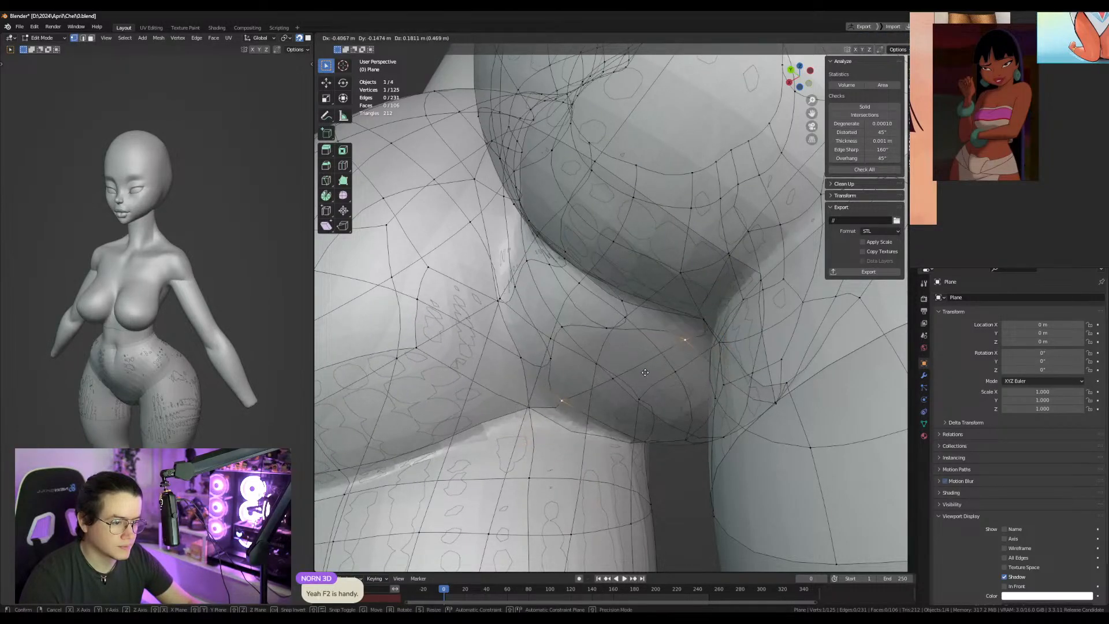
{"action": "left_click", "coordinate": [616, 402]}
{"action": "key", "text": "alt+z"}
{"action": "middle_click_drag", "start_coordinate": [616, 401], "coordinate": [589, 393]}
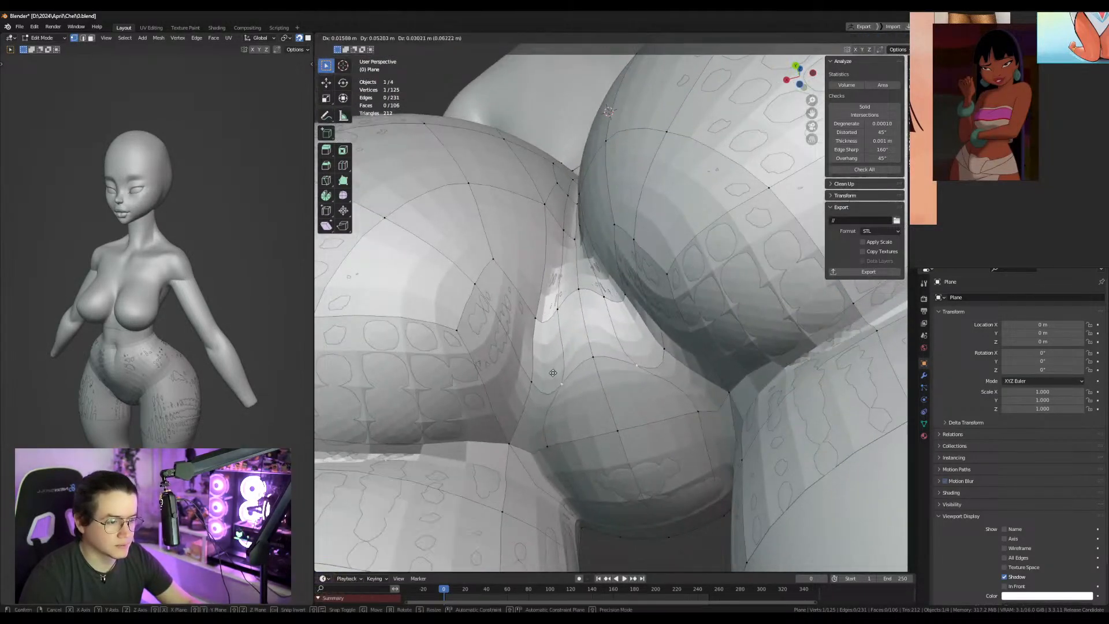
{"action": "key", "text": "g"}
{"action": "left_click", "coordinate": [673, 408]}
{"action": "middle_click_drag", "start_coordinate": [674, 409], "coordinate": [809, 428]}
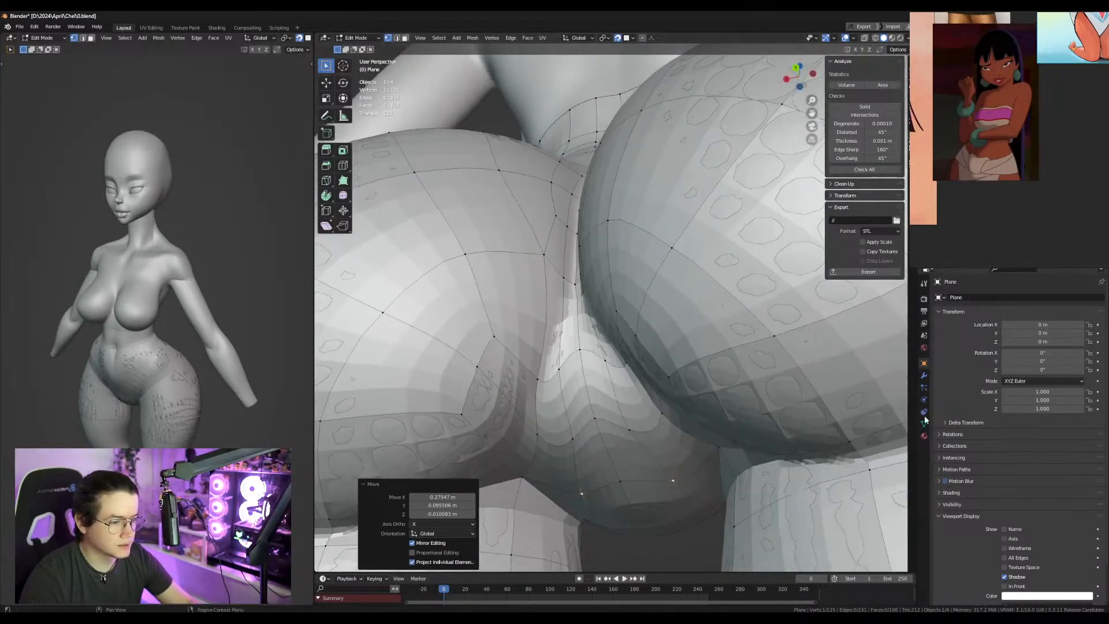
Set the Shrinkwrap wrap method to Project and enable its Negative direction.
{"action": "left_click", "coordinate": [927, 377]}
{"action": "left_click", "coordinate": [1046, 435]}
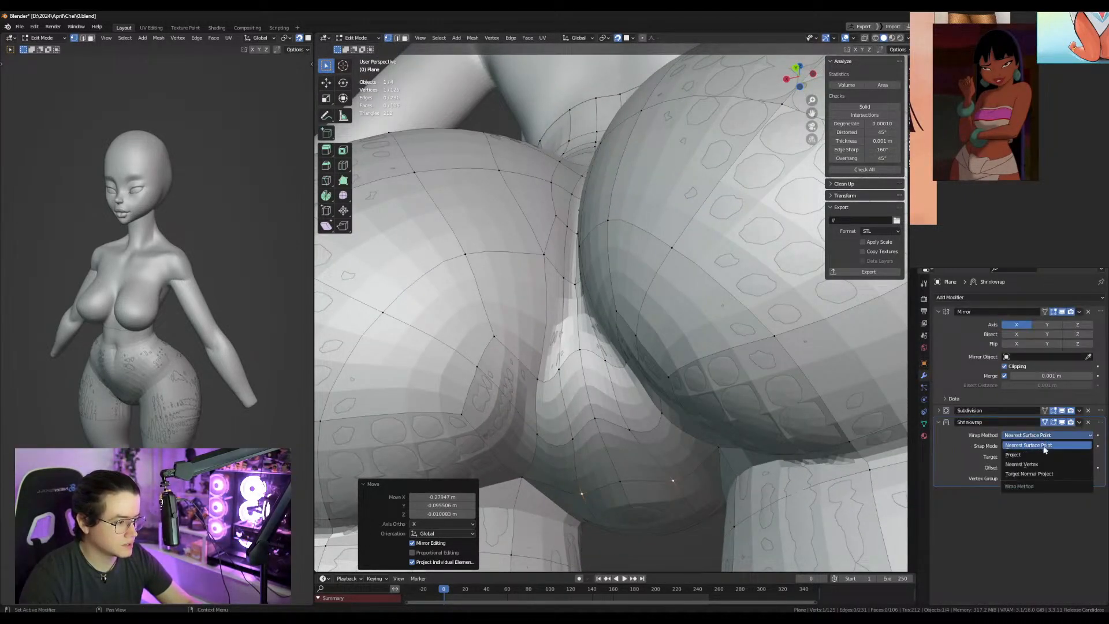
{"action": "left_click", "coordinate": [1037, 457]}
{"action": "middle_click_drag", "start_coordinate": [693, 428], "coordinate": [621, 437]}
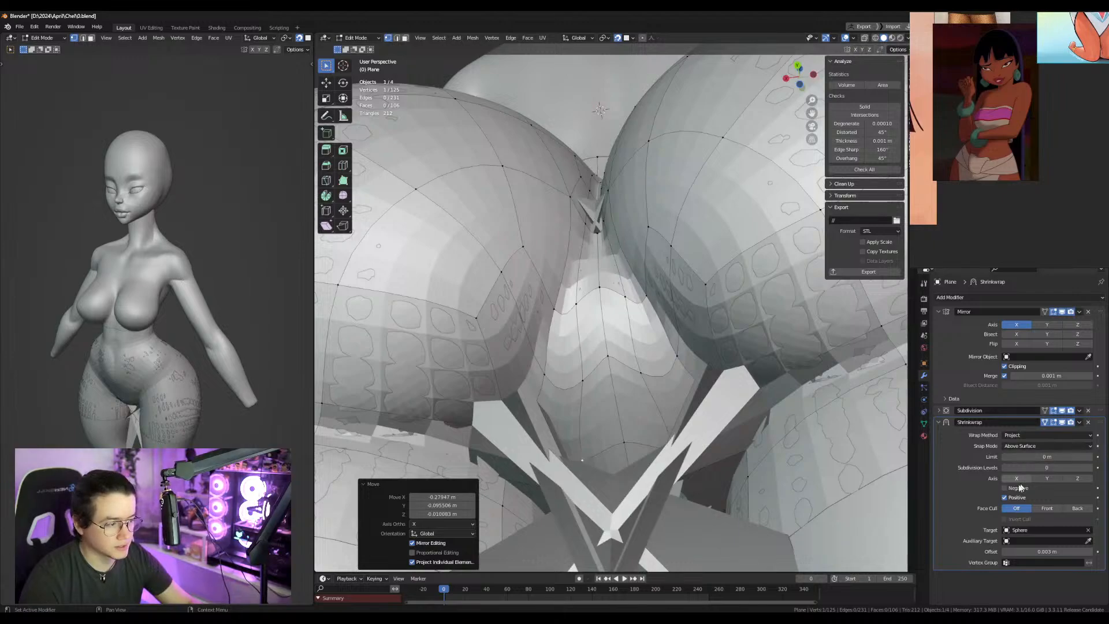
{"action": "left_click", "coordinate": [1018, 487]}
Reposition the vertices along the crotch panel between the buttocks.
{"action": "middle_click_drag", "start_coordinate": [613, 358], "coordinate": [583, 339]}
{"action": "left_click_drag", "start_coordinate": [584, 339], "coordinate": [631, 342]}
{"action": "left_click_drag", "start_coordinate": [580, 328], "coordinate": [597, 327]}
{"action": "left_click_drag", "start_coordinate": [512, 307], "coordinate": [521, 312]}
{"action": "middle_click_drag", "start_coordinate": [550, 383], "coordinate": [561, 330]}
{"action": "left_click_drag", "start_coordinate": [615, 343], "coordinate": [617, 338]}
{"action": "middle_click_drag", "start_coordinate": [617, 338], "coordinate": [572, 475]}
Inset the faces running through the crotch up into the buttock cleft by about 0.022 m.
{"action": "key", "text": "3"}
{"action": "left_click", "coordinate": [571, 456]}
{"action": "left_click", "coordinate": [642, 325], "text": "ctrl+shift"}
{"action": "middle_click_drag", "start_coordinate": [650, 329], "coordinate": [681, 364]}
{"action": "left_click", "coordinate": [629, 346], "text": "ctrl"}
{"action": "left_click", "coordinate": [649, 269], "text": "shift"}
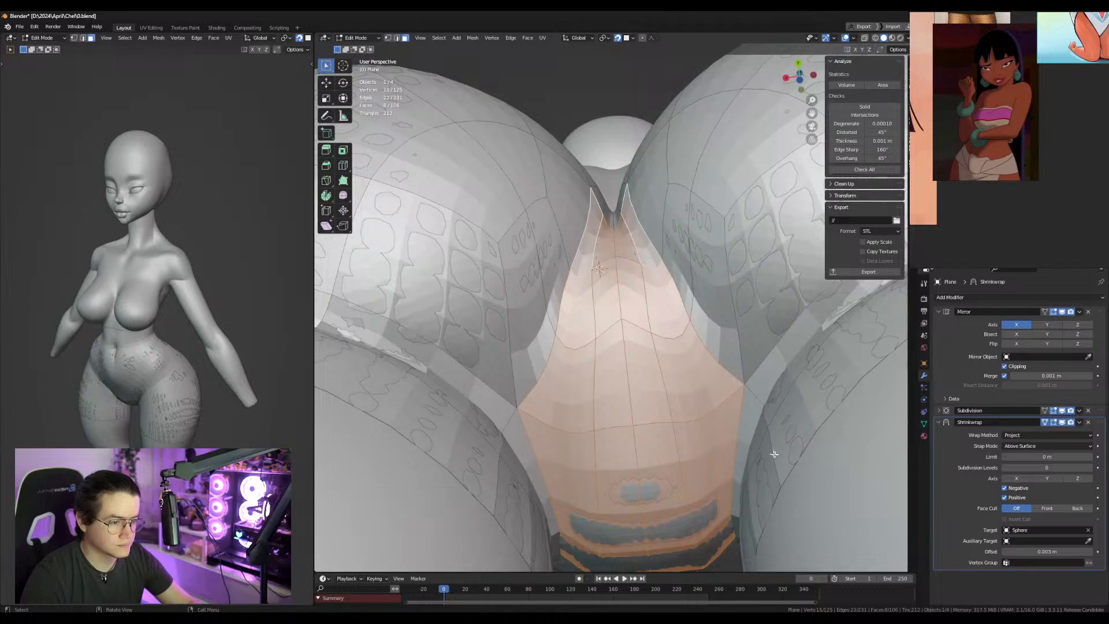
{"action": "key", "text": "i"}
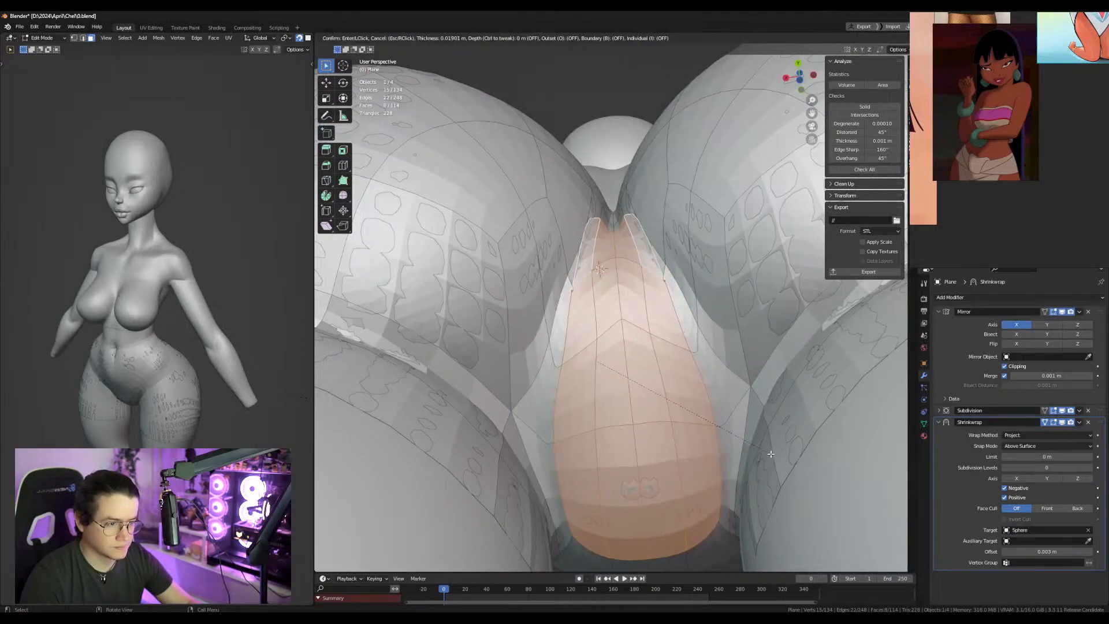
{"action": "left_click", "coordinate": [770, 454]}
{"action": "middle_click_drag", "start_coordinate": [771, 455], "coordinate": [670, 412]}
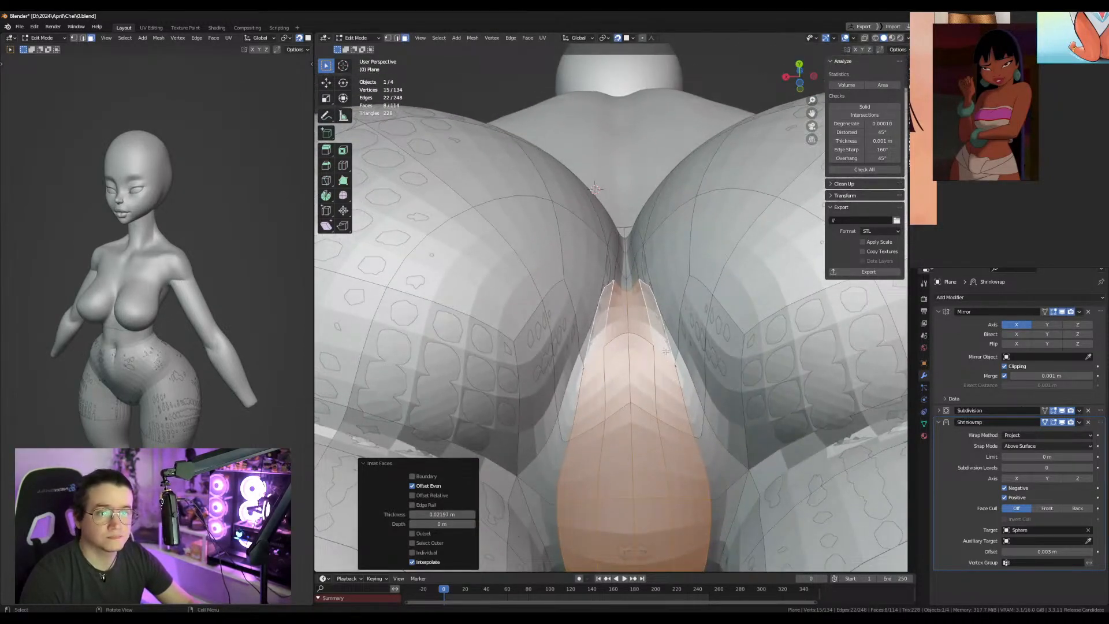
Nudge the side corner vertices of the inset crotch panel.
{"action": "key", "text": "1"}
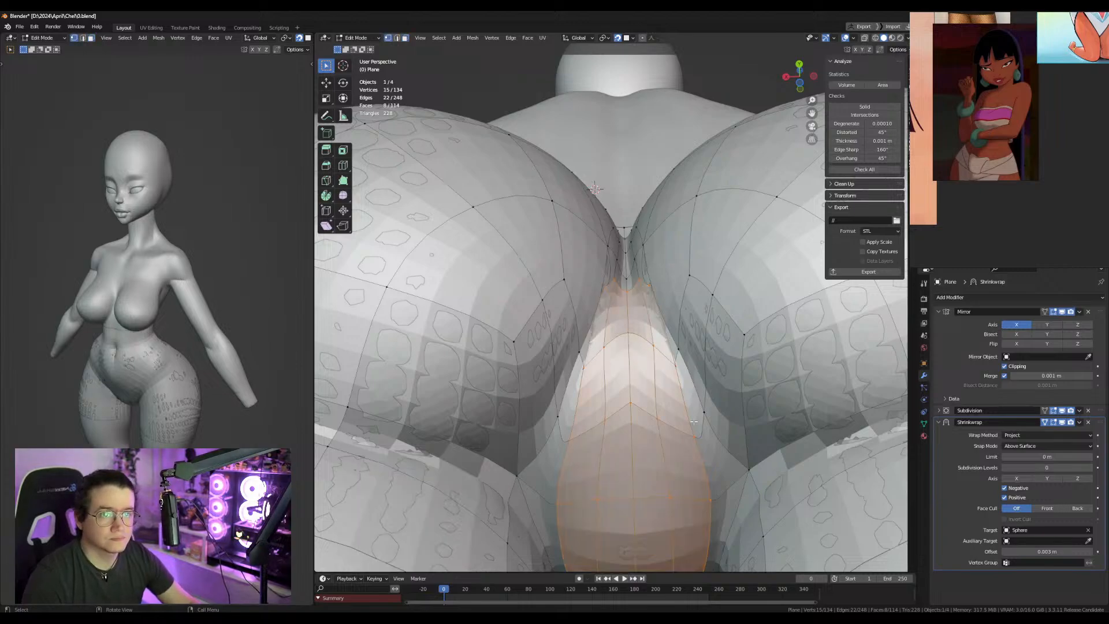
{"action": "left_click", "coordinate": [691, 437]}
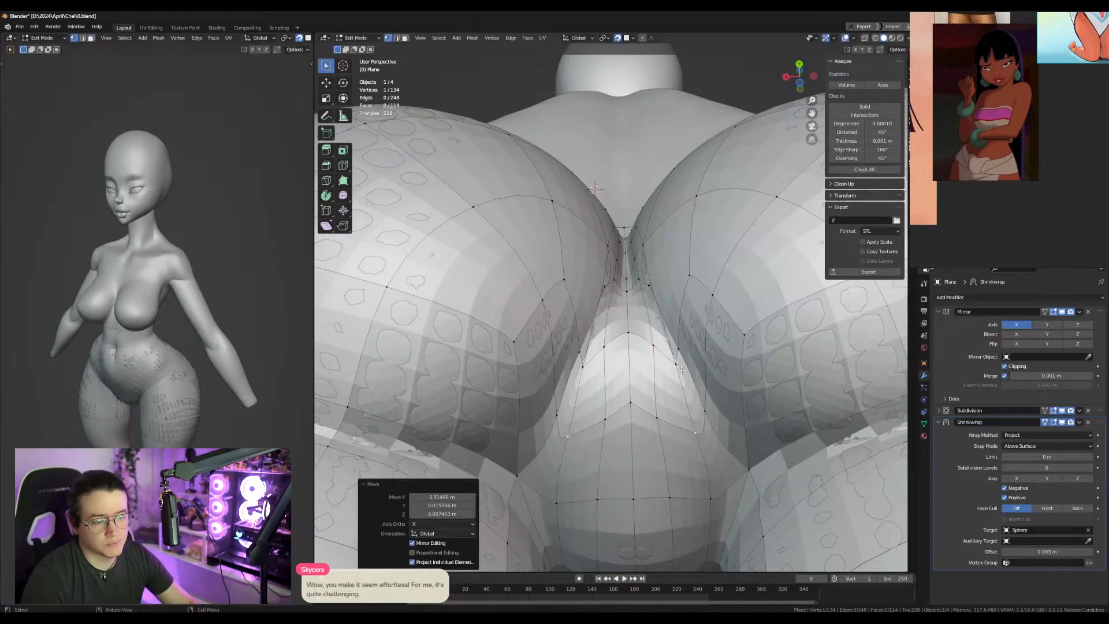
{"action": "middle_click_drag", "start_coordinate": [675, 361], "coordinate": [552, 317]}
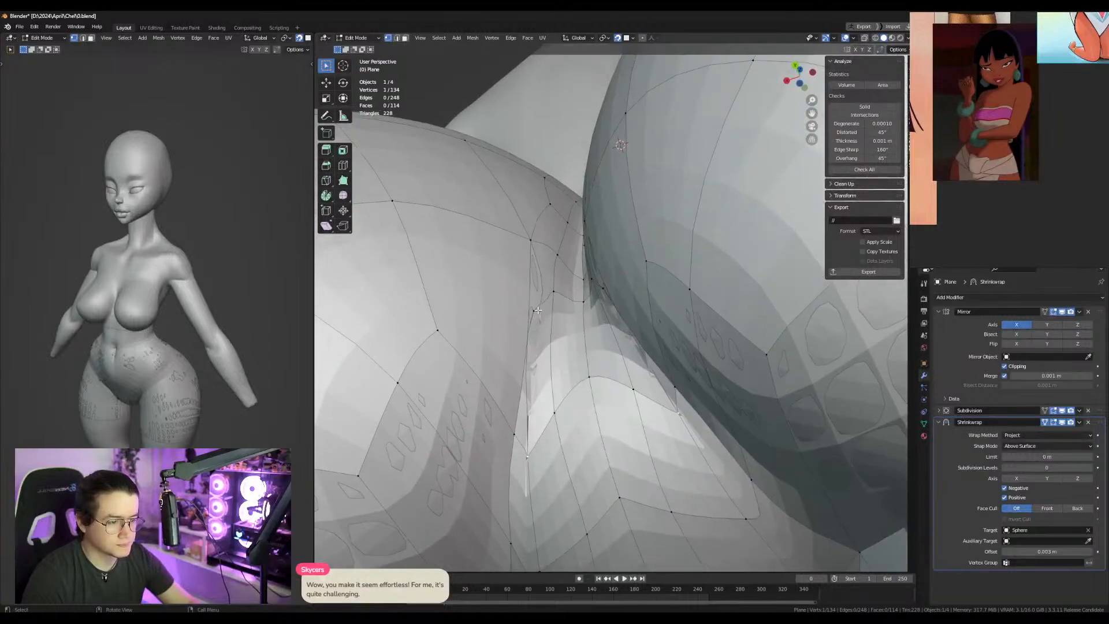
{"action": "key", "text": "g"}
{"action": "left_click", "coordinate": [585, 304]}
Tighten the upper vertices of the crotch inset into the lower end of the buttock cleft.
{"action": "left_click", "coordinate": [585, 305]}
{"action": "key", "text": "g"}
{"action": "left_click", "coordinate": [586, 308]}
{"action": "left_click", "coordinate": [567, 299]}
{"action": "key", "text": "g"}
{"action": "left_click", "coordinate": [569, 302]}
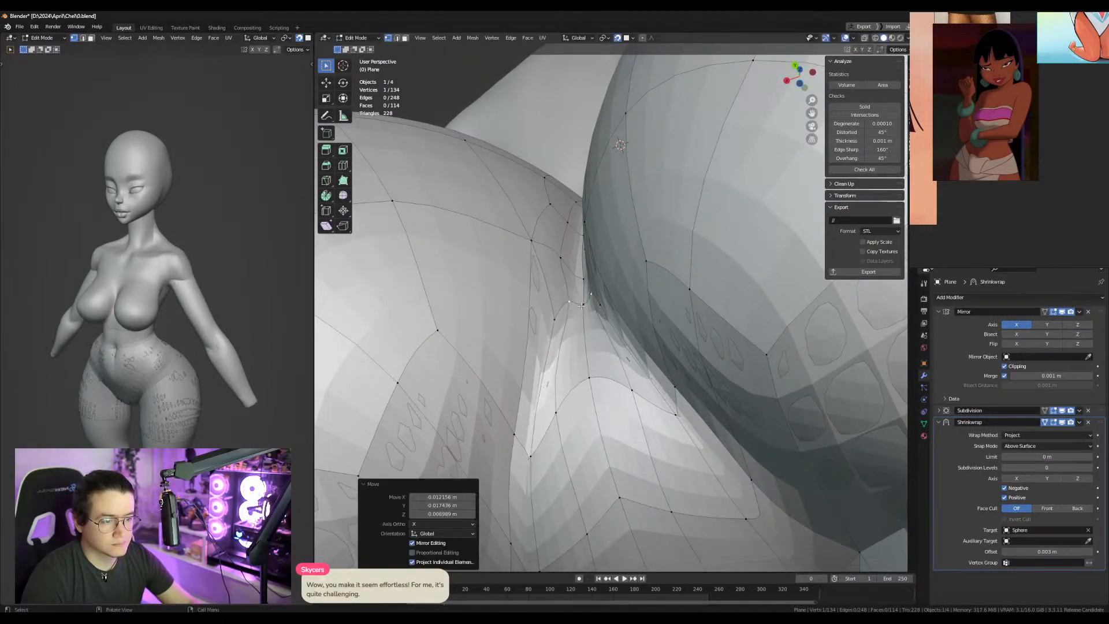
{"action": "left_click", "coordinate": [549, 320]}
{"action": "key", "text": "g"}
{"action": "left_click", "coordinate": [550, 323]}
{"action": "middle_click_drag", "start_coordinate": [551, 323], "coordinate": [573, 342]}
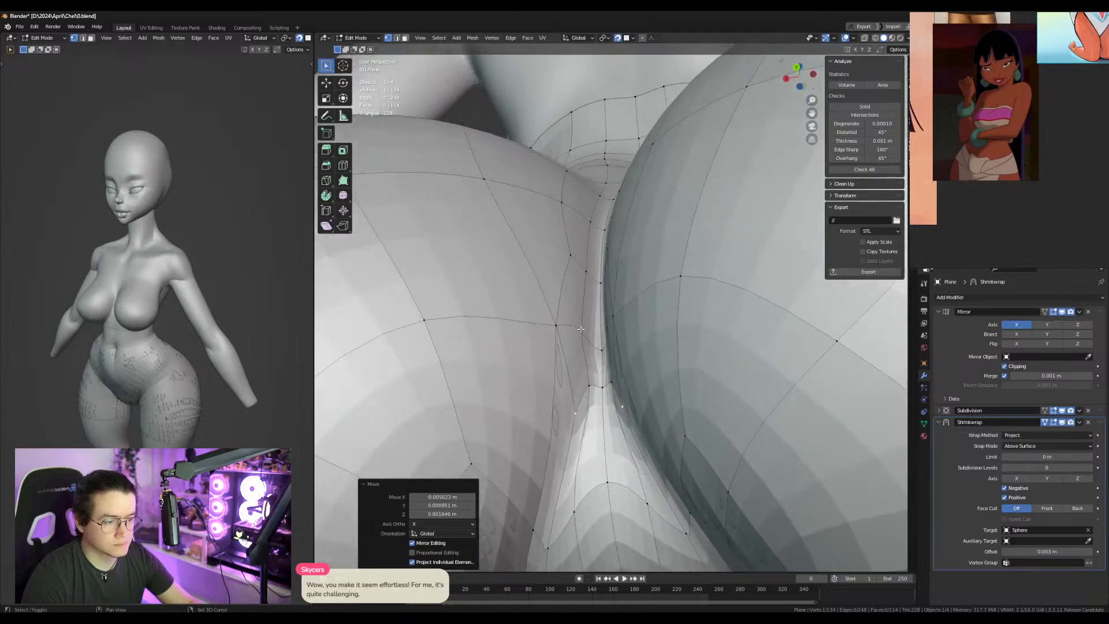
Merge the upper inset vertex with the neighbouring vertex in the buttock cleft.
{"action": "left_click", "coordinate": [584, 336], "text": "shift"}
{"action": "key", "text": "m"}
{"action": "left_click", "coordinate": [600, 345]}
Try merging the edge in the buttock cleft.
{"action": "key", "text": "2"}
{"action": "left_click", "coordinate": [603, 368]}
{"action": "key", "text": "m"}
{"action": "left_click", "coordinate": [608, 371]}
{"action": "key", "text": "ctrl+z"}
Extrude the waistband's front centre edge upward in segments between the breasts.
{"action": "scroll", "coordinate": [610, 372], "scroll_direction": "down", "scroll_amount": 4}
{"action": "middle_click_drag", "start_coordinate": [610, 372], "coordinate": [579, 450]}
{"action": "scroll", "coordinate": [645, 377], "scroll_direction": "up", "scroll_amount": 2}
{"action": "key", "text": "1"}
{"action": "scroll", "coordinate": [644, 376], "scroll_direction": "down", "scroll_amount": 3}
{"action": "key", "text": "e"}
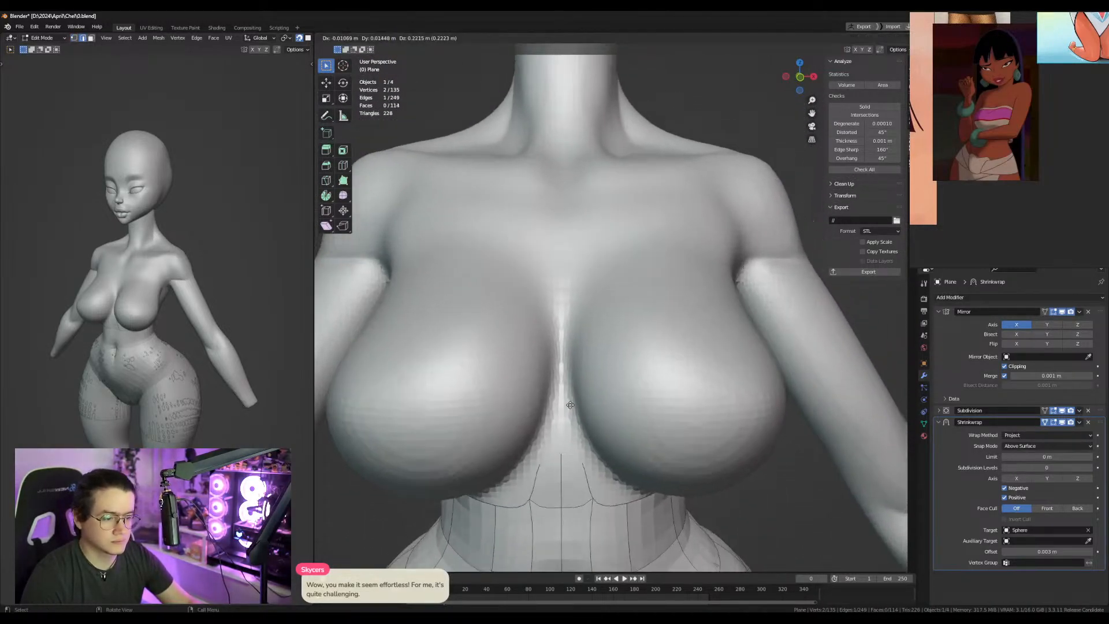
{"action": "left_click", "coordinate": [570, 393]}
{"action": "middle_click_drag", "start_coordinate": [570, 379], "coordinate": [571, 464], "text": "shift"}
{"action": "key", "text": "e"}
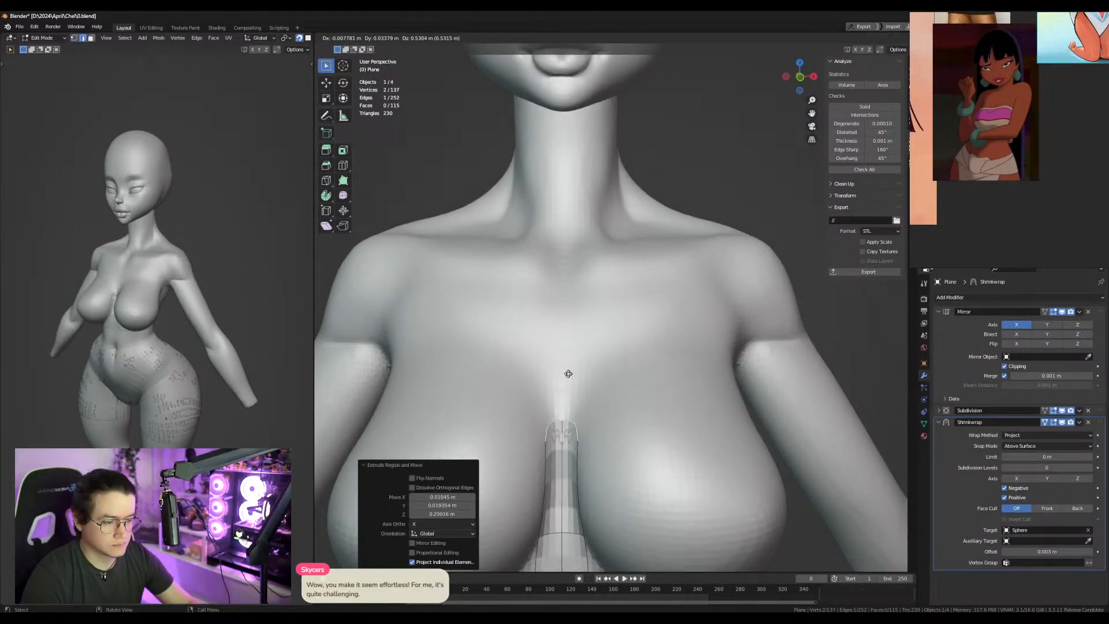
{"action": "middle_click_drag", "start_coordinate": [562, 399], "coordinate": [573, 360], "text": "shift"}
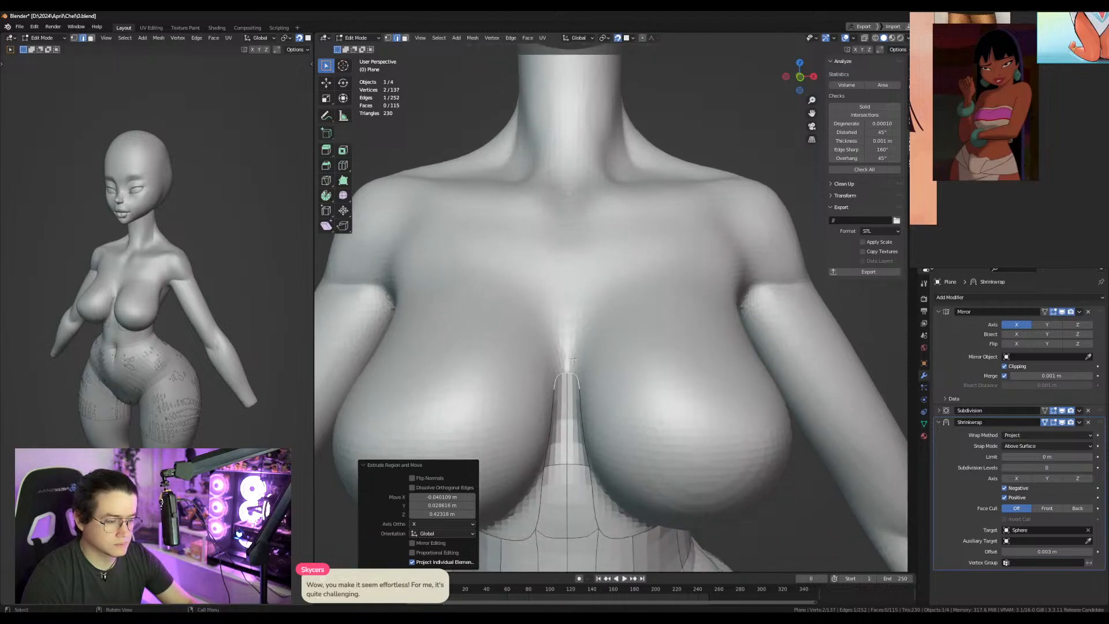
{"action": "left_click", "coordinate": [579, 270]}
Extrude the centre strip further up the chest to the neck.
{"action": "middle_click_drag", "start_coordinate": [580, 268], "coordinate": [580, 431], "text": "shift"}
{"action": "key", "text": "e"}
{"action": "left_click", "coordinate": [586, 329]}
{"action": "middle_click_drag", "start_coordinate": [586, 328], "coordinate": [583, 505], "text": "shift"}
{"action": "key", "text": "e"}
{"action": "left_click", "coordinate": [586, 396]}
Extrude the strip around the side of the neck to the nape to form a neck band.
{"action": "middle_click_drag", "start_coordinate": [586, 396], "coordinate": [562, 399], "text": "shift"}
{"action": "key", "text": "e"}
{"action": "left_click", "coordinate": [599, 376]}
{"action": "key", "text": "e"}
{"action": "left_click", "coordinate": [623, 394]}
{"action": "middle_click_drag", "start_coordinate": [714, 398], "coordinate": [676, 406]}
{"action": "key", "text": "e"}
{"action": "left_click", "coordinate": [742, 400]}
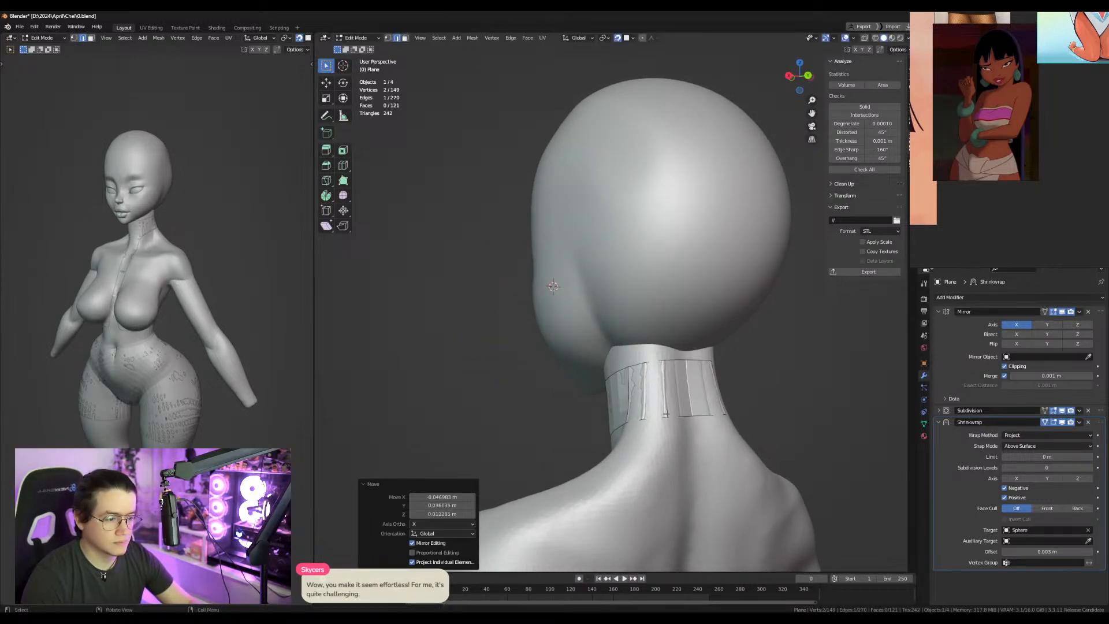
Add a loop cut below the nape and extrude the strip's lower edge down the centre of the back.
{"action": "scroll", "coordinate": [674, 417], "scroll_direction": "down", "scroll_amount": 3}
{"action": "middle_click_drag", "start_coordinate": [675, 417], "coordinate": [624, 417]}
{"action": "middle_click_drag", "start_coordinate": [625, 417], "coordinate": [611, 317], "text": "shift"}
{"action": "key", "text": "ctrl+r"}
{"action": "left_click", "coordinate": [608, 306]}
{"action": "left_click", "coordinate": [608, 307]}
{"action": "left_click", "coordinate": [613, 306]}
{"action": "key", "text": "e"}
{"action": "left_click", "coordinate": [602, 432]}
Add a loop cut to the back strip and fill the gap between its lower end and the waistband.
{"action": "key", "text": "ctrl+r"}
{"action": "left_click", "coordinate": [609, 419]}
{"action": "left_click", "coordinate": [610, 419]}
{"action": "left_click", "coordinate": [611, 431]}
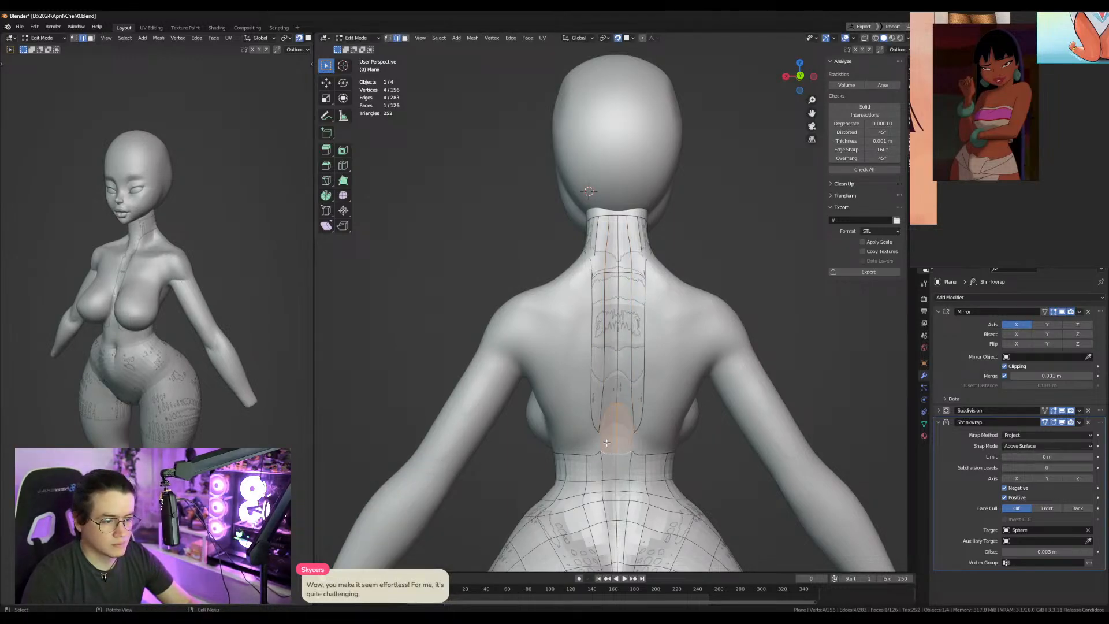
Reposition two vertices on the waistband's upper edge at the side below the breast.
{"action": "middle_click_drag", "start_coordinate": [579, 441], "coordinate": [547, 411]}
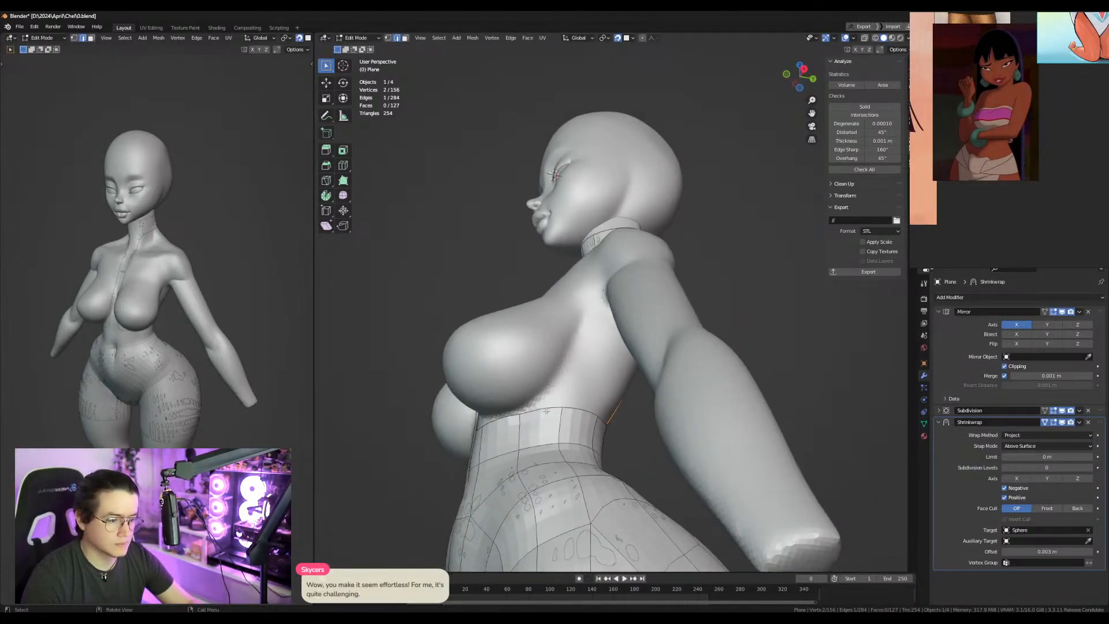
{"action": "left_click", "coordinate": [570, 408]}
{"action": "key", "text": "g"}
{"action": "left_click", "coordinate": [572, 417]}
{"action": "left_click", "coordinate": [527, 416]}
{"action": "key", "text": "g"}
{"action": "left_click", "coordinate": [531, 412]}
Extrude the waistband's upper side edge up onto the ribcage.
{"action": "key", "text": "2"}
{"action": "middle_click_drag", "start_coordinate": [530, 412], "coordinate": [595, 374]}
{"action": "key", "text": "e"}
{"action": "left_click", "coordinate": [565, 416]}
Shape the new ribcage patch by moving its upper corner vertices beside the breast.
{"action": "key", "text": "1"}
{"action": "left_click", "coordinate": [562, 354]}
{"action": "key", "text": "g"}
{"action": "left_click", "coordinate": [559, 358]}
{"action": "left_click", "coordinate": [590, 339]}
{"action": "key", "text": "g"}
{"action": "left_click", "coordinate": [595, 341]}
{"action": "left_click", "coordinate": [609, 357]}
{"action": "key", "text": "g"}
{"action": "left_click", "coordinate": [624, 350]}
{"action": "left_click", "coordinate": [598, 339]}
{"action": "key", "text": "g"}
{"action": "left_click", "coordinate": [601, 337]}
Try extruding the ribcage patch's top edge toward the armpit.
{"action": "key", "text": "2"}
{"action": "left_click", "coordinate": [611, 342]}
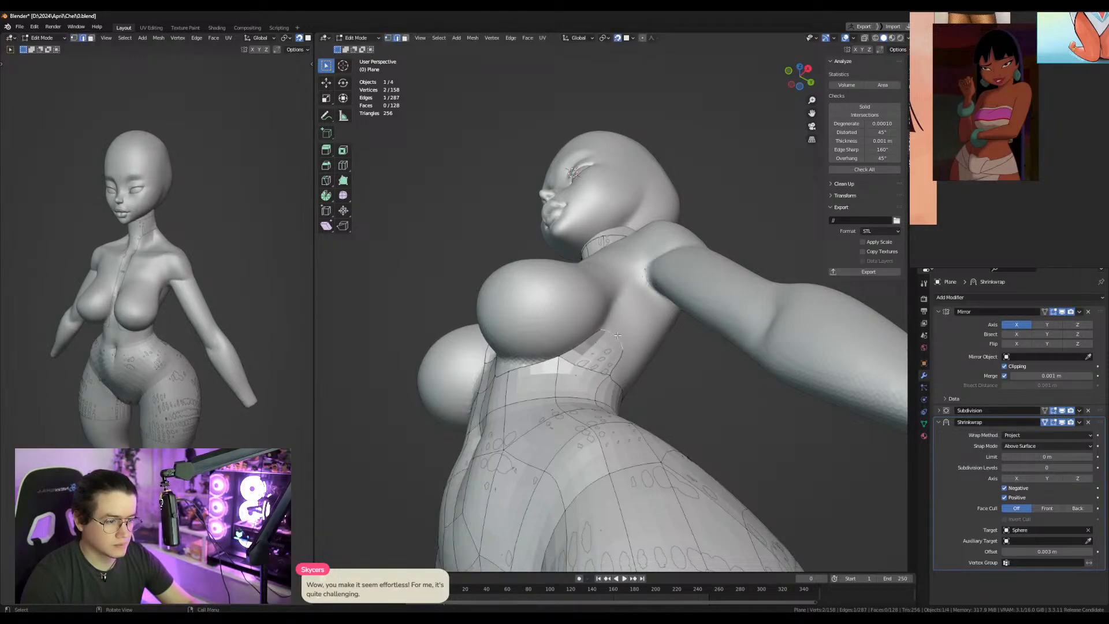
{"action": "middle_click_drag", "start_coordinate": [611, 342], "coordinate": [584, 410]}
{"action": "key", "text": "e"}
{"action": "left_click", "coordinate": [617, 368]}
{"action": "middle_click_drag", "start_coordinate": [616, 368], "coordinate": [629, 348]}
{"action": "scroll", "coordinate": [604, 468], "scroll_direction": "up", "scroll_amount": 2}
{"action": "key", "text": "ctrl+z"}
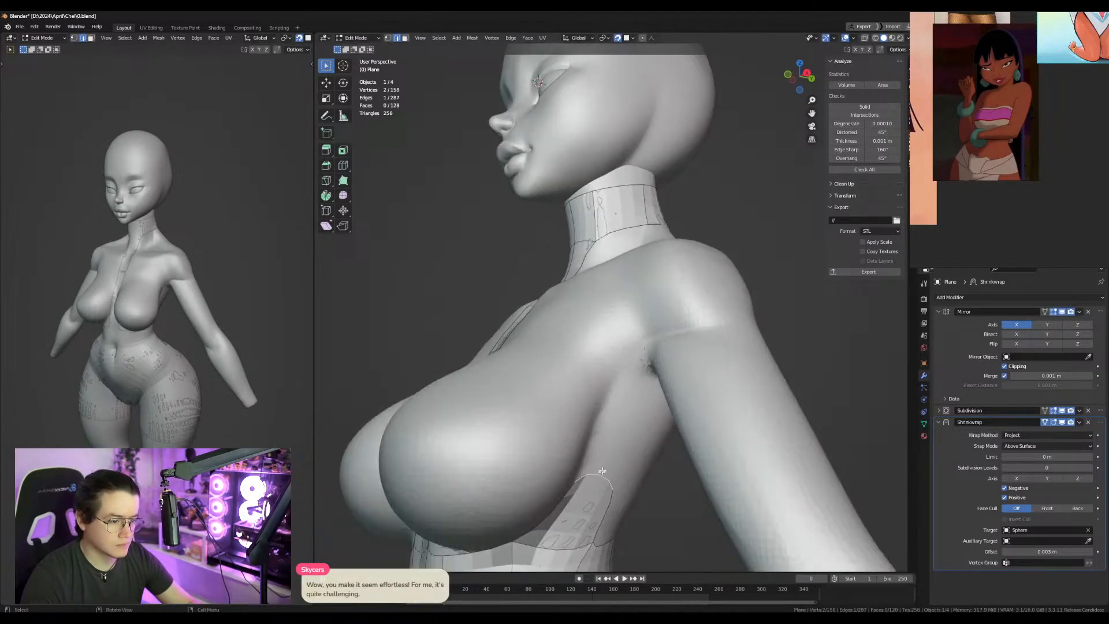
Extrude the ribcage patch's top edge toward the armpit and move its front corner vertex.
{"action": "key", "text": "e"}
{"action": "left_click", "coordinate": [630, 399]}
{"action": "key", "text": "1"}
{"action": "left_click", "coordinate": [603, 409]}
{"action": "key", "text": "g"}
{"action": "left_click", "coordinate": [618, 391]}
Adjust the rear and front corner vertices of the side strip just below the armpit.
{"action": "left_click", "coordinate": [641, 417]}
{"action": "key", "text": "g"}
{"action": "left_click", "coordinate": [640, 413]}
{"action": "left_click", "coordinate": [617, 395]}
{"action": "key", "text": "g"}
{"action": "left_click", "coordinate": [619, 407]}
{"action": "middle_click_drag", "start_coordinate": [620, 407], "coordinate": [617, 411]}
{"action": "scroll", "coordinate": [618, 412], "scroll_direction": "up", "scroll_amount": 2}
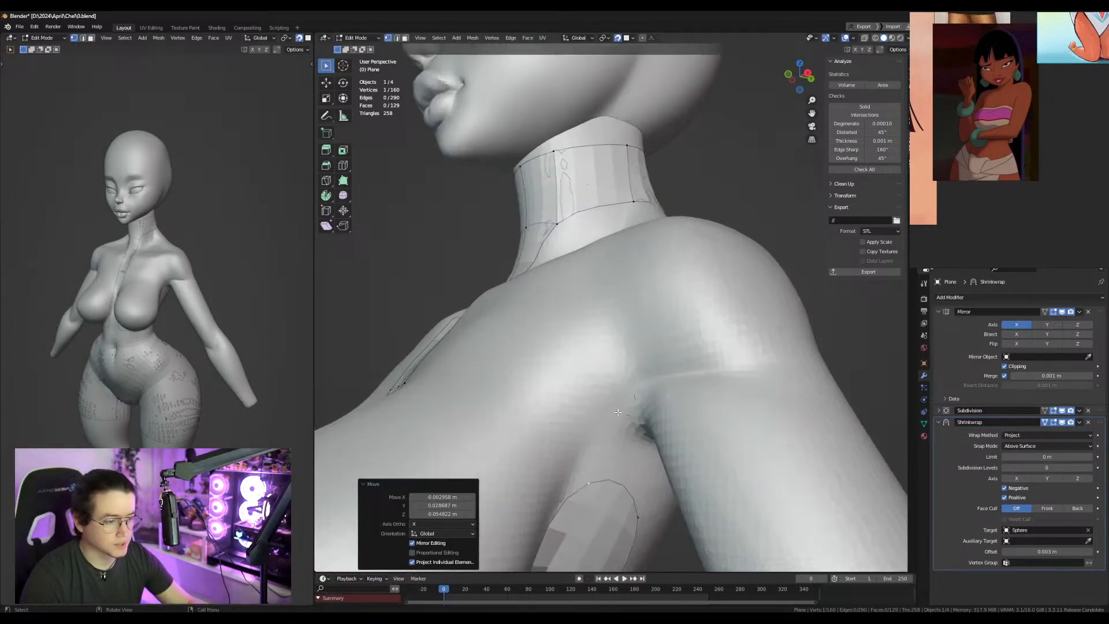
Leave the garment mesh and open the body mesh for editing.
{"action": "key", "text": "2"}
{"action": "middle_click_drag", "start_coordinate": [616, 480], "coordinate": [631, 470]}
{"action": "key", "text": "ctrl+Tab"}
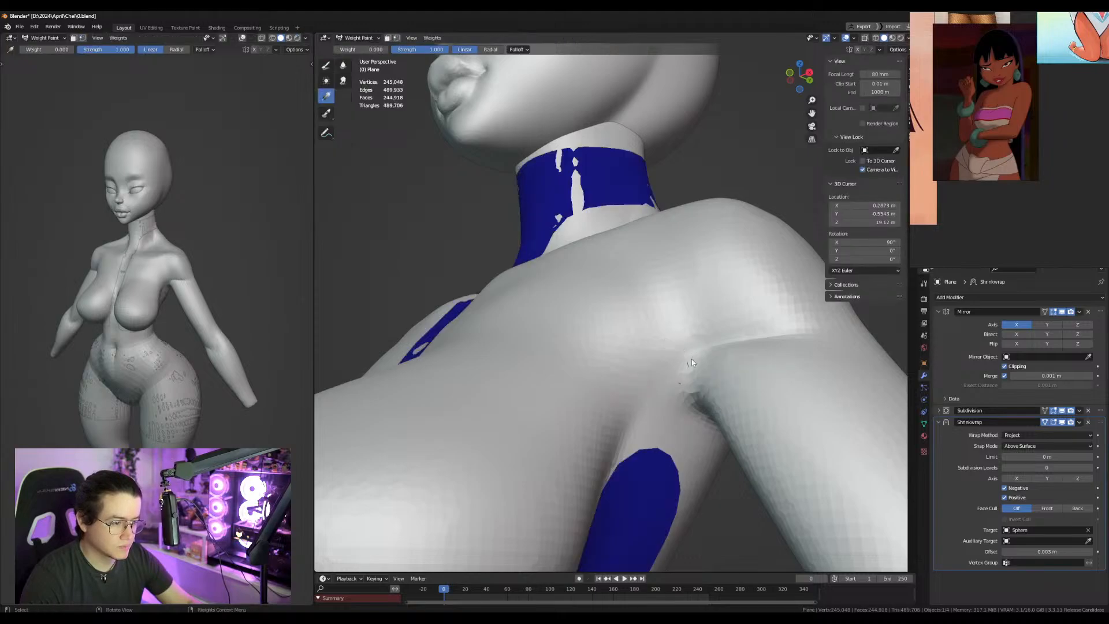
{"action": "key", "text": "ctrl+Tab"}
{"action": "left_click", "coordinate": [624, 357]}
{"action": "key", "text": "Tab"}
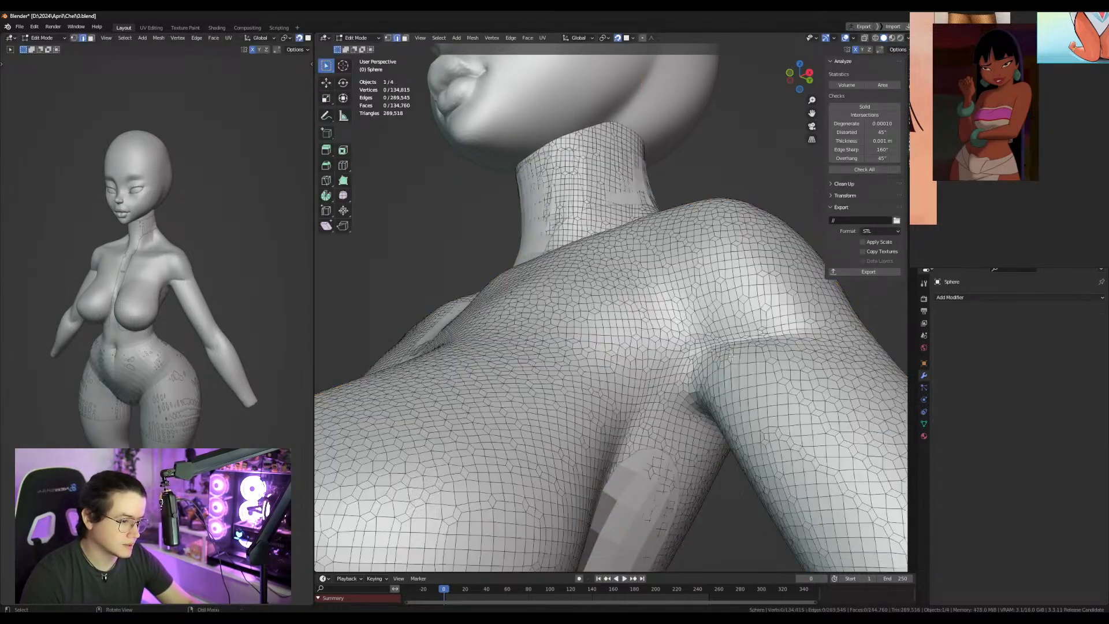
Delete the loose geometry not linked to the main body mesh and reopen the retopology mesh for editing.
{"action": "key", "text": "1"}
{"action": "key", "text": "ctrl+l"}
{"action": "key", "text": "ctrl+i"}
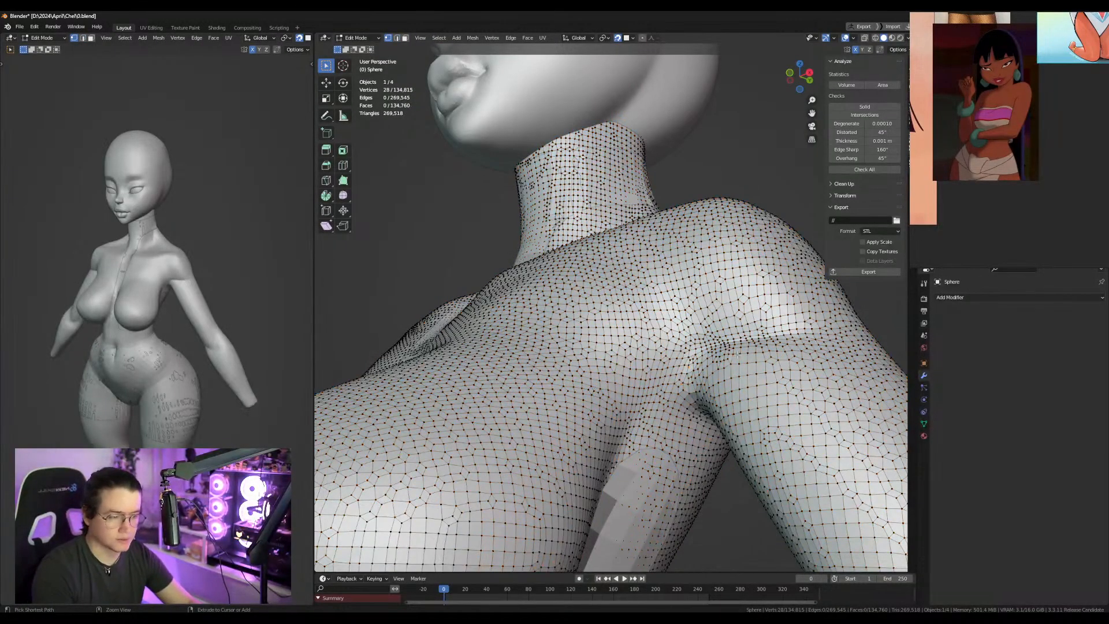
{"action": "key", "text": "x"}
{"action": "left_click", "coordinate": [725, 337]}
{"action": "key", "text": "Tab"}
{"action": "left_click", "coordinate": [650, 484]}
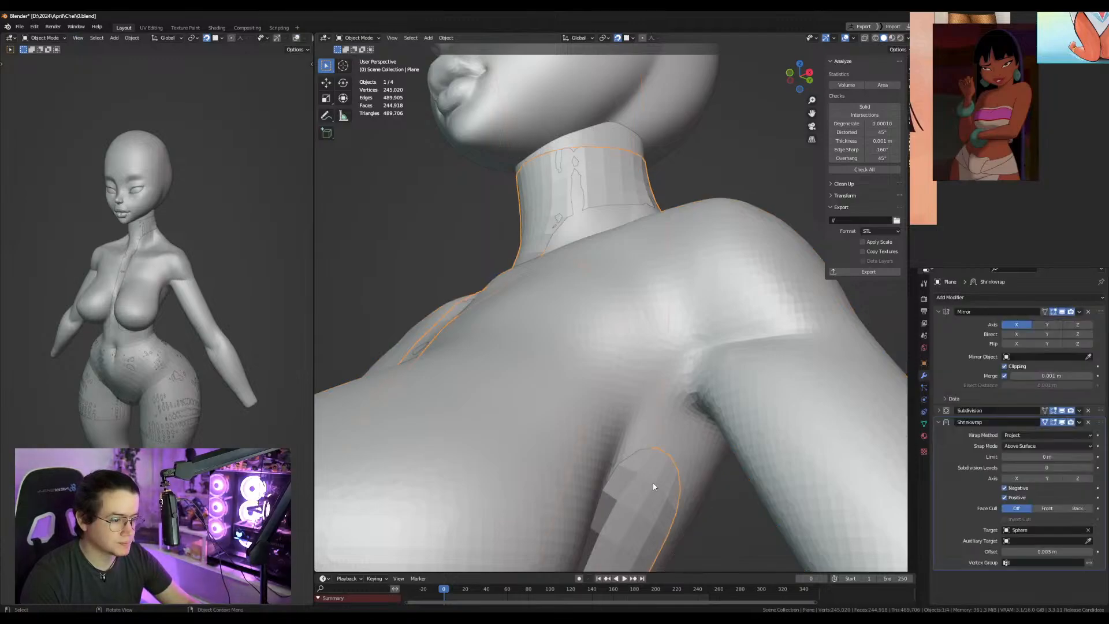
{"action": "key", "text": "Tab"}
Extrude the side strip's top edge up into the armpit and adjust its end.
{"action": "mouse_move", "coordinate": [667, 460]}
{"action": "middle_mouse_down"}
{"action": "mouse_move", "coordinate": [601, 449]}
{"action": "mouse_move", "coordinate": [635, 446]}
{"action": "mouse_move", "coordinate": [642, 427]}
{"action": "mouse_move", "coordinate": [657, 459]}
{"action": "middle_mouse_up"}
{"action": "key", "text": "2"}
{"action": "key", "text": "e"}
{"action": "left_click", "coordinate": [671, 406]}
{"action": "left_click", "coordinate": [643, 426]}
{"action": "middle_click_drag", "start_coordinate": [683, 363], "coordinate": [666, 359]}
{"action": "key", "text": "1"}
{"action": "left_click", "coordinate": [662, 439]}
{"action": "middle_click_drag", "start_coordinate": [662, 440], "coordinate": [643, 368]}
Continue extruding the strip over the shoulder and down its back, and fill the gap behind the armpit with a face.
{"action": "right_click", "coordinate": [518, 390], "text": "ctrl"}
{"action": "middle_click_drag", "start_coordinate": [518, 389], "coordinate": [552, 370]}
{"action": "right_click", "coordinate": [497, 408], "text": "ctrl"}
{"action": "middle_click_drag", "start_coordinate": [498, 408], "coordinate": [534, 358]}
{"action": "right_click", "coordinate": [534, 357], "text": "ctrl"}
{"action": "left_click", "coordinate": [461, 356], "text": "shift"}
{"action": "key", "text": "f"}
Move the strip vertices behind the armpit so they follow the arm's base.
{"action": "left_click", "coordinate": [462, 349]}
{"action": "key", "text": "g"}
{"action": "left_click", "coordinate": [451, 323]}
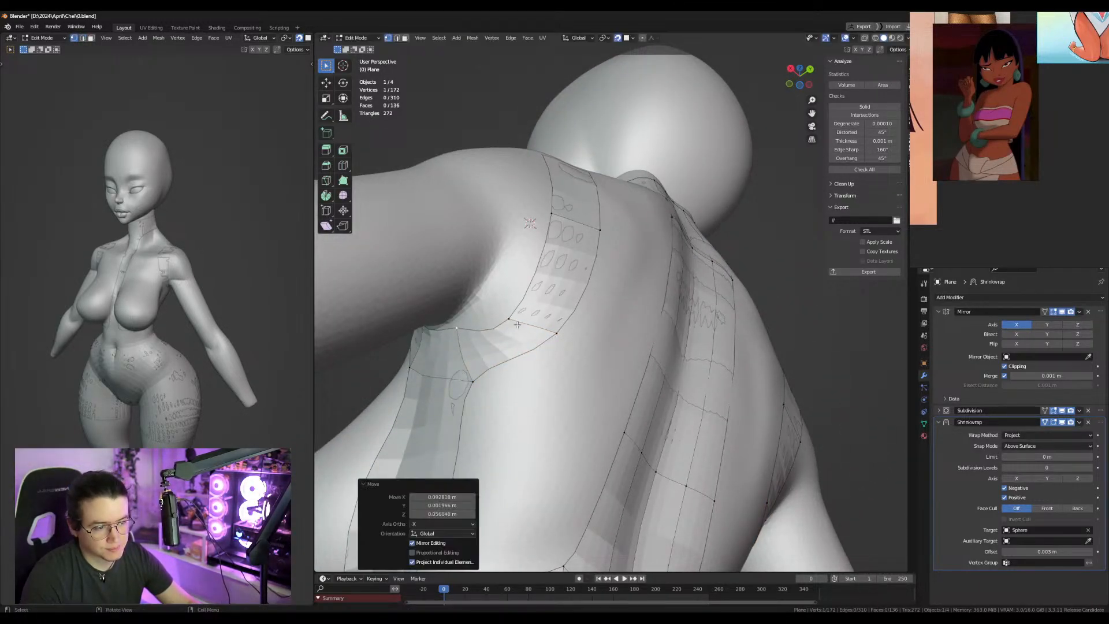
{"action": "left_click", "coordinate": [514, 322]}
{"action": "key", "text": "g"}
{"action": "left_click", "coordinate": [491, 288]}
{"action": "left_click", "coordinate": [556, 333]}
{"action": "key", "text": "g"}
{"action": "left_click", "coordinate": [548, 323]}
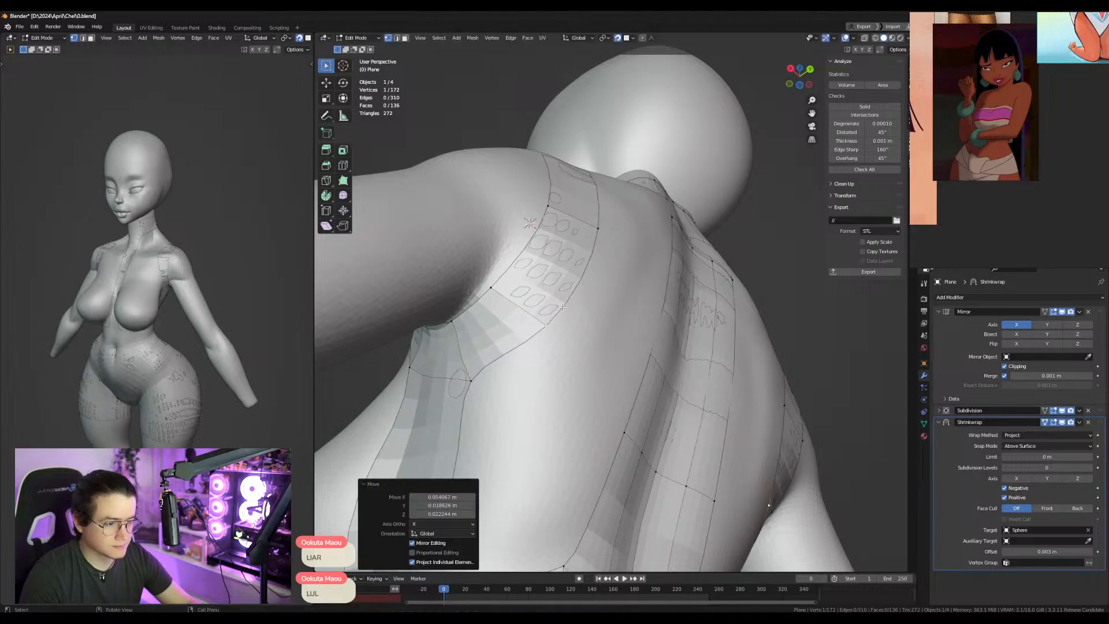
Adjust the shoulder strip's vertices above the back of the armpit.
{"action": "middle_click_drag", "start_coordinate": [572, 298], "coordinate": [576, 337]}
{"action": "left_click", "coordinate": [554, 274]}
{"action": "middle_click_drag", "start_coordinate": [557, 274], "coordinate": [606, 300]}
{"action": "key", "text": "g"}
{"action": "left_click", "coordinate": [500, 348]}
{"action": "left_click", "coordinate": [524, 359]}
{"action": "key", "text": "g"}
{"action": "left_click", "coordinate": [531, 368]}
Reposition the shoulder strip's vertices along the front of the shoulder.
{"action": "key", "text": "g"}
{"action": "left_click", "coordinate": [659, 354]}
{"action": "left_click", "coordinate": [595, 360]}
{"action": "key", "text": "g"}
{"action": "left_click", "coordinate": [628, 353]}
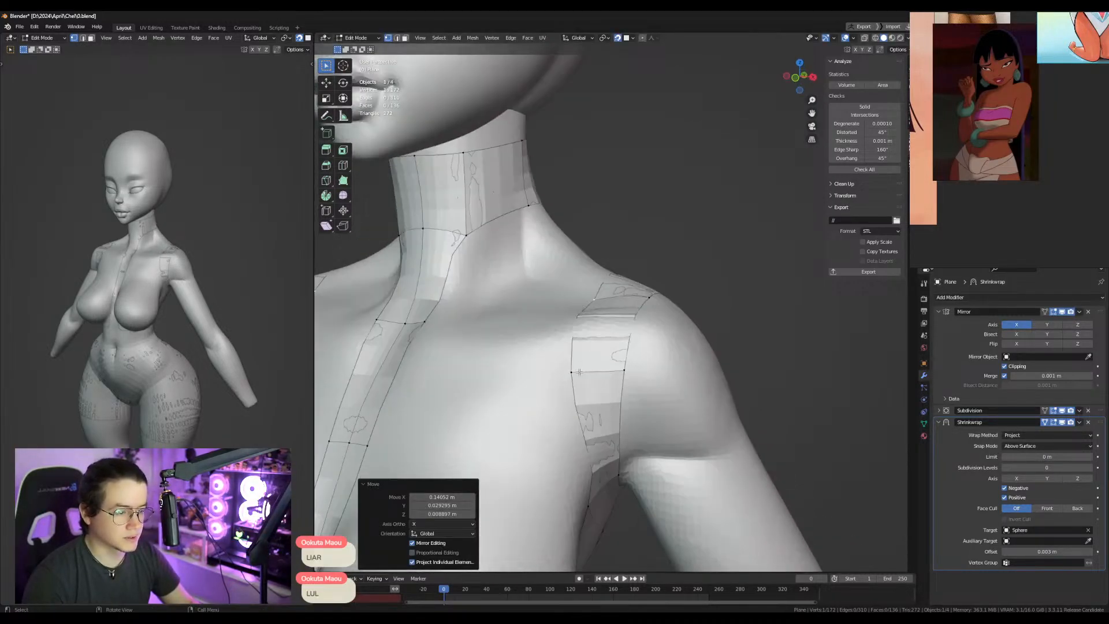
{"action": "left_click", "coordinate": [575, 372]}
{"action": "key", "text": "g"}
{"action": "left_click", "coordinate": [574, 369]}
{"action": "left_click", "coordinate": [624, 372]}
{"action": "key", "text": "g"}
{"action": "left_click", "coordinate": [623, 370]}
Fill a face between the central chest strip and the shoulder strip, and add a loop cut through it.
{"action": "middle_click_drag", "start_coordinate": [621, 370], "coordinate": [650, 320]}
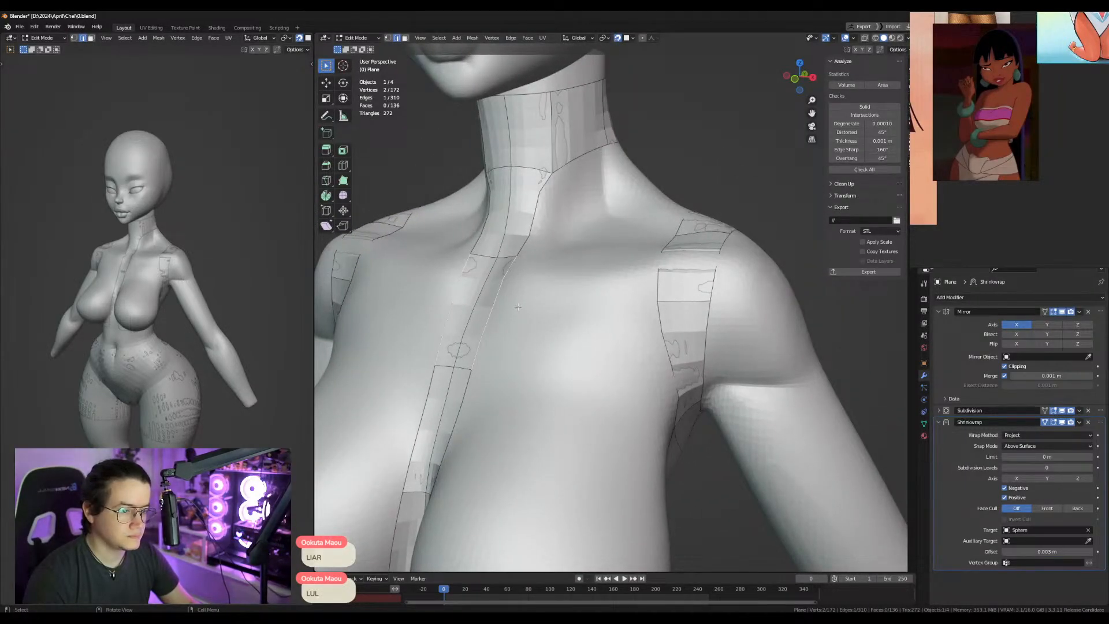
{"action": "left_click", "coordinate": [489, 314]}
{"action": "left_click", "coordinate": [489, 315]}
{"action": "left_click", "coordinate": [483, 339]}
{"action": "left_click", "coordinate": [663, 341], "text": "shift"}
{"action": "key", "text": "f"}
{"action": "middle_click_drag", "start_coordinate": [598, 347], "coordinate": [545, 380]}
{"action": "key", "text": "ctrl+r"}
{"action": "double_click", "coordinate": [523, 383]}
Move the new upper chest vertices to follow the collarbone and the top of the breast.
{"action": "key", "text": "1"}
{"action": "left_click", "coordinate": [546, 409]}
{"action": "key", "text": "g"}
{"action": "left_click", "coordinate": [542, 361]}
{"action": "middle_click_drag", "start_coordinate": [543, 360], "coordinate": [658, 242]}
{"action": "key", "text": "g"}
{"action": "left_click", "coordinate": [621, 365]}
{"action": "left_click", "coordinate": [607, 297]}
{"action": "key", "text": "g"}
{"action": "left_click", "coordinate": [621, 292]}
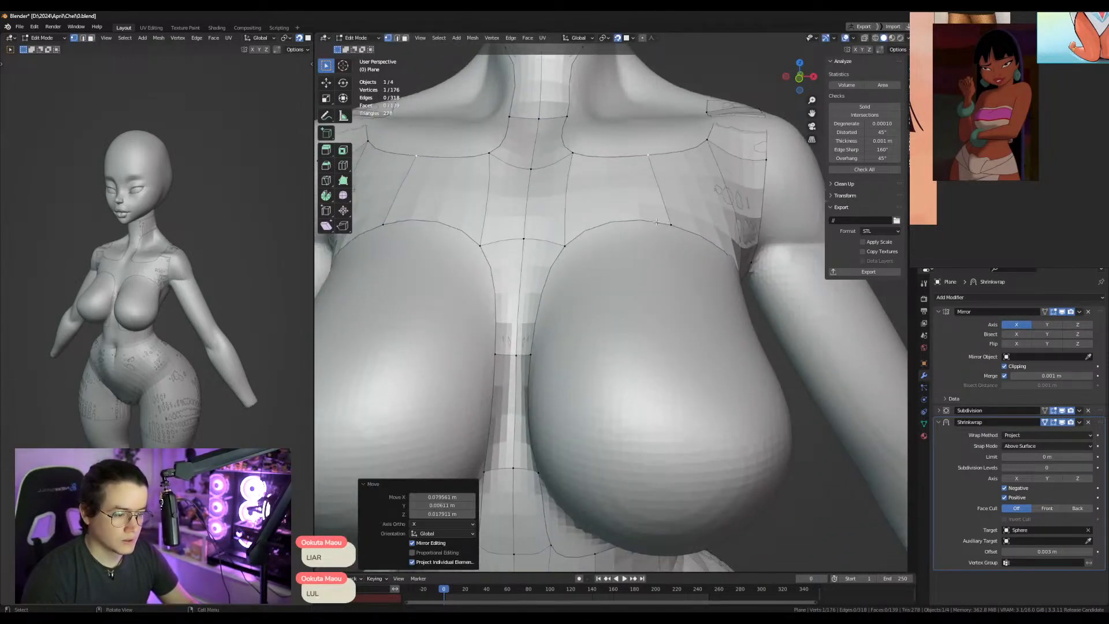
Reposition three boundary vertices around the lower and outer sides of the breast opening.
{"action": "left_click", "coordinate": [657, 224]}
{"action": "key", "text": "alt+a"}
{"action": "middle_click_drag", "start_coordinate": [522, 447], "coordinate": [505, 396]}
{"action": "key", "text": "g"}
{"action": "left_click", "coordinate": [533, 357]}
{"action": "left_click", "coordinate": [549, 411]}
{"action": "key", "text": "g"}
{"action": "left_click", "coordinate": [610, 408]}
{"action": "middle_click_drag", "start_coordinate": [610, 407], "coordinate": [559, 320]}
{"action": "left_click", "coordinate": [547, 373]}
{"action": "key", "text": "g"}
{"action": "left_click", "coordinate": [614, 377]}
{"action": "middle_click_drag", "start_coordinate": [614, 377], "coordinate": [592, 320]}
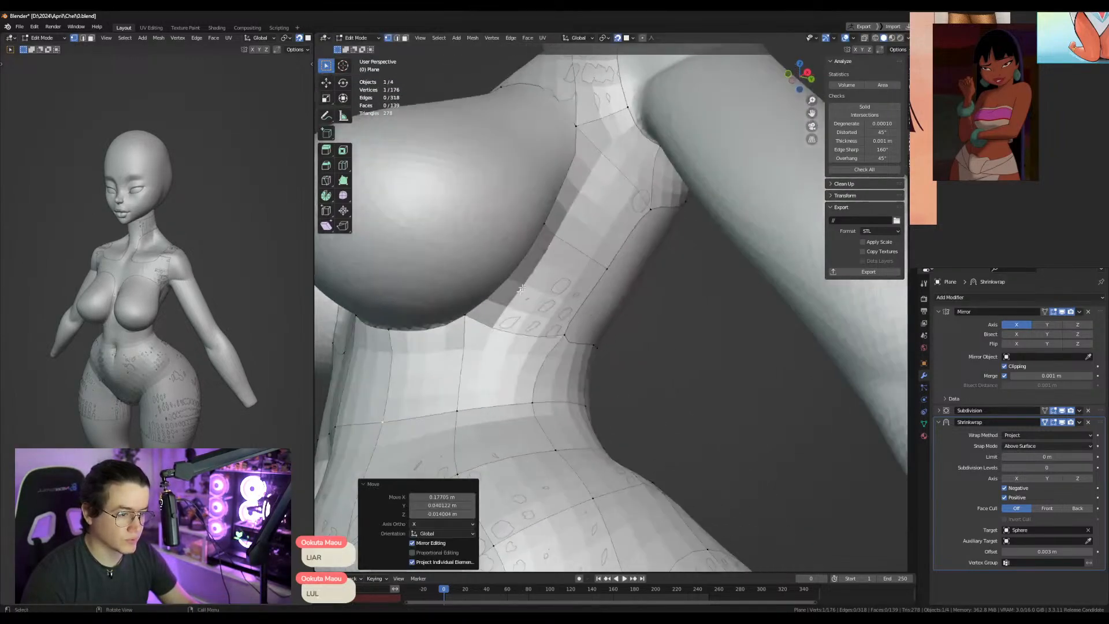
Adjust the outer underbust vertex and the vertex beside the breast to fit the crease.
{"action": "left_click", "coordinate": [465, 322]}
{"action": "key", "text": "g"}
{"action": "left_click", "coordinate": [479, 325]}
{"action": "left_click", "coordinate": [544, 233]}
{"action": "key", "text": "g"}
{"action": "left_click", "coordinate": [559, 238]}
{"action": "middle_click_drag", "start_coordinate": [572, 238], "coordinate": [594, 246]}
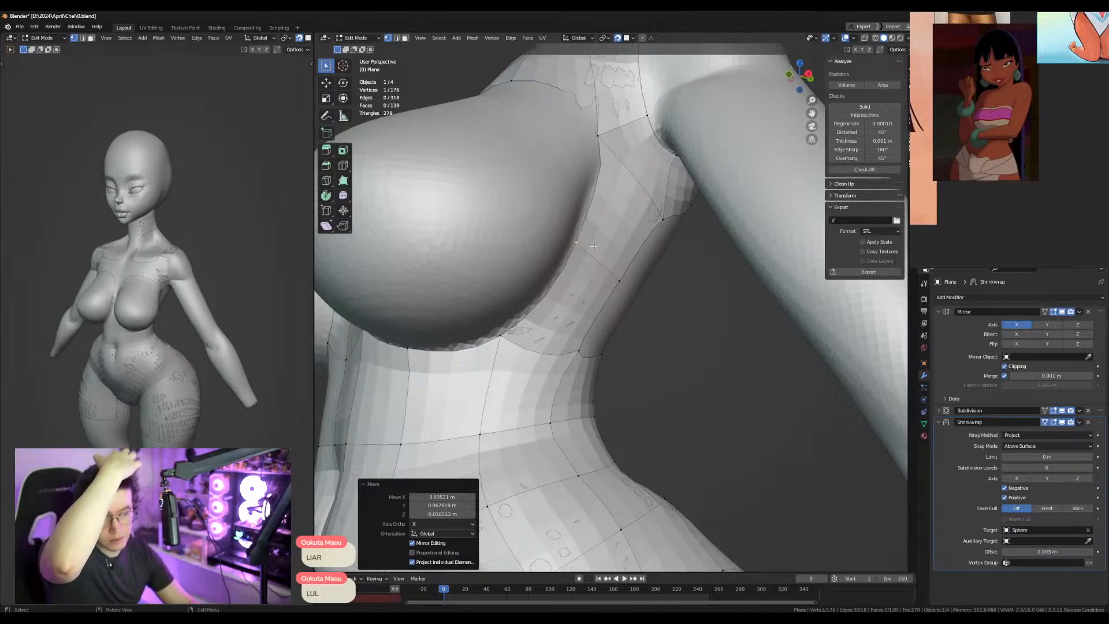
Dissolve the extra geometry below the cleavage and move the inner underbust vertex toward the breast crease.
{"action": "middle_click_drag", "start_coordinate": [597, 185], "coordinate": [597, 287]}
{"action": "key", "text": "ctrl+x"}
{"action": "key", "text": "1"}
{"action": "left_click", "coordinate": [627, 316]}
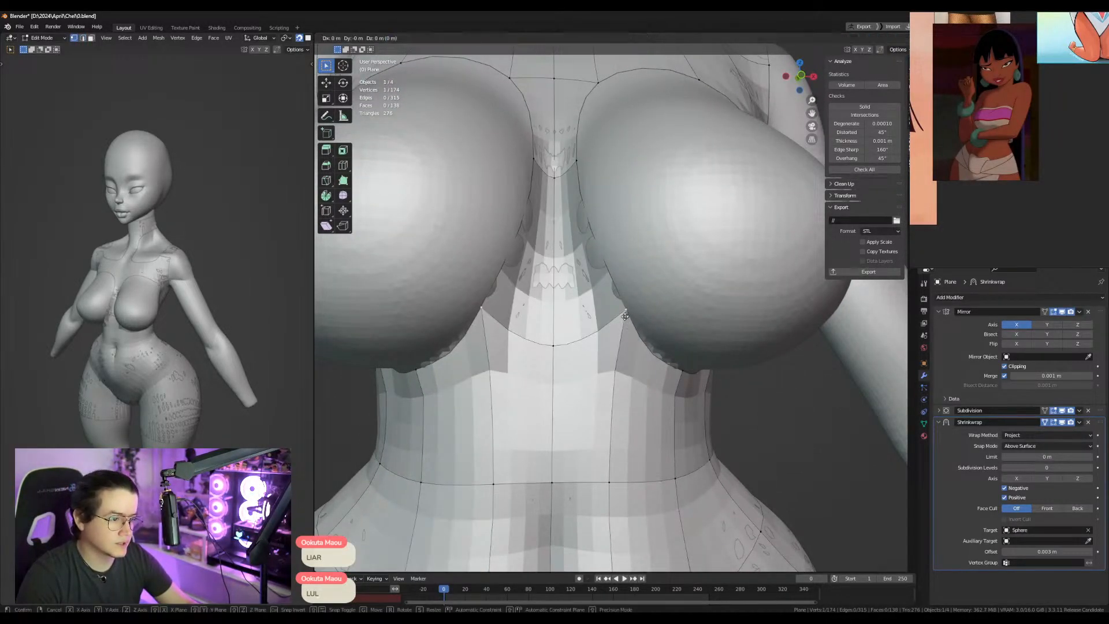
{"action": "key", "text": "g"}
{"action": "left_click", "coordinate": [603, 320]}
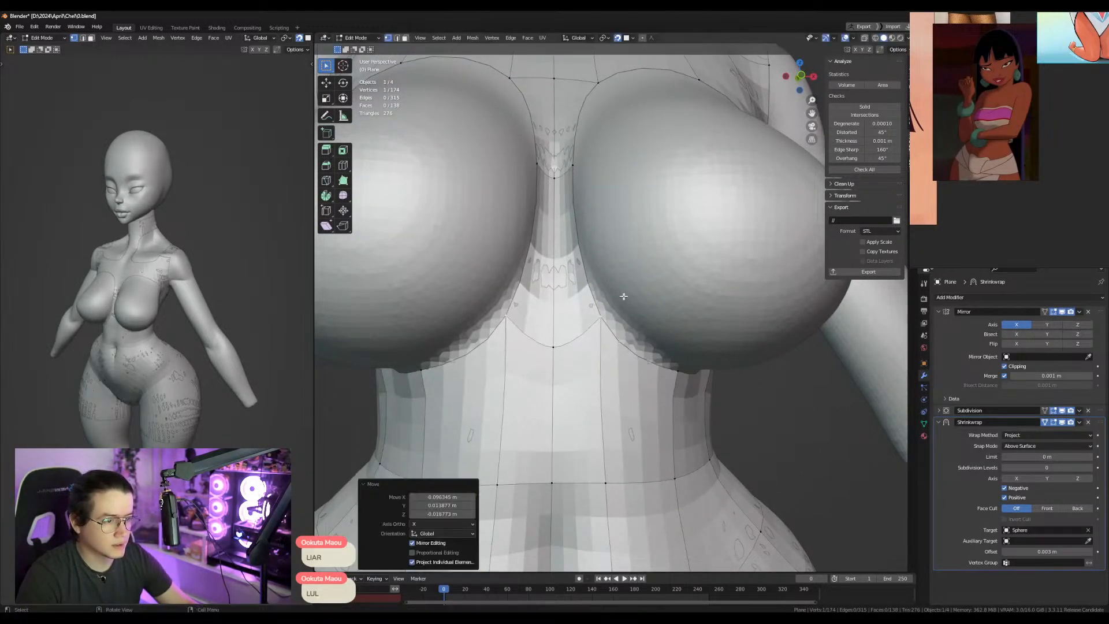
Try duplicating the breast opening's edge loop, scaling it down onto the front of the breast and filling it.
{"action": "middle_click_drag", "start_coordinate": [624, 297], "coordinate": [580, 238]}
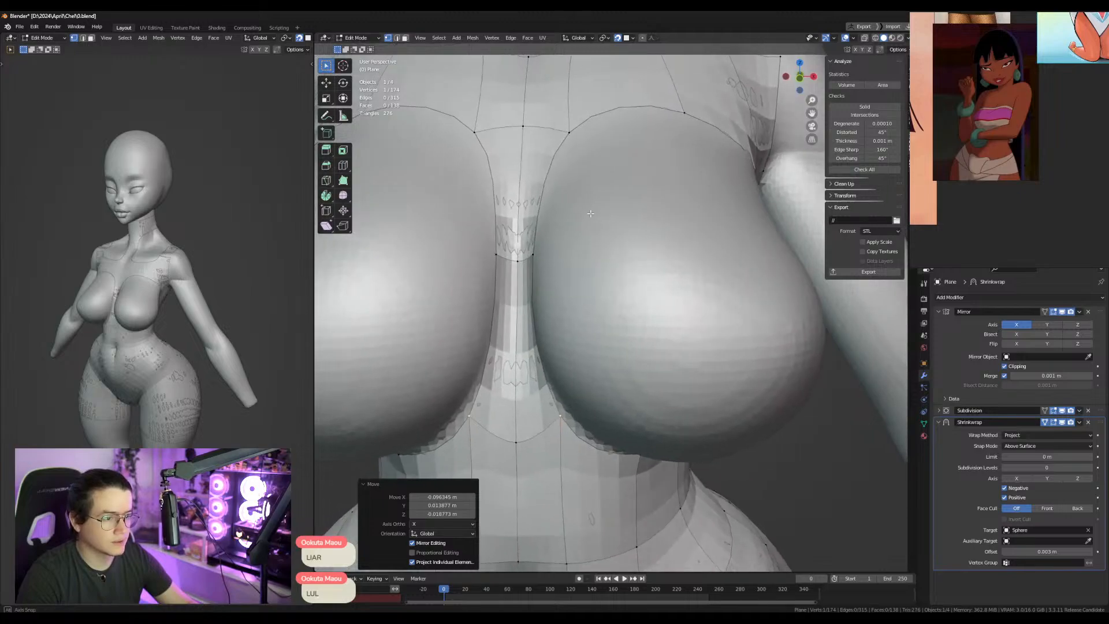
{"action": "key", "text": "2"}
{"action": "left_click", "coordinate": [571, 151], "text": "alt"}
{"action": "middle_click_drag", "start_coordinate": [572, 151], "coordinate": [652, 246]}
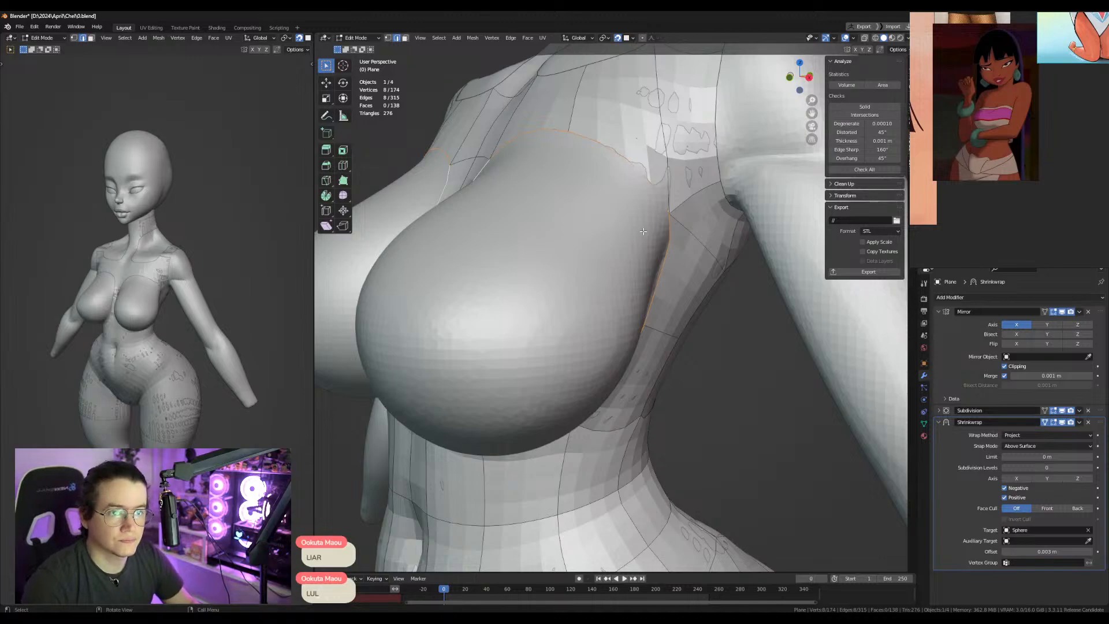
{"action": "key", "text": "shift+d"}
{"action": "right_click", "coordinate": [669, 274]}
{"action": "key", "text": "s"}
{"action": "left_click", "coordinate": [617, 295]}
{"action": "key", "text": "KP_1"}
{"action": "key", "text": "g"}
{"action": "left_click", "coordinate": [598, 242]}
{"action": "key", "text": "f"}
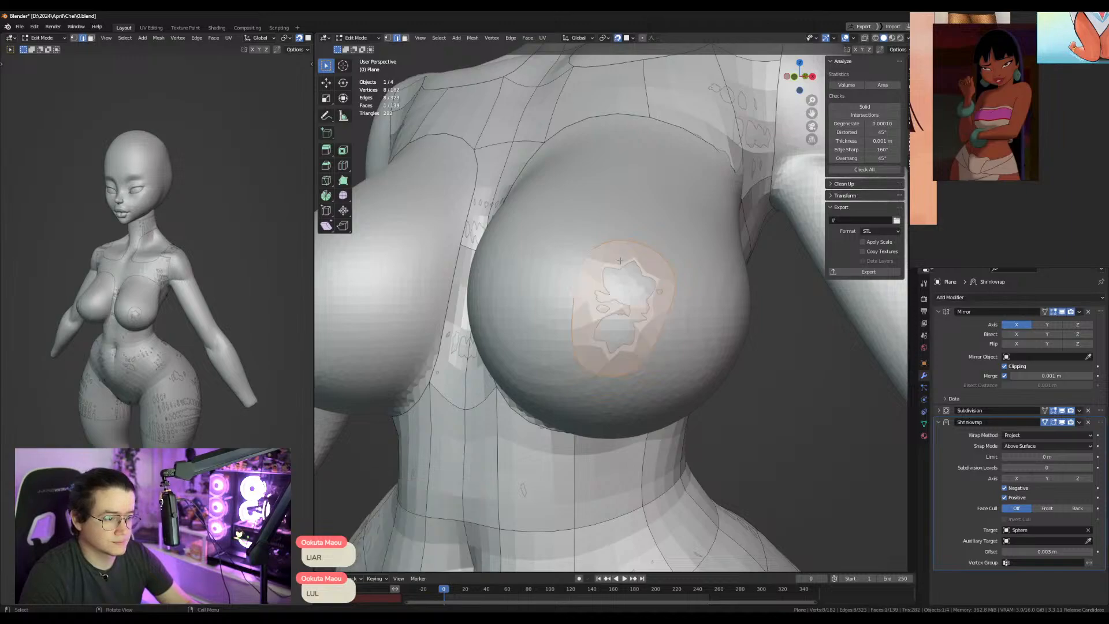
Delete the filled loop patch on the front of the breast.
{"action": "key", "text": "1"}
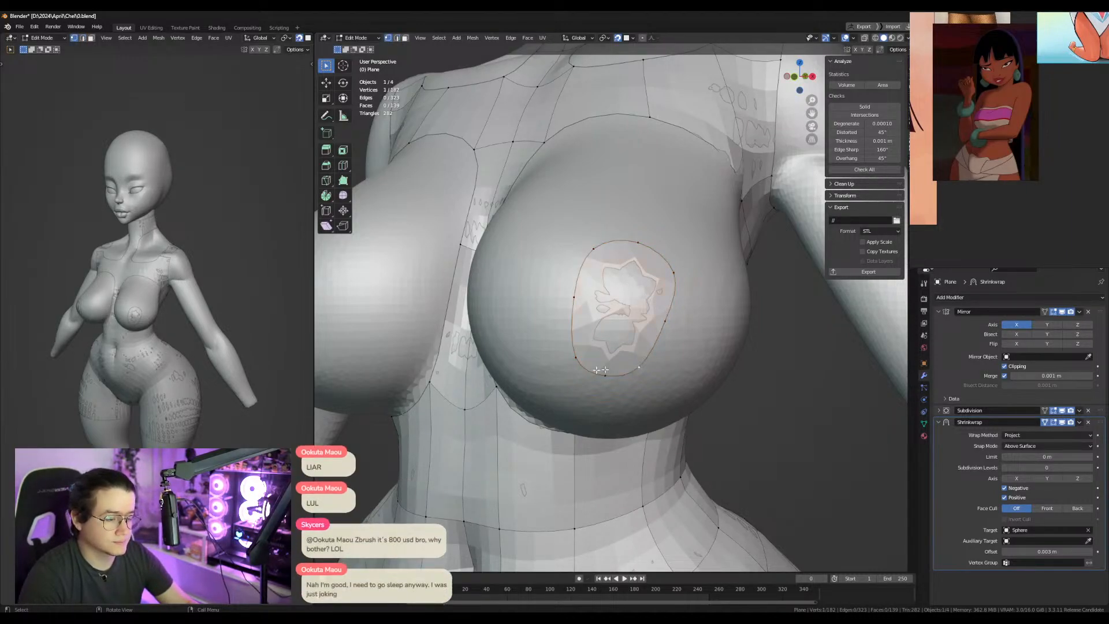
{"action": "key", "text": "l"}
{"action": "key", "text": "x"}
{"action": "left_click", "coordinate": [666, 322]}
Duplicate an upper chest face onto the front of the breast and move its edges to shape it.
{"action": "key", "text": "3"}
{"action": "left_click", "coordinate": [605, 97]}
{"action": "key", "text": "shift+d"}
{"action": "left_click", "coordinate": [616, 303]}
{"action": "key", "text": "2"}
{"action": "left_click", "coordinate": [612, 298]}
{"action": "key", "text": "g"}
{"action": "left_click", "coordinate": [625, 257]}
{"action": "left_click", "coordinate": [603, 340]}
{"action": "key", "text": "g"}
{"action": "left_click", "coordinate": [637, 343]}
{"action": "key", "text": "g"}
{"action": "left_click", "coordinate": [684, 307]}
Centre the duplicated face on the front of the breast and subdivide it into four faces.
{"action": "key", "text": "3"}
{"action": "left_click", "coordinate": [635, 295]}
{"action": "key", "text": "g"}
{"action": "left_click", "coordinate": [617, 315]}
{"action": "middle_click_drag", "start_coordinate": [679, 125], "coordinate": [592, 175]}
{"action": "middle_click_drag", "start_coordinate": [507, 328], "coordinate": [664, 336]}
{"action": "middle_click_drag", "start_coordinate": [618, 147], "coordinate": [592, 166]}
{"action": "middle_click_drag", "start_coordinate": [673, 306], "coordinate": [636, 310]}
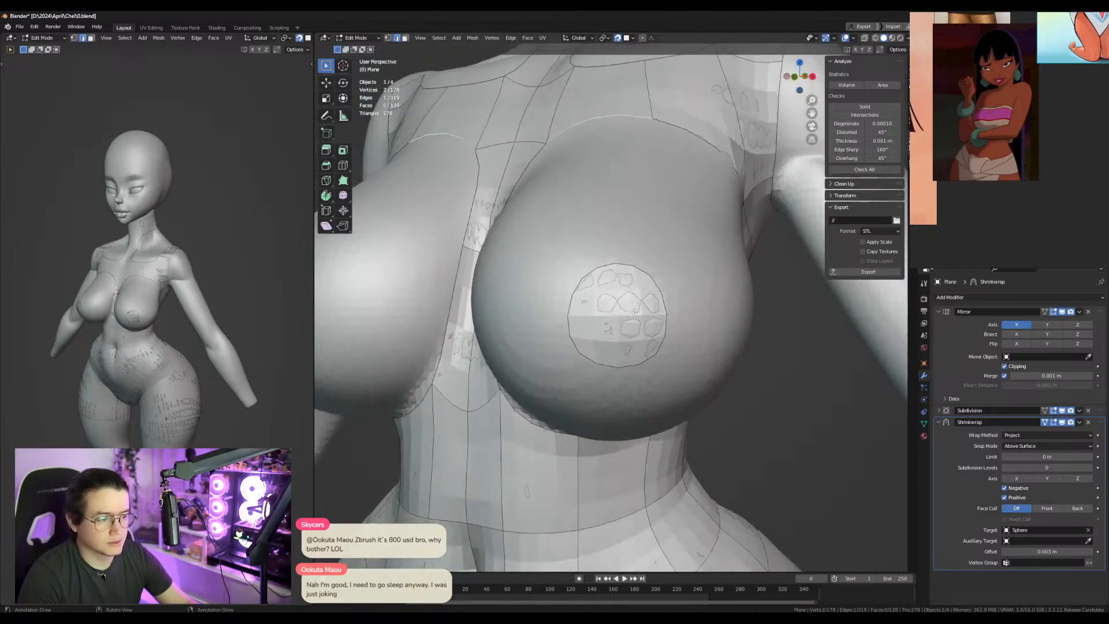
{"action": "left_click", "coordinate": [615, 322]}
{"action": "key", "text": "ctrl+d"}
{"action": "key", "text": "2"}
Bridge the outline of the subdivided patch to the edge loop around the breast opening.
{"action": "left_click", "coordinate": [605, 260]}
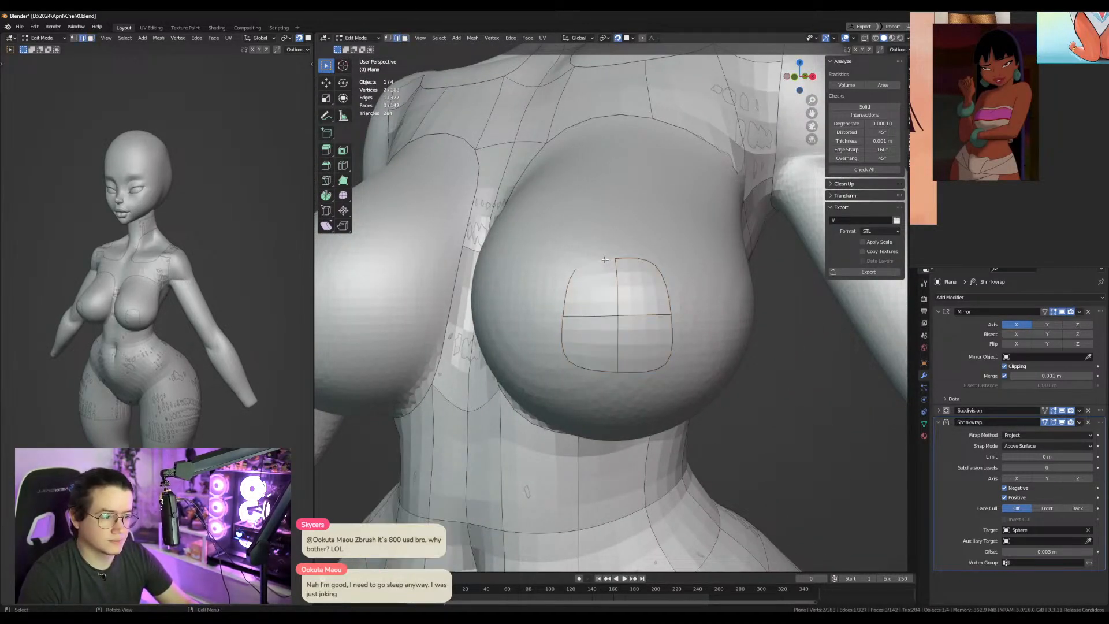
{"action": "left_click", "coordinate": [615, 112], "text": "alt+shift"}
{"action": "middle_click_drag", "start_coordinate": [677, 211], "coordinate": [555, 212]}
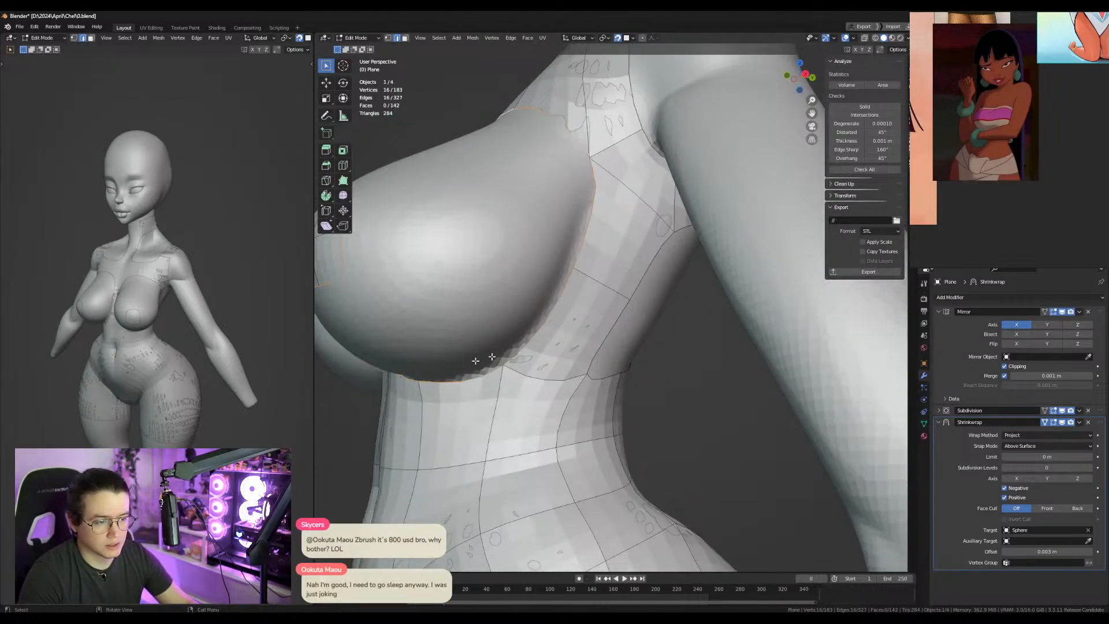
{"action": "middle_click_drag", "start_coordinate": [566, 323], "coordinate": [644, 322]}
{"action": "key", "text": "q"}
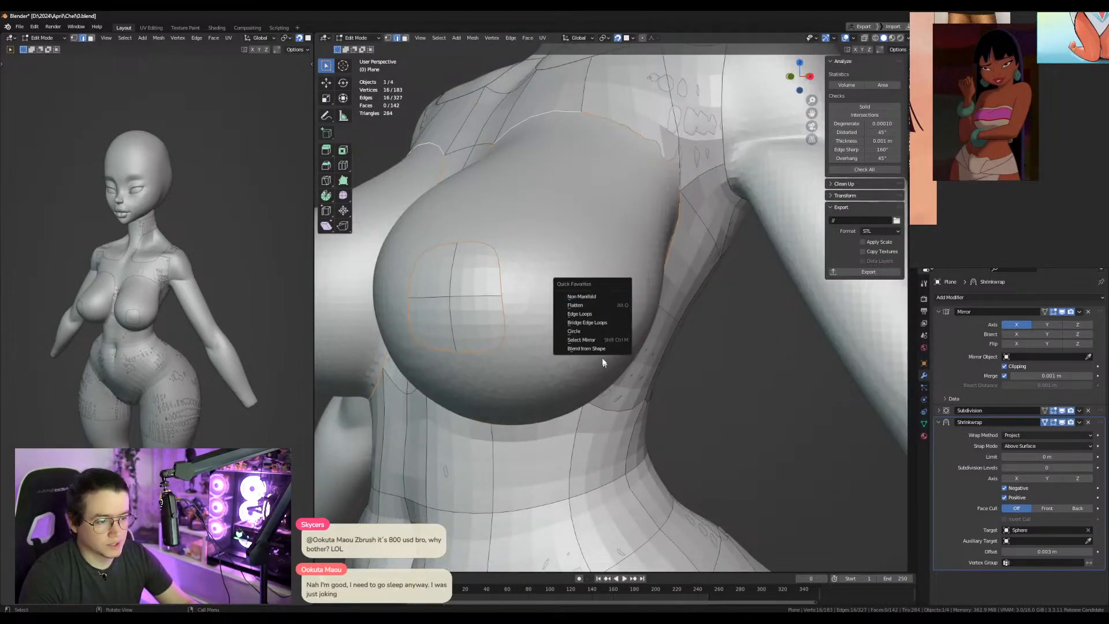
{"action": "left_click", "coordinate": [603, 323]}
Add two evenly spaced loop cuts around the bridged faces of the breast.
{"action": "middle_click_drag", "start_coordinate": [589, 315], "coordinate": [771, 332]}
{"action": "key", "text": "ctrl+r"}
{"action": "scroll", "coordinate": [520, 262], "scroll_direction": "up", "scroll_amount": 1}
{"action": "left_click", "coordinate": [519, 260]}
{"action": "right_click", "coordinate": [519, 260]}
Select the four centre faces on the front of the breast, scale them and round them with the Circle tool.
{"action": "key", "text": "3"}
{"action": "left_click", "coordinate": [444, 270]}
{"action": "left_click", "coordinate": [393, 329], "text": "ctrl+shift"}
{"action": "key", "text": "s"}
{"action": "left_click", "coordinate": [663, 280]}
{"action": "middle_click_drag", "start_coordinate": [663, 279], "coordinate": [632, 336]}
{"action": "key", "text": "q"}
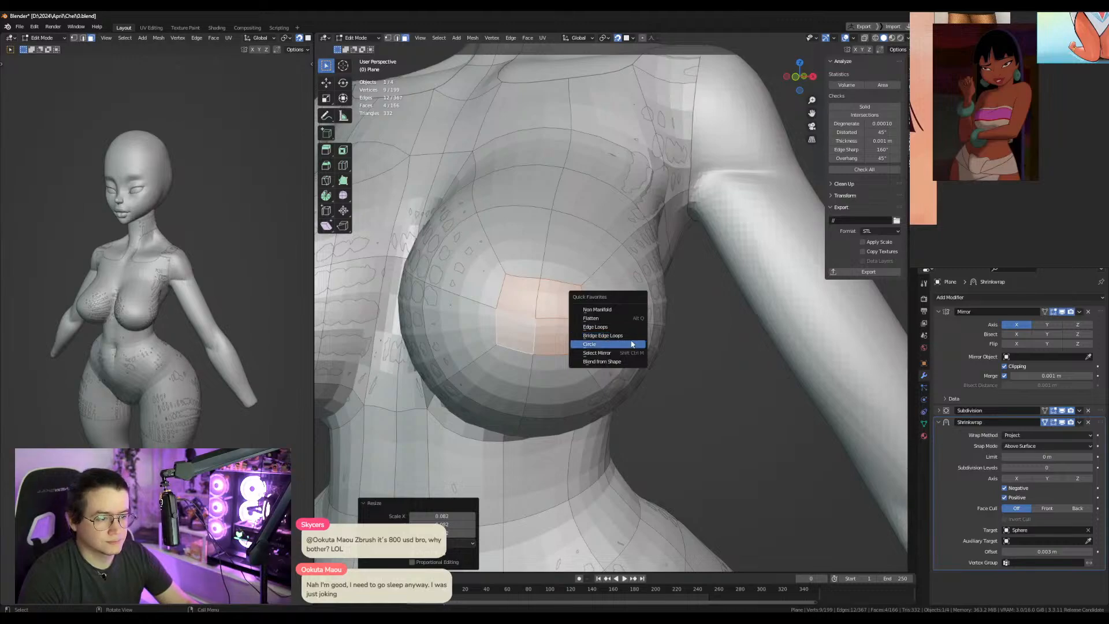
{"action": "left_click", "coordinate": [632, 344]}
{"action": "key", "text": "g"}
{"action": "left_click", "coordinate": [643, 337]}
Move individual vertices on the inner and outer sides of the breast to even out the faces around the centre patch.
{"action": "middle_click_drag", "start_coordinate": [629, 301], "coordinate": [615, 316]}
{"action": "key", "text": "1"}
{"action": "left_click", "coordinate": [585, 296]}
{"action": "key", "text": "g"}
{"action": "left_click", "coordinate": [579, 300]}
{"action": "left_click", "coordinate": [441, 269]}
{"action": "key", "text": "g"}
{"action": "left_click", "coordinate": [450, 271]}
{"action": "key", "text": "g"}
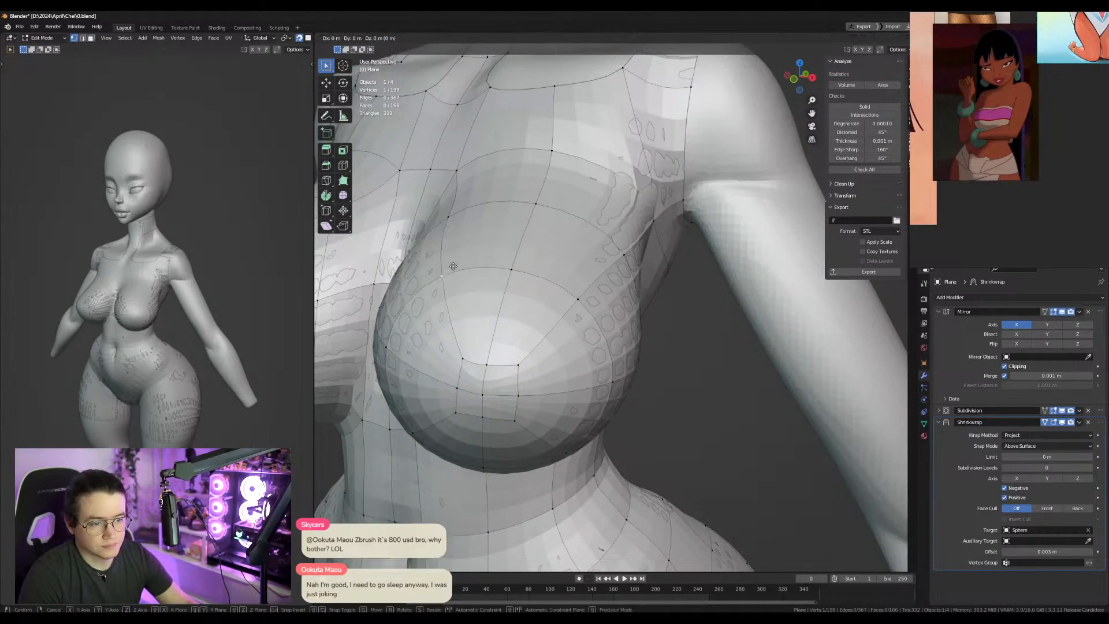
{"action": "left_click", "coordinate": [453, 266]}
{"action": "middle_click_drag", "start_coordinate": [454, 266], "coordinate": [499, 270]}
{"action": "left_click", "coordinate": [611, 342]}
{"action": "key", "text": "g"}
{"action": "left_click", "coordinate": [617, 340]}
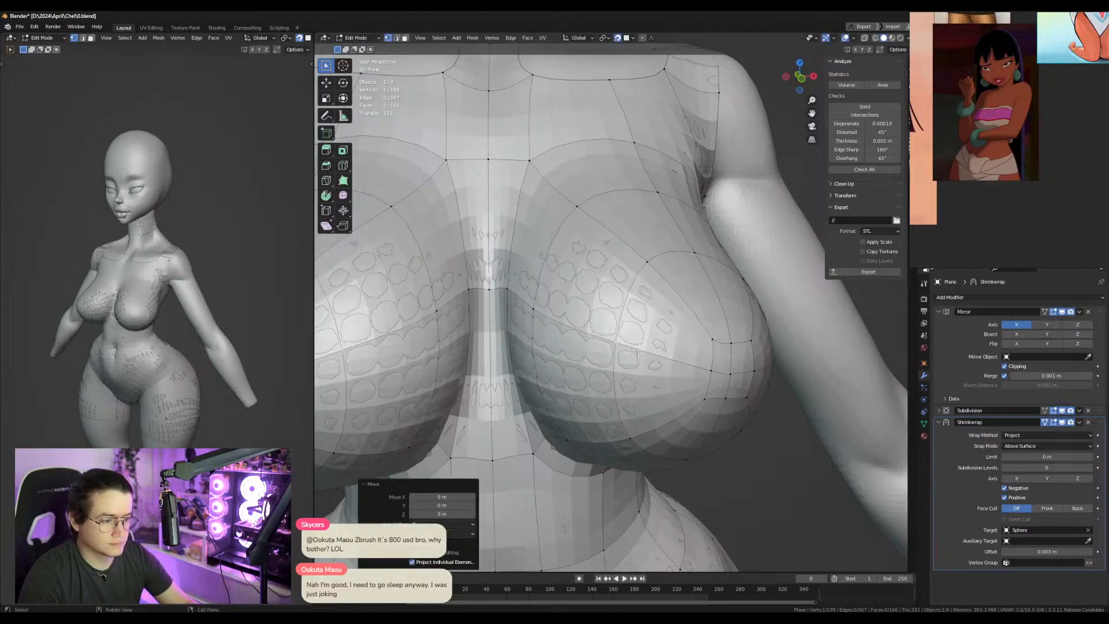
Reposition the vertices along the upper chest and top of the breast so the faces flow smoothly.
{"action": "middle_click_drag", "start_coordinate": [613, 323], "coordinate": [552, 180]}
{"action": "left_click", "coordinate": [538, 152]}
{"action": "key", "text": "g"}
{"action": "left_click", "coordinate": [536, 149]}
{"action": "left_click", "coordinate": [600, 200]}
{"action": "key", "text": "g"}
{"action": "left_click", "coordinate": [621, 200]}
{"action": "middle_click_drag", "start_coordinate": [632, 200], "coordinate": [579, 215]}
{"action": "left_click", "coordinate": [457, 268]}
{"action": "key", "text": "g"}
{"action": "left_click", "coordinate": [458, 266]}
{"action": "left_click", "coordinate": [499, 202]}
{"action": "key", "text": "g"}
{"action": "left_click", "coordinate": [502, 202]}
{"action": "middle_click_drag", "start_coordinate": [502, 203], "coordinate": [484, 289]}
{"action": "left_click", "coordinate": [481, 251]}
{"action": "key", "text": "g"}
{"action": "key", "text": "g"}
{"action": "left_click", "coordinate": [559, 264]}
{"action": "key", "text": "g"}
{"action": "left_click", "coordinate": [559, 265]}
Add centred loop cuts through the faces above the breast and across the upper chest.
{"action": "middle_click_drag", "start_coordinate": [559, 265], "coordinate": [584, 237]}
{"action": "key", "text": "ctrl+r"}
{"action": "left_click", "coordinate": [517, 193]}
{"action": "right_click", "coordinate": [518, 193]}
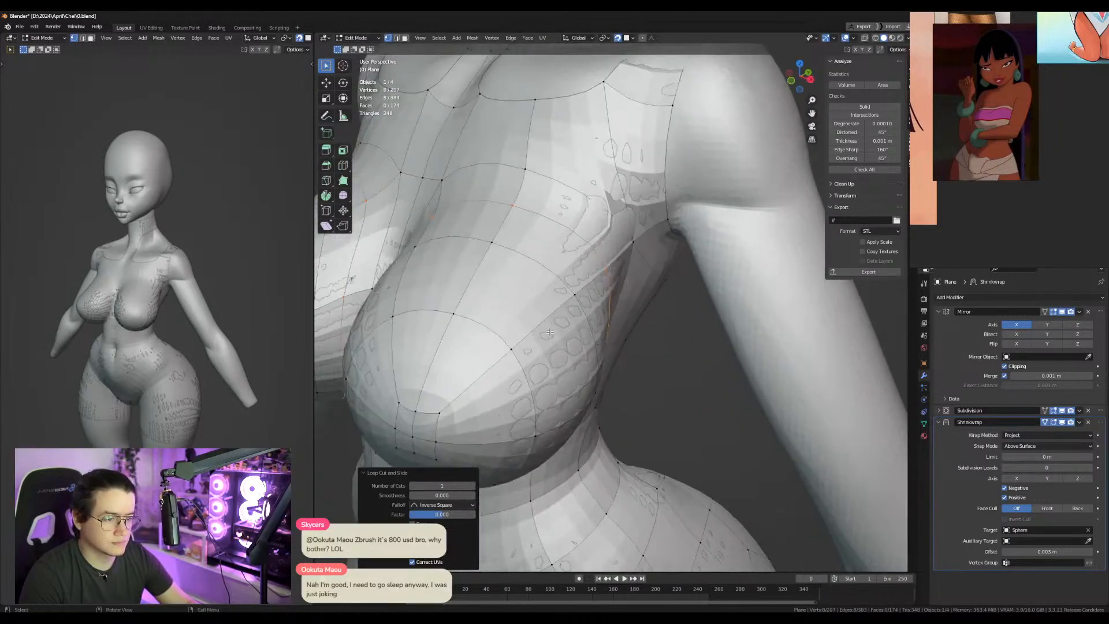
{"action": "middle_click_drag", "start_coordinate": [543, 353], "coordinate": [619, 312]}
{"action": "middle_click_drag", "start_coordinate": [649, 229], "coordinate": [607, 371]}
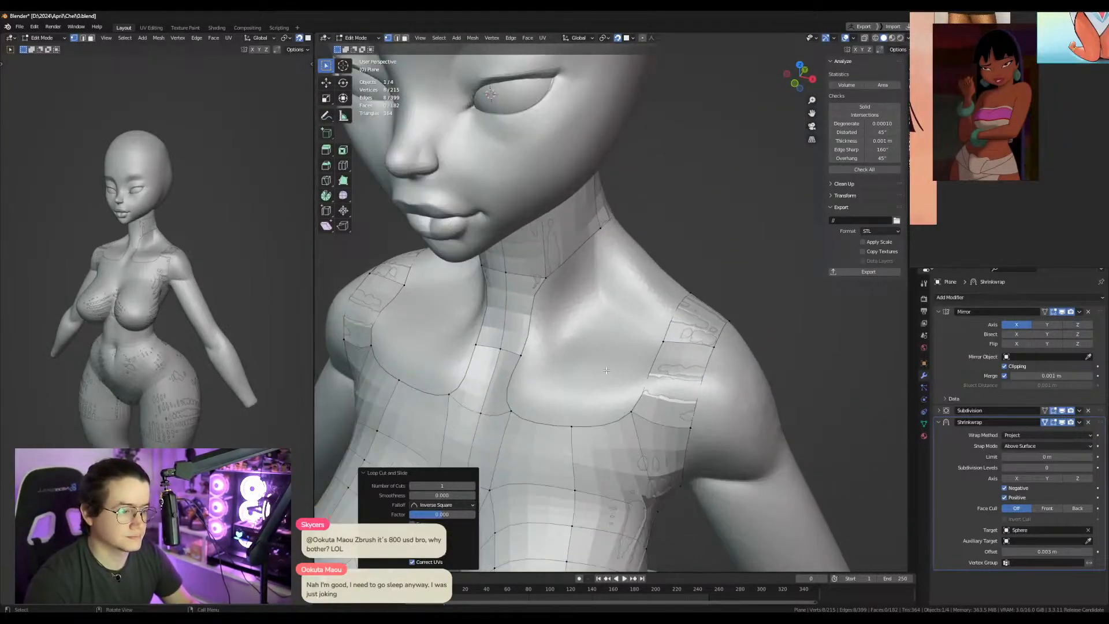
Fill a face between the upper chest edge and the shoulder strip, and adjust the vertices beside it.
{"action": "key", "text": "2"}
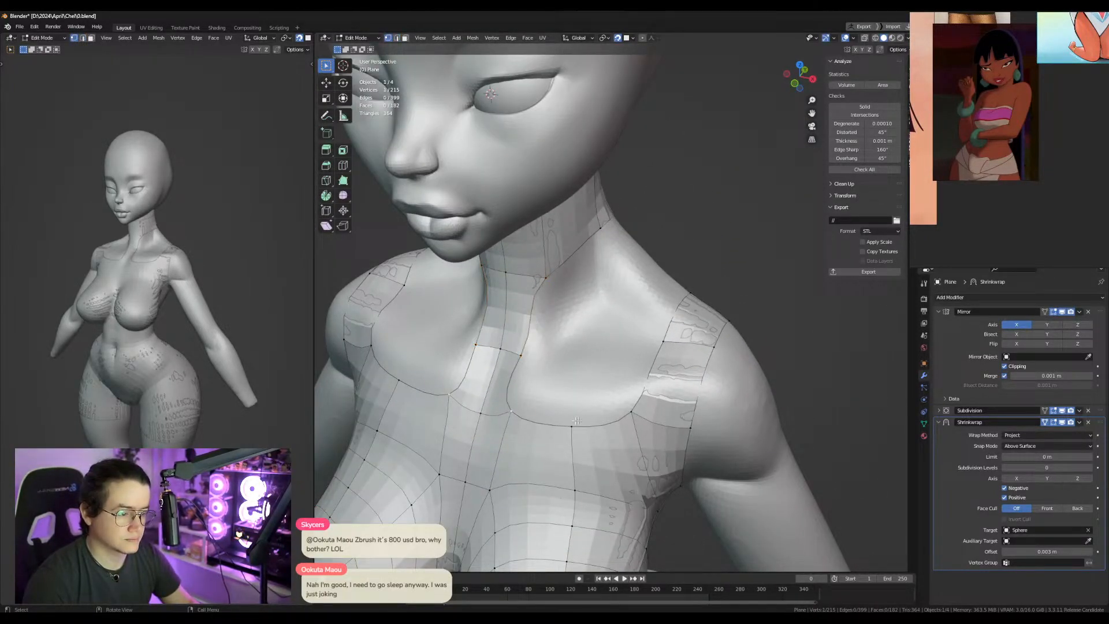
{"action": "left_click", "coordinate": [653, 387], "text": "shift"}
{"action": "key", "text": "f"}
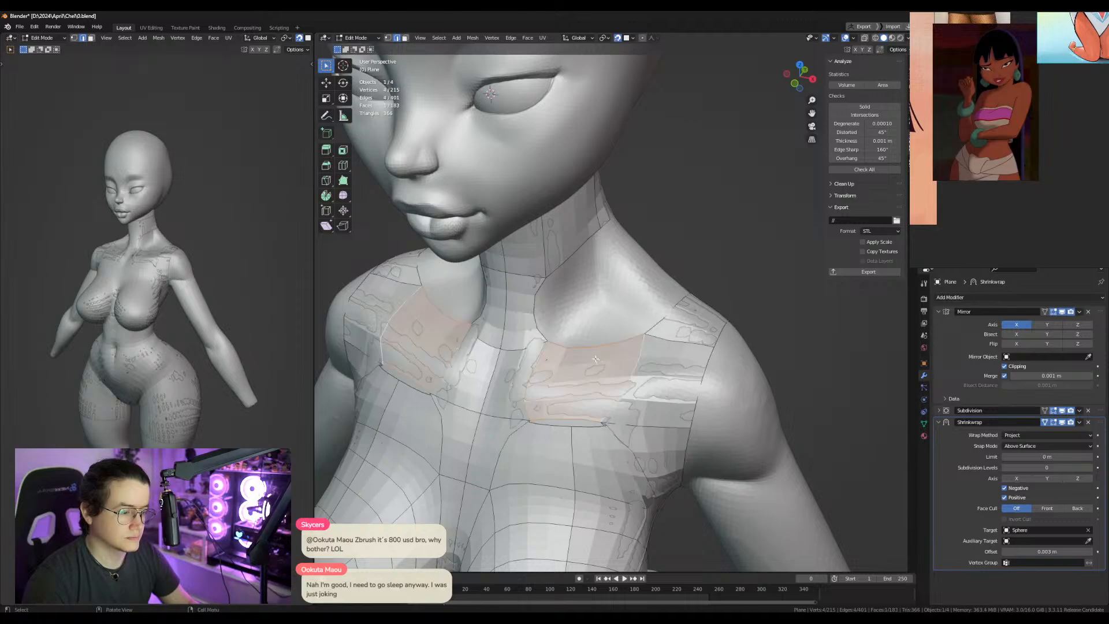
{"action": "left_click", "coordinate": [646, 344]}
{"action": "key", "text": "g"}
{"action": "left_click", "coordinate": [636, 345]}
{"action": "left_click", "coordinate": [714, 348]}
{"action": "key", "text": "g"}
{"action": "left_click", "coordinate": [698, 381]}
Add a loop cut across the shoulder strip and fill a face at the side of the neck base, placing its outer vertex.
{"action": "middle_click_drag", "start_coordinate": [705, 380], "coordinate": [665, 375]}
{"action": "left_click", "coordinate": [588, 359]}
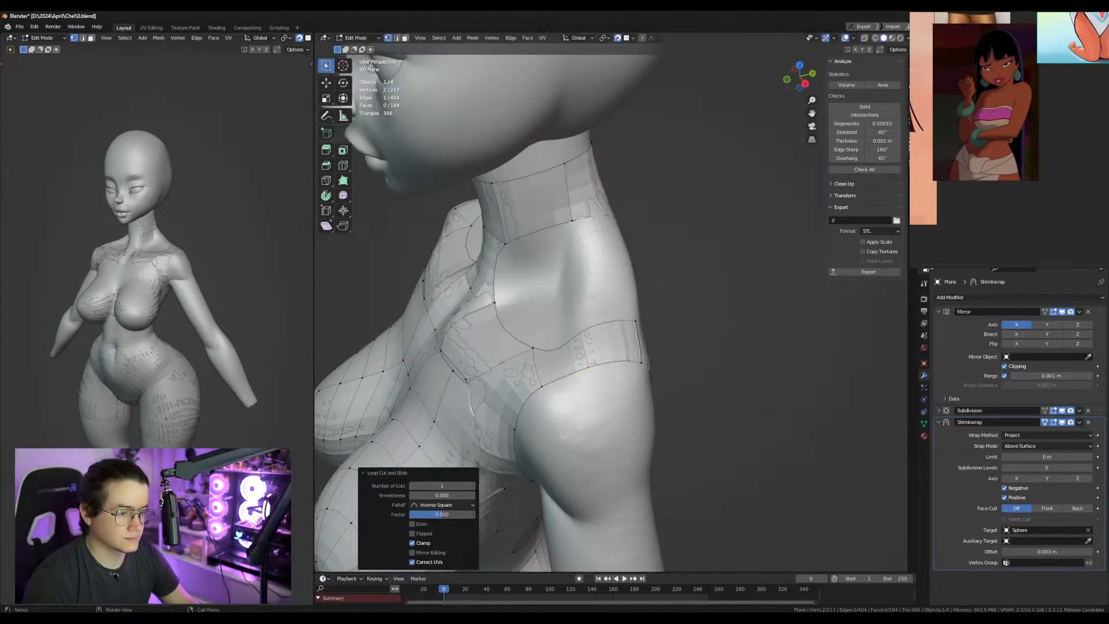
{"action": "middle_click_drag", "start_coordinate": [588, 359], "coordinate": [529, 321]}
{"action": "left_click", "coordinate": [507, 261]}
{"action": "middle_click_drag", "start_coordinate": [506, 261], "coordinate": [519, 354]}
{"action": "key", "text": "f"}
{"action": "key", "text": "g"}
{"action": "left_click", "coordinate": [586, 386]}
{"action": "left_click", "coordinate": [582, 333]}
Try to extend the neck mesh toward the back with another filled face and move its outer vertex.
{"action": "middle_click_drag", "start_coordinate": [638, 346], "coordinate": [535, 306]}
{"action": "key", "text": "2"}
{"action": "left_click", "coordinate": [555, 300]}
{"action": "left_click", "coordinate": [566, 308]}
{"action": "key", "text": "f"}
{"action": "key", "text": "g"}
{"action": "left_click", "coordinate": [579, 345]}
{"action": "middle_click_drag", "start_coordinate": [604, 345], "coordinate": [585, 340]}
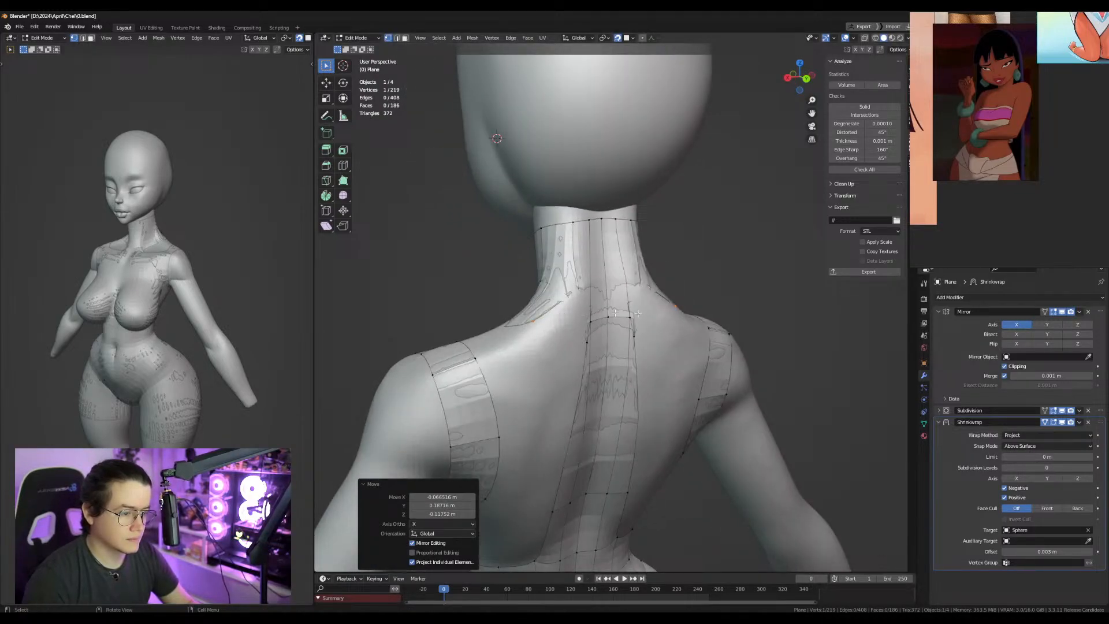
Try the Nearest Surface Point wrap method on the Shrinkwrap modifier, undo the vertex edits and return the method to Project.
{"action": "left_click", "coordinate": [1056, 441]}
{"action": "left_click", "coordinate": [1034, 449]}
{"action": "key", "text": "g"}
{"action": "left_click", "coordinate": [578, 303]}
{"action": "key", "text": "ctrl+z"}
{"action": "middle_click_drag", "start_coordinate": [645, 299], "coordinate": [718, 311]}
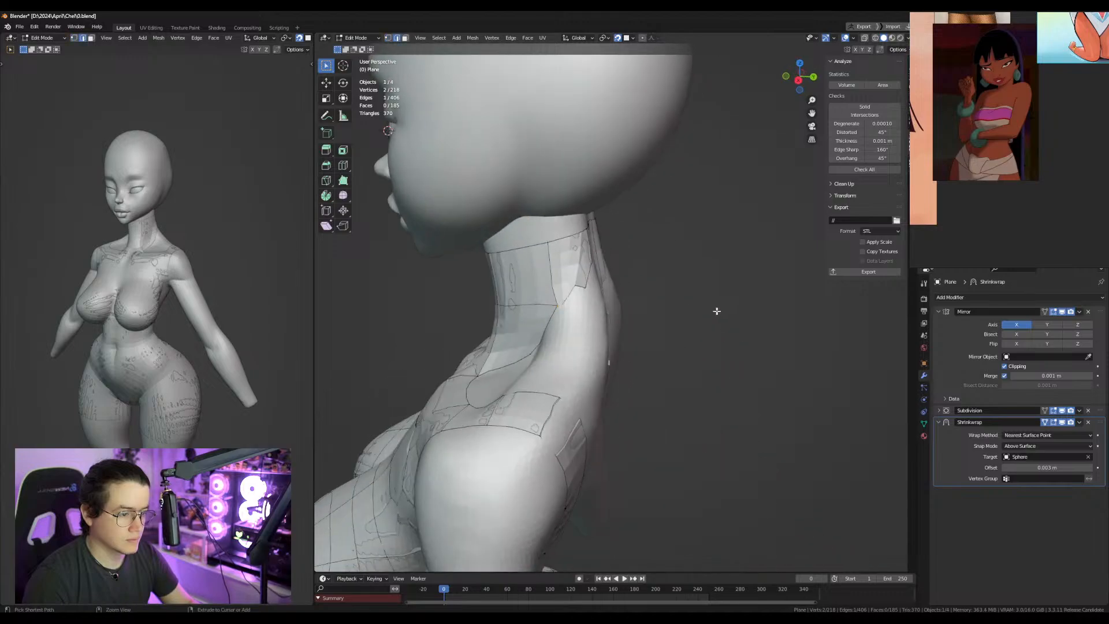
{"action": "left_click", "coordinate": [1027, 437]}
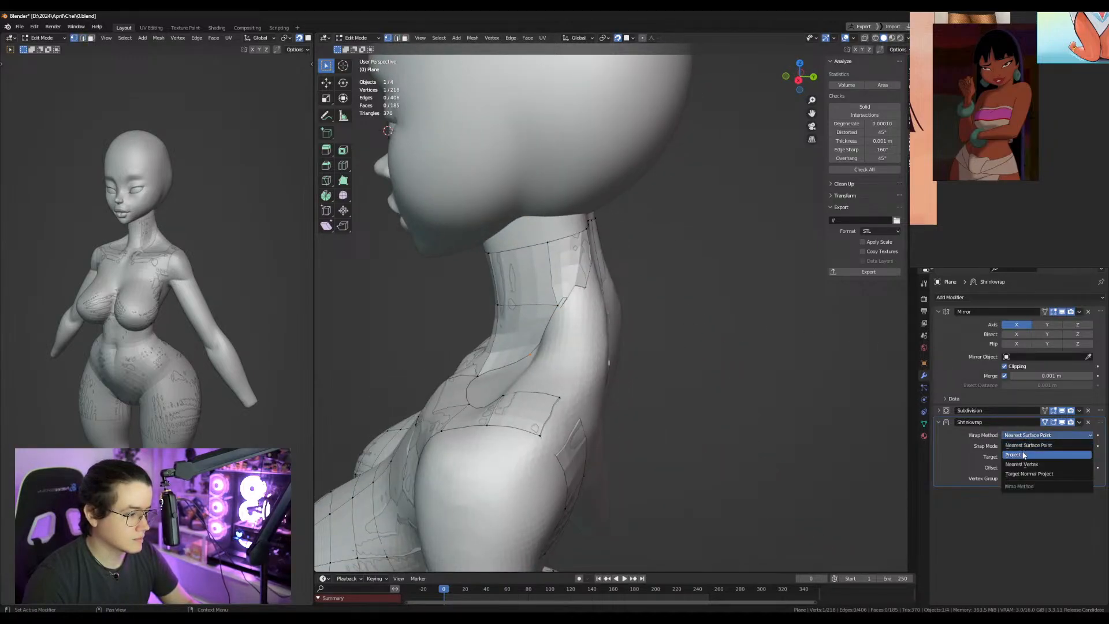
{"action": "left_click", "coordinate": [1034, 448]}
Fill faces from the side of the neck toward its back and position the outer vertex on the surface.
{"action": "middle_click_drag", "start_coordinate": [656, 314], "coordinate": [548, 321]}
{"action": "left_click", "coordinate": [563, 280]}
{"action": "key", "text": "g"}
{"action": "left_click", "coordinate": [547, 325]}
{"action": "key", "text": "2"}
{"action": "left_click", "coordinate": [579, 306]}
{"action": "key", "text": "f"}
{"action": "key", "text": "ctrl+z"}
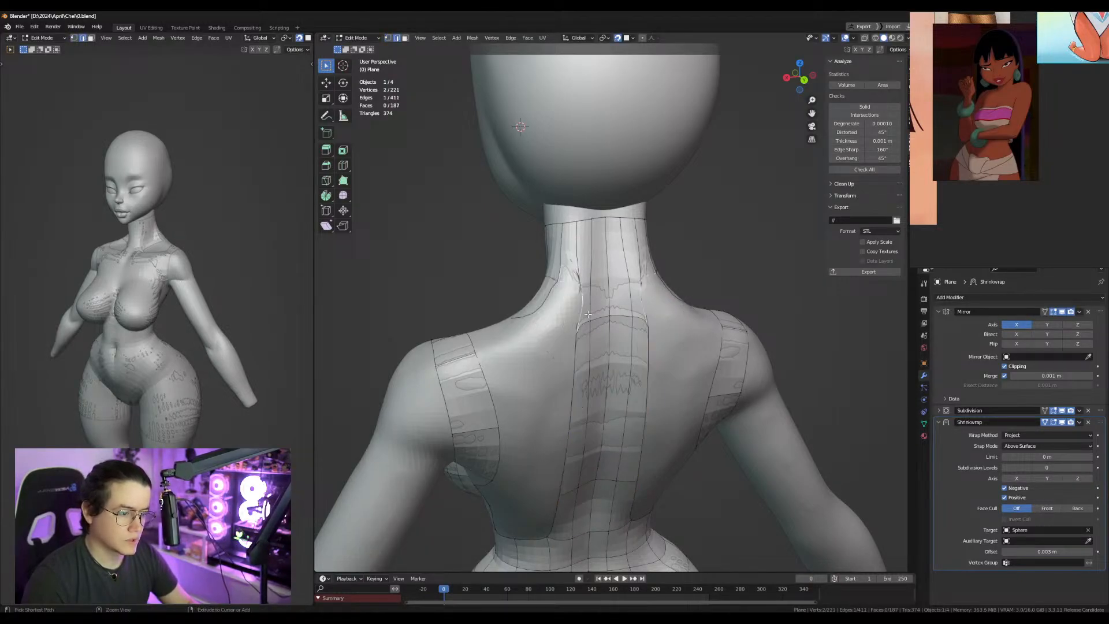
Rip the spine strip loose from the back of the neck and move the separated edges apart vertically.
{"action": "left_click", "coordinate": [563, 286]}
{"action": "middle_click_drag", "start_coordinate": [563, 286], "coordinate": [588, 364]}
{"action": "key", "text": "2"}
{"action": "left_click", "coordinate": [586, 333]}
{"action": "left_click", "coordinate": [599, 319], "text": "shift"}
{"action": "key", "text": "g"}
{"action": "key", "text": "z"}
{"action": "left_click", "coordinate": [591, 342]}
{"action": "left_click", "coordinate": [594, 358]}
{"action": "middle_click_drag", "start_coordinate": [576, 375], "coordinate": [597, 398]}
{"action": "key", "text": "v"}
{"action": "left_click", "coordinate": [596, 402]}
{"action": "key", "text": "g"}
{"action": "left_click", "coordinate": [597, 397]}
Fill the gap between the back edge of the neck and the top of the spine strip with new faces.
{"action": "left_click", "coordinate": [592, 333]}
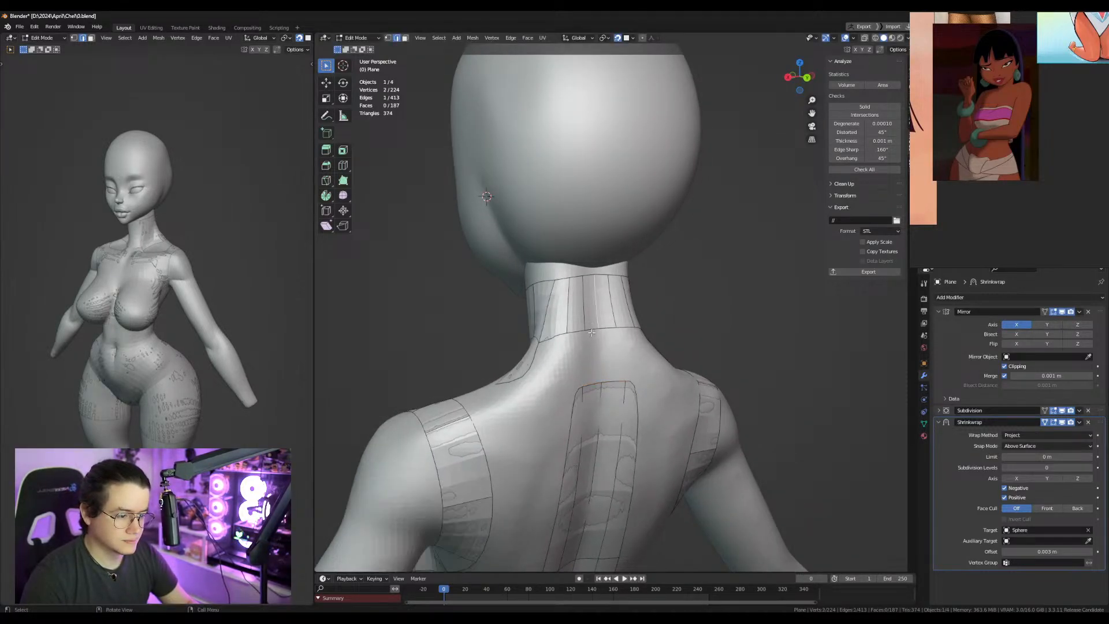
{"action": "left_click", "coordinate": [591, 383], "text": "shift"}
{"action": "key", "text": "f"}
{"action": "key", "text": "f"}
{"action": "left_click", "coordinate": [537, 355], "text": "shift"}
{"action": "key", "text": "f"}
Move the corner vertices of the new faces where the side of the neck meets the upper back.
{"action": "key", "text": "1"}
{"action": "middle_click_drag", "start_coordinate": [537, 356], "coordinate": [544, 385]}
{"action": "left_click", "coordinate": [557, 380]}
{"action": "key", "text": "g"}
{"action": "left_click", "coordinate": [532, 374]}
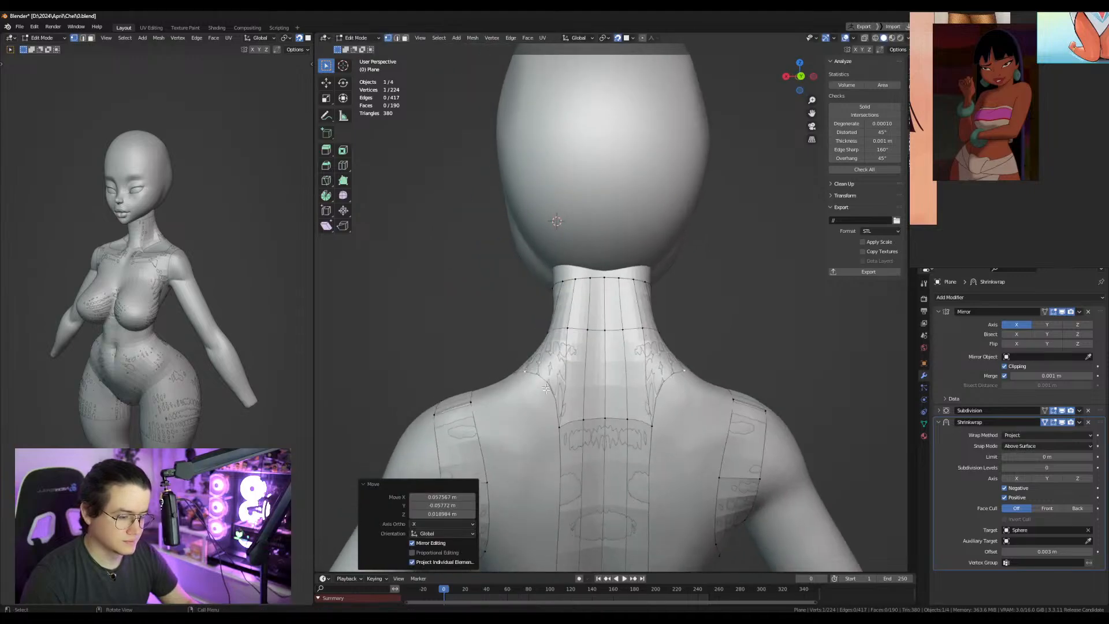
{"action": "key", "text": "g"}
{"action": "left_click", "coordinate": [568, 392]}
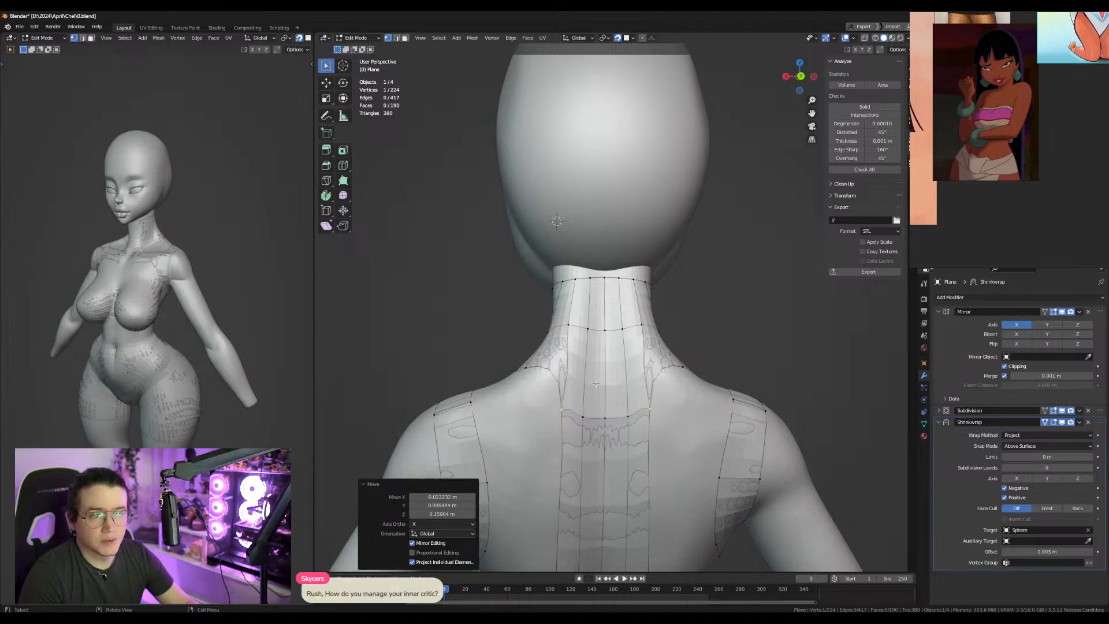
Raise the vertices along the top row of the spine strip toward the base of the neck.
{"action": "left_click", "coordinate": [584, 416]}
{"action": "key", "text": "g"}
{"action": "left_click", "coordinate": [594, 355]}
{"action": "left_click", "coordinate": [607, 410]}
{"action": "key", "text": "g"}
{"action": "left_click", "coordinate": [606, 371]}
{"action": "left_click", "coordinate": [570, 408]}
{"action": "key", "text": "g"}
{"action": "left_click", "coordinate": [547, 387]}
Add a loop cut through the faces at the back of the neck and reposition the vertices beside it.
{"action": "middle_click_drag", "start_coordinate": [547, 387], "coordinate": [603, 360]}
{"action": "key", "text": "ctrl+r"}
{"action": "left_click", "coordinate": [604, 360]}
{"action": "left_click", "coordinate": [546, 349]}
{"action": "key", "text": "g"}
{"action": "left_click", "coordinate": [538, 343]}
{"action": "left_click", "coordinate": [566, 345]}
{"action": "key", "text": "g"}
{"action": "left_click", "coordinate": [570, 347]}
Move the vertices along the side and lower edge of the neck to space its faces evenly.
{"action": "middle_click_drag", "start_coordinate": [527, 337], "coordinate": [576, 331]}
{"action": "key", "text": "g"}
{"action": "left_click", "coordinate": [568, 313]}
{"action": "key", "text": "g"}
{"action": "left_click", "coordinate": [576, 332]}
{"action": "key", "text": "g"}
{"action": "left_click", "coordinate": [572, 364]}
{"action": "middle_click_drag", "start_coordinate": [572, 364], "coordinate": [602, 382]}
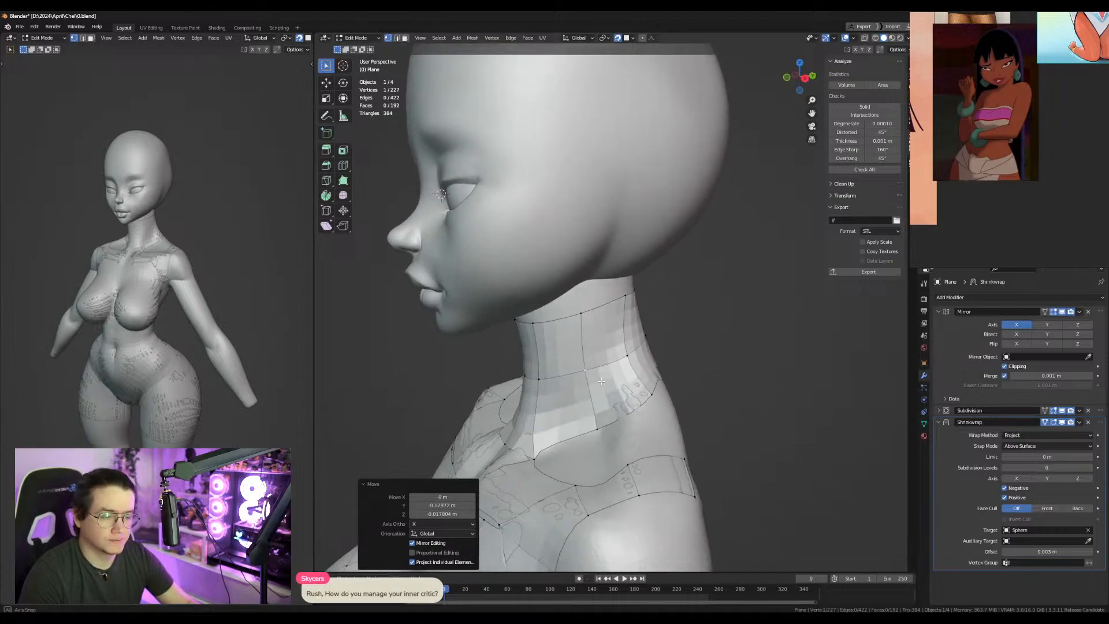
{"action": "left_click", "coordinate": [600, 434]}
{"action": "key", "text": "g"}
{"action": "left_click", "coordinate": [599, 419]}
{"action": "middle_click_drag", "start_coordinate": [688, 391], "coordinate": [651, 389]}
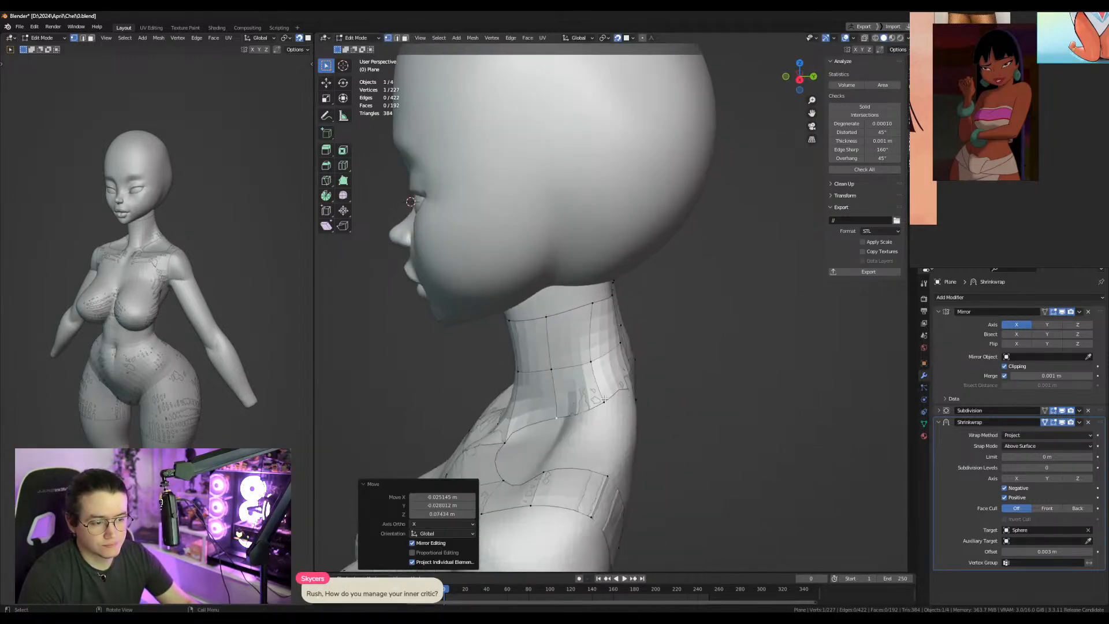
Move the vertices along the back of the neck to even out its upper, middle and lower rows.
{"action": "left_click", "coordinate": [605, 403]}
{"action": "key", "text": "g"}
{"action": "left_click", "coordinate": [594, 400]}
{"action": "left_click", "coordinate": [593, 303]}
{"action": "key", "text": "g"}
{"action": "left_click", "coordinate": [580, 307]}
{"action": "left_click", "coordinate": [589, 361]}
{"action": "key", "text": "g"}
{"action": "left_click", "coordinate": [591, 360]}
{"action": "left_click", "coordinate": [588, 307]}
{"action": "key", "text": "g"}
{"action": "left_click", "coordinate": [588, 307]}
Move the vertices along the middle of the neck's side and its lower edge to straighten that column of faces.
{"action": "left_click", "coordinate": [552, 325]}
{"action": "key", "text": "g"}
{"action": "left_click", "coordinate": [547, 325]}
{"action": "left_click", "coordinate": [553, 372]}
{"action": "key", "text": "g"}
{"action": "left_click", "coordinate": [551, 372]}
{"action": "left_click", "coordinate": [560, 421]}
{"action": "key", "text": "g"}
{"action": "left_click", "coordinate": [554, 417]}
{"action": "middle_click_drag", "start_coordinate": [555, 418], "coordinate": [576, 395]}
{"action": "left_click", "coordinate": [547, 388]}
{"action": "key", "text": "g"}
{"action": "left_click", "coordinate": [552, 383]}
{"action": "middle_click_drag", "start_coordinate": [578, 396], "coordinate": [633, 412]}
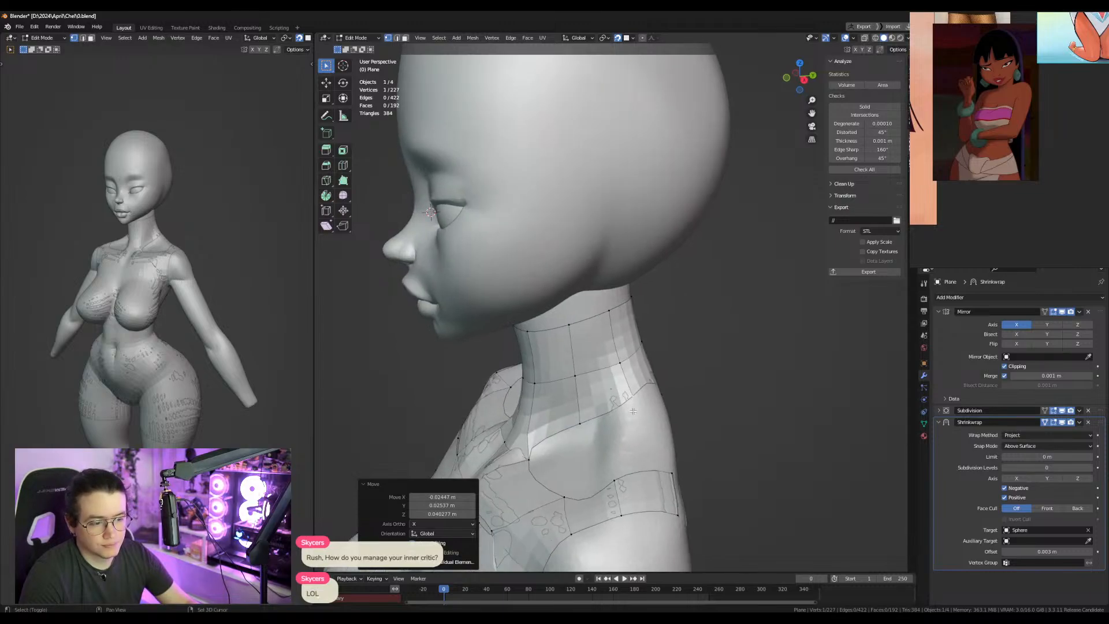
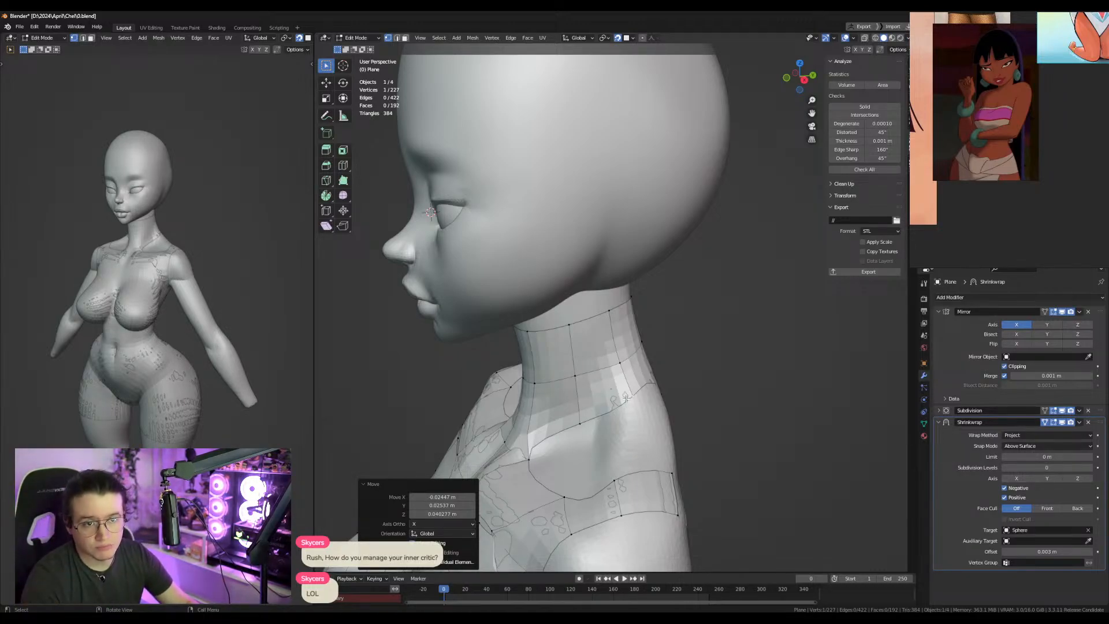
Fill faces between the neck's lower edge and the shoulder strip, and add a loop cut through them.
{"action": "key", "text": "2"}
{"action": "left_click", "coordinate": [631, 478], "text": "shift"}
{"action": "key", "text": "f"}
{"action": "left_click", "coordinate": [604, 455]}
{"action": "key", "text": "f"}
{"action": "middle_click_drag", "start_coordinate": [627, 448], "coordinate": [564, 378]}
{"action": "key", "text": "ctrl+r"}
{"action": "left_click", "coordinate": [519, 315]}
{"action": "right_click", "coordinate": [519, 315]}
Move the rear edge on top of the shoulder strip and add a loop cut through the face beside it.
{"action": "middle_click_drag", "start_coordinate": [516, 308], "coordinate": [568, 336]}
{"action": "left_click", "coordinate": [539, 414]}
{"action": "key", "text": "g"}
{"action": "left_click", "coordinate": [533, 406]}
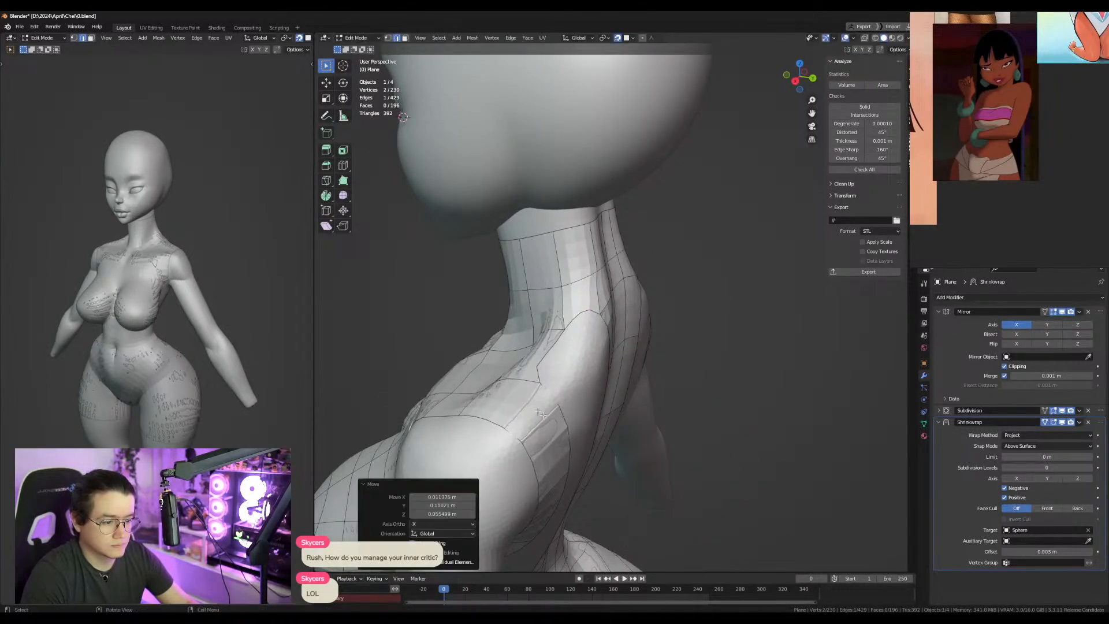
{"action": "key", "text": "ctrl+r"}
{"action": "left_click", "coordinate": [534, 433]}
{"action": "right_click", "coordinate": [535, 434]}
{"action": "middle_click_drag", "start_coordinate": [562, 382], "coordinate": [515, 338]}
{"action": "left_click", "coordinate": [542, 347]}
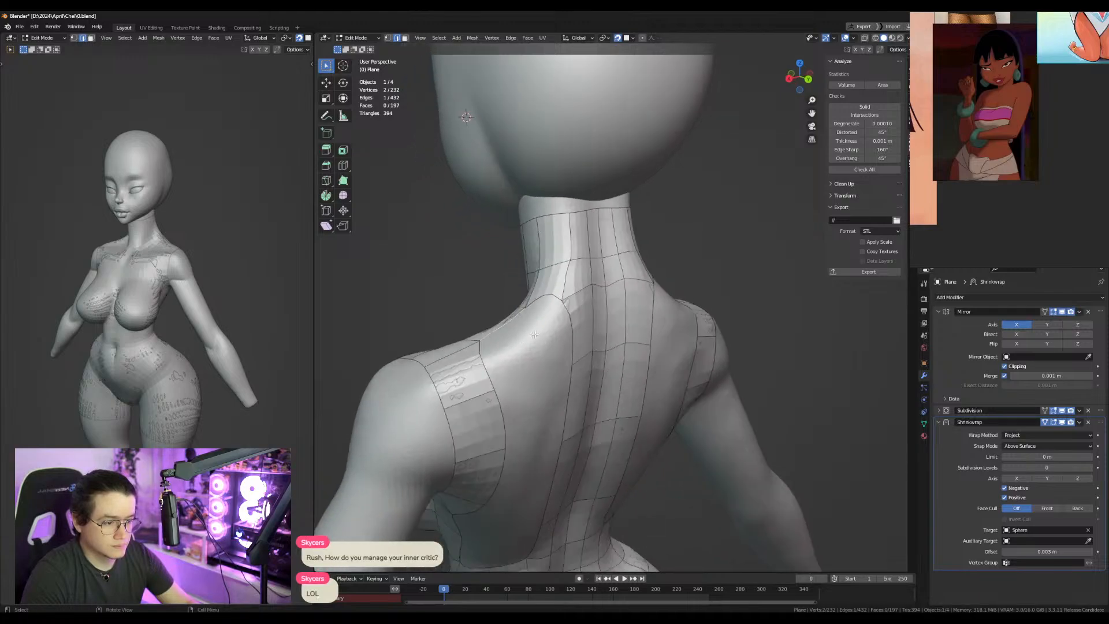
Move the corner vertex at the back of the neck base and fill a face extending down onto the upper back.
{"action": "key", "text": "1"}
{"action": "left_click", "coordinate": [564, 298]}
{"action": "key", "text": "g"}
{"action": "left_click", "coordinate": [568, 307]}
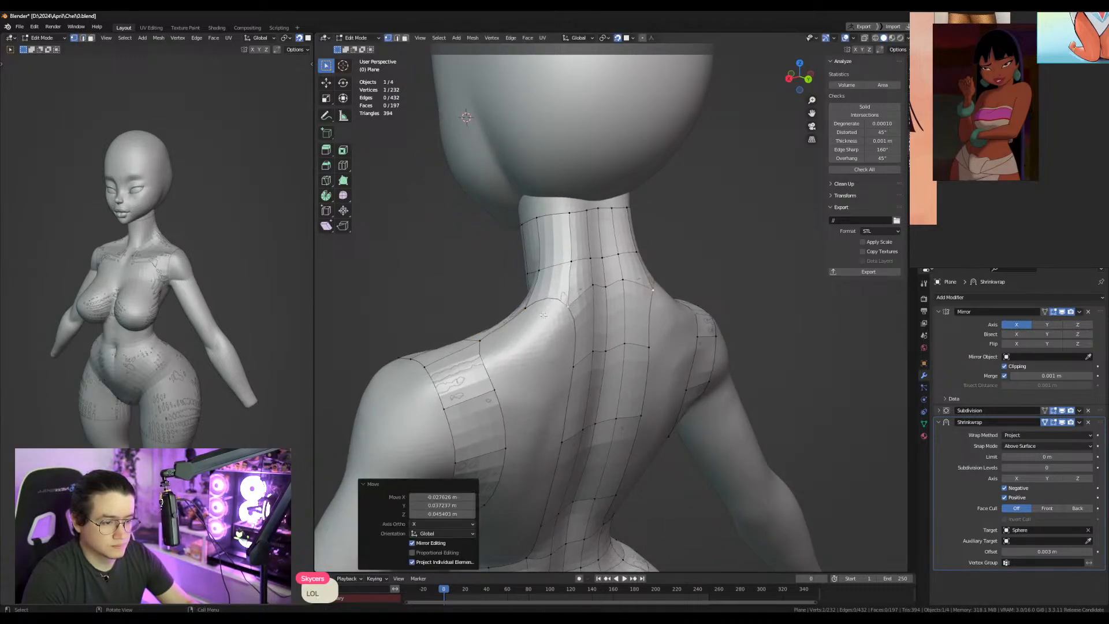
{"action": "key", "text": "f"}
{"action": "key", "text": "g"}
{"action": "left_click", "coordinate": [536, 350]}
Try to fill faces from the neck base toward the shoulder strip and reposition their new vertices.
{"action": "middle_click_drag", "start_coordinate": [563, 364], "coordinate": [538, 322]}
{"action": "key", "text": "2"}
{"action": "left_click", "coordinate": [521, 299]}
{"action": "key", "text": "f"}
{"action": "key", "text": "1"}
{"action": "key", "text": "g"}
{"action": "left_click", "coordinate": [508, 381]}
{"action": "key", "text": "f"}
{"action": "key", "text": "g"}
{"action": "left_click", "coordinate": [538, 354]}
Try to close the gap across the back between the shoulder and spine strips with new faces and a loop cut.
{"action": "key", "text": "2"}
{"action": "left_click", "coordinate": [504, 399]}
{"action": "key", "text": "f"}
{"action": "key", "text": "1"}
{"action": "key", "text": "2"}
{"action": "key", "text": "f"}
{"action": "mouse_move", "coordinate": [569, 368]}
{"action": "middle_mouse_down"}
{"action": "mouse_move", "coordinate": [583, 383]}
{"action": "mouse_move", "coordinate": [559, 355]}
{"action": "middle_mouse_up"}
{"action": "key", "text": "ctrl+r"}
{"action": "left_click", "coordinate": [578, 377]}
{"action": "right_click", "coordinate": [578, 377]}
{"action": "key", "text": "j"}
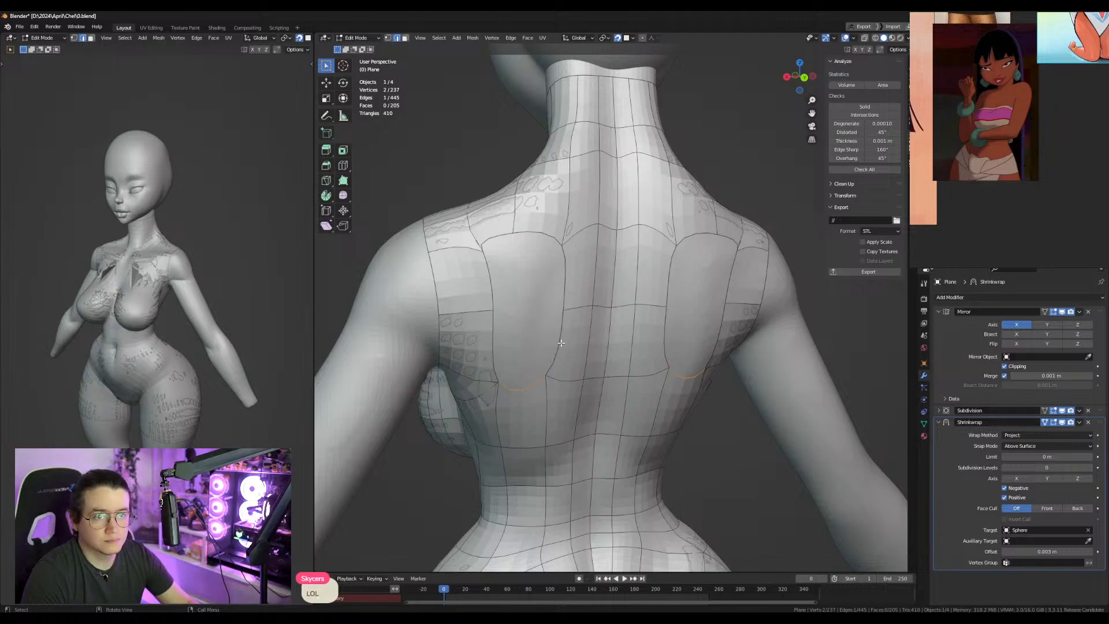
{"action": "key", "text": "j"}
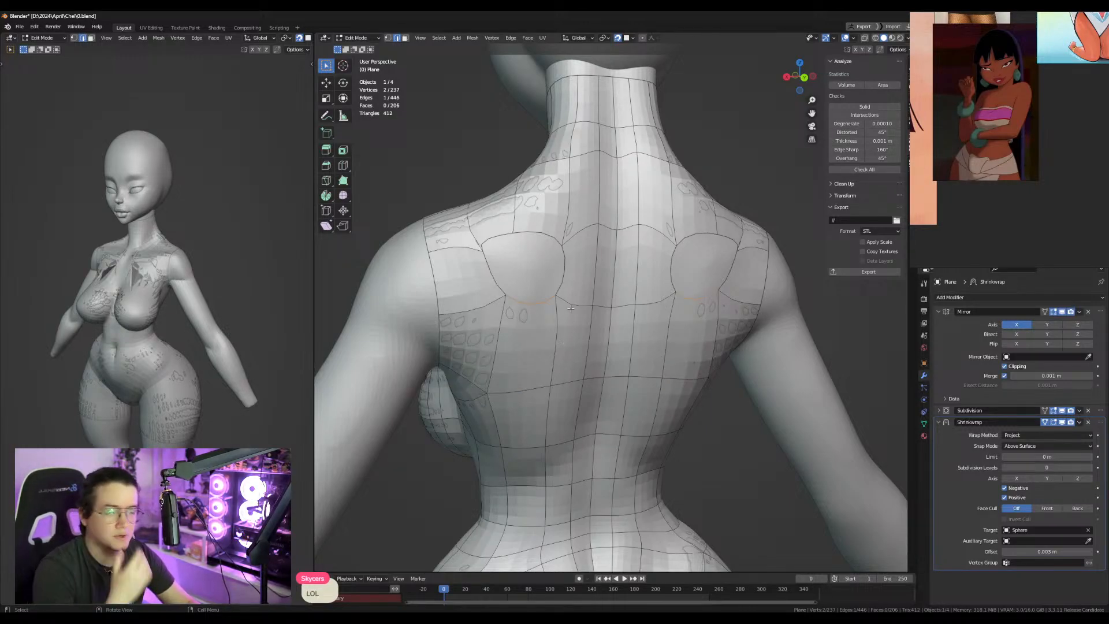
Try to dissolve the selected chest edges, and undo the recent edits.
{"action": "scroll", "coordinate": [580, 307], "scroll_direction": "down", "scroll_amount": 4}
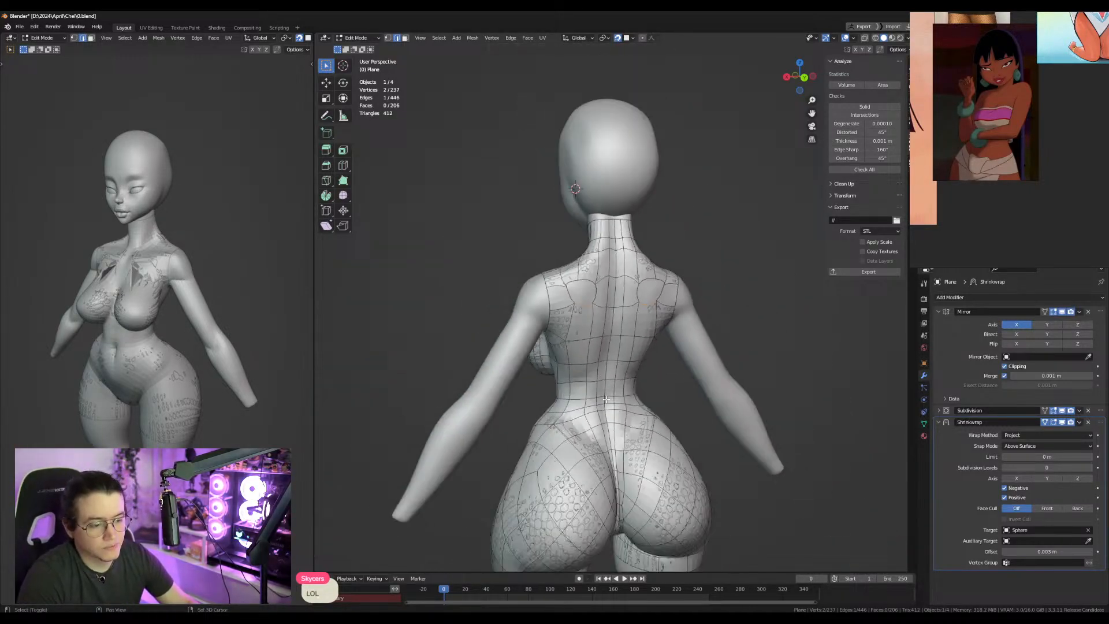
{"action": "middle_click_drag", "start_coordinate": [619, 319], "coordinate": [663, 356]}
{"action": "scroll", "coordinate": [592, 314], "scroll_direction": "up", "scroll_amount": 3}
{"action": "key", "text": "ctrl+x"}
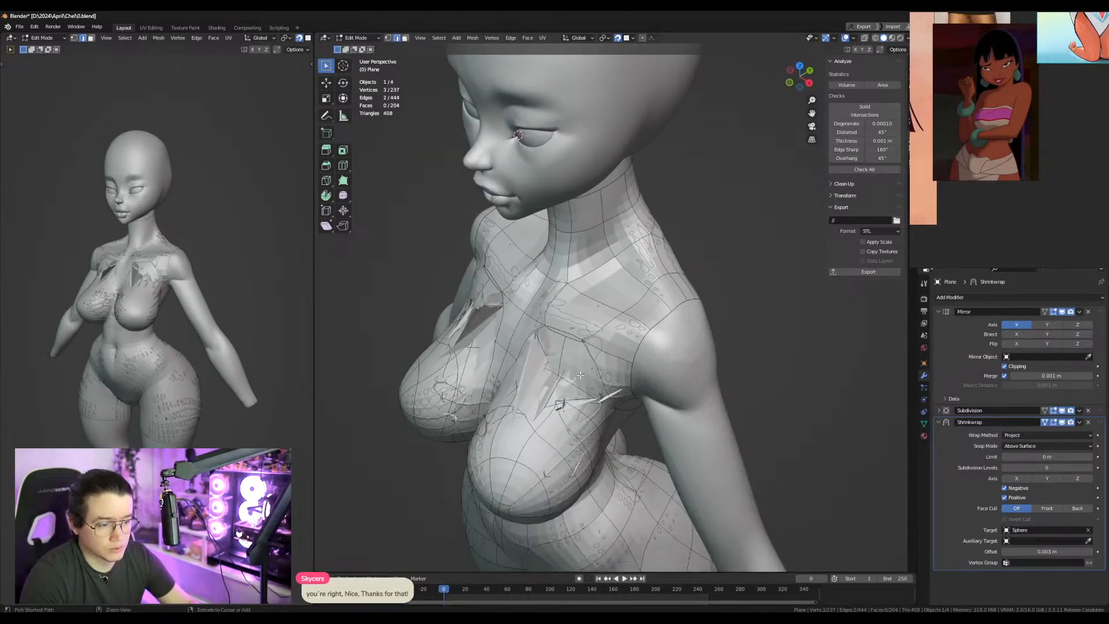
{"action": "key", "text": "ctrl+z"}
{"action": "key", "text": "ctrl+z"}
{"action": "key", "text": "ctrl+z"}
Add a loop cut through the faces between neck and shoulder, and merge the vertices there.
{"action": "middle_click_drag", "start_coordinate": [581, 376], "coordinate": [648, 333]}
{"action": "scroll", "coordinate": [673, 320], "scroll_direction": "up", "scroll_amount": 2}
{"action": "right_click", "coordinate": [611, 326]}
{"action": "key", "text": "ctrl+r"}
{"action": "left_click", "coordinate": [628, 296]}
{"action": "right_click", "coordinate": [627, 297]}
{"action": "key", "text": "1"}
{"action": "key", "text": "m"}
{"action": "left_click", "coordinate": [622, 343]}
{"action": "middle_click_drag", "start_coordinate": [622, 343], "coordinate": [588, 285]}
{"action": "middle_click_drag", "start_coordinate": [584, 238], "coordinate": [602, 354]}
{"action": "left_click", "coordinate": [596, 359], "text": "alt"}
{"action": "key", "text": "g"}
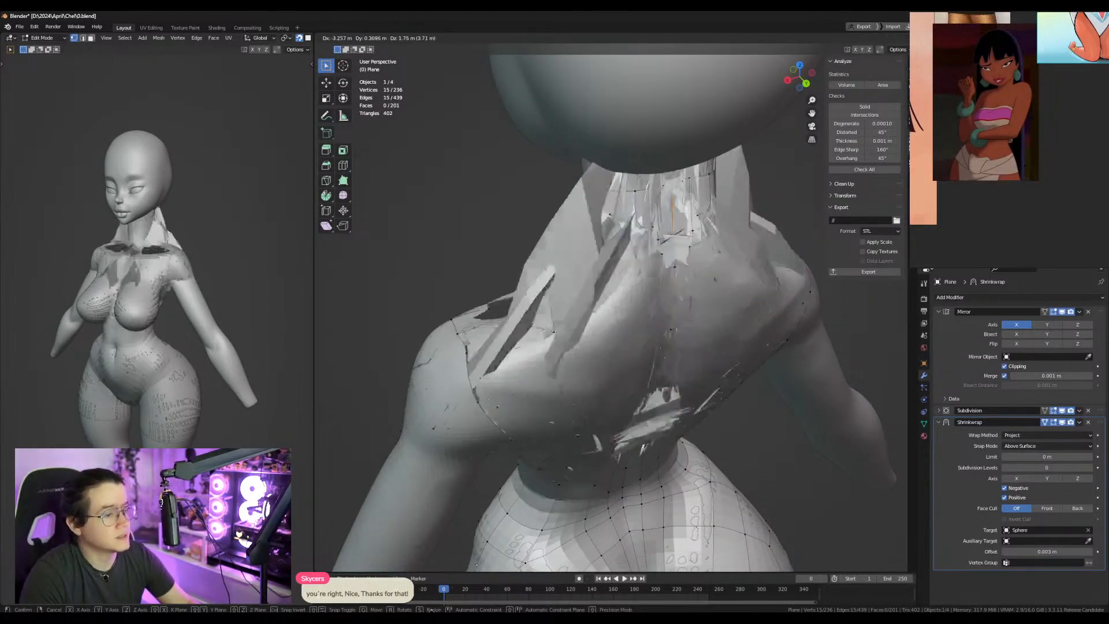
{"action": "right_click", "coordinate": [724, 278]}
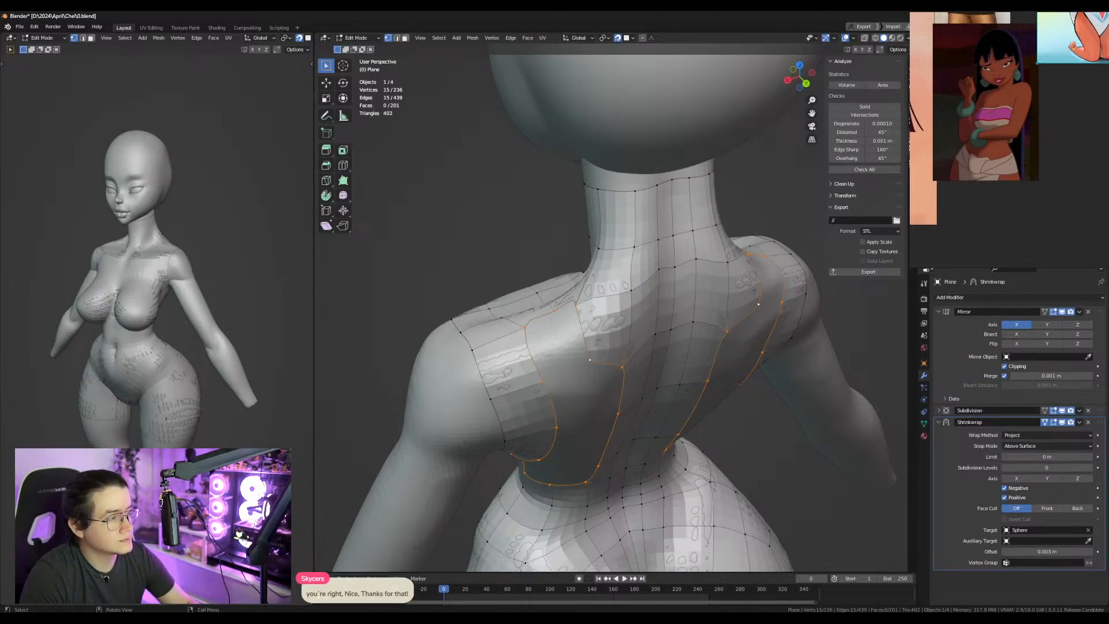
Slide the horizontal edges across the middle of the spine strip down toward the waist.
{"action": "middle_click_drag", "start_coordinate": [601, 315], "coordinate": [506, 396]}
{"action": "key", "text": "2"}
{"action": "left_click", "coordinate": [594, 380]}
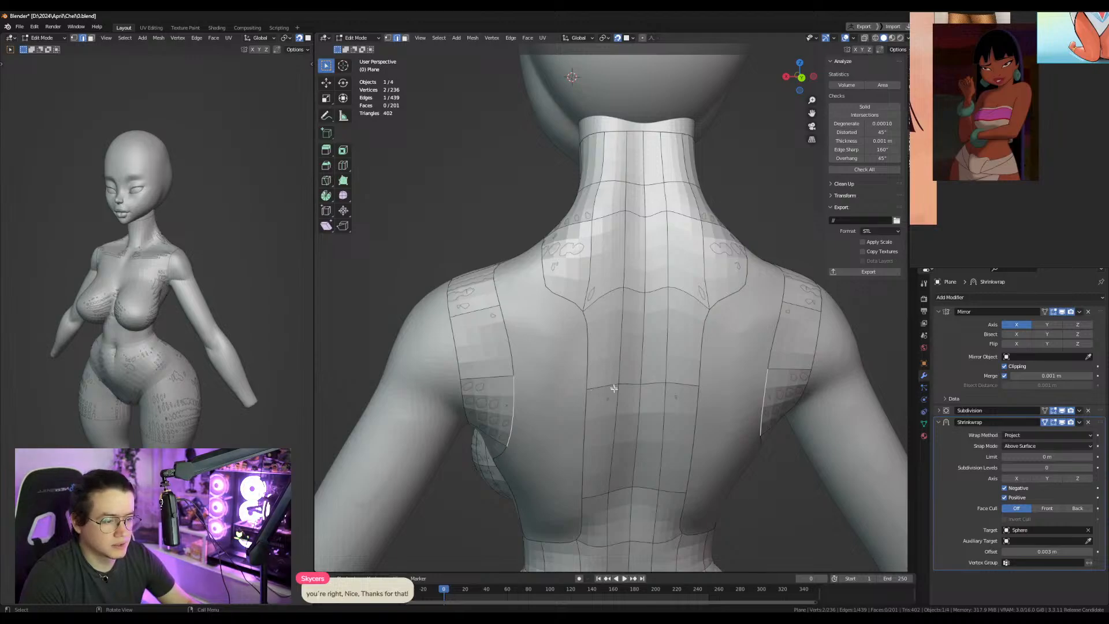
{"action": "left_click", "coordinate": [635, 387], "text": "shift"}
{"action": "key", "text": "g"}
{"action": "key", "text": "g"}
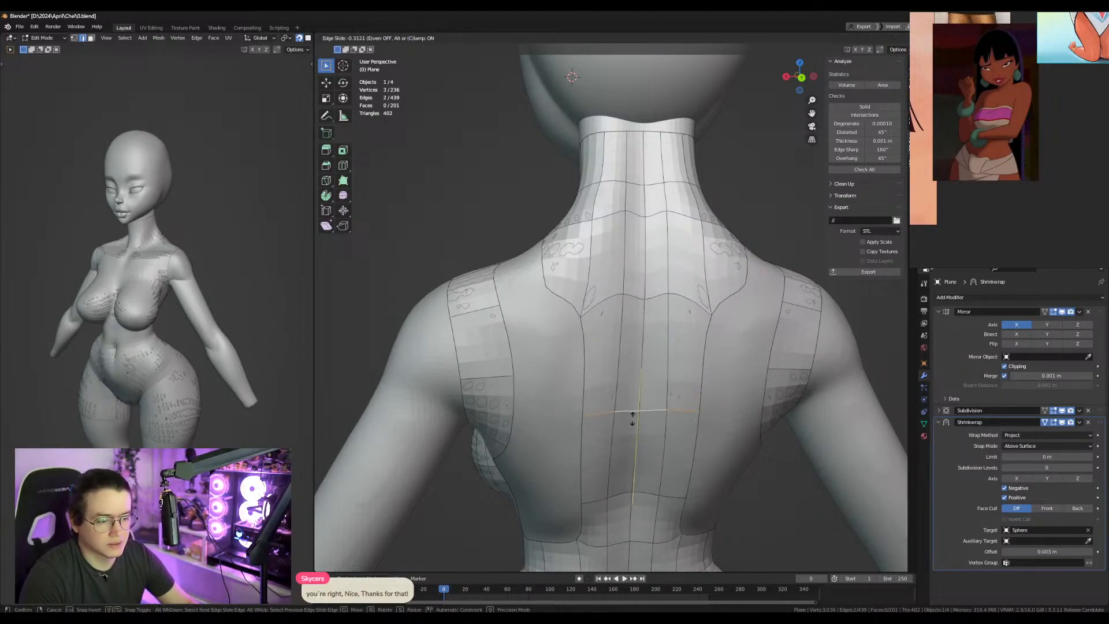
{"action": "left_click", "coordinate": [633, 426]}
Move the edge and vertices of the shoulder strip behind the arm to space its faces evenly.
{"action": "left_click", "coordinate": [503, 376]}
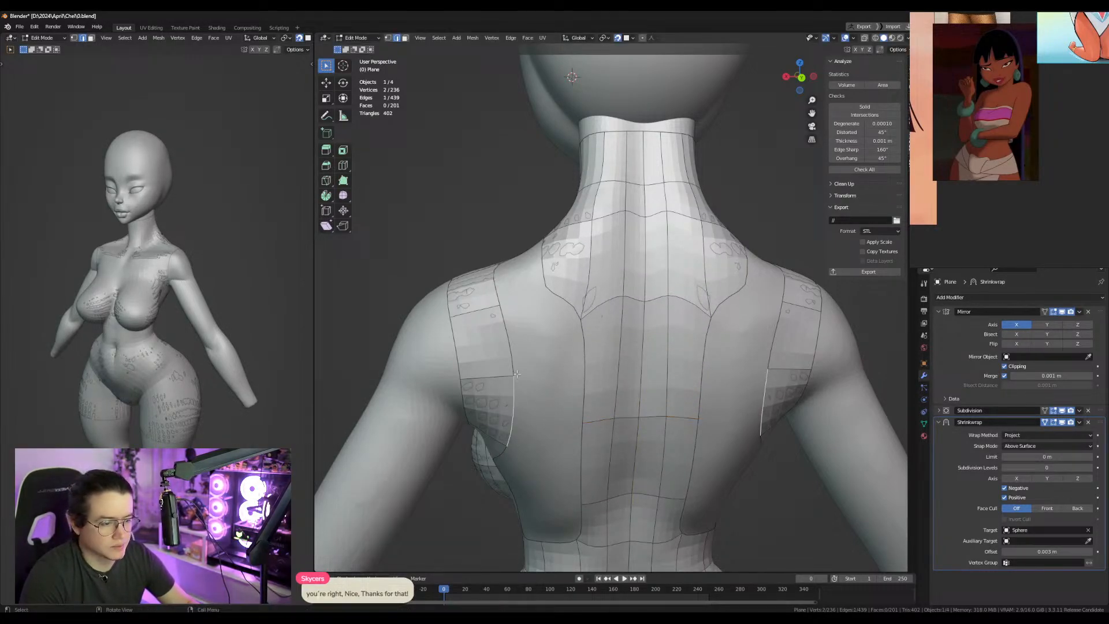
{"action": "key", "text": "g"}
{"action": "left_click", "coordinate": [503, 394]}
{"action": "key", "text": "1"}
{"action": "left_click", "coordinate": [509, 389]}
{"action": "key", "text": "g"}
{"action": "left_click", "coordinate": [509, 392]}
{"action": "left_click", "coordinate": [501, 312]}
{"action": "key", "text": "g"}
{"action": "left_click", "coordinate": [507, 313]}
{"action": "left_click", "coordinate": [442, 317]}
{"action": "key", "text": "g"}
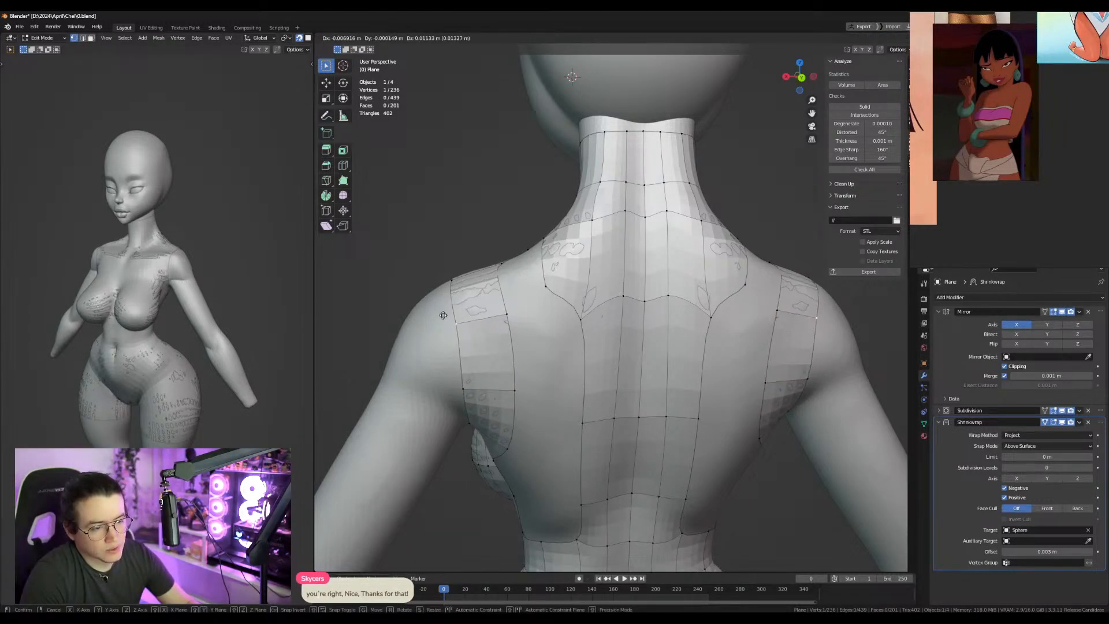
{"action": "left_click", "coordinate": [455, 320]}
Fill a row of faces down the back between the shoulder strip and the spine strip.
{"action": "key", "text": "2"}
{"action": "left_click", "coordinate": [511, 349]}
{"action": "left_click", "coordinate": [577, 328], "text": "shift"}
{"action": "key", "text": "f"}
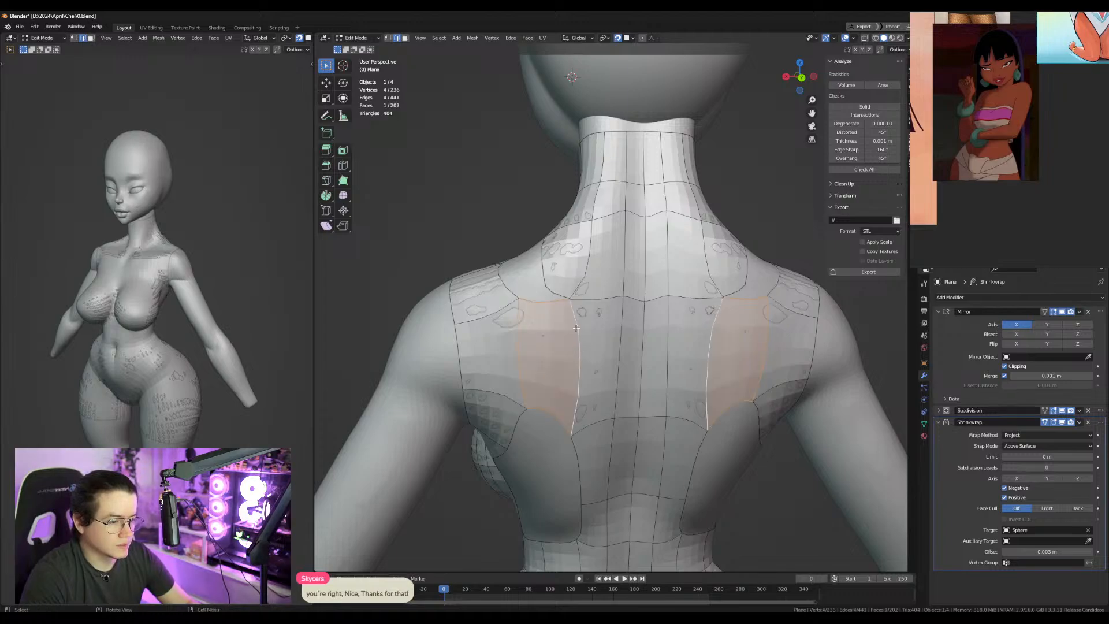
{"action": "middle_click_drag", "start_coordinate": [572, 310], "coordinate": [580, 351]}
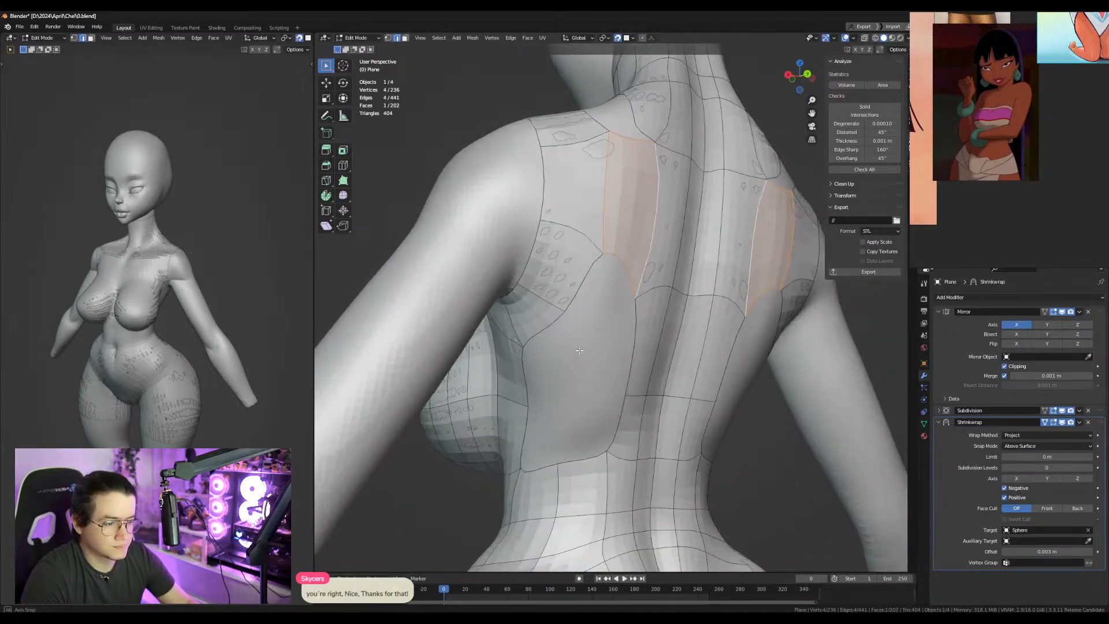
{"action": "left_click", "coordinate": [606, 288]}
{"action": "key", "text": "f"}
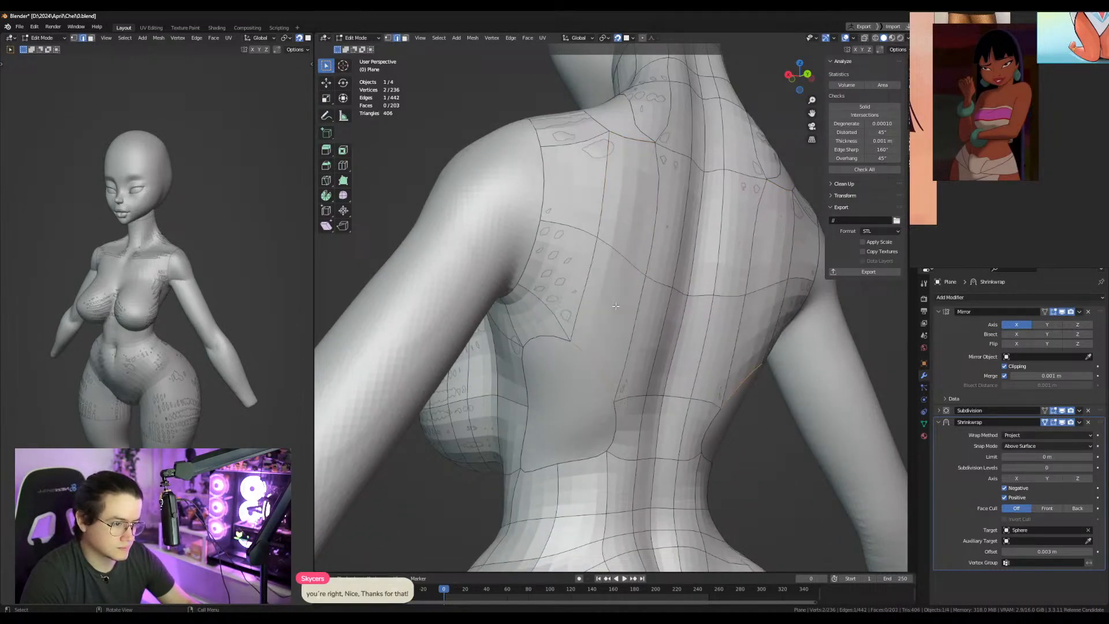
{"action": "key", "text": "f"}
{"action": "middle_click_drag", "start_coordinate": [557, 389], "coordinate": [611, 323], "text": "shift"}
Add a loop cut through the faces below the armpit and fill the remaining gap on the side of the back.
{"action": "left_click", "coordinate": [598, 211], "text": "alt"}
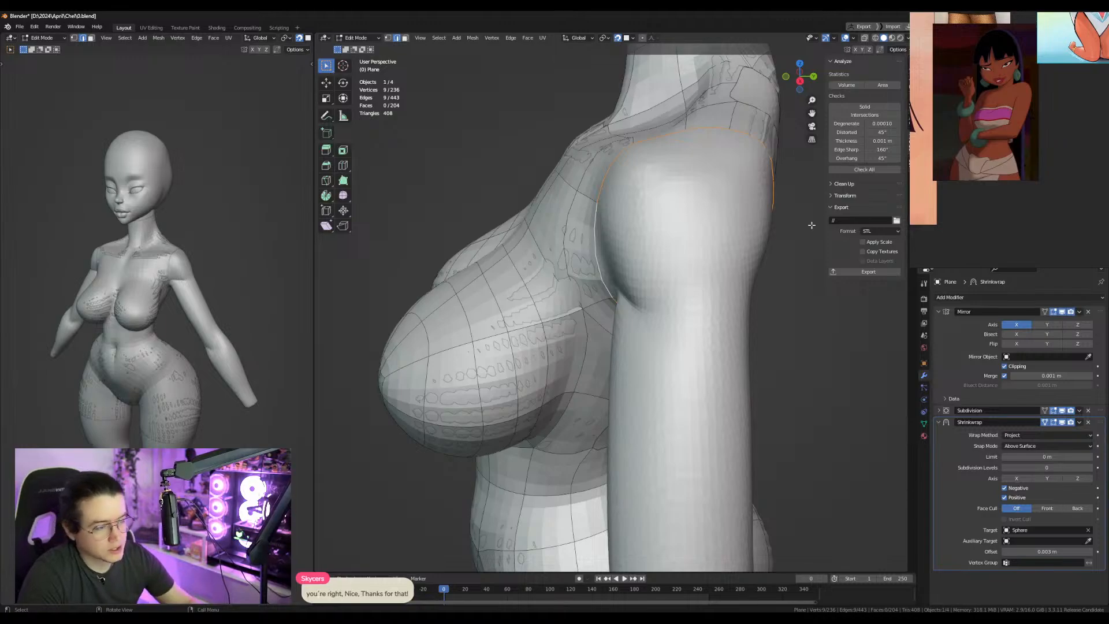
{"action": "middle_click_drag", "start_coordinate": [598, 212], "coordinate": [689, 230]}
{"action": "scroll", "coordinate": [605, 312], "scroll_direction": "up", "scroll_amount": 1}
{"action": "scroll", "coordinate": [595, 370], "scroll_direction": "up", "scroll_amount": 2}
{"action": "scroll", "coordinate": [592, 364], "scroll_direction": "down", "scroll_amount": 2}
{"action": "key", "text": "ctrl+r"}
{"action": "left_click", "coordinate": [595, 351]}
{"action": "right_click", "coordinate": [596, 351]}
{"action": "left_click", "coordinate": [613, 355]}
{"action": "key", "text": "f"}
{"action": "key", "text": "f"}
Reposition two vertices of the newly filled faces on the side of the back.
{"action": "middle_click_drag", "start_coordinate": [585, 347], "coordinate": [683, 324]}
{"action": "key", "text": "1"}
{"action": "left_click", "coordinate": [680, 311]}
{"action": "key", "text": "g"}
{"action": "left_click", "coordinate": [679, 298]}
{"action": "left_click", "coordinate": [705, 266]}
{"action": "key", "text": "g"}
{"action": "left_click", "coordinate": [692, 262]}
{"action": "middle_click_drag", "start_coordinate": [693, 262], "coordinate": [629, 273]}
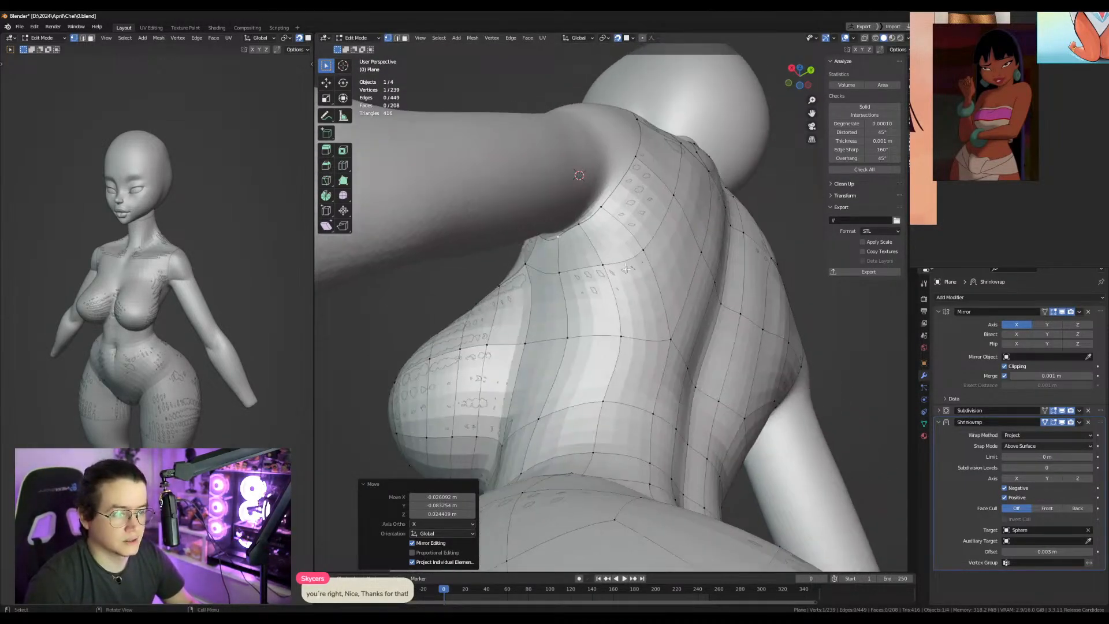
Move the vertices along the armhole edge under the armpit and the adjacent back vertices to even out the faces.
{"action": "left_click", "coordinate": [611, 210]}
{"action": "key", "text": "g"}
{"action": "left_click", "coordinate": [619, 199]}
{"action": "left_click", "coordinate": [584, 227]}
{"action": "key", "text": "g"}
{"action": "left_click", "coordinate": [592, 223]}
{"action": "left_click", "coordinate": [604, 260]}
{"action": "key", "text": "g"}
{"action": "left_click", "coordinate": [609, 262]}
{"action": "key", "text": "g"}
{"action": "left_click", "coordinate": [583, 263]}
{"action": "middle_click_drag", "start_coordinate": [584, 263], "coordinate": [560, 368]}
{"action": "left_click", "coordinate": [710, 286]}
{"action": "key", "text": "g"}
{"action": "left_click", "coordinate": [711, 289]}
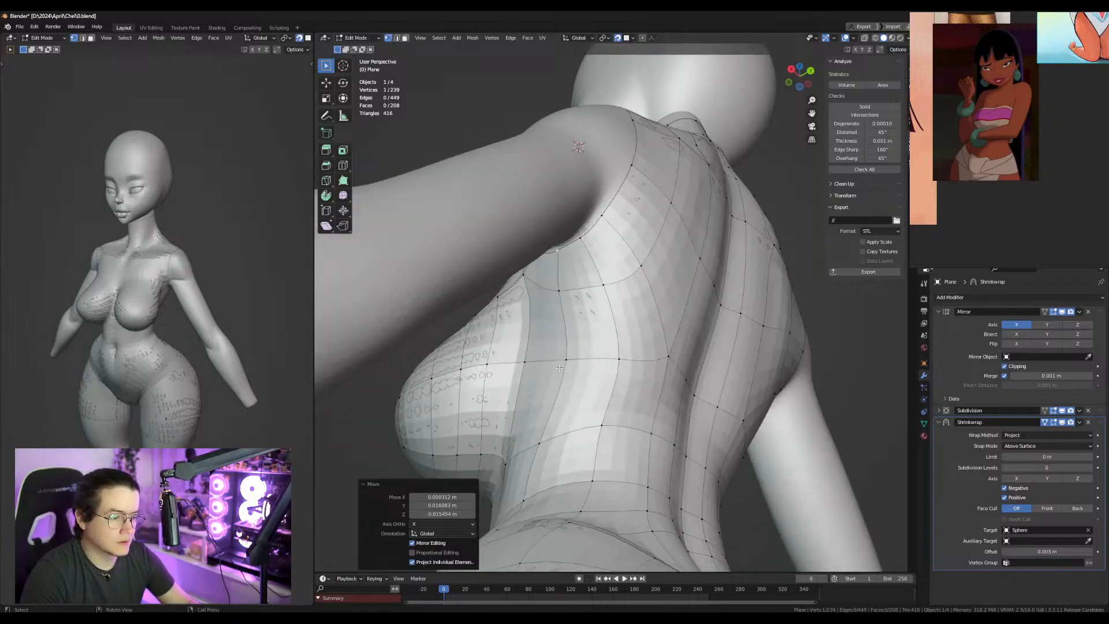
Reposition four vertices on the side of the back below the armpit to even out the faces.
{"action": "left_click", "coordinate": [566, 361]}
{"action": "key", "text": "g"}
{"action": "left_click", "coordinate": [552, 362]}
{"action": "left_click", "coordinate": [618, 360]}
{"action": "key", "text": "g"}
{"action": "left_click", "coordinate": [607, 362]}
{"action": "left_click", "coordinate": [603, 287]}
{"action": "key", "text": "g"}
{"action": "left_click", "coordinate": [604, 288]}
{"action": "middle_click_drag", "start_coordinate": [604, 289], "coordinate": [584, 267]}
{"action": "left_click", "coordinate": [595, 390]}
{"action": "key", "text": "g"}
{"action": "left_click", "coordinate": [590, 383]}
Delete the badly connected face on the side of the back and fill the opening with new faces.
{"action": "middle_click_drag", "start_coordinate": [590, 383], "coordinate": [620, 305]}
{"action": "key", "text": "3"}
{"action": "left_click", "coordinate": [634, 324]}
{"action": "key", "text": "x"}
{"action": "left_click", "coordinate": [636, 324]}
{"action": "key", "text": "ctrl+z"}
{"action": "key", "text": "x"}
{"action": "left_click", "coordinate": [644, 331]}
{"action": "key", "text": "2"}
{"action": "left_click", "coordinate": [607, 358]}
{"action": "key", "text": "f"}
{"action": "key", "text": "f"}
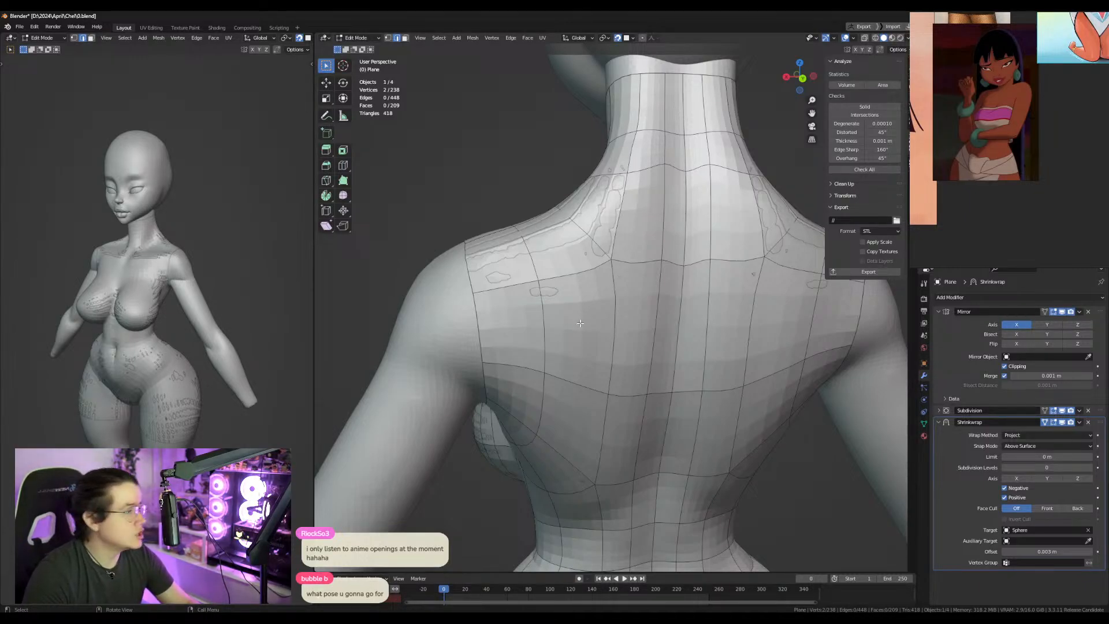
Save the Blender file before reworking the lower back.
{"action": "scroll", "coordinate": [584, 324], "scroll_direction": "down", "scroll_amount": 5}
{"action": "middle_click_drag", "start_coordinate": [595, 336], "coordinate": [595, 136], "text": "shift"}
{"action": "middle_click_drag", "start_coordinate": [604, 358], "coordinate": [637, 358]}
{"action": "scroll", "coordinate": [636, 358], "scroll_direction": "up", "scroll_amount": 3}
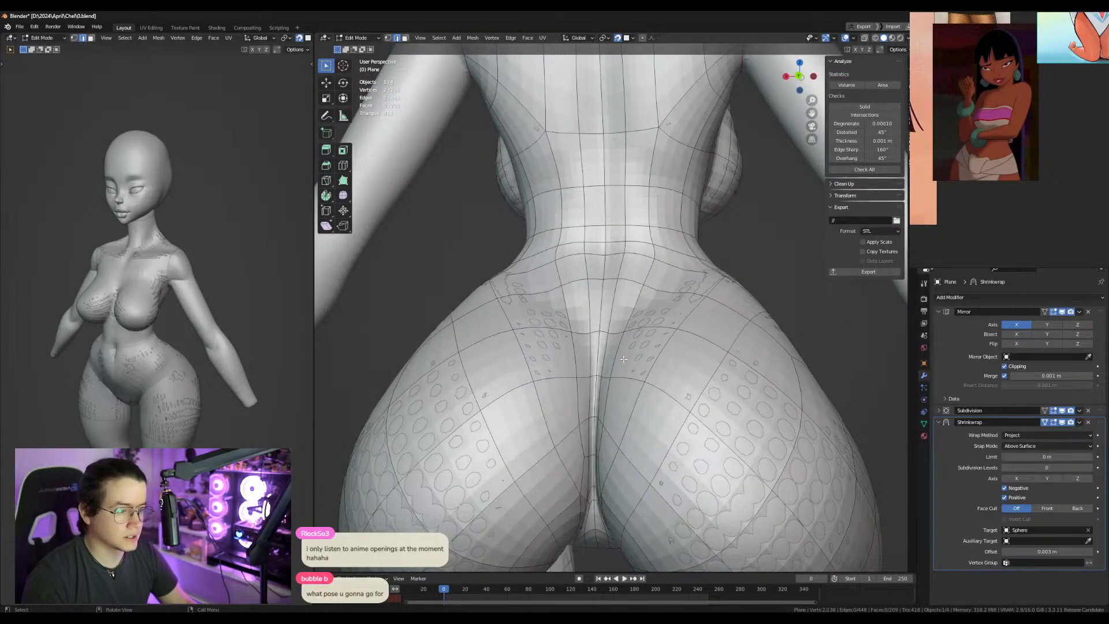
{"action": "middle_click_drag", "start_coordinate": [583, 356], "coordinate": [584, 380], "text": "shift"}
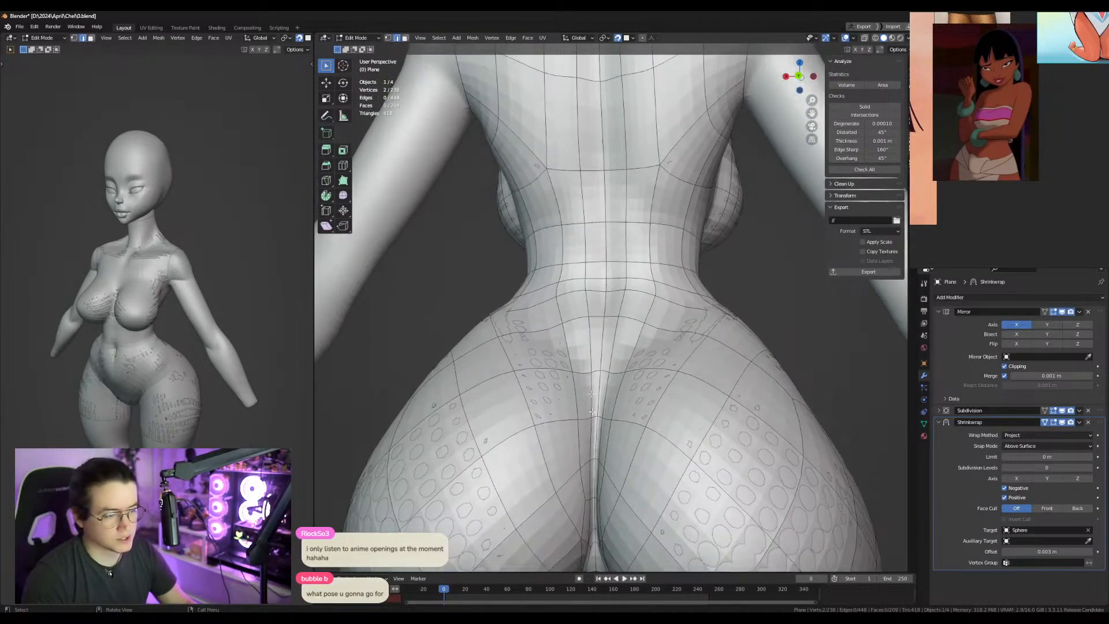
{"action": "key", "text": "k"}
{"action": "key", "text": "Escape"}
{"action": "key", "text": "ctrl+s"}
Knife a new edge across the faces at the tailbone and dissolve the edge beneath it.
{"action": "key", "text": "k"}
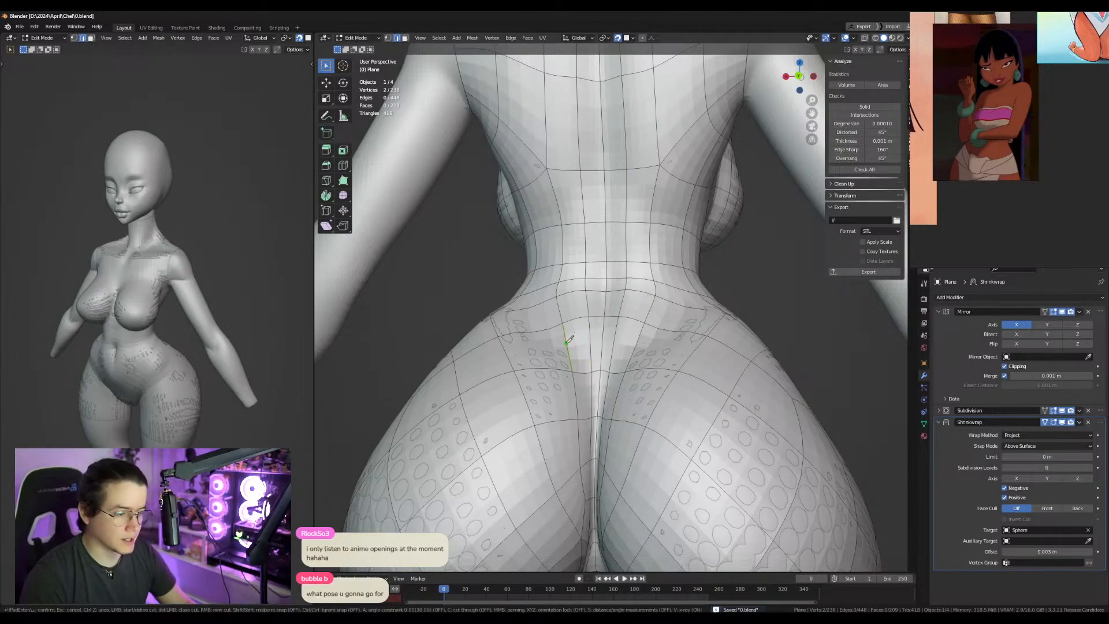
{"action": "left_click", "coordinate": [567, 342]}
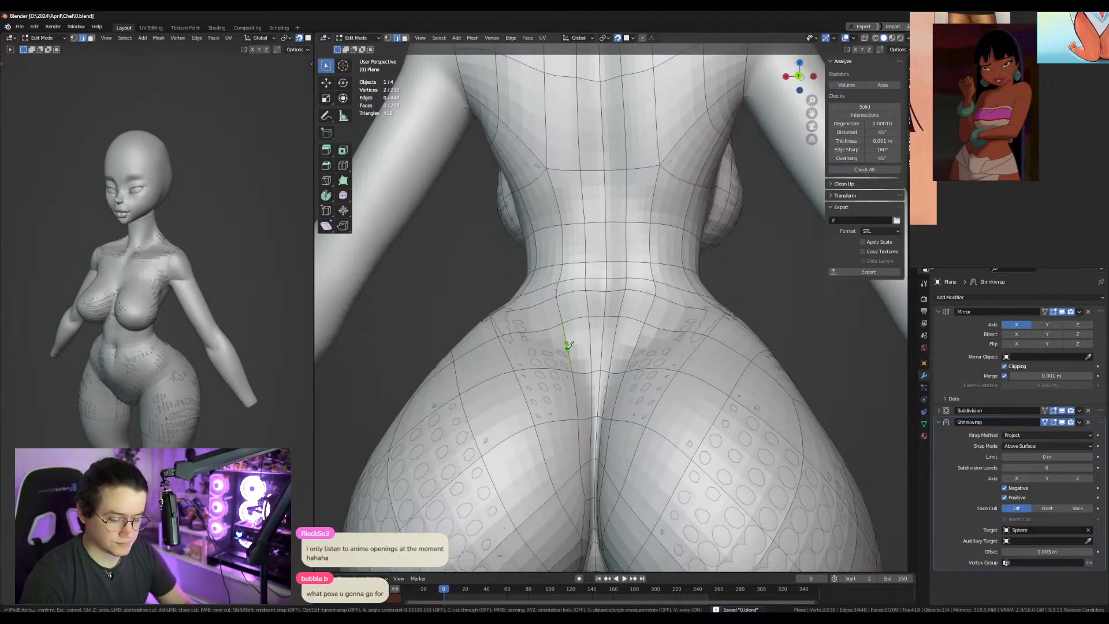
{"action": "left_click", "coordinate": [601, 348]}
{"action": "key", "text": "Return"}
{"action": "left_click", "coordinate": [574, 361]}
{"action": "key", "text": "ctrl+x"}
Subdivide an edge beside the tailbone's centre line and move the new vertex down toward the buttock cleft.
{"action": "key", "text": "1"}
{"action": "key", "text": "2"}
{"action": "left_click", "coordinate": [590, 328]}
{"action": "key", "text": "ctrl+e"}
{"action": "left_click", "coordinate": [597, 334]}
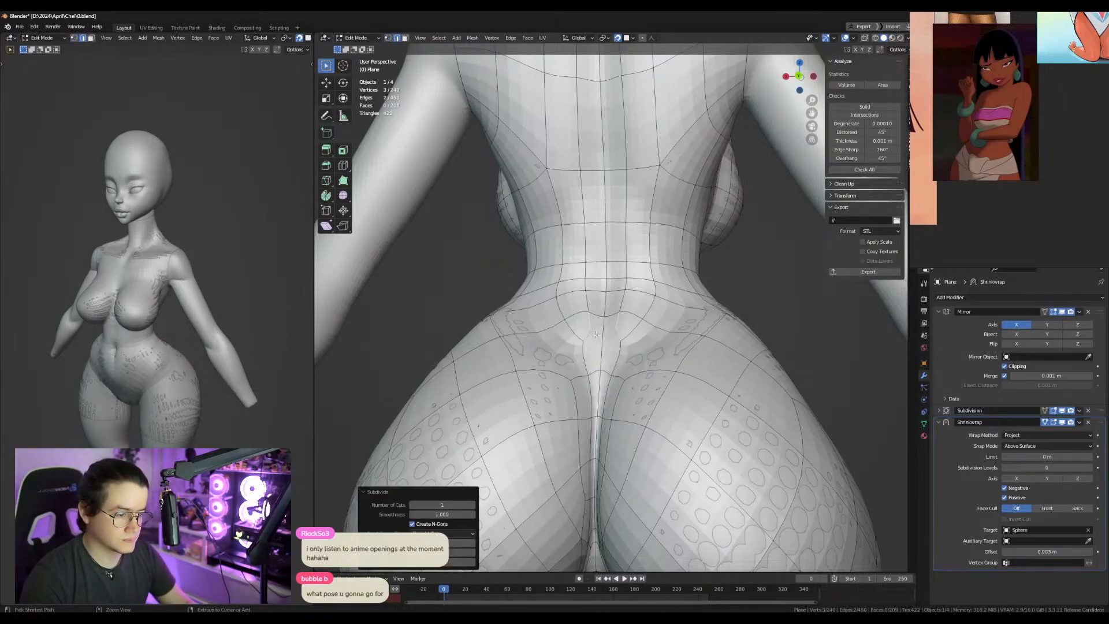
{"action": "key", "text": "1"}
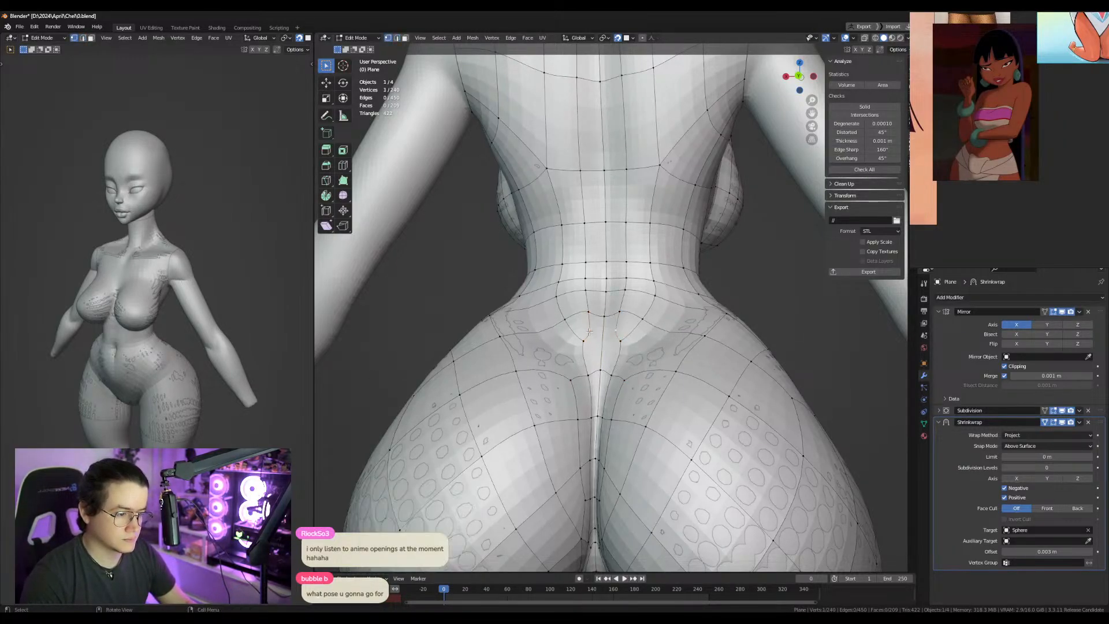
{"action": "key", "text": "g"}
{"action": "left_click", "coordinate": [608, 349]}
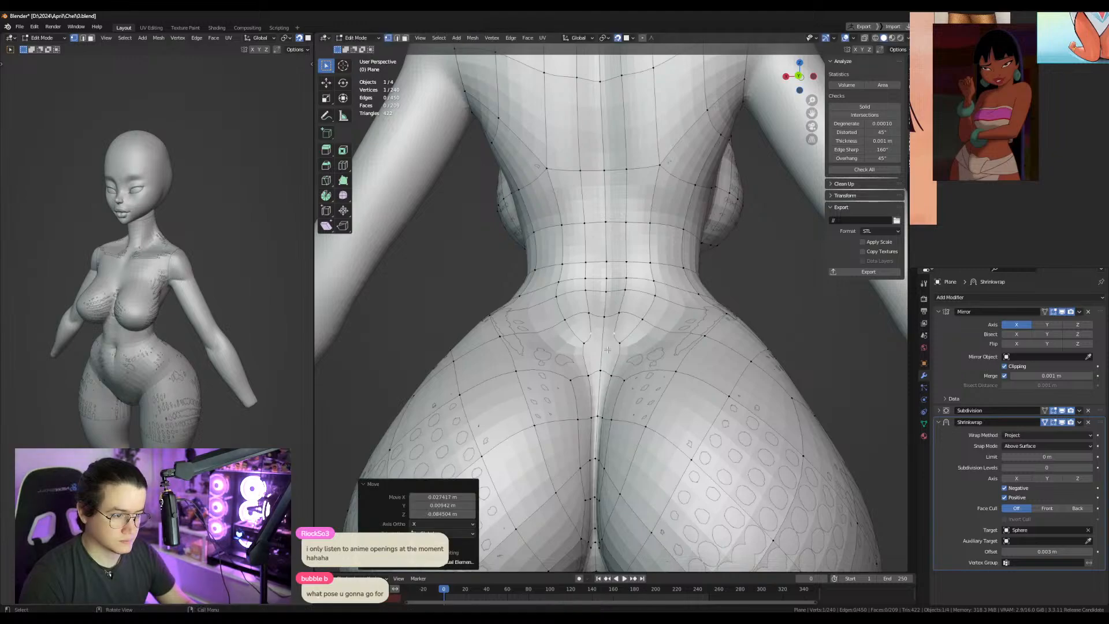
Subdivide the tailbone's centre edge, connect its new vertex to the neighbouring vertex, and adjust the vertex beside the cleft.
{"action": "key", "text": "2"}
{"action": "left_click", "coordinate": [606, 337]}
{"action": "key", "text": "ctrl+e"}
{"action": "left_click", "coordinate": [604, 337]}
{"action": "key", "text": "1"}
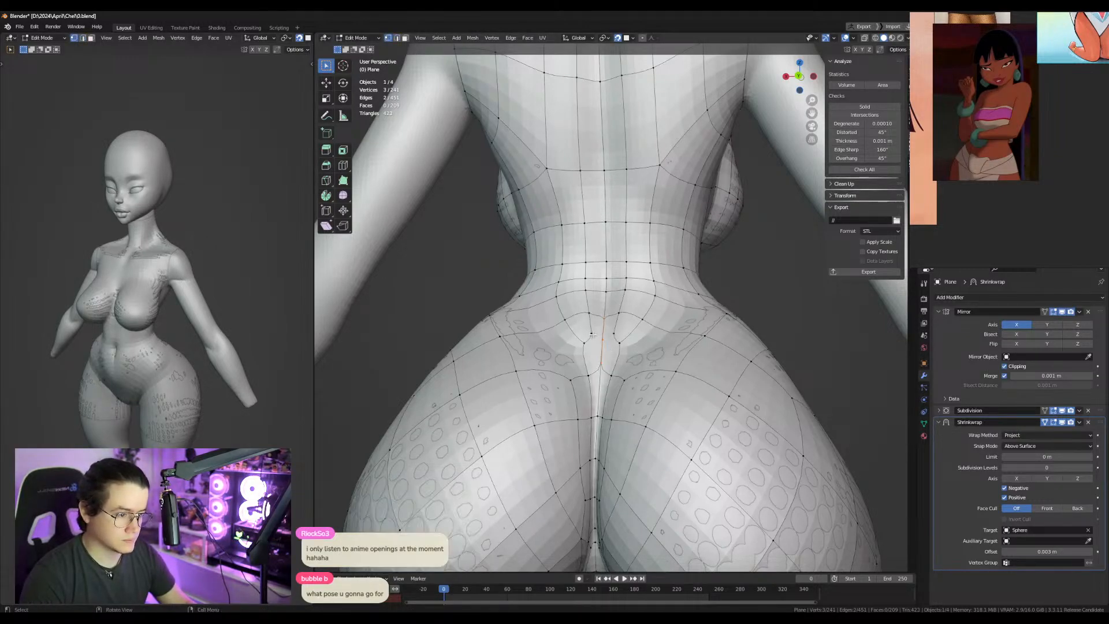
{"action": "key", "text": "j"}
{"action": "left_click", "coordinate": [593, 341]}
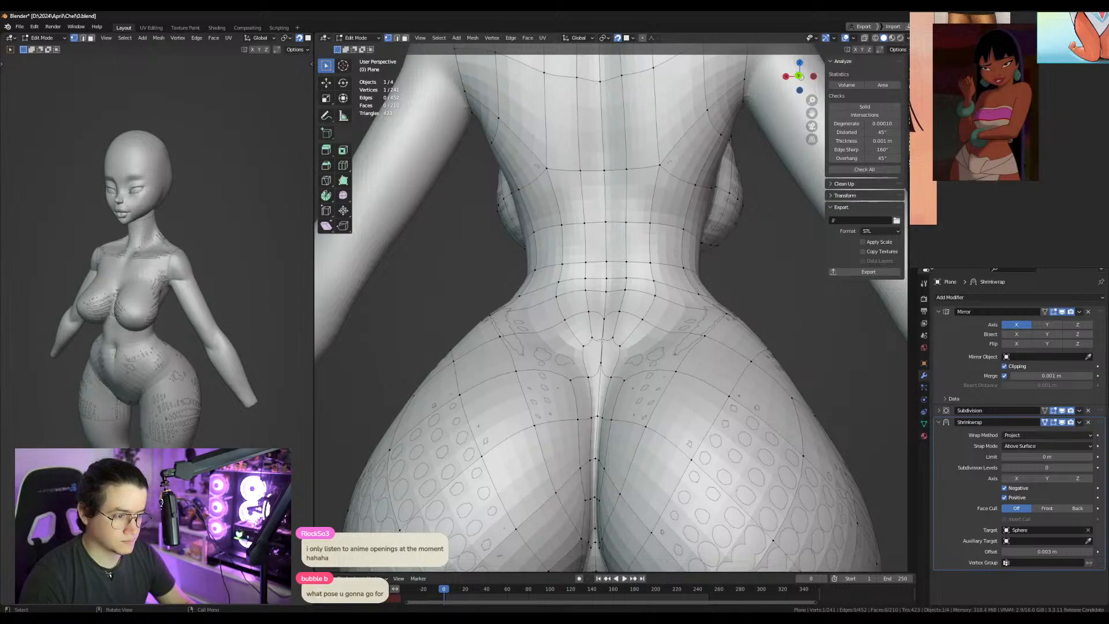
{"action": "key", "text": "g"}
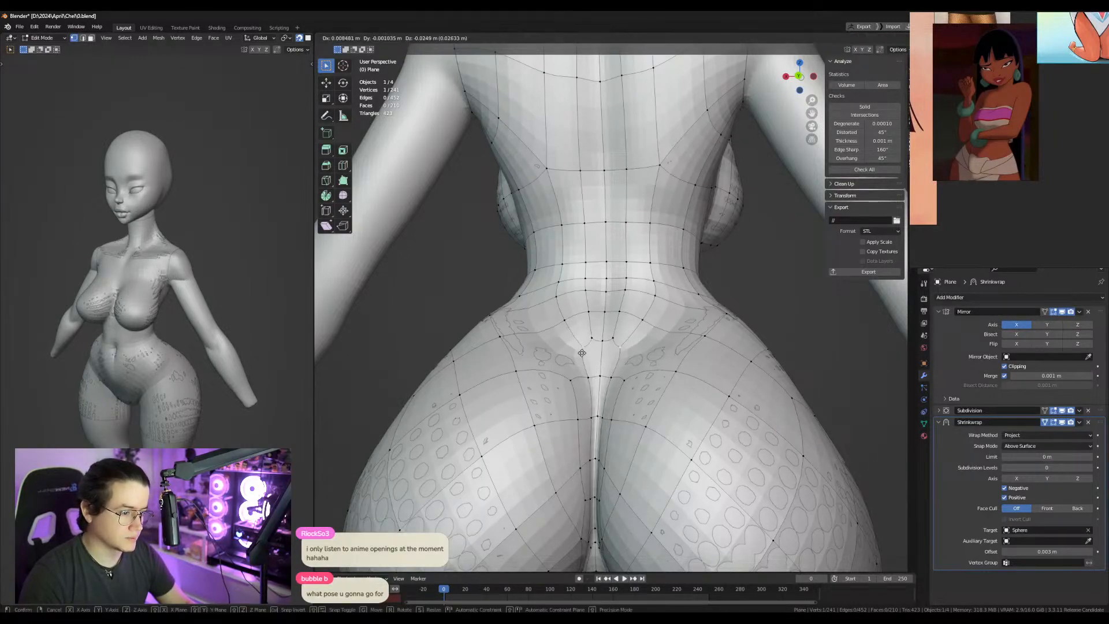
{"action": "left_click", "coordinate": [591, 355]}
Dissolve the extra edges running down the inner side of the buttock along the cleft.
{"action": "middle_click_drag", "start_coordinate": [597, 380], "coordinate": [599, 374]}
{"action": "key", "text": "2"}
{"action": "left_click", "coordinate": [588, 403], "text": "alt"}
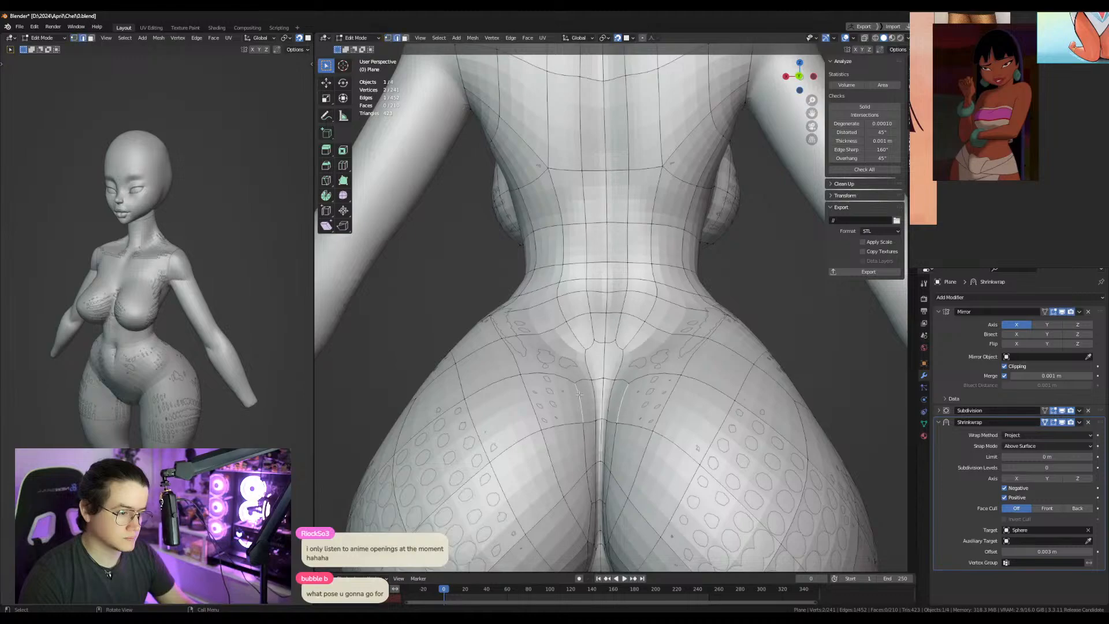
{"action": "key", "text": "ctrl+x"}
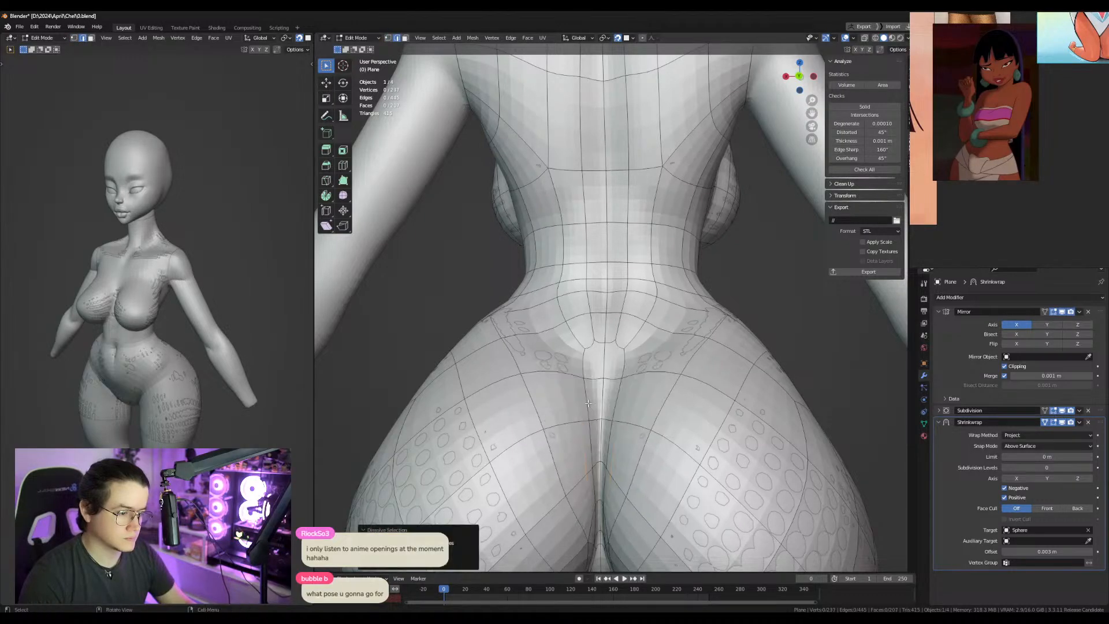
{"action": "middle_click_drag", "start_coordinate": [588, 429], "coordinate": [586, 402]}
{"action": "left_click", "coordinate": [586, 467]}
{"action": "key", "text": "ctrl+x"}
{"action": "key", "text": "1"}
{"action": "middle_click_drag", "start_coordinate": [587, 465], "coordinate": [580, 433]}
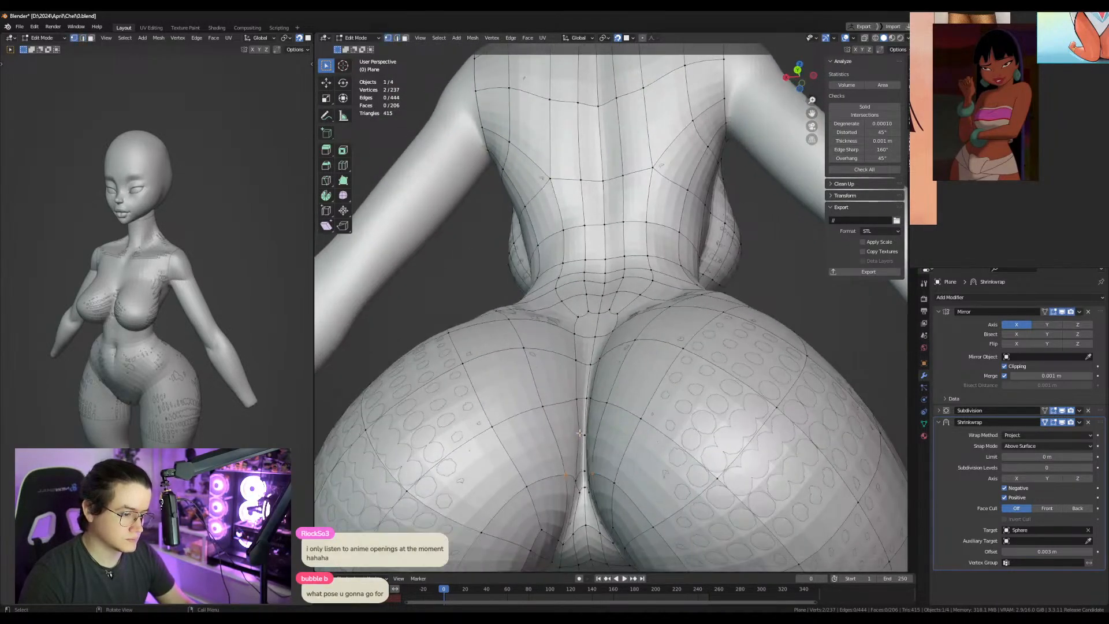
{"action": "key", "text": "2"}
{"action": "key", "text": "ctrl+x"}
{"action": "key", "text": "1"}
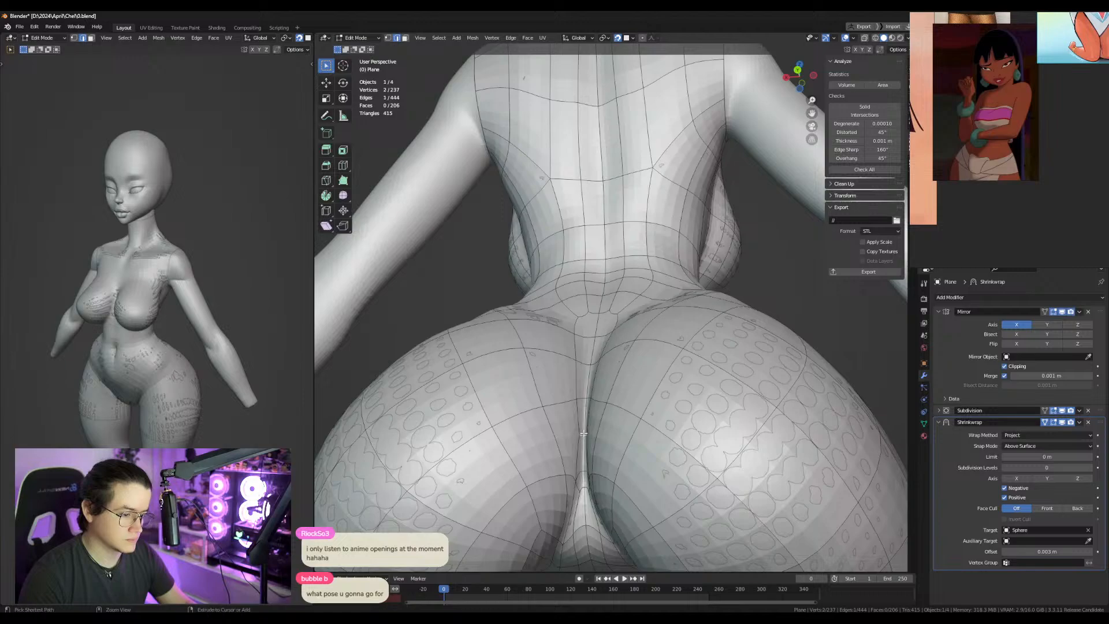
{"action": "middle_click_drag", "start_coordinate": [601, 438], "coordinate": [596, 344]}
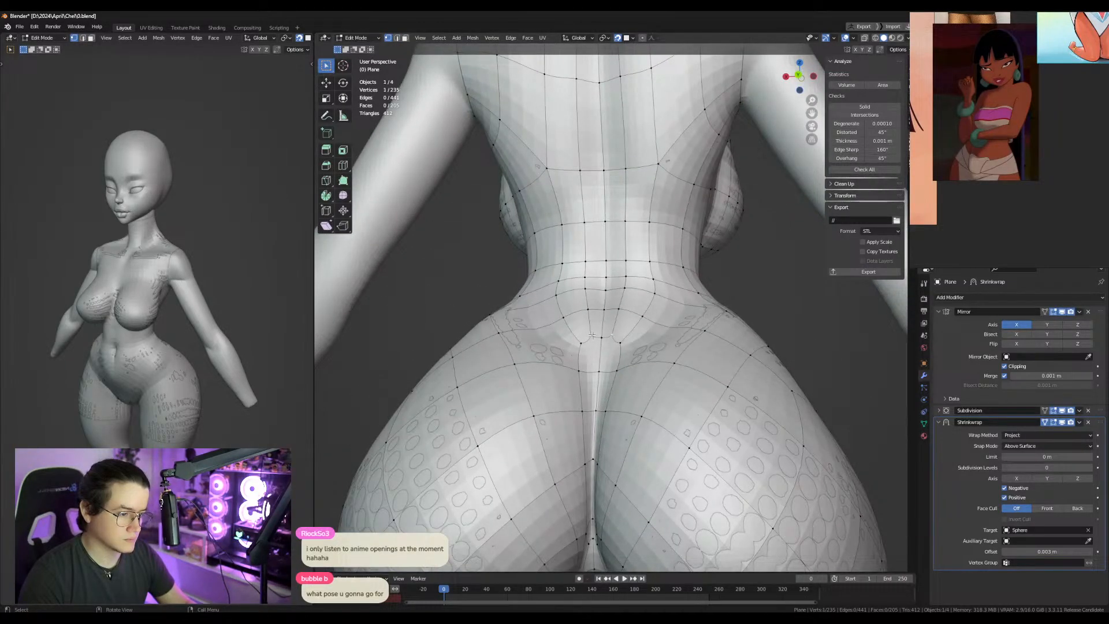
Undo the latest tailbone edits, merge the two vertices above the cleft at their center, and dissolve the leftover geometry.
{"action": "left_click", "coordinate": [581, 350]}
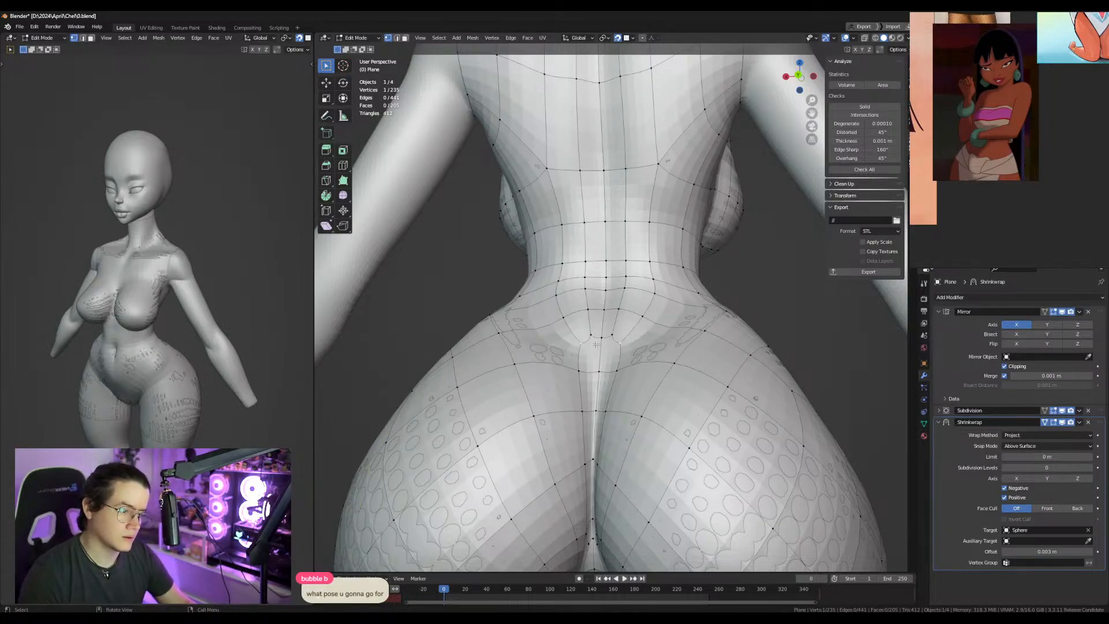
{"action": "key", "text": "ctrl+z"}
{"action": "key", "text": "ctrl+z"}
{"action": "key", "text": "ctrl+z"}
{"action": "key", "text": "ctrl+z"}
{"action": "key", "text": "ctrl+z"}
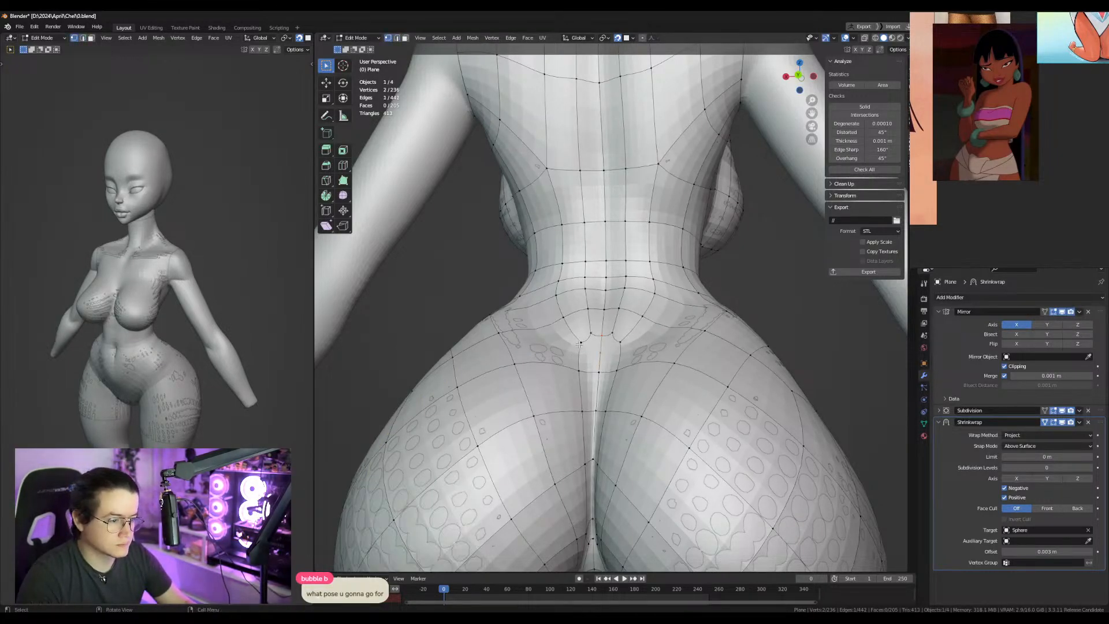
{"action": "key", "text": "m"}
{"action": "left_click", "coordinate": [620, 355]}
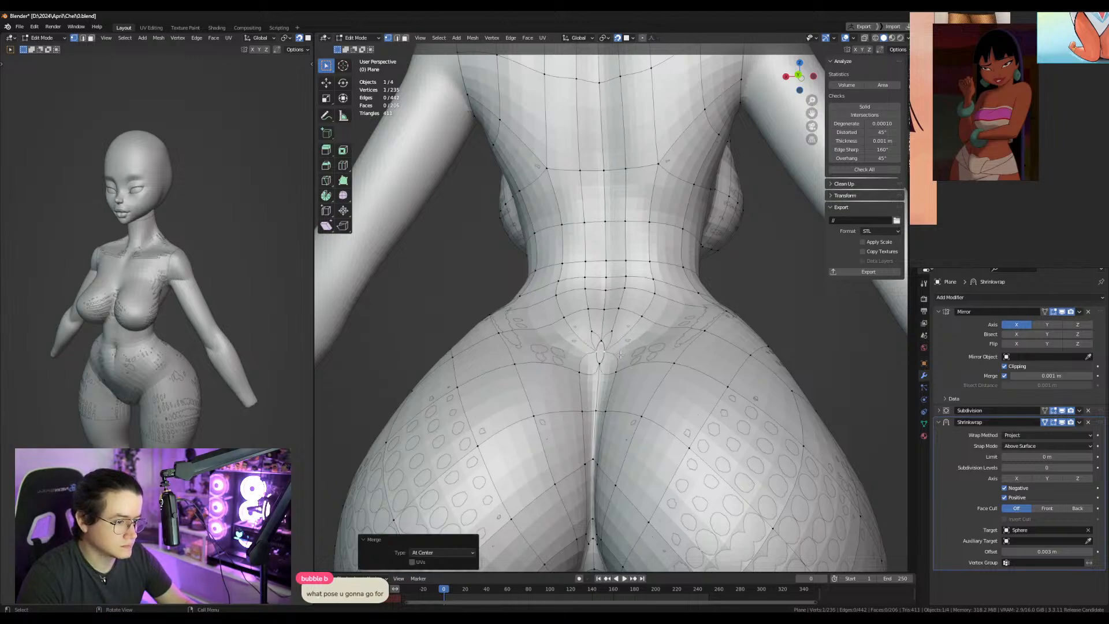
{"action": "key", "text": "ctrl+x"}
{"action": "key", "text": "2"}
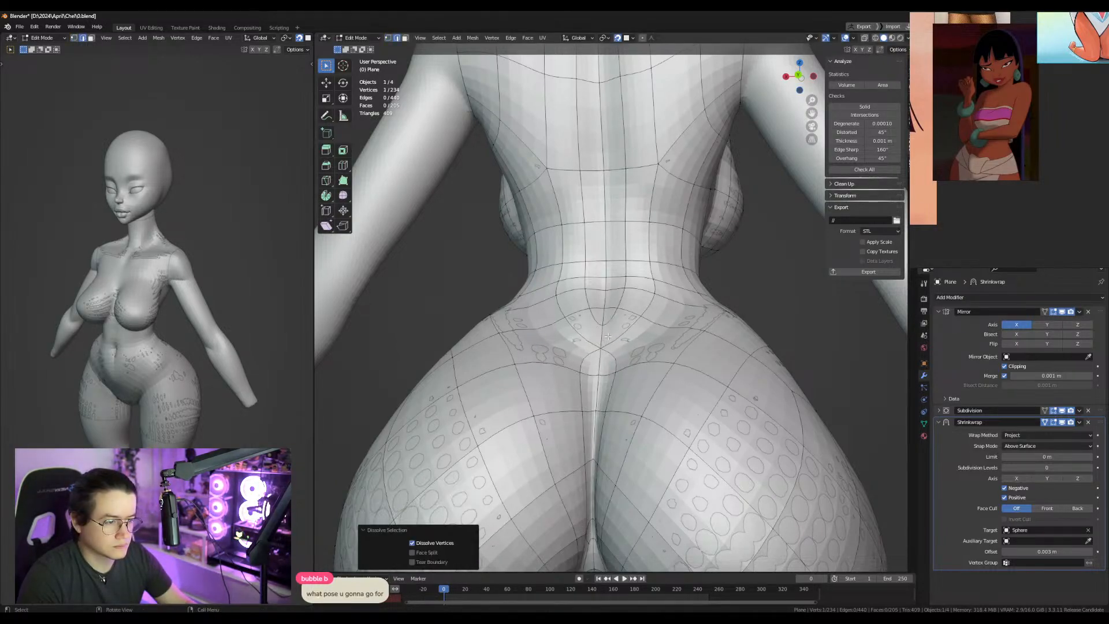
Subdivide an edge at the tailbone and move the new vertex into place above the buttock cleft.
{"action": "middle_click_drag", "start_coordinate": [608, 337], "coordinate": [608, 363], "text": "shift"}
{"action": "left_click", "coordinate": [595, 345]}
{"action": "right_click", "coordinate": [595, 345]}
{"action": "left_click", "coordinate": [595, 345]}
{"action": "key", "text": "1"}
{"action": "left_click", "coordinate": [595, 346]}
{"action": "key", "text": "g"}
{"action": "left_click", "coordinate": [596, 378]}
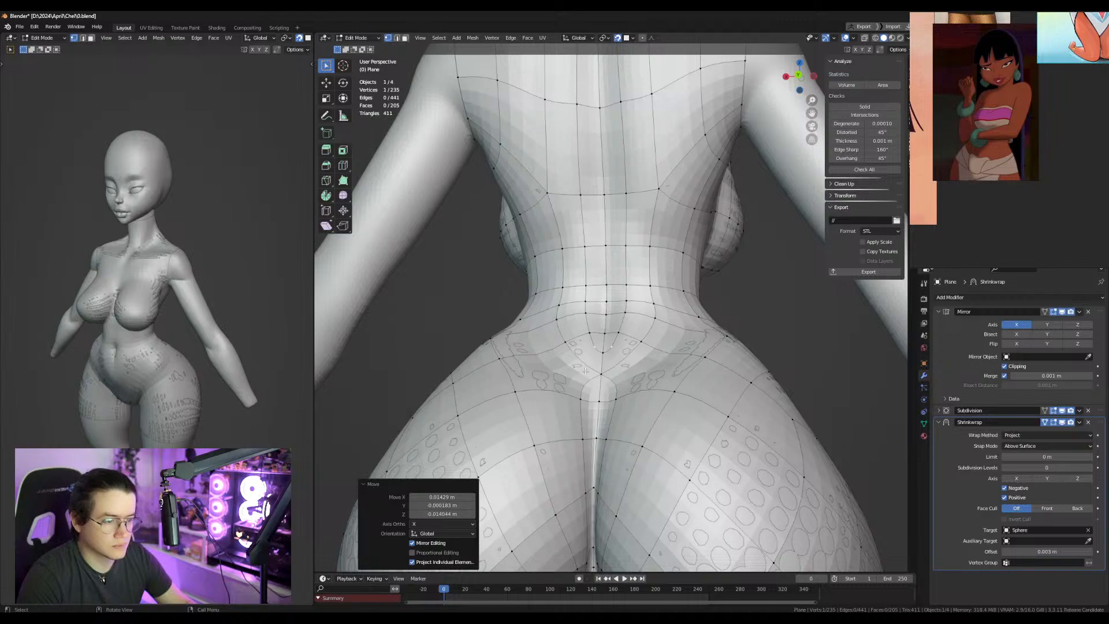
Reroute the tailbone edges by joining vertices down to the top of the cleft and dissolving two edges between them.
{"action": "left_click", "coordinate": [566, 345]}
{"action": "left_click", "coordinate": [581, 398], "text": "shift"}
{"action": "key", "text": "j"}
{"action": "key", "text": "2"}
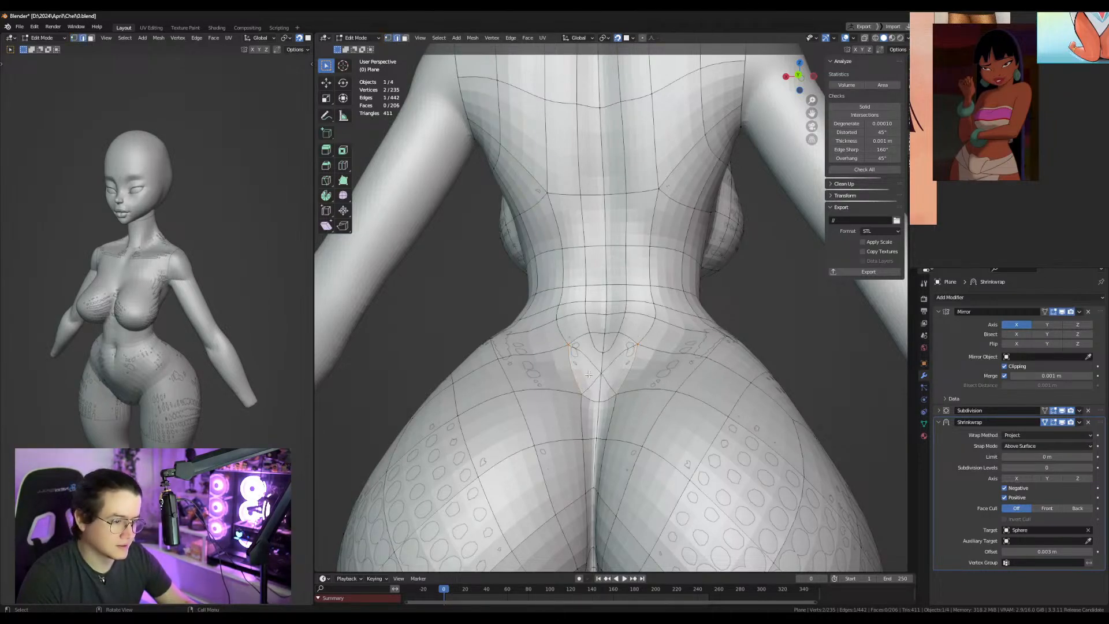
{"action": "left_click", "coordinate": [591, 366]}
{"action": "left_click", "coordinate": [592, 384], "text": "shift"}
{"action": "key", "text": "ctrl+x"}
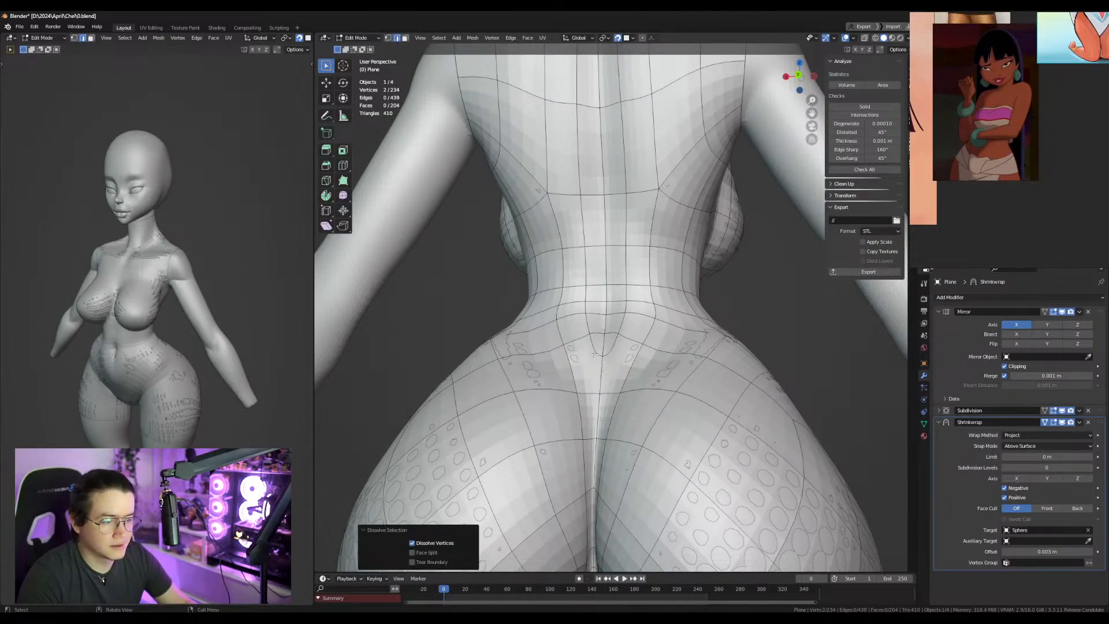
{"action": "key", "text": "1"}
{"action": "key", "text": "j"}
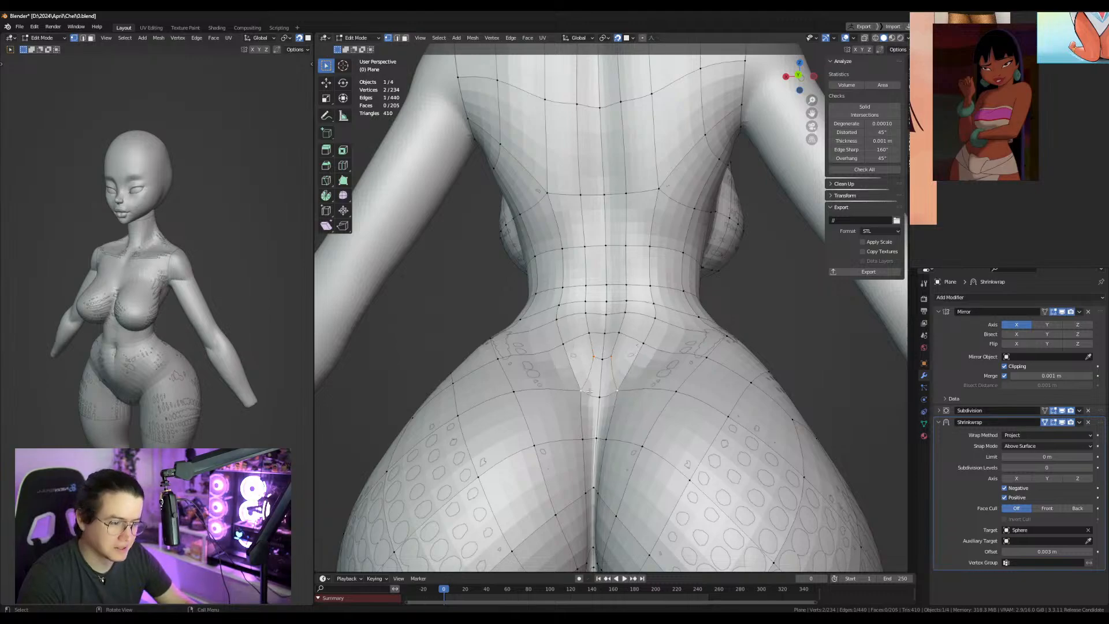
{"action": "scroll", "coordinate": [594, 393], "scroll_direction": "down", "scroll_amount": 5}
{"action": "scroll", "coordinate": [628, 381], "scroll_direction": "up", "scroll_amount": 5}
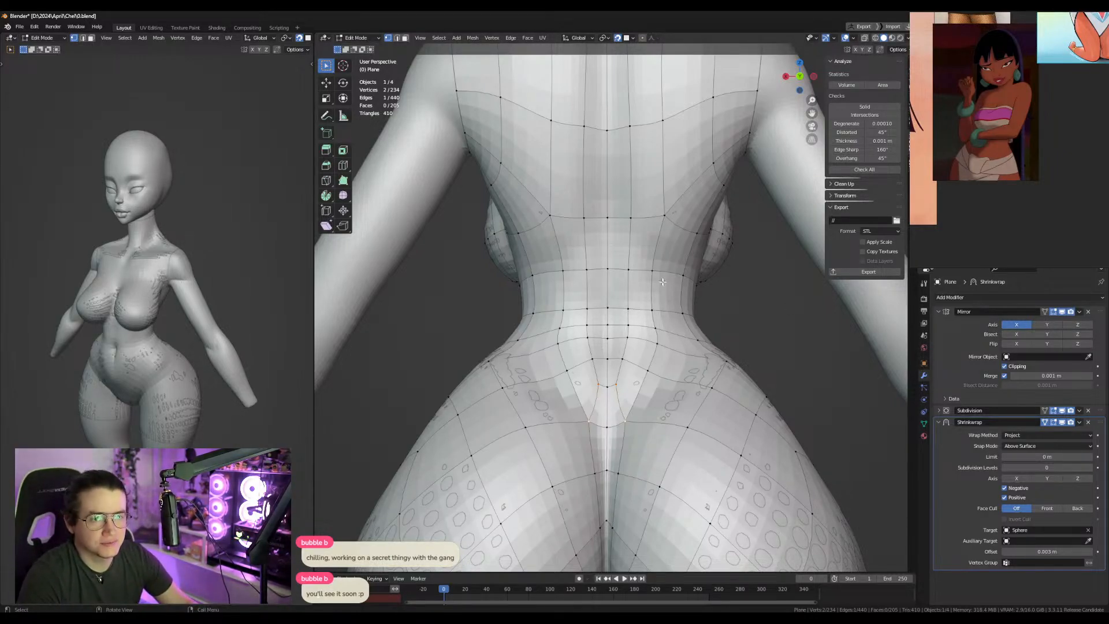
Reposition several vertices around the upper back and shoulder to smooth the flow of the faces.
{"action": "scroll", "coordinate": [661, 280], "scroll_direction": "down", "scroll_amount": 3}
{"action": "middle_click_drag", "start_coordinate": [607, 271], "coordinate": [565, 328]}
{"action": "scroll", "coordinate": [594, 322], "scroll_direction": "up", "scroll_amount": 3}
{"action": "left_click", "coordinate": [553, 320]}
{"action": "key", "text": "g"}
{"action": "left_click", "coordinate": [543, 304]}
{"action": "left_click", "coordinate": [607, 267]}
{"action": "key", "text": "g"}
{"action": "left_click", "coordinate": [602, 265]}
{"action": "key", "text": "g"}
{"action": "left_click", "coordinate": [591, 271]}
{"action": "left_click", "coordinate": [536, 309]}
{"action": "key", "text": "g"}
{"action": "left_click", "coordinate": [524, 310]}
{"action": "key", "text": "g"}
{"action": "left_click", "coordinate": [519, 310]}
{"action": "middle_click_drag", "start_coordinate": [519, 310], "coordinate": [595, 302]}
{"action": "left_click", "coordinate": [590, 298]}
{"action": "key", "text": "g"}
{"action": "left_click", "coordinate": [600, 298]}
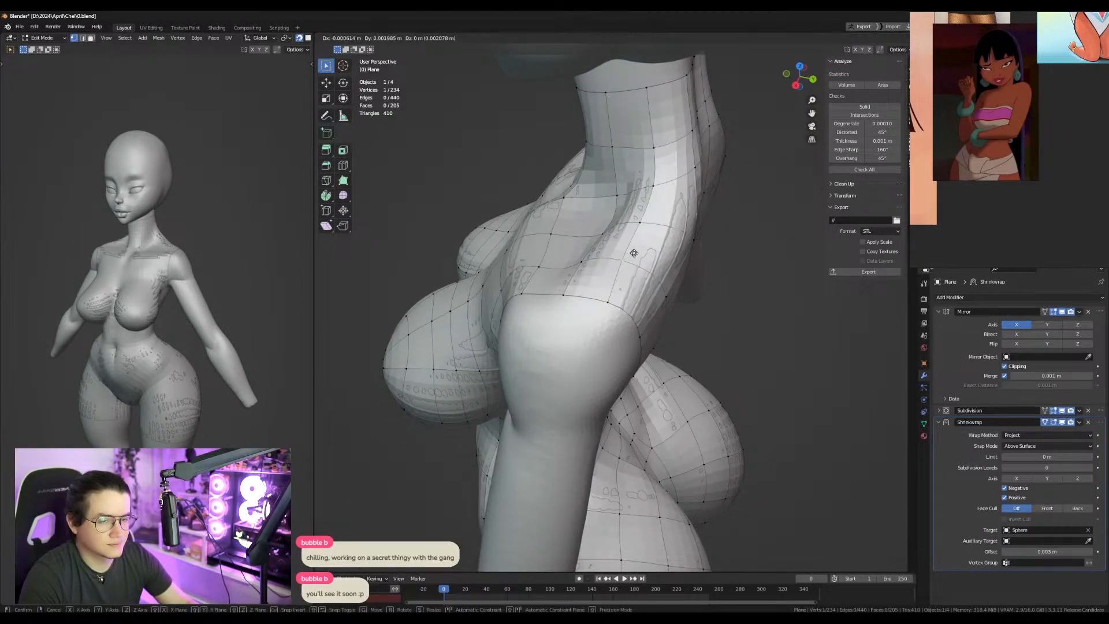
Move three vertices between the shoulder and the base of the neck to even out the spacing.
{"action": "middle_click_drag", "start_coordinate": [639, 268], "coordinate": [588, 345]}
{"action": "left_click", "coordinate": [646, 304]}
{"action": "key", "text": "g"}
{"action": "left_click", "coordinate": [652, 305]}
{"action": "left_click", "coordinate": [599, 312]}
{"action": "key", "text": "g"}
{"action": "left_click", "coordinate": [609, 310]}
{"action": "left_click", "coordinate": [619, 286]}
{"action": "key", "text": "g"}
{"action": "left_click", "coordinate": [621, 286]}
Inset the strip of three faces running from the upper chest up the front of the neck.
{"action": "key", "text": "3"}
{"action": "left_click", "coordinate": [570, 354]}
{"action": "left_click", "coordinate": [570, 309], "text": "ctrl"}
{"action": "middle_click_drag", "start_coordinate": [569, 310], "coordinate": [583, 314]}
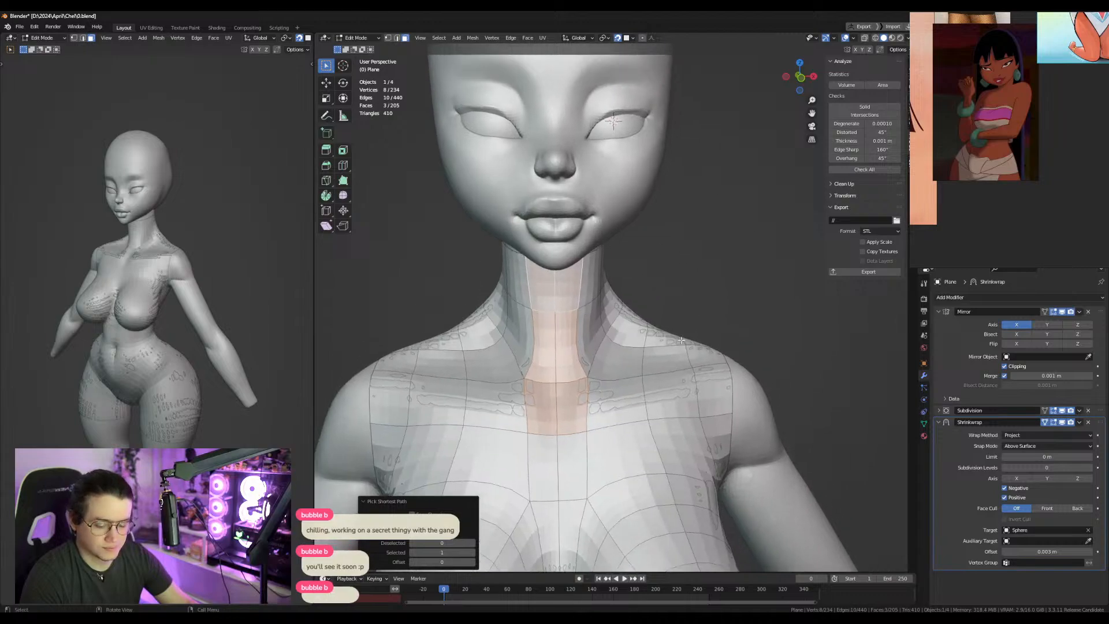
{"action": "key", "text": "i"}
{"action": "left_click", "coordinate": [684, 341]}
{"action": "key", "text": "1"}
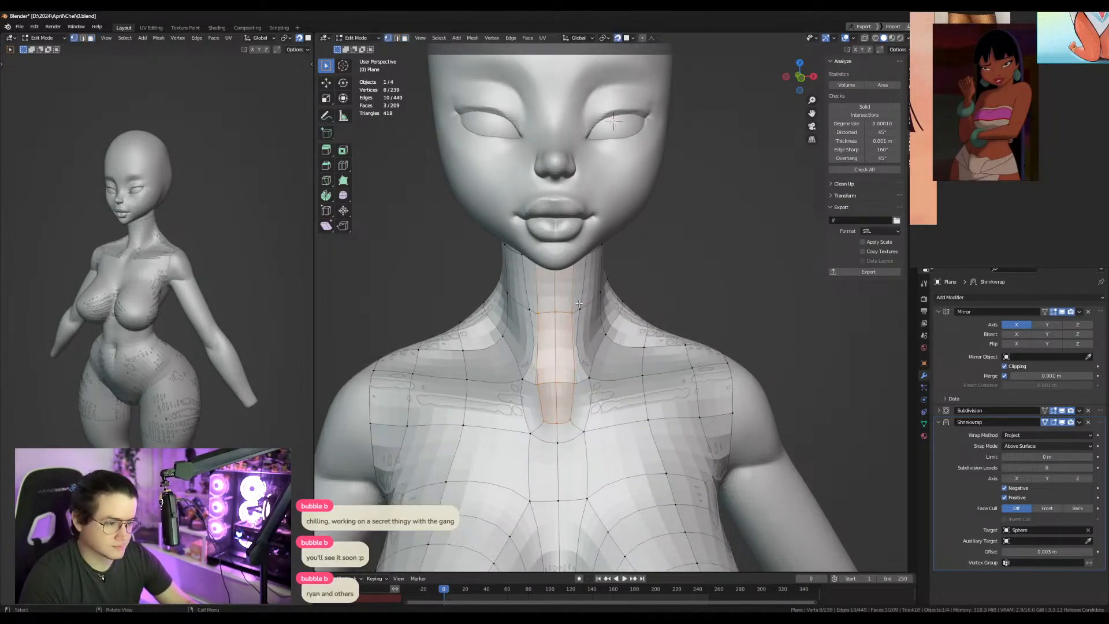
Move an outer vertex of the inset sideways on the front of the neck.
{"action": "middle_click_drag", "start_coordinate": [584, 309], "coordinate": [572, 347]}
{"action": "key", "text": "g"}
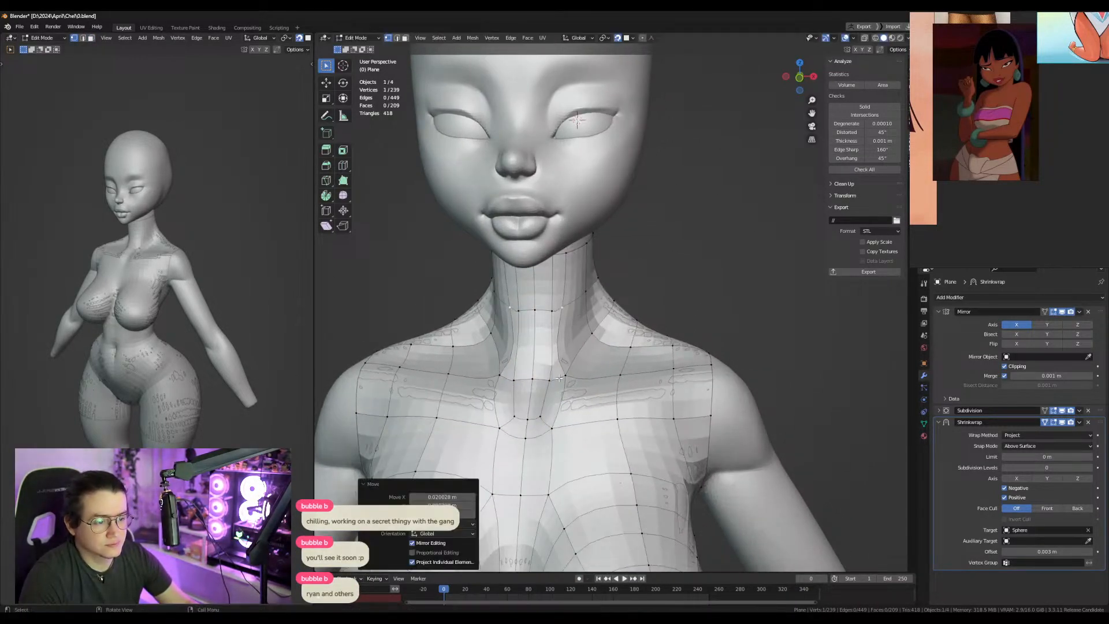
{"action": "left_click", "coordinate": [565, 373]}
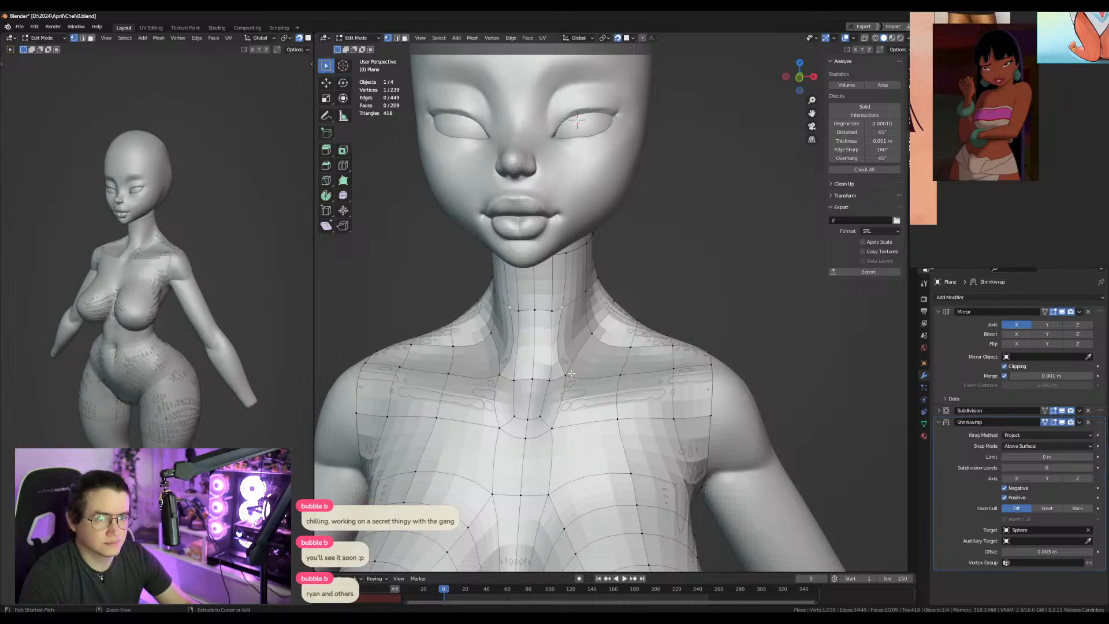
Undo the inset on the front of the neck and redo it.
{"action": "key", "text": "ctrl+z"}
{"action": "key", "text": "ctrl+z"}
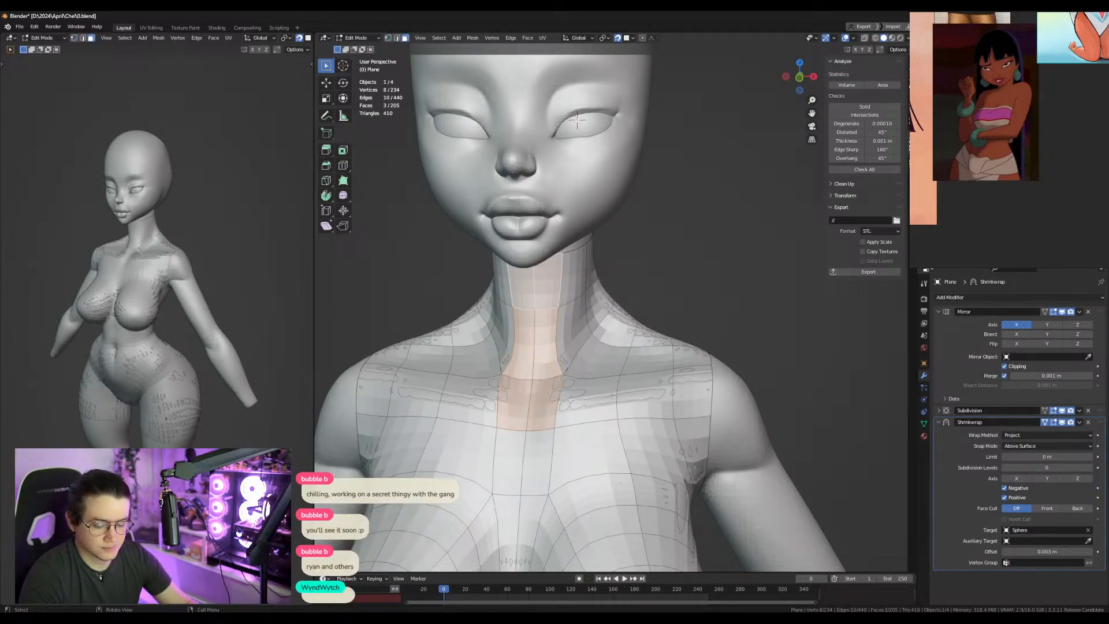
{"action": "key", "text": "ctrl+shift+z"}
{"action": "key", "text": "ctrl+shift+z"}
Move the vertices beside the inset strip outward along the side of the neck and near the collarbone.
{"action": "left_click", "coordinate": [565, 375]}
{"action": "key", "text": "g"}
{"action": "left_click", "coordinate": [568, 377]}
{"action": "left_click", "coordinate": [571, 313]}
{"action": "key", "text": "g"}
{"action": "left_click", "coordinate": [579, 311]}
{"action": "middle_click_drag", "start_coordinate": [579, 311], "coordinate": [540, 344]}
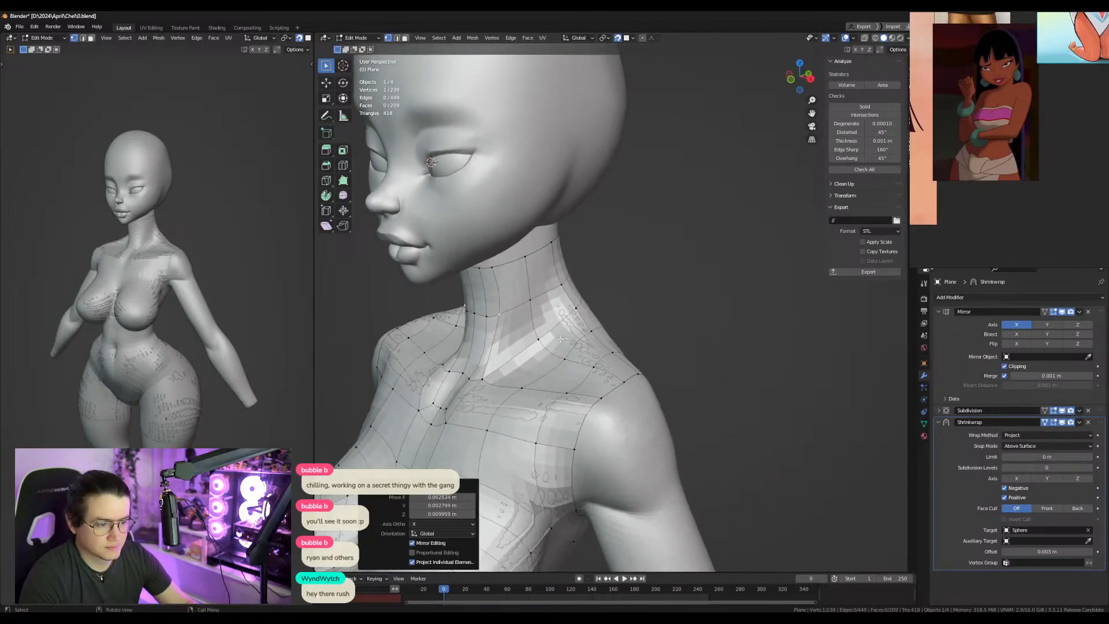
{"action": "key", "text": "g"}
{"action": "left_click", "coordinate": [489, 378]}
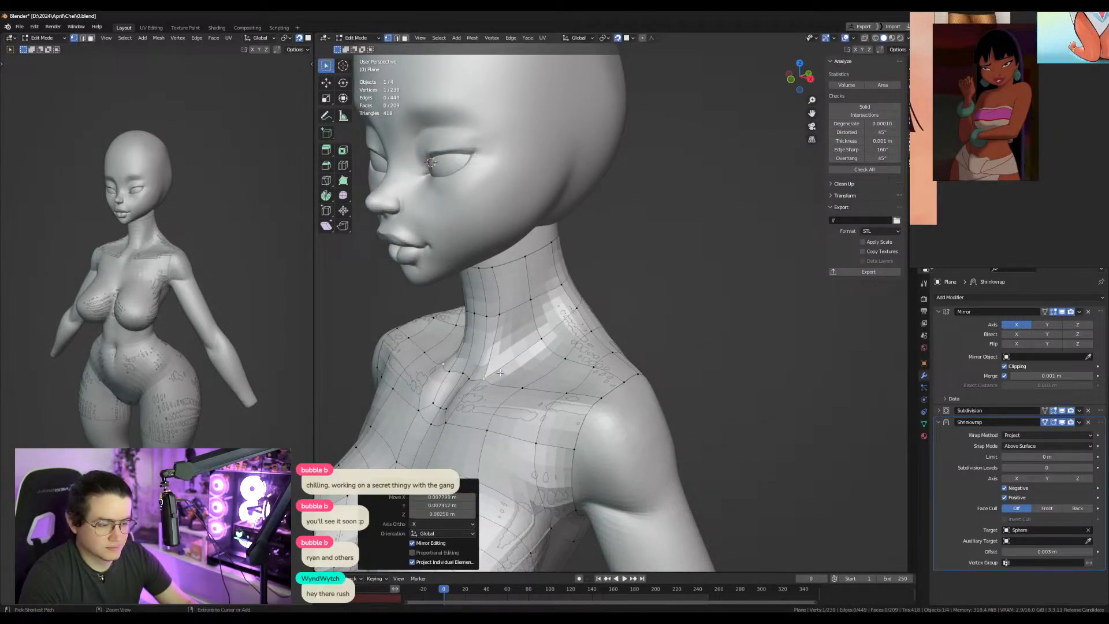
{"action": "left_click", "coordinate": [493, 367], "text": "alt"}
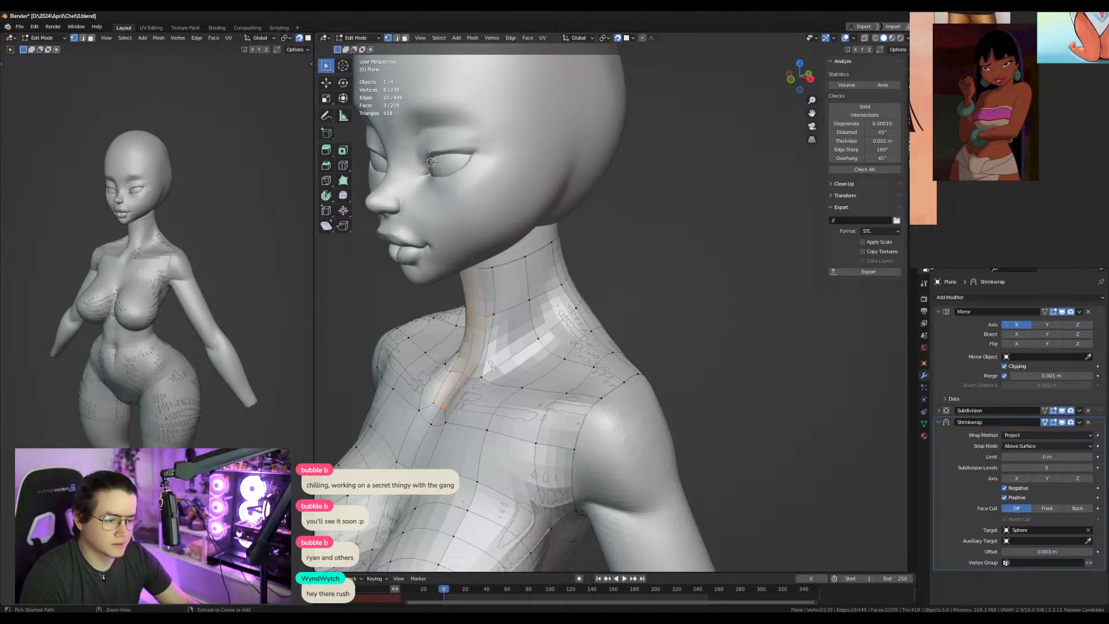
{"action": "left_click", "coordinate": [501, 366]}
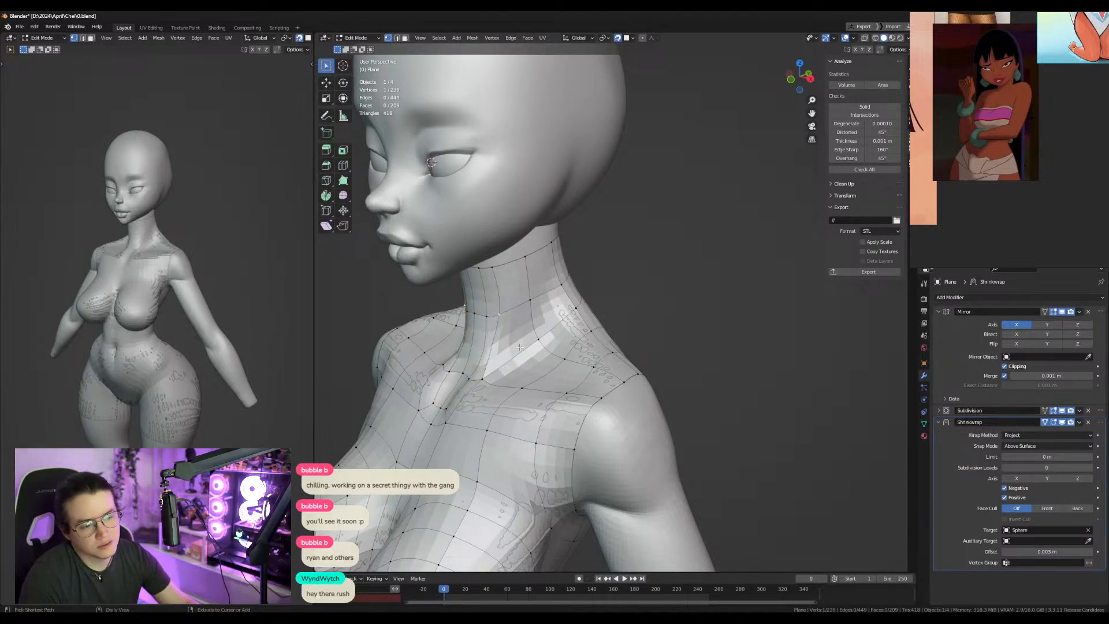
Shift two vertices of the neck's upper edge backward along its side and nudge one vertex lower on the neck.
{"action": "middle_click_drag", "start_coordinate": [550, 310], "coordinate": [537, 310]}
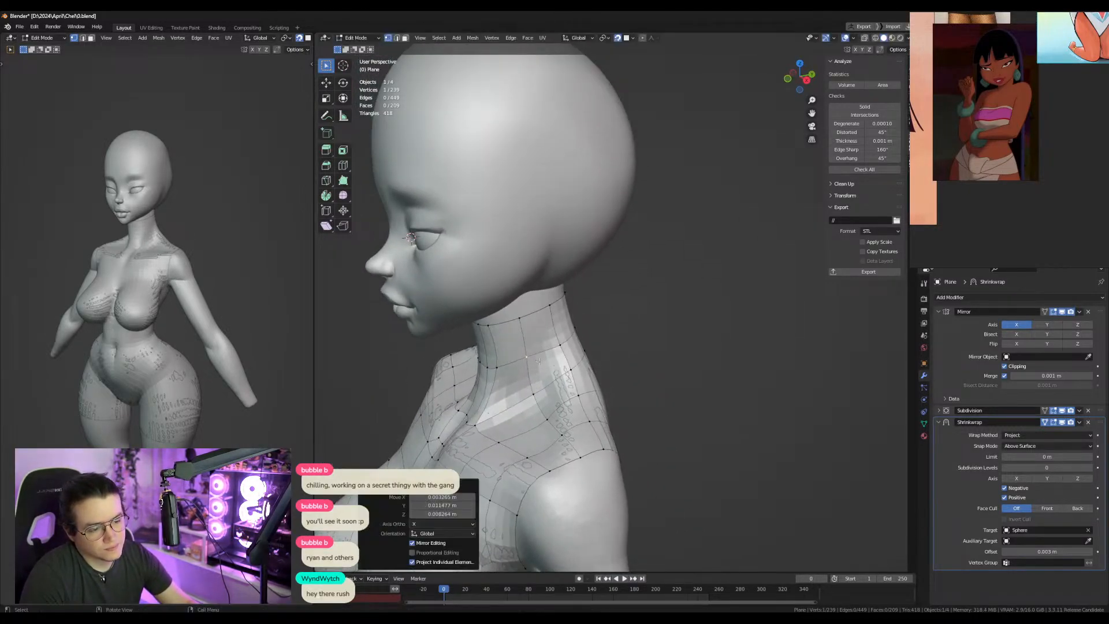
{"action": "left_click", "coordinate": [521, 317]}
{"action": "key", "text": "g"}
{"action": "left_click", "coordinate": [538, 316]}
{"action": "left_click", "coordinate": [494, 325]}
{"action": "key", "text": "g"}
{"action": "left_click", "coordinate": [523, 323]}
{"action": "left_click", "coordinate": [502, 365]}
{"action": "key", "text": "g"}
{"action": "left_click", "coordinate": [508, 365]}
Try to dissolve the inset edges at the base of the neck's front.
{"action": "middle_click_drag", "start_coordinate": [509, 365], "coordinate": [566, 371]}
{"action": "middle_click_drag", "start_coordinate": [535, 417], "coordinate": [582, 363], "text": "shift"}
{"action": "key", "text": "3"}
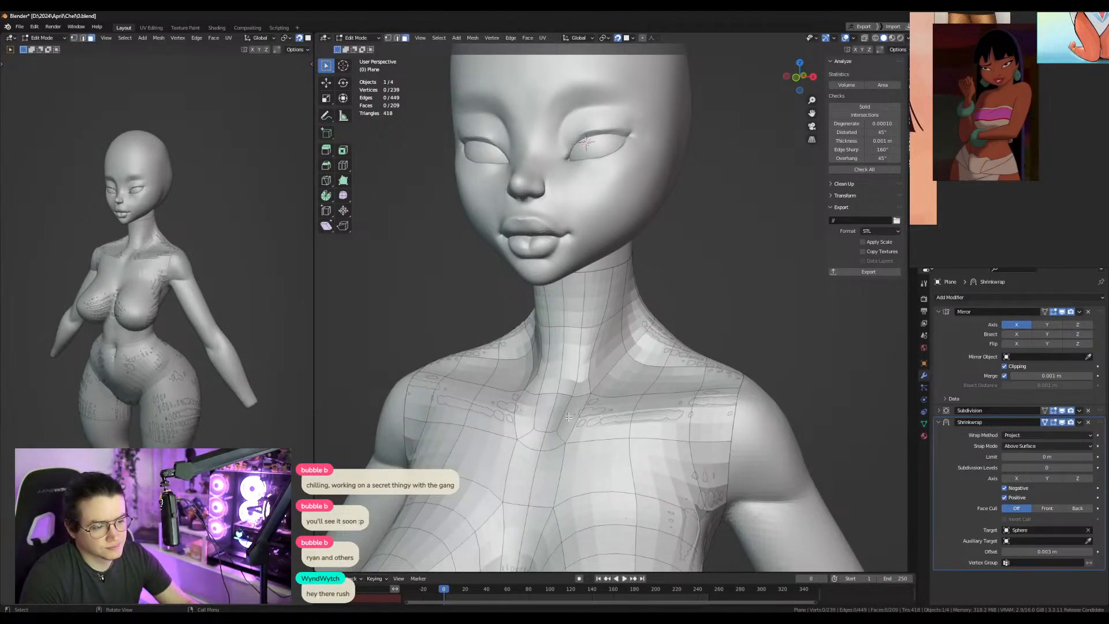
{"action": "key", "text": "ctrl+x"}
{"action": "double_click", "coordinate": [559, 404]}
{"action": "key", "text": "ctrl+x"}
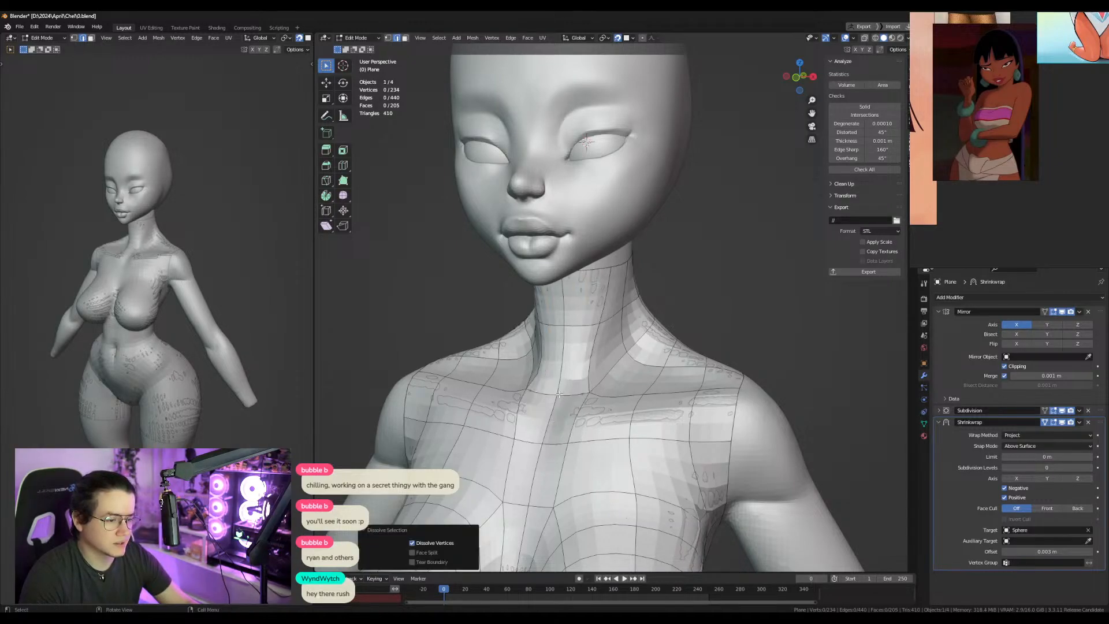
Try to move two vertices at the base of the neck's front downward toward the collarbone.
{"action": "key", "text": "1"}
{"action": "left_click", "coordinate": [559, 395]}
{"action": "key", "text": "g"}
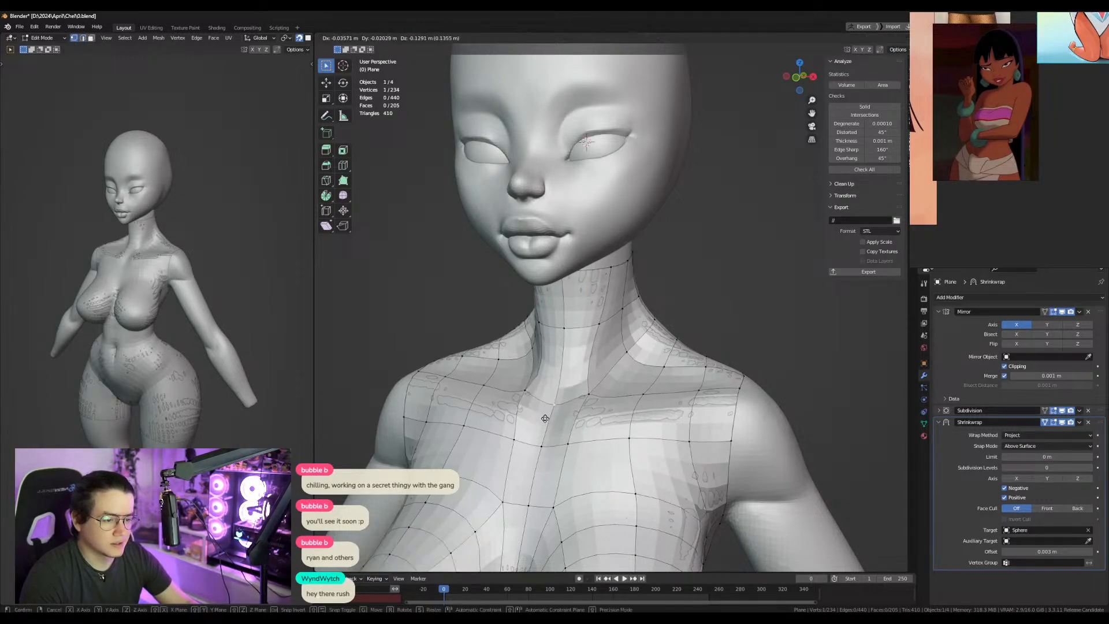
{"action": "left_click", "coordinate": [553, 409]}
{"action": "left_click", "coordinate": [584, 399]}
{"action": "key", "text": "g"}
{"action": "left_click", "coordinate": [582, 406]}
Try to inset the strip of faces running up the front of the neck.
{"action": "key", "text": "3"}
{"action": "left_click", "coordinate": [576, 386], "text": "ctrl+shift"}
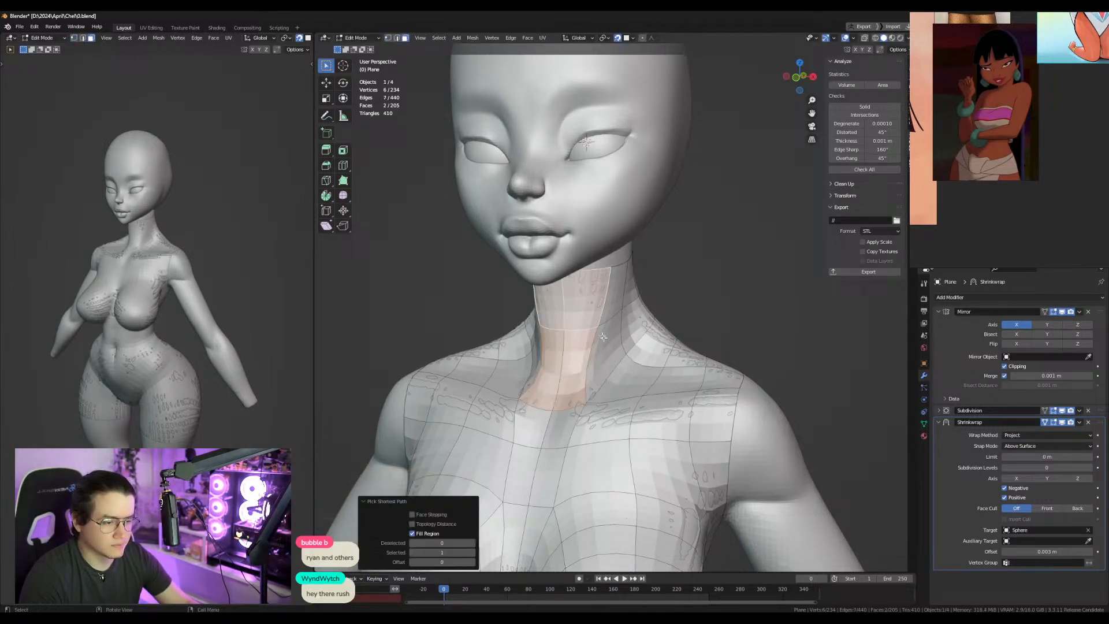
{"action": "key", "text": "i"}
{"action": "left_click", "coordinate": [617, 357]}
{"action": "mouse_move", "coordinate": [617, 357]}
{"action": "middle_mouse_down"}
{"action": "mouse_move", "coordinate": [543, 362]}
{"action": "mouse_move", "coordinate": [615, 363]}
{"action": "middle_mouse_up"}
Undo the new inset, the neck-base vertex moves and the dissolved edges on the front of the neck.
{"action": "key", "text": "ctrl+z"}
{"action": "key", "text": "ctrl+z"}
{"action": "key", "text": "ctrl+z"}
{"action": "key", "text": "ctrl+z"}
{"action": "key", "text": "ctrl+z"}
{"action": "key", "text": "ctrl+z"}
{"action": "key", "text": "ctrl+z"}
{"action": "key", "text": "ctrl+z"}
{"action": "key", "text": "ctrl+z"}
{"action": "key", "text": "ctrl+z"}
{"action": "key", "text": "ctrl+z"}
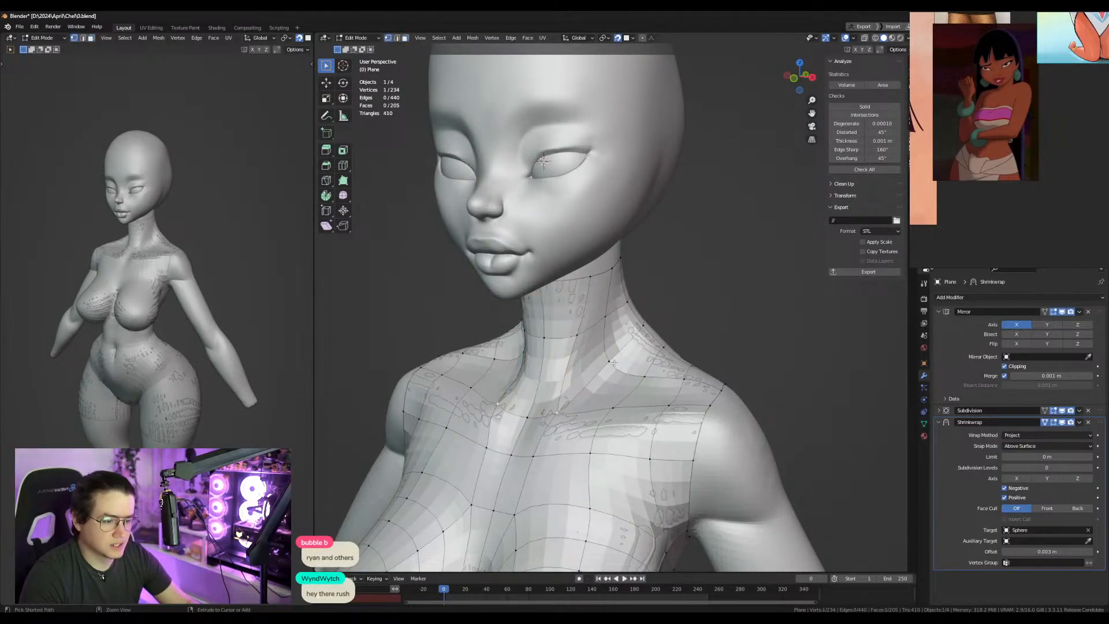
{"action": "key", "text": "ctrl+z"}
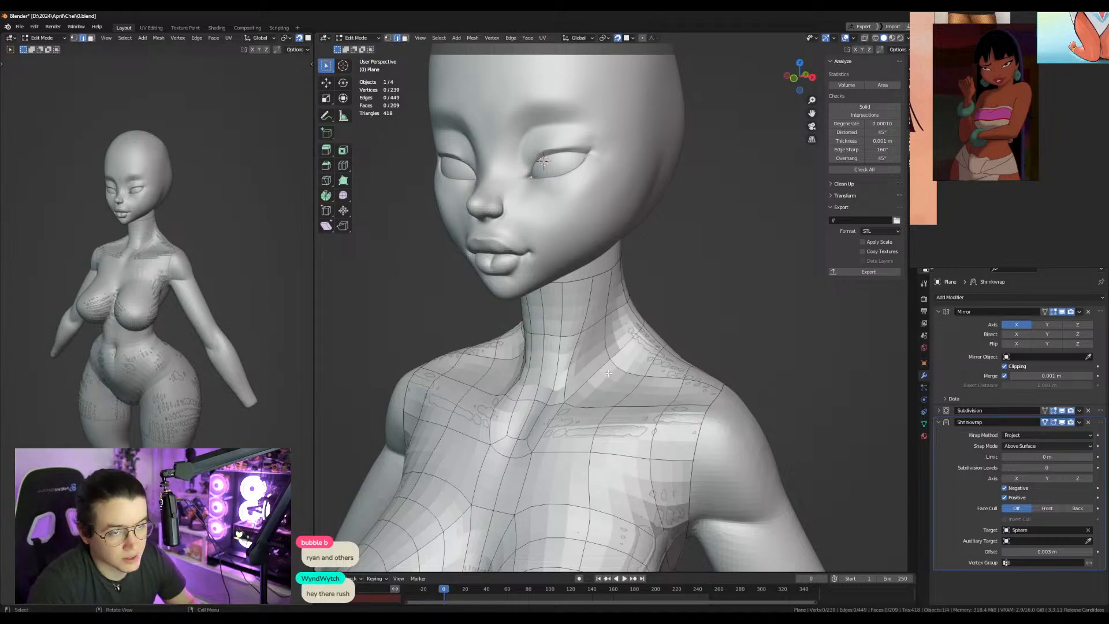
Reposition two vertices along the side of the neck's upper edge from a side view.
{"action": "middle_click_drag", "start_coordinate": [606, 382], "coordinate": [549, 355]}
{"action": "key", "text": "g"}
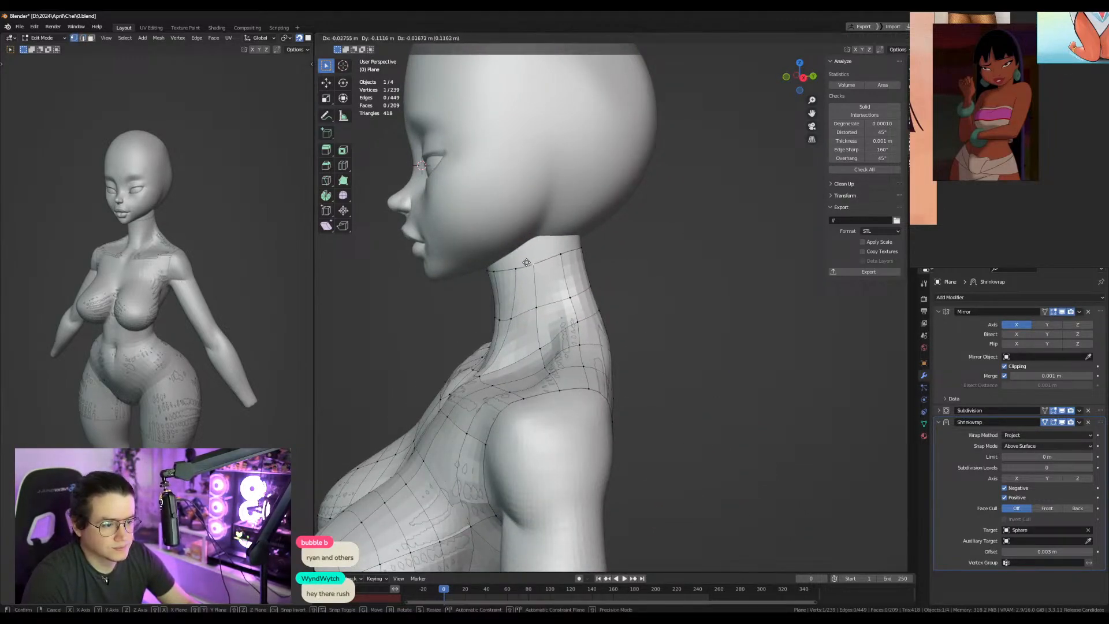
{"action": "left_click", "coordinate": [526, 263]}
{"action": "left_click", "coordinate": [563, 257]}
{"action": "key", "text": "g"}
{"action": "left_click", "coordinate": [561, 260]}
Reposition vertices down the back of the neck, from its upper edge to its base, to even the spacing.
{"action": "middle_click_drag", "start_coordinate": [629, 284], "coordinate": [569, 345]}
{"action": "left_click", "coordinate": [568, 345]}
{"action": "key", "text": "g"}
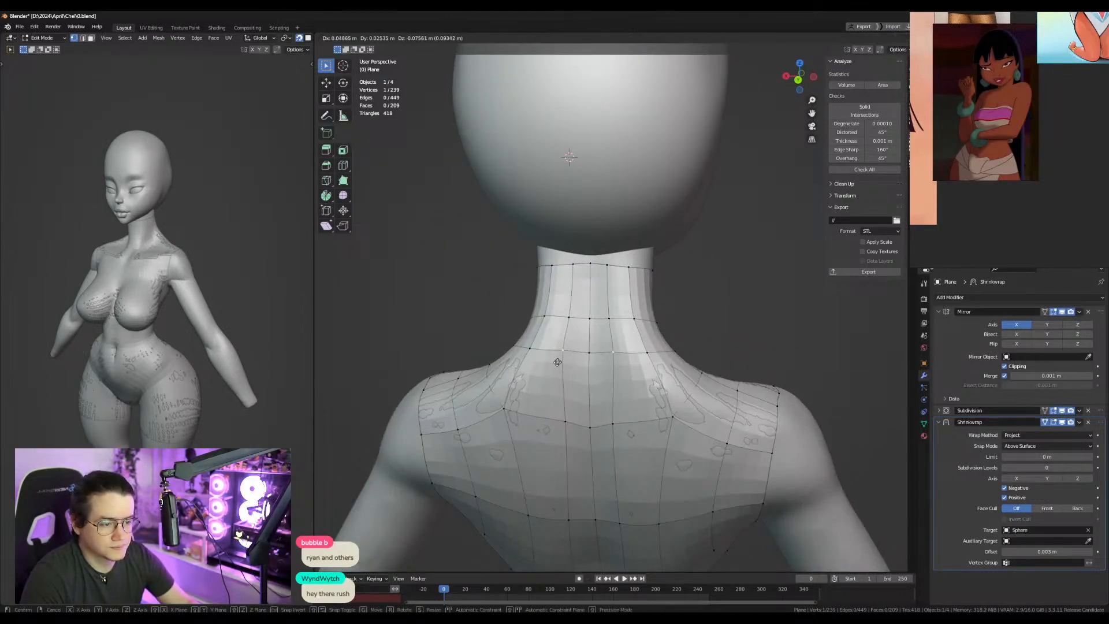
{"action": "left_click", "coordinate": [558, 361]}
{"action": "left_click", "coordinate": [570, 318]}
{"action": "key", "text": "g"}
{"action": "left_click", "coordinate": [569, 319]}
{"action": "left_click", "coordinate": [573, 267]}
{"action": "key", "text": "g"}
{"action": "left_click", "coordinate": [572, 268]}
{"action": "left_click", "coordinate": [569, 309]}
{"action": "key", "text": "g"}
{"action": "left_click", "coordinate": [558, 308]}
Move a rear vertex on the neck's upper edge outward and a vertex on the neck-to-shoulder slope inward and up.
{"action": "middle_click_drag", "start_coordinate": [559, 308], "coordinate": [613, 304]}
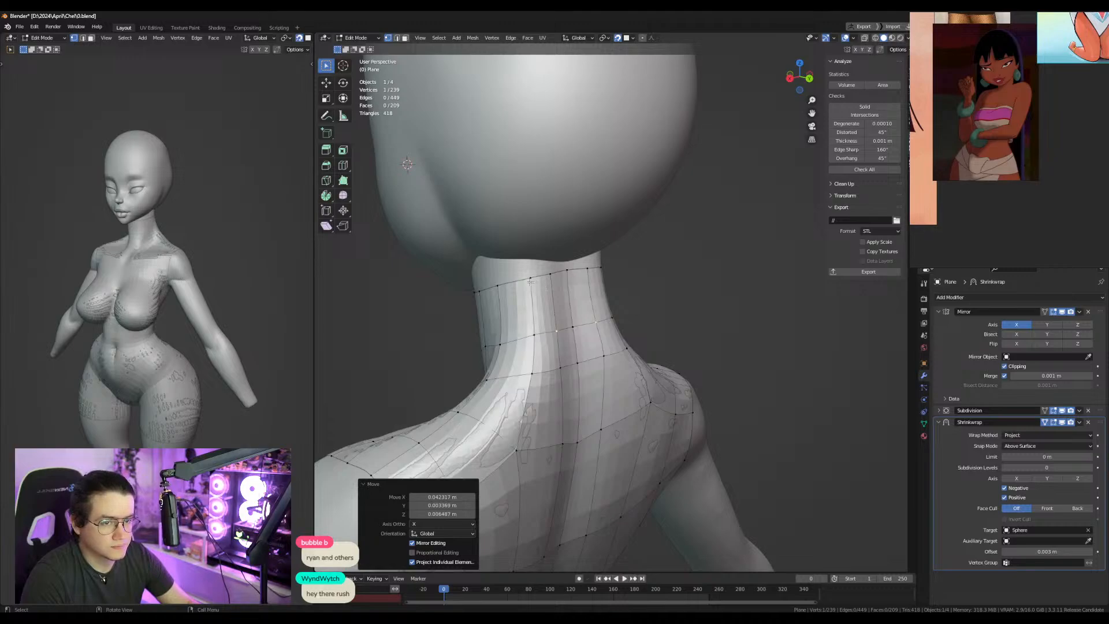
{"action": "left_click", "coordinate": [530, 282]}
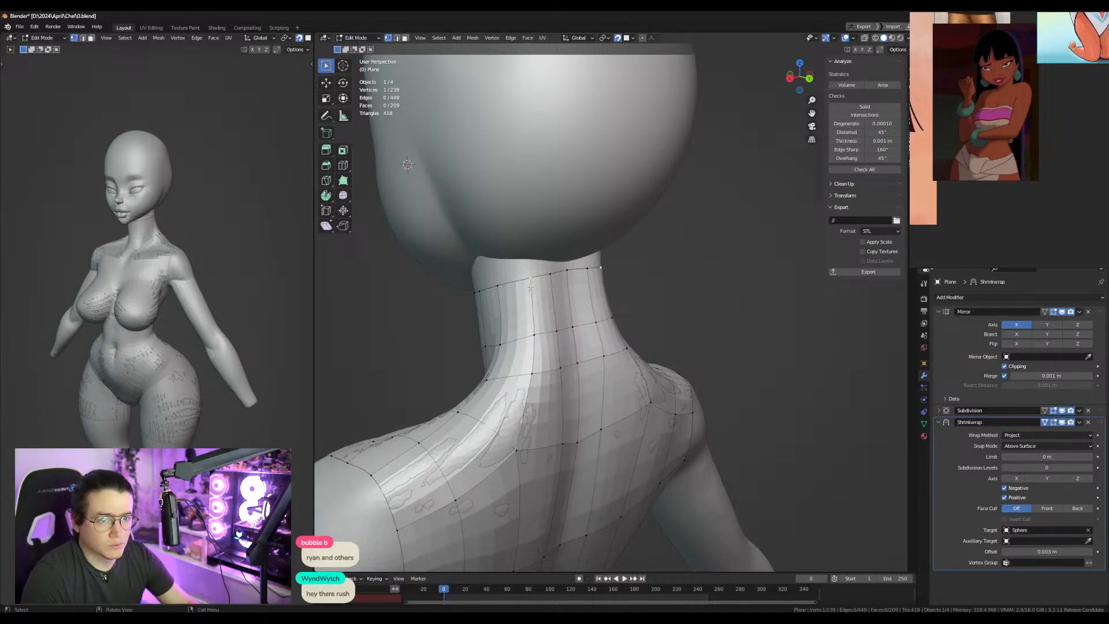
{"action": "key", "text": "g"}
{"action": "left_click", "coordinate": [518, 293]}
{"action": "middle_click_drag", "start_coordinate": [522, 346], "coordinate": [492, 340]}
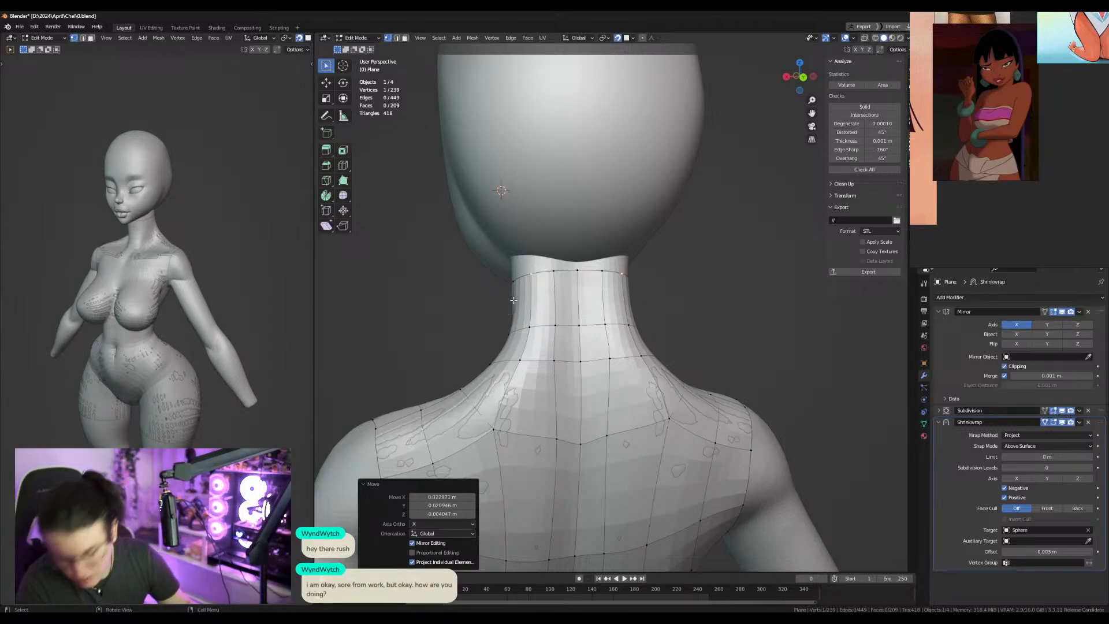
{"action": "middle_click_drag", "start_coordinate": [474, 330], "coordinate": [664, 399]}
{"action": "left_click", "coordinate": [471, 380]}
{"action": "key", "text": "g"}
{"action": "left_click", "coordinate": [482, 368]}
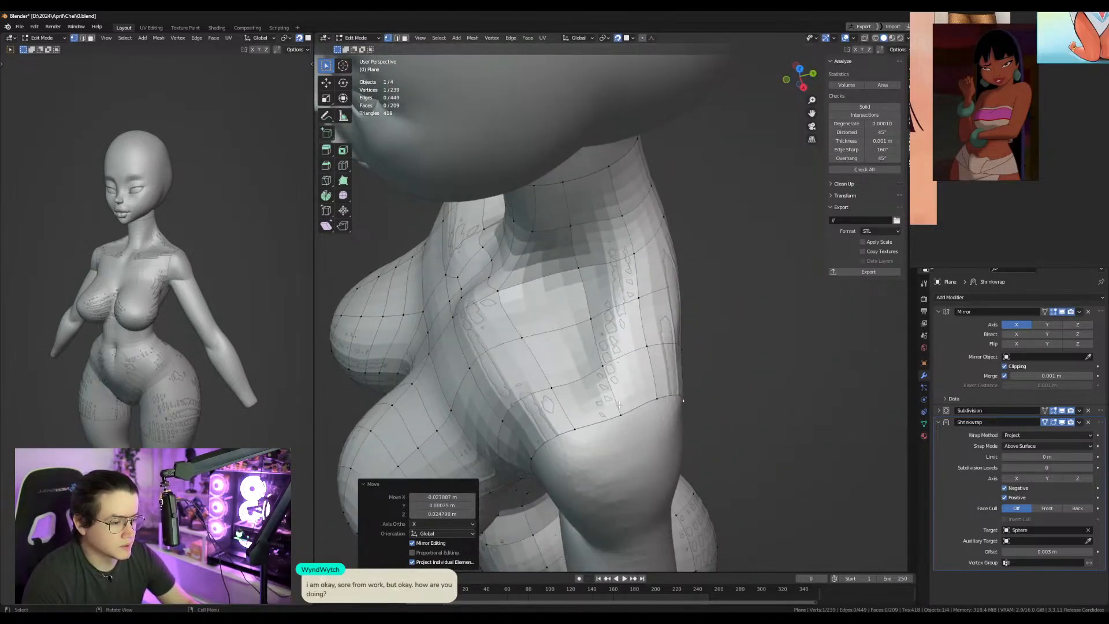
Adjust the vertices along the open shoulder edge and one just inside it to smooth the boundary.
{"action": "left_click", "coordinate": [619, 406]}
{"action": "key", "text": "g"}
{"action": "left_click", "coordinate": [616, 400]}
{"action": "left_click", "coordinate": [607, 366]}
{"action": "key", "text": "g"}
{"action": "left_click", "coordinate": [605, 365]}
{"action": "left_click", "coordinate": [617, 409]}
{"action": "key", "text": "g"}
{"action": "left_click", "coordinate": [617, 410]}
{"action": "left_click", "coordinate": [575, 428]}
{"action": "key", "text": "g"}
{"action": "left_click", "coordinate": [570, 429]}
{"action": "middle_click_drag", "start_coordinate": [570, 429], "coordinate": [601, 323]}
Flatten the bottom edge loop of the thighs with a Z scale of 0 and trackball-rotate it by -4.01°.
{"action": "scroll", "coordinate": [598, 359], "scroll_direction": "down", "scroll_amount": 3}
{"action": "middle_click_drag", "start_coordinate": [136, 395], "coordinate": [190, 394]}
{"action": "scroll", "coordinate": [642, 375], "scroll_direction": "down", "scroll_amount": 3}
{"action": "middle_click_drag", "start_coordinate": [647, 376], "coordinate": [715, 377]}
{"action": "middle_click_drag", "start_coordinate": [716, 512], "coordinate": [675, 280], "text": "shift"}
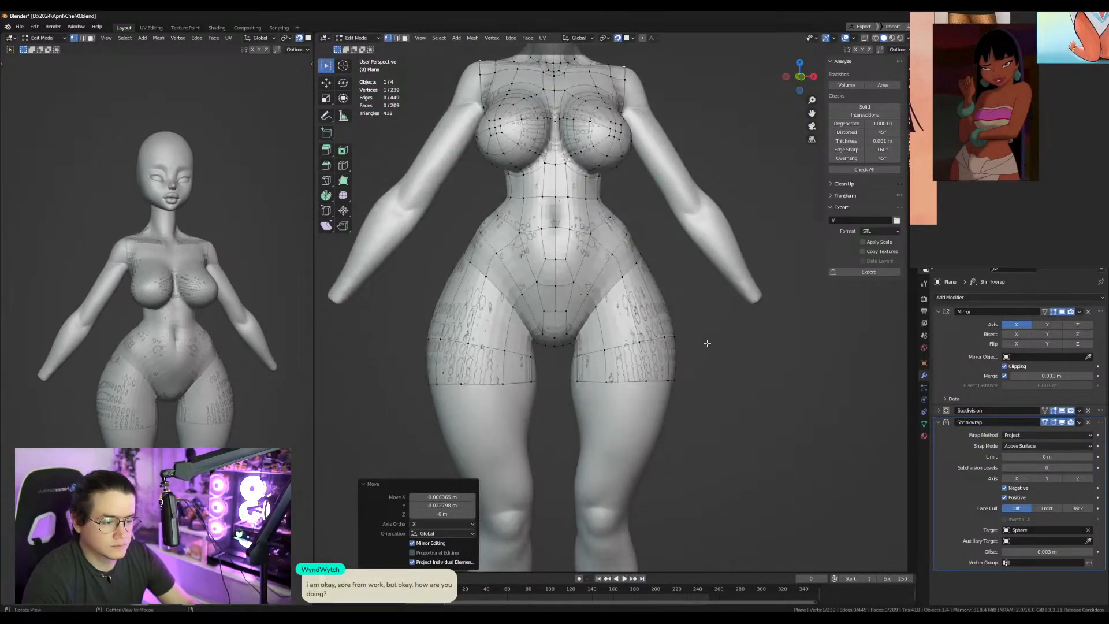
{"action": "key", "text": "KP_1"}
{"action": "key", "text": "2"}
{"action": "key", "text": "s"}
{"action": "key", "text": "z"}
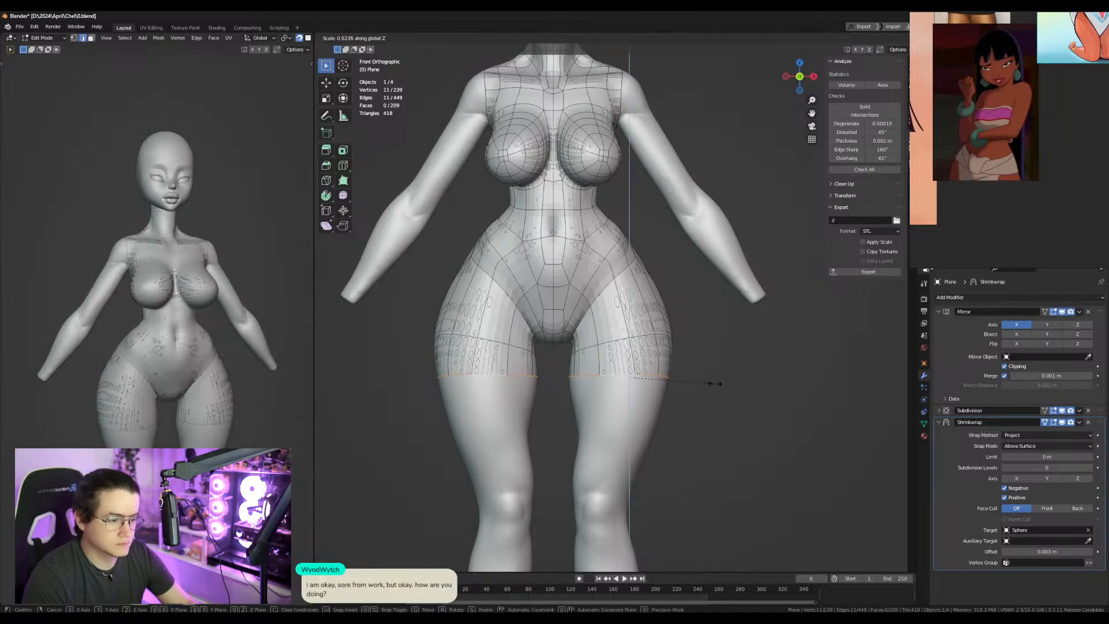
{"action": "key", "text": "Return"}
{"action": "key", "text": "r"}
{"action": "key", "text": "r"}
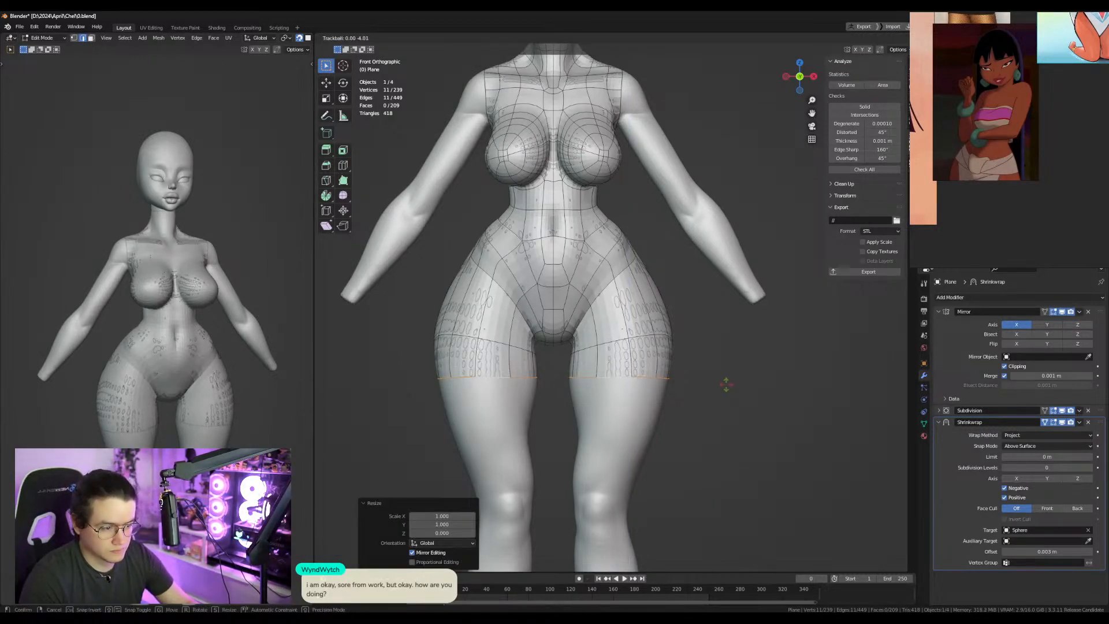
{"action": "left_click", "coordinate": [743, 383]}
Move two vertices of the thigh's bottom edge inward from the back view.
{"action": "key", "text": "ctrl+KP_1"}
{"action": "scroll", "coordinate": [653, 390], "scroll_direction": "up", "scroll_amount": 2}
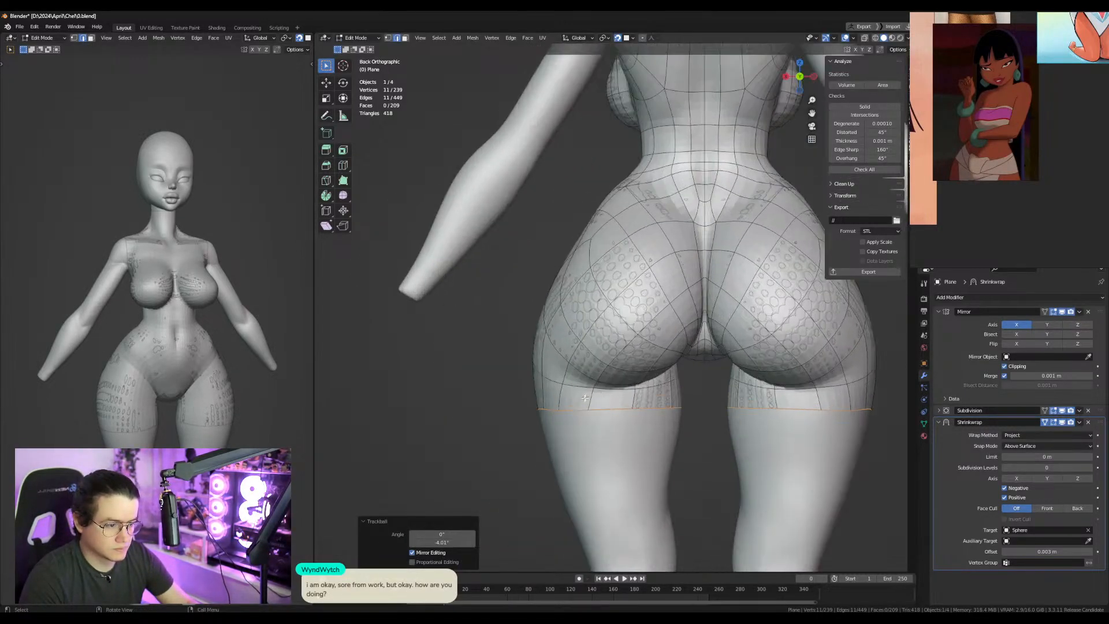
{"action": "key", "text": "1"}
{"action": "left_click", "coordinate": [600, 406]}
{"action": "key", "text": "g"}
{"action": "left_click", "coordinate": [609, 404]}
{"action": "key", "text": "g"}
{"action": "left_click", "coordinate": [545, 406]}
{"action": "key", "text": "g"}
{"action": "left_click", "coordinate": [548, 405]}
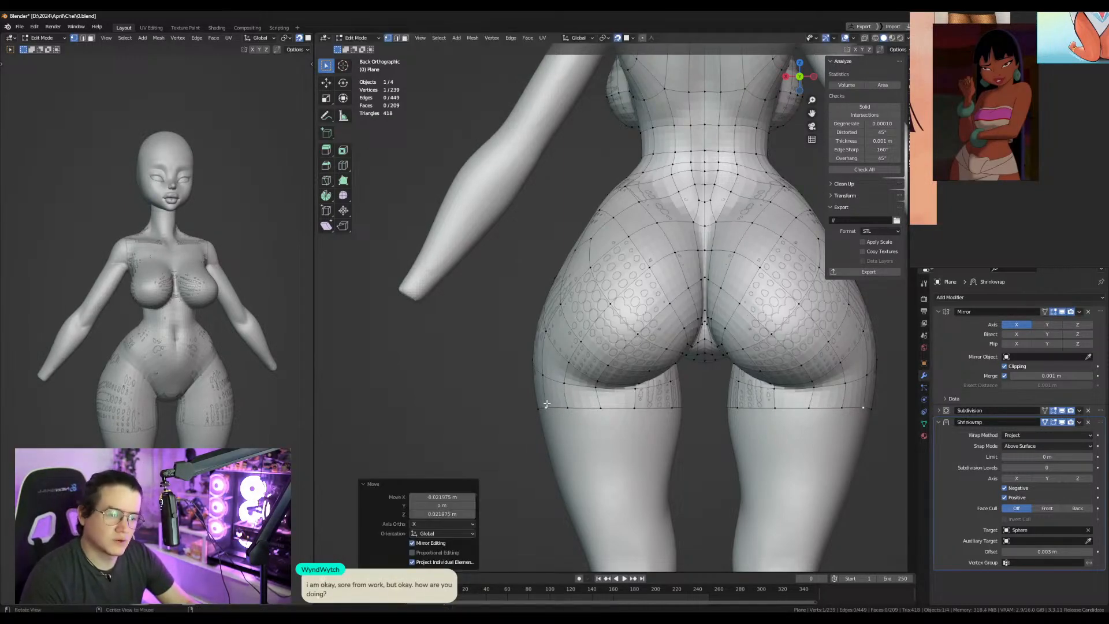
Reposition the selected outer vertex of the thigh's bottom edge from a side angle.
{"action": "key", "text": "KP_3"}
{"action": "key", "text": "g"}
{"action": "key", "text": "y"}
{"action": "right_click", "coordinate": [710, 403]}
{"action": "middle_click_drag", "start_coordinate": [711, 403], "coordinate": [671, 401]}
{"action": "key", "text": "g"}
{"action": "left_click", "coordinate": [677, 401]}
Adjust a vertex in the row above the thigh's bottom edge and one on that edge from the front view.
{"action": "key", "text": "KP_1"}
{"action": "key", "text": "g"}
{"action": "left_click", "coordinate": [666, 357]}
{"action": "key", "text": "g"}
{"action": "left_click", "coordinate": [661, 358]}
{"action": "left_click", "coordinate": [670, 404]}
{"action": "key", "text": "g"}
{"action": "left_click", "coordinate": [667, 402]}
Shift a middle vertex in the row above the thigh's bottom edge and two vertices on the edge itself.
{"action": "left_click", "coordinate": [629, 359]}
{"action": "key", "text": "g"}
{"action": "left_click", "coordinate": [624, 359]}
{"action": "left_click", "coordinate": [639, 406]}
{"action": "key", "text": "g"}
{"action": "left_click", "coordinate": [628, 403]}
{"action": "left_click", "coordinate": [586, 410]}
{"action": "key", "text": "g"}
{"action": "left_click", "coordinate": [588, 409]}
{"action": "left_click", "coordinate": [630, 350]}
{"action": "key", "text": "g"}
{"action": "left_click", "coordinate": [632, 348]}
{"action": "key", "text": "ctrl+z"}
Move three vertices sideways in the row above the thigh's bottom edge to even their spacing across the front.
{"action": "left_click", "coordinate": [631, 350]}
{"action": "key", "text": "g"}
{"action": "left_click", "coordinate": [623, 351]}
{"action": "left_click", "coordinate": [592, 357]}
{"action": "key", "text": "g"}
{"action": "left_click", "coordinate": [587, 358]}
{"action": "left_click", "coordinate": [664, 351]}
{"action": "key", "text": "g"}
{"action": "left_click", "coordinate": [659, 353]}
Nudge two vertices on the front of the thigh's bottom edge to line up the loop.
{"action": "left_click", "coordinate": [668, 396]}
{"action": "key", "text": "g"}
{"action": "left_click", "coordinate": [666, 393]}
{"action": "left_click", "coordinate": [630, 400]}
{"action": "key", "text": "g"}
{"action": "left_click", "coordinate": [628, 401]}
{"action": "middle_click_drag", "start_coordinate": [718, 374], "coordinate": [606, 362], "text": "alt"}
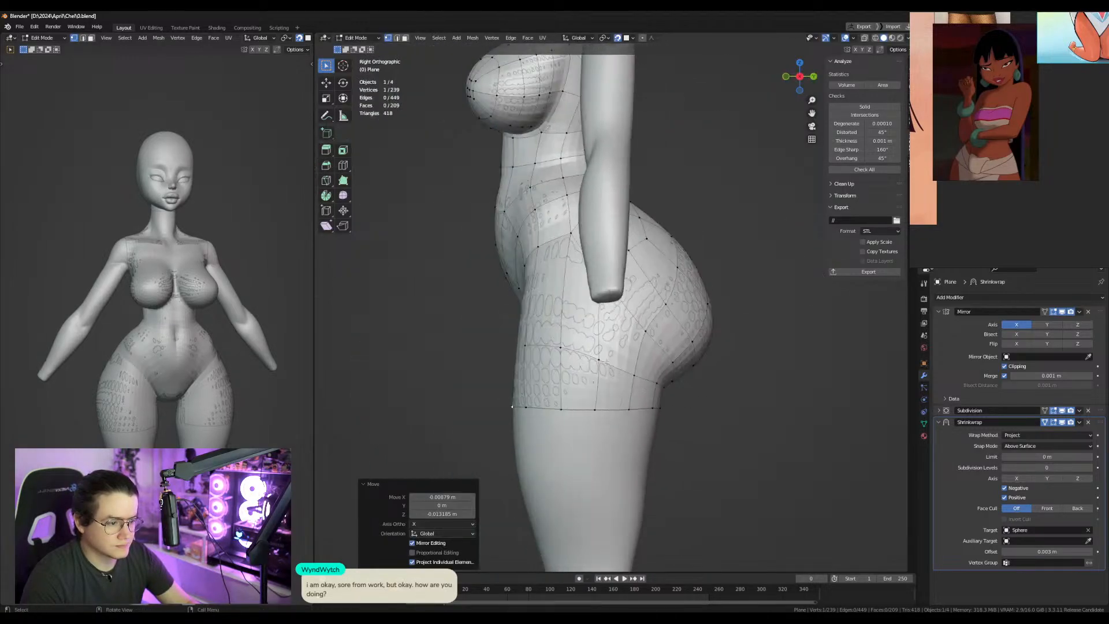
Nudge one vertex on the thigh's bottom edge and one in the row above from the side view.
{"action": "left_click", "coordinate": [594, 405]}
{"action": "key", "text": "g"}
{"action": "left_click", "coordinate": [596, 404]}
{"action": "left_click", "coordinate": [599, 372]}
{"action": "key", "text": "g"}
{"action": "left_click", "coordinate": [598, 373]}
Reposition vertices in the lower rows at the outer back of the thigh to even their spacing.
{"action": "middle_click_drag", "start_coordinate": [671, 400], "coordinate": [608, 377]}
{"action": "left_click", "coordinate": [618, 397]}
{"action": "key", "text": "g"}
{"action": "left_click", "coordinate": [620, 398]}
{"action": "key", "text": "g"}
{"action": "left_click", "coordinate": [617, 383]}
{"action": "left_click", "coordinate": [606, 395]}
{"action": "key", "text": "g"}
{"action": "left_click", "coordinate": [603, 391]}
Shift a vertex above the thigh's bottom edge and one on that edge at the back of the leg.
{"action": "left_click", "coordinate": [572, 381]}
{"action": "key", "text": "g"}
{"action": "left_click", "coordinate": [575, 382]}
{"action": "left_click", "coordinate": [574, 405]}
{"action": "key", "text": "g"}
{"action": "left_click", "coordinate": [580, 405]}
{"action": "middle_click_drag", "start_coordinate": [579, 405], "coordinate": [667, 375]}
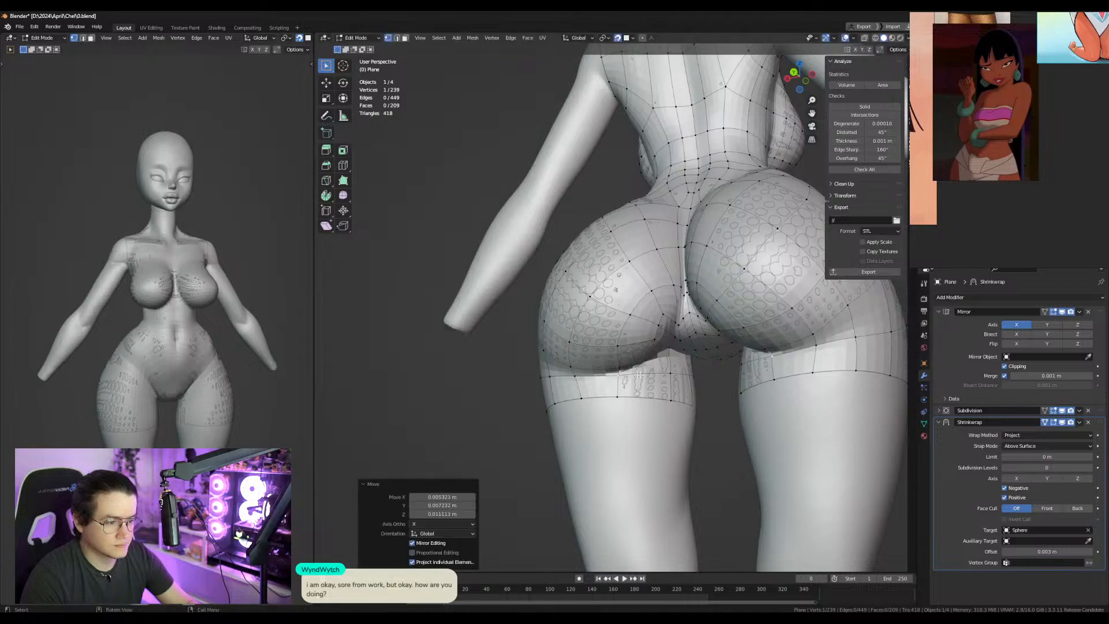
{"action": "key", "text": "g"}
{"action": "left_click", "coordinate": [666, 375]}
{"action": "key", "text": "KP_3"}
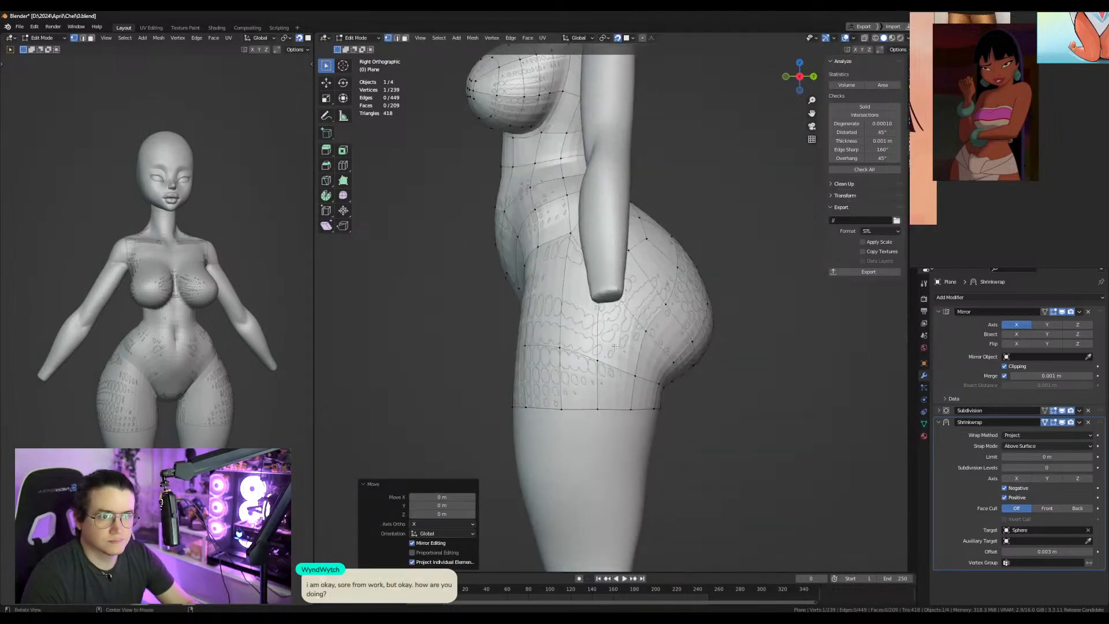
{"action": "key", "text": "KP_1"}
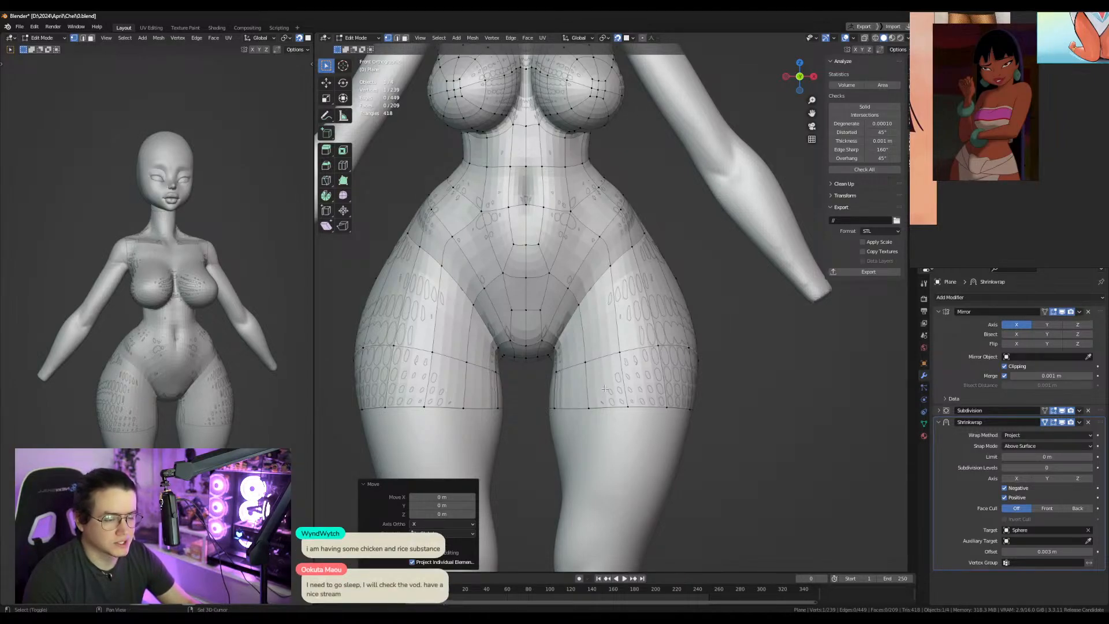
Adjust the mesh around the armhole and add a centred loop cut beside it under the shoulder.
{"action": "middle_click_drag", "start_coordinate": [604, 388], "coordinate": [626, 363], "text": "shift"}
{"action": "key", "text": "2"}
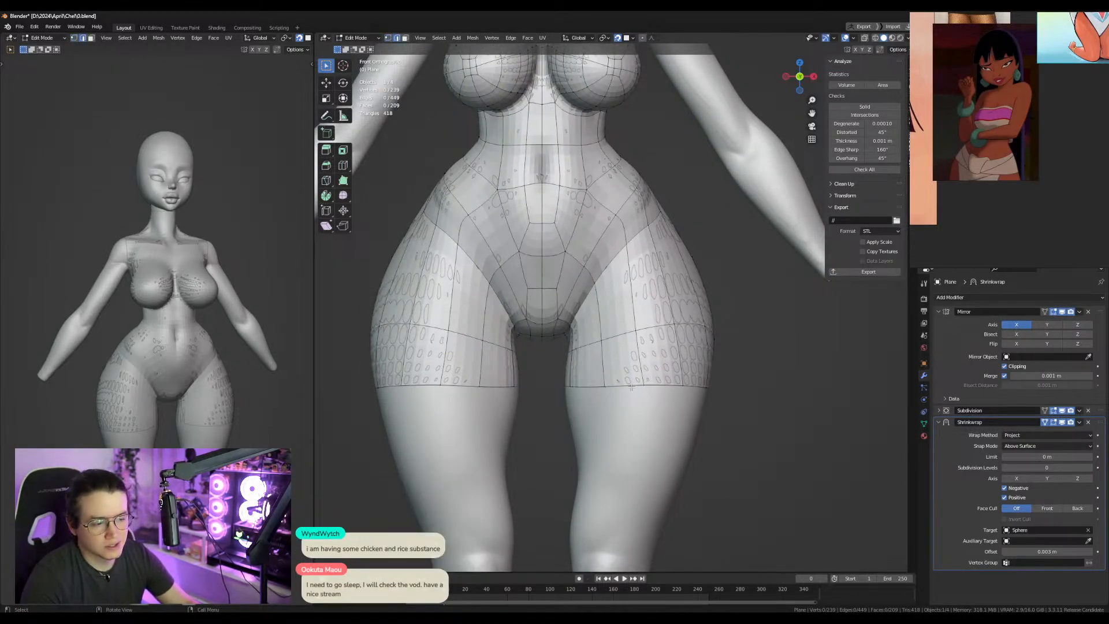
{"action": "middle_click_drag", "start_coordinate": [713, 337], "coordinate": [722, 454], "text": "shift"}
{"action": "scroll", "coordinate": [676, 324], "scroll_direction": "up", "scroll_amount": 1}
{"action": "middle_click_drag", "start_coordinate": [664, 285], "coordinate": [587, 386], "text": "shift"}
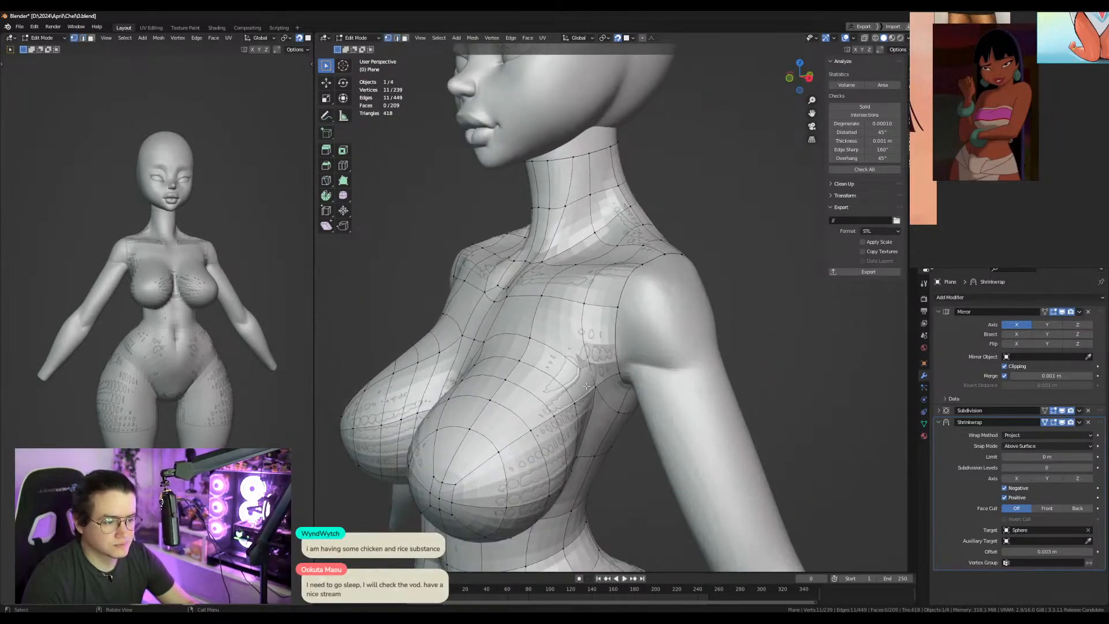
{"action": "key", "text": "g"}
{"action": "left_click", "coordinate": [591, 361]}
{"action": "middle_click_drag", "start_coordinate": [586, 304], "coordinate": [654, 345]}
{"action": "key", "text": "ctrl+r"}
{"action": "left_click", "coordinate": [640, 351]}
{"action": "right_click", "coordinate": [640, 352]}
{"action": "left_click", "coordinate": [618, 348]}
{"action": "key", "text": "g"}
{"action": "left_click", "coordinate": [619, 345]}
Duplicate the retopology mesh in place and open the copy for editing.
{"action": "scroll", "coordinate": [652, 352], "scroll_direction": "down", "scroll_amount": 7}
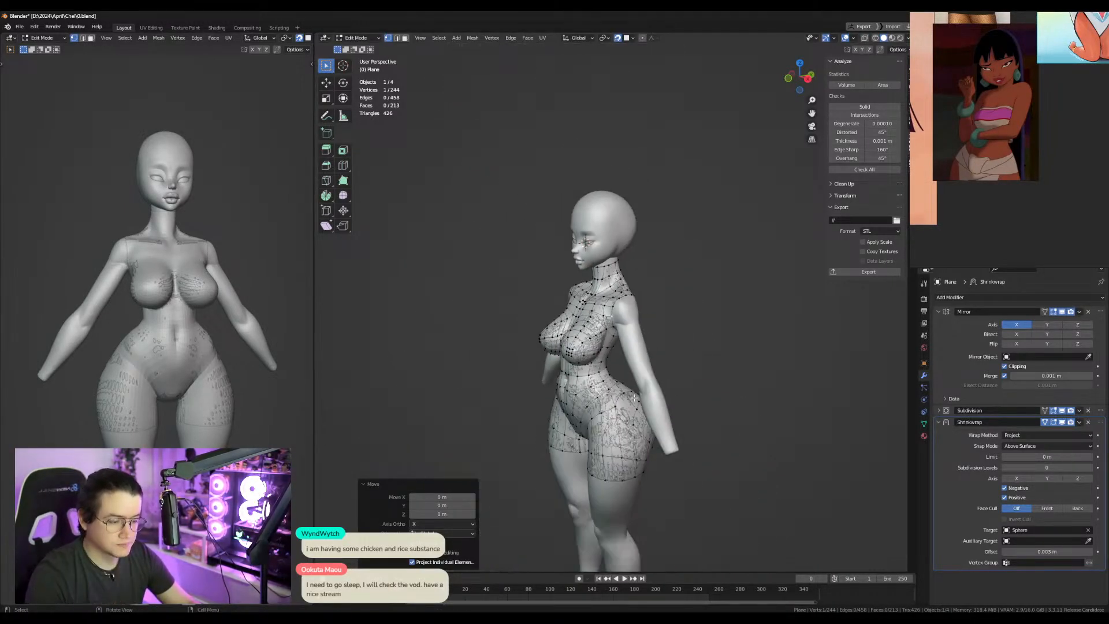
{"action": "key", "text": "KP_1"}
{"action": "middle_click_drag", "start_coordinate": [661, 479], "coordinate": [624, 333], "text": "shift"}
{"action": "scroll", "coordinate": [650, 385], "scroll_direction": "up", "scroll_amount": 3}
{"action": "key", "text": "ctrl+Tab"}
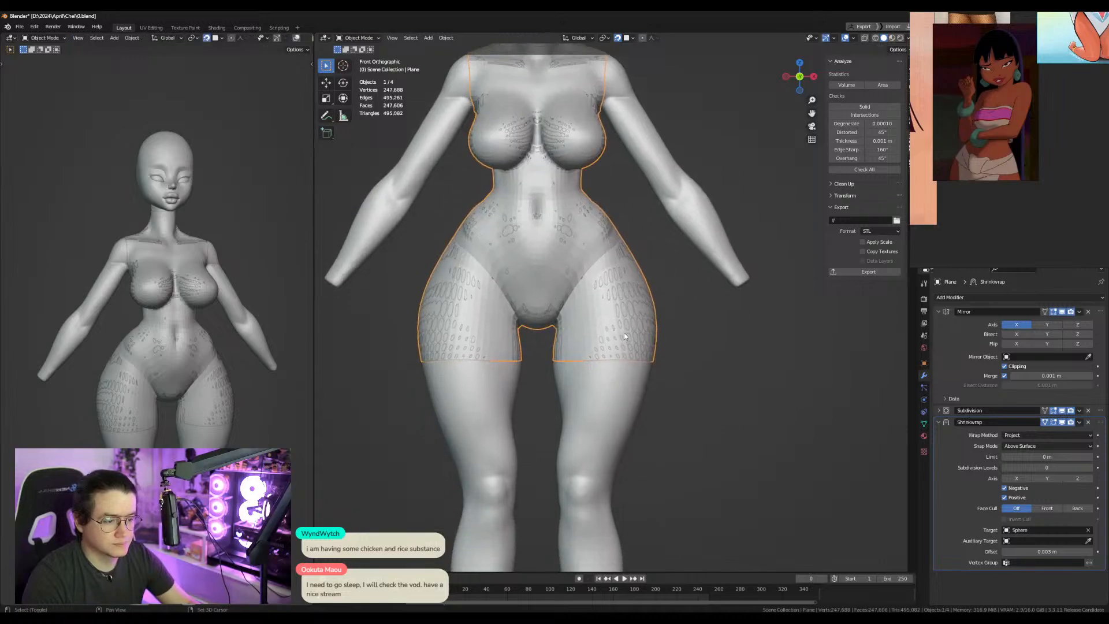
{"action": "key", "text": "shift+d"}
{"action": "right_click", "coordinate": [627, 343]}
{"action": "key", "text": "Tab"}
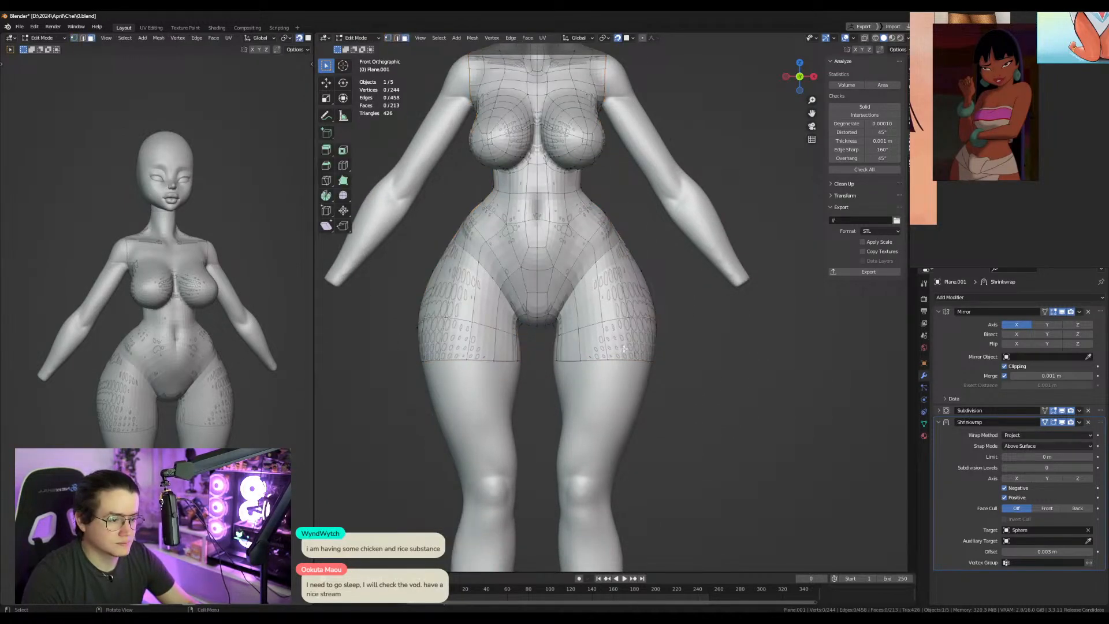
Delete all of the copy's geometry except the armhole and thigh-opening edge loops.
{"action": "left_click", "coordinate": [629, 347], "text": "alt"}
{"action": "scroll", "coordinate": [540, 297], "scroll_direction": "up", "scroll_amount": 3}
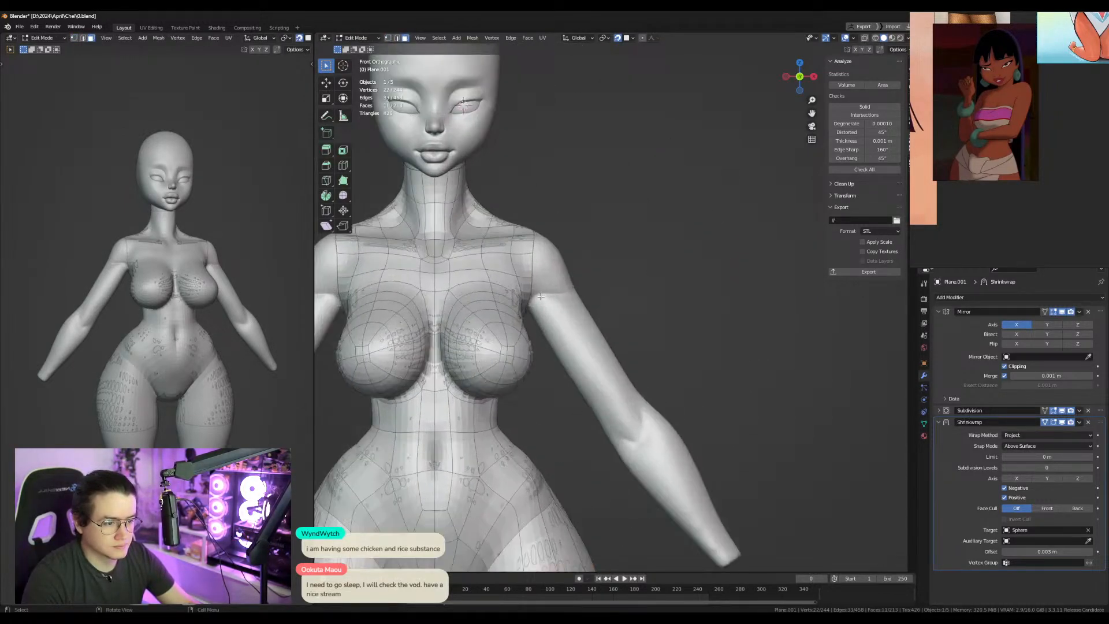
{"action": "scroll", "coordinate": [607, 408], "scroll_direction": "down", "scroll_amount": 3}
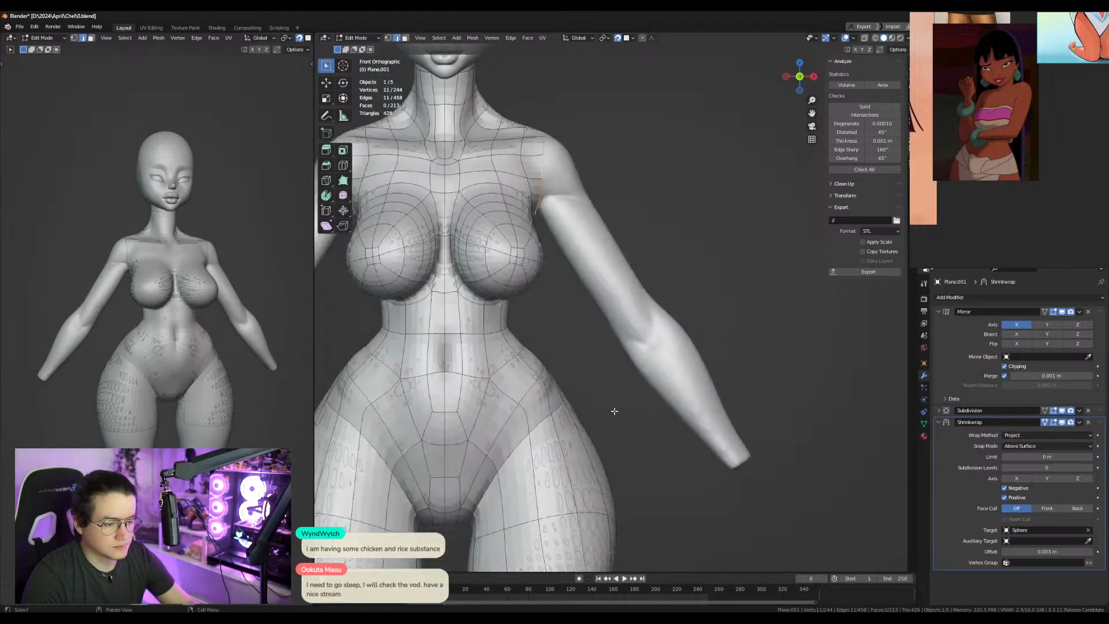
{"action": "key", "text": "a"}
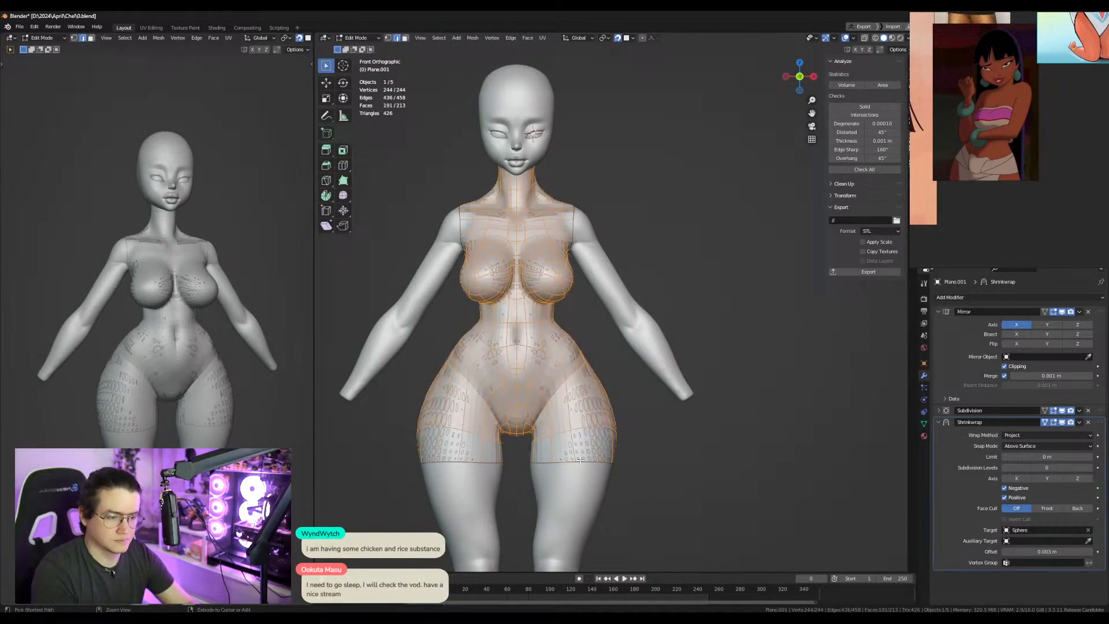
{"action": "key", "text": "x"}
{"action": "left_click", "coordinate": [582, 442]}
{"action": "key", "text": "ctrl+z"}
{"action": "key", "text": "x"}
{"action": "left_click", "coordinate": [575, 459]}
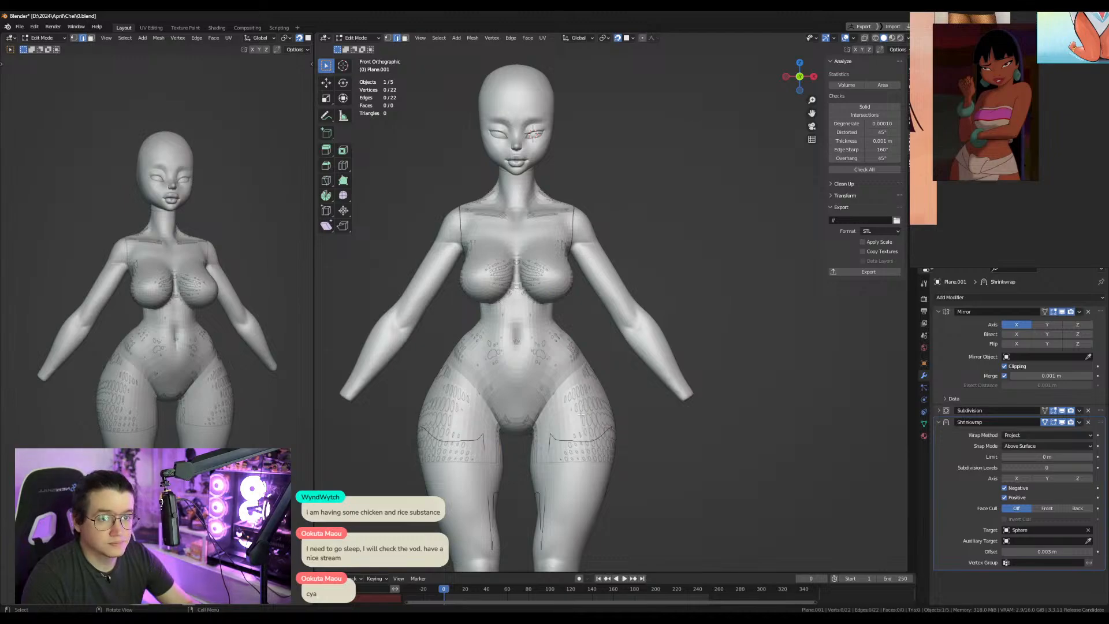
Turn off the copy's Shrinkwrap modifier in the viewport and enable see-through display.
{"action": "left_click", "coordinate": [1065, 412]}
{"action": "left_click", "coordinate": [1064, 412]}
{"action": "left_click", "coordinate": [1064, 423]}
{"action": "middle_click_drag", "start_coordinate": [643, 466], "coordinate": [650, 398], "text": "shift"}
{"action": "key", "text": "alt+z"}
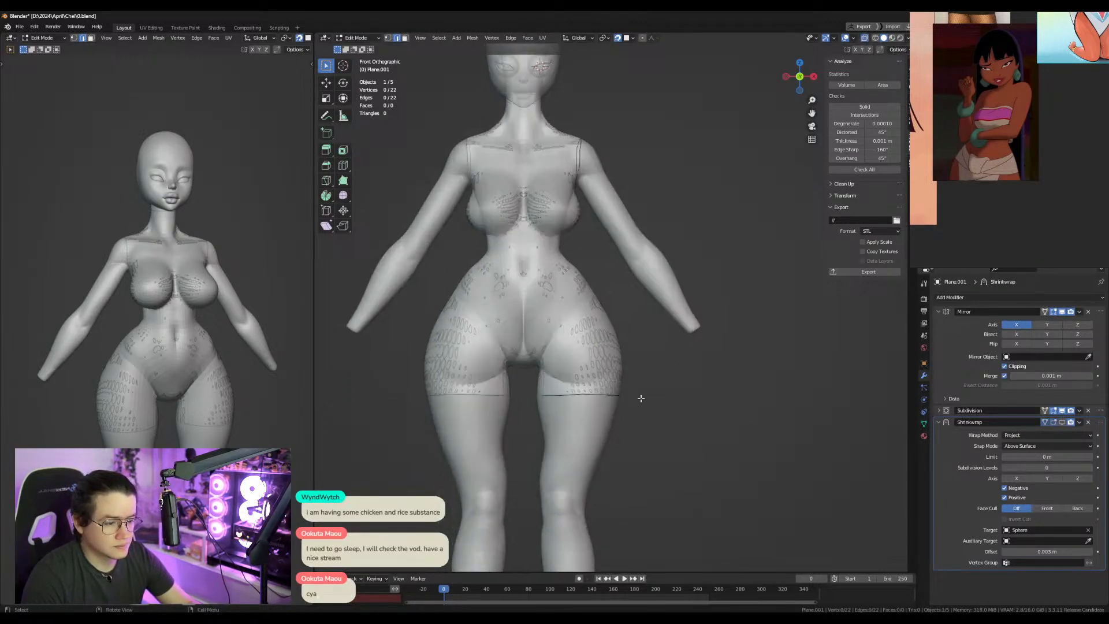
{"action": "key", "text": "Tab"}
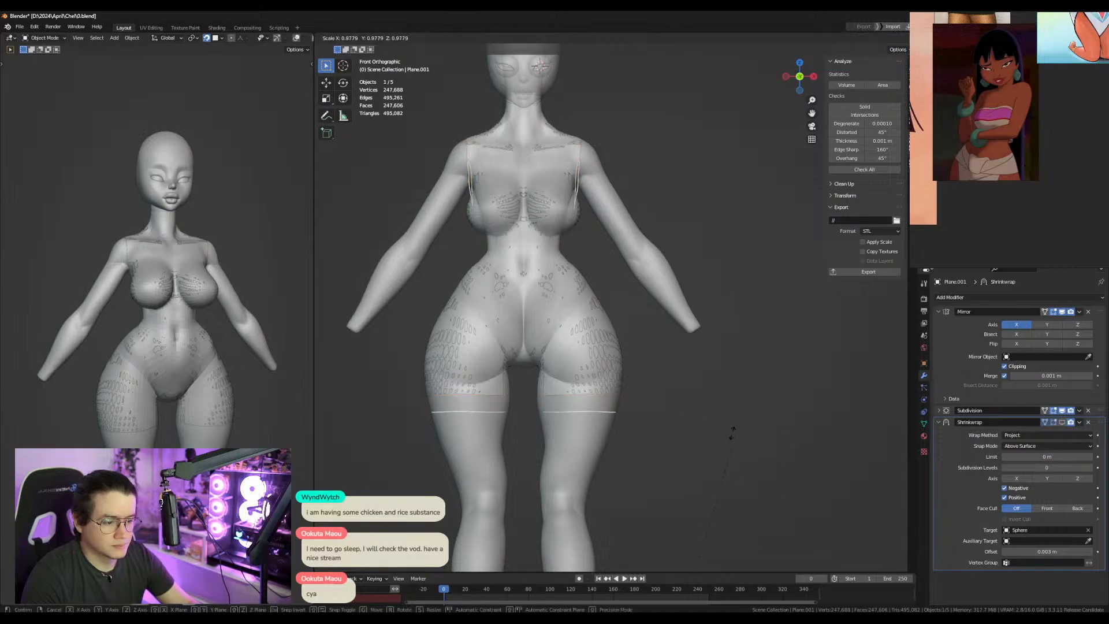
{"action": "key", "text": "period"}
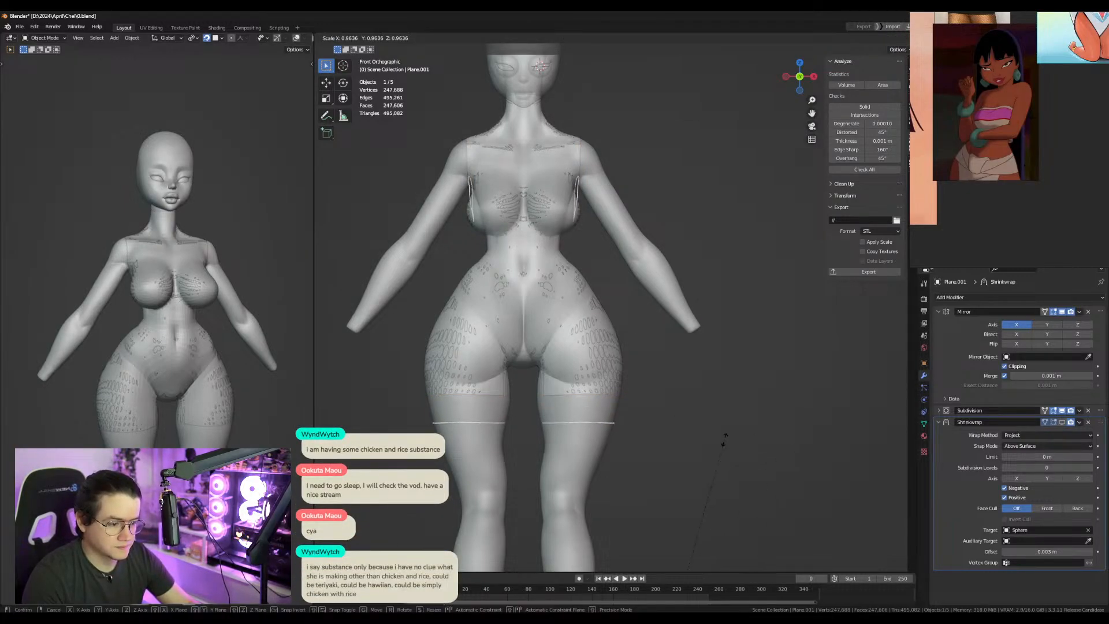
{"action": "key", "text": "shift+s"}
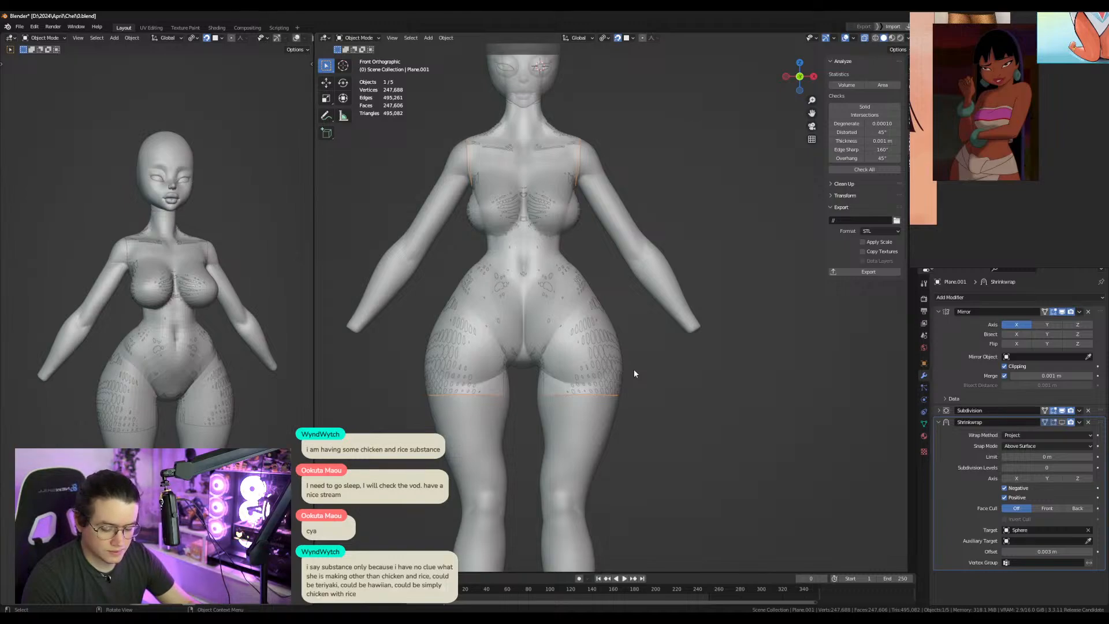
{"action": "key", "text": "period"}
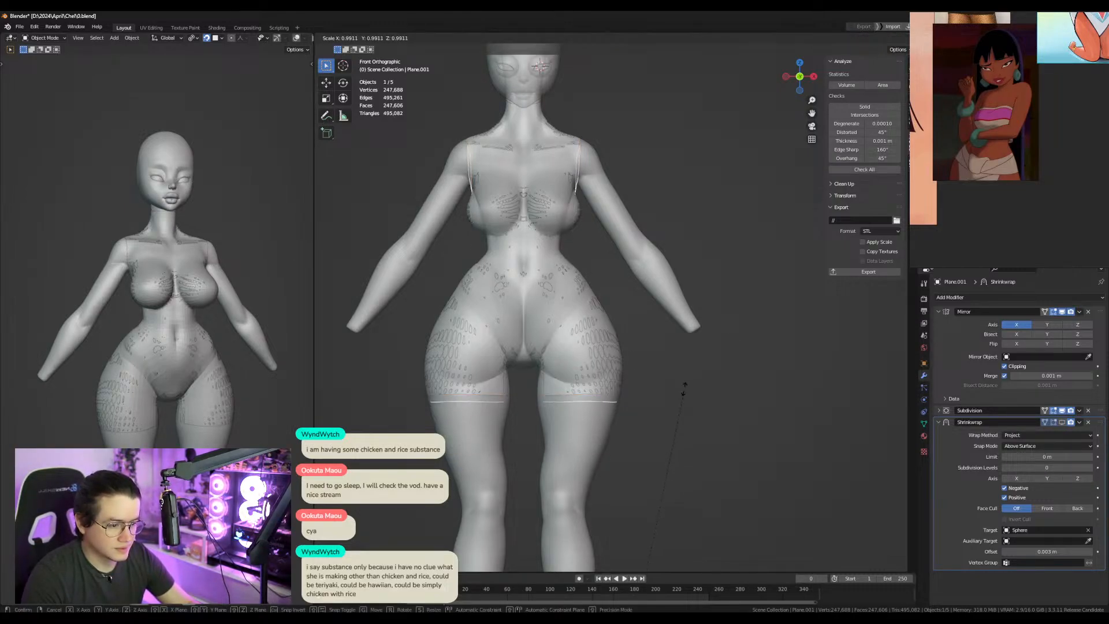
{"action": "scroll", "coordinate": [634, 373], "scroll_direction": "down", "scroll_amount": 4}
{"action": "scroll", "coordinate": [669, 359], "scroll_direction": "down", "scroll_amount": 4}
{"action": "scroll", "coordinate": [665, 376], "scroll_direction": "up", "scroll_amount": 3}
{"action": "key", "text": "ctrl+Tab"}
{"action": "scroll", "coordinate": [602, 348], "scroll_direction": "up", "scroll_amount": 5}
{"action": "scroll", "coordinate": [604, 347], "scroll_direction": "down", "scroll_amount": 4}
{"action": "scroll", "coordinate": [627, 443], "scroll_direction": "up", "scroll_amount": 3}
{"action": "key", "text": "Tab"}
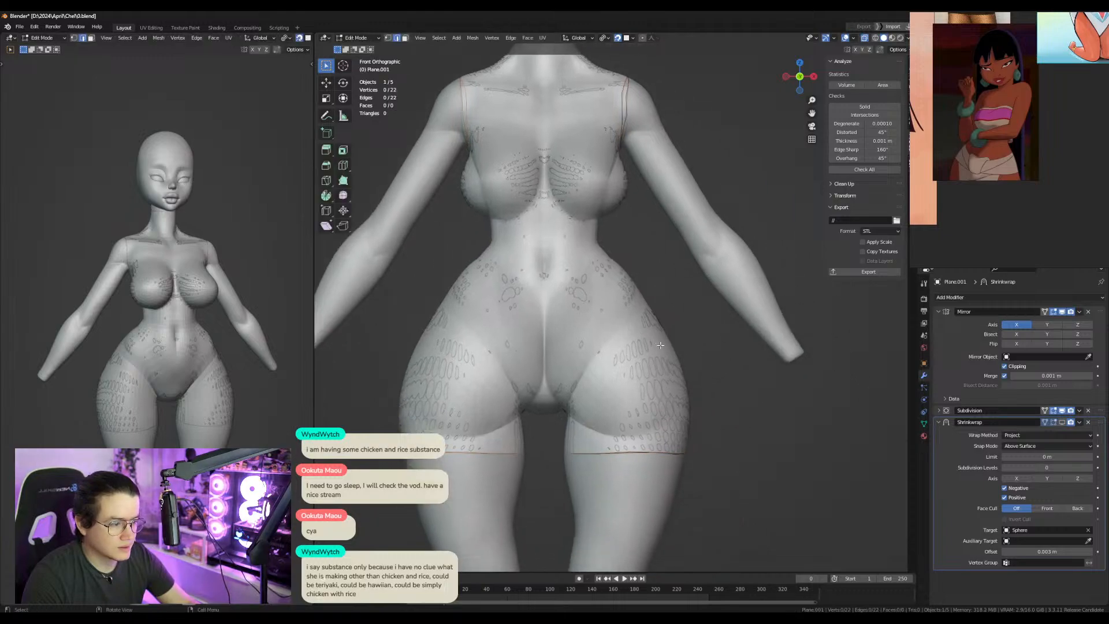
Scale the armhole and thigh loops down in two passes around their own centres, using about 0.618 for the first pass.
{"action": "key", "text": "alt+z"}
{"action": "key", "text": "ctrl+l"}
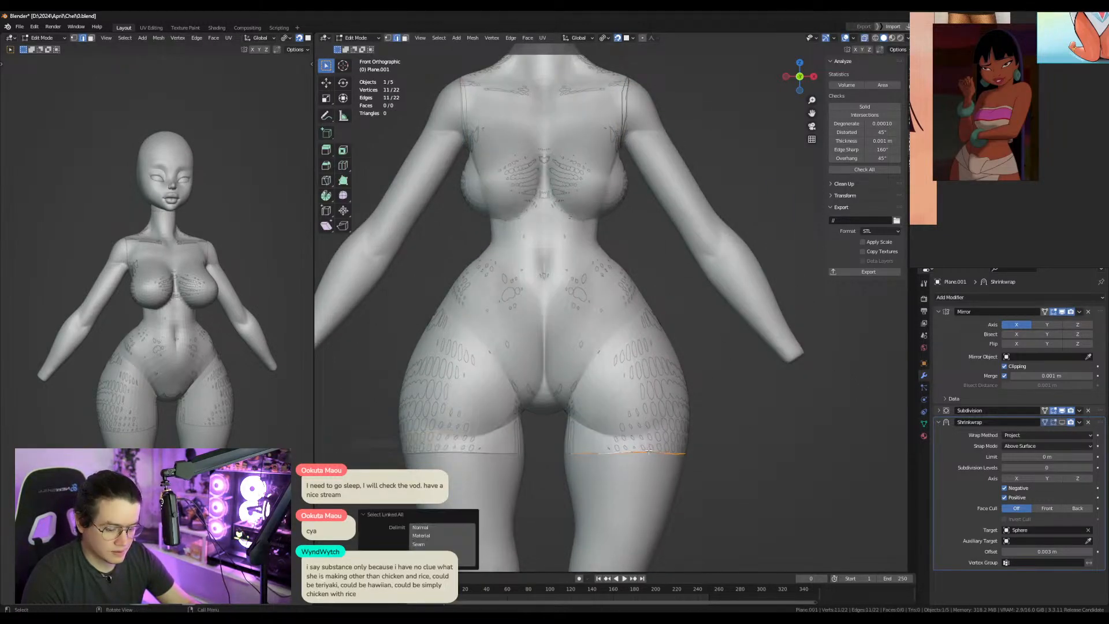
{"action": "key", "text": "period"}
{"action": "left_click", "coordinate": [647, 496]}
{"action": "key", "text": "s"}
{"action": "right_click", "coordinate": [709, 502]}
{"action": "key", "text": "a"}
{"action": "key", "text": "s"}
{"action": "left_click", "coordinate": [713, 425]}
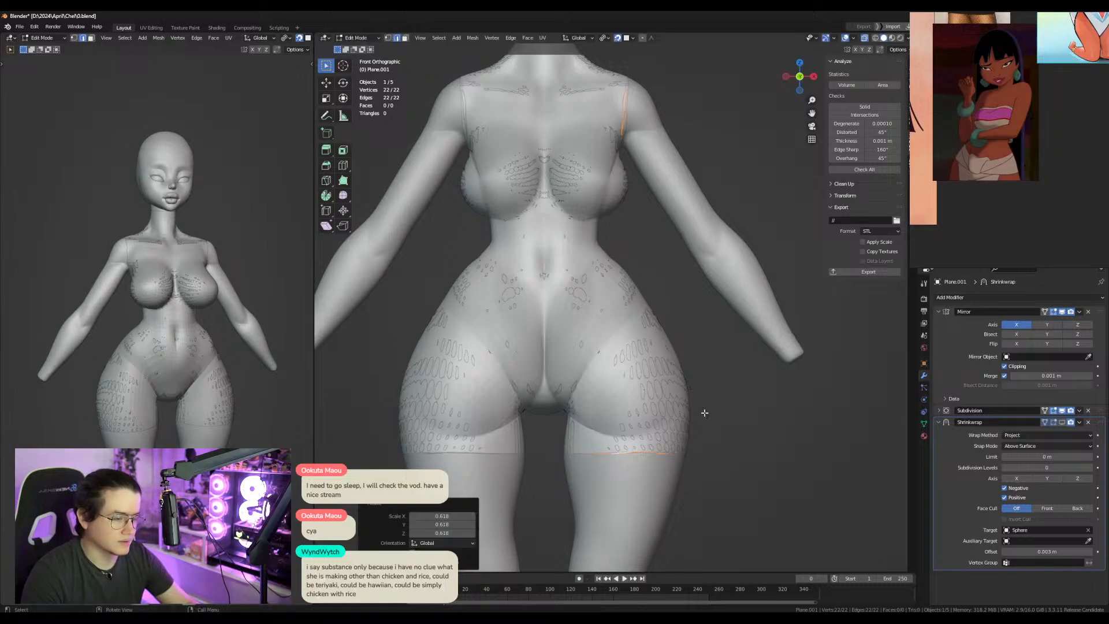
{"action": "scroll", "coordinate": [702, 404], "scroll_direction": "down", "scroll_amount": 5}
{"action": "key", "text": "s"}
{"action": "left_click", "coordinate": [682, 369]}
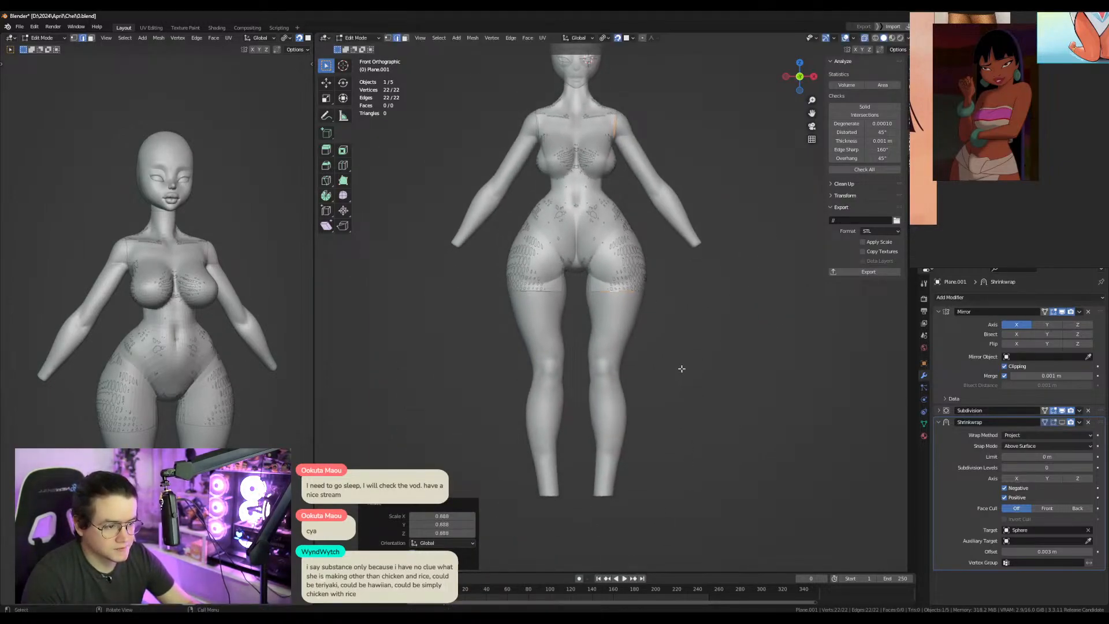
Try to move the thigh loop down to the ankle from the front view.
{"action": "left_click_drag", "start_coordinate": [615, 273], "coordinate": [717, 361]}
{"action": "key", "text": "g"}
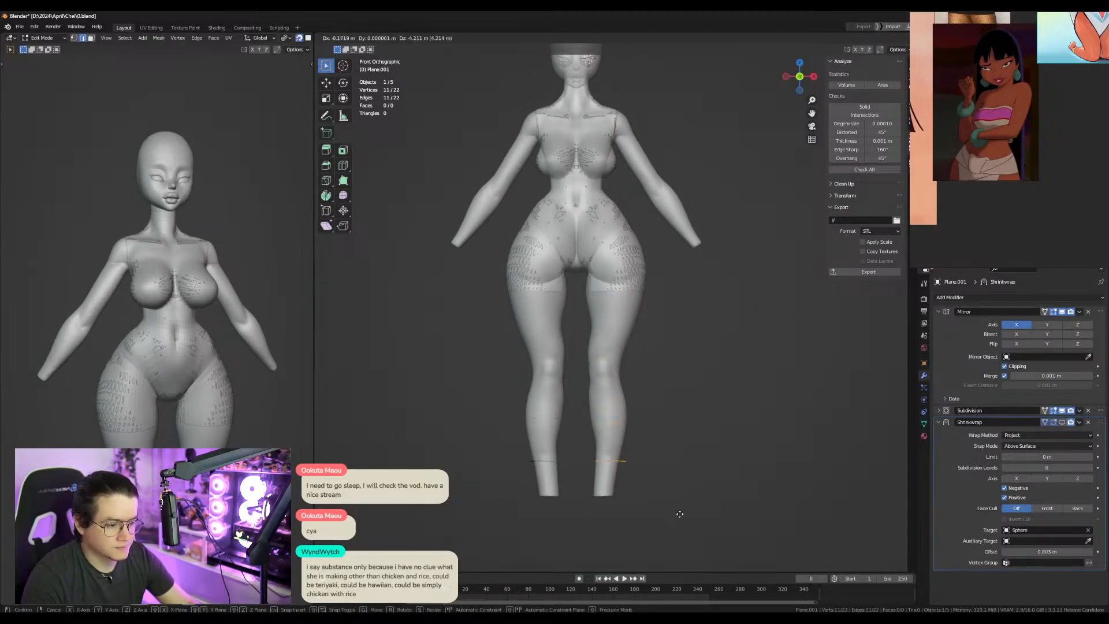
{"action": "left_click", "coordinate": [676, 517]}
{"action": "scroll", "coordinate": [702, 434], "scroll_direction": "up", "scroll_amount": 3}
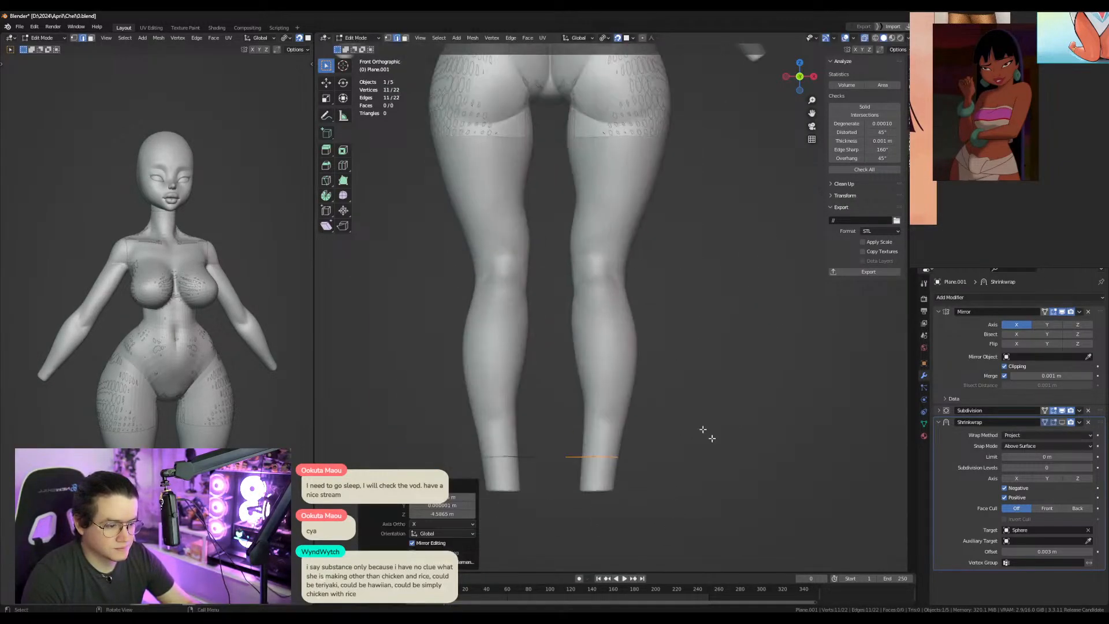
{"action": "key", "text": "g"}
{"action": "left_click", "coordinate": [659, 472]}
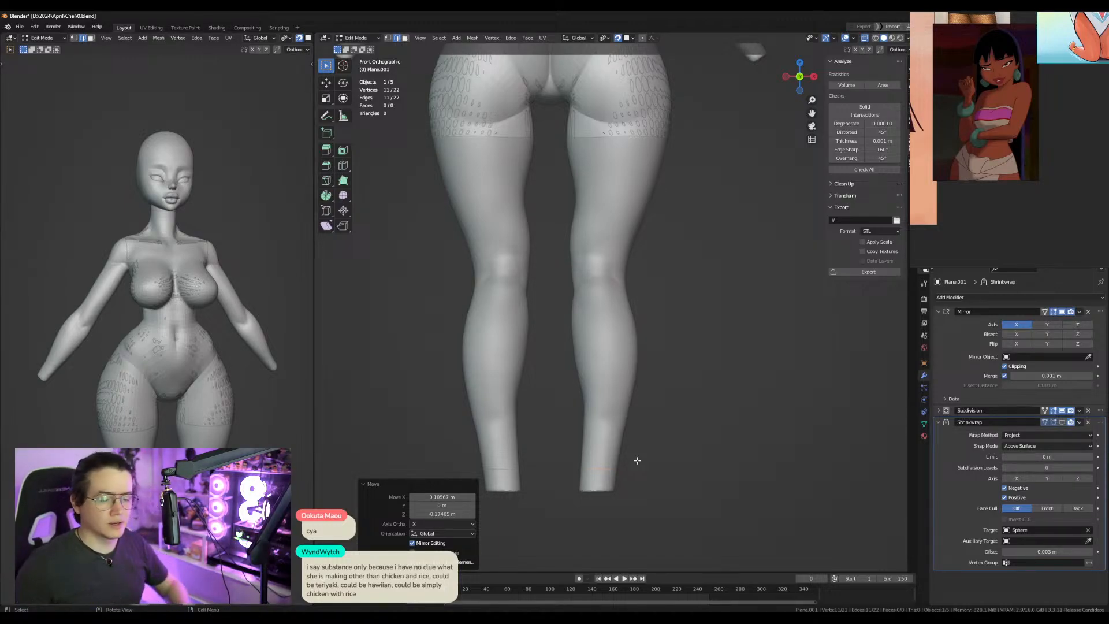
Turn off snapping and move the thigh loop down inside the ankle from the side view.
{"action": "key", "text": "KP_3"}
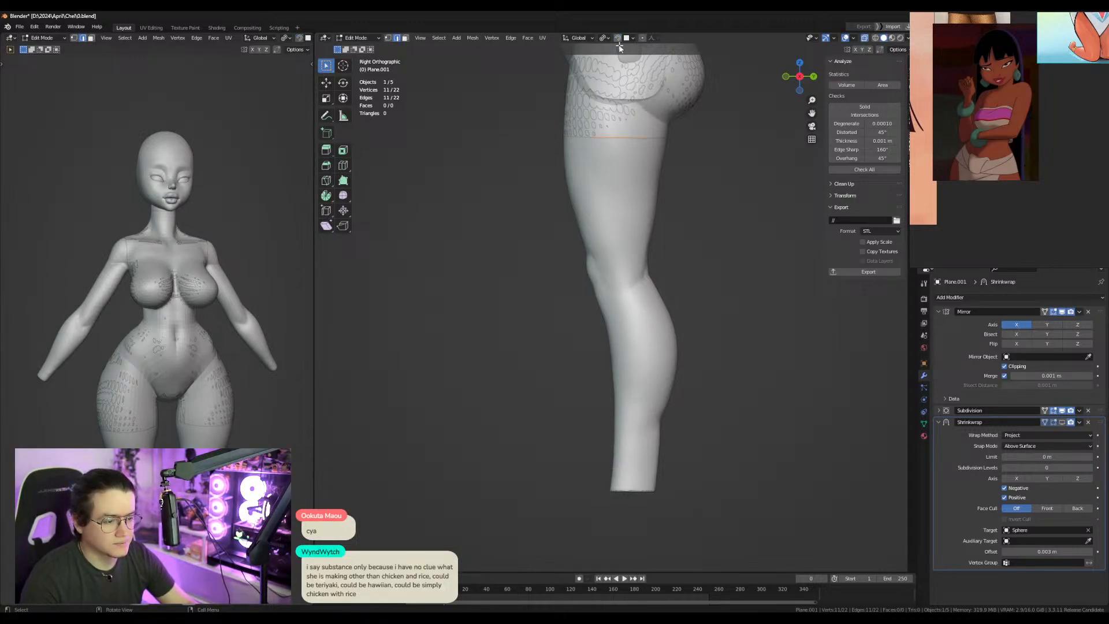
{"action": "middle_click_drag", "start_coordinate": [479, 190], "coordinate": [619, 230], "text": "alt"}
{"action": "key", "text": "g"}
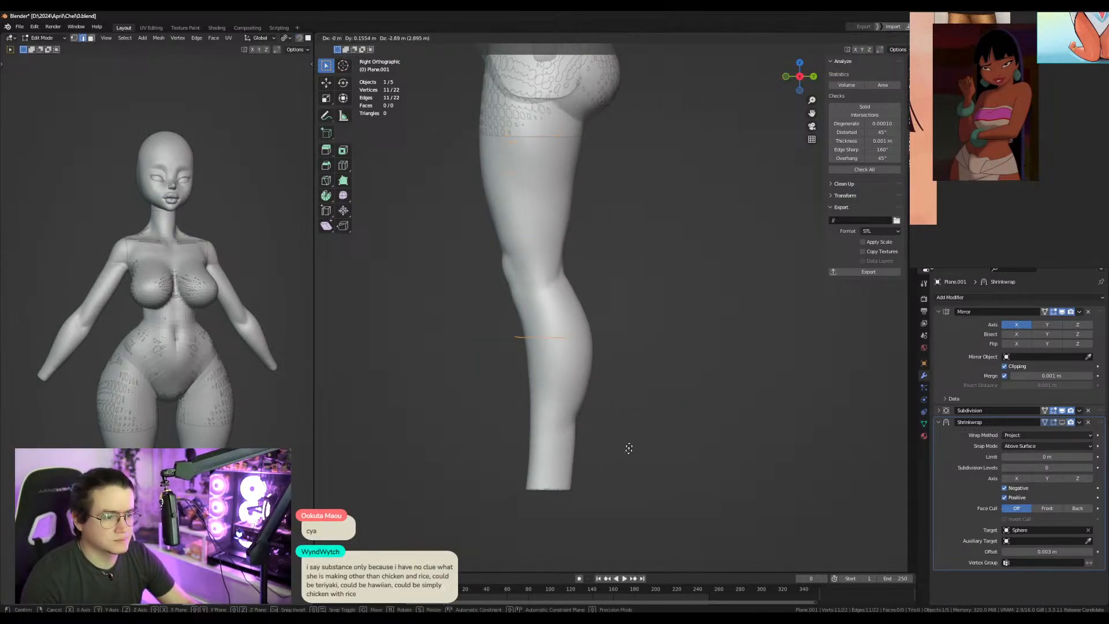
{"action": "left_click", "coordinate": [642, 513]}
{"action": "key", "text": "g"}
{"action": "left_click", "coordinate": [614, 485]}
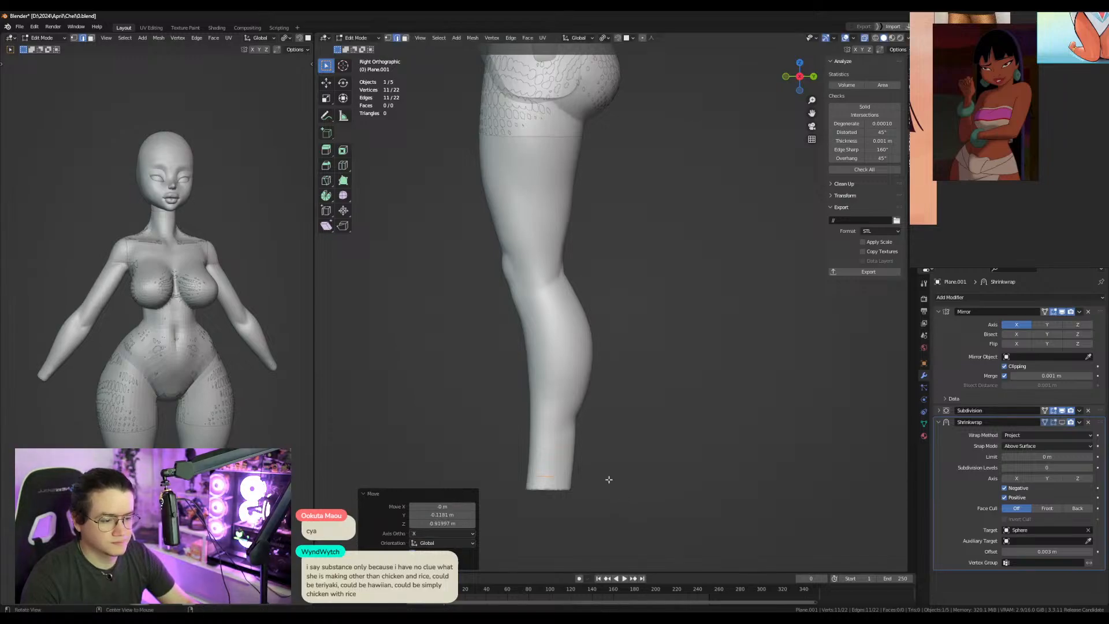
Position the ankle loop from the front view, sliding it along X to the middle of the leg.
{"action": "key", "text": "KP_1"}
{"action": "key", "text": "g"}
{"action": "key", "text": "x"}
{"action": "left_click", "coordinate": [667, 424]}
{"action": "middle_click_drag", "start_coordinate": [664, 364], "coordinate": [643, 377], "text": "shift"}
{"action": "scroll", "coordinate": [677, 422], "scroll_direction": "down", "scroll_amount": 5}
{"action": "scroll", "coordinate": [650, 422], "scroll_direction": "up", "scroll_amount": 3}
{"action": "key", "text": "g"}
{"action": "left_click", "coordinate": [646, 432]}
{"action": "scroll", "coordinate": [643, 377], "scroll_direction": "up", "scroll_amount": 3}
{"action": "key", "text": "g"}
{"action": "key", "text": "x"}
{"action": "left_click", "coordinate": [661, 421]}
Extrude the ankle loop upward twice inside the calf from the side view.
{"action": "key", "text": "KP_3"}
{"action": "key", "text": "e"}
{"action": "left_click", "coordinate": [614, 359]}
{"action": "middle_click_drag", "start_coordinate": [614, 346], "coordinate": [618, 442], "text": "shift"}
{"action": "key", "text": "e"}
{"action": "left_click", "coordinate": [615, 356]}
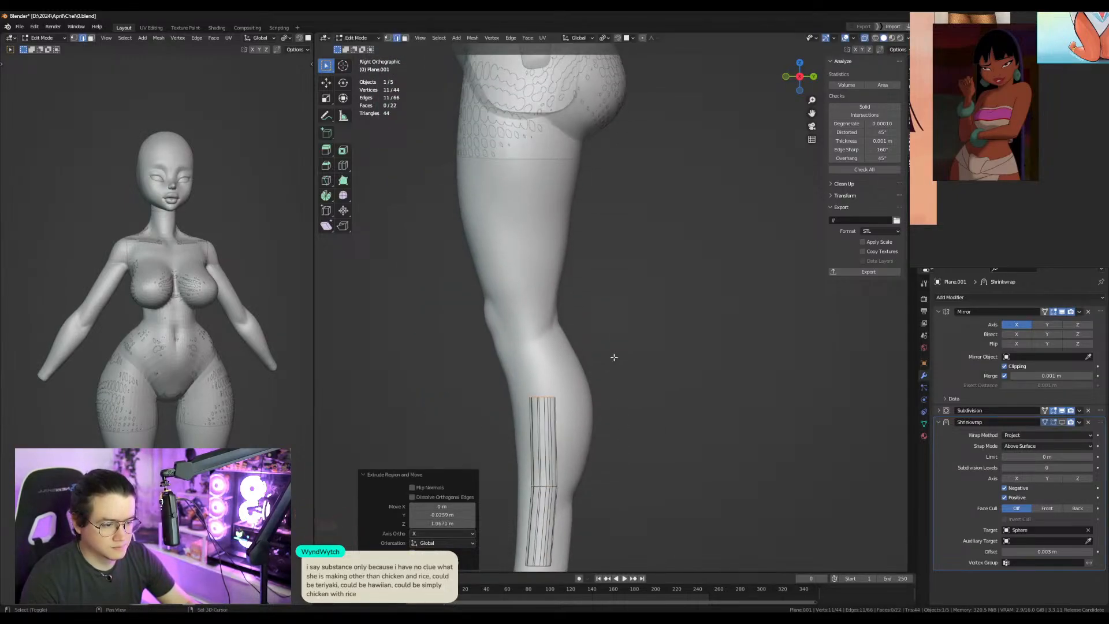
Extend the tube with three more extrusions through the knee and up into the upper thigh.
{"action": "middle_click_drag", "start_coordinate": [612, 346], "coordinate": [626, 455], "text": "shift"}
{"action": "key", "text": "e"}
{"action": "left_click", "coordinate": [578, 392]}
{"action": "right_click", "coordinate": [533, 383], "text": "ctrl"}
{"action": "right_click", "coordinate": [529, 301], "text": "ctrl"}
Slide the lower-calf ring and the upper-calf and knee rings outward along X to follow the leg.
{"action": "middle_click_drag", "start_coordinate": [537, 309], "coordinate": [679, 315], "text": "alt"}
{"action": "middle_click_drag", "start_coordinate": [599, 393], "coordinate": [598, 256], "text": "shift"}
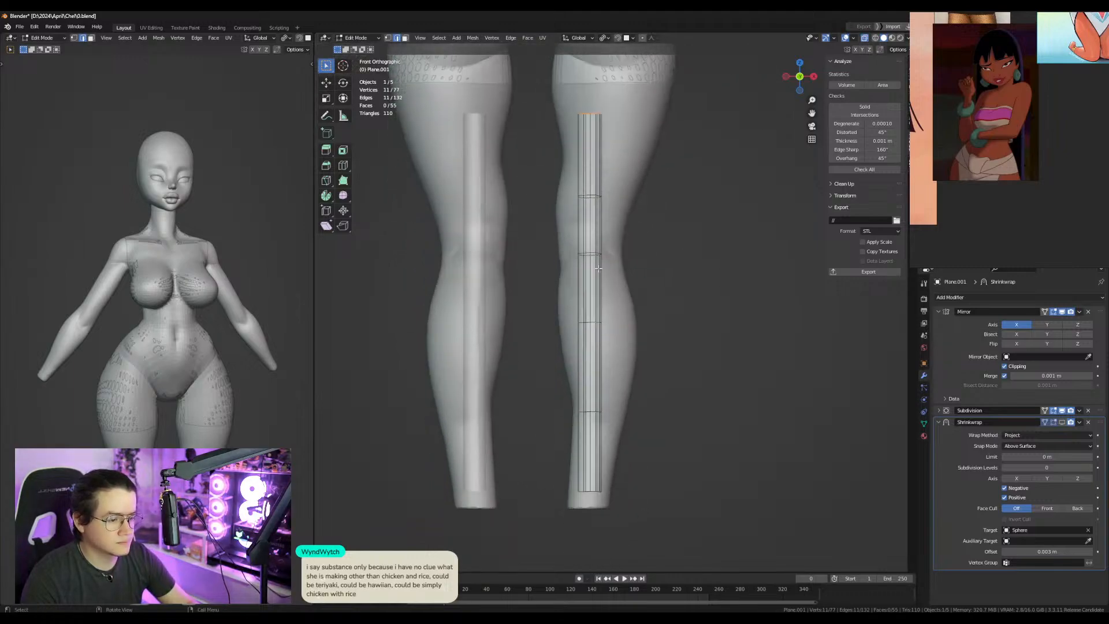
{"action": "left_click_drag", "start_coordinate": [532, 375], "coordinate": [711, 440]}
{"action": "key", "text": "g"}
{"action": "key", "text": "x"}
{"action": "left_click", "coordinate": [708, 432]}
{"action": "left_click_drag", "start_coordinate": [548, 230], "coordinate": [656, 337]}
{"action": "key", "text": "g"}
{"action": "key", "text": "x"}
{"action": "left_click", "coordinate": [686, 360]}
Move the tube's top two rings about 0.083 m along X.
{"action": "middle_click_drag", "start_coordinate": [653, 271], "coordinate": [653, 417], "text": "shift"}
{"action": "left_click_drag", "start_coordinate": [540, 231], "coordinate": [719, 407]}
{"action": "key", "text": "g"}
{"action": "key", "text": "x"}
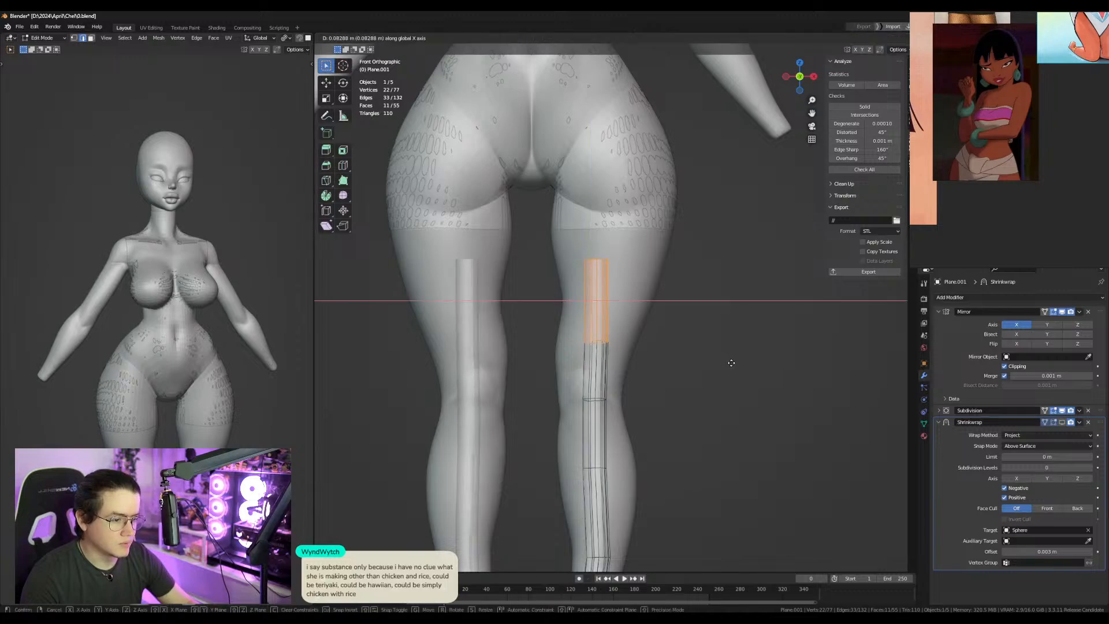
{"action": "left_click", "coordinate": [732, 363]}
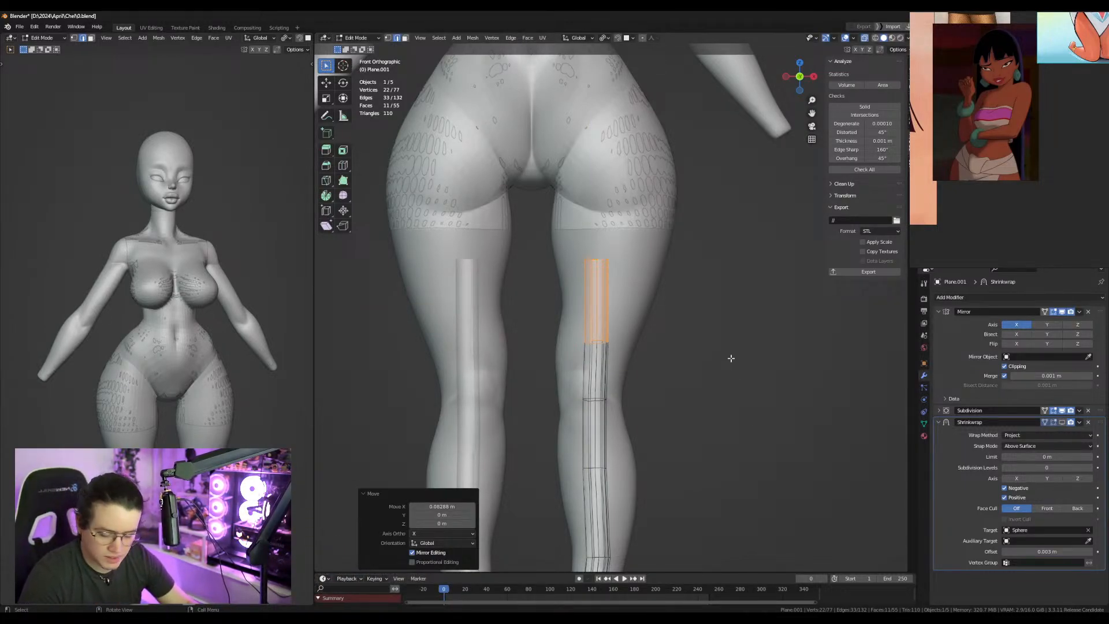
Fine-tune the top two rings along X and shift the topmost ring about 0.057 m outward.
{"action": "left_click_drag", "start_coordinate": [564, 240], "coordinate": [700, 356]}
{"action": "key", "text": "g"}
{"action": "key", "text": "x"}
{"action": "left_click", "coordinate": [712, 361]}
{"action": "left_click_drag", "start_coordinate": [531, 173], "coordinate": [730, 280]}
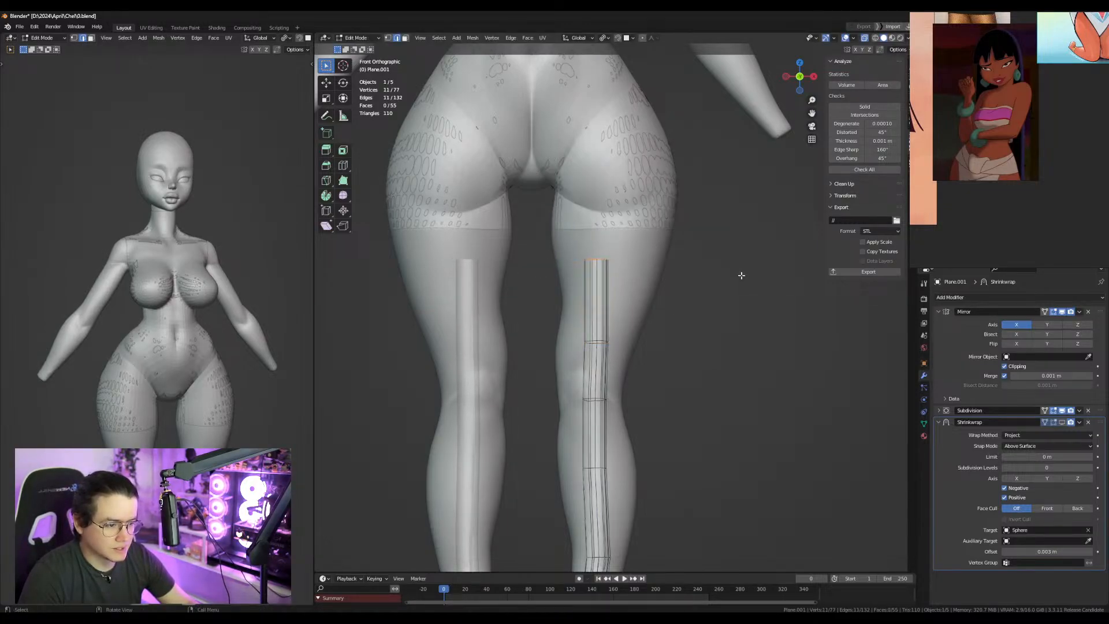
{"action": "key", "text": "g"}
{"action": "key", "text": "x"}
{"action": "left_click", "coordinate": [745, 277]}
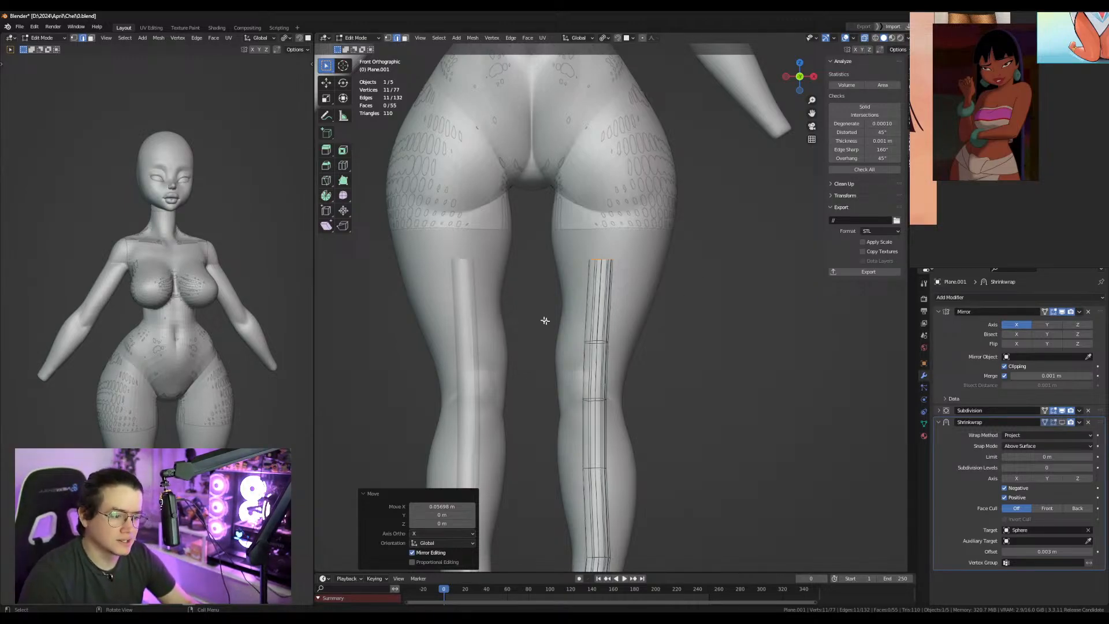
Flatten the ring just above the knee by scaling it to about 0.474 along Z.
{"action": "left_click_drag", "start_coordinate": [543, 320], "coordinate": [711, 378]}
{"action": "key", "text": "KP_3"}
{"action": "key", "text": "s"}
{"action": "key", "text": "z"}
{"action": "left_click", "coordinate": [628, 373]}
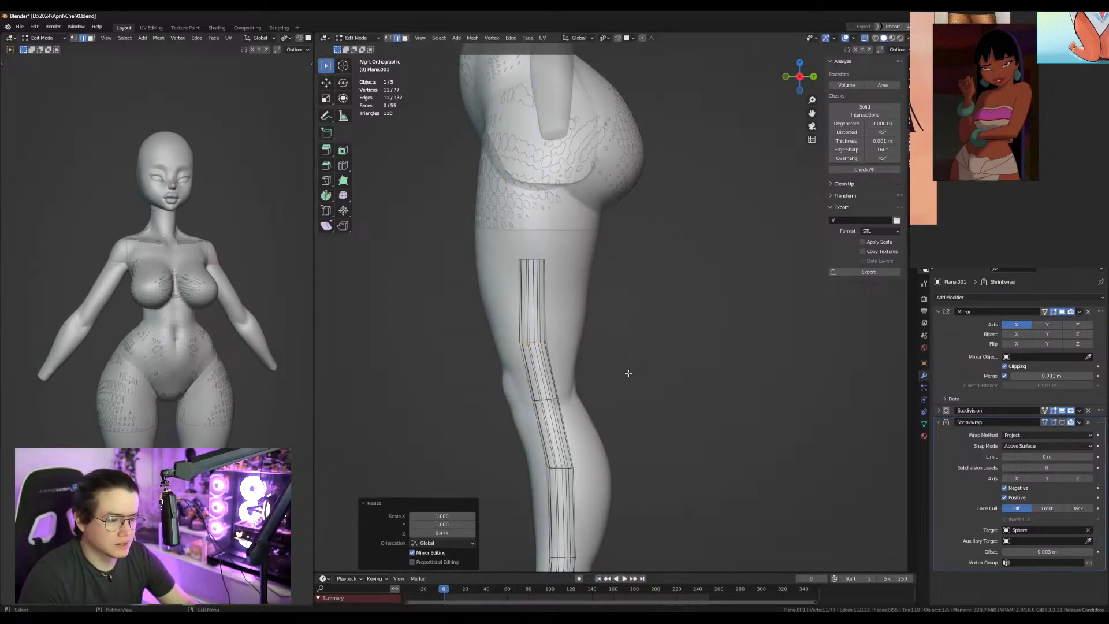
Raise the tube's top two rings about 0.063 m along Z.
{"action": "left_click_drag", "start_coordinate": [461, 228], "coordinate": [647, 375]}
{"action": "key", "text": "g"}
{"action": "key", "text": "z"}
{"action": "left_click", "coordinate": [645, 362]}
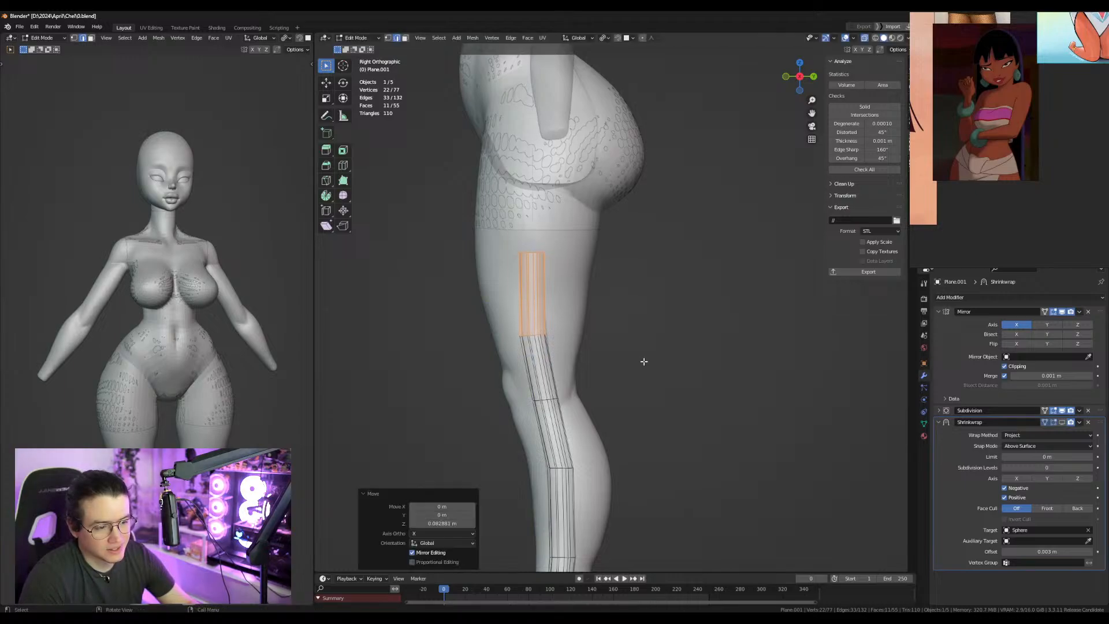
Shift the tube's knee ring and the ring just below it along X to follow the centre of the leg.
{"action": "key", "text": "KP_1"}
{"action": "left_click_drag", "start_coordinate": [585, 400], "coordinate": [674, 419]}
{"action": "key", "text": "g"}
{"action": "key", "text": "x"}
{"action": "left_click", "coordinate": [668, 419]}
{"action": "left_click_drag", "start_coordinate": [567, 441], "coordinate": [707, 493]}
{"action": "key", "text": "g"}
{"action": "key", "text": "x"}
{"action": "left_click", "coordinate": [710, 487]}
Lower the ring just below the knee about 0.119 m along Z.
{"action": "middle_click_drag", "start_coordinate": [716, 462], "coordinate": [732, 384], "text": "shift"}
{"action": "key", "text": "g"}
{"action": "key", "text": "x"}
{"action": "key", "text": "z"}
{"action": "left_click", "coordinate": [748, 396]}
Apply Set Edge Flow to the whole leg tube and smooth all its vertices once with a smoothing factor of 0.5.
{"action": "key", "text": "KP_3"}
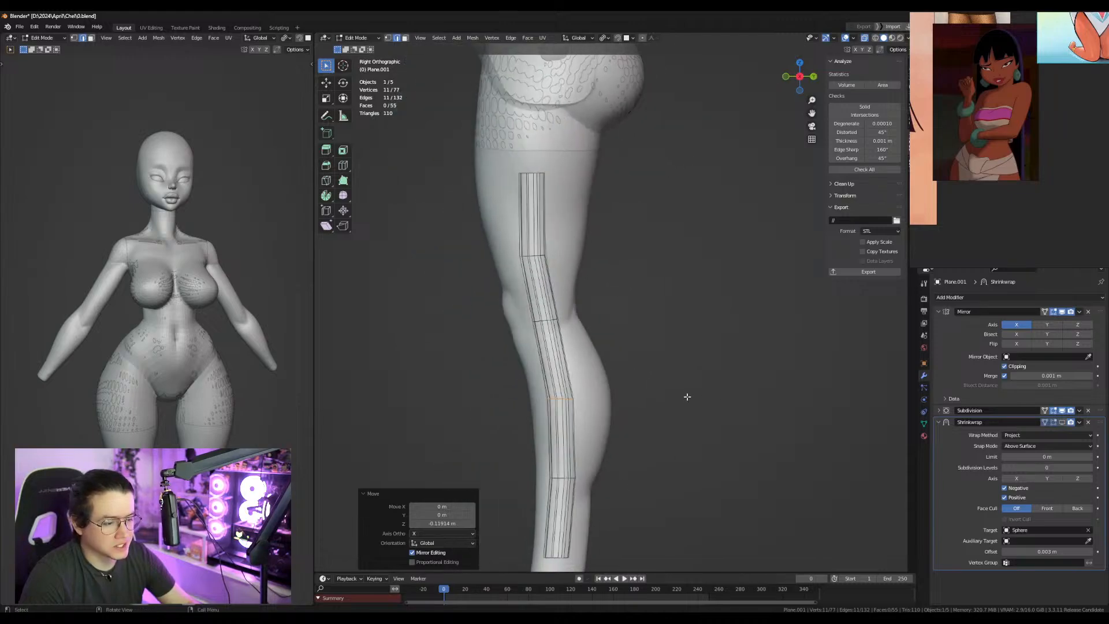
{"action": "middle_click_drag", "start_coordinate": [638, 405], "coordinate": [741, 404], "text": "alt"}
{"action": "key", "text": "a"}
{"action": "key", "text": "ctrl+e"}
{"action": "left_click", "coordinate": [741, 404]}
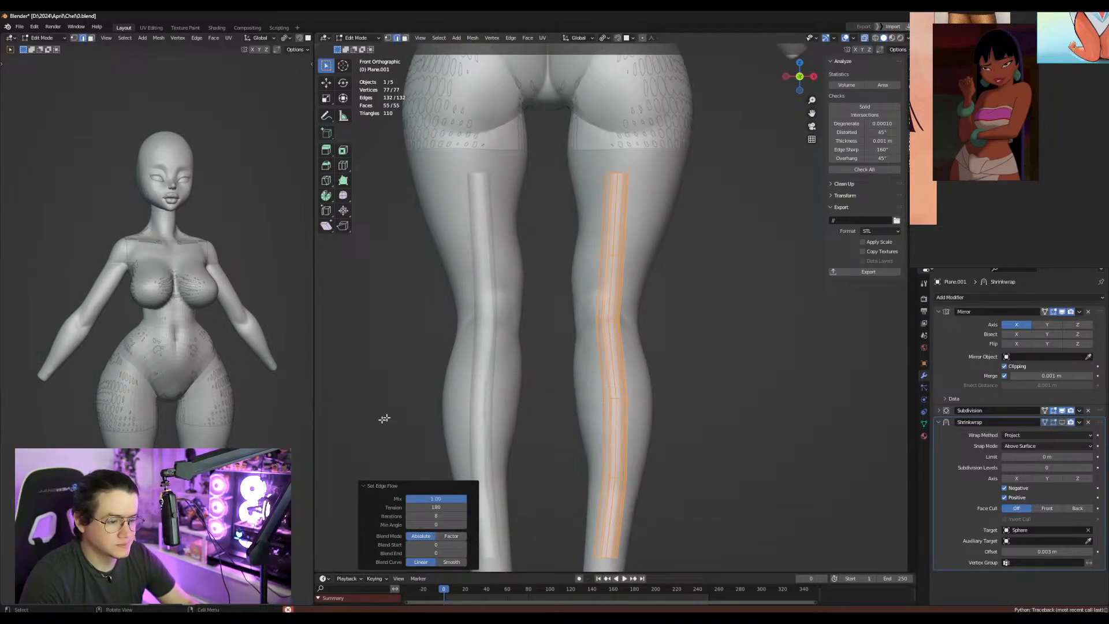
{"action": "key", "text": "alt+s"}
{"action": "right_click", "coordinate": [627, 383]}
{"action": "key", "text": "alt+e"}
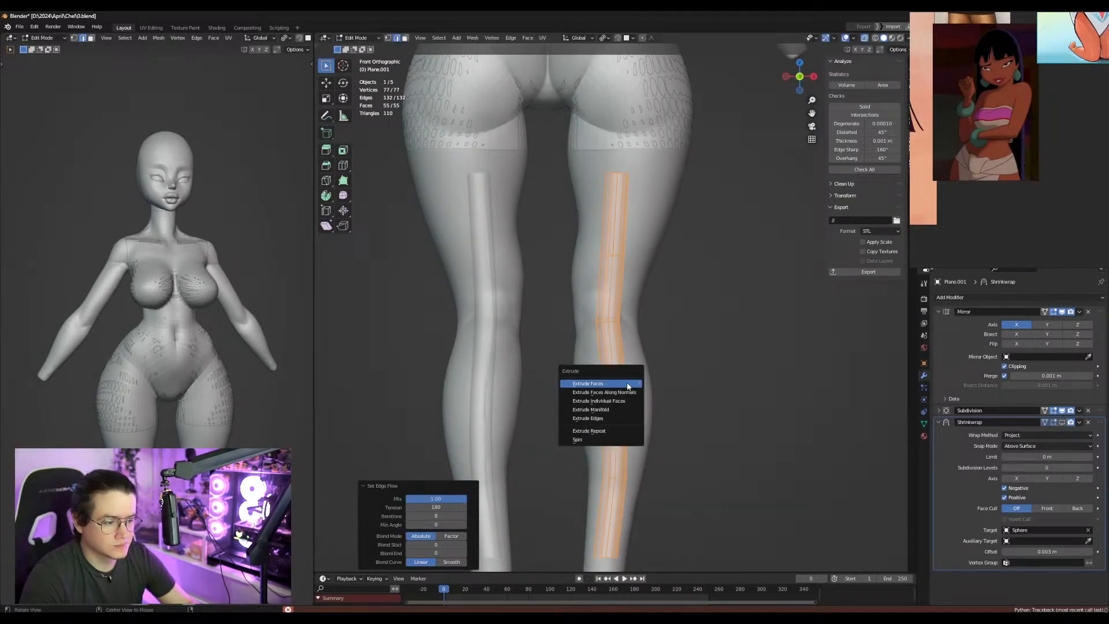
{"action": "right_click", "coordinate": [629, 355]}
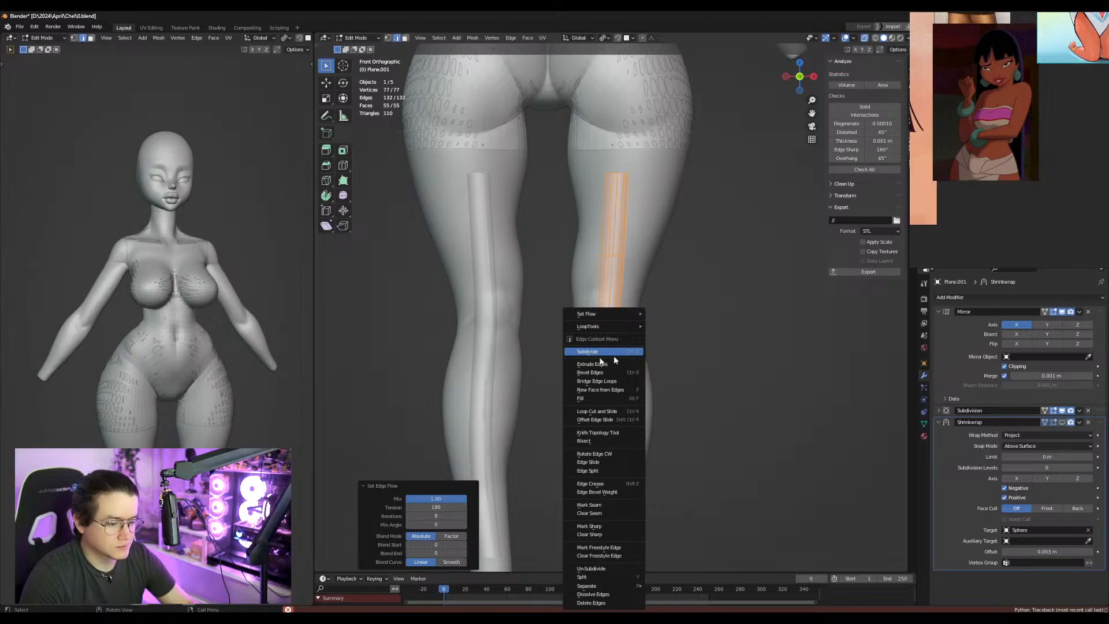
{"action": "key", "text": "Escape"}
{"action": "key", "text": "ctrl+alt+s"}
{"action": "key", "text": "Tab"}
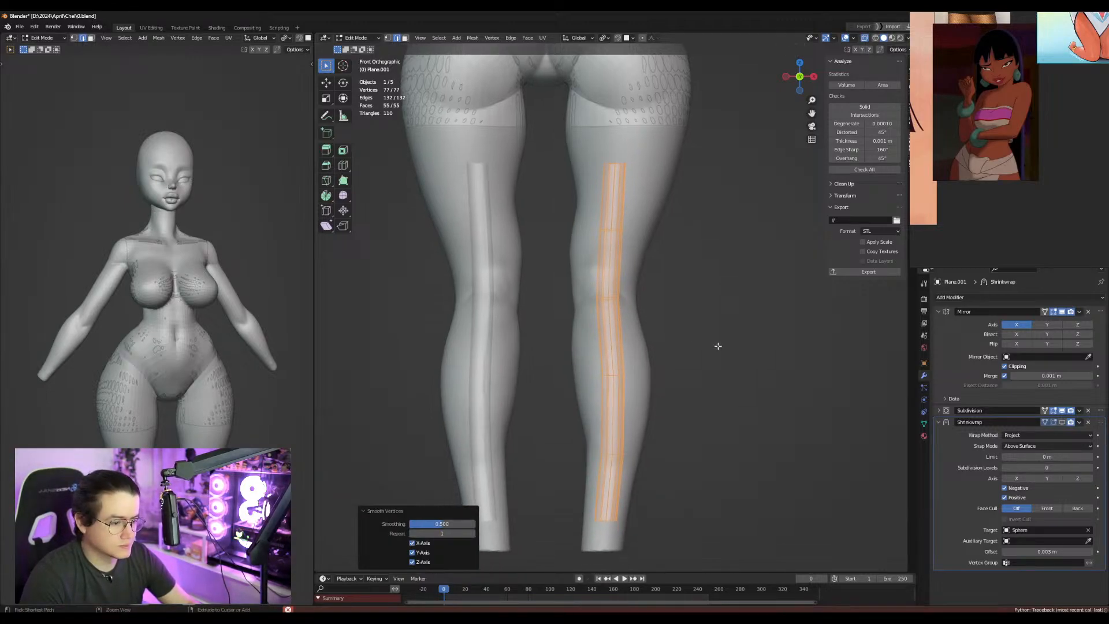
Merge all of the leg tube's vertices by distance, using a merge distance of 0.0001 m.
{"action": "middle_click_drag", "start_coordinate": [715, 371], "coordinate": [702, 408]}
{"action": "scroll", "coordinate": [703, 404], "scroll_direction": "up", "scroll_amount": 3}
{"action": "middle_click_drag", "start_coordinate": [700, 332], "coordinate": [717, 391], "text": "shift"}
{"action": "scroll", "coordinate": [718, 391], "scroll_direction": "up", "scroll_amount": 4}
{"action": "key", "text": "Tab"}
{"action": "middle_click_drag", "start_coordinate": [565, 186], "coordinate": [587, 345], "text": "shift"}
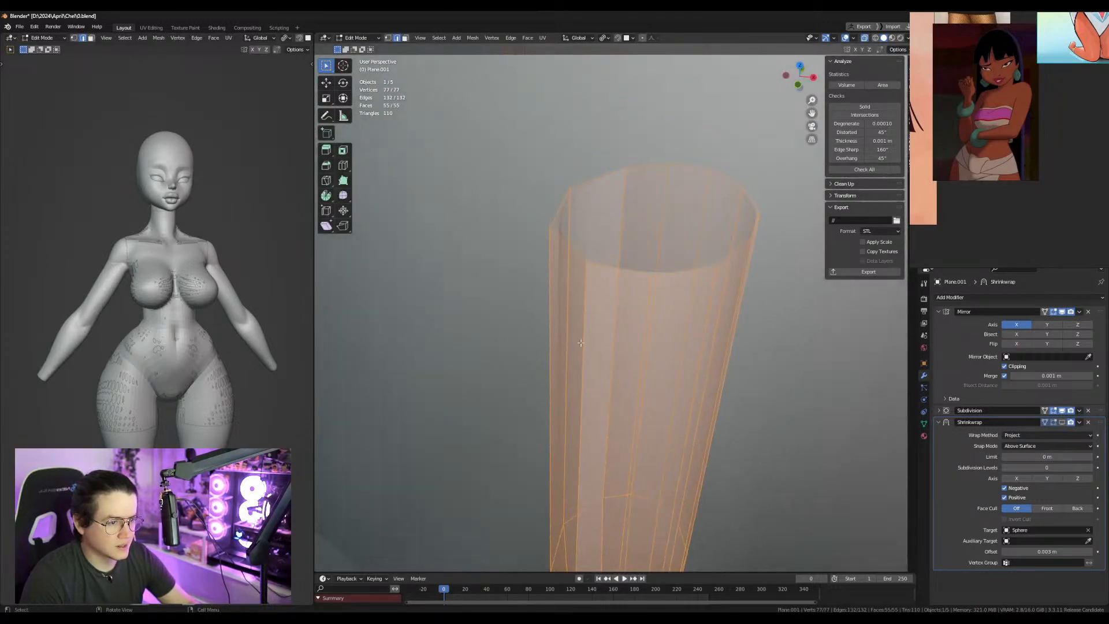
{"action": "key", "text": "alt+a"}
{"action": "key", "text": "1"}
{"action": "key", "text": "a"}
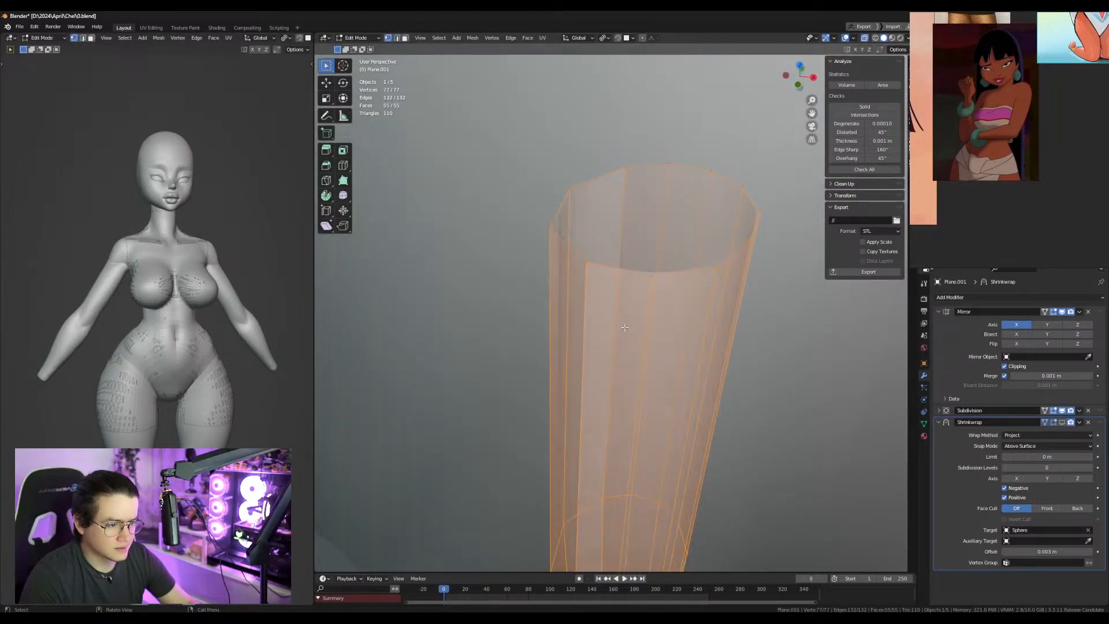
{"action": "key", "text": "m"}
{"action": "left_click", "coordinate": [626, 360]}
Turn on the viewport display of the leg tube's Shrinkwrap modifier in Object Mode.
{"action": "key", "text": "KP_1"}
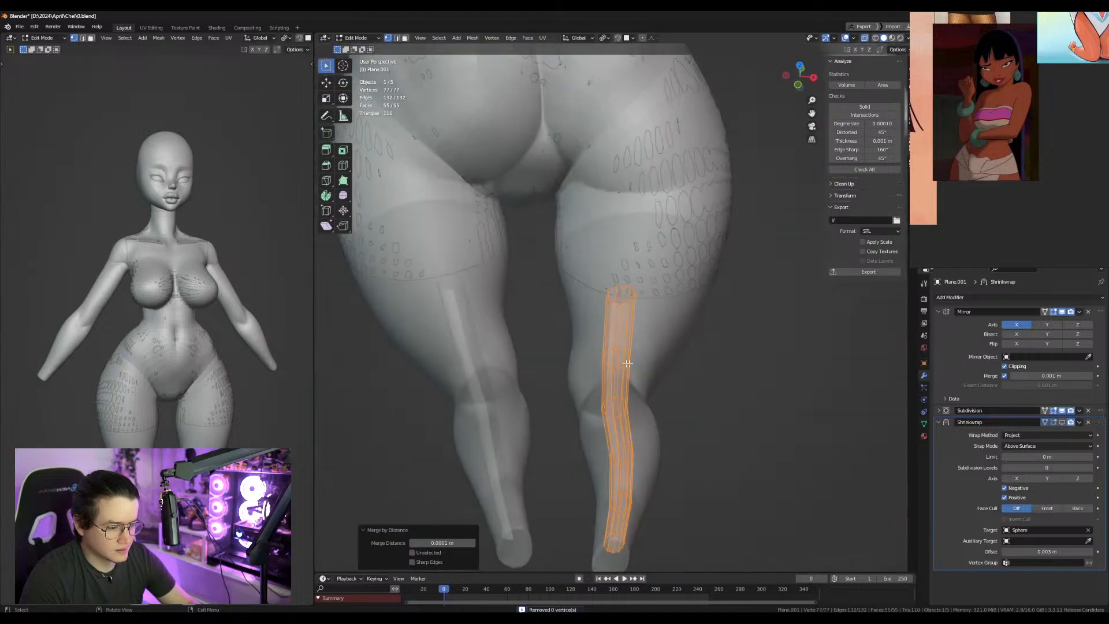
{"action": "scroll", "coordinate": [695, 359], "scroll_direction": "down", "scroll_amount": 2}
{"action": "key", "text": "Tab"}
{"action": "middle_click_drag", "start_coordinate": [547, 354], "coordinate": [591, 311], "text": "shift"}
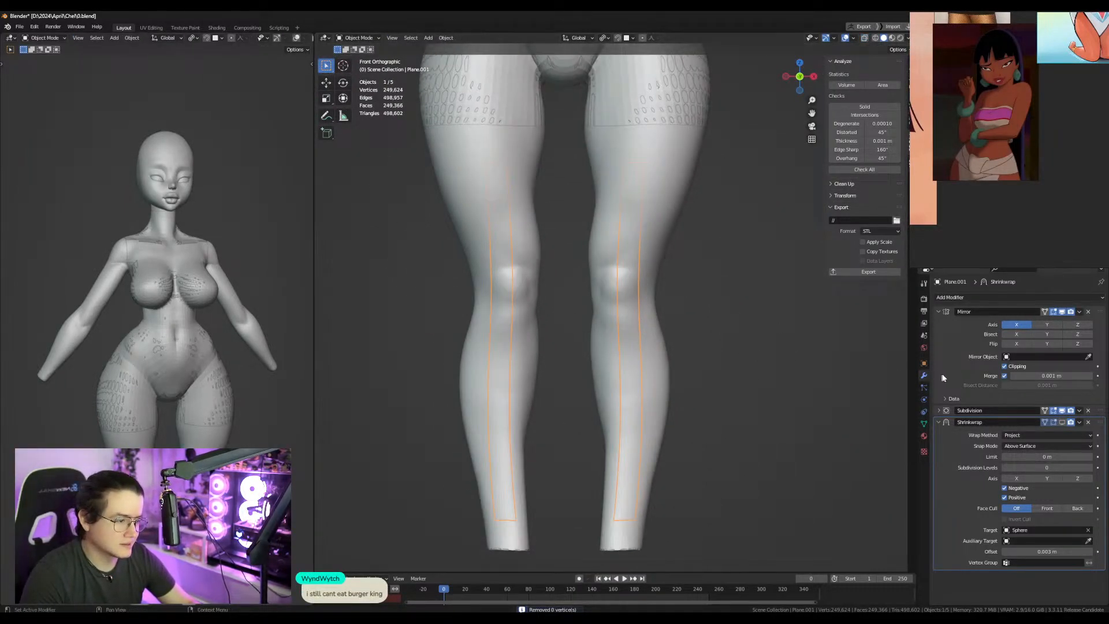
{"action": "left_click", "coordinate": [1062, 422]}
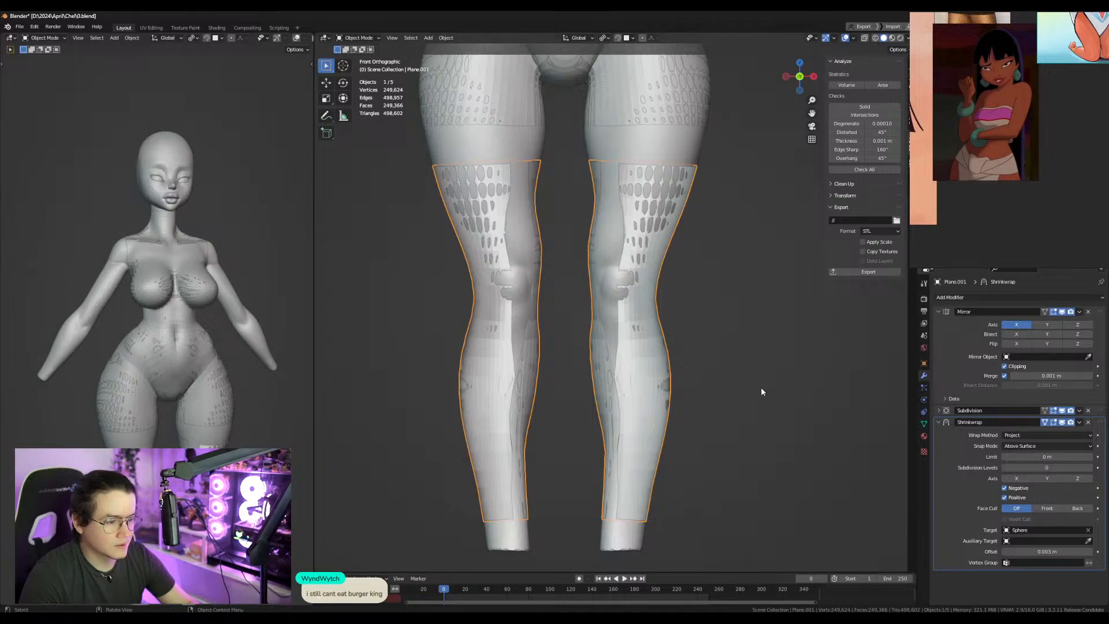
Move the whole leg tube about 0.13 m along Y in Edit Mode.
{"action": "key", "text": "Tab"}
{"action": "middle_click_drag", "start_coordinate": [740, 379], "coordinate": [804, 368]}
{"action": "key", "text": "alt+z"}
{"action": "key", "text": "g"}
{"action": "key", "text": "y"}
{"action": "left_click", "coordinate": [702, 362]}
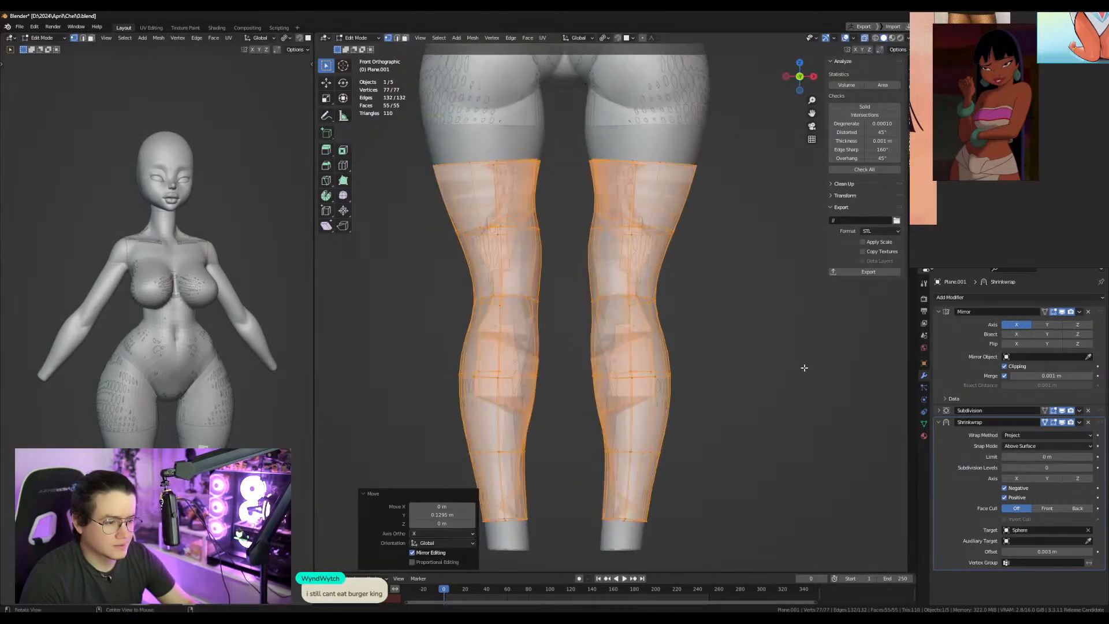
Try the Shrinkwrap modifier without its Negative projection direction and restore the option.
{"action": "key", "text": "alt+z"}
{"action": "key", "text": "alt+z"}
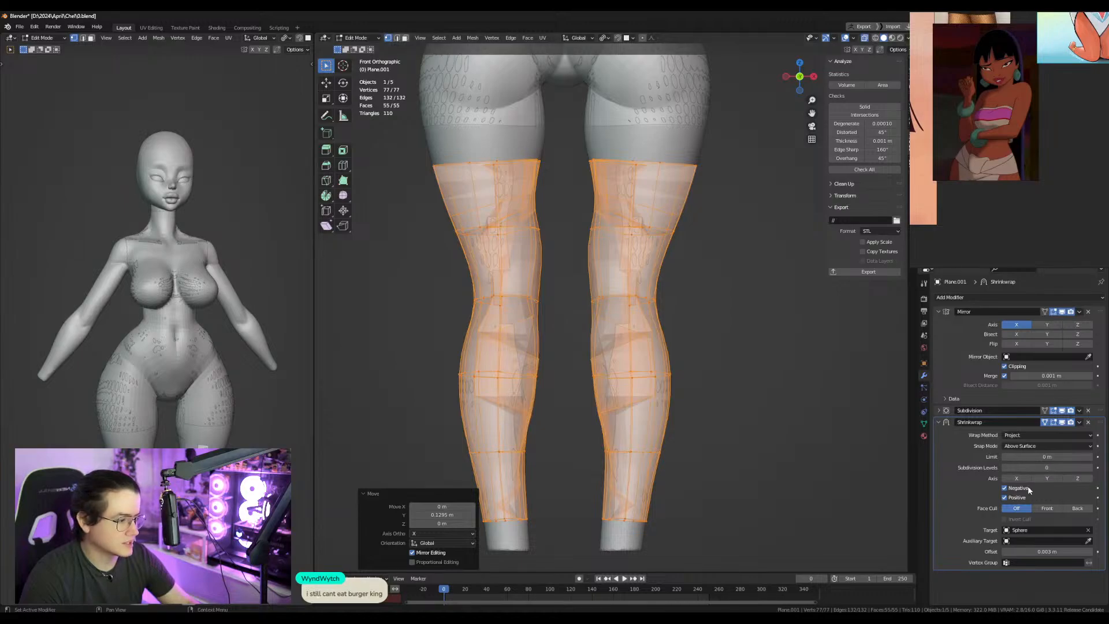
{"action": "left_click", "coordinate": [1004, 488]}
{"action": "left_click", "coordinate": [1005, 488]}
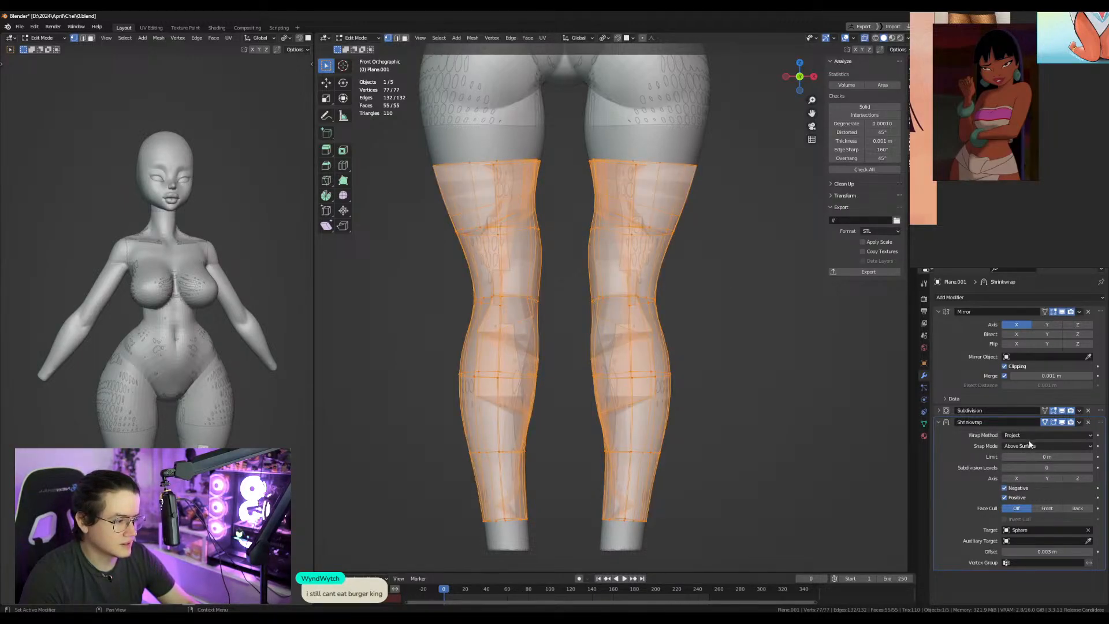
{"action": "key", "text": "s"}
{"action": "right_click", "coordinate": [686, 388]}
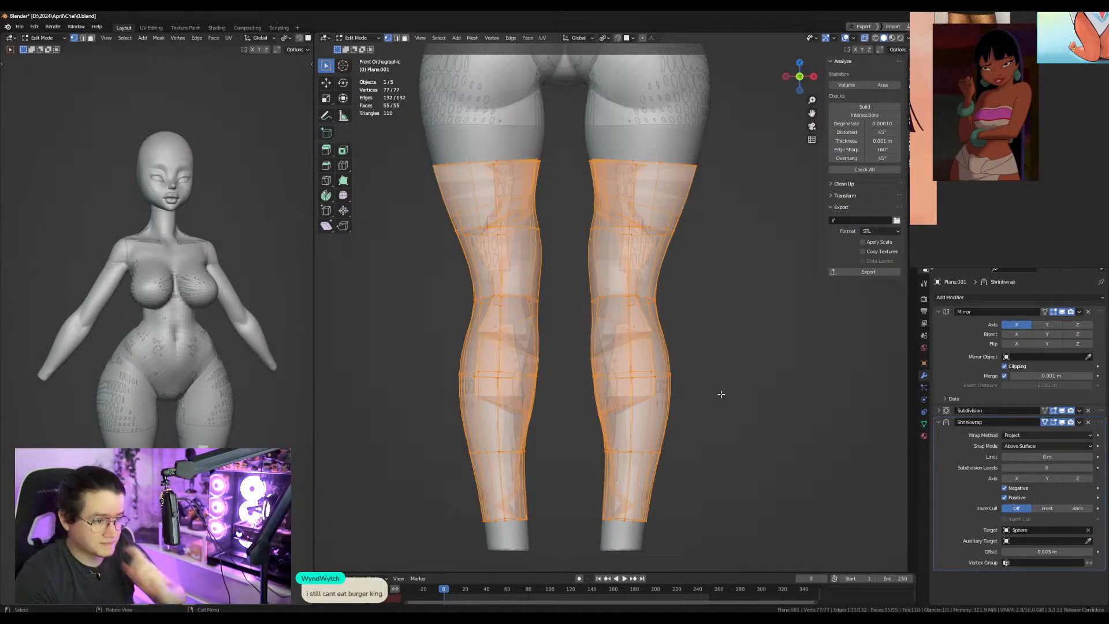
Delete the faces of every leg-tube band below the uppermost thigh band.
{"action": "left_click", "coordinate": [643, 163], "text": "alt"}
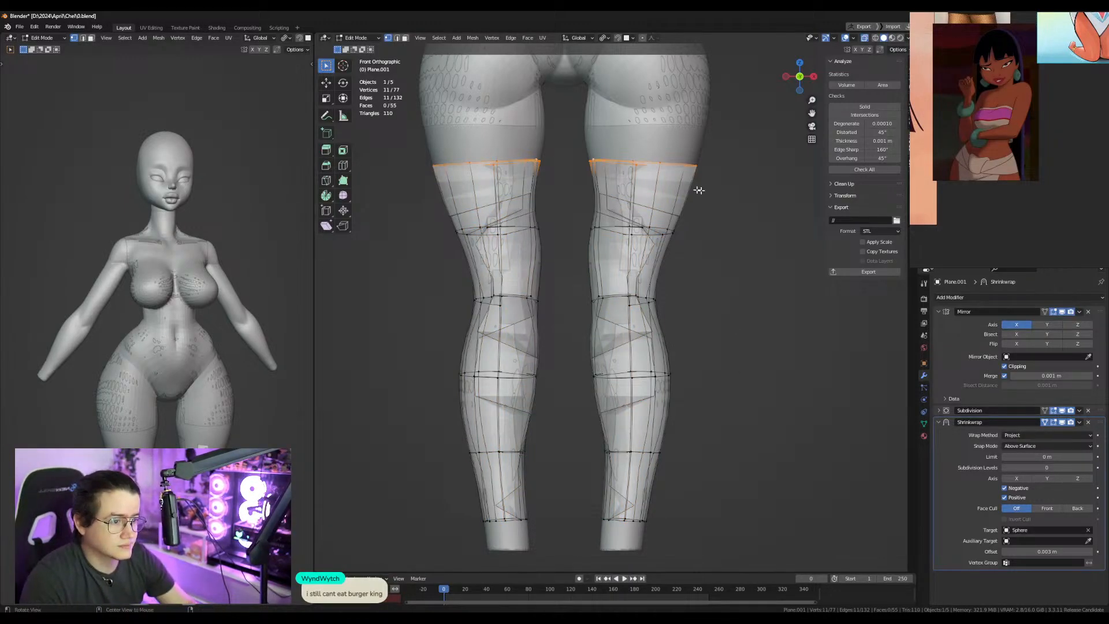
{"action": "key", "text": "KP_3"}
{"action": "key", "text": "3"}
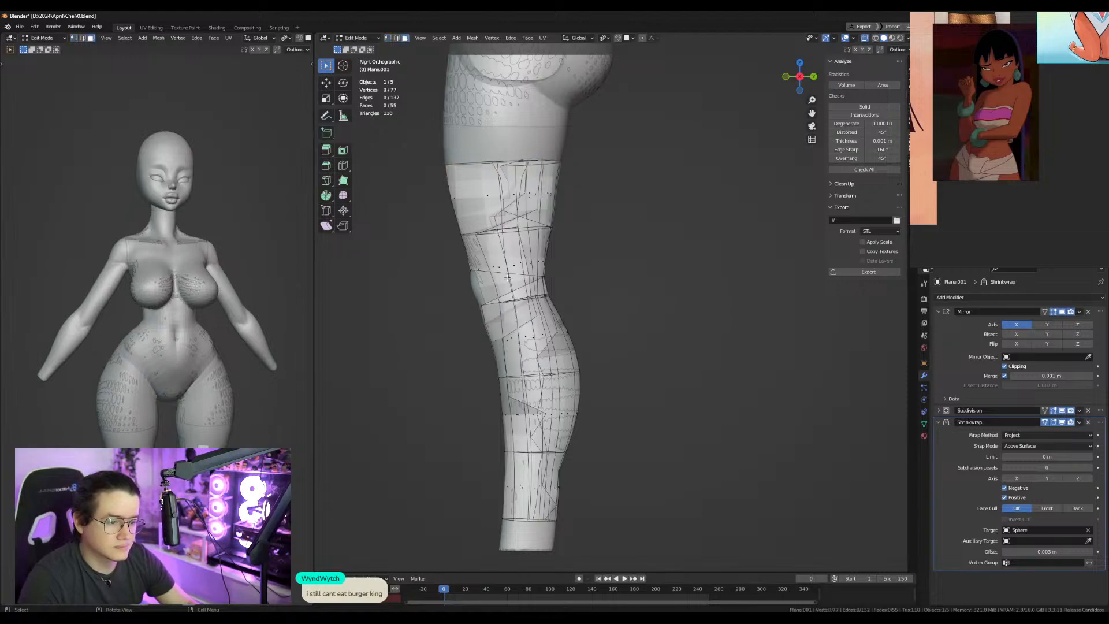
{"action": "left_click", "coordinate": [513, 275], "text": "alt"}
{"action": "left_click", "coordinate": [520, 340], "text": "alt+shift"}
{"action": "left_click", "coordinate": [527, 413], "text": "alt+shift"}
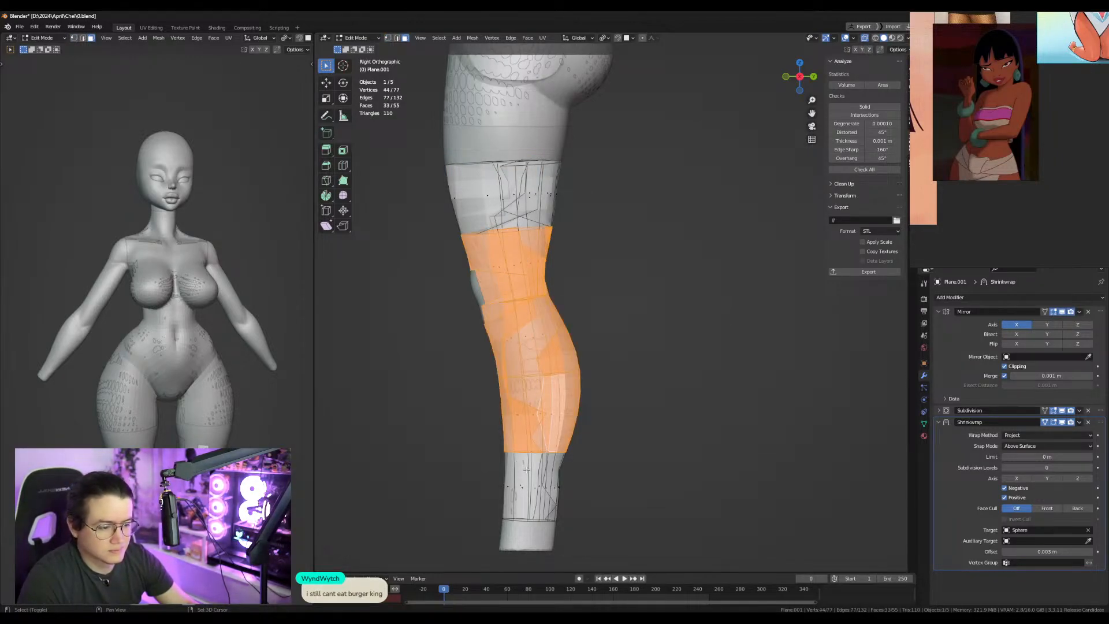
{"action": "key", "text": "x"}
{"action": "left_click", "coordinate": [508, 487]}
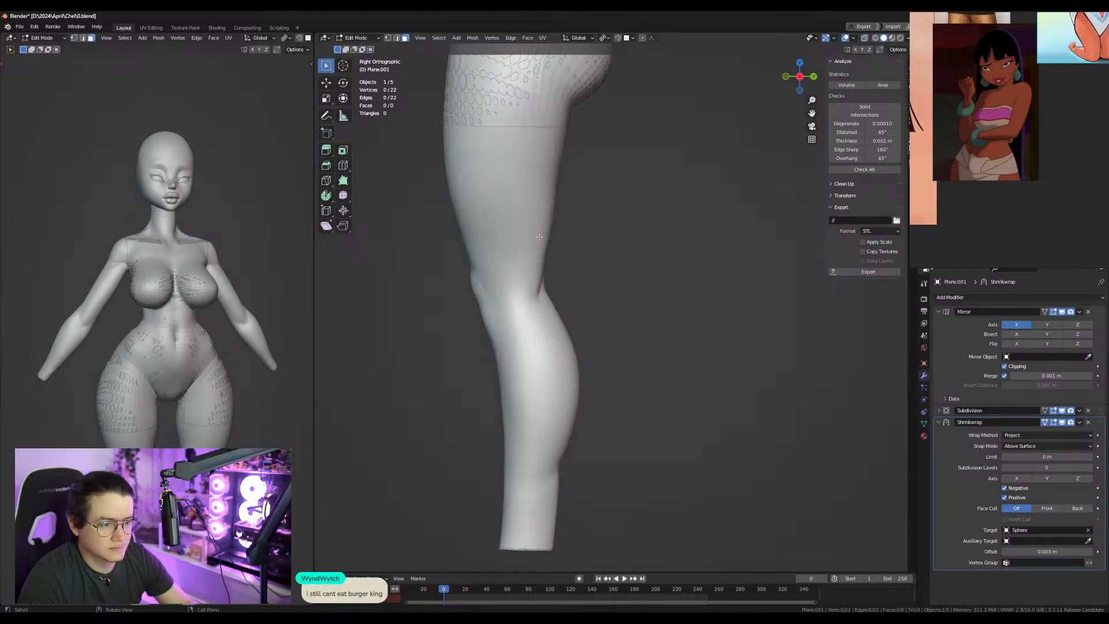
{"action": "key", "text": "ctrl+z"}
{"action": "key", "text": "x"}
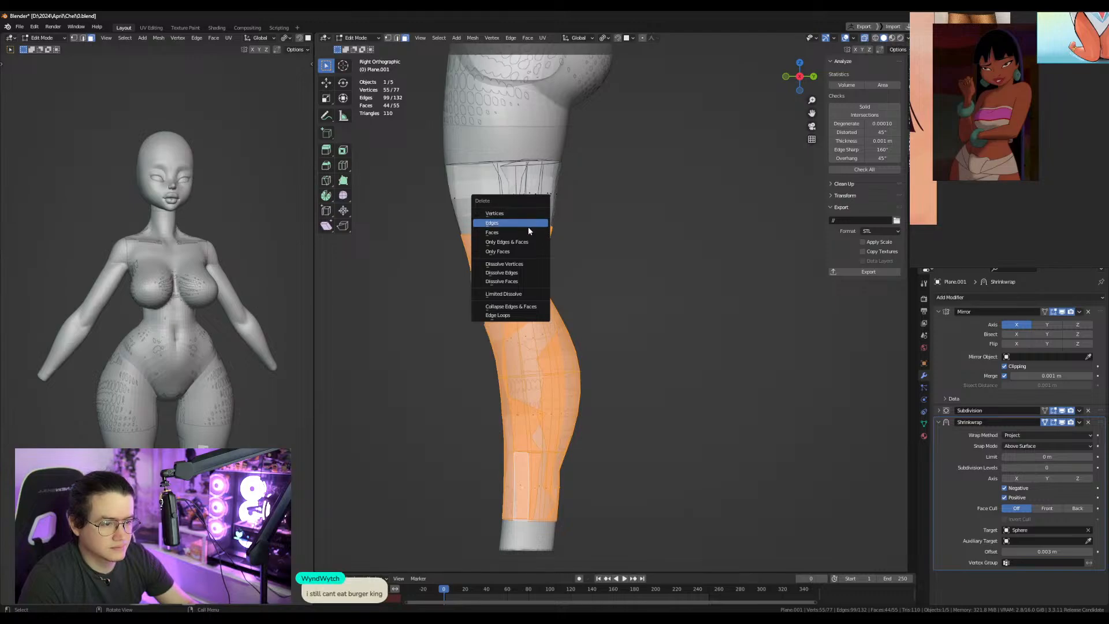
{"action": "left_click", "coordinate": [528, 233]}
Try to delete the lower ring of the remaining thigh band.
{"action": "key", "text": "KP_1"}
{"action": "key", "text": "1"}
{"action": "left_click", "coordinate": [636, 230], "text": "alt"}
{"action": "key", "text": "x"}
{"action": "left_click", "coordinate": [632, 212]}
{"action": "key", "text": "alt+z"}
{"action": "key", "text": "alt+a"}
{"action": "key", "text": "ctrl+z"}
Separate the linked thigh band into its own object and open that object for editing.
{"action": "left_click", "coordinate": [668, 166], "text": "alt"}
{"action": "middle_click_drag", "start_coordinate": [666, 174], "coordinate": [728, 299], "text": "shift"}
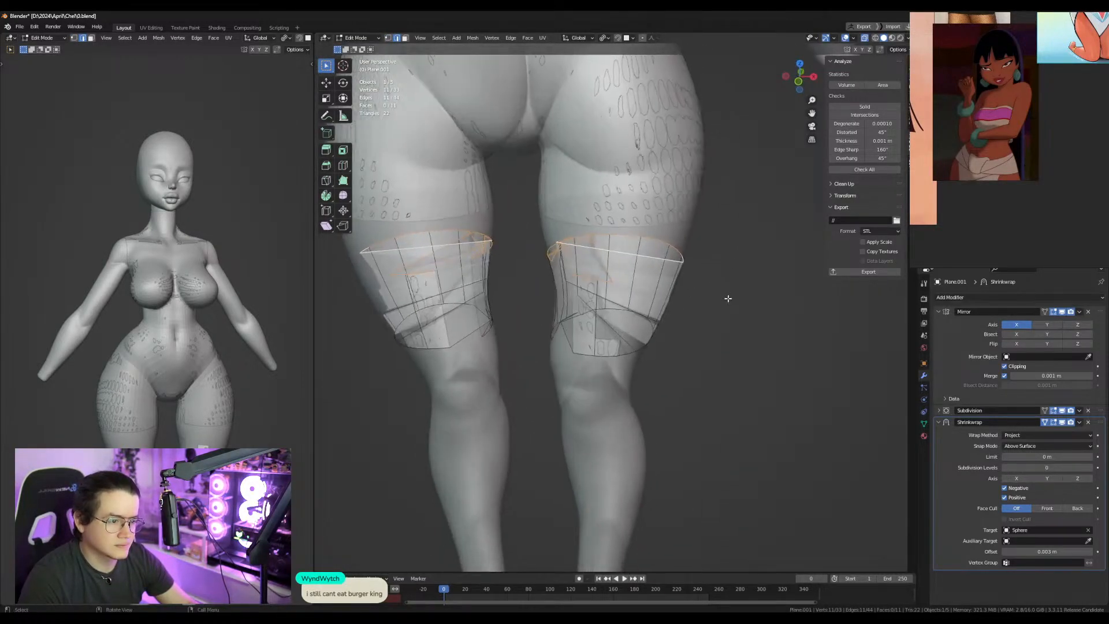
{"action": "key", "text": "ctrl+l"}
{"action": "key", "text": "p"}
{"action": "left_click", "coordinate": [619, 341]}
{"action": "key", "text": "Tab"}
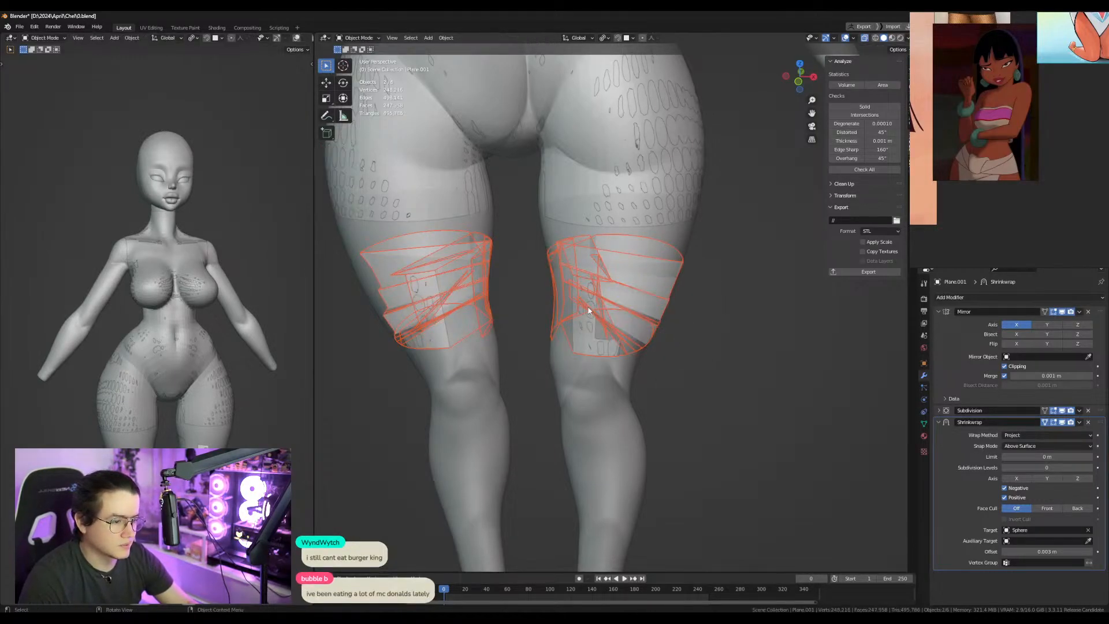
{"action": "left_click", "coordinate": [575, 331]}
{"action": "left_click", "coordinate": [575, 332]}
{"action": "key", "text": "Tab"}
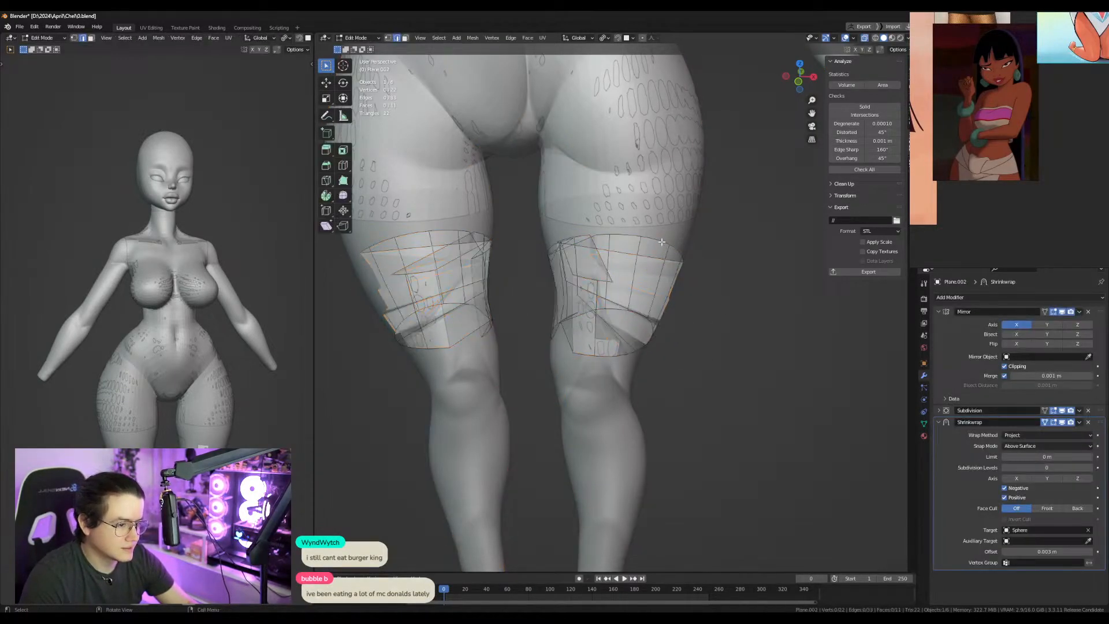
Try to reduce the separated thigh band to a single ring by deleting its selected loops.
{"action": "left_click", "coordinate": [626, 239], "text": "alt"}
{"action": "key", "text": "x"}
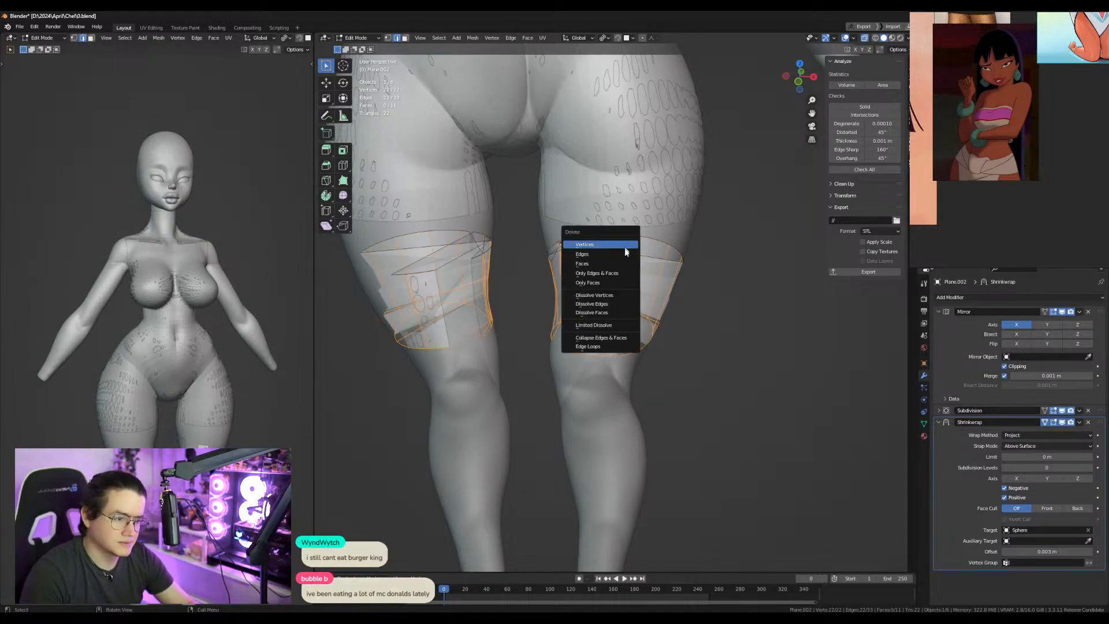
{"action": "left_click", "coordinate": [622, 252]}
{"action": "middle_click_drag", "start_coordinate": [621, 255], "coordinate": [676, 252]}
{"action": "key", "text": "KP_1"}
{"action": "key", "text": "KP_9"}
{"action": "key", "text": "1"}
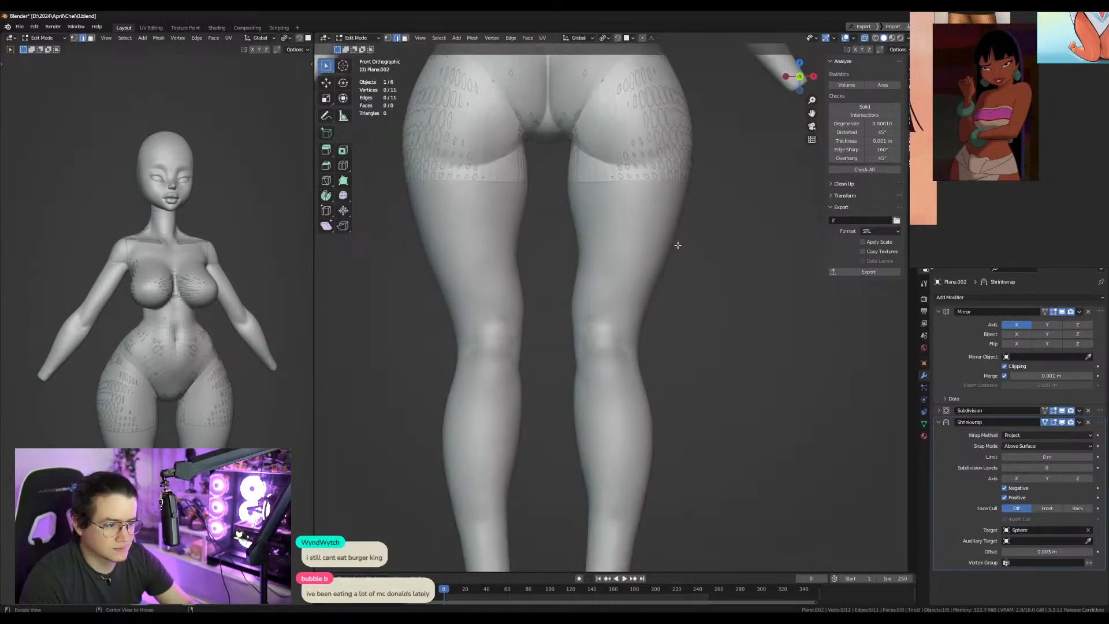
Try to reposition the leftover ring, and undo the deletion to restore the thigh band.
{"action": "key", "text": "a"}
{"action": "key", "text": "KP_Decimal"}
{"action": "scroll", "coordinate": [686, 253], "scroll_direction": "down", "scroll_amount": 13}
{"action": "middle_click_drag", "start_coordinate": [667, 288], "coordinate": [660, 144], "text": "shift"}
{"action": "key", "text": "g"}
{"action": "right_click", "coordinate": [634, 297]}
{"action": "middle_click_drag", "start_coordinate": [604, 261], "coordinate": [650, 287], "text": "alt"}
{"action": "key", "text": "g"}
{"action": "right_click", "coordinate": [602, 322]}
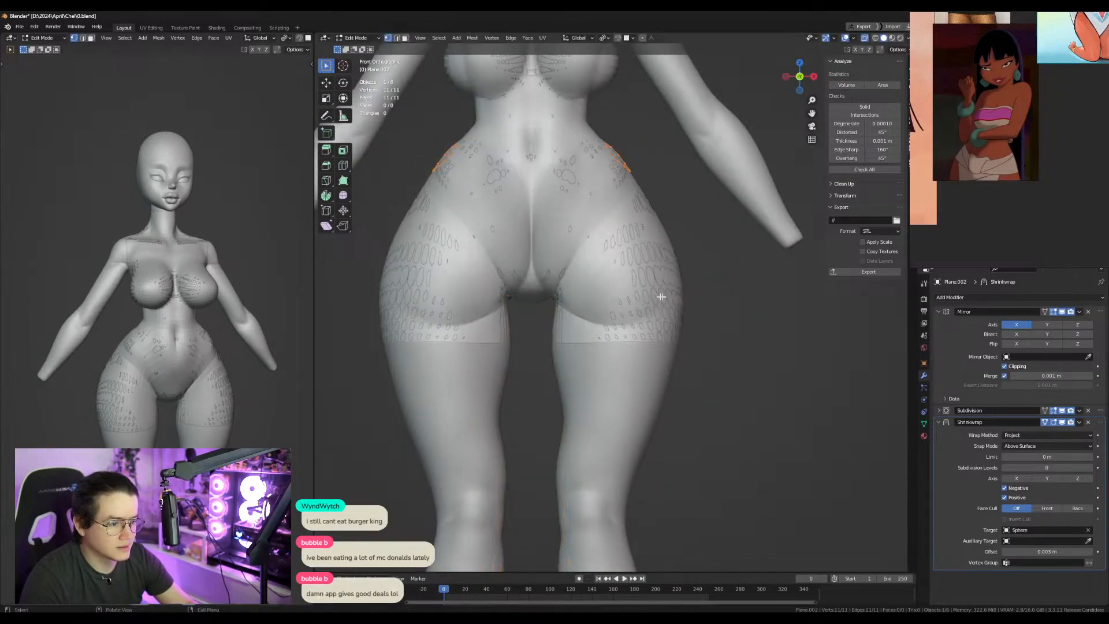
{"action": "middle_click_drag", "start_coordinate": [779, 349], "coordinate": [744, 317], "text": "shift"}
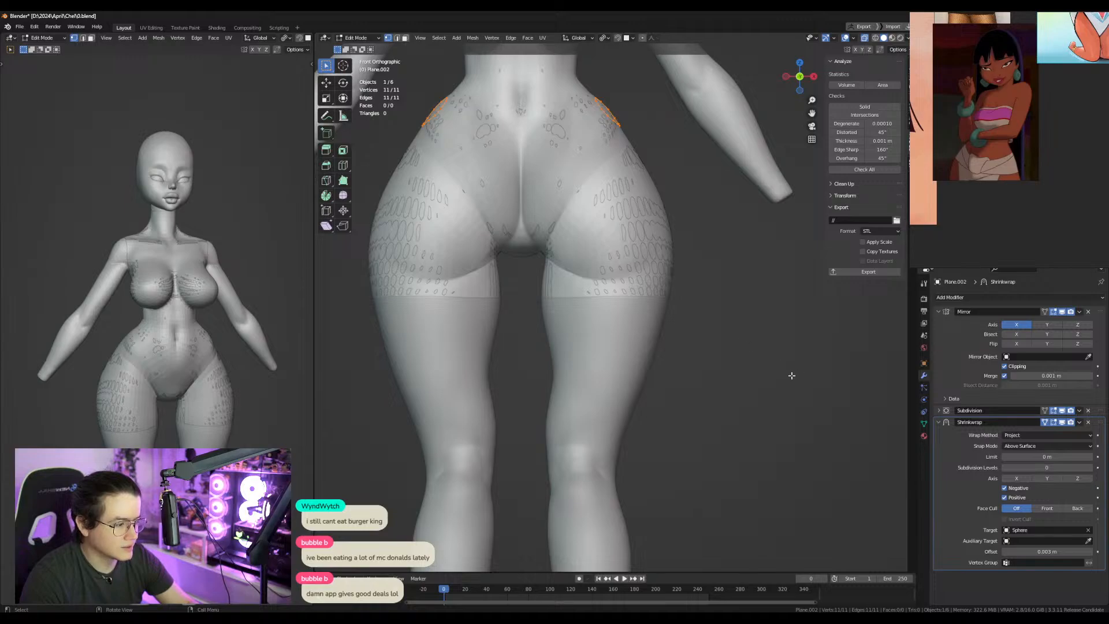
{"action": "key", "text": "ctrl+z"}
{"action": "key", "text": "ctrl+z"}
{"action": "key", "text": "ctrl+z"}
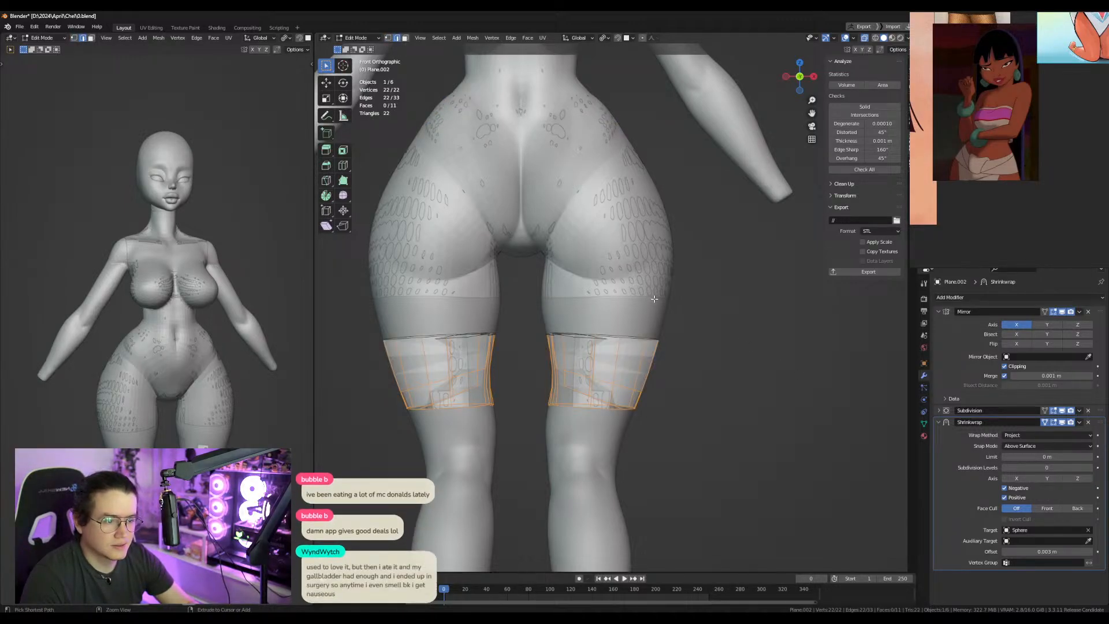
Turn off the Shrinkwrap's viewport display and delete the thigh band's lower ring, keeping only the upper ring selected.
{"action": "left_click", "coordinate": [657, 327]}
{"action": "key", "text": "Tab"}
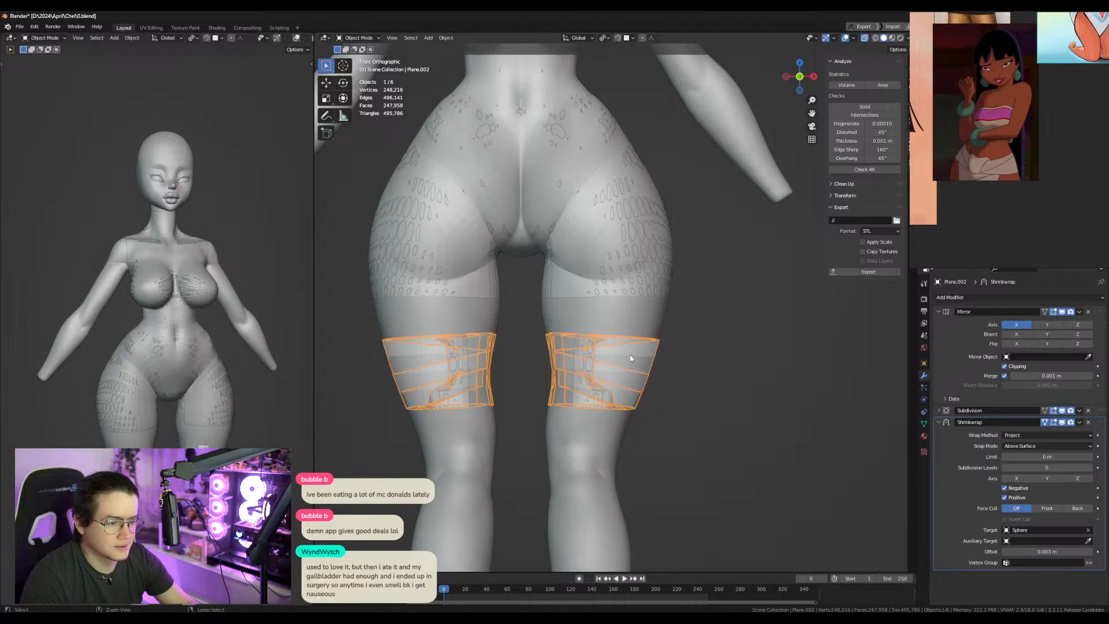
{"action": "key", "text": "Tab"}
{"action": "middle_click_drag", "start_coordinate": [641, 338], "coordinate": [664, 277], "text": "shift"}
{"action": "middle_click_drag", "start_coordinate": [678, 237], "coordinate": [649, 250], "text": "shift"}
{"action": "left_click", "coordinate": [1063, 423]}
{"action": "key", "text": "alt+z"}
{"action": "key", "text": "alt+z"}
{"action": "key", "text": "x"}
{"action": "left_click", "coordinate": [606, 321]}
{"action": "key", "text": "a"}
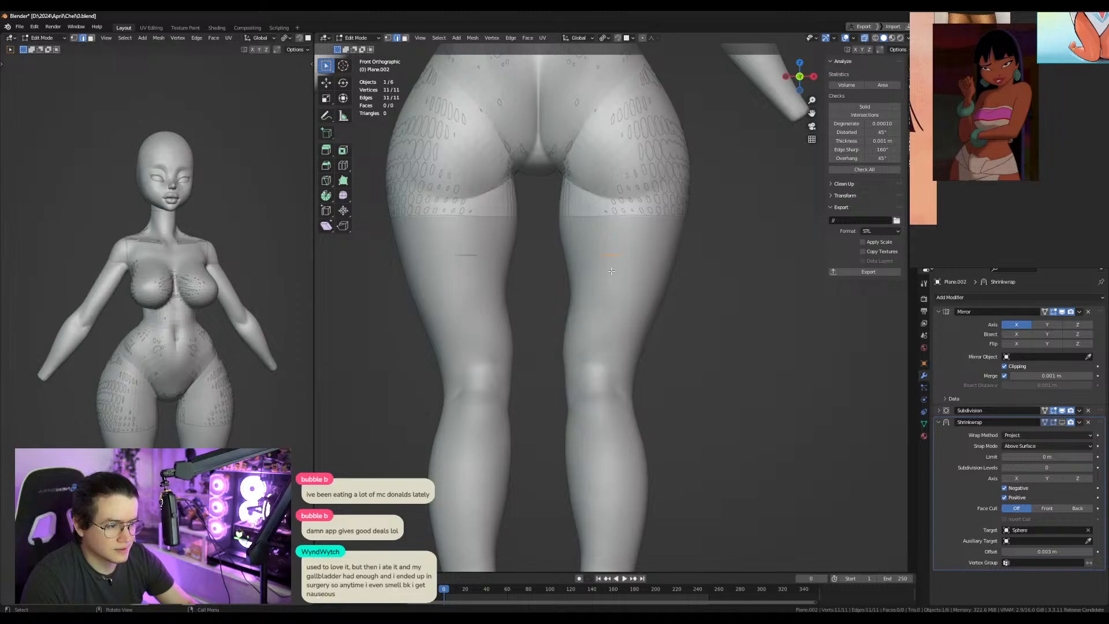
Reposition the remaining ring inside the thigh, moving it about 0.113 m along Y in the side view.
{"action": "key", "text": "g"}
{"action": "left_click", "coordinate": [673, 272]}
{"action": "key", "text": "KP_3"}
{"action": "key", "text": "g"}
{"action": "key", "text": "y"}
{"action": "left_click", "coordinate": [688, 272]}
{"action": "key", "text": "KP_1"}
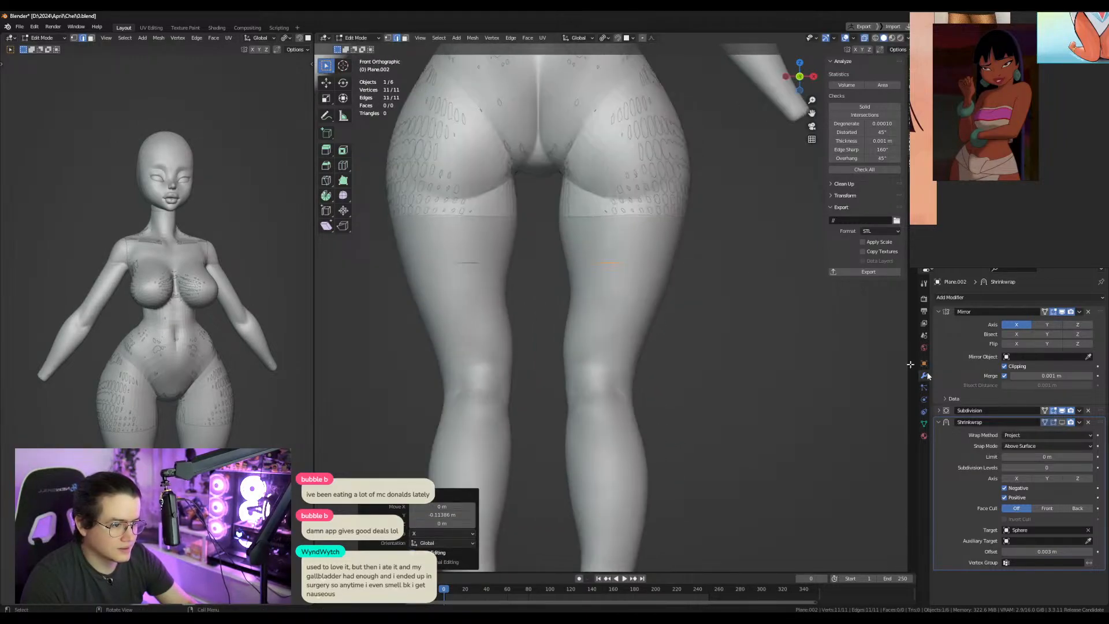
Display the Shrinkwrap again, try Nearest Surface Point, and use the Project wrap method with the Outside Surface snap mode.
{"action": "left_click", "coordinate": [1062, 422]}
{"action": "left_click", "coordinate": [1042, 436]}
{"action": "left_click", "coordinate": [1046, 445]}
{"action": "left_click", "coordinate": [1049, 437]}
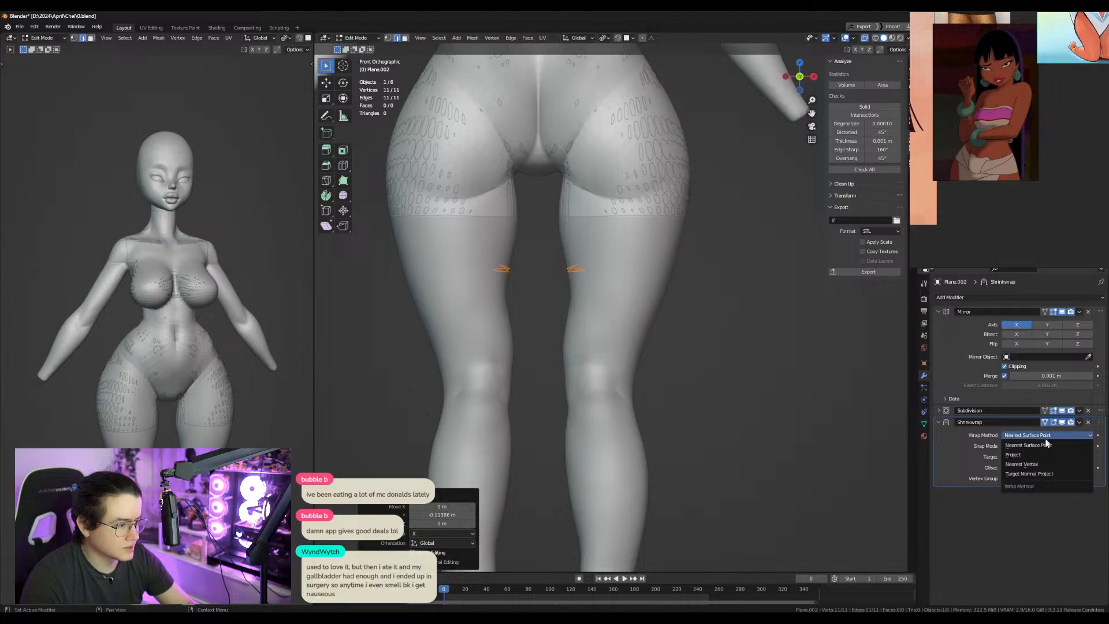
{"action": "left_click", "coordinate": [1040, 455]}
{"action": "left_click", "coordinate": [1038, 445]}
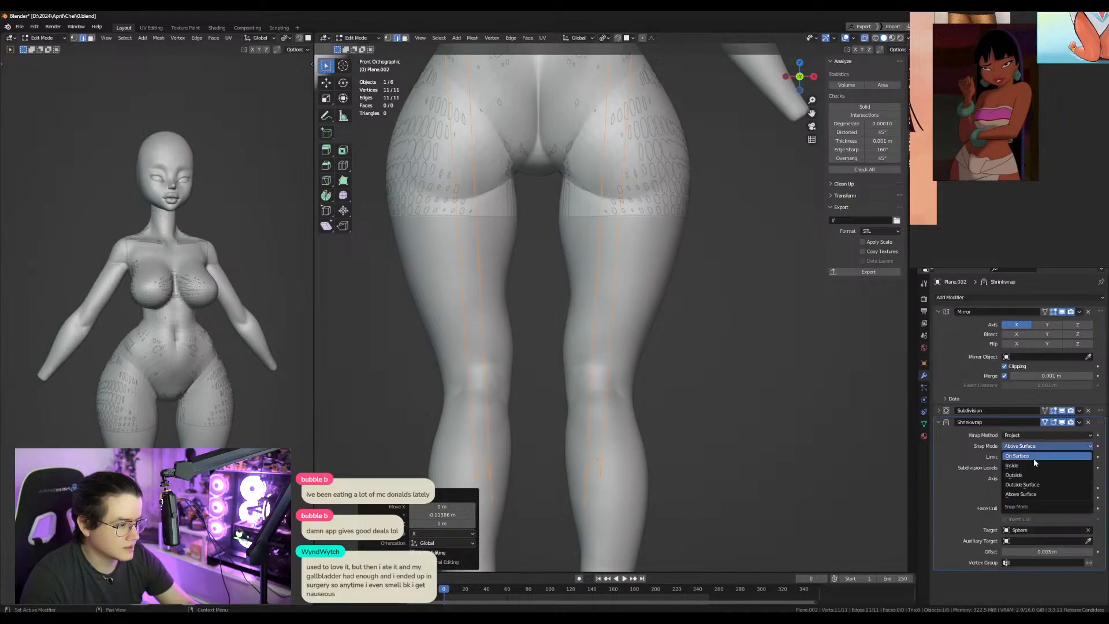
{"action": "left_click", "coordinate": [1028, 490]}
Extrude the thigh ring about 0.83 m down along Z and adjust the new lower ring slightly along Y.
{"action": "key", "text": "e"}
{"action": "key", "text": "z"}
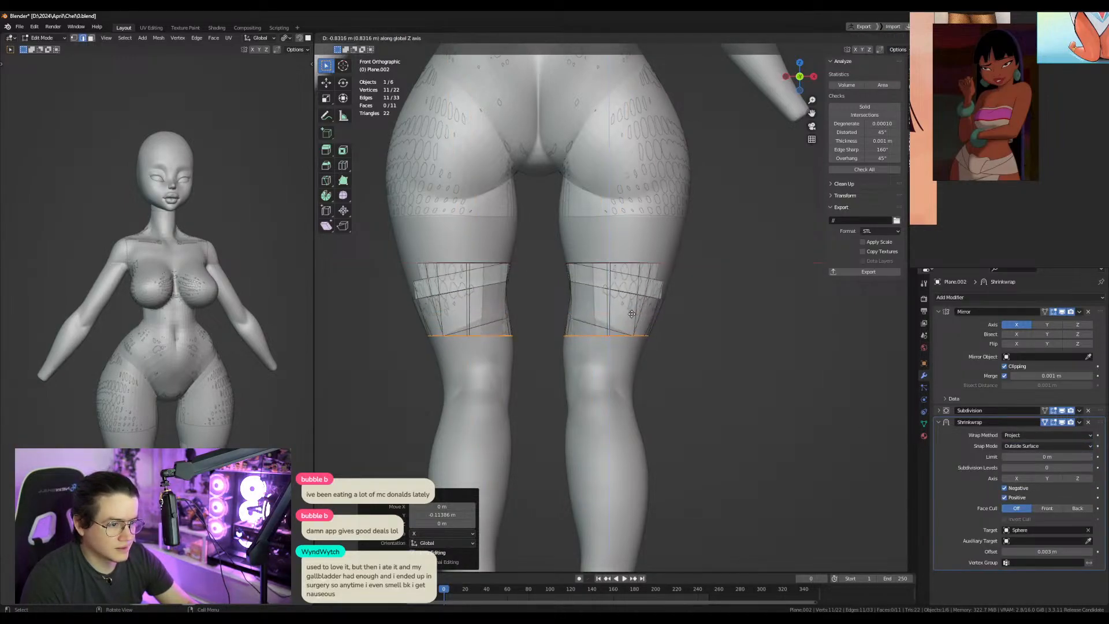
{"action": "left_click", "coordinate": [631, 316]}
{"action": "key", "text": "KP_3"}
{"action": "key", "text": "g"}
{"action": "key", "text": "y"}
{"action": "key", "text": "KP_1"}
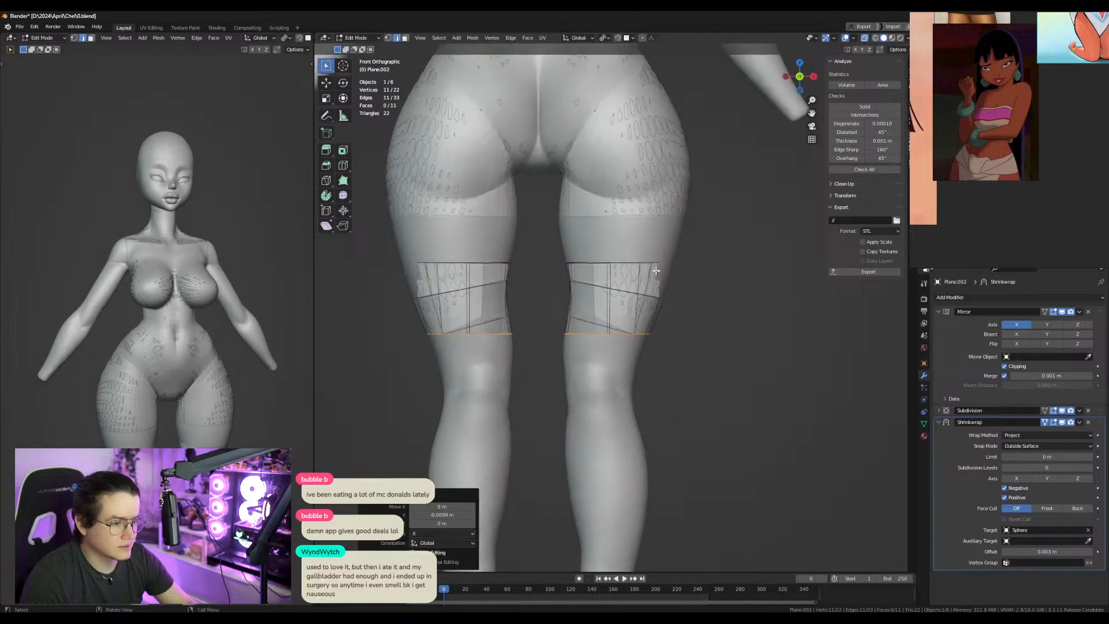
Reposition the thigh band's upper ring along X and Z, and recalculate the normals of the whole band.
{"action": "key", "text": "x"}
{"action": "left_click", "coordinate": [691, 255]}
{"action": "key", "text": "g"}
{"action": "key", "text": "z"}
{"action": "left_click", "coordinate": [714, 236]}
{"action": "key", "text": "a"}
{"action": "key", "text": "shift+n"}
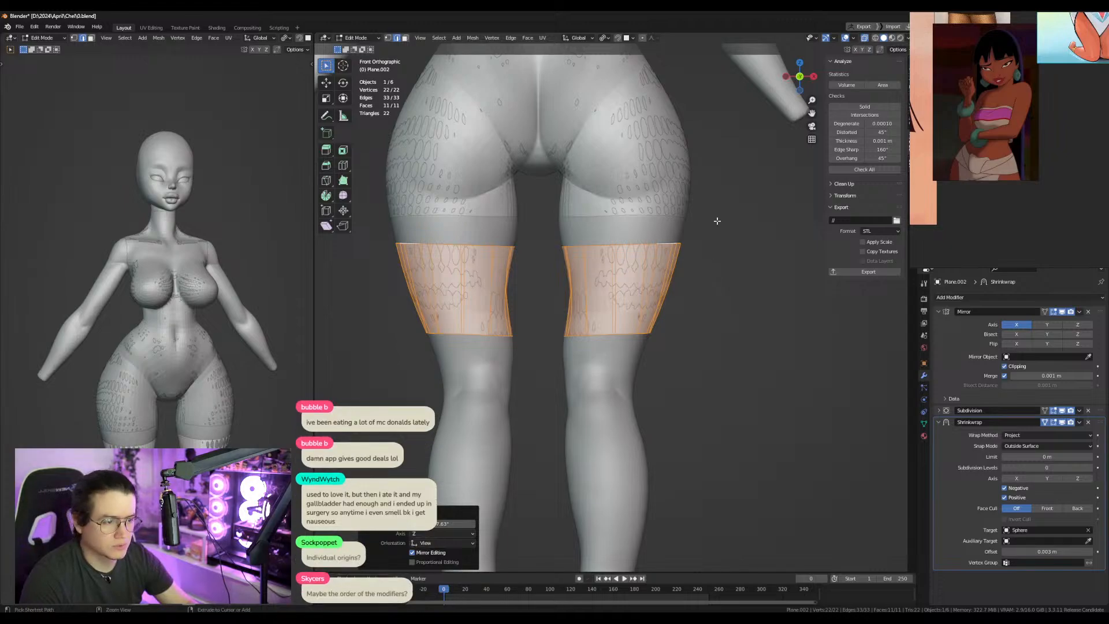
Check how the thigh band projects onto the legs in object mode, with and without see-through display.
{"action": "key", "text": "Tab"}
{"action": "left_click", "coordinate": [556, 197]}
{"action": "left_click", "coordinate": [628, 285]}
{"action": "key", "text": "alt+z"}
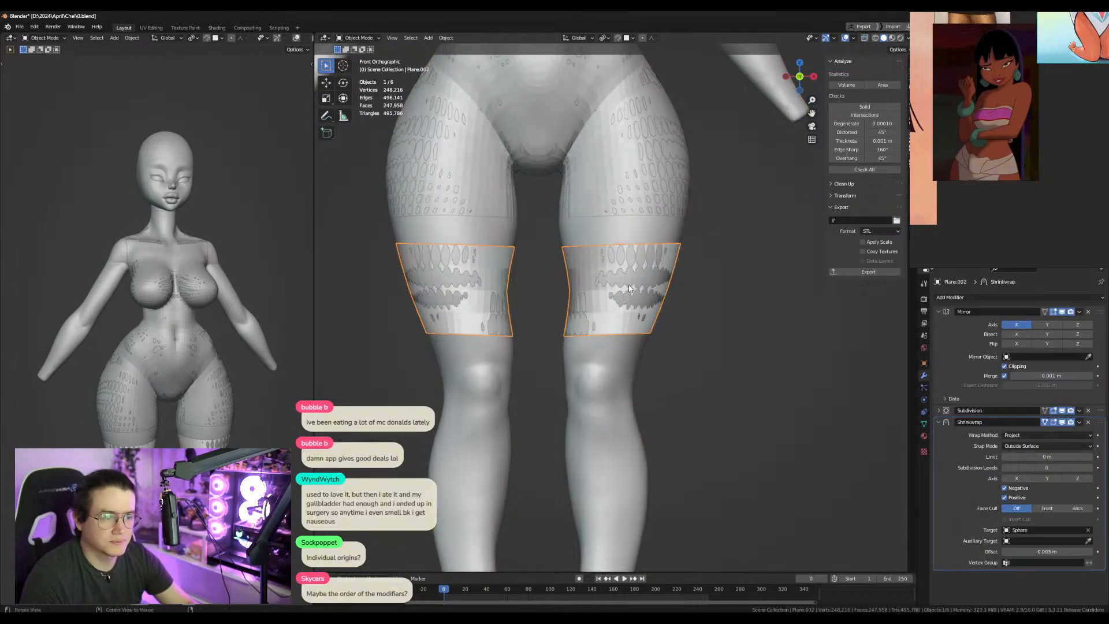
{"action": "key", "text": "Tab"}
{"action": "key", "text": "alt+z"}
{"action": "key", "text": "Tab"}
{"action": "key", "text": "Tab"}
Extrude the thigh band's lower ring down along Z to the knee and shift the new ring along X.
{"action": "middle_click_drag", "start_coordinate": [617, 335], "coordinate": [613, 226], "text": "shift"}
{"action": "double_click", "coordinate": [614, 225]}
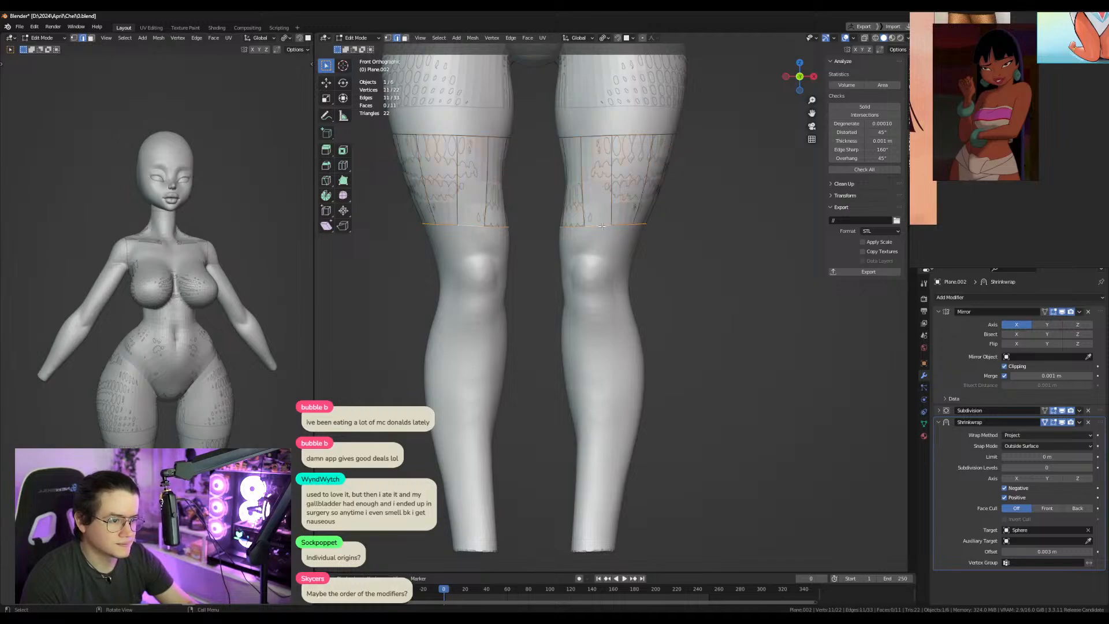
{"action": "key", "text": "alt+z"}
{"action": "key", "text": "e"}
{"action": "key", "text": "z"}
{"action": "left_click", "coordinate": [610, 306]}
{"action": "left_click_drag", "start_coordinate": [595, 292], "coordinate": [674, 280], "text": "alt"}
{"action": "key", "text": "g"}
{"action": "key", "text": "x"}
{"action": "left_click", "coordinate": [744, 289]}
{"action": "left_click", "coordinate": [681, 283]}
Adjust the whole leg tube's thickness slightly with Shrink/Fatten.
{"action": "key", "text": "a"}
{"action": "key", "text": "alt+s"}
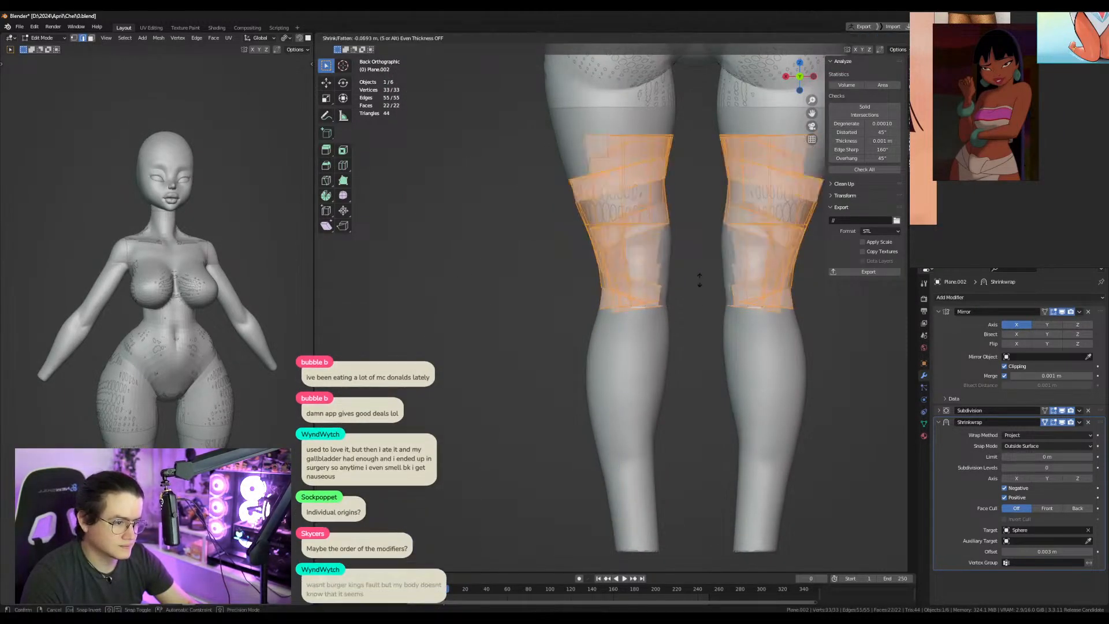
{"action": "left_click", "coordinate": [698, 257]}
{"action": "left_click_drag", "start_coordinate": [642, 265], "coordinate": [712, 265], "text": "alt"}
Extrude the leg tube's lowest ring down along Z to the calf and move it about 0.32 m along Y.
{"action": "middle_click_drag", "start_coordinate": [712, 266], "coordinate": [606, 232], "text": "alt"}
{"action": "left_click", "coordinate": [604, 311], "text": "alt"}
{"action": "key", "text": "e"}
{"action": "key", "text": "z"}
{"action": "left_click", "coordinate": [619, 312]}
{"action": "middle_click_drag", "start_coordinate": [671, 307], "coordinate": [687, 295], "text": "alt"}
{"action": "key", "text": "g"}
{"action": "key", "text": "y"}
{"action": "left_click", "coordinate": [691, 302]}
Rotate the new calf ring in the front view and flatten it by scaling about 0.22 along Z.
{"action": "key", "text": "r"}
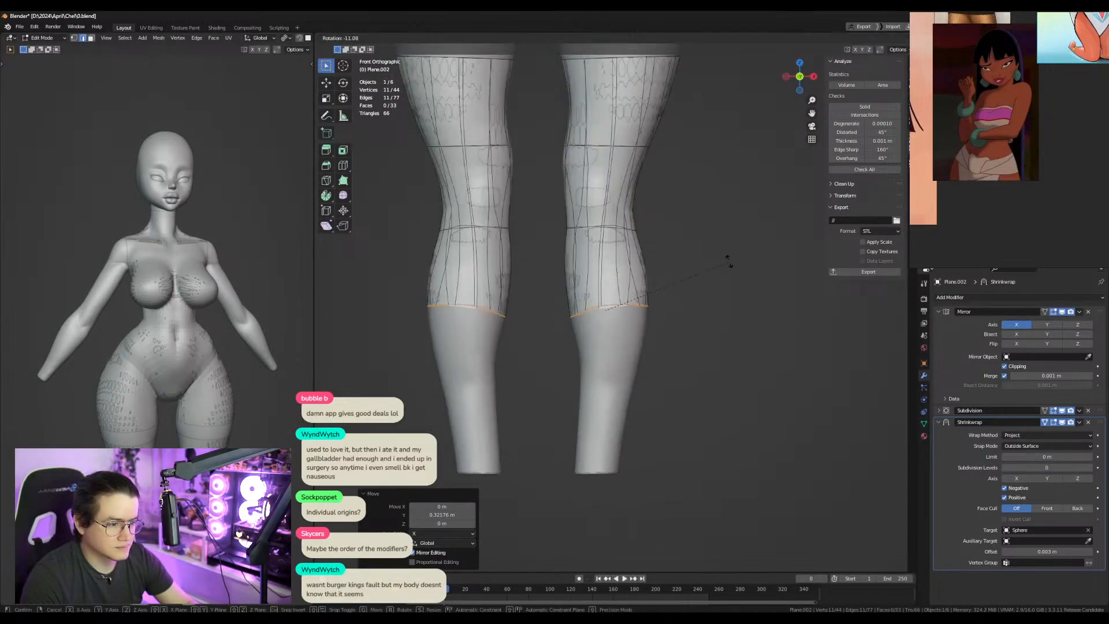
{"action": "left_click", "coordinate": [727, 281]}
{"action": "key", "text": "s"}
{"action": "key", "text": "z"}
{"action": "left_click", "coordinate": [618, 283]}
{"action": "key", "text": "alt+z"}
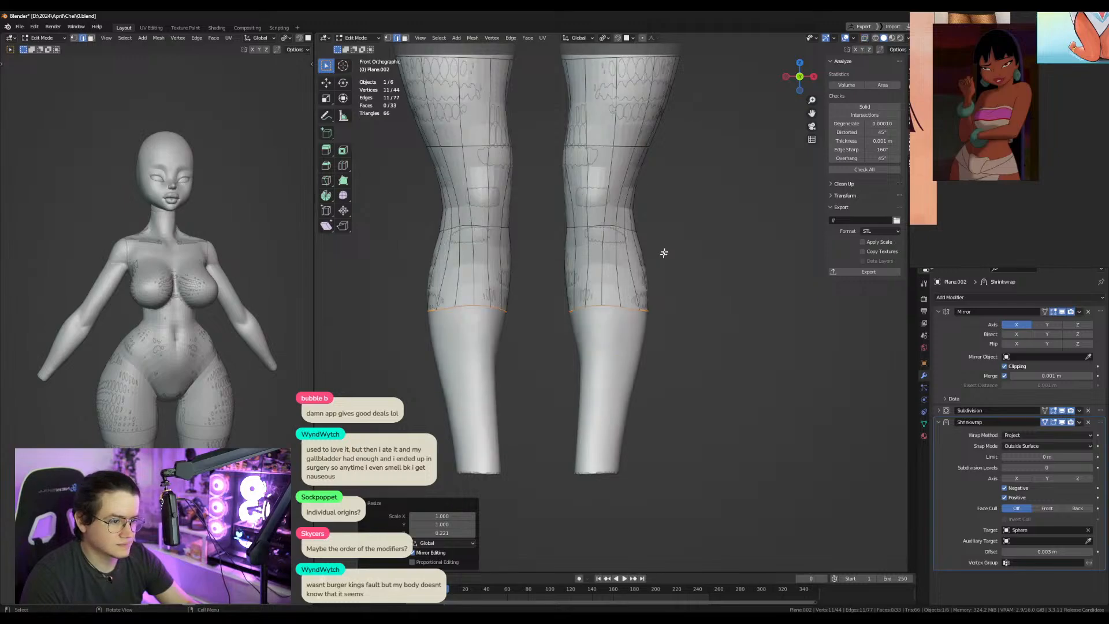
Reposition a front vertex on the ring just below the knee.
{"action": "middle_click_drag", "start_coordinate": [673, 240], "coordinate": [670, 295], "text": "shift"}
{"action": "key", "text": "1"}
{"action": "left_click", "coordinate": [602, 284]}
{"action": "middle_click_drag", "start_coordinate": [602, 284], "coordinate": [669, 287]}
{"action": "key", "text": "g"}
{"action": "left_click", "coordinate": [657, 293]}
{"action": "key", "text": "2"}
{"action": "left_click", "coordinate": [609, 361], "text": "alt"}
{"action": "key", "text": "KP_1"}
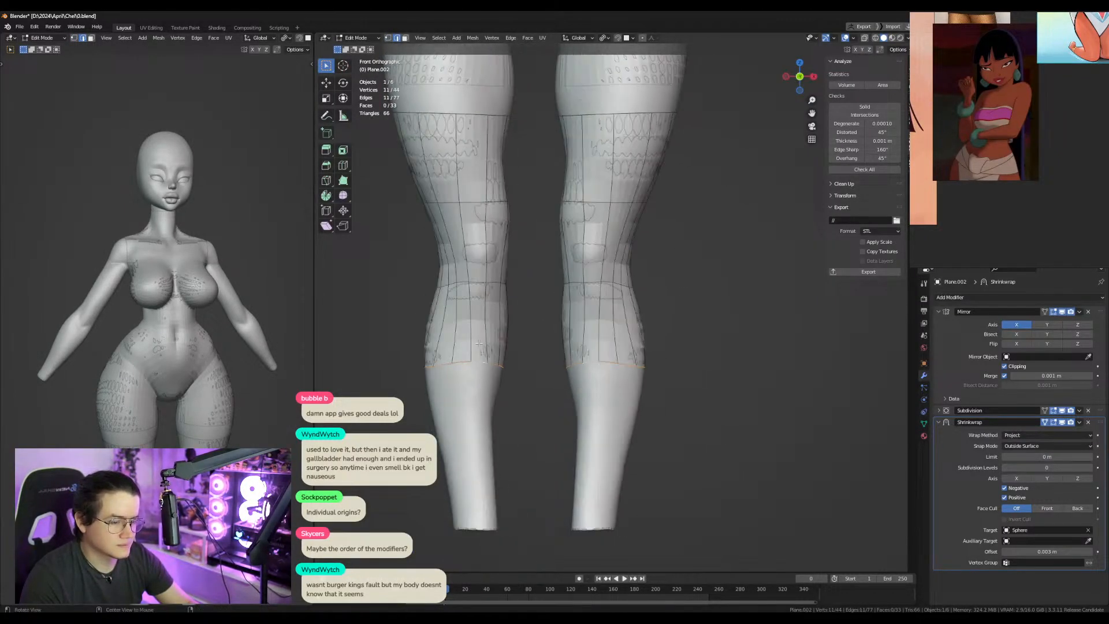
{"action": "key", "text": "KP_3"}
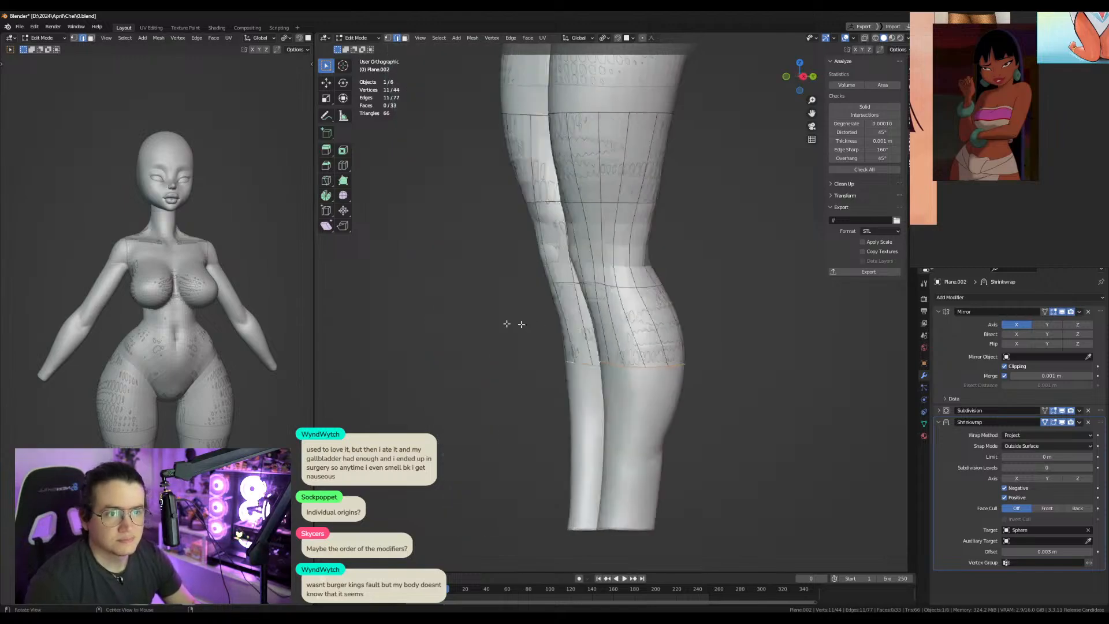
Nudge individual vertices on the ring below the knee to space them evenly along the leg's side.
{"action": "middle_click_drag", "start_coordinate": [703, 377], "coordinate": [677, 333], "text": "shift"}
{"action": "key", "text": "1"}
{"action": "left_click", "coordinate": [597, 237]}
{"action": "key", "text": "g"}
{"action": "left_click", "coordinate": [603, 234]}
{"action": "middle_click_drag", "start_coordinate": [687, 245], "coordinate": [706, 394], "text": "shift"}
{"action": "left_click", "coordinate": [613, 393]}
{"action": "key", "text": "g"}
{"action": "left_click", "coordinate": [624, 394]}
{"action": "left_click", "coordinate": [616, 394]}
{"action": "key", "text": "g"}
{"action": "left_click", "coordinate": [615, 393]}
Even out the outer-side vertices on the rings above and below the knee.
{"action": "left_click", "coordinate": [598, 300]}
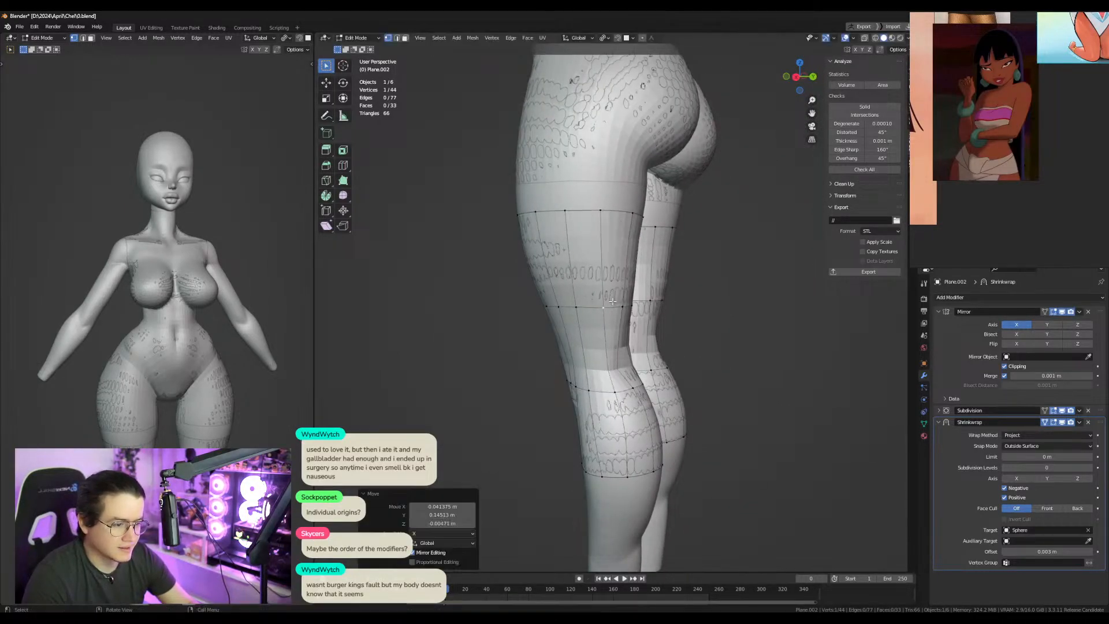
{"action": "key", "text": "g"}
{"action": "left_click", "coordinate": [603, 306]}
{"action": "key", "text": "g"}
{"action": "left_click", "coordinate": [606, 307]}
{"action": "middle_click_drag", "start_coordinate": [614, 333], "coordinate": [679, 335]}
{"action": "left_click", "coordinate": [593, 391]}
{"action": "key", "text": "g"}
{"action": "left_click", "coordinate": [602, 391]}
{"action": "middle_click_drag", "start_coordinate": [602, 391], "coordinate": [622, 386]}
{"action": "key", "text": "g"}
{"action": "left_click", "coordinate": [623, 387]}
Extrude the calf ring straight down along Z by a little over 1 m, to just above the ankle.
{"action": "key", "text": "2"}
{"action": "left_click", "coordinate": [608, 475], "text": "alt"}
{"action": "key", "text": "KP_1"}
{"action": "key", "text": "e"}
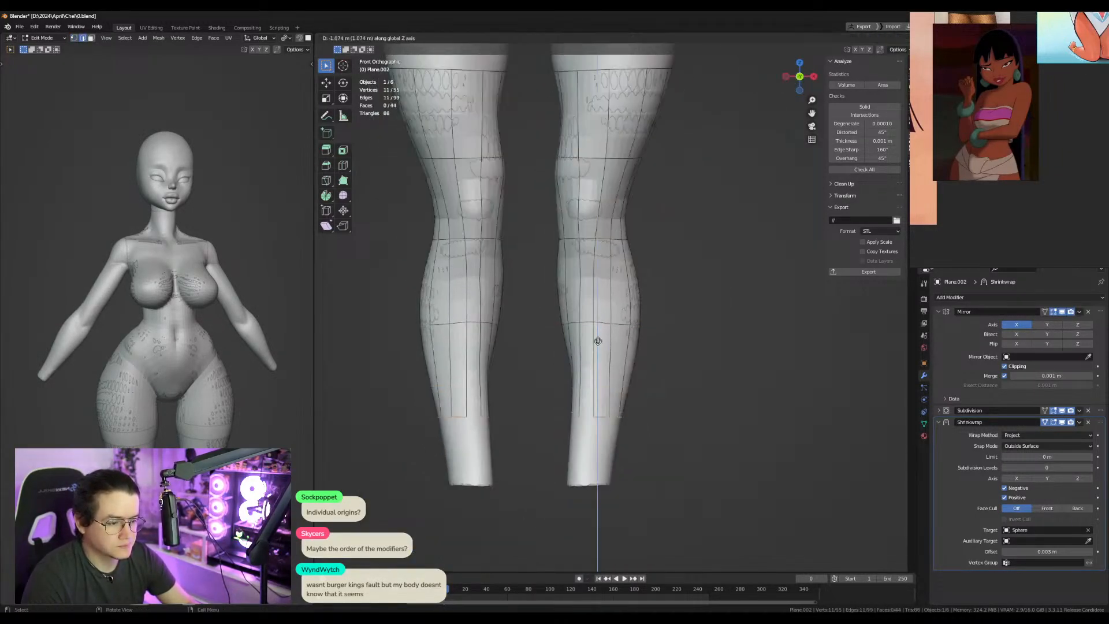
{"action": "left_click", "coordinate": [636, 346]}
Shift the new lower-calf ring about 0.074 m along X to centre it in the leg.
{"action": "key", "text": "KP_3"}
{"action": "key", "text": "ctrl+KP_1"}
{"action": "key", "text": "g"}
{"action": "key", "text": "x"}
{"action": "left_click", "coordinate": [712, 363]}
{"action": "middle_click_drag", "start_coordinate": [713, 363], "coordinate": [797, 351]}
{"action": "key", "text": "KP_1"}
{"action": "scroll", "coordinate": [654, 313], "scroll_direction": "up", "scroll_amount": 5}
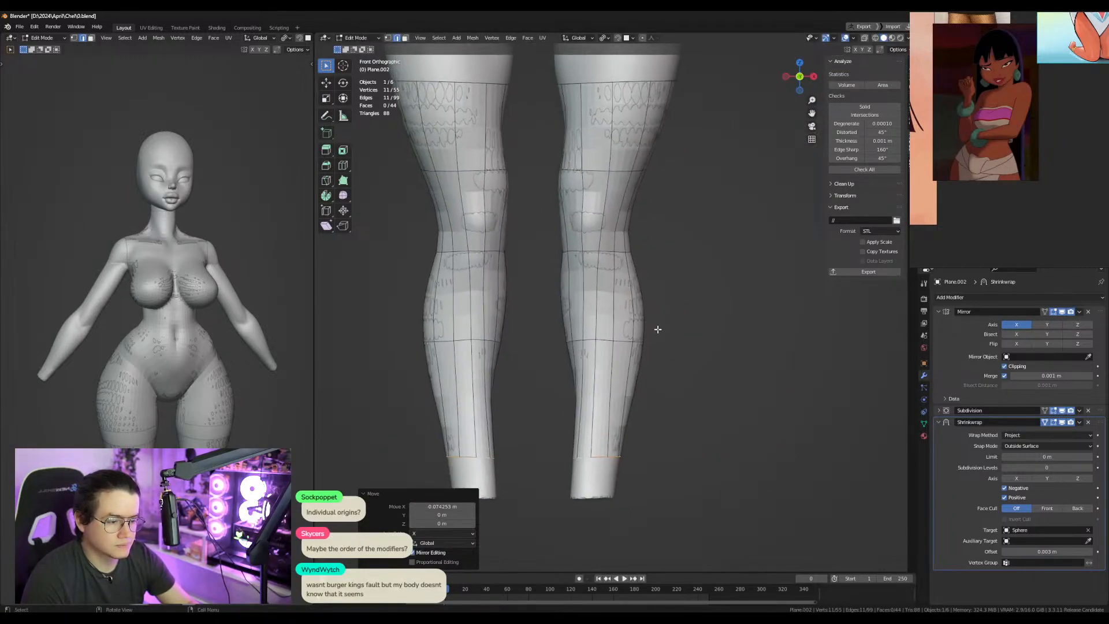
{"action": "key", "text": "ctrl+r"}
{"action": "key", "text": "Escape"}
{"action": "scroll", "coordinate": [616, 383], "scroll_direction": "down", "scroll_amount": 2}
Apply the leg tubes' Shrinkwrap modifier and join the tubes into the torso mesh.
{"action": "key", "text": "Tab"}
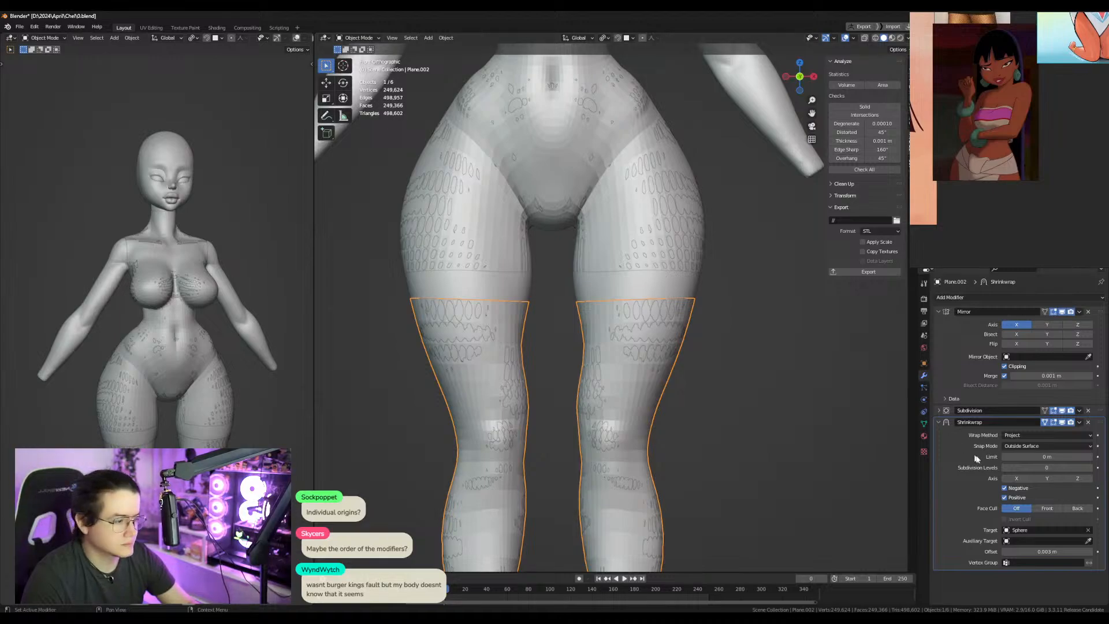
{"action": "key", "text": "ctrl+a"}
{"action": "left_click", "coordinate": [631, 252], "text": "shift"}
{"action": "key", "text": "ctrl+j"}
{"action": "key", "text": "Tab"}
Bridge the torso's open thigh edge loop to the top edge loop of the leg tube.
{"action": "double_click", "coordinate": [626, 268]}
{"action": "double_click", "coordinate": [618, 303], "text": "shift"}
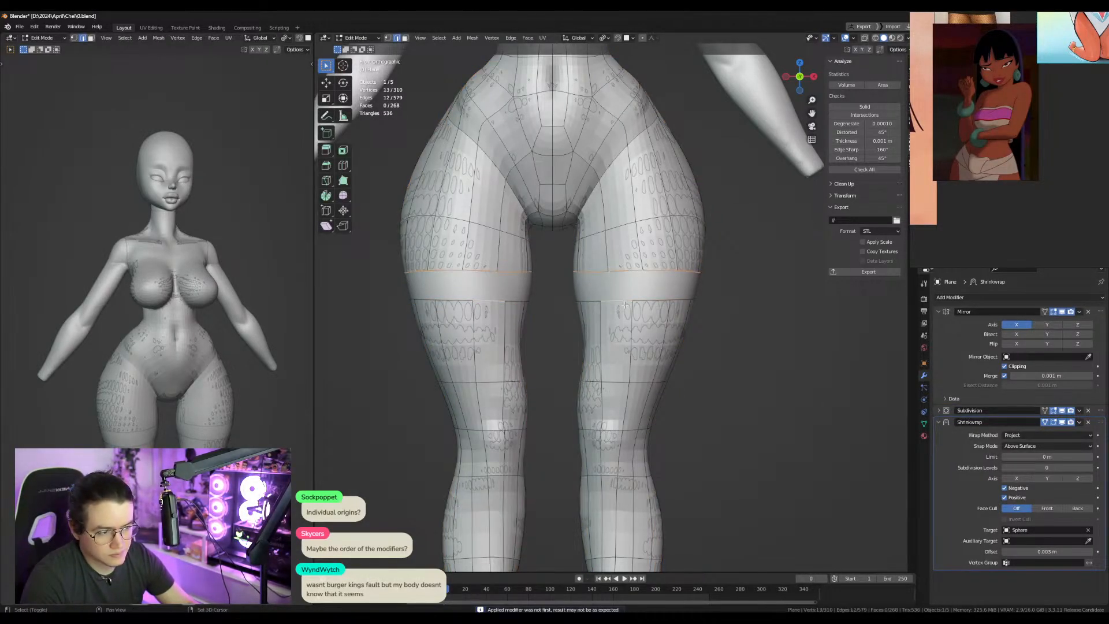
{"action": "key", "text": "q"}
{"action": "left_click", "coordinate": [616, 297]}
{"action": "scroll", "coordinate": [690, 275], "scroll_direction": "down", "scroll_amount": 4}
{"action": "middle_click_drag", "start_coordinate": [689, 275], "coordinate": [741, 321]}
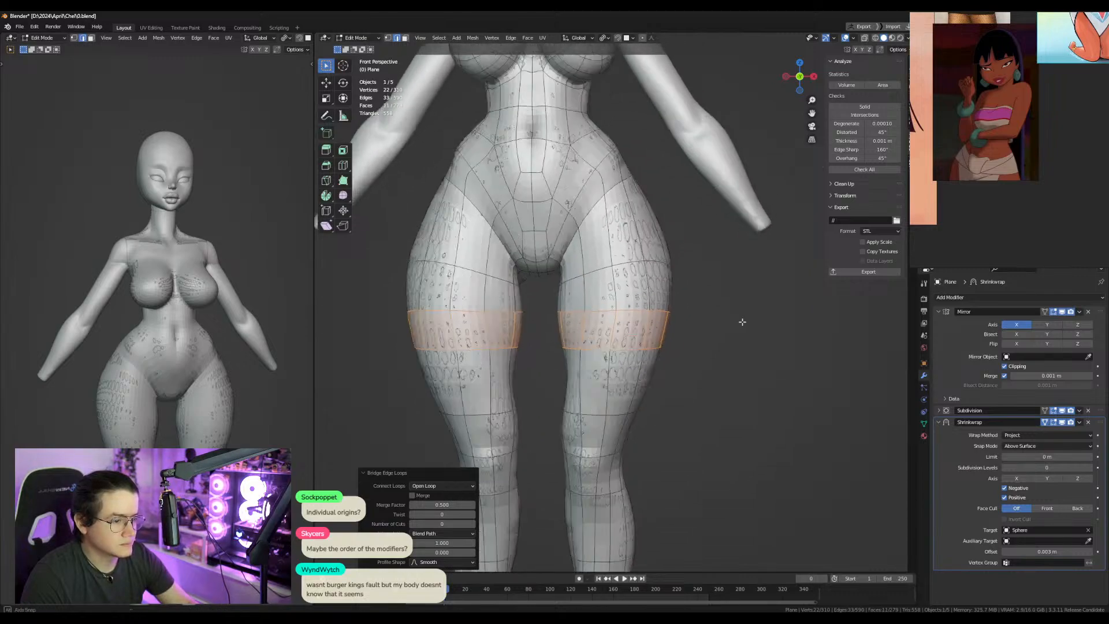
Hide and reveal the retopology mesh to compare it with the sculpted body underneath.
{"action": "key", "text": "ctrl+Tab"}
{"action": "middle_click_drag", "start_coordinate": [659, 263], "coordinate": [648, 382], "text": "shift"}
{"action": "scroll", "coordinate": [647, 383], "scroll_direction": "up", "scroll_amount": 2}
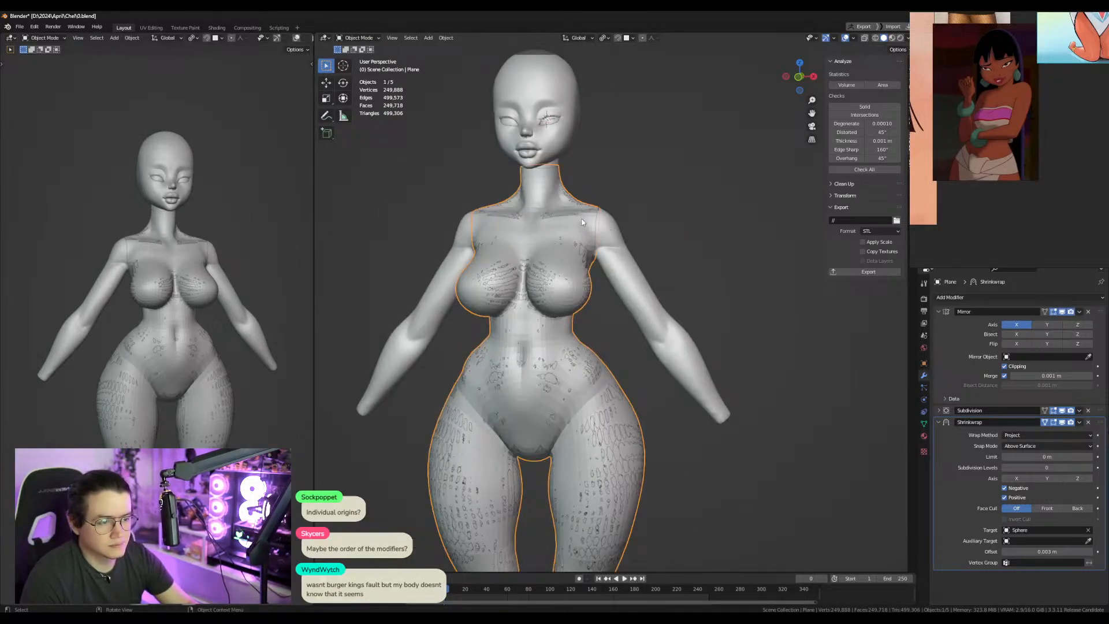
{"action": "left_click", "coordinate": [578, 233]}
{"action": "left_click", "coordinate": [565, 234]}
{"action": "key", "text": "h"}
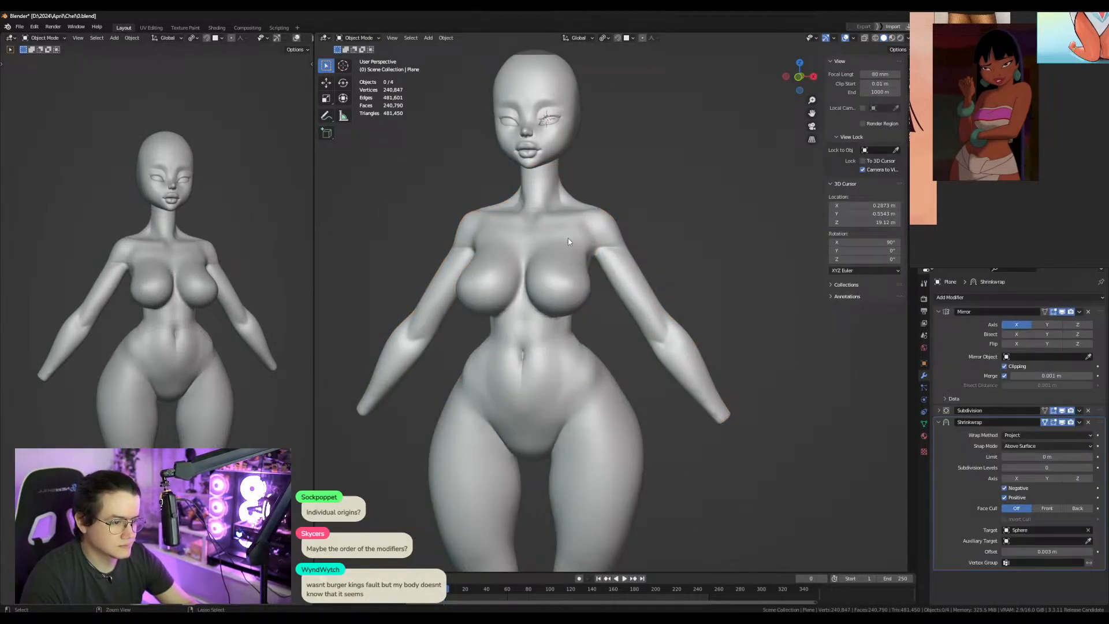
{"action": "key", "text": "alt+h"}
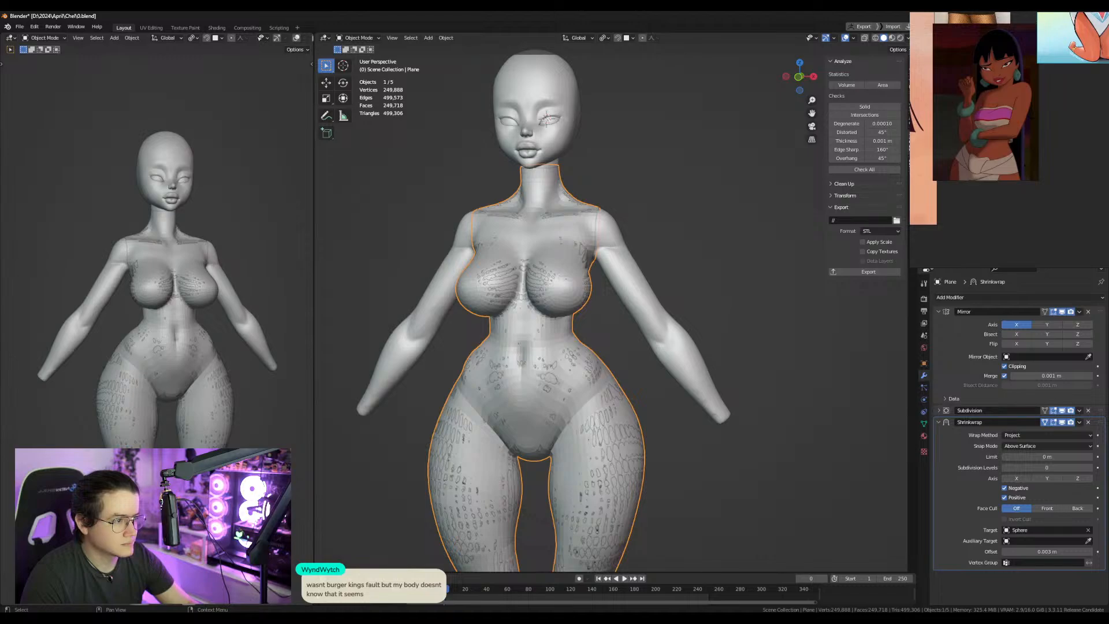
Select the separate shoulder ring mesh and open it for editing with see-through display on.
{"action": "left_click", "coordinate": [557, 143]}
{"action": "key", "text": "KP_Decimal"}
{"action": "left_click", "coordinate": [682, 372]}
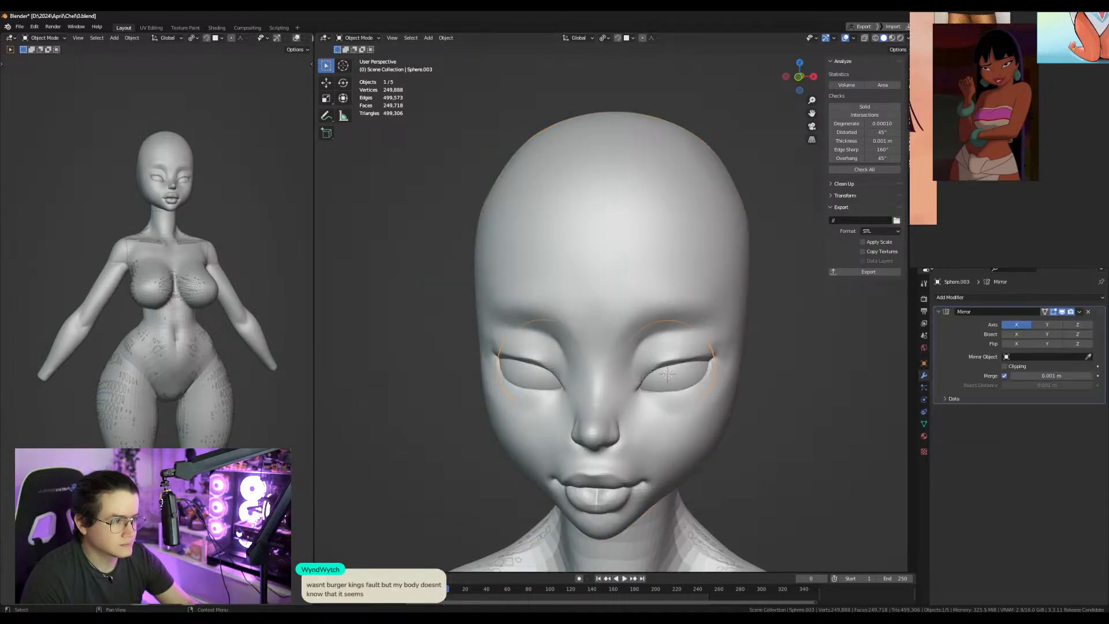
{"action": "key", "text": "KP_Decimal"}
{"action": "left_click", "coordinate": [965, 104]}
{"action": "key", "text": "KP_Decimal"}
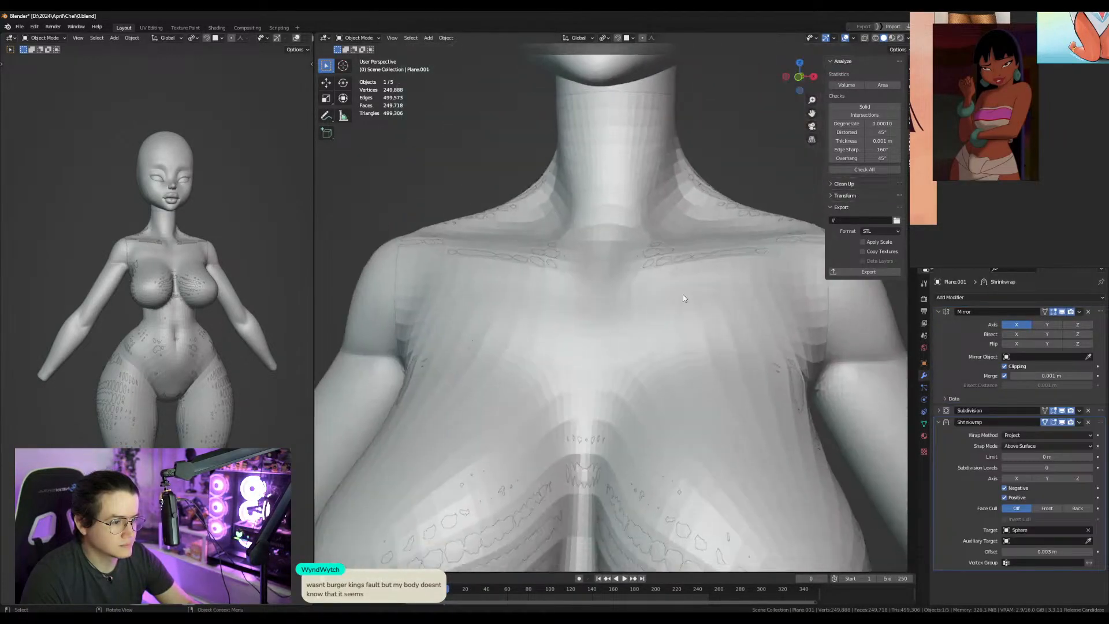
{"action": "key", "text": "alt+z"}
{"action": "scroll", "coordinate": [715, 324], "scroll_direction": "down", "scroll_amount": 4}
{"action": "key", "text": "Tab"}
{"action": "key", "text": "KP_3"}
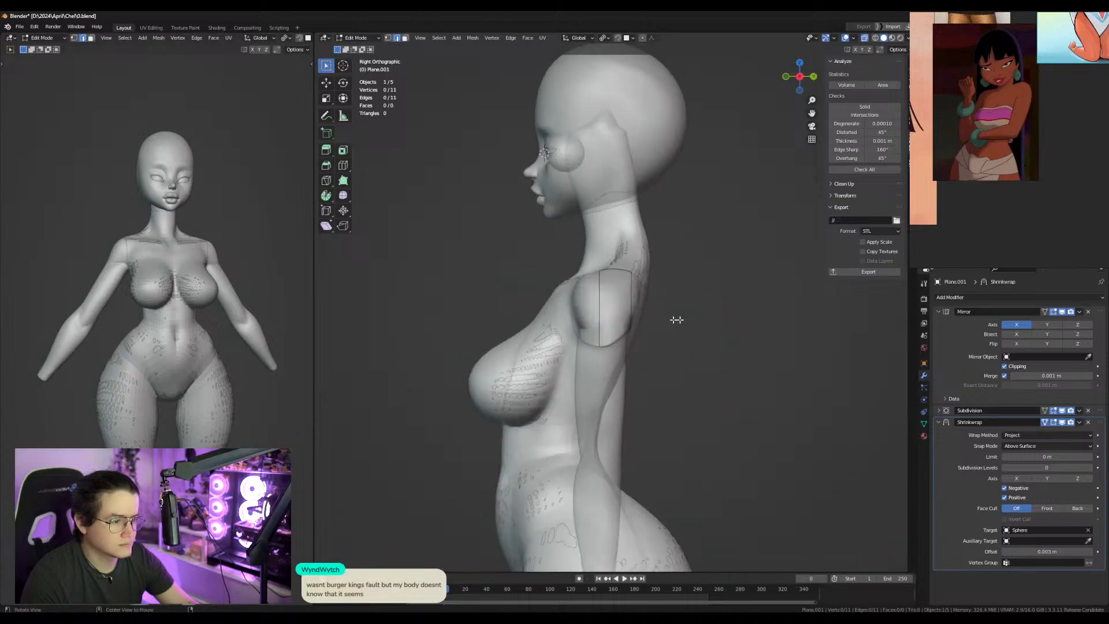
Scale the shoulder ring to about 0.41 and extrude it toward the upper arm.
{"action": "key", "text": "KP_1"}
{"action": "key", "text": "s"}
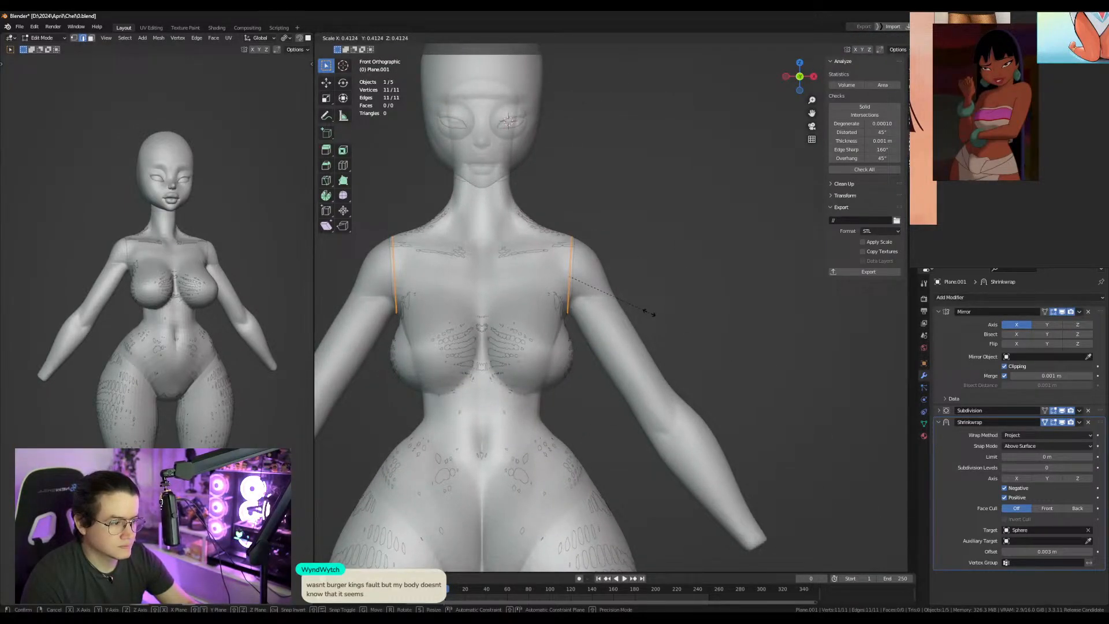
{"action": "left_click", "coordinate": [645, 307]}
{"action": "right_click", "coordinate": [606, 315], "text": "ctrl"}
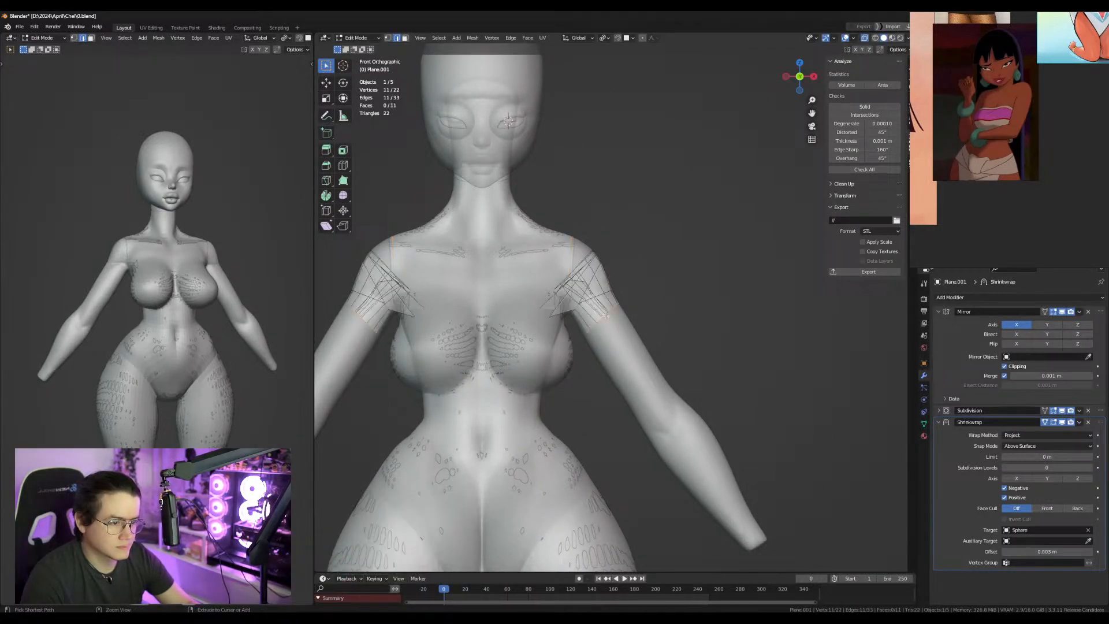
Recalculate the normals of the whole arm band and flip them.
{"action": "key", "text": "a"}
{"action": "key", "text": "shift+n"}
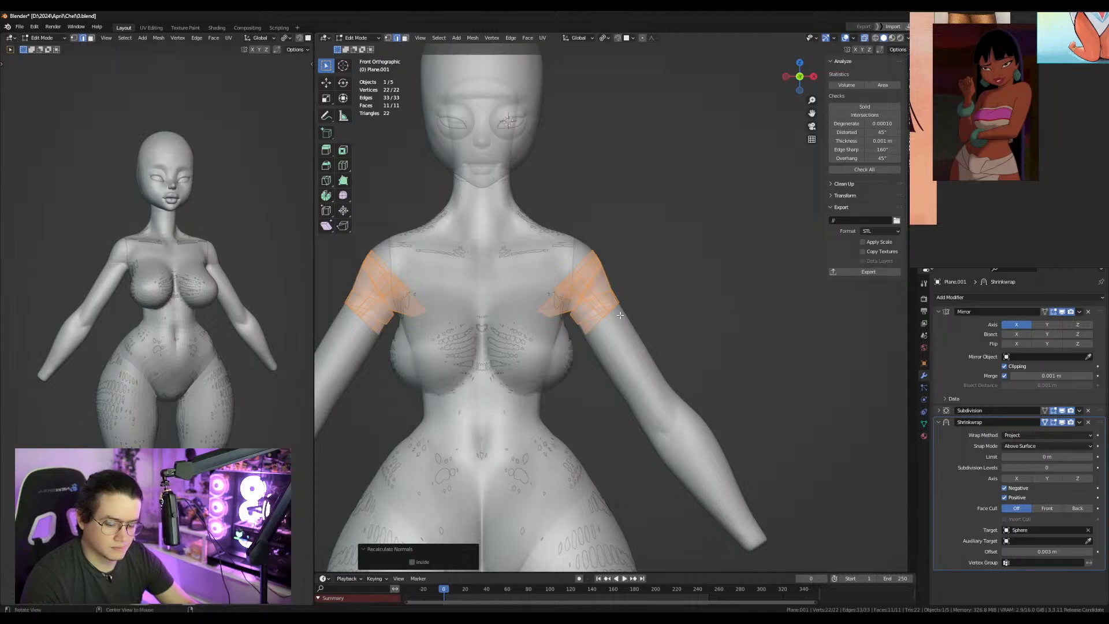
{"action": "key", "text": "alt+n"}
{"action": "left_click", "coordinate": [633, 315]}
{"action": "key", "text": "alt+z"}
{"action": "key", "text": "alt+z"}
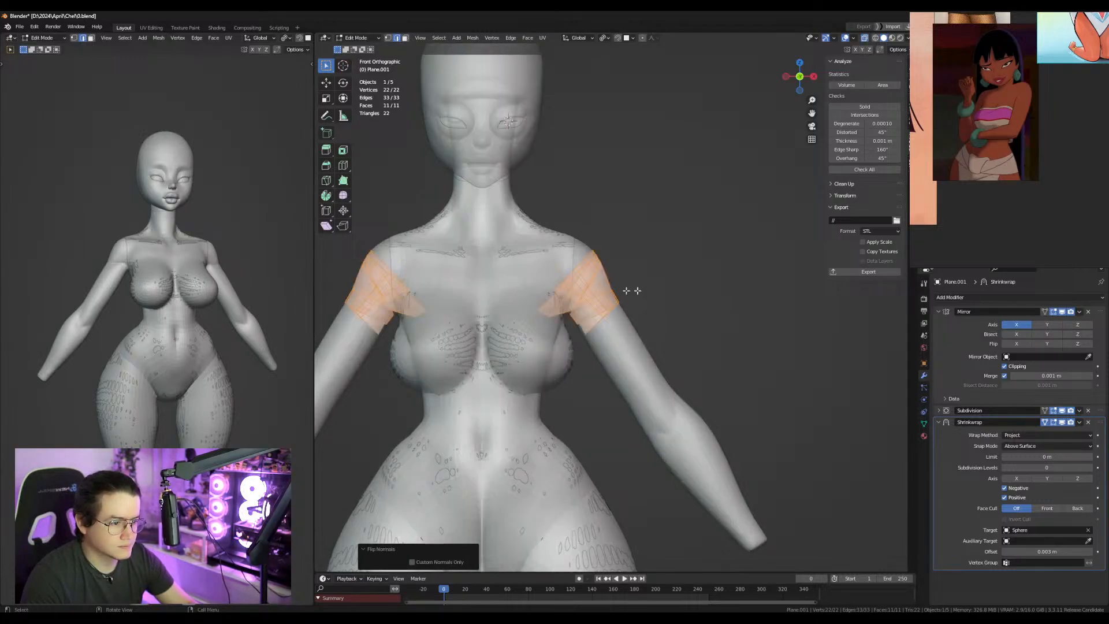
Scale the arm band to about 0.66 in the side view and shift it along Y into the arm.
{"action": "key", "text": "KP_3"}
{"action": "key", "text": "s"}
{"action": "left_click", "coordinate": [730, 308]}
{"action": "key", "text": "g"}
{"action": "key", "text": "y"}
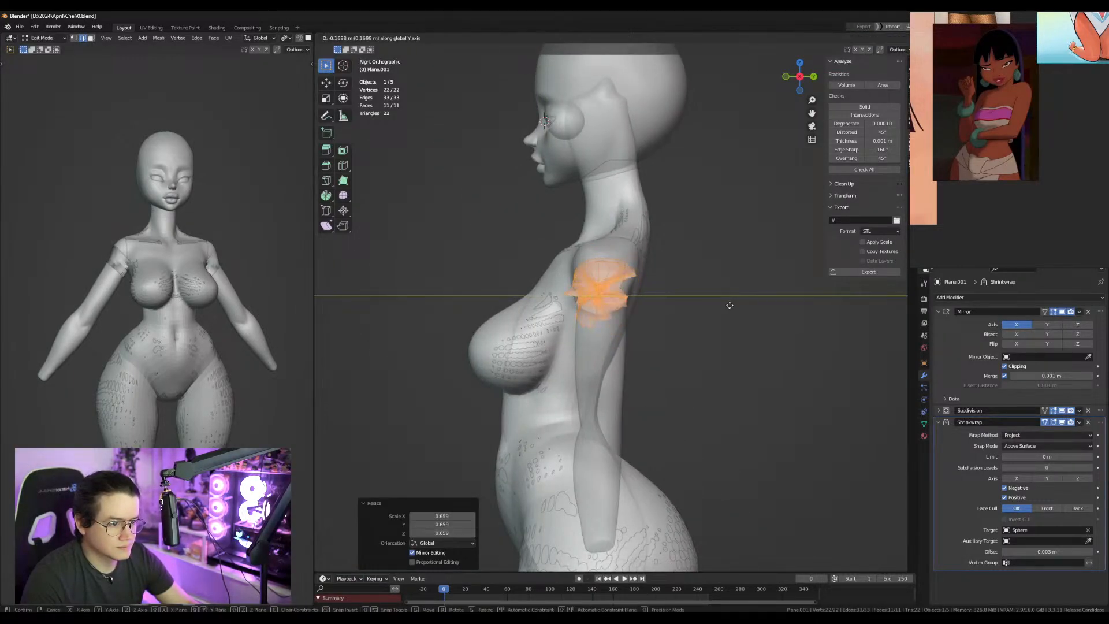
{"action": "left_click", "coordinate": [734, 307]}
Move the arm band down onto the upper arm in the front view and rotate it about 15°.
{"action": "key", "text": "KP_1"}
{"action": "key", "text": "g"}
{"action": "left_click", "coordinate": [806, 350]}
{"action": "key", "text": "r"}
{"action": "left_click", "coordinate": [802, 395]}
Fine-tune the arm band's position by about 0.038 m along Y and 0.071 m up along Z.
{"action": "middle_click_drag", "start_coordinate": [612, 371], "coordinate": [631, 372], "text": "alt"}
{"action": "key", "text": "g"}
{"action": "key", "text": "y"}
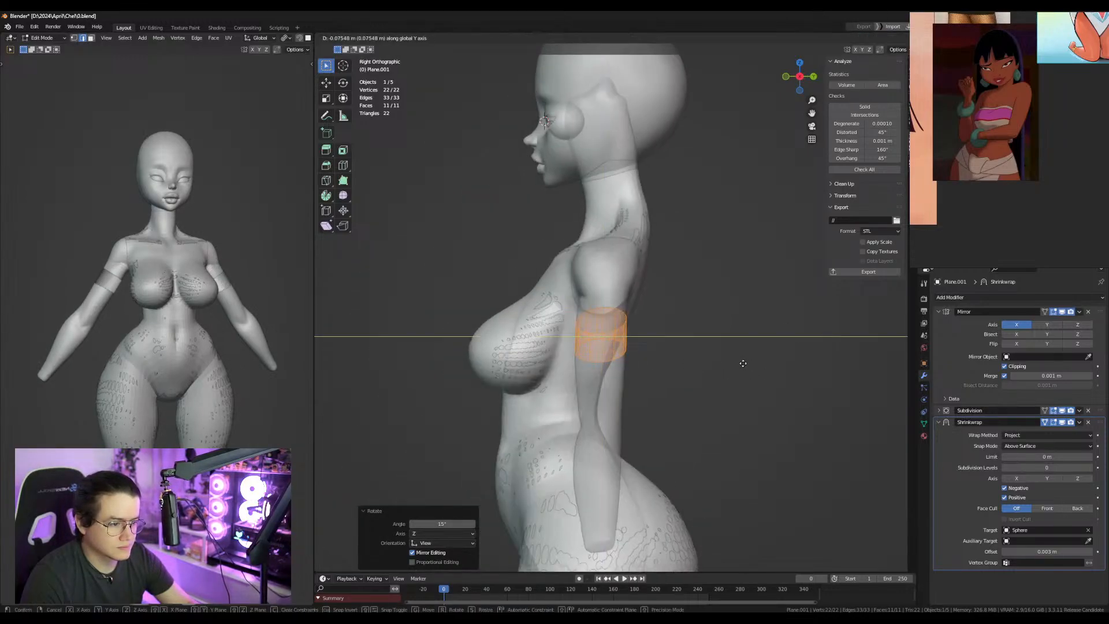
{"action": "left_click", "coordinate": [748, 364]}
{"action": "middle_click_drag", "start_coordinate": [743, 361], "coordinate": [714, 355], "text": "alt"}
{"action": "key", "text": "g"}
{"action": "key", "text": "z"}
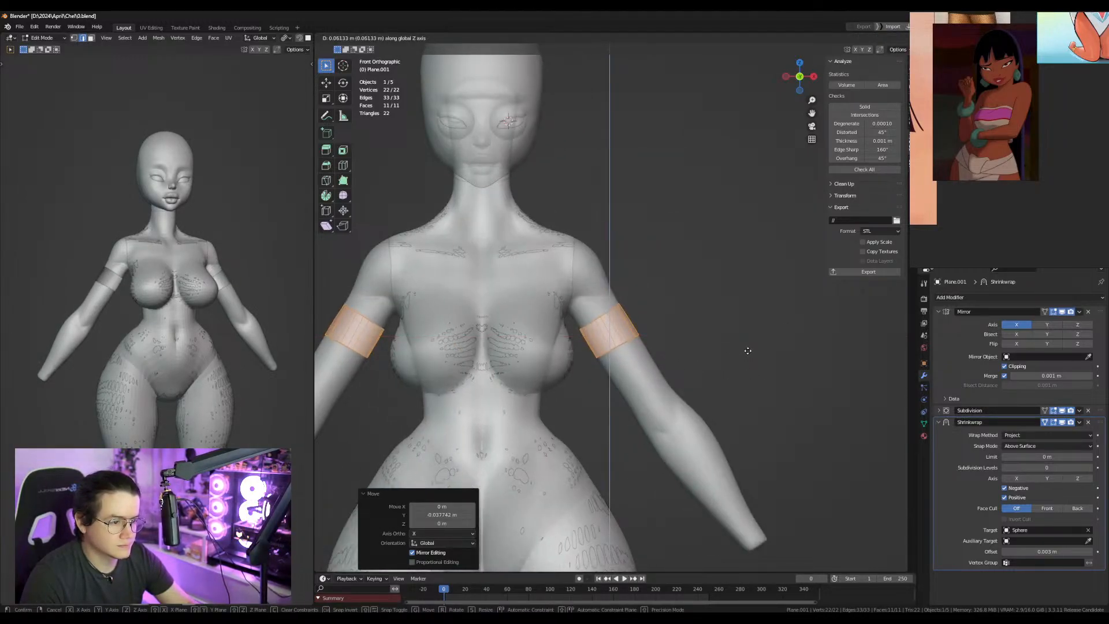
{"action": "left_click", "coordinate": [737, 347]}
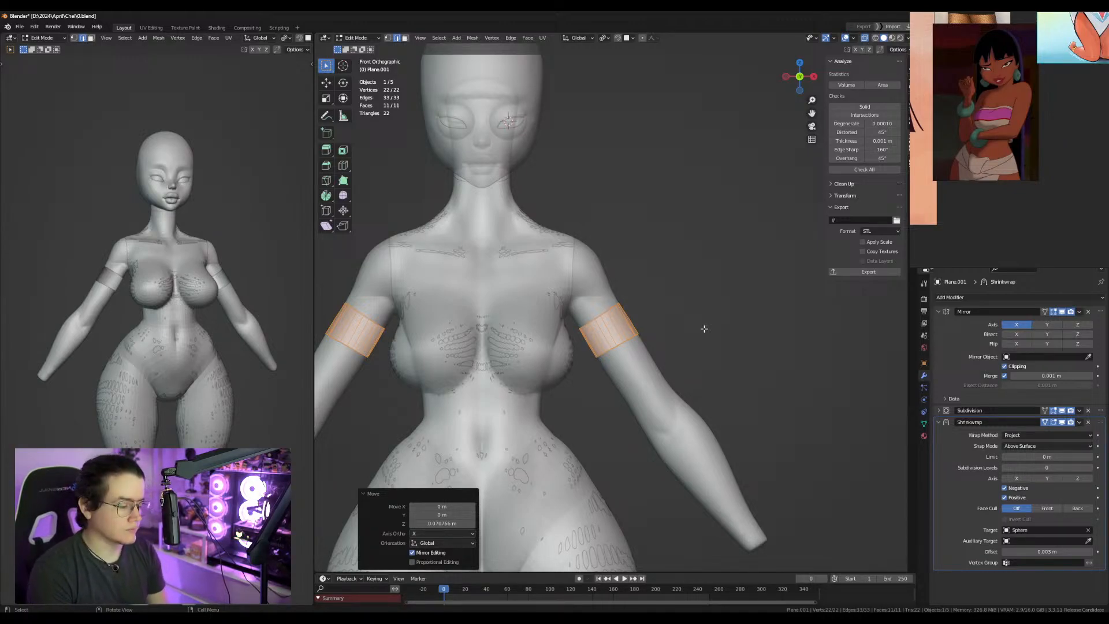
Flip the normals of the repositioned upper-arm band.
{"action": "middle_click_drag", "start_coordinate": [624, 339], "coordinate": [621, 310], "text": "shift"}
{"action": "key", "text": "alt+z"}
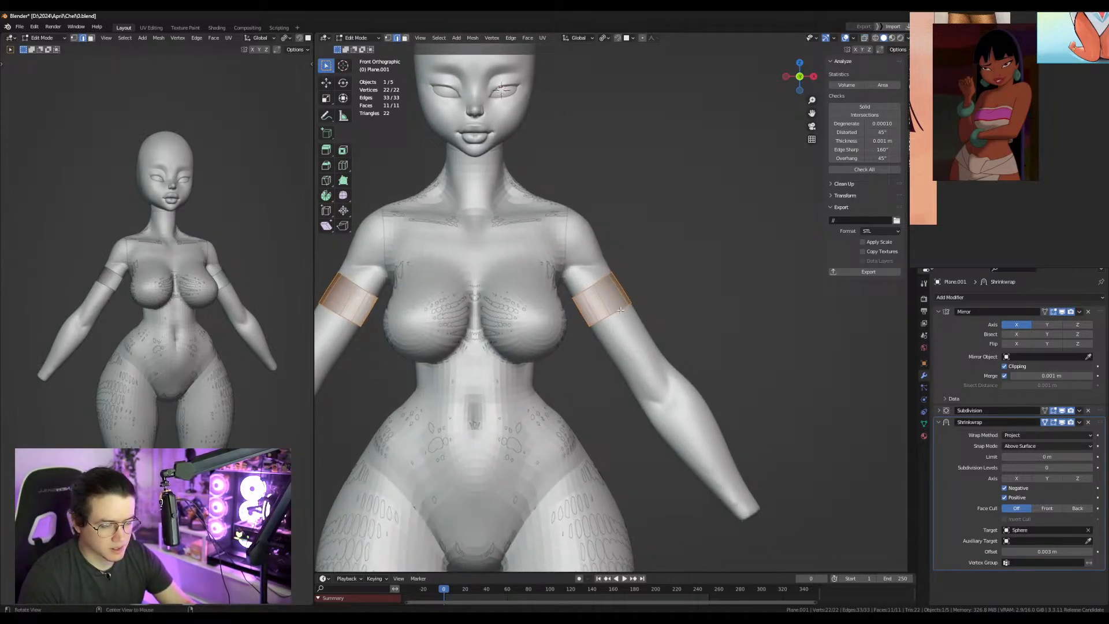
{"action": "key", "text": "alt+n"}
{"action": "left_click", "coordinate": [620, 311]}
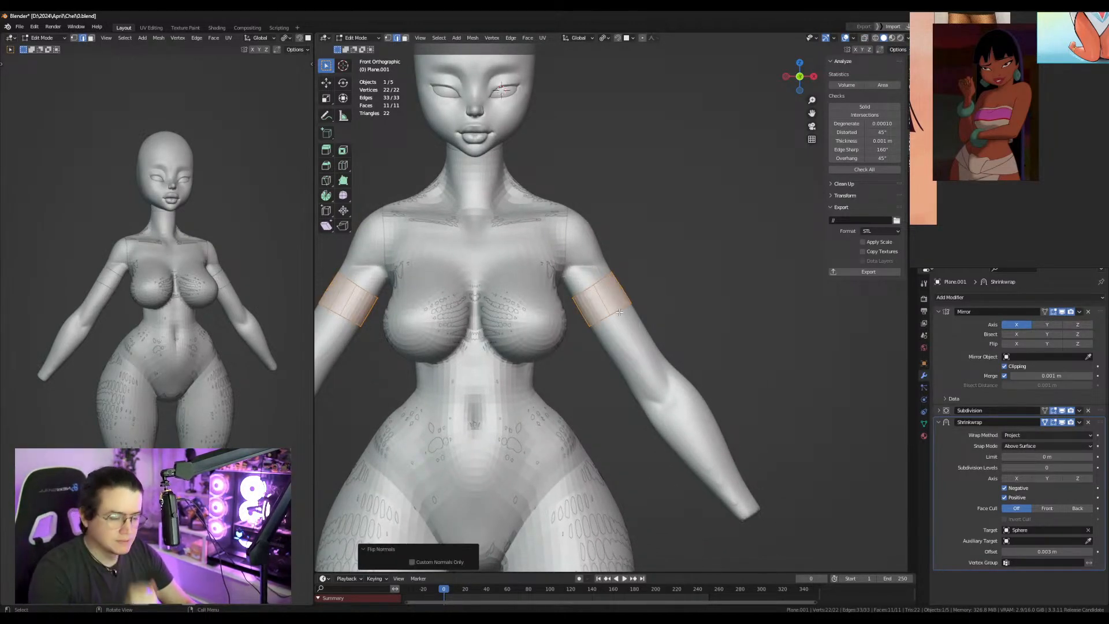
{"action": "key", "text": "alt+z"}
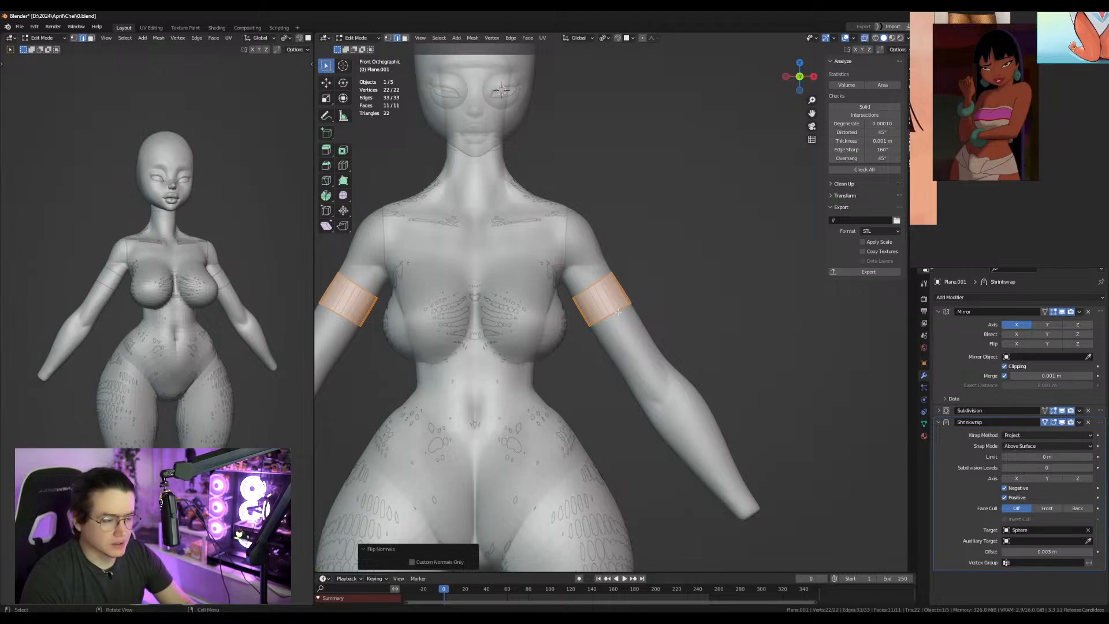
Extrude the arm band's lower ring toward the elbow, about 0.35 m in X and -0.54 m in Z.
{"action": "left_click", "coordinate": [618, 312], "text": "alt"}
{"action": "middle_click_drag", "start_coordinate": [618, 312], "coordinate": [601, 285], "text": "shift"}
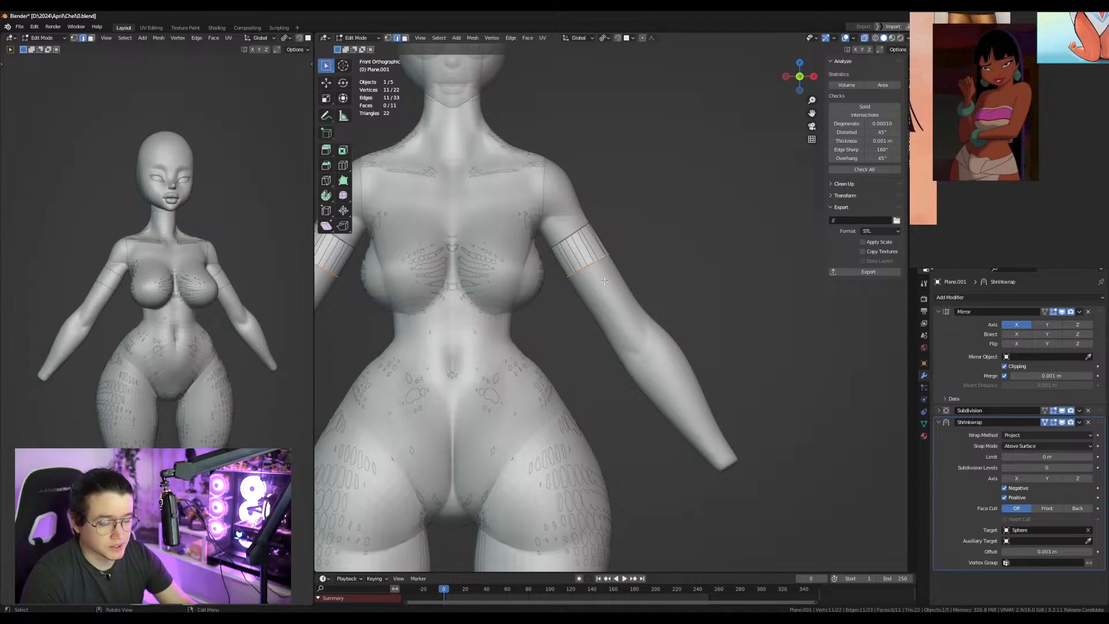
{"action": "key", "text": "e"}
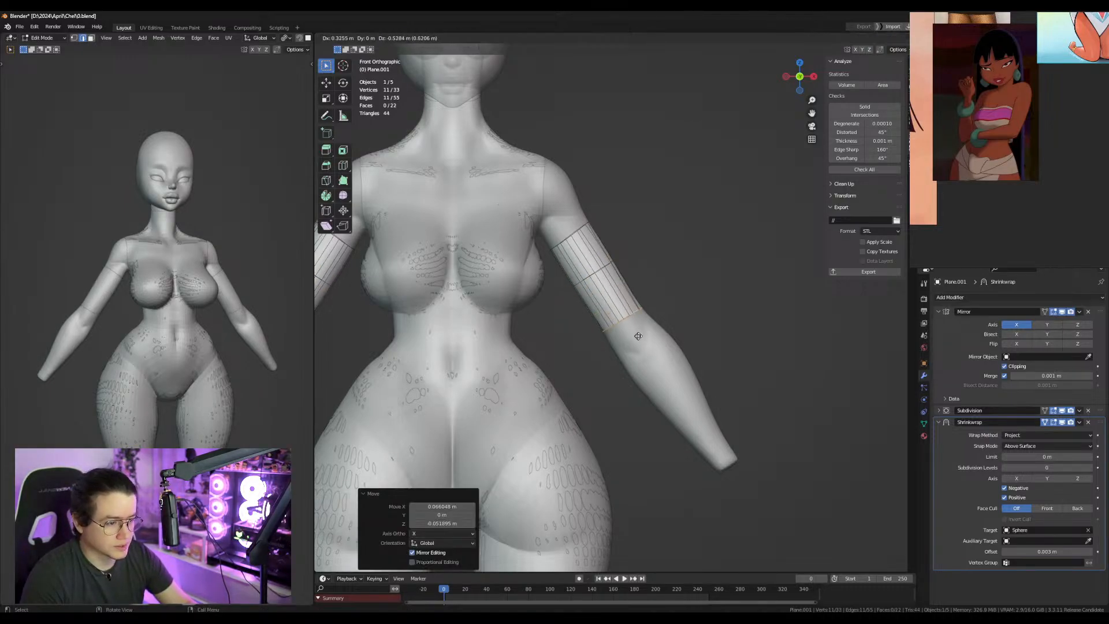
{"action": "left_click", "coordinate": [653, 344]}
{"action": "middle_click_drag", "start_coordinate": [652, 344], "coordinate": [620, 297], "text": "shift"}
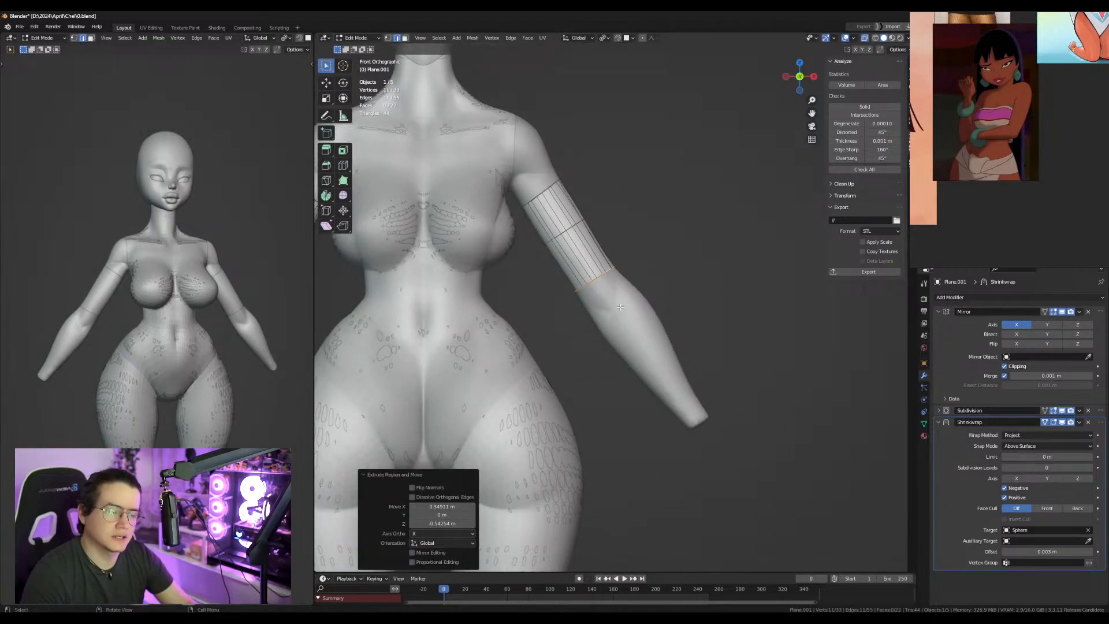
Extrude the elbow ring onto the forearm, about 0.31 m in X and -0.43 m in Z.
{"action": "key", "text": "e"}
{"action": "left_click", "coordinate": [653, 351]}
{"action": "key", "text": "KP_3"}
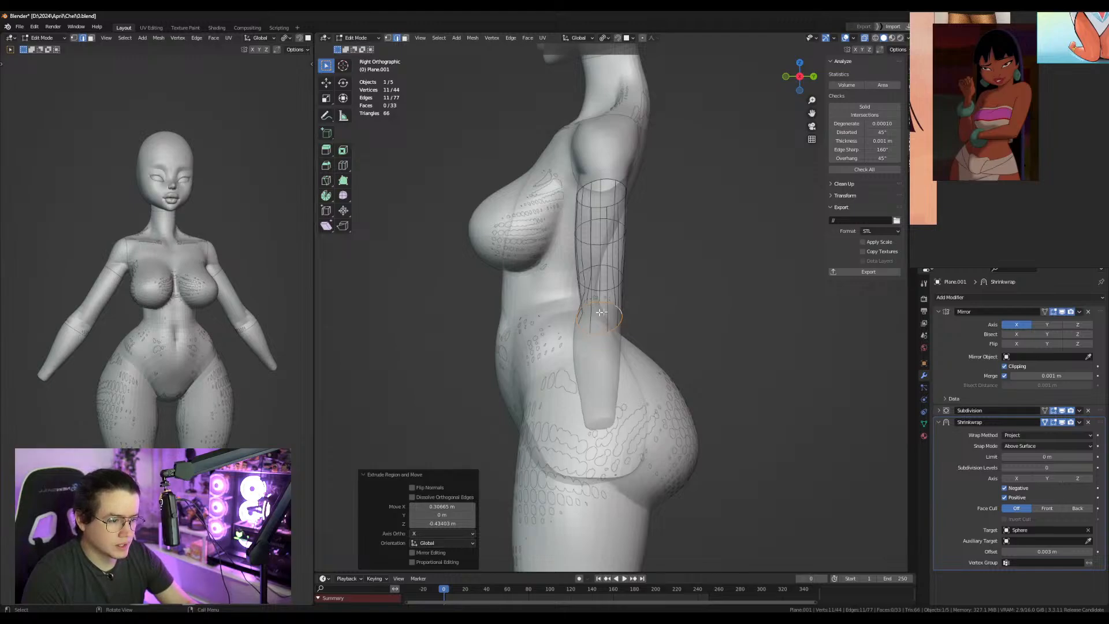
Extrude the forearm ring about 0.42 m in X and -0.54 m in Z, then scale it down and nudge it onto the forearm.
{"action": "key", "text": "KP_1"}
{"action": "key", "text": "e"}
{"action": "left_click", "coordinate": [708, 434]}
{"action": "key", "text": "s"}
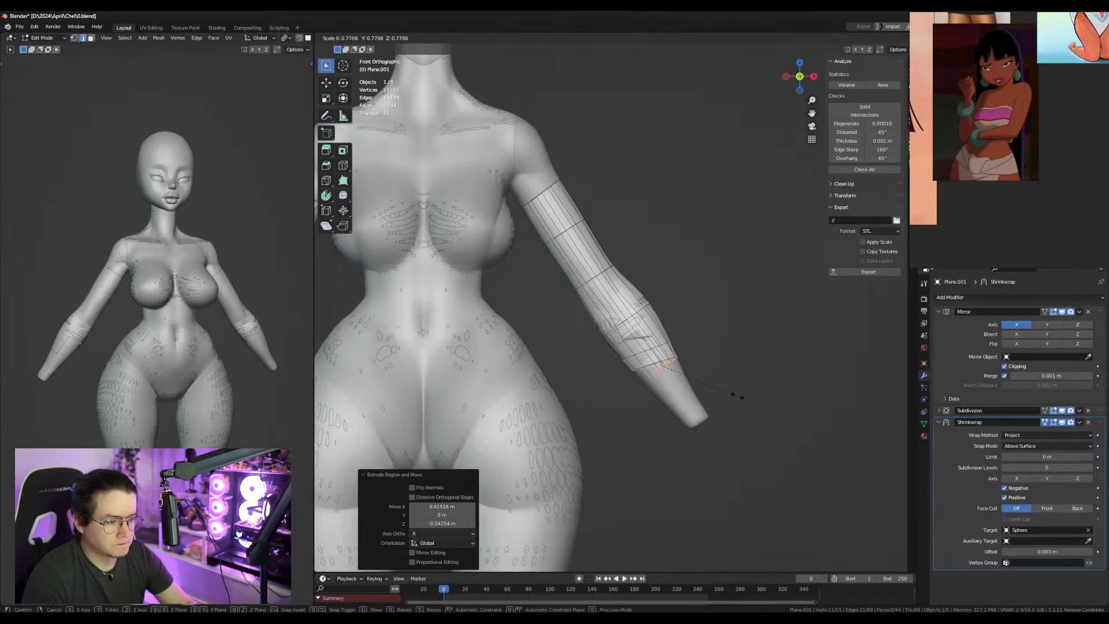
{"action": "left_click", "coordinate": [698, 377]}
{"action": "key", "text": "g"}
{"action": "left_click", "coordinate": [700, 377]}
Center the new forearm ring on the arm in side view with Y moves of about 0.042 m and 0.009 m.
{"action": "middle_click_drag", "start_coordinate": [648, 358], "coordinate": [561, 342], "text": "alt"}
{"action": "key", "text": "KP_3"}
{"action": "key", "text": "g"}
{"action": "key", "text": "y"}
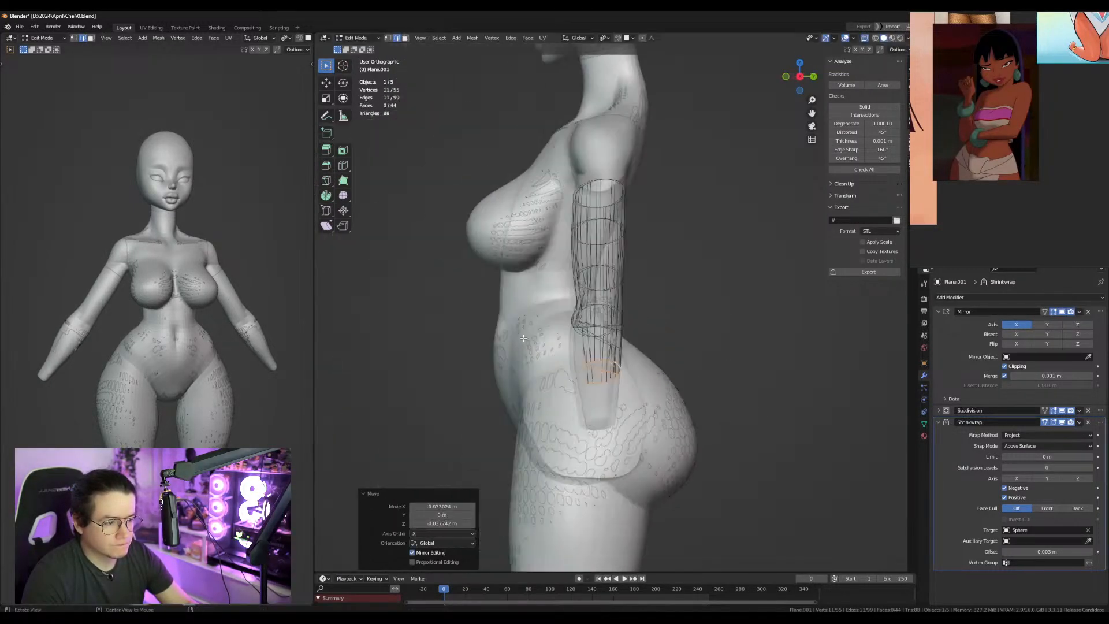
{"action": "left_click", "coordinate": [637, 346]}
{"action": "key", "text": "g"}
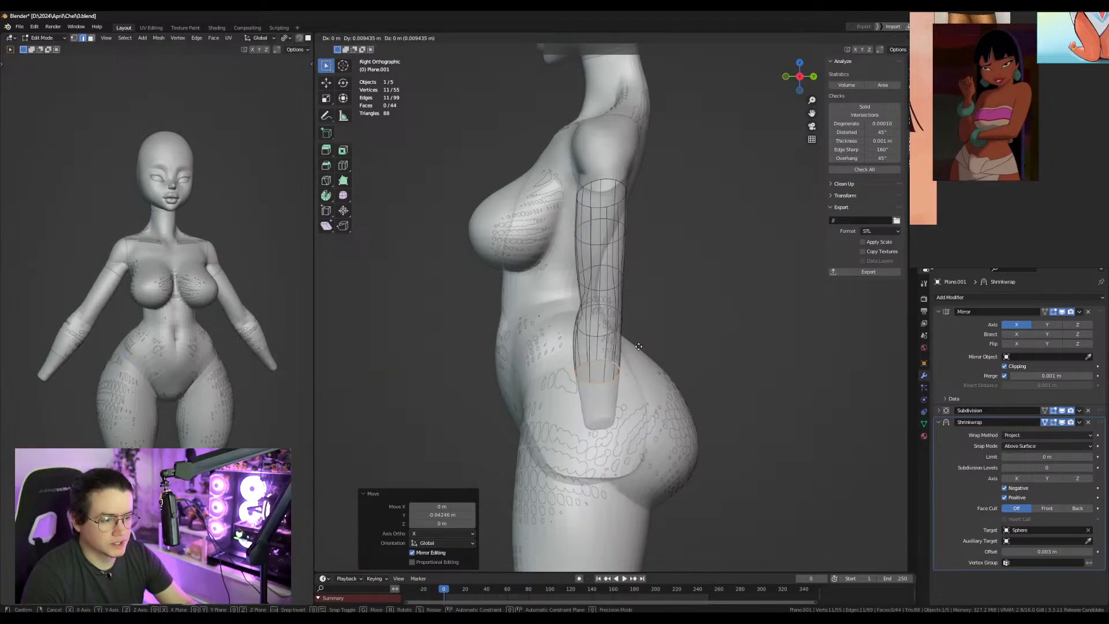
{"action": "left_click", "coordinate": [639, 347]}
Extrude the ring to the wrist, about 0.29 m in X and -0.44 m in Z, and Shrink/Fatten it by about 0.112 m.
{"action": "key", "text": "KP_1"}
{"action": "middle_click_drag", "start_coordinate": [707, 360], "coordinate": [701, 330], "text": "shift"}
{"action": "scroll", "coordinate": [699, 332], "scroll_direction": "up", "scroll_amount": 2}
{"action": "key", "text": "e"}
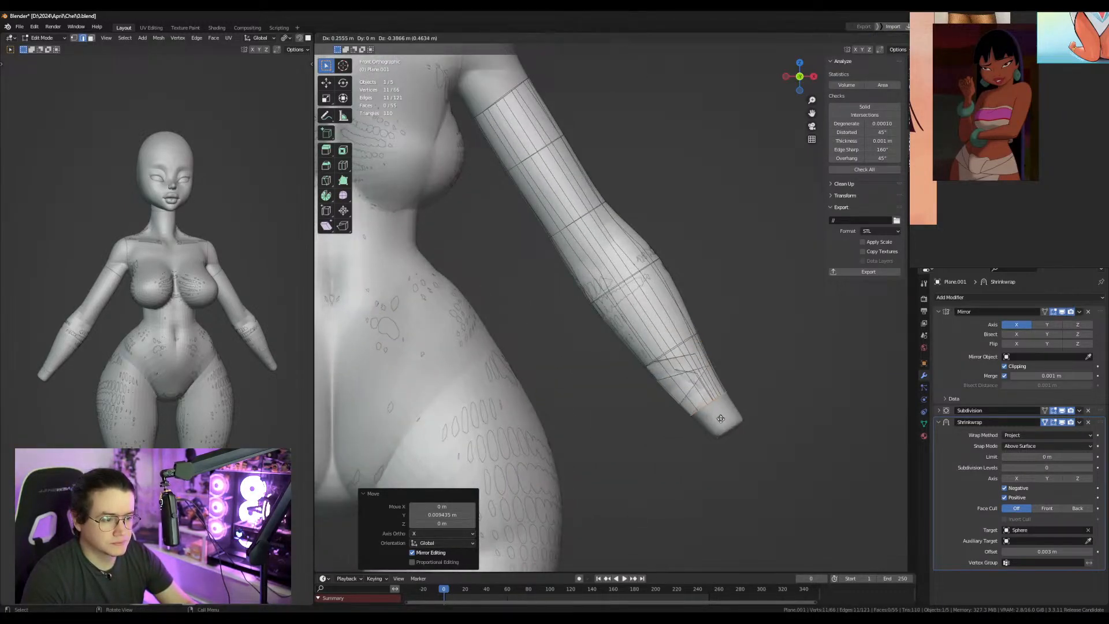
{"action": "left_click", "coordinate": [726, 423]}
{"action": "key", "text": "KP_3"}
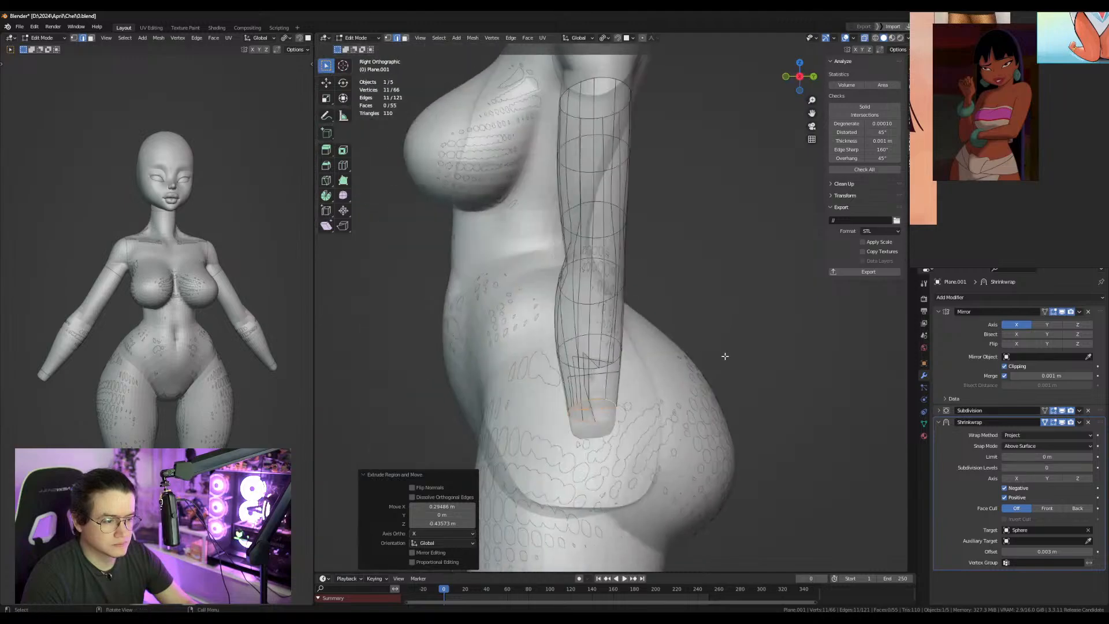
{"action": "key", "text": "alt+s"}
{"action": "left_click", "coordinate": [712, 313]}
Add two unshifted loop cuts around the arm tube, the second one across the forearm just below the elbow.
{"action": "key", "text": "KP_1"}
{"action": "middle_click_drag", "start_coordinate": [592, 174], "coordinate": [661, 365], "text": "shift"}
{"action": "key", "text": "alt+z"}
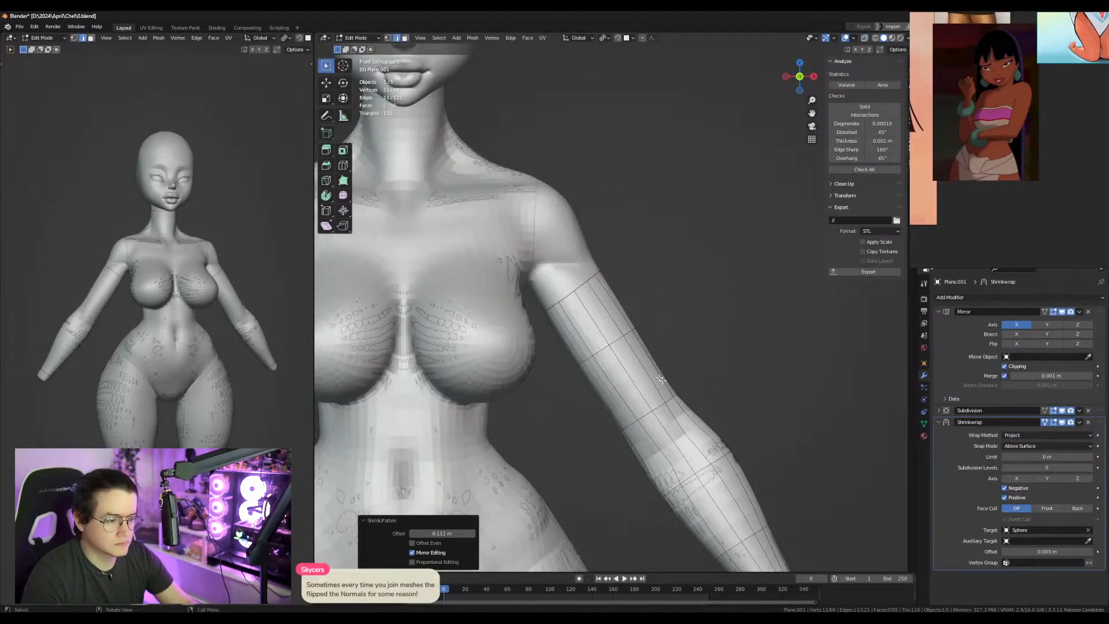
{"action": "middle_click_drag", "start_coordinate": [659, 425], "coordinate": [596, 289], "text": "shift"}
{"action": "key", "text": "ctrl+r"}
{"action": "left_click", "coordinate": [617, 306]}
{"action": "right_click", "coordinate": [617, 307]}
{"action": "key", "text": "ctrl+r"}
{"action": "left_click", "coordinate": [656, 356]}
{"action": "right_click", "coordinate": [655, 357]}
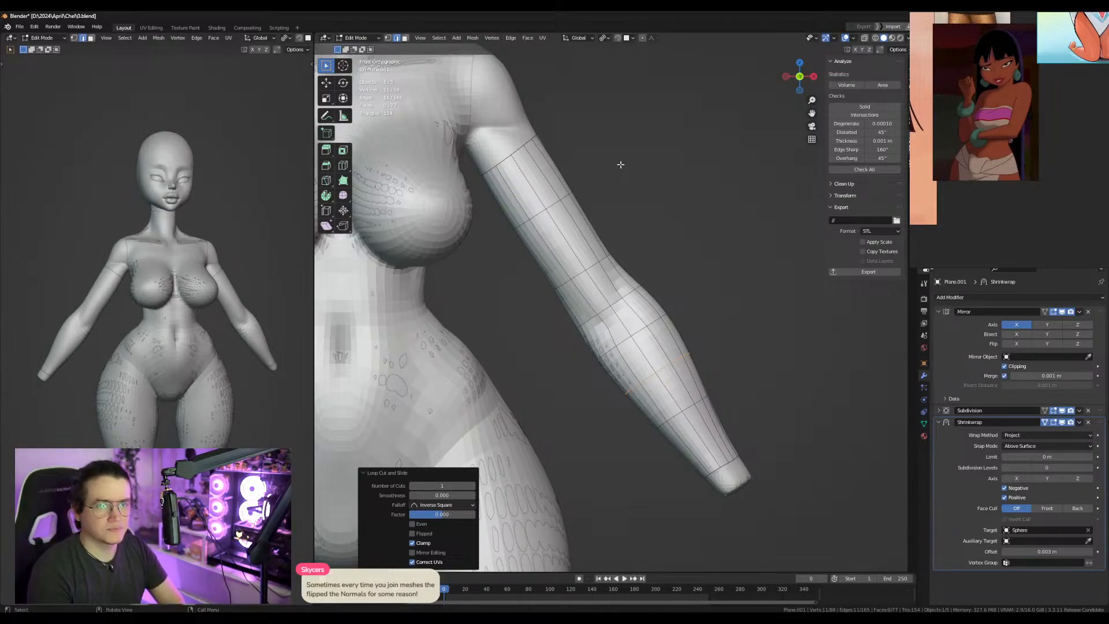
Trackball-rotate the arm tube's uppermost ring to tilt it slightly on the upper arm.
{"action": "middle_click_drag", "start_coordinate": [566, 156], "coordinate": [614, 235], "text": "shift"}
{"action": "key", "text": "r"}
{"action": "key", "text": "r"}
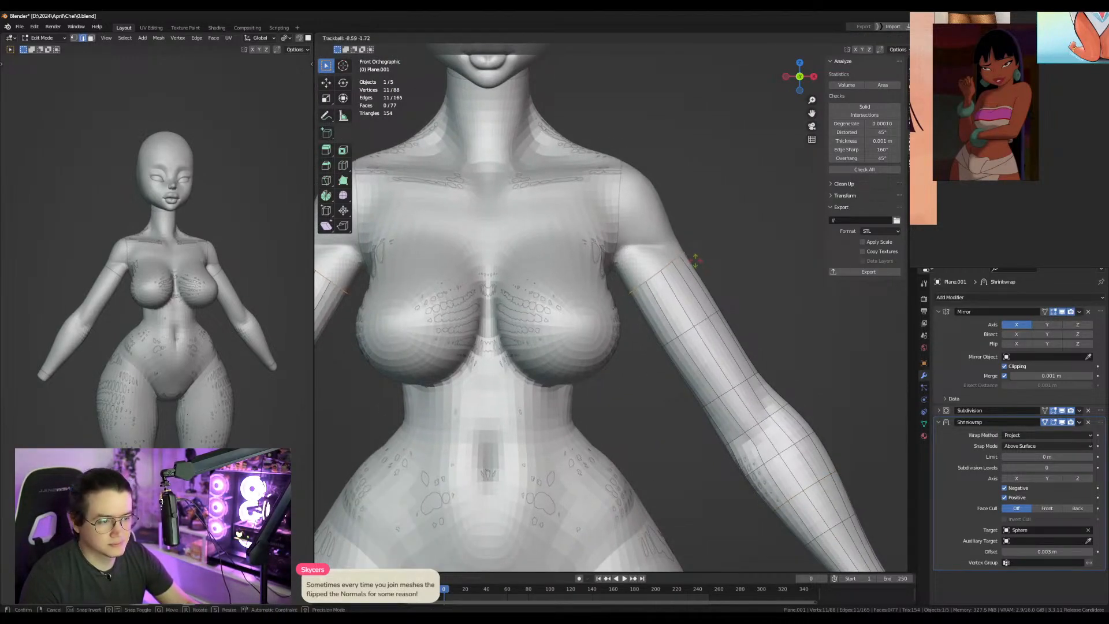
{"action": "left_click", "coordinate": [679, 258]}
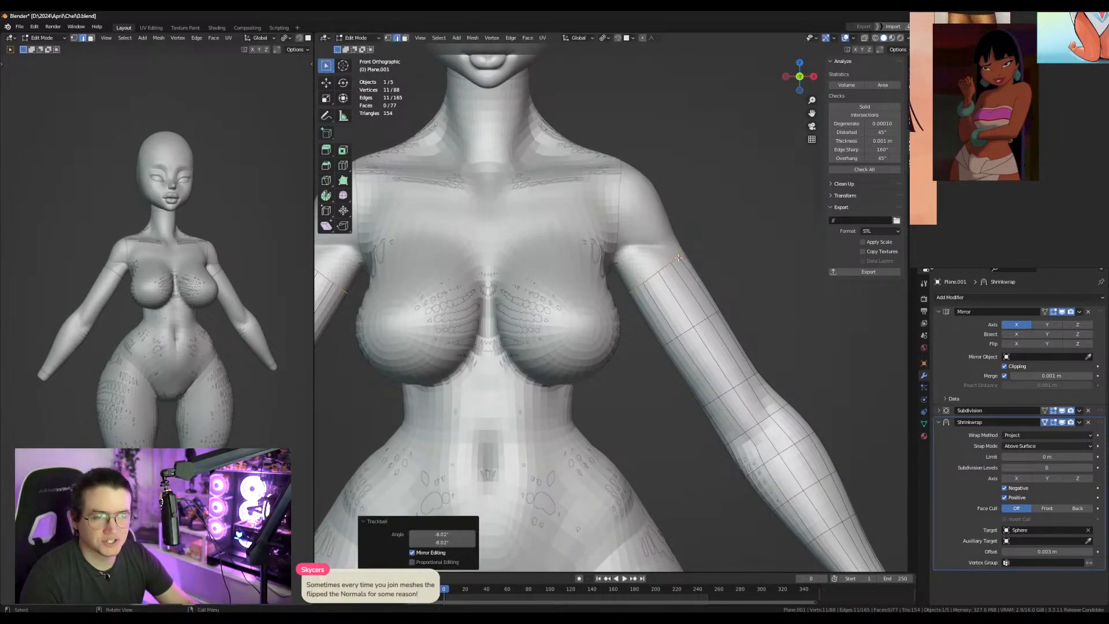
Nudge the wrist ring down by about 0.003 m along Z.
{"action": "middle_click_drag", "start_coordinate": [733, 299], "coordinate": [540, 87], "text": "shift"}
{"action": "key", "text": "g"}
{"action": "left_click", "coordinate": [690, 258]}
{"action": "key", "text": "g"}
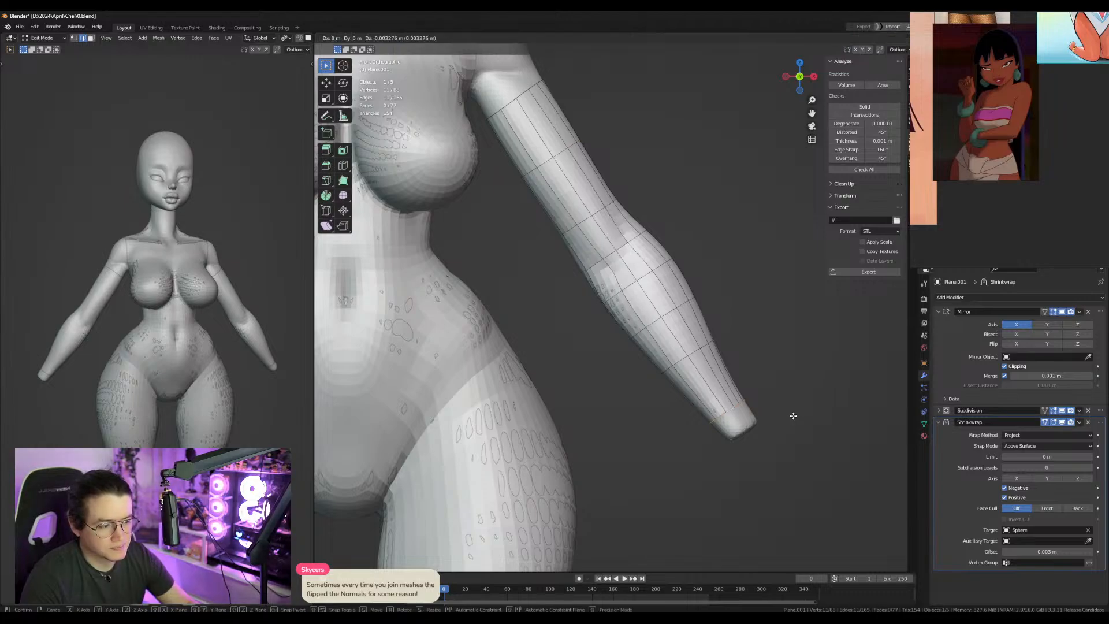
{"action": "left_click", "coordinate": [796, 415]}
{"action": "key", "text": "KP_3"}
{"action": "middle_click_drag", "start_coordinate": [737, 380], "coordinate": [723, 384], "text": "shift"}
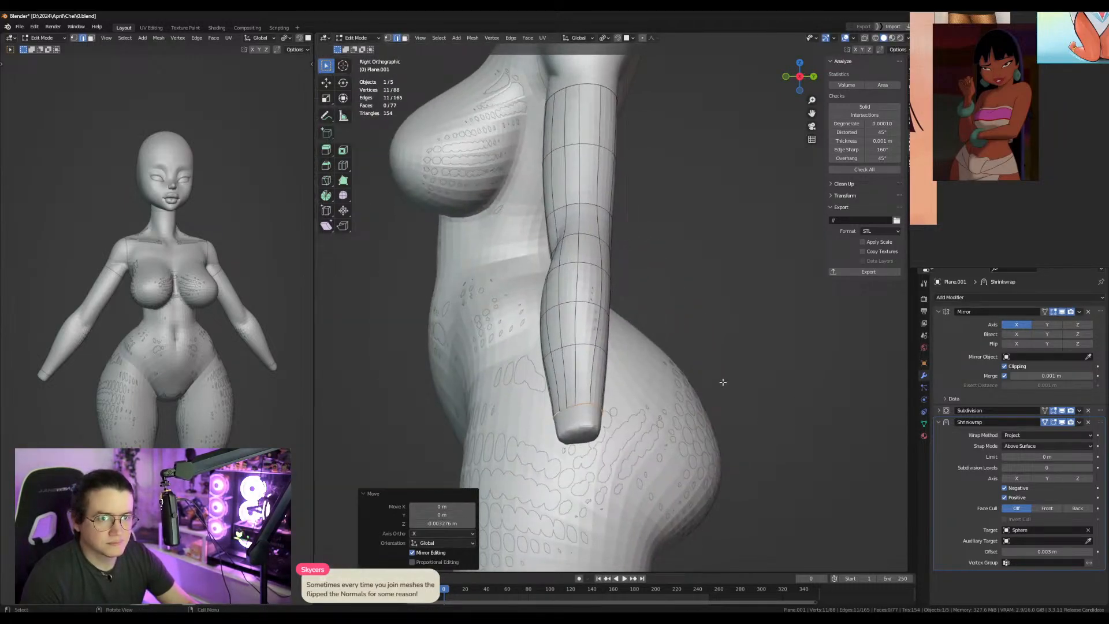
{"action": "key", "text": "KP_1"}
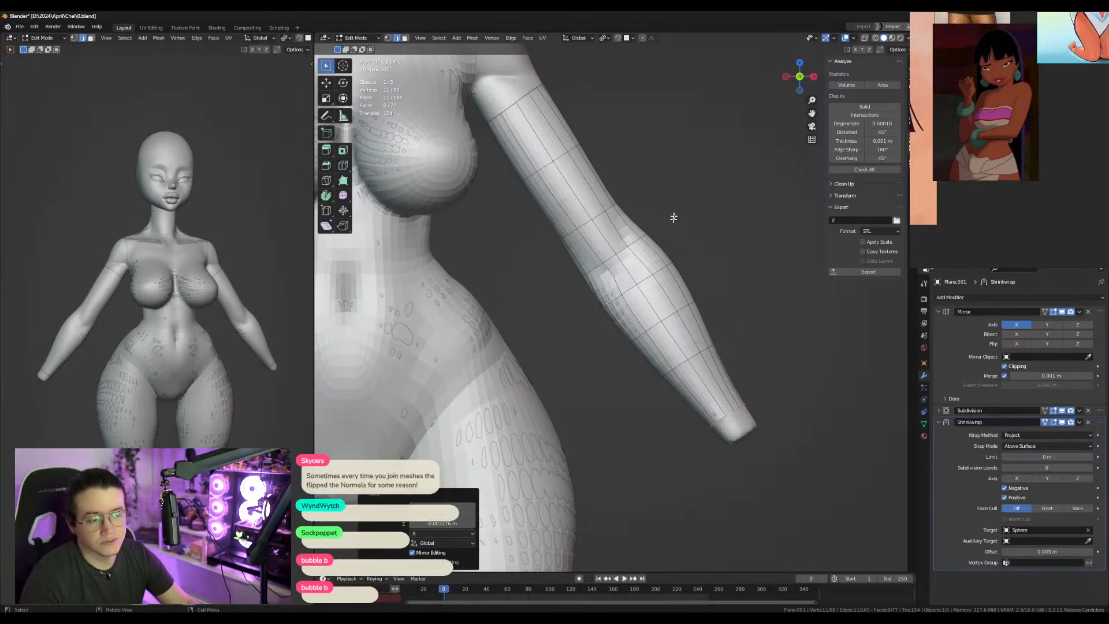
Try to join the arm mesh into the torso mesh with its modifiers still unapplied, and undo the join.
{"action": "left_click_drag", "start_coordinate": [679, 224], "coordinate": [688, 248], "text": "shift"}
{"action": "middle_click_drag", "start_coordinate": [689, 248], "coordinate": [701, 341], "text": "shift"}
{"action": "key", "text": "ctrl+Tab"}
{"action": "middle_click_drag", "start_coordinate": [664, 232], "coordinate": [504, 324], "text": "shift"}
{"action": "left_click", "coordinate": [726, 327]}
{"action": "left_click", "coordinate": [501, 325]}
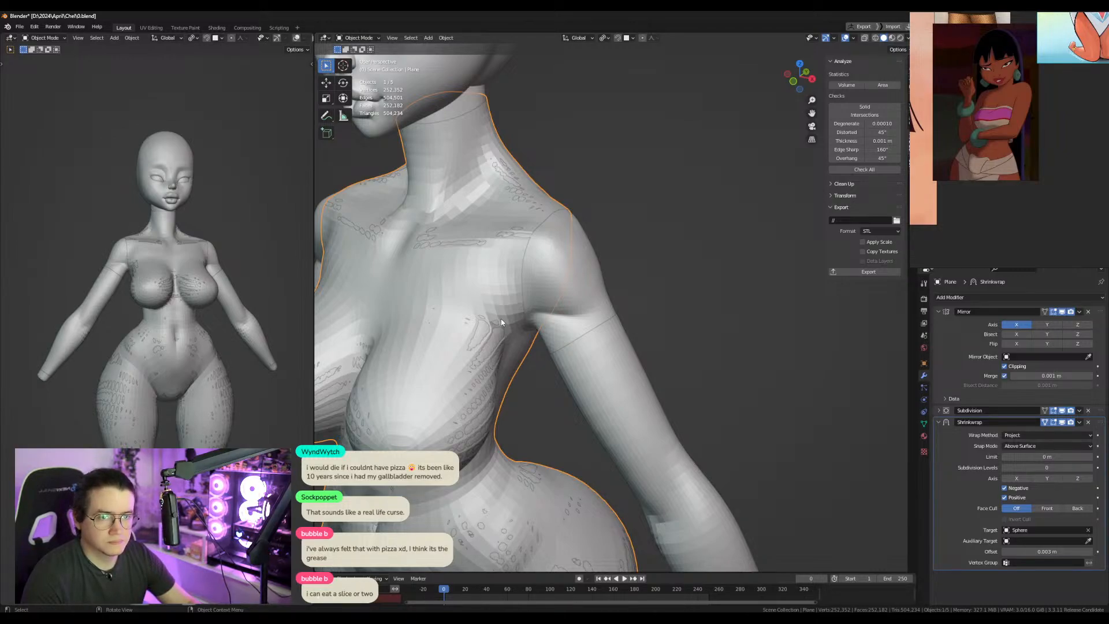
{"action": "left_click", "coordinate": [583, 381], "text": "shift"}
{"action": "left_click", "coordinate": [508, 288], "text": "shift"}
{"action": "middle_click_drag", "start_coordinate": [701, 426], "coordinate": [694, 418]}
{"action": "key", "text": "ctrl+j"}
{"action": "key", "text": "Tab"}
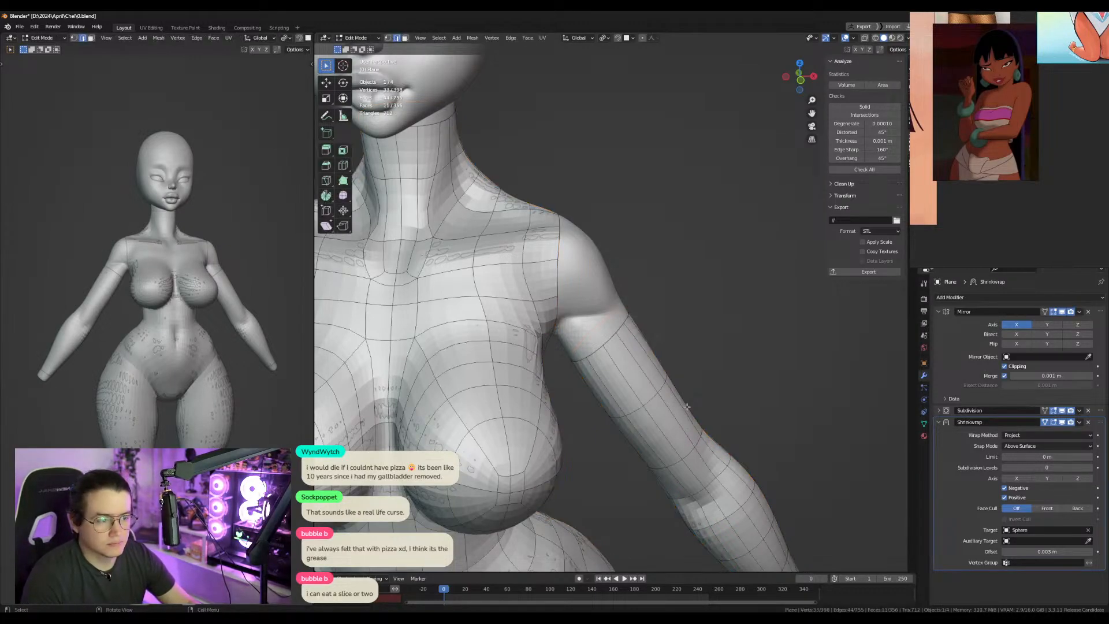
{"action": "key", "text": "KP_1"}
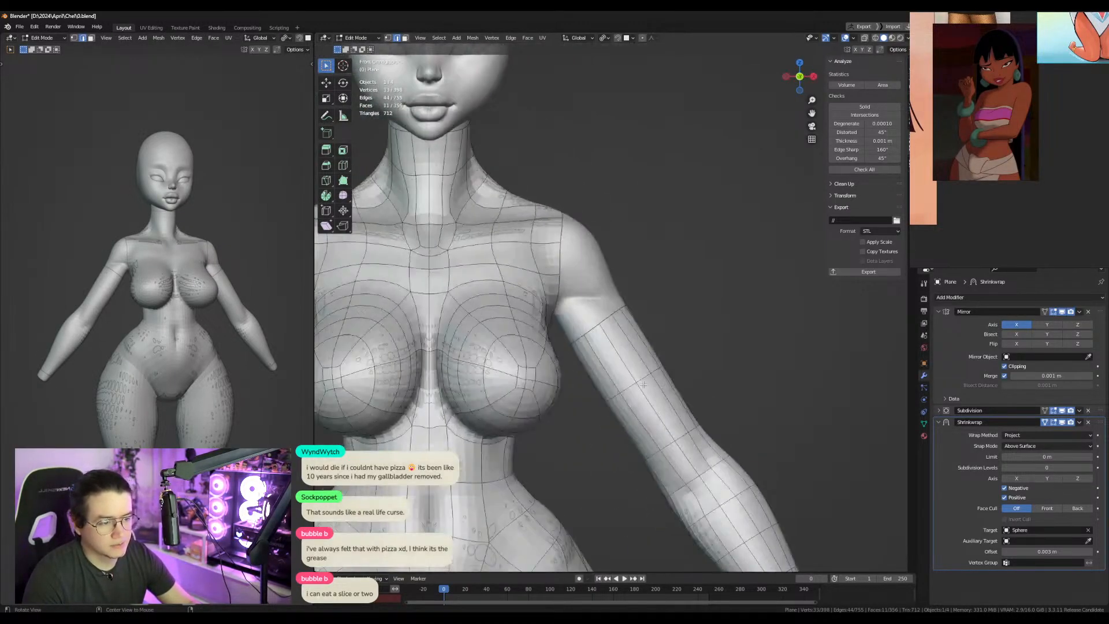
{"action": "scroll", "coordinate": [640, 366], "scroll_direction": "down", "scroll_amount": 3}
{"action": "key", "text": "Tab"}
{"action": "key", "text": "ctrl+z"}
Apply the arm mesh's Shrinkwrap modifier and join the arm to the torso mesh.
{"action": "left_click", "coordinate": [647, 373]}
{"action": "key", "text": "ctrl+a"}
{"action": "left_click", "coordinate": [531, 283], "text": "shift"}
{"action": "key", "text": "ctrl+j"}
{"action": "middle_click_drag", "start_coordinate": [613, 289], "coordinate": [615, 305], "text": "shift"}
{"action": "key", "text": "Tab"}
{"action": "scroll", "coordinate": [601, 320], "scroll_direction": "up", "scroll_amount": 3}
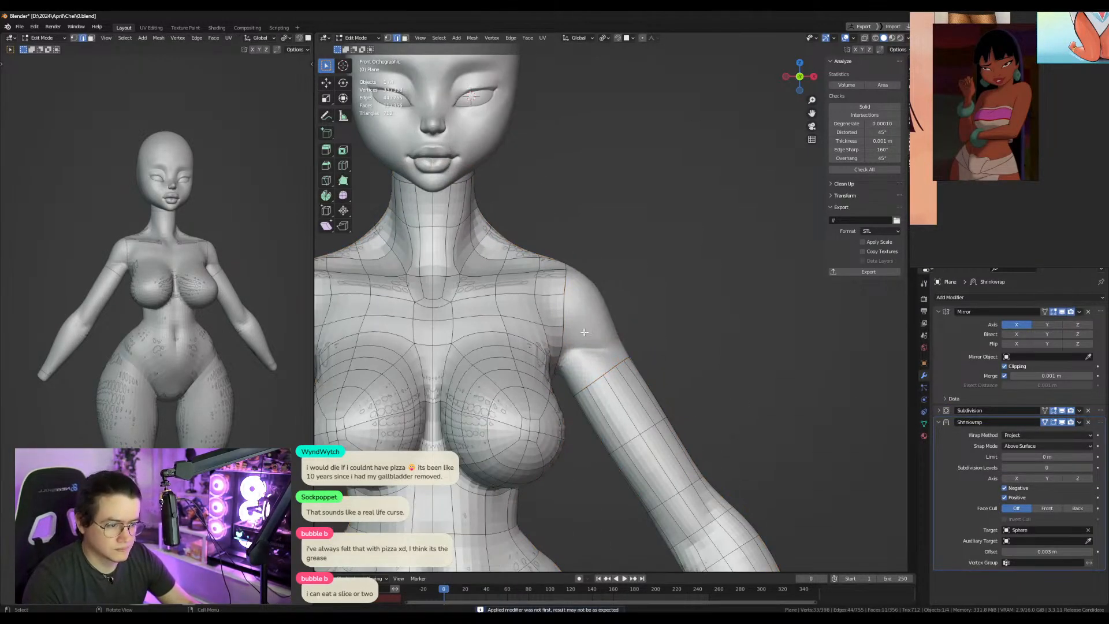
Bridge the torso's shoulder opening to the upper-arm edge loop and add a centered loop cut across the bridge.
{"action": "left_click", "coordinate": [564, 323], "text": "alt"}
{"action": "right_click", "coordinate": [601, 378]}
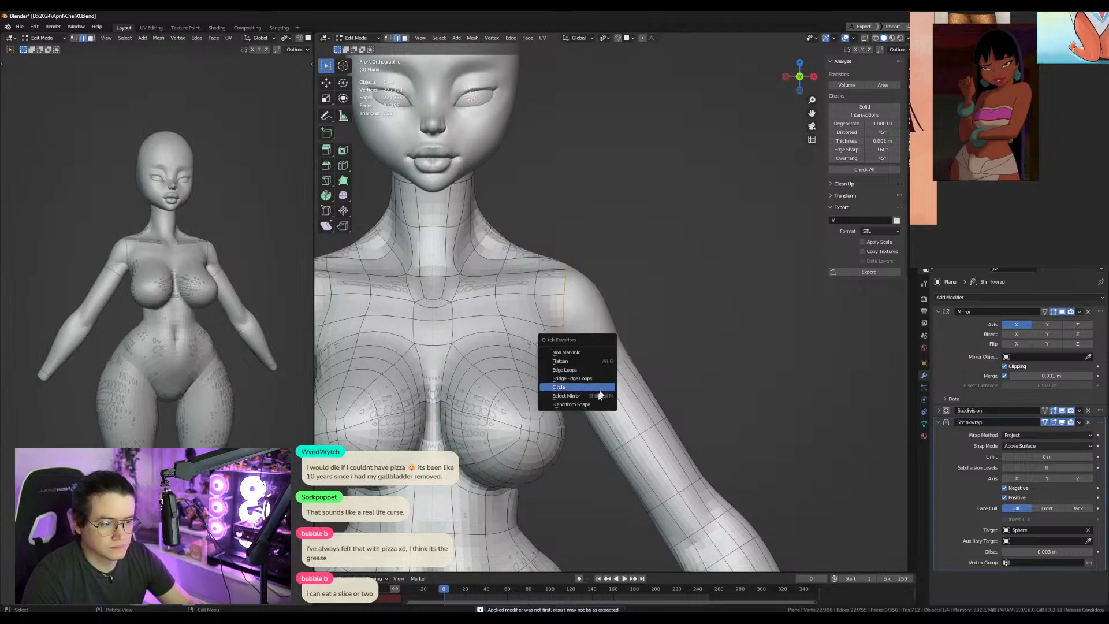
{"action": "left_click", "coordinate": [595, 386]}
{"action": "key", "text": "ctrl+r"}
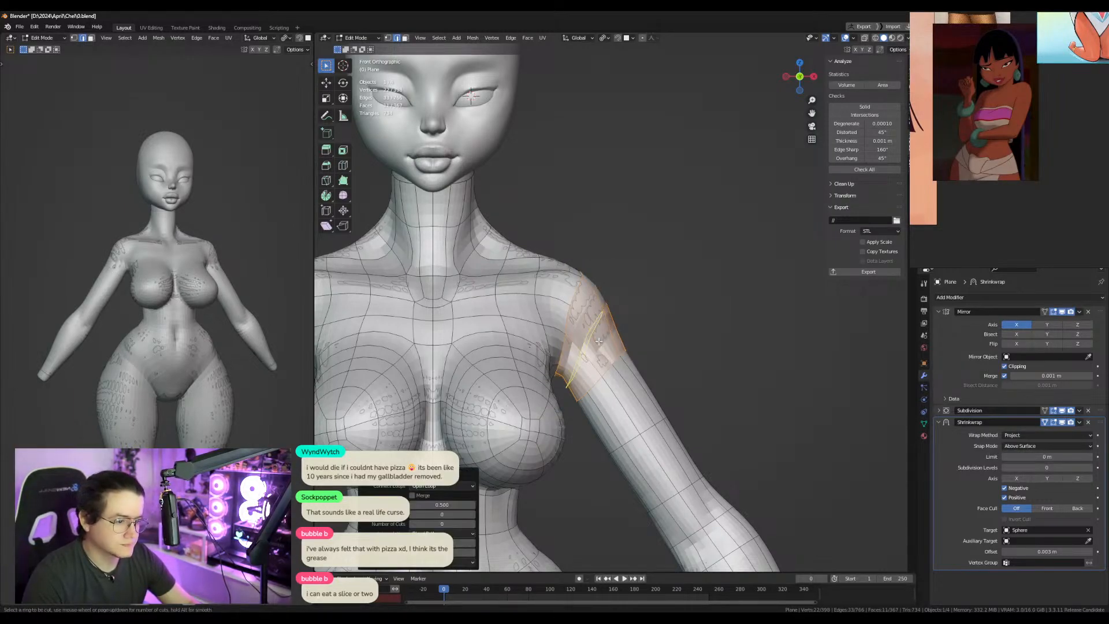
{"action": "left_click", "coordinate": [612, 360]}
{"action": "right_click", "coordinate": [613, 359]}
Reposition the misprojected vertex on the back of the forearm and push it away from the surface.
{"action": "middle_click_drag", "start_coordinate": [681, 340], "coordinate": [488, 325], "text": "alt"}
{"action": "scroll", "coordinate": [630, 405], "scroll_direction": "down", "scroll_amount": 3}
{"action": "middle_click_drag", "start_coordinate": [633, 411], "coordinate": [620, 301], "text": "shift"}
{"action": "scroll", "coordinate": [594, 330], "scroll_direction": "up", "scroll_amount": 4}
{"action": "key", "text": "1"}
{"action": "left_click", "coordinate": [628, 321]}
{"action": "key", "text": "g"}
{"action": "left_click", "coordinate": [635, 325]}
{"action": "key", "text": "alt+z"}
{"action": "key", "text": "alt+z"}
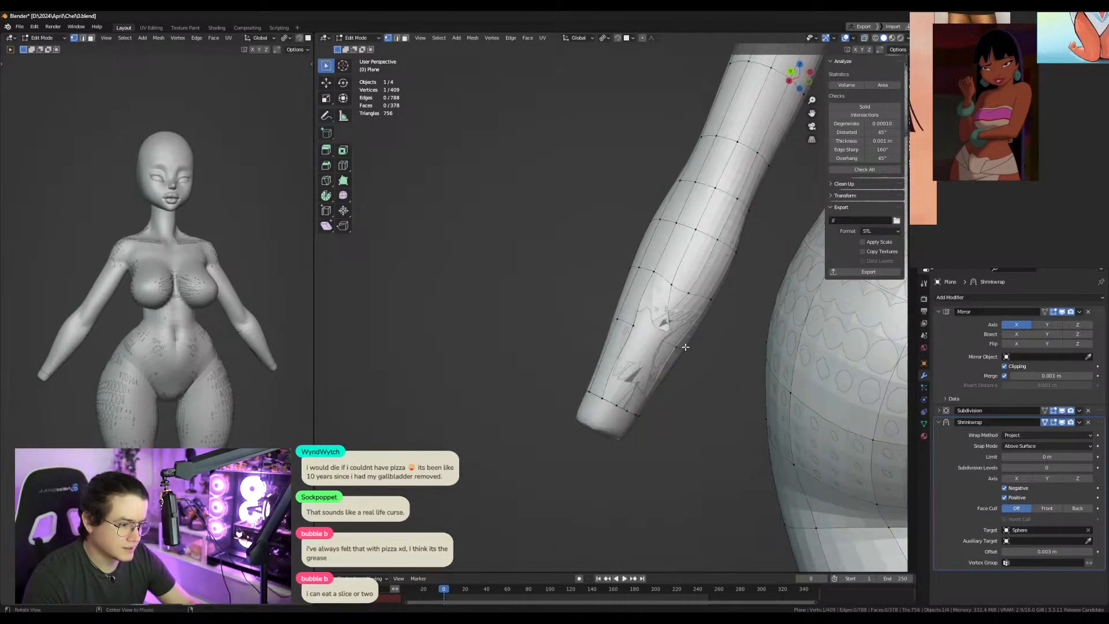
{"action": "key", "text": "g"}
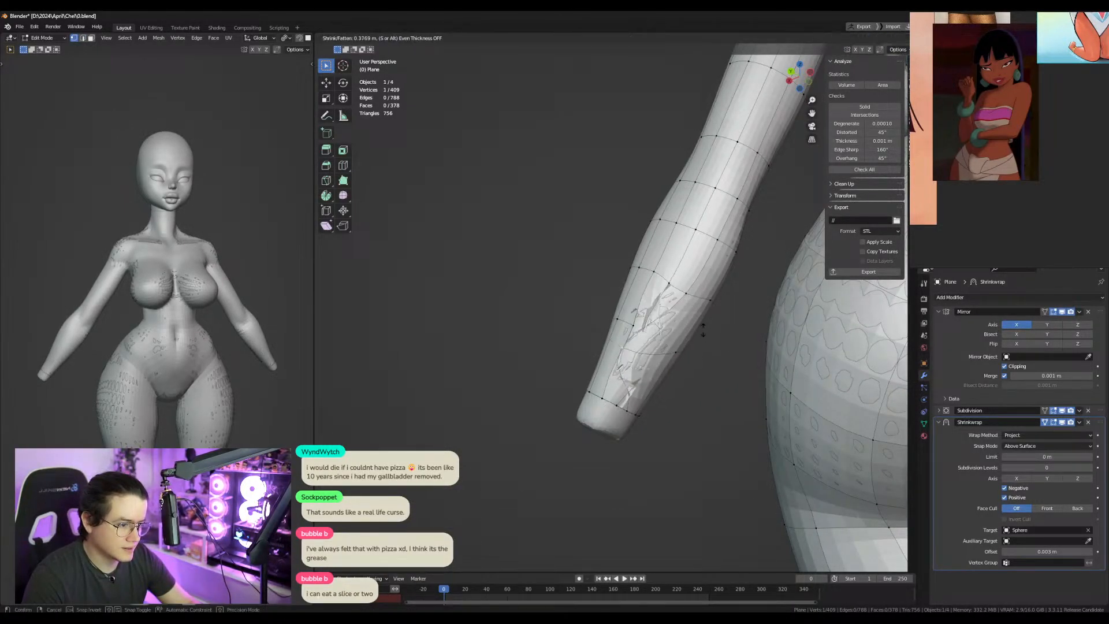
{"action": "left_click", "coordinate": [721, 376]}
{"action": "middle_click_drag", "start_coordinate": [723, 376], "coordinate": [654, 347]}
Move the remaining distorted vertices on the back of the forearm onto the sculpt's surface with snapping enabled.
{"action": "left_click", "coordinate": [652, 297]}
{"action": "key", "text": "g"}
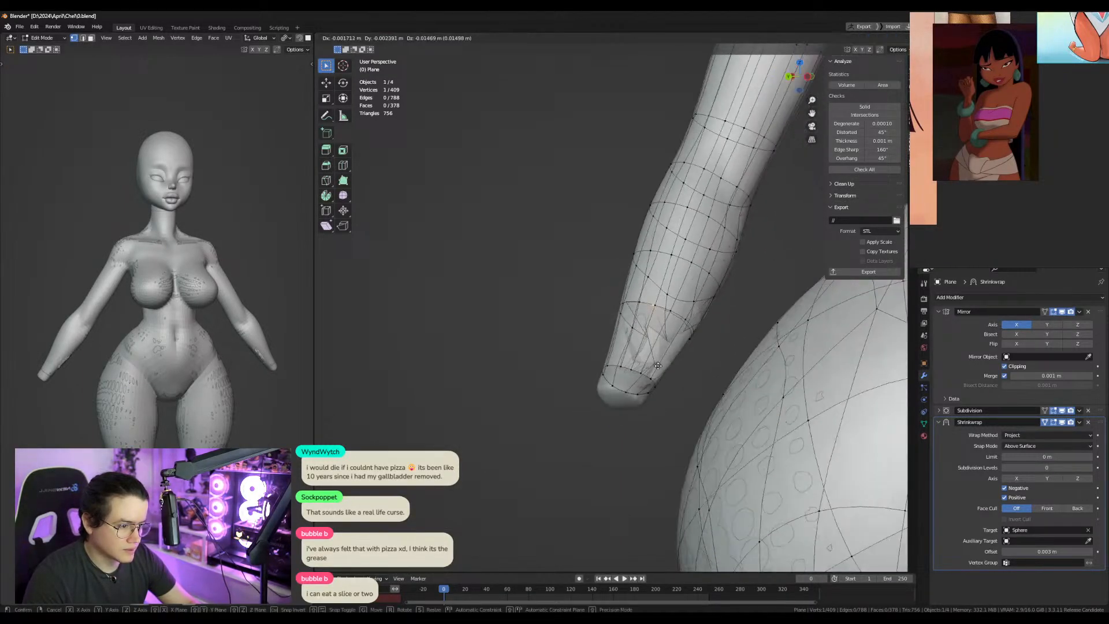
{"action": "right_click", "coordinate": [659, 360]}
{"action": "key", "text": "alt+z"}
{"action": "middle_click_drag", "start_coordinate": [642, 281], "coordinate": [663, 309]}
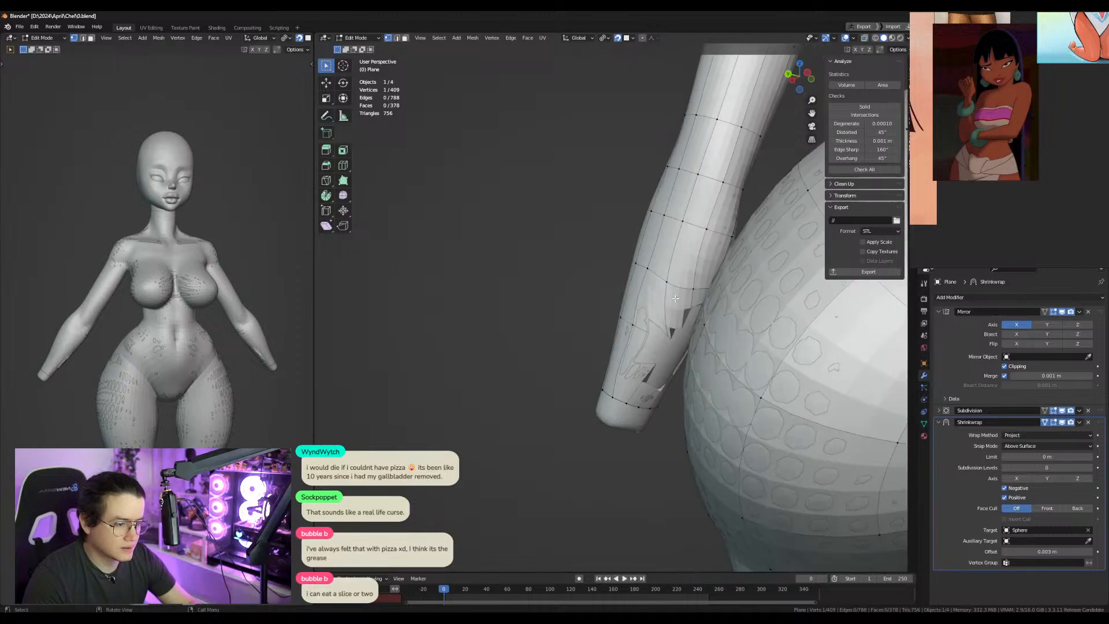
{"action": "key", "text": "g"}
{"action": "left_click", "coordinate": [638, 346]}
{"action": "middle_click_drag", "start_coordinate": [638, 346], "coordinate": [651, 261]}
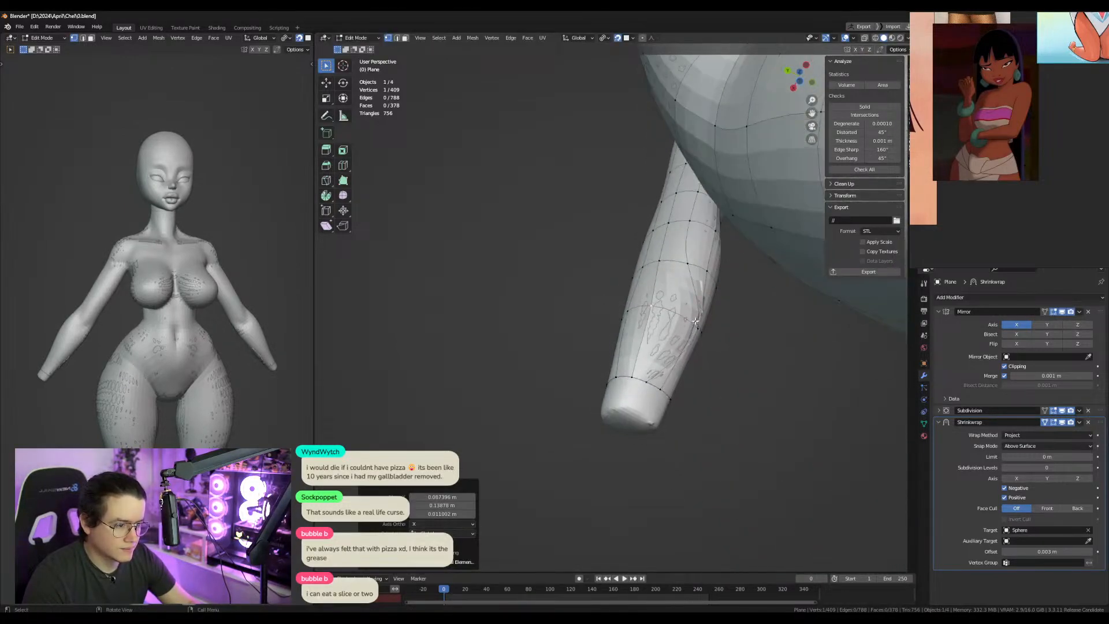
{"action": "left_click", "coordinate": [697, 330]}
{"action": "key", "text": "g"}
{"action": "left_click", "coordinate": [643, 300]}
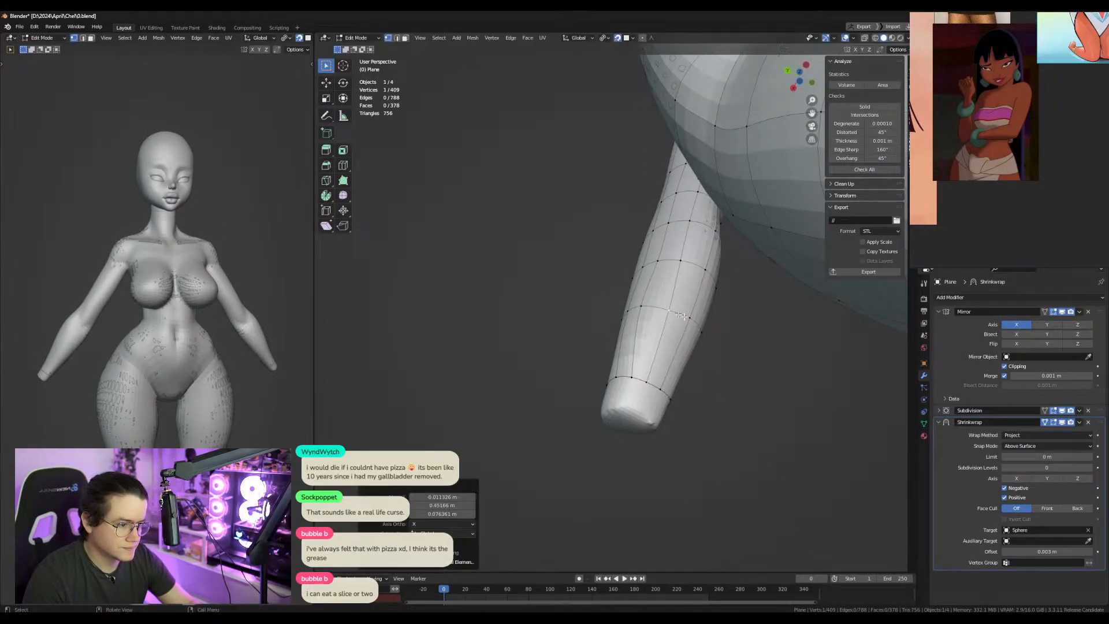
Inspect the joined arms, torso and legs in front view.
{"action": "middle_click_drag", "start_coordinate": [644, 301], "coordinate": [768, 389]}
{"action": "middle_click_drag", "start_coordinate": [693, 291], "coordinate": [762, 392], "text": "shift"}
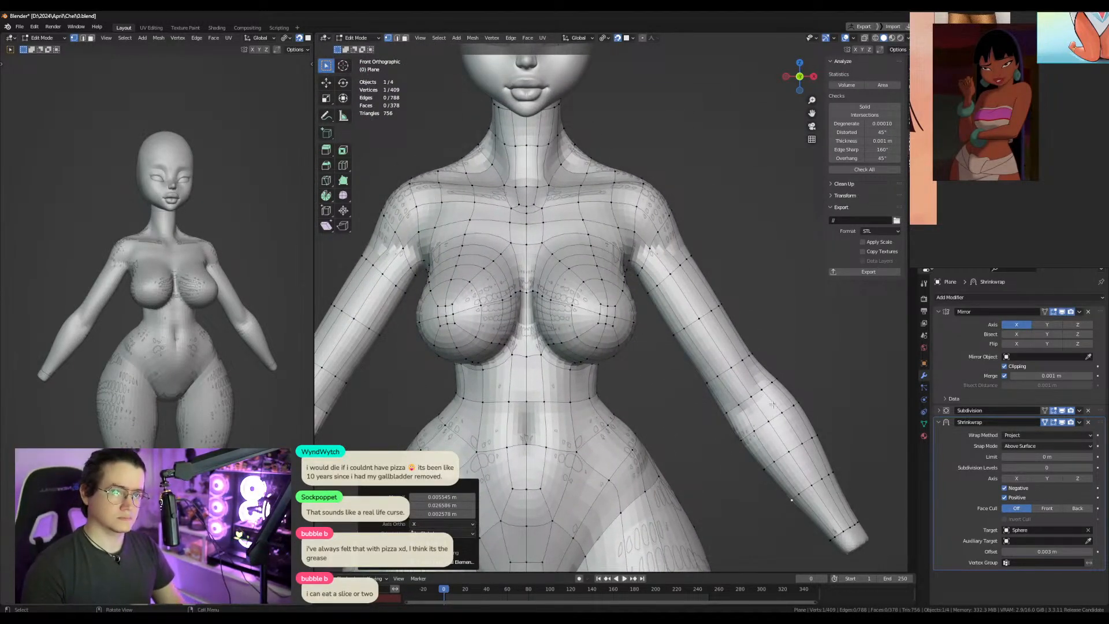
{"action": "scroll", "coordinate": [634, 121], "scroll_direction": "down", "scroll_amount": 2}
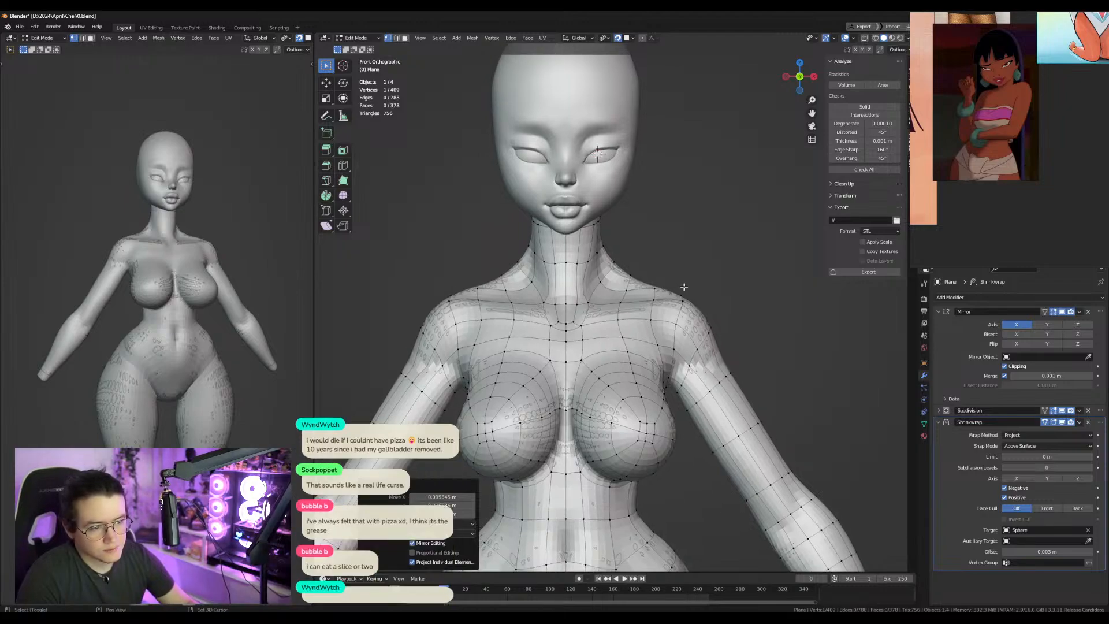
{"action": "scroll", "coordinate": [636, 322], "scroll_direction": "down", "scroll_amount": 2}
{"action": "key", "text": "Tab"}
{"action": "middle_click_drag", "start_coordinate": [626, 360], "coordinate": [637, 172], "text": "shift"}
{"action": "middle_click_drag", "start_coordinate": [634, 313], "coordinate": [637, 388], "text": "shift"}
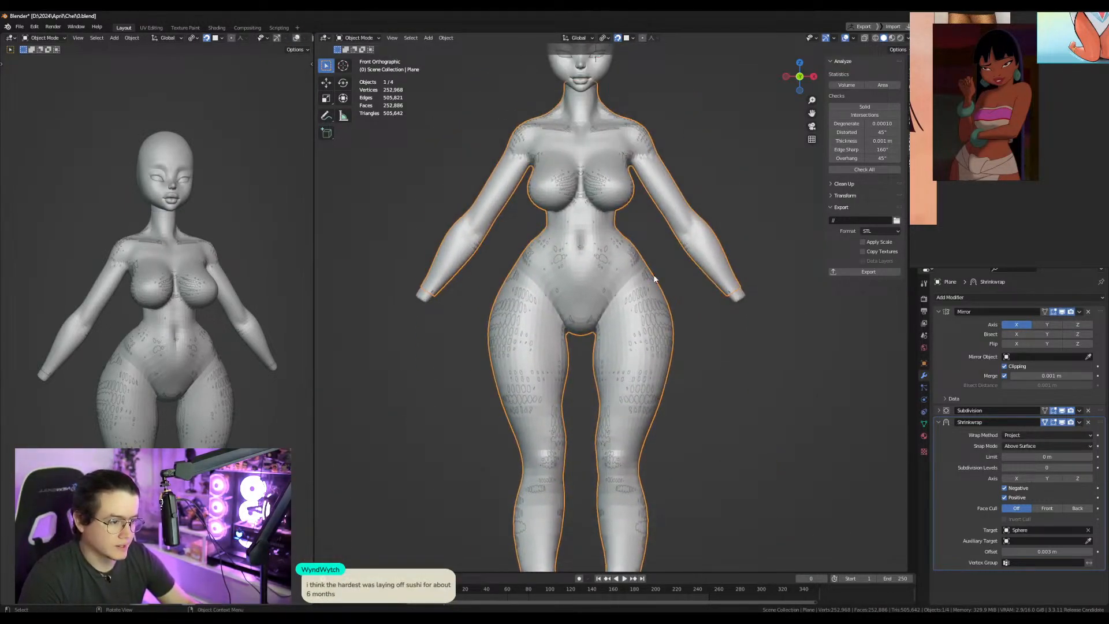
Shift the inner wrist-edge vertex by about 0.011 m along X.
{"action": "scroll", "coordinate": [639, 331], "scroll_direction": "up", "scroll_amount": 3}
{"action": "key", "text": "Tab"}
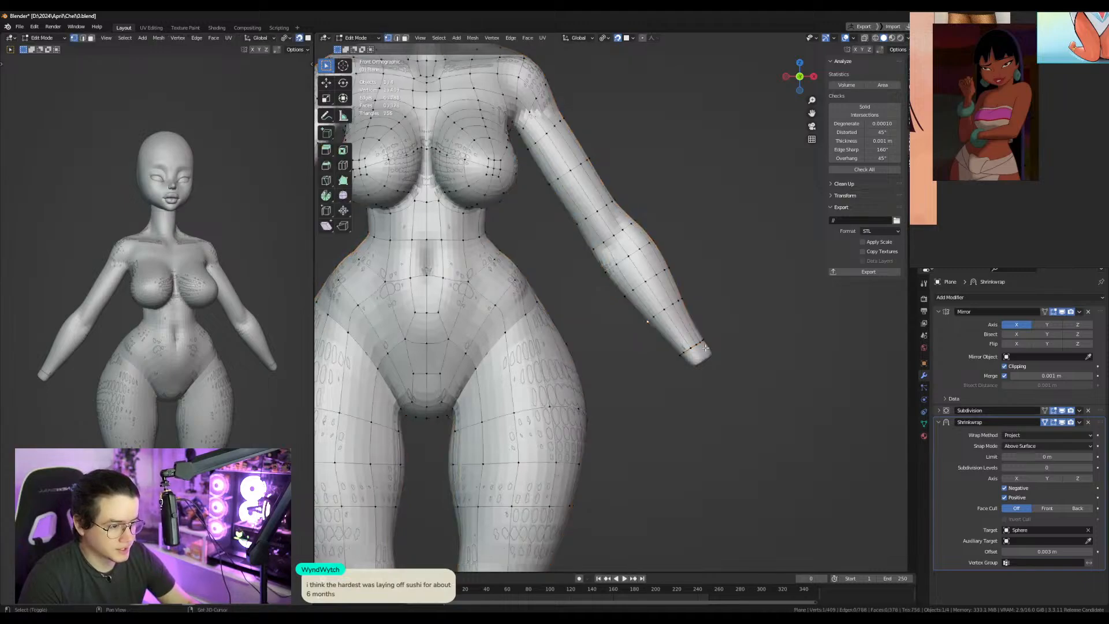
{"action": "scroll", "coordinate": [668, 389], "scroll_direction": "up", "scroll_amount": 4}
{"action": "left_click", "coordinate": [678, 399]}
{"action": "key", "text": "g"}
{"action": "left_click", "coordinate": [676, 400]}
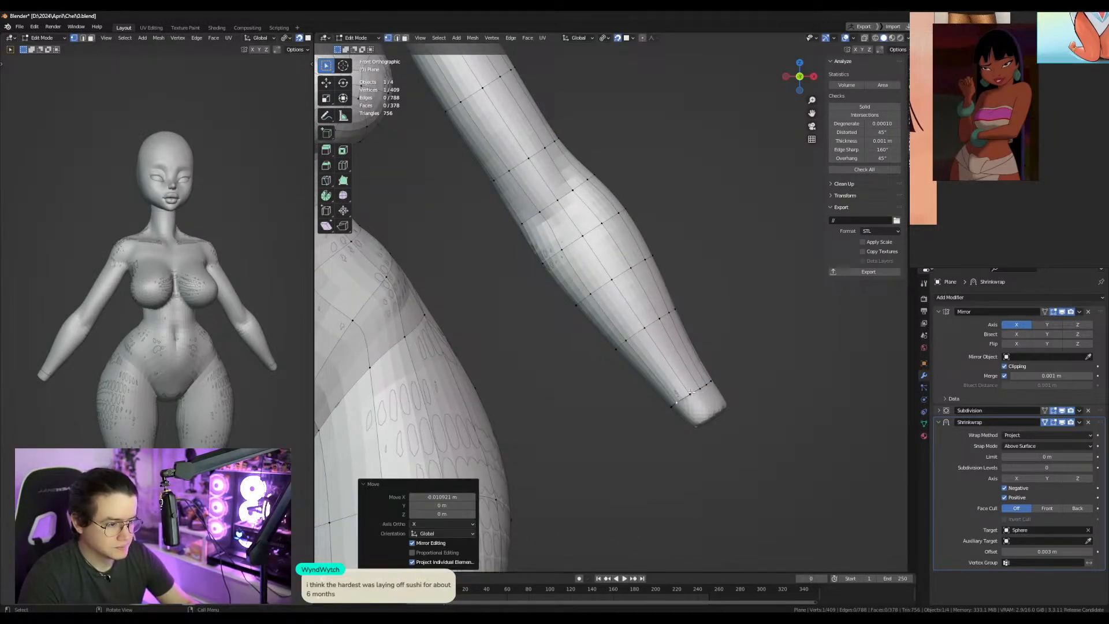
Set the body mesh's Shrinkwrap offset to 0 m.
{"action": "key", "text": "Tab"}
{"action": "scroll", "coordinate": [688, 375], "scroll_direction": "down", "scroll_amount": 6}
{"action": "middle_click_drag", "start_coordinate": [683, 362], "coordinate": [725, 365]}
{"action": "left_click", "coordinate": [1047, 552]}
{"action": "type", "text": "0"}
{"action": "key", "text": "Return"}
Duplicate the original body sculpt in place and move the copy to collection b as a backup.
{"action": "left_click", "coordinate": [733, 418]}
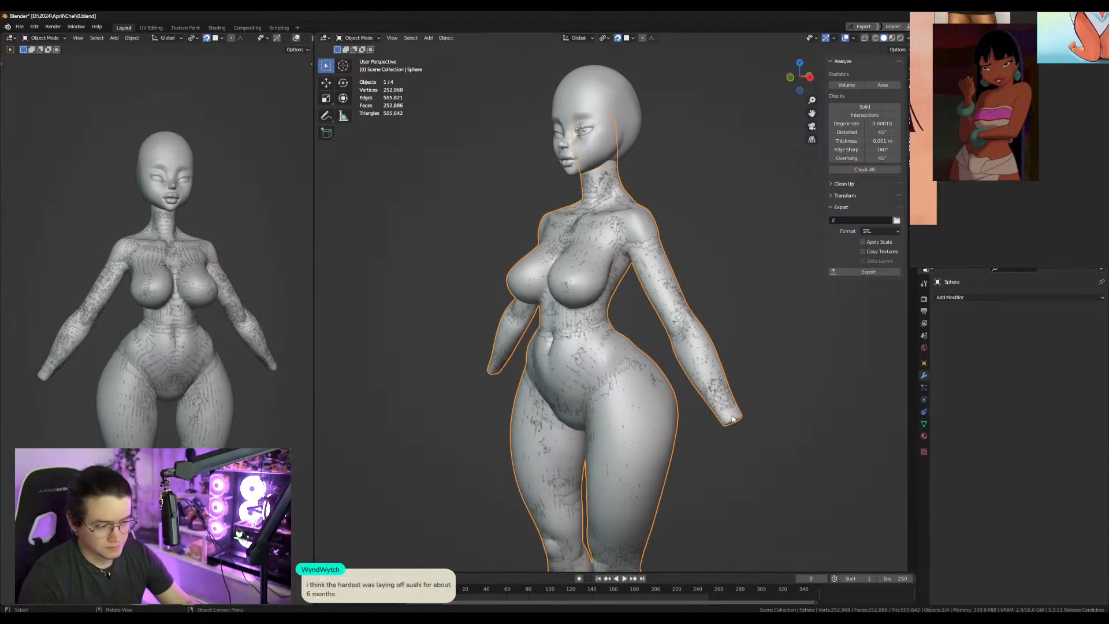
{"action": "key", "text": "shift+d"}
{"action": "right_click", "coordinate": [732, 418]}
{"action": "key", "text": "m"}
{"action": "left_click", "coordinate": [732, 421]}
{"action": "left_click", "coordinate": [732, 423]}
Delete the original body sculpt and undo the deletion.
{"action": "key", "text": "x"}
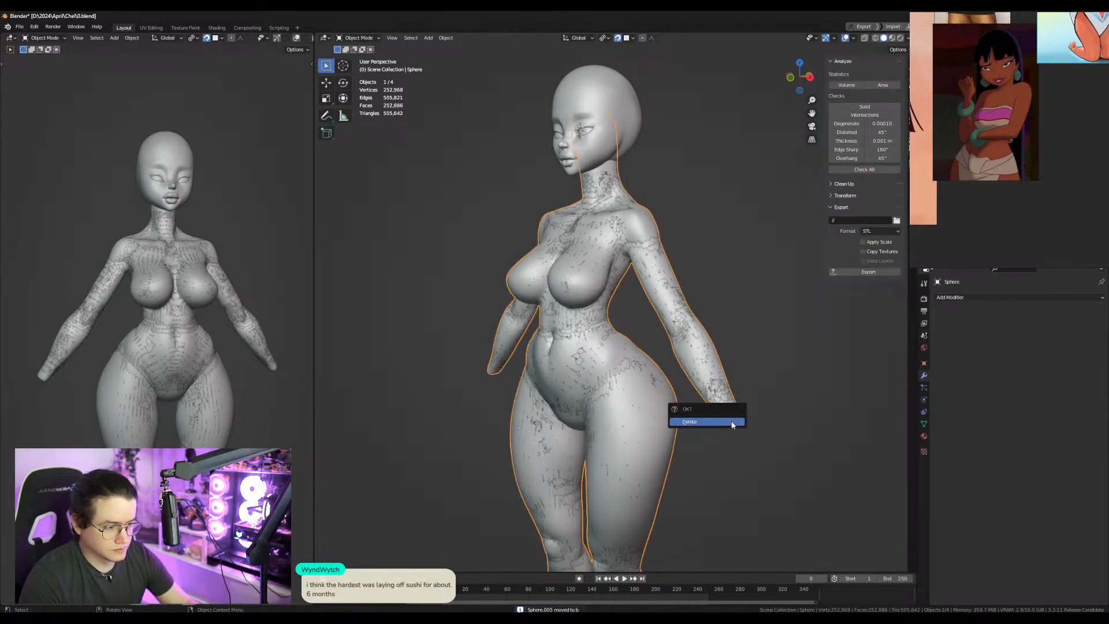
{"action": "left_click", "coordinate": [733, 423]}
{"action": "key", "text": "ctrl+z"}
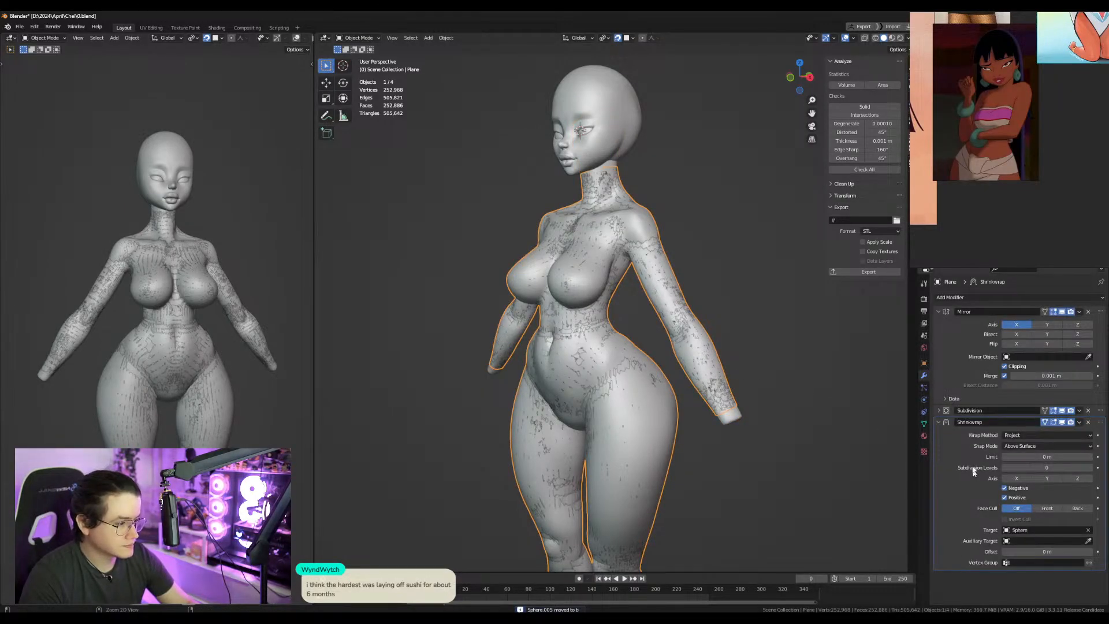
Apply the body mesh's Mirror, Subdivision and Shrinkwrap modifiers and delete the original body sculpt.
{"action": "key", "text": "ctrl+a"}
{"action": "key", "text": "ctrl+a"}
{"action": "key", "text": "ctrl+a"}
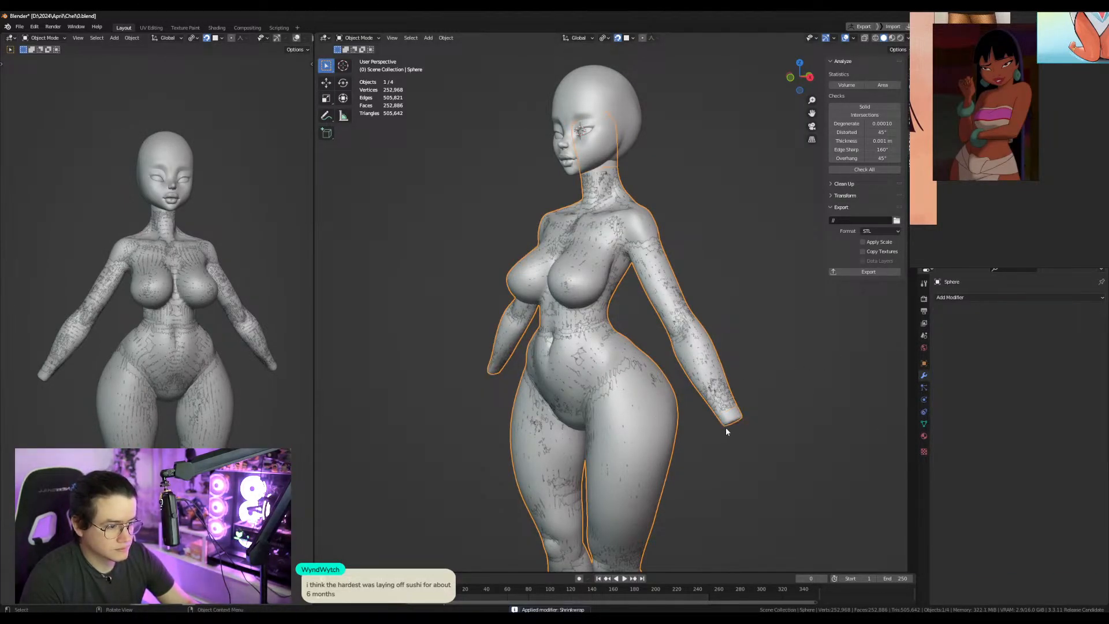
{"action": "key", "text": "x"}
{"action": "left_click", "coordinate": [726, 428]}
Flatten the body's center edge loop by scaling it to 0 along X, and check the body from the back.
{"action": "key", "text": "KP_1"}
{"action": "middle_click_drag", "start_coordinate": [654, 349], "coordinate": [568, 423]}
{"action": "left_click", "coordinate": [547, 366]}
{"action": "middle_click_drag", "start_coordinate": [568, 424], "coordinate": [662, 402]}
{"action": "key", "text": "KP_1"}
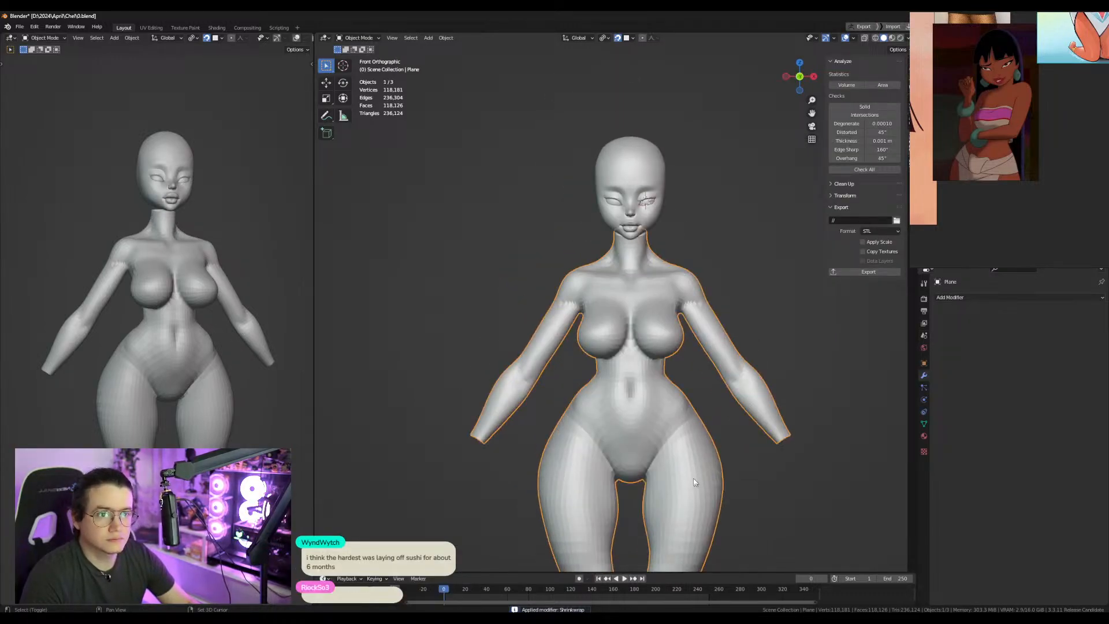
{"action": "scroll", "coordinate": [755, 379], "scroll_direction": "up", "scroll_amount": 2}
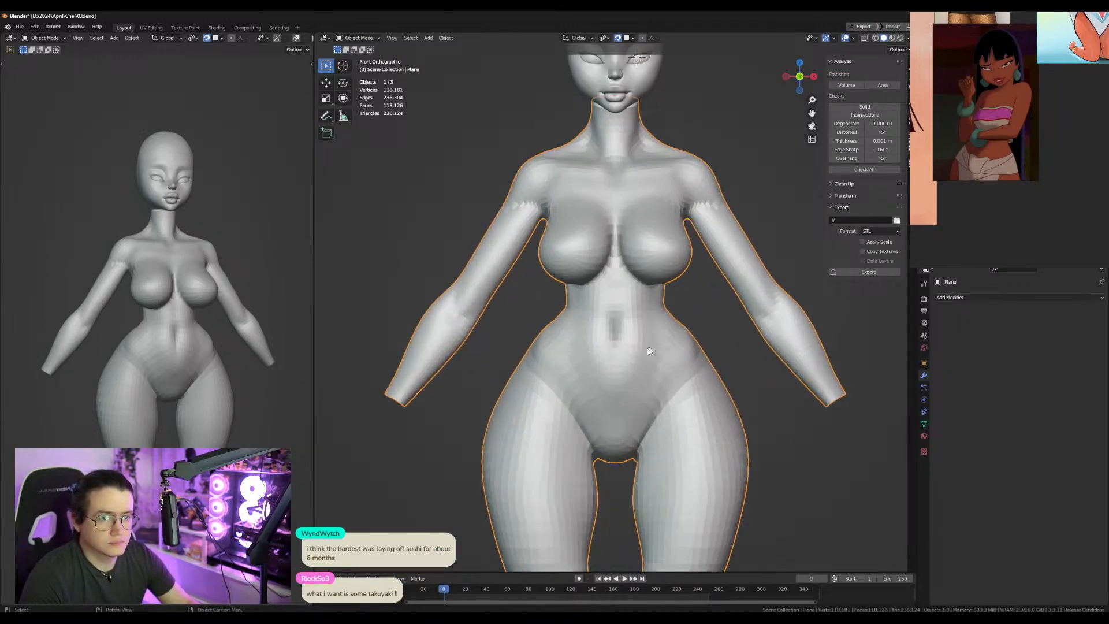
{"action": "key", "text": "Tab"}
{"action": "left_click", "coordinate": [616, 377], "text": "alt"}
{"action": "left_click", "coordinate": [617, 376], "text": "alt"}
{"action": "key", "text": "s"}
{"action": "key", "text": "x"}
{"action": "key", "text": "0"}
{"action": "key", "text": "Return"}
{"action": "key", "text": "KP_3"}
{"action": "left_click", "coordinate": [618, 38]}
{"action": "middle_click_drag", "start_coordinate": [763, 249], "coordinate": [725, 309]}
{"action": "key", "text": "Tab"}
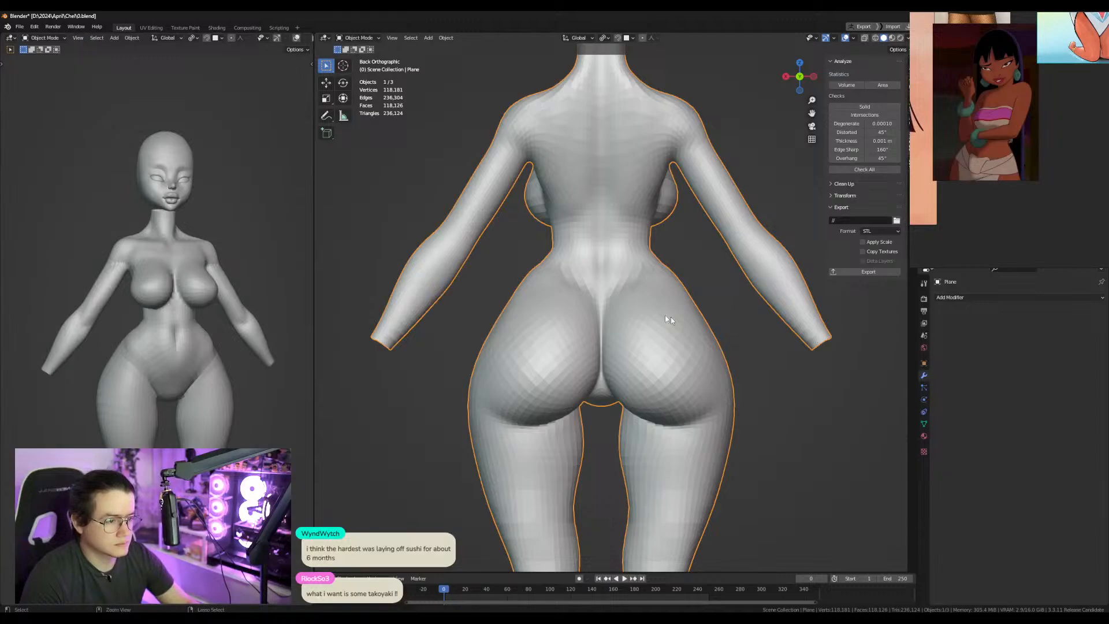
Set up the body for sculpting with the Slide Relax brush at a 324 px radius and wireframe display on.
{"action": "key", "text": "ctrl+Tab"}
{"action": "left_click", "coordinate": [326, 232]}
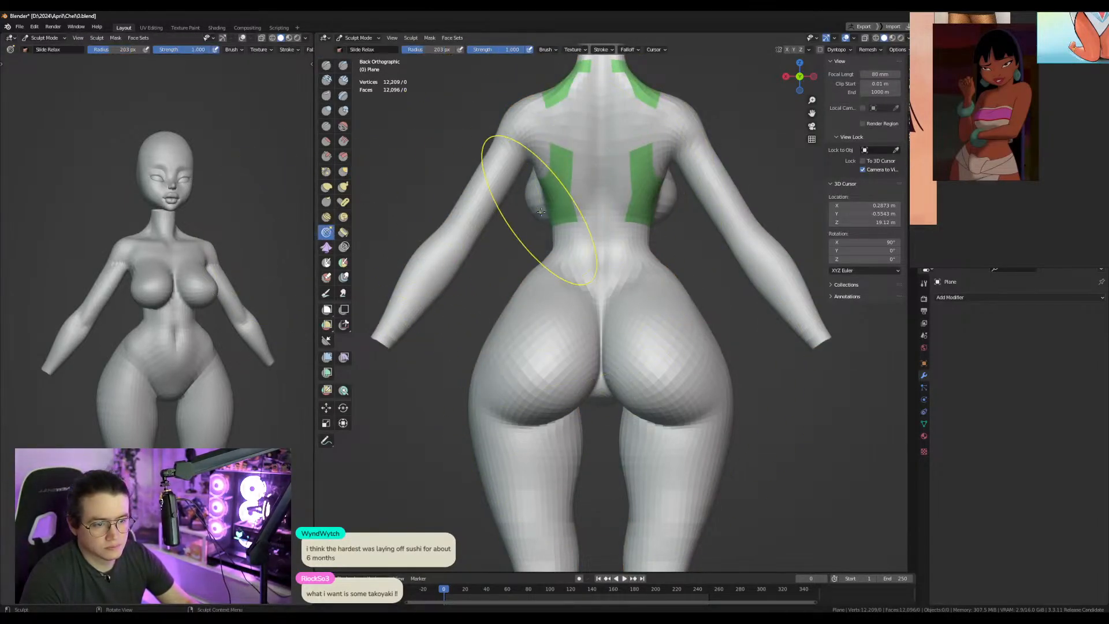
{"action": "key", "text": "q"}
{"action": "left_click", "coordinate": [514, 231]}
{"action": "middle_click_drag", "start_coordinate": [542, 203], "coordinate": [575, 272], "text": "shift"}
{"action": "key", "text": "f"}
{"action": "left_click", "coordinate": [627, 269]}
Even out the body's topology with Slide Relax strokes along the torso and legs, and return to Object Mode.
{"action": "mouse_move", "coordinate": [582, 182]}
{"action": "left_mouse_down"}
{"action": "mouse_move", "coordinate": [580, 164]}
{"action": "mouse_move", "coordinate": [558, 398]}
{"action": "mouse_move", "coordinate": [549, 353]}
{"action": "mouse_move", "coordinate": [578, 219]}
{"action": "mouse_move", "coordinate": [584, 81]}
{"action": "left_mouse_up"}
{"action": "mouse_move", "coordinate": [584, 81]}
{"action": "middle_mouse_down"}
{"action": "mouse_move", "coordinate": [751, 115]}
{"action": "mouse_move", "coordinate": [606, 173]}
{"action": "mouse_move", "coordinate": [587, 208]}
{"action": "middle_mouse_up"}
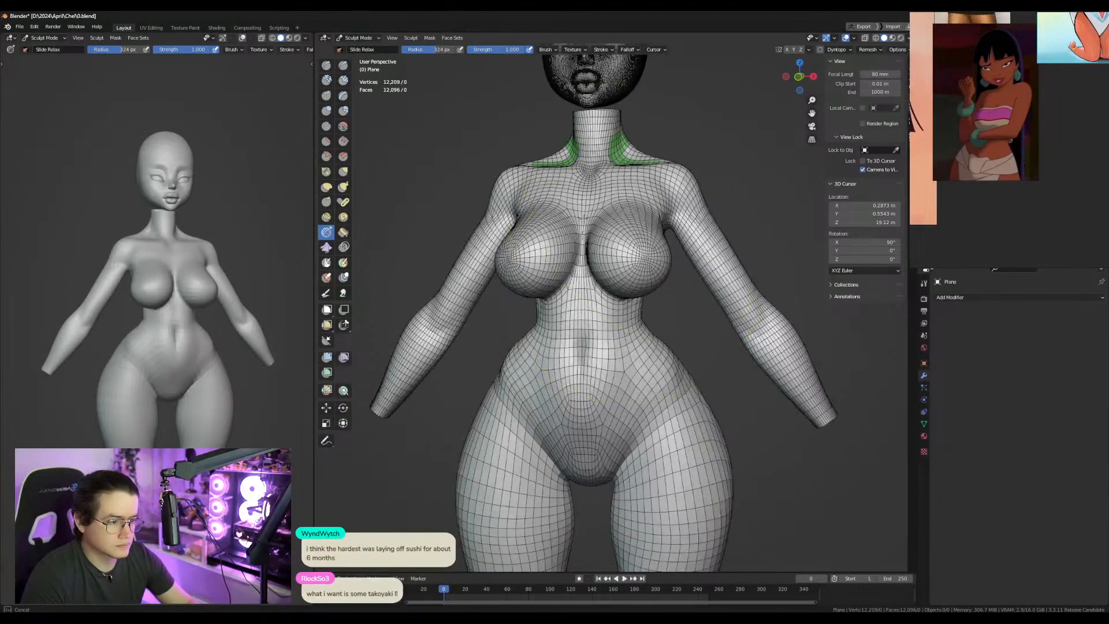
{"action": "mouse_move", "coordinate": [658, 378]}
{"action": "middle_mouse_down", "text": "shift"}
{"action": "mouse_move", "coordinate": [671, 272]}
{"action": "mouse_move", "coordinate": [669, 318]}
{"action": "middle_mouse_up", "text": "shift"}
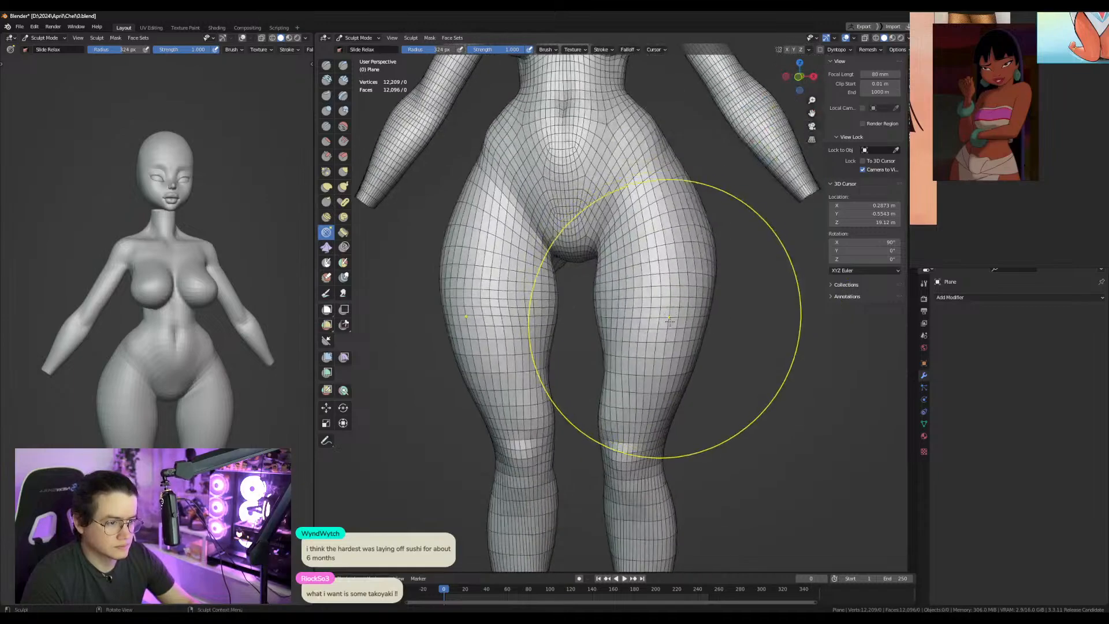
{"action": "middle_click_drag", "start_coordinate": [636, 494], "coordinate": [613, 231], "text": "shift"}
{"action": "left_click_drag", "start_coordinate": [614, 252], "coordinate": [616, 289]}
{"action": "mouse_move", "coordinate": [805, 255]}
{"action": "middle_mouse_down"}
{"action": "mouse_move", "coordinate": [665, 185]}
{"action": "mouse_move", "coordinate": [618, 127]}
{"action": "middle_mouse_up"}
{"action": "middle_click_drag", "start_coordinate": [619, 127], "coordinate": [550, 309], "text": "shift"}
{"action": "mouse_move", "coordinate": [548, 310]}
{"action": "left_mouse_down"}
{"action": "mouse_move", "coordinate": [537, 331]}
{"action": "mouse_move", "coordinate": [529, 232]}
{"action": "left_mouse_up"}
{"action": "middle_click_drag", "start_coordinate": [523, 81], "coordinate": [491, 250], "text": "shift"}
{"action": "left_click_drag", "start_coordinate": [546, 249], "coordinate": [550, 196]}
{"action": "middle_click_drag", "start_coordinate": [551, 197], "coordinate": [551, 340], "text": "shift"}
{"action": "mouse_move", "coordinate": [495, 238]}
{"action": "middle_mouse_down"}
{"action": "mouse_move", "coordinate": [709, 283]}
{"action": "mouse_move", "coordinate": [646, 194]}
{"action": "middle_mouse_up"}
{"action": "key", "text": "ctrl+Tab"}
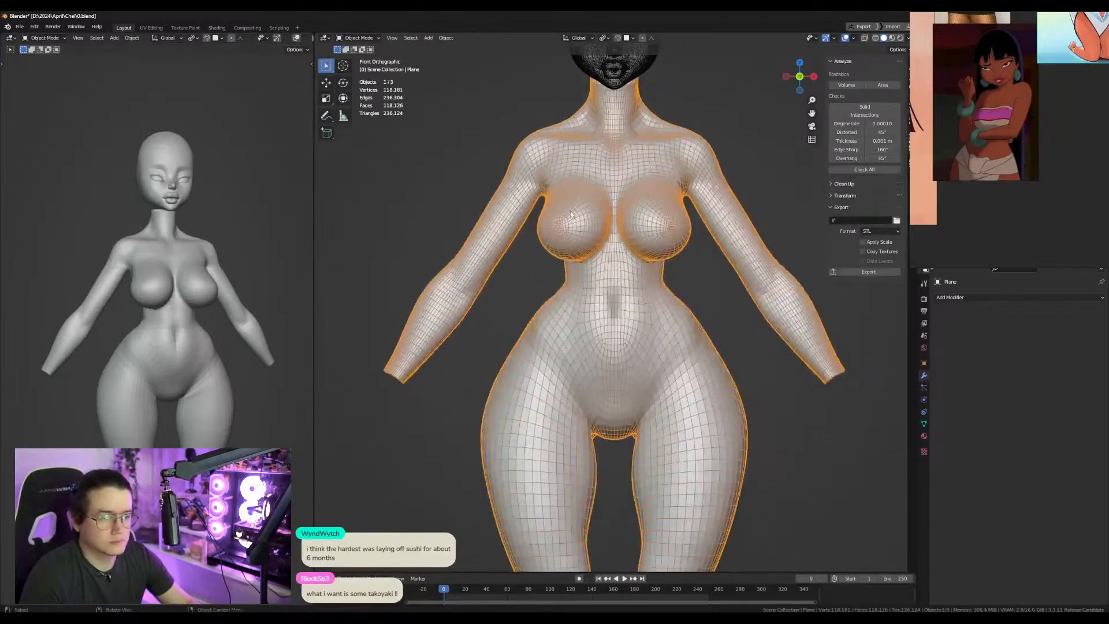
Flatten the body's centre edge loop by scaling it to 0 along X.
{"action": "key", "text": "Tab"}
{"action": "key", "text": "s"}
{"action": "key", "text": "x"}
{"action": "key", "text": "0"}
{"action": "key", "text": "Return"}
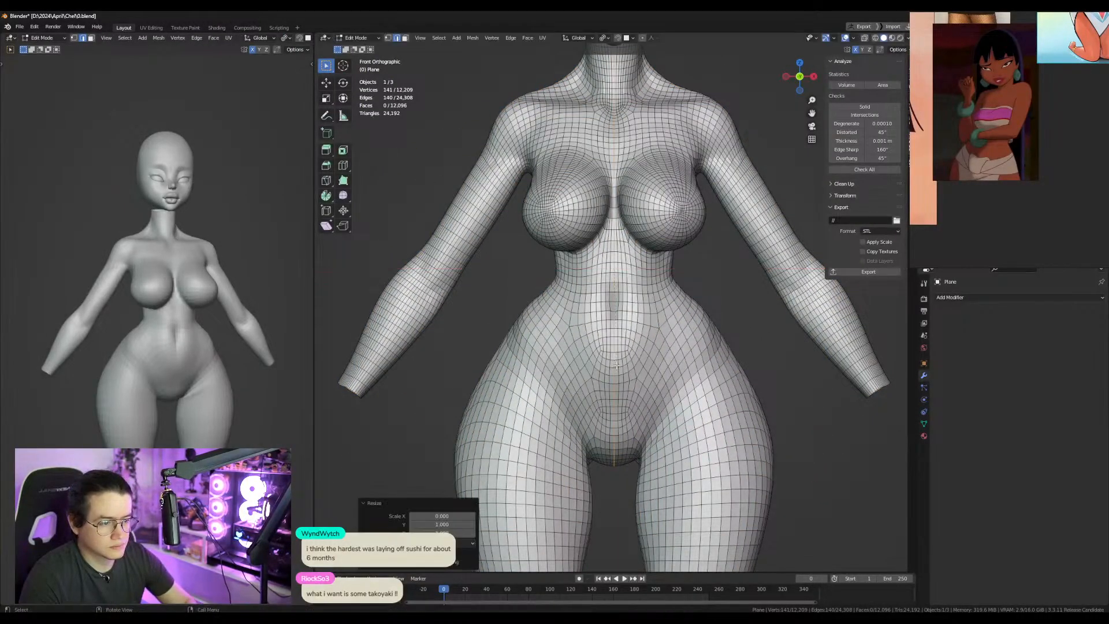
Add a Mirror modifier on the X axis with clipping to the body.
{"action": "key", "text": "Tab"}
{"action": "key", "text": "alt+x"}
{"action": "key", "text": "ctrl+KP_1"}
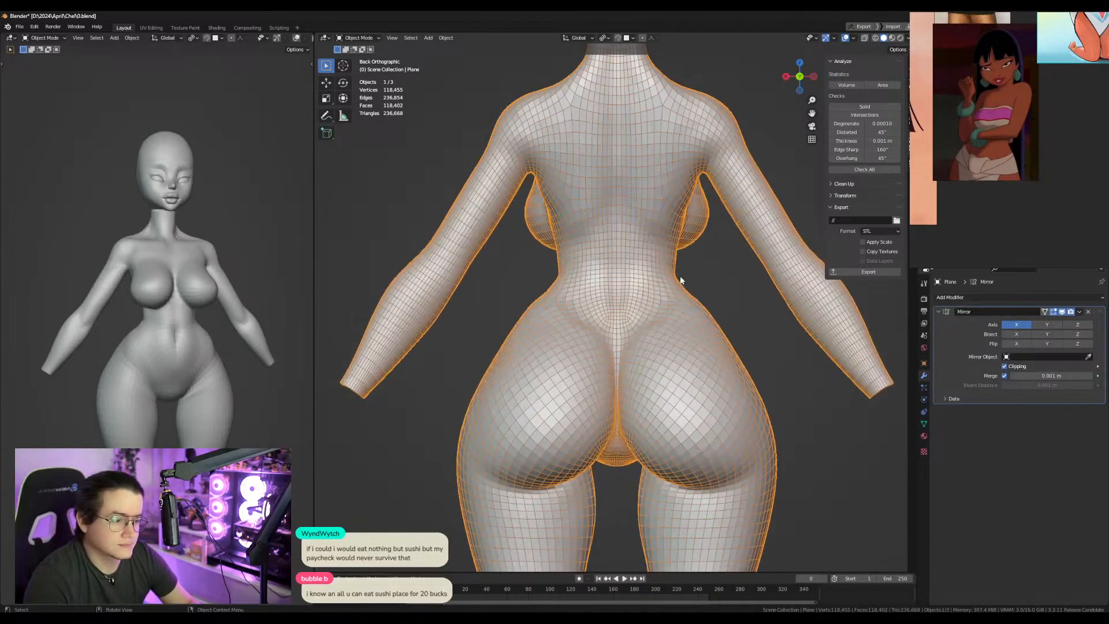
Dissolve the vertical edge loop directly beside the centre line on the body's back.
{"action": "scroll", "coordinate": [682, 277], "scroll_direction": "up", "scroll_amount": 6}
{"action": "key", "text": "Tab"}
{"action": "scroll", "coordinate": [631, 342], "scroll_direction": "up", "scroll_amount": 5}
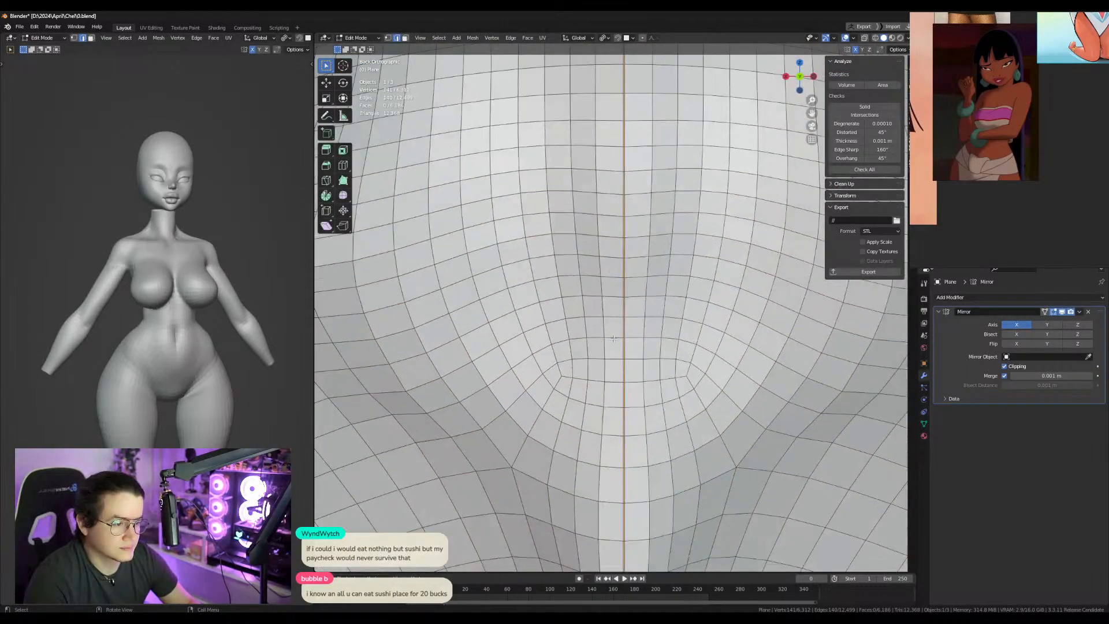
{"action": "double_click", "coordinate": [635, 342], "text": "shift"}
{"action": "scroll", "coordinate": [635, 342], "scroll_direction": "down", "scroll_amount": 10}
{"action": "key", "text": "ctrl+x"}
{"action": "left_click_drag", "start_coordinate": [410, 339], "coordinate": [753, 349], "text": "alt"}
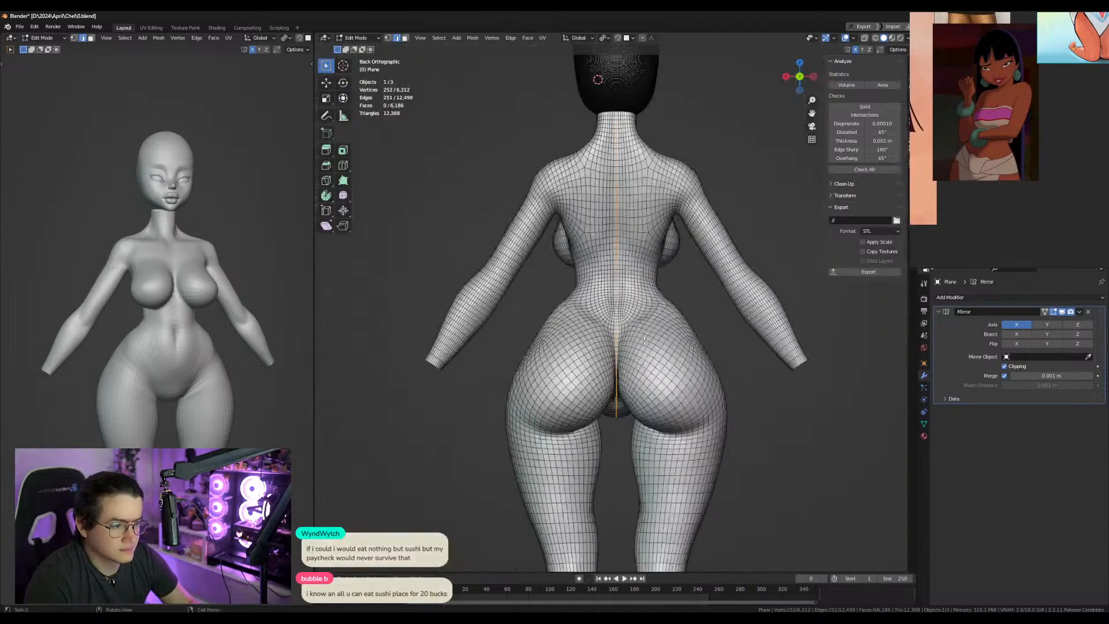
Examine the mesh along the centre seam of the body's back.
{"action": "scroll", "coordinate": [753, 350], "scroll_direction": "up", "scroll_amount": 12}
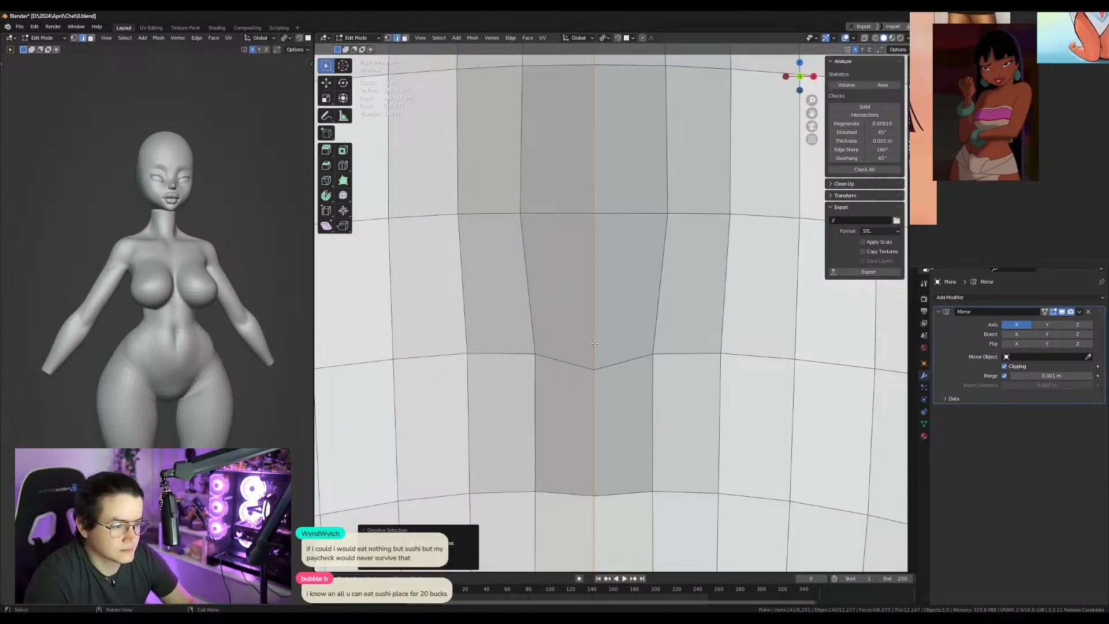
{"action": "left_click", "coordinate": [594, 343]}
{"action": "left_click", "coordinate": [623, 359]}
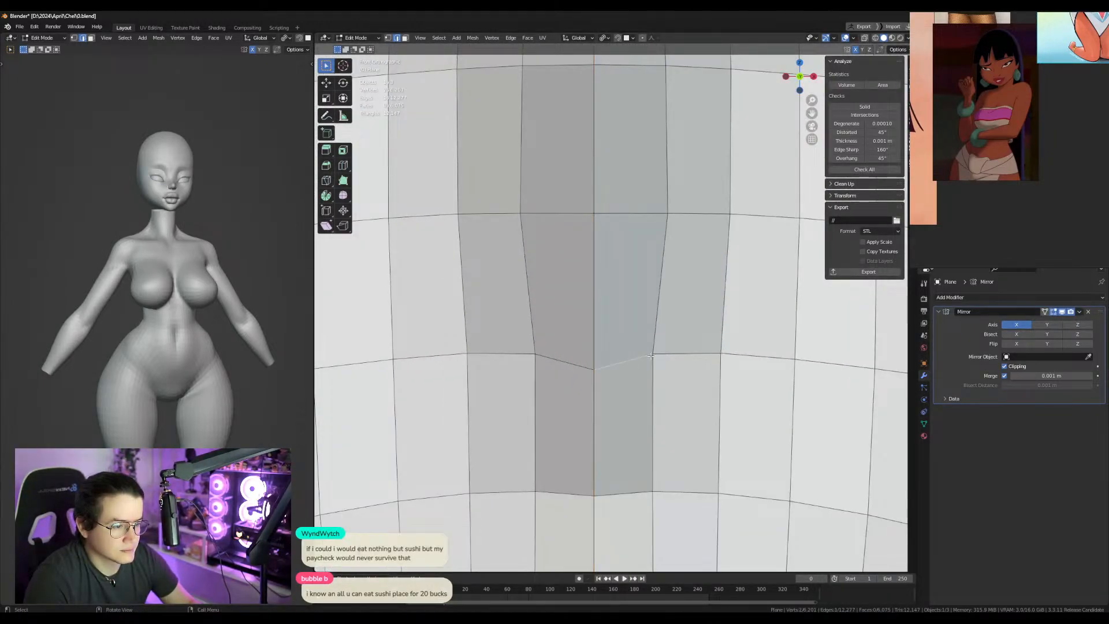
{"action": "scroll", "coordinate": [619, 349], "scroll_direction": "down", "scroll_amount": 10}
{"action": "mouse_move", "coordinate": [619, 349]}
{"action": "middle_mouse_down"}
{"action": "mouse_move", "coordinate": [468, 345]}
{"action": "mouse_move", "coordinate": [628, 348]}
{"action": "middle_mouse_up"}
{"action": "scroll", "coordinate": [651, 350], "scroll_direction": "up", "scroll_amount": 7}
{"action": "left_click_drag", "start_coordinate": [628, 349], "coordinate": [683, 361], "text": "alt"}
{"action": "scroll", "coordinate": [651, 351], "scroll_direction": "down", "scroll_amount": 10}
{"action": "key", "text": "KP_1"}
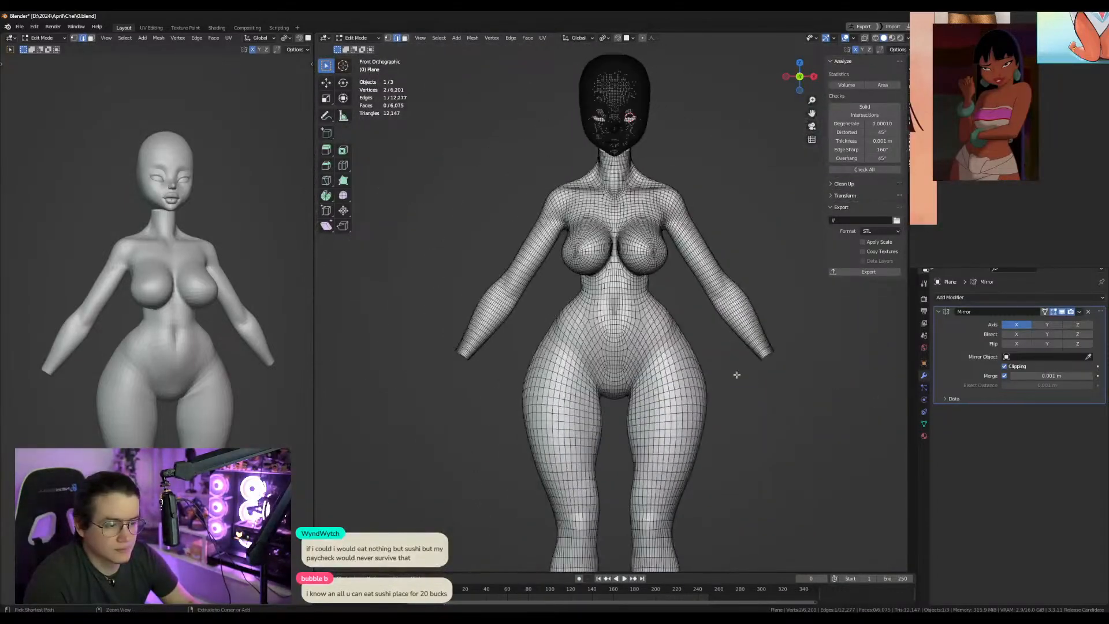
Apply smooth shading to the body.
{"action": "key", "text": "Tab"}
{"action": "middle_click_drag", "start_coordinate": [308, 338], "coordinate": [421, 336]}
{"action": "right_click", "coordinate": [610, 300]}
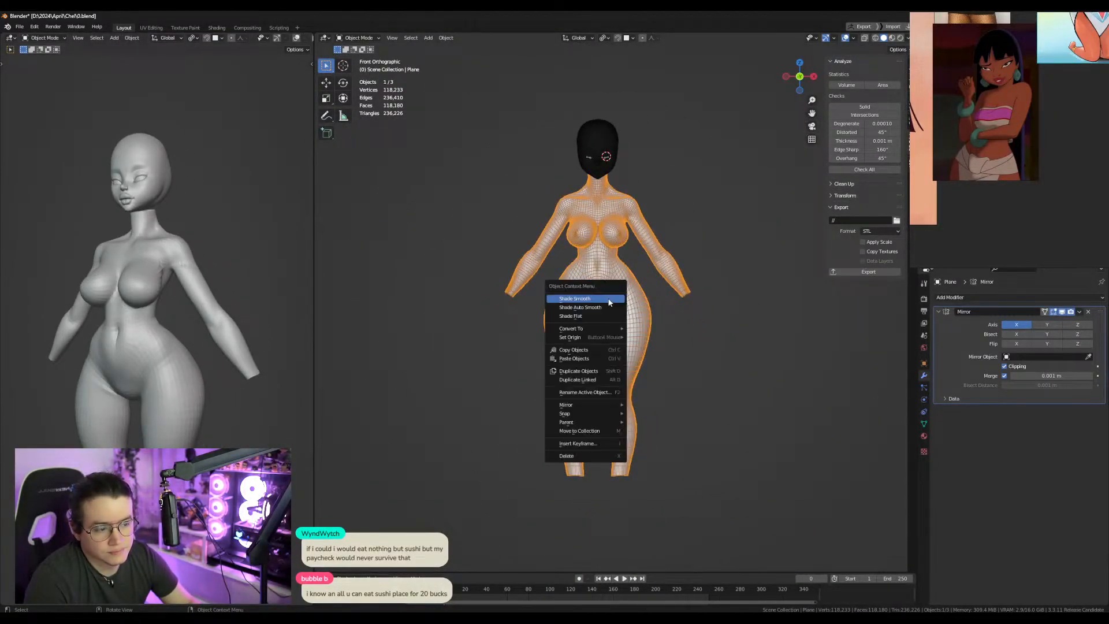
{"action": "left_click", "coordinate": [611, 300]}
{"action": "middle_click_drag", "start_coordinate": [281, 296], "coordinate": [295, 281], "text": "shift"}
Dissolve the surplus edges running along the centre line at the front of the neck.
{"action": "middle_click_drag", "start_coordinate": [661, 255], "coordinate": [666, 327], "text": "shift"}
{"action": "scroll", "coordinate": [661, 411], "scroll_direction": "up", "scroll_amount": 7}
{"action": "scroll", "coordinate": [665, 327], "scroll_direction": "up", "scroll_amount": 5}
{"action": "middle_click_drag", "start_coordinate": [636, 379], "coordinate": [662, 200], "text": "shift"}
{"action": "key", "text": "Tab"}
{"action": "scroll", "coordinate": [615, 307], "scroll_direction": "up", "scroll_amount": 3}
{"action": "left_click", "coordinate": [580, 425], "text": "alt"}
{"action": "left_click", "coordinate": [580, 364], "text": "alt+shift"}
{"action": "key", "text": "ctrl+x"}
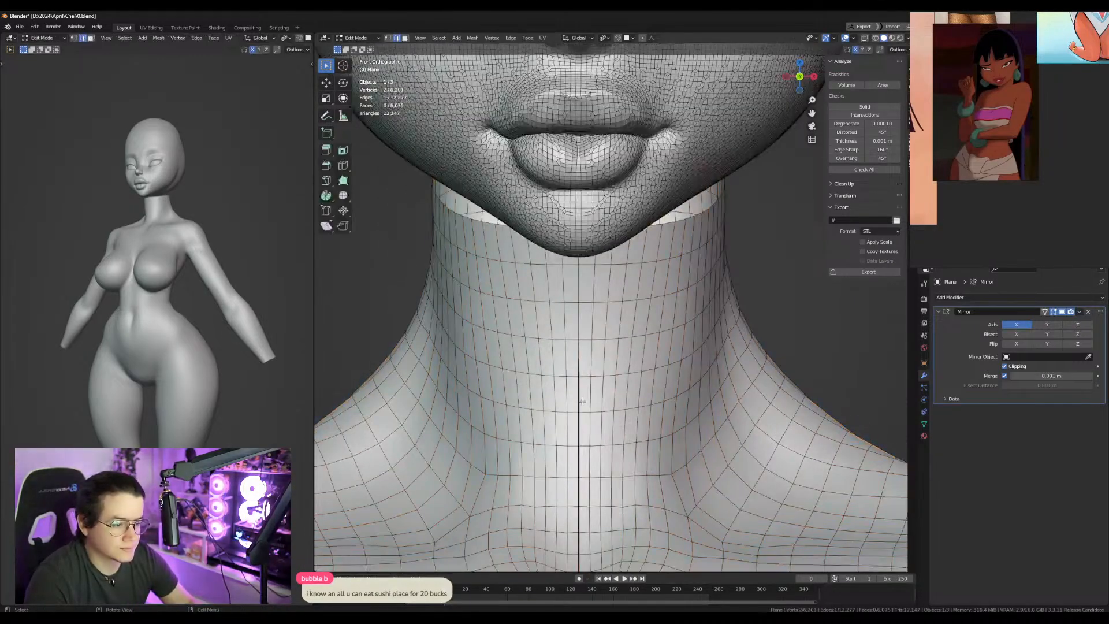
{"action": "scroll", "coordinate": [615, 384], "scroll_direction": "down", "scroll_amount": 5}
{"action": "middle_click_drag", "start_coordinate": [616, 383], "coordinate": [661, 371]}
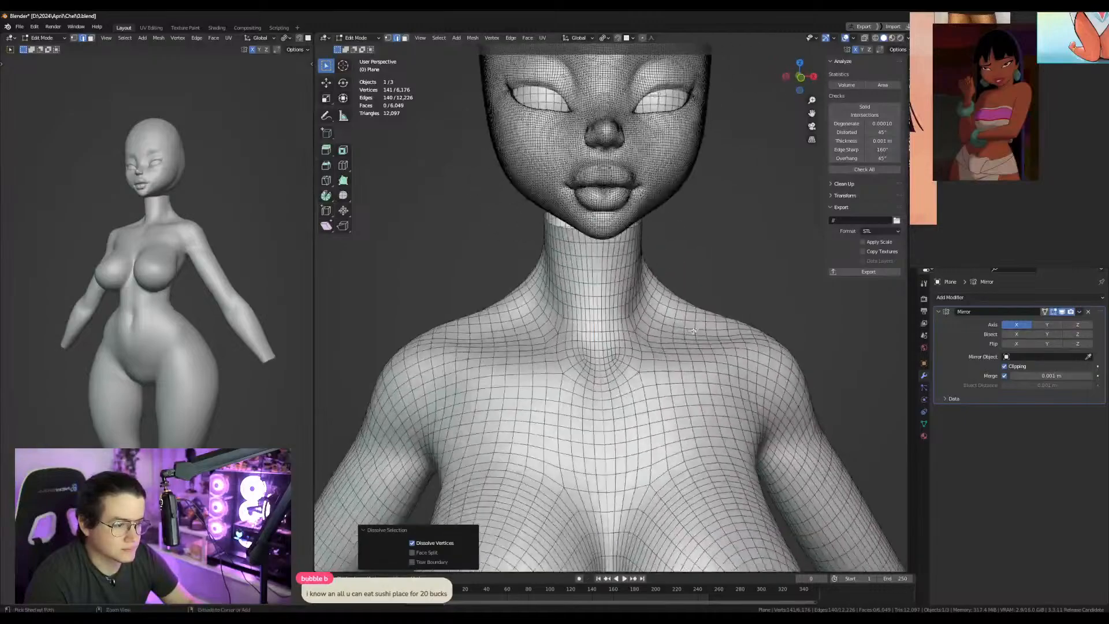
Select the head in Object Mode and turn off the wireframe display.
{"action": "key", "text": "Tab"}
{"action": "scroll", "coordinate": [661, 370], "scroll_direction": "down", "scroll_amount": 3}
{"action": "key", "text": "KP_1"}
{"action": "scroll", "coordinate": [694, 301], "scroll_direction": "up", "scroll_amount": 2}
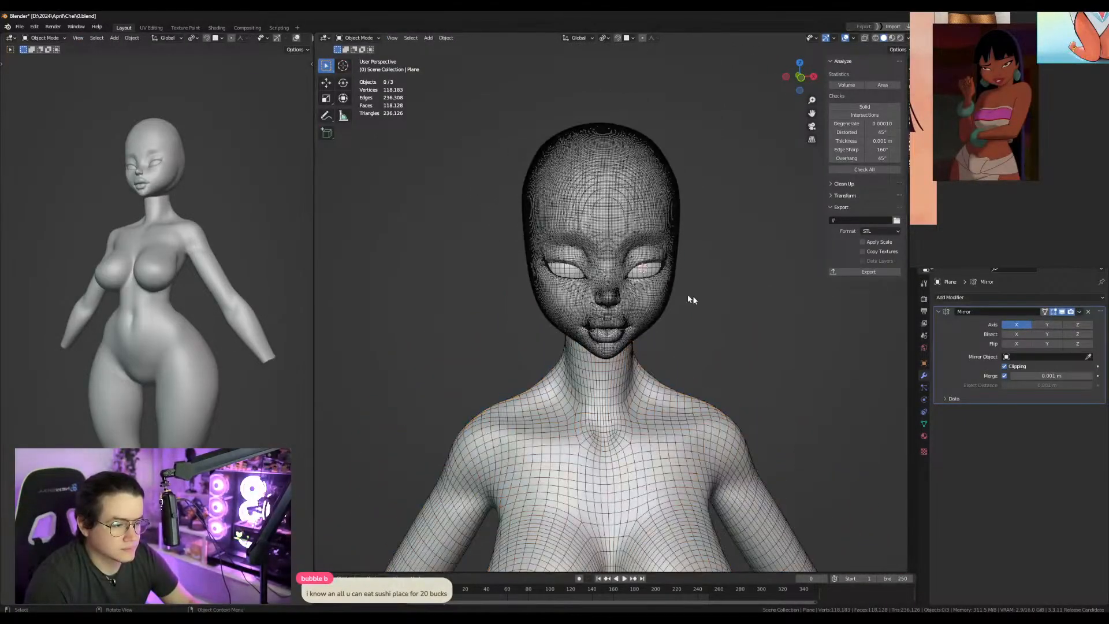
{"action": "left_click", "coordinate": [659, 299]}
{"action": "scroll", "coordinate": [648, 297], "scroll_direction": "down", "scroll_amount": 1}
{"action": "key", "text": "q"}
{"action": "left_click", "coordinate": [589, 293]}
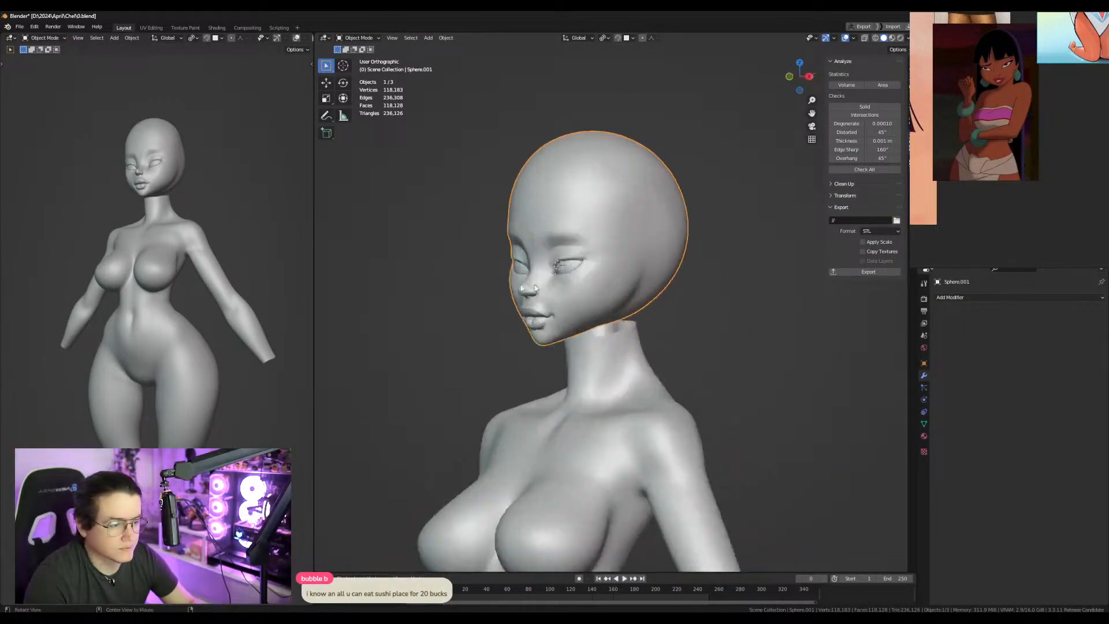
Add a plane, rotate it 90° in the side view and place it just in front of the forehead.
{"action": "scroll", "coordinate": [661, 266], "scroll_direction": "up", "scroll_amount": 1}
{"action": "key", "text": "shift+a"}
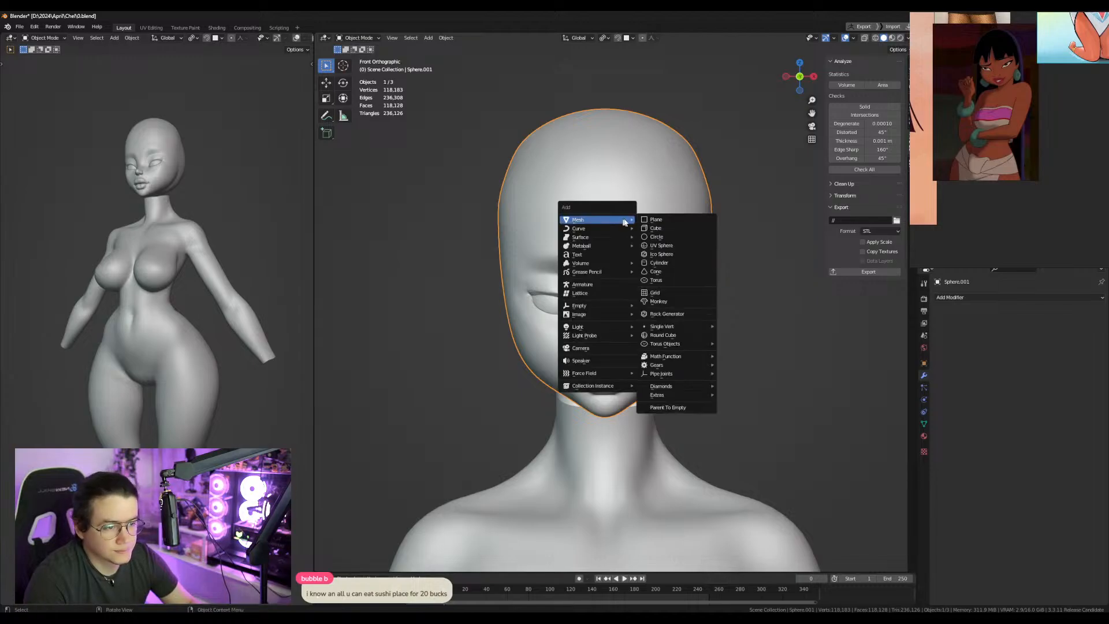
{"action": "left_click", "coordinate": [655, 221]}
{"action": "key", "text": "KP_3"}
{"action": "scroll", "coordinate": [641, 185], "scroll_direction": "up", "scroll_amount": 2}
{"action": "type", "text": "r-90"}
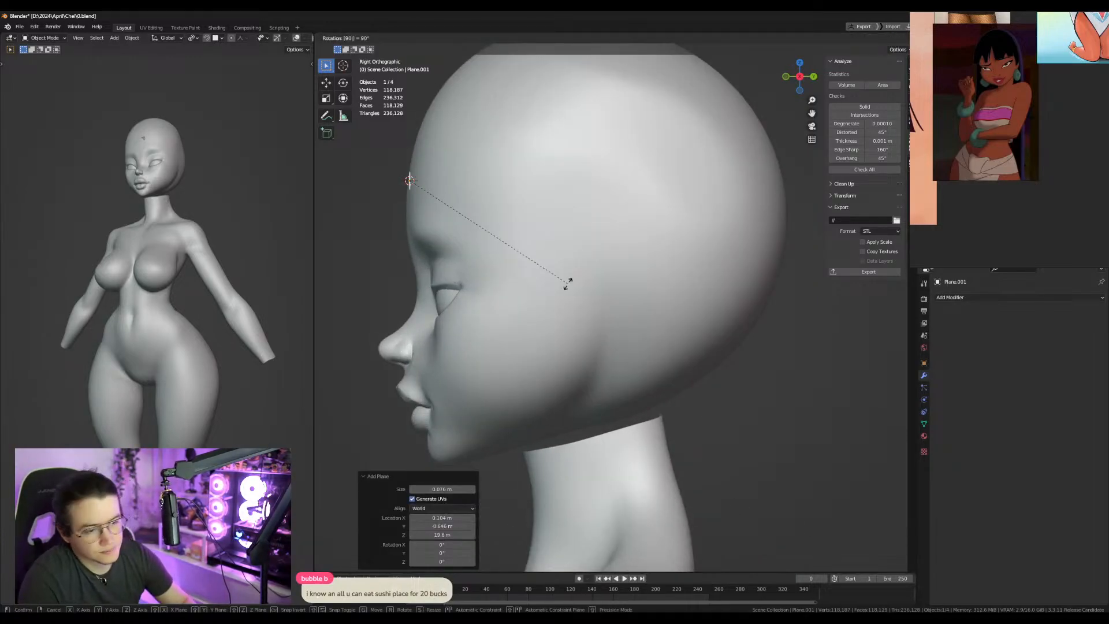
{"action": "key", "text": "Return"}
{"action": "key", "text": "g"}
{"action": "left_click", "coordinate": [562, 293]}
Enlarge the forehead plane uniformly in the front view.
{"action": "key", "text": "KP_1"}
{"action": "key", "text": "s"}
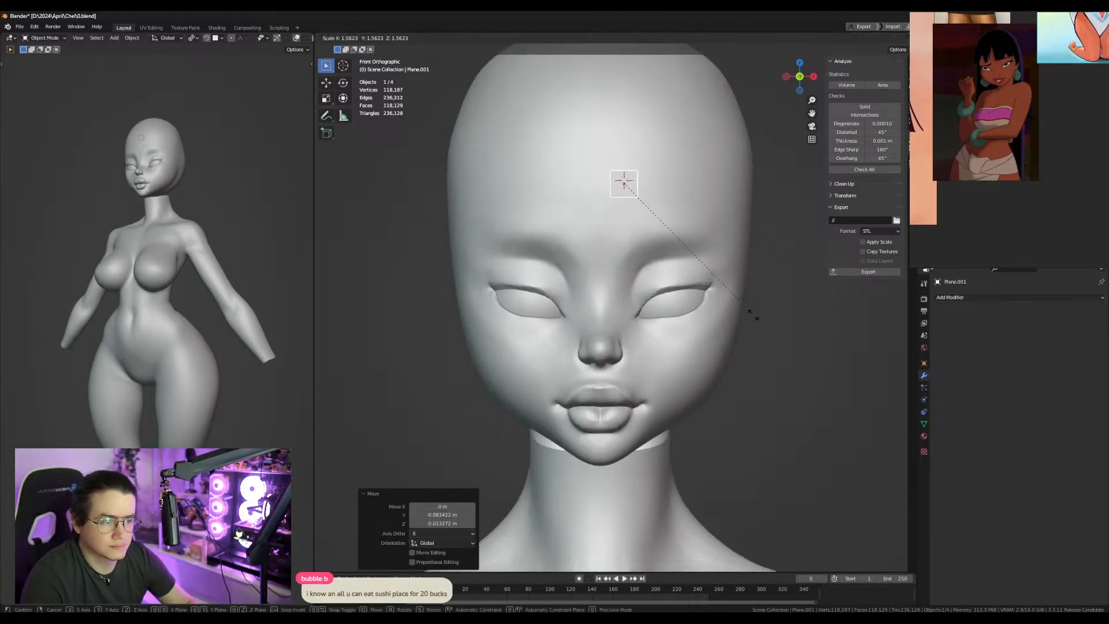
{"action": "left_click", "coordinate": [338, 327]}
Position the plane above one eyebrow ridge by moving it along X, Z and Y.
{"action": "middle_click_drag", "start_coordinate": [712, 272], "coordinate": [509, 319], "text": "shift"}
{"action": "key", "text": "g"}
{"action": "key", "text": "x"}
{"action": "left_click", "coordinate": [643, 303]}
{"action": "key", "text": "g"}
{"action": "key", "text": "z"}
{"action": "left_click", "coordinate": [645, 325]}
{"action": "key", "text": "g"}
{"action": "key", "text": "y"}
{"action": "left_click", "coordinate": [587, 316]}
Rotate the plane in the top view to follow the forehead's curve and shift it about 0.025 m in X and 0.021 m in Y.
{"action": "middle_click_drag", "start_coordinate": [614, 295], "coordinate": [647, 327], "text": "alt"}
{"action": "key", "text": "r"}
{"action": "left_click", "coordinate": [641, 310]}
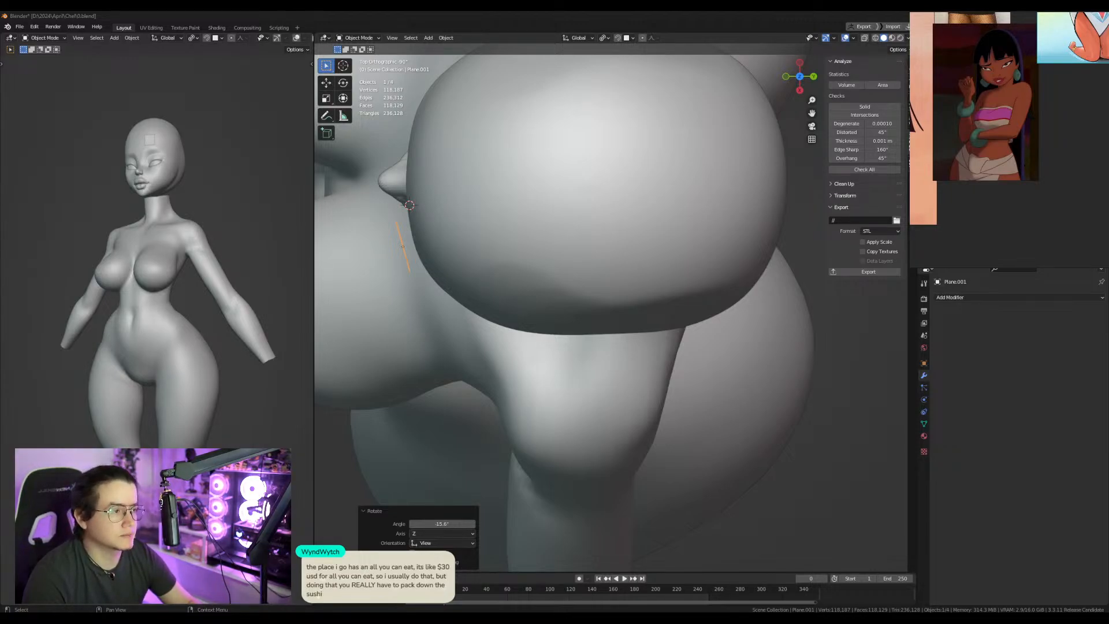
{"action": "middle_click_drag", "start_coordinate": [462, 257], "coordinate": [566, 285]}
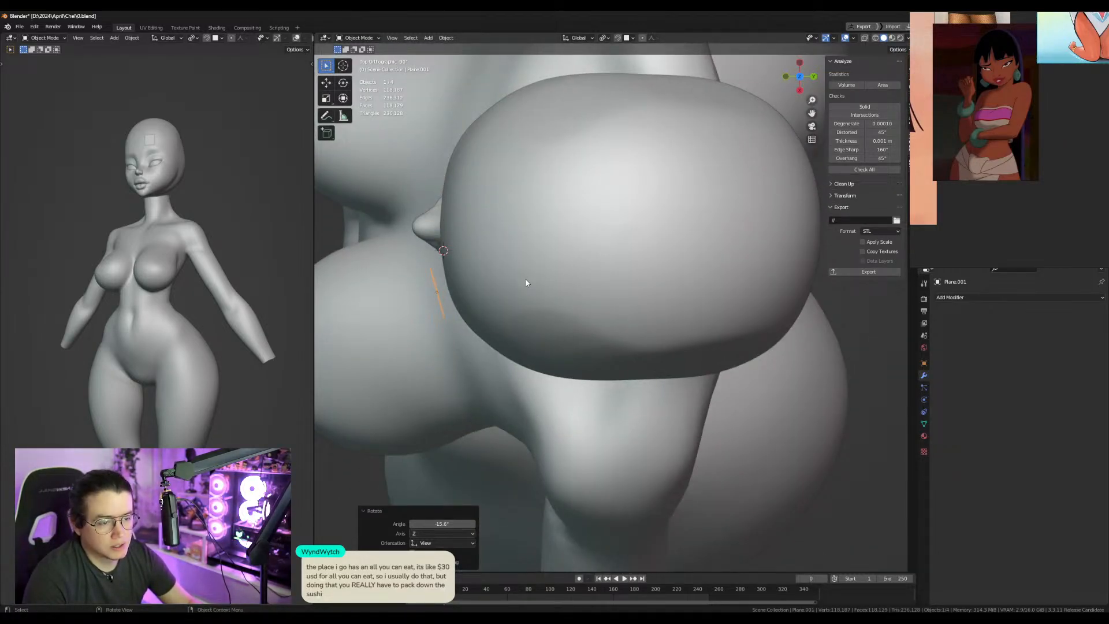
{"action": "middle_click_drag", "start_coordinate": [536, 285], "coordinate": [552, 287], "text": "shift"}
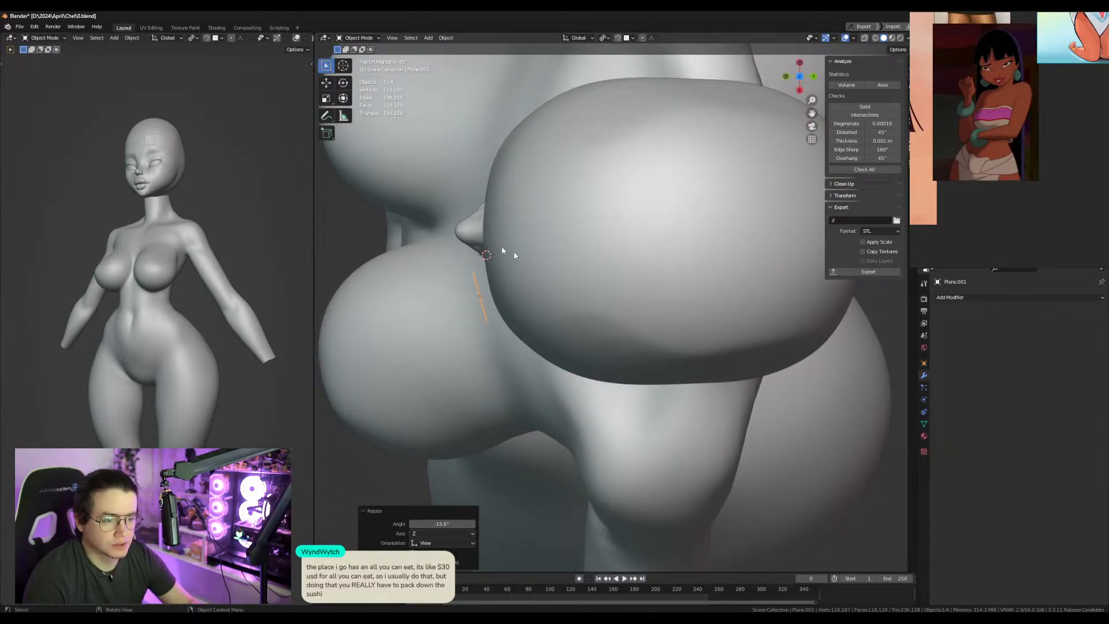
{"action": "key", "text": "g"}
{"action": "left_click", "coordinate": [502, 323]}
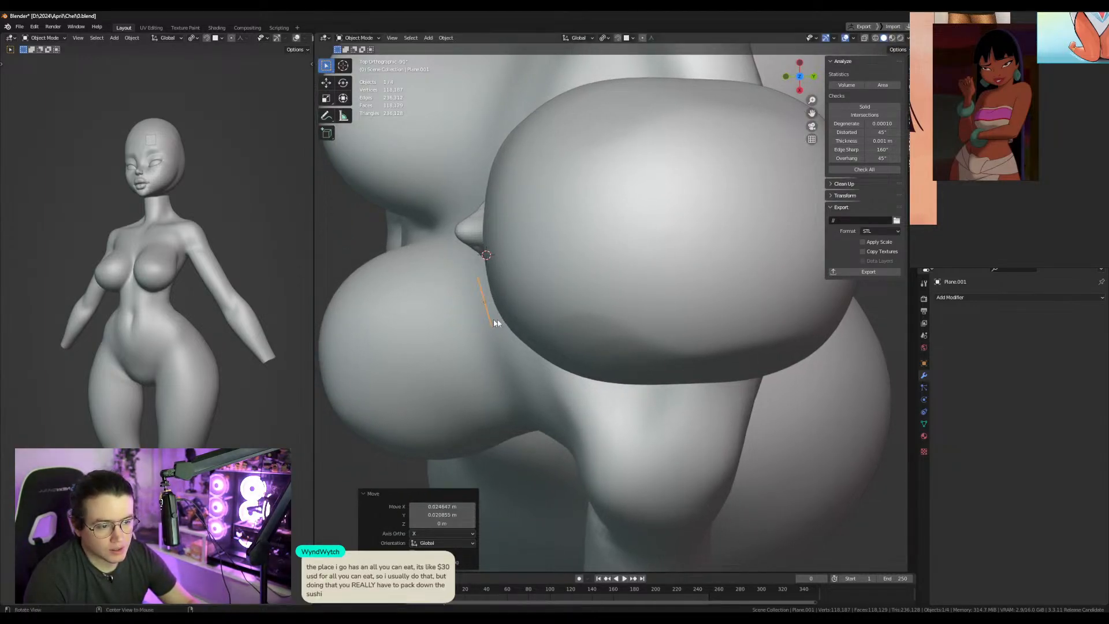
Apply the plane's transforms and mirror it across the X axis with a Mirror modifier.
{"action": "key", "text": "KP_1"}
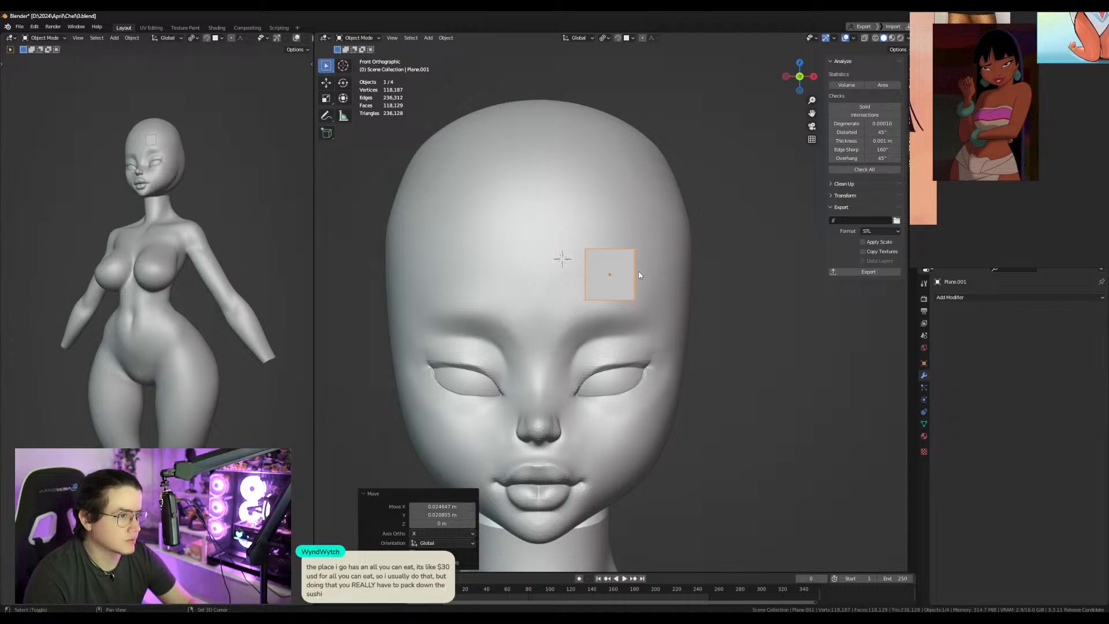
{"action": "middle_click_drag", "start_coordinate": [640, 271], "coordinate": [635, 287], "text": "shift"}
{"action": "key", "text": "ctrl+a"}
{"action": "left_click", "coordinate": [631, 286]}
{"action": "key", "text": "alt+x"}
Add a level 2 Subdivision modifier to the mirrored plane.
{"action": "key", "text": "Tab"}
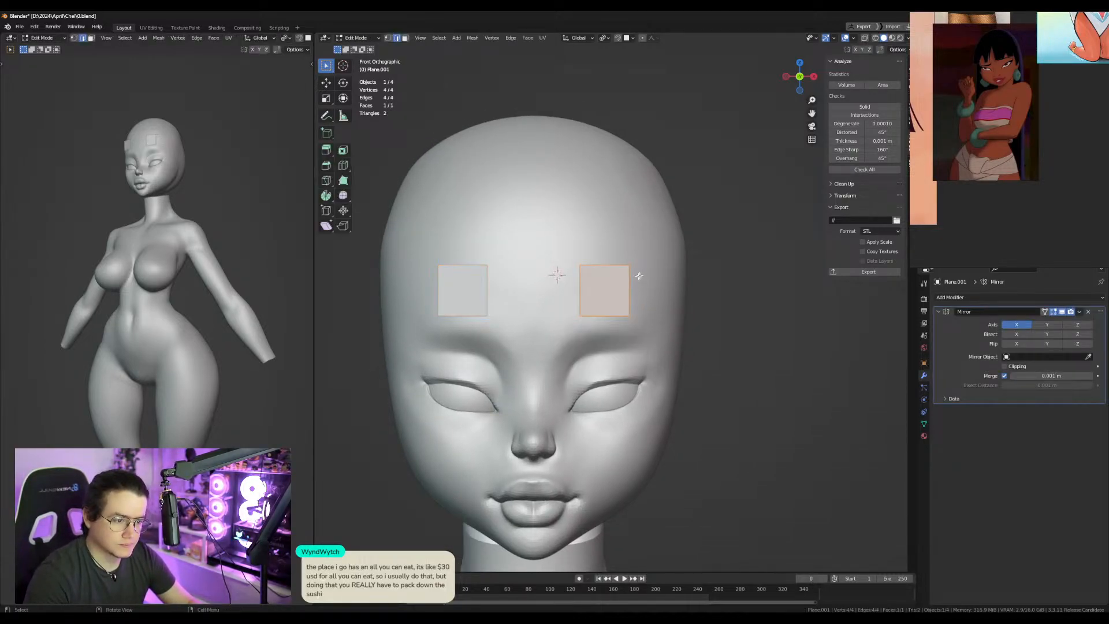
{"action": "key", "text": "Tab"}
{"action": "key", "text": "ctrl+2"}
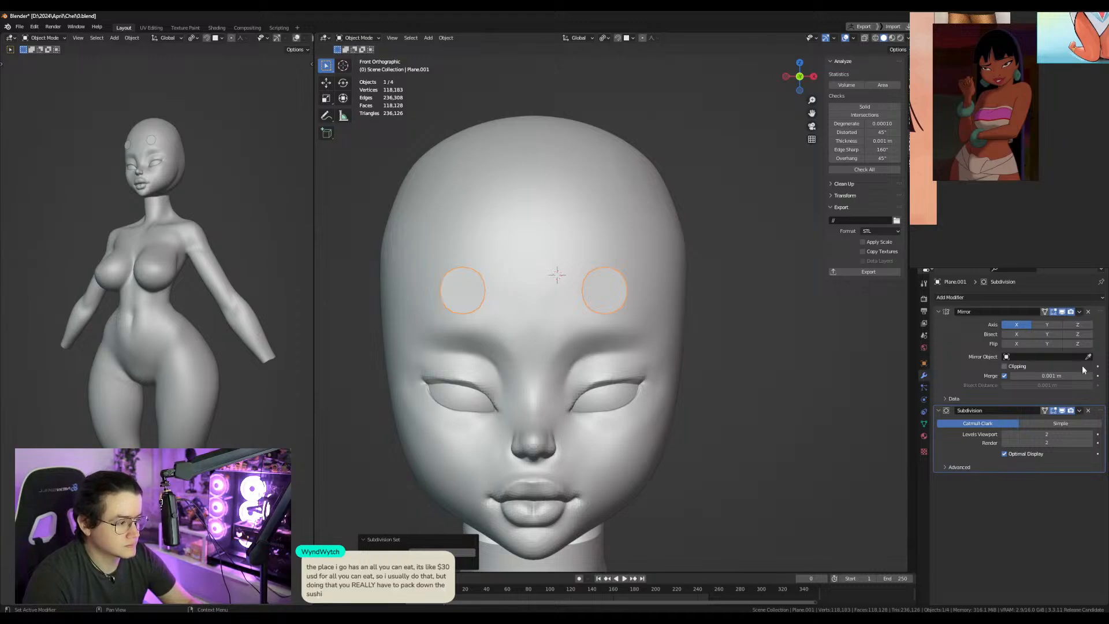
{"action": "left_click", "coordinate": [1090, 358]}
{"action": "left_click", "coordinate": [596, 204]}
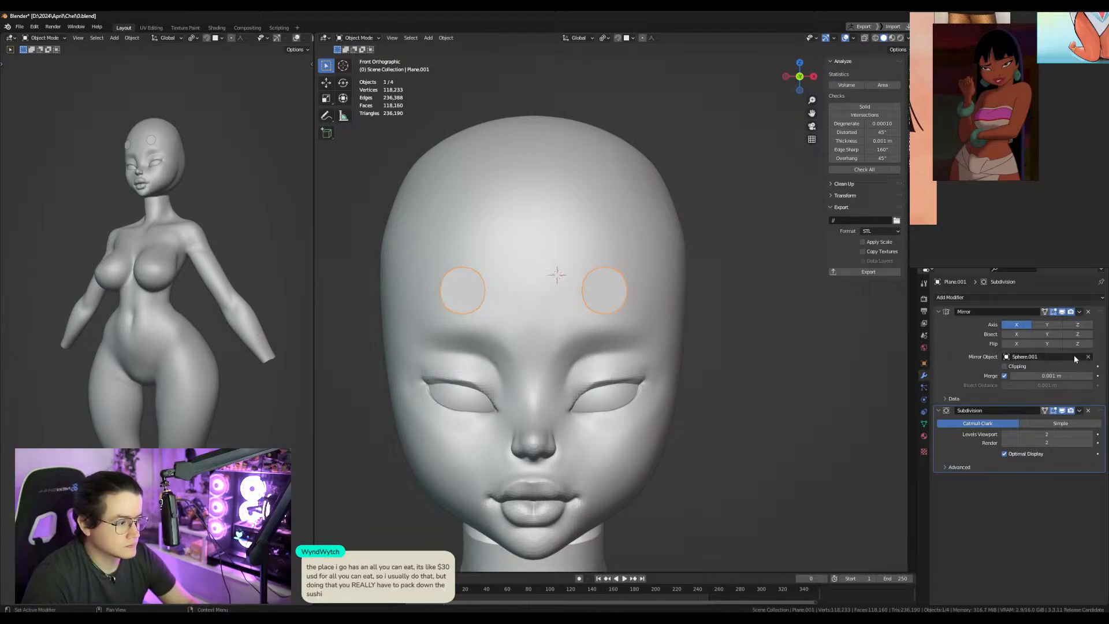
{"action": "left_click", "coordinate": [1088, 357]}
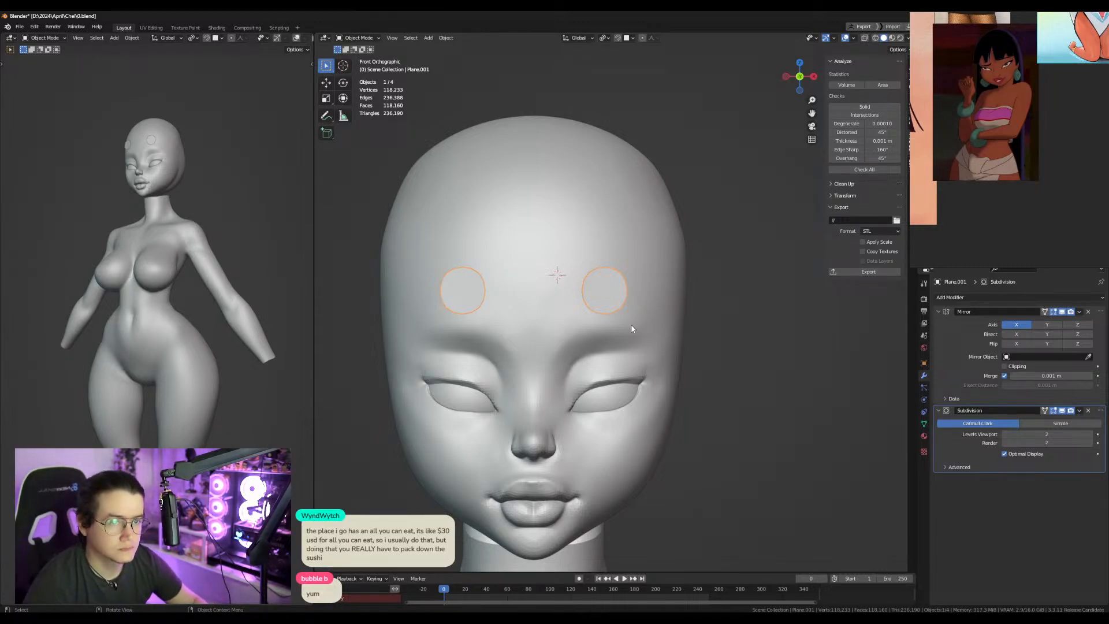
Add a Shrinkwrap modifier to the plane with the head, Sphere.001, as its target.
{"action": "right_click", "coordinate": [615, 326]}
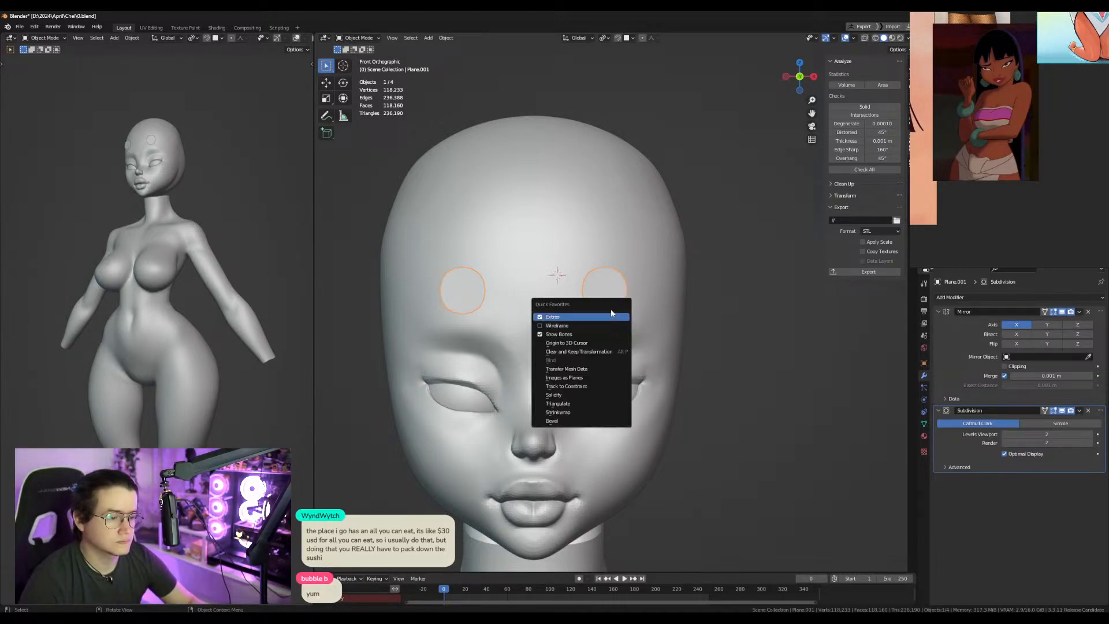
{"action": "right_click", "coordinate": [655, 344]}
{"action": "left_click", "coordinate": [614, 397]}
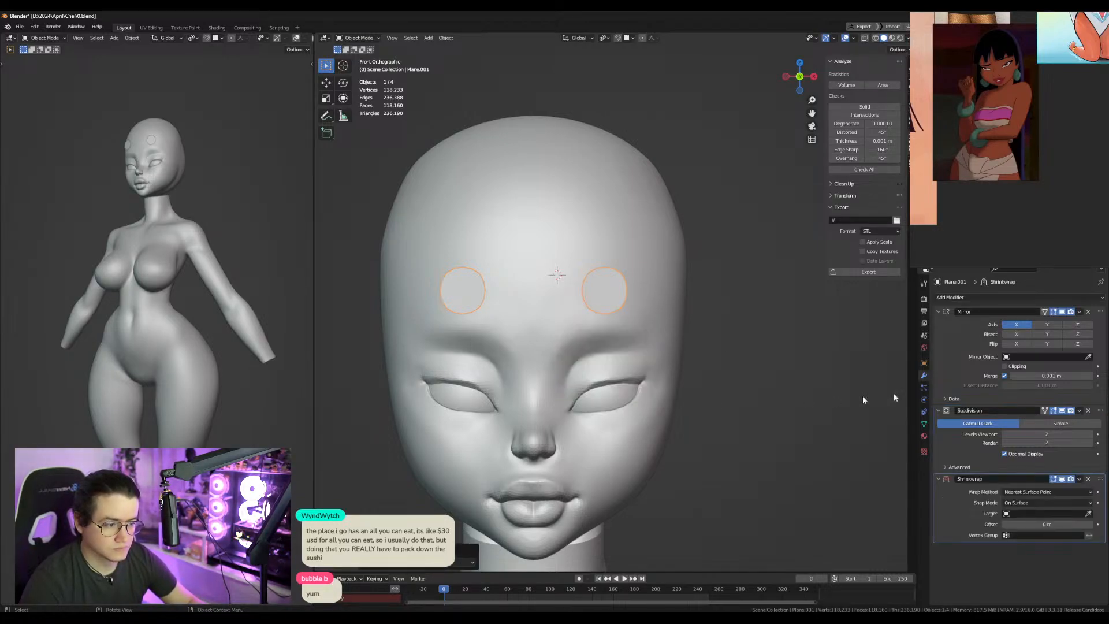
{"action": "key", "text": "a"}
{"action": "key", "text": "a"}
{"action": "left_click", "coordinate": [1089, 369]}
{"action": "left_click", "coordinate": [658, 229]}
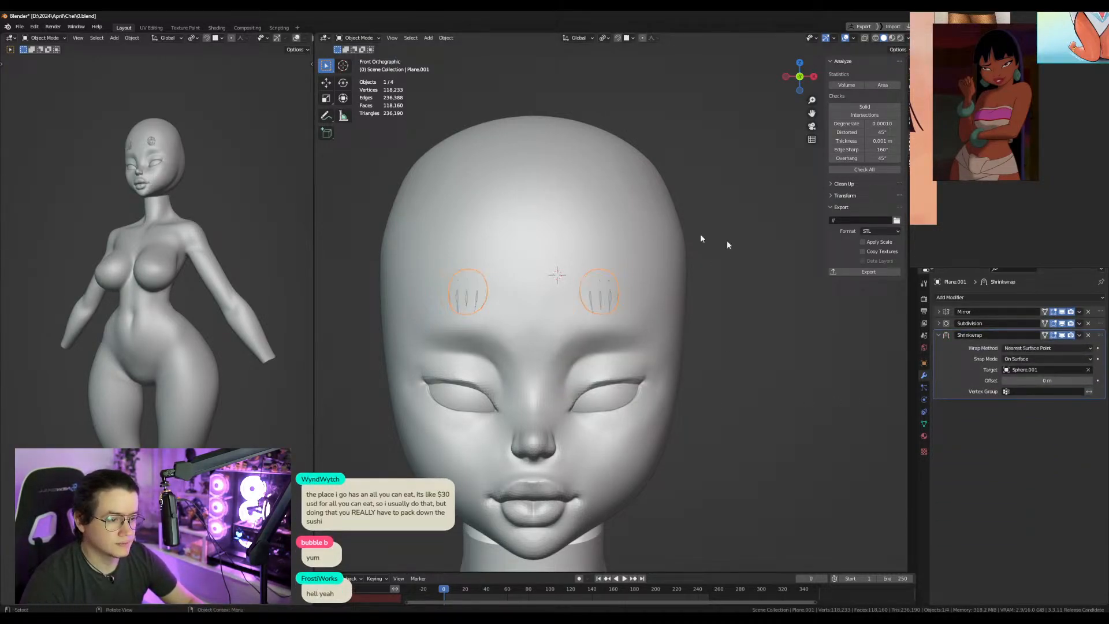
Set the Shrinkwrap offset to 0.006 m.
{"action": "scroll", "coordinate": [672, 227], "scroll_direction": "up", "scroll_amount": 2}
{"action": "mouse_move", "coordinate": [161, 283]}
{"action": "middle_mouse_down"}
{"action": "mouse_move", "coordinate": [203, 289]}
{"action": "mouse_move", "coordinate": [141, 286]}
{"action": "middle_mouse_up"}
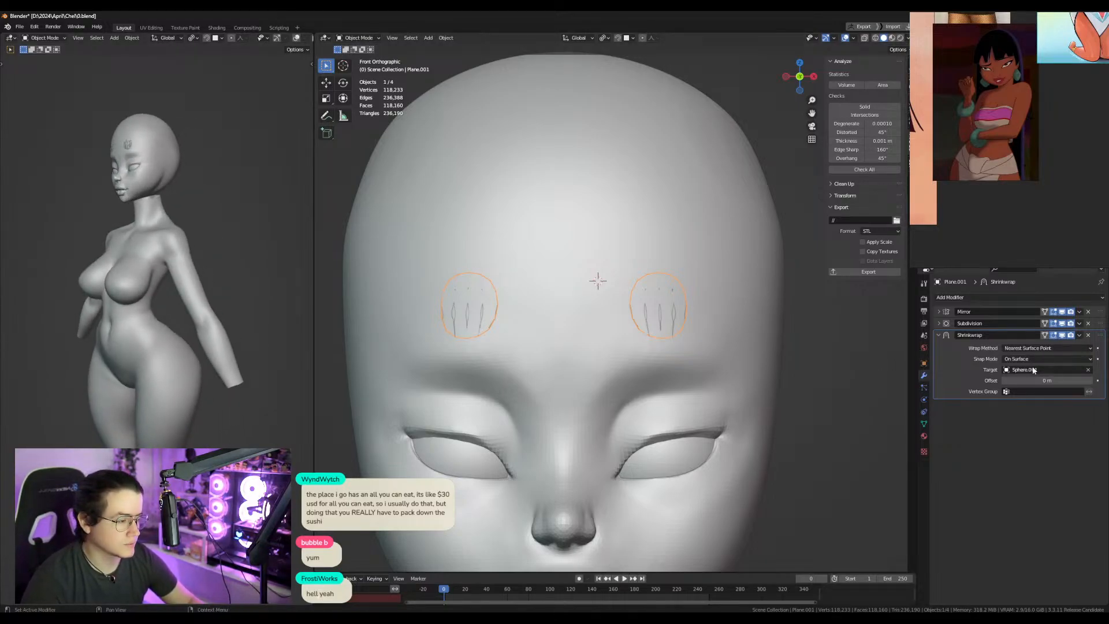
{"action": "left_click_drag", "start_coordinate": [1053, 381], "coordinate": [1048, 381]}
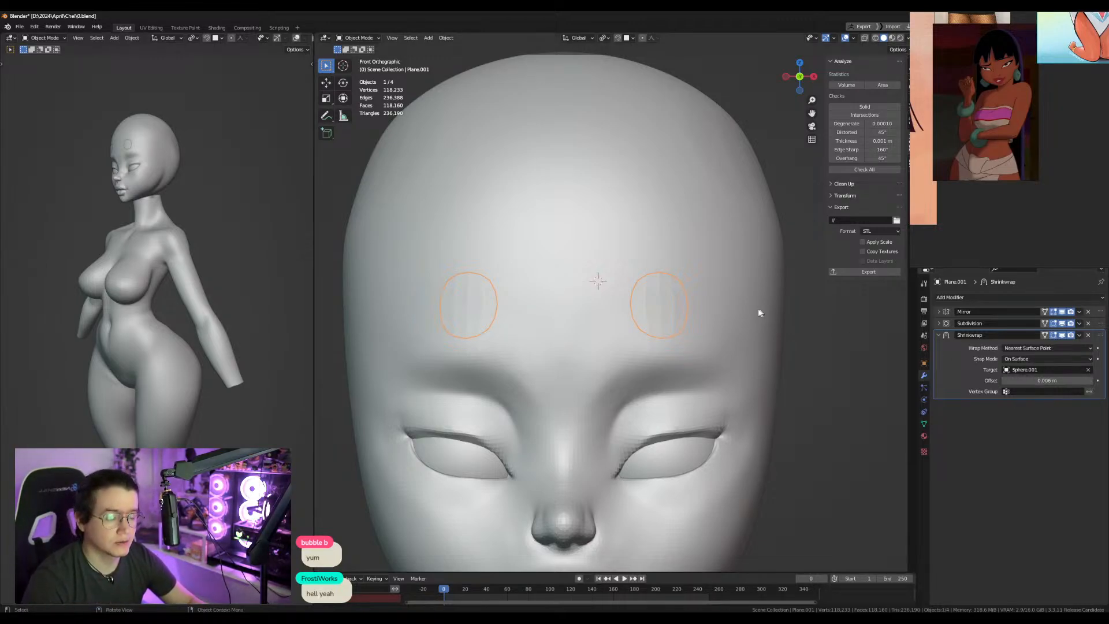
Move the plane's geometry down about 0.037 m along Z in Edit Mode, closer to the brow.
{"action": "key", "text": "Tab"}
{"action": "key", "text": "g"}
{"action": "key", "text": "z"}
{"action": "left_click", "coordinate": [666, 317]}
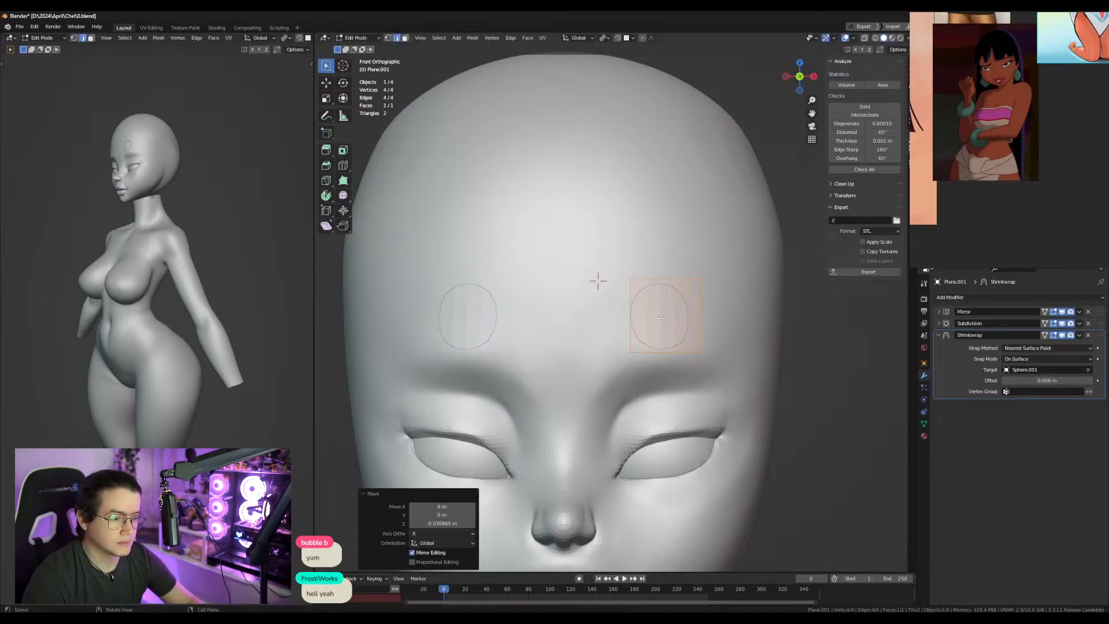
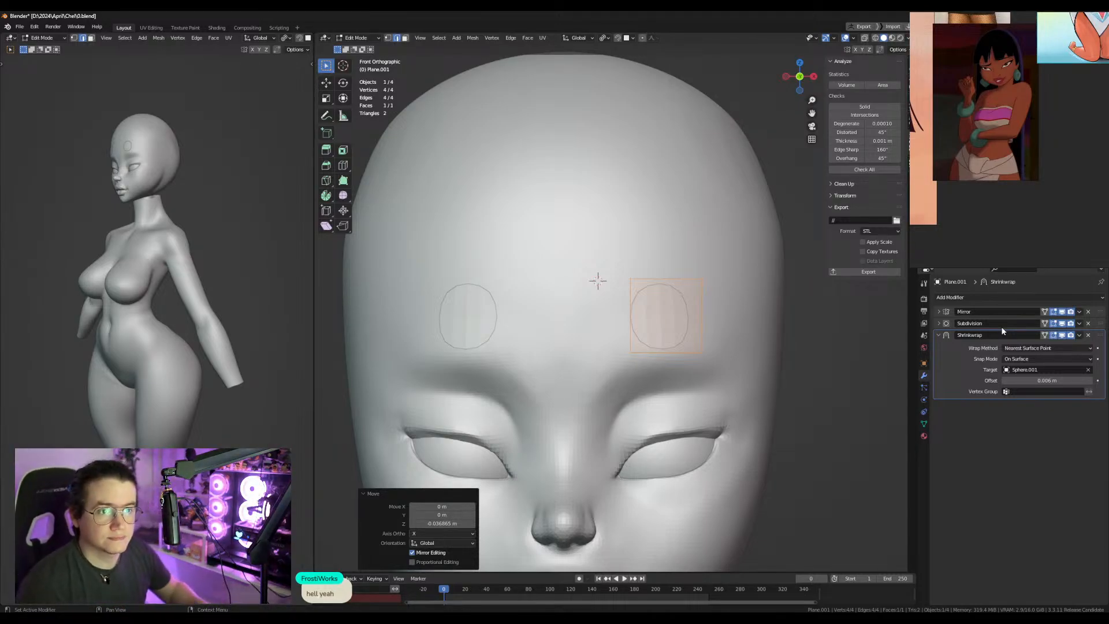
Widen the plane by moving its inner edge along X toward the centre of the forehead.
{"action": "scroll", "coordinate": [588, 225], "scroll_direction": "down", "scroll_amount": 2}
{"action": "key", "text": "KP_3"}
{"action": "key", "text": "KP_1"}
{"action": "scroll", "coordinate": [687, 309], "scroll_direction": "up", "scroll_amount": 1}
{"action": "scroll", "coordinate": [687, 310], "scroll_direction": "up", "scroll_amount": 1}
{"action": "left_click", "coordinate": [628, 317]}
{"action": "key", "text": "g"}
{"action": "middle_click_drag", "start_coordinate": [628, 317], "coordinate": [616, 317]}
{"action": "left_click", "coordinate": [611, 316]}
{"action": "left_click", "coordinate": [711, 315]}
{"action": "middle_click_drag", "start_coordinate": [710, 315], "coordinate": [629, 309]}
Select all of the plane's geometry and save the file.
{"action": "key", "text": "a"}
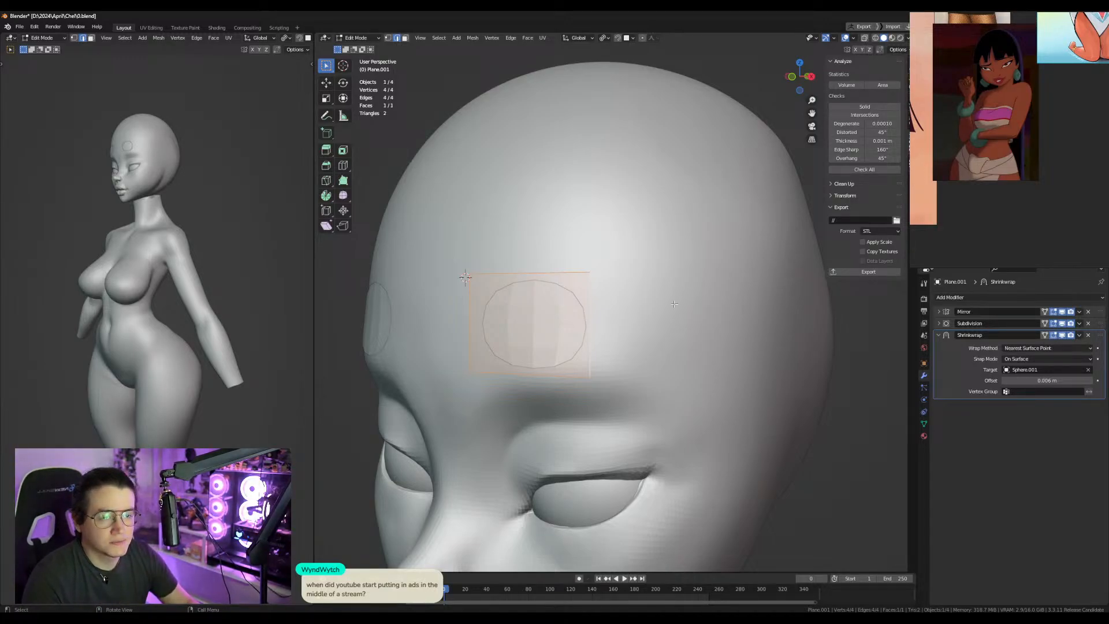
{"action": "middle_click_drag", "start_coordinate": [596, 321], "coordinate": [633, 321]}
{"action": "key", "text": "a"}
{"action": "key", "text": "a"}
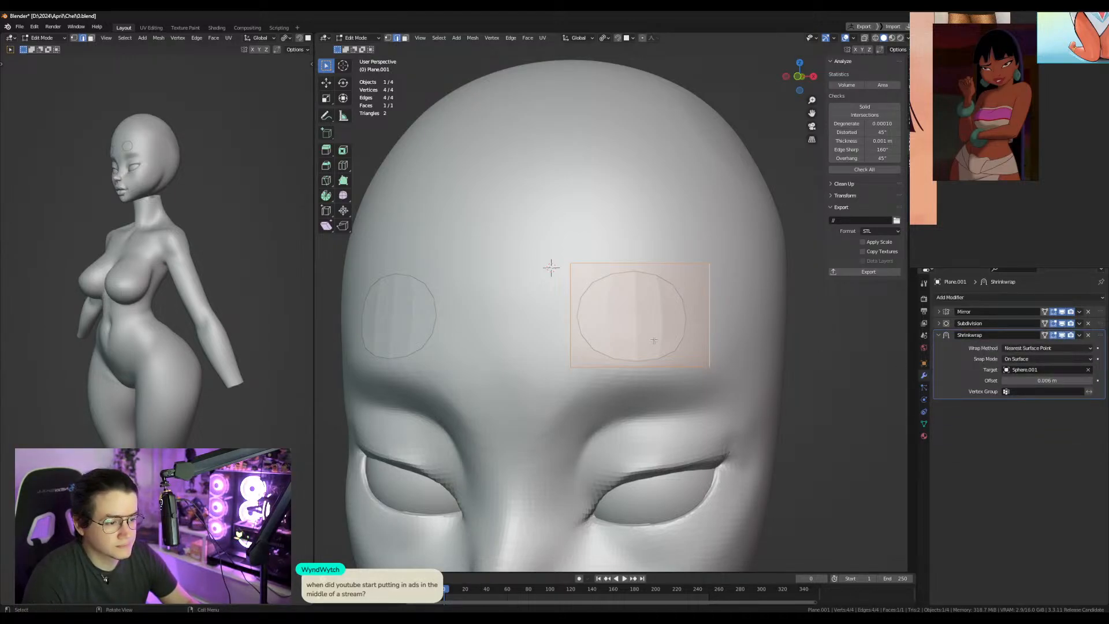
{"action": "middle_click_drag", "start_coordinate": [598, 336], "coordinate": [627, 327]}
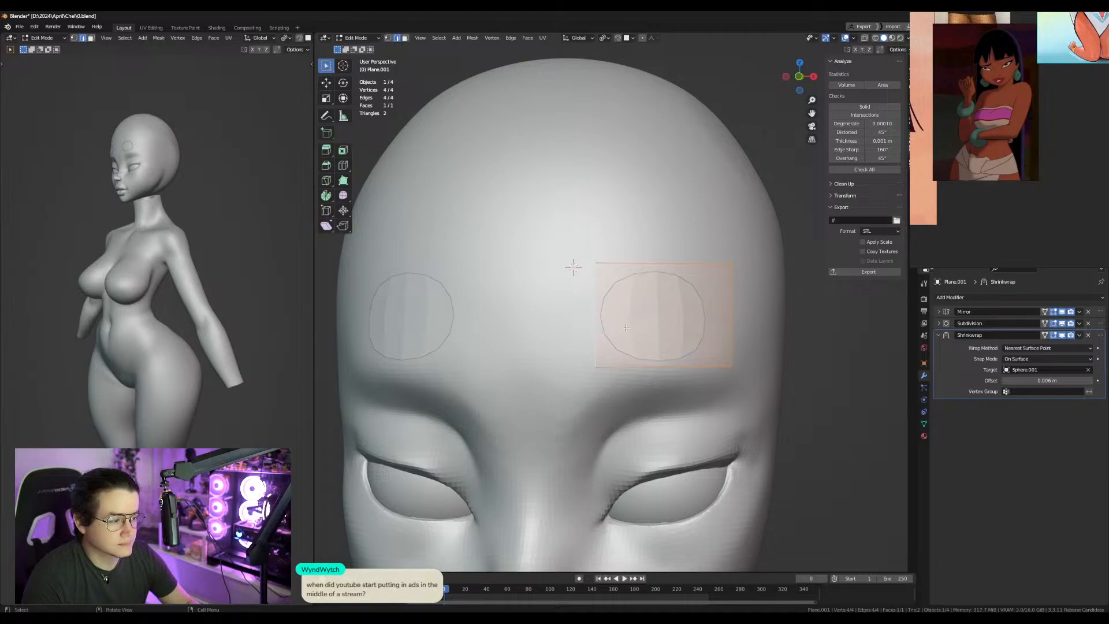
{"action": "key", "text": "ctrl+s"}
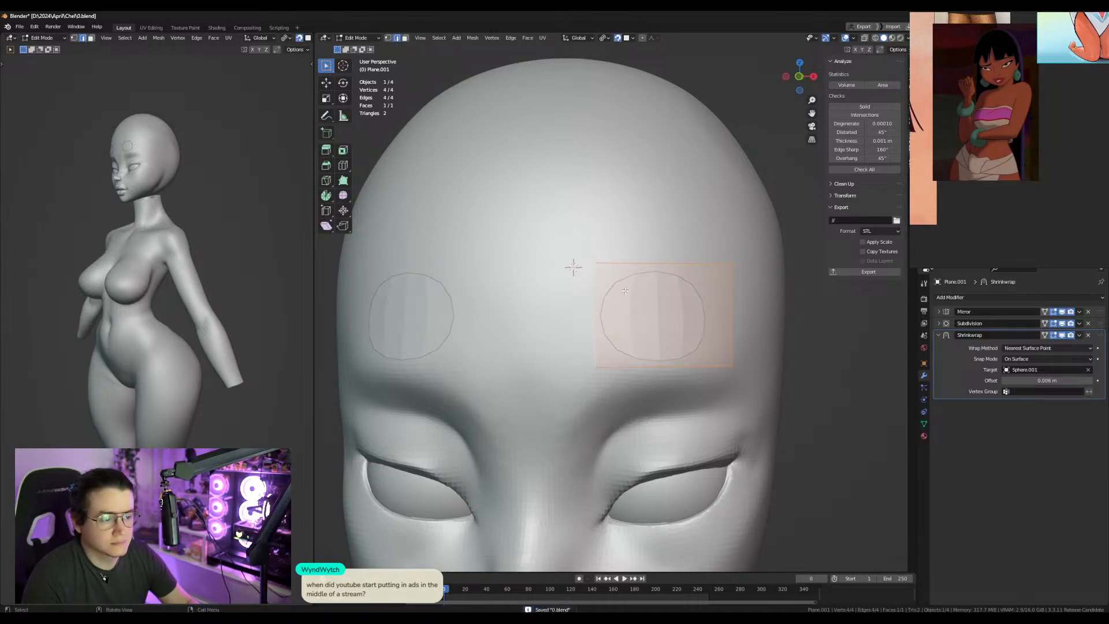
Flip the plane's normals and display the modifiers' result on the Edit Mode cage.
{"action": "key", "text": "g"}
{"action": "left_click", "coordinate": [627, 294]}
{"action": "mouse_move", "coordinate": [1047, 380]}
{"action": "left_mouse_down"}
{"action": "mouse_move", "coordinate": [1064, 386]}
{"action": "mouse_move", "coordinate": [1051, 381]}
{"action": "left_mouse_up"}
{"action": "key", "text": "alt+n"}
{"action": "left_click", "coordinate": [761, 343]}
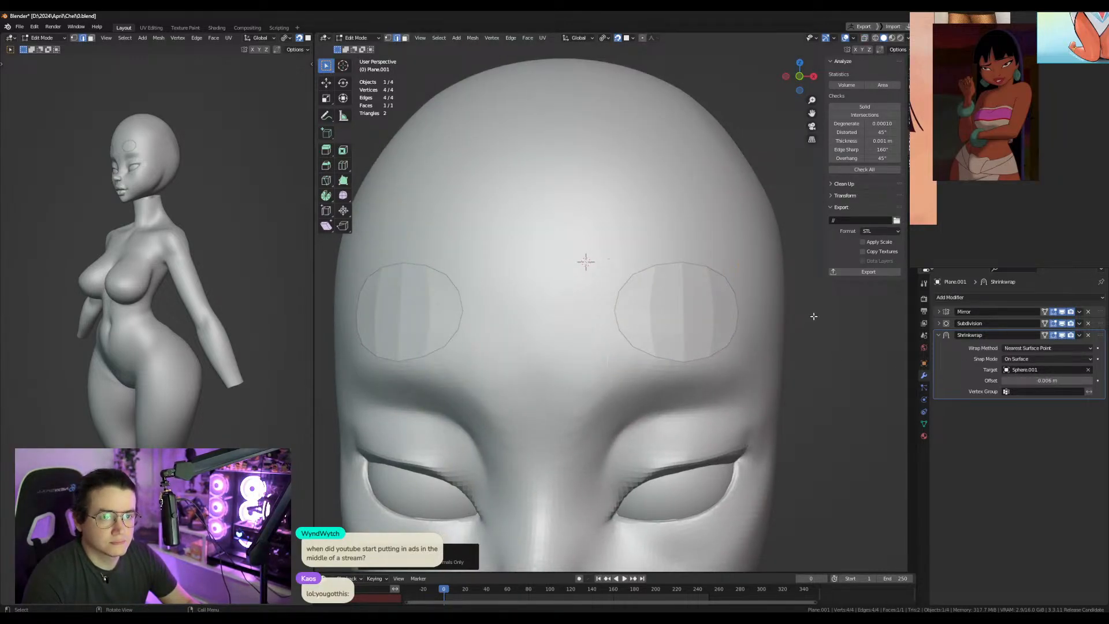
{"action": "left_click", "coordinate": [1051, 336]}
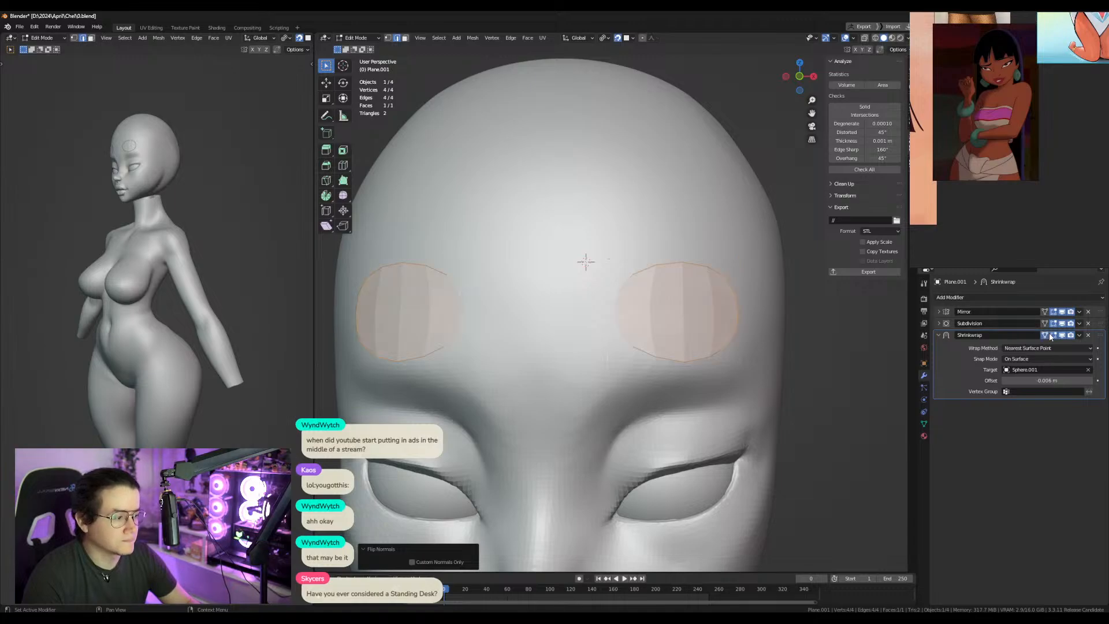
Extrude the plane's inner edge about 0.145 m along X toward the centre of the forehead.
{"action": "key", "text": "KP_1"}
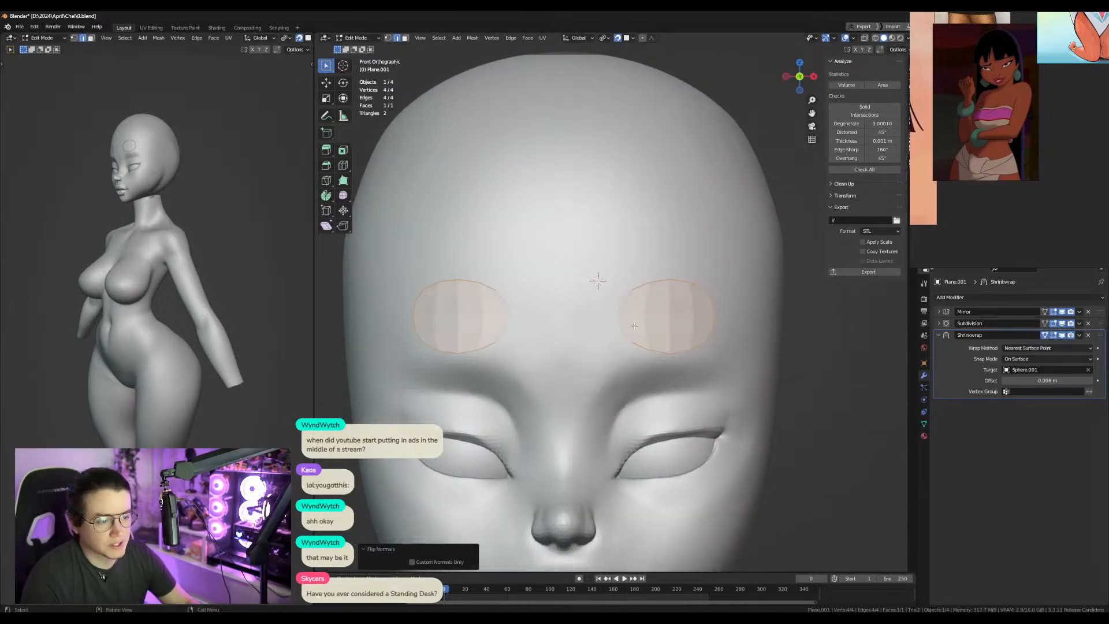
{"action": "left_click", "coordinate": [633, 326]}
{"action": "key", "text": "e"}
{"action": "left_click", "coordinate": [547, 318]}
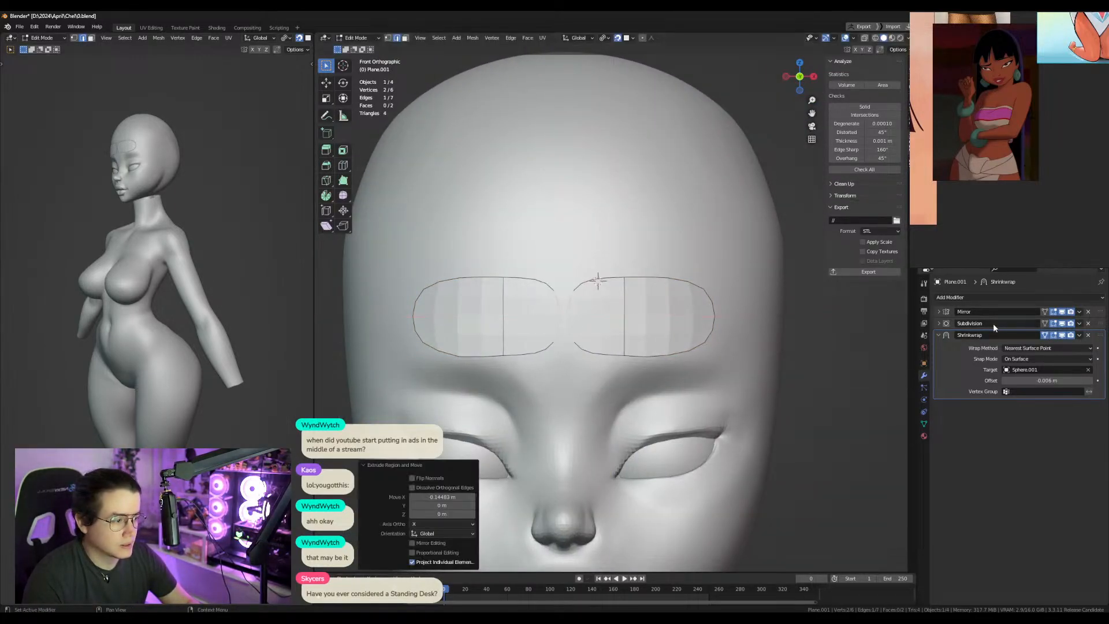
Enable Clipping on the Mirror modifier and move the extruded edge to the centre line to join both halves.
{"action": "left_click", "coordinate": [960, 312]}
{"action": "left_click", "coordinate": [1005, 367]}
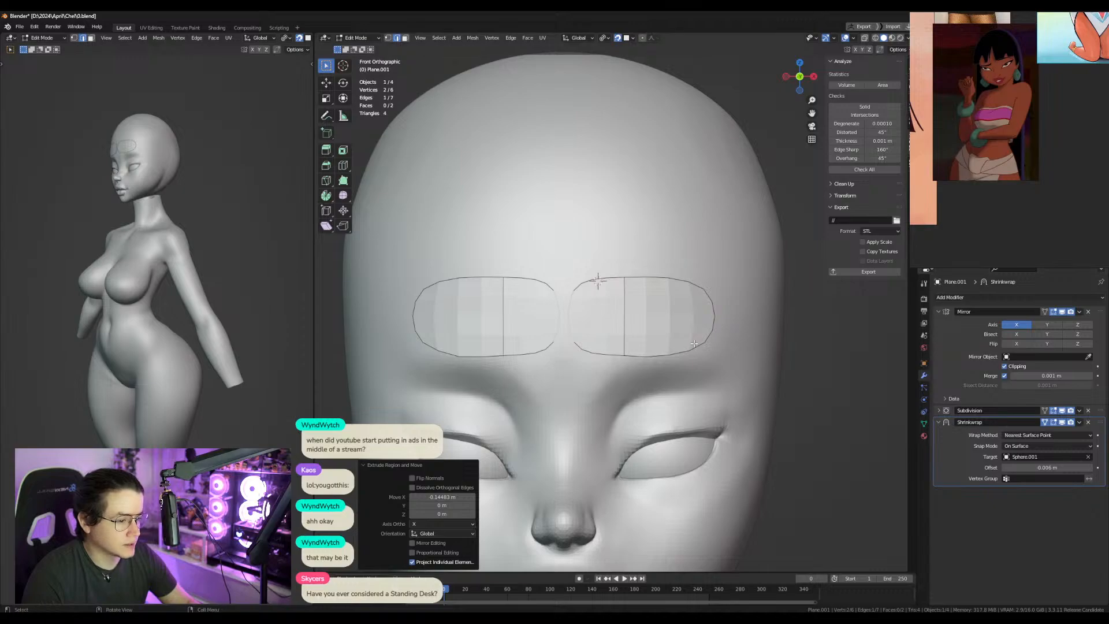
{"action": "key", "text": "g"}
{"action": "left_click", "coordinate": [629, 331]}
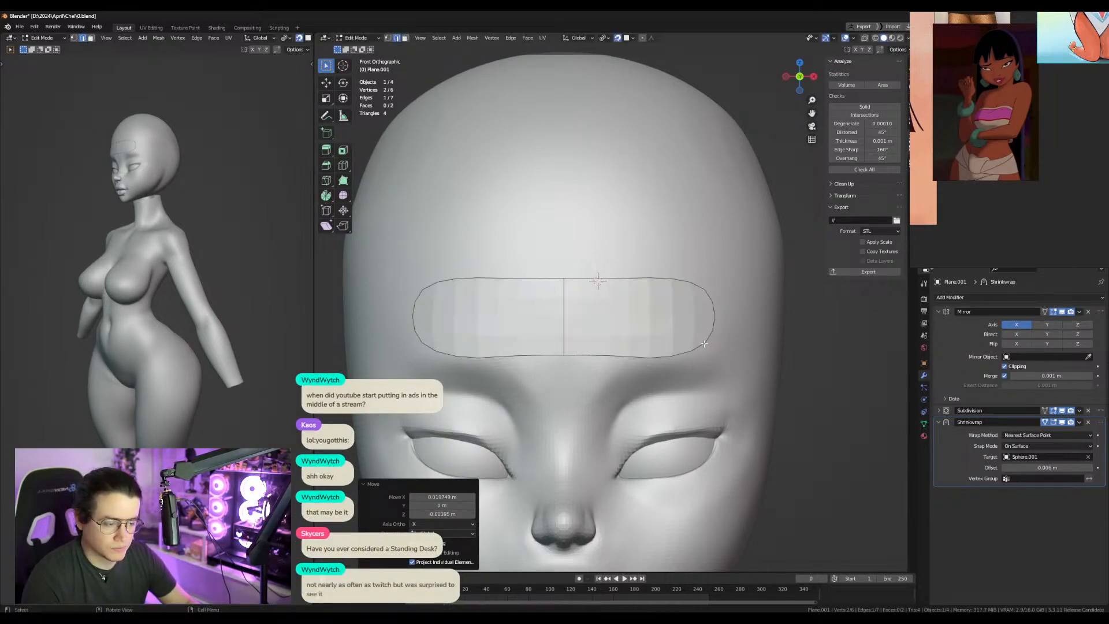
Reposition the lower outer, lower middle and upper outer vertices to refine the forehead piece's outline.
{"action": "key", "text": "1"}
{"action": "left_click", "coordinate": [707, 342]}
{"action": "key", "text": "g"}
{"action": "left_click", "coordinate": [720, 345]}
{"action": "left_click", "coordinate": [637, 358]}
{"action": "key", "text": "g"}
{"action": "left_click", "coordinate": [639, 351]}
{"action": "left_click", "coordinate": [709, 294]}
{"action": "key", "text": "g"}
{"action": "left_click", "coordinate": [711, 293]}
{"action": "middle_click_drag", "start_coordinate": [637, 326], "coordinate": [617, 259], "text": "shift"}
{"action": "key", "text": "2"}
{"action": "left_click", "coordinate": [618, 298]}
{"action": "key", "text": "e"}
{"action": "right_click", "coordinate": [590, 301]}
{"action": "key", "text": "ctrl+z"}
Add a vertical loop cut near the centre of the forehead piece.
{"action": "key", "text": "ctrl+r"}
{"action": "left_click", "coordinate": [599, 255]}
{"action": "left_click", "coordinate": [599, 256]}
Extrude the lower central edge down over the nose bridge twice, about 0.25 m and then about 0.15 m.
{"action": "left_click", "coordinate": [591, 268]}
{"action": "key", "text": "e"}
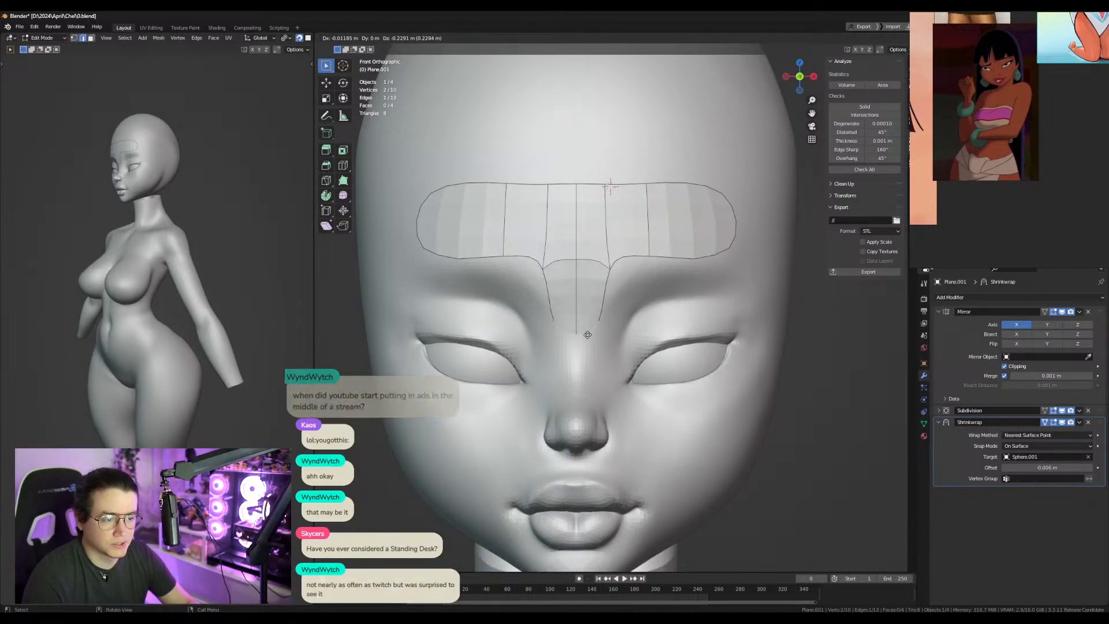
{"action": "left_click", "coordinate": [587, 328]}
{"action": "middle_click_drag", "start_coordinate": [587, 329], "coordinate": [586, 248], "text": "shift"}
{"action": "key", "text": "e"}
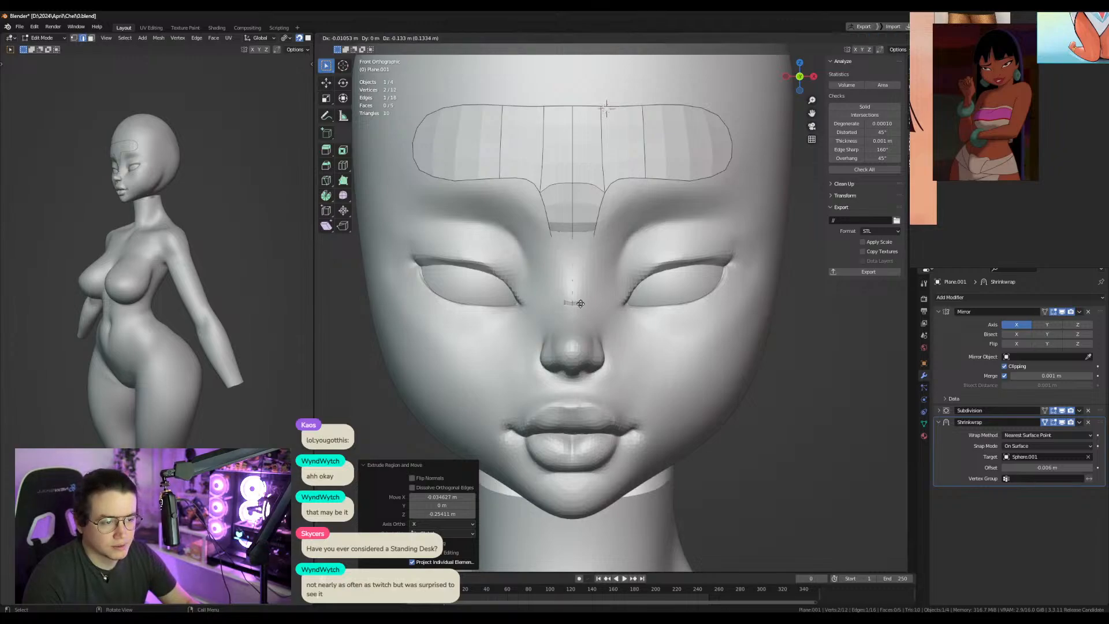
{"action": "left_click", "coordinate": [578, 312]}
{"action": "middle_click_drag", "start_coordinate": [578, 312], "coordinate": [572, 289]}
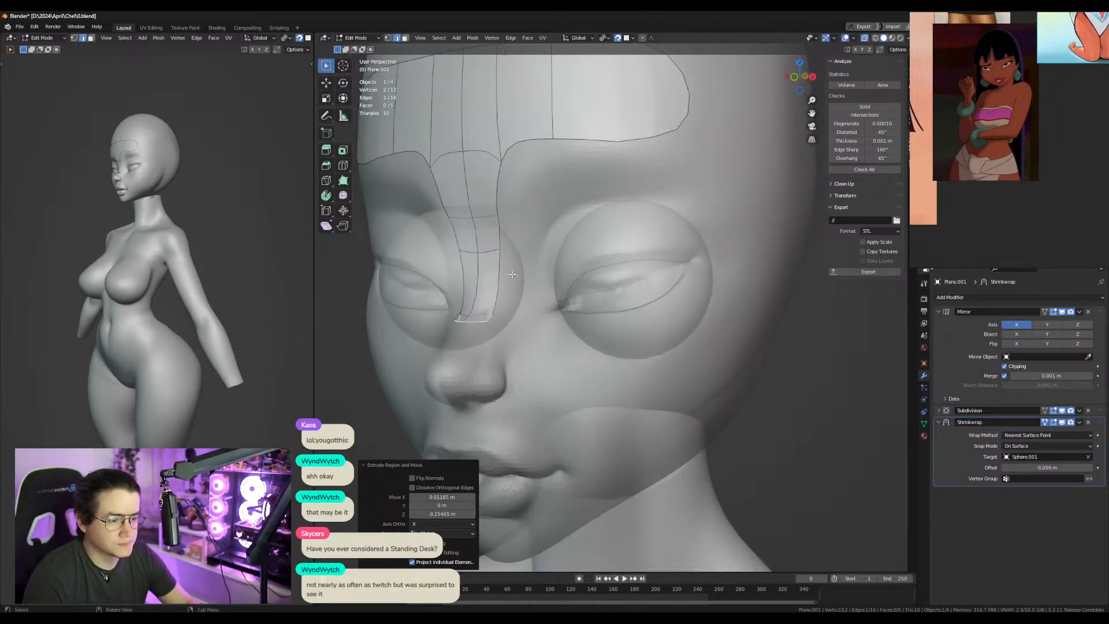
Recalculate the normals of the whole piece and move a side vertex of the nose strip in front view.
{"action": "key", "text": "a"}
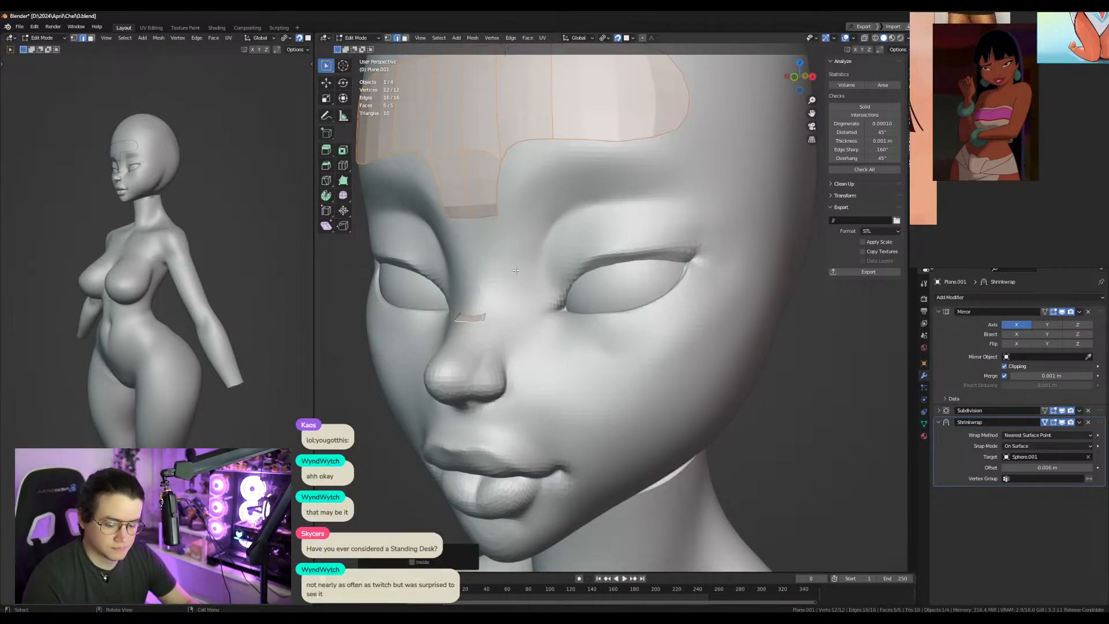
{"action": "key", "text": "alt+z"}
{"action": "left_click", "coordinate": [500, 253]}
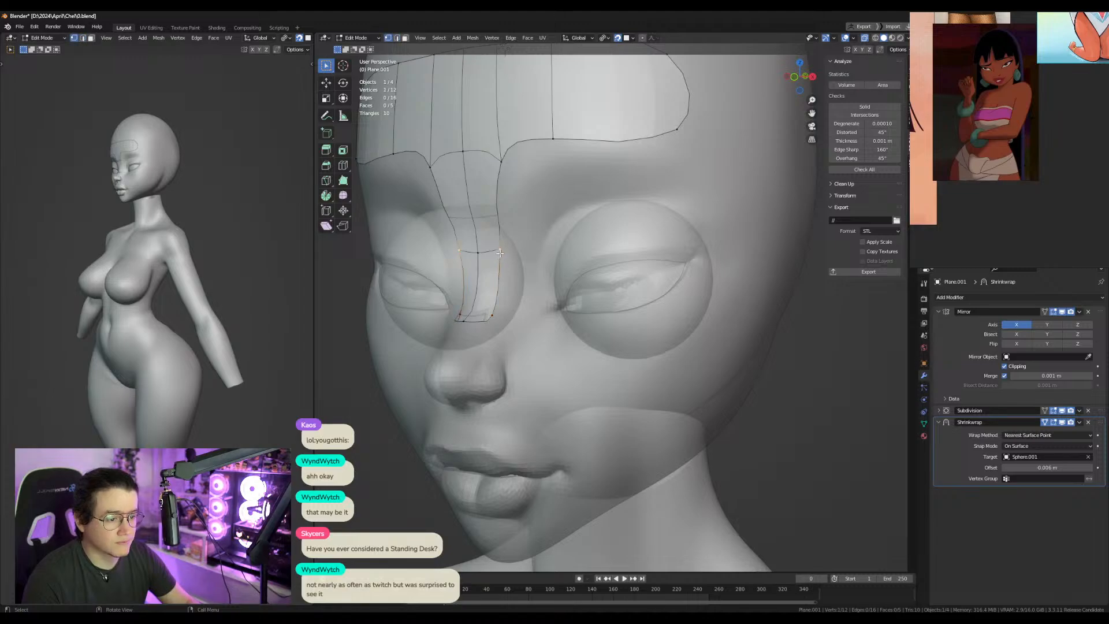
{"action": "key", "text": "alt+z"}
{"action": "middle_click_drag", "start_coordinate": [500, 253], "coordinate": [557, 262], "text": "alt"}
{"action": "key", "text": "g"}
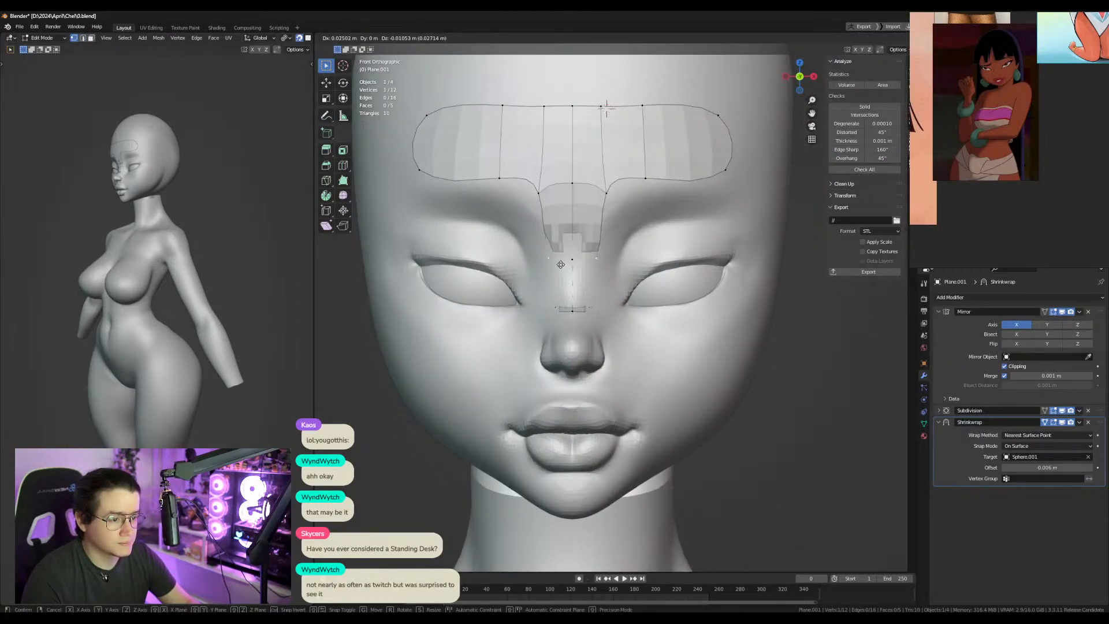
{"action": "left_click", "coordinate": [560, 267]}
Delete the extruded nose strip and re-extrude the forehead piece's lower central edge about 0.23 m down between the brows.
{"action": "key", "text": "3"}
{"action": "left_click", "coordinate": [581, 276]}
{"action": "key", "text": "x"}
{"action": "left_click", "coordinate": [584, 277]}
{"action": "key", "text": "2"}
{"action": "left_click", "coordinate": [573, 180]}
{"action": "key", "text": "e"}
{"action": "left_click", "coordinate": [572, 242]}
{"action": "key", "text": "e"}
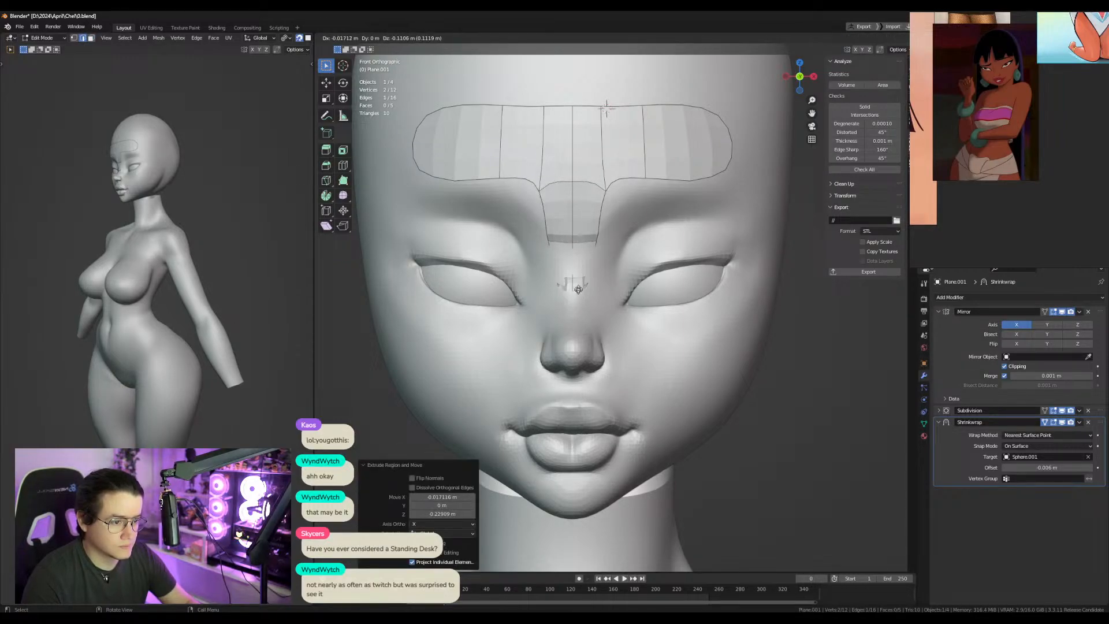
{"action": "right_click", "coordinate": [585, 264]}
{"action": "key", "text": "ctrl+z"}
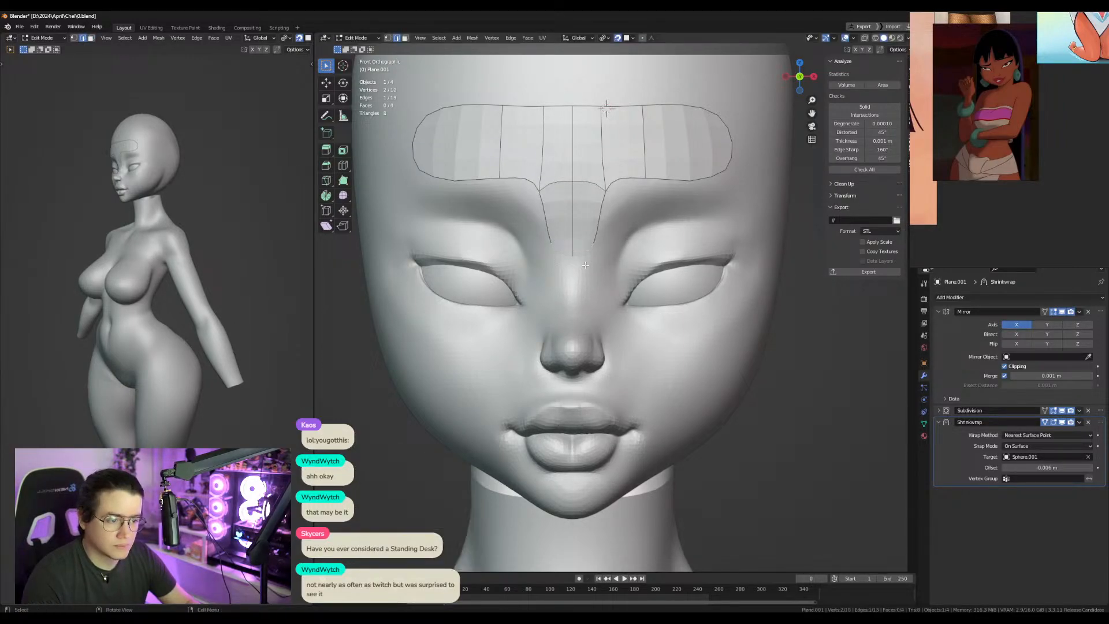
{"action": "key", "text": "e"}
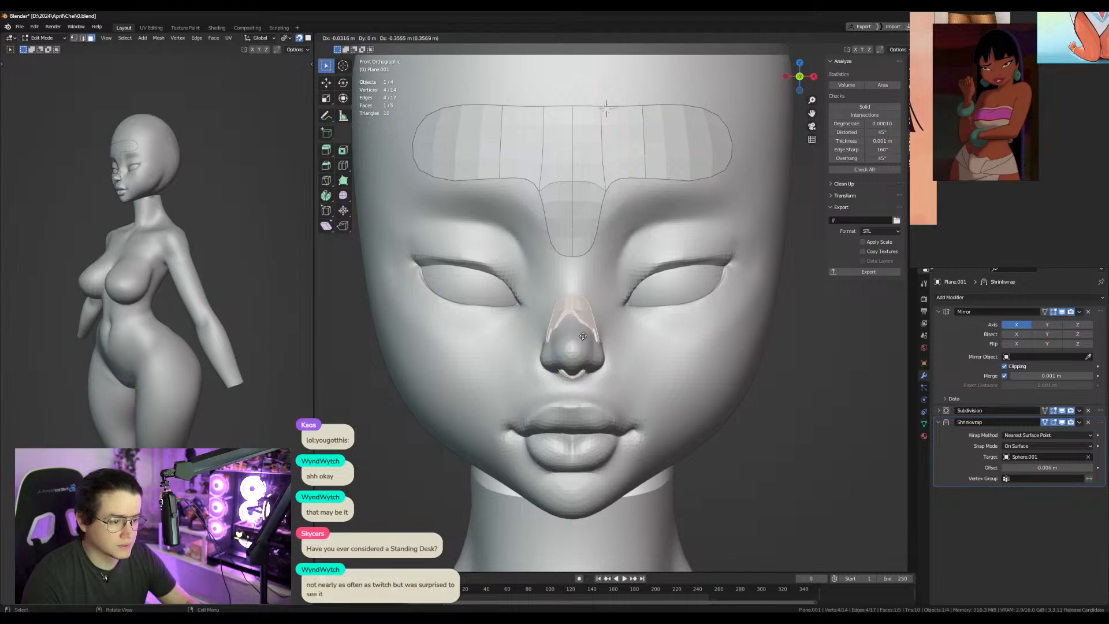
{"action": "key", "text": "Escape"}
{"action": "key", "text": "ctrl+z"}
Duplicate the face between the brows onto the cheek beside the nose and scale it to about 0.33.
{"action": "middle_click_drag", "start_coordinate": [706, 208], "coordinate": [635, 197]}
{"action": "key", "text": "shift+d"}
{"action": "left_click", "coordinate": [629, 411]}
{"action": "key", "text": "s"}
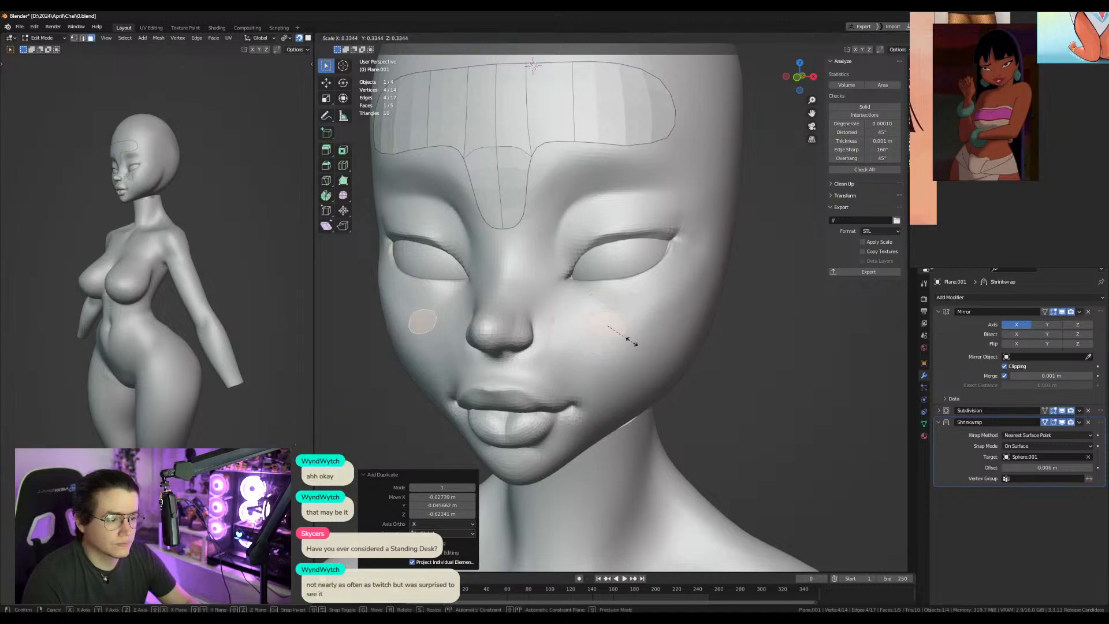
{"action": "left_click", "coordinate": [631, 340]}
Move the duplicated patch up about 0.067 m and a further 0.014 m along Z, placing it below the eye.
{"action": "key", "text": "g"}
{"action": "left_click", "coordinate": [636, 318]}
{"action": "middle_click_drag", "start_coordinate": [659, 319], "coordinate": [681, 323], "text": "alt"}
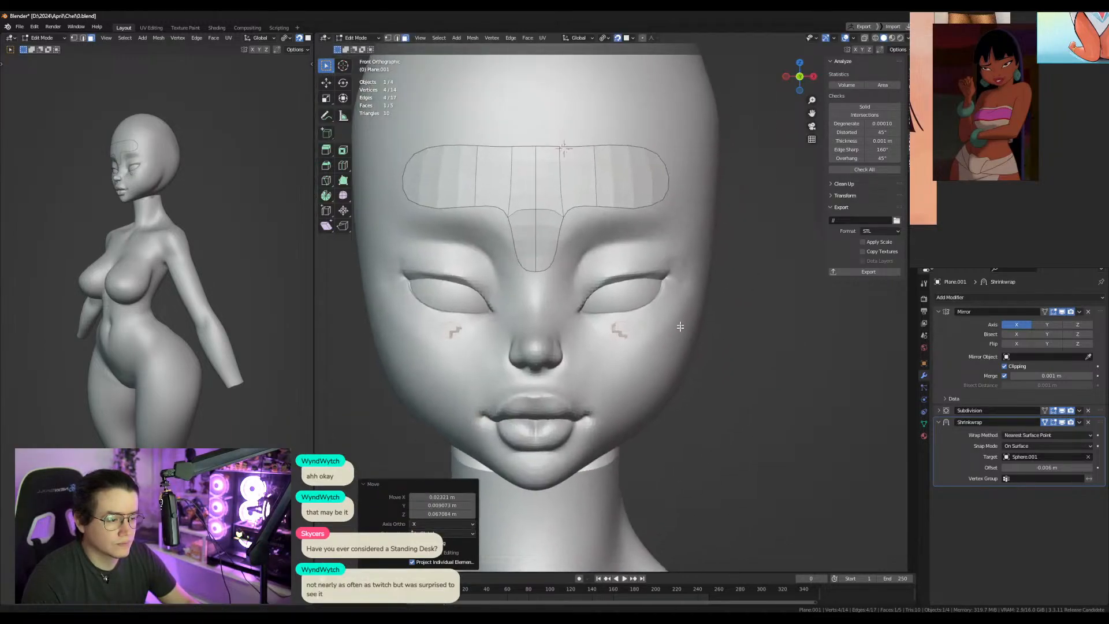
{"action": "scroll", "coordinate": [680, 323], "scroll_direction": "up", "scroll_amount": 3}
{"action": "key", "text": "g"}
{"action": "key", "text": "z"}
{"action": "left_click", "coordinate": [699, 331]}
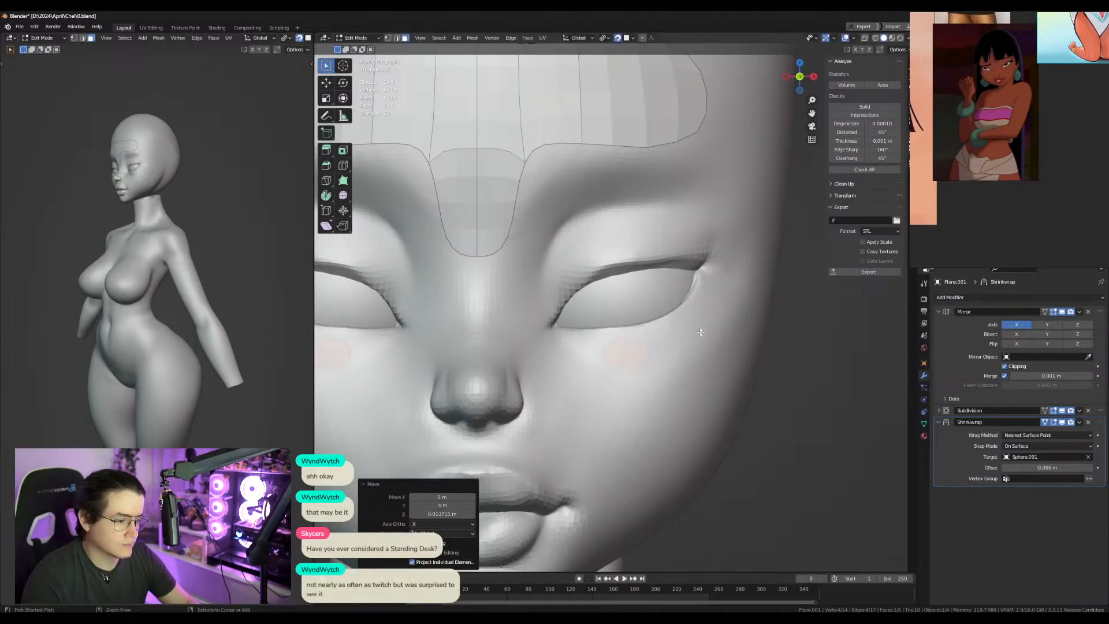
Try flipping the head mesh's normals, flip them back, and reselect the shrinkwrapped plane.
{"action": "key", "text": "Tab"}
{"action": "left_click", "coordinate": [642, 410]}
{"action": "key", "text": "Tab"}
{"action": "key", "text": "alt+n"}
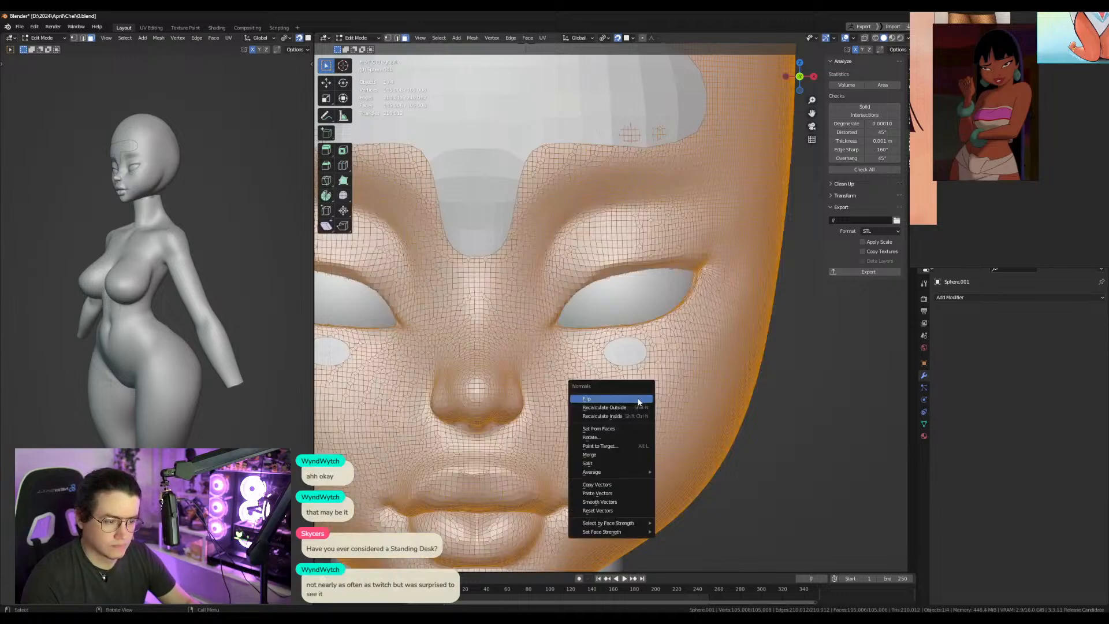
{"action": "left_click", "coordinate": [638, 399]}
{"action": "key", "text": "alt+n"}
{"action": "left_click", "coordinate": [639, 399]}
{"action": "key", "text": "Tab"}
{"action": "left_click", "coordinate": [629, 359]}
{"action": "key", "text": "Tab"}
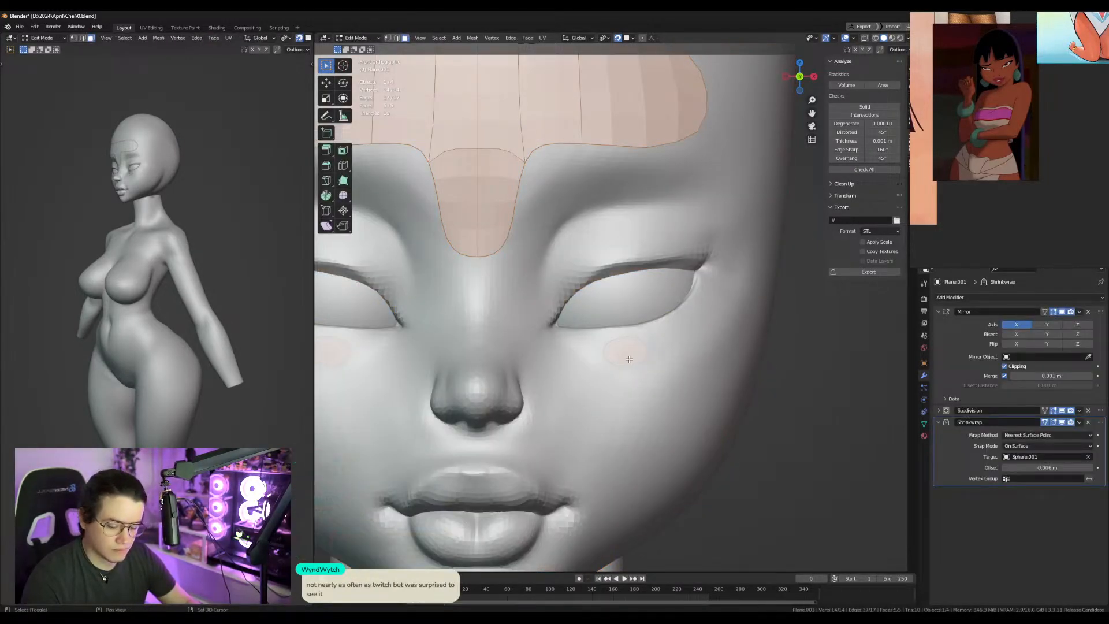
{"action": "key", "text": "Tab"}
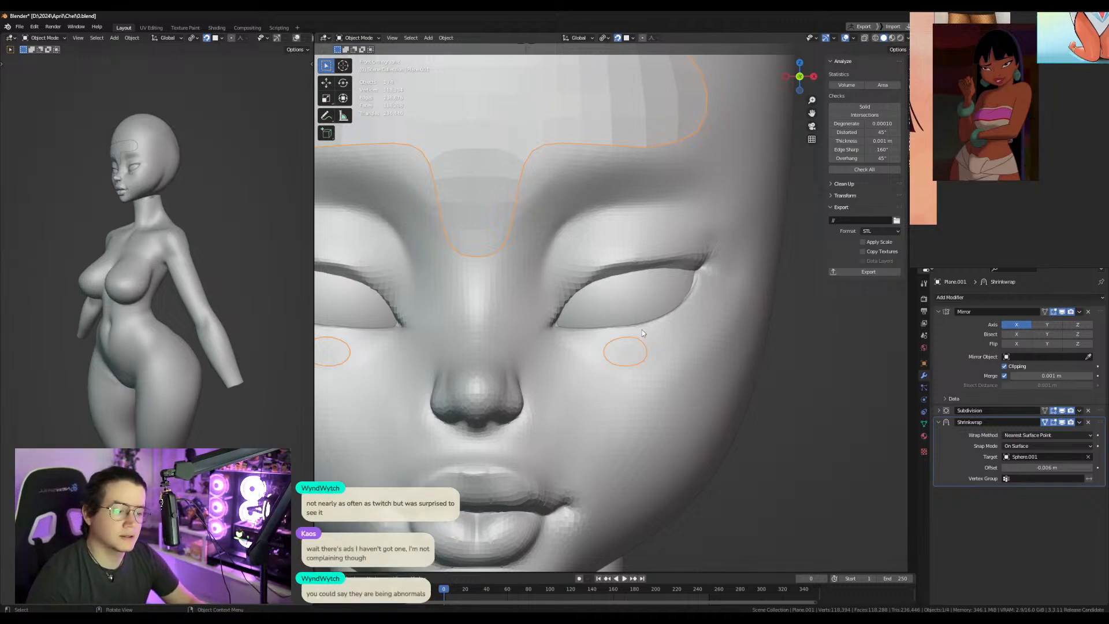
Shift the under-eye patch's lower inner vertex along X and raise it about 0.003 m in Edit Mode.
{"action": "key", "text": "Tab"}
{"action": "left_click", "coordinate": [608, 354]}
{"action": "middle_click_drag", "start_coordinate": [609, 355], "coordinate": [628, 380], "text": "shift"}
{"action": "key", "text": "1"}
{"action": "left_click", "coordinate": [629, 388]}
{"action": "key", "text": "g"}
{"action": "key", "text": "x"}
{"action": "left_click", "coordinate": [626, 389]}
{"action": "key", "text": "g"}
{"action": "left_click", "coordinate": [627, 387]}
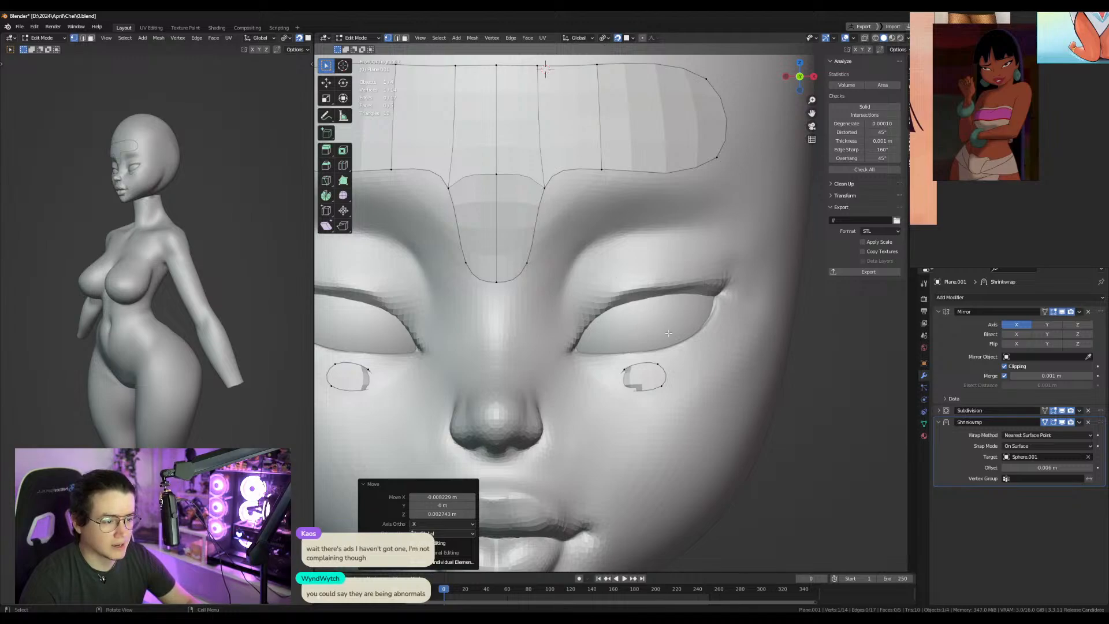
Replace the plane's Shrinkwrap modifier with a new one using Above Surface, target Sphere.001 and offset 0.007 m.
{"action": "key", "text": "Tab"}
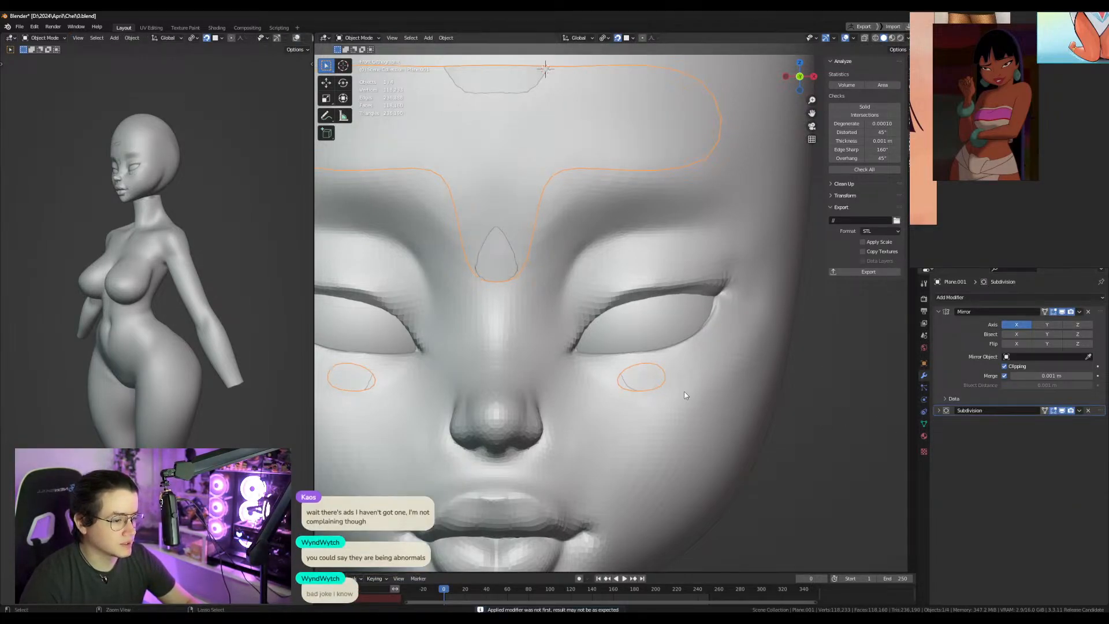
{"action": "key", "text": "q"}
{"action": "left_click", "coordinate": [676, 365]}
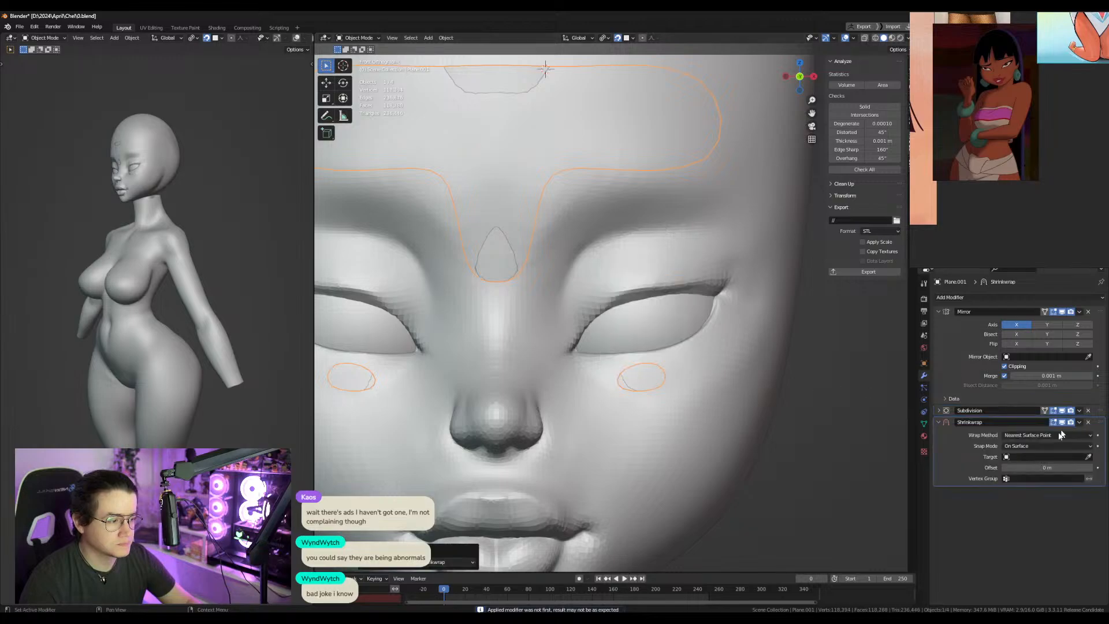
{"action": "left_click", "coordinate": [1032, 445]}
{"action": "left_click", "coordinate": [1031, 497]}
{"action": "left_click", "coordinate": [1032, 456]}
{"action": "left_click", "coordinate": [1048, 465]}
{"action": "left_click_drag", "start_coordinate": [1094, 468], "coordinate": [1099, 468]}
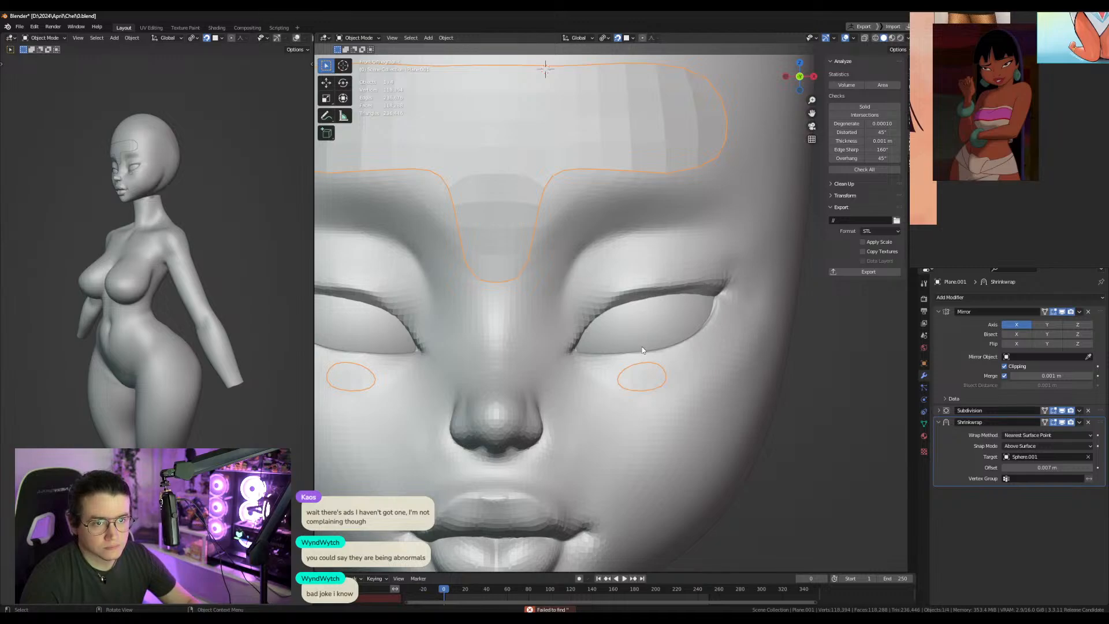
Move the under-eye patch's inner edge and corner vertices up to follow the lower eyelid.
{"action": "key", "text": "Tab"}
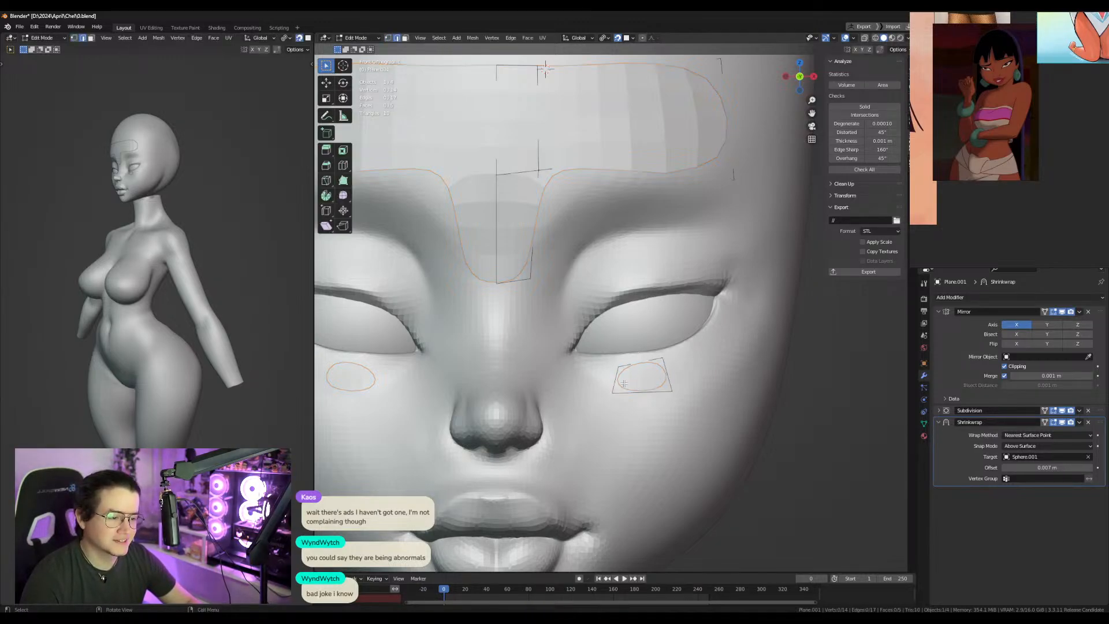
{"action": "key", "text": "g"}
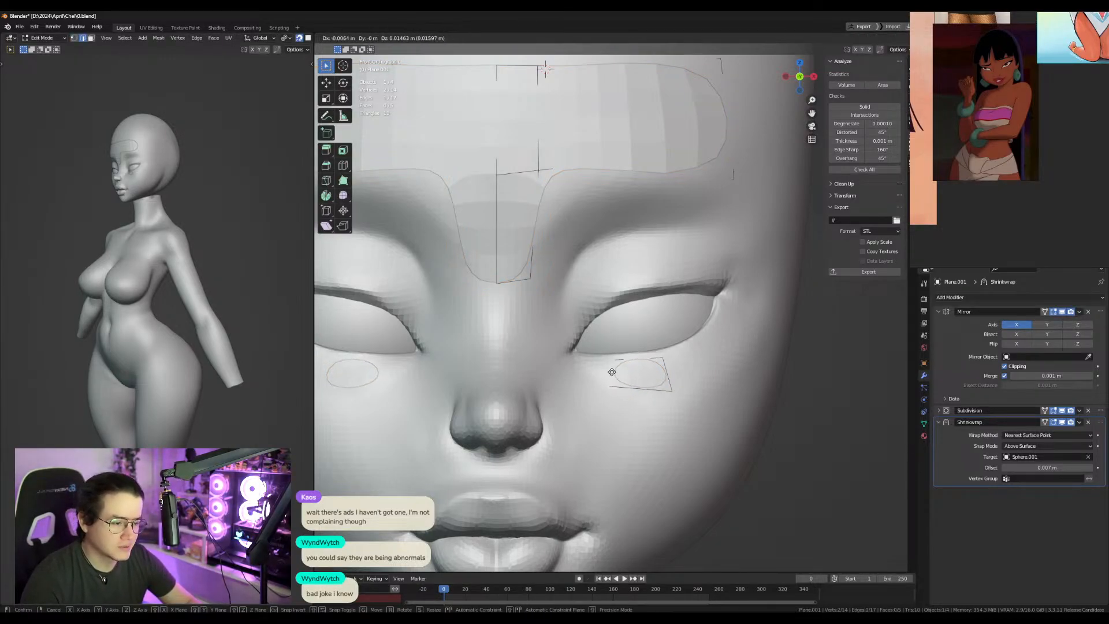
{"action": "left_click", "coordinate": [611, 372]}
{"action": "key", "text": "1"}
{"action": "left_click_drag", "start_coordinate": [664, 364], "coordinate": [666, 359]}
{"action": "left_click", "coordinate": [672, 393]}
{"action": "key", "text": "g"}
{"action": "left_click", "coordinate": [672, 382]}
{"action": "left_click", "coordinate": [609, 385]}
{"action": "key", "text": "g"}
{"action": "left_click", "coordinate": [610, 382]}
Extrude the patch's inner edge in two segments around the inner corner of the eye.
{"action": "key", "text": "2"}
{"action": "left_click", "coordinate": [611, 369]}
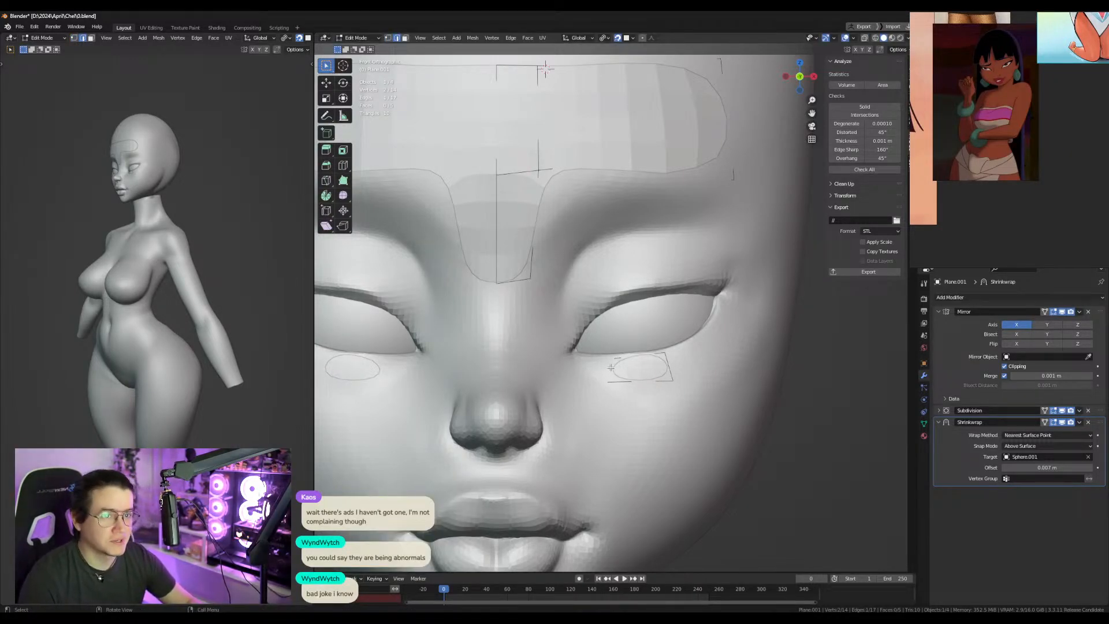
{"action": "right_click", "coordinate": [564, 358], "text": "ctrl"}
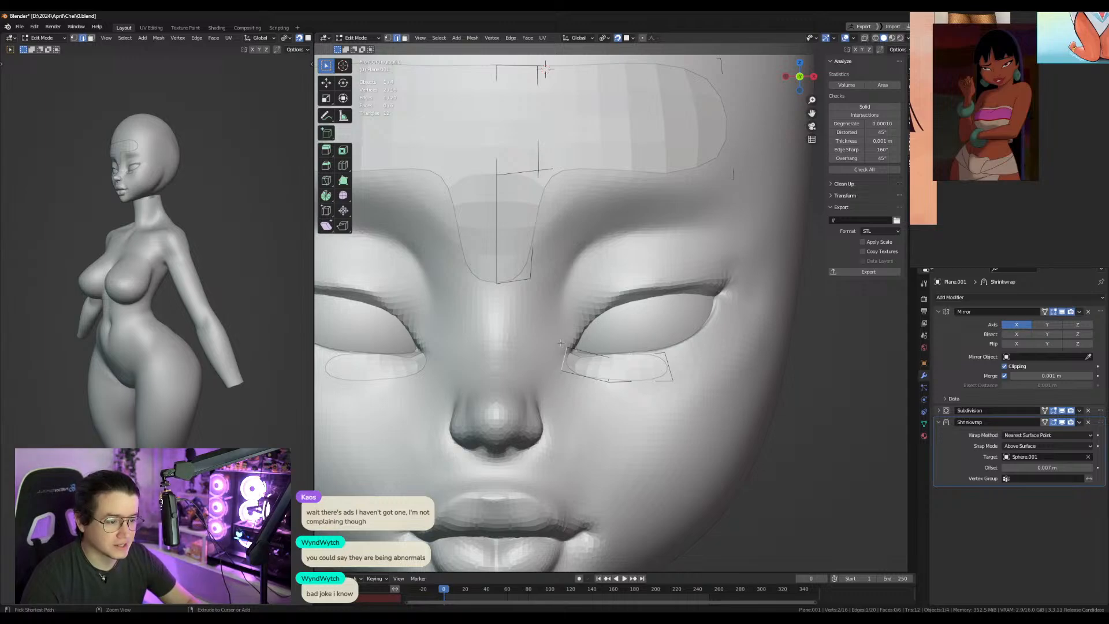
{"action": "right_click", "coordinate": [568, 320], "text": "ctrl"}
Reposition the vertices of the new segments to fit the strip around the eye's inner corner.
{"action": "key", "text": "1"}
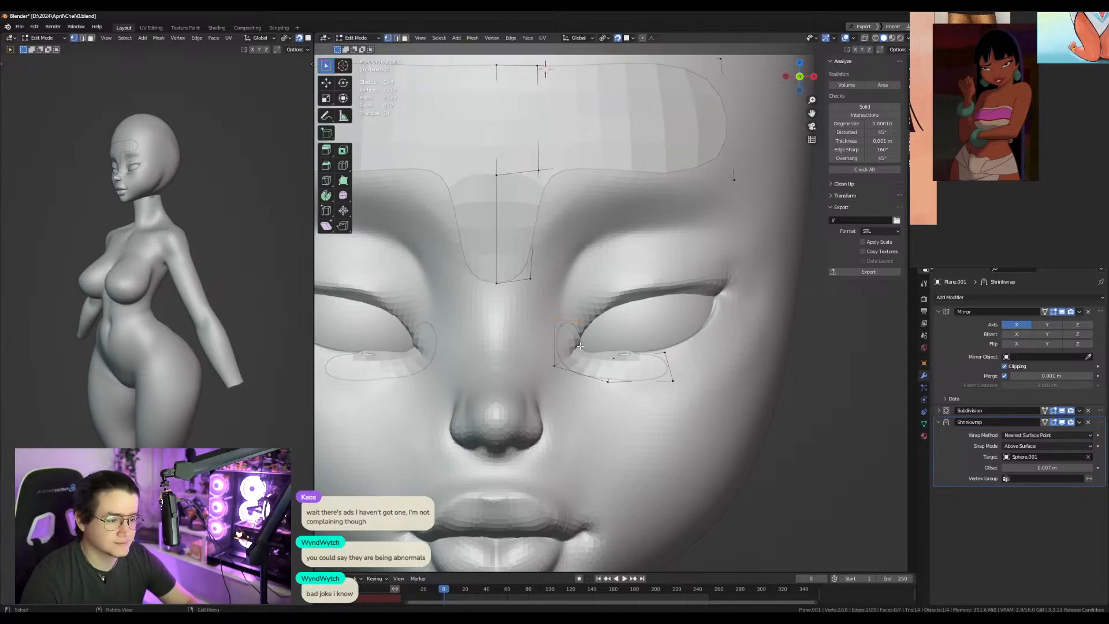
{"action": "left_click", "coordinate": [571, 349]}
{"action": "key", "text": "g"}
{"action": "left_click", "coordinate": [570, 355]}
{"action": "left_click", "coordinate": [556, 365]}
{"action": "key", "text": "g"}
{"action": "left_click", "coordinate": [538, 369]}
{"action": "left_click", "coordinate": [579, 322]}
{"action": "key", "text": "g"}
{"action": "left_click", "coordinate": [582, 321]}
Extrude the end edge of the eye strip in two segments from the inner corner over the upper eyelid.
{"action": "key", "text": "2"}
{"action": "left_click", "coordinate": [568, 318]}
{"action": "middle_click_drag", "start_coordinate": [569, 317], "coordinate": [511, 355], "text": "shift"}
{"action": "right_click", "coordinate": [555, 323], "text": "ctrl"}
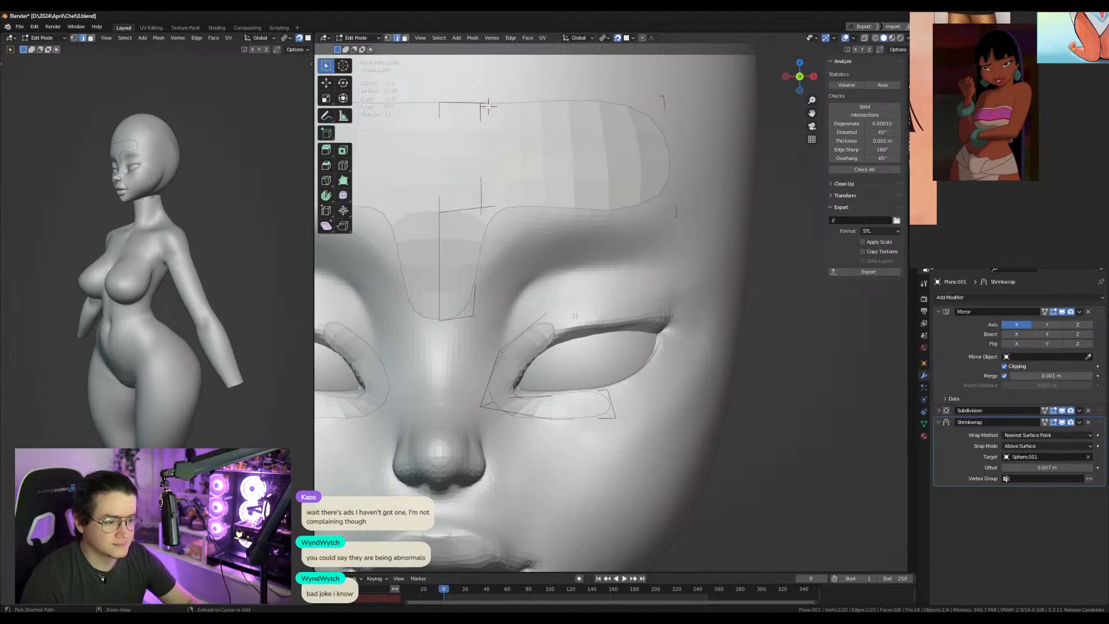
{"action": "right_click", "coordinate": [650, 308], "text": "ctrl"}
Move the outer- and inner-edge vertices of the new upper-eyelid segments up to clear the lid line.
{"action": "middle_click_drag", "start_coordinate": [650, 308], "coordinate": [595, 366]}
{"action": "key", "text": "1"}
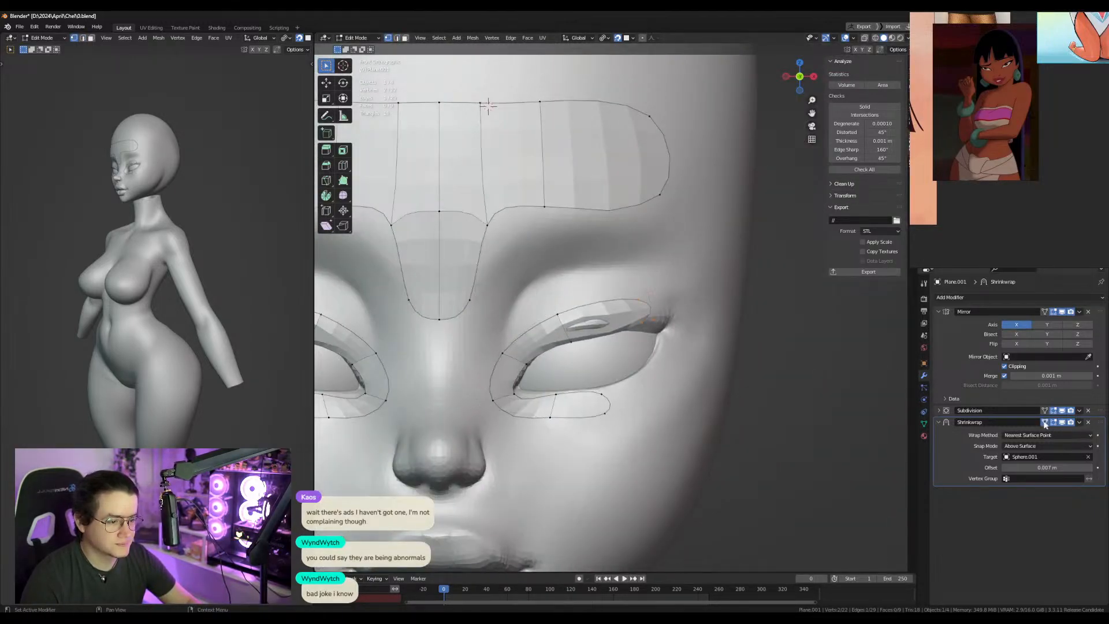
{"action": "key", "text": "g"}
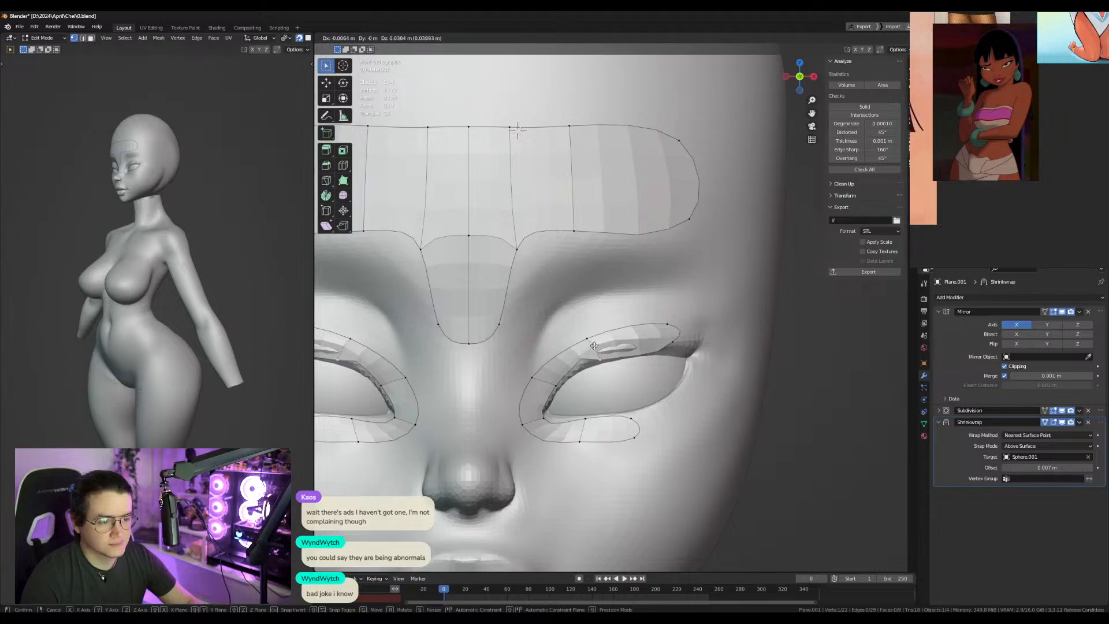
{"action": "left_click", "coordinate": [581, 314]}
{"action": "left_click", "coordinate": [600, 359]}
{"action": "key", "text": "g"}
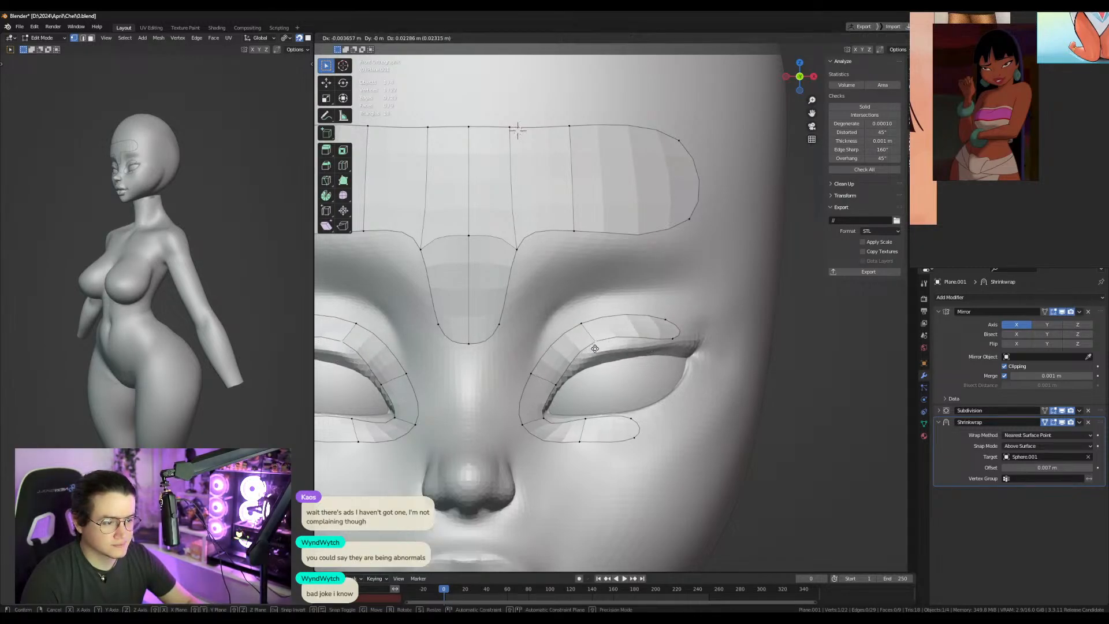
{"action": "left_click", "coordinate": [592, 346]}
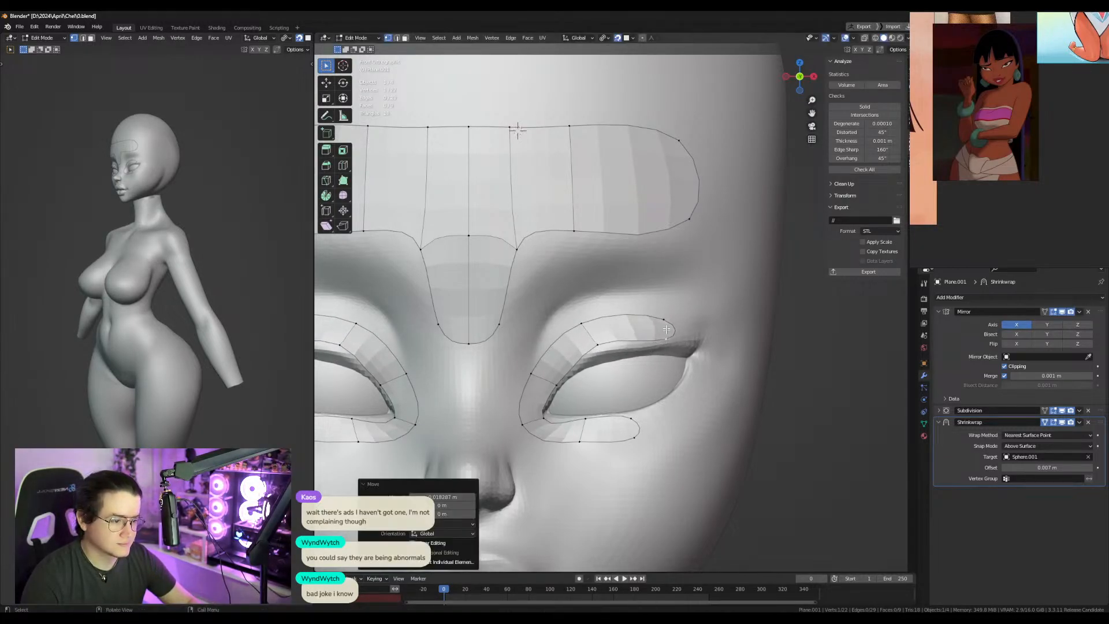
Extrude the strip's end edge one more segment towards the outer corner of the eye.
{"action": "middle_click_drag", "start_coordinate": [665, 329], "coordinate": [640, 318]}
{"action": "key", "text": "2"}
{"action": "left_click", "coordinate": [496, 332]}
{"action": "key", "text": "e"}
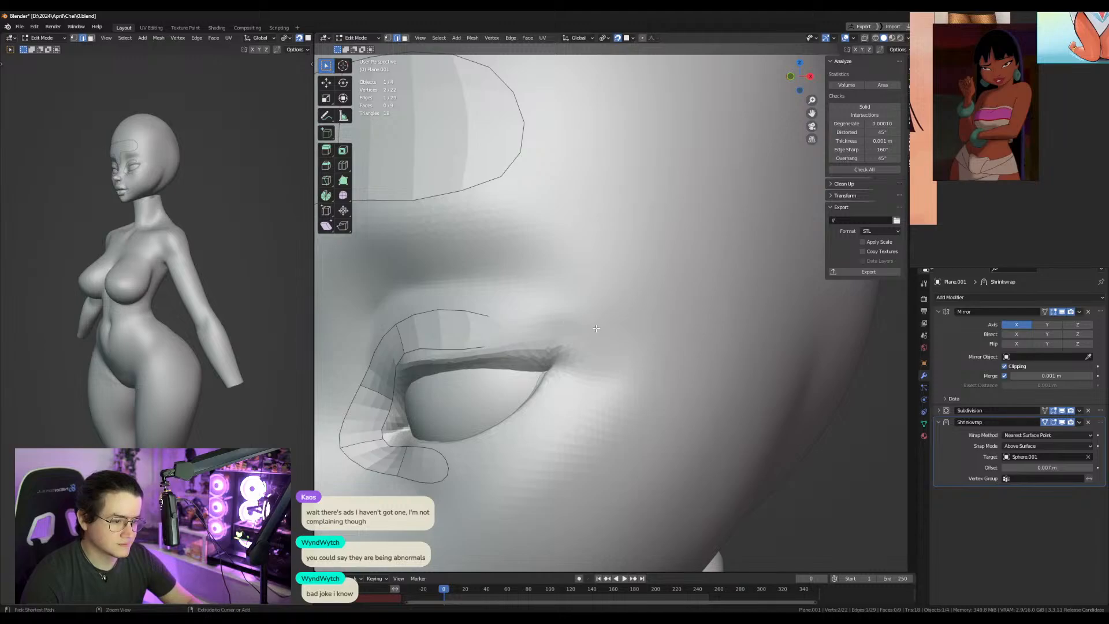
{"action": "left_click", "coordinate": [581, 370]}
Reposition the vertices of the outer upper-eyelid segment to follow the lid up to the eye's outer corner.
{"action": "key", "text": "1"}
{"action": "left_click", "coordinate": [510, 358]}
{"action": "key", "text": "g"}
{"action": "left_click", "coordinate": [500, 342]}
{"action": "left_click", "coordinate": [572, 350]}
{"action": "key", "text": "g"}
{"action": "left_click", "coordinate": [554, 353]}
{"action": "left_click", "coordinate": [580, 317]}
{"action": "key", "text": "g"}
{"action": "left_click", "coordinate": [586, 320]}
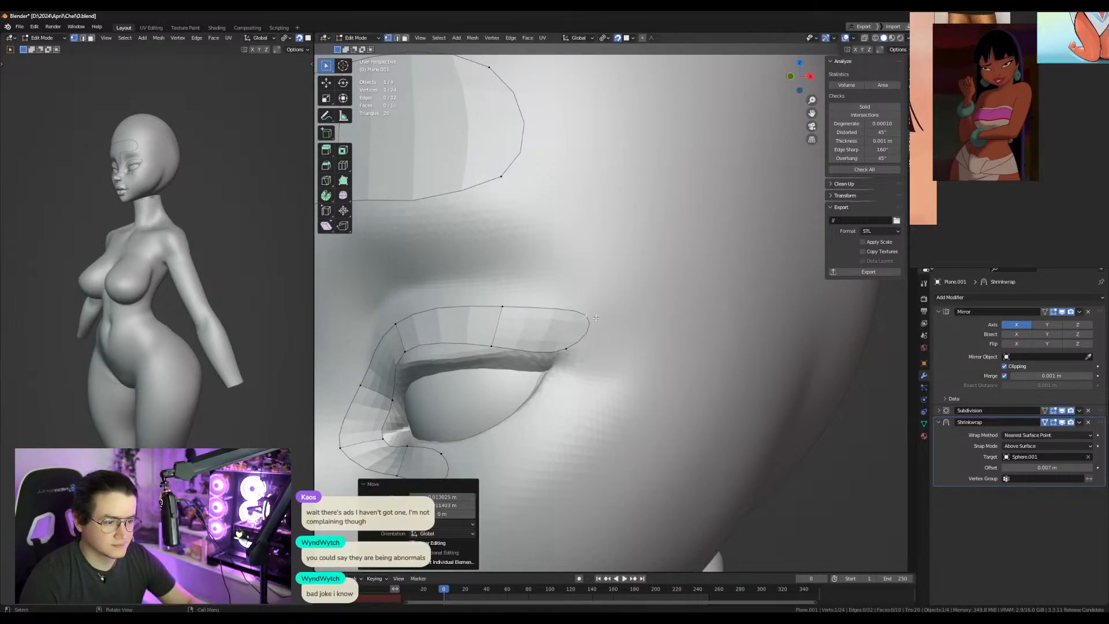
Extrude the strip in two segments around the outer eye corner and fill the gap to the under-eye patch.
{"action": "key", "text": "2"}
{"action": "left_click", "coordinate": [579, 335]}
{"action": "right_click", "coordinate": [560, 408], "text": "ctrl"}
{"action": "right_click", "coordinate": [507, 450], "text": "ctrl"}
{"action": "middle_click_drag", "start_coordinate": [508, 451], "coordinate": [602, 441]}
{"action": "left_click", "coordinate": [498, 469], "text": "shift"}
{"action": "key", "text": "f"}
Move the strip's inner-edge vertices at the outer eye corner to fit the lid.
{"action": "key", "text": "1"}
{"action": "key", "text": "g"}
{"action": "left_click", "coordinate": [648, 395]}
{"action": "left_click", "coordinate": [653, 359]}
{"action": "key", "text": "g"}
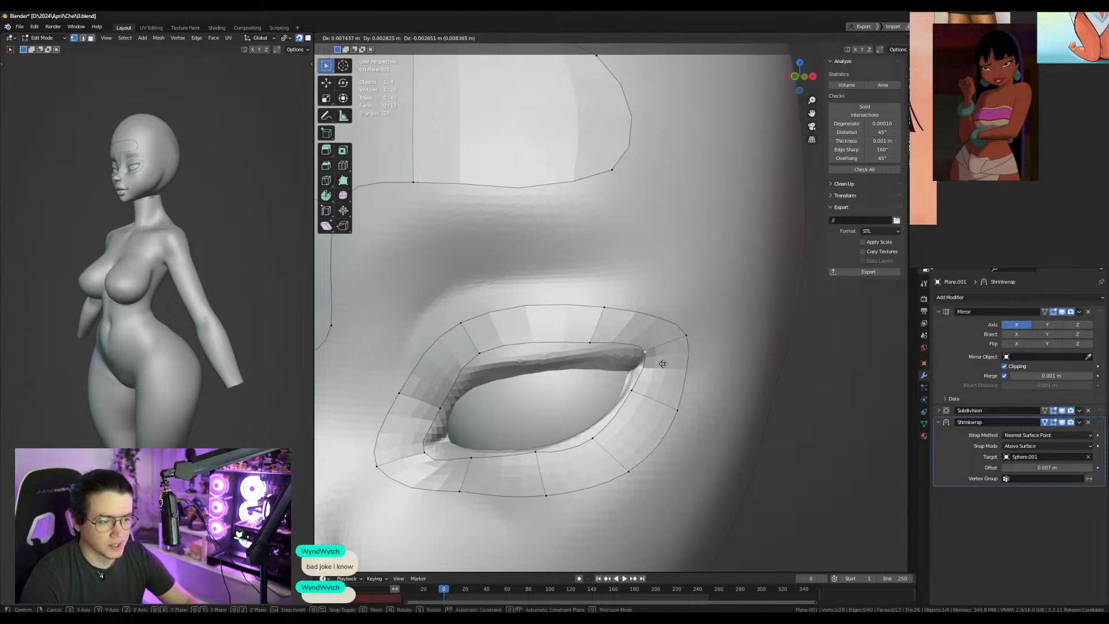
{"action": "left_click", "coordinate": [666, 367]}
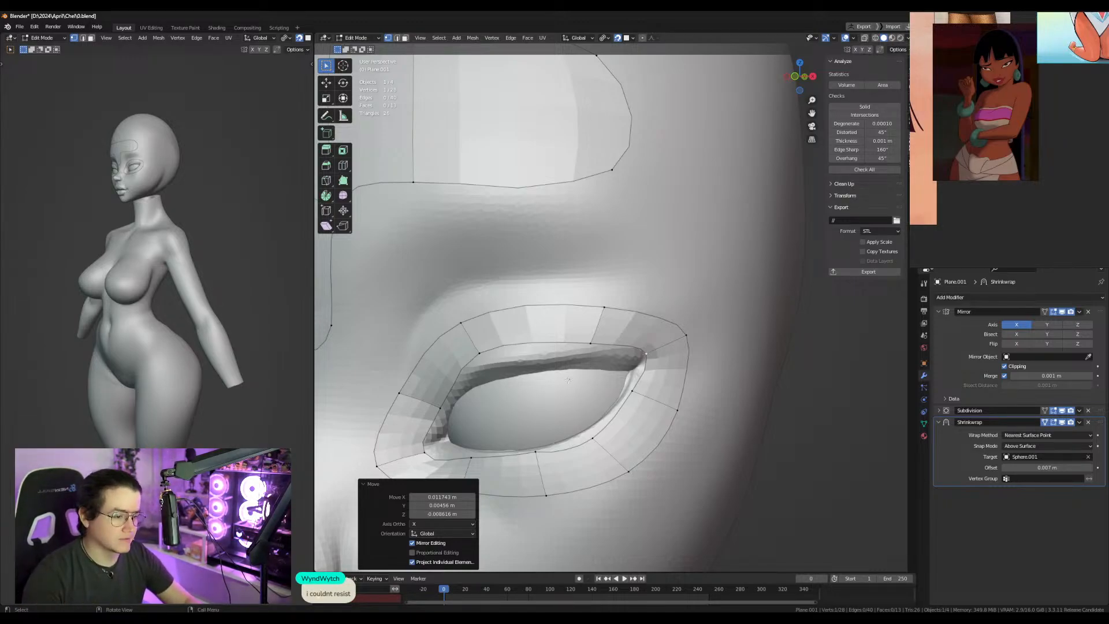
Adjust the inner- and outer-edge vertices of the upper-eyelid strip to even out its width above the eye.
{"action": "middle_click_drag", "start_coordinate": [568, 383], "coordinate": [595, 365]}
{"action": "left_click", "coordinate": [666, 332]}
{"action": "key", "text": "g"}
{"action": "left_click", "coordinate": [666, 340]}
{"action": "left_click", "coordinate": [557, 334]}
{"action": "key", "text": "g"}
{"action": "left_click", "coordinate": [564, 354]}
{"action": "key", "text": "g"}
{"action": "left_click", "coordinate": [556, 344]}
{"action": "left_click", "coordinate": [539, 314]}
{"action": "key", "text": "g"}
{"action": "left_click", "coordinate": [543, 302]}
{"action": "left_click", "coordinate": [685, 297]}
{"action": "key", "text": "g"}
{"action": "left_click", "coordinate": [677, 290]}
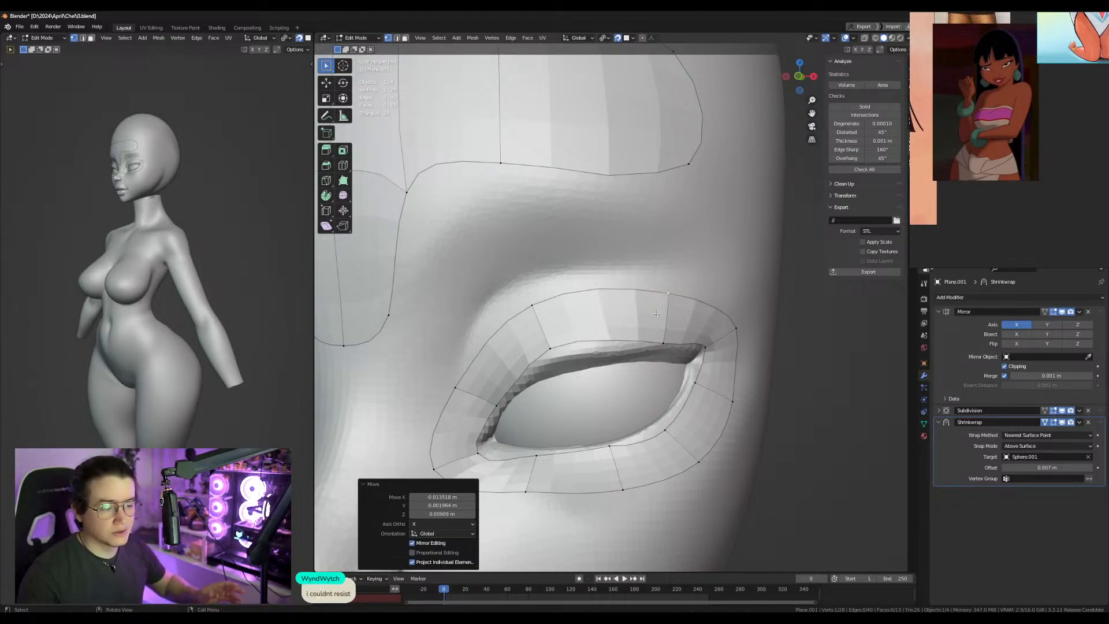
Fine-tune the inner-edge vertices of the eye ring along the upper and lower lids.
{"action": "left_click", "coordinate": [551, 347]}
{"action": "key", "text": "g"}
{"action": "left_click", "coordinate": [553, 349]}
{"action": "key", "text": "g"}
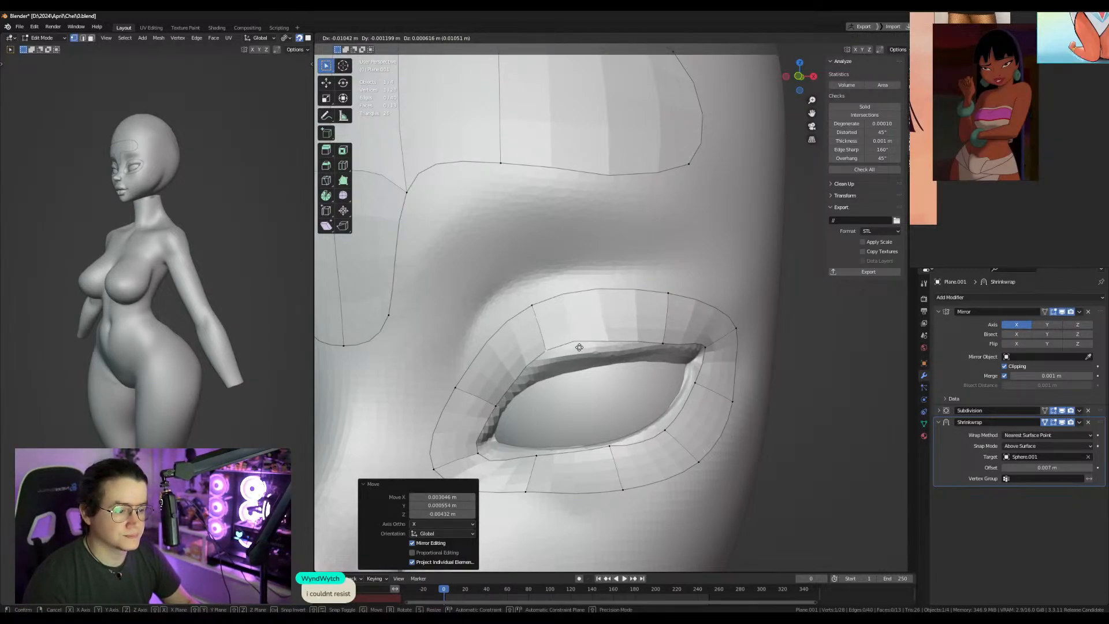
{"action": "left_click", "coordinate": [579, 347]}
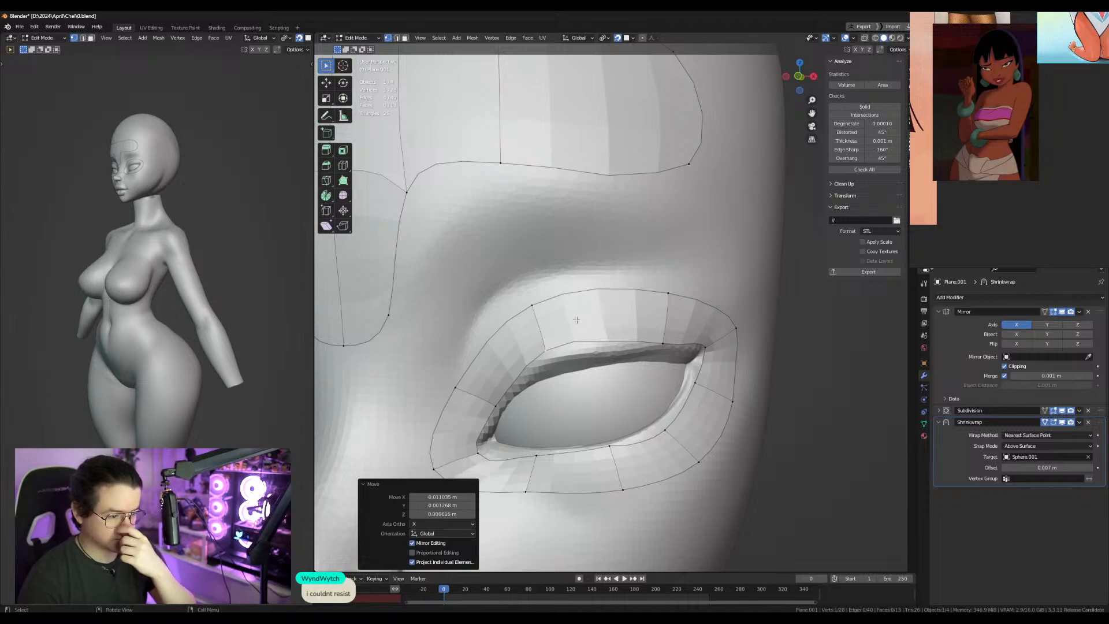
{"action": "left_click", "coordinate": [667, 434]}
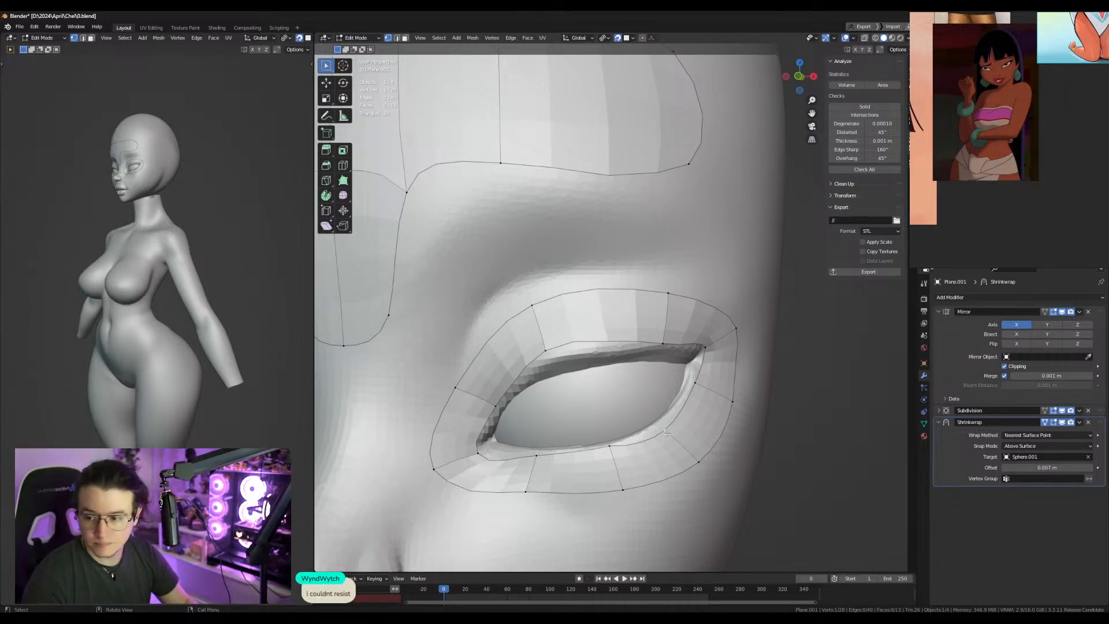
{"action": "key", "text": "g"}
{"action": "left_click", "coordinate": [675, 422]}
{"action": "left_click", "coordinate": [618, 448]}
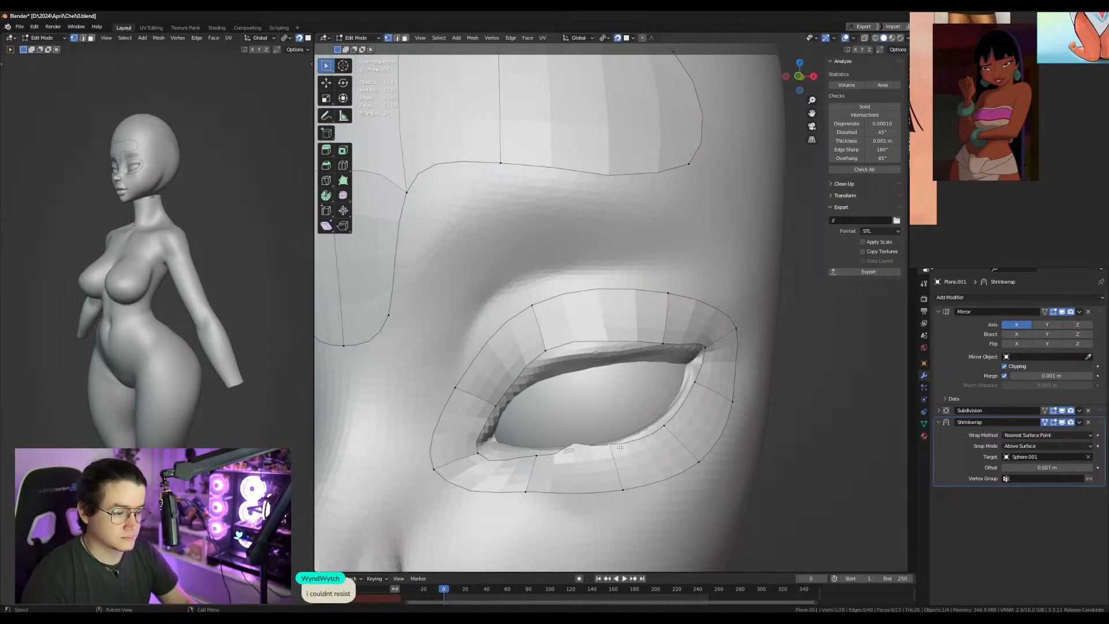
{"action": "key", "text": "g"}
{"action": "left_click", "coordinate": [619, 449]}
Switch the Shrinkwrap modifier's wrap method to Project and enable the Negative direction.
{"action": "left_click", "coordinate": [1034, 435]}
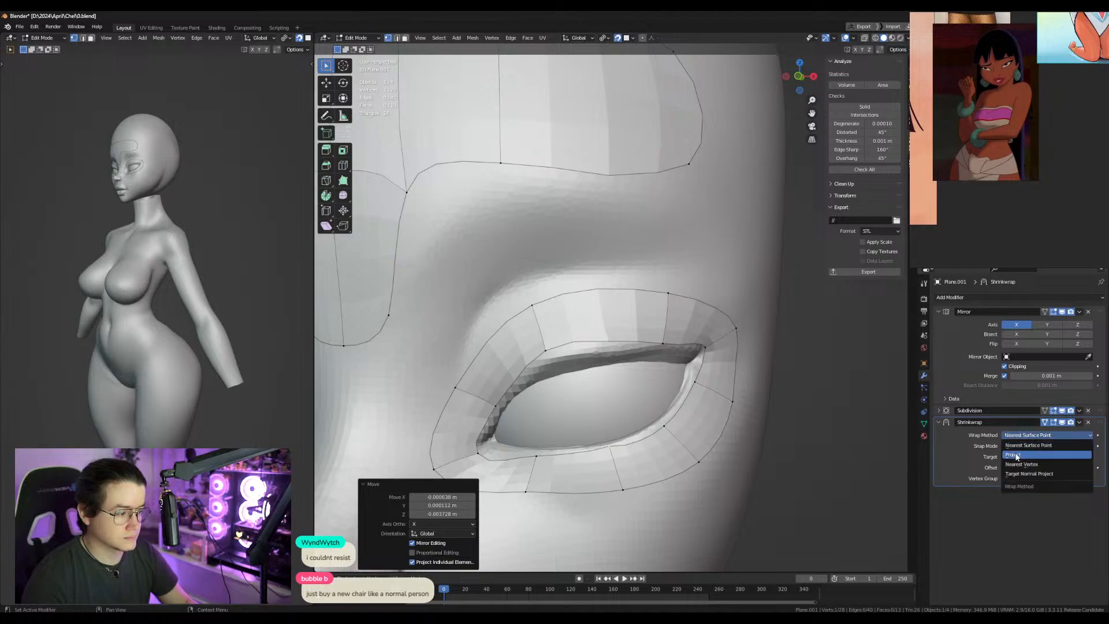
{"action": "left_click", "coordinate": [1023, 457]}
{"action": "left_click", "coordinate": [1015, 488]}
Reposition the eye ring's vertices along the lower lid and around the inner corner.
{"action": "middle_click_drag", "start_coordinate": [518, 440], "coordinate": [601, 387], "text": "shift"}
{"action": "left_click", "coordinate": [617, 408]}
{"action": "key", "text": "g"}
{"action": "left_click", "coordinate": [616, 403]}
{"action": "left_click", "coordinate": [520, 416]}
{"action": "key", "text": "g"}
{"action": "left_click", "coordinate": [591, 426]}
{"action": "left_click", "coordinate": [607, 439]}
{"action": "key", "text": "g"}
{"action": "left_click", "coordinate": [611, 441]}
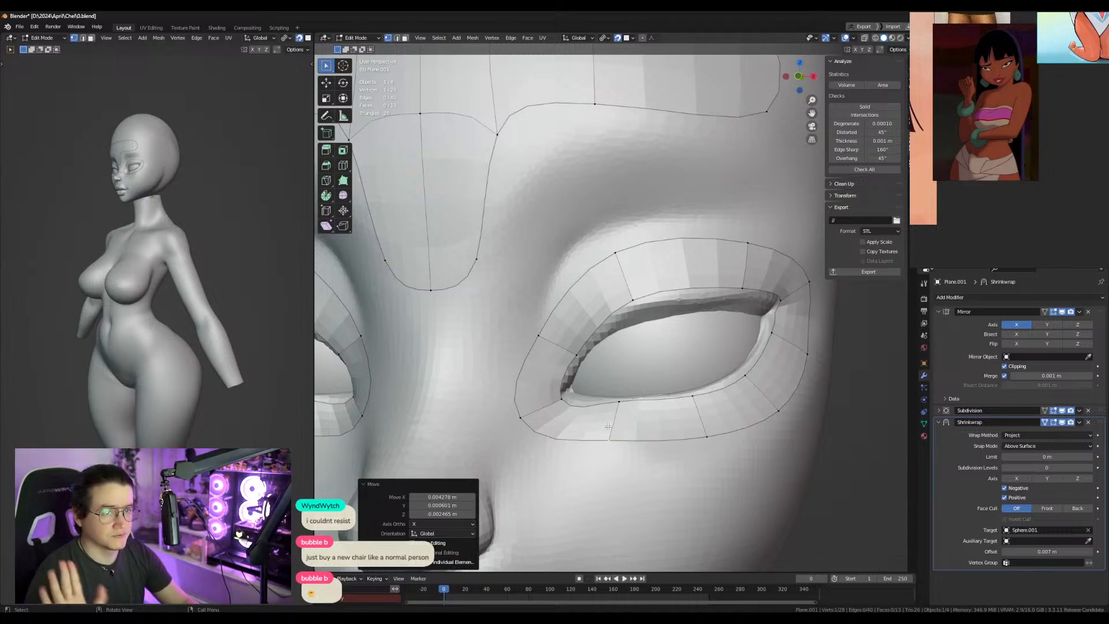
{"action": "left_click", "coordinate": [561, 401]}
{"action": "key", "text": "g"}
{"action": "left_click", "coordinate": [556, 399]}
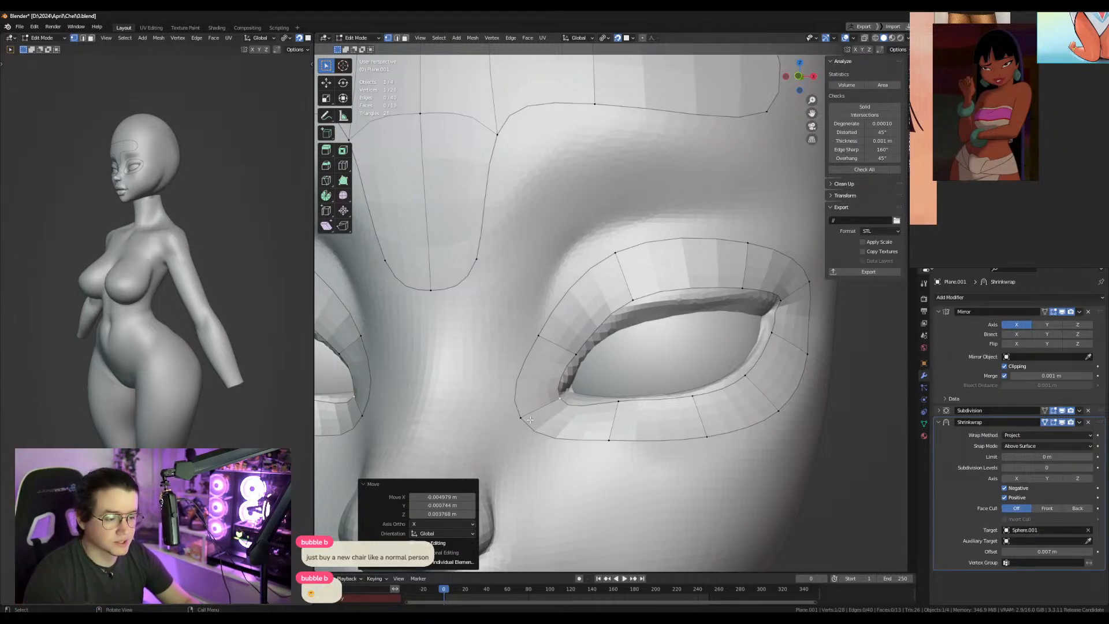
Move the eye ring's outer-edge vertices beside the nose, above the upper lid and at the outer corner to smooth its outline.
{"action": "left_click_drag", "start_coordinate": [534, 341], "coordinate": [517, 318]}
{"action": "left_click_drag", "start_coordinate": [519, 414], "coordinate": [526, 409]}
{"action": "mouse_move", "coordinate": [526, 322]}
{"action": "left_mouse_down"}
{"action": "mouse_move", "coordinate": [564, 297]}
{"action": "mouse_move", "coordinate": [533, 315]}
{"action": "left_mouse_up"}
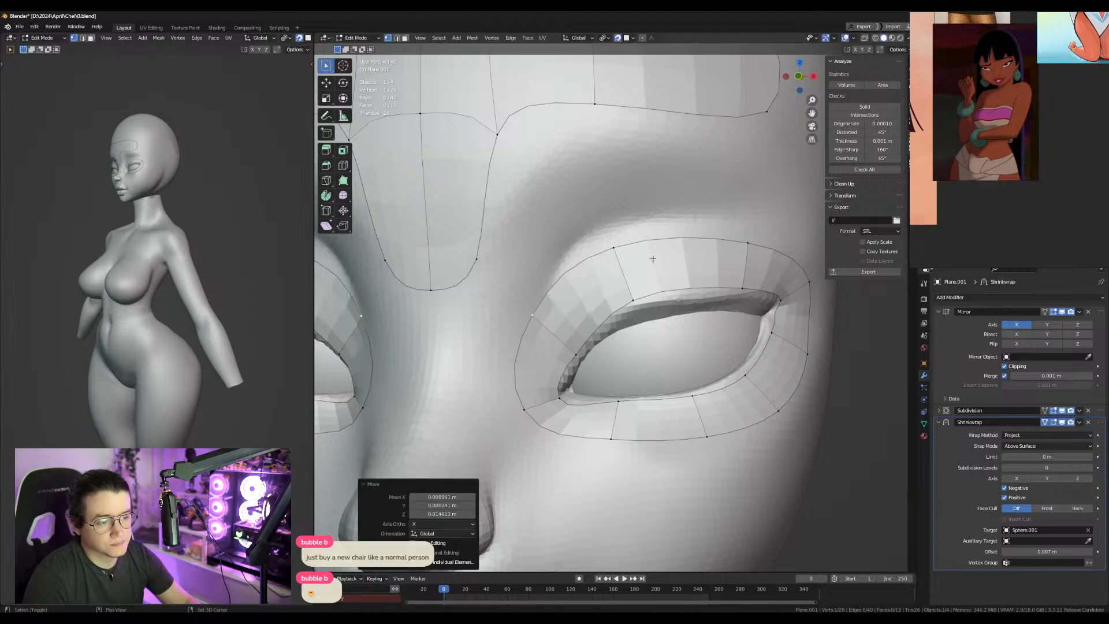
{"action": "middle_click_drag", "start_coordinate": [660, 208], "coordinate": [593, 366], "text": "shift"}
{"action": "left_click_drag", "start_coordinate": [547, 406], "coordinate": [547, 386]}
{"action": "middle_click_drag", "start_coordinate": [702, 390], "coordinate": [633, 361], "text": "shift"}
{"action": "left_click", "coordinate": [632, 359]}
{"action": "key", "text": "g"}
{"action": "left_click", "coordinate": [634, 346]}
{"action": "left_click", "coordinate": [694, 393]}
{"action": "key", "text": "g"}
{"action": "left_click", "coordinate": [700, 386]}
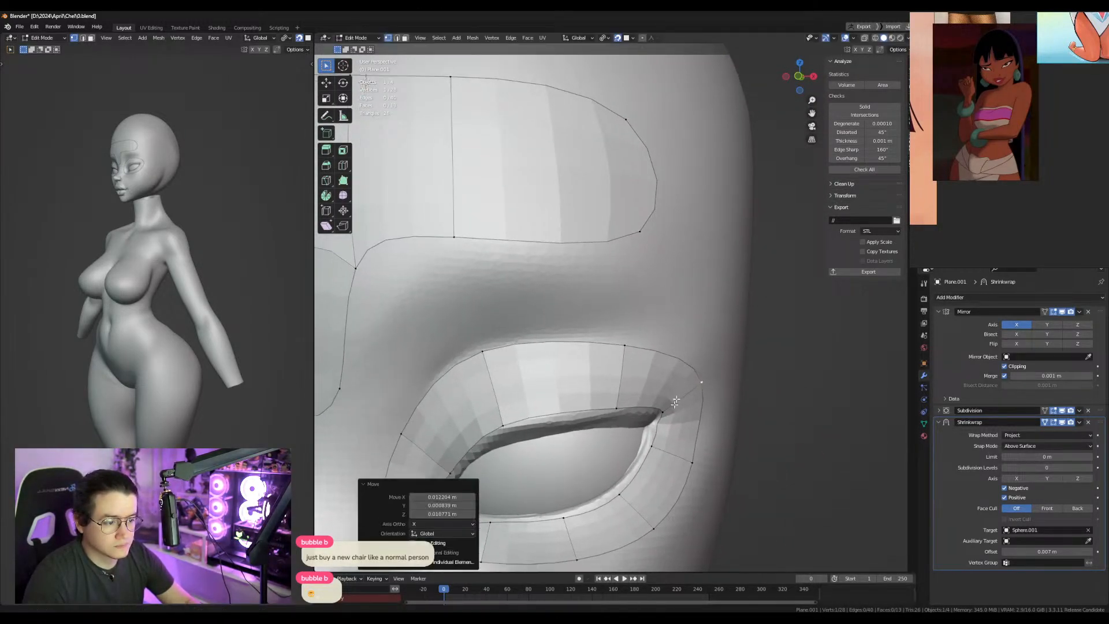
Nudge the eye ring's lower outline vertices below the inner corner of the eye.
{"action": "middle_click_drag", "start_coordinate": [673, 409], "coordinate": [712, 338], "text": "shift"}
{"action": "middle_click_drag", "start_coordinate": [572, 387], "coordinate": [663, 315], "text": "shift"}
{"action": "left_click", "coordinate": [597, 339]}
{"action": "key", "text": "g"}
{"action": "left_click", "coordinate": [595, 337]}
{"action": "left_click", "coordinate": [561, 348]}
{"action": "key", "text": "g"}
{"action": "left_click", "coordinate": [560, 351]}
{"action": "scroll", "coordinate": [600, 369], "scroll_direction": "down", "scroll_amount": 3}
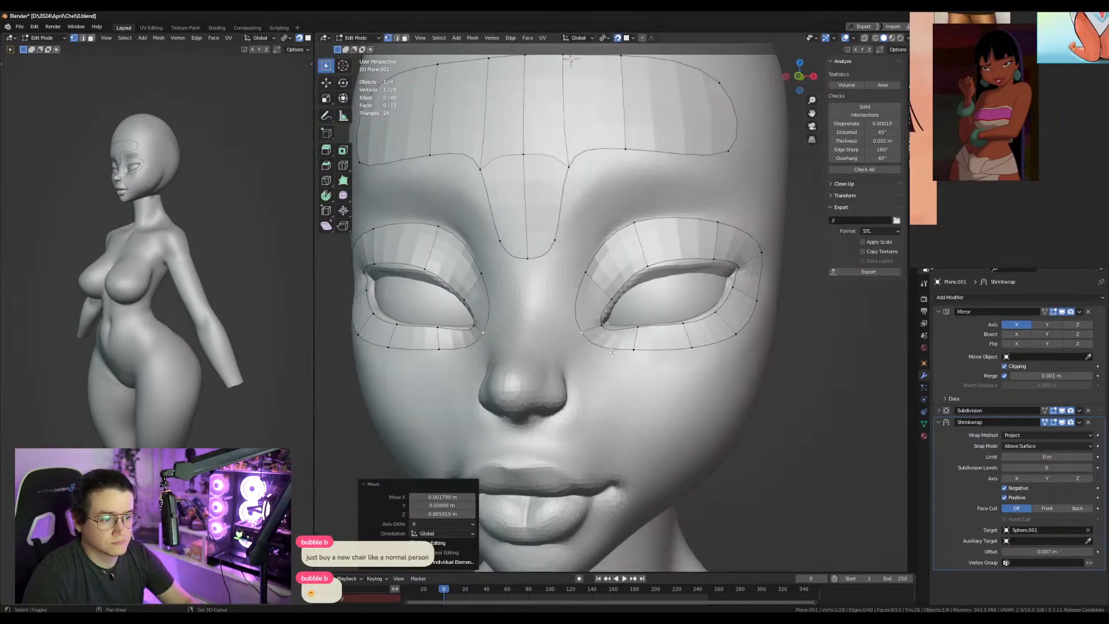
Extrude the eye ring's nose-side edge in two segments across the nose bridge to the mirror centre line.
{"action": "middle_click_drag", "start_coordinate": [600, 369], "coordinate": [671, 458], "text": "shift"}
{"action": "scroll", "coordinate": [669, 454], "scroll_direction": "up", "scroll_amount": 3}
{"action": "key", "text": "2"}
{"action": "left_click", "coordinate": [664, 446]}
{"action": "key", "text": "e"}
{"action": "left_click", "coordinate": [621, 446]}
{"action": "key", "text": "e"}
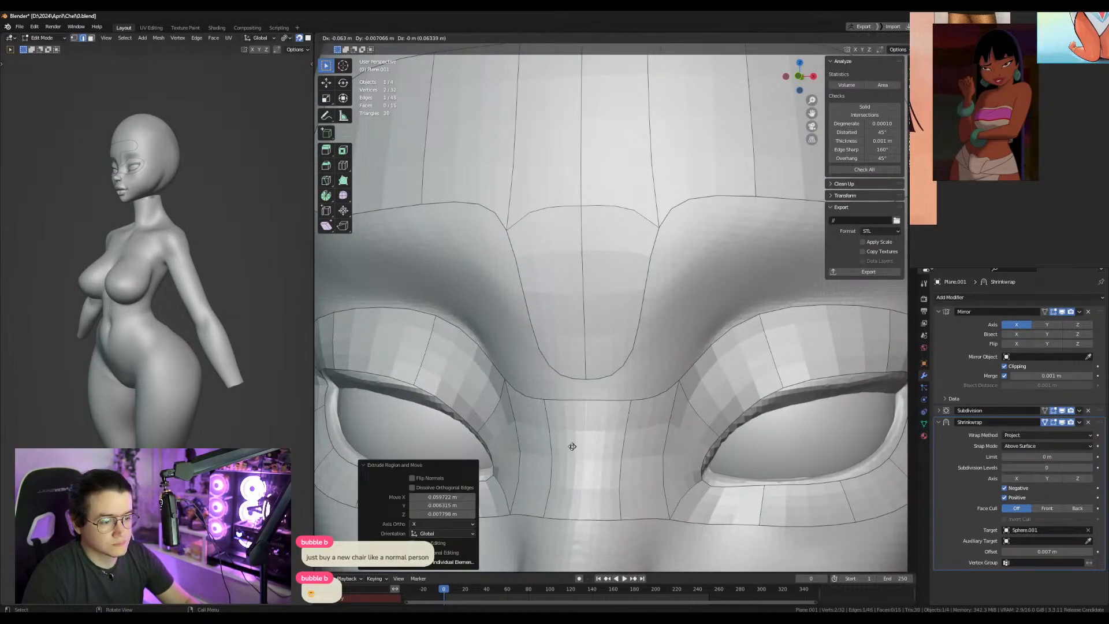
{"action": "left_click", "coordinate": [575, 446]}
{"action": "left_click", "coordinate": [623, 368]}
Merge the bottom vertices of the forehead's nose-bridge piece with the top vertices of the new bridge strip at their centers.
{"action": "key", "text": "1"}
{"action": "left_click", "coordinate": [630, 359]}
{"action": "left_click", "coordinate": [631, 398], "text": "shift"}
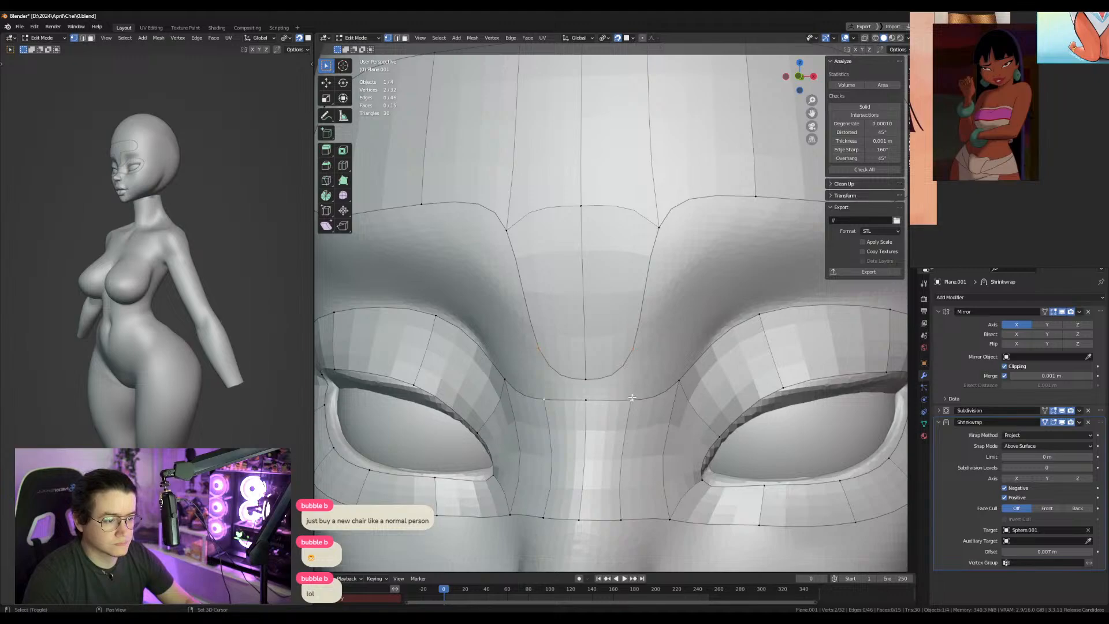
{"action": "key", "text": "m"}
{"action": "left_click", "coordinate": [634, 396]}
{"action": "left_click", "coordinate": [593, 390]}
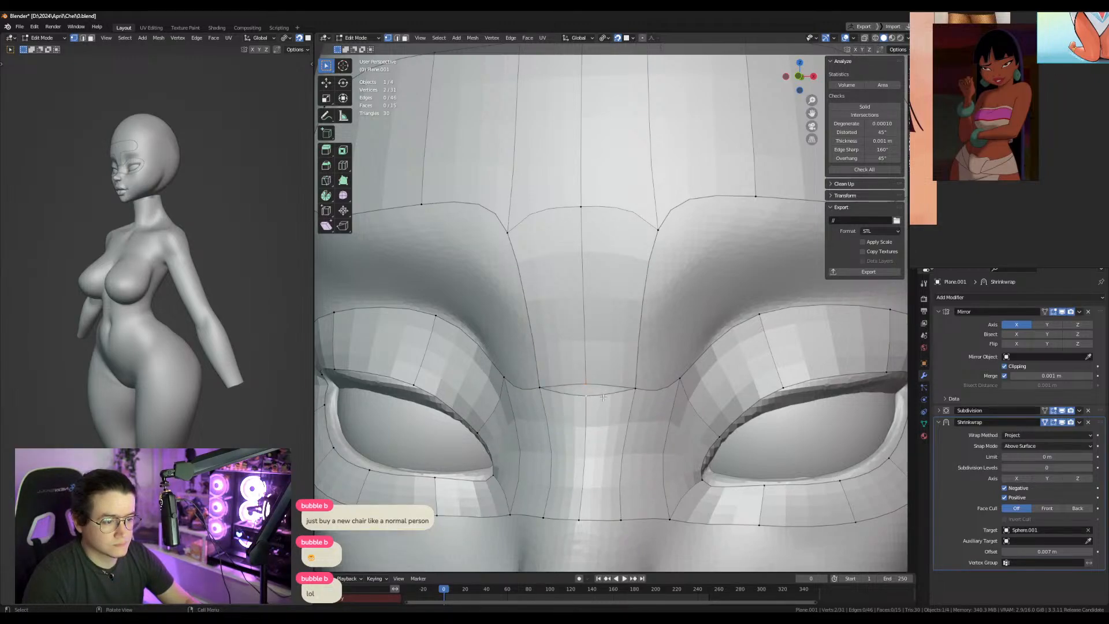
{"action": "key", "text": "m"}
{"action": "left_click", "coordinate": [607, 394]}
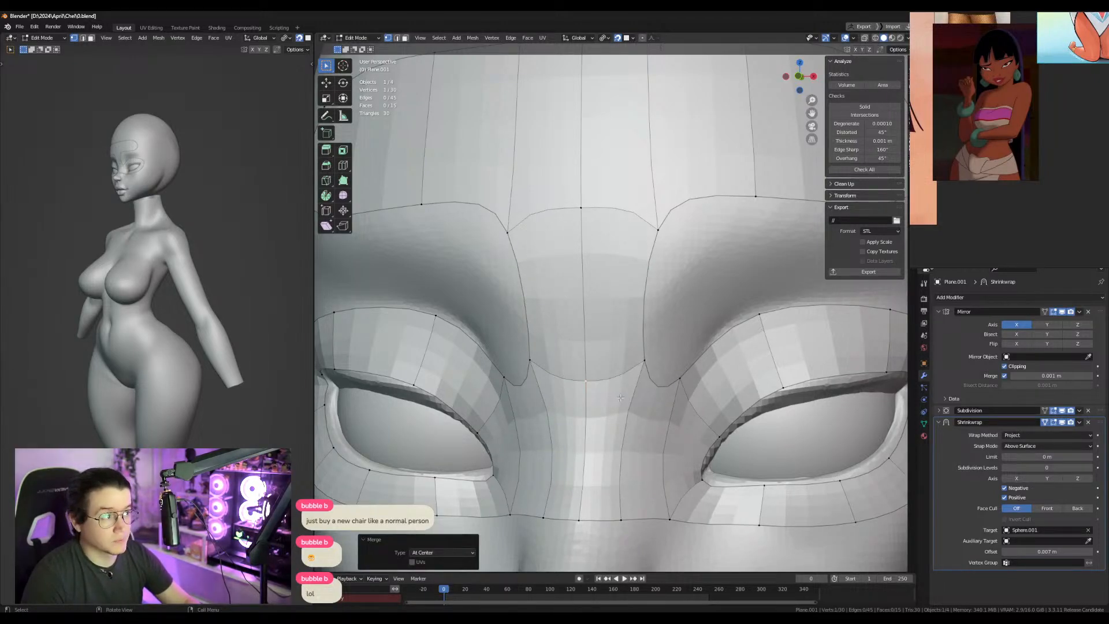
Fill a second row of faces around the eye ring, from the nose bridge over the upper eyelid and down past the outer corner.
{"action": "middle_click_drag", "start_coordinate": [674, 391], "coordinate": [631, 390]}
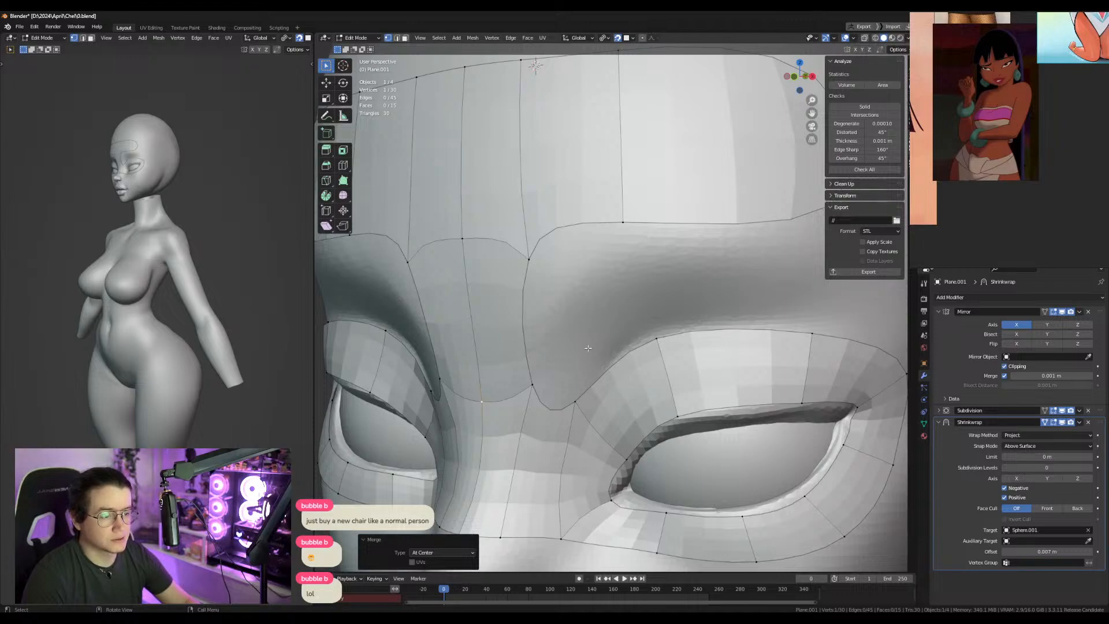
{"action": "left_click", "coordinate": [580, 406]}
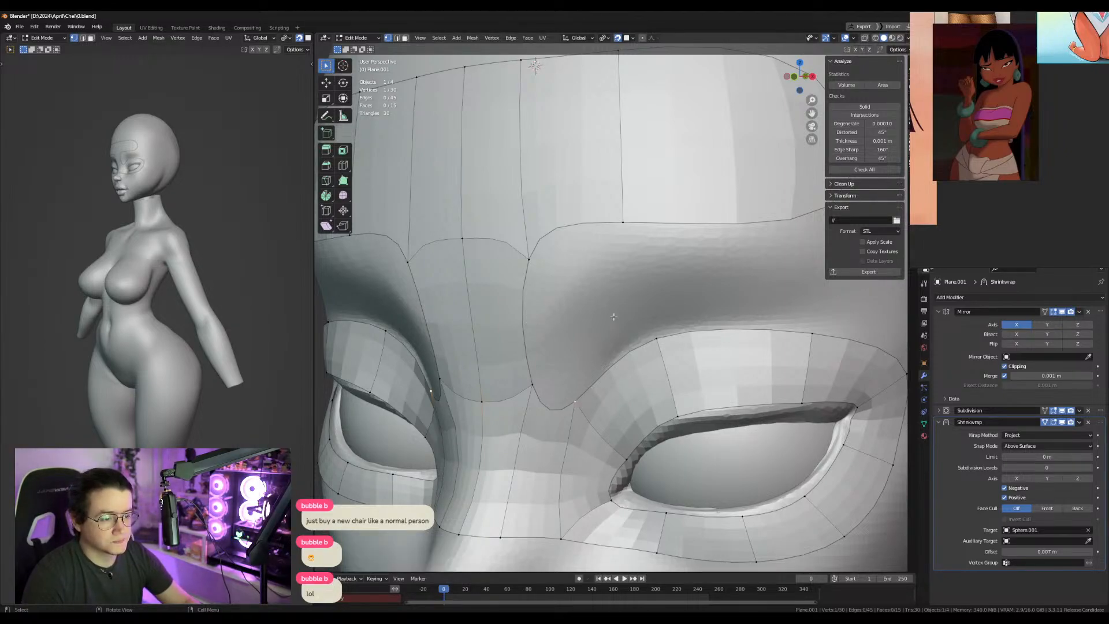
{"action": "key", "text": "f"}
{"action": "left_click", "coordinate": [640, 285]}
{"action": "left_click", "coordinate": [669, 315]}
{"action": "middle_click_drag", "start_coordinate": [774, 302], "coordinate": [565, 347], "text": "shift"}
{"action": "key", "text": "f"}
{"action": "left_click", "coordinate": [625, 324]}
{"action": "left_click", "coordinate": [601, 381]}
{"action": "key", "text": "f"}
{"action": "left_click", "coordinate": [720, 392]}
{"action": "key", "text": "f"}
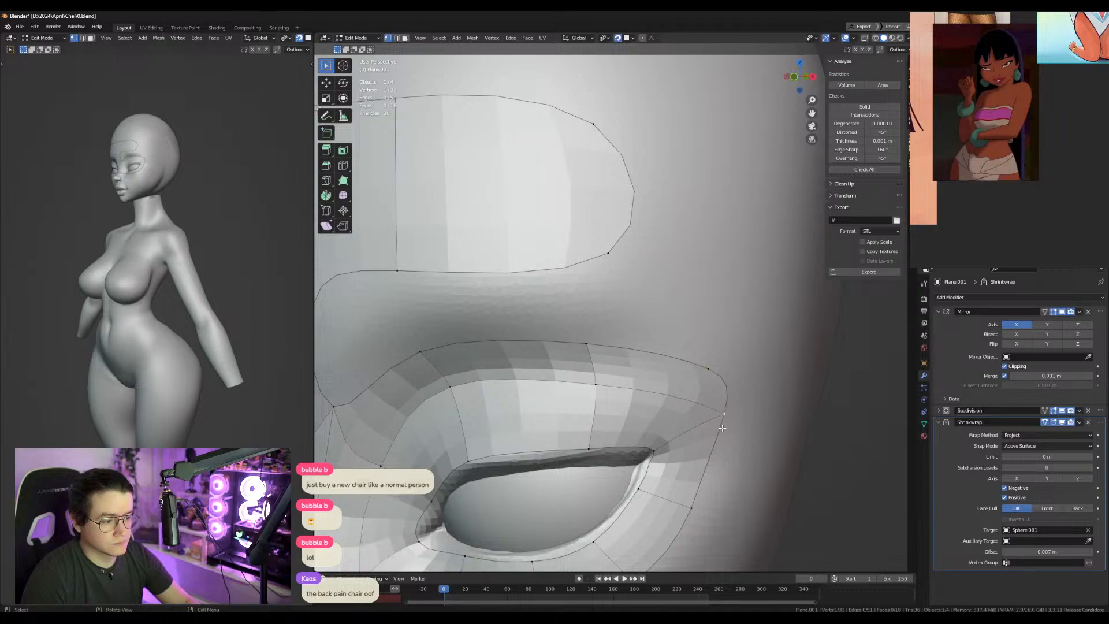
{"action": "left_click", "coordinate": [775, 488]}
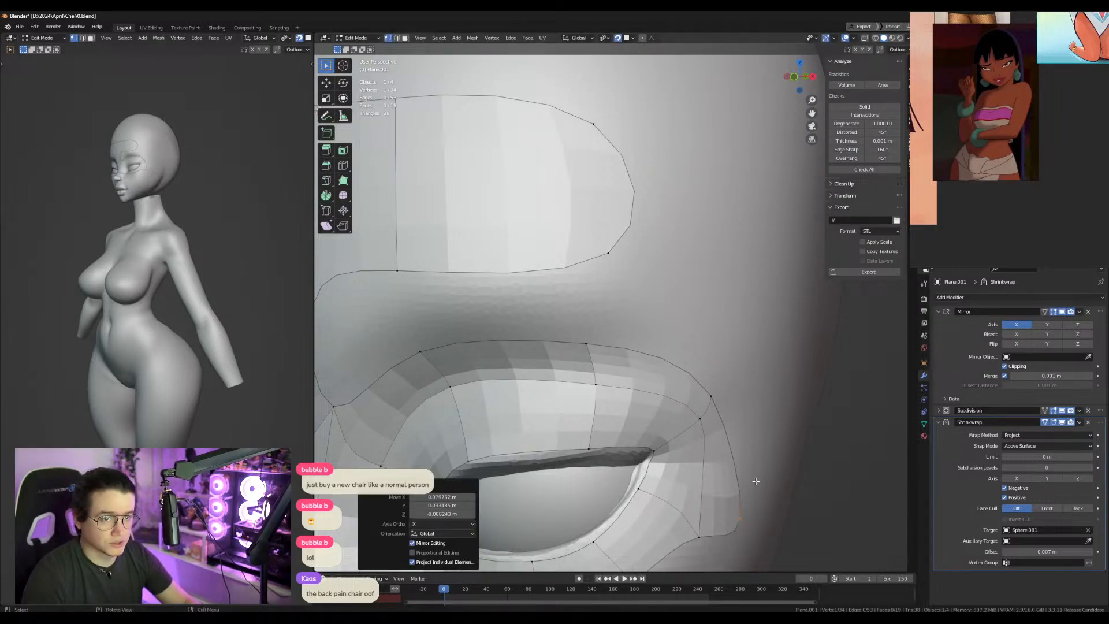
Continue the second row of faces beneath the eye, from the outer corner back to the side of the nose.
{"action": "middle_click_drag", "start_coordinate": [740, 422], "coordinate": [730, 367], "text": "shift"}
{"action": "left_click", "coordinate": [731, 354]}
{"action": "key", "text": "f"}
{"action": "left_click", "coordinate": [690, 405]}
{"action": "left_click", "coordinate": [665, 396]}
{"action": "key", "text": "f"}
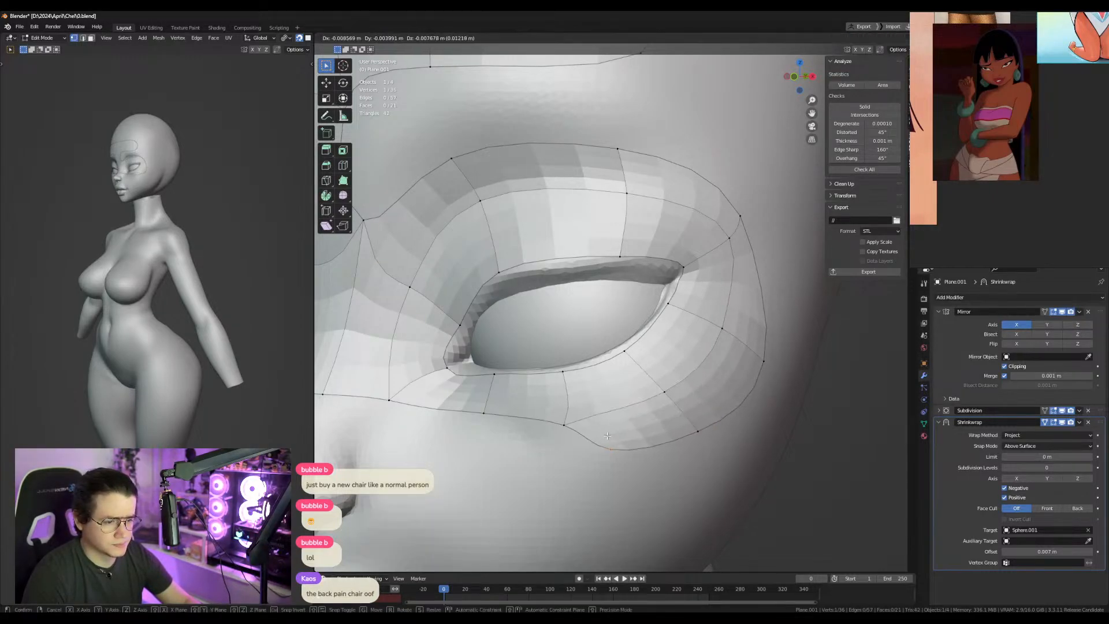
{"action": "left_click", "coordinate": [590, 440]}
{"action": "middle_click_drag", "start_coordinate": [590, 440], "coordinate": [705, 413], "text": "shift"}
{"action": "key", "text": "f"}
{"action": "left_click", "coordinate": [631, 421]}
{"action": "key", "text": "f"}
{"action": "left_click", "coordinate": [524, 400]}
{"action": "middle_click_drag", "start_coordinate": [524, 400], "coordinate": [537, 396]}
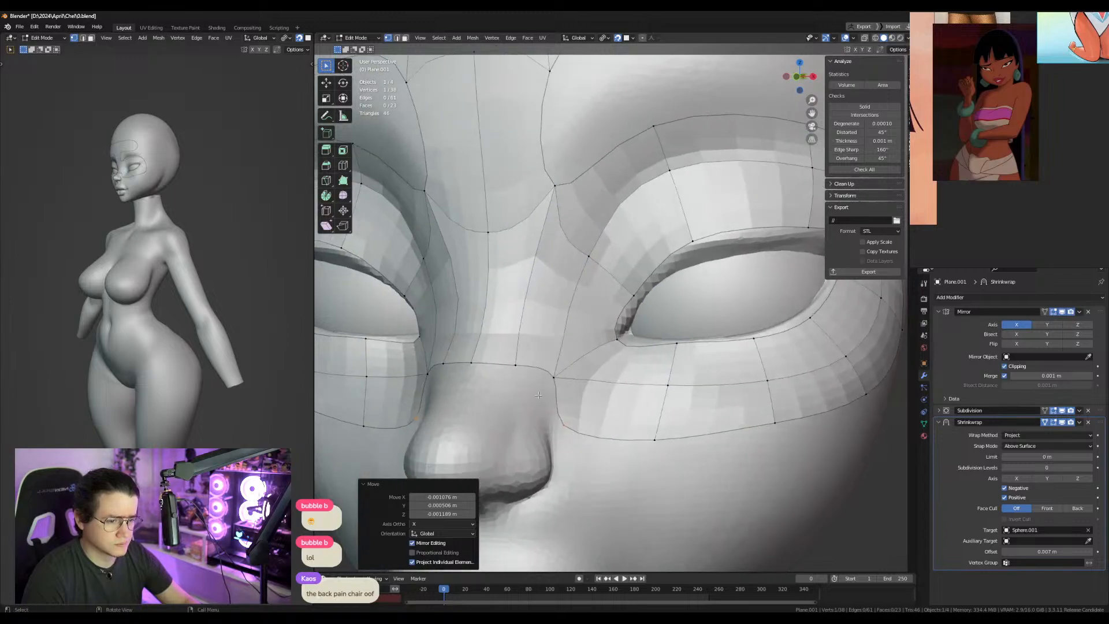
Fill two faces across the nose bridge just above the nose tip and pull their lower vertices onto the nose.
{"action": "left_click", "coordinate": [552, 379]}
{"action": "key", "text": "f"}
{"action": "left_click", "coordinate": [530, 404]}
{"action": "left_click", "coordinate": [513, 359]}
{"action": "key", "text": "f"}
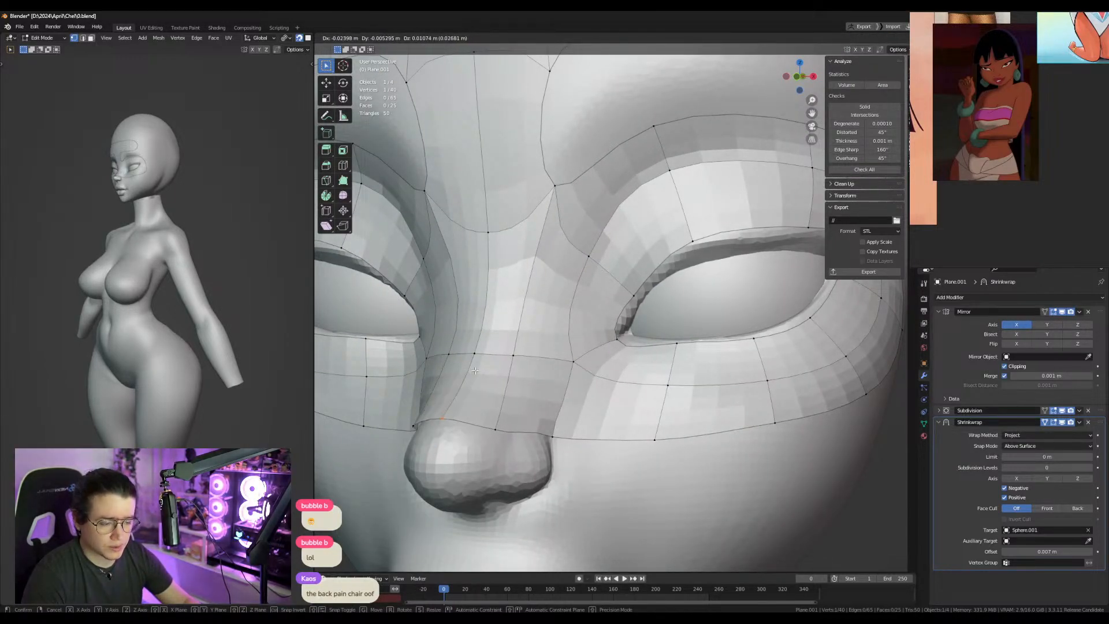
{"action": "left_click", "coordinate": [477, 370]}
{"action": "left_click", "coordinate": [498, 429]}
{"action": "key", "text": "g"}
{"action": "left_click", "coordinate": [500, 403]}
{"action": "middle_click_drag", "start_coordinate": [504, 404], "coordinate": [543, 402]}
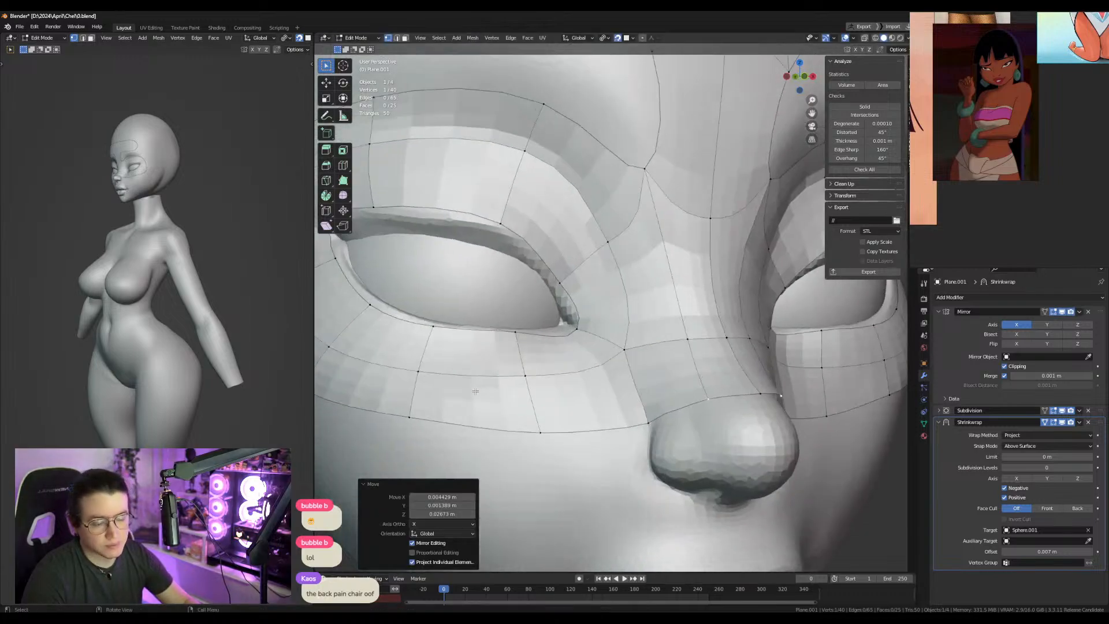
{"action": "middle_click_drag", "start_coordinate": [758, 406], "coordinate": [722, 427]}
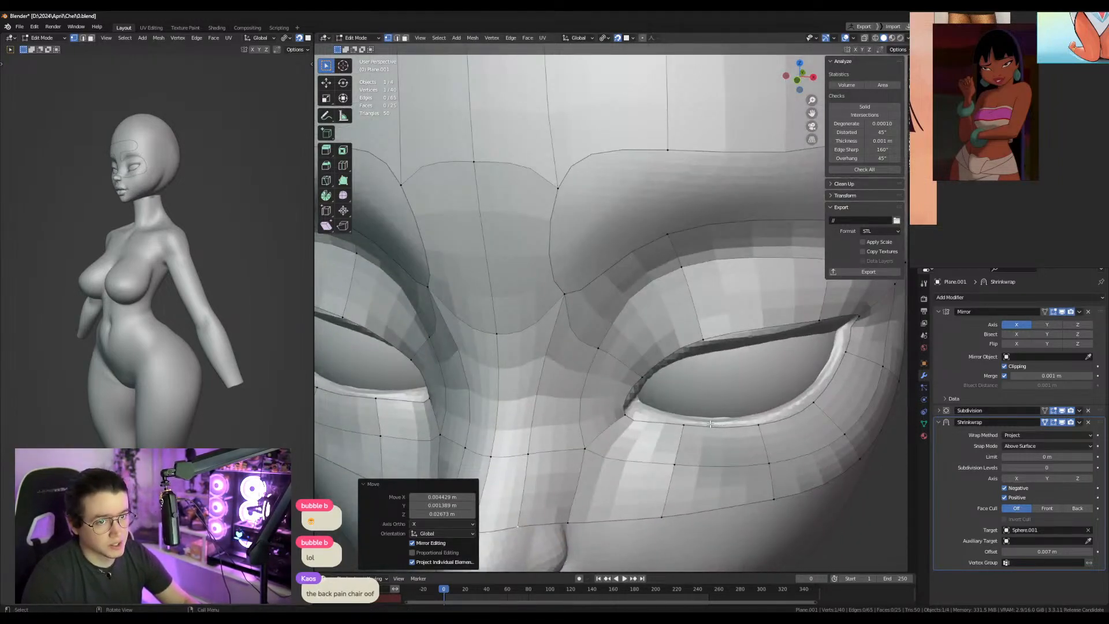
Even out the vertices along the nose bridge's lower edge, from near the centre line to the side of the nose.
{"action": "middle_click_drag", "start_coordinate": [610, 436], "coordinate": [628, 444]}
{"action": "left_click", "coordinate": [599, 507]}
{"action": "key", "text": "g"}
{"action": "left_click", "coordinate": [600, 490]}
{"action": "left_click", "coordinate": [638, 498]}
{"action": "key", "text": "g"}
{"action": "left_click", "coordinate": [642, 483]}
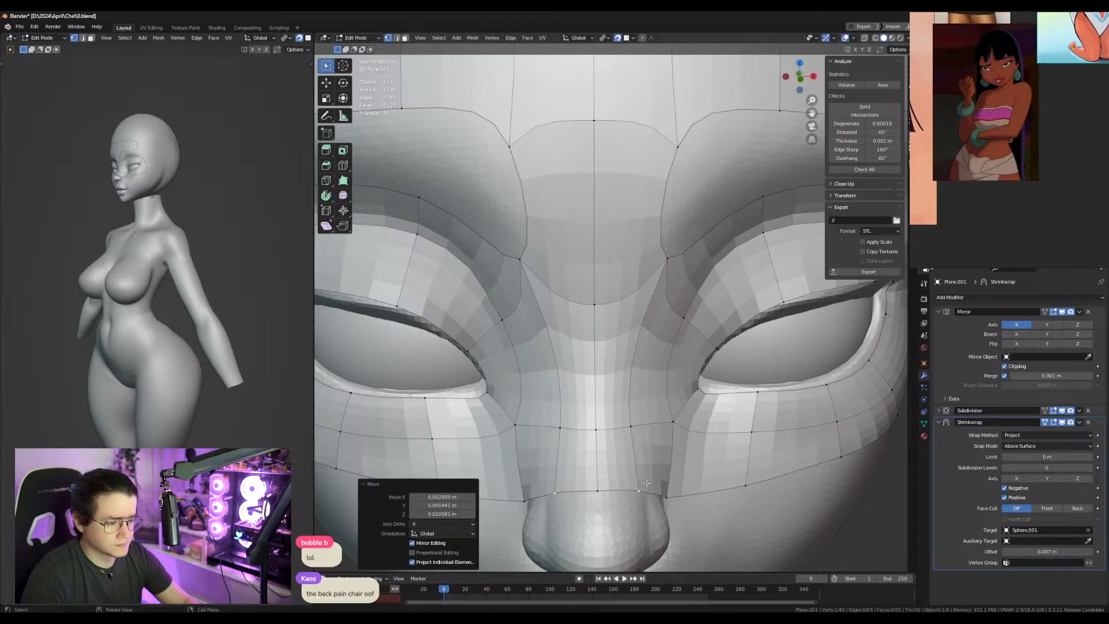
{"action": "middle_click_drag", "start_coordinate": [642, 483], "coordinate": [552, 412]}
{"action": "left_click", "coordinate": [552, 389]}
{"action": "key", "text": "g"}
{"action": "left_click", "coordinate": [553, 389]}
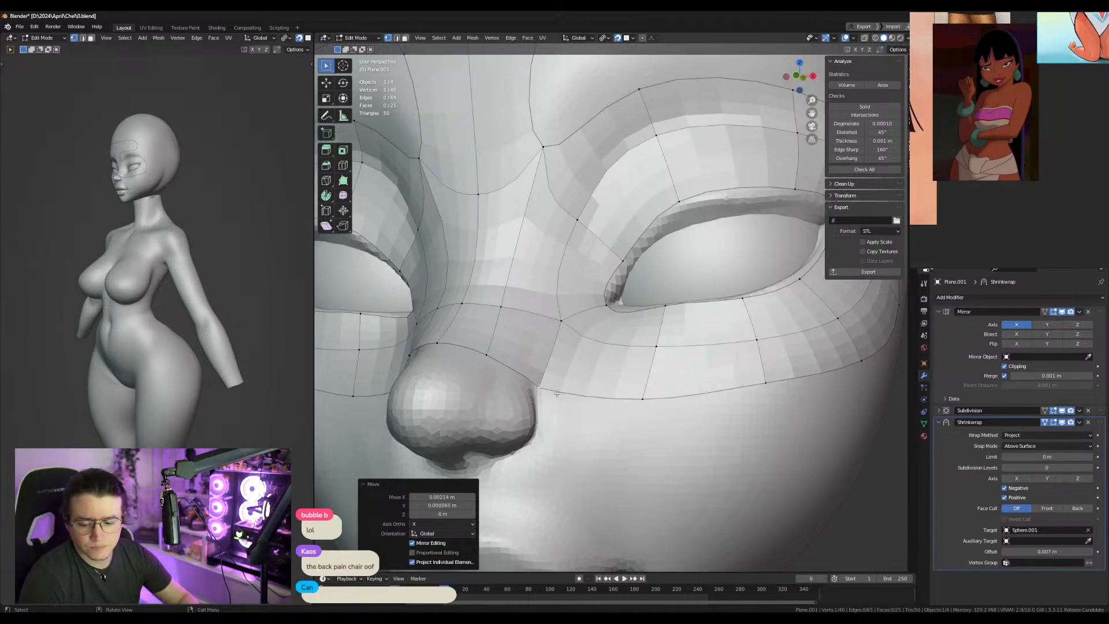
Fill the remaining gap between the forehead piece and the row of faces above the eye.
{"action": "middle_click_drag", "start_coordinate": [495, 227], "coordinate": [543, 323]}
{"action": "scroll", "coordinate": [546, 231], "scroll_direction": "down", "scroll_amount": 1}
{"action": "scroll", "coordinate": [555, 300], "scroll_direction": "up", "scroll_amount": 1}
{"action": "middle_click_drag", "start_coordinate": [572, 288], "coordinate": [546, 297]}
{"action": "key", "text": "2"}
{"action": "left_click", "coordinate": [547, 298]}
{"action": "key", "text": "f"}
{"action": "mouse_move", "coordinate": [636, 267]}
{"action": "middle_mouse_down"}
{"action": "mouse_move", "coordinate": [572, 262]}
{"action": "mouse_move", "coordinate": [618, 274]}
{"action": "middle_mouse_up"}
{"action": "key", "text": "f"}
Extrude the nose bridge's central lower edge in two segments down over the nose tip.
{"action": "scroll", "coordinate": [601, 312], "scroll_direction": "down", "scroll_amount": 3}
{"action": "middle_click_drag", "start_coordinate": [595, 322], "coordinate": [621, 243]}
{"action": "scroll", "coordinate": [590, 320], "scroll_direction": "up", "scroll_amount": 4}
{"action": "left_click", "coordinate": [624, 277]}
{"action": "key", "text": "e"}
{"action": "left_click", "coordinate": [614, 315]}
{"action": "key", "text": "e"}
{"action": "left_click", "coordinate": [625, 230]}
Continue extruding the central nose strip around the underside of the nose and down onto the philtrum.
{"action": "middle_click_drag", "start_coordinate": [647, 190], "coordinate": [624, 243]}
{"action": "key", "text": "e"}
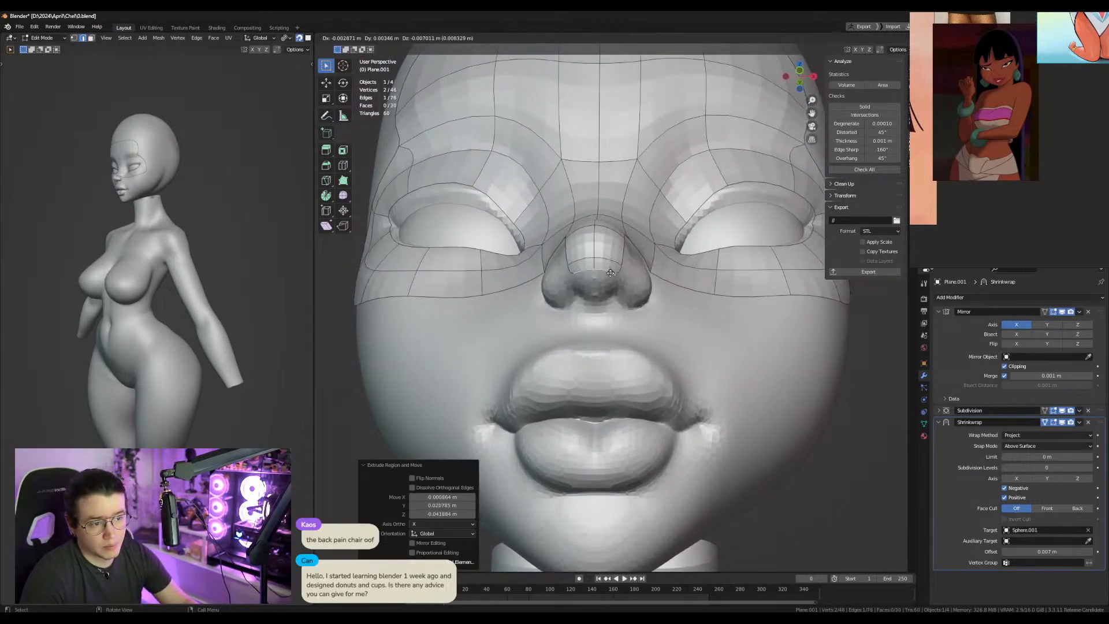
{"action": "left_click", "coordinate": [612, 291]}
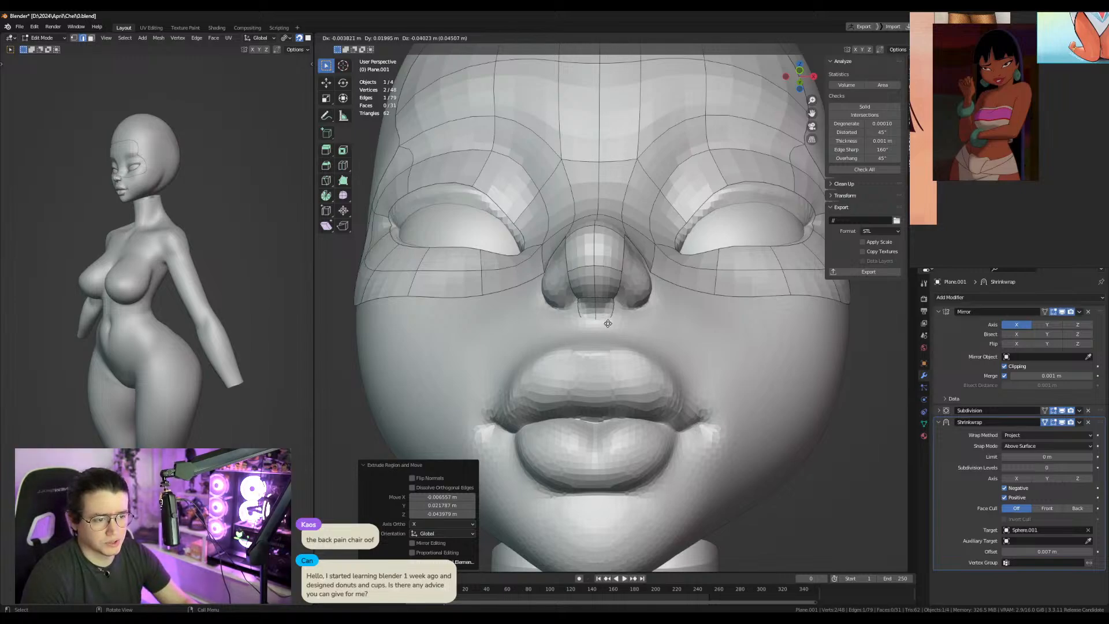
{"action": "left_click", "coordinate": [606, 312]}
{"action": "key", "text": "e"}
{"action": "left_click", "coordinate": [607, 343]}
Move the philtrum strip's upper vertices closer to the base of the nose.
{"action": "middle_click_drag", "start_coordinate": [607, 343], "coordinate": [572, 370]}
{"action": "left_click", "coordinate": [515, 411]}
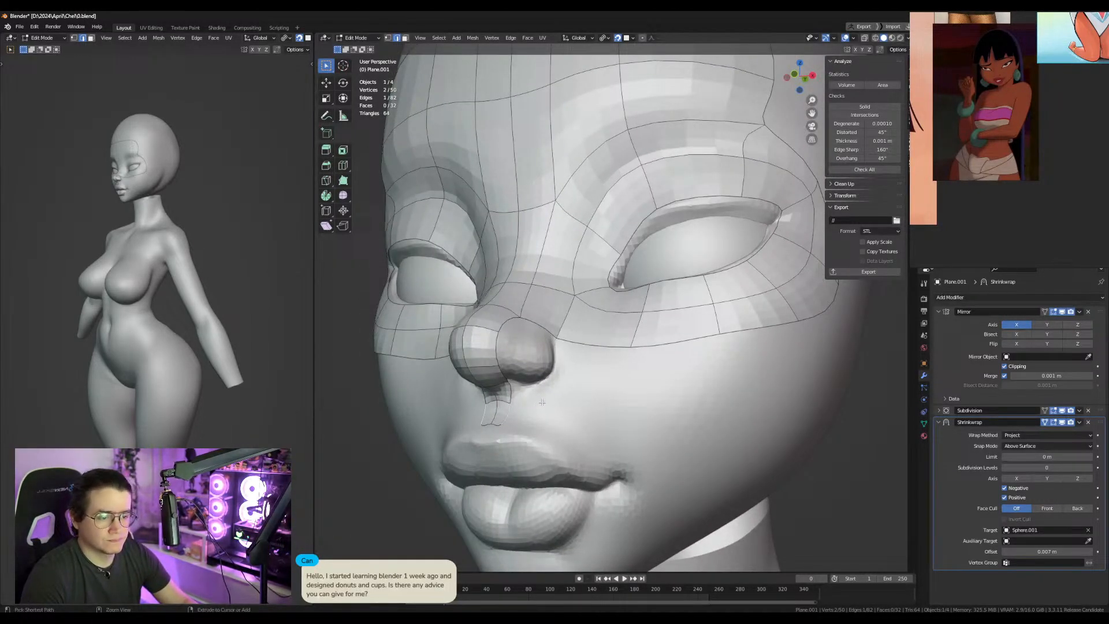
{"action": "key", "text": "1"}
{"action": "left_click", "coordinate": [513, 404]}
{"action": "key", "text": "g"}
{"action": "left_click", "coordinate": [515, 398]}
{"action": "left_click", "coordinate": [500, 401]}
{"action": "key", "text": "g"}
{"action": "left_click", "coordinate": [501, 399]}
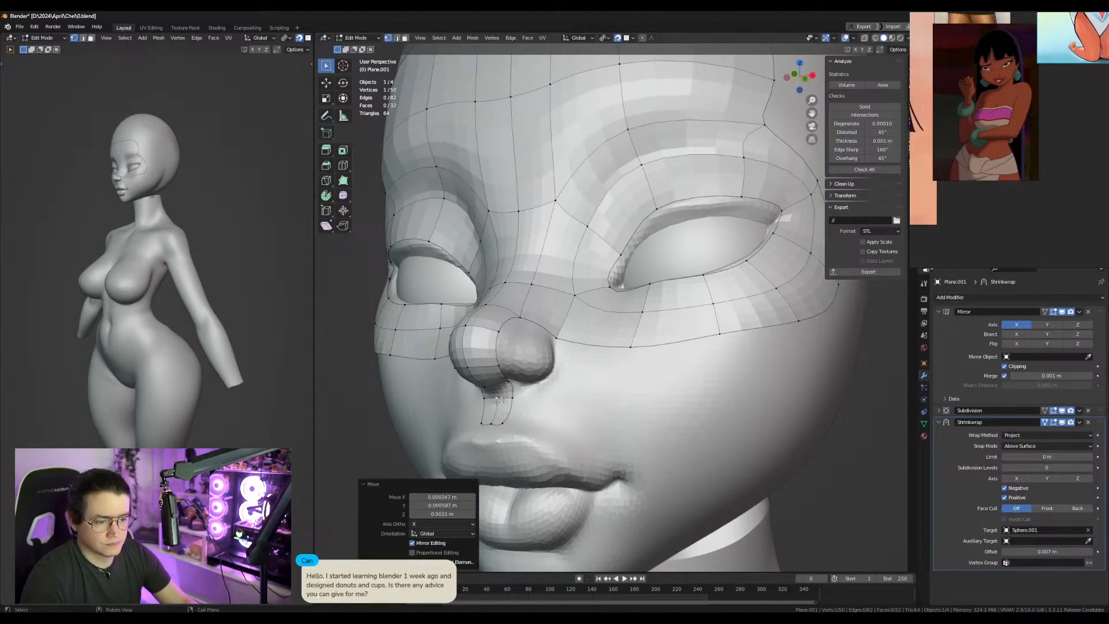
Extrude the philtrum strip's side edge outward beneath the nostril and shift the eye ring's corner vertex beside the nose upward.
{"action": "key", "text": "2"}
{"action": "left_click", "coordinate": [510, 409]}
{"action": "key", "text": "e"}
{"action": "left_click", "coordinate": [548, 392]}
{"action": "middle_click_drag", "start_coordinate": [548, 384], "coordinate": [533, 388]}
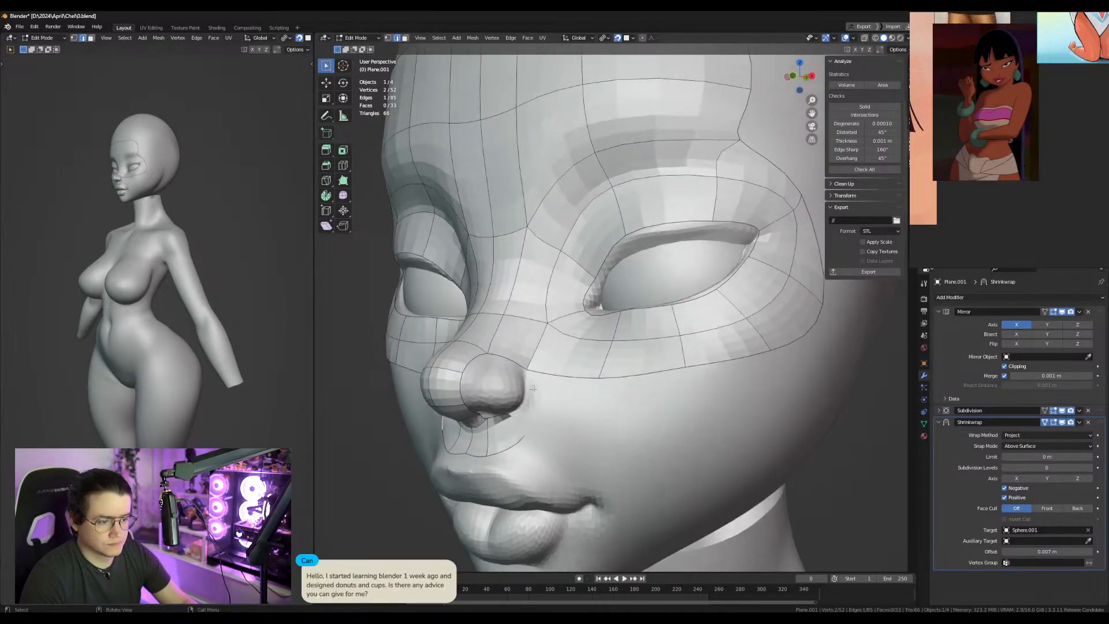
{"action": "key", "text": "1"}
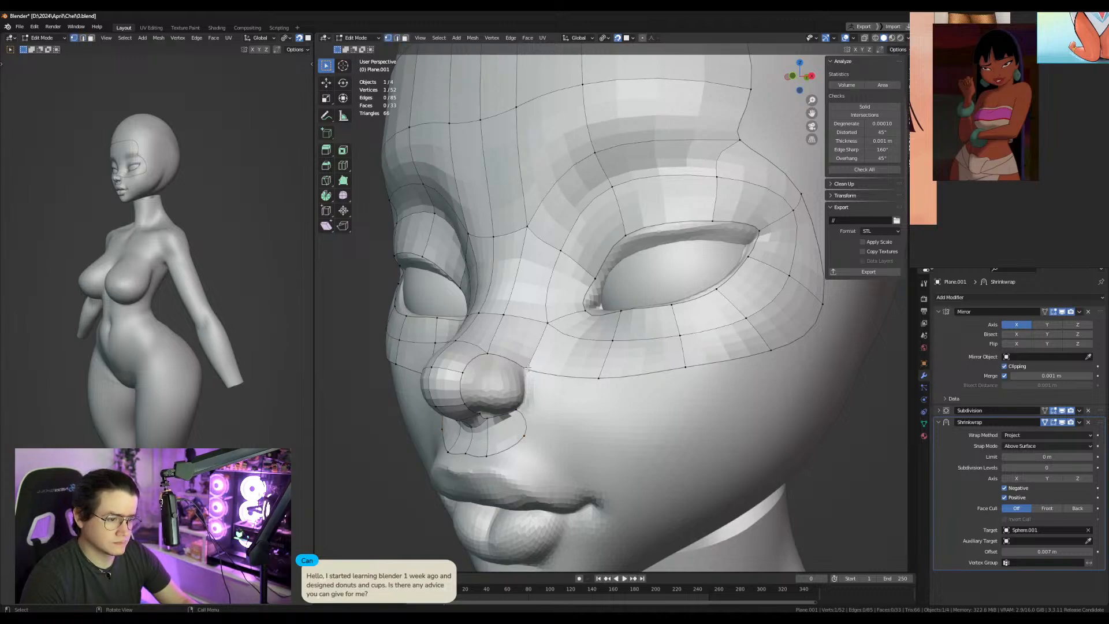
{"action": "left_click", "coordinate": [526, 371]}
{"action": "key", "text": "g"}
{"action": "left_click", "coordinate": [524, 351]}
Add a loop cut through the outer row of faces around the eye and fill the gap beside the nostril.
{"action": "key", "text": "ctrl+r"}
{"action": "left_click", "coordinate": [524, 351]}
{"action": "right_click", "coordinate": [524, 351]}
{"action": "right_click", "coordinate": [525, 351]}
{"action": "key", "text": "2"}
{"action": "left_click", "coordinate": [527, 417]}
{"action": "key", "text": "f"}
Reposition the inner and outer vertices of the face beside the nostril to follow the nose's crease.
{"action": "left_click", "coordinate": [513, 405]}
{"action": "key", "text": "g"}
{"action": "left_click", "coordinate": [522, 403]}
{"action": "middle_click_drag", "start_coordinate": [522, 403], "coordinate": [544, 354]}
{"action": "left_click", "coordinate": [553, 374]}
{"action": "key", "text": "g"}
{"action": "left_click", "coordinate": [555, 370]}
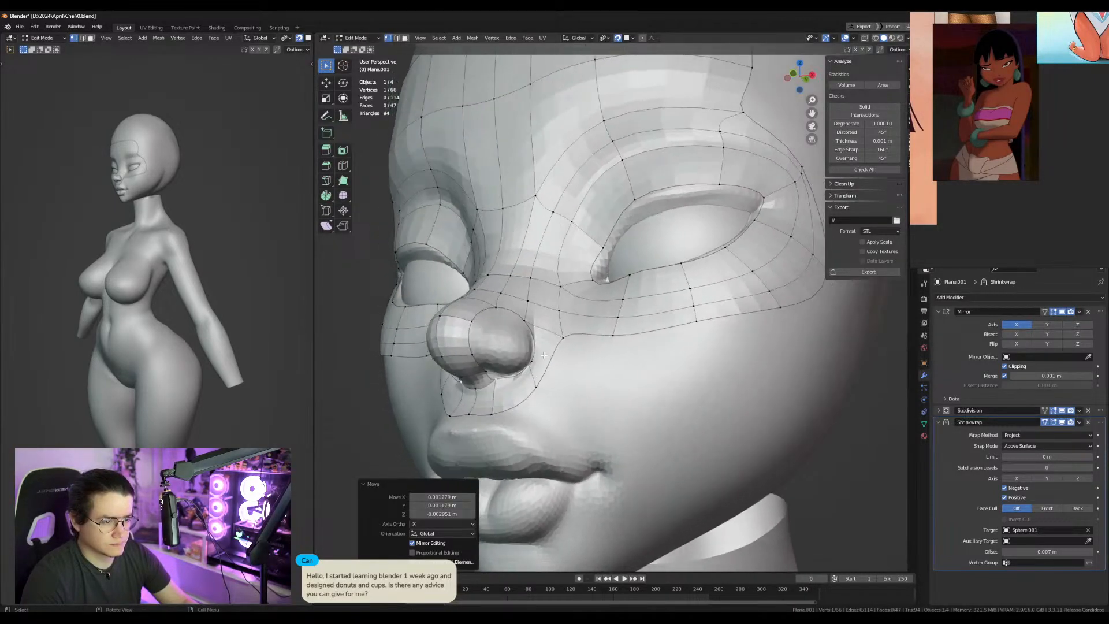
Adjust the vertices of the ring beneath the nostril and the vertex on the underside of the nose tip.
{"action": "left_click", "coordinate": [537, 386]}
{"action": "key", "text": "g"}
{"action": "left_click", "coordinate": [557, 372]}
{"action": "left_click", "coordinate": [533, 363]}
{"action": "key", "text": "g"}
{"action": "left_click", "coordinate": [530, 368]}
{"action": "middle_click_drag", "start_coordinate": [529, 368], "coordinate": [527, 279]}
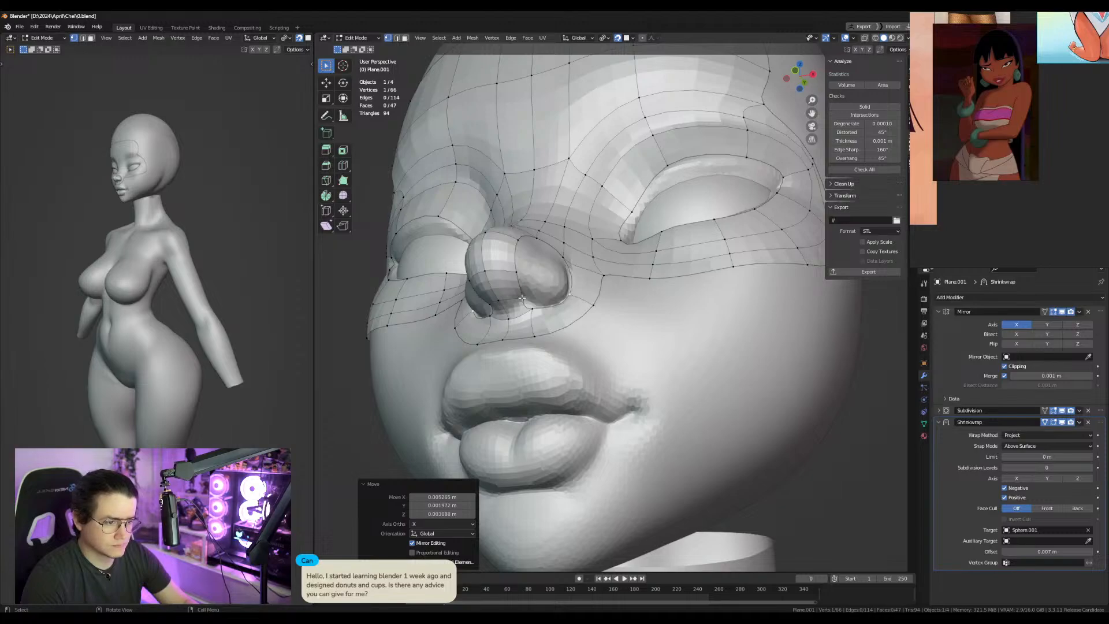
{"action": "left_click", "coordinate": [522, 298]}
{"action": "key", "text": "g"}
{"action": "left_click", "coordinate": [519, 296]}
Extrude the nose tip's side edge outward over the nostril wing and add a loop cut beside it.
{"action": "key", "text": "2"}
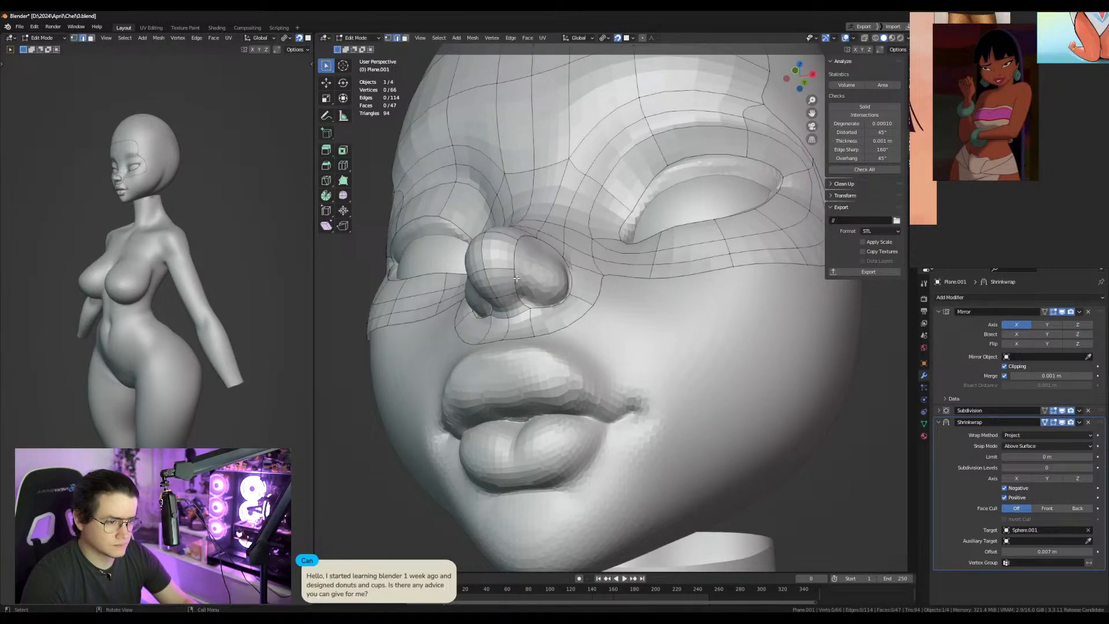
{"action": "left_click", "coordinate": [516, 280]}
{"action": "key", "text": "e"}
{"action": "left_click", "coordinate": [540, 278]}
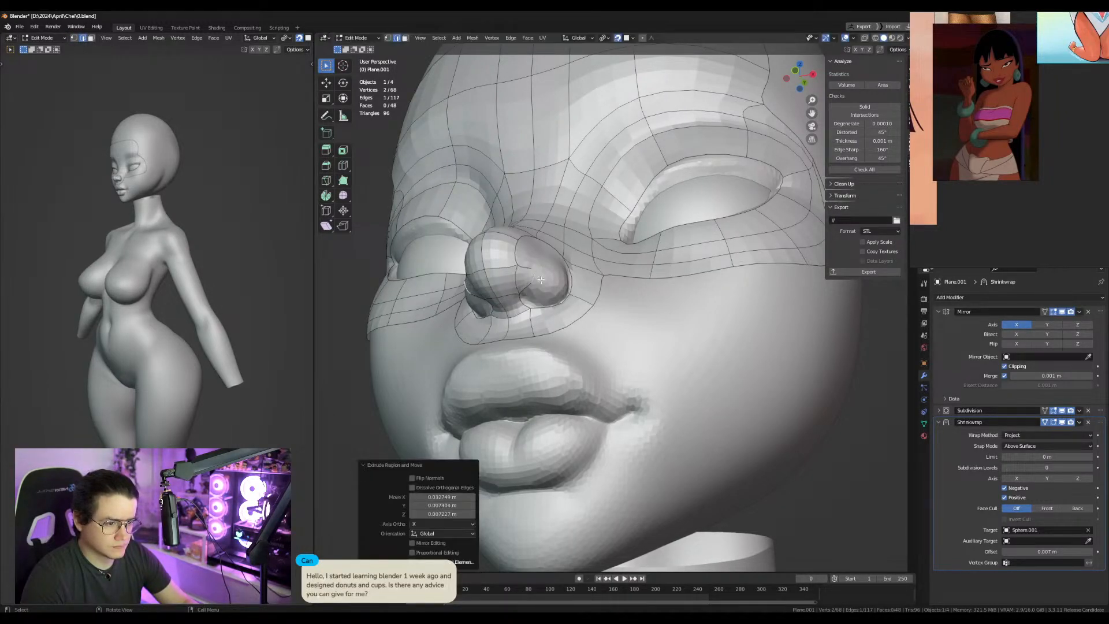
{"action": "key", "text": "ctrl+r"}
{"action": "left_click", "coordinate": [560, 311]}
{"action": "right_click", "coordinate": [559, 312]}
Fill the remaining faces between the nostril wing, the underside of the nose and the surrounding ring.
{"action": "left_click", "coordinate": [562, 299], "text": "shift"}
{"action": "key", "text": "f"}
{"action": "left_click", "coordinate": [553, 308]}
{"action": "key", "text": "f"}
{"action": "middle_click_drag", "start_coordinate": [549, 312], "coordinate": [527, 361]}
{"action": "key", "text": "f"}
Adjust the outer vertex of the face ring around the nostril.
{"action": "middle_click_drag", "start_coordinate": [516, 365], "coordinate": [576, 326]}
{"action": "key", "text": "1"}
{"action": "left_click", "coordinate": [573, 376]}
{"action": "key", "text": "g"}
{"action": "left_click", "coordinate": [569, 375]}
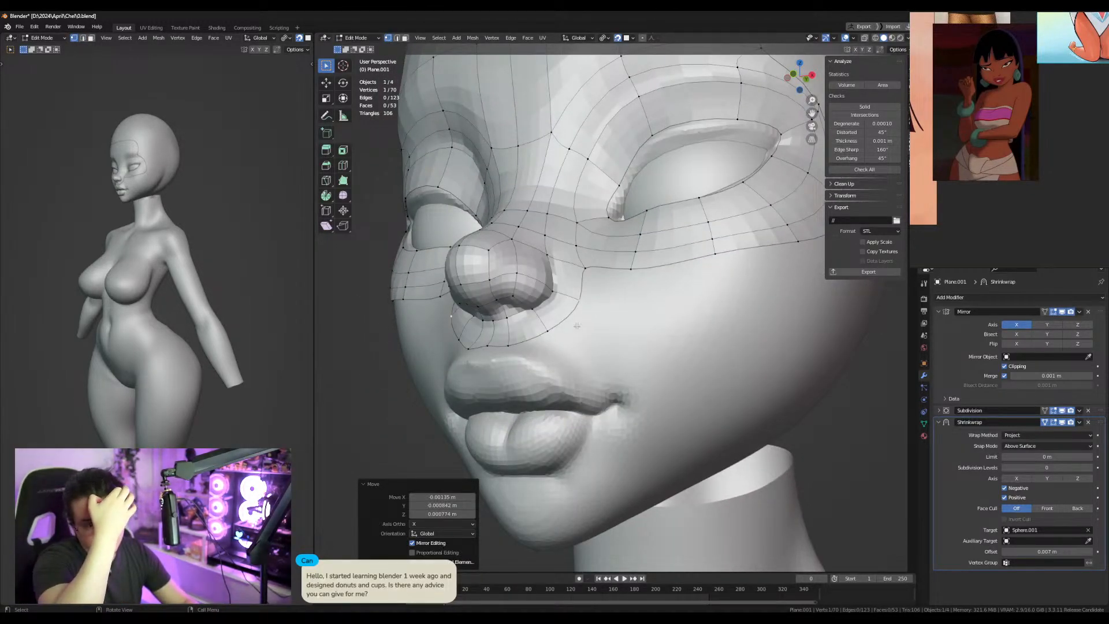
{"action": "left_click", "coordinate": [577, 325]}
{"action": "key", "text": "2"}
{"action": "left_click", "coordinate": [576, 323]}
{"action": "middle_click_drag", "start_coordinate": [580, 334], "coordinate": [621, 339]}
Smooth the lower edge of the ring beneath the nose by moving its vertices beside the philtrum and below the nostril.
{"action": "key", "text": "1"}
{"action": "left_click", "coordinate": [568, 358]}
{"action": "key", "text": "g"}
{"action": "left_click", "coordinate": [558, 359]}
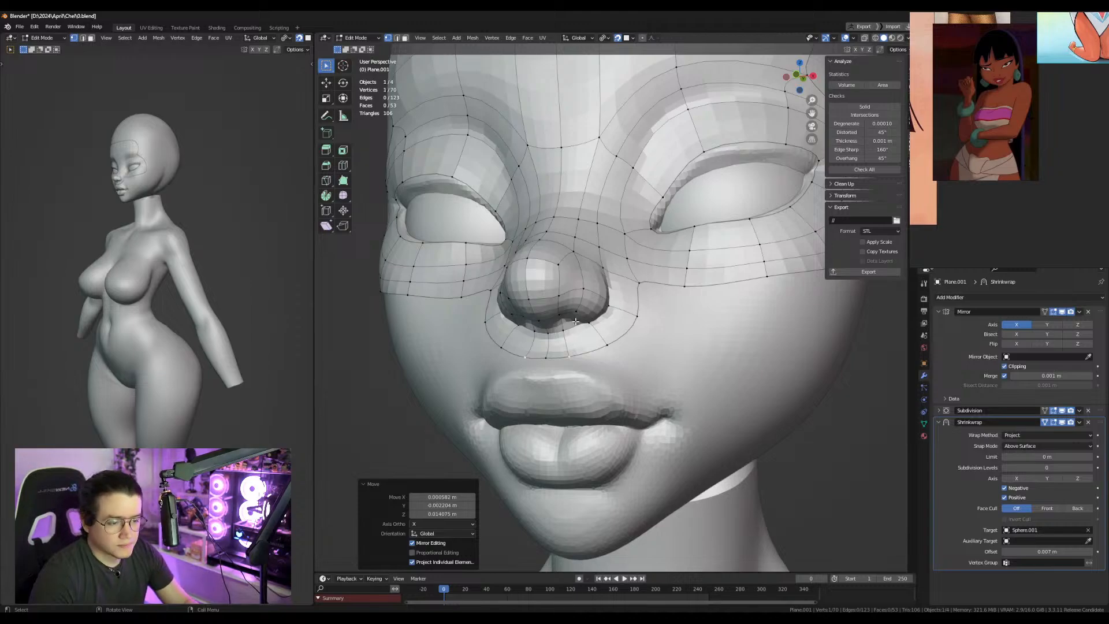
{"action": "middle_click_drag", "start_coordinate": [574, 348], "coordinate": [640, 361]}
{"action": "key", "text": "g"}
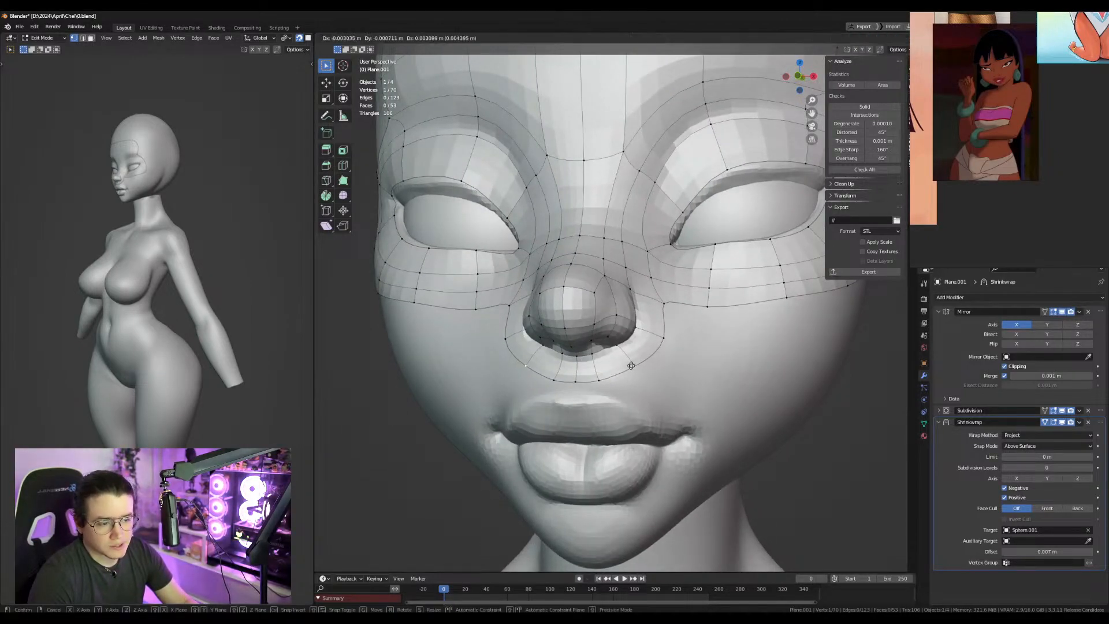
{"action": "left_click", "coordinate": [629, 365]}
{"action": "middle_click_drag", "start_coordinate": [629, 365], "coordinate": [539, 365]}
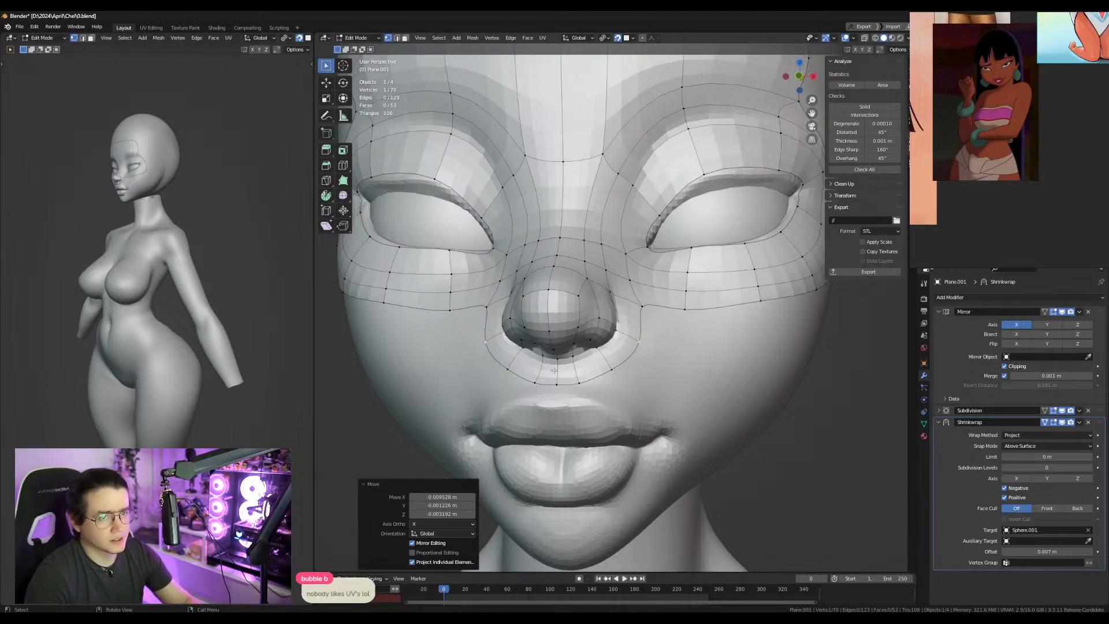
Duplicate the central face beneath the nose and place the copy on the middle of the lower lip.
{"action": "middle_click_drag", "start_coordinate": [610, 377], "coordinate": [586, 372]}
{"action": "key", "text": "3"}
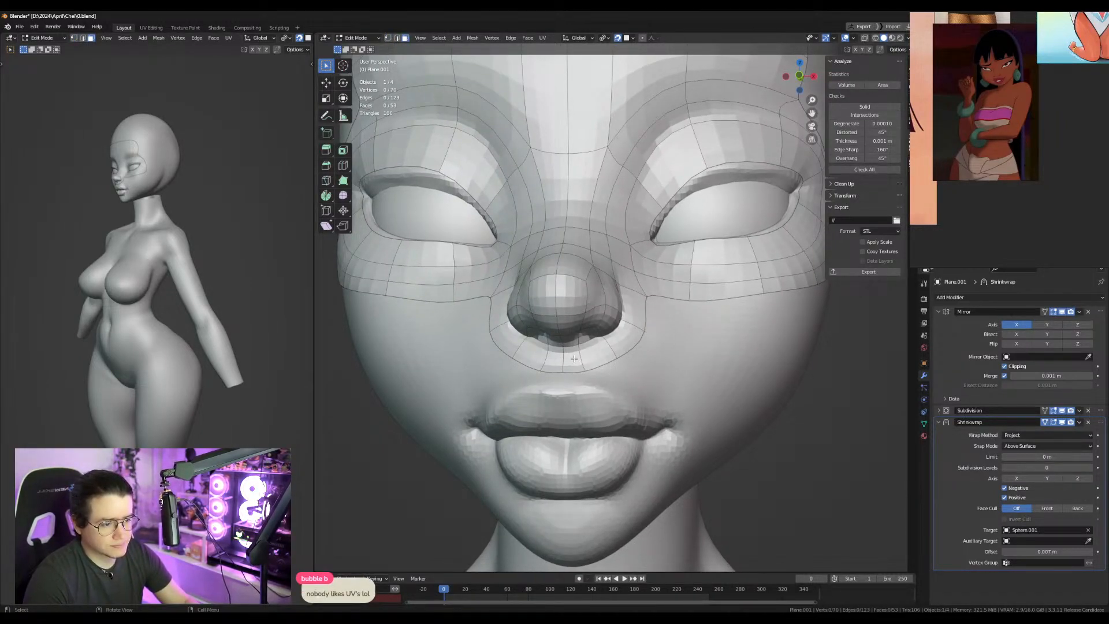
{"action": "left_click", "coordinate": [572, 357]}
{"action": "key", "text": "shift+d"}
{"action": "left_click", "coordinate": [586, 433]}
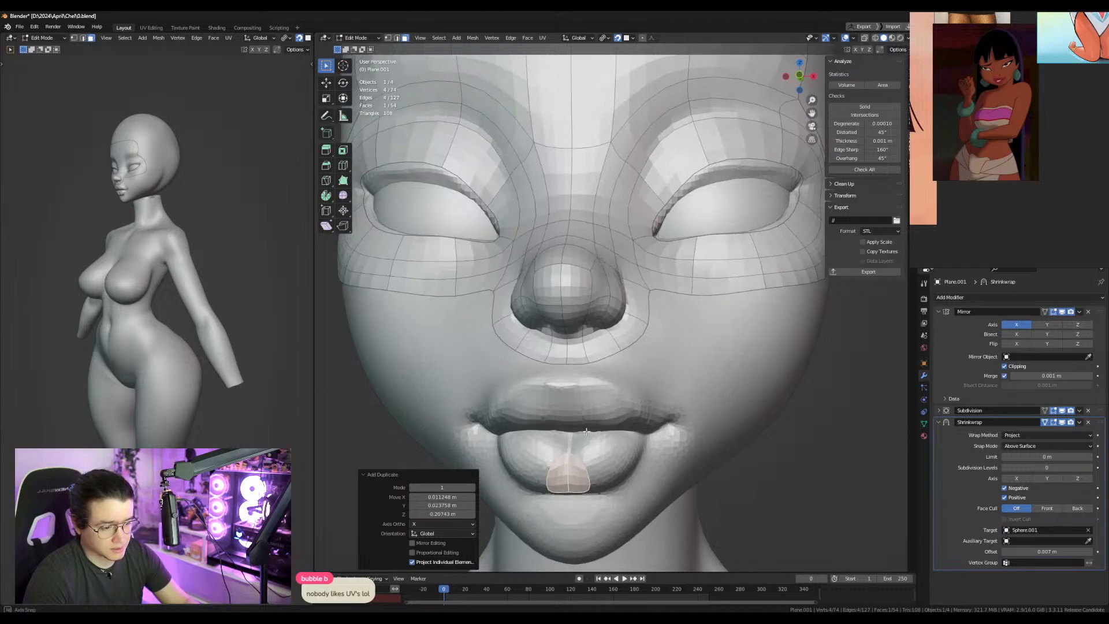
{"action": "middle_click_drag", "start_coordinate": [586, 434], "coordinate": [591, 413]}
Move the duplicated face's vertices to fit the upper and lower contour of the lower lip's centre.
{"action": "key", "text": "1"}
{"action": "left_click", "coordinate": [579, 412]}
{"action": "key", "text": "g"}
{"action": "left_click", "coordinate": [578, 421]}
{"action": "left_click", "coordinate": [598, 422]}
{"action": "key", "text": "g"}
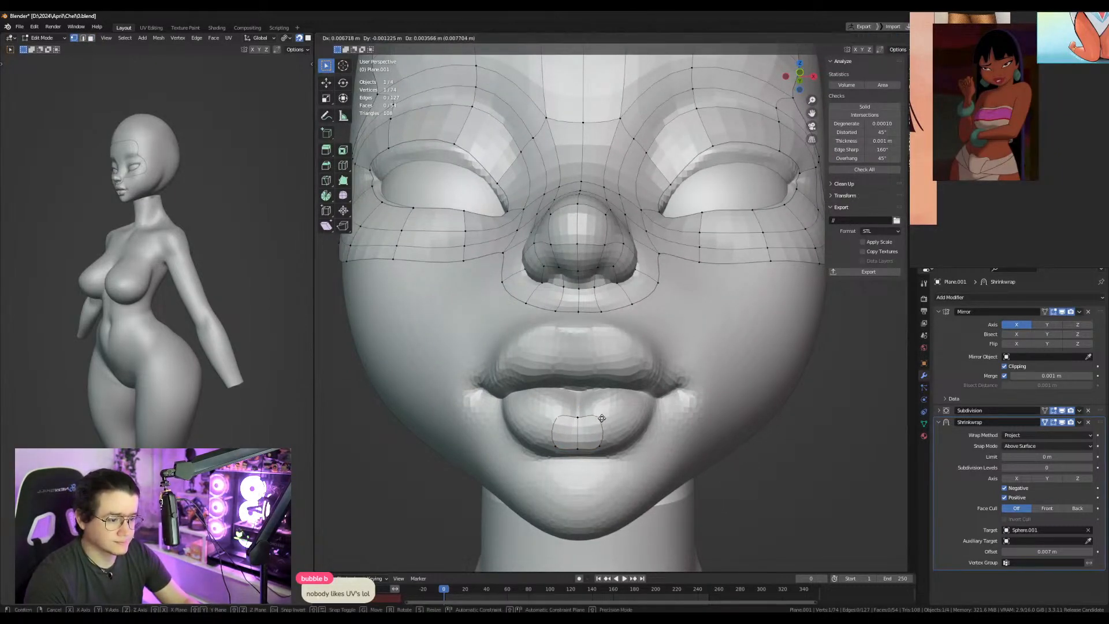
{"action": "left_click", "coordinate": [602, 417]}
{"action": "left_click", "coordinate": [601, 446]}
{"action": "key", "text": "g"}
{"action": "left_click", "coordinate": [610, 446]}
Extrude the lower-lip face's outer edge along the lip towards the mouth corner.
{"action": "key", "text": "2"}
{"action": "left_click", "coordinate": [611, 435]}
{"action": "right_click", "coordinate": [641, 415], "text": "ctrl"}
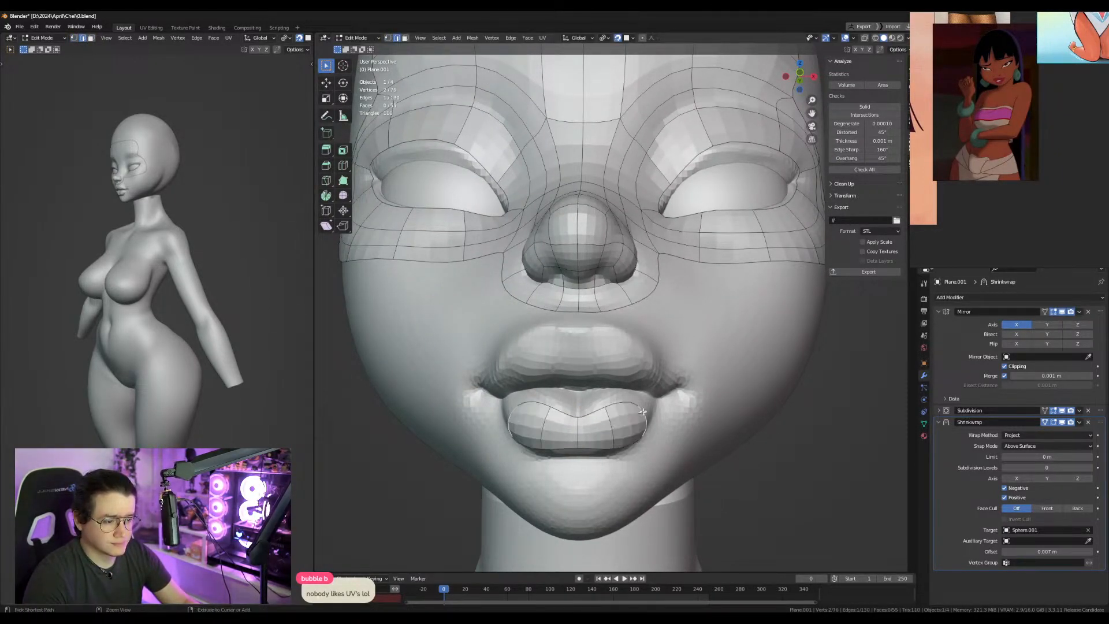
Reposition the lower-lip strip's upper and outer vertices to follow the curve of the lip.
{"action": "middle_click_drag", "start_coordinate": [641, 415], "coordinate": [543, 422]}
{"action": "key", "text": "1"}
{"action": "left_click", "coordinate": [538, 420]}
{"action": "key", "text": "g"}
{"action": "left_click", "coordinate": [534, 422]}
{"action": "left_click", "coordinate": [511, 427]}
{"action": "key", "text": "g"}
{"action": "left_click", "coordinate": [513, 434]}
{"action": "left_click", "coordinate": [548, 420]}
{"action": "key", "text": "g"}
{"action": "left_click", "coordinate": [553, 420]}
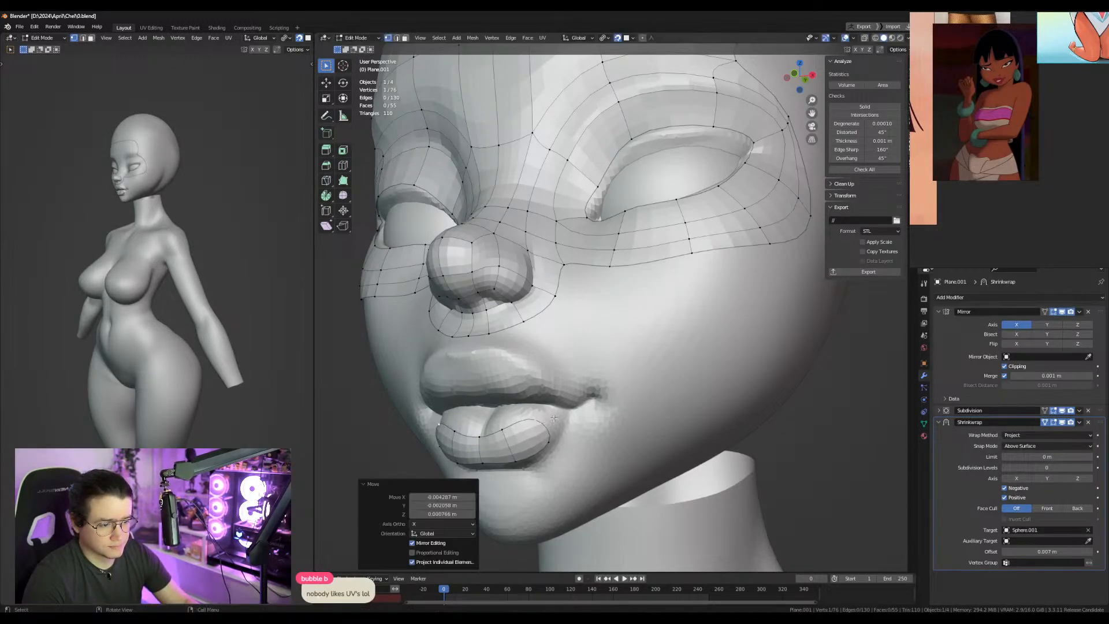
Extrude the lower-lip strip one more segment towards the mouth corner and adjust the vertices behind it.
{"action": "left_click", "coordinate": [559, 407]}
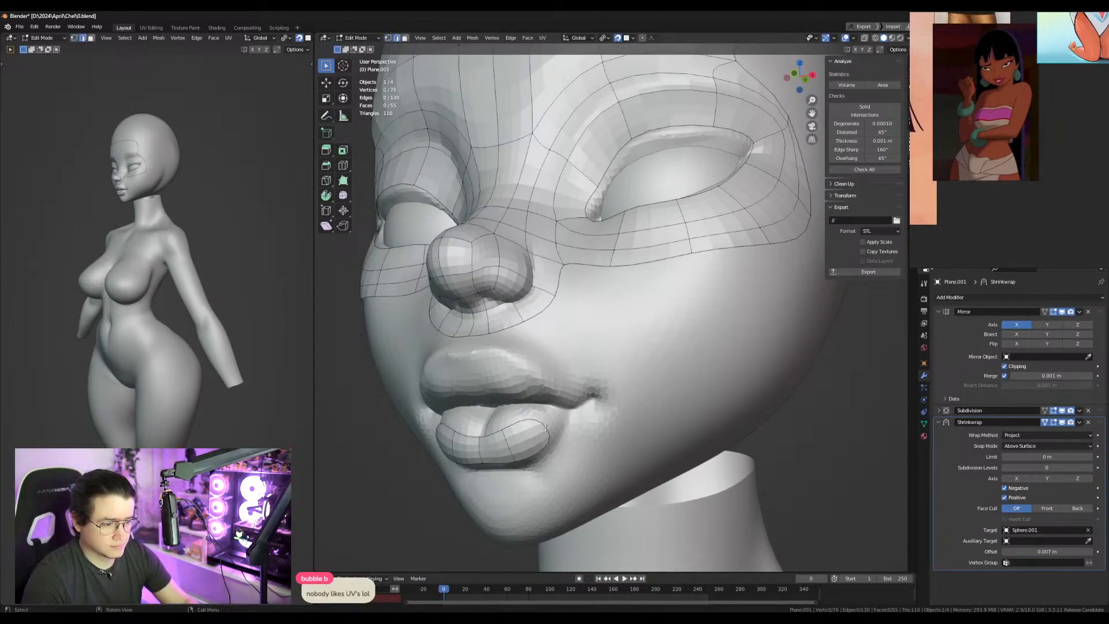
{"action": "right_click", "coordinate": [555, 405], "text": "ctrl"}
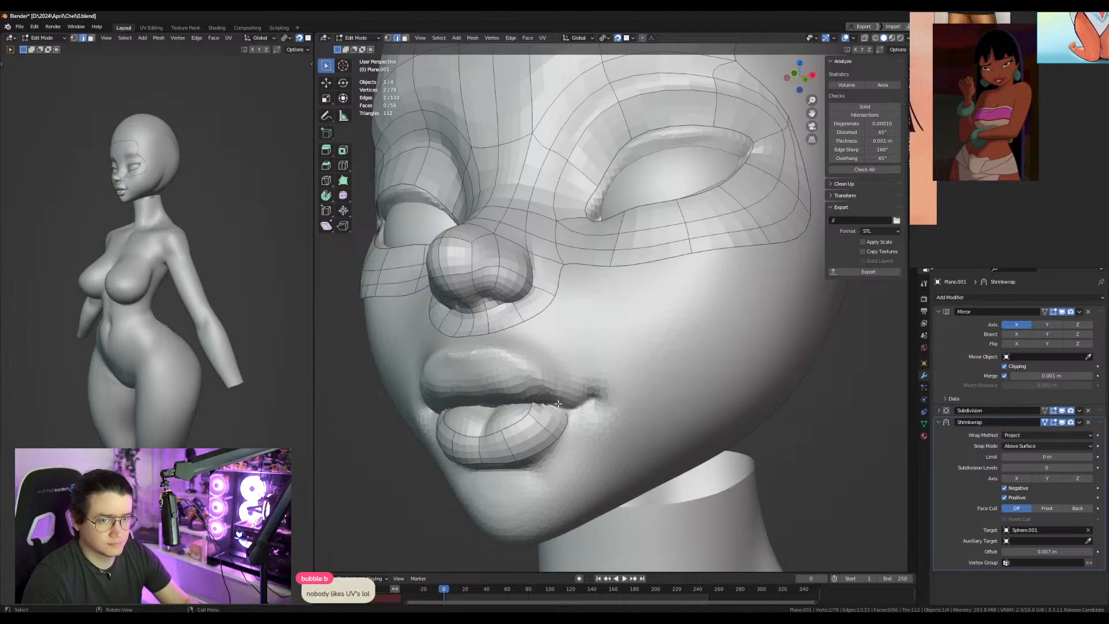
{"action": "key", "text": "1"}
{"action": "left_click", "coordinate": [533, 416]}
{"action": "key", "text": "g"}
{"action": "left_click", "coordinate": [531, 422]}
{"action": "left_click", "coordinate": [555, 441]}
{"action": "key", "text": "g"}
{"action": "left_click", "coordinate": [550, 438]}
Reposition the lower-lip strip's inner vertex near the mouth corner to follow the lip line.
{"action": "left_click", "coordinate": [534, 404]}
{"action": "key", "text": "g"}
{"action": "right_click", "coordinate": [533, 397]}
{"action": "key", "text": "alt+z"}
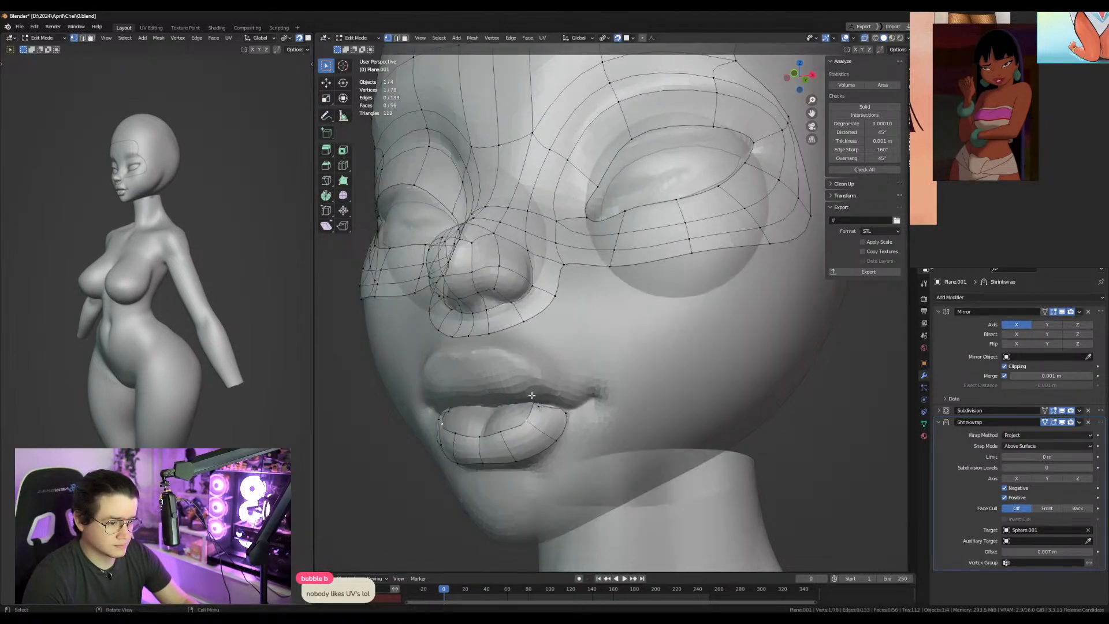
{"action": "key", "text": "alt+z"}
{"action": "key", "text": "g"}
{"action": "left_click", "coordinate": [545, 406]}
{"action": "key", "text": "g"}
{"action": "left_click", "coordinate": [548, 408]}
{"action": "key", "text": "2"}
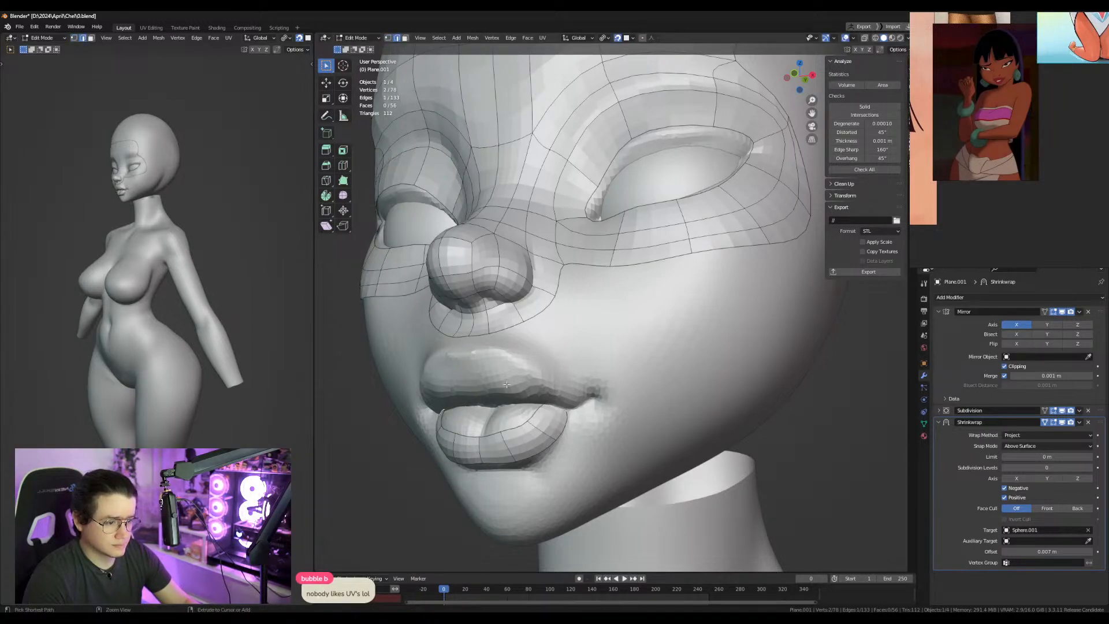
Extrude the lip strip's end edge around the mouth corner and across the upper lip to the centre line.
{"action": "middle_click_drag", "start_coordinate": [507, 385], "coordinate": [613, 364]}
{"action": "key", "text": "e"}
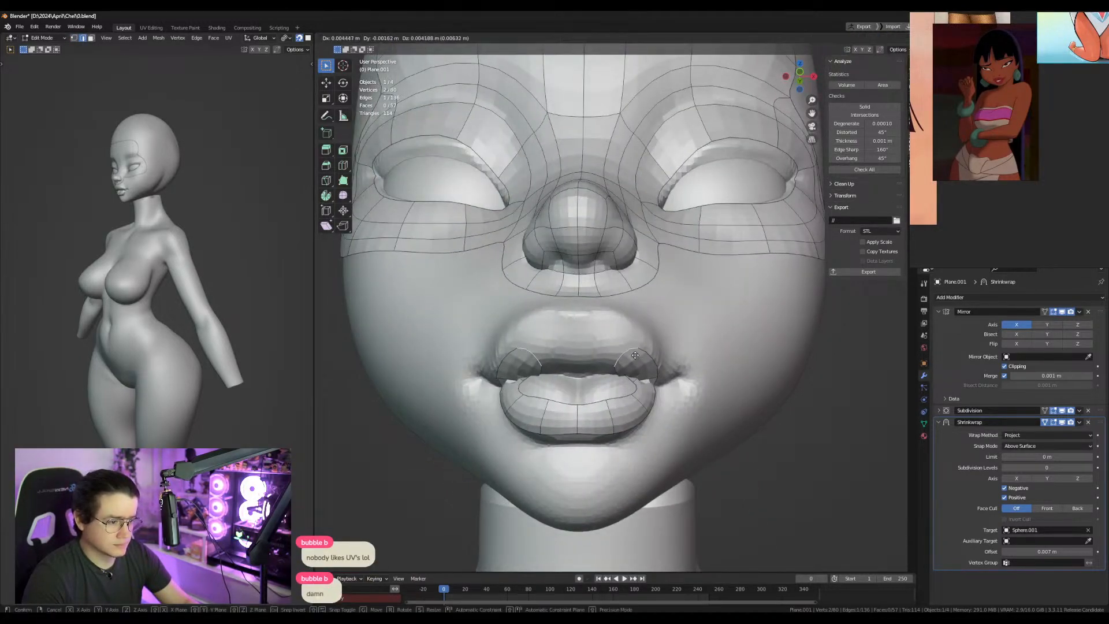
{"action": "left_click", "coordinate": [636, 350]}
{"action": "key", "text": "e"}
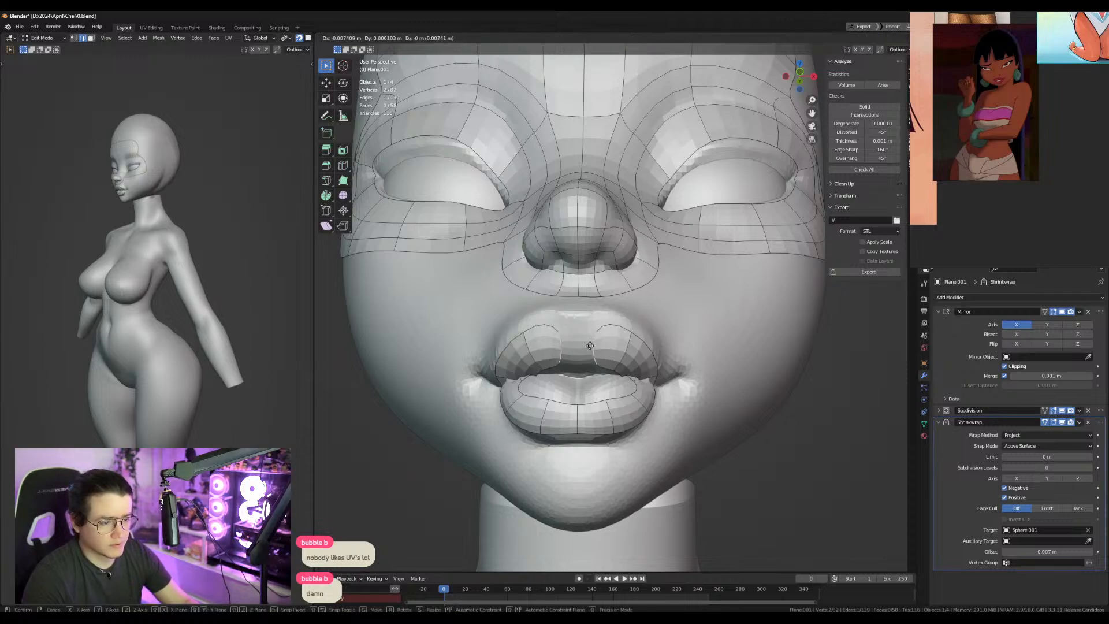
{"action": "left_click", "coordinate": [563, 343]}
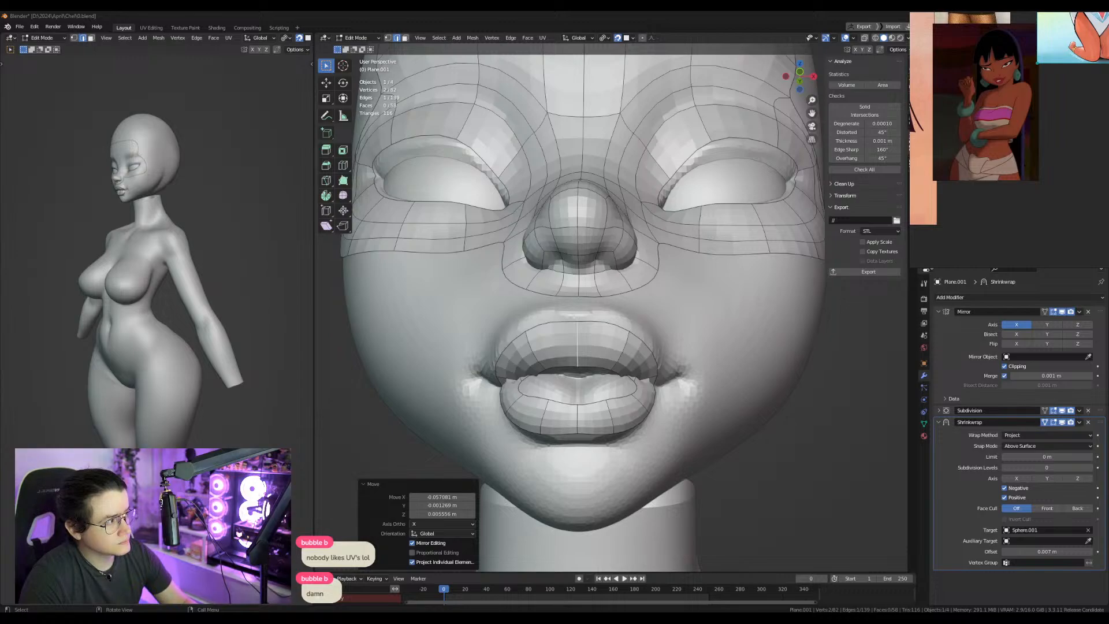
Move the upper-lip strip's centre and side vertices to fit the contour of the upper lip.
{"action": "middle_click_drag", "start_coordinate": [641, 432], "coordinate": [623, 413]}
{"action": "key", "text": "1"}
{"action": "middle_click_drag", "start_coordinate": [570, 346], "coordinate": [572, 387], "text": "shift"}
{"action": "left_click", "coordinate": [577, 416]}
{"action": "key", "text": "g"}
{"action": "left_click", "coordinate": [579, 392]}
{"action": "left_click", "coordinate": [614, 417]}
{"action": "key", "text": "g"}
{"action": "left_click", "coordinate": [623, 401]}
{"action": "left_click", "coordinate": [636, 432]}
{"action": "key", "text": "g"}
{"action": "left_click", "coordinate": [643, 428]}
Refine the upper-lip vertices from several angles so the strip follows the lip's volume.
{"action": "middle_click_drag", "start_coordinate": [643, 429], "coordinate": [592, 437]}
{"action": "left_click", "coordinate": [594, 424]}
{"action": "key", "text": "g"}
{"action": "left_click", "coordinate": [611, 432]}
{"action": "left_click", "coordinate": [543, 387]}
{"action": "key", "text": "g"}
{"action": "left_click", "coordinate": [550, 389]}
{"action": "middle_click_drag", "start_coordinate": [550, 390], "coordinate": [607, 426]}
{"action": "key", "text": "g"}
{"action": "left_click", "coordinate": [638, 395]}
{"action": "key", "text": "g"}
{"action": "left_click", "coordinate": [610, 435]}
{"action": "left_click", "coordinate": [560, 443]}
{"action": "key", "text": "g"}
{"action": "left_click", "coordinate": [578, 443]}
Extrude the lower lip's inner centre edge into the mouth opening and fill the adjoining face towards the corner.
{"action": "middle_click_drag", "start_coordinate": [578, 443], "coordinate": [648, 471]}
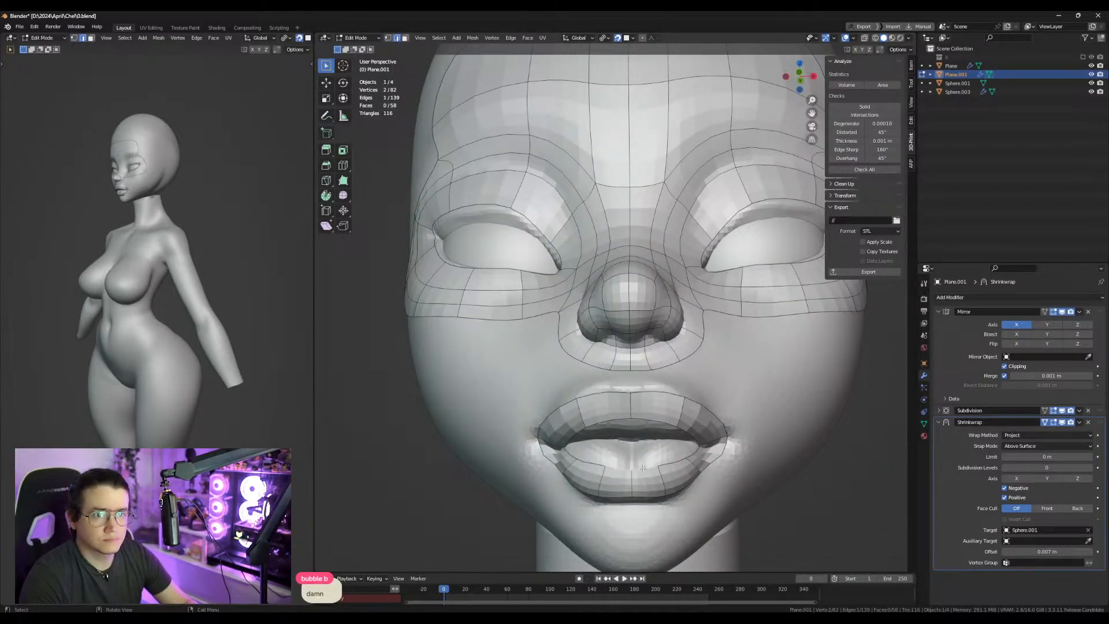
{"action": "middle_click_drag", "start_coordinate": [628, 438], "coordinate": [639, 469]}
{"action": "key", "text": "e"}
{"action": "left_click", "coordinate": [642, 457]}
{"action": "key", "text": "1"}
{"action": "left_click", "coordinate": [656, 468]}
{"action": "key", "text": "f"}
{"action": "key", "text": "g"}
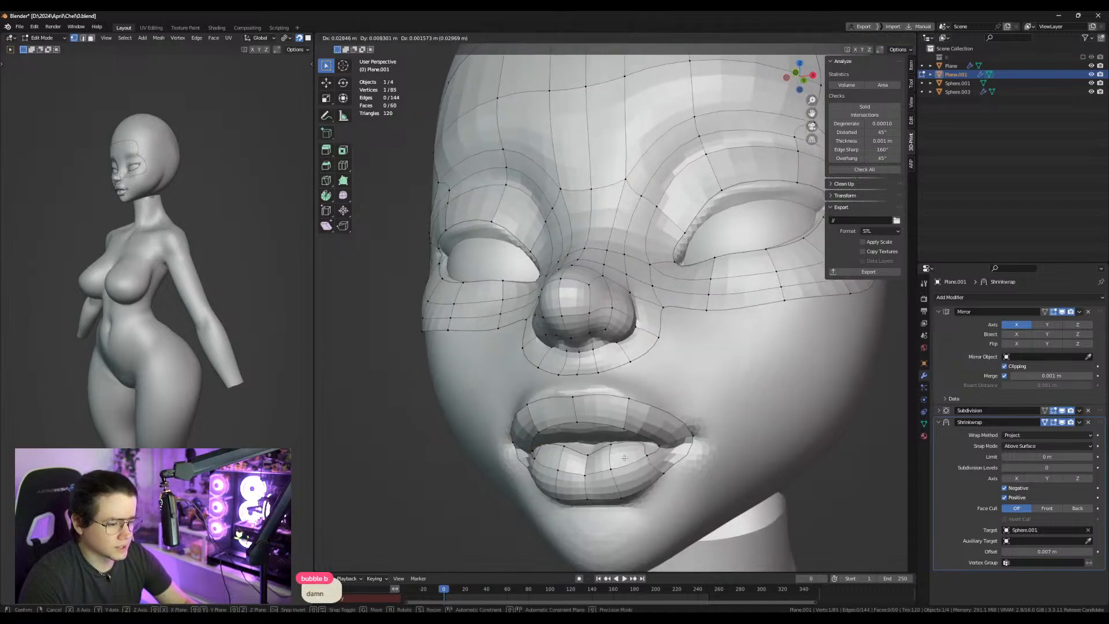
{"action": "left_click", "coordinate": [642, 461]}
Fill further inner-lip faces around the mouth corner and onto the upper lip, placing each new vertex.
{"action": "key", "text": "f"}
{"action": "key", "text": "g"}
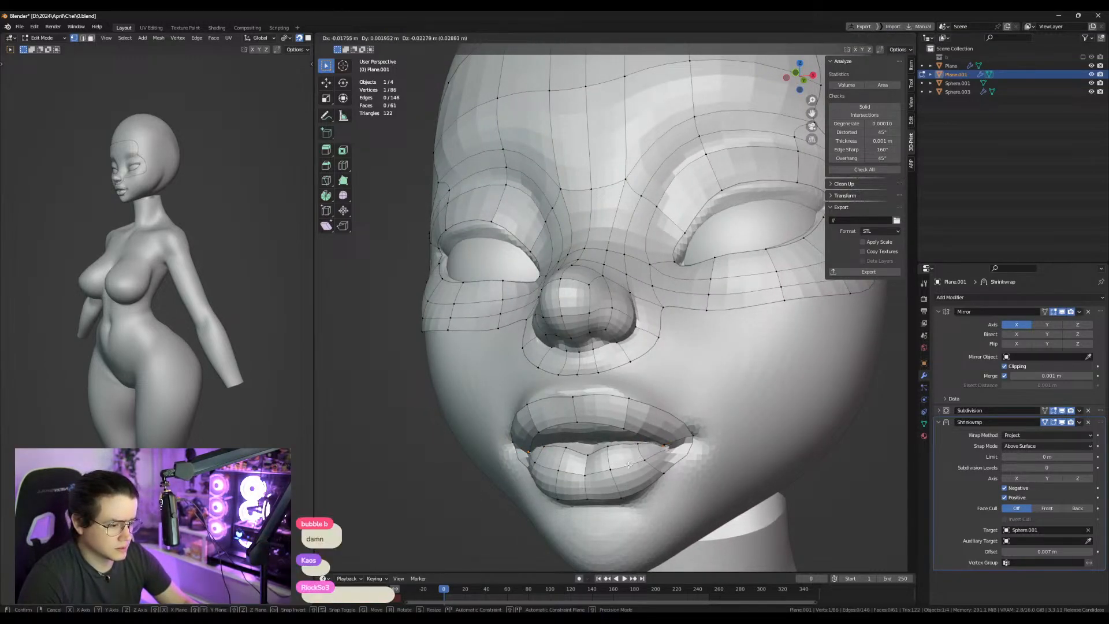
{"action": "left_click", "coordinate": [607, 472]}
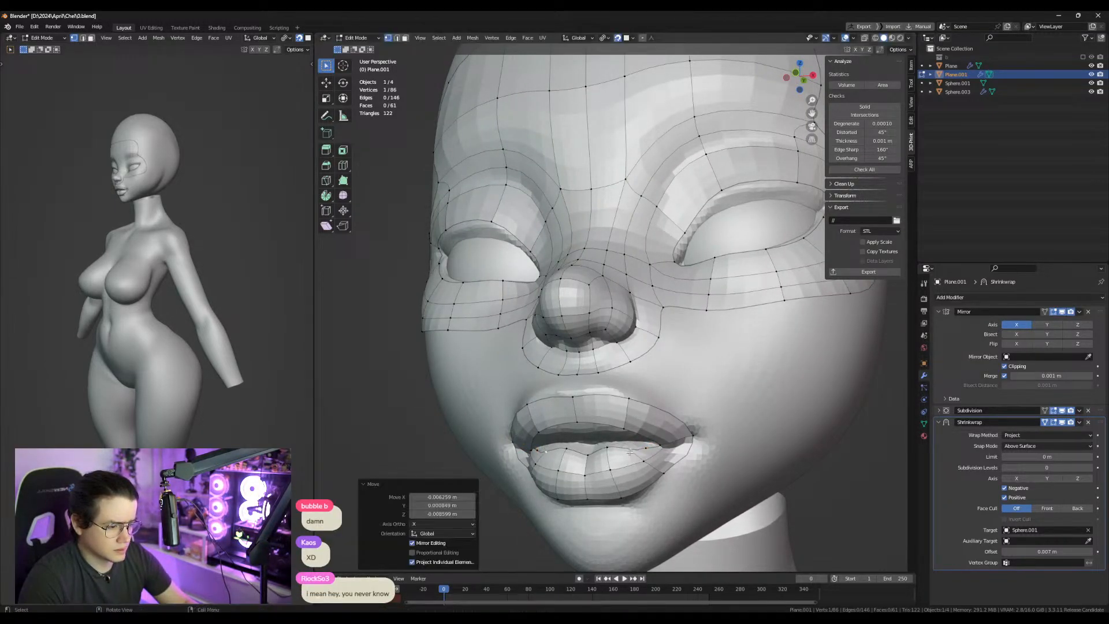
{"action": "left_click", "coordinate": [659, 445]}
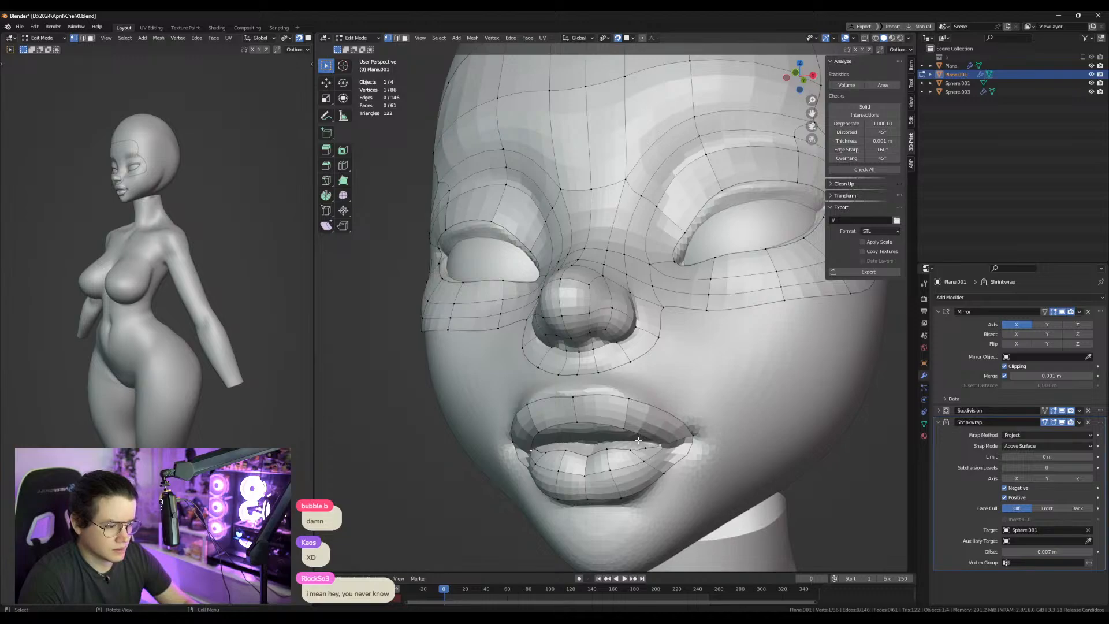
{"action": "key", "text": "f"}
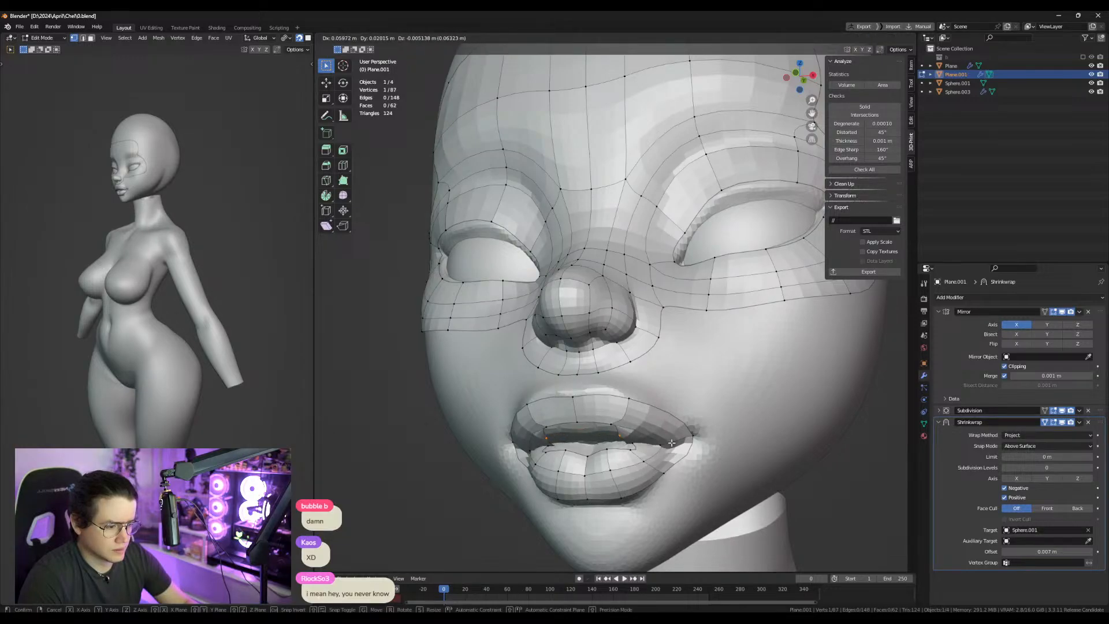
{"action": "left_click", "coordinate": [669, 443]}
Crease the edge at the mouth corner and reposition the vertices beside it.
{"action": "left_click", "coordinate": [658, 445]}
{"action": "key", "text": "shift+e"}
{"action": "left_click", "coordinate": [886, 426]}
{"action": "key", "text": "1"}
{"action": "key", "text": "g"}
{"action": "left_click", "coordinate": [646, 449]}
{"action": "left_click", "coordinate": [723, 441]}
{"action": "key", "text": "g"}
{"action": "left_click", "coordinate": [699, 442]}
{"action": "middle_click_drag", "start_coordinate": [697, 441], "coordinate": [660, 380]}
Fill the upper lip's inner row to the centre line and add a loop cut beside the lip's centre.
{"action": "left_click", "coordinate": [650, 375]}
{"action": "key", "text": "f"}
{"action": "key", "text": "g"}
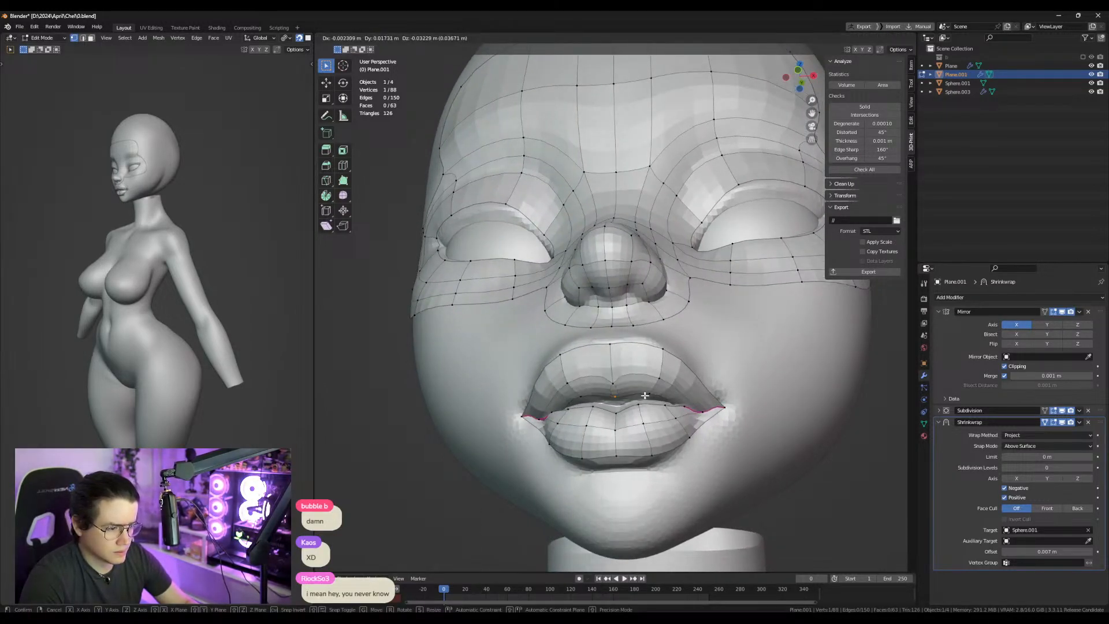
{"action": "left_click", "coordinate": [653, 393]}
{"action": "key", "text": "ctrl+r"}
{"action": "left_click", "coordinate": [638, 350]}
{"action": "left_click", "coordinate": [638, 349]}
Fill faces between the nose base's lower edge and the upper lip's top edge.
{"action": "middle_click_drag", "start_coordinate": [638, 346], "coordinate": [561, 379]}
{"action": "key", "text": "2"}
{"action": "left_click", "coordinate": [629, 362]}
{"action": "left_click", "coordinate": [628, 380], "text": "shift"}
{"action": "key", "text": "f"}
{"action": "left_click", "coordinate": [573, 436]}
{"action": "key", "text": "f"}
Add a loop cut between nose and upper lip, and fill faces along the lip out past the mouth corner.
{"action": "key", "text": "ctrl+r"}
{"action": "left_click", "coordinate": [558, 376]}
{"action": "left_click", "coordinate": [558, 376]}
{"action": "left_click", "coordinate": [560, 375]}
{"action": "key", "text": "f"}
{"action": "key", "text": "f"}
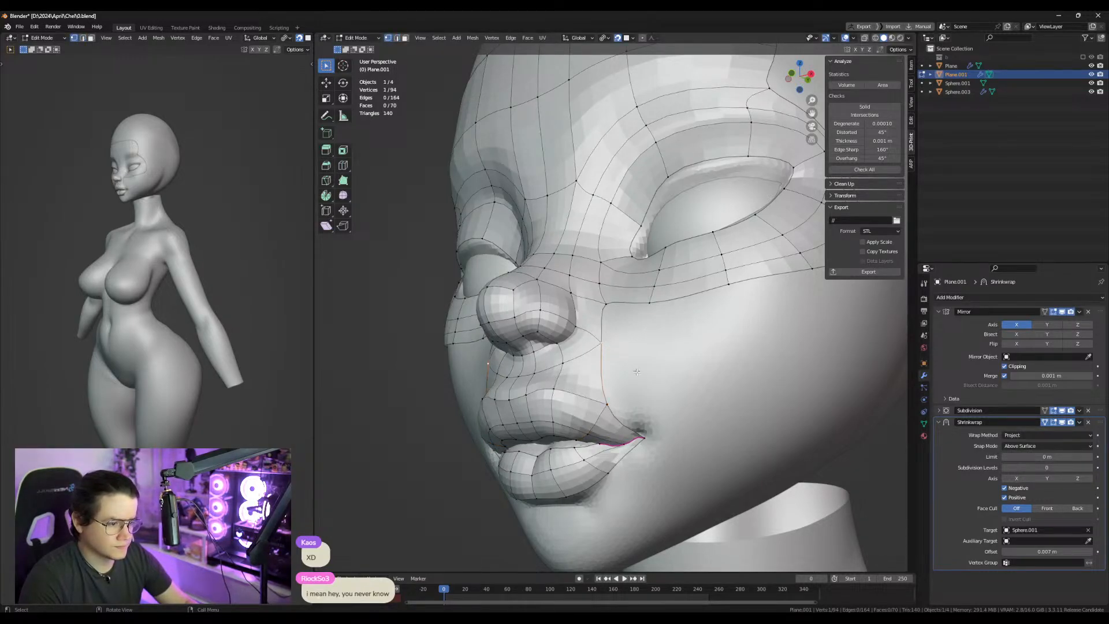
{"action": "left_click", "coordinate": [649, 414]}
{"action": "key", "text": "f"}
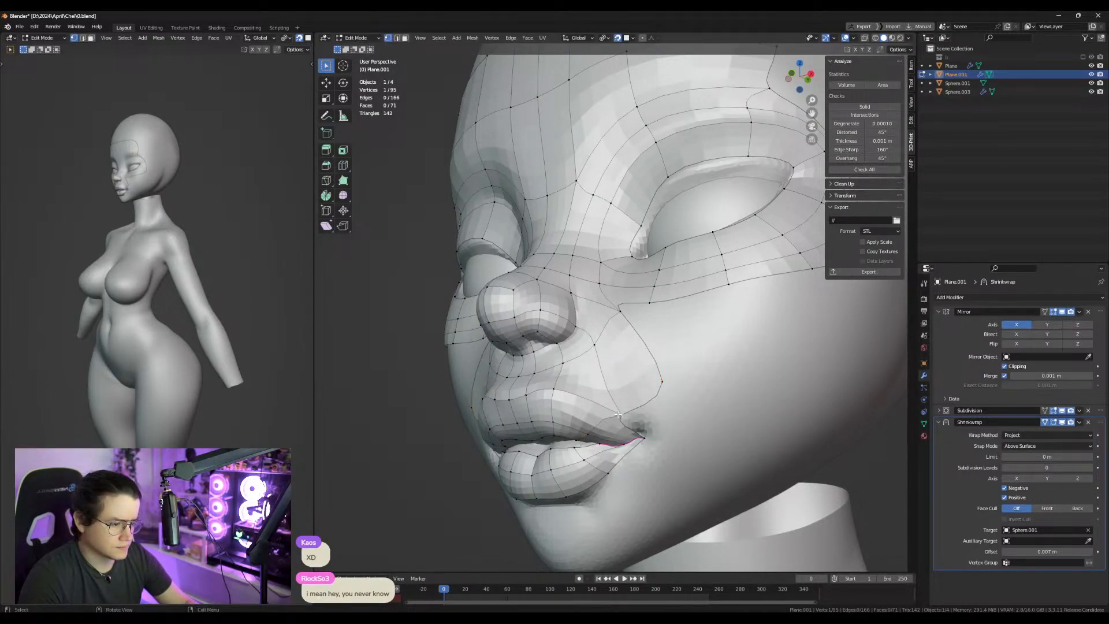
{"action": "left_click", "coordinate": [632, 434]}
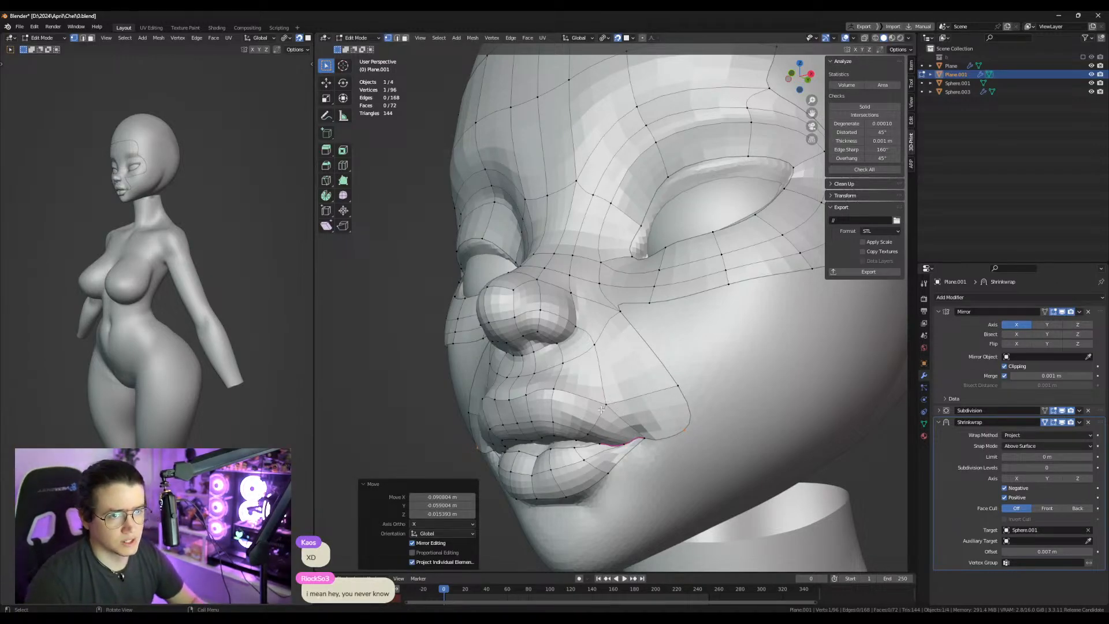
{"action": "middle_click_drag", "start_coordinate": [601, 408], "coordinate": [697, 345]}
{"action": "key", "text": "2"}
{"action": "left_click", "coordinate": [661, 386]}
{"action": "key", "text": "e"}
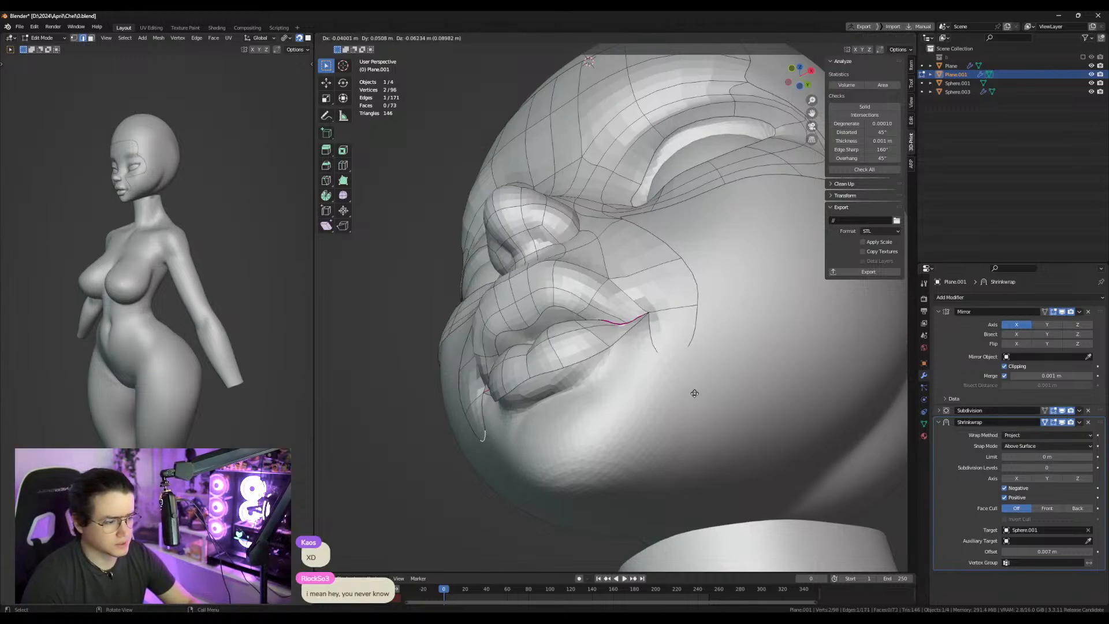
{"action": "left_click", "coordinate": [706, 400]}
{"action": "middle_click_drag", "start_coordinate": [569, 402], "coordinate": [633, 409]}
{"action": "key", "text": "ctrl+z"}
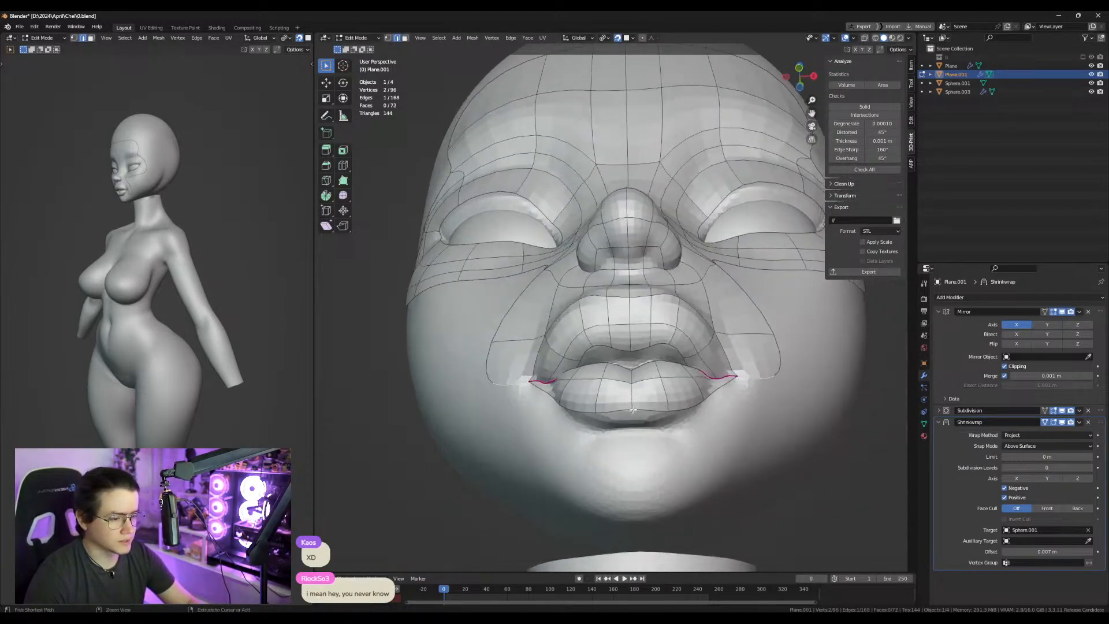
Adjust the vertices along the lower lip's bottom edge near its centre.
{"action": "key", "text": "1"}
{"action": "left_click", "coordinate": [669, 411]}
{"action": "key", "text": "g"}
{"action": "left_click", "coordinate": [659, 411]}
{"action": "left_click", "coordinate": [660, 380]}
{"action": "key", "text": "g"}
{"action": "left_click", "coordinate": [661, 382]}
{"action": "left_click", "coordinate": [633, 411]}
{"action": "left_click", "coordinate": [637, 413]}
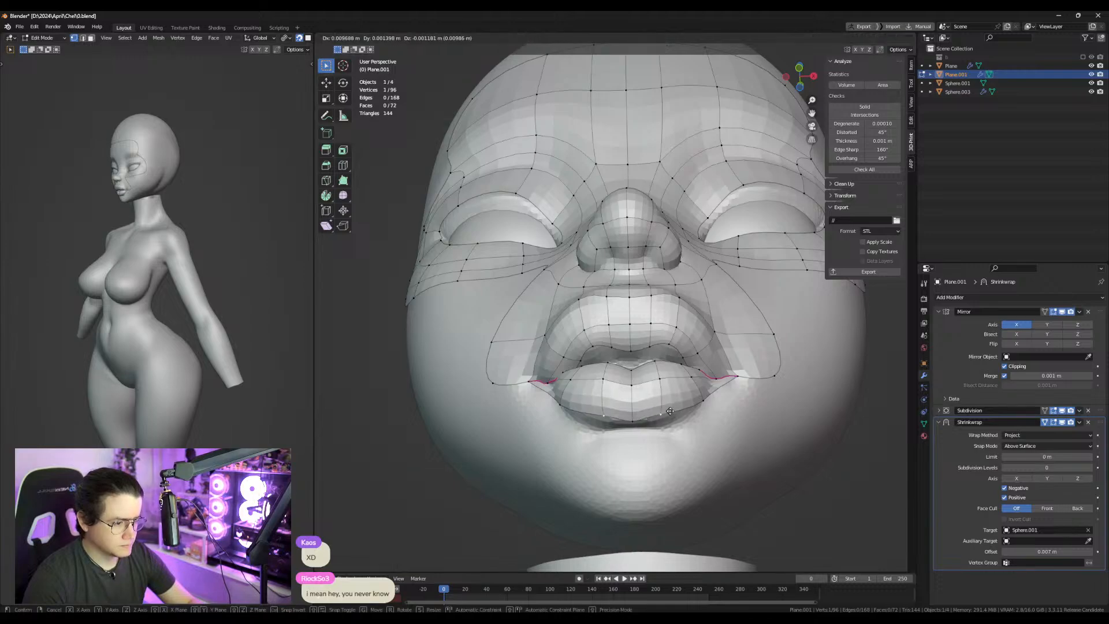
Extrude the lower lip's bottom centre edge down over the chin and underneath it in several segments.
{"action": "key", "text": "2"}
{"action": "left_click", "coordinate": [645, 426]}
{"action": "key", "text": "e"}
{"action": "left_click", "coordinate": [648, 384]}
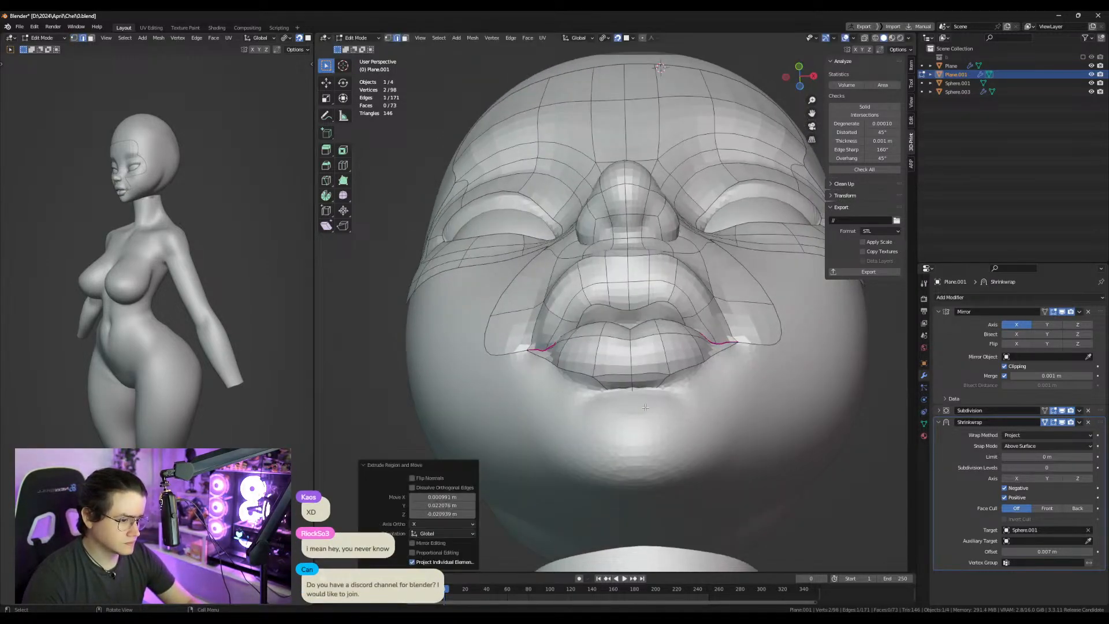
{"action": "middle_click_drag", "start_coordinate": [648, 391], "coordinate": [654, 373]}
{"action": "key", "text": "e"}
{"action": "left_click", "coordinate": [661, 347]}
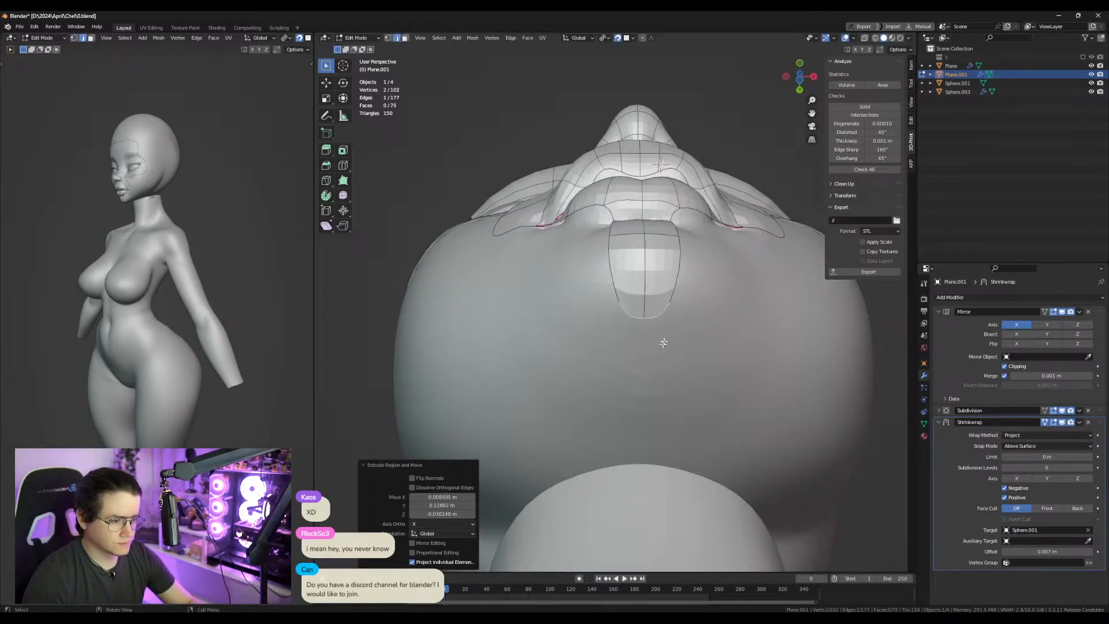
{"action": "key", "text": "e"}
{"action": "left_click", "coordinate": [677, 396]}
Fill faces beside the chin strip and move the new vertex outwards.
{"action": "key", "text": "1"}
{"action": "left_click", "coordinate": [676, 317]}
{"action": "key", "text": "f"}
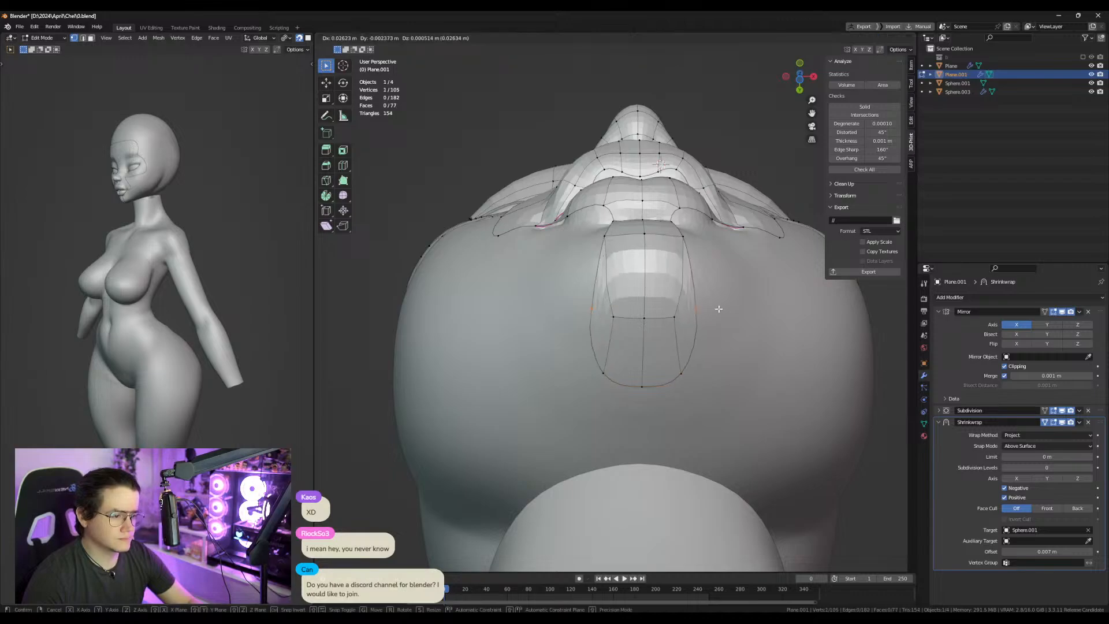
{"action": "left_click", "coordinate": [757, 306]}
{"action": "middle_click_drag", "start_coordinate": [757, 306], "coordinate": [702, 387]}
{"action": "key", "text": "2"}
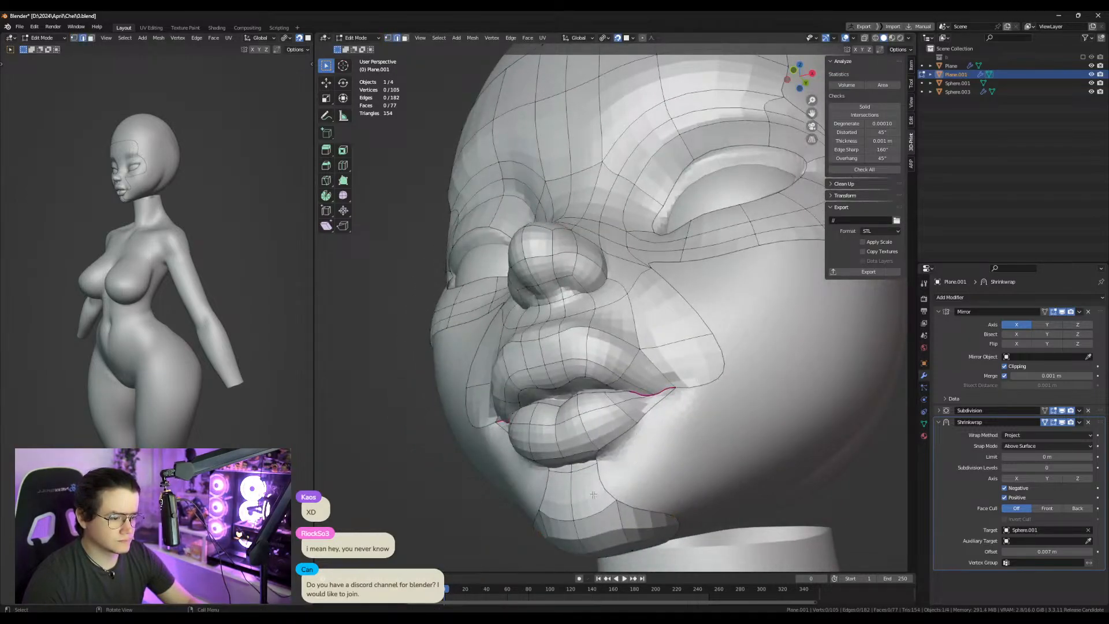
{"action": "left_click", "coordinate": [617, 481]}
{"action": "key", "text": "f"}
{"action": "middle_click_drag", "start_coordinate": [632, 473], "coordinate": [613, 368]}
{"action": "key", "text": "ctrl+z"}
{"action": "key", "text": "1"}
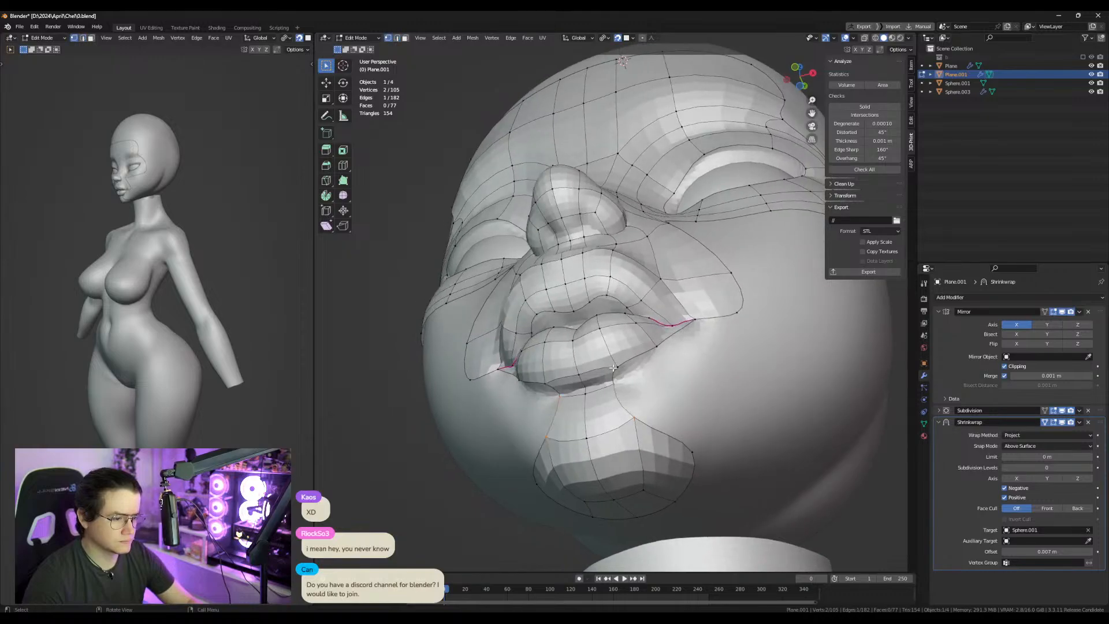
Fill the faces joining the lower lip's outer edge to the side of the chin strip.
{"action": "key", "text": "f"}
{"action": "key", "text": "g"}
{"action": "left_click", "coordinate": [631, 390]}
{"action": "key", "text": "2"}
{"action": "left_click", "coordinate": [629, 400]}
{"action": "key", "text": "f"}
Move the chin patch's outer side vertices inwards to even out its faces.
{"action": "middle_click_drag", "start_coordinate": [668, 399], "coordinate": [639, 417]}
{"action": "key", "text": "1"}
{"action": "left_click", "coordinate": [652, 453]}
{"action": "key", "text": "g"}
{"action": "left_click", "coordinate": [640, 454]}
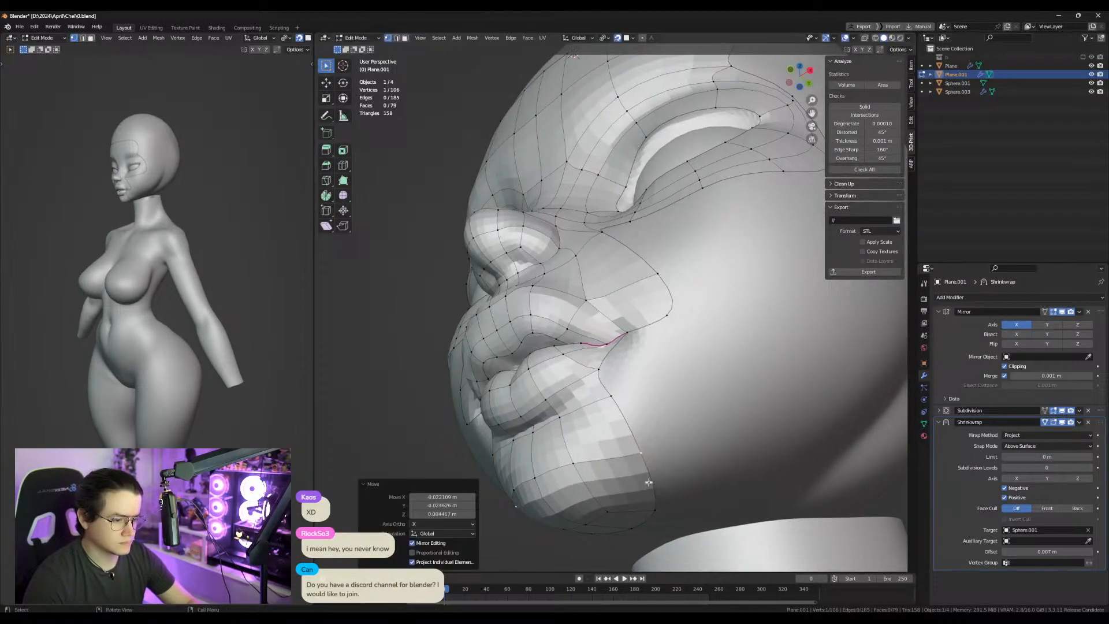
{"action": "left_click", "coordinate": [656, 507]}
{"action": "key", "text": "g"}
{"action": "left_click", "coordinate": [646, 501]}
Reposition the vertices on the underside of the chin to round out the chin patch.
{"action": "middle_click_drag", "start_coordinate": [647, 501], "coordinate": [675, 366]}
{"action": "left_click", "coordinate": [664, 316]}
{"action": "key", "text": "g"}
{"action": "left_click", "coordinate": [657, 267]}
{"action": "left_click", "coordinate": [622, 312]}
{"action": "key", "text": "g"}
{"action": "left_click", "coordinate": [614, 274]}
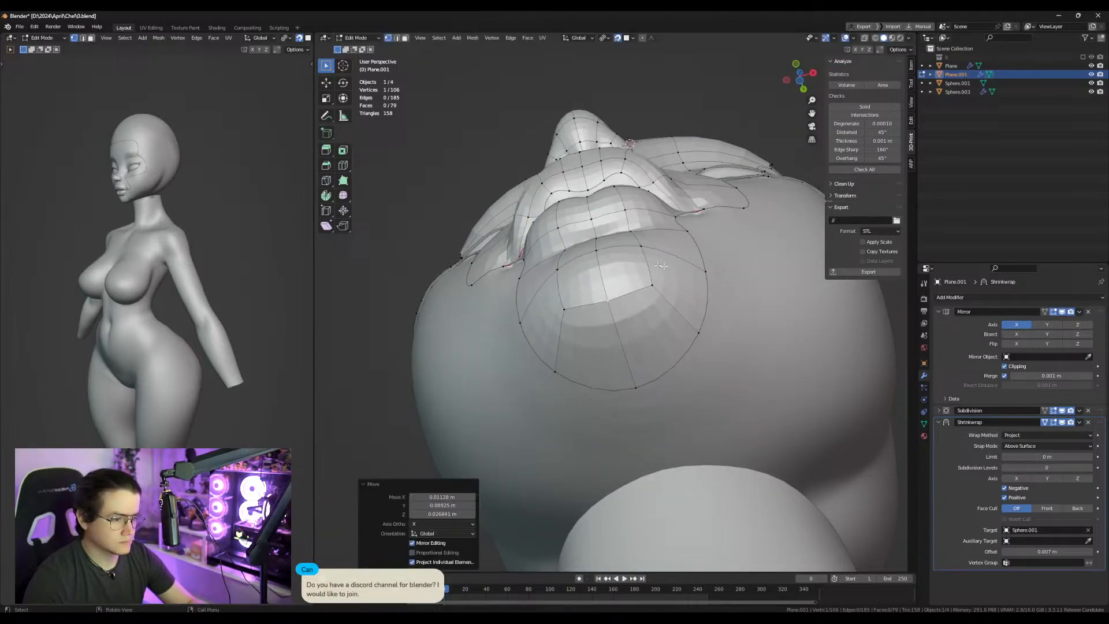
{"action": "left_click", "coordinate": [698, 330]}
{"action": "key", "text": "g"}
{"action": "left_click", "coordinate": [737, 296]}
{"action": "middle_click_drag", "start_coordinate": [735, 297], "coordinate": [659, 442]}
{"action": "key", "text": "2"}
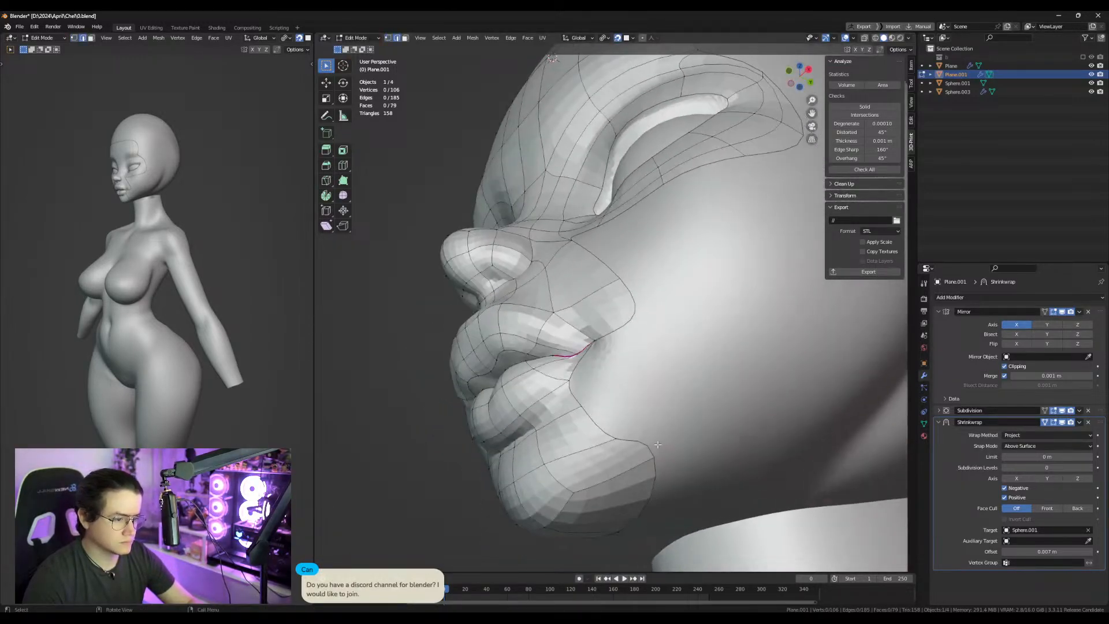
{"action": "scroll", "coordinate": [651, 448], "scroll_direction": "down", "scroll_amount": 5}
{"action": "key", "text": "e"}
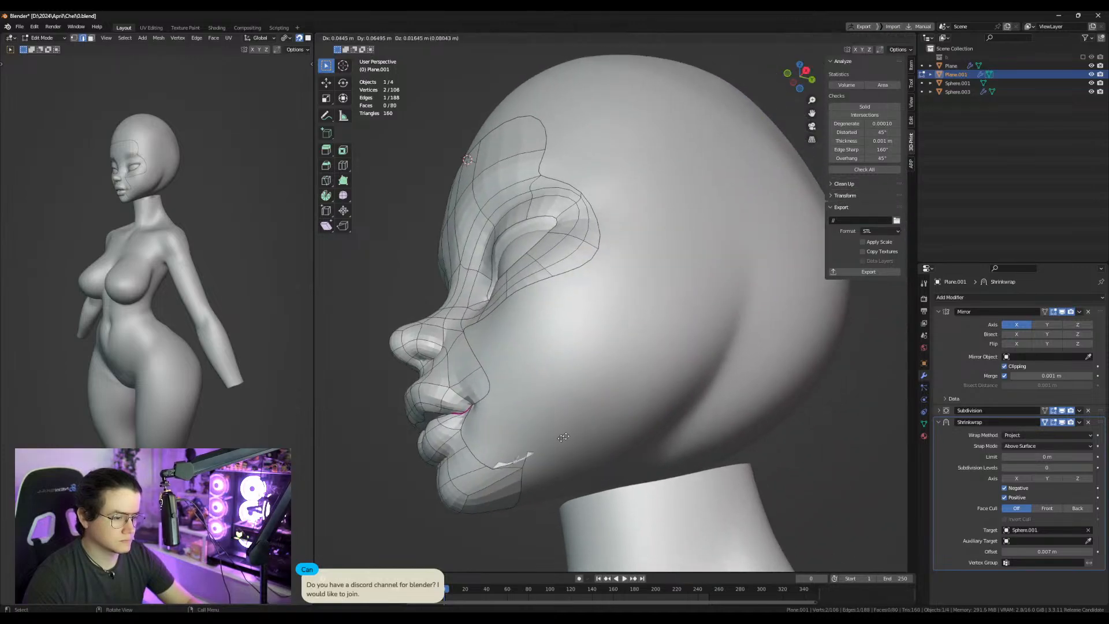
{"action": "left_click", "coordinate": [603, 425]}
{"action": "key", "text": "ctrl+z"}
Lower the chin patch's outer corner vertex and extrude the patch's side edge backwards along the jawline.
{"action": "key", "text": "1"}
{"action": "left_click", "coordinate": [516, 473]}
{"action": "key", "text": "g"}
{"action": "left_click", "coordinate": [514, 497]}
{"action": "key", "text": "2"}
{"action": "left_click", "coordinate": [500, 473]}
{"action": "key", "text": "e"}
{"action": "left_click", "coordinate": [601, 443]}
Adjust the two end vertices of the new jaw face so its outer edge follows the jawline.
{"action": "key", "text": "1"}
{"action": "left_click", "coordinate": [556, 449]}
{"action": "key", "text": "g"}
{"action": "left_click", "coordinate": [558, 438]}
{"action": "left_click", "coordinate": [575, 455]}
{"action": "key", "text": "g"}
{"action": "left_click", "coordinate": [573, 471]}
{"action": "key", "text": "2"}
Extrude the jaw strip's end edge in six segments up the side of the head and over the top to the centre line.
{"action": "left_click", "coordinate": [576, 458]}
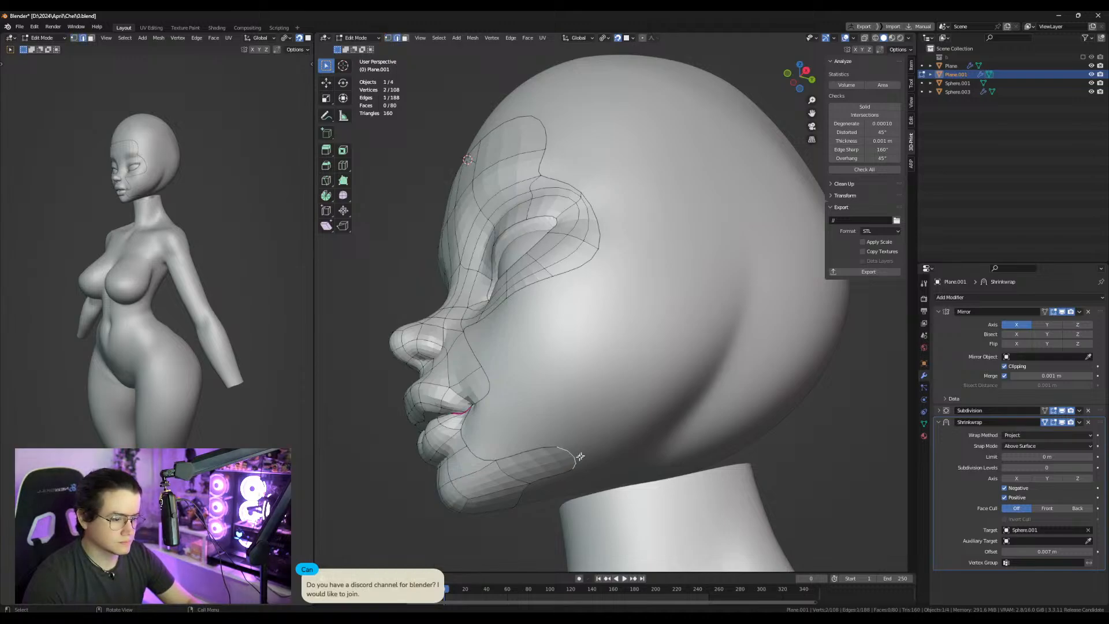
{"action": "right_click", "coordinate": [676, 404], "text": "ctrl"}
{"action": "middle_click_drag", "start_coordinate": [696, 361], "coordinate": [672, 397]}
{"action": "middle_click_drag", "start_coordinate": [688, 302], "coordinate": [669, 418], "text": "shift"}
{"action": "right_click", "coordinate": [668, 420], "text": "ctrl"}
{"action": "right_click", "coordinate": [653, 310], "text": "ctrl"}
{"action": "right_click", "coordinate": [571, 205], "text": "ctrl"}
{"action": "middle_click_drag", "start_coordinate": [571, 204], "coordinate": [613, 213]}
{"action": "right_click", "coordinate": [563, 215], "text": "ctrl"}
{"action": "key", "text": "e"}
{"action": "left_click", "coordinate": [513, 209]}
Fill two faces between the mouth corner and the chin patch, placing their new outer vertices on the cheek.
{"action": "scroll", "coordinate": [538, 260], "scroll_direction": "down", "scroll_amount": 1}
{"action": "middle_click_drag", "start_coordinate": [555, 312], "coordinate": [591, 383]}
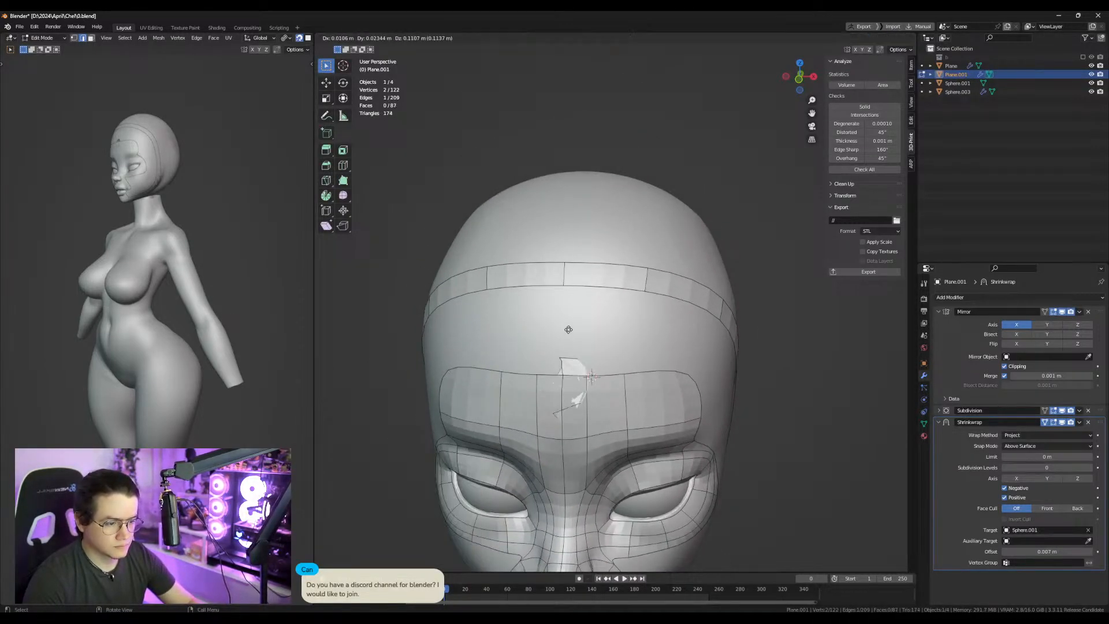
{"action": "middle_click_drag", "start_coordinate": [563, 378], "coordinate": [601, 444]}
{"action": "scroll", "coordinate": [601, 444], "scroll_direction": "up", "scroll_amount": 4}
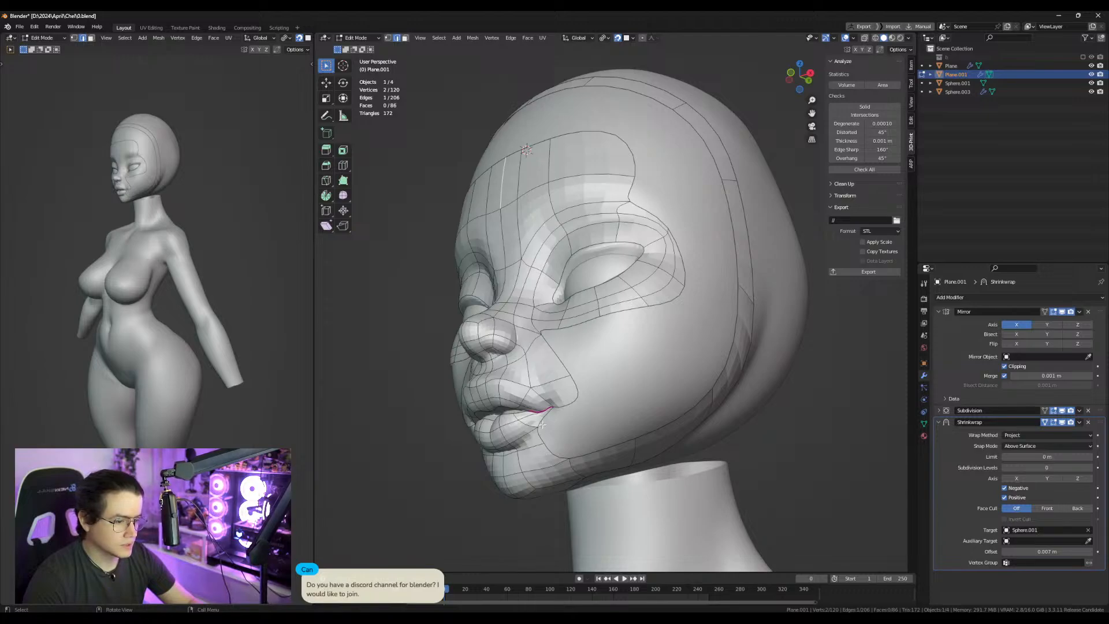
{"action": "key", "text": "e"}
{"action": "left_click", "coordinate": [584, 420]}
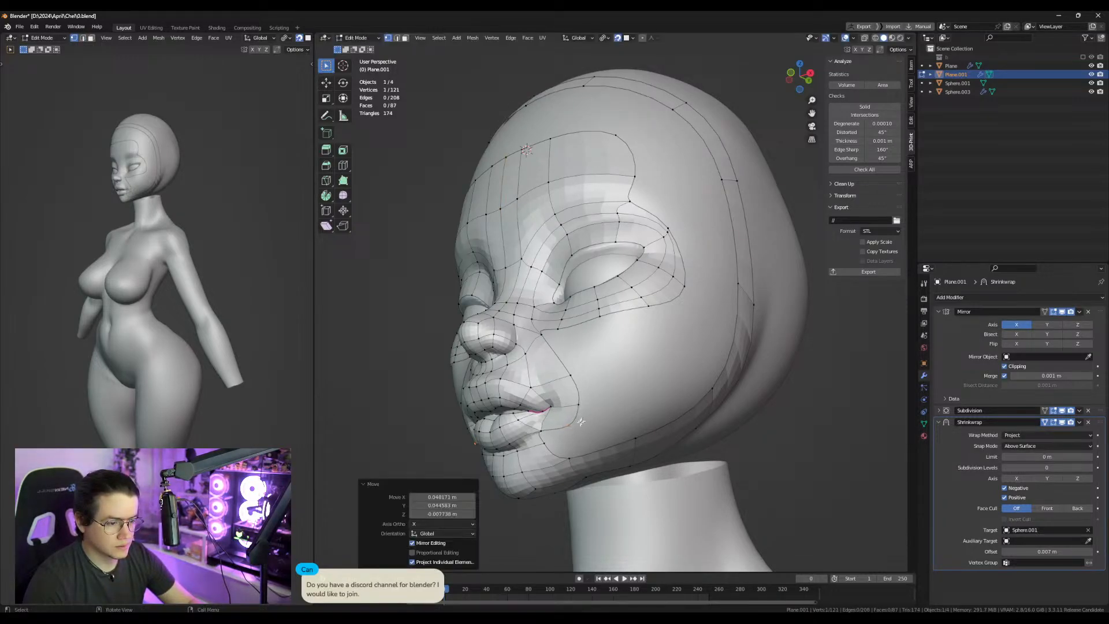
{"action": "left_click", "coordinate": [544, 432]}
{"action": "key", "text": "f"}
{"action": "left_click", "coordinate": [570, 439]}
{"action": "key", "text": "2"}
{"action": "left_click", "coordinate": [571, 443]}
{"action": "key", "text": "f"}
{"action": "left_click", "coordinate": [581, 427]}
{"action": "key", "text": "g"}
{"action": "left_click", "coordinate": [583, 426]}
{"action": "key", "text": "ctrl+z"}
{"action": "key", "text": "ctrl+z"}
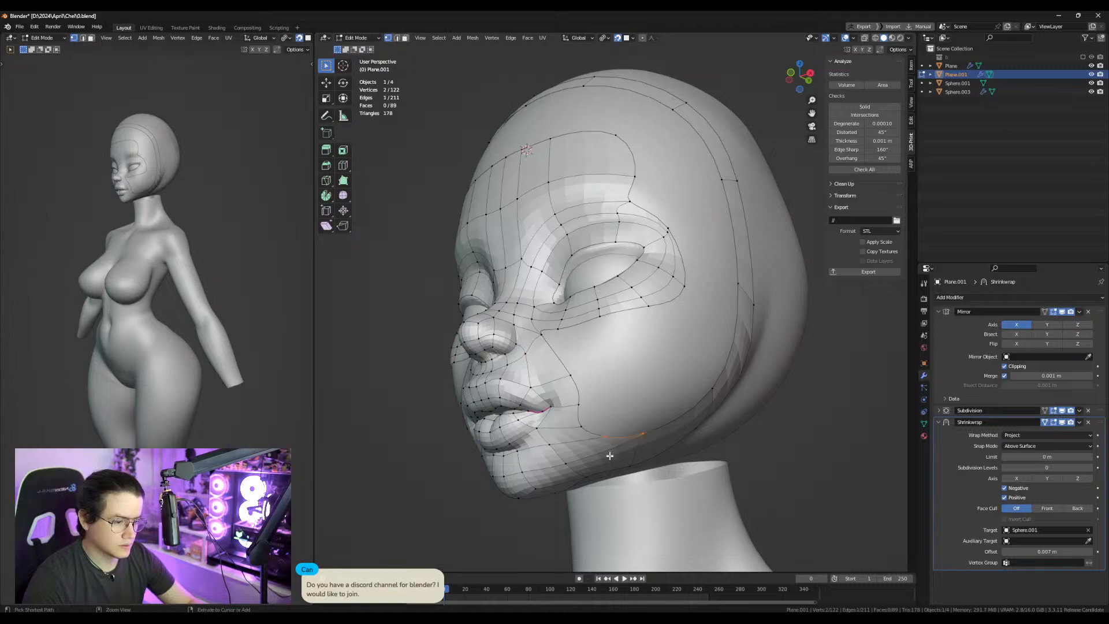
Cut a centred loop across the first jaw strip segment and fill the gap between it and the mouth-corner faces.
{"action": "key", "text": "ctrl+r"}
{"action": "left_click", "coordinate": [604, 452]}
{"action": "right_click", "coordinate": [604, 451]}
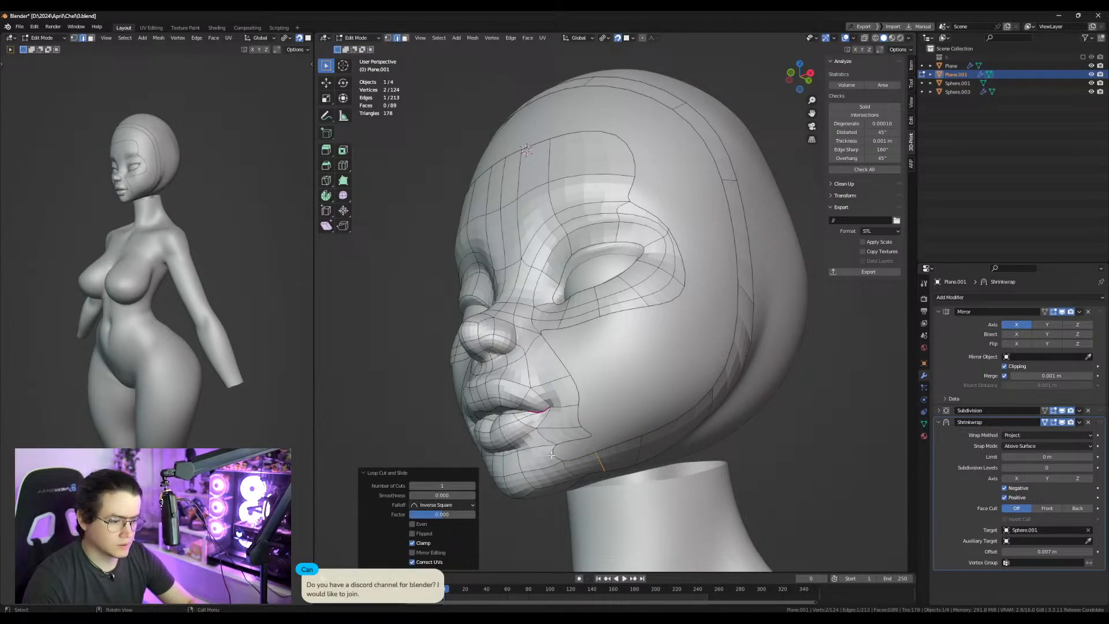
{"action": "left_click", "coordinate": [570, 444]}
{"action": "key", "text": "f"}
Move the outer vertices beside the mouth corner upwards to even out the cheek edge.
{"action": "left_click", "coordinate": [581, 426]}
{"action": "key", "text": "g"}
{"action": "left_click", "coordinate": [581, 416]}
{"action": "left_click", "coordinate": [579, 405]}
{"action": "key", "text": "g"}
{"action": "left_click", "coordinate": [578, 397]}
Cut a centred loop through the faces between the nose and mouth corner, and adjust the vertex beneath the inner eye.
{"action": "left_click", "coordinate": [572, 378]}
{"action": "key", "text": "ctrl+r"}
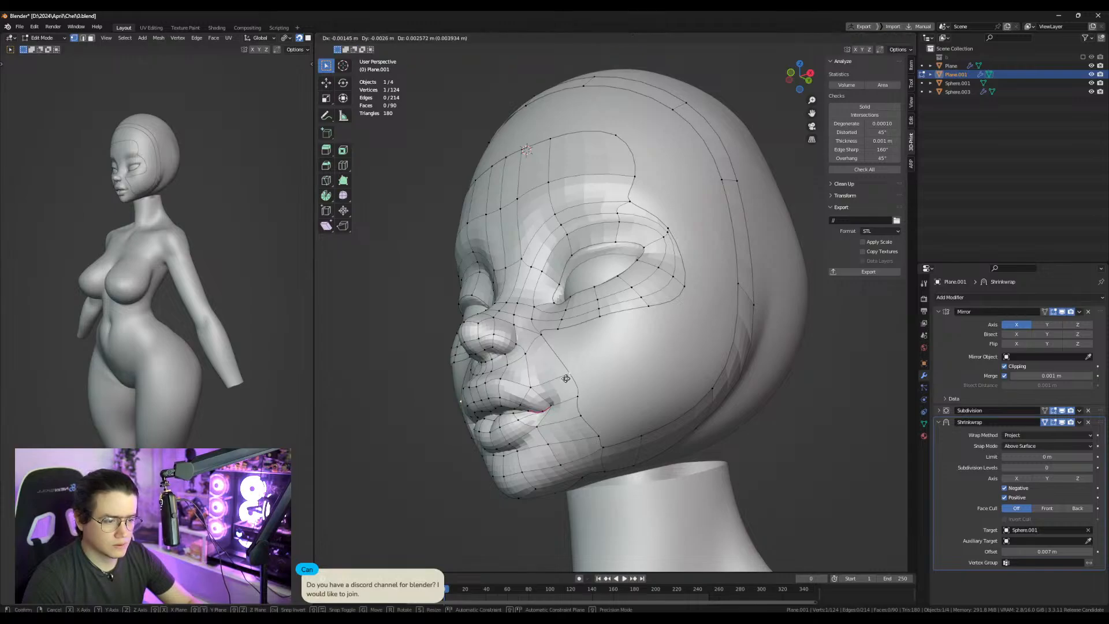
{"action": "left_click", "coordinate": [571, 378]}
{"action": "right_click", "coordinate": [571, 378]}
{"action": "middle_click_drag", "start_coordinate": [572, 378], "coordinate": [523, 369]}
{"action": "left_click", "coordinate": [523, 370]}
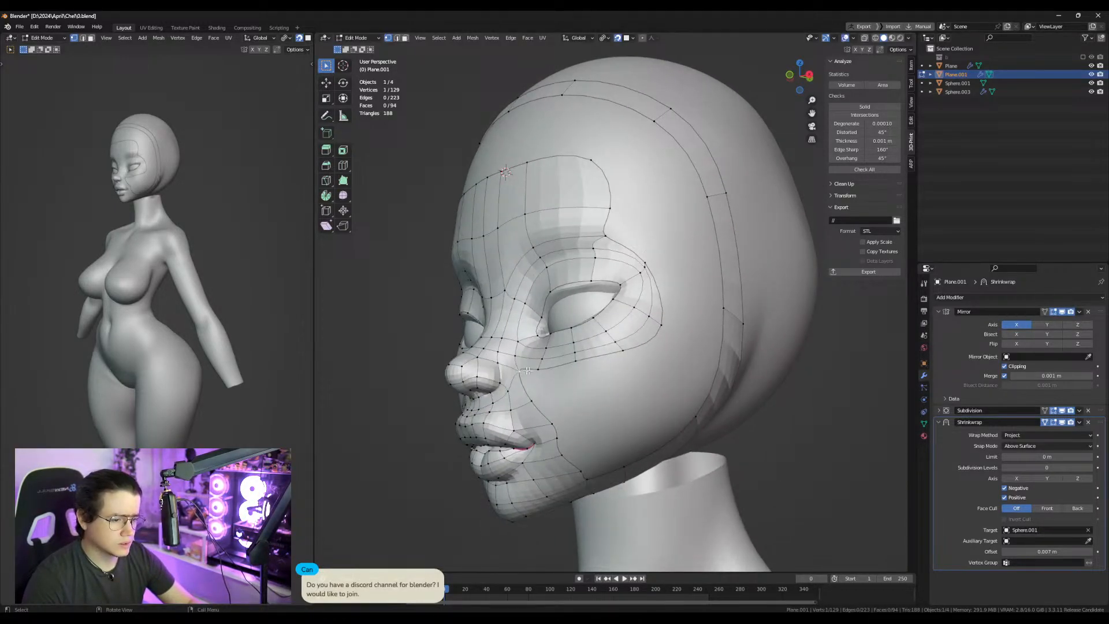
{"action": "key", "text": "g"}
{"action": "left_click", "coordinate": [556, 375]}
Fill a row of five faces along the outside of the eye surround, from beside the nose to the outer eye.
{"action": "left_click", "coordinate": [521, 374]}
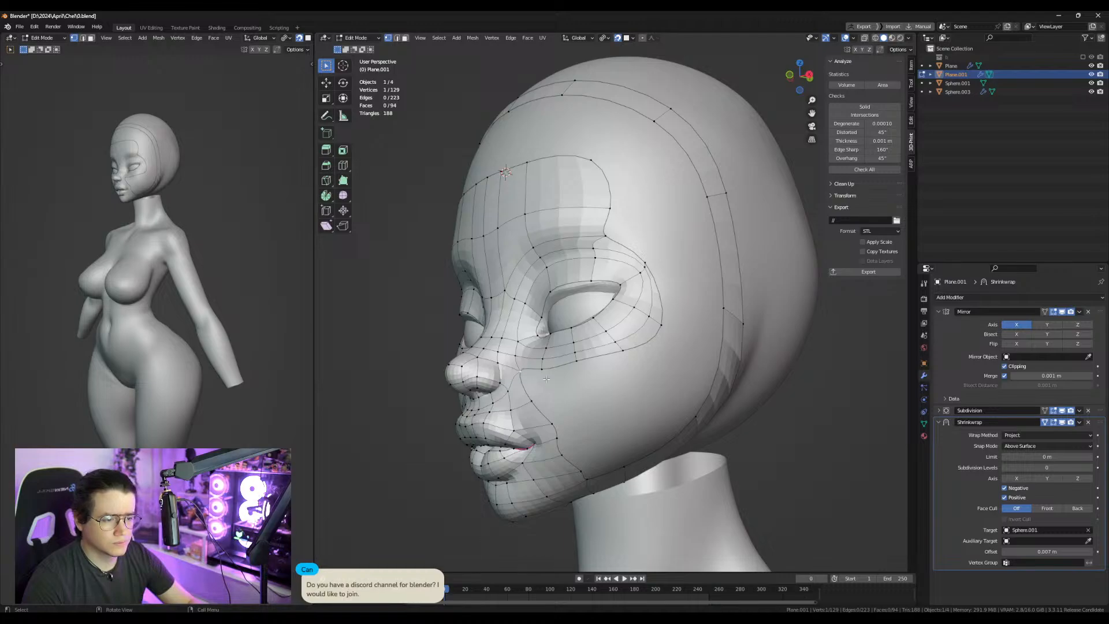
{"action": "key", "text": "f"}
{"action": "left_click", "coordinate": [534, 380]}
{"action": "left_click", "coordinate": [547, 376]}
{"action": "key", "text": "f"}
{"action": "left_click", "coordinate": [581, 373]}
{"action": "key", "text": "f"}
{"action": "left_click", "coordinate": [642, 355]}
{"action": "key", "text": "f"}
{"action": "left_click", "coordinate": [669, 326]}
{"action": "left_click", "coordinate": [672, 327]}
{"action": "middle_click_drag", "start_coordinate": [672, 327], "coordinate": [638, 432], "text": "shift"}
{"action": "key", "text": "f"}
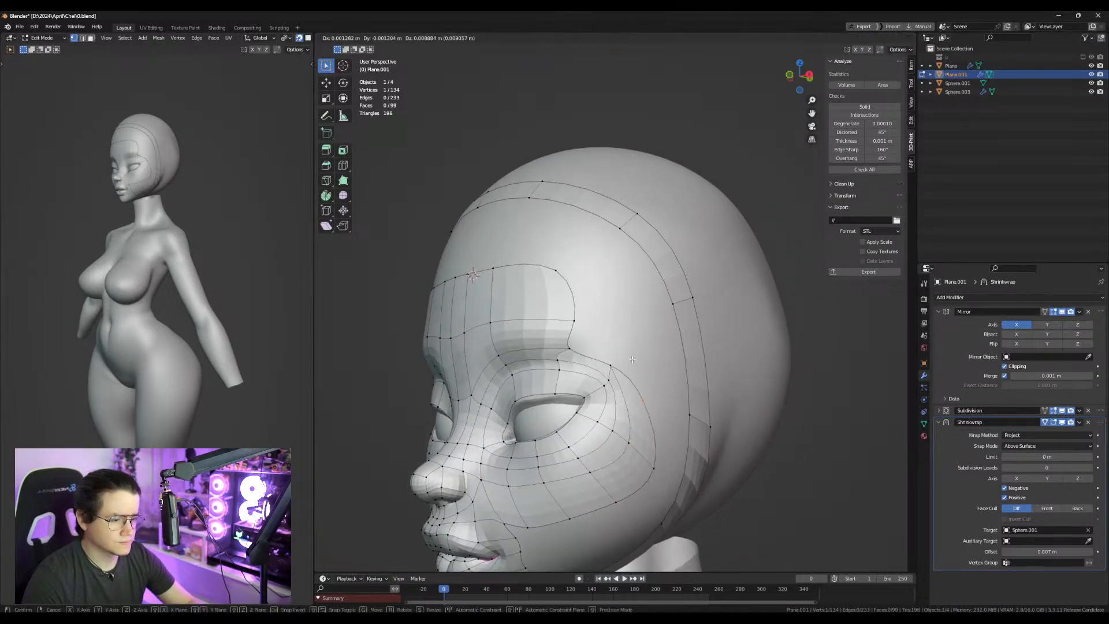
Move the outer eye row's end vertex up towards the temple and fill the gap beside the brow.
{"action": "left_click", "coordinate": [649, 370]}
{"action": "key", "text": "g"}
{"action": "left_click", "coordinate": [659, 328]}
{"action": "key", "text": "2"}
{"action": "left_click", "coordinate": [598, 357]}
{"action": "key", "text": "f"}
Fill the face between the forehead patch and the temple, and move its corner vertex outwards.
{"action": "key", "text": "1"}
{"action": "left_click", "coordinate": [584, 320]}
{"action": "key", "text": "f"}
{"action": "key", "text": "g"}
{"action": "left_click", "coordinate": [618, 315]}
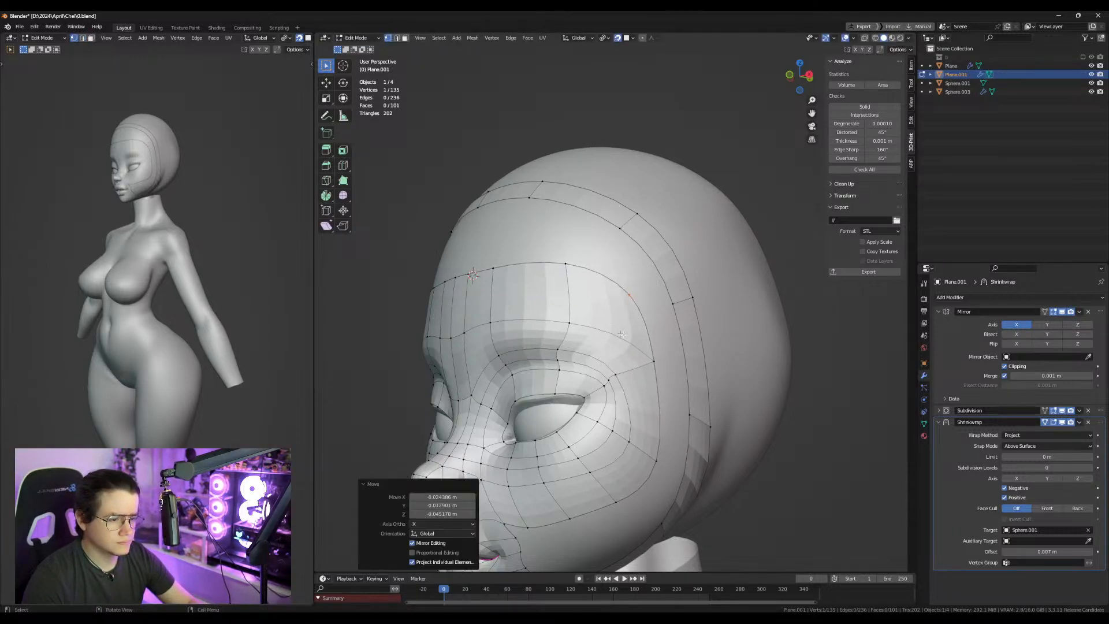
Reposition the temple vertices and start a new outer row by filling a face beside them.
{"action": "middle_click_drag", "start_coordinate": [614, 330], "coordinate": [583, 331]}
{"action": "left_click", "coordinate": [606, 351]}
{"action": "key", "text": "g"}
{"action": "left_click", "coordinate": [572, 337]}
{"action": "key", "text": "f"}
{"action": "key", "text": "g"}
{"action": "left_click", "coordinate": [638, 341]}
Fill three more faces down the outer cheek towards the mouth corner, positioning each new vertex.
{"action": "left_click", "coordinate": [613, 452]}
{"action": "middle_click_drag", "start_coordinate": [614, 453], "coordinate": [643, 391], "text": "shift"}
{"action": "key", "text": "g"}
{"action": "left_click", "coordinate": [633, 365]}
{"action": "key", "text": "f"}
{"action": "key", "text": "g"}
{"action": "left_click", "coordinate": [641, 462]}
{"action": "key", "text": "f"}
{"action": "key", "text": "g"}
{"action": "left_click", "coordinate": [583, 444]}
{"action": "key", "text": "f"}
{"action": "key", "text": "g"}
{"action": "left_click", "coordinate": [541, 461]}
Move two vertices along the outer cheek row to even out its faces.
{"action": "middle_click_drag", "start_coordinate": [541, 461], "coordinate": [704, 368]}
{"action": "left_click", "coordinate": [653, 443]}
{"action": "key", "text": "g"}
{"action": "left_click", "coordinate": [651, 436]}
{"action": "left_click", "coordinate": [686, 393]}
{"action": "key", "text": "g"}
{"action": "left_click", "coordinate": [682, 385]}
Merge the two neighbouring vertices beside the mouth corner and reposition the merged vertex.
{"action": "key", "text": "2"}
{"action": "left_click", "coordinate": [692, 344], "text": "alt"}
{"action": "left_click", "coordinate": [733, 341]}
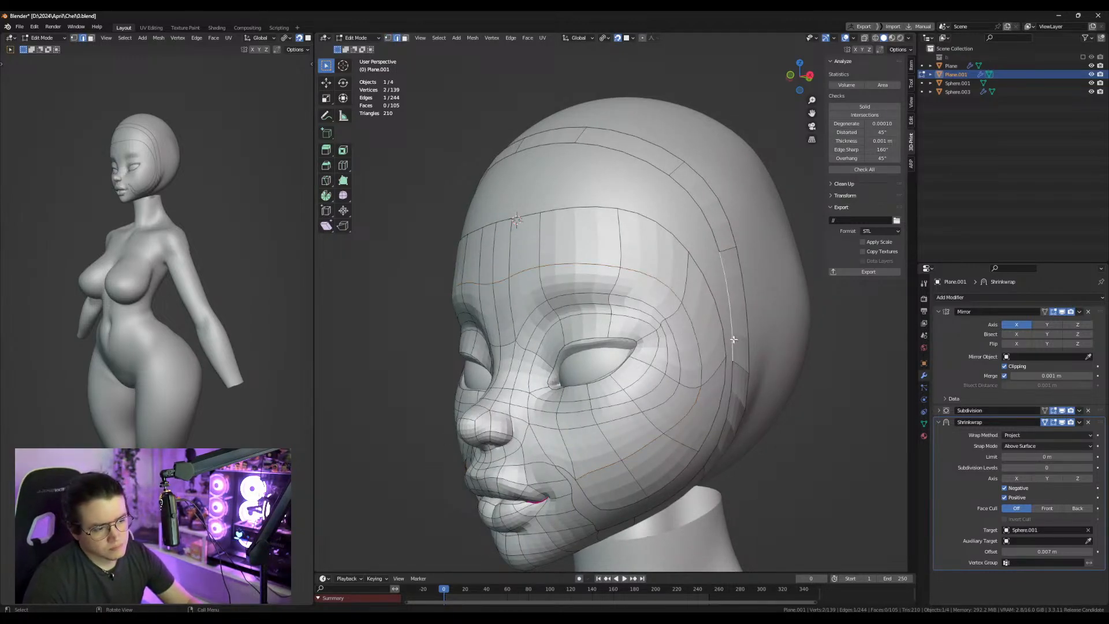
{"action": "key", "text": "1"}
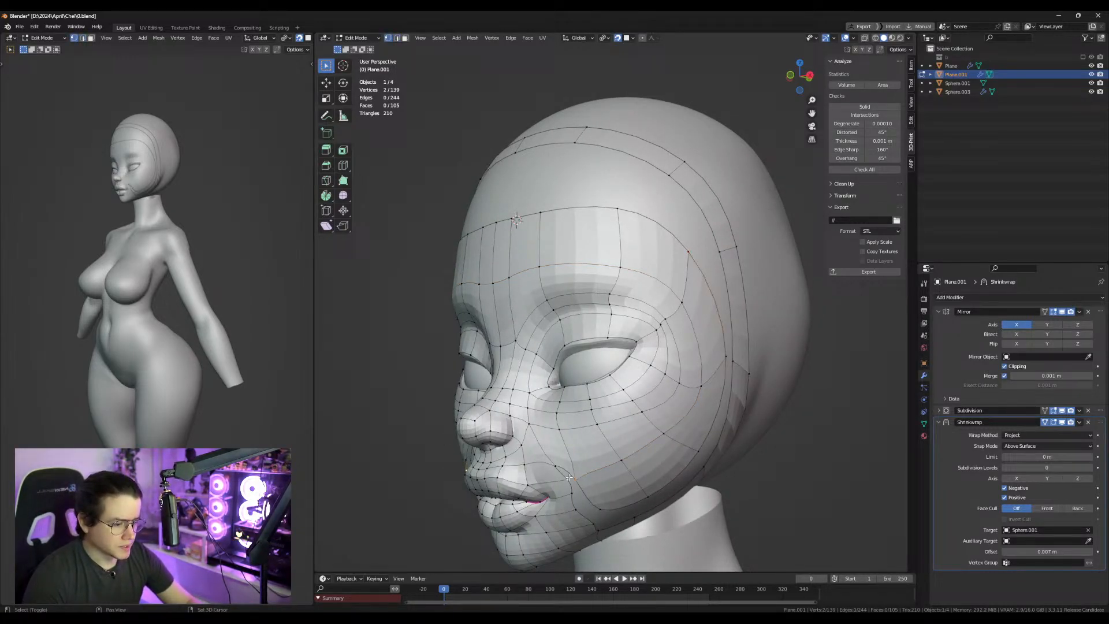
{"action": "key", "text": "m"}
{"action": "left_click", "coordinate": [626, 459]}
{"action": "middle_click_drag", "start_coordinate": [624, 456], "coordinate": [638, 454]}
{"action": "key", "text": "g"}
{"action": "left_click", "coordinate": [626, 468]}
Cut a centred edge loop through the faces of the lower cheek.
{"action": "key", "text": "ctrl+r"}
{"action": "left_click", "coordinate": [658, 472]}
{"action": "right_click", "coordinate": [659, 471]}
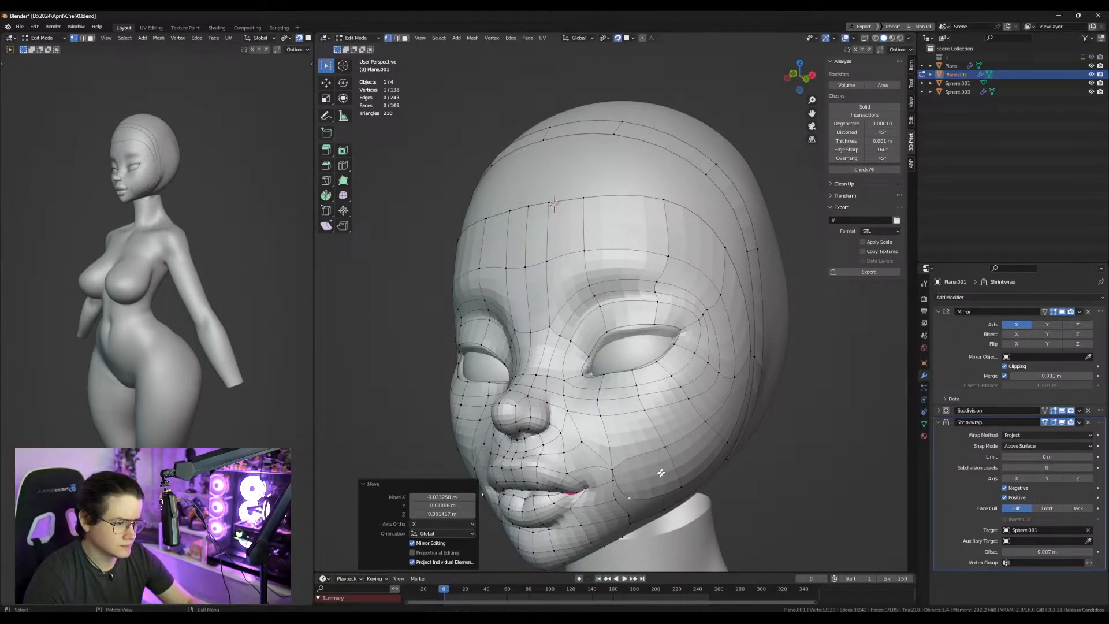
Merge the close vertex pairs between the mouth corner and the jaw.
{"action": "left_click", "coordinate": [616, 486]}
{"action": "left_click", "coordinate": [623, 479], "text": "shift"}
{"action": "key", "text": "m"}
{"action": "left_click", "coordinate": [626, 479]}
{"action": "left_click", "coordinate": [631, 497]}
{"action": "left_click", "coordinate": [620, 497], "text": "shift"}
{"action": "key", "text": "m"}
{"action": "left_click", "coordinate": [630, 492]}
{"action": "key", "text": "ctrl+shift+z"}
Dissolve the surplus edges in the lower cheek between the mouth and the jaw strip.
{"action": "middle_click_drag", "start_coordinate": [631, 487], "coordinate": [601, 485]}
{"action": "left_click", "coordinate": [585, 435]}
{"action": "key", "text": "2"}
{"action": "key", "text": "ctrl+x"}
{"action": "left_click", "coordinate": [517, 461]}
{"action": "key", "text": "ctrl+x"}
{"action": "left_click", "coordinate": [583, 439]}
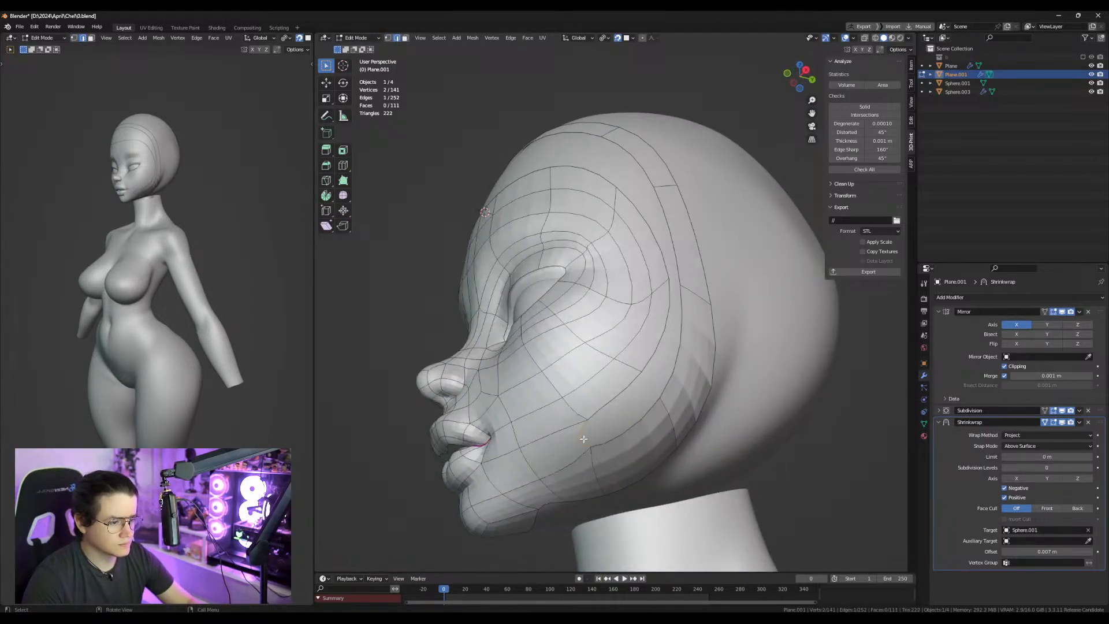
Fill the gap between the cheek mesh and the head outline strip with a run of faces.
{"action": "key", "text": "f"}
{"action": "key", "text": "f"}
{"action": "key", "text": "f"}
{"action": "middle_click_drag", "start_coordinate": [612, 399], "coordinate": [680, 479]}
{"action": "key", "text": "f"}
Reposition a vertex beside the outline strip and fill the adjoining face from the neighbouring edge.
{"action": "key", "text": "1"}
{"action": "left_click", "coordinate": [611, 402]}
{"action": "key", "text": "g"}
{"action": "left_click", "coordinate": [636, 402]}
{"action": "key", "text": "2"}
{"action": "left_click", "coordinate": [640, 381]}
{"action": "key", "text": "f"}
Try to extrude the lower edge of the central forehead opening upward and fill quads along its side.
{"action": "middle_click_drag", "start_coordinate": [589, 383], "coordinate": [634, 388]}
{"action": "middle_click_drag", "start_coordinate": [634, 388], "coordinate": [637, 416], "text": "shift"}
{"action": "key", "text": "e"}
{"action": "left_click", "coordinate": [594, 383]}
{"action": "key", "text": "1"}
{"action": "key", "text": "e"}
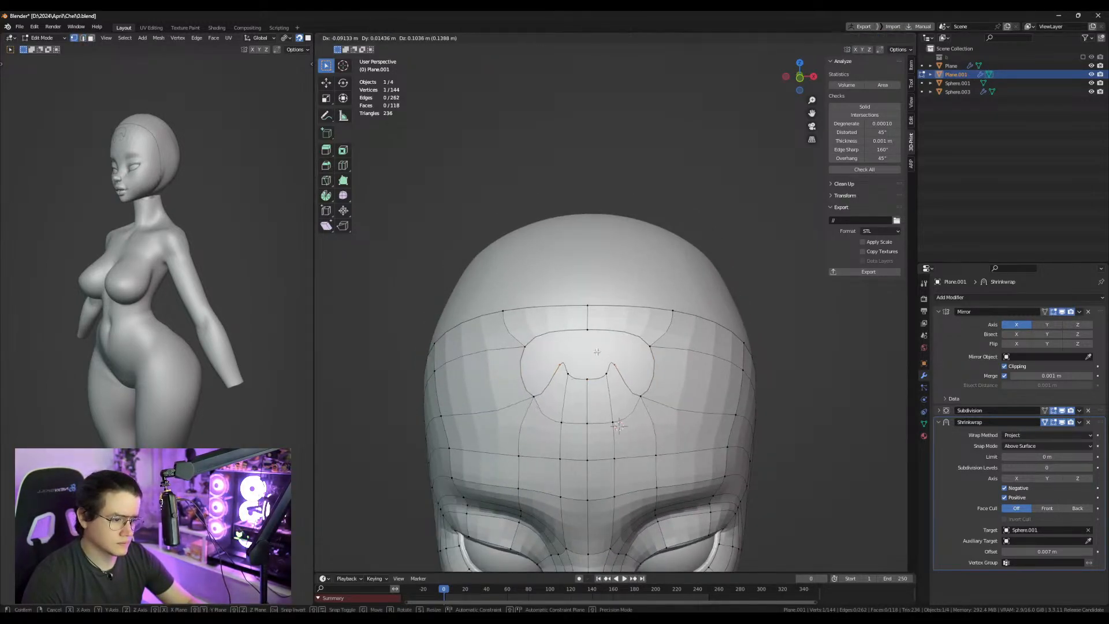
{"action": "left_click", "coordinate": [599, 362]}
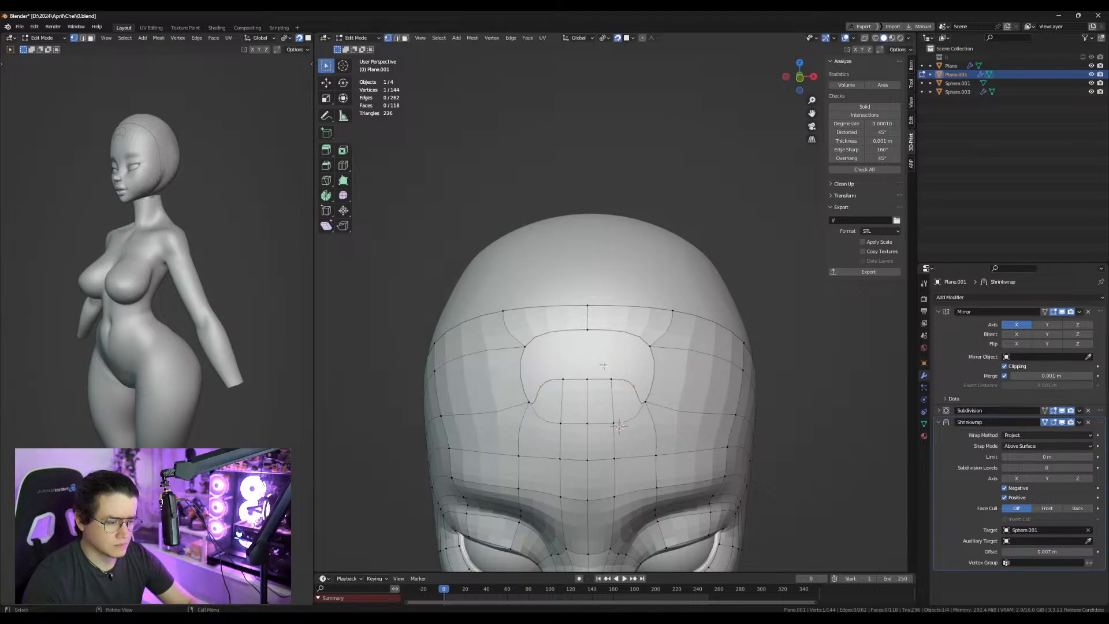
{"action": "key", "text": "f"}
{"action": "left_click", "coordinate": [559, 339]}
Try to close the central forehead opening by cutting a centred loop through the strip above it and filling faces.
{"action": "key", "text": "2"}
{"action": "left_click", "coordinate": [655, 376]}
{"action": "key", "text": "f"}
{"action": "key", "text": "ctrl+z"}
{"action": "key", "text": "ctrl+r"}
{"action": "double_click", "coordinate": [628, 331]}
{"action": "left_click", "coordinate": [658, 376]}
{"action": "key", "text": "f"}
Try to even out the central forehead patch by repositioning its inner vertices.
{"action": "left_click", "coordinate": [613, 389]}
{"action": "key", "text": "g"}
{"action": "left_click", "coordinate": [625, 383]}
{"action": "left_click", "coordinate": [627, 373]}
{"action": "key", "text": "g"}
{"action": "left_click", "coordinate": [642, 363]}
{"action": "key", "text": "g"}
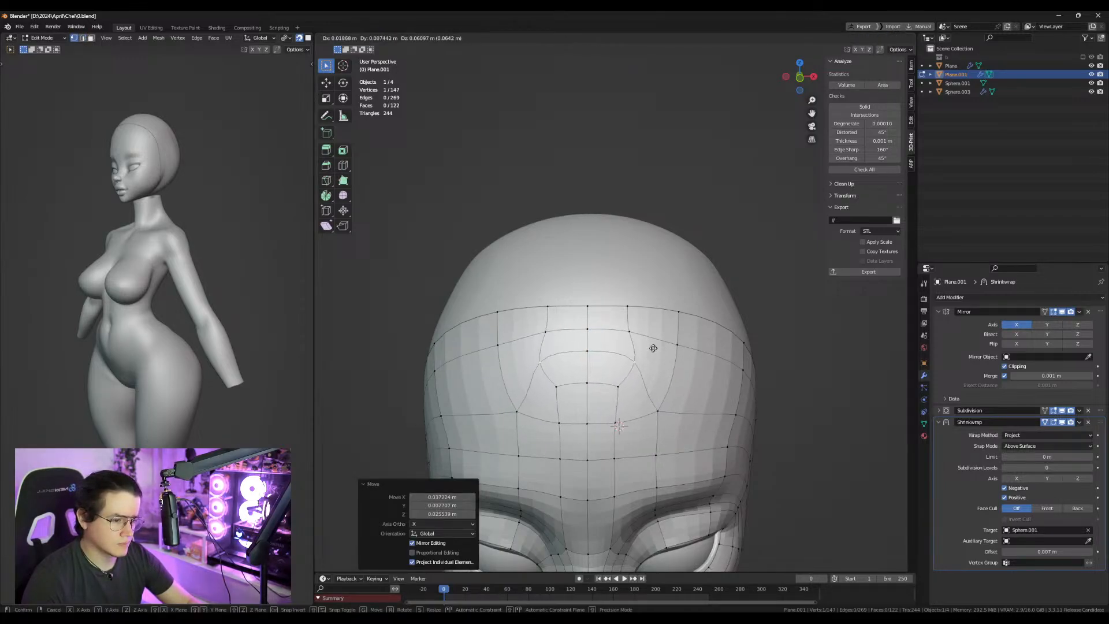
{"action": "left_click", "coordinate": [637, 355]}
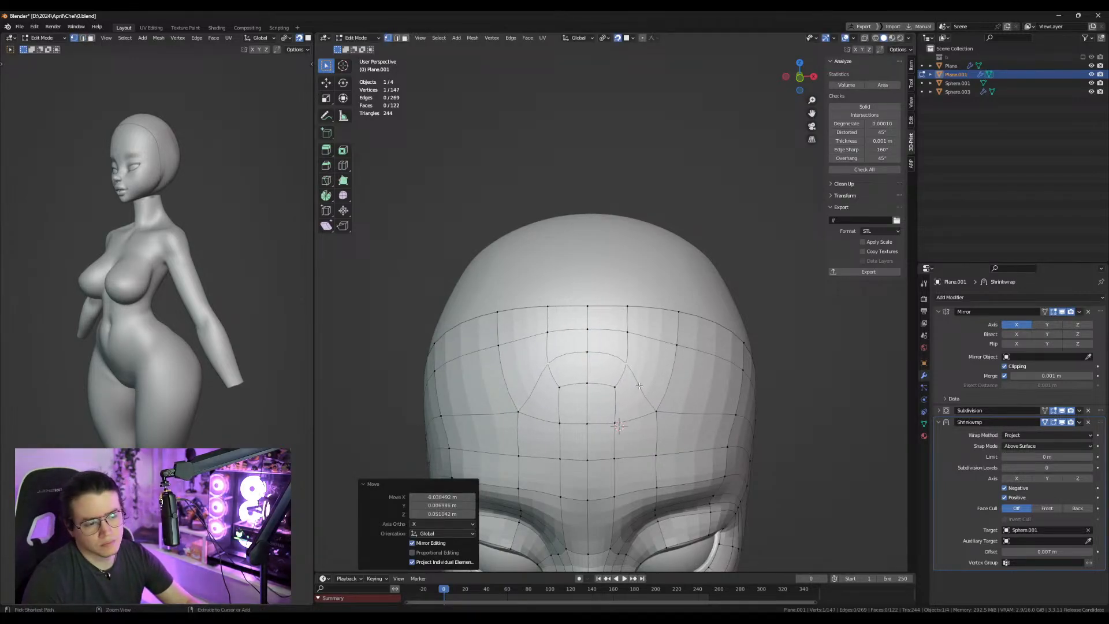
Undo the forehead patch edits back to the single face extruded from the opening's lower edge.
{"action": "key", "text": "ctrl+z"}
{"action": "key", "text": "ctrl+z"}
{"action": "key", "text": "ctrl+z"}
{"action": "key", "text": "ctrl+z"}
{"action": "key", "text": "ctrl+z"}
{"action": "key", "text": "ctrl+z"}
{"action": "key", "text": "ctrl+z"}
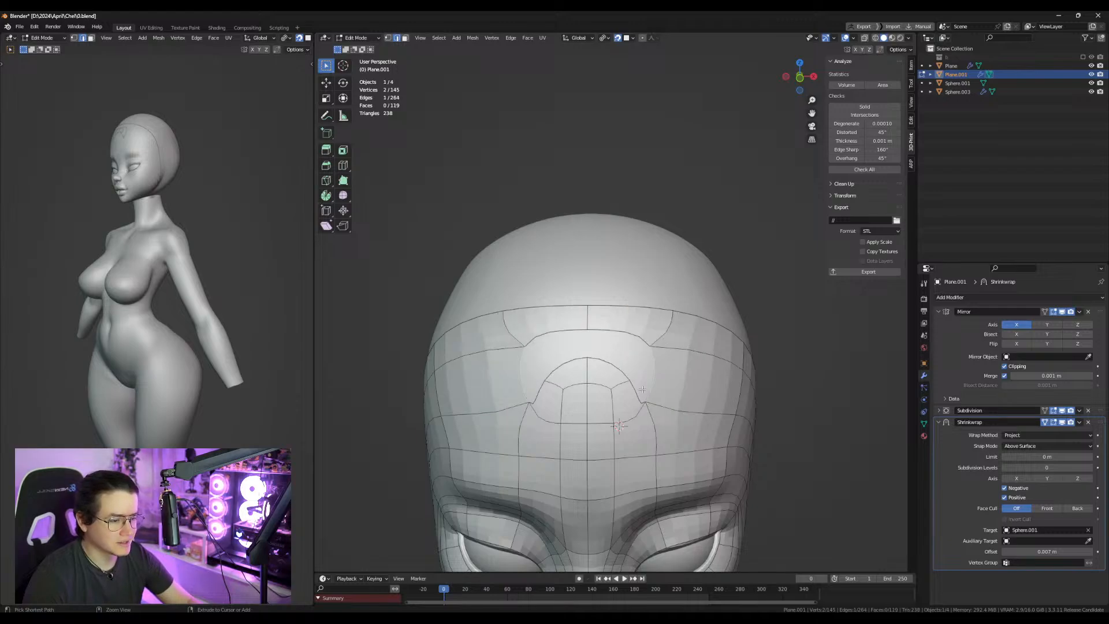
{"action": "key", "text": "ctrl+z"}
{"action": "key", "text": "ctrl+z"}
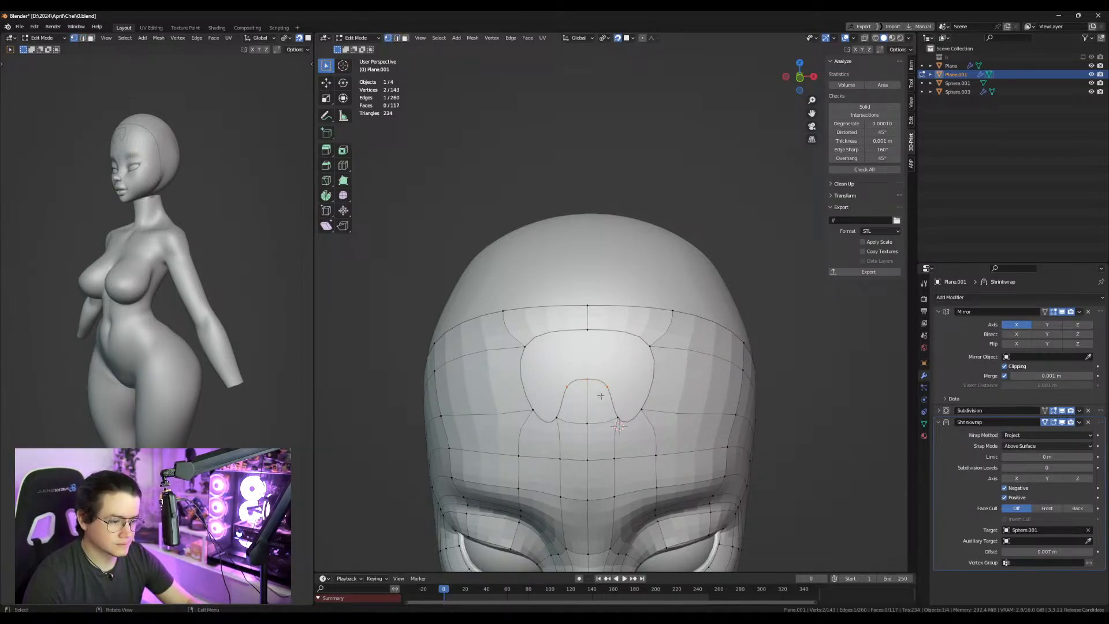
Try to fill the forehead opening from its upper corner and merge the new centreline vertex with the extruded edge.
{"action": "left_click", "coordinate": [652, 346]}
{"action": "key", "text": "f"}
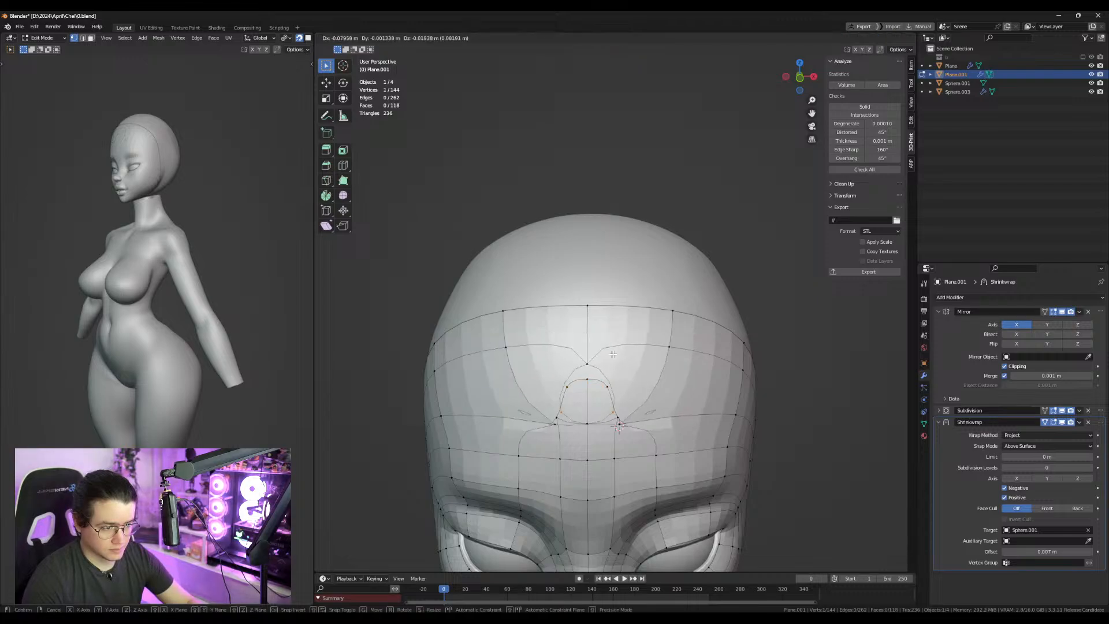
{"action": "left_click", "coordinate": [714, 261]}
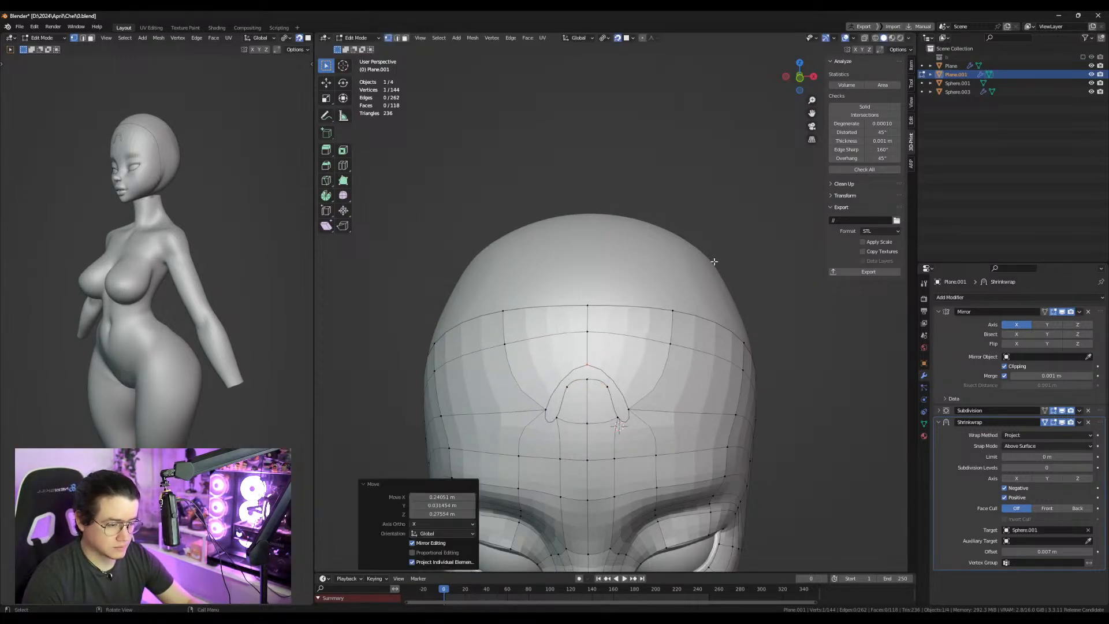
{"action": "left_click", "coordinate": [587, 380], "text": "shift"}
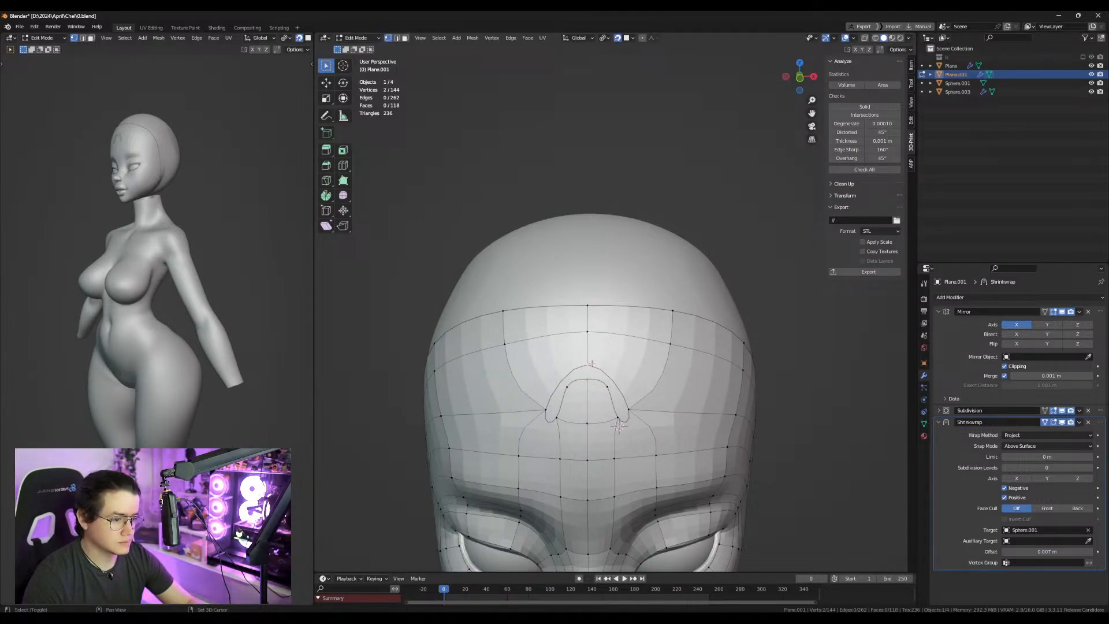
{"action": "key", "text": "m"}
{"action": "left_click", "coordinate": [610, 390]}
Undo the merge, fill and extrusion inside the central forehead opening.
{"action": "key", "text": "ctrl+z"}
{"action": "key", "text": "ctrl+z"}
{"action": "key", "text": "ctrl+z"}
{"action": "key", "text": "ctrl+z"}
{"action": "key", "text": "ctrl+z"}
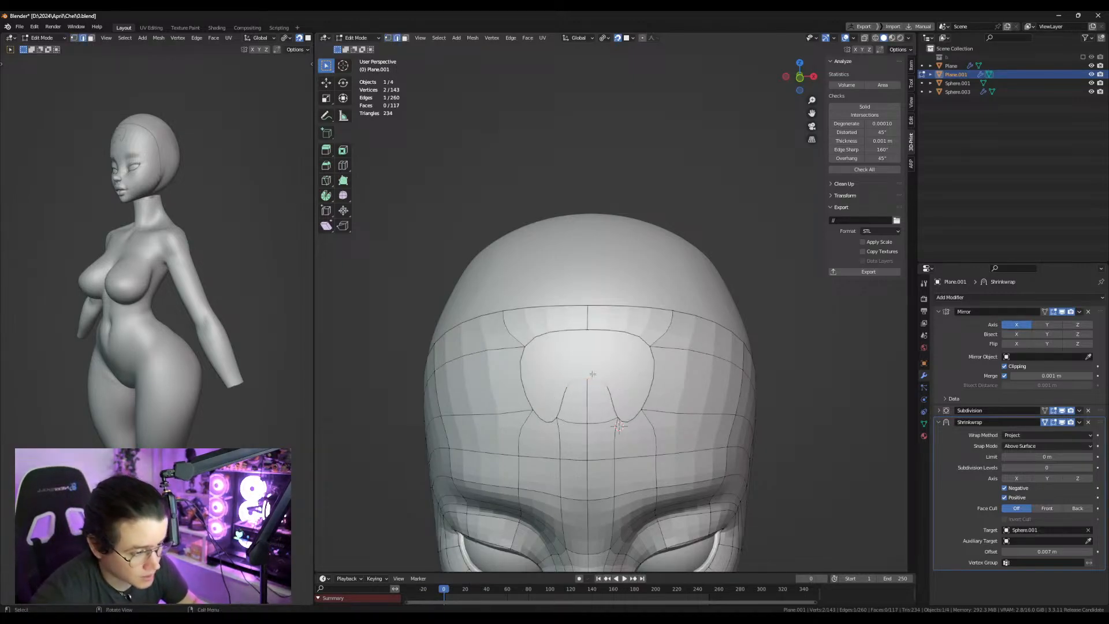
{"action": "key", "text": "ctrl+z"}
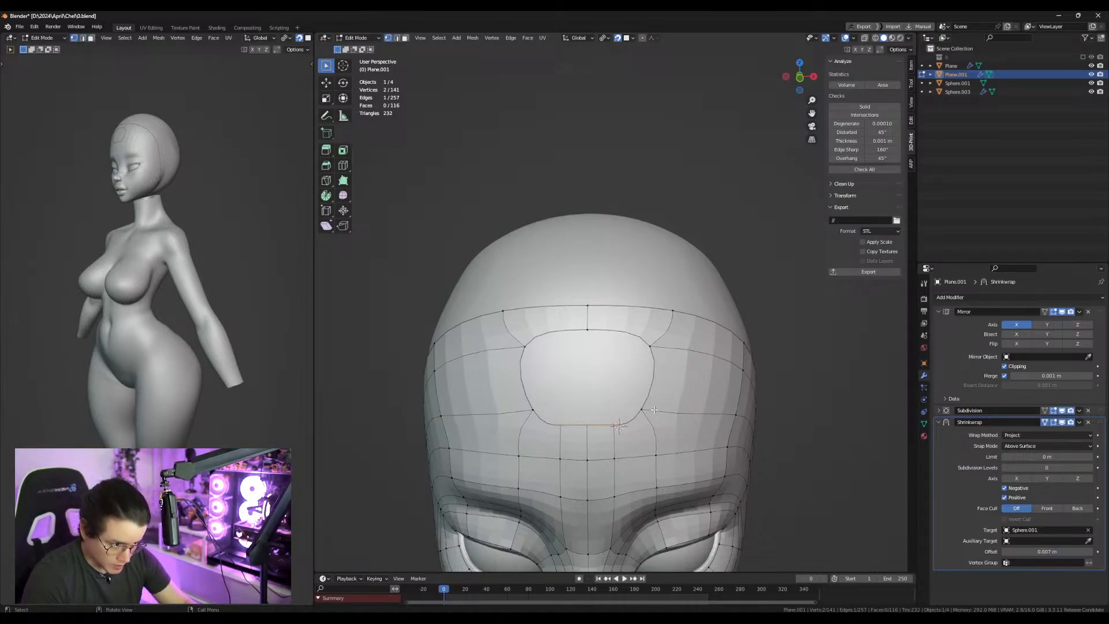
Extrude the lower centre edge of the forehead opening upward and fill the two quads around it.
{"action": "key", "text": "ctrl+shift+z"}
{"action": "key", "text": "ctrl+shift+z"}
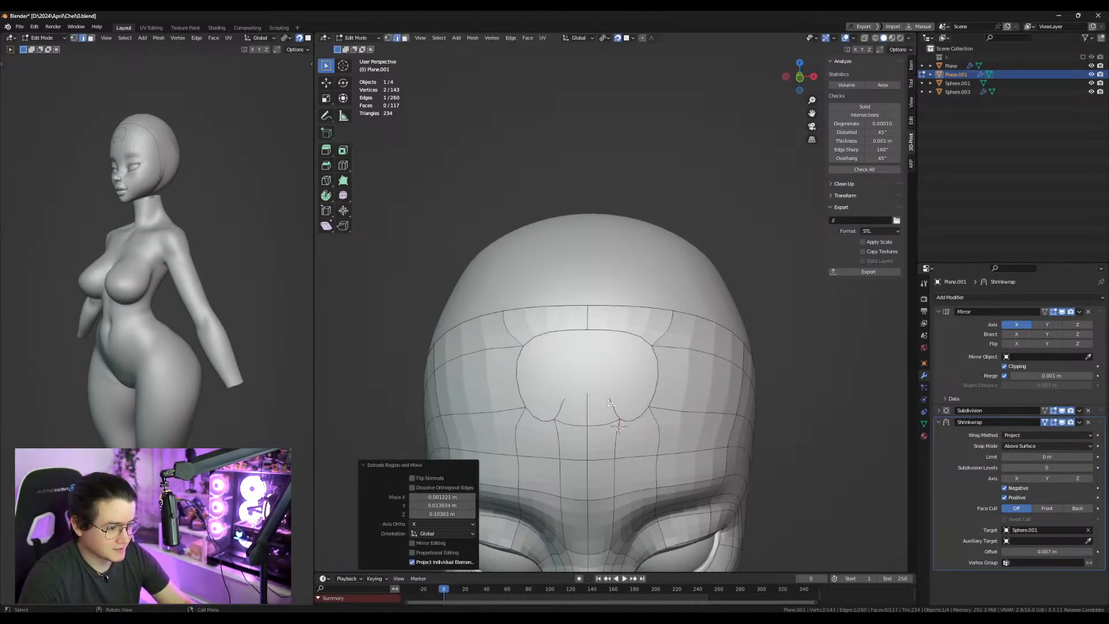
{"action": "key", "text": "ctrl+shift+z"}
{"action": "key", "text": "ctrl+shift+z"}
{"action": "key", "text": "ctrl+shift+z"}
{"action": "key", "text": "ctrl+shift+z"}
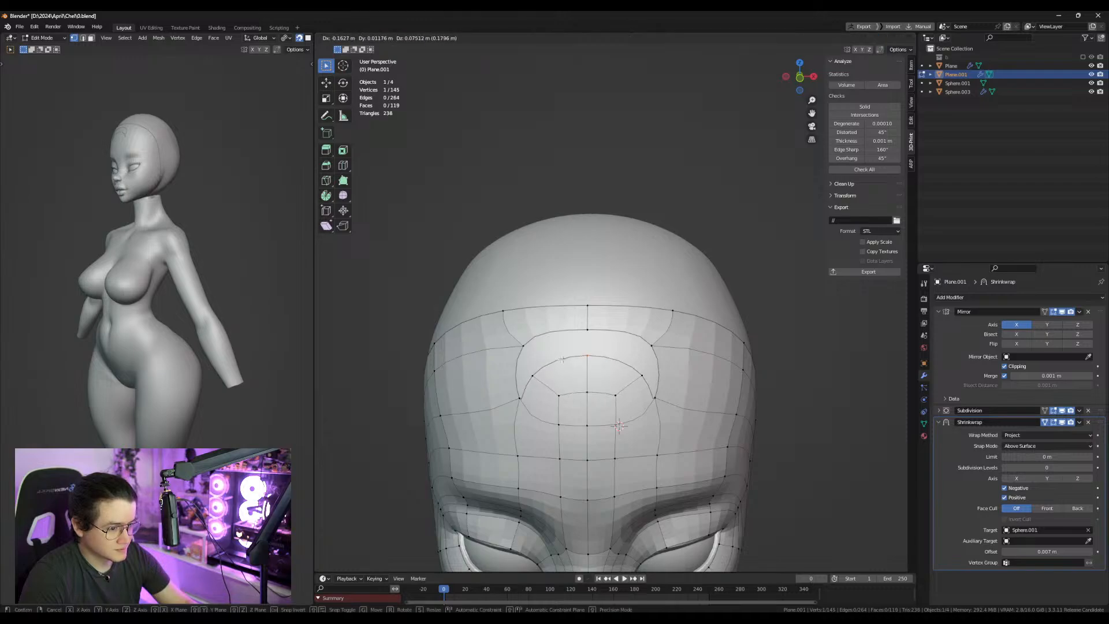
Merge the patch's corner and centreline vertices at center with the matching vertices on the forehead opening's upper edge.
{"action": "left_click", "coordinate": [643, 373]}
{"action": "key", "text": "g"}
{"action": "left_click", "coordinate": [646, 356]}
{"action": "left_click", "coordinate": [653, 345], "text": "shift"}
{"action": "key", "text": "m"}
{"action": "key", "text": "c"}
{"action": "left_click", "coordinate": [588, 335], "text": "shift"}
{"action": "key", "text": "m"}
{"action": "key", "text": "c"}
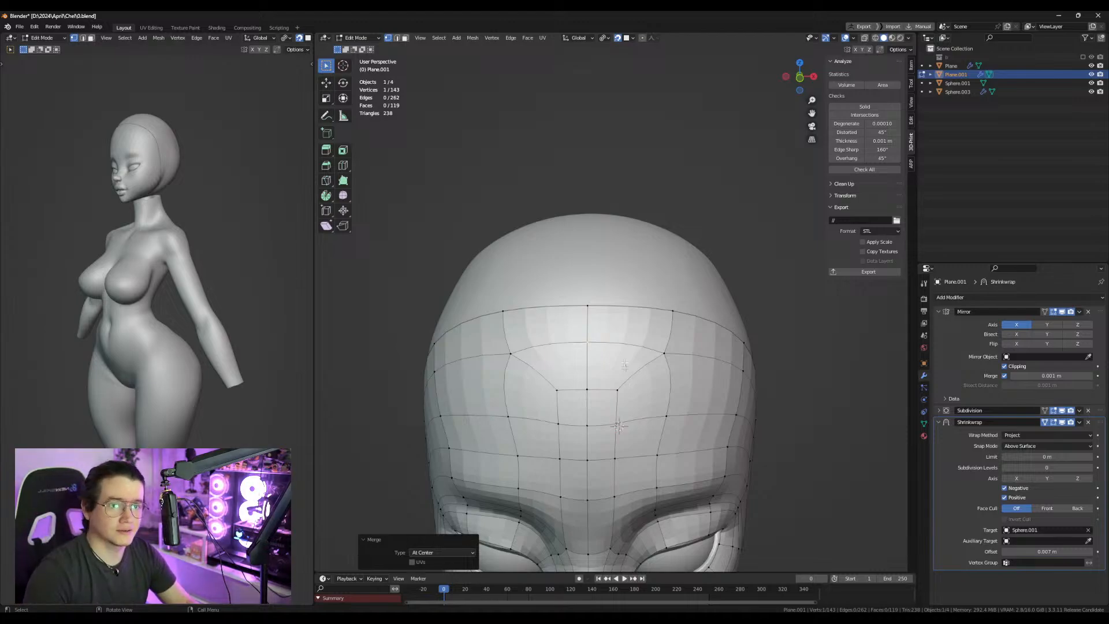
Reposition a vertex on the upper forehead and extrude the top centre edge back over the crown.
{"action": "middle_click_drag", "start_coordinate": [618, 312], "coordinate": [506, 326]}
{"action": "left_click", "coordinate": [569, 333]}
{"action": "key", "text": "g"}
{"action": "left_click", "coordinate": [574, 328]}
{"action": "key", "text": "2"}
{"action": "left_click", "coordinate": [569, 313]}
{"action": "middle_click_drag", "start_coordinate": [579, 310], "coordinate": [543, 353]}
{"action": "key", "text": "e"}
{"action": "left_click", "coordinate": [569, 306]}
{"action": "middle_click_drag", "start_coordinate": [572, 303], "coordinate": [444, 297]}
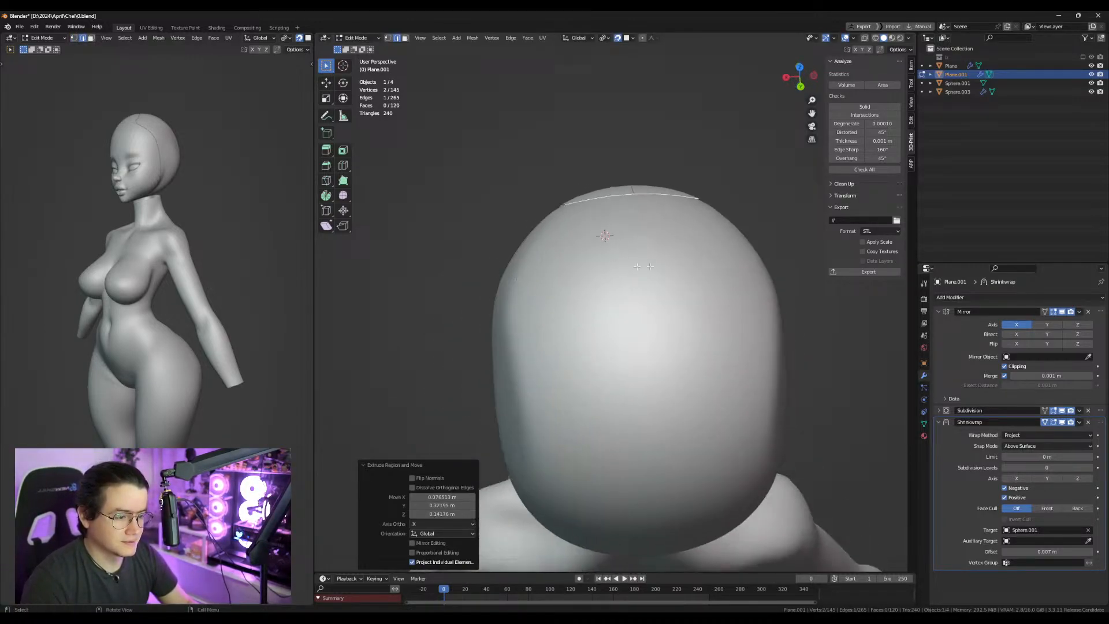
Extrude the crown strip further down the back of the head and reposition its outer vertex.
{"action": "key", "text": "e"}
{"action": "left_click", "coordinate": [639, 405]}
{"action": "middle_click_drag", "start_coordinate": [639, 404], "coordinate": [639, 312]}
{"action": "left_click", "coordinate": [629, 344]}
{"action": "key", "text": "g"}
{"action": "left_click", "coordinate": [614, 331]}
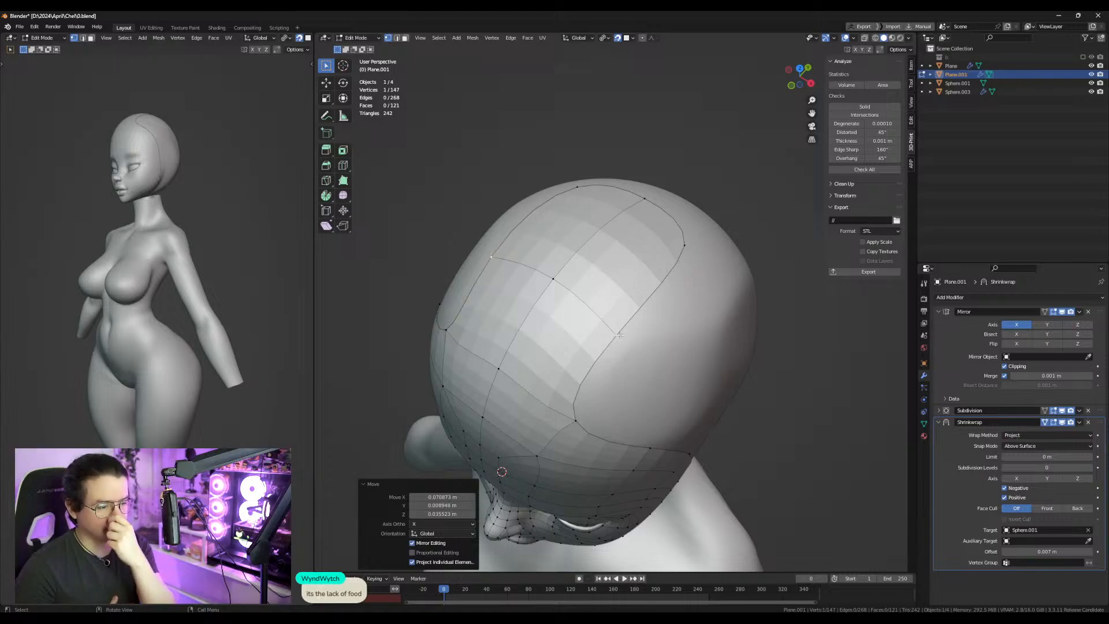
Extrude the strip's end edge twice more down the back of the head towards the neck.
{"action": "middle_click_drag", "start_coordinate": [682, 210], "coordinate": [497, 214]}
{"action": "key", "text": "2"}
{"action": "left_click", "coordinate": [653, 305]}
{"action": "scroll", "coordinate": [633, 323], "scroll_direction": "down", "scroll_amount": 4}
{"action": "middle_click_drag", "start_coordinate": [630, 364], "coordinate": [629, 211]}
{"action": "key", "text": "e"}
{"action": "left_click", "coordinate": [626, 272]}
{"action": "key", "text": "e"}
{"action": "left_click", "coordinate": [601, 319]}
Fill a face from a corner vertex beside the back-of-head strip.
{"action": "middle_click_drag", "start_coordinate": [600, 318], "coordinate": [711, 347]}
{"action": "scroll", "coordinate": [671, 321], "scroll_direction": "up", "scroll_amount": 4}
{"action": "mouse_move", "coordinate": [581, 265]}
{"action": "middle_mouse_down"}
{"action": "mouse_move", "coordinate": [601, 317]}
{"action": "mouse_move", "coordinate": [624, 319]}
{"action": "mouse_move", "coordinate": [578, 284]}
{"action": "middle_mouse_up"}
{"action": "key", "text": "1"}
{"action": "key", "text": "f"}
{"action": "middle_click_drag", "start_coordinate": [529, 338], "coordinate": [494, 335]}
Cut a centred edge loop through the head strip and join its front and rear vertices across the side opening.
{"action": "key", "text": "ctrl+r"}
{"action": "left_click", "coordinate": [674, 228]}
{"action": "left_click", "coordinate": [674, 228]}
{"action": "left_click", "coordinate": [477, 351]}
{"action": "left_click", "coordinate": [693, 300], "text": "shift"}
{"action": "key", "text": "f"}
Delete the unwanted face on the side of the head and fill new faces in its place.
{"action": "middle_click_drag", "start_coordinate": [490, 254], "coordinate": [563, 238]}
{"action": "key", "text": "3"}
{"action": "key", "text": "x"}
{"action": "left_click", "coordinate": [470, 279]}
{"action": "middle_click_drag", "start_coordinate": [603, 268], "coordinate": [572, 282]}
{"action": "left_click", "coordinate": [524, 284]}
{"action": "key", "text": "f"}
{"action": "left_click", "coordinate": [601, 274]}
{"action": "left_click", "coordinate": [496, 222]}
{"action": "key", "text": "f"}
{"action": "left_click", "coordinate": [494, 289]}
Cut a centred edge loop through the lower side of the head and fill from the rear edge of the opening above.
{"action": "key", "text": "2"}
{"action": "middle_click_drag", "start_coordinate": [569, 368], "coordinate": [588, 349]}
{"action": "key", "text": "ctrl+r"}
{"action": "left_click", "coordinate": [592, 352]}
{"action": "right_click", "coordinate": [592, 352]}
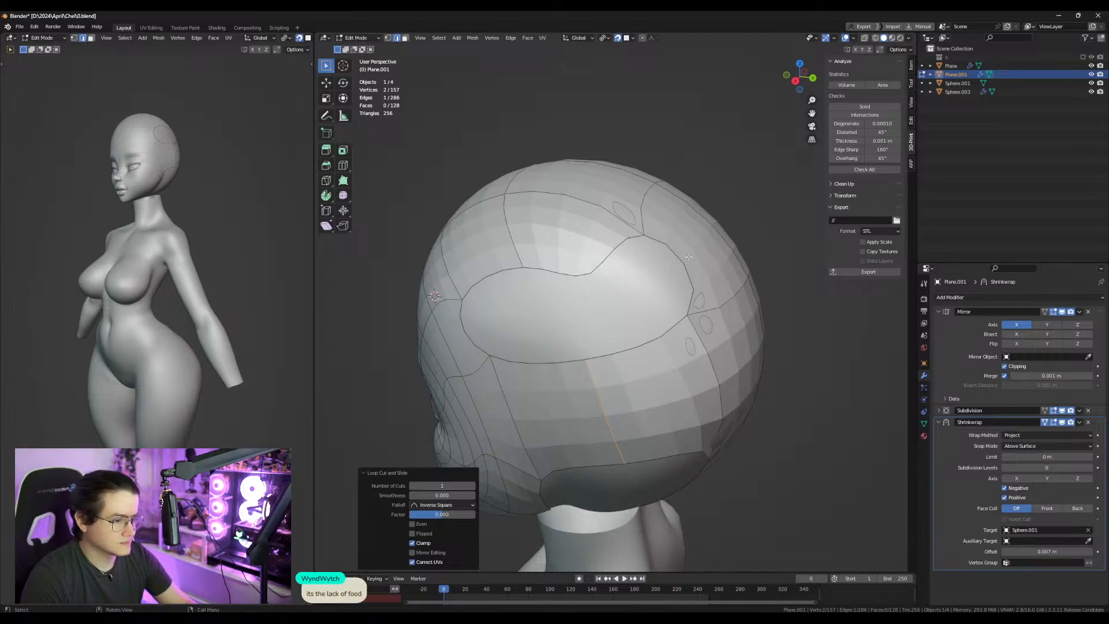
{"action": "left_click", "coordinate": [689, 257]}
{"action": "key", "text": "f"}
{"action": "key", "text": "f"}
{"action": "middle_click_drag", "start_coordinate": [645, 292], "coordinate": [619, 272]}
{"action": "key", "text": "ctrl+z"}
Cut another centred edge loop beside the side opening and fill its remaining area with two faces.
{"action": "key", "text": "ctrl+r"}
{"action": "left_click", "coordinate": [650, 320]}
{"action": "right_click", "coordinate": [650, 320]}
{"action": "left_click", "coordinate": [712, 269]}
{"action": "key", "text": "f"}
{"action": "key", "text": "f"}
Reposition three vertices on the side of the head to even out the spacing of the new faces.
{"action": "key", "text": "1"}
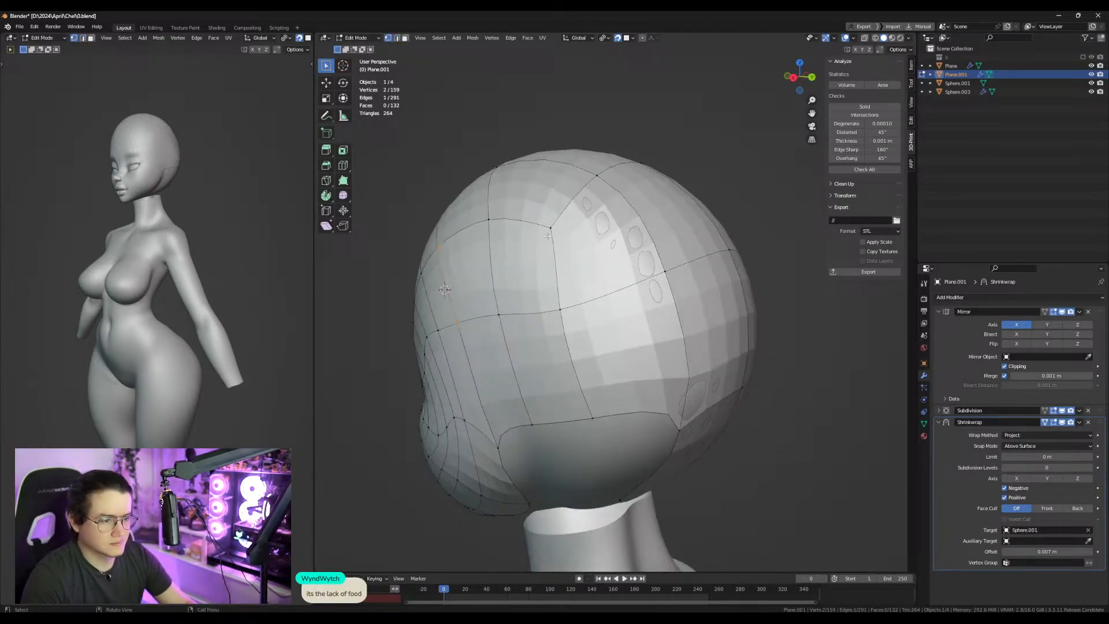
{"action": "left_click_drag", "start_coordinate": [559, 225], "coordinate": [568, 209]}
{"action": "left_click_drag", "start_coordinate": [577, 296], "coordinate": [614, 277]}
{"action": "left_click_drag", "start_coordinate": [605, 417], "coordinate": [643, 404]}
{"action": "middle_click_drag", "start_coordinate": [643, 405], "coordinate": [662, 347]}
Isolate the head mesh in local view and reposition the geometry on the side of the head in Edit Mode.
{"action": "key", "text": "Tab"}
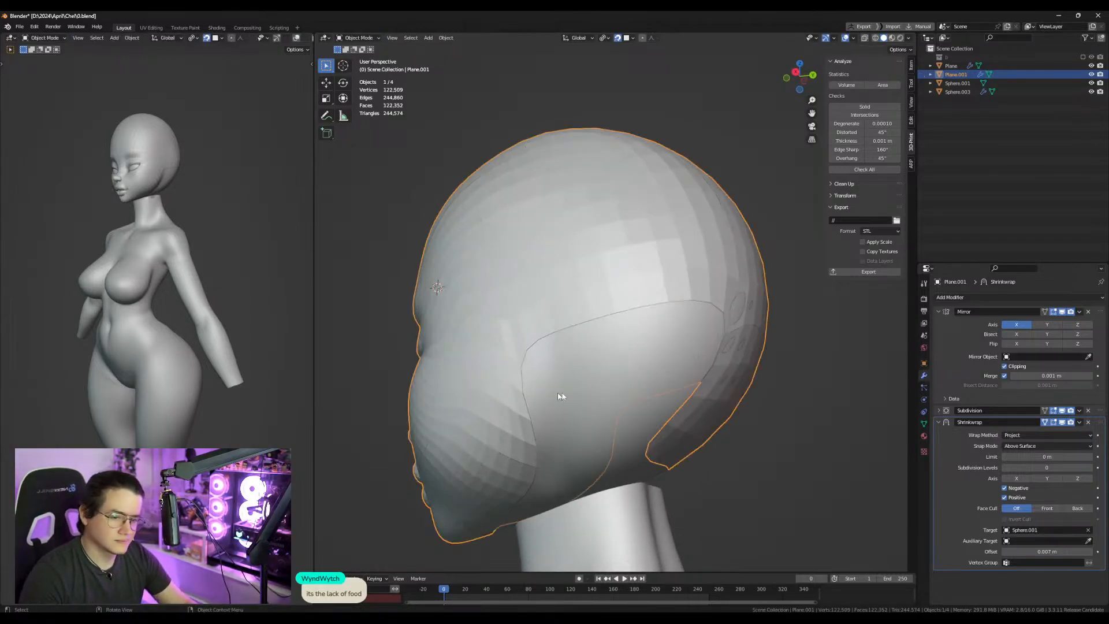
{"action": "key", "text": "KP_Divide"}
{"action": "key", "text": "Tab"}
{"action": "middle_click_drag", "start_coordinate": [638, 192], "coordinate": [682, 371]}
{"action": "key", "text": "g"}
{"action": "left_click", "coordinate": [660, 267]}
{"action": "left_click", "coordinate": [690, 326]}
{"action": "key", "text": "g"}
{"action": "left_click", "coordinate": [709, 303]}
Fill two more faces on the side of the head and reposition the adjoining geometry.
{"action": "left_click", "coordinate": [572, 306]}
{"action": "key", "text": "f"}
{"action": "key", "text": "g"}
{"action": "left_click", "coordinate": [591, 331]}
{"action": "left_click", "coordinate": [626, 278]}
{"action": "key", "text": "f"}
{"action": "key", "text": "g"}
{"action": "left_click", "coordinate": [754, 247]}
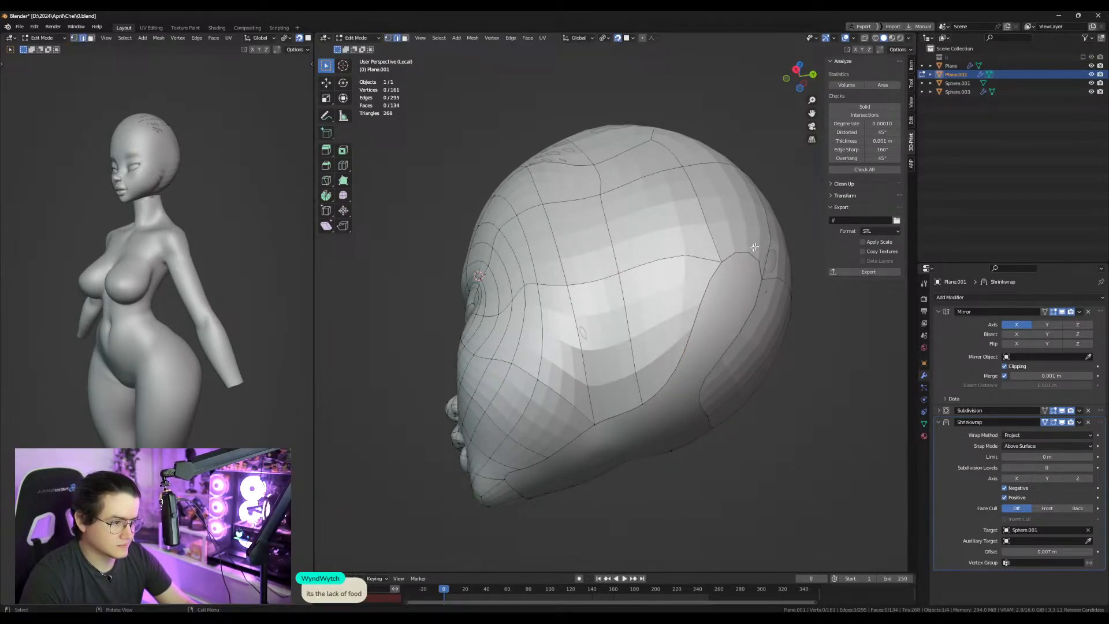
Fill a face in the gap at the lower back of the head and reposition two of its adjoining vertices.
{"action": "middle_click_drag", "start_coordinate": [741, 320], "coordinate": [734, 293]}
{"action": "left_click", "coordinate": [735, 211]}
{"action": "key", "text": "f"}
{"action": "key", "text": "g"}
{"action": "left_click", "coordinate": [708, 331]}
{"action": "left_click", "coordinate": [716, 413]}
{"action": "key", "text": "g"}
{"action": "left_click", "coordinate": [733, 389]}
Reposition the vertices around the side and underside opening of the head to even out the topology.
{"action": "left_click", "coordinate": [670, 326]}
{"action": "key", "text": "g"}
{"action": "left_click", "coordinate": [668, 334]}
{"action": "left_click", "coordinate": [580, 383]}
{"action": "key", "text": "g"}
{"action": "left_click", "coordinate": [547, 349]}
{"action": "middle_click_drag", "start_coordinate": [549, 349], "coordinate": [625, 367]}
{"action": "key", "text": "g"}
{"action": "left_click", "coordinate": [587, 404]}
{"action": "key", "text": "g"}
{"action": "left_click", "coordinate": [583, 406]}
Fill two faces along the jaw edge of the underside opening and reposition their new vertices.
{"action": "middle_click_drag", "start_coordinate": [583, 406], "coordinate": [565, 370]}
{"action": "left_click", "coordinate": [504, 351]}
{"action": "key", "text": "f"}
{"action": "left_click", "coordinate": [541, 363]}
{"action": "key", "text": "g"}
{"action": "left_click", "coordinate": [534, 395]}
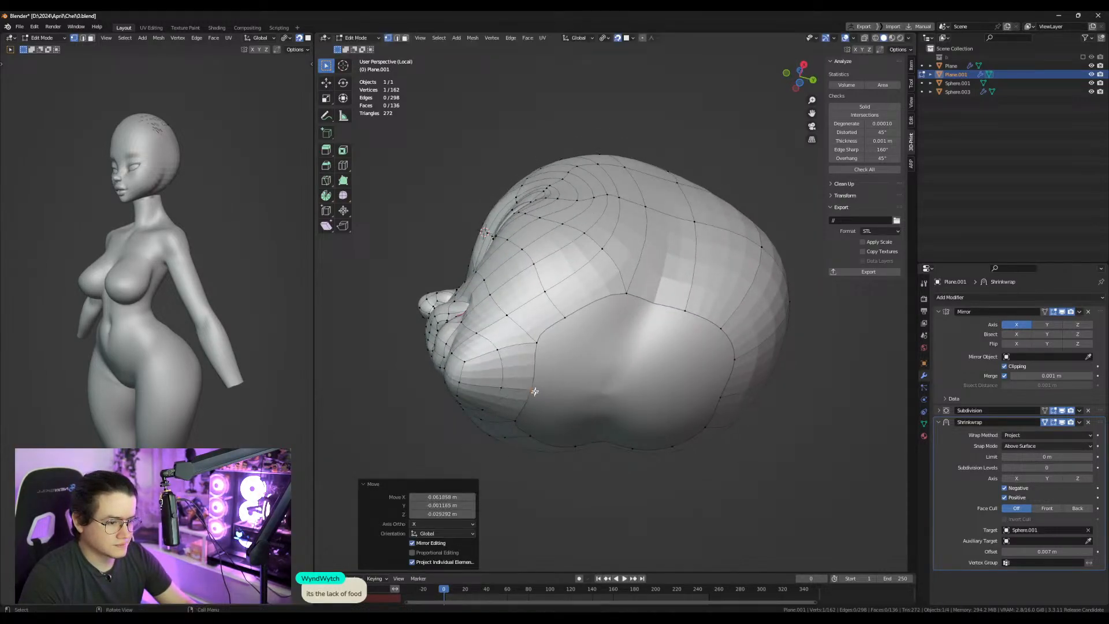
{"action": "left_click", "coordinate": [538, 343]}
{"action": "key", "text": "f"}
{"action": "left_click", "coordinate": [588, 378]}
{"action": "middle_click_drag", "start_coordinate": [611, 313], "coordinate": [552, 357]}
{"action": "key", "text": "2"}
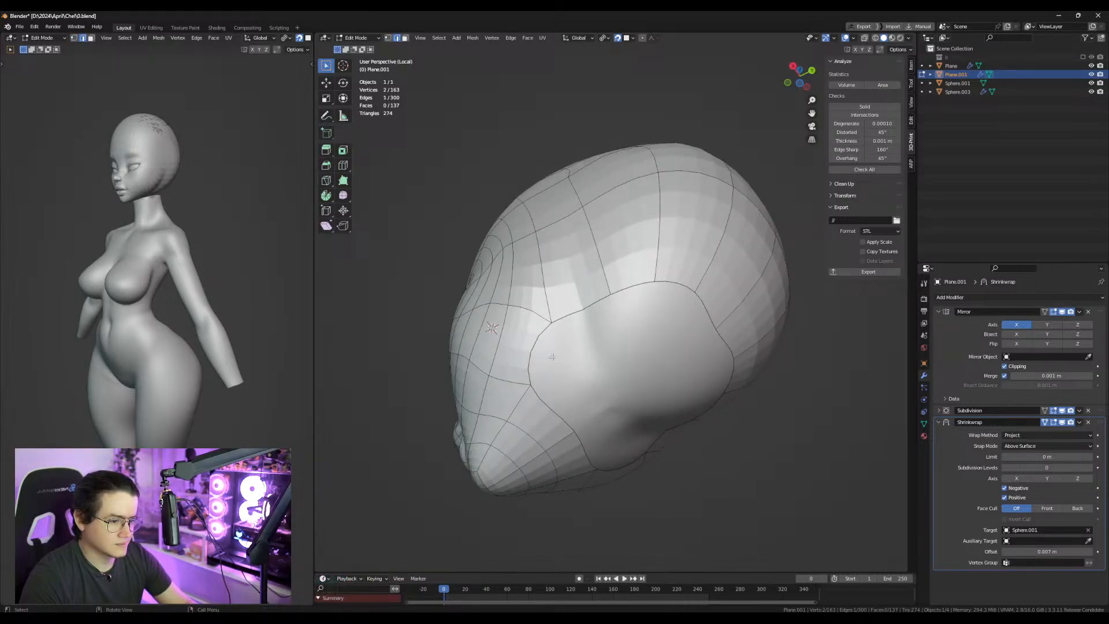
Fill another face behind the jaw and pull its vertices along the underside of the head.
{"action": "key", "text": "1"}
{"action": "left_click", "coordinate": [531, 385]}
{"action": "key", "text": "f"}
{"action": "key", "text": "g"}
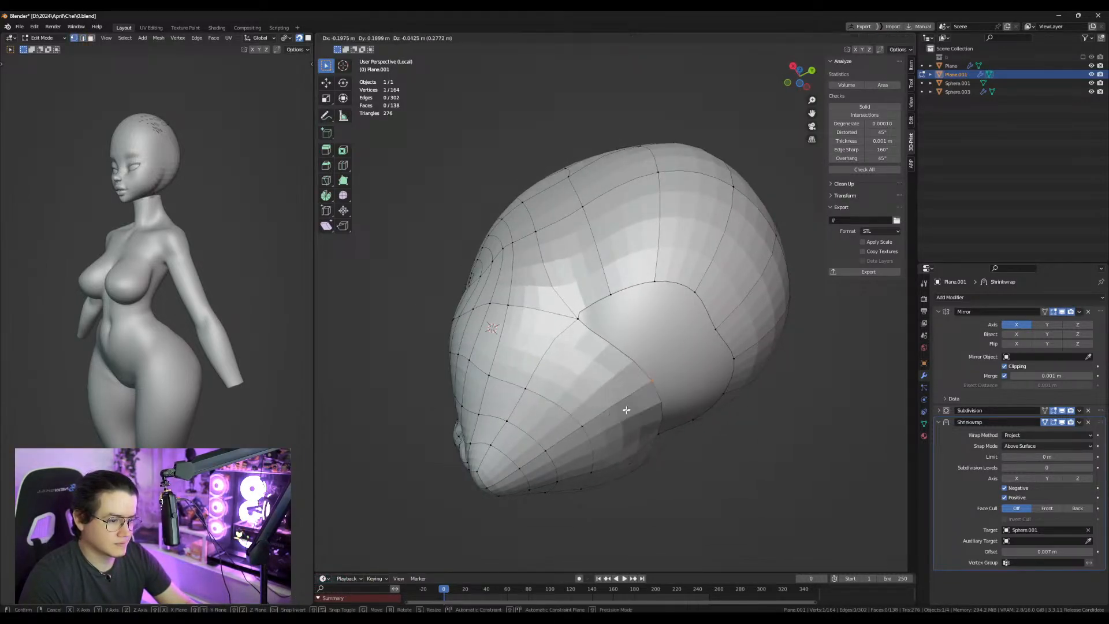
{"action": "left_click", "coordinate": [632, 401]}
{"action": "key", "text": "g"}
{"action": "left_click", "coordinate": [614, 387]}
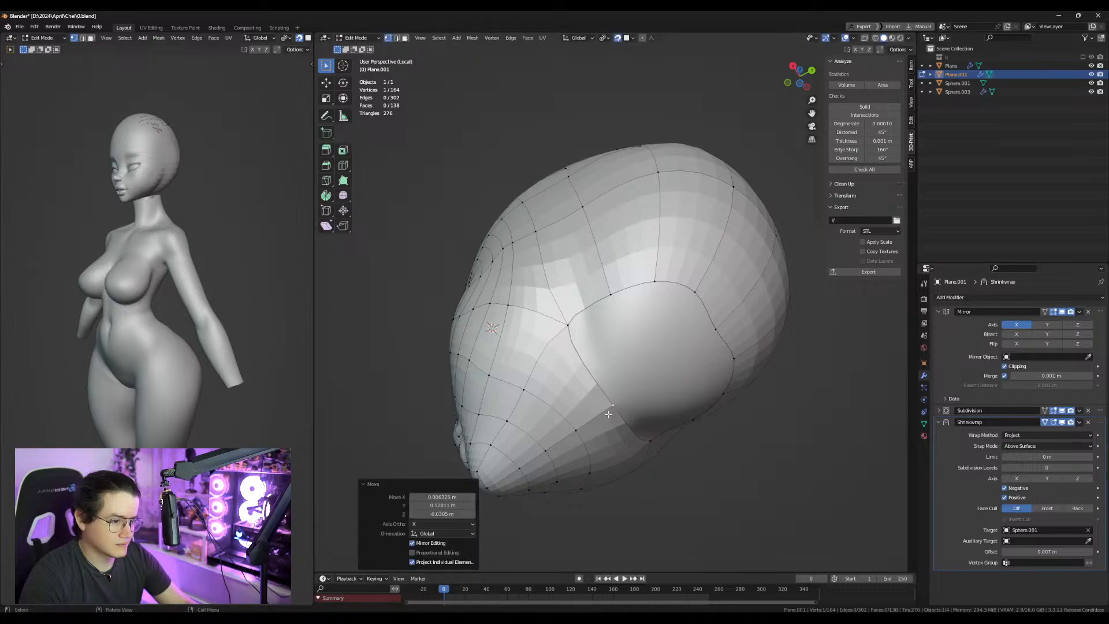
Fill two successive rows of faces across the underside opening, repositioning the new vertices after each fill.
{"action": "middle_click_drag", "start_coordinate": [615, 388], "coordinate": [585, 376]}
{"action": "key", "text": "2"}
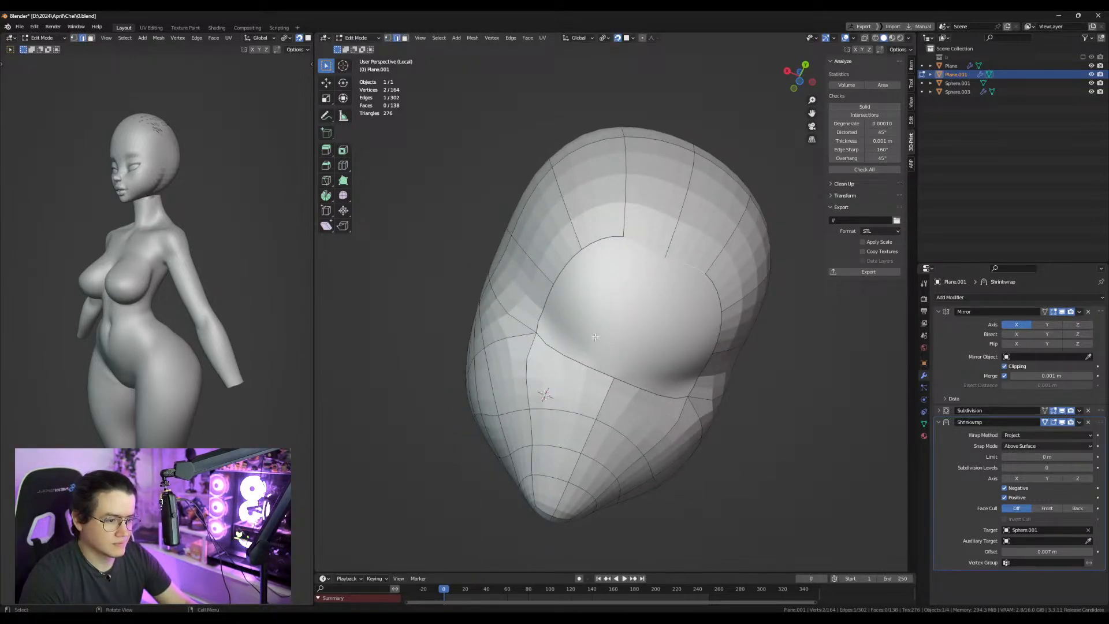
{"action": "key", "text": "f"}
{"action": "key", "text": "g"}
{"action": "left_click", "coordinate": [549, 323]}
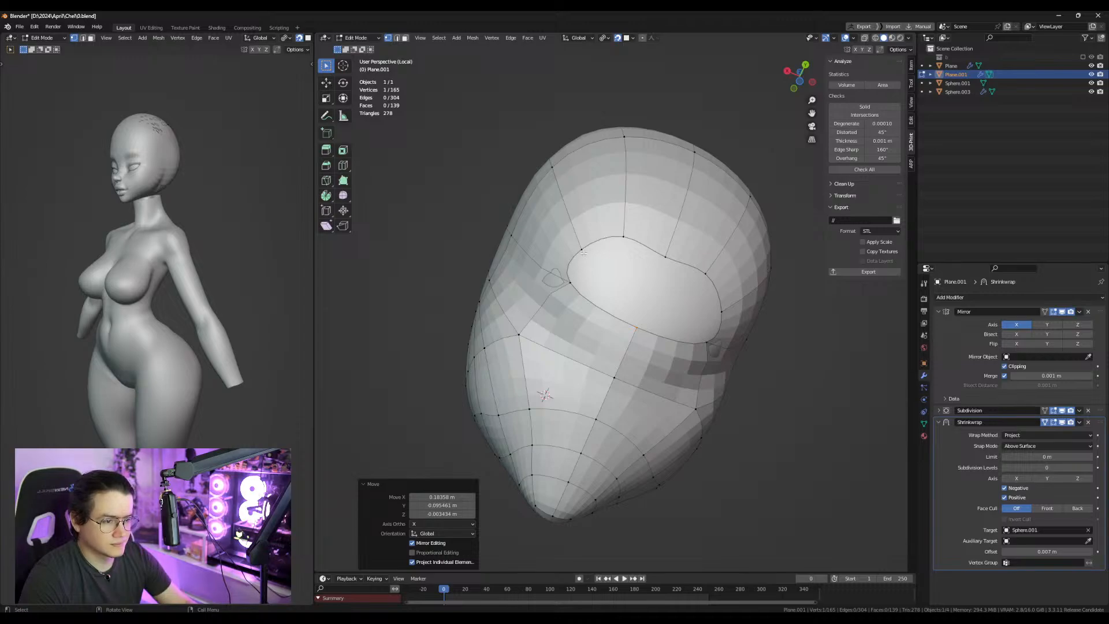
{"action": "left_click", "coordinate": [568, 279]}
{"action": "key", "text": "f"}
{"action": "key", "text": "g"}
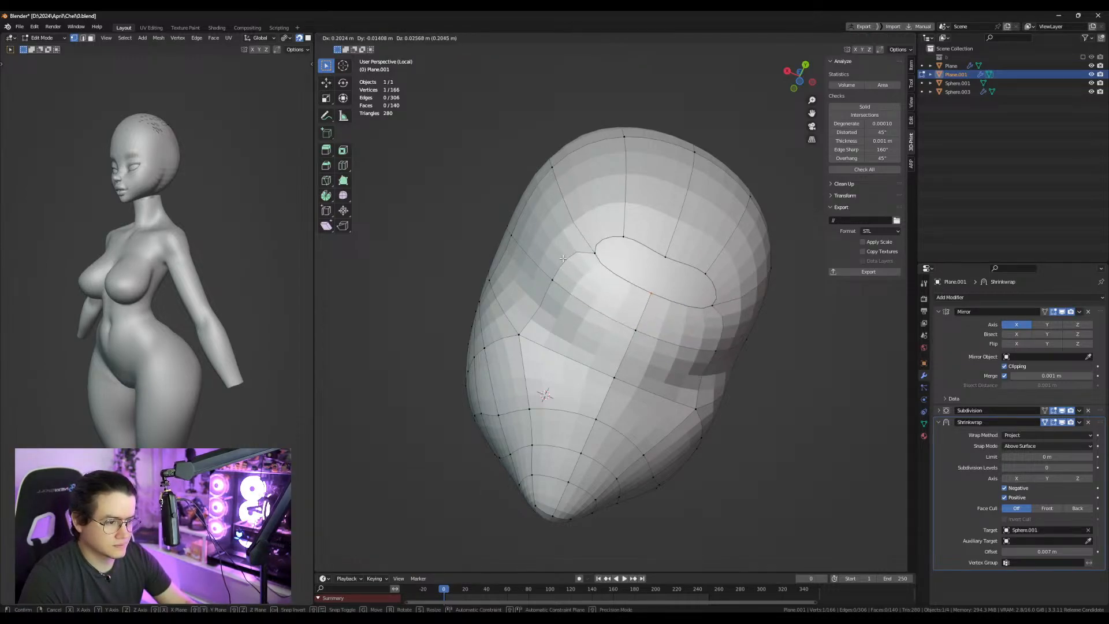
{"action": "left_click", "coordinate": [613, 263]}
Close the remaining underside opening with a face and adjust nearby vertices on the head.
{"action": "key", "text": "2"}
{"action": "left_click", "coordinate": [613, 236]}
{"action": "key", "text": "f"}
{"action": "left_click", "coordinate": [631, 212]}
{"action": "key", "text": "g"}
{"action": "left_click", "coordinate": [638, 212]}
{"action": "middle_click_drag", "start_coordinate": [676, 254], "coordinate": [737, 404]}
{"action": "middle_click_drag", "start_coordinate": [745, 318], "coordinate": [740, 353]}
{"action": "key", "text": "g"}
{"action": "left_click", "coordinate": [631, 368]}
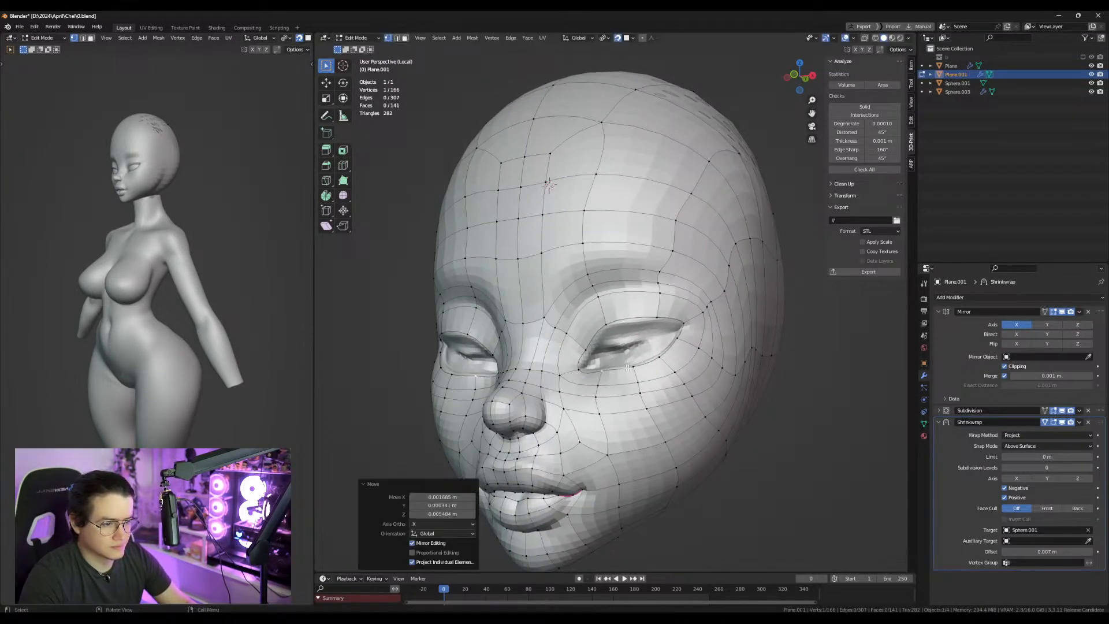
Duplicate the sculpted head in place and move the copy to collection b as a backup.
{"action": "key", "text": "Tab"}
{"action": "left_click", "coordinate": [636, 349]}
{"action": "key", "text": "shift+d"}
{"action": "right_click", "coordinate": [636, 348]}
{"action": "key", "text": "m"}
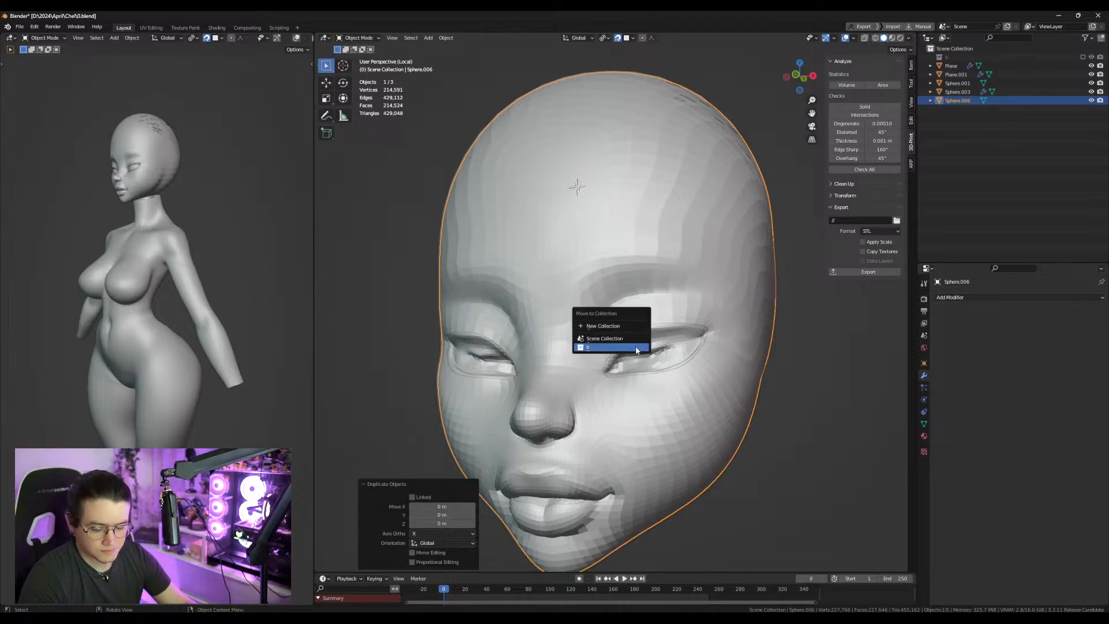
{"action": "left_click", "coordinate": [634, 350]}
Duplicate the retopologised head mesh in place, move the copy to collection b, and reselect the original.
{"action": "left_click", "coordinate": [646, 297]}
{"action": "key", "text": "shift+d"}
{"action": "right_click", "coordinate": [647, 297]}
{"action": "key", "text": "m"}
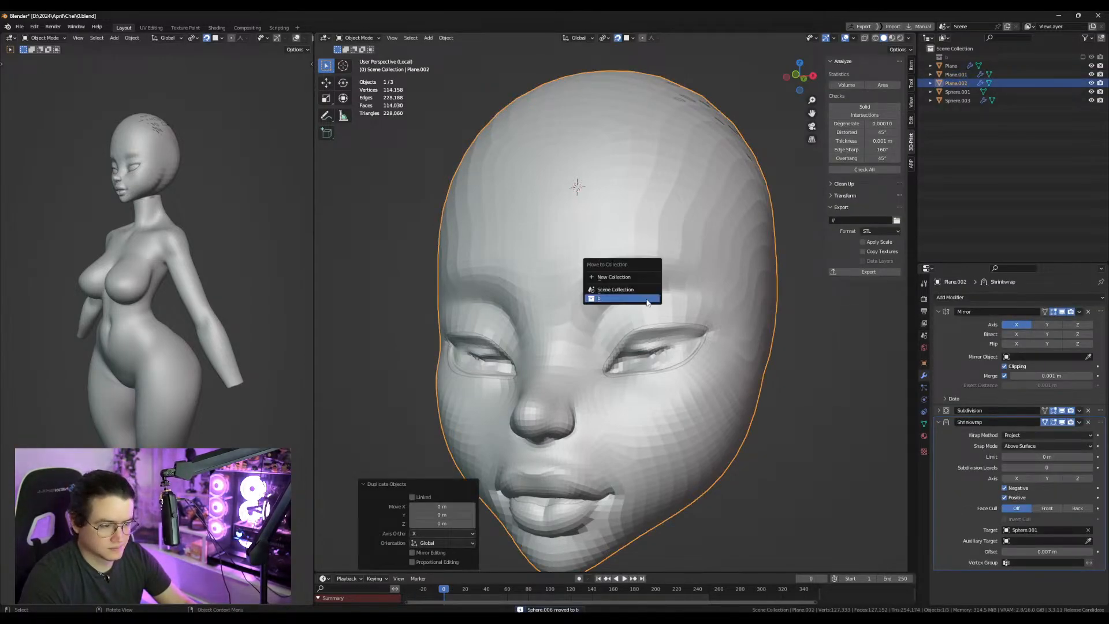
{"action": "left_click", "coordinate": [649, 299]}
{"action": "left_click", "coordinate": [673, 346]}
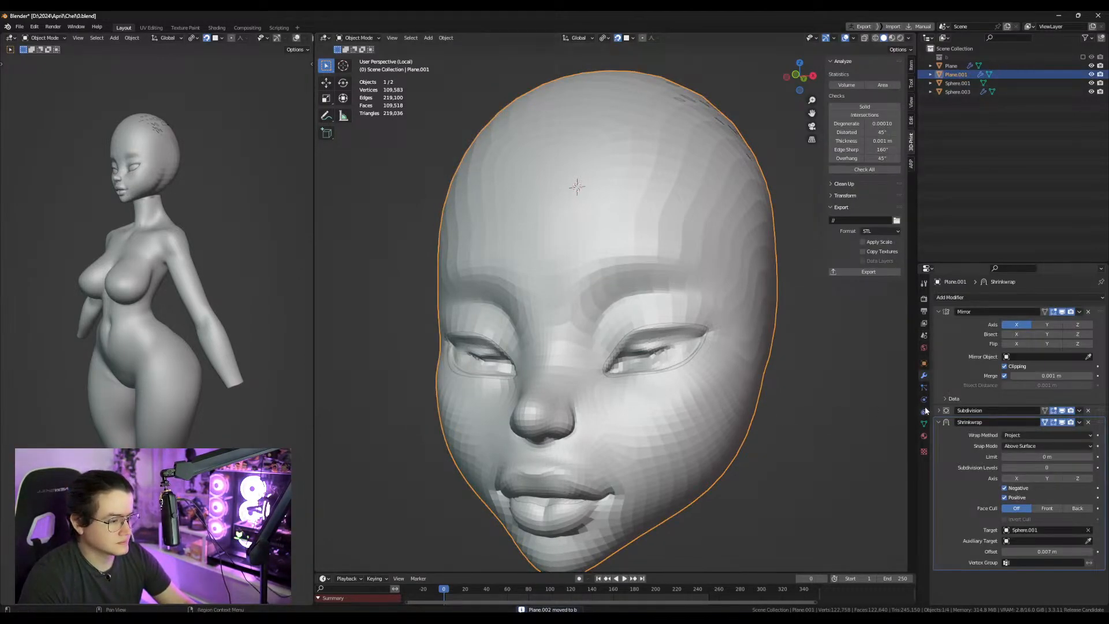
Reposition the vertices at the middle of the lower lip's upper edge in Edit Mode.
{"action": "scroll", "coordinate": [665, 456], "scroll_direction": "up", "scroll_amount": 5}
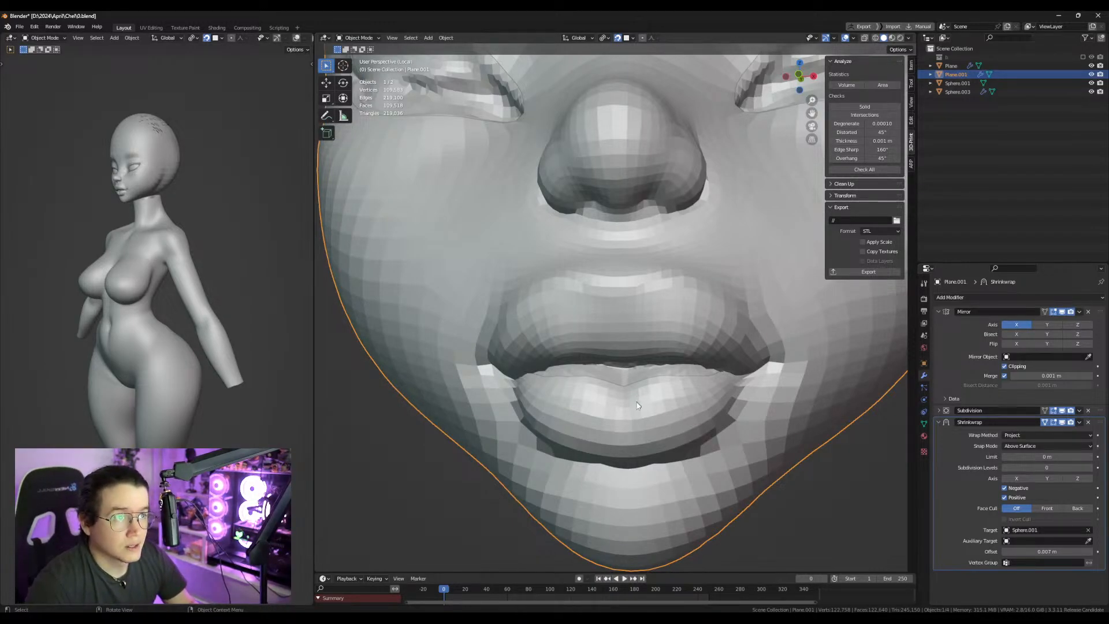
{"action": "key", "text": "Tab"}
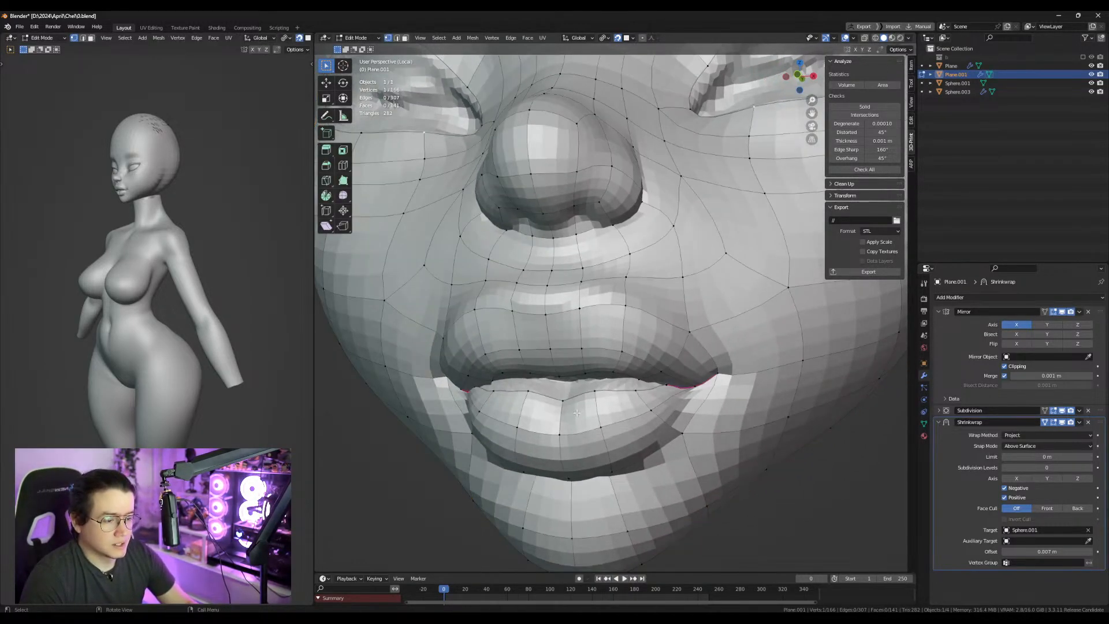
{"action": "scroll", "coordinate": [566, 405], "scroll_direction": "up", "scroll_amount": 6}
{"action": "scroll", "coordinate": [640, 322], "scroll_direction": "down", "scroll_amount": 4}
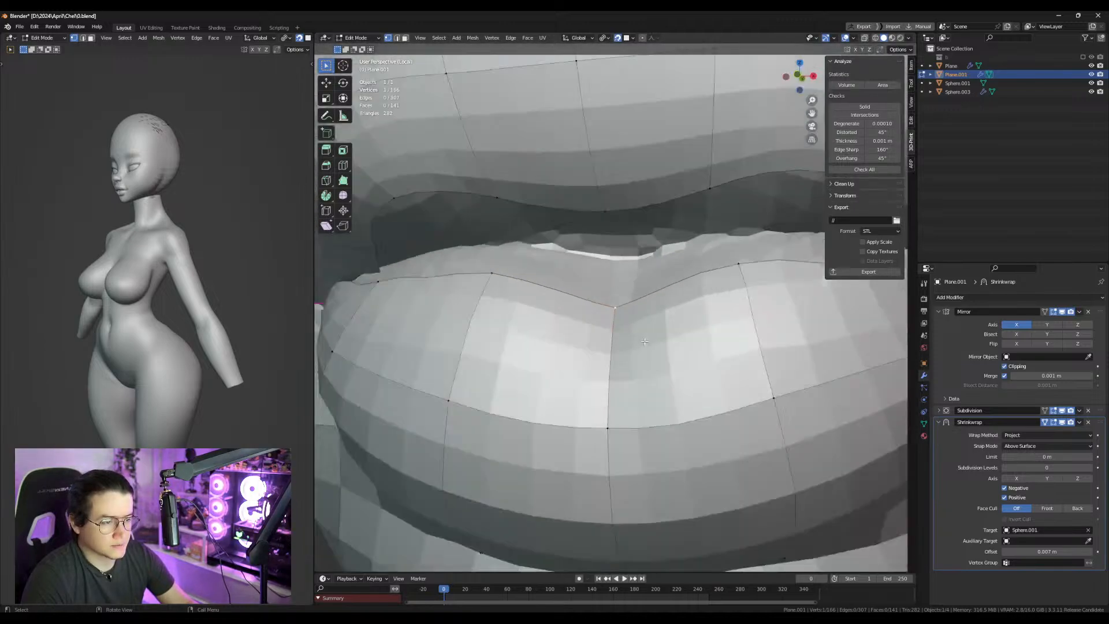
{"action": "middle_click_drag", "start_coordinate": [641, 322], "coordinate": [637, 328]}
{"action": "key", "text": "g"}
{"action": "left_click", "coordinate": [644, 305]}
{"action": "left_click", "coordinate": [674, 297]}
{"action": "key", "text": "g"}
{"action": "left_click", "coordinate": [679, 293]}
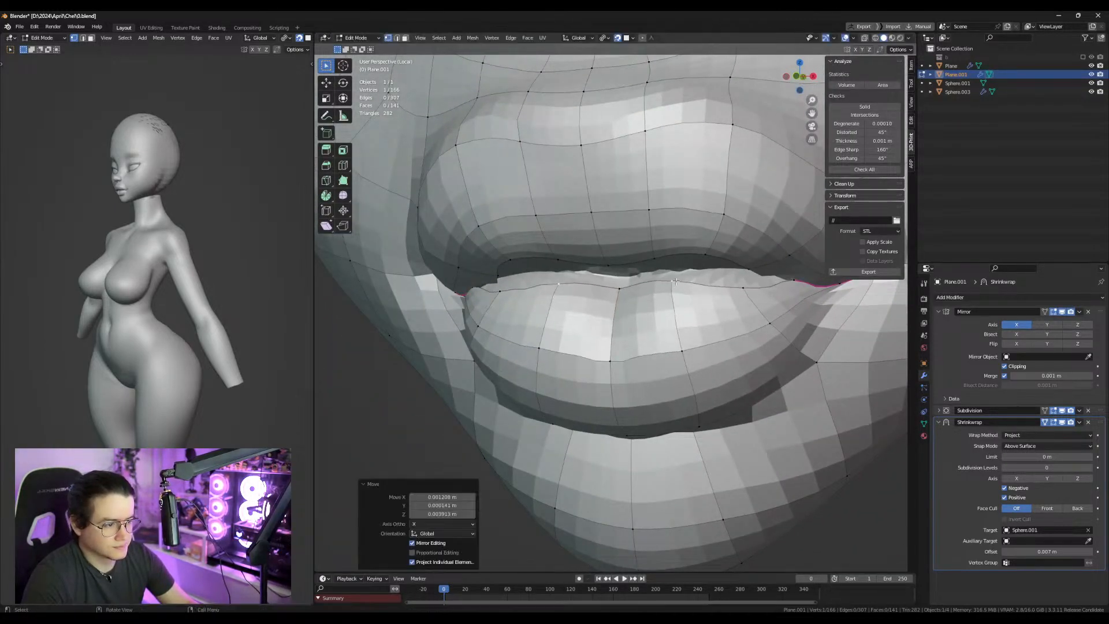
Reposition two lower-lip vertices toward the corner of the mouth.
{"action": "middle_click_drag", "start_coordinate": [679, 294], "coordinate": [572, 386], "text": "shift"}
{"action": "left_click", "coordinate": [646, 384]}
{"action": "key", "text": "g"}
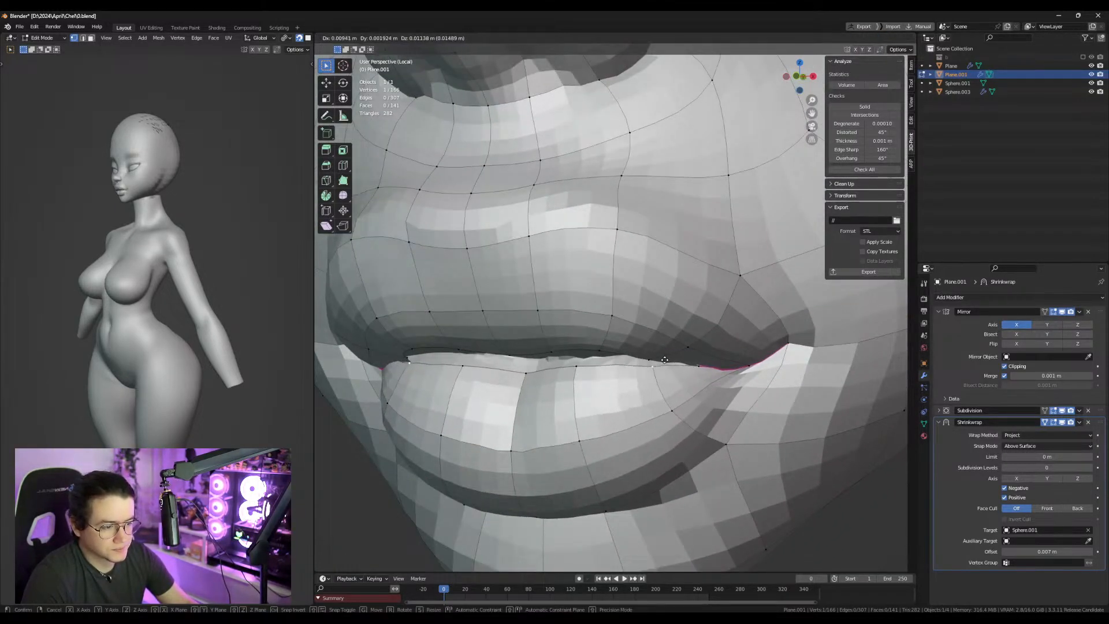
{"action": "left_click", "coordinate": [665, 361]}
{"action": "left_click", "coordinate": [683, 411]}
{"action": "key", "text": "g"}
{"action": "left_click", "coordinate": [684, 409]}
Adjust the vertices along the lower edge of the upper lip.
{"action": "middle_click_drag", "start_coordinate": [684, 408], "coordinate": [697, 390]}
{"action": "left_click", "coordinate": [697, 390]}
{"action": "key", "text": "g"}
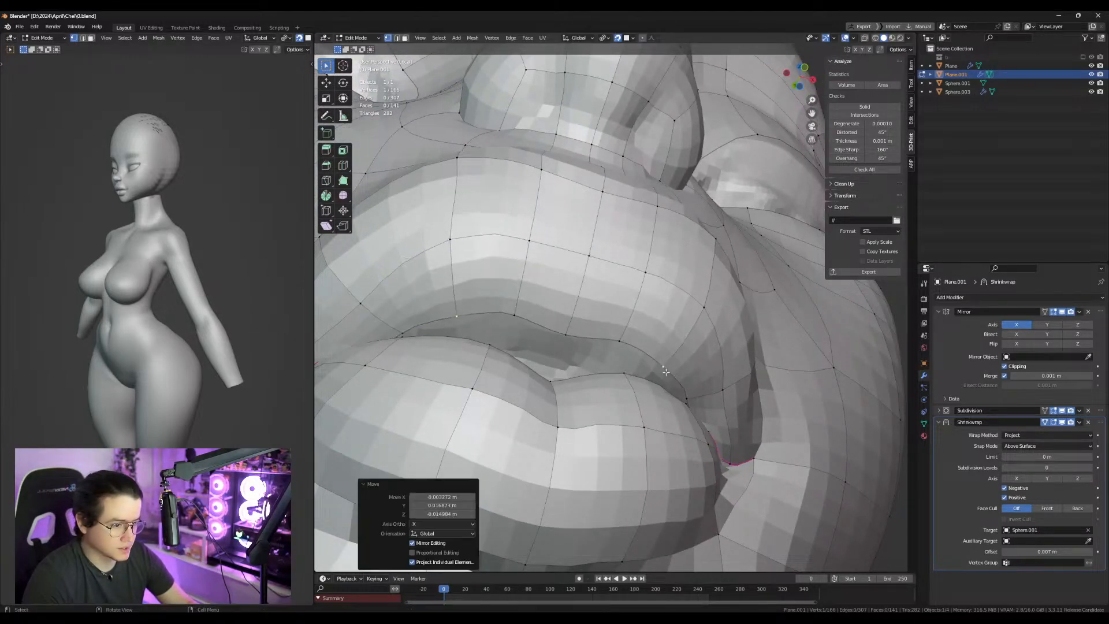
{"action": "left_click", "coordinate": [615, 345]}
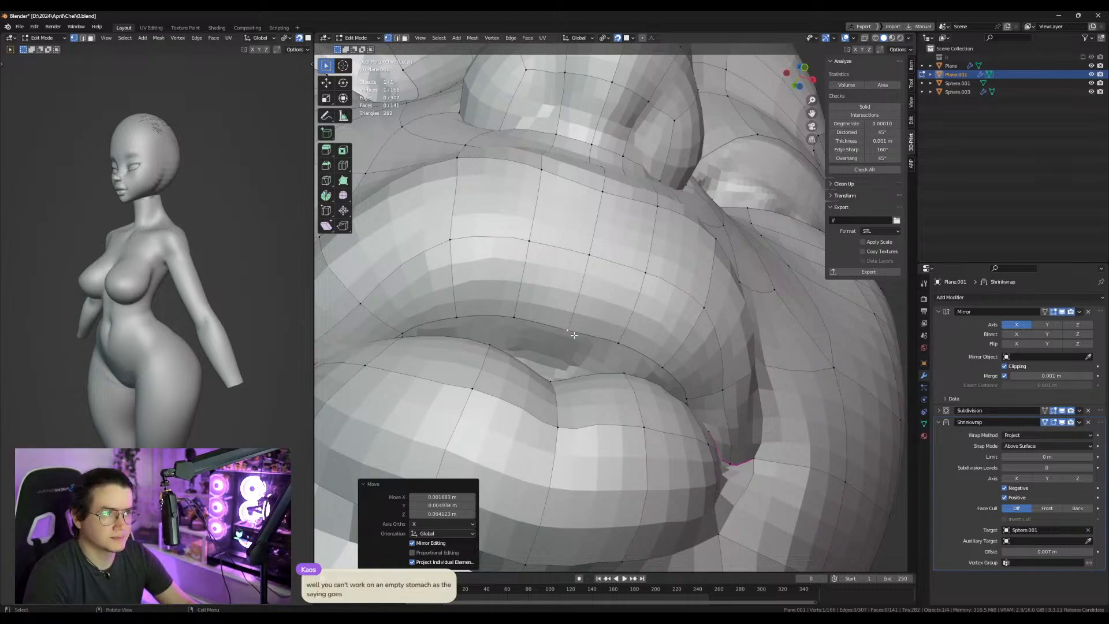
{"action": "scroll", "coordinate": [666, 338], "scroll_direction": "down", "scroll_amount": 5}
{"action": "middle_click_drag", "start_coordinate": [666, 338], "coordinate": [723, 358]}
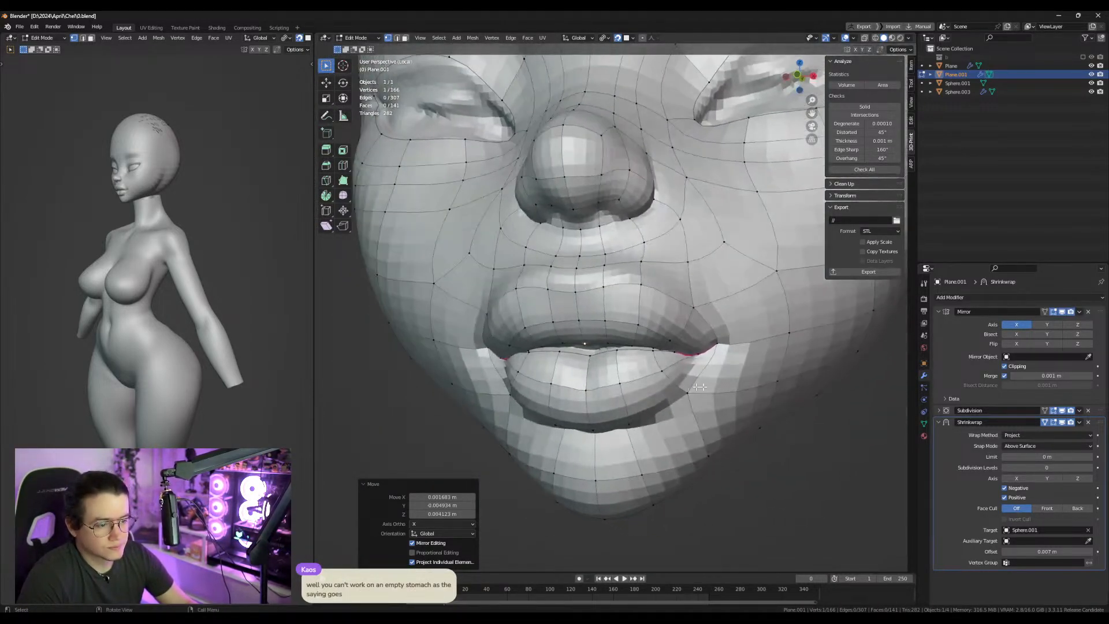
Set the head mesh's Shrinkwrap offset to 0 m and apply its Mirror, Subdivision and Shrinkwrap modifiers.
{"action": "key", "text": "Tab"}
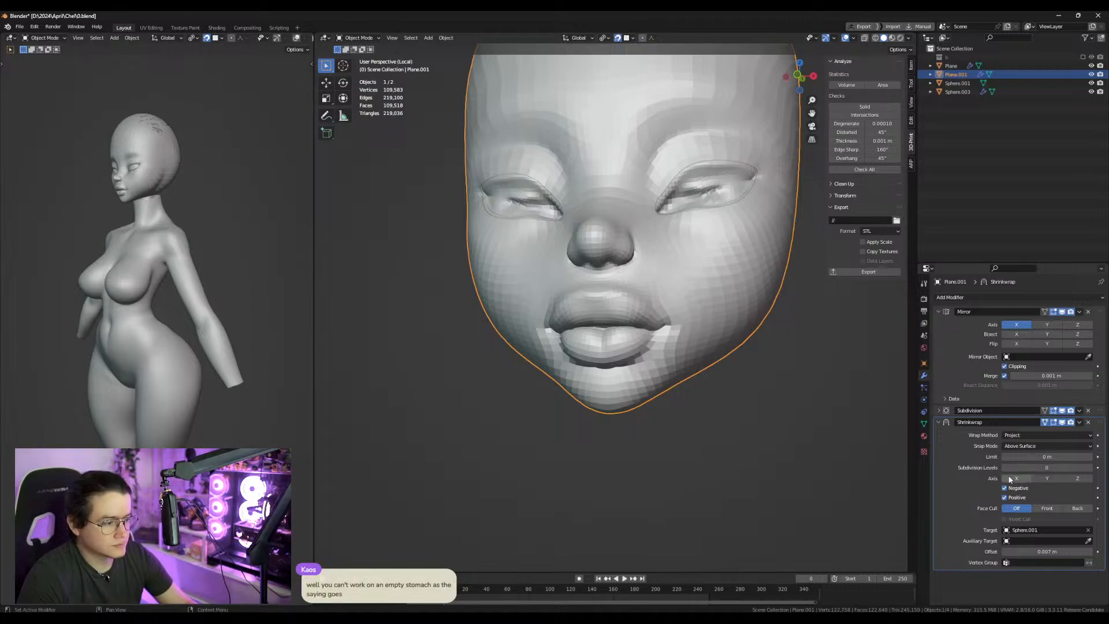
{"action": "left_click", "coordinate": [1039, 553]}
{"action": "type", "text": "0"}
{"action": "key", "text": "Return"}
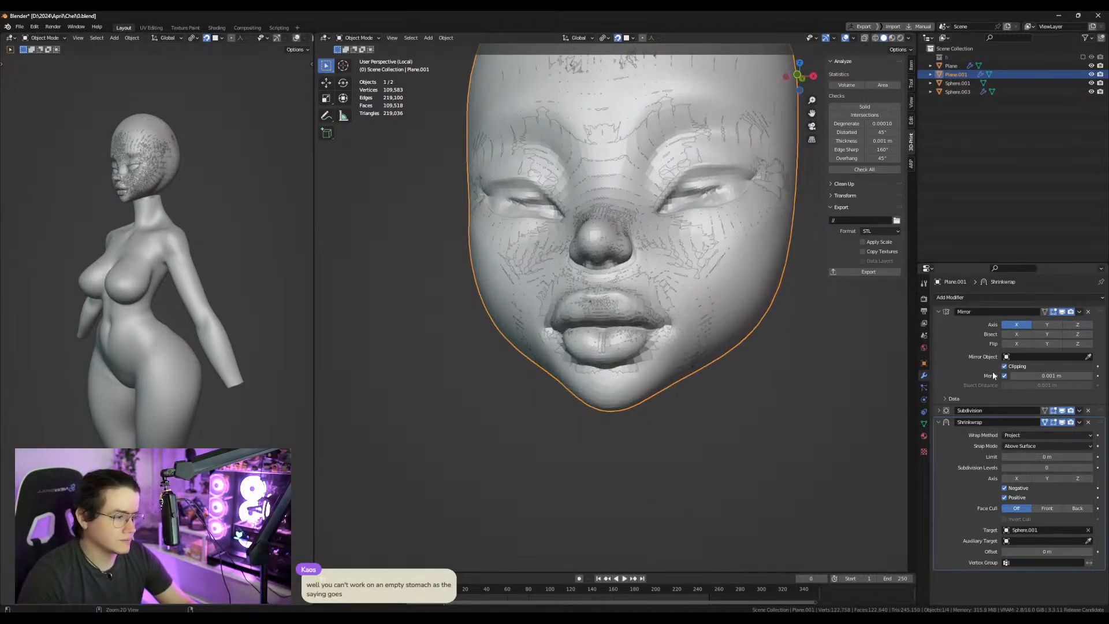
{"action": "key", "text": "ctrl+a"}
{"action": "key", "text": "ctrl+a"}
{"action": "key", "text": "ctrl+a"}
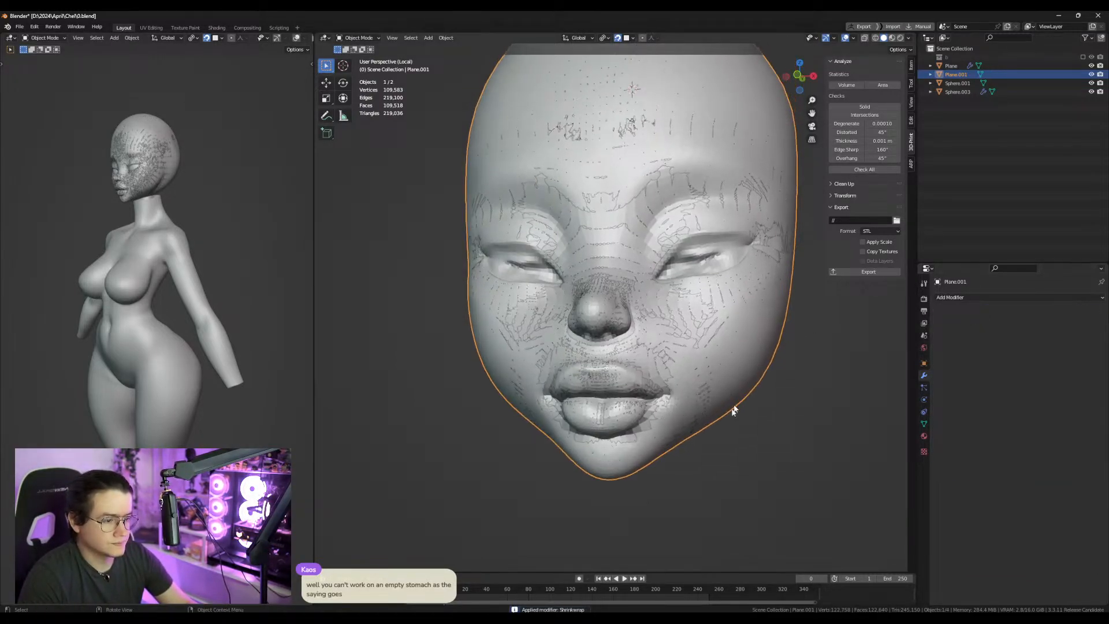
Delete the original sculpted head and shade the retopologised head smooth.
{"action": "left_click", "coordinate": [711, 263]}
{"action": "key", "text": "x"}
{"action": "left_click", "coordinate": [713, 263]}
{"action": "left_click", "coordinate": [704, 306]}
{"action": "right_click", "coordinate": [707, 320]}
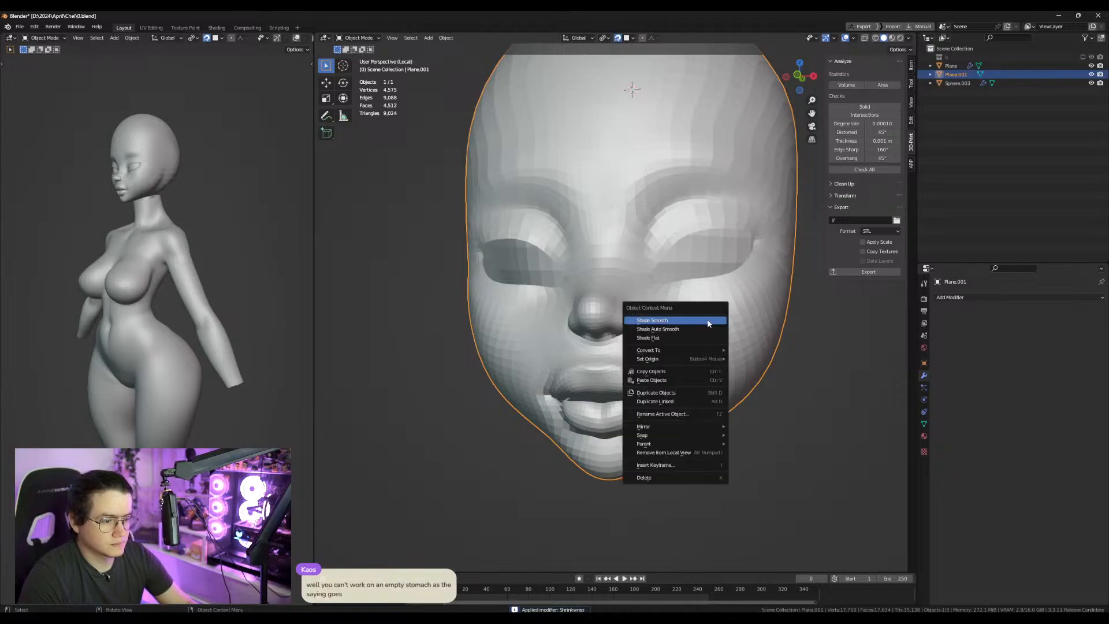
{"action": "left_click", "coordinate": [709, 322]}
{"action": "middle_click_drag", "start_coordinate": [719, 331], "coordinate": [693, 390]}
{"action": "key", "text": "Tab"}
{"action": "key", "text": "Tab"}
{"action": "scroll", "coordinate": [699, 321], "scroll_direction": "down", "scroll_amount": 2}
{"action": "scroll", "coordinate": [655, 390], "scroll_direction": "up", "scroll_amount": 3}
Flatten the head's vertical centre edge loop by scaling it to 0 along X in Edit Mode.
{"action": "key", "text": "Tab"}
{"action": "scroll", "coordinate": [655, 404], "scroll_direction": "up", "scroll_amount": 2}
{"action": "key", "text": "2"}
{"action": "left_click", "coordinate": [718, 417], "text": "alt"}
{"action": "scroll", "coordinate": [672, 366], "scroll_direction": "down", "scroll_amount": 2}
{"action": "scroll", "coordinate": [672, 367], "scroll_direction": "down", "scroll_amount": 2}
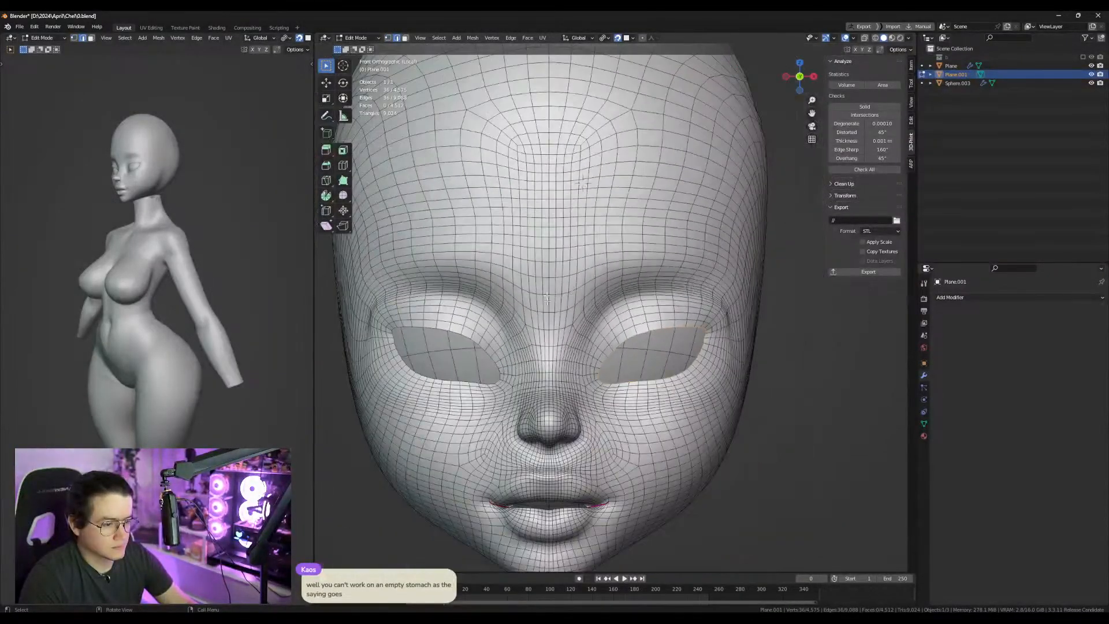
{"action": "middle_click_drag", "start_coordinate": [598, 297], "coordinate": [509, 309], "text": "alt"}
{"action": "scroll", "coordinate": [664, 309], "scroll_direction": "down", "scroll_amount": 4}
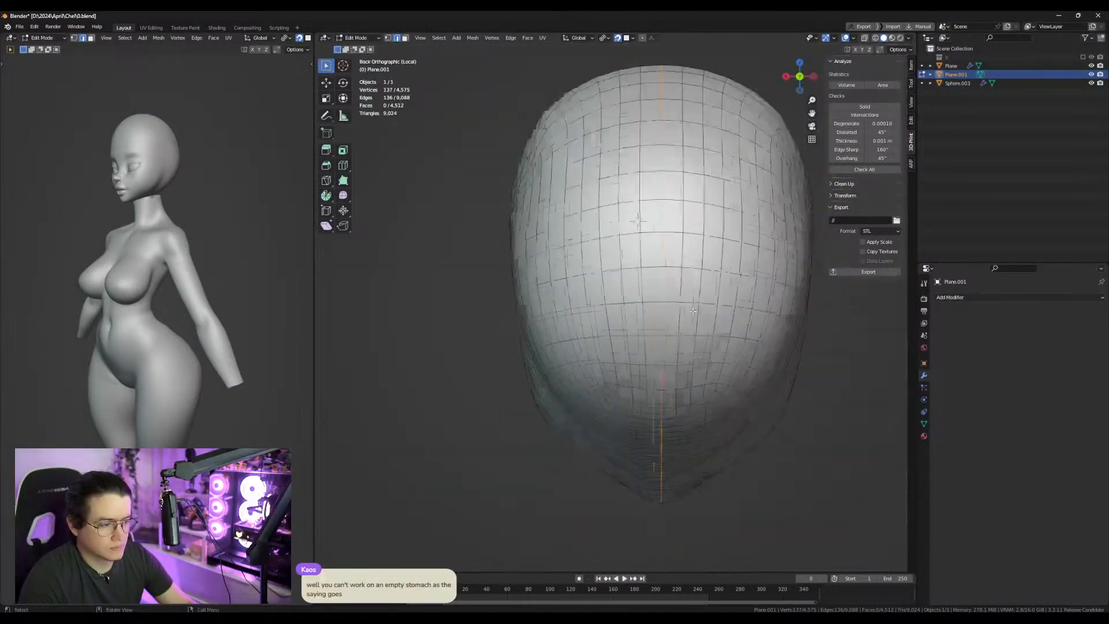
{"action": "key", "text": "s"}
{"action": "key", "text": "x"}
{"action": "key", "text": "0"}
{"action": "key", "text": "Return"}
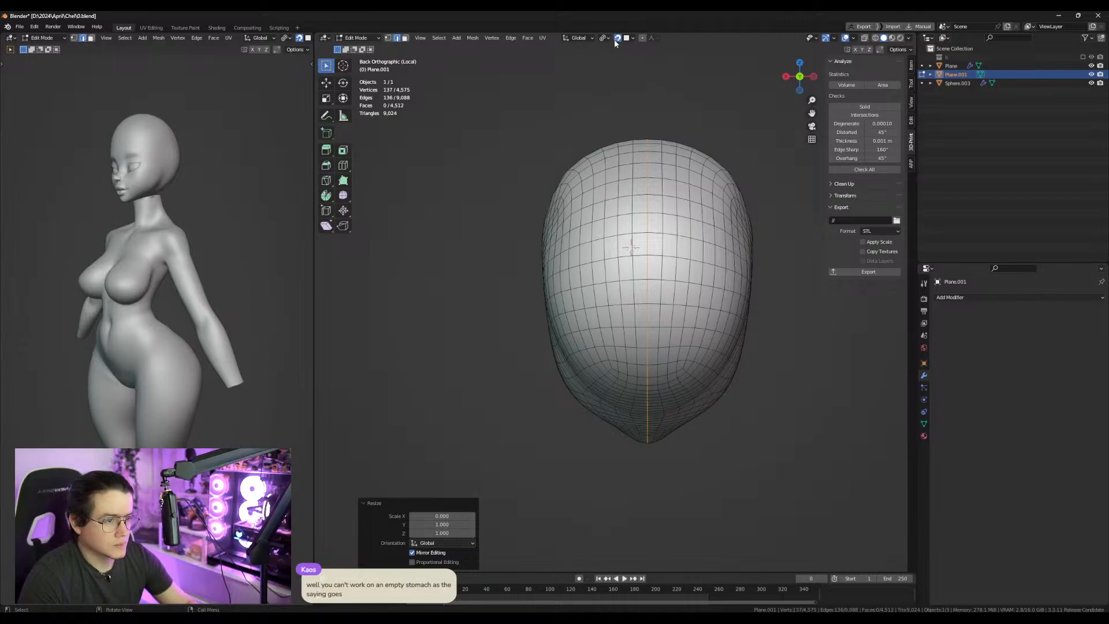
Turn off snapping, extrude the border of the character's left eye opening inward along Y, and scale the new loop.
{"action": "middle_click_drag", "start_coordinate": [681, 98], "coordinate": [736, 148], "text": "alt"}
{"action": "middle_click_drag", "start_coordinate": [689, 366], "coordinate": [636, 338], "text": "alt"}
{"action": "scroll", "coordinate": [625, 334], "scroll_direction": "up", "scroll_amount": 3}
{"action": "left_click", "coordinate": [625, 334]}
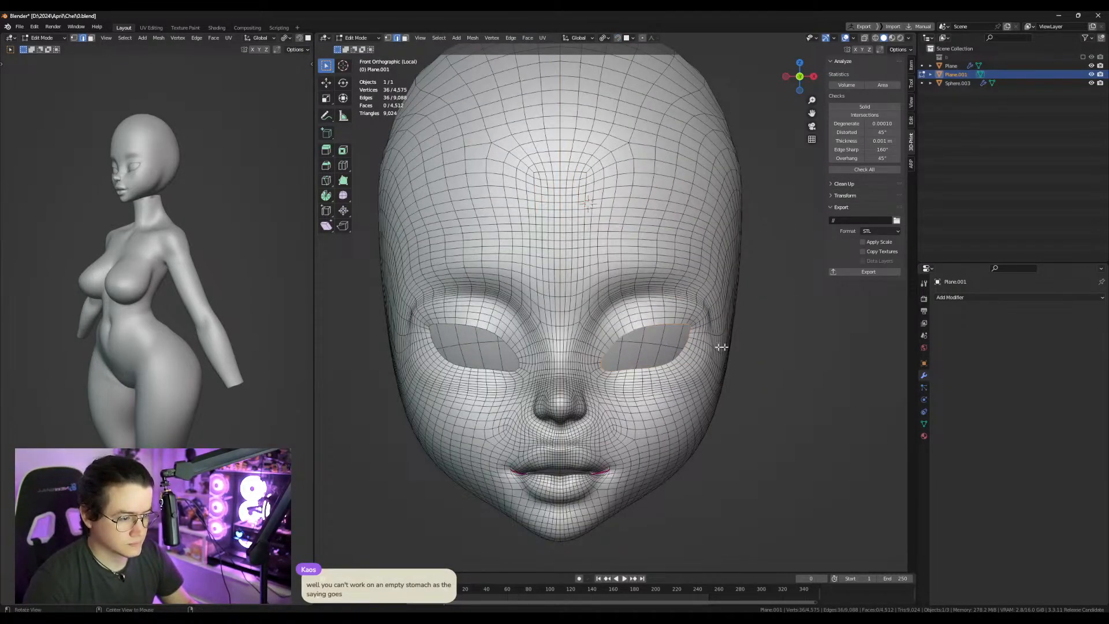
{"action": "middle_click_drag", "start_coordinate": [728, 347], "coordinate": [670, 349], "text": "alt"}
{"action": "middle_click_drag", "start_coordinate": [768, 362], "coordinate": [595, 364], "text": "shift"}
{"action": "scroll", "coordinate": [607, 369], "scroll_direction": "up", "scroll_amount": 1}
{"action": "key", "text": "e"}
{"action": "right_click", "coordinate": [649, 380]}
{"action": "key", "text": "g"}
{"action": "key", "text": "y"}
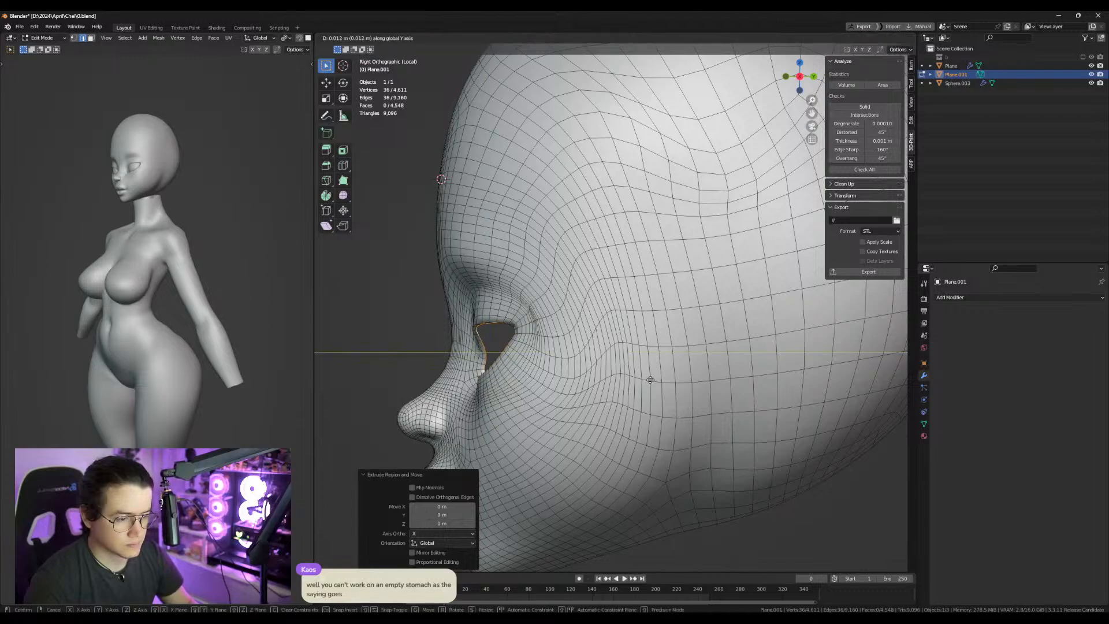
{"action": "left_click", "coordinate": [652, 380]}
{"action": "key", "text": "s"}
{"action": "left_click", "coordinate": [677, 383]}
Extrude the eye border again about 0.053 m along Y, then scale it along Y and rotate it in top view.
{"action": "key", "text": "e"}
{"action": "key", "text": "y"}
{"action": "left_click", "coordinate": [696, 387]}
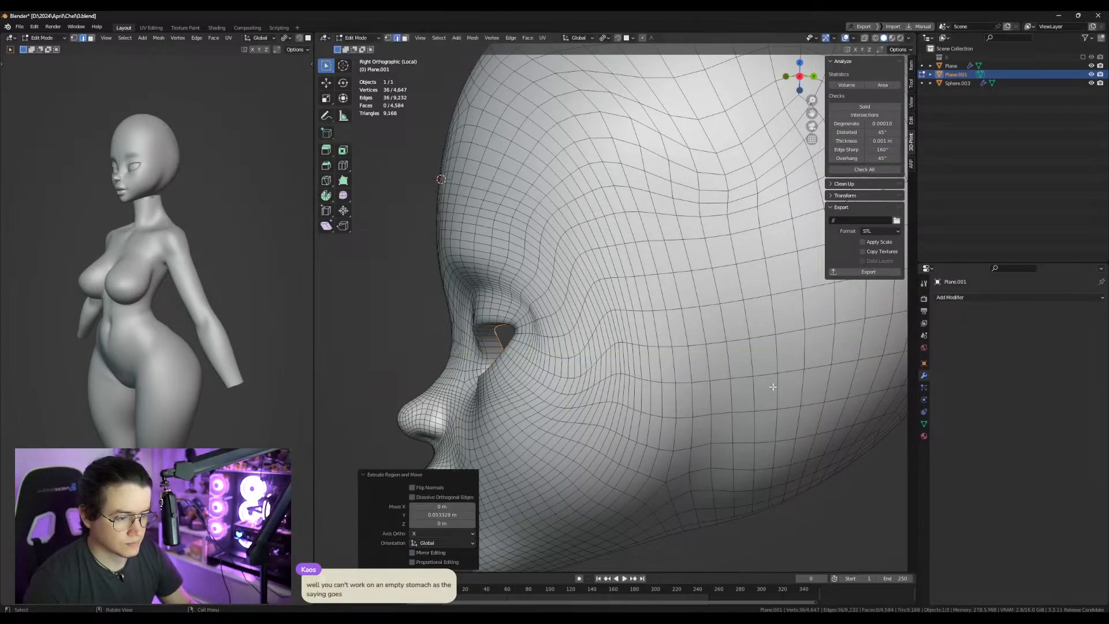
{"action": "key", "text": "alt+z"}
{"action": "middle_click_drag", "start_coordinate": [721, 401], "coordinate": [743, 411], "text": "alt"}
{"action": "key", "text": "s"}
{"action": "key", "text": "y"}
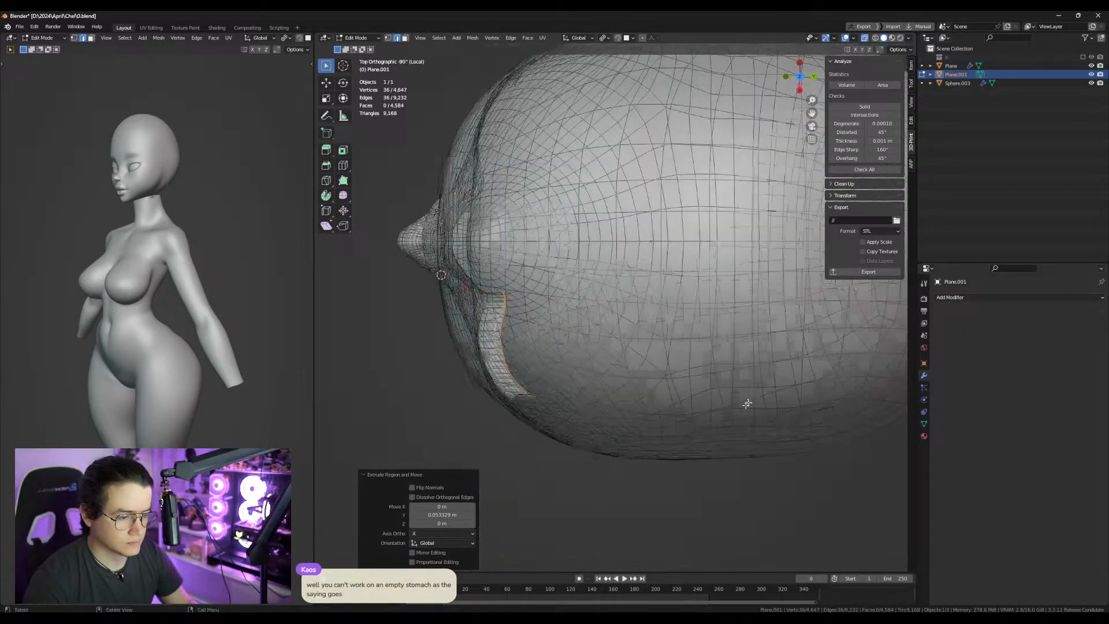
{"action": "left_click", "coordinate": [633, 354]}
{"action": "key", "text": "r"}
{"action": "left_click", "coordinate": [690, 341]}
Extrude the eye socket border deeper along Y, scale it, and adjust its depth along Y.
{"action": "key", "text": "e"}
{"action": "key", "text": "y"}
{"action": "left_click", "coordinate": [736, 347]}
{"action": "key", "text": "s"}
{"action": "left_click", "coordinate": [704, 353]}
{"action": "key", "text": "g"}
{"action": "key", "text": "y"}
{"action": "left_click", "coordinate": [688, 353]}
Close the back of the left eye socket with Grid Fill and turn off X-ray display.
{"action": "middle_click_drag", "start_coordinate": [688, 353], "coordinate": [742, 377], "text": "alt"}
{"action": "key", "text": "ctrl+f"}
{"action": "key", "text": "g"}
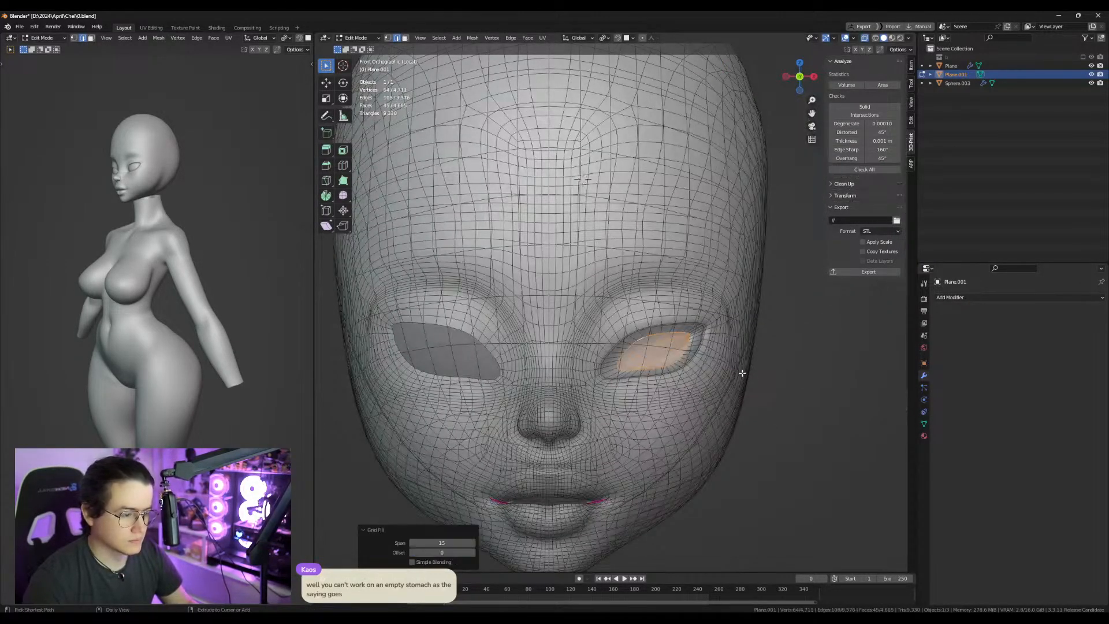
{"action": "key", "text": "alt+z"}
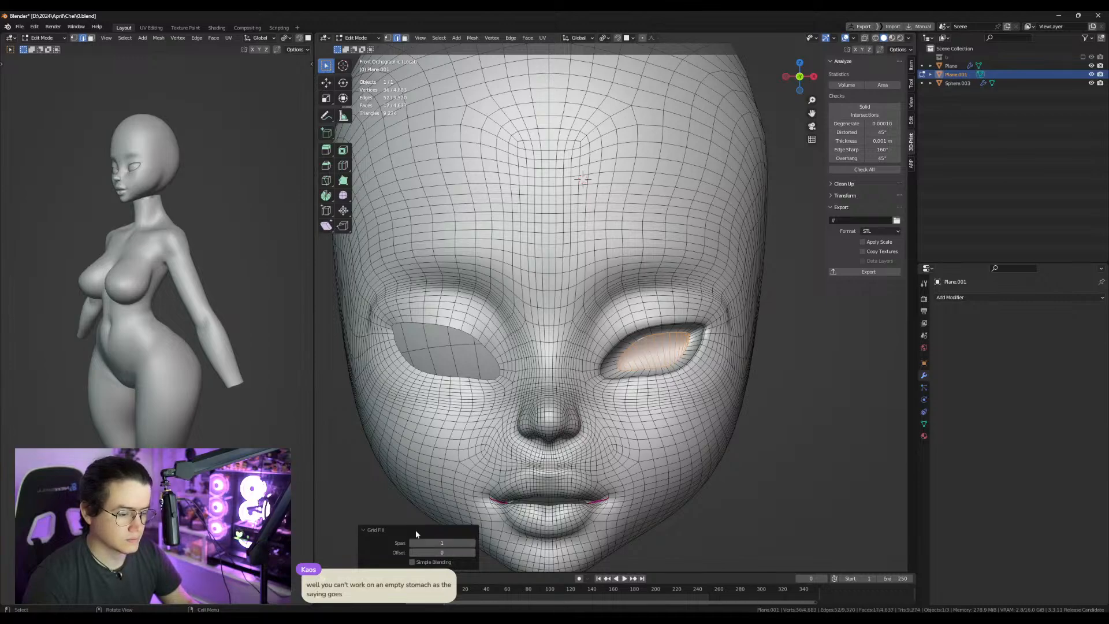
Auto-mirror the head mesh across X with clipping enabled and reopen it for editing.
{"action": "middle_click_drag", "start_coordinate": [578, 340], "coordinate": [587, 307], "text": "shift"}
{"action": "key", "text": "ctrl+Tab"}
{"action": "left_click", "coordinate": [473, 311]}
{"action": "key", "text": "ctrl+shift+x"}
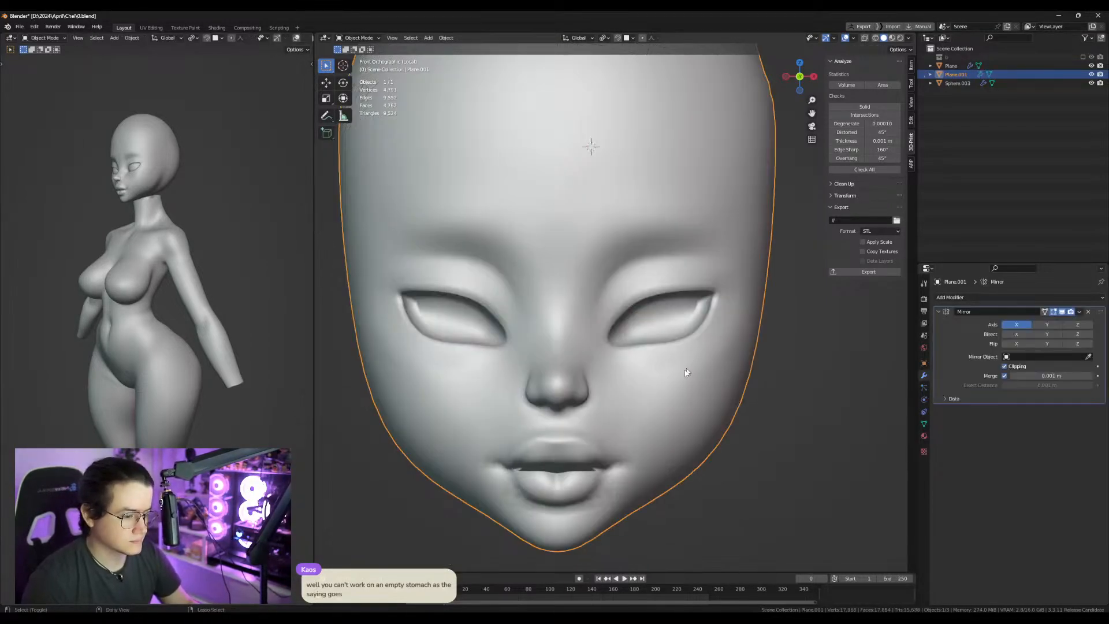
{"action": "scroll", "coordinate": [676, 362], "scroll_direction": "up", "scroll_amount": 4}
{"action": "key", "text": "Tab"}
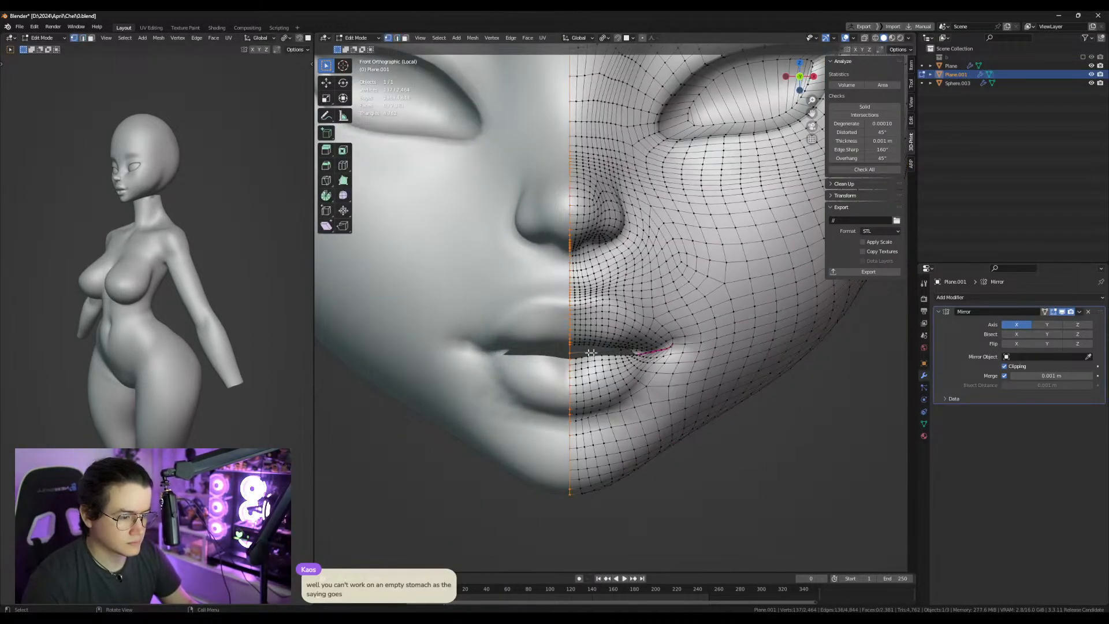
Select the border loop inside the mouth opening, scale it along Z, and move it along Y.
{"action": "scroll", "coordinate": [583, 353], "scroll_direction": "up", "scroll_amount": 6}
{"action": "middle_click_drag", "start_coordinate": [624, 355], "coordinate": [595, 327]}
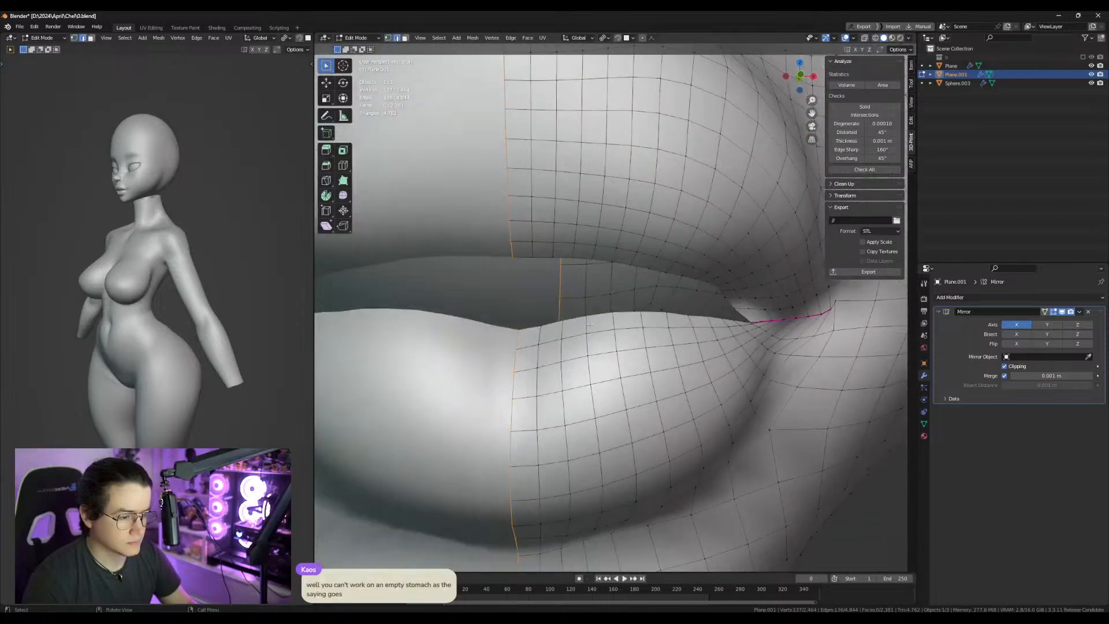
{"action": "scroll", "coordinate": [675, 316], "scroll_direction": "down", "scroll_amount": 4}
{"action": "key", "text": "KP_3"}
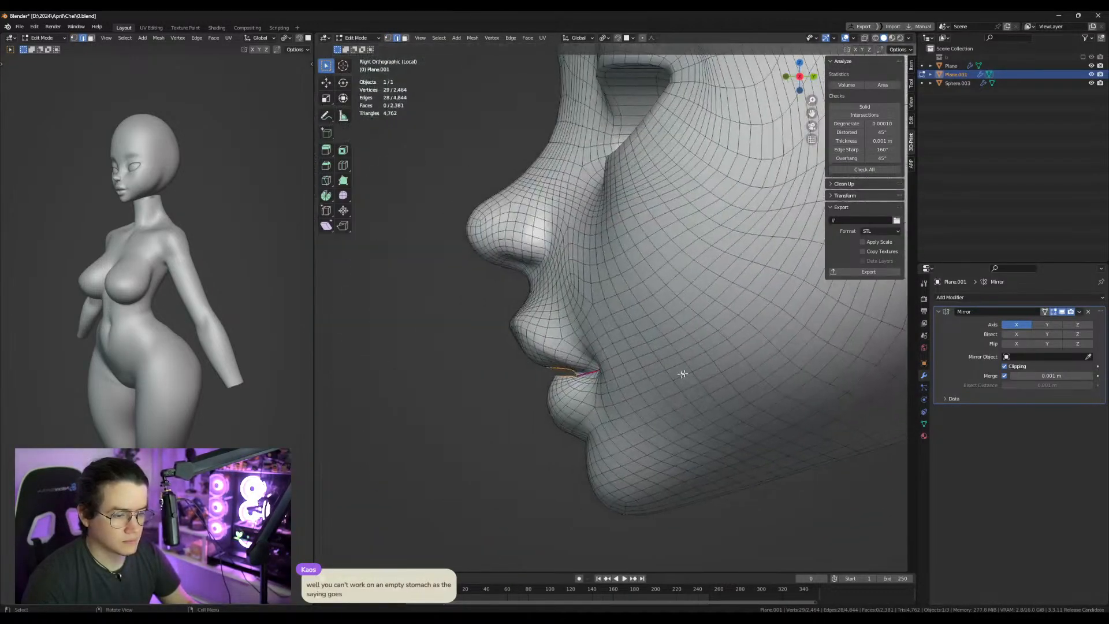
{"action": "scroll", "coordinate": [689, 376], "scroll_direction": "up", "scroll_amount": 2}
{"action": "key", "text": "s"}
{"action": "key", "text": "z"}
{"action": "left_click", "coordinate": [667, 427]}
{"action": "key", "text": "g"}
{"action": "key", "text": "y"}
{"action": "left_click", "coordinate": [674, 427]}
Extrude the mouth border inward about 0.088 m along Y and fine-tune its depth on the same axis.
{"action": "key", "text": "e"}
{"action": "right_click", "coordinate": [674, 427]}
{"action": "middle_click_drag", "start_coordinate": [674, 427], "coordinate": [604, 382], "text": "shift"}
{"action": "key", "text": "g"}
{"action": "key", "text": "y"}
{"action": "left_click", "coordinate": [690, 383]}
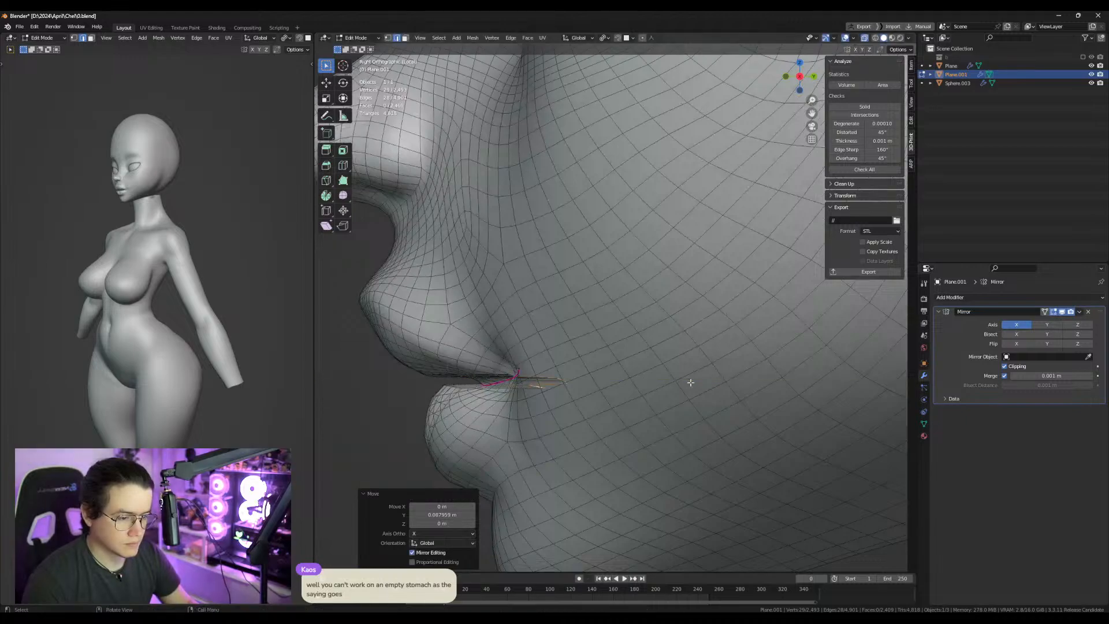
{"action": "middle_click_drag", "start_coordinate": [691, 382], "coordinate": [631, 337], "text": "shift"}
{"action": "key", "text": "g"}
{"action": "key", "text": "y"}
{"action": "left_click", "coordinate": [614, 346]}
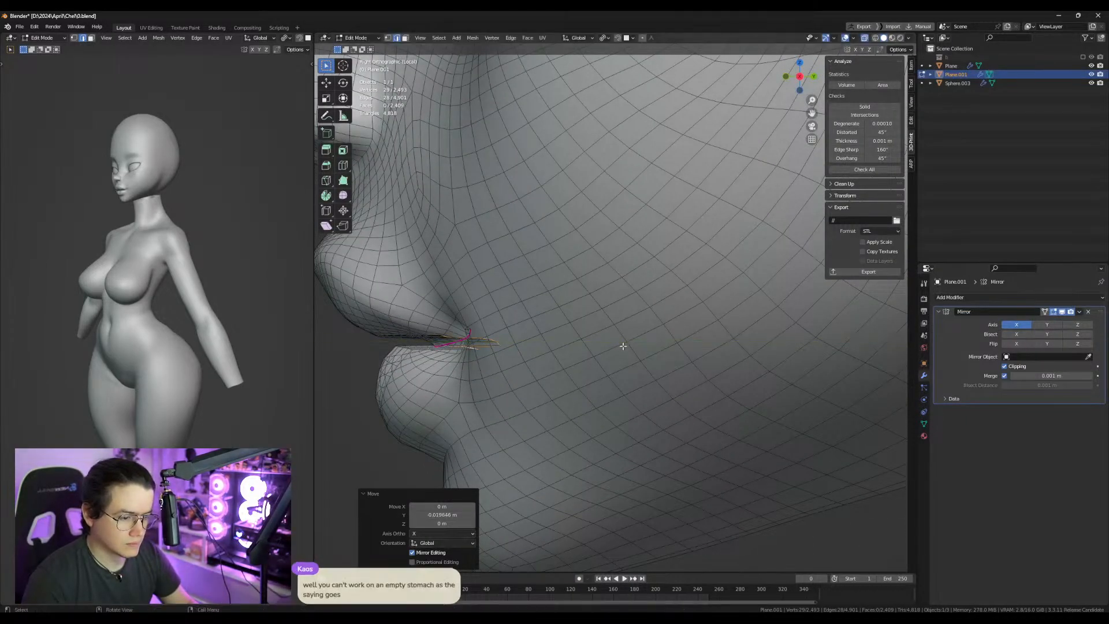
Scale the inner mouth loop along Y, then extrude it about 0.063 m deeper along Y.
{"action": "key", "text": "s"}
{"action": "key", "text": "y"}
{"action": "left_click", "coordinate": [518, 336]}
{"action": "key", "text": "e"}
{"action": "key", "text": "y"}
{"action": "left_click", "coordinate": [575, 332]}
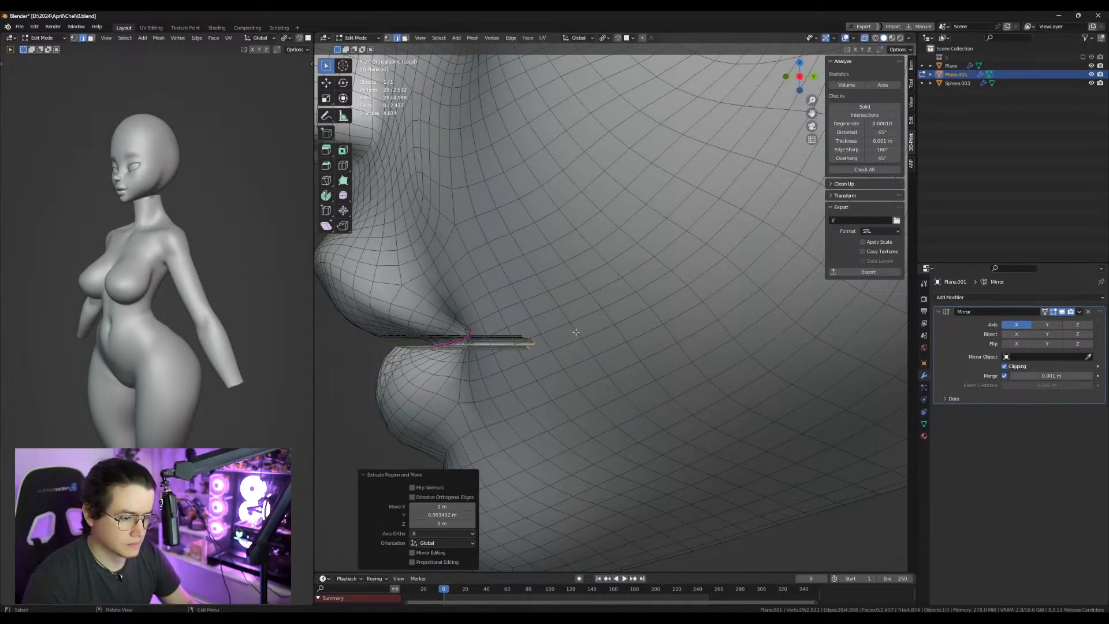
Flatten the mouth cavity's back loop along Y and enlarge it about 5.2 times along Z.
{"action": "key", "text": "s"}
{"action": "key", "text": "y"}
{"action": "key", "text": "Return"}
{"action": "key", "text": "s"}
{"action": "key", "text": "z"}
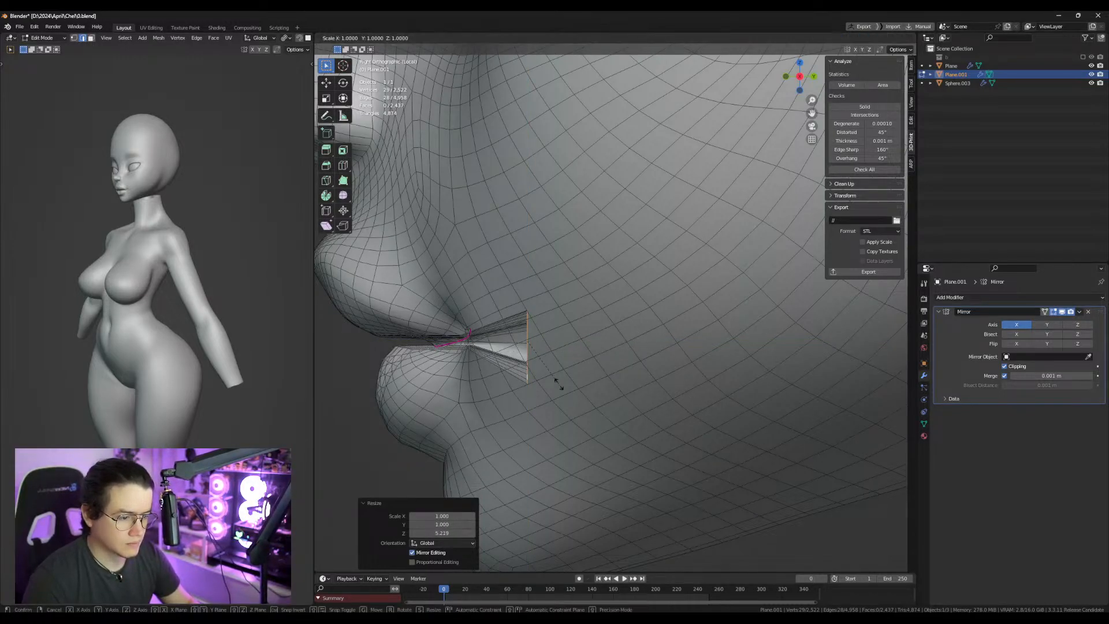
{"action": "left_click", "coordinate": [627, 333]}
Extrude the mouth cavity's back loop deeper along Y and check the mouth in Object Mode.
{"action": "scroll", "coordinate": [627, 333], "scroll_direction": "down", "scroll_amount": 5}
{"action": "key", "text": "e"}
{"action": "key", "text": "y"}
{"action": "left_click", "coordinate": [669, 372]}
{"action": "middle_click_drag", "start_coordinate": [668, 371], "coordinate": [529, 413]}
{"action": "scroll", "coordinate": [650, 385], "scroll_direction": "up", "scroll_amount": 3}
{"action": "scroll", "coordinate": [601, 415], "scroll_direction": "up", "scroll_amount": 3}
{"action": "middle_click_drag", "start_coordinate": [703, 419], "coordinate": [682, 432]}
{"action": "key", "text": "ctrl+Tab"}
{"action": "left_click", "coordinate": [630, 407]}
{"action": "middle_click_drag", "start_coordinate": [627, 405], "coordinate": [528, 417]}
Add centred loop cuts around the inside of the mouth cavity in Edit Mode.
{"action": "key", "text": "Tab"}
{"action": "scroll", "coordinate": [601, 218], "scroll_direction": "up", "scroll_amount": 3}
{"action": "middle_click_drag", "start_coordinate": [602, 218], "coordinate": [544, 324]}
{"action": "key", "text": "ctrl+r"}
{"action": "scroll", "coordinate": [544, 328], "scroll_direction": "up", "scroll_amount": 3}
{"action": "left_click", "coordinate": [543, 328]}
{"action": "right_click", "coordinate": [544, 328]}
{"action": "left_click", "coordinate": [557, 390]}
{"action": "right_click", "coordinate": [556, 390]}
Return to Object Mode and apply the head's Mirror modifier.
{"action": "mouse_move", "coordinate": [556, 390]}
{"action": "middle_mouse_down"}
{"action": "mouse_move", "coordinate": [564, 375]}
{"action": "mouse_move", "coordinate": [717, 398]}
{"action": "mouse_move", "coordinate": [695, 403]}
{"action": "middle_mouse_up"}
{"action": "key", "text": "ctrl+Tab"}
{"action": "left_click", "coordinate": [712, 407]}
{"action": "key", "text": "ctrl+Tab"}
{"action": "left_click", "coordinate": [653, 403]}
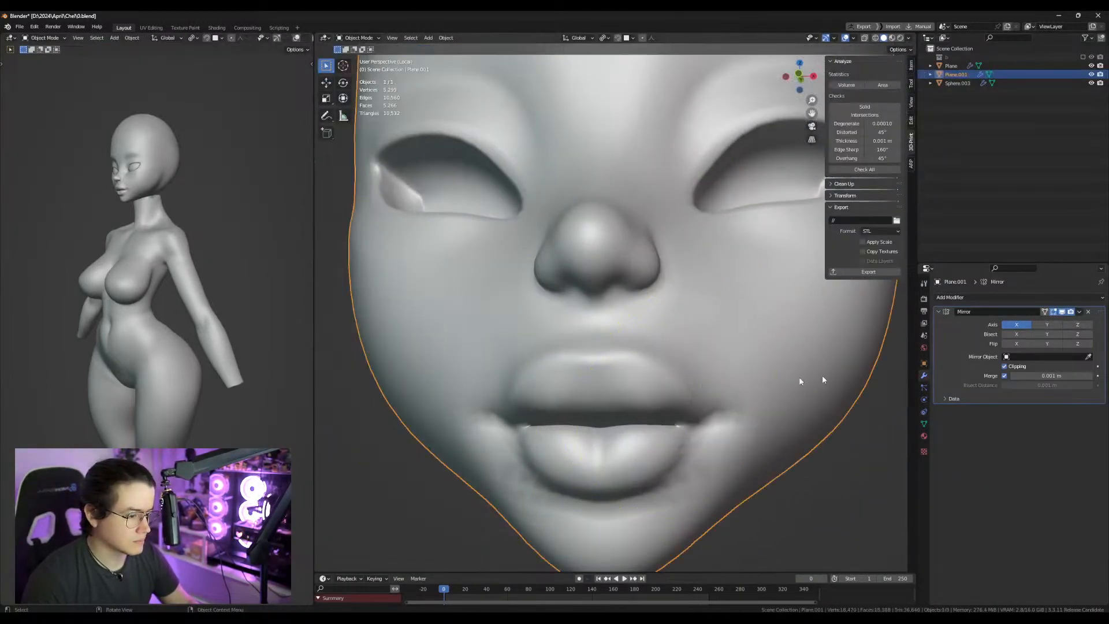
{"action": "middle_click_drag", "start_coordinate": [868, 371], "coordinate": [871, 354]}
{"action": "left_click", "coordinate": [924, 388]}
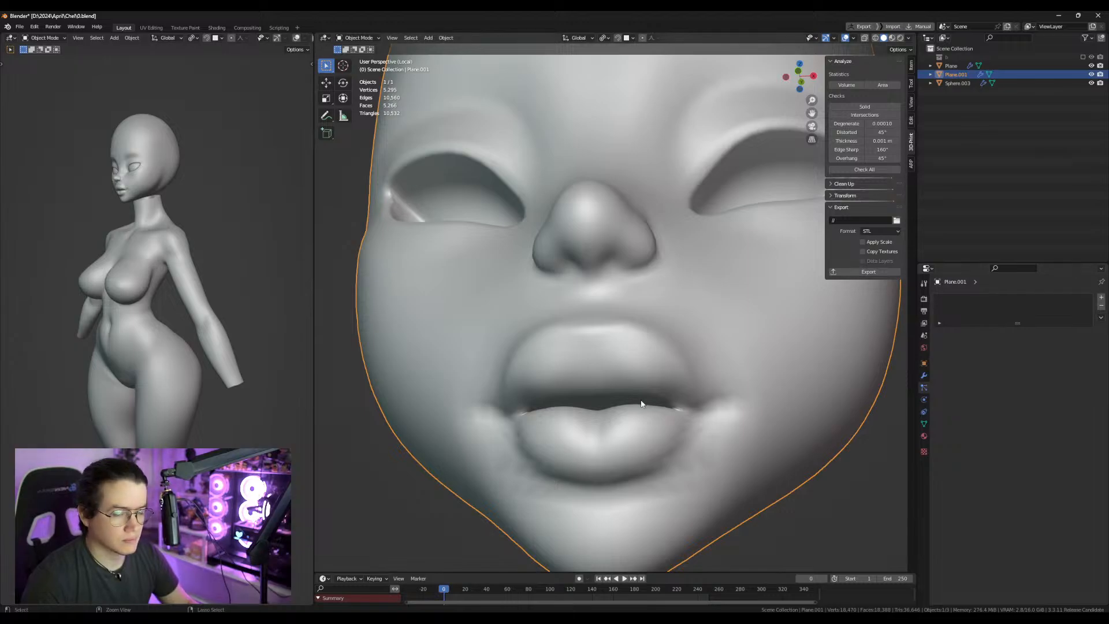
{"action": "key", "text": "ctrl+Tab"}
{"action": "key", "text": "ctrl+Tab"}
{"action": "left_click", "coordinate": [924, 376]}
{"action": "key", "text": "ctrl+a"}
Switch the head to Sculpt Mode and choose the Inflate/Deflate brush for the lips.
{"action": "middle_click_drag", "start_coordinate": [129, 361], "coordinate": [179, 360]}
{"action": "scroll", "coordinate": [181, 324], "scroll_direction": "up", "scroll_amount": 3}
{"action": "middle_click_drag", "start_coordinate": [181, 254], "coordinate": [195, 325], "text": "shift"}
{"action": "scroll", "coordinate": [196, 325], "scroll_direction": "up", "scroll_amount": 2}
{"action": "mouse_move", "coordinate": [676, 318]}
{"action": "middle_mouse_down"}
{"action": "mouse_move", "coordinate": [684, 389]}
{"action": "mouse_move", "coordinate": [649, 396]}
{"action": "middle_mouse_up"}
{"action": "key", "text": "ctrl+Tab"}
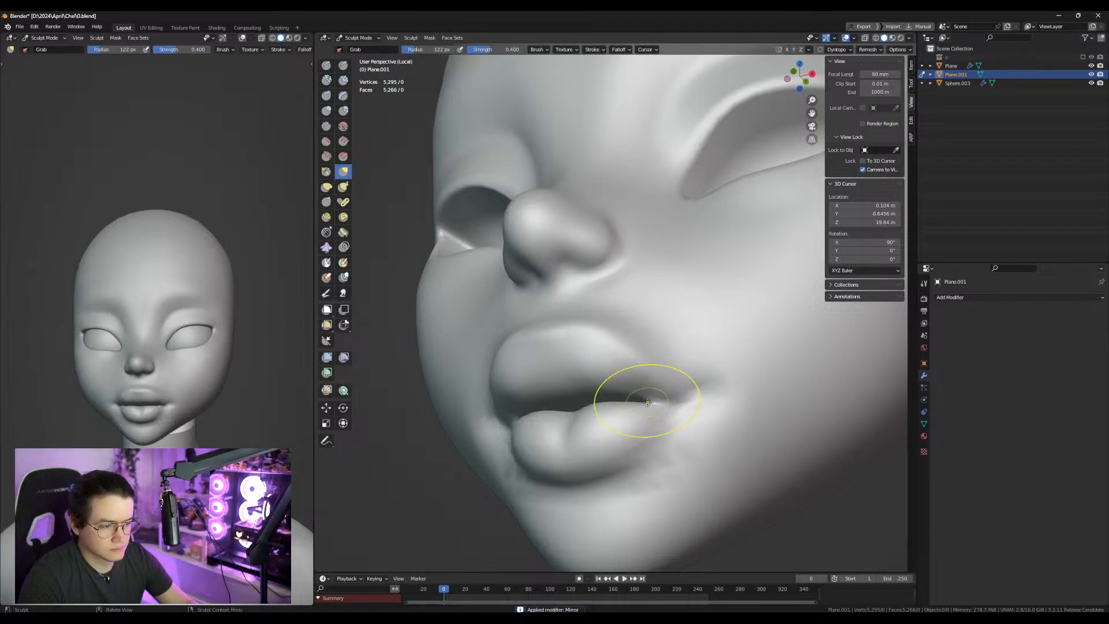
{"action": "left_click", "coordinate": [326, 110]}
{"action": "middle_click_drag", "start_coordinate": [520, 370], "coordinate": [603, 413]}
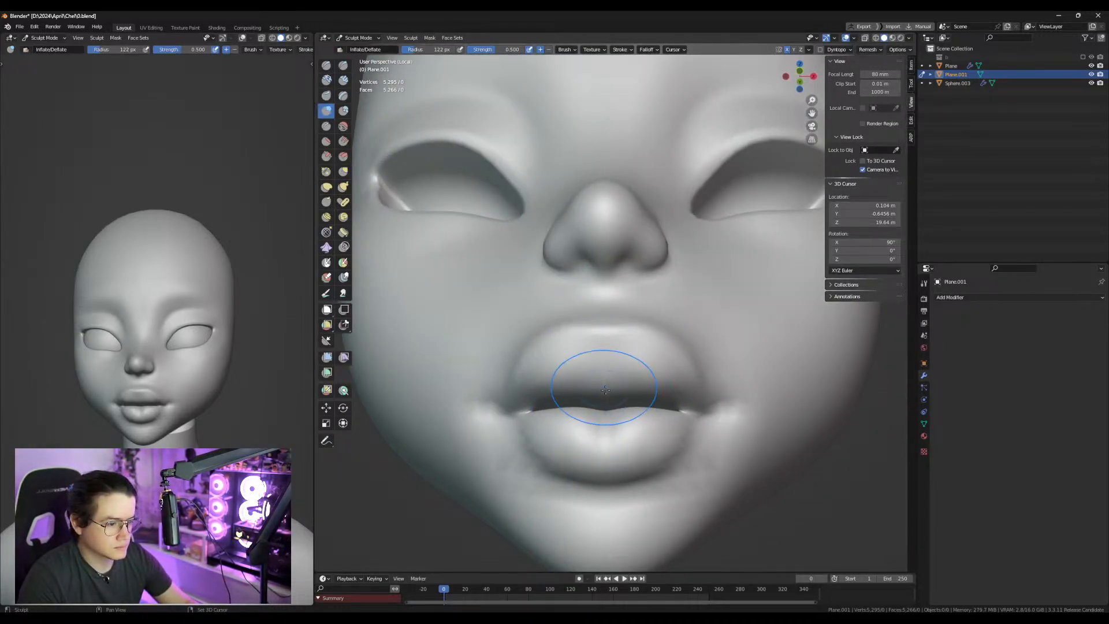
{"action": "mouse_move", "coordinate": [670, 404]}
{"action": "middle_mouse_down"}
{"action": "mouse_move", "coordinate": [684, 422]}
{"action": "mouse_move", "coordinate": [620, 442]}
{"action": "mouse_move", "coordinate": [619, 416]}
{"action": "middle_mouse_up"}
In Edit Mode, select the vertex on the crease at the left mouth corner and move it.
{"action": "key", "text": "Tab"}
{"action": "key", "text": "alt+z"}
{"action": "left_click", "coordinate": [594, 444]}
{"action": "key", "text": "alt+z"}
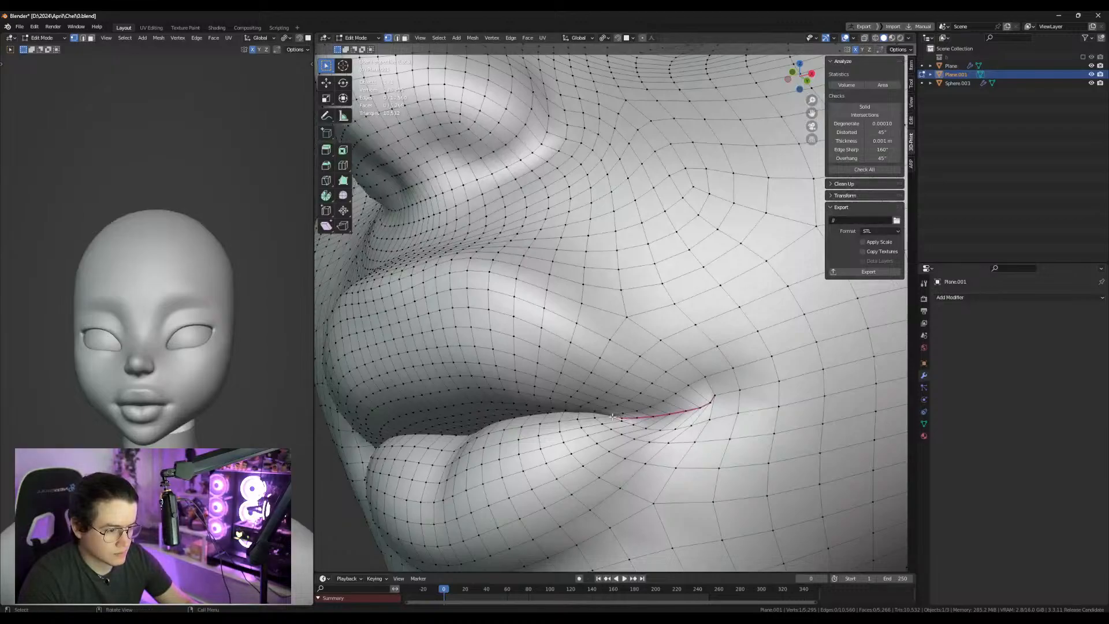
{"action": "key", "text": "alt+z"}
{"action": "middle_click_drag", "start_coordinate": [611, 417], "coordinate": [639, 428]}
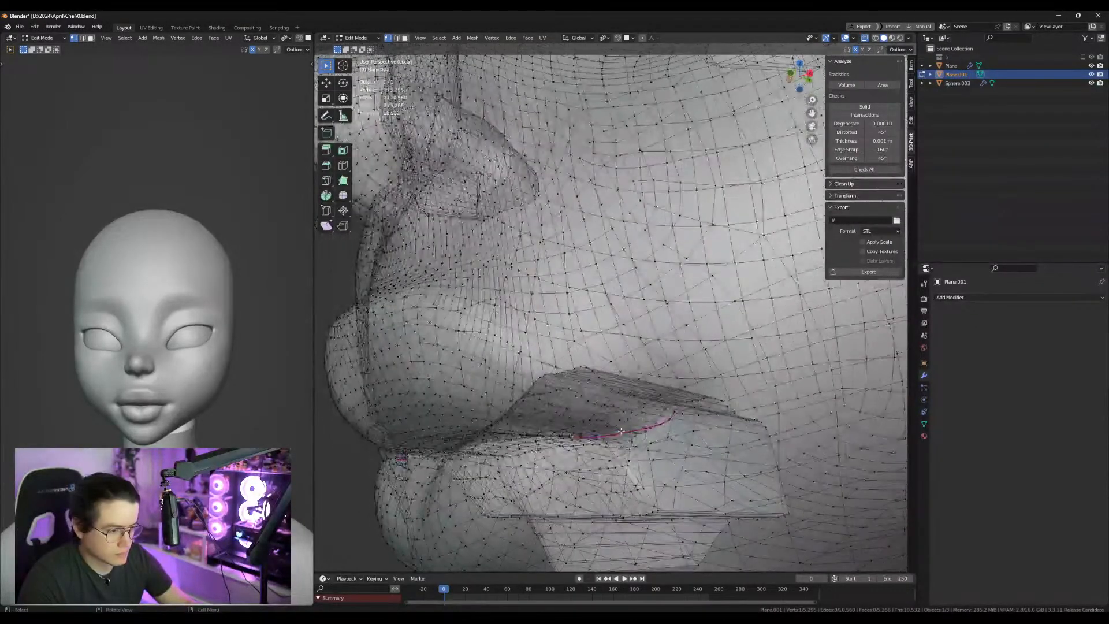
{"action": "key", "text": "alt+z"}
{"action": "key", "text": "g"}
{"action": "left_click", "coordinate": [625, 424]}
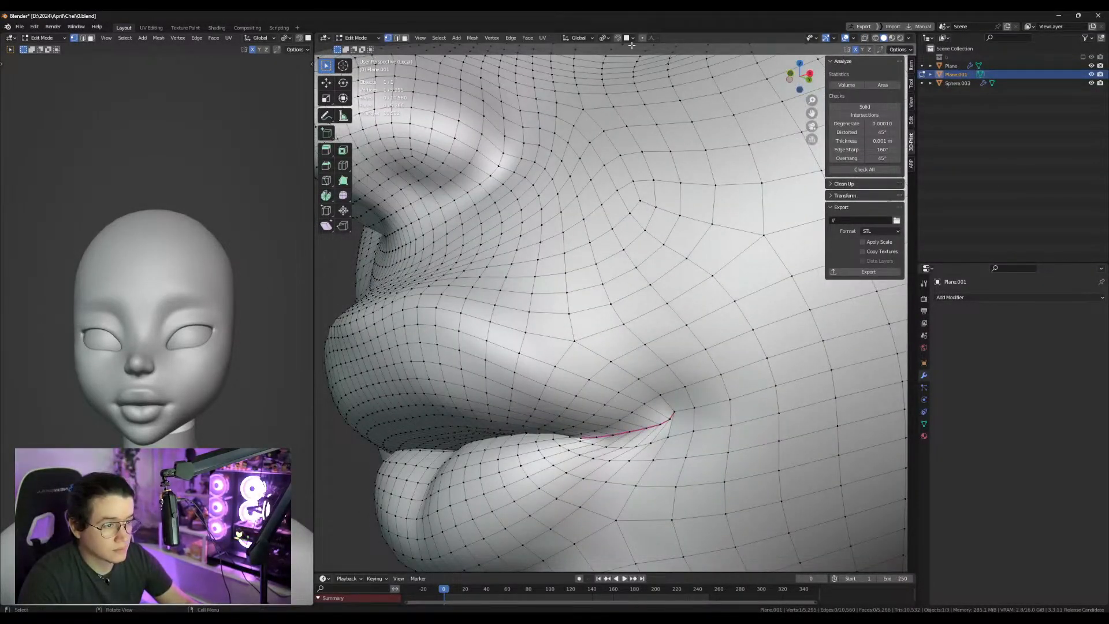
Move the mouth corner vertex again using Sharp proportional editing with an adjusted influence radius.
{"action": "scroll", "coordinate": [661, 142], "scroll_direction": "down", "scroll_amount": 6}
{"action": "middle_click_drag", "start_coordinate": [653, 272], "coordinate": [667, 277]}
{"action": "key", "text": "g"}
{"action": "scroll", "coordinate": [667, 277], "scroll_direction": "up", "scroll_amount": 15}
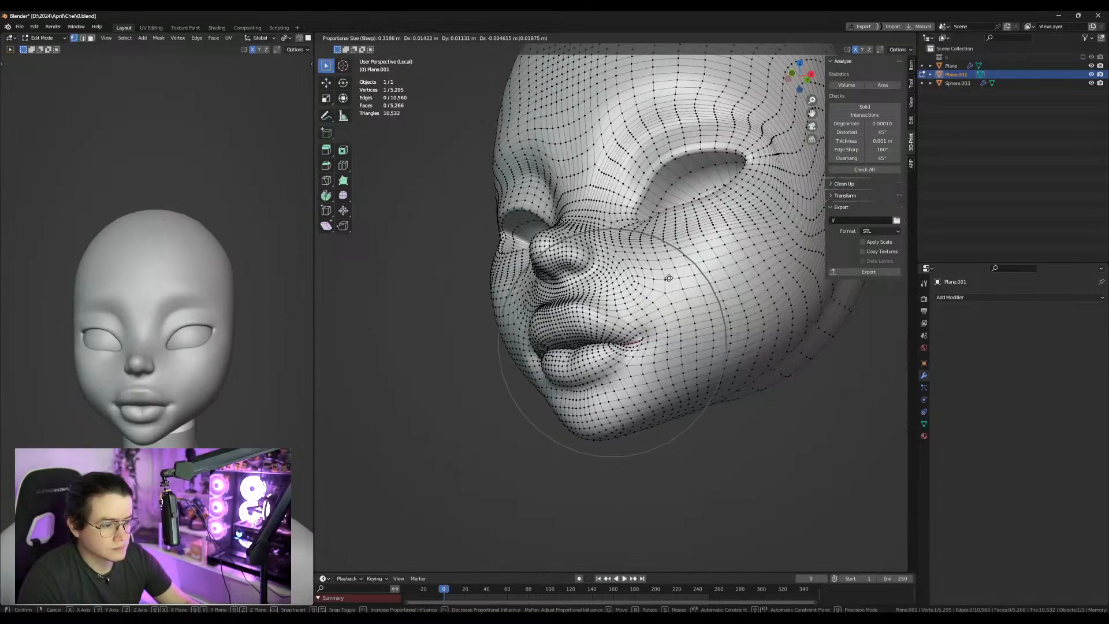
{"action": "scroll", "coordinate": [673, 278], "scroll_direction": "up", "scroll_amount": 2}
{"action": "scroll", "coordinate": [674, 278], "scroll_direction": "up", "scroll_amount": 2}
{"action": "middle_click_drag", "start_coordinate": [672, 280], "coordinate": [752, 285]}
{"action": "left_click", "coordinate": [671, 287]}
Refine the mouth corners with the 63 px Grab brush in Sculpt Mode, then return to Object Mode.
{"action": "key", "text": "Tab"}
{"action": "key", "text": "Tab"}
{"action": "mouse_move", "coordinate": [679, 327]}
{"action": "middle_mouse_down"}
{"action": "mouse_move", "coordinate": [677, 404]}
{"action": "mouse_move", "coordinate": [665, 376]}
{"action": "middle_mouse_up"}
{"action": "scroll", "coordinate": [677, 404], "scroll_direction": "up", "scroll_amount": 3}
{"action": "key", "text": "ctrl+Tab"}
{"action": "scroll", "coordinate": [669, 375], "scroll_direction": "down", "scroll_amount": 3}
{"action": "key", "text": "ctrl+Tab"}
{"action": "key", "text": "g"}
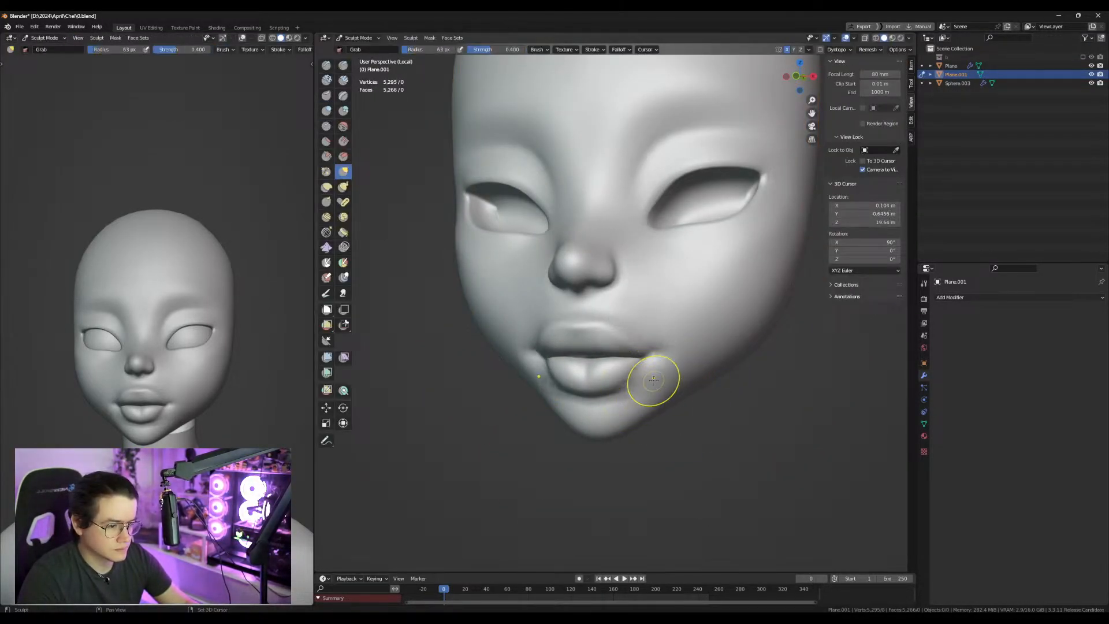
{"action": "key", "text": "ctrl+Tab"}
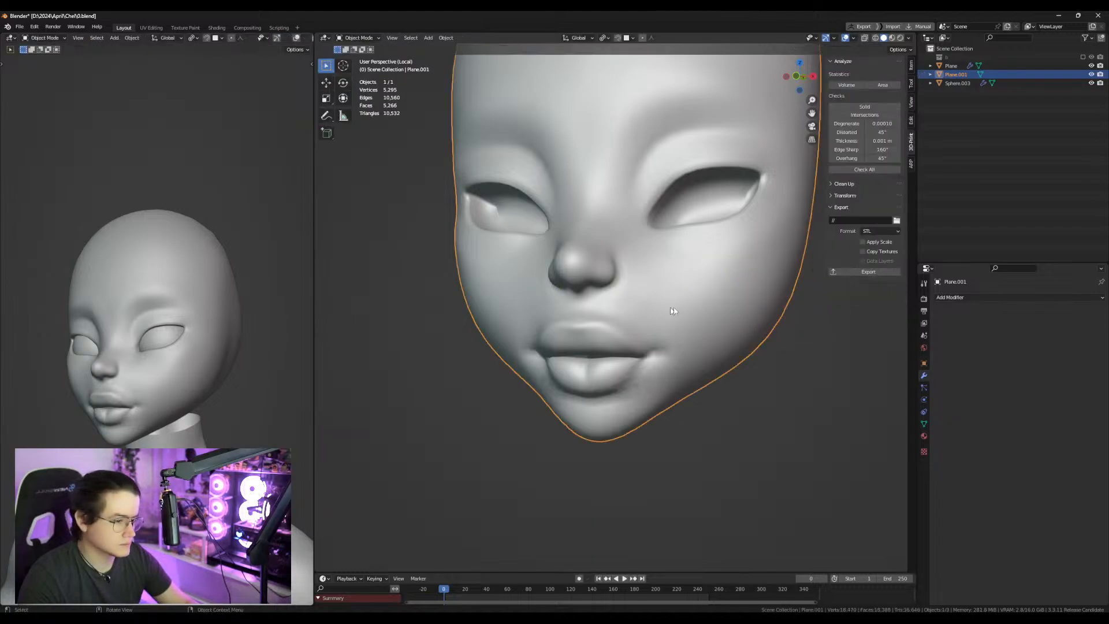
Check the face from the side and front, then re-enter Sculpt Mode with the Crease brush for the eye area.
{"action": "key", "text": "KP_3"}
{"action": "key", "text": "KP_1"}
{"action": "scroll", "coordinate": [653, 330], "scroll_direction": "up", "scroll_amount": 3}
{"action": "mouse_move", "coordinate": [769, 313]}
{"action": "middle_mouse_down", "text": "shift"}
{"action": "mouse_move", "coordinate": [743, 347]}
{"action": "mouse_move", "coordinate": [691, 351]}
{"action": "middle_mouse_up", "text": "shift"}
{"action": "key", "text": "ctrl+Tab"}
{"action": "key", "text": "Tab"}
{"action": "key", "text": "Tab"}
{"action": "left_click", "coordinate": [326, 126]}
{"action": "middle_click_drag", "start_coordinate": [635, 260], "coordinate": [680, 260]}
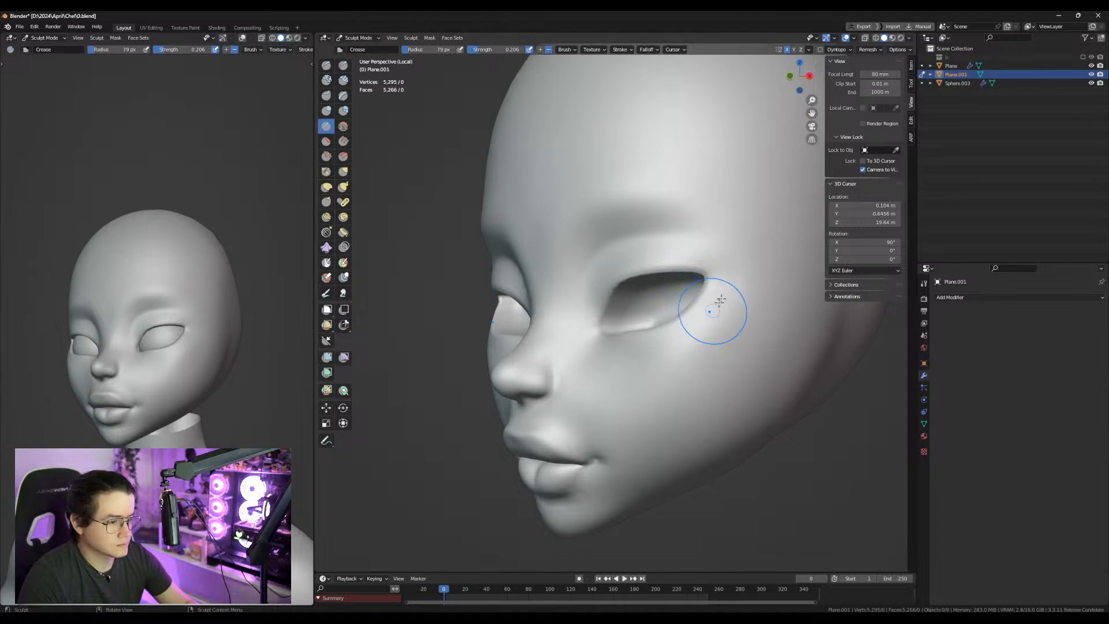
Switch to the Grab brush, mask the eye area, and soften the mask with the Smooth Mask filter.
{"action": "key", "text": "g"}
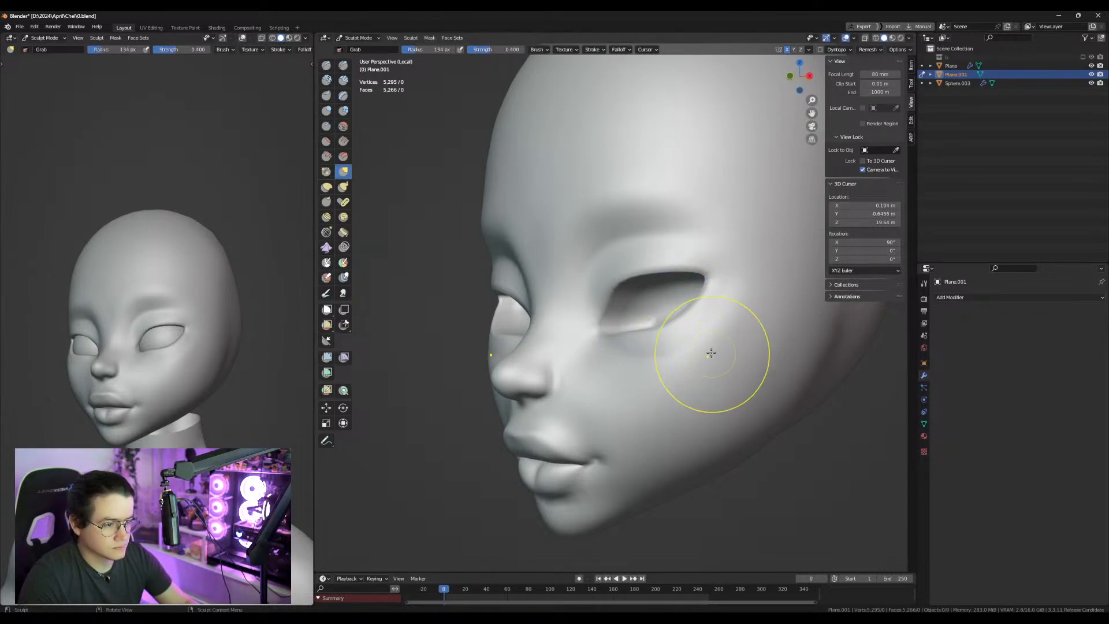
{"action": "mouse_move", "coordinate": [641, 338]}
{"action": "left_mouse_down", "text": "ctrl+shift"}
{"action": "mouse_move", "coordinate": [582, 324]}
{"action": "mouse_move", "coordinate": [721, 251]}
{"action": "mouse_move", "coordinate": [718, 282]}
{"action": "left_mouse_up", "text": "ctrl+shift"}
{"action": "key", "text": "ctrl+i"}
{"action": "key", "text": "a"}
{"action": "key", "text": "ctrl+i"}
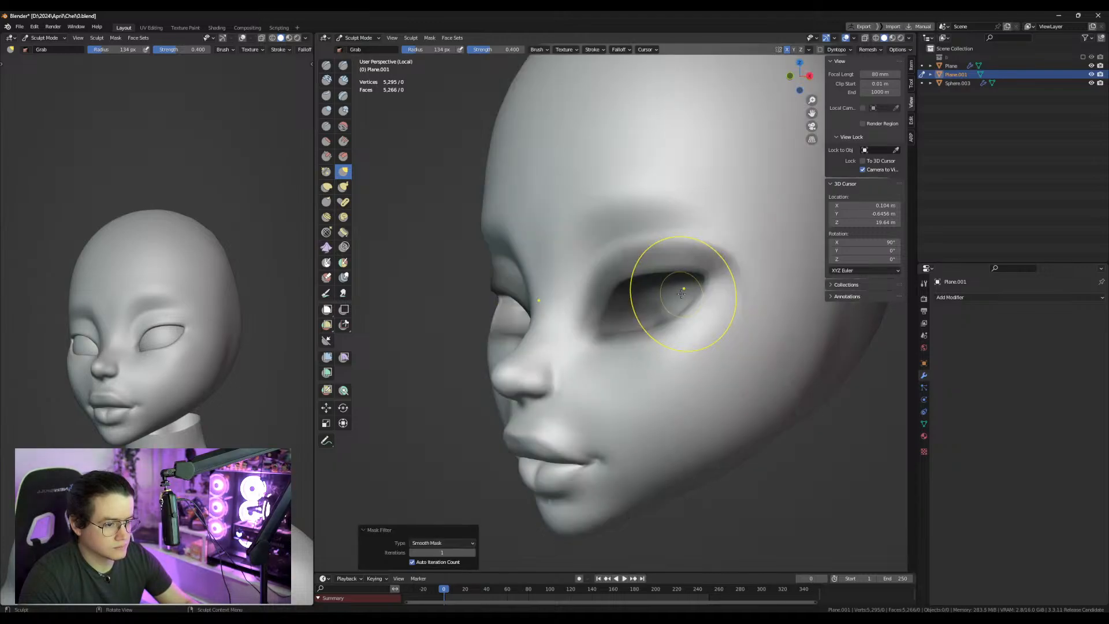
Try pulling the cheek below the masked eye with a resized Grab brush, and undo the stroke.
{"action": "middle_click_drag", "start_coordinate": [684, 291], "coordinate": [707, 366]}
{"action": "key", "text": "f"}
{"action": "left_click", "coordinate": [761, 382]}
{"action": "mouse_move", "coordinate": [699, 376]}
{"action": "left_mouse_down"}
{"action": "mouse_move", "coordinate": [687, 382]}
{"action": "mouse_move", "coordinate": [733, 363]}
{"action": "mouse_move", "coordinate": [712, 383]}
{"action": "left_mouse_up"}
{"action": "key", "text": "ctrl+z"}
Set the brush radius to about 196 px, mask around both eye openings, and smooth the mask.
{"action": "key", "text": "f"}
{"action": "left_click", "coordinate": [721, 372]}
{"action": "mouse_move", "coordinate": [709, 384]}
{"action": "middle_mouse_down"}
{"action": "mouse_move", "coordinate": [711, 310]}
{"action": "mouse_move", "coordinate": [643, 339]}
{"action": "middle_mouse_up"}
{"action": "mouse_move", "coordinate": [601, 343]}
{"action": "left_mouse_down"}
{"action": "mouse_move", "coordinate": [665, 349]}
{"action": "mouse_move", "coordinate": [698, 332]}
{"action": "left_mouse_up"}
{"action": "mouse_move", "coordinate": [709, 250]}
{"action": "left_mouse_down", "text": "ctrl+shift"}
{"action": "mouse_move", "coordinate": [595, 226]}
{"action": "mouse_move", "coordinate": [664, 292]}
{"action": "left_mouse_up", "text": "ctrl+shift"}
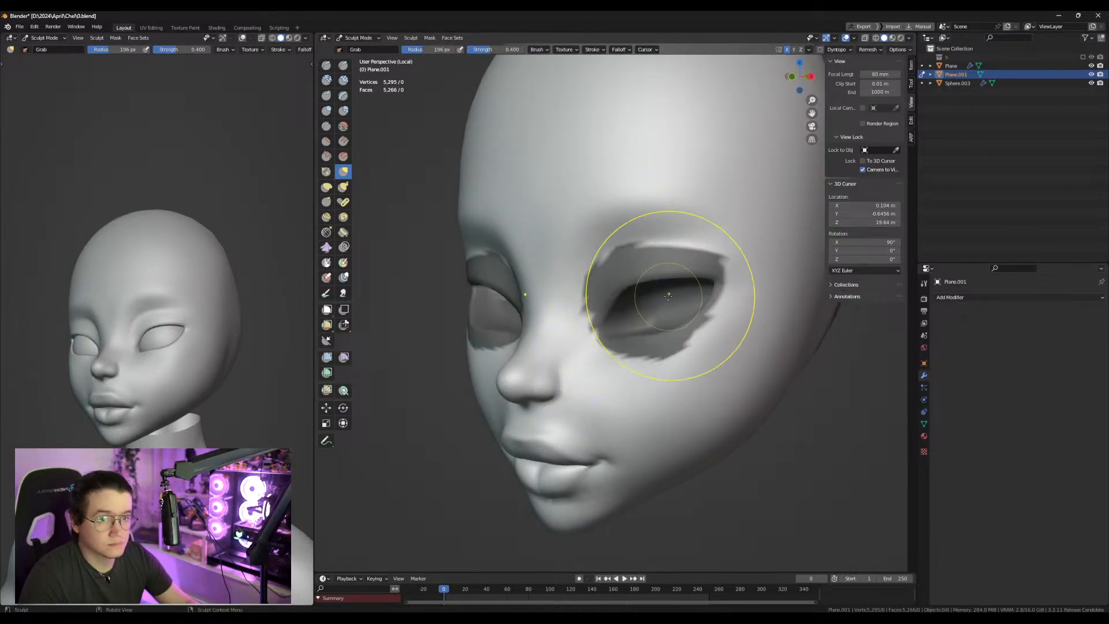
{"action": "key", "text": "ctrl+i"}
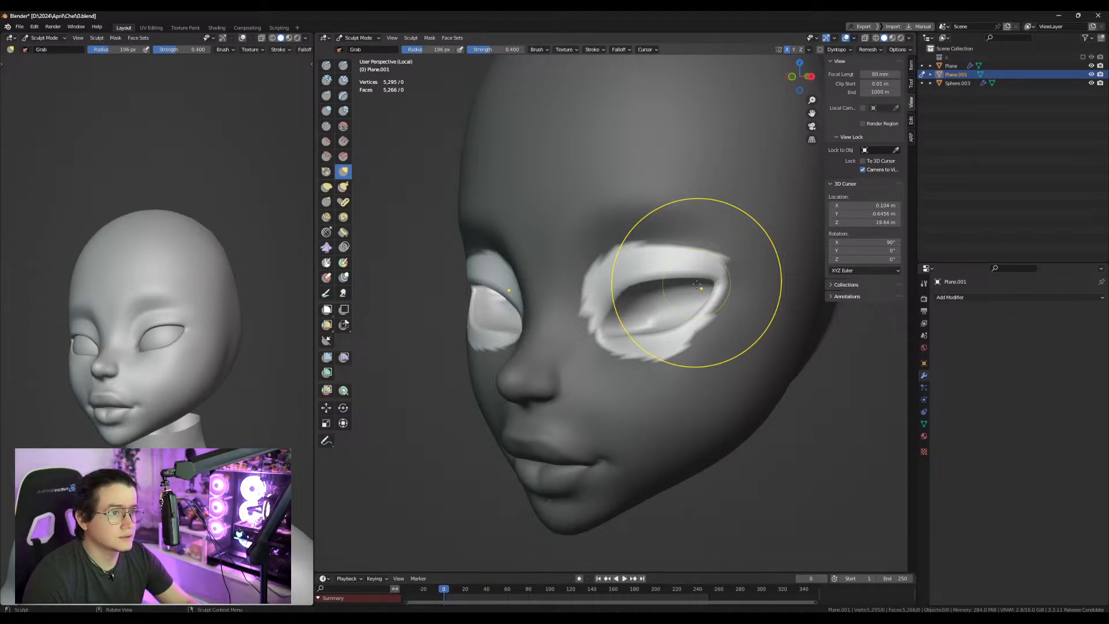
{"action": "key", "text": "a"}
{"action": "key", "text": "ctrl+i"}
{"action": "key", "text": "ctrl+i"}
Invert the mask to protect the eyes and reshape the cheeks below them with a 156 px Grab brush.
{"action": "middle_click_drag", "start_coordinate": [701, 280], "coordinate": [731, 357]}
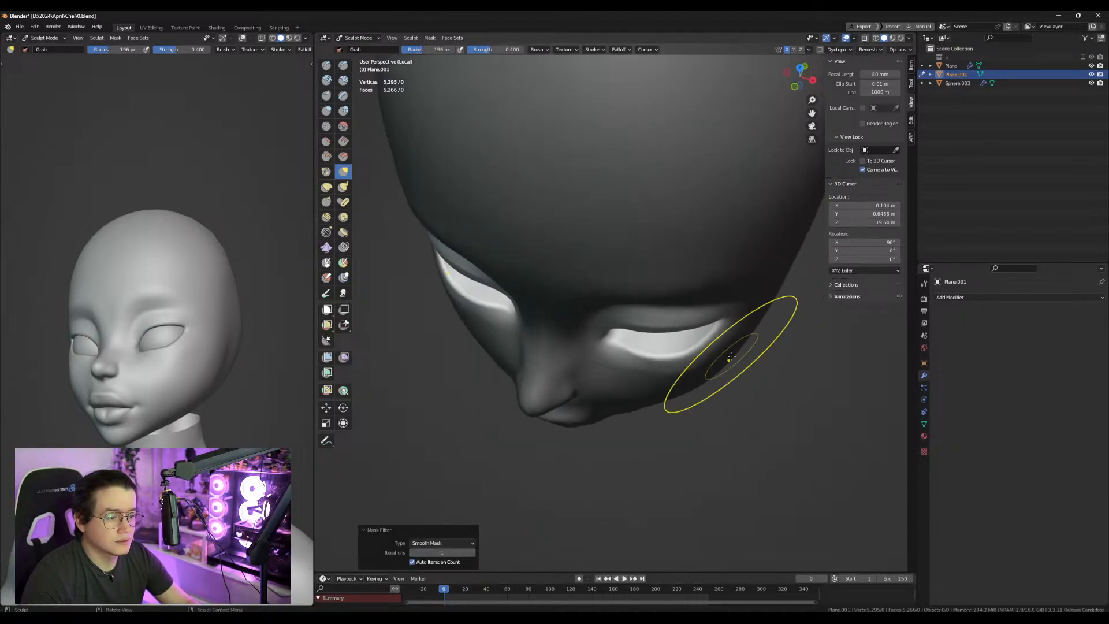
{"action": "key", "text": "ctrl+i"}
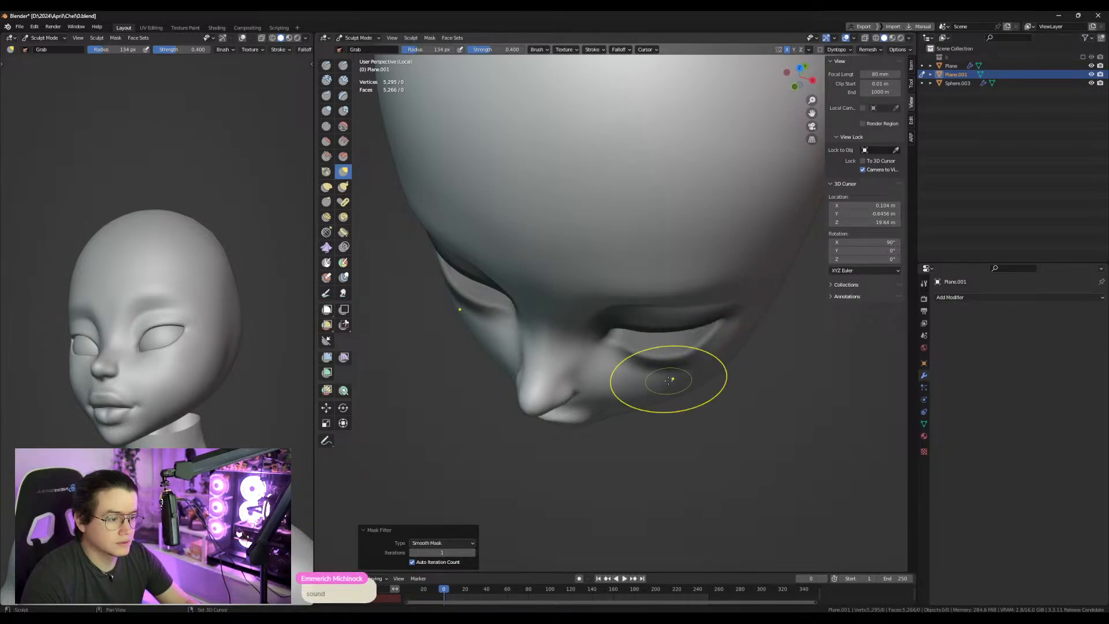
{"action": "key", "text": "f"}
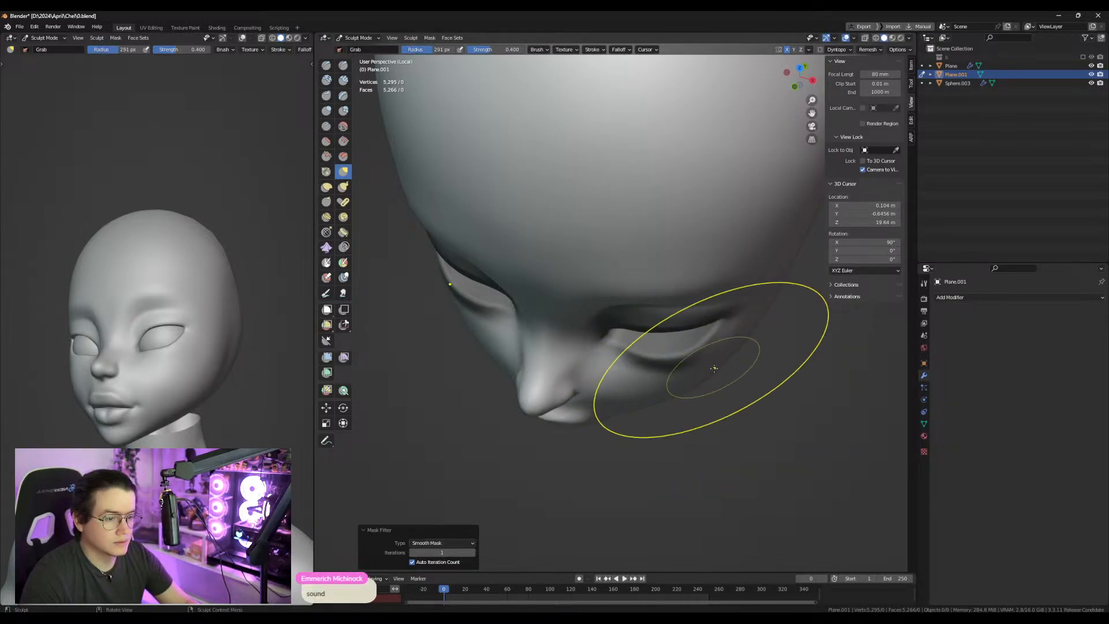
{"action": "left_click", "coordinate": [601, 380]}
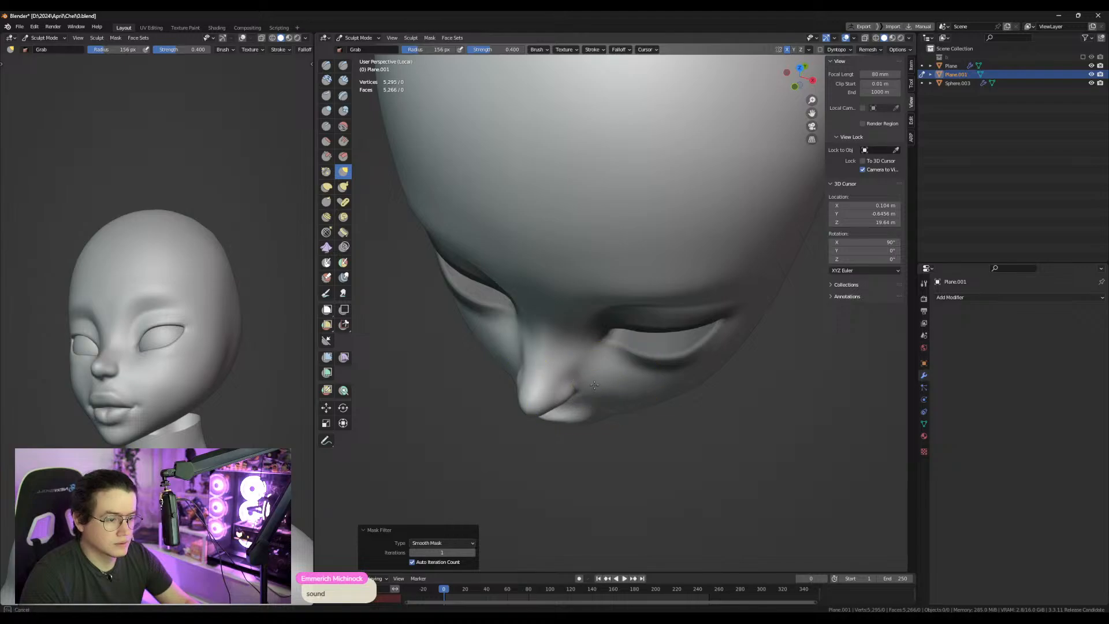
{"action": "mouse_move", "coordinate": [659, 384]}
{"action": "middle_mouse_down"}
{"action": "mouse_move", "coordinate": [676, 347]}
{"action": "mouse_move", "coordinate": [642, 393]}
{"action": "mouse_move", "coordinate": [590, 287]}
{"action": "mouse_move", "coordinate": [589, 344]}
{"action": "middle_mouse_up"}
Clear the mask and reduce the Grab brush radius to about 41 px.
{"action": "key", "text": "alt+m"}
{"action": "key", "text": "f"}
{"action": "left_click", "coordinate": [592, 402]}
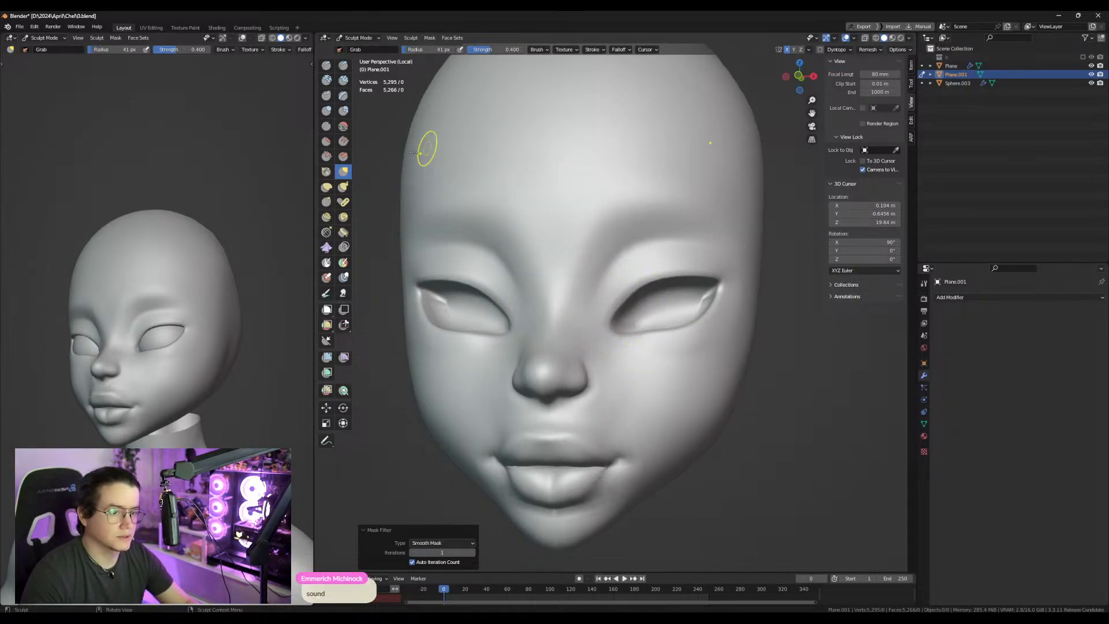
Sharpen the left eye's lid edges with the Pinch/Magnify brush, reducing its radius to about 68 px.
{"action": "left_click", "coordinate": [326, 171]}
{"action": "scroll", "coordinate": [656, 367], "scroll_direction": "up", "scroll_amount": 5}
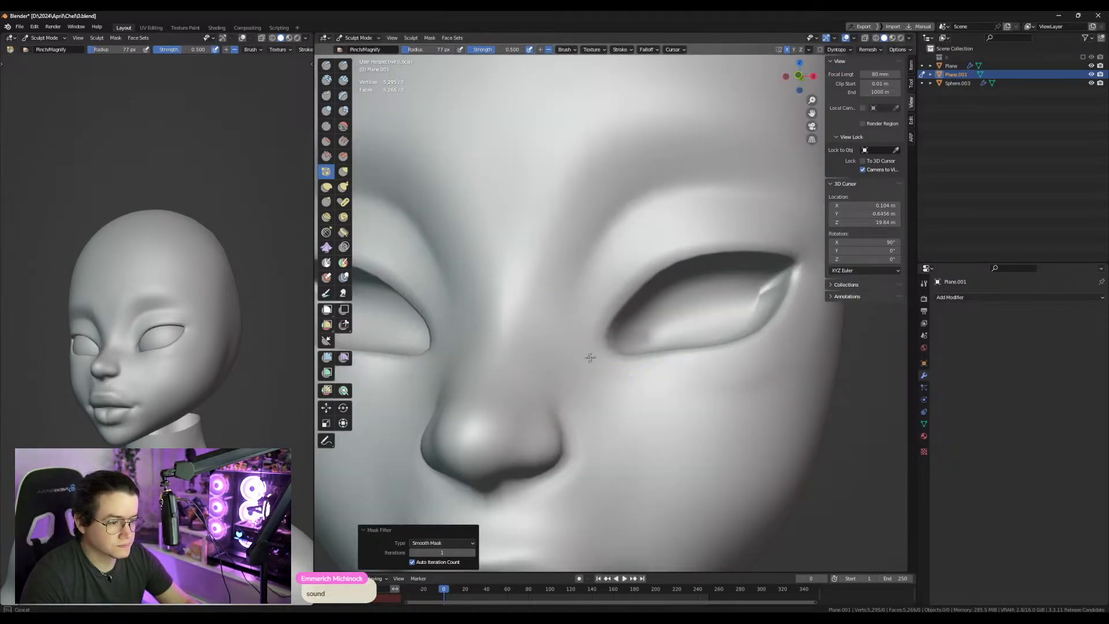
{"action": "middle_click_drag", "start_coordinate": [616, 342], "coordinate": [722, 298]}
{"action": "middle_click_drag", "start_coordinate": [690, 332], "coordinate": [723, 332]}
{"action": "key", "text": "f"}
{"action": "left_click", "coordinate": [697, 331]}
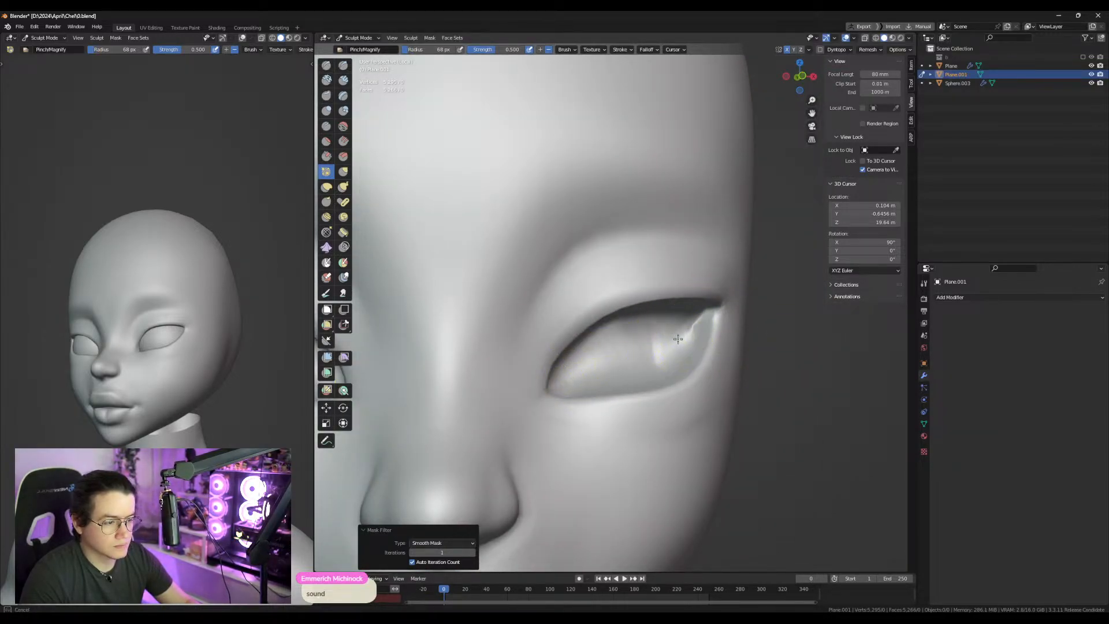
Return to Object Mode and examine the reshaped face from the front.
{"action": "key", "text": "ctrl+Tab"}
{"action": "left_click_drag", "start_coordinate": [240, 332], "coordinate": [174, 348], "text": "alt"}
{"action": "scroll", "coordinate": [435, 359], "scroll_direction": "down", "scroll_amount": 6}
{"action": "scroll", "coordinate": [687, 279], "scroll_direction": "up", "scroll_amount": 3}
{"action": "left_click_drag", "start_coordinate": [689, 280], "coordinate": [599, 255], "text": "alt"}
{"action": "key", "text": "KP_1"}
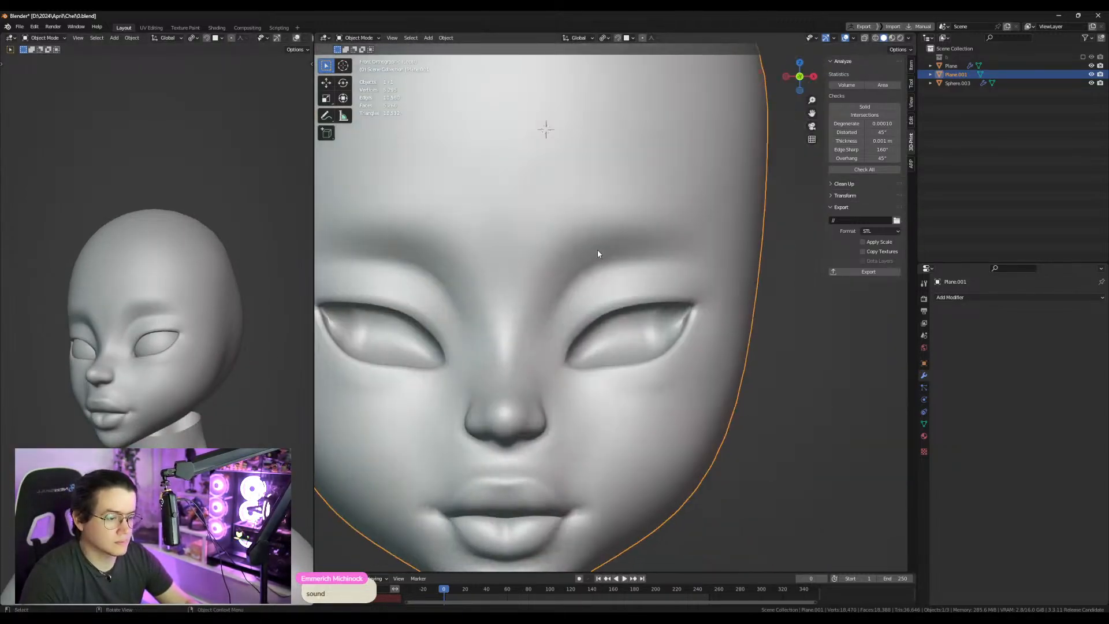
{"action": "scroll", "coordinate": [592, 278], "scroll_direction": "down", "scroll_amount": 3}
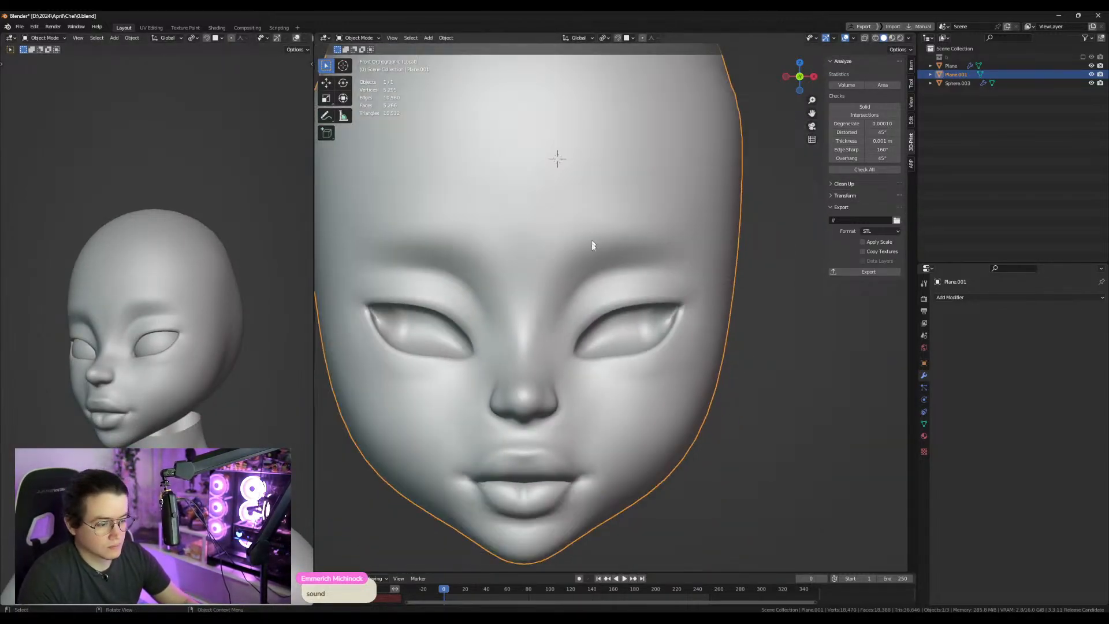
Exit local view and examine the head's profile against the neck from the right side.
{"action": "key", "text": "KP_Divide"}
{"action": "left_click_drag", "start_coordinate": [524, 232], "coordinate": [560, 278], "text": "alt"}
{"action": "middle_click_drag", "start_coordinate": [560, 278], "coordinate": [598, 283], "text": "alt"}
{"action": "middle_click_drag", "start_coordinate": [520, 425], "coordinate": [632, 310], "text": "shift"}
{"action": "scroll", "coordinate": [632, 311], "scroll_direction": "up", "scroll_amount": 4}
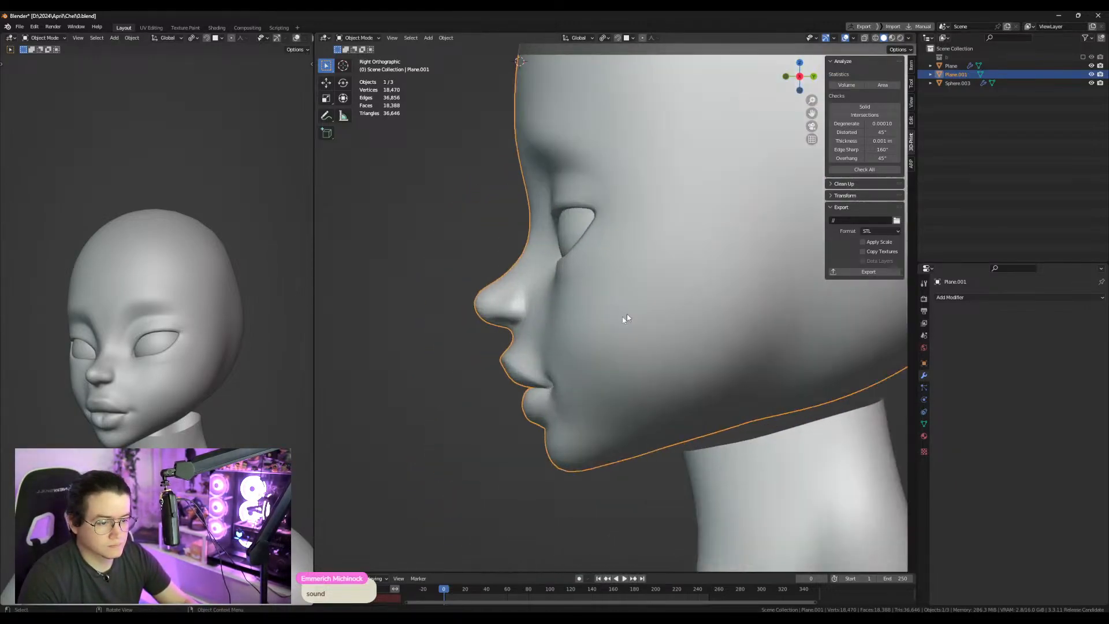
Lift the nose tip slightly in profile with the Grab brush at a radius of about 128 px.
{"action": "middle_click_drag", "start_coordinate": [477, 295], "coordinate": [566, 337], "text": "shift"}
{"action": "key", "text": "ctrl+Tab"}
{"action": "key", "text": "g"}
{"action": "key", "text": "f"}
{"action": "left_click", "coordinate": [549, 369]}
{"action": "left_click_drag", "start_coordinate": [533, 363], "coordinate": [533, 346]}
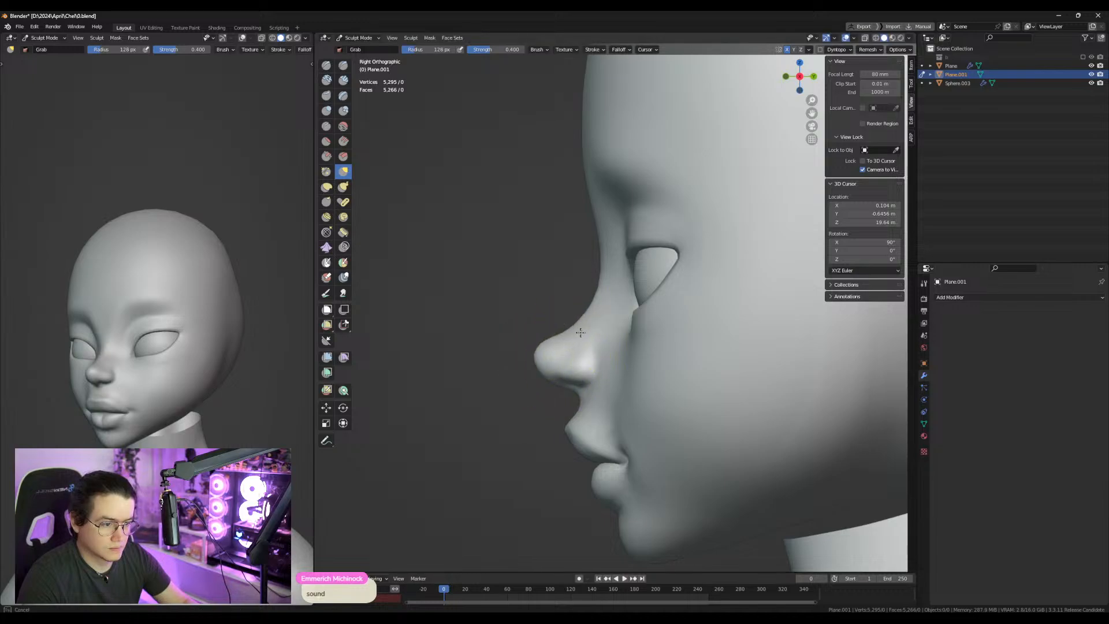
{"action": "key", "text": "f"}
{"action": "left_click", "coordinate": [587, 386]}
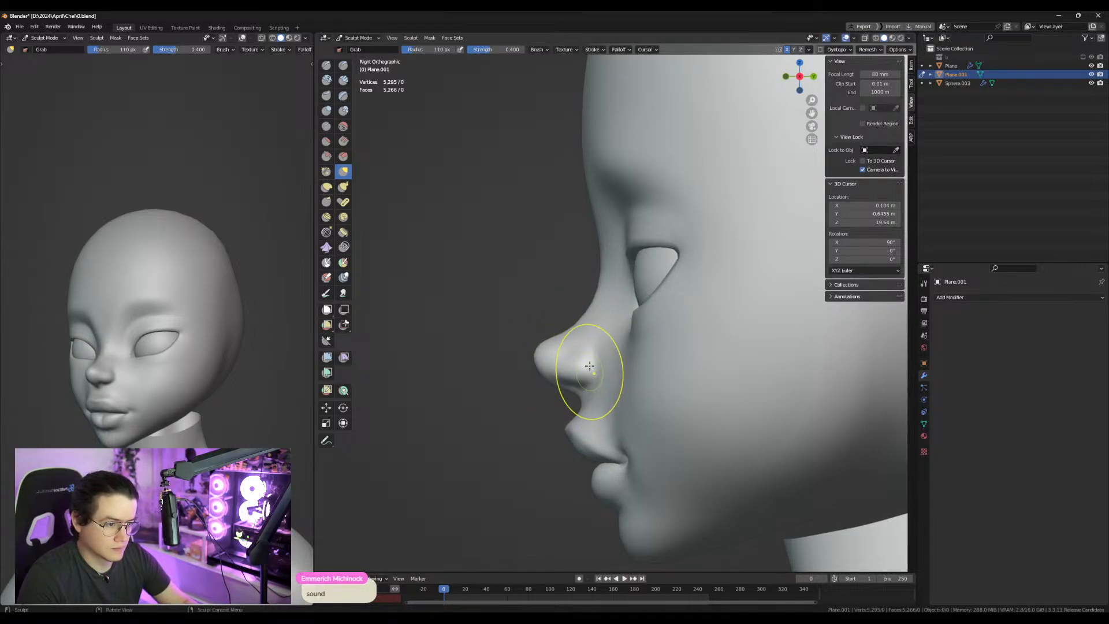
Tighten the tip of the nose with the Pinch/Magnify brush at a radius of about 93 px.
{"action": "middle_click_drag", "start_coordinate": [606, 348], "coordinate": [716, 331], "text": "alt"}
{"action": "key", "text": "f"}
{"action": "left_click", "coordinate": [755, 364]}
{"action": "middle_click_drag", "start_coordinate": [747, 365], "coordinate": [777, 364]}
{"action": "left_click", "coordinate": [328, 174]}
{"action": "middle_click_drag", "start_coordinate": [549, 338], "coordinate": [570, 329]}
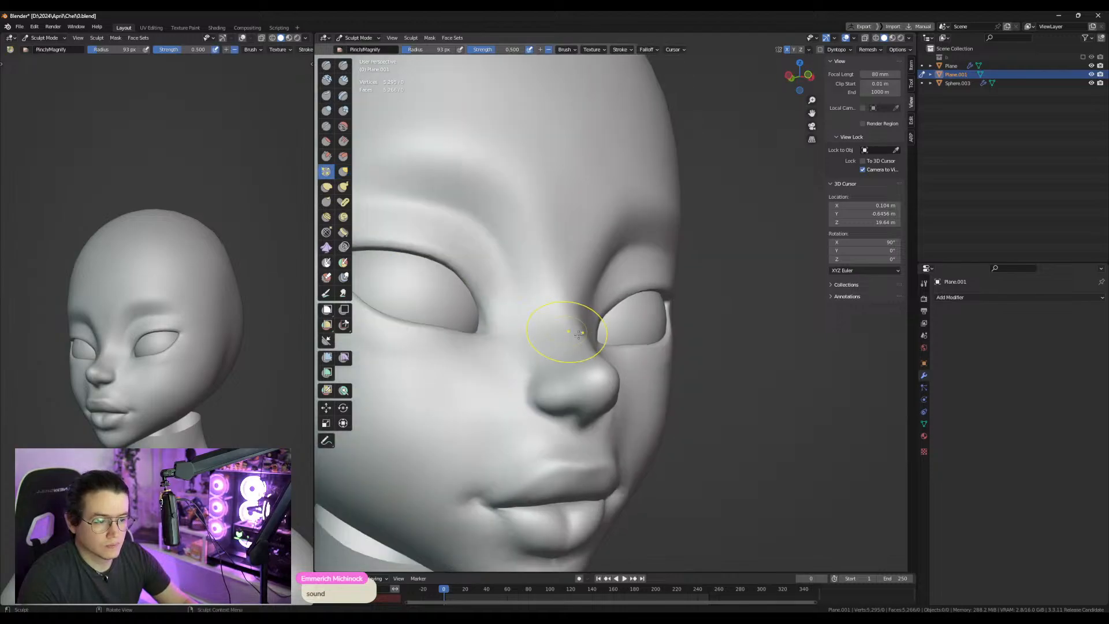
{"action": "left_click_drag", "start_coordinate": [584, 388], "coordinate": [584, 386]}
{"action": "mouse_move", "coordinate": [662, 373]}
{"action": "middle_mouse_down"}
{"action": "mouse_move", "coordinate": [671, 369]}
{"action": "mouse_move", "coordinate": [545, 376]}
{"action": "mouse_move", "coordinate": [557, 354]}
{"action": "middle_mouse_up"}
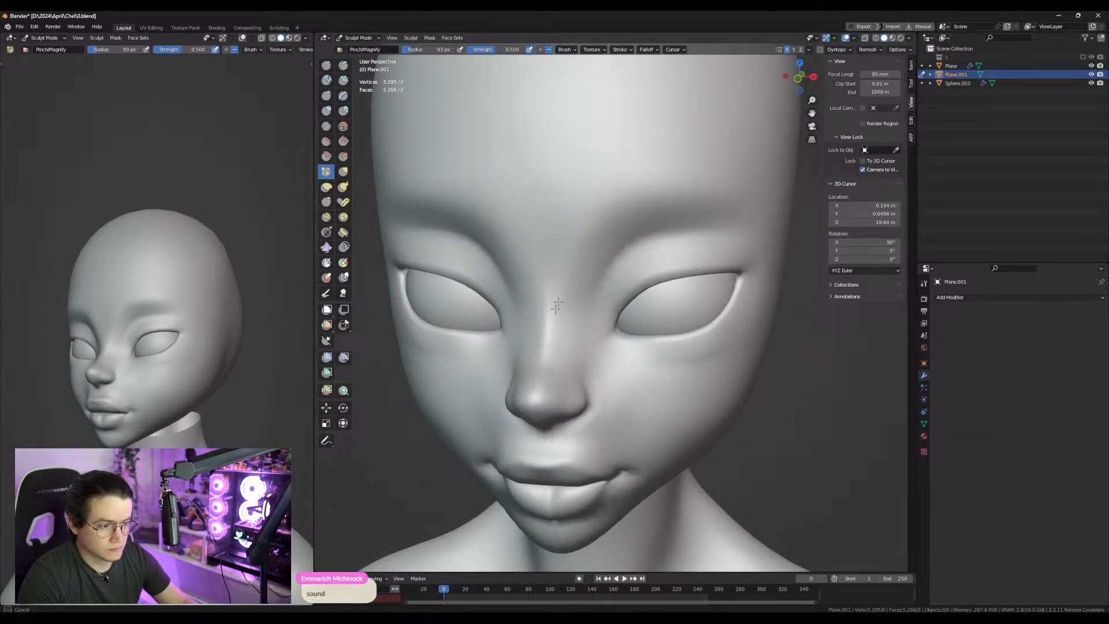
Return to Object Mode and add a small plane on the forehead above the inner end of the left brow.
{"action": "key", "text": "ctrl+Tab"}
{"action": "middle_click_drag", "start_coordinate": [173, 371], "coordinate": [190, 371]}
{"action": "scroll", "coordinate": [669, 322], "scroll_direction": "down", "scroll_amount": 2}
{"action": "key", "text": "KP_3"}
{"action": "middle_click_drag", "start_coordinate": [649, 253], "coordinate": [636, 344], "text": "shift"}
{"action": "scroll", "coordinate": [636, 344], "scroll_direction": "up", "scroll_amount": 2}
{"action": "key", "text": "KP_1"}
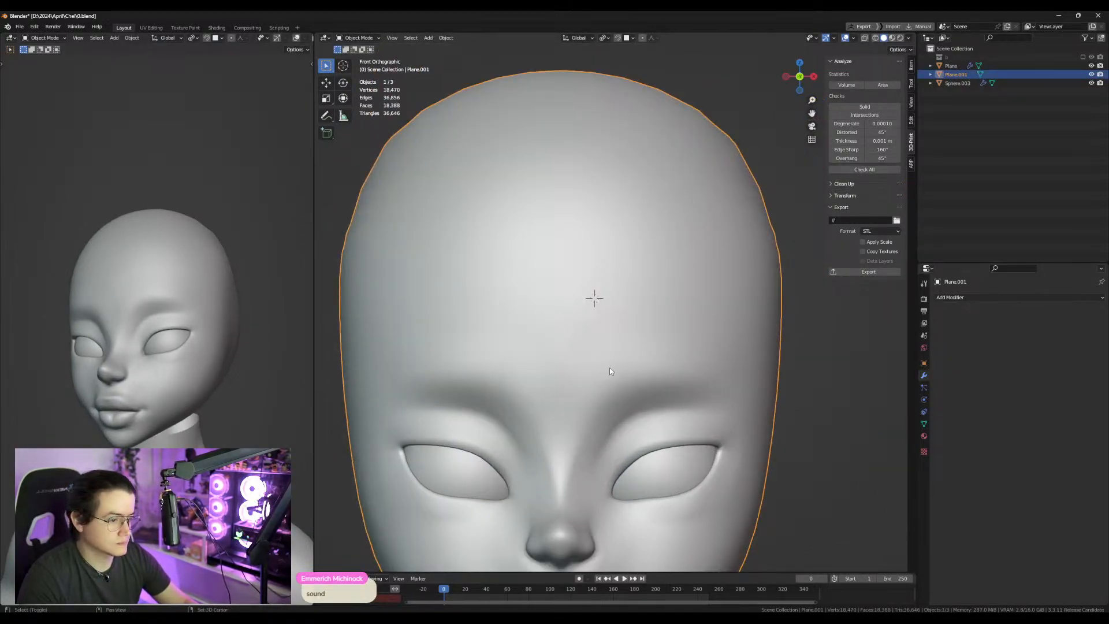
{"action": "right_click", "coordinate": [608, 369], "text": "shift"}
{"action": "key", "text": "shift+a"}
{"action": "left_click", "coordinate": [646, 365]}
Turn the plane upright against the forehead, scale it by 1.174, and save the file with snapping enabled.
{"action": "key", "text": "KP_3"}
{"action": "key", "text": "s"}
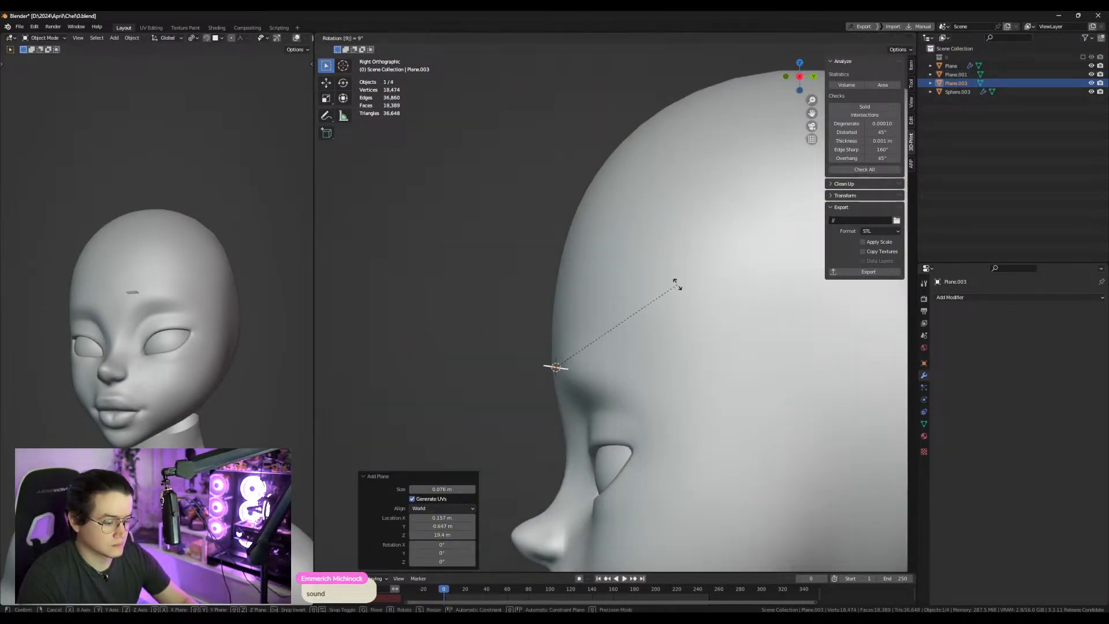
{"action": "left_click", "coordinate": [677, 284]}
{"action": "key", "text": "KP_1"}
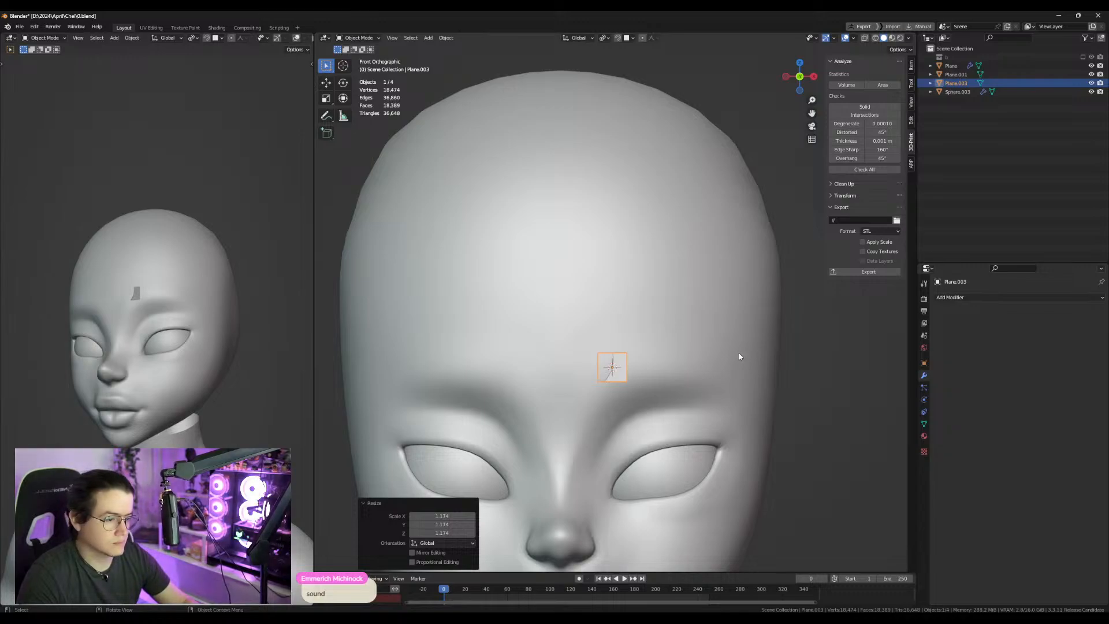
{"action": "left_click", "coordinate": [620, 38]}
{"action": "key", "text": "ctrl+s"}
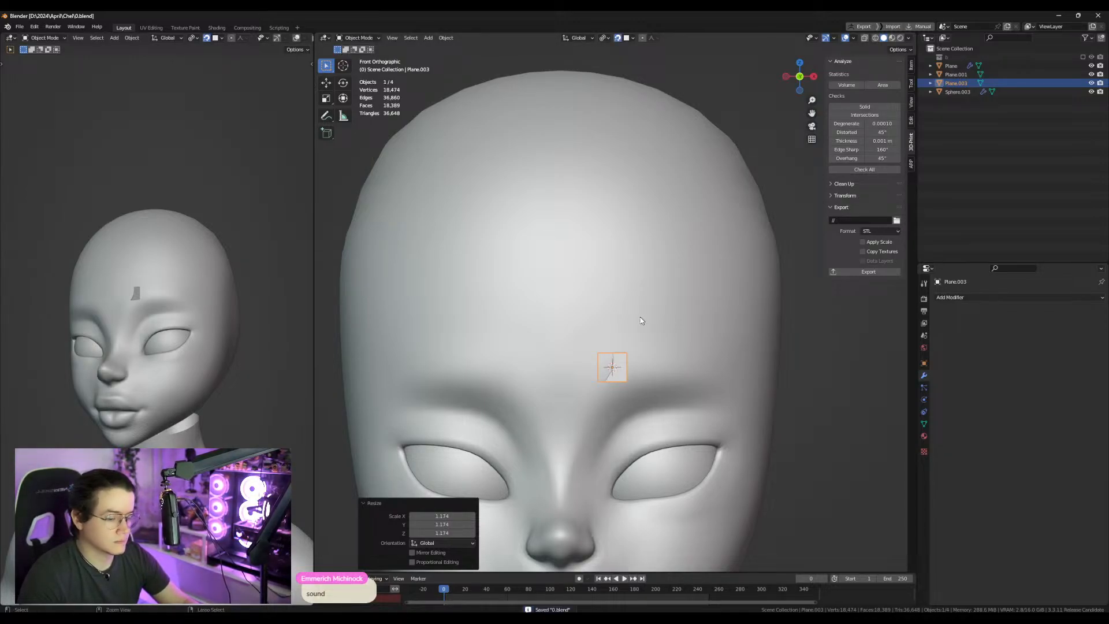
Give the plane an X-axis Mirror modifier and a level 2 Subdivision modifier, and apply all its transforms.
{"action": "key", "text": "alt+x"}
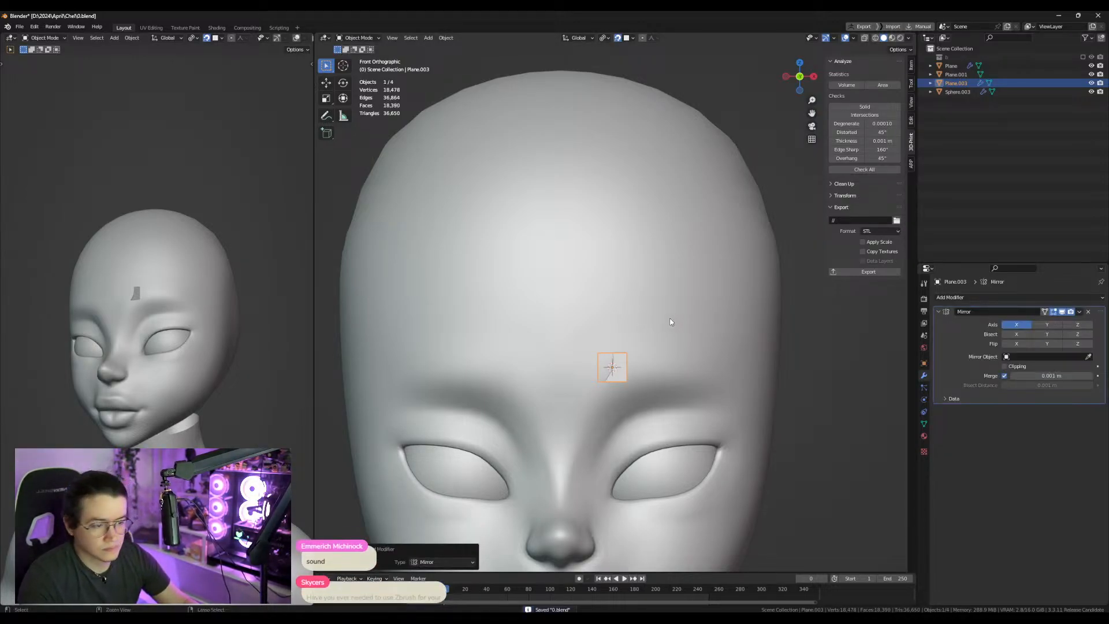
{"action": "key", "text": "ctrl+2"}
{"action": "key", "text": "ctrl+a"}
{"action": "left_click", "coordinate": [591, 370]}
Add Shrinkwrap and Solidify modifiers to the plane and set the Solidify offset to 0.
{"action": "key", "text": "q"}
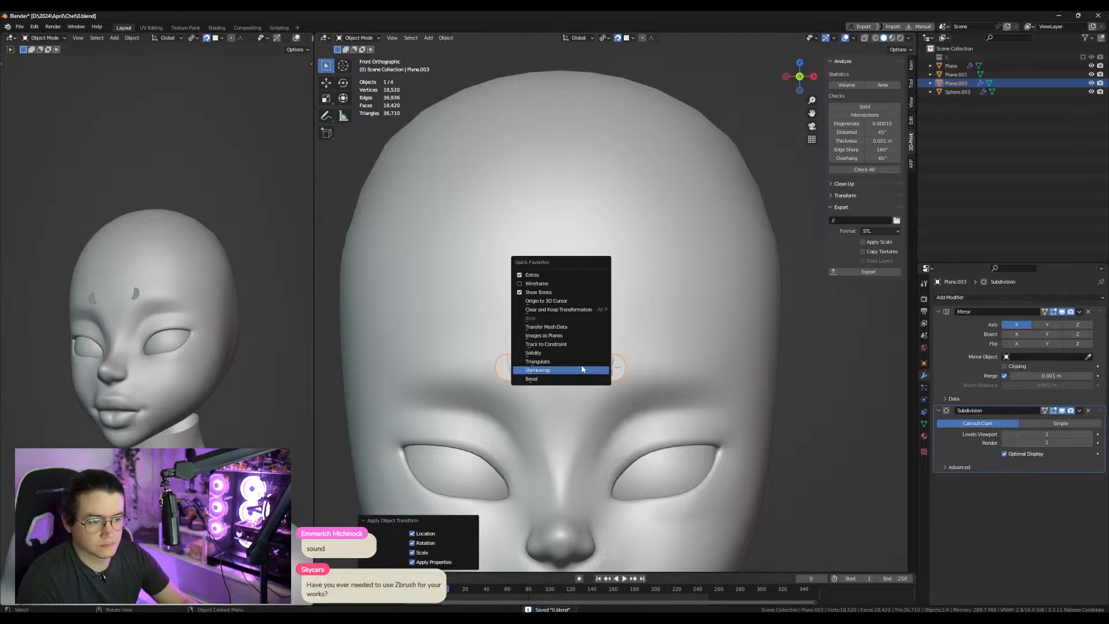
{"action": "left_click", "coordinate": [582, 372]}
{"action": "key", "text": "q"}
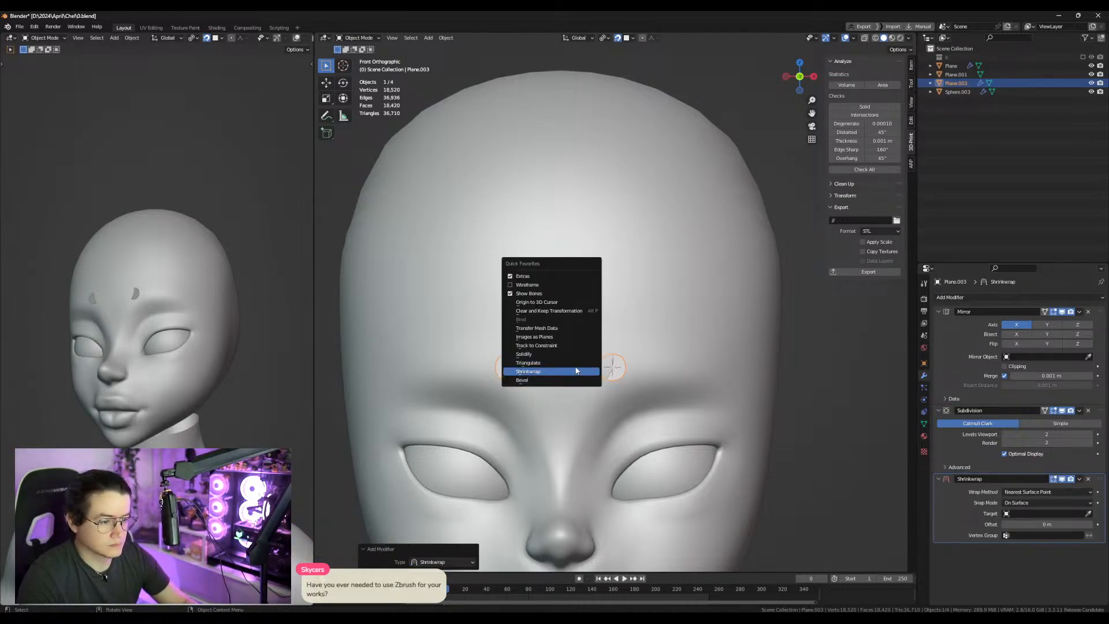
{"action": "left_click", "coordinate": [582, 354]}
{"action": "left_click", "coordinate": [1043, 585]}
{"action": "type", "text": "0"}
{"action": "key", "text": "Return"}
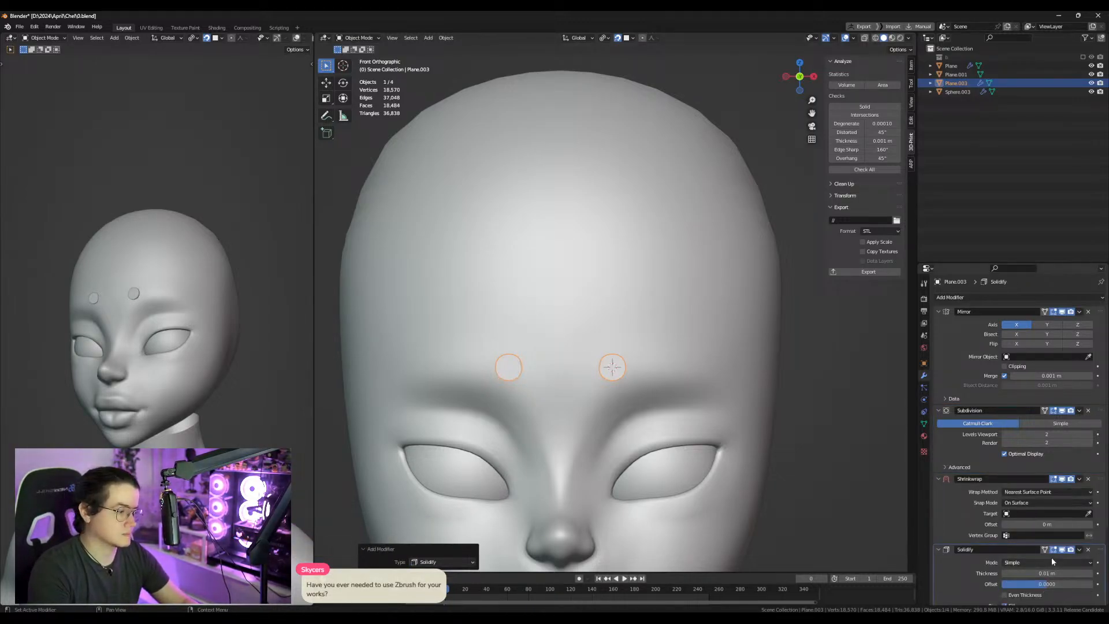
Configure the Shrinkwrap modifier with the Project method, Above Surface snapping, the head Plane.001 as target, and Negative enabled.
{"action": "left_click", "coordinate": [1042, 502]}
{"action": "left_click", "coordinate": [1021, 551]}
{"action": "left_click", "coordinate": [1046, 491]}
{"action": "left_click", "coordinate": [1039, 512]}
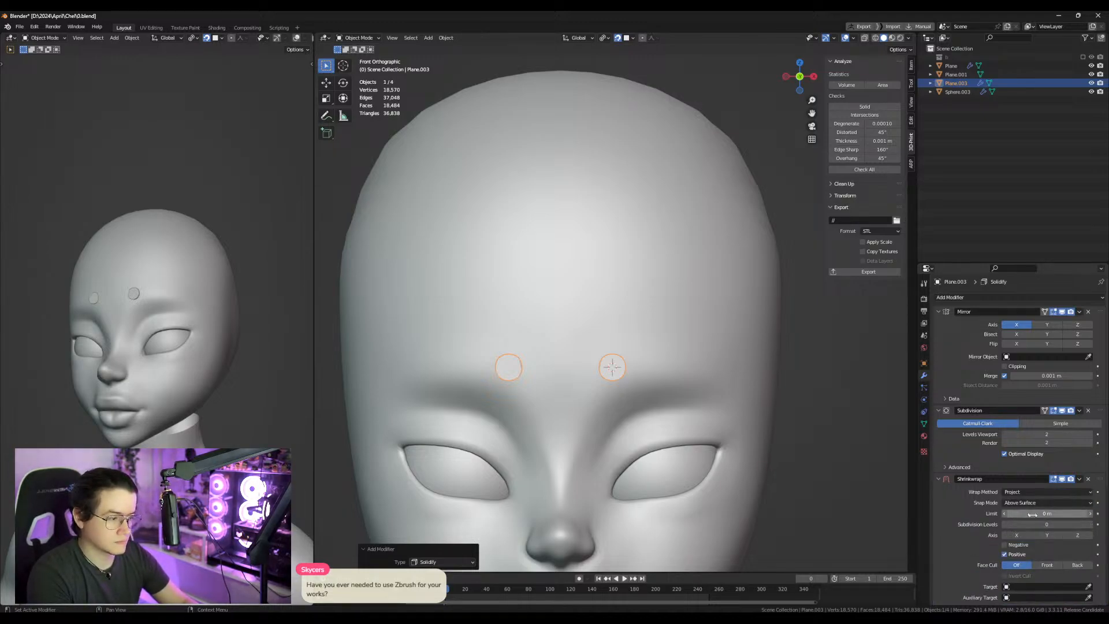
{"action": "left_click", "coordinate": [1089, 588]}
{"action": "left_click", "coordinate": [685, 369]}
{"action": "left_click", "coordinate": [1005, 545]}
In Edit Mode, reposition the plane at the start of the left brow and scale it by about 1.192.
{"action": "key", "text": "Tab"}
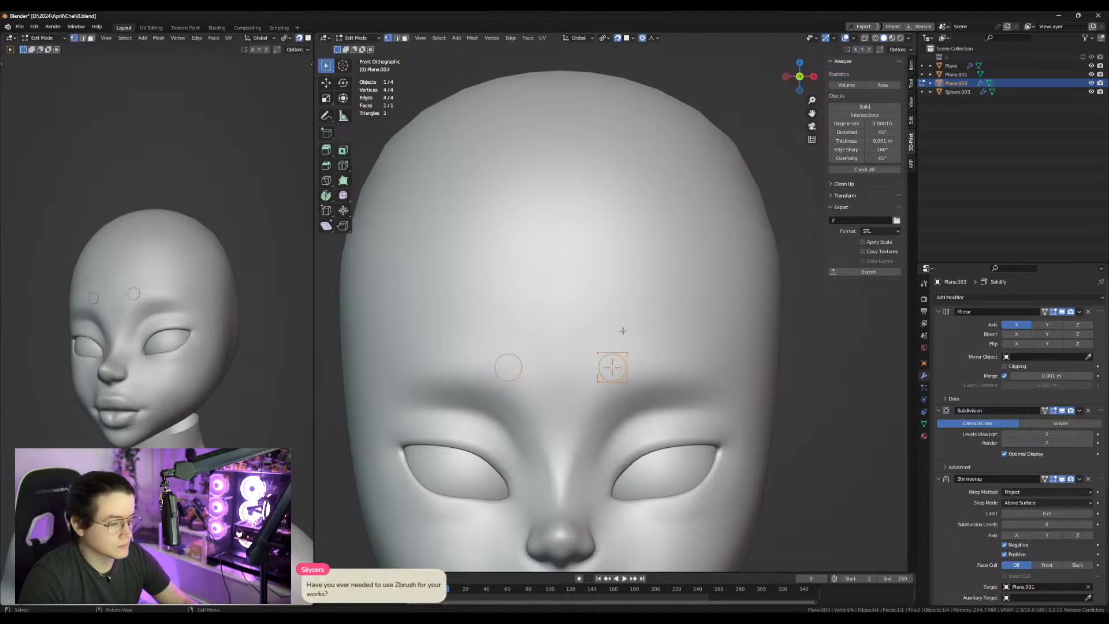
{"action": "key", "text": "g"}
{"action": "left_click", "coordinate": [647, 360]}
{"action": "key", "text": "s"}
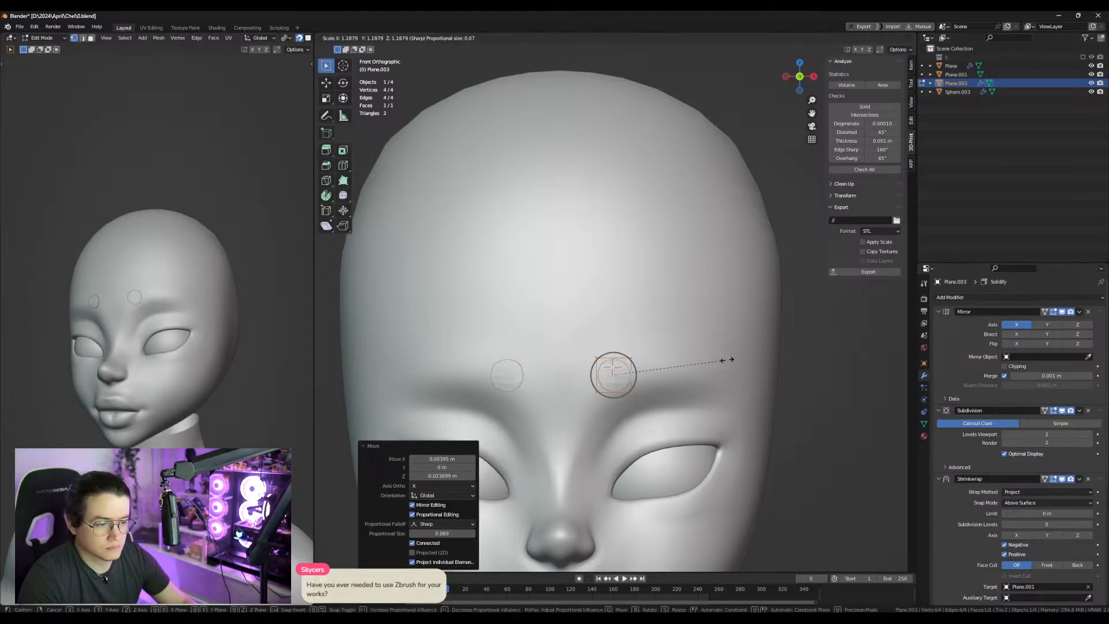
{"action": "left_click", "coordinate": [727, 359]}
{"action": "middle_click_drag", "start_coordinate": [727, 360], "coordinate": [731, 327], "text": "shift"}
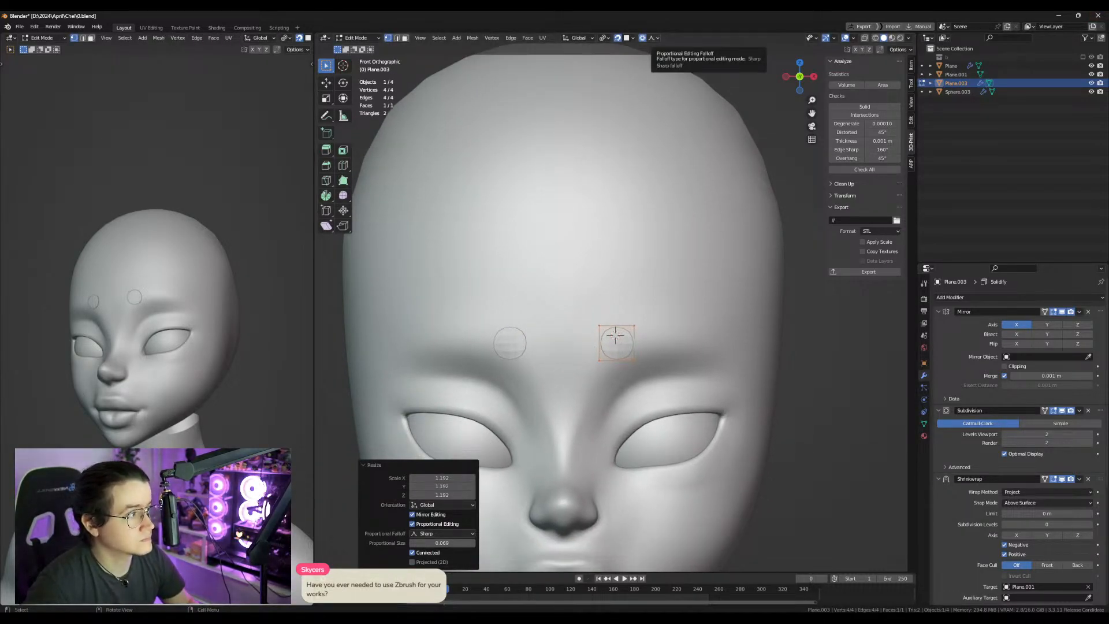
Bring up the character reference images and shift the plane's inner corners and lower outer corner into a slanted brow start.
{"action": "key", "text": "alt+Tab"}
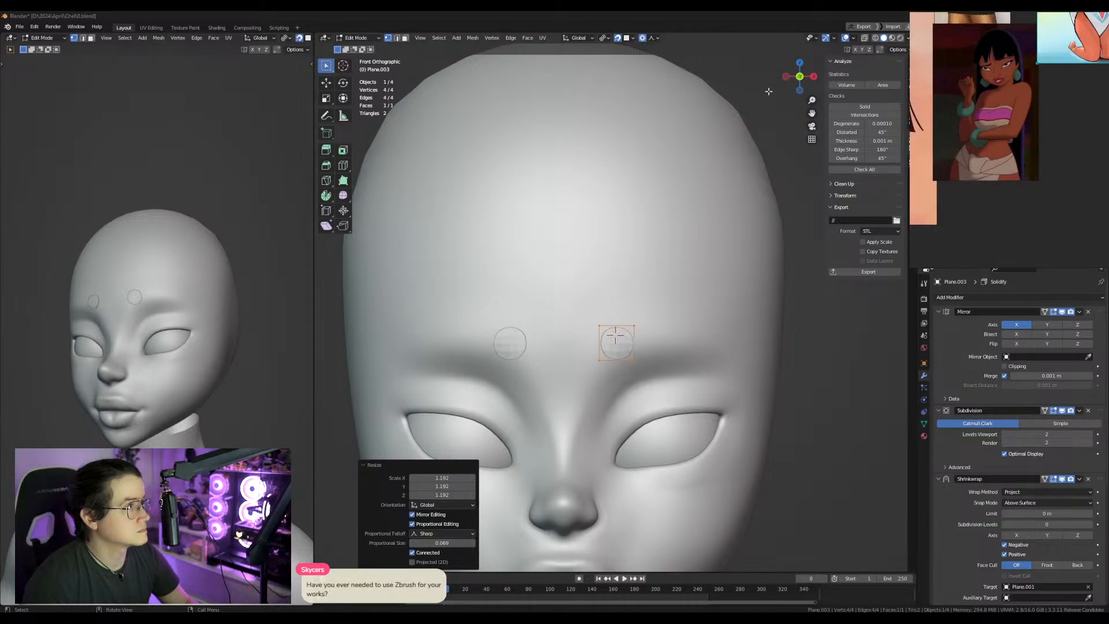
{"action": "left_click", "coordinate": [599, 359]}
{"action": "key", "text": "g"}
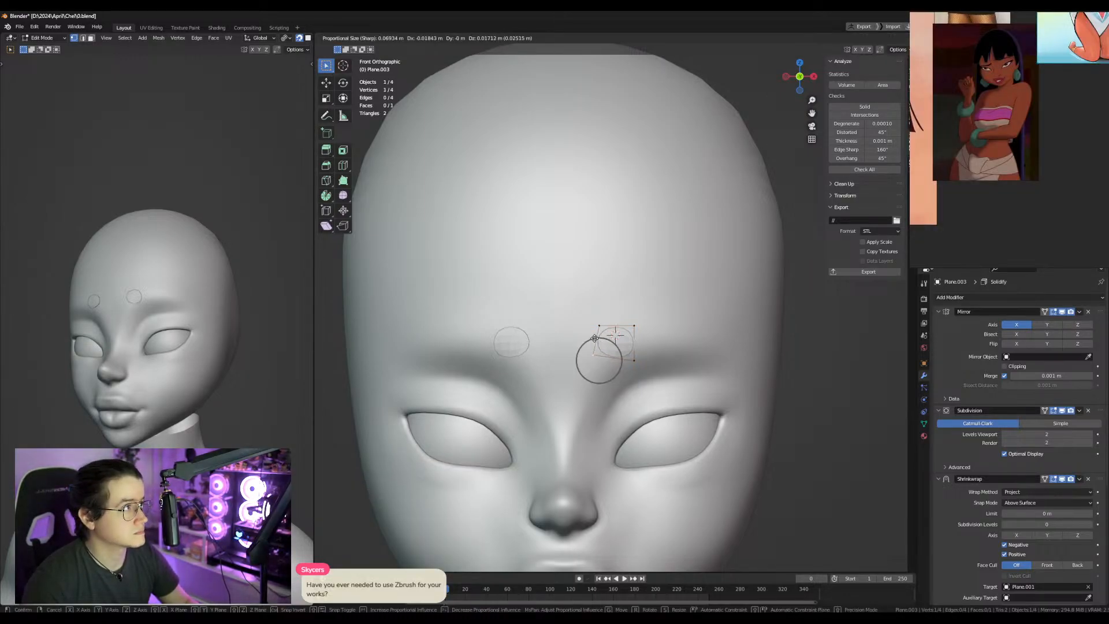
{"action": "left_click", "coordinate": [608, 335]}
{"action": "left_click", "coordinate": [599, 328]}
{"action": "key", "text": "g"}
{"action": "left_click", "coordinate": [590, 321]}
{"action": "left_click", "coordinate": [639, 364]}
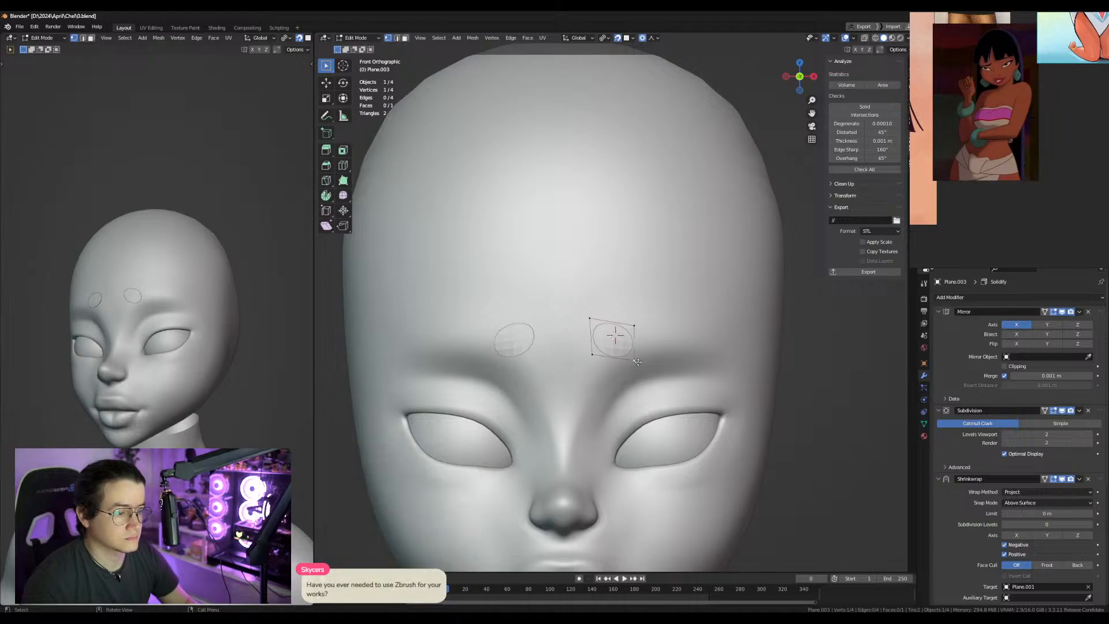
{"action": "key", "text": "g"}
{"action": "left_click", "coordinate": [634, 356]}
Extrude the plane's outer edge along the brow line, taper it, and extend it with one more segment to the brow's tail.
{"action": "key", "text": "2"}
{"action": "key", "text": "e"}
{"action": "left_click", "coordinate": [743, 346]}
{"action": "key", "text": "s"}
{"action": "left_click", "coordinate": [729, 346]}
{"action": "middle_click_drag", "start_coordinate": [729, 345], "coordinate": [756, 357]}
{"action": "right_click", "coordinate": [734, 359], "text": "ctrl"}
Raise the middle face of the brow to form an arch and adjust the two vertices at its inner end.
{"action": "key", "text": "3"}
{"action": "left_click", "coordinate": [667, 362]}
{"action": "key", "text": "g"}
{"action": "left_click", "coordinate": [667, 352]}
{"action": "key", "text": "2"}
{"action": "key", "text": "1"}
{"action": "left_click", "coordinate": [596, 336]}
{"action": "key", "text": "g"}
{"action": "left_click", "coordinate": [596, 344]}
{"action": "left_click", "coordinate": [598, 373]}
{"action": "key", "text": "g"}
{"action": "left_click", "coordinate": [602, 370]}
Move the whole brow mesh into place above the eye and rotate it slightly.
{"action": "key", "text": "a"}
{"action": "key", "text": "g"}
{"action": "left_click", "coordinate": [777, 384]}
{"action": "middle_click_drag", "start_coordinate": [777, 384], "coordinate": [784, 392]}
{"action": "key", "text": "r"}
{"action": "left_click", "coordinate": [802, 386]}
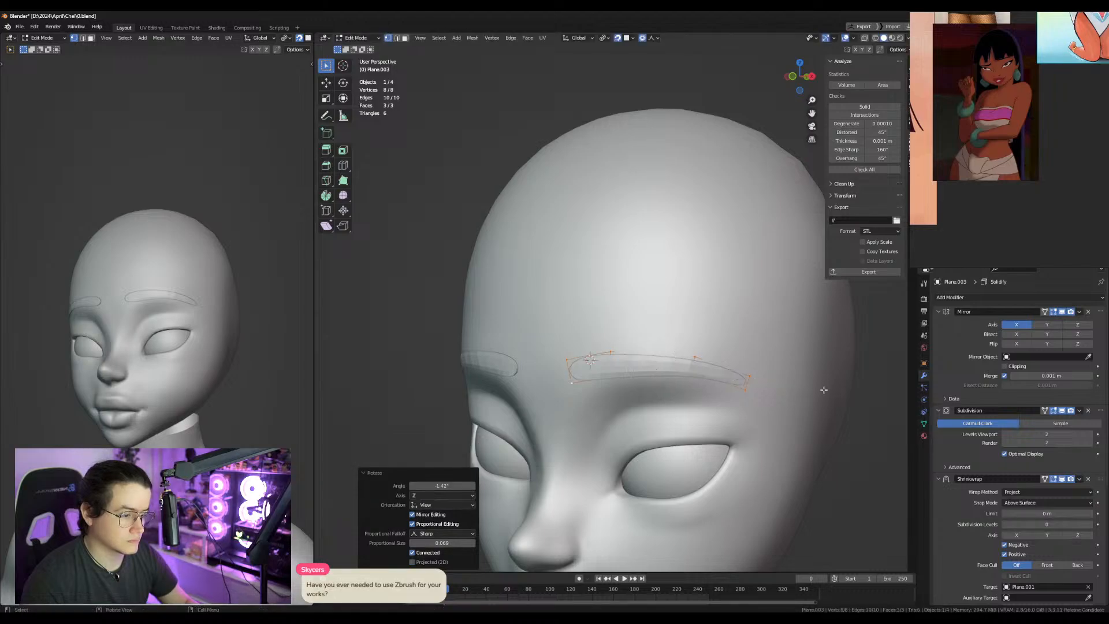
Thin the brow by scaling down its tail edge, its middle edge, and the edge near its inner end.
{"action": "key", "text": "2"}
{"action": "left_click", "coordinate": [751, 386]}
{"action": "key", "text": "s"}
{"action": "left_click", "coordinate": [780, 390]}
{"action": "left_click_drag", "start_coordinate": [683, 346], "coordinate": [710, 387]}
{"action": "key", "text": "s"}
{"action": "left_click", "coordinate": [740, 382]}
{"action": "left_click_drag", "start_coordinate": [594, 338], "coordinate": [610, 354]}
{"action": "key", "text": "s"}
{"action": "left_click", "coordinate": [635, 384]}
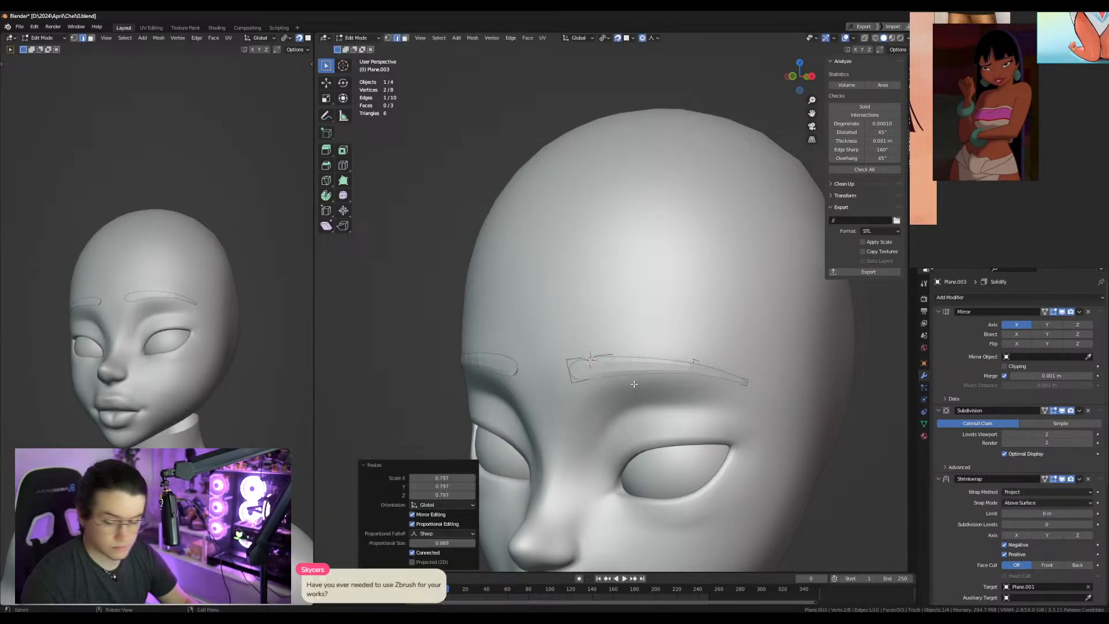
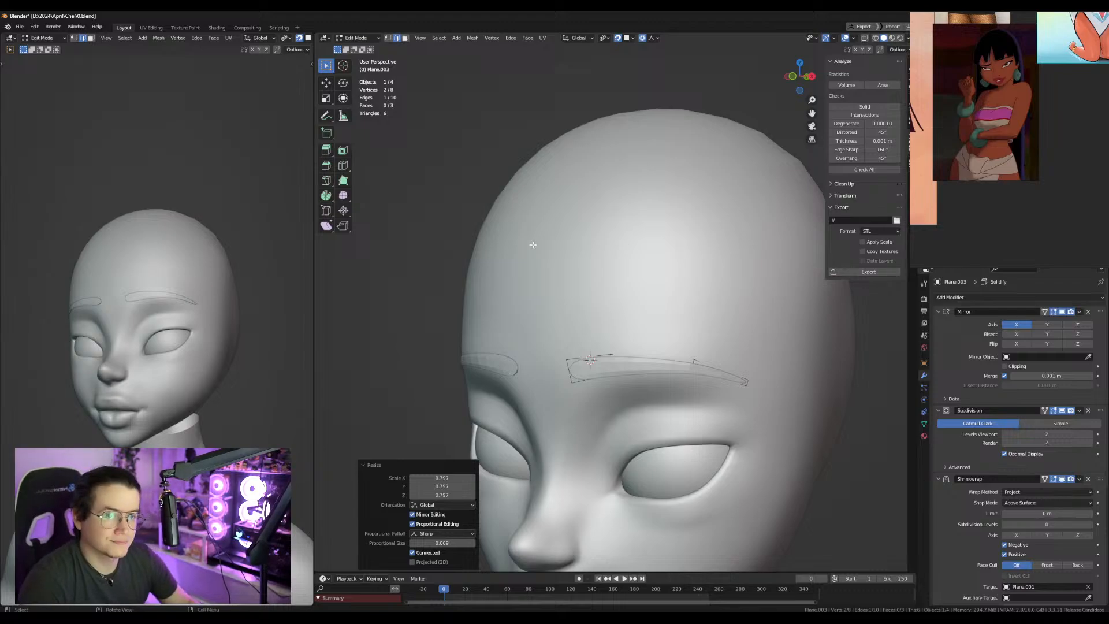
Nudge the upper and lower corner vertices at the brow's inner end to refine its outline.
{"action": "middle_click_drag", "start_coordinate": [642, 342], "coordinate": [627, 361]}
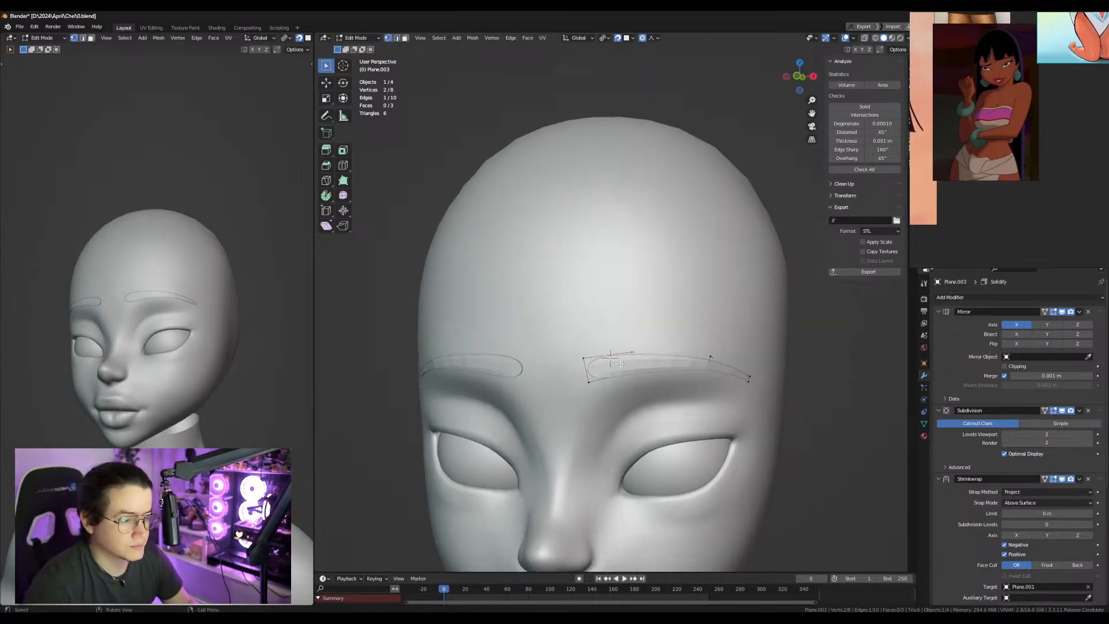
{"action": "left_click", "coordinate": [585, 360]}
{"action": "key", "text": "g"}
{"action": "left_click", "coordinate": [591, 354]}
{"action": "left_click", "coordinate": [590, 382]}
{"action": "key", "text": "g"}
{"action": "left_click", "coordinate": [593, 385]}
Return to Object Mode and shade the eyebrows smooth.
{"action": "middle_click_drag", "start_coordinate": [724, 366], "coordinate": [724, 359]}
{"action": "key", "text": "Tab"}
{"action": "right_click", "coordinate": [635, 371]}
{"action": "left_click", "coordinate": [636, 376]}
{"action": "middle_click_drag", "start_coordinate": [630, 388], "coordinate": [630, 326], "text": "shift"}
{"action": "key", "text": "Tab"}
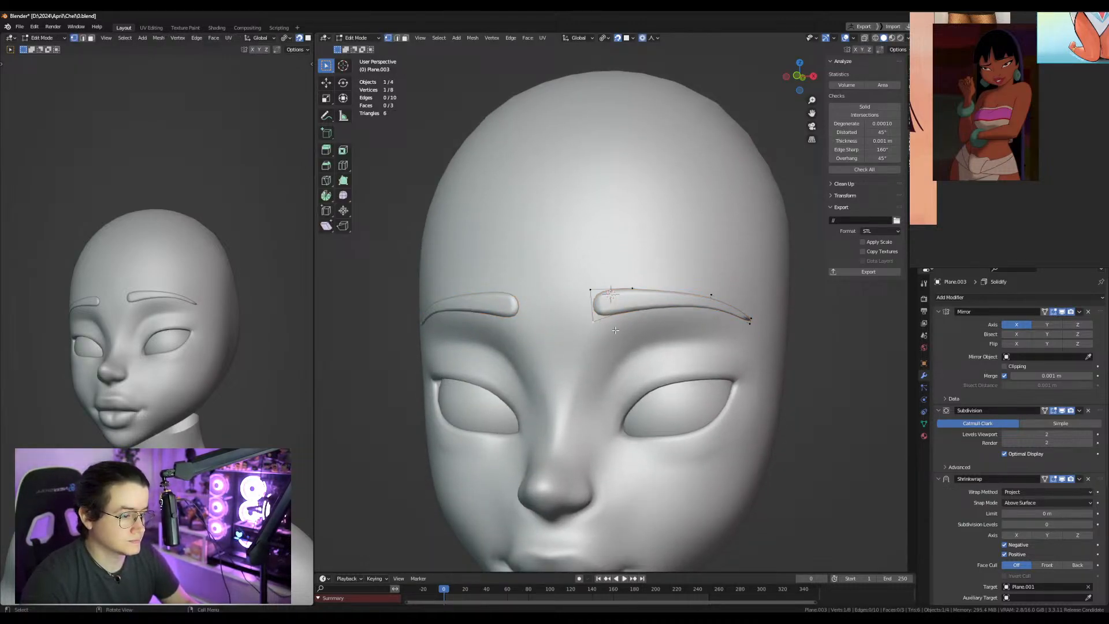
{"action": "key", "text": "Tab"}
Duplicate the eyebrow object in place and delete every vertex of the copy except the lower inner corner one.
{"action": "key", "text": "shift+d"}
{"action": "right_click", "coordinate": [606, 316]}
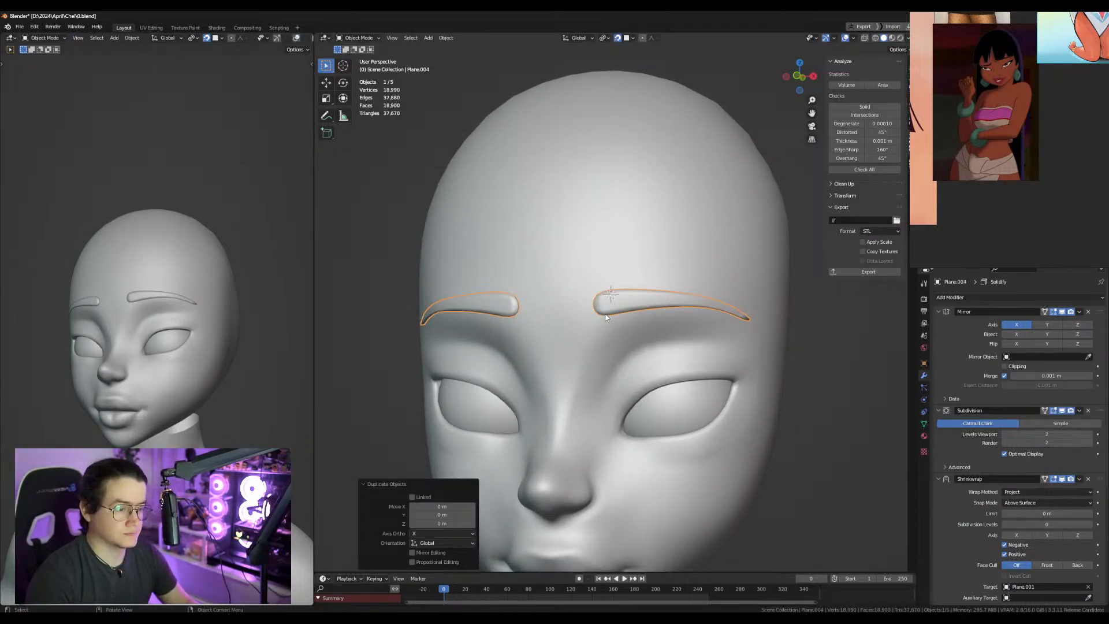
{"action": "key", "text": "Tab"}
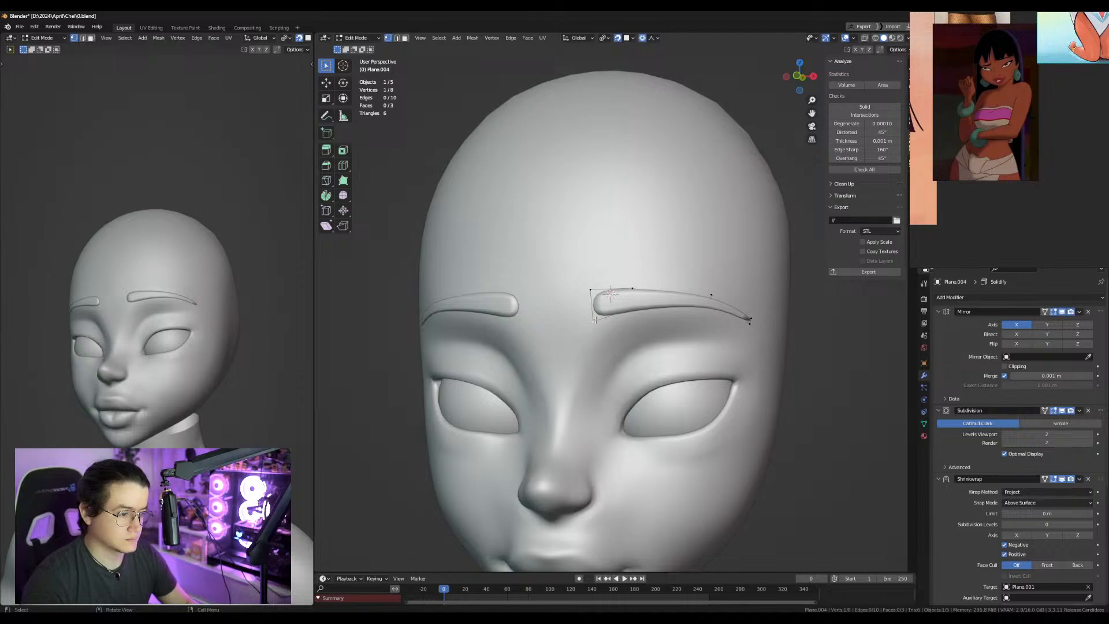
{"action": "key", "text": "ctrl+i"}
{"action": "key", "text": "x"}
{"action": "left_click", "coordinate": [591, 302]}
Move the remaining vertex down to the inner corner of the left eye.
{"action": "key", "text": "a"}
{"action": "key", "text": "g"}
{"action": "left_click", "coordinate": [617, 426]}
{"action": "middle_click_drag", "start_coordinate": [665, 399], "coordinate": [675, 398]}
{"action": "middle_click_drag", "start_coordinate": [678, 399], "coordinate": [625, 361], "text": "shift"}
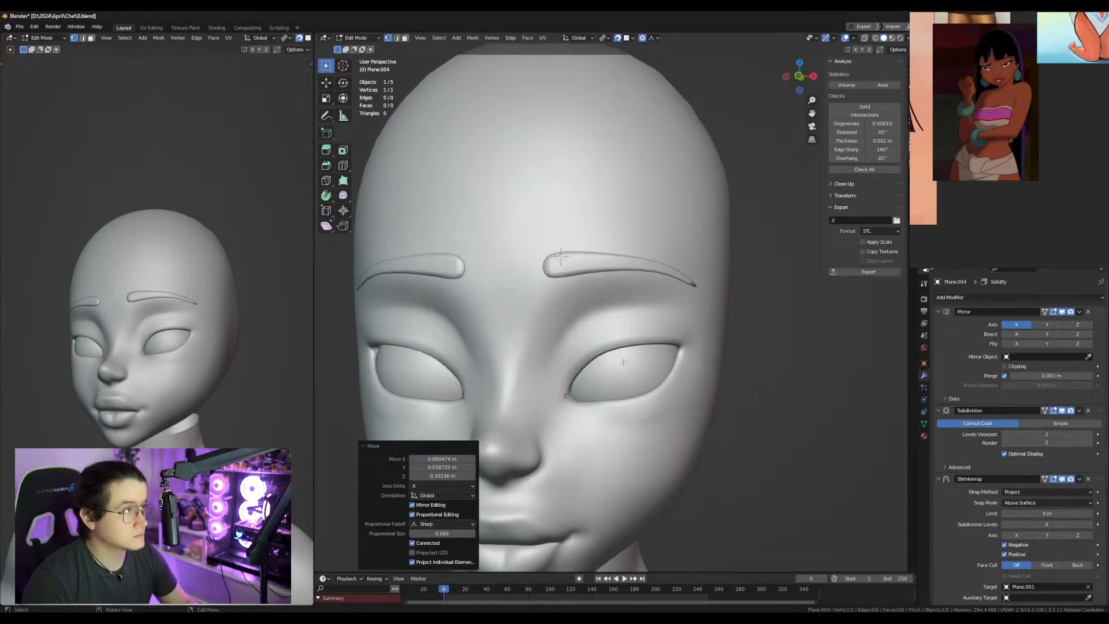
{"action": "scroll", "coordinate": [625, 361], "scroll_direction": "up", "scroll_amount": 3}
Extrude three vertices from the eye's inner corner up along the inner part of the upper eyelid.
{"action": "key", "text": "e"}
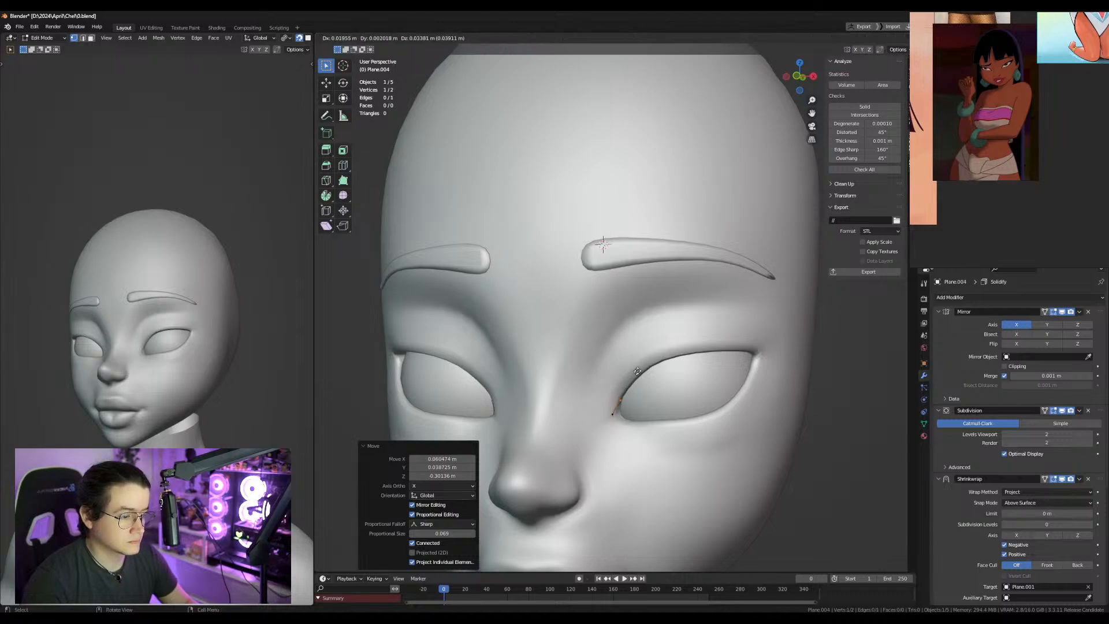
{"action": "left_click", "coordinate": [642, 362]}
{"action": "key", "text": "e"}
{"action": "left_click", "coordinate": [664, 329]}
{"action": "key", "text": "e"}
{"action": "left_click", "coordinate": [713, 320]}
Extend the upper lash line with three more extruded vertices, ending just past the outer corner of the eye.
{"action": "middle_click_drag", "start_coordinate": [733, 333], "coordinate": [680, 347]}
{"action": "key", "text": "e"}
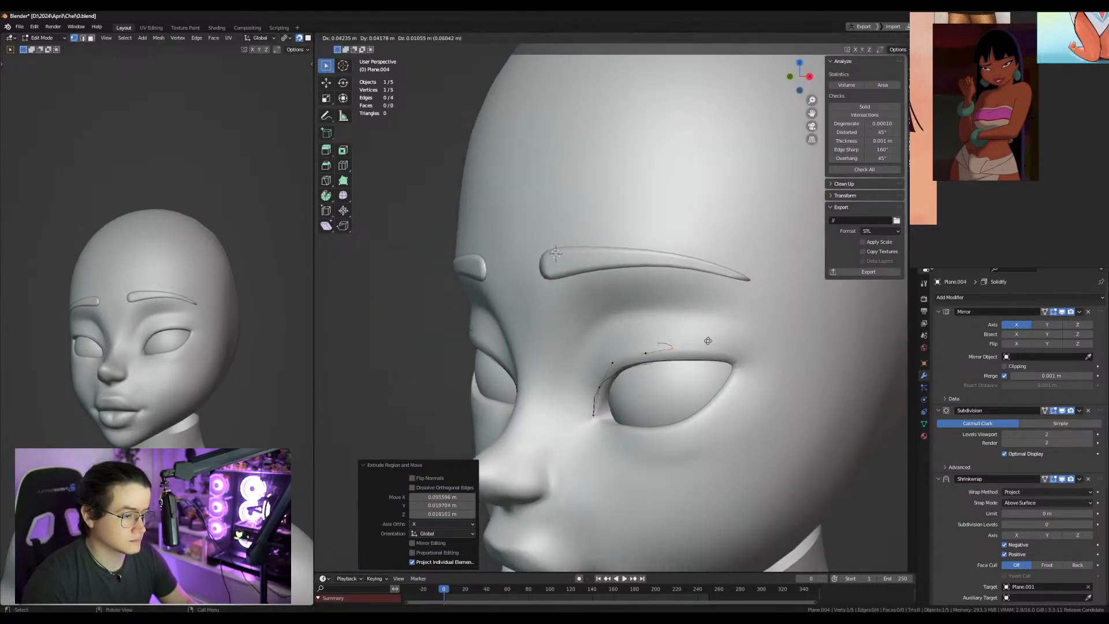
{"action": "left_click", "coordinate": [731, 344]}
{"action": "key", "text": "e"}
{"action": "left_click", "coordinate": [771, 354]}
{"action": "key", "text": "e"}
{"action": "left_click", "coordinate": [787, 356]}
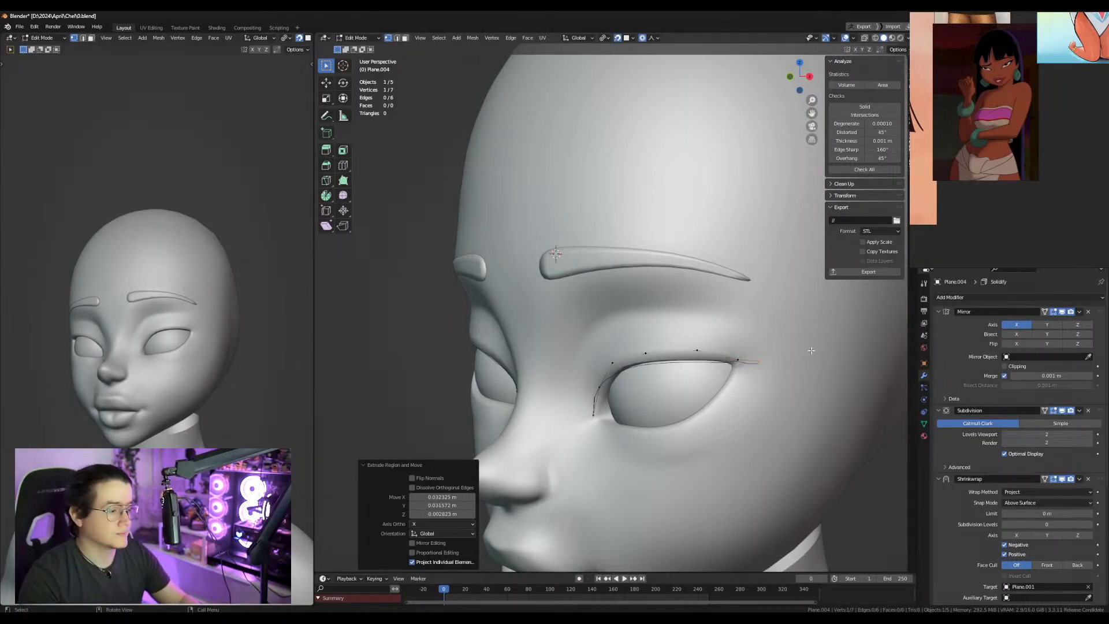
Collapse the Mirror and Subdivision modifier settings, keeping the Shrinkwrap and Solidify settings expanded.
{"action": "left_click", "coordinate": [939, 312]}
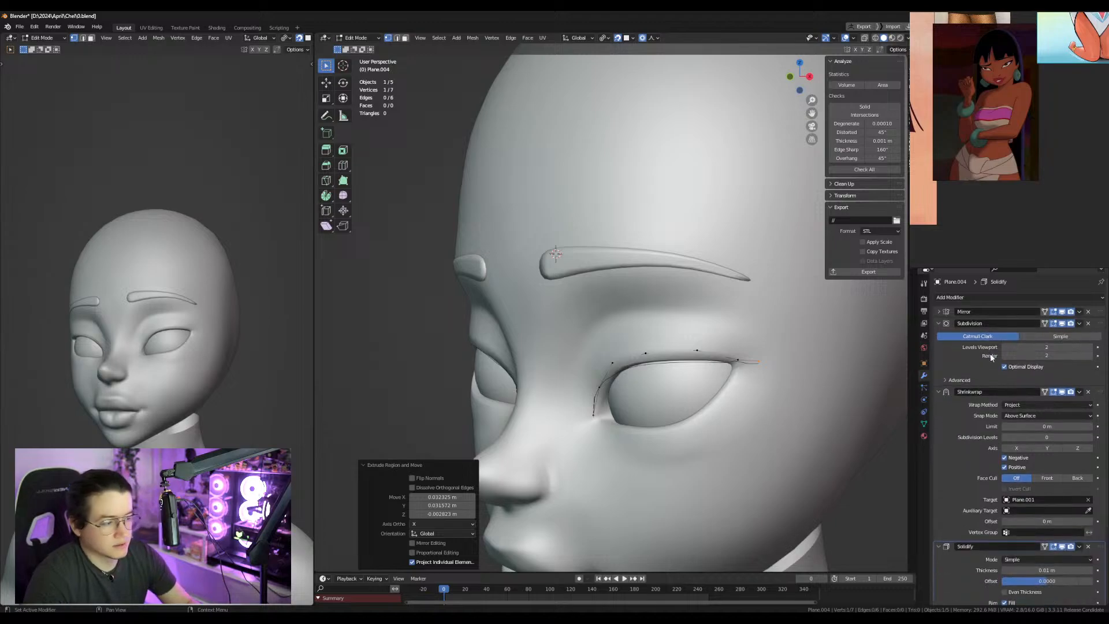
{"action": "key", "text": "a"}
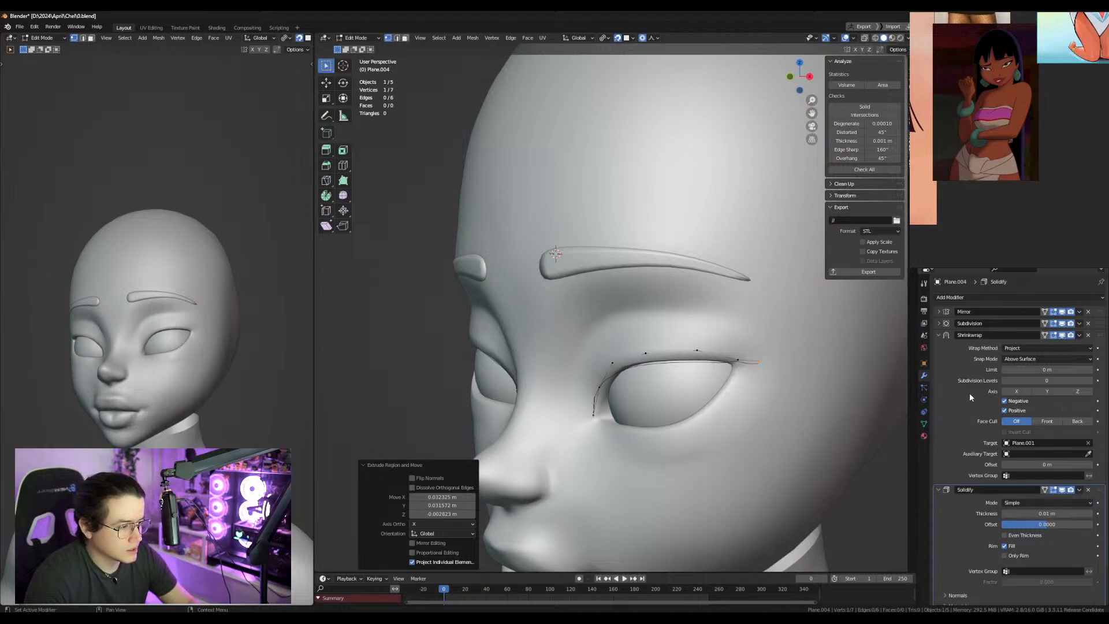
{"action": "left_click", "coordinate": [939, 335]}
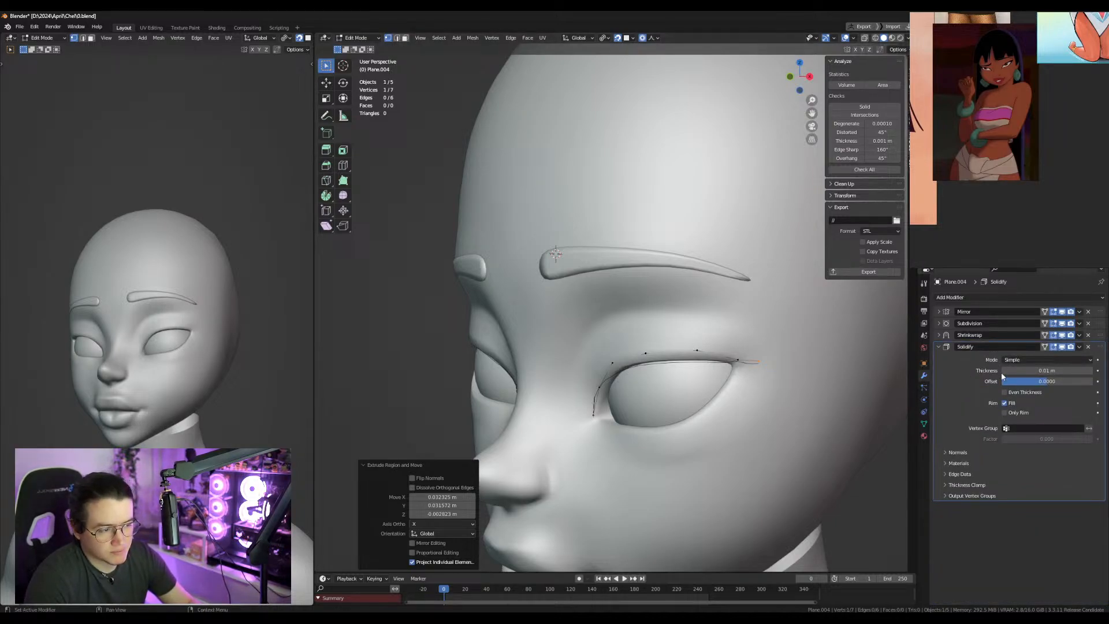
{"action": "left_click", "coordinate": [977, 337]}
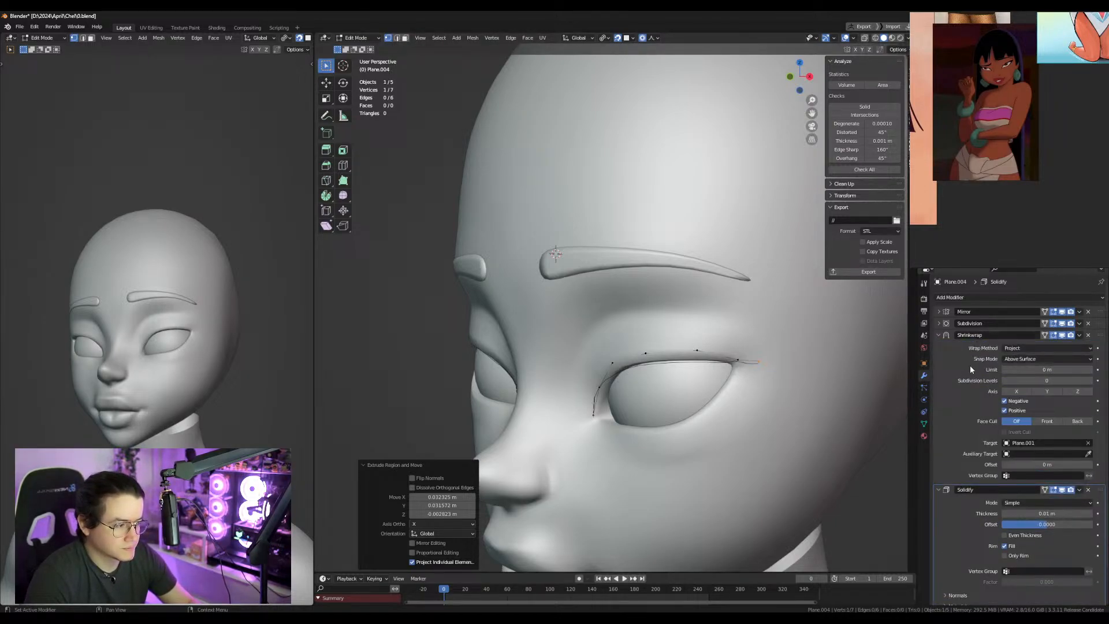
Duplicate the vertex at the eye's outer corner and extrude it along the lower eyelid toward the inner corner to form the lower lash line.
{"action": "left_click", "coordinate": [738, 361]}
{"action": "key", "text": "shift+d"}
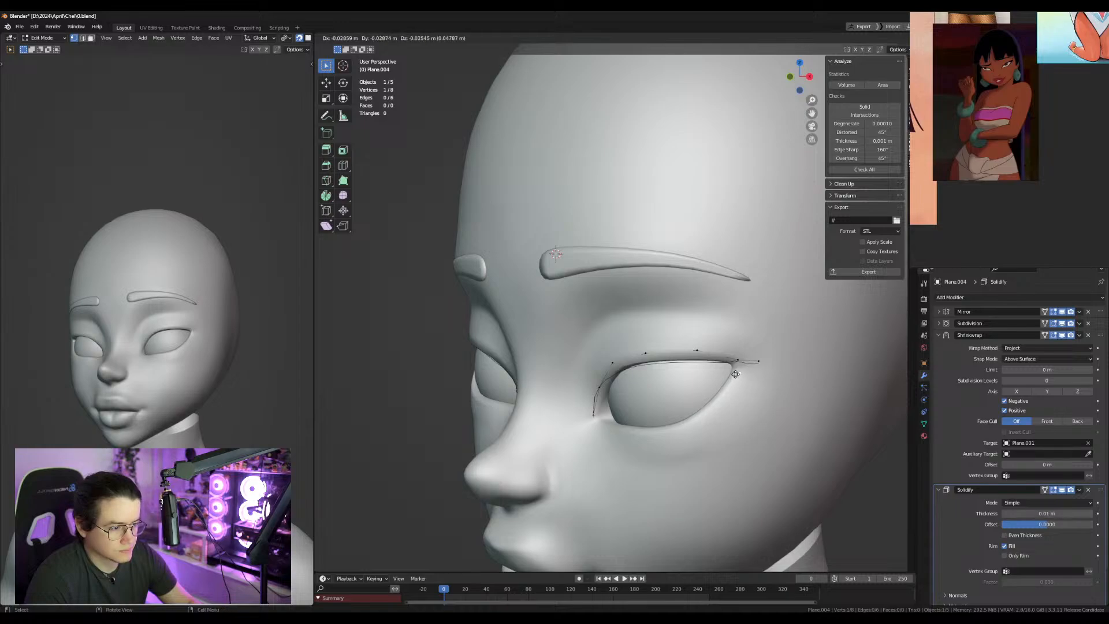
{"action": "left_click", "coordinate": [734, 377]}
{"action": "key", "text": "e"}
{"action": "left_click", "coordinate": [717, 400]}
{"action": "key", "text": "e"}
{"action": "left_click", "coordinate": [689, 430]}
{"action": "key", "text": "e"}
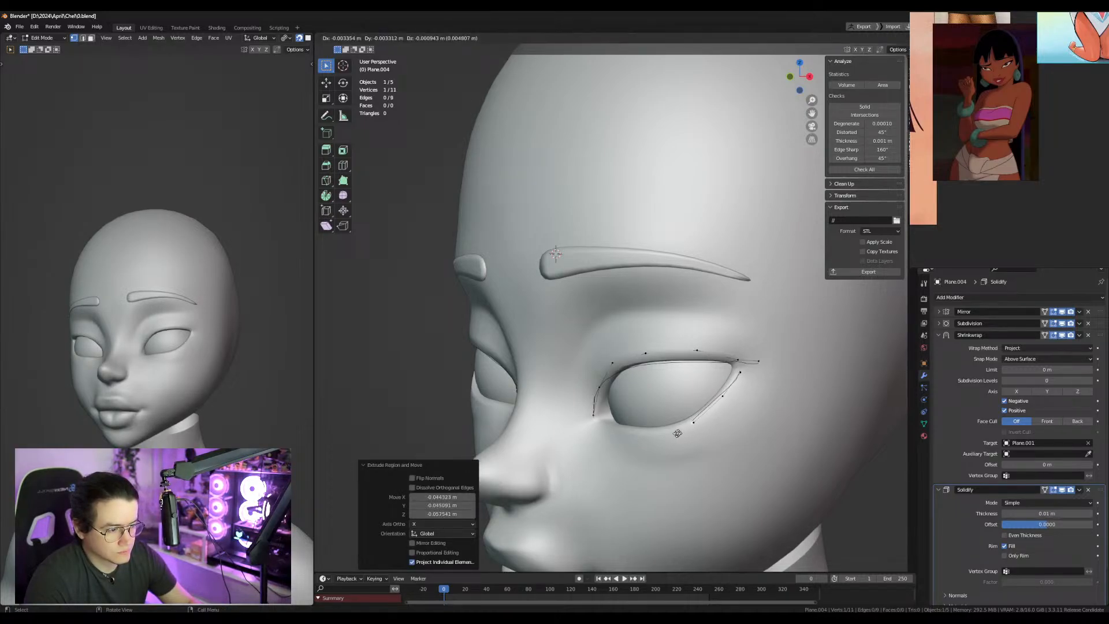
{"action": "left_click", "coordinate": [652, 443]}
{"action": "key", "text": "e"}
{"action": "left_click", "coordinate": [620, 441]}
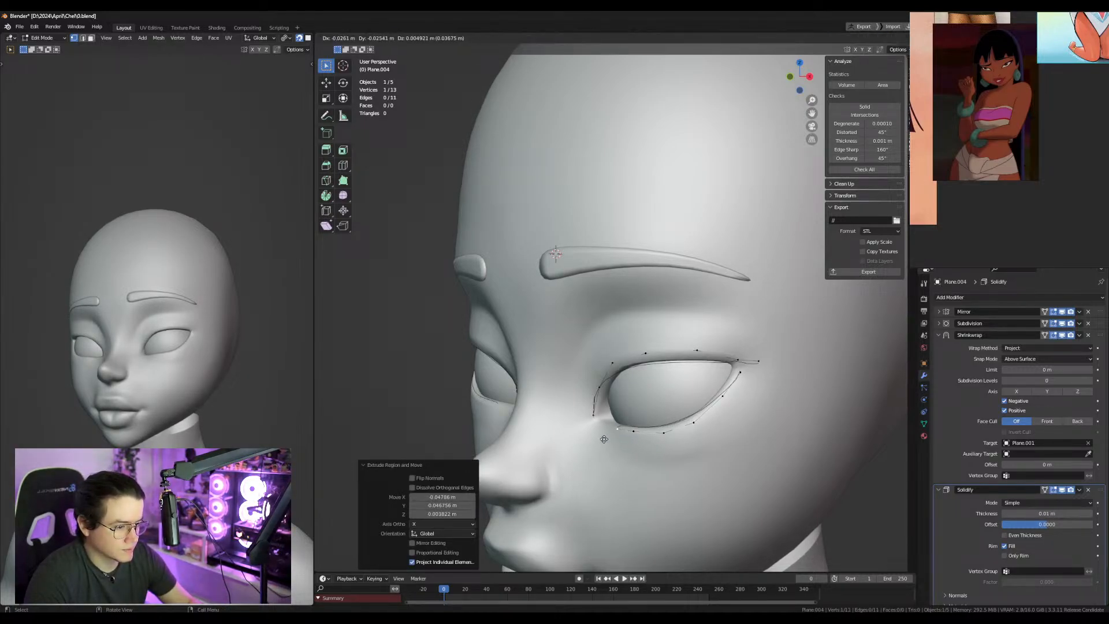
Apply the Shrinkwrap modifier on the lash line object and return to editing its mesh in side view.
{"action": "key", "text": "Tab"}
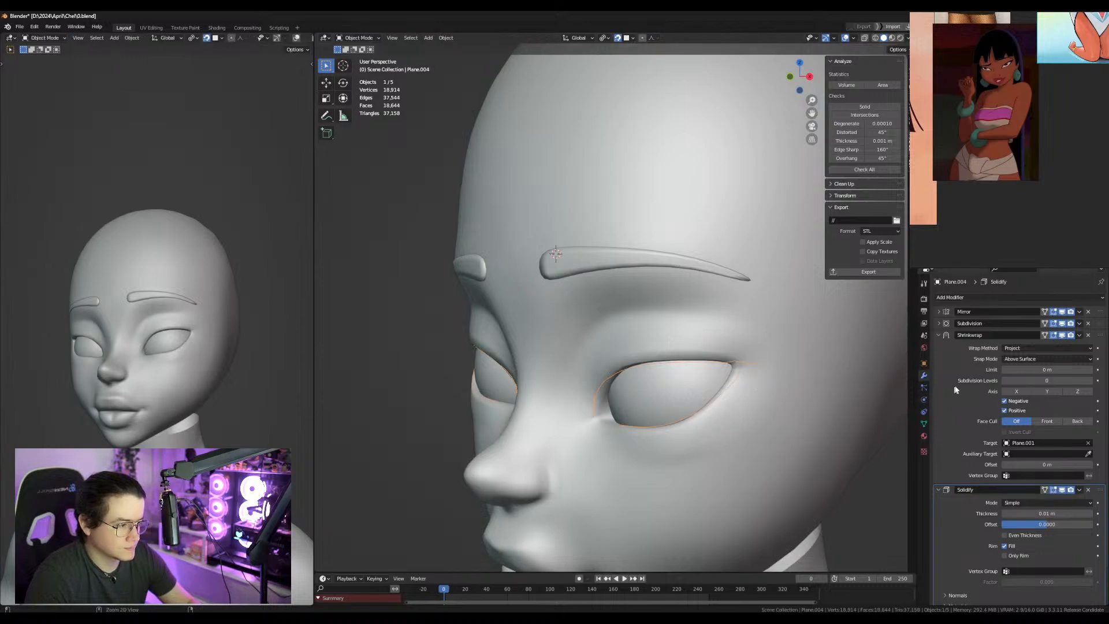
{"action": "key", "text": "ctrl+a"}
{"action": "key", "text": "Tab"}
{"action": "left_click_drag", "start_coordinate": [742, 376], "coordinate": [613, 370], "text": "alt"}
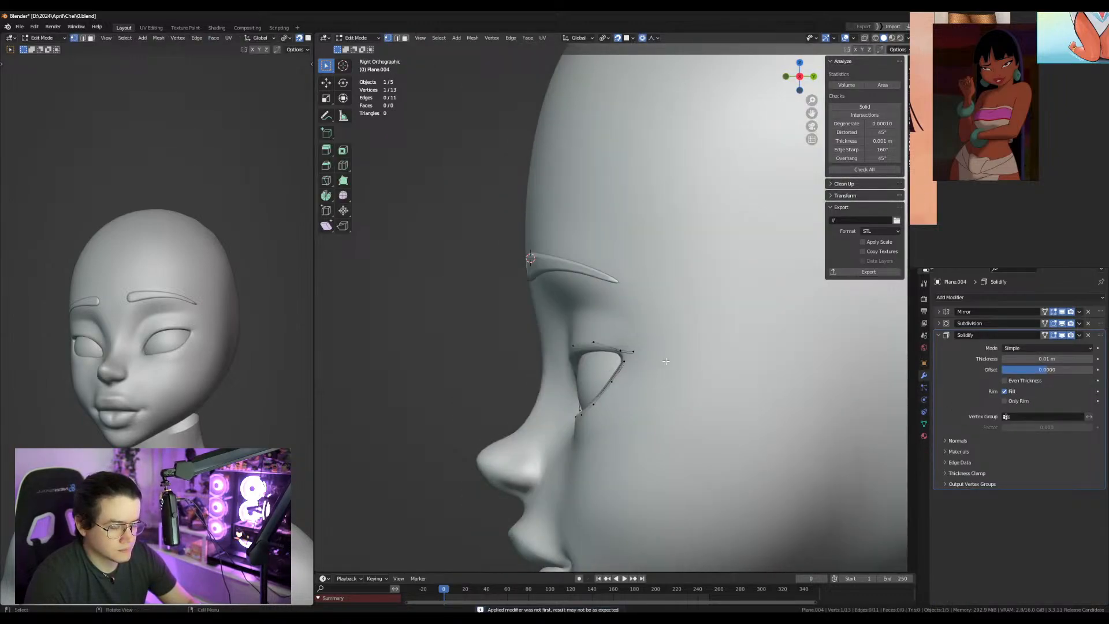
Turn off snapping and extrude the entire lash outline forward along the Y axis by about 0.036 m.
{"action": "key", "text": "a"}
{"action": "key", "text": "g"}
{"action": "key", "text": "y"}
{"action": "right_click", "coordinate": [693, 364]}
{"action": "left_click", "coordinate": [619, 32]}
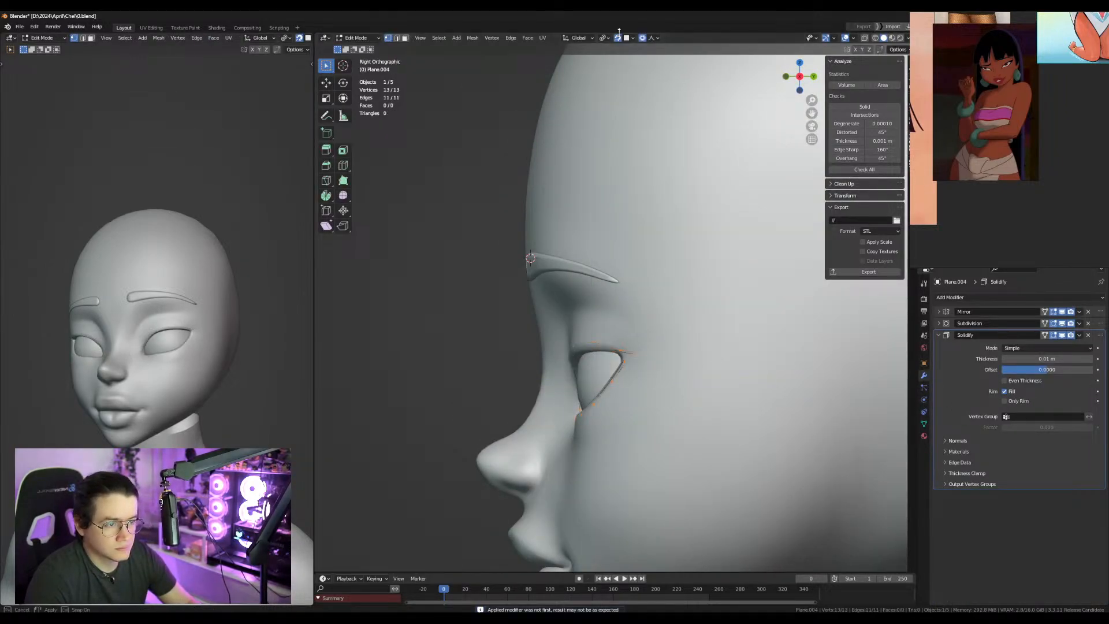
{"action": "key", "text": "e"}
{"action": "key", "text": "y"}
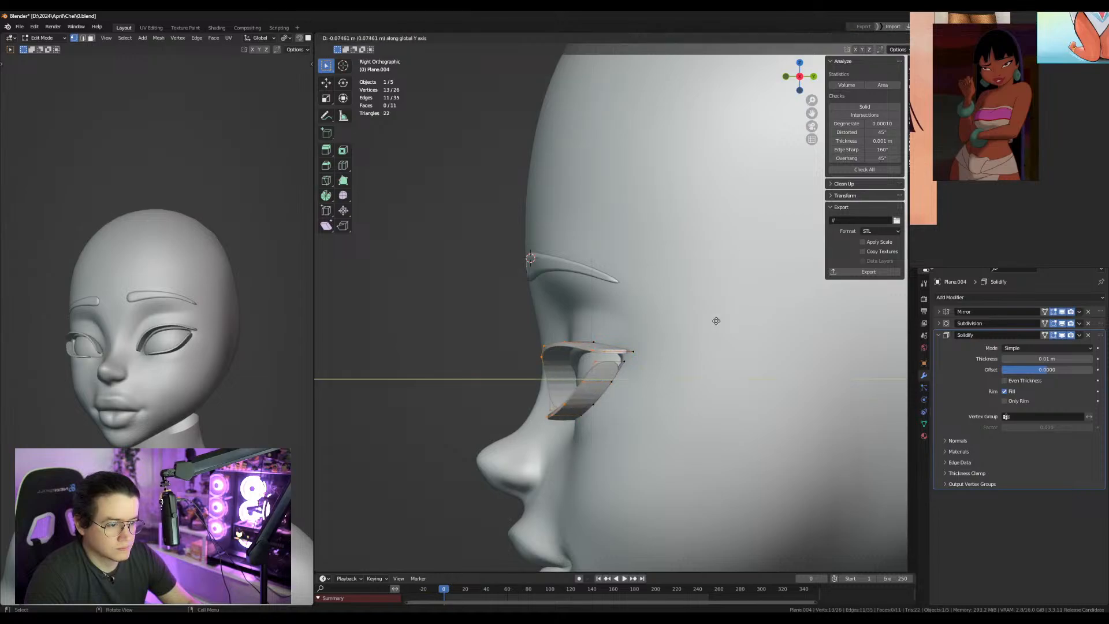
{"action": "left_click", "coordinate": [730, 320]}
Widen the extruded front edges of the lashes away from the eye with Shrink/Fatten by about 0.044 m.
{"action": "key", "text": "KP_1"}
{"action": "key", "text": "alt+s"}
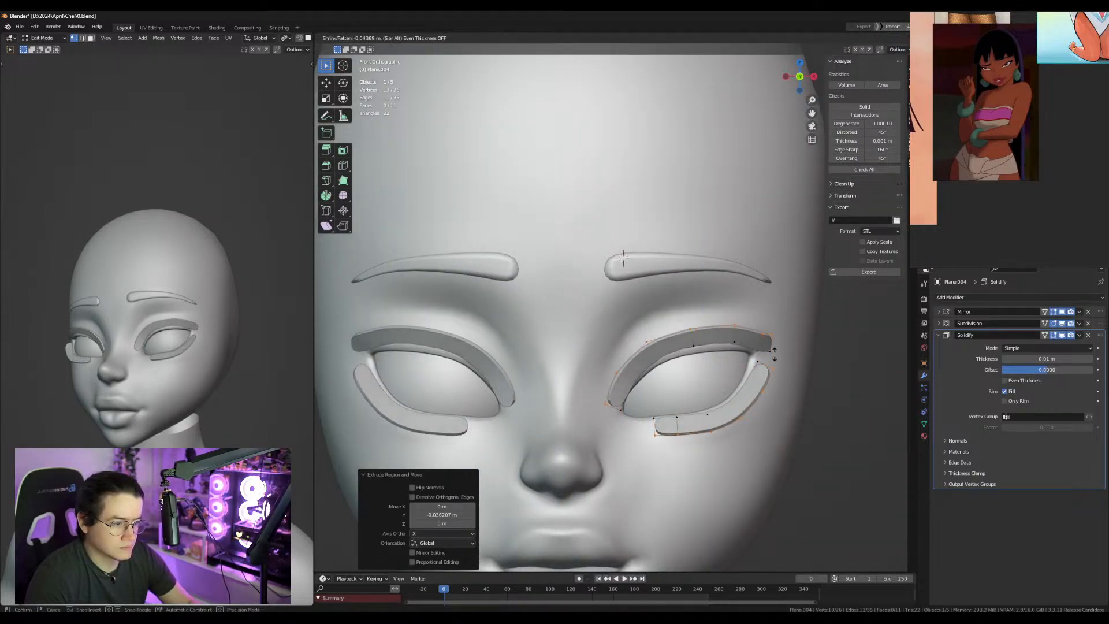
{"action": "left_click", "coordinate": [773, 351]}
Pull the upper lash's outer tip vertex outward into a wing and adjust the vertex beside it with proportional editing.
{"action": "middle_click_drag", "start_coordinate": [773, 349], "coordinate": [726, 356], "text": "shift"}
{"action": "left_click", "coordinate": [726, 348]}
{"action": "key", "text": "g"}
{"action": "right_click", "coordinate": [740, 335]}
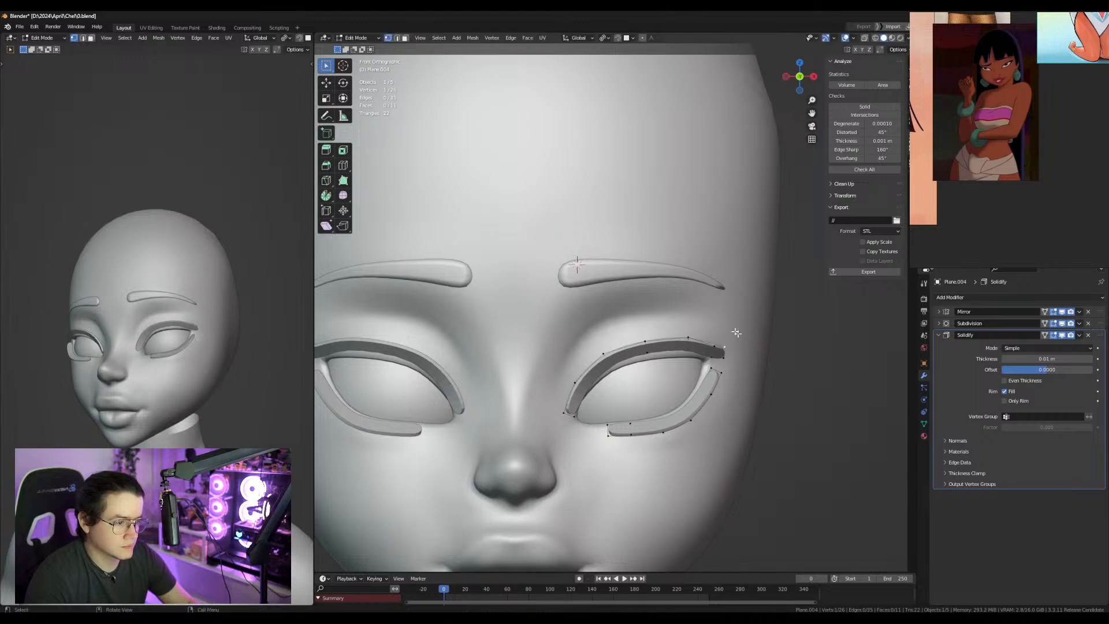
{"action": "key", "text": "g"}
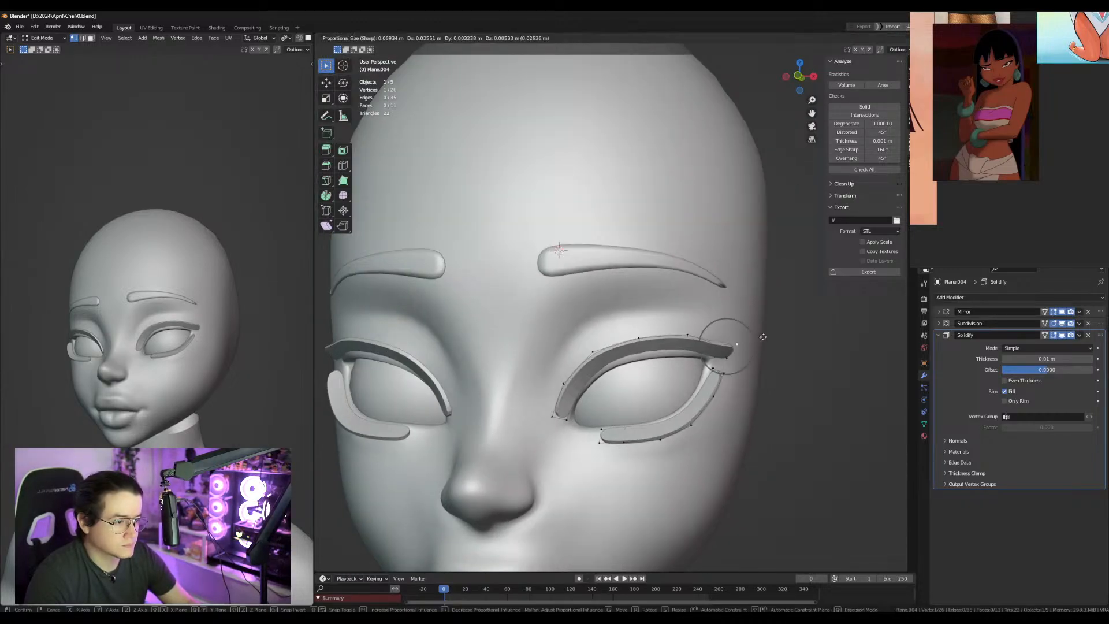
{"action": "left_click", "coordinate": [776, 339]}
{"action": "key", "text": "g"}
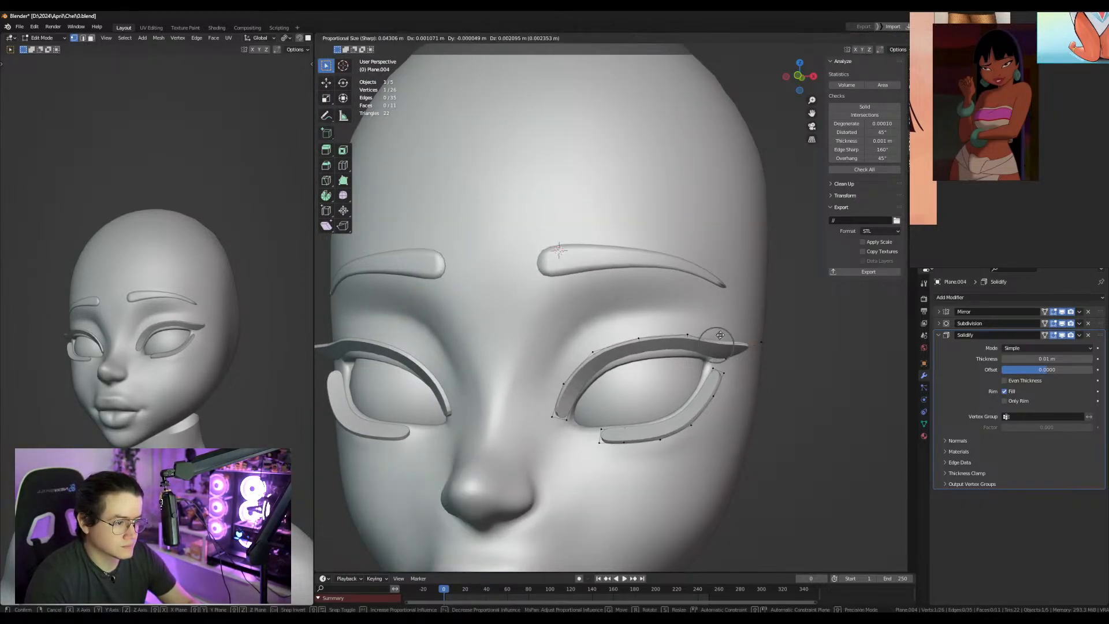
{"action": "left_click", "coordinate": [726, 331]}
Move the front-edge vertices at the upper lash's inner end closer to the eye.
{"action": "middle_click_drag", "start_coordinate": [719, 339], "coordinate": [678, 365]}
{"action": "left_click", "coordinate": [577, 384]}
{"action": "key", "text": "g"}
{"action": "left_click", "coordinate": [579, 387]}
{"action": "left_click", "coordinate": [570, 351]}
{"action": "key", "text": "g"}
{"action": "left_click", "coordinate": [686, 372]}
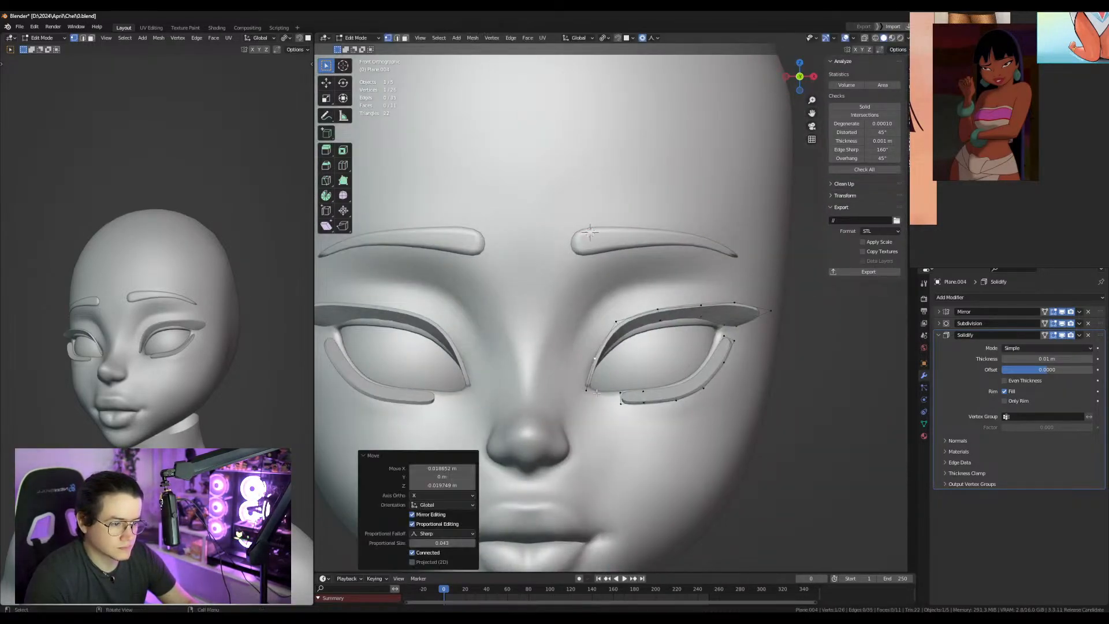
Refine the inner curve of the upper lash by moving its corner vertex and the vertex above it toward the eyelid.
{"action": "left_click_drag", "start_coordinate": [597, 399], "coordinate": [600, 400]}
{"action": "middle_click_drag", "start_coordinate": [601, 396], "coordinate": [622, 319], "text": "alt"}
{"action": "key", "text": "g"}
{"action": "left_click", "coordinate": [652, 383]}
{"action": "left_click", "coordinate": [618, 320]}
{"action": "key", "text": "g"}
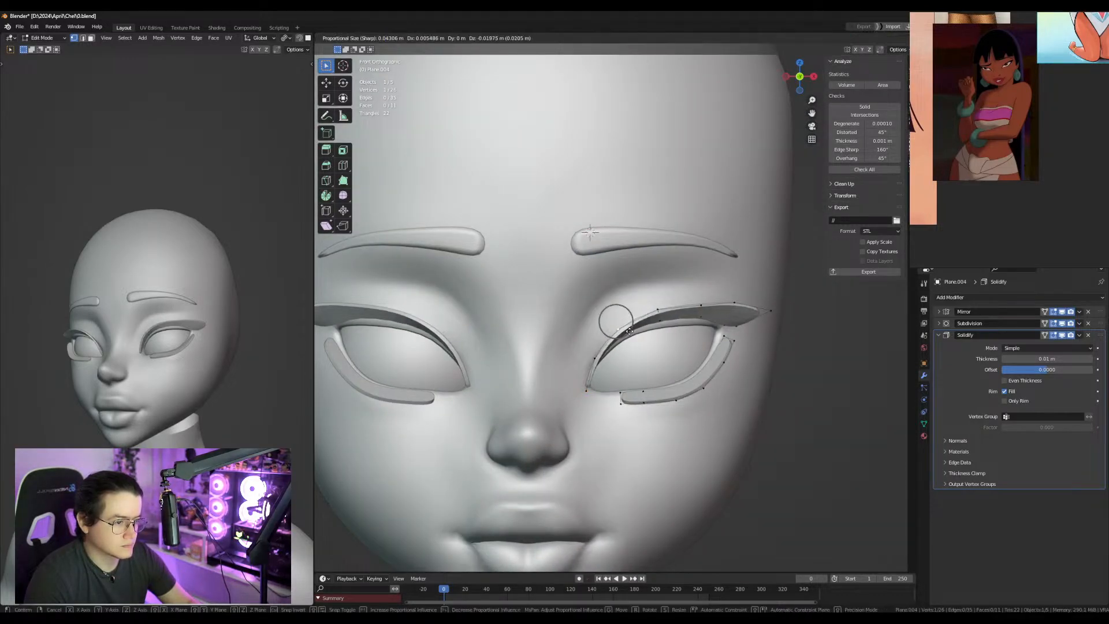
{"action": "left_click", "coordinate": [647, 327]}
Lower the upper lash's eyelid-side edge strip along Z, shift it along Y, and rescale it to fit the eyelid.
{"action": "key", "text": "2"}
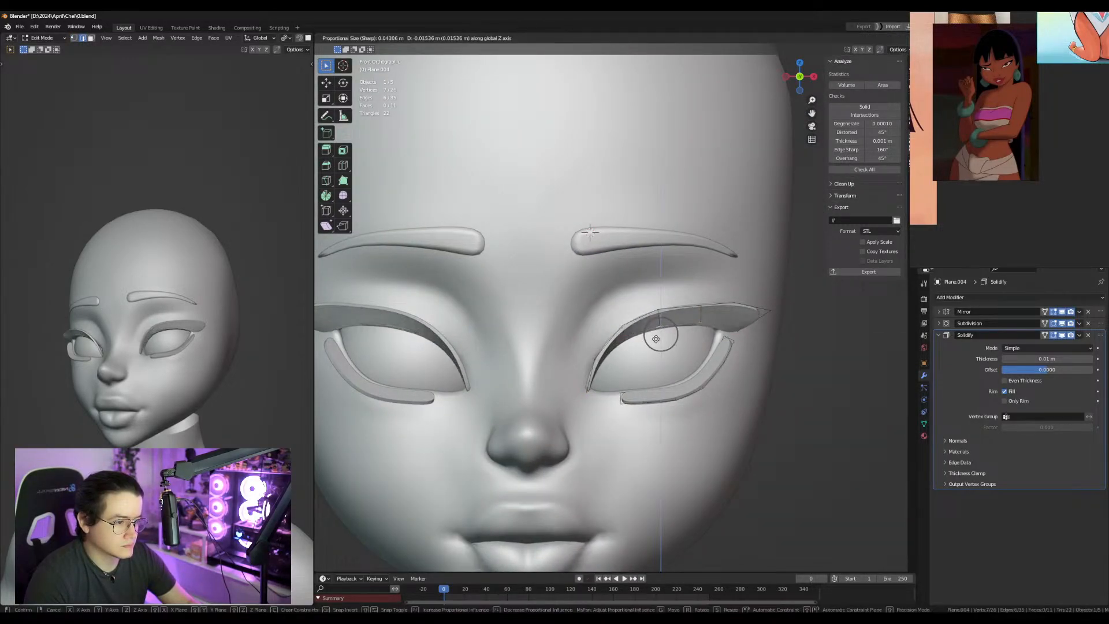
{"action": "left_click", "coordinate": [660, 339]}
{"action": "key", "text": "s"}
{"action": "left_click", "coordinate": [802, 348]}
{"action": "middle_click_drag", "start_coordinate": [801, 349], "coordinate": [777, 335], "text": "alt"}
{"action": "key", "text": "g"}
{"action": "key", "text": "y"}
{"action": "left_click", "coordinate": [707, 357]}
{"action": "key", "text": "s"}
{"action": "left_click", "coordinate": [783, 357]}
Add a centred lengthwise loop cut to the upper lash and offset it with Shrink/Fatten to round the lash.
{"action": "key", "text": "1"}
{"action": "key", "text": "alt+z"}
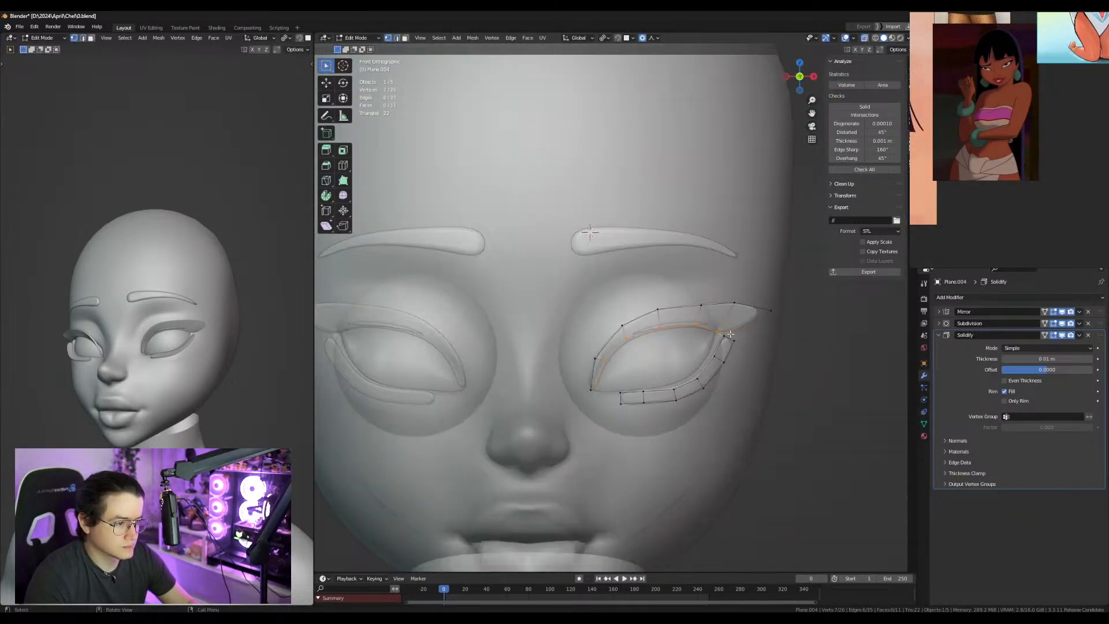
{"action": "left_click", "coordinate": [727, 335]}
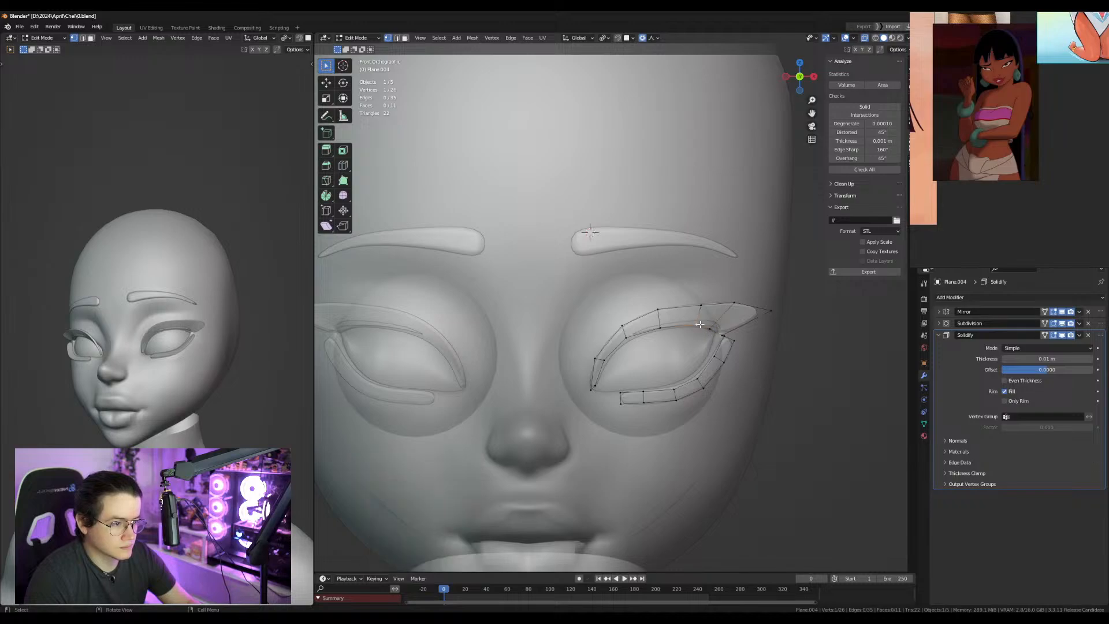
{"action": "key", "text": "alt+z"}
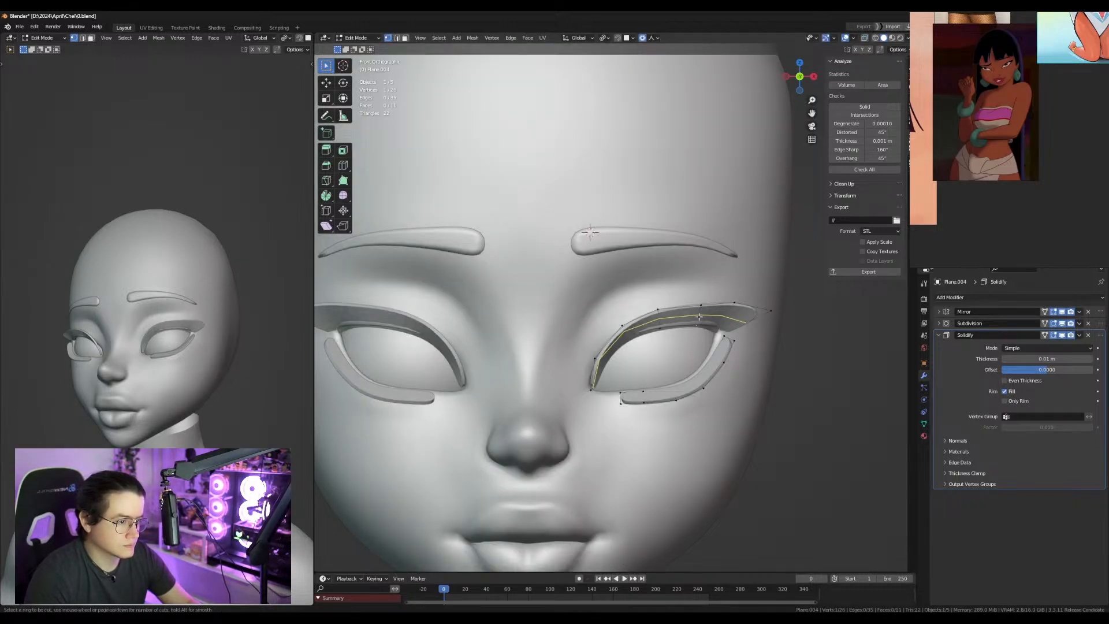
{"action": "left_click", "coordinate": [699, 317]}
{"action": "right_click", "coordinate": [699, 317]}
{"action": "key", "text": "alt+s"}
{"action": "left_click", "coordinate": [749, 319]}
Scale the inner-corner end of the upper lash down to 0.45.
{"action": "middle_click_drag", "start_coordinate": [715, 375], "coordinate": [576, 386]}
{"action": "left_click_drag", "start_coordinate": [596, 391], "coordinate": [598, 394]}
{"action": "key", "text": "s"}
{"action": "left_click", "coordinate": [632, 386]}
{"action": "middle_click_drag", "start_coordinate": [633, 385], "coordinate": [783, 379], "text": "alt"}
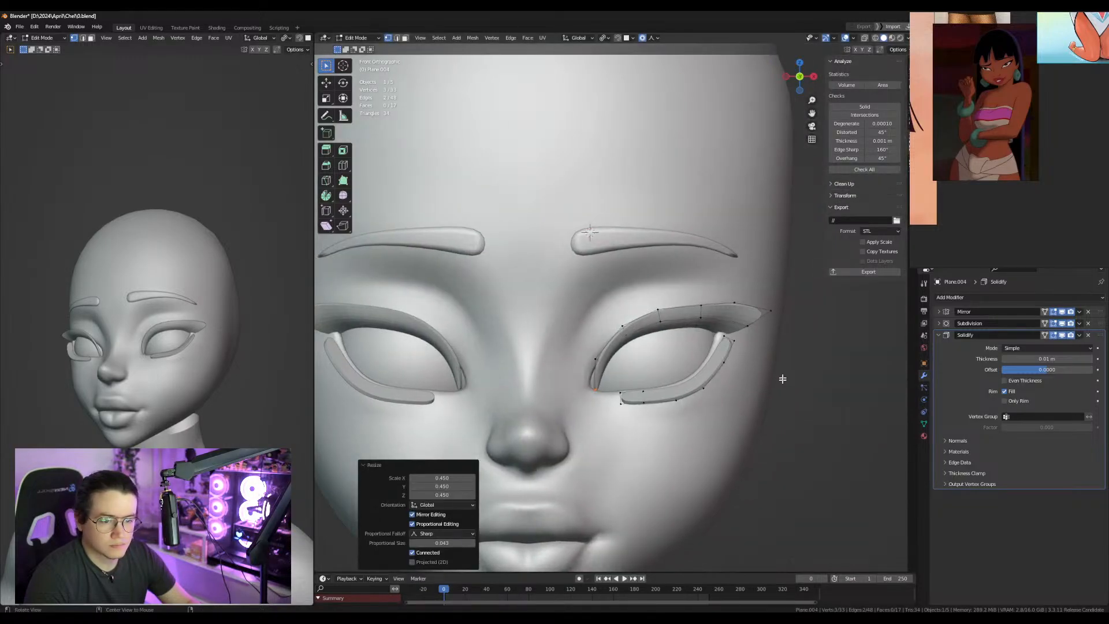
Nudge the upper lash's vertices slightly downward from the wing to the middle of the eyelid to smooth its curve.
{"action": "left_click", "coordinate": [734, 315]}
{"action": "key", "text": "g"}
{"action": "left_click", "coordinate": [734, 319]}
{"action": "left_click", "coordinate": [699, 309]}
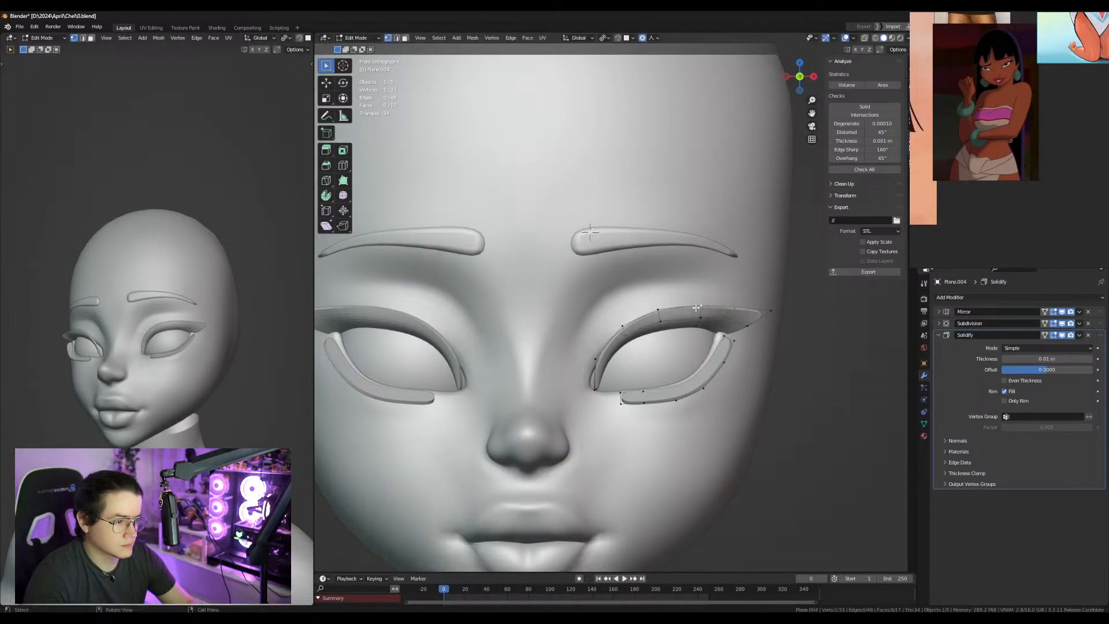
{"action": "key", "text": "g"}
{"action": "left_click", "coordinate": [698, 312]}
{"action": "left_click", "coordinate": [698, 317]}
{"action": "key", "text": "g"}
{"action": "left_click", "coordinate": [698, 319]}
{"action": "left_click", "coordinate": [660, 322]}
{"action": "key", "text": "g"}
{"action": "left_click", "coordinate": [659, 325]}
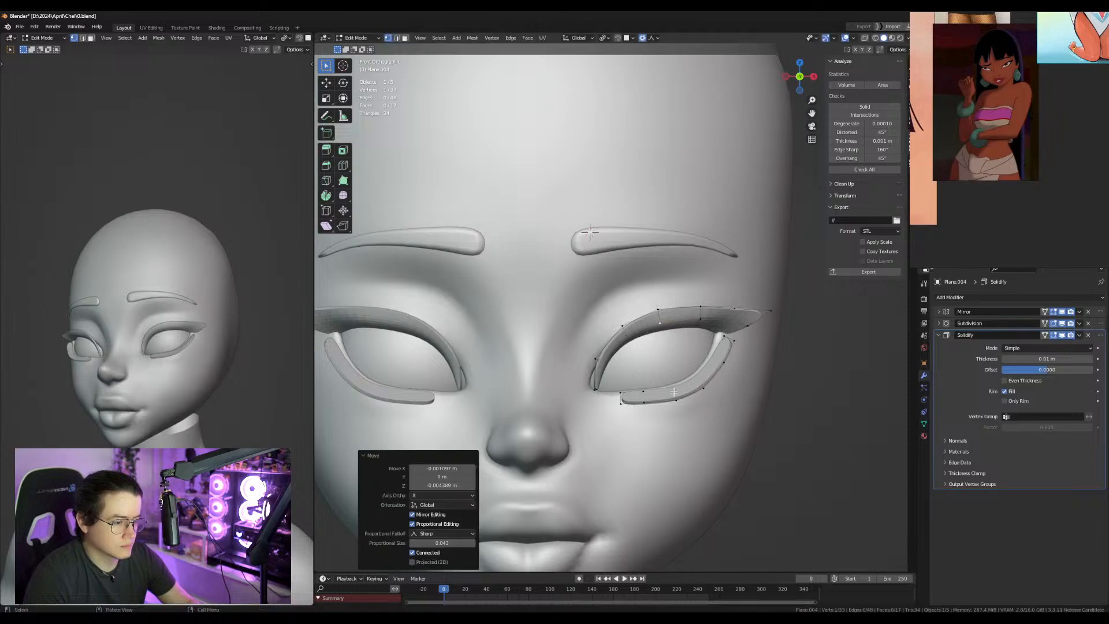
Shrink the inner end edge of the lower lash and move it toward the eye's inner corner.
{"action": "key", "text": "2"}
{"action": "left_click", "coordinate": [624, 399]}
{"action": "middle_click_drag", "start_coordinate": [632, 399], "coordinate": [806, 443]}
{"action": "key", "text": "s"}
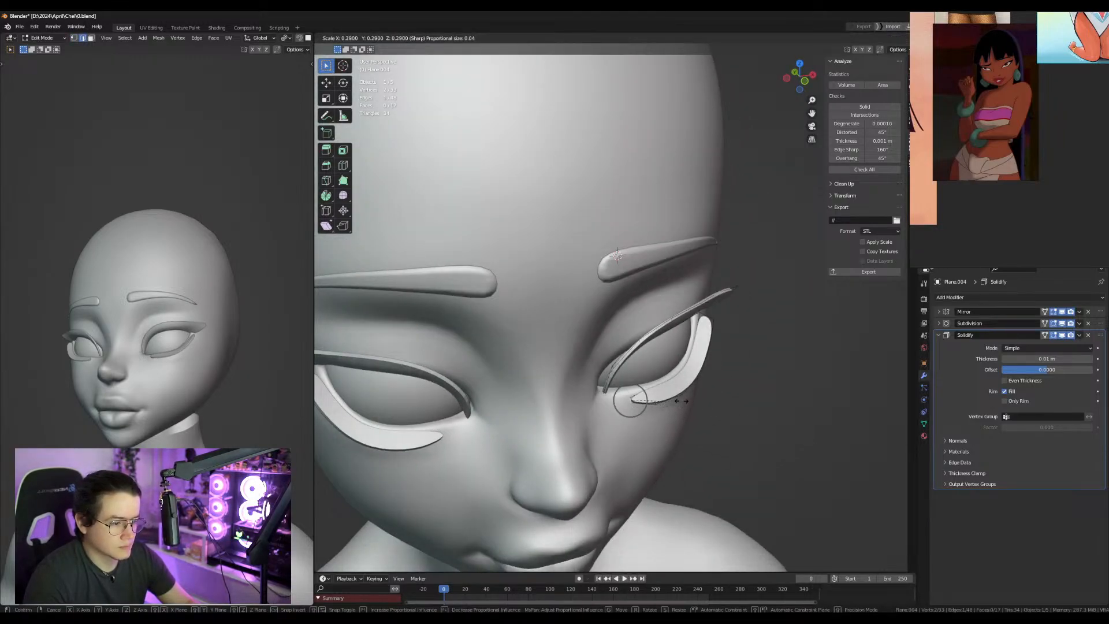
{"action": "left_click", "coordinate": [688, 403]}
{"action": "key", "text": "g"}
{"action": "left_click", "coordinate": [688, 405]}
Select the inner end edges of both lashes in see-through display and move them together to fit the eye's inner corner.
{"action": "key", "text": "alt+z"}
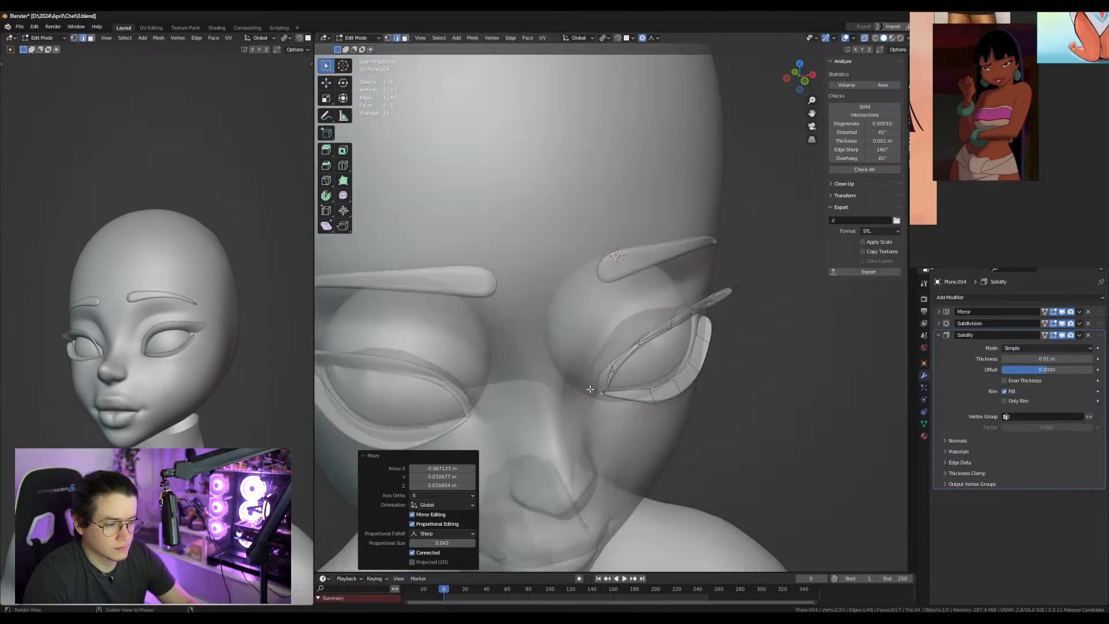
{"action": "middle_click_drag", "start_coordinate": [589, 390], "coordinate": [561, 364]}
{"action": "left_click", "coordinate": [577, 408], "text": "shift"}
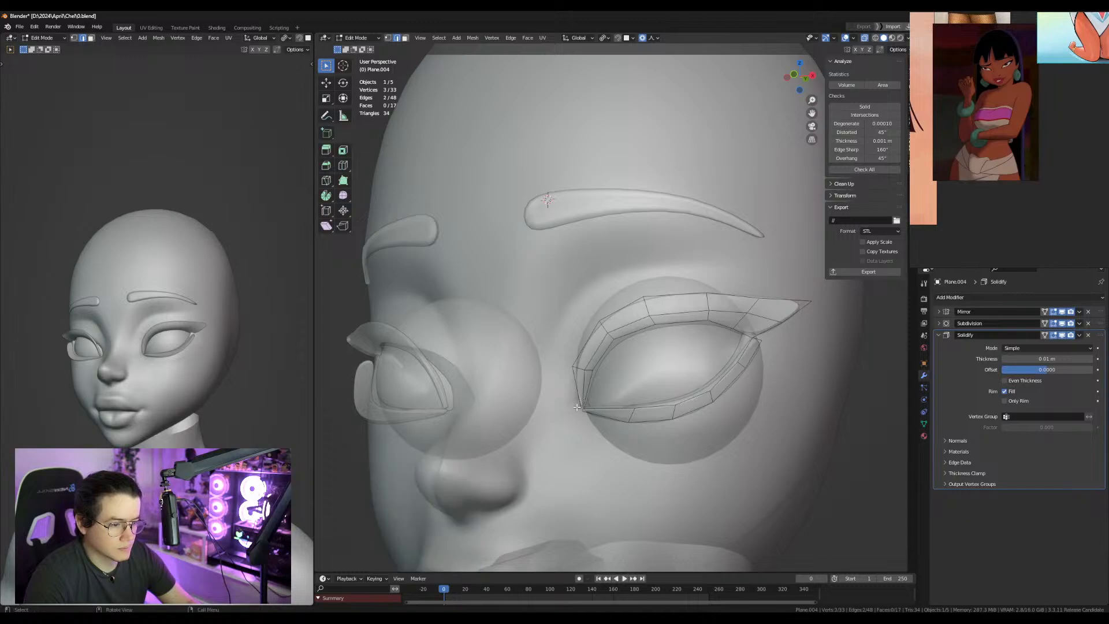
{"action": "middle_click_drag", "start_coordinate": [610, 428], "coordinate": [621, 399]}
{"action": "key", "text": "g"}
{"action": "left_click", "coordinate": [615, 373]}
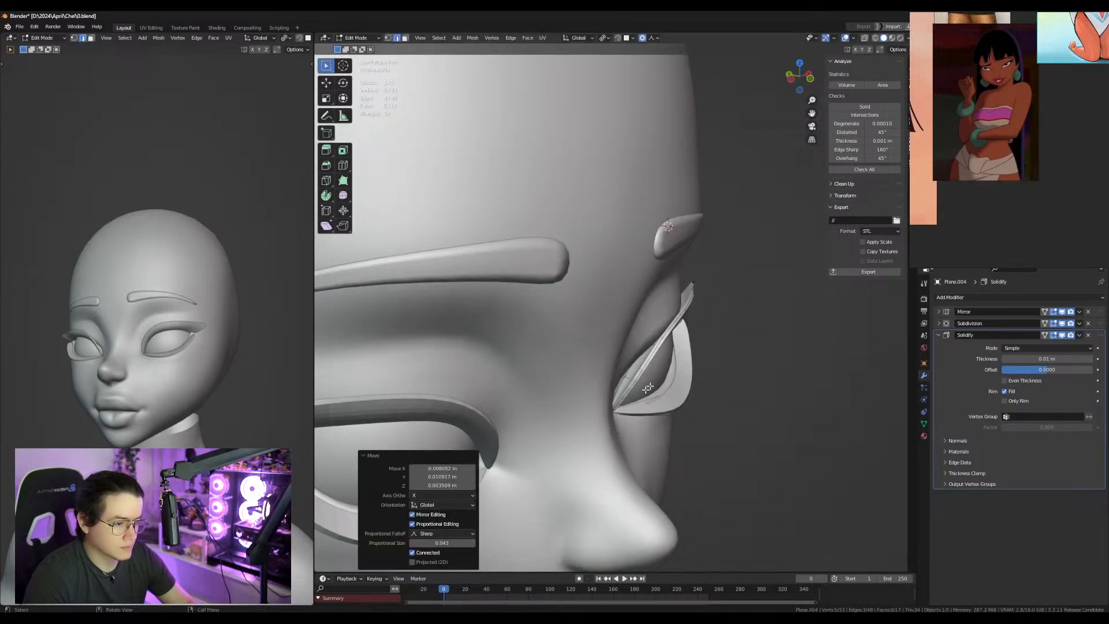
{"action": "key", "text": "g"}
{"action": "left_click", "coordinate": [636, 392]}
Move the two outer-edge vertices near the lower lash's inner end to tighten its contour under the eye.
{"action": "middle_click_drag", "start_coordinate": [636, 392], "coordinate": [753, 416]}
{"action": "key", "text": "1"}
{"action": "left_click", "coordinate": [600, 436]}
{"action": "key", "text": "g"}
{"action": "left_click", "coordinate": [607, 432]}
{"action": "left_click", "coordinate": [632, 450]}
{"action": "key", "text": "g"}
{"action": "left_click", "coordinate": [635, 446]}
Move three outer-edge vertices on the lower lash's outer half outward and up toward the eye's outer corner.
{"action": "left_click", "coordinate": [718, 426]}
{"action": "key", "text": "g"}
{"action": "left_click", "coordinate": [725, 418]}
{"action": "left_click", "coordinate": [739, 394]}
{"action": "key", "text": "g"}
{"action": "left_click", "coordinate": [753, 381]}
{"action": "left_click", "coordinate": [759, 360]}
{"action": "key", "text": "g"}
{"action": "left_click", "coordinate": [775, 350]}
Crease the edges at the lower lash's outer end and the upper lash's wing tip with a factor of 1.
{"action": "key", "text": "2"}
{"action": "left_click", "coordinate": [750, 350], "text": "shift"}
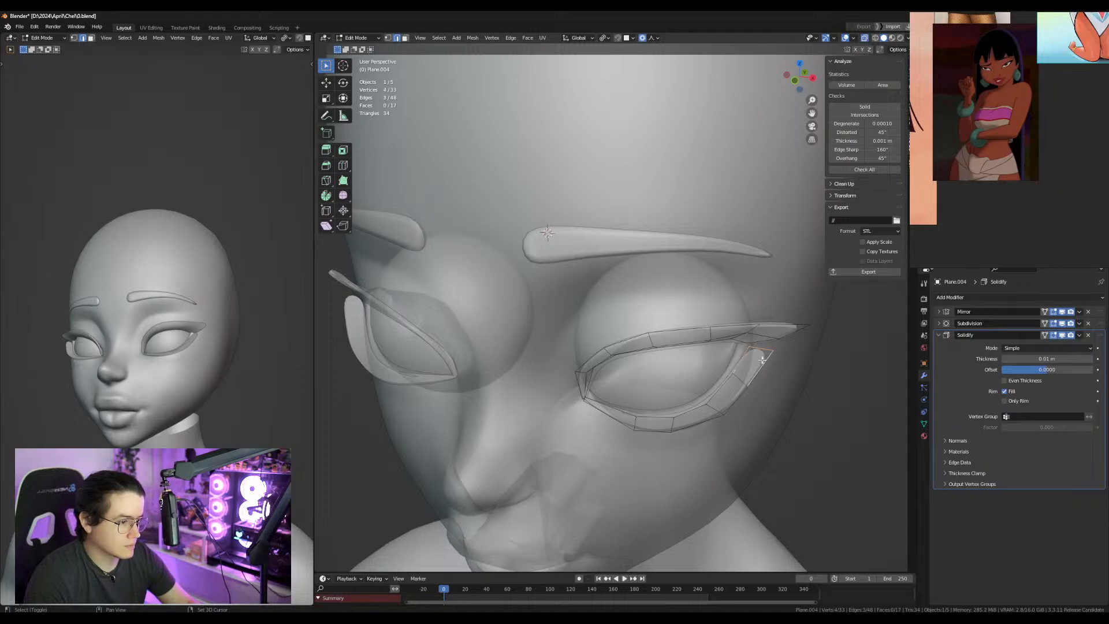
{"action": "key", "text": "shift+e"}
{"action": "left_click", "coordinate": [373, 350]}
{"action": "middle_click_drag", "start_coordinate": [432, 352], "coordinate": [696, 342]}
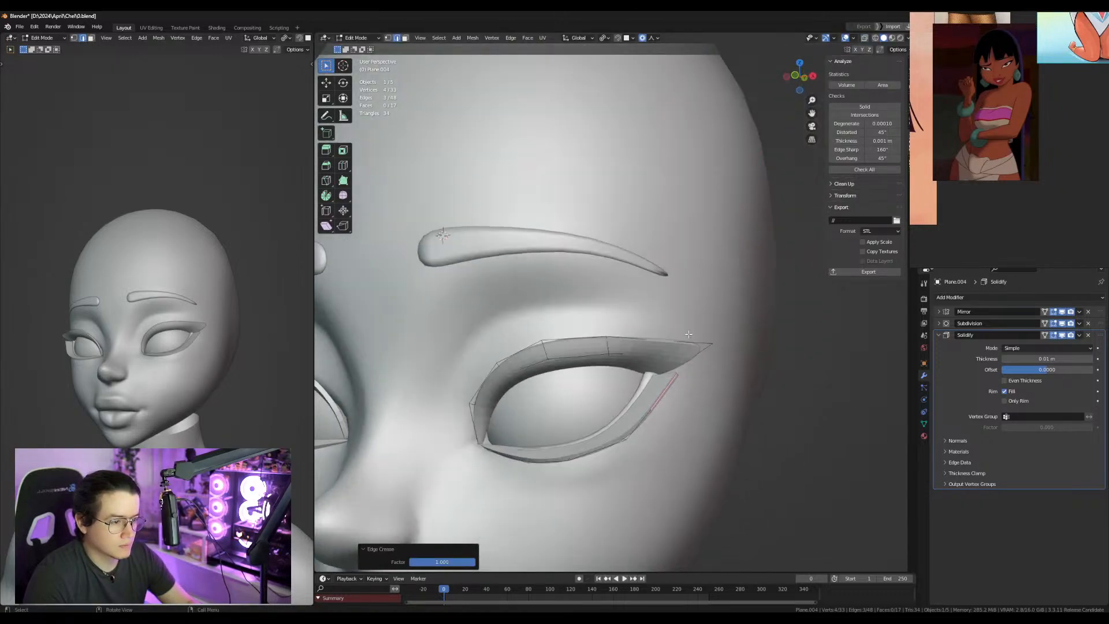
{"action": "left_click", "coordinate": [699, 341]}
{"action": "key", "text": "alt+z"}
{"action": "key", "text": "shift+e"}
{"action": "left_click", "coordinate": [360, 377]}
Reposition the lower lash's vertices from the outer corner to the underside of the eye to follow the eyelid.
{"action": "key", "text": "alt+z"}
{"action": "key", "text": "1"}
{"action": "middle_click_drag", "start_coordinate": [646, 379], "coordinate": [673, 402]}
{"action": "key", "text": "alt+z"}
{"action": "key", "text": "g"}
{"action": "left_click", "coordinate": [650, 397]}
{"action": "key", "text": "1"}
{"action": "left_click", "coordinate": [639, 442]}
{"action": "key", "text": "g"}
{"action": "left_click", "coordinate": [635, 442]}
{"action": "mouse_move", "coordinate": [618, 457]}
{"action": "middle_mouse_down"}
{"action": "mouse_move", "coordinate": [601, 469]}
{"action": "mouse_move", "coordinate": [621, 470]}
{"action": "middle_mouse_up"}
{"action": "left_click", "coordinate": [598, 473]}
{"action": "key", "text": "g"}
{"action": "left_click", "coordinate": [639, 467]}
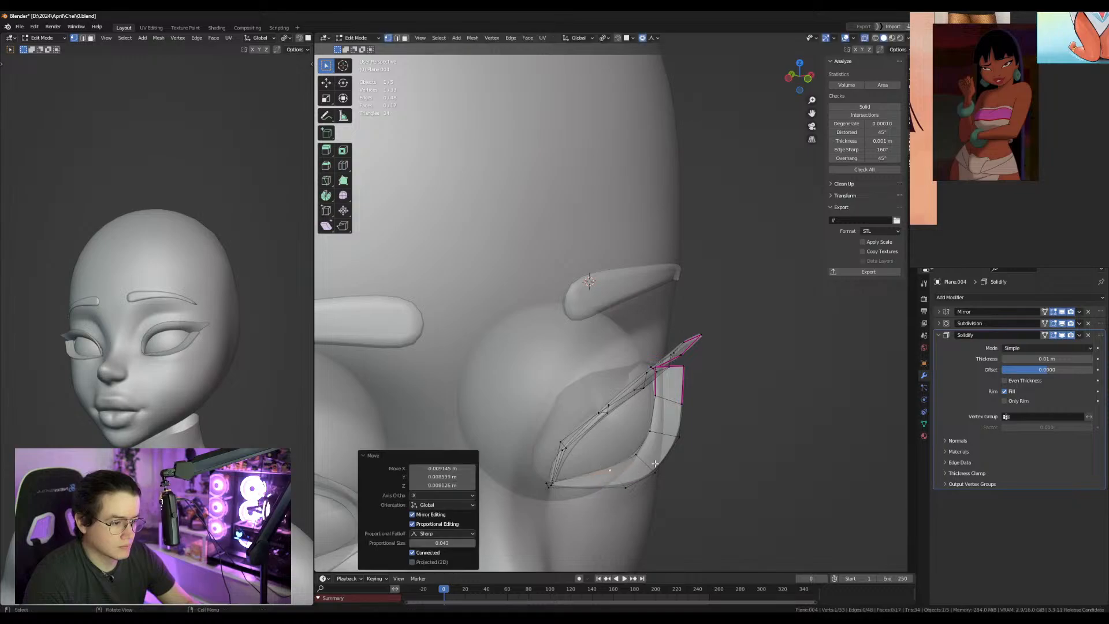
Add a centred lengthwise loop cut to the lower lash and offset it by about 0.012 m with Shrink/Fatten.
{"action": "key", "text": "ctrl+r"}
{"action": "double_click", "coordinate": [662, 463]}
{"action": "middle_click_drag", "start_coordinate": [800, 444], "coordinate": [763, 434]}
{"action": "key", "text": "alt+z"}
{"action": "key", "text": "alt+s"}
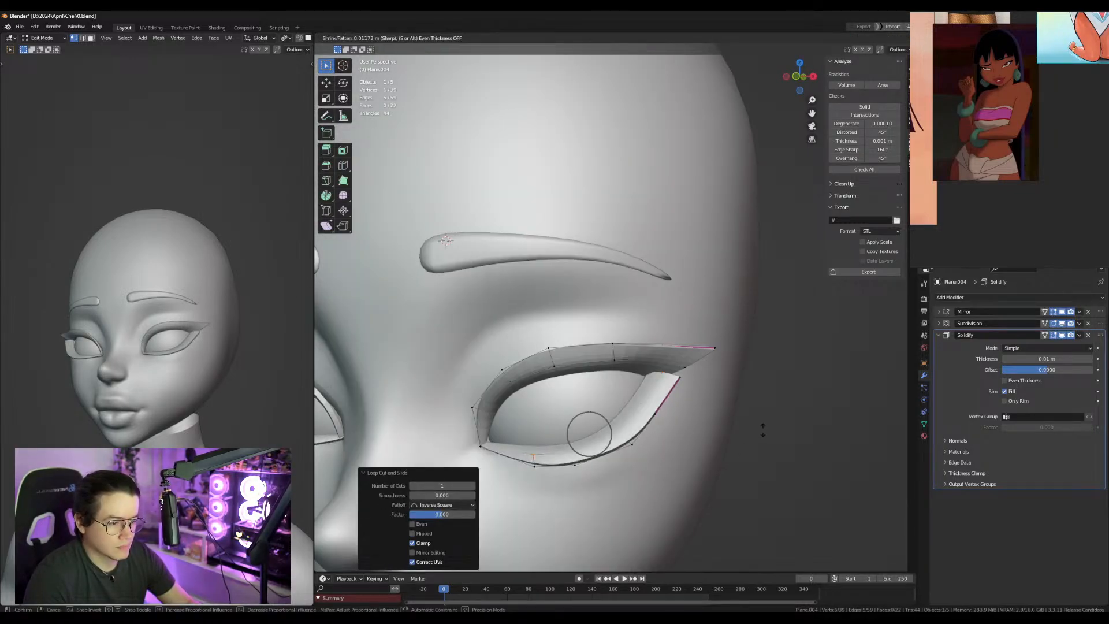
{"action": "left_click", "coordinate": [763, 429]}
Select the outer edge loop of the lower lash and adjust it slightly with Shrink/Fatten.
{"action": "key", "text": "2"}
{"action": "left_click", "coordinate": [650, 437], "text": "alt"}
{"action": "key", "text": "alt+s"}
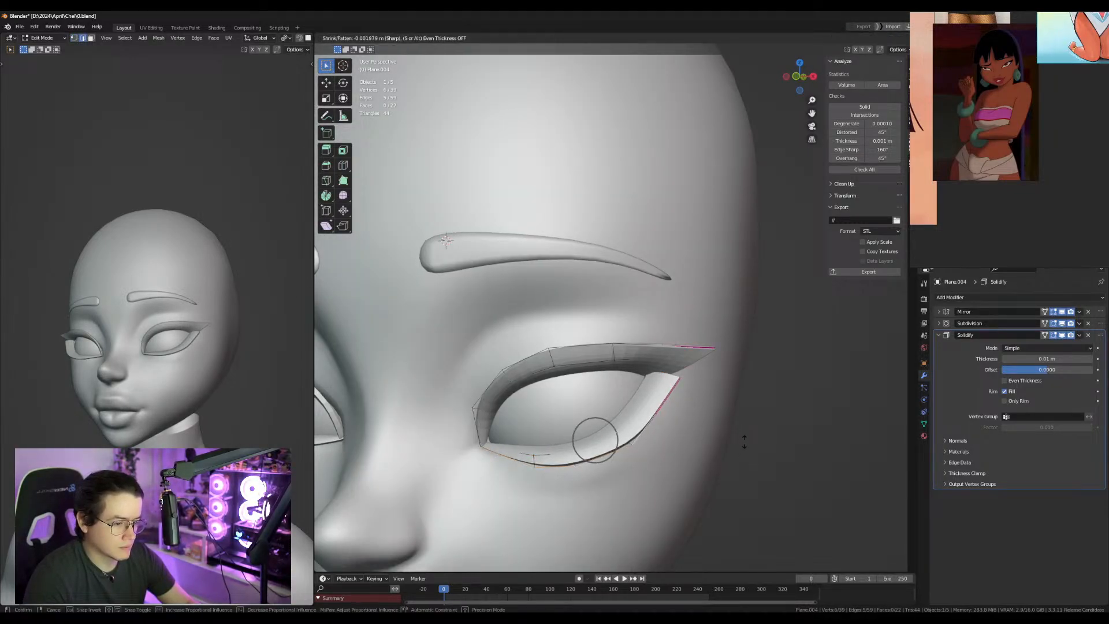
{"action": "left_click", "coordinate": [744, 441]}
Reposition individual vertices along the lower lash's outer corner and underside so its edge follows the eyelid.
{"action": "middle_click_drag", "start_coordinate": [745, 440], "coordinate": [664, 424]}
{"action": "key", "text": "g"}
{"action": "left_click", "coordinate": [642, 389]}
{"action": "left_click", "coordinate": [634, 392]}
{"action": "key", "text": "g"}
{"action": "left_click", "coordinate": [625, 394]}
{"action": "left_click", "coordinate": [605, 401]}
{"action": "key", "text": "g"}
{"action": "left_click", "coordinate": [631, 403]}
{"action": "key", "text": "g"}
{"action": "left_click", "coordinate": [663, 425]}
{"action": "key", "text": "g"}
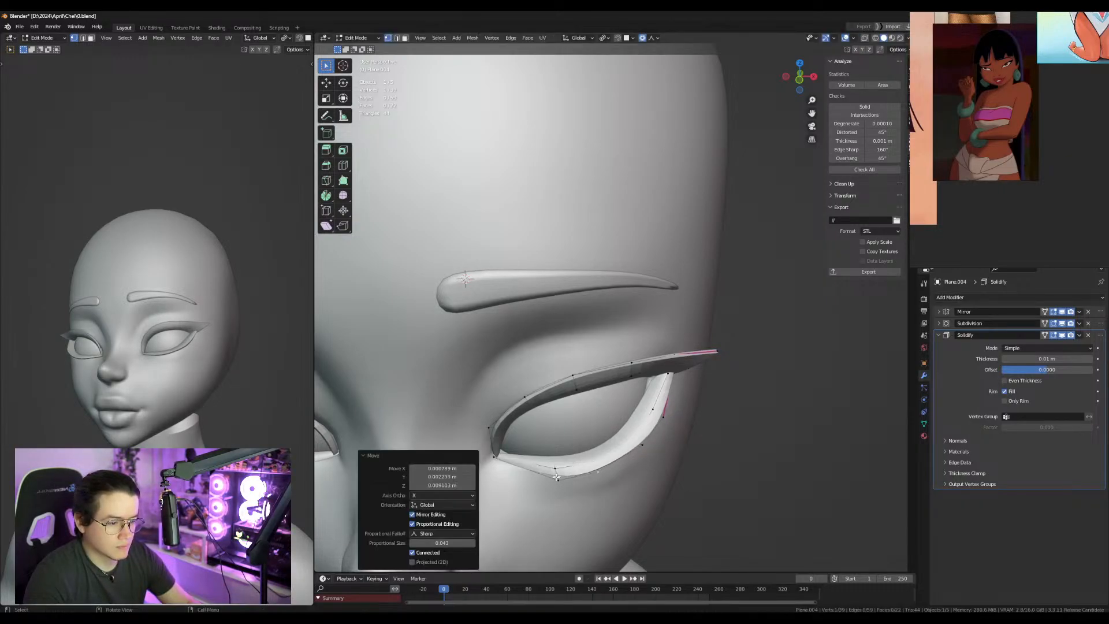
{"action": "left_click", "coordinate": [557, 475]}
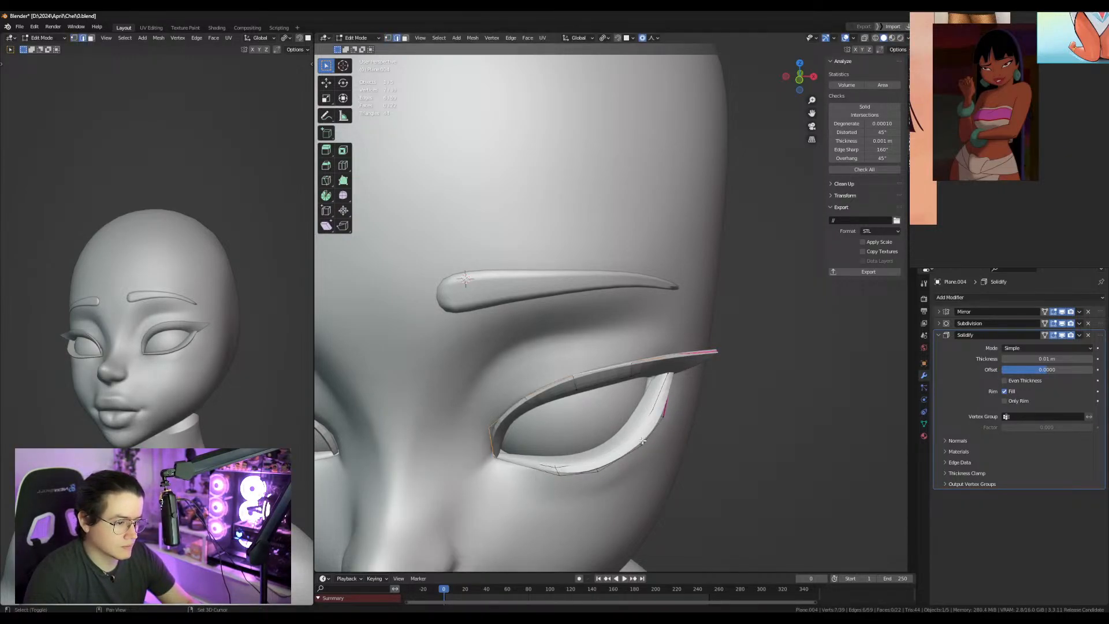
Assign the selected outer edges of the upper and lower lashes to a new vertex group.
{"action": "left_click", "coordinate": [924, 424]}
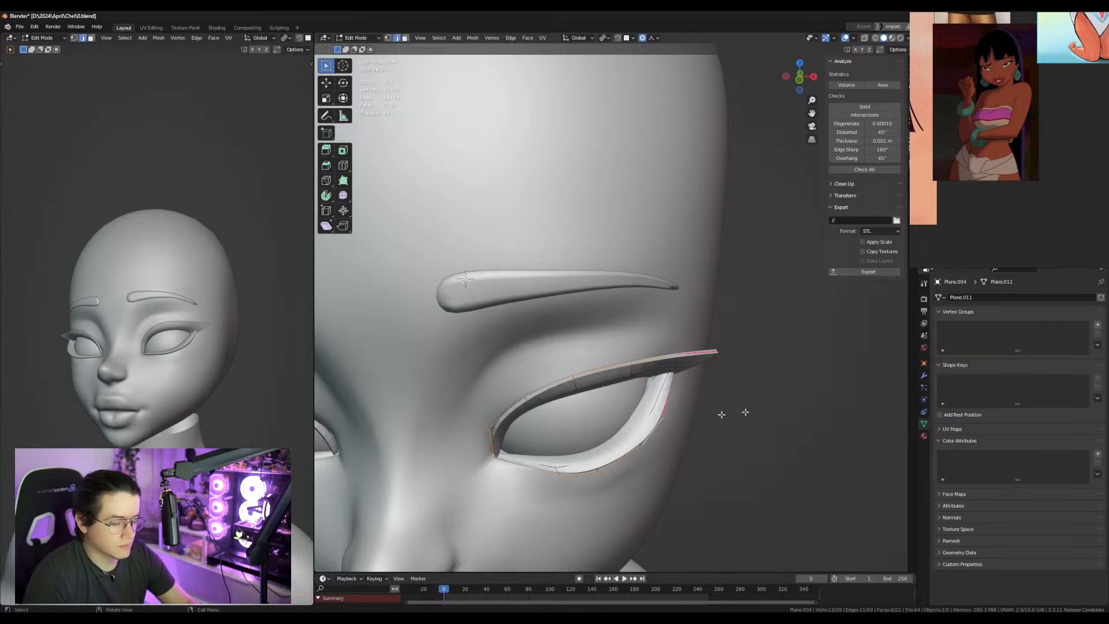
{"action": "key", "text": "ctrl+g"}
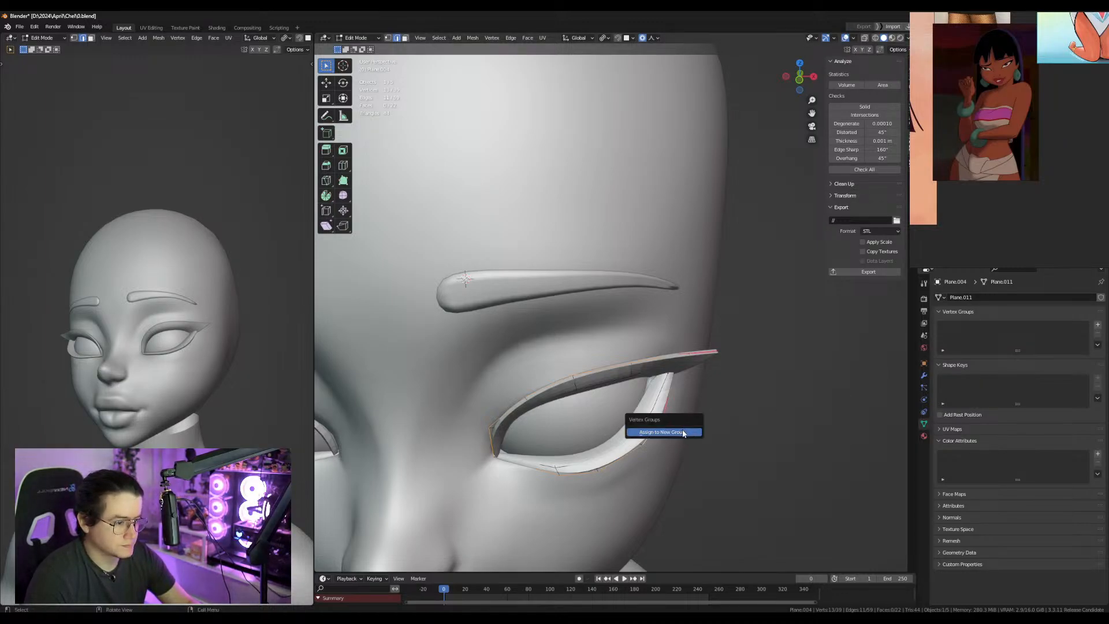
{"action": "left_click", "coordinate": [683, 433]}
Set the lashes' Solidify vertex group to Group, invert its influence and raise the factor to about 0.58.
{"action": "key", "text": "Tab"}
{"action": "left_click", "coordinate": [924, 375]}
{"action": "left_click", "coordinate": [1036, 417]}
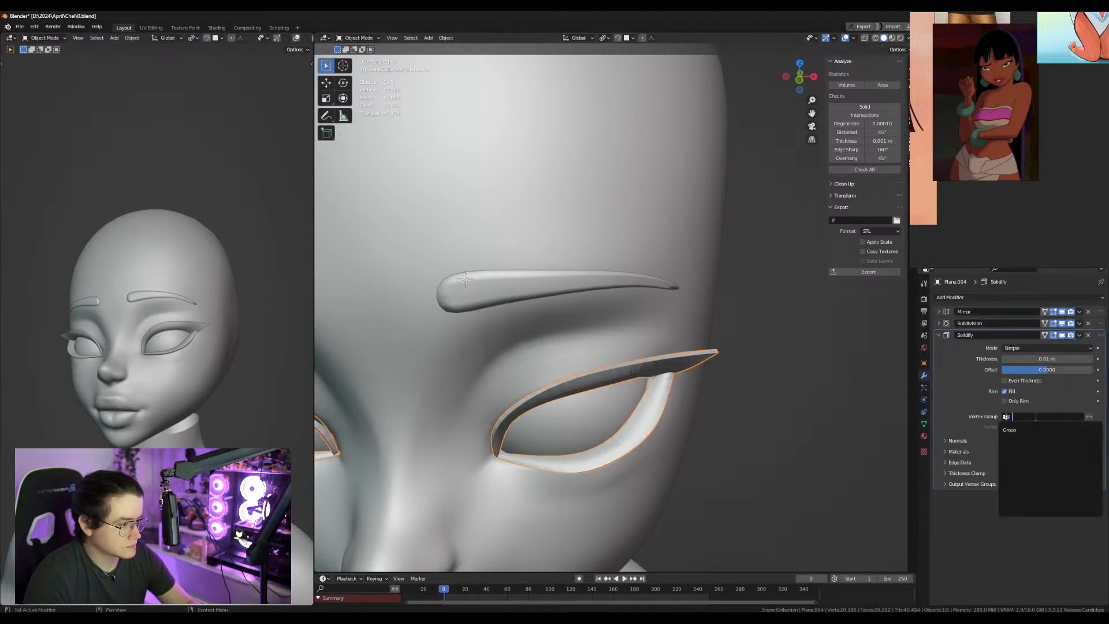
{"action": "left_click", "coordinate": [1011, 430]}
{"action": "left_click", "coordinate": [1089, 417]}
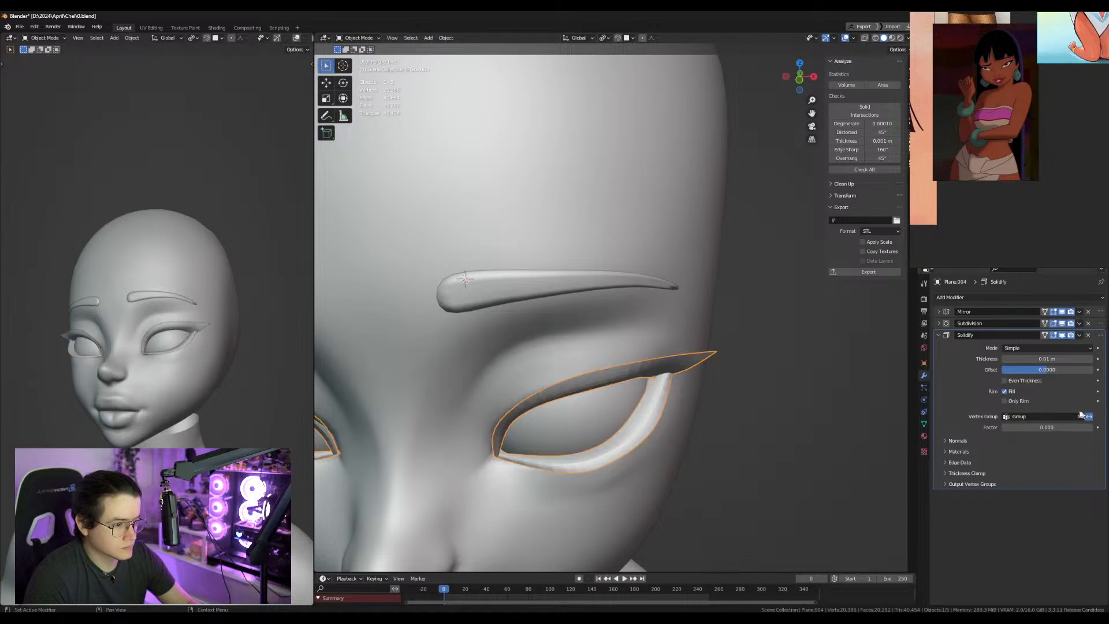
{"action": "left_click_drag", "start_coordinate": [1021, 428], "coordinate": [1056, 428]}
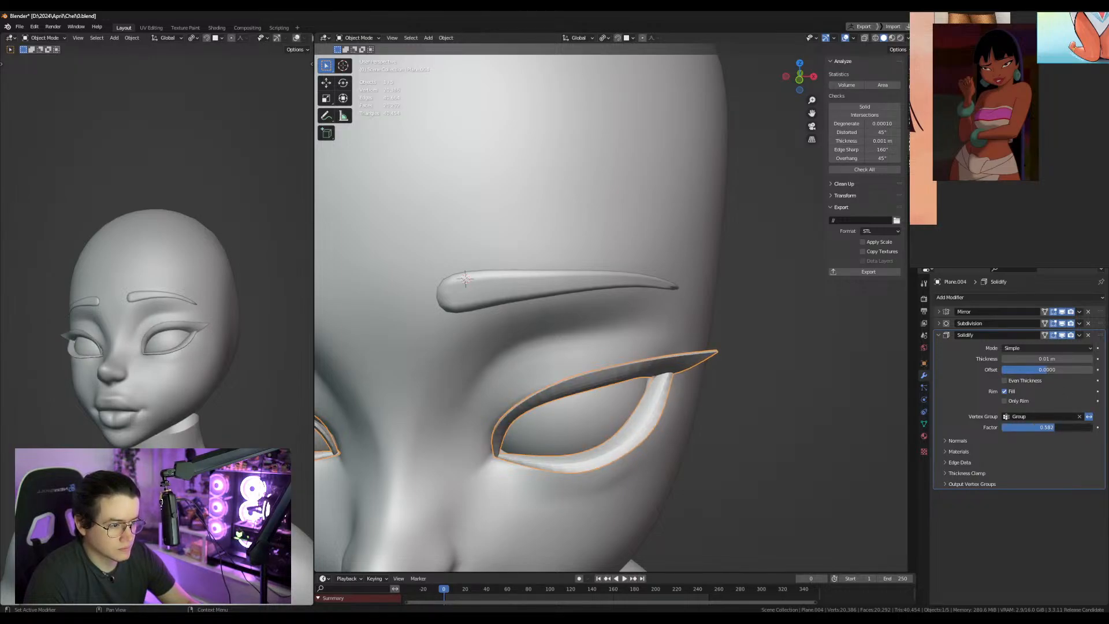
{"action": "right_click", "coordinate": [657, 413]}
{"action": "left_click", "coordinate": [656, 413]}
Extrude the open edge loop at the top of the body's neck upward along Z toward the head and scale it.
{"action": "middle_click_drag", "start_coordinate": [164, 417], "coordinate": [204, 431]}
{"action": "scroll", "coordinate": [678, 410], "scroll_direction": "down", "scroll_amount": 5}
{"action": "middle_click_drag", "start_coordinate": [678, 411], "coordinate": [684, 380], "text": "alt"}
{"action": "left_click", "coordinate": [684, 380]}
{"action": "key", "text": "Tab"}
{"action": "left_click", "coordinate": [655, 318], "text": "alt"}
{"action": "key", "text": "e"}
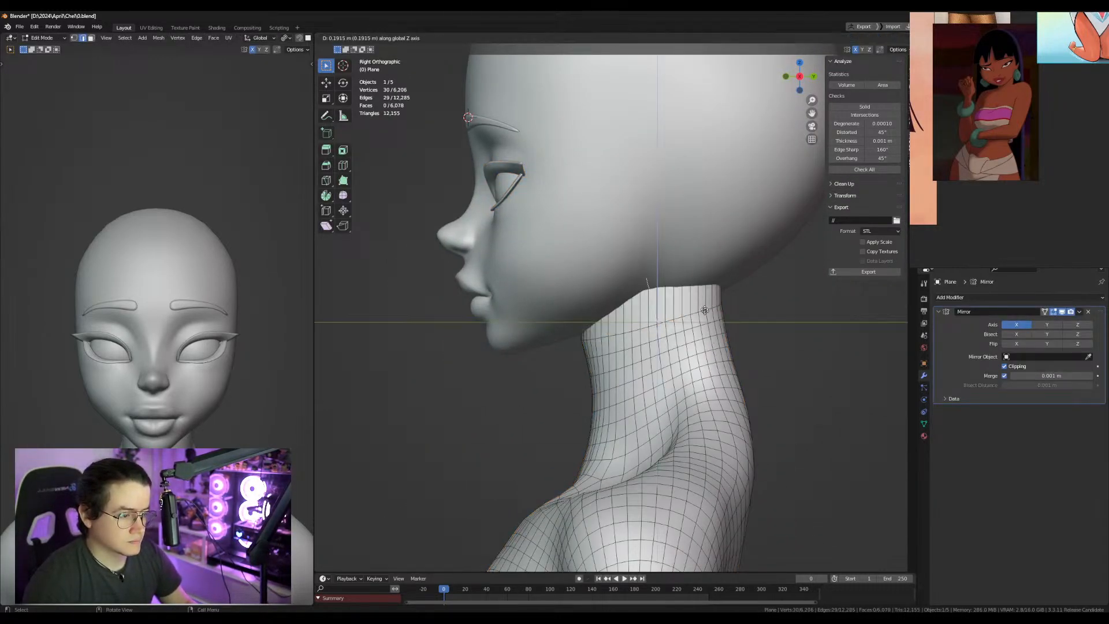
{"action": "left_click", "coordinate": [700, 295]}
{"action": "key", "text": "s"}
{"action": "left_click", "coordinate": [776, 330]}
Examine how the extended neck meets the head and how the whole figure looks in Object Mode.
{"action": "key", "text": "ctrl+Tab"}
{"action": "left_click", "coordinate": [717, 326]}
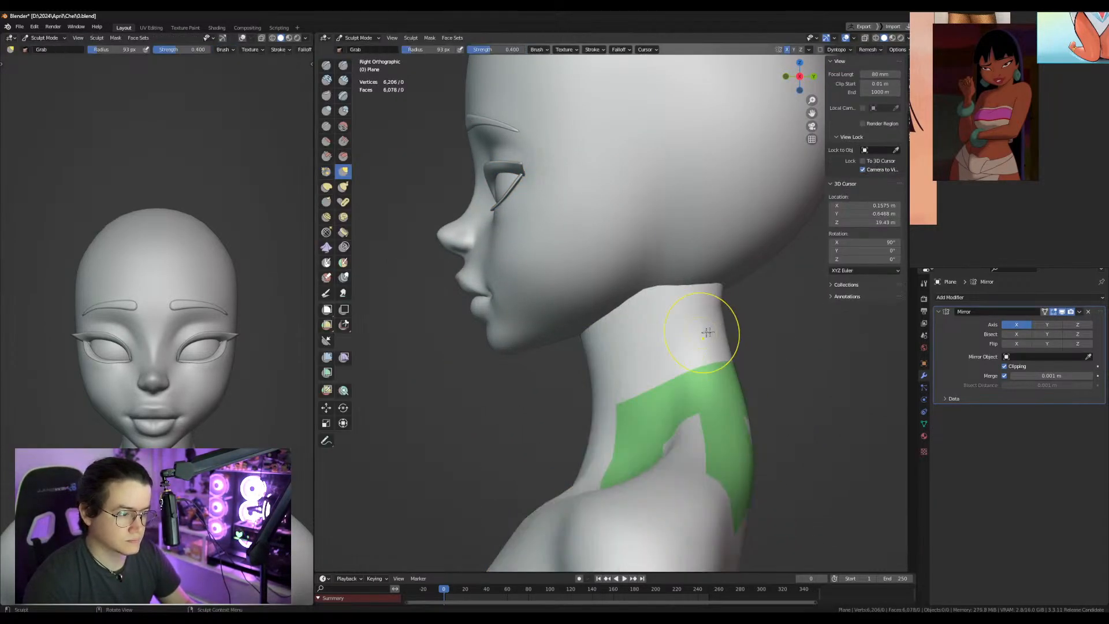
{"action": "scroll", "coordinate": [563, 381], "scroll_direction": "down", "scroll_amount": 5}
{"action": "key", "text": "ctrl+Tab"}
{"action": "left_click", "coordinate": [640, 382]}
{"action": "scroll", "coordinate": [191, 427], "scroll_direction": "down", "scroll_amount": 3}
{"action": "mouse_move", "coordinate": [190, 463]}
{"action": "middle_mouse_down"}
{"action": "mouse_move", "coordinate": [144, 468]}
{"action": "mouse_move", "coordinate": [147, 386]}
{"action": "mouse_move", "coordinate": [49, 347]}
{"action": "mouse_move", "coordinate": [278, 352]}
{"action": "mouse_move", "coordinate": [248, 355]}
{"action": "mouse_move", "coordinate": [242, 407]}
{"action": "middle_mouse_up"}
{"action": "scroll", "coordinate": [147, 387], "scroll_direction": "down", "scroll_amount": 3}
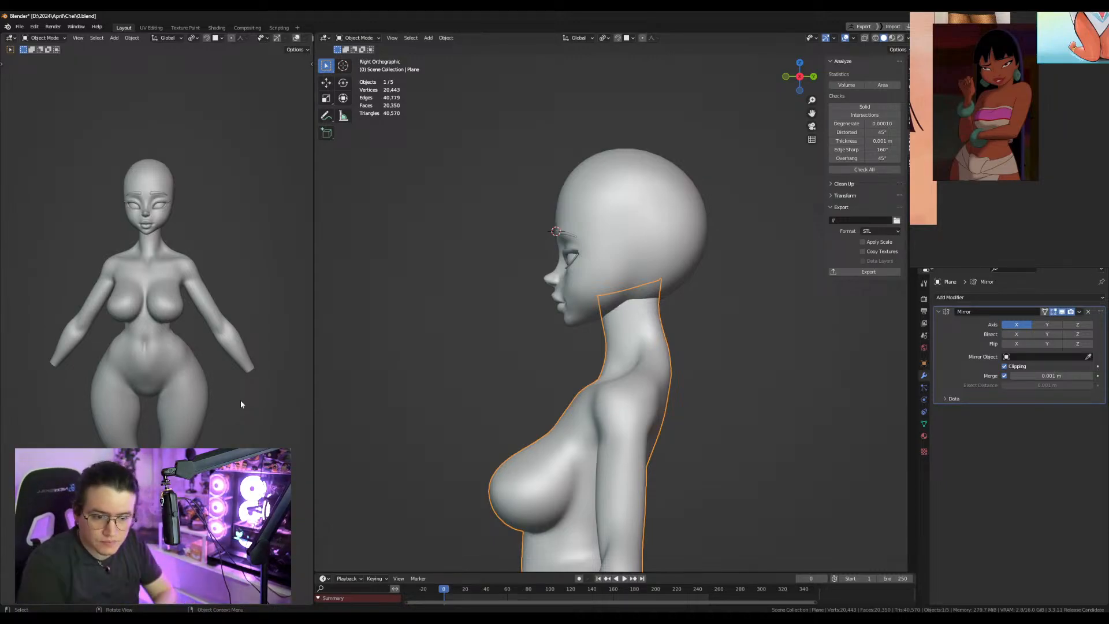
Adjust the crease between the lower belly and inner thigh with the Grab brush at a 29 px radius.
{"action": "middle_click_drag", "start_coordinate": [648, 300], "coordinate": [750, 286]}
{"action": "scroll", "coordinate": [675, 362], "scroll_direction": "down", "scroll_amount": 4}
{"action": "scroll", "coordinate": [675, 361], "scroll_direction": "up", "scroll_amount": 2}
{"action": "mouse_move", "coordinate": [675, 362]}
{"action": "middle_mouse_down", "text": "shift"}
{"action": "mouse_move", "coordinate": [664, 319]}
{"action": "mouse_move", "coordinate": [607, 398]}
{"action": "mouse_move", "coordinate": [627, 306]}
{"action": "mouse_move", "coordinate": [614, 370]}
{"action": "mouse_move", "coordinate": [614, 327]}
{"action": "middle_mouse_up", "text": "shift"}
{"action": "key", "text": "Tab"}
{"action": "key", "text": "ctrl+Tab"}
{"action": "scroll", "coordinate": [614, 369], "scroll_direction": "up", "scroll_amount": 3}
{"action": "key", "text": "f"}
{"action": "left_click", "coordinate": [610, 323]}
{"action": "left_click_drag", "start_coordinate": [610, 321], "coordinate": [612, 317]}
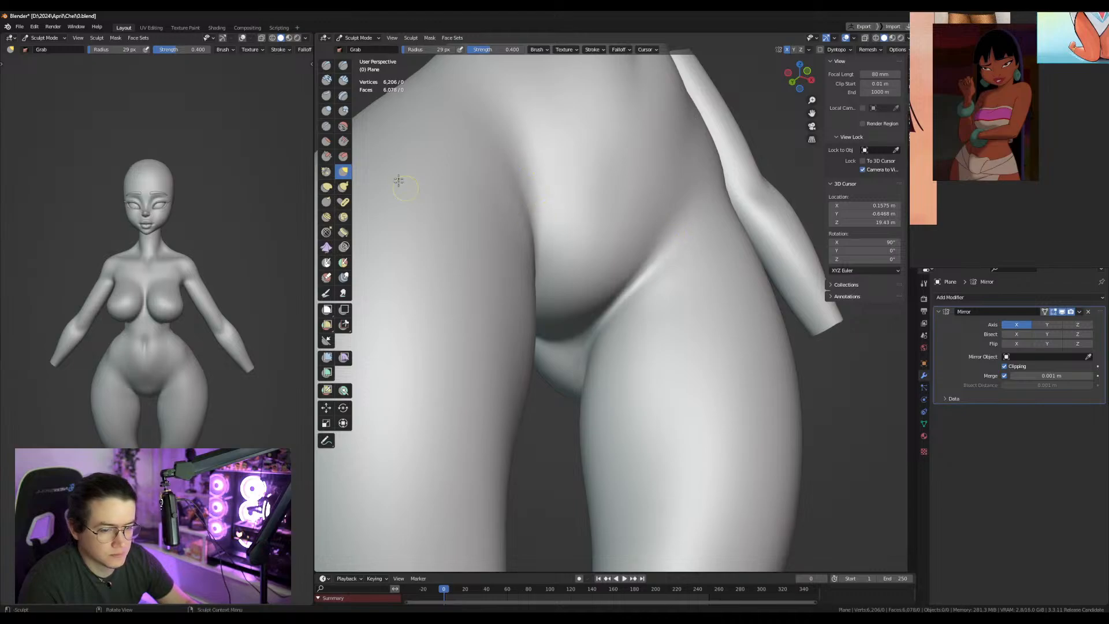
Sculpt along the fold between the belly and upper thigh with the Inflate/Deflate brush at a 39 px radius.
{"action": "left_click", "coordinate": [326, 110]}
{"action": "left_click_drag", "start_coordinate": [599, 318], "coordinate": [603, 320]}
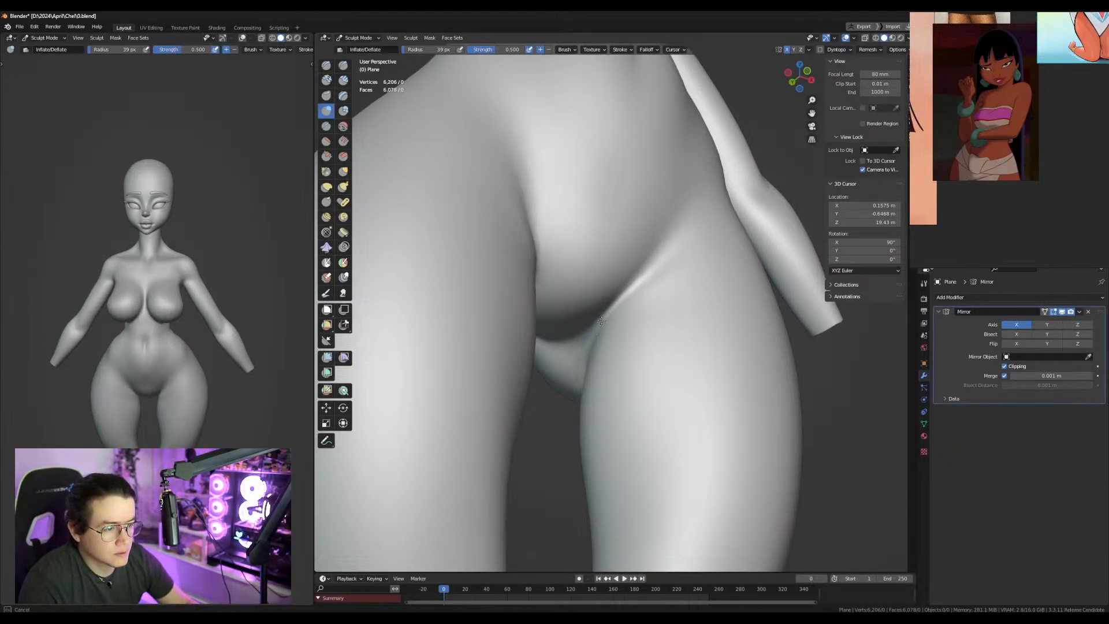
{"action": "middle_click_drag", "start_coordinate": [699, 242], "coordinate": [673, 309]}
{"action": "middle_click_drag", "start_coordinate": [659, 399], "coordinate": [643, 344]}
{"action": "scroll", "coordinate": [601, 351], "scroll_direction": "up", "scroll_amount": 2}
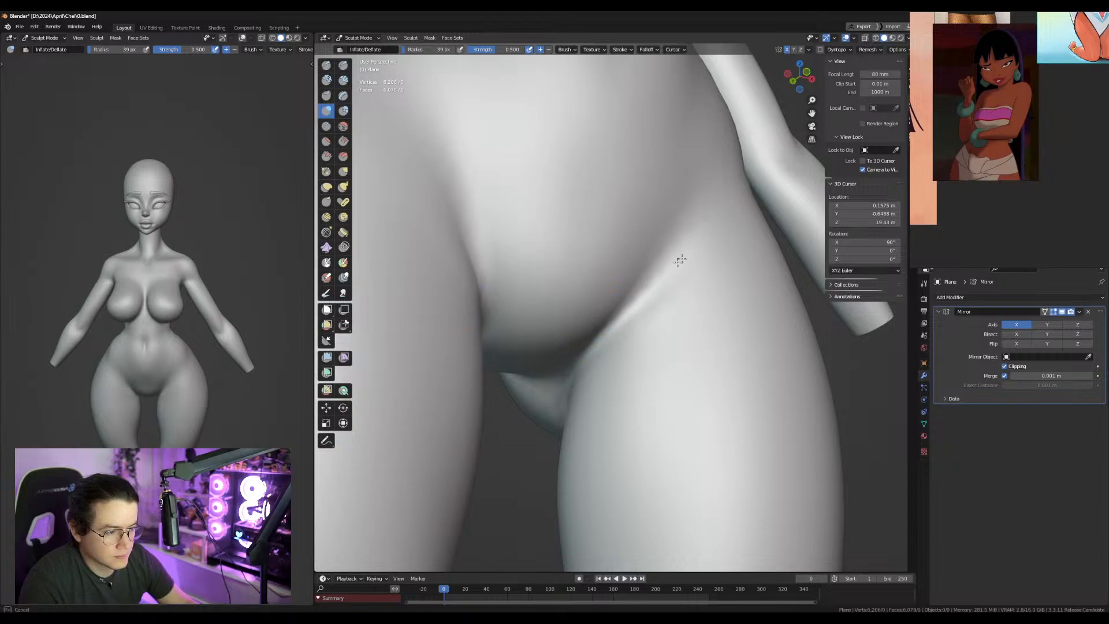
{"action": "scroll", "coordinate": [682, 317], "scroll_direction": "down", "scroll_amount": 4}
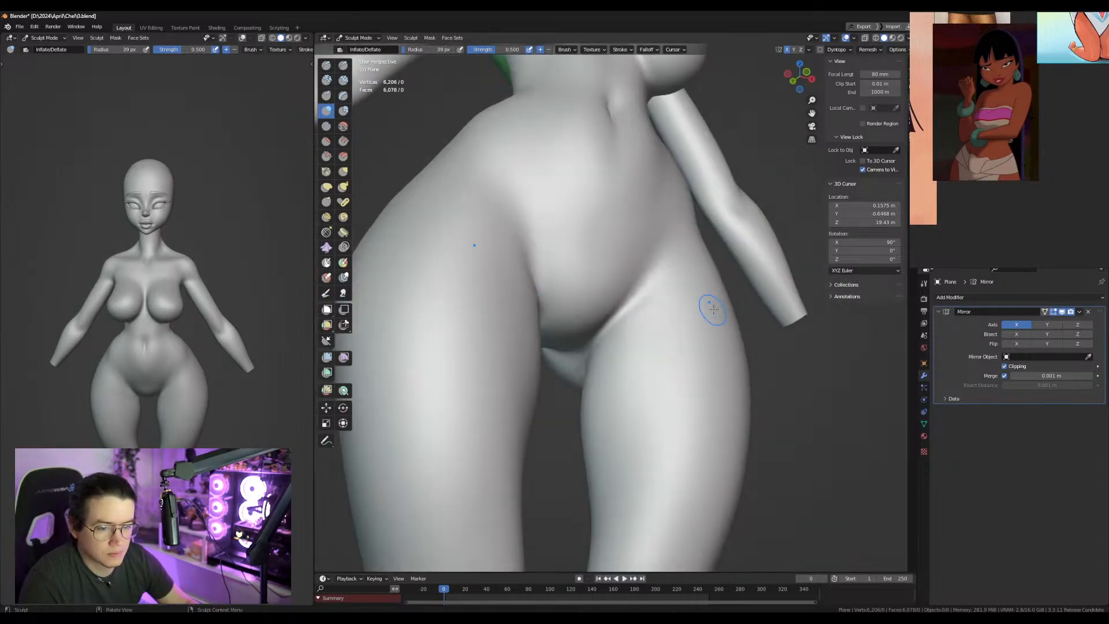
Switch to the Grab brush in front view and set its radius to 139 px for shaping the hips.
{"action": "key", "text": "KP_1"}
{"action": "key", "text": "KP_1"}
{"action": "mouse_move", "coordinate": [661, 323]}
{"action": "left_mouse_down", "text": "alt"}
{"action": "mouse_move", "coordinate": [601, 322]}
{"action": "mouse_move", "coordinate": [624, 411]}
{"action": "left_mouse_up", "text": "alt"}
{"action": "key", "text": "KP_1"}
{"action": "key", "text": "g"}
{"action": "key", "text": "f"}
{"action": "left_click", "coordinate": [712, 369]}
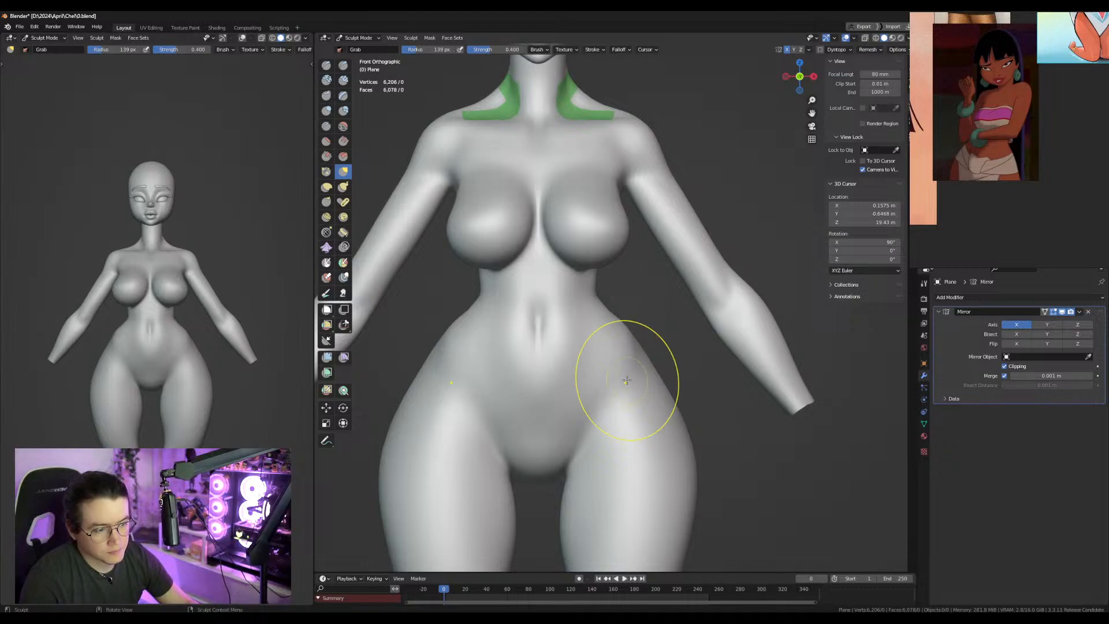
{"action": "middle_click_drag", "start_coordinate": [619, 341], "coordinate": [643, 392], "text": "shift"}
Define the waist beneath the breasts with the Crease brush at a 71 px radius.
{"action": "left_click", "coordinate": [330, 127]}
{"action": "scroll", "coordinate": [544, 351], "scroll_direction": "up", "scroll_amount": 2}
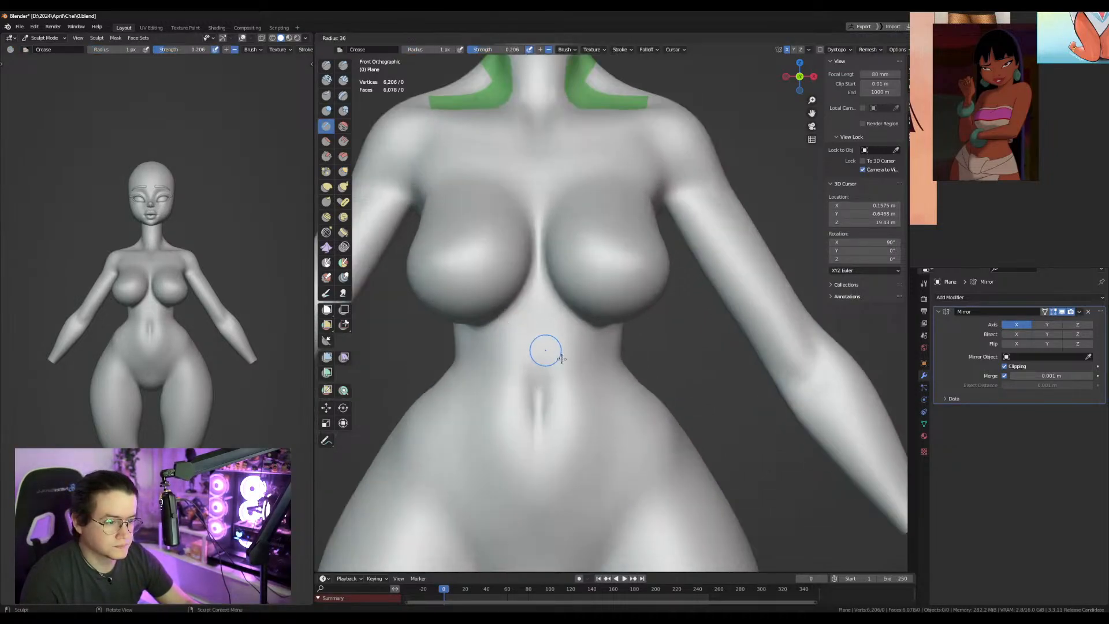
{"action": "mouse_move", "coordinate": [544, 352]}
{"action": "middle_mouse_down"}
{"action": "mouse_move", "coordinate": [575, 370]}
{"action": "mouse_move", "coordinate": [483, 392]}
{"action": "middle_mouse_up"}
{"action": "key", "text": "f"}
{"action": "left_click", "coordinate": [576, 366]}
{"action": "key", "text": "f"}
{"action": "left_click", "coordinate": [459, 336]}
{"action": "key", "text": "KP_1"}
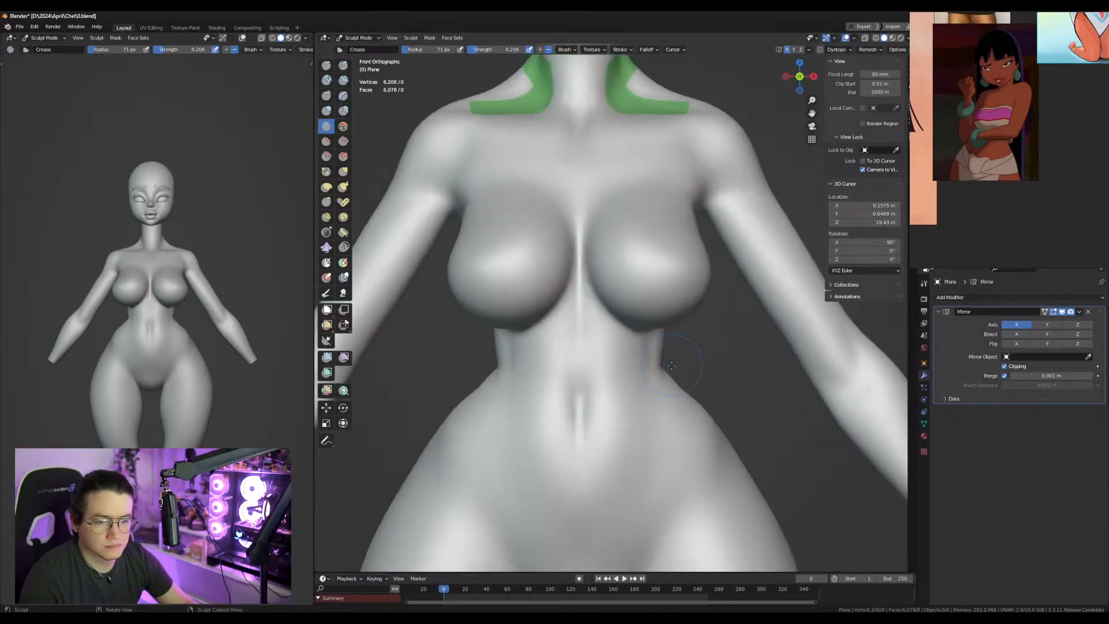
{"action": "key", "text": "Tab"}
{"action": "scroll", "coordinate": [652, 392], "scroll_direction": "up", "scroll_amount": 2}
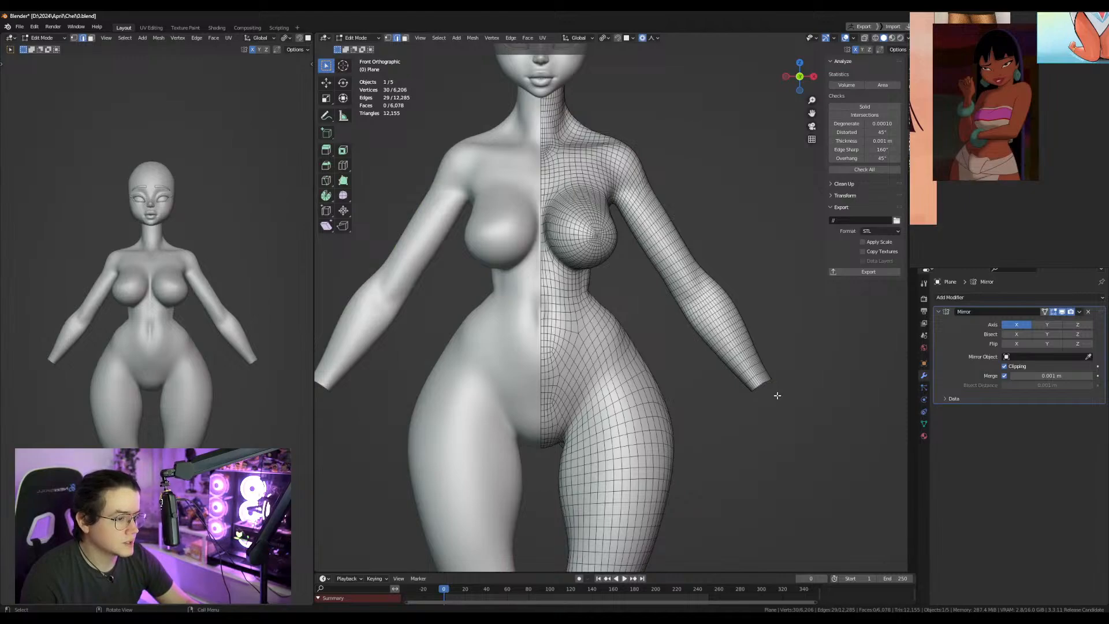
{"action": "key", "text": "Tab"}
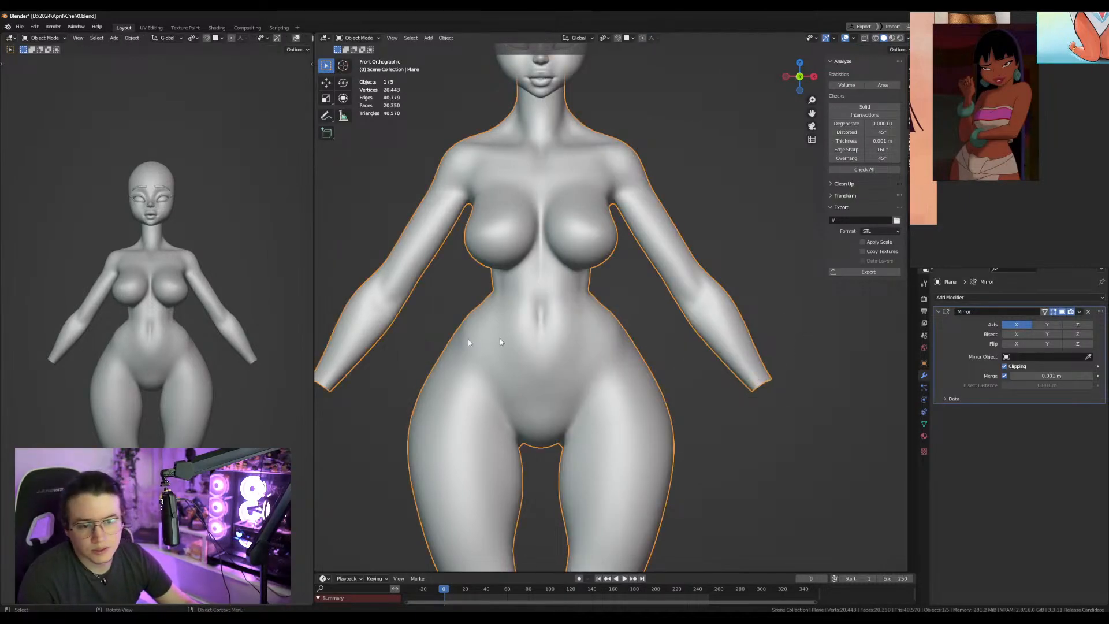
{"action": "scroll", "coordinate": [622, 330], "scroll_direction": "up", "scroll_amount": 5}
{"action": "key", "text": "ctrl+Tab"}
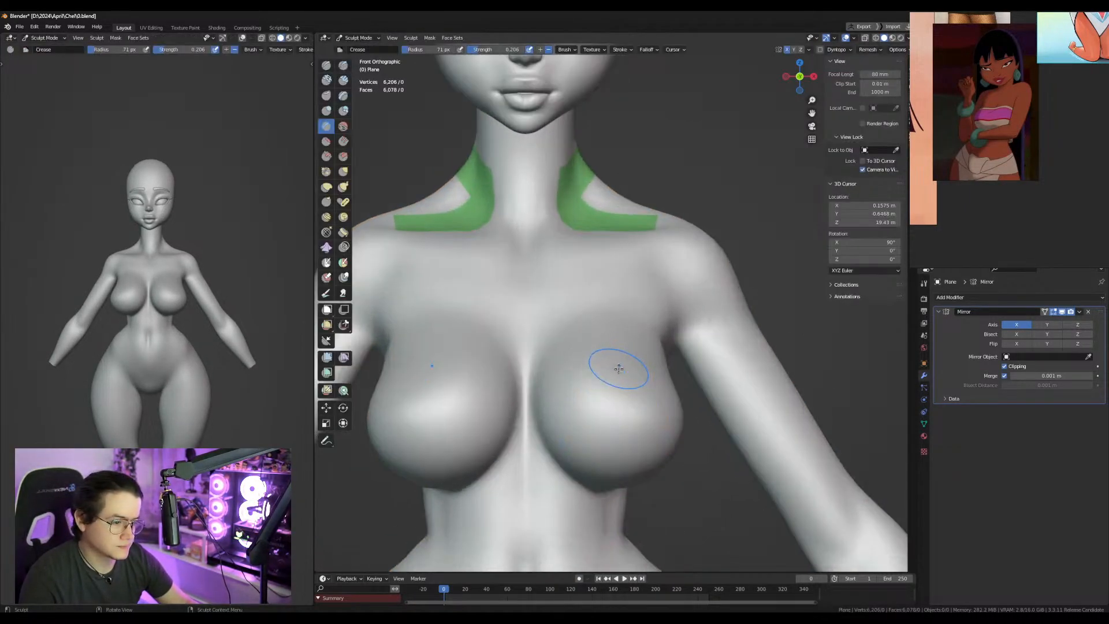
Hide the face loop around the breast's base, select all linked breast faces and reveal the hidden loop.
{"action": "key", "text": "Tab"}
{"action": "left_click", "coordinate": [576, 321], "text": "alt"}
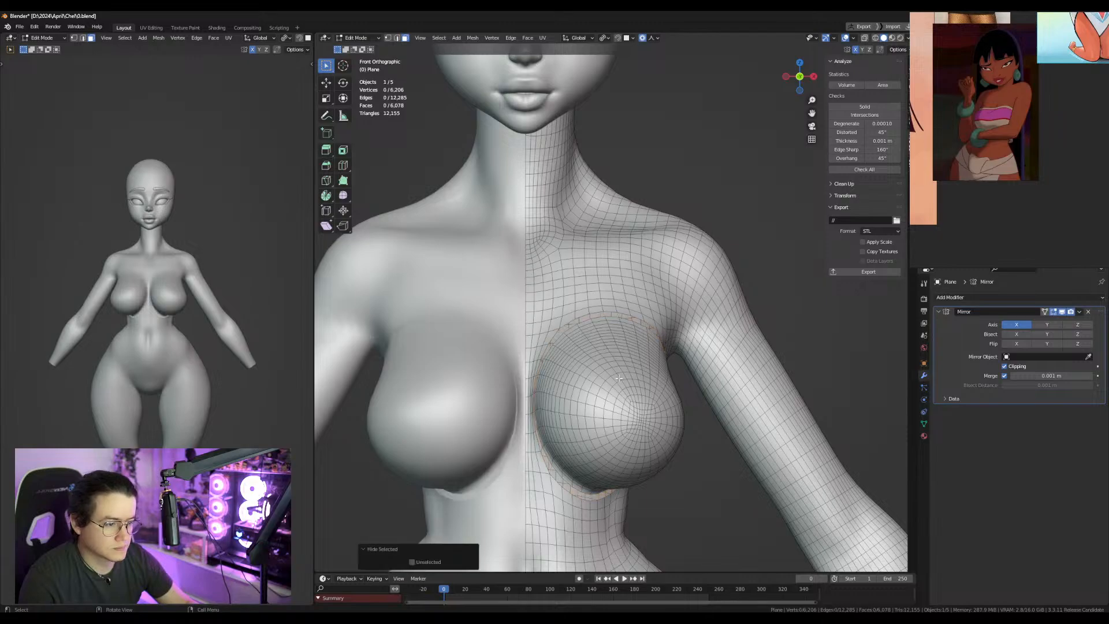
{"action": "middle_click_drag", "start_coordinate": [576, 321], "coordinate": [648, 399]}
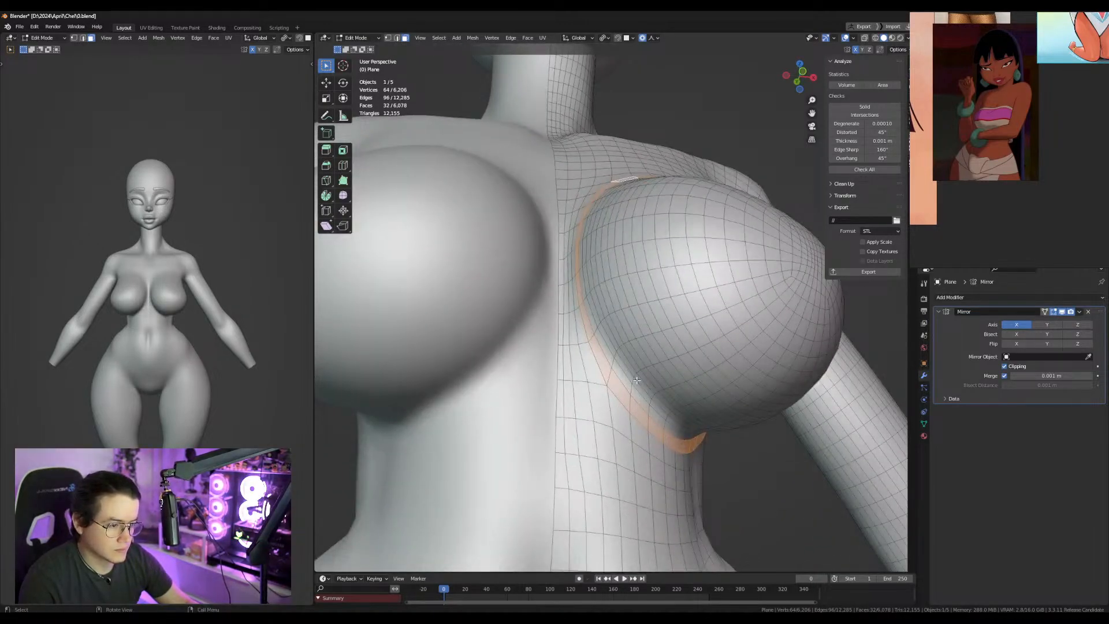
{"action": "key", "text": "KP_1"}
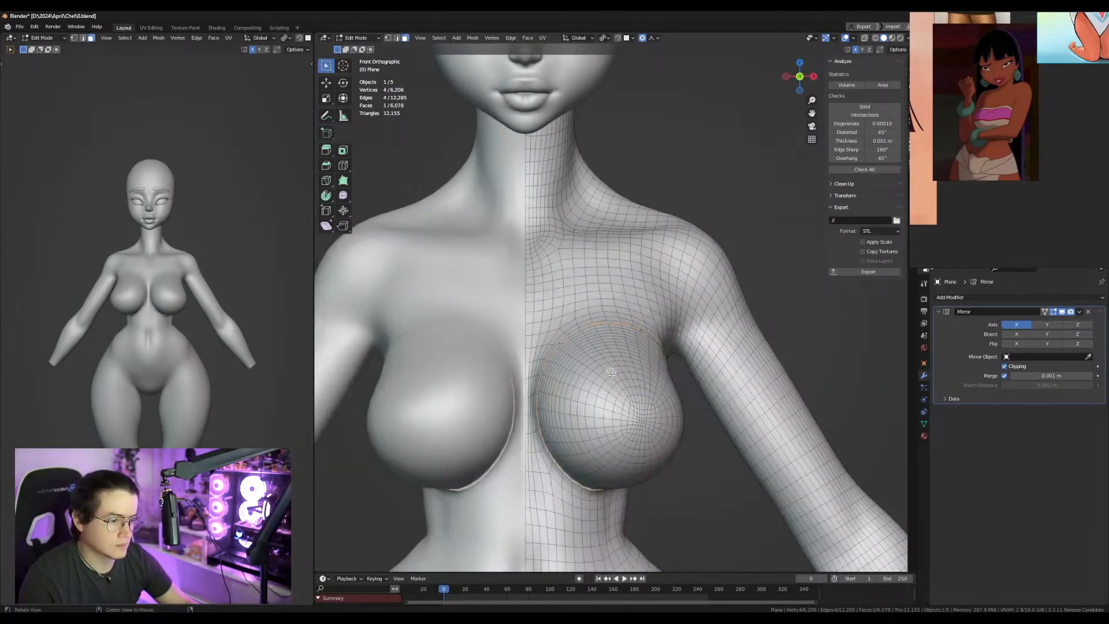
{"action": "key", "text": "ctrl+l"}
{"action": "key", "text": "alt+h"}
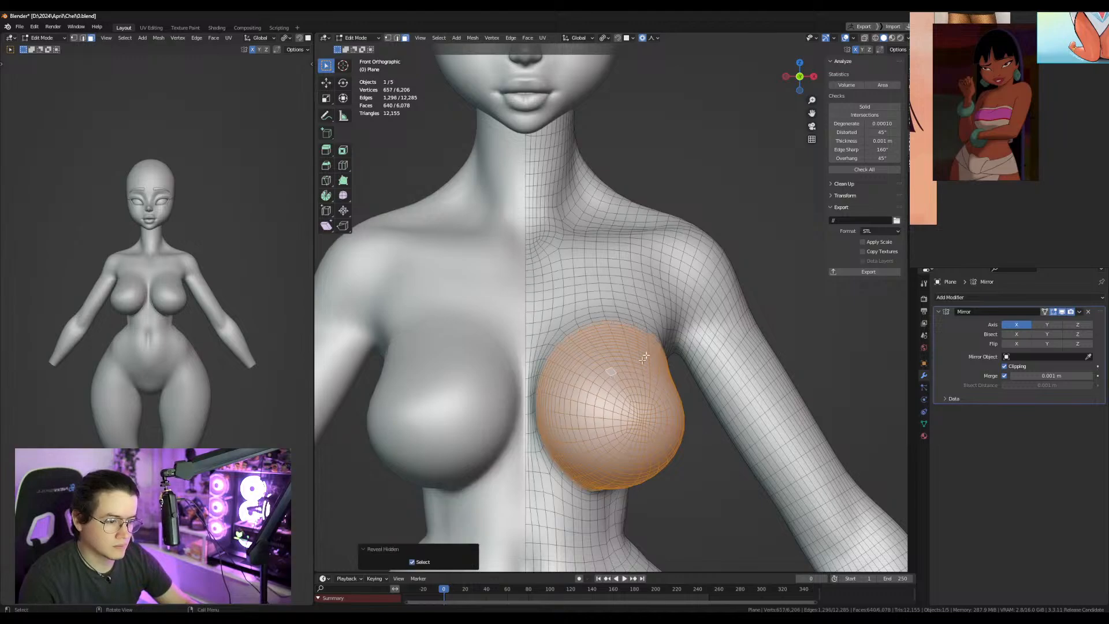
Create a face set from the selected breast faces and work its lower edge with the Crease brush at 132 px.
{"action": "key", "text": "ctrl+Tab"}
{"action": "key", "text": "ctrl+w"}
{"action": "middle_click_drag", "start_coordinate": [645, 372], "coordinate": [643, 411]}
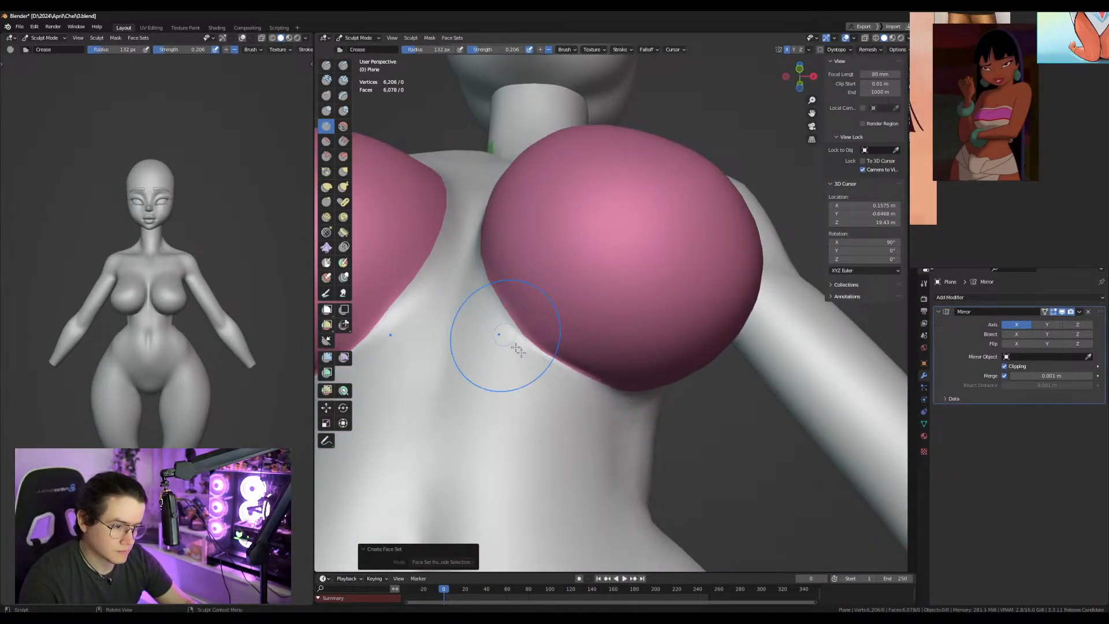
{"action": "mouse_move", "coordinate": [646, 402]}
{"action": "left_mouse_down"}
{"action": "mouse_move", "coordinate": [530, 339]}
{"action": "mouse_move", "coordinate": [484, 299]}
{"action": "left_mouse_up"}
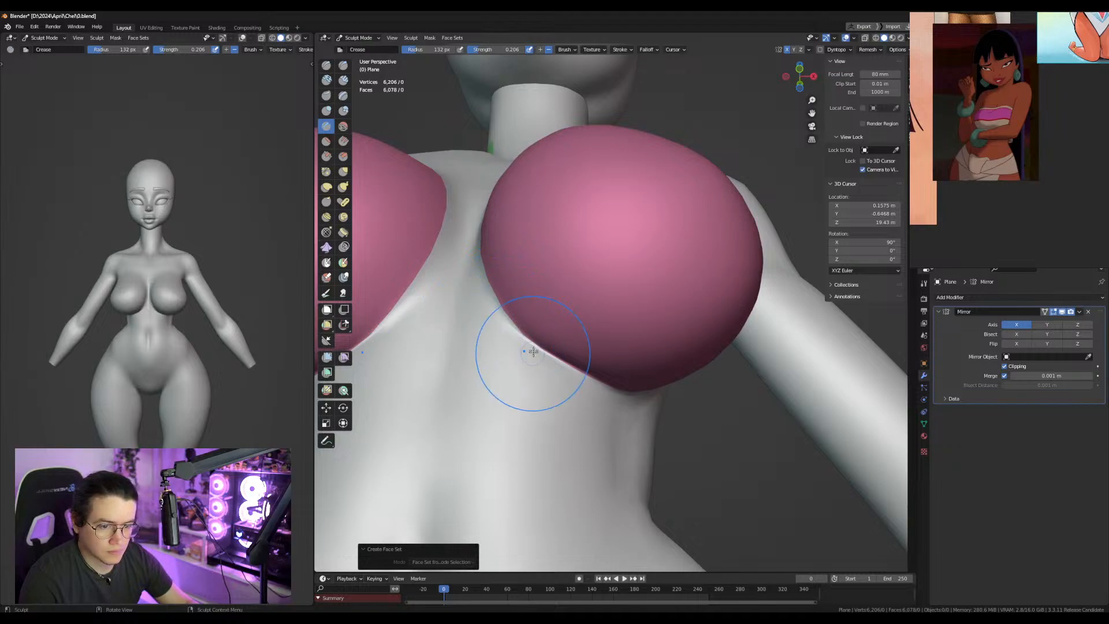
Mask everything except the breast face set and smooth the mask border repeatedly.
{"action": "scroll", "coordinate": [533, 353], "scroll_direction": "down", "scroll_amount": 4}
{"action": "middle_click_drag", "start_coordinate": [533, 353], "coordinate": [474, 370]}
{"action": "key", "text": "KP_1"}
{"action": "key", "text": "h"}
{"action": "key", "text": "ctrl+i"}
{"action": "key", "text": "h"}
{"action": "key", "text": "ctrl+i"}
{"action": "key", "text": "a"}
{"action": "key", "text": "a"}
{"action": "key", "text": "shift+r"}
{"action": "key", "text": "shift+r"}
{"action": "key", "text": "shift+r"}
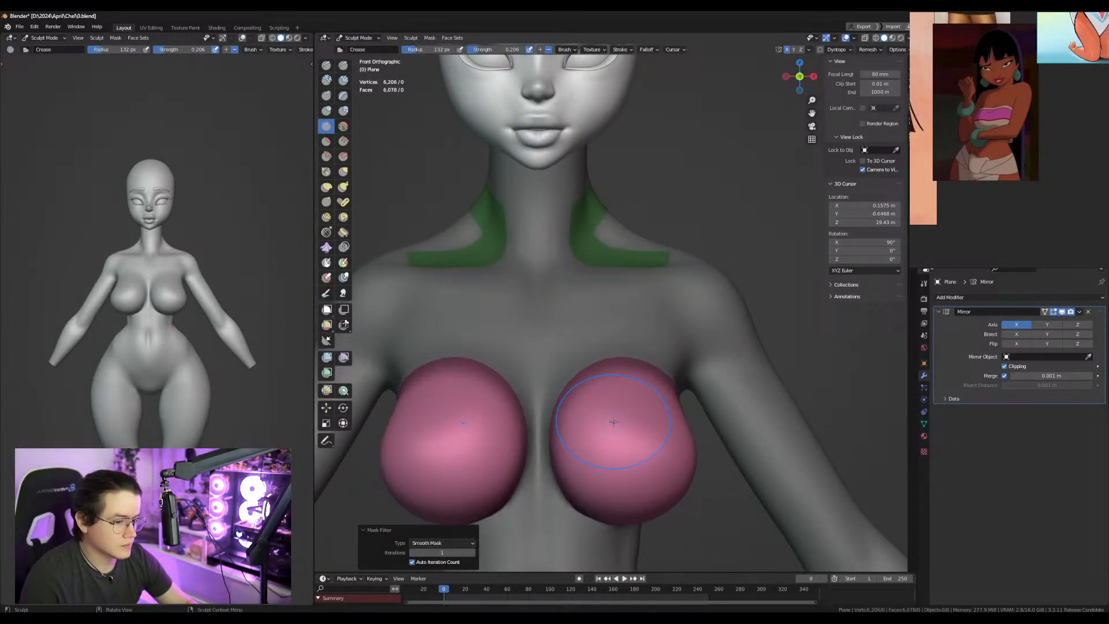
Invert the mask back and forth, smooth its border further and grow it over the breasts.
{"action": "key", "text": "ctrl+i"}
{"action": "key", "text": "a"}
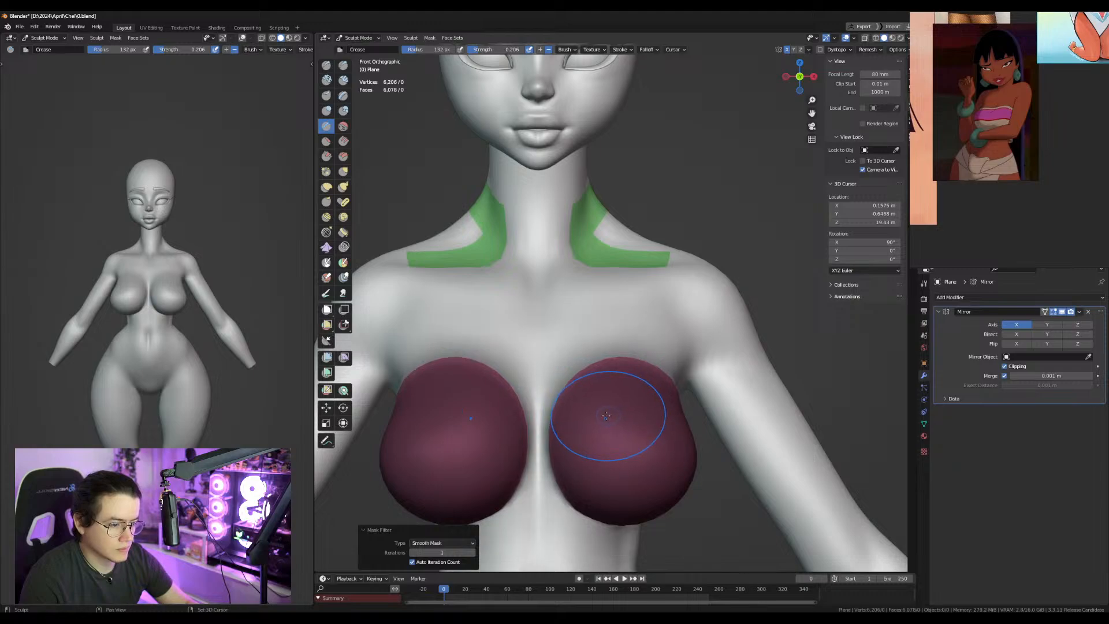
{"action": "key", "text": "ctrl+i"}
{"action": "key", "text": "shift+r"}
{"action": "key", "text": "shift+r"}
{"action": "key", "text": "shift+r"}
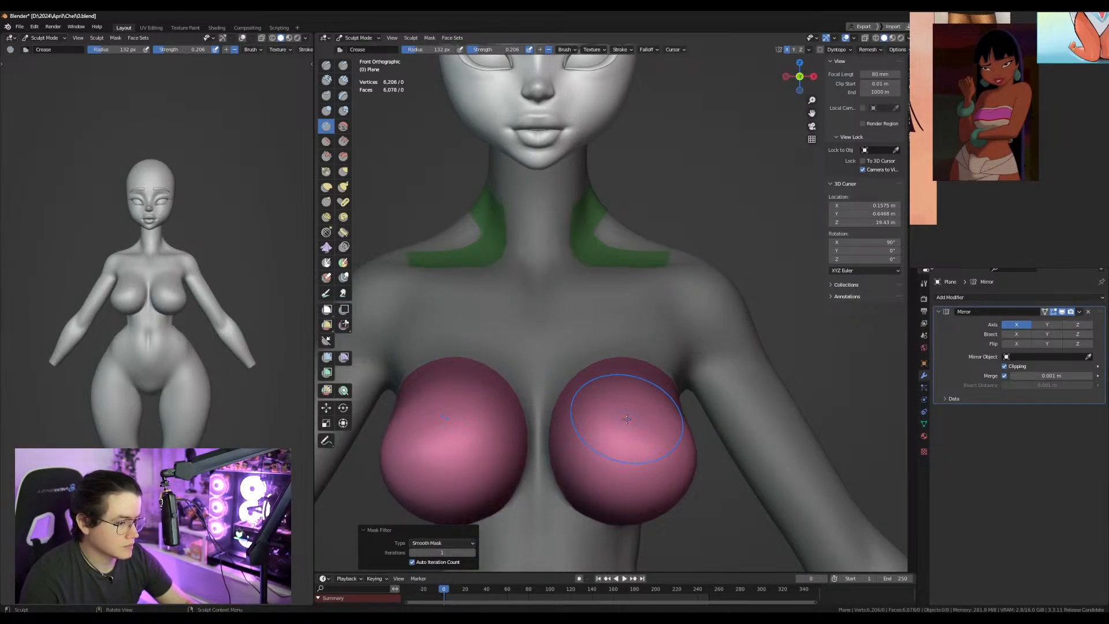
{"action": "key", "text": "ctrl+i"}
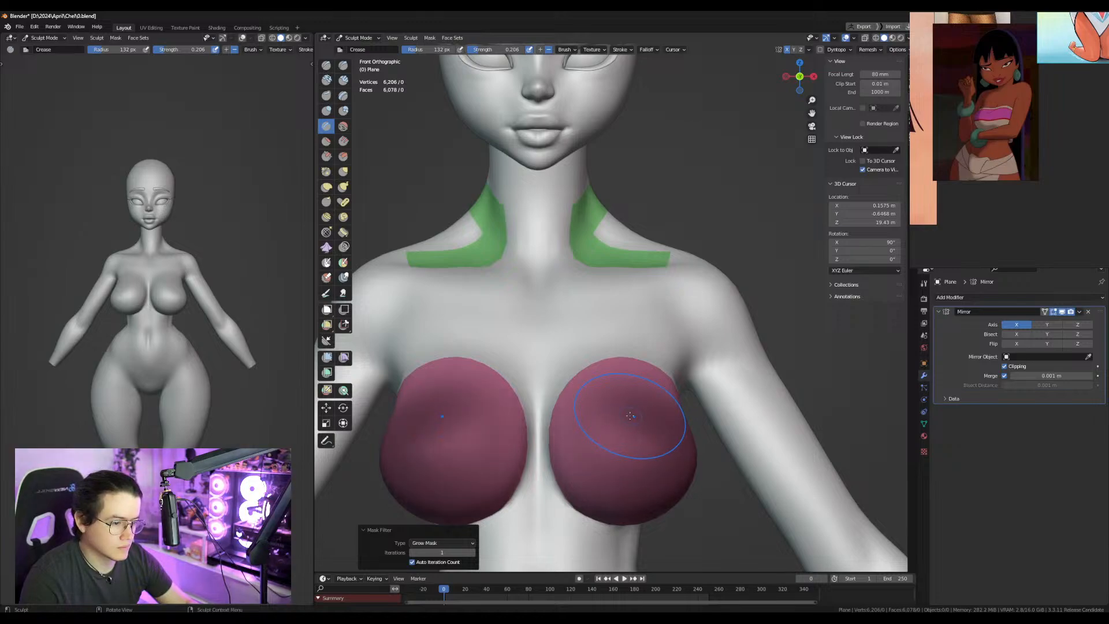
Unmask the breasts by inverting the mask, move them slightly down along Z and clear the mask.
{"action": "key", "text": "ctrl+i"}
{"action": "key", "text": "g"}
{"action": "key", "text": "z"}
{"action": "left_click_drag", "start_coordinate": [645, 404], "coordinate": [644, 404]}
{"action": "key", "text": "ctrl+i"}
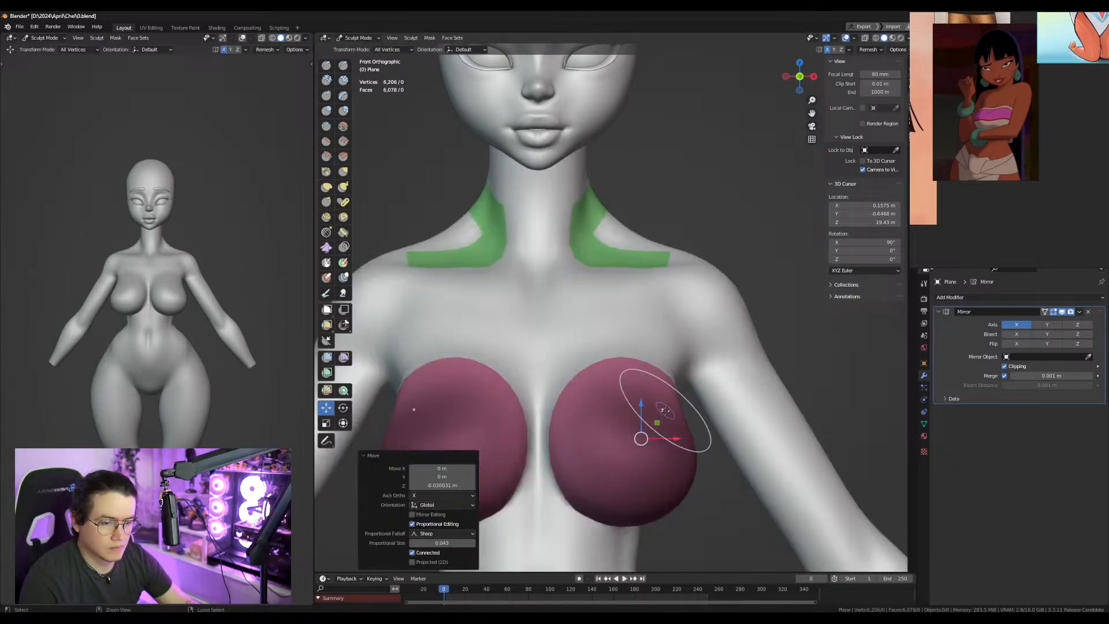
{"action": "key", "text": "alt+m"}
{"action": "key", "text": "g"}
{"action": "mouse_move", "coordinate": [679, 417]}
{"action": "middle_mouse_down"}
{"action": "mouse_move", "coordinate": [667, 457]}
{"action": "mouse_move", "coordinate": [705, 267]}
{"action": "mouse_move", "coordinate": [697, 327]}
{"action": "middle_mouse_up"}
Sculpt the centre of the chest above the breasts with the Crease brush at a 123 px radius.
{"action": "left_click", "coordinate": [327, 127]}
{"action": "key", "text": "KP_1"}
{"action": "key", "text": "f"}
{"action": "left_click", "coordinate": [662, 330]}
{"action": "middle_click_drag", "start_coordinate": [601, 199], "coordinate": [588, 322], "text": "shift"}
{"action": "key", "text": "f"}
{"action": "left_click", "coordinate": [593, 311]}
{"action": "left_click_drag", "start_coordinate": [586, 311], "coordinate": [585, 312]}
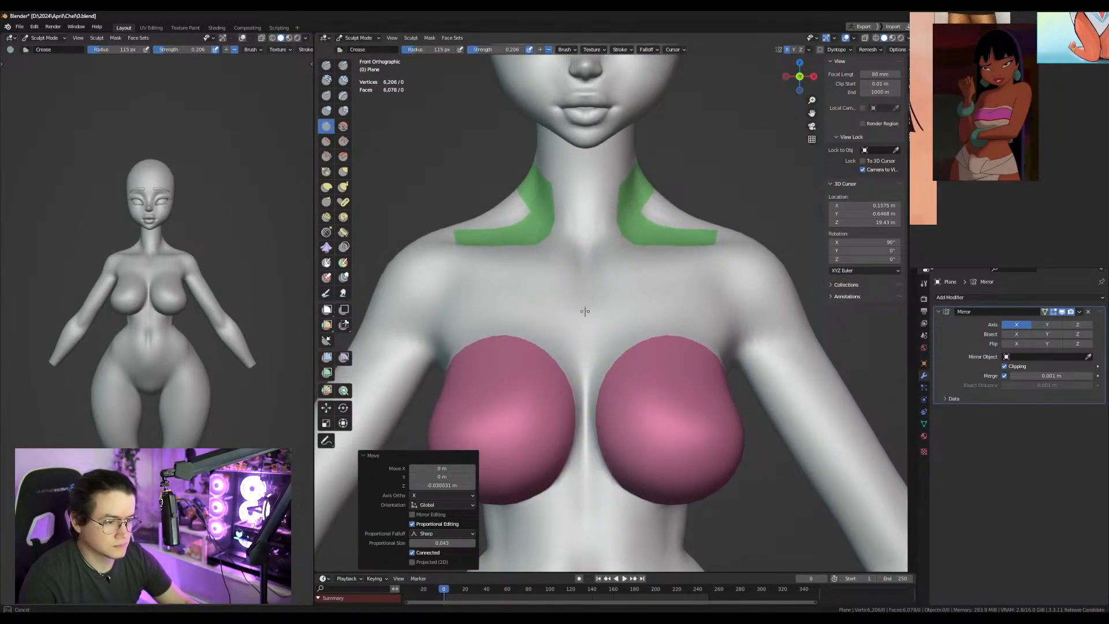
Reduce the Crease brush radius to 70 px for chest detail and crease along the breasts' upper edges.
{"action": "key", "text": "f"}
{"action": "left_click", "coordinate": [625, 275]}
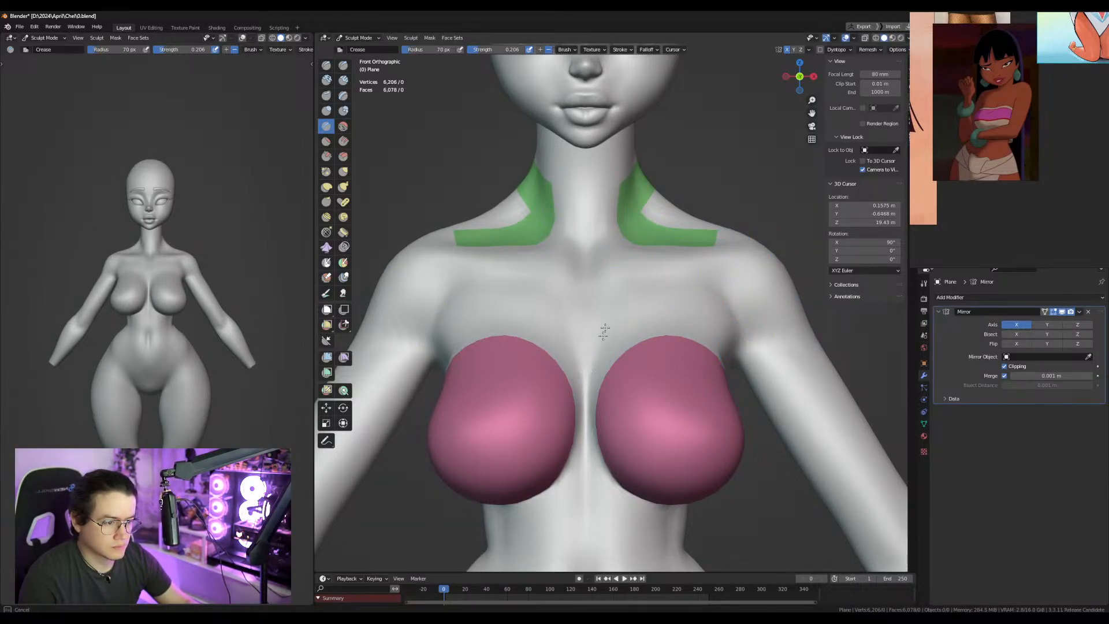
{"action": "left_click_drag", "start_coordinate": [640, 340], "coordinate": [629, 346]}
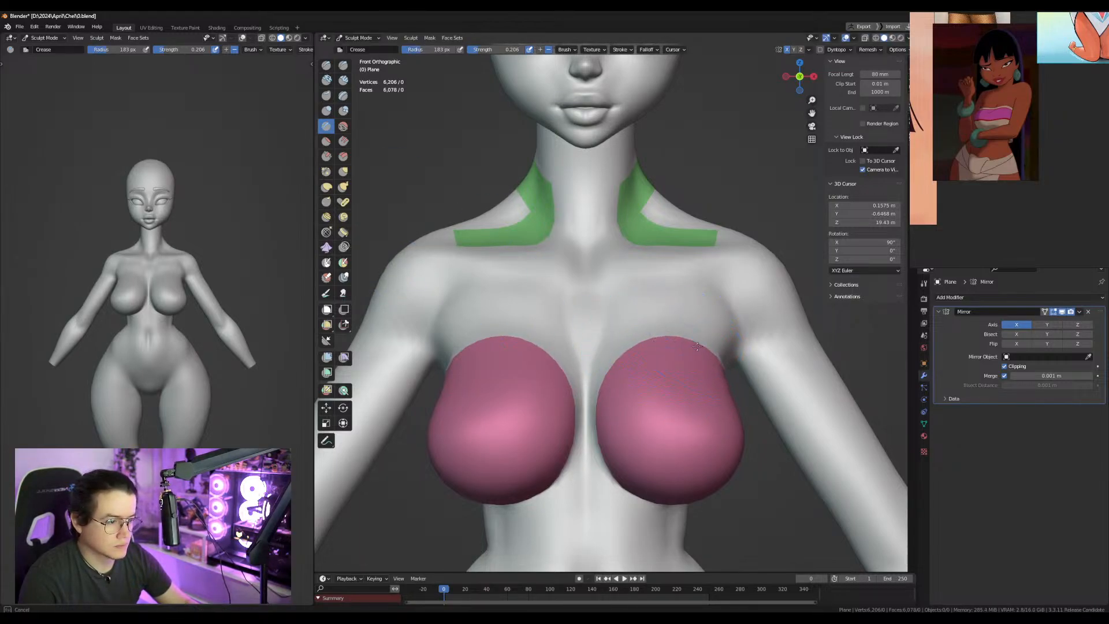
{"action": "left_click_drag", "start_coordinate": [698, 345], "coordinate": [688, 350]}
Change the sculpting brush to Inflate/Deflate with a 166 px radius for the chest.
{"action": "key", "text": "g"}
{"action": "key", "text": "i"}
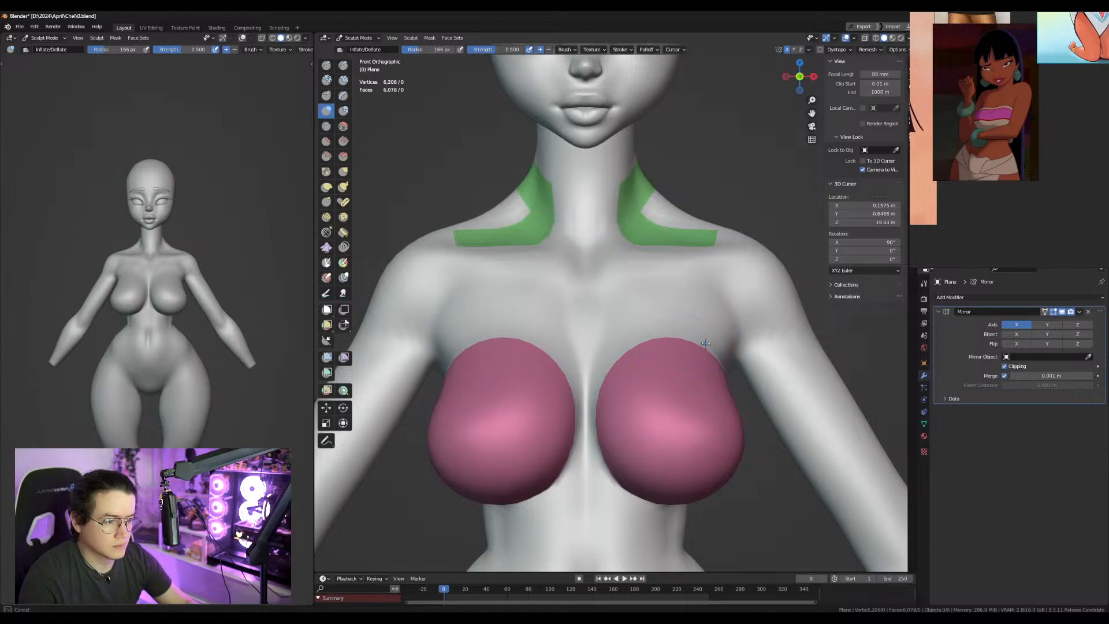
{"action": "middle_click_drag", "start_coordinate": [618, 329], "coordinate": [616, 333]}
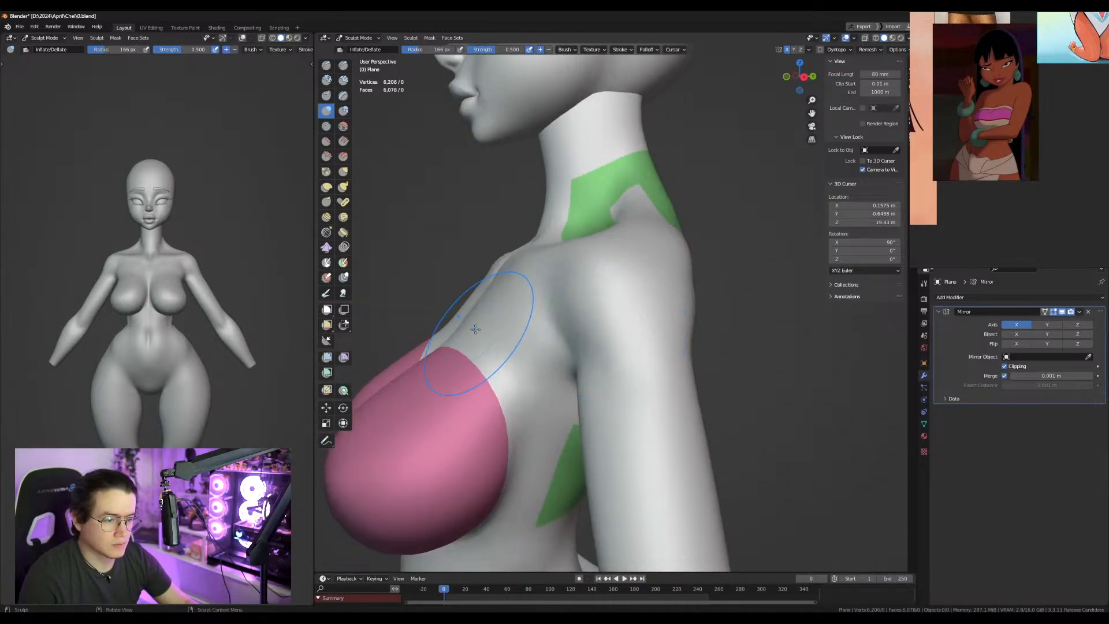
Try to dissolve an edge loop around the upper edge of the breast in Edit Mode and undo it.
{"action": "key", "text": "Tab"}
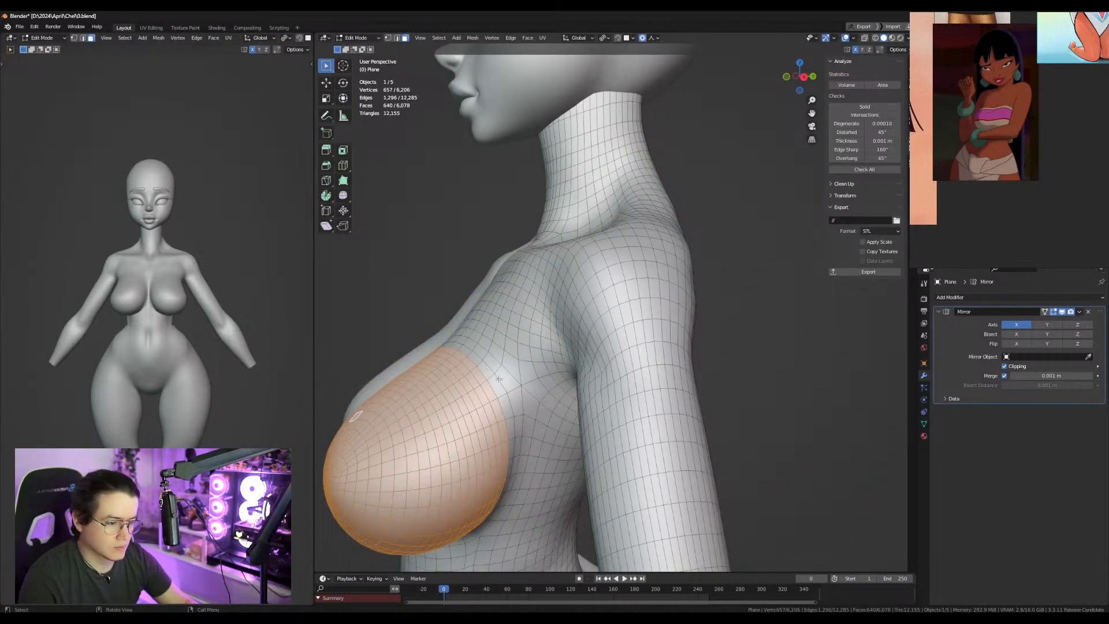
{"action": "key", "text": "alt+a"}
{"action": "key", "text": "2"}
{"action": "left_click", "coordinate": [461, 368], "text": "alt"}
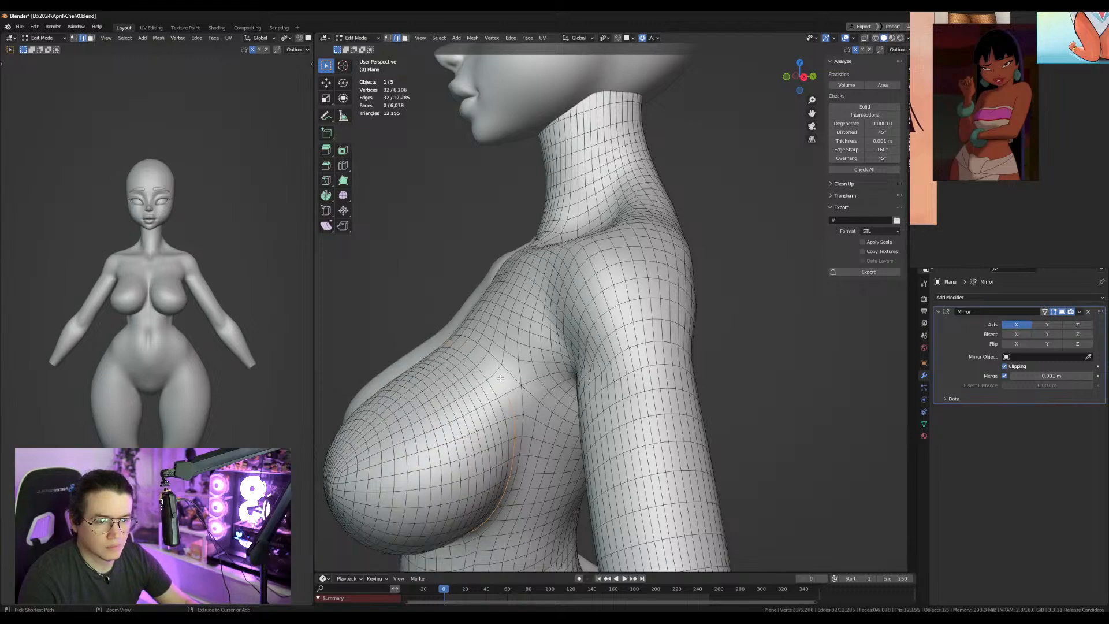
{"action": "left_click", "coordinate": [489, 325], "text": "alt"}
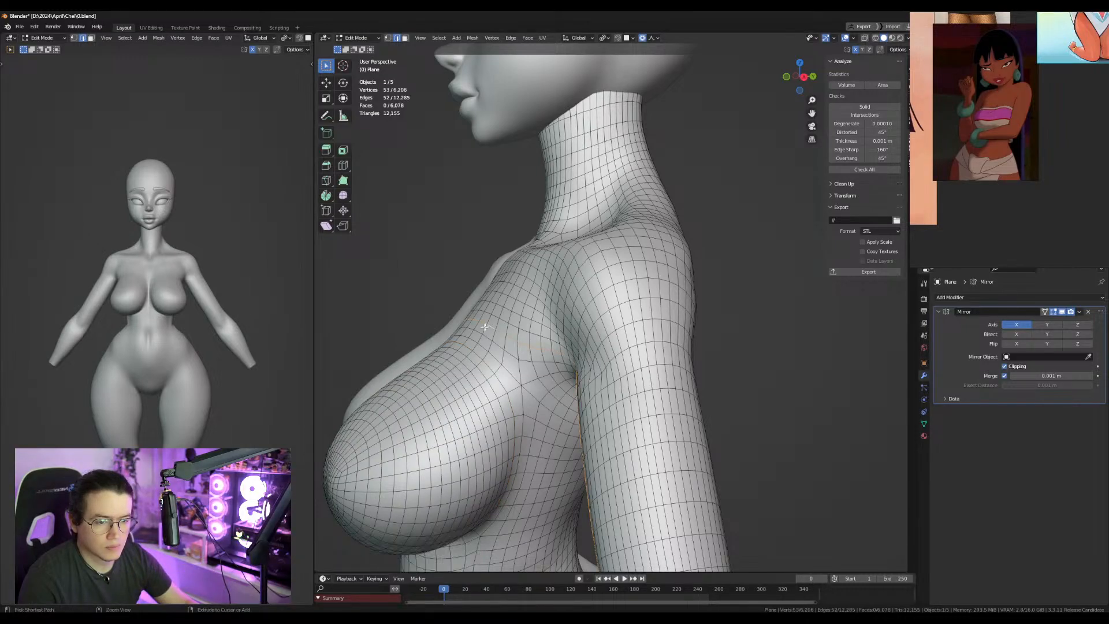
{"action": "left_click", "coordinate": [459, 357], "text": "alt"}
{"action": "key", "text": "ctrl+x"}
{"action": "key", "text": "ctrl+z"}
{"action": "mouse_move", "coordinate": [458, 357]}
{"action": "middle_mouse_down"}
{"action": "mouse_move", "coordinate": [567, 401]}
{"action": "mouse_move", "coordinate": [545, 387]}
{"action": "middle_mouse_up"}
{"action": "key", "text": "Tab"}
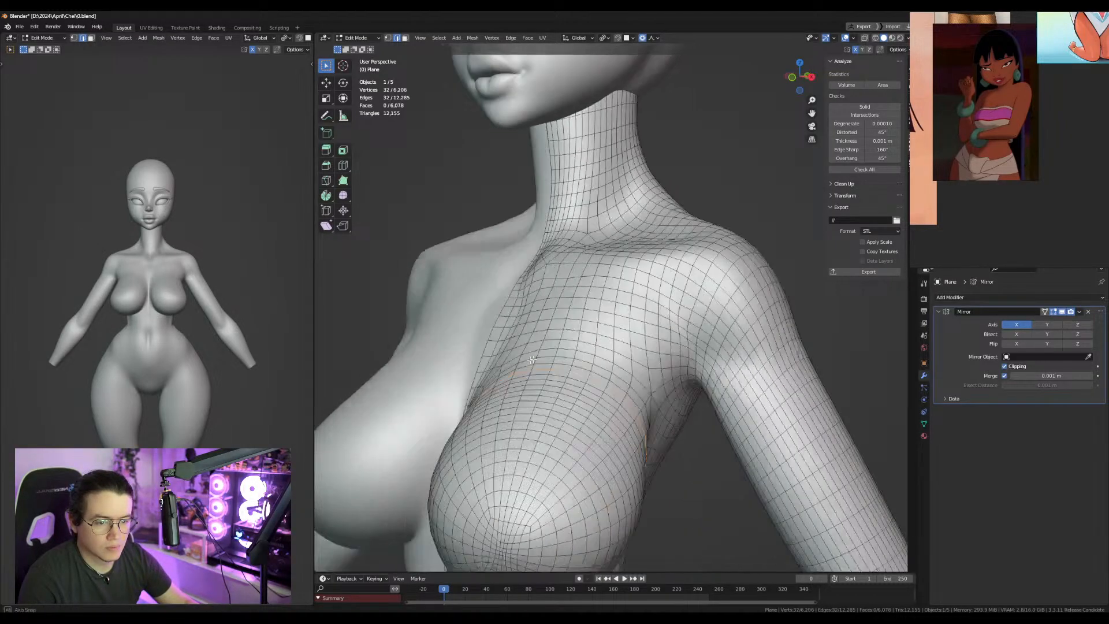
Smooth the transition between the upper chest and the breast, then return to Object Mode.
{"action": "left_click_drag", "start_coordinate": [545, 387], "coordinate": [503, 404], "text": "shift"}
{"action": "key", "text": "ctrl+Tab"}
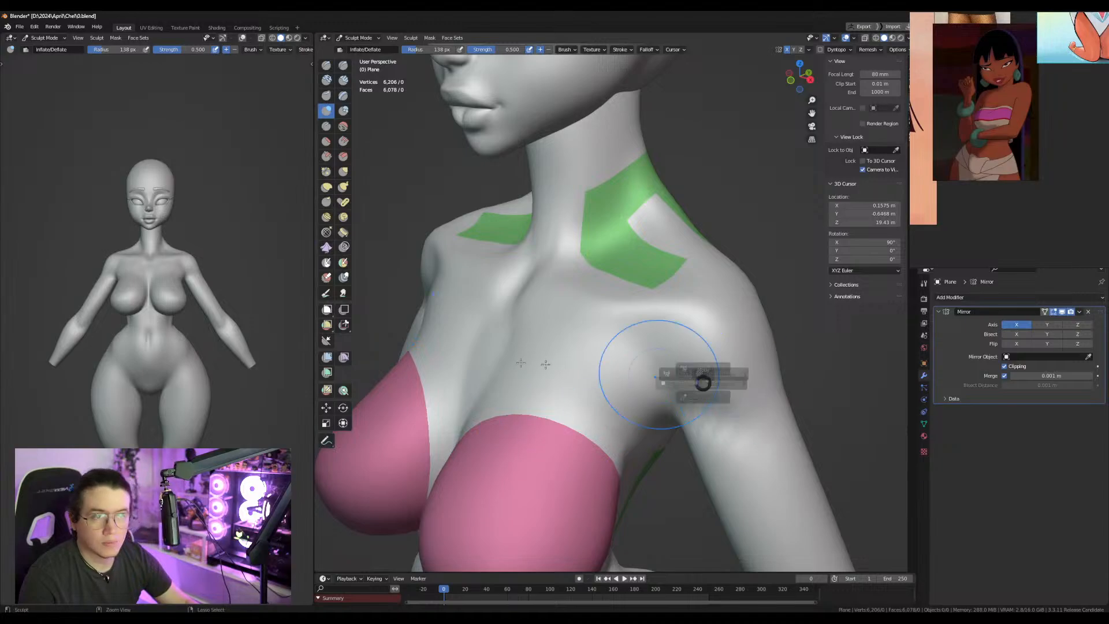
{"action": "left_click", "coordinate": [642, 366]}
{"action": "scroll", "coordinate": [640, 361], "scroll_direction": "down", "scroll_amount": 4}
{"action": "key", "text": "KP_1"}
{"action": "scroll", "coordinate": [640, 363], "scroll_direction": "down", "scroll_amount": 3}
{"action": "scroll", "coordinate": [686, 438], "scroll_direction": "up", "scroll_amount": 4}
{"action": "mouse_move", "coordinate": [660, 288]}
{"action": "middle_mouse_down", "text": "shift"}
{"action": "mouse_move", "coordinate": [686, 439]}
{"action": "mouse_move", "coordinate": [673, 363]}
{"action": "middle_mouse_up", "text": "shift"}
{"action": "scroll", "coordinate": [631, 404], "scroll_direction": "up", "scroll_amount": 2}
Activate the Grab brush on the body in Sculpt Mode and lasso-mask the neck area, inverting and smoothing the mask.
{"action": "key", "text": "ctrl+Tab"}
{"action": "left_click", "coordinate": [624, 414]}
{"action": "key", "text": "g"}
{"action": "mouse_move", "coordinate": [601, 400]}
{"action": "left_mouse_down", "text": "ctrl+shift"}
{"action": "mouse_move", "coordinate": [520, 515]}
{"action": "mouse_move", "coordinate": [543, 427]}
{"action": "left_mouse_up", "text": "ctrl+shift"}
{"action": "key", "text": "ctrl+i"}
{"action": "key", "text": "a"}
{"action": "key", "text": "ctrl+i"}
Lasso-mask around the shoulder, reshape it with the Grab brush, set the radius to 124 px and clear the mask.
{"action": "left_click_drag", "start_coordinate": [686, 410], "coordinate": [746, 376], "text": "ctrl+shift"}
{"action": "key", "text": "ctrl+i"}
{"action": "key", "text": "ctrl+i"}
{"action": "key", "text": "f"}
{"action": "left_click", "coordinate": [658, 376]}
{"action": "mouse_move", "coordinate": [658, 376]}
{"action": "left_mouse_down"}
{"action": "mouse_move", "coordinate": [622, 366]}
{"action": "mouse_move", "coordinate": [708, 421]}
{"action": "left_mouse_up"}
{"action": "key", "text": "f"}
{"action": "left_click", "coordinate": [650, 375]}
{"action": "key", "text": "alt+m"}
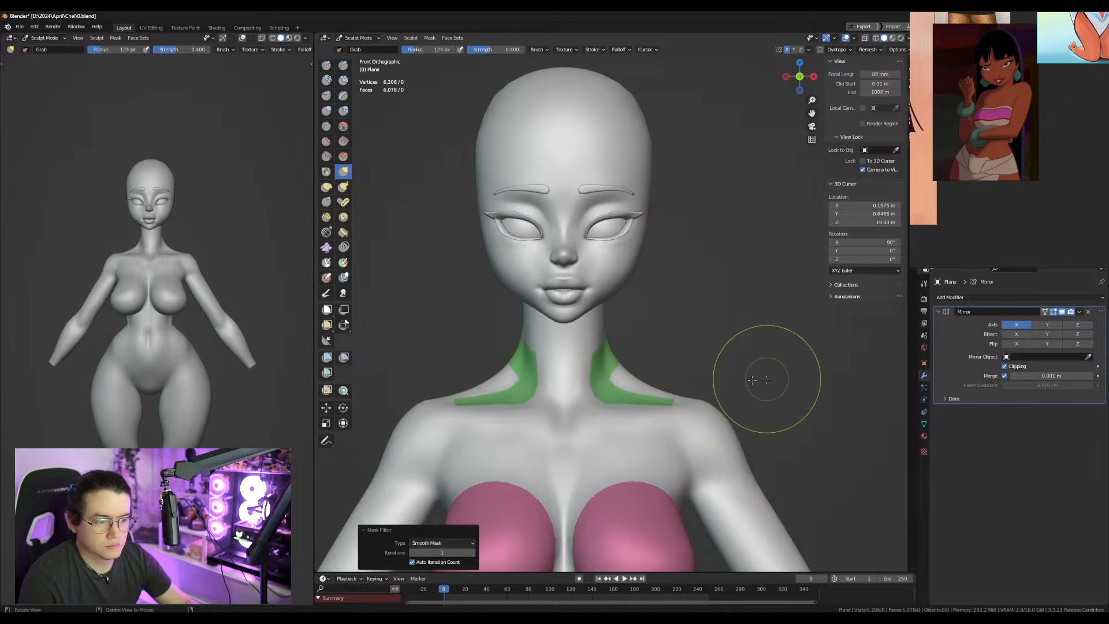
Move the whole body mesh up about 0.09 m along Z in Edit Mode.
{"action": "key", "text": "Tab"}
{"action": "key", "text": "KP_3"}
{"action": "key", "text": "g"}
{"action": "key", "text": "z"}
{"action": "left_click", "coordinate": [781, 428]}
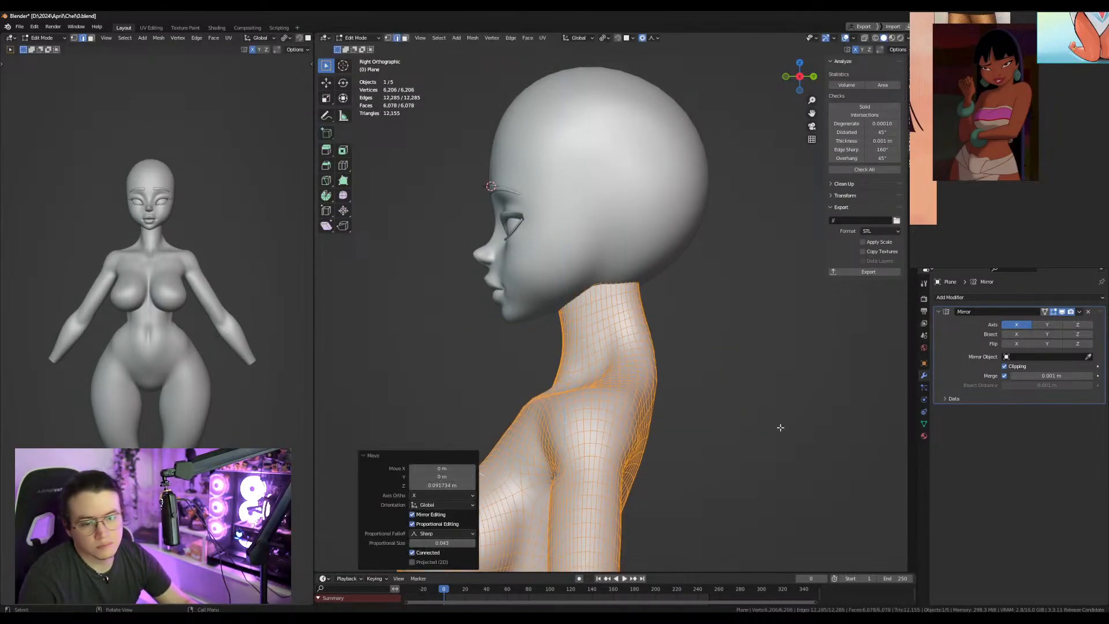
Select the head together with its eyes and other facial pieces in Object Mode.
{"action": "key", "text": "Tab"}
{"action": "scroll", "coordinate": [779, 426], "scroll_direction": "down", "scroll_amount": 2}
{"action": "left_click", "coordinate": [612, 238]}
{"action": "middle_click_drag", "start_coordinate": [612, 239], "coordinate": [596, 329], "text": "shift"}
{"action": "scroll", "coordinate": [577, 323], "scroll_direction": "up", "scroll_amount": 1}
{"action": "left_click_drag", "start_coordinate": [448, 277], "coordinate": [523, 388]}
{"action": "key", "text": "r"}
{"action": "right_click", "coordinate": [780, 391]}
Place the 3D cursor where the head meets the neck, rotate the head parts about -2.3° around it and apply the transform.
{"action": "right_click", "coordinate": [573, 399], "text": "shift"}
{"action": "key", "text": "period"}
{"action": "key", "text": "r"}
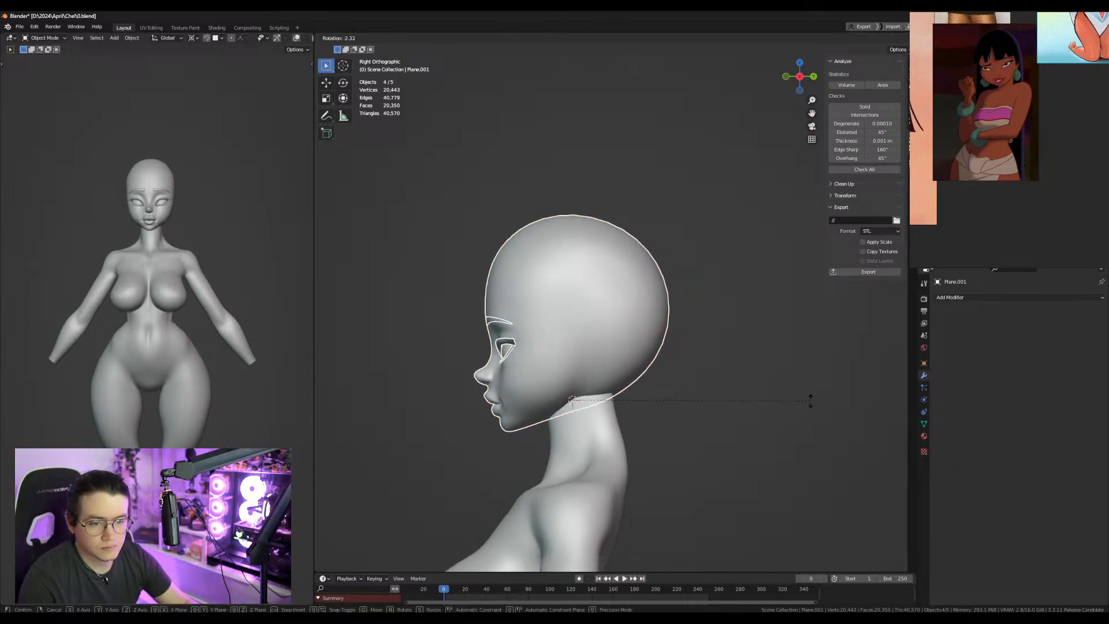
{"action": "left_click", "coordinate": [811, 404]}
{"action": "key", "text": "ctrl+a"}
{"action": "left_click", "coordinate": [811, 402]}
{"action": "middle_click_drag", "start_coordinate": [697, 395], "coordinate": [785, 386], "text": "alt"}
{"action": "left_click", "coordinate": [785, 386]}
{"action": "scroll", "coordinate": [643, 405], "scroll_direction": "down", "scroll_amount": 2}
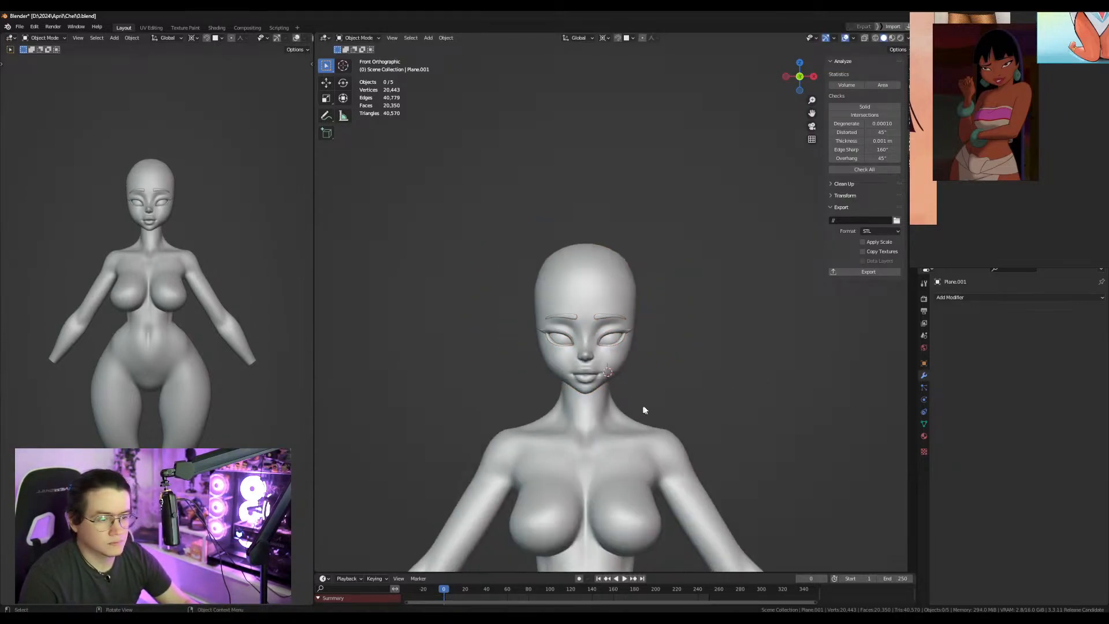
Restore the head parts' selection, rotate them very slightly by about 0.007° in side view and apply the transform.
{"action": "middle_click_drag", "start_coordinate": [641, 406], "coordinate": [526, 387], "text": "alt"}
{"action": "scroll", "coordinate": [526, 390], "scroll_direction": "up", "scroll_amount": 2}
{"action": "key", "text": "ctrl+z"}
{"action": "key", "text": "r"}
{"action": "left_click", "coordinate": [752, 389]}
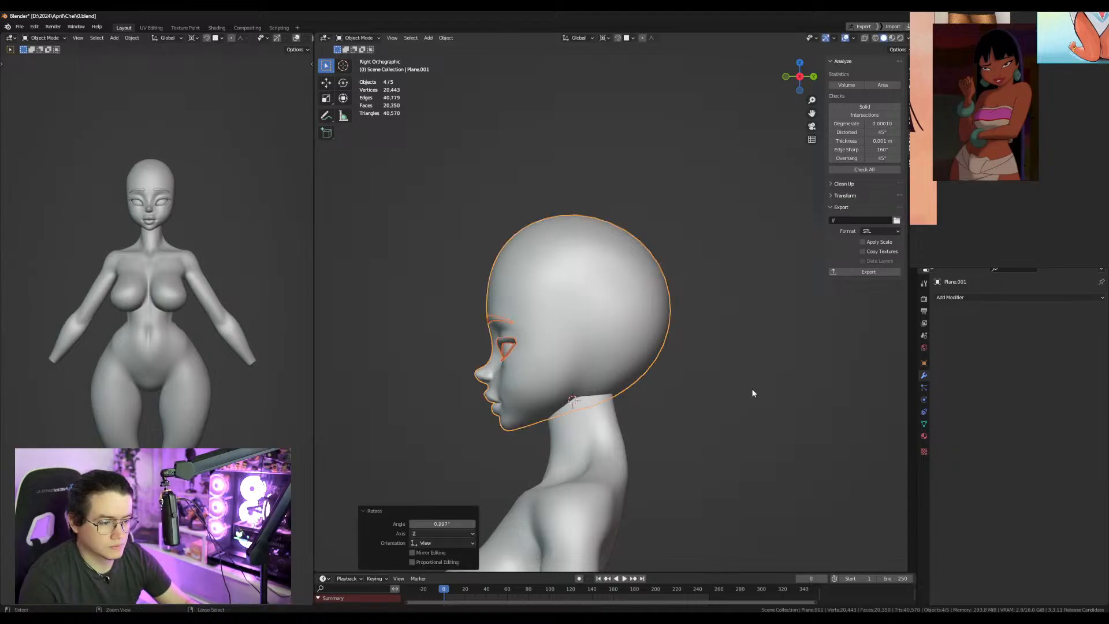
{"action": "key", "text": "ctrl+a"}
{"action": "left_click", "coordinate": [751, 390]}
{"action": "key", "text": "Tab"}
{"action": "key", "text": "Tab"}
Move the head parts back about 0.047 m along Y over the neck and apply the transform.
{"action": "key", "text": "g"}
{"action": "key", "text": "y"}
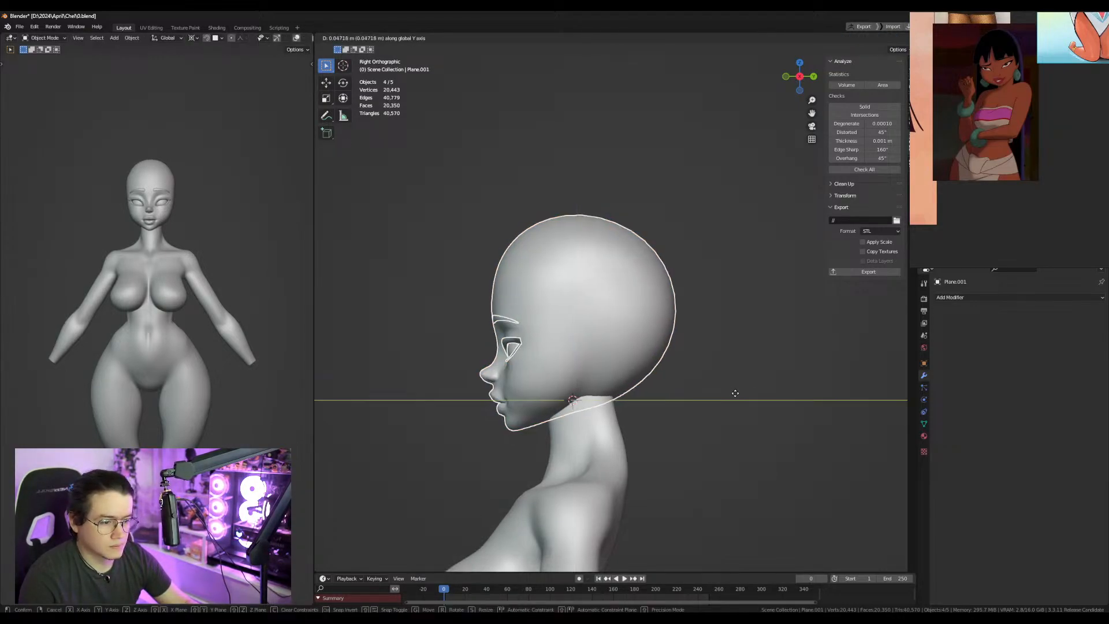
{"action": "left_click", "coordinate": [736, 393]}
{"action": "key", "text": "ctrl+a"}
{"action": "left_click", "coordinate": [735, 393]}
{"action": "middle_click_drag", "start_coordinate": [735, 394], "coordinate": [792, 395], "text": "alt"}
Select the head mesh alone and reshape the forehead and crown profile with the Grab brush in Sculpt Mode.
{"action": "left_click", "coordinate": [581, 443]}
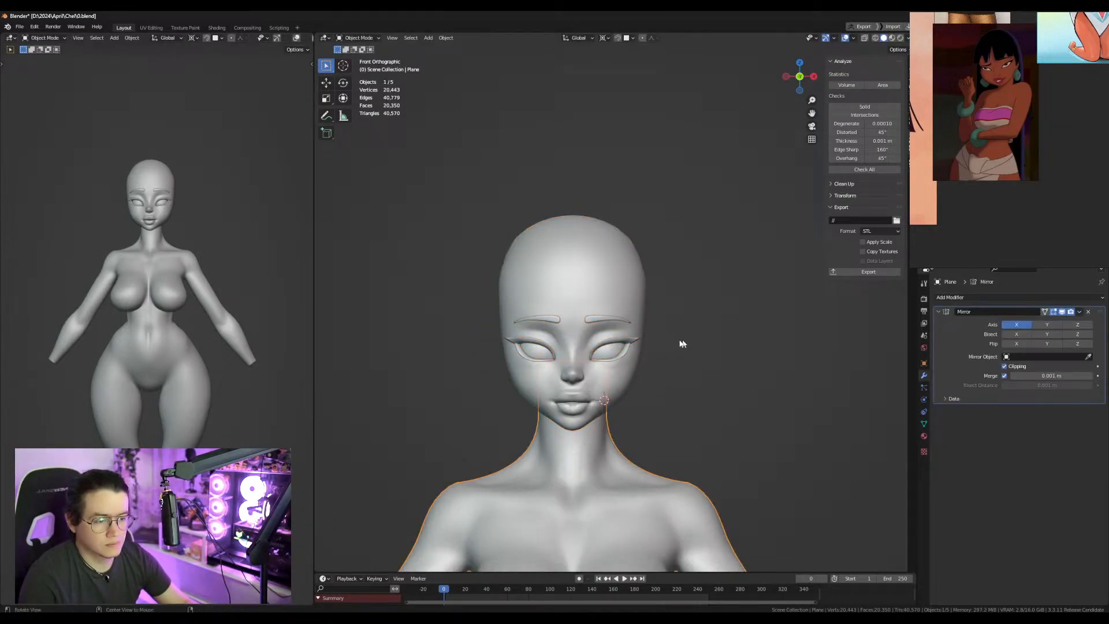
{"action": "middle_click_drag", "start_coordinate": [684, 343], "coordinate": [591, 336], "text": "alt"}
{"action": "left_click", "coordinate": [586, 290]}
{"action": "key", "text": "ctrl+Tab"}
{"action": "left_click", "coordinate": [666, 375]}
{"action": "left_click_drag", "start_coordinate": [517, 246], "coordinate": [527, 252]}
{"action": "left_click_drag", "start_coordinate": [568, 221], "coordinate": [571, 228]}
Push the back of the skull slightly inwards with the Grab brush and set its radius to 191 px.
{"action": "key", "text": "f"}
{"action": "left_click", "coordinate": [674, 293]}
{"action": "left_click_drag", "start_coordinate": [673, 293], "coordinate": [654, 349]}
{"action": "key", "text": "f"}
{"action": "left_click", "coordinate": [617, 346]}
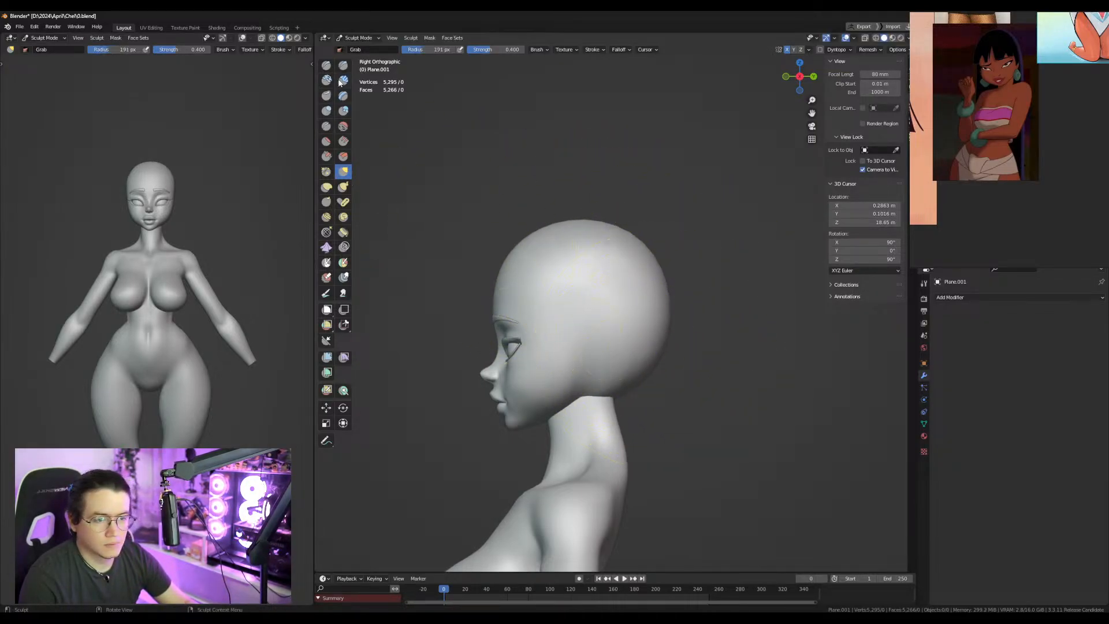
Sculpt the base and side of the skull with the Inflate/Deflate brush, using a 147 px radius for the side.
{"action": "left_click", "coordinate": [327, 110]}
{"action": "left_click_drag", "start_coordinate": [594, 409], "coordinate": [602, 406]}
{"action": "middle_click_drag", "start_coordinate": [638, 380], "coordinate": [573, 372]}
{"action": "middle_click_drag", "start_coordinate": [627, 331], "coordinate": [668, 361]}
{"action": "key", "text": "f"}
{"action": "left_click", "coordinate": [640, 305]}
{"action": "mouse_move", "coordinate": [639, 304]}
{"action": "left_mouse_down"}
{"action": "mouse_move", "coordinate": [612, 269]}
{"action": "mouse_move", "coordinate": [593, 272]}
{"action": "left_mouse_up"}
{"action": "middle_click_drag", "start_coordinate": [624, 277], "coordinate": [702, 279]}
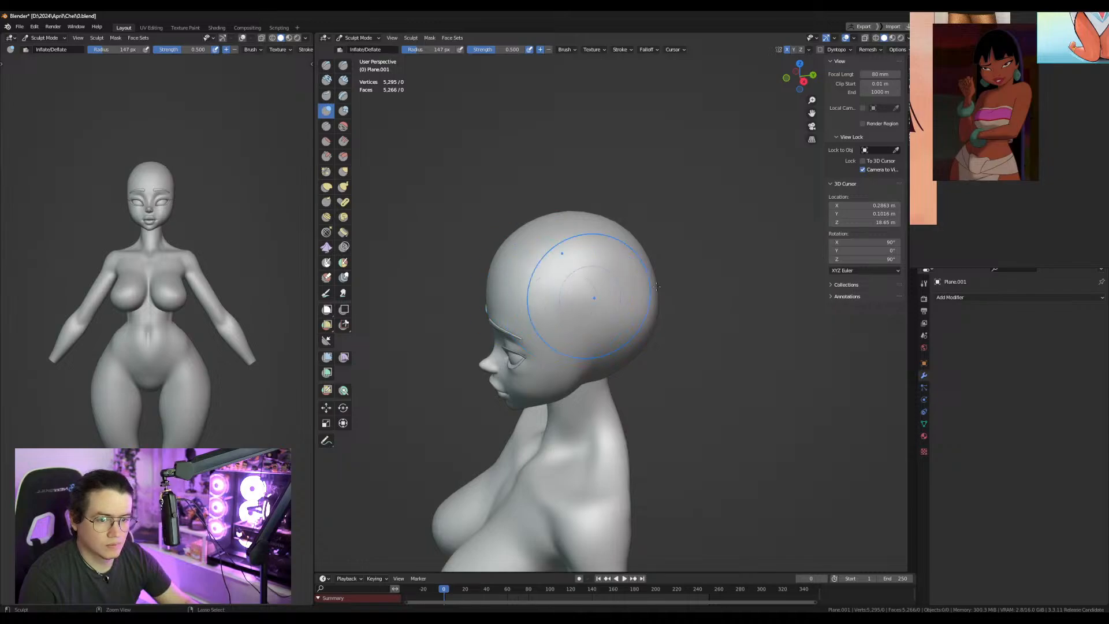
Return to Object Mode and examine the full figure's proportions from the front and at a three-quarter angle.
{"action": "key", "text": "ctrl+Tab"}
{"action": "mouse_move", "coordinate": [91, 316]}
{"action": "middle_mouse_down"}
{"action": "mouse_move", "coordinate": [168, 318]}
{"action": "mouse_move", "coordinate": [64, 314]}
{"action": "mouse_move", "coordinate": [101, 314]}
{"action": "middle_mouse_up"}
{"action": "scroll", "coordinate": [604, 328], "scroll_direction": "down", "scroll_amount": 3}
{"action": "middle_click_drag", "start_coordinate": [605, 328], "coordinate": [652, 151], "text": "alt"}
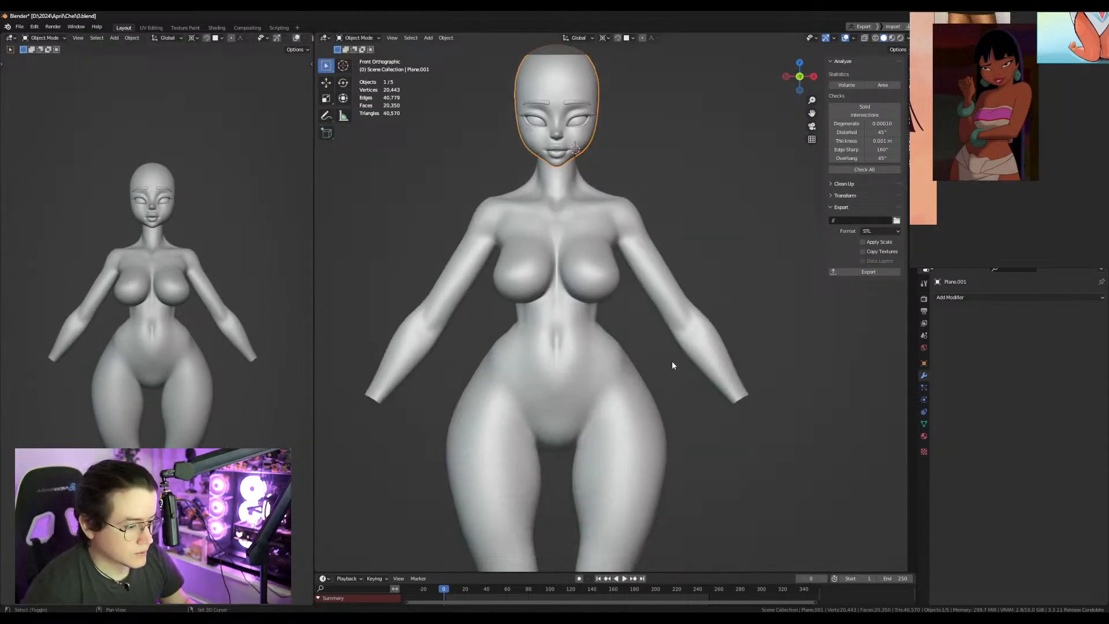
{"action": "scroll", "coordinate": [673, 356], "scroll_direction": "down", "scroll_amount": 3}
{"action": "scroll", "coordinate": [673, 354], "scroll_direction": "down", "scroll_amount": 3}
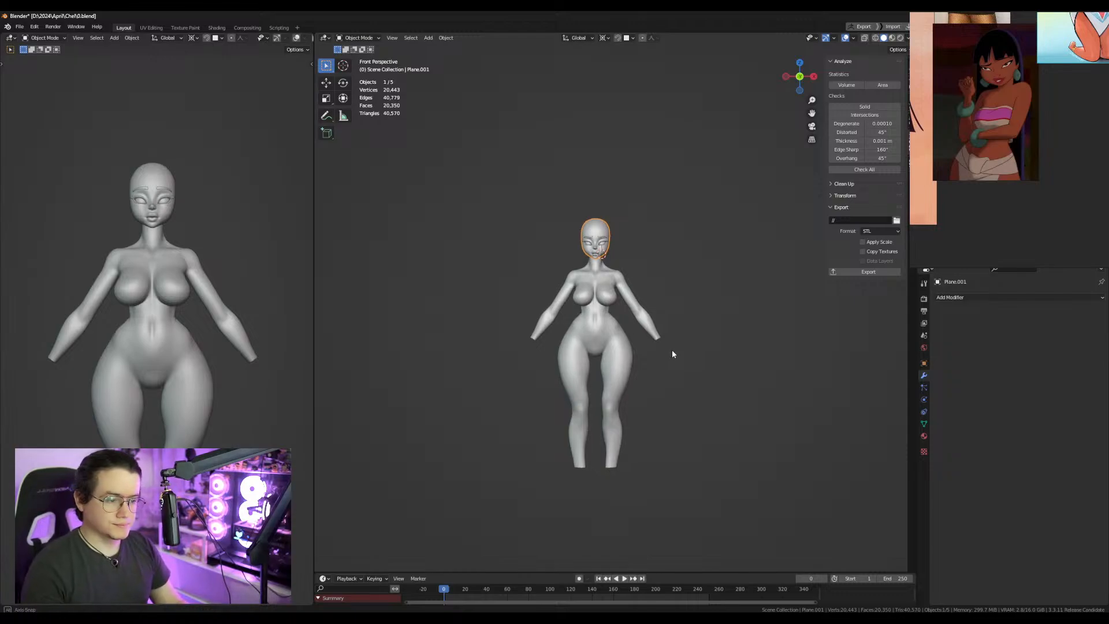
{"action": "scroll", "coordinate": [671, 350], "scroll_direction": "up", "scroll_amount": 3}
{"action": "middle_click_drag", "start_coordinate": [677, 353], "coordinate": [730, 260]}
{"action": "left_click", "coordinate": [723, 260]}
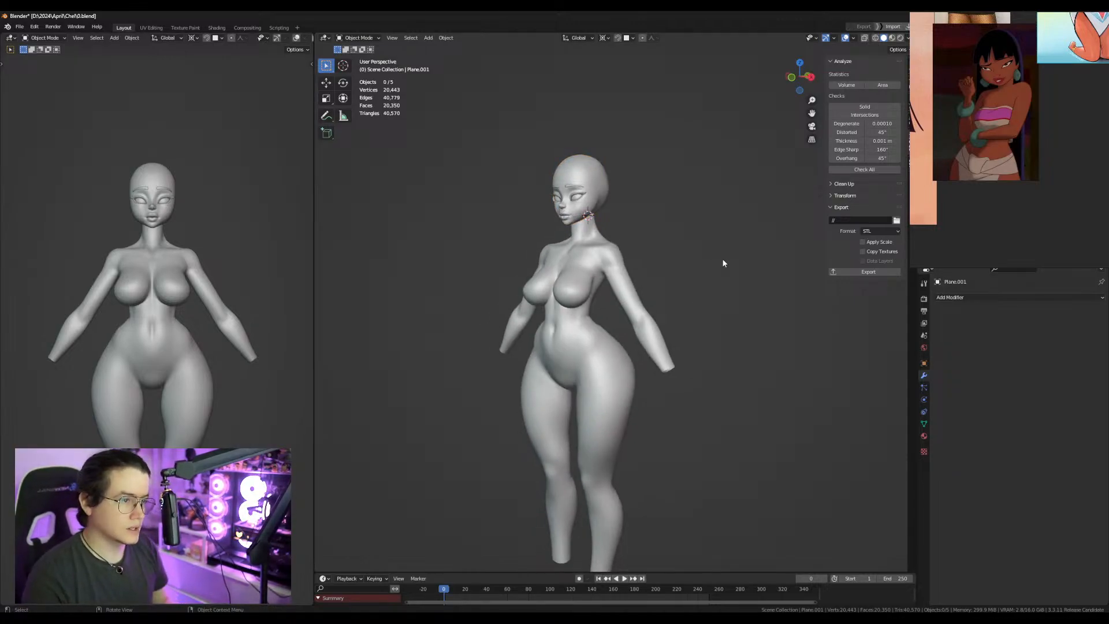